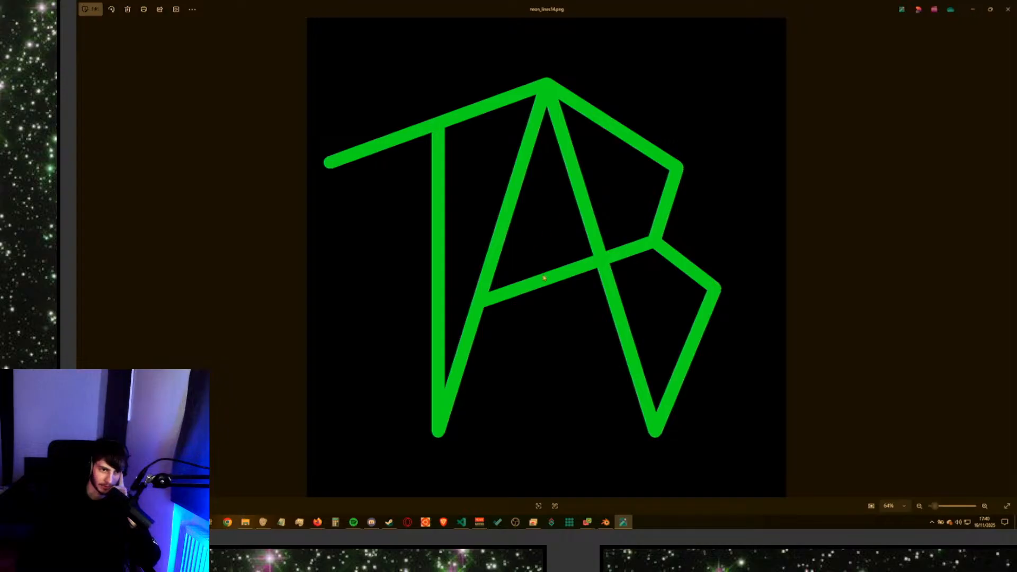
# Compare the 3D lettering and horse-head logo with the green TAB line logo in the image viewer.
pyautogui.click(604, 522)
pyautogui.scroll(4, 558, 465)
pyautogui.scroll(-4, 740, 271)
pyautogui.click(535, 356)
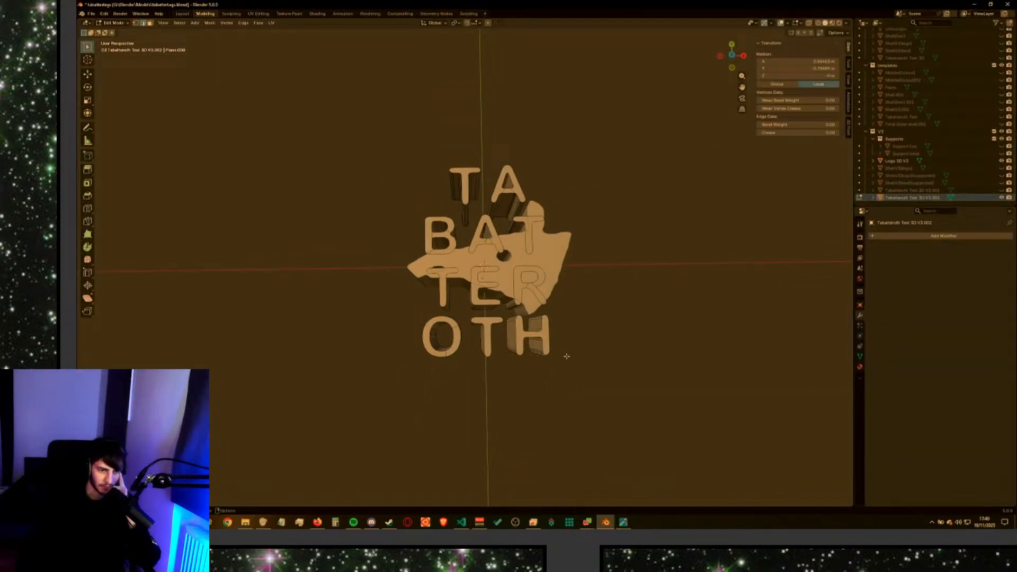
pyautogui.click(626, 374)
pyautogui.moveTo(626, 374); pyautogui.dragTo(675, 373, button='middle')
pyautogui.click(550, 239)
pyautogui.moveTo(656, 275)
pyautogui.mouseDown(button='middle')
pyautogui.moveTo(644, 277)
pyautogui.moveTo(698, 282)
pyautogui.moveTo(676, 284)
pyautogui.moveTo(674, 229)
pyautogui.moveTo(660, 262)
pyautogui.moveTo(668, 279)
pyautogui.mouseUp(button='middle')
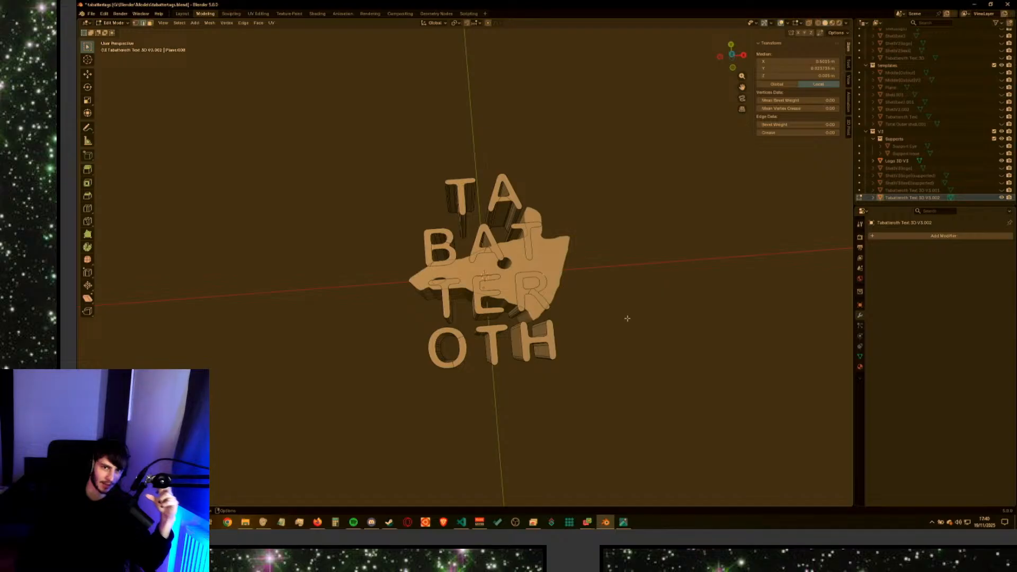
pyautogui.click(623, 522)
pyautogui.click(625, 523)
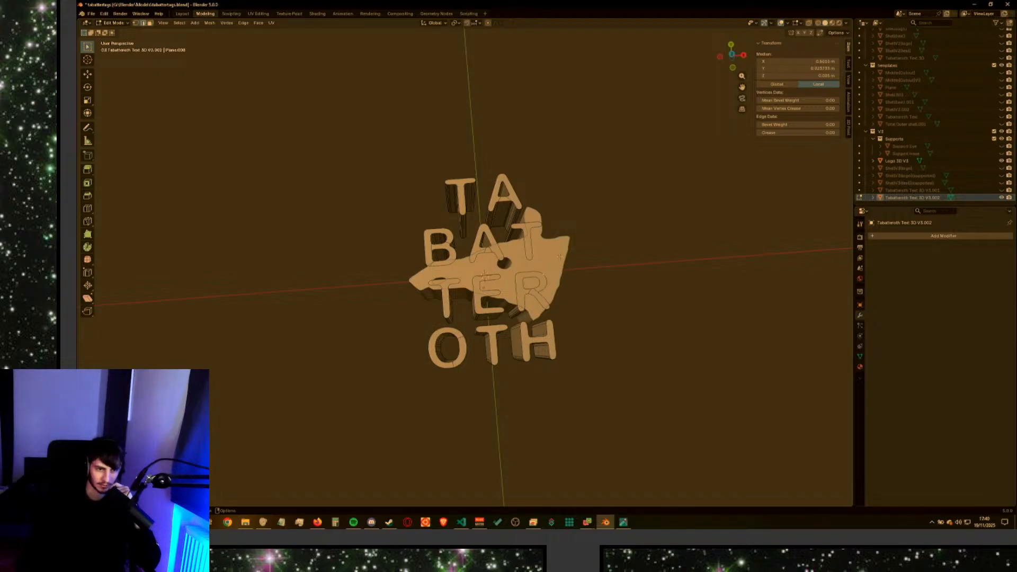
pyautogui.moveTo(608, 283)
pyautogui.mouseDown(button='middle')
pyautogui.moveTo(599, 207)
pyautogui.moveTo(601, 275)
pyautogui.moveTo(614, 298)
pyautogui.mouseUp(button='middle')
pyautogui.click(620, 523)
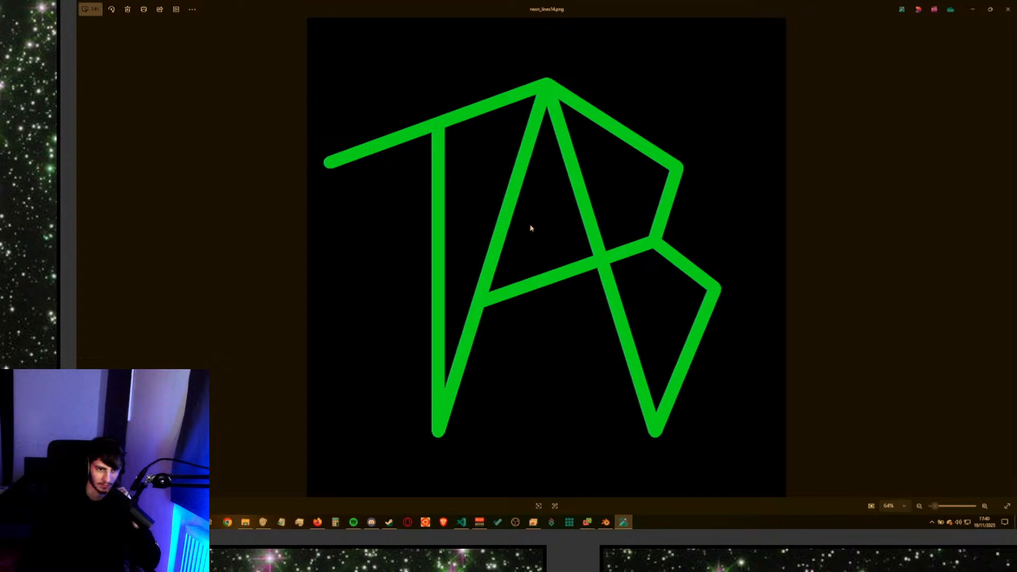
pyautogui.click(622, 523)
pyautogui.moveTo(681, 261); pyautogui.dragTo(665, 311, button='middle')
pyautogui.scroll(1, 665, 311)
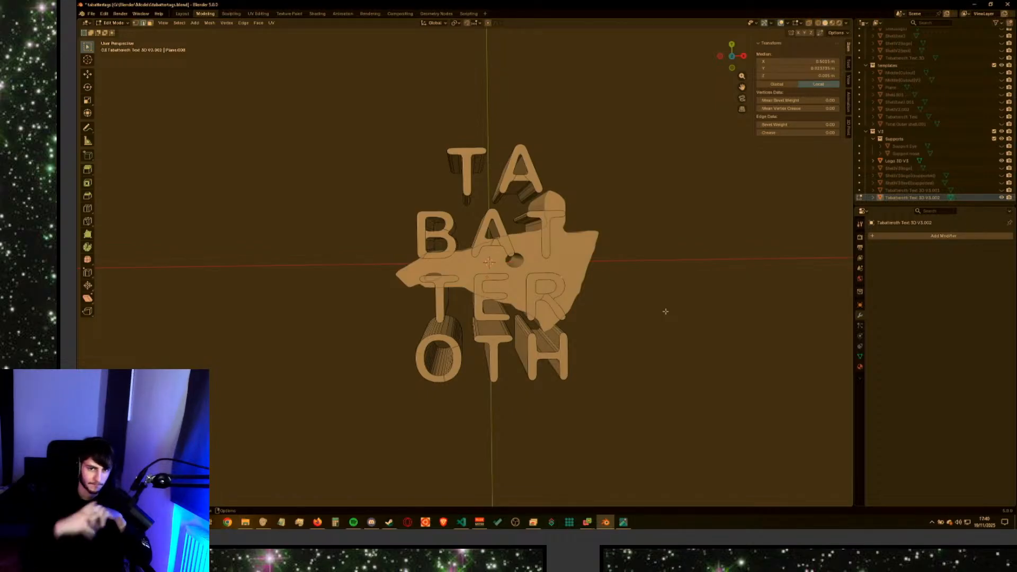
# Skip the background music forward three tracks.
pyautogui.press('XF86AudioNext')
pyautogui.press('XF86AudioNext')
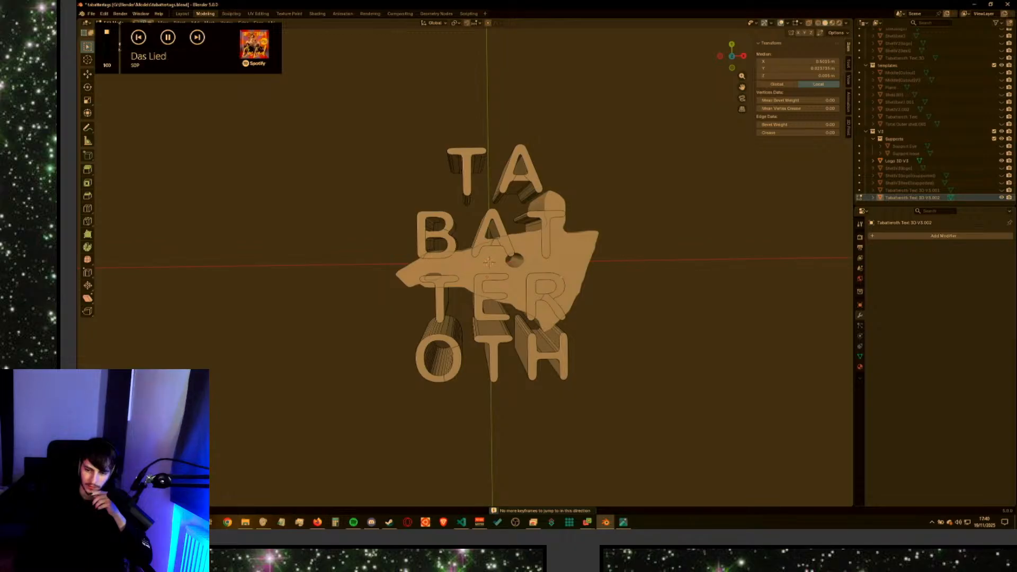
pyautogui.press('XF86AudioNext')
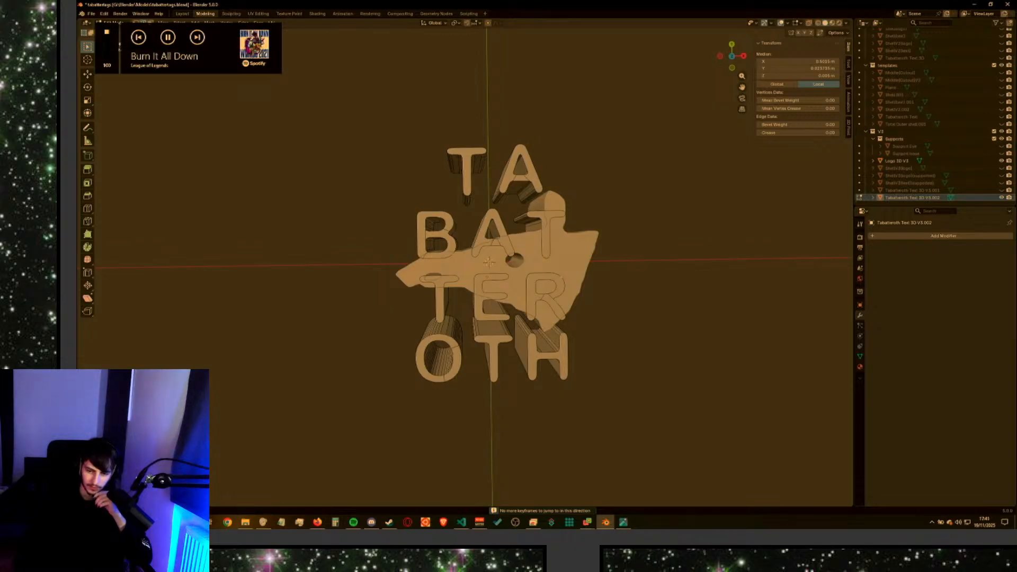
# Examine the depth and layout of the stacked letters from several angles against the green reference logo.
pyautogui.moveTo(684, 279)
pyautogui.mouseDown(button='middle')
pyautogui.moveTo(703, 259)
pyautogui.moveTo(677, 236)
pyautogui.moveTo(669, 279)
pyautogui.moveTo(699, 252)
pyautogui.moveTo(698, 269)
pyautogui.mouseUp(button='middle')
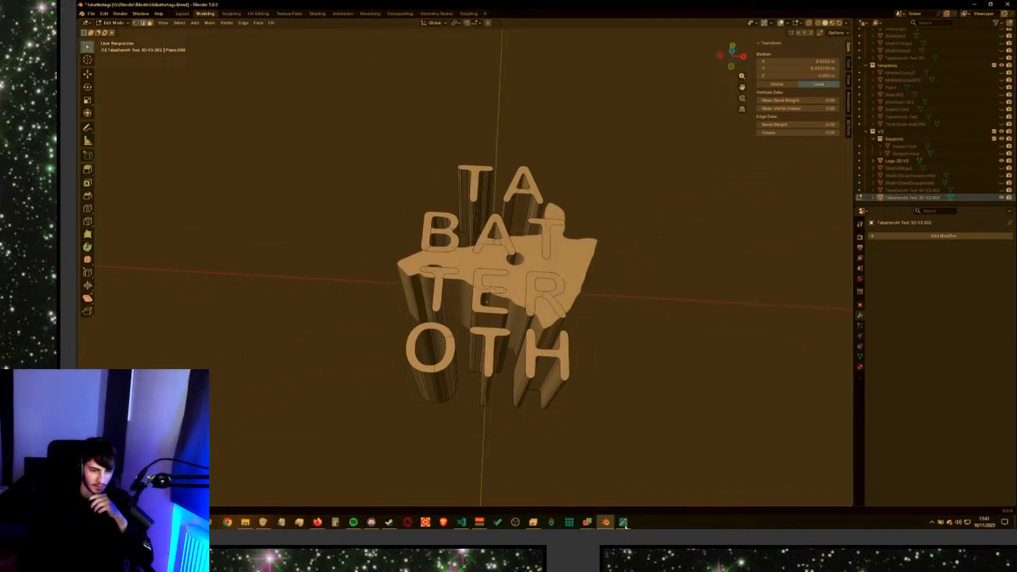
pyautogui.hotkey('alt', 'Tab')
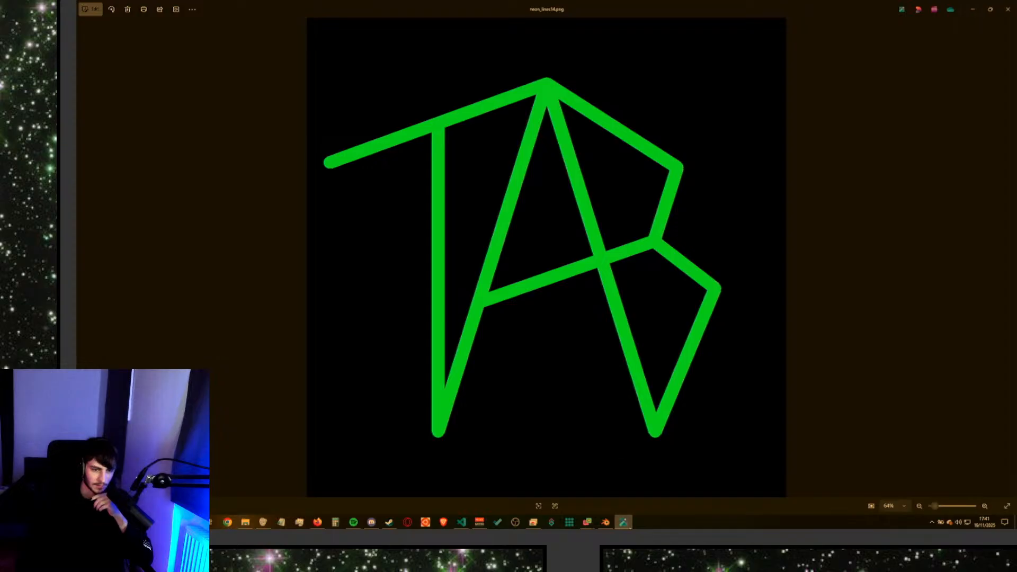
pyautogui.hotkey('alt', 'Tab')
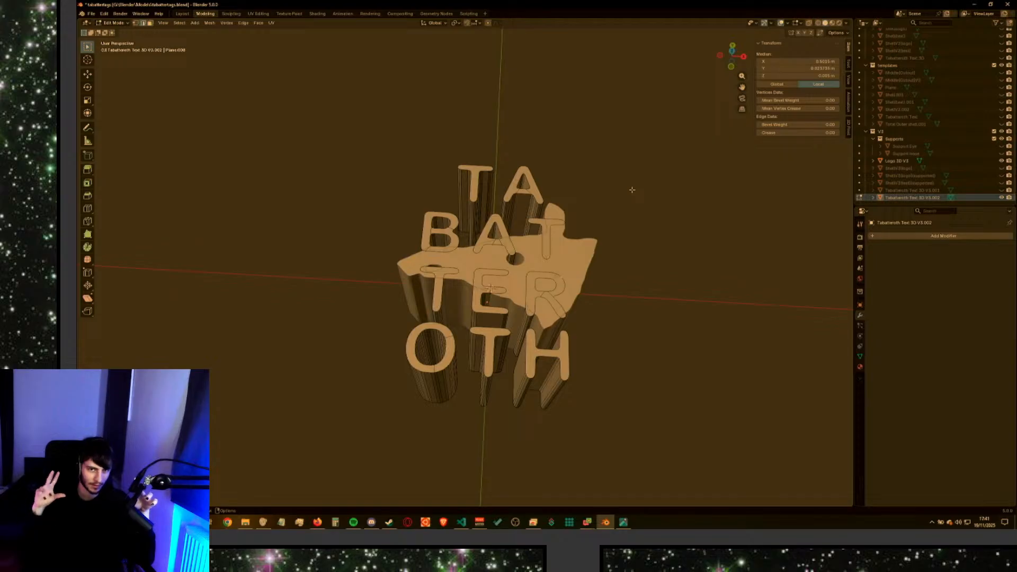
pyautogui.moveTo(644, 260); pyautogui.dragTo(672, 284, button='middle')
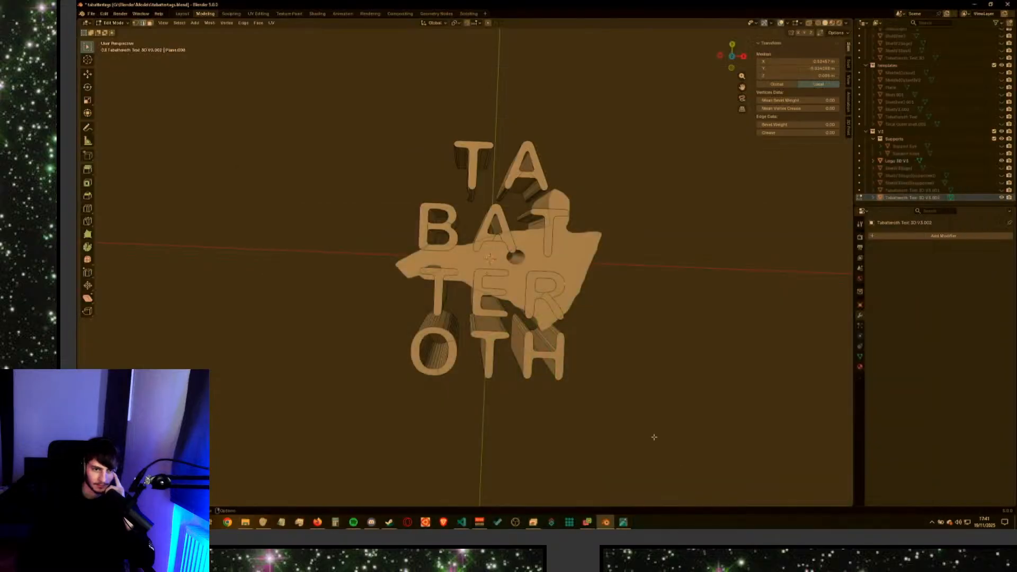
pyautogui.moveTo(563, 221); pyautogui.dragTo(638, 270, button='middle')
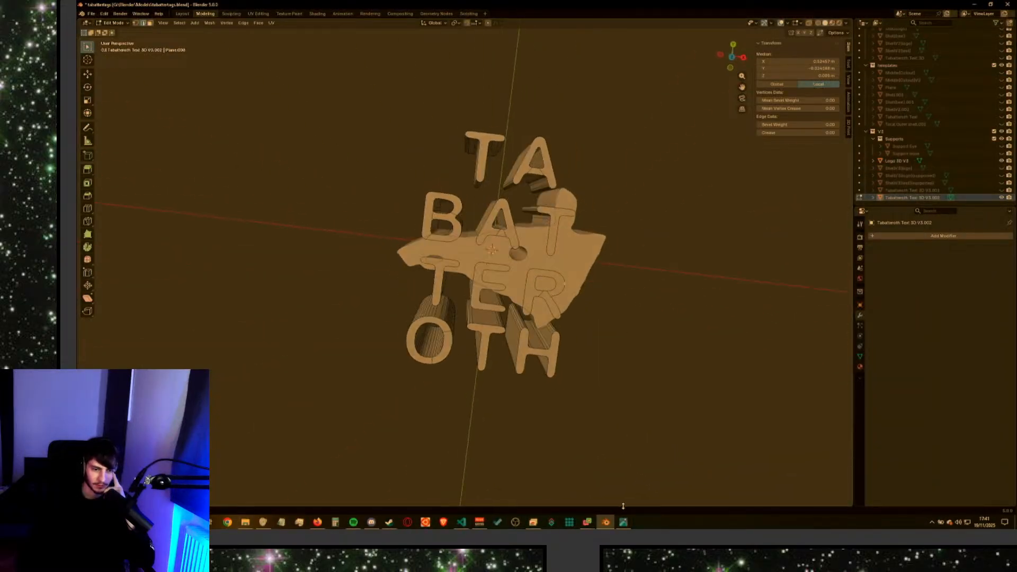
pyautogui.click(624, 521)
pyautogui.click(623, 522)
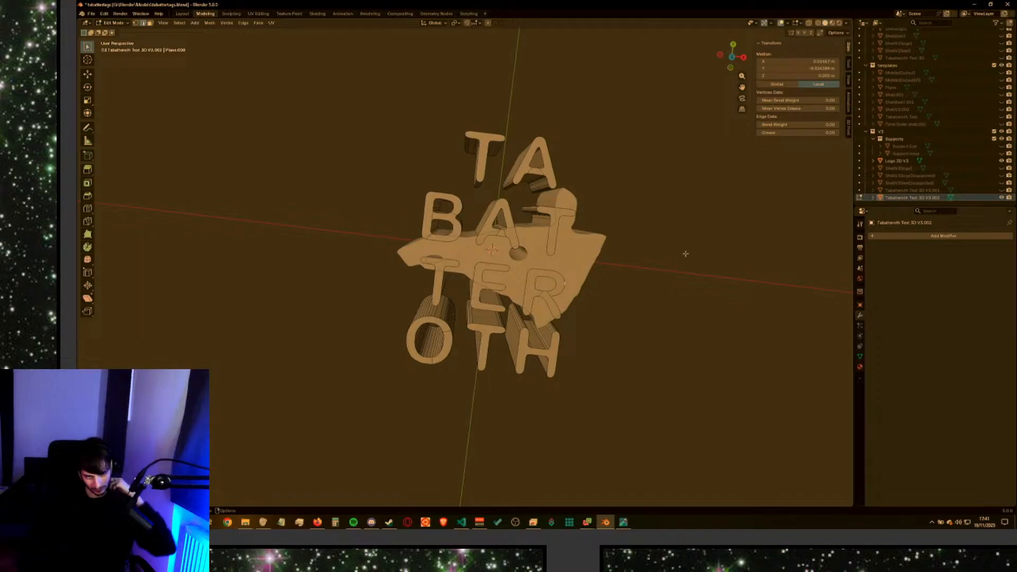
pyautogui.moveTo(612, 233); pyautogui.dragTo(603, 228, button='middle')
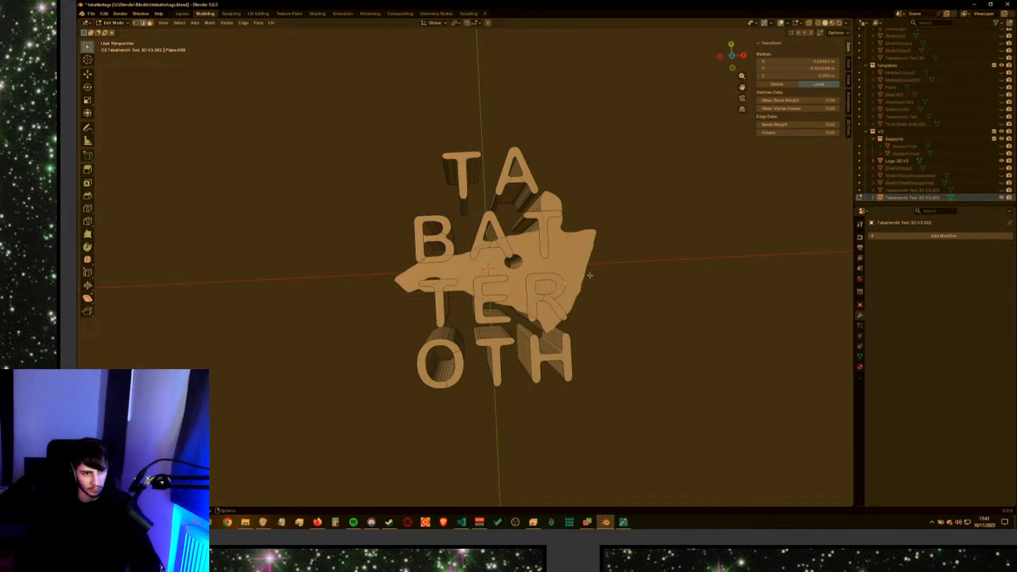
# Show the eye and nose support objects and inspect them beneath the logo.
pyautogui.click(1001, 146)
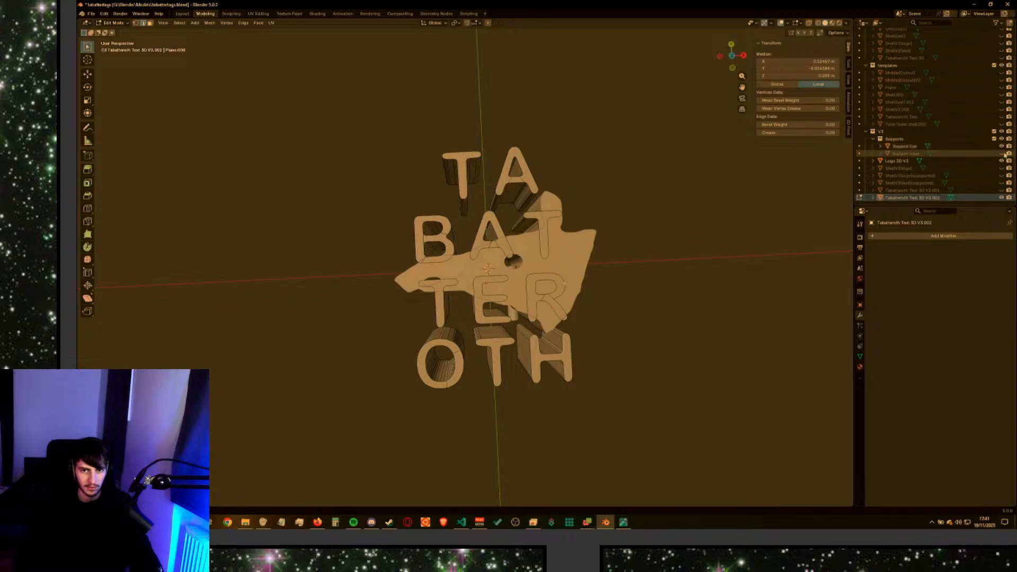
pyautogui.click(1001, 154)
pyautogui.moveTo(556, 296); pyautogui.dragTo(519, 281, button='middle')
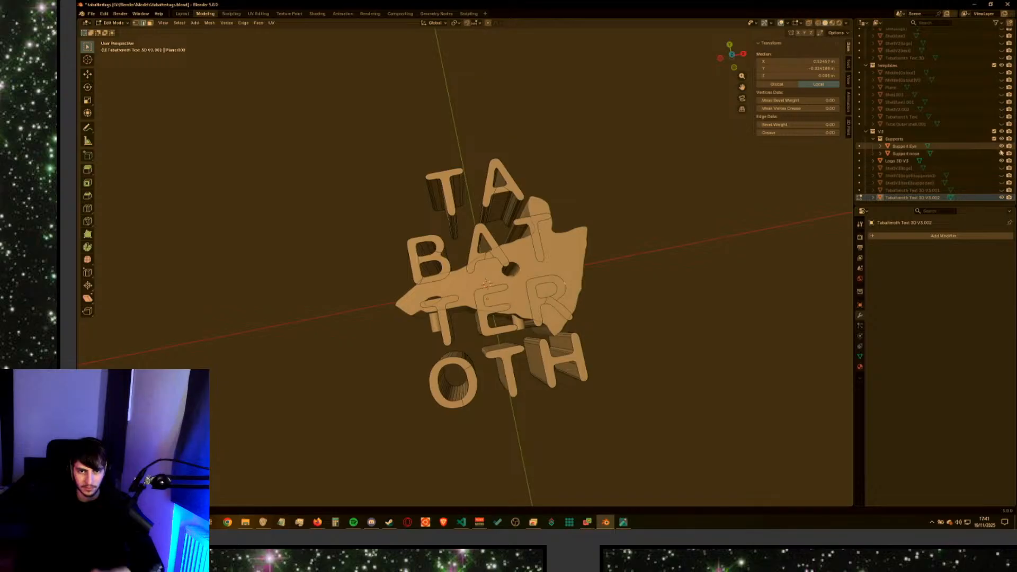
# Hide the V3.002 text, the V3 logo and both supports, and show the two supported V3 shells.
pyautogui.click(1001, 197)
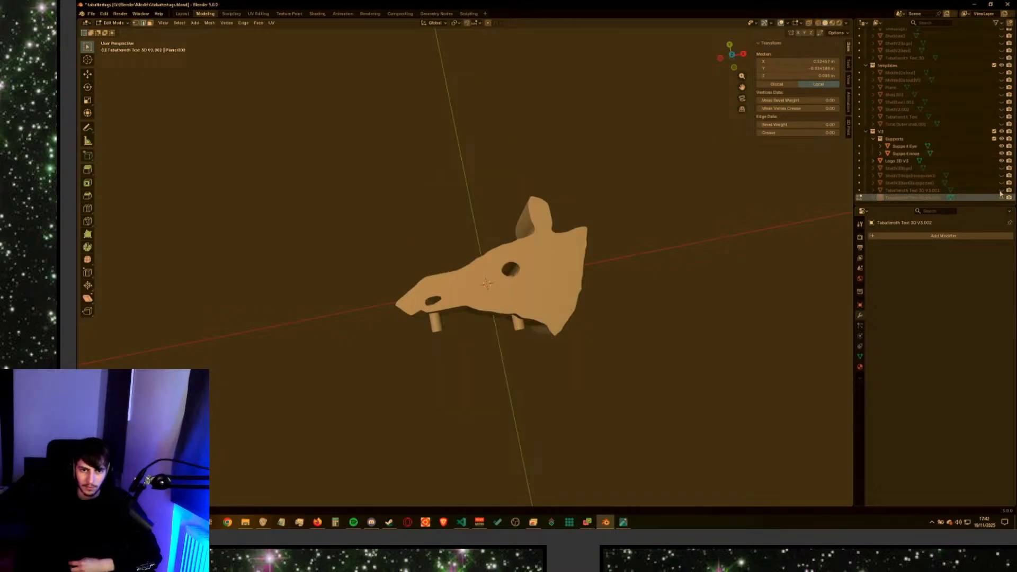
pyautogui.click(1001, 183)
pyautogui.click(1001, 183)
pyautogui.click(1002, 182)
pyautogui.click(1001, 176)
pyautogui.click(1001, 161)
pyautogui.click(1001, 153)
pyautogui.click(1001, 146)
pyautogui.click(1001, 138)
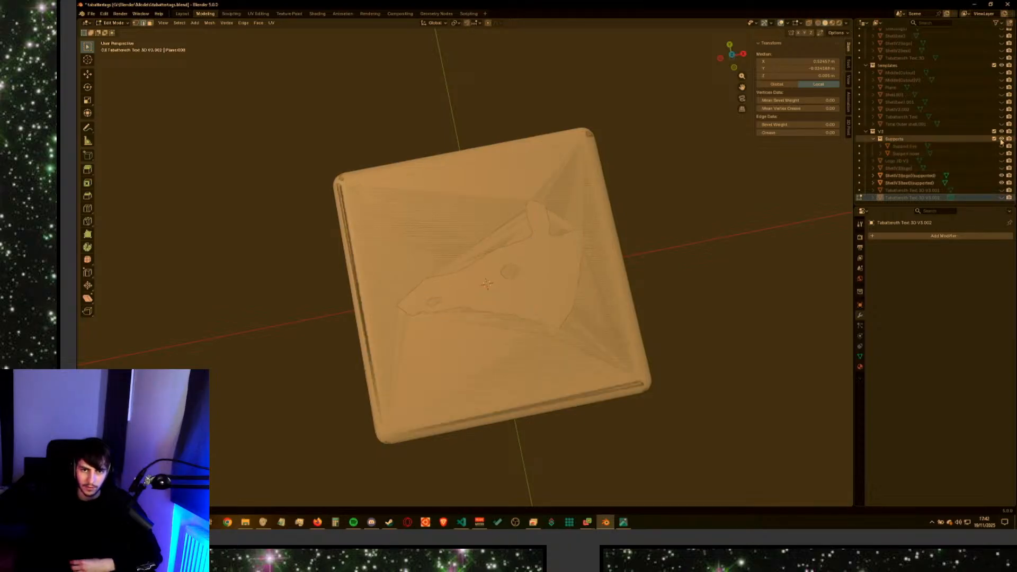
# Isolate the supported V3 shell without the logo cutout, inspect it, and hide it.
pyautogui.click(1001, 175)
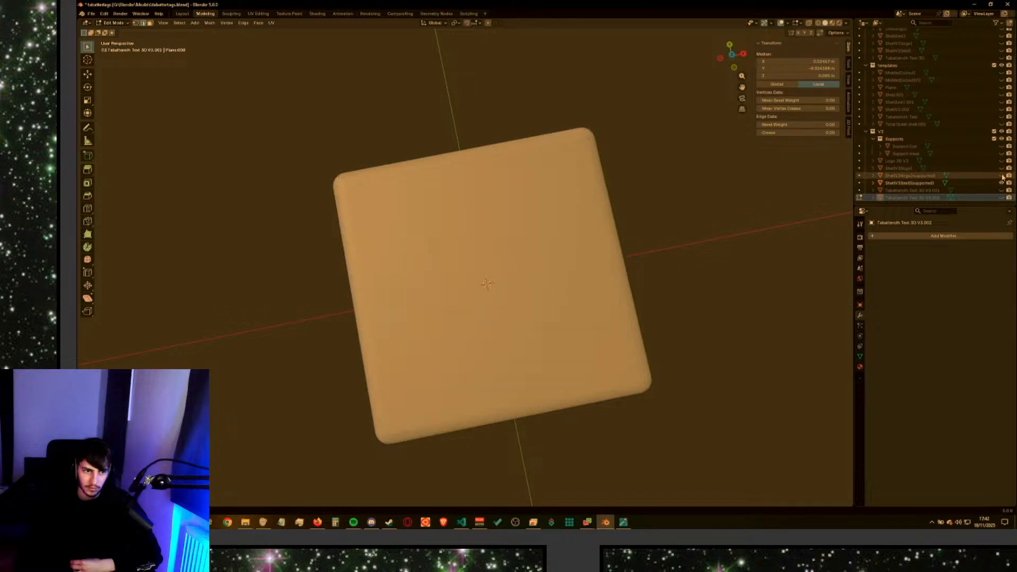
pyautogui.click(924, 184)
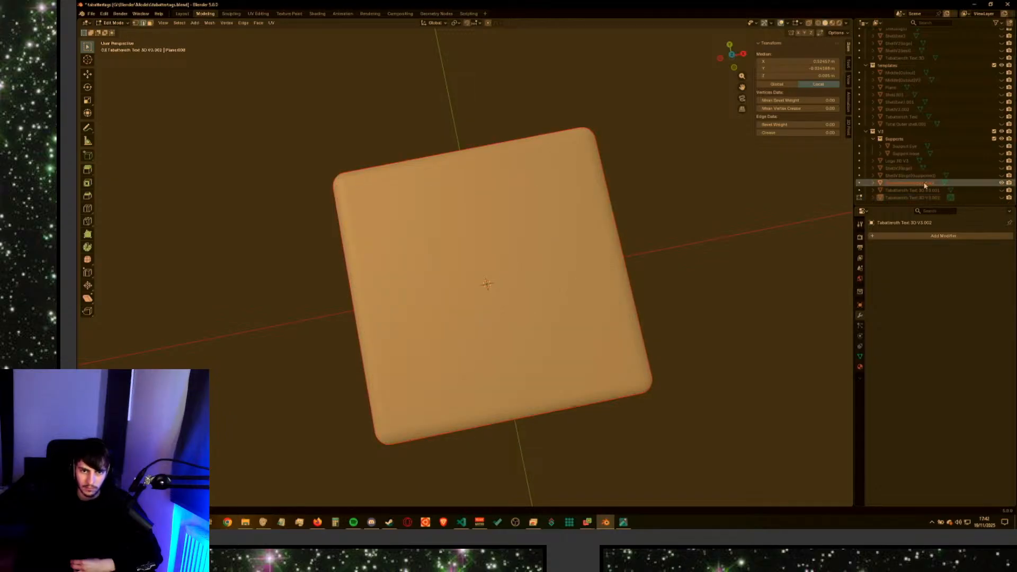
pyautogui.click(1001, 182)
pyautogui.click(1001, 182)
pyautogui.moveTo(720, 252); pyautogui.dragTo(706, 222, button='middle')
pyautogui.click(1002, 182)
# Check both V3 text objects, then show the supported V3 logo shell and inspect its horse-head cutout.
pyautogui.click(1001, 198)
pyautogui.click(1001, 198)
pyautogui.click(1002, 190)
pyautogui.click(1002, 190)
pyautogui.click(1000, 177)
pyautogui.click(1001, 178)
pyautogui.click(1000, 177)
pyautogui.moveTo(720, 249); pyautogui.dragTo(749, 277, button='middle')
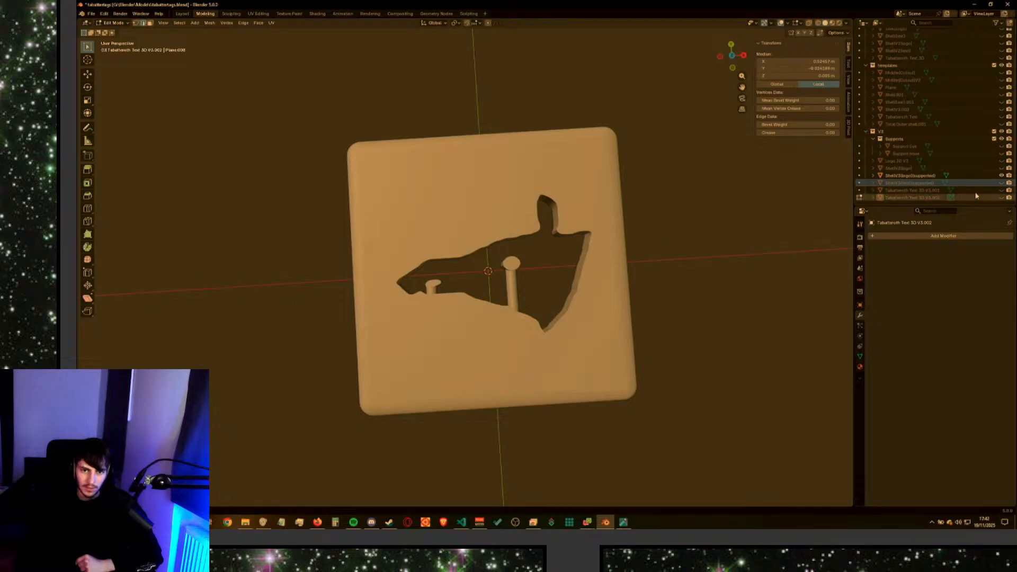
# Hide the supported logo shell, inspect the supported shell without the cutout from an angle, and hide it.
pyautogui.click(1000, 175)
pyautogui.click(1001, 182)
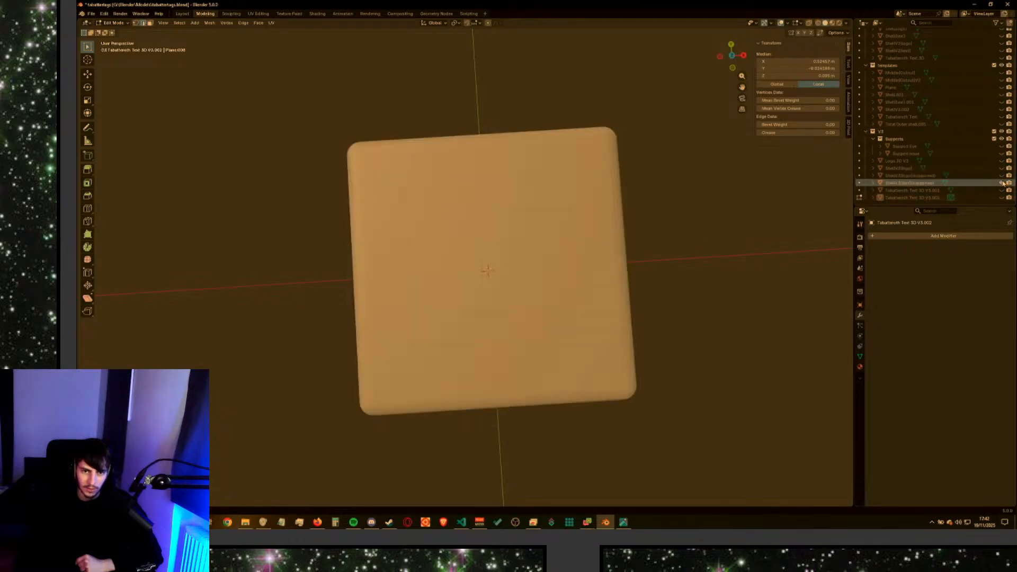
pyautogui.moveTo(695, 255); pyautogui.dragTo(687, 216, button='middle')
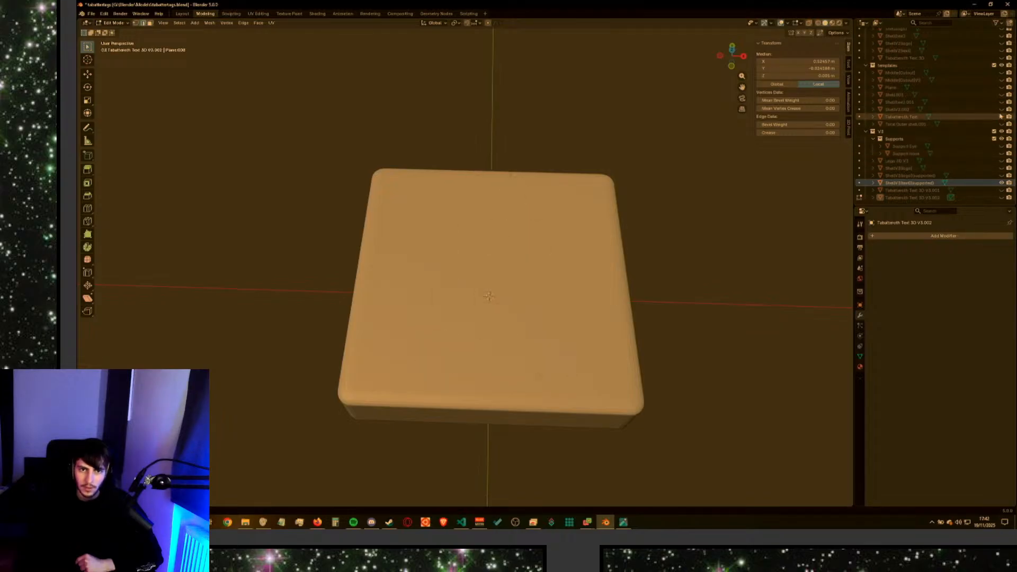
pyautogui.click(1001, 183)
# Inspect the plain template shell in wireframe and restore solid shading.
pyautogui.moveTo(738, 259)
pyautogui.mouseDown(button='middle')
pyautogui.moveTo(726, 154)
pyautogui.moveTo(753, 249)
pyautogui.moveTo(747, 259)
pyautogui.mouseUp(button='middle')
pyautogui.click(819, 24)
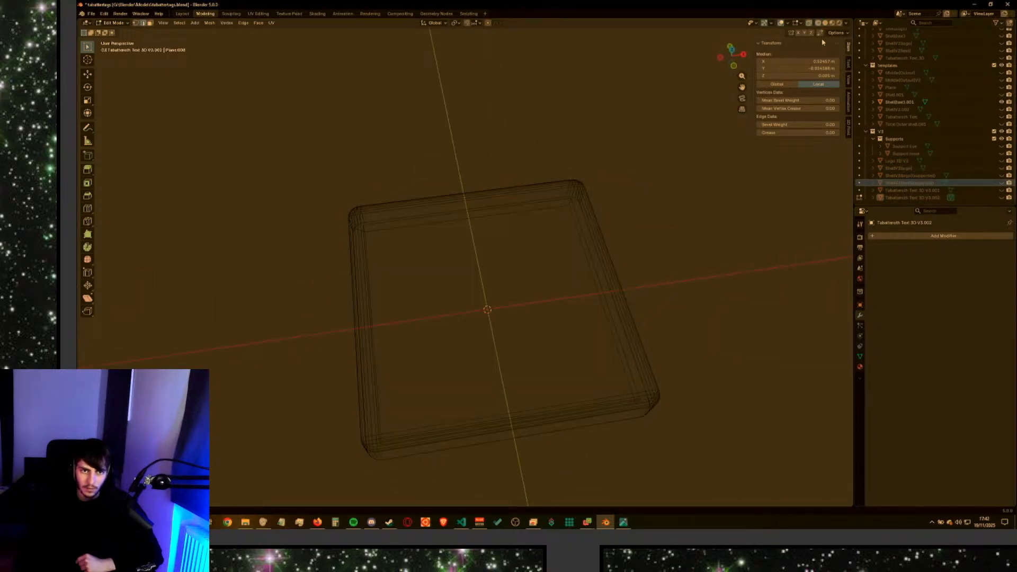
pyautogui.click(824, 23)
pyautogui.moveTo(785, 211)
pyautogui.mouseDown(button='middle')
pyautogui.moveTo(772, 193)
pyautogui.moveTo(781, 203)
pyautogui.mouseUp(button='middle')
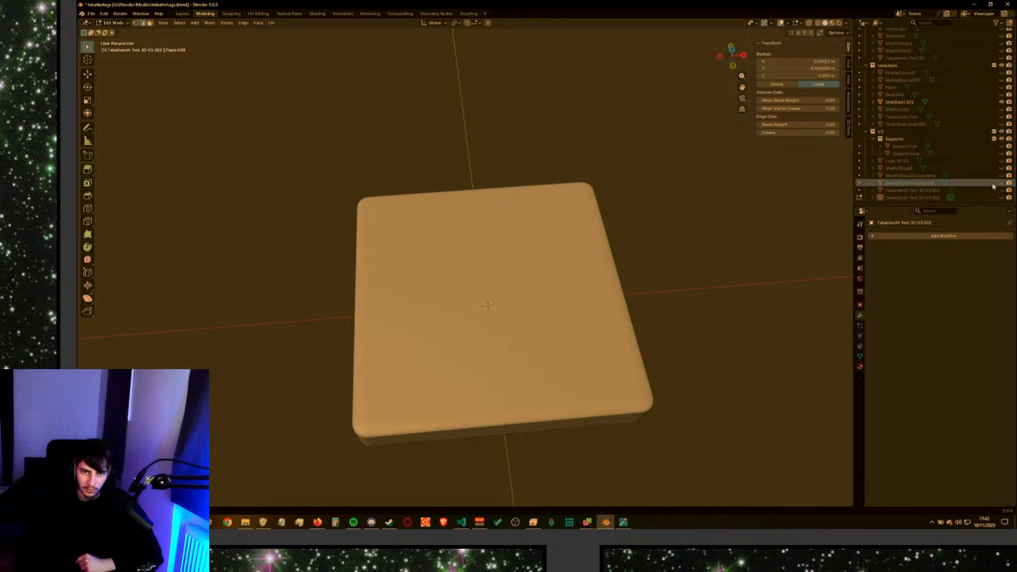
# Show the V3.001 text and hide the plain template shell so only the letters remain.
pyautogui.click(1001, 182)
pyautogui.click(1001, 190)
pyautogui.click(1001, 182)
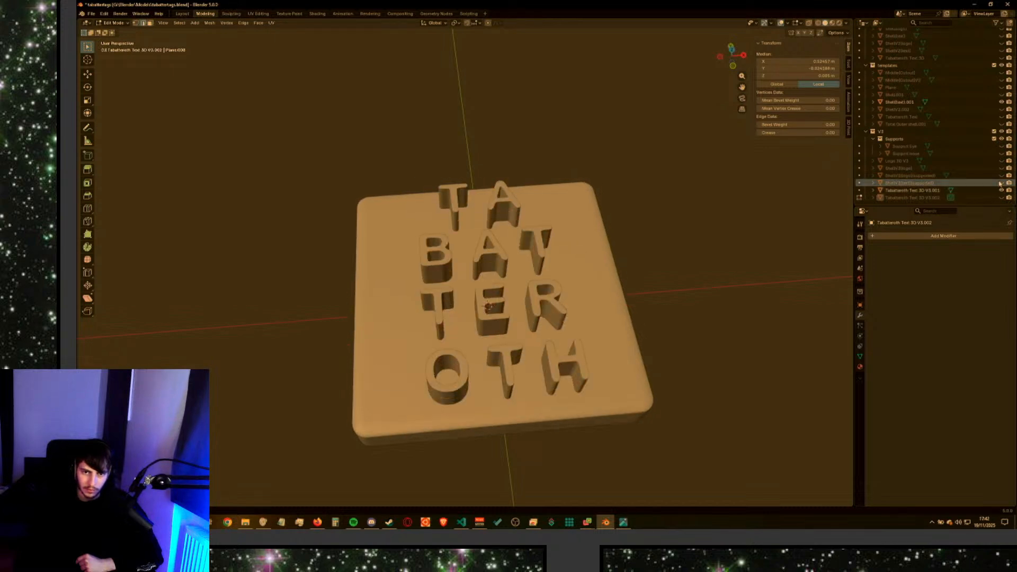
pyautogui.click(1001, 102)
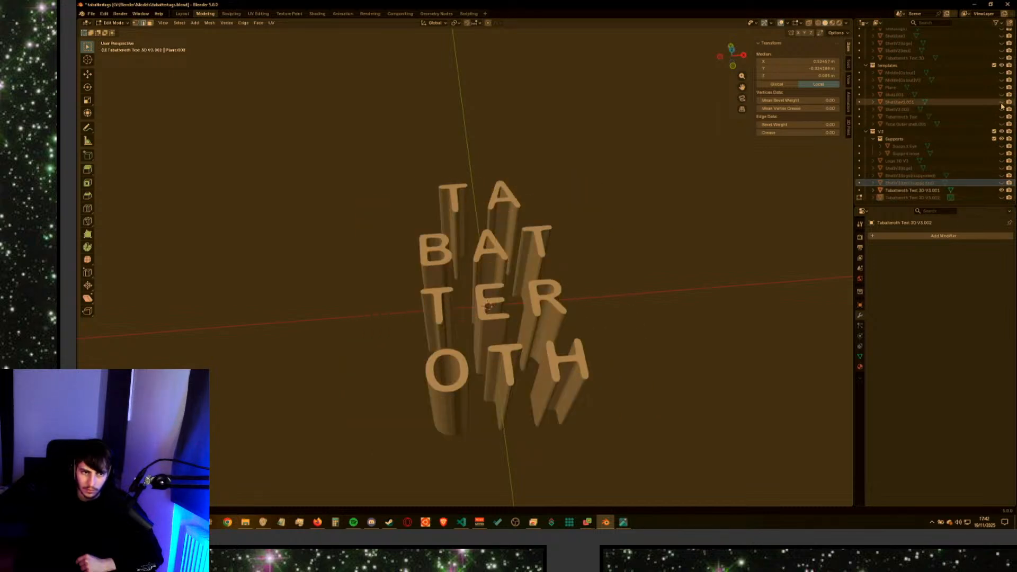
# Compare the V3.002 text with the V3.001 text by switching their visibility, leaving V3.001 shown.
pyautogui.click(1001, 197)
pyautogui.click(1001, 190)
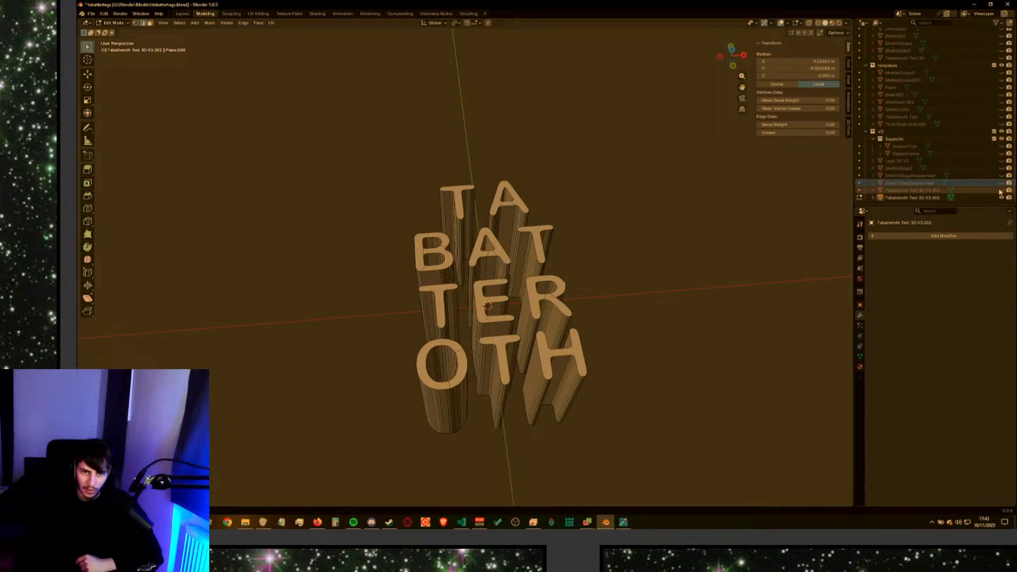
pyautogui.click(1001, 190)
pyautogui.click(1001, 198)
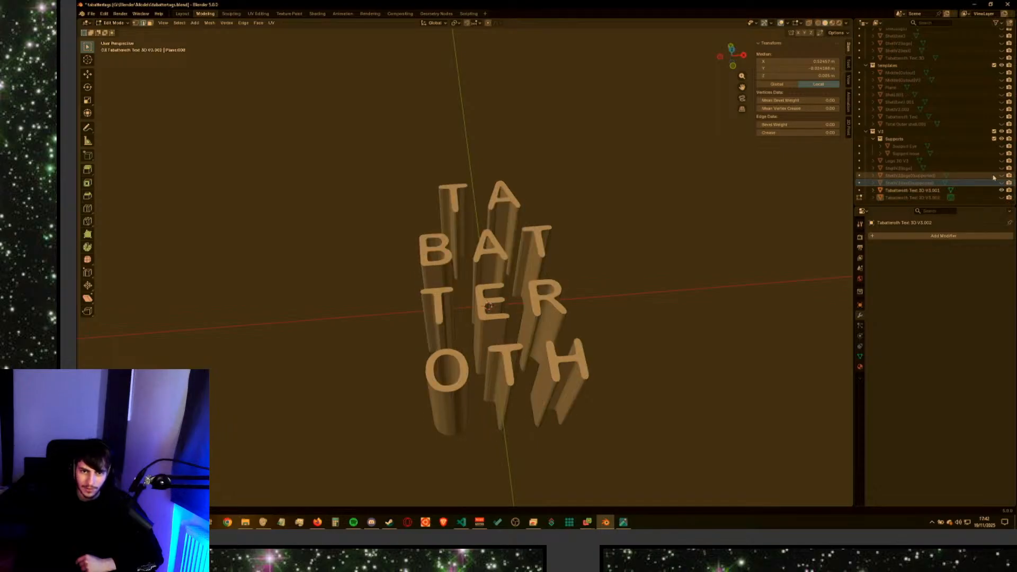
# Examine the V3.001 letters against the supported and unsupported logo shells, then hide both shells and check the logo.
pyautogui.click(1001, 175)
pyautogui.click(1001, 175)
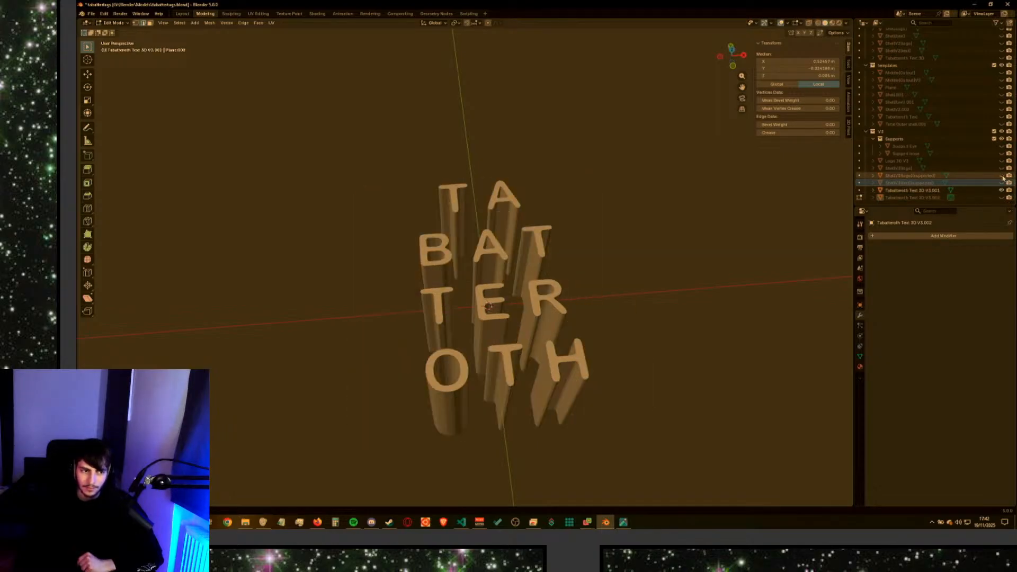
pyautogui.click(1000, 175)
pyautogui.click(1001, 168)
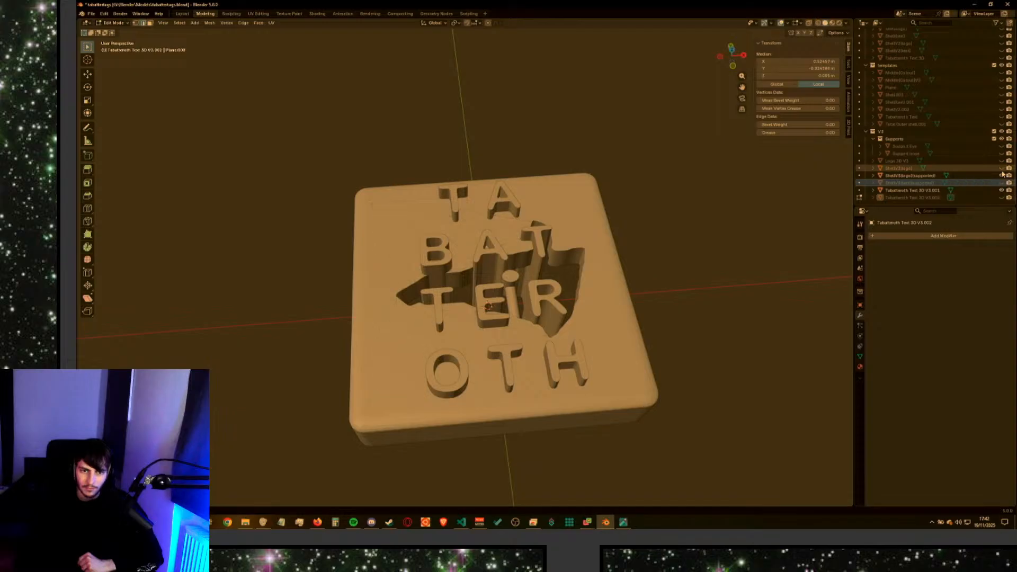
pyautogui.click(1001, 176)
pyautogui.click(1001, 168)
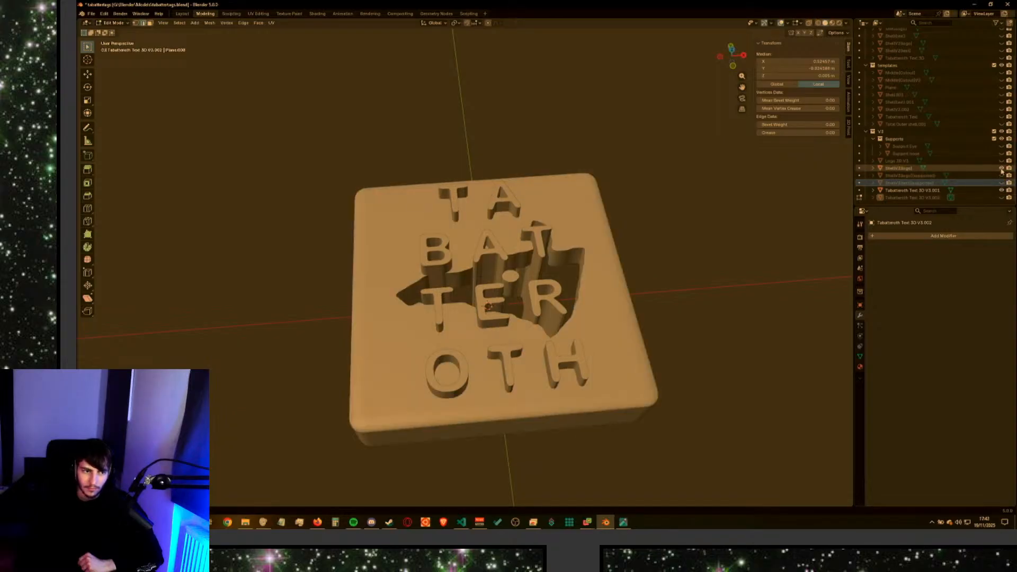
pyautogui.click(1001, 168)
pyautogui.click(1001, 160)
pyautogui.click(1000, 161)
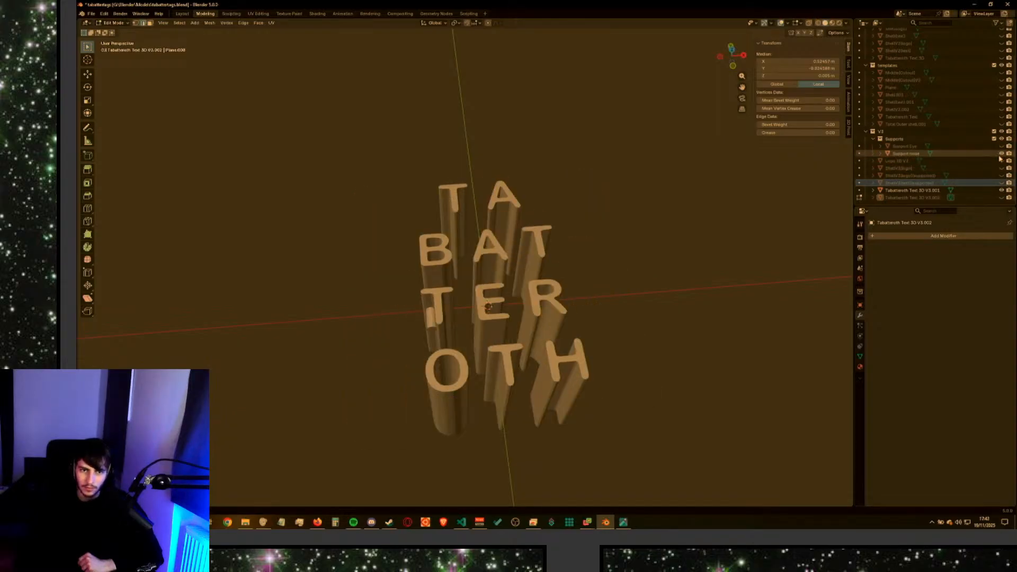
# Check the objects in the templates collection, including the plane, by temporarily showing each one with the letters.
pyautogui.scroll(3, 948, 127)
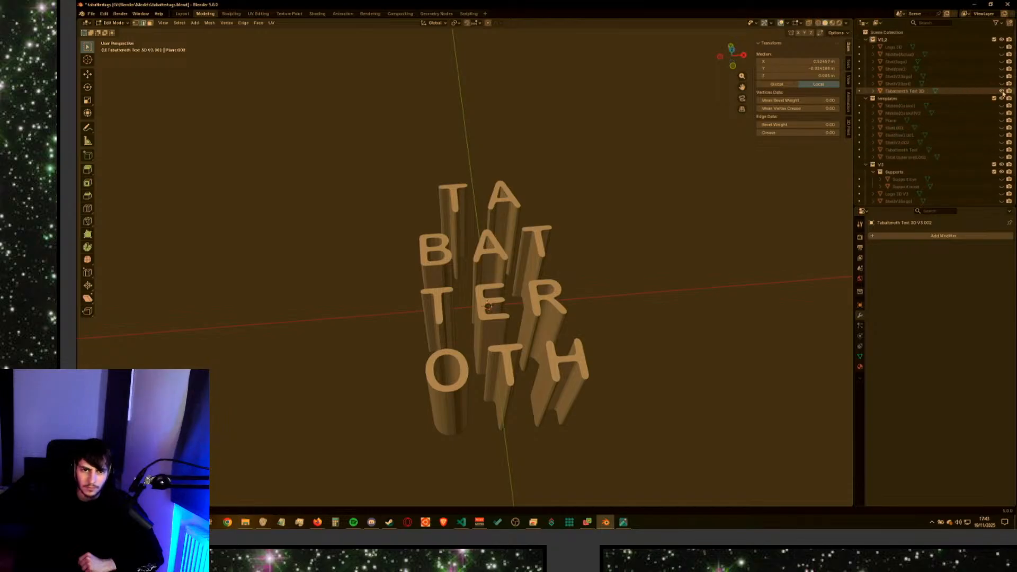
pyautogui.click(1001, 158)
pyautogui.click(1000, 157)
pyautogui.click(1001, 135)
pyautogui.click(1001, 135)
pyautogui.click(1001, 121)
pyautogui.click(1000, 121)
pyautogui.click(1001, 121)
pyautogui.click(1001, 120)
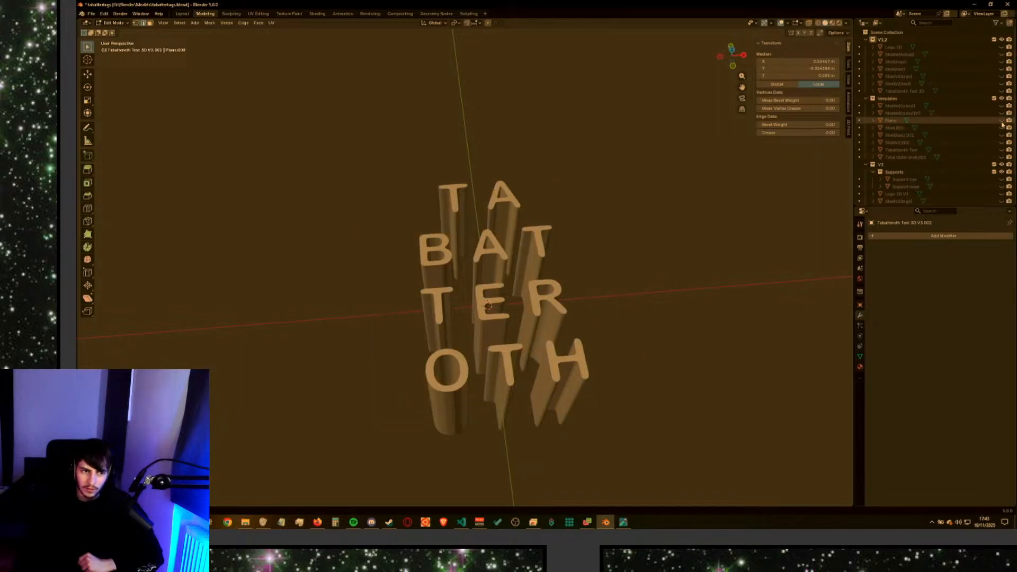
# Check the templates collection's plane and Middle(Cutout).001 against the letters by toggling their visibility, then hide both.
pyautogui.click(1001, 118)
pyautogui.click(1001, 119)
pyautogui.click(1001, 113)
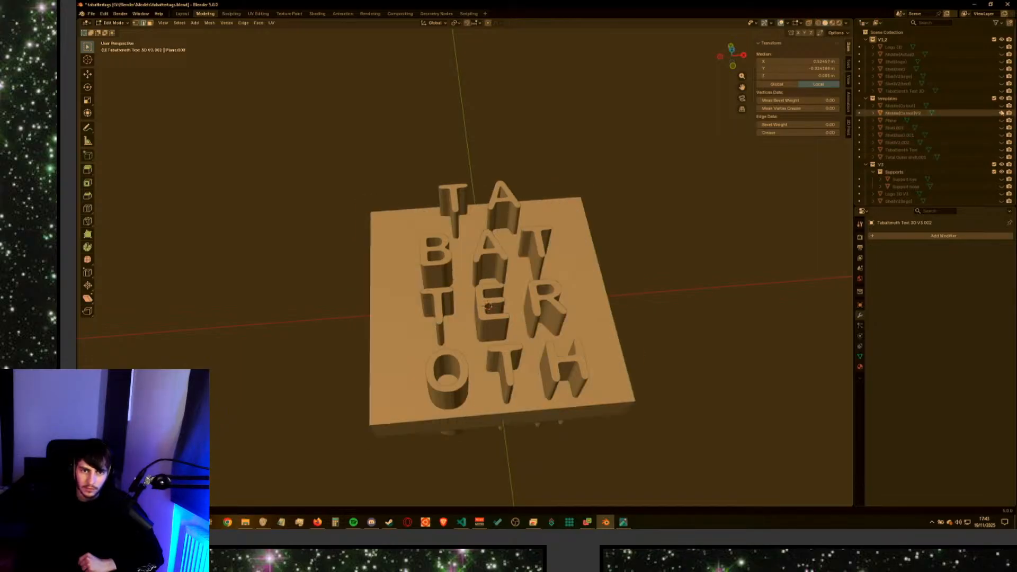
pyautogui.click(1001, 113)
pyautogui.click(1001, 113)
pyautogui.click(1000, 113)
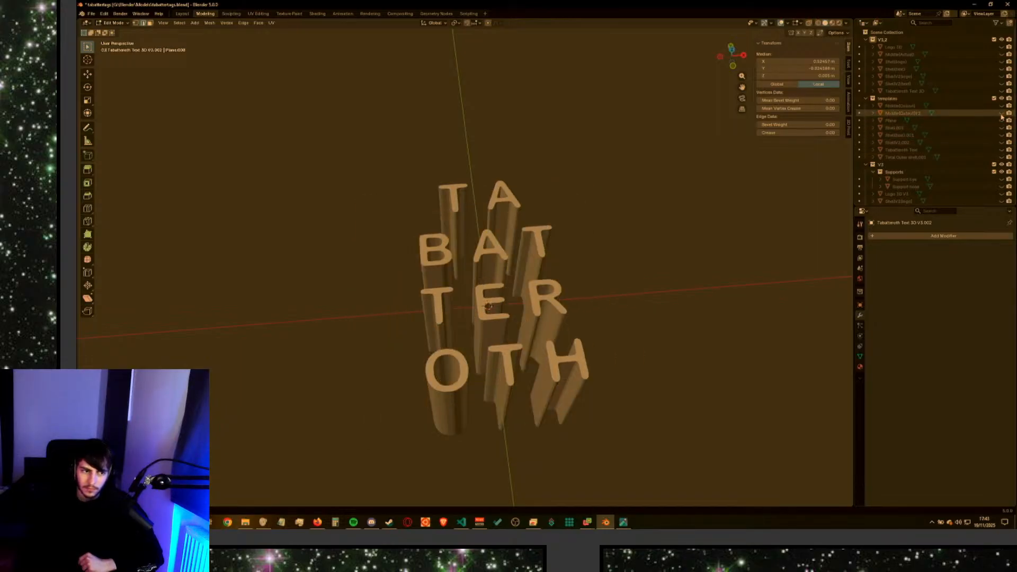
# Show the lettered shell in the V3.2 collection, hide the V3 collection, and examine the engraved text from above.
pyautogui.click(1000, 84)
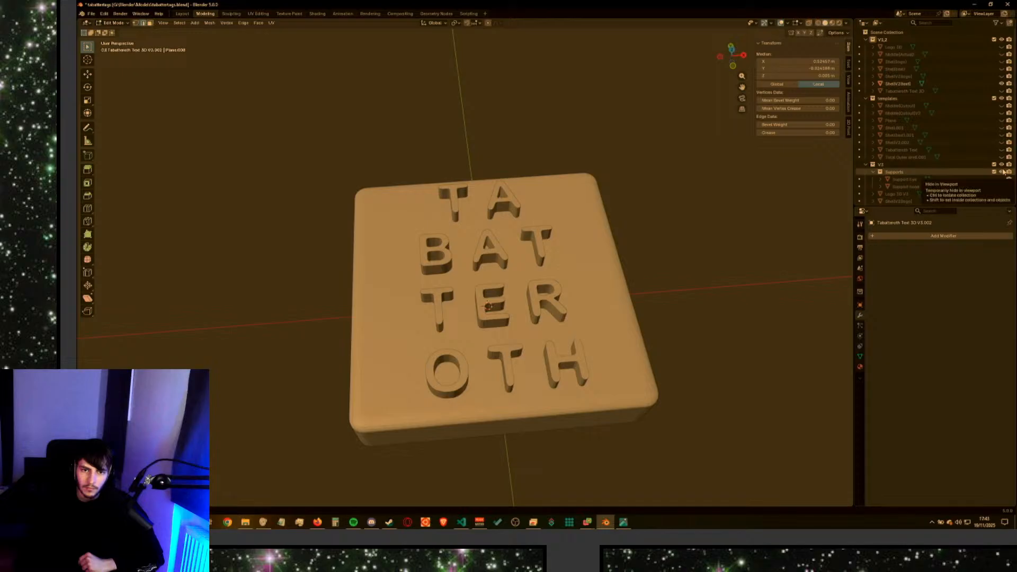
pyautogui.scroll(-3, 1001, 159)
pyautogui.click(1000, 132)
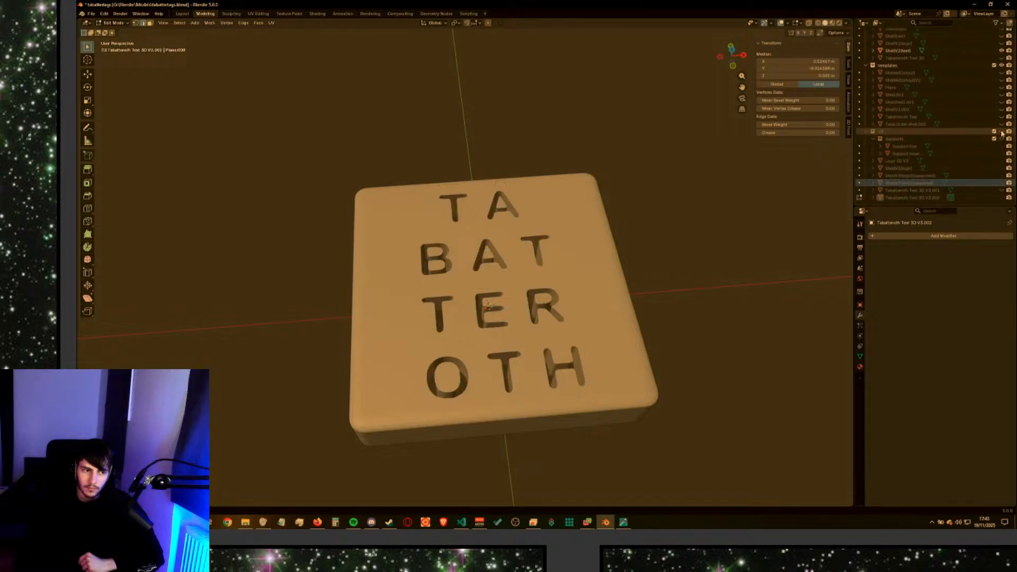
pyautogui.scroll(3, 975, 130)
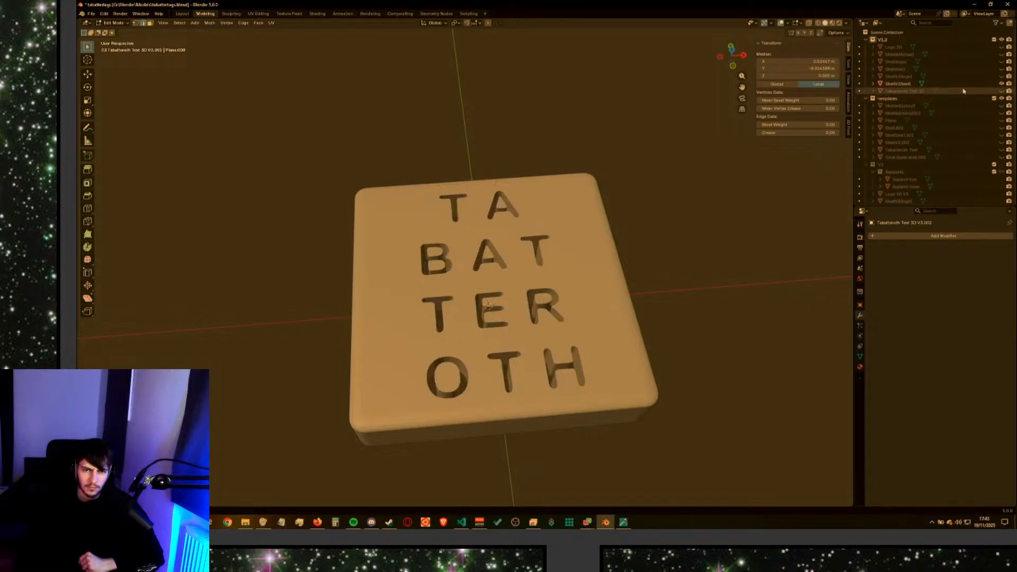
pyautogui.moveTo(640, 201); pyautogui.dragTo(633, 238, button='middle')
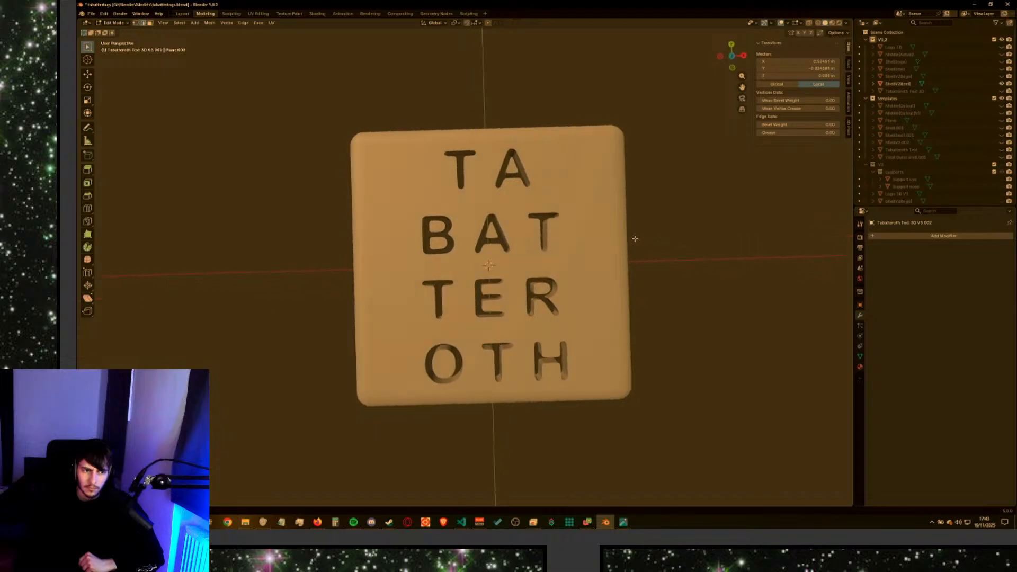
# Show the V3 collection again and hide the V3.2 lettered shell to check the plain V3 shell alone.
pyautogui.scroll(-3, 933, 153)
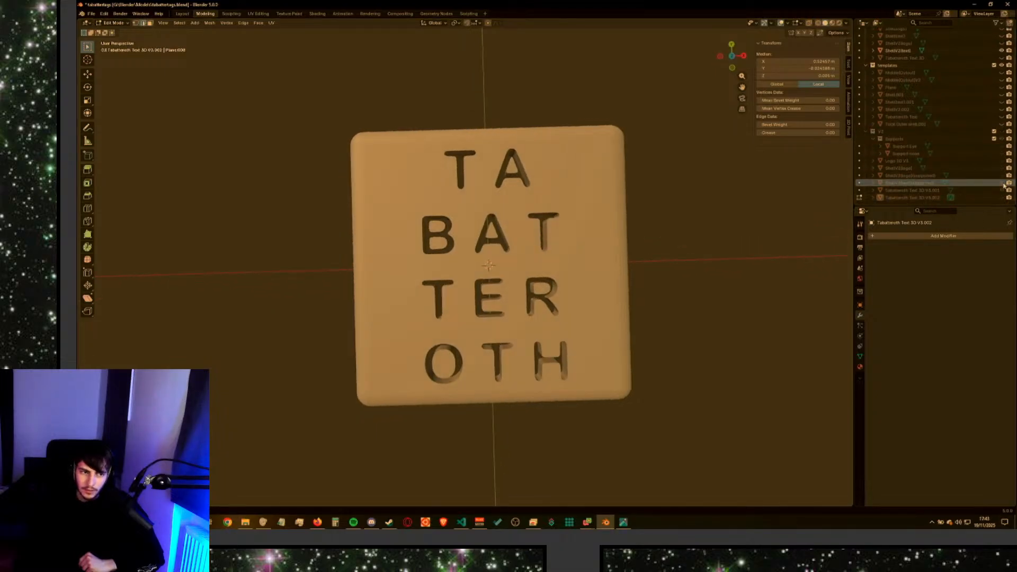
pyautogui.click(1001, 139)
pyautogui.click(1001, 190)
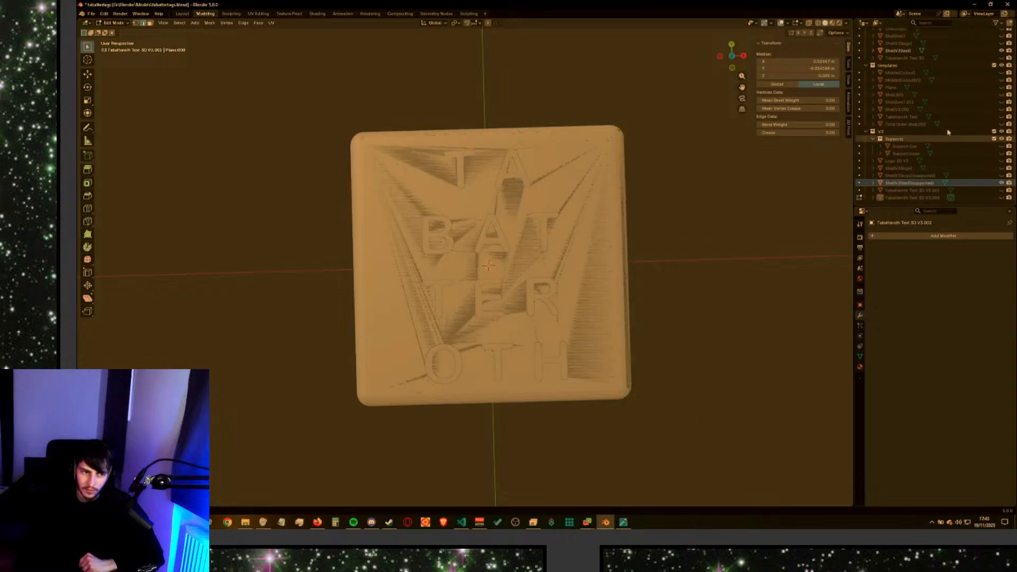
pyautogui.scroll(2, 1001, 106)
pyautogui.click(1001, 77)
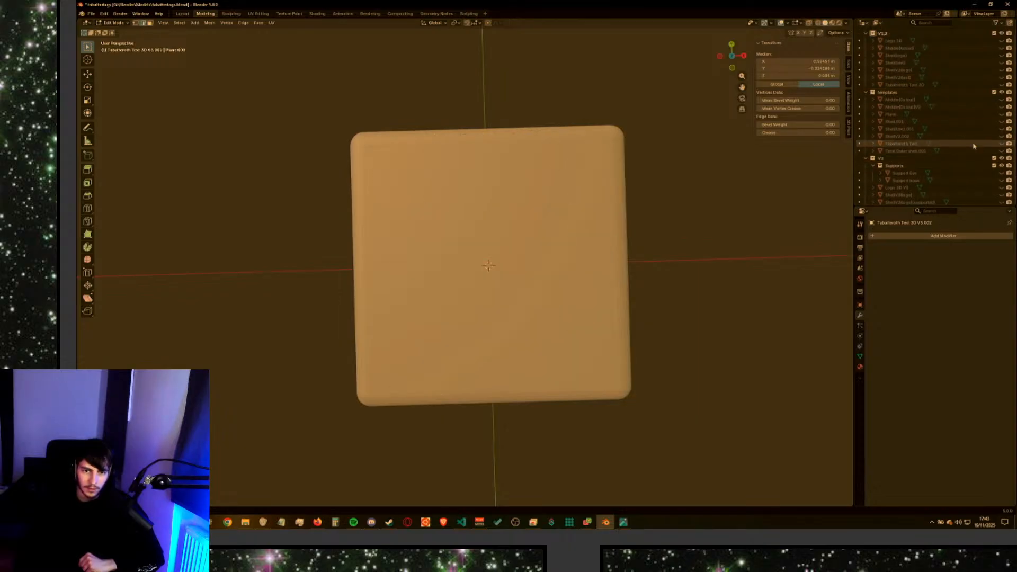
pyautogui.scroll(-2, 985, 116)
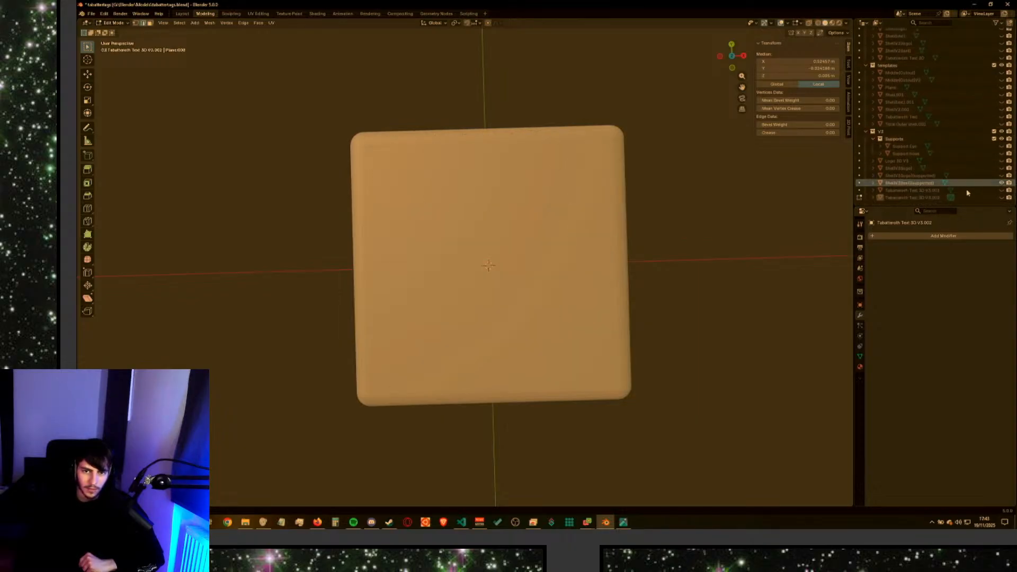
# Reopen tabattertags.blend from the recent files and discard the unsaved changes.
pyautogui.click(90, 14)
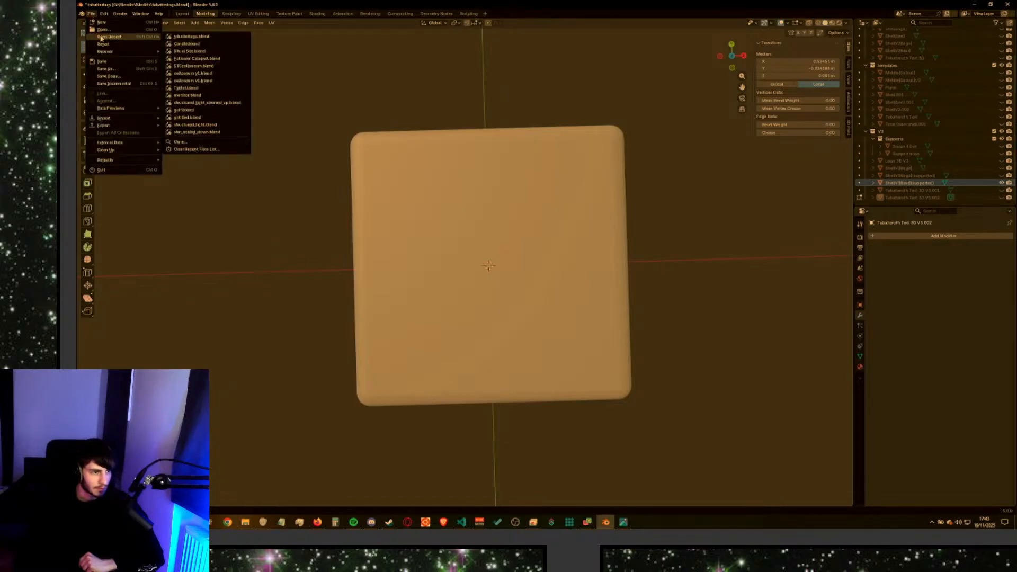
pyautogui.click(190, 37)
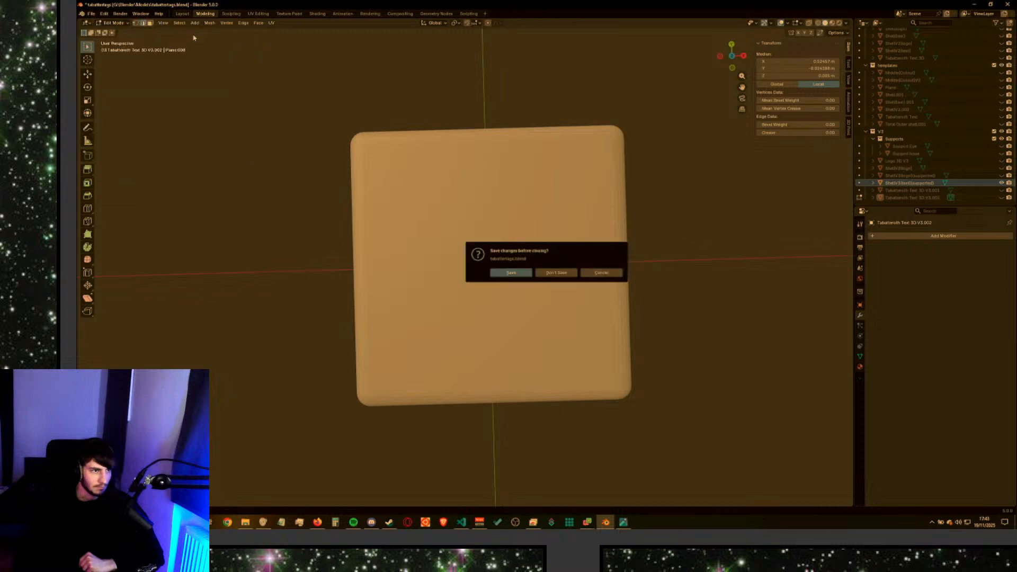
pyautogui.click(571, 272)
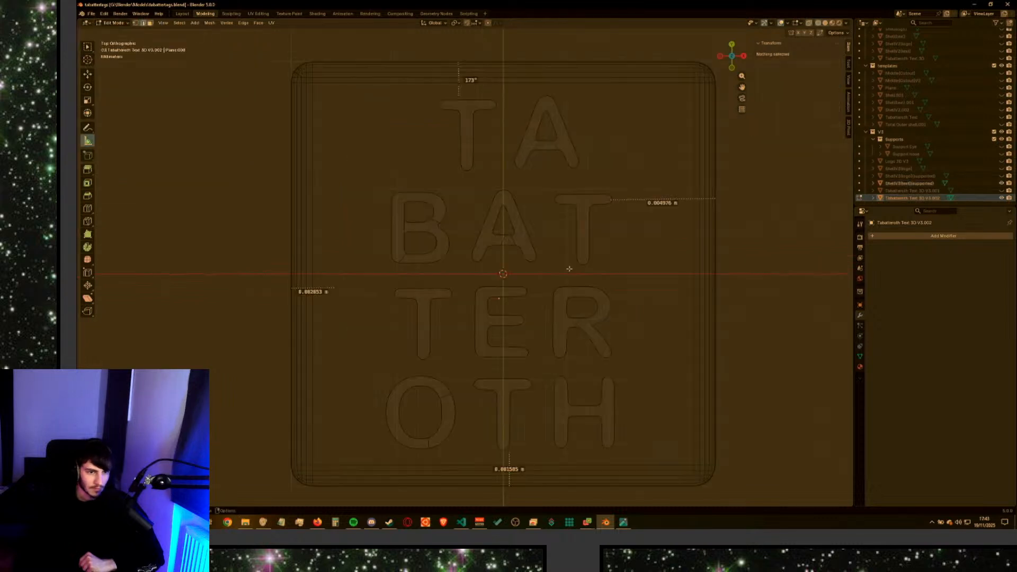
# Check the V3 shell around the V3.002 text by toggling its visibility and viewing the measured wireframe at an angle.
pyautogui.click(1001, 183)
pyautogui.click(1001, 183)
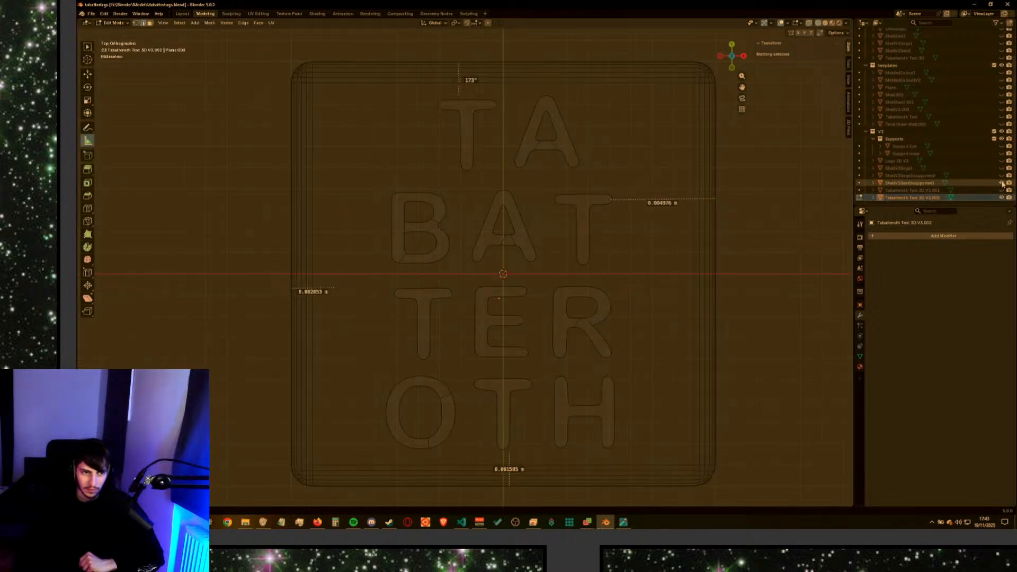
pyautogui.click(1001, 183)
pyautogui.click(1000, 183)
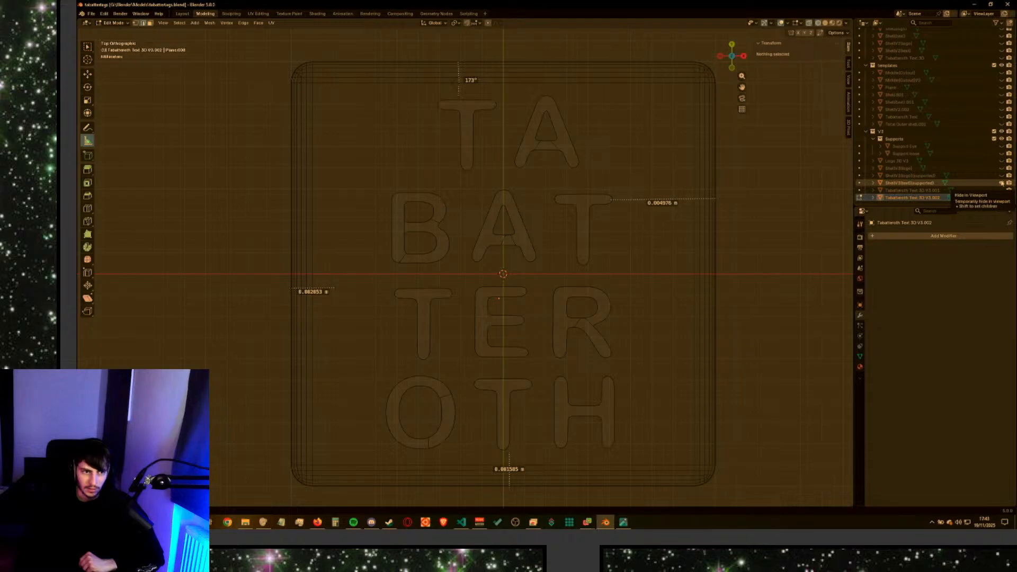
pyautogui.moveTo(768, 228)
pyautogui.mouseDown(button='middle')
pyautogui.moveTo(783, 243)
pyautogui.moveTo(783, 198)
pyautogui.moveTo(767, 211)
pyautogui.mouseUp(button='middle')
pyautogui.scroll(-6, 742, 242)
pyautogui.moveTo(715, 273); pyautogui.dragTo(697, 290, button='middle')
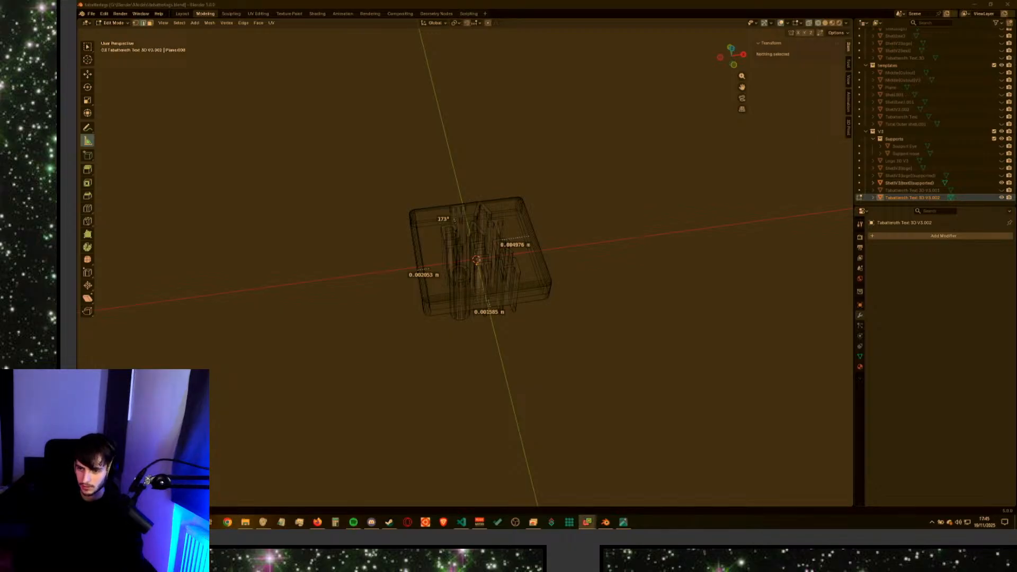
pyautogui.hotkey('alt', 'Tab')
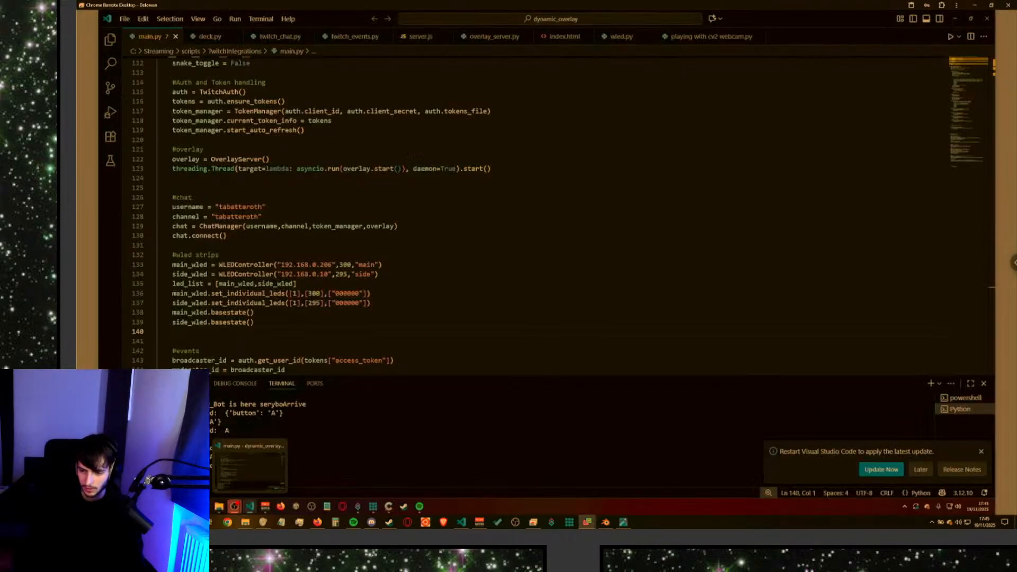
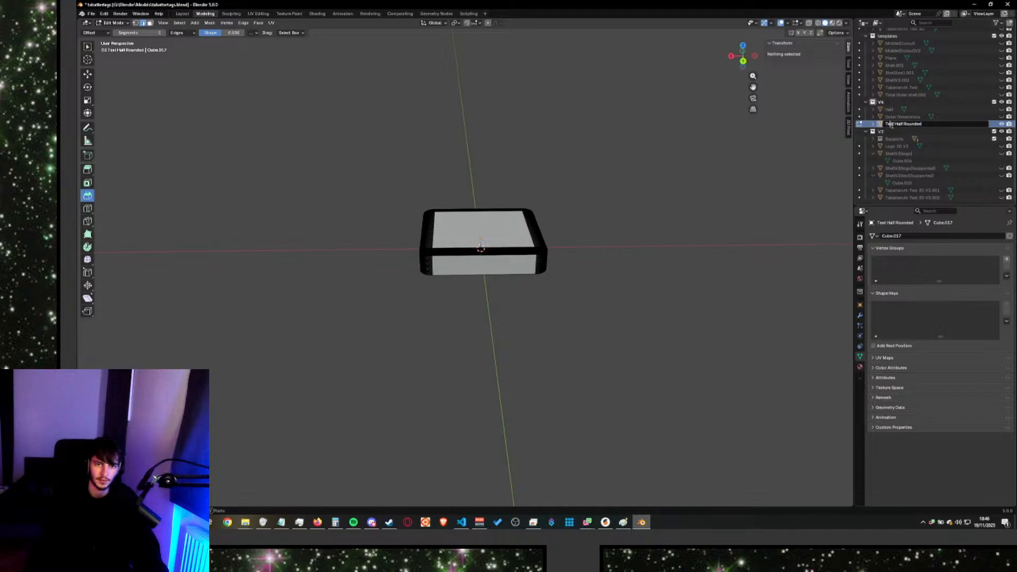
# Rename the rounded tag body in the V4 collection as Half Rounded.
pyautogui.press('Return')
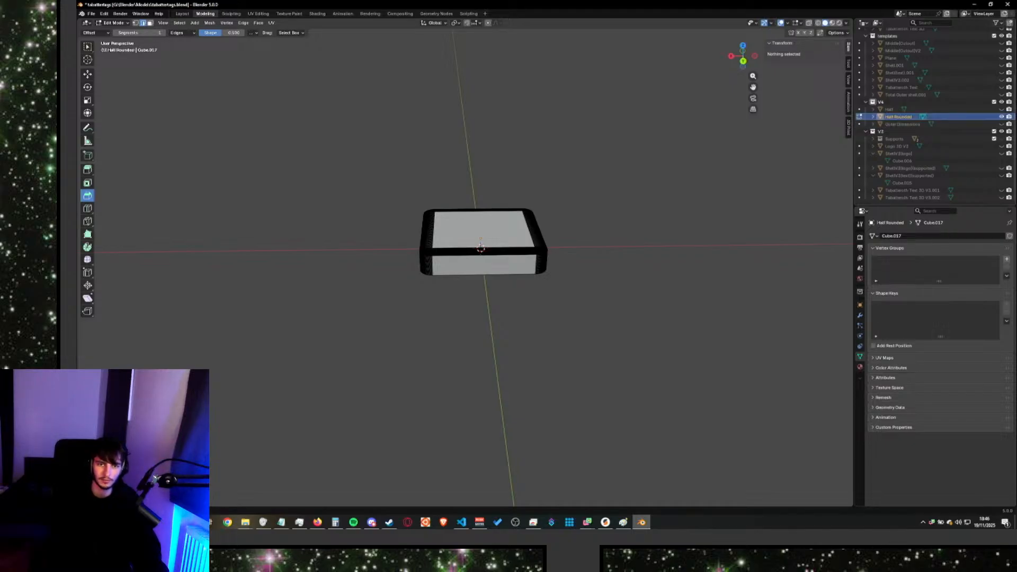
pyautogui.scroll(4, 909, 106)
pyautogui.scroll(-2, 909, 105)
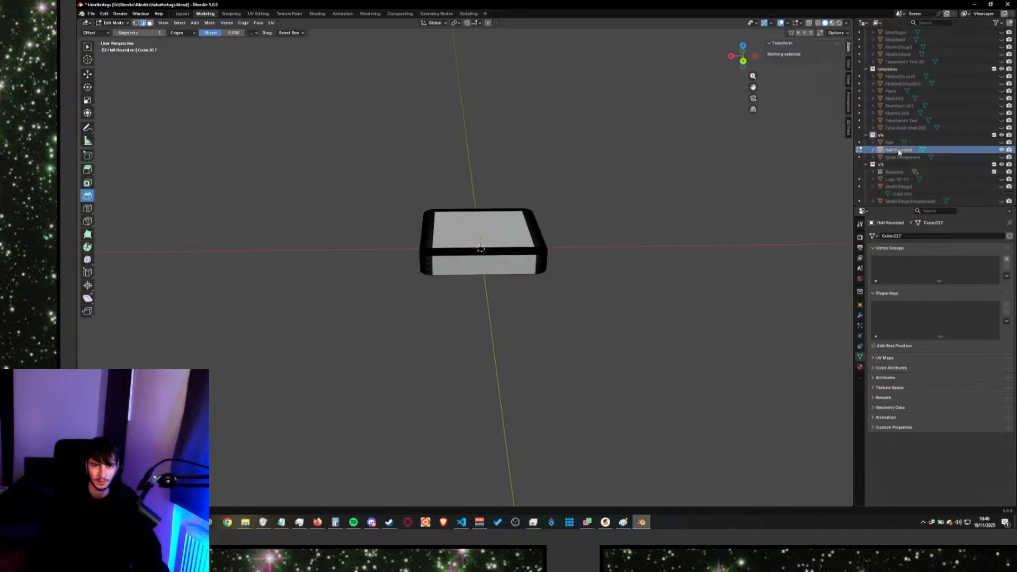
pyautogui.rightClick(898, 151)
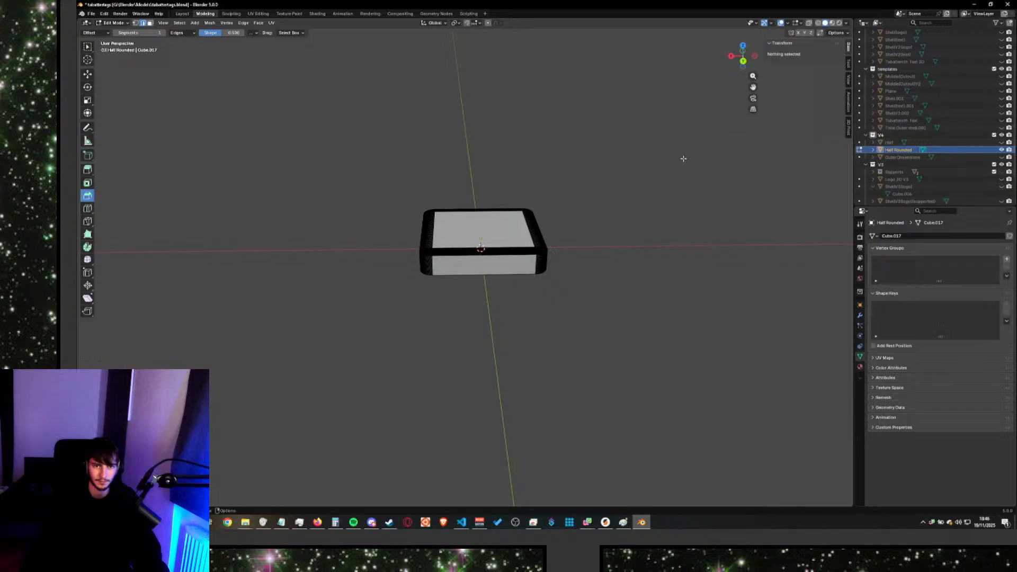
# Copy Middle(Cutout) from the templates collection into the V4 collection and rename the copy Middle(Cutout) V4.
pyautogui.click(910, 77)
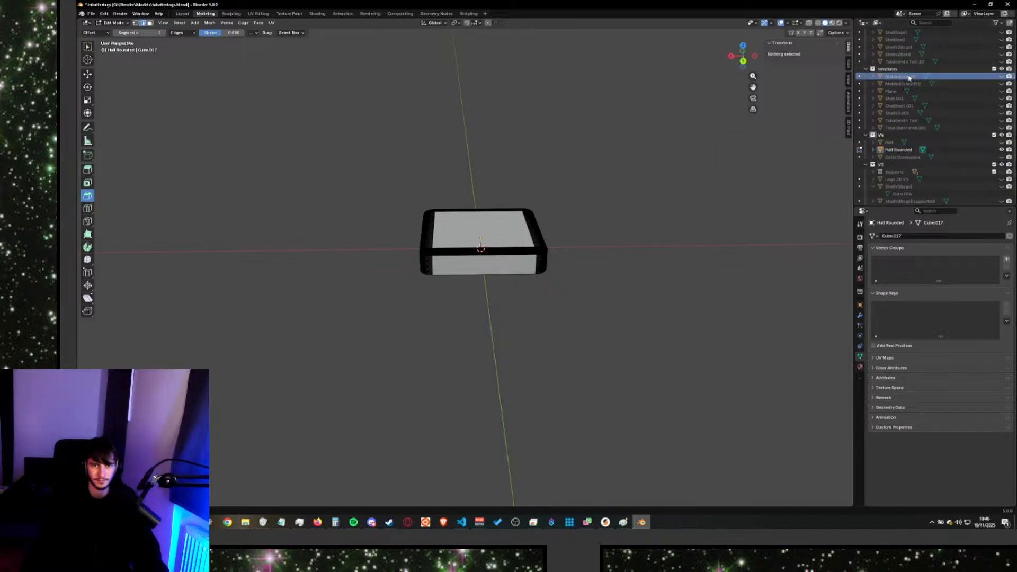
pyautogui.hotkey('ctrl', 'c')
pyautogui.click(910, 158)
pyautogui.hotkey('ctrl', 'v')
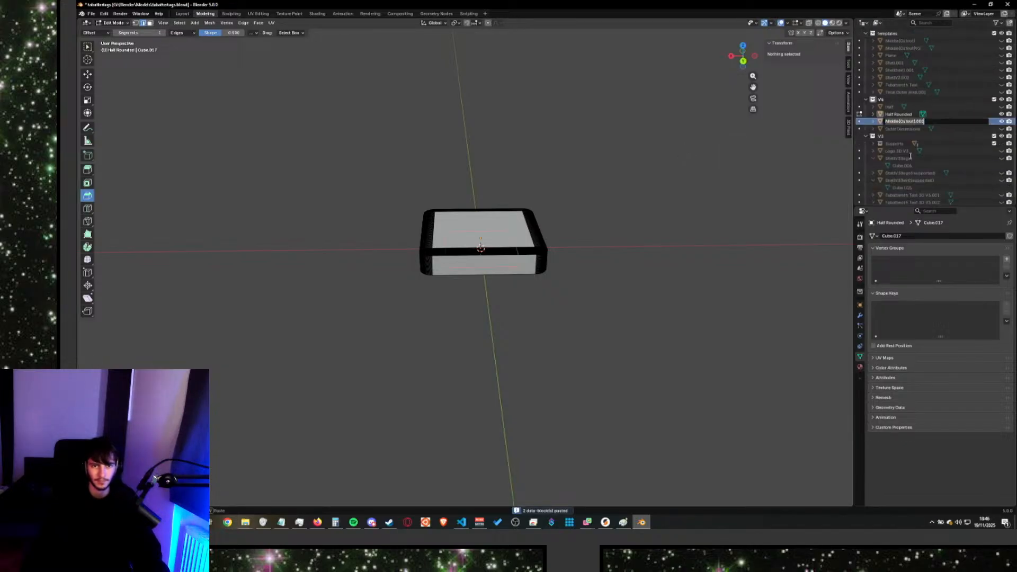
pyautogui.press('Right')
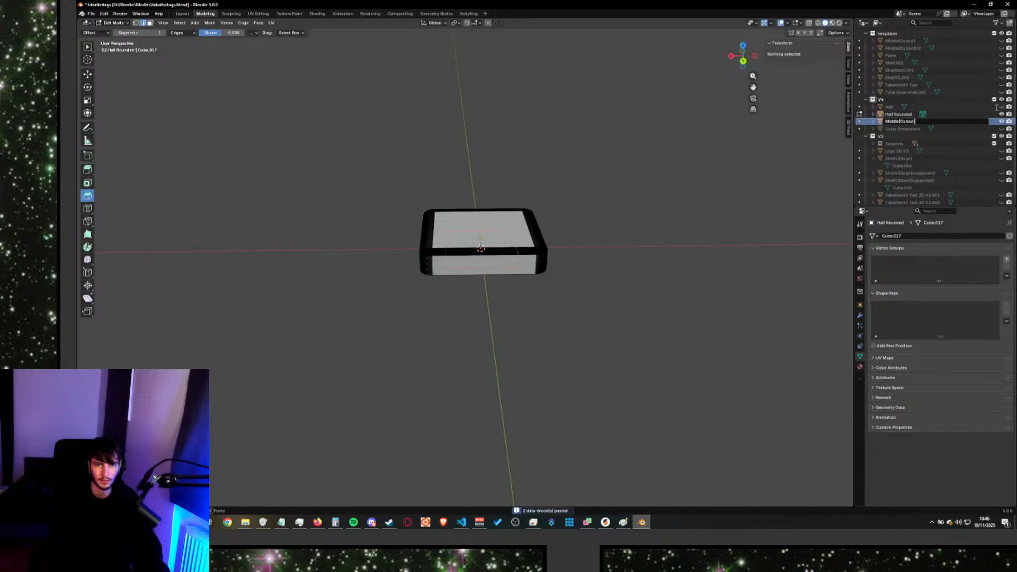
pyautogui.press('Return')
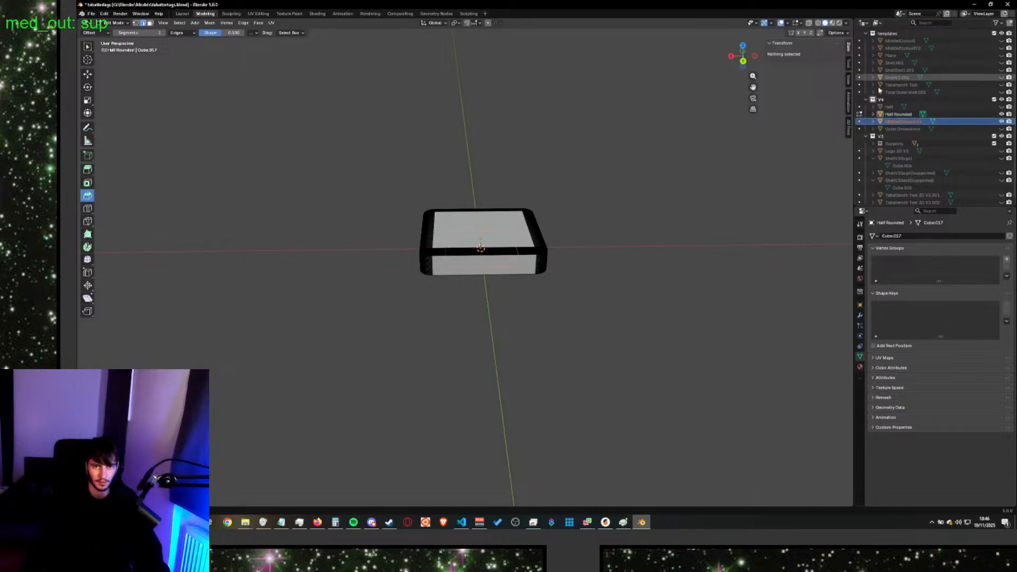
# Expand Middle(Cutout) V4 and select its mesh data to look for its transform values.
pyautogui.click(848, 63)
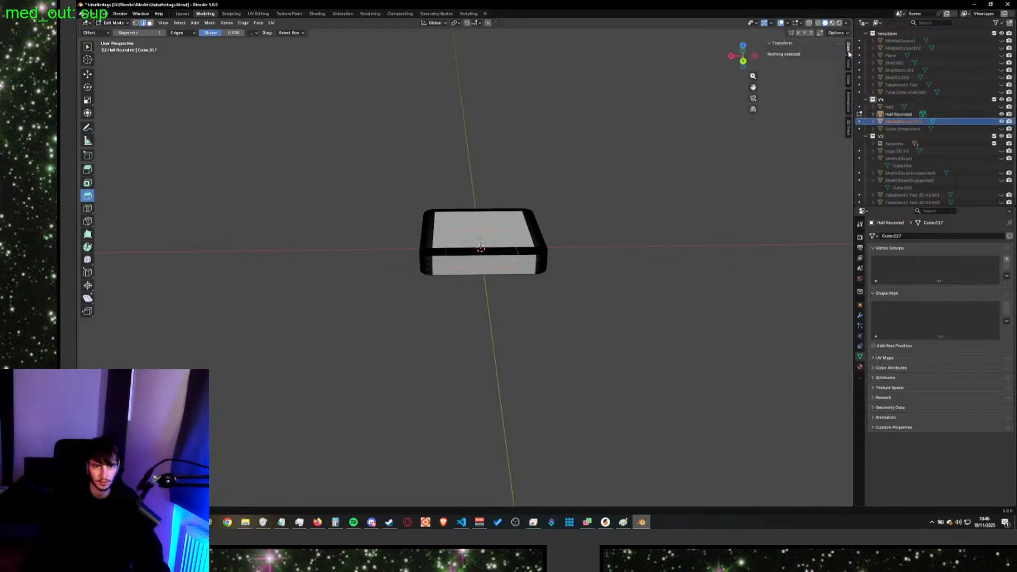
pyautogui.click(873, 122)
pyautogui.click(902, 129)
pyautogui.click(848, 48)
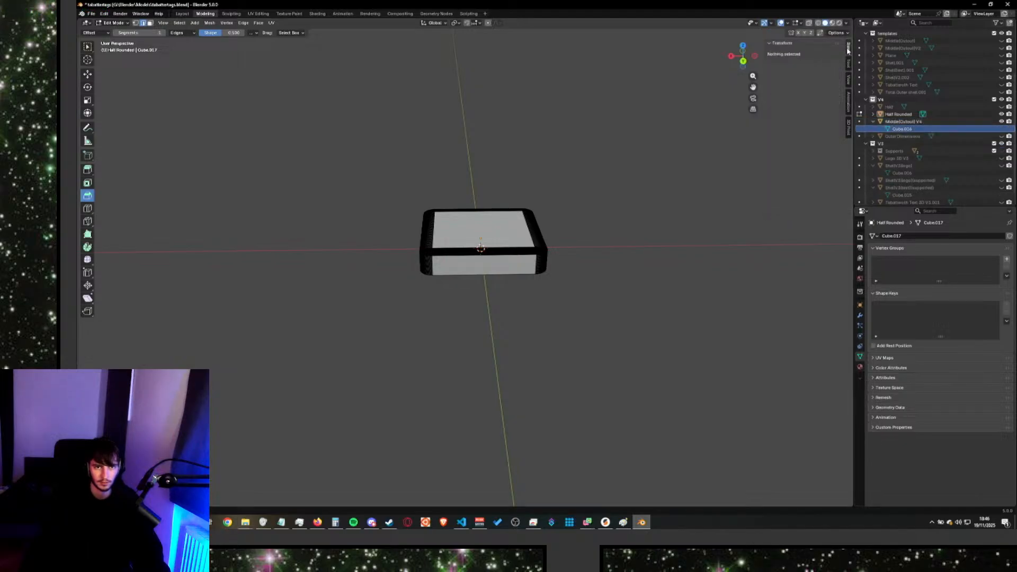
pyautogui.scroll(-1, 940, 131)
pyautogui.doubleClick(895, 121)
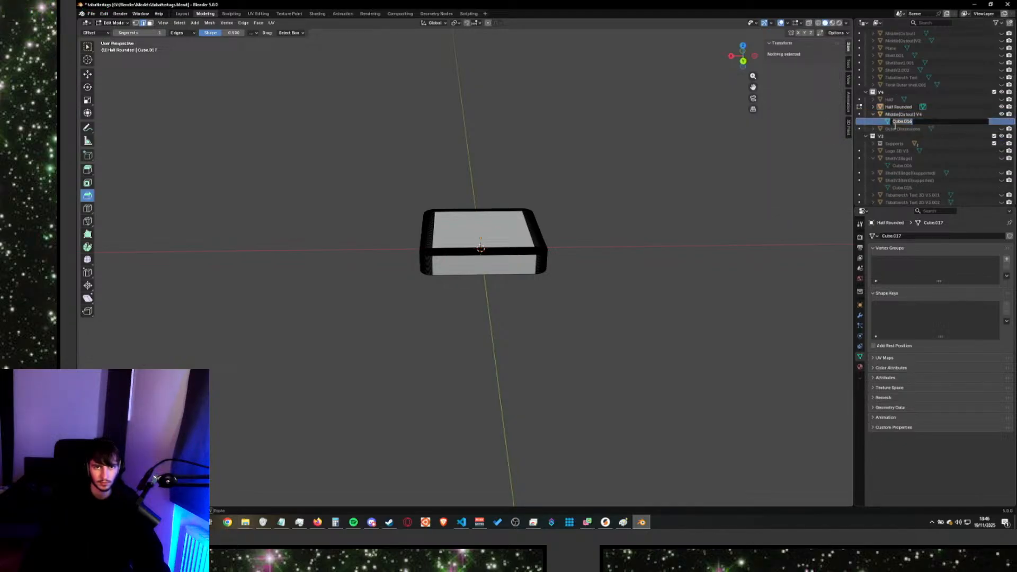
pyautogui.click(928, 117)
pyautogui.doubleClick(927, 116)
pyautogui.click(662, 222)
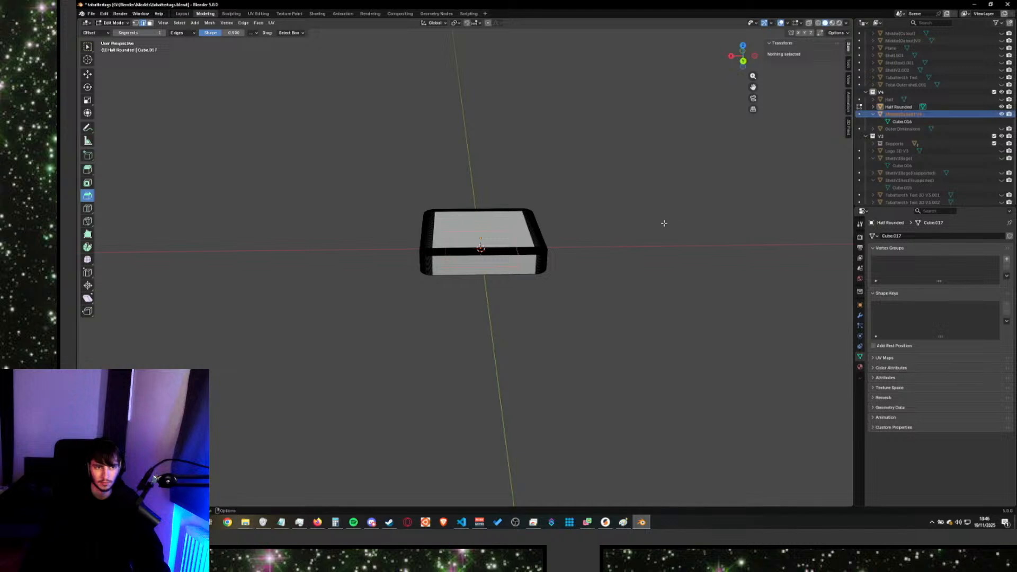
pyautogui.click(1001, 106)
pyautogui.click(1000, 106)
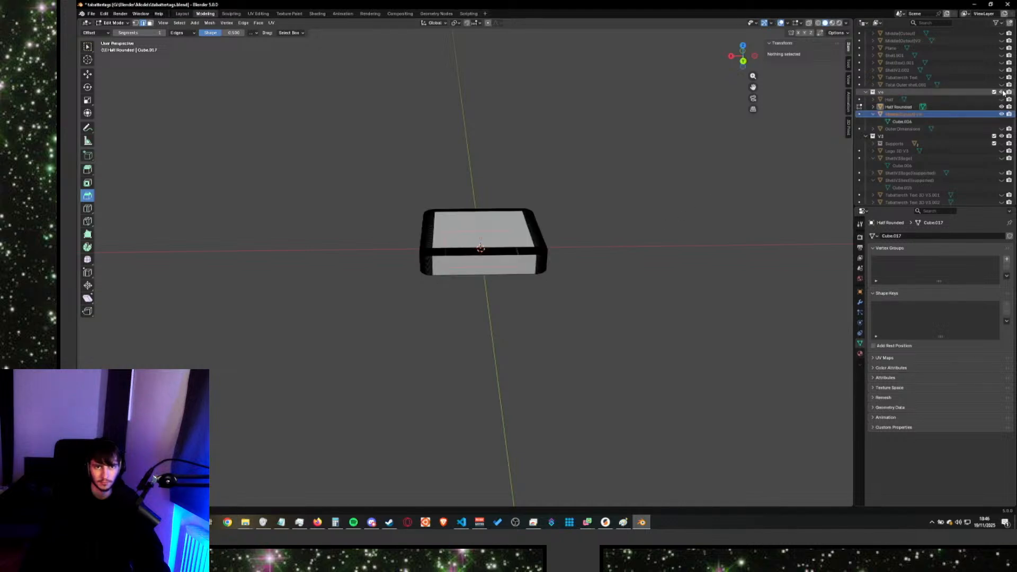
pyautogui.click(849, 47)
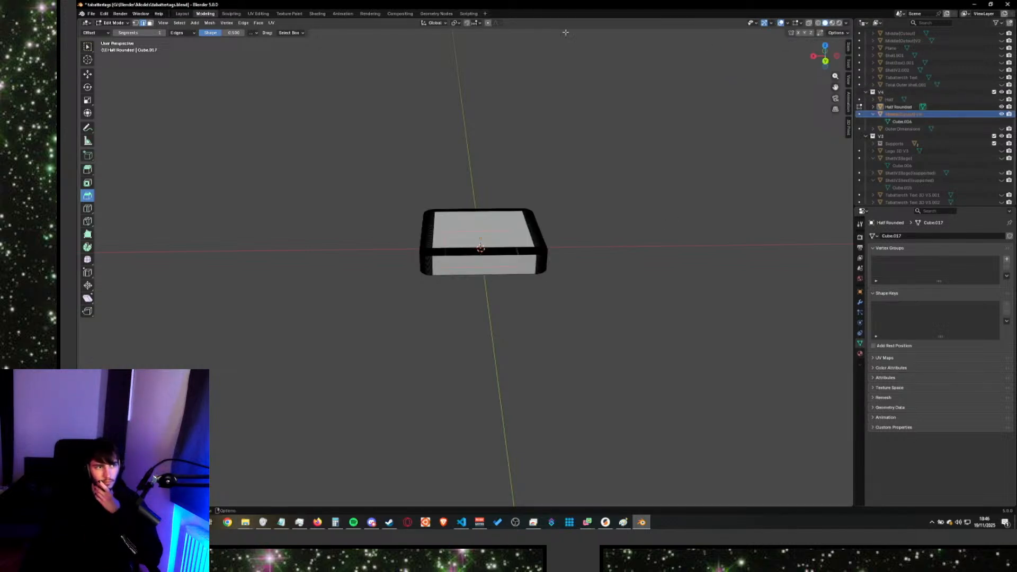
# Switch to Object Mode, select Middle(Cutout) V4 through its mesh data, and display its transform and dimension values.
pyautogui.click(114, 23)
pyautogui.click(116, 34)
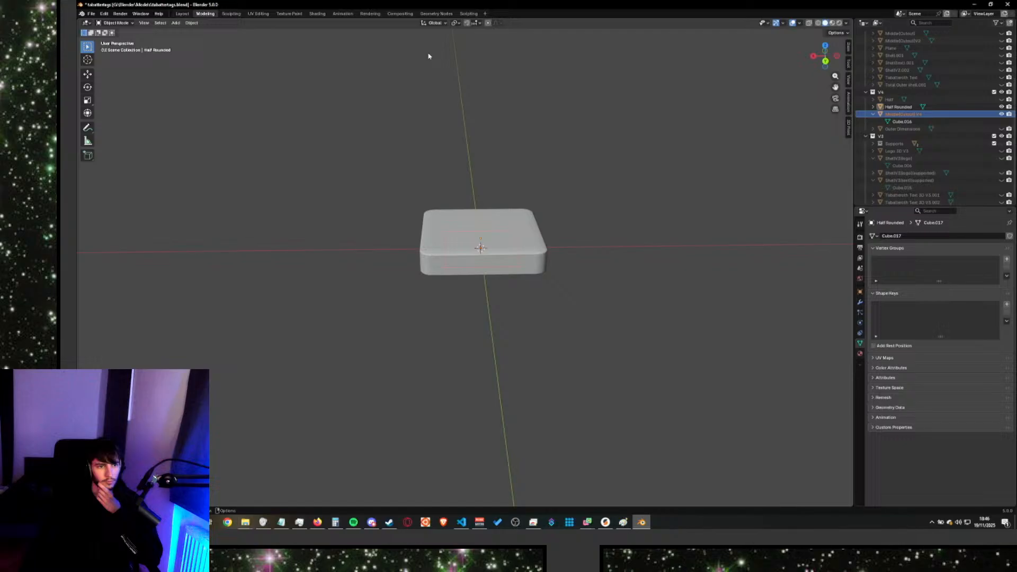
pyautogui.click(924, 121)
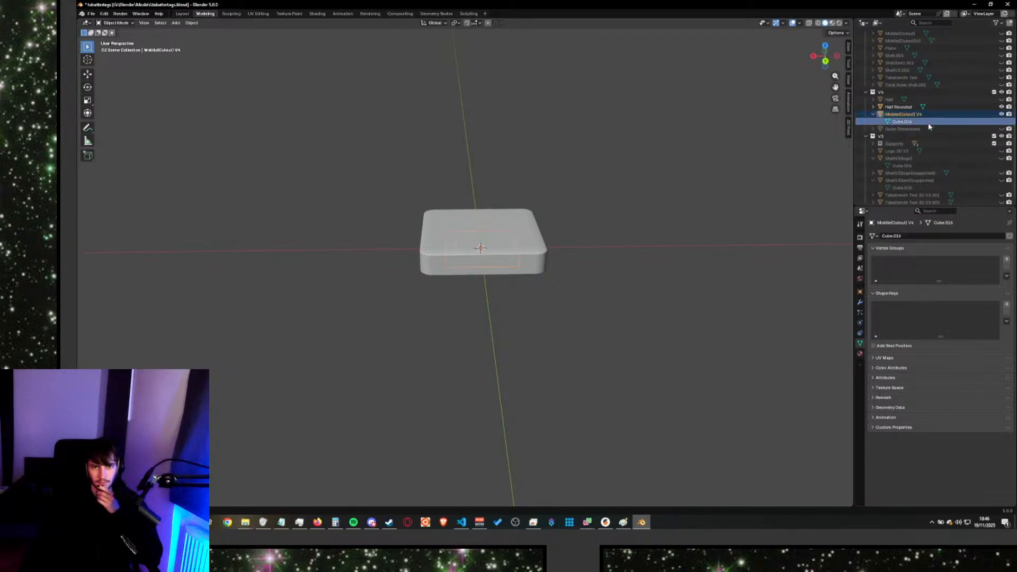
pyautogui.click(848, 49)
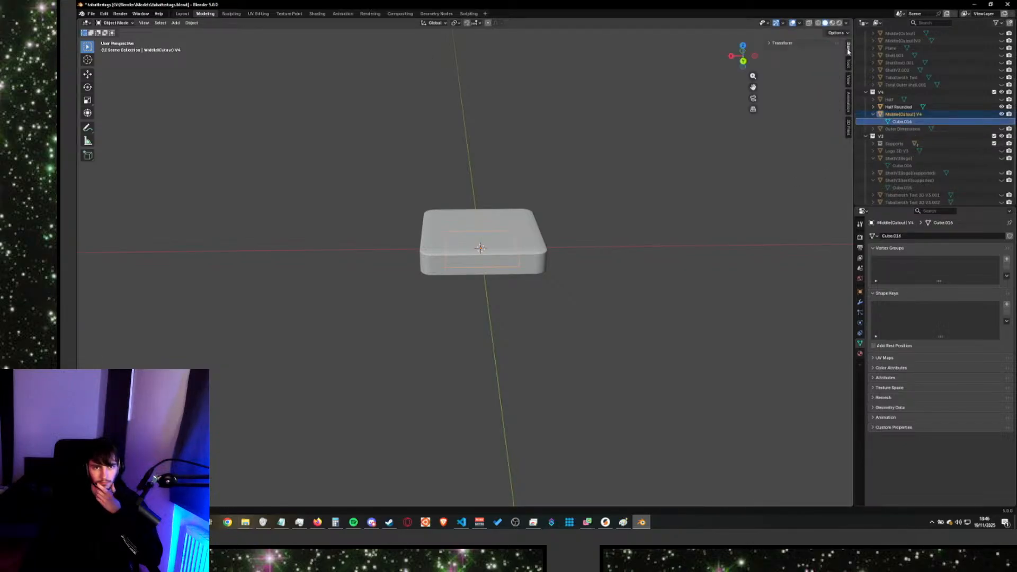
pyautogui.click(771, 43)
pyautogui.scroll(1, 704, 201)
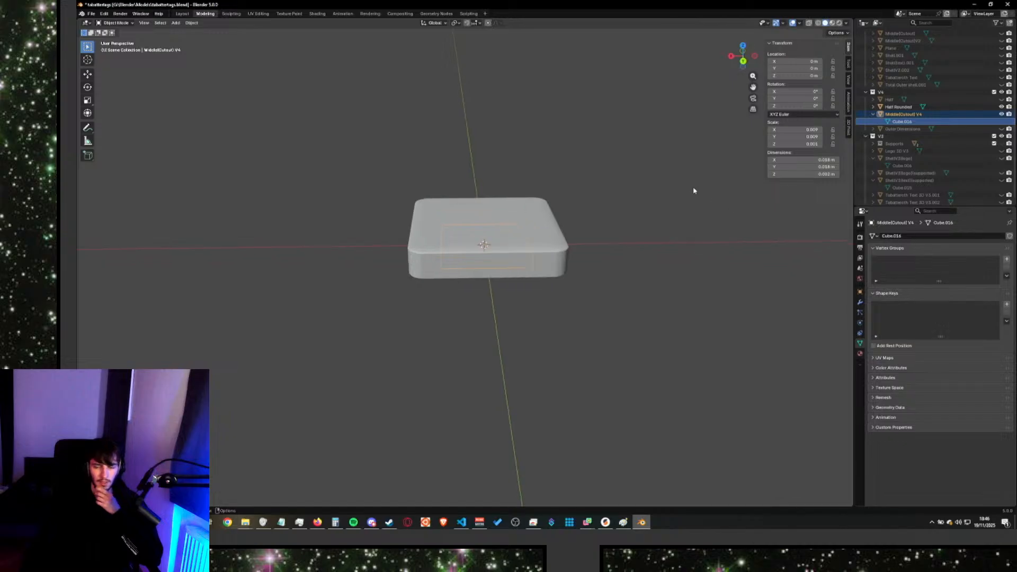
# Check the tag size in the Notepad notes and set Middle(Cutout) V4's X and Y dimensions to 0.03 m.
pyautogui.click(283, 523)
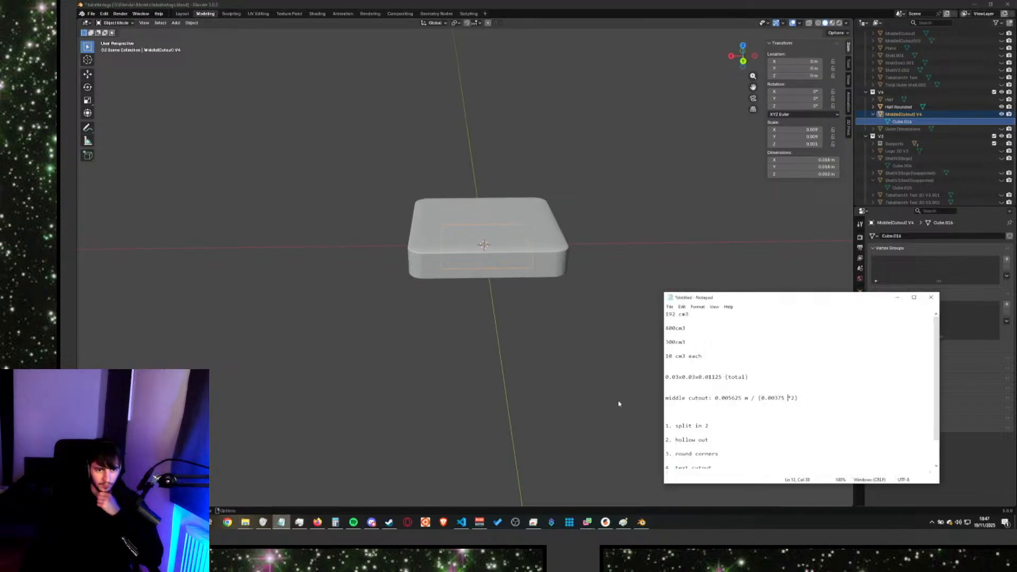
pyautogui.click(908, 120)
pyautogui.click(815, 159)
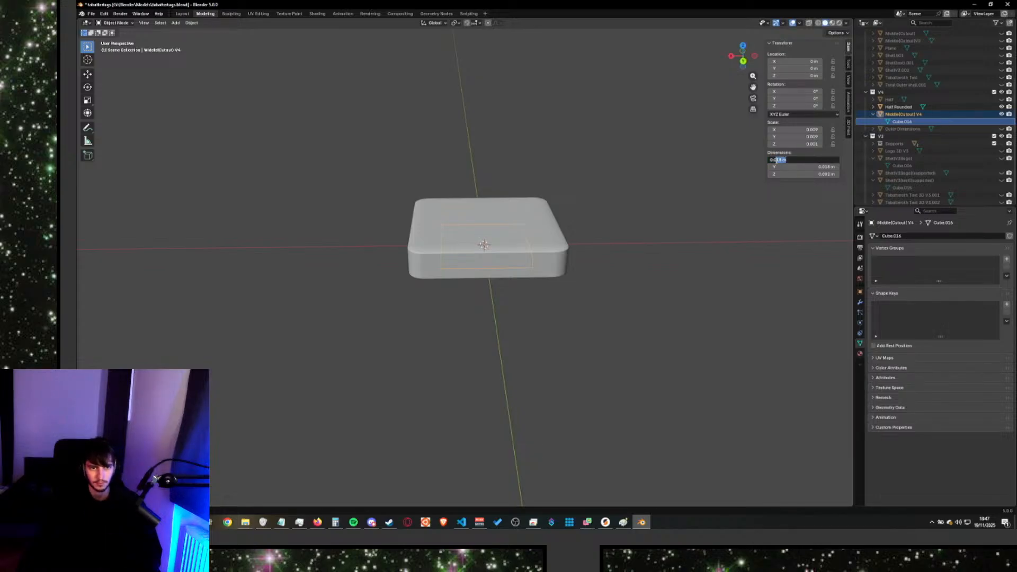
pyautogui.press('Return')
pyautogui.click(825, 166)
pyautogui.click(798, 165)
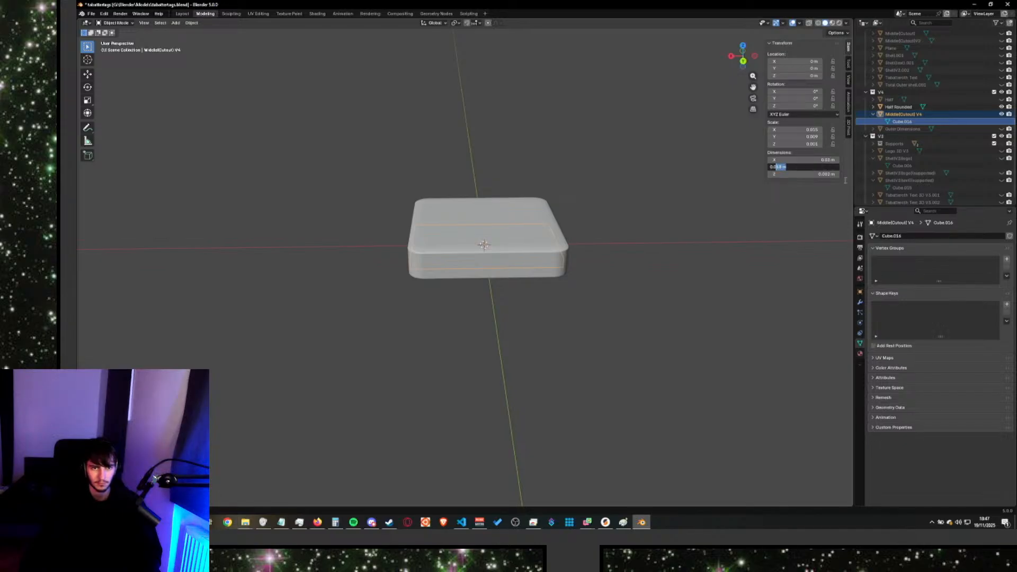
pyautogui.write('0.03')
pyautogui.press('Return')
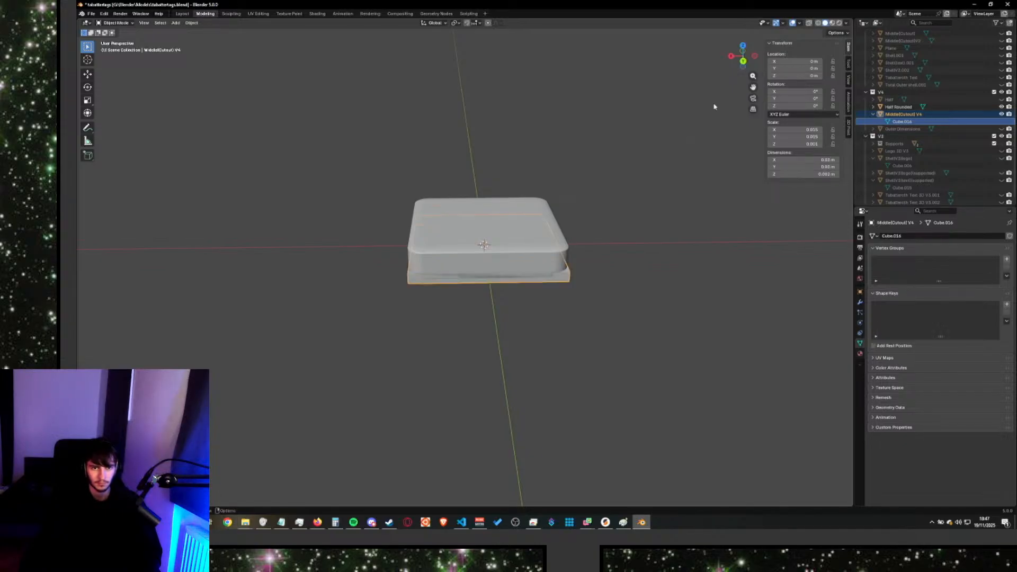
# Compare the dimensions of the two Middle(Cutout) templates with those of Middle(Cutout) V4.
pyautogui.scroll(1, 916, 111)
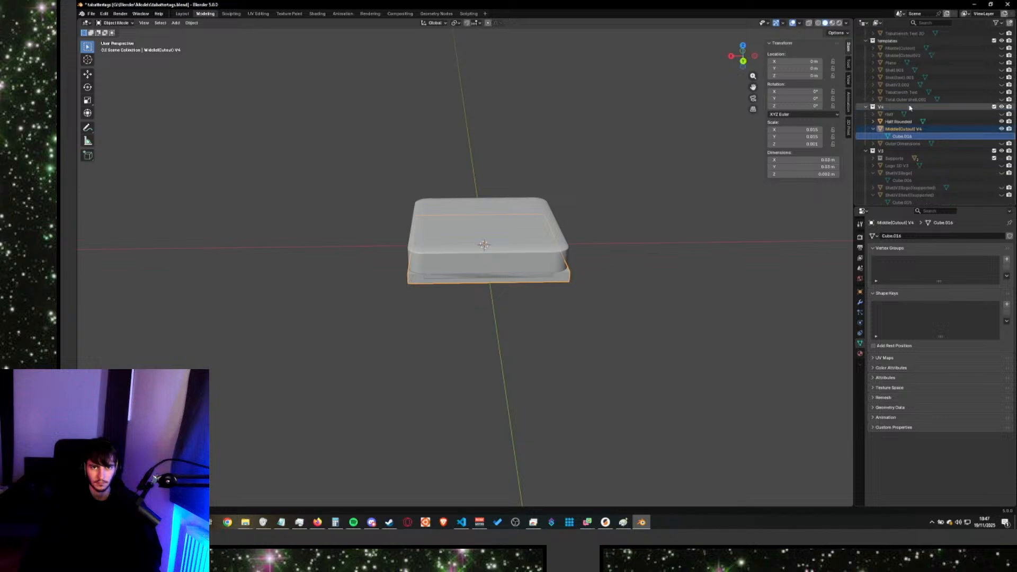
pyautogui.click(909, 48)
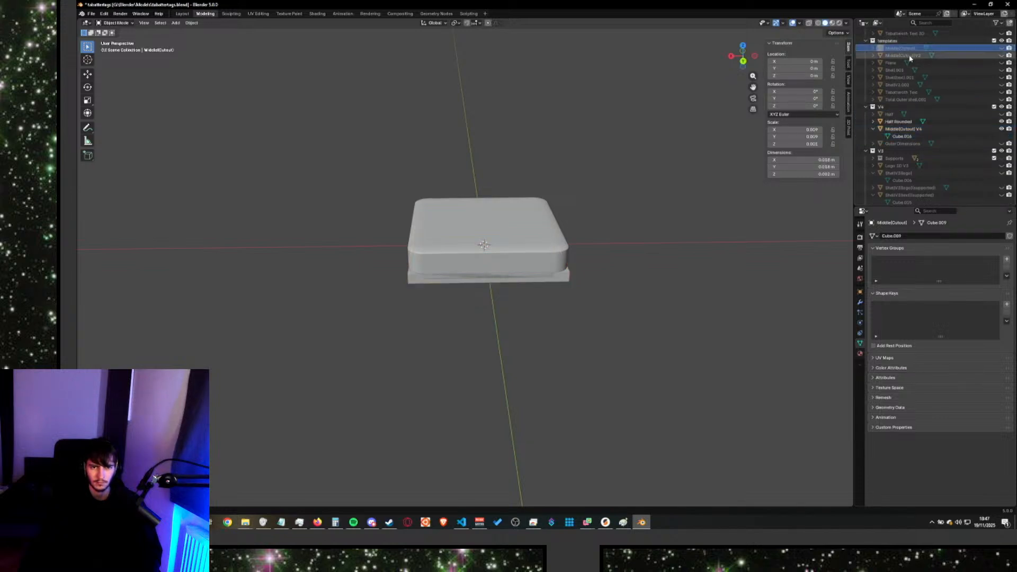
pyautogui.click(909, 55)
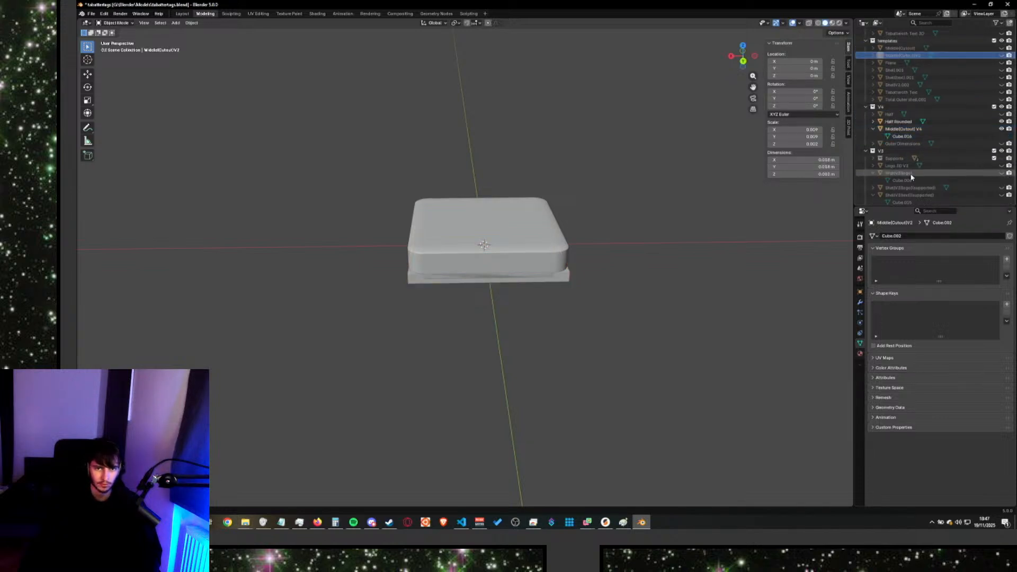
pyautogui.click(918, 137)
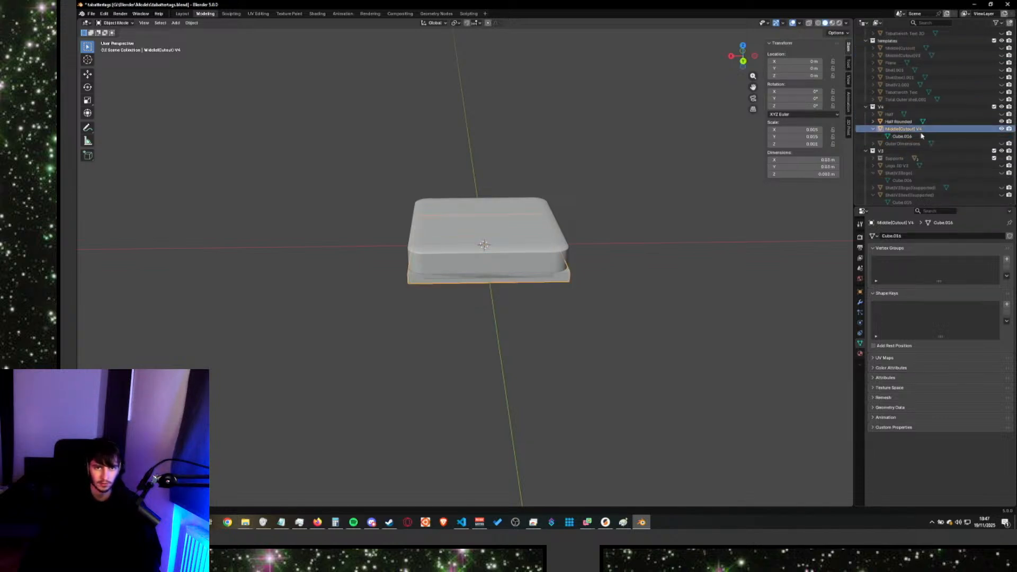
# Review the total tag size and the middle cutout ratio in the Notepad notes, and return to Middle(Cutout) V4 in Blender.
pyautogui.click(821, 173)
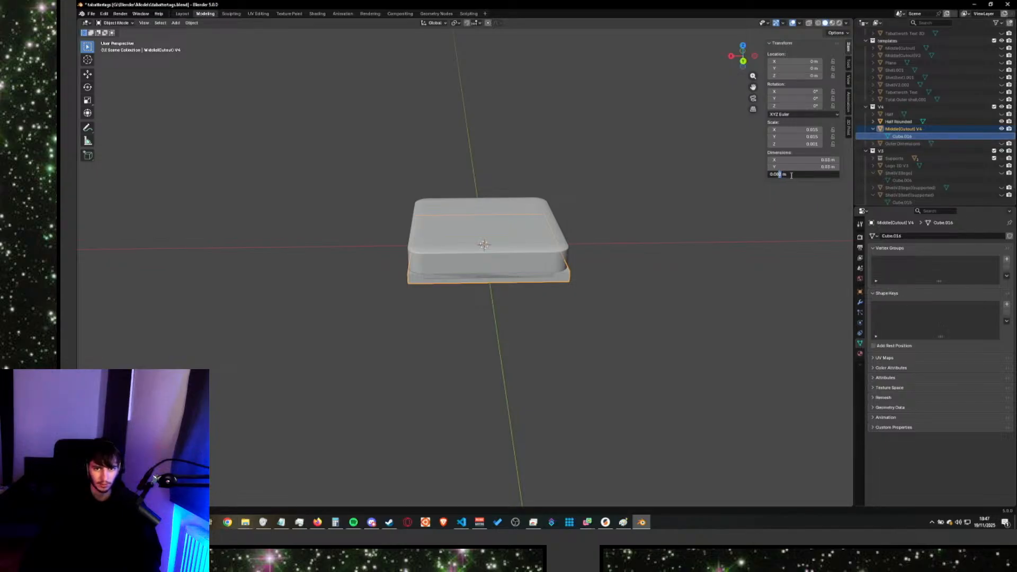
pyautogui.click(281, 522)
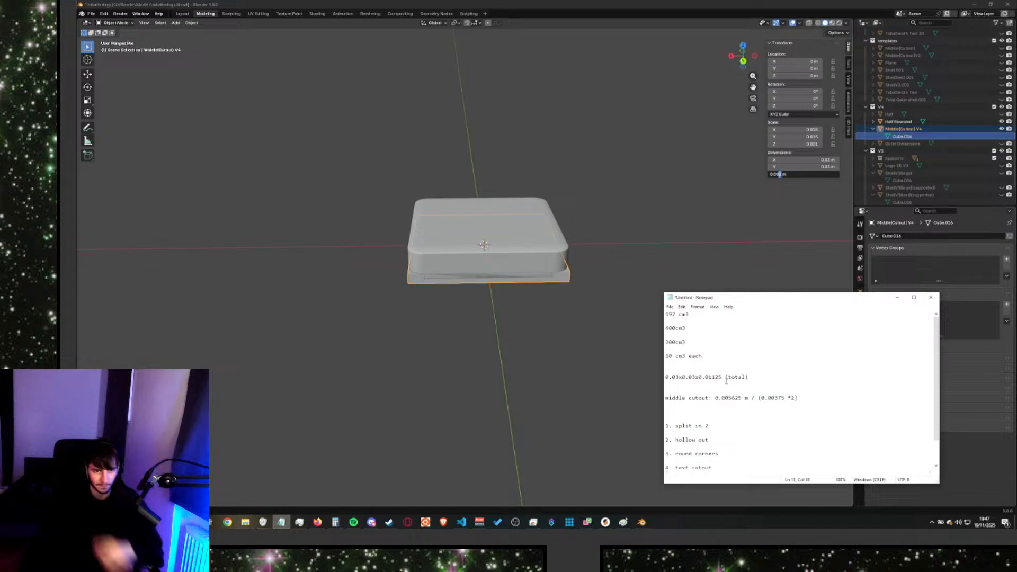
pyautogui.doubleClick(709, 376)
pyautogui.click(719, 377)
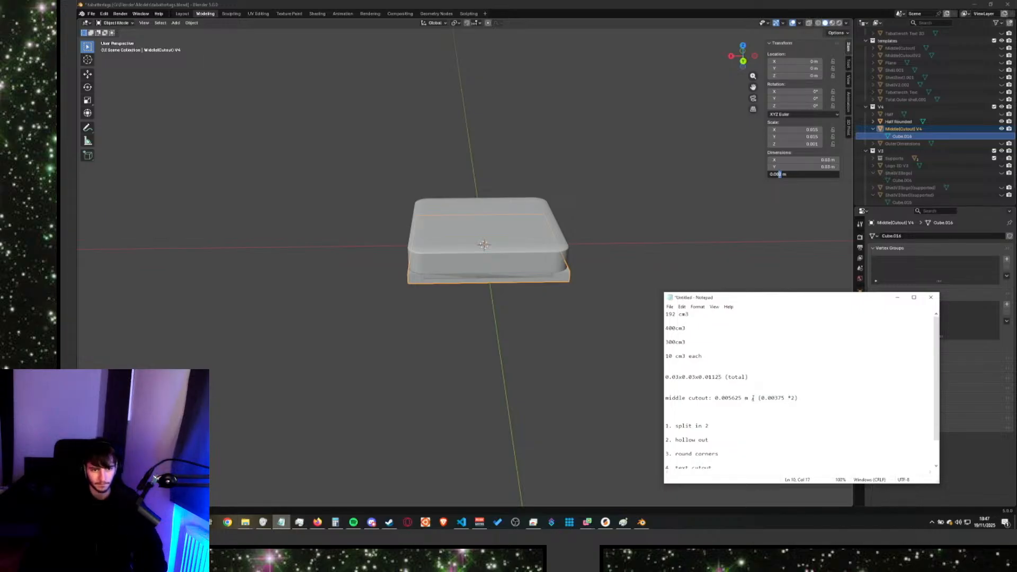
pyautogui.scroll(-1, 810, 400)
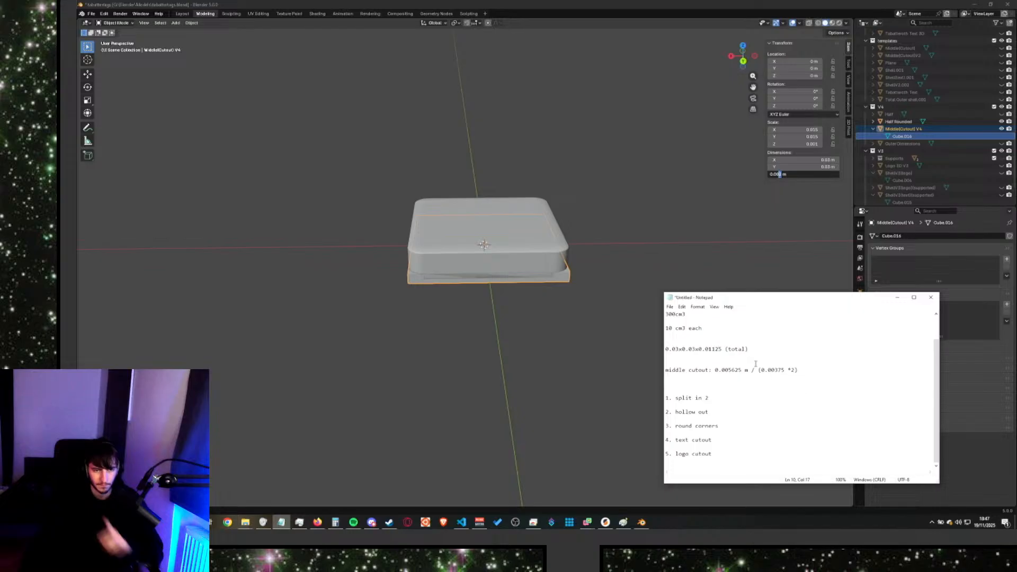
pyautogui.click(904, 129)
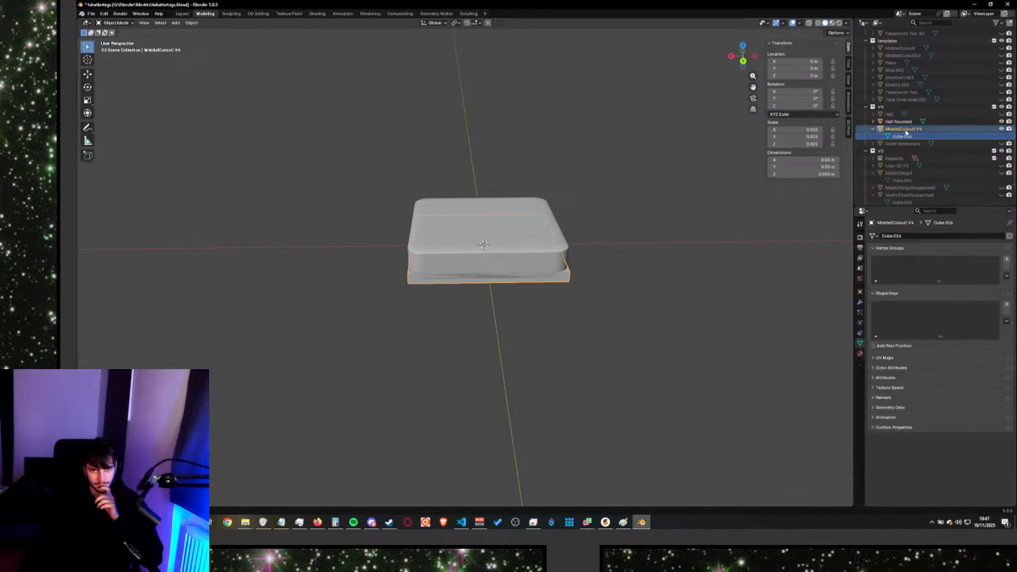
# Set the X and Y dimensions of Middle(Cutout) V4 to 0.027 m.
pyautogui.click(782, 160)
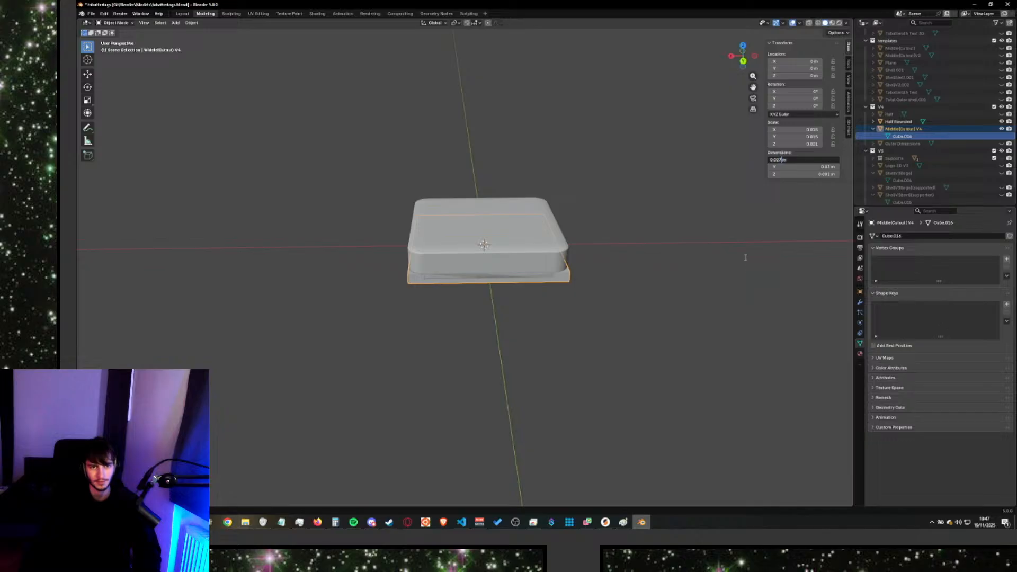
pyautogui.press('Return')
pyautogui.press('XF86AudioNext')
pyautogui.click(781, 167)
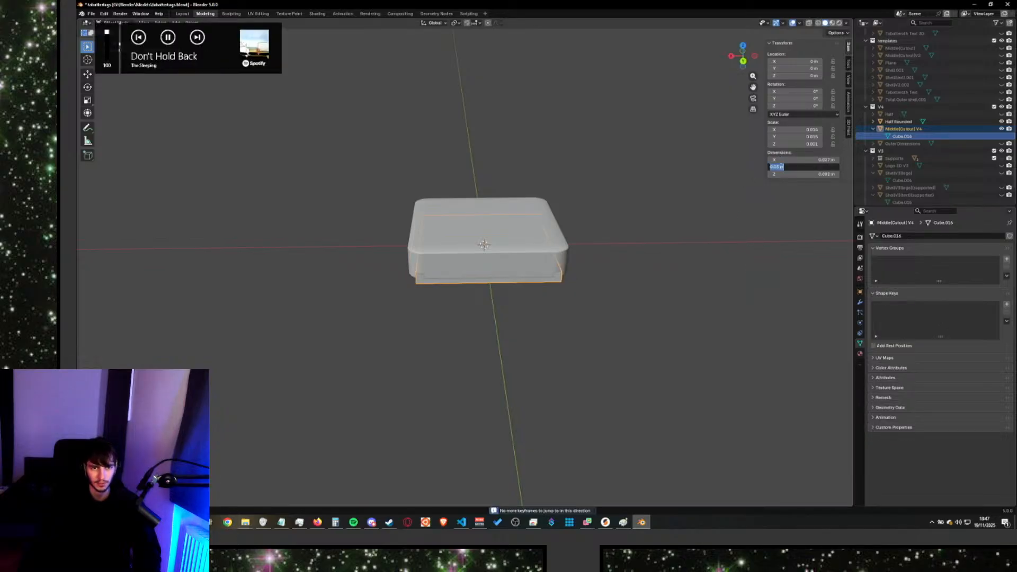
pyautogui.write('0.027')
pyautogui.press('Return')
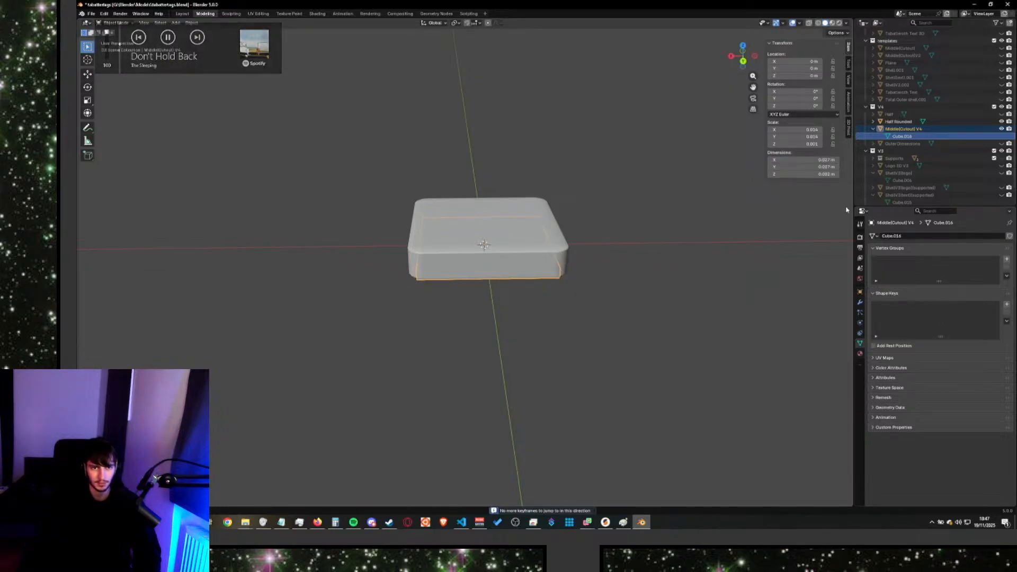
# In the Notepad notes, change the middle cutout height to 0.003 m and copy the expression 0.003 m / (0.00375 *2).
pyautogui.hotkey('alt', 'Tab')
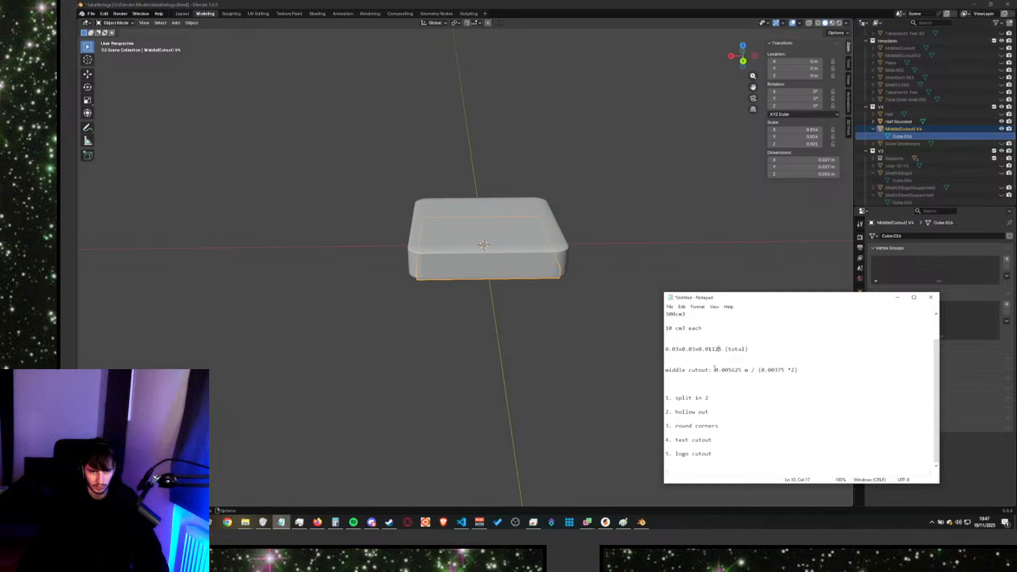
pyautogui.moveTo(715, 369); pyautogui.dragTo(791, 368)
pyautogui.click(719, 371)
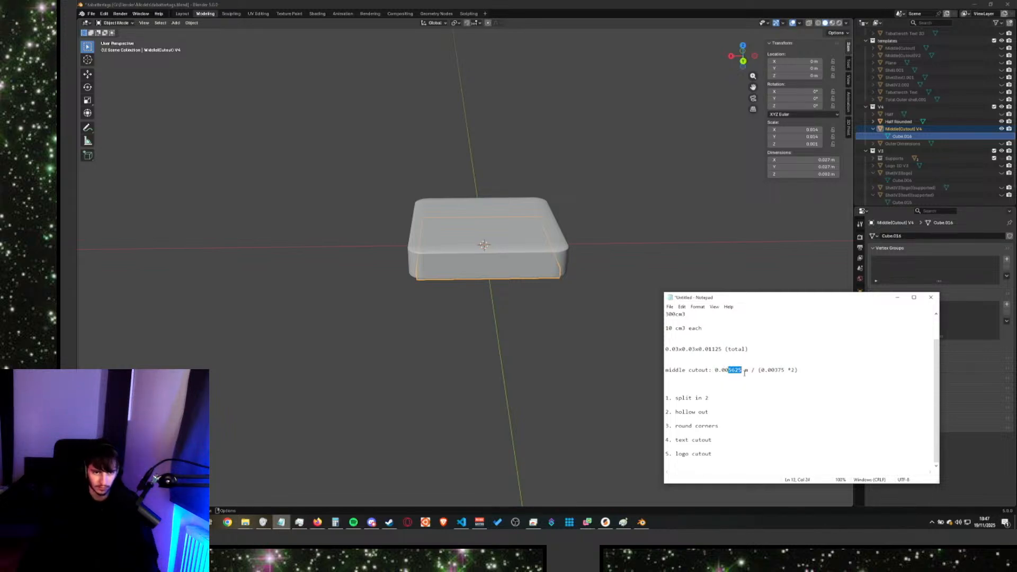
pyautogui.write('3')
pyautogui.moveTo(789, 370); pyautogui.dragTo(666, 369)
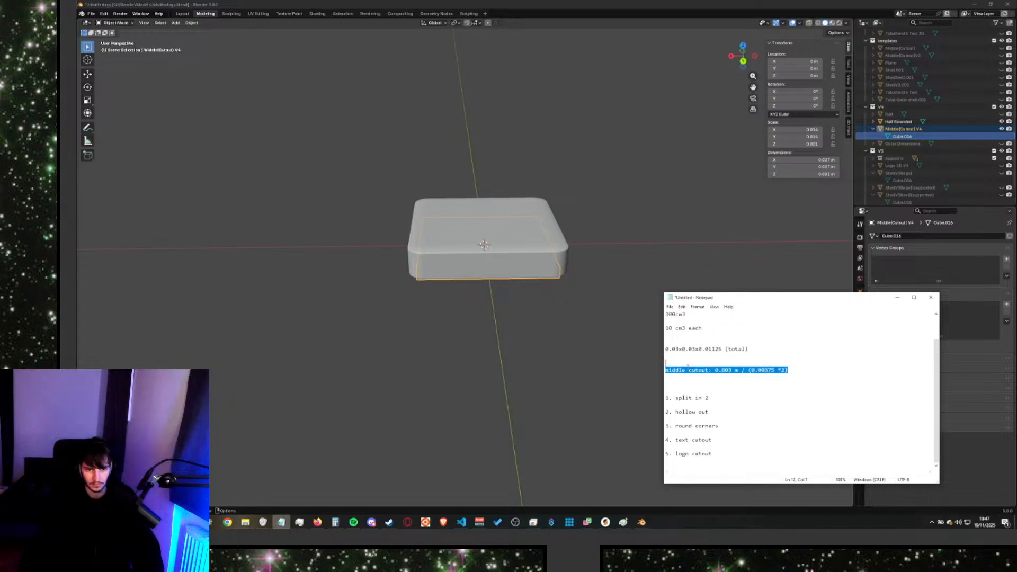
pyautogui.keyDown('shift'); pyautogui.click(715, 370); pyautogui.keyUp('shift')
pyautogui.hotkey('ctrl', 'c')
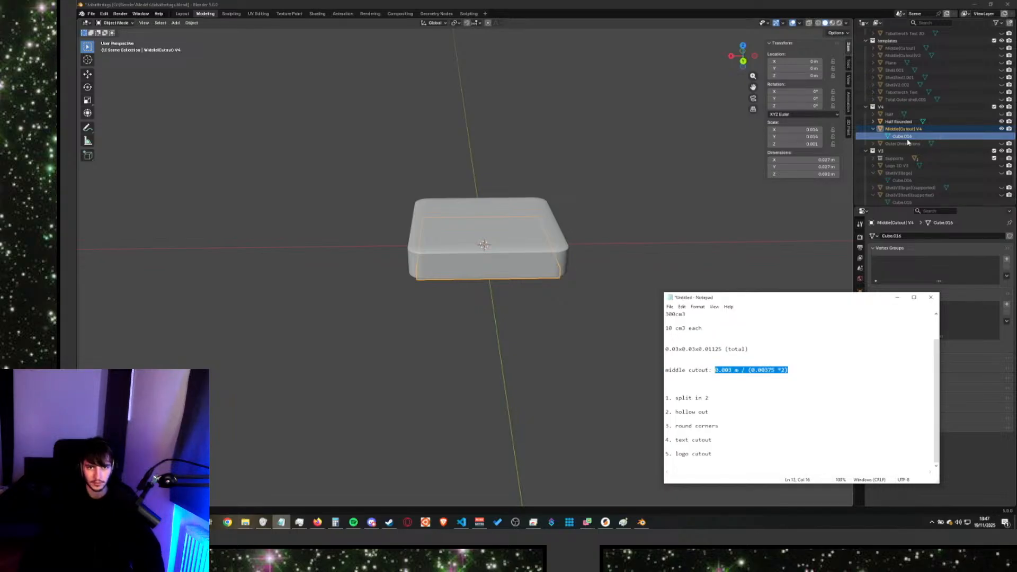
# Try 0.003 m / (0.00375 *2) as Middle(Cutout) V4's Z dimension, multiply it by a small factor, and inspect the fit from below.
pyautogui.click(814, 175)
pyautogui.hotkey('ctrl', 'v')
pyautogui.press('Return')
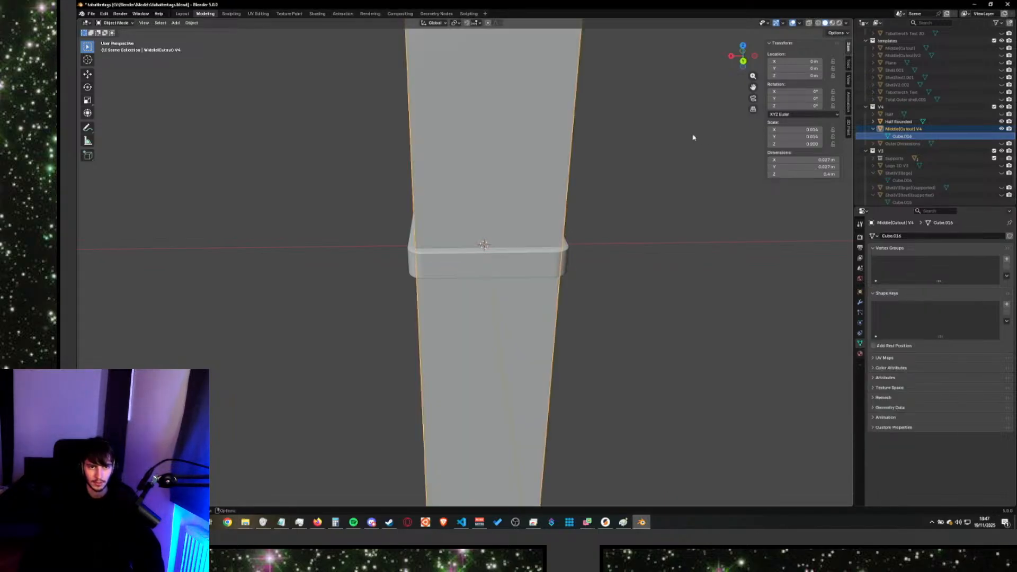
pyautogui.click(789, 174)
pyautogui.hotkey('ctrl', 'v')
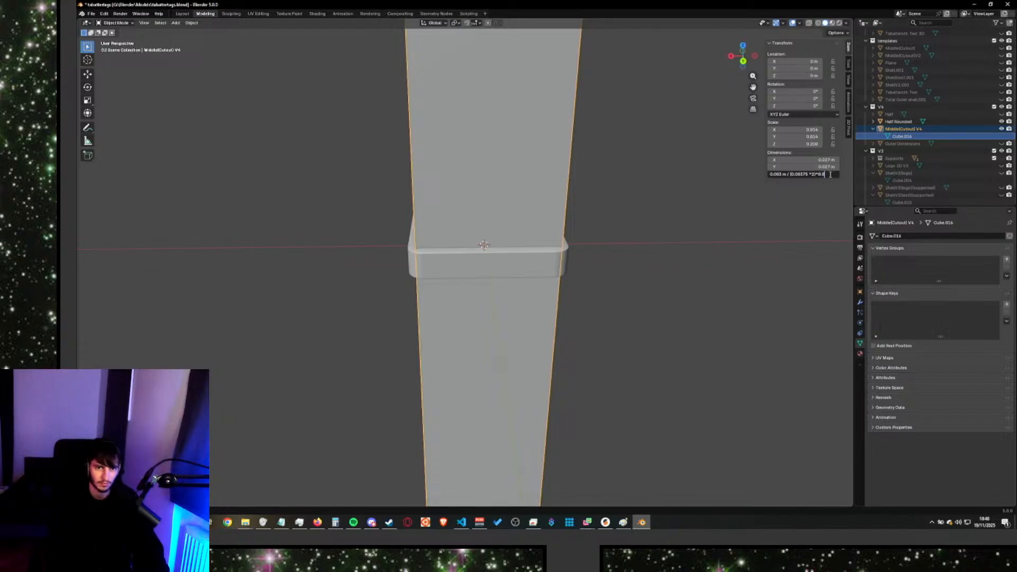
pyautogui.write('*0.005')
pyautogui.press('Return')
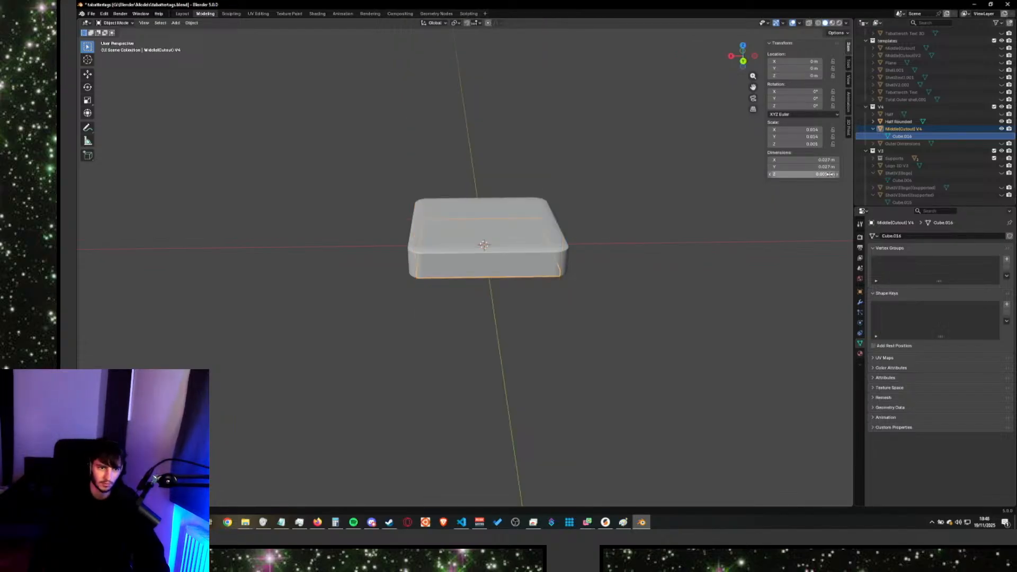
pyautogui.moveTo(606, 284); pyautogui.dragTo(607, 255, button='middle')
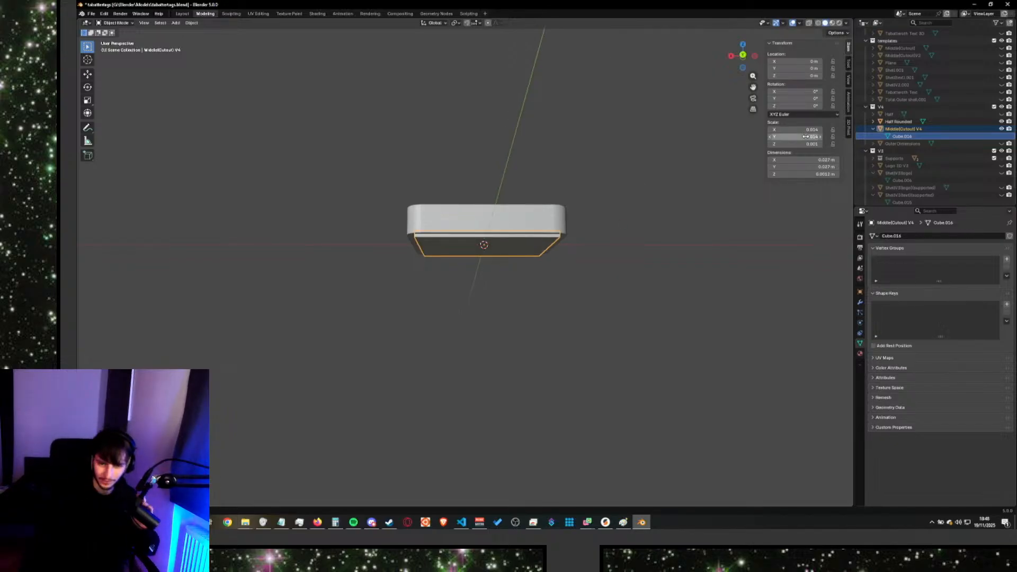
pyautogui.scroll(4, 729, 264)
pyautogui.scroll(-3, 713, 265)
pyautogui.moveTo(693, 286)
pyautogui.mouseDown(button='middle')
pyautogui.moveTo(675, 291)
pyautogui.moveTo(685, 168)
pyautogui.moveTo(670, 227)
pyautogui.moveTo(687, 297)
pyautogui.moveTo(681, 288)
pyautogui.moveTo(694, 282)
pyautogui.moveTo(683, 295)
pyautogui.mouseUp(button='middle')
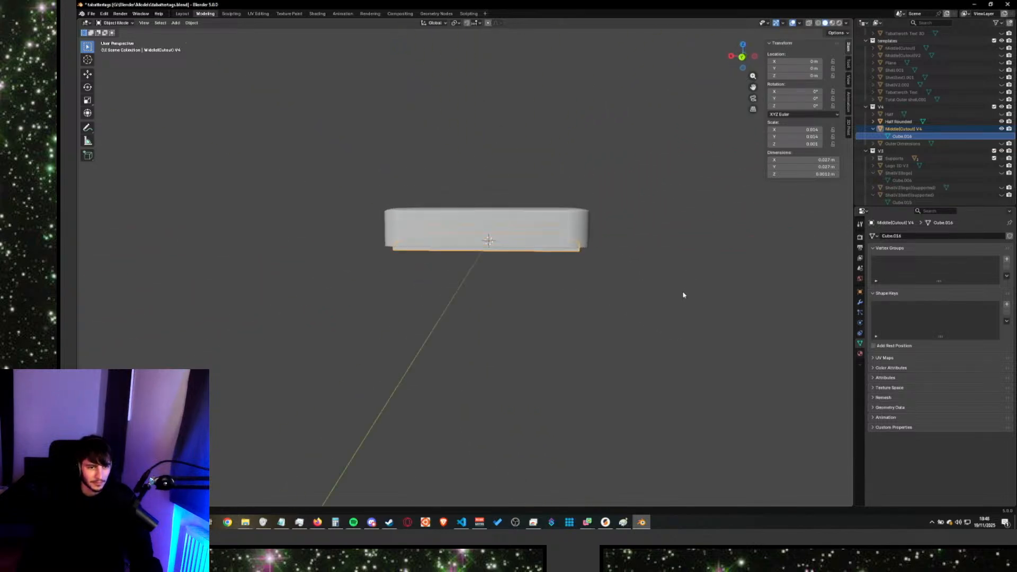
# Try the unscaled expression 0.003 m / (0.00375 *2) again as the Z dimension of Middle(Cutout) V4.
pyautogui.click(810, 174)
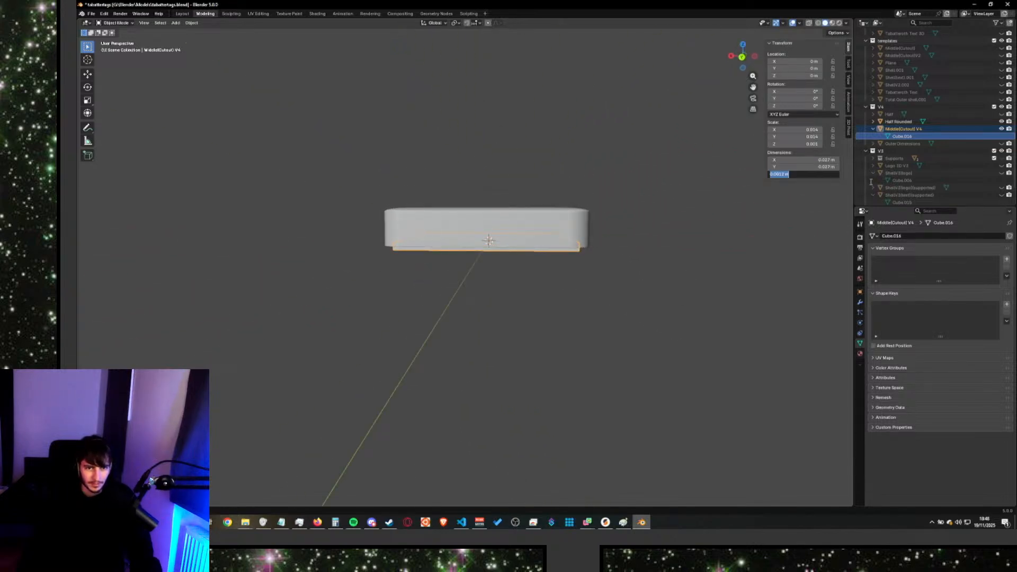
pyautogui.hotkey('ctrl', 'v')
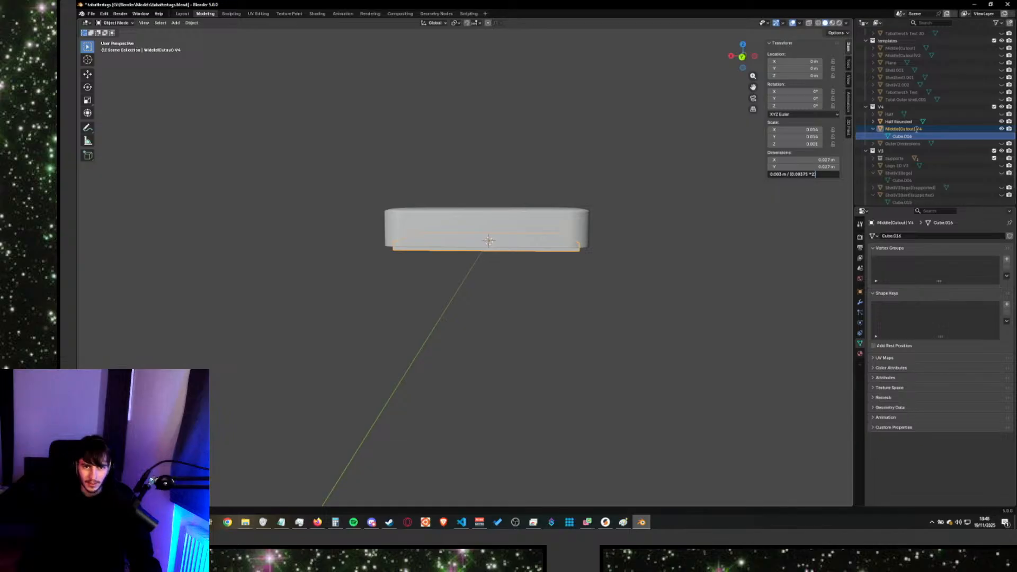
pyautogui.press('Return')
# Select Outer Dimensions in the V4 collection and copy its Z dimension.
pyautogui.click(901, 122)
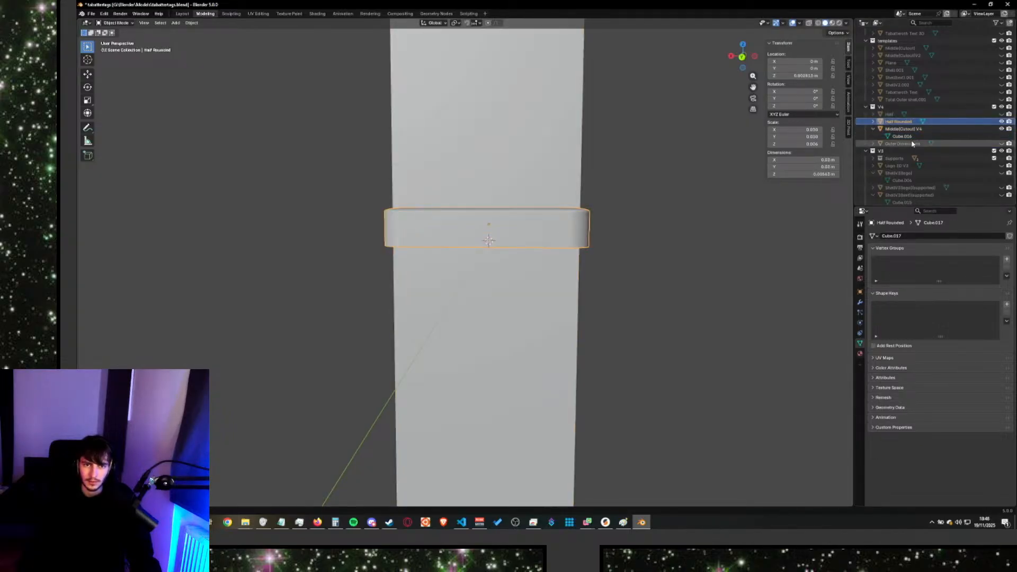
pyautogui.click(900, 144)
pyautogui.doubleClick(815, 174)
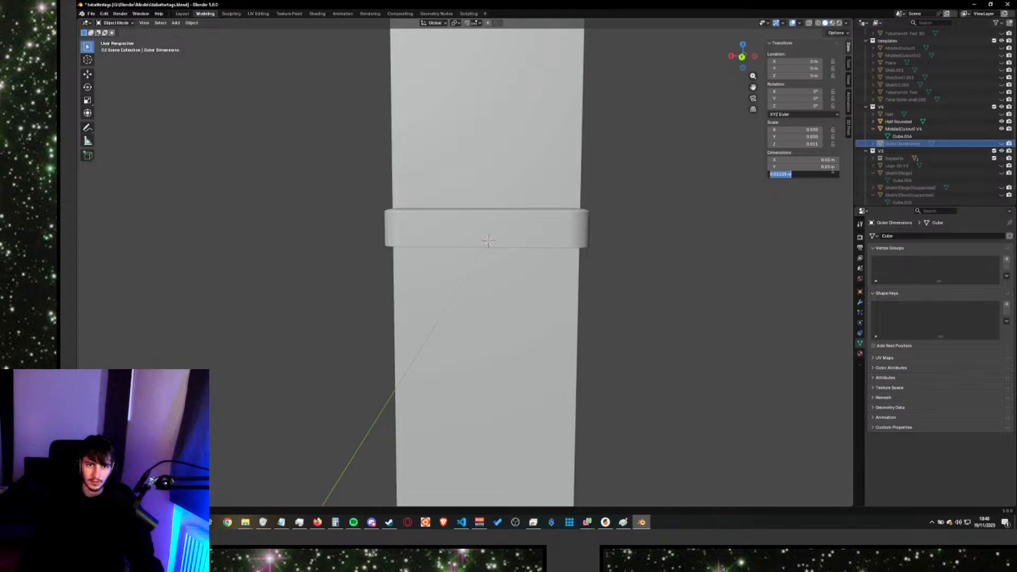
# Set Middle(Cutout) V4's Z dimension to 0.01125 m * 0.003 m / (0.00375 *2), using the ratio copied from the Notepad notes.
pyautogui.click(923, 129)
pyautogui.click(920, 129)
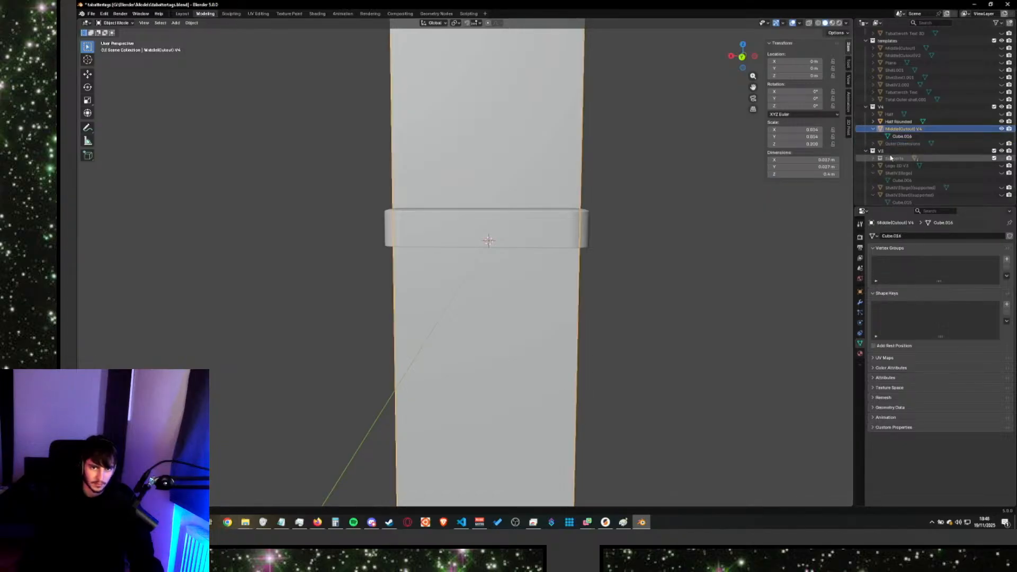
pyautogui.click(902, 136)
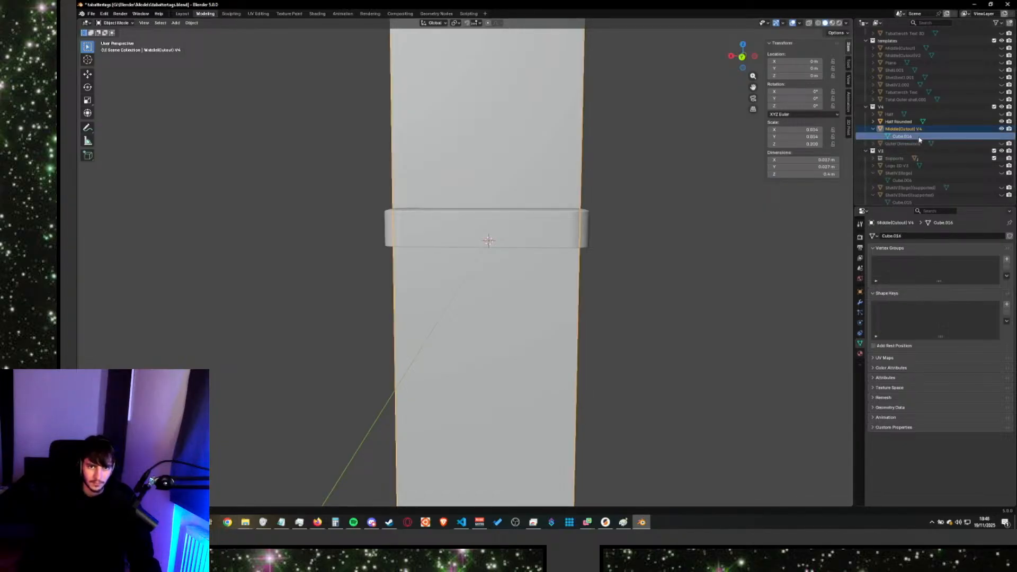
pyautogui.doubleClick(823, 174)
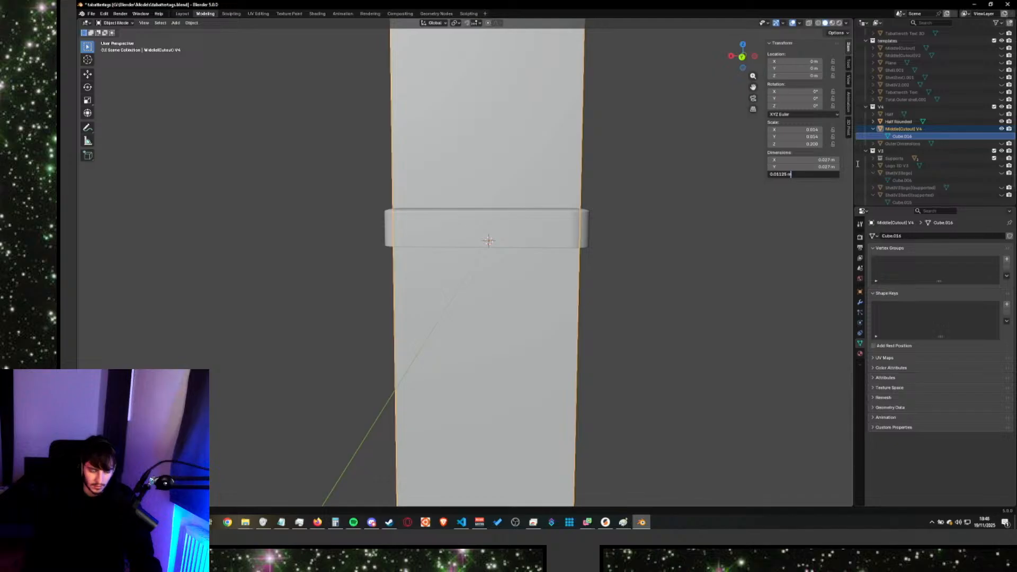
pyautogui.hotkey('alt', 'Tab')
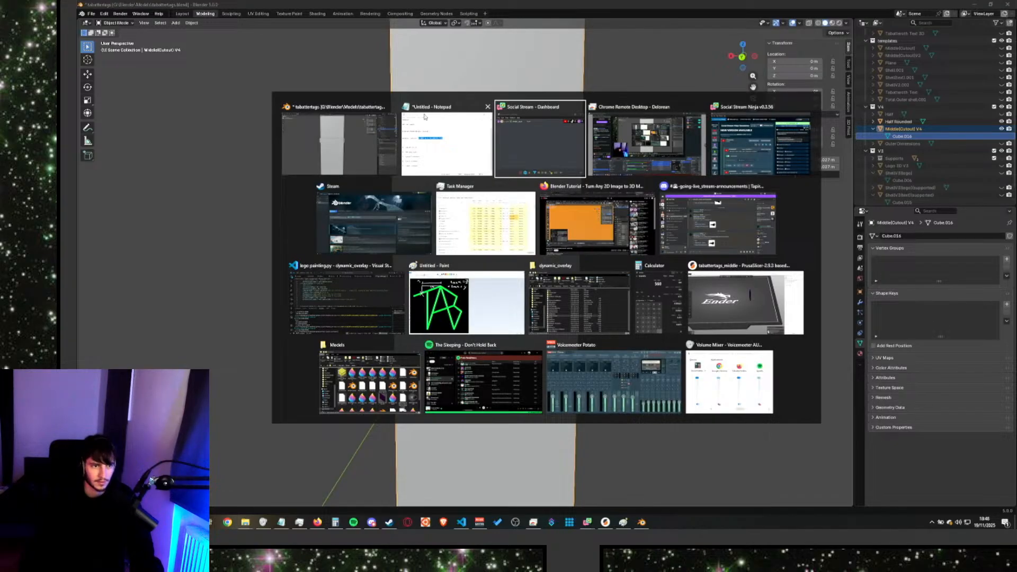
pyautogui.hotkey('ctrl', 'c')
pyautogui.hotkey('alt', 'Tab')
pyautogui.hotkey('ctrl', 'v')
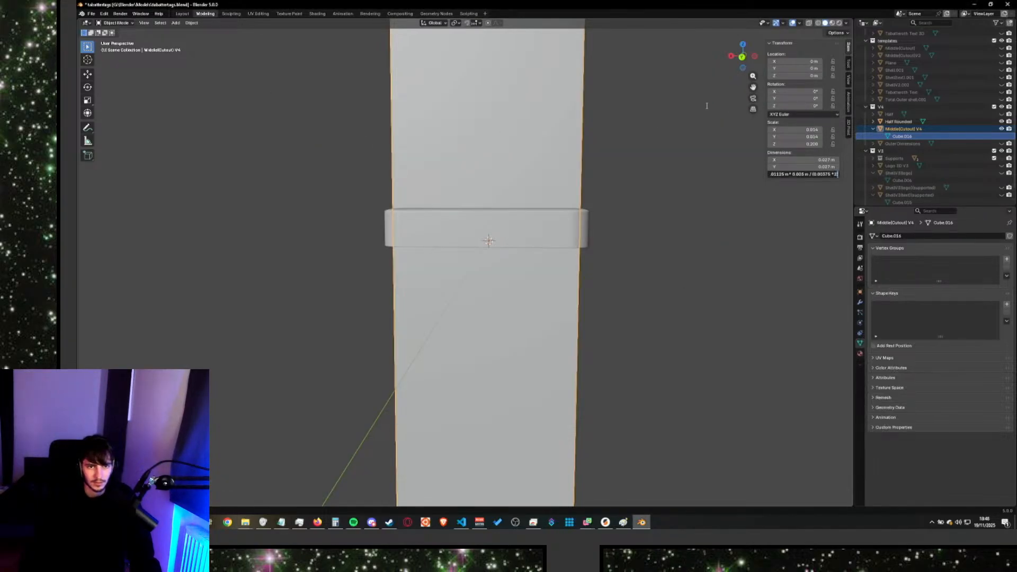
pyautogui.press('Return')
pyautogui.moveTo(643, 295); pyautogui.dragTo(575, 147, button='middle')
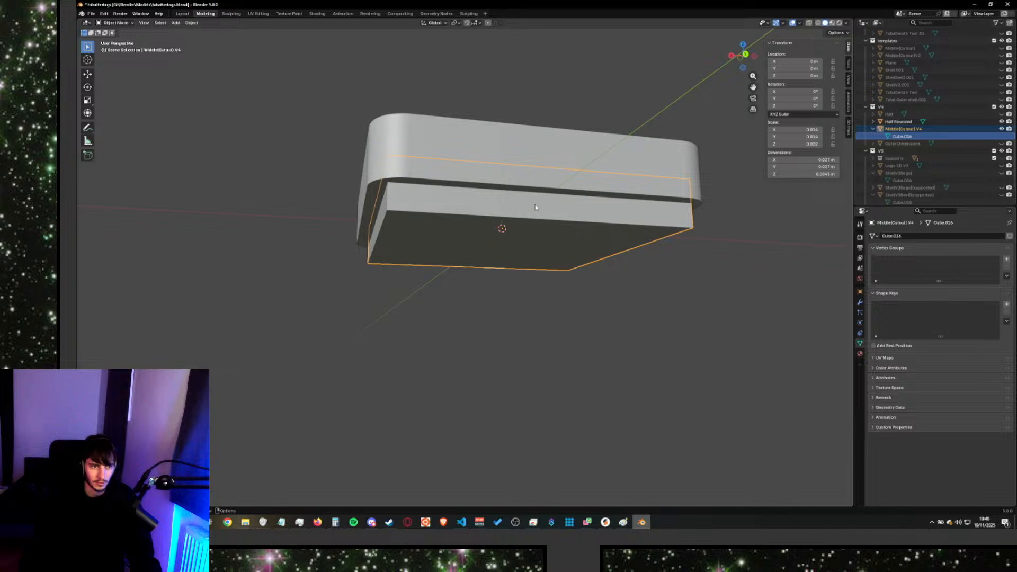
# Check the middle cutout ratio in the Calculator history against the formula in the Notepad notes.
pyautogui.moveTo(535, 207); pyautogui.dragTo(527, 212, button='middle')
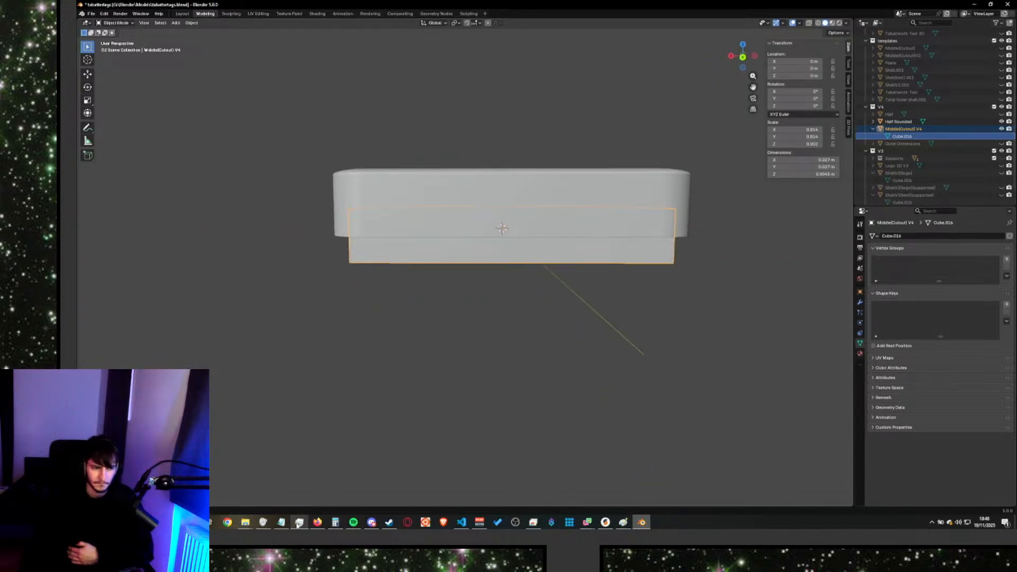
pyautogui.click(335, 522)
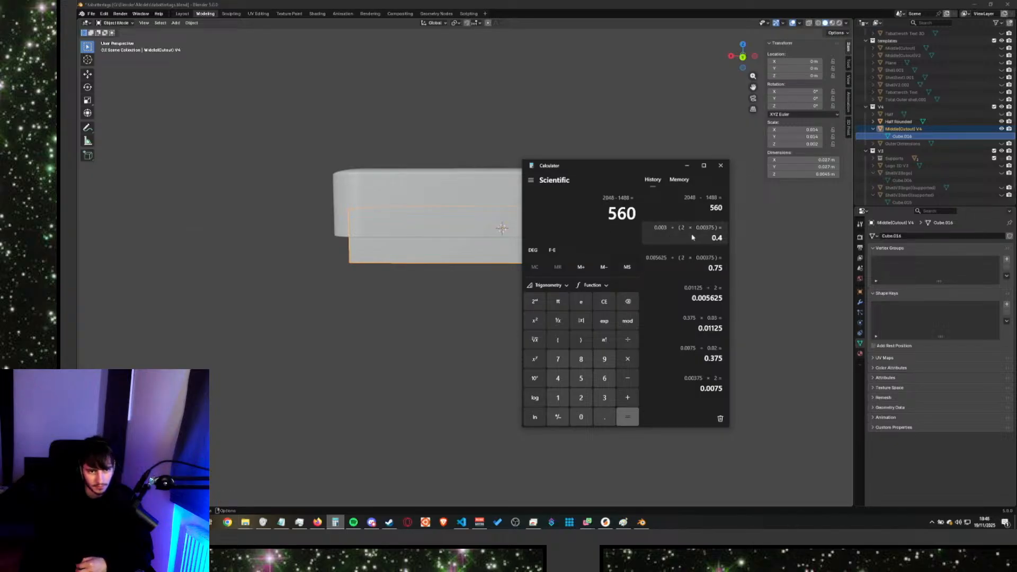
pyautogui.click(281, 522)
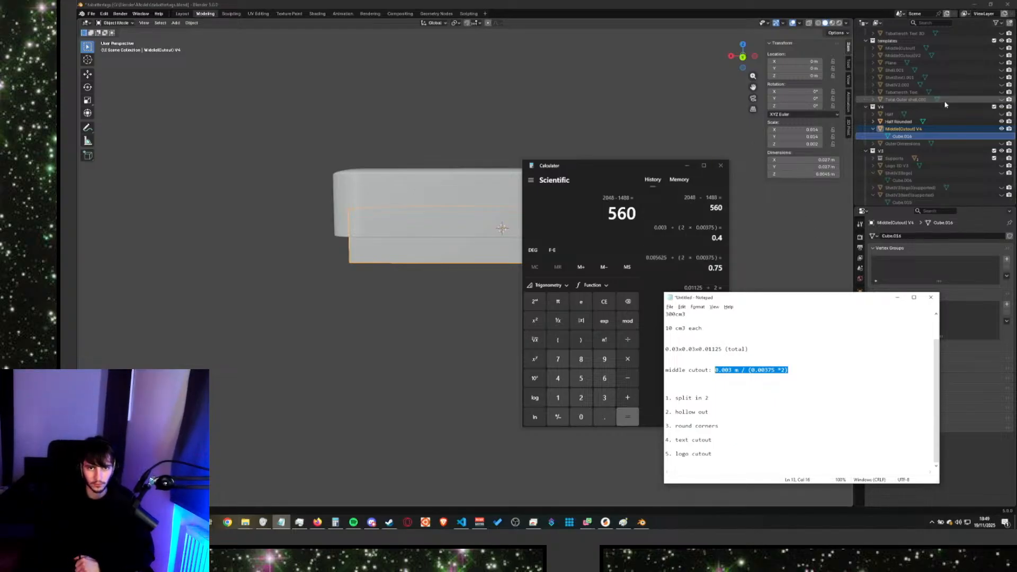
# Set Middle(Cutout) V4's Z dimension to 0.01125 m * 0.4, copying the first factor from the Z dimension of Outer Dimensions.
pyautogui.click(908, 144)
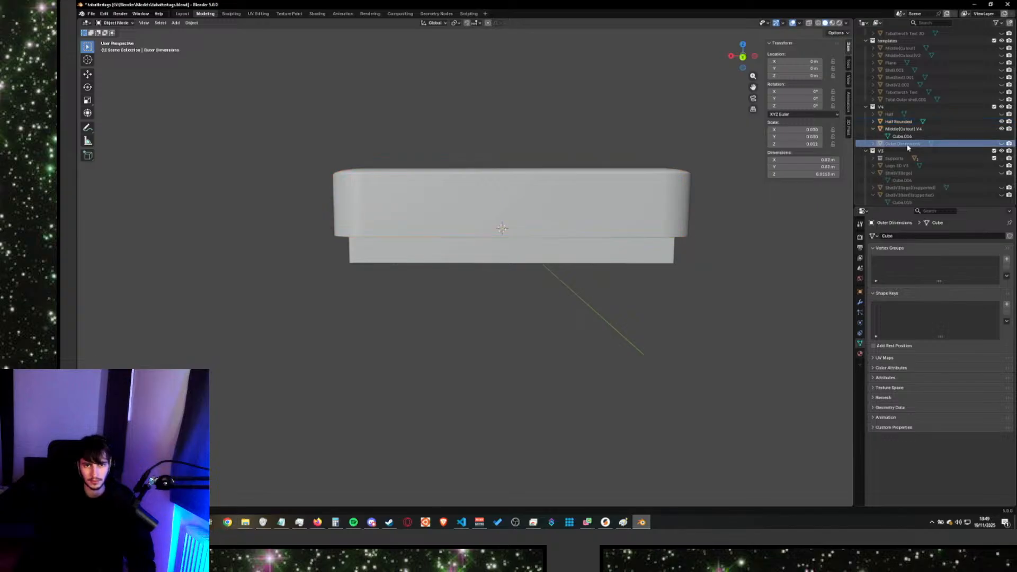
pyautogui.click(811, 174)
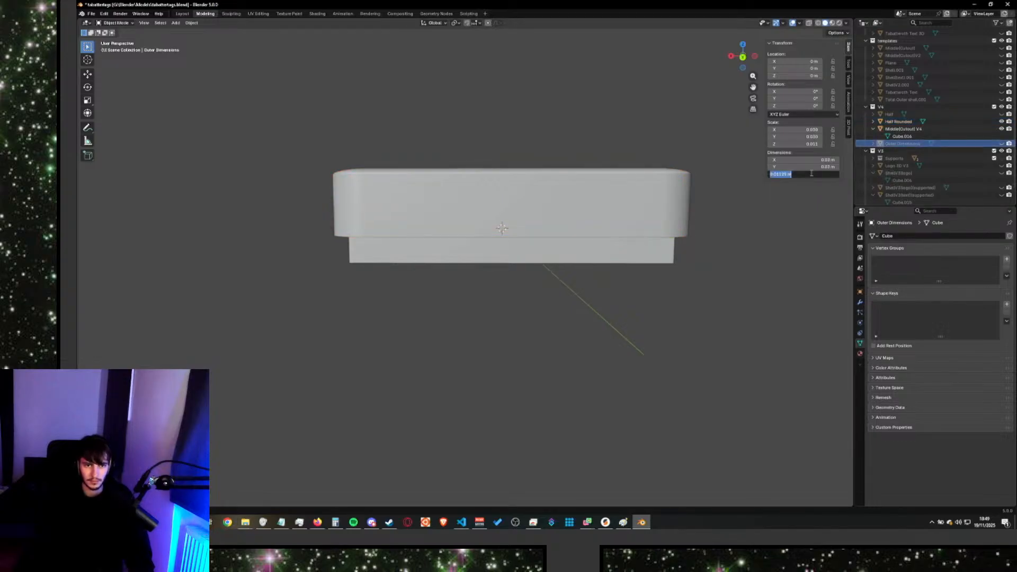
pyautogui.click(903, 128)
pyautogui.click(813, 175)
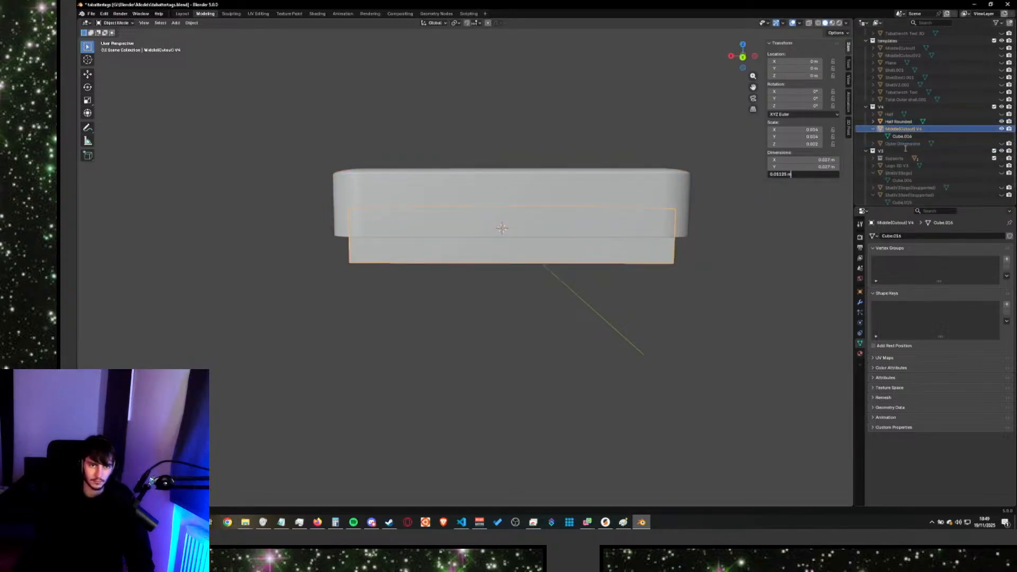
pyautogui.write('0.4')
pyautogui.press('Return')
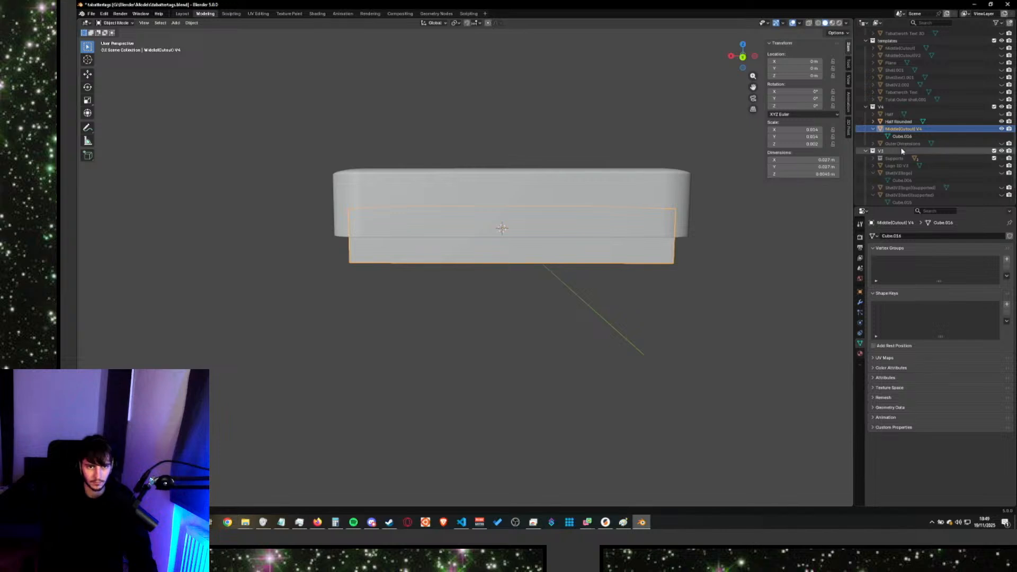
# Copy and paste the Middle(Cutout) V4 object, then delete the surplus duplicate Middle(Cutout) V4.001.
pyautogui.click(808, 217)
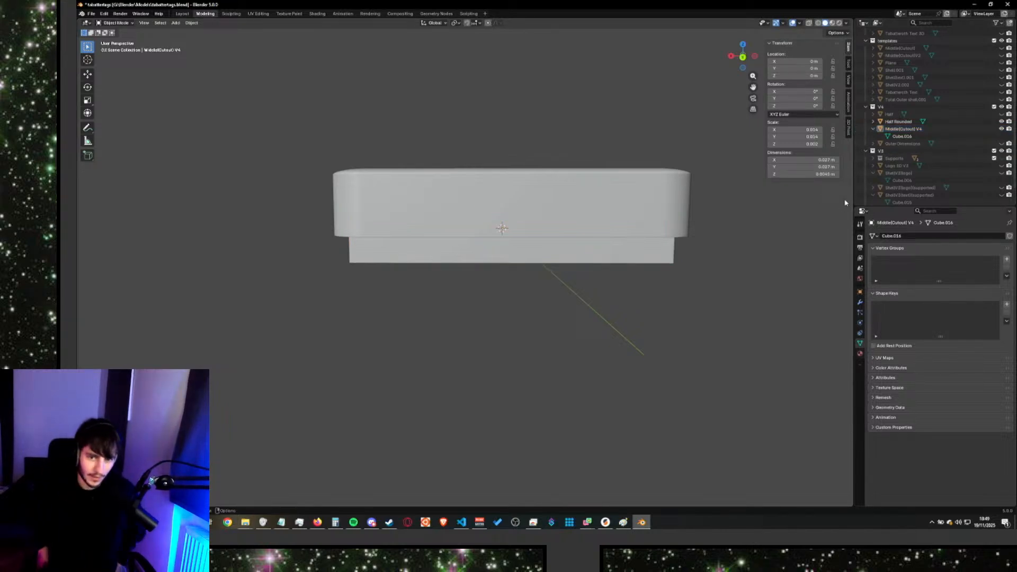
pyautogui.moveTo(689, 143); pyautogui.dragTo(614, 238, button='middle')
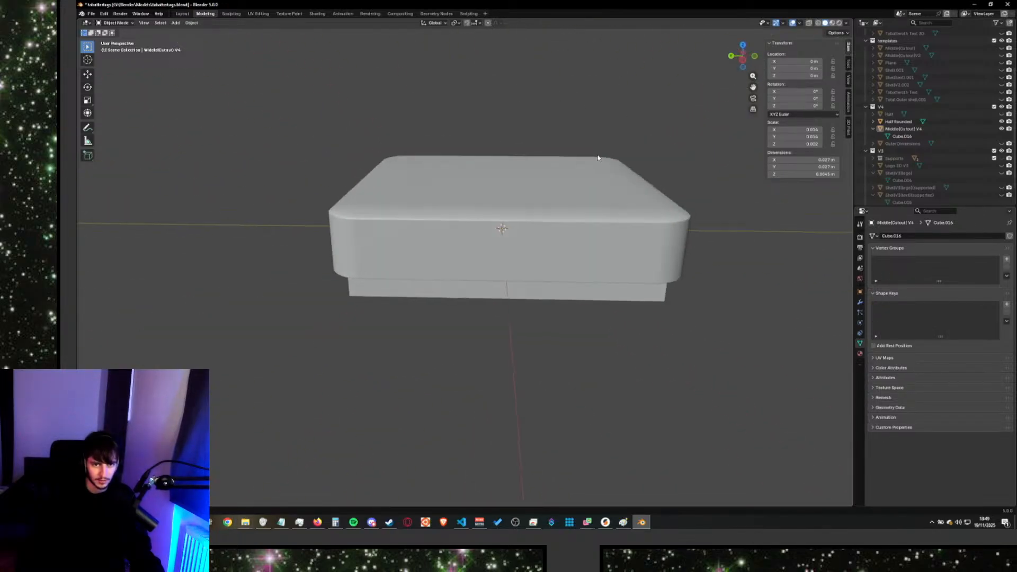
pyautogui.scroll(-4, 608, 301)
pyautogui.moveTo(609, 301); pyautogui.dragTo(596, 353, button='middle')
pyautogui.scroll(5, 599, 276)
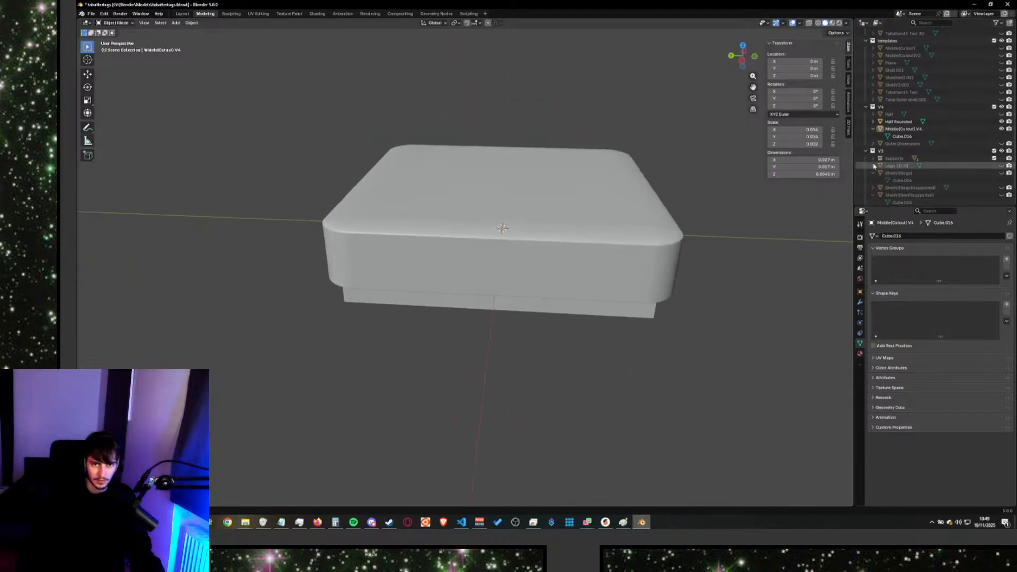
pyautogui.click(956, 129)
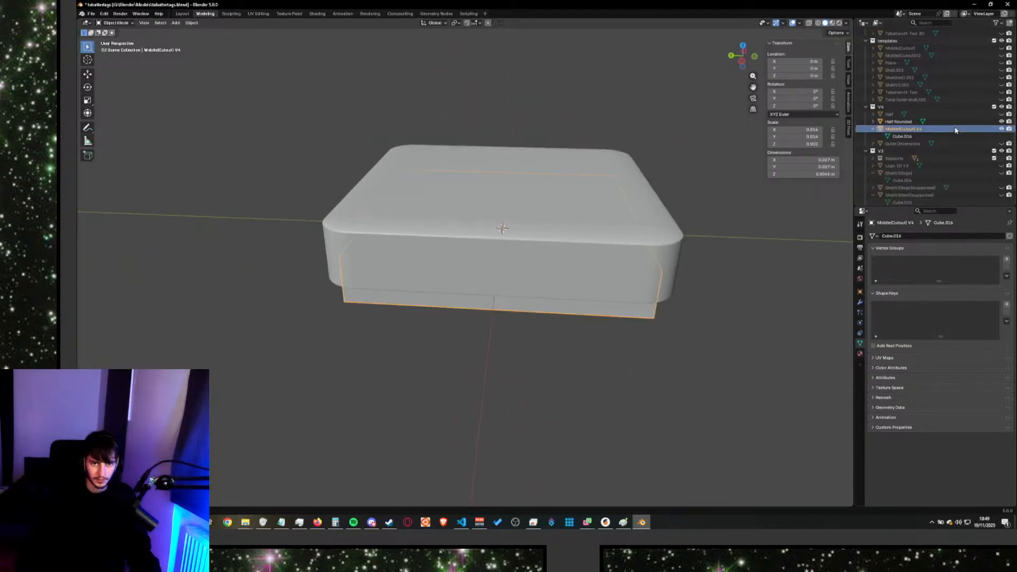
pyautogui.hotkey('ctrl', 'c')
pyautogui.hotkey('ctrl', 'v')
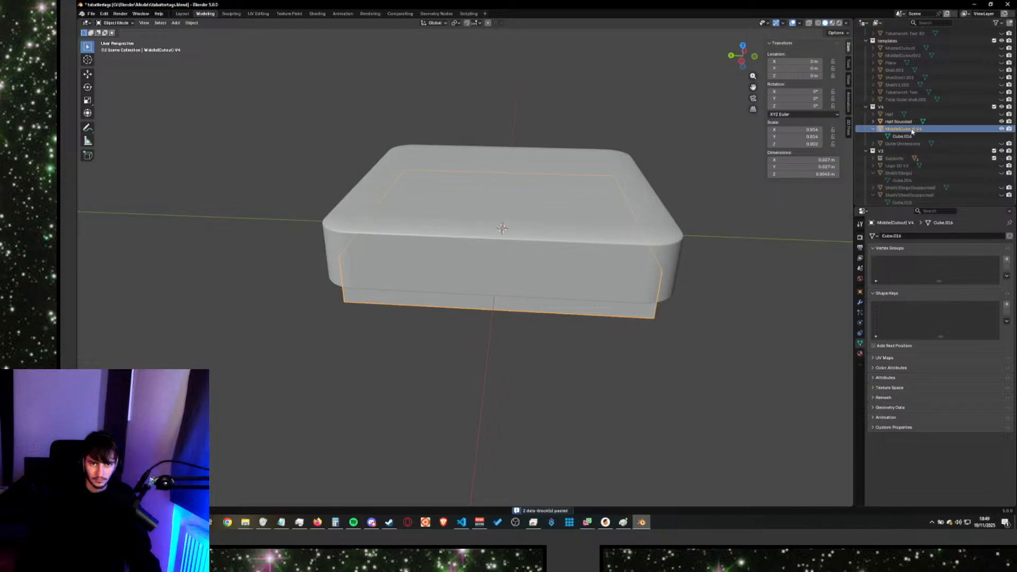
pyautogui.hotkey('ctrl', 'c')
pyautogui.hotkey('ctrl', 'v')
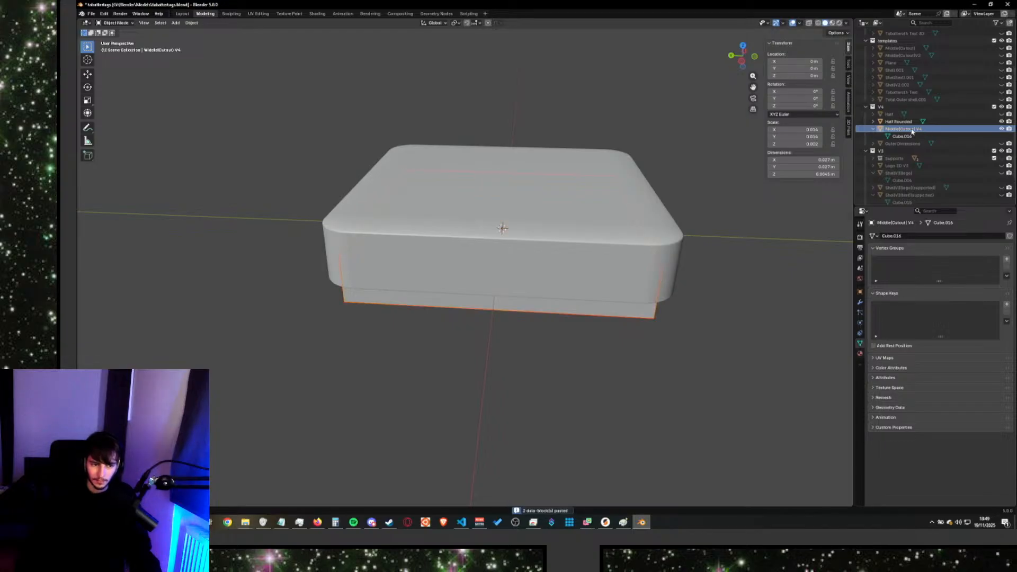
pyautogui.scroll(-2, 912, 132)
pyautogui.click(903, 191)
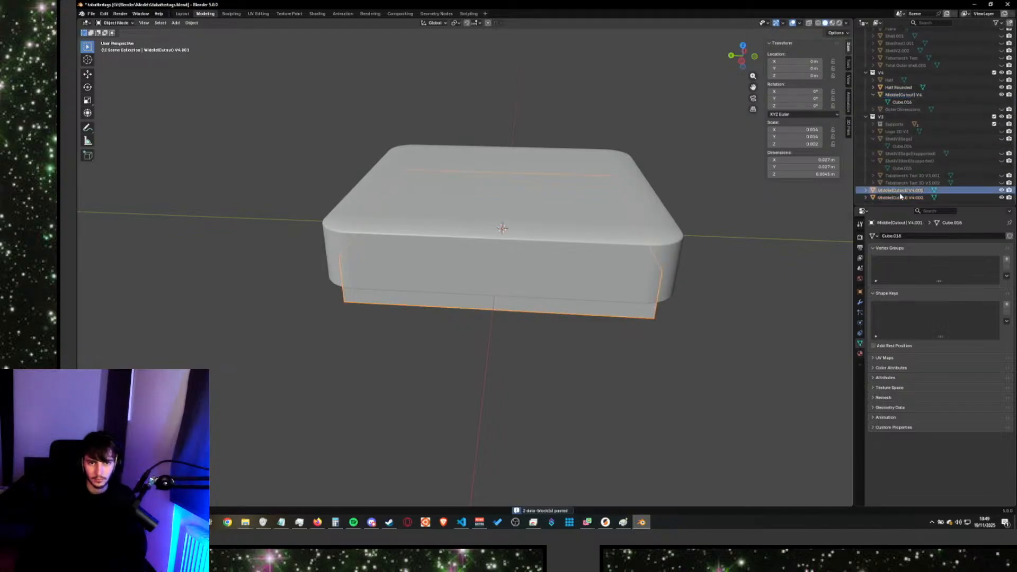
pyautogui.press('x')
# Move the remaining cutout copy into the V4 collection and rename it Middle Print.
pyautogui.moveTo(902, 198); pyautogui.dragTo(904, 120)
pyautogui.doubleClick(904, 117)
pyautogui.write('Middl')
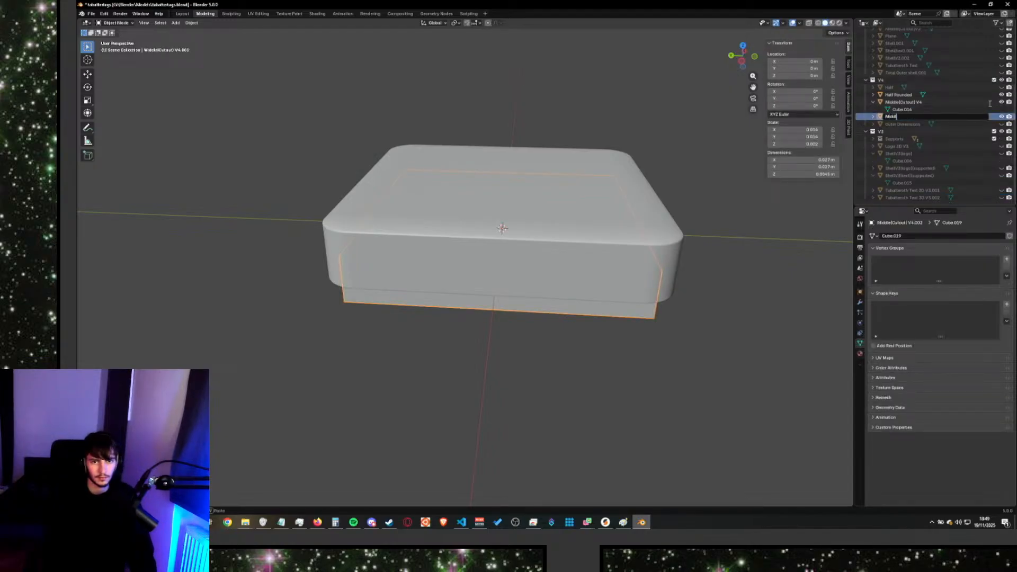
pyautogui.write('e Print')
pyautogui.press('Return')
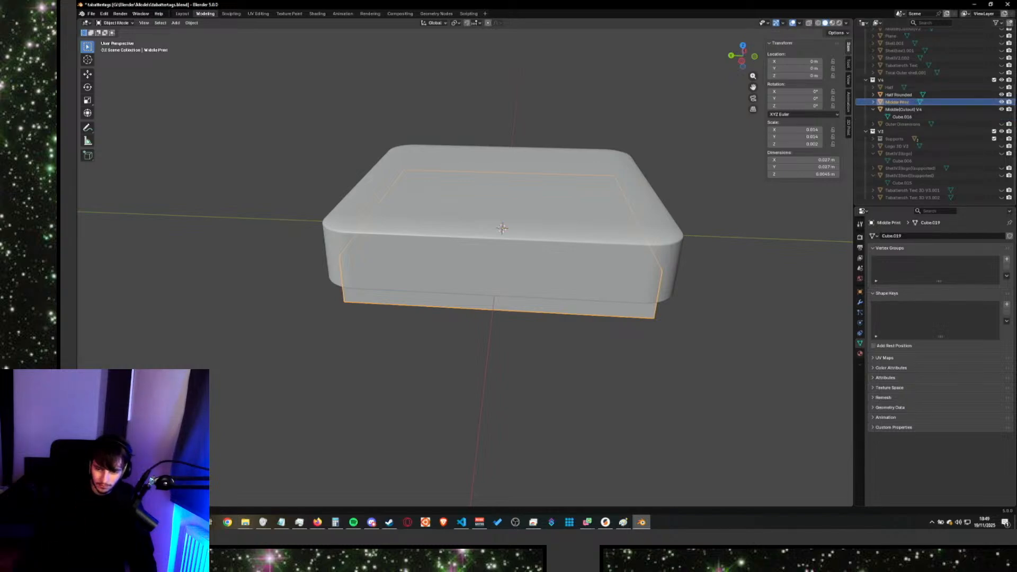
# Switch to the Rambly 3D modelling stream video and skip ahead to the part where the V4 middle cutout is sized, pausing there.
pyautogui.hotkey('alt', 'Tab')
pyautogui.hotkey('alt', 'Tab')
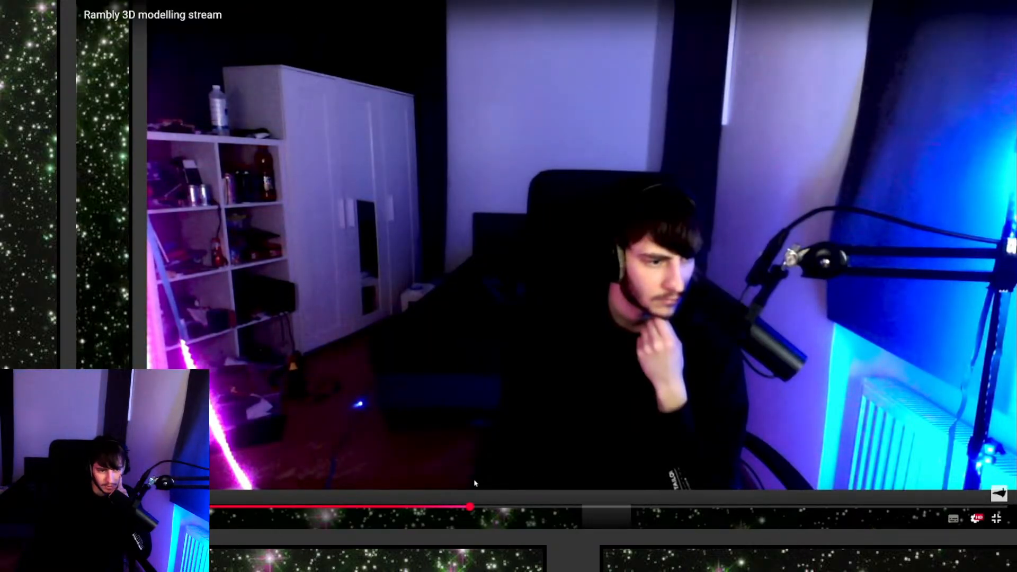
pyautogui.click(509, 508)
pyautogui.click(523, 508)
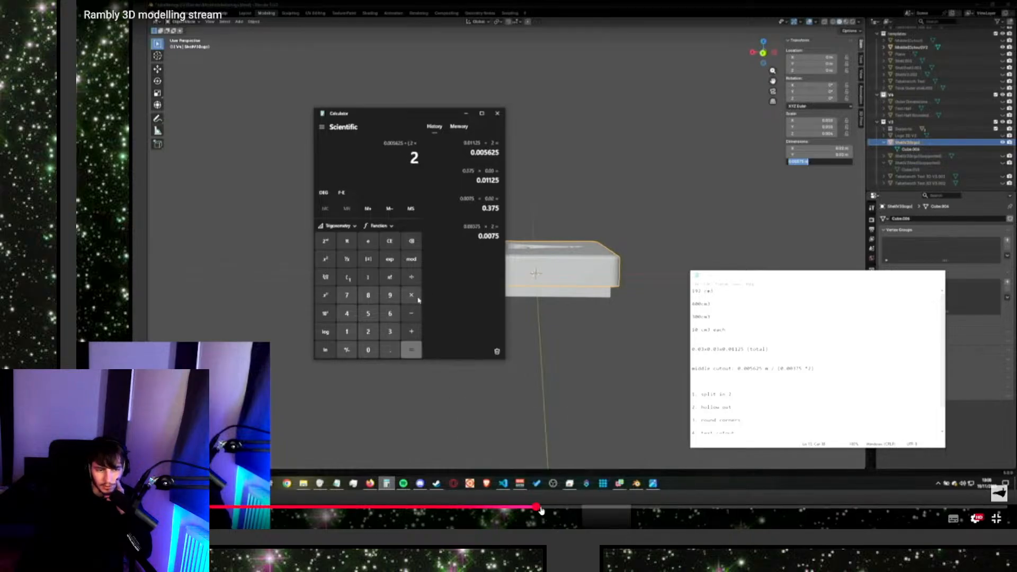
pyautogui.click(544, 507)
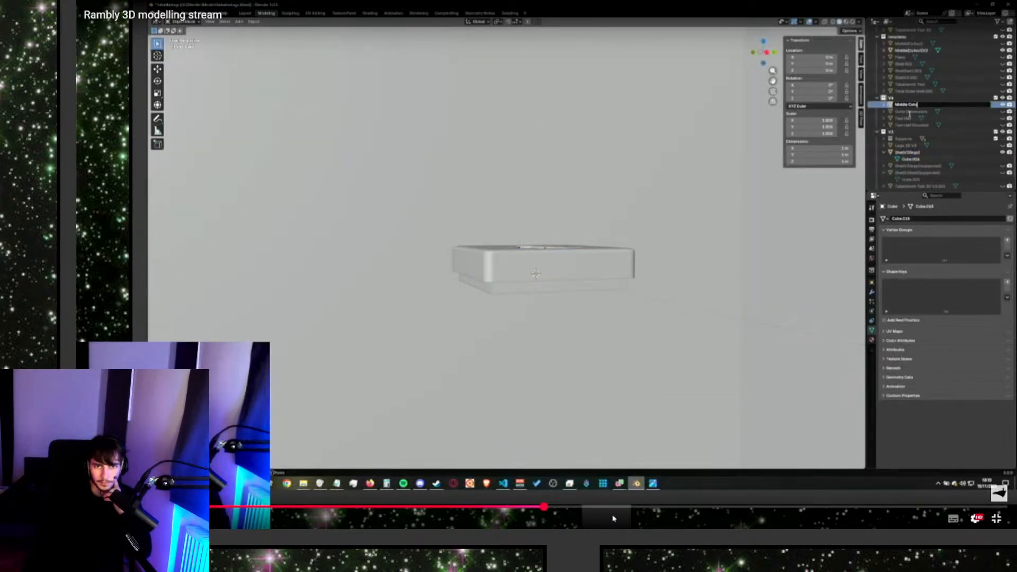
pyautogui.press('Right')
pyautogui.press('Up')
pyautogui.press('Right')
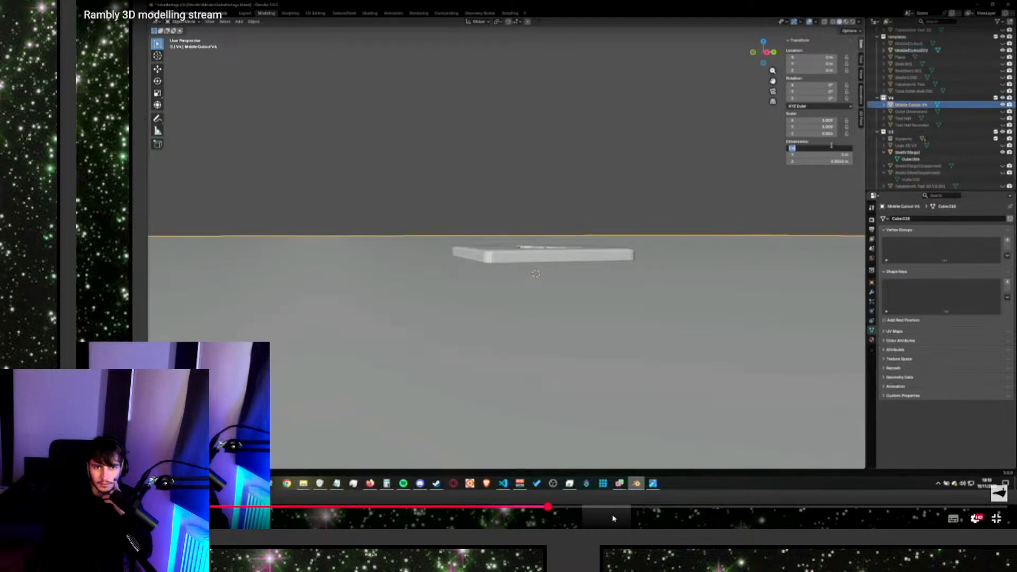
pyautogui.press('Right')
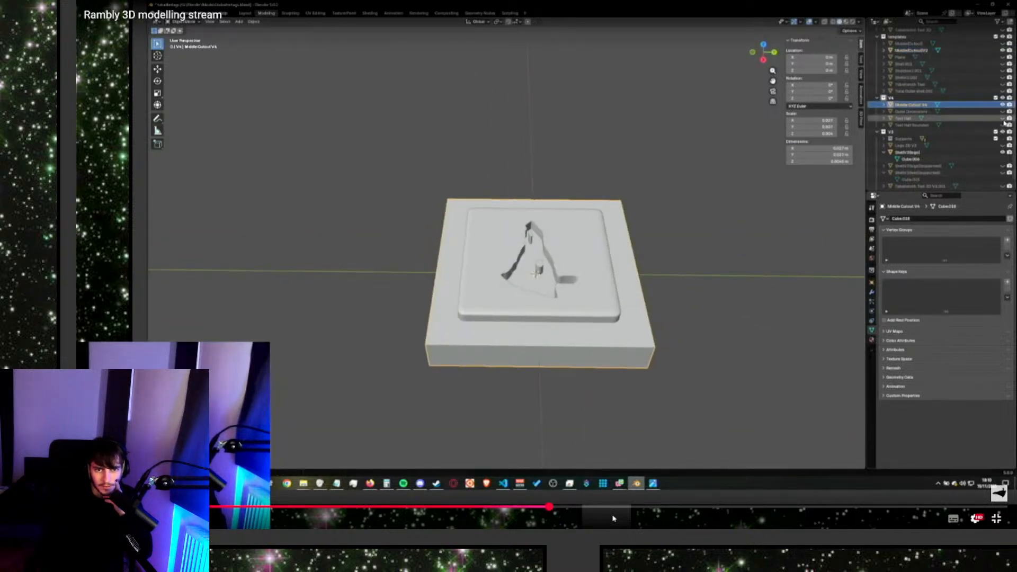
pyautogui.press('space')
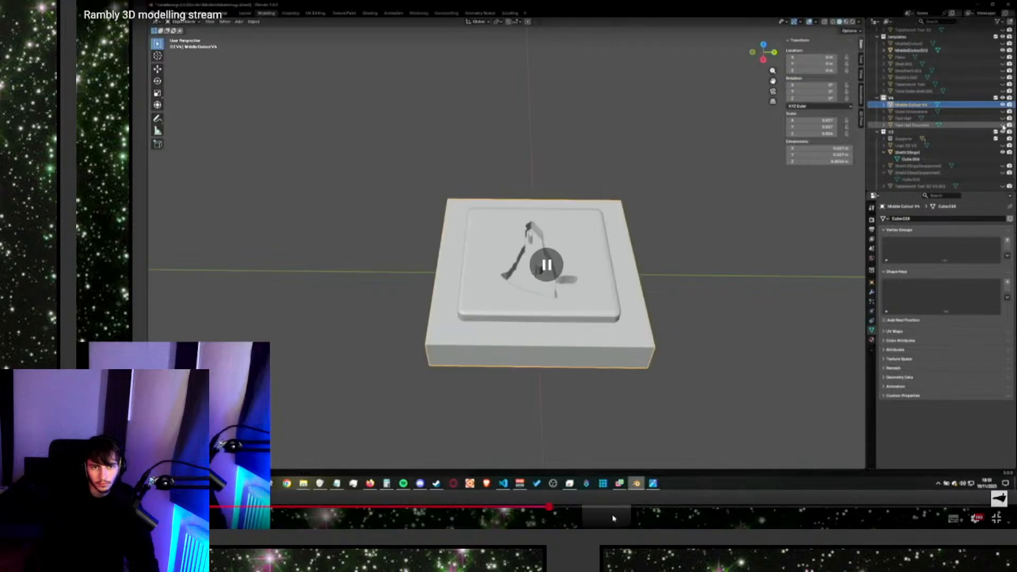
# Compare the paused video frame with the current V4 model in Blender.
pyautogui.hotkey('alt', 'Tab')
pyautogui.hotkey('alt', 'Tab')
pyautogui.hotkey('alt', 'Tab')
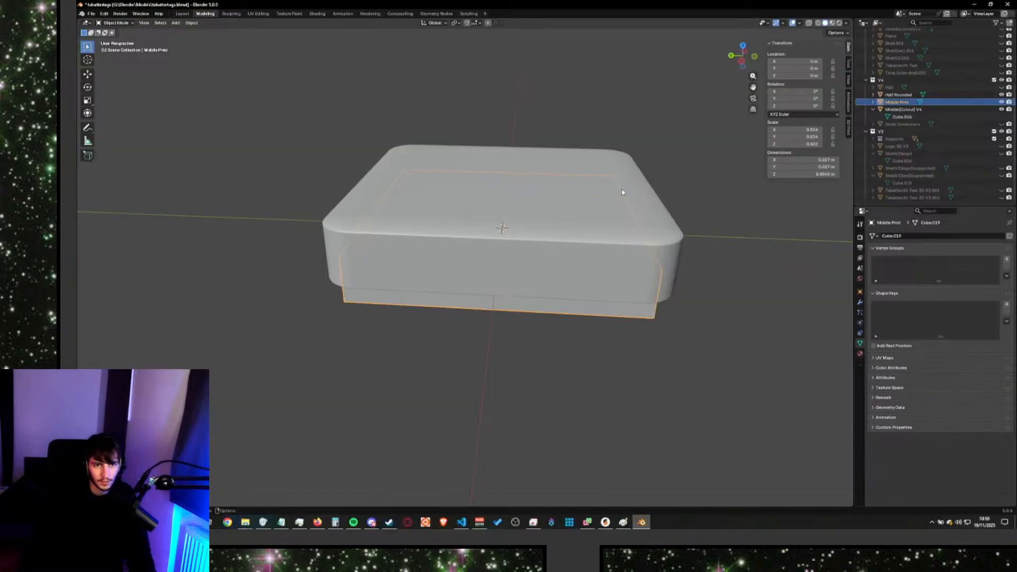
pyautogui.hotkey('alt', 'Tab')
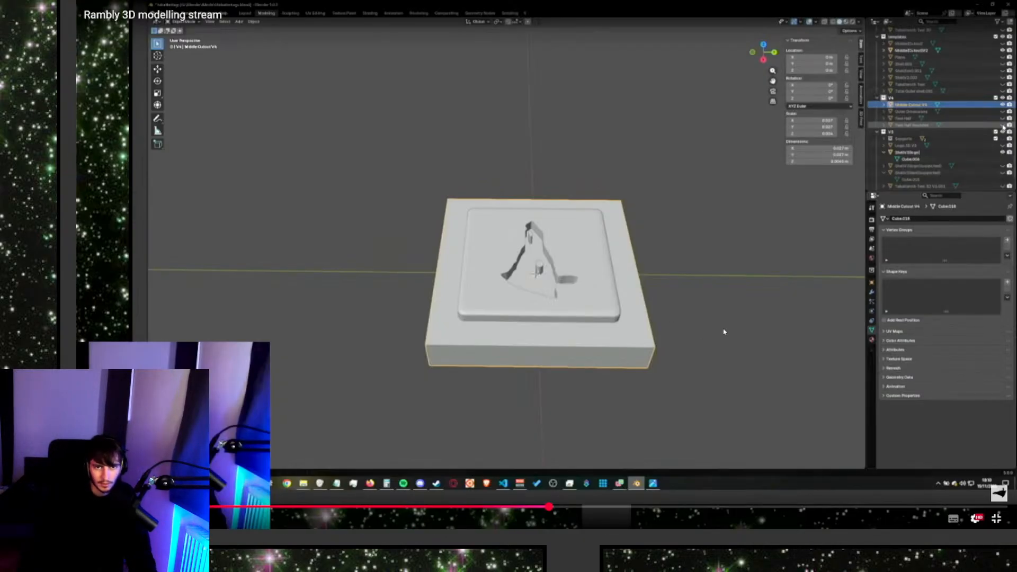
# Skip further through the stream video to review how Middle Print V4 was sized, then exit full screen and return to Blender.
pyautogui.press('space')
pyautogui.press('Right')
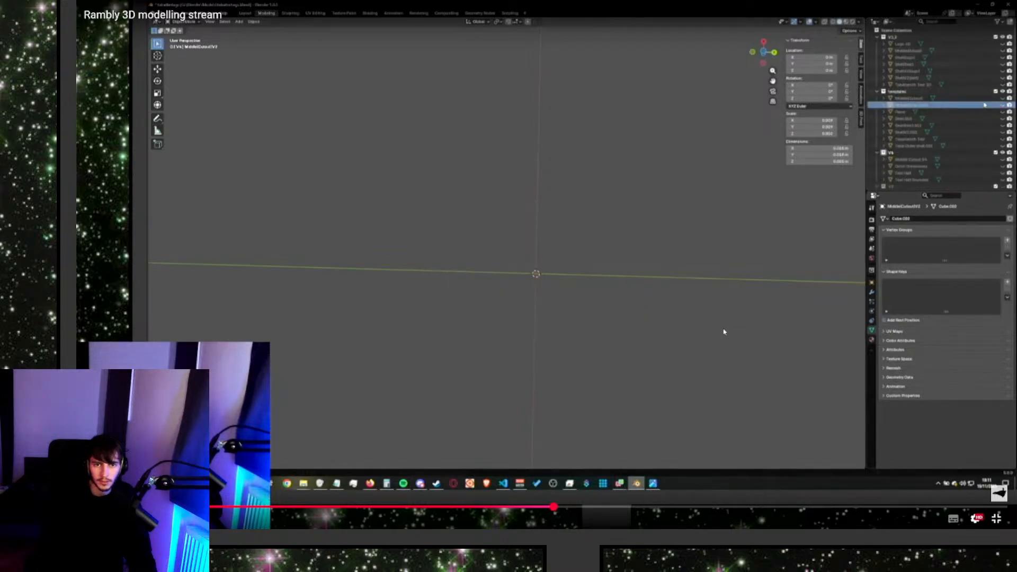
pyautogui.press('Right')
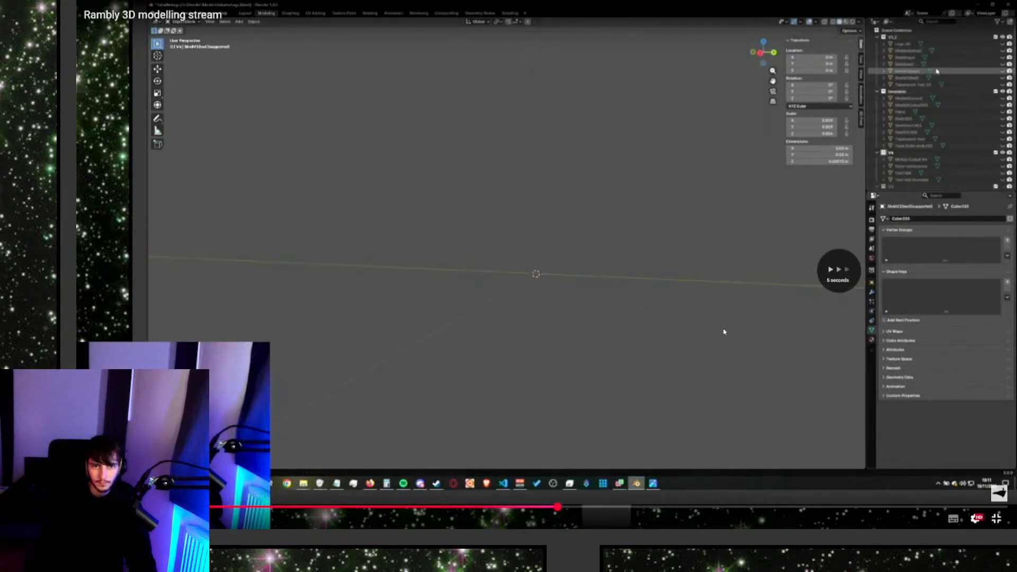
pyautogui.press('Right')
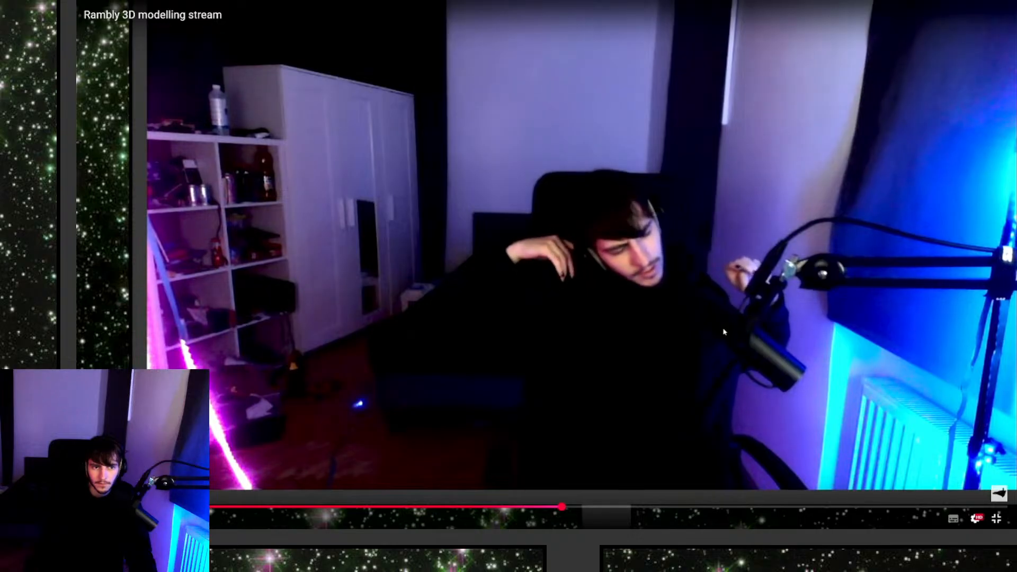
pyautogui.press('Right')
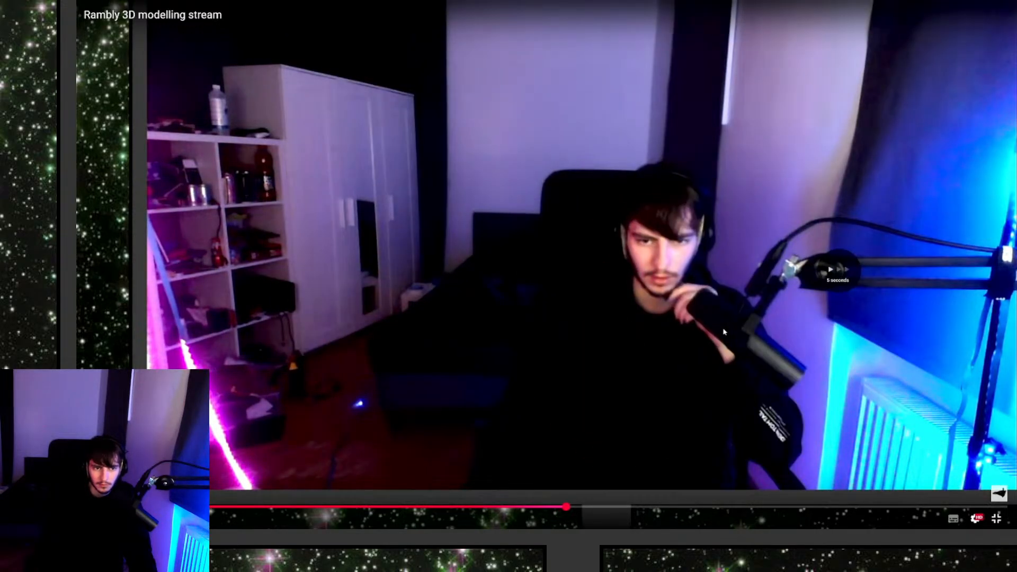
pyautogui.press('Right')
pyautogui.press('Right')
pyautogui.press('Right')
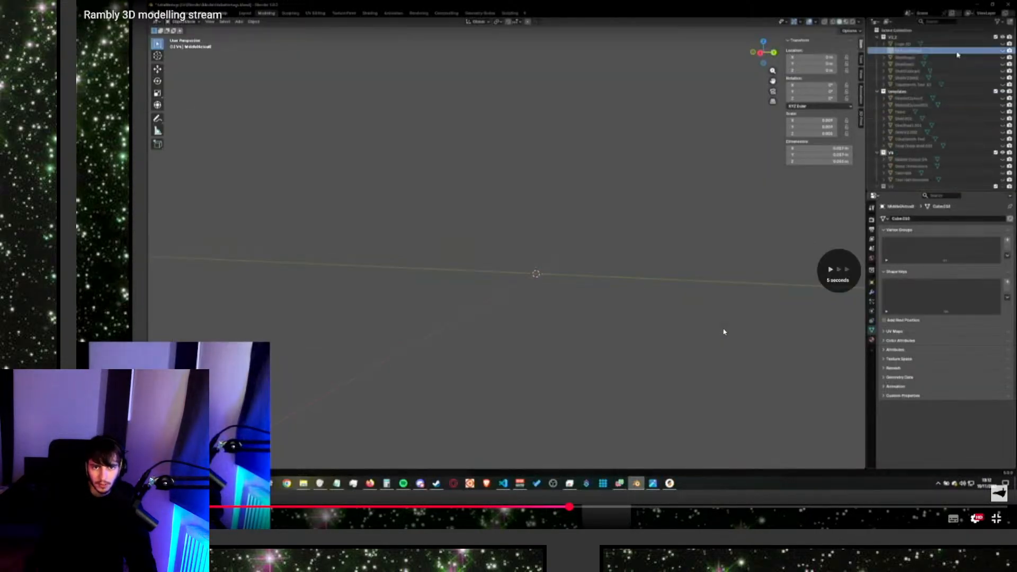
pyautogui.press('Right')
pyautogui.press('Right')
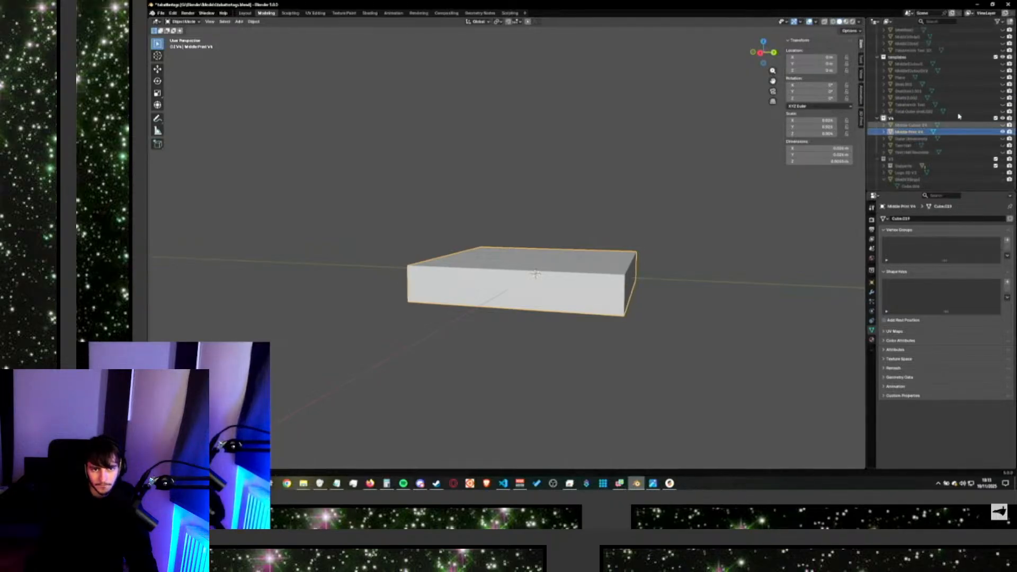
pyautogui.click(723, 332)
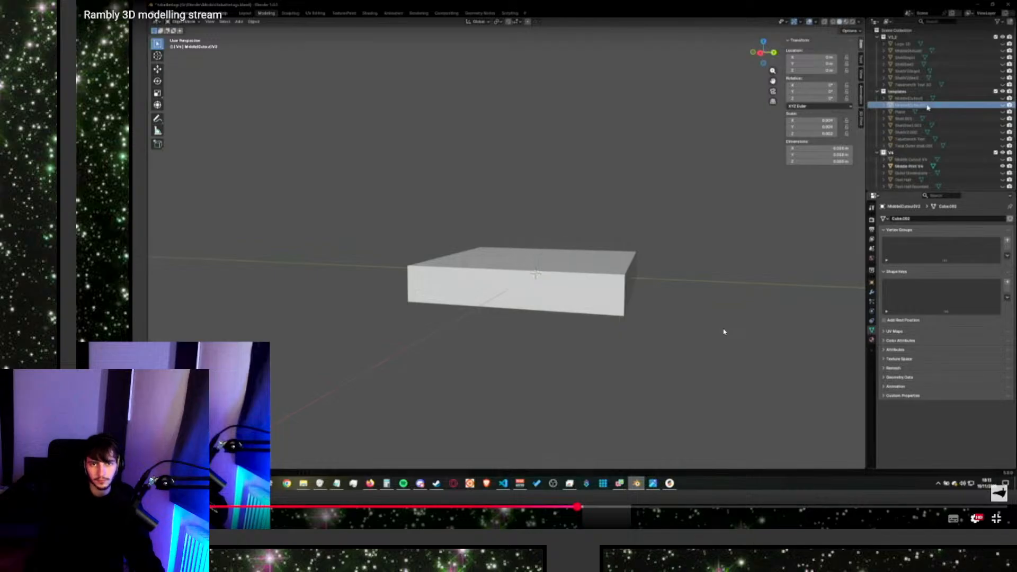
pyautogui.press('Escape')
pyautogui.hotkey('alt', 'Tab')
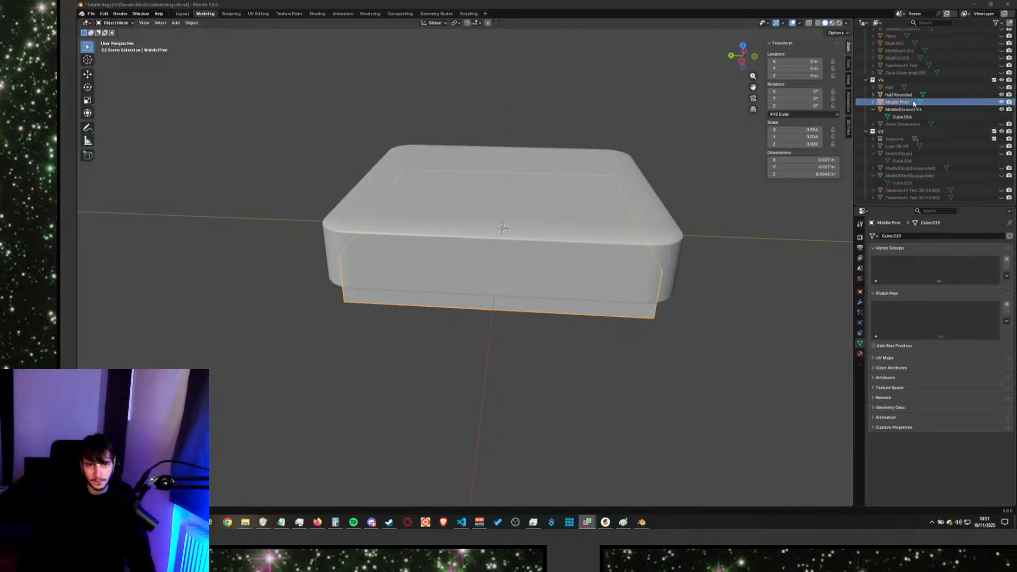
# Select Middle Print and Middle(Cutout) V4 alternately in the V4 collection to compare their dimensions.
pyautogui.scroll(3, 913, 116)
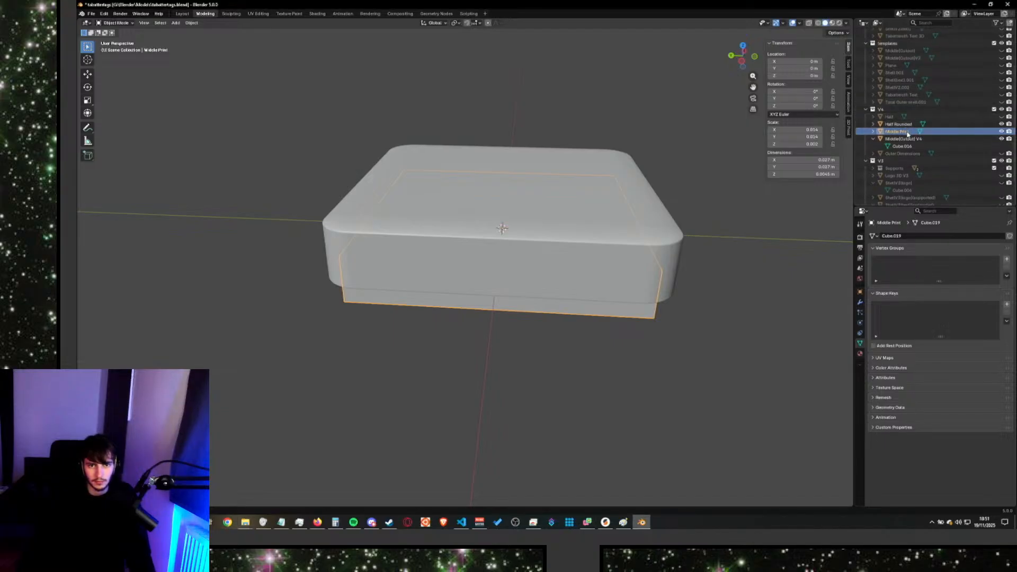
pyautogui.click(906, 140)
pyautogui.click(910, 132)
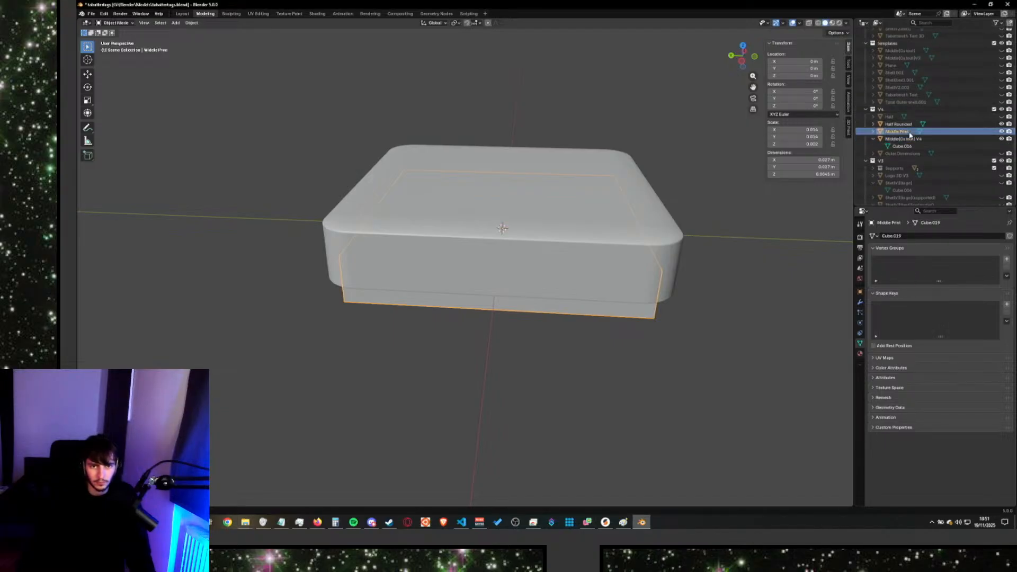
pyautogui.click(911, 140)
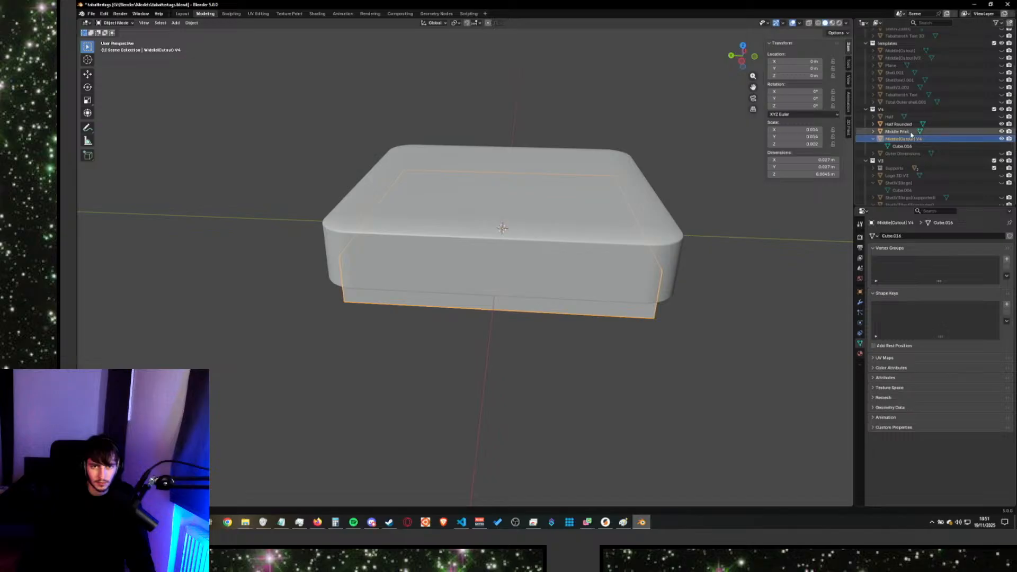
# Set Middle Print's X and Y dimensions to 0.026 m, reduce its Z dimension, and save the file.
pyautogui.click(909, 133)
pyautogui.scroll(2, 911, 141)
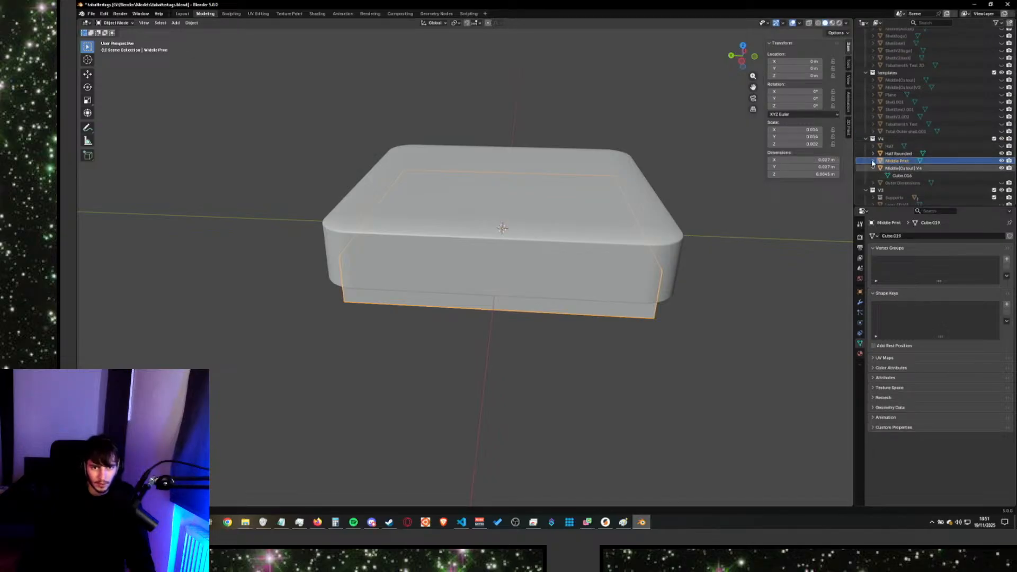
pyautogui.click(818, 160)
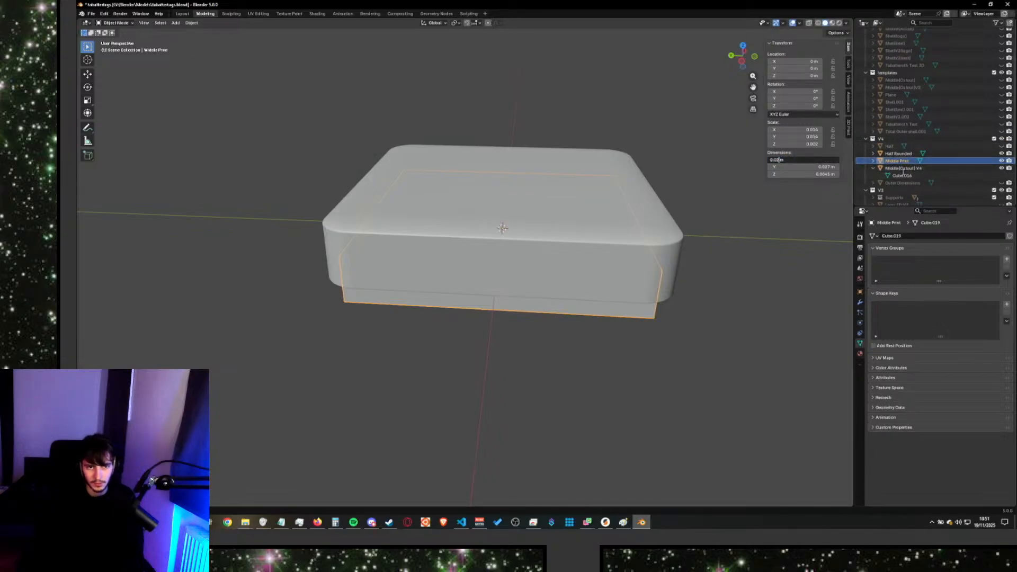
pyautogui.click(811, 167)
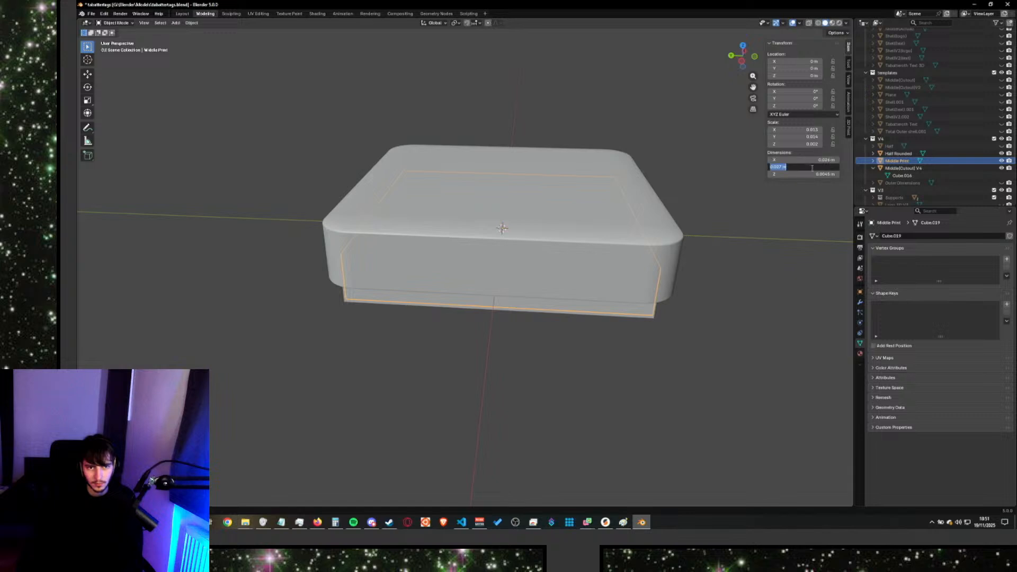
pyautogui.write('0.02')
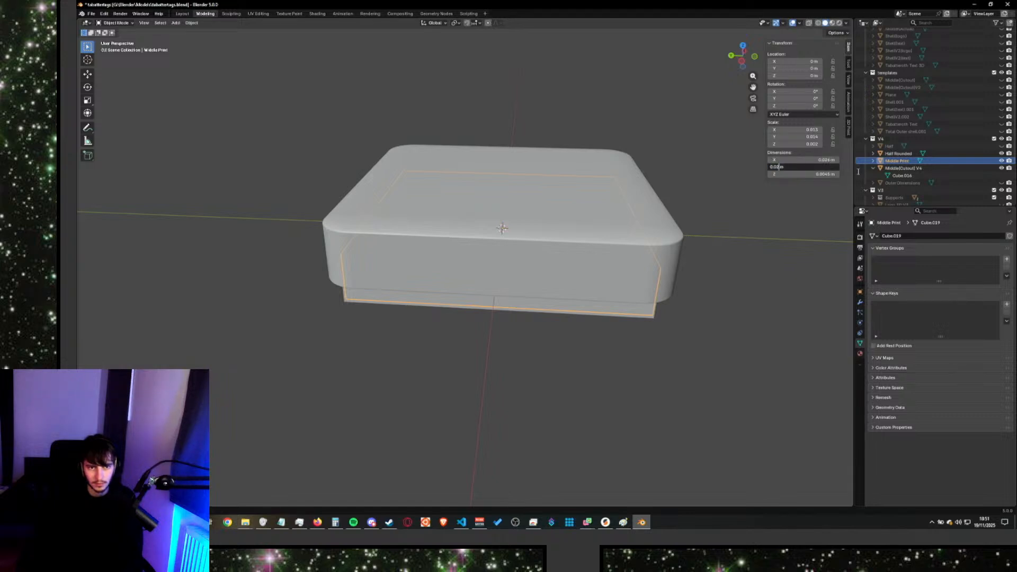
pyautogui.write('6')
pyautogui.click(800, 174)
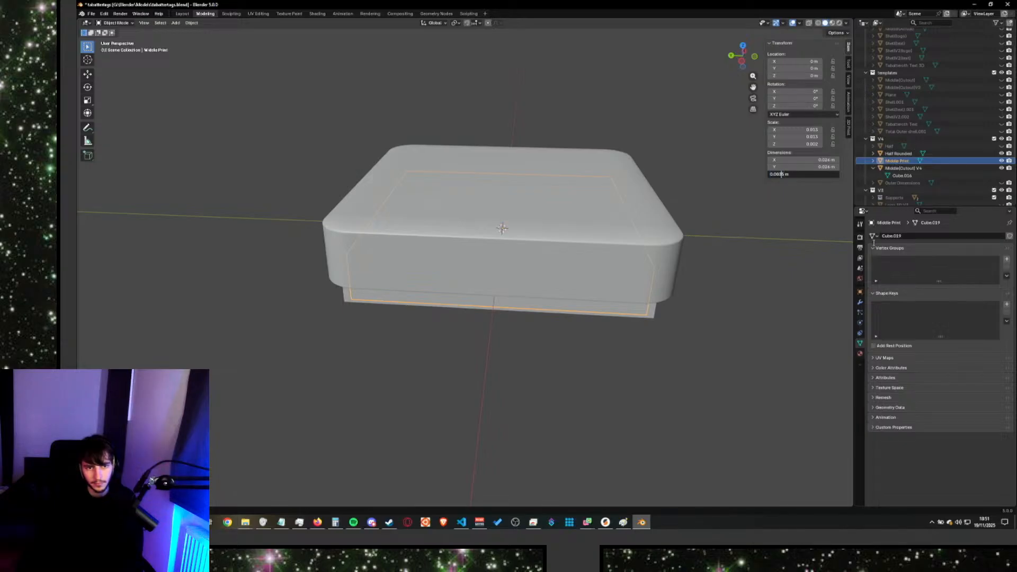
pyautogui.click(798, 240)
pyautogui.moveTo(793, 275)
pyautogui.mouseDown(button='middle')
pyautogui.moveTo(785, 262)
pyautogui.moveTo(794, 277)
pyautogui.moveTo(788, 271)
pyautogui.mouseUp(button='middle')
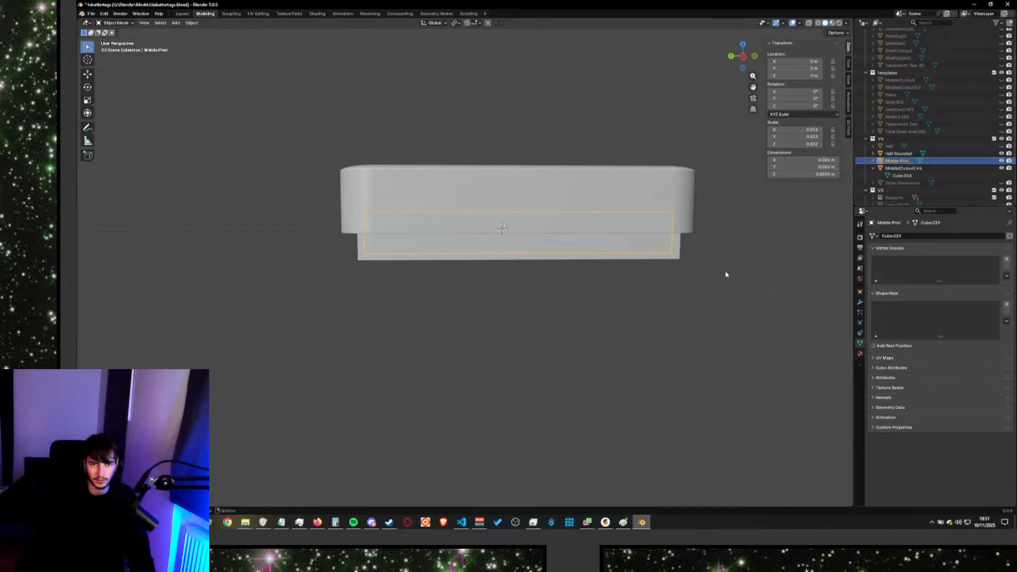
pyautogui.click(725, 274)
pyautogui.hotkey('ctrl', 's')
# Hide Middle Print, Half Rounded and Middle(Cutout) V4 to clear the viewport.
pyautogui.click(1001, 161)
pyautogui.click(1000, 154)
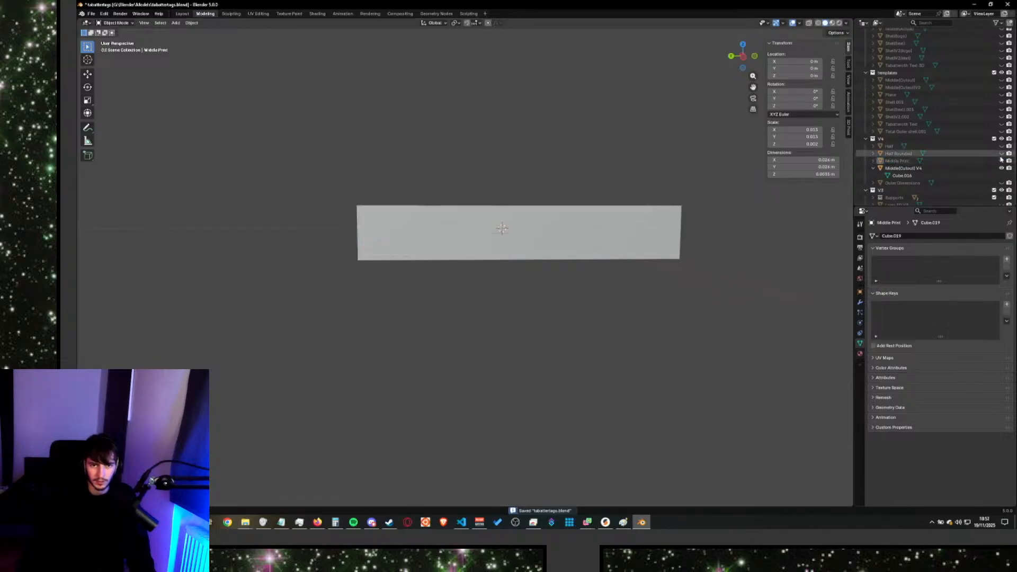
pyautogui.scroll(1, 1000, 169)
pyautogui.click(1000, 183)
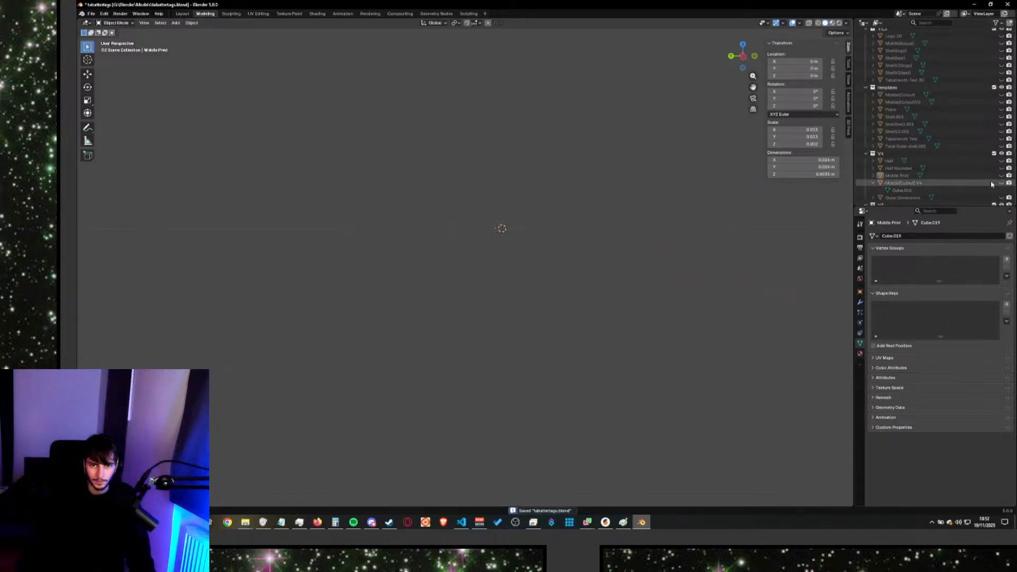
# Add a plane mesh at the origin and set its X and Y dimensions to 0.027 m.
pyautogui.moveTo(704, 197); pyautogui.dragTo(672, 211, button='middle')
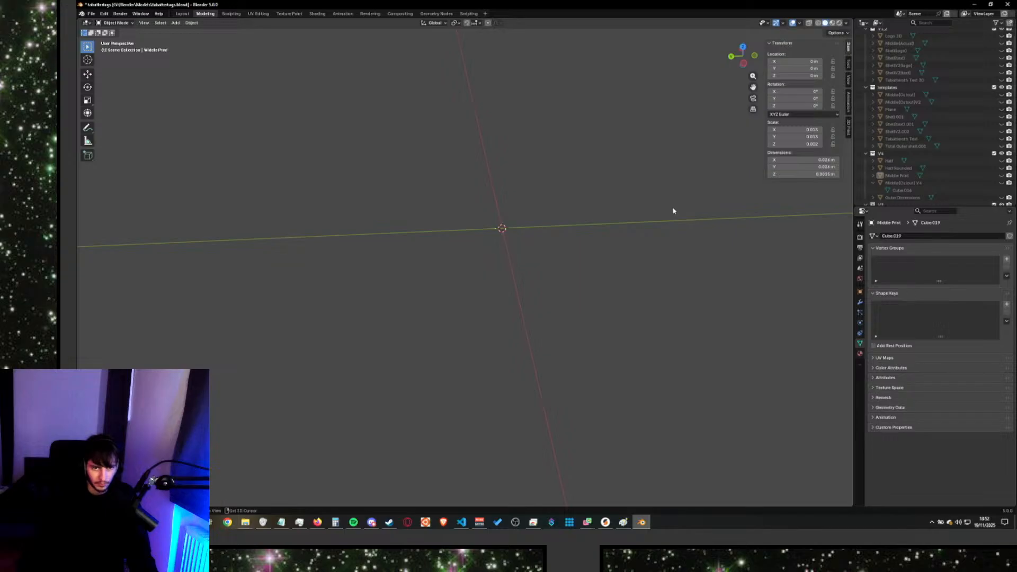
pyautogui.hotkey('shift', 'a')
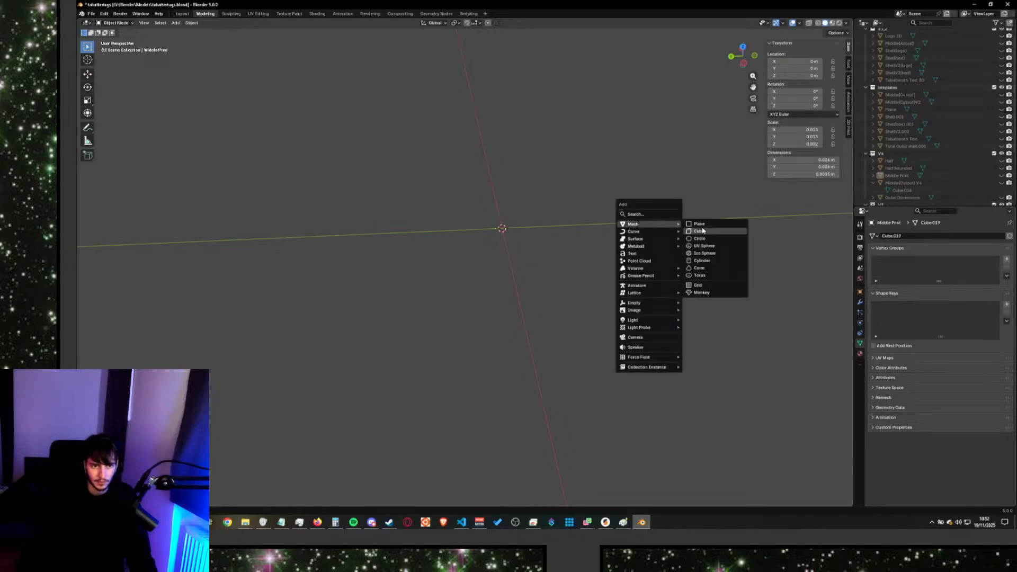
pyautogui.click(698, 224)
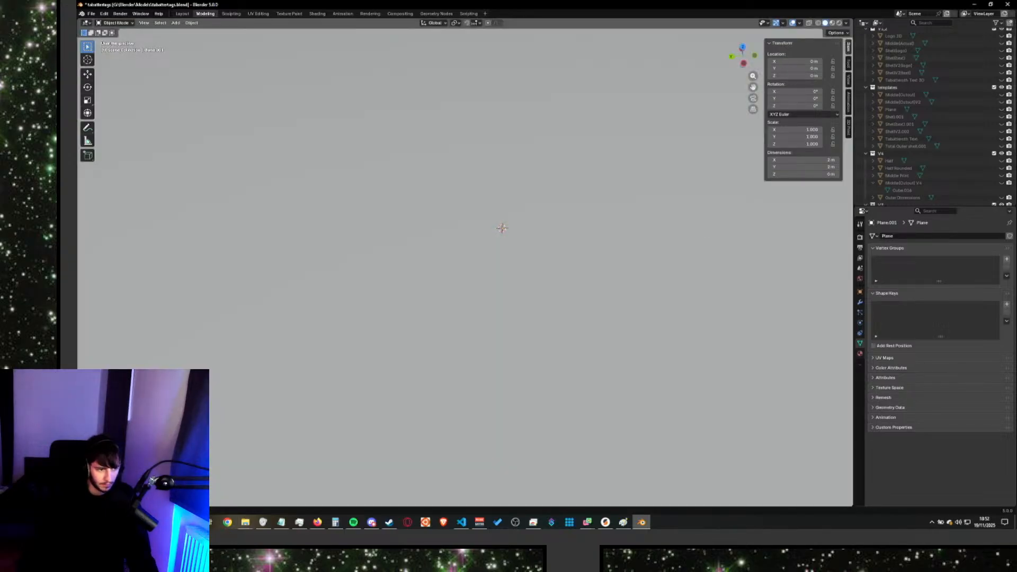
pyautogui.click(799, 159)
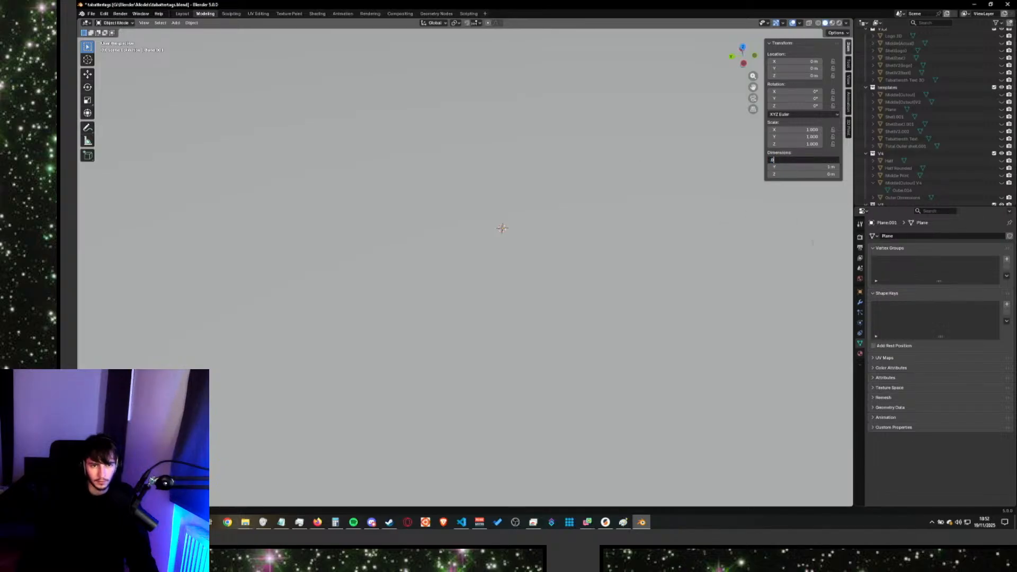
pyautogui.write('.027')
pyautogui.press('Return')
pyautogui.click(805, 167)
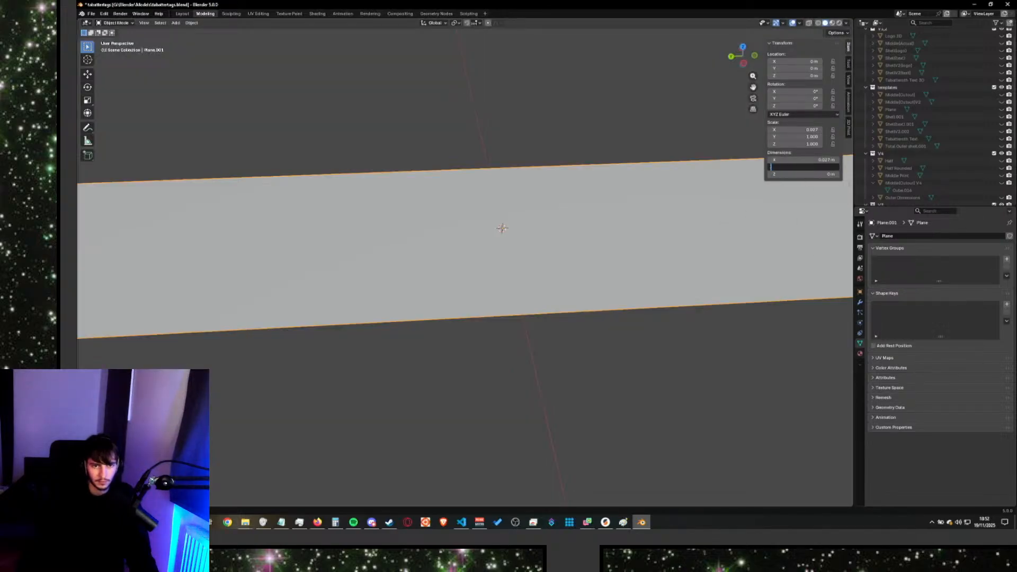
pyautogui.press('Return')
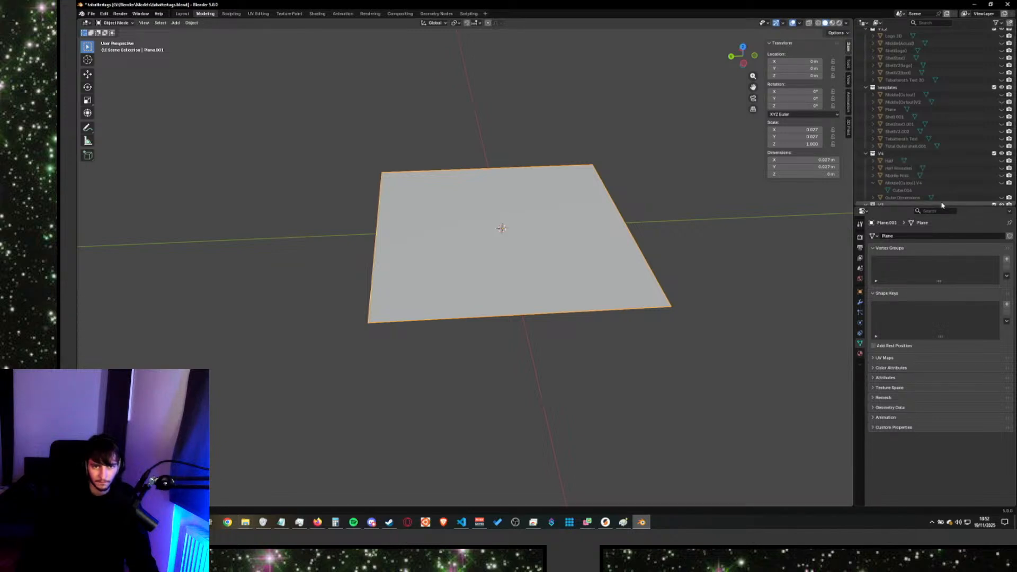
# Show the Half Rounded object of the V4 collection around the plane and view it from below.
pyautogui.click(988, 198)
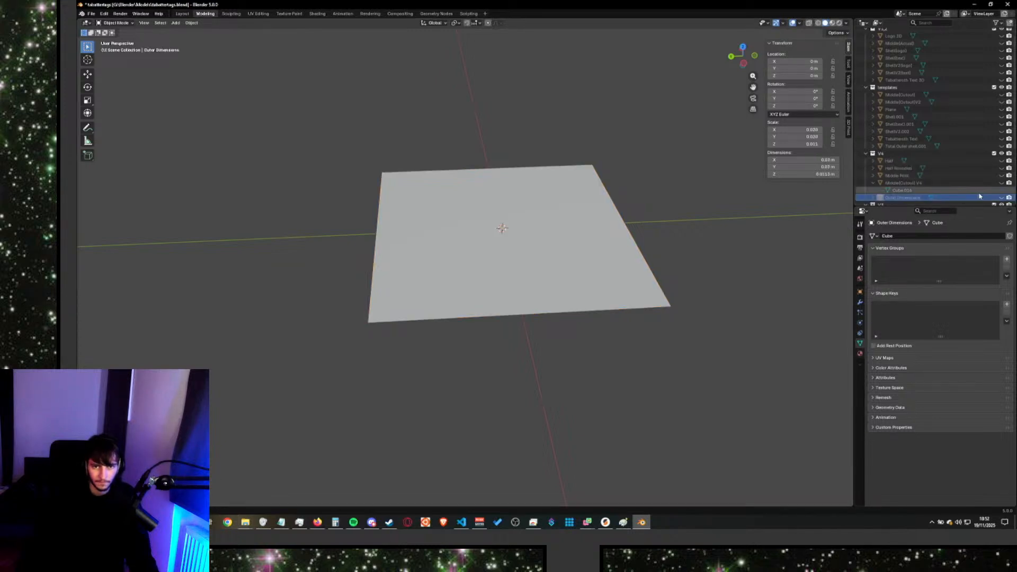
pyautogui.click(1001, 168)
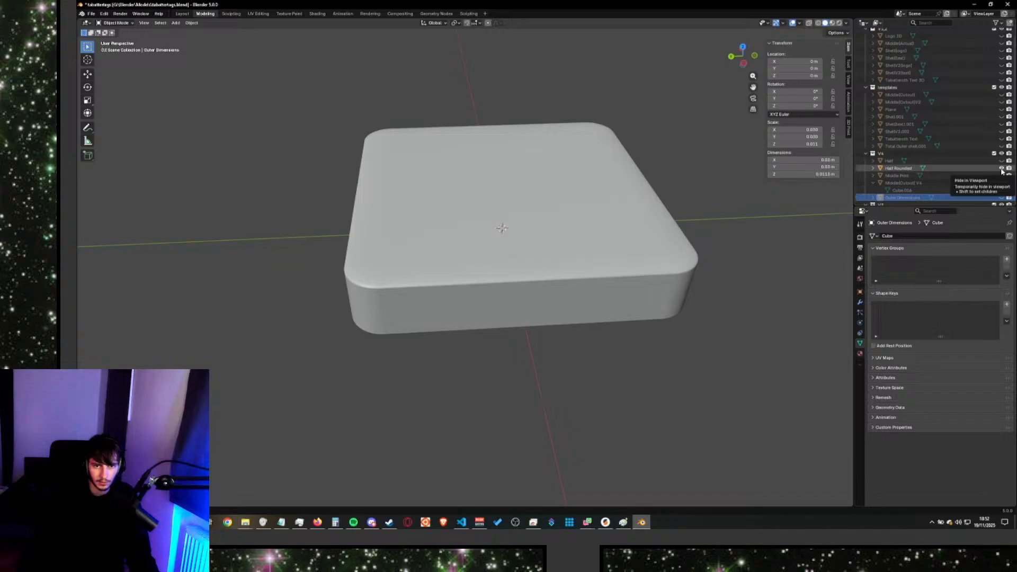
pyautogui.moveTo(683, 254); pyautogui.dragTo(684, 209, button='middle')
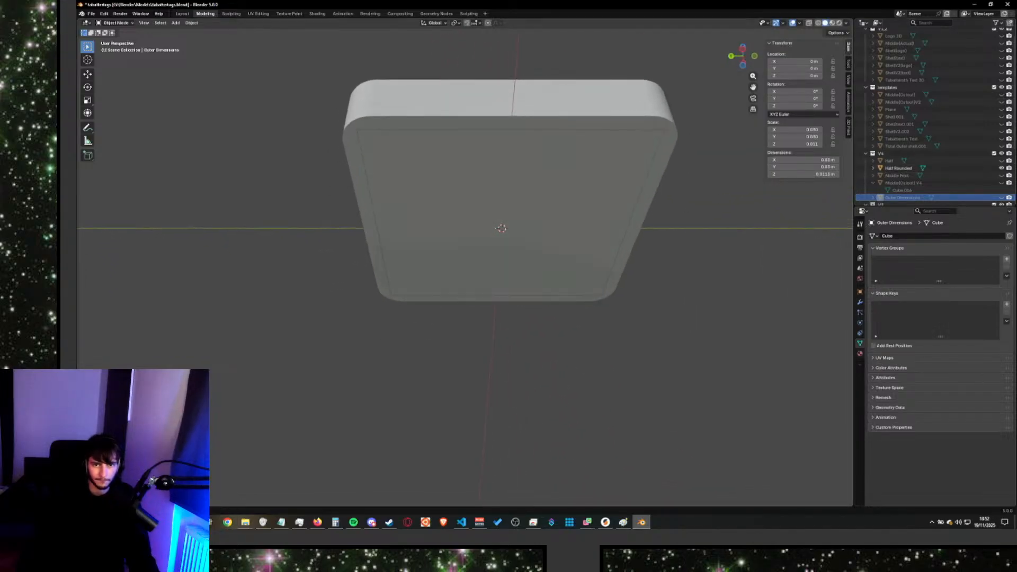
# Duplicate Half Rounded, place the copy and the new plane in the V4 collection, and hide the plane.
pyautogui.scroll(-2, 942, 159)
pyautogui.click(951, 157)
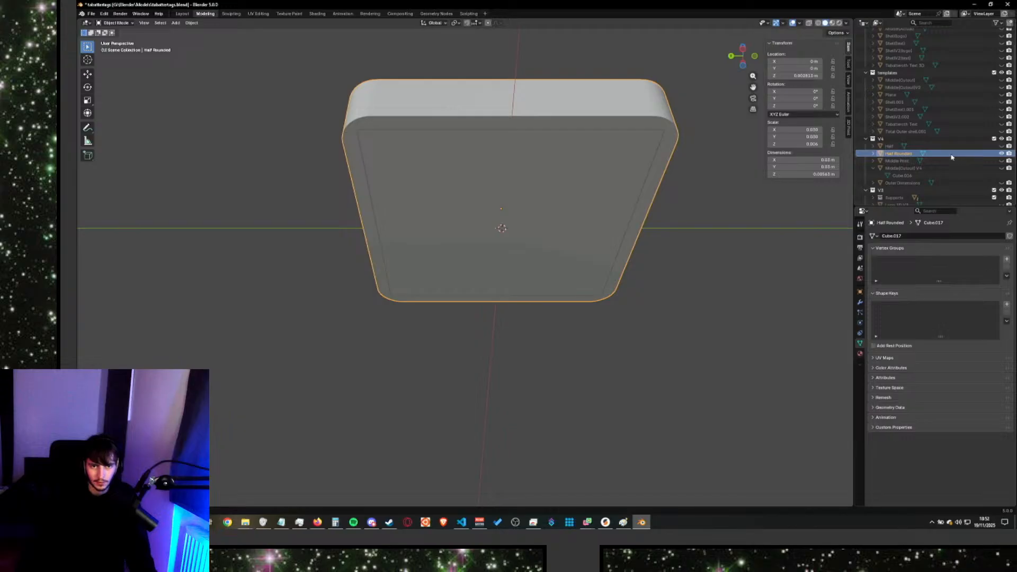
pyautogui.hotkey('ctrl', 'c')
pyautogui.hotkey('ctrl', 'v')
pyautogui.scroll(-5, 921, 170)
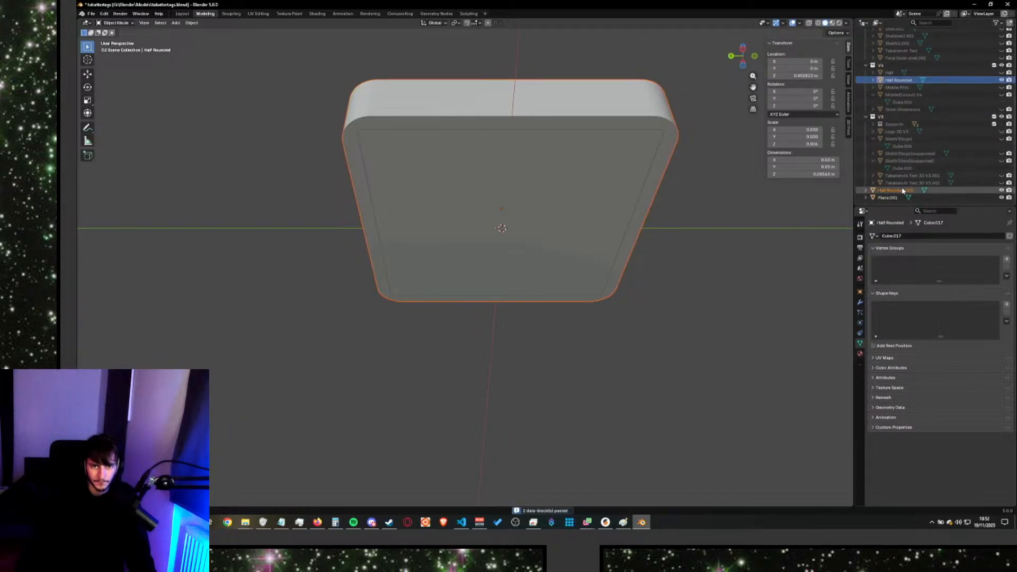
pyautogui.moveTo(902, 190); pyautogui.dragTo(908, 68)
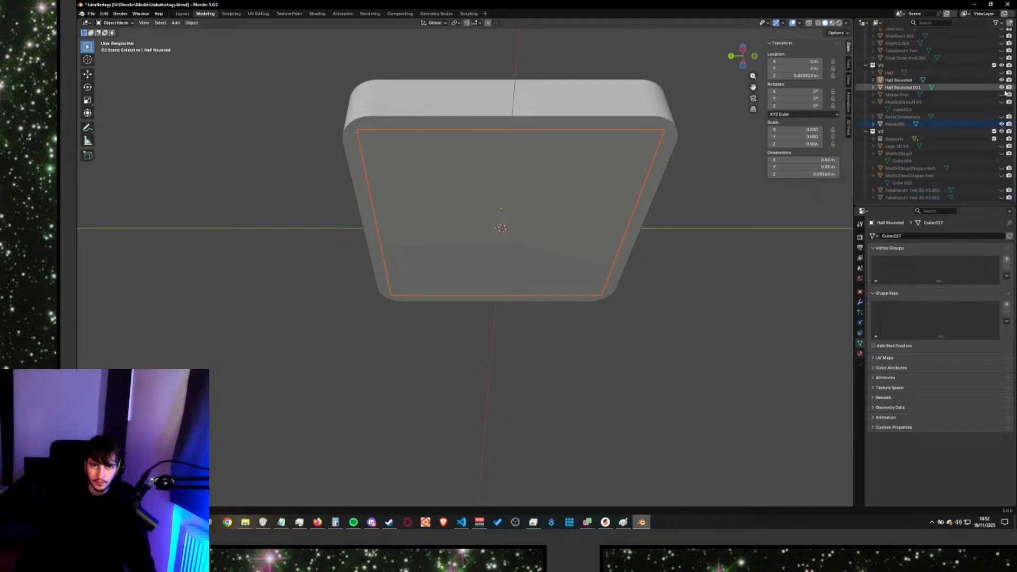
pyautogui.click(1001, 125)
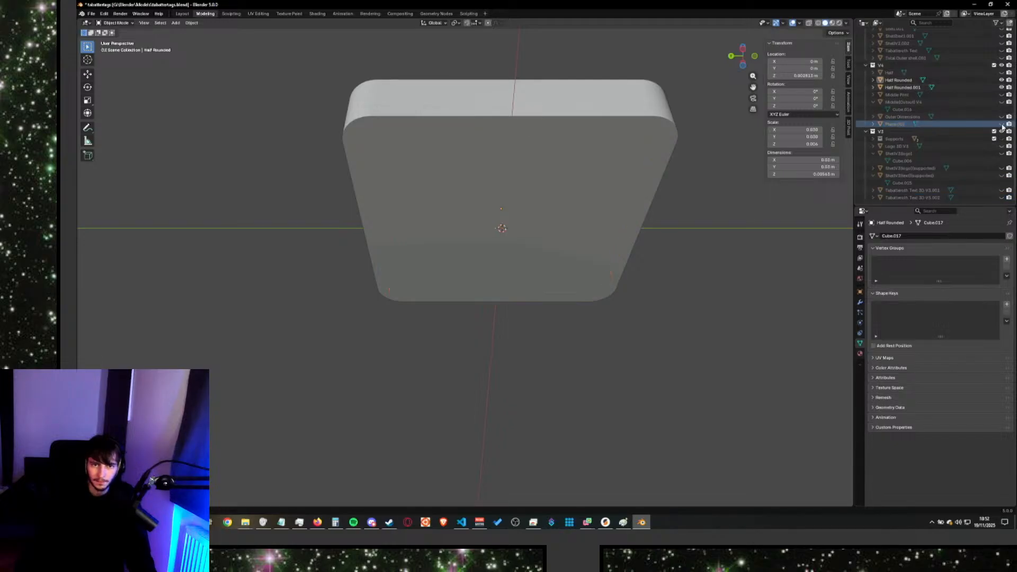
# Rename the duplicate of Half Rounded as Half Rounded and Cut.
pyautogui.click(903, 88)
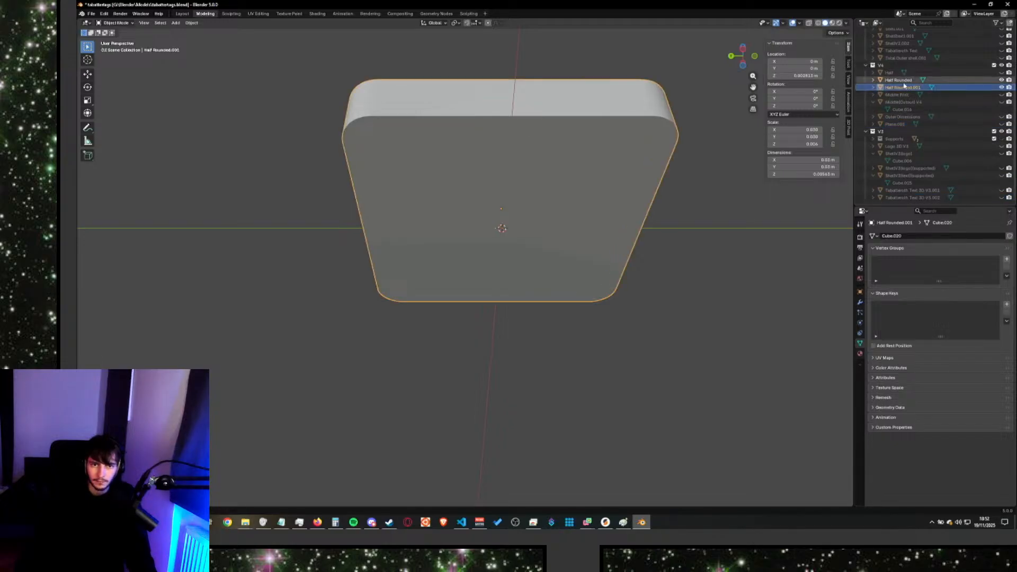
pyautogui.scroll(2, 905, 85)
pyautogui.doubleClick(902, 112)
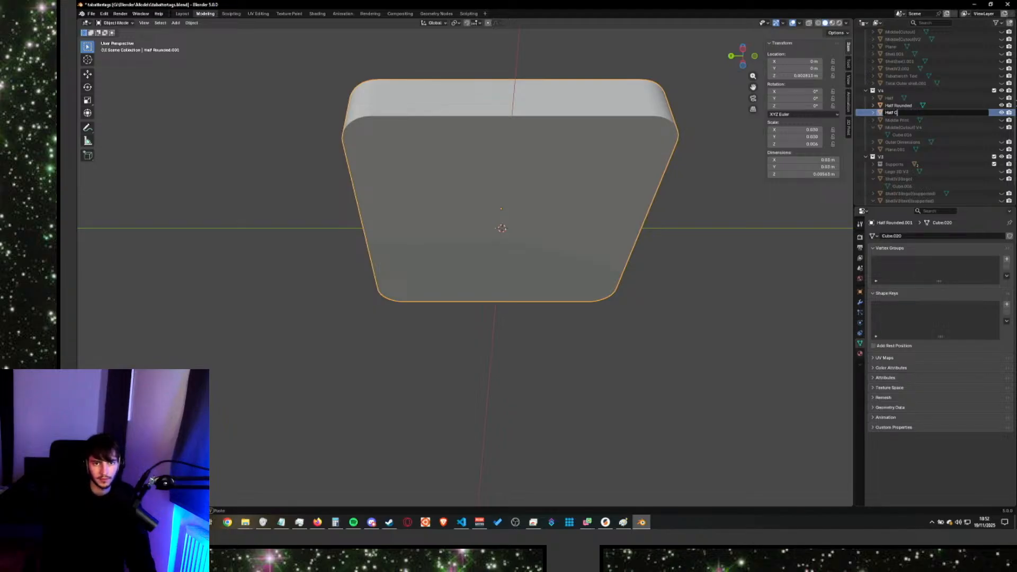
pyautogui.write('ed an')
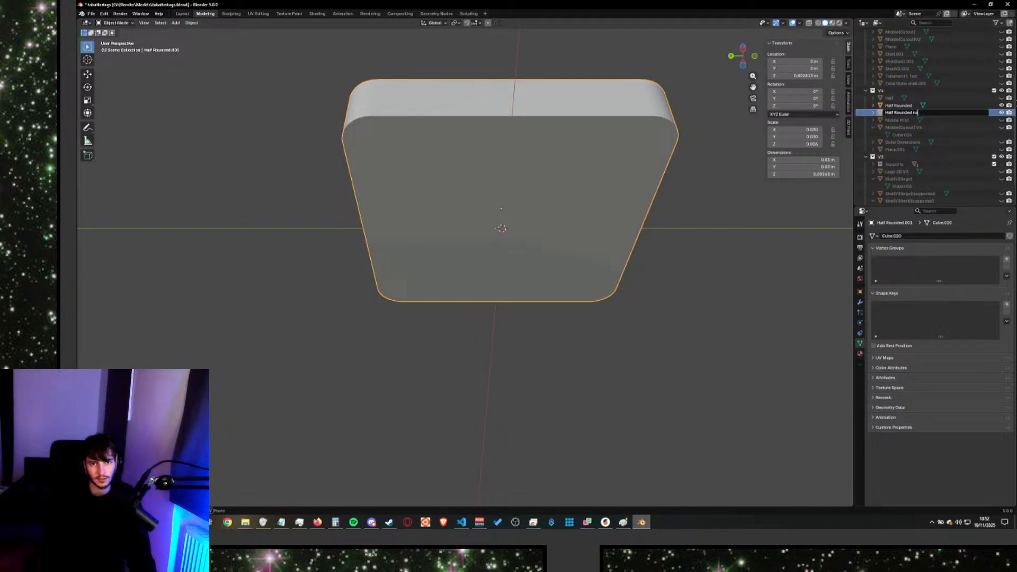
pyautogui.write('d Cut')
pyautogui.press('Return')
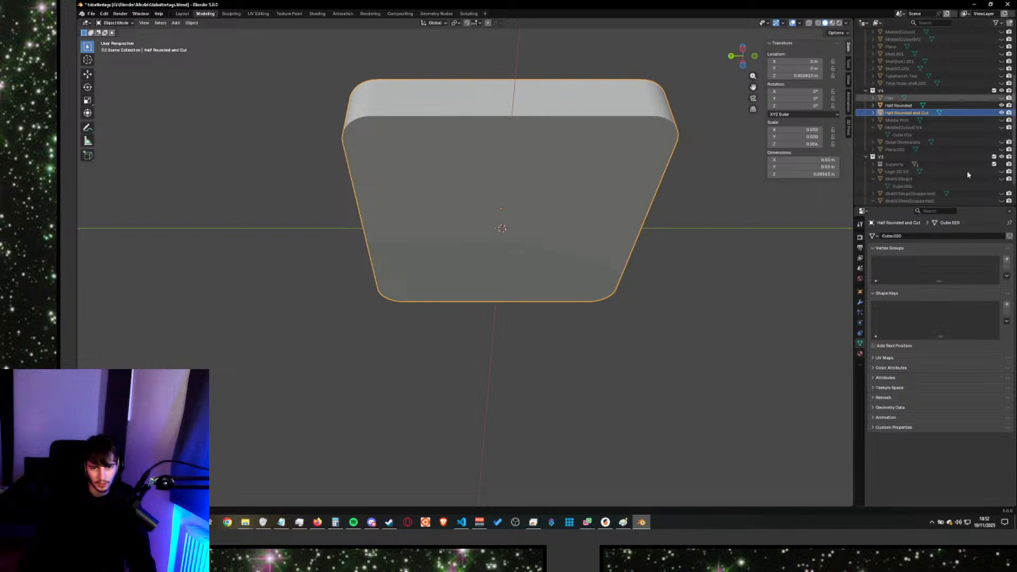
# Cut Middle(Cutout) V4 out of Half Rounded and Cut with a Boolean Difference modifier and apply it.
pyautogui.click(860, 302)
pyautogui.click(874, 236)
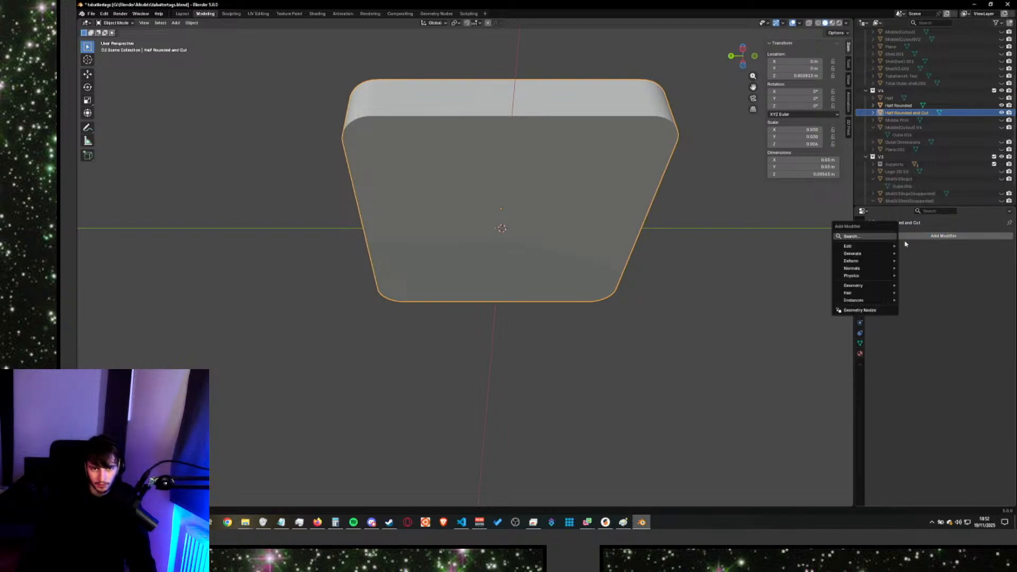
pyautogui.moveTo(847, 254)
pyautogui.click(917, 275)
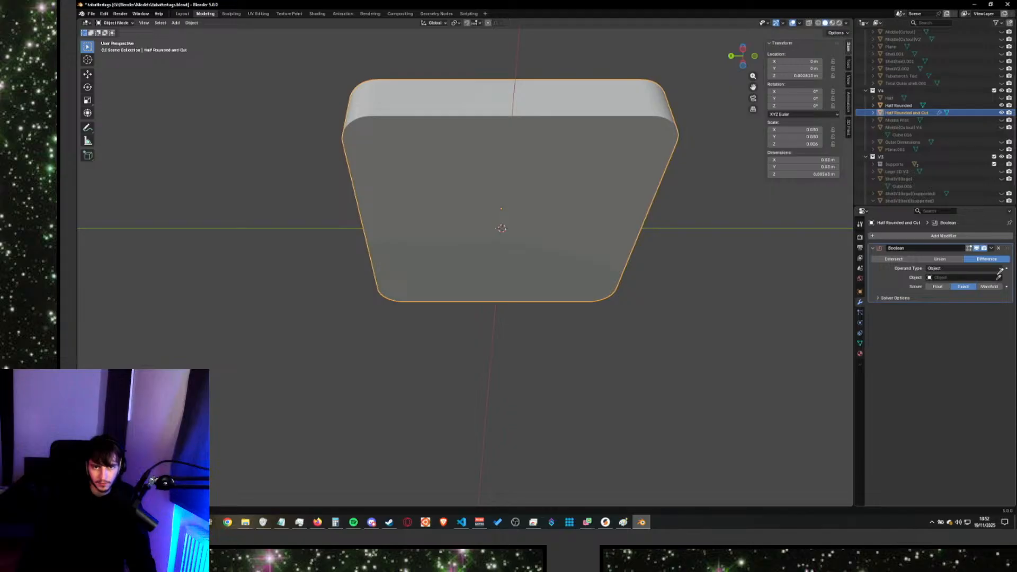
pyautogui.click(918, 132)
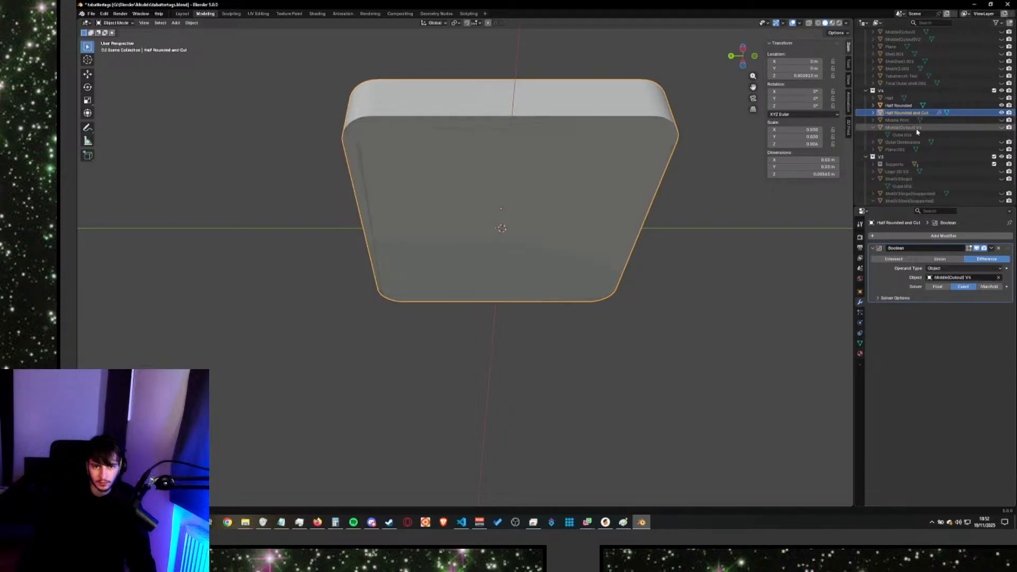
pyautogui.click(992, 250)
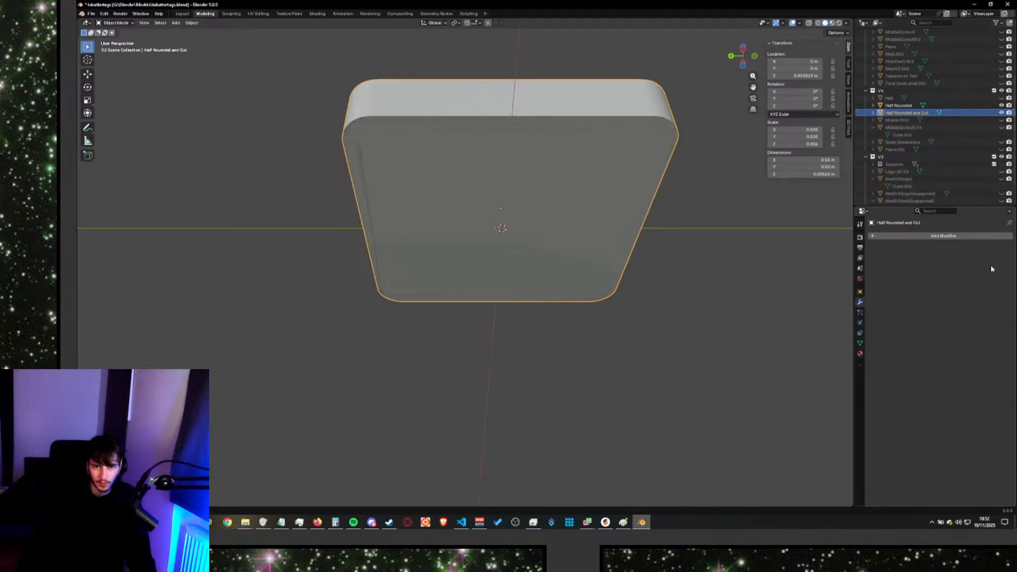
pyautogui.click(985, 260)
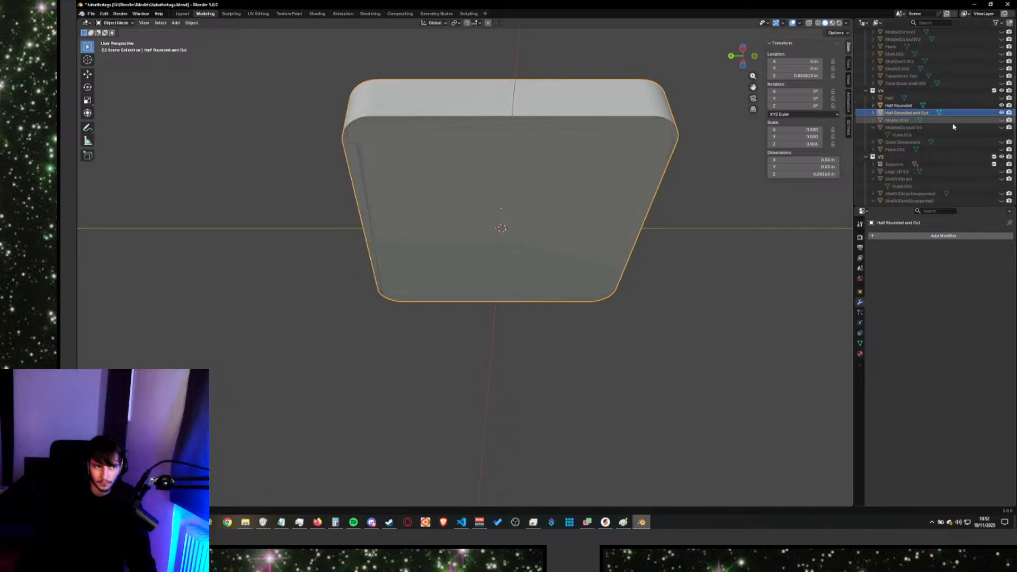
# Hide the original Half Rounded and show the plane across the opening of Half Rounded and Cut.
pyautogui.click(1001, 106)
pyautogui.scroll(-2, 974, 126)
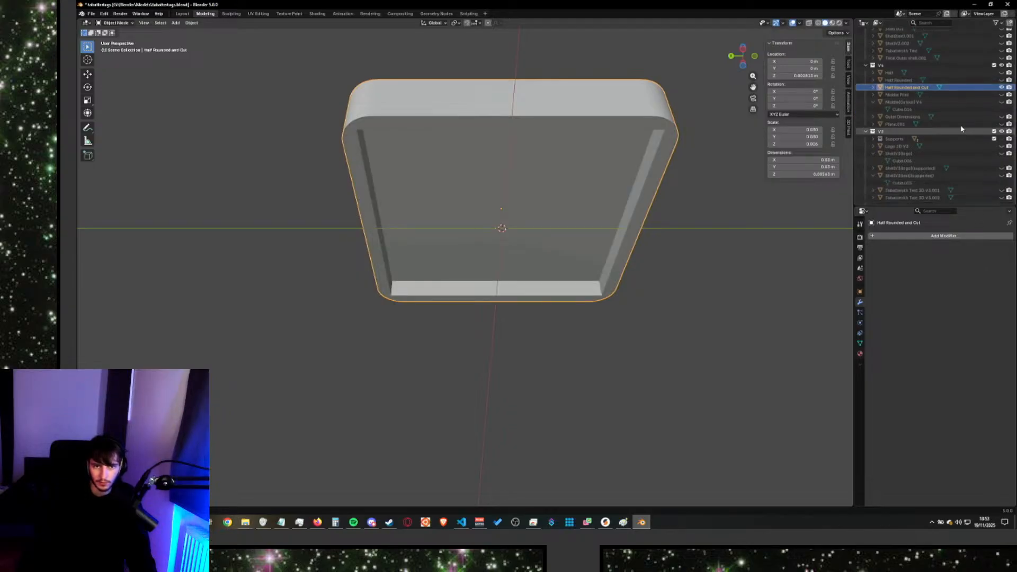
pyautogui.click(1001, 124)
pyautogui.click(1001, 124)
pyautogui.click(1001, 124)
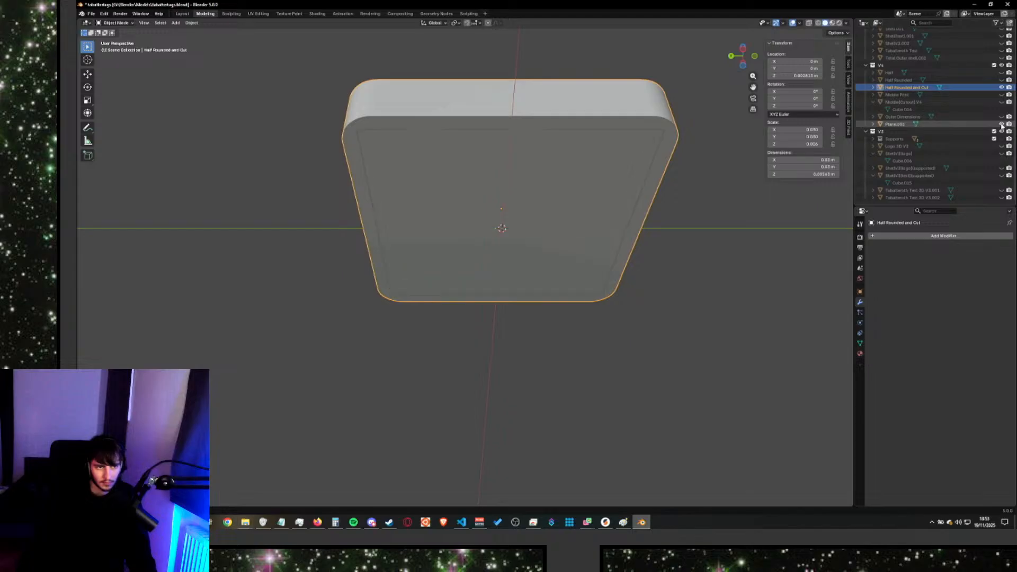
pyautogui.click(1001, 124)
pyautogui.click(1000, 124)
# Compare the dimensions of the plane and Half Rounded and Cut, and hide Half Rounded and Cut with the plane selected.
pyautogui.click(974, 125)
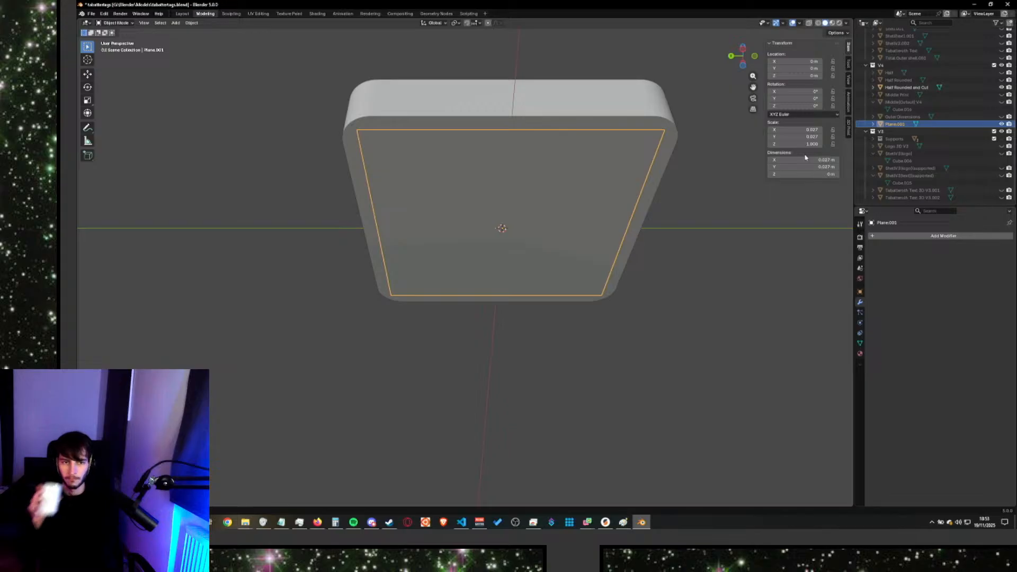
pyautogui.click(900, 87)
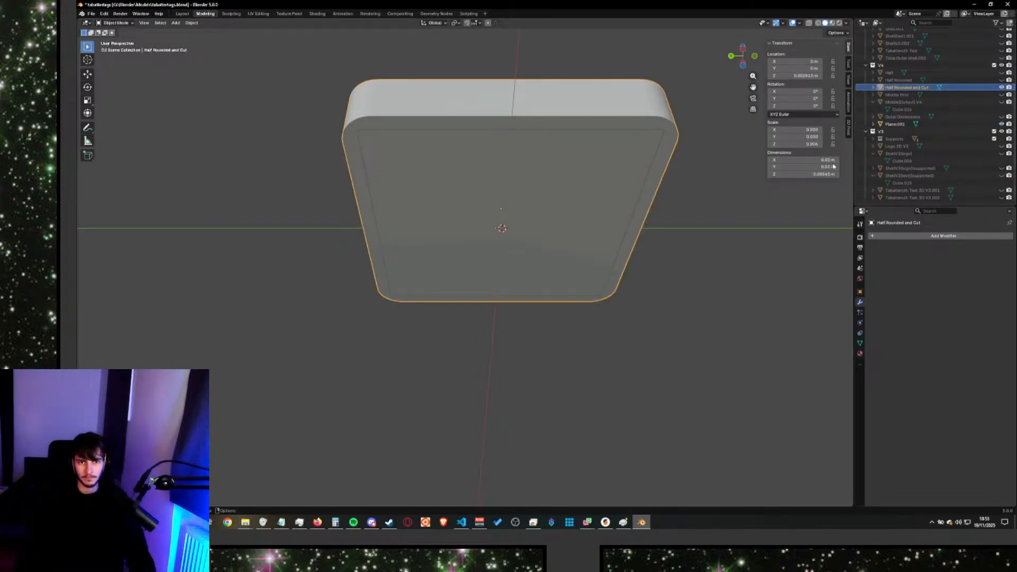
pyautogui.click(895, 124)
pyautogui.click(1000, 87)
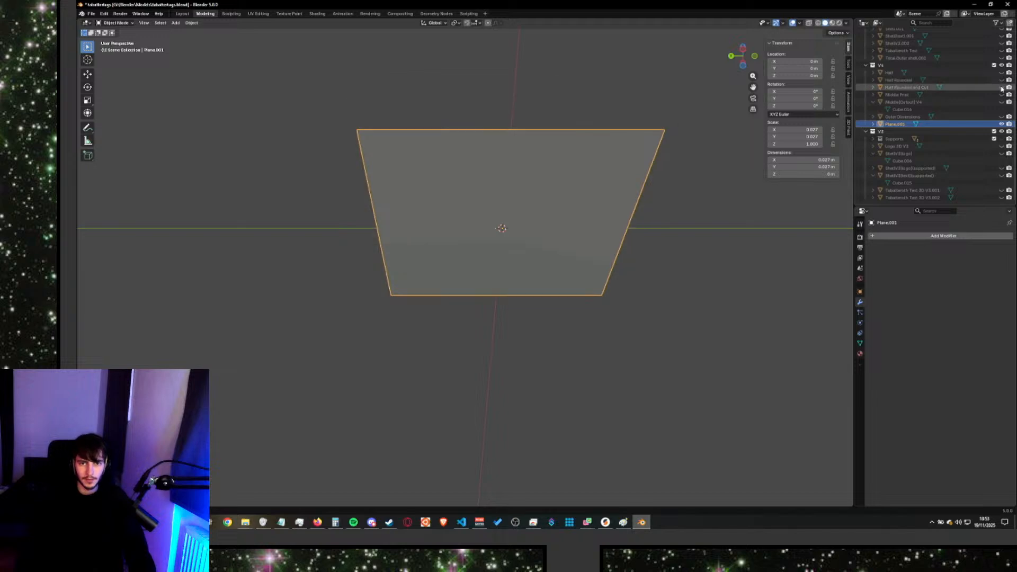
# Rename the plane as New_Logo_2D, put it in Edit Mode and save the file.
pyautogui.doubleClick(943, 128)
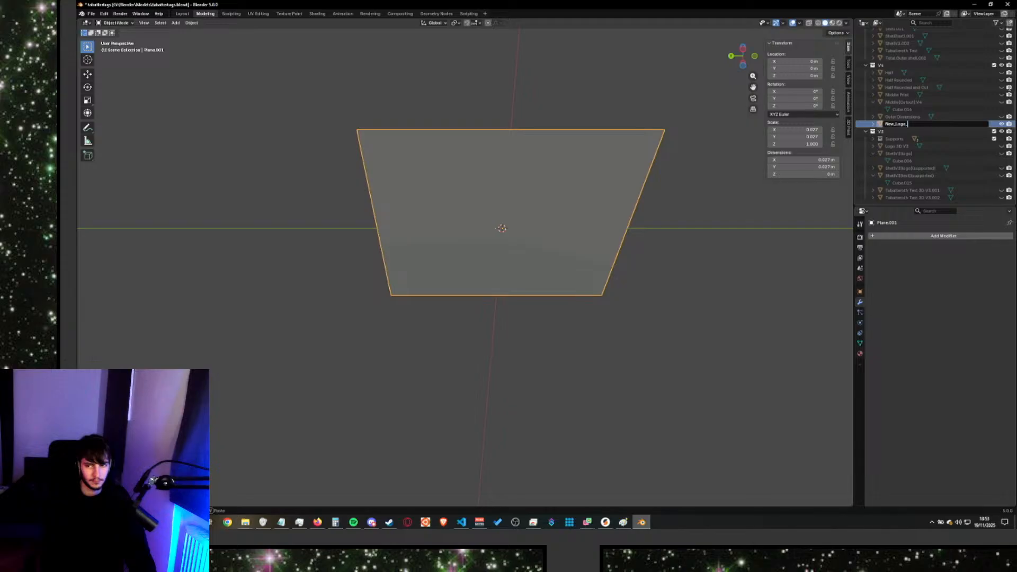
pyautogui.press('Return')
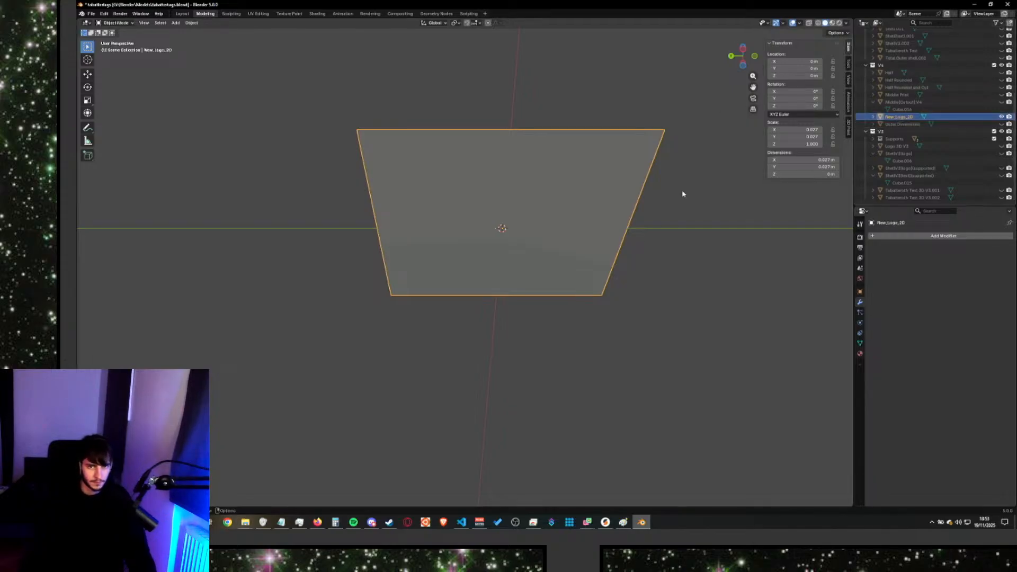
pyautogui.moveTo(658, 227); pyautogui.dragTo(659, 286, button='middle')
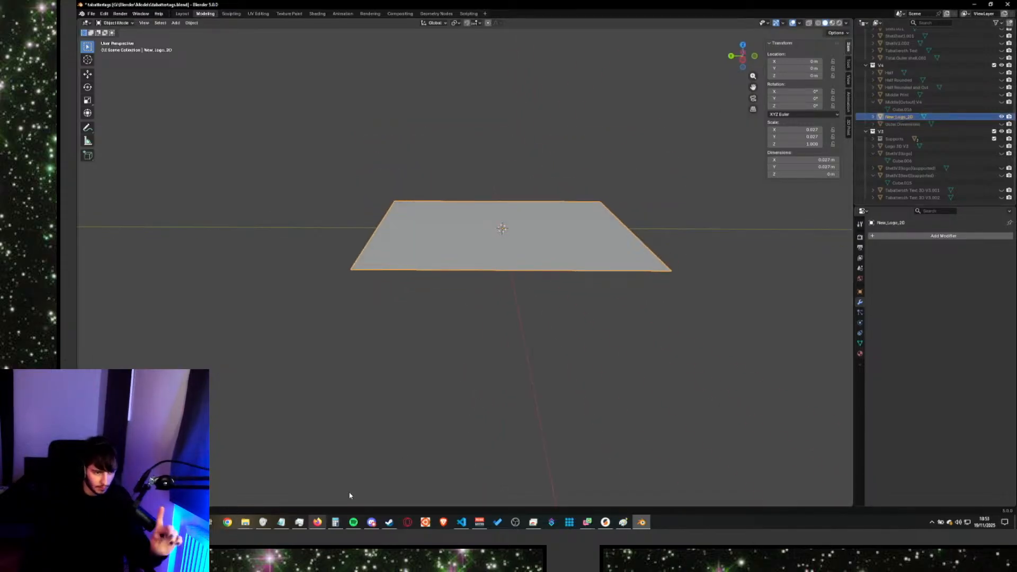
pyautogui.click(114, 23)
pyautogui.click(114, 40)
pyautogui.hotkey('ctrl', 's')
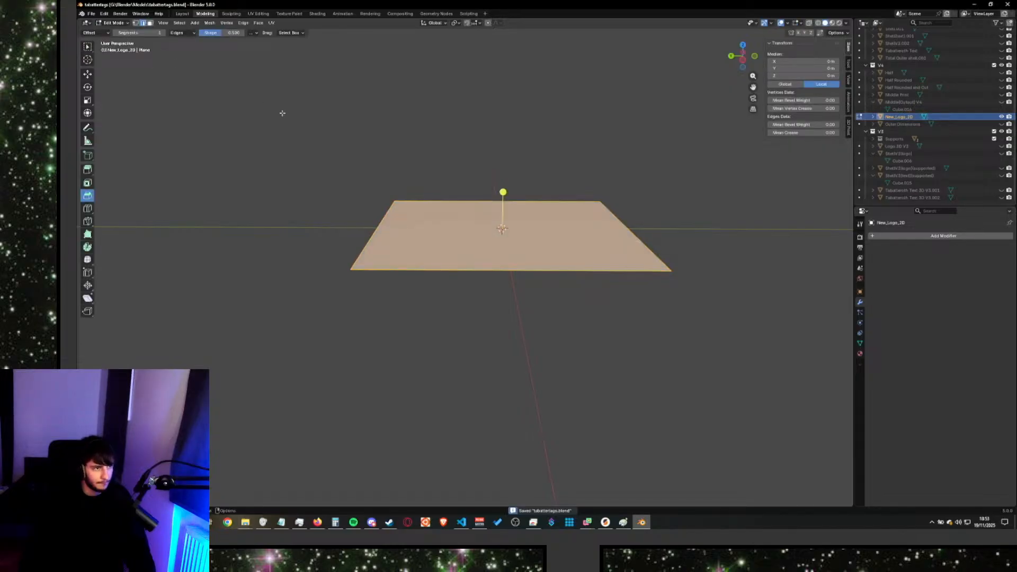
# Subdivide all edges of New_Logo_2D repeatedly into a very dense grid, and leave the mesh deselected.
pyautogui.hotkey('ctrl', 'e')
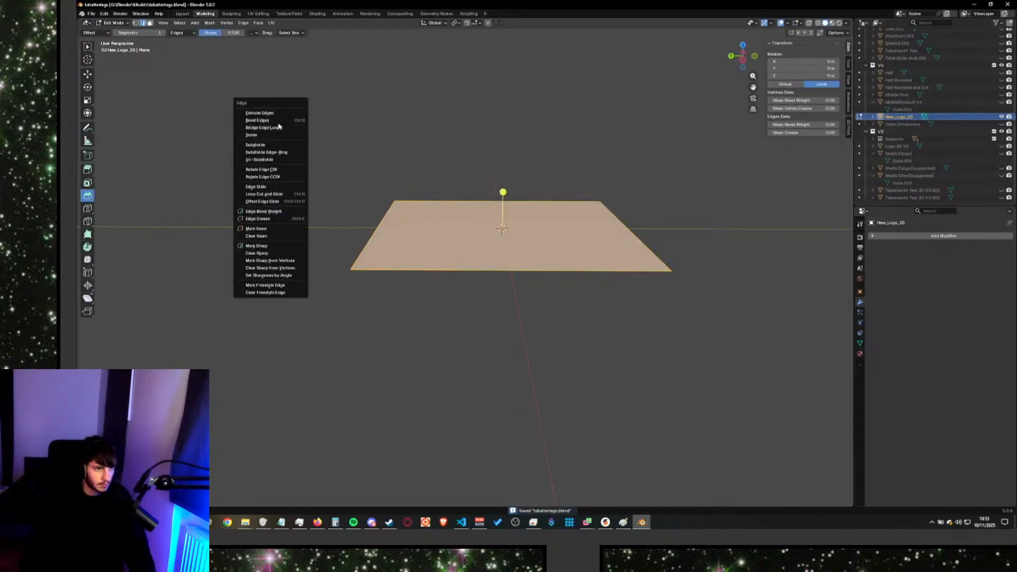
pyautogui.click(271, 145)
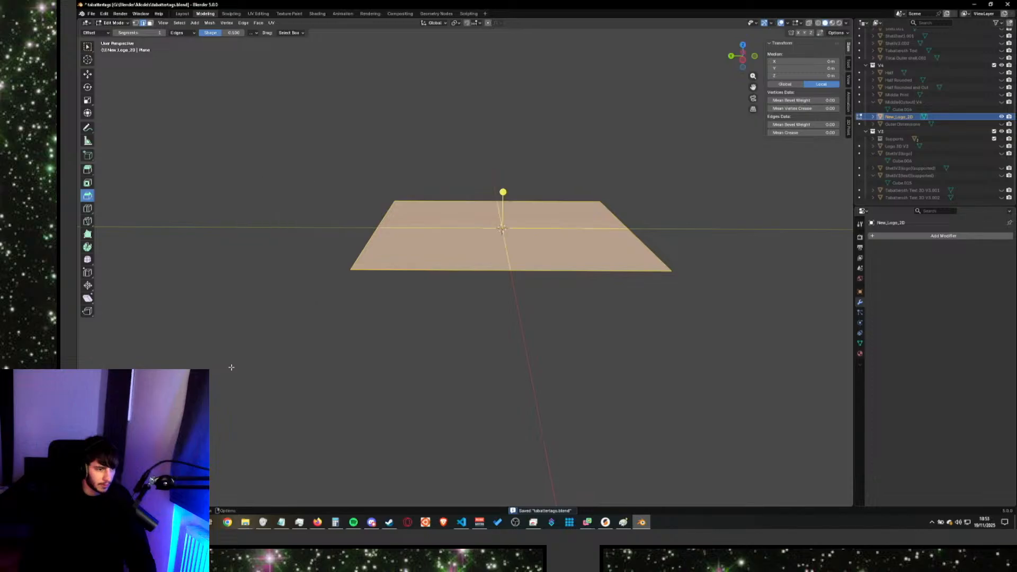
pyautogui.press('Return')
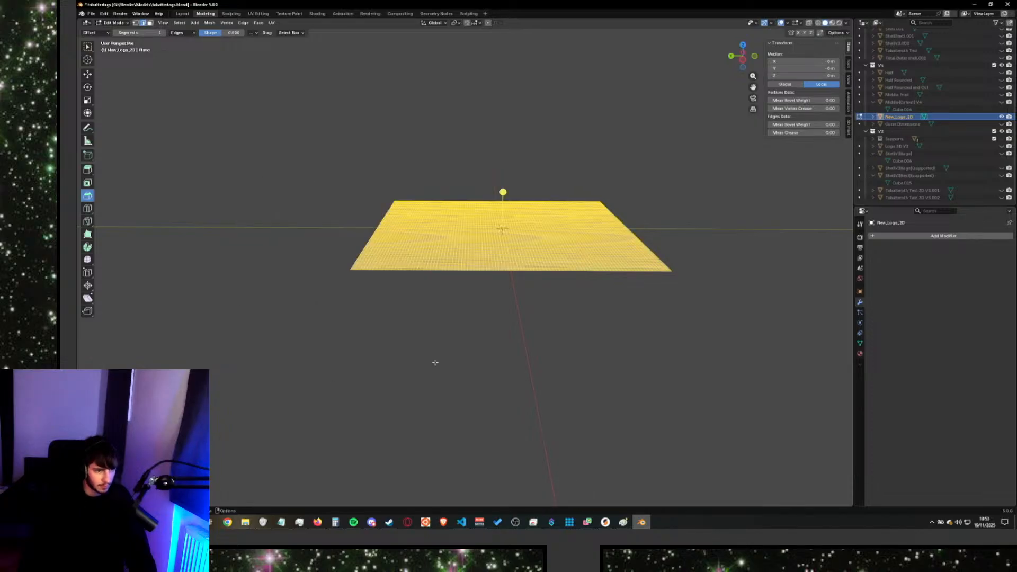
pyautogui.hotkey('alt', 'a')
pyautogui.press('Tab')
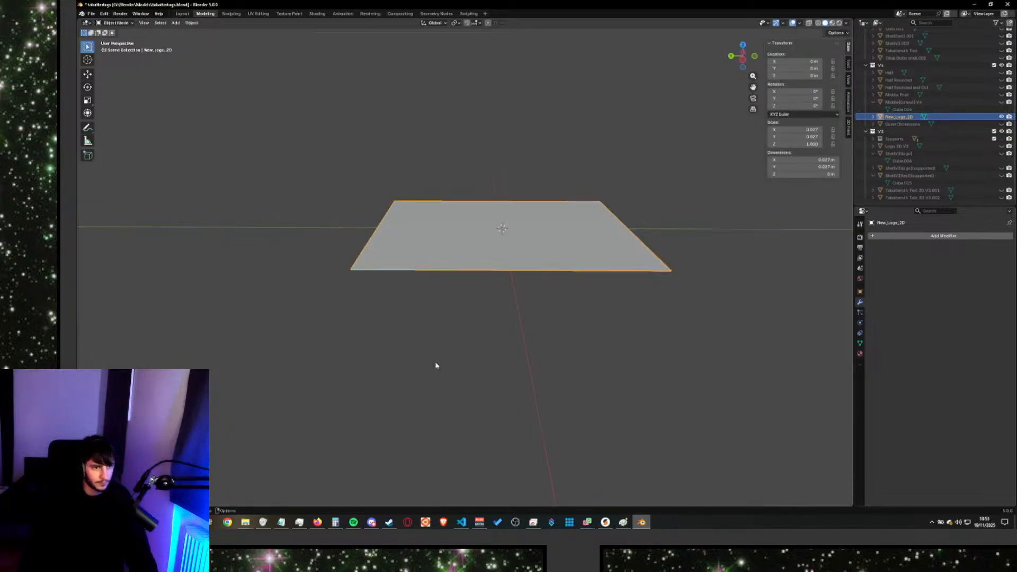
pyautogui.press('Tab')
pyautogui.press('a')
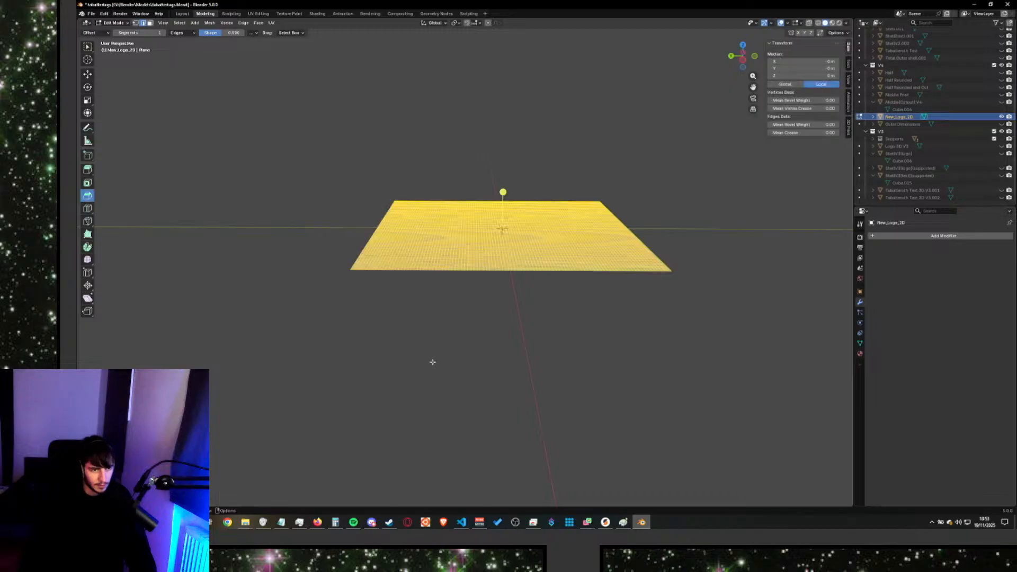
pyautogui.rightClick(431, 364)
pyautogui.click(405, 358)
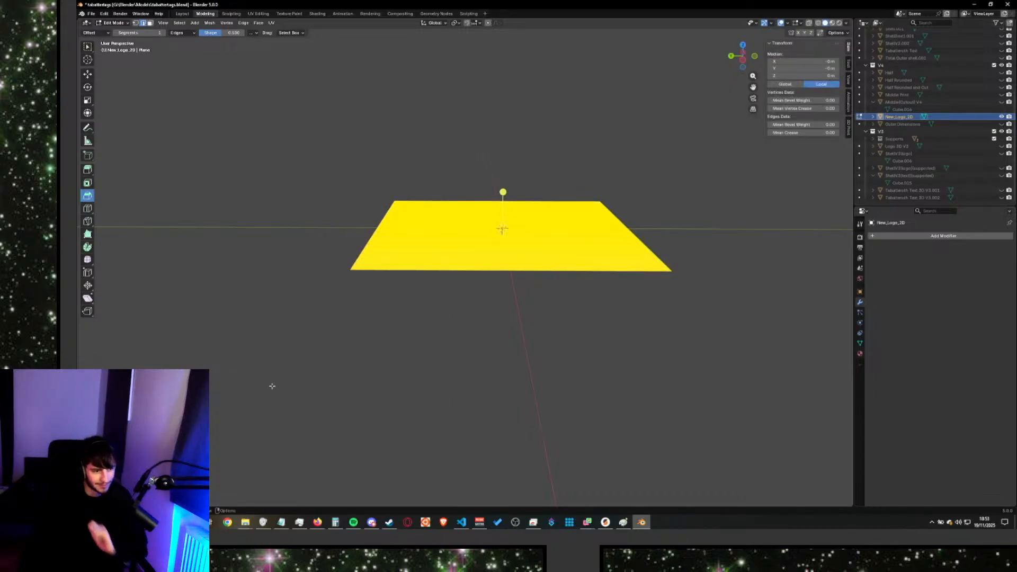
pyautogui.hotkey('alt', 'a')
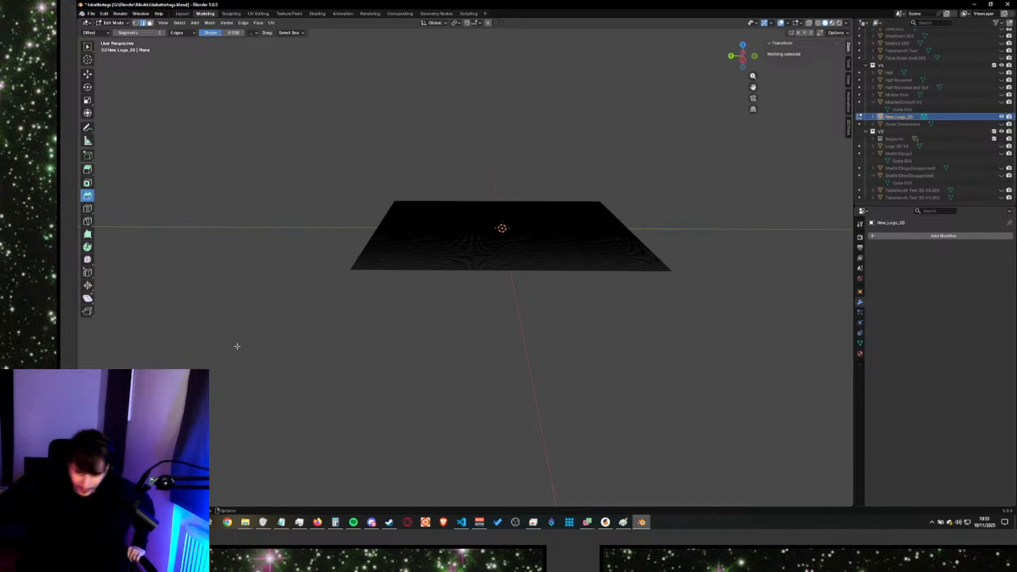
pyautogui.scroll(-3, 322, 302)
pyautogui.moveTo(322, 303); pyautogui.dragTo(365, 384, button='middle')
# Switch to Firefox and play the Turn Any 2D Image to 3D Model tutorial full screen.
pyautogui.click(318, 522)
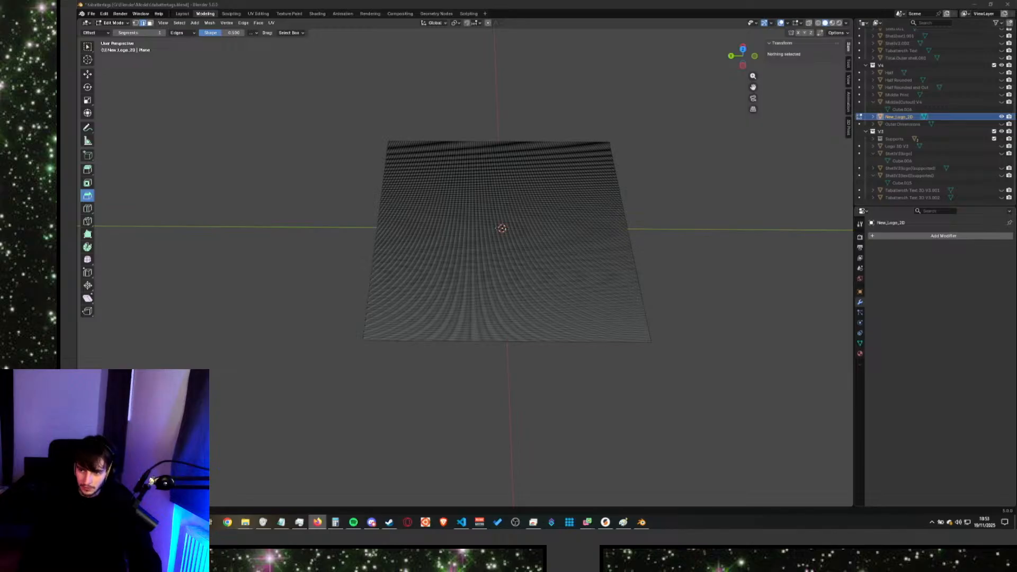
pyautogui.press('super+shift+Left')
pyautogui.doubleClick(726, 335)
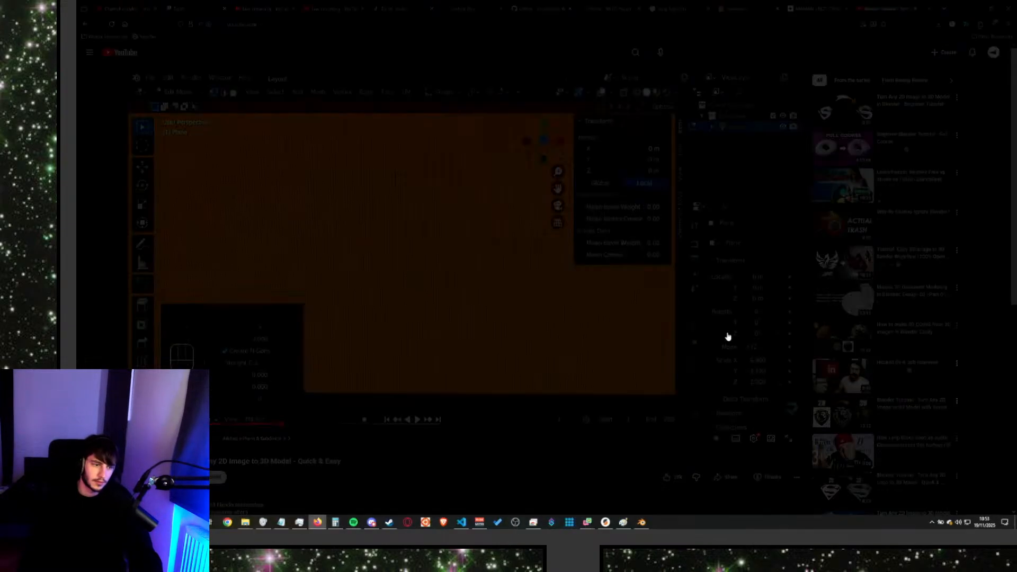
pyautogui.press('XF86AudioPlay')
pyautogui.click(631, 340)
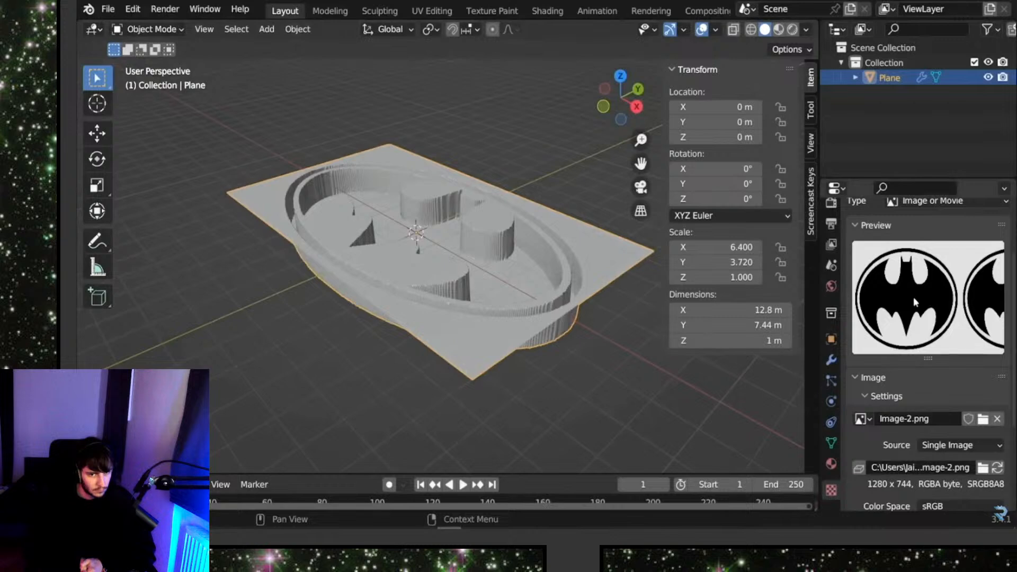
# Watch how the tutorial turns the image into relief and adjusts the Displace modifier's strength, and pause the video.
pyautogui.moveTo(396, 314); pyautogui.dragTo(405, 360, button='middle')
pyautogui.scroll(4, 434, 307)
pyautogui.scroll(-3, 436, 308)
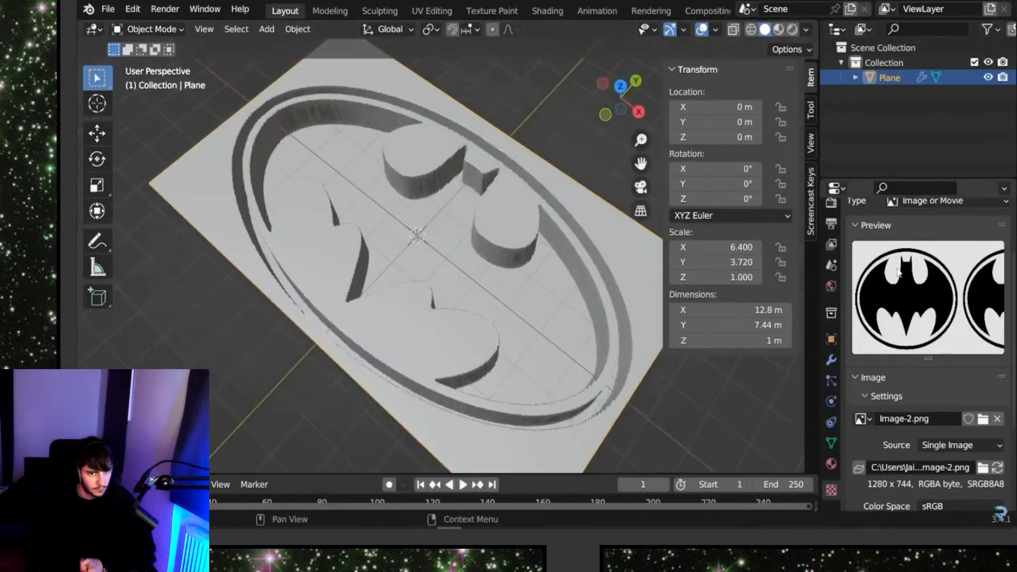
pyautogui.moveTo(503, 254); pyautogui.dragTo(482, 252, button='middle')
pyautogui.click(830, 360)
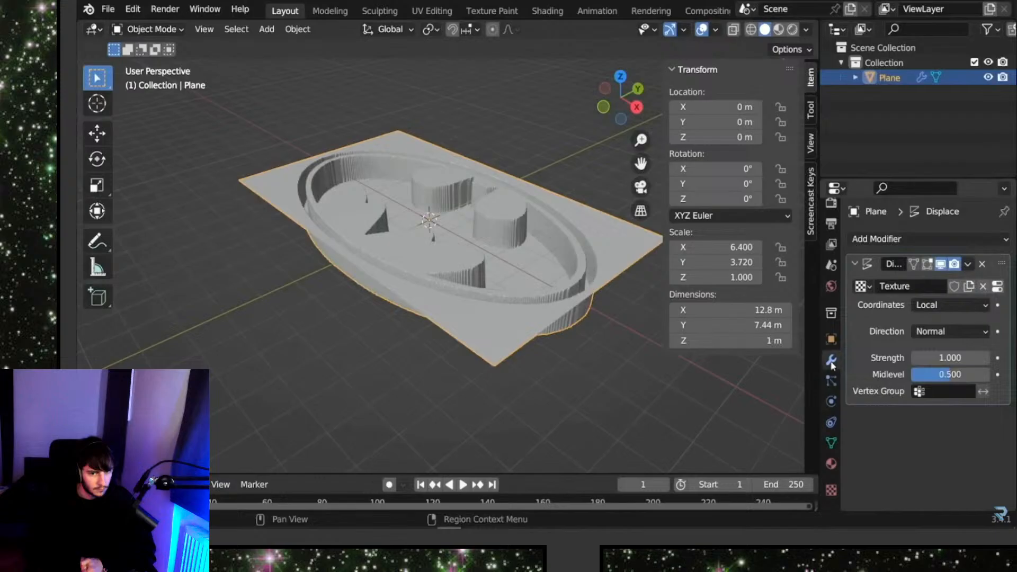
pyautogui.click(931, 357)
pyautogui.write('-0.25')
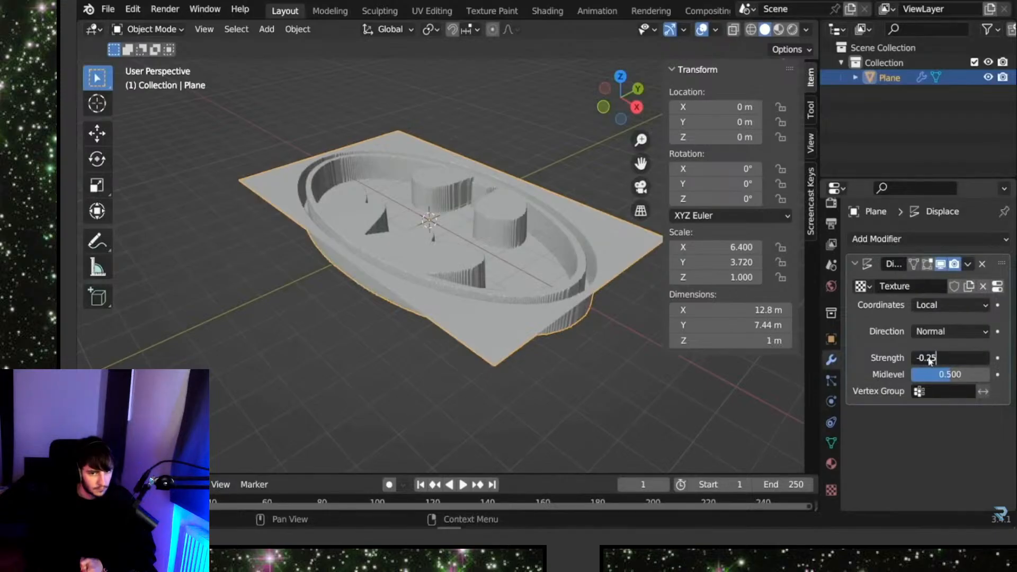
pyautogui.press('Return')
pyautogui.moveTo(510, 355); pyautogui.dragTo(545, 424, button='middle')
pyautogui.press('n')
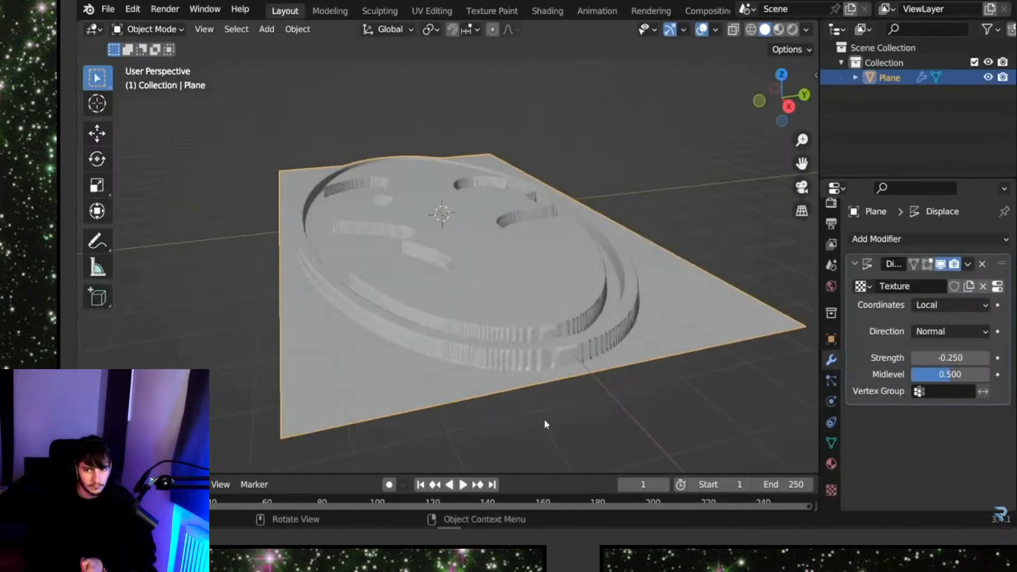
pyautogui.click(447, 339)
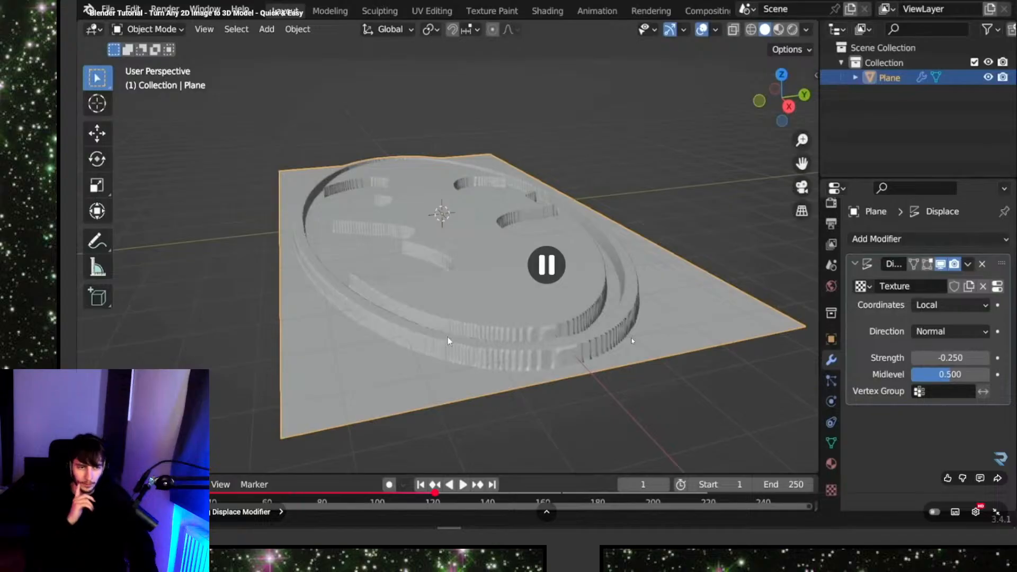
# Rewind the tutorial to the part on adding the Displace modifier and pause it there.
pyautogui.press('Left')
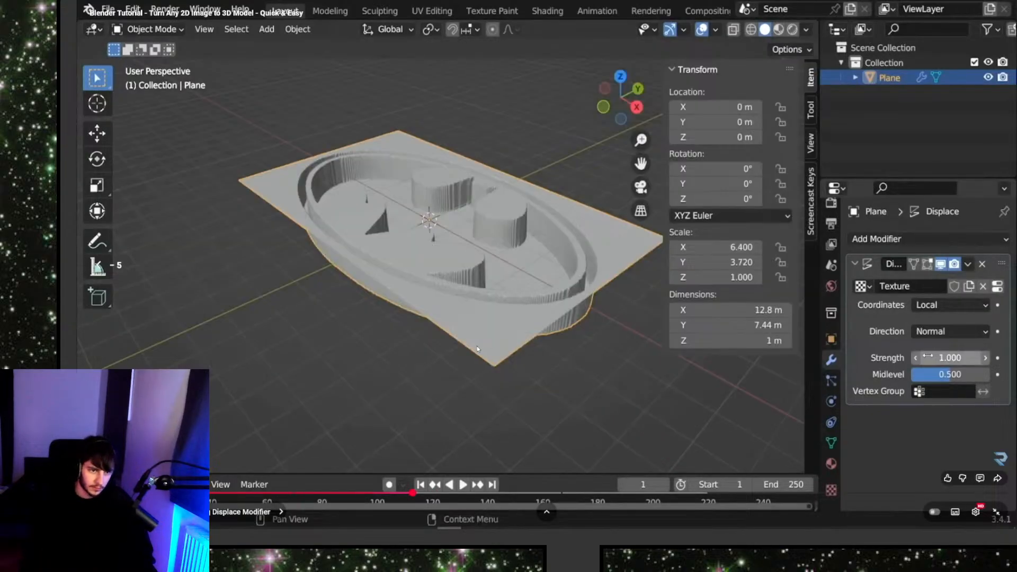
pyautogui.press('Left')
pyautogui.press('Left')
pyautogui.press('Left')
pyautogui.press('Left')
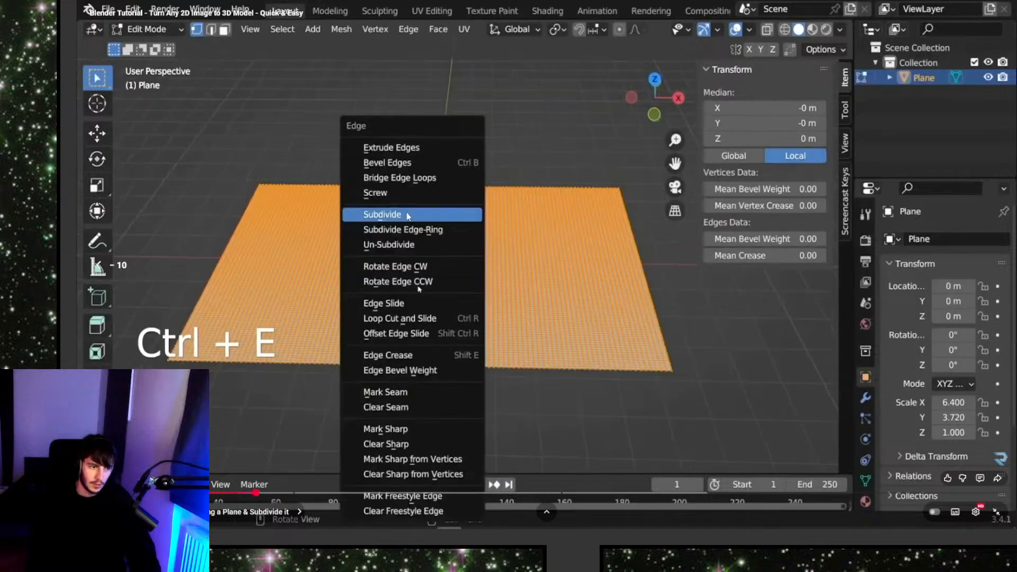
pyautogui.press('Right')
pyautogui.press('space')
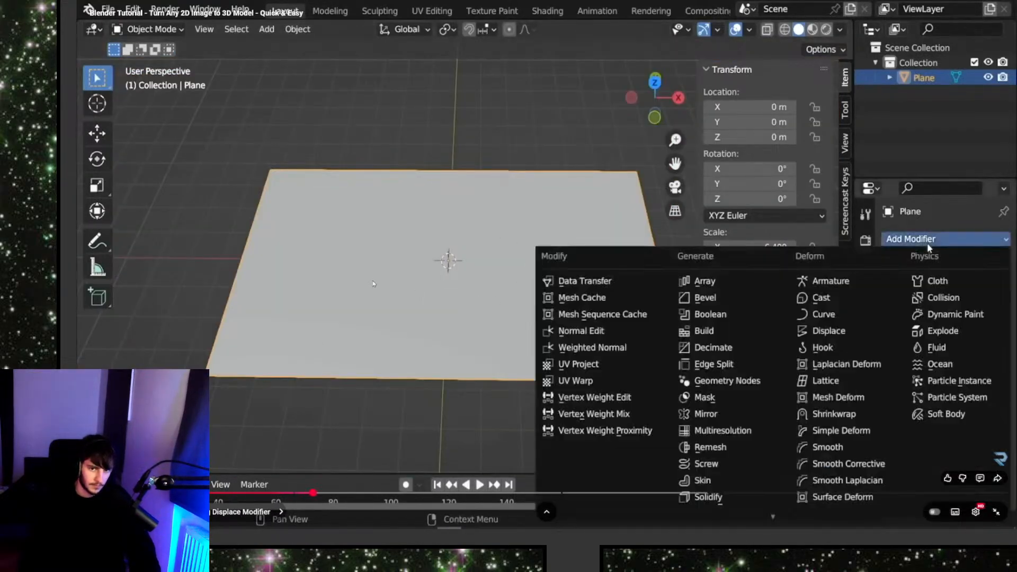
pyautogui.press('space')
# Switch back to Blender and add a Displace modifier to New_Logo_2D in Object Mode.
pyautogui.hotkey('alt', 'Tab')
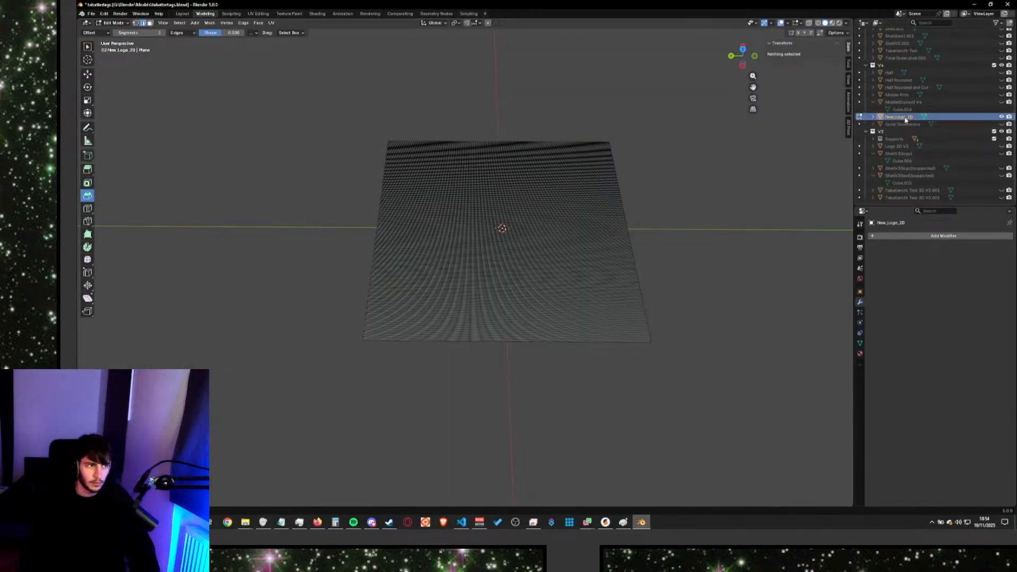
pyautogui.press('Tab')
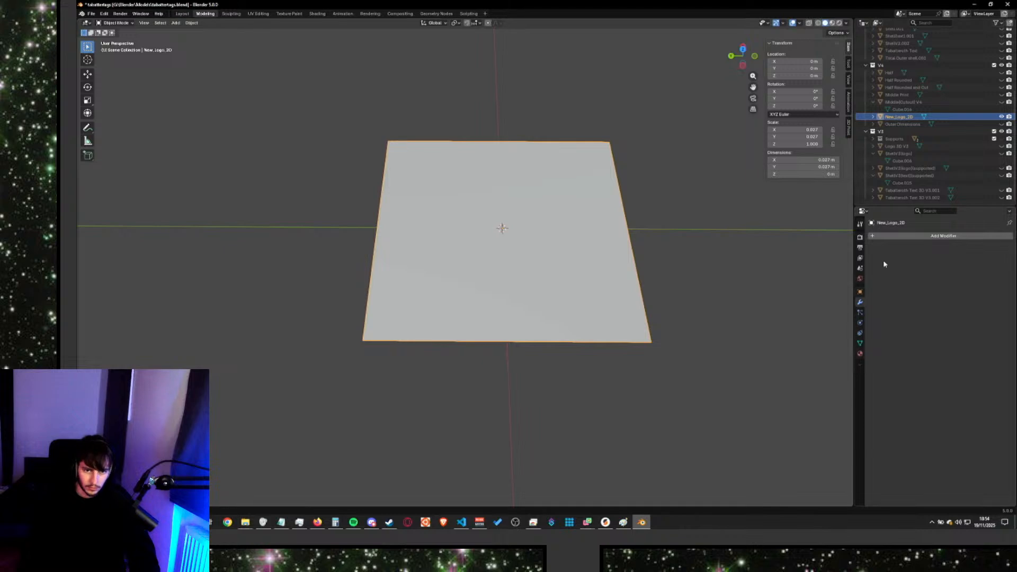
pyautogui.click(912, 236)
pyautogui.moveTo(912, 239)
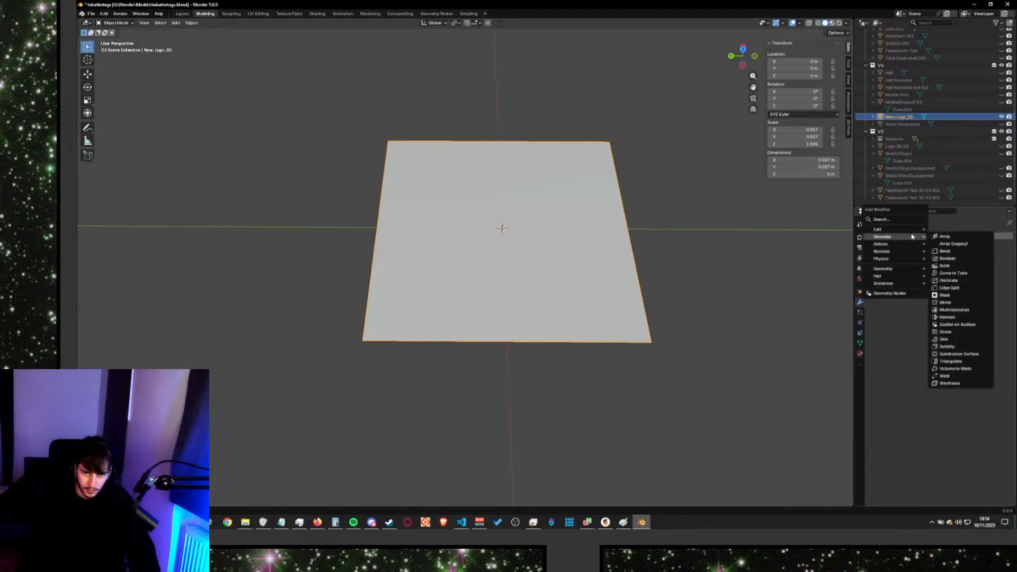
pyautogui.click(906, 218)
pyautogui.write('d')
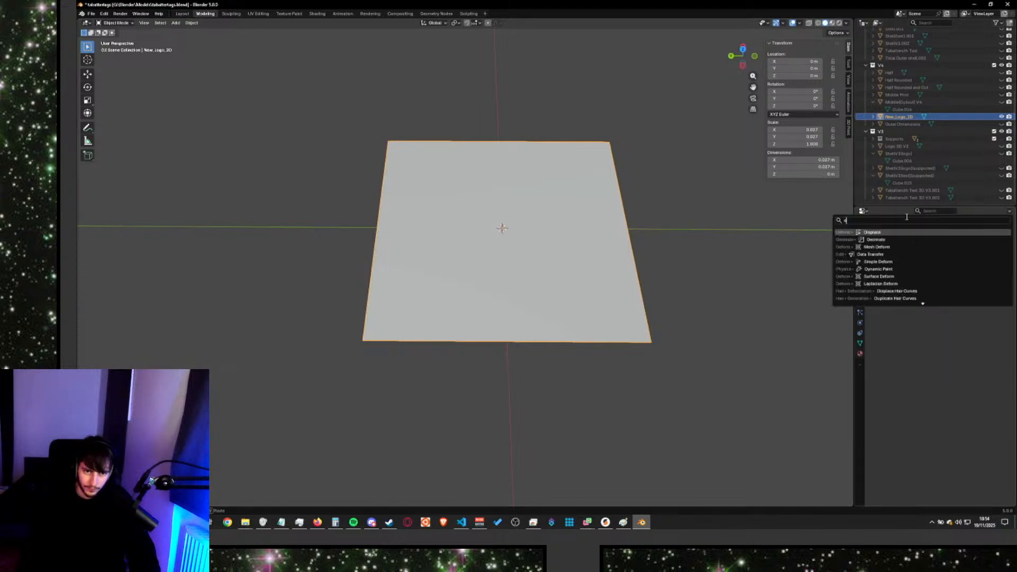
pyautogui.click(877, 233)
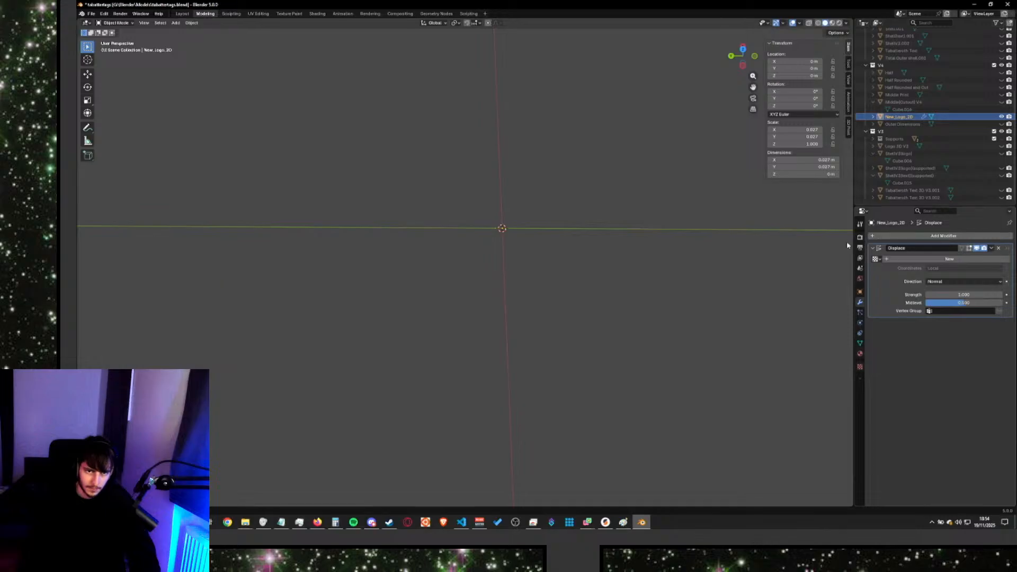
# Create a new image texture for the Displace modifier and load the green TAB neon-lines PNG into it.
pyautogui.scroll(-7, 699, 247)
pyautogui.scroll(4, 672, 239)
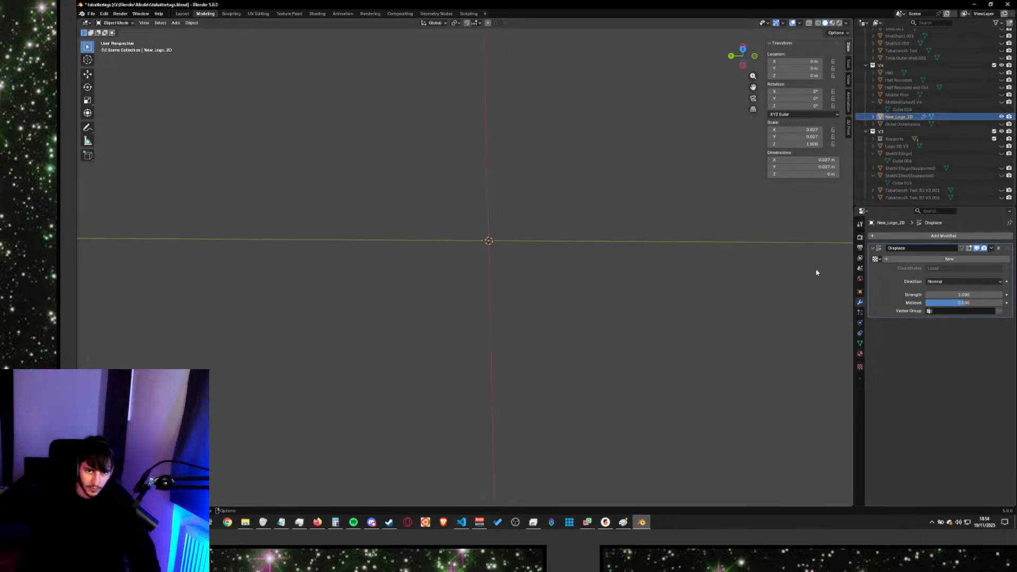
pyautogui.click(860, 368)
pyautogui.click(921, 246)
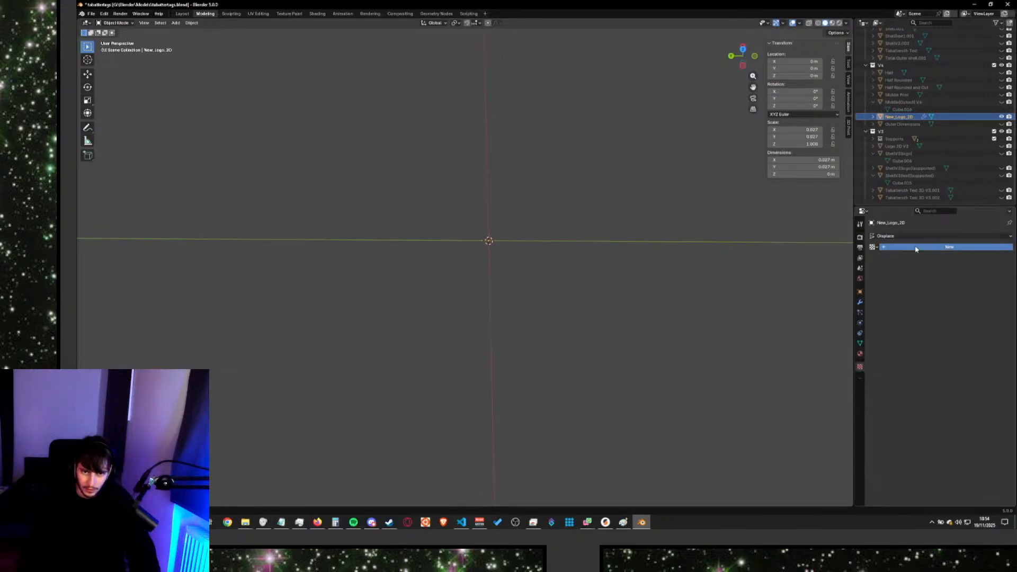
pyautogui.click(964, 365)
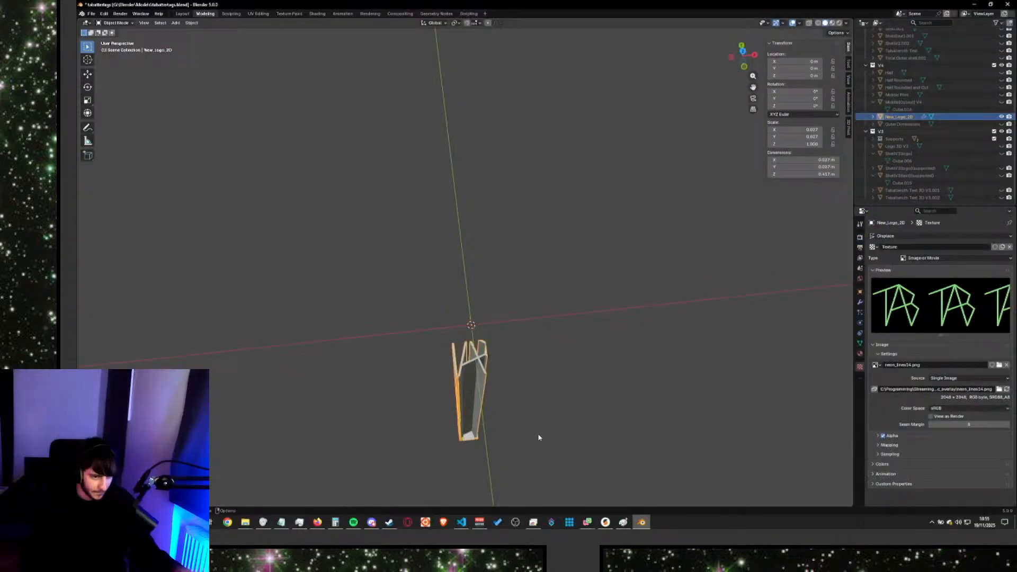
# Check the shape of the displaced TAB logo from above and delete New_Logo_2D.
pyautogui.scroll(4, 530, 433)
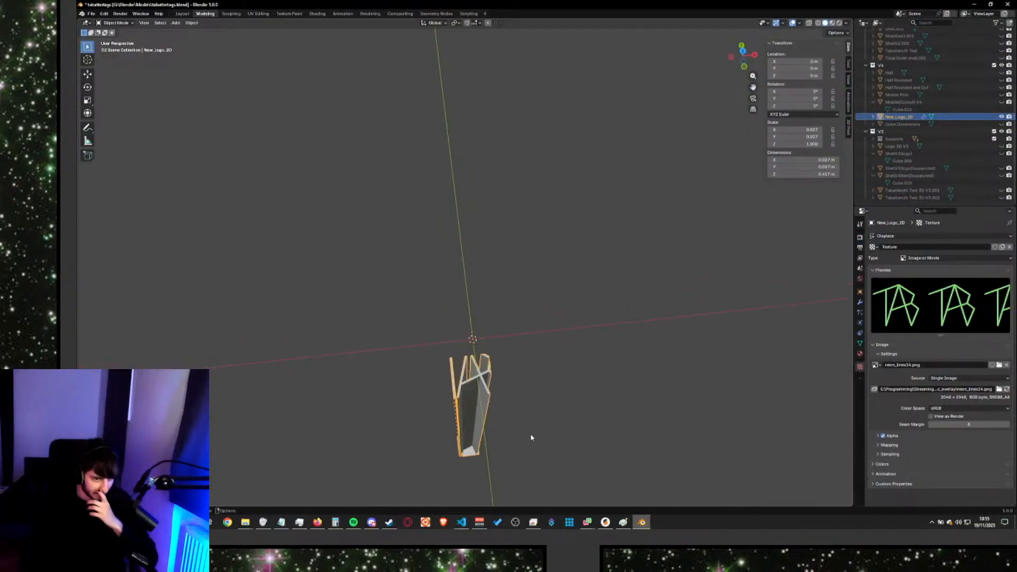
pyautogui.keyDown('shift'); pyautogui.moveTo(547, 475); pyautogui.dragTo(526, 332, button='middle'); pyautogui.keyUp('shift')
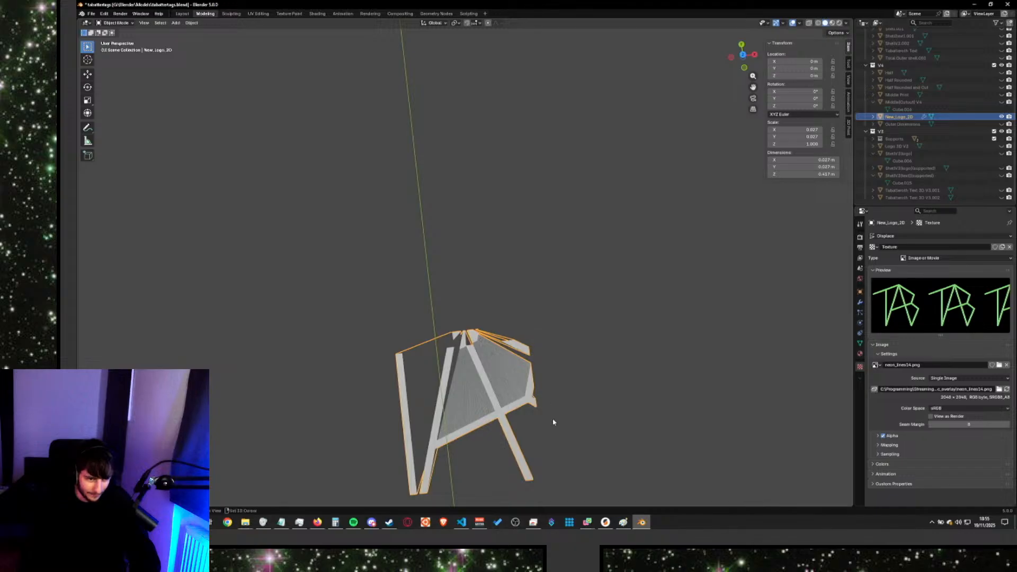
pyautogui.moveTo(552, 422); pyautogui.dragTo(515, 323, button='middle')
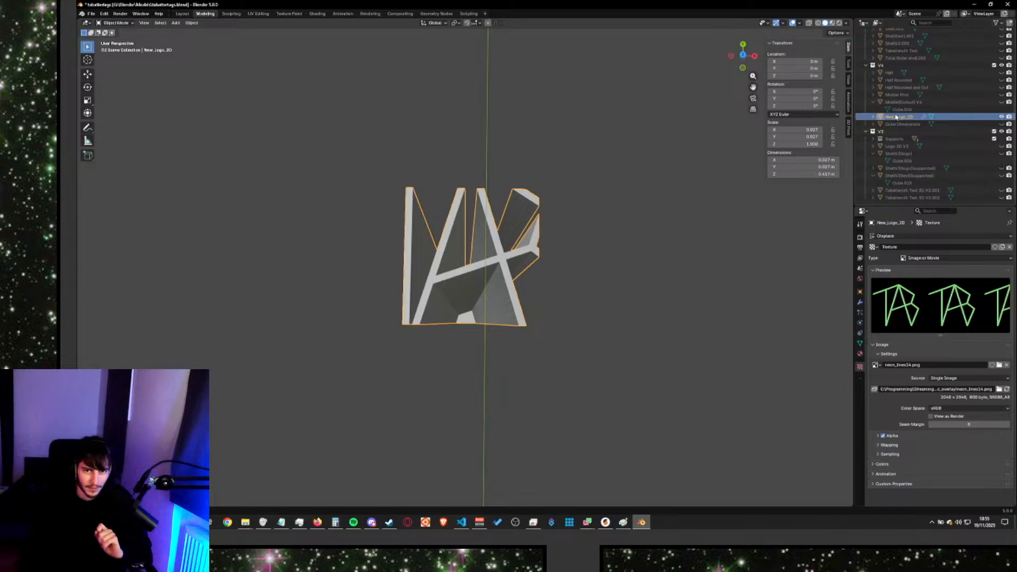
pyautogui.press('Delete')
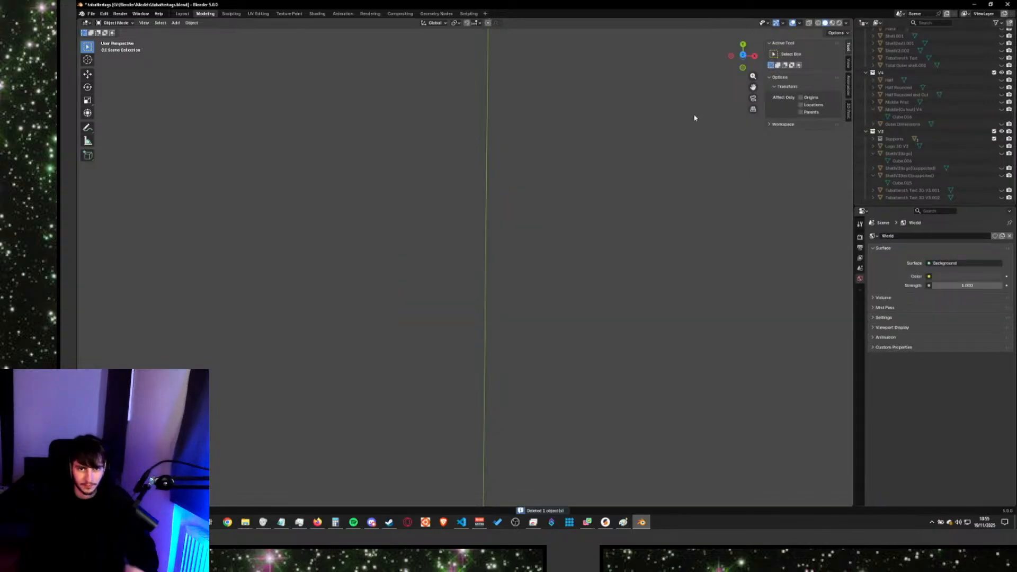
pyautogui.hotkey('shift', 's')
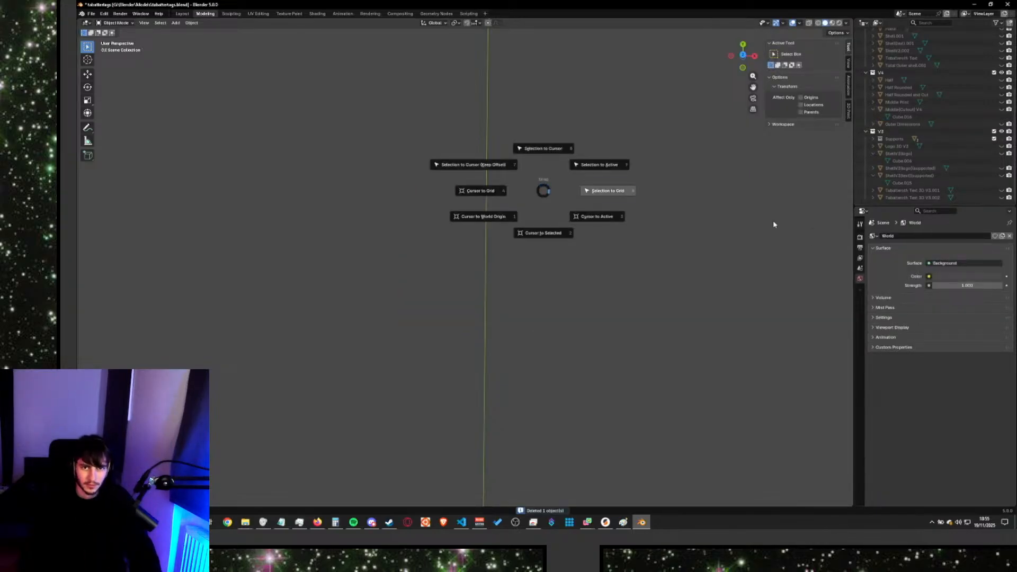
# Add a mesh plane to the V4 collection and set its X and Y dimensions to 20.48 m.
pyautogui.press('Escape')
pyautogui.click(911, 74)
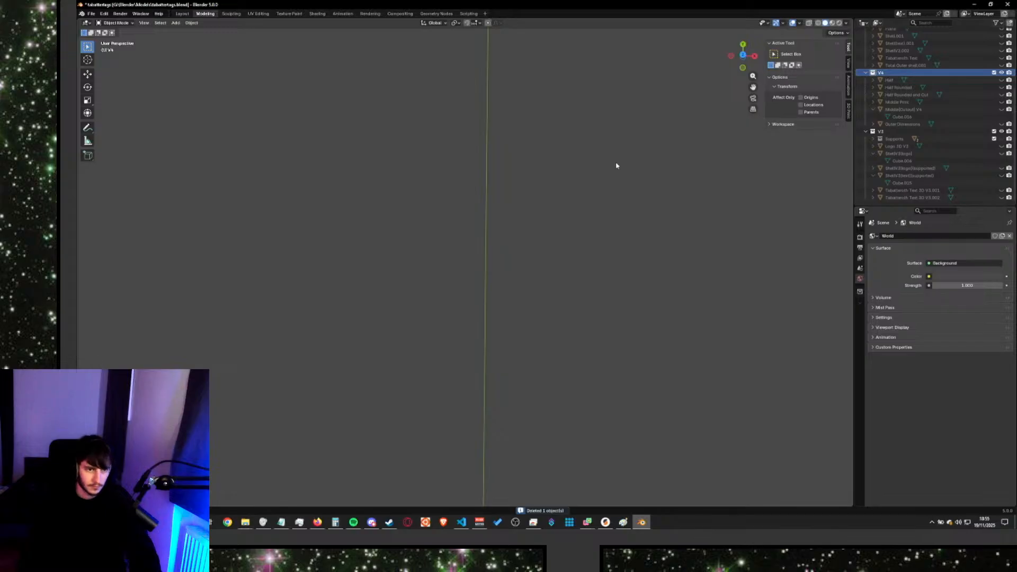
pyautogui.hotkey('shift', 'a')
pyautogui.click(682, 166)
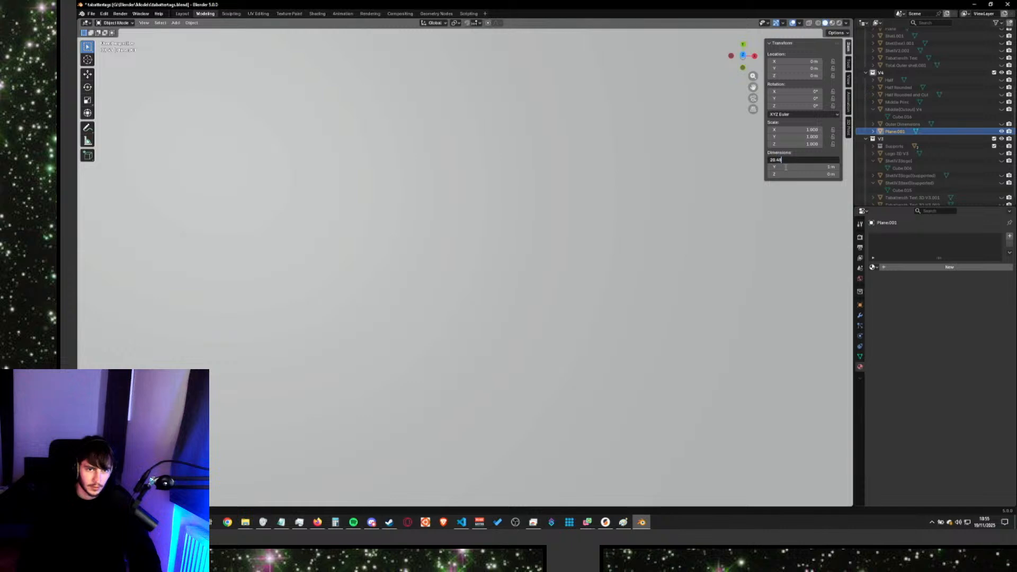
pyautogui.press('Return')
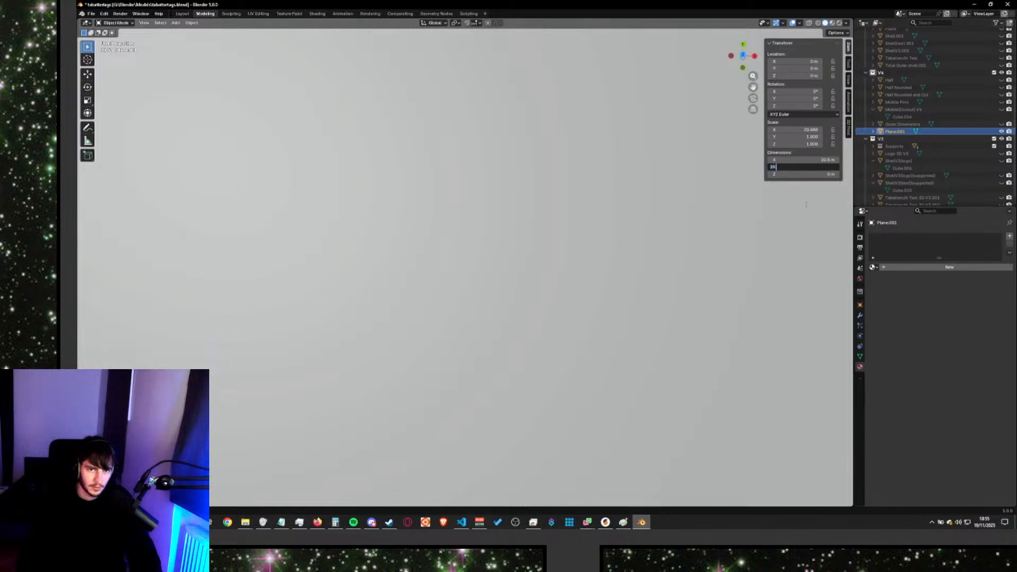
pyautogui.write('20.48')
pyautogui.press('Return')
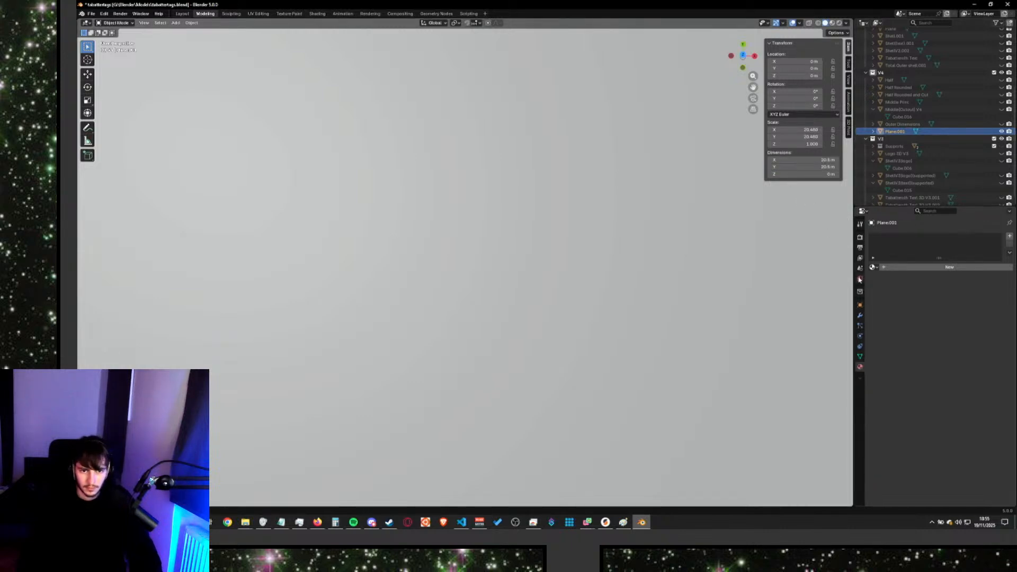
# Add a Displace modifier to the plane and give it a new texture using the existing neon_lines14.png image.
pyautogui.click(861, 313)
pyautogui.click(914, 237)
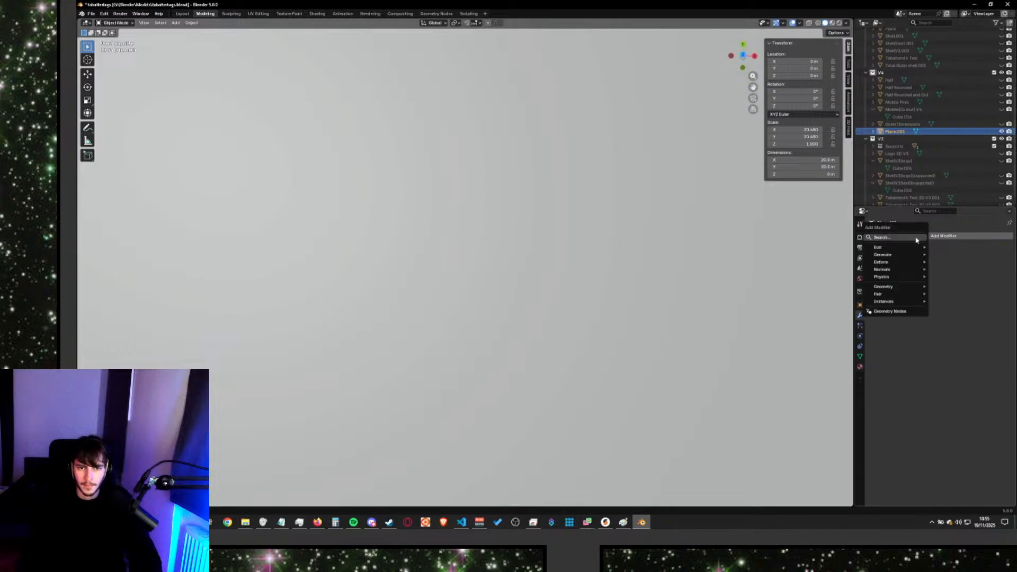
pyautogui.click(914, 238)
pyautogui.write('d')
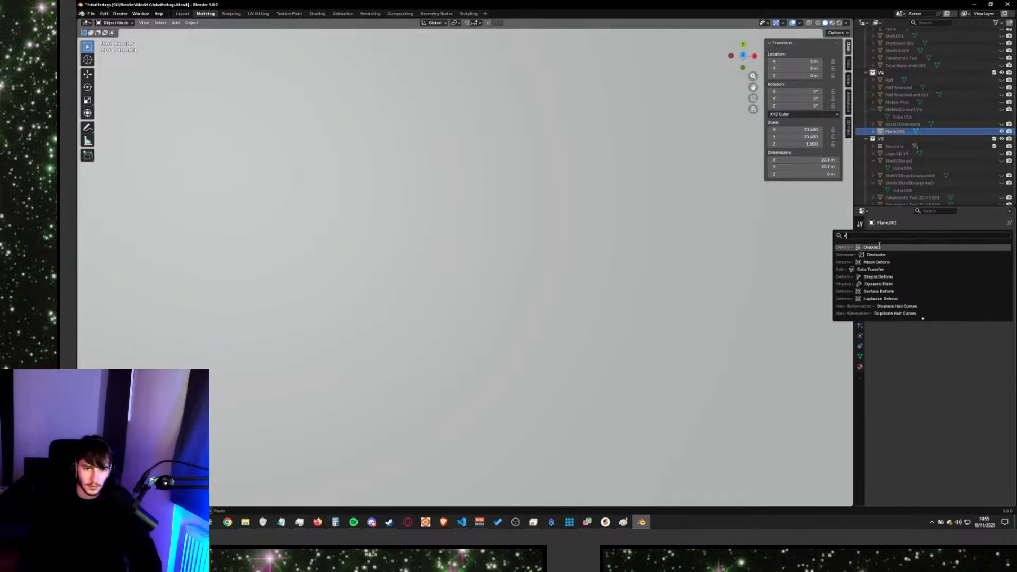
pyautogui.click(877, 247)
pyautogui.click(860, 380)
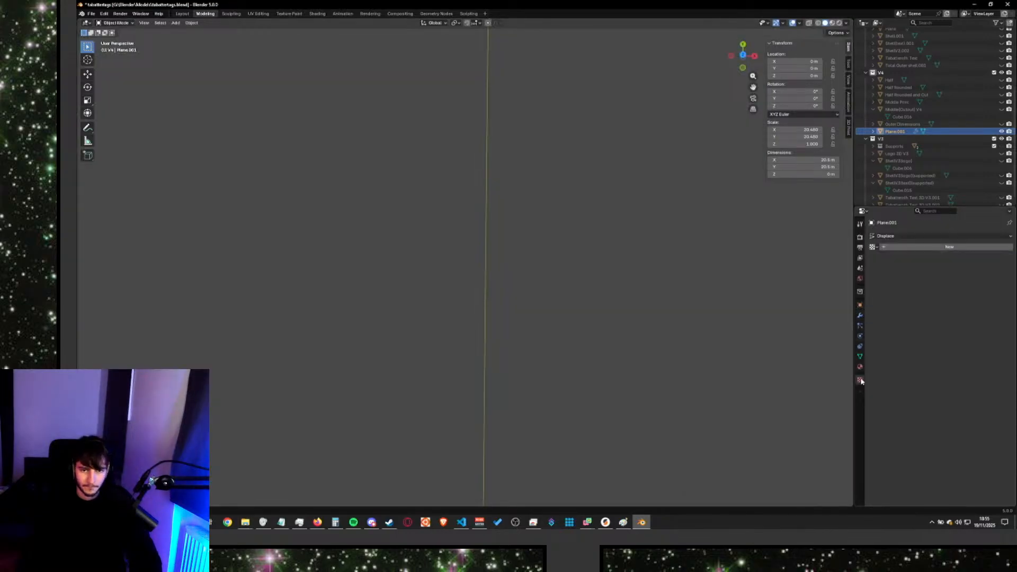
pyautogui.click(948, 247)
pyautogui.click(980, 365)
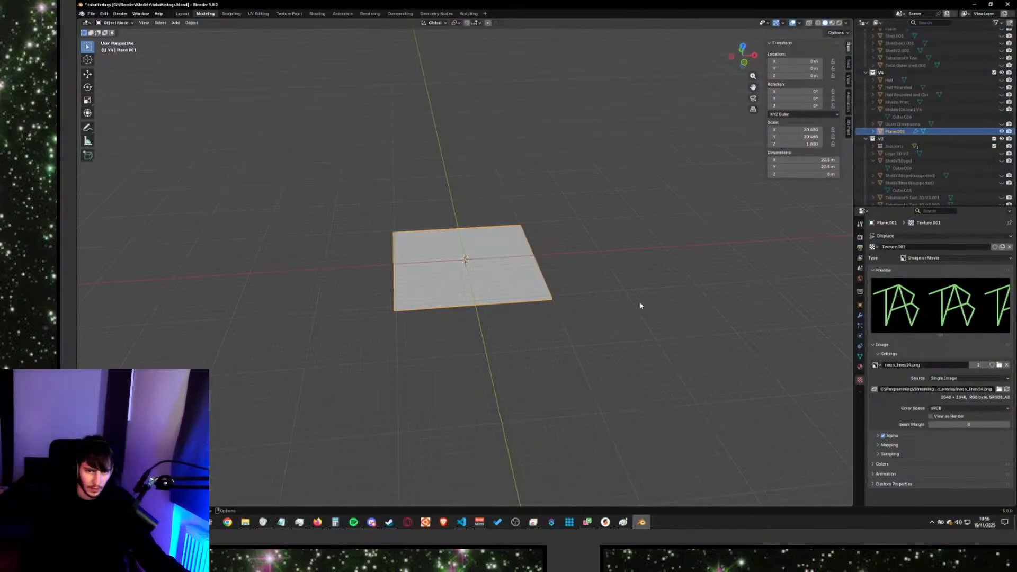
# Look at the texture's colour space options and try a Displace strength of about -24.8 on the plane.
pyautogui.moveTo(639, 306)
pyautogui.mouseDown(button='middle')
pyautogui.moveTo(643, 322)
pyautogui.moveTo(651, 313)
pyautogui.mouseUp(button='middle')
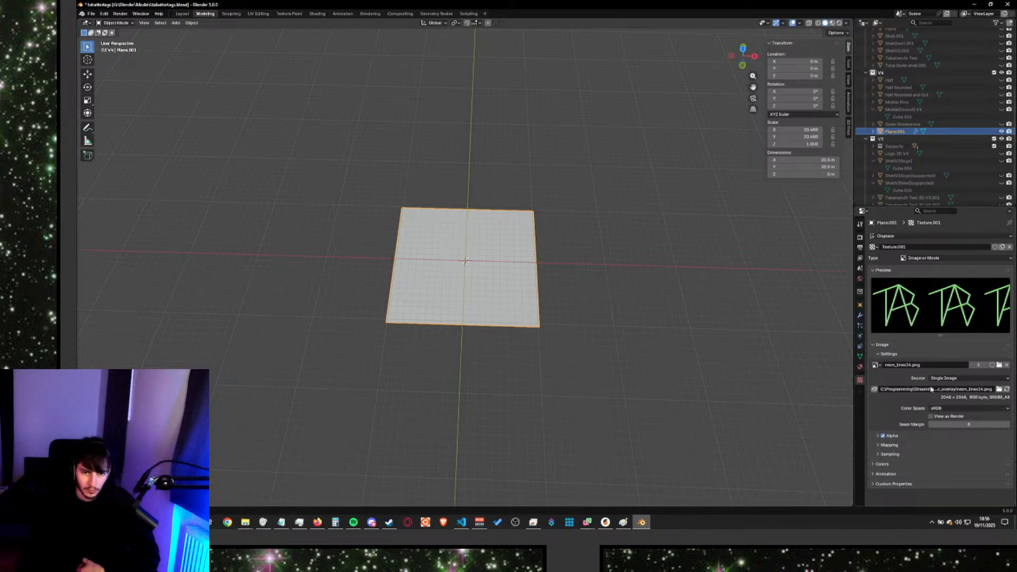
pyautogui.click(937, 408)
pyautogui.click(939, 409)
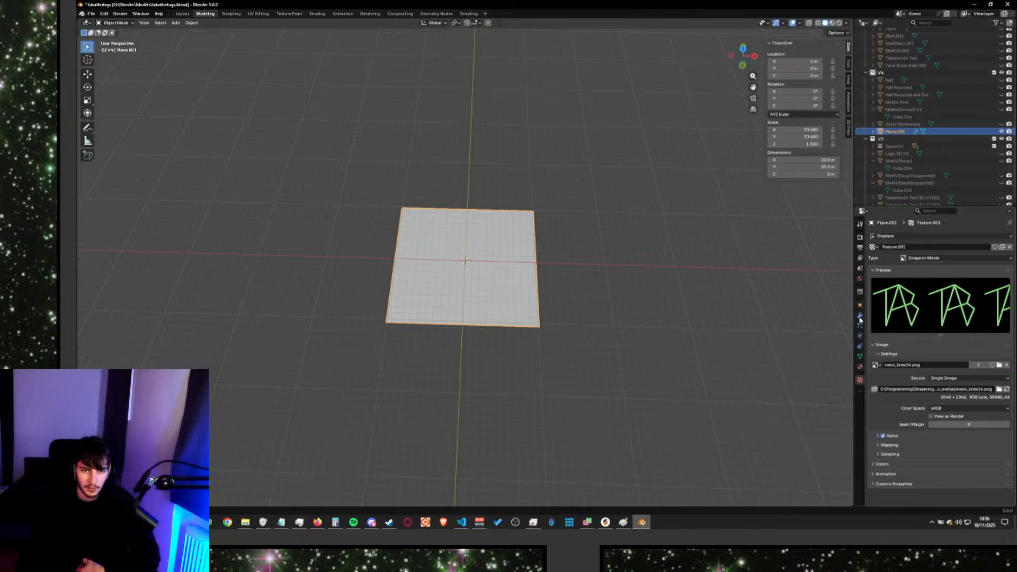
pyautogui.click(859, 316)
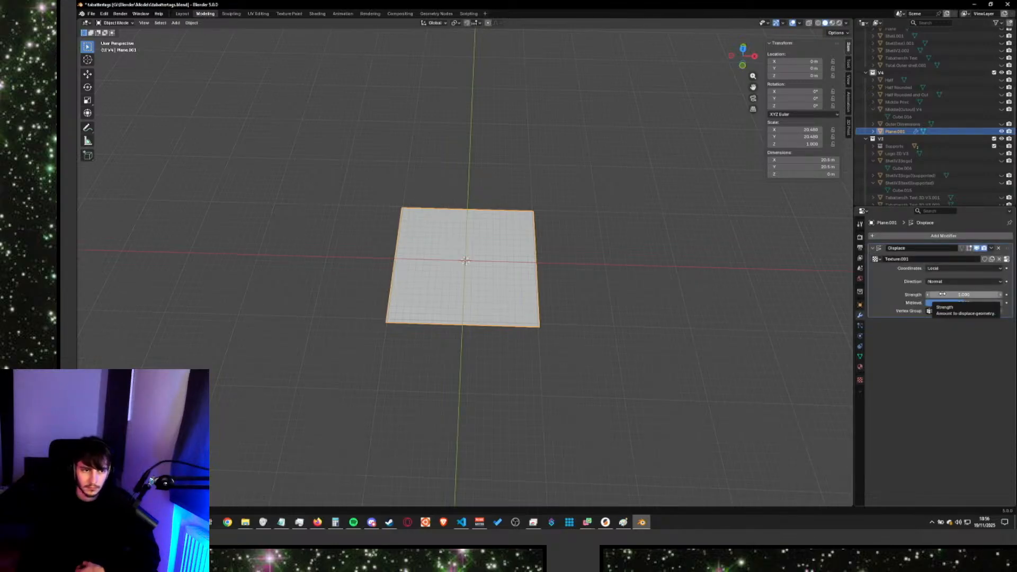
pyautogui.moveTo(942, 294); pyautogui.dragTo(868, 295)
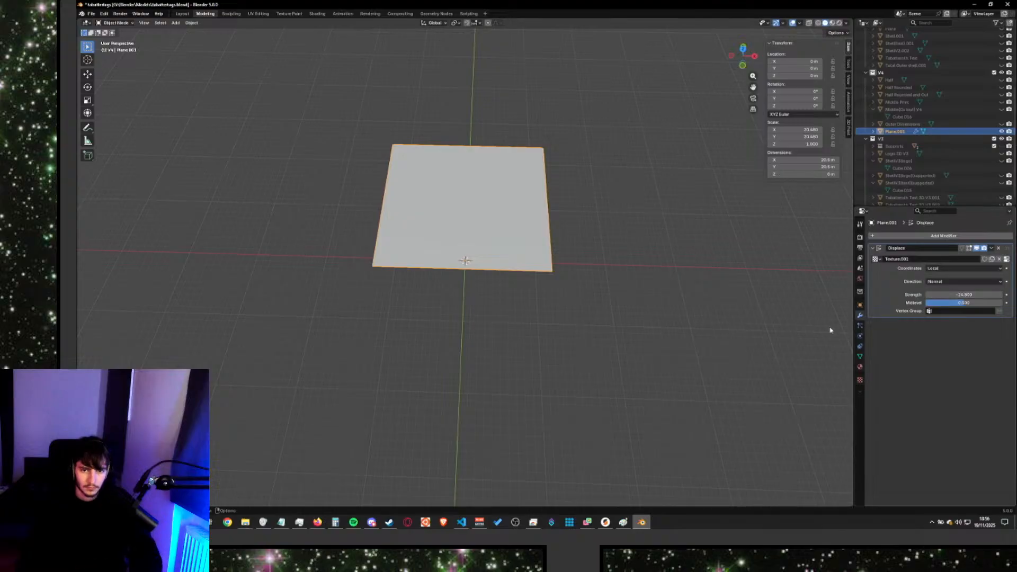
pyautogui.press('Escape')
# Switch to the tutorial video to compare its displaced plane and return to Blender.
pyautogui.hotkey('alt', 'Tab')
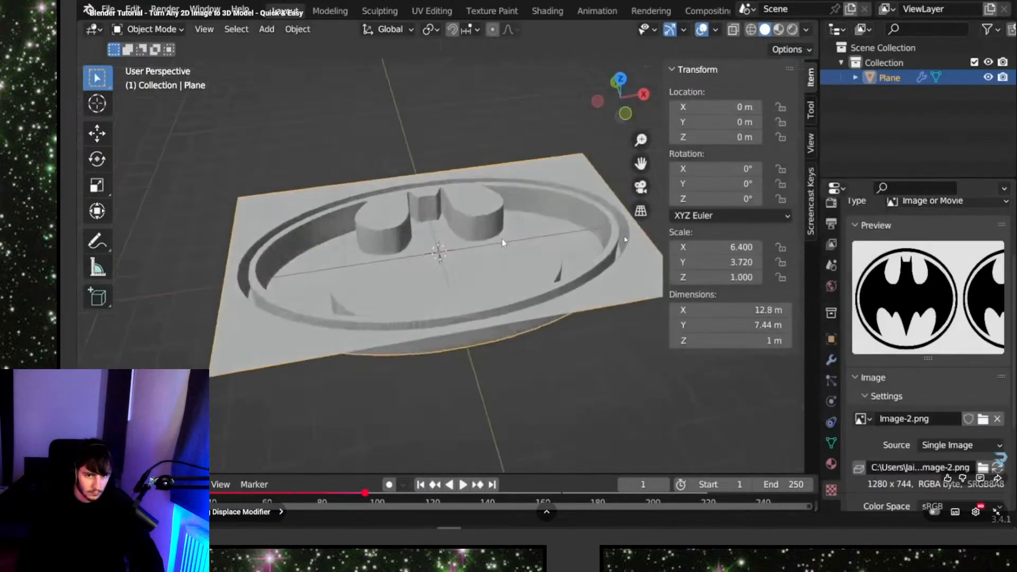
pyautogui.click(612, 237)
pyautogui.hotkey('alt', 'Tab')
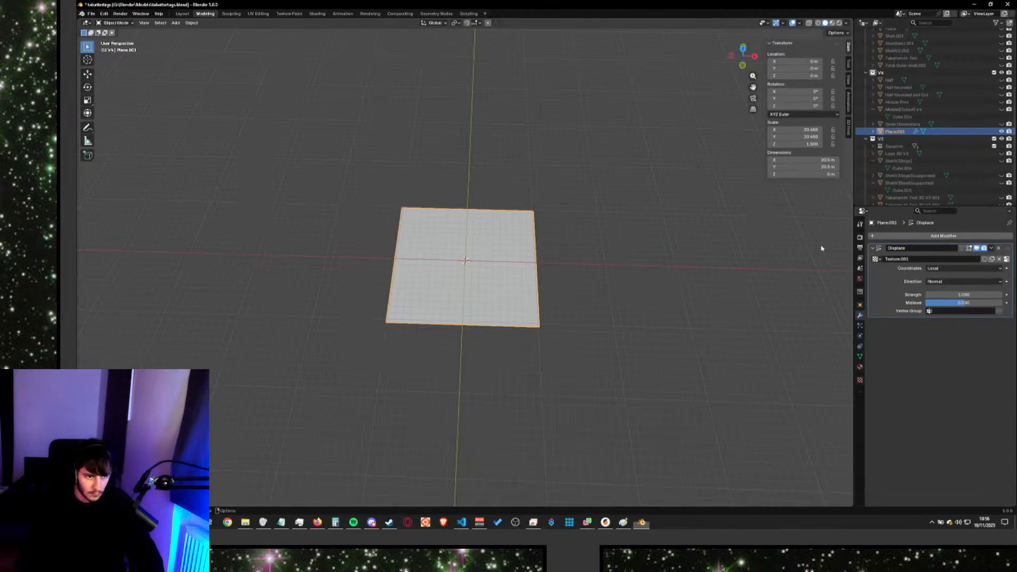
# Remove the image from the displacement texture and browse the recent folders for a replacement image.
pyautogui.click(859, 380)
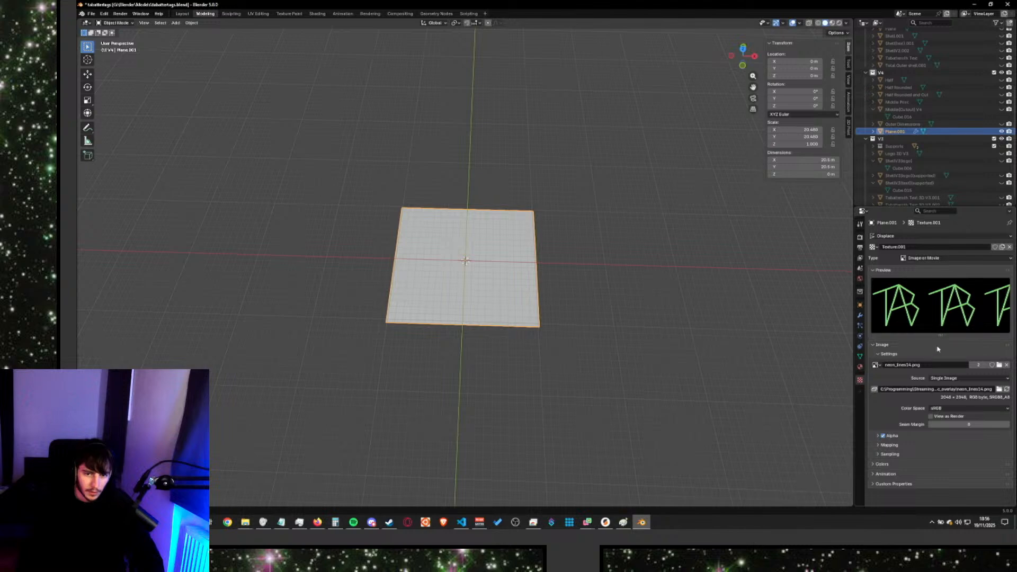
pyautogui.click(1007, 365)
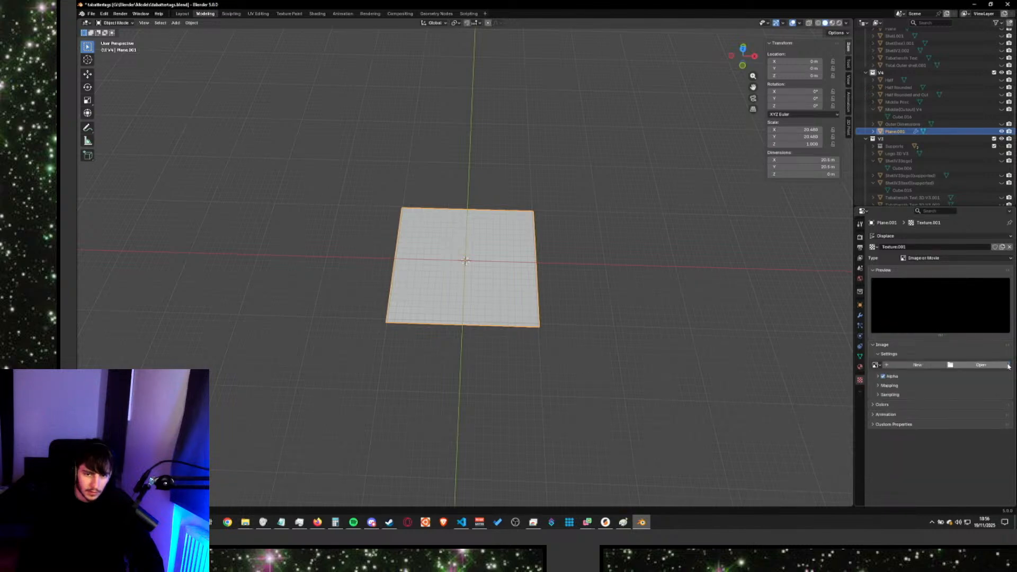
pyautogui.click(969, 367)
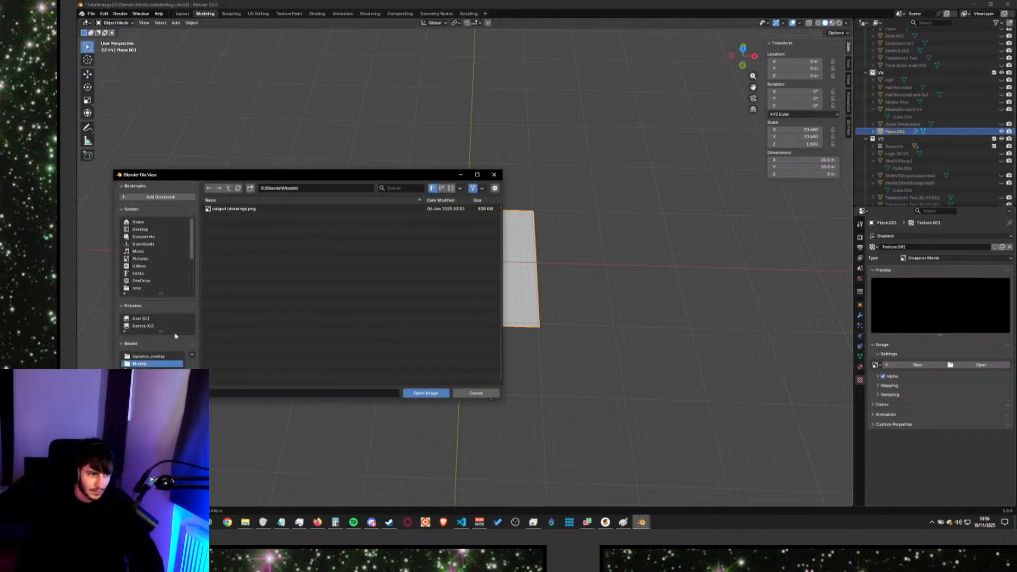
pyautogui.click(139, 364)
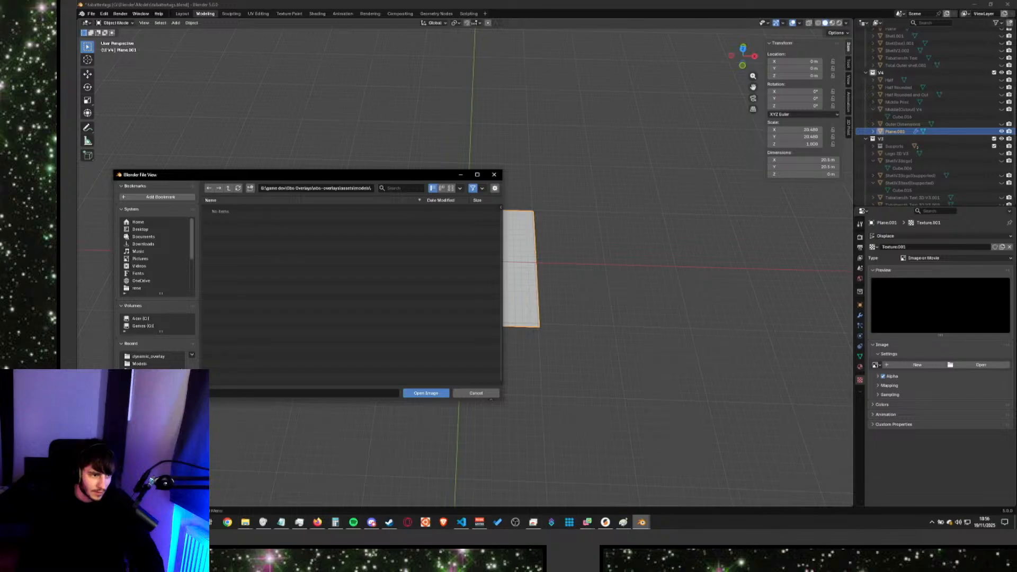
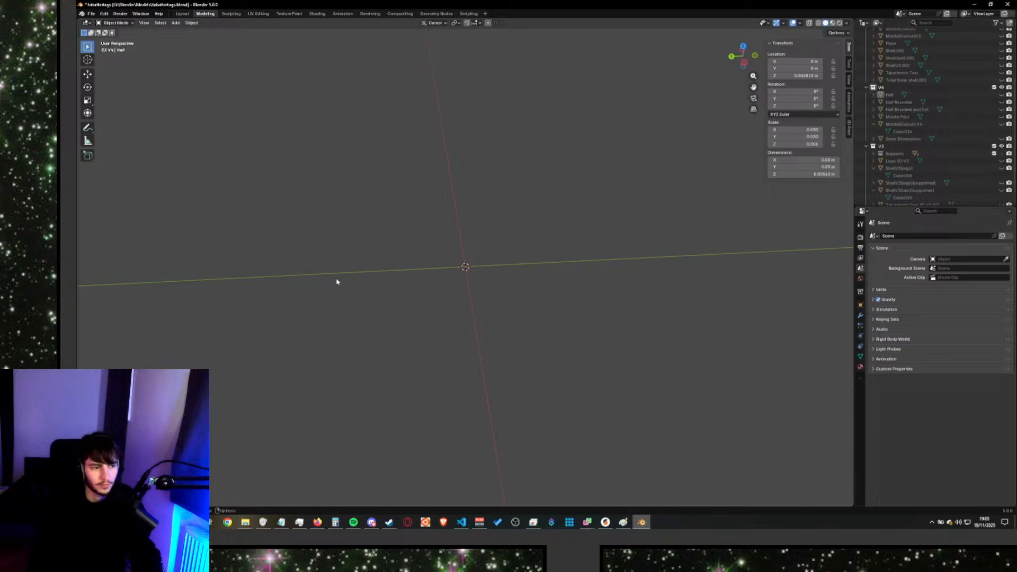
# Add a mesh plane at the world origin in the V4 collection with a size of 1 m.
pyautogui.hotkey('shift', 'a')
pyautogui.moveTo(353, 283)
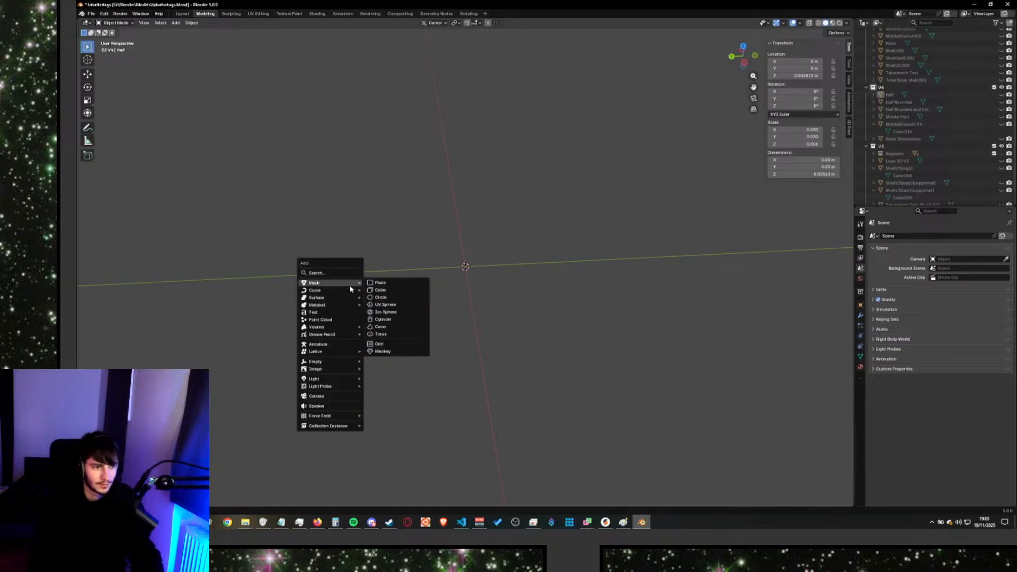
pyautogui.click(387, 285)
pyautogui.scroll(-2, 387, 284)
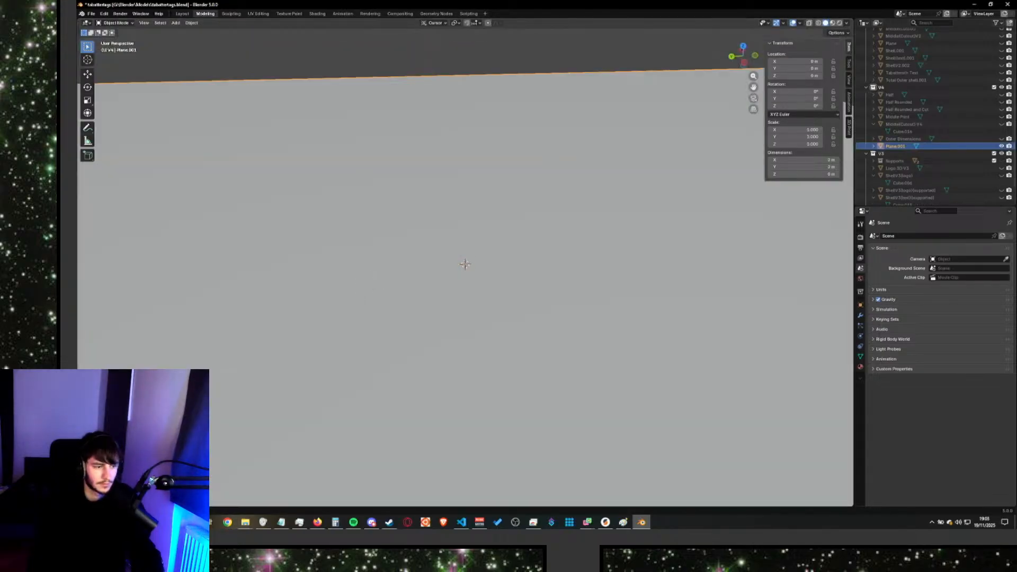
pyautogui.write('1')
pyautogui.press('Return')
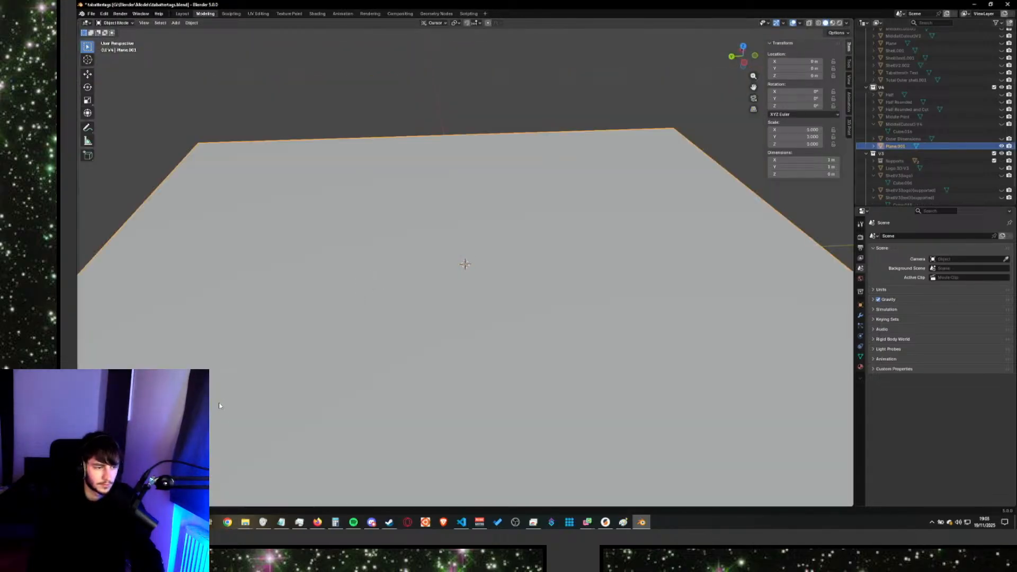
pyautogui.click(824, 165)
pyautogui.press('Return')
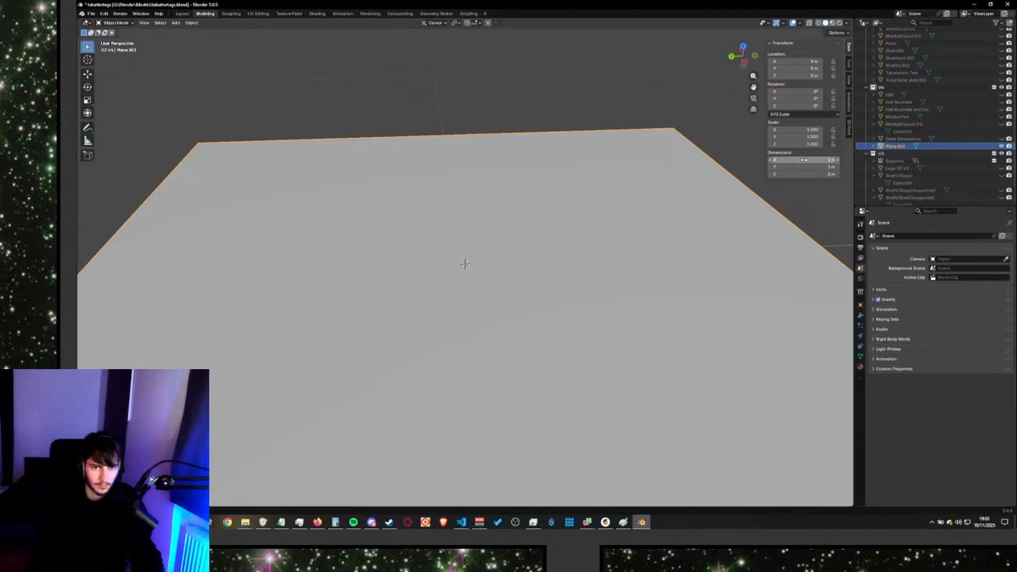
# Set the plane's X and Y dimensions to 0.027 m each.
pyautogui.click(804, 159)
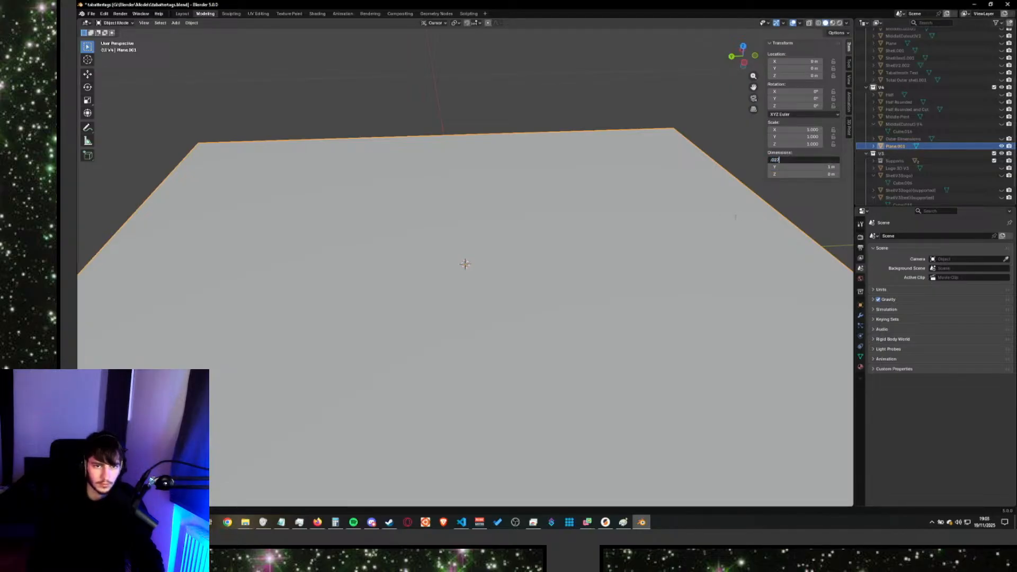
pyautogui.write('.027')
pyautogui.press('Return')
pyautogui.click(814, 167)
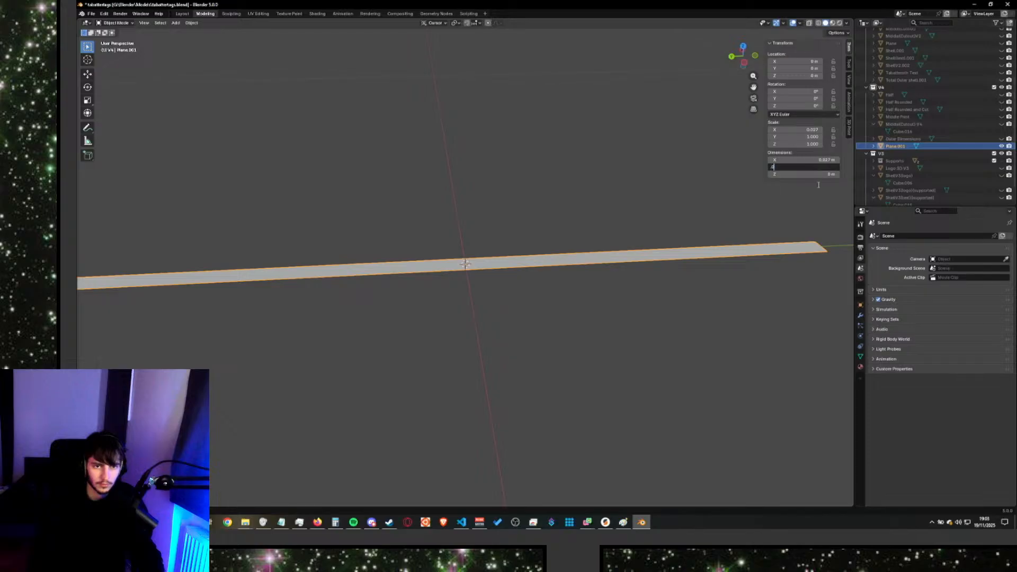
pyautogui.write('.027')
pyautogui.press('Return')
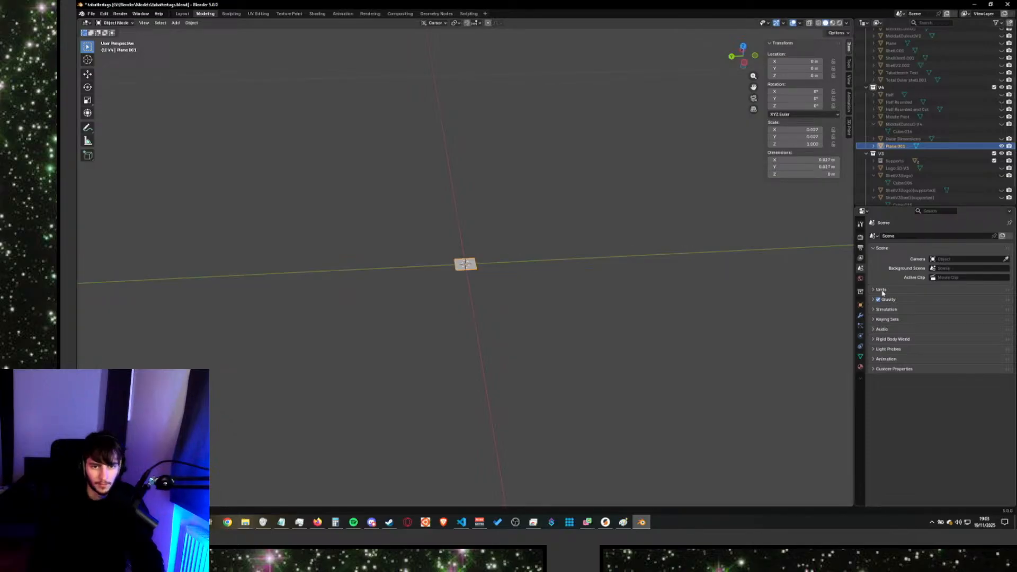
# Add a Displace modifier to the 0.027 m plane.
pyautogui.click(860, 315)
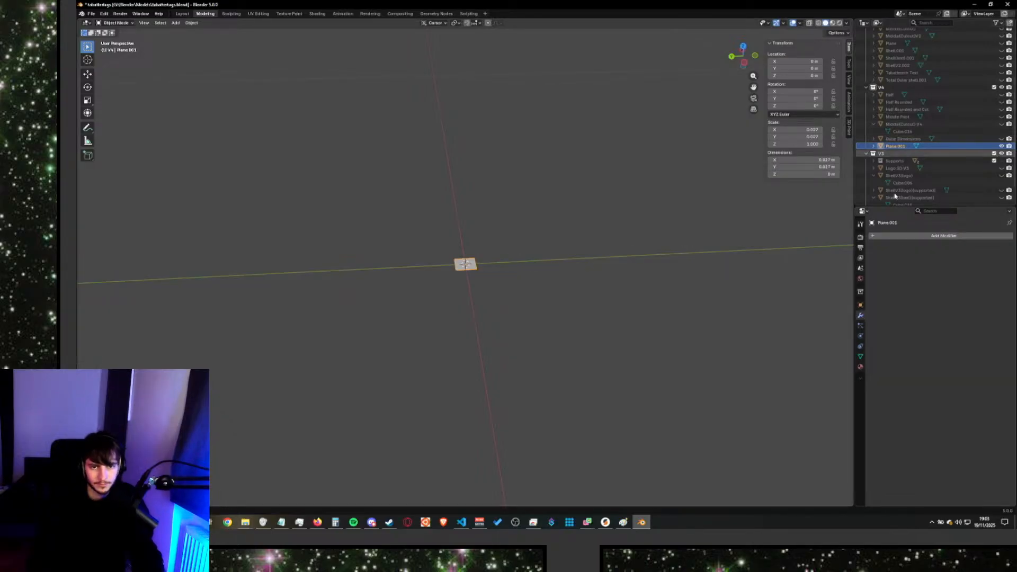
pyautogui.click(901, 236)
pyautogui.write('d')
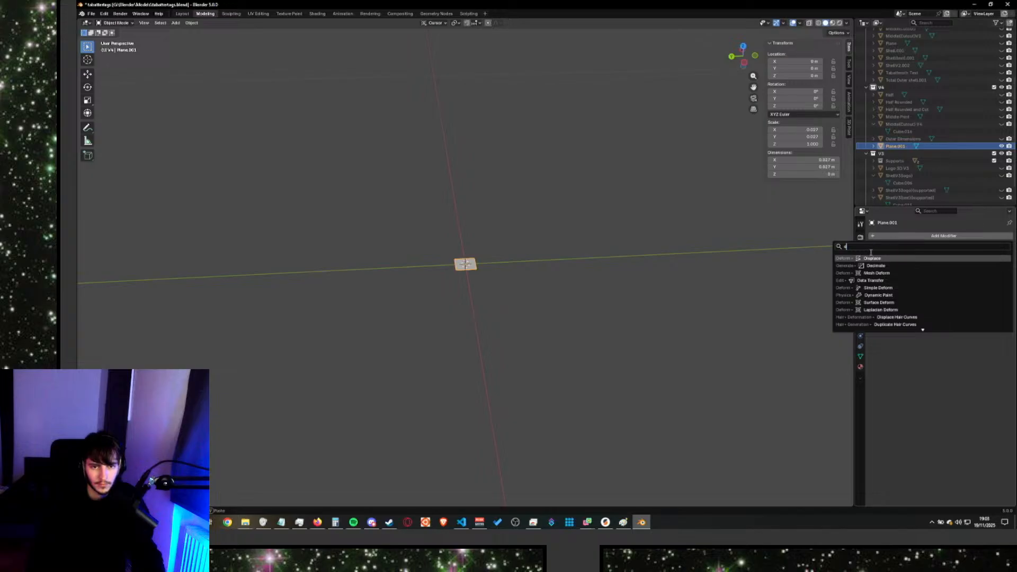
pyautogui.press('Return')
# Create a new image texture for the small plane's Displace modifier.
pyautogui.click(860, 379)
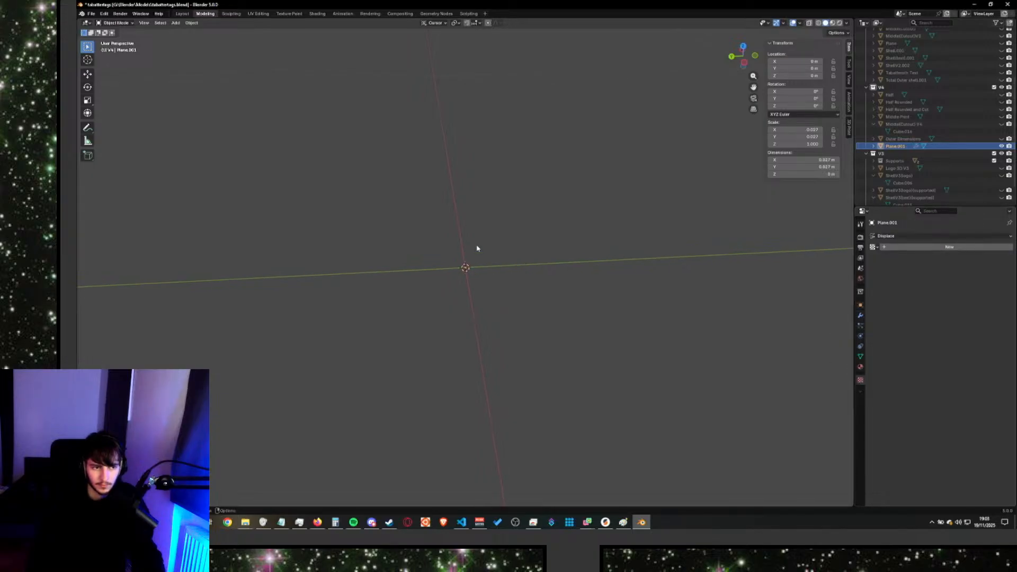
pyautogui.scroll(5, 477, 248)
pyautogui.scroll(-16, 491, 270)
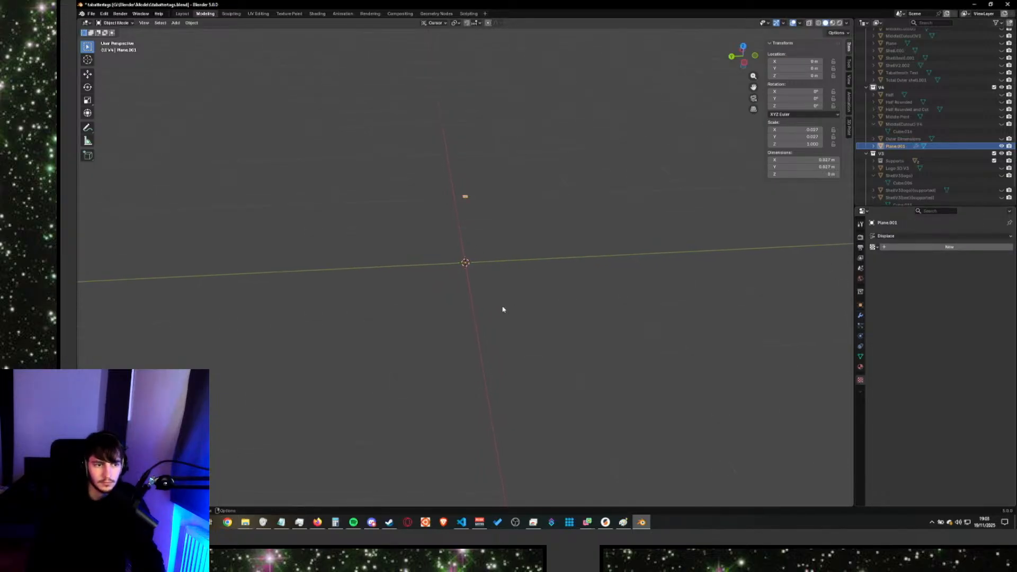
pyautogui.scroll(2, 509, 248)
pyautogui.moveTo(527, 177); pyautogui.dragTo(529, 213, button='middle')
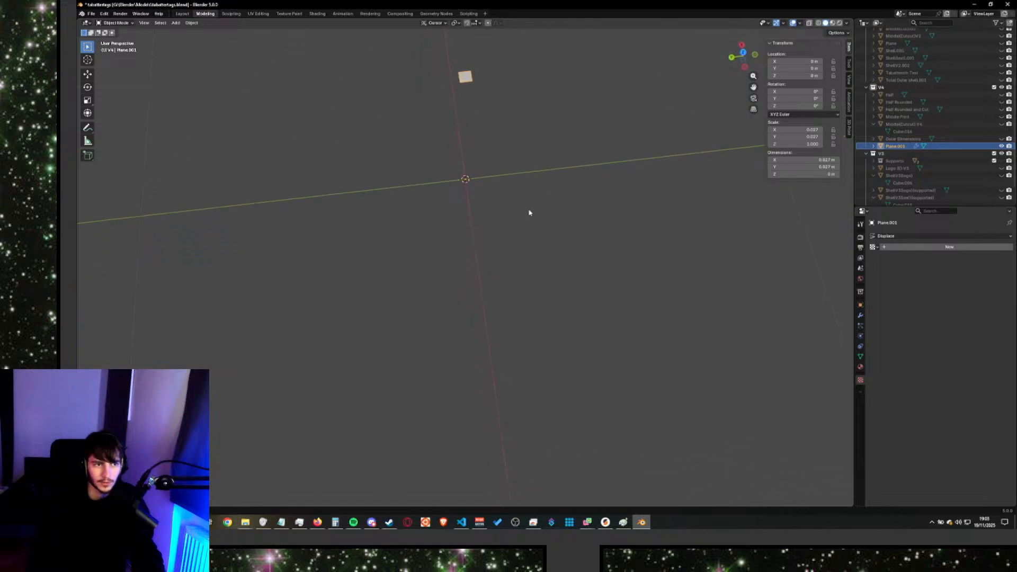
pyautogui.click(886, 248)
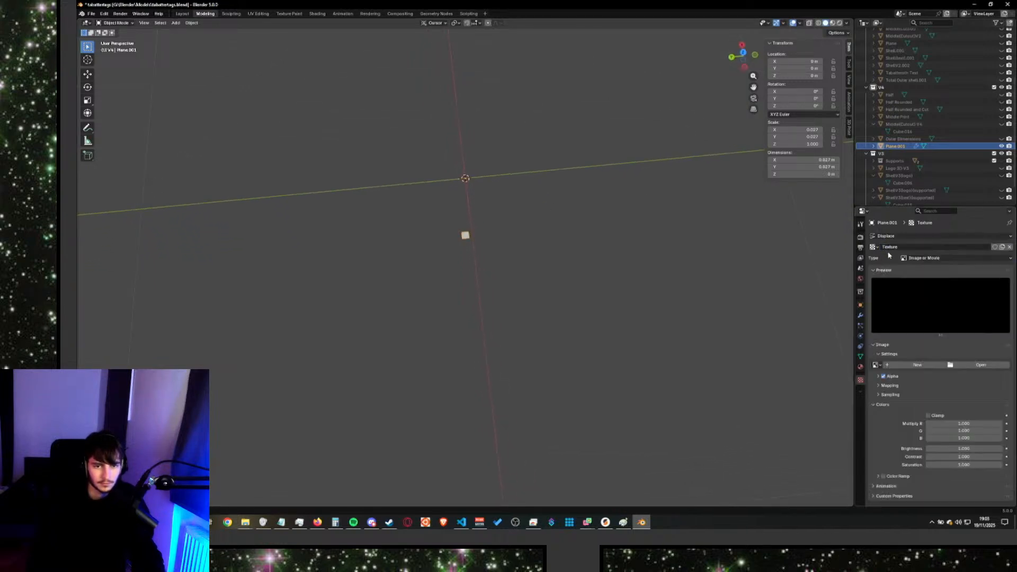
# Load neon_lines14.png from the dynamic_overlay folder into the displacement texture.
pyautogui.click(961, 365)
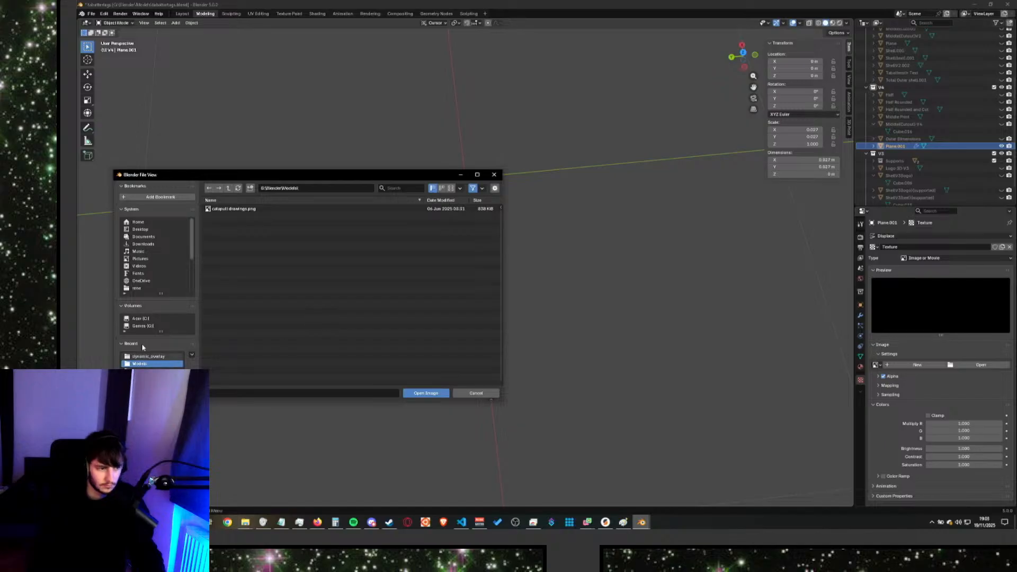
pyautogui.click(150, 357)
pyautogui.click(238, 254)
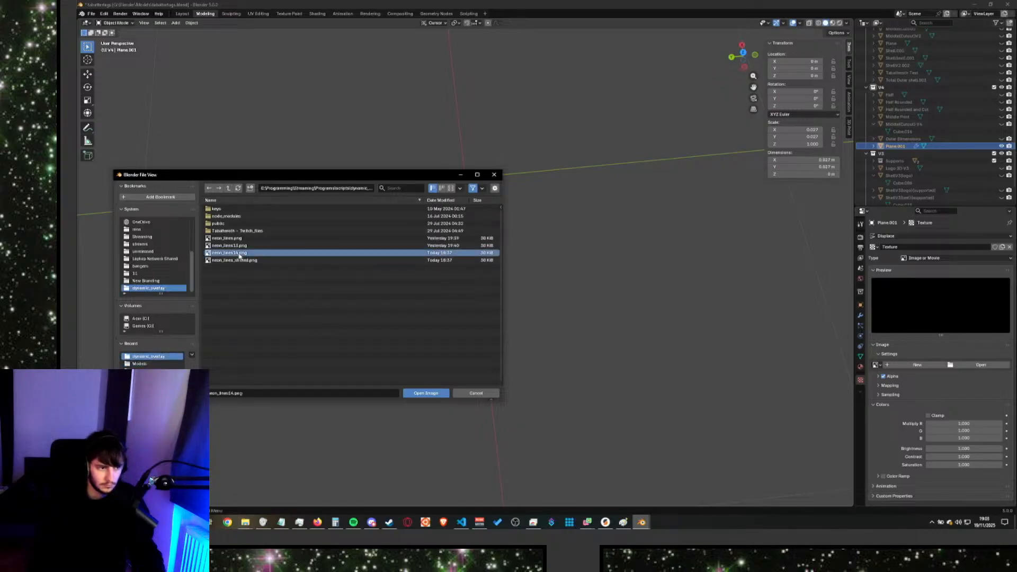
pyautogui.click(426, 393)
pyautogui.scroll(3, 484, 218)
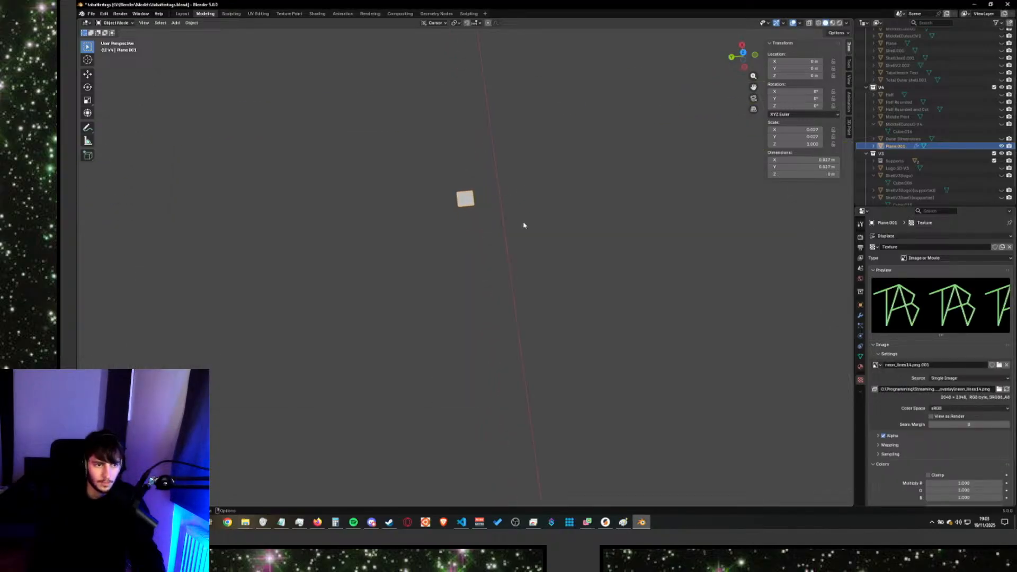
# Undo the image loading, texture creation and Displace modifier on the 0.027 m plane.
pyautogui.moveTo(524, 225); pyautogui.dragTo(477, 207, button='middle')
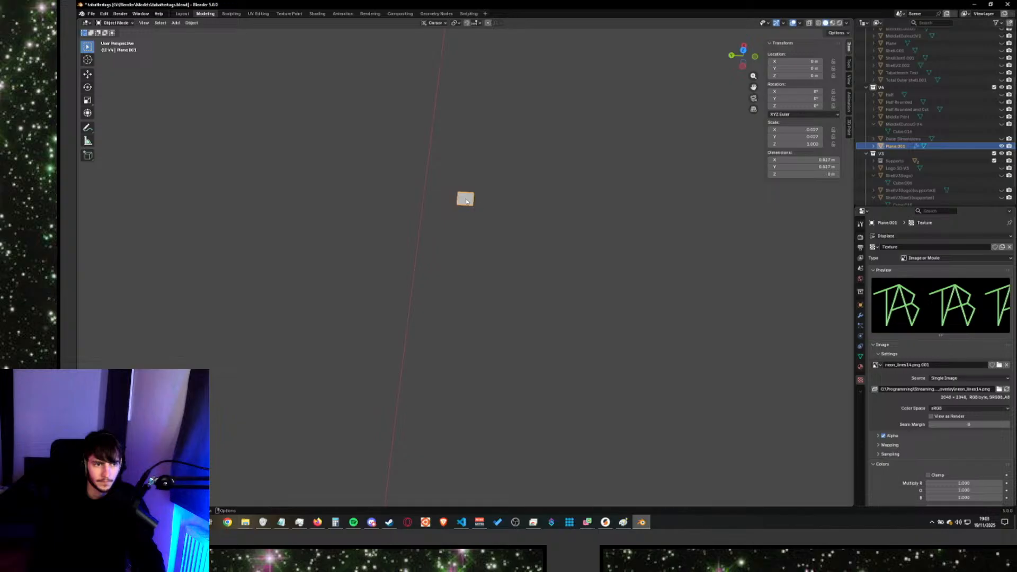
pyautogui.scroll(-1, 528, 203)
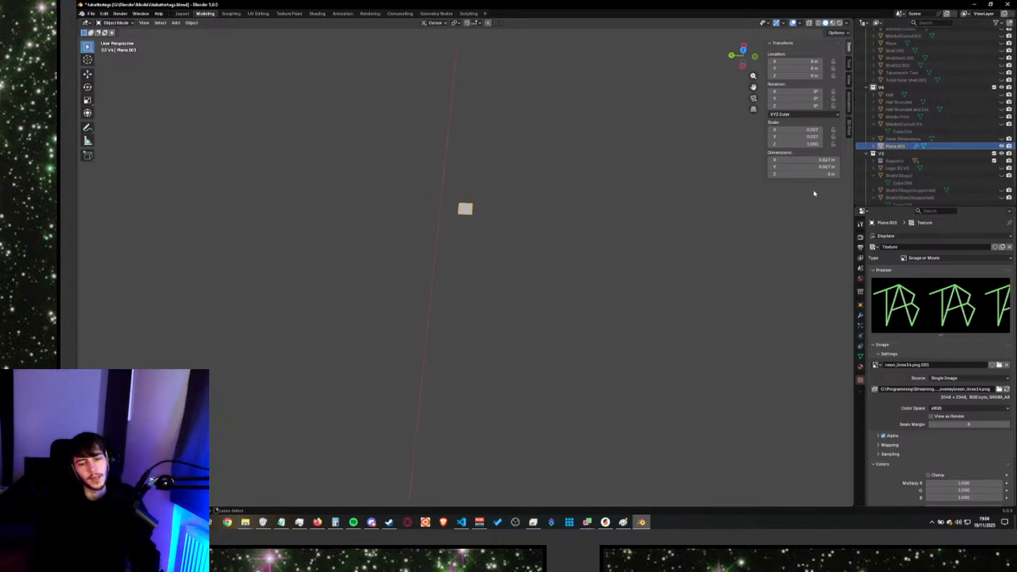
pyautogui.click(810, 217)
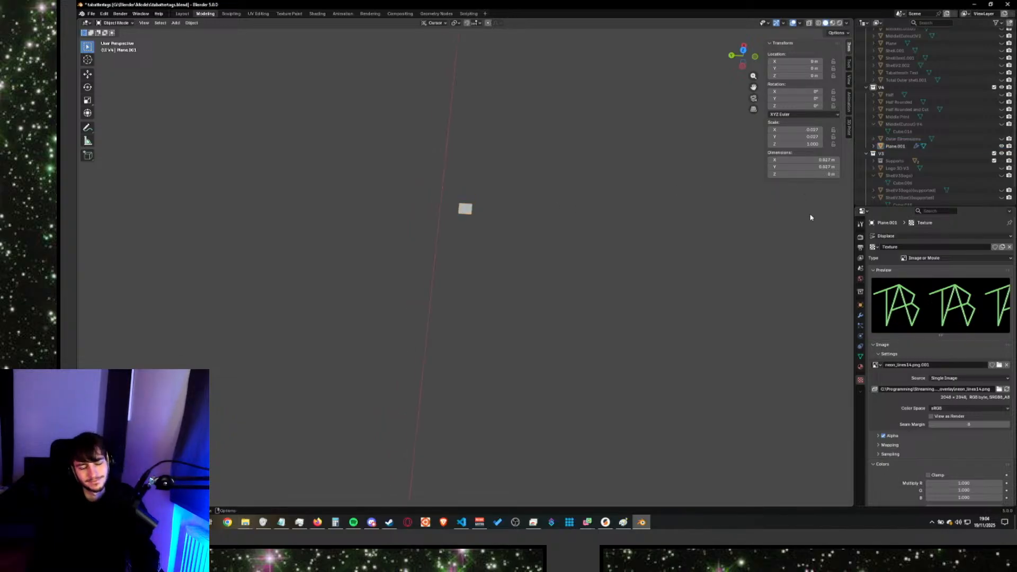
pyautogui.hotkey('ctrl', 'z')
pyautogui.hotkey('ctrl', 'z')
pyautogui.hotkey('ctrl', 'z')
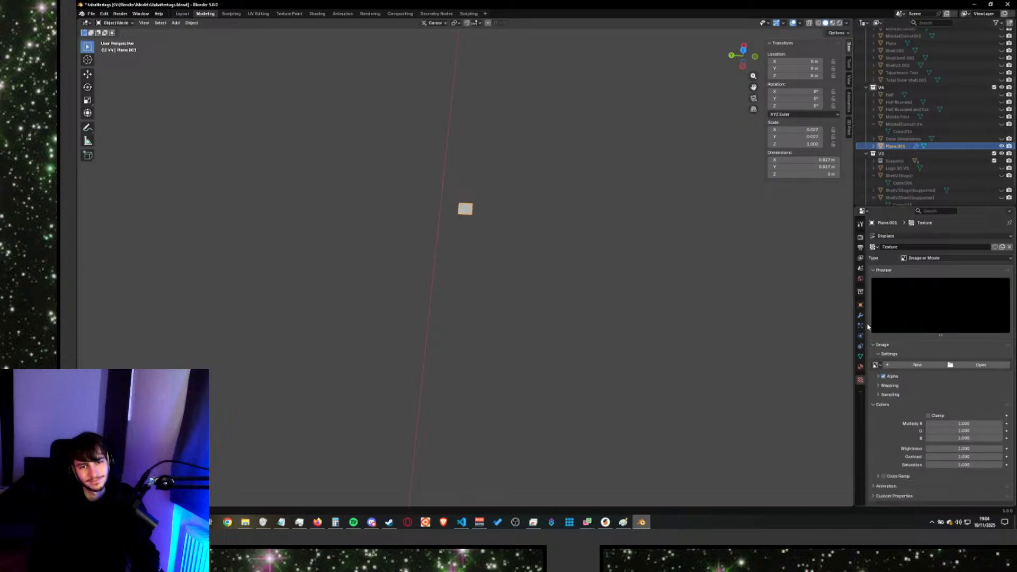
pyautogui.hotkey('ctrl', 'z')
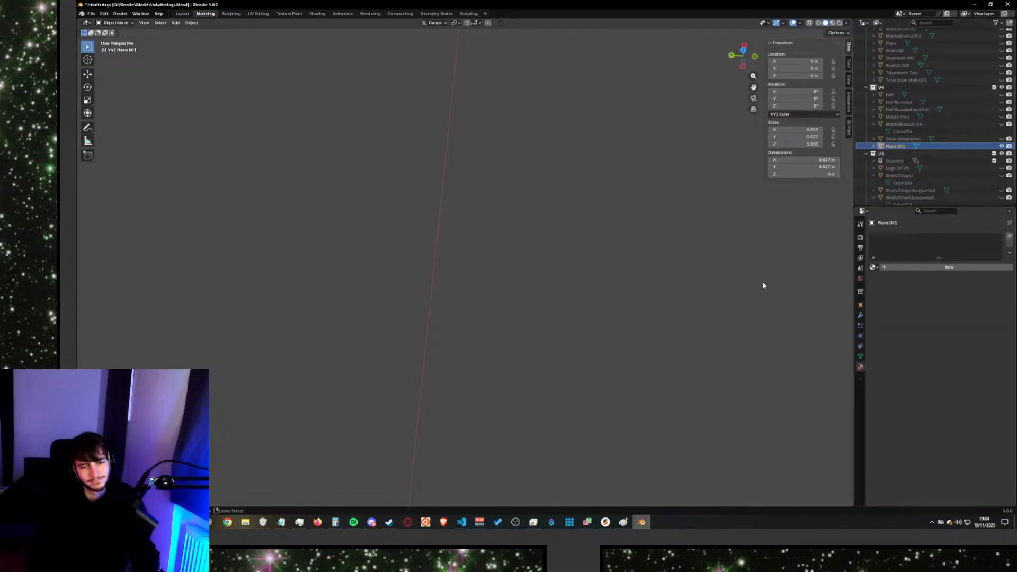
# Set the plane's X and Y dimensions to 20.48 m each.
pyautogui.doubleClick(802, 159)
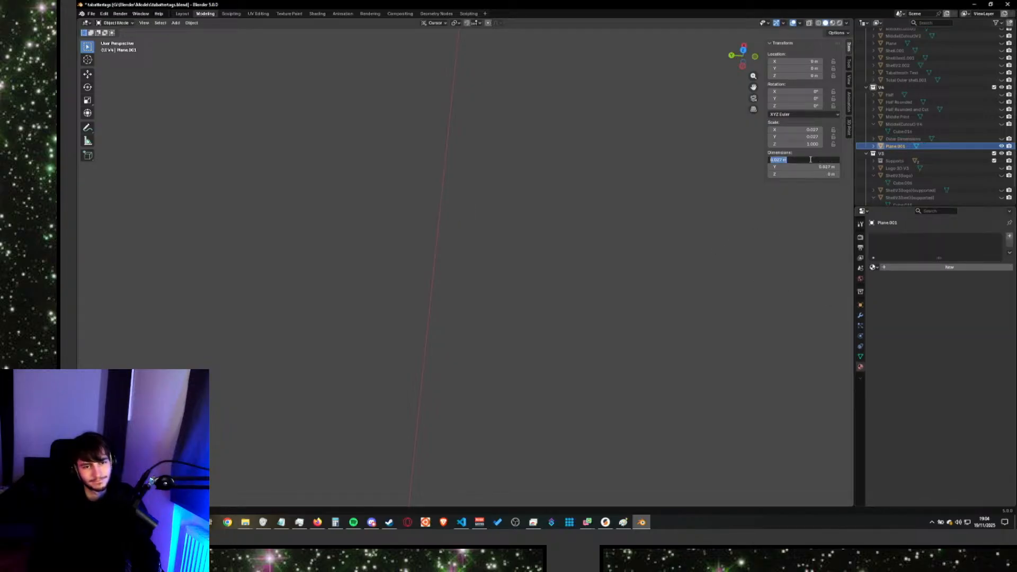
pyautogui.write('2')
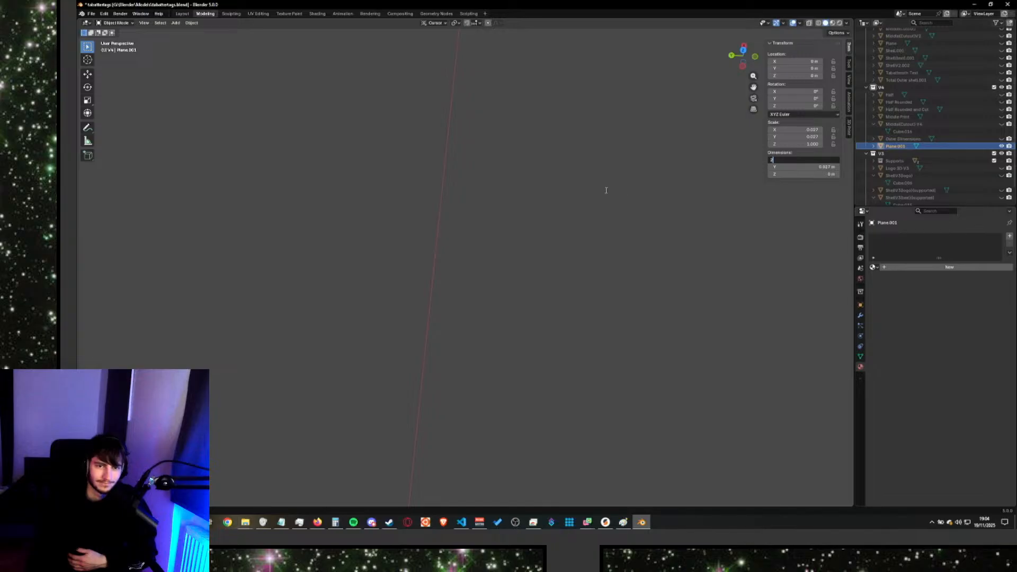
pyautogui.write('0.48')
pyautogui.press('Tab')
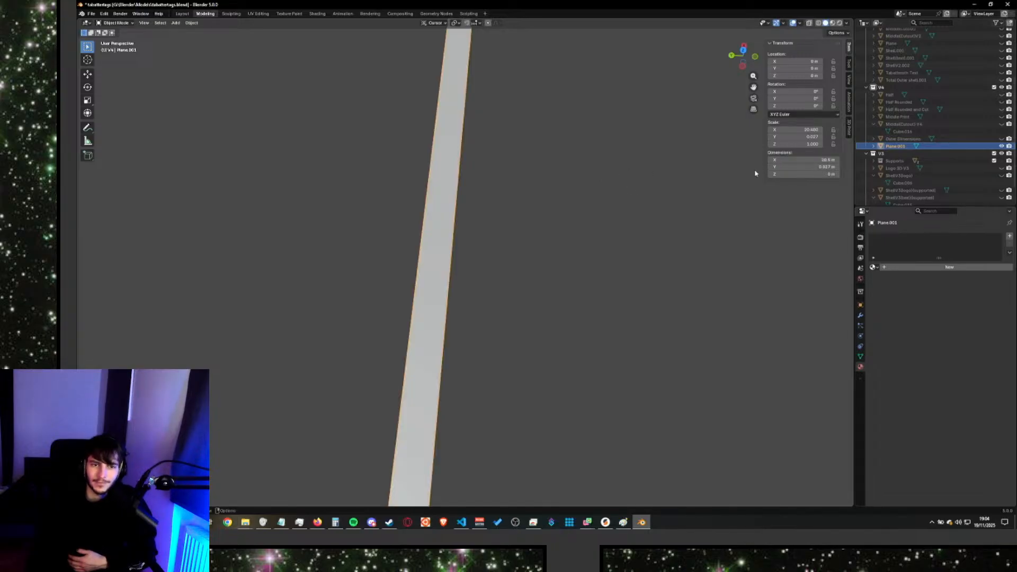
pyautogui.write('20')
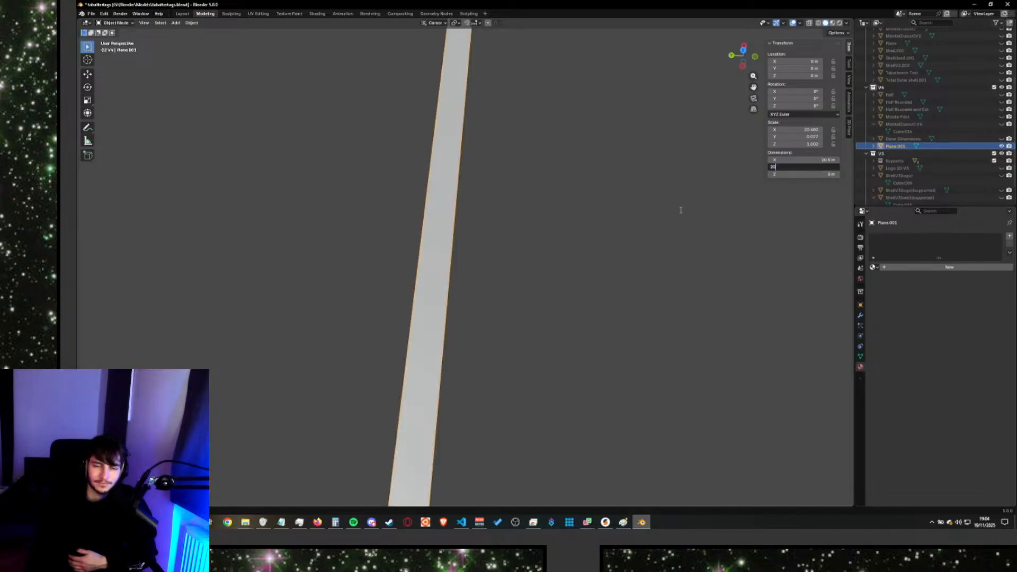
pyautogui.write('.48')
pyautogui.press('Return')
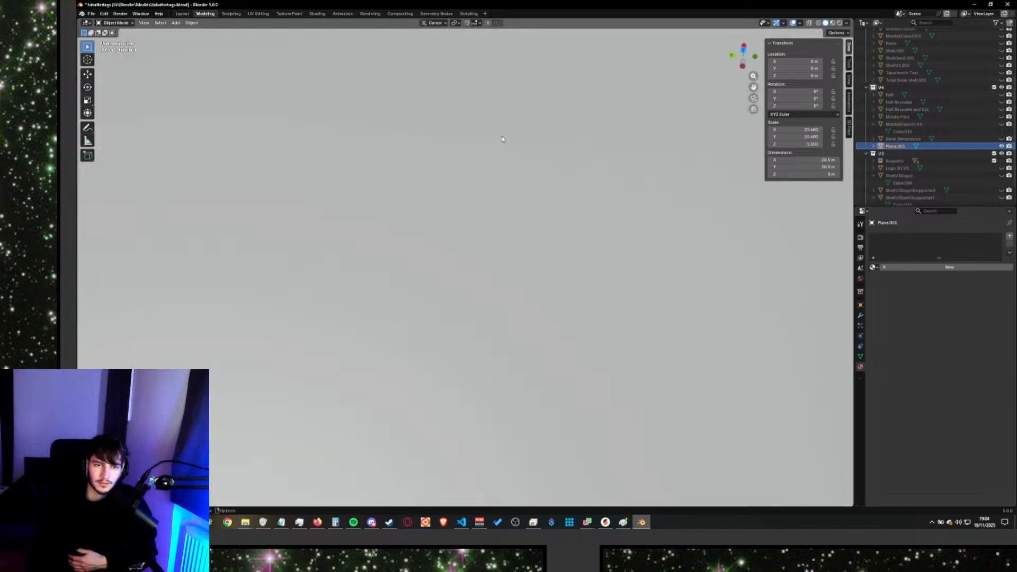
pyautogui.scroll(-6, 514, 173)
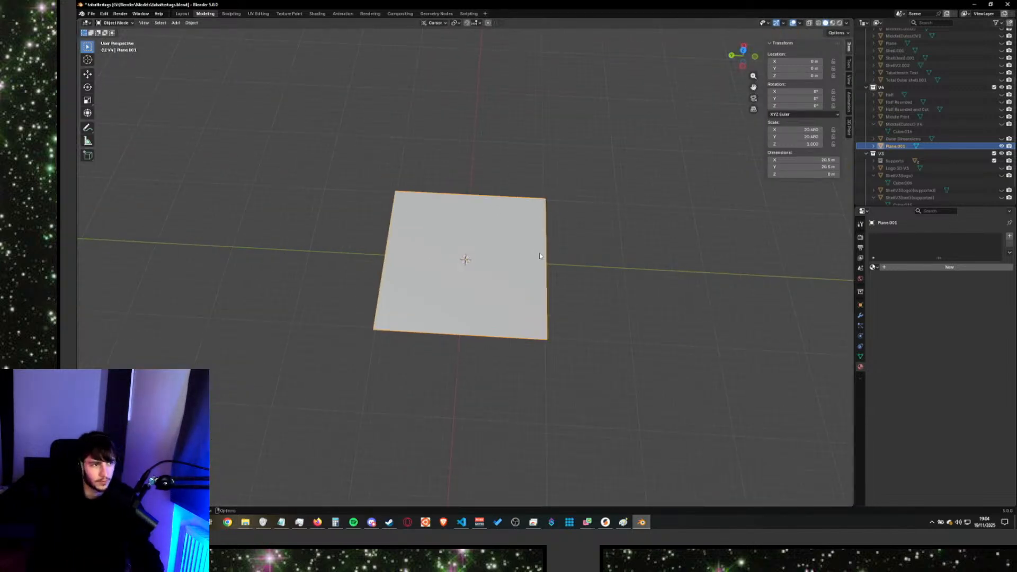
# Subdivide the 20.48 m plane's mesh into a dense grid in Edit Mode.
pyautogui.press('Tab')
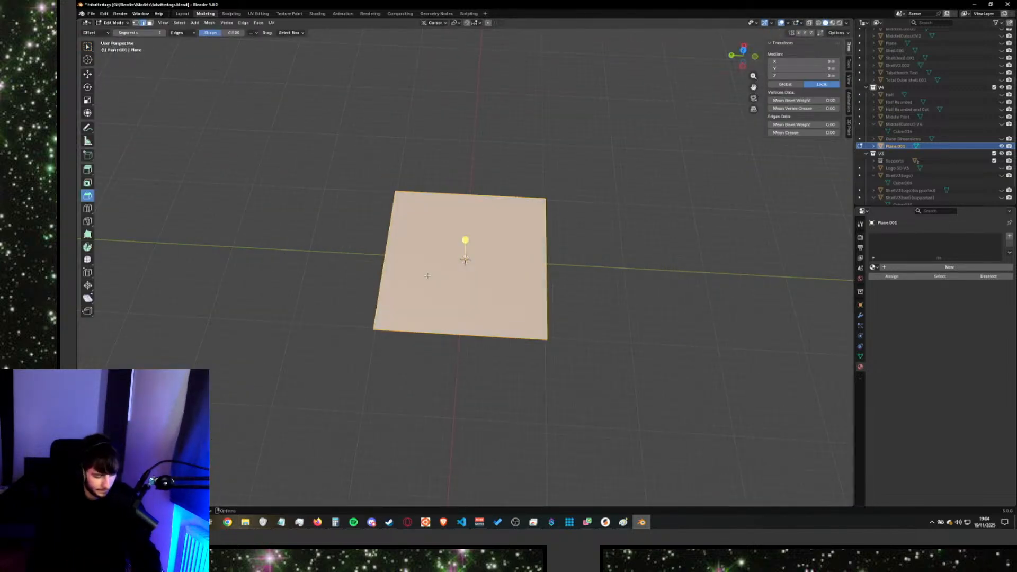
pyautogui.hotkey('ctrl', 'e')
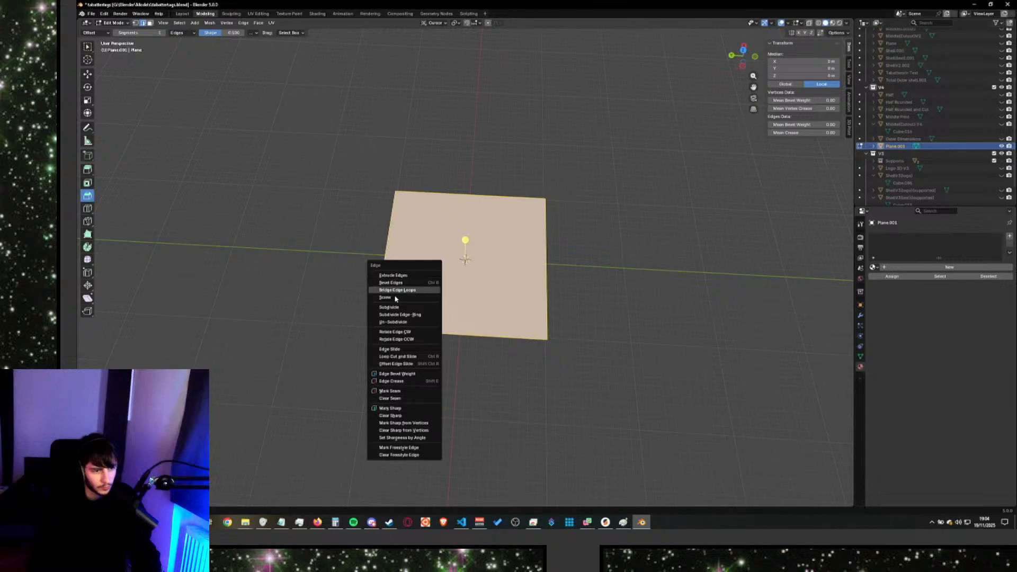
pyautogui.click(402, 307)
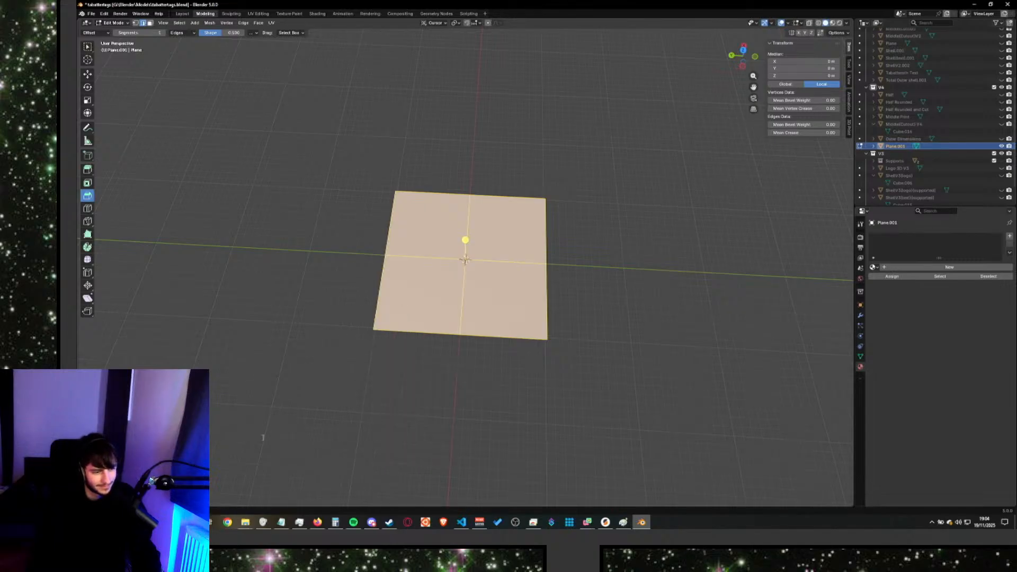
pyautogui.press('Return')
pyautogui.click(687, 375)
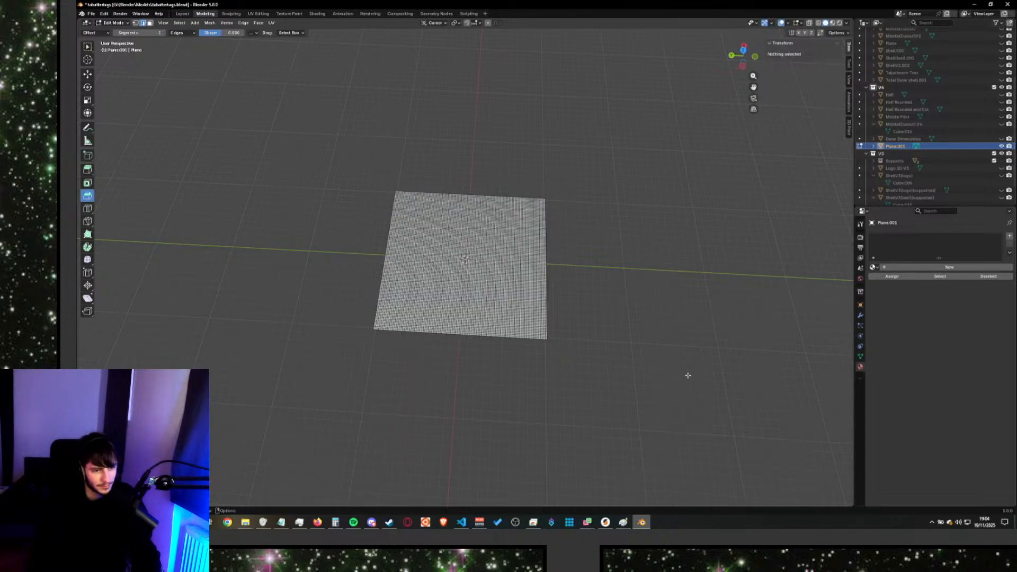
# Subdivide the plane's entire grid two more times and return to Object Mode.
pyautogui.press('a')
pyautogui.hotkey('ctrl', 'e')
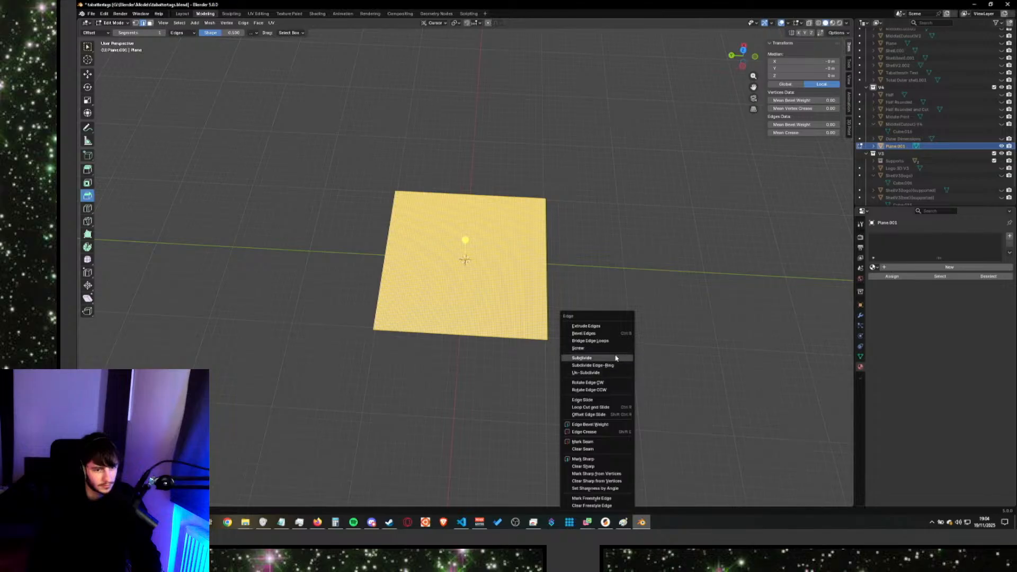
pyautogui.click(616, 359)
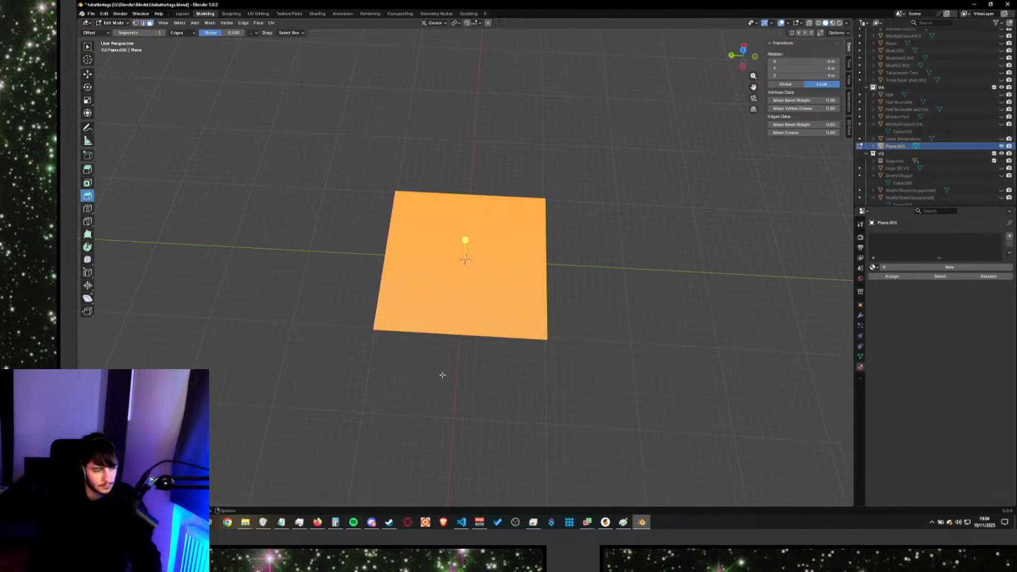
pyautogui.hotkey('ctrl', 'r')
pyautogui.press('Escape')
pyautogui.hotkey('ctrl', 'e')
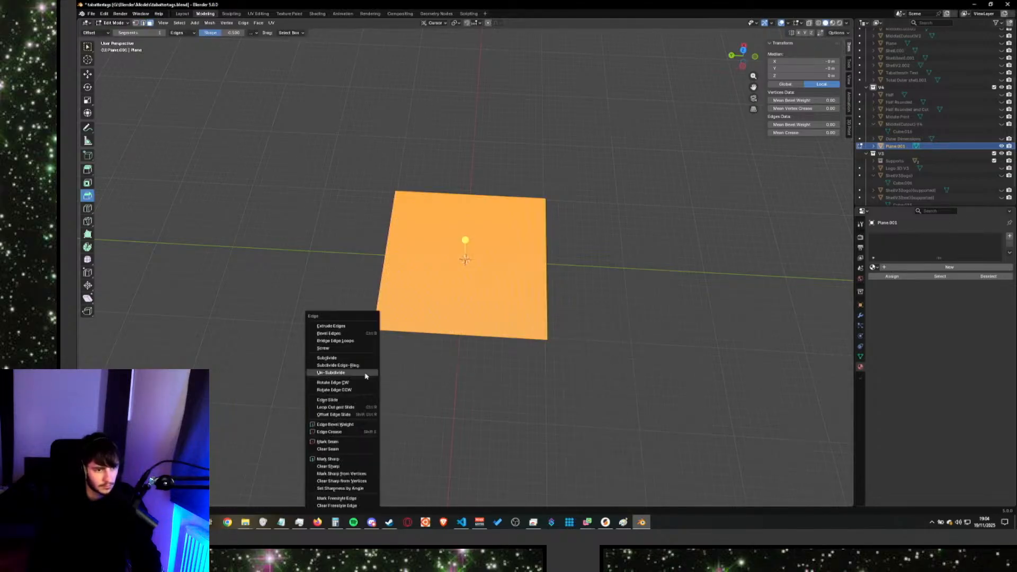
pyautogui.click(354, 360)
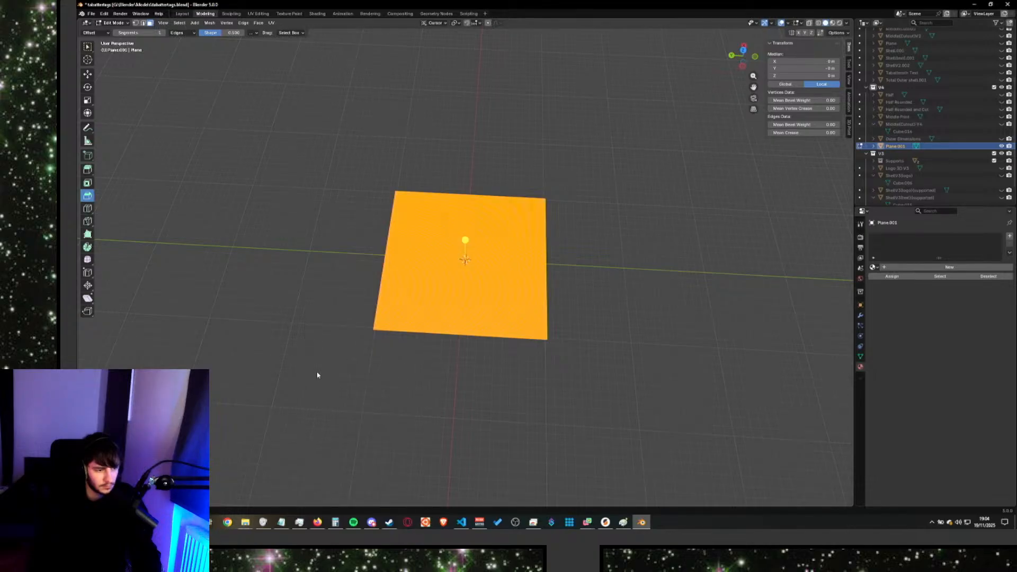
pyautogui.click(217, 346)
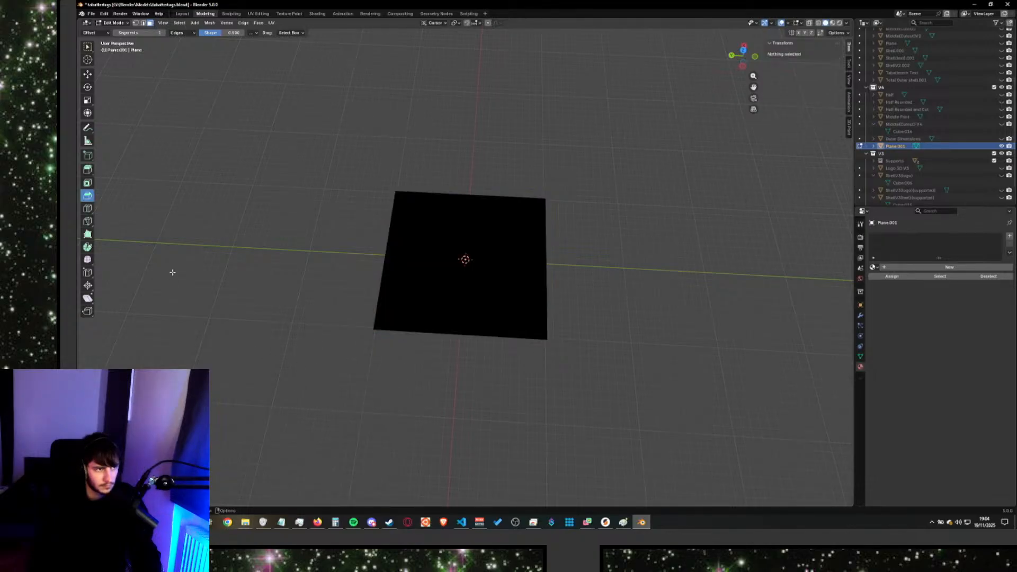
pyautogui.scroll(-3, 172, 272)
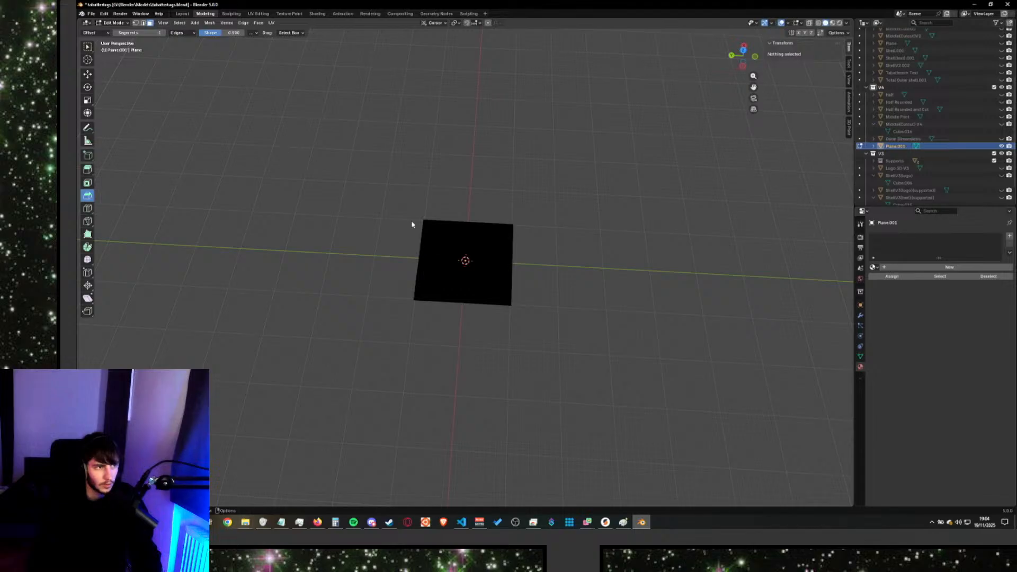
pyautogui.press('Tab')
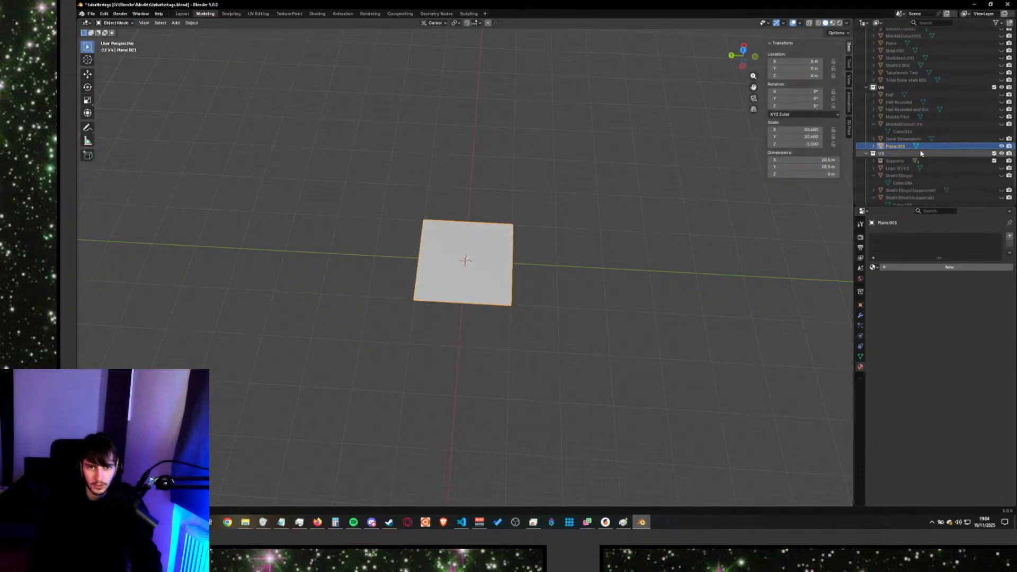
# Add a Displace modifier to the subdivided plane and create a new image texture for it.
pyautogui.click(860, 315)
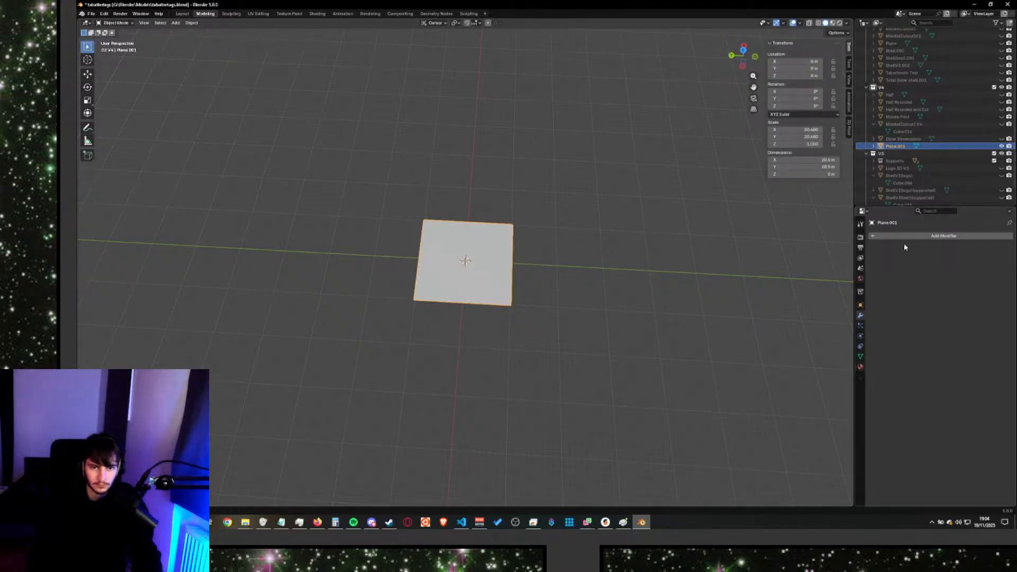
pyautogui.click(934, 236)
pyautogui.click(942, 284)
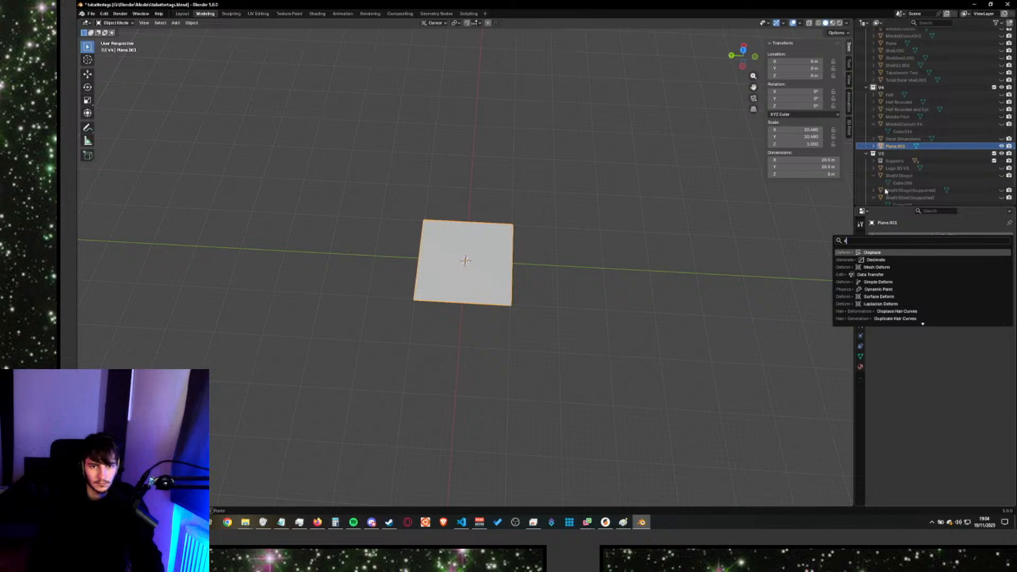
pyautogui.click(860, 380)
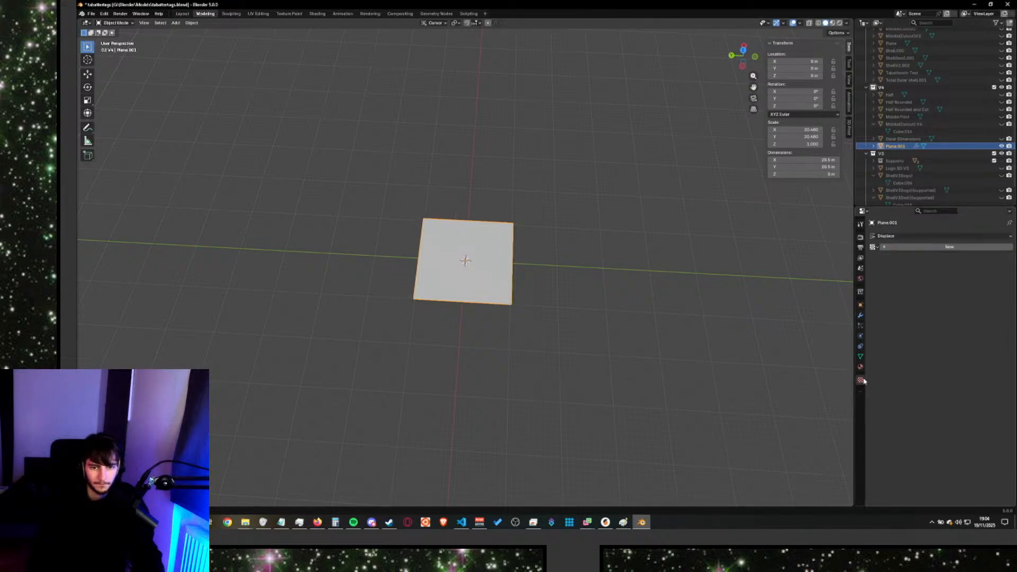
pyautogui.click(913, 250)
# Load neon_lines14.png from the dynamic_overlay folder as the displacement texture's image.
pyautogui.click(964, 366)
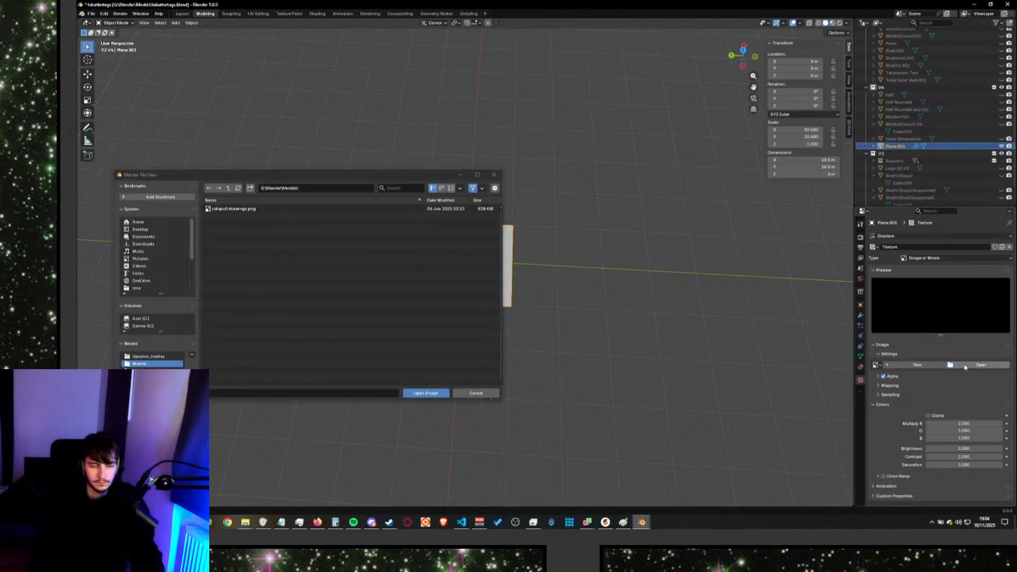
pyautogui.click(148, 355)
pyautogui.click(233, 252)
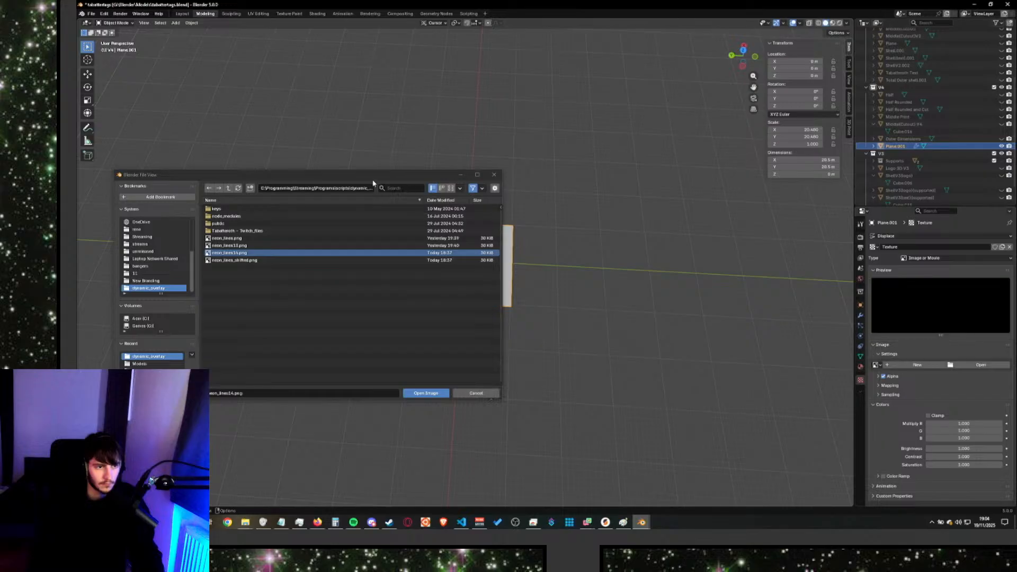
pyautogui.moveTo(372, 175); pyautogui.dragTo(648, 191)
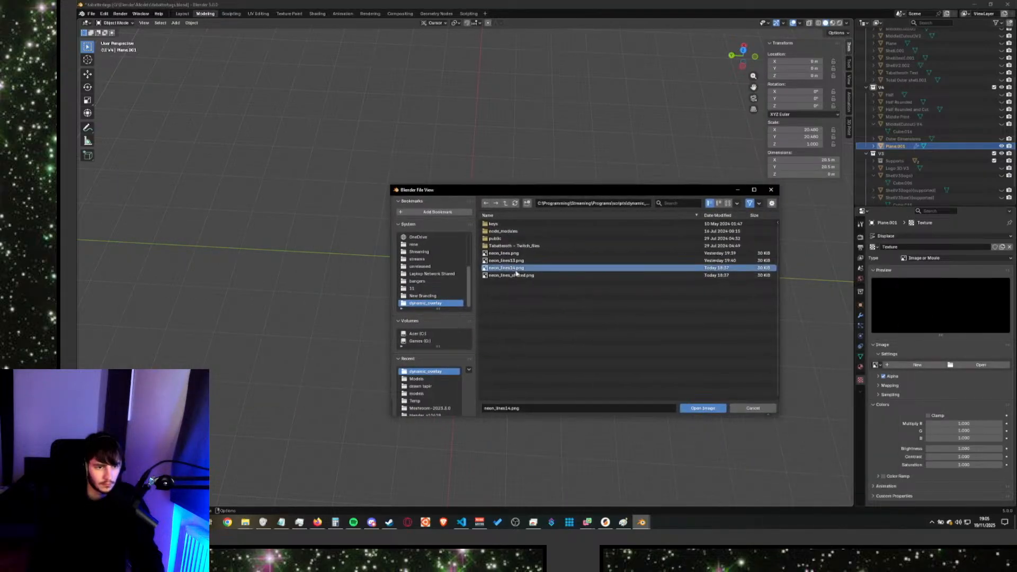
pyautogui.click(695, 408)
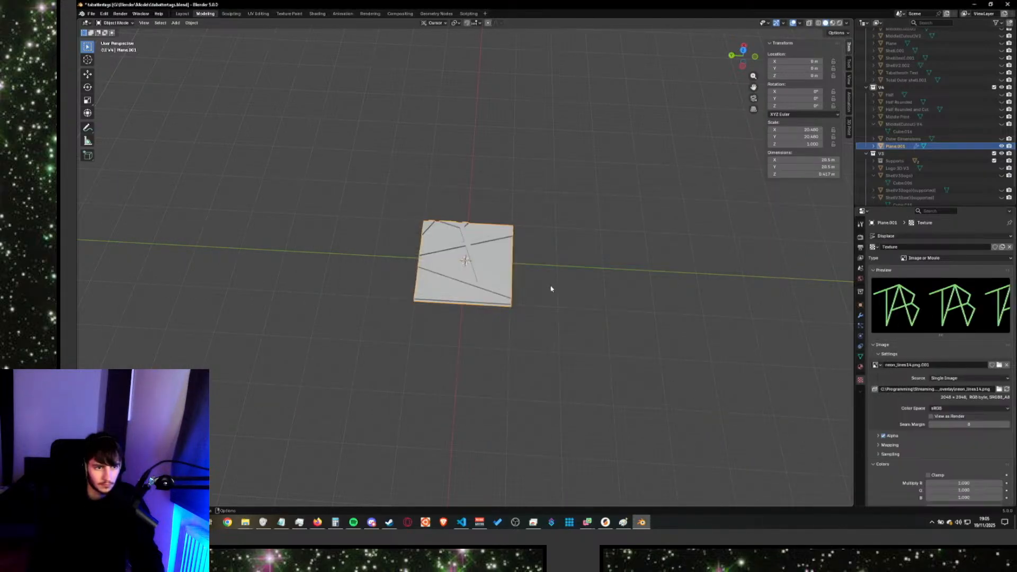
# Keep the displacement texture's source as Single Image, try Clip as its mapping extension, and choose Extend instead.
pyautogui.scroll(5, 550, 283)
pyautogui.moveTo(617, 286); pyautogui.dragTo(588, 295, button='middle')
pyautogui.scroll(-3, 655, 336)
pyautogui.scroll(1, 604, 312)
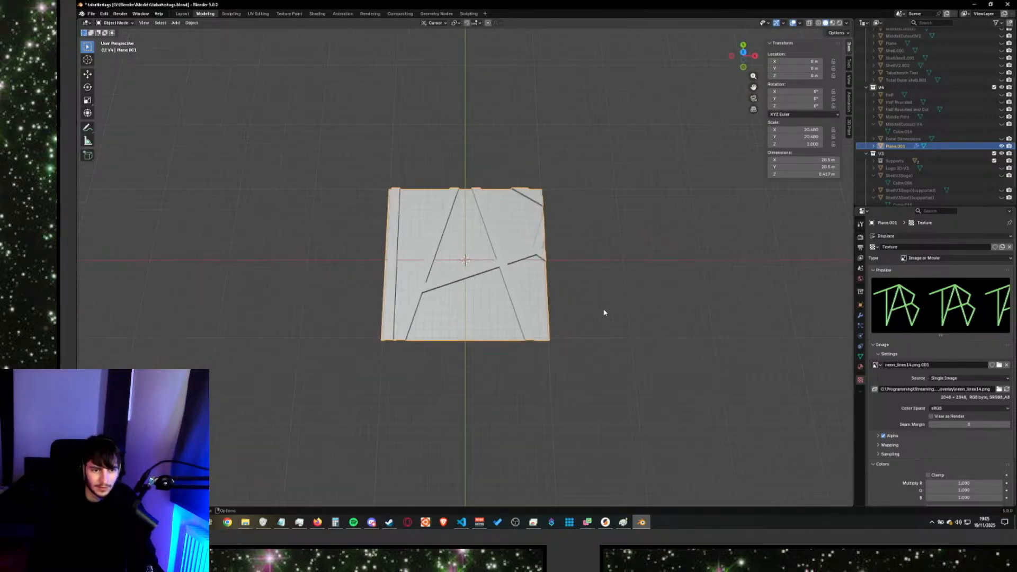
pyautogui.click(958, 378)
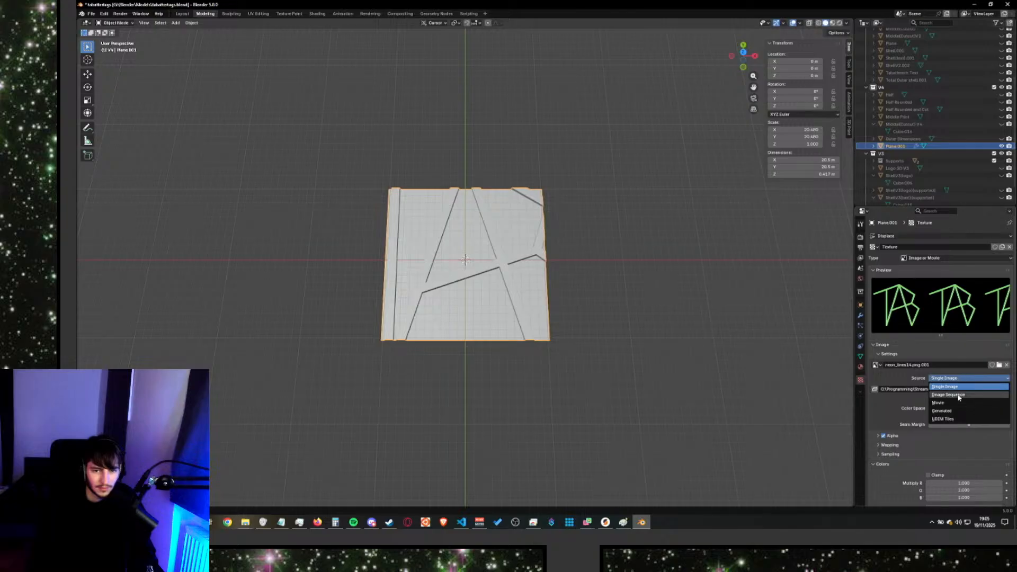
pyautogui.click(950, 387)
pyautogui.scroll(-3, 968, 362)
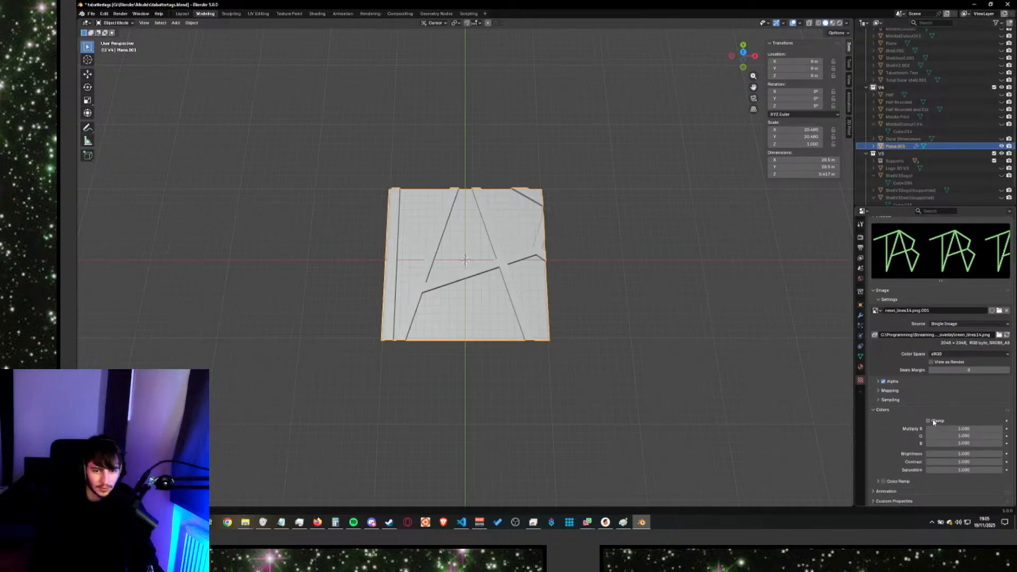
pyautogui.click(884, 392)
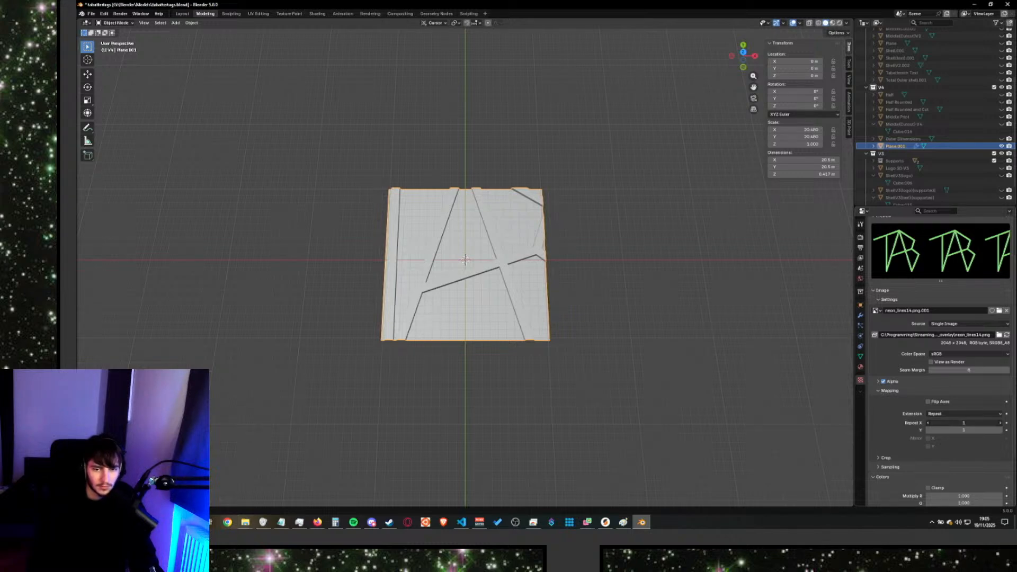
pyautogui.click(947, 413)
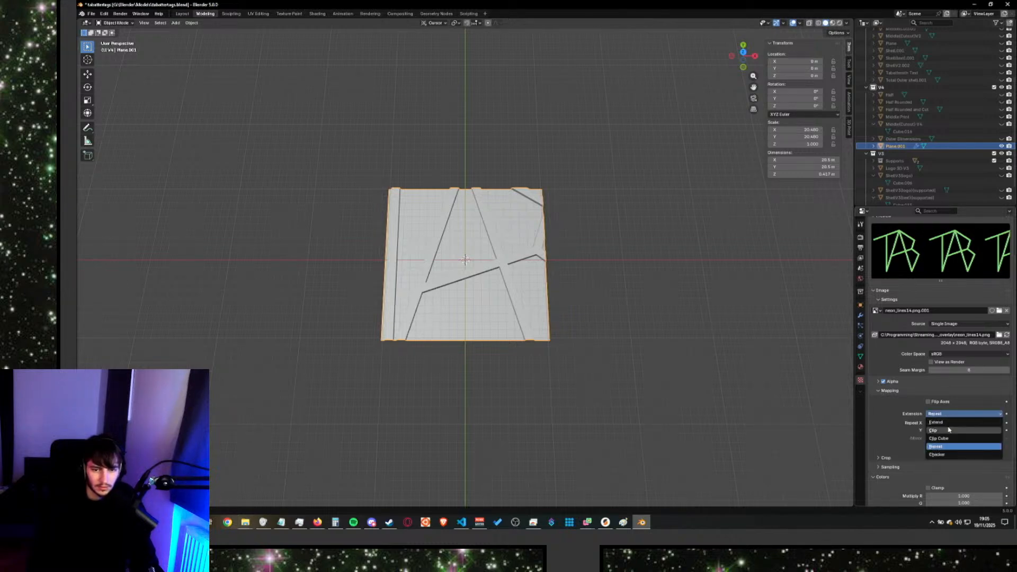
pyautogui.click(948, 430)
pyautogui.click(948, 414)
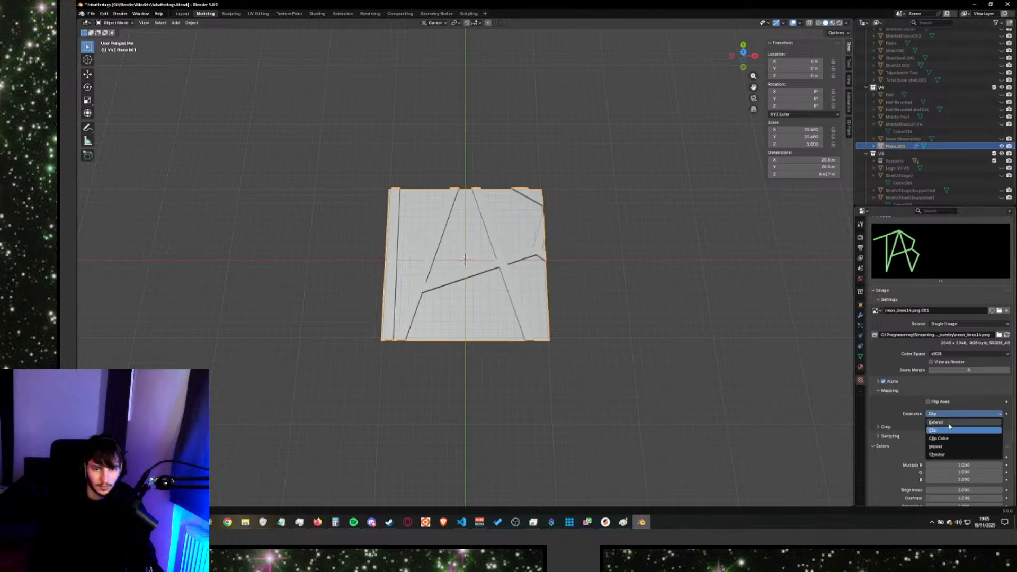
pyautogui.click(950, 422)
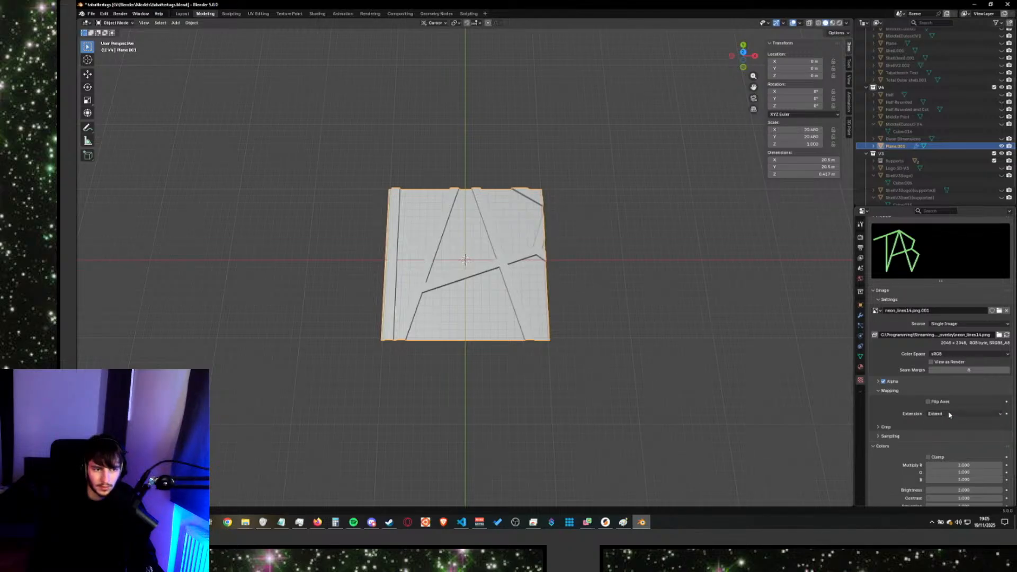
# Examine the displaced plane and the texture's crop, sampling, colour and custom property settings.
pyautogui.scroll(-4, 459, 271)
pyautogui.scroll(8, 471, 259)
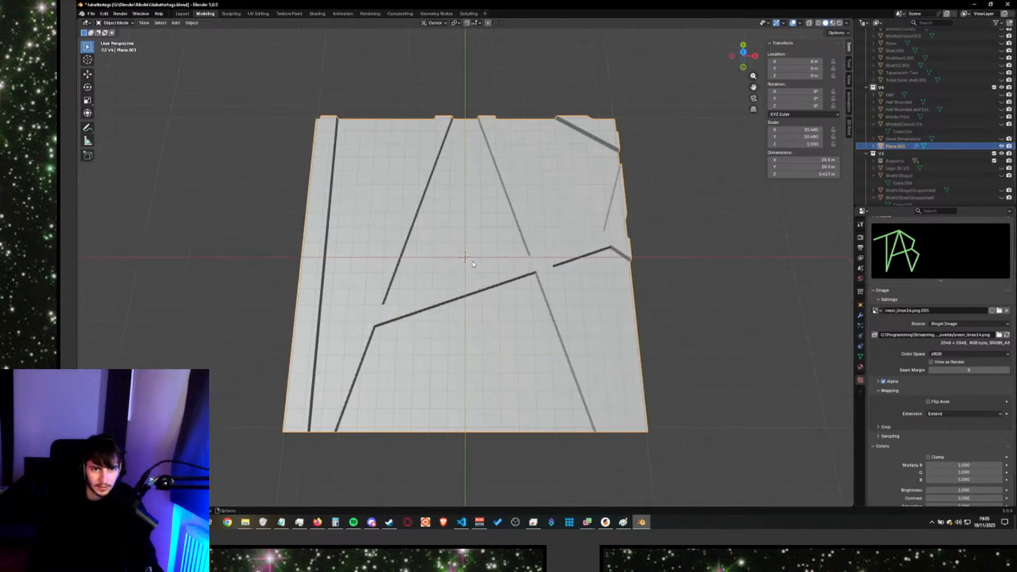
pyautogui.scroll(-1, 473, 265)
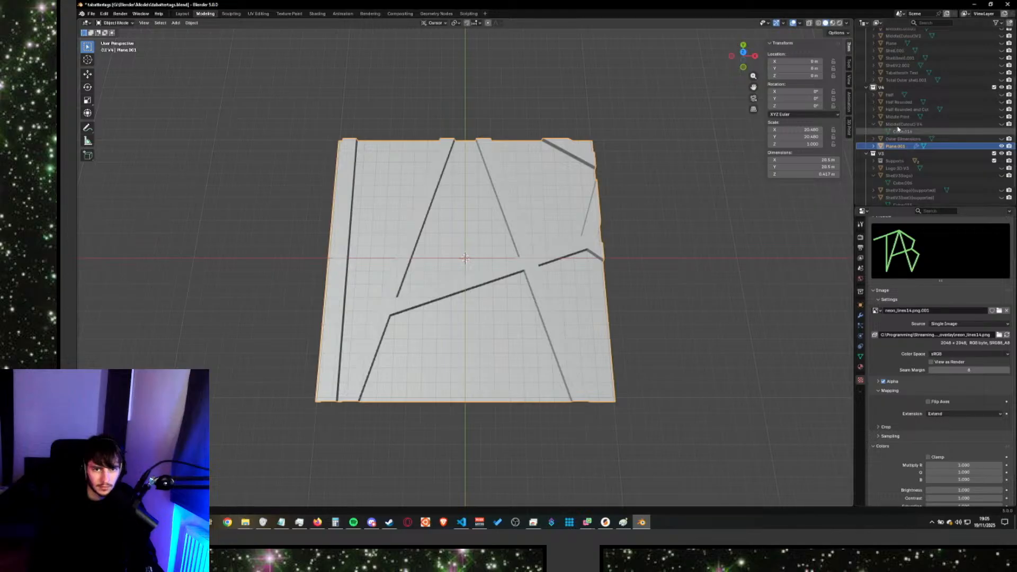
pyautogui.scroll(-2, 916, 366)
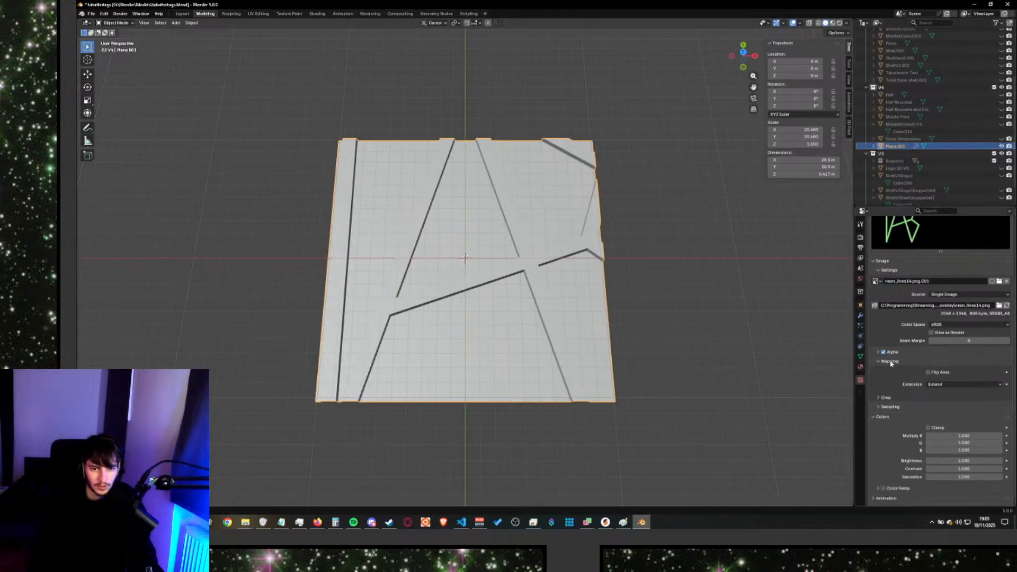
pyautogui.scroll(2, 882, 363)
pyautogui.click(880, 427)
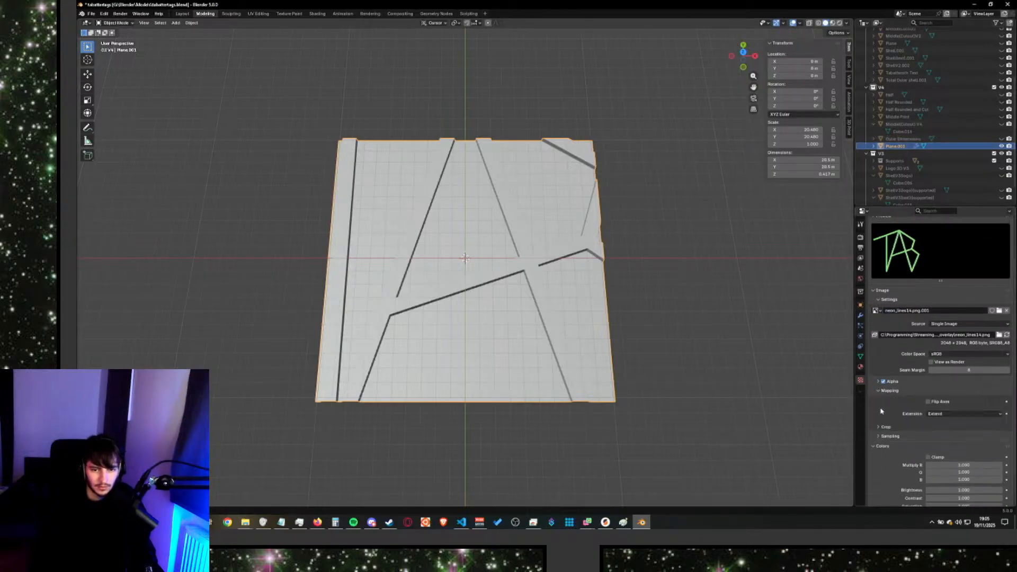
pyautogui.click(880, 426)
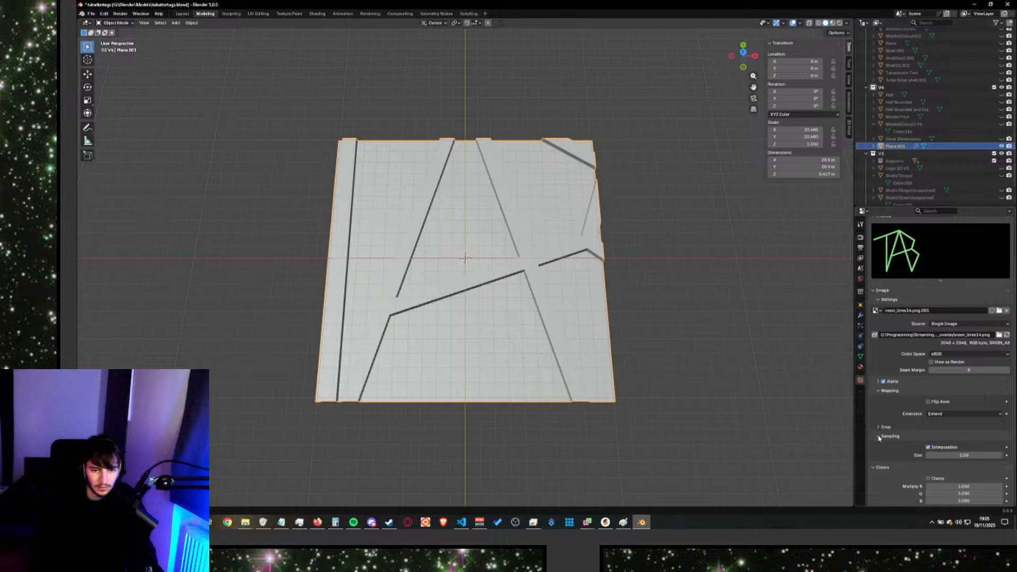
pyautogui.scroll(-3, 887, 424)
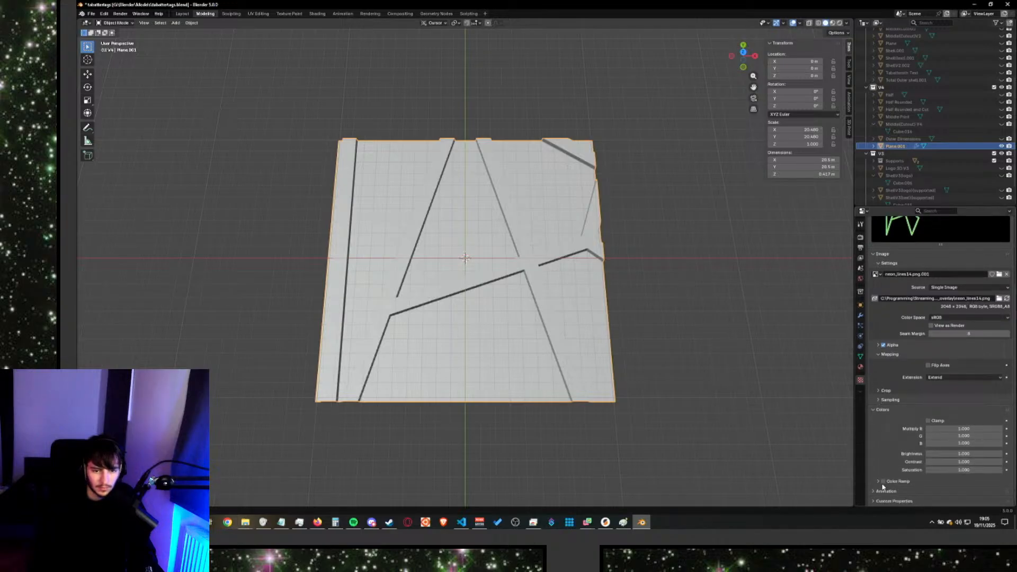
pyautogui.click(872, 500)
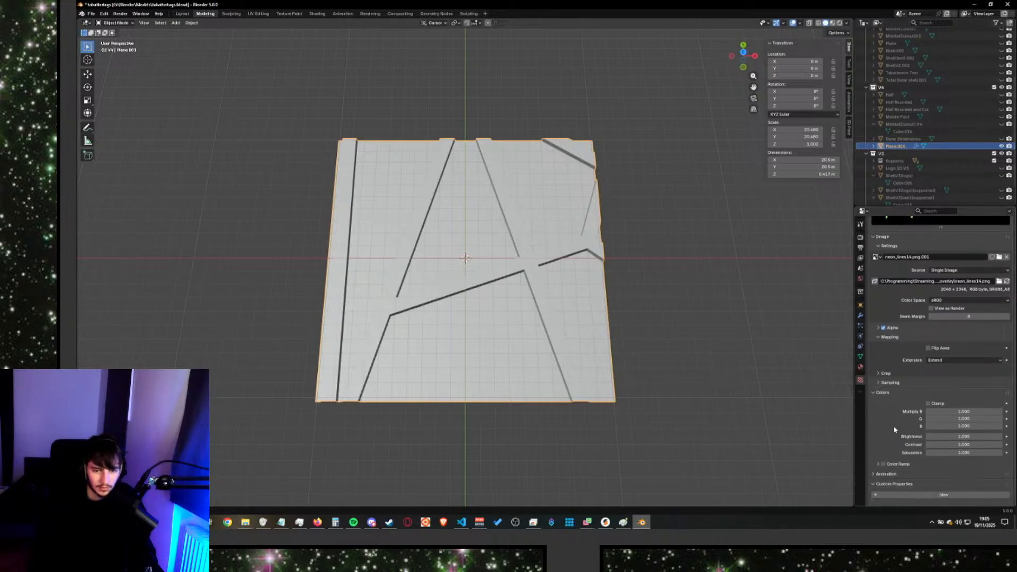
pyautogui.click(881, 486)
pyautogui.scroll(-6, 660, 378)
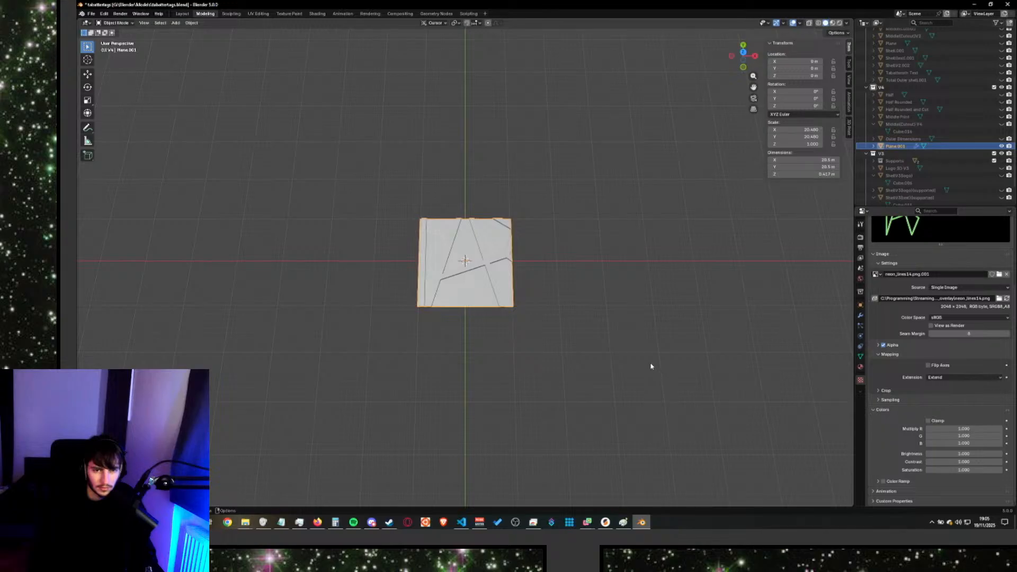
# Set the Displace modifier's strength to 7.6 and raise its midlevel slightly, checking the relief from above.
pyautogui.moveTo(650, 365); pyautogui.dragTo(631, 359, button='middle')
pyautogui.scroll(5, 910, 241)
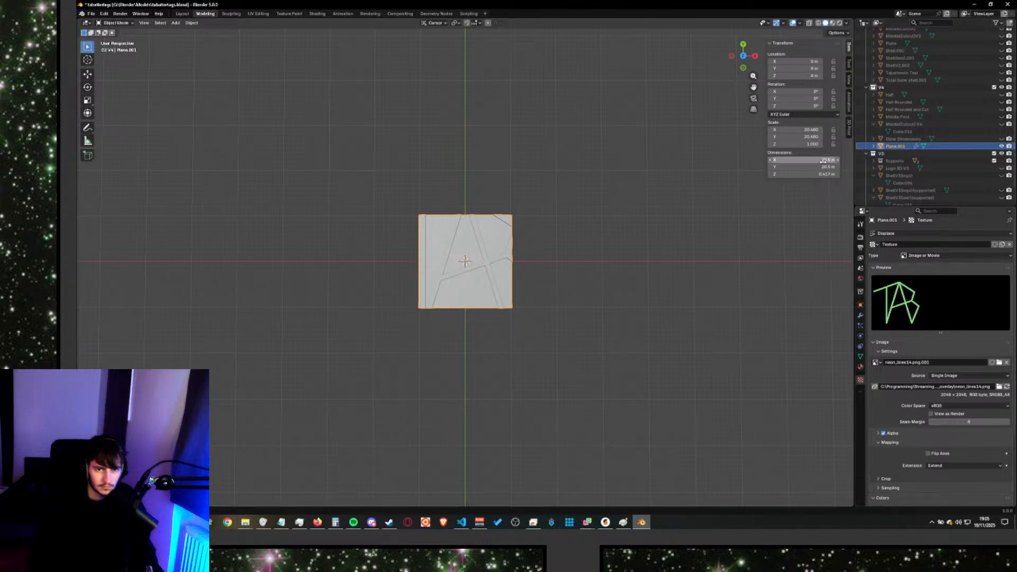
pyautogui.moveTo(625, 275); pyautogui.dragTo(661, 252, button='middle')
pyautogui.scroll(5, 661, 252)
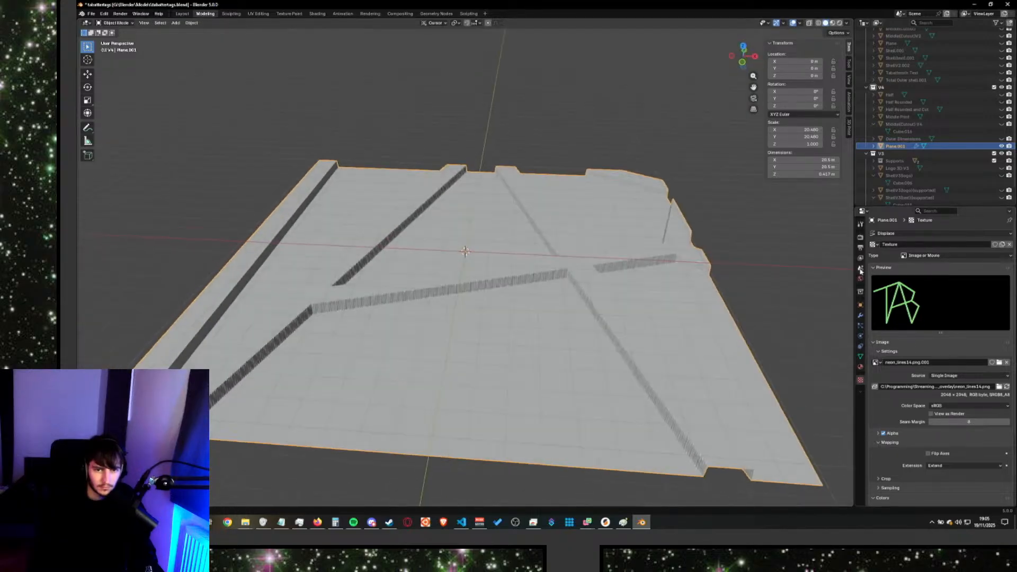
pyautogui.click(859, 316)
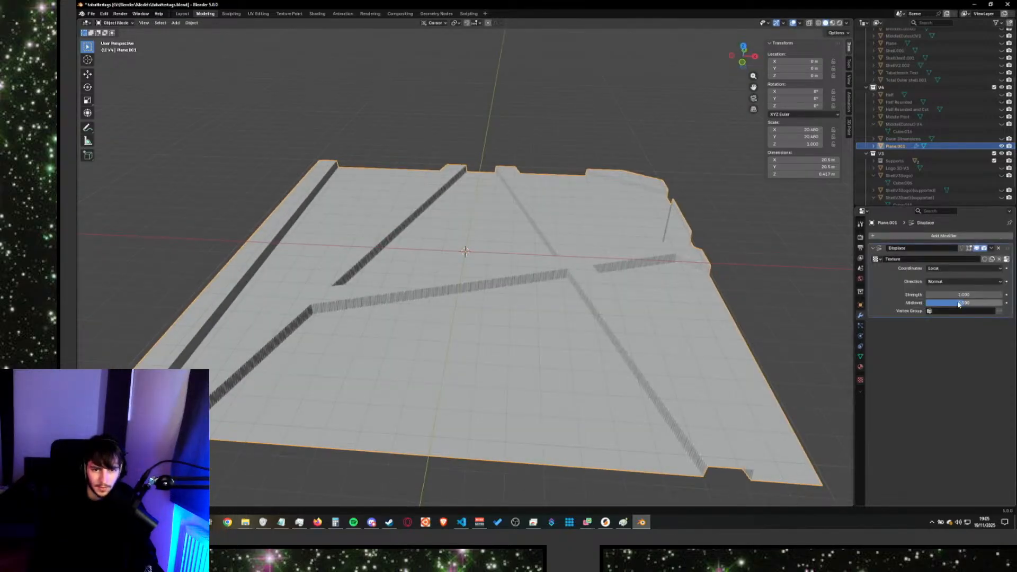
pyautogui.moveTo(962, 302); pyautogui.dragTo(1002, 294)
pyautogui.scroll(-5, 624, 339)
pyautogui.moveTo(624, 339); pyautogui.dragTo(583, 415, button='middle')
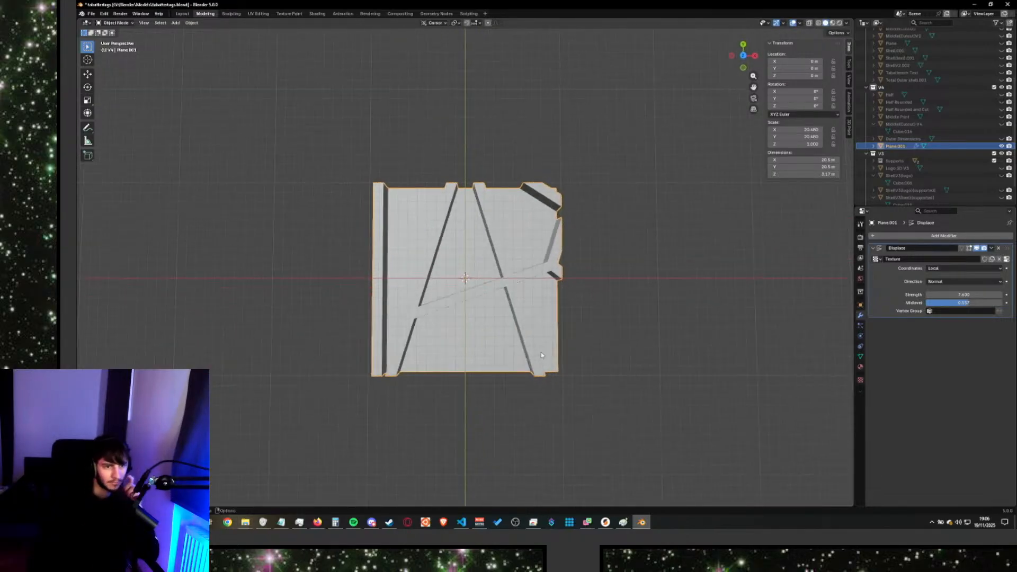
# Reselect the existing texture named Texture for the plane's Displace modifier.
pyautogui.doubleClick(900, 258)
pyautogui.click(885, 268)
pyautogui.click(876, 259)
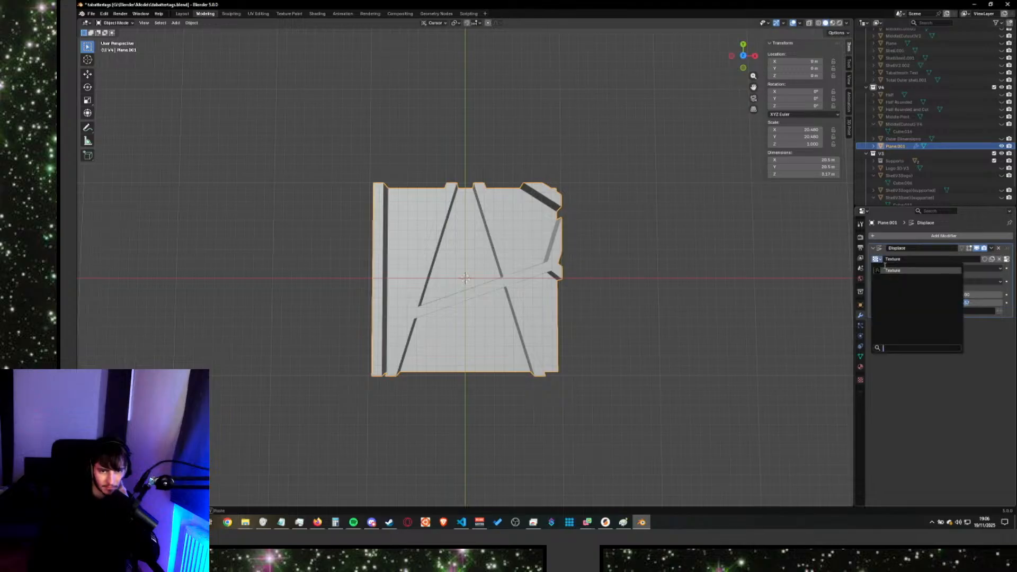
pyautogui.click(888, 270)
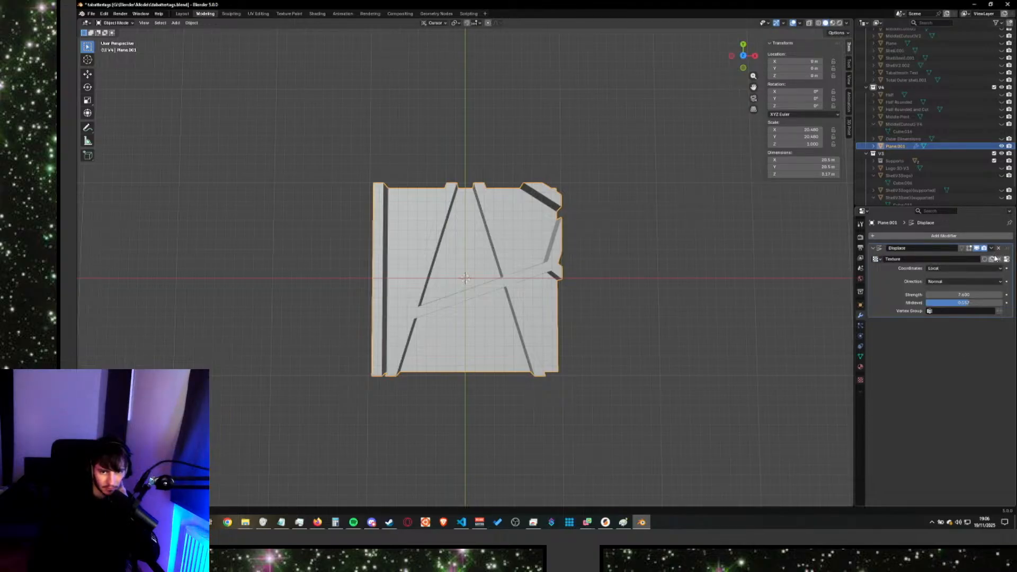
# Maximize the texture properties area to view the image preview and settings, and restore the normal layout.
pyautogui.click(862, 380)
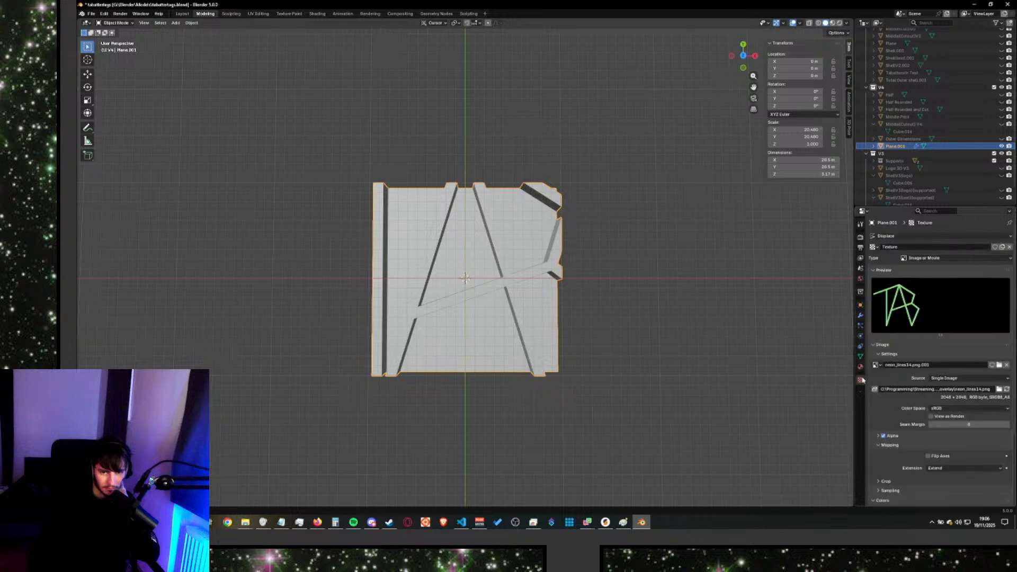
pyautogui.rightClick(895, 300)
pyautogui.moveTo(895, 299)
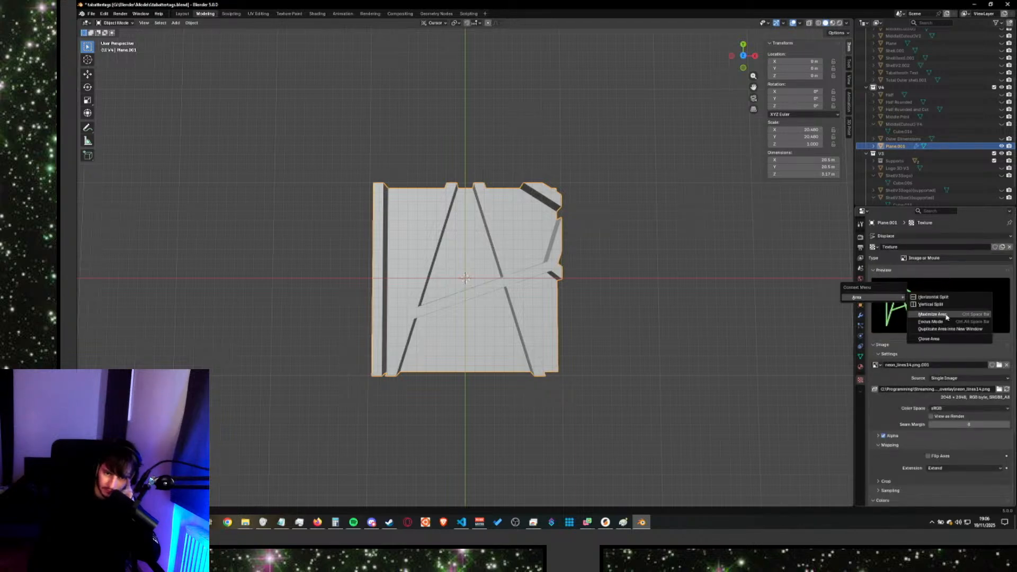
pyautogui.click(946, 314)
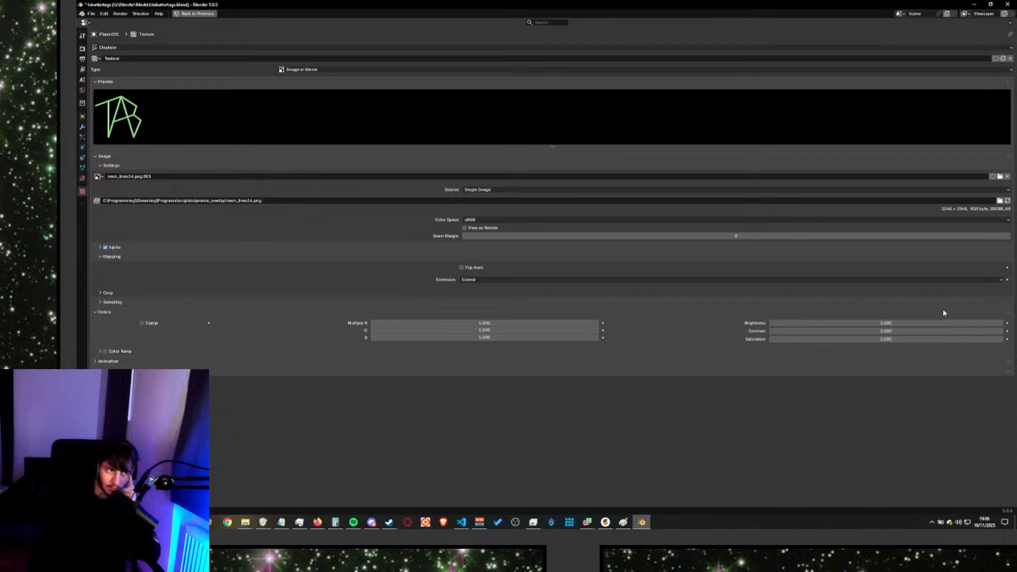
pyautogui.rightClick(558, 131)
pyautogui.moveTo(587, 134)
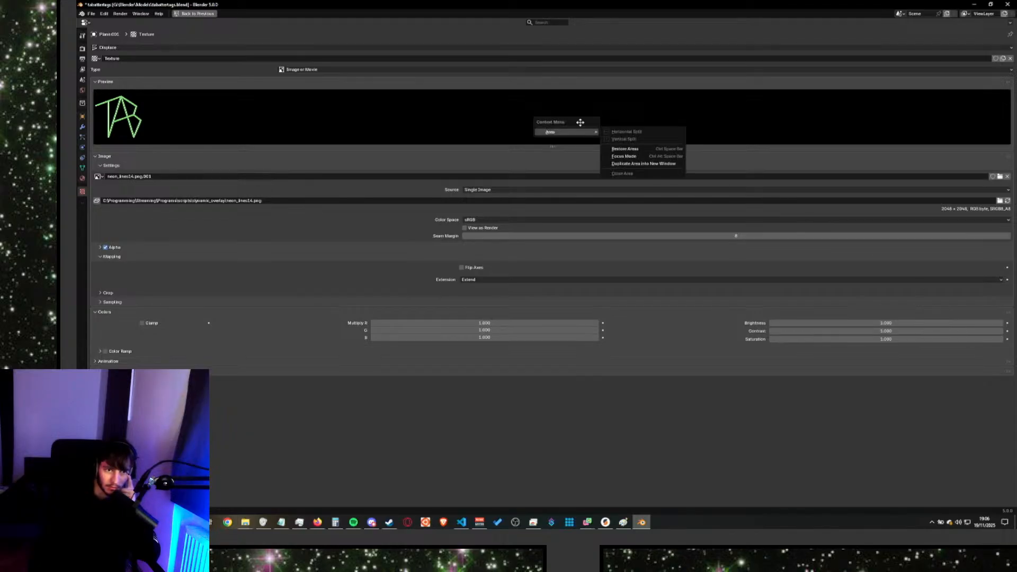
pyautogui.click(635, 150)
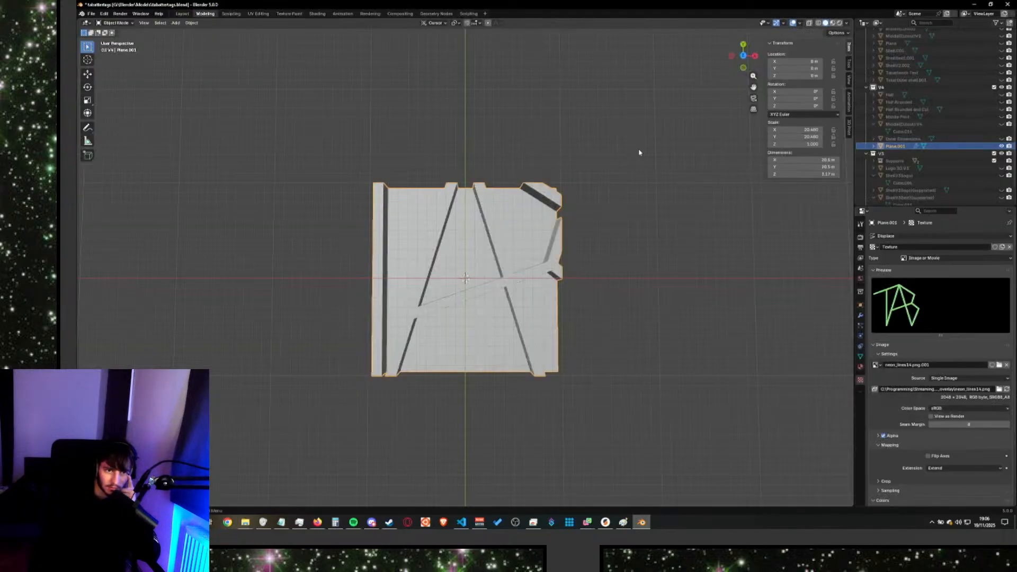
# Switch the displacement texture's image to neon_lines14.png.002.
pyautogui.rightClick(940, 307)
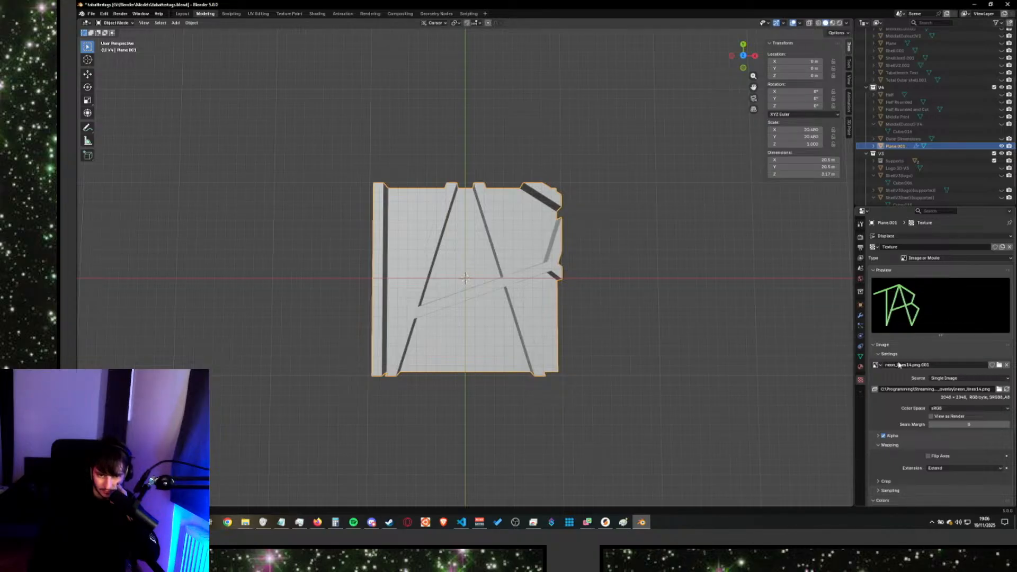
pyautogui.click(877, 364)
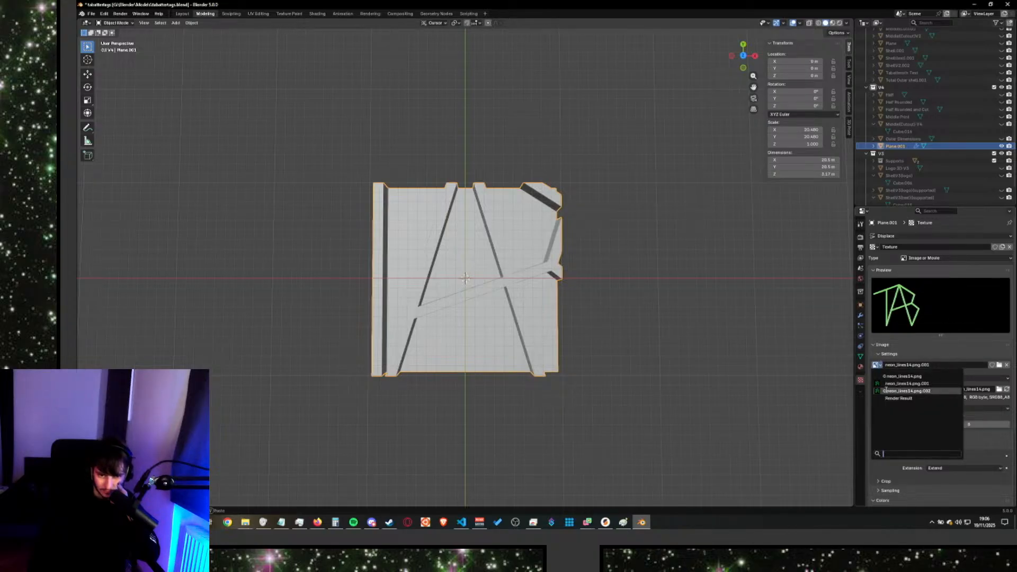
pyautogui.click(885, 391)
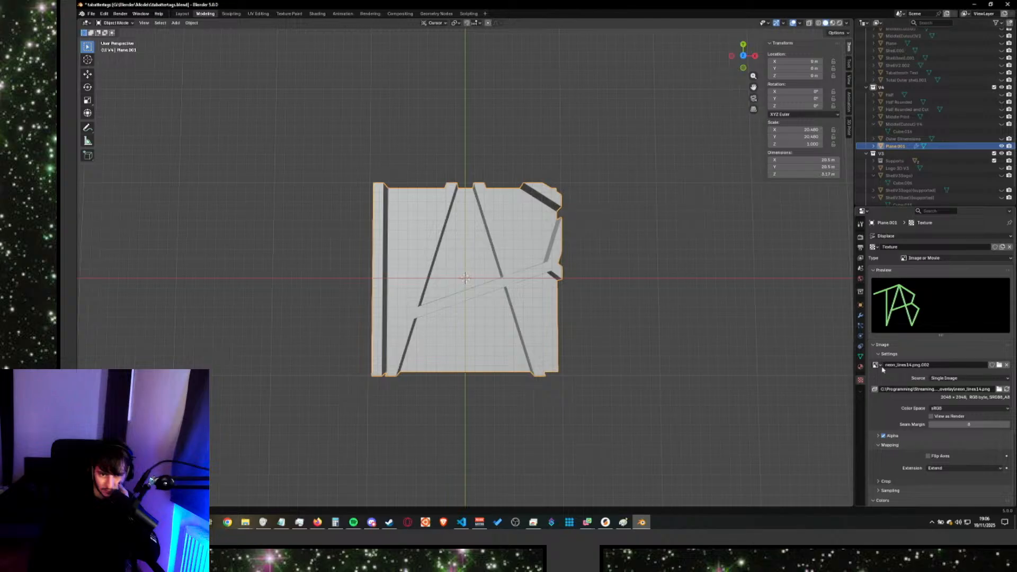
# Adjust the seam margin in the displacement texture's image settings.
pyautogui.scroll(-2, 939, 377)
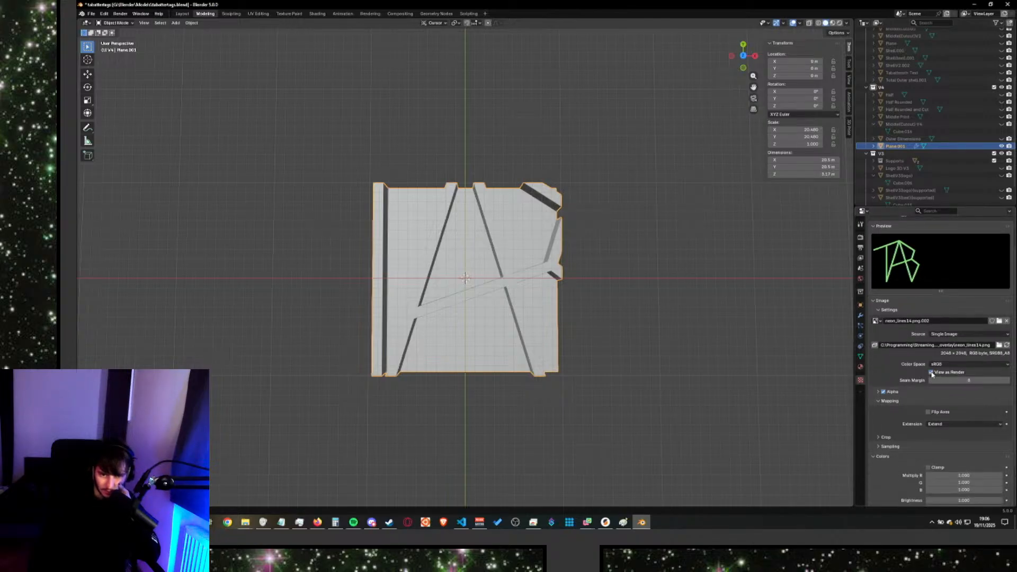
pyautogui.click(930, 373)
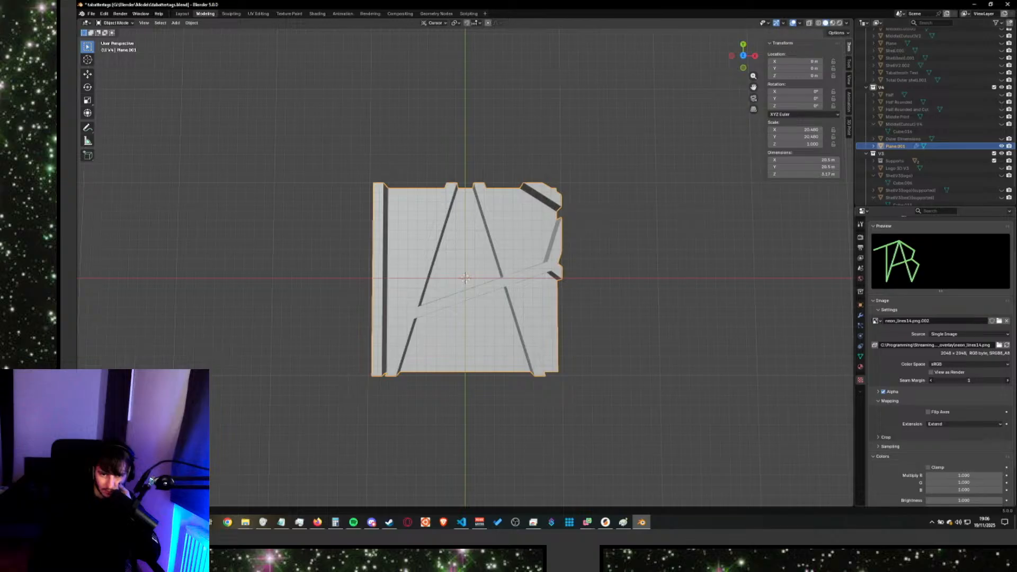
pyautogui.moveTo(969, 381); pyautogui.dragTo(983, 381)
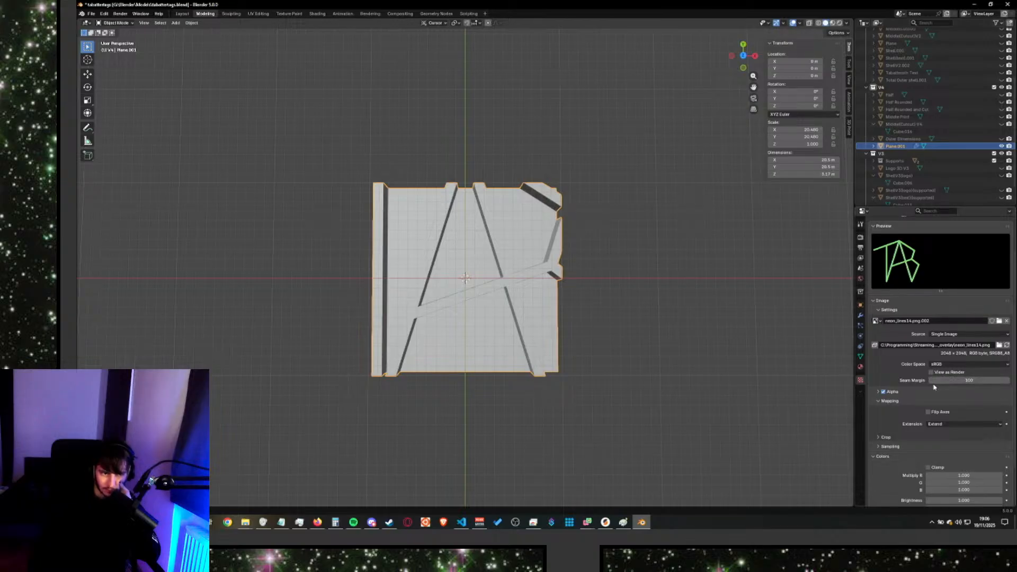
pyautogui.moveTo(956, 380); pyautogui.dragTo(905, 378)
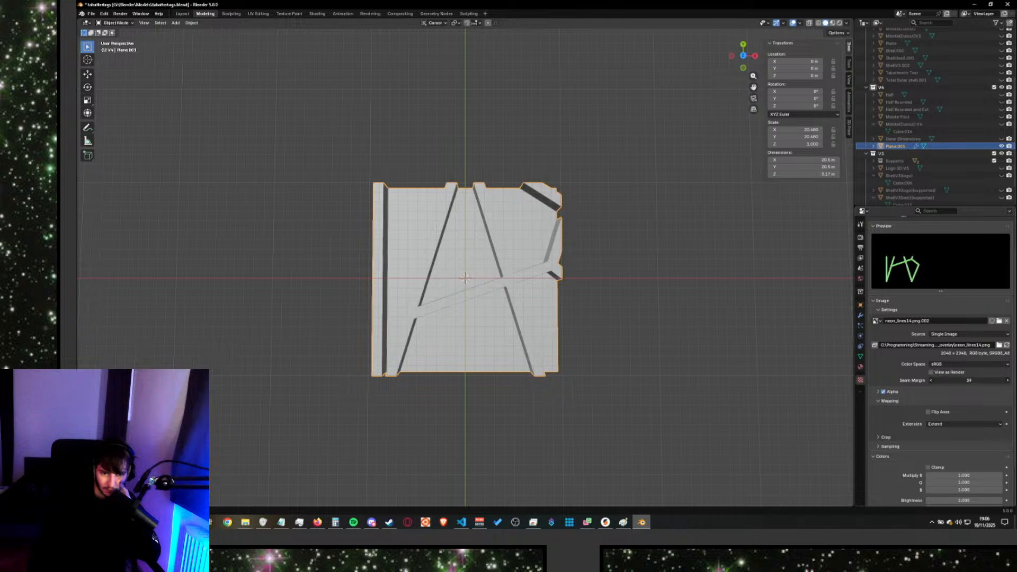
# Try the Clip, Clip Cube, Repeat and Checker extension modes on the displacement texture, and return it to Extend.
pyautogui.click(944, 424)
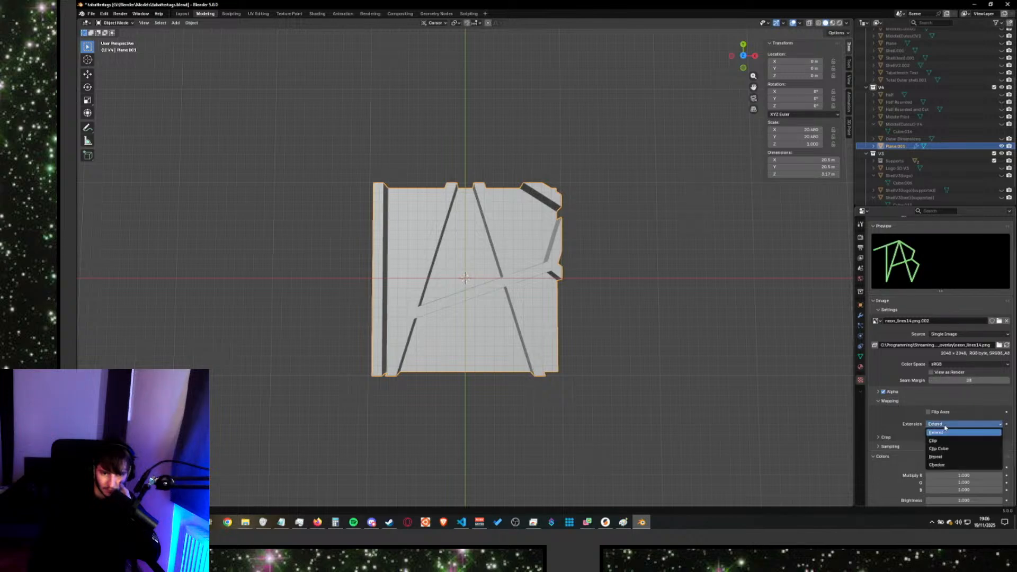
pyautogui.click(945, 440)
pyautogui.click(942, 423)
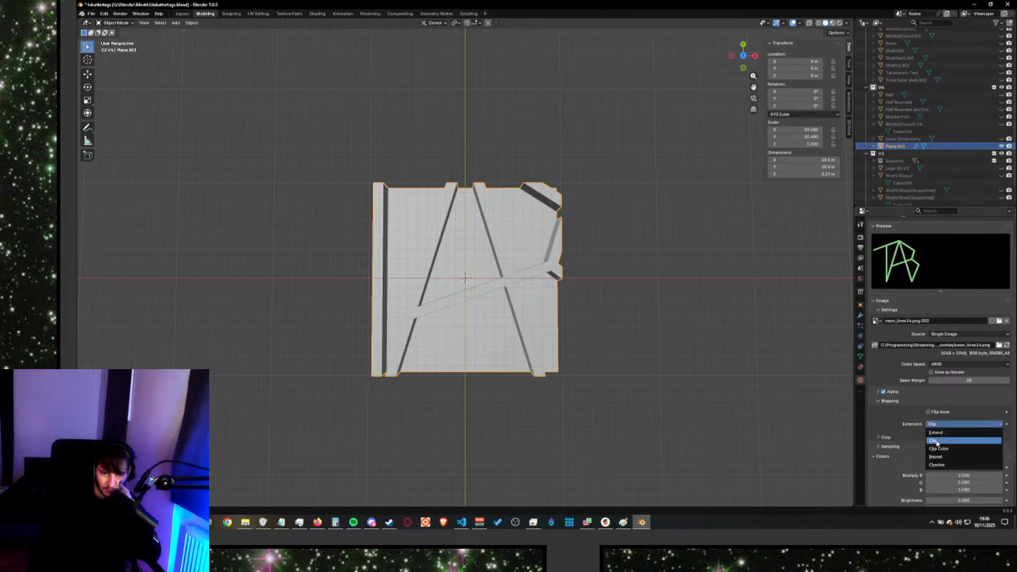
pyautogui.click(938, 448)
pyautogui.click(942, 423)
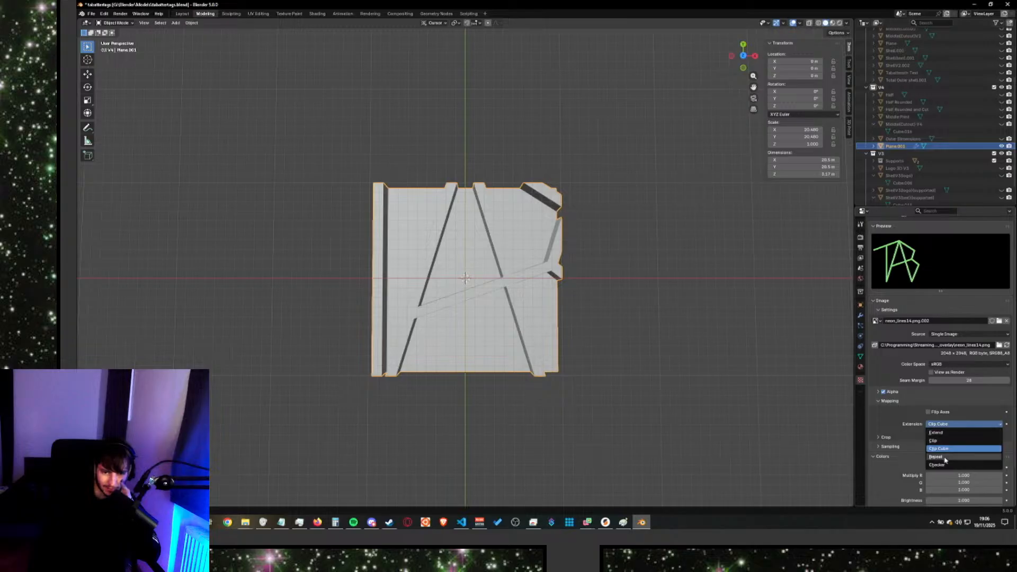
pyautogui.click(935, 456)
pyautogui.click(941, 425)
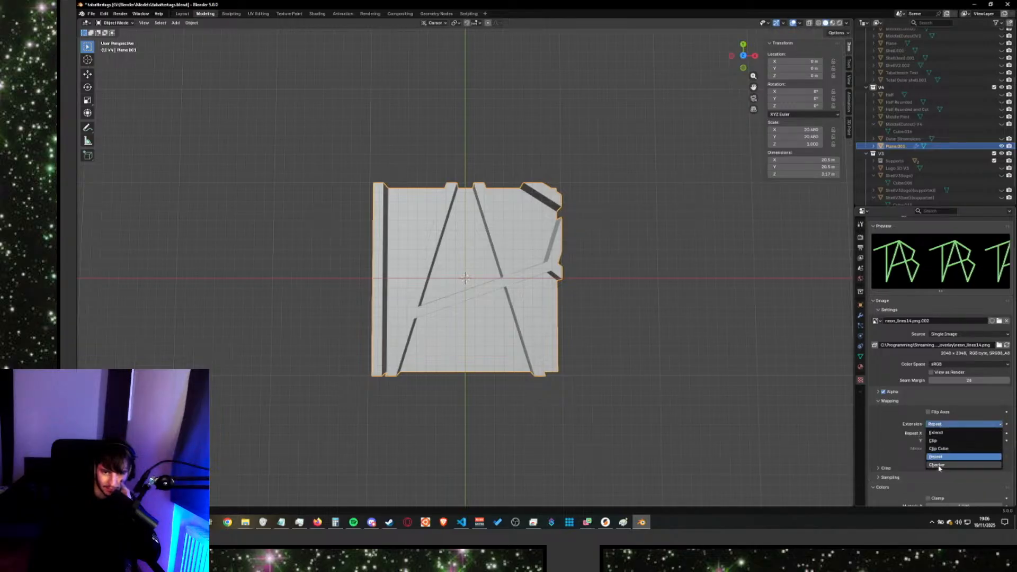
pyautogui.click(938, 466)
pyautogui.click(943, 423)
pyautogui.click(943, 432)
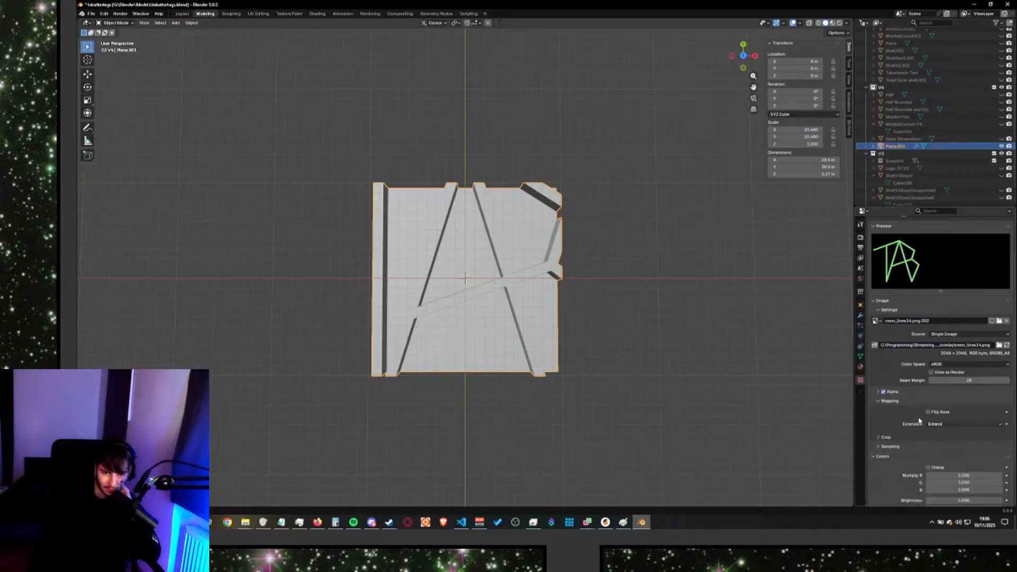
# Expand the displacement texture's Sampling settings and review the sampling and color options.
pyautogui.scroll(-2, 919, 420)
pyautogui.click(886, 404)
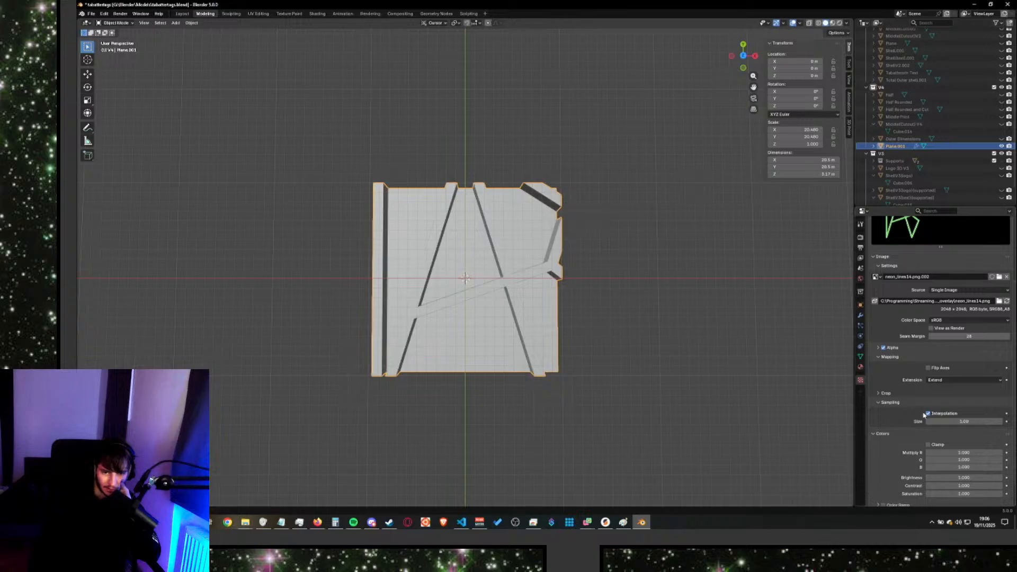
pyautogui.scroll(-1, 886, 352)
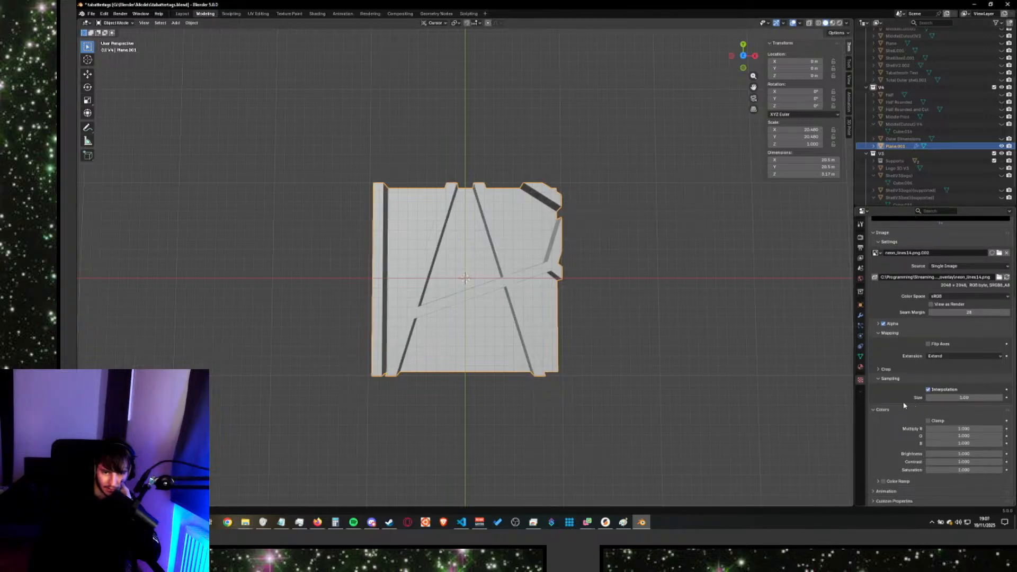
pyautogui.rightClick(861, 389)
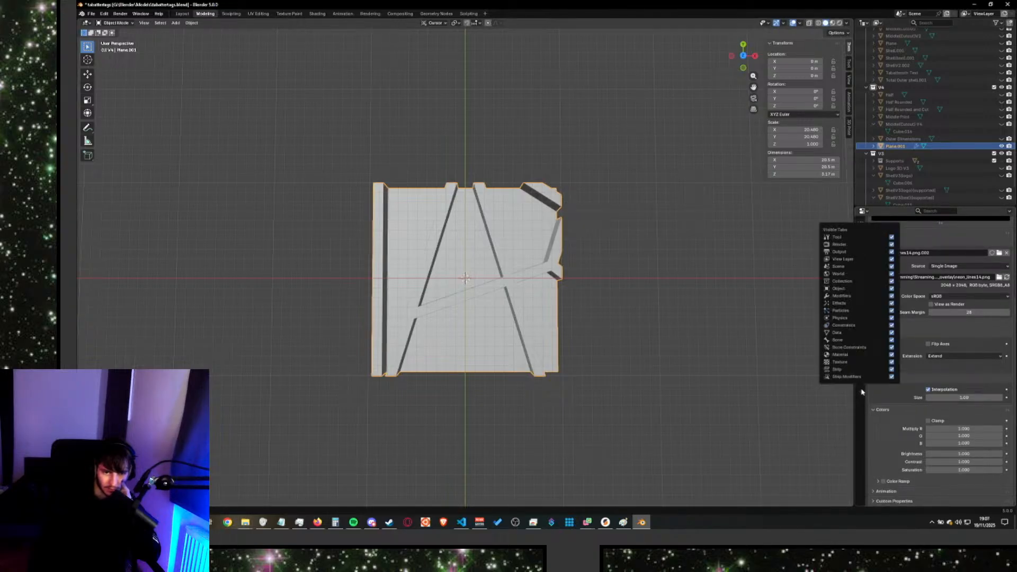
pyautogui.click(862, 392)
pyautogui.scroll(3, 888, 270)
# Try Image Sequence, Movie and Generated as the texture image's source, and switch it back to Single Image.
pyautogui.click(948, 325)
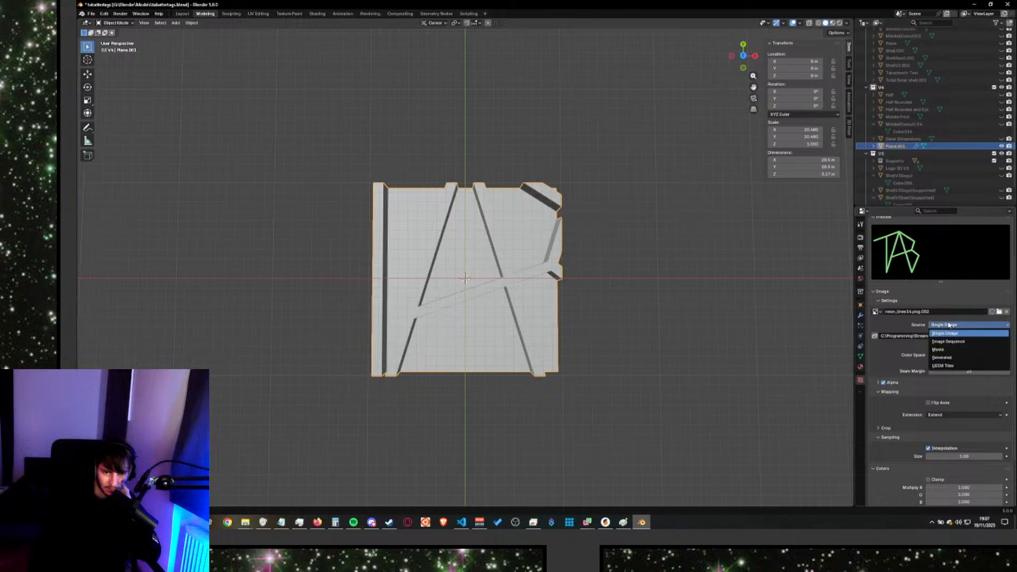
pyautogui.click(948, 341)
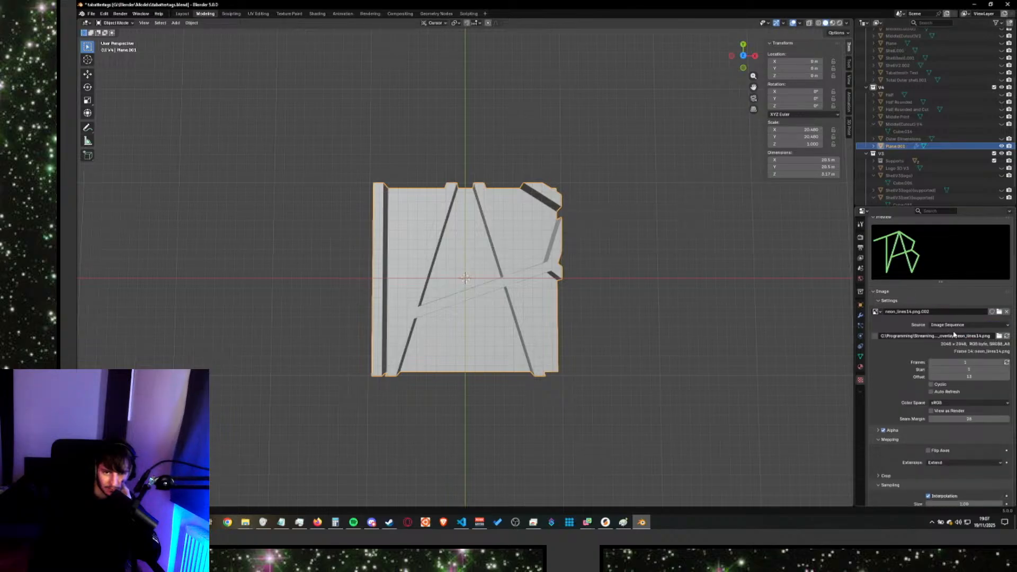
pyautogui.click(952, 325)
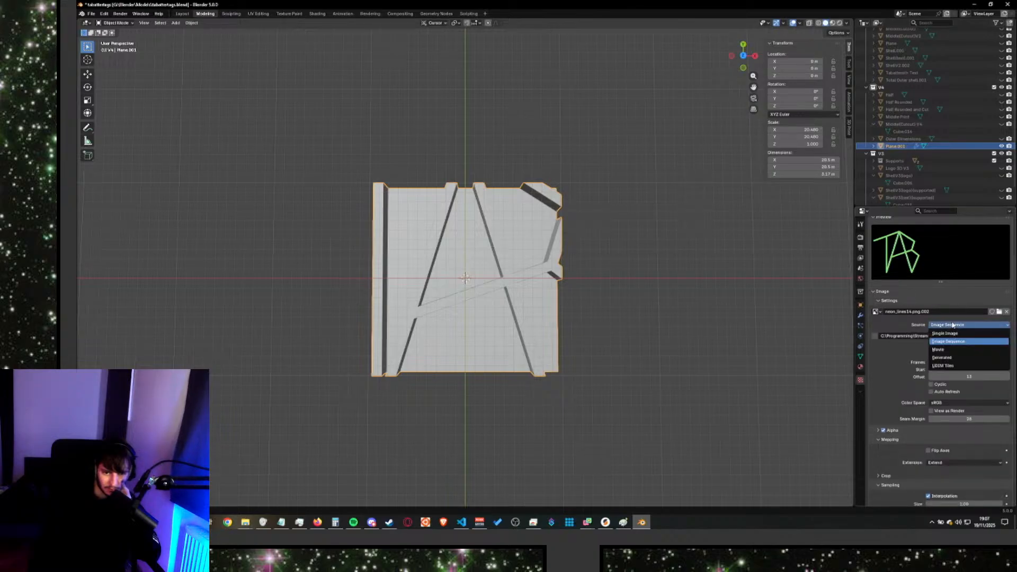
pyautogui.click(948, 349)
pyautogui.click(949, 325)
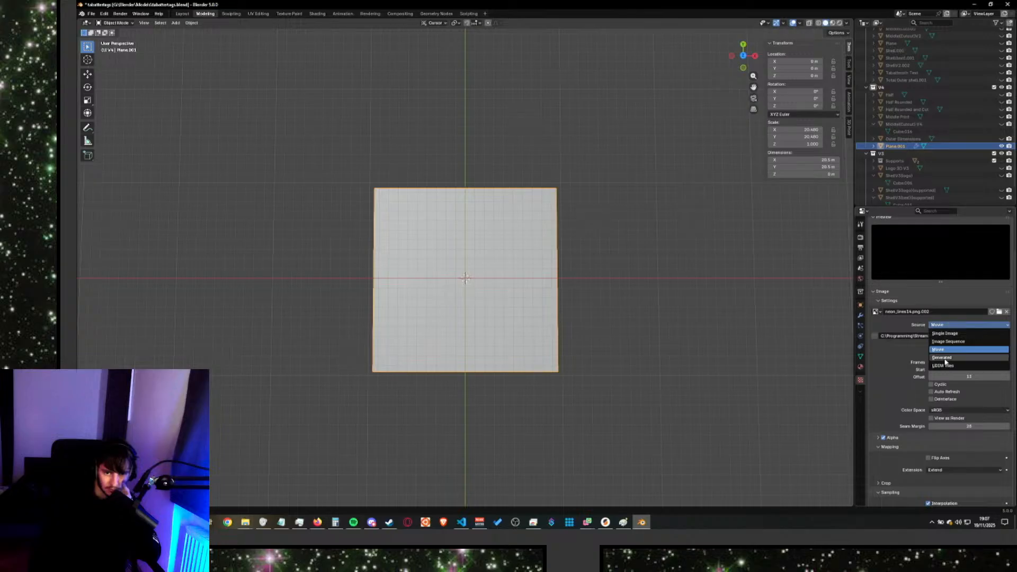
pyautogui.click(941, 357)
pyautogui.click(947, 325)
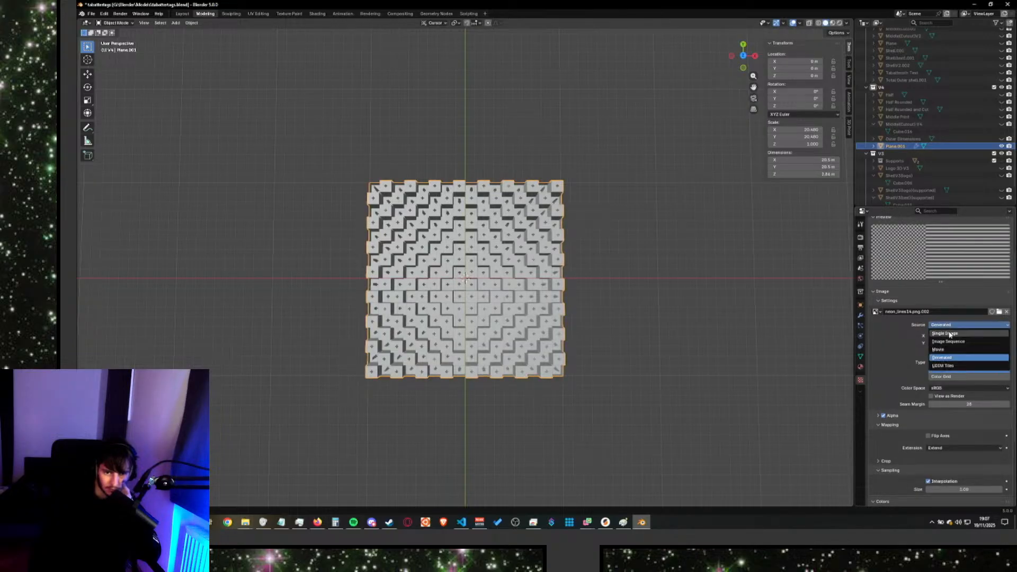
pyautogui.click(949, 333)
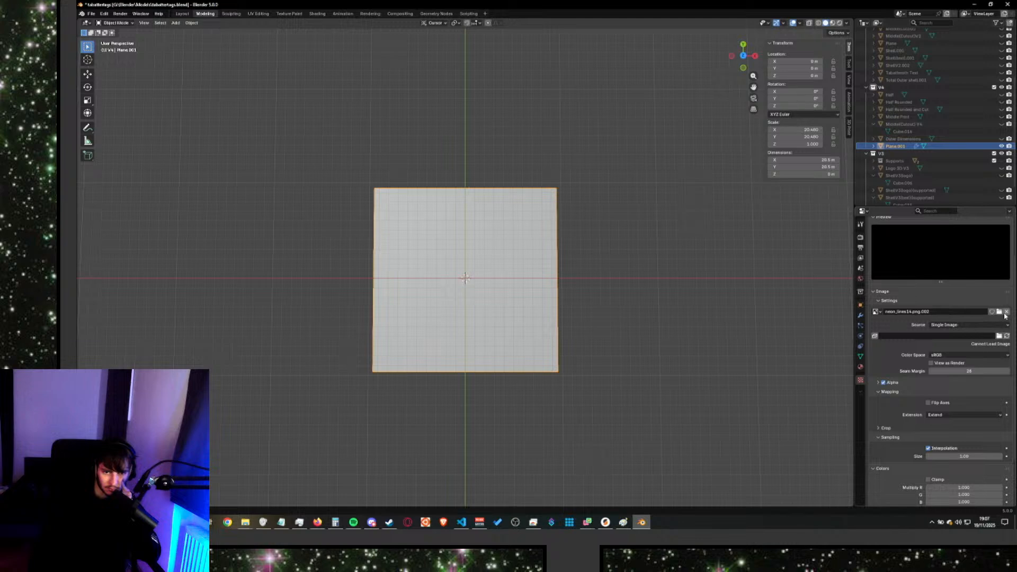
# Load neon_lines14.png from the dynamic_overlay folder as the displacement texture's image.
pyautogui.click(998, 312)
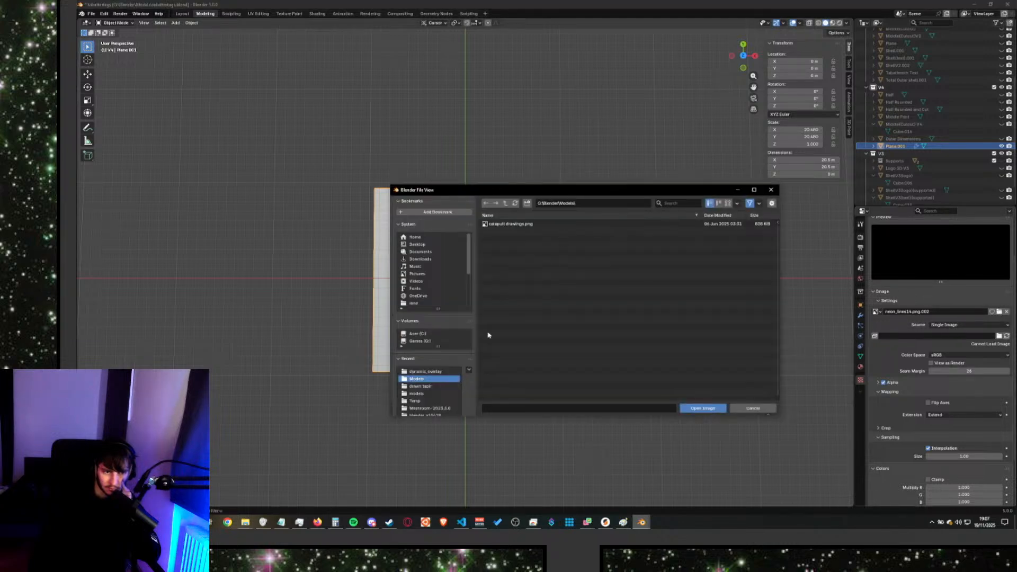
pyautogui.click(425, 371)
pyautogui.click(506, 267)
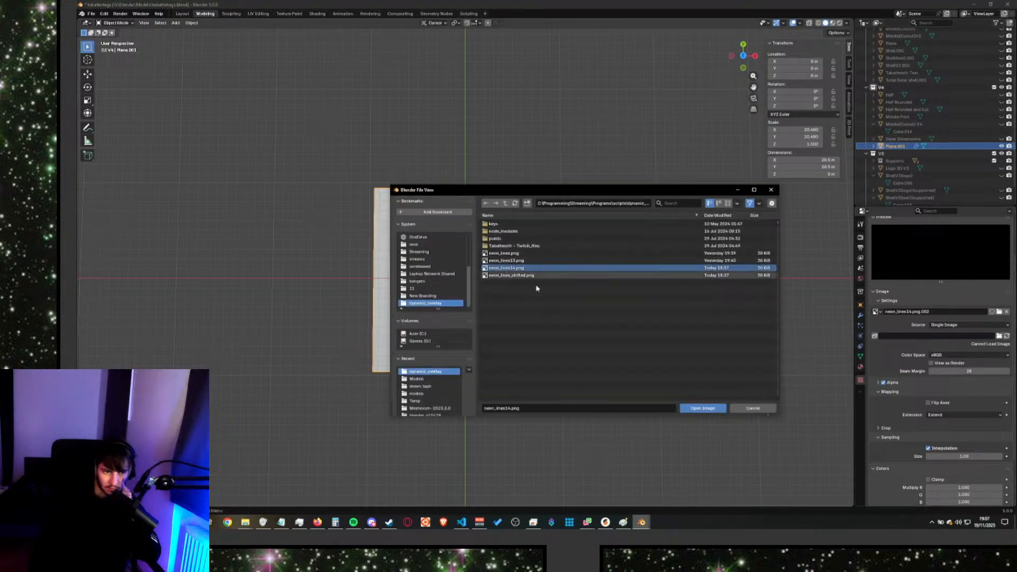
pyautogui.click(703, 409)
pyautogui.scroll(-3, 572, 263)
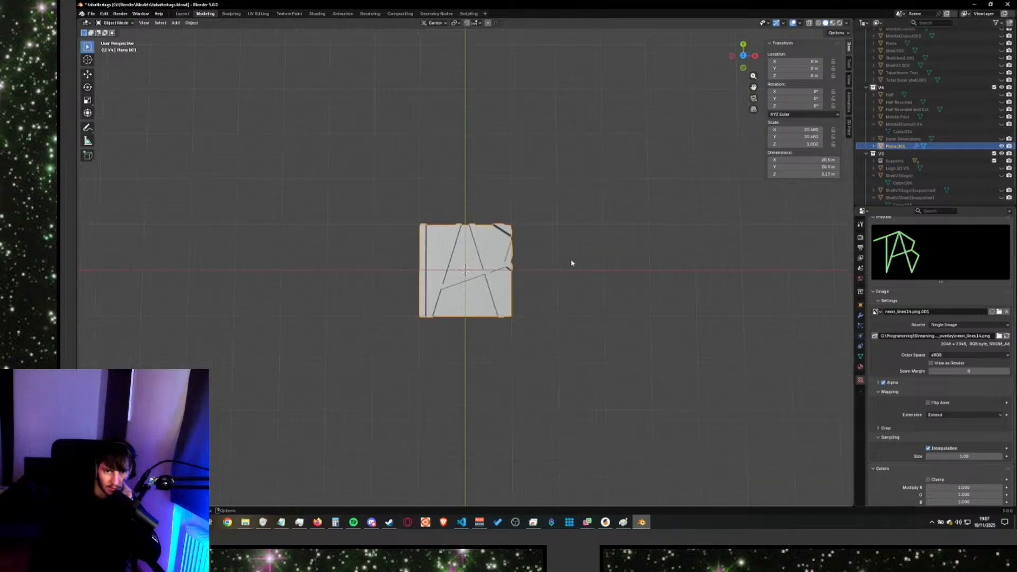
pyautogui.scroll(2, 484, 271)
pyautogui.scroll(3, 484, 271)
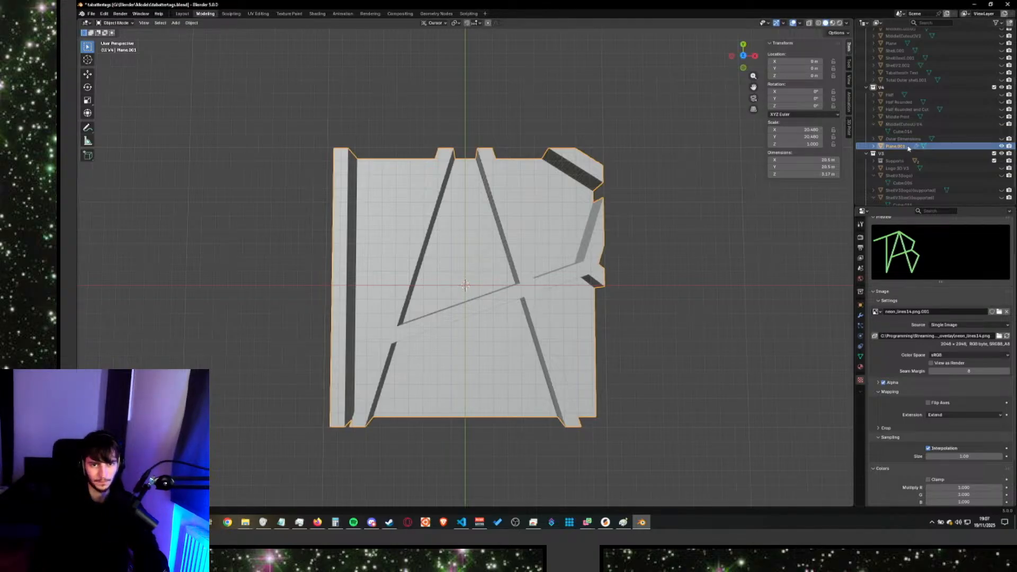
# Delete the displaced plane from the V4 collection.
pyautogui.press('x')
pyautogui.hotkey('shift', 's')
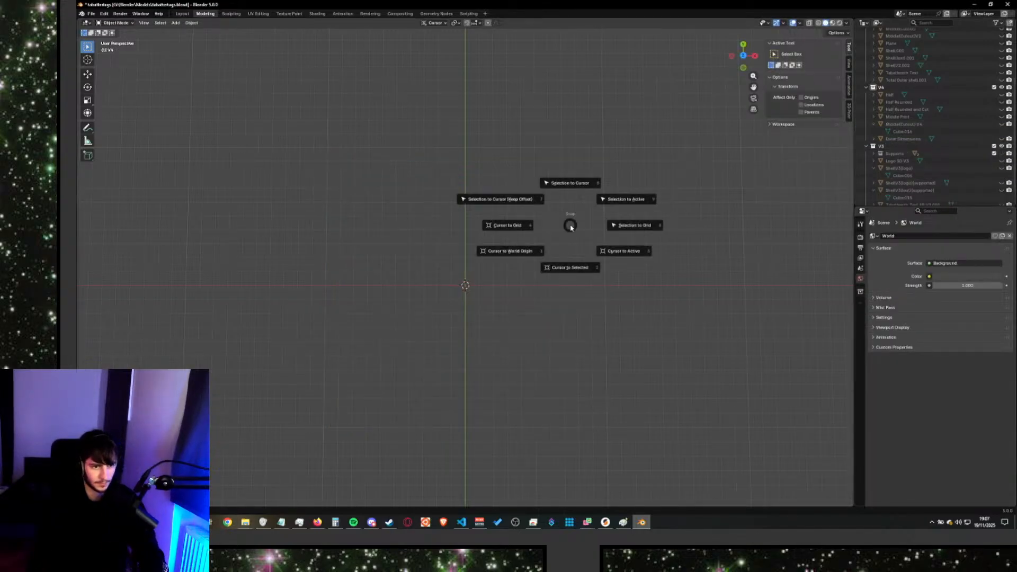
pyautogui.press('Escape')
# Add a new mesh plane and set its X and Y dimensions to 2048 m.
pyautogui.hotkey('shift', 'a')
pyautogui.moveTo(561, 225)
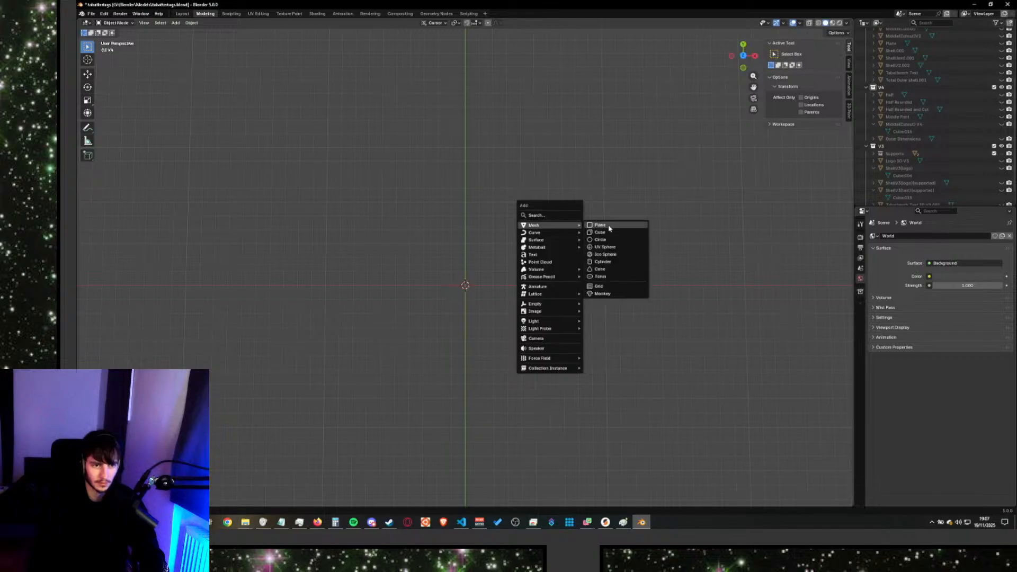
pyautogui.click(608, 228)
pyautogui.click(810, 160)
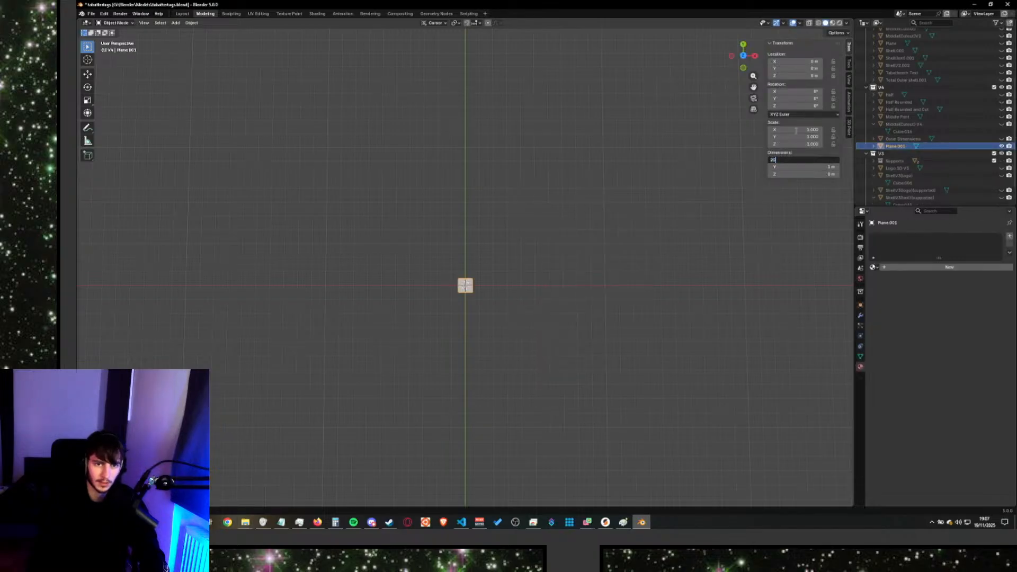
pyautogui.write('2048')
pyautogui.press('Return')
pyautogui.click(797, 167)
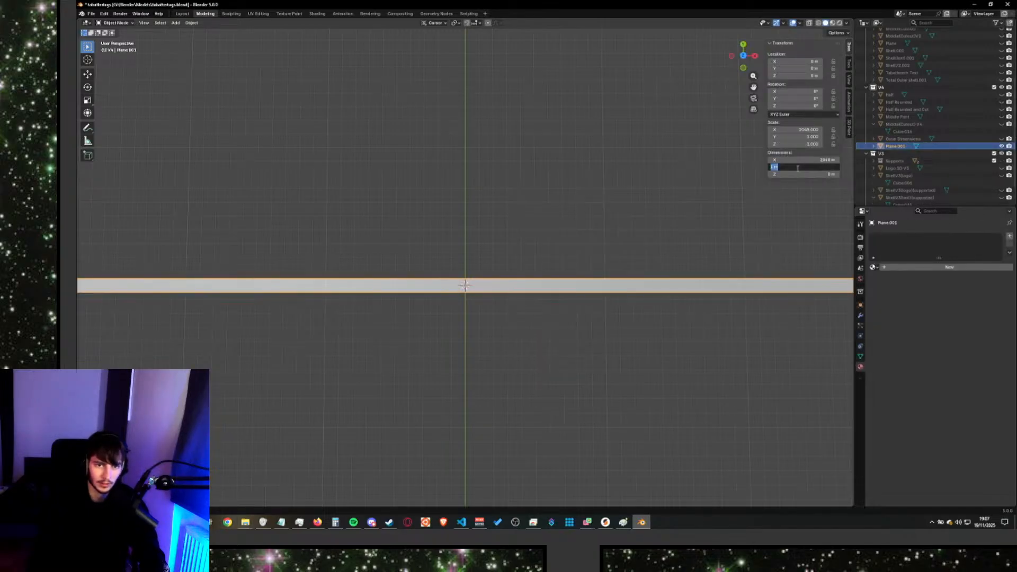
pyautogui.write('2048')
pyautogui.press('Return')
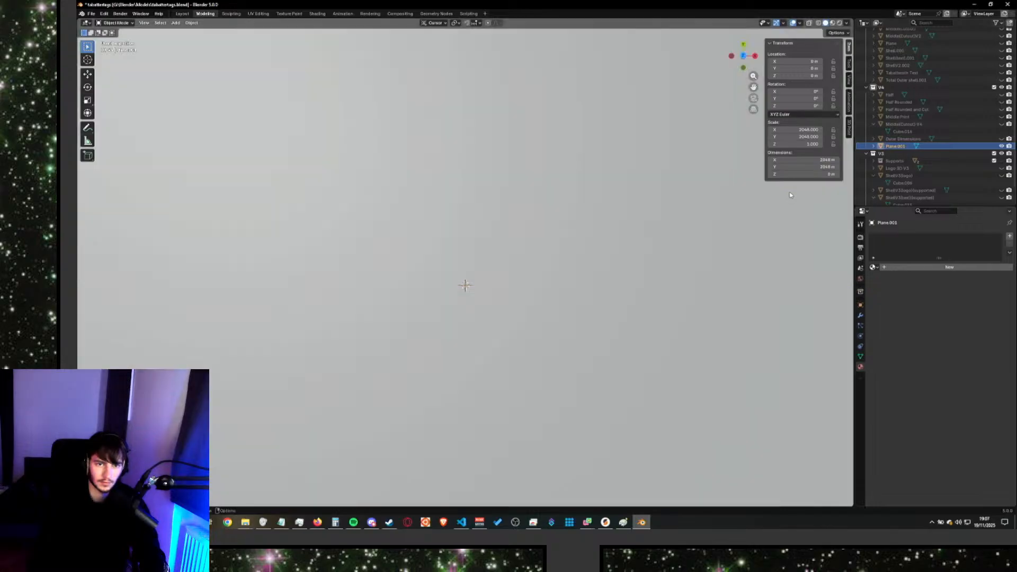
# Try to bring the 2048 m plane into view, select all its geometry in Edit Mode, and return to Object Mode.
pyautogui.scroll(-10, 727, 246)
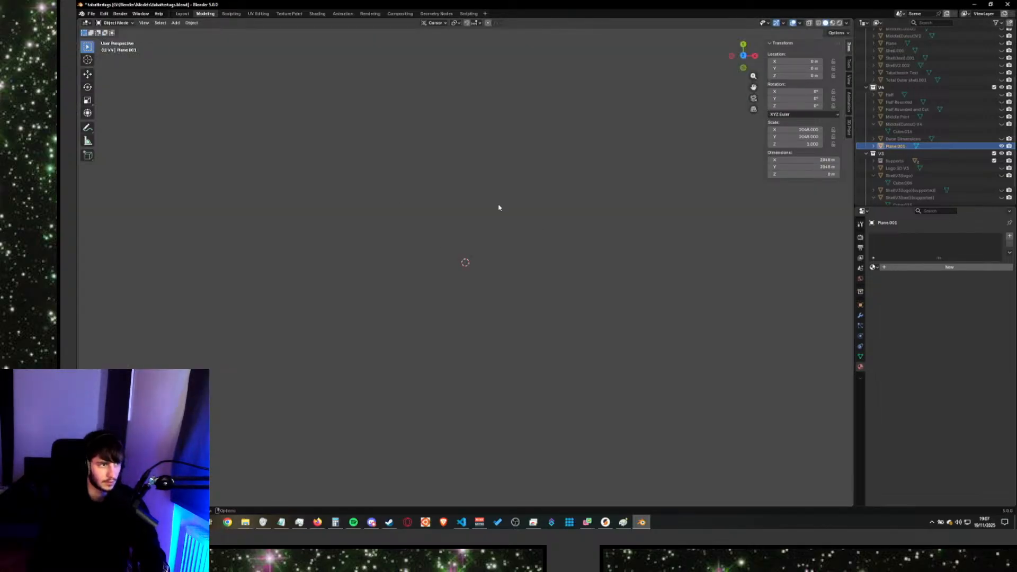
pyautogui.scroll(1, 447, 245)
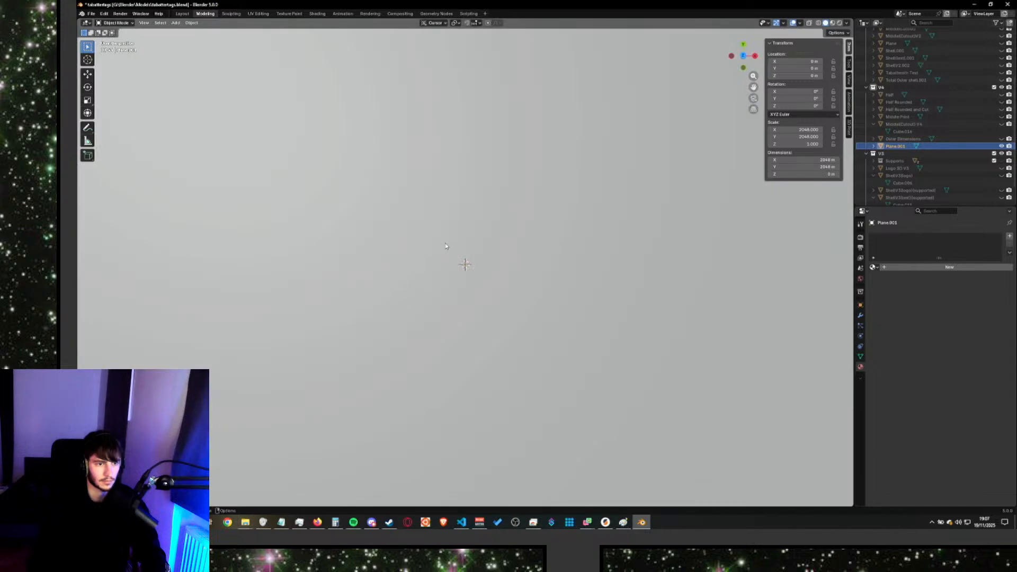
pyautogui.scroll(-1, 373, 231)
pyautogui.scroll(1, 374, 233)
pyautogui.scroll(-1, 377, 238)
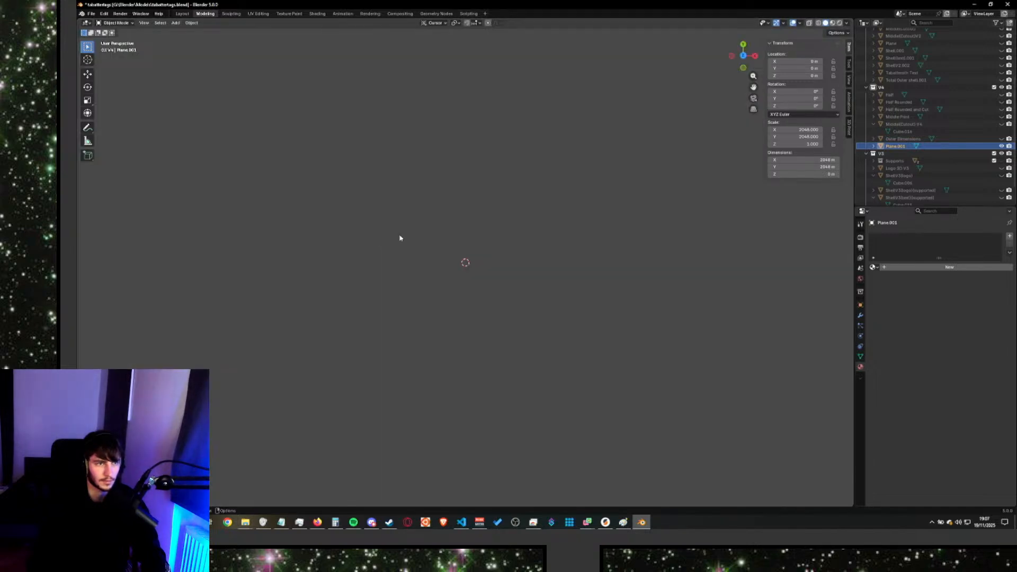
pyautogui.click(399, 238)
pyautogui.click(113, 23)
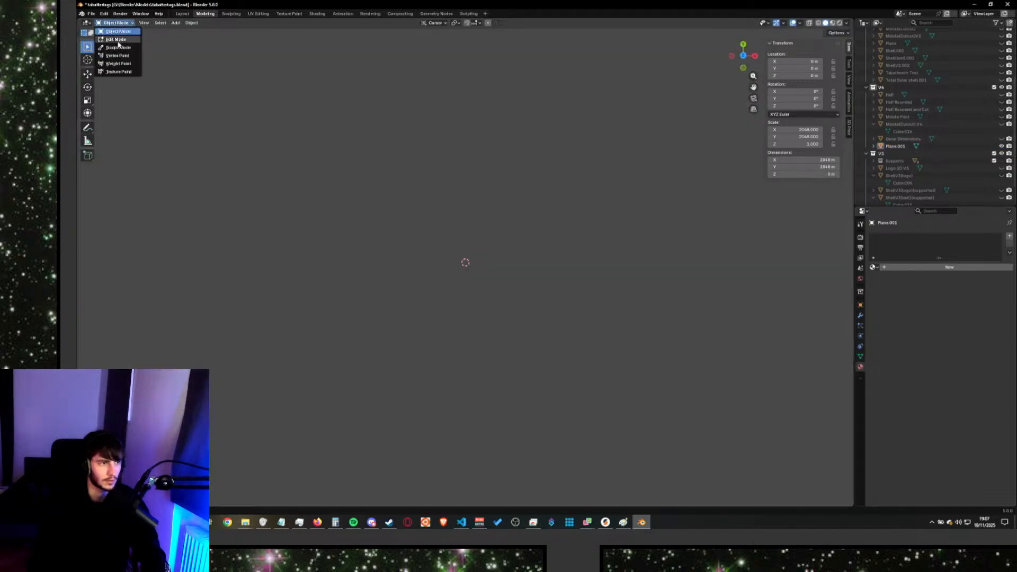
pyautogui.click(119, 42)
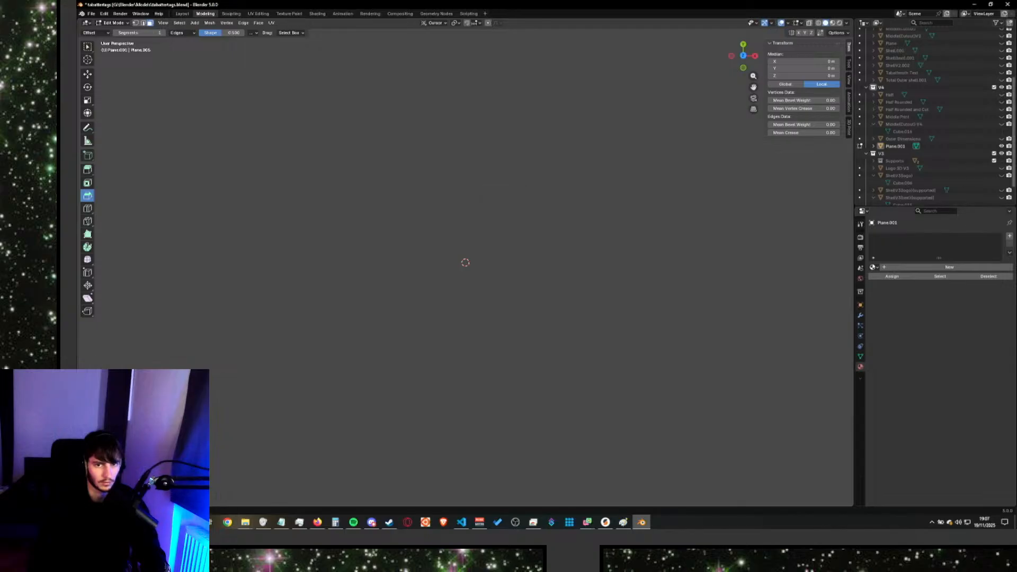
pyautogui.click(940, 147)
pyautogui.click(593, 214)
pyautogui.press('a')
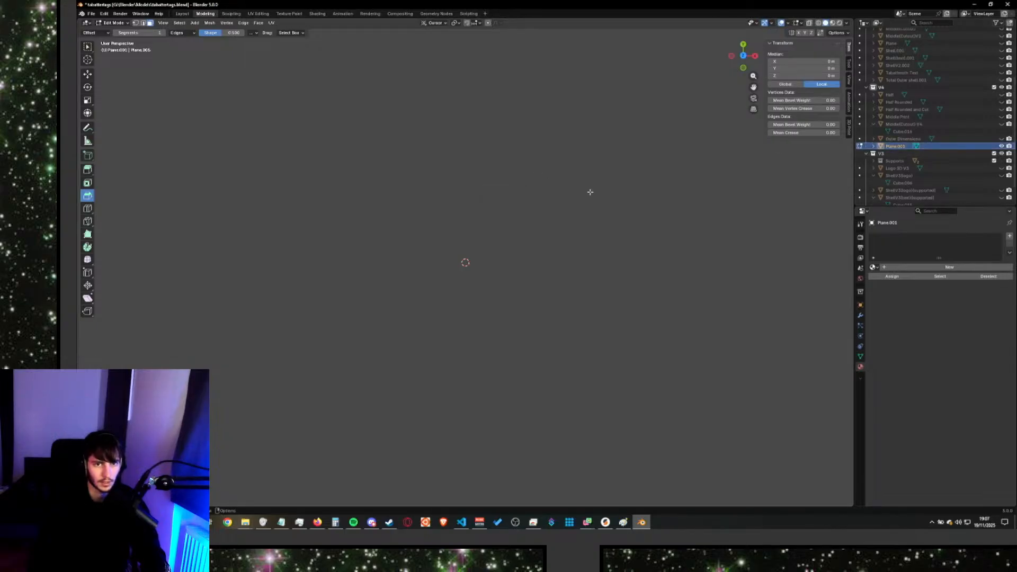
pyautogui.moveTo(584, 290)
pyautogui.mouseDown(button='middle')
pyautogui.moveTo(574, 146)
pyautogui.moveTo(583, 274)
pyautogui.mouseUp(button='middle')
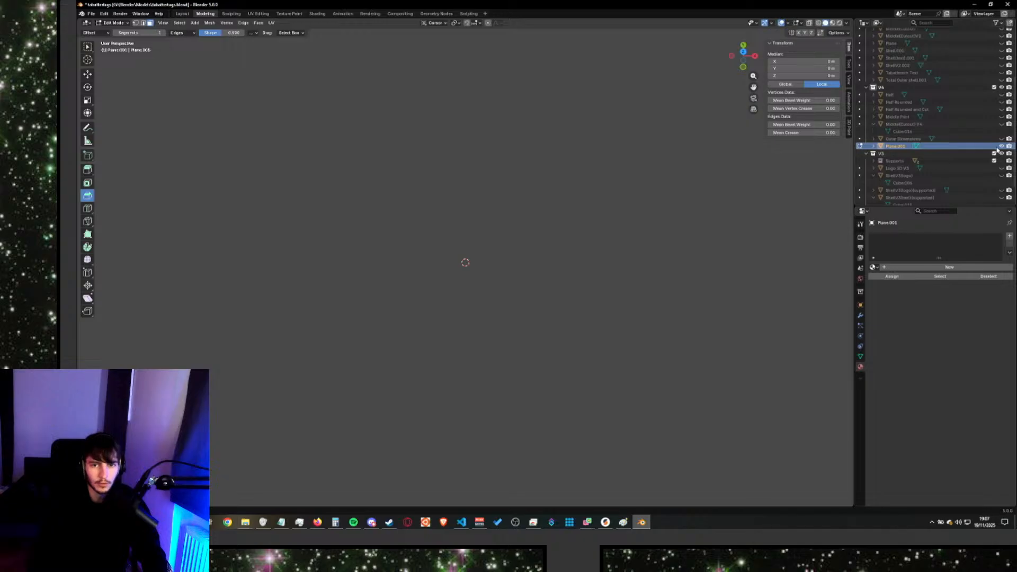
pyautogui.click(96, 32)
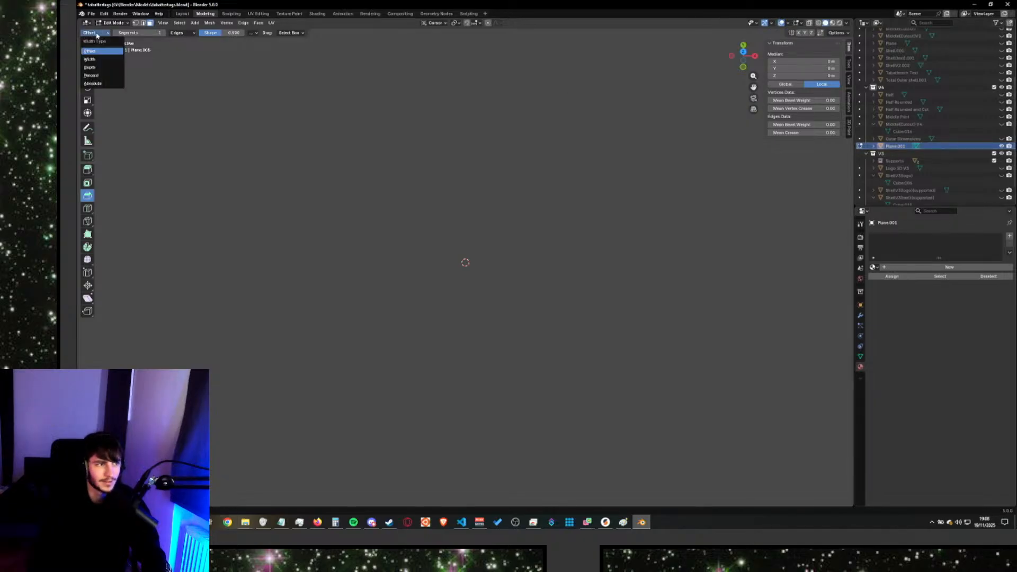
pyautogui.click(113, 22)
pyautogui.click(118, 31)
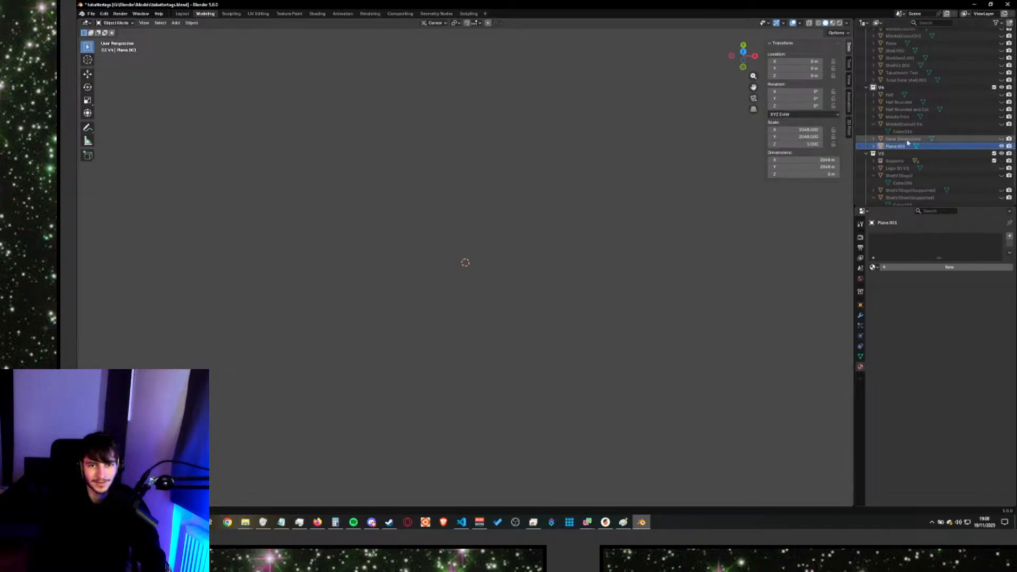
# Delete the 2048 m plane and add a fresh mesh plane at the world origin.
pyautogui.press('Delete')
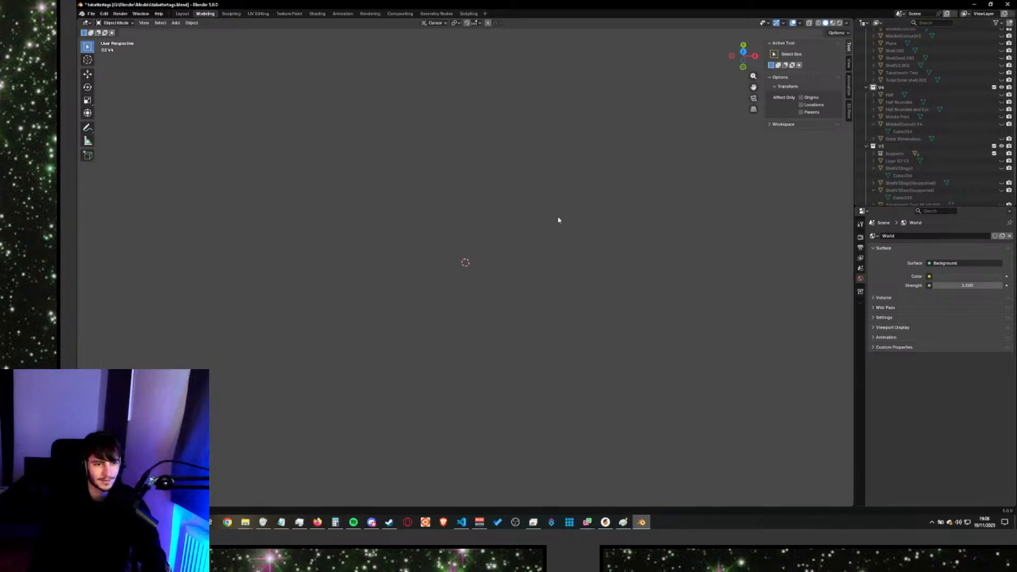
pyautogui.hotkey('shift', 'a')
pyautogui.moveTo(561, 217)
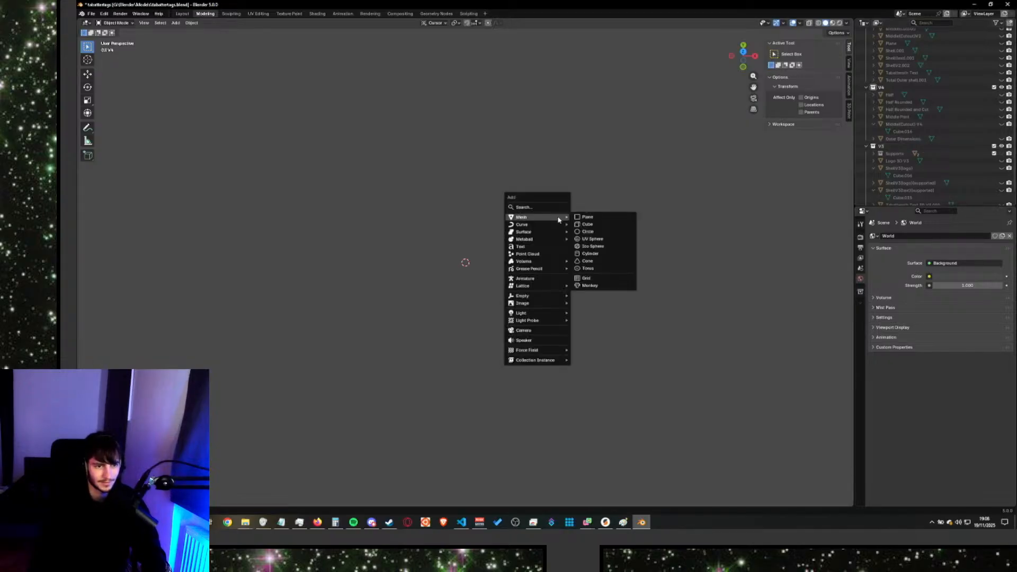
pyautogui.click(593, 218)
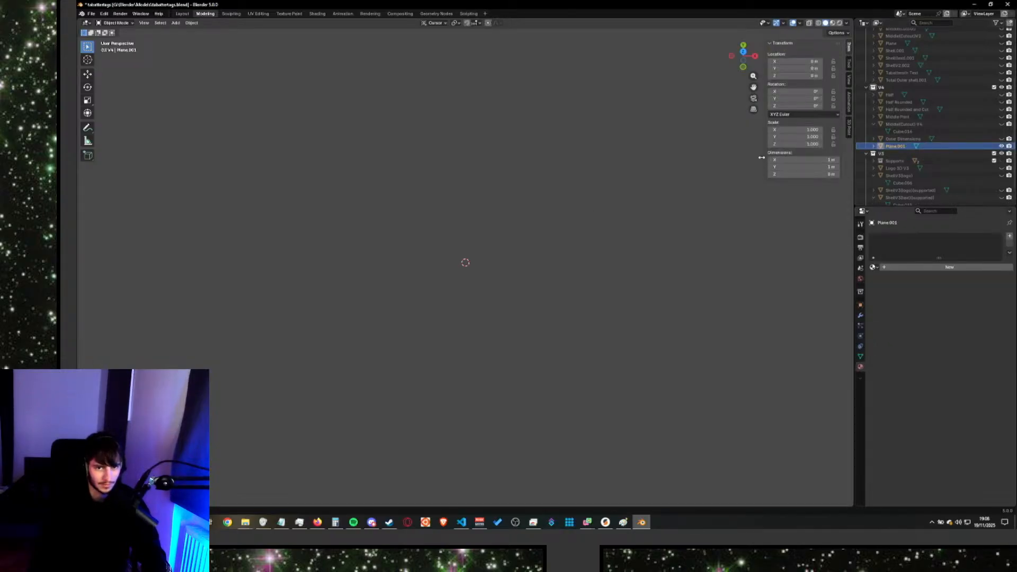
pyautogui.click(651, 248)
pyautogui.scroll(3, 900, 130)
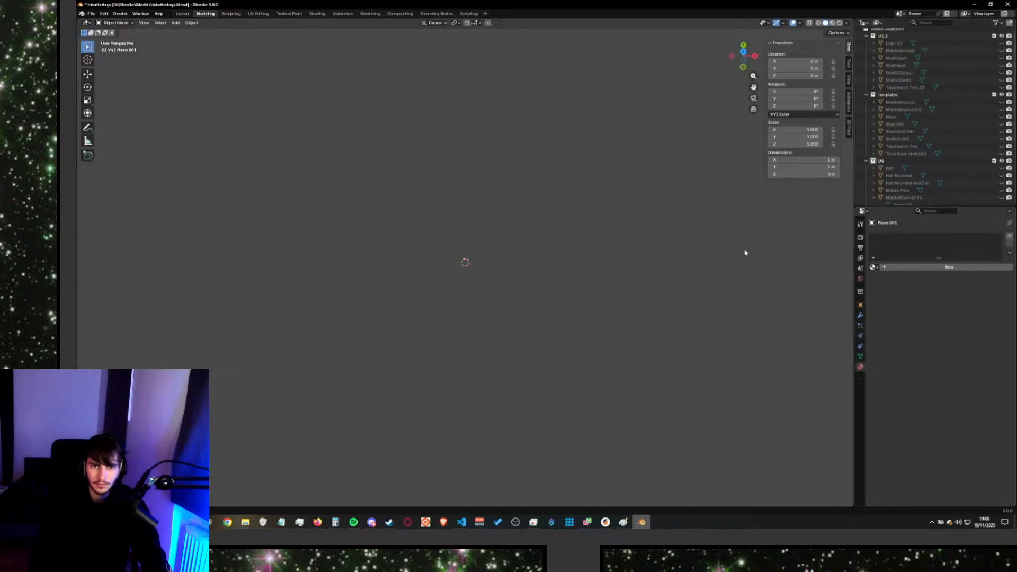
pyautogui.scroll(5, 513, 284)
pyautogui.moveTo(513, 284); pyautogui.dragTo(554, 374, button='middle')
pyautogui.scroll(8, 518, 278)
pyautogui.scroll(3, 519, 279)
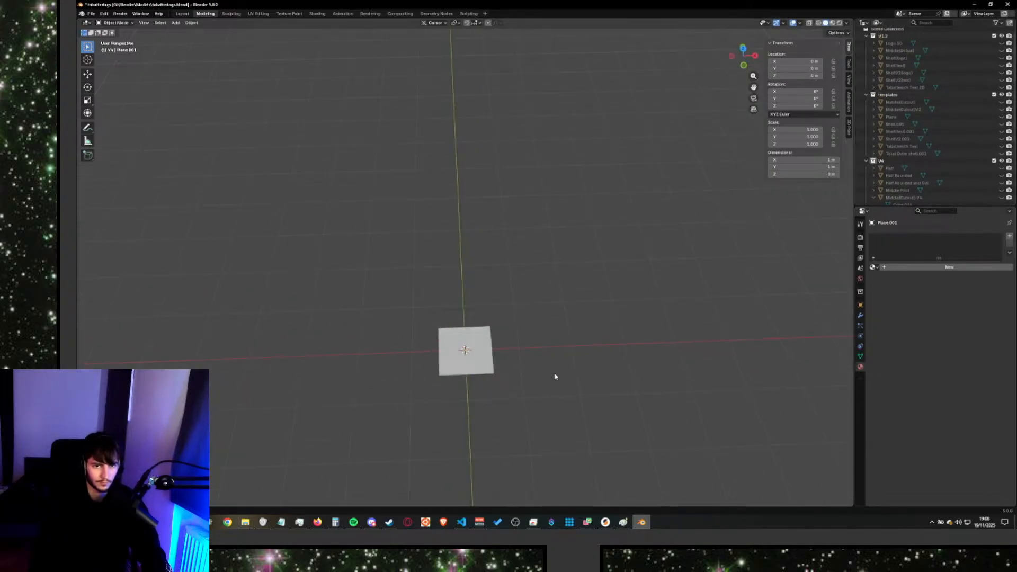
# Set the new plane's Y and X dimensions to 2048 m each.
pyautogui.click(801, 167)
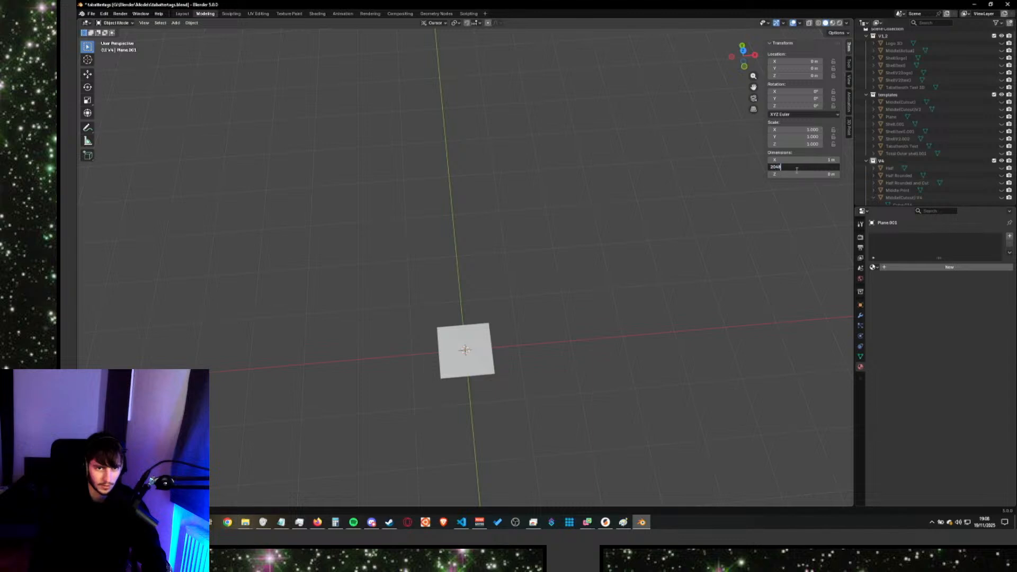
pyautogui.write('2048')
pyautogui.hotkey('shift', 'Tab')
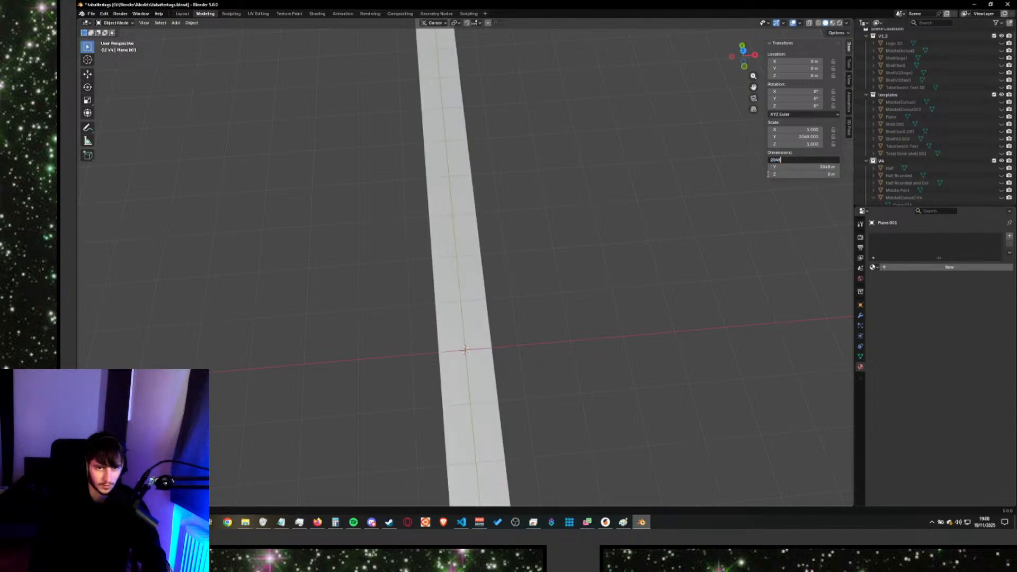
pyautogui.press('Return')
pyautogui.scroll(-15, 587, 265)
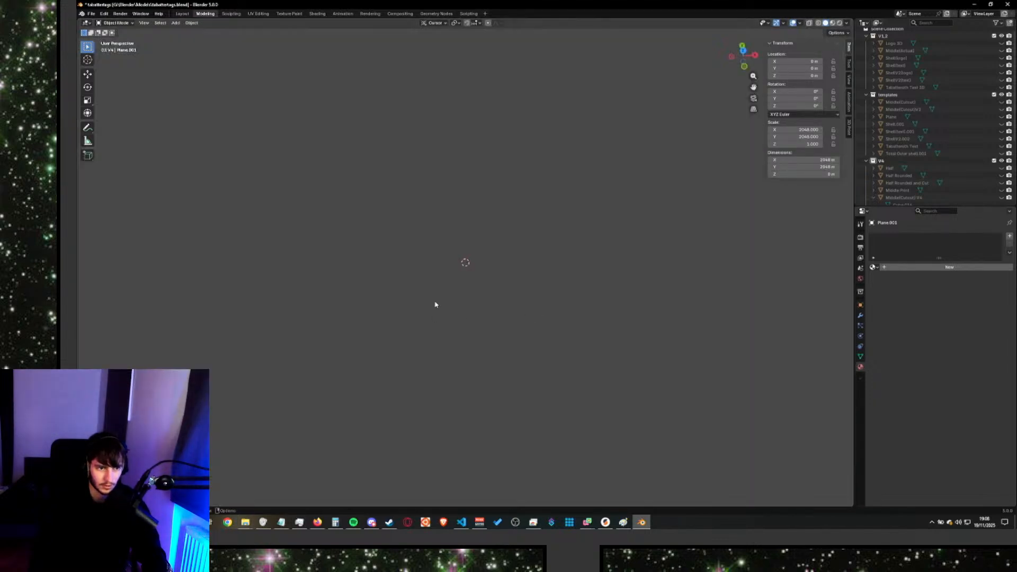
# Enter Edit Mode on the large plane and subdivide its mesh repeatedly into a grid of faces.
pyautogui.scroll(10, 458, 293)
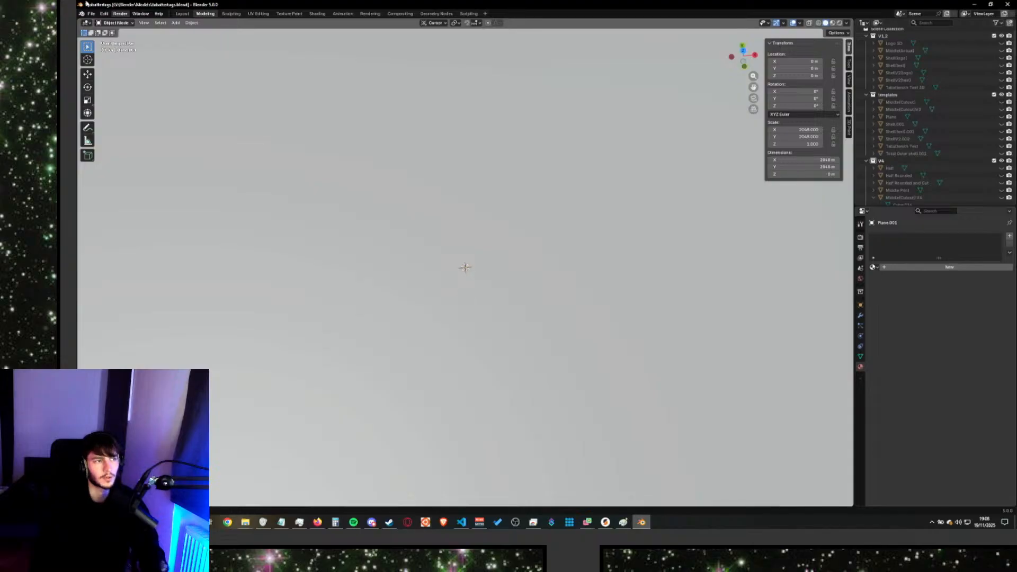
pyautogui.click(115, 23)
pyautogui.click(114, 40)
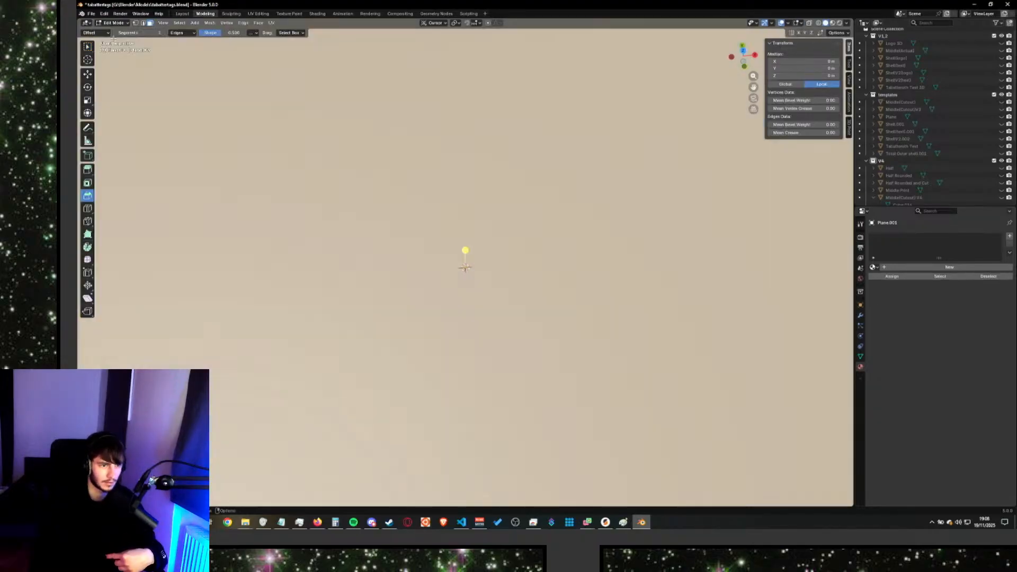
pyautogui.hotkey('ctrl', 'e')
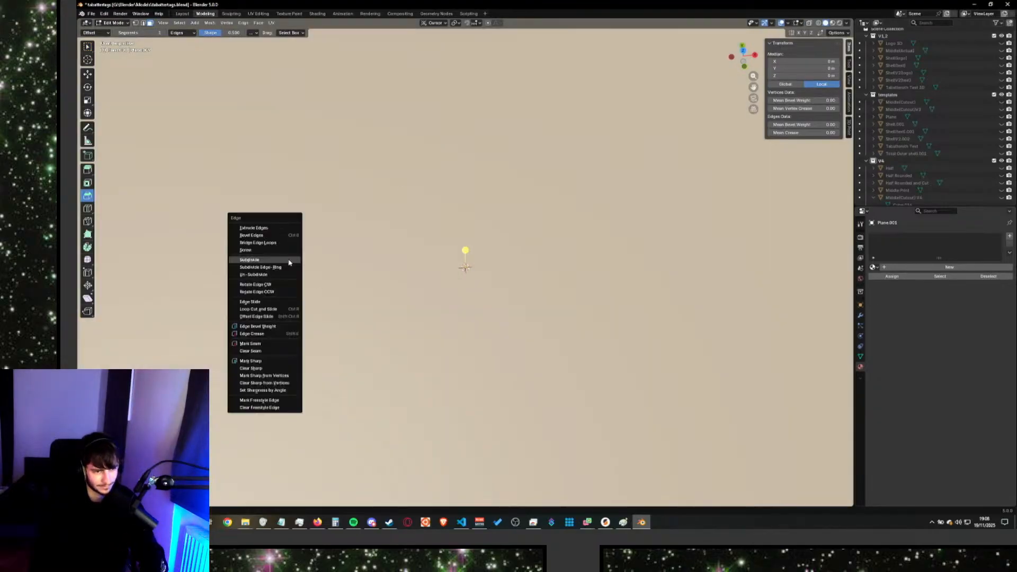
pyautogui.click(253, 260)
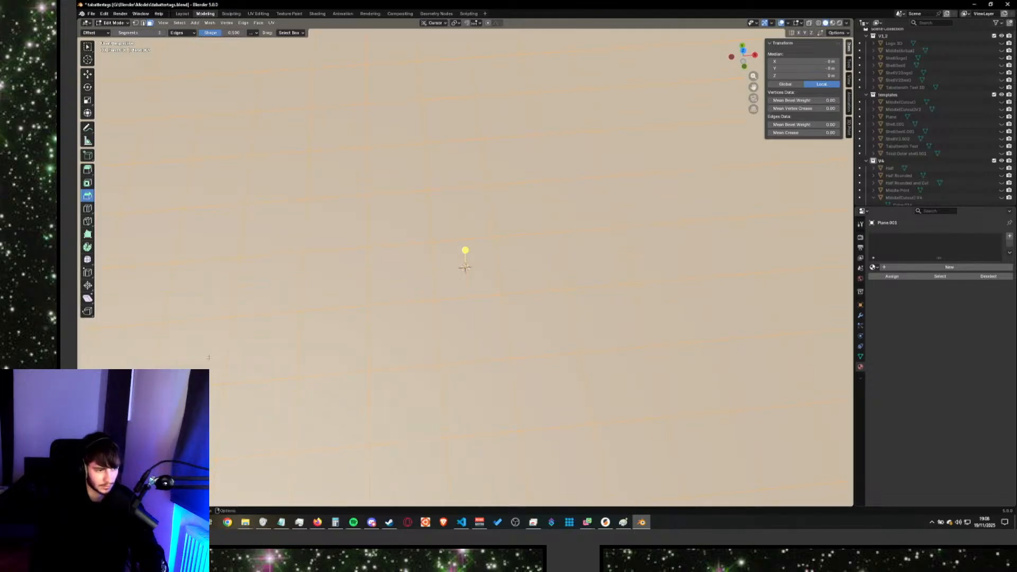
pyautogui.click(244, 363)
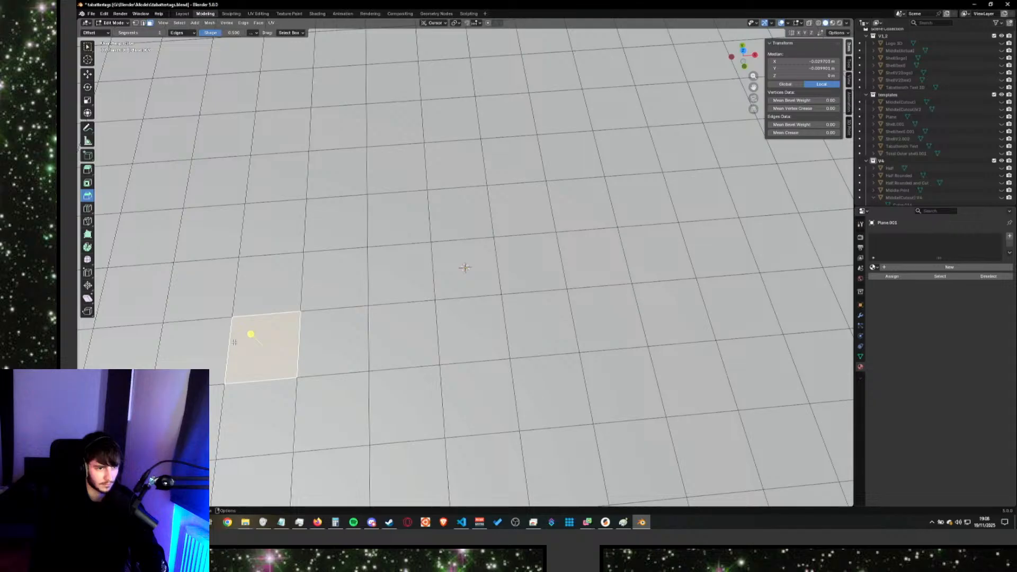
# Select the entire plane mesh and subdivide it further into a much finer grid.
pyautogui.press('Tab')
pyautogui.press('Tab')
pyautogui.hotkey('ctrl', 'i')
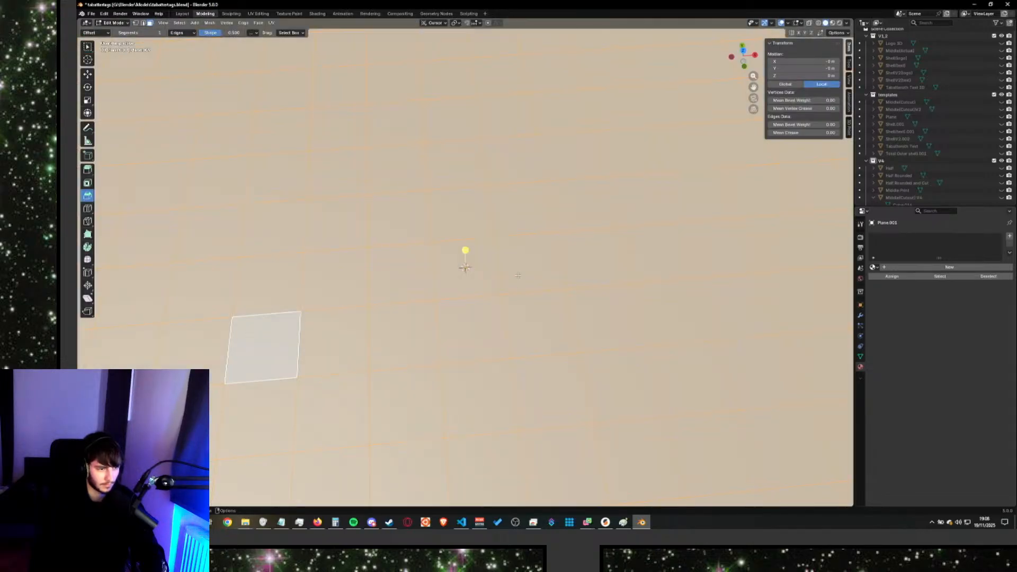
pyautogui.hotkey('ctrl', 'e')
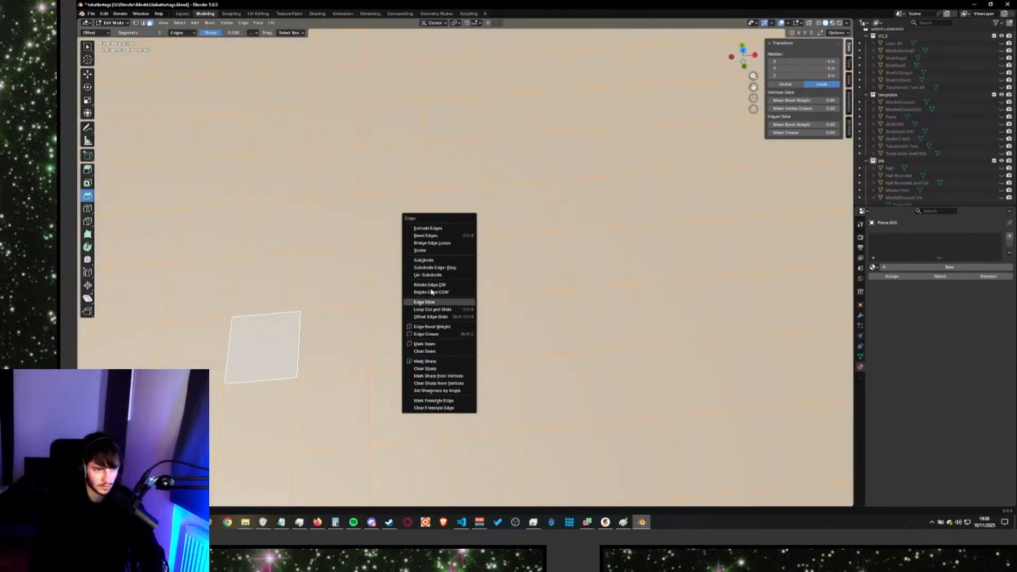
pyautogui.click(426, 261)
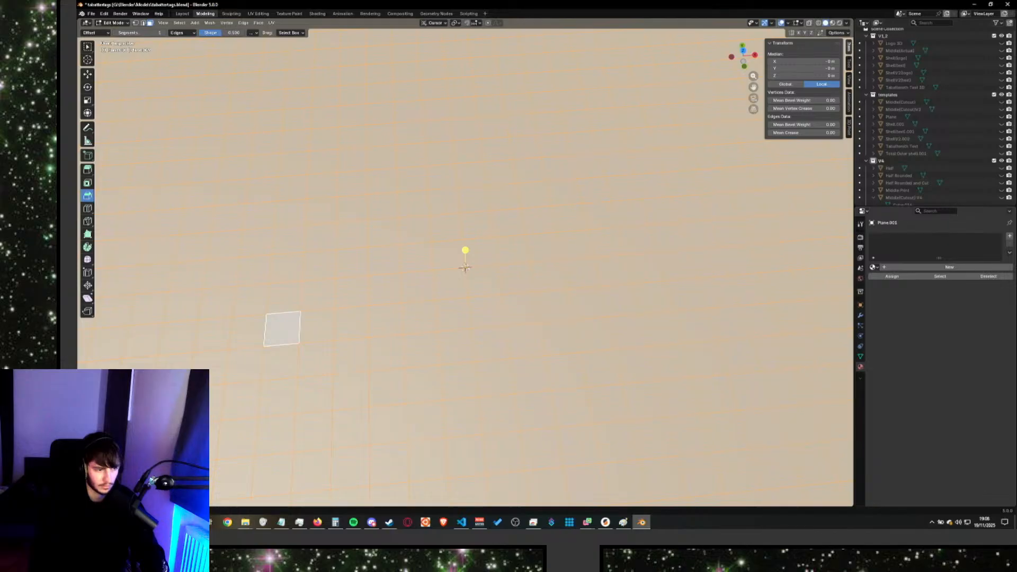
pyautogui.click(301, 343)
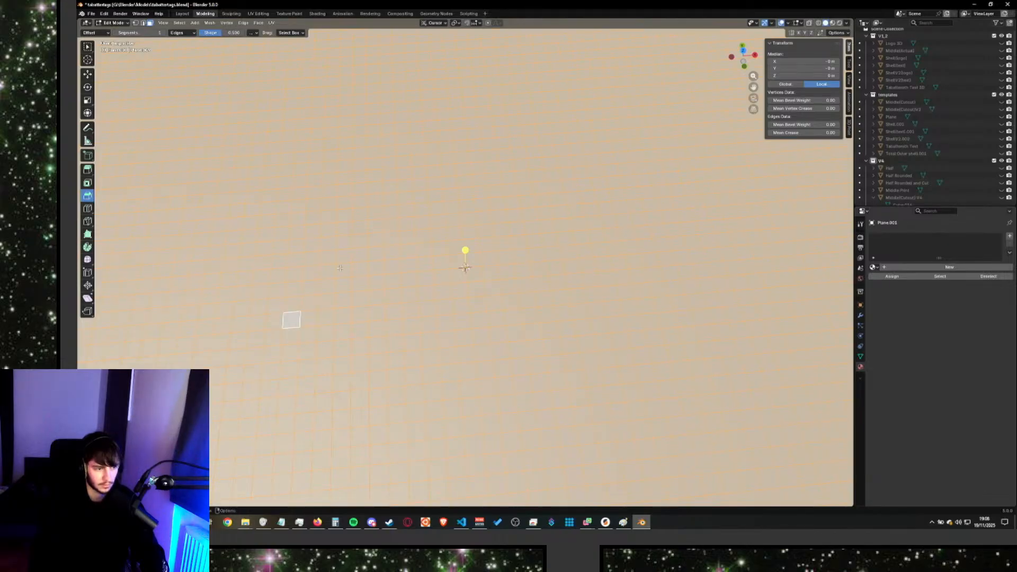
pyautogui.click(397, 287)
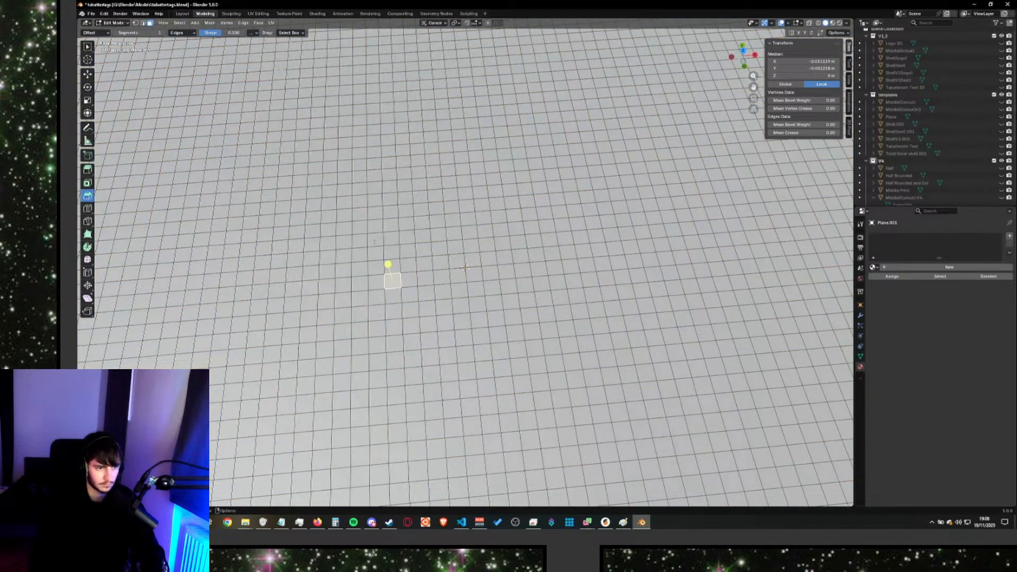
pyautogui.press('a')
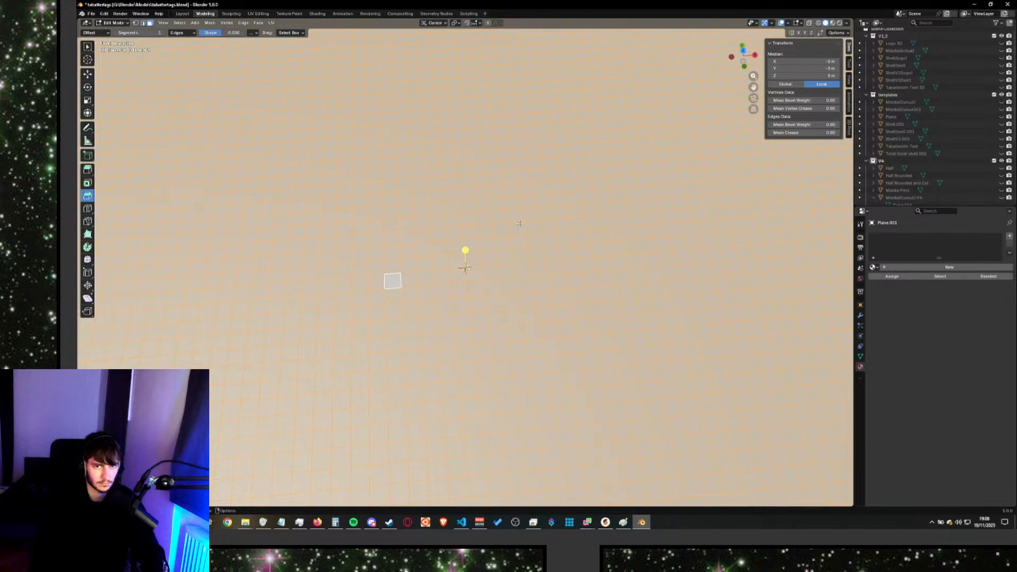
pyautogui.scroll(-5, 927, 103)
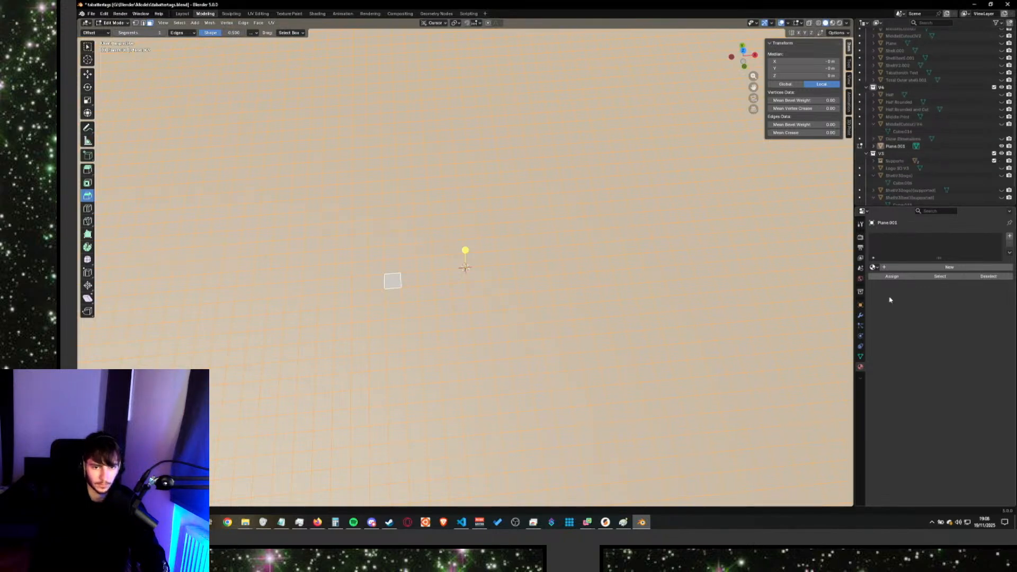
# Add a Displace modifier to the plane.
pyautogui.click(860, 316)
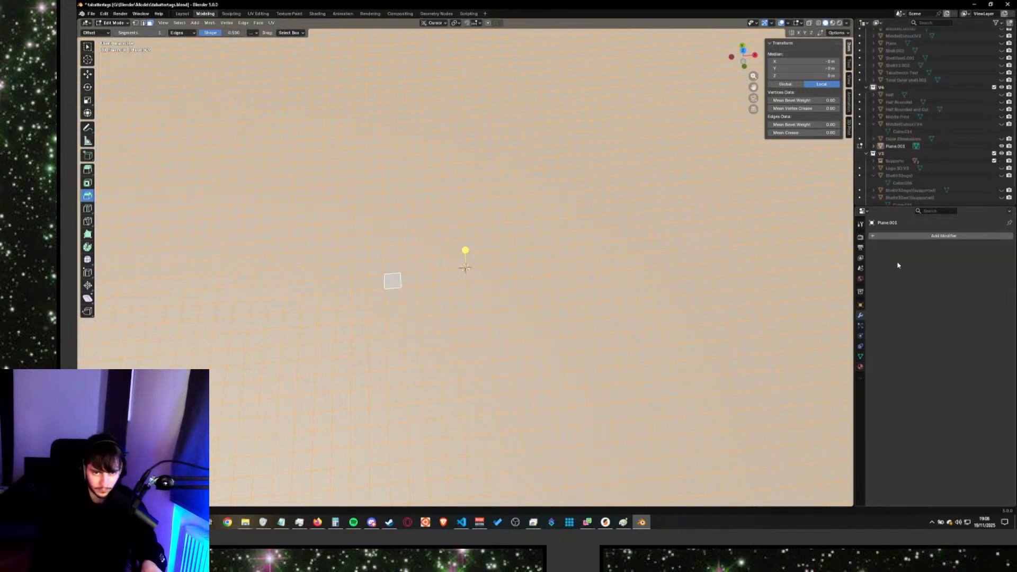
pyautogui.click(900, 235)
pyautogui.moveTo(881, 253)
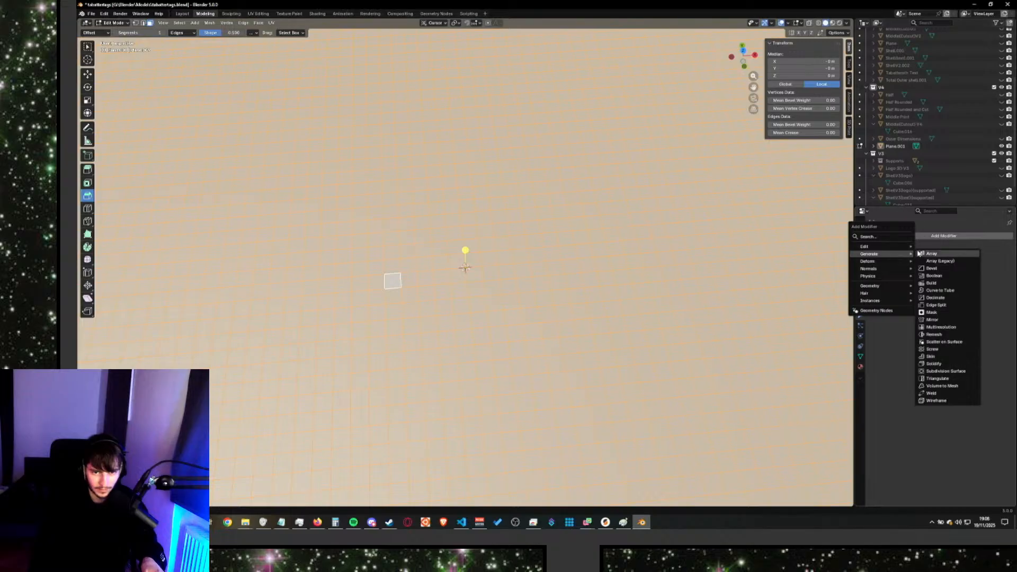
pyautogui.click(866, 237)
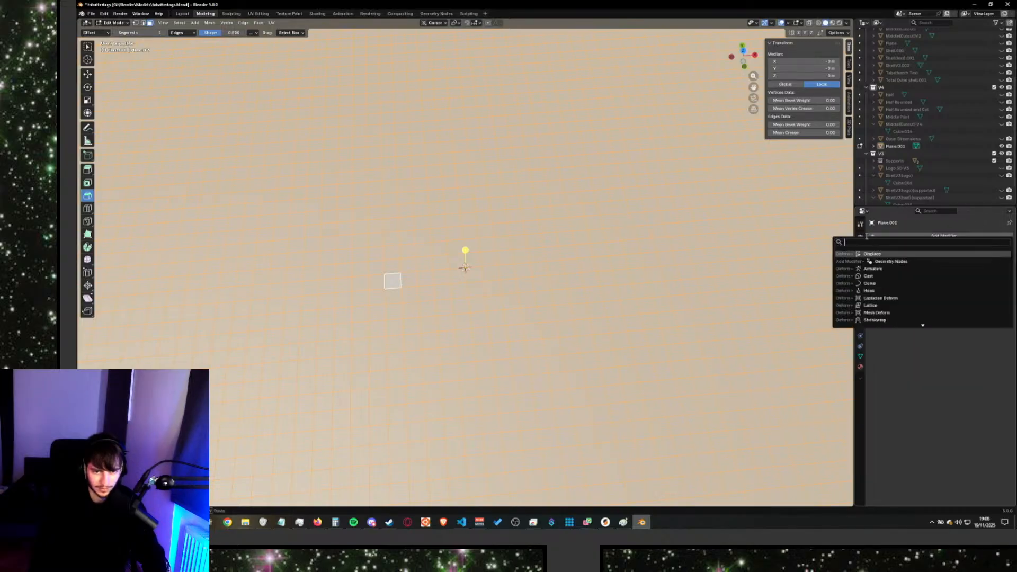
pyautogui.click(869, 256)
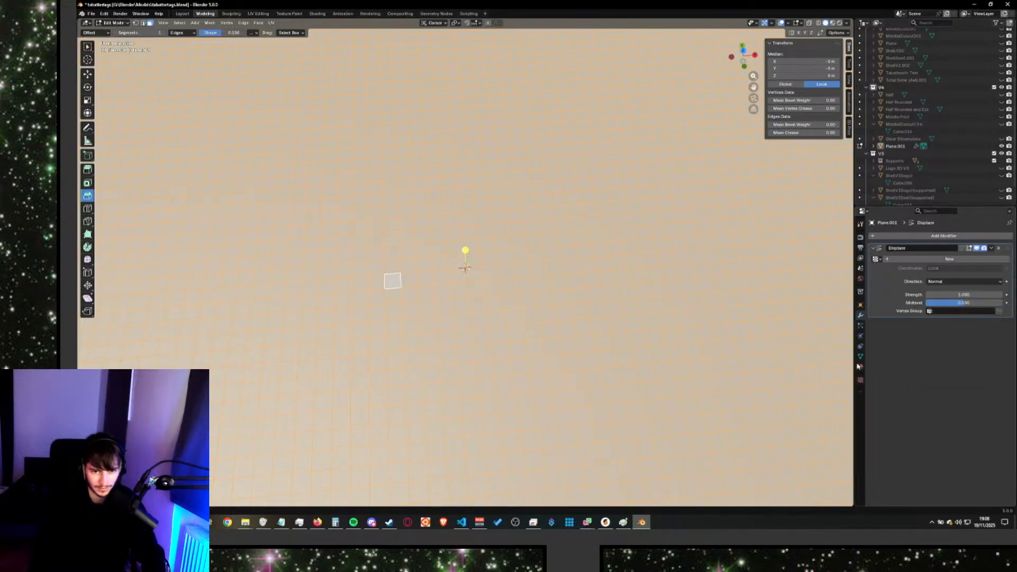
# Create a new image texture for the Displace modifier and load neon_lines14.png from the dynamic_overlay folder into it.
pyautogui.click(860, 380)
pyautogui.click(939, 248)
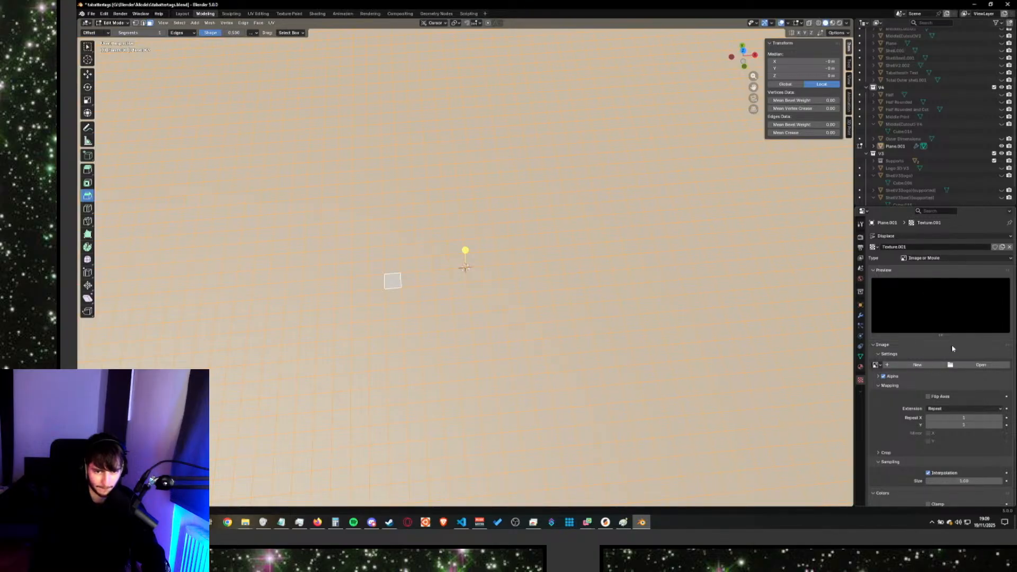
pyautogui.click(980, 364)
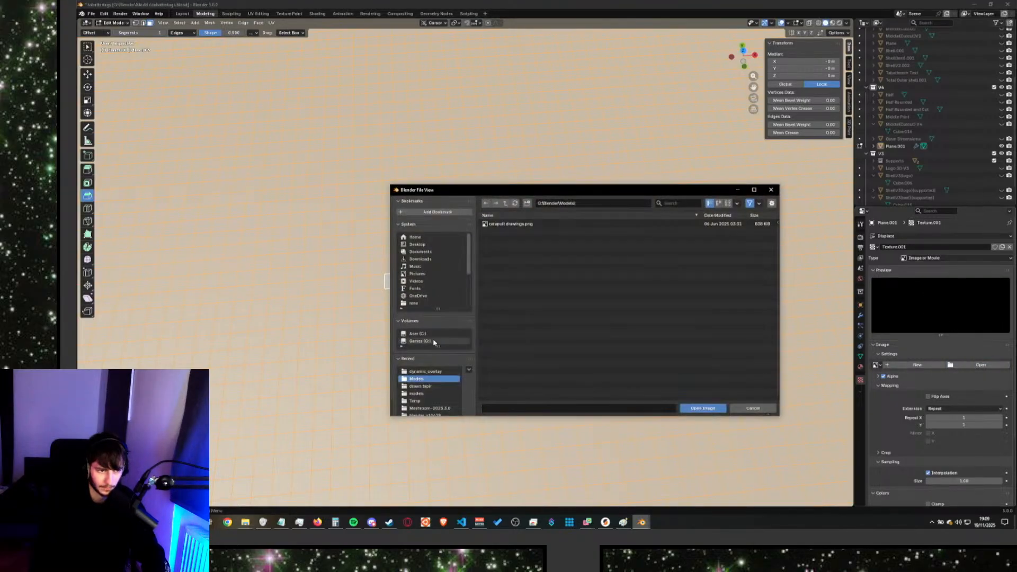
pyautogui.click(505, 268)
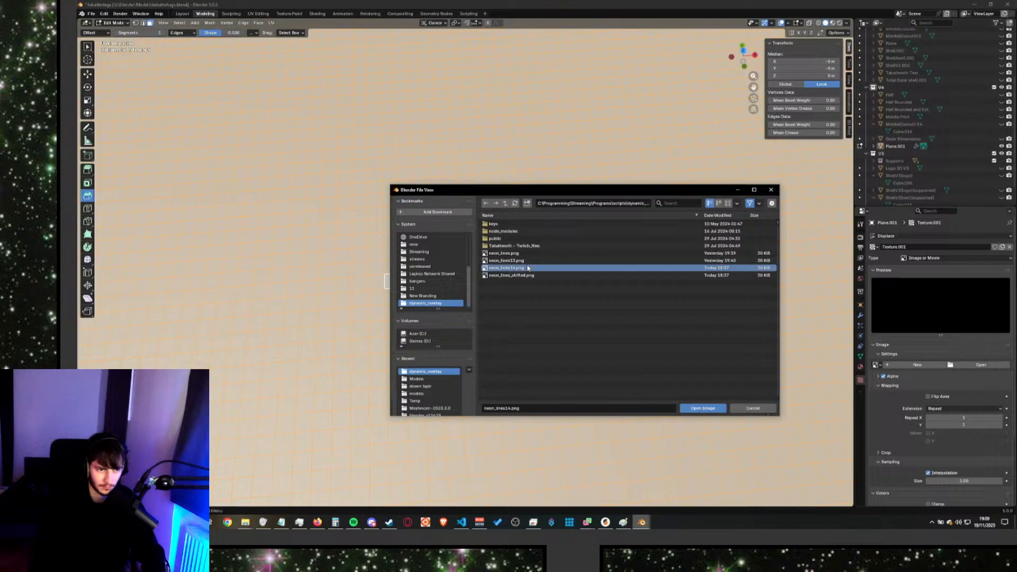
pyautogui.click(702, 408)
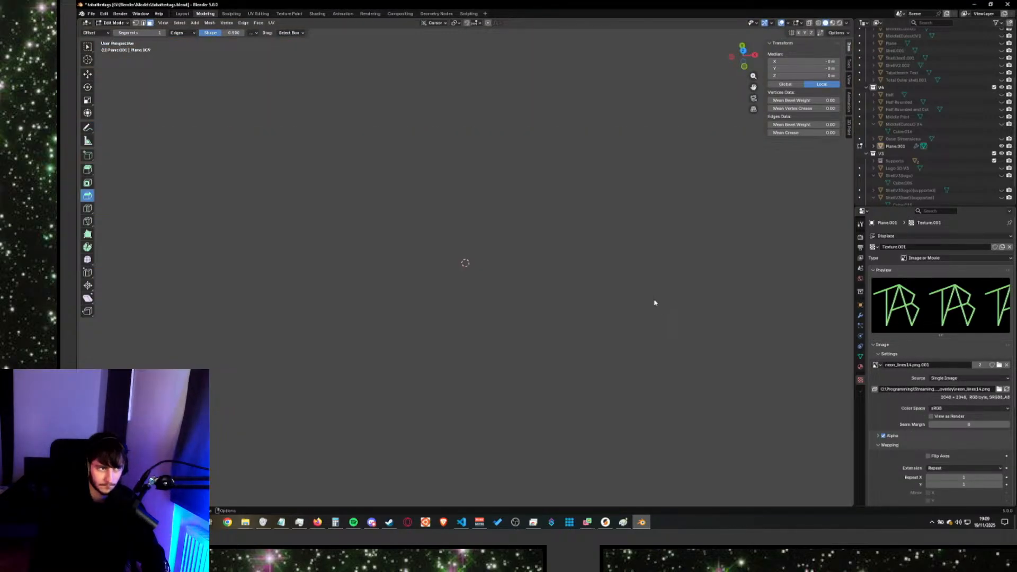
# Return to Object Mode and lock the plane's scale on the X, Y and Z axes.
pyautogui.press('Tab')
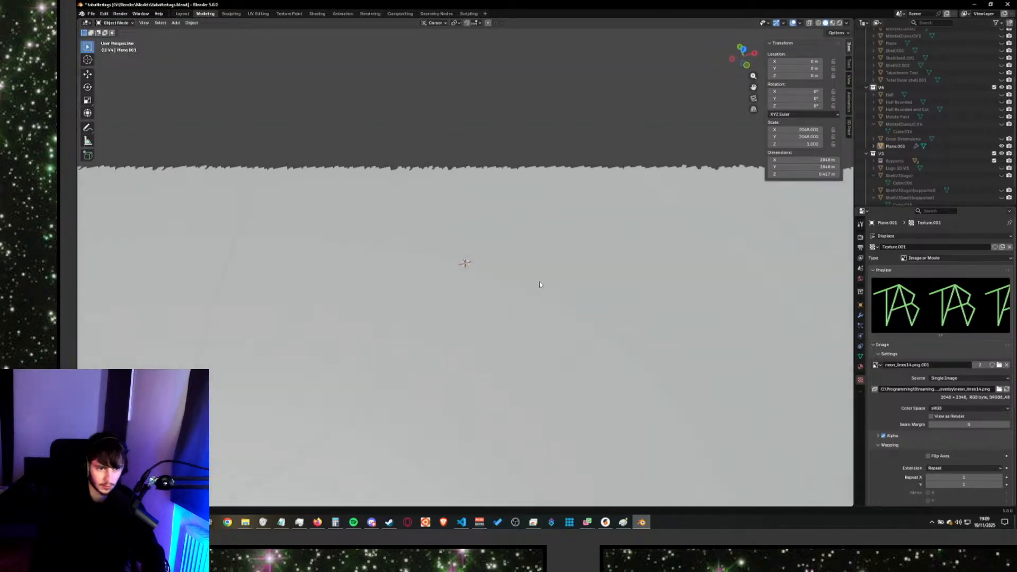
pyautogui.moveTo(529, 298); pyautogui.dragTo(329, 293, button='middle')
pyautogui.scroll(-3, 377, 292)
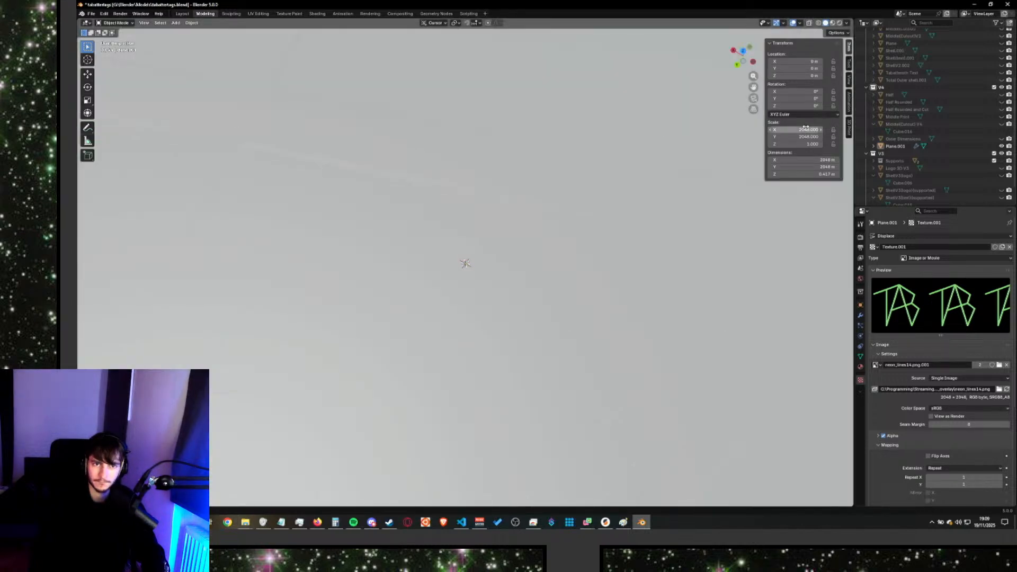
pyautogui.click(809, 131)
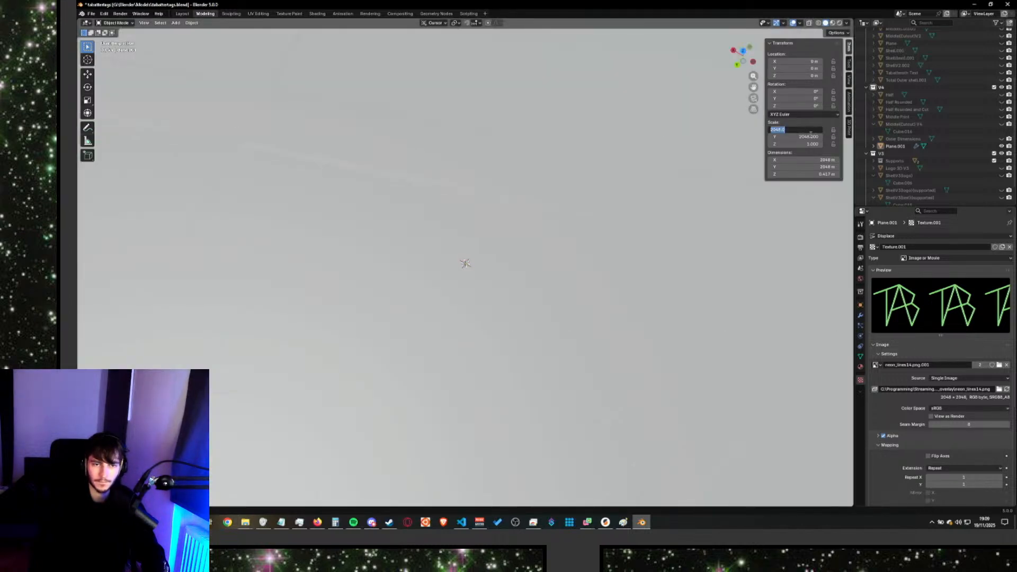
pyautogui.click(833, 131)
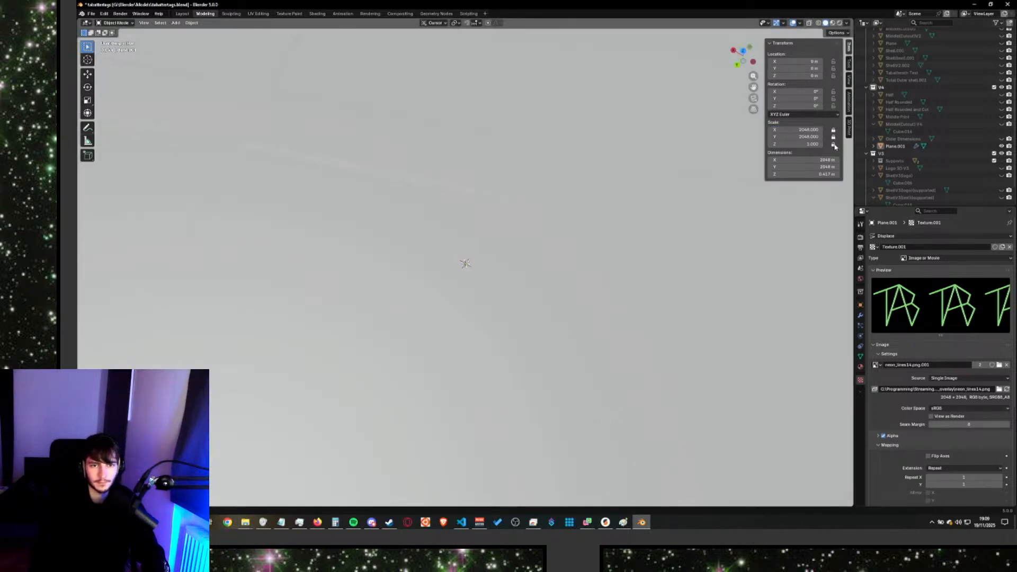
pyautogui.click(822, 130)
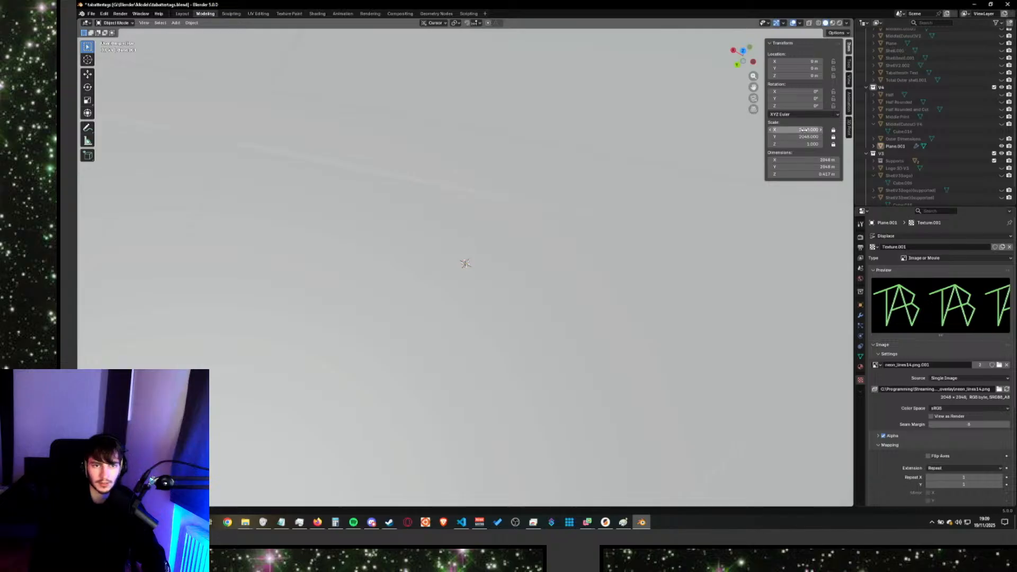
# Set the plane's X and Y scale to 100.
pyautogui.click(799, 130)
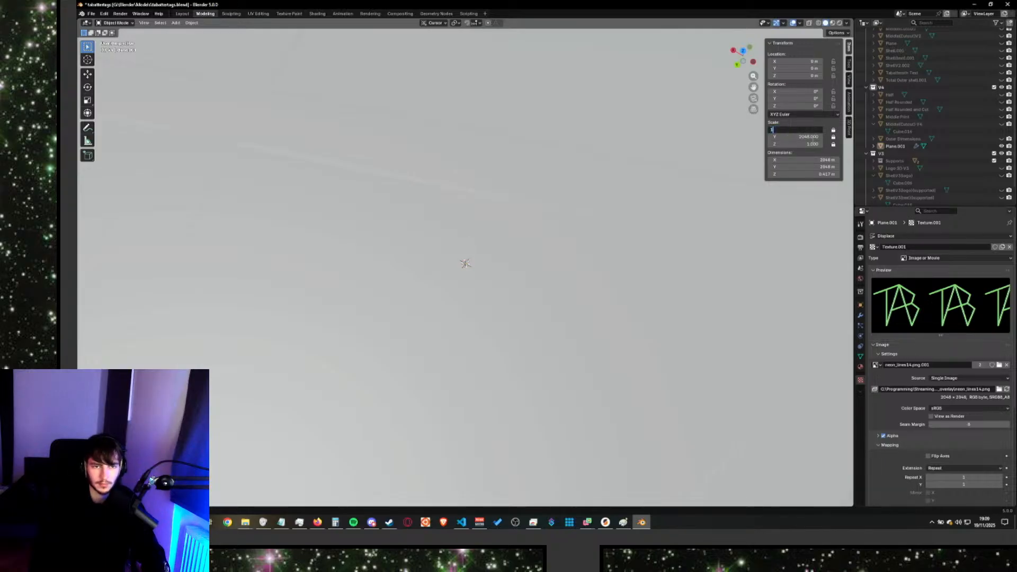
pyautogui.write('100')
pyautogui.press('Tab')
pyautogui.write('1')
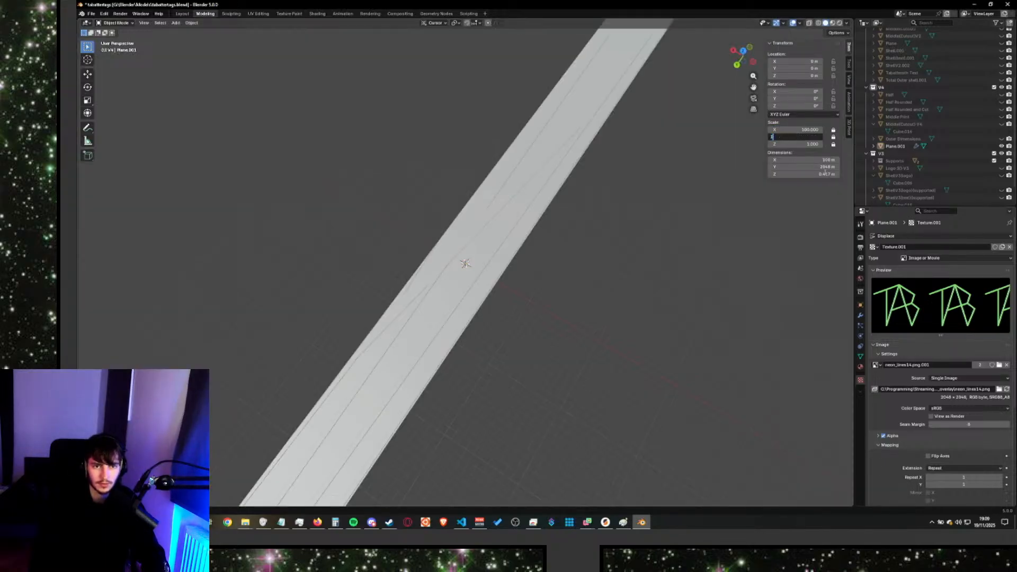
pyautogui.press('Return')
pyautogui.scroll(5, 547, 315)
pyautogui.moveTo(547, 315); pyautogui.dragTo(505, 223, button='middle')
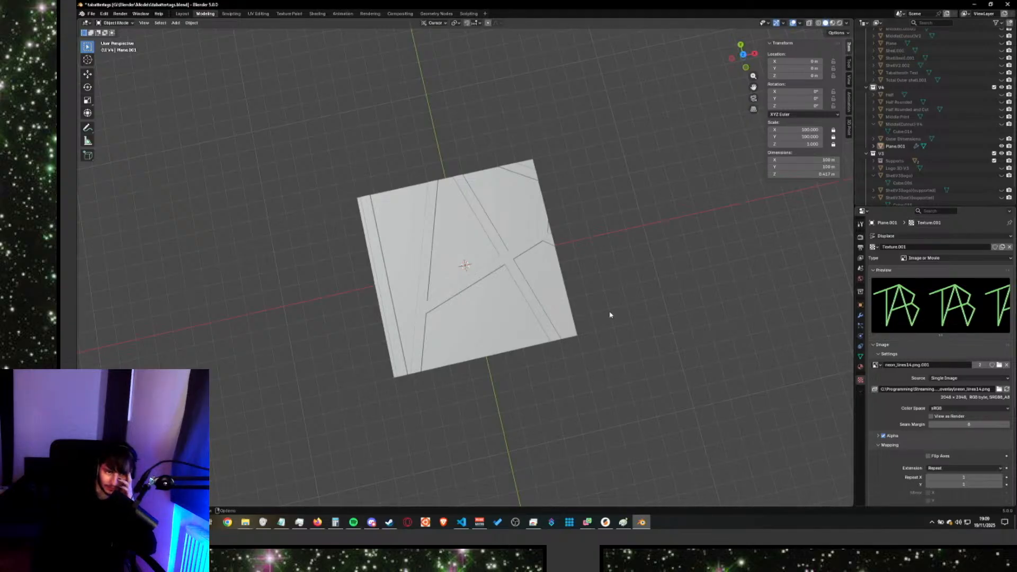
# Try stretching the plane along X and undo the recent scale changes.
pyautogui.scroll(-5, 529, 276)
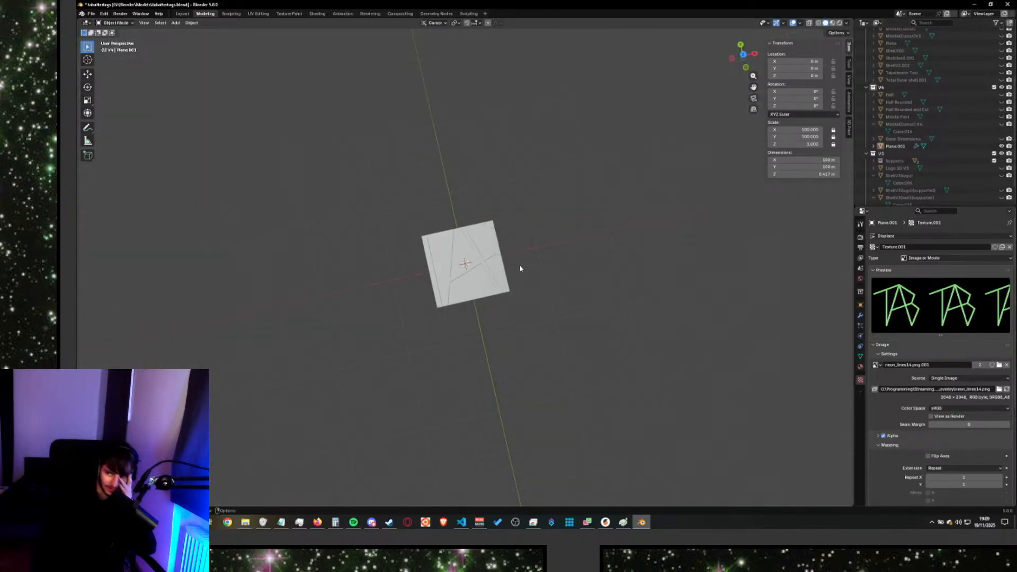
pyautogui.scroll(4, 519, 267)
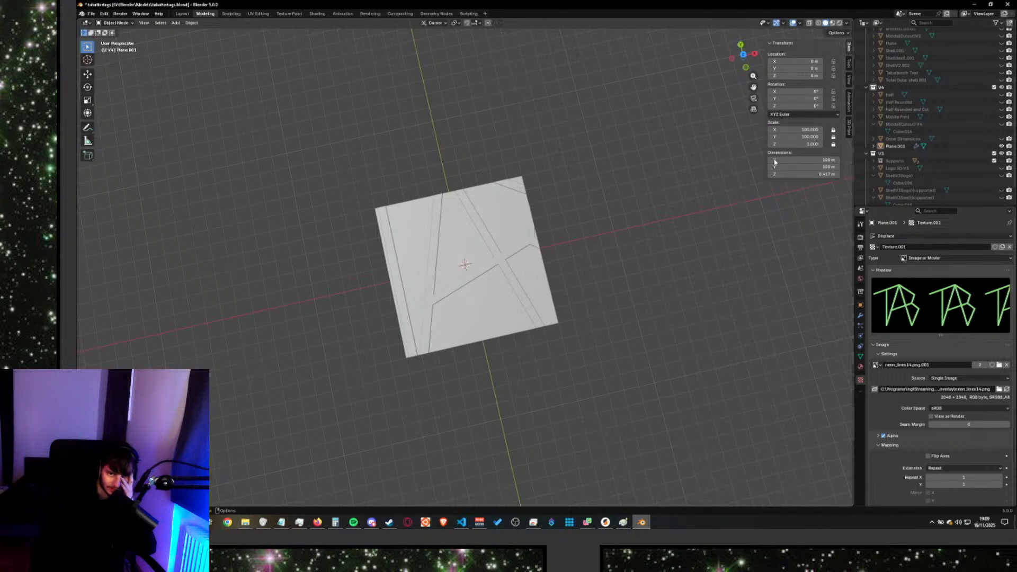
pyautogui.moveTo(803, 157); pyautogui.dragTo(834, 158)
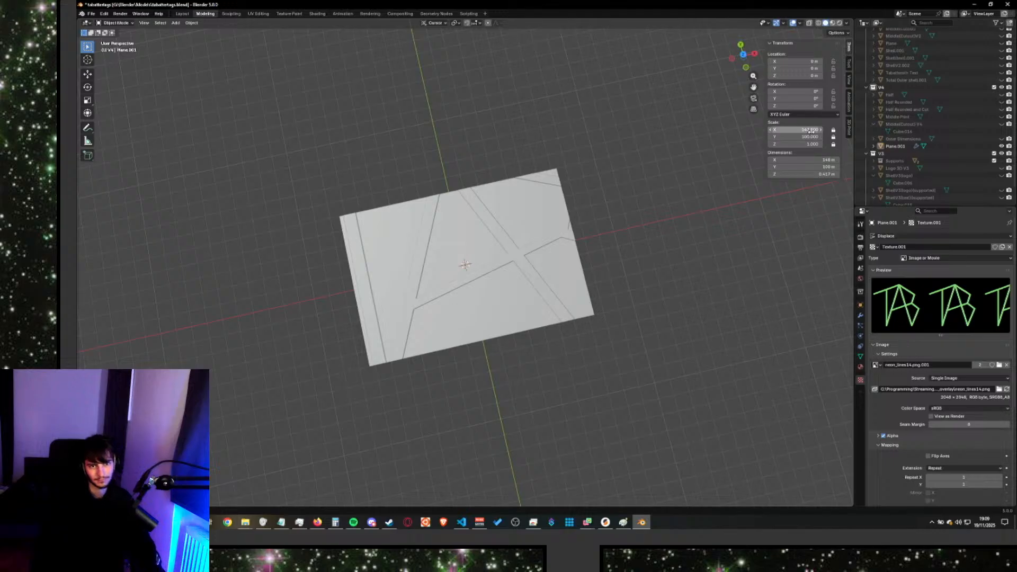
pyautogui.hotkey('ctrl', 'z')
pyautogui.hotkey('ctrl', 'z')
pyautogui.hotkey('ctrl', 'z')
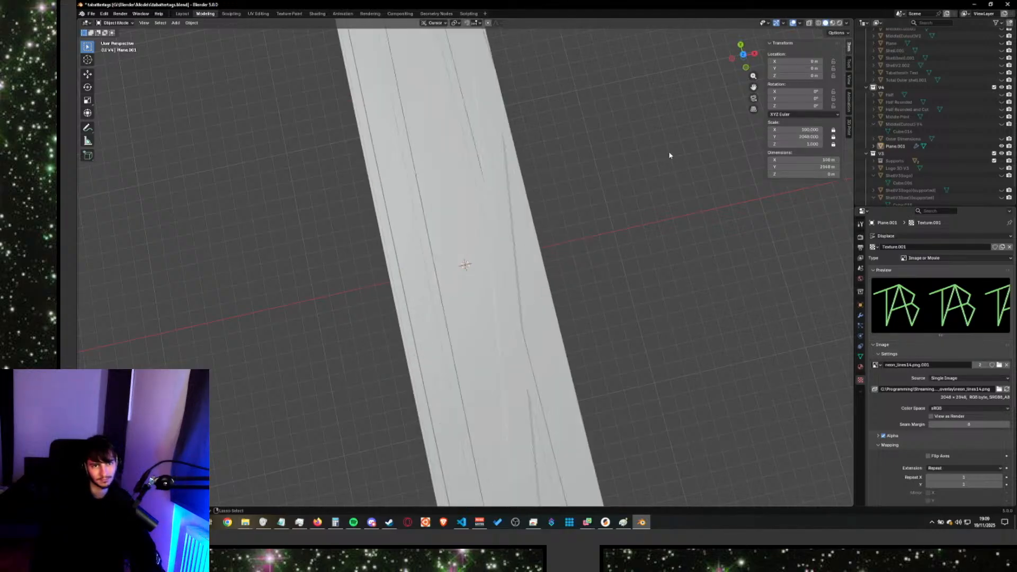
# Undo the remaining scale and lock changes and delete the displaced plane from the scene.
pyautogui.scroll(-5, 614, 245)
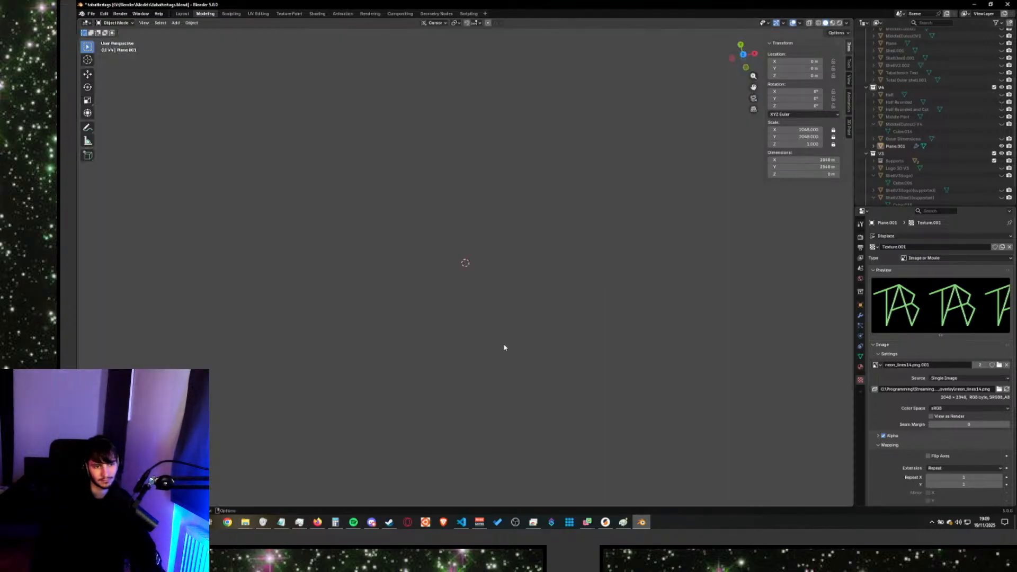
pyautogui.scroll(1, 501, 341)
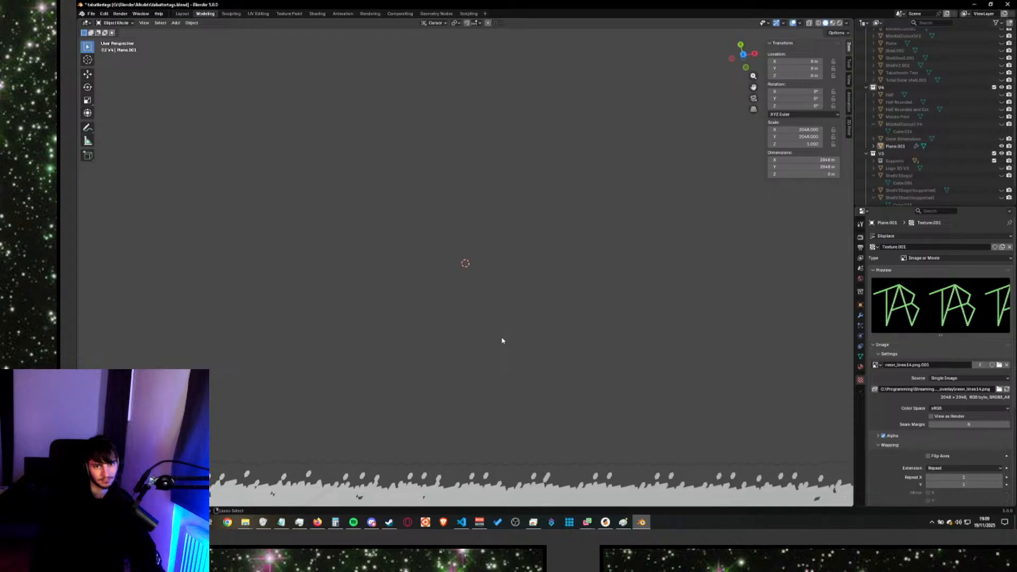
pyautogui.press('Delete')
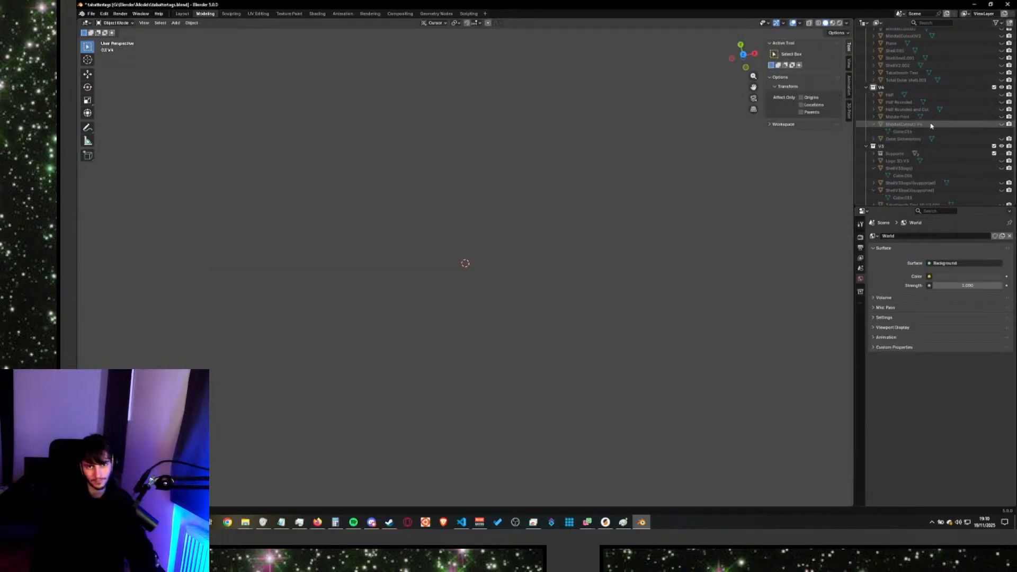
# Unhide the Half Rounded object in the V4 collection and make it the selected object.
pyautogui.scroll(10, 492, 252)
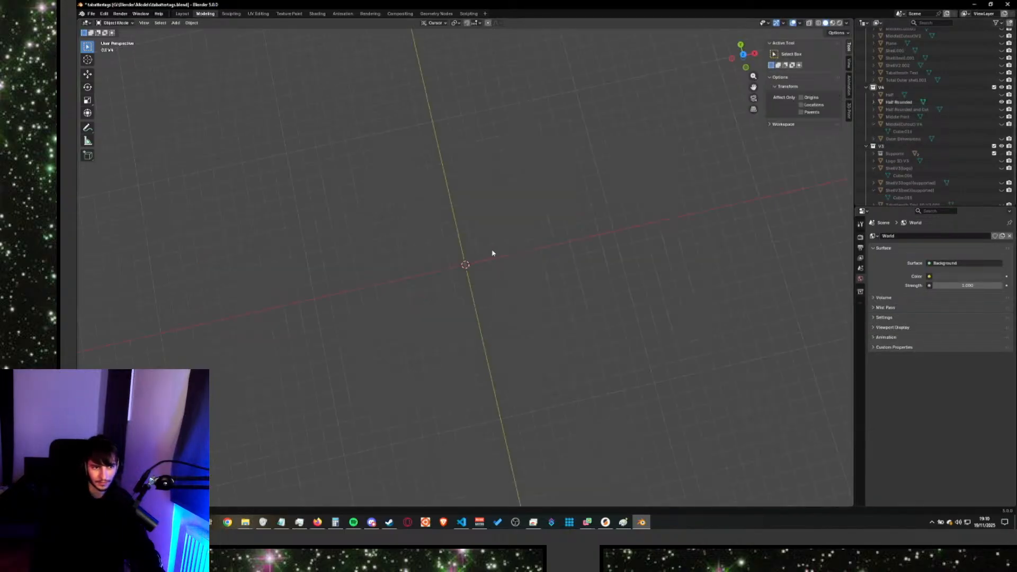
pyautogui.moveTo(415, 385); pyautogui.dragTo(146, 330, button='middle')
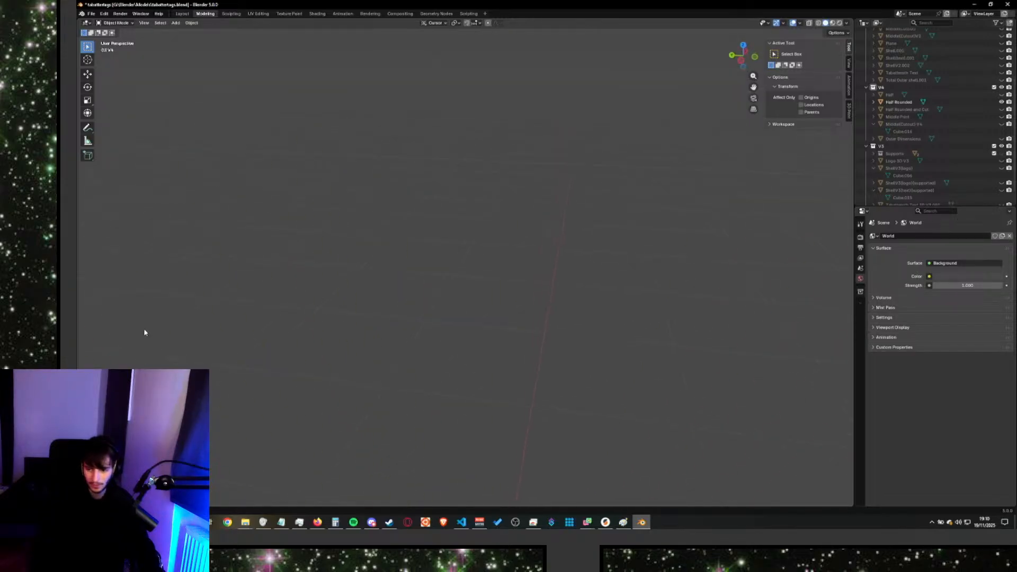
pyautogui.scroll(-3, 388, 217)
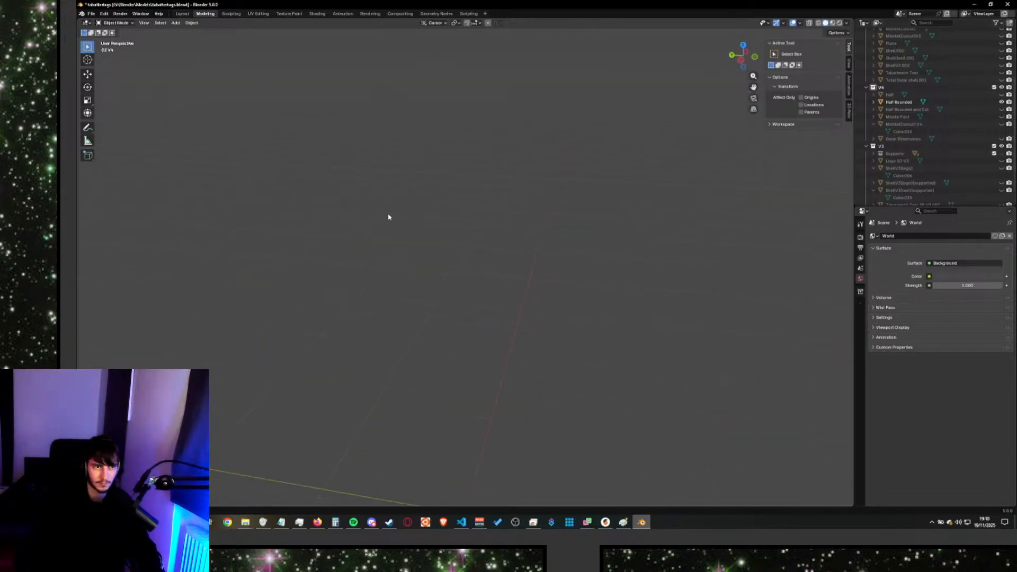
pyautogui.scroll(-3, 388, 217)
pyautogui.doubleClick(901, 101)
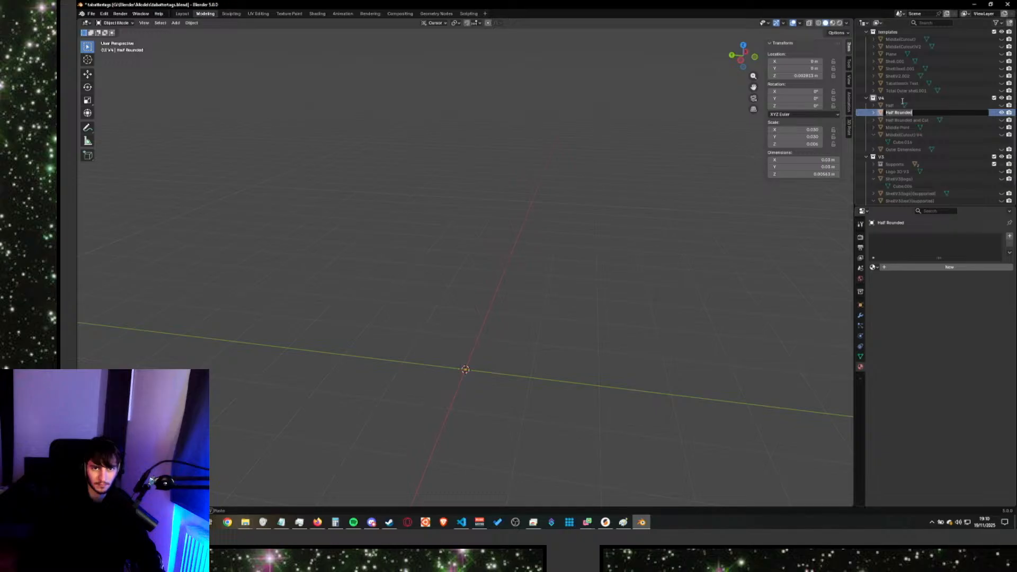
pyautogui.click(988, 126)
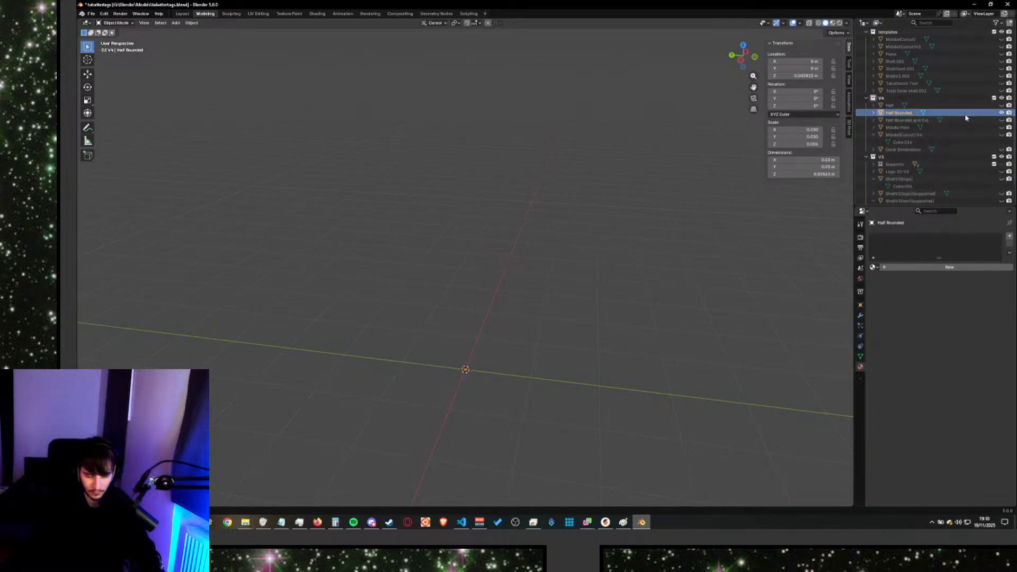
# Frame the Half Rounded tag body in the viewport, examine its shape and dimensions, and deselect it.
pyautogui.scroll(5, 621, 408)
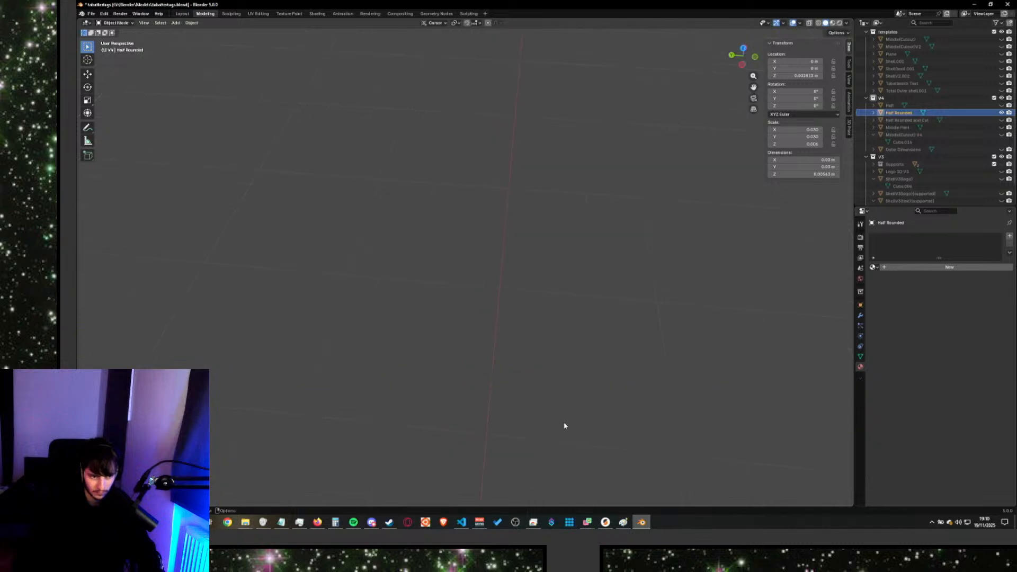
pyautogui.moveTo(704, 410); pyautogui.dragTo(670, 127, button='middle')
pyautogui.scroll(7, 418, 175)
pyautogui.moveTo(418, 175)
pyautogui.mouseDown(button='middle')
pyautogui.moveTo(418, 184)
pyautogui.moveTo(424, 172)
pyautogui.mouseUp(button='middle')
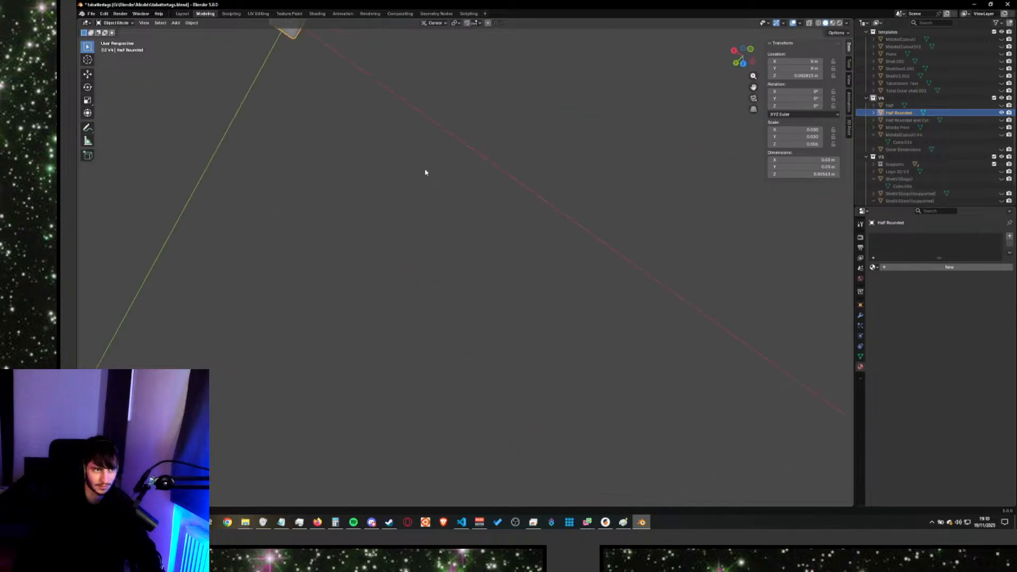
pyautogui.scroll(3, 425, 173)
pyautogui.keyDown('shift'); pyautogui.moveTo(408, 114); pyautogui.dragTo(599, 374, button='middle'); pyautogui.keyUp('shift')
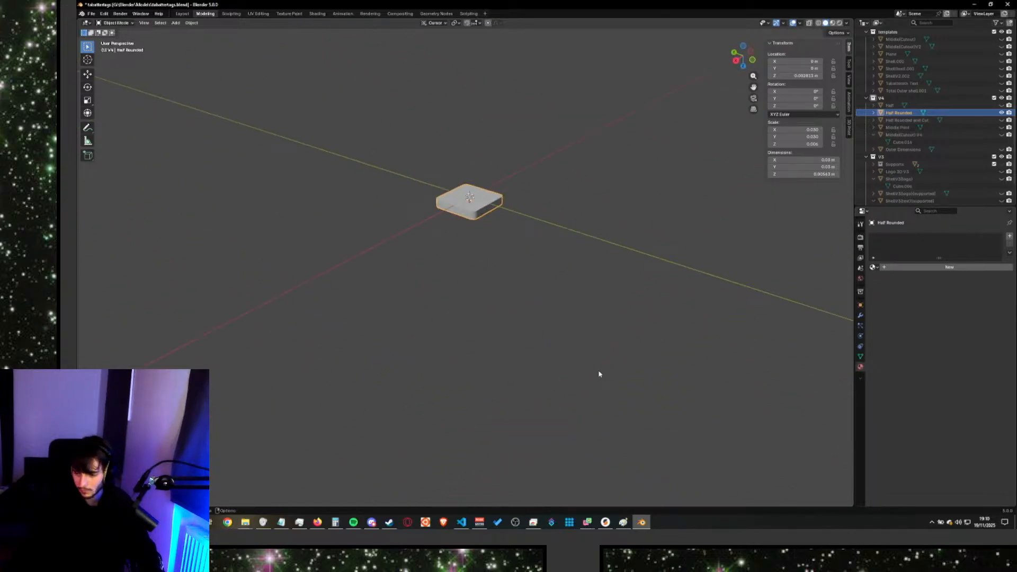
pyautogui.press('KP_Decimal')
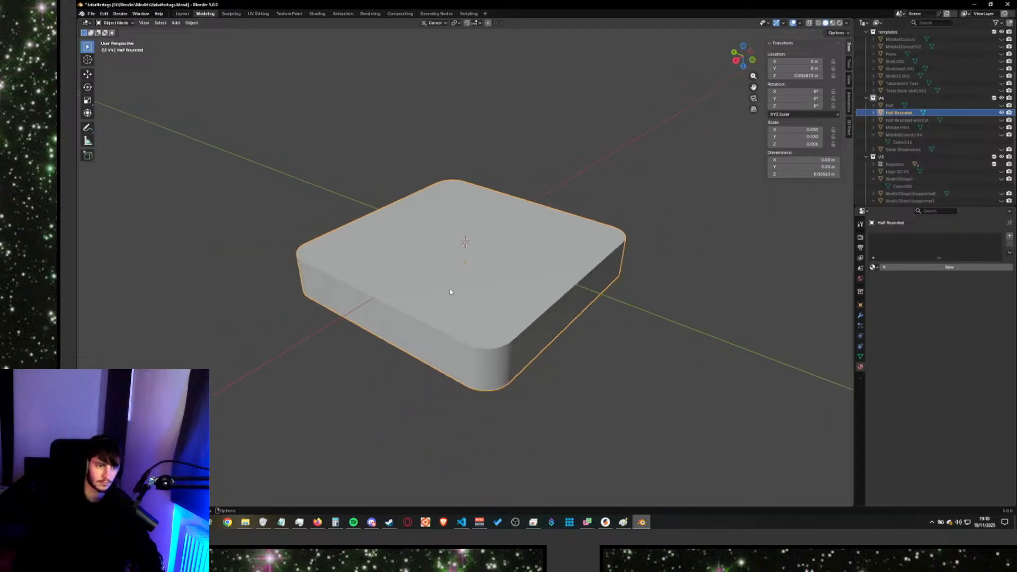
pyautogui.scroll(-3, 450, 292)
pyautogui.moveTo(408, 359); pyautogui.dragTo(472, 348, button='middle')
pyautogui.scroll(-3, 471, 348)
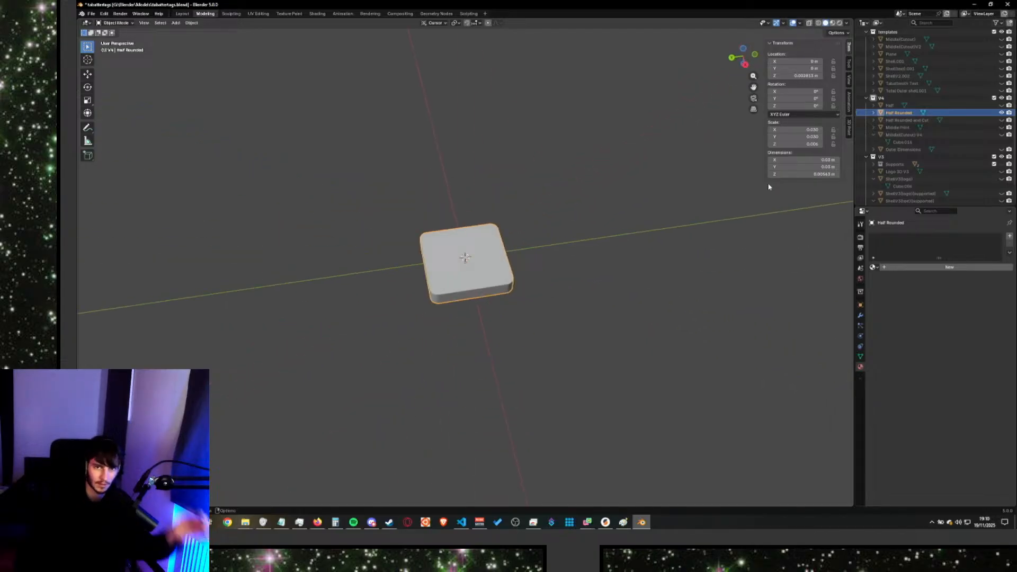
pyautogui.click(760, 248)
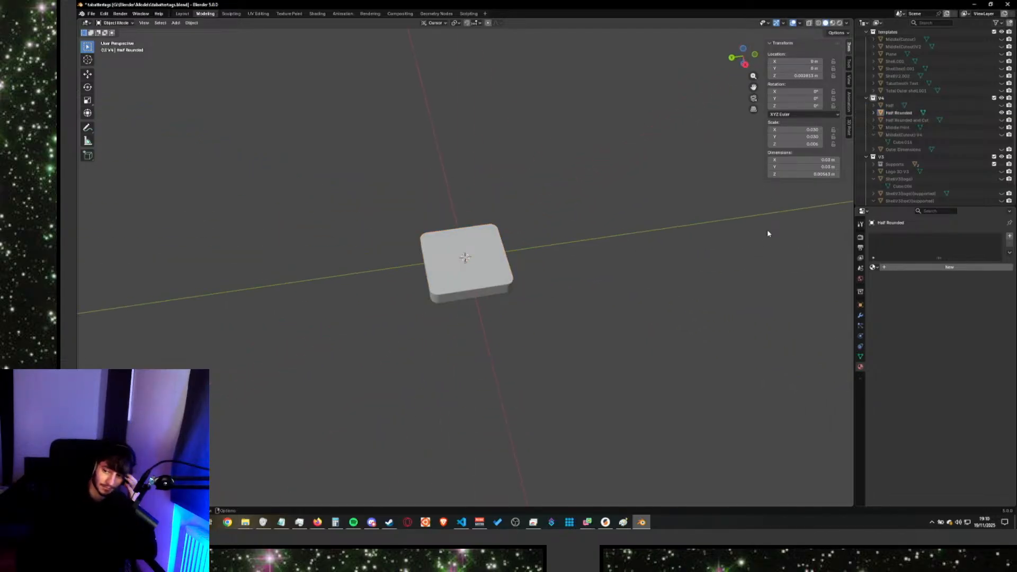
# Switch to Firefox and replay the YouTube image-to-3D tutorial from its plane subdivision part in full screen.
pyautogui.click(318, 522)
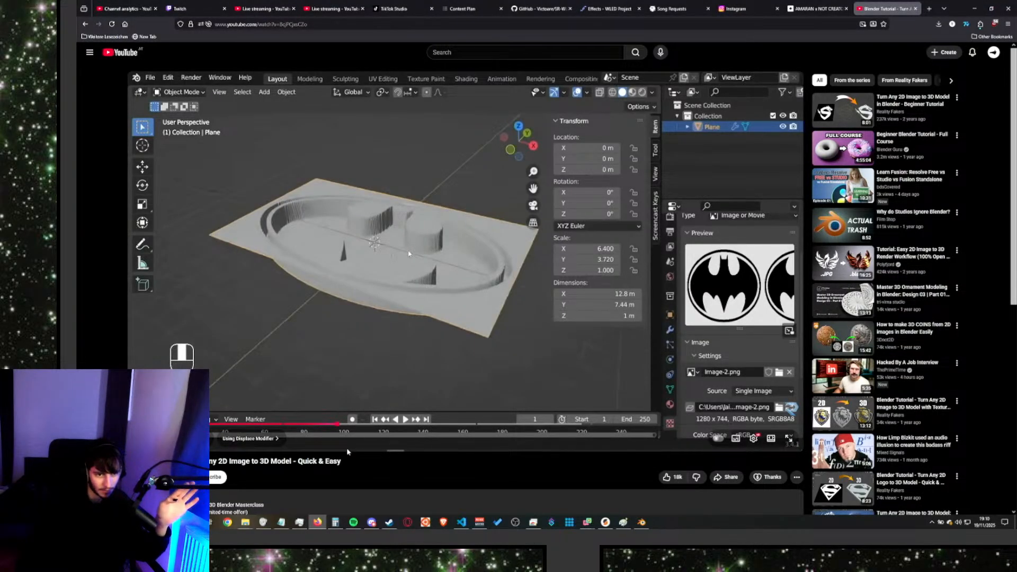
pyautogui.click(283, 425)
pyautogui.click(275, 424)
pyautogui.press('space')
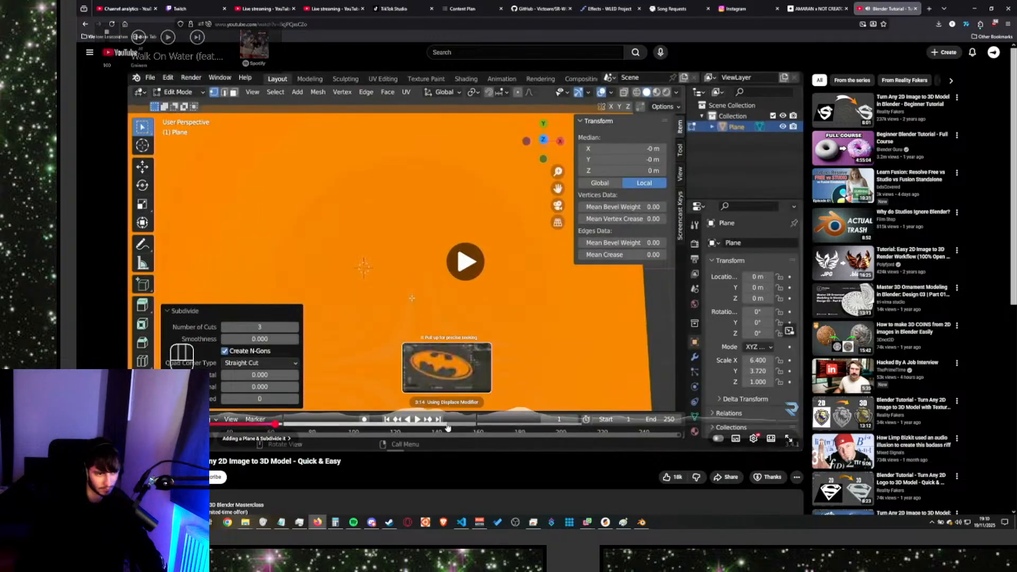
pyautogui.doubleClick(402, 283)
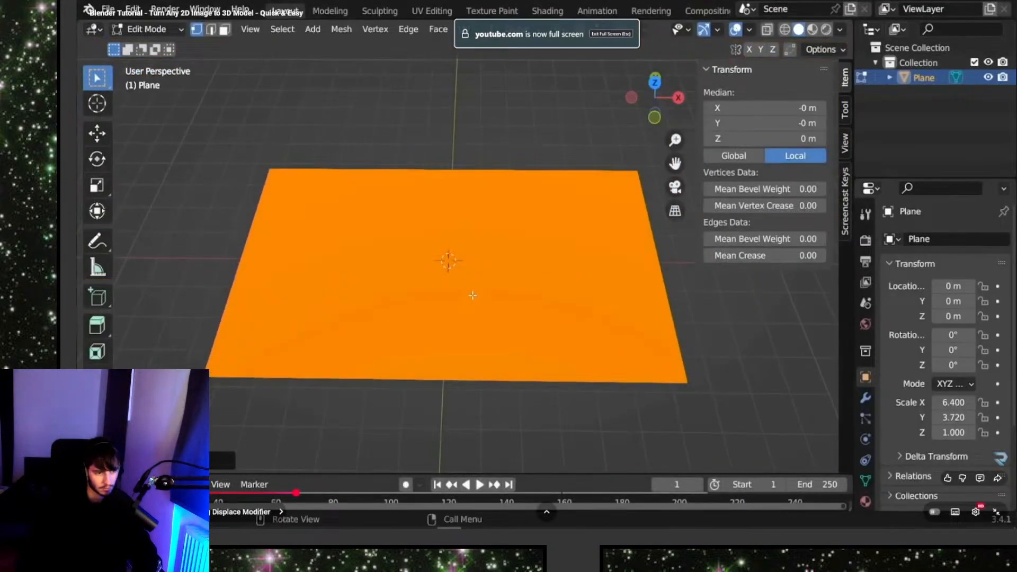
# Review the tutorial's subdivision part at 2x speed and skip ahead to the Displace modifier result.
pyautogui.press('space')
pyautogui.moveTo(237, 493); pyautogui.dragTo(228, 493)
pyautogui.press('space')
pyautogui.hotkey('shift', '.')
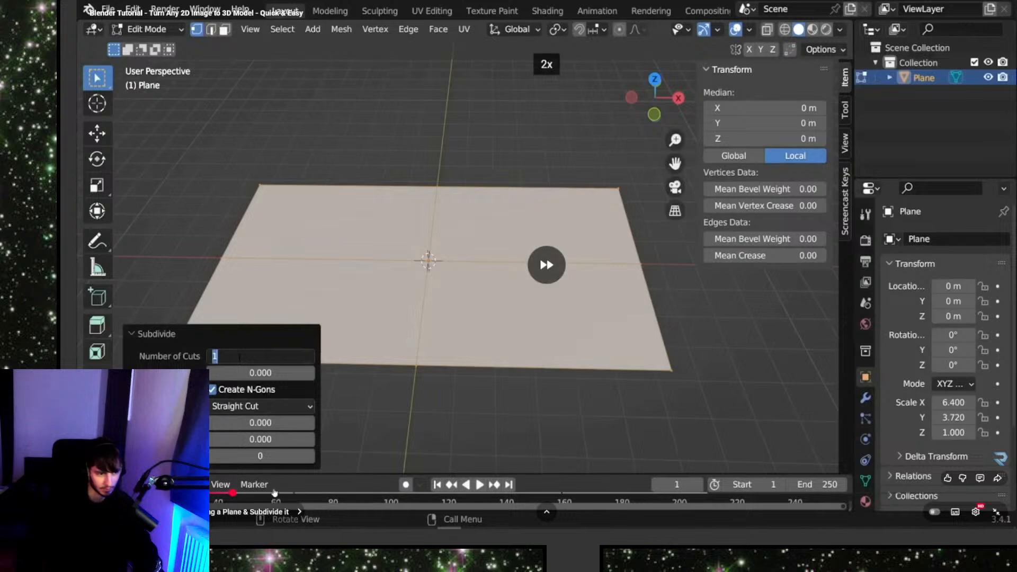
pyautogui.click(293, 494)
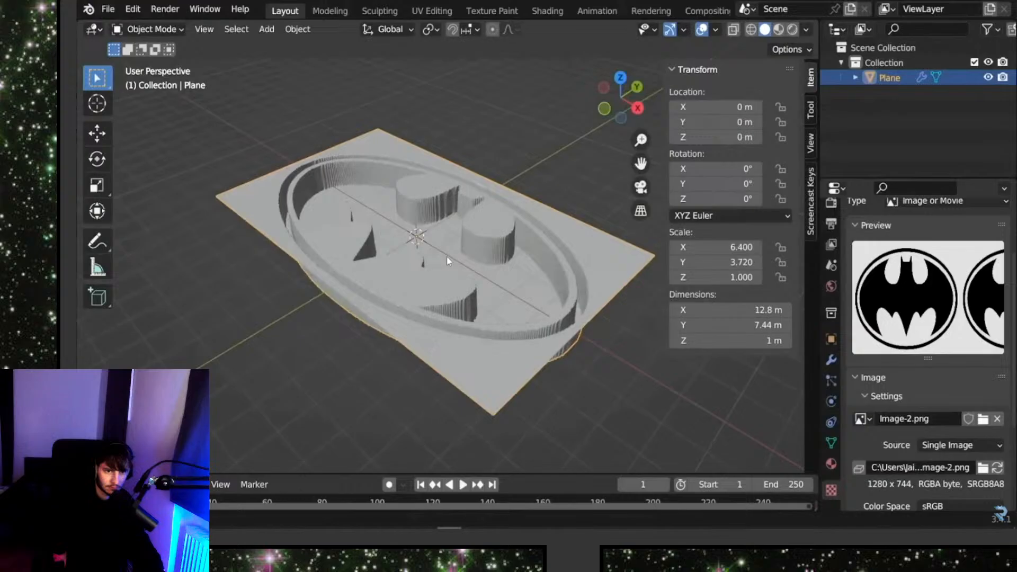
pyautogui.click(446, 256)
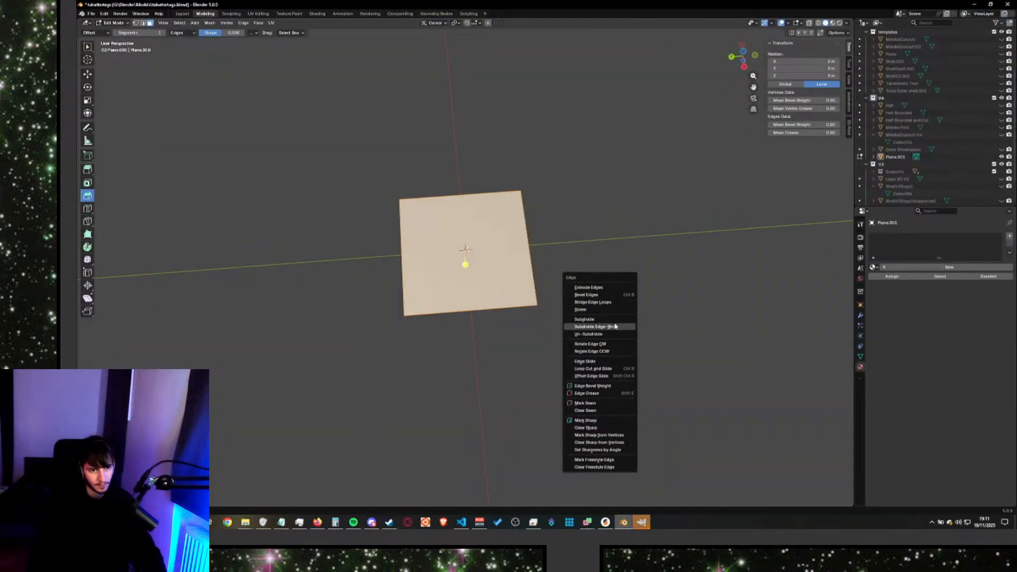
# Subdivide the new square plane into a dense grid and return to Object Mode.
pyautogui.click(614, 326)
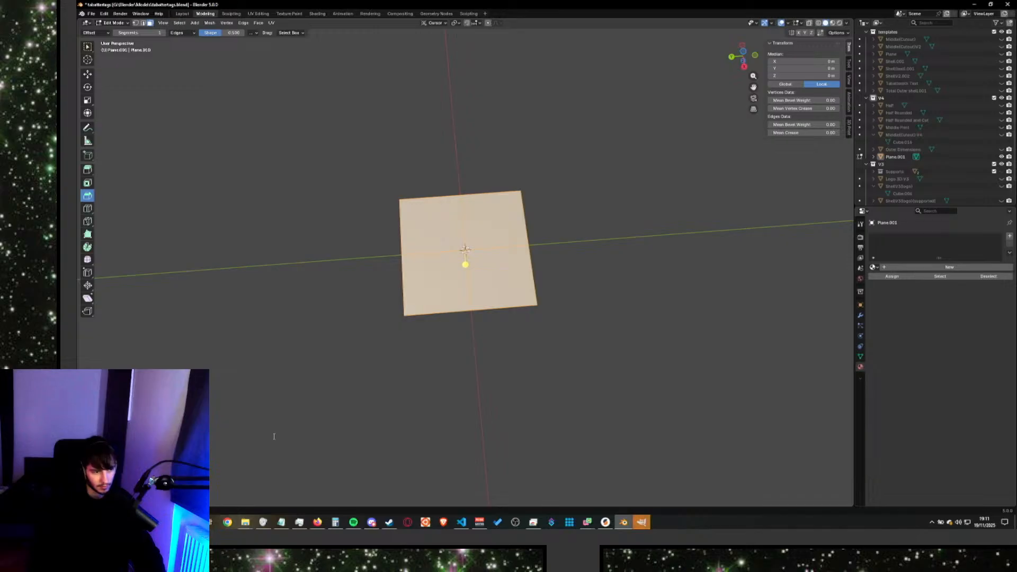
pyautogui.press('Tab')
pyautogui.press('Tab')
pyautogui.rightClick(360, 457)
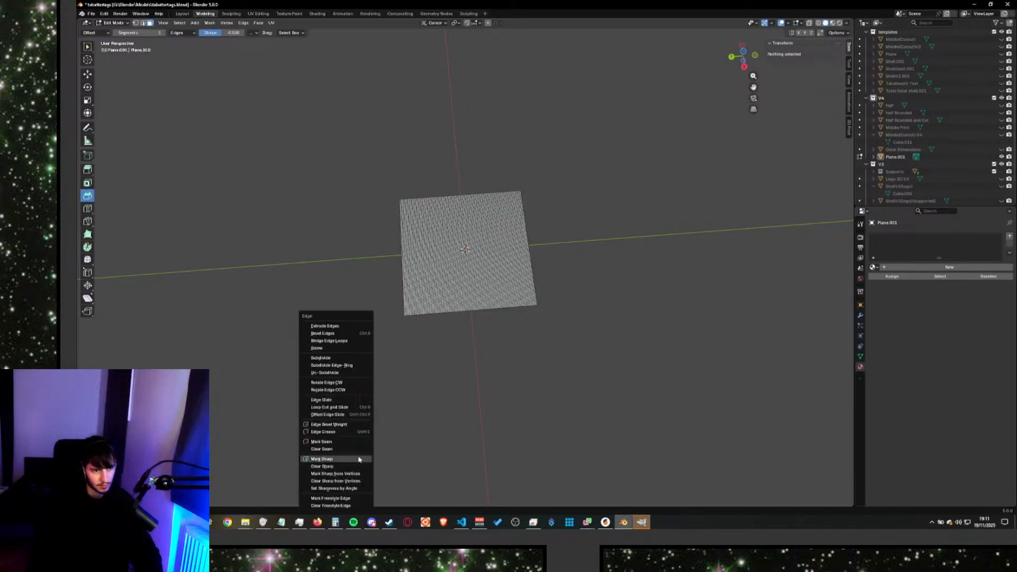
pyautogui.press('a')
pyautogui.rightClick(476, 388)
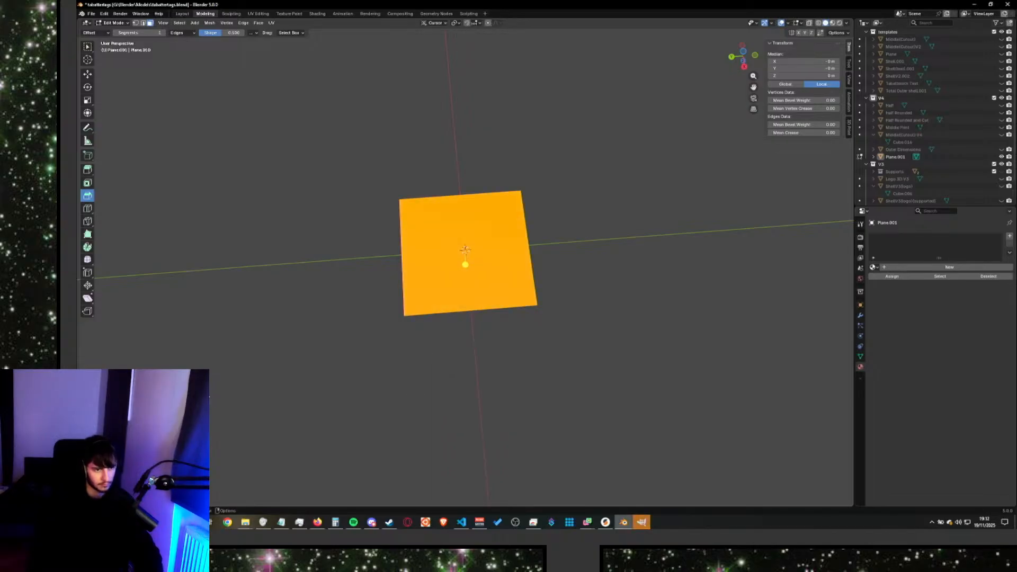
pyautogui.hotkey('alt', 'a')
pyautogui.press('Tab')
pyautogui.press('Tab')
pyautogui.press('Tab')
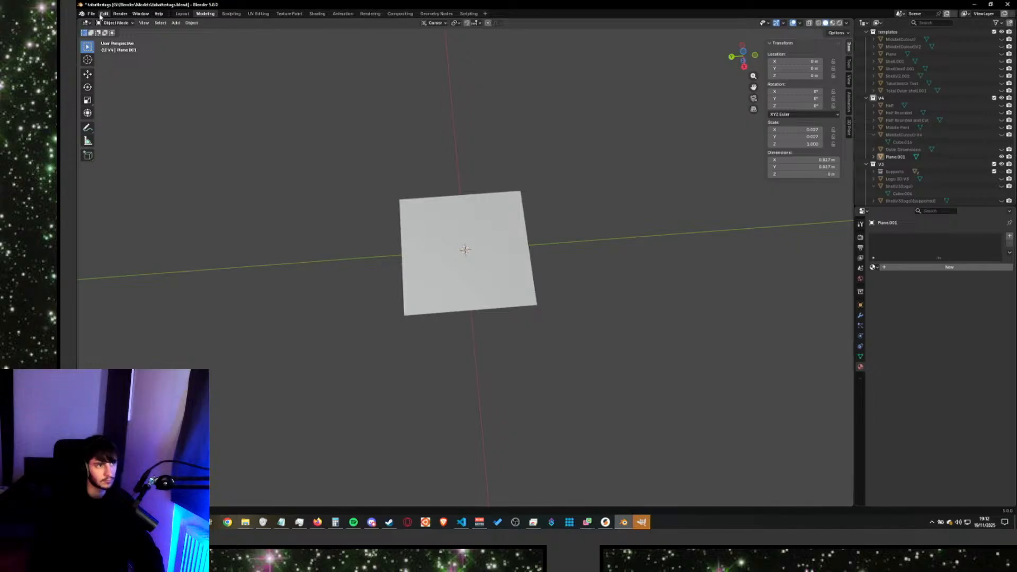
# Add a Displace modifier to the subdivided plane.
pyautogui.click(860, 315)
pyautogui.click(907, 238)
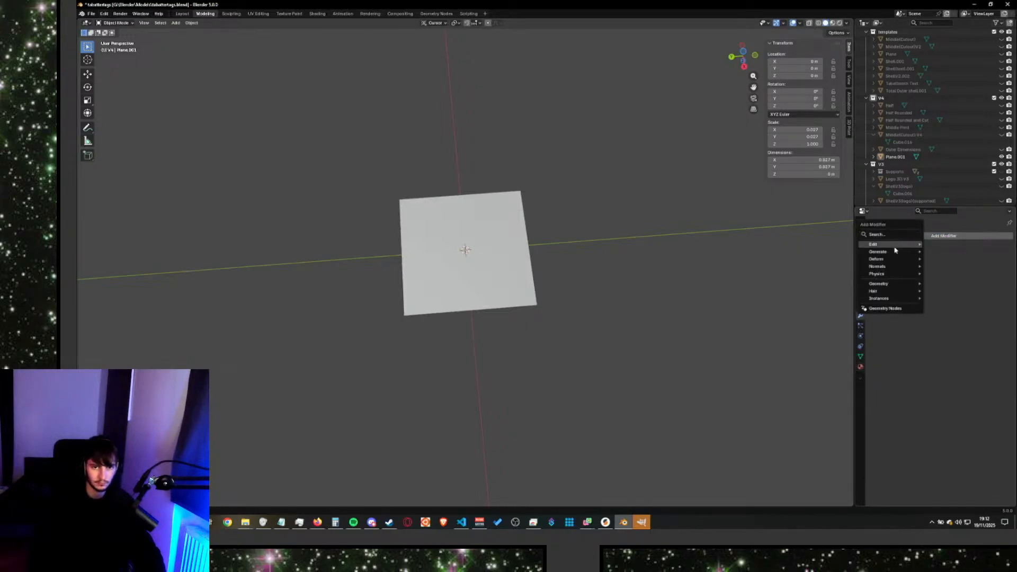
pyautogui.moveTo(893, 248)
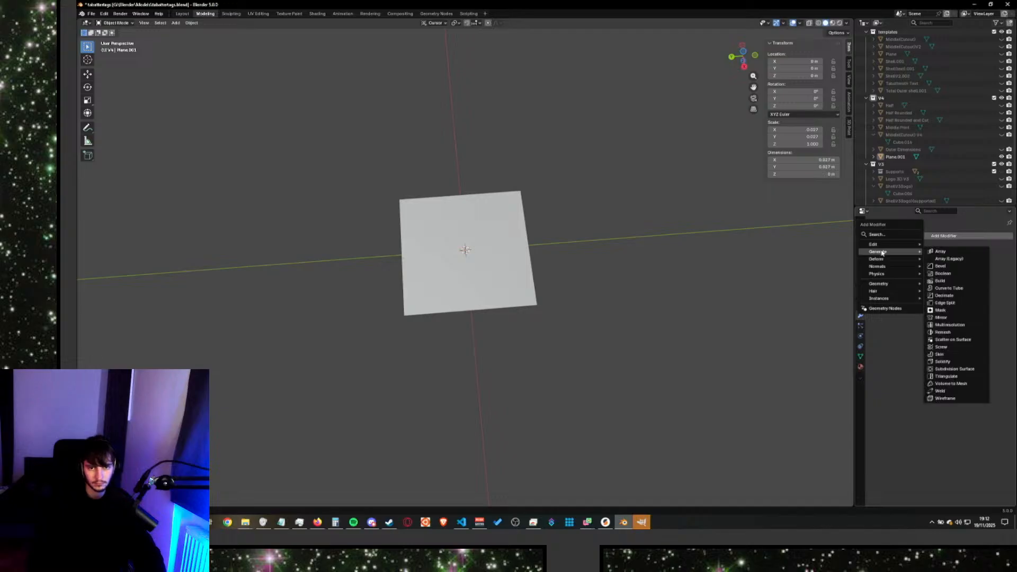
pyautogui.click(878, 234)
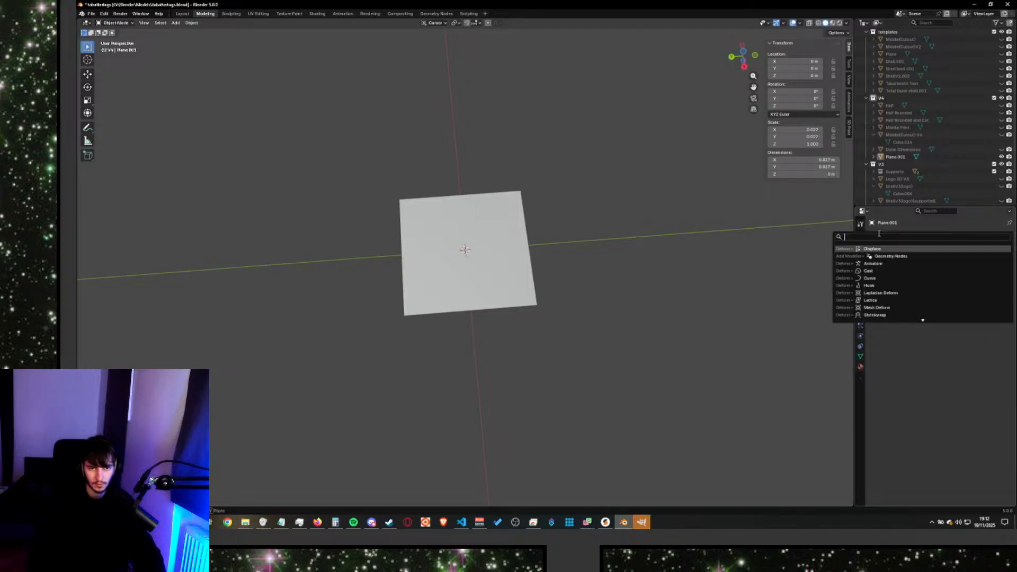
pyautogui.press('Return')
# Create an image texture for the Displace modifier and load neon_lines14.png from the dynamic_overlay folder.
pyautogui.click(861, 380)
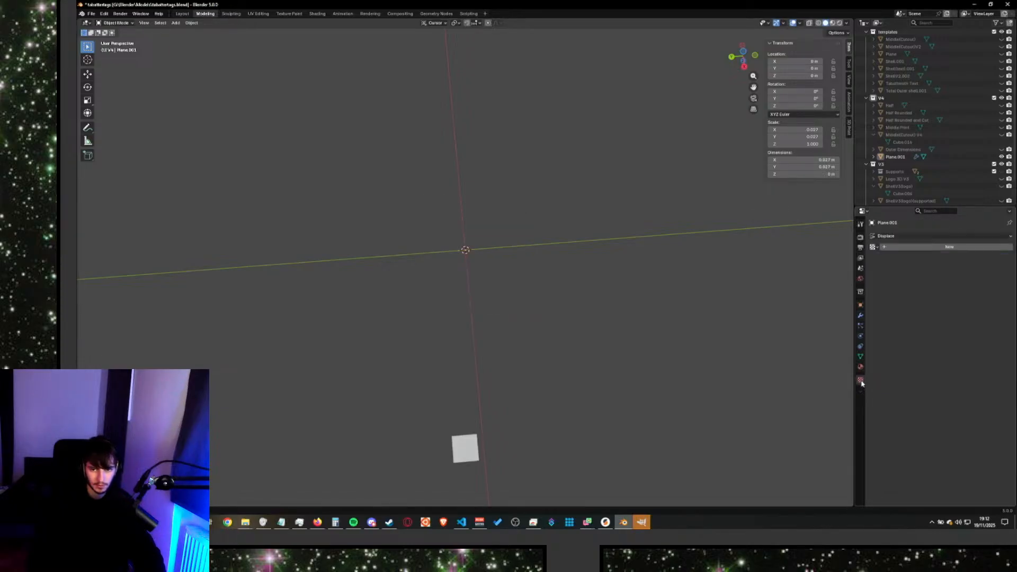
pyautogui.click(911, 249)
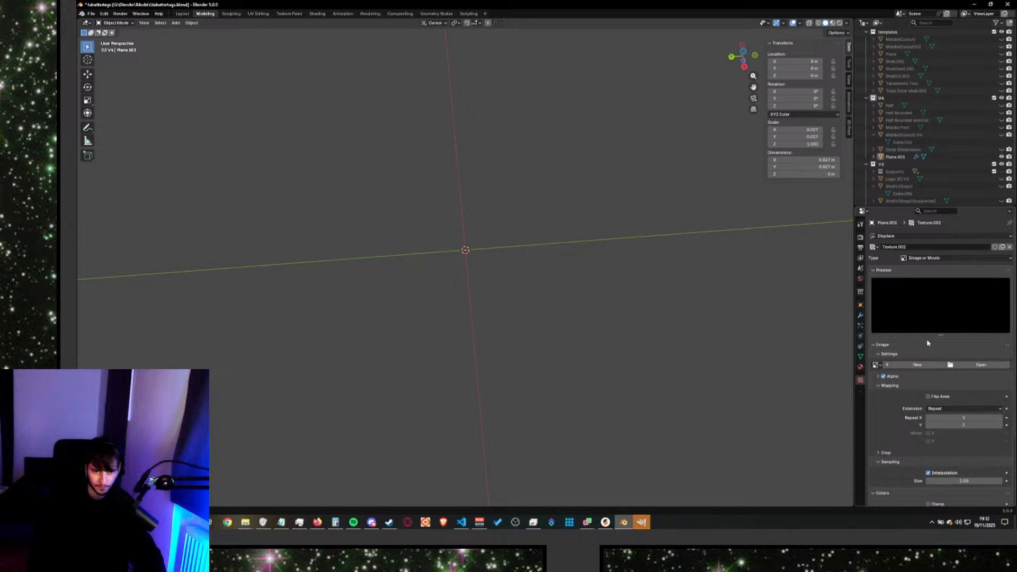
pyautogui.click(958, 365)
pyautogui.click(427, 371)
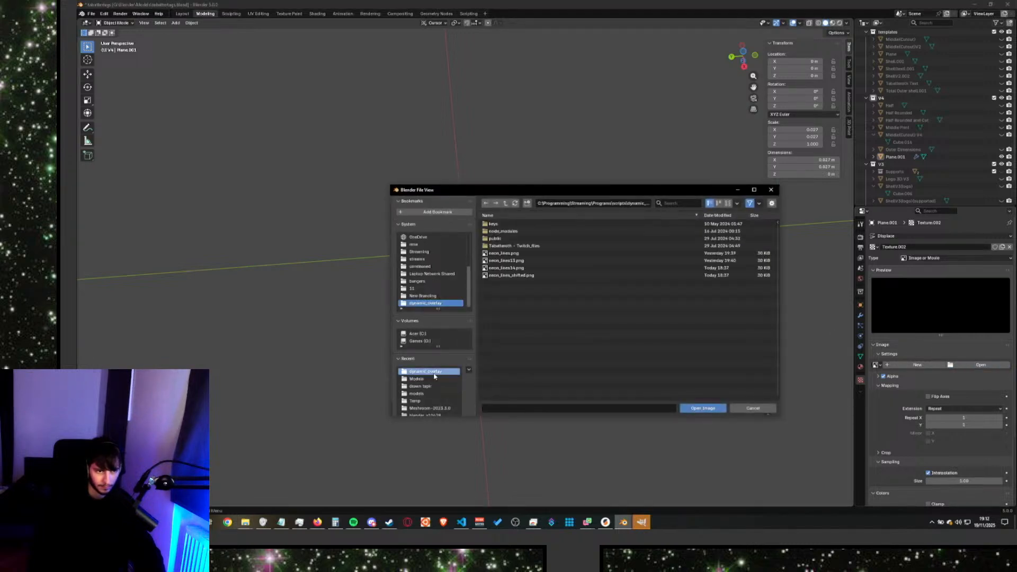
pyautogui.click(506, 268)
pyautogui.click(702, 408)
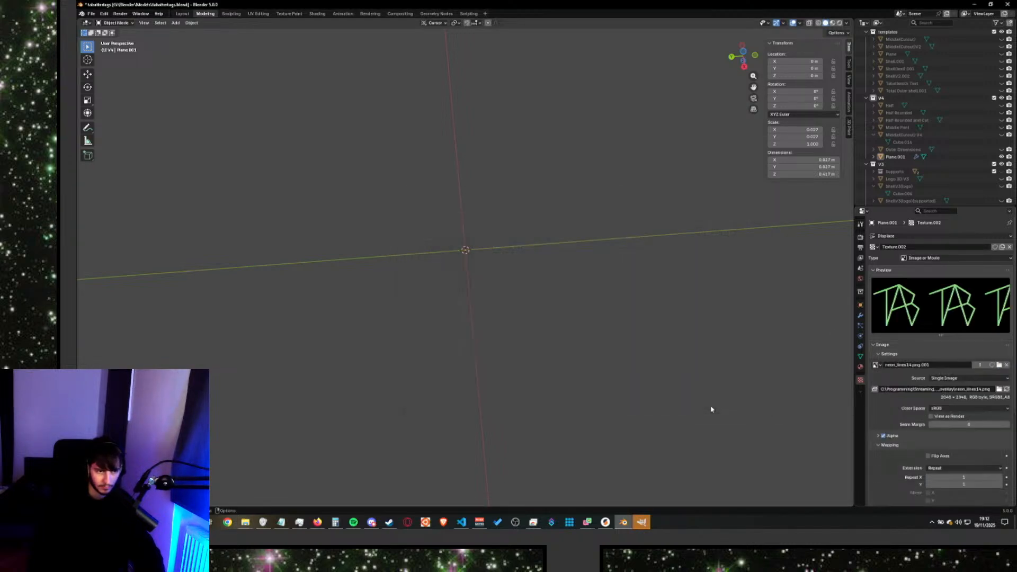
# Examine the displaced logo relief on the plane from above and up close.
pyautogui.scroll(5, 407, 231)
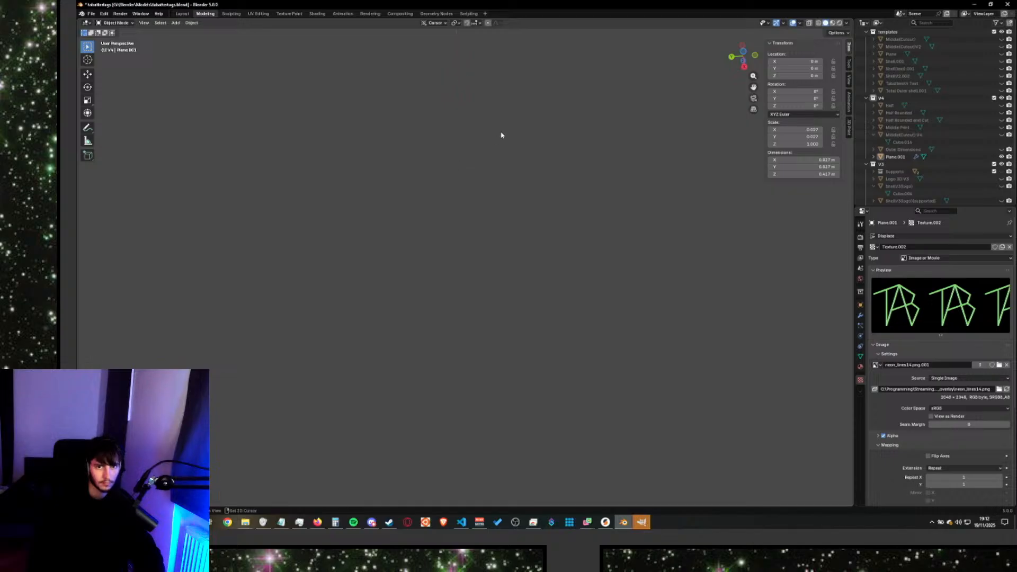
pyautogui.scroll(-5, 518, 128)
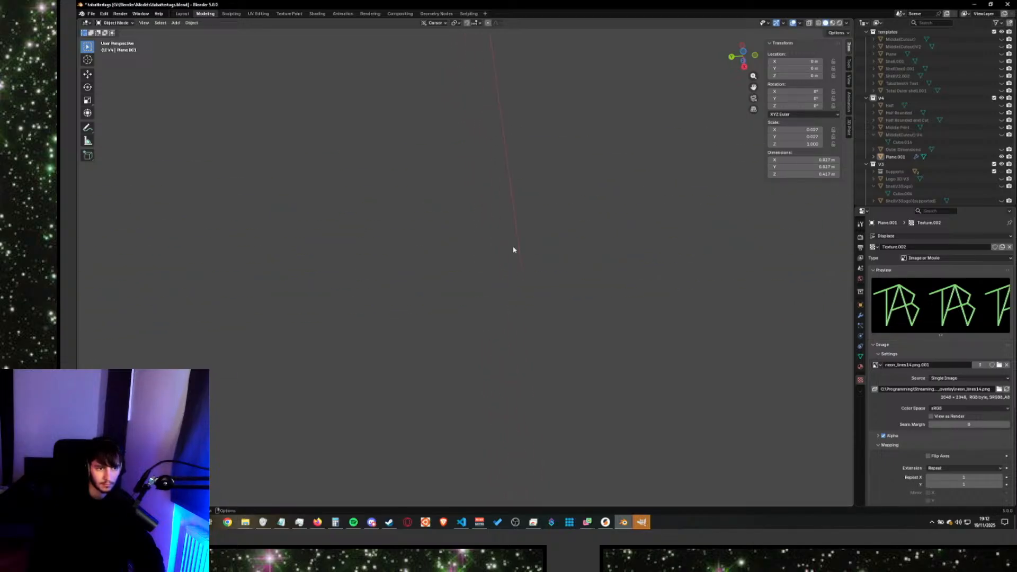
pyautogui.scroll(-1, 601, 316)
pyautogui.scroll(-3, 572, 345)
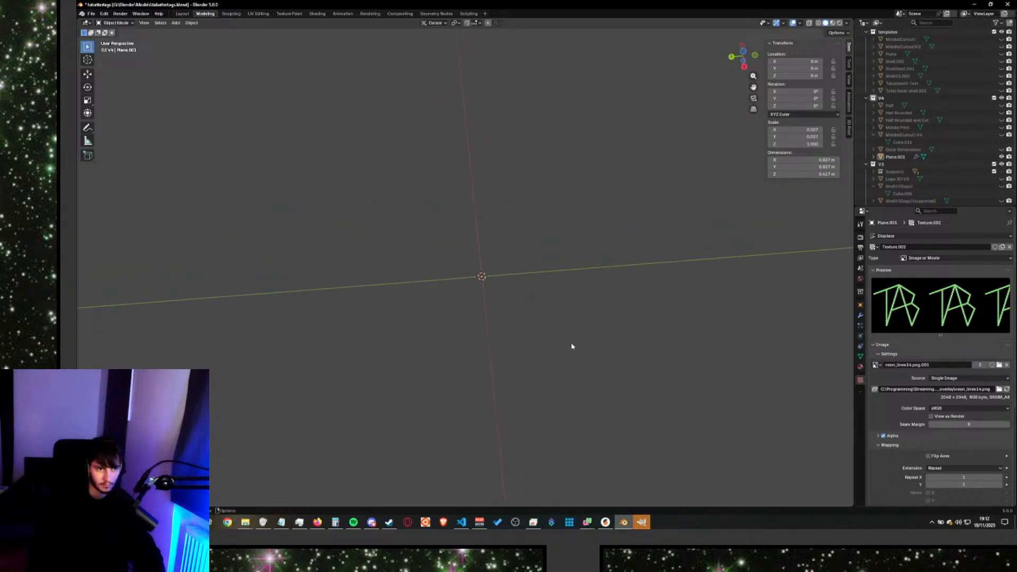
pyautogui.scroll(-4, 554, 349)
pyautogui.moveTo(516, 304); pyautogui.dragTo(485, 211, button='middle')
pyautogui.scroll(8, 485, 212)
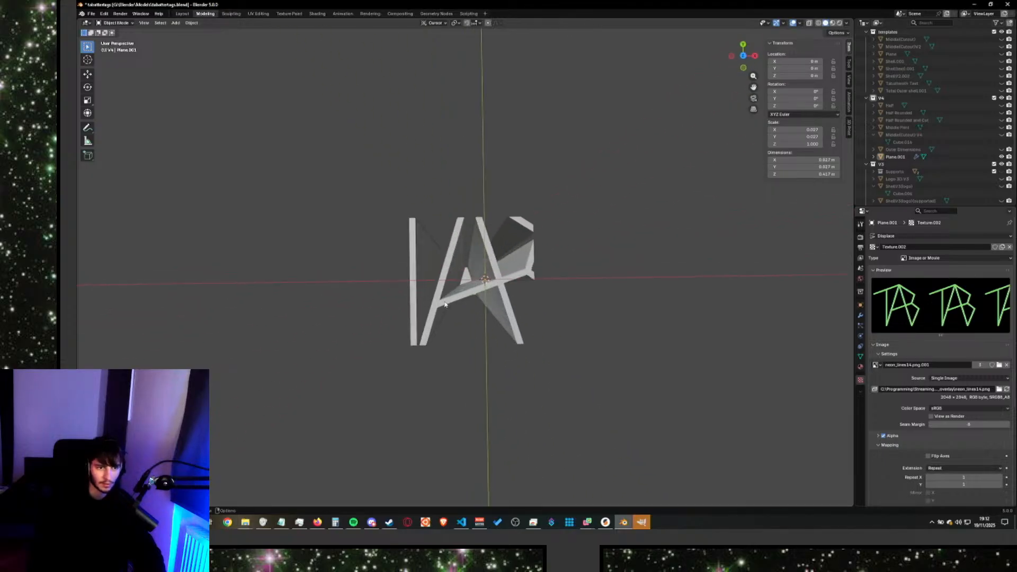
# Switch to GIMP and open neon_lines14.png from the dynamic_overlay folder.
pyautogui.click(641, 522)
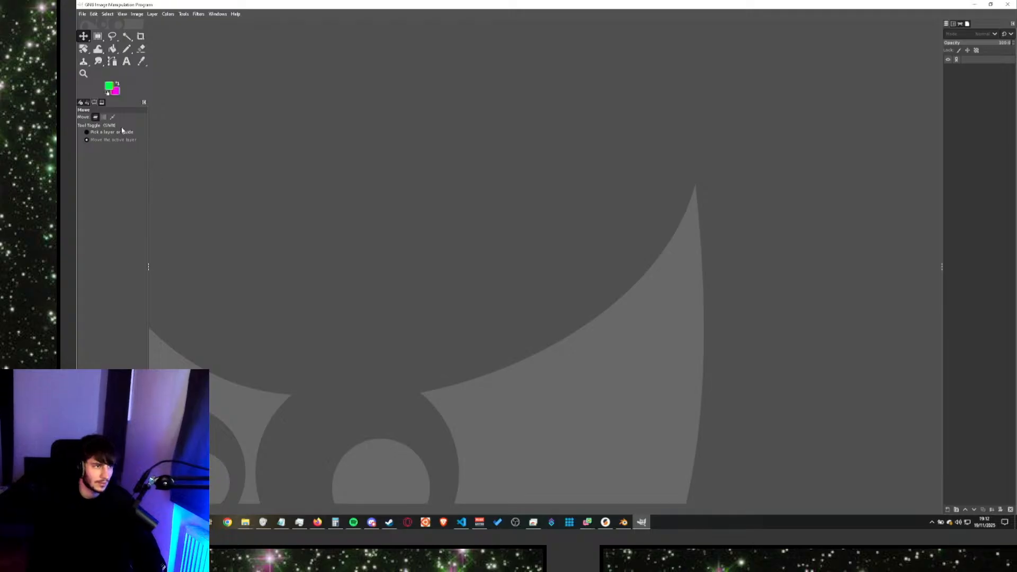
pyautogui.hotkey('alt', 'Tab')
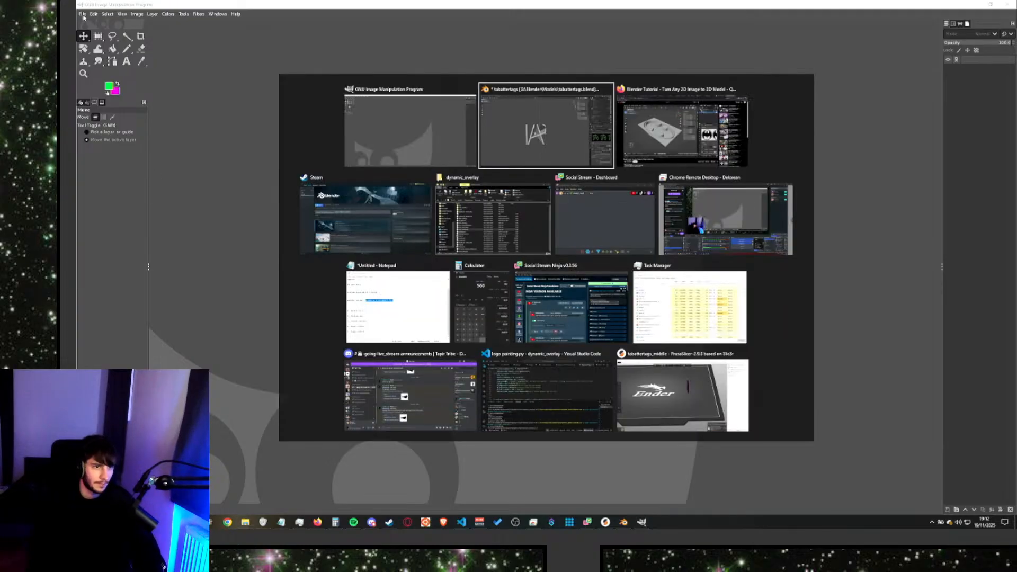
pyautogui.click(449, 206)
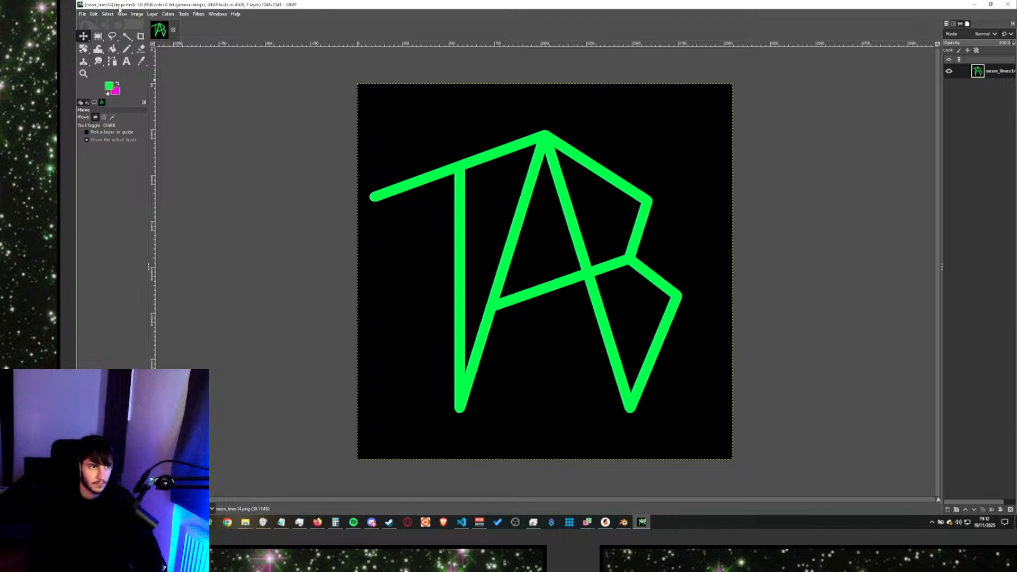
# Start an image export of neon_lines14.png to the dynamic_overlay folder.
pyautogui.click(83, 14)
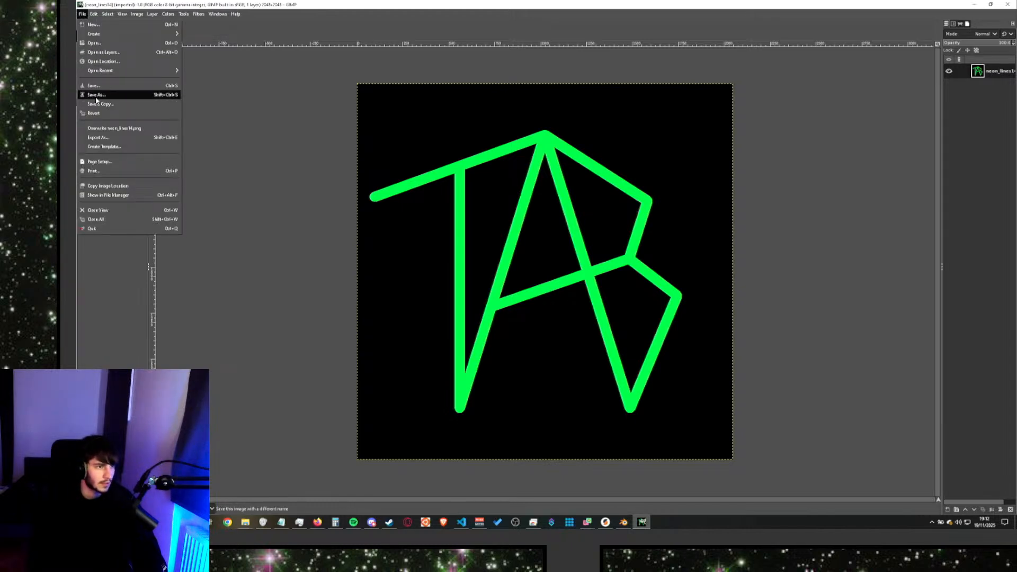
pyautogui.click(98, 137)
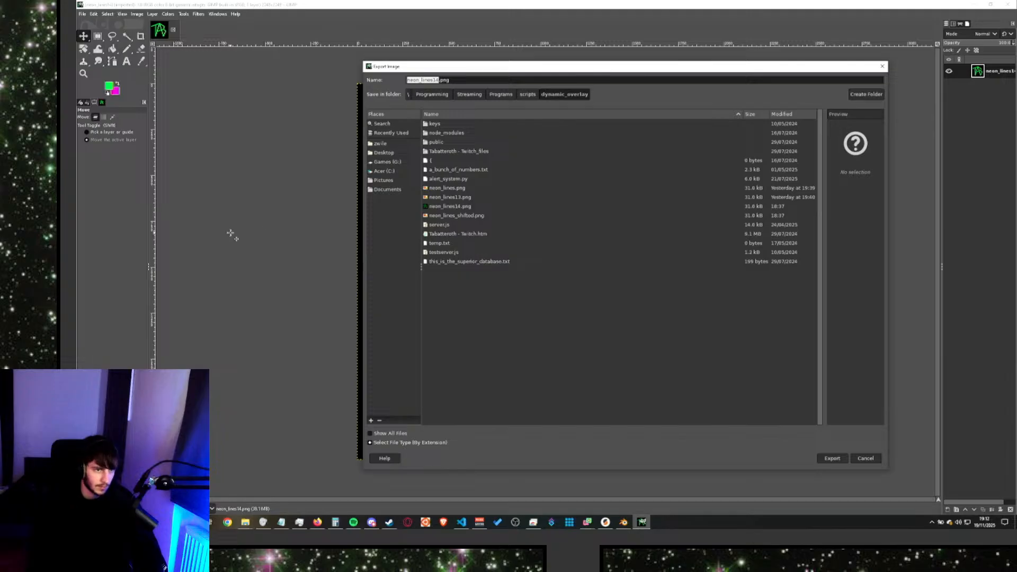
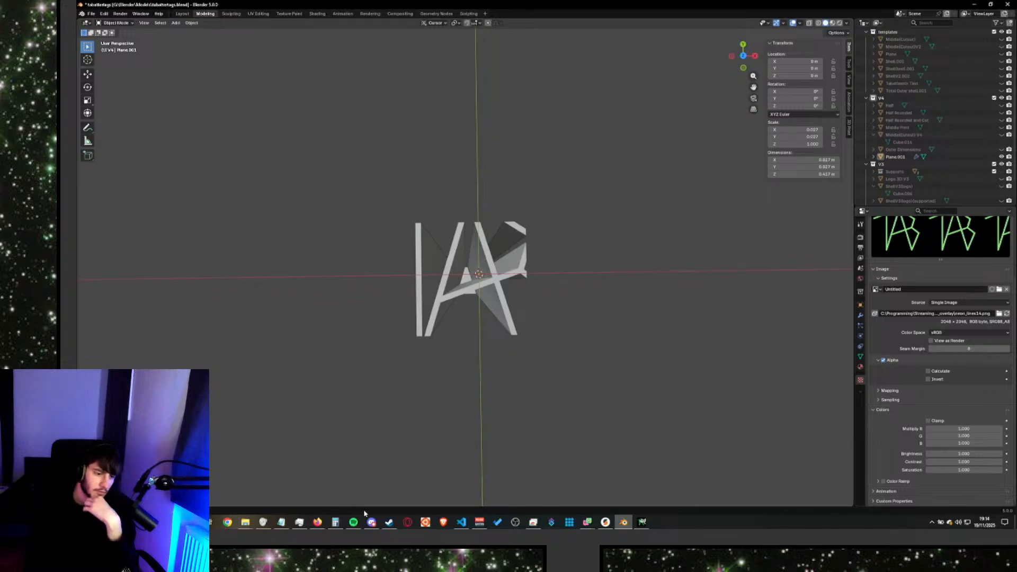
# Switch to VS Code and set the canvas size in logo painting.py to 1024.
pyautogui.click(461, 522)
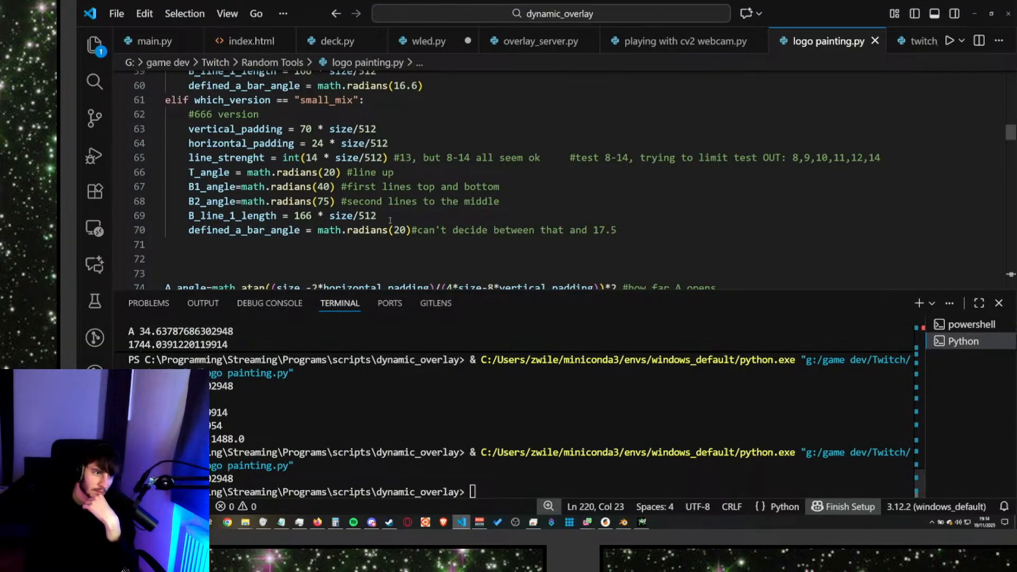
pyautogui.scroll(15, 418, 267)
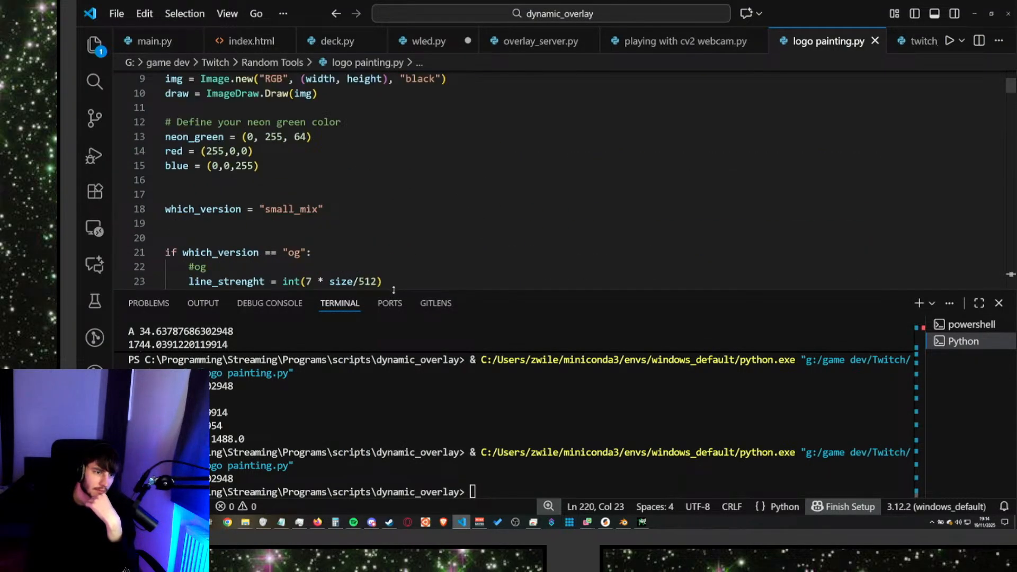
pyautogui.moveTo(393, 290); pyautogui.dragTo(394, 420)
pyautogui.scroll(3, 237, 163)
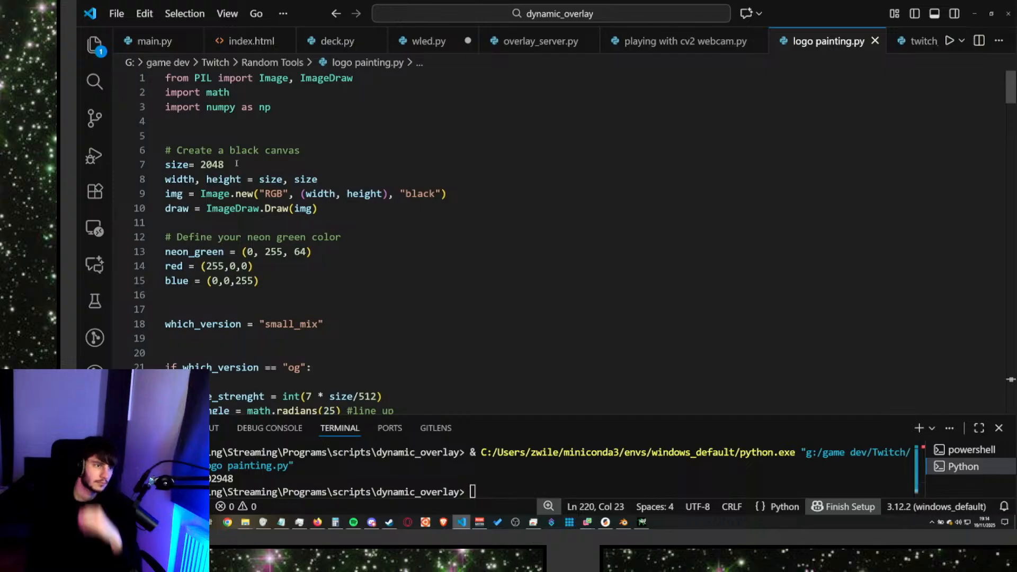
pyautogui.doubleClick(212, 164)
pyautogui.write('10')
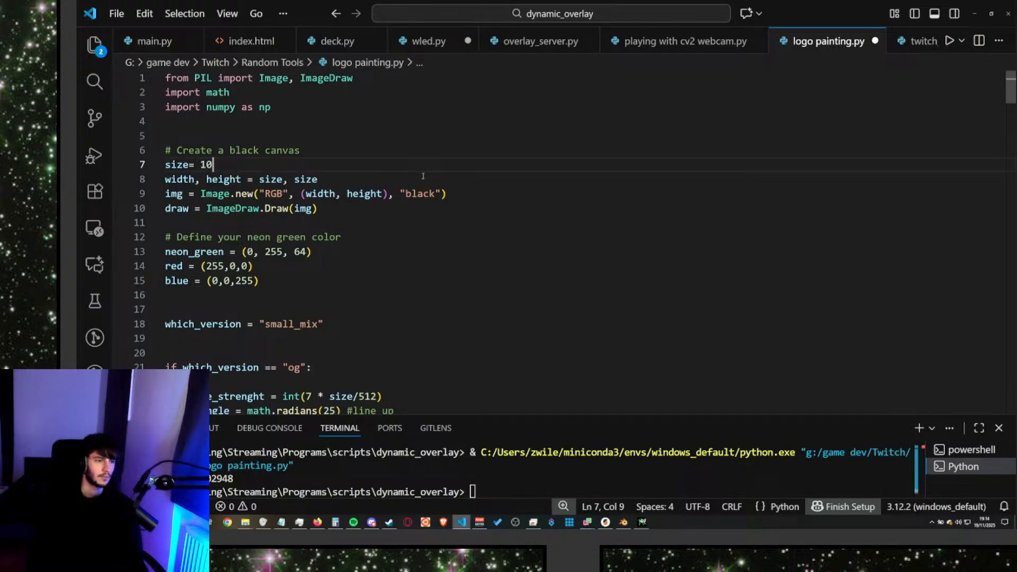
pyautogui.write('24')
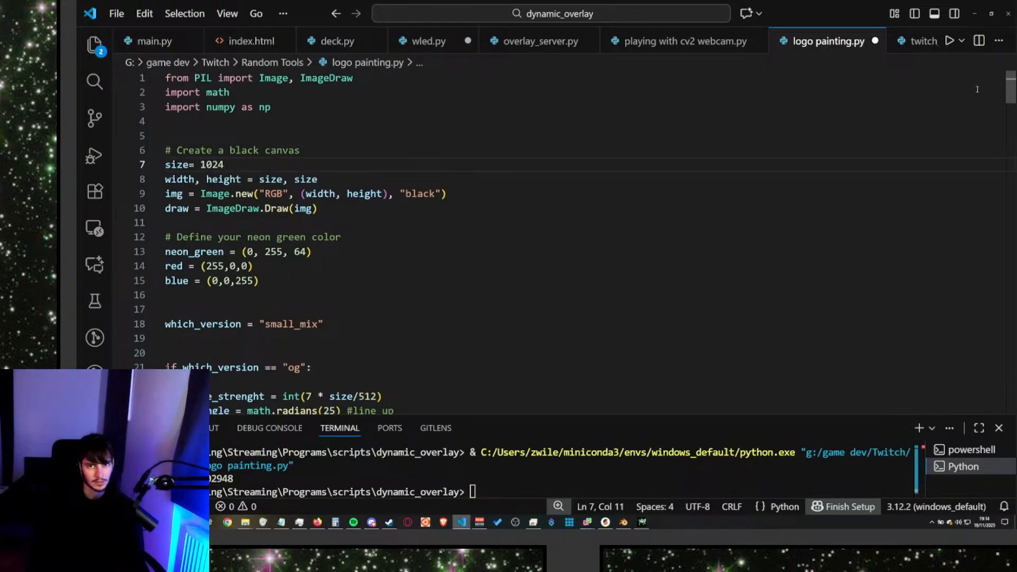
# Set the script's output file name to neon_lines14_small.png, and run the script to generate the smaller logo image.
pyautogui.moveTo(1009, 88); pyautogui.dragTo(980, 388)
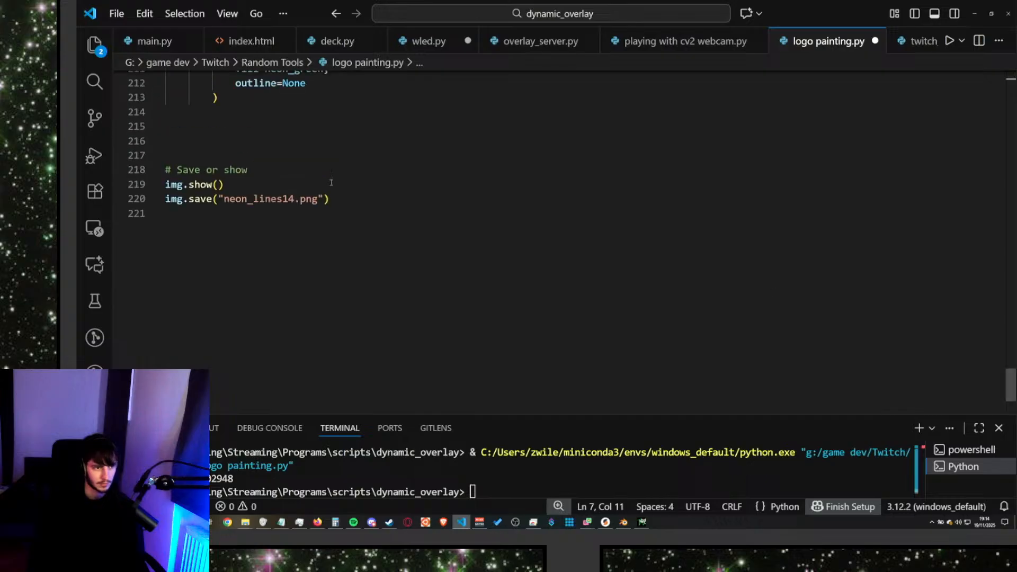
pyautogui.doubleClick(297, 199)
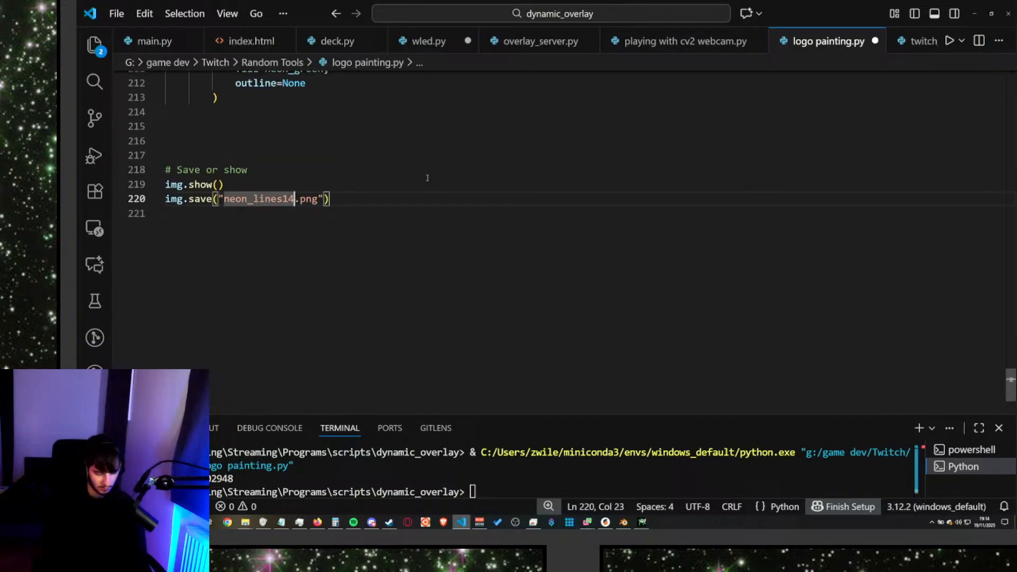
pyautogui.press('Right')
pyautogui.write('_small')
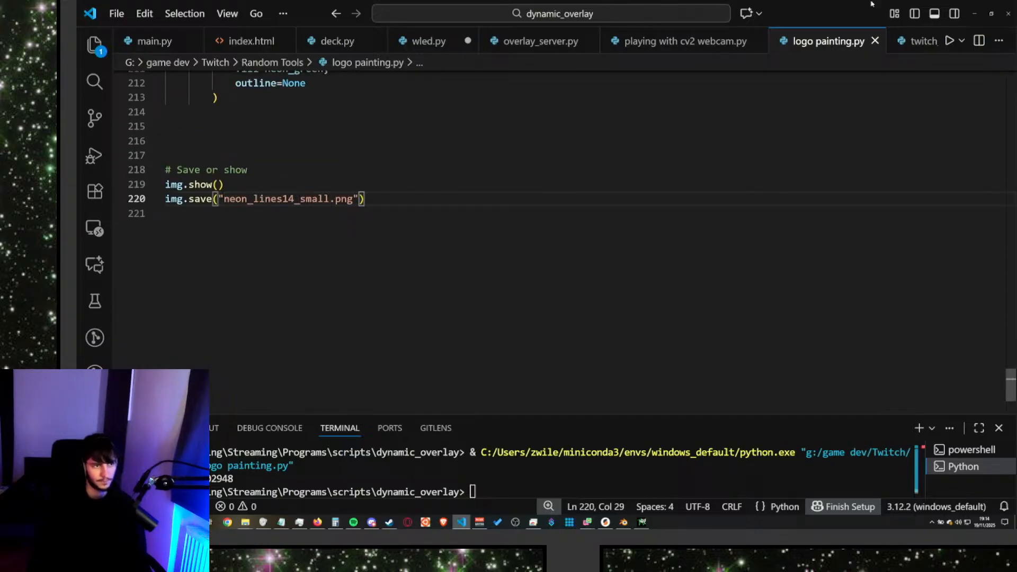
pyautogui.click(949, 41)
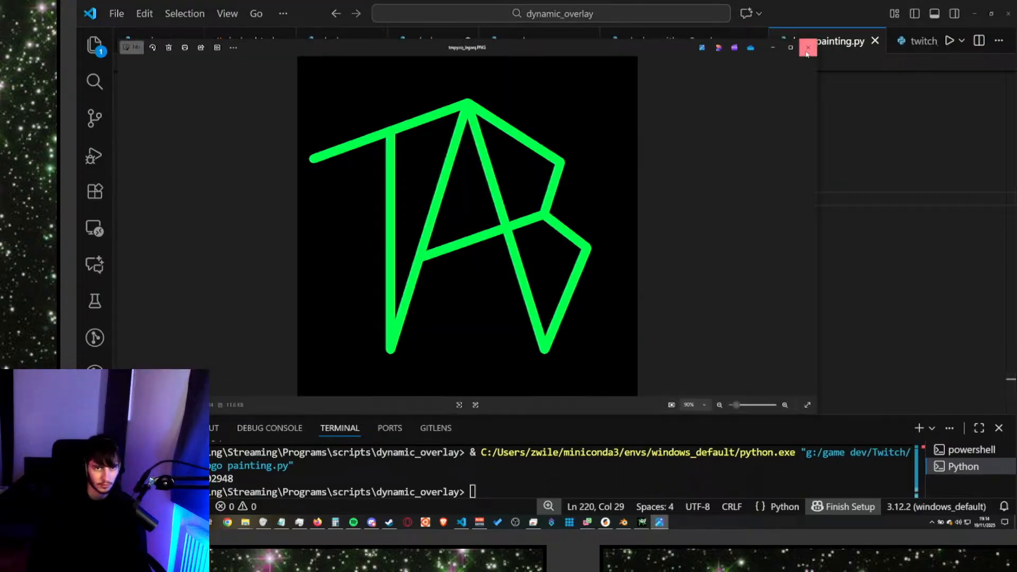
pyautogui.click(807, 49)
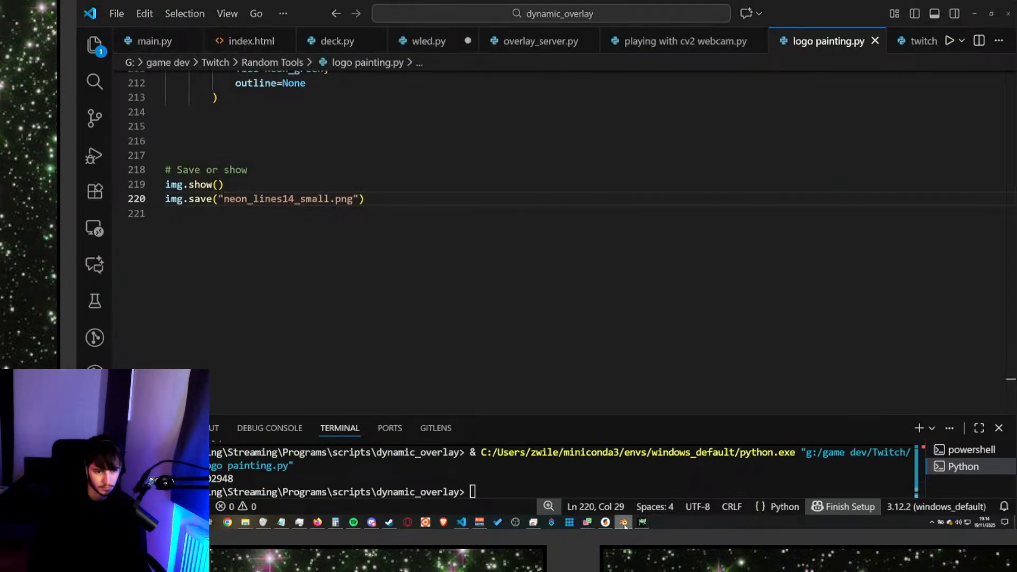
# Switch to Blender and undo the neon_lines14.png texture setup on the plane's Displace modifier.
pyautogui.moveTo(633, 526)
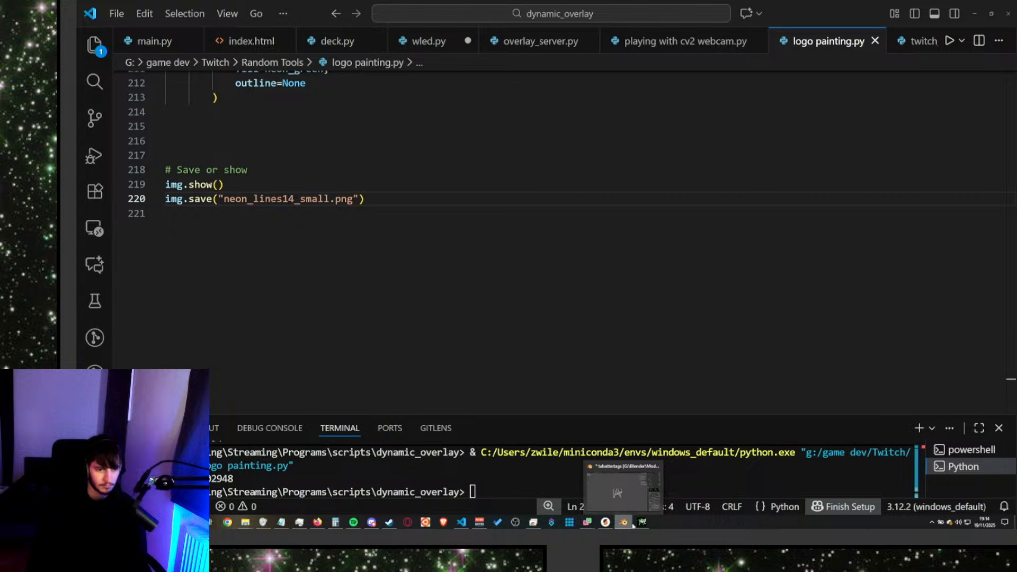
pyautogui.click(630, 523)
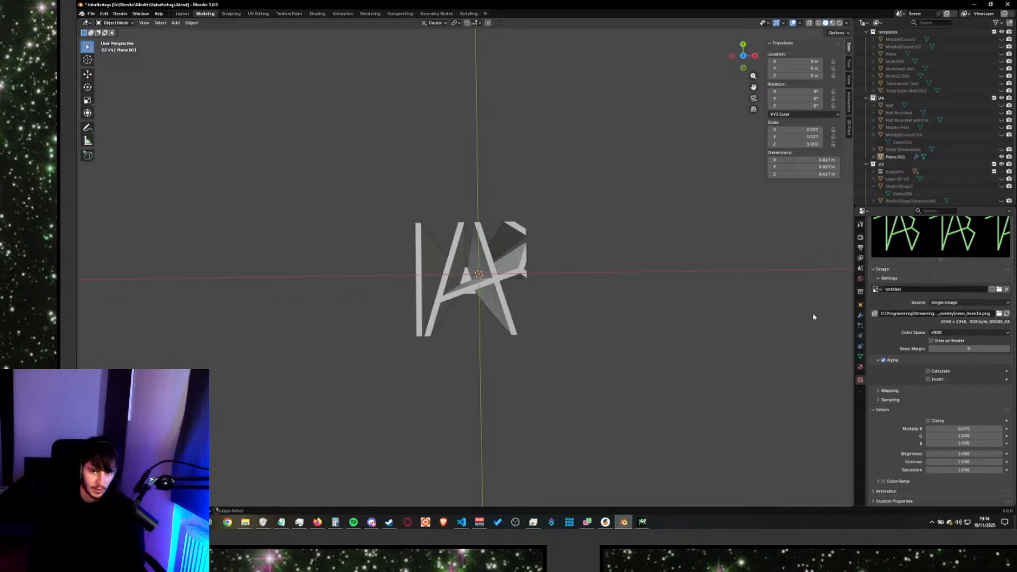
pyautogui.hotkey('ctrl', 'z')
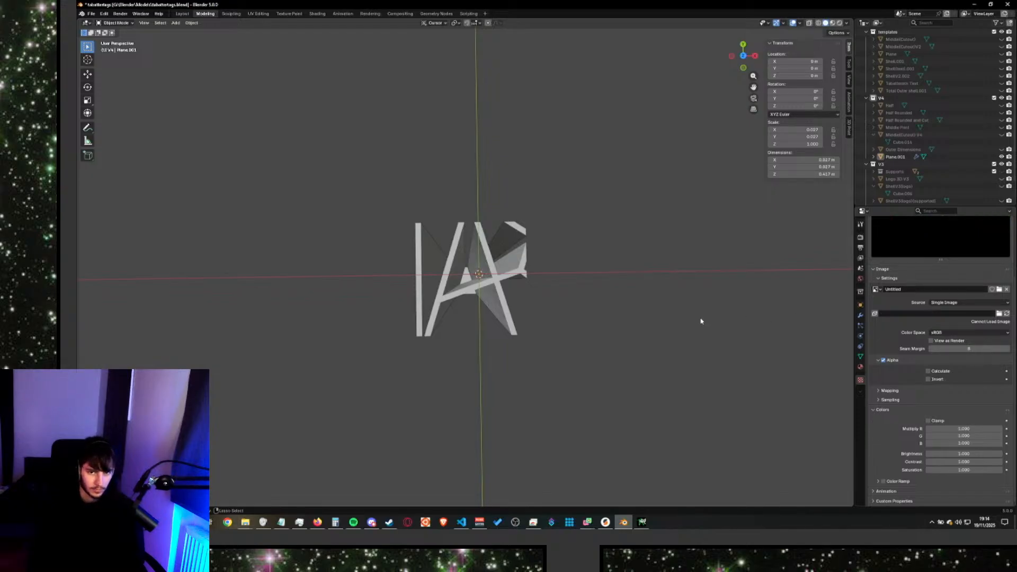
pyautogui.hotkey('ctrl', 'z')
pyautogui.hotkey('ctrl', 'z')
pyautogui.hotkey('ctrl', 'z')
pyautogui.hotkey('ctrl', 'z')
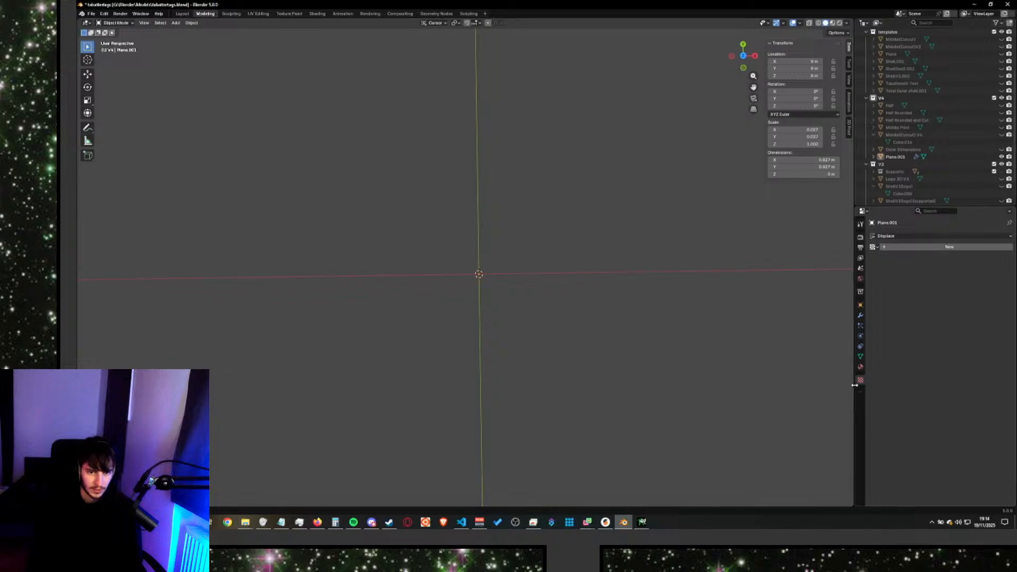
# Create a new image texture for the Displace modifier, load neon_lines14_small.png into it, and inspect the relief.
pyautogui.click(915, 246)
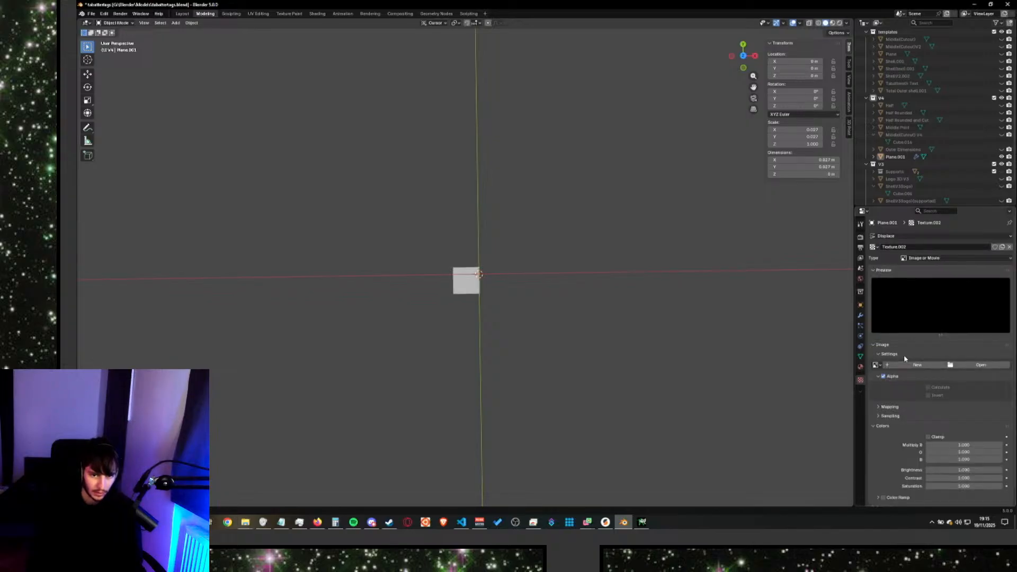
pyautogui.click(979, 365)
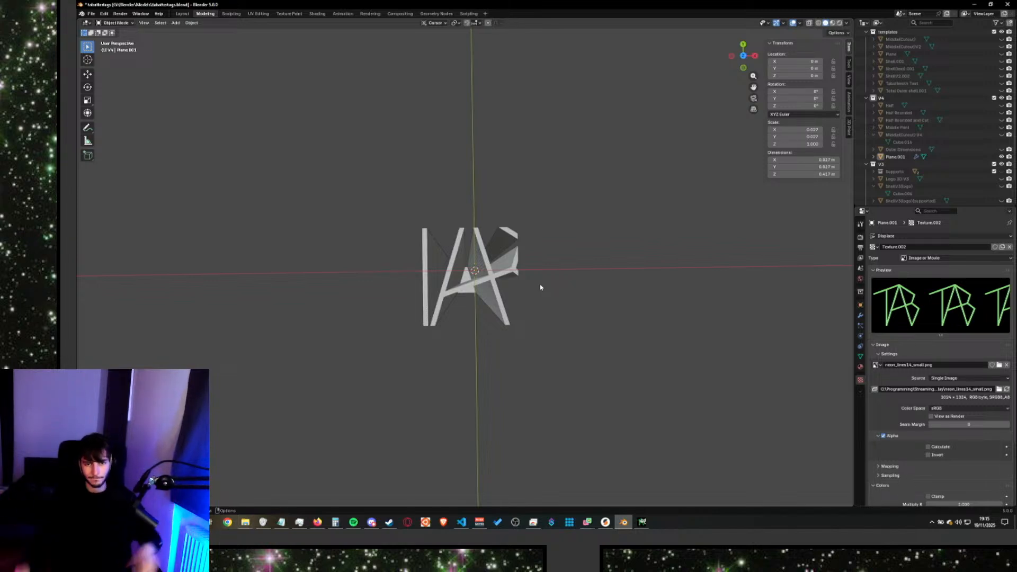
pyautogui.click(918, 258)
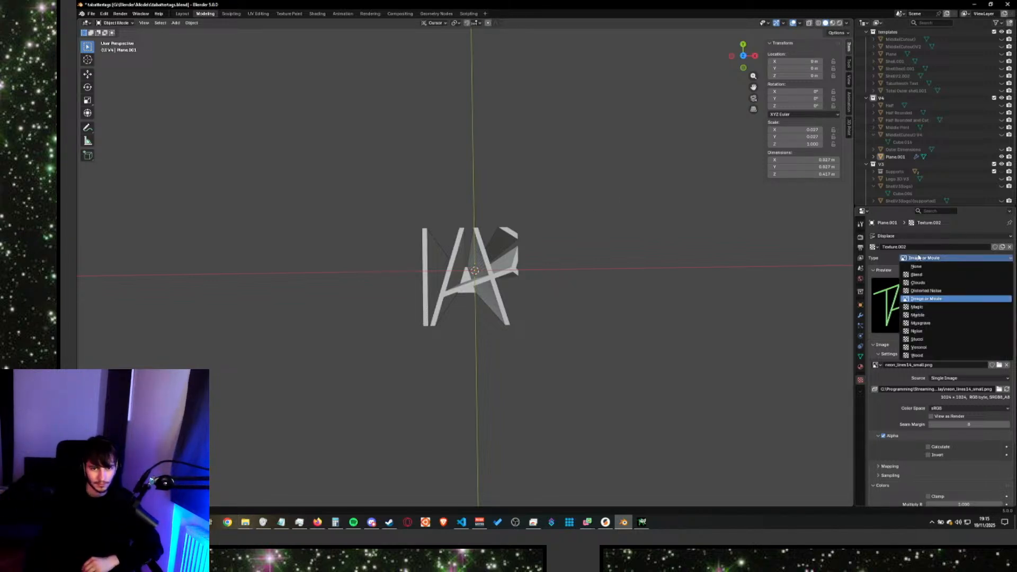
pyautogui.click(917, 257)
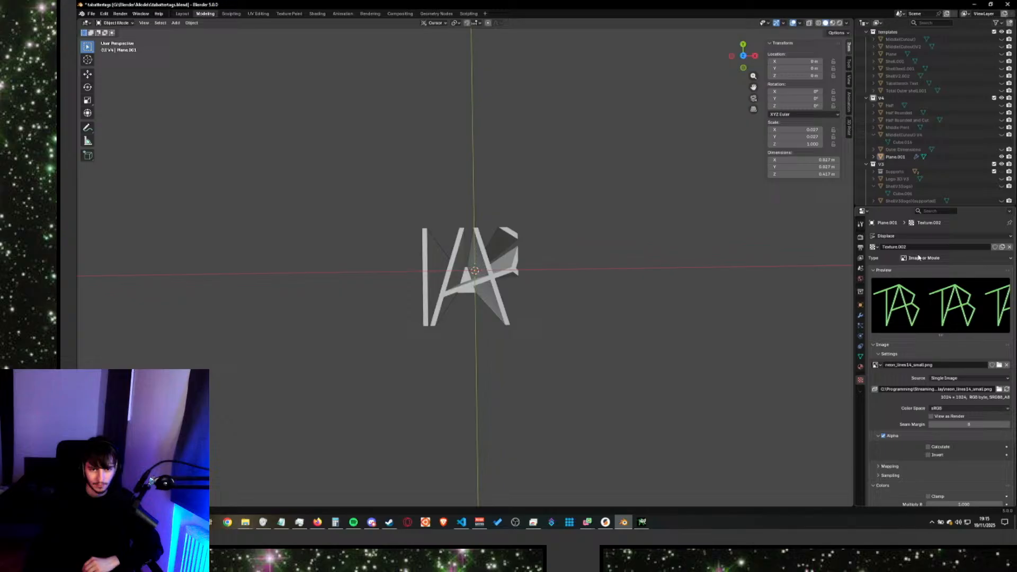
pyautogui.click(877, 345)
pyautogui.click(875, 345)
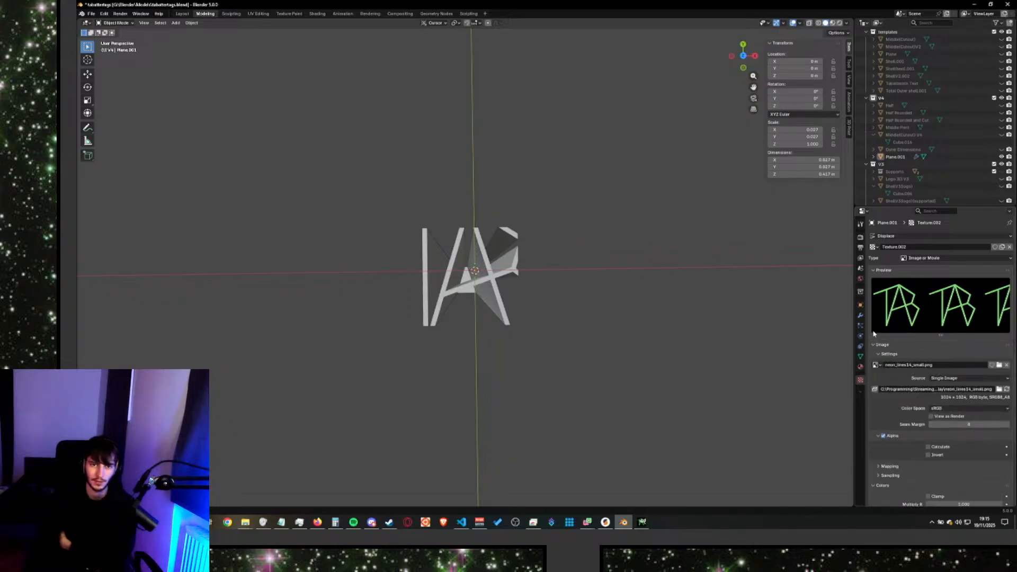
pyautogui.scroll(6, 574, 352)
pyautogui.moveTo(593, 325); pyautogui.dragTo(567, 311, button='middle')
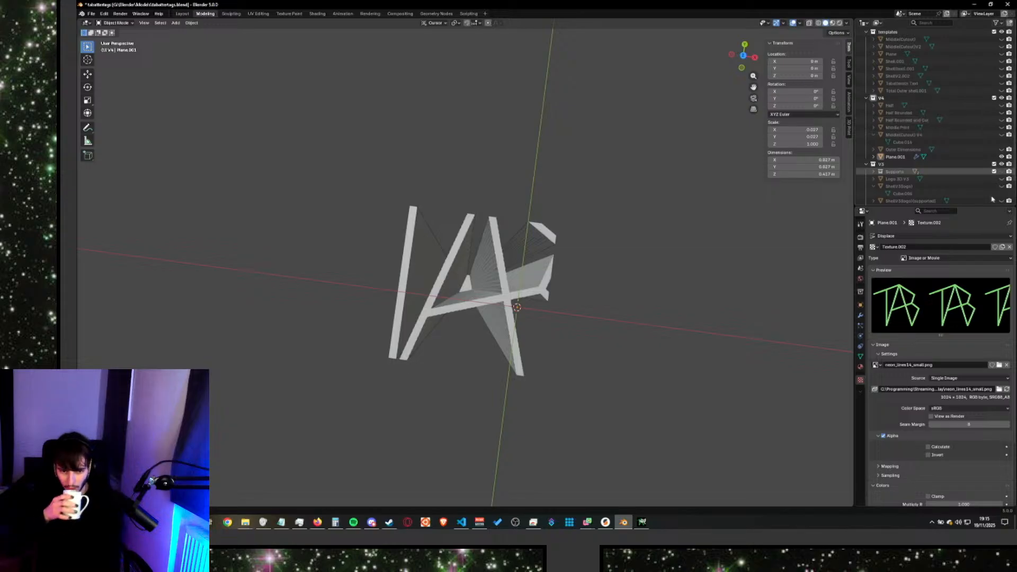
# Try different Seam Margin values and the View as Render option on the neon_lines14_small.png texture image.
pyautogui.moveTo(951, 427); pyautogui.dragTo(985, 427)
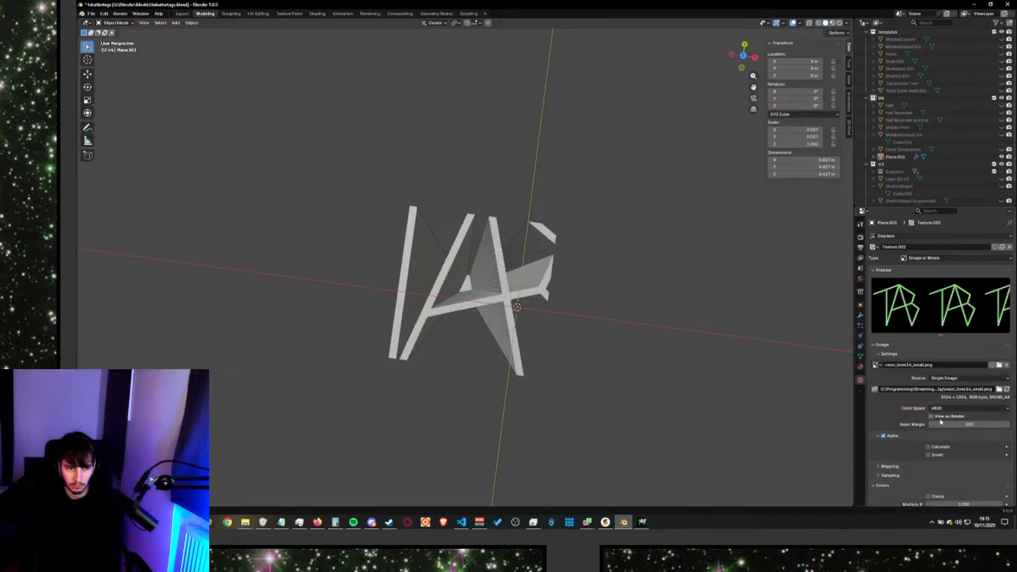
pyautogui.click(941, 423)
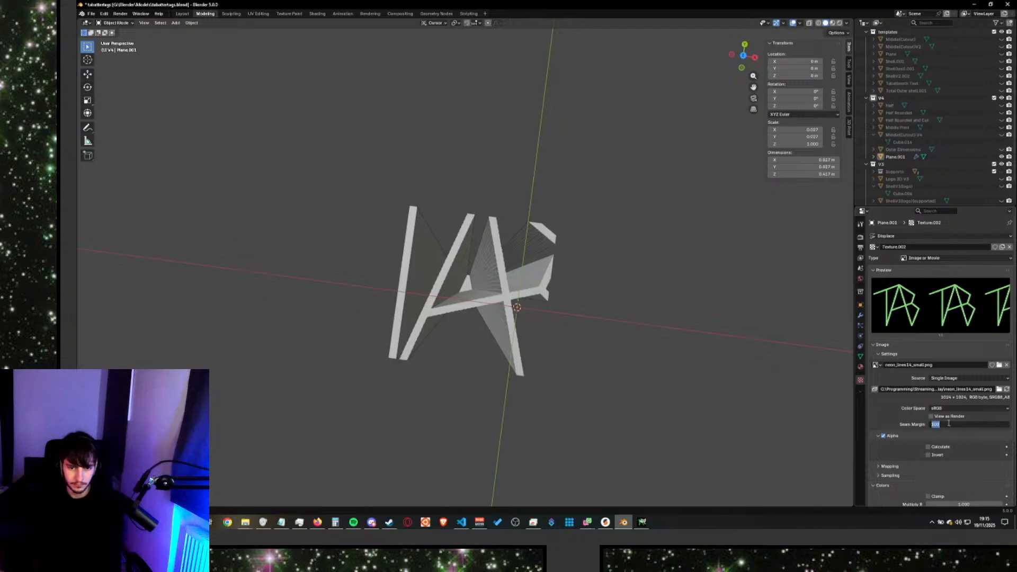
pyautogui.click(916, 406)
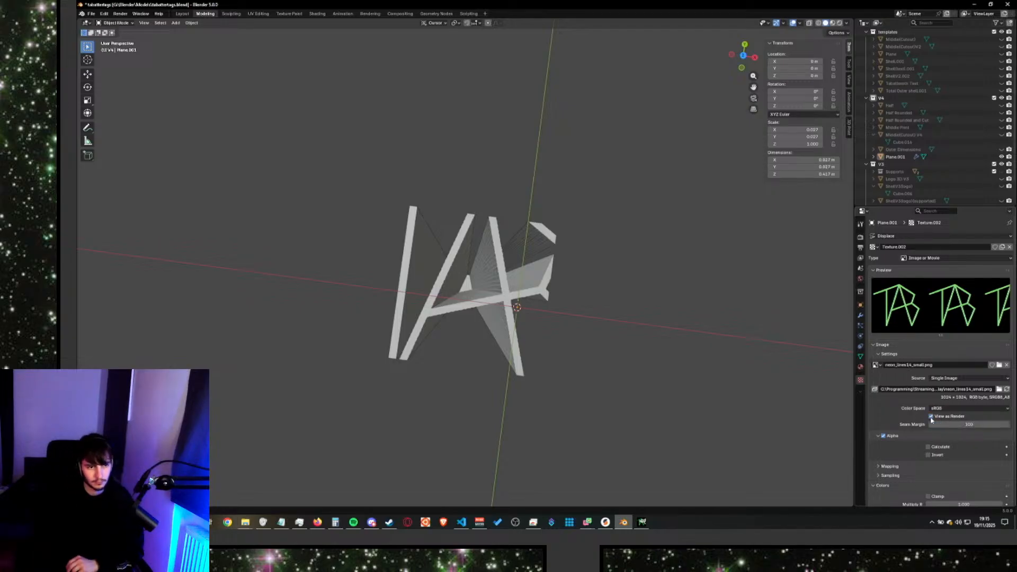
pyautogui.moveTo(952, 422); pyautogui.dragTo(942, 421)
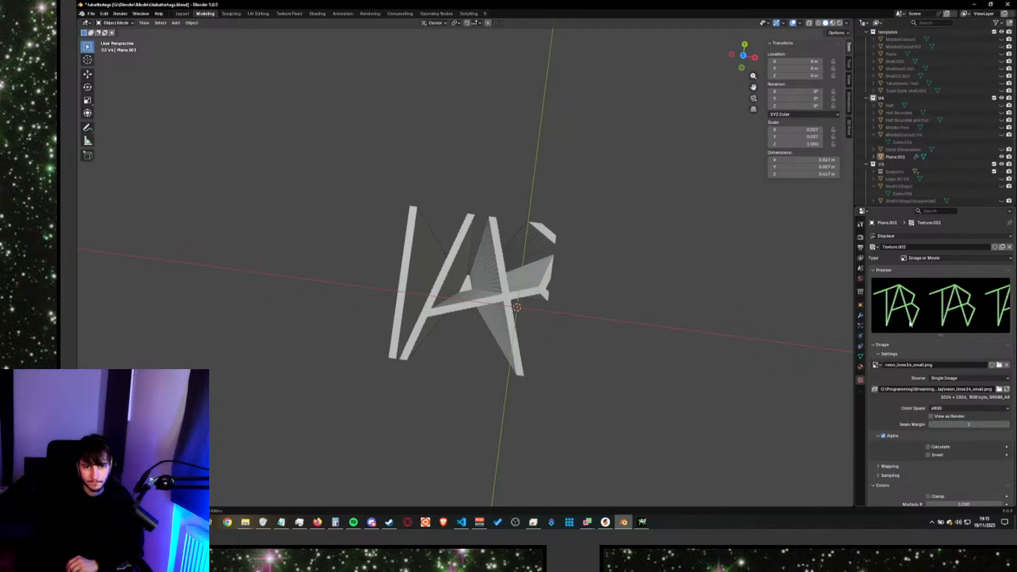
# Replace the Displace texture's image with the 512 × 512 neon_lines14_smaller.png and view the relief from above.
pyautogui.rightClick(888, 303)
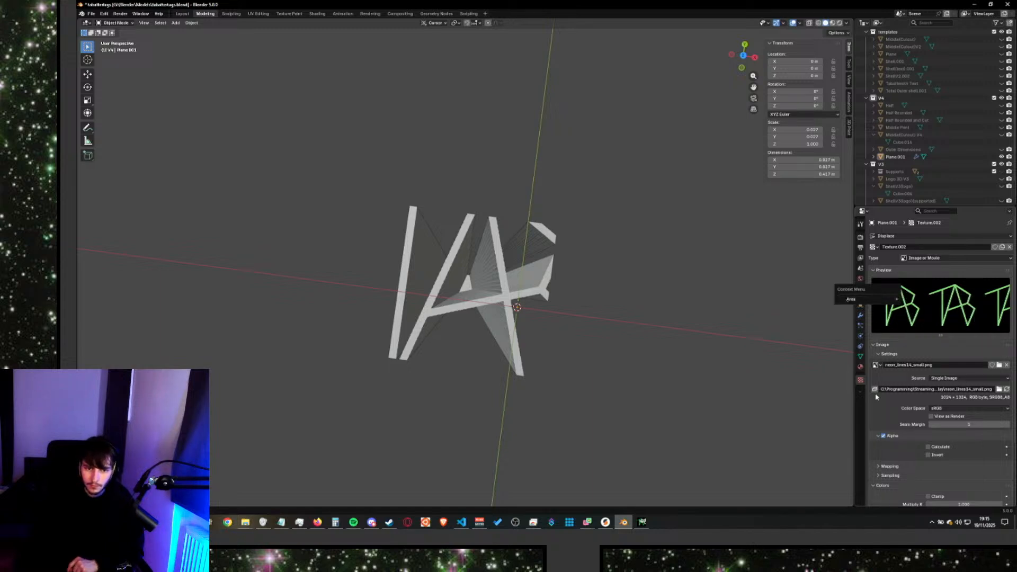
pyautogui.click(877, 365)
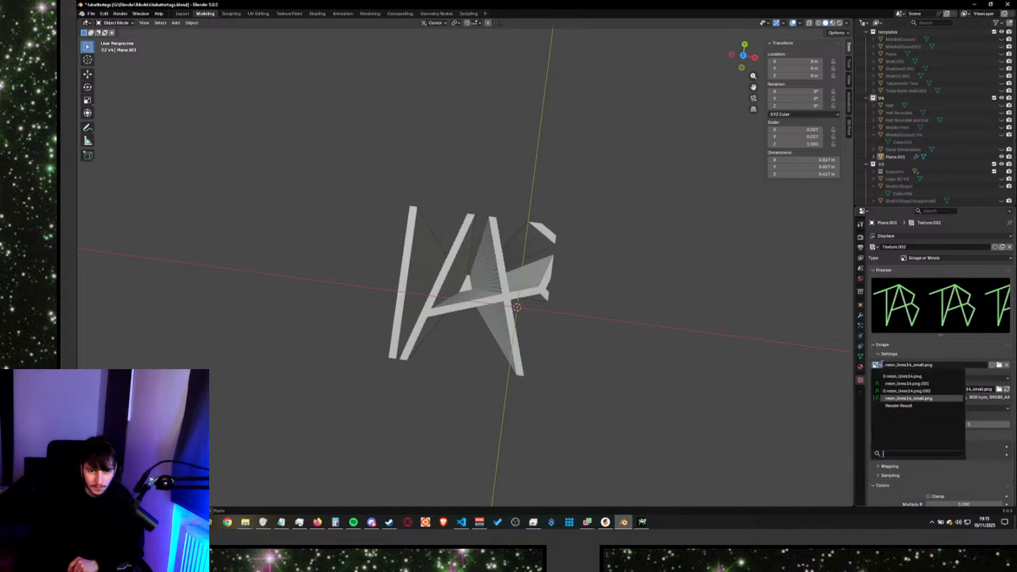
pyautogui.click(929, 357)
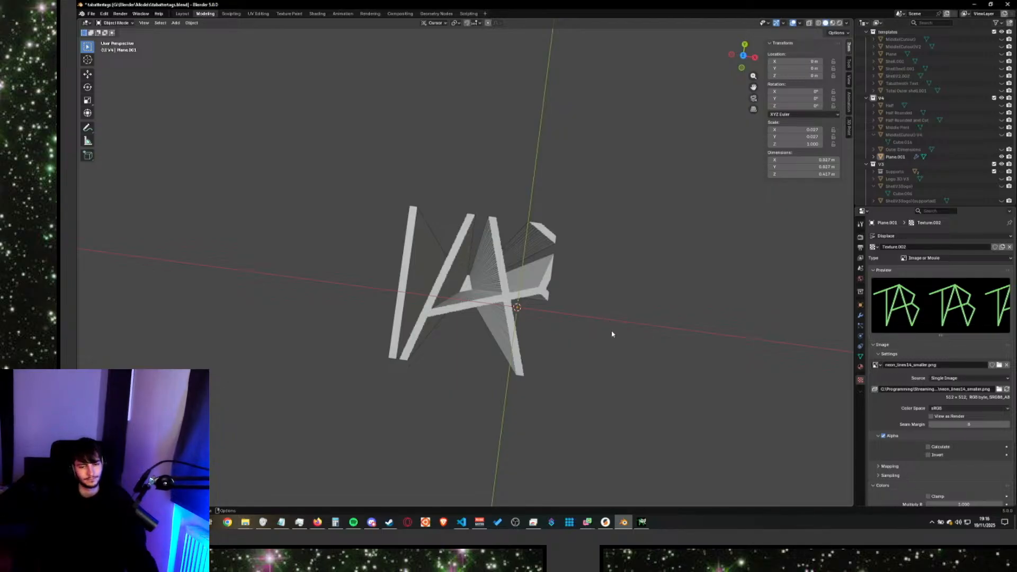
pyautogui.moveTo(536, 333)
pyautogui.mouseDown(button='middle')
pyautogui.moveTo(549, 316)
pyautogui.moveTo(567, 352)
pyautogui.moveTo(696, 461)
pyautogui.mouseUp(button='middle')
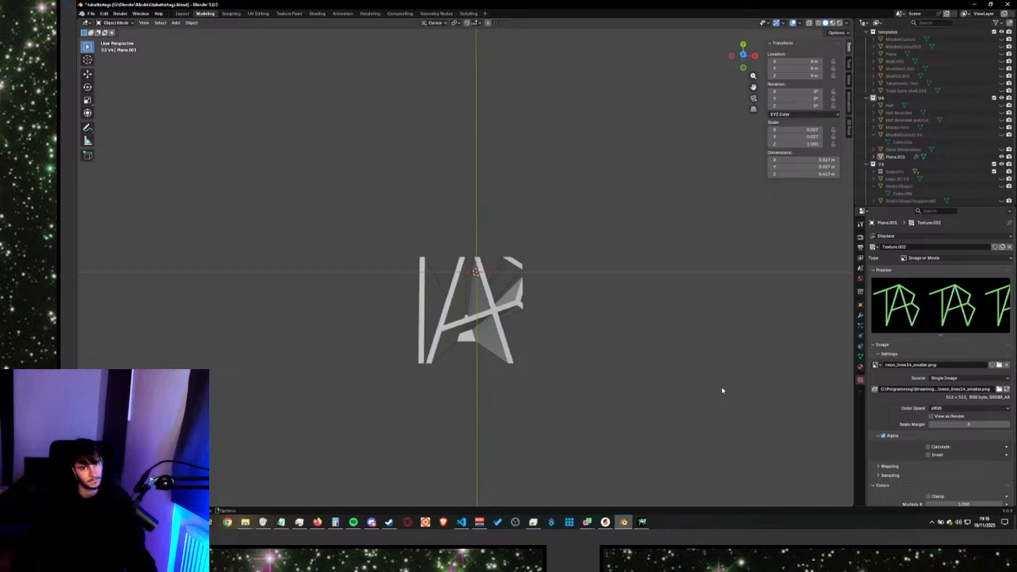
# Add a new plane at the origin and subdivide its mesh in Edit Mode.
pyautogui.hotkey('shift', 'a')
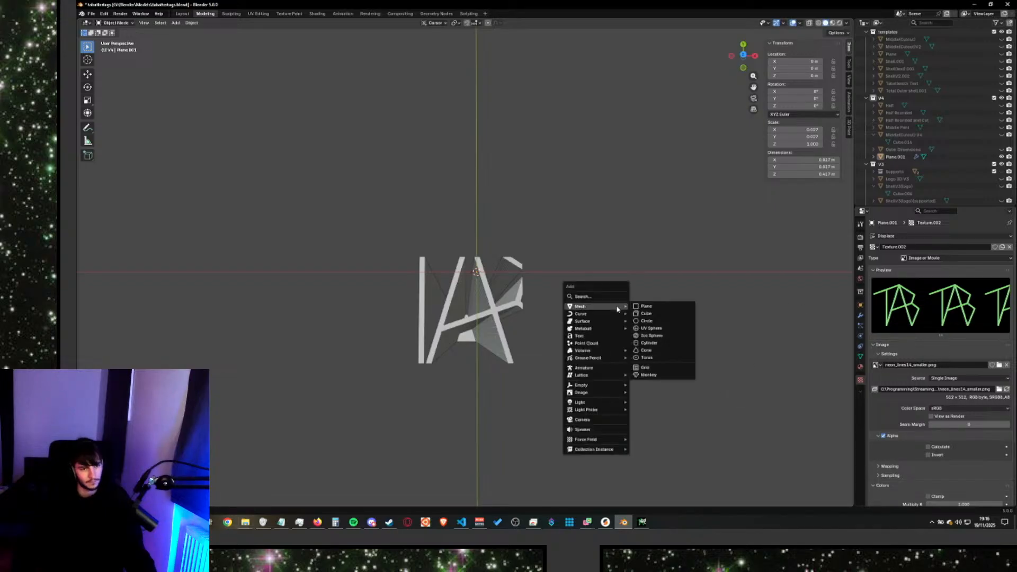
pyautogui.click(637, 307)
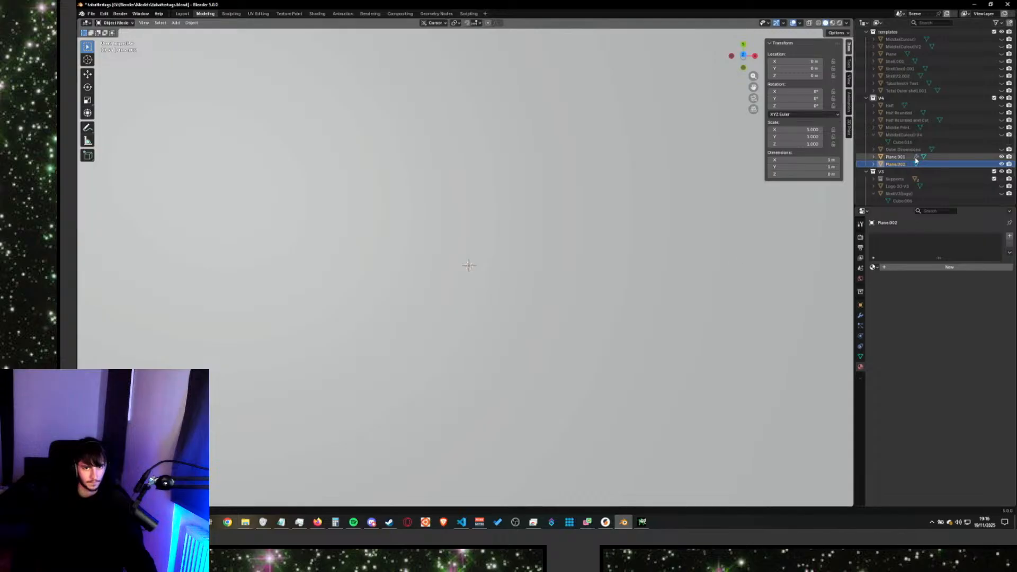
pyautogui.press('Tab')
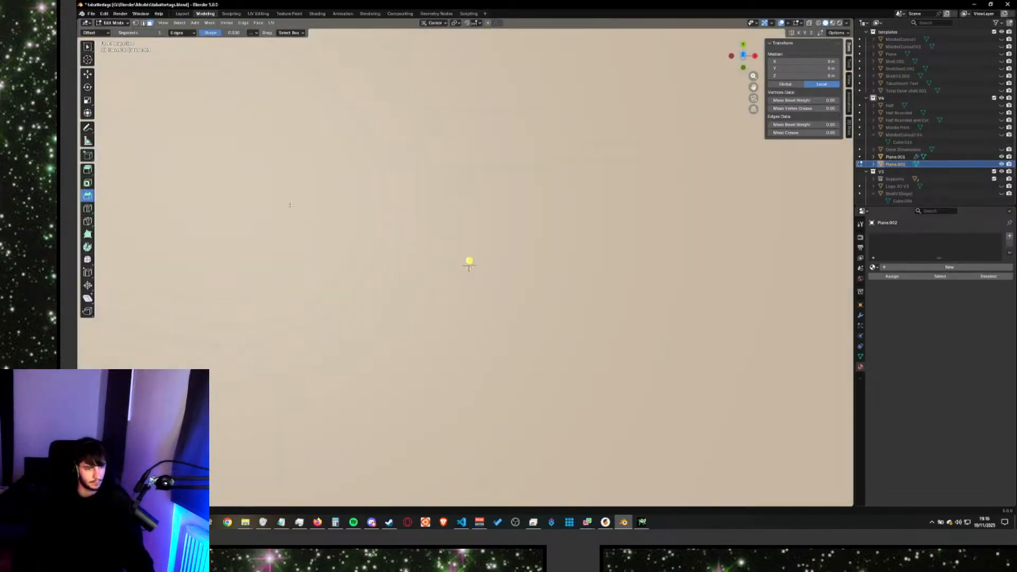
pyautogui.rightClick(290, 206)
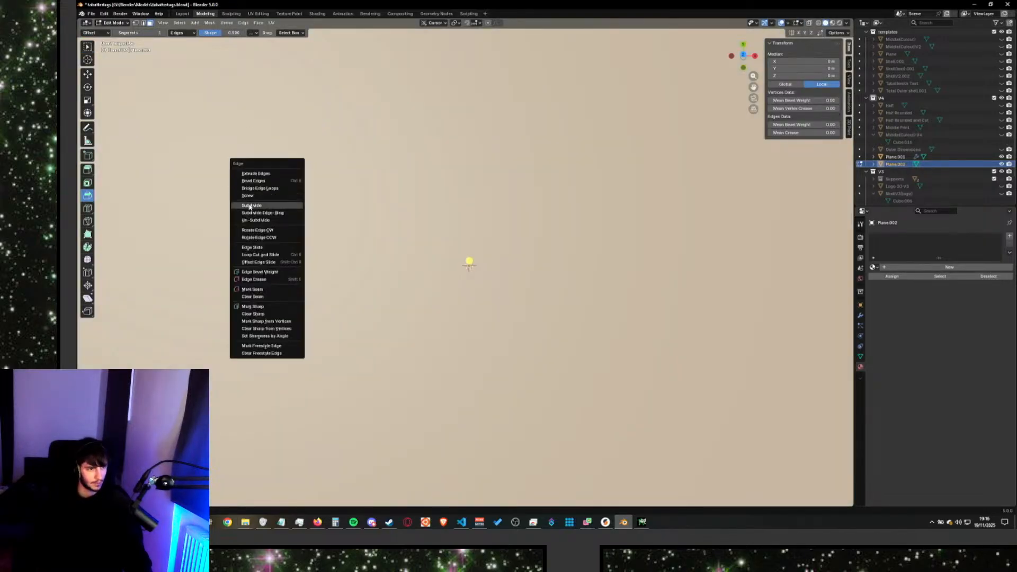
pyautogui.click(247, 206)
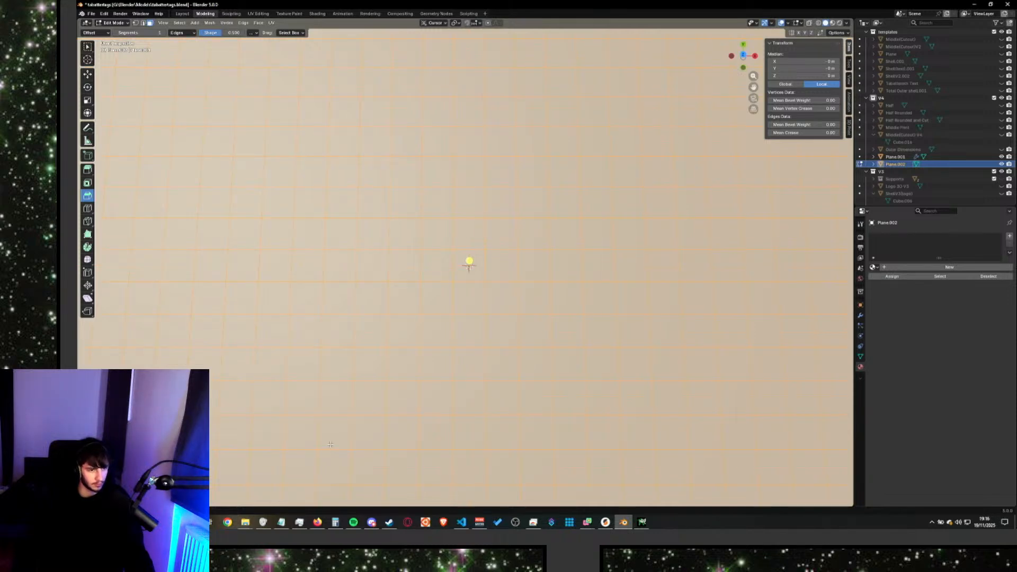
# Subdivide the new plane's entire mesh again into a finer grid and return to Object Mode.
pyautogui.click(408, 407)
pyautogui.press('q')
pyautogui.press('Escape')
pyautogui.press('a')
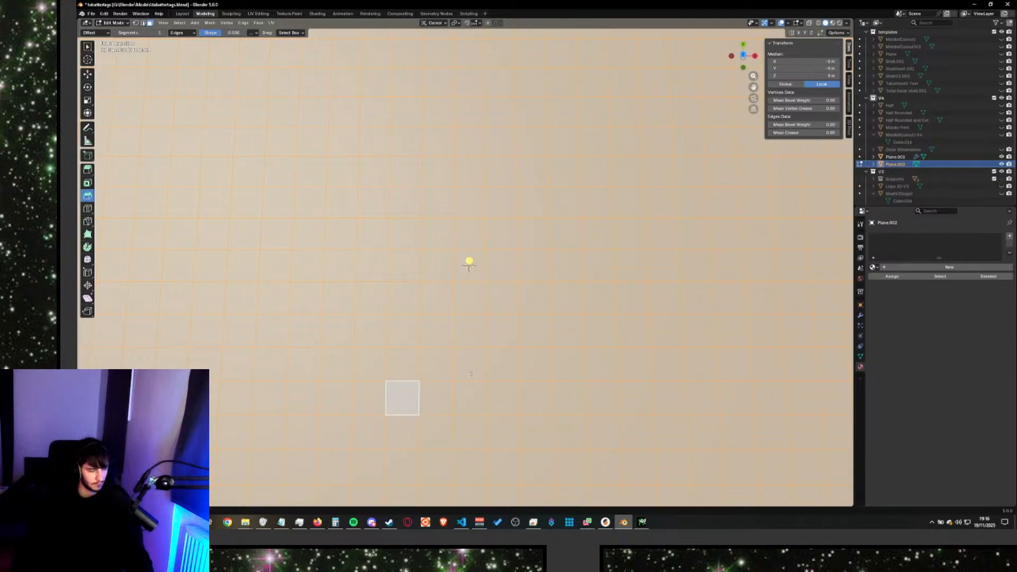
pyautogui.hotkey('ctrl', 'e')
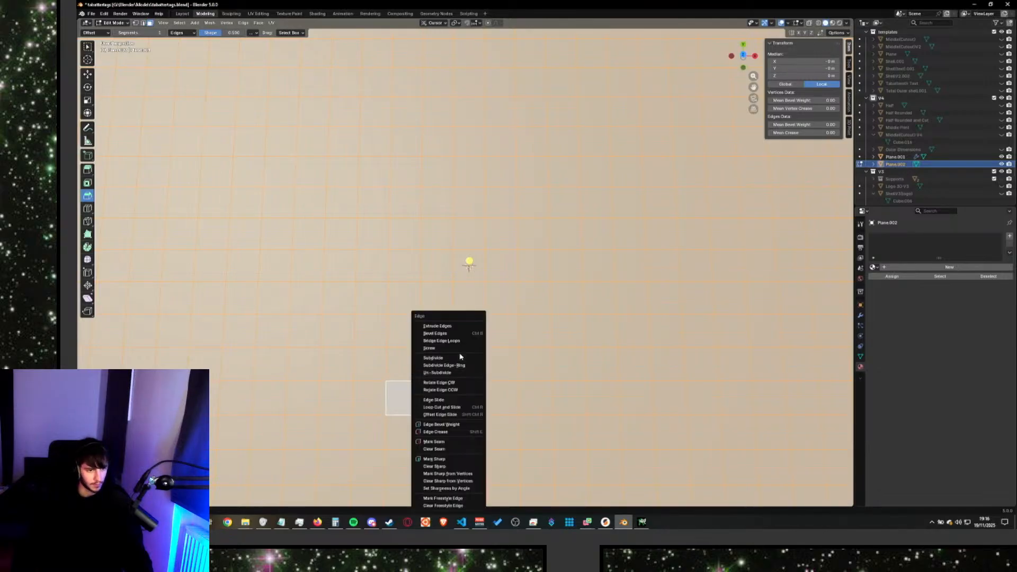
pyautogui.click(460, 357)
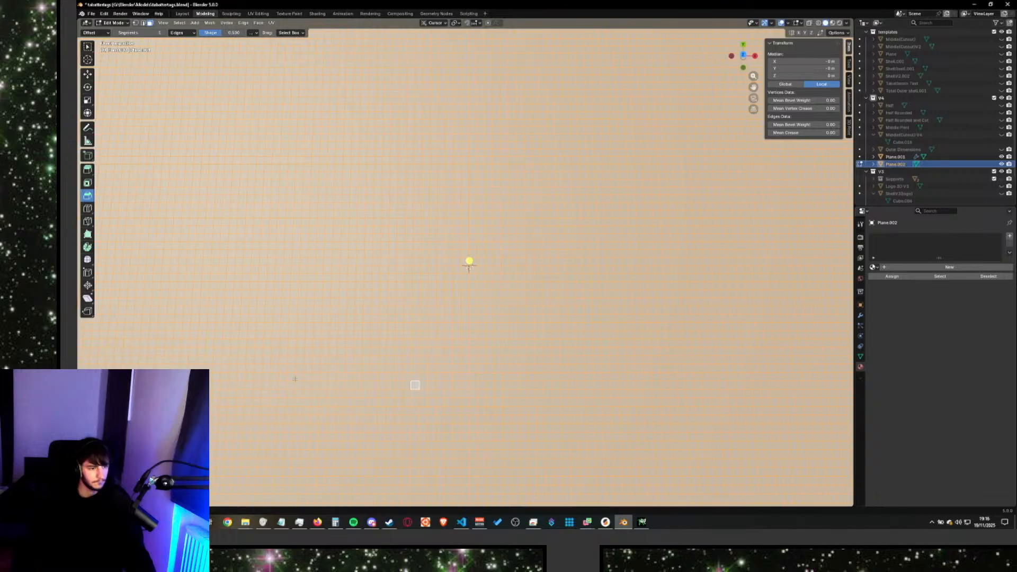
pyautogui.press('Tab')
pyautogui.scroll(-5, 489, 365)
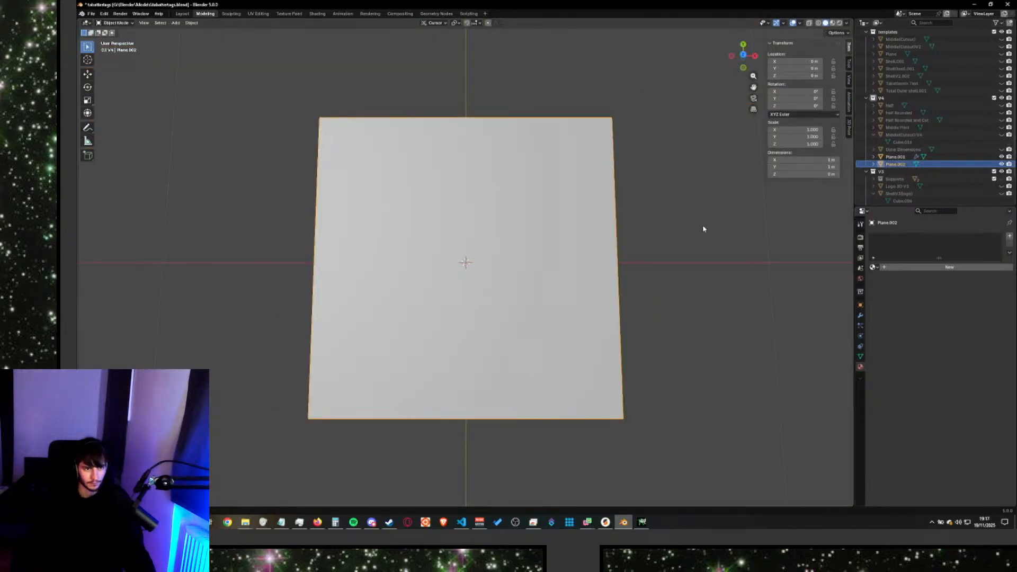
# Add a Displace modifier to the new subdivided plane.
pyautogui.click(860, 316)
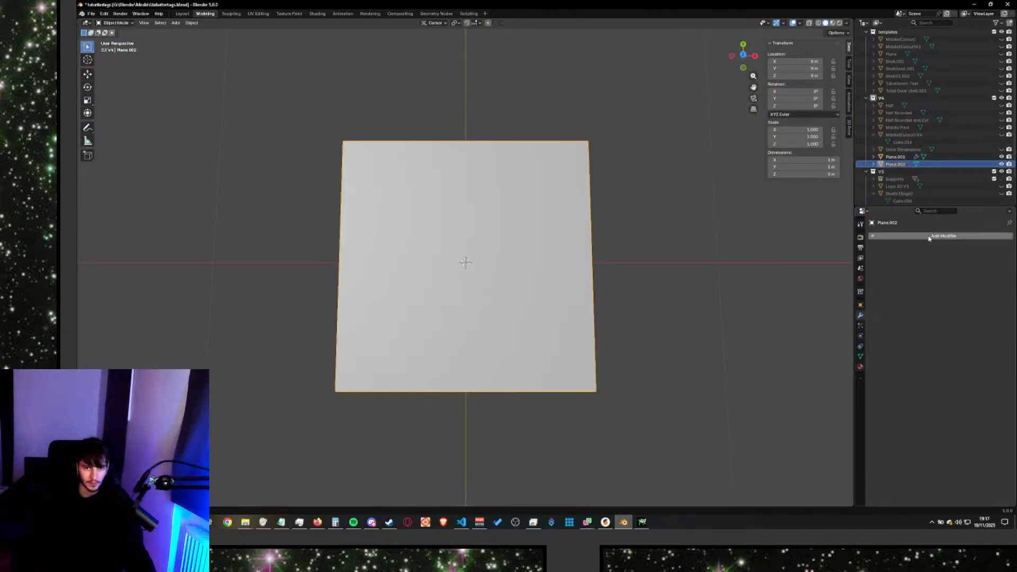
pyautogui.click(879, 235)
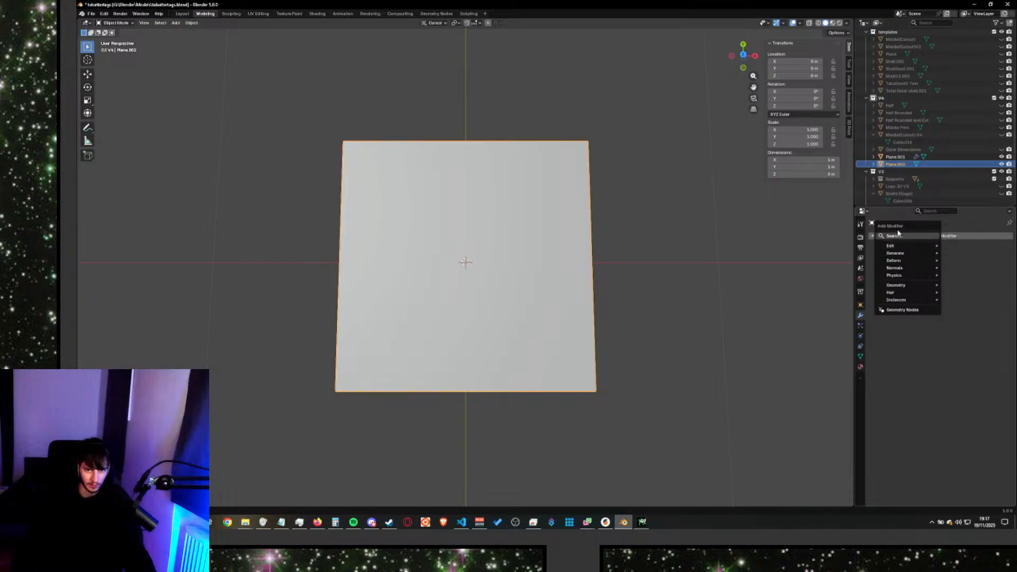
pyautogui.click(898, 236)
pyautogui.write('d')
pyautogui.press('Return')
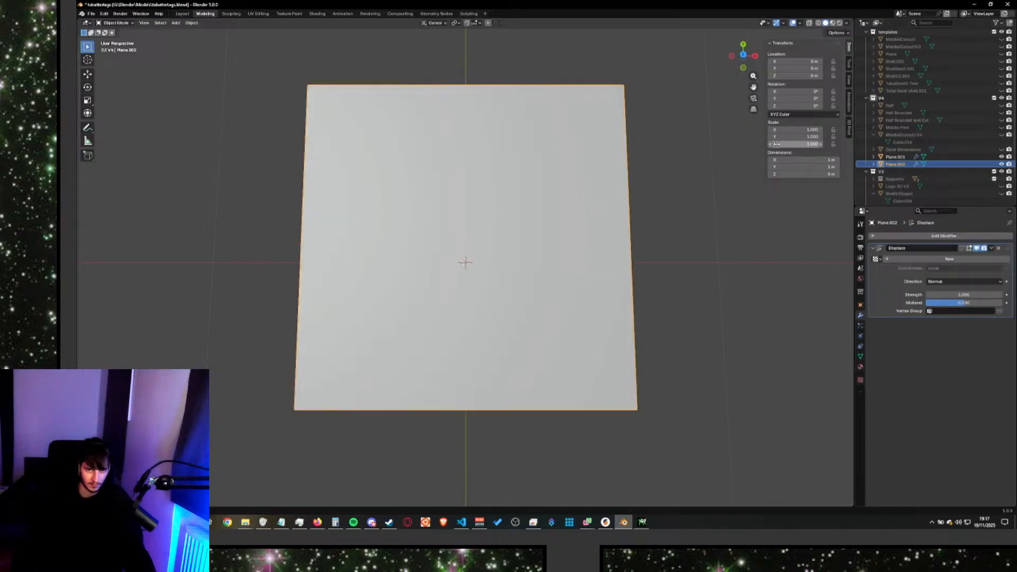
# Create a new image texture for the plane's Displace modifier and load neon_lines14.png into it.
pyautogui.click(860, 380)
pyautogui.click(907, 247)
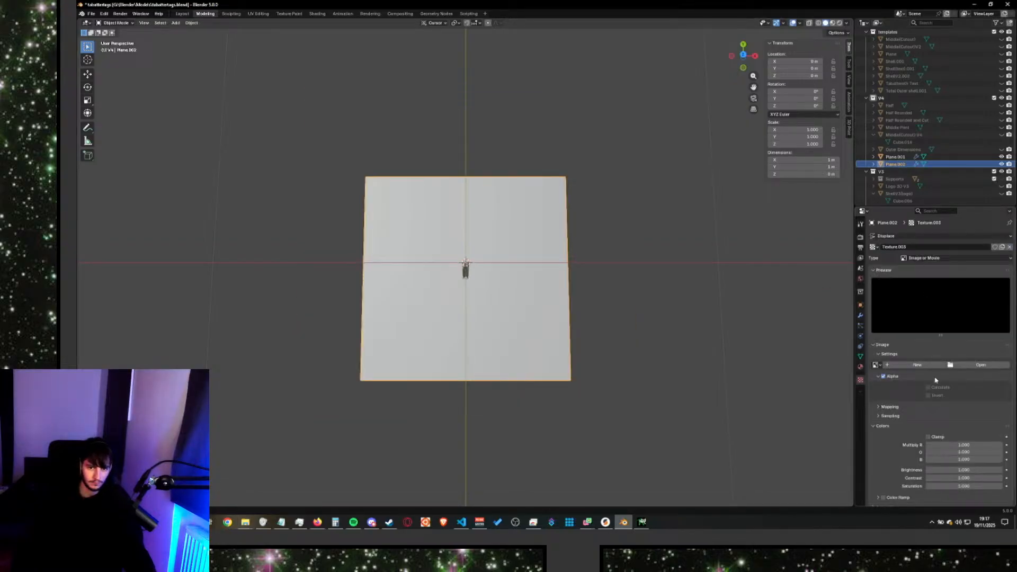
pyautogui.click(979, 365)
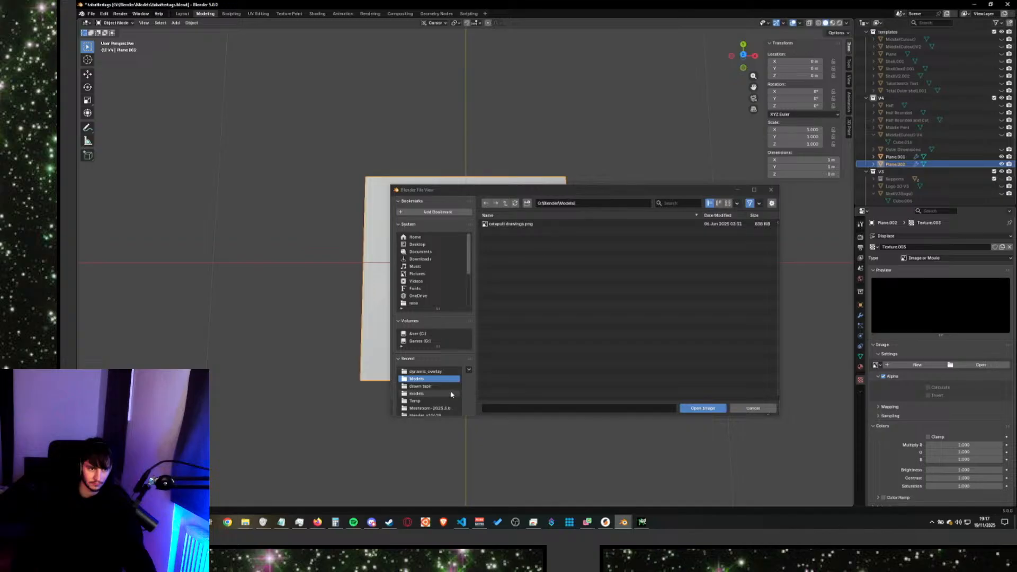
pyautogui.click(425, 371)
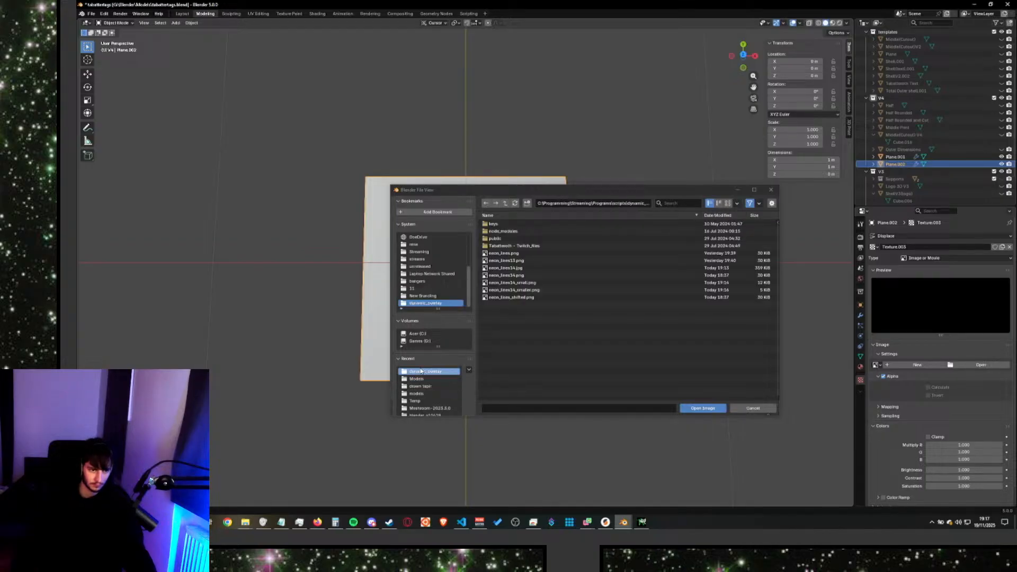
pyautogui.click(550, 277)
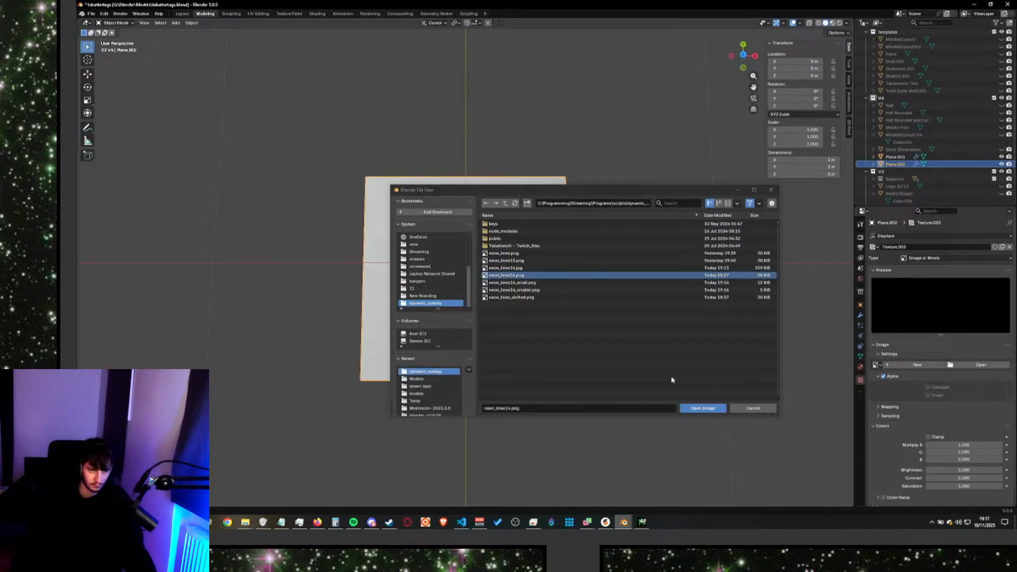
pyautogui.click(702, 408)
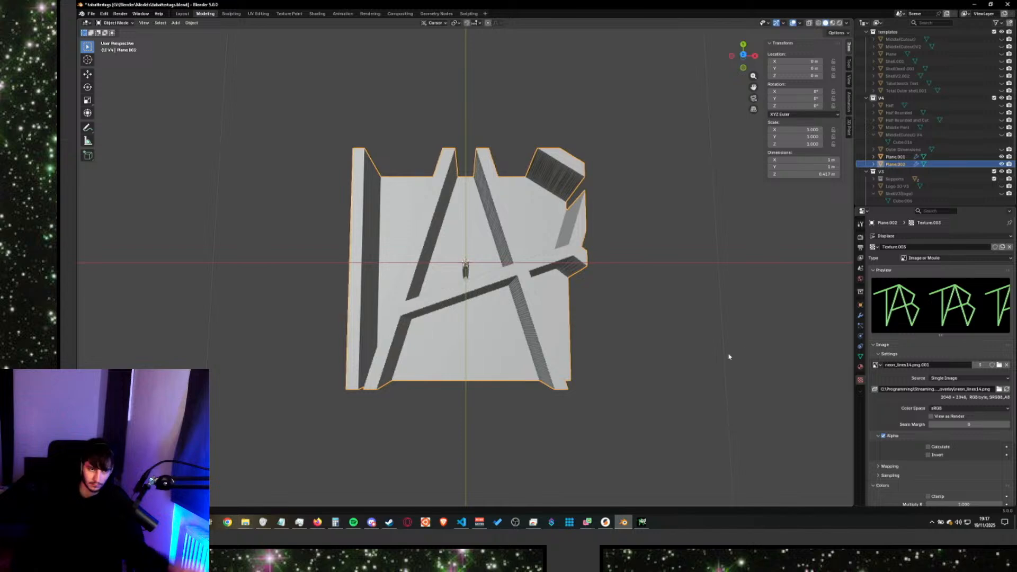
pyautogui.scroll(-1, 744, 347)
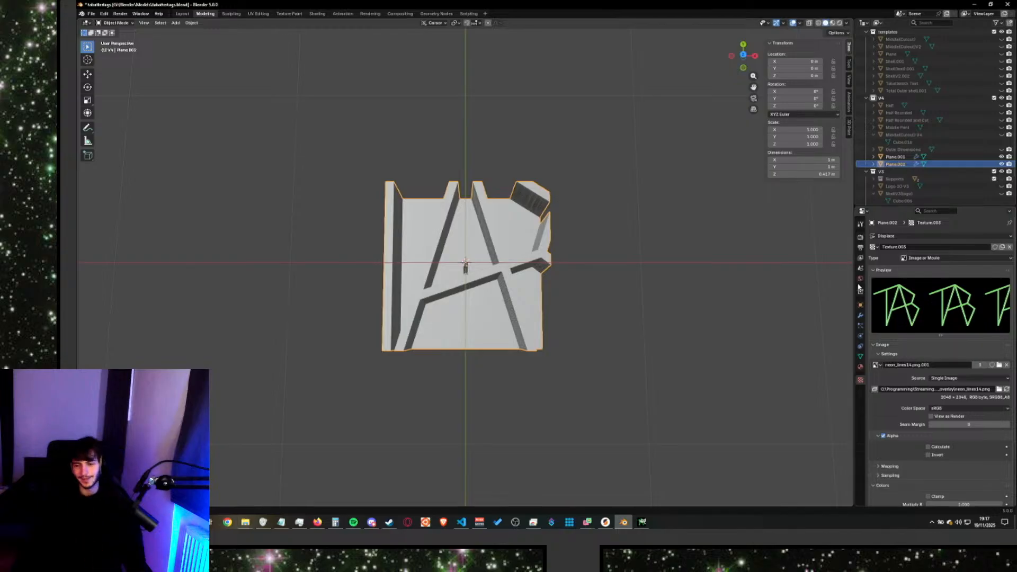
pyautogui.keyDown('ctrl'); pyautogui.scroll(-1, 923, 301); pyautogui.keyUp('ctrl')
pyautogui.keyDown('ctrl'); pyautogui.scroll(1, 921, 303); pyautogui.keyUp('ctrl')
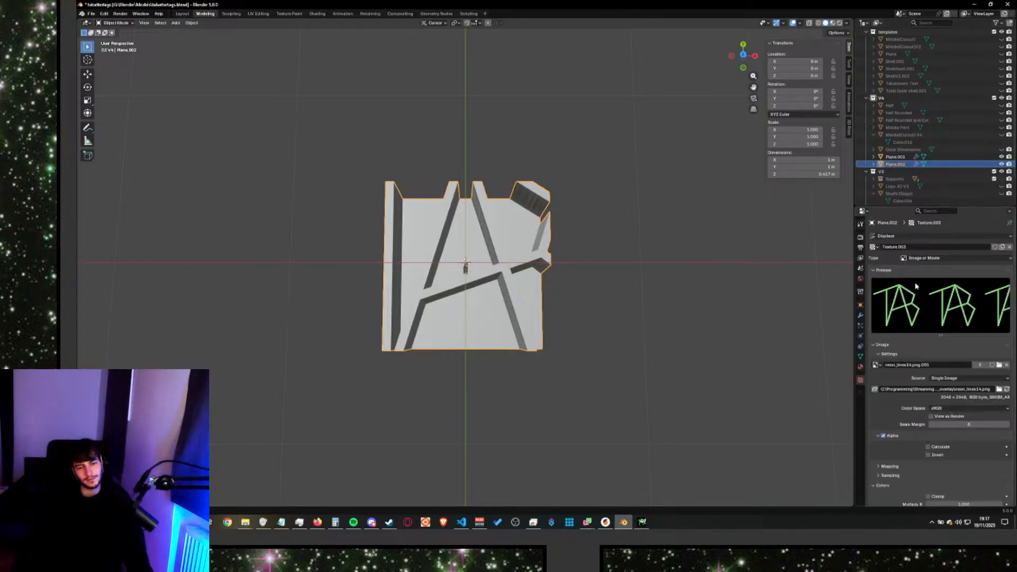
pyautogui.keyDown('ctrl'); pyautogui.scroll(-1, 919, 303); pyautogui.keyUp('ctrl')
pyautogui.keyDown('ctrl'); pyautogui.scroll(1, 919, 302); pyautogui.keyUp('ctrl')
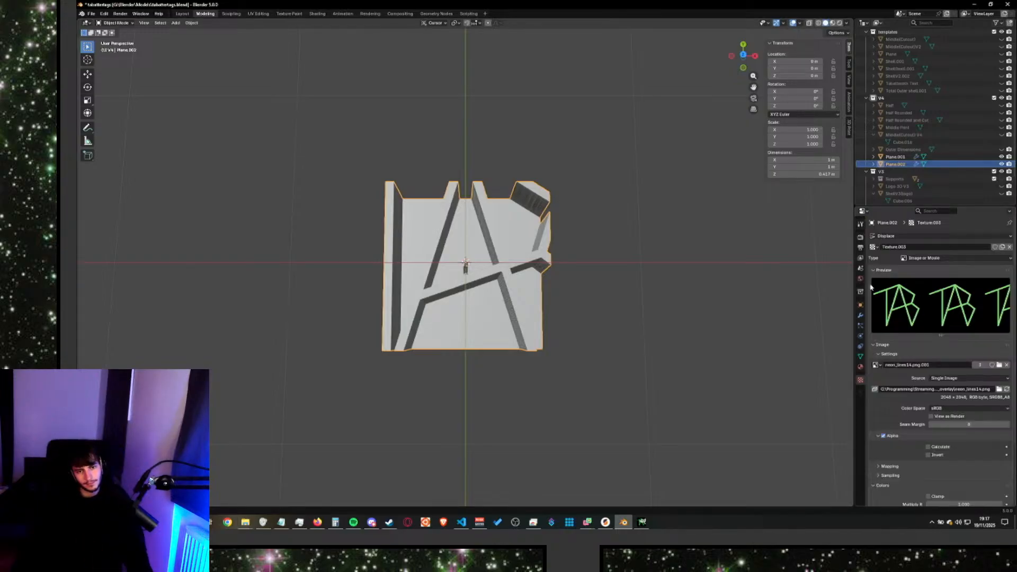
# Raise the Displace modifier's Midlevel slightly and leave its vertex group empty.
pyautogui.click(860, 316)
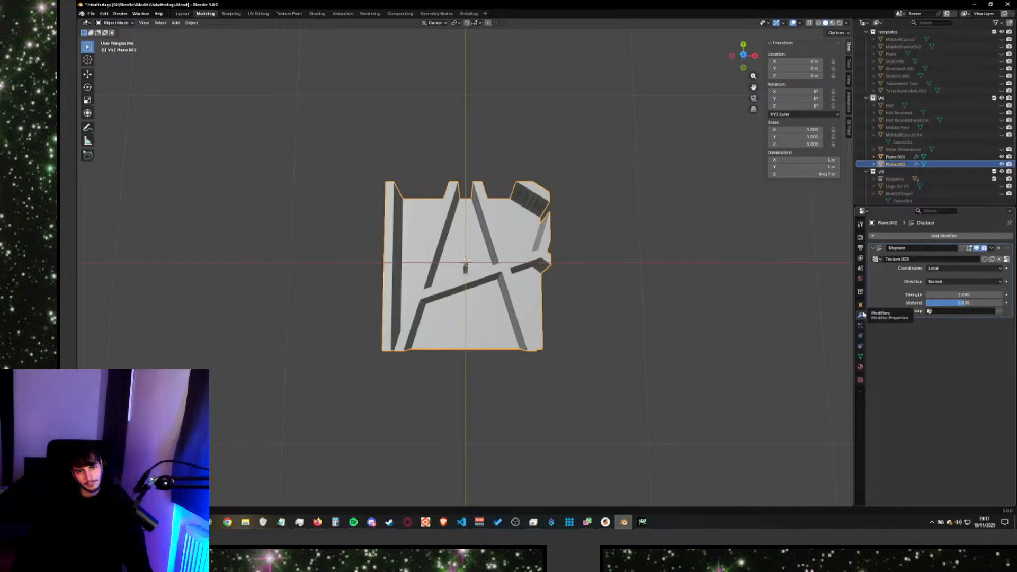
pyautogui.moveTo(960, 302)
pyautogui.mouseDown()
pyautogui.moveTo(935, 302)
pyautogui.moveTo(980, 302)
pyautogui.moveTo(927, 302)
pyautogui.moveTo(1002, 302)
pyautogui.moveTo(967, 303)
pyautogui.mouseUp()
pyautogui.click(968, 311)
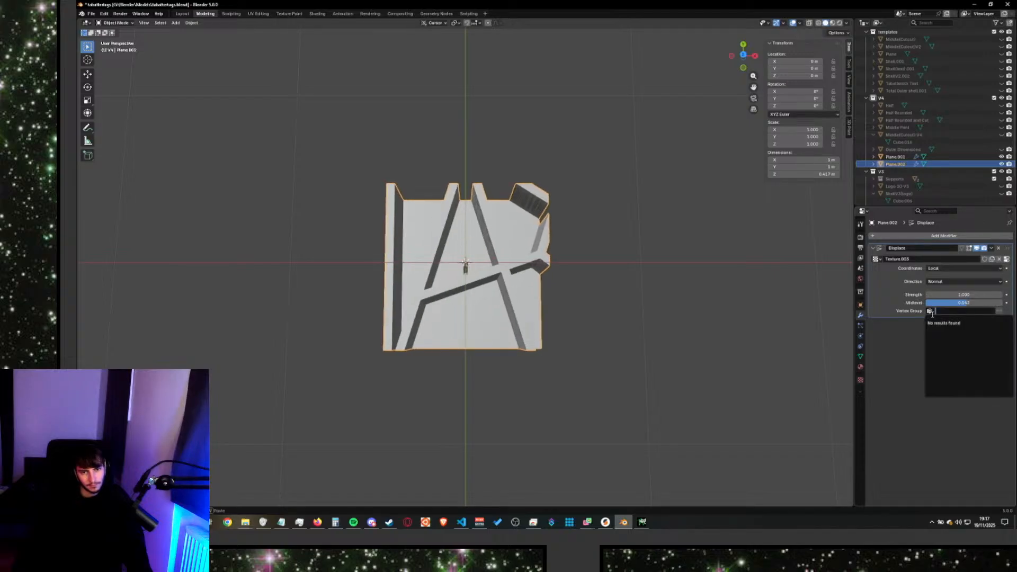
pyautogui.press('Escape')
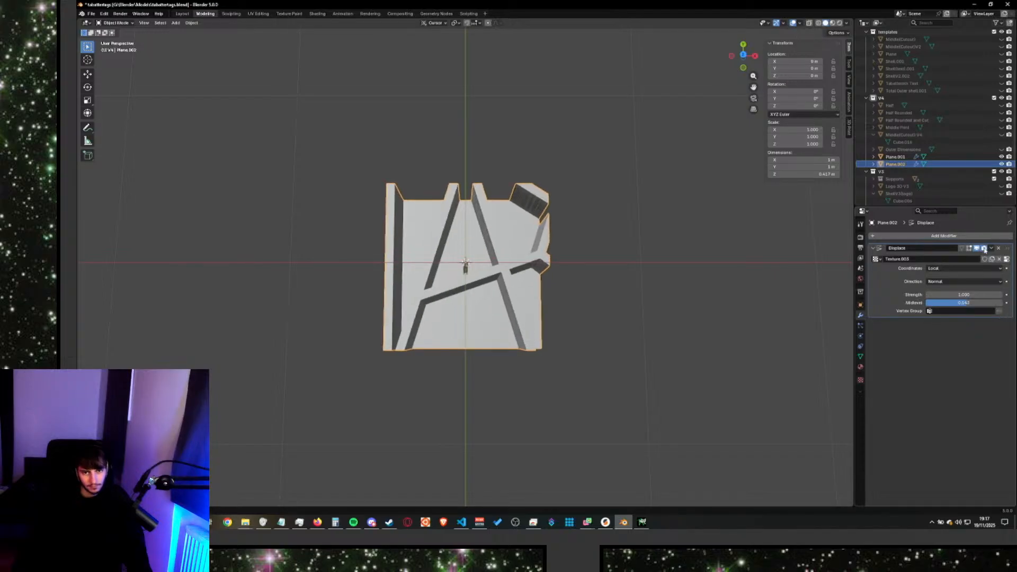
# Toggle the Displace modifier's viewport and Edit Mode display to compare the plane's relief.
pyautogui.click(977, 248)
pyautogui.click(977, 249)
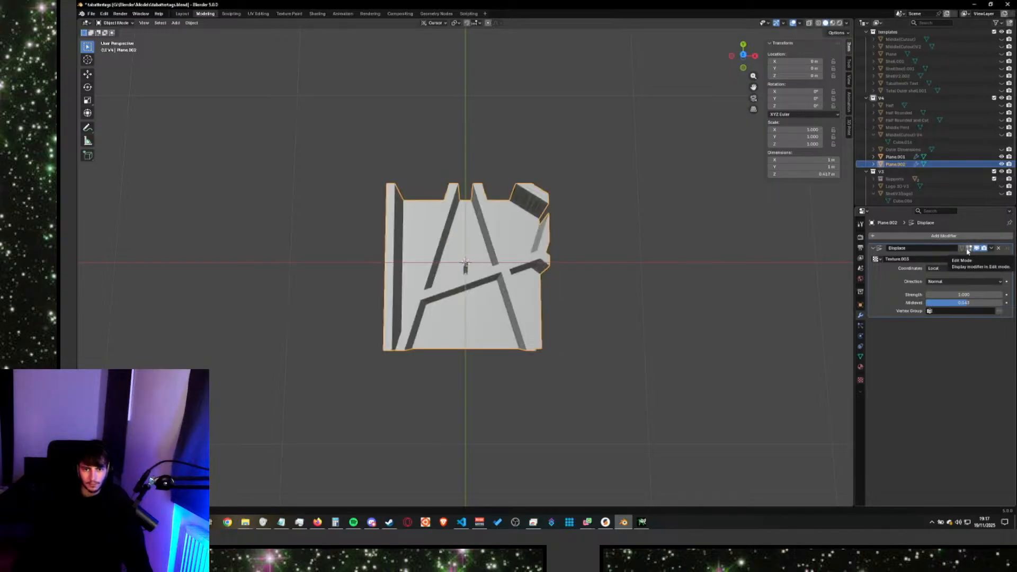
pyautogui.click(967, 249)
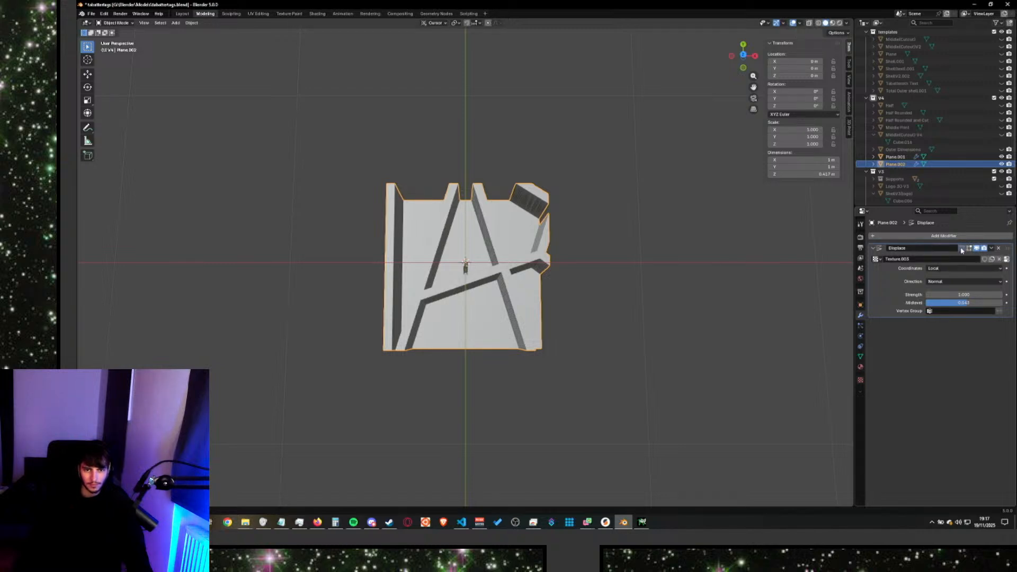
# Try Texture.002, Texture.001 and Texture in the Displace modifier, and switch back to Texture.003.
pyautogui.click(876, 259)
pyautogui.click(896, 285)
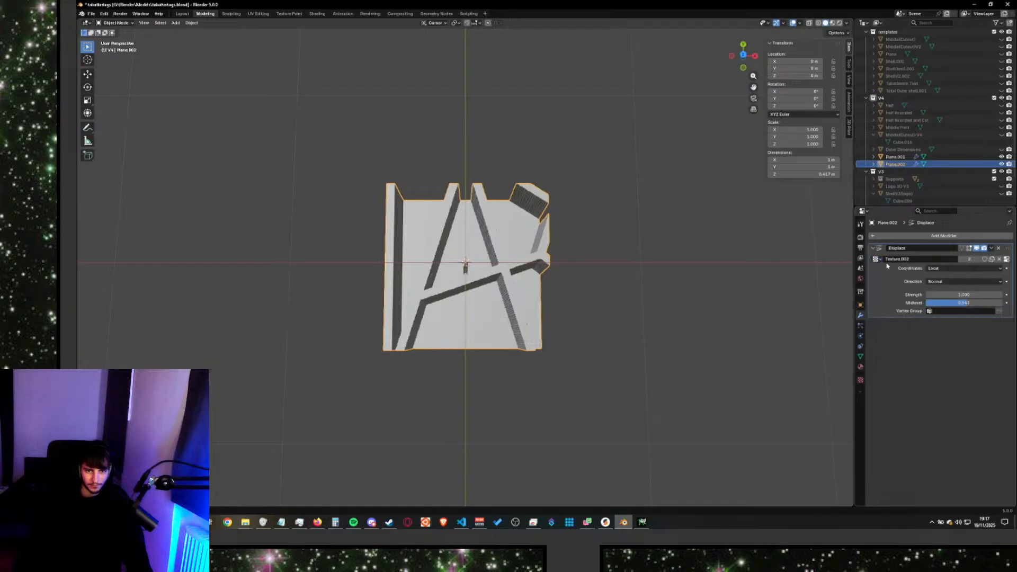
pyautogui.click(877, 259)
pyautogui.click(882, 277)
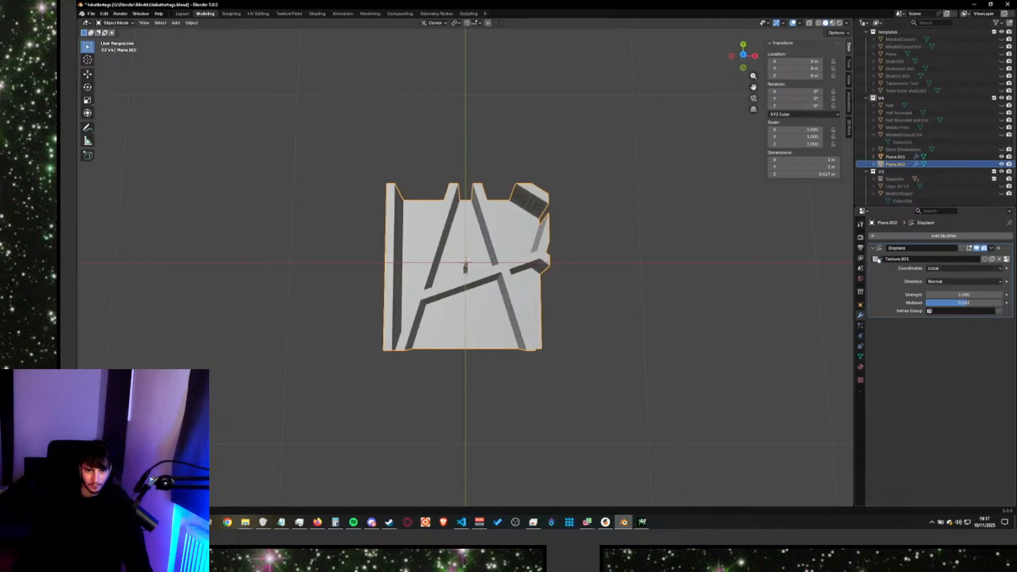
pyautogui.click(877, 259)
pyautogui.click(885, 270)
pyautogui.click(876, 259)
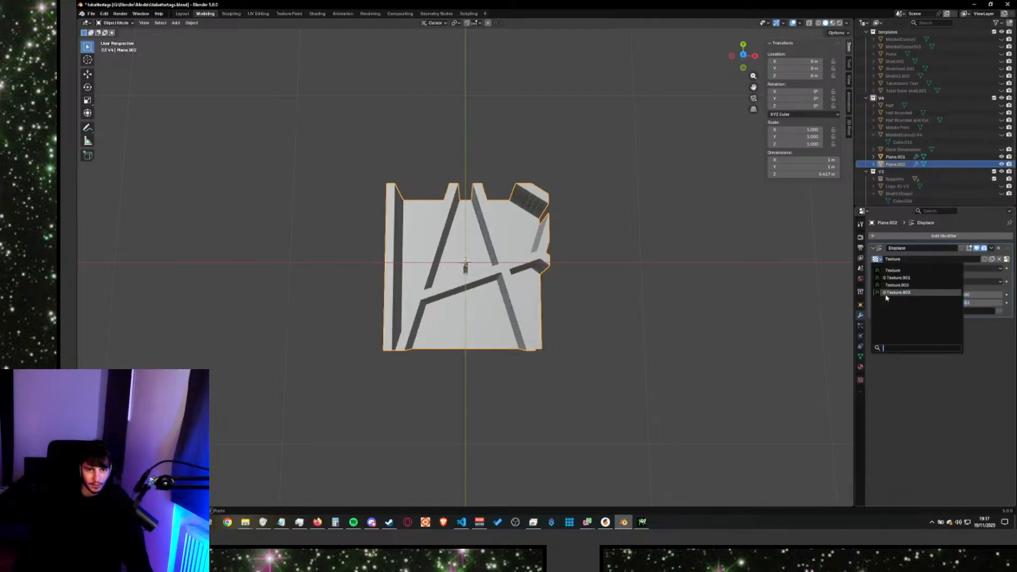
pyautogui.click(896, 292)
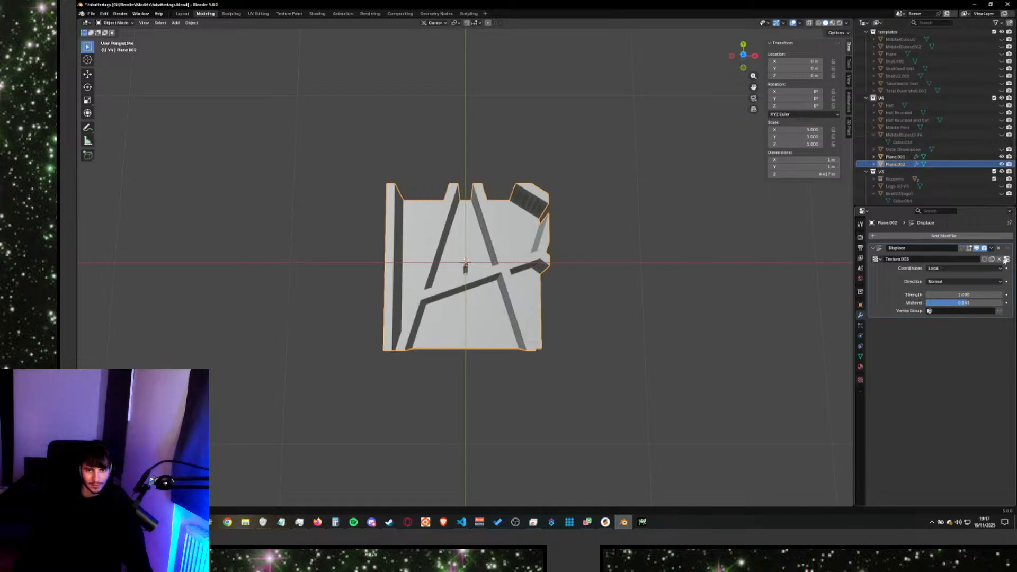
# Try Global texture coordinates and Object coordinates with Plane.001 as the reference object, inspecting the resulting relief.
pyautogui.click(956, 268)
pyautogui.click(946, 287)
pyautogui.click(943, 268)
pyautogui.click(939, 292)
pyautogui.click(941, 277)
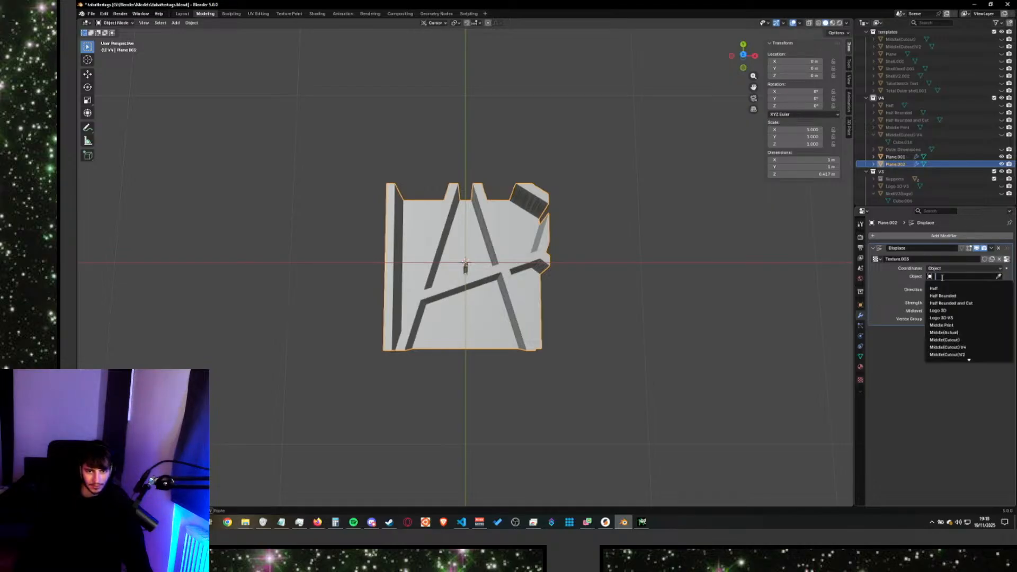
pyautogui.click(896, 166)
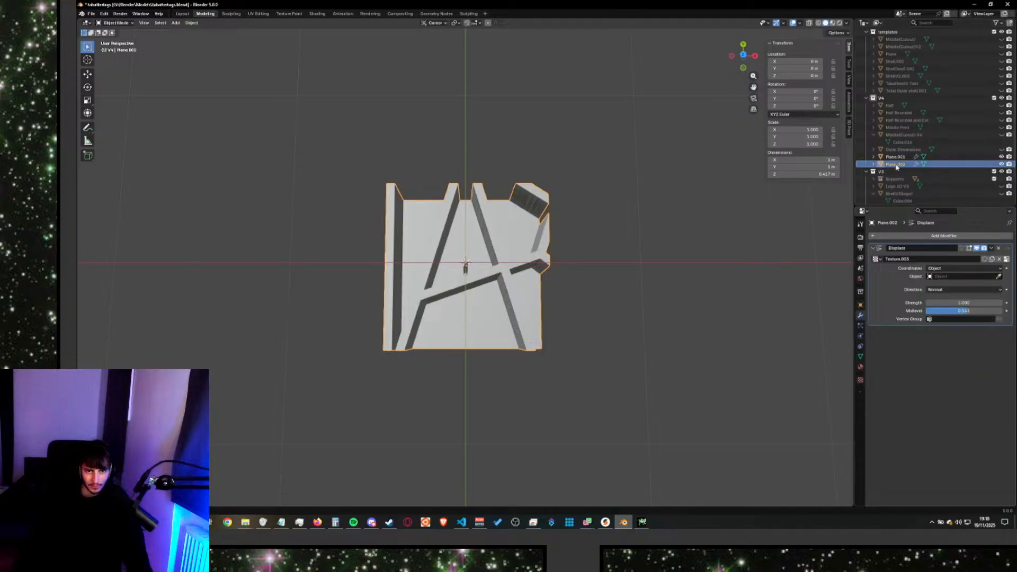
pyautogui.moveTo(895, 157); pyautogui.dragTo(943, 278)
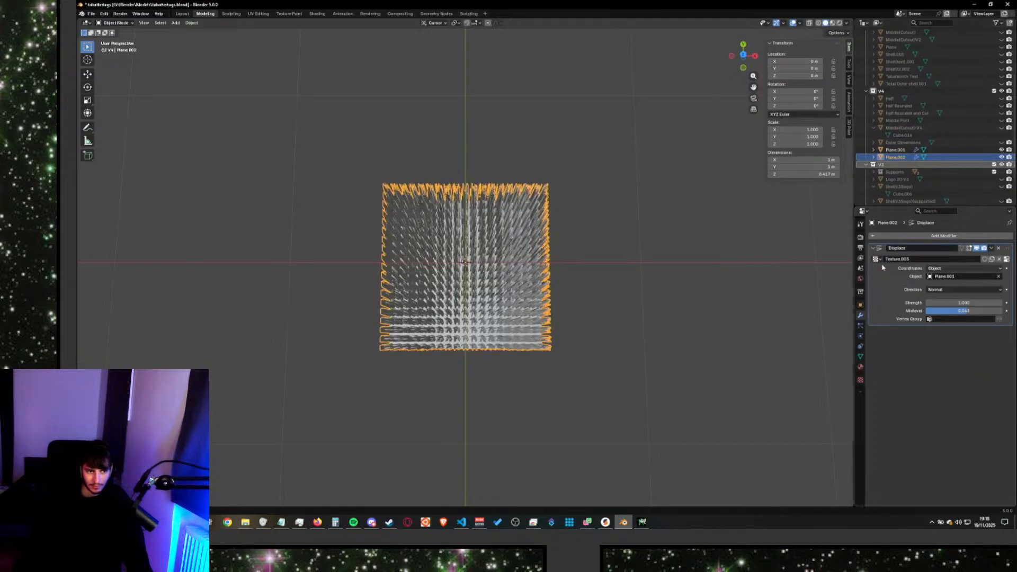
pyautogui.scroll(5, 672, 289)
pyautogui.moveTo(668, 302); pyautogui.dragTo(692, 291, button='middle')
pyautogui.click(896, 150)
pyautogui.scroll(-1, 897, 152)
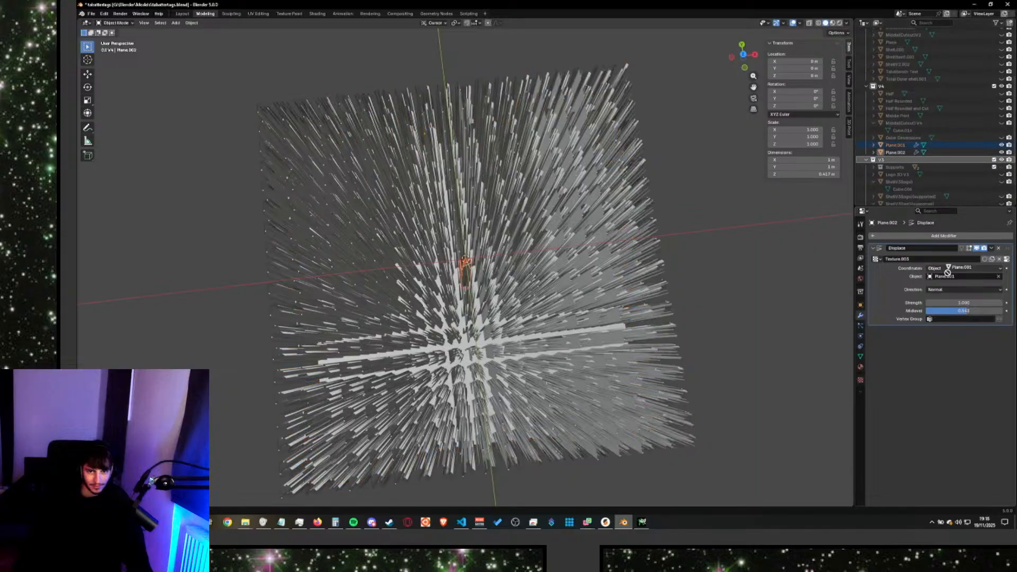
# Set the Displace modifier's texture coordinates to UV and view the logo relief at an angle.
pyautogui.click(943, 269)
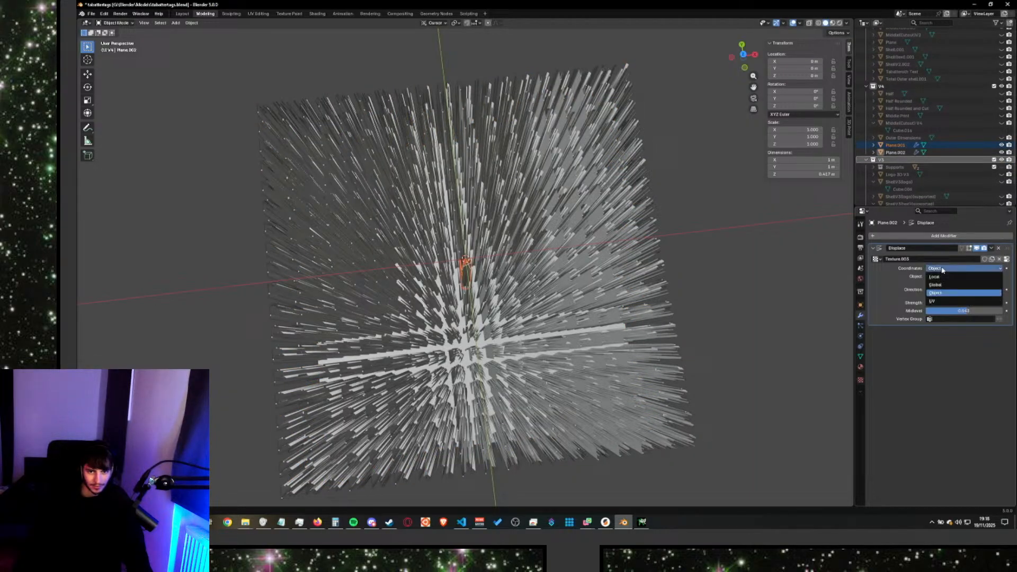
pyautogui.click(935, 300)
pyautogui.moveTo(752, 275); pyautogui.dragTo(735, 244, button='middle')
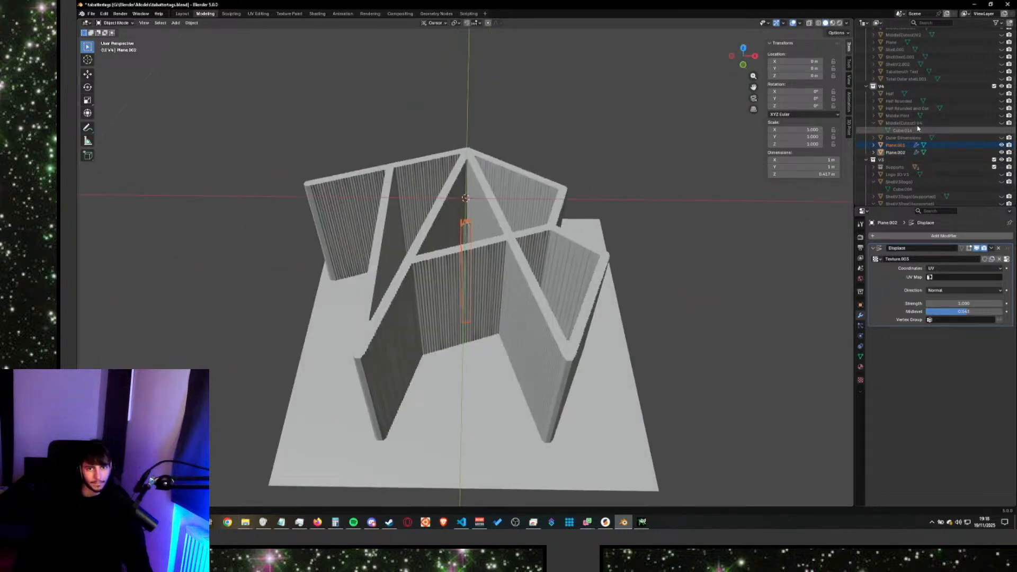
# Delete Plane.002 from the scene, keeping Plane.001 visible.
pyautogui.click(1001, 145)
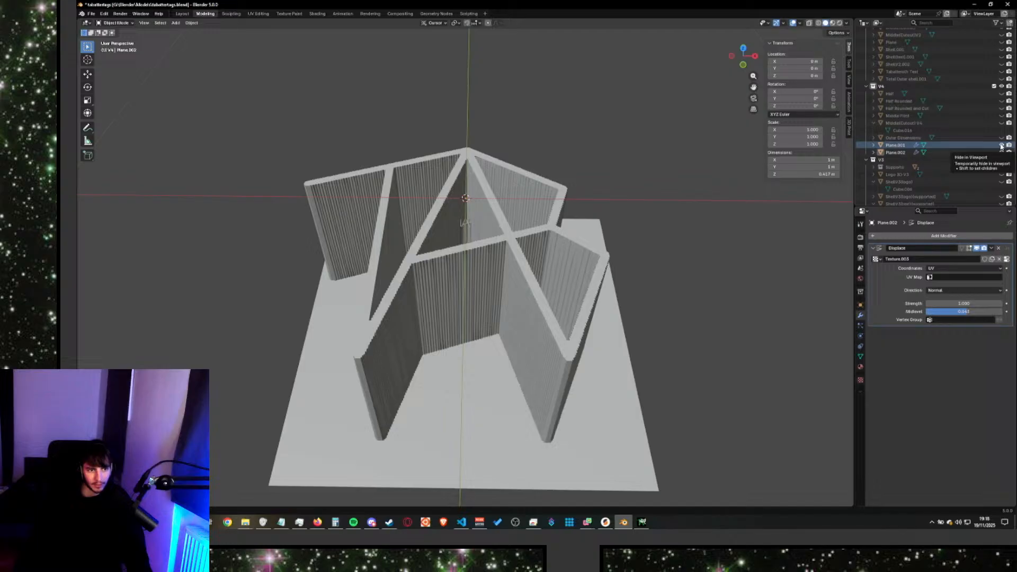
pyautogui.click(972, 153)
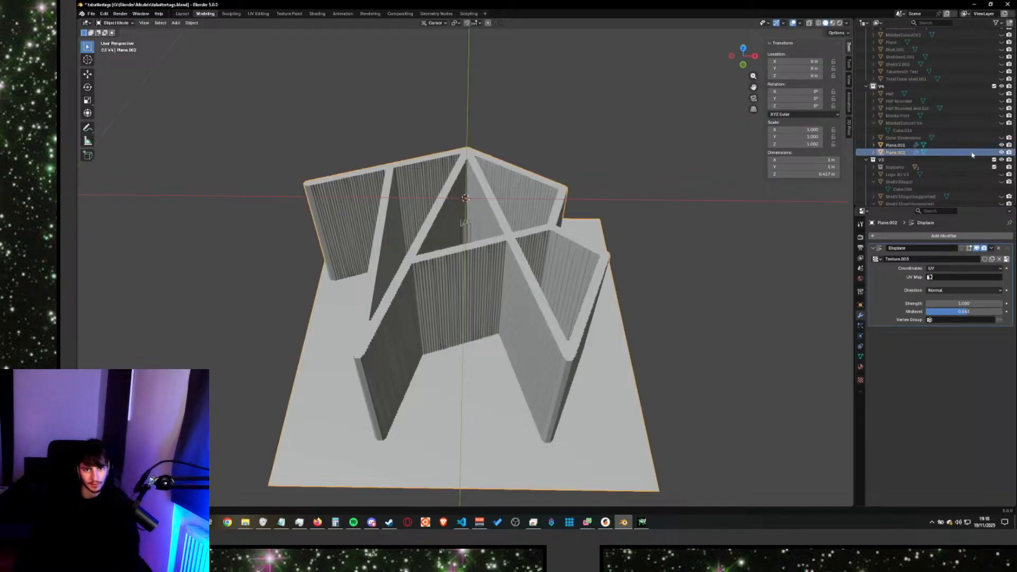
pyautogui.press('x')
# Set the texture coordinates of Plane.001's Displace modifier to UV and view the logo relief from above.
pyautogui.click(952, 146)
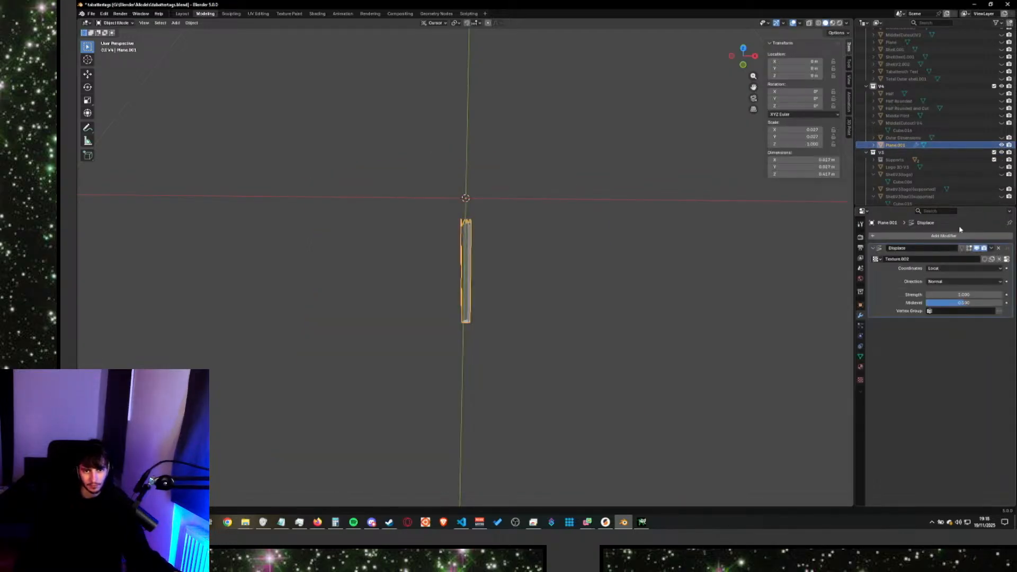
pyautogui.click(972, 273)
pyautogui.click(953, 300)
pyautogui.moveTo(636, 249); pyautogui.dragTo(532, 305, button='middle')
pyautogui.scroll(6, 532, 304)
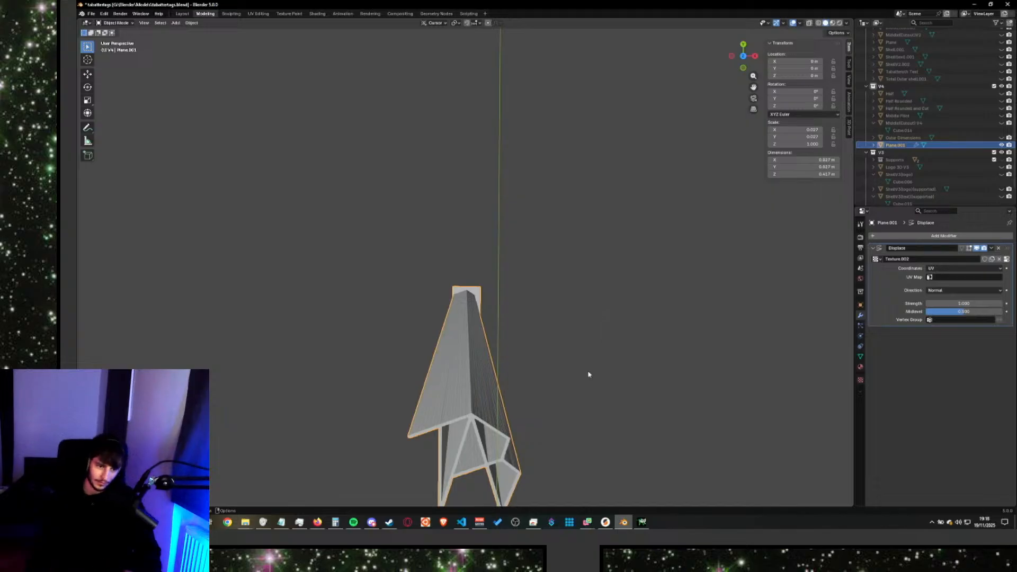
pyautogui.moveTo(586, 375); pyautogui.dragTo(576, 288, button='middle')
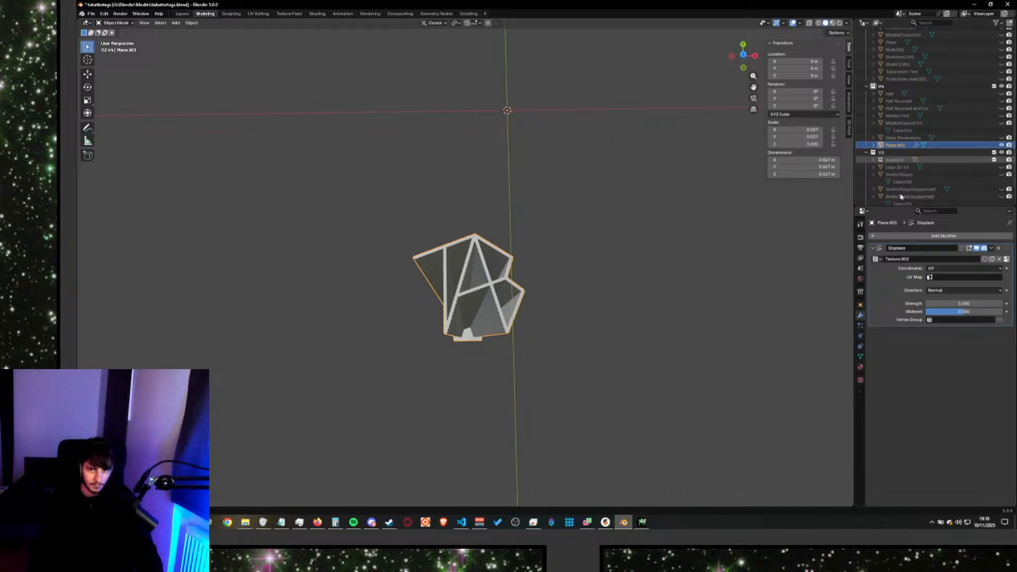
# Replace the image source of Plane.001's displacement texture with neon_lines14.png.
pyautogui.click(859, 380)
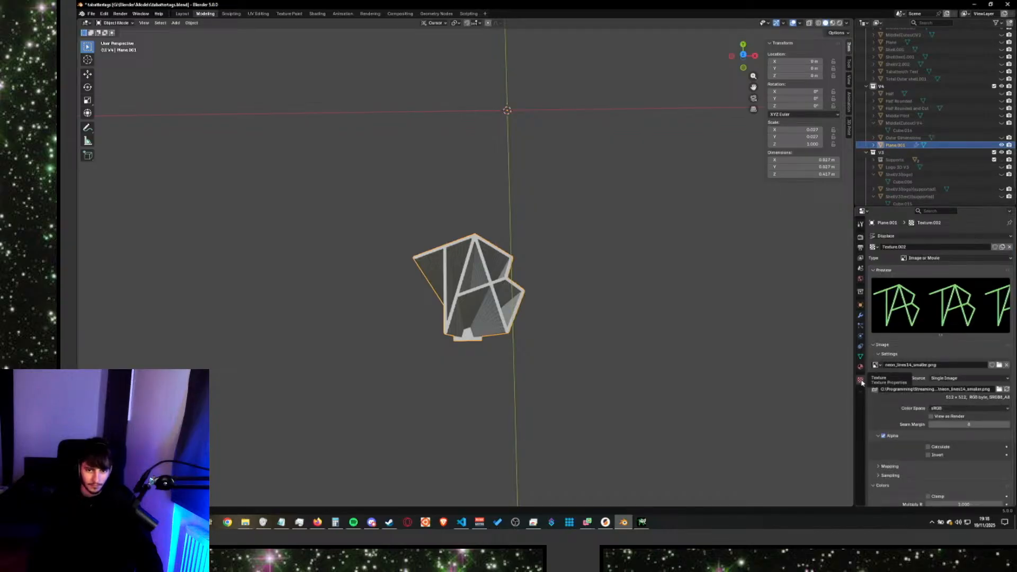
pyautogui.scroll(2, 540, 329)
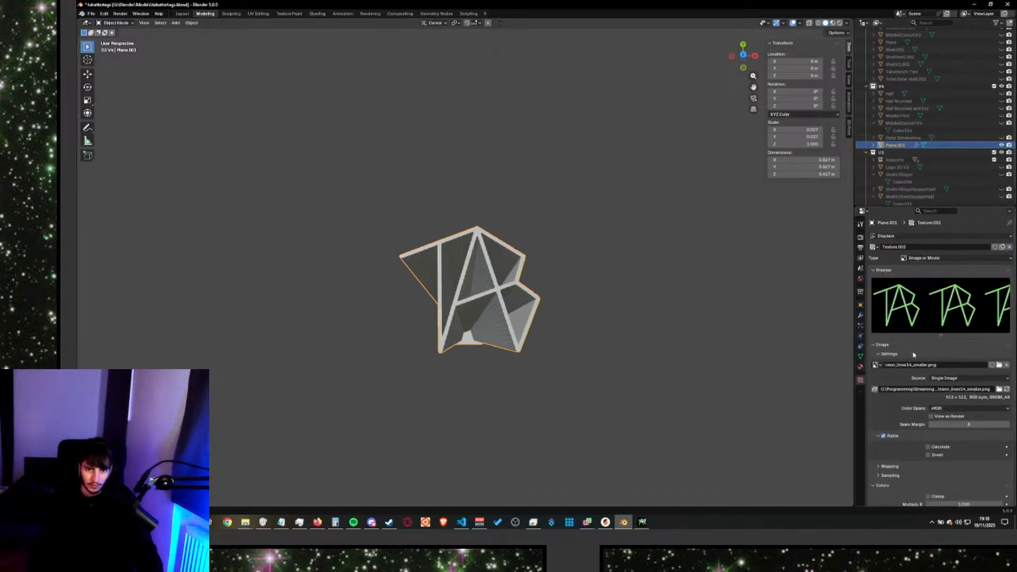
pyautogui.click(998, 390)
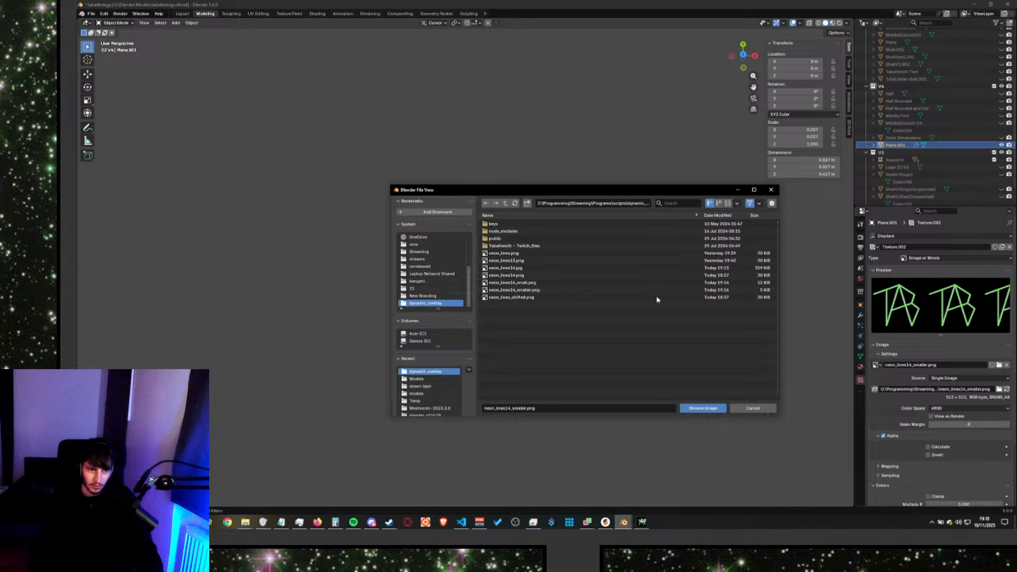
pyautogui.click(532, 276)
pyautogui.click(702, 410)
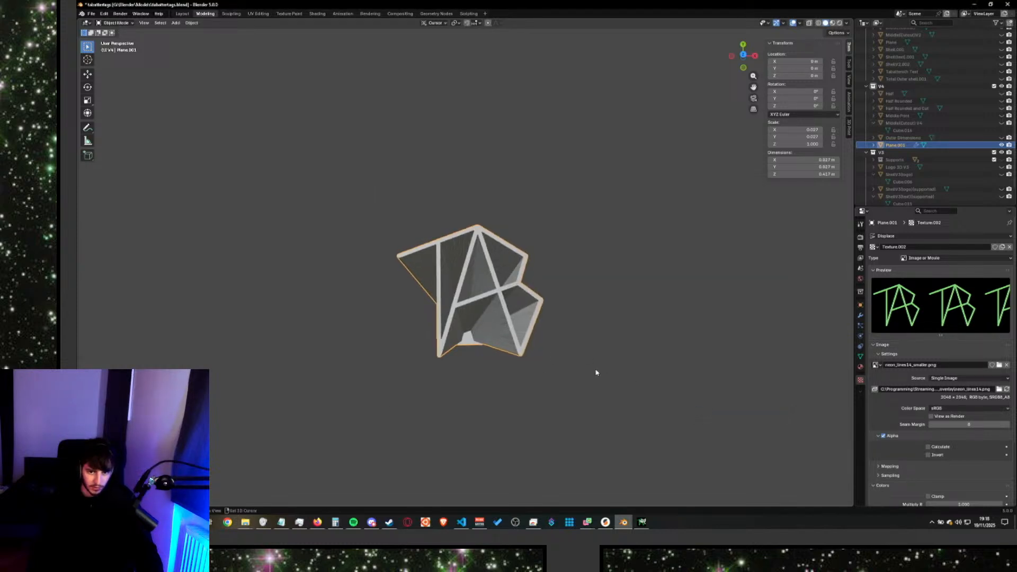
pyautogui.moveTo(554, 356)
pyautogui.mouseDown(button='middle')
pyautogui.moveTo(533, 353)
pyautogui.moveTo(547, 358)
pyautogui.moveTo(544, 319)
pyautogui.moveTo(545, 363)
pyautogui.moveTo(556, 371)
pyautogui.moveTo(542, 361)
pyautogui.moveTo(522, 381)
pyautogui.moveTo(549, 372)
pyautogui.mouseUp(button='middle')
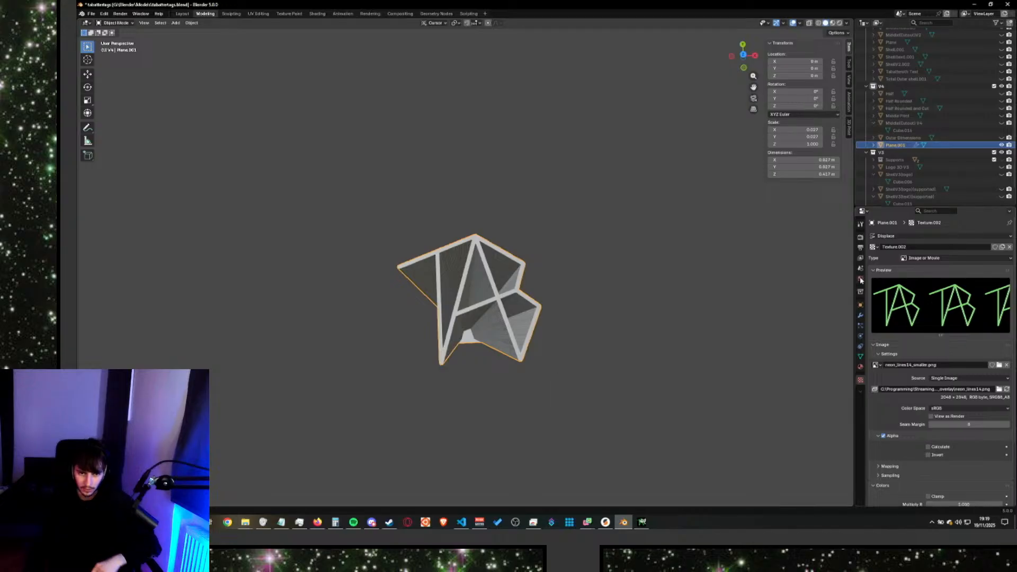
# Try a Displace strength of 0.1 on Plane.001 and inspect the relief's height at an angle.
pyautogui.click(860, 314)
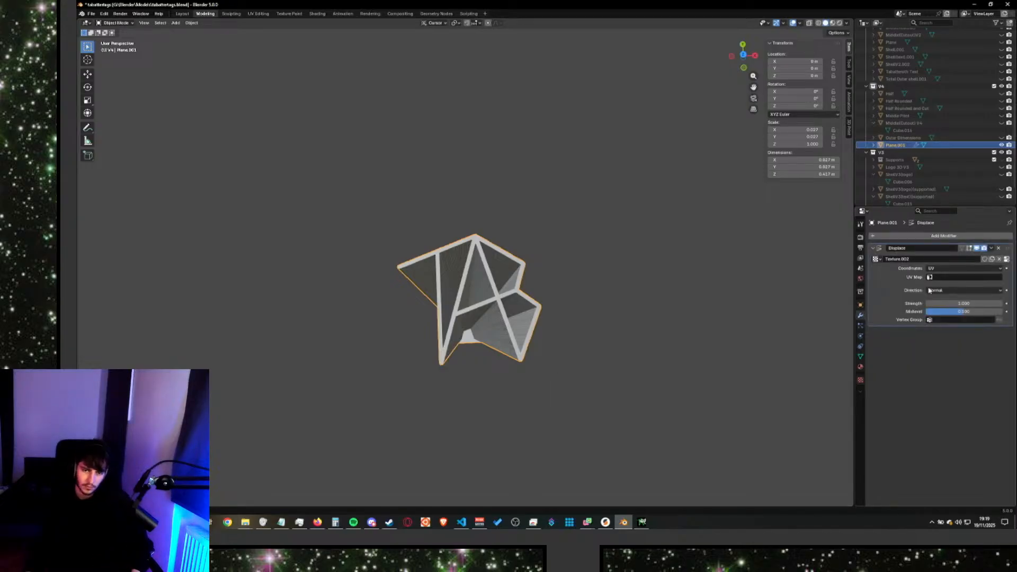
pyautogui.click(960, 289)
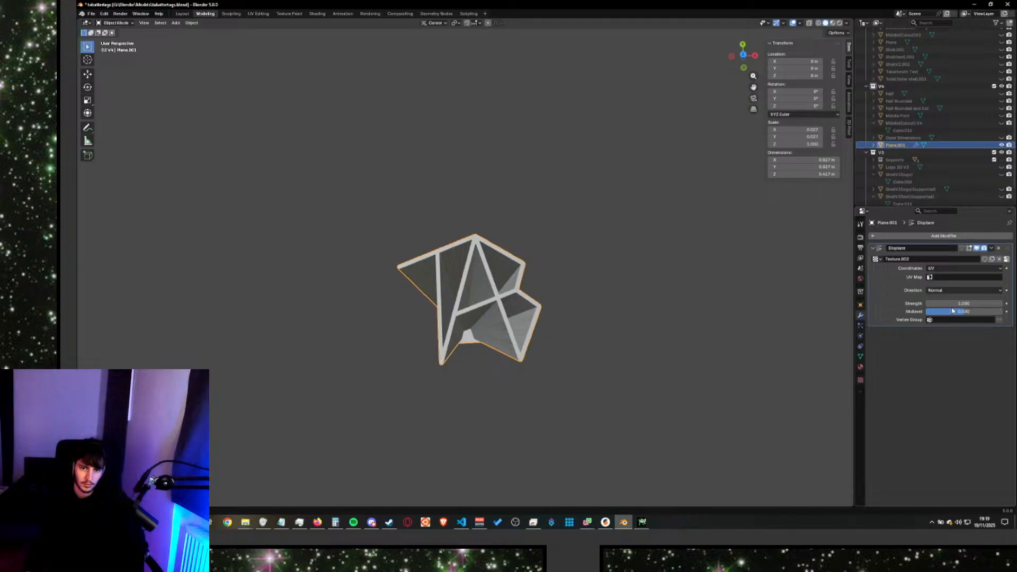
pyautogui.moveTo(951, 302)
pyautogui.mouseDown()
pyautogui.moveTo(1006, 303)
pyautogui.moveTo(921, 303)
pyautogui.moveTo(932, 303)
pyautogui.mouseUp()
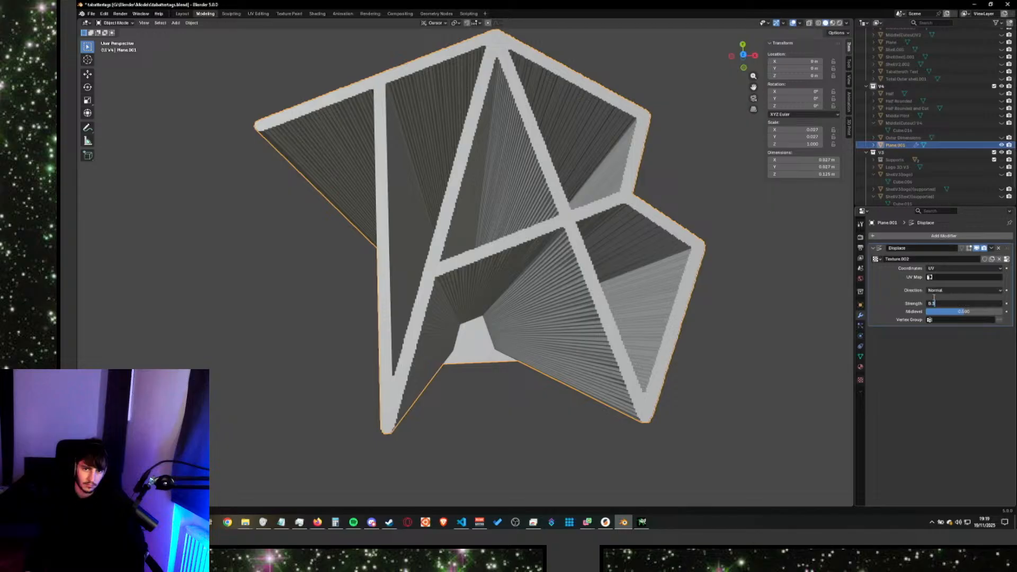
pyautogui.press('BackSpace')
pyautogui.press('BackSpace')
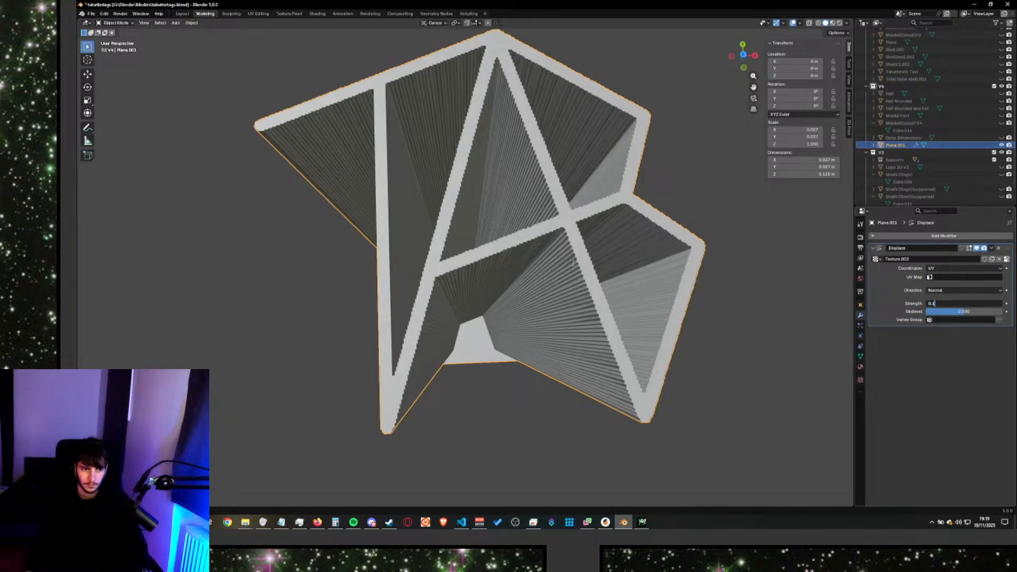
pyautogui.press('Return')
pyautogui.moveTo(573, 286)
pyautogui.mouseDown(button='middle')
pyautogui.moveTo(572, 268)
pyautogui.moveTo(577, 286)
pyautogui.mouseUp(button='middle')
pyautogui.scroll(-2, 533, 402)
pyautogui.moveTo(533, 402); pyautogui.dragTo(534, 362, button='middle')
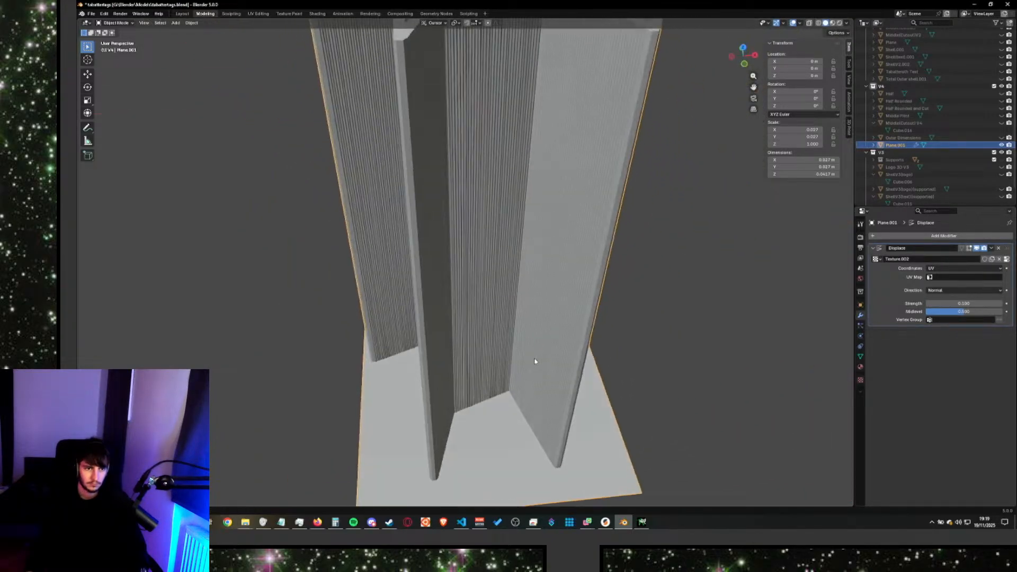
pyautogui.scroll(-5, 534, 361)
# Set Plane.001's Displace strength to 0.001 and bring the whole plane into view.
pyautogui.click(938, 304)
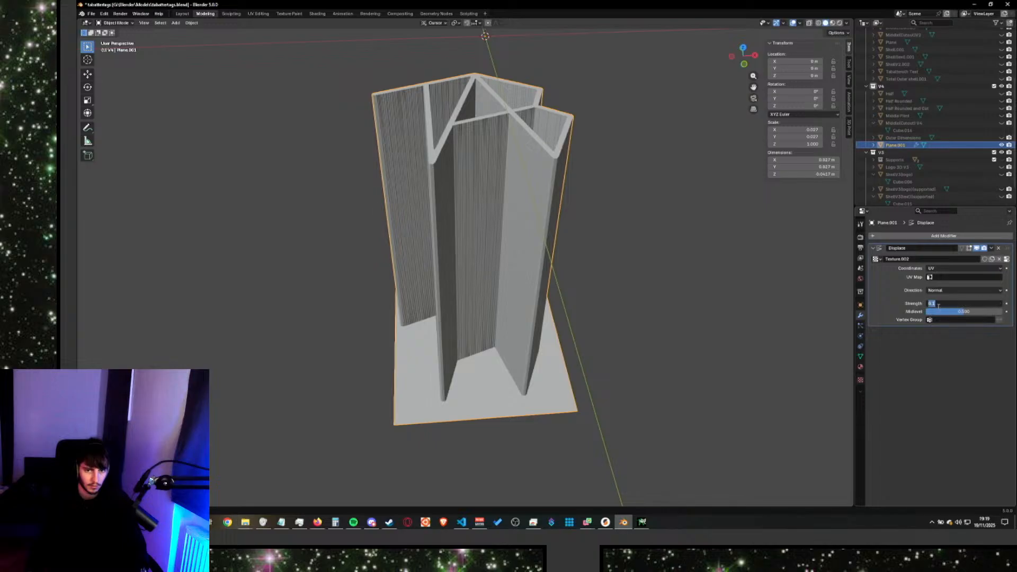
pyautogui.write('0.001')
pyautogui.press('Return')
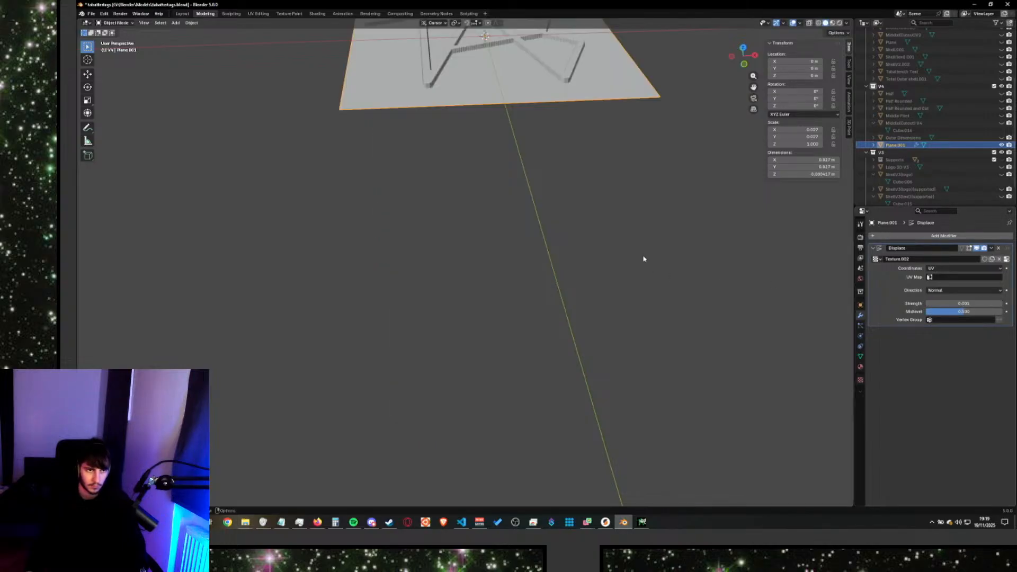
pyautogui.scroll(2, 644, 259)
pyautogui.scroll(-3, 630, 173)
pyautogui.keyDown('shift'); pyautogui.moveTo(612, 155); pyautogui.dragTo(589, 290, button='middle'); pyautogui.keyUp('shift')
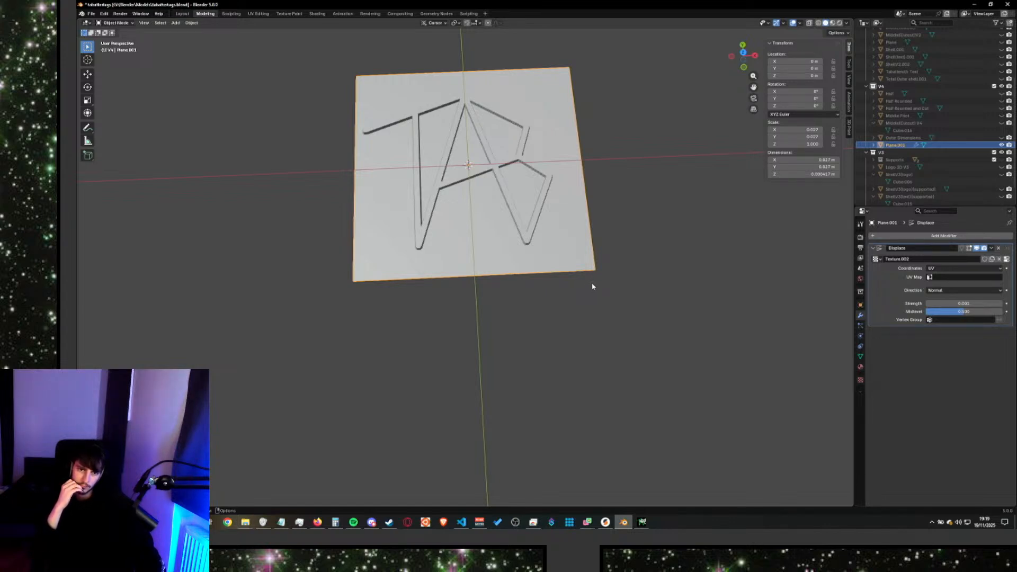
# Try a brightness of 0 for the displacement texture and restore it to 1.
pyautogui.click(953, 277)
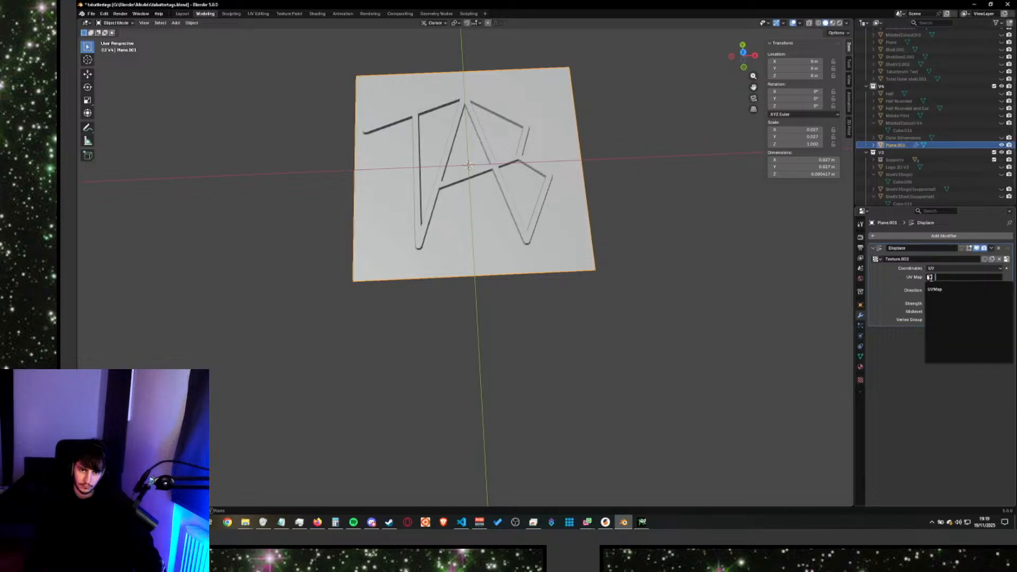
pyautogui.click(899, 283)
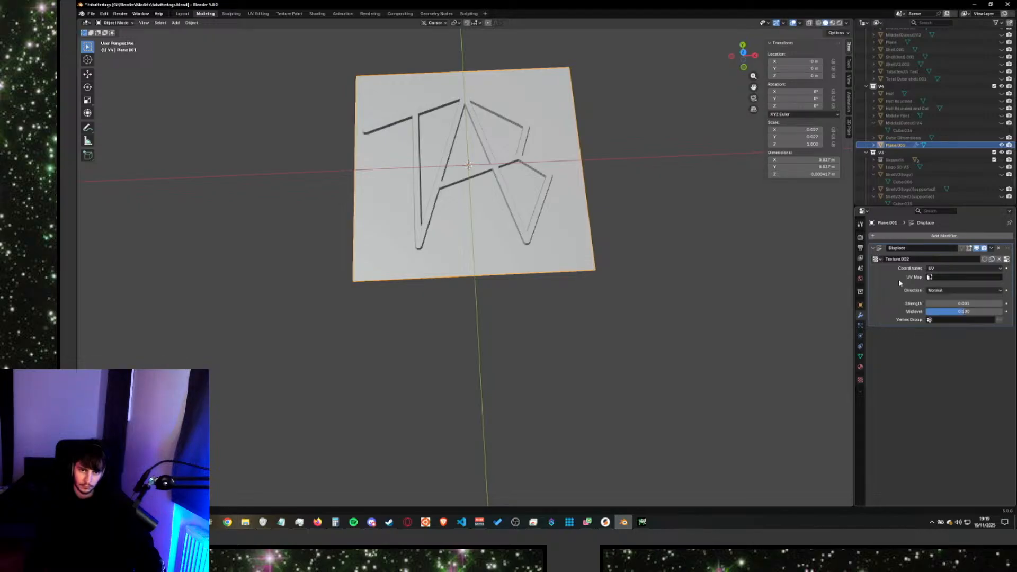
pyautogui.click(861, 380)
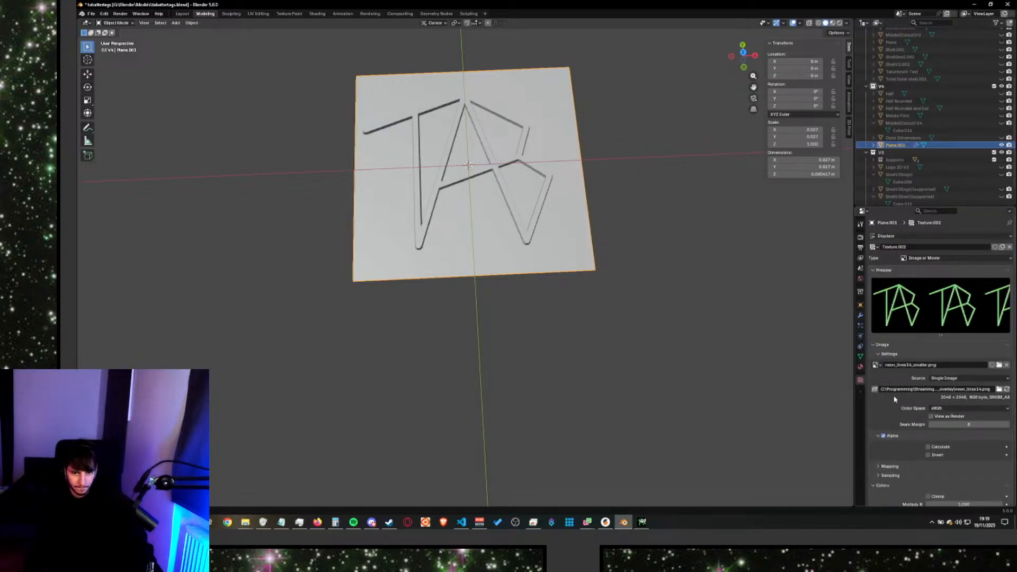
pyautogui.scroll(-3, 894, 399)
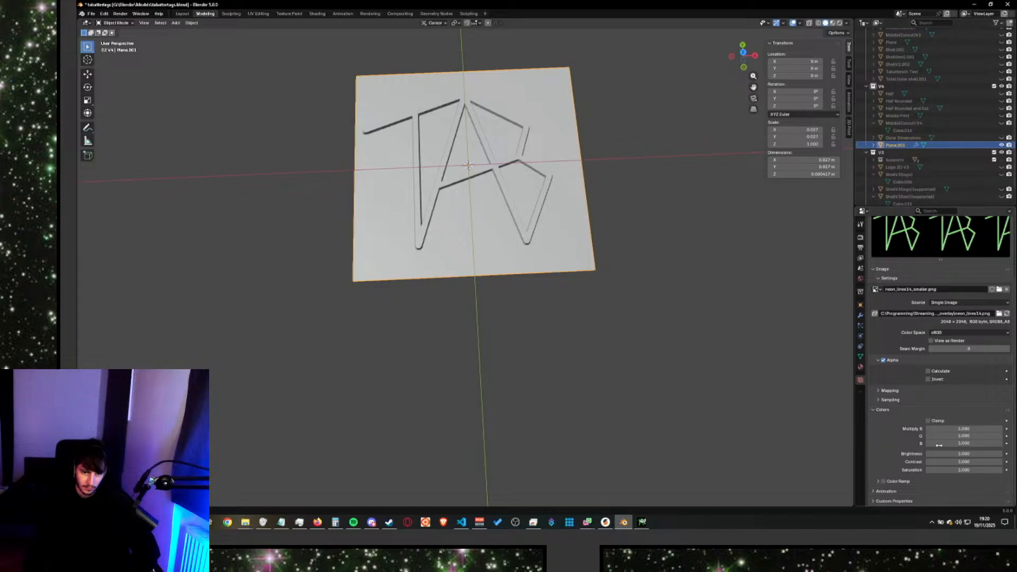
pyautogui.click(954, 453)
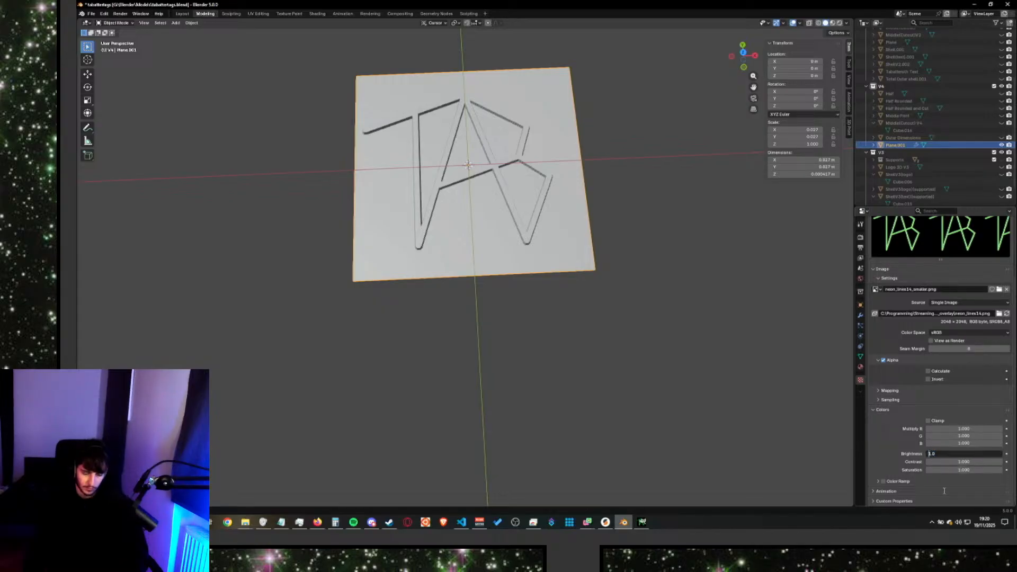
pyautogui.write('-')
pyautogui.press('Return')
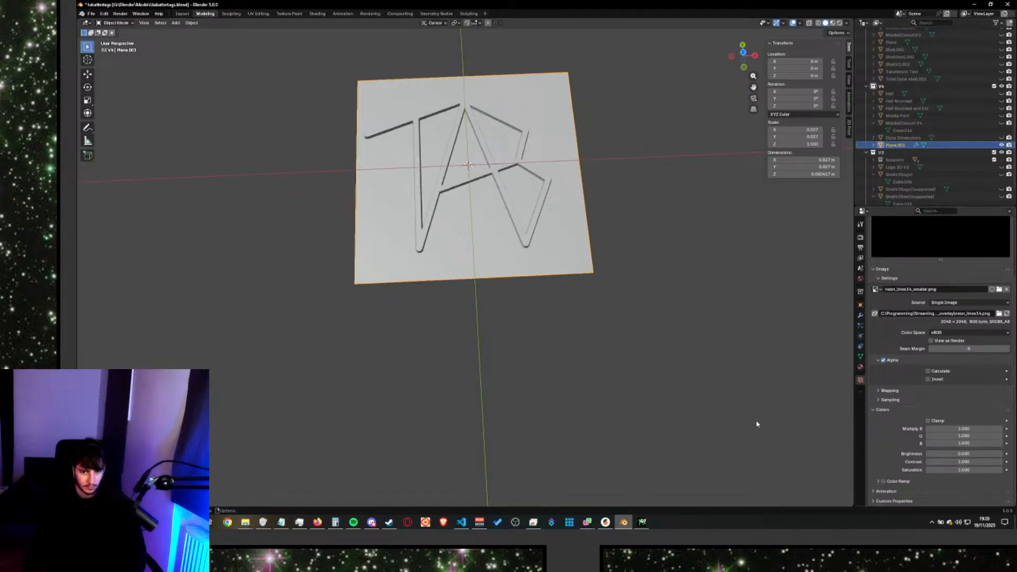
pyautogui.click(971, 454)
pyautogui.press('Return')
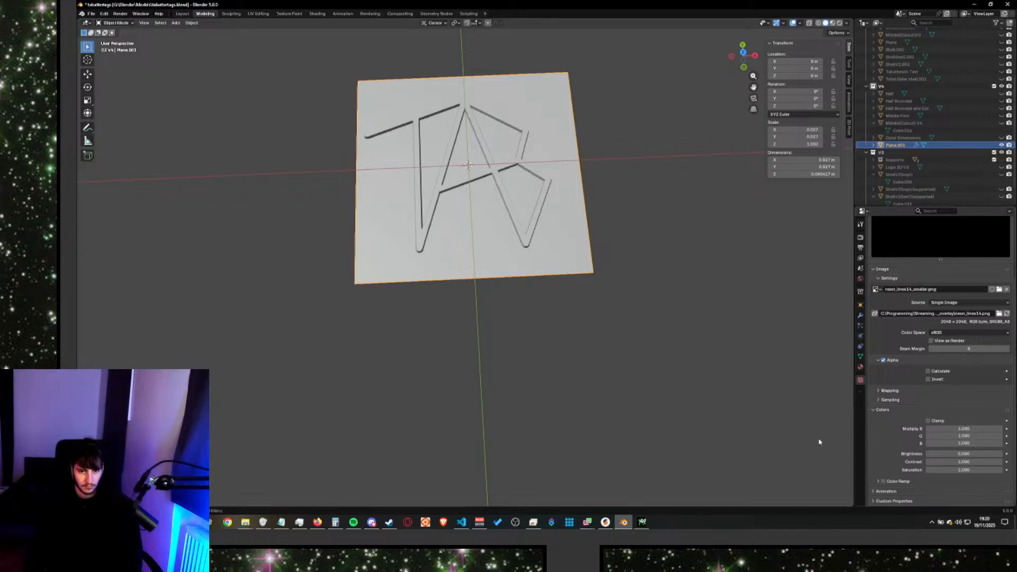
pyautogui.click(965, 454)
pyautogui.write('1')
pyautogui.press('Return')
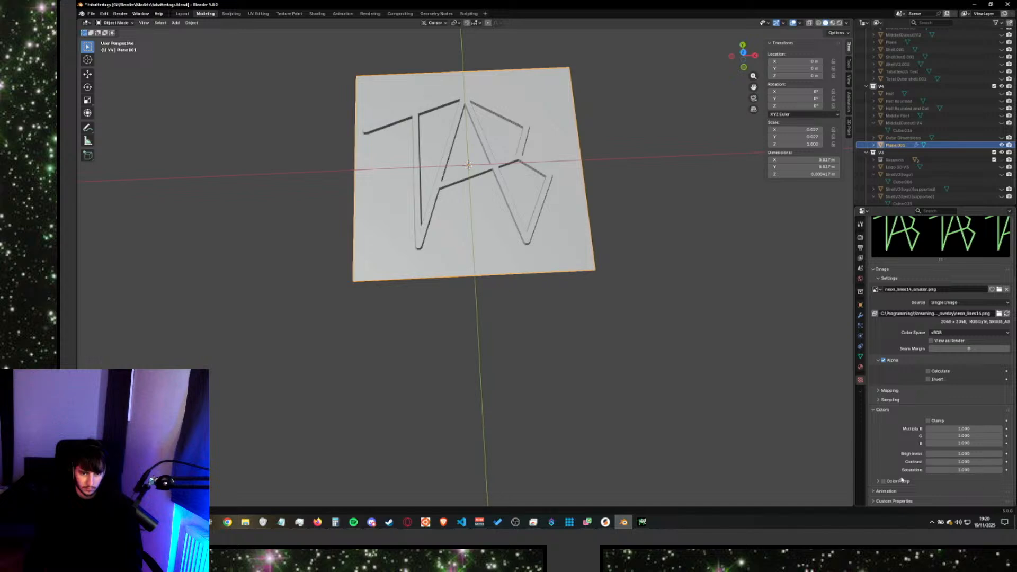
# Examine the displacement texture's sampling, mapping, alpha and color space options.
pyautogui.click(875, 491)
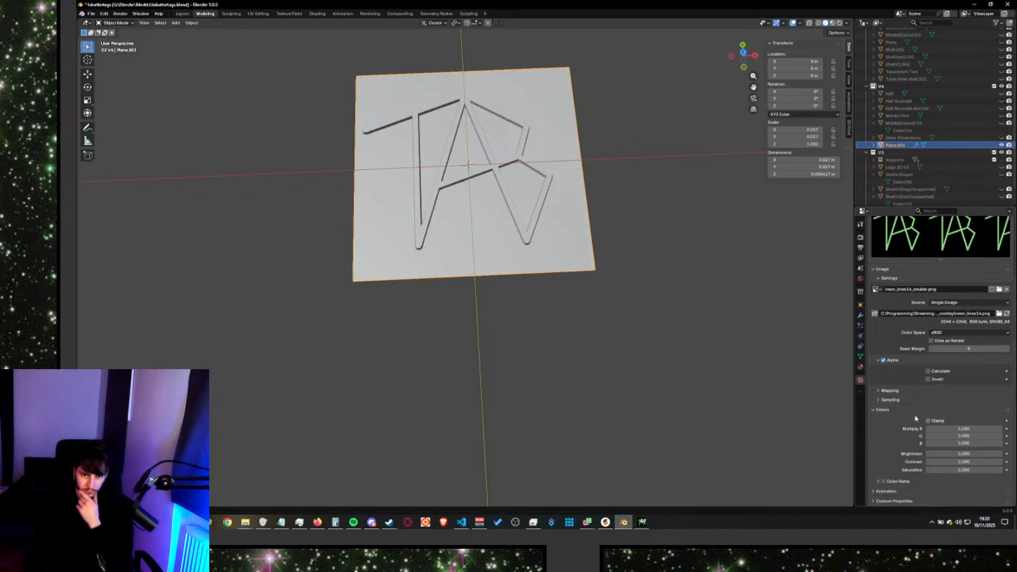
pyautogui.click(880, 399)
pyautogui.click(880, 400)
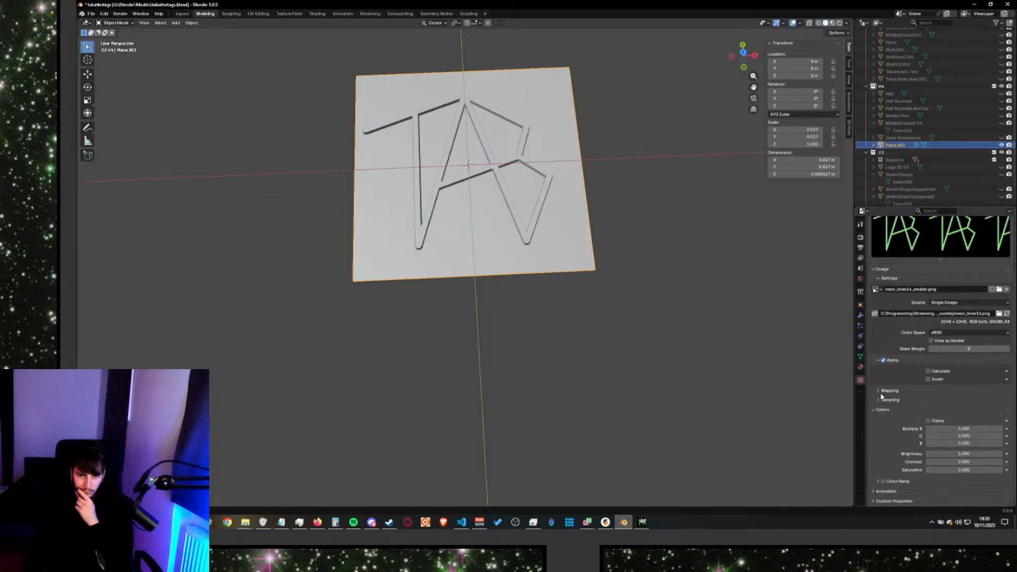
pyautogui.click(880, 390)
pyautogui.click(879, 391)
pyautogui.click(879, 391)
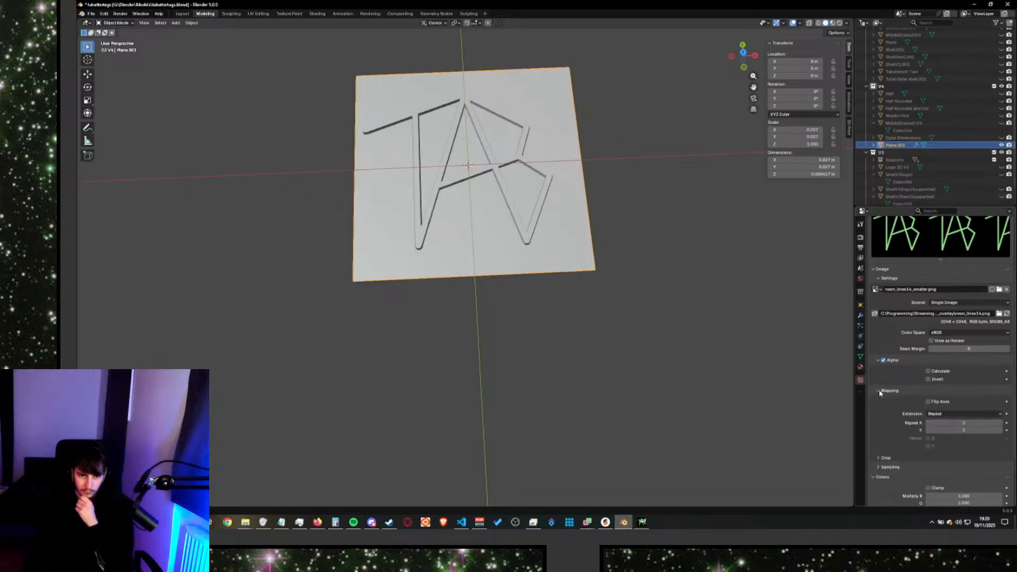
pyautogui.click(878, 390)
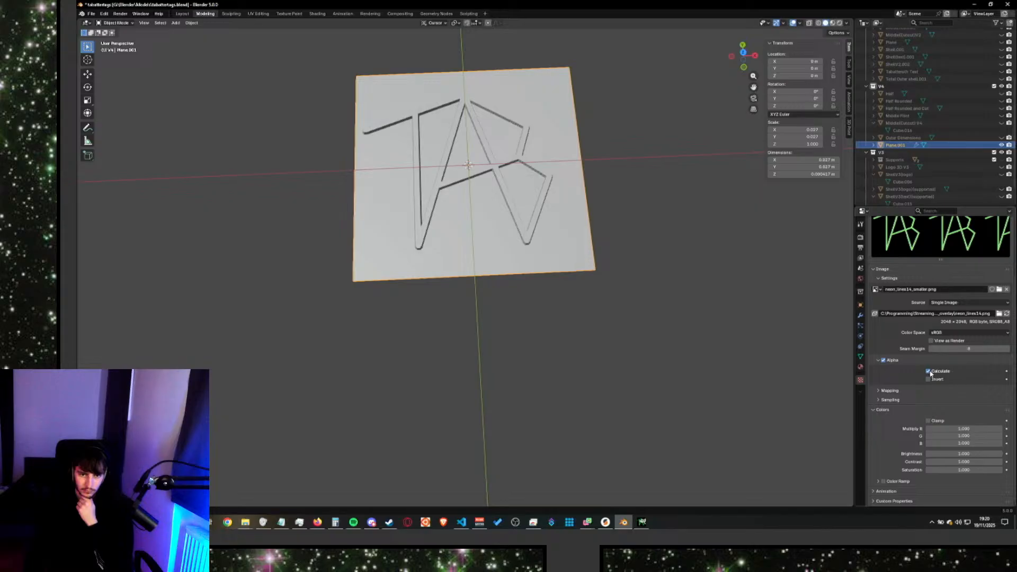
pyautogui.scroll(4, 908, 349)
pyautogui.click(948, 406)
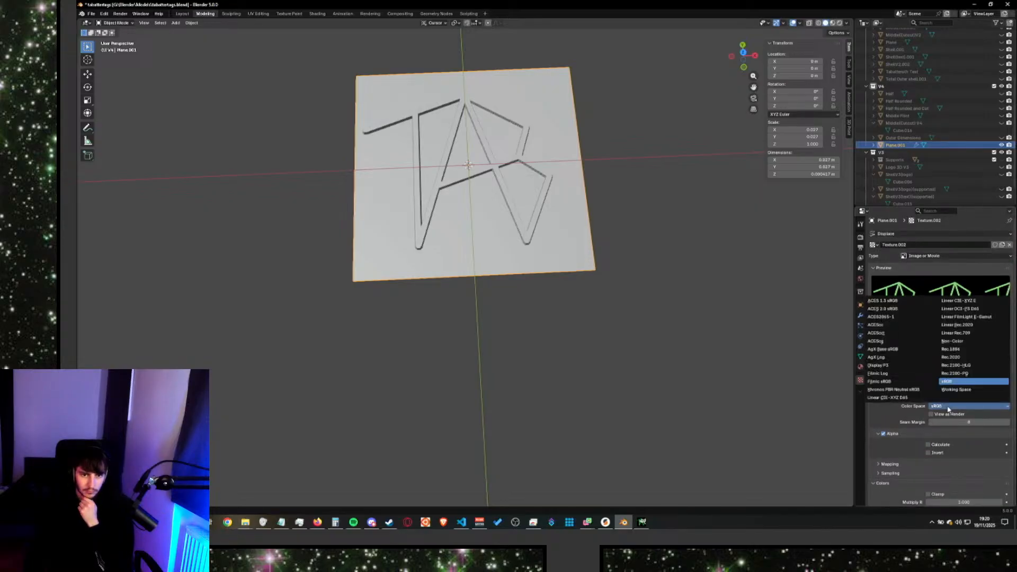
pyautogui.click(947, 408)
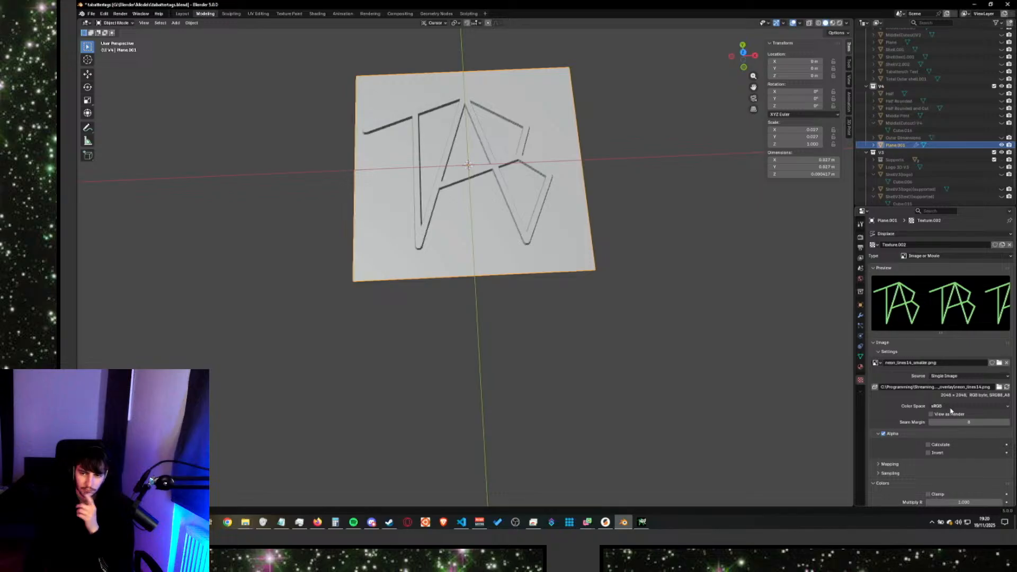
# Switch to GIMP, select the connected green logo lines in neon_lines14.png with Fuzzy Select, and invert the selection.
pyautogui.click(642, 522)
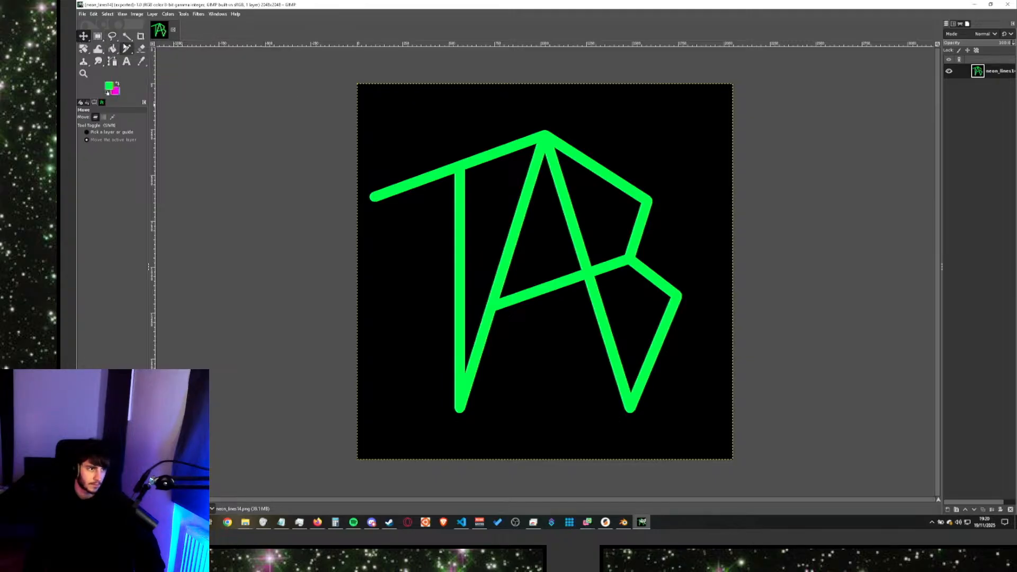
pyautogui.click(127, 35)
pyautogui.click(441, 171)
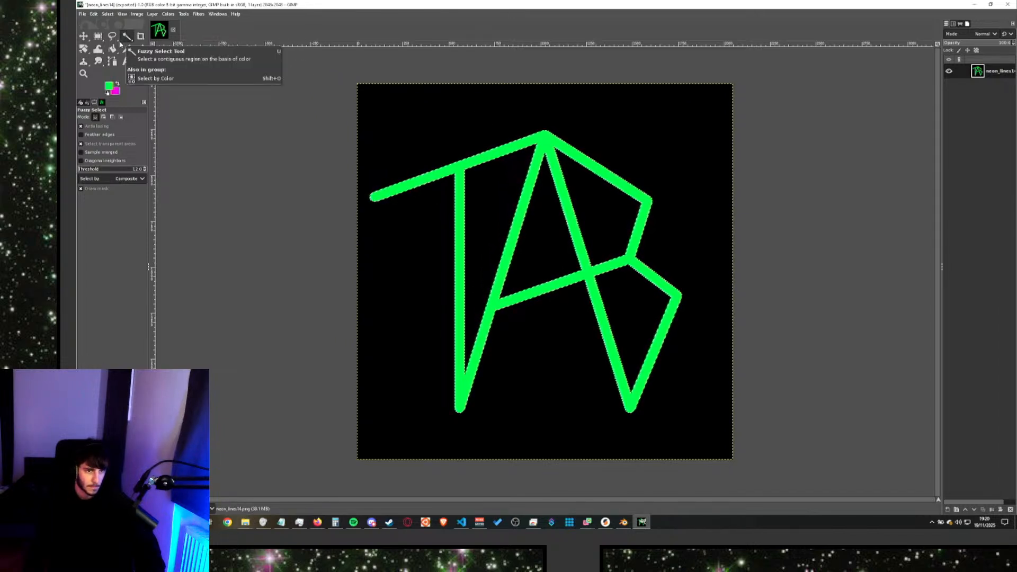
pyautogui.rightClick(386, 231)
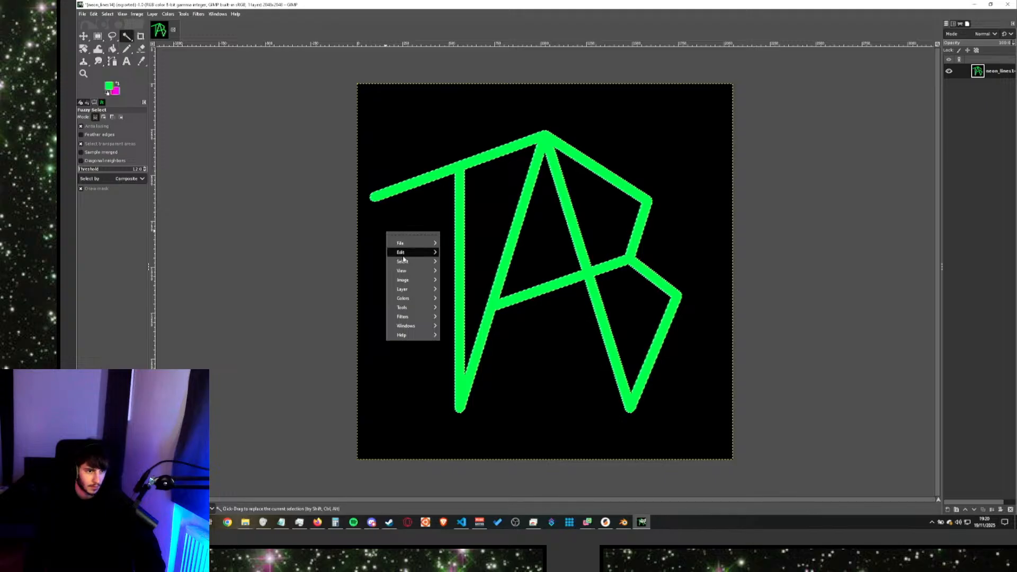
pyautogui.moveTo(402, 256)
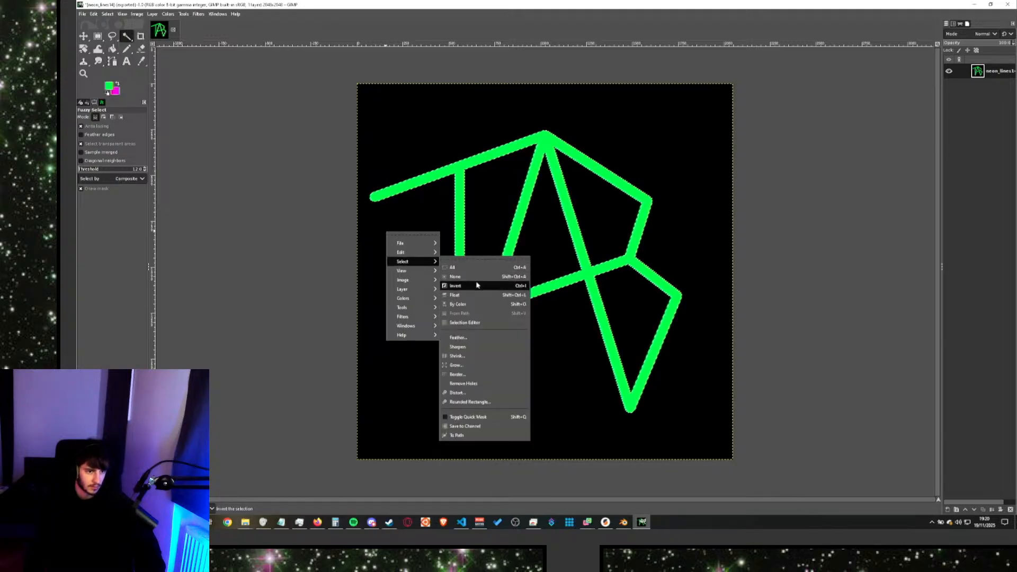
pyautogui.click(476, 285)
# Choose Bucket Fill and set the foreground color to white.
pyautogui.click(113, 49)
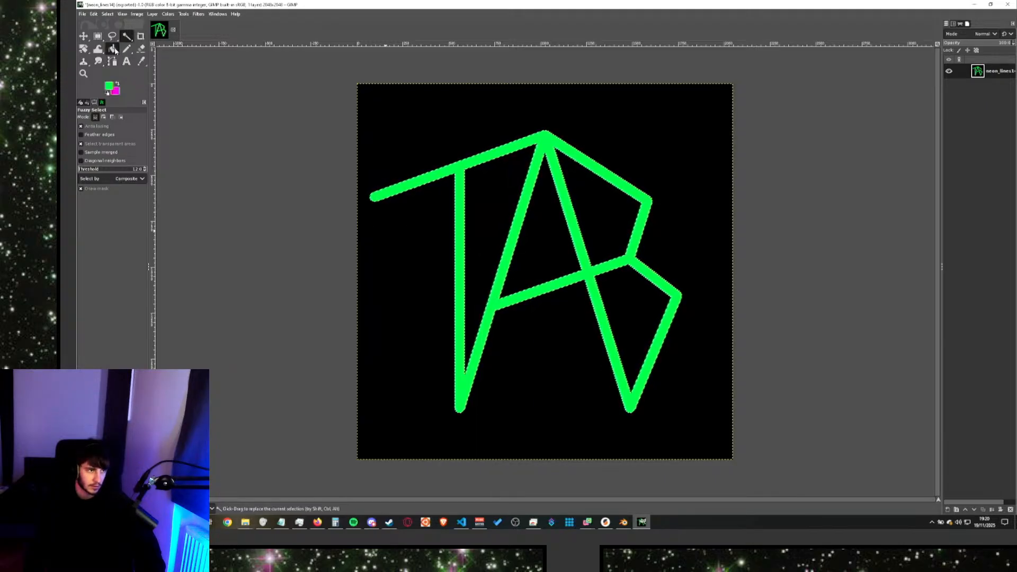
pyautogui.click(114, 49)
pyautogui.click(109, 89)
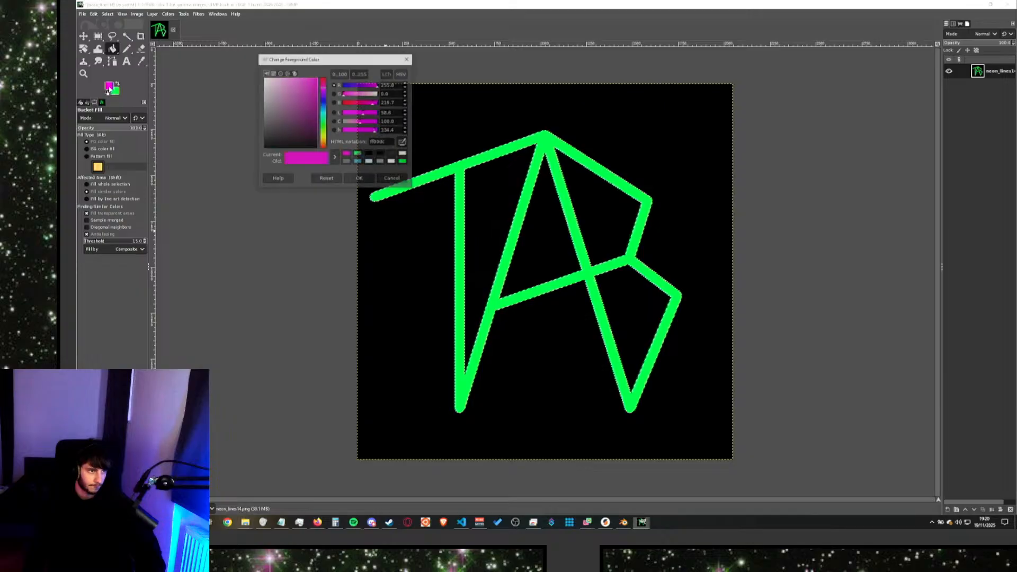
pyautogui.moveTo(277, 100); pyautogui.dragTo(209, 50)
pyautogui.click(356, 179)
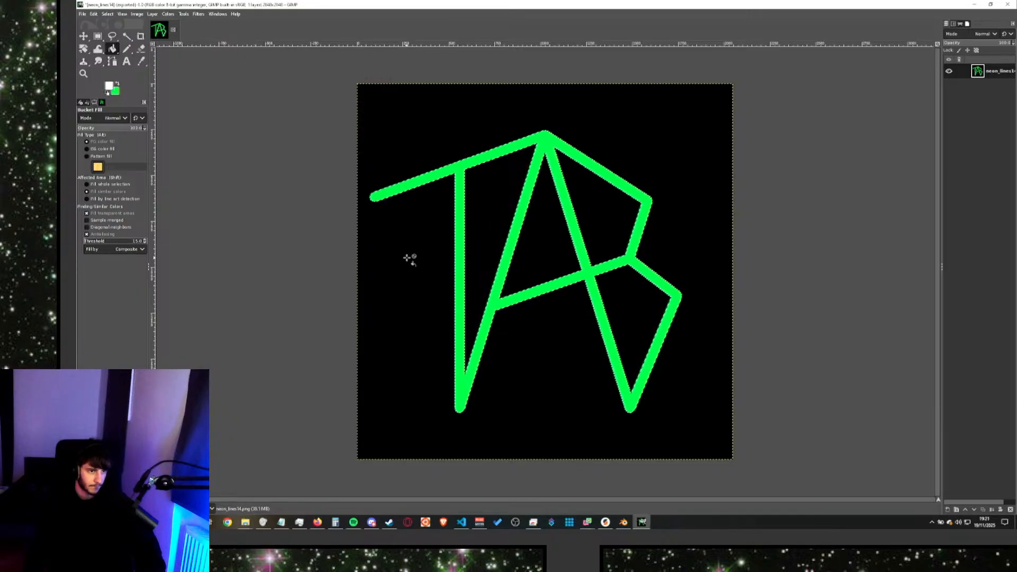
# Clear the selection and fill the black background and every black area enclosed by the logo lines with white.
pyautogui.rightClick(547, 267)
pyautogui.moveTo(568, 292)
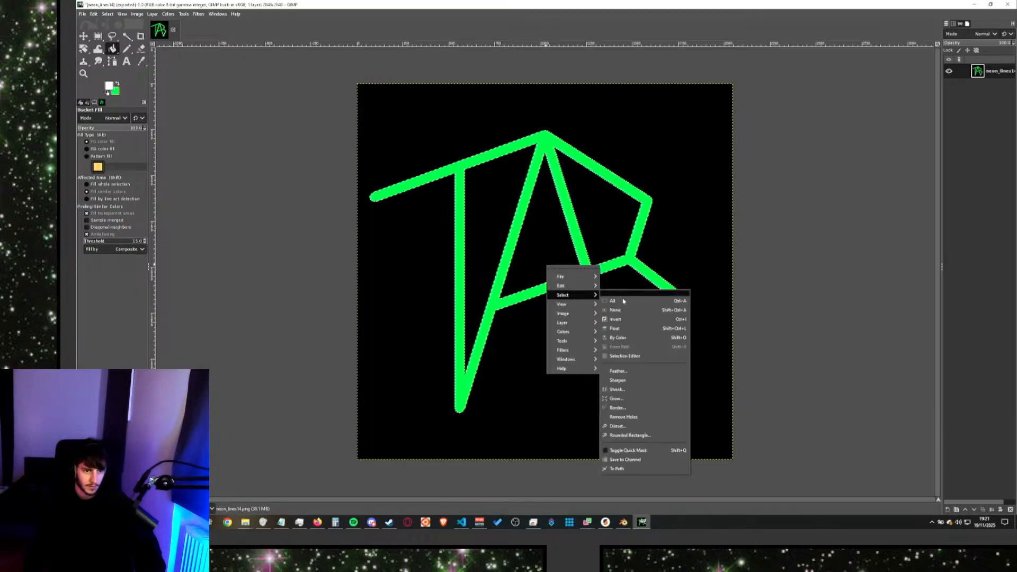
pyautogui.click(624, 306)
pyautogui.click(396, 286)
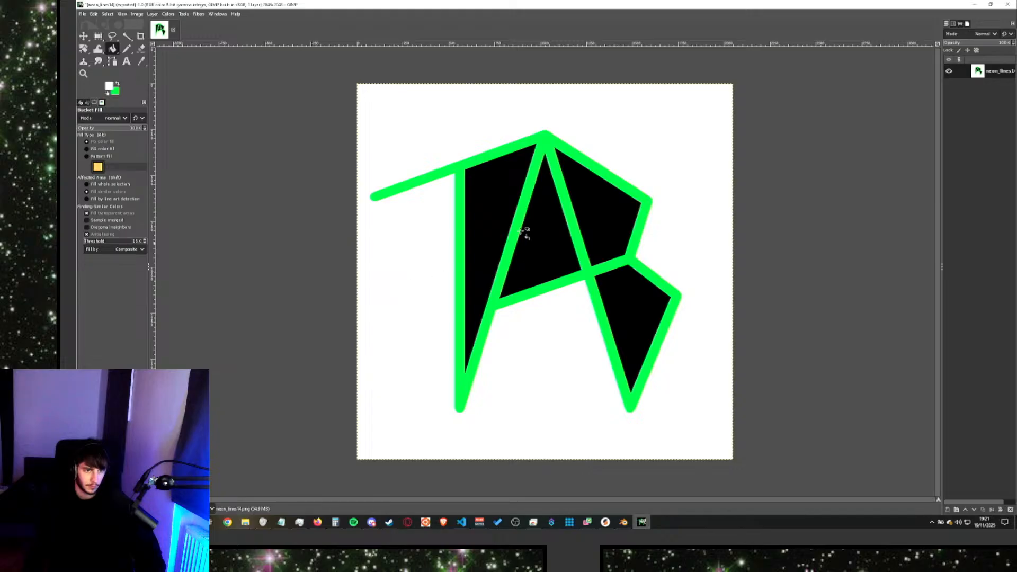
pyautogui.click(507, 219)
pyautogui.click(531, 225)
pyautogui.click(592, 219)
pyautogui.click(628, 292)
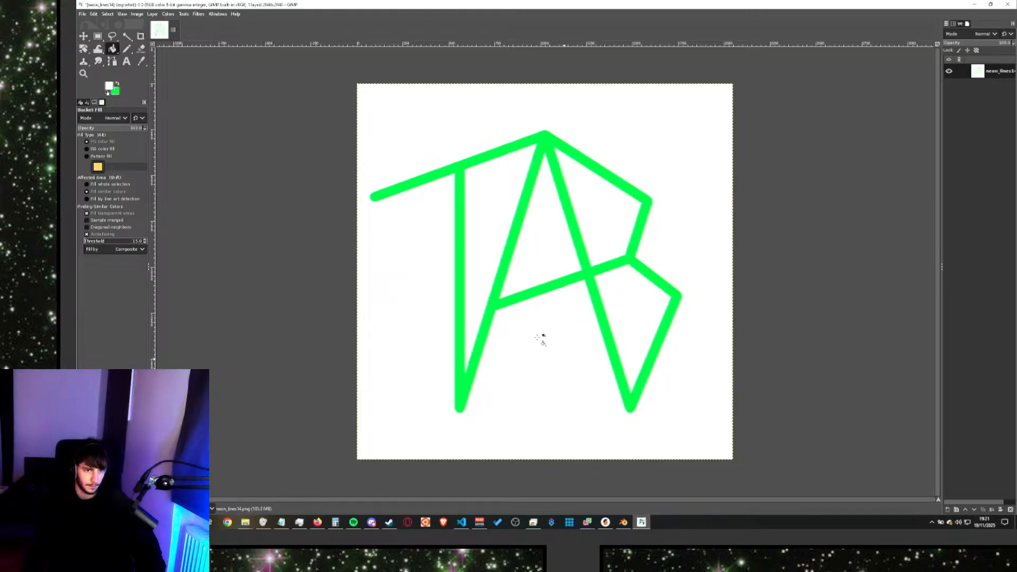
# Set the foreground color to black and fill the green logo lines with it.
pyautogui.click(117, 83)
pyautogui.click(108, 86)
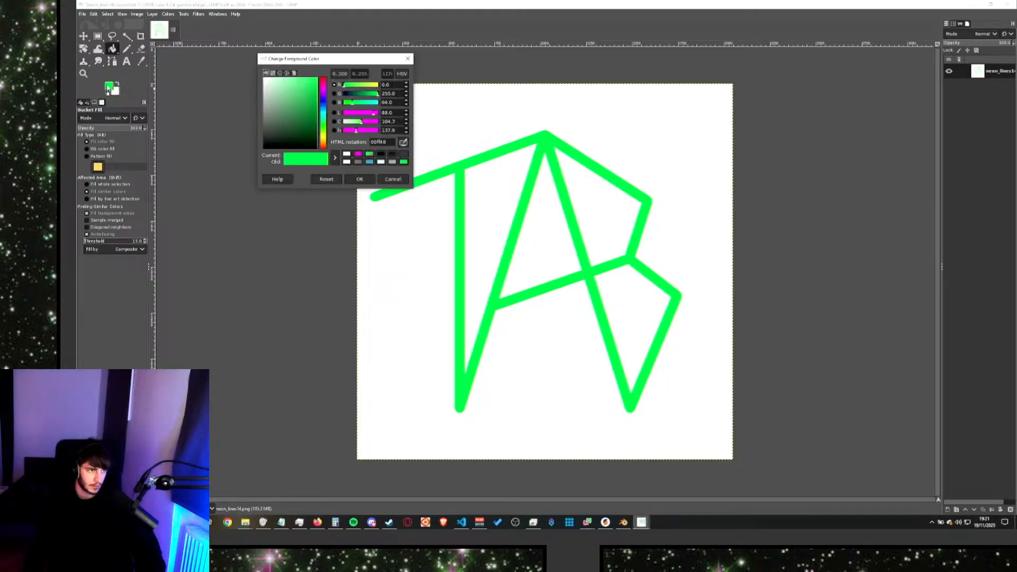
pyautogui.click(381, 153)
pyautogui.click(359, 179)
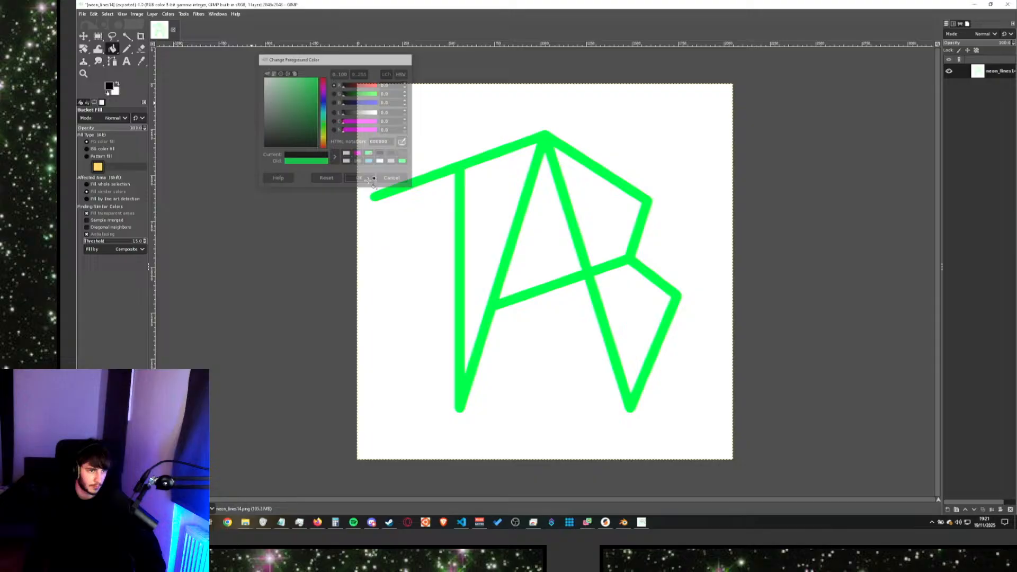
pyautogui.click(458, 199)
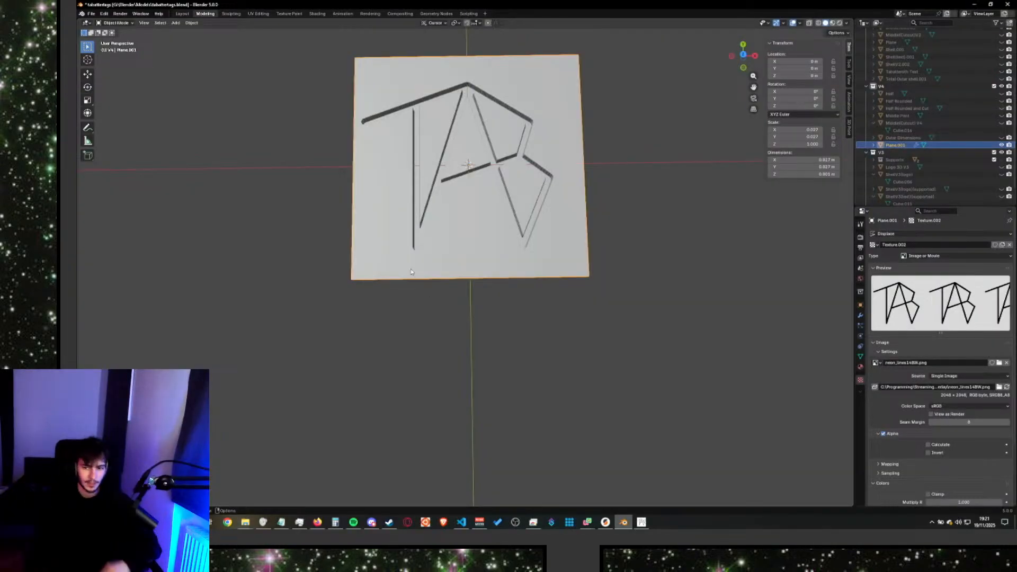
# In Blender, set Plane.001's Displace strength to 0.01 and bring the whole plane into view.
pyautogui.scroll(6, 501, 171)
pyautogui.scroll(-2, 501, 170)
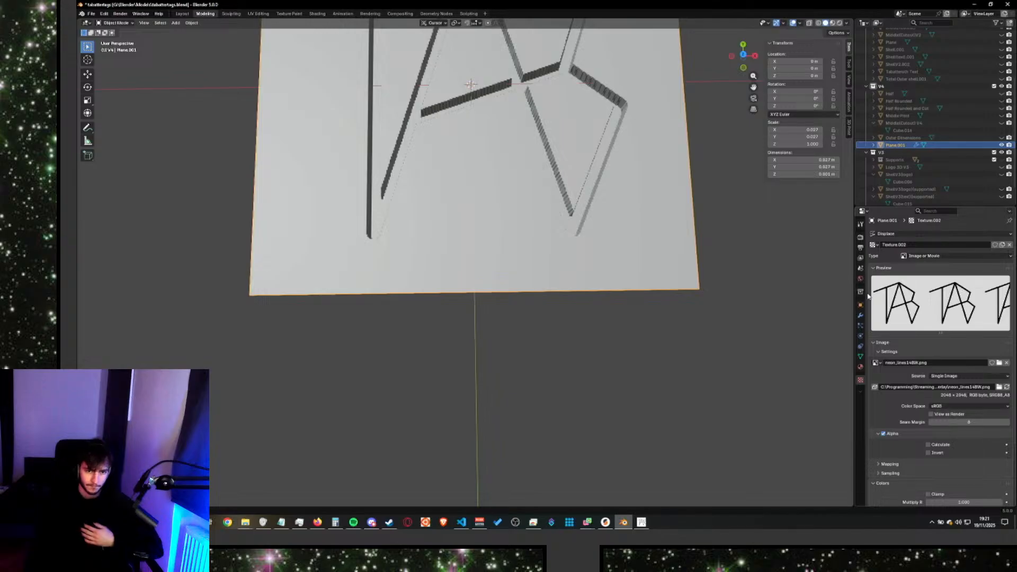
pyautogui.click(860, 315)
pyautogui.click(962, 303)
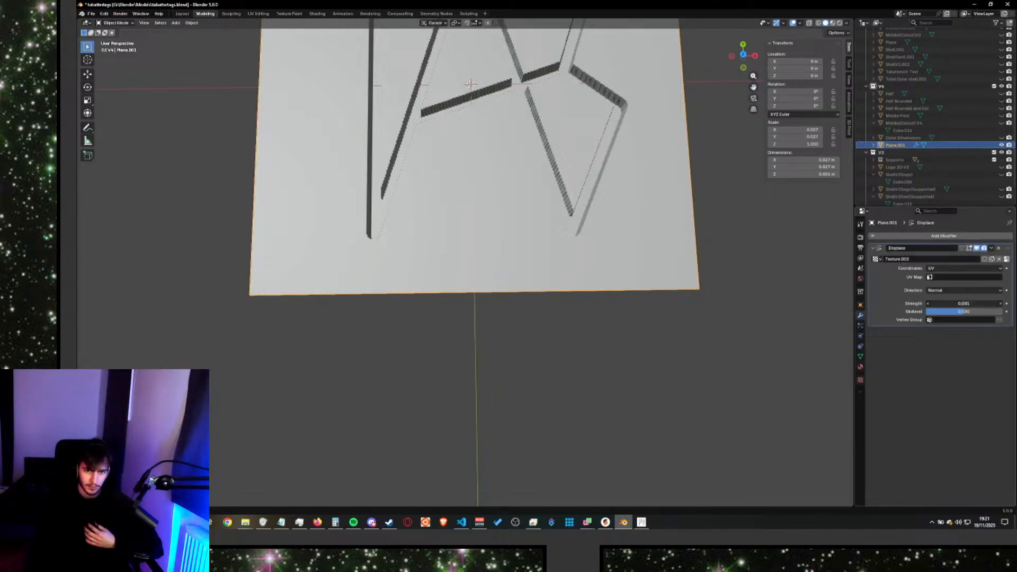
pyautogui.write('0.001')
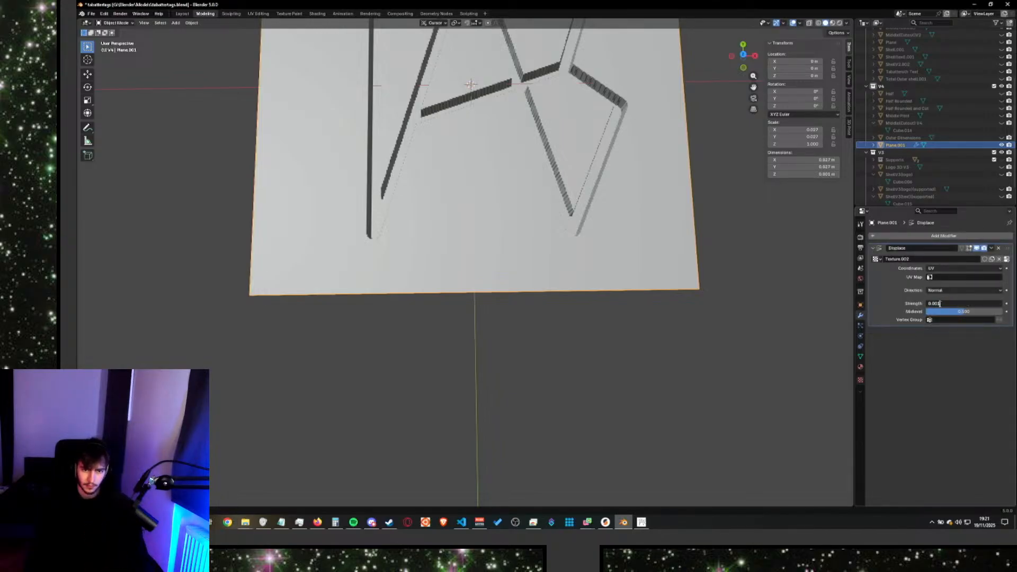
pyautogui.press('Return')
pyautogui.scroll(-4, 628, 299)
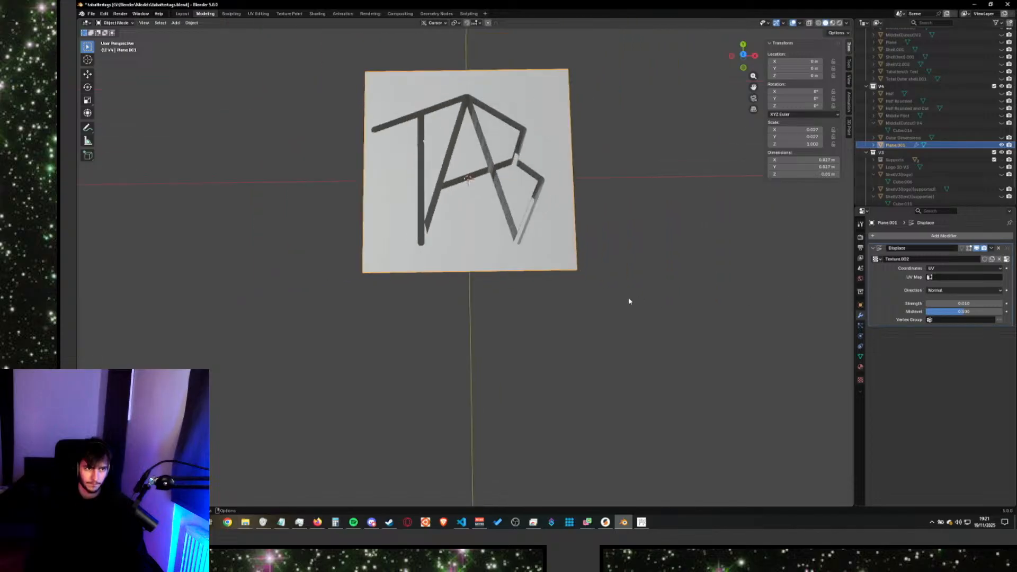
# Reverse the relief's direction by setting the Displace strength to -0.01, and inspect the plane at an angle.
pyautogui.moveTo(649, 292); pyautogui.dragTo(653, 291, button='middle')
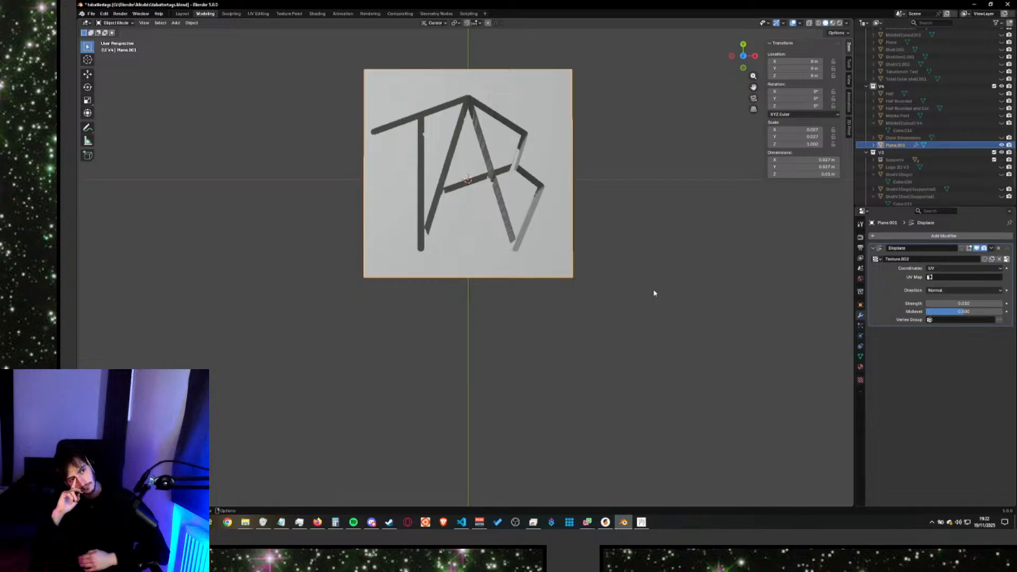
pyautogui.moveTo(653, 291); pyautogui.dragTo(694, 222, button='middle')
pyautogui.click(948, 303)
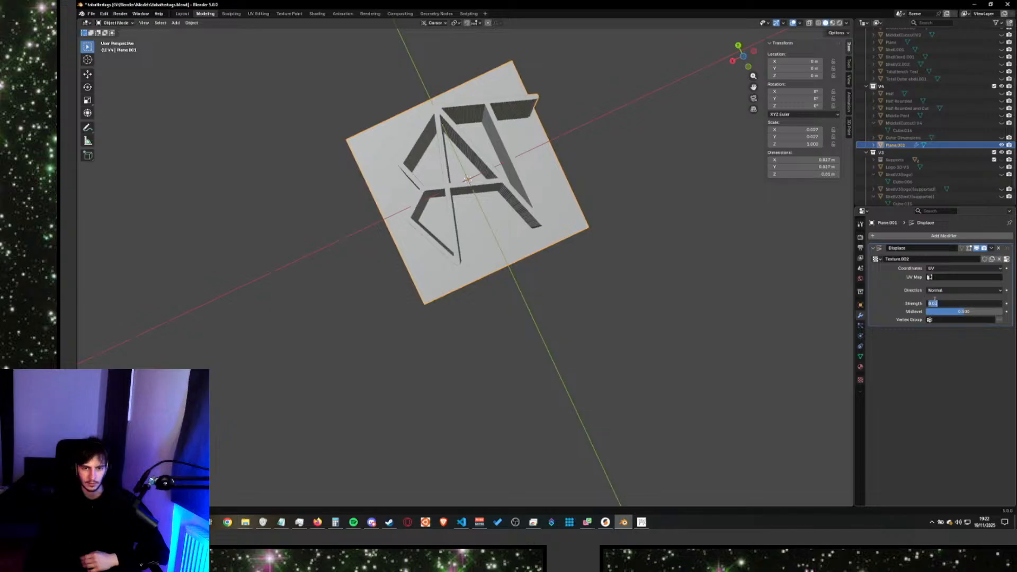
pyautogui.click(928, 304)
pyautogui.write('-')
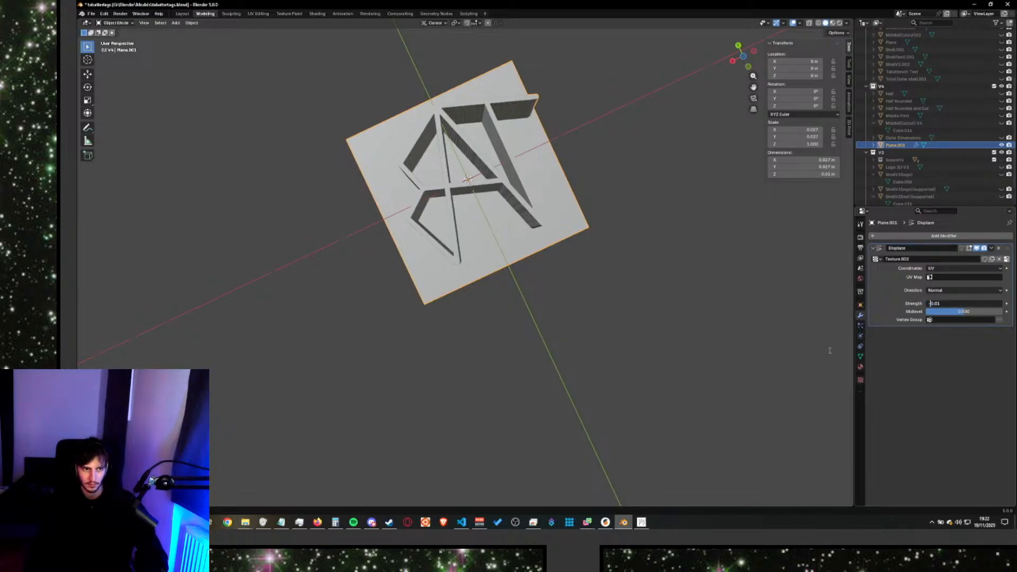
pyautogui.press('Return')
pyautogui.moveTo(651, 288); pyautogui.dragTo(557, 159, button='middle')
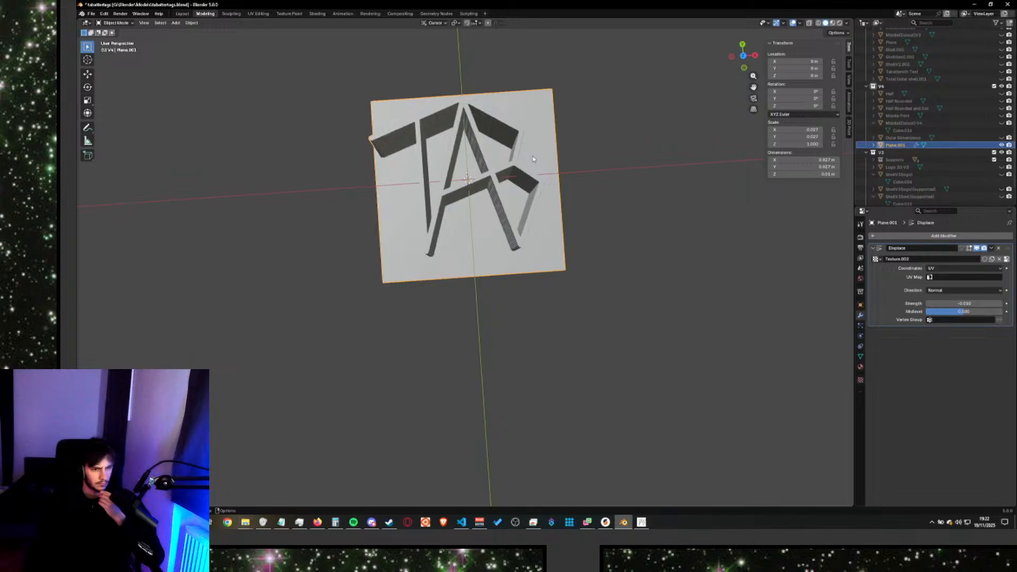
pyautogui.scroll(1, 555, 184)
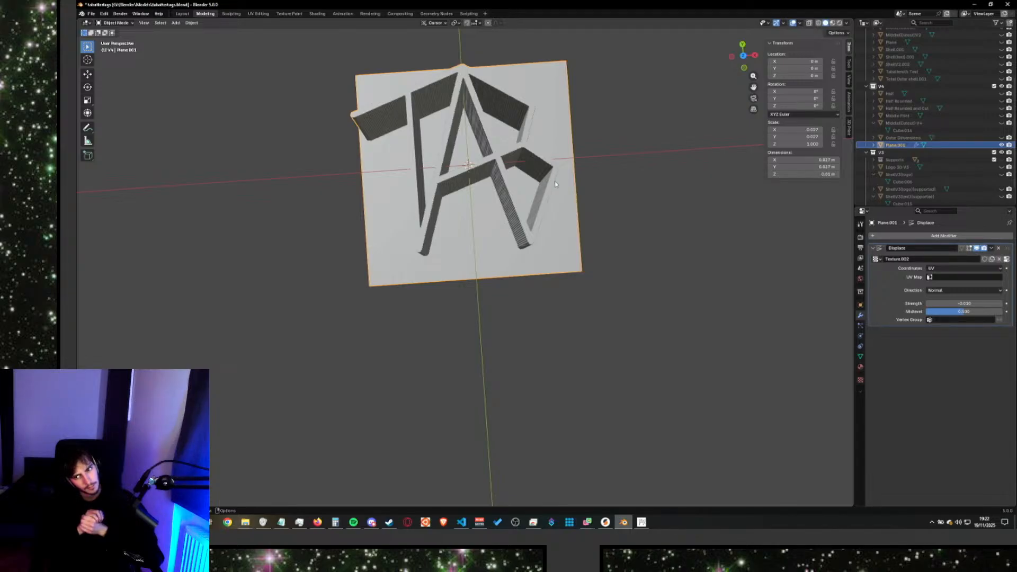
# Open Paint, try a green fill on the blank canvas, and replace it with a solid black background.
pyautogui.press('super')
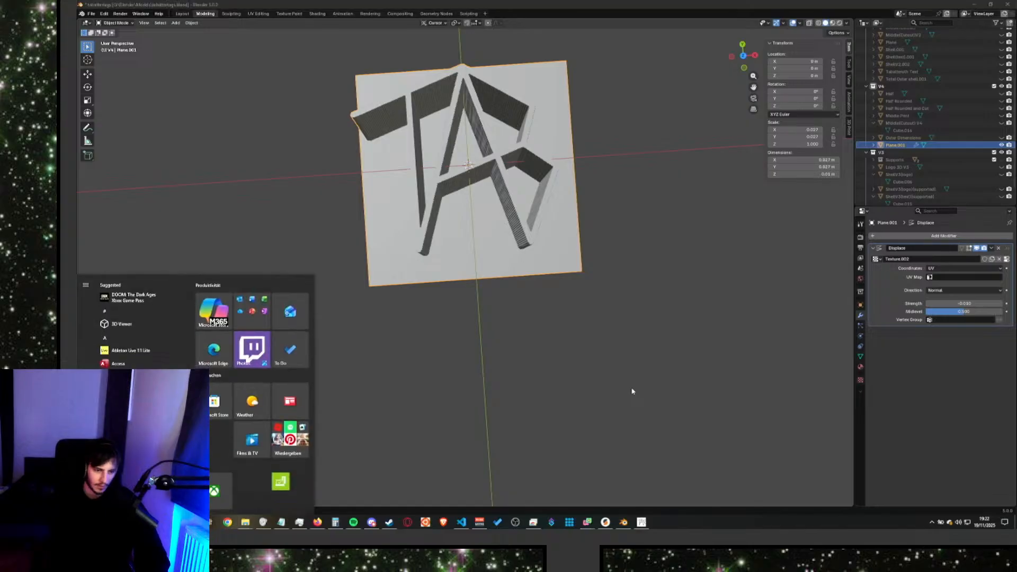
pyautogui.write('paint')
pyautogui.press('Return')
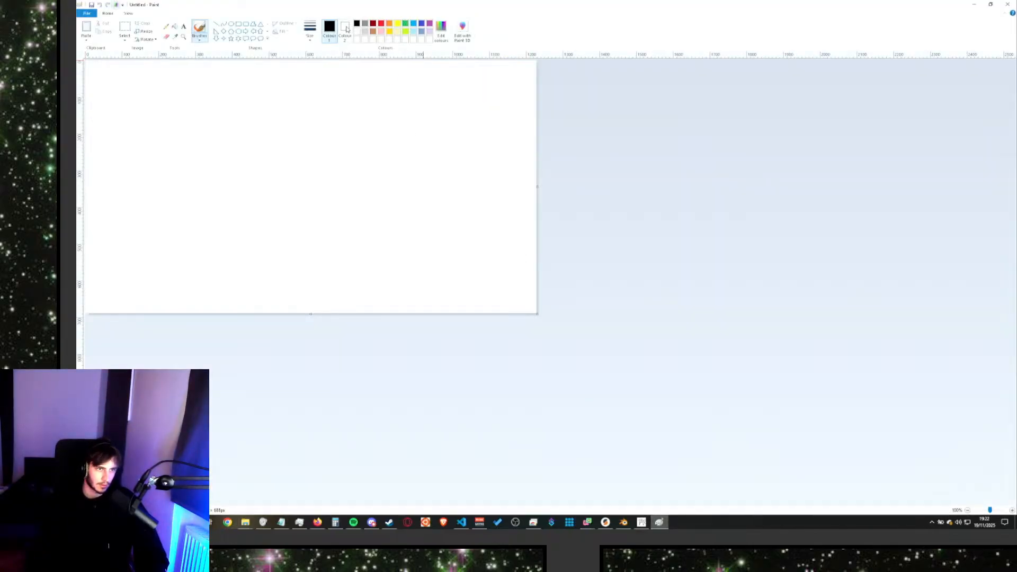
pyautogui.click(344, 29)
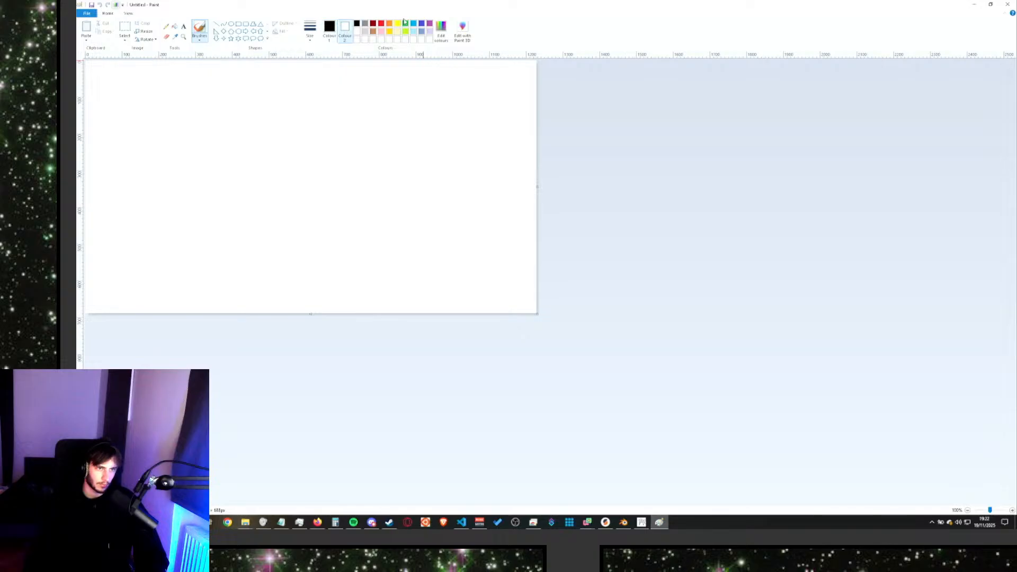
pyautogui.hotkey('ctrl', 'a')
pyautogui.press('Delete')
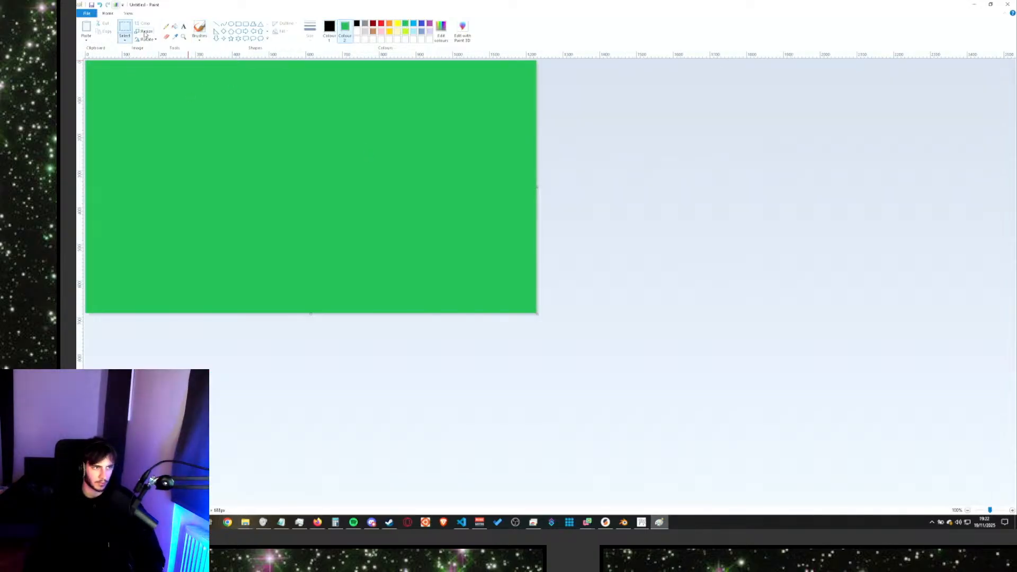
pyautogui.click(357, 23)
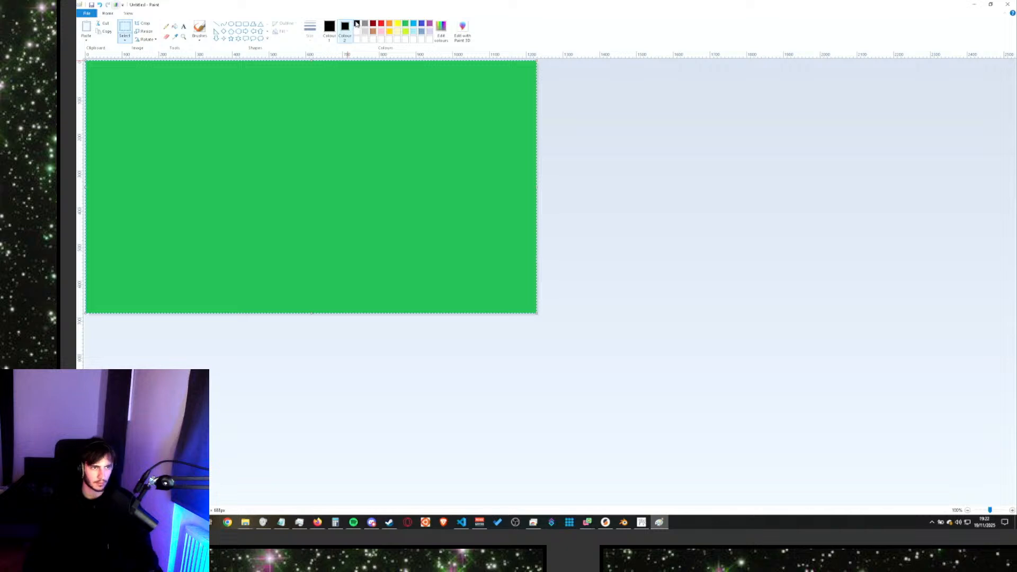
pyautogui.hotkey('ctrl', 'a')
pyautogui.press('Delete')
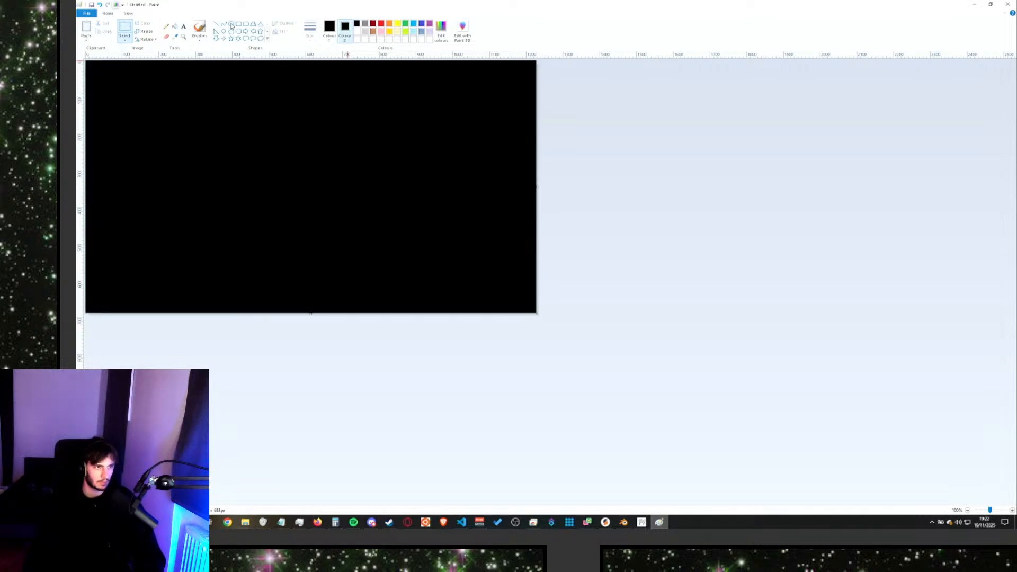
# Draw a green rectangle on the black canvas and fill its interior with the same green.
pyautogui.click(238, 24)
pyautogui.click(329, 28)
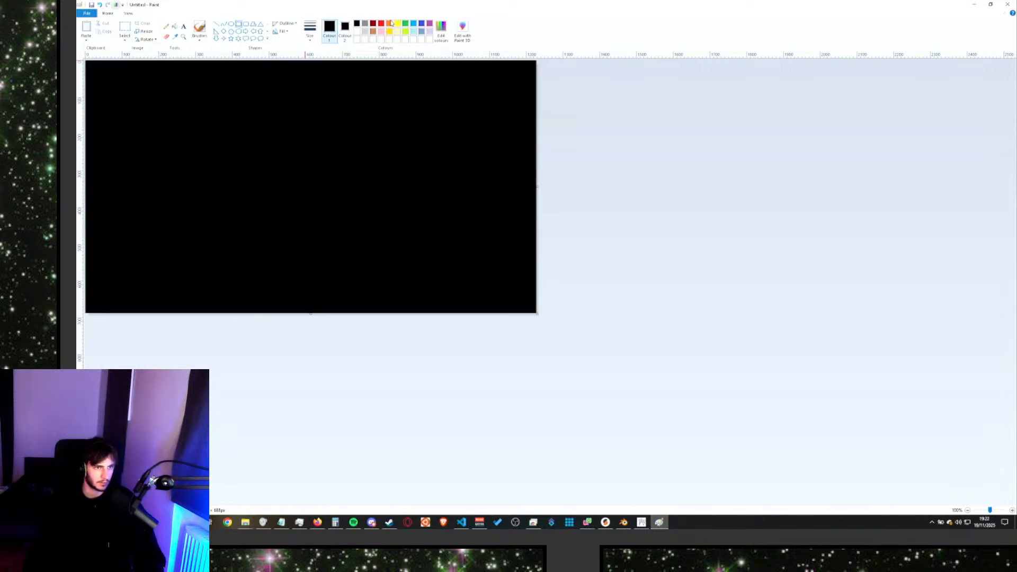
pyautogui.click(406, 23)
pyautogui.moveTo(212, 99); pyautogui.dragTo(360, 231)
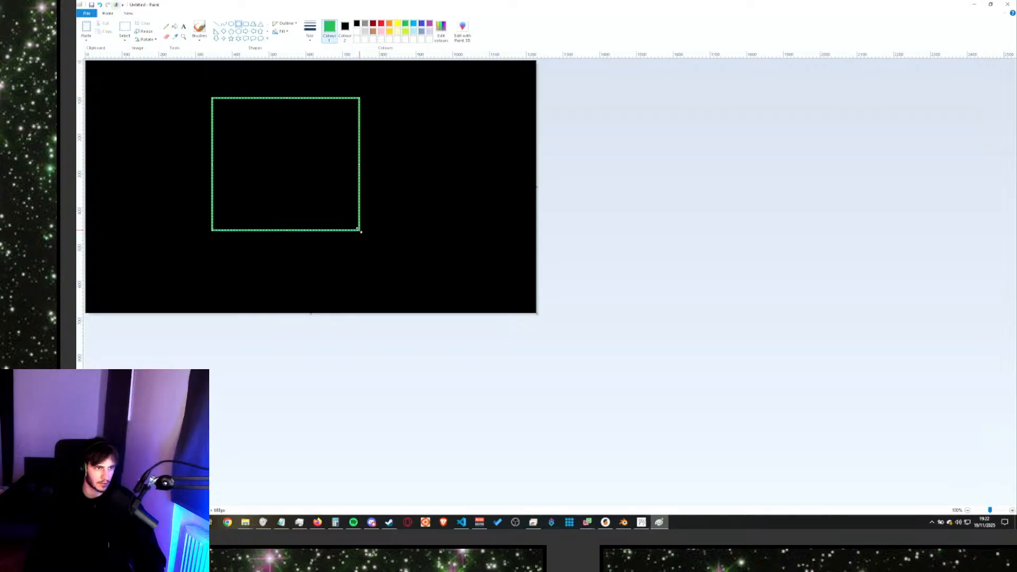
pyautogui.click(175, 26)
pyautogui.click(313, 150)
# Sketch the TAB logo in white brush lines on the green rectangle, with the letters joined along shared strokes.
pyautogui.click(199, 30)
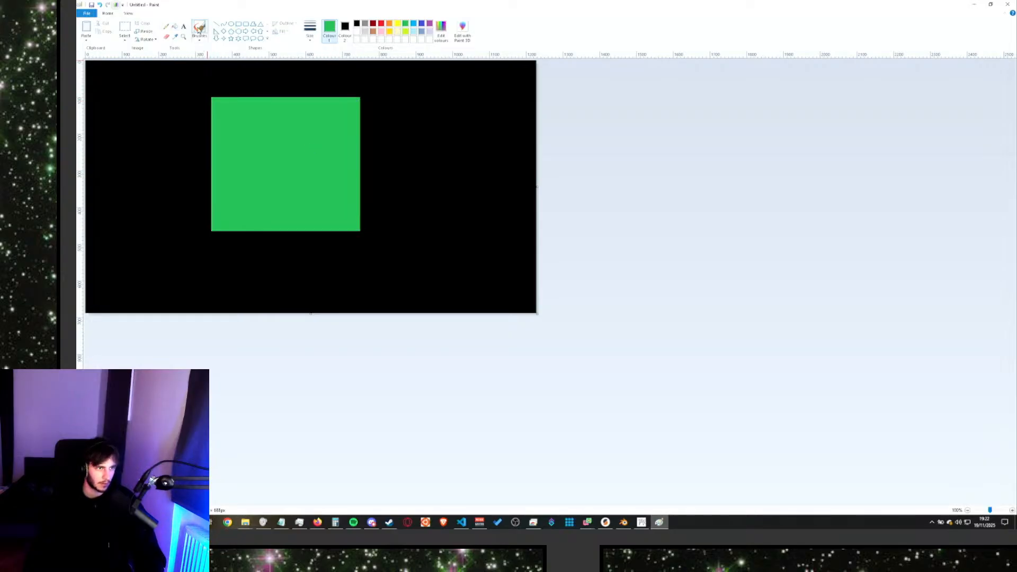
pyautogui.keyDown('ctrl'); pyautogui.scroll(1, 205, 87); pyautogui.keyUp('ctrl')
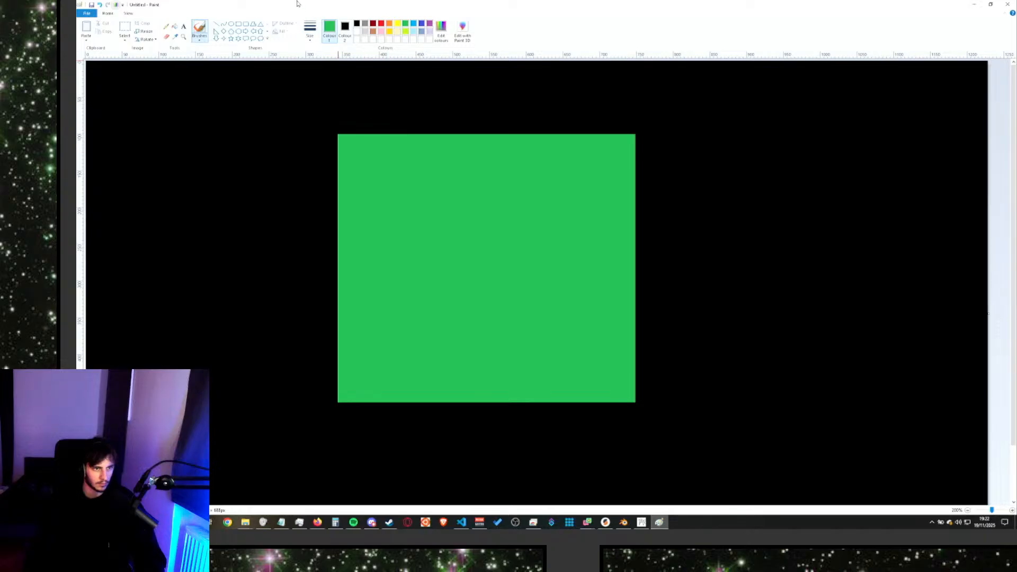
pyautogui.click(358, 31)
pyautogui.moveTo(409, 232); pyautogui.dragTo(401, 337)
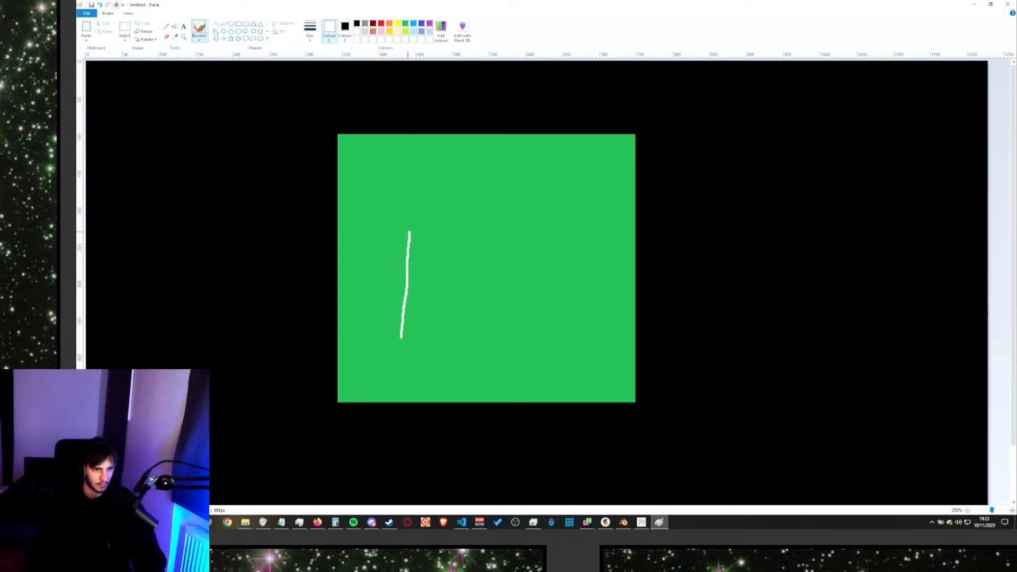
pyautogui.moveTo(401, 237)
pyautogui.mouseDown()
pyautogui.moveTo(450, 216)
pyautogui.moveTo(401, 334)
pyautogui.mouseUp()
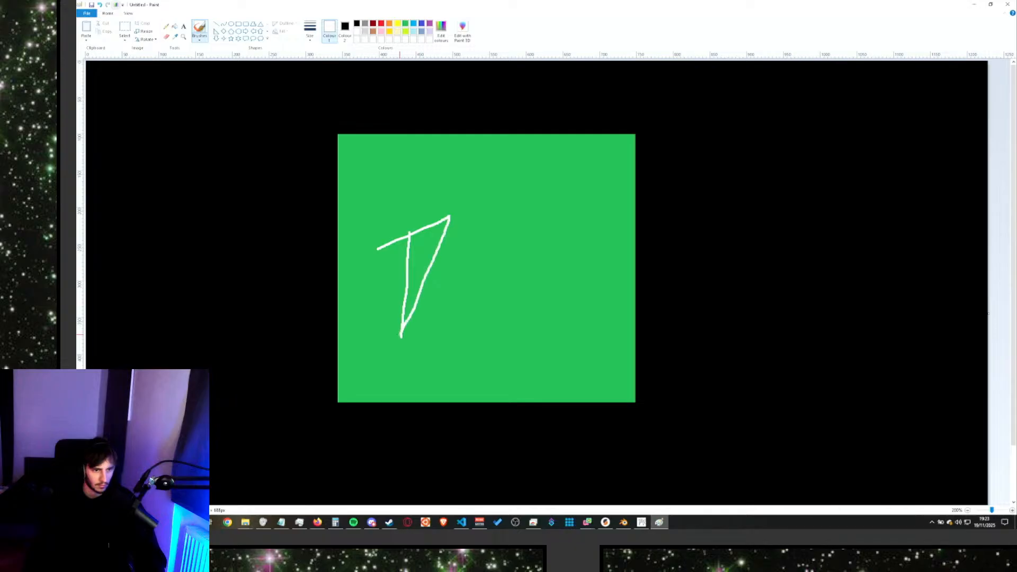
pyautogui.moveTo(450, 218); pyautogui.dragTo(485, 329)
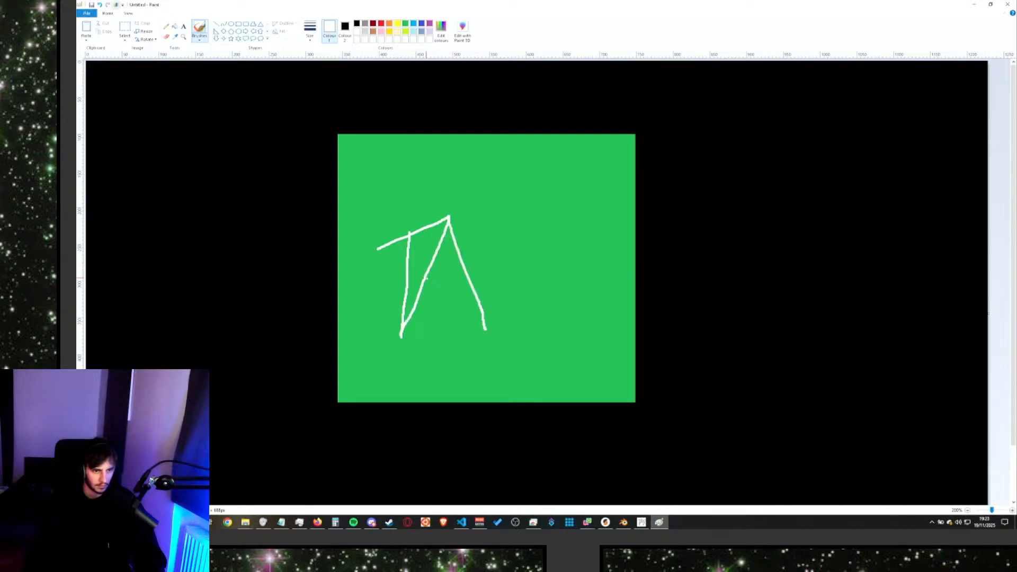
pyautogui.moveTo(450, 217)
pyautogui.mouseDown()
pyautogui.moveTo(504, 240)
pyautogui.moveTo(530, 272)
pyautogui.moveTo(486, 328)
pyautogui.mouseUp()
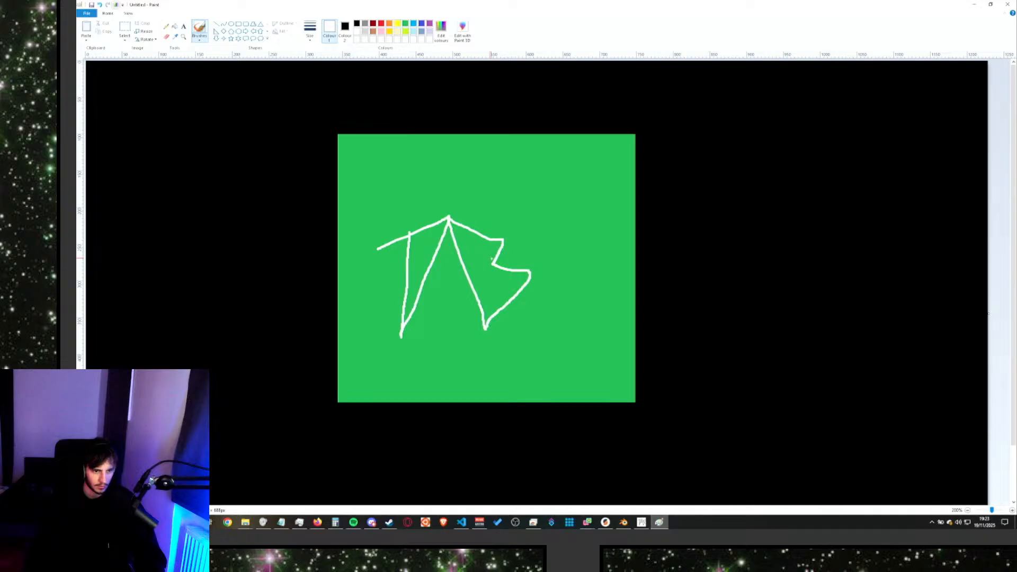
pyautogui.moveTo(473, 274); pyautogui.dragTo(420, 290)
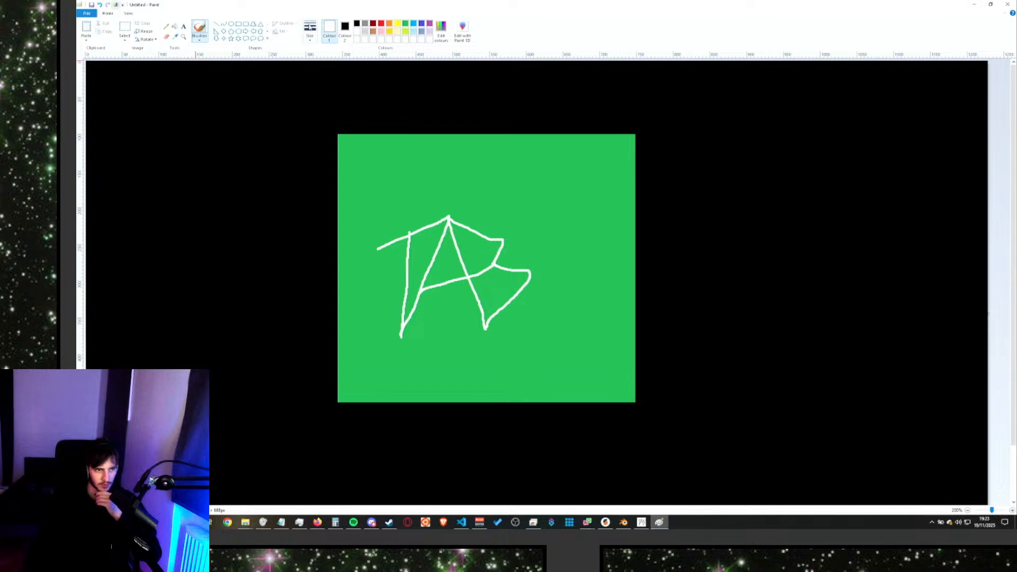
pyautogui.click(345, 31)
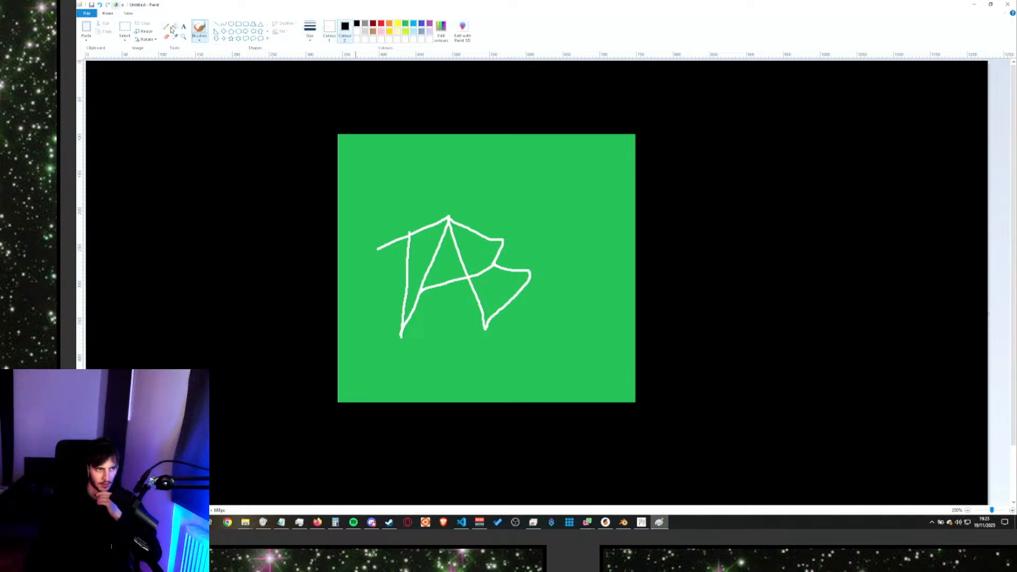
pyautogui.click(175, 26)
pyautogui.click(448, 258)
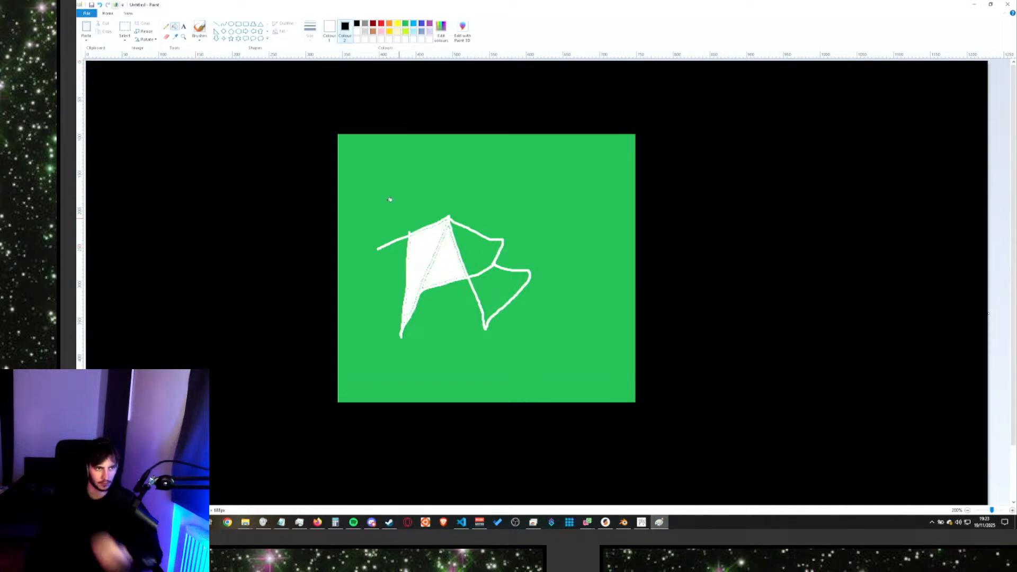
pyautogui.hotkey('ctrl', 'z')
# Fill the four enclosed areas between the logo's white lines with black.
pyautogui.click(332, 28)
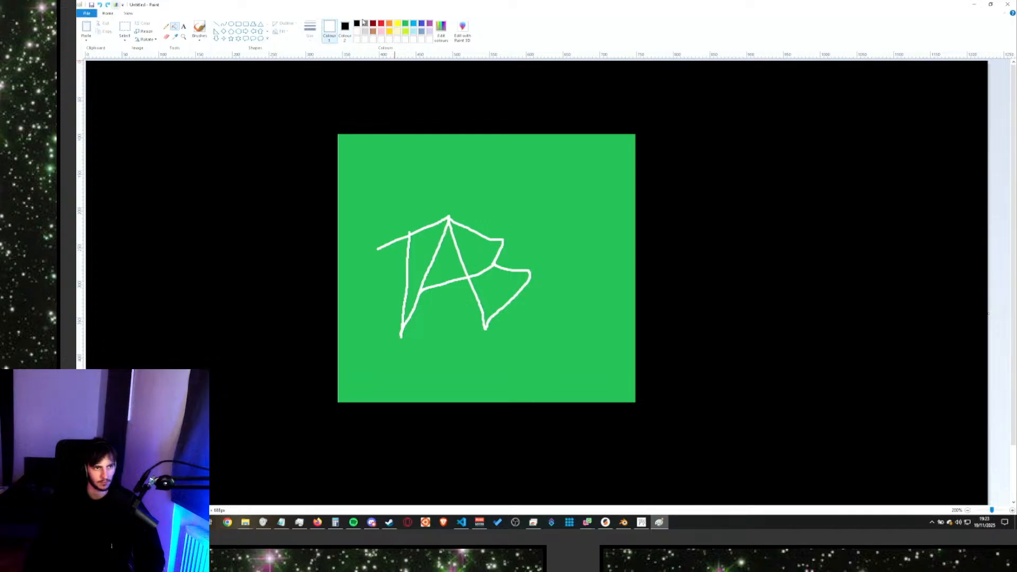
pyautogui.click(357, 24)
pyautogui.click(430, 236)
pyautogui.click(446, 262)
pyautogui.click(479, 244)
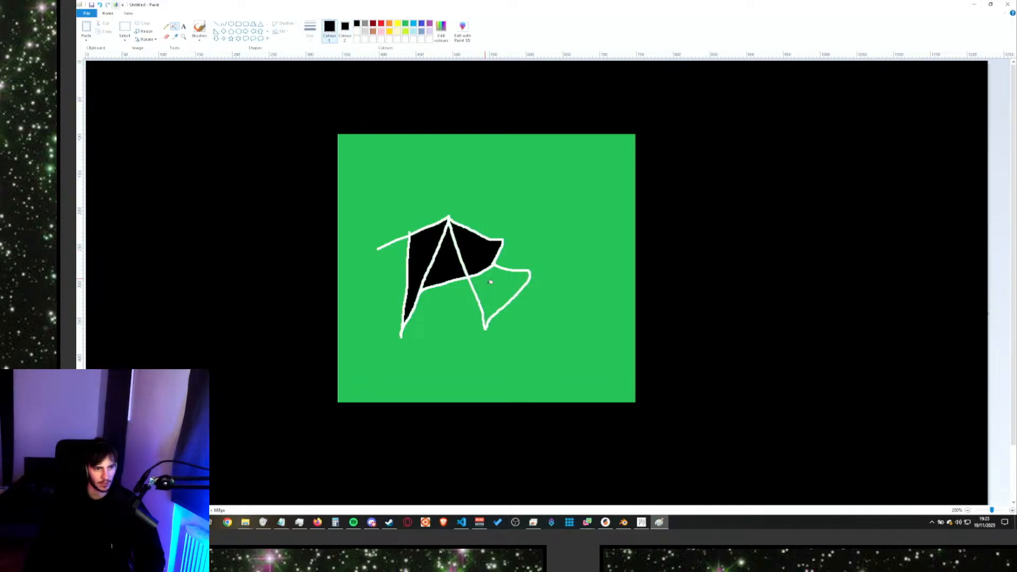
pyautogui.click(492, 293)
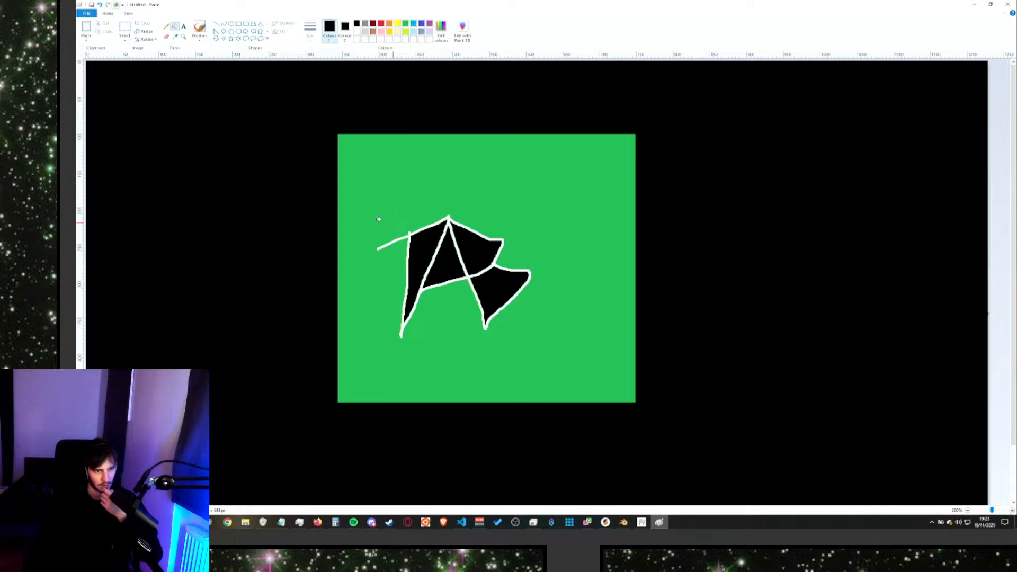
# Draw a white rectangular frame tightly around the TAB logo on the green area.
pyautogui.click(127, 29)
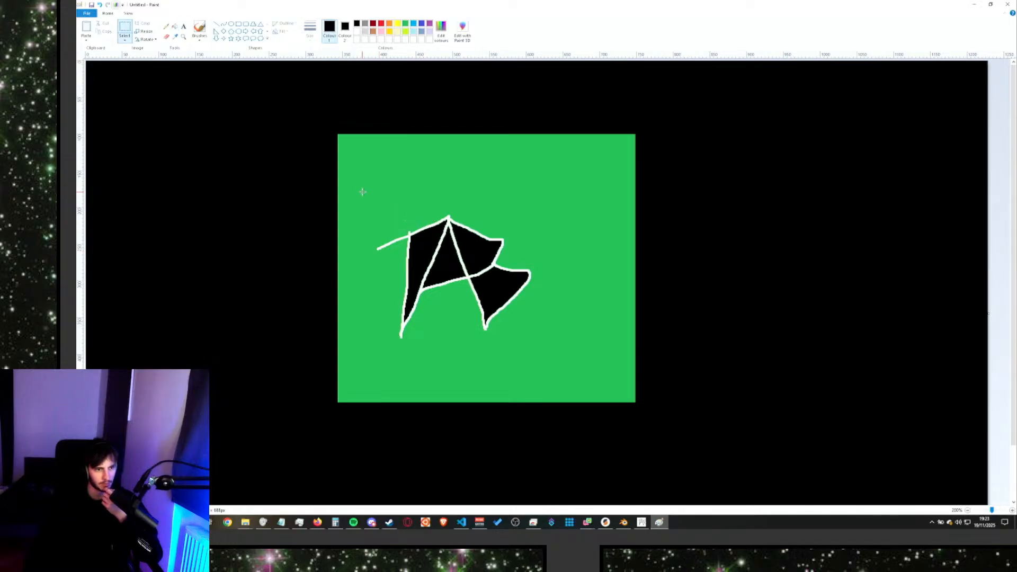
pyautogui.click(357, 31)
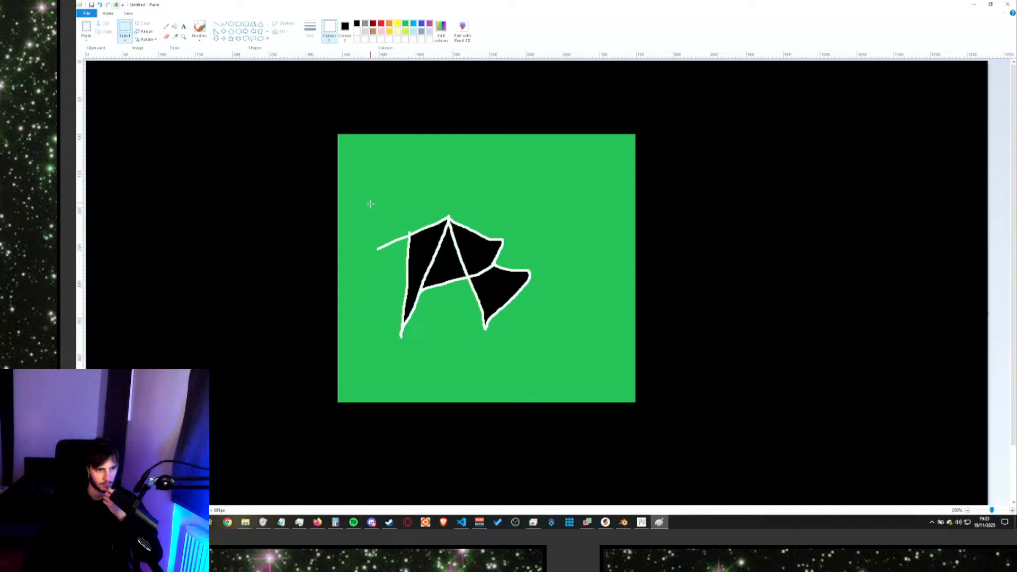
pyautogui.moveTo(379, 212)
pyautogui.mouseDown()
pyautogui.moveTo(511, 293)
pyautogui.moveTo(533, 340)
pyautogui.mouseUp()
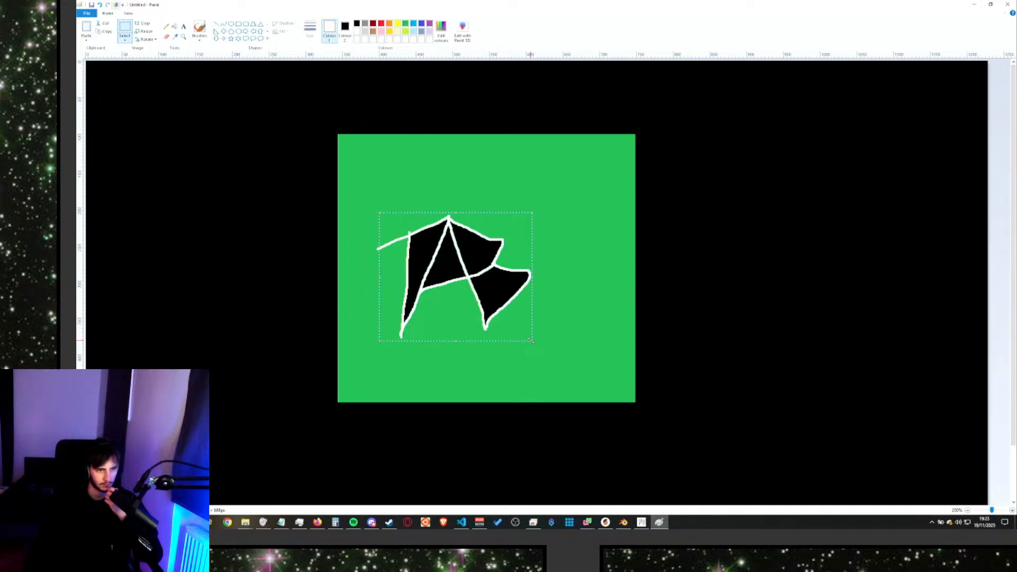
pyautogui.click(238, 24)
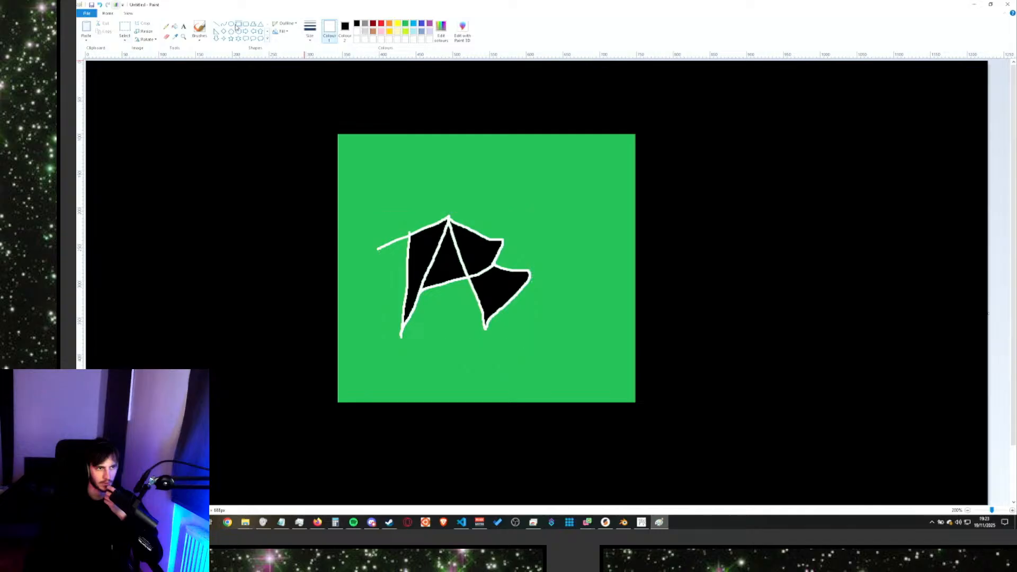
pyautogui.moveTo(371, 201); pyautogui.dragTo(532, 342)
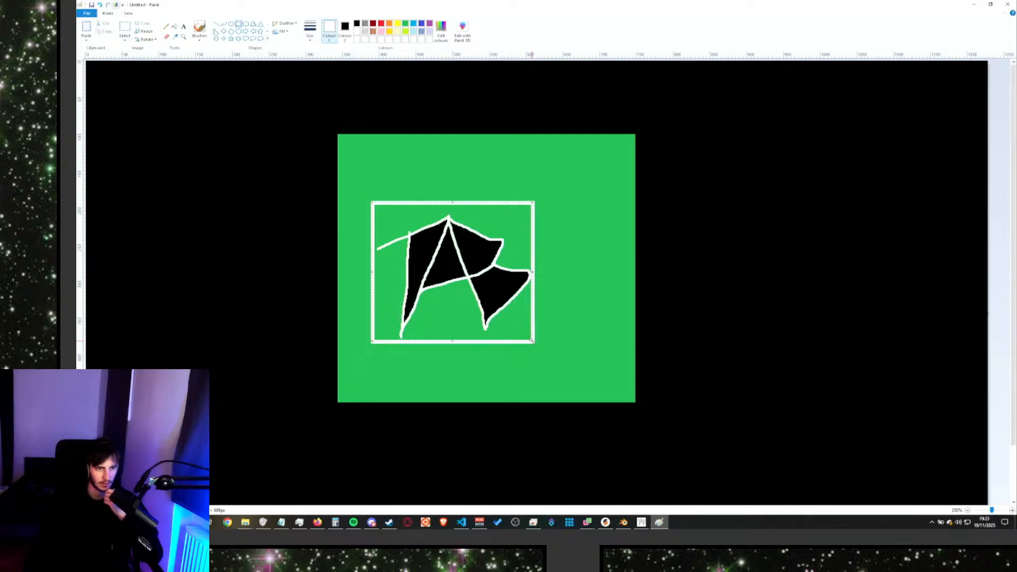
pyautogui.click(219, 116)
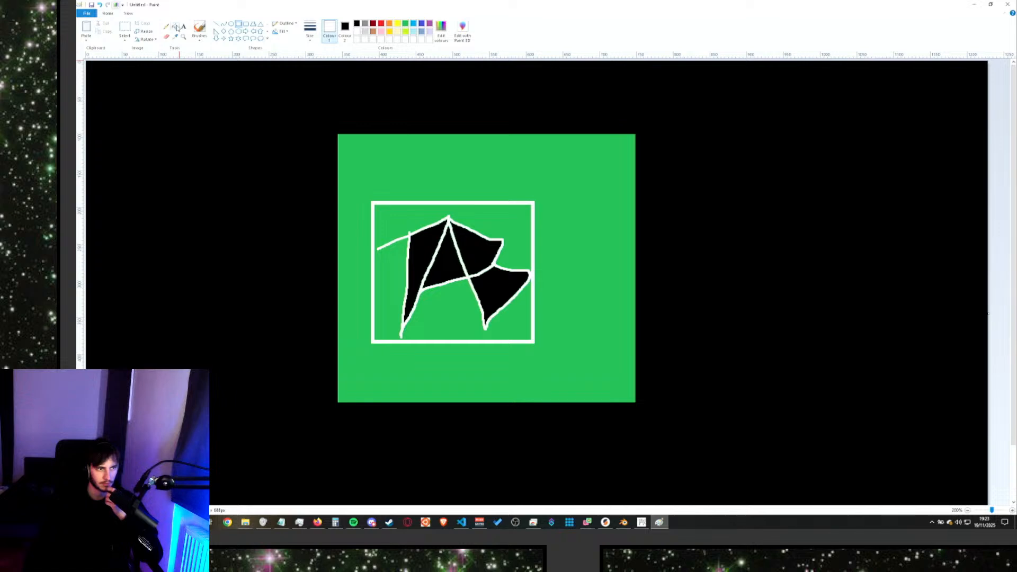
# Fill the remaining green area between the white frame and the logo with black.
pyautogui.click(176, 27)
pyautogui.click(356, 23)
pyautogui.click(408, 252)
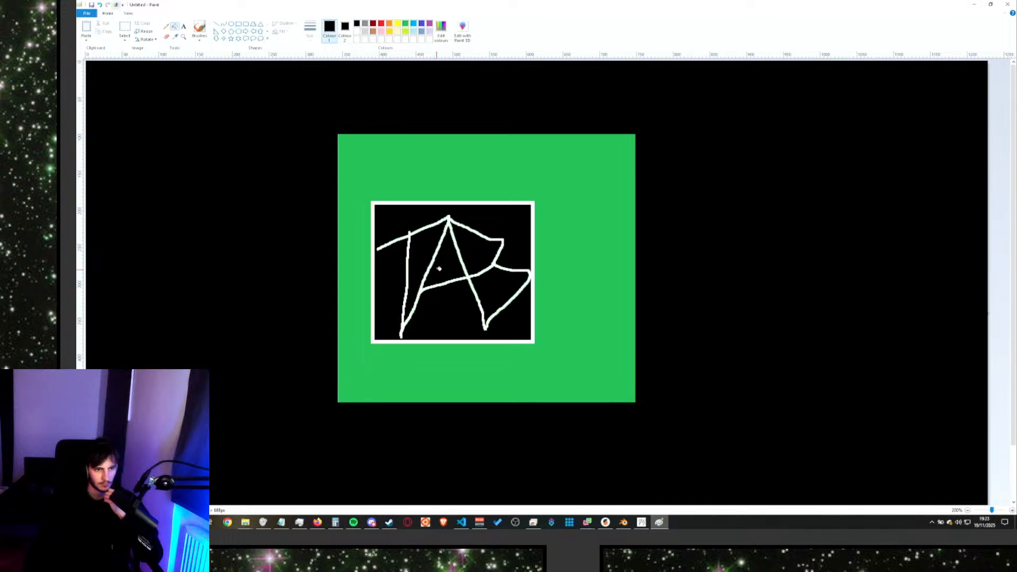
# Recolour the white logo lines and the connected frame green with a fill.
pyautogui.click(407, 24)
pyautogui.click(413, 234)
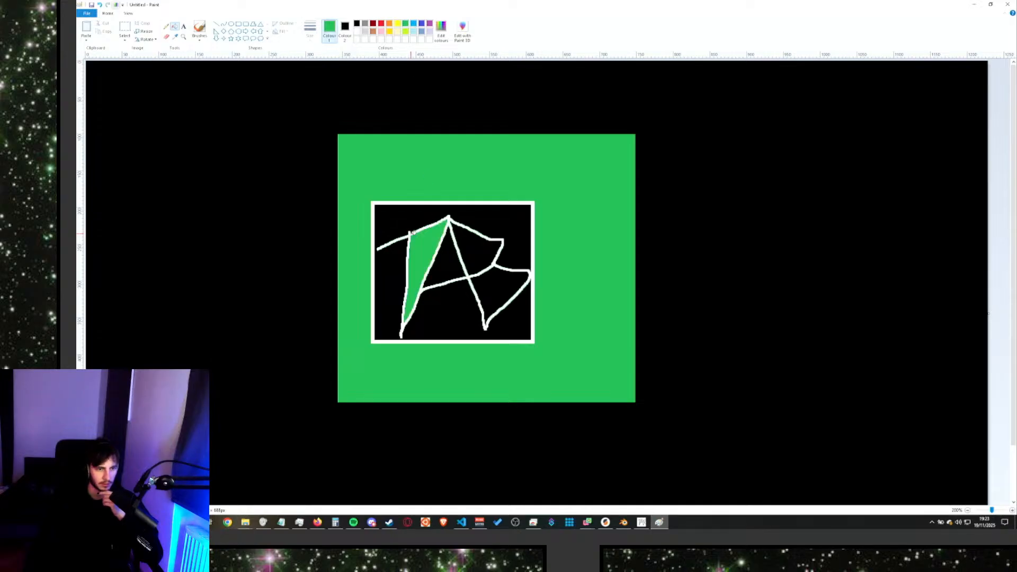
pyautogui.hotkey('ctrl', 'z')
pyautogui.click(409, 233)
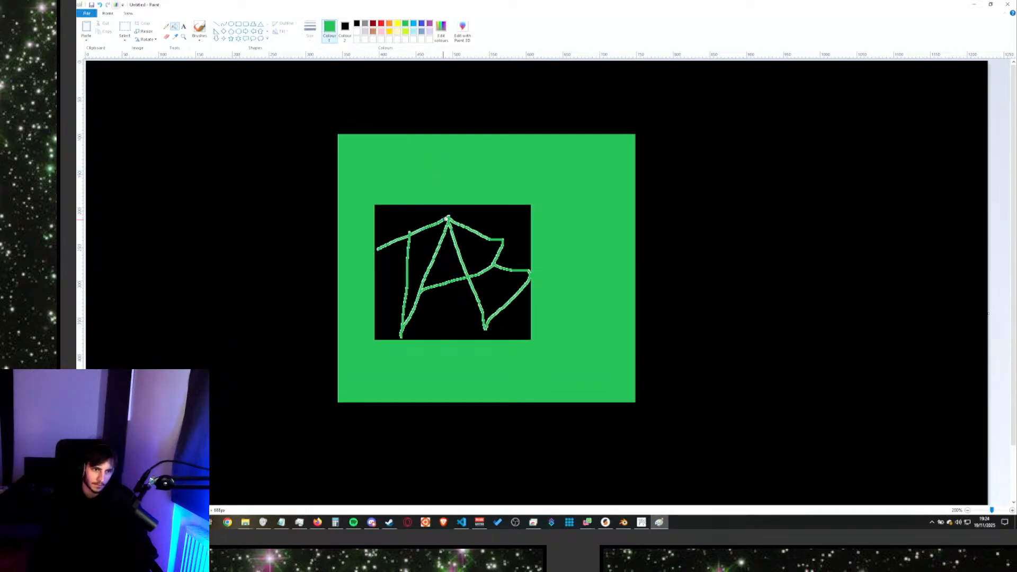
# Switch to GIMP and compare its black-and-white TAB logo with the Paint sketch.
pyautogui.click(641, 522)
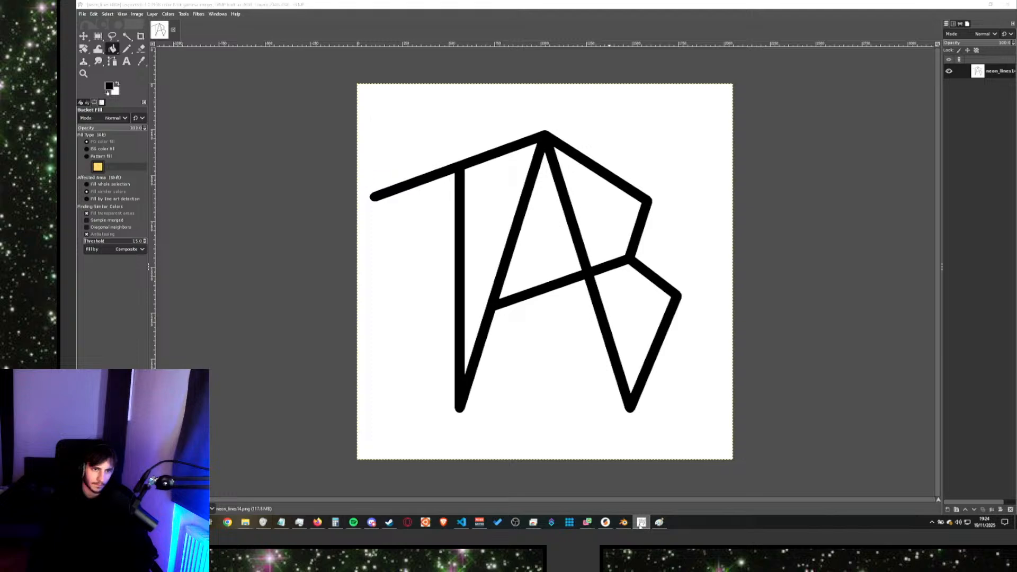
pyautogui.click(640, 523)
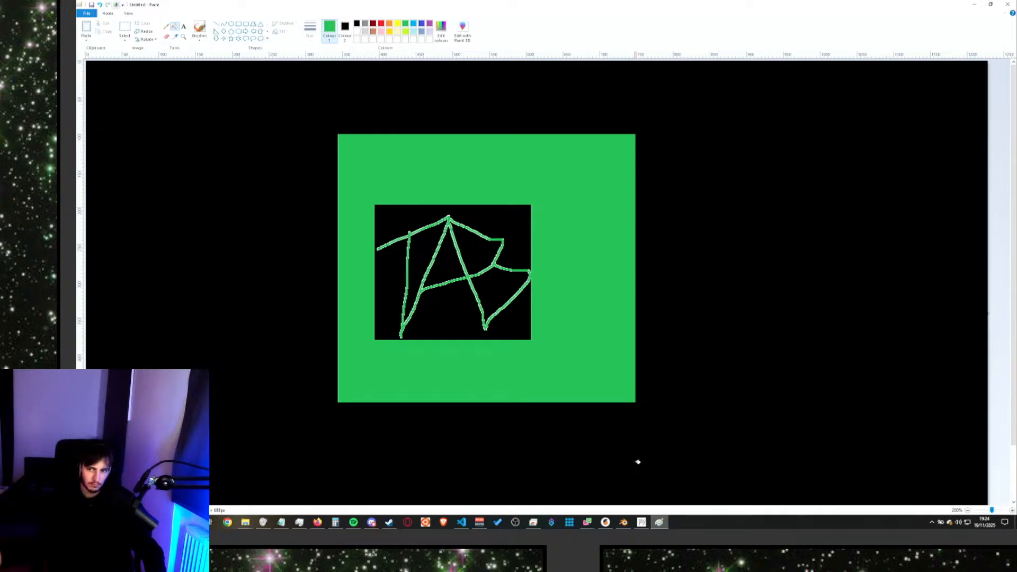
pyautogui.hotkey('alt', 'Tab')
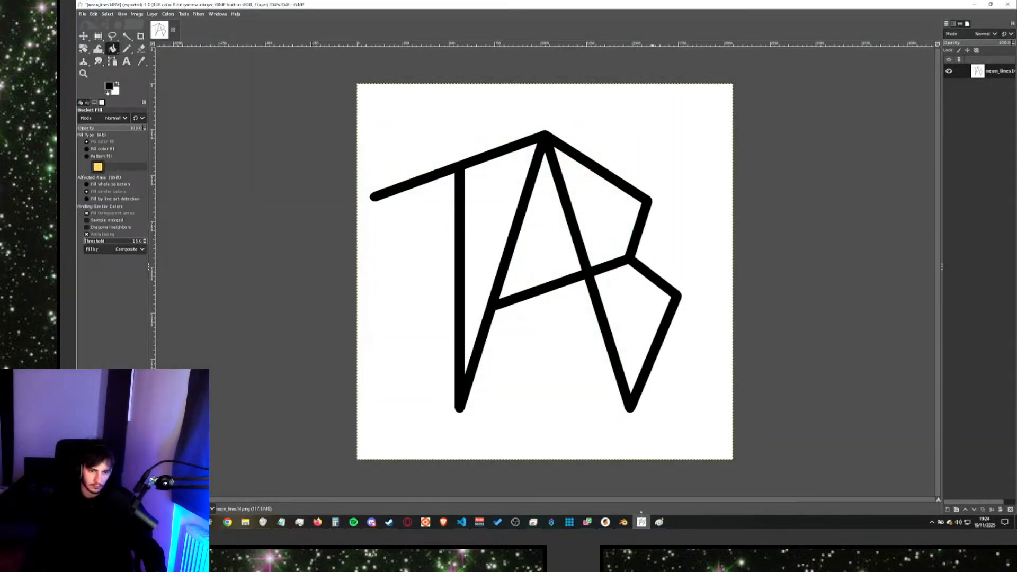
pyautogui.click(641, 521)
# Switch to Blender and reverse the relief on Plane.001 by setting its Displace strength to 0.01.
pyautogui.moveTo(623, 521)
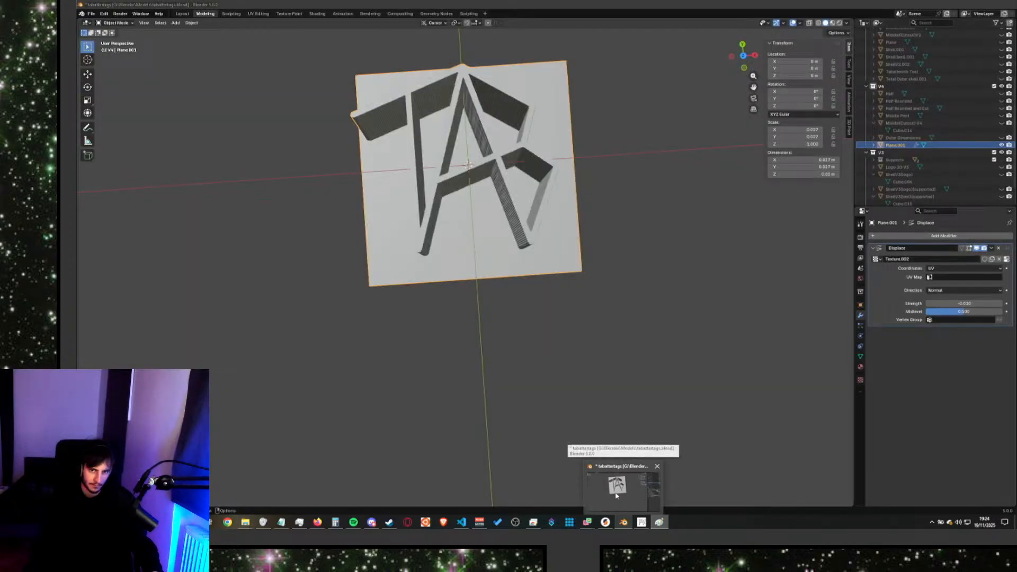
pyautogui.click(615, 485)
pyautogui.click(859, 379)
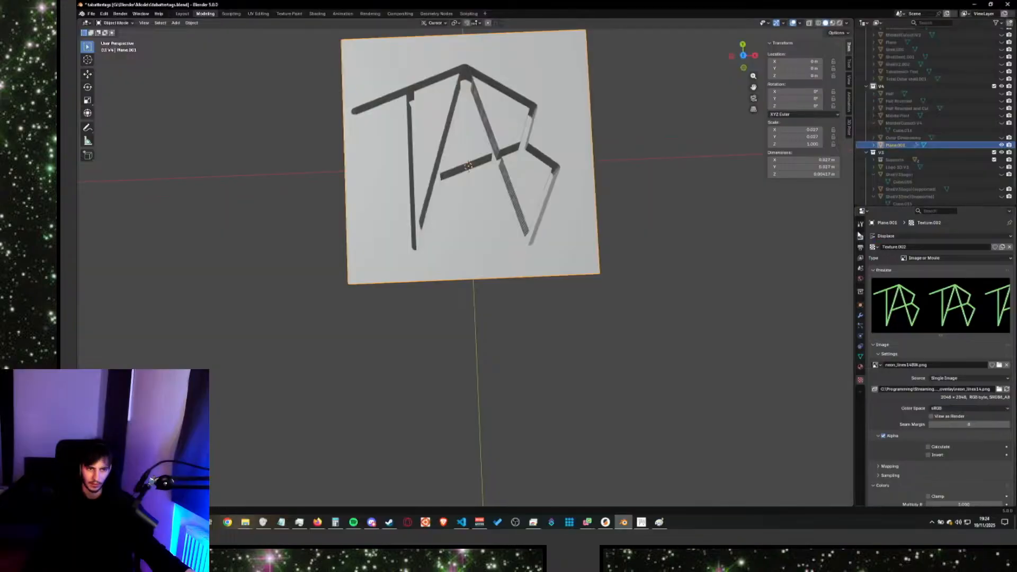
pyautogui.click(860, 315)
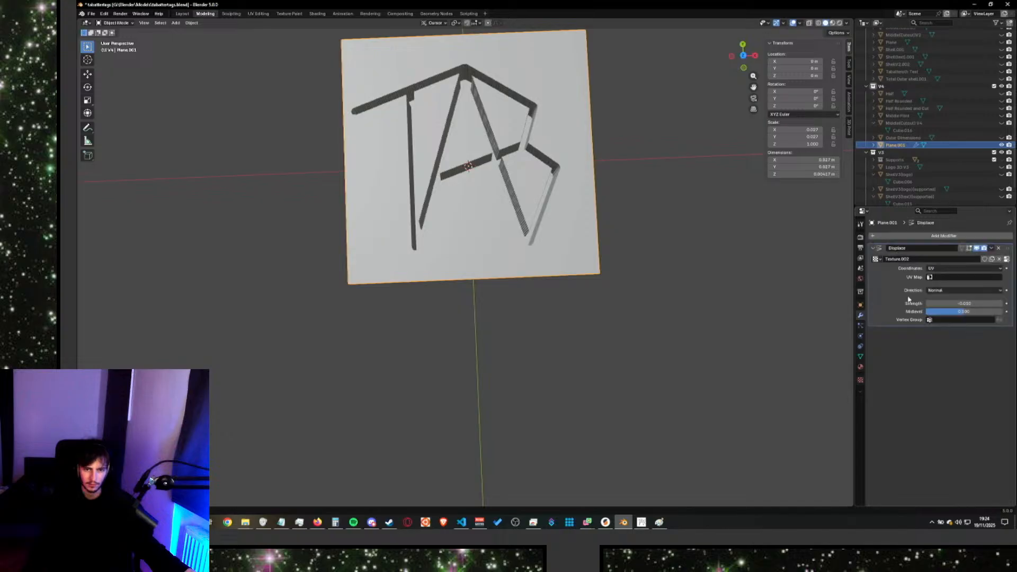
pyautogui.doubleClick(948, 303)
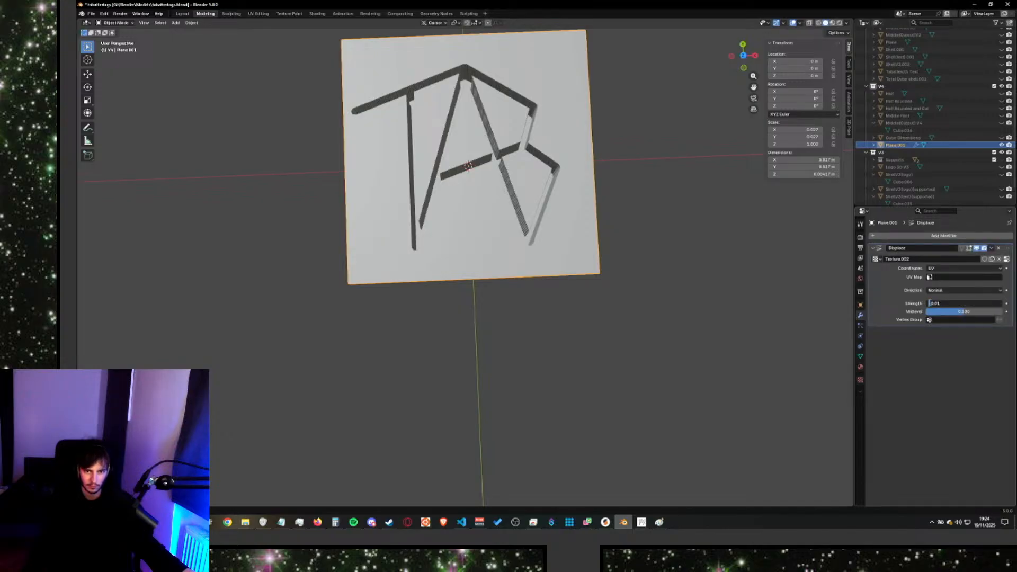
pyautogui.write('-')
pyautogui.press('Return')
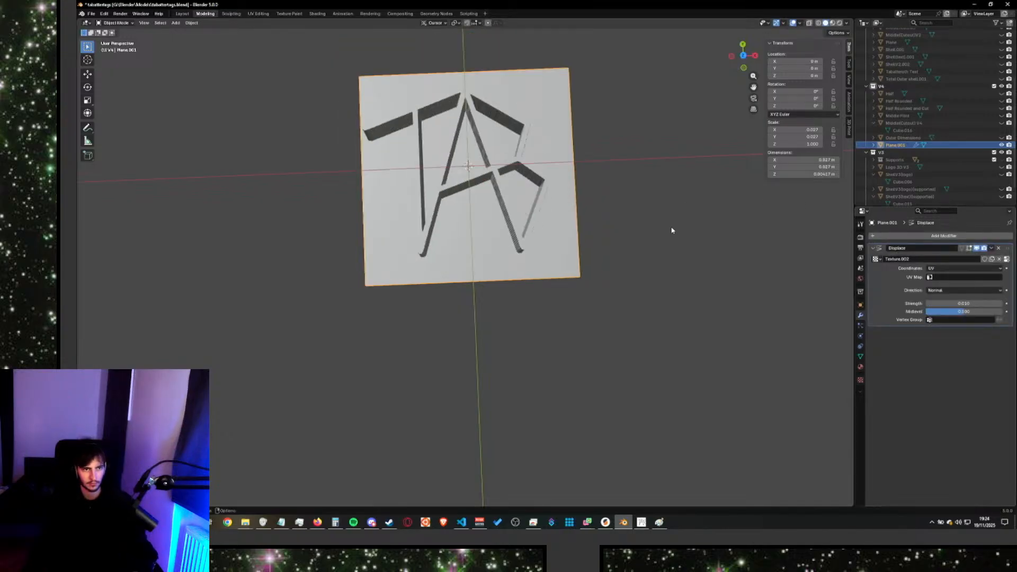
pyautogui.scroll(2, 608, 265)
pyautogui.moveTo(607, 286); pyautogui.dragTo(633, 288, button='middle')
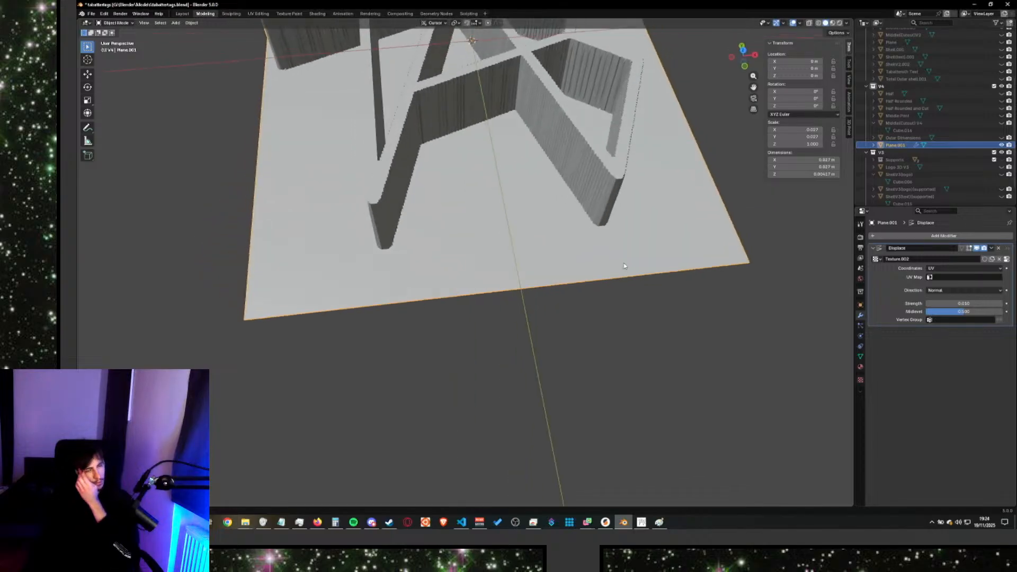
pyautogui.scroll(-4, 565, 208)
pyautogui.moveTo(546, 163)
pyautogui.mouseDown(button='middle')
pyautogui.moveTo(531, 202)
pyautogui.moveTo(510, 155)
pyautogui.moveTo(563, 169)
pyautogui.moveTo(531, 152)
pyautogui.moveTo(544, 174)
pyautogui.mouseUp(button='middle')
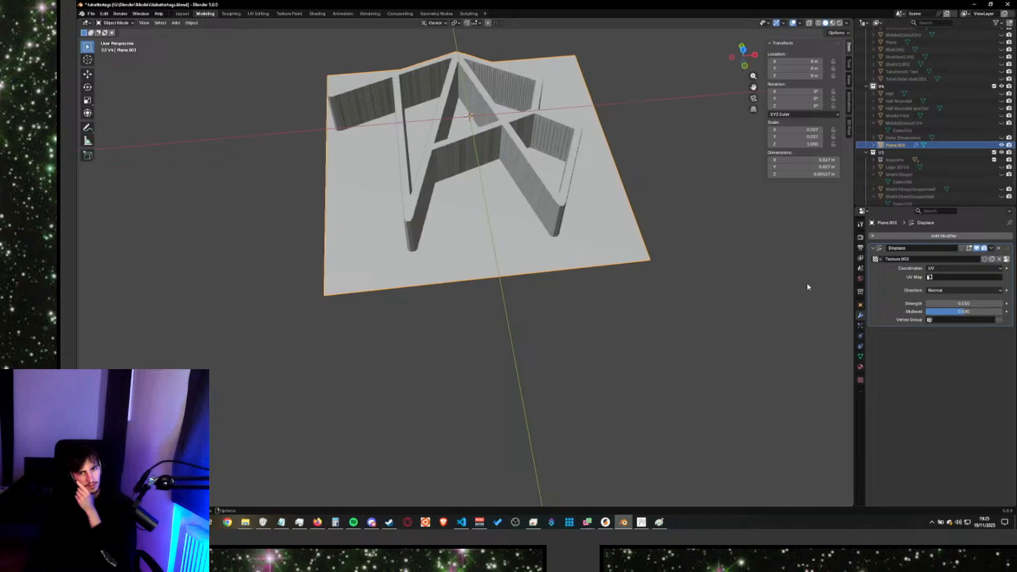
# Rename the displacement texture's image as Lines and point its file path to neon_lines14BW.png.
pyautogui.click(860, 380)
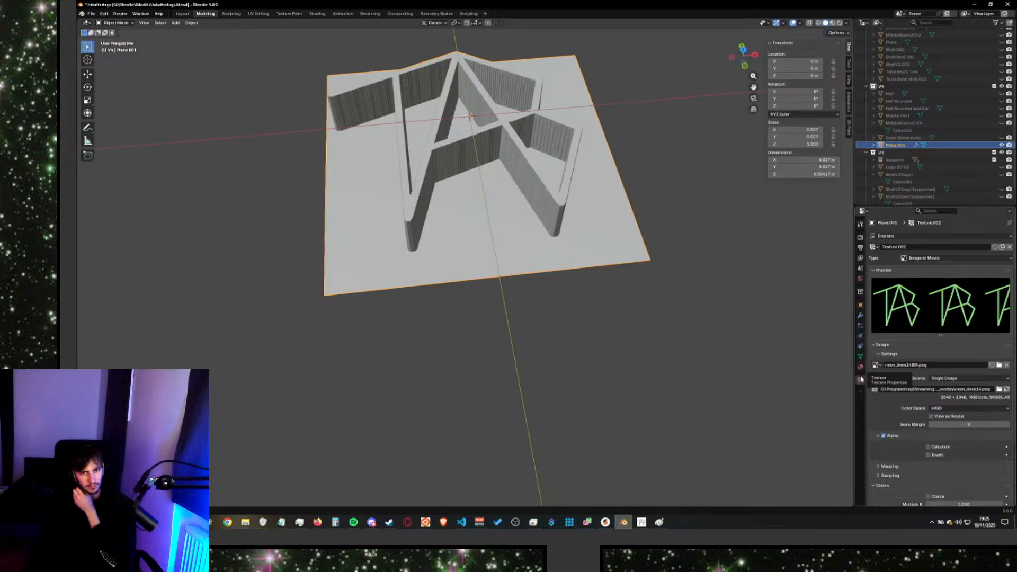
pyautogui.click(927, 365)
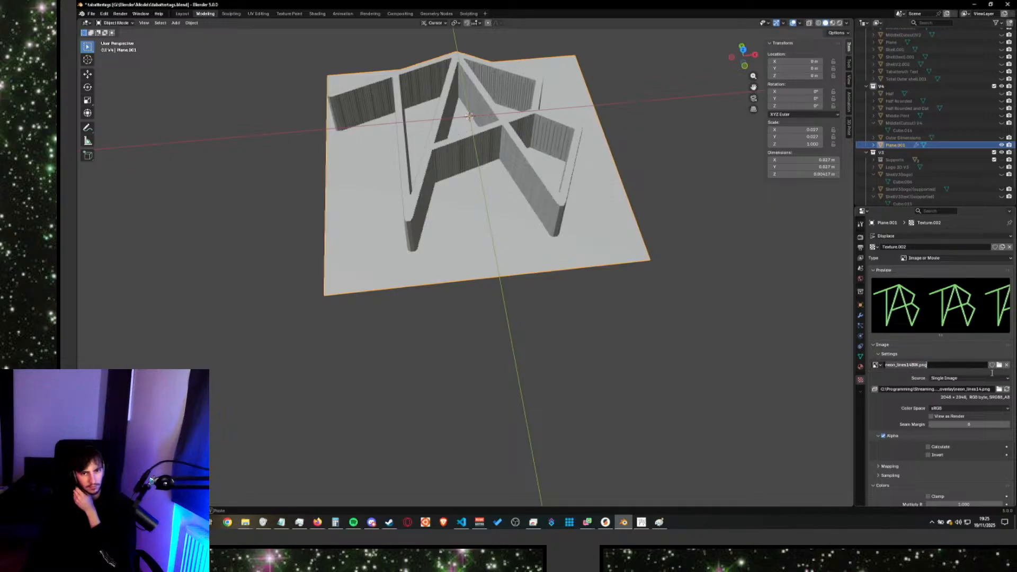
pyautogui.press('Escape')
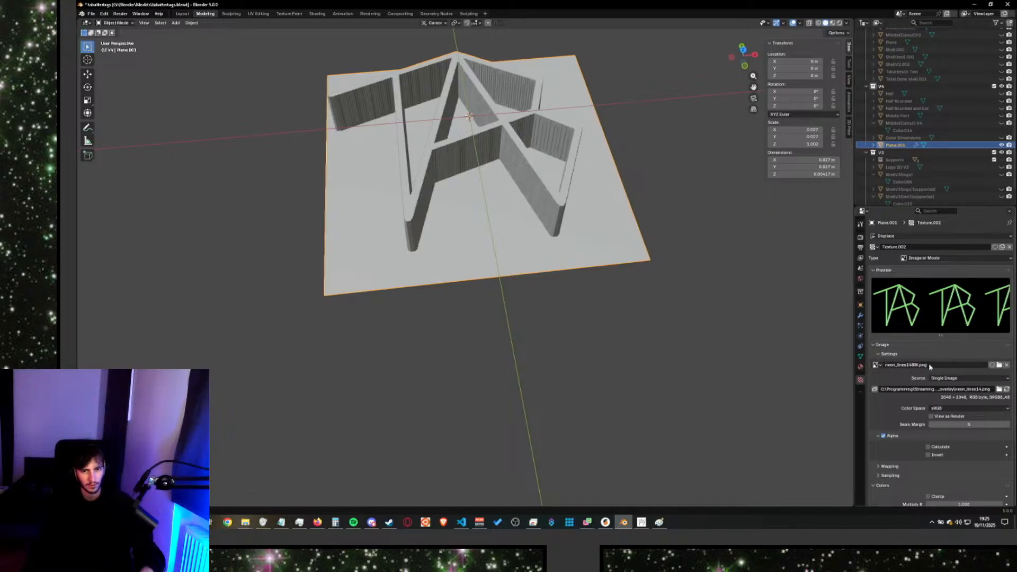
pyautogui.click(948, 365)
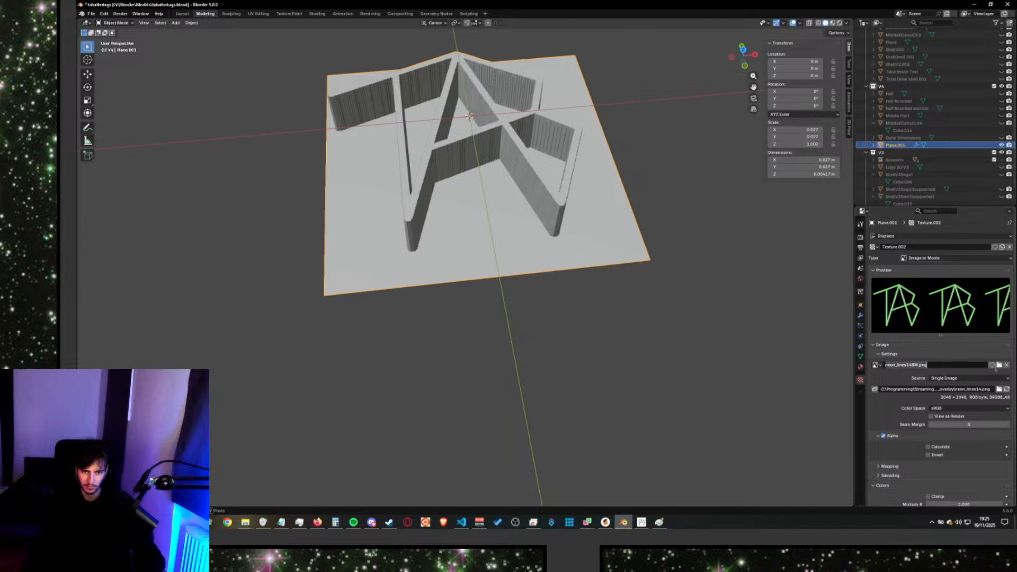
pyautogui.write('Lines')
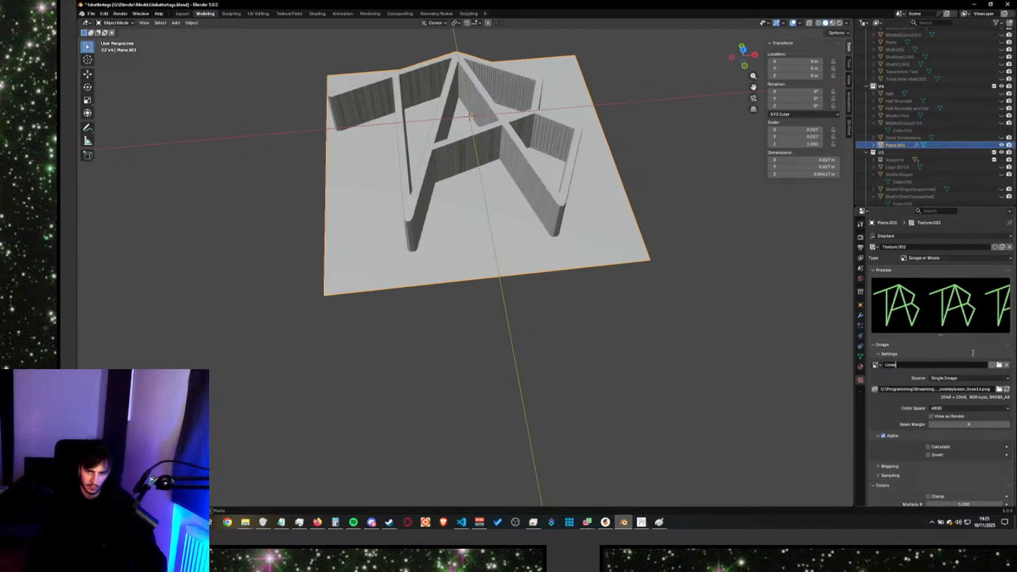
pyautogui.click(993, 389)
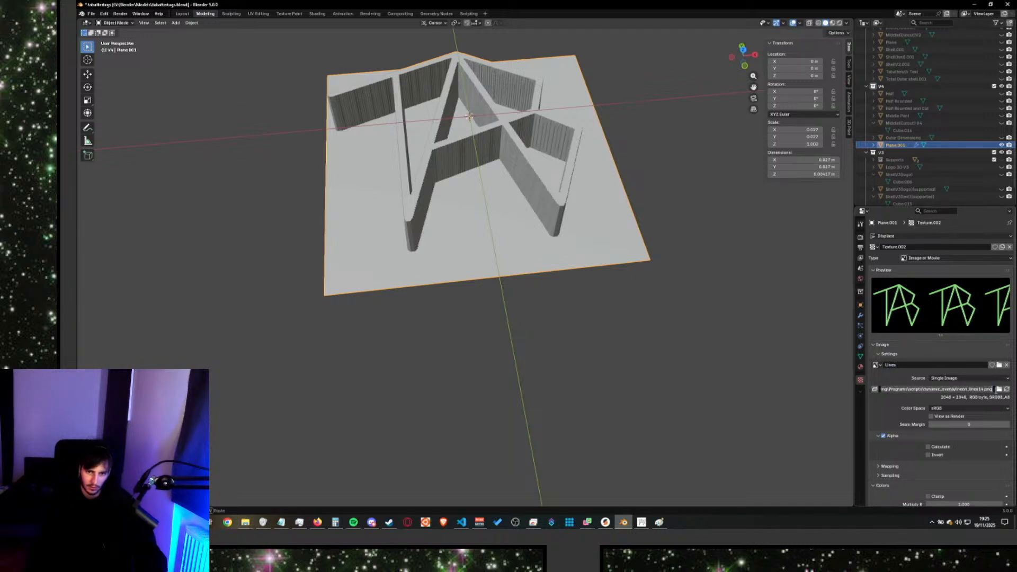
pyautogui.press('Return')
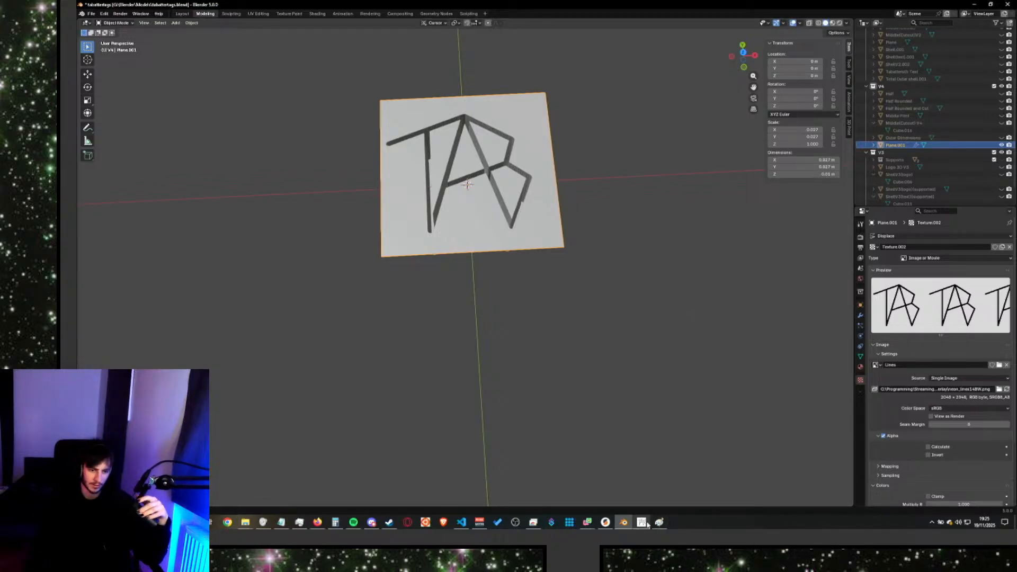
# Switch to VS Code, set the canvas size in logo painting.py to 2048, then save and run the script.
pyautogui.moveTo(643, 522)
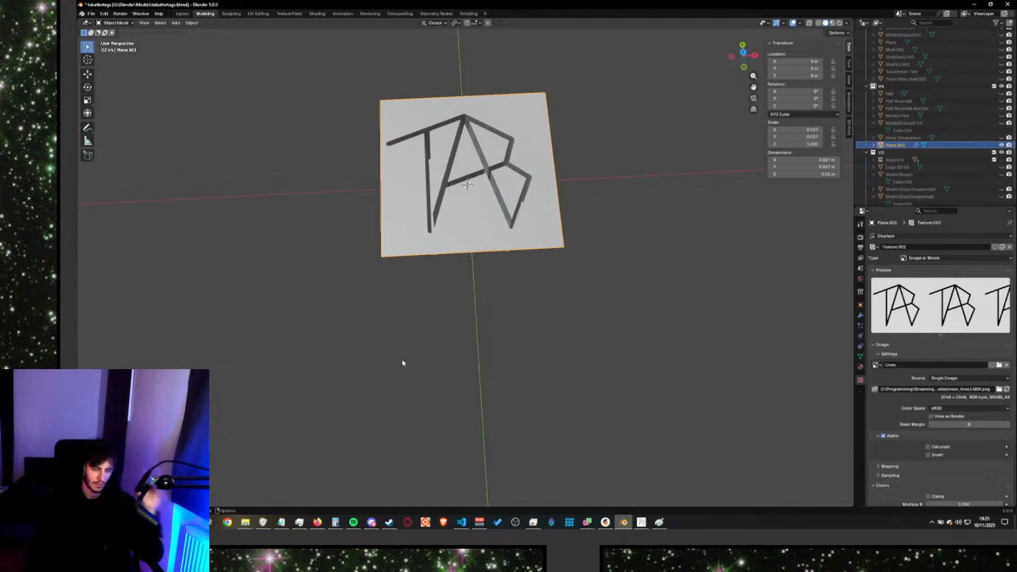
pyautogui.click(461, 523)
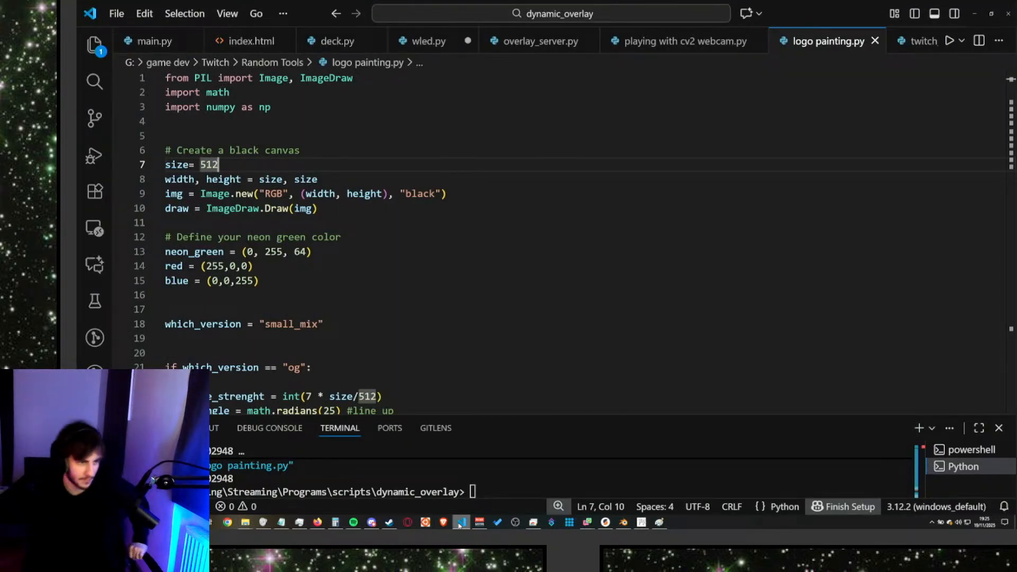
pyautogui.press('BackSpace')
pyautogui.press('BackSpace')
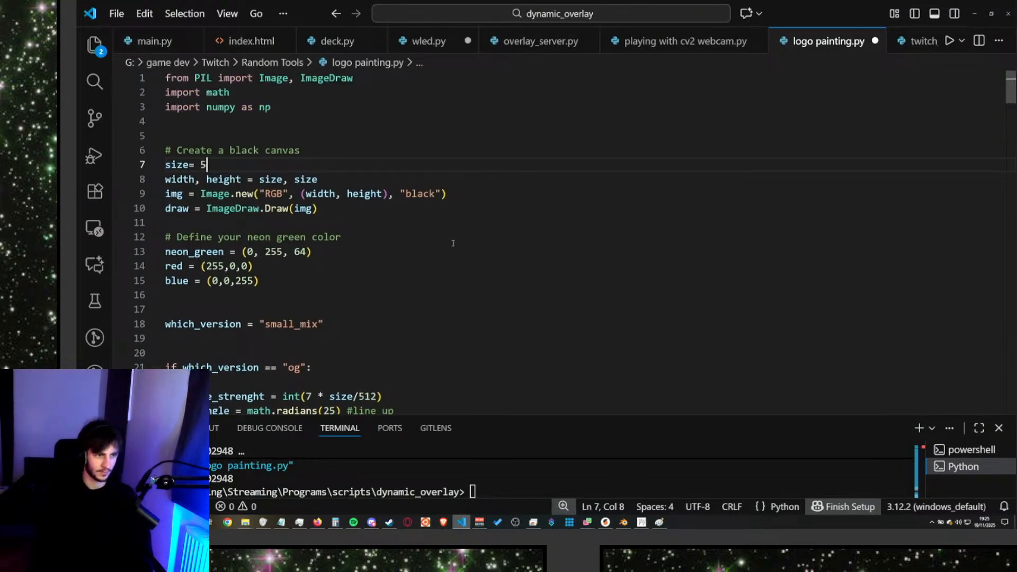
pyautogui.write('48')
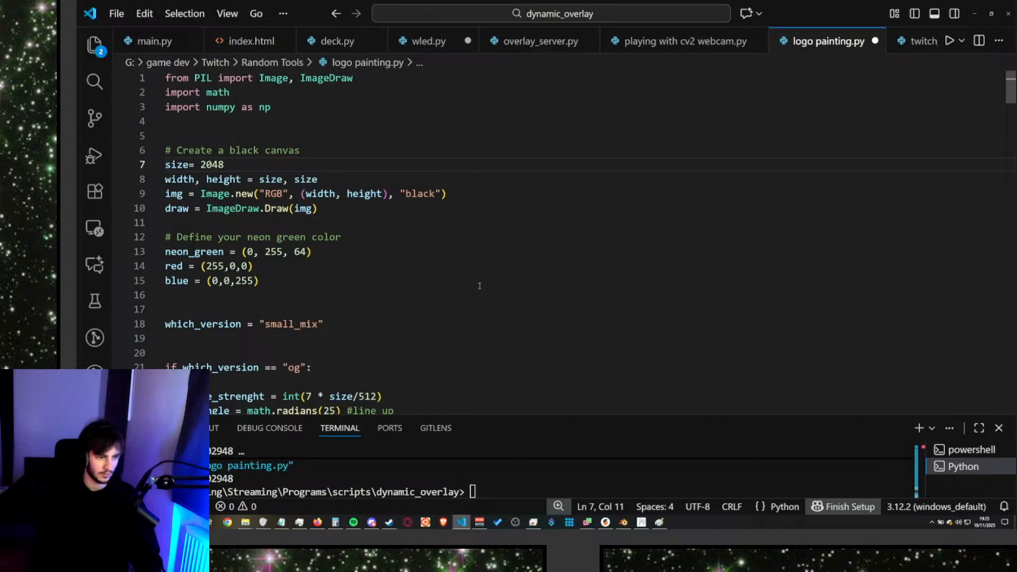
pyautogui.hotkey('ctrl', 's')
pyautogui.click(948, 40)
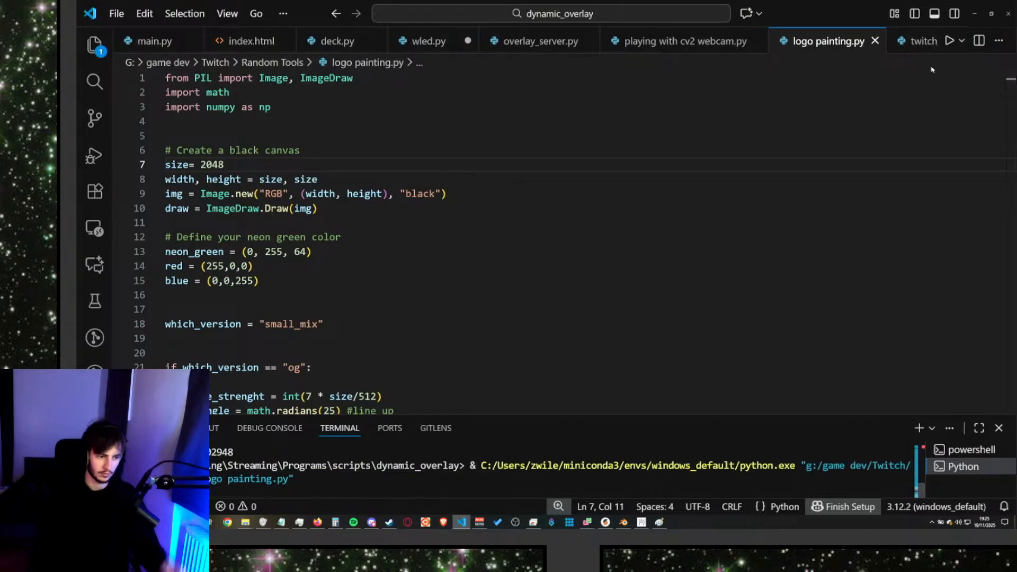
pyautogui.scroll(-1, 712, 264)
pyautogui.click(809, 49)
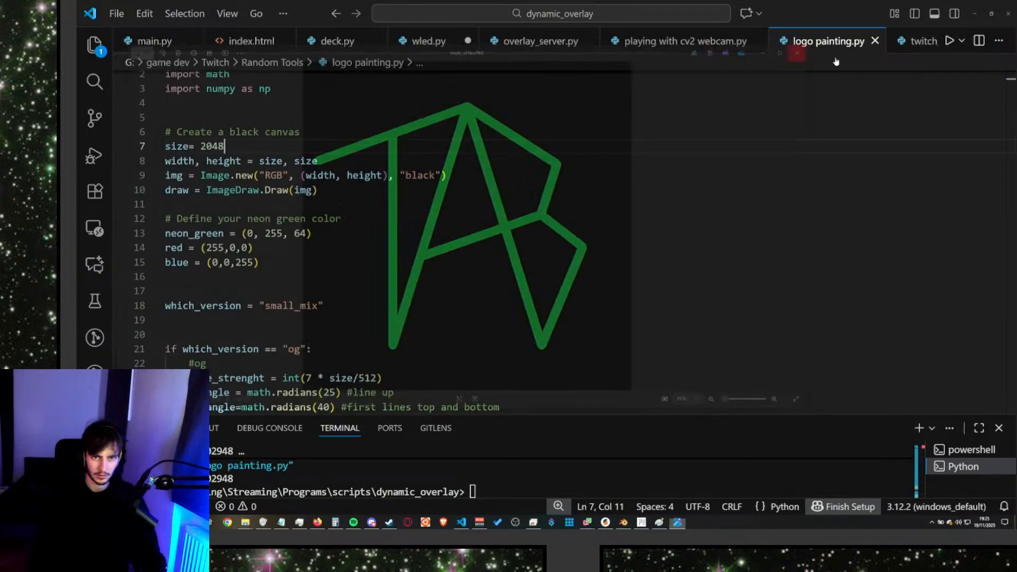
# Change the script's output file name to neon_lines14_border.png and save the script.
pyautogui.moveTo(1007, 95); pyautogui.dragTo(995, 378)
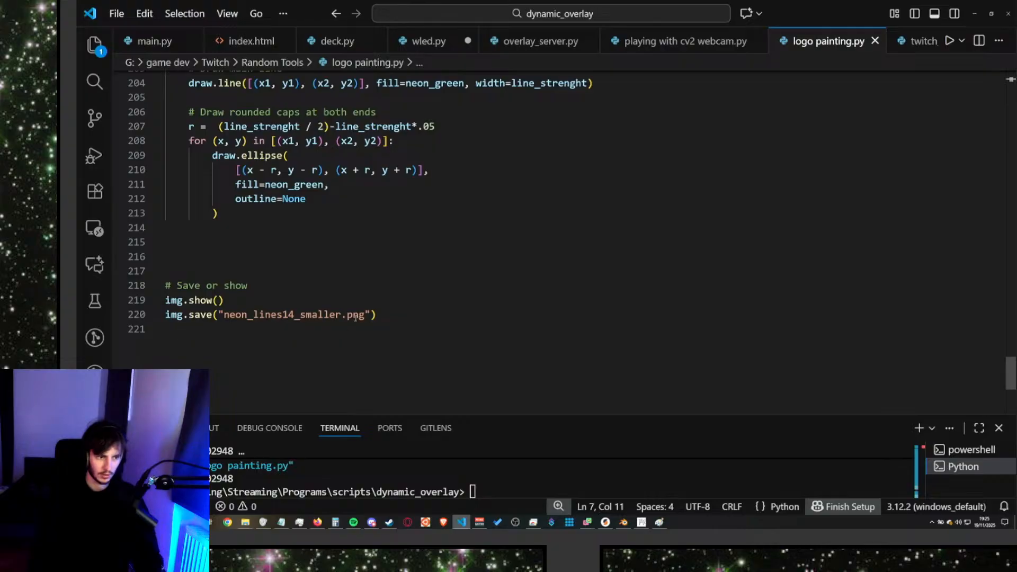
pyautogui.moveTo(341, 317); pyautogui.dragTo(312, 316)
pyautogui.write('border')
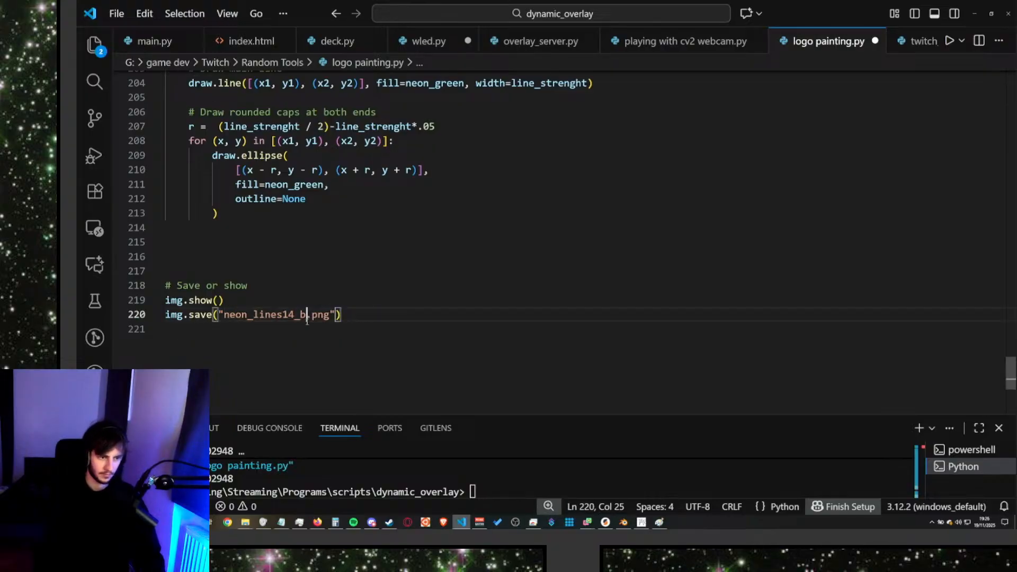
pyautogui.scroll(4, 466, 245)
pyautogui.scroll(13, 466, 245)
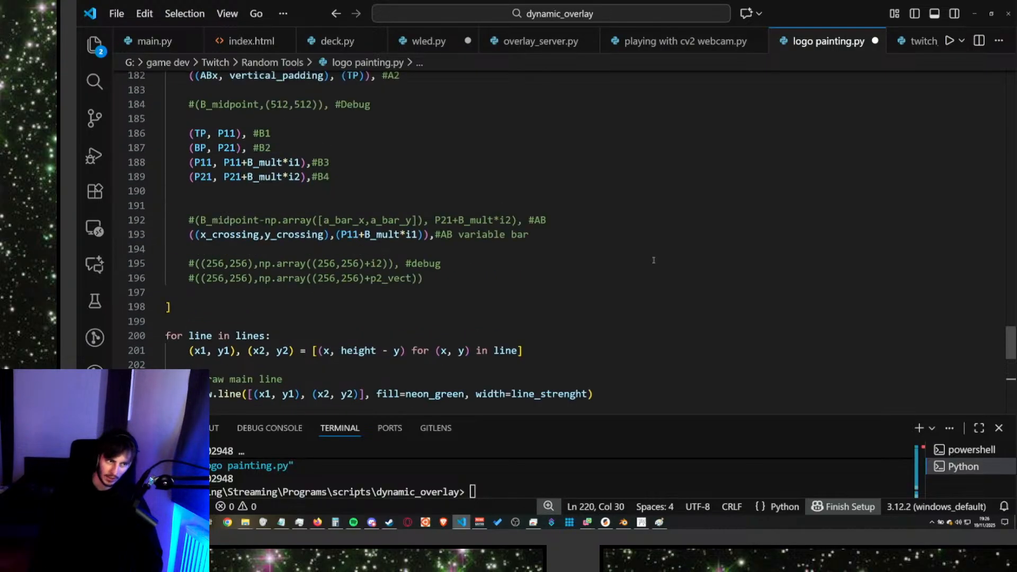
pyautogui.hotkey('ctrl', 's')
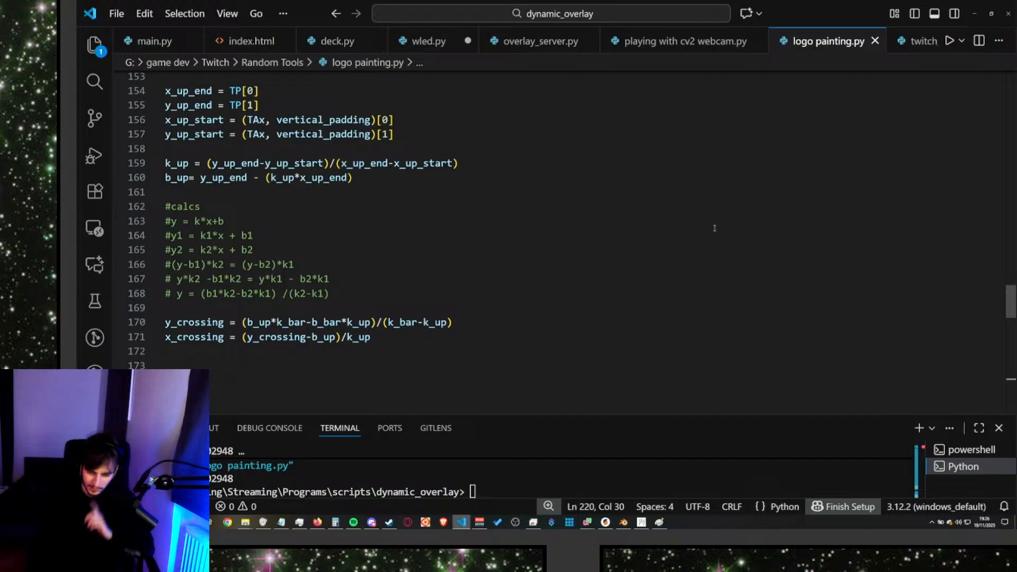
# Add a #border comment on its own line at the start of the lines list.
pyautogui.scroll(-2, 629, 226)
pyautogui.scroll(3, 583, 233)
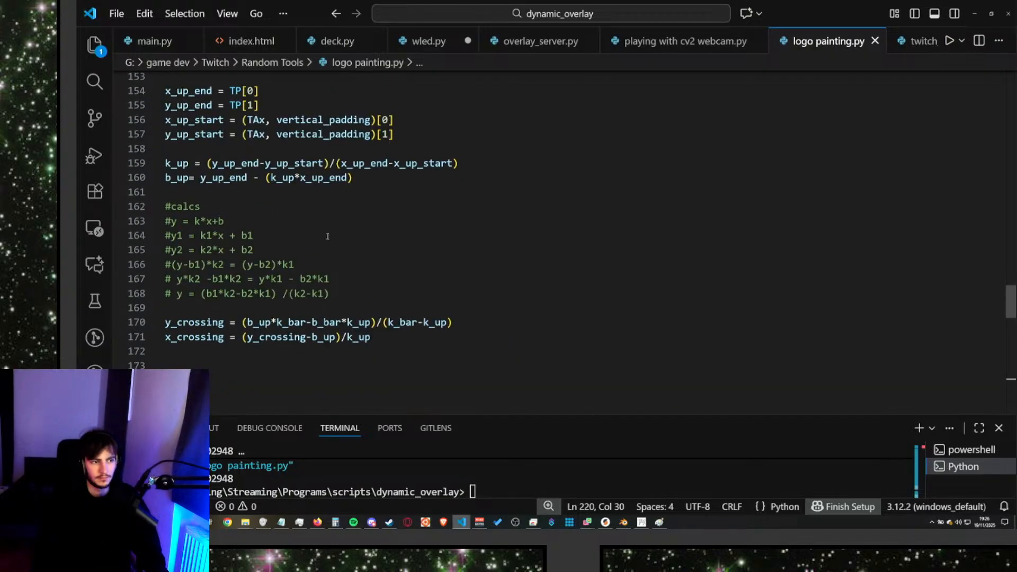
pyautogui.scroll(7, 556, 238)
pyautogui.scroll(-8, 513, 241)
pyautogui.scroll(-7, 513, 242)
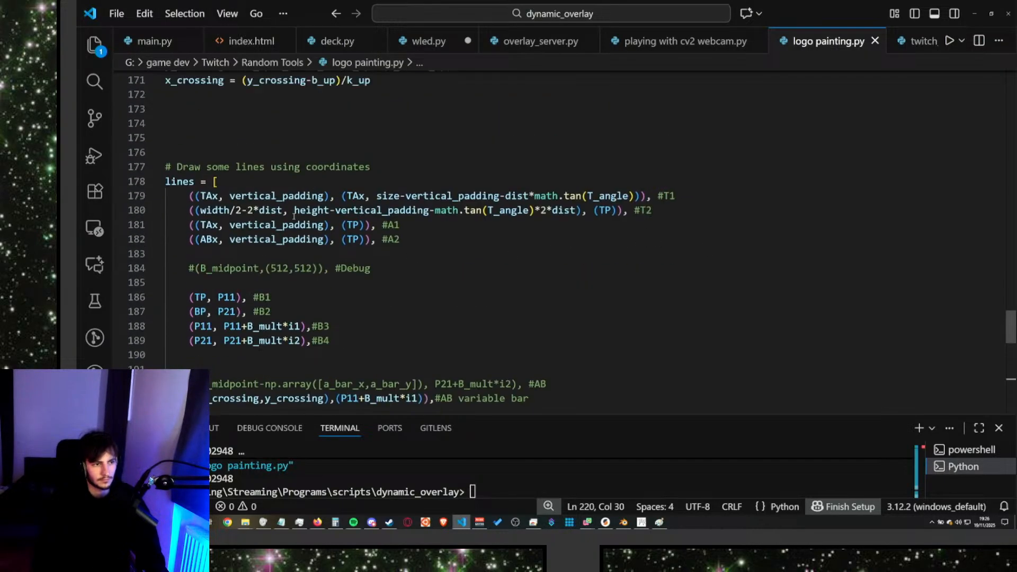
pyautogui.click(260, 182)
pyautogui.press('Return')
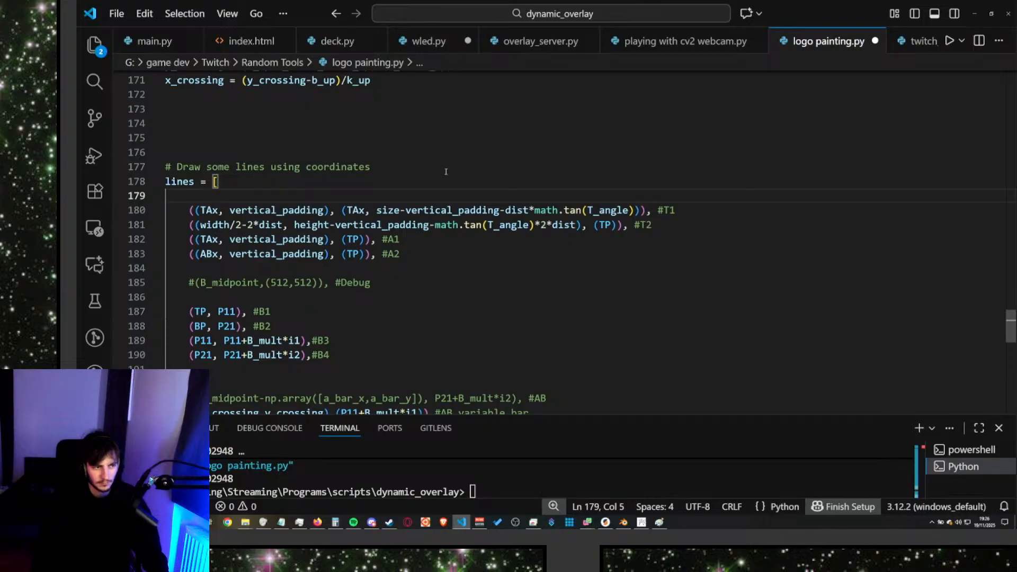
pyautogui.press('Return')
pyautogui.press('Up')
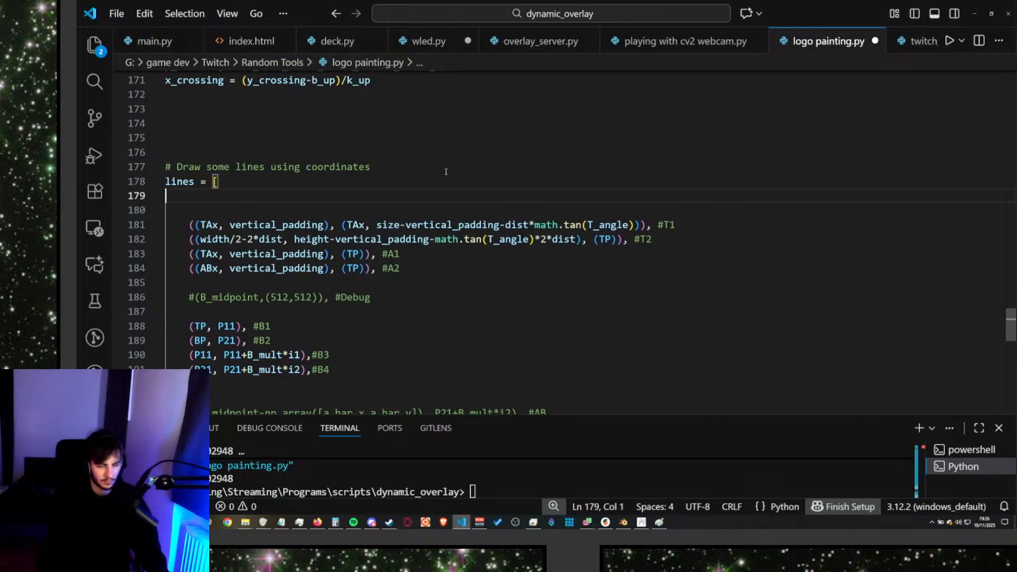
pyautogui.write('#border')
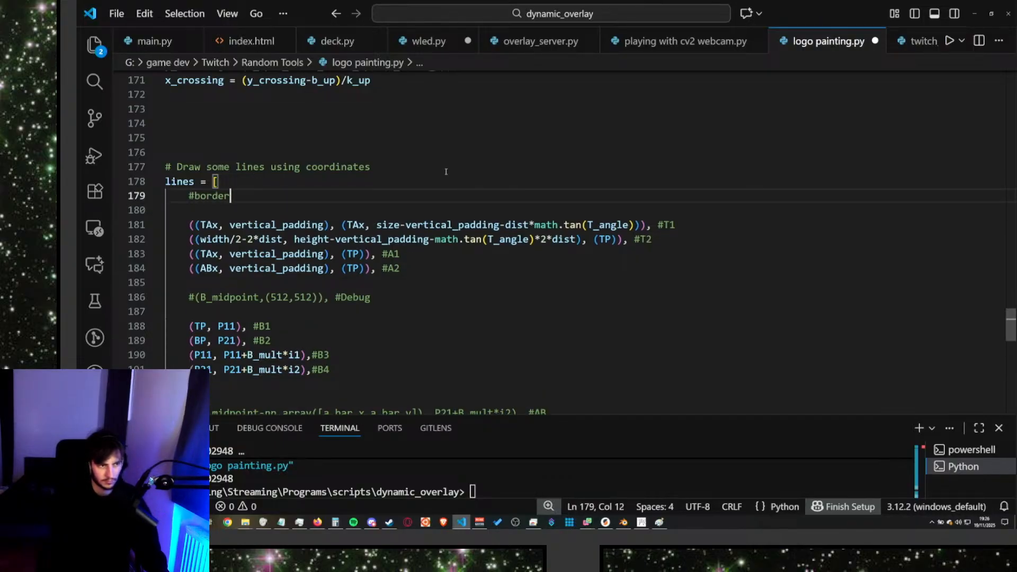
# Add an empty coordinate pair ((),()) on a new line below the #border comment.
pyautogui.press('Return')
pyautogui.press('Return')
pyautogui.press('Up')
pyautogui.press('Tab')
pyautogui.write('(()(')
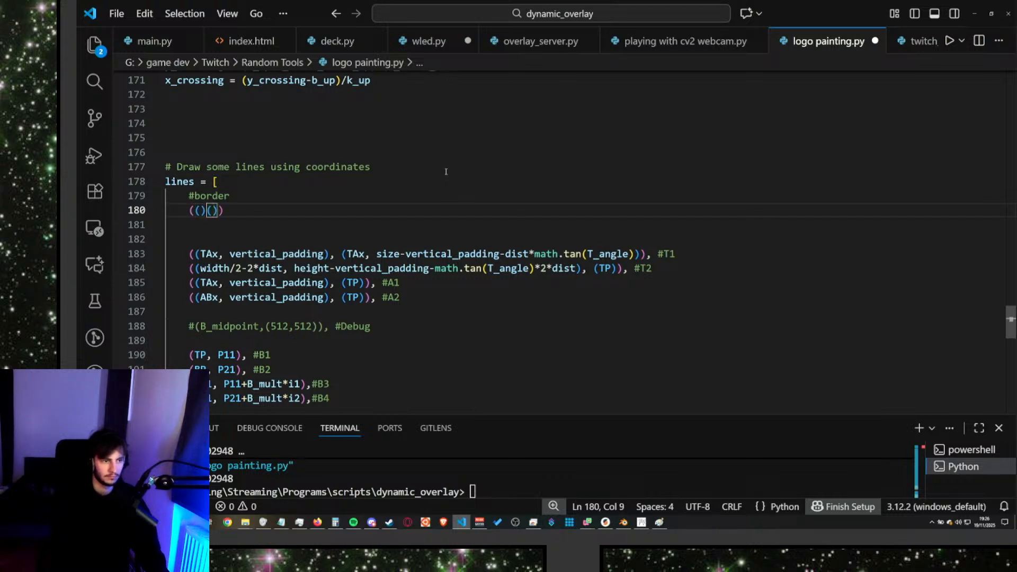
pyautogui.write(',')
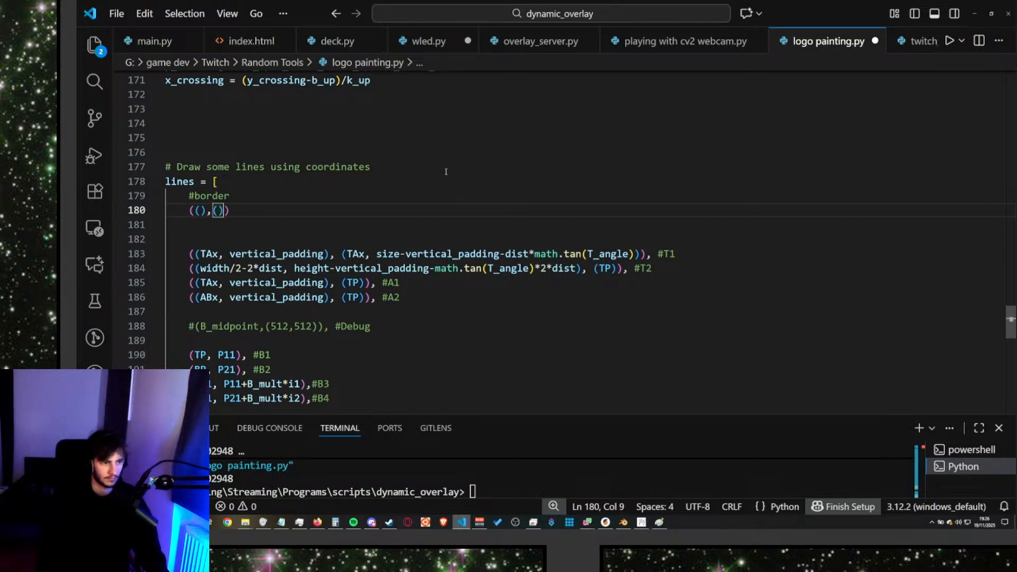
pyautogui.press('Down')
pyautogui.press('Up')
pyautogui.press('End')
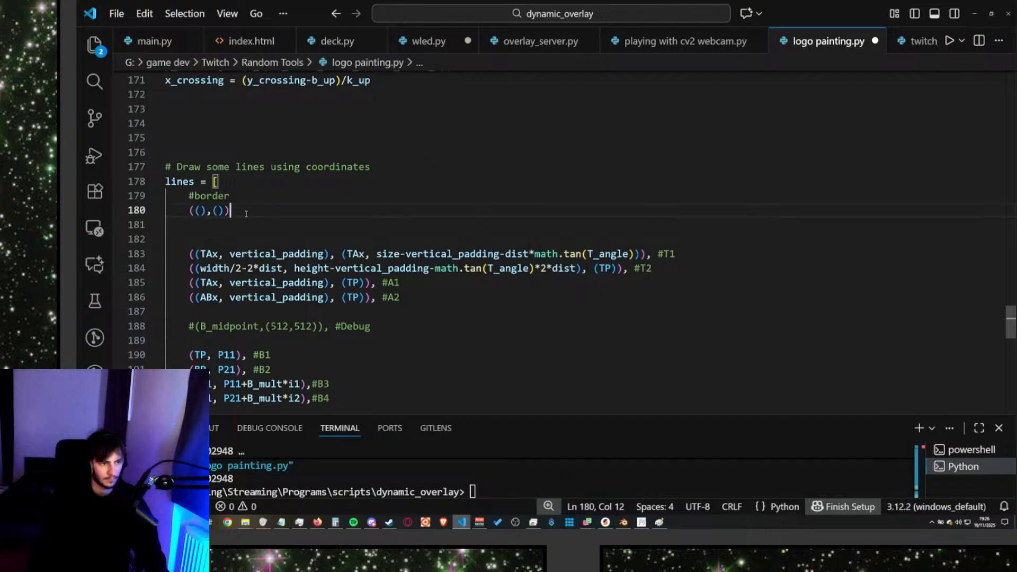
# Duplicate the empty coordinate pair so the border section holds four line entries.
pyautogui.hotkey('shift', 'Home')
pyautogui.hotkey('ctrl', 'c')
pyautogui.press('End')
pyautogui.press('Return')
pyautogui.hotkey('ctrl', 'v')
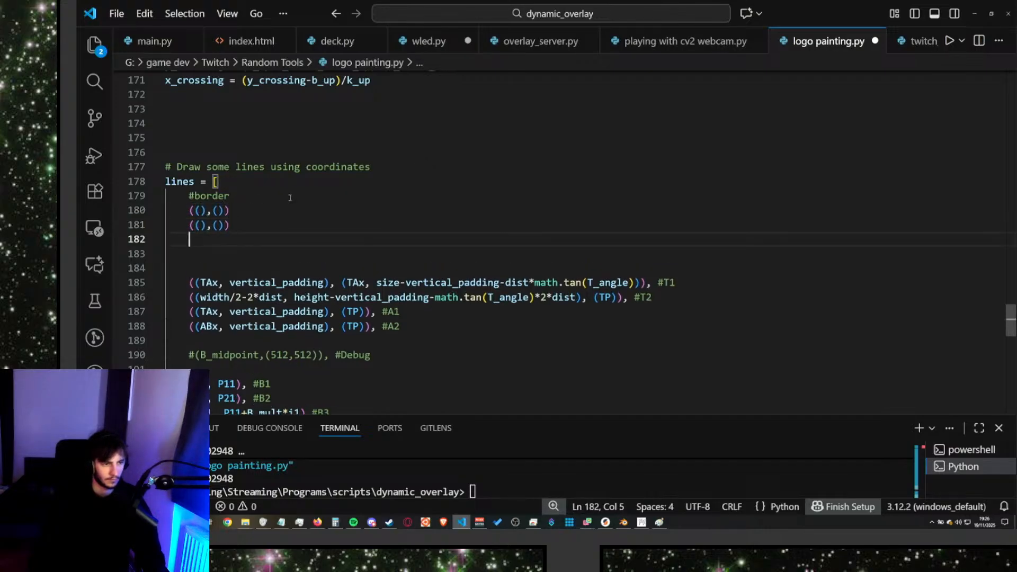
pyautogui.press('Return')
pyautogui.hotkey('ctrl', 'v')
pyautogui.press('Return')
pyautogui.hotkey('ctrl', 'v')
# Set the start point of the first two border lines to (horizontal_padding,vertical_padding).
pyautogui.click(200, 211)
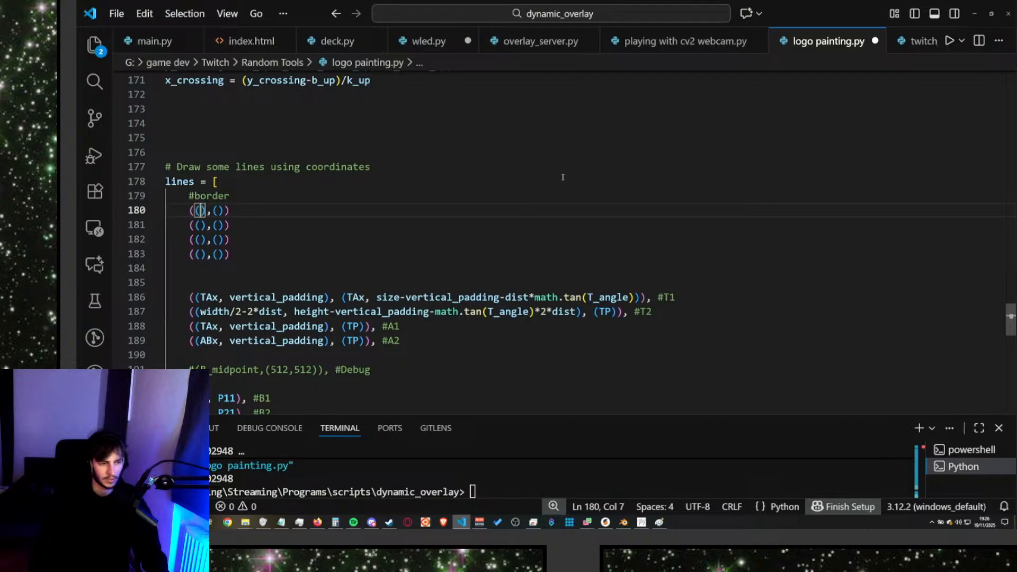
pyautogui.write('horizontal_padding,')
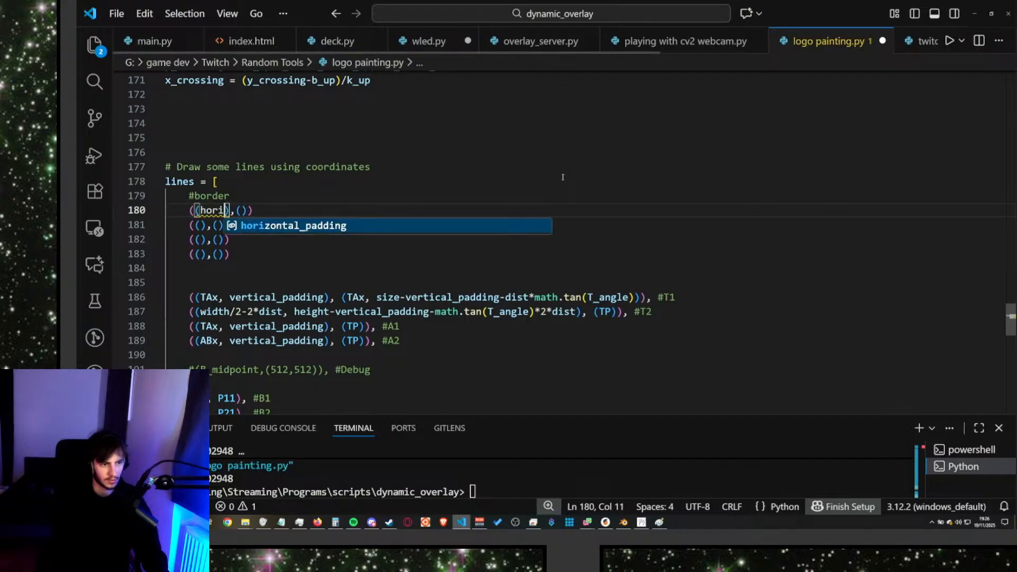
pyautogui.write('vertical_padding')
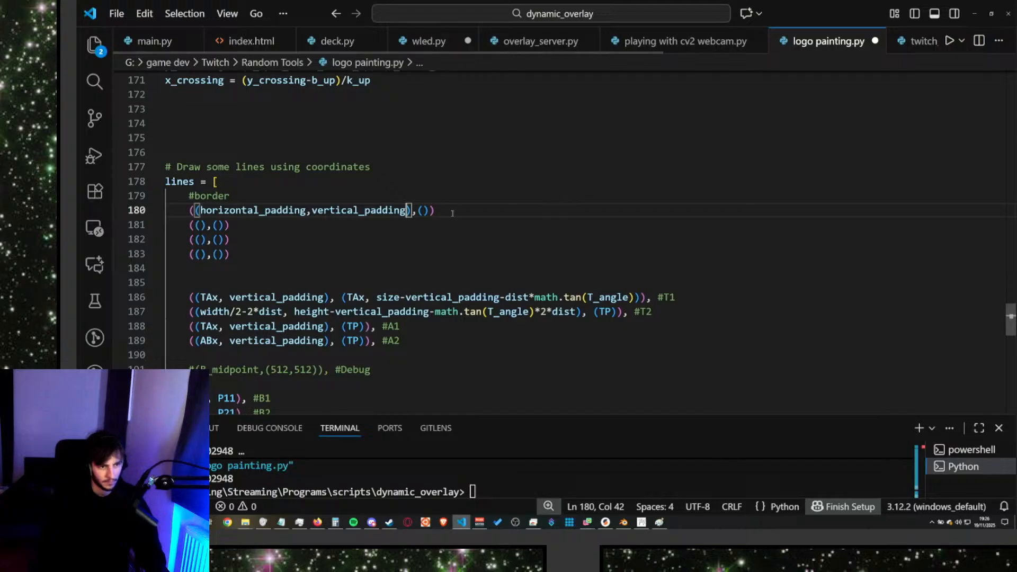
pyautogui.moveTo(411, 210); pyautogui.dragTo(206, 224)
pyautogui.hotkey('ctrl', 'c')
pyautogui.hotkey('ctrl', 'v')
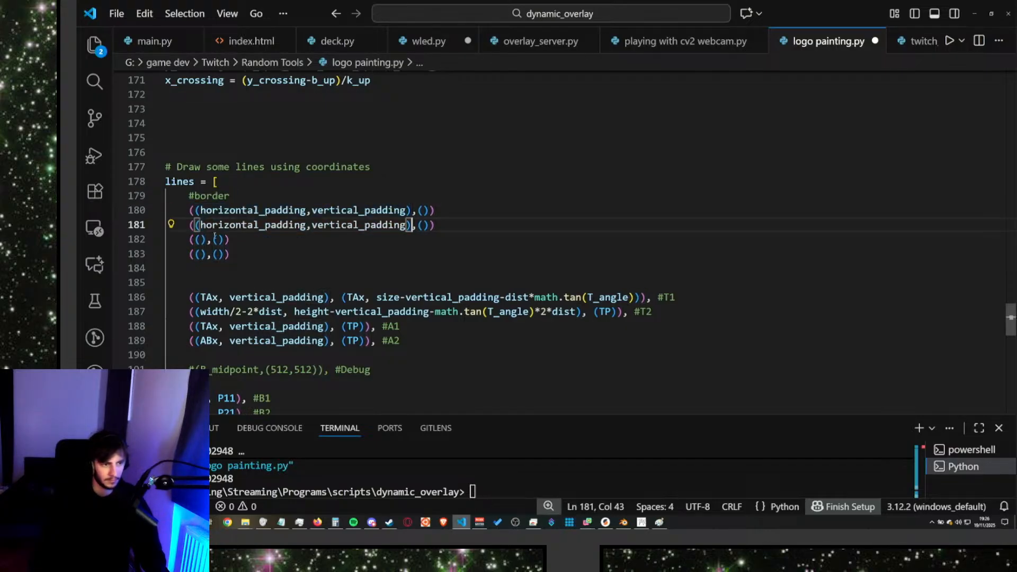
# Fill the first border line's end point with (horizontal_padding,size-vertical_padding).
pyautogui.click(423, 210)
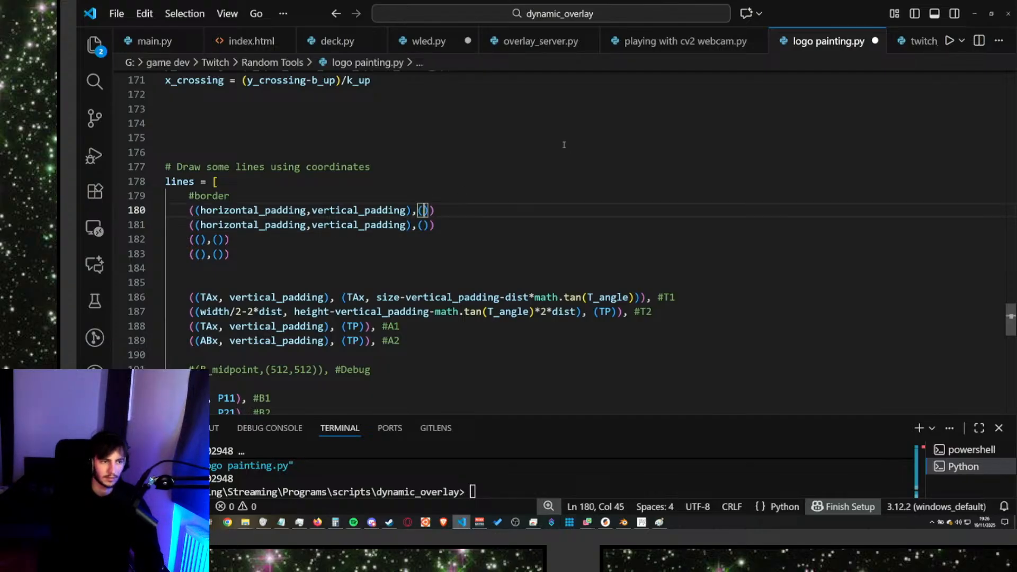
pyautogui.hotkey('ctrl', 'v')
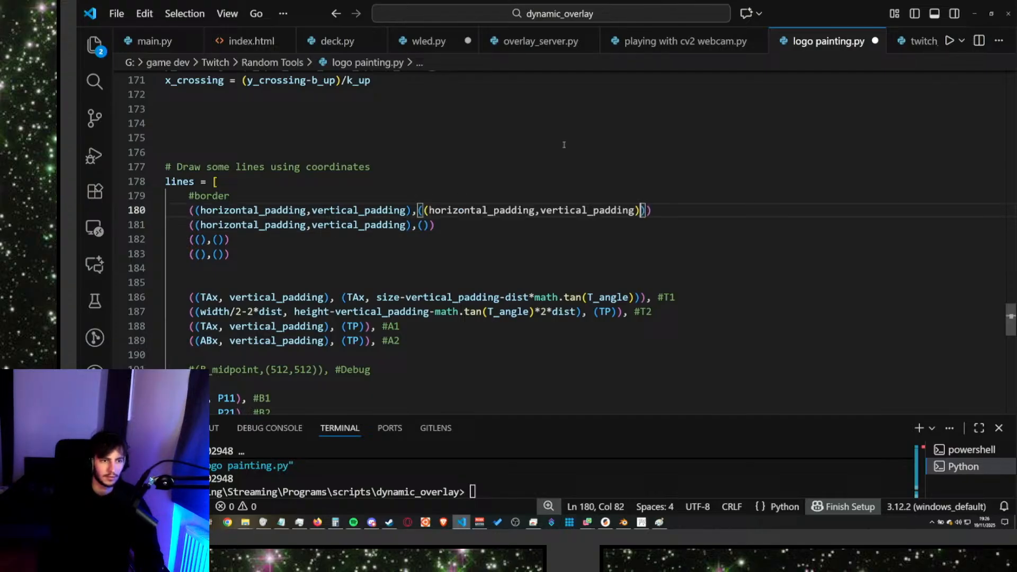
pyautogui.click(541, 211)
pyautogui.write('size-')
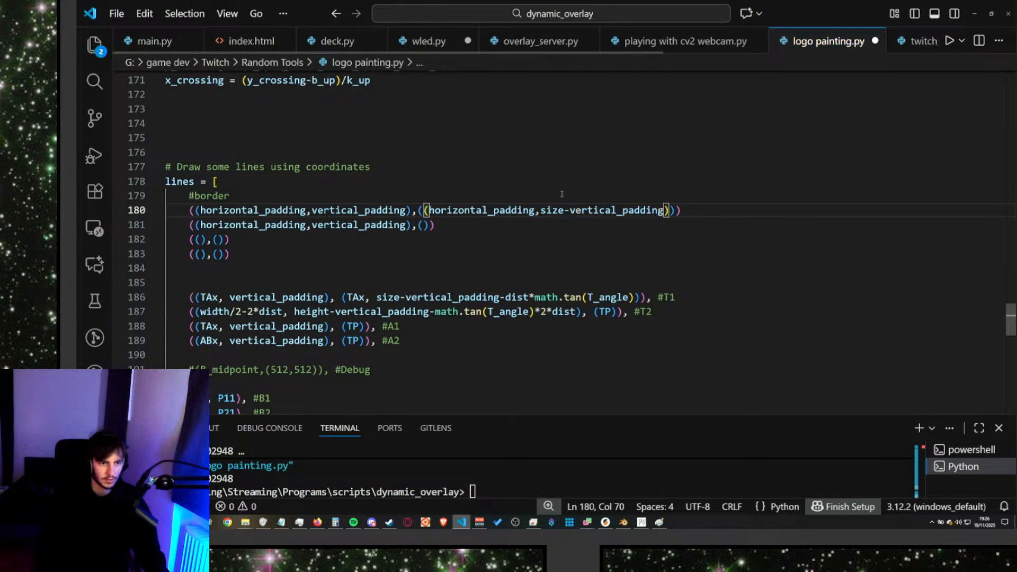
# Fill the second border line's end point with (size-horizontal_padding,vertical_padding).
pyautogui.click(423, 224)
pyautogui.hotkey('ctrl', 'v')
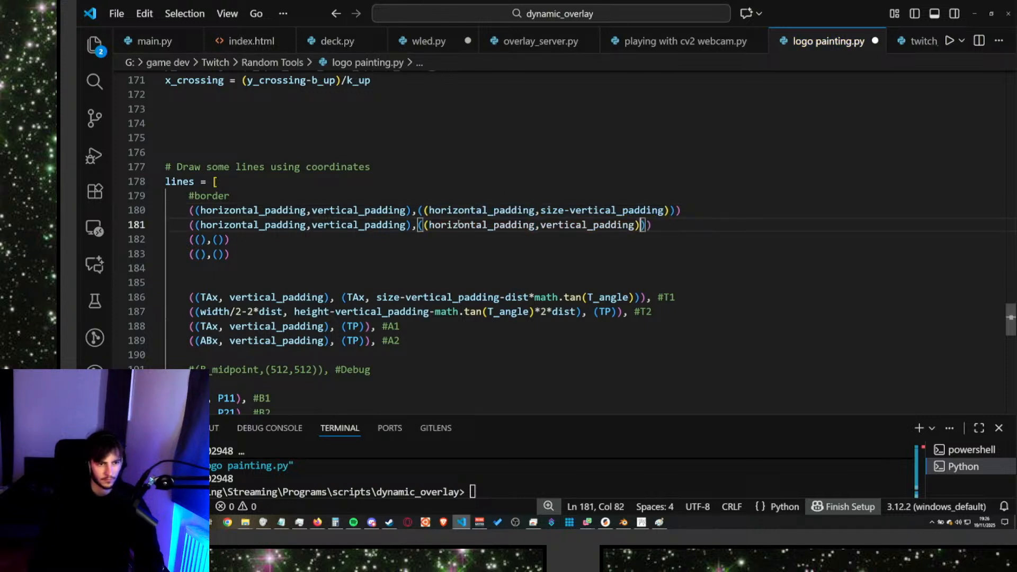
pyautogui.click(429, 225)
pyautogui.write('size-')
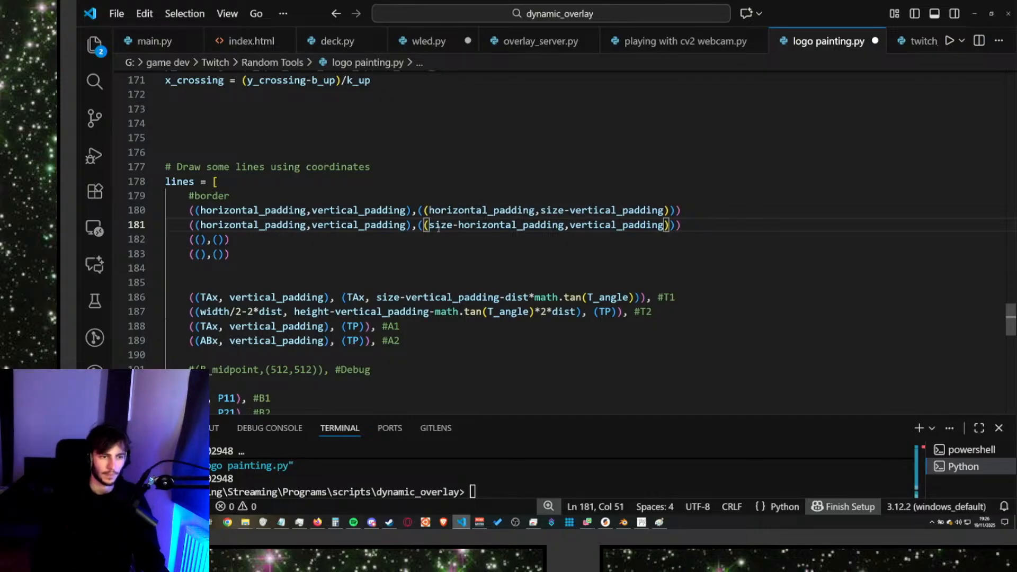
# Copy the second border line's end point into the third line's start point as (size-horizontal_padding,vertical_padding), without extra parentheses.
pyautogui.moveTo(424, 225); pyautogui.dragTo(666, 225)
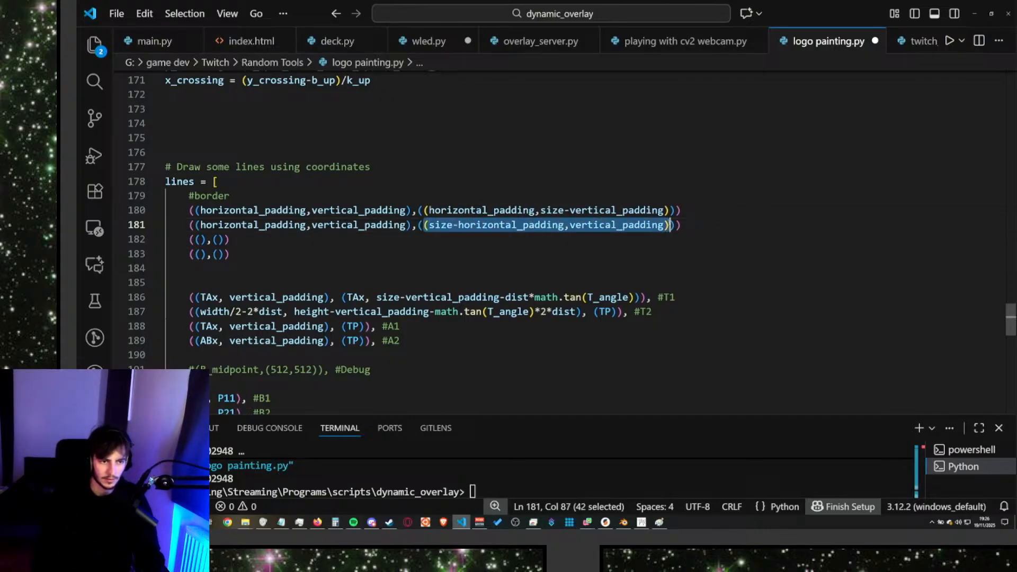
pyautogui.click(201, 240)
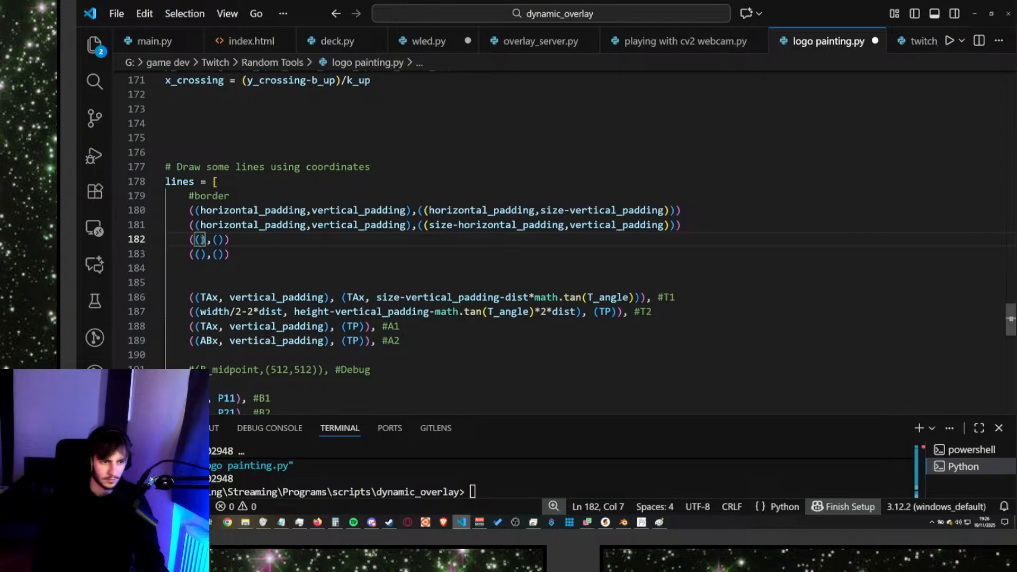
pyautogui.hotkey('ctrl', 'v')
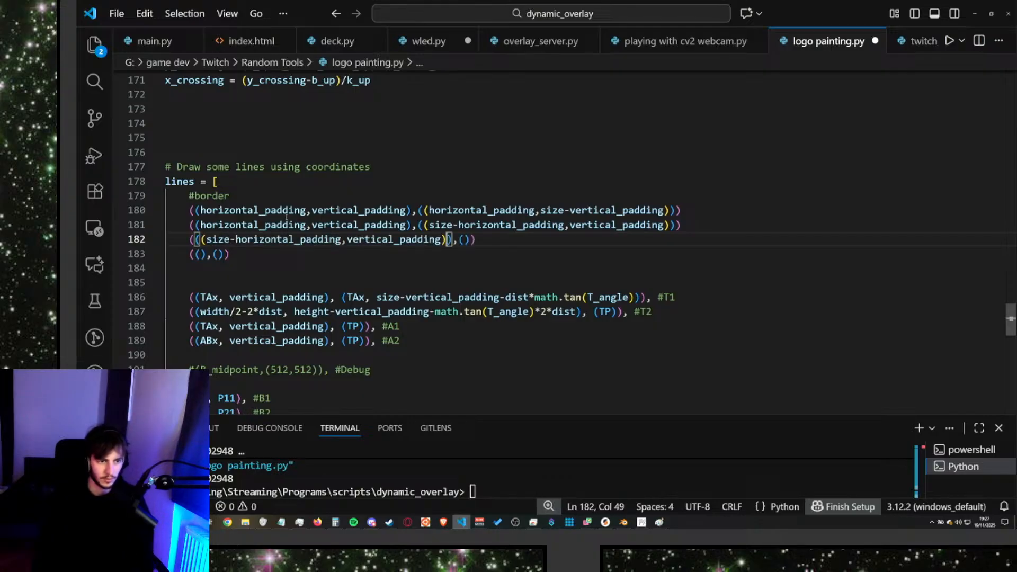
pyautogui.press('BackSpace')
pyautogui.click(200, 238)
pyautogui.press('BackSpace')
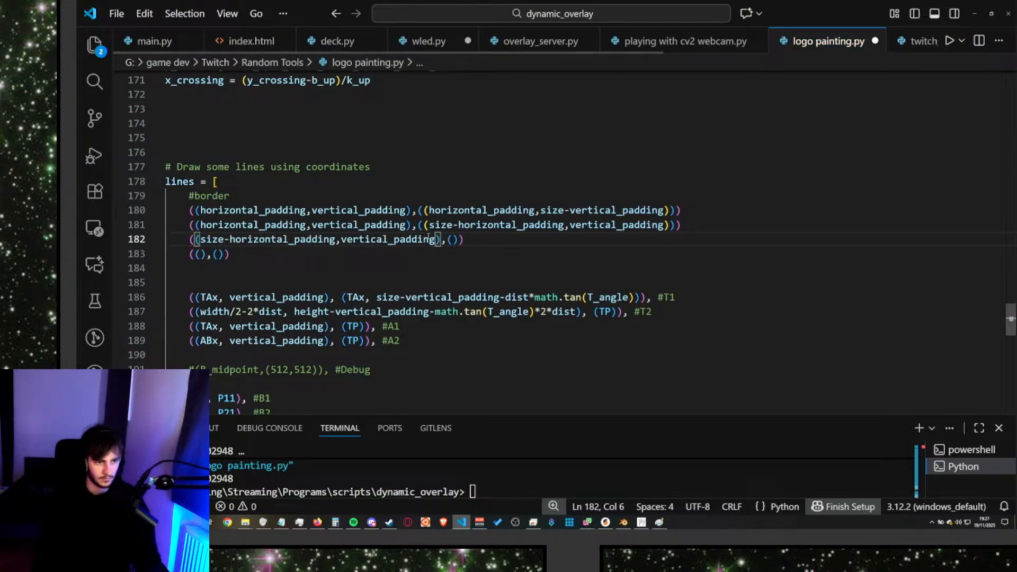
# Fill the third border line's end point with (size-horizontal_padding,size-vertical_padding).
pyautogui.click(432, 239)
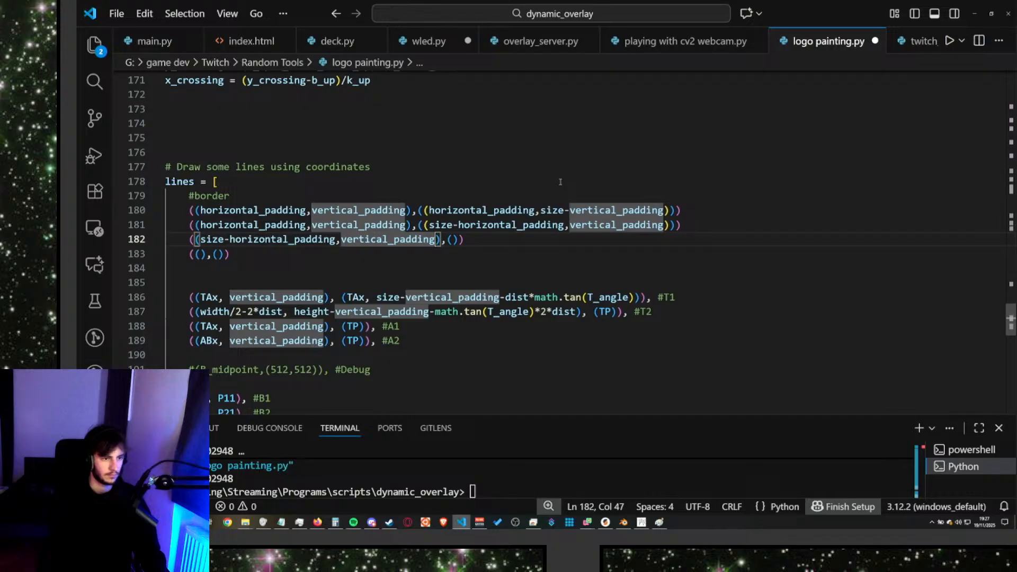
pyautogui.press('Right')
pyautogui.press('Right')
pyautogui.press('Right')
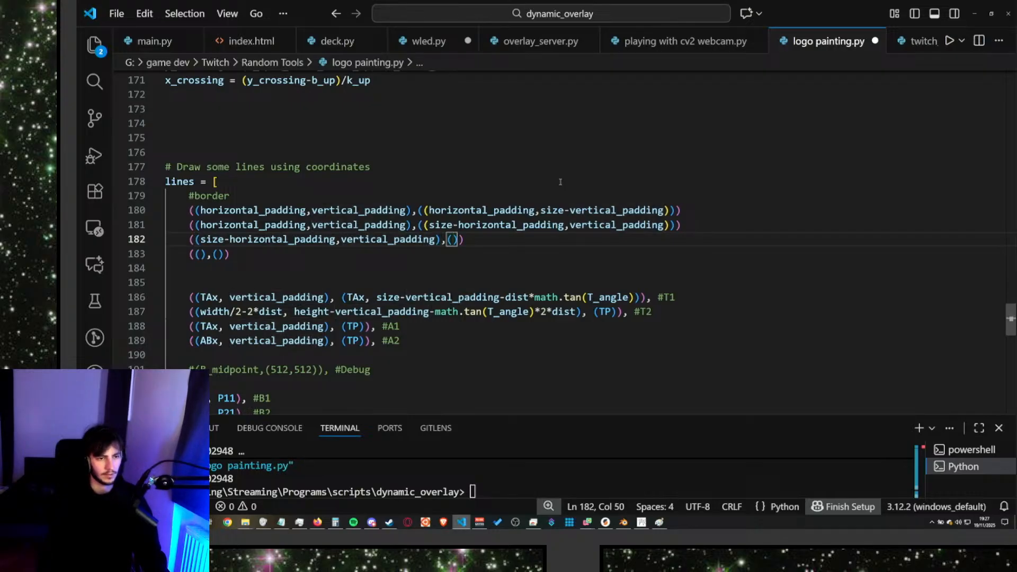
pyautogui.write('size')
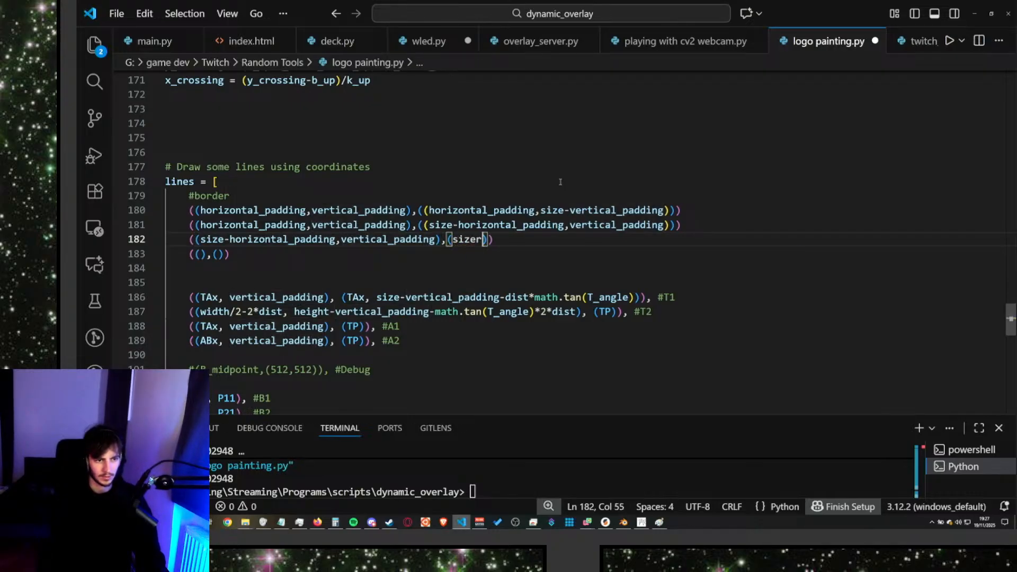
pyautogui.write('-horizontal_padding')
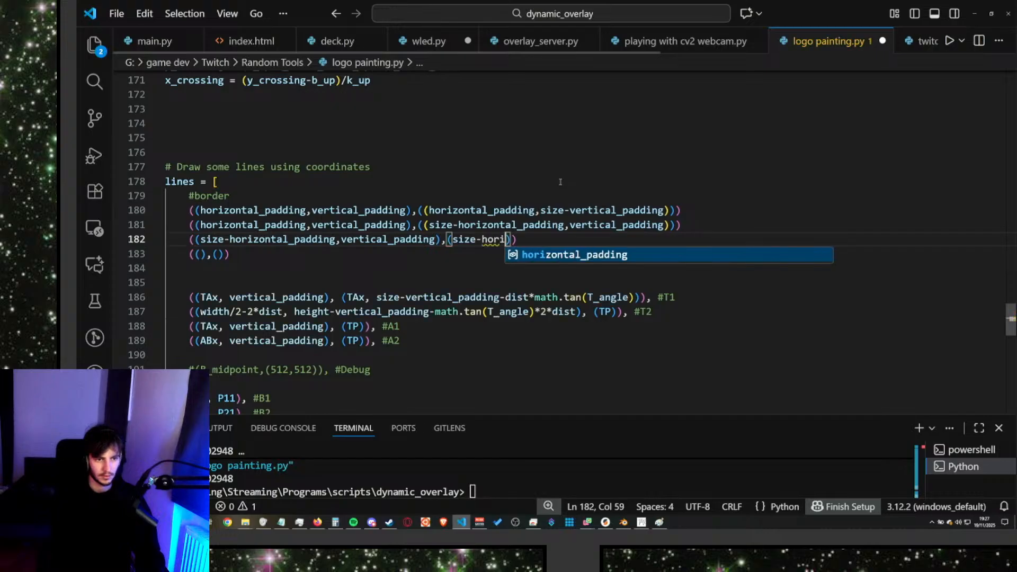
pyautogui.write(',size-')
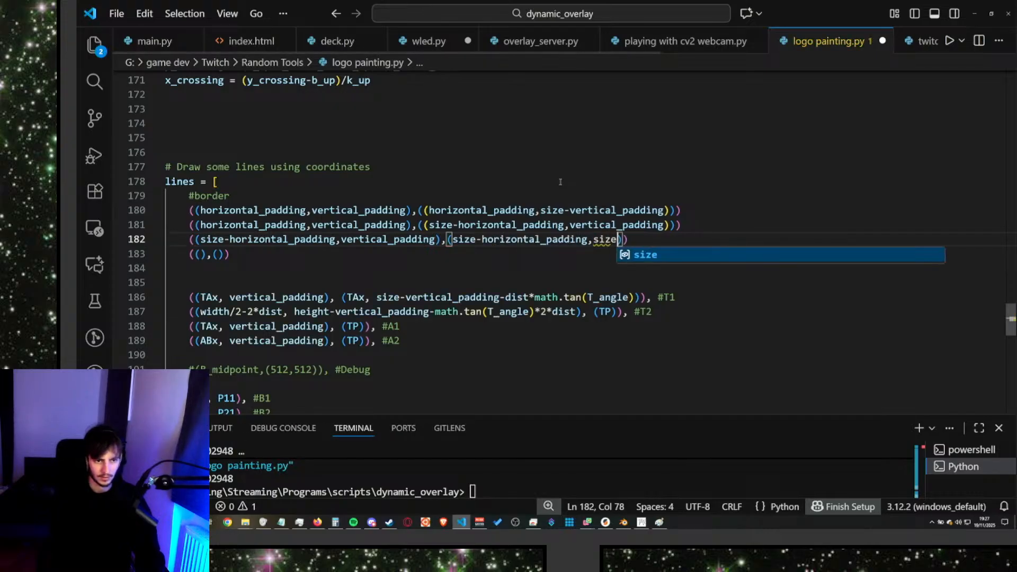
pyautogui.write('vertical_padding')
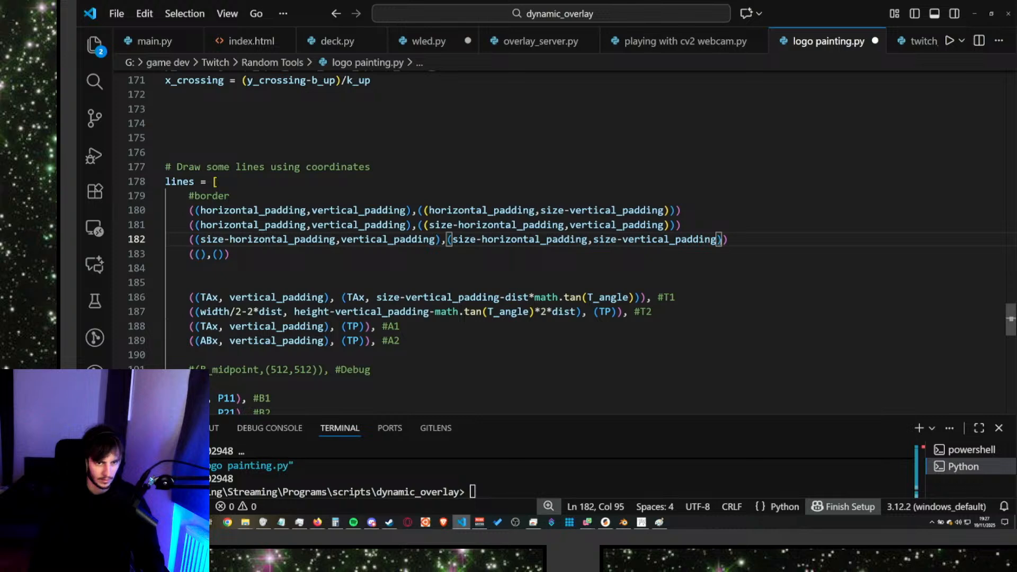
# Copy the third border line's end point into the fourth border line's end point.
pyautogui.moveTo(724, 239); pyautogui.dragTo(446, 239)
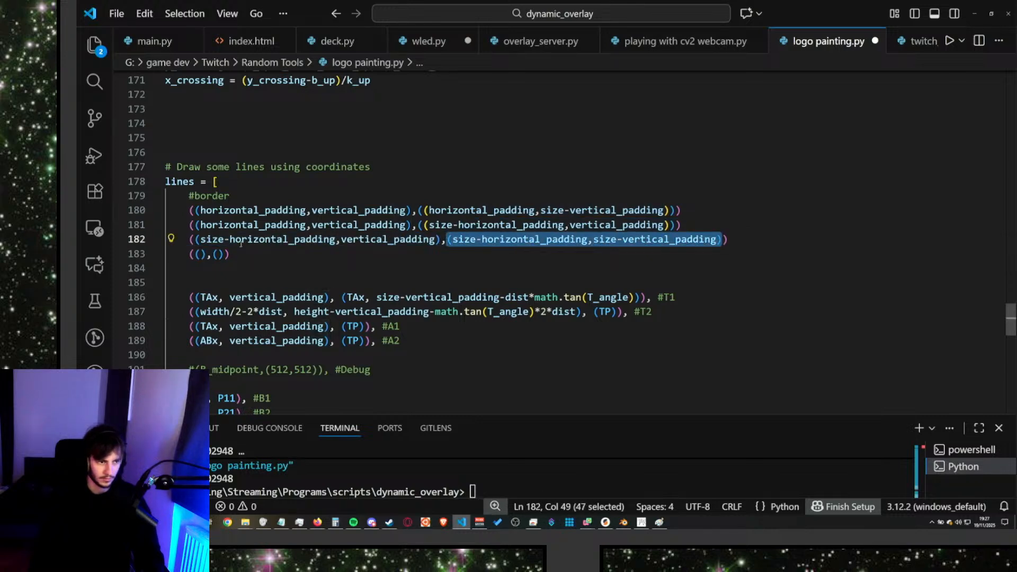
pyautogui.hotkey('ctrl', 'c')
pyautogui.moveTo(225, 254); pyautogui.dragTo(213, 254)
pyautogui.hotkey('ctrl', 'v')
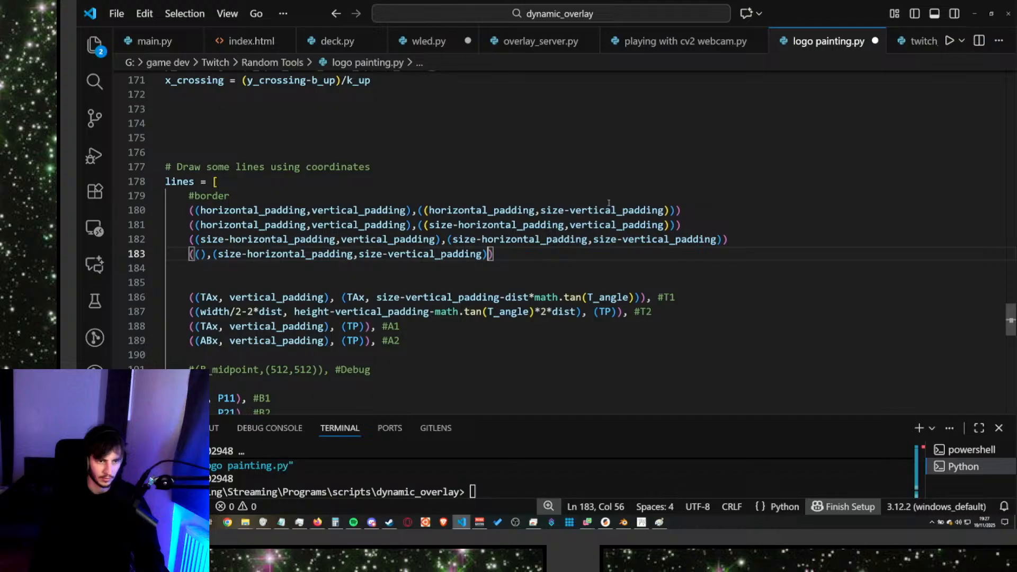
# Copy the first border line's end point into the fourth line's start point, keeping it in the first line, and run the script.
pyautogui.moveTo(675, 210); pyautogui.dragTo(418, 210)
pyautogui.hotkey('ctrl', 'x')
pyautogui.moveTo(207, 254); pyautogui.dragTo(195, 254)
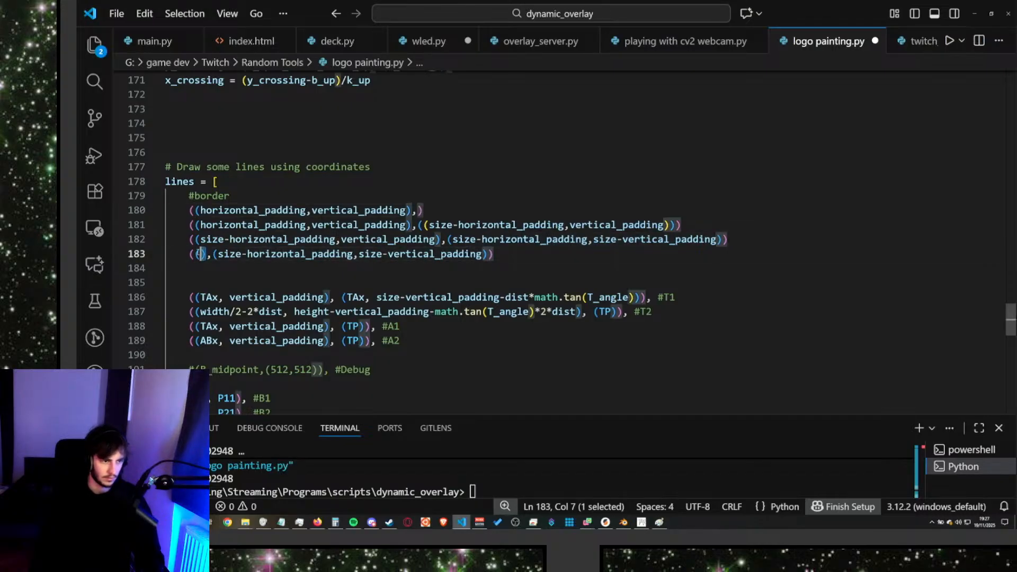
pyautogui.hotkey('ctrl', 'v')
pyautogui.click(416, 211)
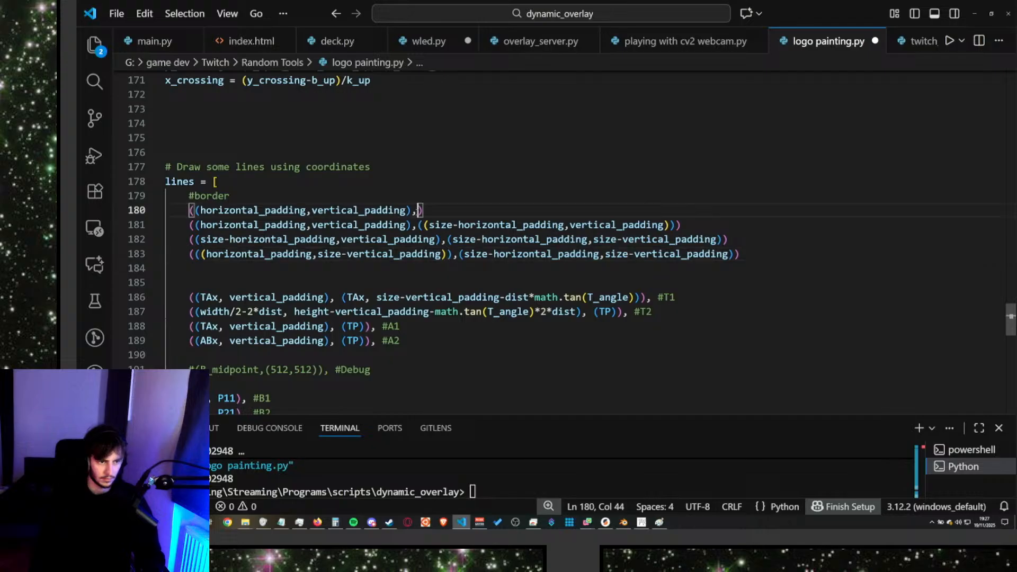
pyautogui.hotkey('ctrl', 'v')
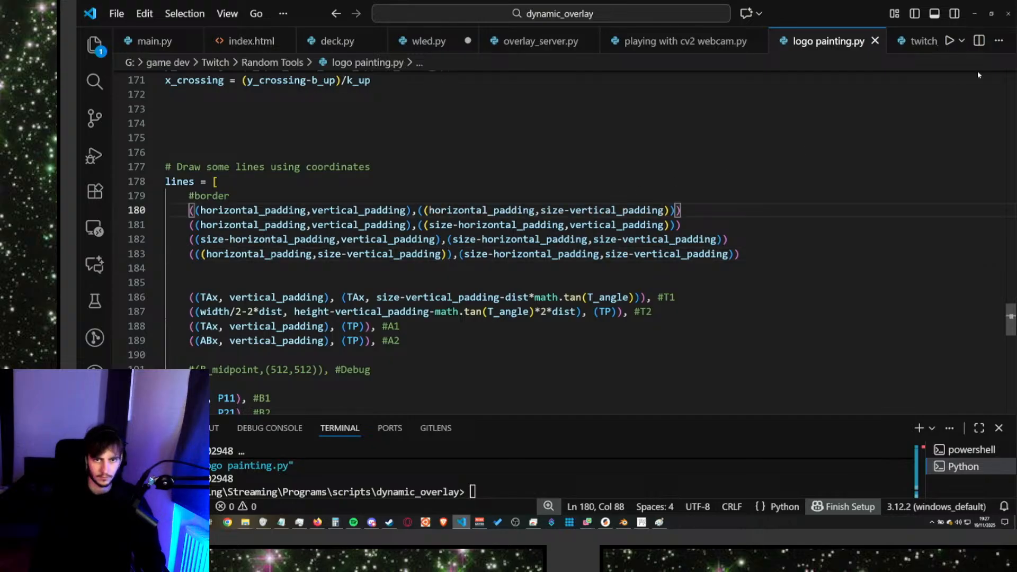
pyautogui.click(949, 40)
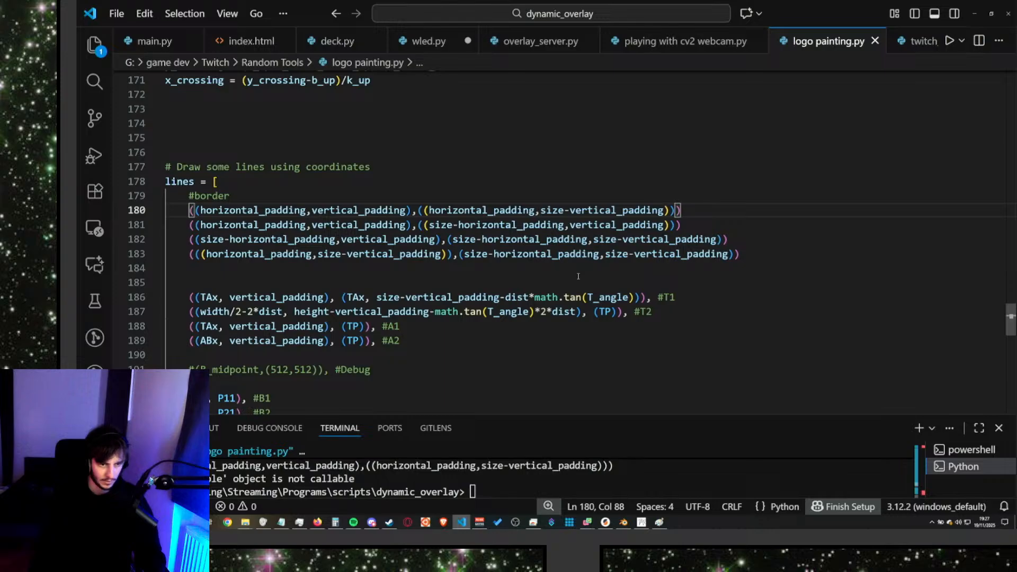
# Remove the doubled parentheses around the copied points in the first, second and fourth border lines and rerun the script.
pyautogui.scroll(-1, 396, 199)
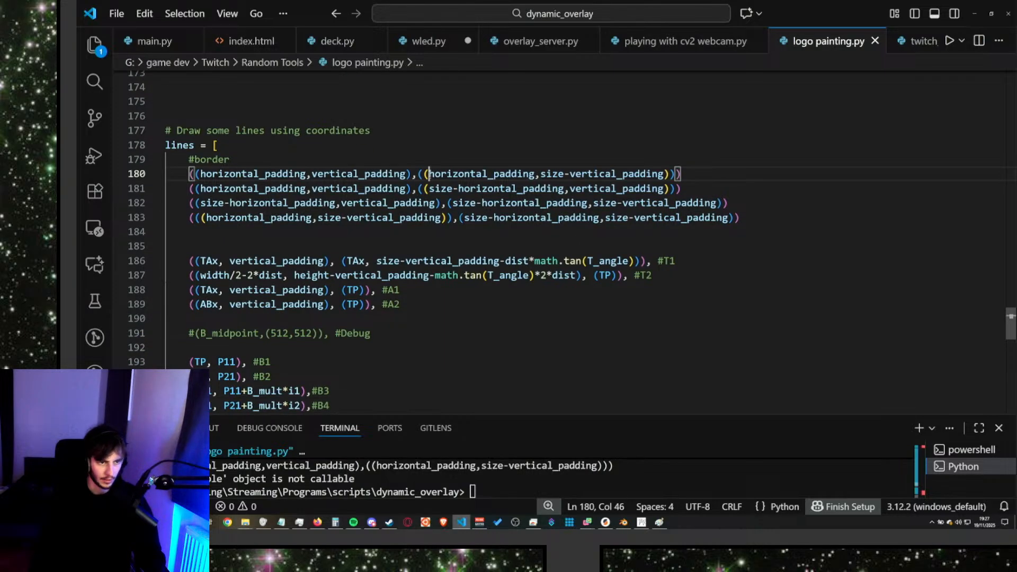
pyautogui.press('BackSpace')
pyautogui.press('End')
pyautogui.press('BackSpace')
pyautogui.press('Down')
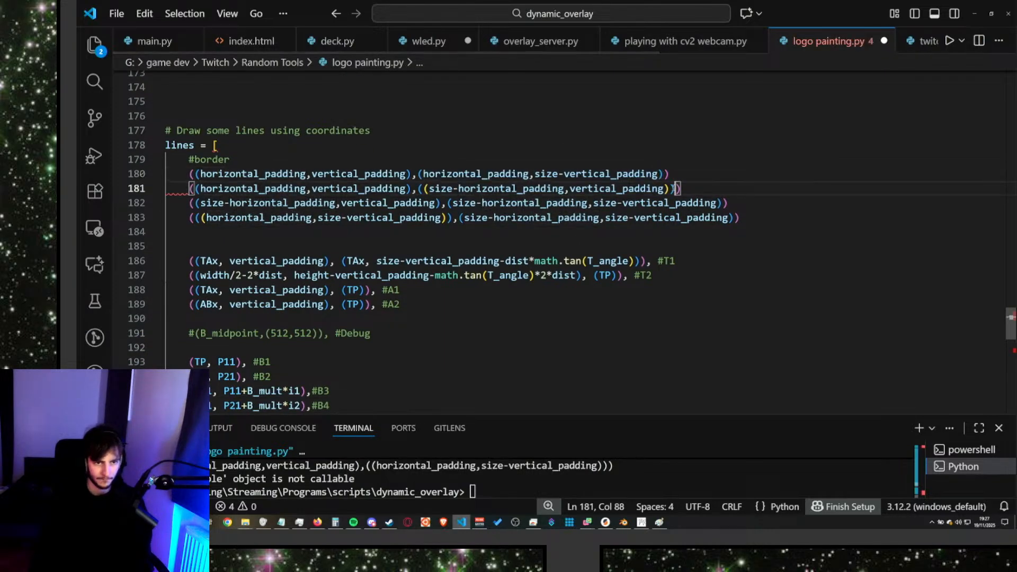
pyautogui.press('BackSpace')
pyautogui.click(427, 189)
pyautogui.press('BackSpace')
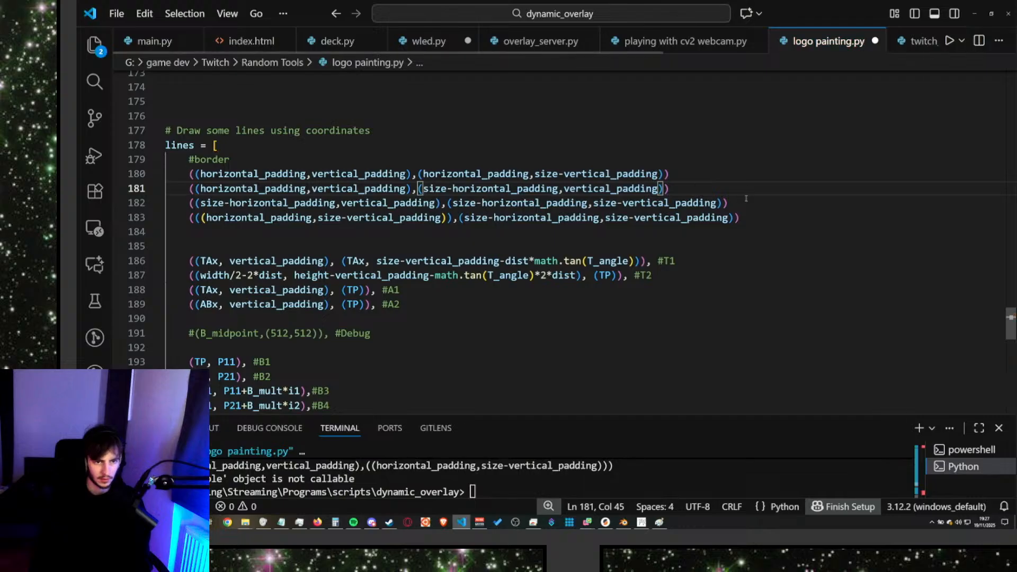
pyautogui.press('BackSpace')
pyautogui.click(201, 217)
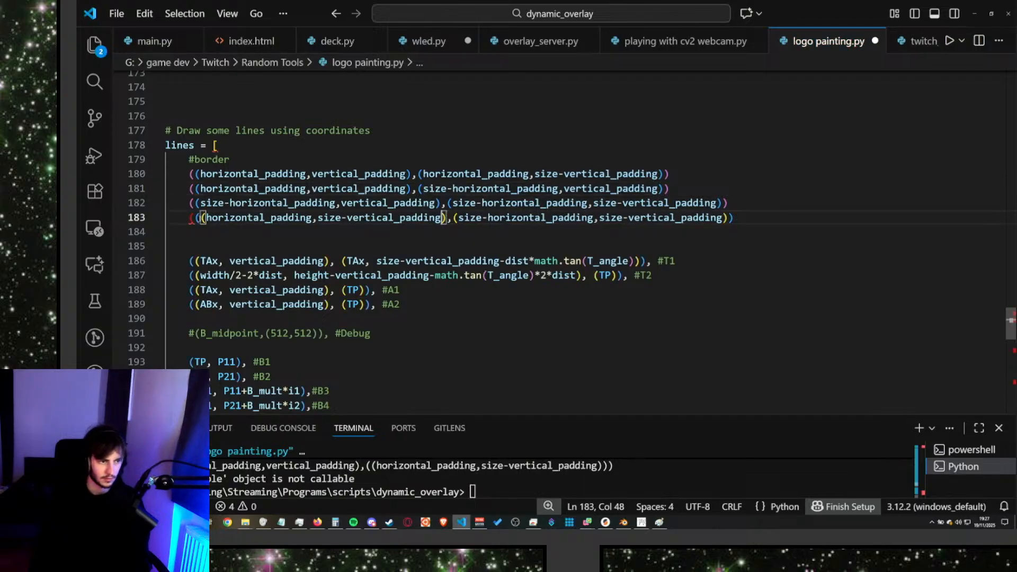
pyautogui.press('BackSpace')
pyautogui.click(949, 41)
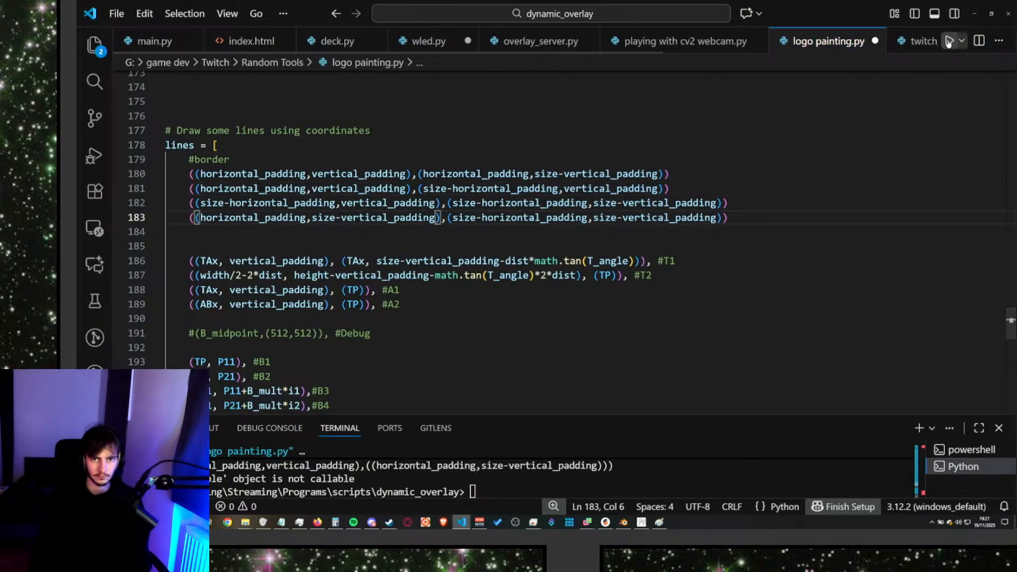
# Add a trailing comma after each of the four border entries and run the script to preview the bordered logo.
pyautogui.scroll(-3, 403, 374)
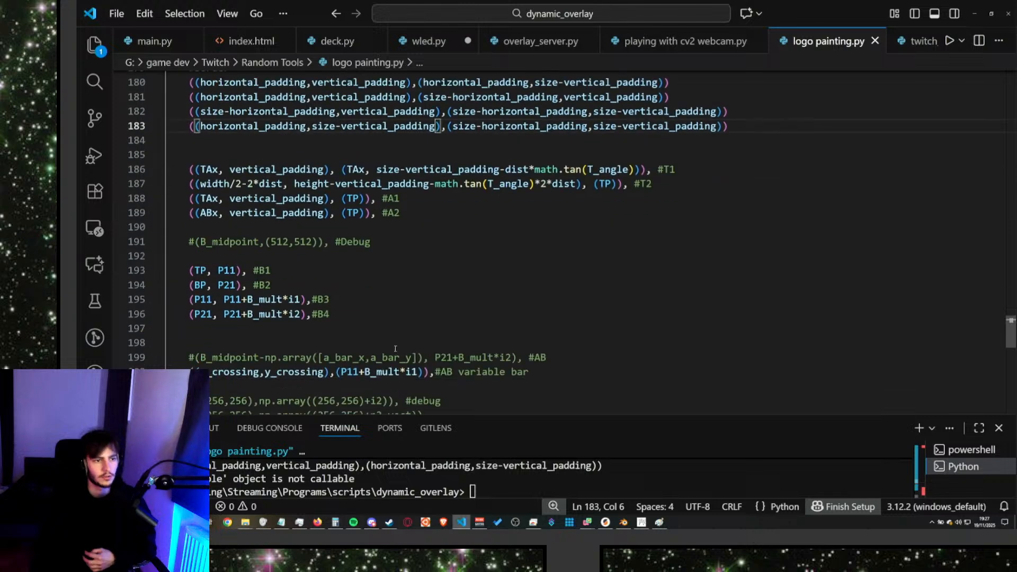
pyautogui.scroll(1, 393, 348)
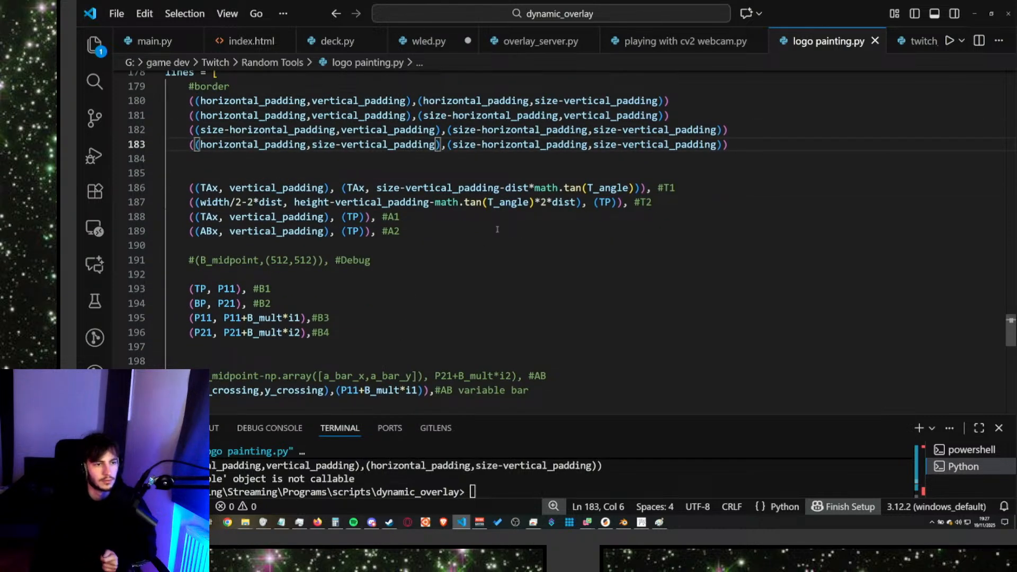
pyautogui.scroll(1, 356, 188)
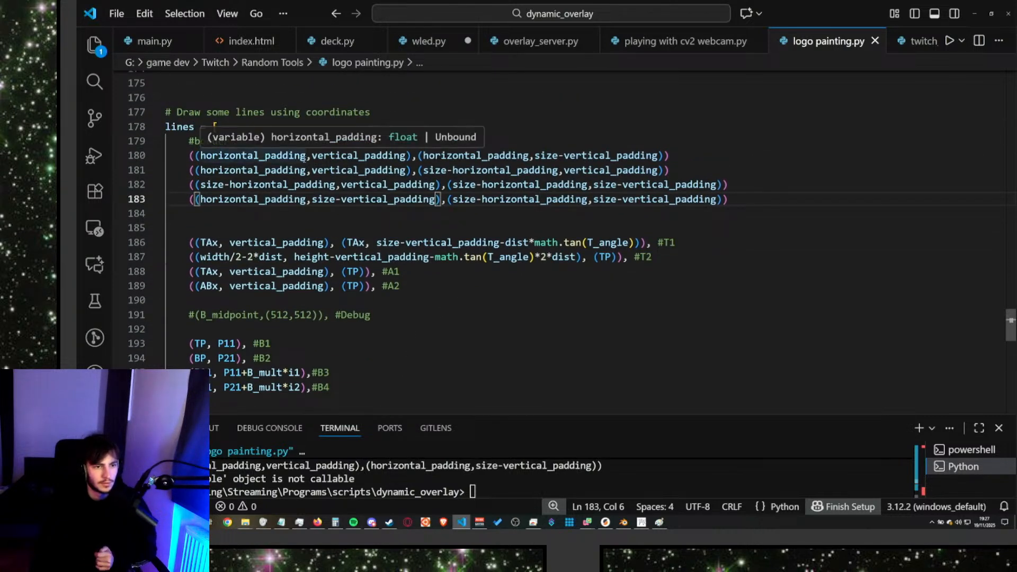
pyautogui.click(190, 242)
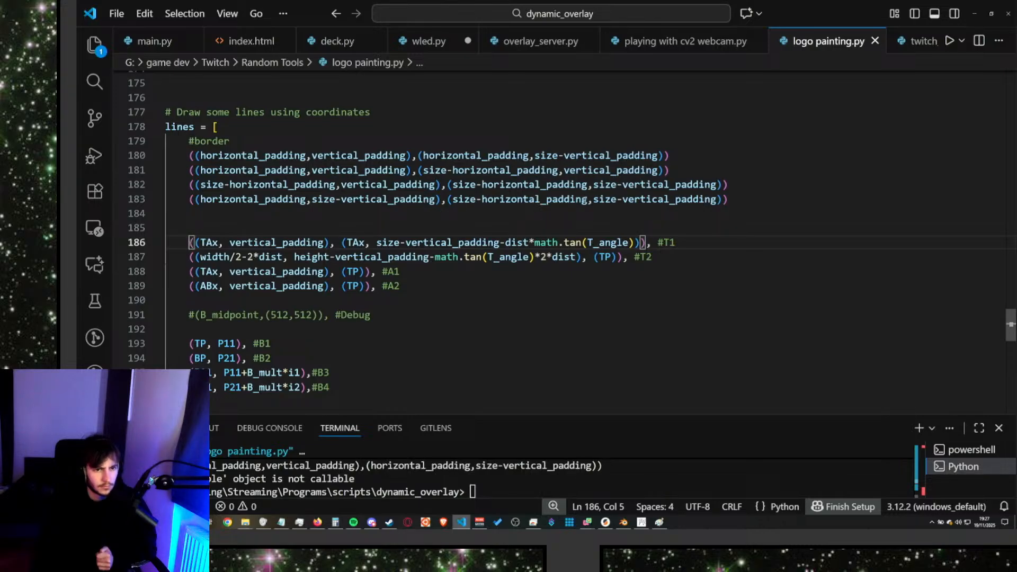
pyautogui.click(749, 201)
pyautogui.write(',')
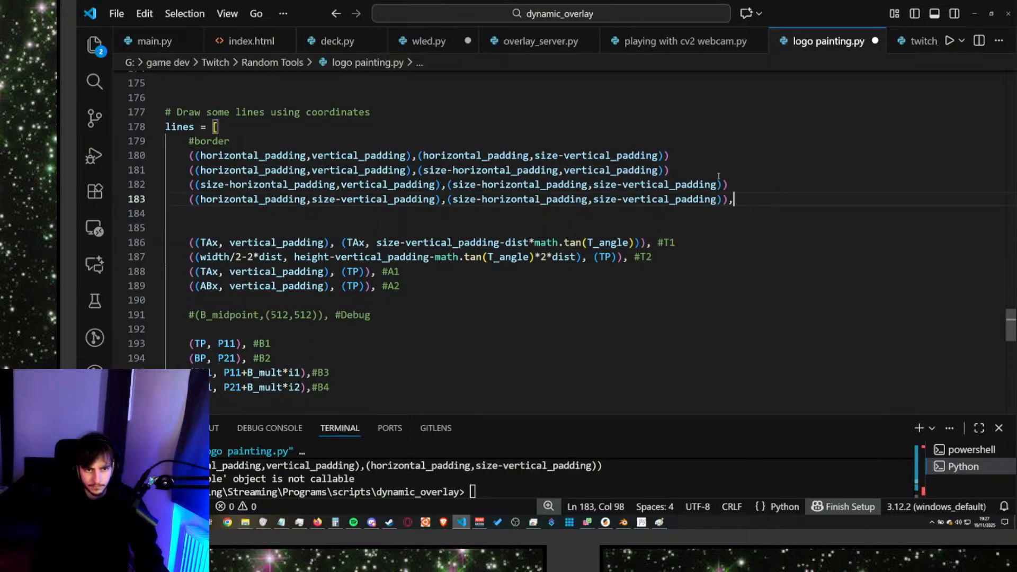
pyautogui.press('Up')
pyautogui.write(',')
pyautogui.press('Up')
pyautogui.write(',')
pyautogui.press('Up')
pyautogui.write(',')
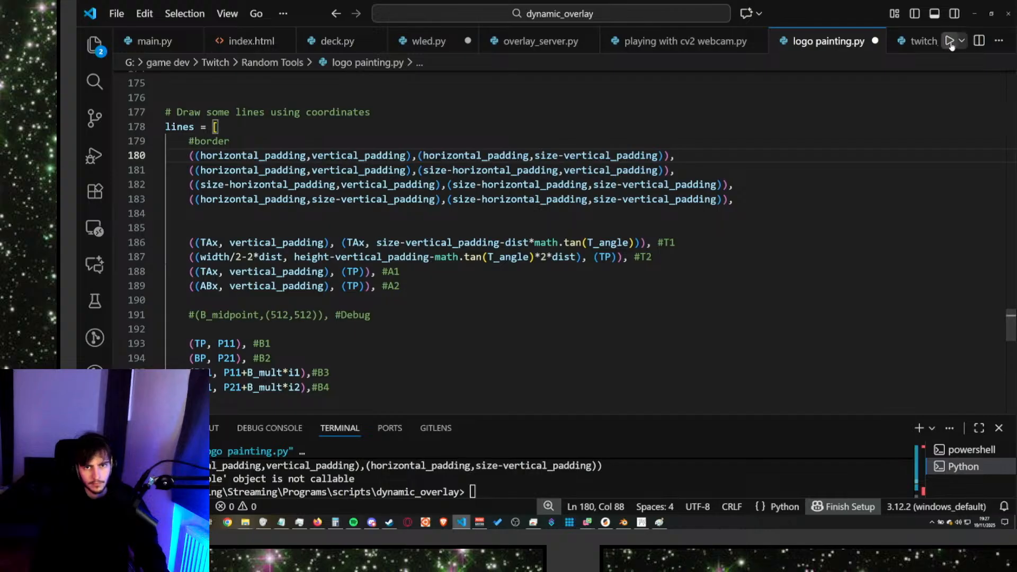
pyautogui.click(948, 41)
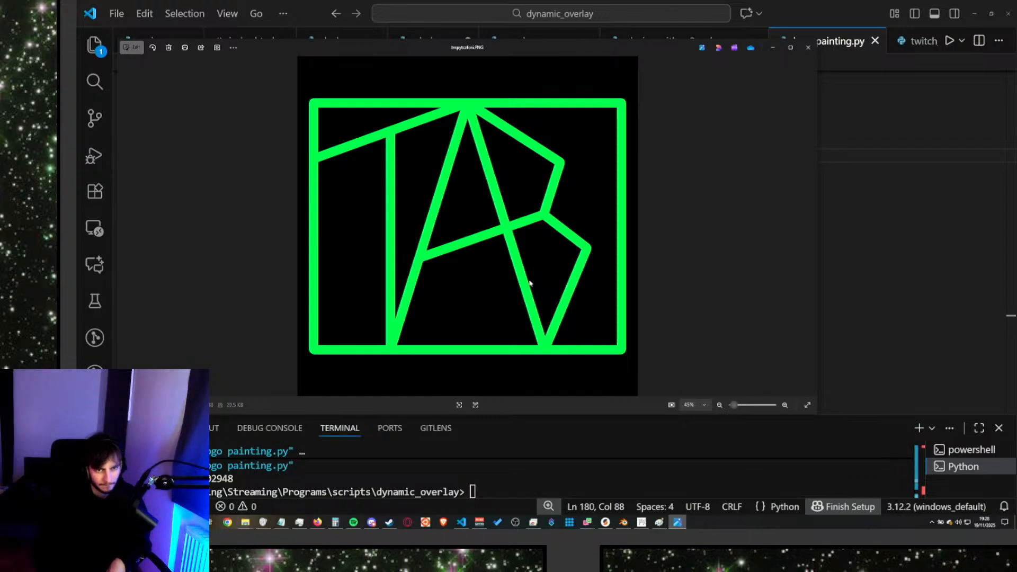
pyautogui.click(807, 47)
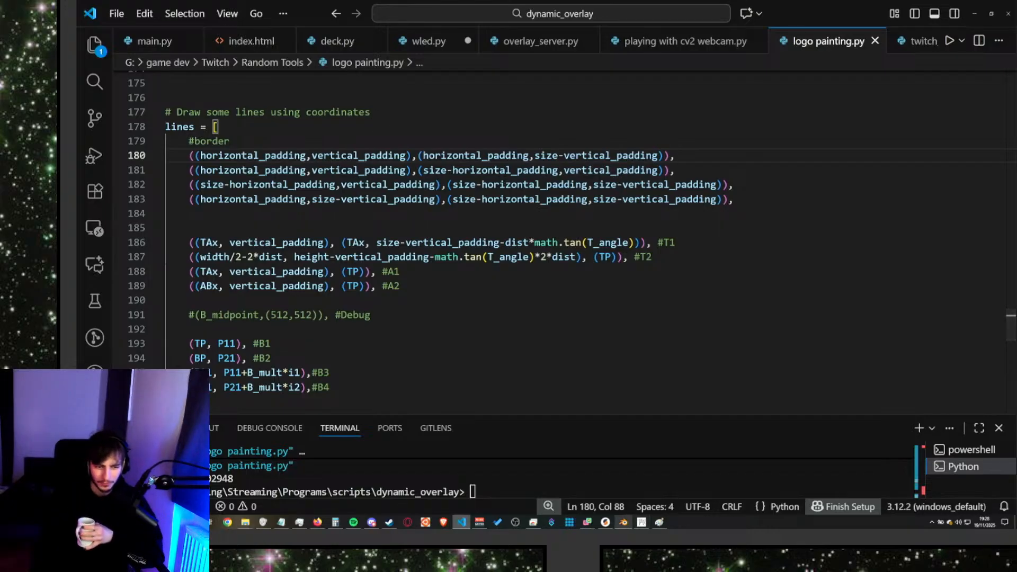
# Switch to Blender to inspect the displaced logo on Plane.001 from different angles, and return to the script in VS Code.
pyautogui.click(623, 522)
pyautogui.scroll(-4, 422, 338)
pyautogui.moveTo(422, 339); pyautogui.dragTo(570, 281, button='middle')
pyautogui.scroll(4, 490, 244)
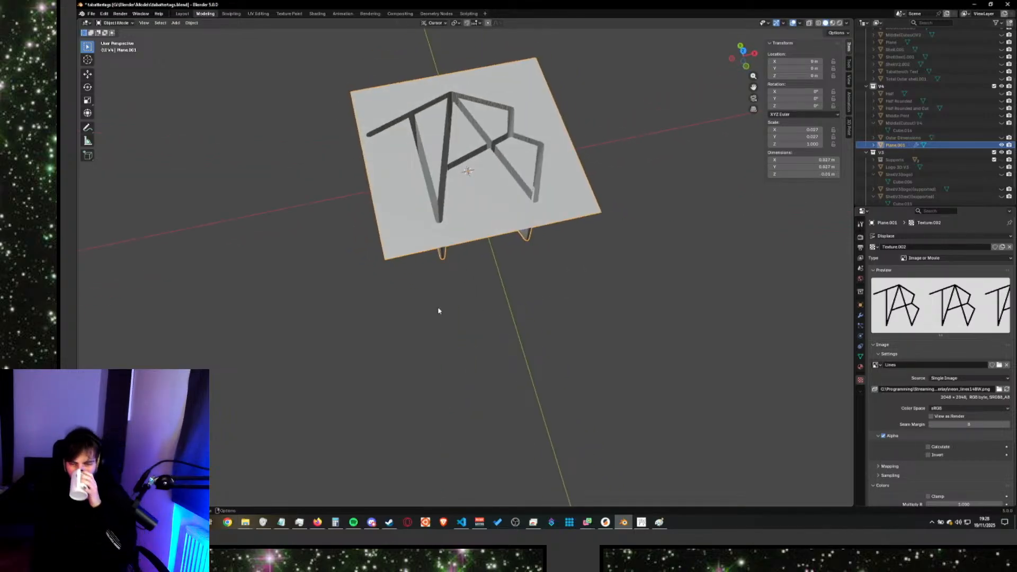
pyautogui.moveTo(438, 308); pyautogui.dragTo(463, 318, button='middle')
pyautogui.scroll(-2, 464, 317)
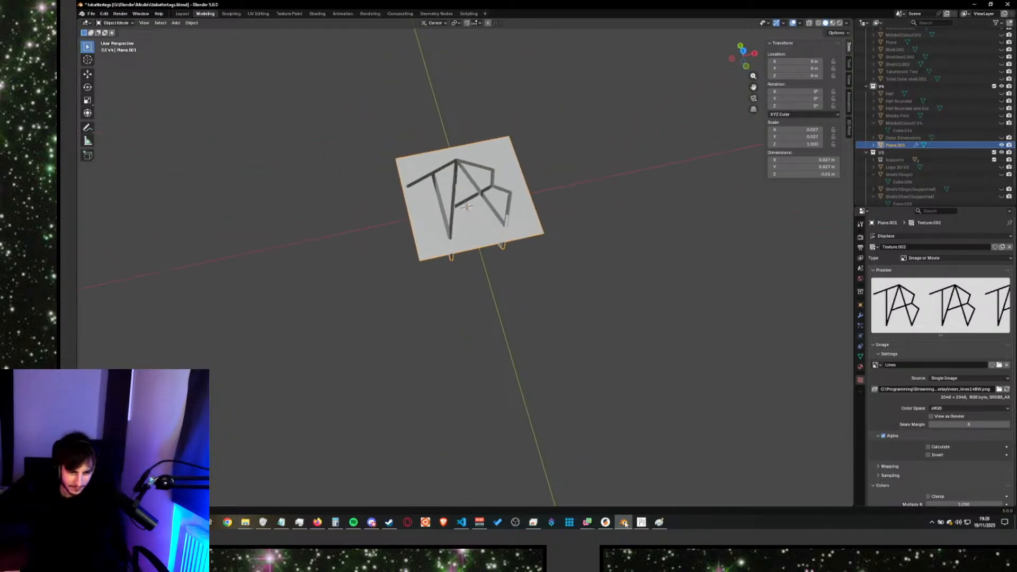
pyautogui.click(461, 522)
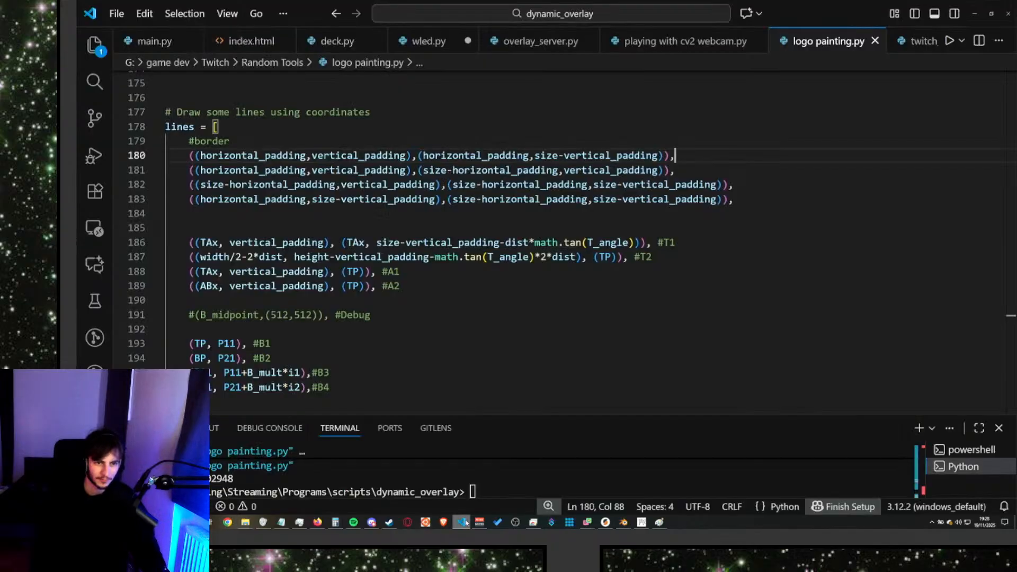
pyautogui.doubleClick(276, 156)
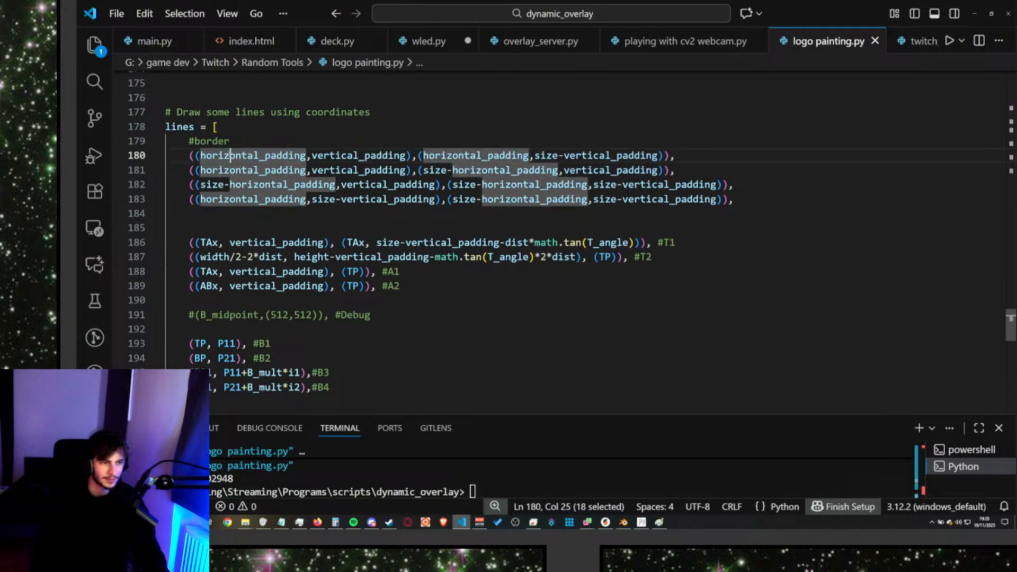
pyautogui.doubleClick(352, 156)
pyautogui.click(253, 155)
pyautogui.click(305, 155)
pyautogui.click(290, 140)
pyautogui.click(340, 156)
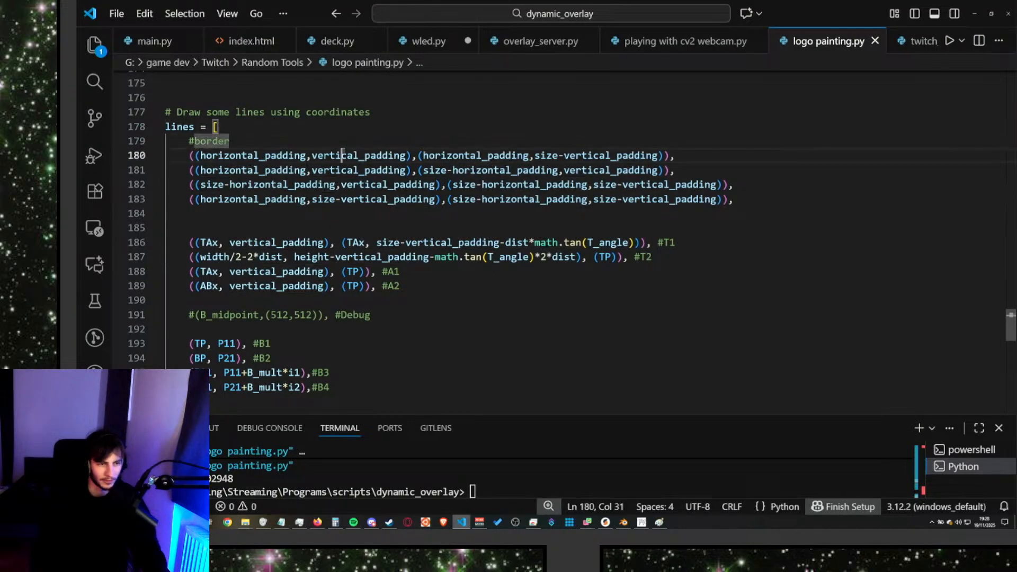
pyautogui.click(311, 156)
pyautogui.click(306, 139)
pyautogui.click(308, 150)
pyautogui.click(309, 142)
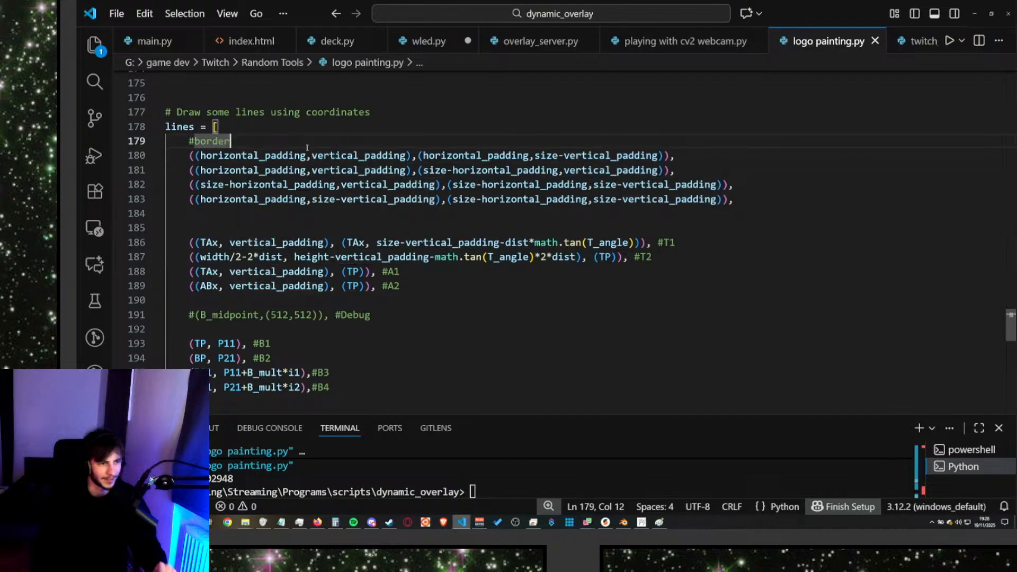
# Add a blank line below the #border comment and select the line_strenght variable on line 65 of the script.
pyautogui.press('Return')
pyautogui.scroll(6, 349, 121)
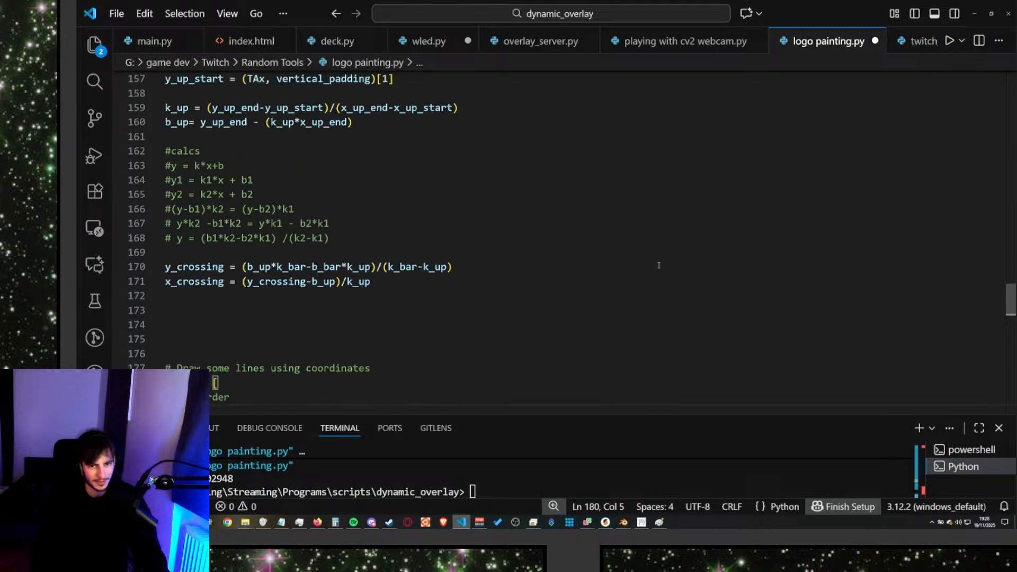
pyautogui.moveTo(1007, 298)
pyautogui.mouseDown()
pyautogui.moveTo(1007, 109)
pyautogui.moveTo(1004, 137)
pyautogui.moveTo(982, 165)
pyautogui.moveTo(1006, 250)
pyautogui.moveTo(996, 288)
pyautogui.mouseUp()
pyautogui.doubleClick(226, 173)
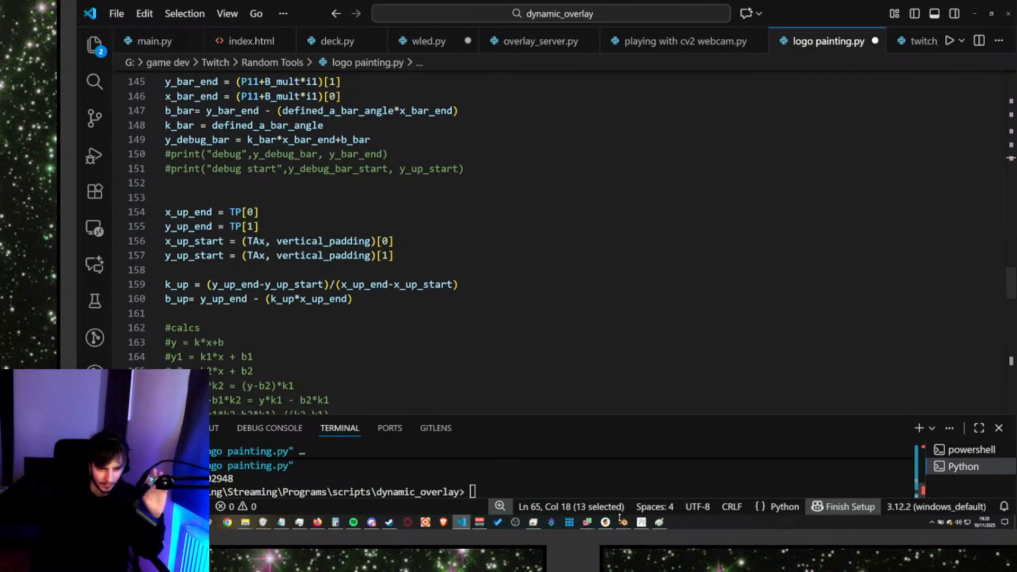
# Look through the open Blender, slicer, Paint and GIMP windows for the logo, and return to the script in VS Code.
pyautogui.click(622, 523)
pyautogui.moveTo(549, 268); pyautogui.dragTo(614, 325, button='middle')
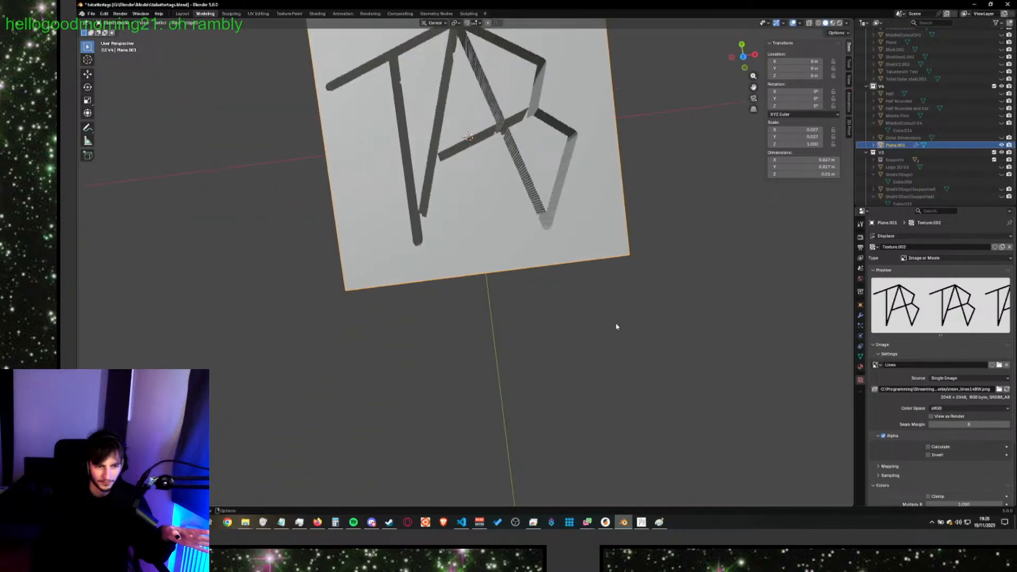
pyautogui.click(610, 523)
pyautogui.moveTo(574, 318); pyautogui.dragTo(438, 297)
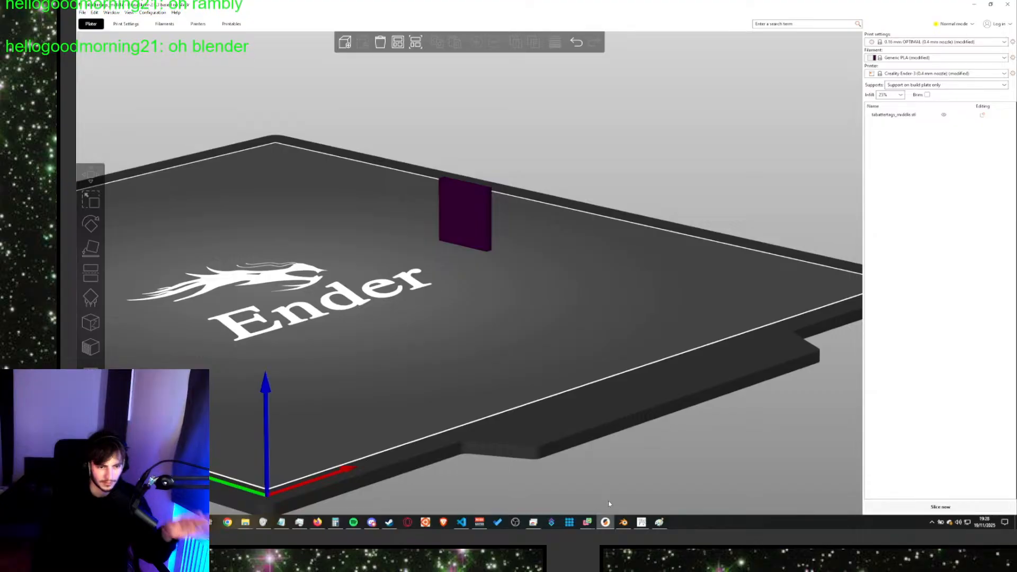
pyautogui.click(605, 523)
pyautogui.moveTo(602, 411)
pyautogui.mouseDown(button='middle')
pyautogui.moveTo(572, 363)
pyautogui.moveTo(591, 365)
pyautogui.mouseUp(button='middle')
pyautogui.click(659, 523)
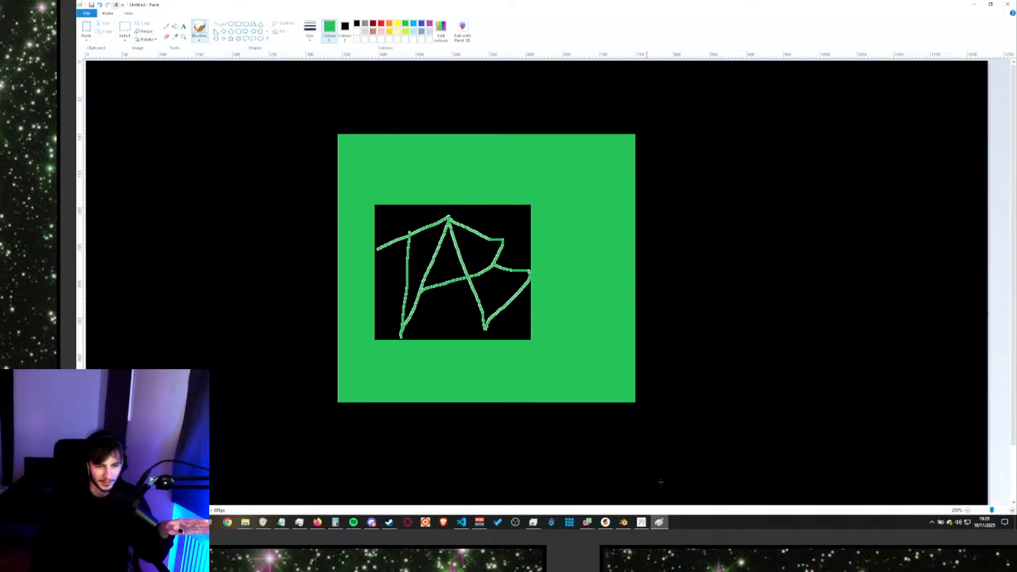
pyautogui.click(660, 523)
pyautogui.click(642, 523)
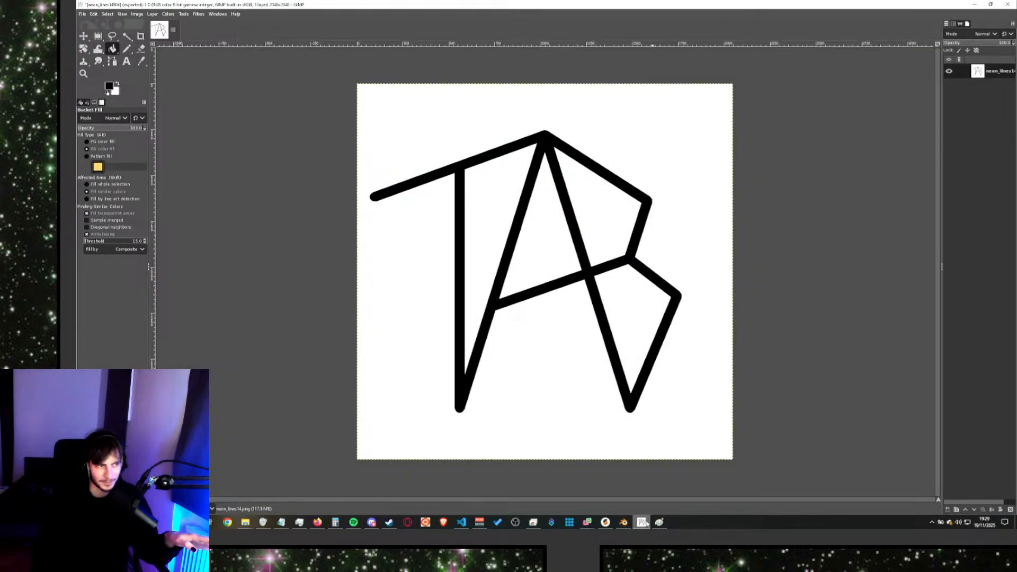
pyautogui.click(642, 522)
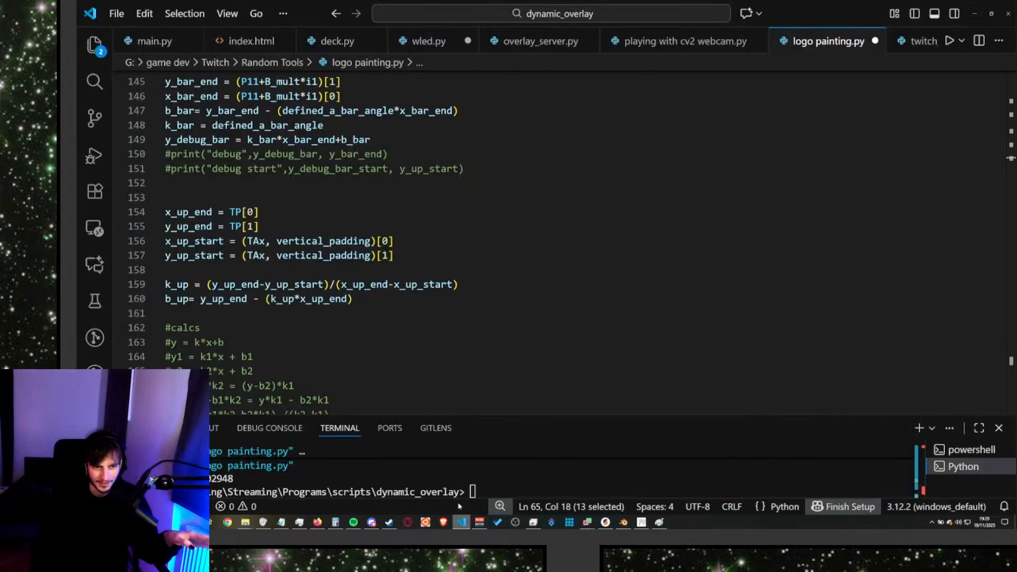
pyautogui.click(461, 522)
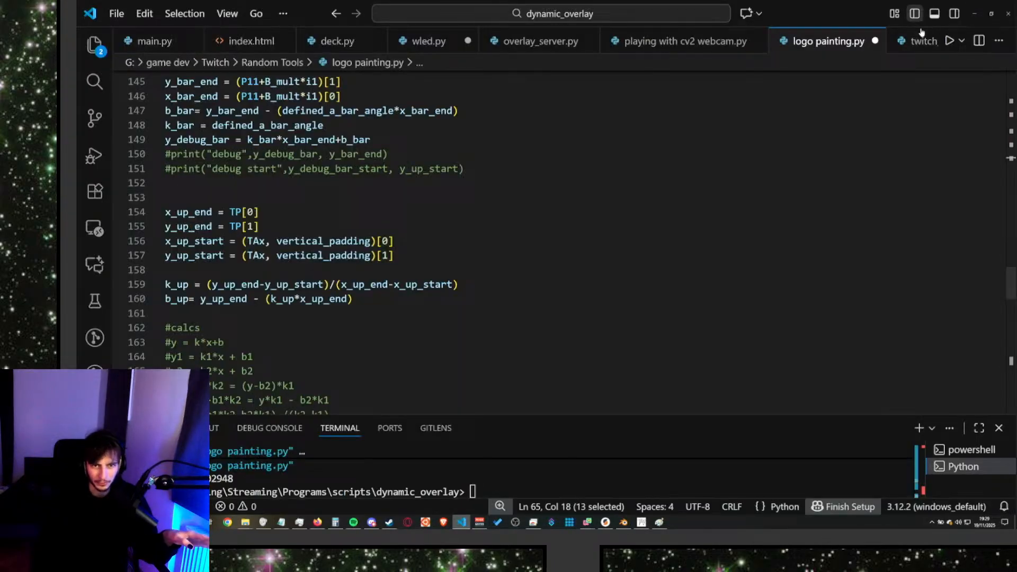
# Run the script to preview the bordered logo, close the preview, and check the displaced plane in Blender before returning to VS Code.
pyautogui.click(950, 40)
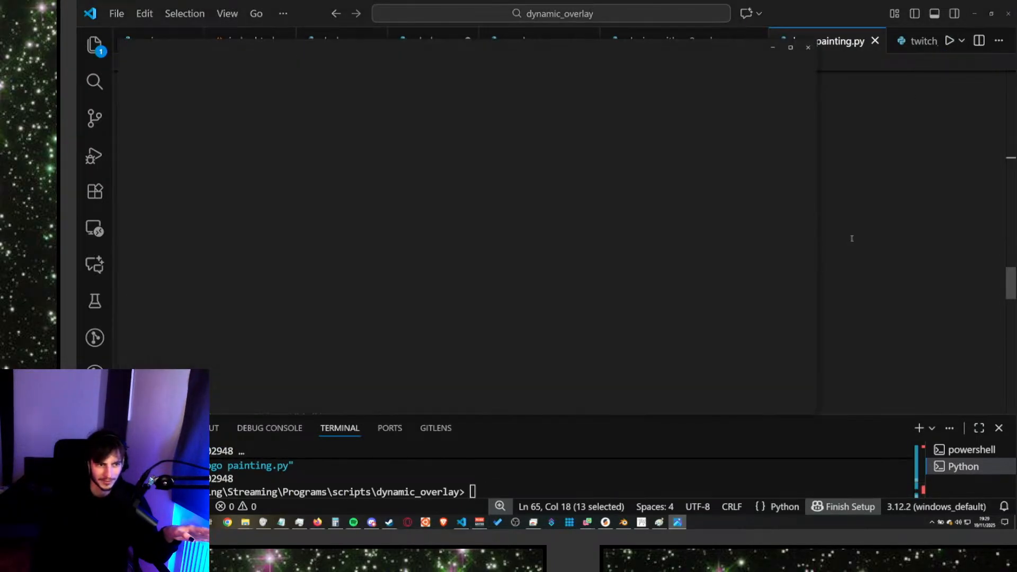
pyautogui.click(808, 48)
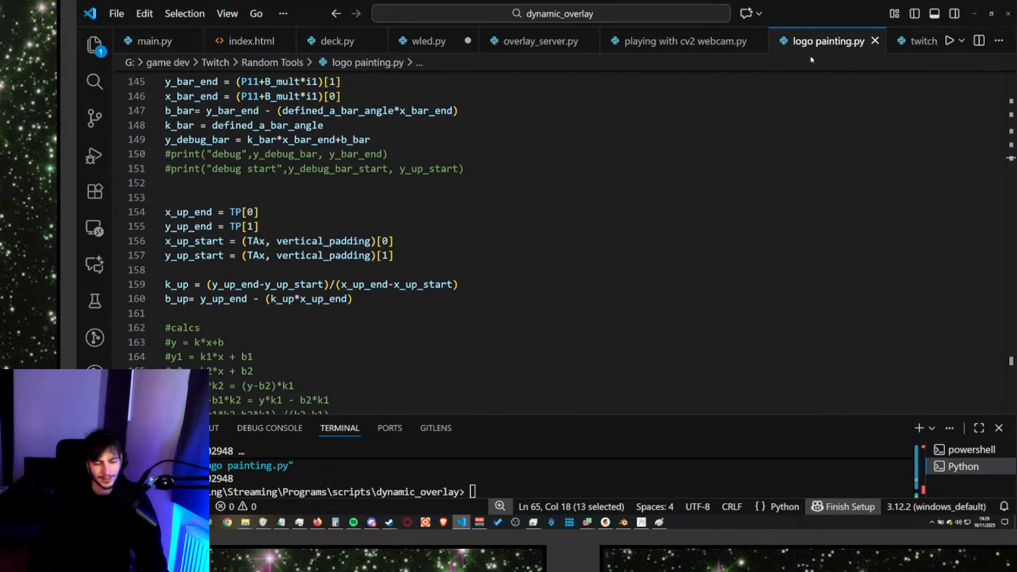
pyautogui.click(622, 522)
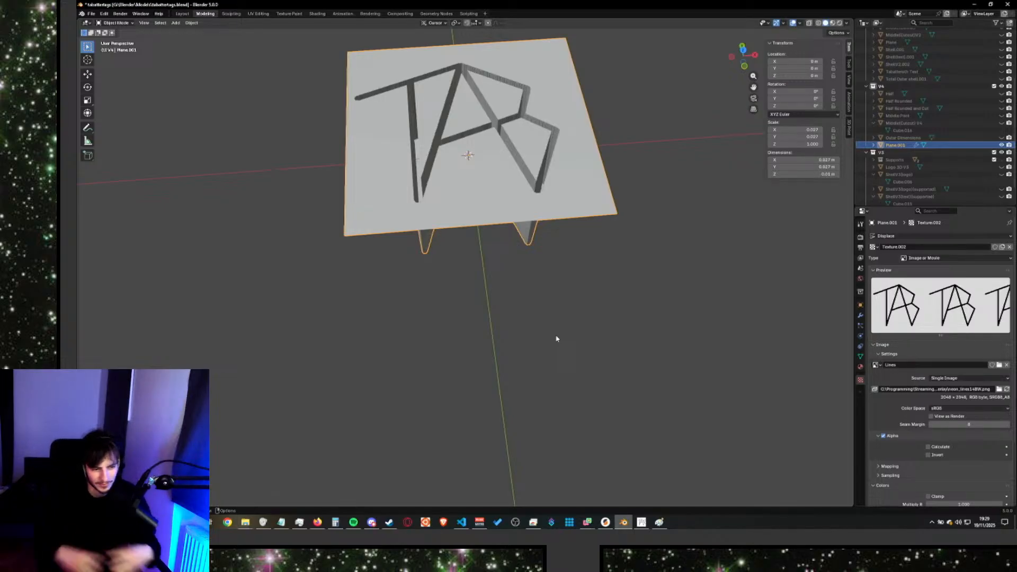
pyautogui.hotkey('alt', 'Tab')
# Subtract line_strenght/2 from horizontal_padding in the first border line's start point.
pyautogui.scroll(-1, 343, 217)
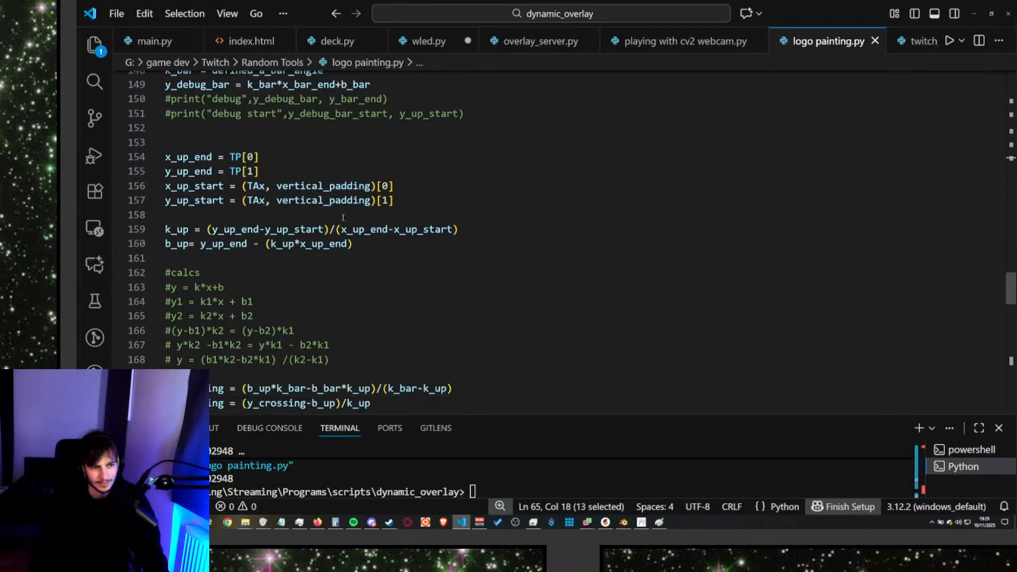
pyautogui.scroll(1, 344, 218)
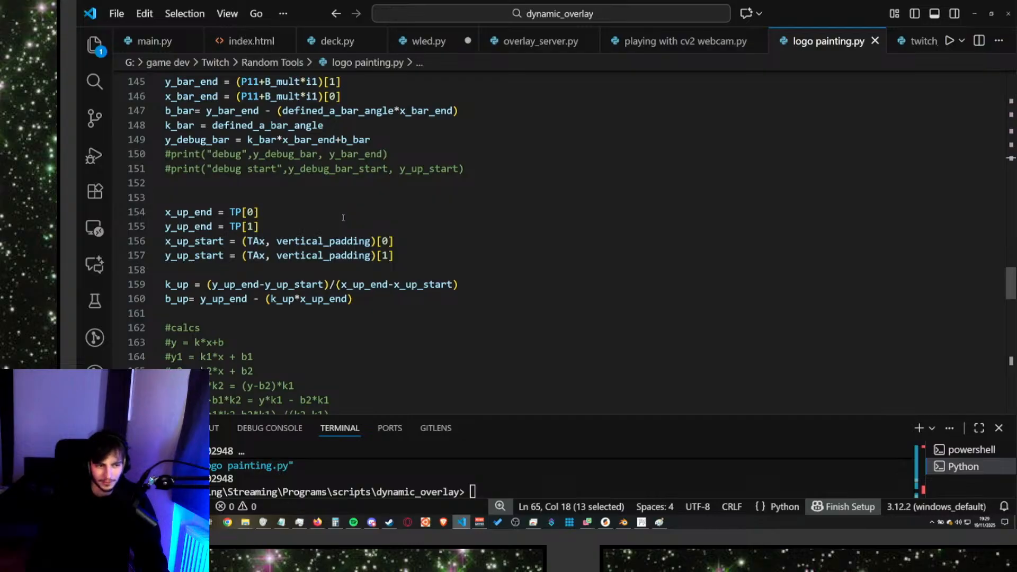
pyautogui.scroll(-1, 346, 217)
pyautogui.scroll(5, 198, 239)
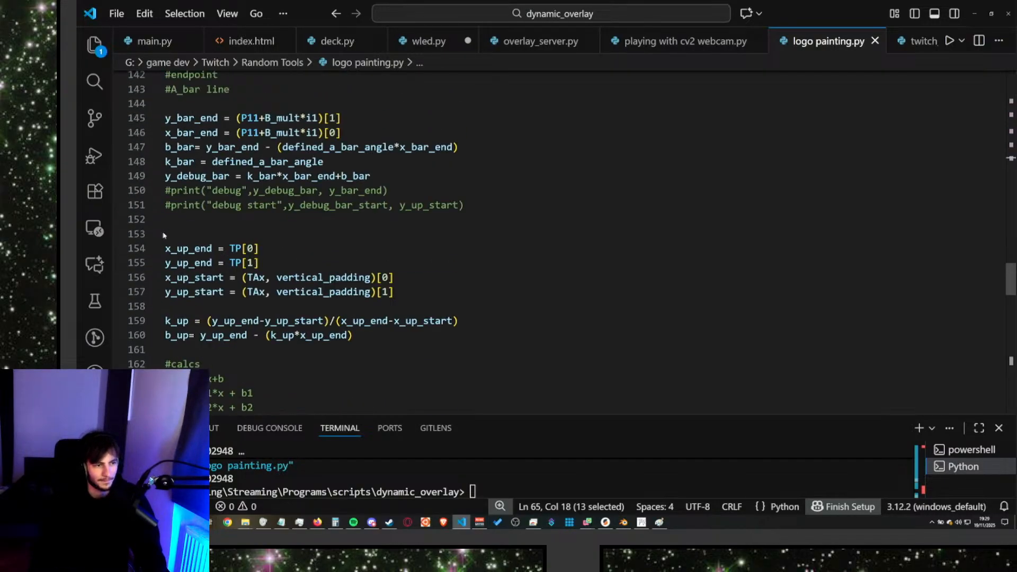
pyautogui.scroll(2, 198, 239)
pyautogui.scroll(-9, 445, 283)
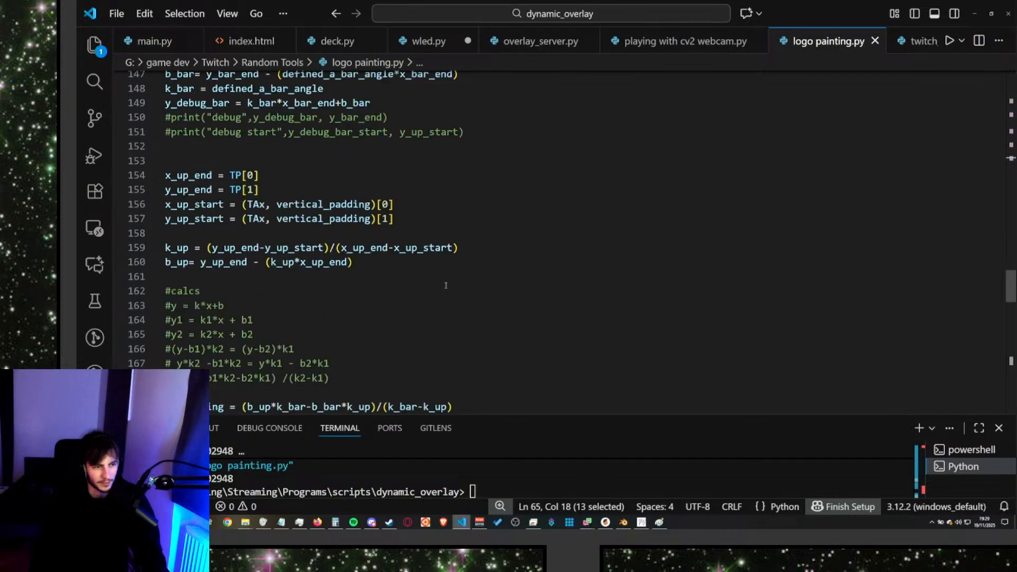
pyautogui.scroll(-7, 454, 306)
pyautogui.scroll(4, 281, 233)
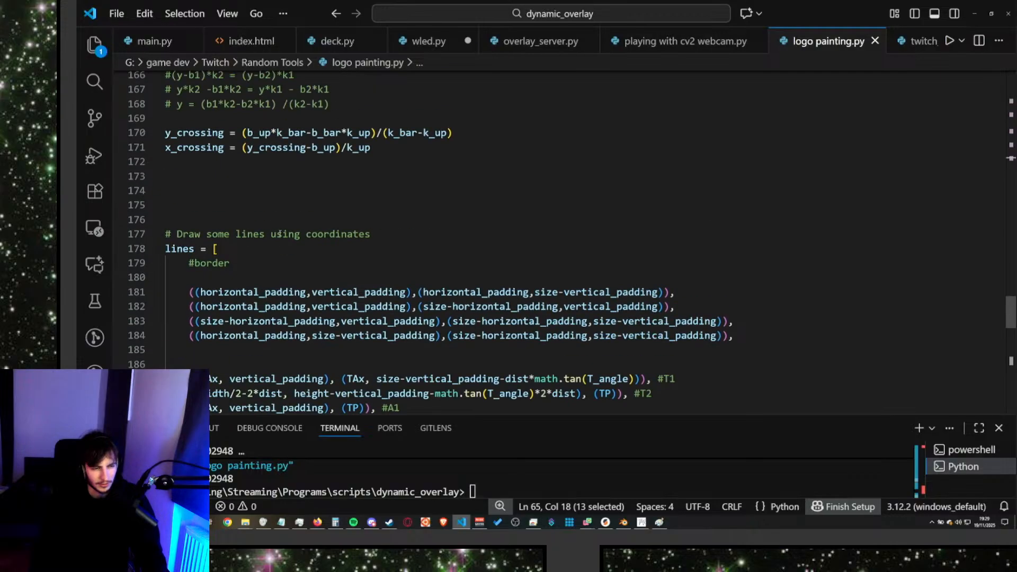
pyautogui.click(308, 292)
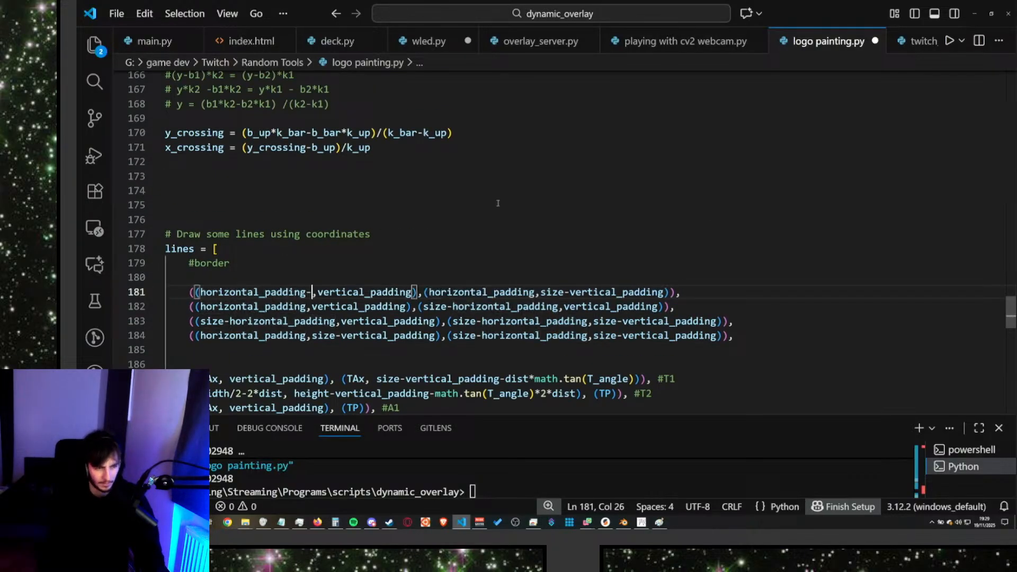
pyautogui.write('-line_strenght/2')
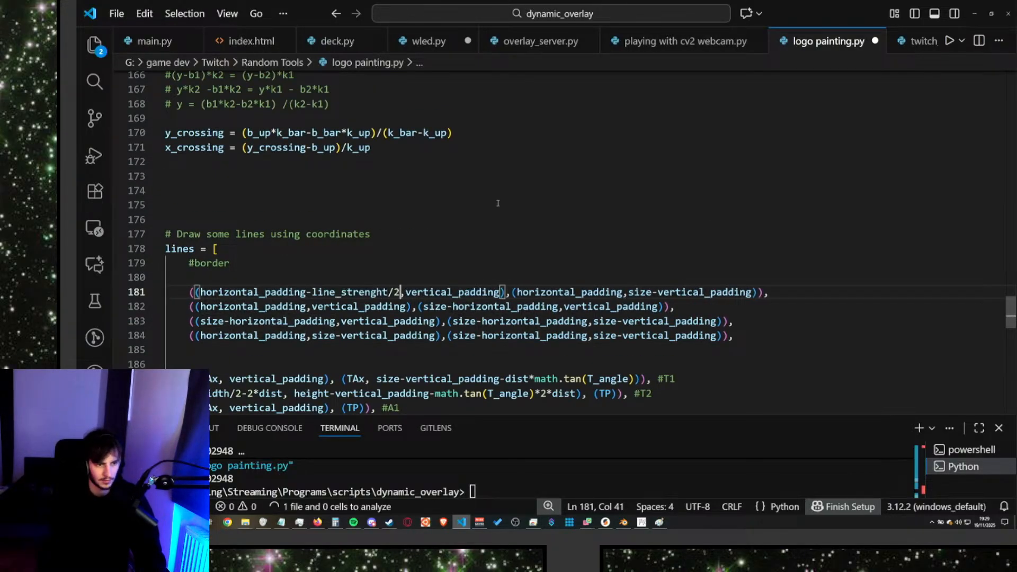
# Copy the -line_strenght/2 offset onto vertical_padding in the first border line's start point.
pyautogui.hotkey('ctrl', 'shift', 'Left')
pyautogui.hotkey('ctrl', 'shift', 'Left')
pyautogui.hotkey('ctrl', 'shift', 'Left')
pyautogui.hotkey('ctrl', 'shift', 'Left')
pyautogui.hotkey('ctrl', 'shift', 'Right')
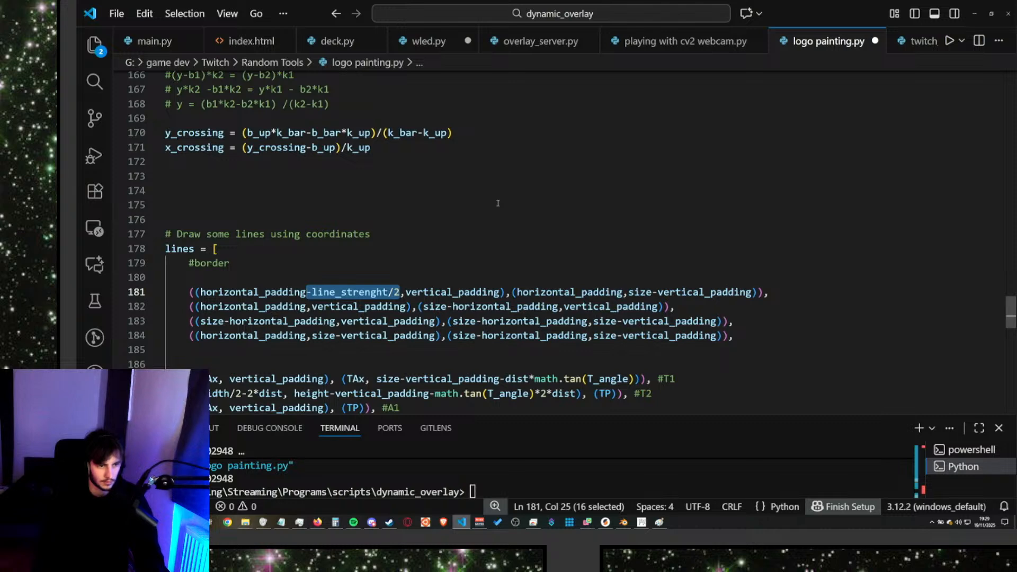
pyautogui.hotkey('ctrl', 'c')
pyautogui.click(499, 291)
pyautogui.hotkey('ctrl', 'v')
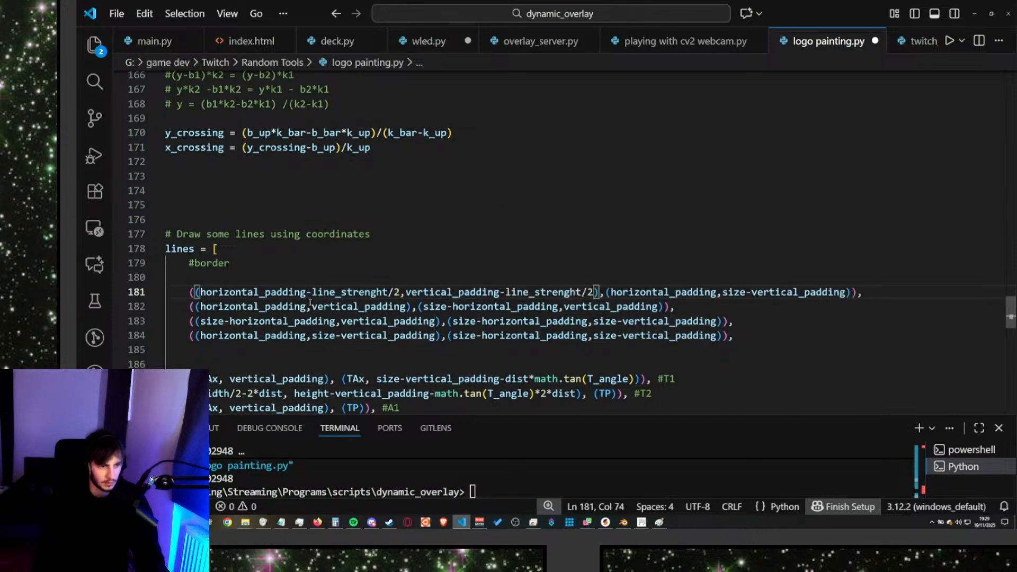
# Subtract line_strenght/2 from both horizontal_padding and vertical_padding in the second border line's start point.
pyautogui.click(308, 306)
pyautogui.hotkey('ctrl', 'v')
pyautogui.hotkey('ctrl', 'v')
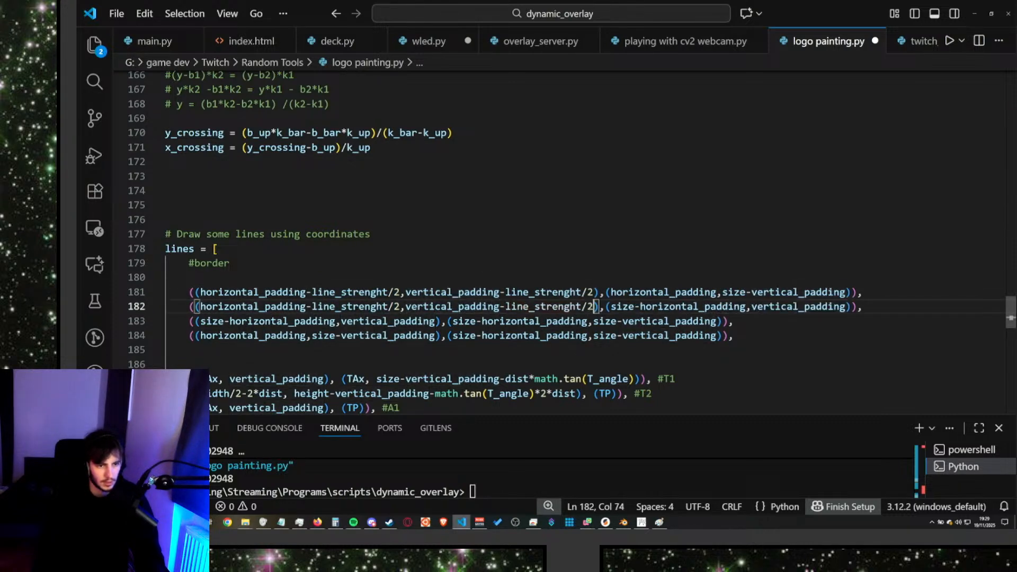
# Offset the third border line's start point by +line_strenght/2 after size-horizontal_padding and -line_strenght/2 after vertical_padding.
pyautogui.click(335, 320)
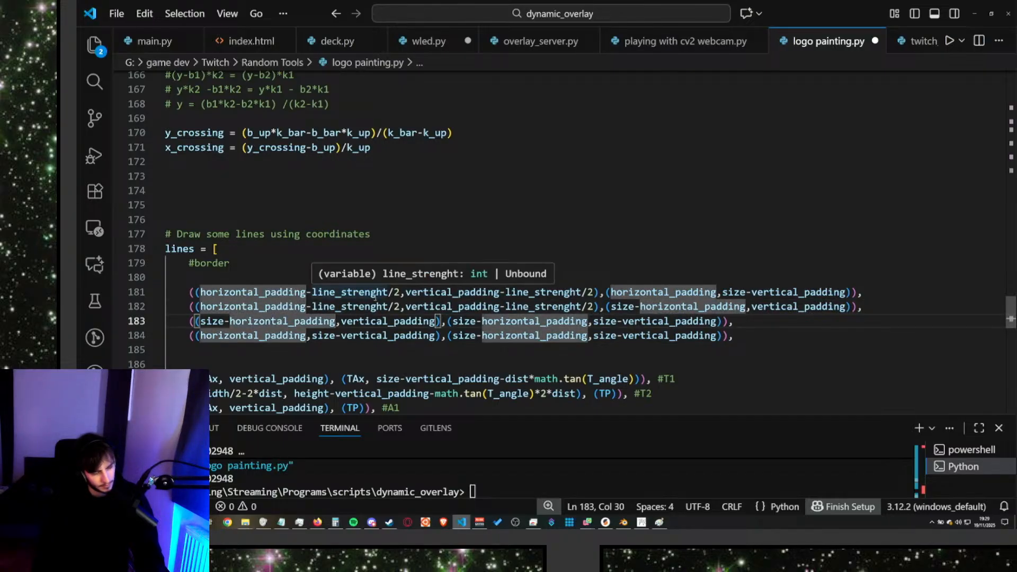
pyautogui.press('Return')
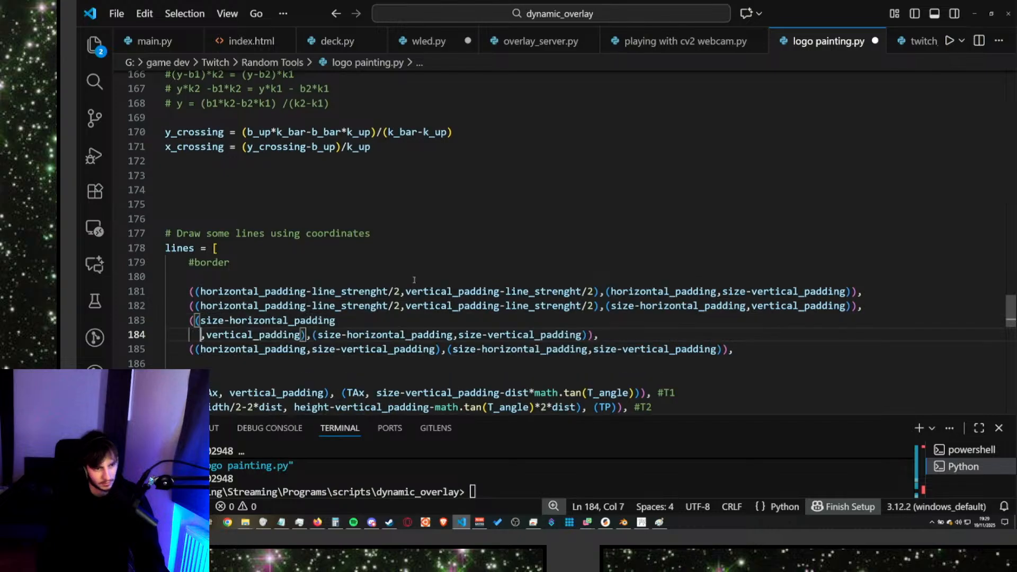
pyautogui.press('BackSpace')
pyautogui.press('BackSpace')
pyautogui.press('BackSpace')
pyautogui.write('+-line_strenght/2')
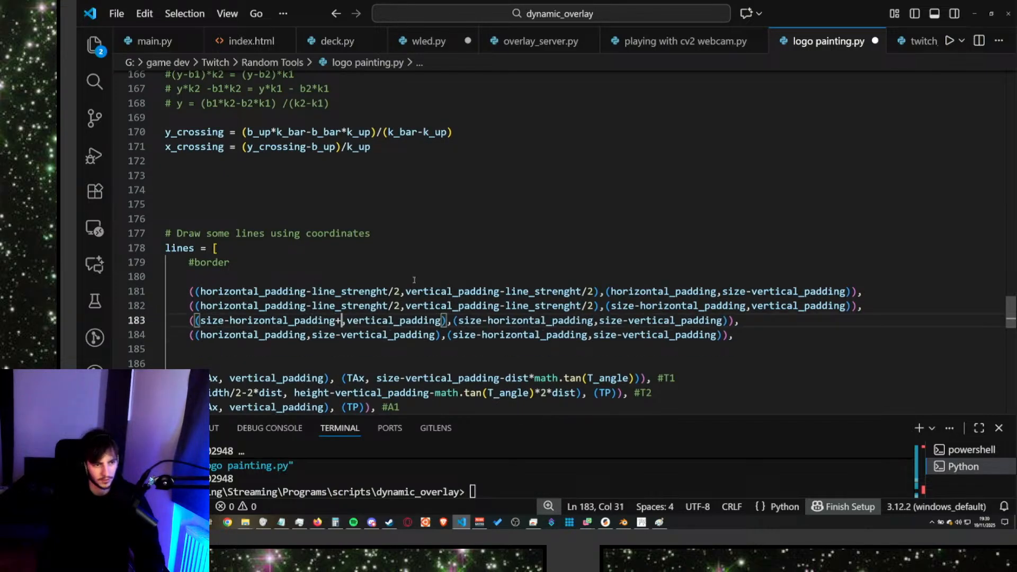
pyautogui.hotkey('ctrl', 'Left')
pyautogui.hotkey('ctrl', 'Left')
pyautogui.hotkey('ctrl', 'Left')
pyautogui.press('BackSpace')
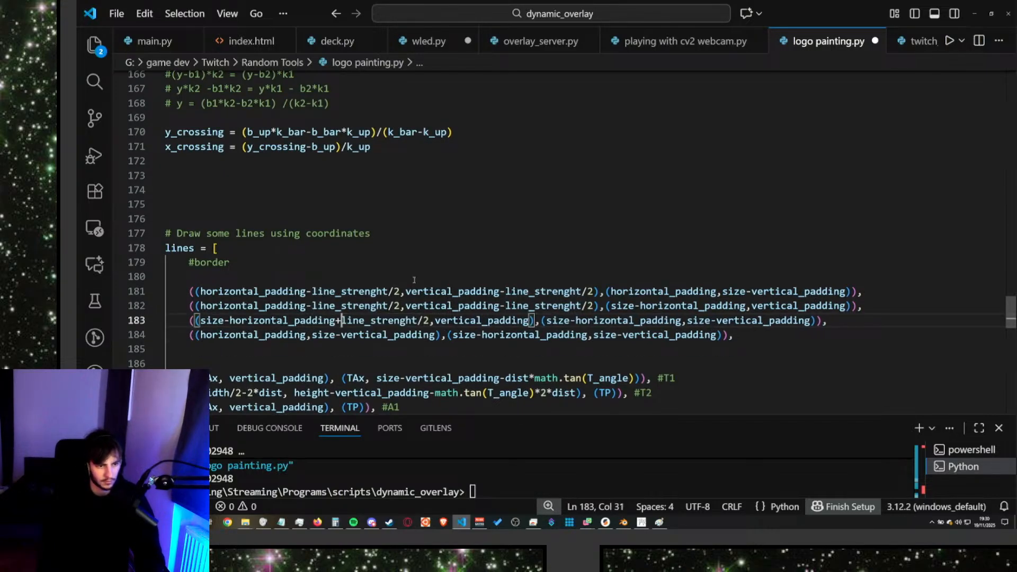
pyautogui.click(529, 321)
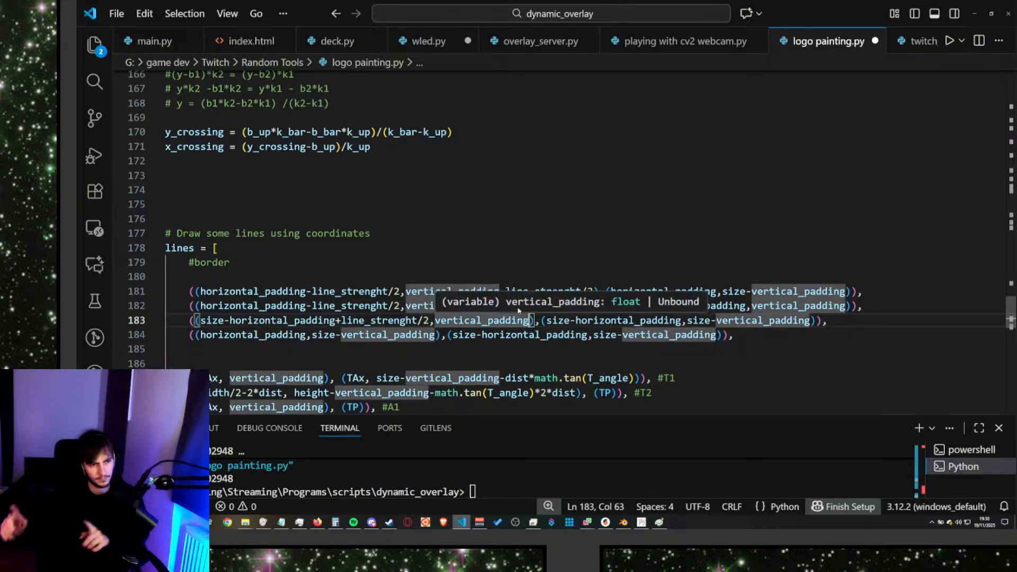
pyautogui.hotkey('ctrl', 'v')
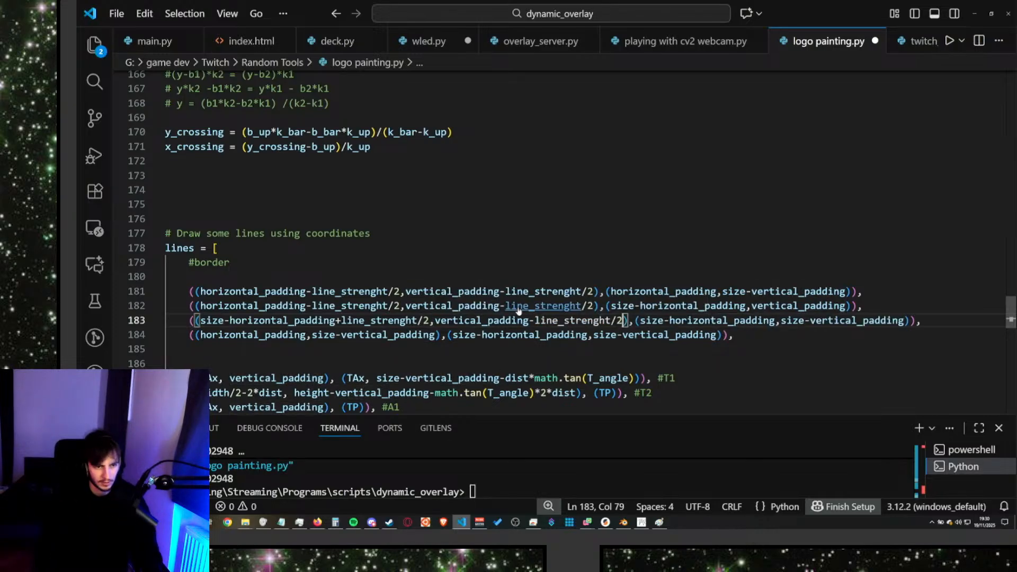
# Offset the fourth border line's start point by -line_strenght/2 after horizontal_padding and +line_strenght/2 after size-vertical_padding.
pyautogui.click(308, 335)
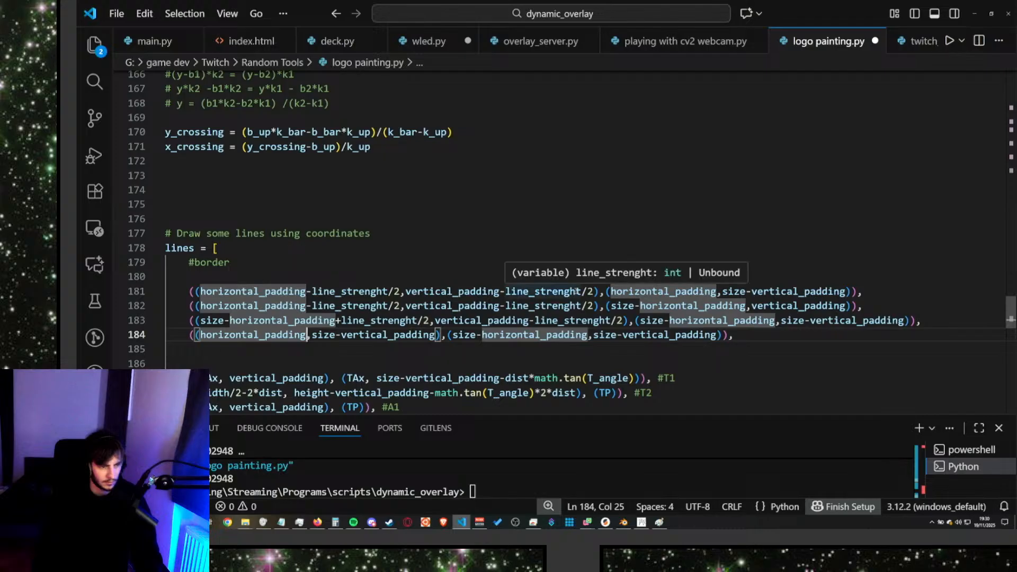
pyautogui.hotkey('ctrl', 'v')
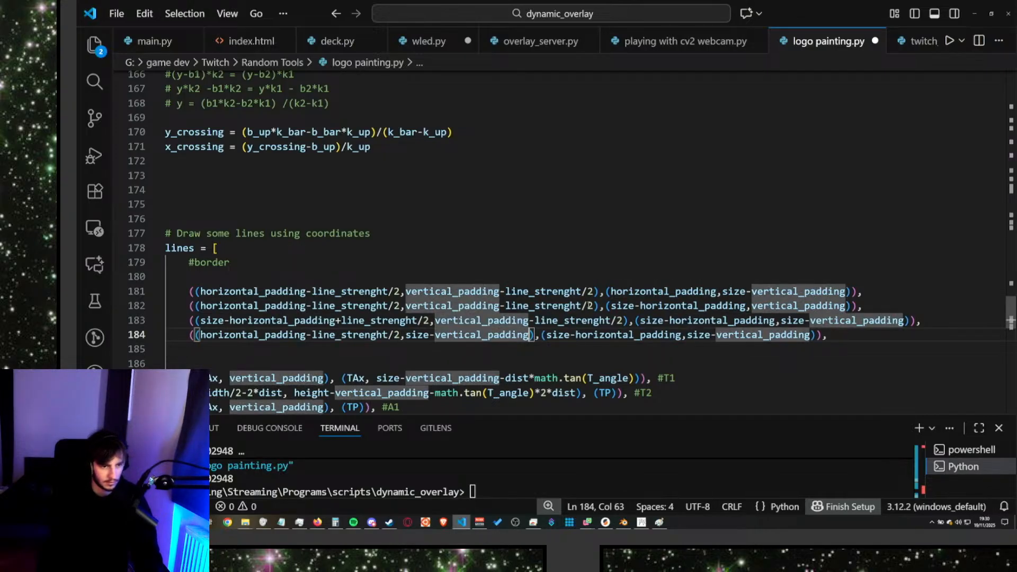
pyautogui.hotkey('ctrl', 'v')
pyautogui.hotkey('ctrl', 'Left')
pyautogui.hotkey('ctrl', 'Left')
pyautogui.press('BackSpace')
pyautogui.write('+')
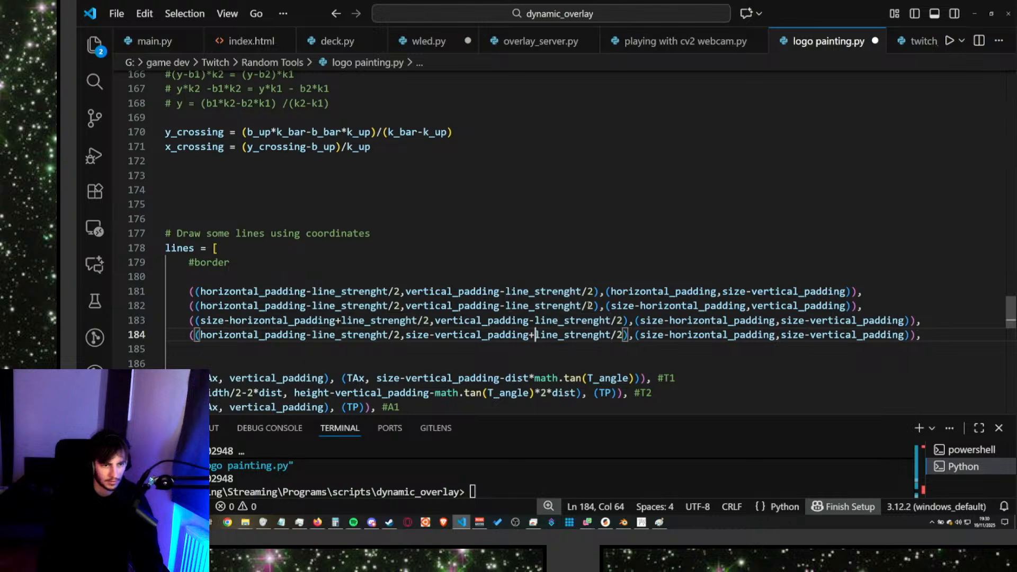
# Subtract line_strenght/2 from horizontal_padding in the first border line's end point, and check the padding terms in its start point.
pyautogui.click(717, 291)
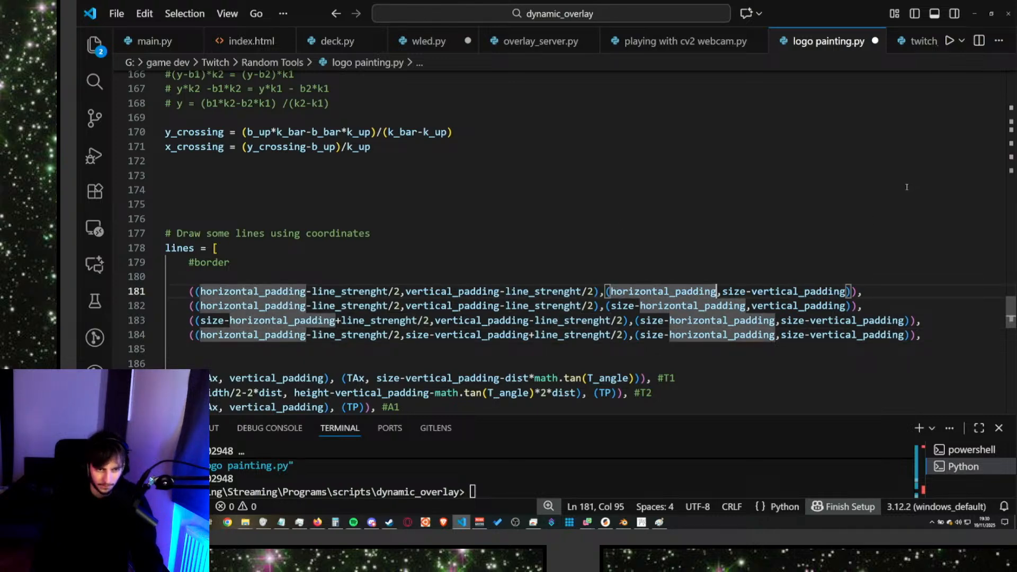
pyautogui.hotkey('ctrl', 'v')
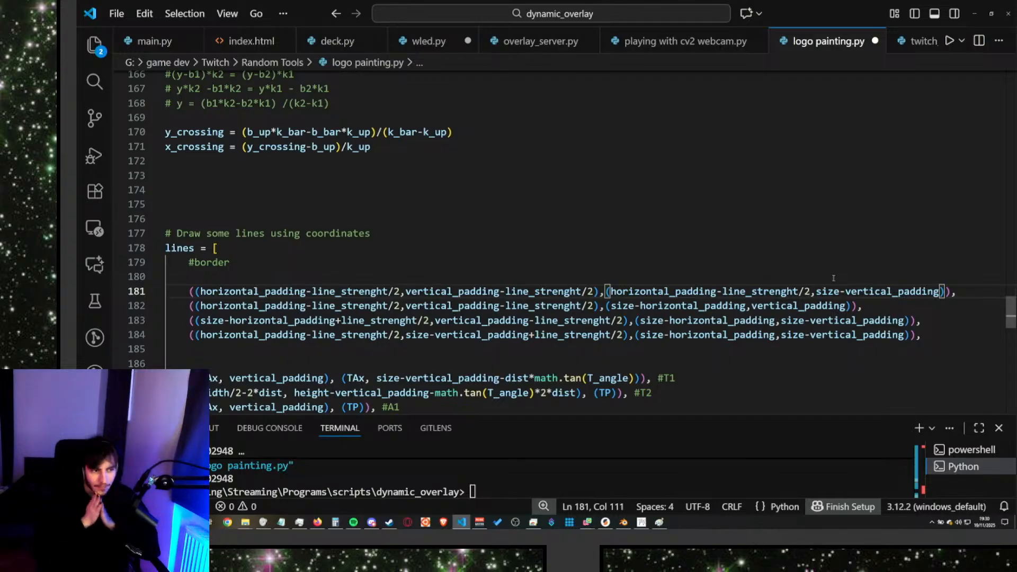
pyautogui.doubleClick(301, 290)
pyautogui.doubleClick(451, 291)
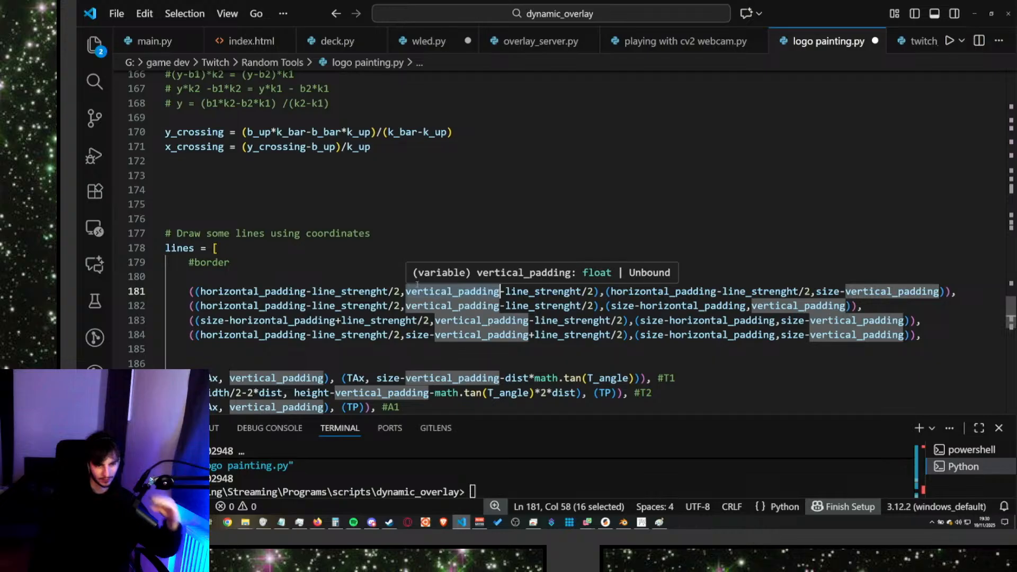
pyautogui.doubleClick(231, 291)
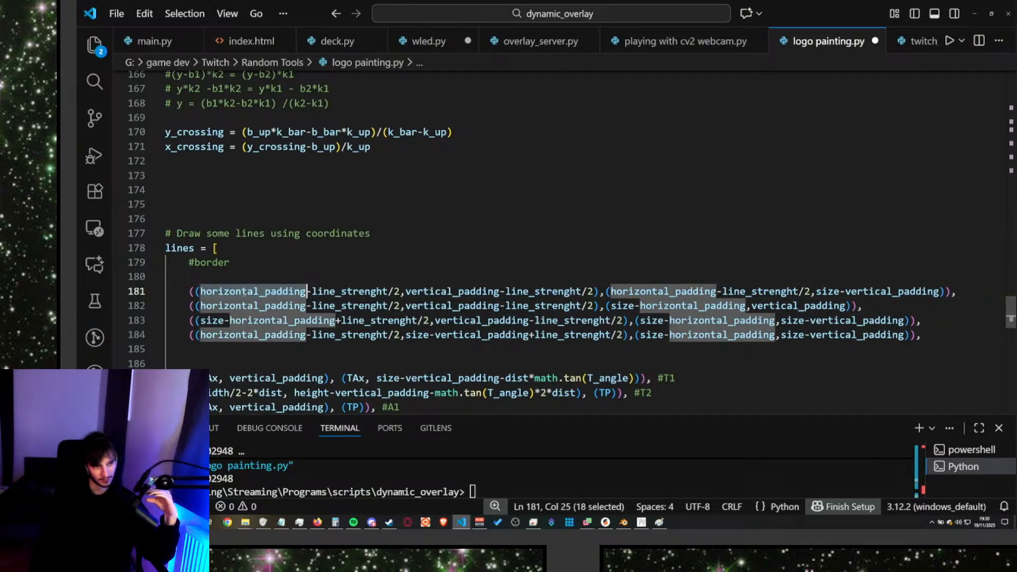
pyautogui.doubleClick(490, 291)
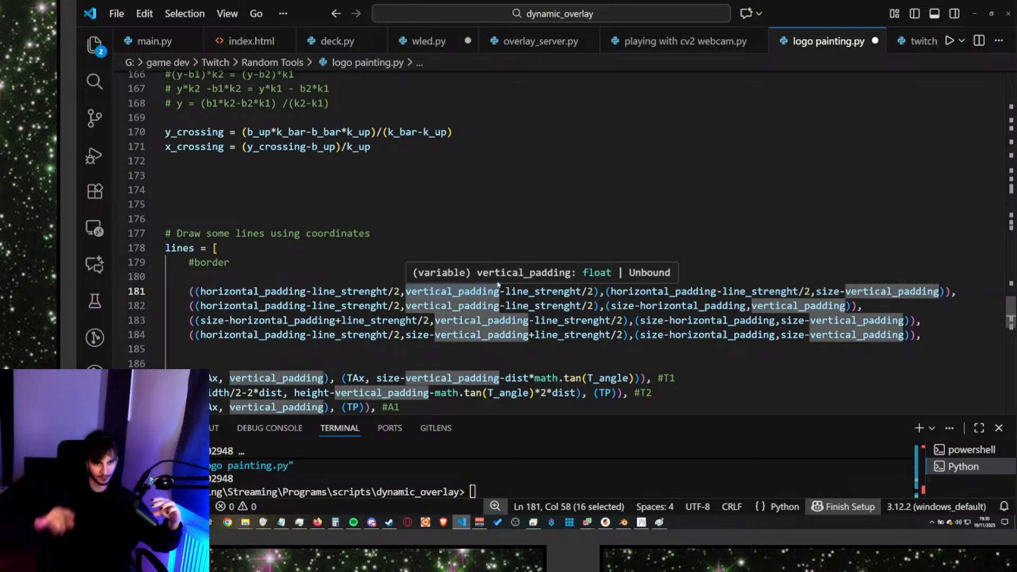
# Review the first border line's coordinate terms and append line_strenght/2 without a sign after size-vertical_padding in its end point.
pyautogui.doubleClick(291, 291)
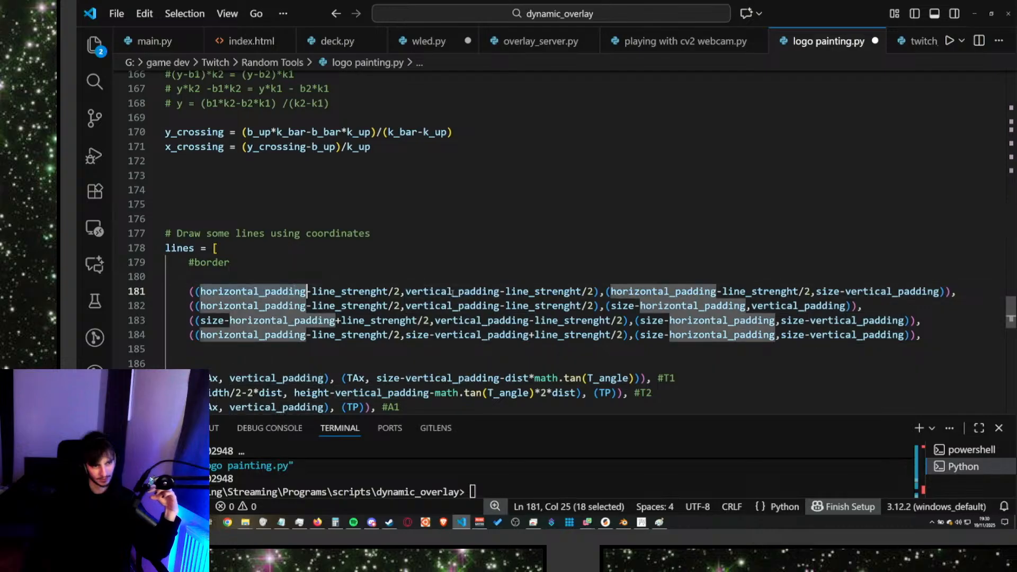
pyautogui.doubleClick(451, 291)
pyautogui.doubleClick(662, 290)
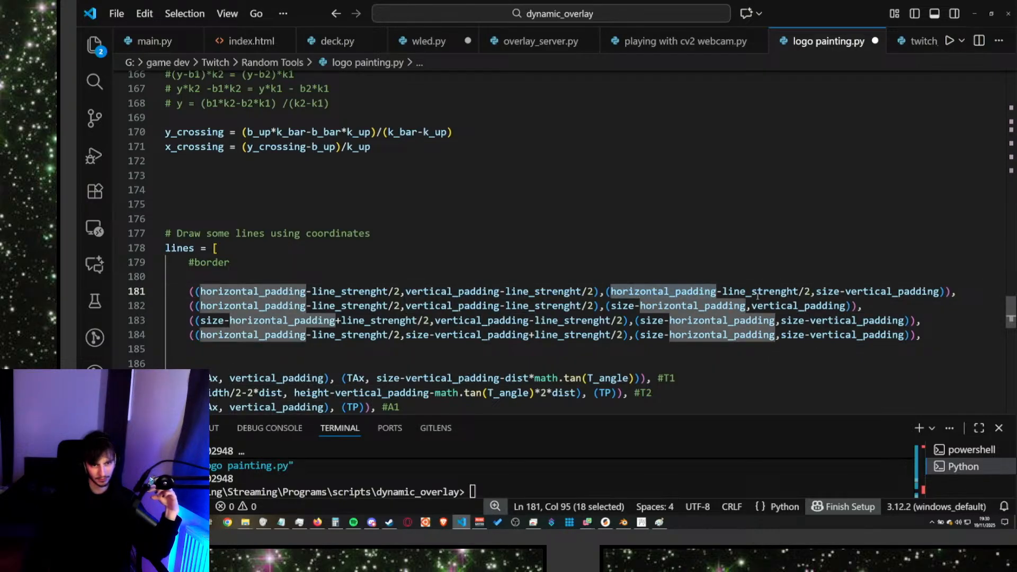
pyautogui.doubleClick(827, 291)
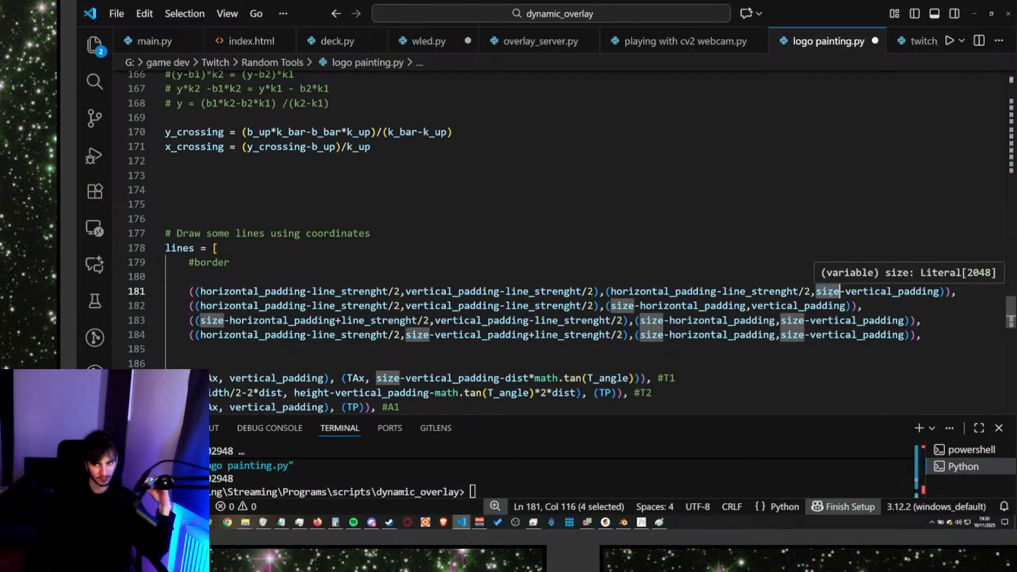
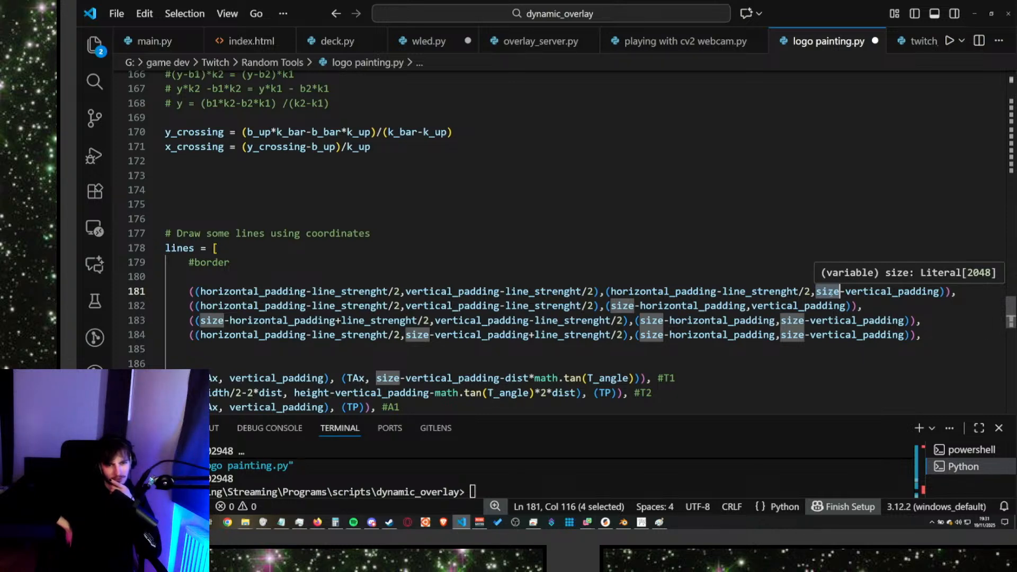
pyautogui.click(940, 291)
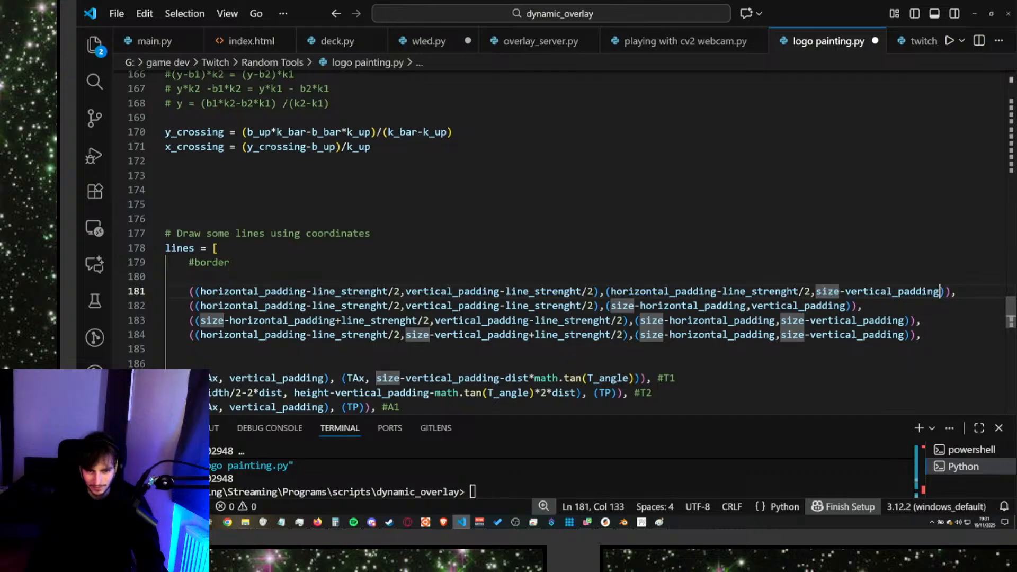
pyautogui.write('-line_strenght/2')
pyautogui.click(912, 291)
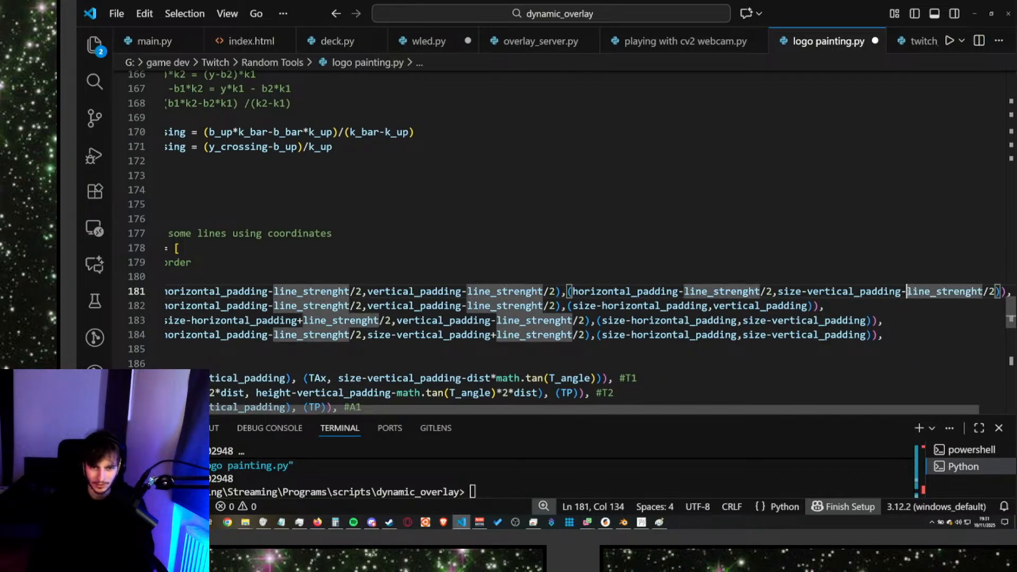
pyautogui.press('Left')
pyautogui.press('BackSpace')
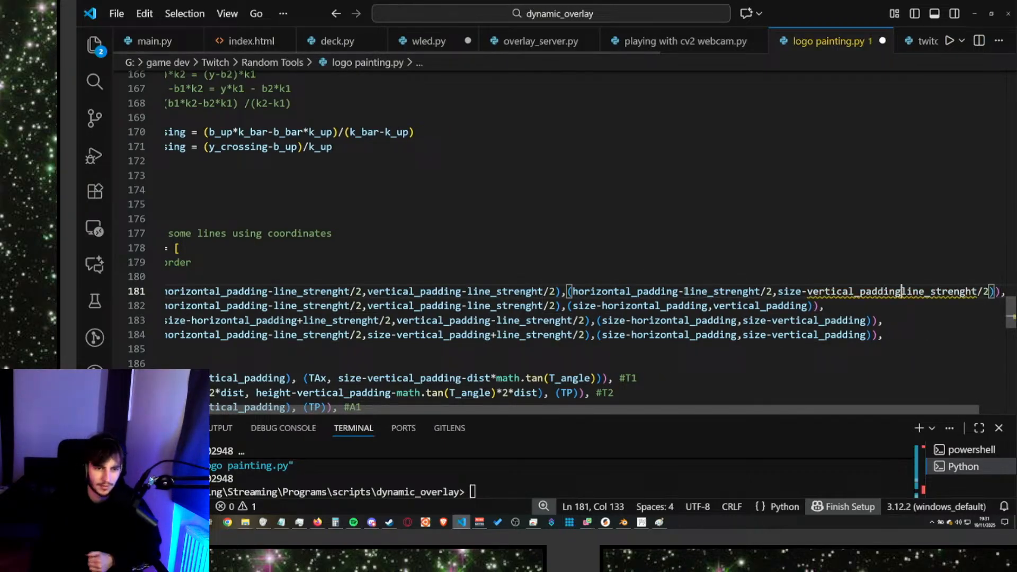
pyautogui.click(679, 291)
pyautogui.write('-line_strenght/2')
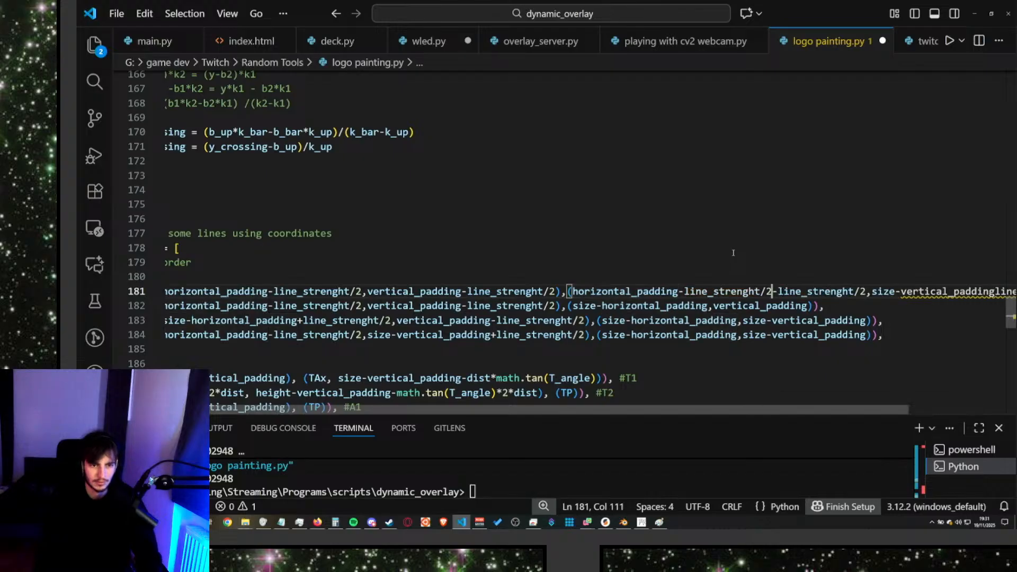
pyautogui.hotkey('ctrl', 'z')
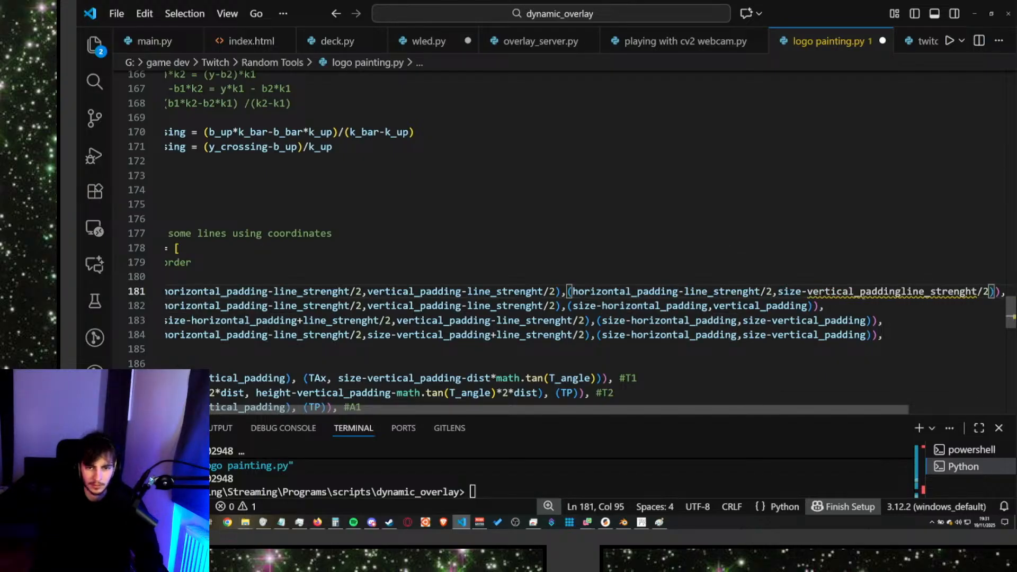
# Insert a plus sign between vertical_padding and line_strenght/2 in the first border line's end point.
pyautogui.click(902, 291)
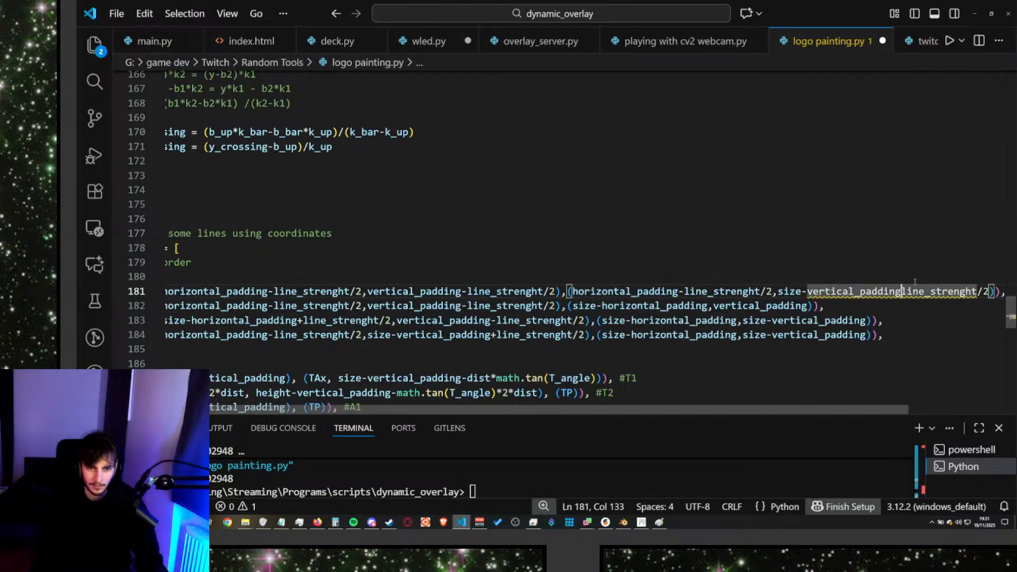
pyautogui.write('+')
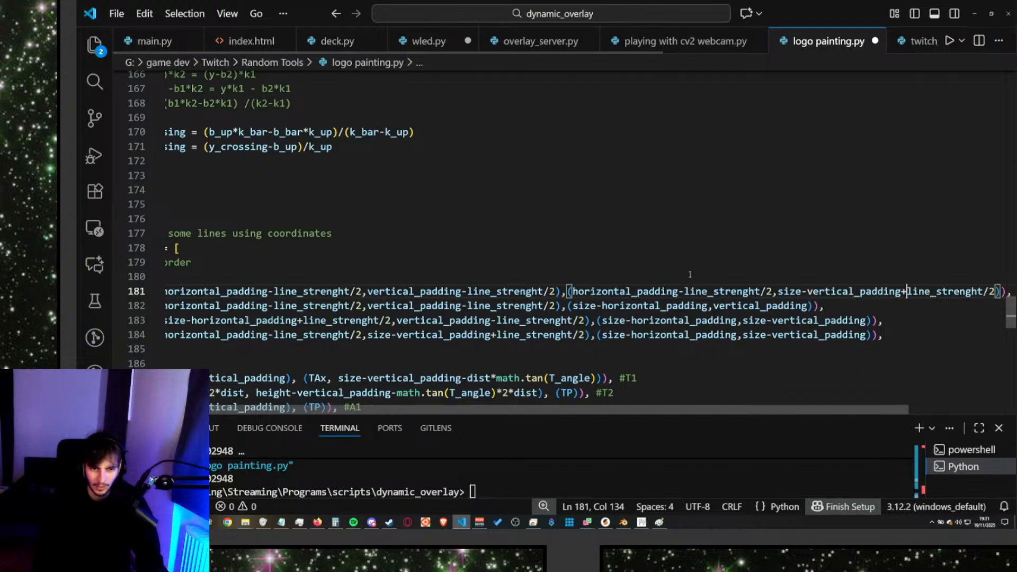
# Append -line_strenght/2 after size-horizontal_padding in the second border line's end point and go back to its sign.
pyautogui.click(606, 305)
pyautogui.click(707, 305)
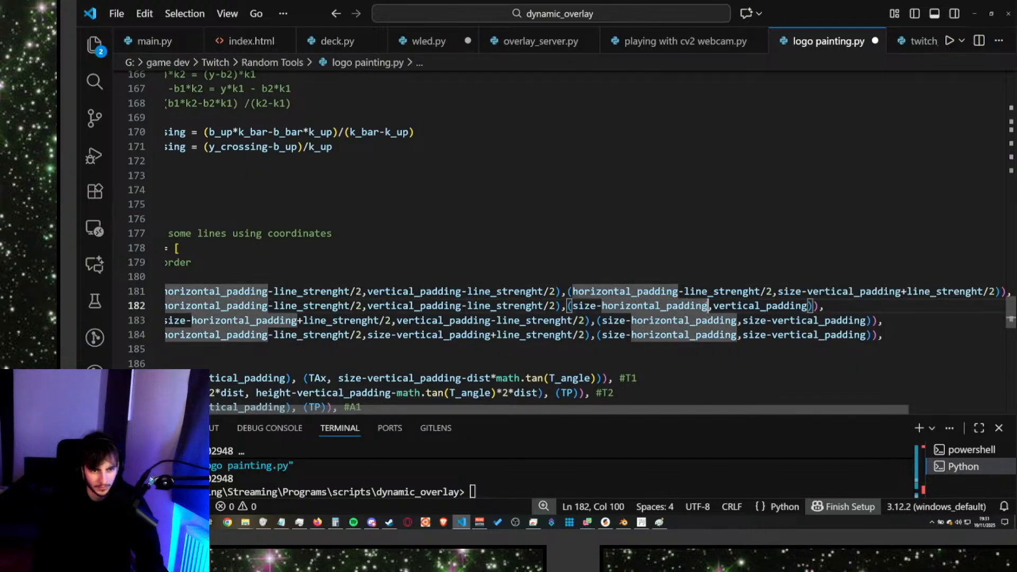
pyautogui.write('-line_strenght/2')
pyautogui.hotkey('ctrl', 'Left')
pyautogui.hotkey('ctrl', 'Left')
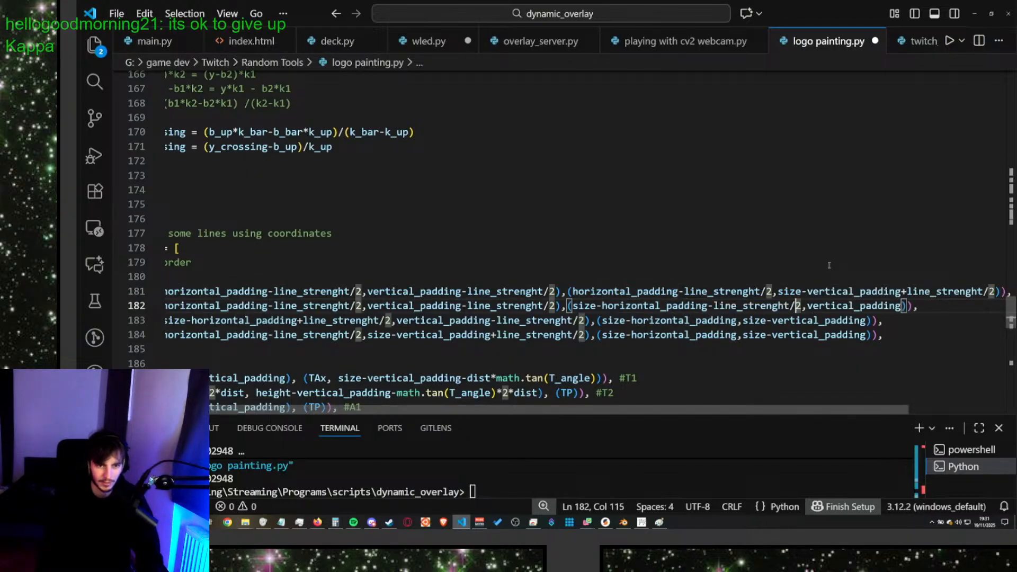
# Offset the second border line's end point by +line_strenght/2 horizontally and -line_strenght/2 vertically.
pyautogui.press('BackSpace')
pyautogui.write('+')
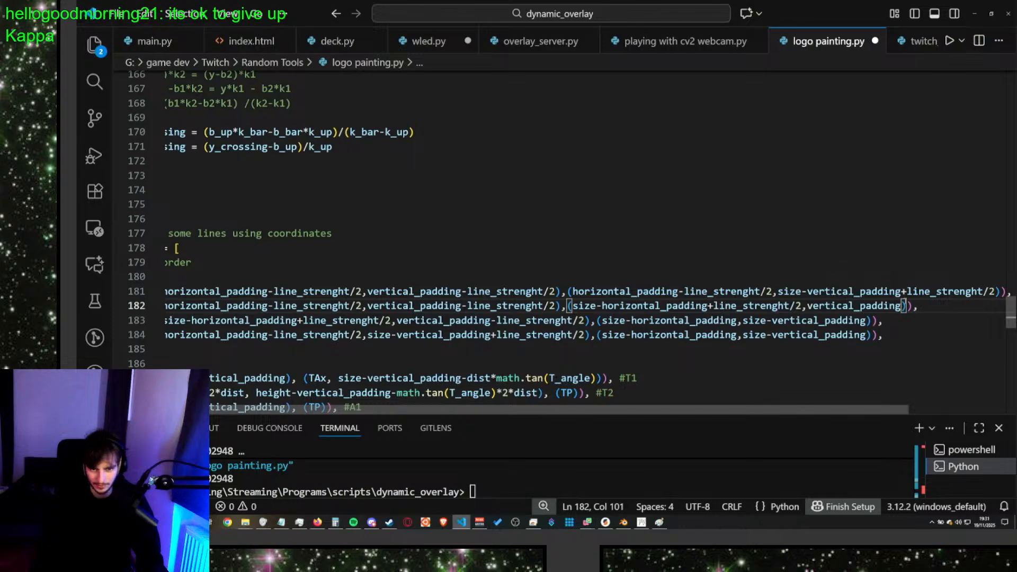
pyautogui.click(895, 305)
pyautogui.write('-line_strenght/2')
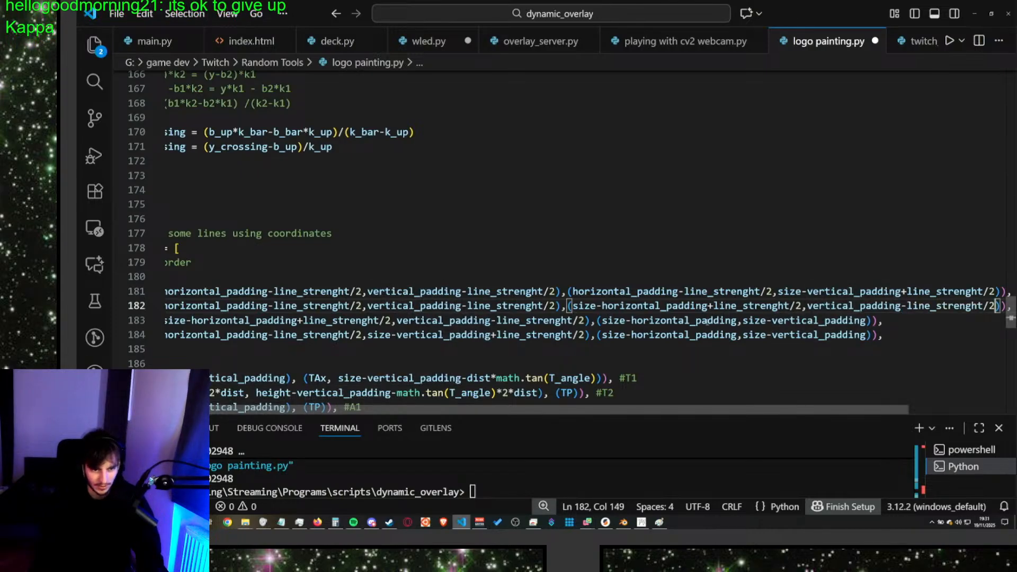
# Add +line_strenght/2 to both coordinates of the third border line's end point.
pyautogui.click(737, 321)
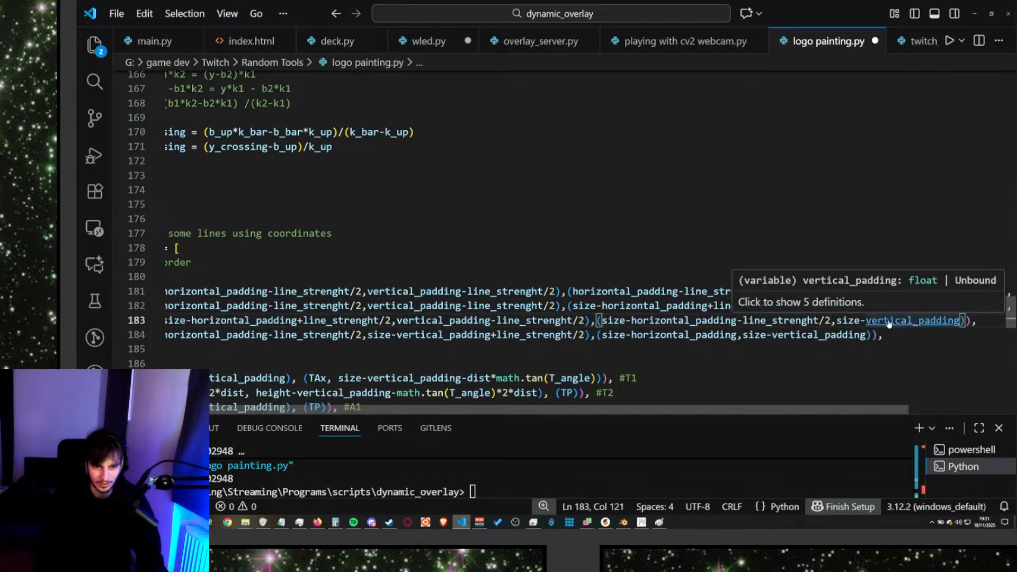
pyautogui.write('-line_strenght/2')
pyautogui.press('Delete')
pyautogui.write('+')
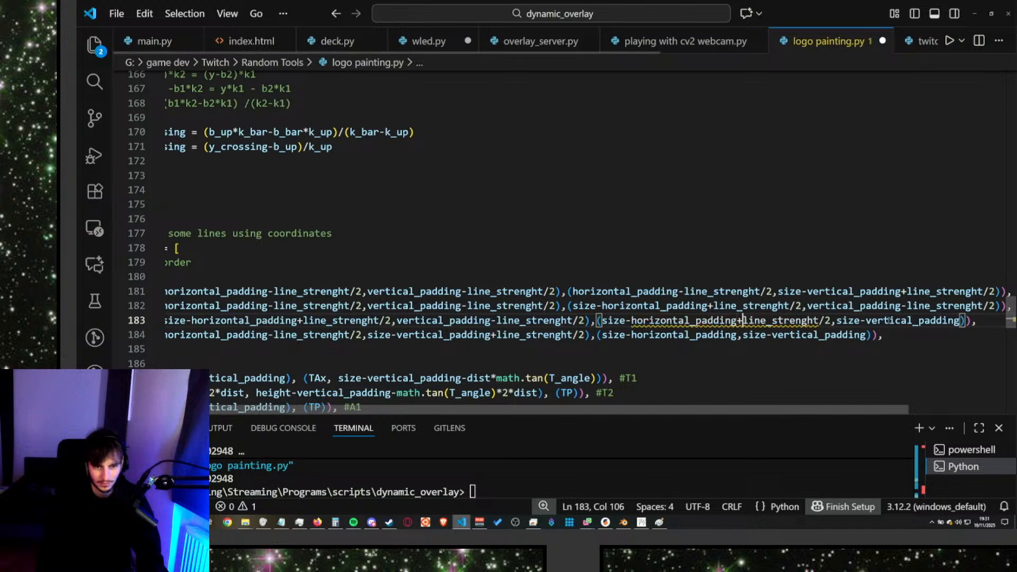
pyautogui.hotkey('ctrl', 'Right')
pyautogui.hotkey('ctrl', 'Right')
pyautogui.hotkey('ctrl', 'Right')
pyautogui.hotkey('ctrl', 'Right')
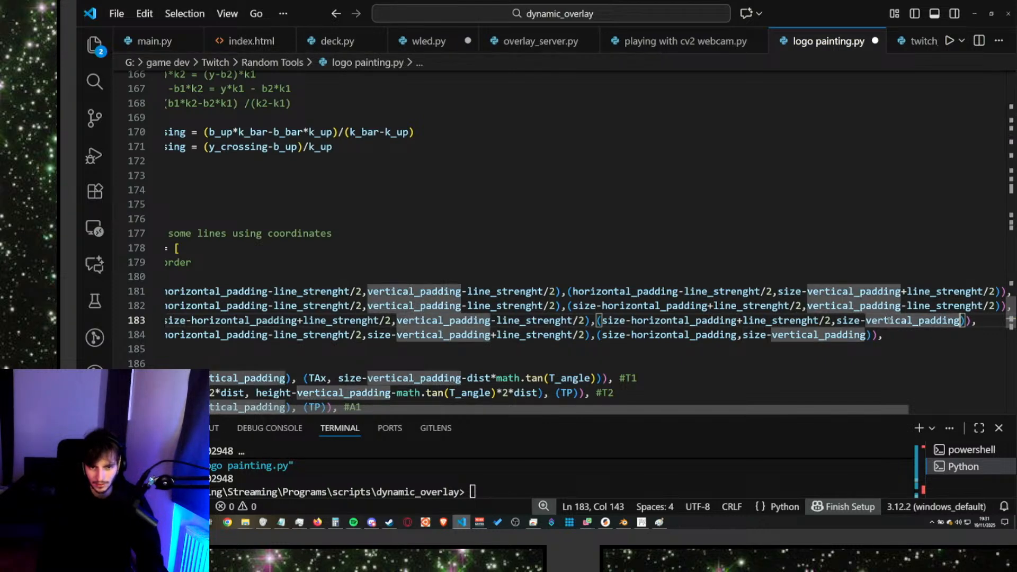
pyautogui.write('+')
pyautogui.write('-line_strenght/2')
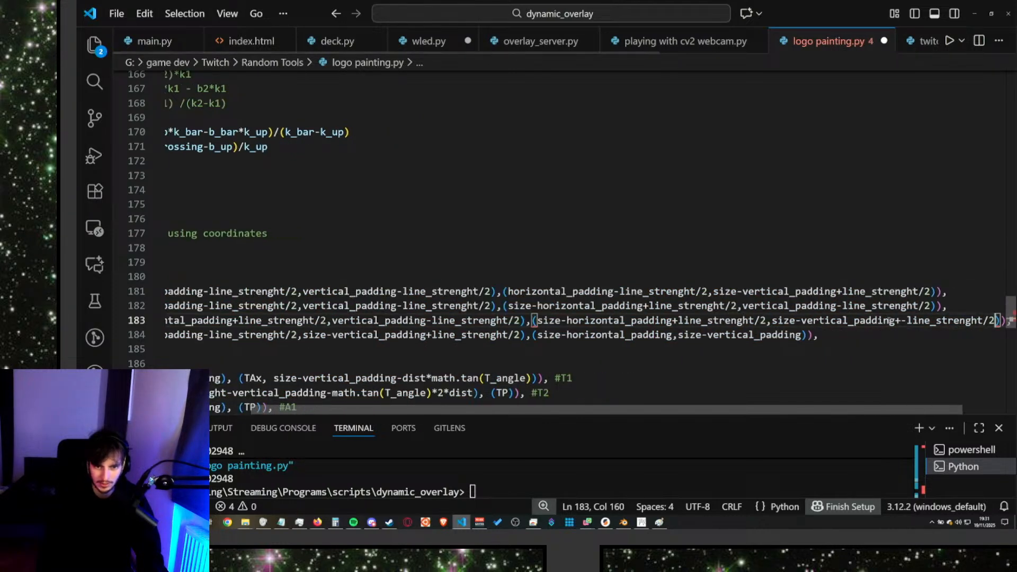
pyautogui.hotkey('ctrl', 'Left')
pyautogui.hotkey('ctrl', 'Left')
pyautogui.press('BackSpace')
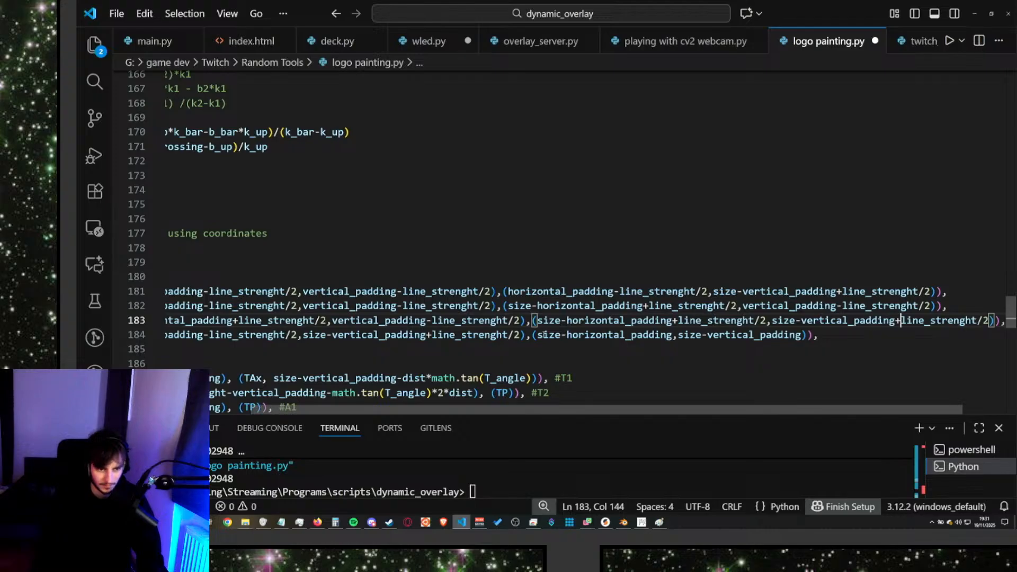
# Add +line_strenght/2 to both coordinates of the fourth border line's end point and save the script.
pyautogui.click(672, 334)
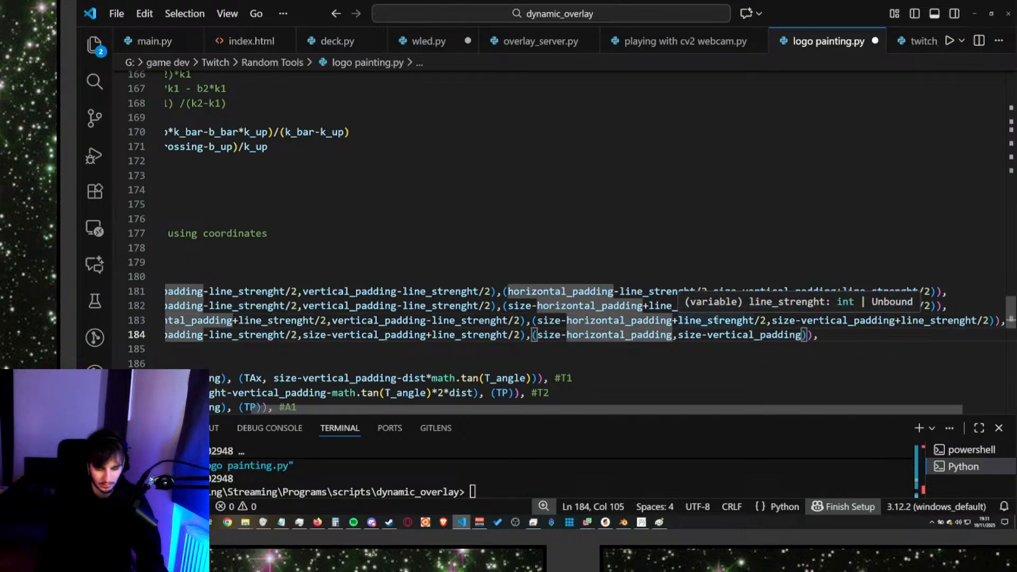
pyautogui.write('+')
pyautogui.write('-line_strenght/2')
pyautogui.hotkey('ctrl', 'Left')
pyautogui.hotkey('ctrl', 'Left')
pyautogui.press('BackSpace')
pyautogui.hotkey('ctrl', 'Right')
pyautogui.hotkey('ctrl', 'Right')
pyautogui.hotkey('ctrl', 'Right')
pyautogui.hotkey('ctrl', 'Right')
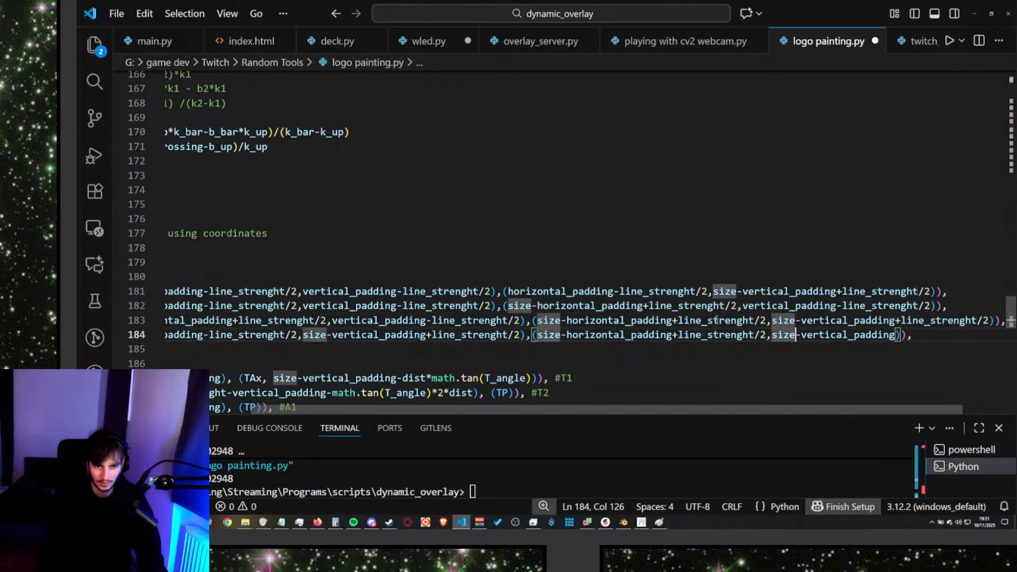
pyautogui.write('-line_strenght/2')
pyautogui.hotkey('ctrl', 'Left')
pyautogui.hotkey('ctrl', 'Left')
pyautogui.press('BackSpace')
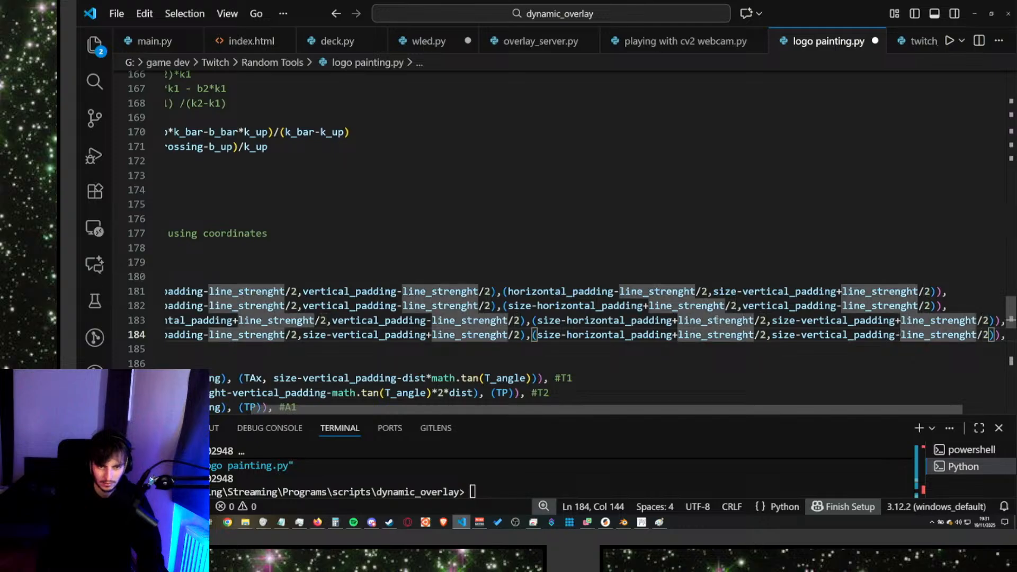
pyautogui.write('+')
pyautogui.hotkey('ctrl', 's')
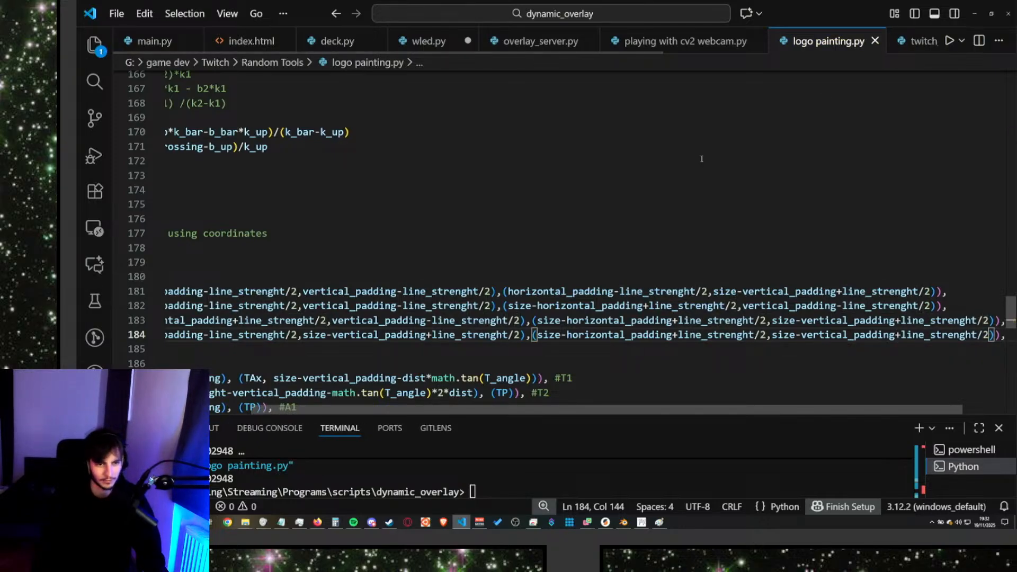
# Run the logo painting script and view the rendered logo full size.
pyautogui.click(949, 41)
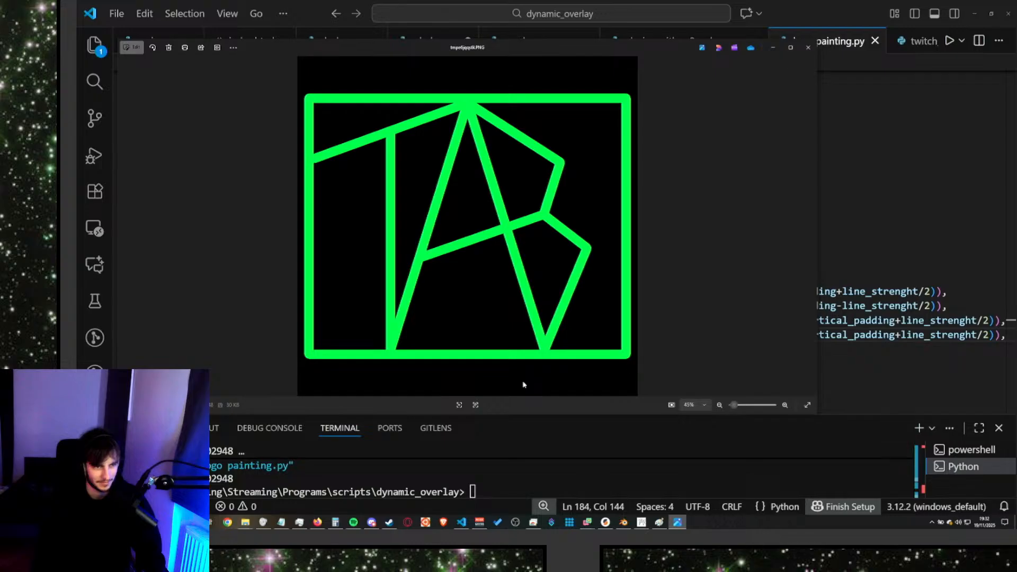
pyautogui.click(679, 523)
pyautogui.click(678, 522)
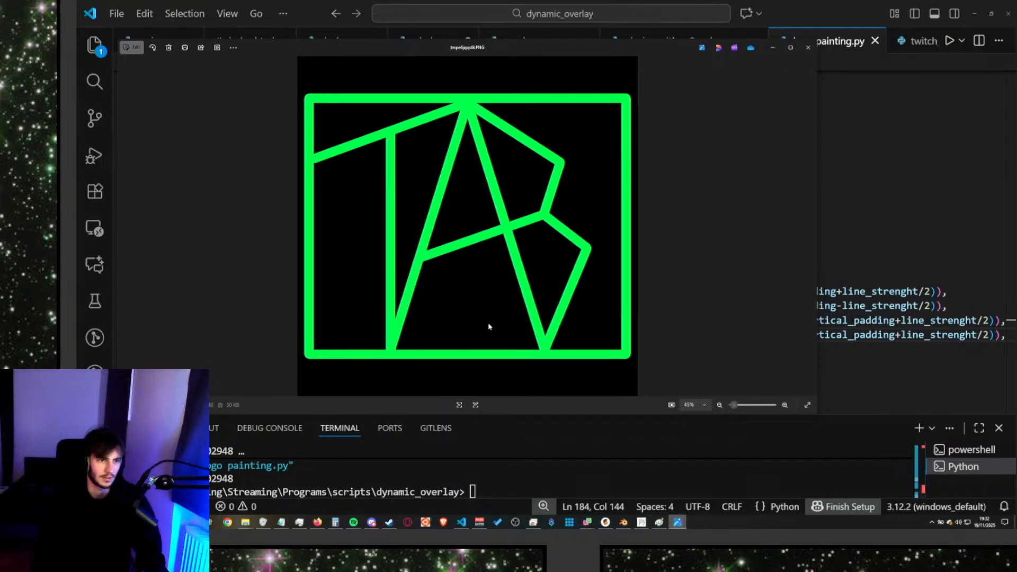
pyautogui.click(790, 47)
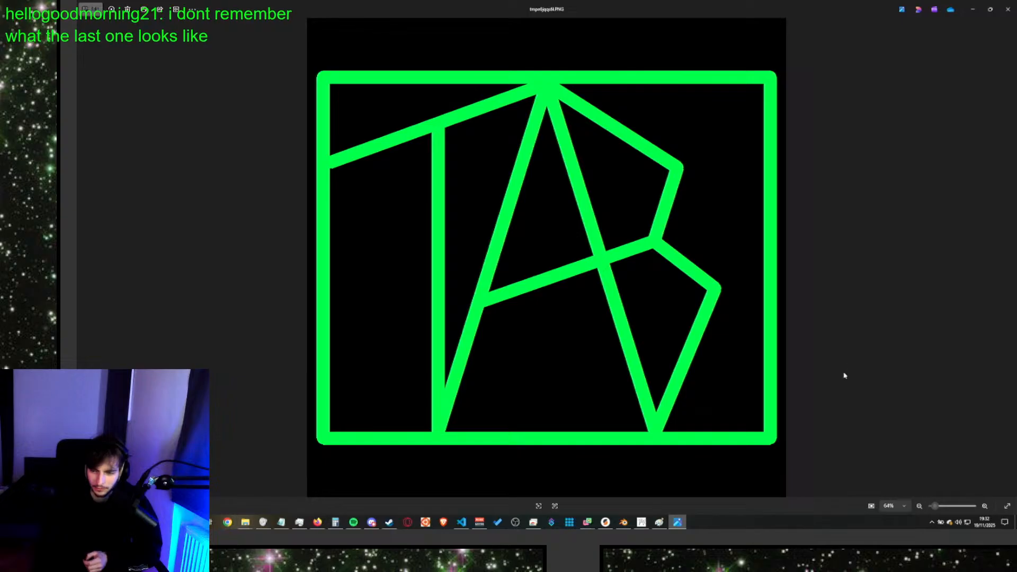
# Return to the code editor and undo the line_strenght/2 offsets in all four border lines.
pyautogui.hotkey('alt', 'Tab')
pyautogui.click(785, 221)
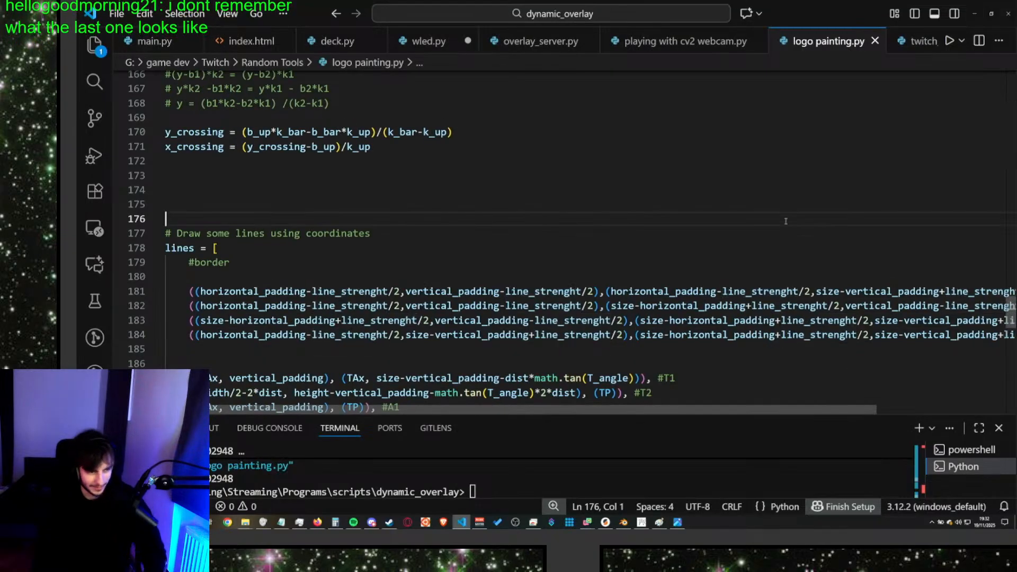
pyautogui.hotkey('ctrl', 'z')
pyautogui.hotkey('ctrl', 'z')
pyautogui.hotkey('ctrl', 'z')
pyautogui.hotkey('ctrl', 'z')
pyautogui.hotkey('ctrl', 'z')
pyautogui.hotkey('ctrl', 'z')
pyautogui.hotkey('ctrl', 'z')
pyautogui.hotkey('ctrl', 'z')
pyautogui.hotkey('ctrl', 'z')
pyautogui.hotkey('ctrl', 'z')
pyautogui.hotkey('ctrl', 'z')
pyautogui.hotkey('ctrl', 'z')
pyautogui.hotkey('ctrl', 'z')
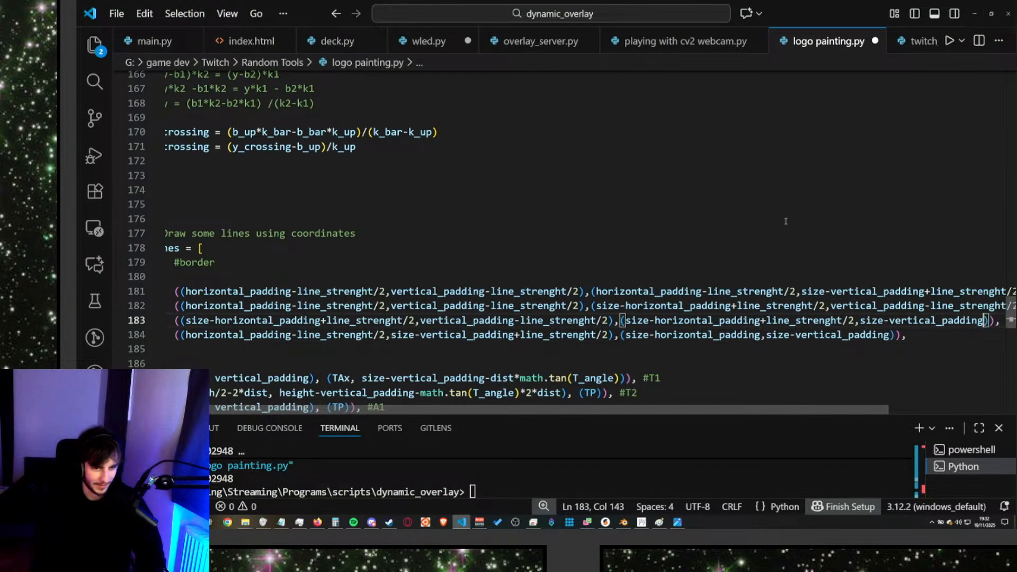
pyautogui.hotkey('ctrl', 'z')
pyautogui.hotkey('ctrl', 'z')
pyautogui.hotkey('ctrl', 'z')
pyautogui.hotkey('ctrl', 'z')
pyautogui.hotkey('ctrl', 'z')
pyautogui.hotkey('ctrl', 'z')
pyautogui.hotkey('ctrl', 'z')
pyautogui.hotkey('ctrl', 'z')
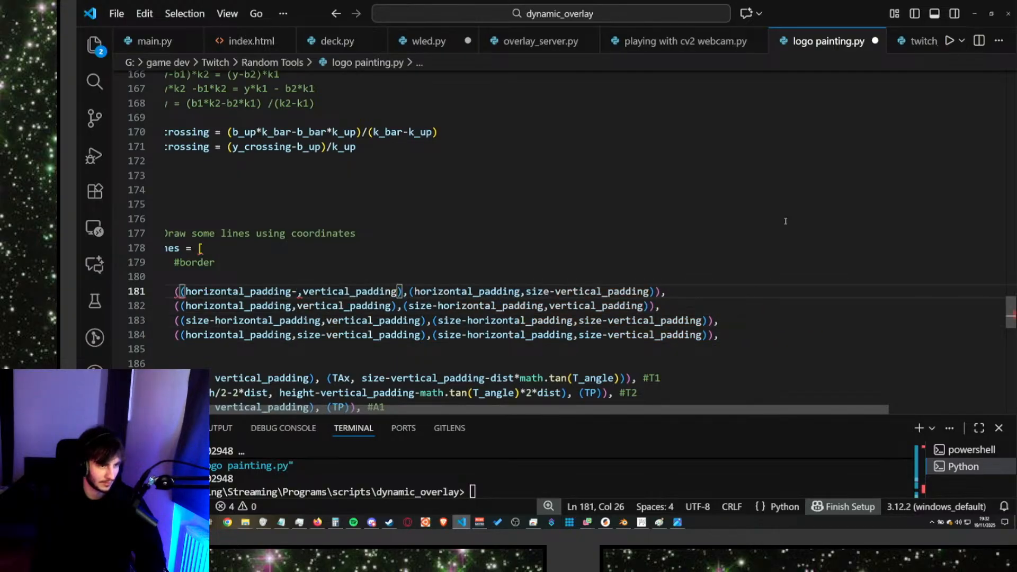
pyautogui.hotkey('ctrl', 'z')
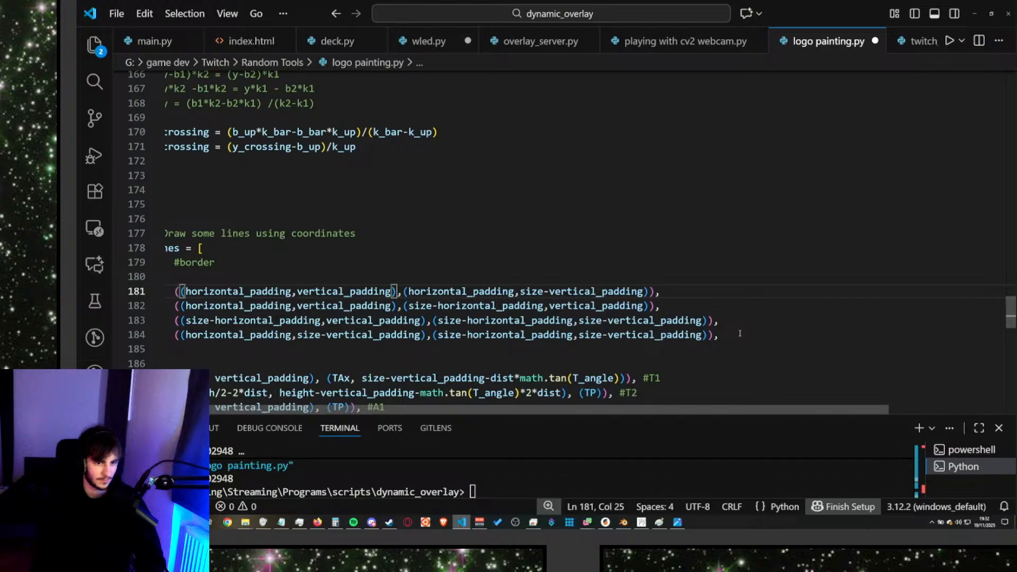
# Redo the line_strenght/2 offsets in the four border lines.
pyautogui.hotkey('ctrl', 'y')
pyautogui.hotkey('ctrl', 'y')
pyautogui.hotkey('ctrl', 'y')
pyautogui.hotkey('ctrl', 'y')
pyautogui.hotkey('ctrl', 'y')
pyautogui.hotkey('ctrl', 'y')
pyautogui.hotkey('ctrl', 'y')
pyautogui.hotkey('ctrl', 'y')
pyautogui.hotkey('ctrl', 'y')
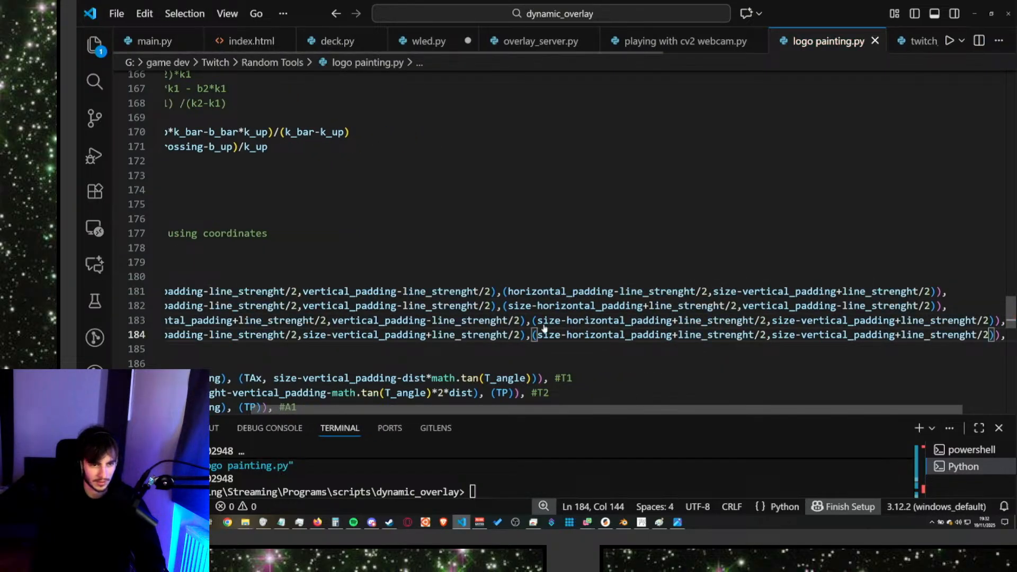
# Revert the four border lines to the plain padding coordinates without line_strenght/2 offsets and save the script.
pyautogui.moveTo(740, 331); pyautogui.dragTo(397, 271)
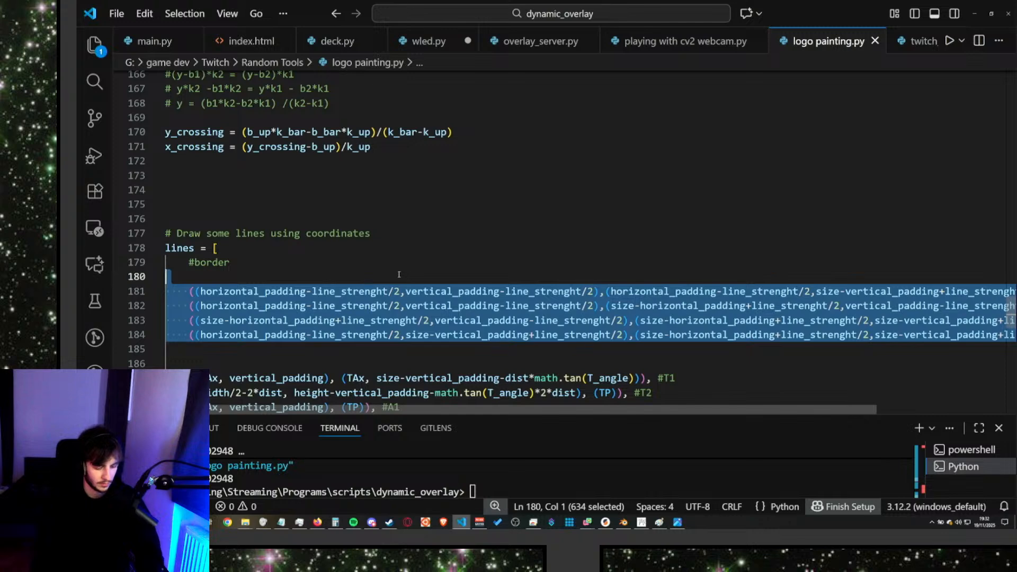
pyautogui.hotkey('ctrl', 'z')
pyautogui.hotkey('ctrl', 'z')
pyautogui.hotkey('ctrl', 'z')
pyautogui.hotkey('ctrl', 'z')
pyautogui.hotkey('ctrl', 'z')
pyautogui.hotkey('ctrl', 'z')
pyautogui.hotkey('ctrl', 'z')
pyautogui.hotkey('ctrl', 'z')
pyautogui.hotkey('ctrl', 'z')
pyautogui.hotkey('ctrl', 'z')
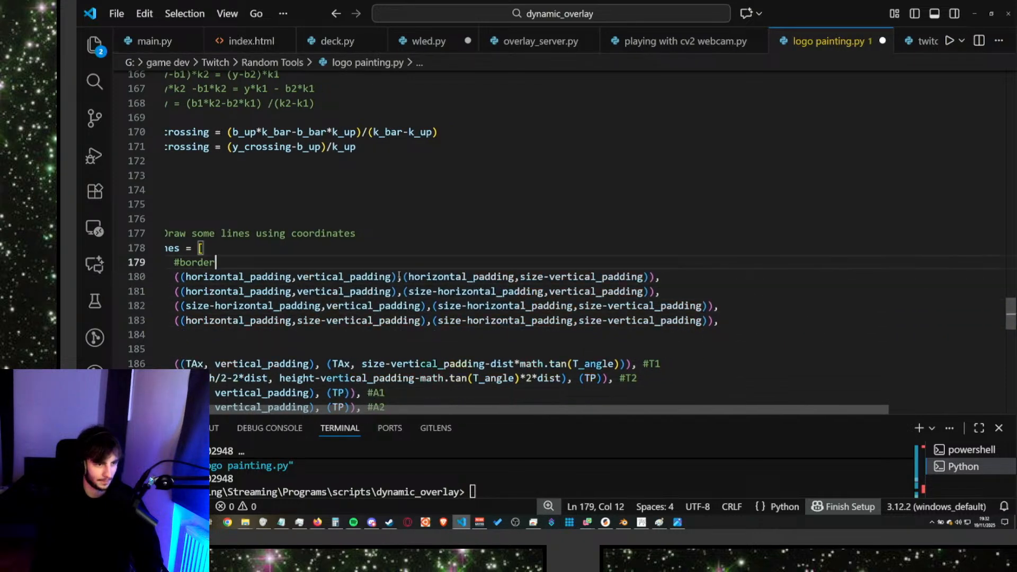
pyautogui.hotkey('ctrl', 'y')
pyautogui.hotkey('ctrl', 'y')
pyautogui.hotkey('ctrl', 'y')
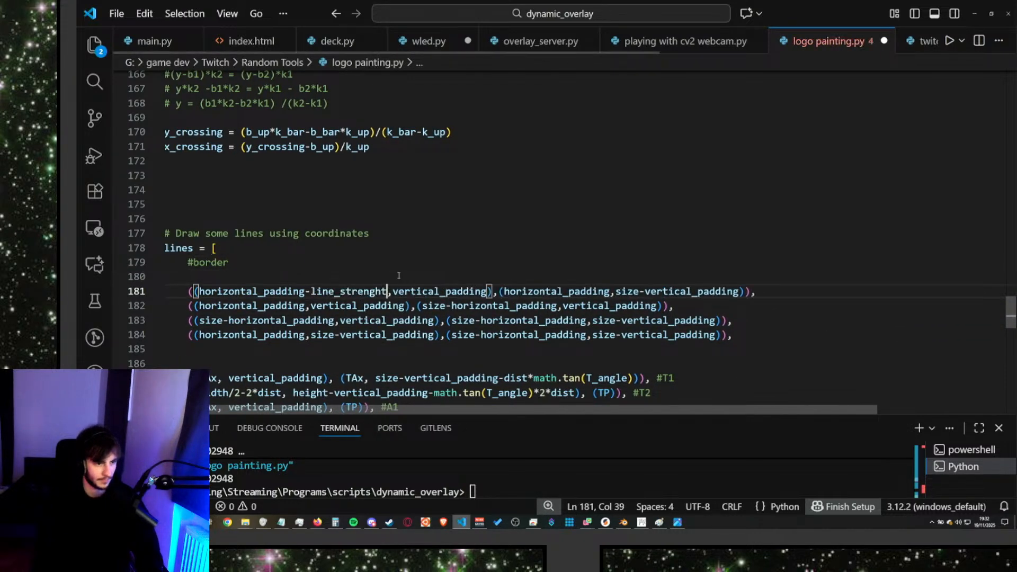
pyautogui.hotkey('ctrl', 'z')
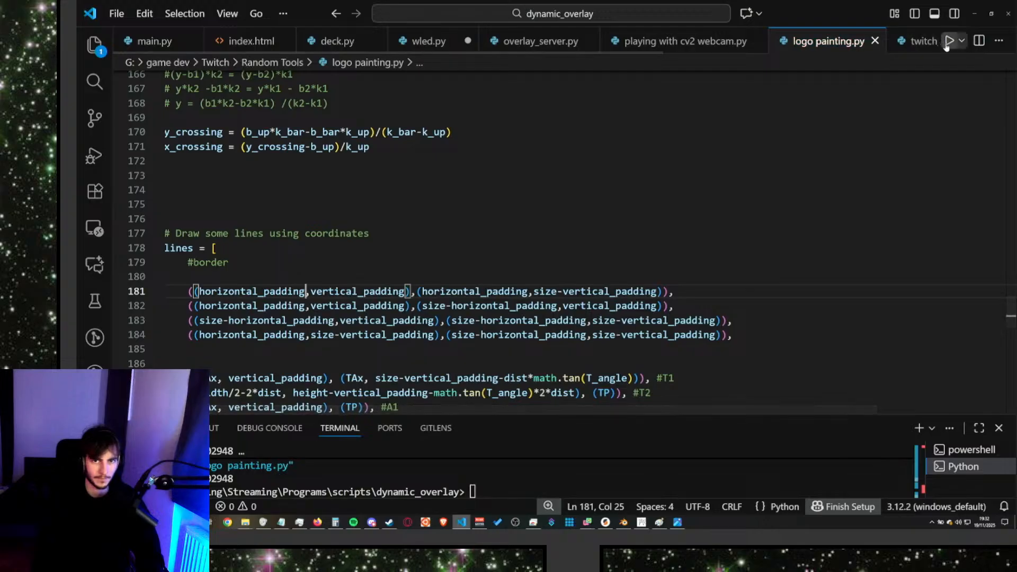
# Run the script with the plain border coordinates and place the new render side by side with the earlier offset version.
pyautogui.click(947, 43)
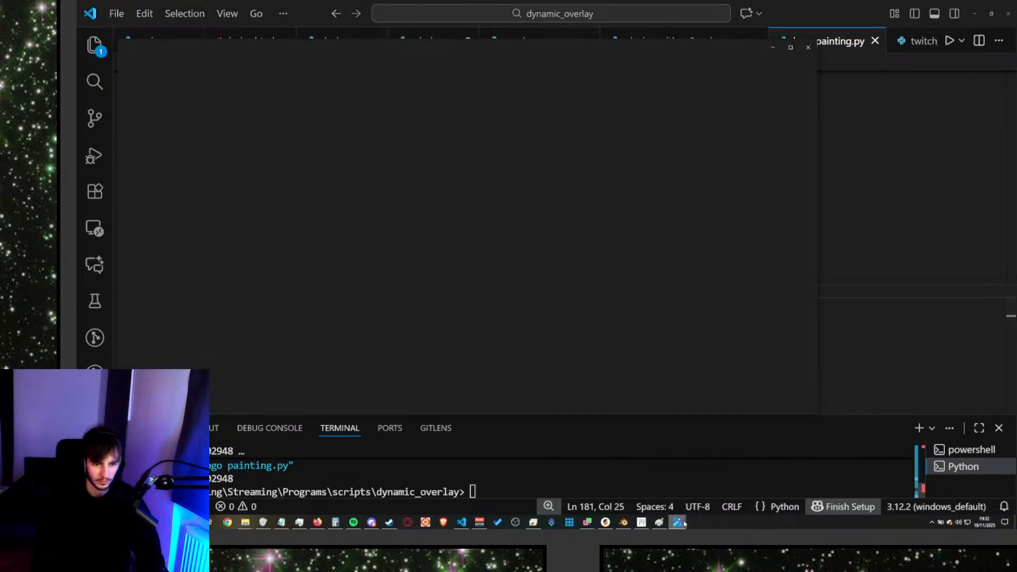
pyautogui.press('super+Left')
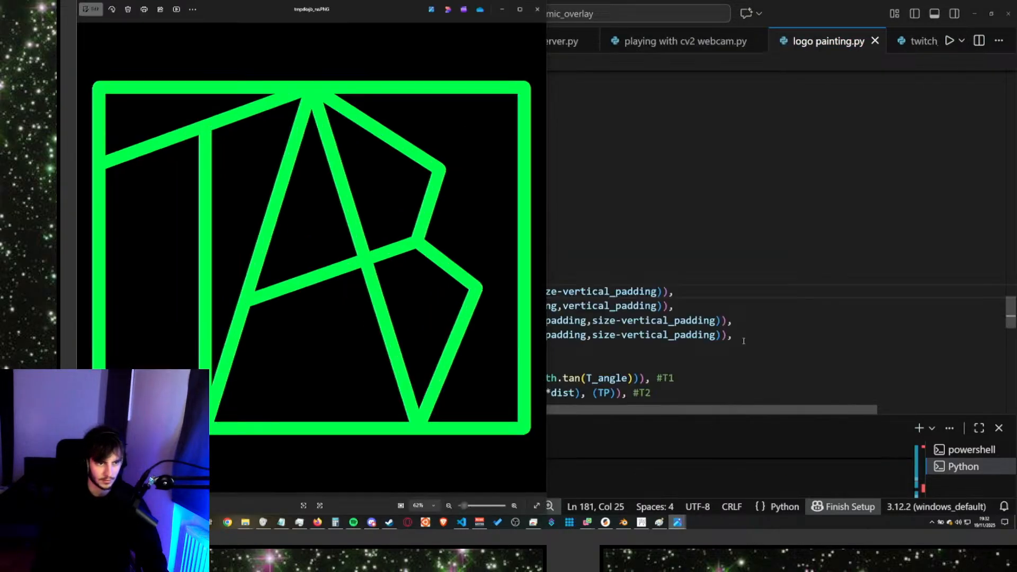
pyautogui.click(677, 522)
pyautogui.click(674, 491)
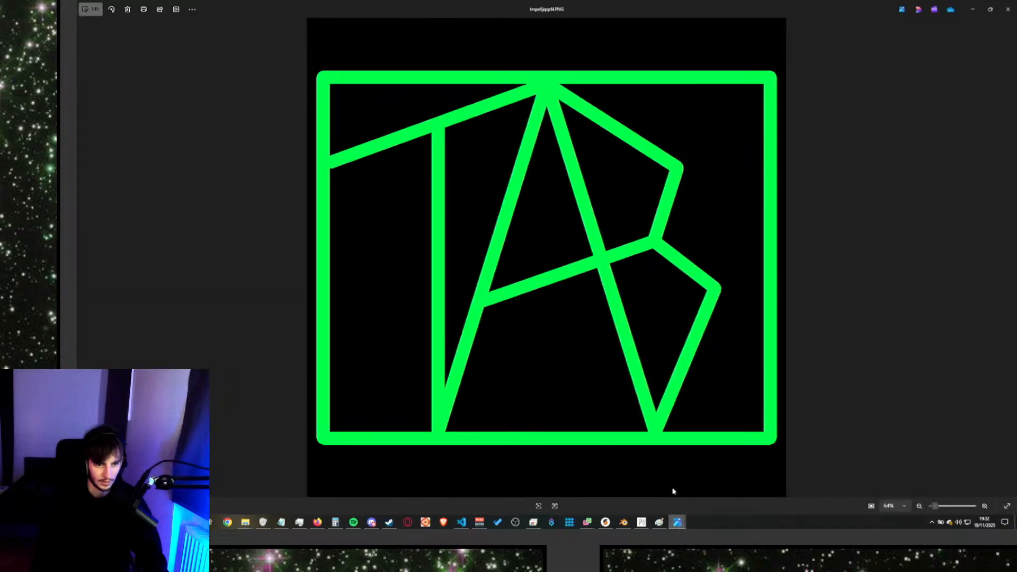
pyautogui.press('super+Right')
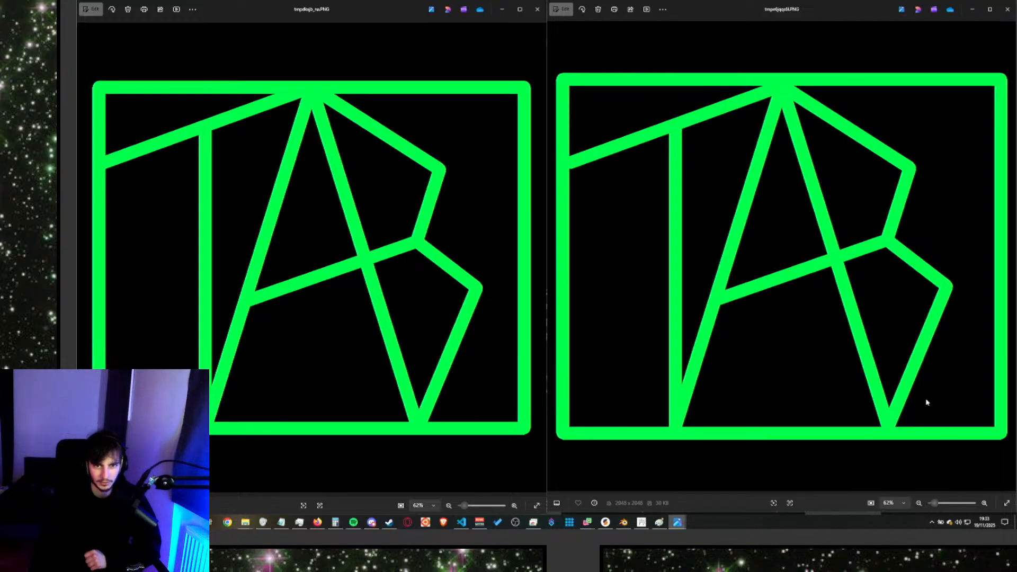
# Go back to the script and examine the B line definitions and their use of B_mult, TP and P11.
pyautogui.click(498, 10)
pyautogui.click(356, 271)
pyautogui.scroll(-4, 356, 271)
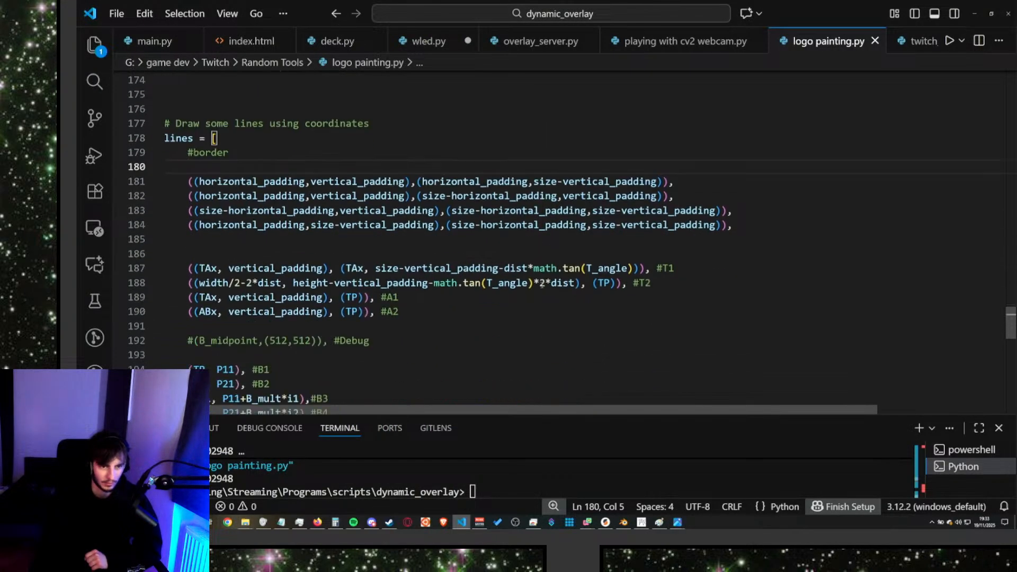
pyautogui.scroll(-5, 356, 271)
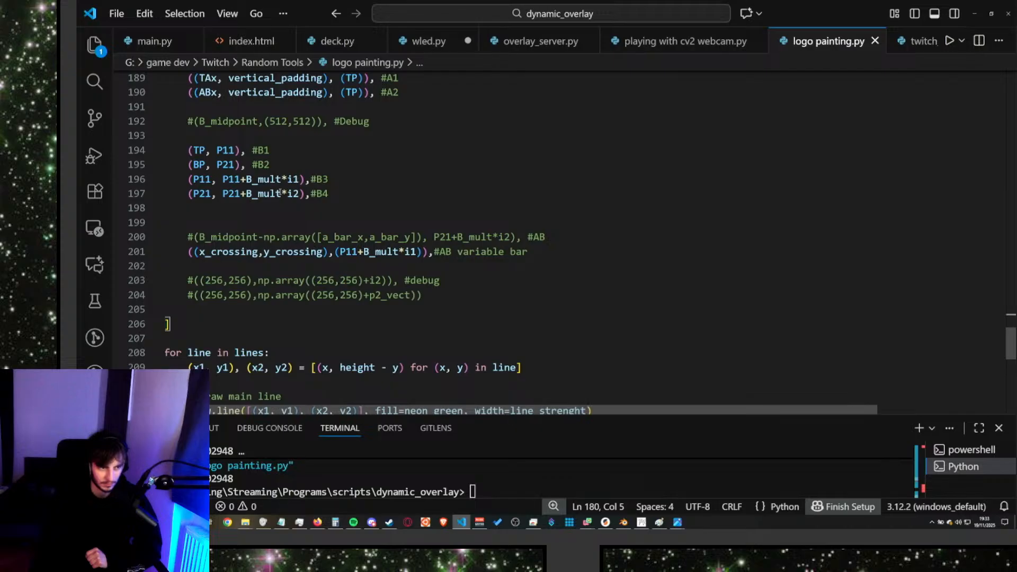
pyautogui.doubleClick(280, 193)
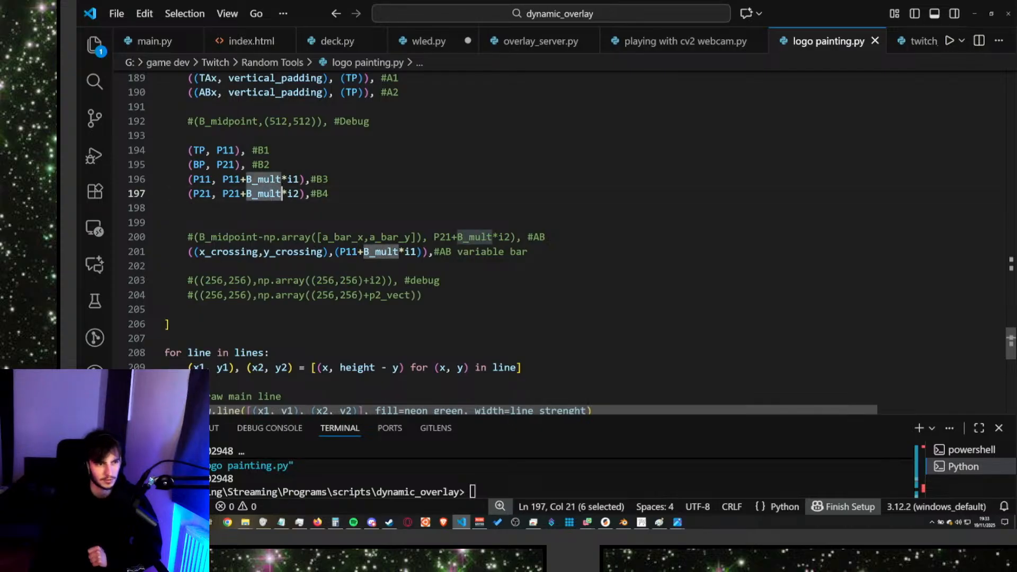
pyautogui.scroll(-2, 258, 195)
pyautogui.scroll(3, 259, 194)
pyautogui.doubleClick(205, 205)
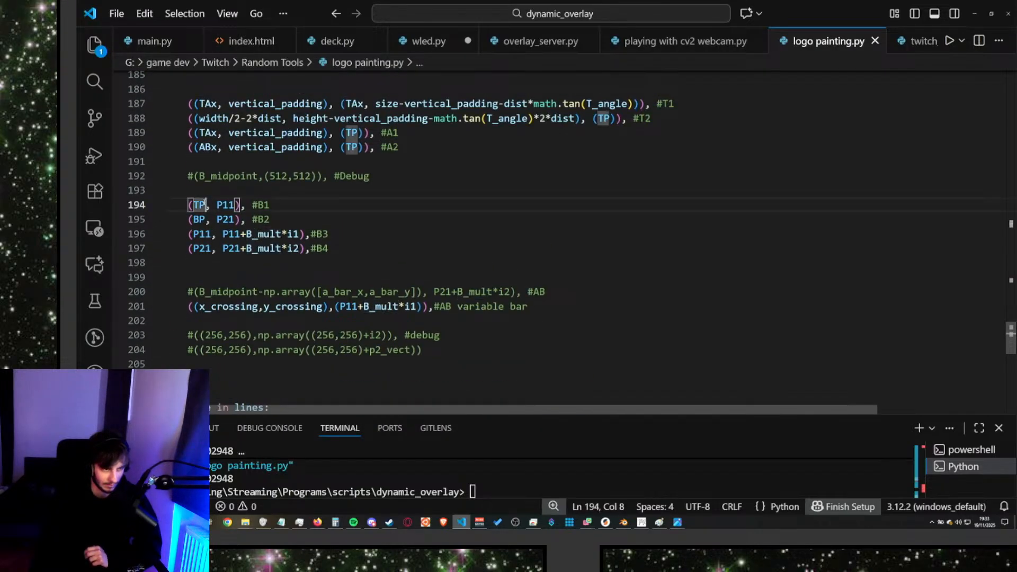
pyautogui.click(235, 204)
pyautogui.doubleClick(227, 217)
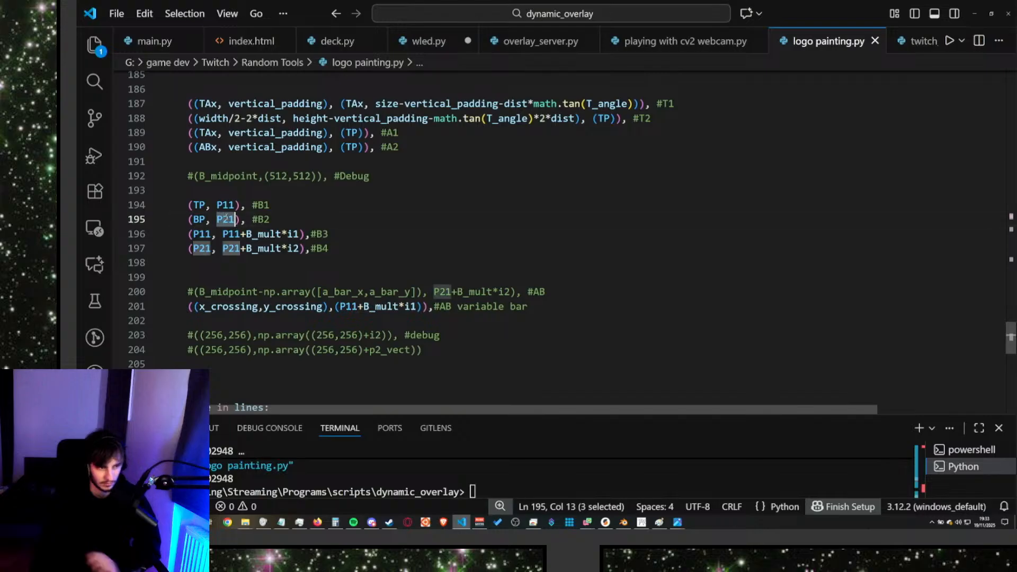
pyautogui.scroll(3, 589, 307)
pyautogui.scroll(2, 590, 307)
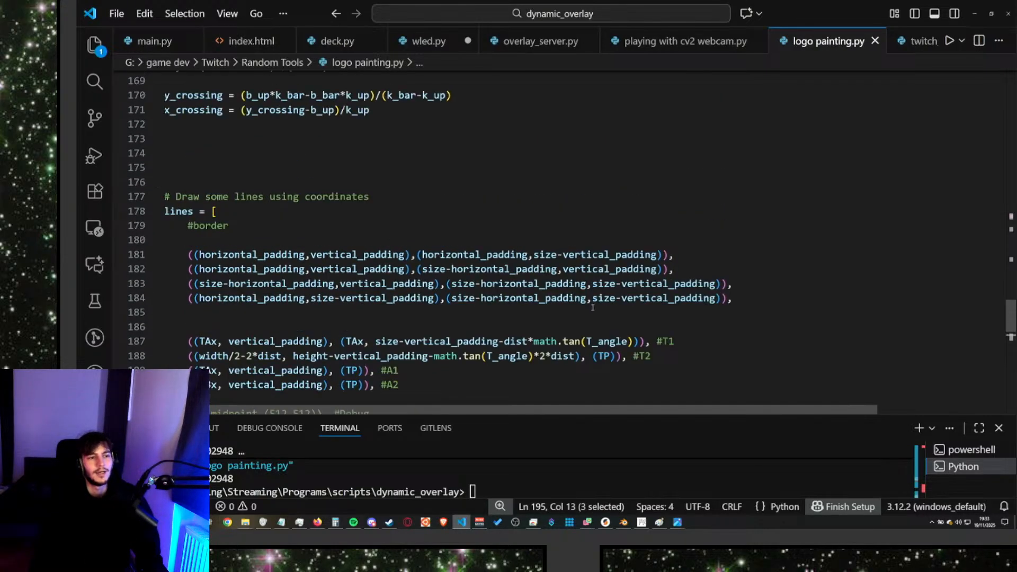
pyautogui.click(454, 318)
pyautogui.write('P21')
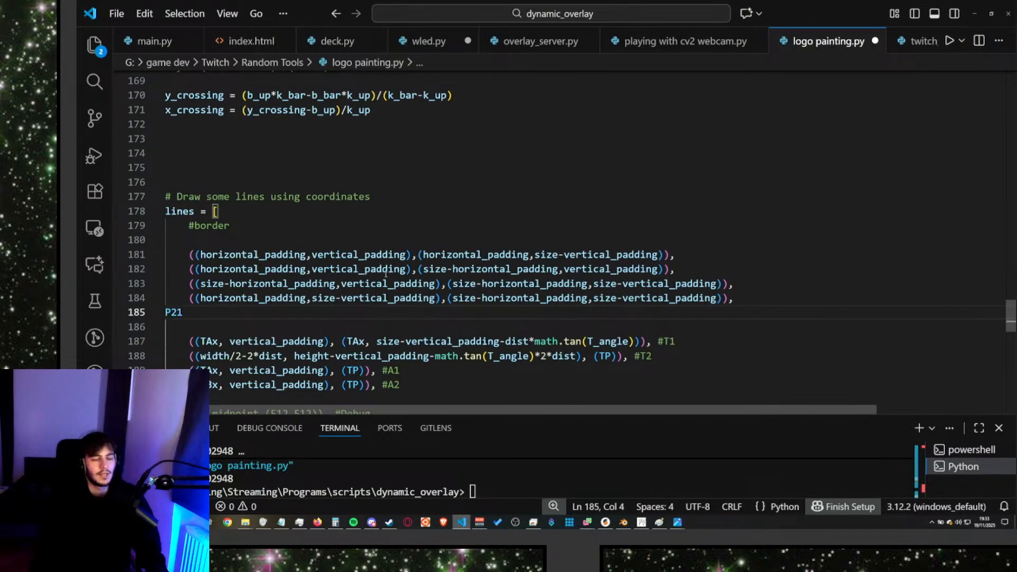
pyautogui.write('+')
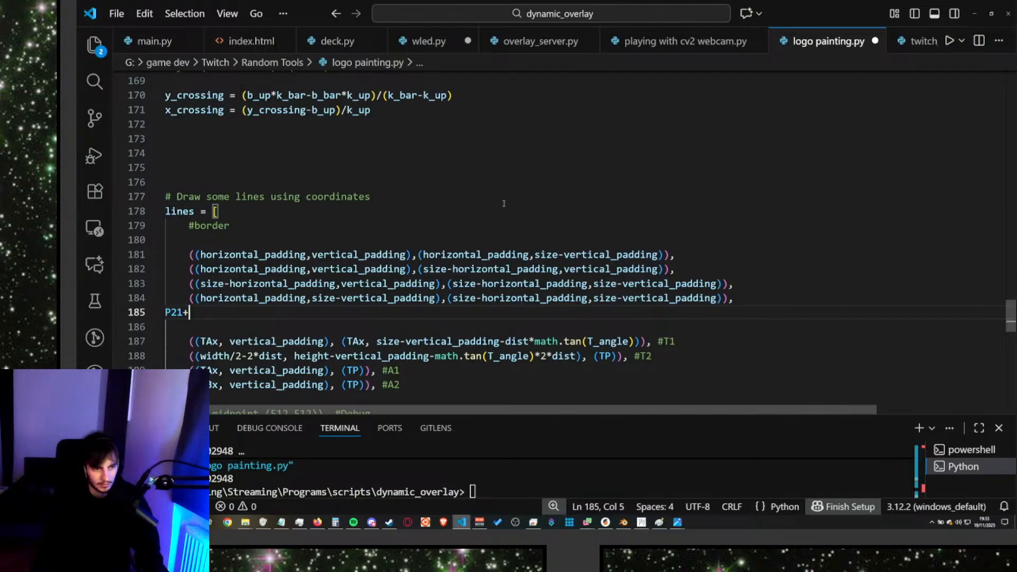
pyautogui.hotkey('ctrl', 'z')
pyautogui.hotkey('ctrl', 'z')
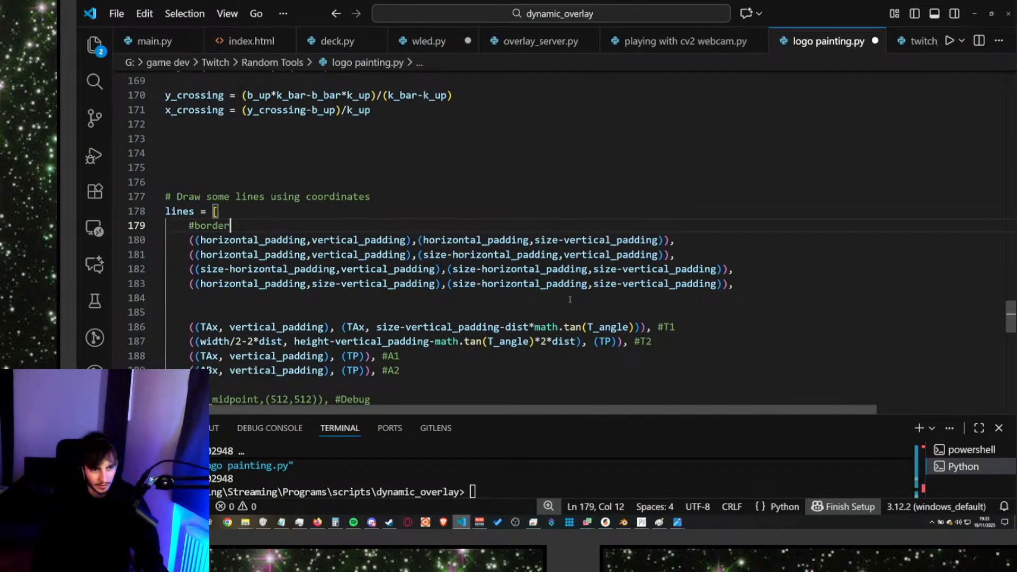
# Replace the four border lines with the previously copied version containing the line_strenght/2 offsets and add blank lines below them.
pyautogui.moveTo(570, 299); pyautogui.dragTo(170, 239)
pyautogui.press('super+v')
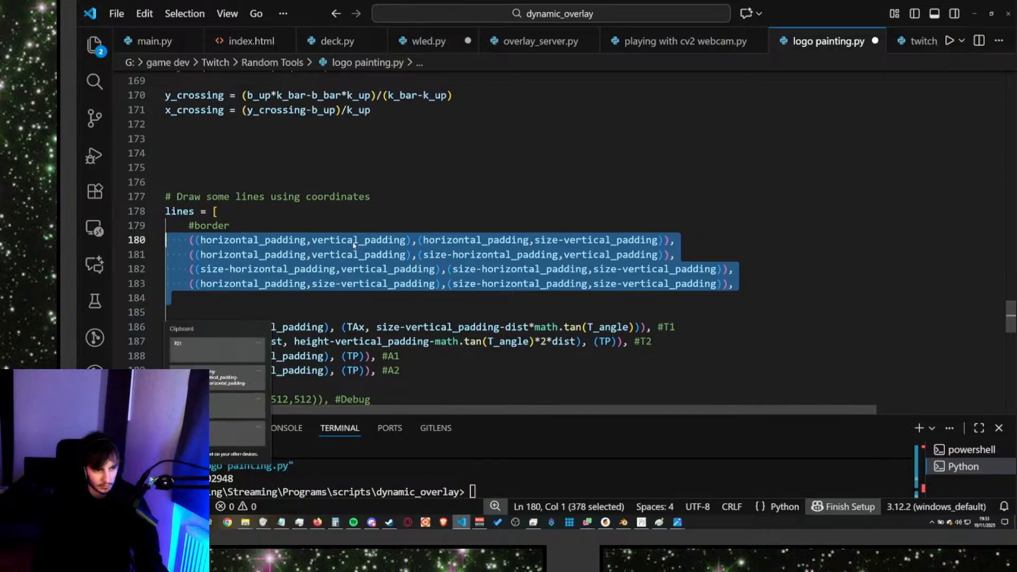
pyautogui.click(233, 377)
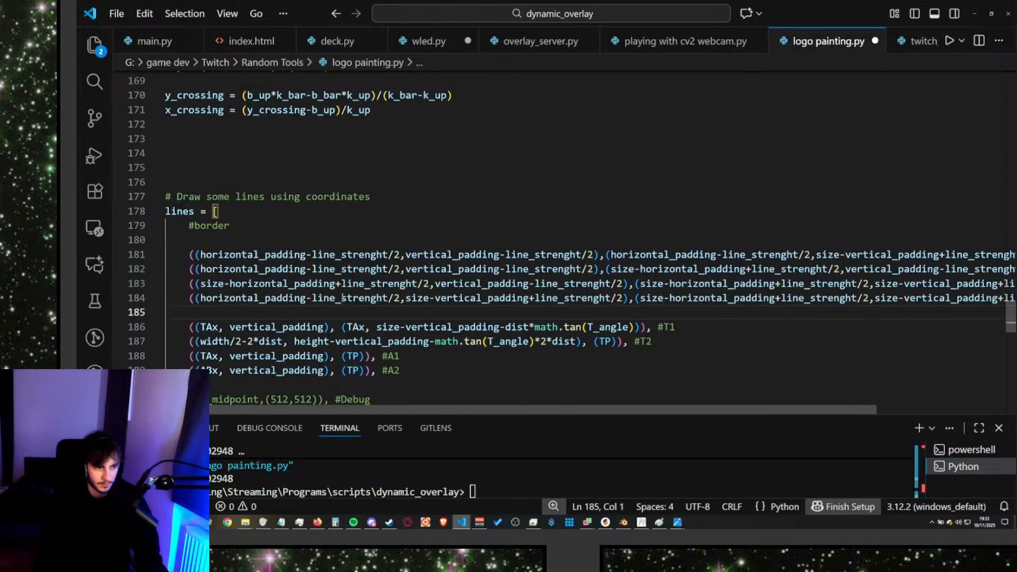
pyautogui.press('Return')
pyautogui.press('Return')
pyautogui.press('Return')
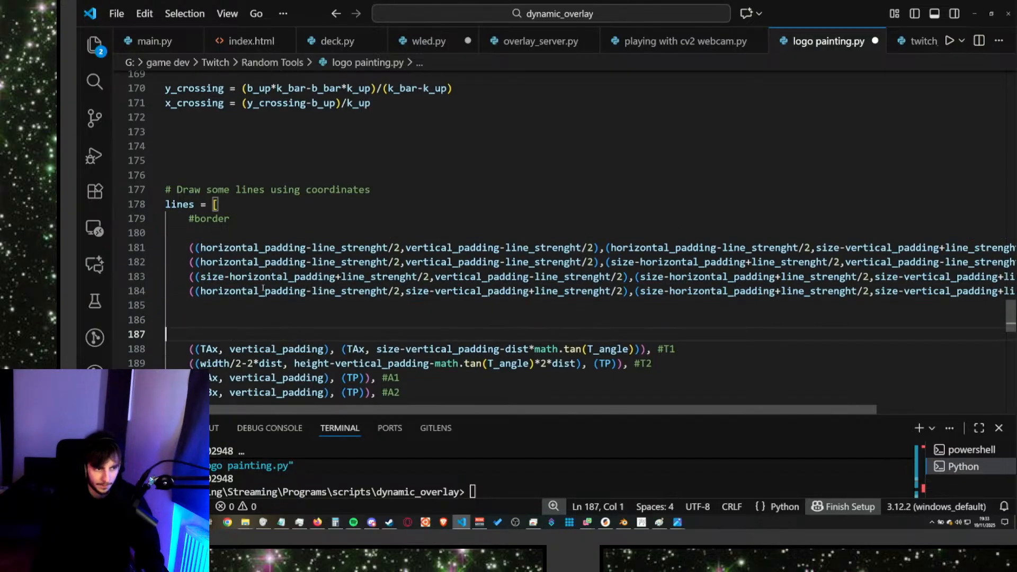
# Write the expression P21[0] on the empty line directly below the four border lines.
pyautogui.click(231, 295)
pyautogui.write('P21')
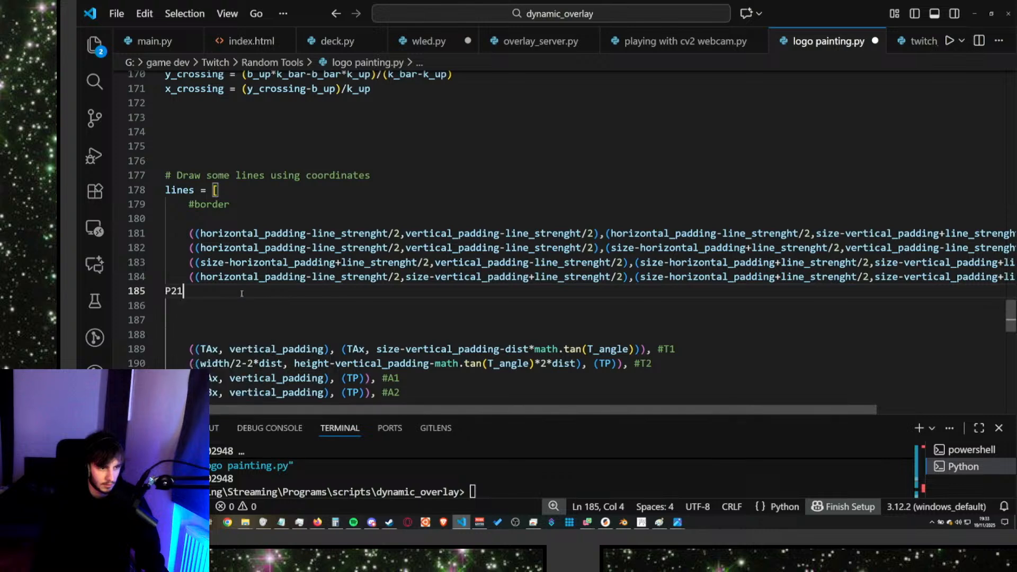
pyautogui.write('[9]')
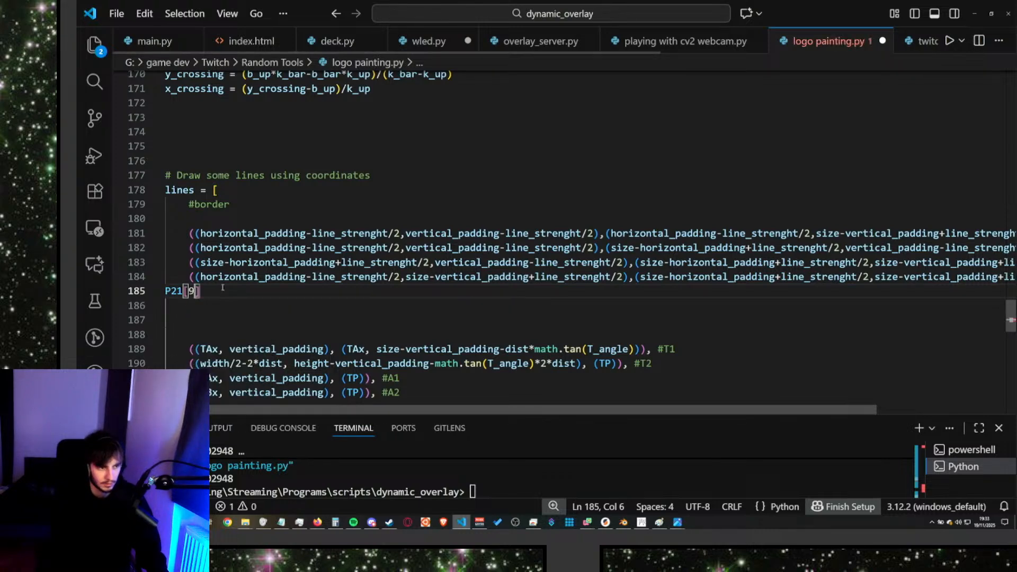
pyautogui.press('BackSpace')
pyautogui.press('BackSpace')
pyautogui.write('0]')
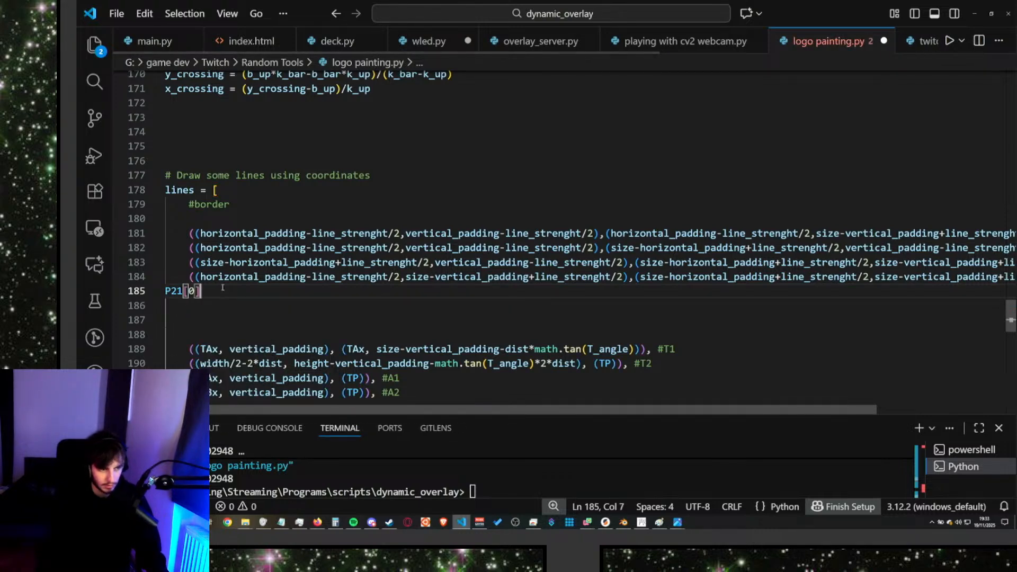
pyautogui.hotkey('shift', 'Home')
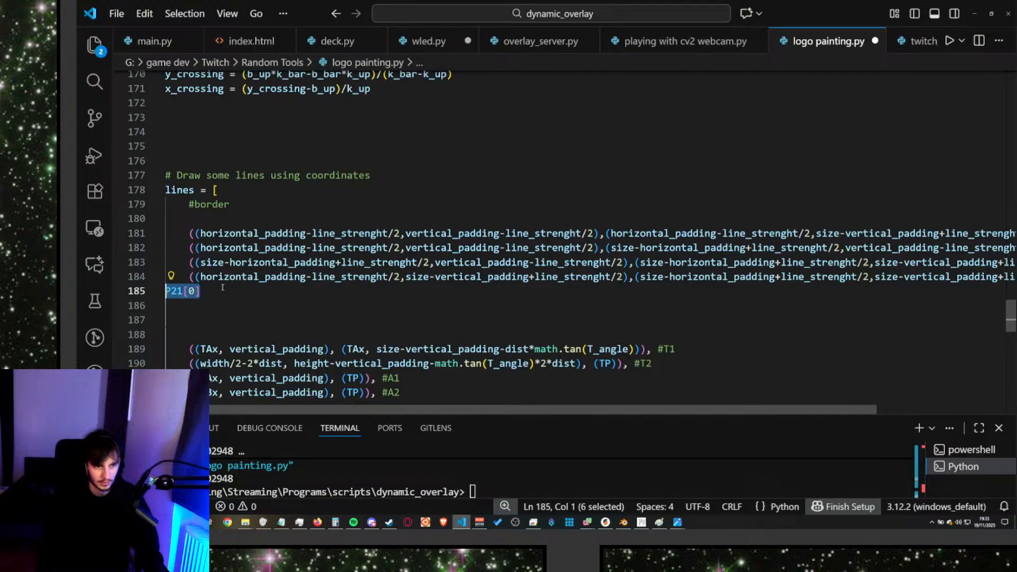
pyautogui.press('Down')
pyautogui.press('Up')
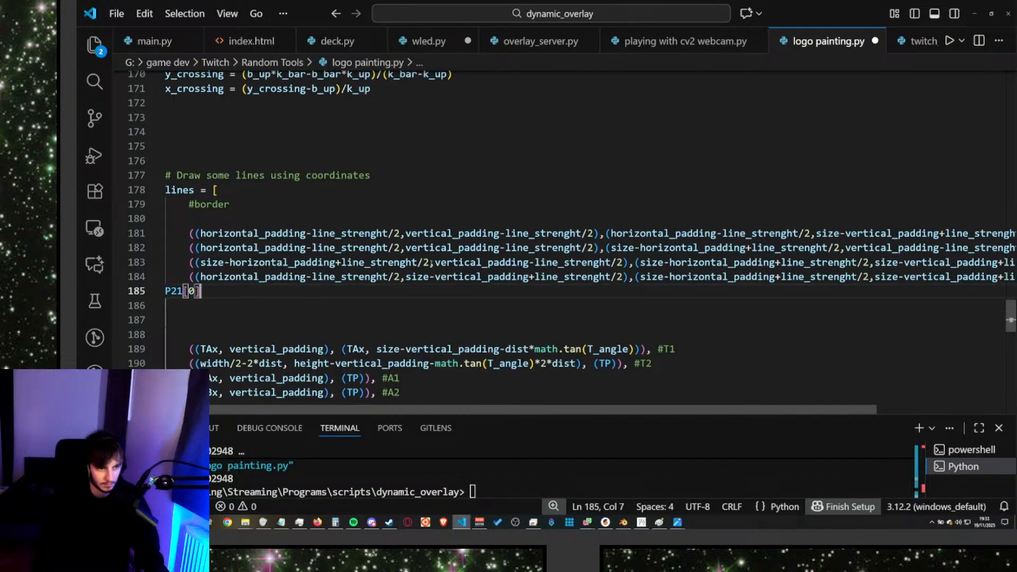
# Append +line_strenght/2 to P21[0] and cut the complete expression from its temporary line.
pyautogui.moveTo(431, 263); pyautogui.dragTo(336, 262)
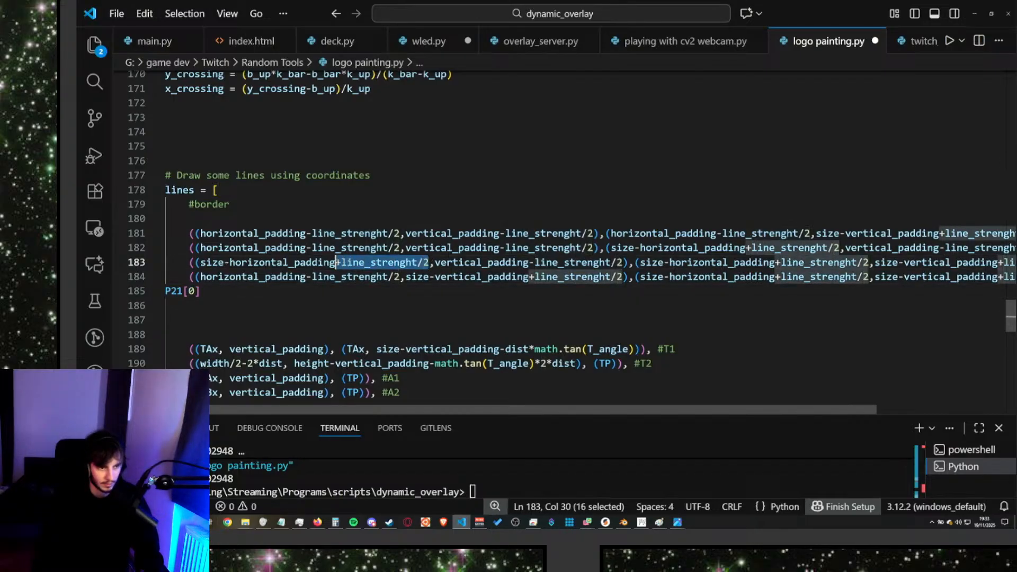
pyautogui.hotkey('ctrl', 'c')
pyautogui.click(199, 290)
pyautogui.hotkey('ctrl', 'v')
pyautogui.moveTo(294, 291); pyautogui.dragTo(152, 290)
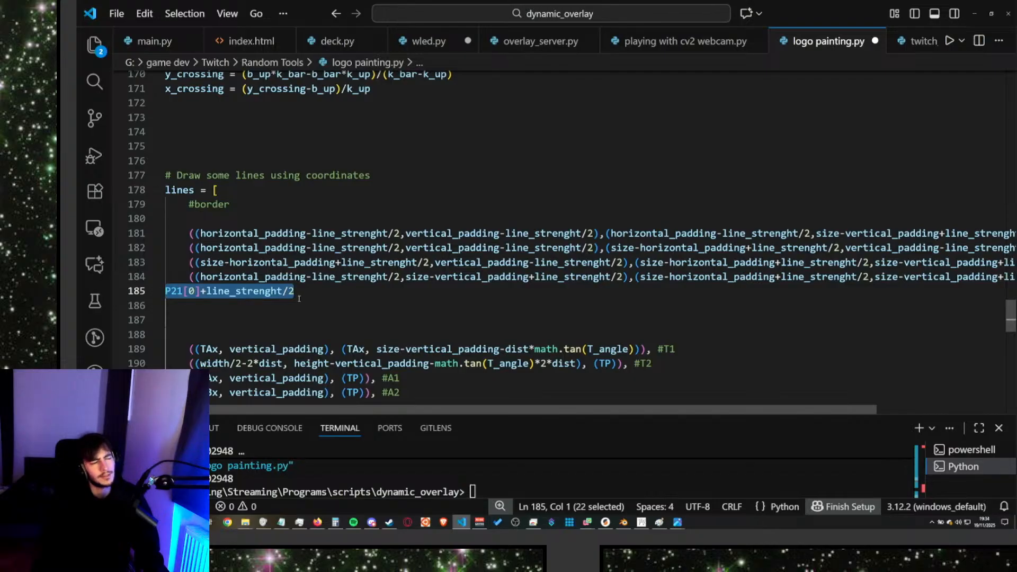
pyautogui.press('BackSpace')
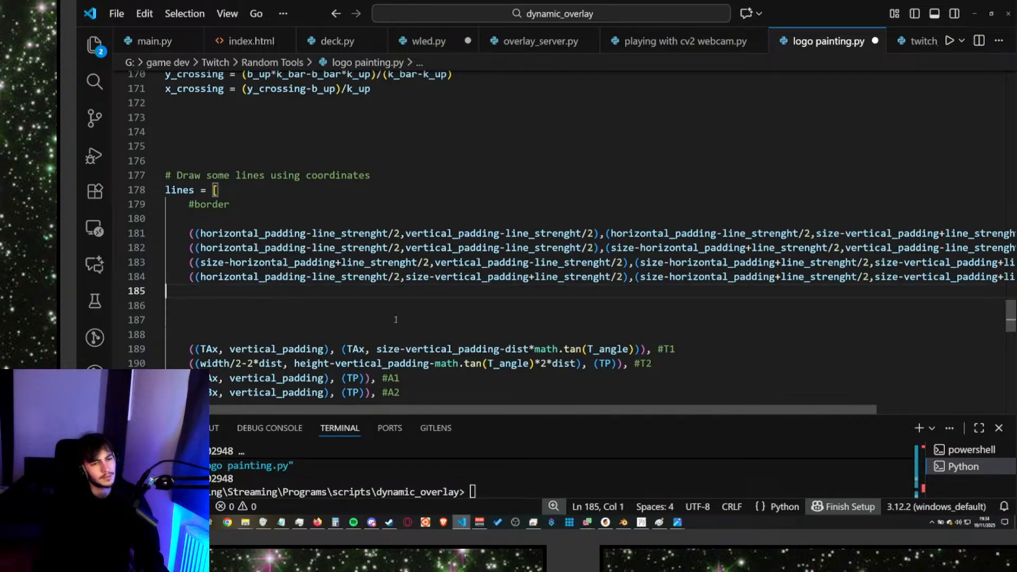
# Examine the horizontal coordinates of the second endpoints in the first two border lines.
pyautogui.moveTo(592, 407); pyautogui.dragTo(640, 404)
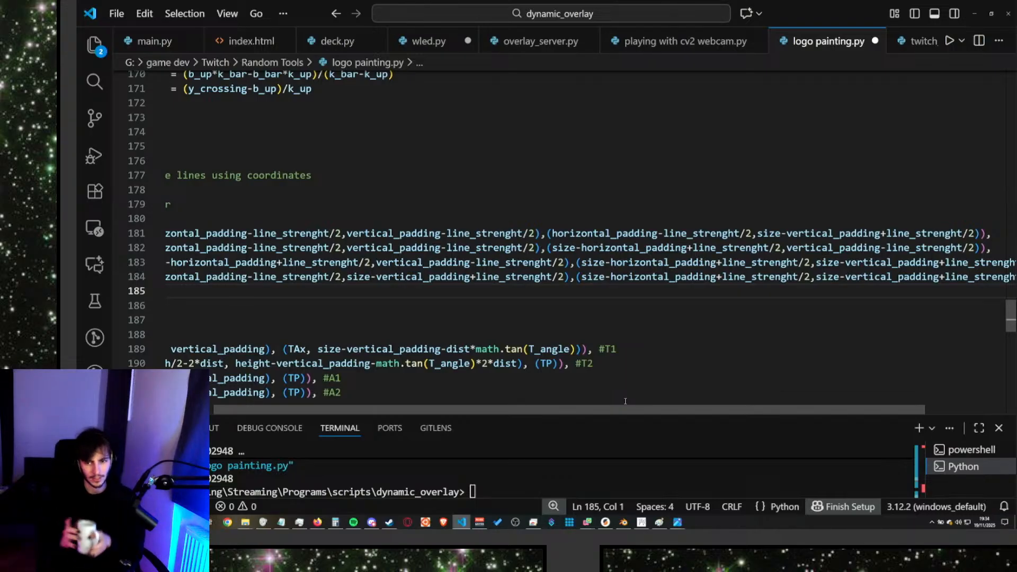
pyautogui.moveTo(507, 412); pyautogui.dragTo(340, 394)
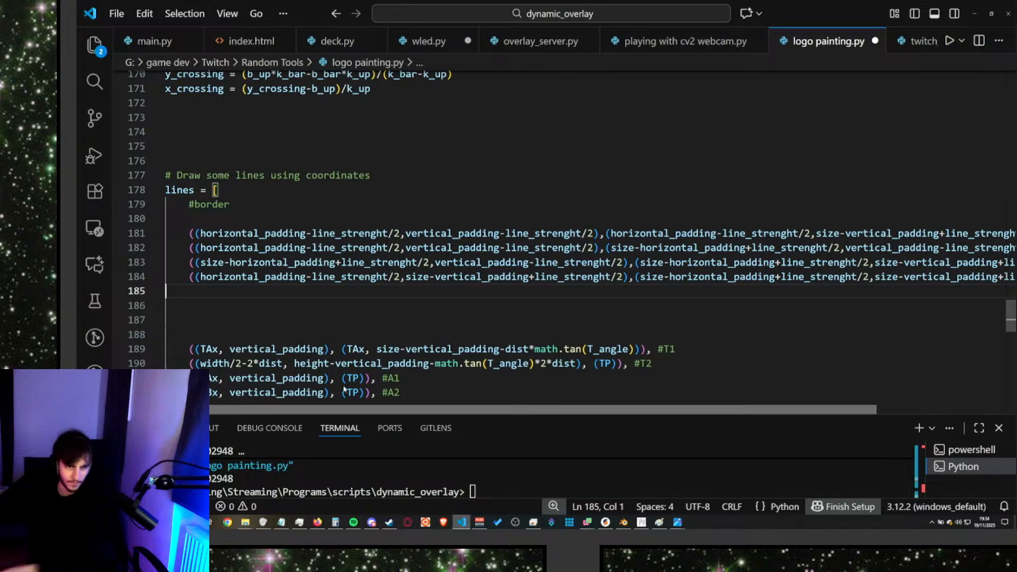
pyautogui.doubleClick(716, 230)
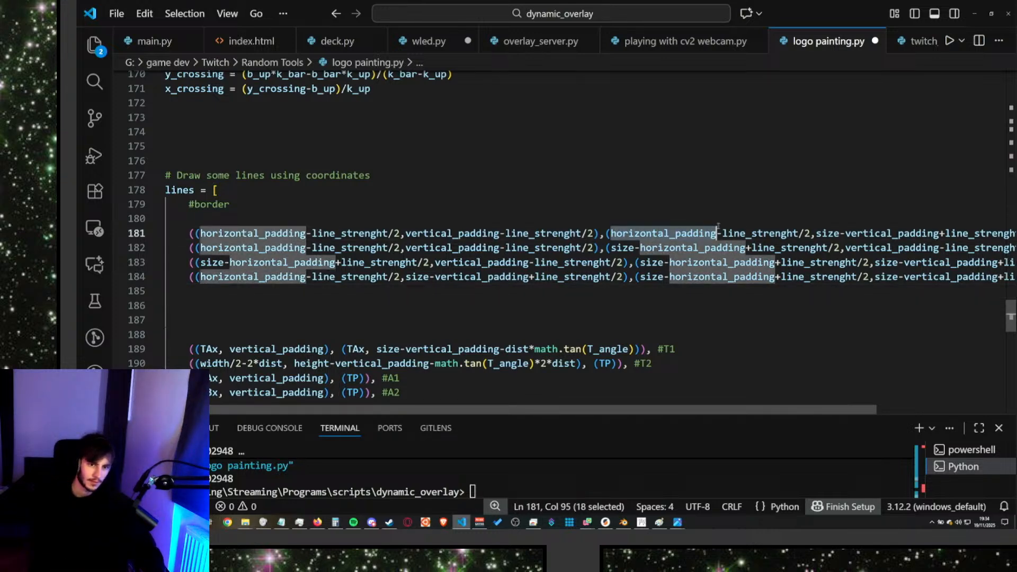
pyautogui.doubleClick(757, 233)
pyautogui.click(821, 233)
pyautogui.moveTo(810, 233); pyautogui.dragTo(610, 233)
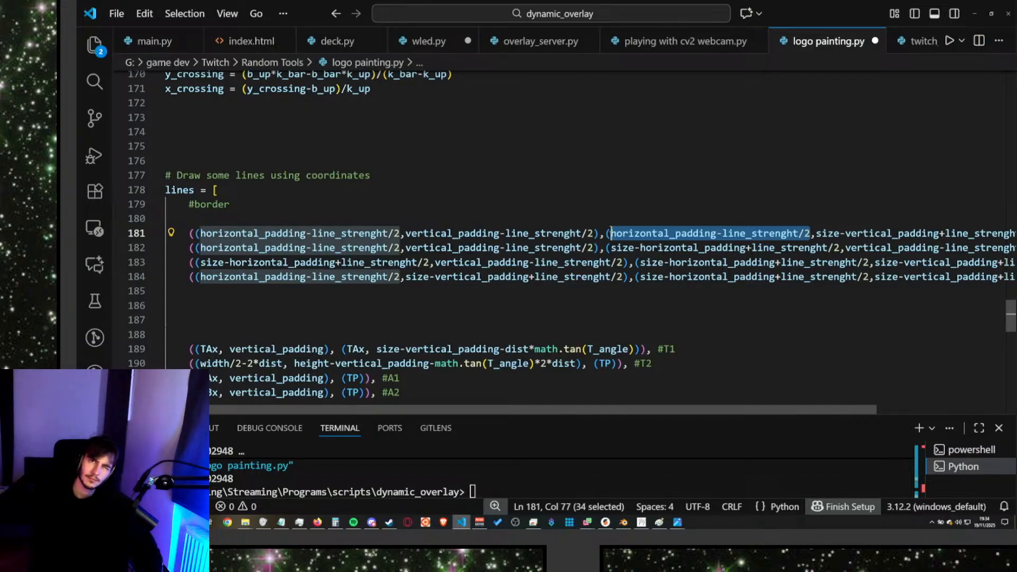
pyautogui.click(675, 233)
pyautogui.click(616, 247)
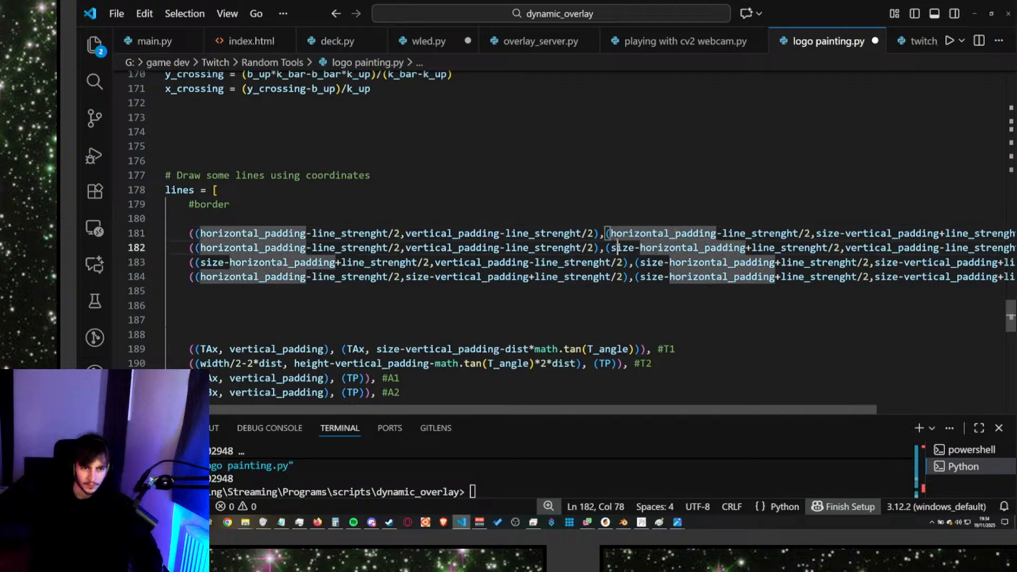
pyautogui.click(651, 248)
pyautogui.click(692, 247)
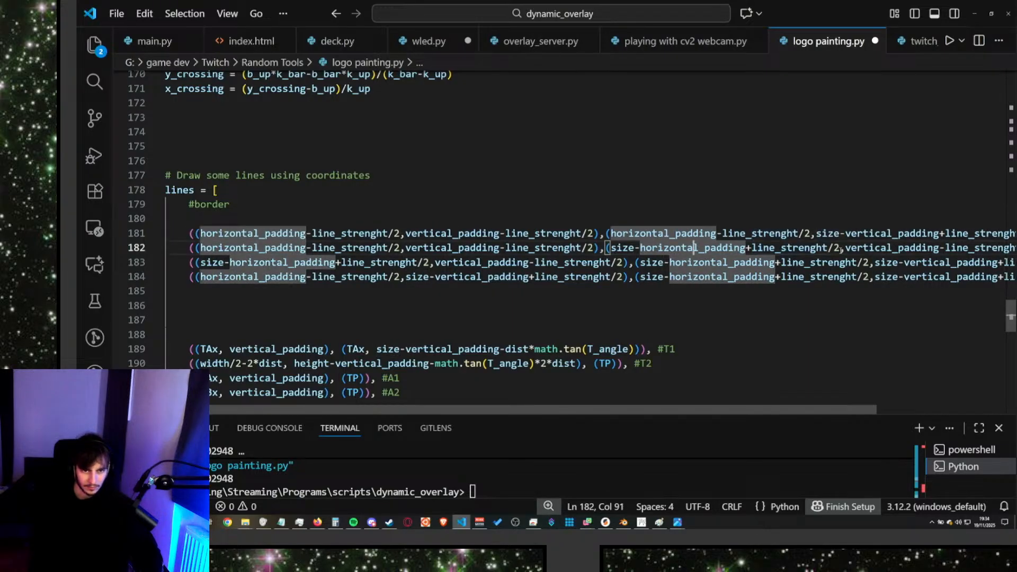
# Replace all four occurrences of size-horizontal_padding+line_strenght/2 in the border lines with P21[0]+line_strenght/2.
pyautogui.moveTo(842, 247); pyautogui.dragTo(610, 247)
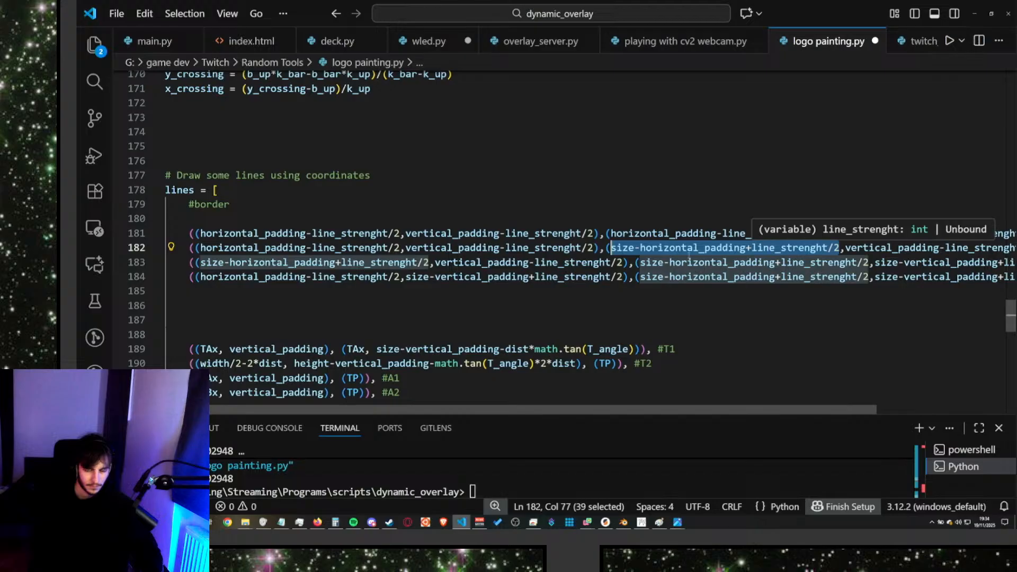
pyautogui.hotkey('ctrl', 'f')
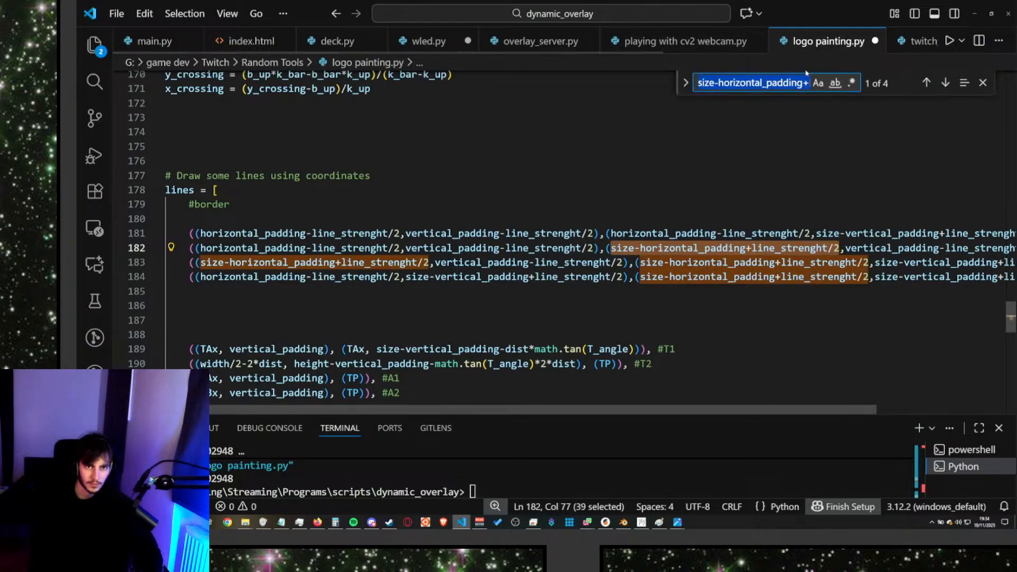
pyautogui.hotkey('ctrl', 'h')
pyautogui.press('Tab')
pyautogui.hotkey('ctrl', 'v')
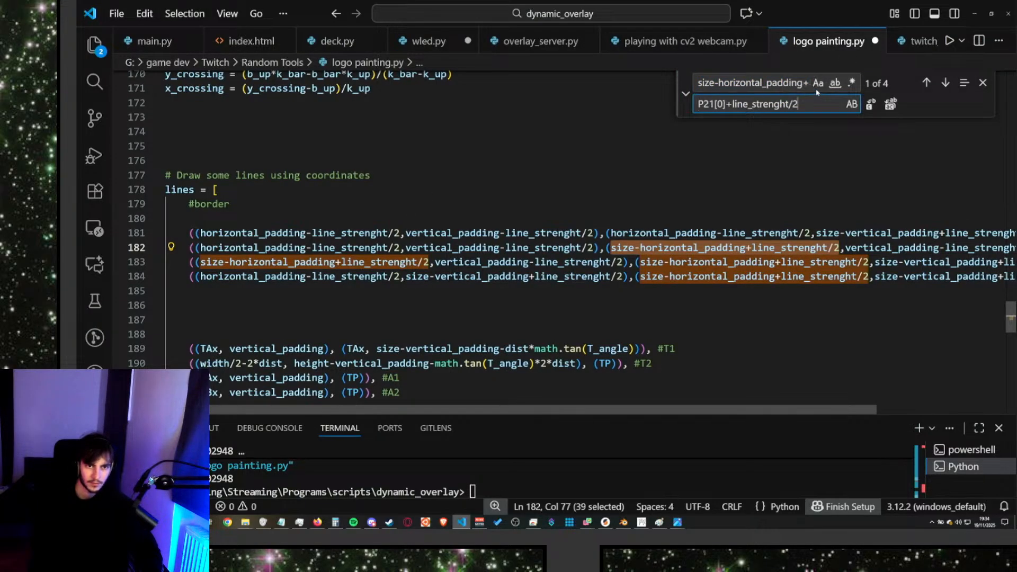
pyautogui.click(870, 104)
pyautogui.click(870, 104)
pyautogui.click(870, 104)
pyautogui.click(871, 104)
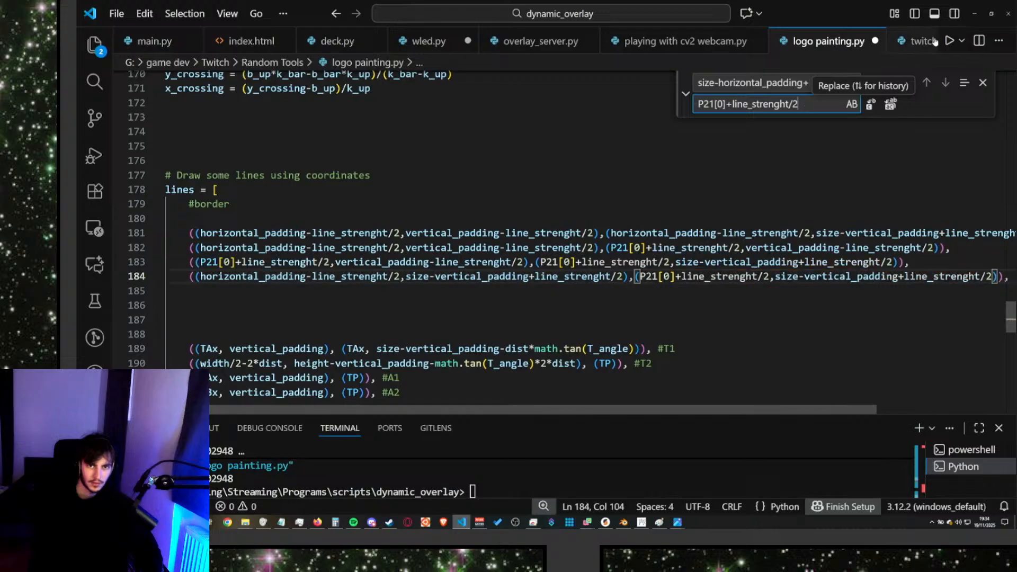
# Run the logo painting script and view the new bordered render maximized.
pyautogui.click(948, 41)
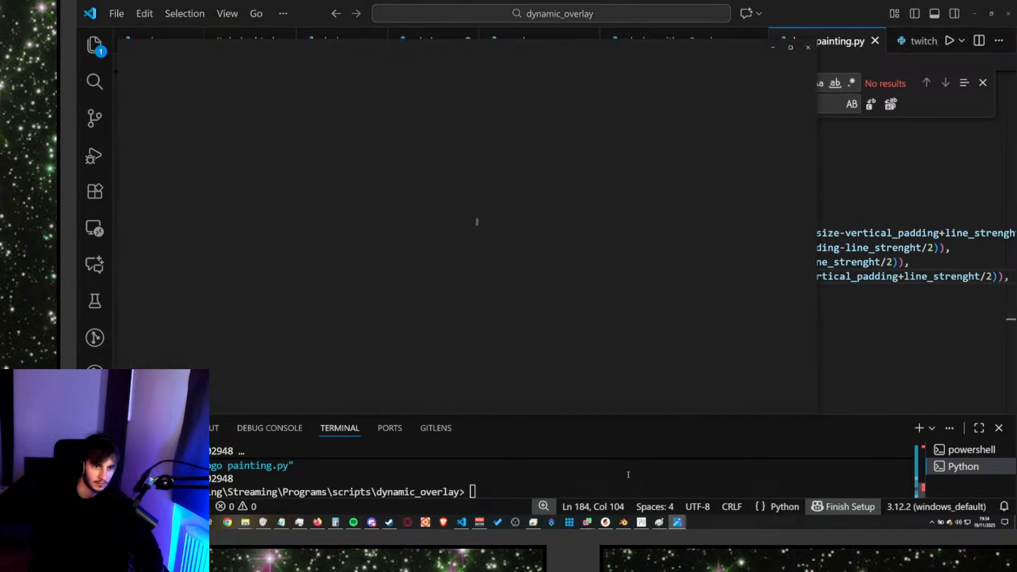
pyautogui.click(773, 47)
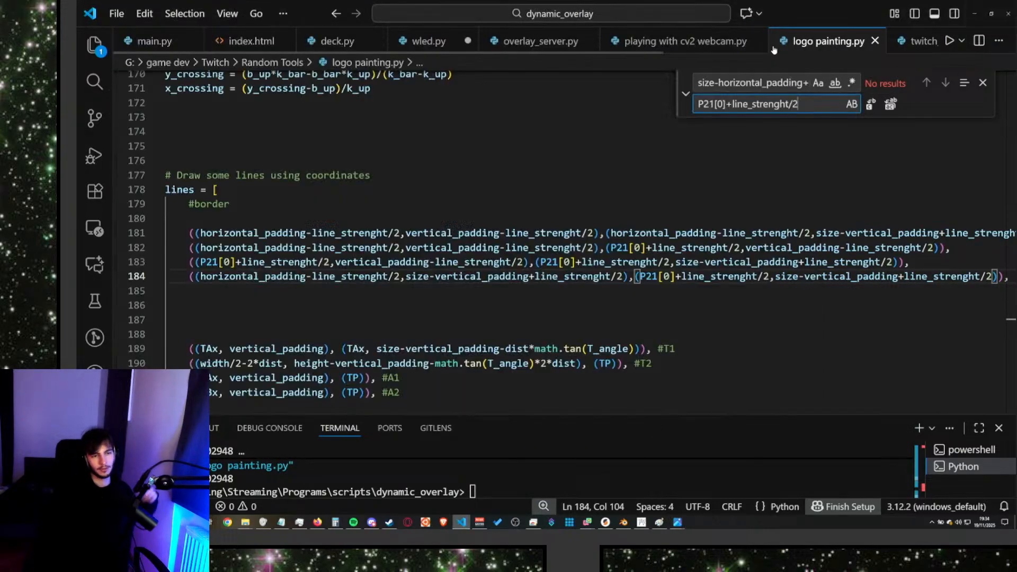
pyautogui.hotkey('alt', 'Tab')
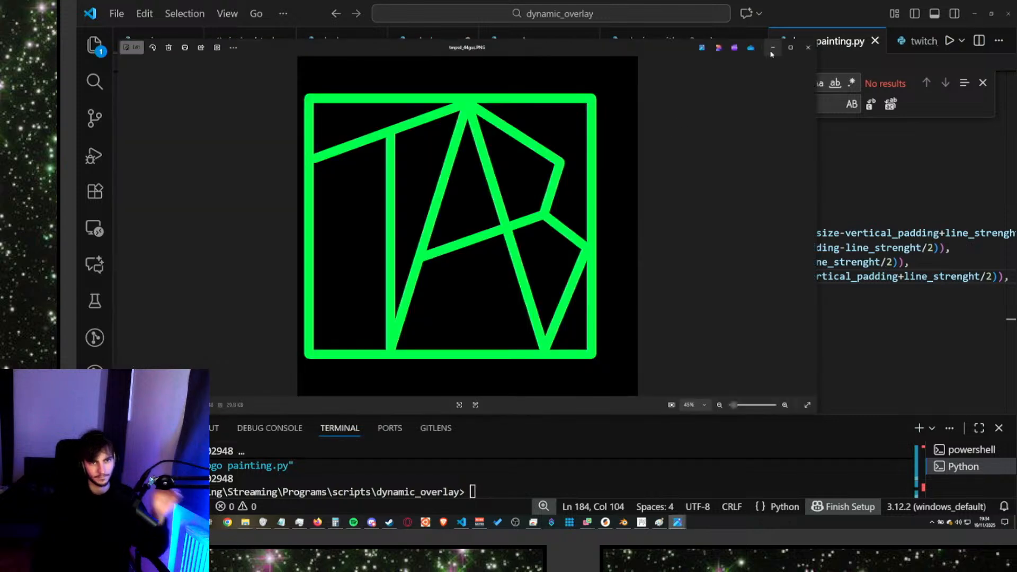
pyautogui.click(788, 49)
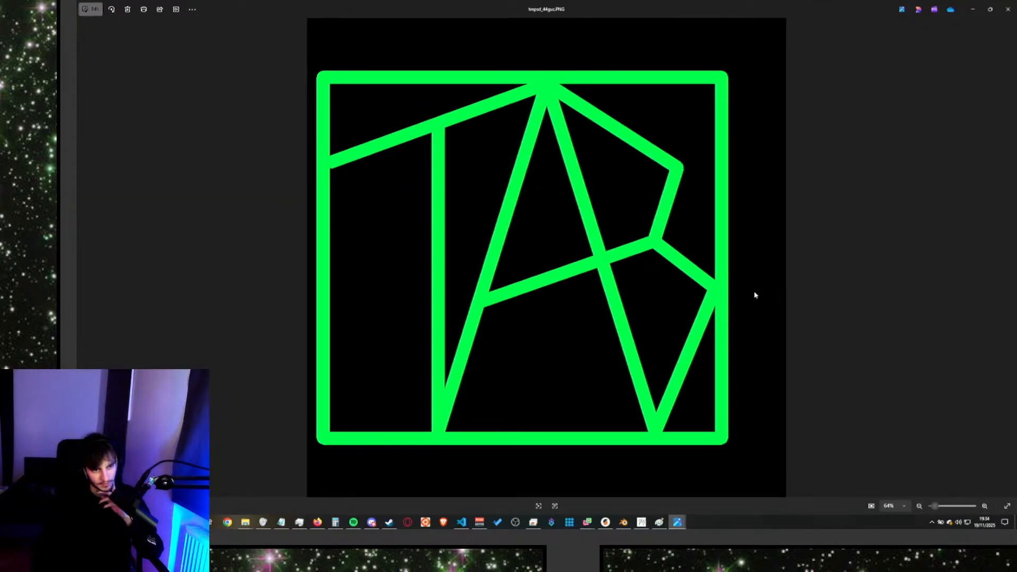
# Open neon_lines14.png from the dynamic_overlay folder and compare the borderless logo with the new bordered render.
pyautogui.click(245, 522)
pyautogui.click(585, 357)
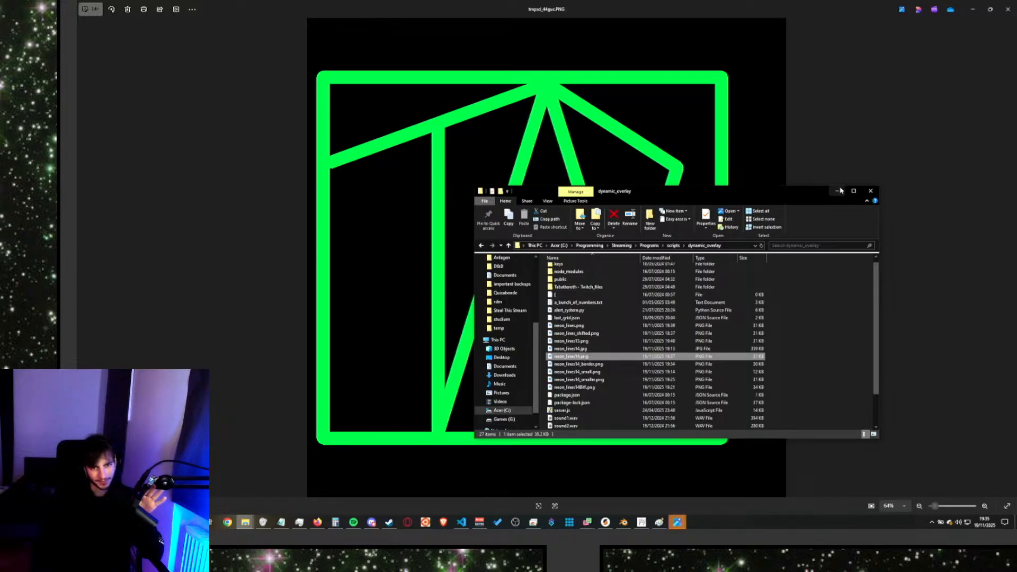
pyautogui.moveTo(677, 522)
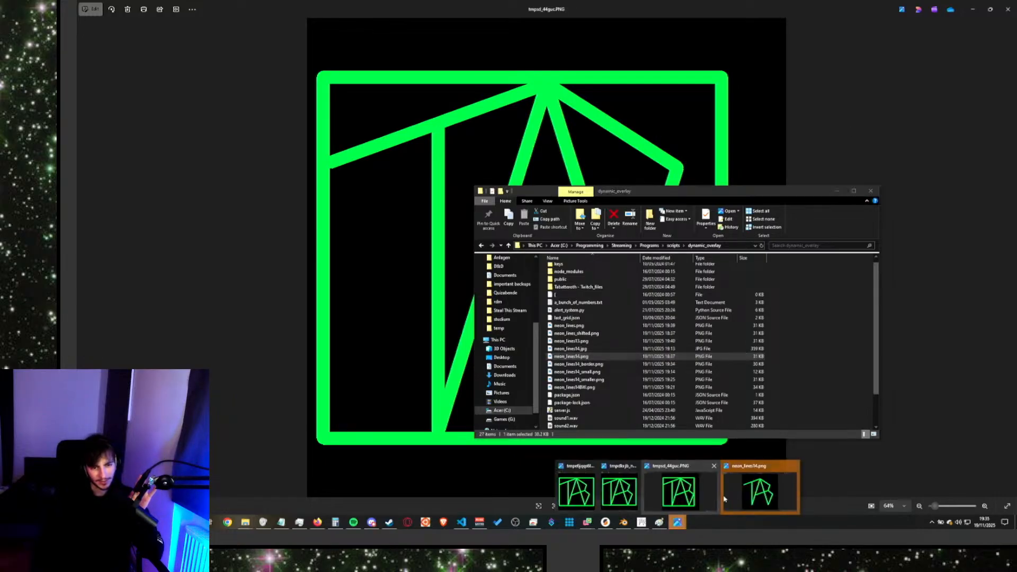
pyautogui.click(757, 483)
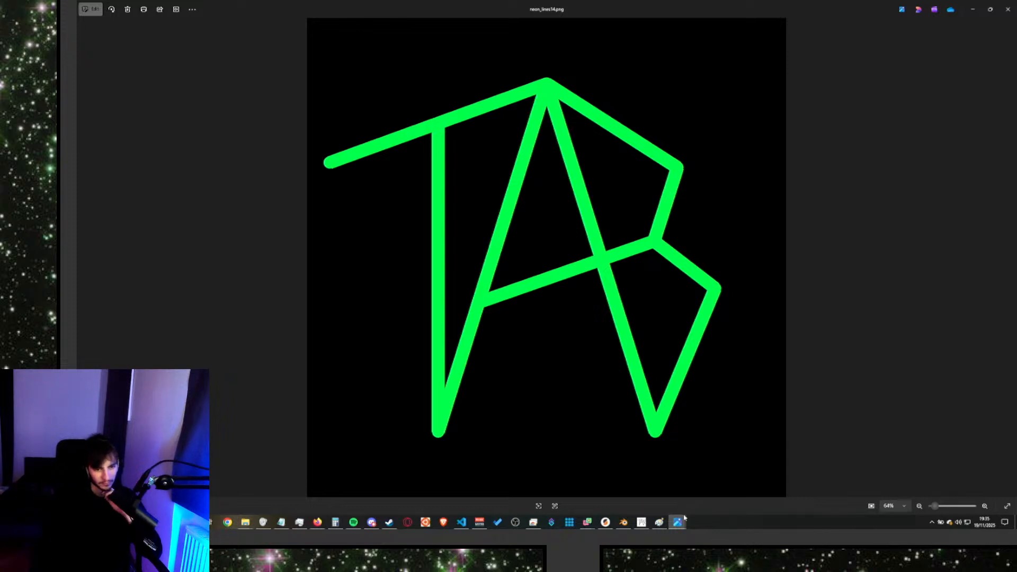
pyautogui.click(760, 487)
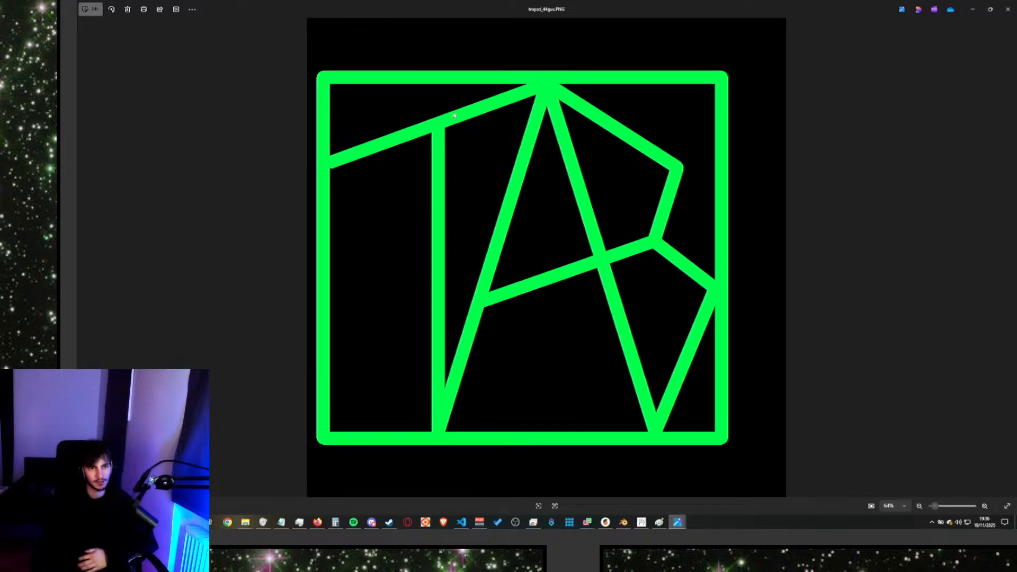
# Copy the bordered render, switch to the logo image in GIMP, and add a transparent 2048 × 2048 px layer named Border.
pyautogui.rightClick(710, 226)
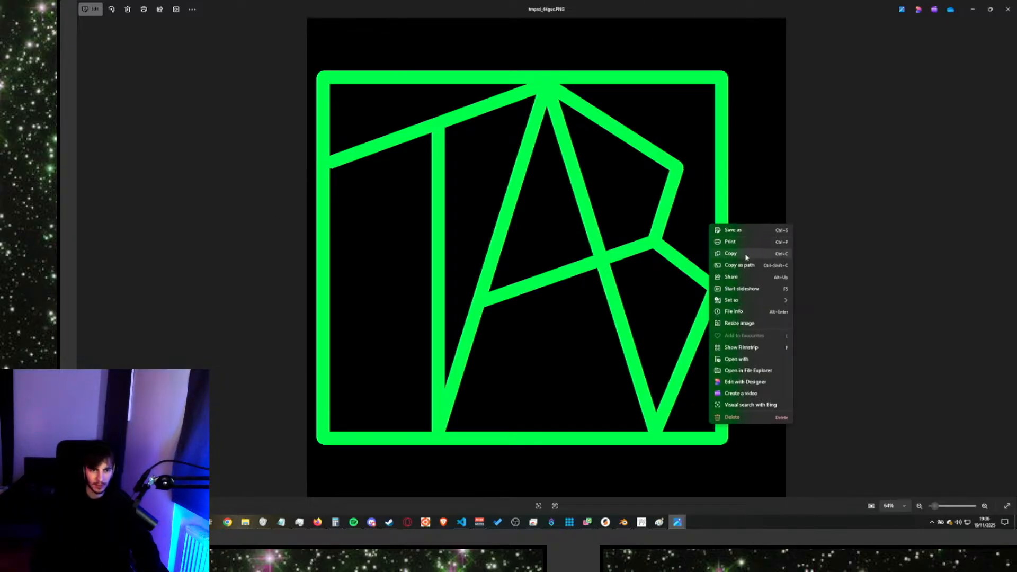
pyautogui.click(728, 255)
pyautogui.click(642, 522)
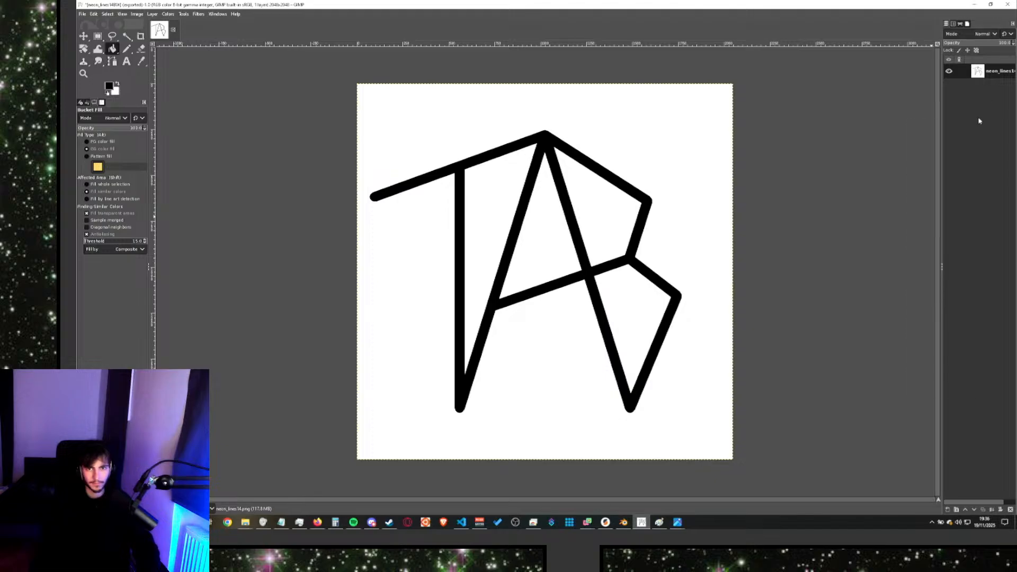
pyautogui.rightClick(979, 121)
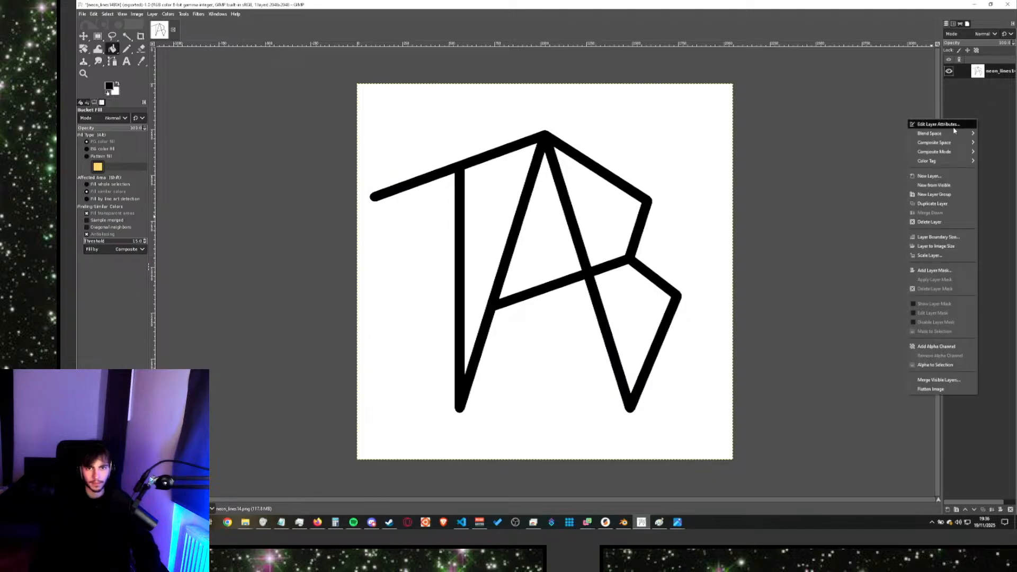
pyautogui.click(940, 178)
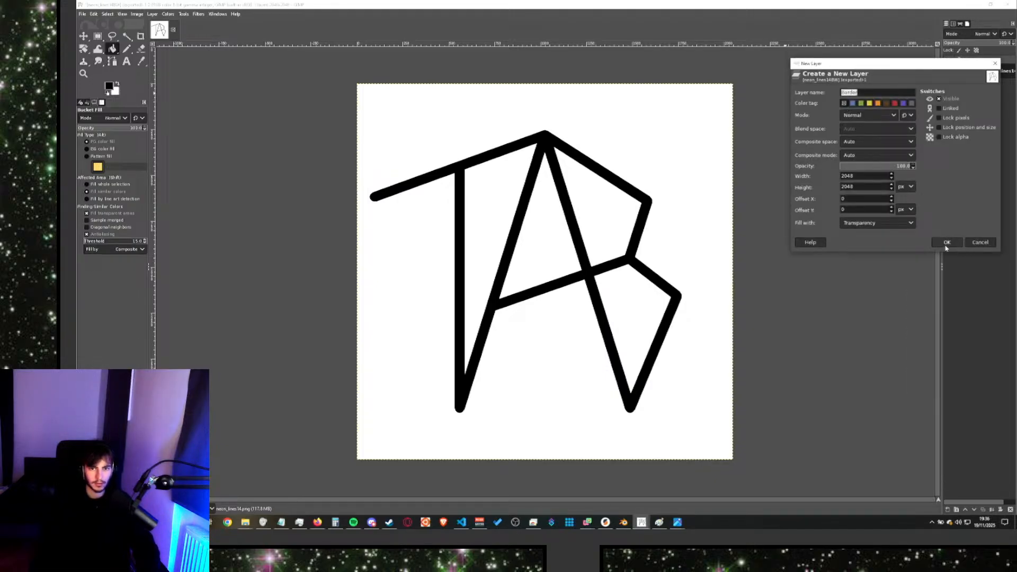
pyautogui.click(946, 243)
# Try to paste the bordered render into the GIMP image, copying it again from the image viewer.
pyautogui.hotkey('ctrl', 'v')
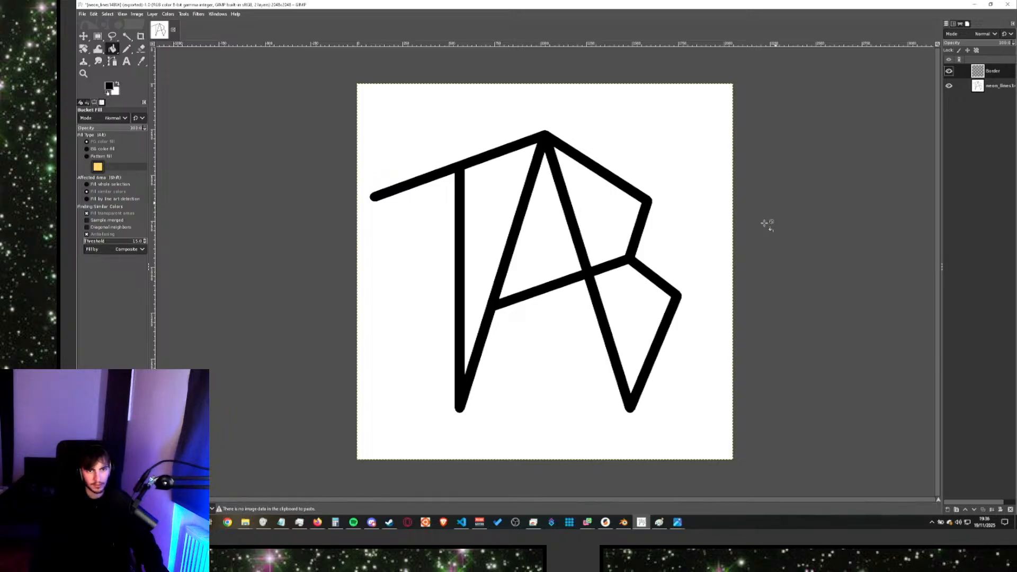
pyautogui.click(683, 523)
pyautogui.click(742, 493)
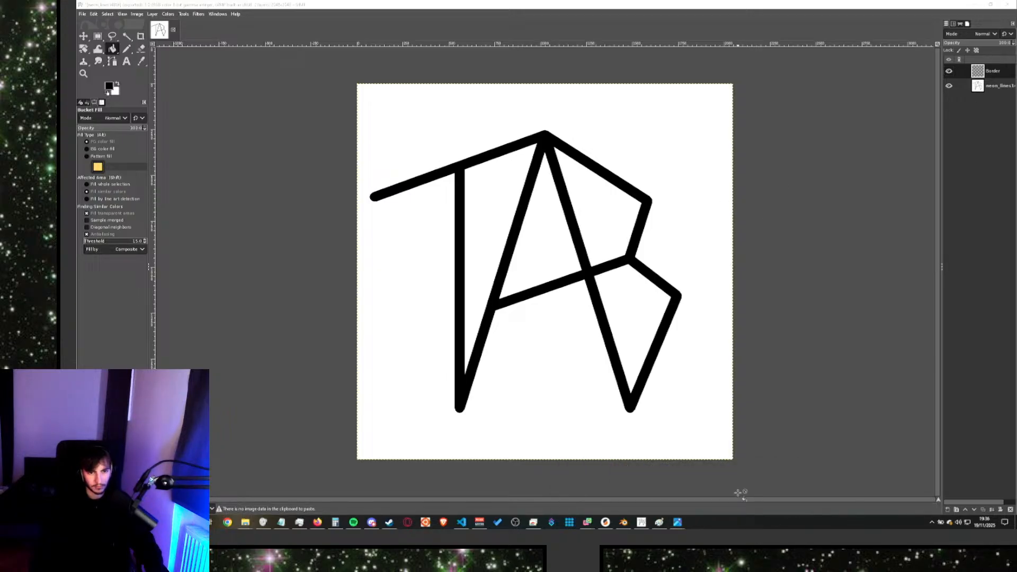
pyautogui.click(680, 522)
pyautogui.click(704, 486)
pyautogui.rightClick(607, 285)
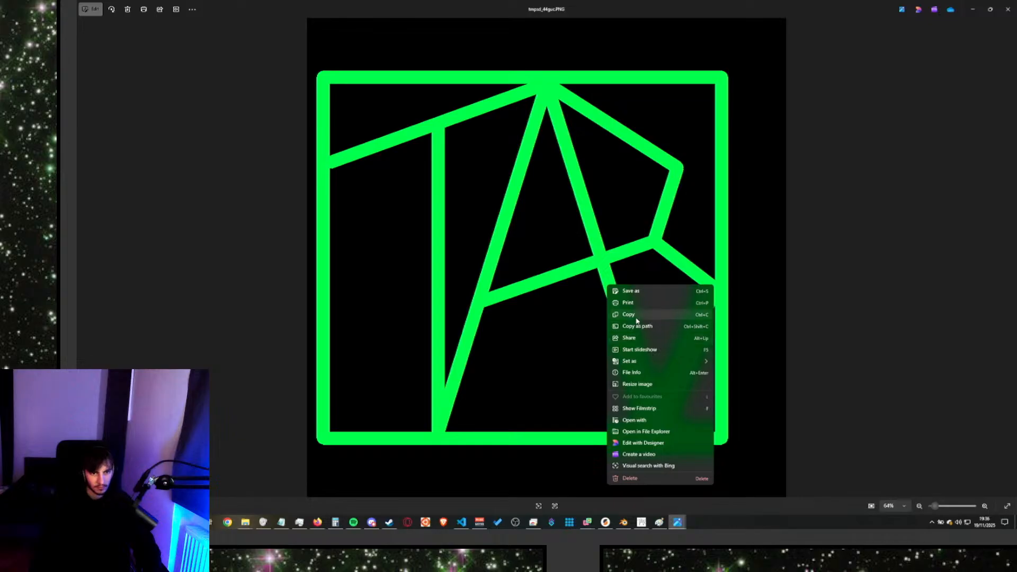
pyautogui.click(637, 321)
pyautogui.hotkey('alt', 'Tab')
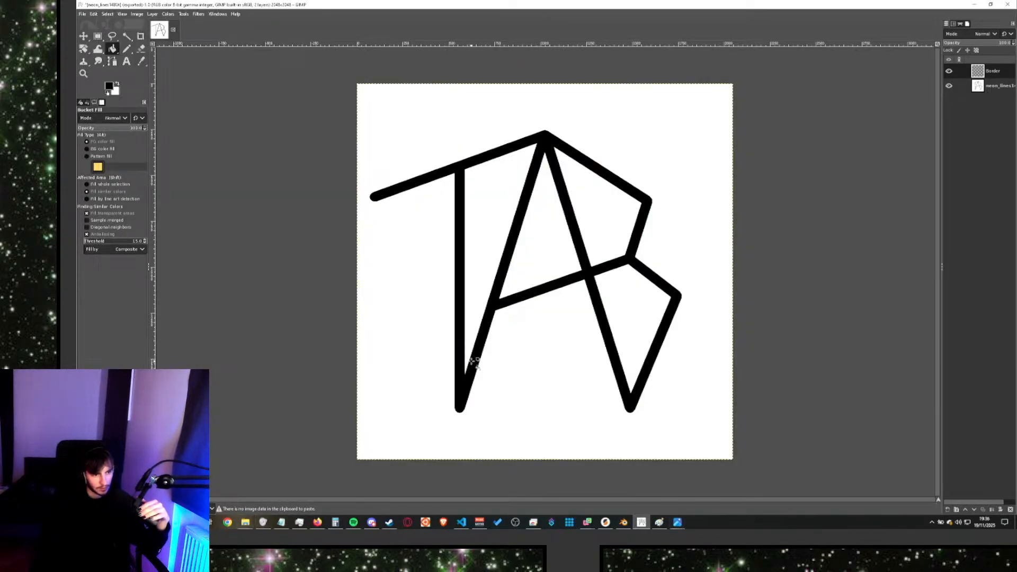
# Insert neon_lines14_border.png from the dynamic_overlay folder into the GIMP logo image as a new layer.
pyautogui.click(245, 522)
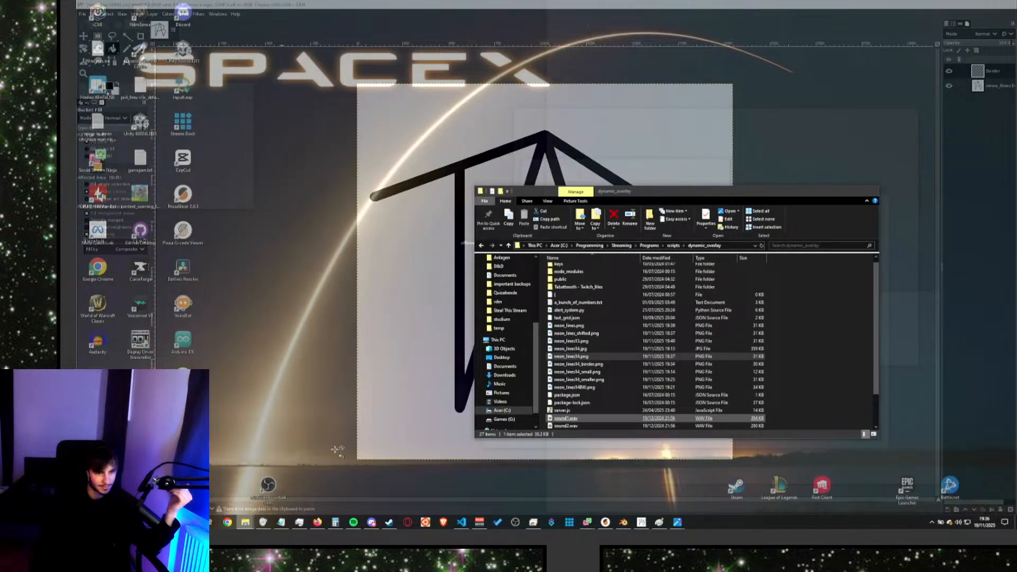
pyautogui.click(227, 490)
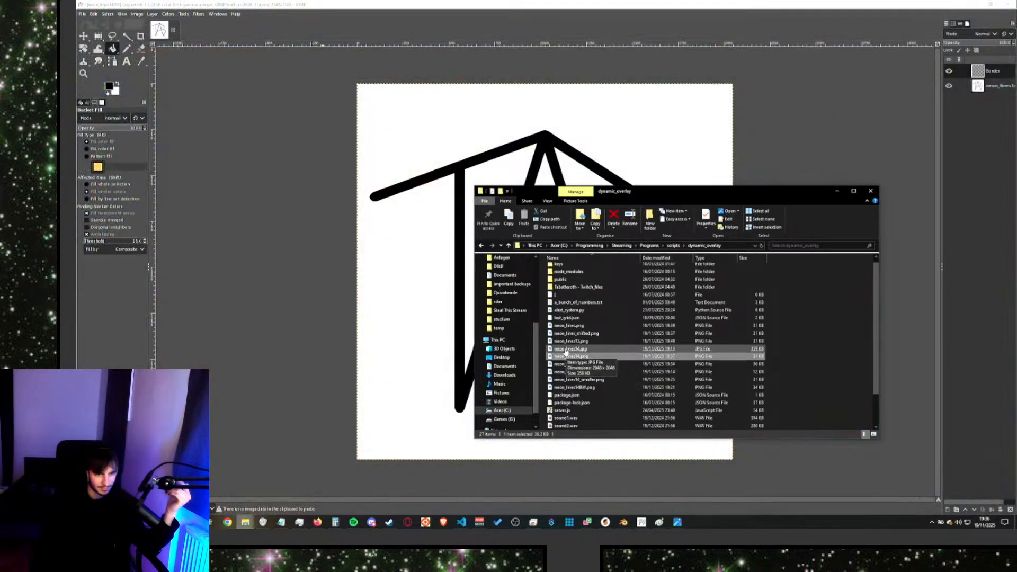
pyautogui.click(567, 364)
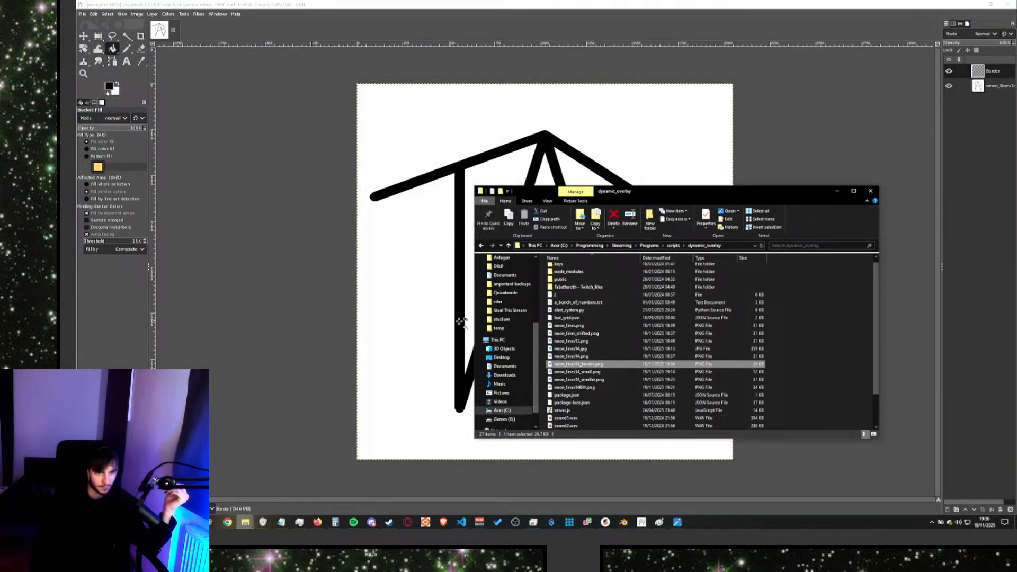
pyautogui.moveTo(564, 365); pyautogui.dragTo(574, 363)
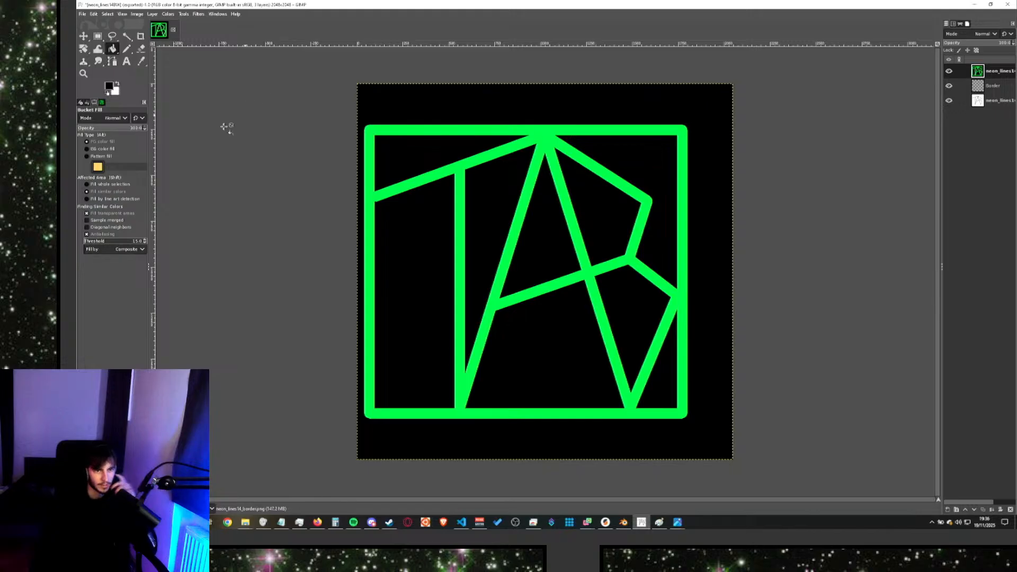
# Pick the border's green as the foreground color and bucket-fill the black area outside the border with it.
pyautogui.click(141, 61)
pyautogui.click(382, 129)
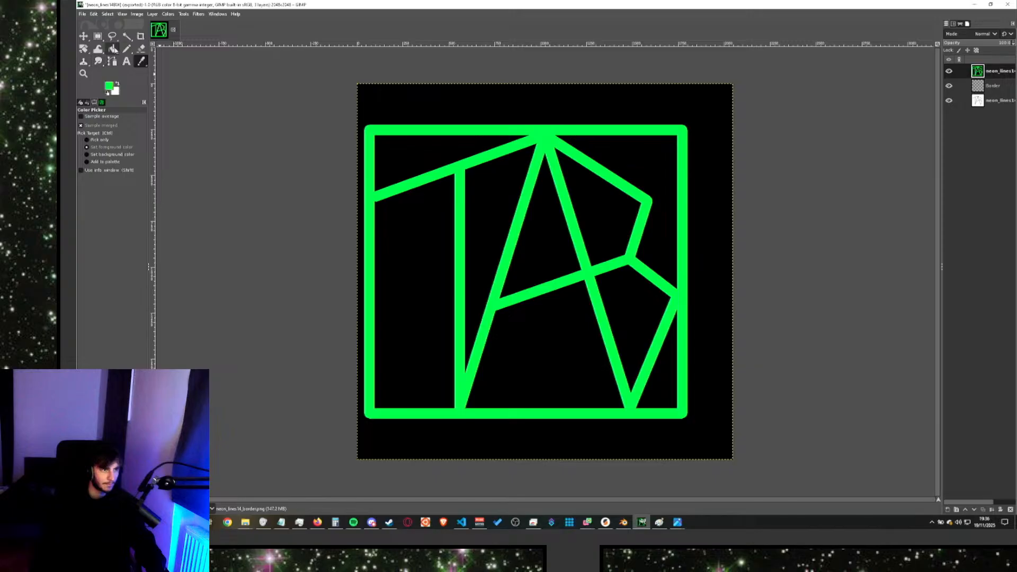
pyautogui.click(112, 48)
pyautogui.click(406, 94)
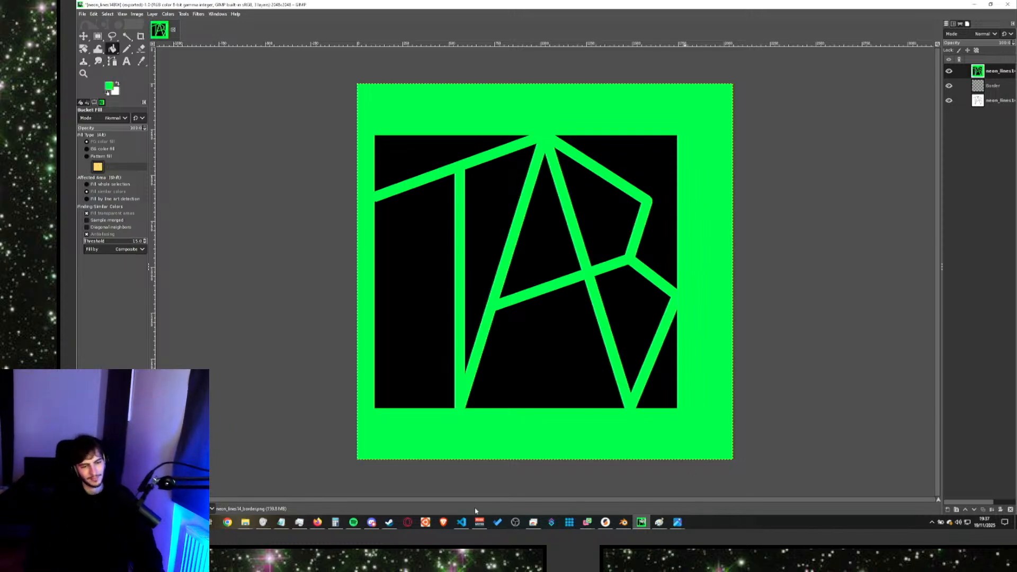
# Add another transparent 2048 × 2048 px layer above the green-filled logo layer.
pyautogui.rightClick(979, 146)
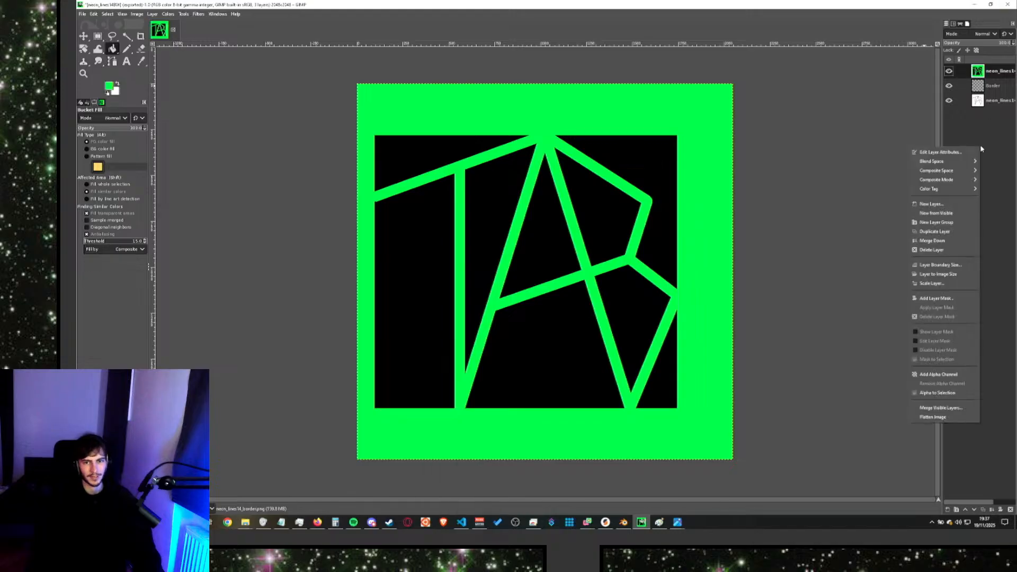
pyautogui.click(935, 204)
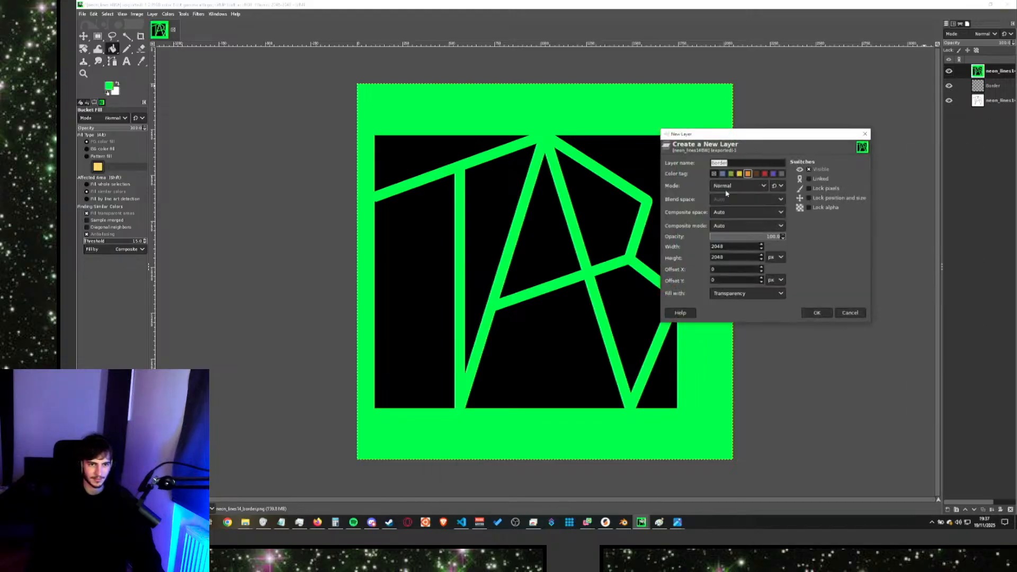
pyautogui.click(817, 313)
# Switch to logo painting.py in Visual Studio Code and duplicate the four border lines below the originals.
pyautogui.hotkey('alt', 'Tab')
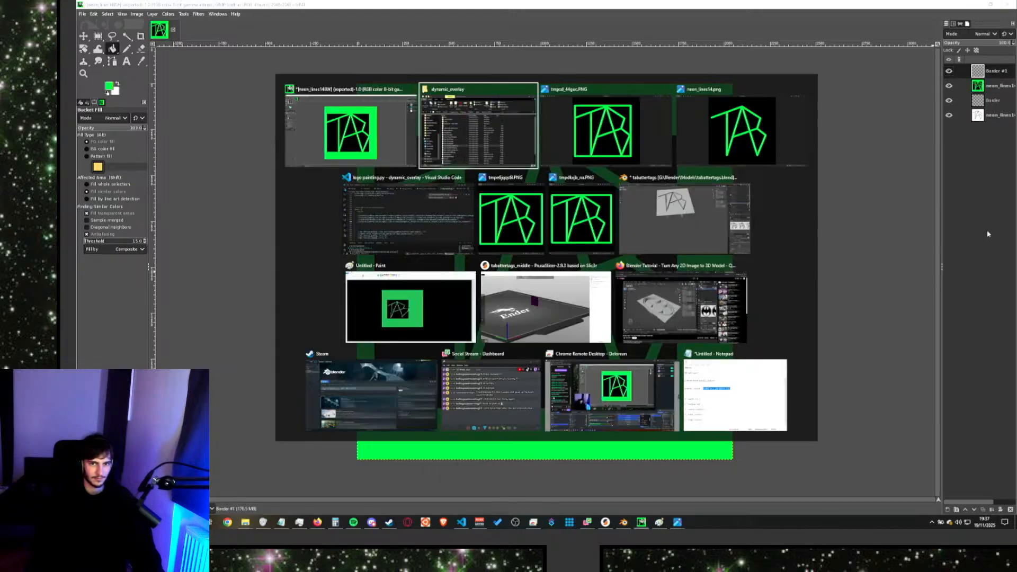
pyautogui.click(444, 198)
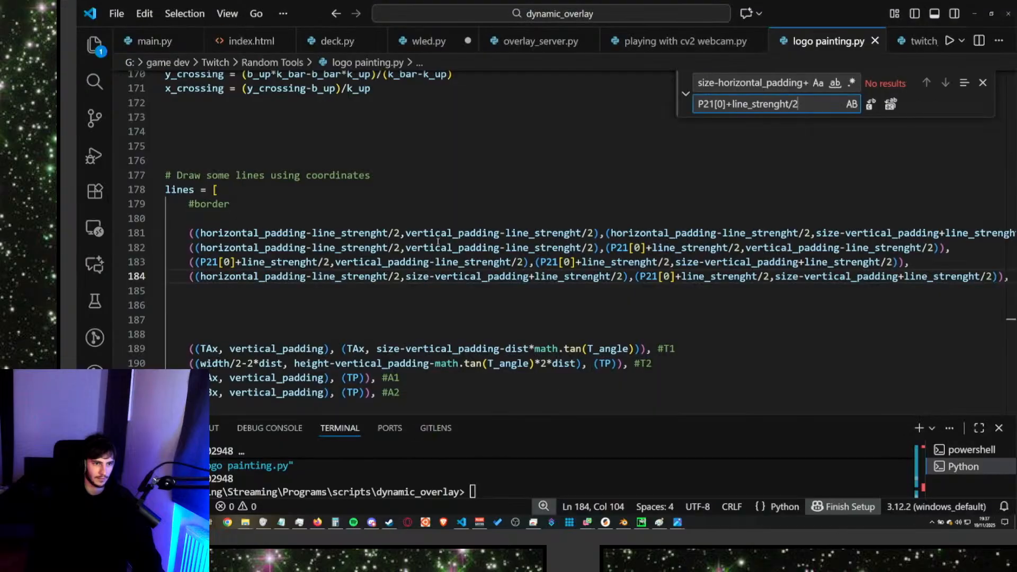
pyautogui.moveTo(1009, 275); pyautogui.dragTo(158, 232)
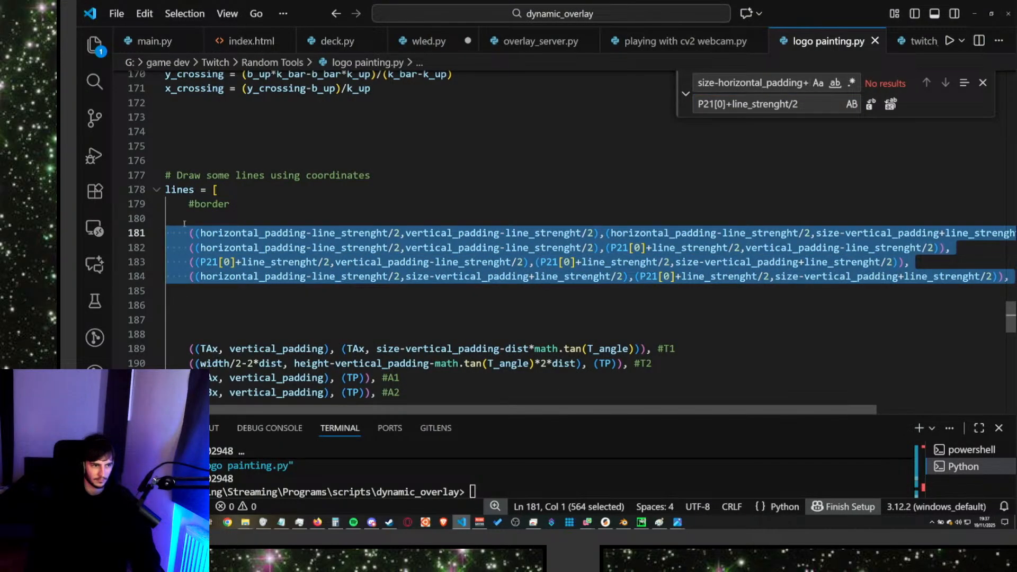
pyautogui.hotkey('ctrl', 'c')
pyautogui.click(233, 305)
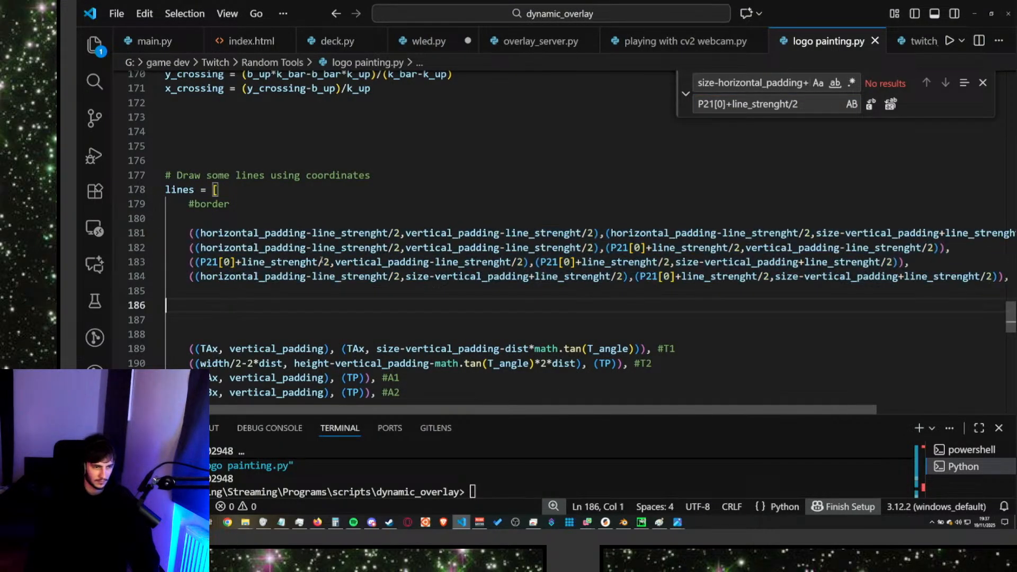
pyautogui.hotkey('ctrl', 'v')
# Comment out the four duplicated border lines that use P21[0]+line_strenght/2.
pyautogui.click(209, 282)
pyautogui.scroll(-1, 210, 253)
pyautogui.write('#')
pyautogui.press('Left')
pyautogui.press('Down')
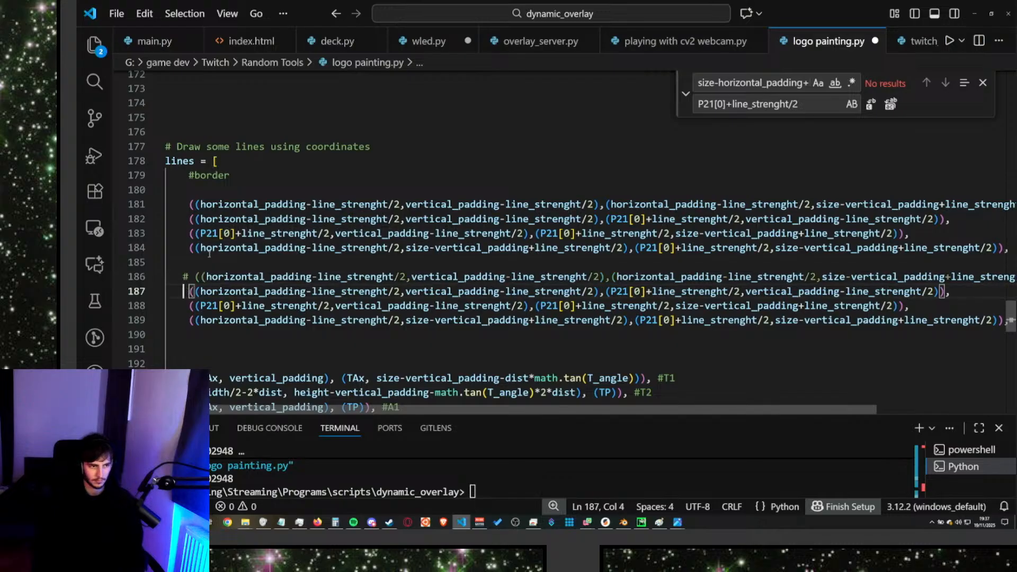
pyautogui.write('#')
pyautogui.press('Left')
pyautogui.press('Down')
pyautogui.write('#')
pyautogui.press('Left')
pyautogui.press('Down')
pyautogui.write('#')
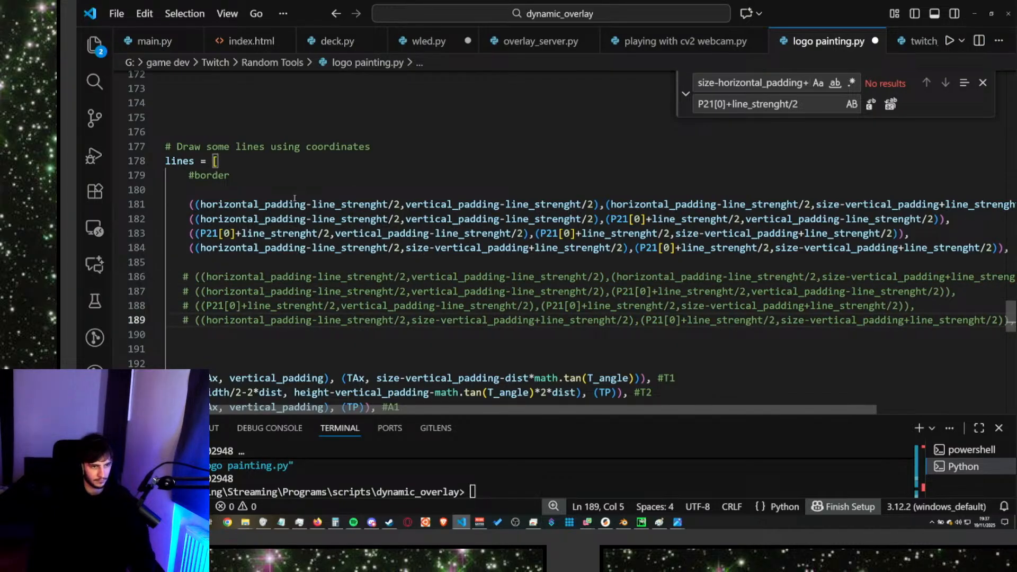
# Replace the four active border lines with the earlier copied version that uses size-horizontal_padding+line_strenght/2.
pyautogui.press('Up')
pyautogui.press('Up')
pyautogui.press('Up')
pyautogui.press('Up')
pyautogui.hotkey('shift', 'Up')
pyautogui.hotkey('shift', 'Up')
pyautogui.hotkey('shift', 'Up')
pyautogui.hotkey('shift', 'Up')
pyautogui.press('super+v')
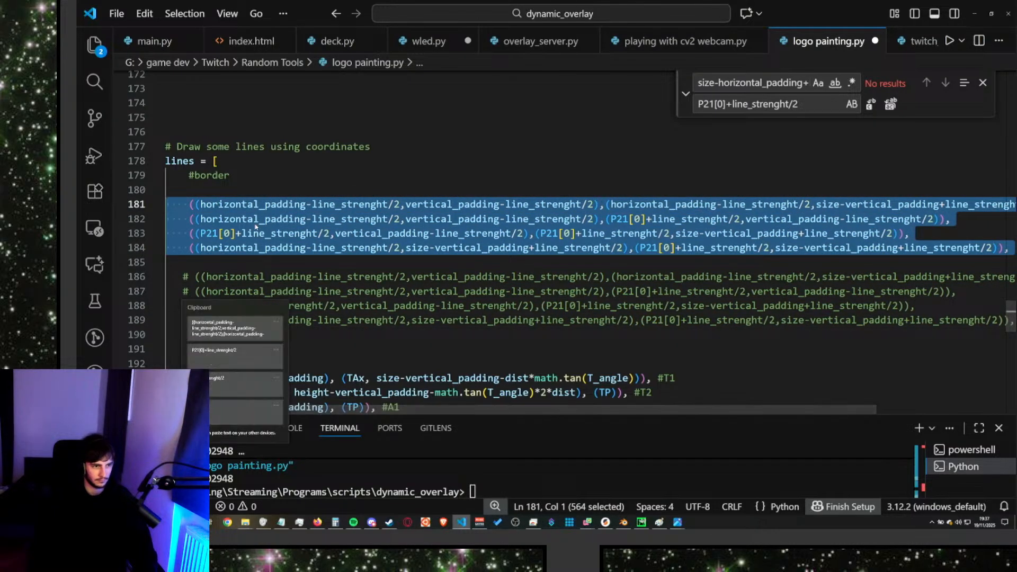
pyautogui.click(228, 389)
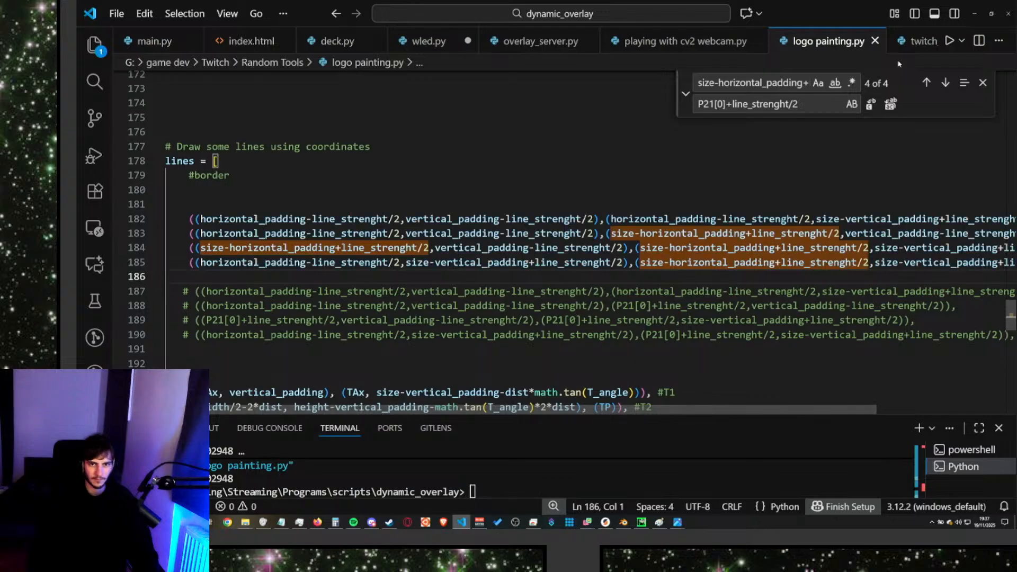
# Run the logo painting script, compare the new render side by side with an earlier one, and close both image windows.
pyautogui.click(949, 41)
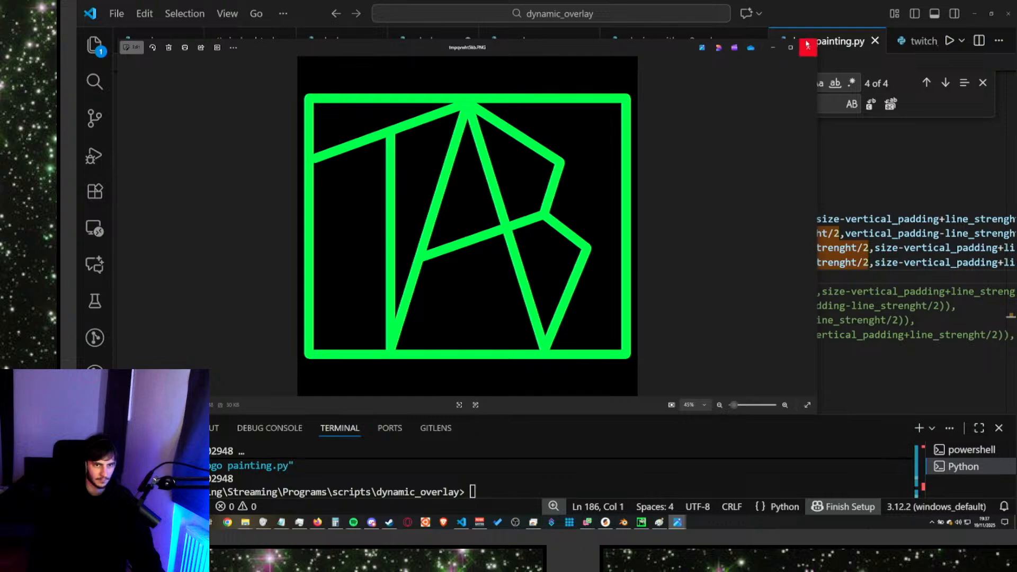
pyautogui.moveTo(677, 521)
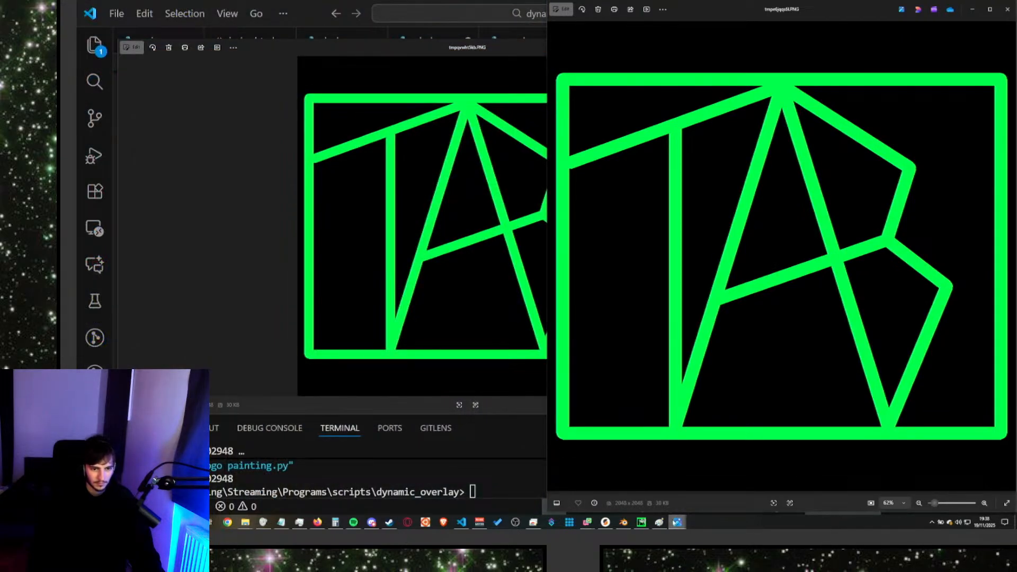
pyautogui.click(769, 489)
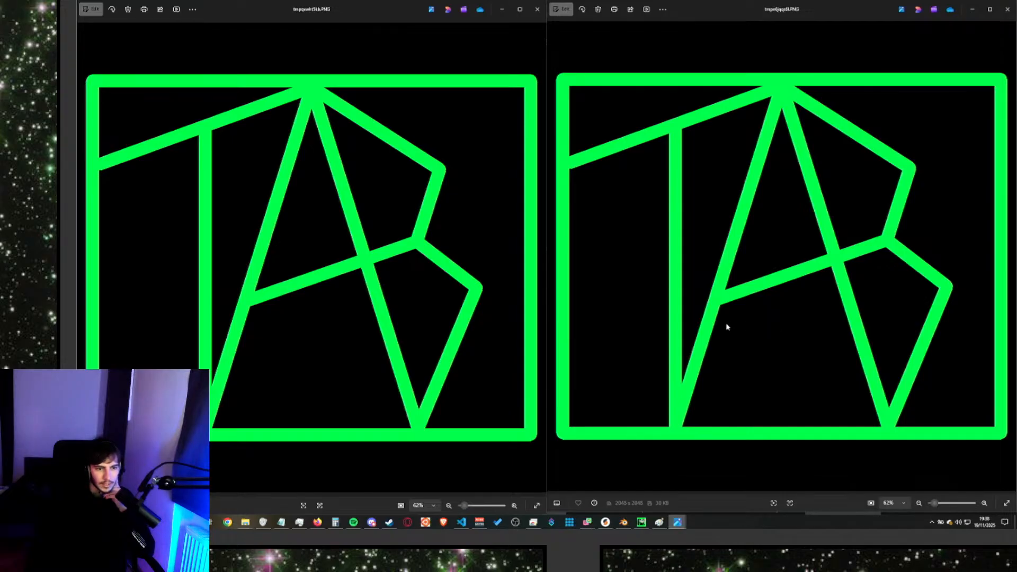
pyautogui.click(536, 9)
pyautogui.click(1006, 9)
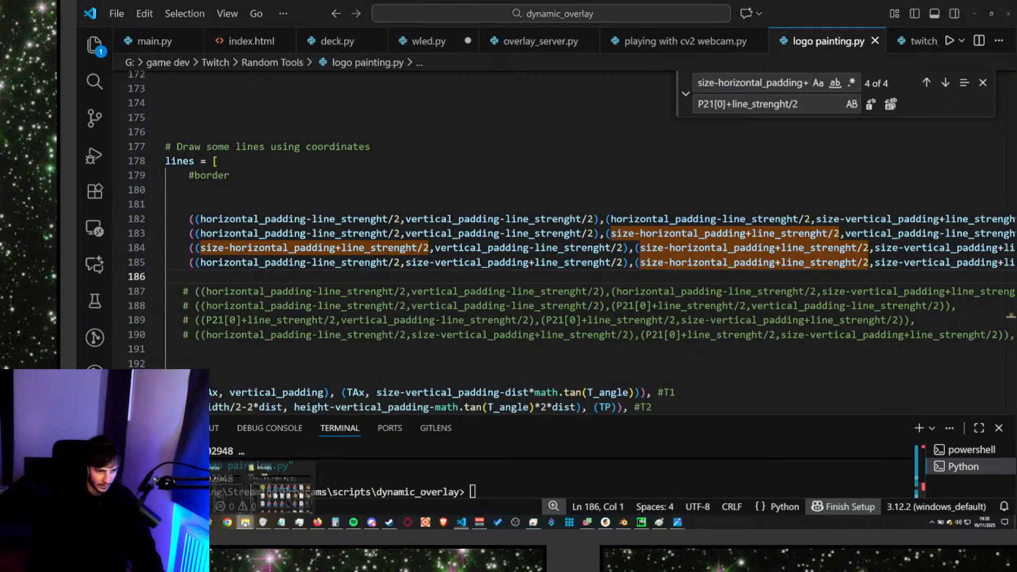
# Insert the regenerated neon_lines14_border.png into the GIMP image as a top layer and fill the area outside its border green.
pyautogui.moveTo(241, 493)
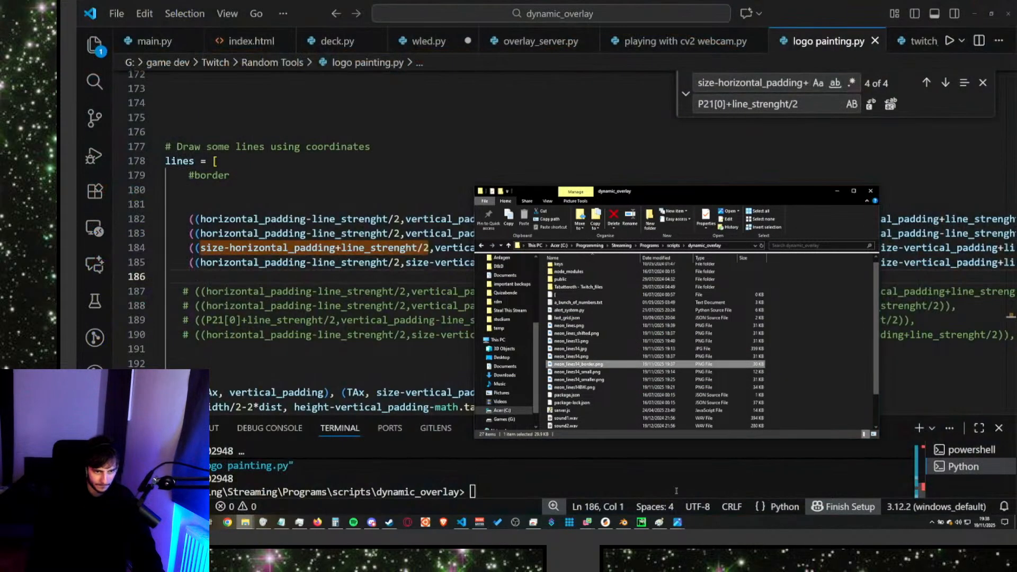
pyautogui.click(640, 522)
pyautogui.hotkey('alt', 'Tab')
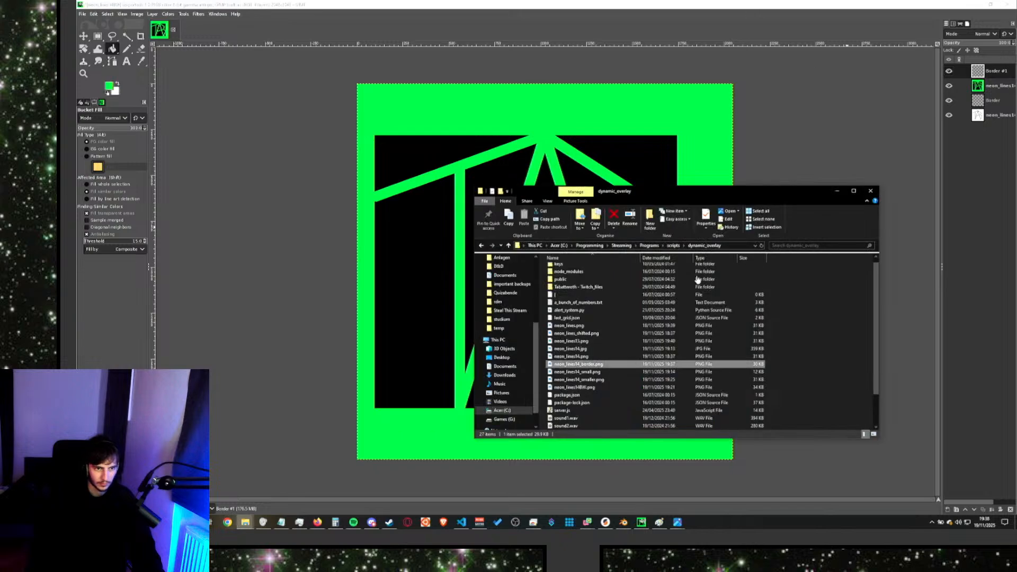
pyautogui.moveTo(362, 278); pyautogui.dragTo(359, 277)
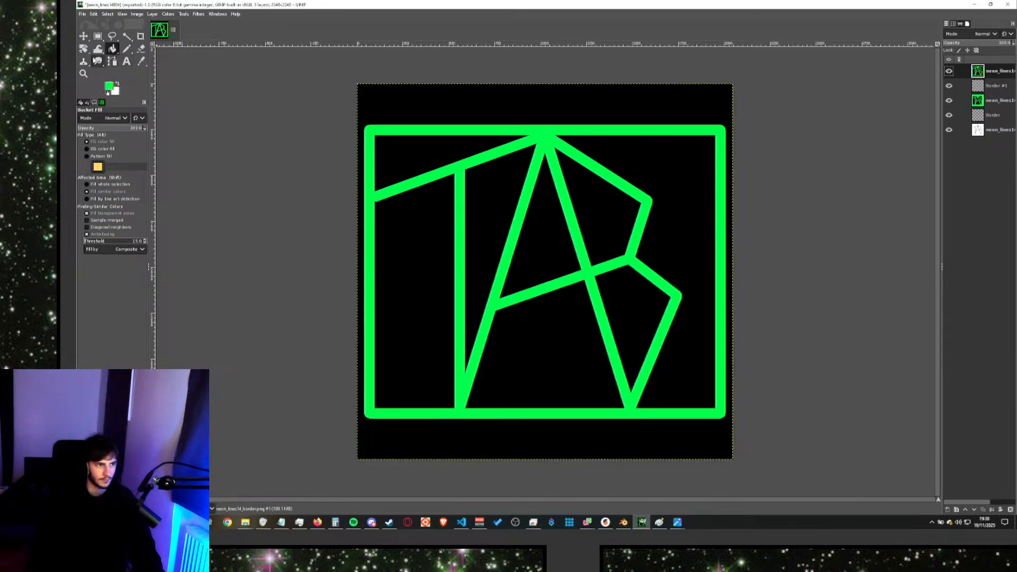
pyautogui.click(472, 111)
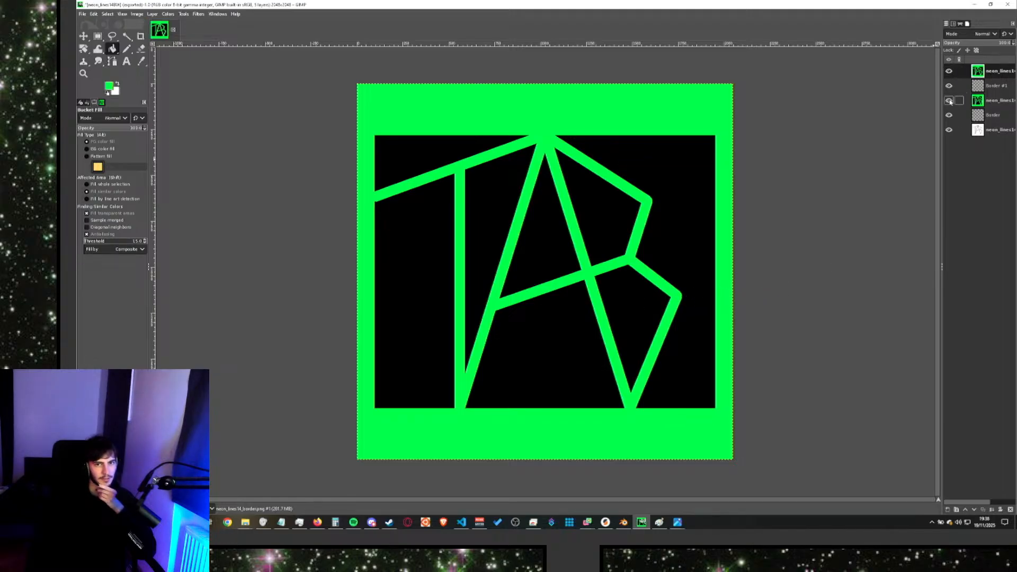
# Toggle the top layer's visibility to compare the wide and narrow border variants, and return to the script in Visual Studio Code.
pyautogui.click(949, 71)
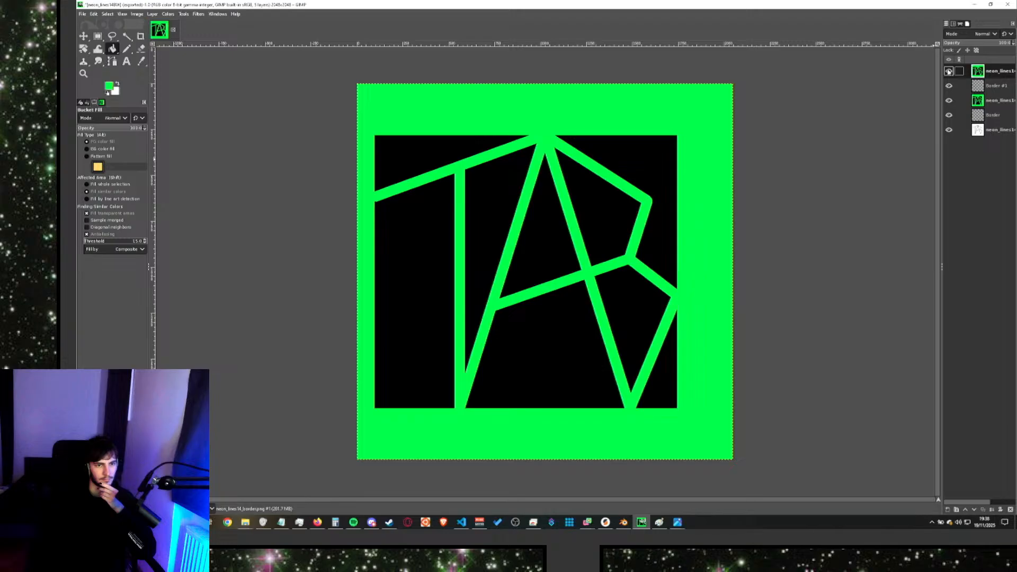
pyautogui.click(949, 71)
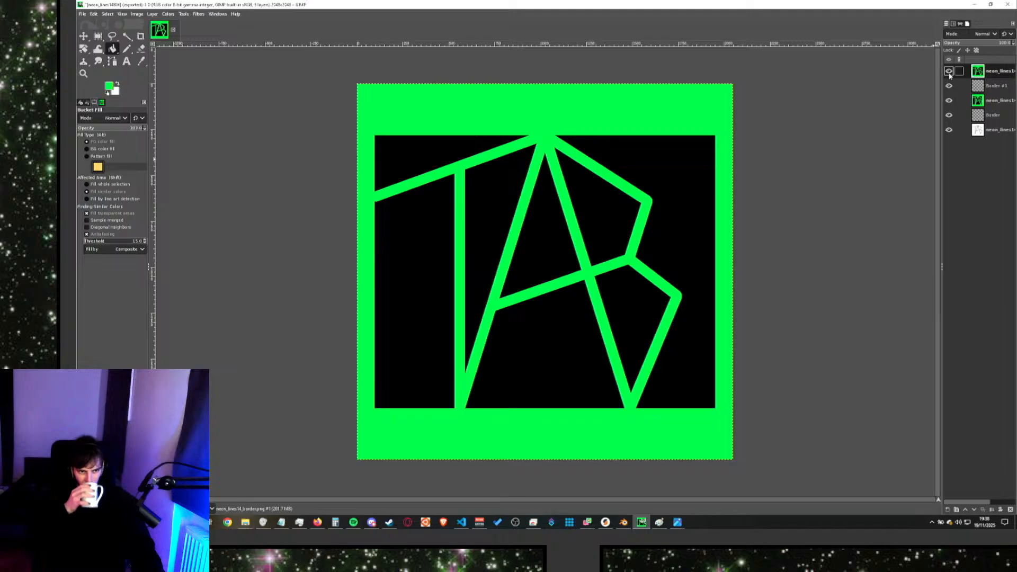
pyautogui.hotkey('alt', 'Tab')
pyautogui.press('Tab')
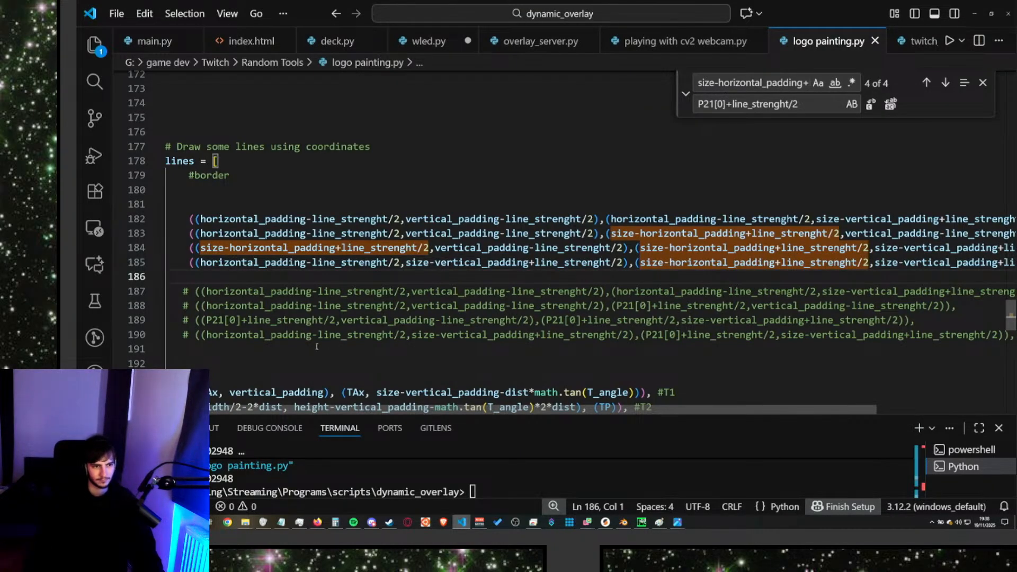
# Tidy the blank lines around the active border coordinates, label the commented-out border lines "#border touching b", and save the script.
pyautogui.click(213, 209)
pyautogui.press('BackSpace')
pyautogui.press('BackSpace')
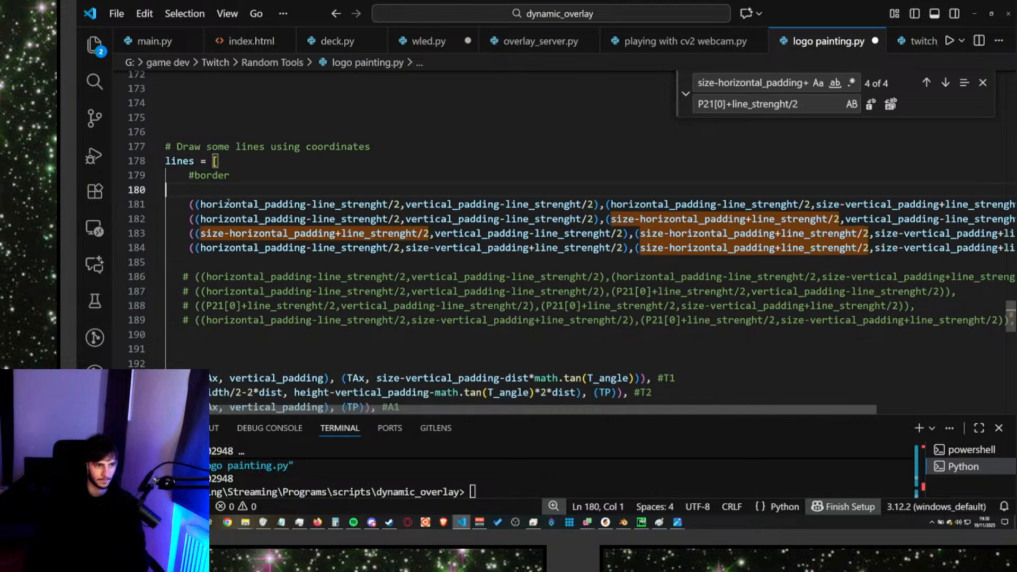
pyautogui.click(265, 247)
pyautogui.press('Return')
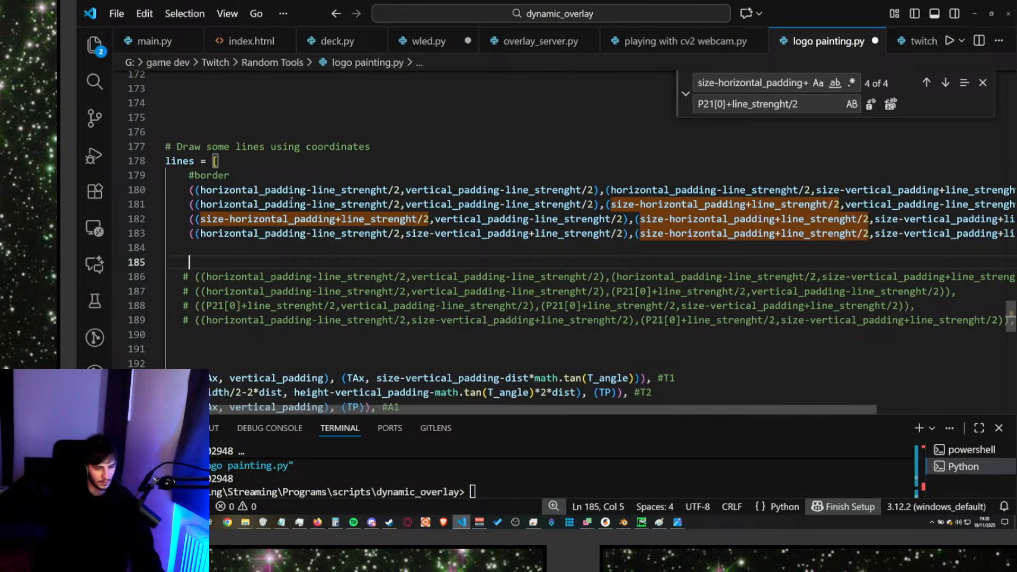
pyautogui.write('#border touching b')
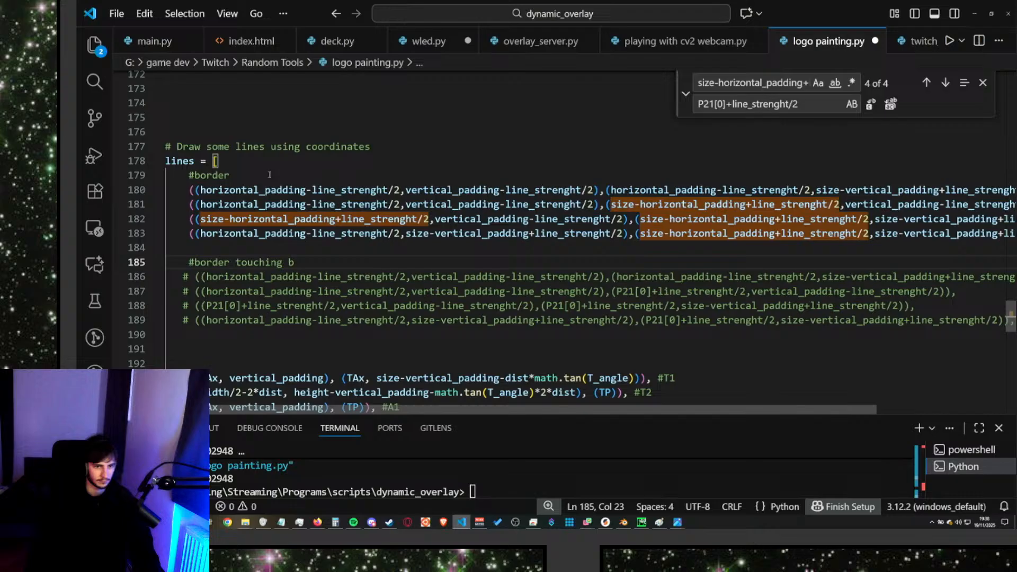
pyautogui.hotkey('ctrl', 's')
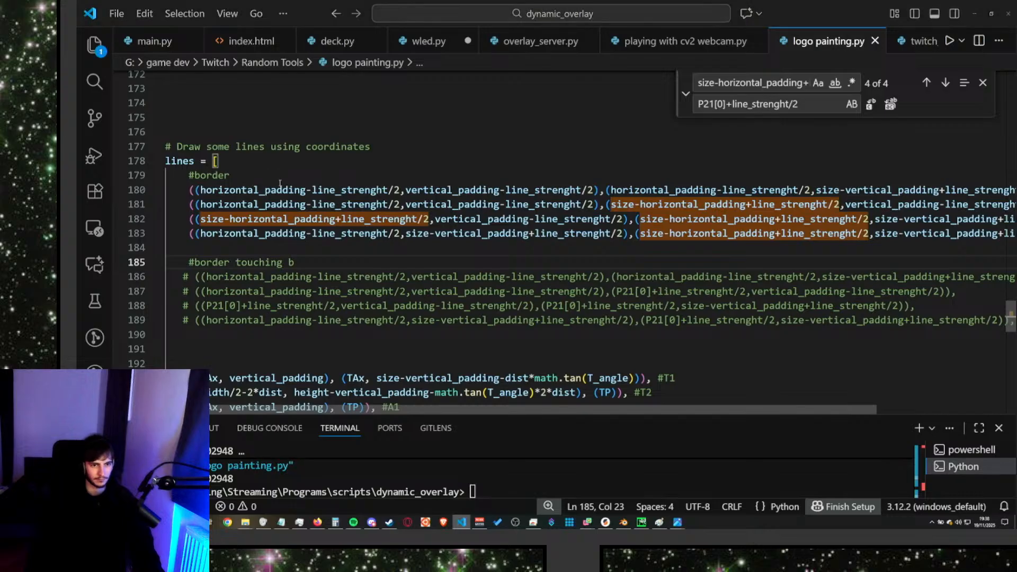
# Switch to GIMP and export the filled border image as neon_lines_border_to_3d.png in the dynamic_overlay folder.
pyautogui.hotkey('alt', 'Tab')
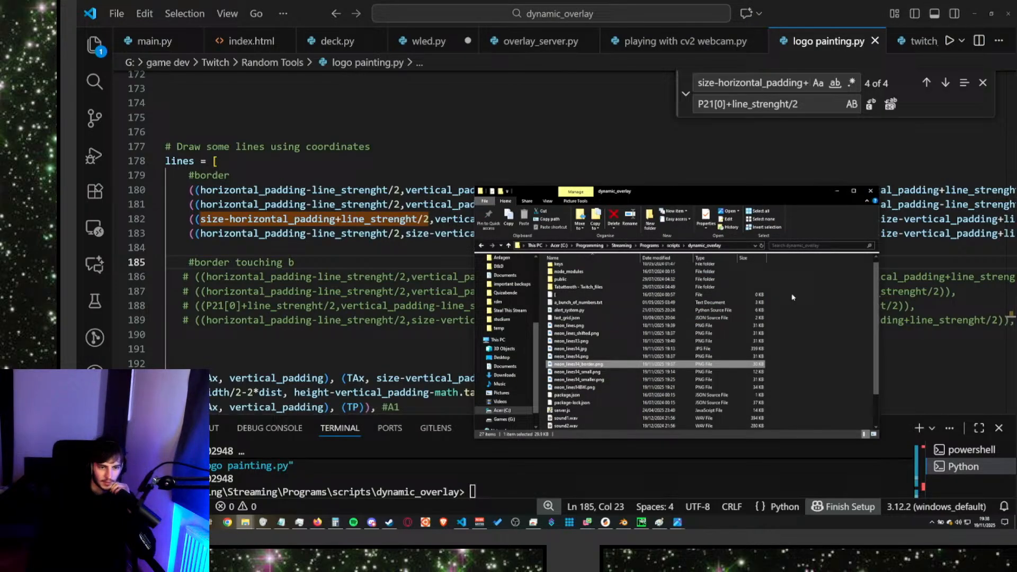
pyautogui.click(640, 523)
pyautogui.moveTo(662, 523)
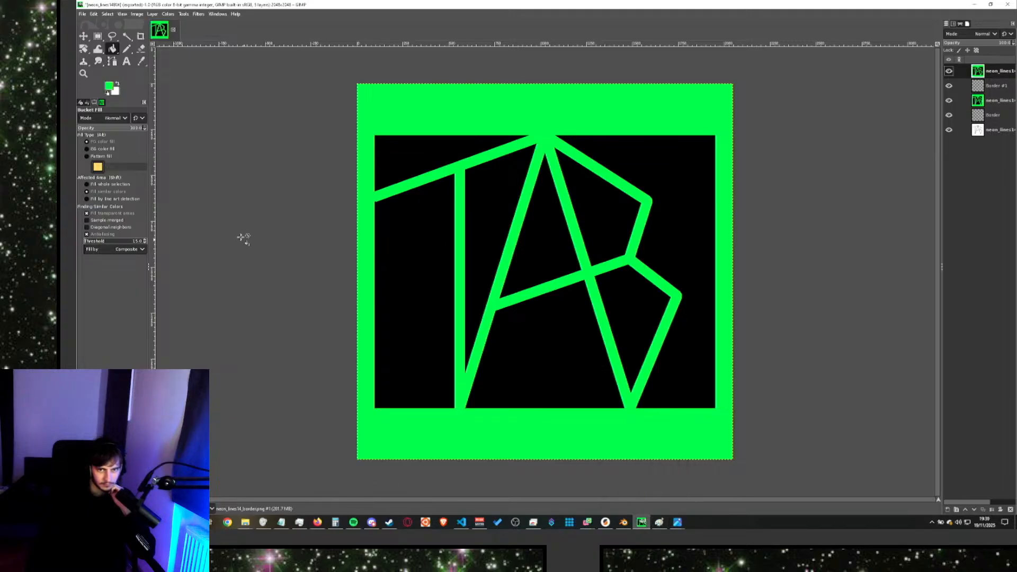
pyautogui.click(82, 15)
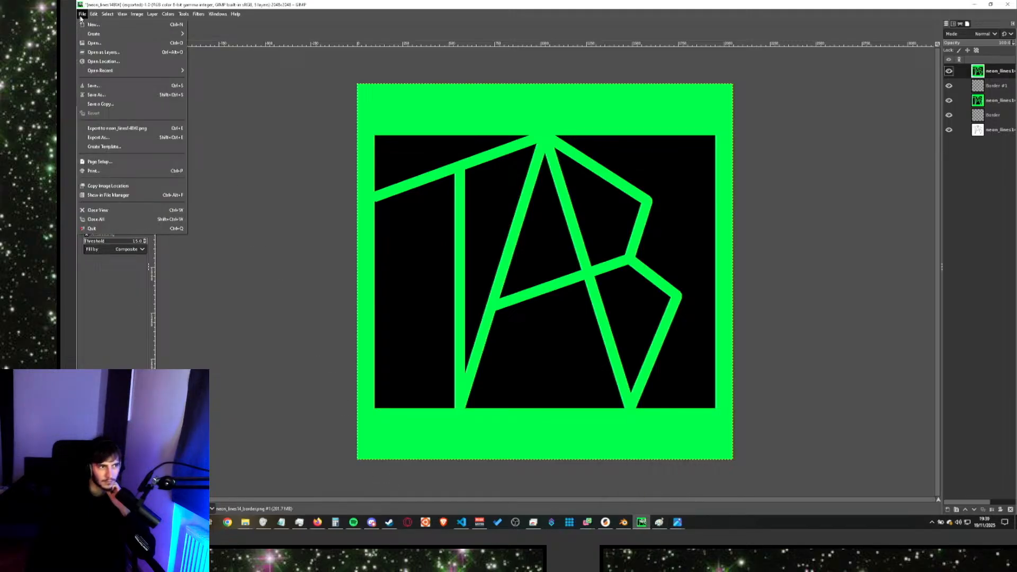
pyautogui.click(98, 138)
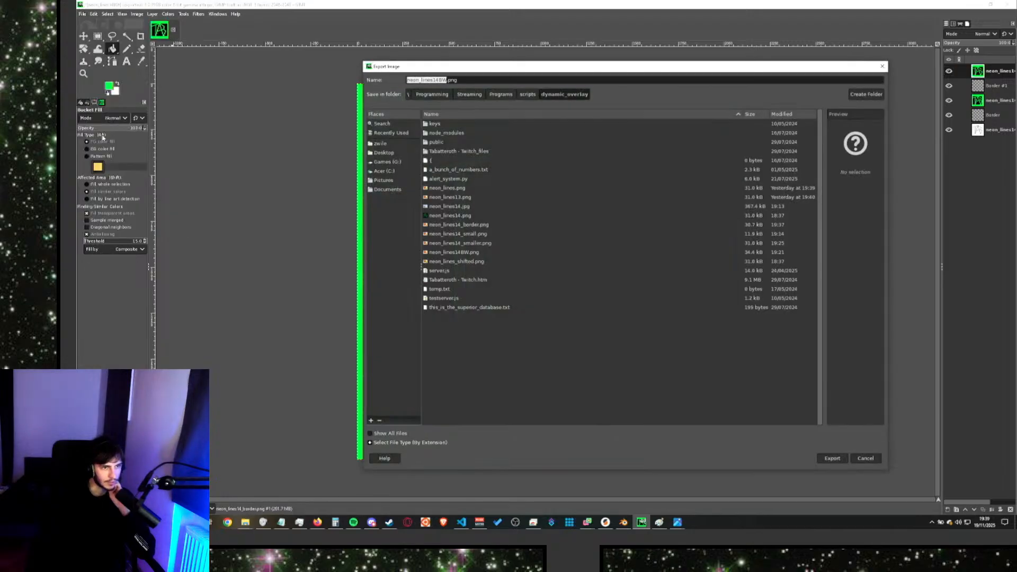
pyautogui.click(446, 79)
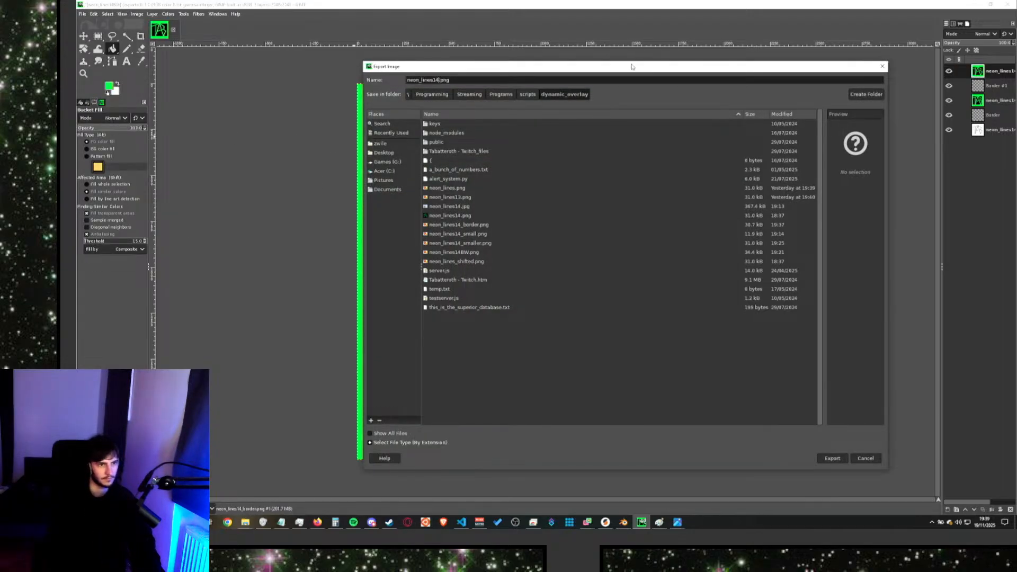
pyautogui.press('BackSpace')
pyautogui.press('BackSpace')
pyautogui.write('_')
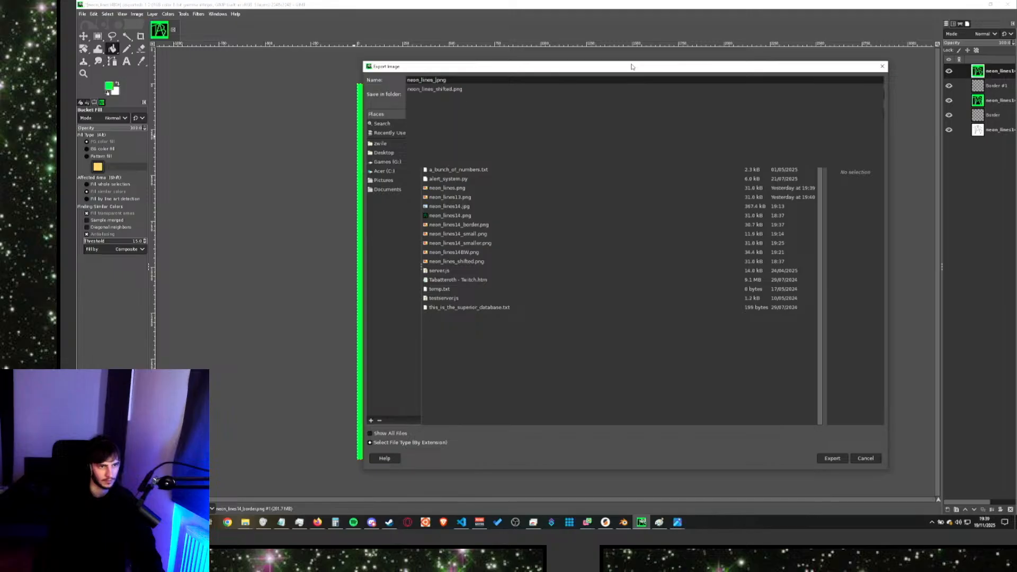
pyautogui.write('border_to_3d')
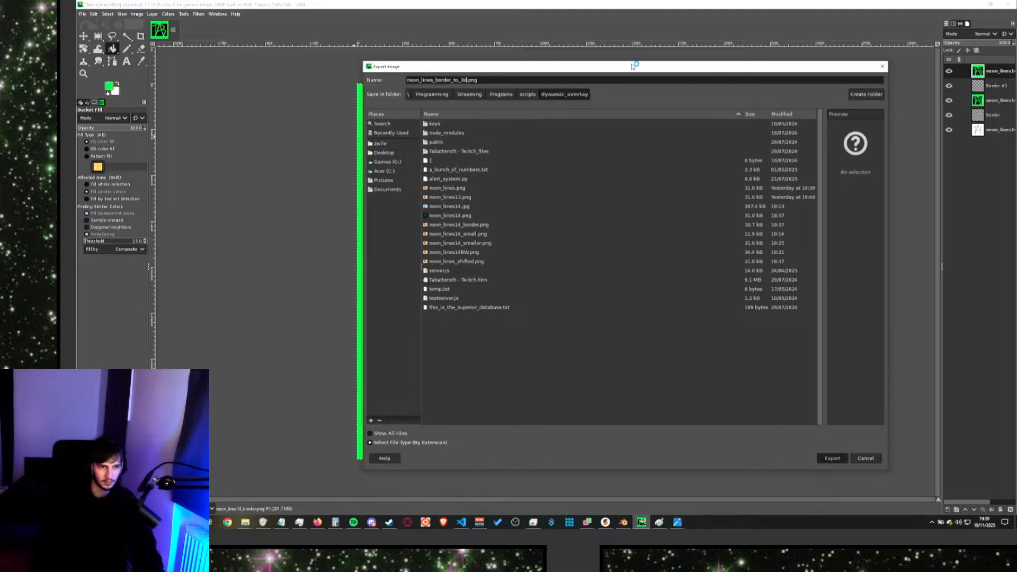
pyautogui.press('Return')
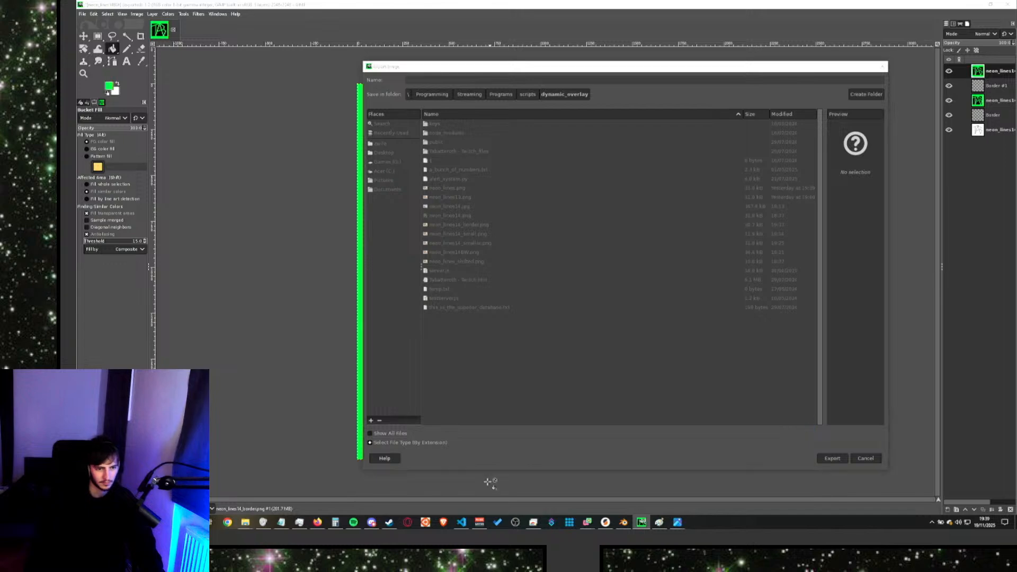
pyautogui.click(554, 352)
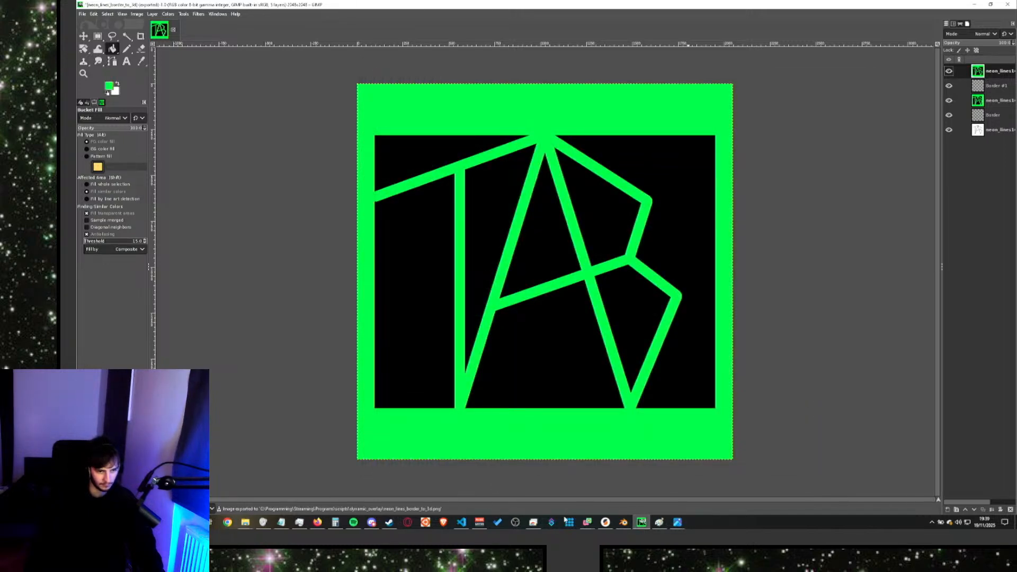
# Switch to Blender and load neon_lines_border_to_3d.png as the image of the plane's displacement texture.
pyautogui.click(623, 521)
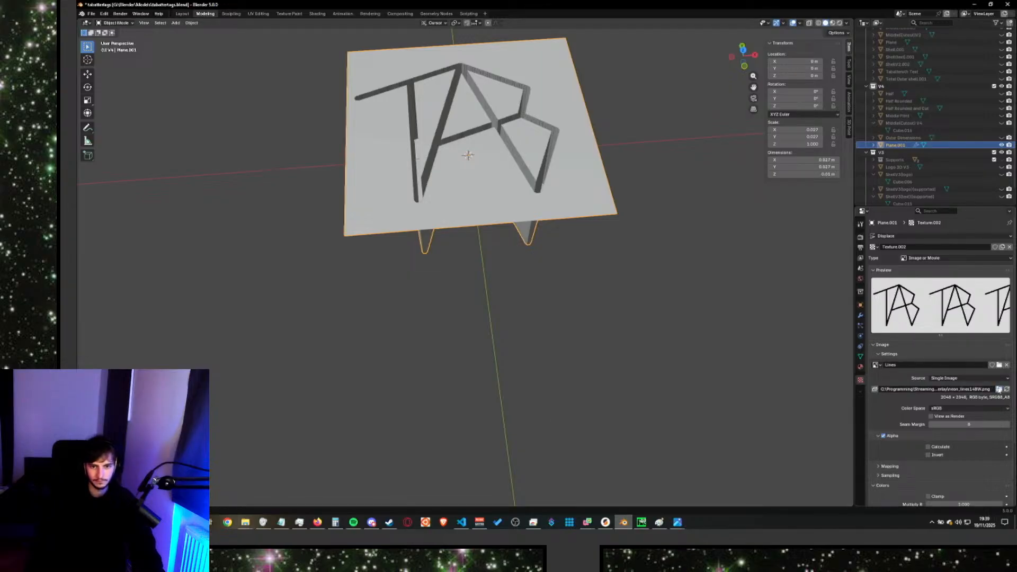
pyautogui.click(998, 389)
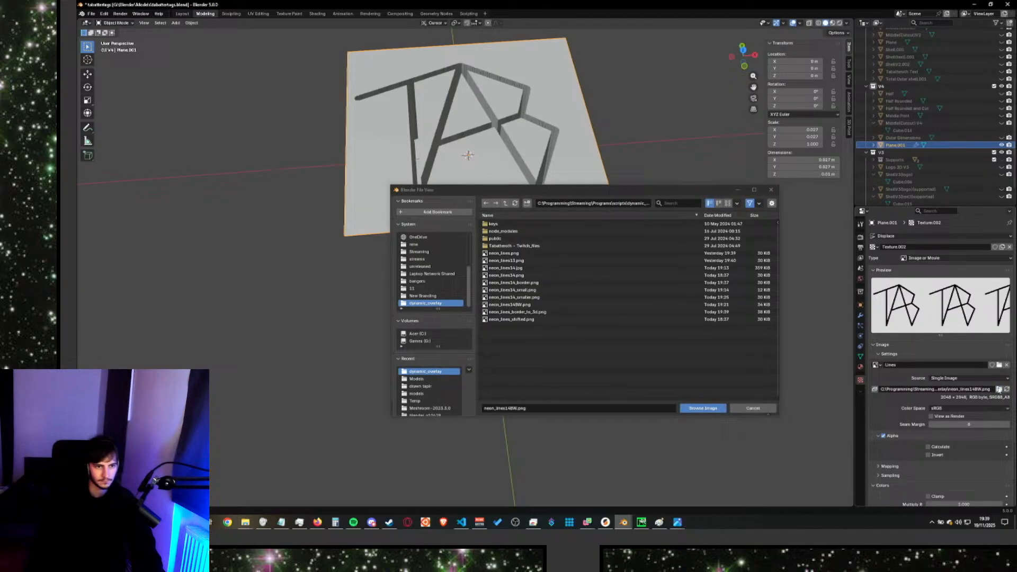
pyautogui.click(574, 312)
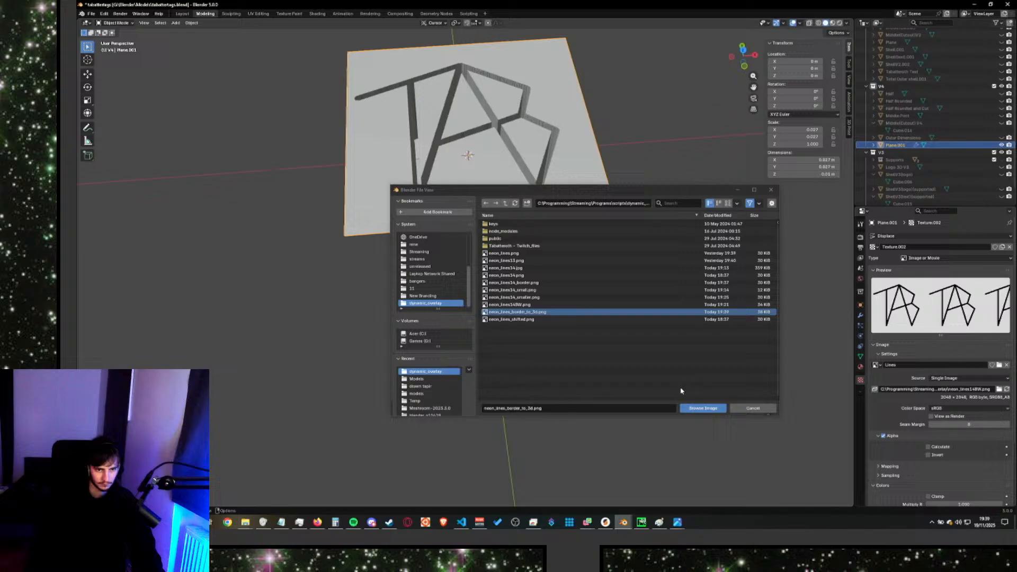
pyautogui.click(711, 412)
pyautogui.moveTo(694, 367); pyautogui.dragTo(747, 245, button='middle')
# Reverse the plane's displacement by setting the Displace modifier's strength to -0.010, and inspect the raised logo shapes.
pyautogui.click(860, 315)
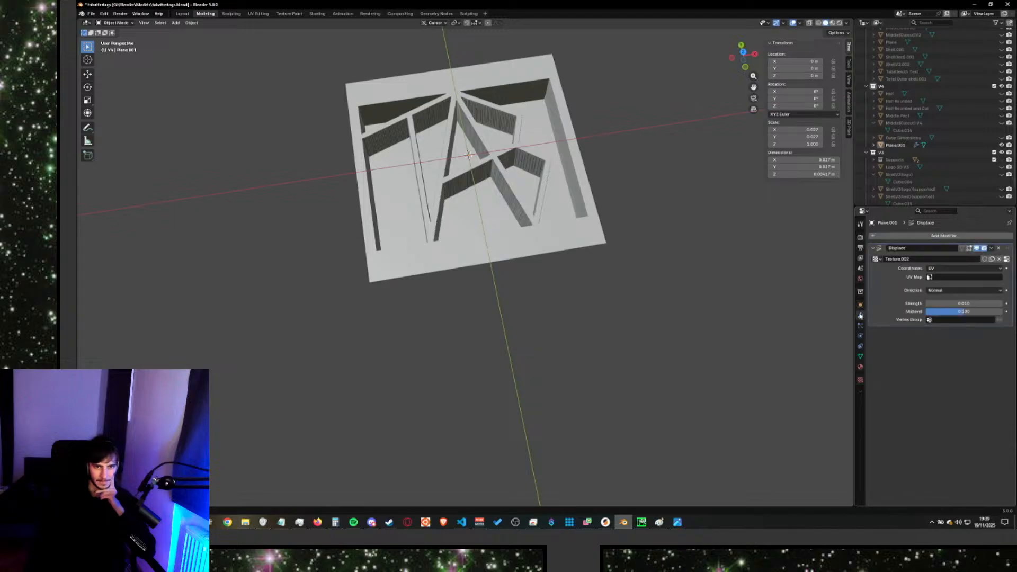
pyautogui.click(931, 304)
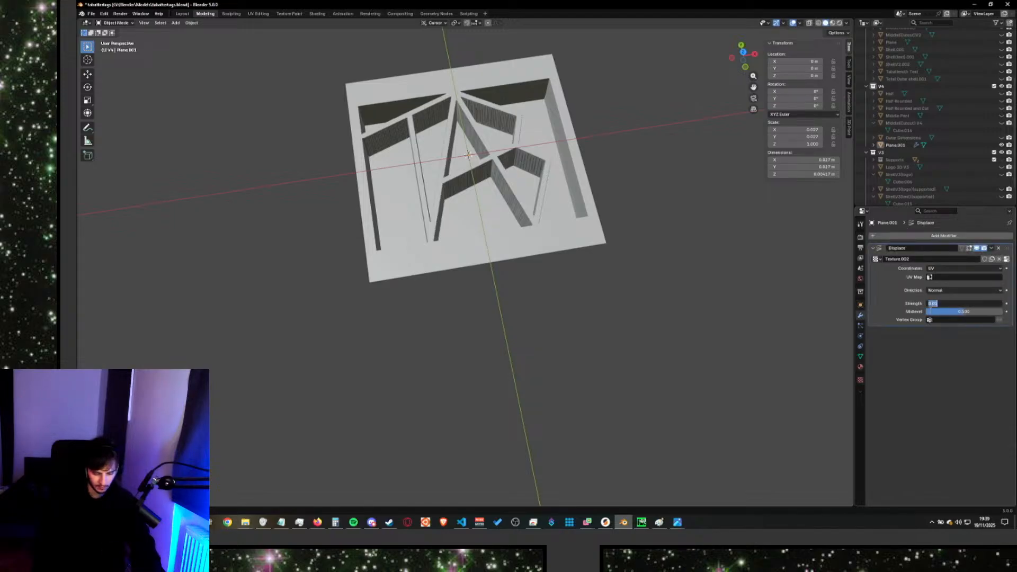
pyautogui.write('-')
pyautogui.press('Return')
pyautogui.moveTo(692, 370)
pyautogui.mouseDown(button='middle')
pyautogui.moveTo(678, 400)
pyautogui.moveTo(674, 361)
pyautogui.moveTo(676, 375)
pyautogui.mouseUp(button='middle')
pyautogui.scroll(3, 482, 124)
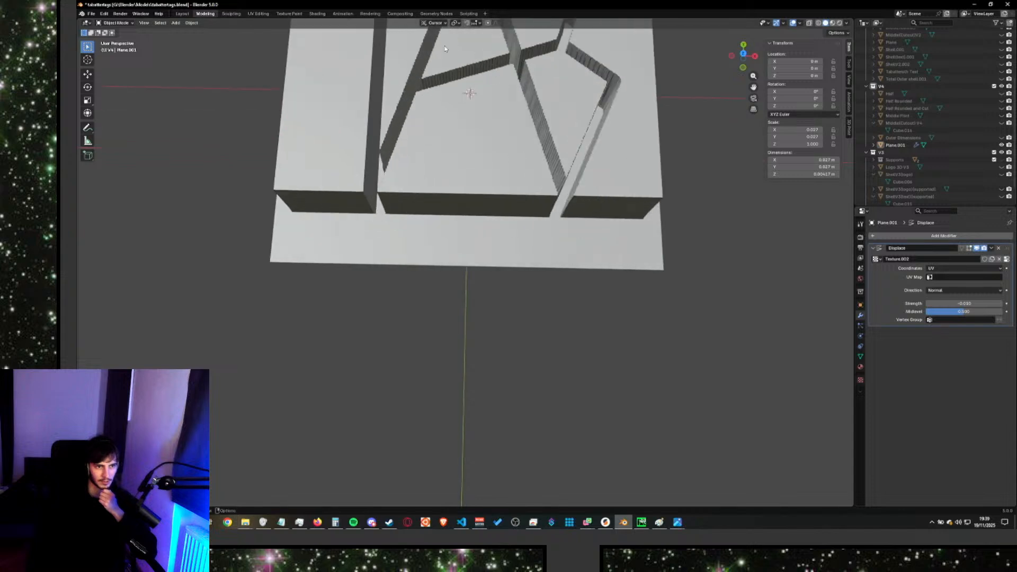
pyautogui.moveTo(482, 124); pyautogui.dragTo(508, 114, button='middle')
pyautogui.moveTo(567, 85); pyautogui.dragTo(507, 123, button='middle')
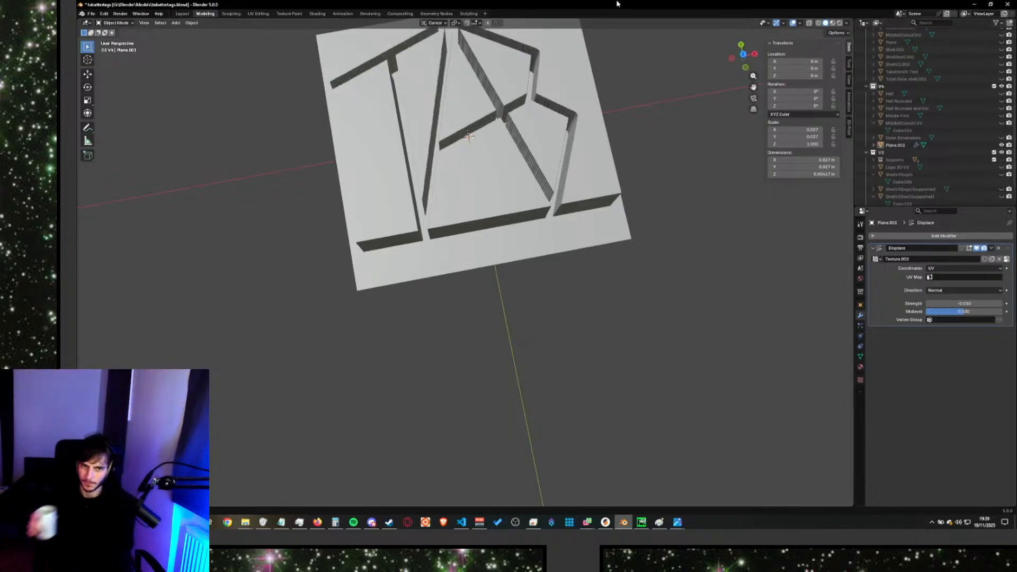
# Unhide the Half Rounded and Cut object in the V4 collection and view it from the side with the displaced plane.
pyautogui.scroll(-2, 935, 135)
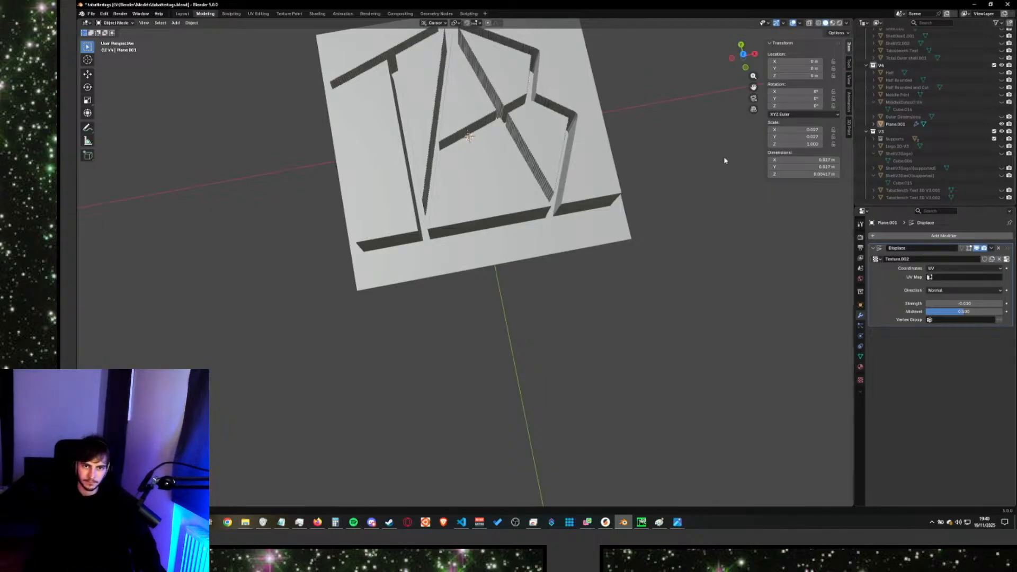
pyautogui.scroll(-2, 724, 159)
pyautogui.click(1000, 88)
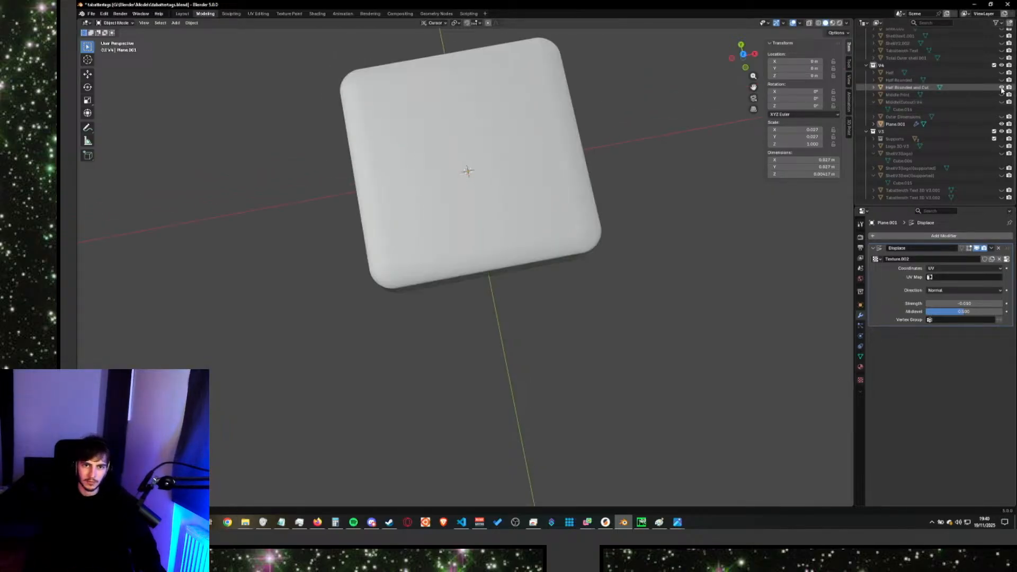
pyautogui.moveTo(681, 218); pyautogui.dragTo(675, 159, button='middle')
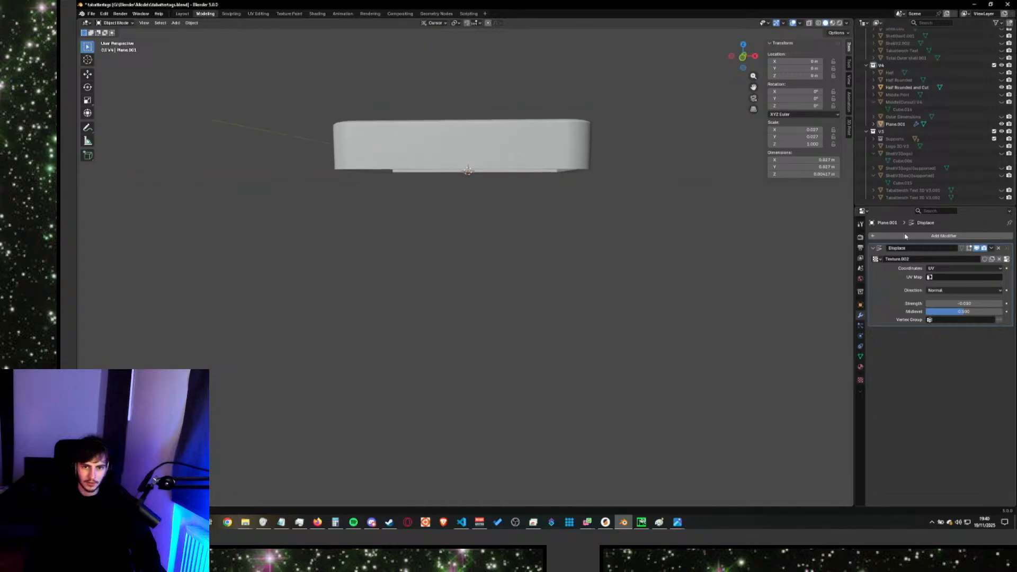
# Adjust the Displace modifier to a midlevel of about 0.28 and a strength of -0.110 so the plane extends through the rounded block.
pyautogui.moveTo(966, 314); pyautogui.dragTo(926, 312)
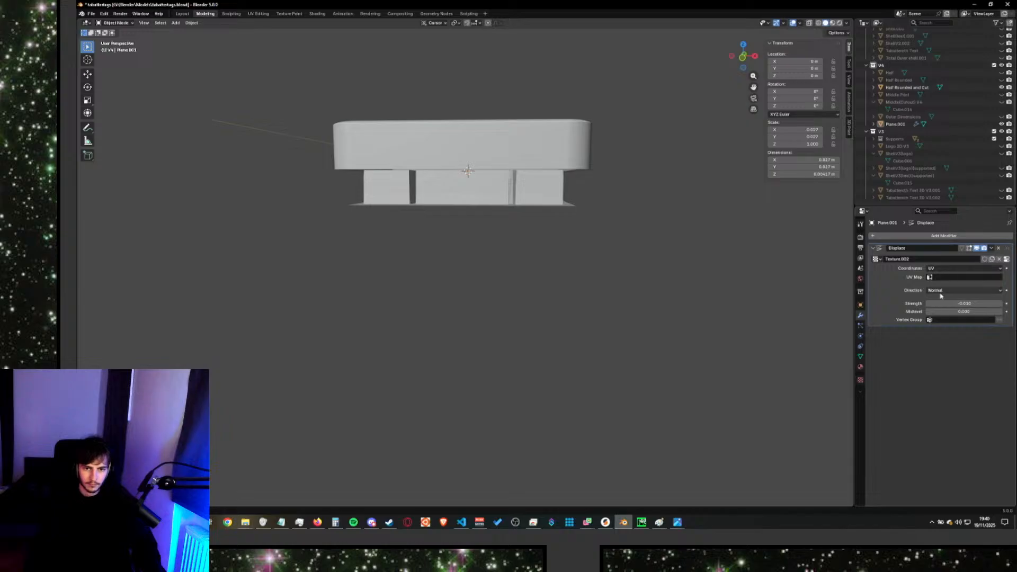
pyautogui.moveTo(964, 303)
pyautogui.mouseDown()
pyautogui.moveTo(926, 303)
pyautogui.moveTo(990, 303)
pyautogui.moveTo(948, 312)
pyautogui.mouseUp()
pyautogui.scroll(-6, 719, 231)
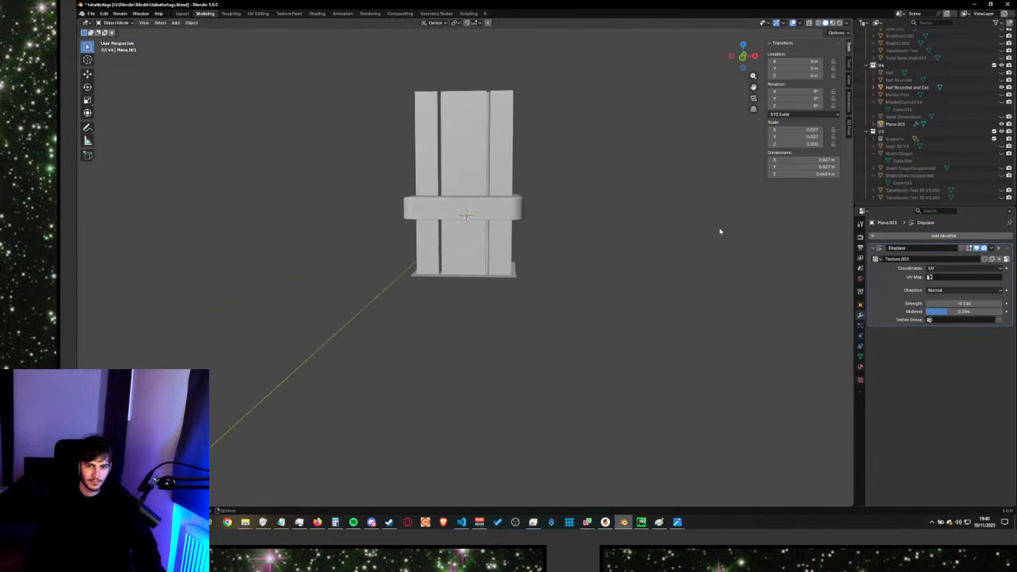
pyautogui.moveTo(669, 198); pyautogui.dragTo(705, 202, button='middle')
# Reduce the Displace modifier's strength to -0.1 and further to -0.05, and check the logo's height against the rounded block.
pyautogui.click(962, 303)
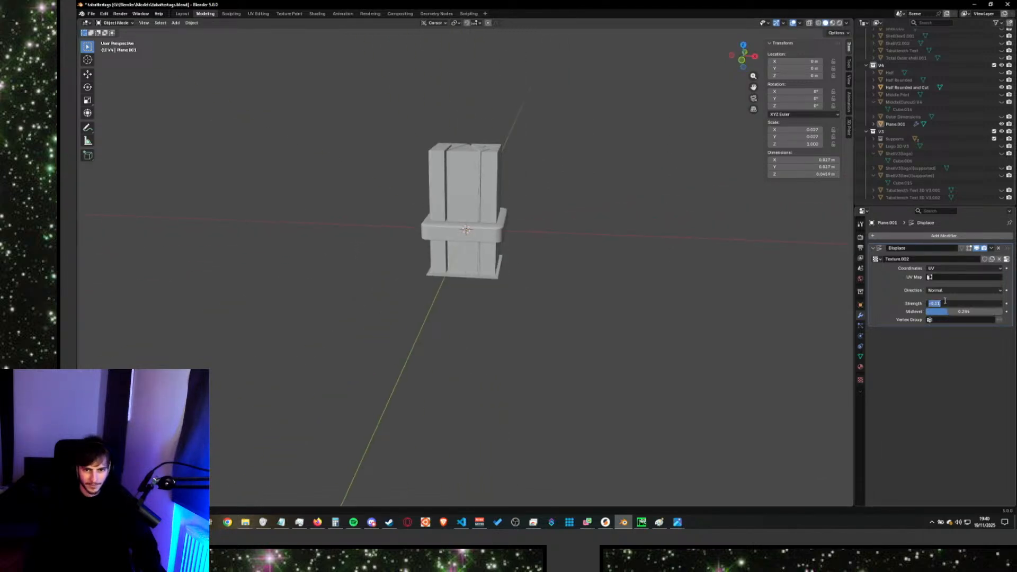
pyautogui.click(935, 303)
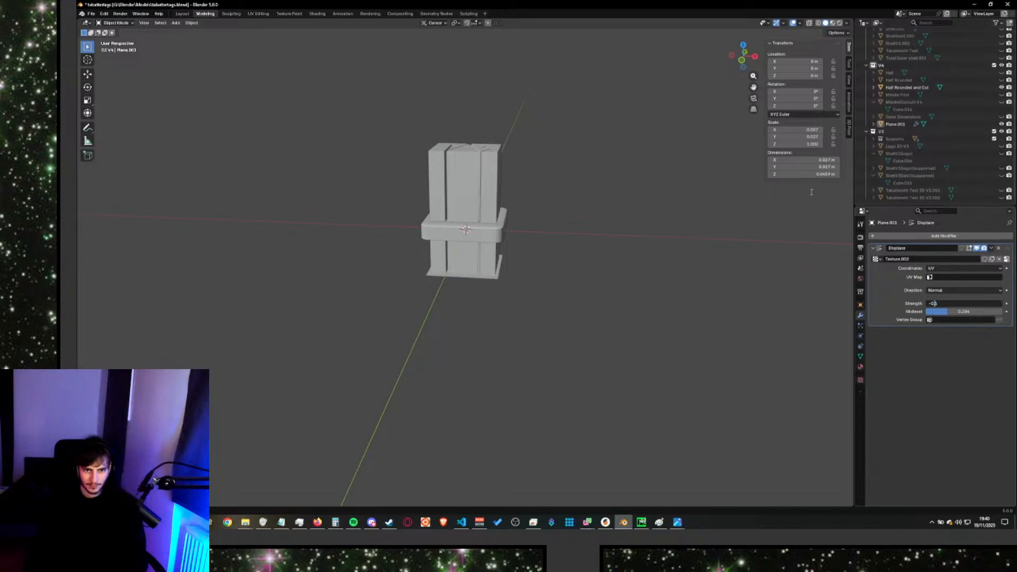
pyautogui.click(748, 177)
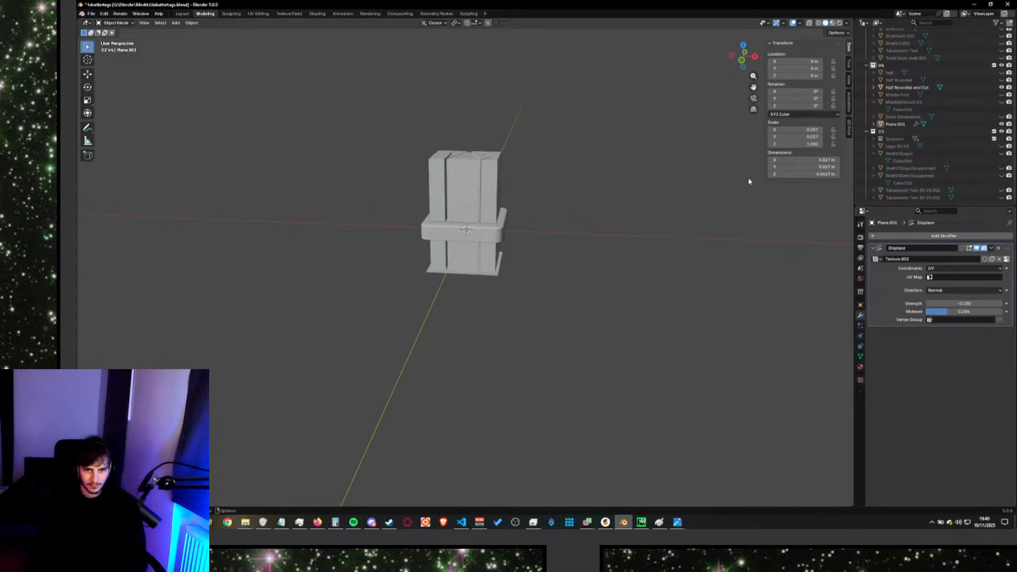
pyautogui.click(954, 303)
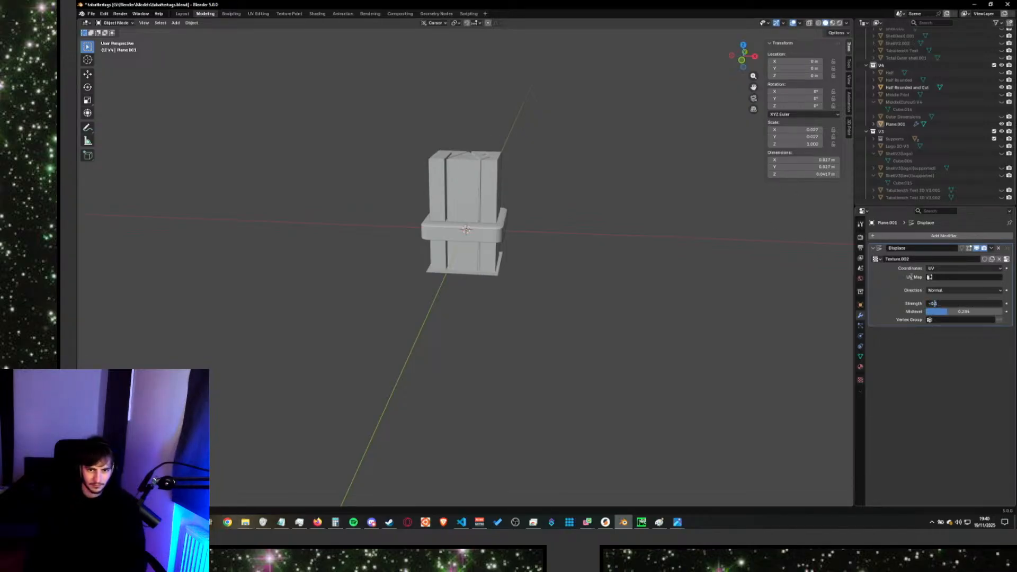
pyautogui.press('Return')
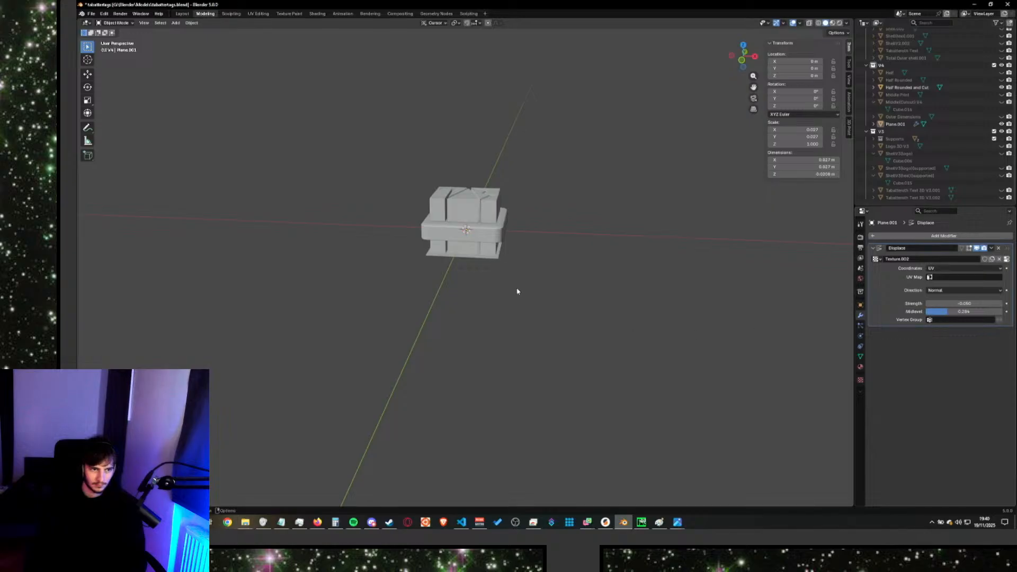
pyautogui.scroll(4, 594, 239)
pyautogui.moveTo(594, 238); pyautogui.dragTo(643, 302, button='middle')
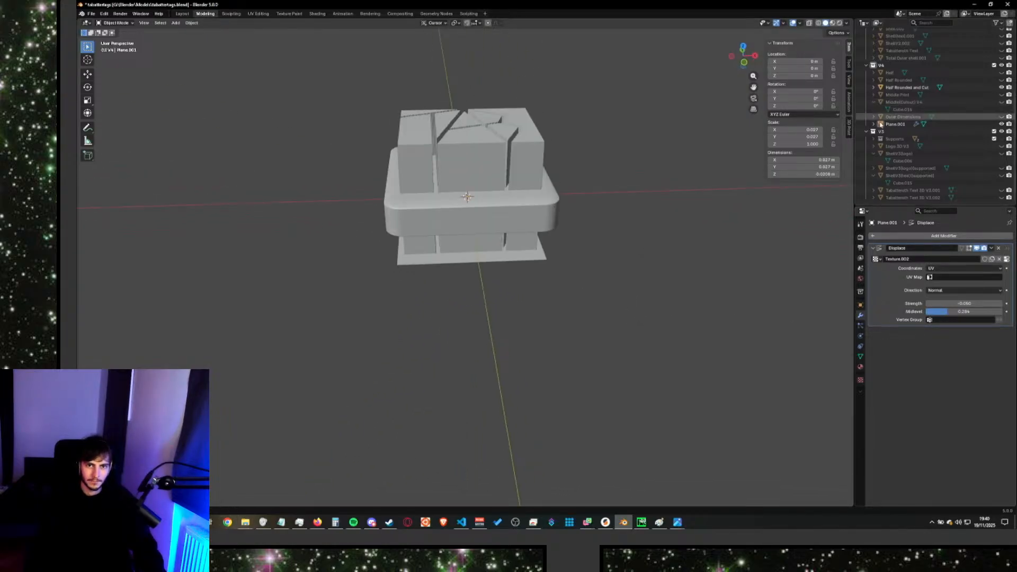
# Select the Half Rounded and Cut object and view it from above with the displaced logo.
pyautogui.click(951, 89)
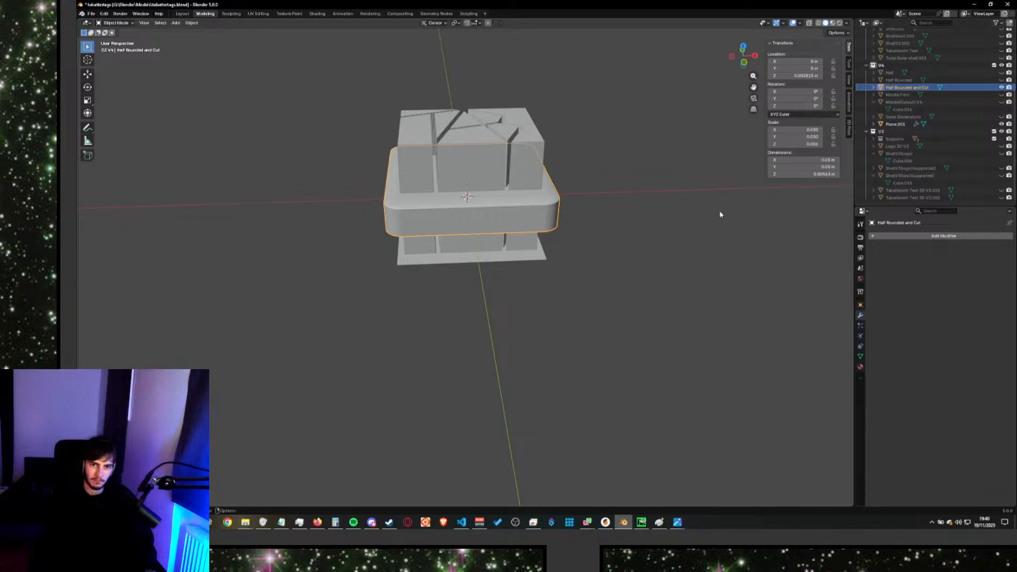
pyautogui.moveTo(719, 214); pyautogui.dragTo(669, 300, button='middle')
# Pause the music, switch to Firefox and play the YouTube tutorial on turning 2D images into 3D models in full screen.
pyautogui.press('XF86AudioPlay')
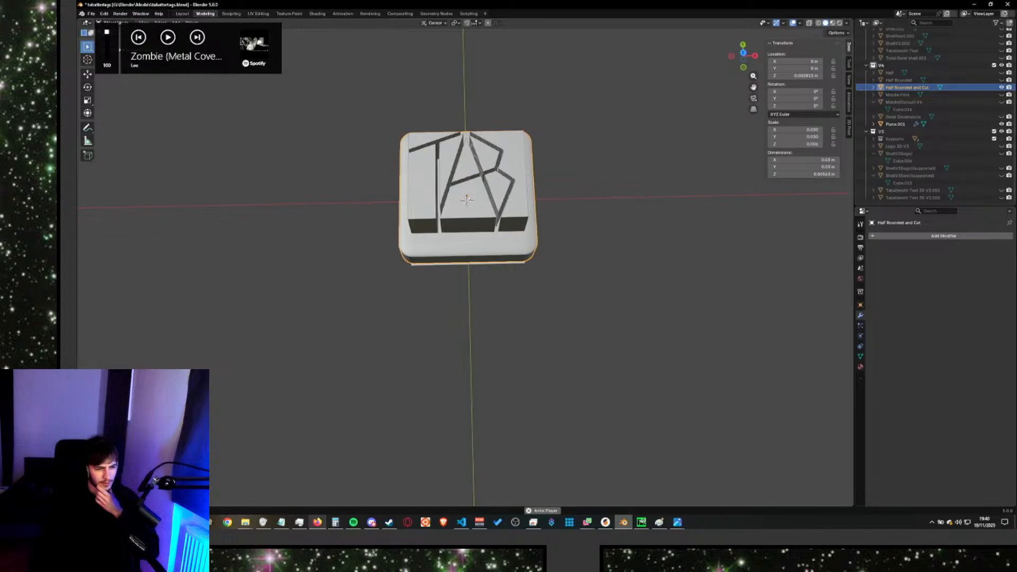
pyautogui.click(317, 522)
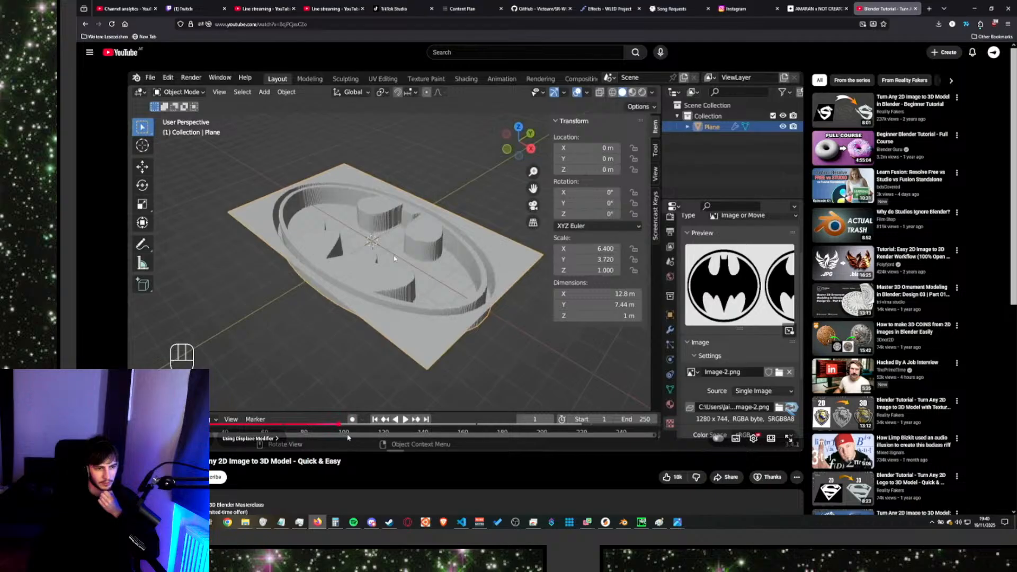
pyautogui.press('space')
pyautogui.press('f')
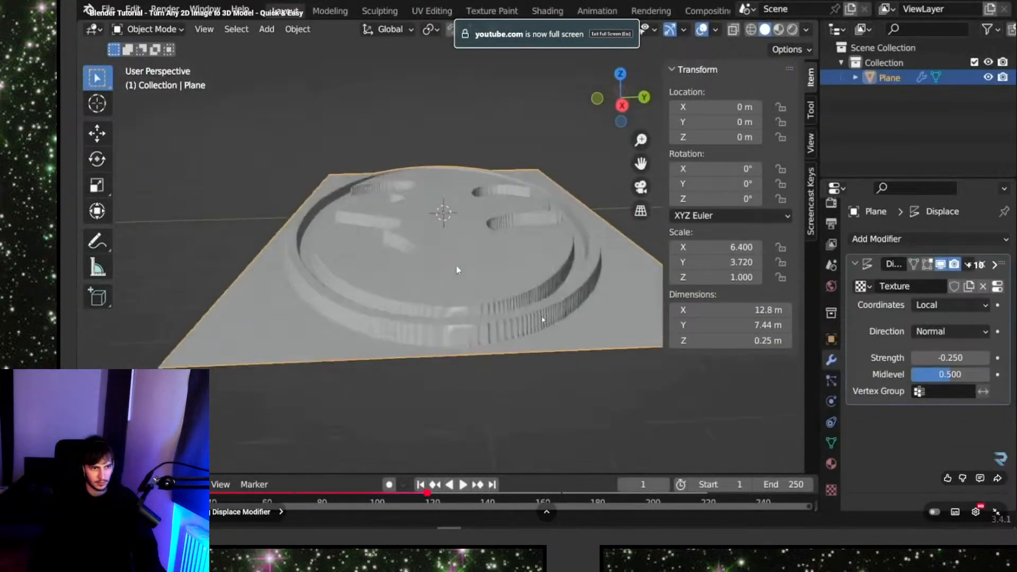
# Skip ahead in the YouTube tutorial to its mesh-smoothing section and compare the technique with the displaced logo in Blender.
pyautogui.press('Right')
pyautogui.press('Right')
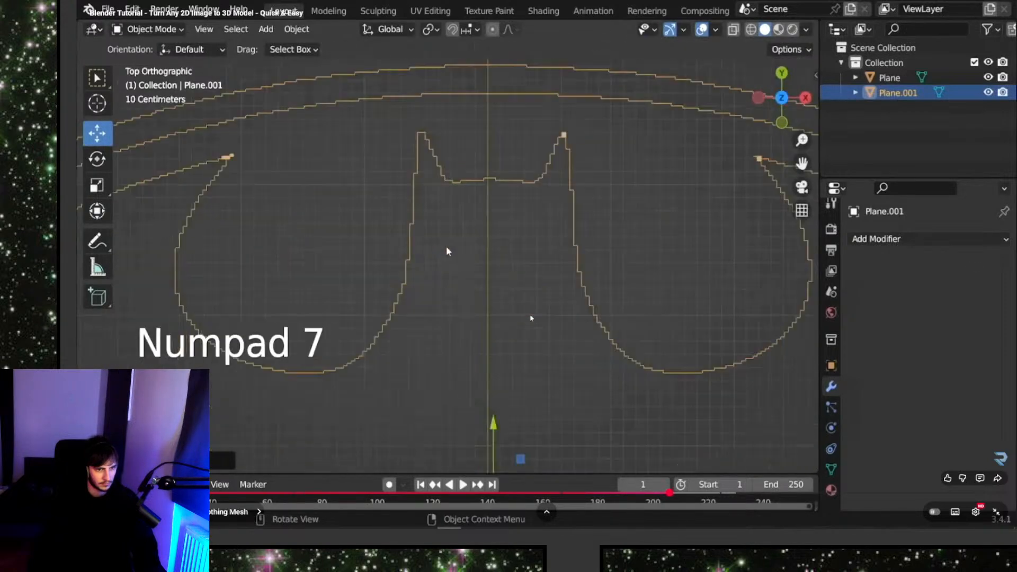
pyautogui.click(532, 318)
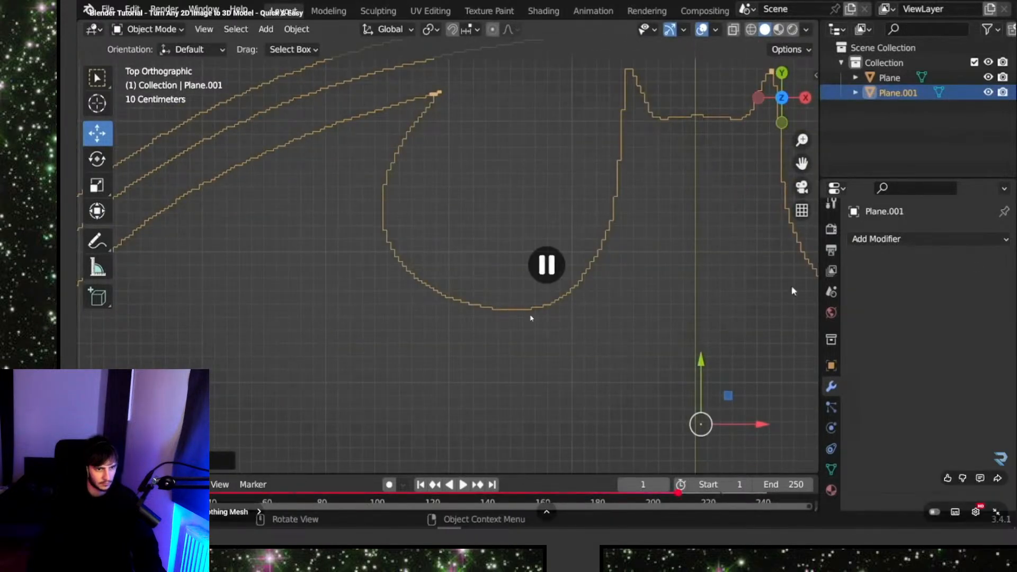
pyautogui.hotkey('alt', 'Tab')
pyautogui.scroll(2, 501, 171)
pyautogui.scroll(6, 612, 159)
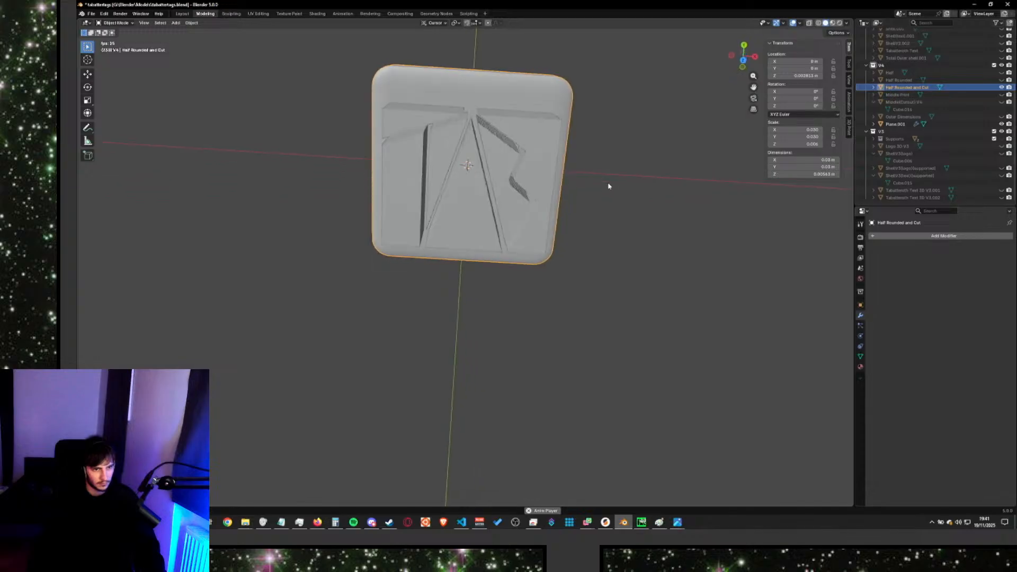
pyautogui.moveTo(607, 177); pyautogui.dragTo(604, 392, button='middle')
pyautogui.hotkey('alt', 'Tab')
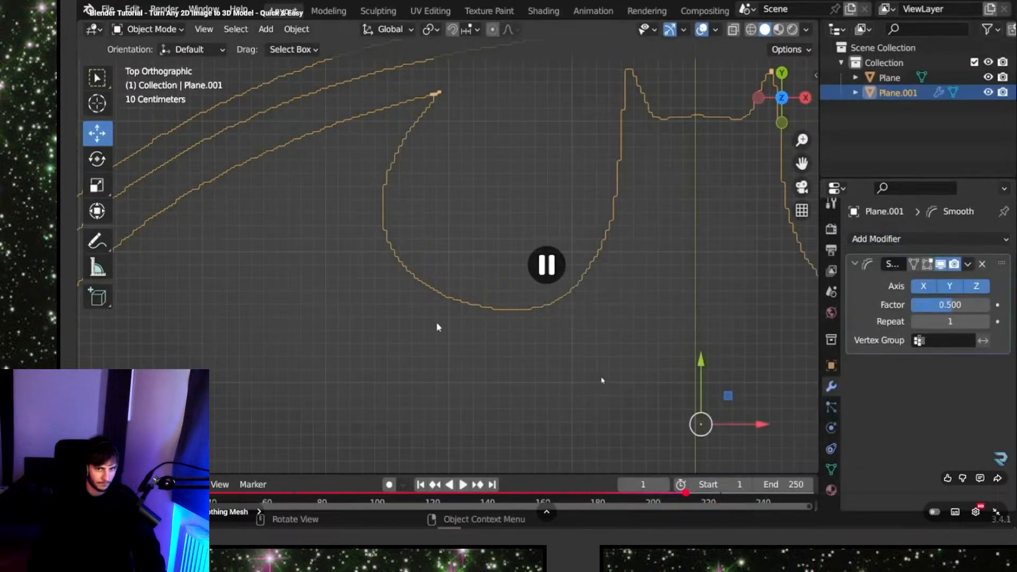
pyautogui.hotkey('alt', 'Tab')
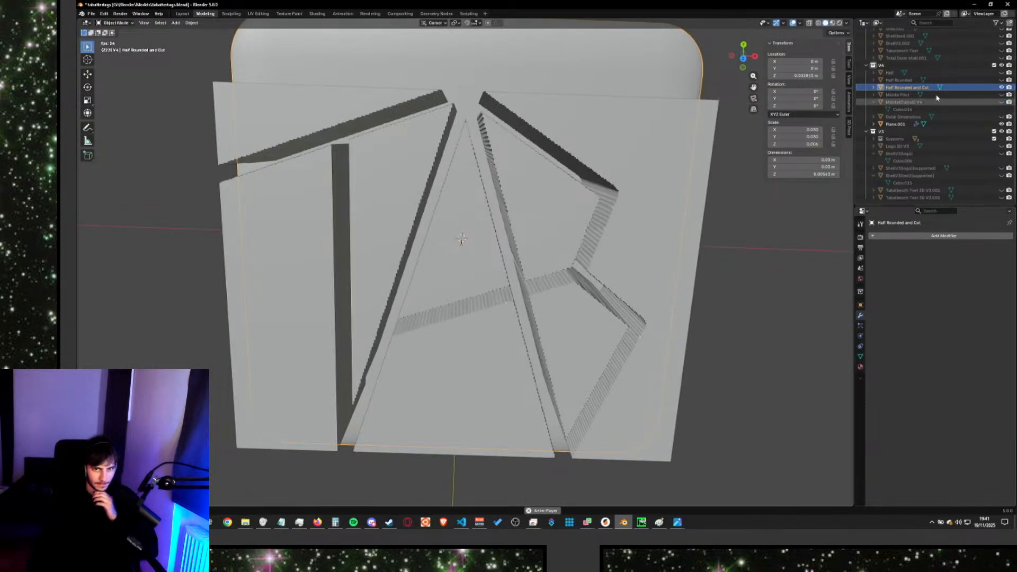
# Duplicate the displaced logo plane Plane.001 and apply the Displace modifier on the copy.
pyautogui.click(907, 125)
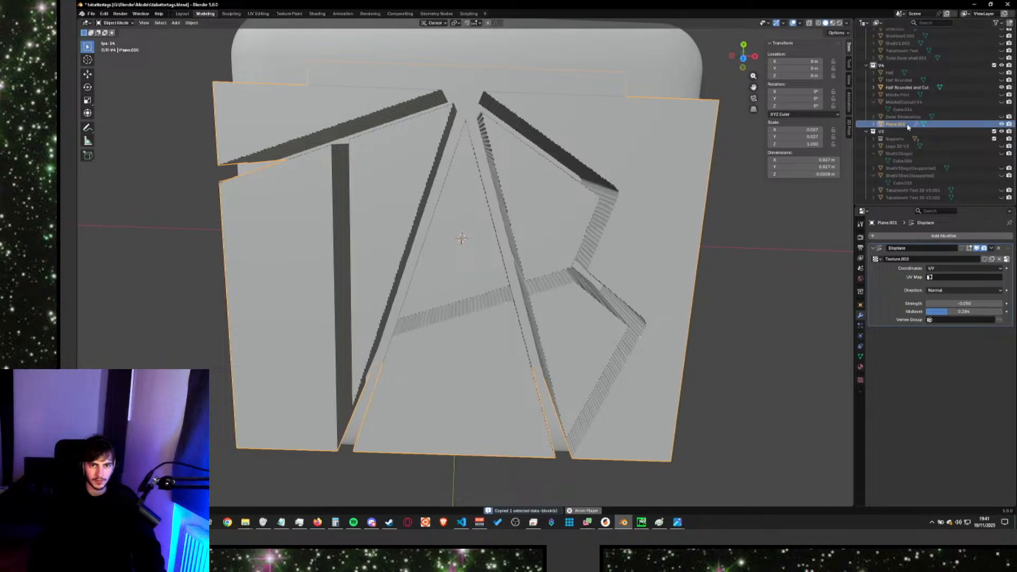
pyautogui.hotkey('ctrl', 'v')
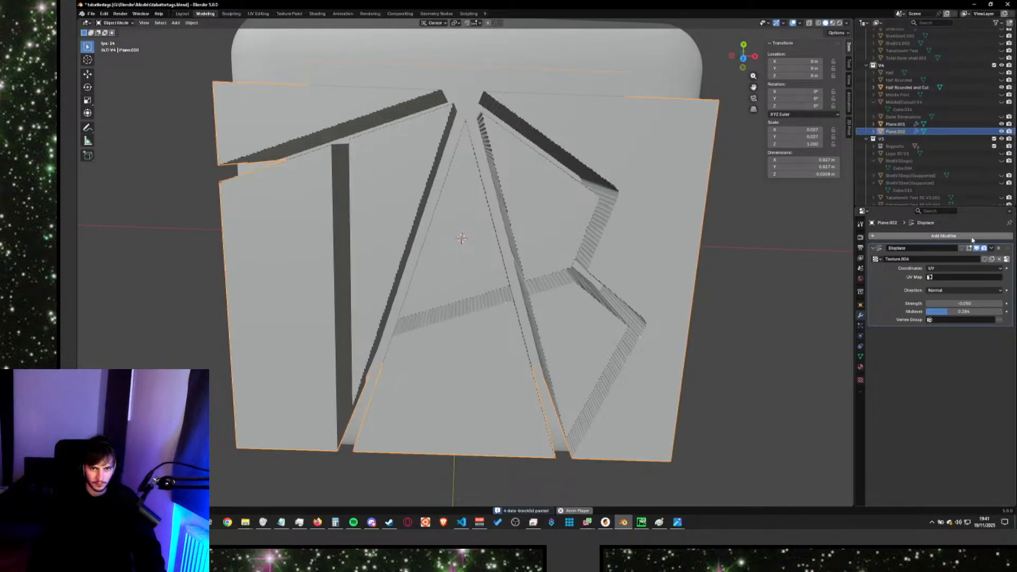
pyautogui.click(991, 248)
pyautogui.click(952, 256)
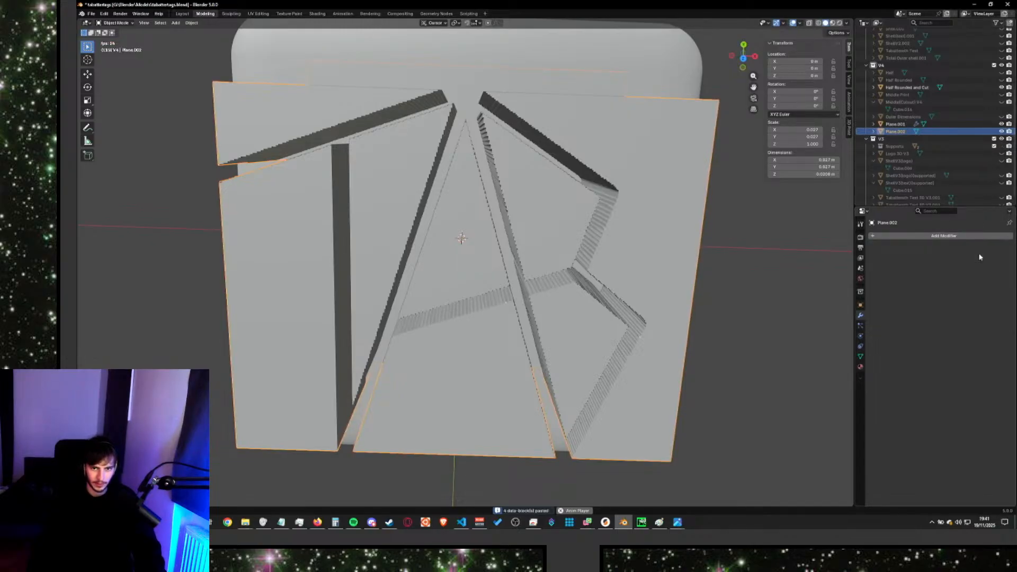
# Add a Smooth modifier to the copied plane and hide the original Plane.001 to see the copy alone.
pyautogui.click(920, 238)
pyautogui.write('s')
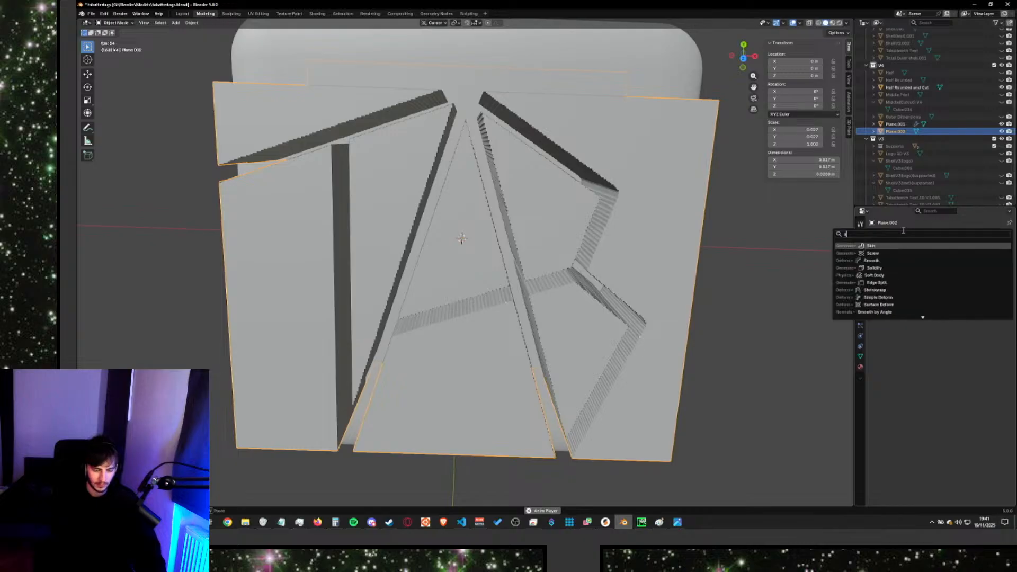
pyautogui.write('mooth')
pyautogui.press('Return')
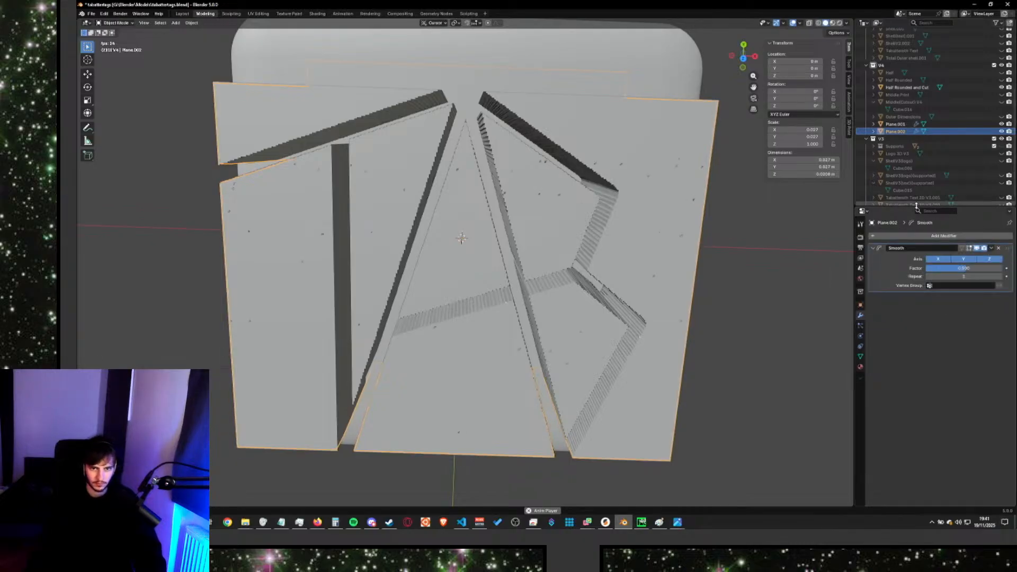
pyautogui.moveTo(736, 279); pyautogui.dragTo(730, 247, button='middle')
pyautogui.click(1001, 124)
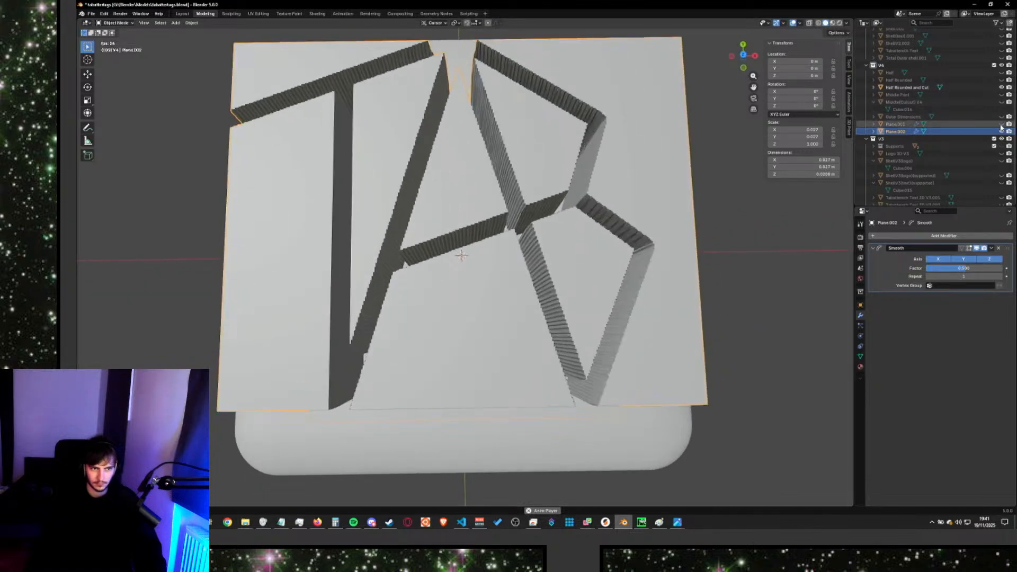
pyautogui.click(1001, 131)
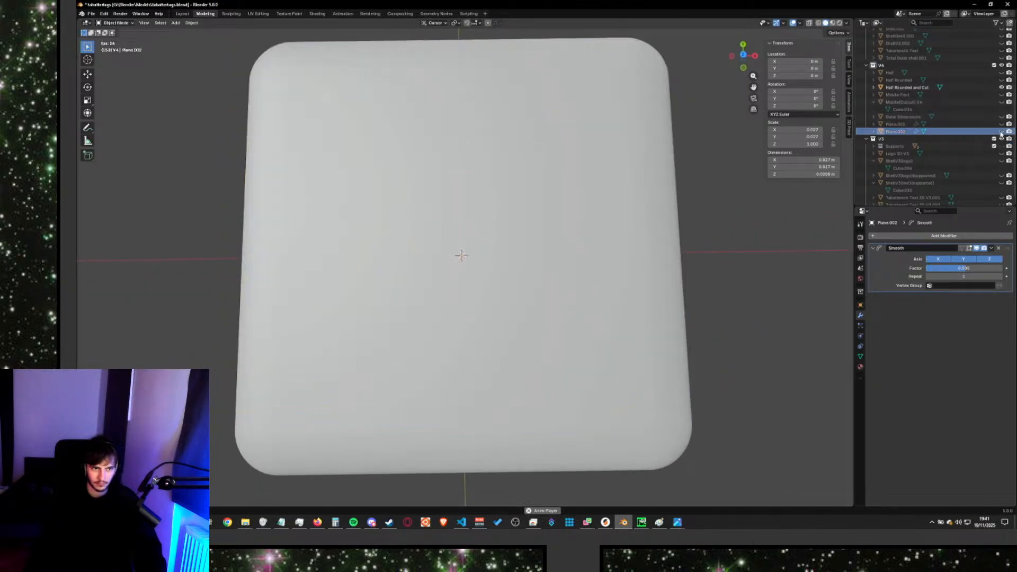
pyautogui.click(1000, 131)
# Try a different factor and a higher repeat count on the copy's Smooth modifier and inspect the logo's edges.
pyautogui.moveTo(965, 268)
pyautogui.mouseDown()
pyautogui.moveTo(951, 268)
pyautogui.moveTo(962, 268)
pyautogui.mouseUp()
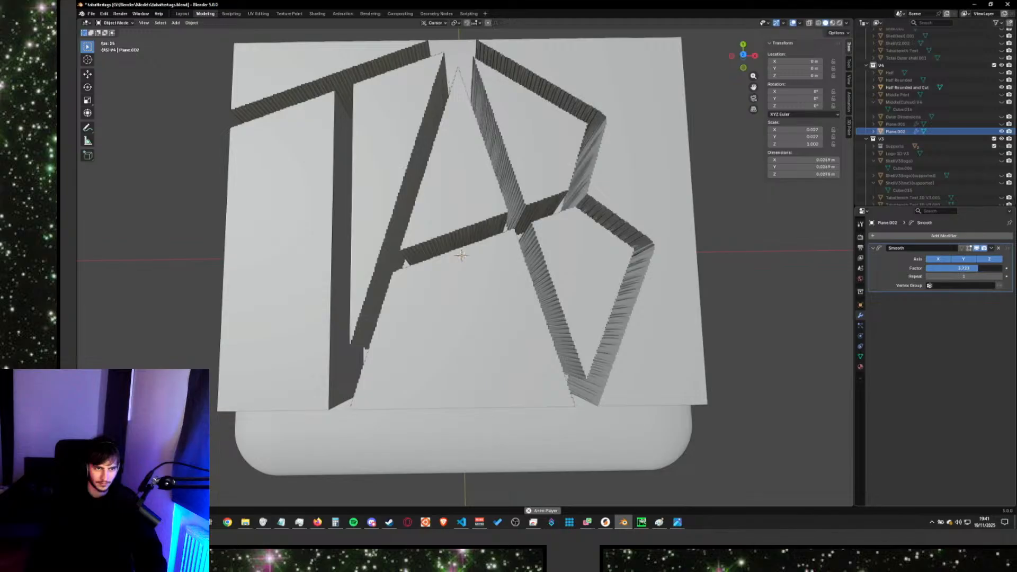
pyautogui.moveTo(963, 276)
pyautogui.mouseDown()
pyautogui.moveTo(986, 276)
pyautogui.moveTo(960, 268)
pyautogui.mouseUp()
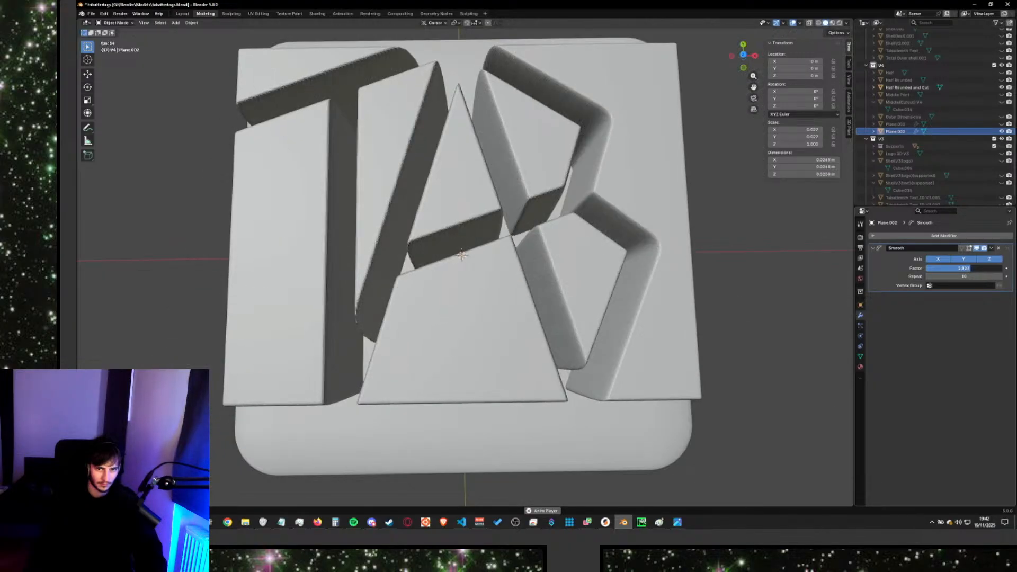
pyautogui.write('1')
pyautogui.press('Return')
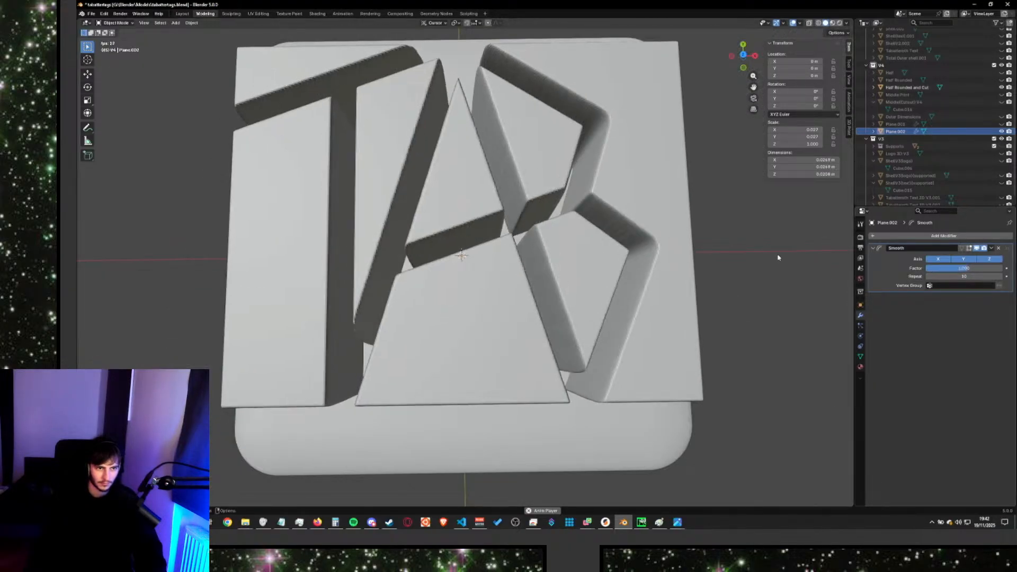
pyautogui.scroll(-6, 717, 345)
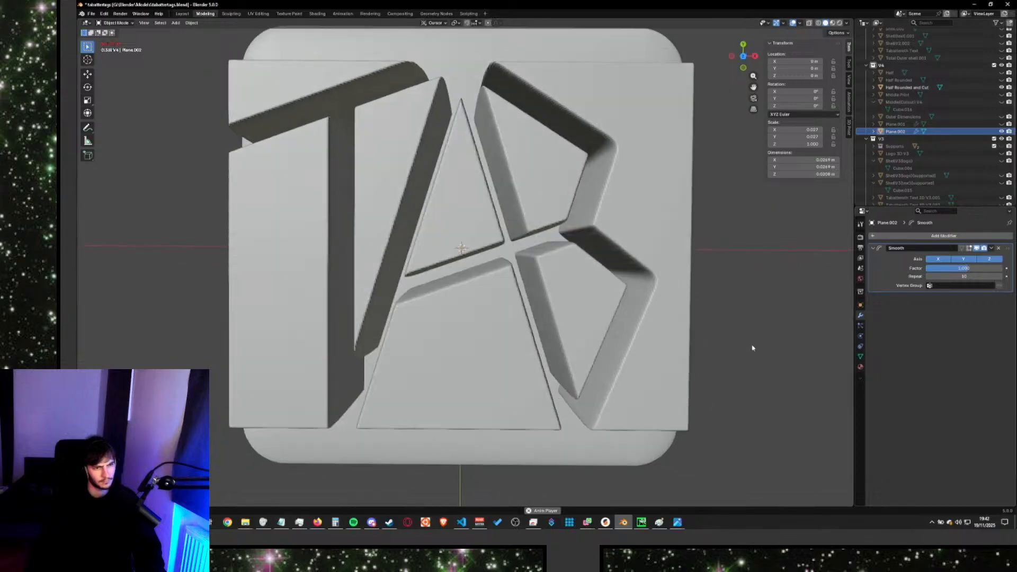
pyautogui.moveTo(717, 345); pyautogui.dragTo(728, 323, button='middle')
# Undo the factor and repeat adjustments made to the copy's Smooth modifier.
pyautogui.hotkey('ctrl', 'z')
pyautogui.hotkey('ctrl', 'z')
pyautogui.hotkey('ctrl', 'z')
pyautogui.hotkey('ctrl', 'z')
pyautogui.hotkey('ctrl', 'z')
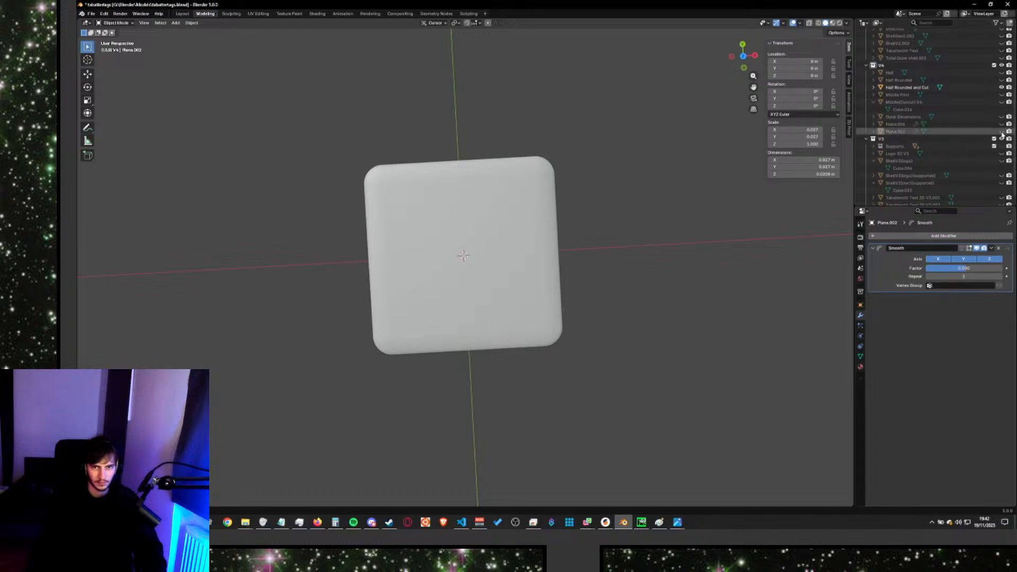
# Hide the Half Rounded and Cut object and show Plane.002, briefly displaying Plane.001 for comparison.
pyautogui.click(1001, 86)
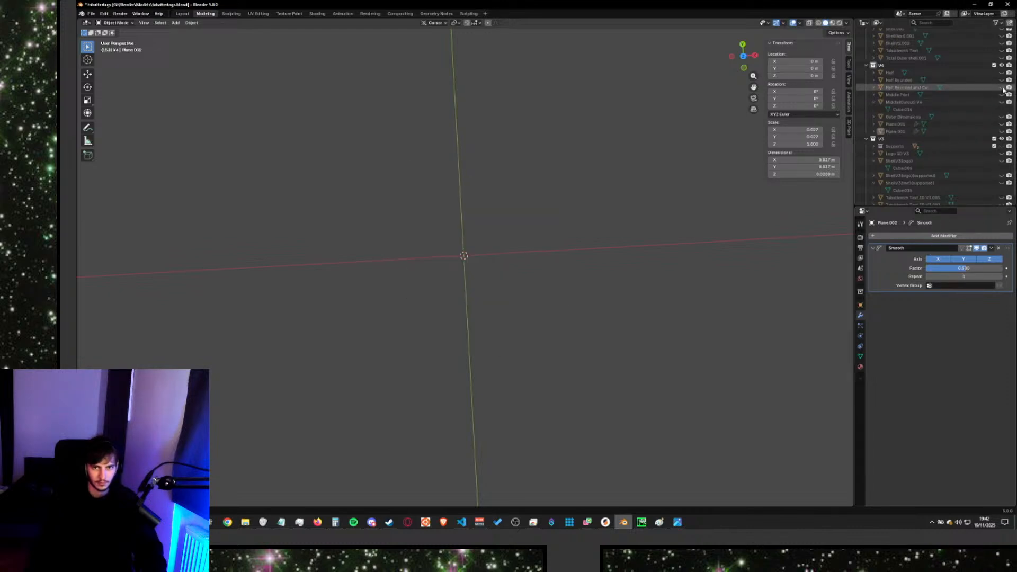
pyautogui.click(1001, 131)
pyautogui.click(1001, 124)
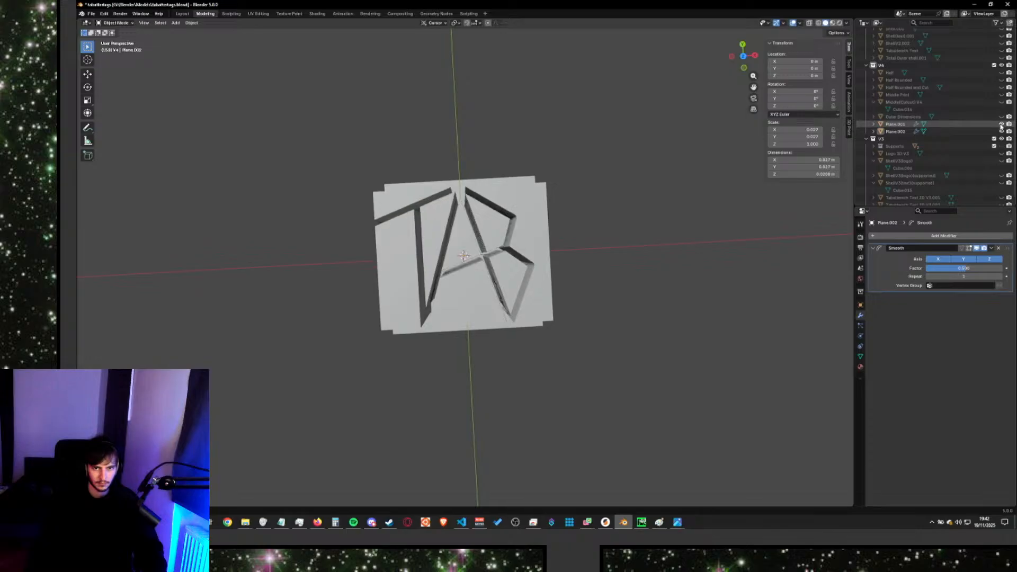
pyautogui.click(1000, 124)
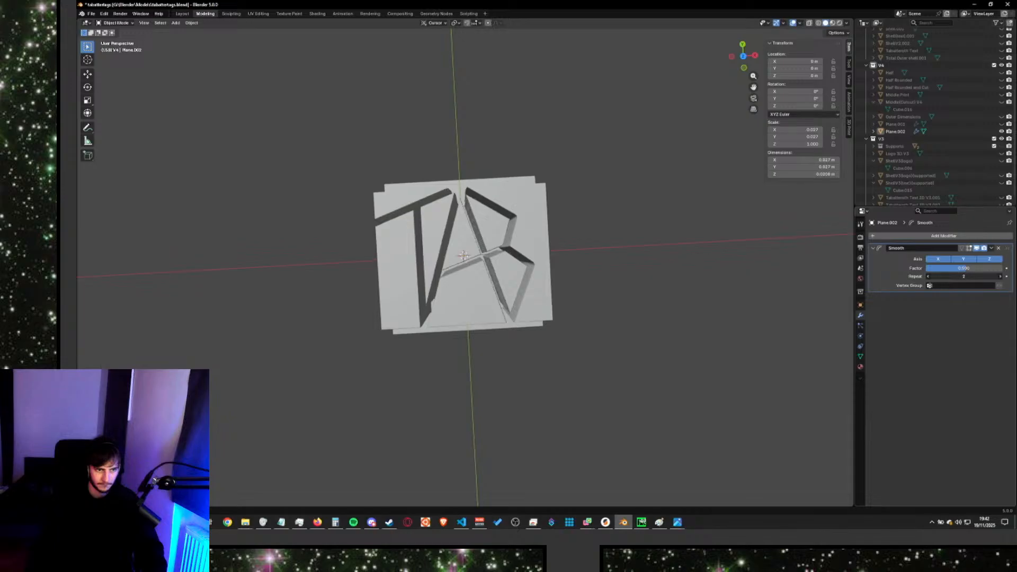
# Try Smooth modifier repeat counts of 30 and 27 on Plane.002, inspect the rounded edges, and resume the music.
pyautogui.moveTo(963, 276); pyautogui.dragTo(998, 276)
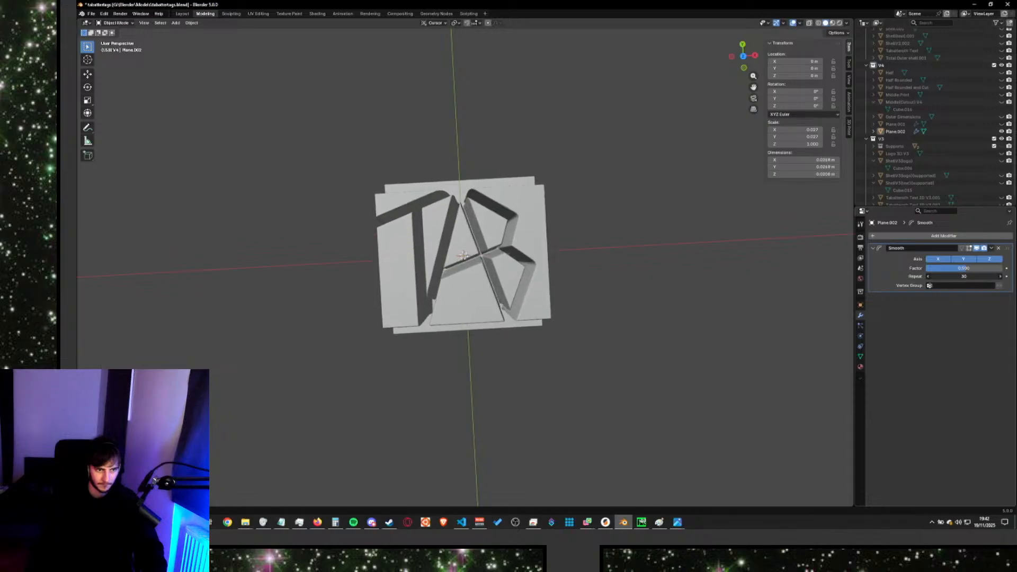
pyautogui.scroll(6, 379, 254)
pyautogui.scroll(-2, 379, 254)
pyautogui.moveTo(379, 255); pyautogui.dragTo(359, 282, button='middle')
pyautogui.scroll(-1, 392, 279)
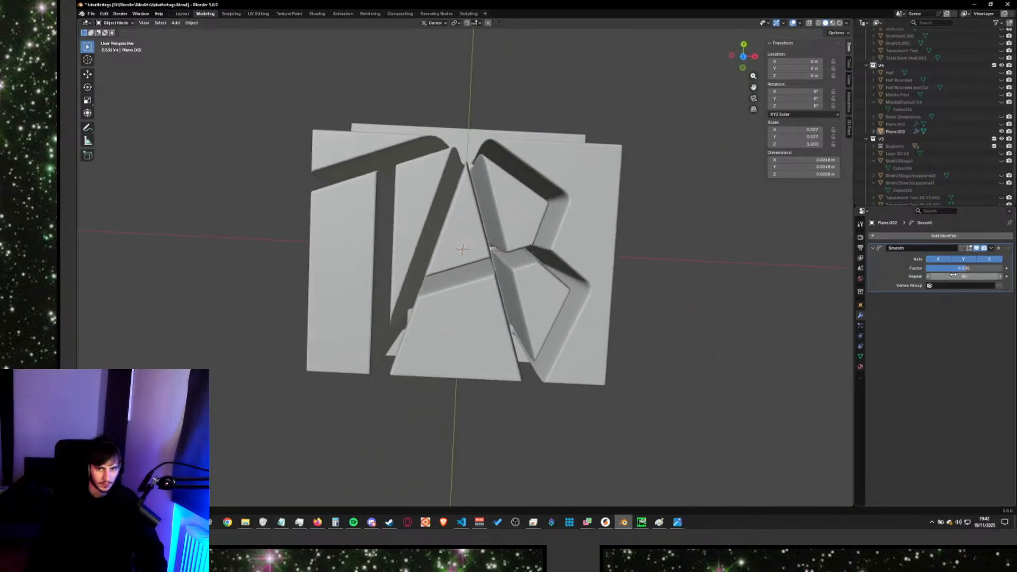
pyautogui.moveTo(963, 276)
pyautogui.mouseDown()
pyautogui.moveTo(928, 276)
pyautogui.moveTo(963, 276)
pyautogui.mouseUp()
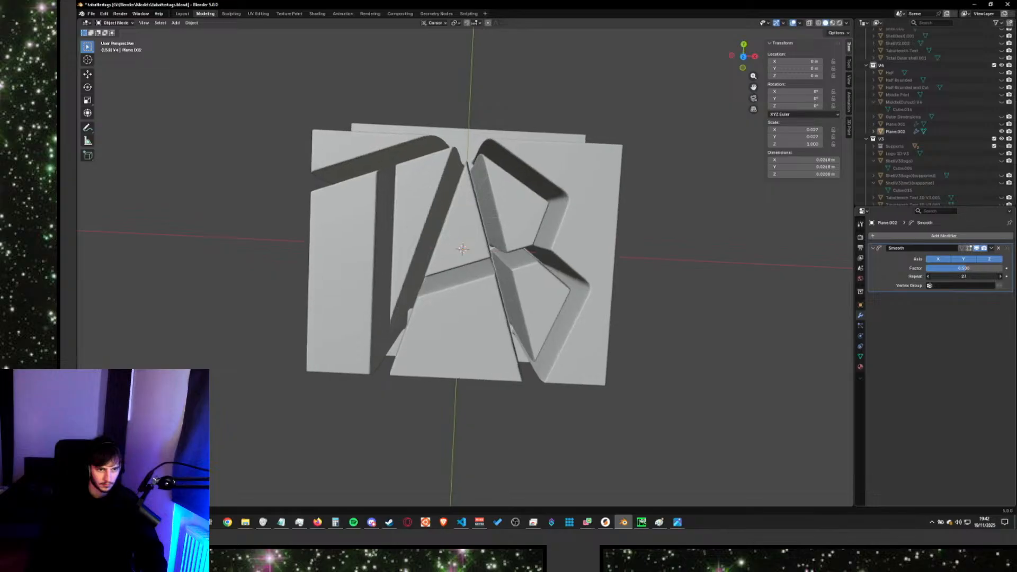
pyautogui.moveTo(826, 280); pyautogui.dragTo(486, 362, button='middle')
pyautogui.press('XF86AudioPlay')
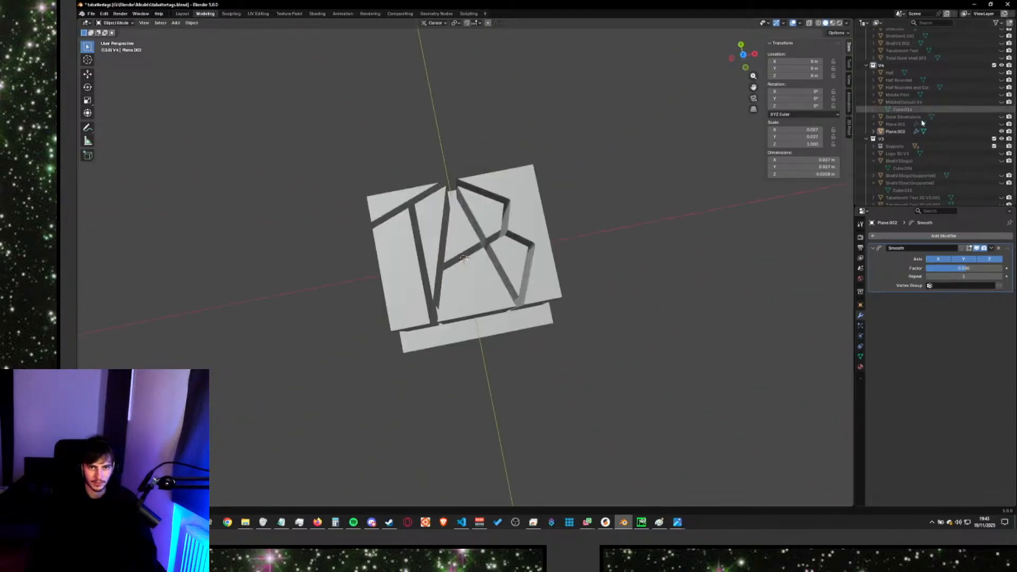
# Delete the smoothed copy Plane.002 and make the original Plane.001 visible again.
pyautogui.click(944, 131)
pyautogui.press('x')
pyautogui.click(945, 125)
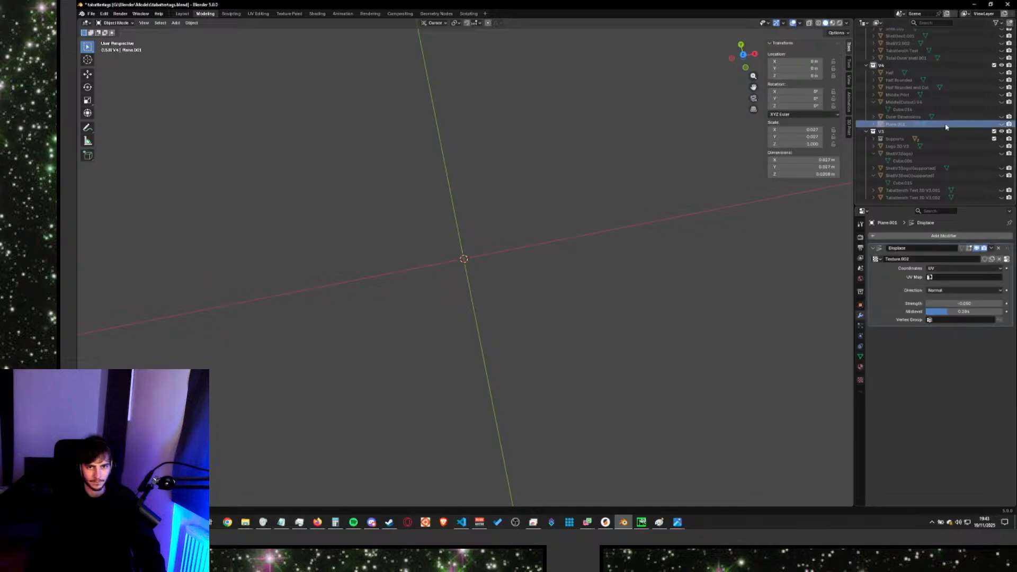
pyautogui.click(1001, 124)
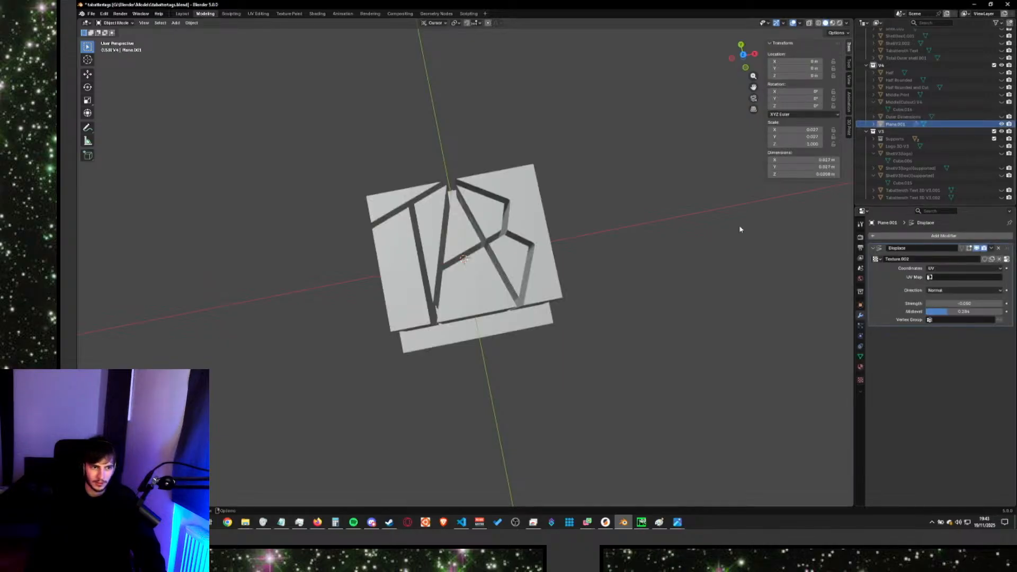
# Inspect the displaced logo on Plane.001 and apply its Displace modifier.
pyautogui.moveTo(688, 199); pyautogui.dragTo(687, 255, button='middle')
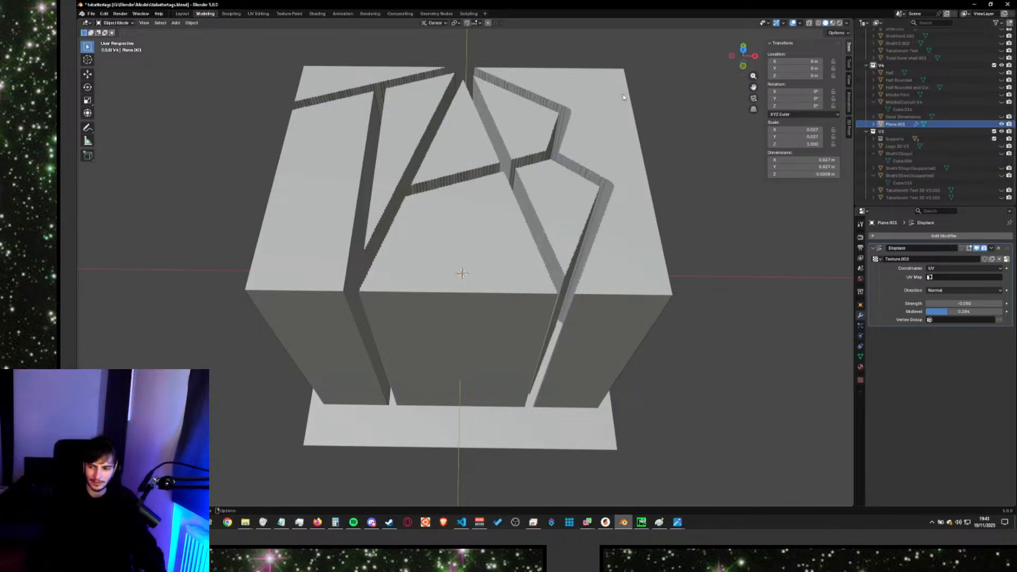
pyautogui.moveTo(655, 211); pyautogui.dragTo(663, 239, button='middle')
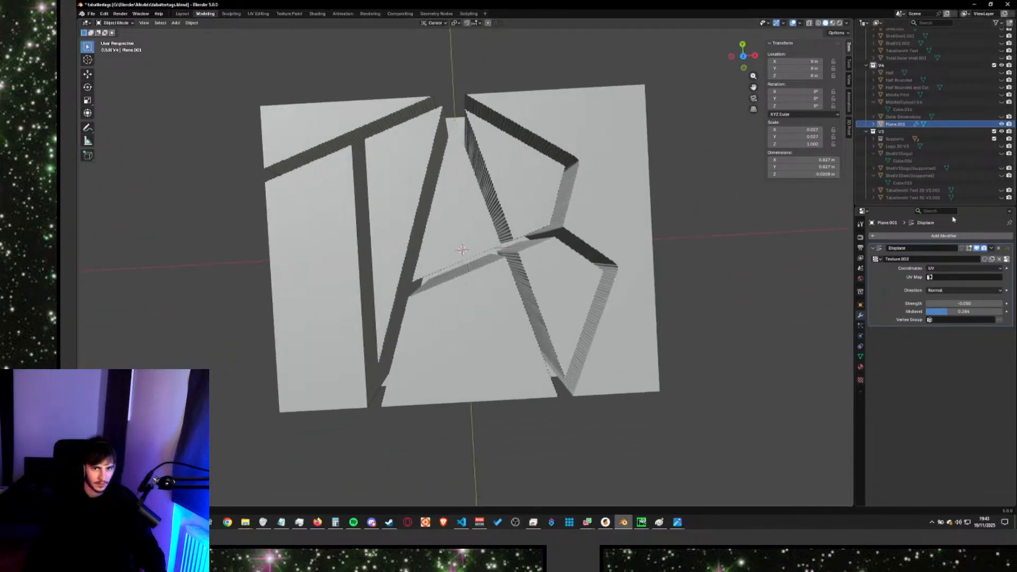
pyautogui.click(990, 248)
pyautogui.click(985, 256)
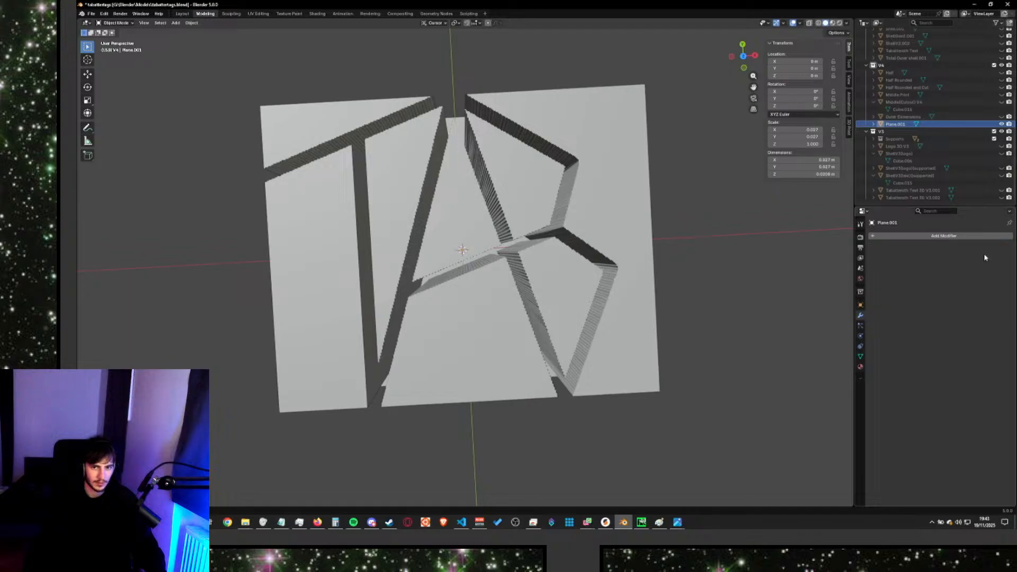
# Switch to the YouTube tutorial and review its Displace modifier section on handling the applied mesh in side view.
pyautogui.hotkey('alt', 'Tab')
pyautogui.click(577, 122)
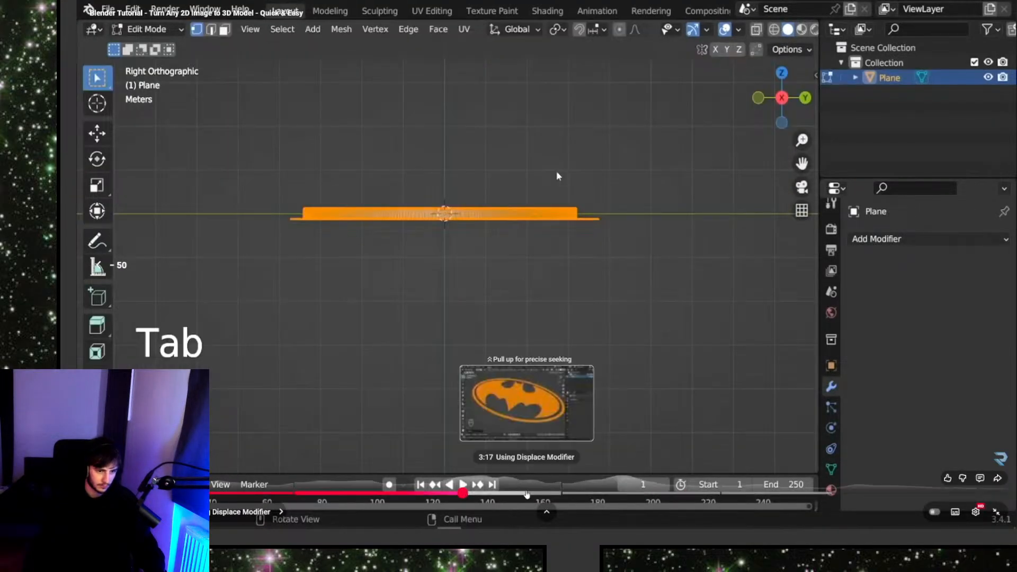
pyautogui.press('XF86AudioPlay')
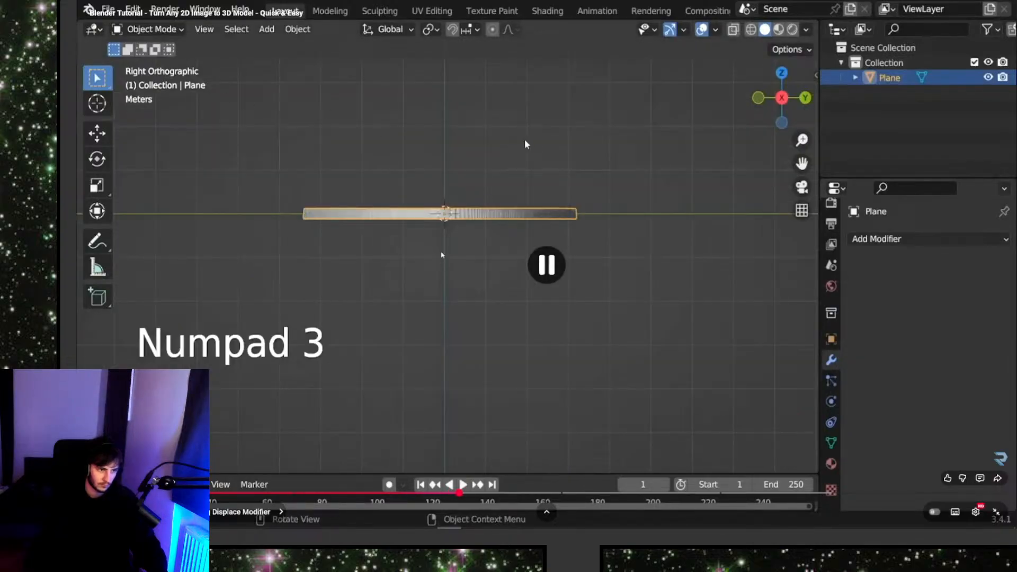
# Return to Blender and examine Plane.001 in the right orthographic view and from underneath.
pyautogui.hotkey('alt', 'Tab')
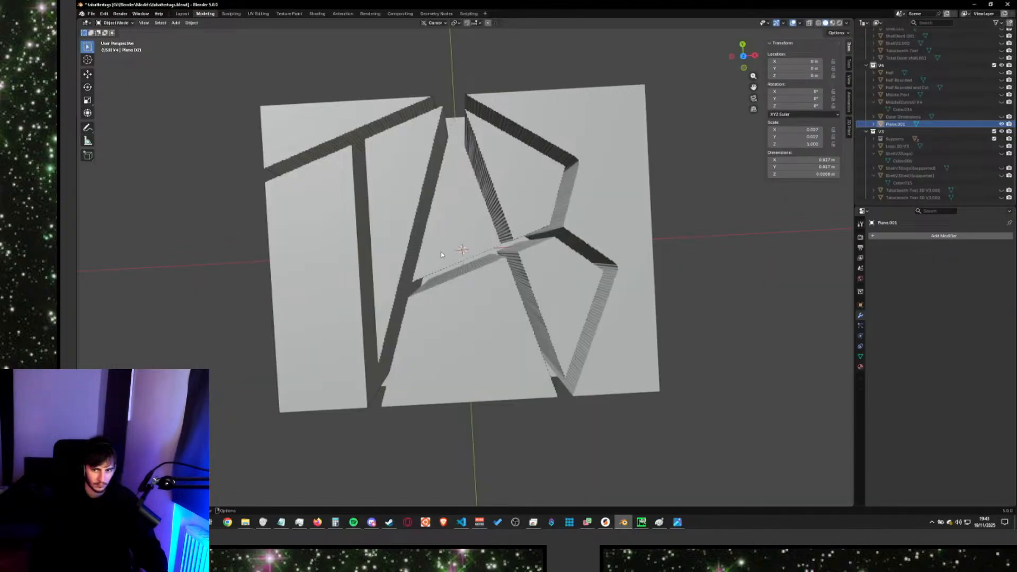
pyautogui.press('KP_3')
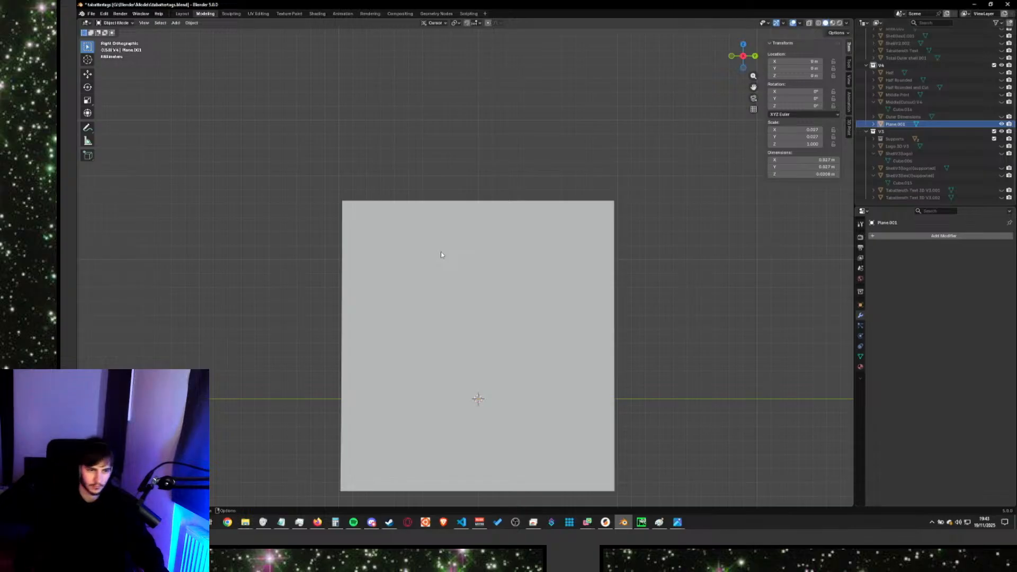
pyautogui.scroll(-3, 436, 255)
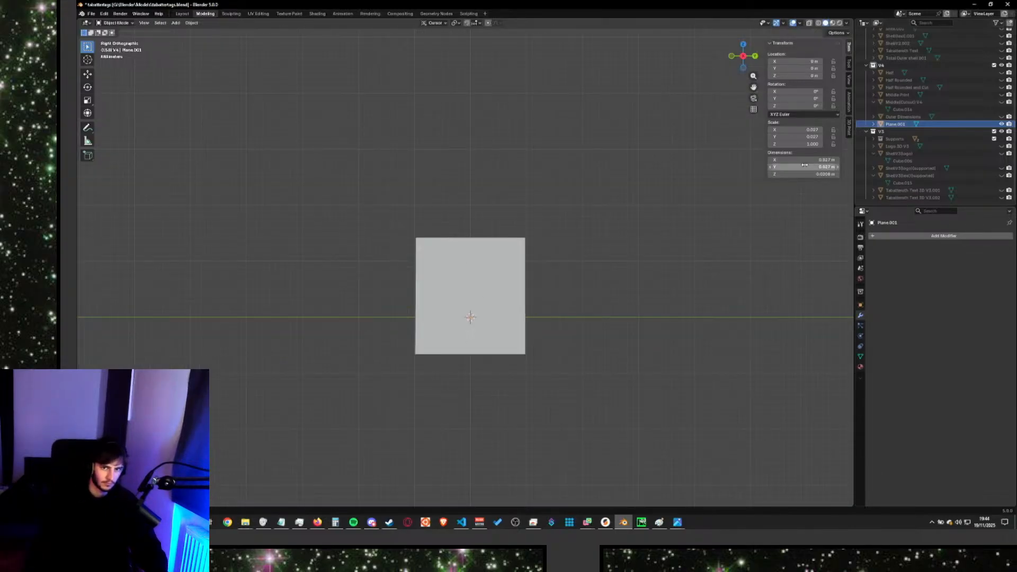
pyautogui.moveTo(691, 246); pyautogui.dragTo(683, 206, button='middle')
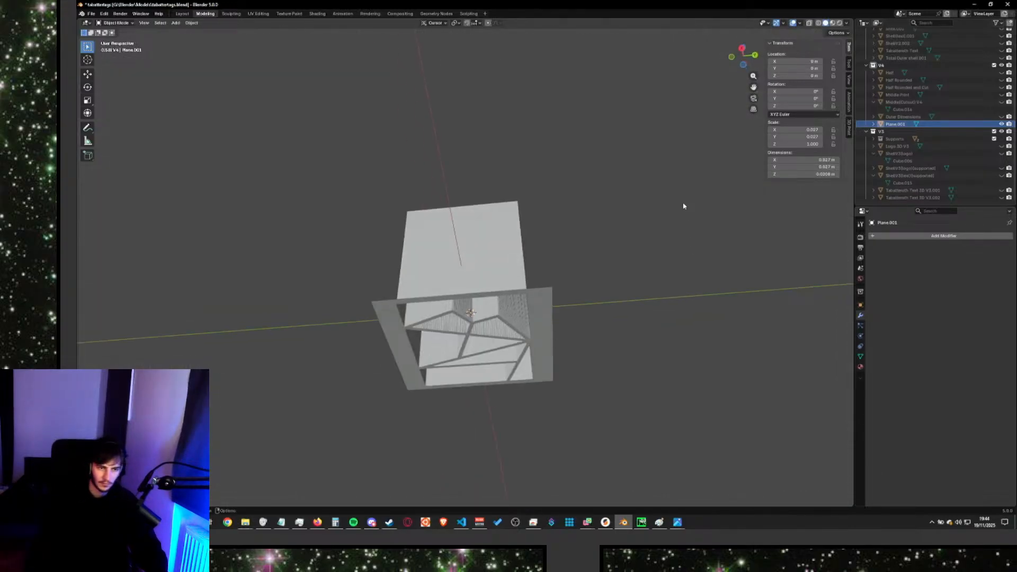
# Check the tutorial's side-view step and display Plane.001 in wireframe shading in the right orthographic view.
pyautogui.press('KP_3')
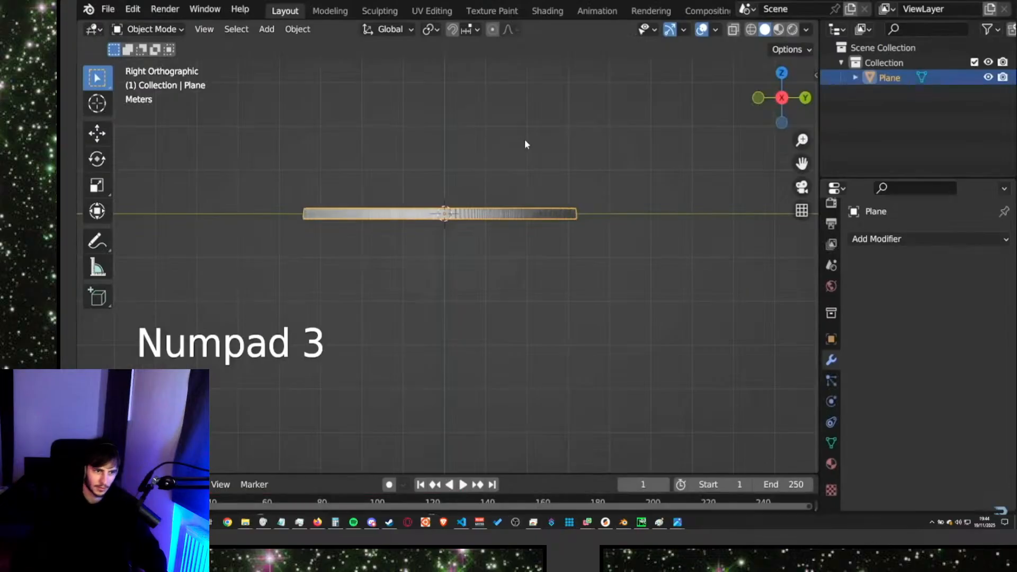
pyautogui.click(587, 240)
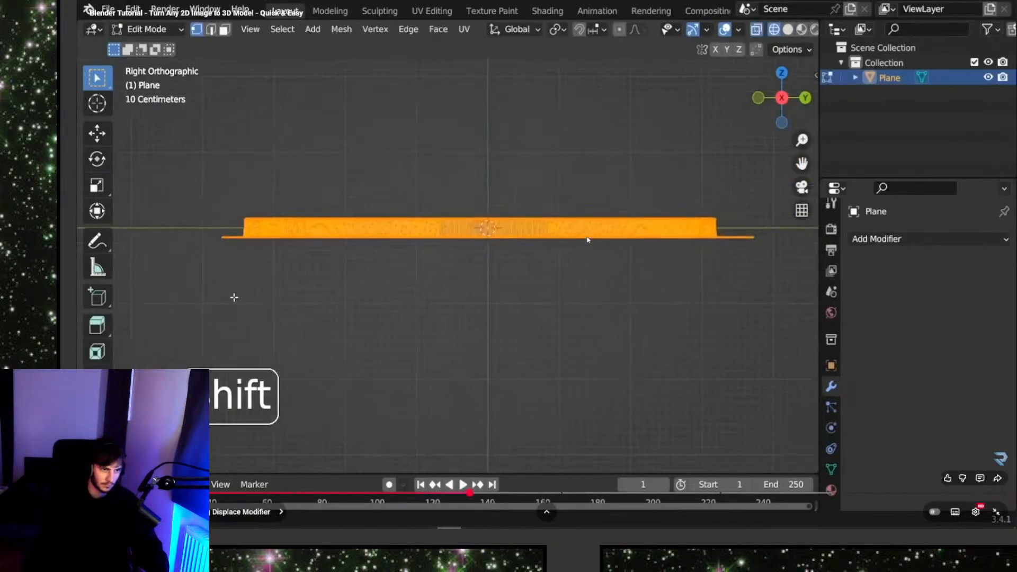
pyautogui.click(569, 243)
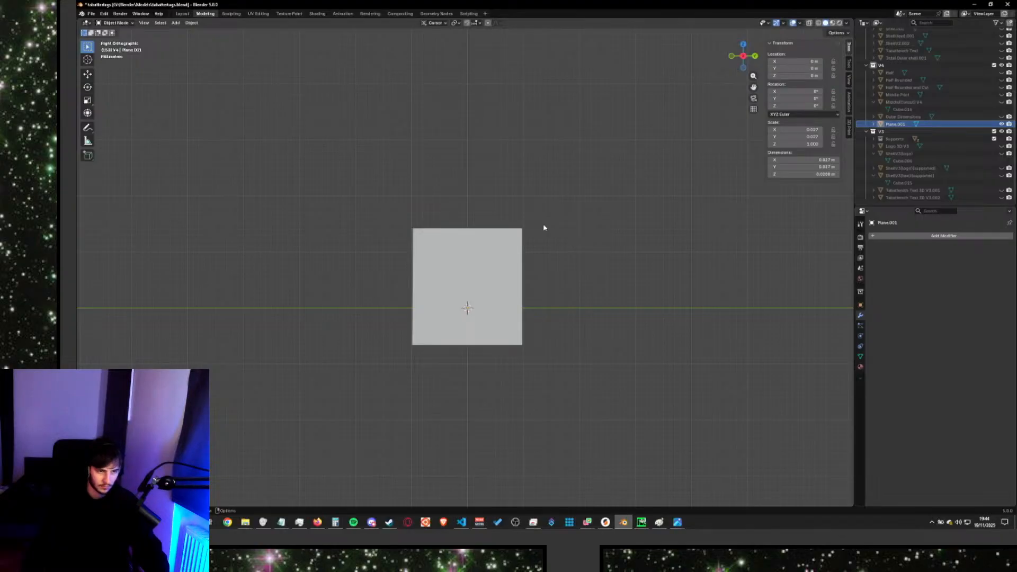
pyautogui.press('z')
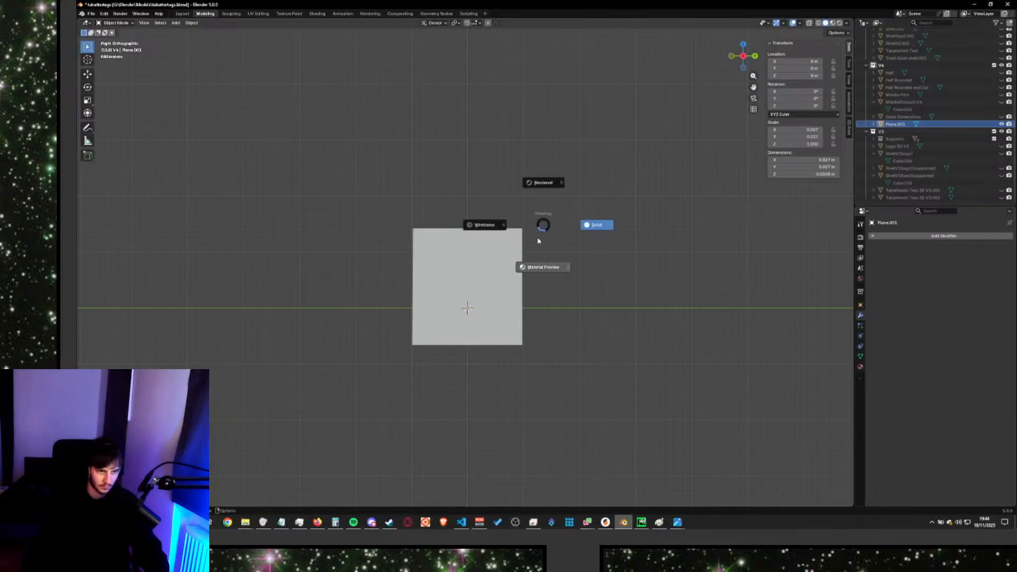
pyautogui.click(500, 222)
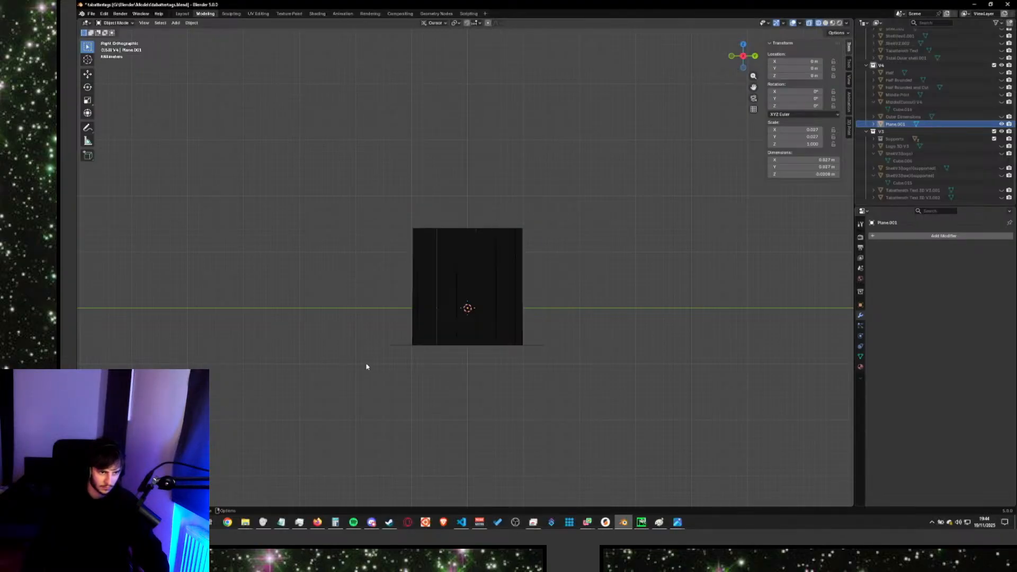
# Try to delete the area selected around Plane.001 in Object Mode, and undo the deletion.
pyautogui.moveTo(346, 388); pyautogui.dragTo(627, 262)
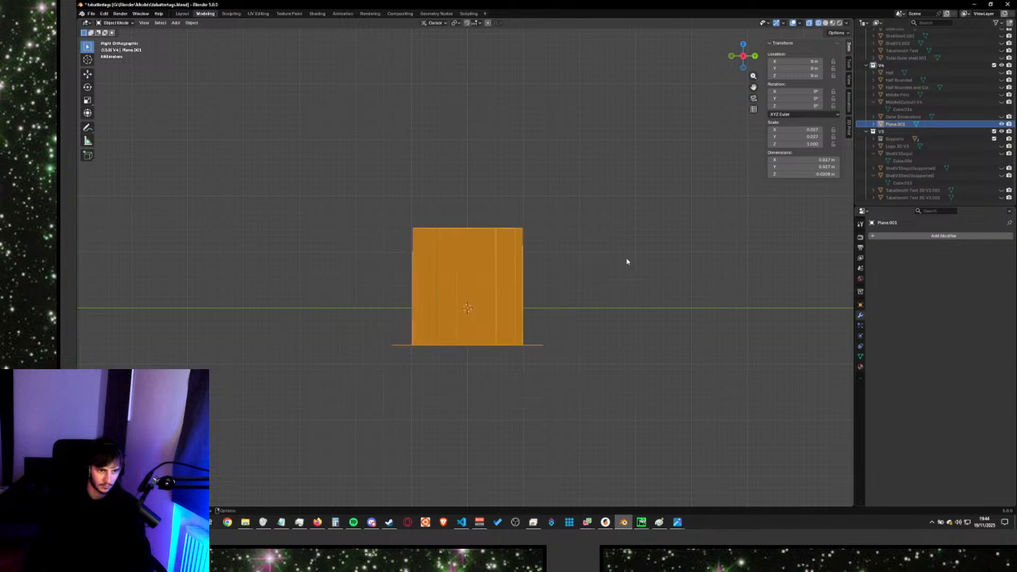
pyautogui.scroll(5, 579, 277)
pyautogui.press('Delete')
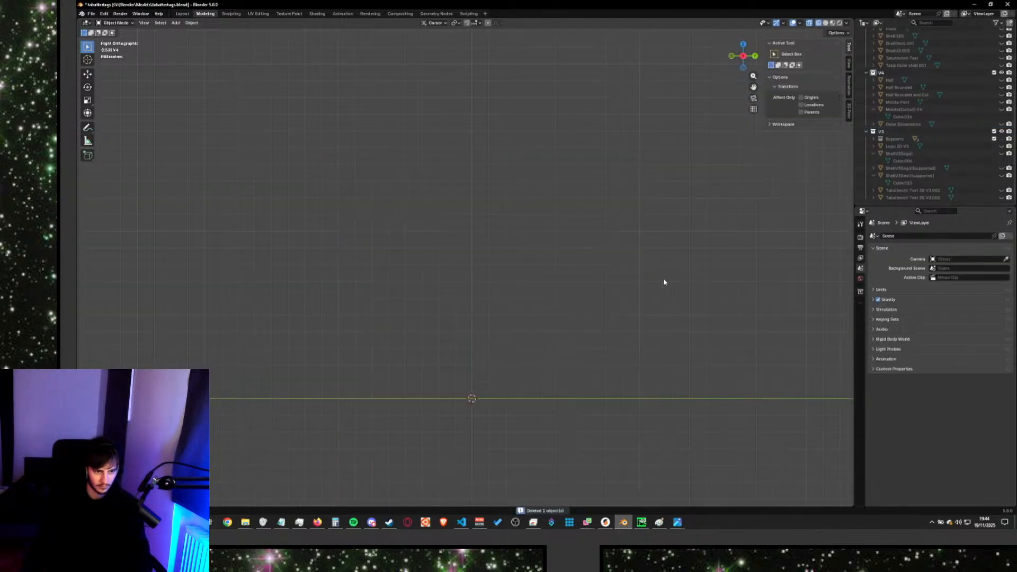
pyautogui.scroll(-6, 633, 258)
pyautogui.hotkey('ctrl', 'z')
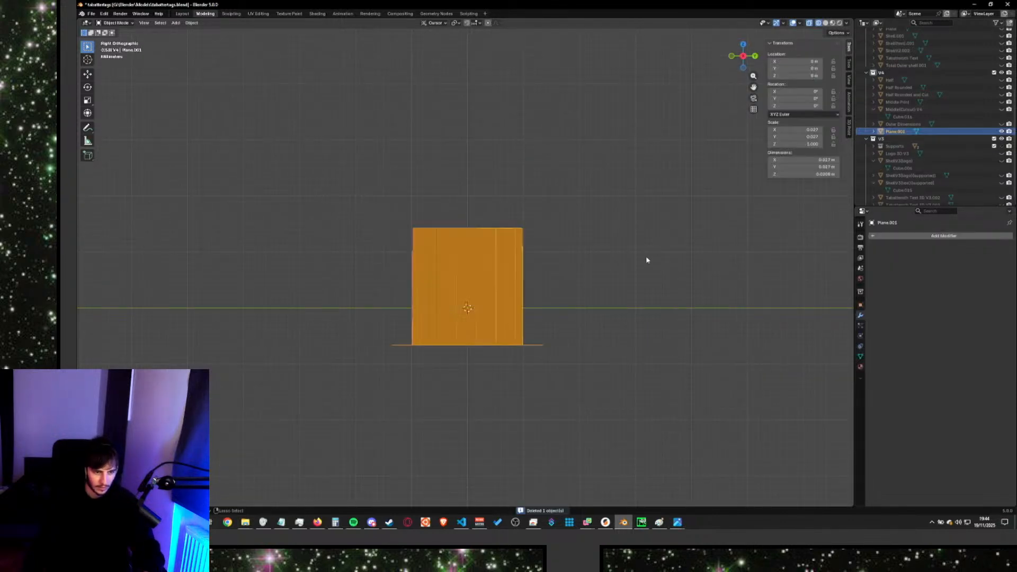
pyautogui.moveTo(642, 262); pyautogui.dragTo(572, 259, button='middle')
pyautogui.moveTo(574, 273); pyautogui.dragTo(572, 252, button='middle')
# Switch to the YouTube tutorial and review how the mesh's lower vertices are selected in Edit Mode wireframe and deleted.
pyautogui.hotkey('alt', 'Tab')
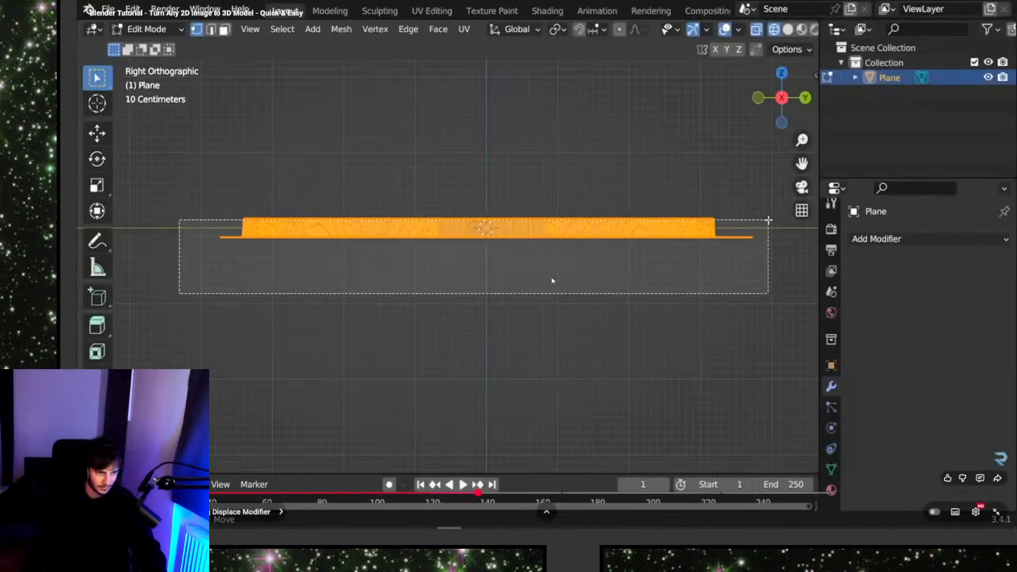
pyautogui.click(552, 280)
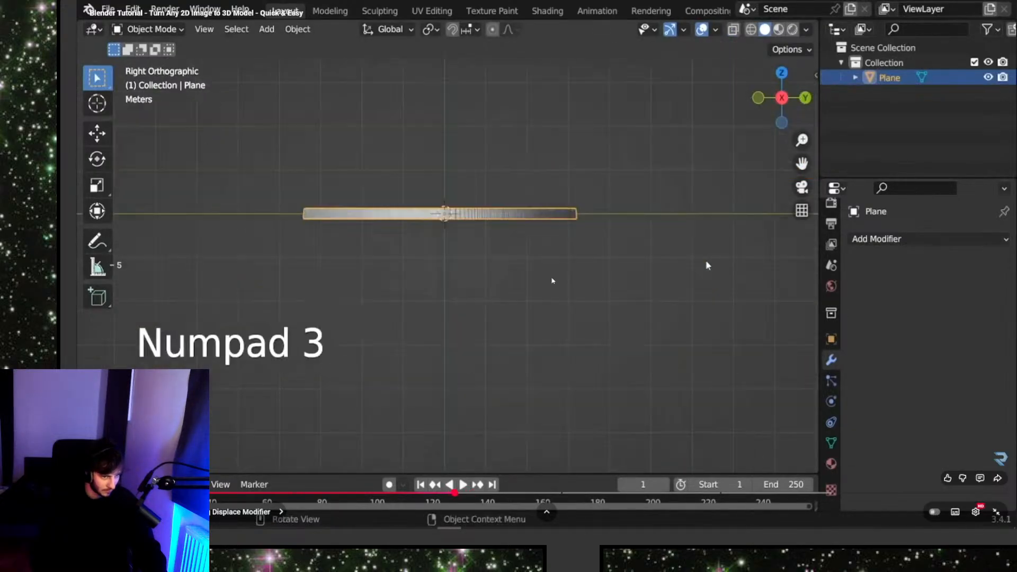
pyautogui.click(552, 281)
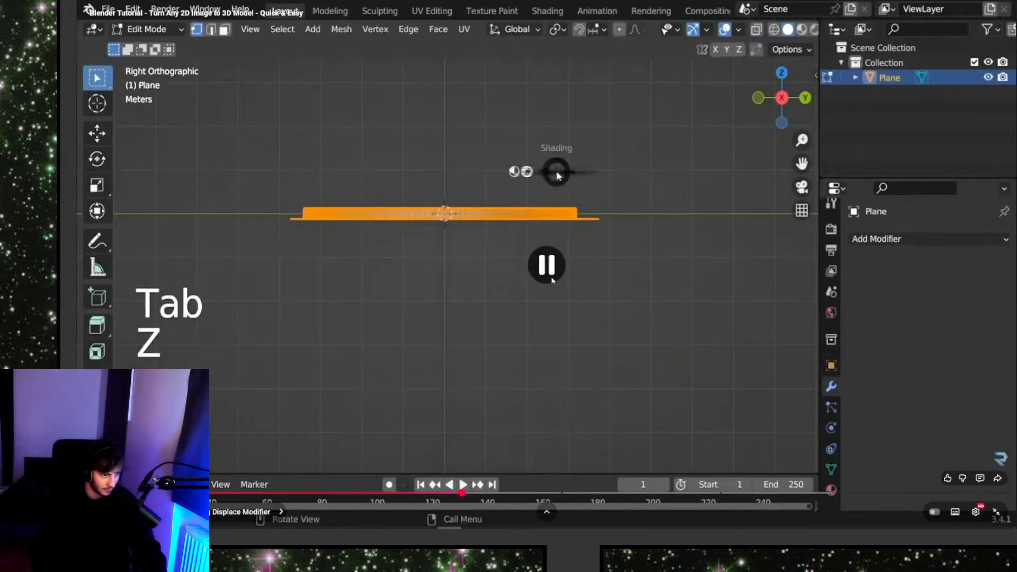
pyautogui.click(552, 281)
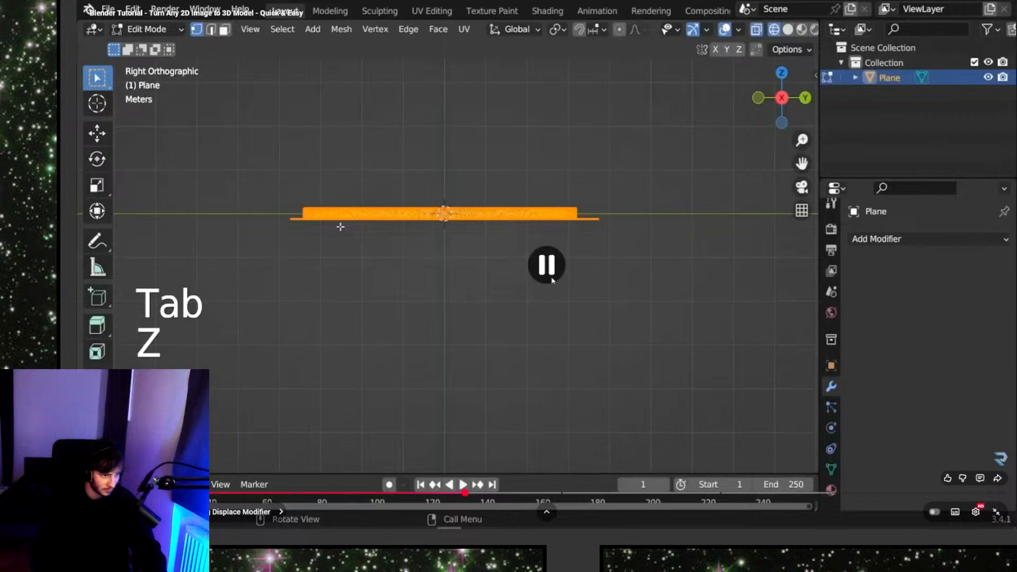
pyautogui.click(552, 280)
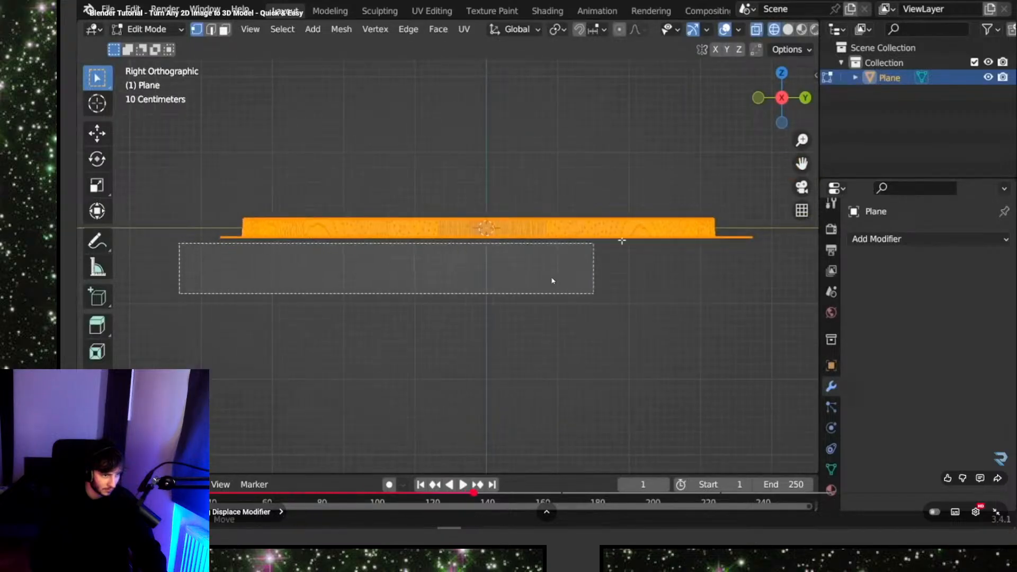
pyautogui.click(552, 281)
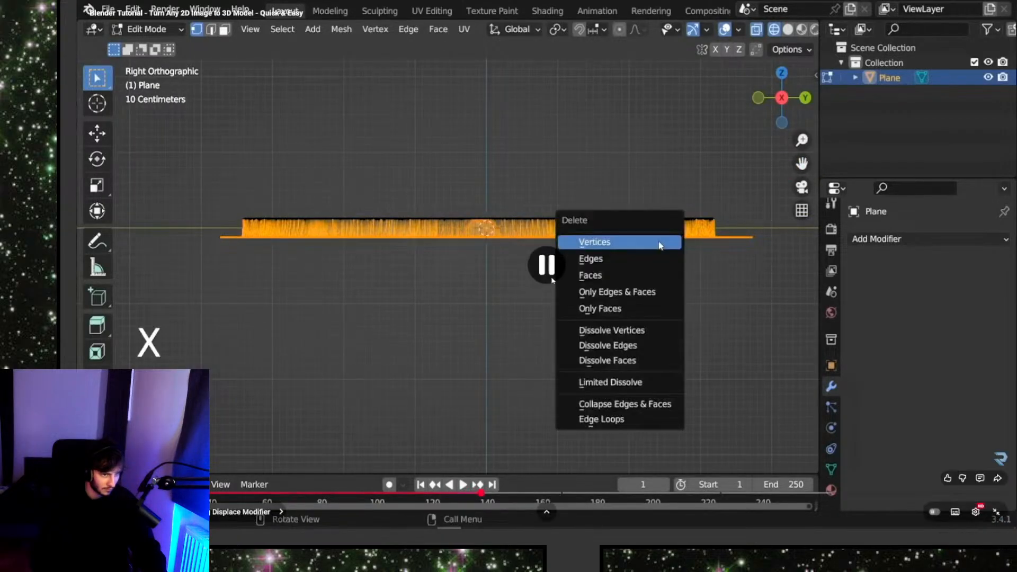
# Return to Blender, clear the object selection and put Plane.001 into Edit Mode.
pyautogui.hotkey('alt', 'Tab')
pyautogui.moveTo(324, 379); pyautogui.dragTo(428, 322)
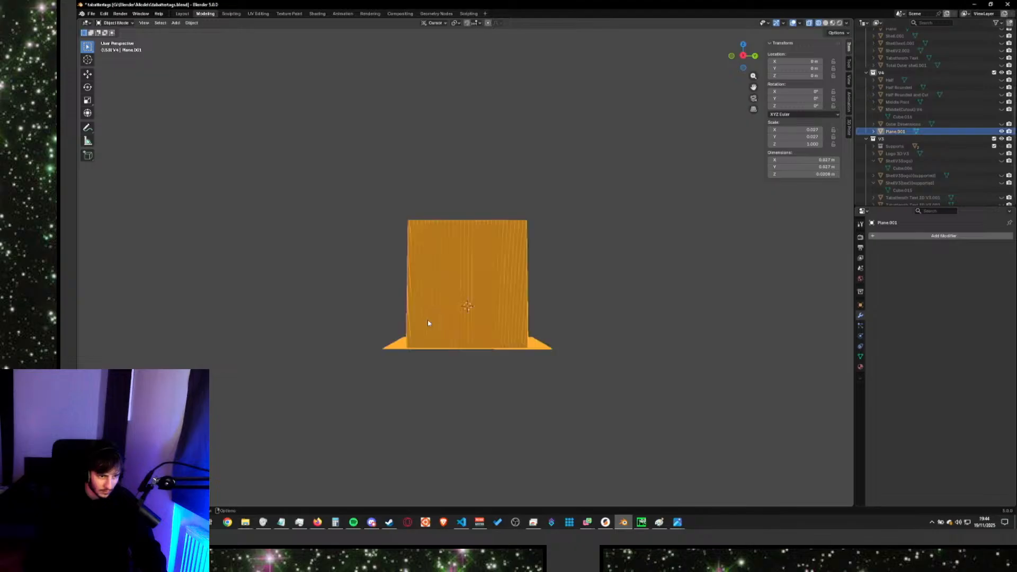
pyautogui.moveTo(342, 388); pyautogui.dragTo(470, 300)
pyautogui.click(307, 307)
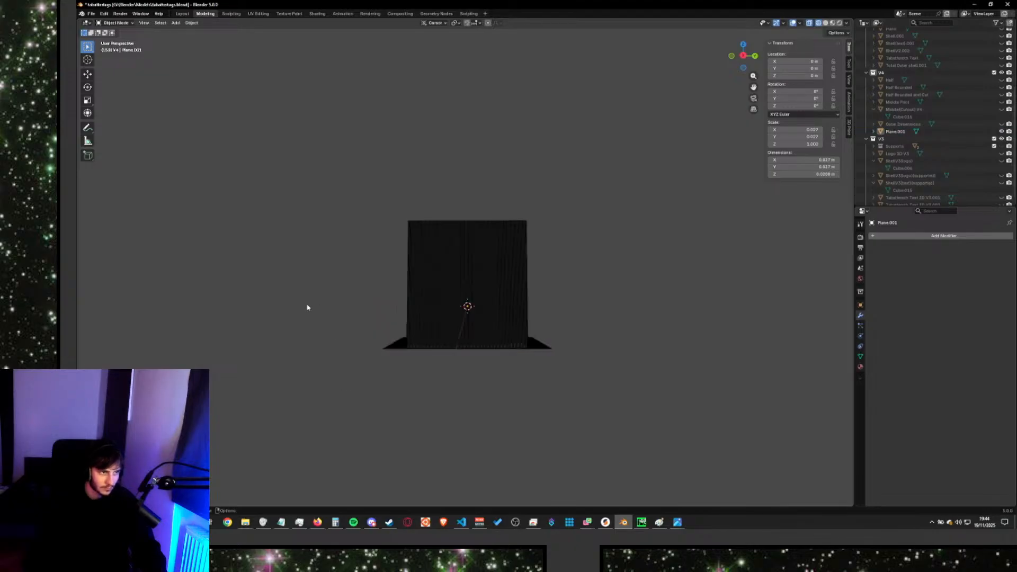
pyautogui.click(113, 22)
pyautogui.click(116, 39)
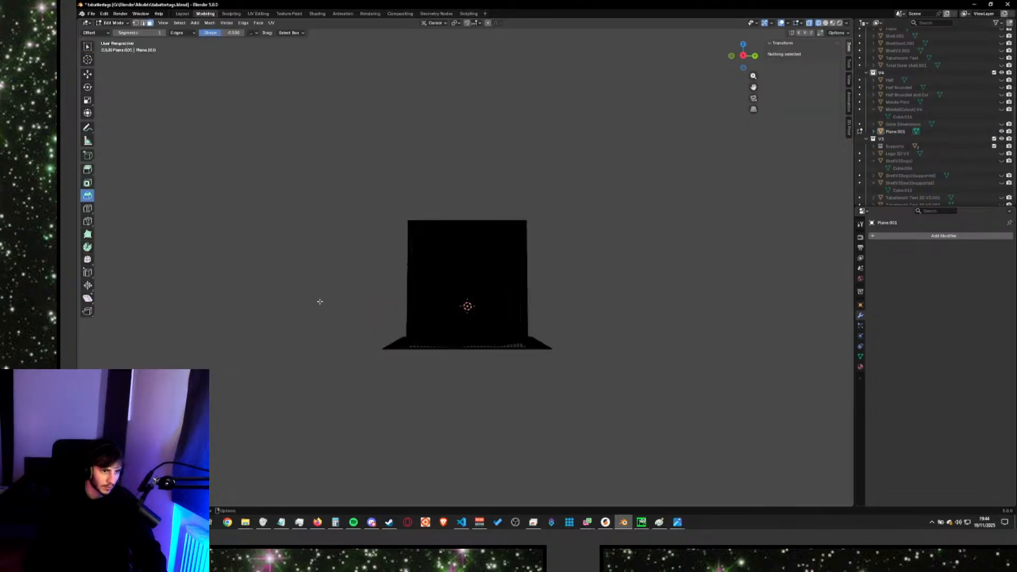
# Select everything below the top surface of Plane.001 in the right orthographic view and delete those vertices.
pyautogui.moveTo(291, 409); pyautogui.dragTo(599, 248)
pyautogui.moveTo(615, 244)
pyautogui.mouseDown(button='middle')
pyautogui.moveTo(599, 284)
pyautogui.moveTo(591, 239)
pyautogui.moveTo(611, 227)
pyautogui.moveTo(617, 237)
pyautogui.mouseUp(button='middle')
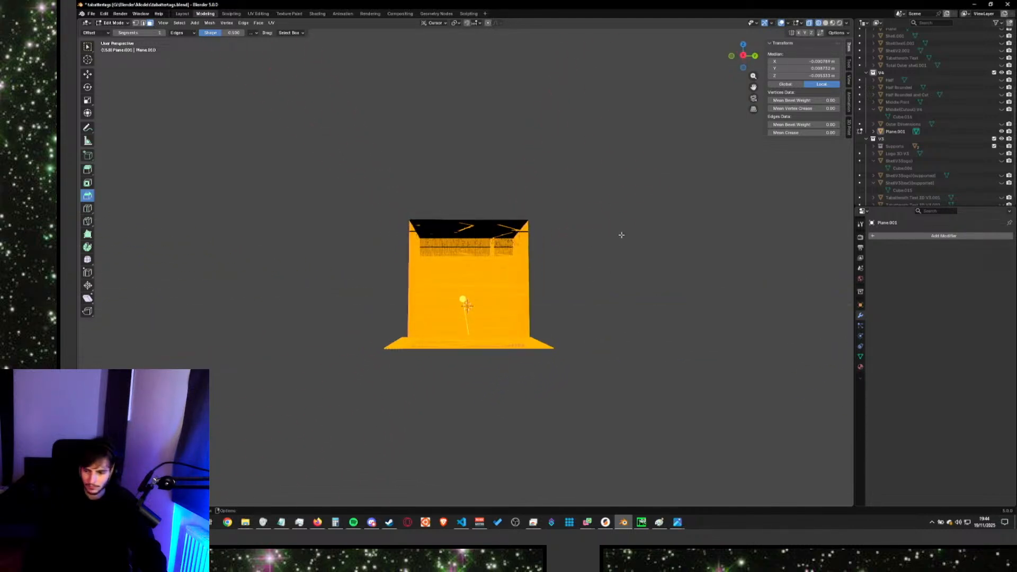
pyautogui.press('KP_3')
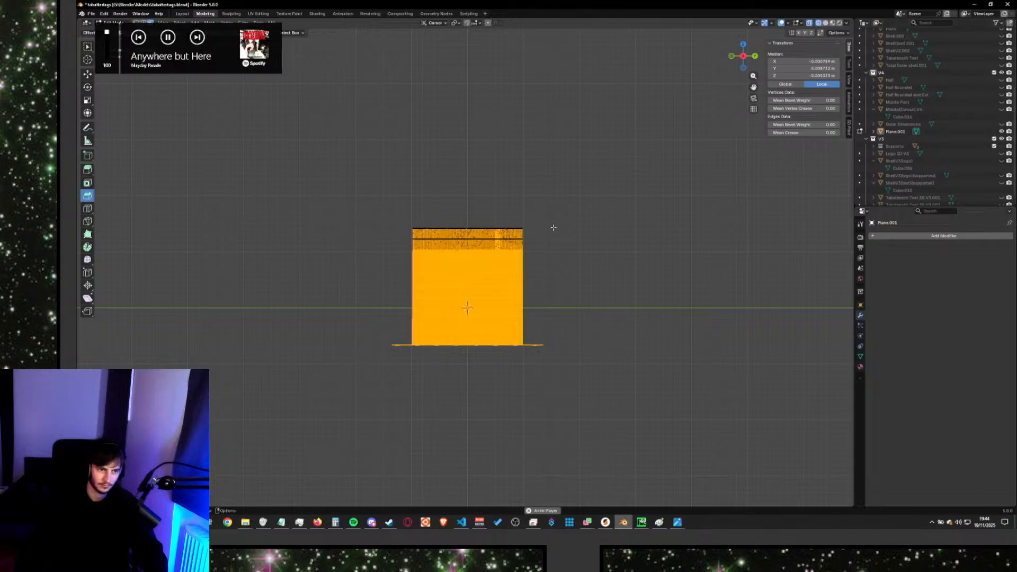
pyautogui.scroll(4, 556, 234)
pyautogui.moveTo(268, 466); pyautogui.dragTo(738, 206)
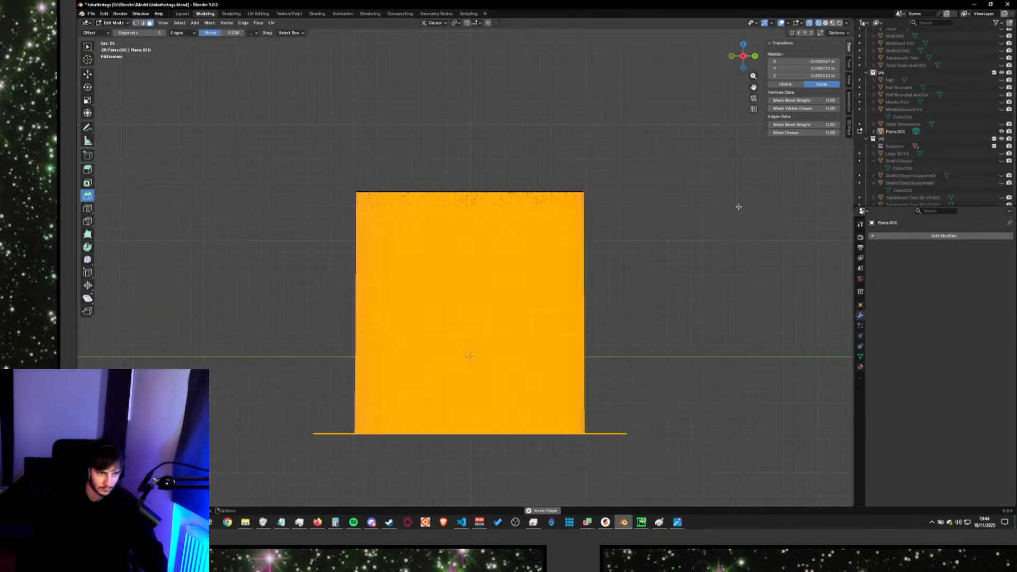
pyautogui.press('x')
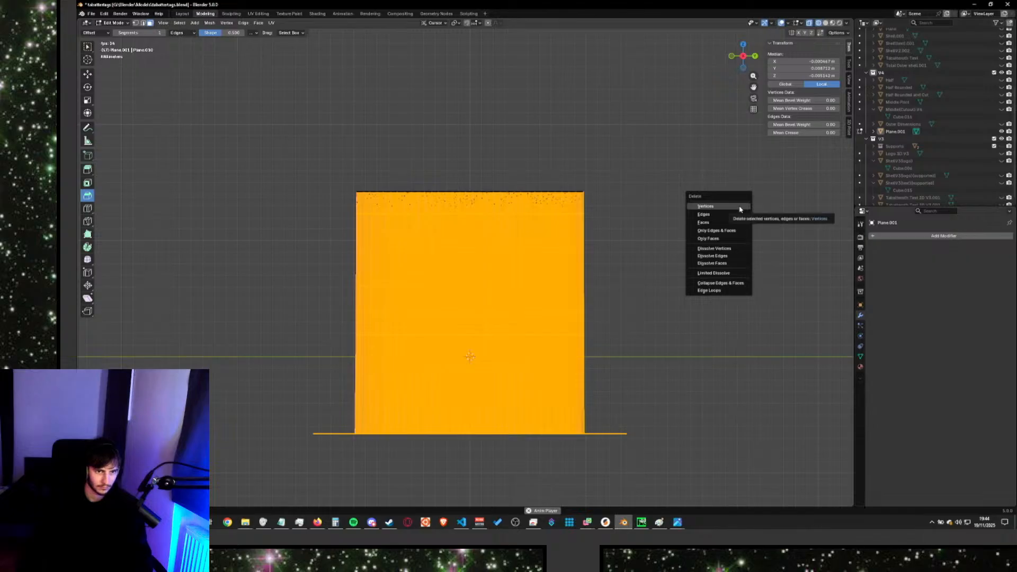
pyautogui.click(739, 208)
pyautogui.moveTo(610, 211)
pyautogui.mouseDown(button='middle')
pyautogui.moveTo(613, 233)
pyautogui.moveTo(615, 217)
pyautogui.mouseUp(button='middle')
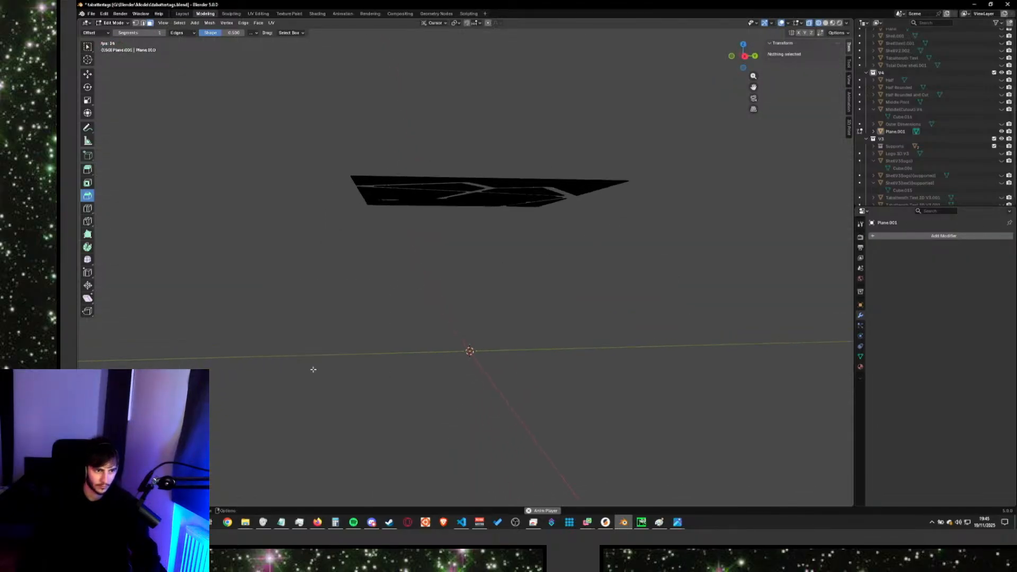
pyautogui.moveTo(314, 330); pyautogui.dragTo(347, 354, button='middle')
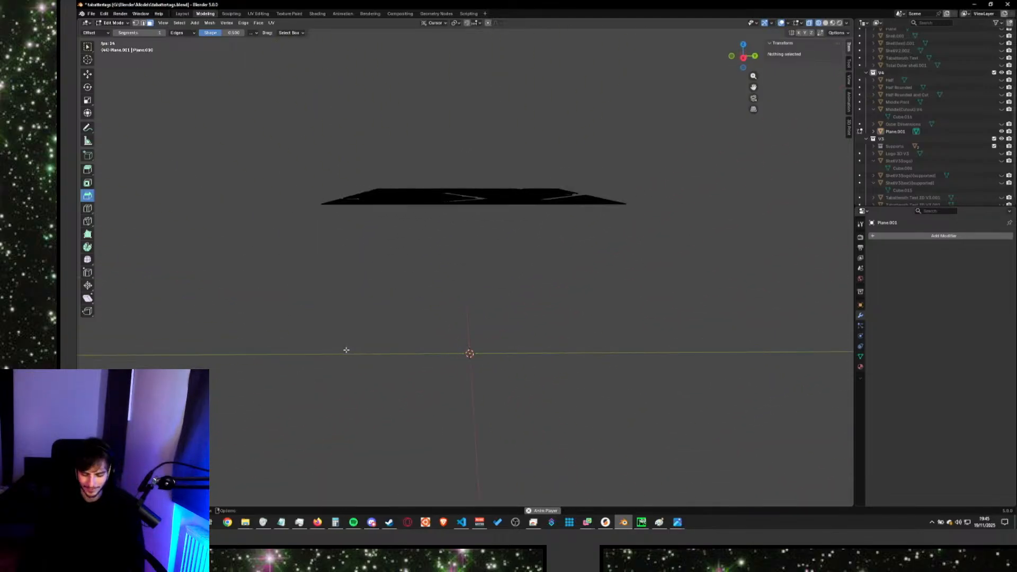
pyautogui.moveTo(485, 317); pyautogui.dragTo(519, 307, button='middle')
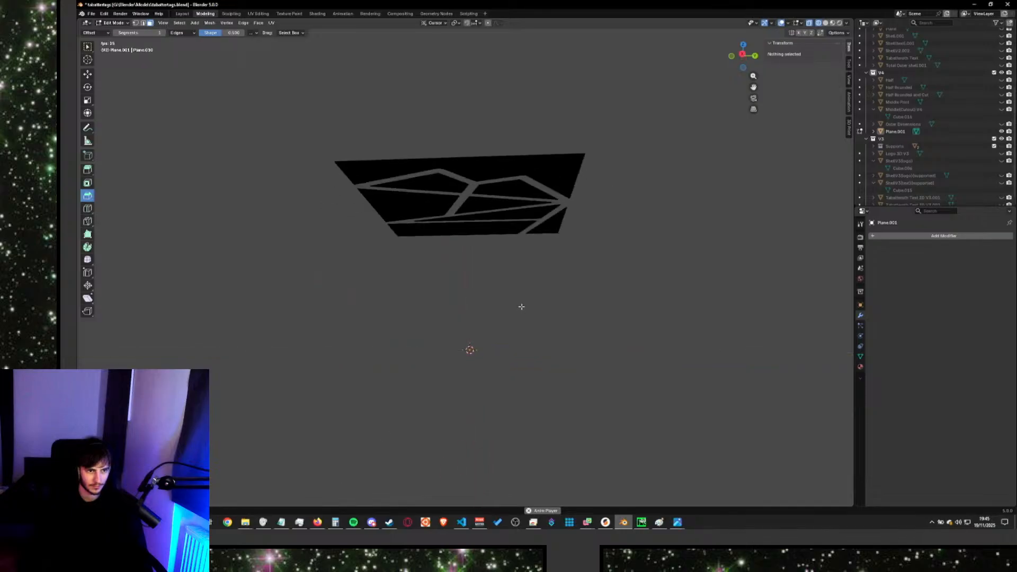
# Review in the YouTube tutorial how the remaining uneven surface is flattened by scaling in side view, and return to Blender.
pyautogui.hotkey('alt', 'Tab')
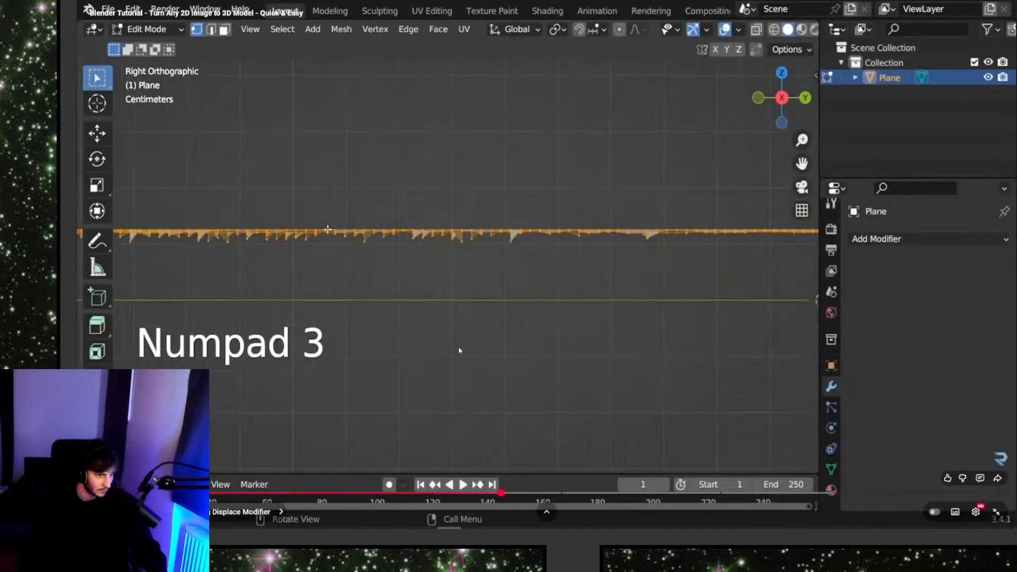
pyautogui.press('space')
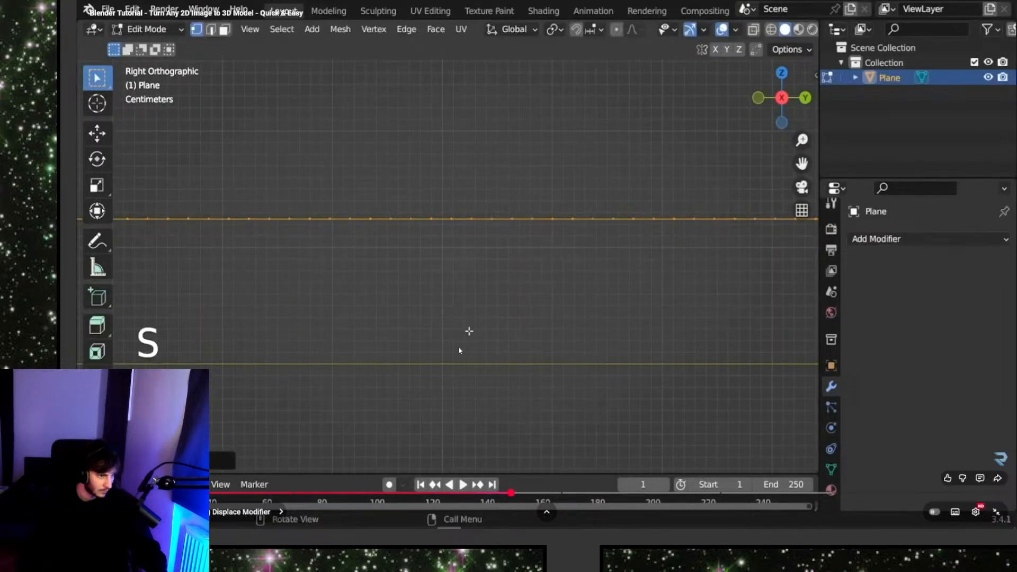
pyautogui.hotkey('alt', 'Tab')
# Try scaling the whole remaining logo mesh to 0 on all axes, and undo the scaling.
pyautogui.press('a')
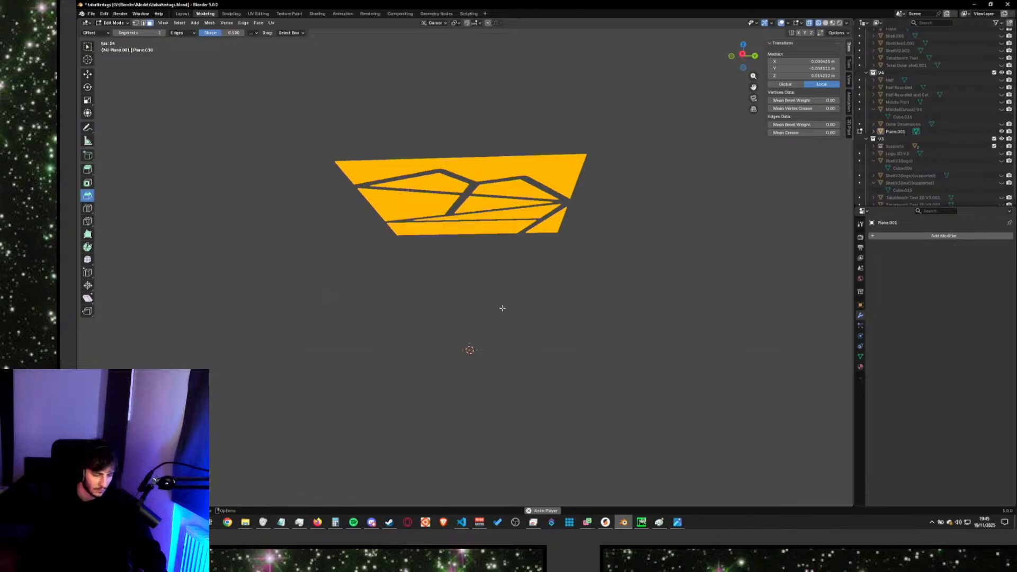
pyautogui.write('s0')
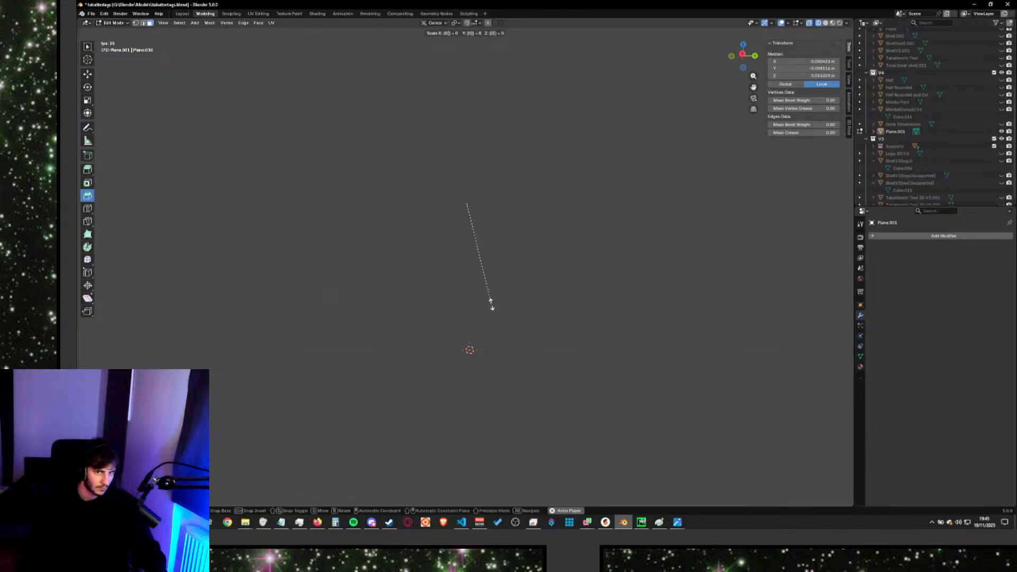
pyautogui.press('Return')
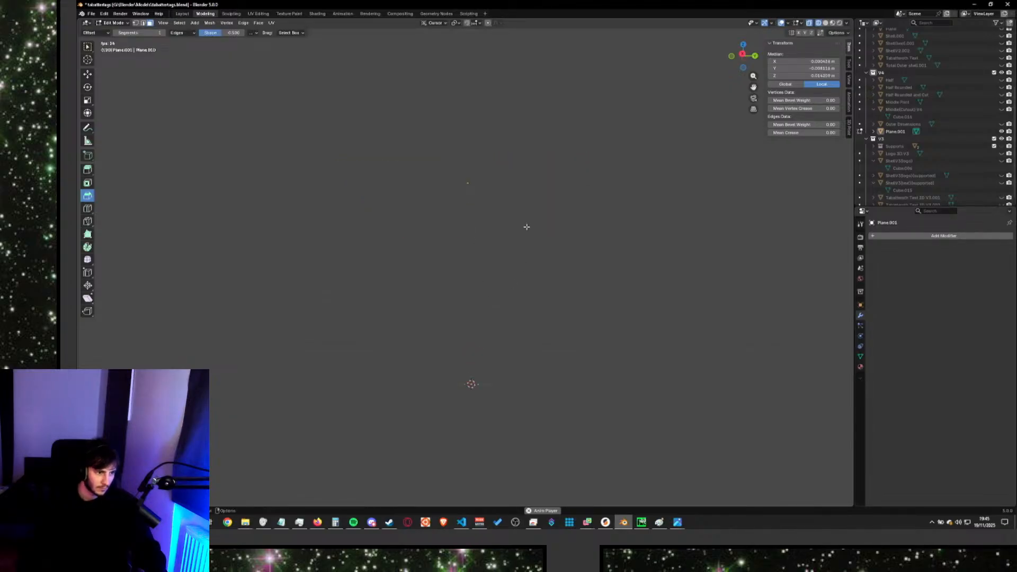
pyautogui.moveTo(526, 227); pyautogui.dragTo(638, 265, button='middle')
pyautogui.hotkey('ctrl', 'z')
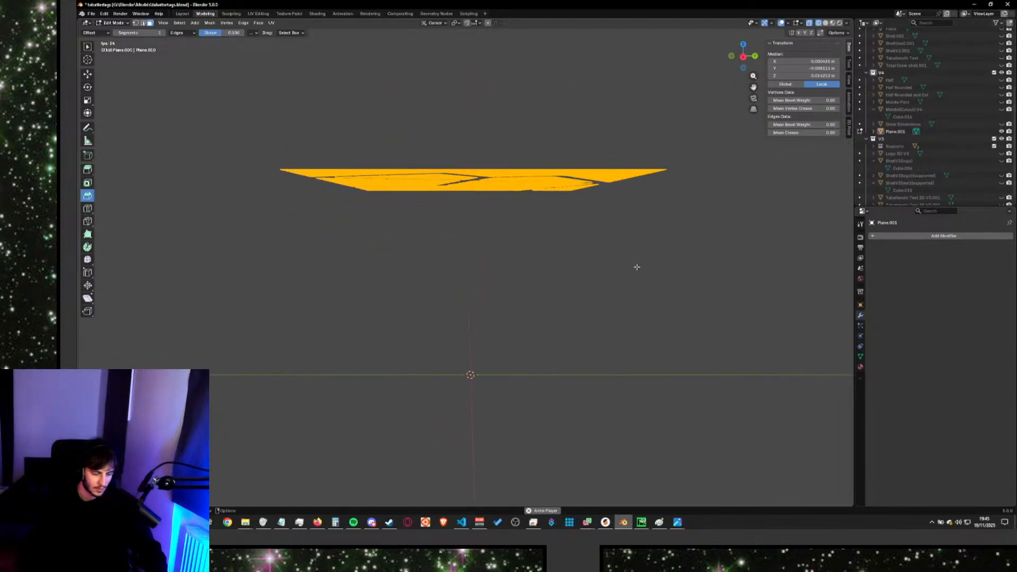
# Flatten the whole logo mesh of Plane.001 in the right orthographic view by scaling it to 0 along Z only.
pyautogui.press('KP_3')
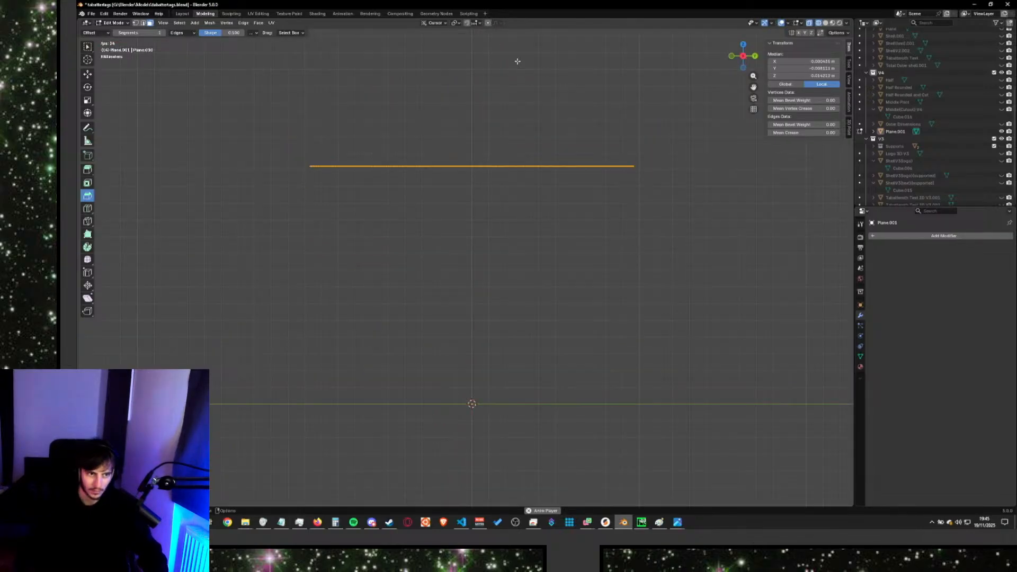
pyautogui.scroll(4, 517, 68)
pyautogui.keyDown('ctrl'); pyautogui.moveTo(516, 155); pyautogui.dragTo(492, 381, button='middle'); pyautogui.keyUp('ctrl')
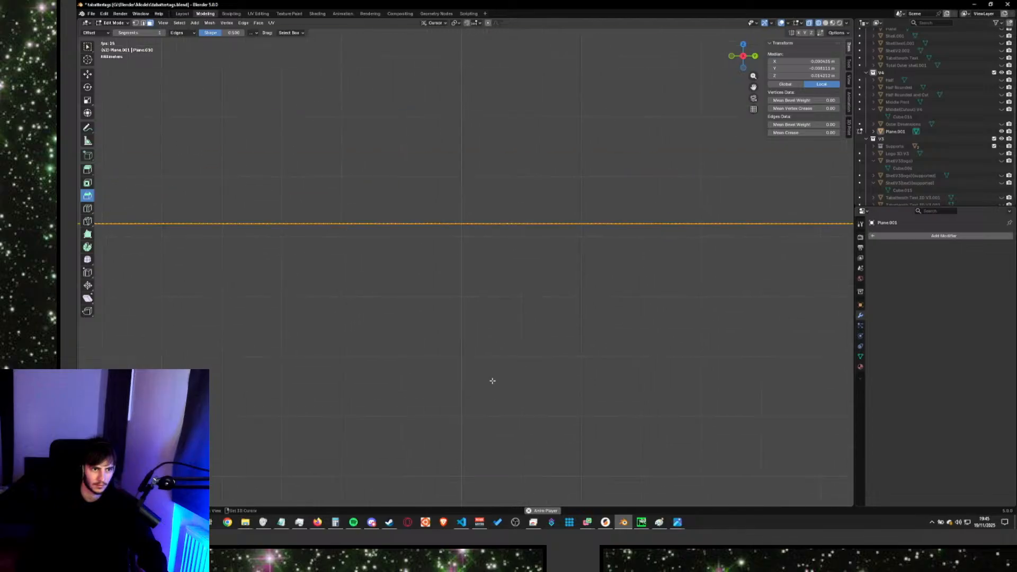
pyautogui.keyDown('shift'); pyautogui.moveTo(285, 238); pyautogui.dragTo(163, 253, button='middle'); pyautogui.keyUp('shift')
pyautogui.keyDown('shift'); pyautogui.moveTo(593, 265); pyautogui.dragTo(705, 251, button='middle'); pyautogui.keyUp('shift')
pyautogui.scroll(7, 518, 217)
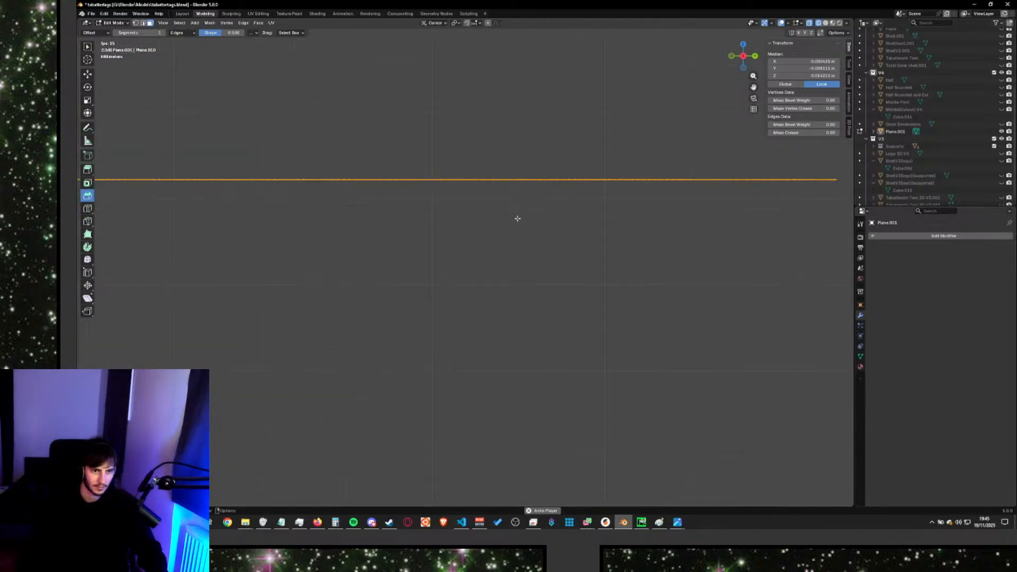
pyautogui.keyDown('shift'); pyautogui.moveTo(515, 157); pyautogui.dragTo(527, 316, button='middle'); pyautogui.keyUp('shift')
pyautogui.scroll(-2, 527, 316)
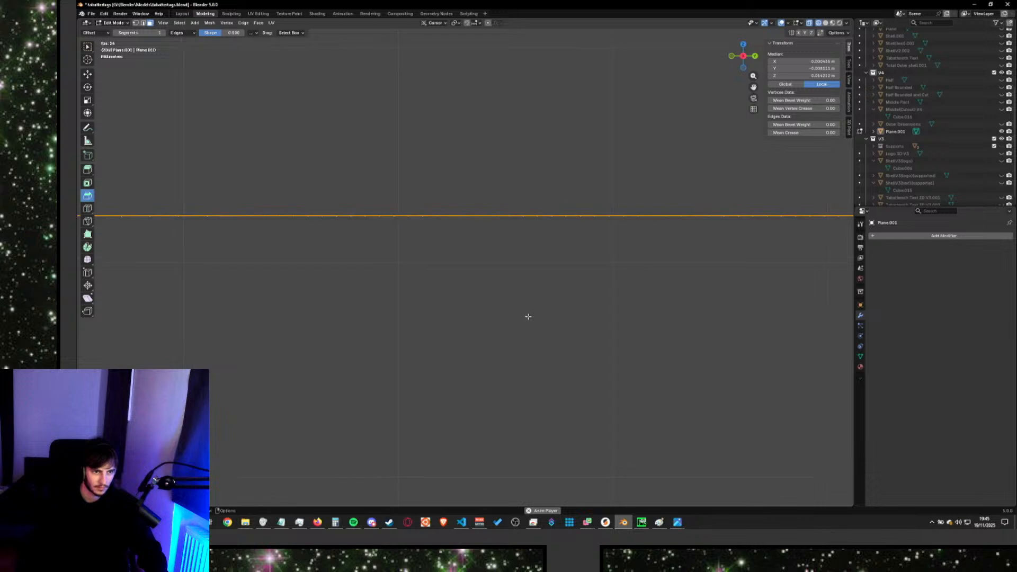
pyautogui.press('s')
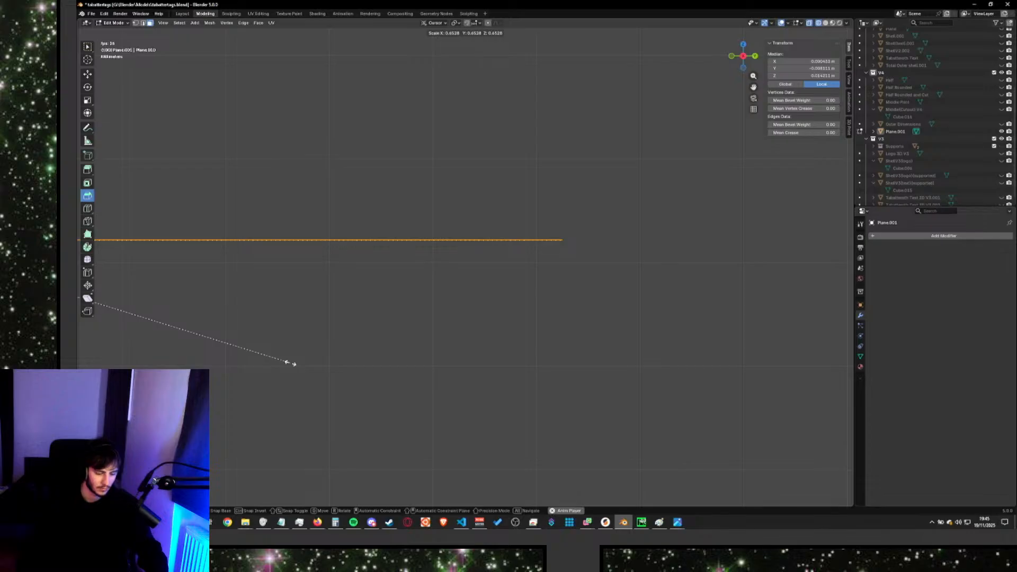
pyautogui.press('z')
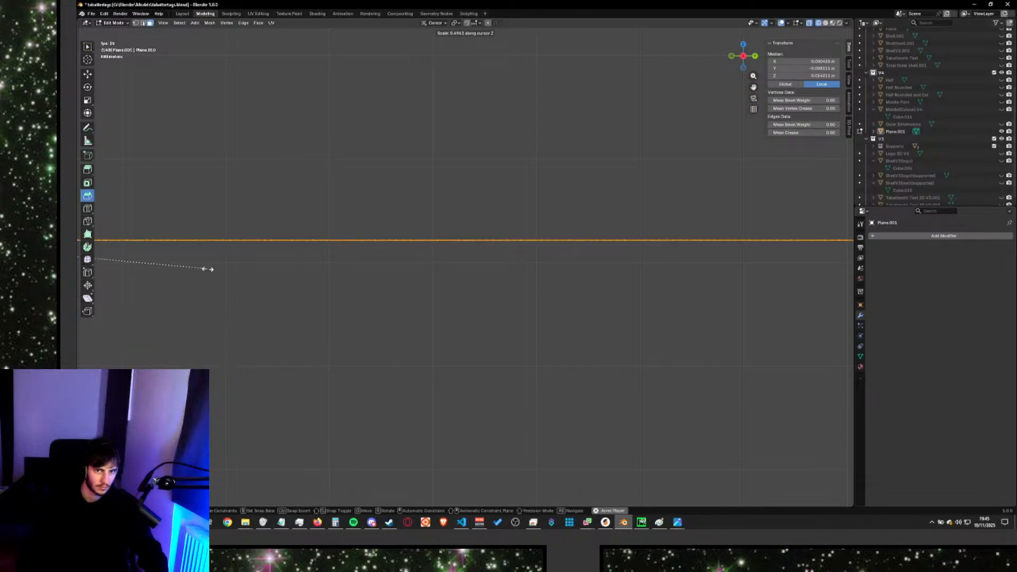
pyautogui.write('0')
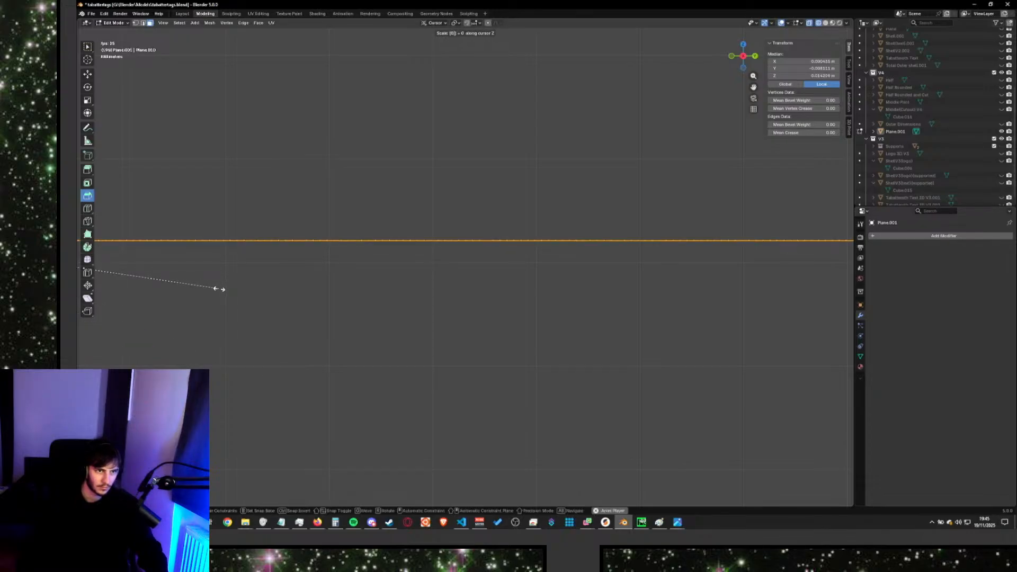
pyautogui.press('Return')
# Clear the mesh selection and examine the flattened logo from the side and at an angle.
pyautogui.scroll(-5, 356, 348)
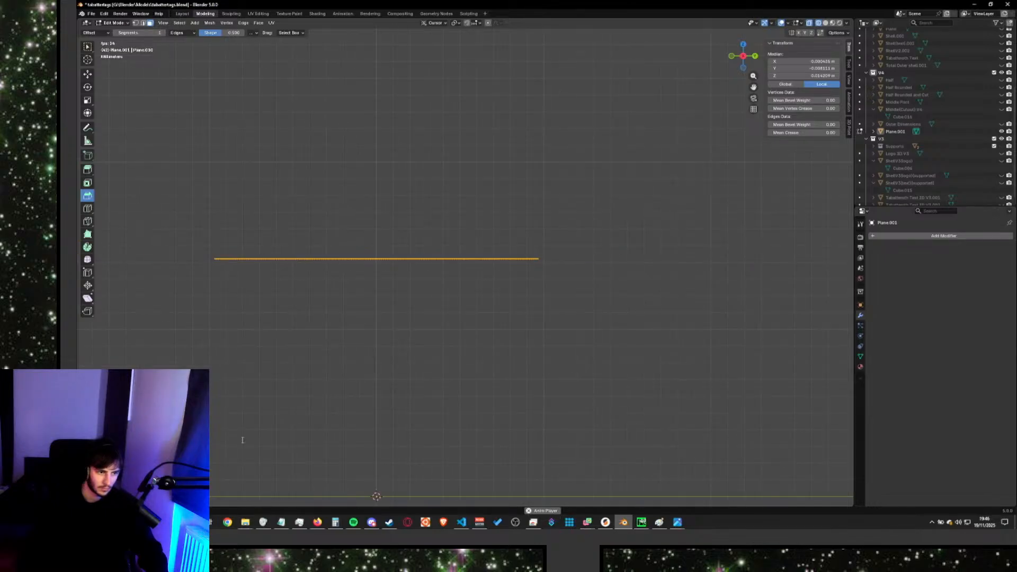
pyautogui.scroll(-2, 344, 408)
pyautogui.scroll(1, 297, 349)
pyautogui.hotkey('alt', 'a')
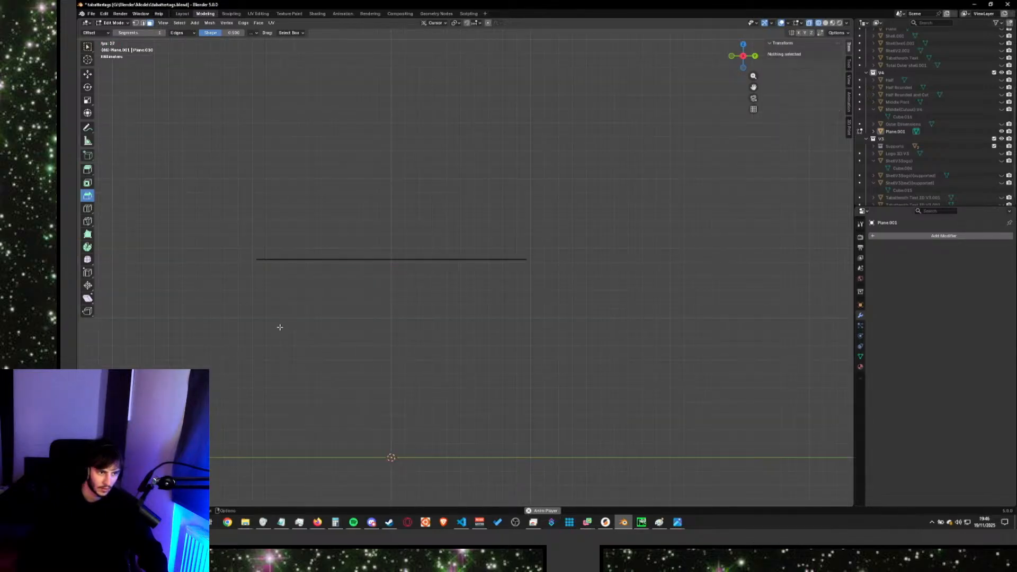
pyautogui.moveTo(277, 327); pyautogui.dragTo(475, 358, button='middle')
pyautogui.scroll(-2, 463, 402)
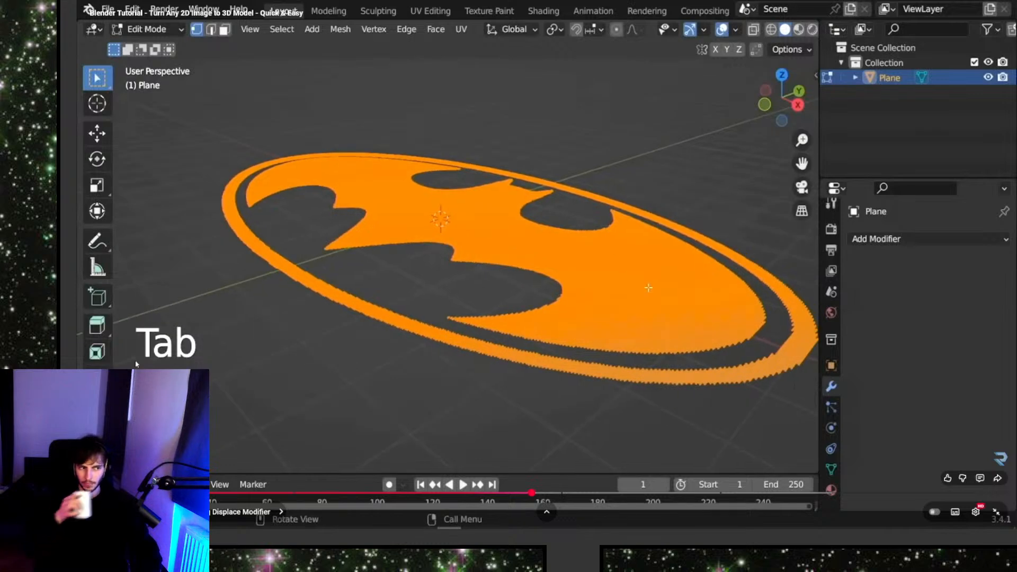
# Review in the YouTube tutorial how the flattened logo is extruded, and select the whole Plane.001 mesh in Blender.
pyautogui.press('space')
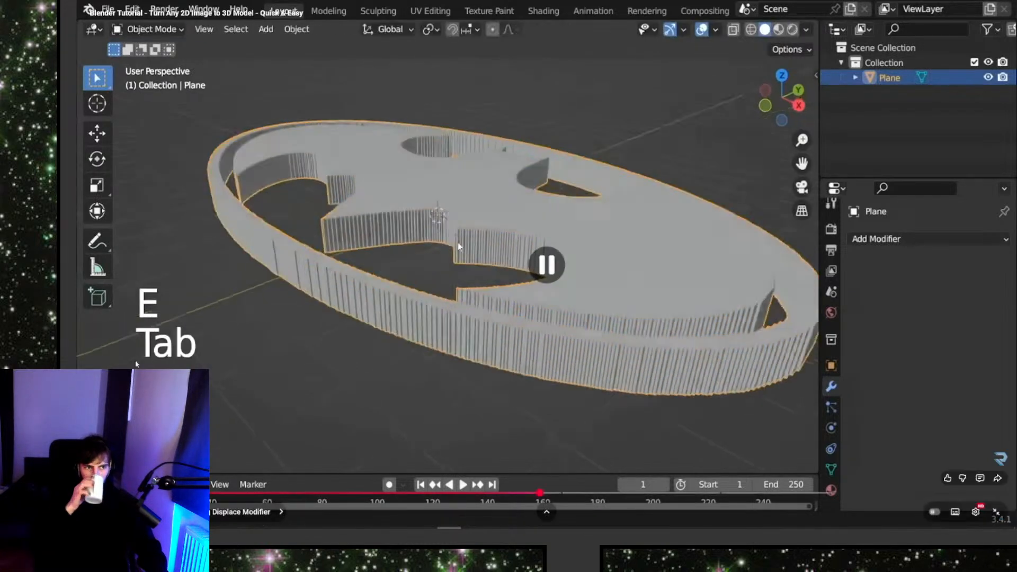
pyautogui.press('Left')
pyautogui.press('space')
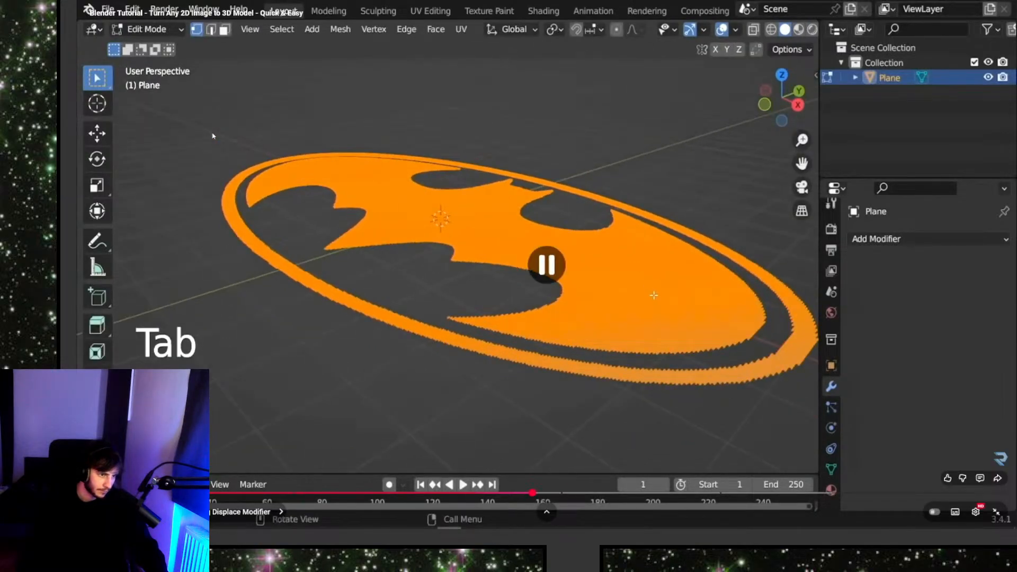
pyautogui.hotkey('alt', 'Tab')
pyautogui.press('a')
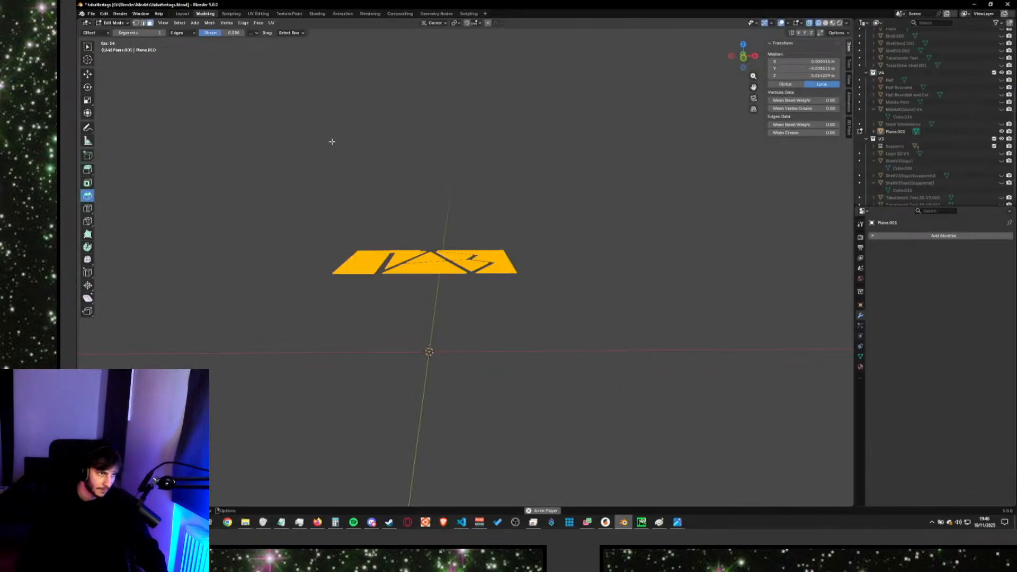
pyautogui.press('Tab')
pyautogui.press('Tab')
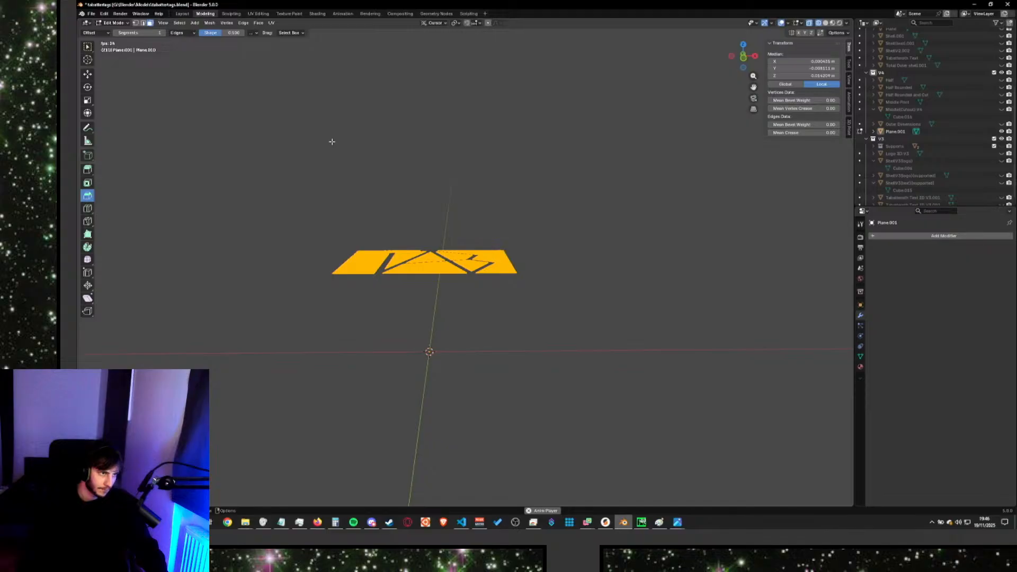
pyautogui.hotkey('alt', 'Tab')
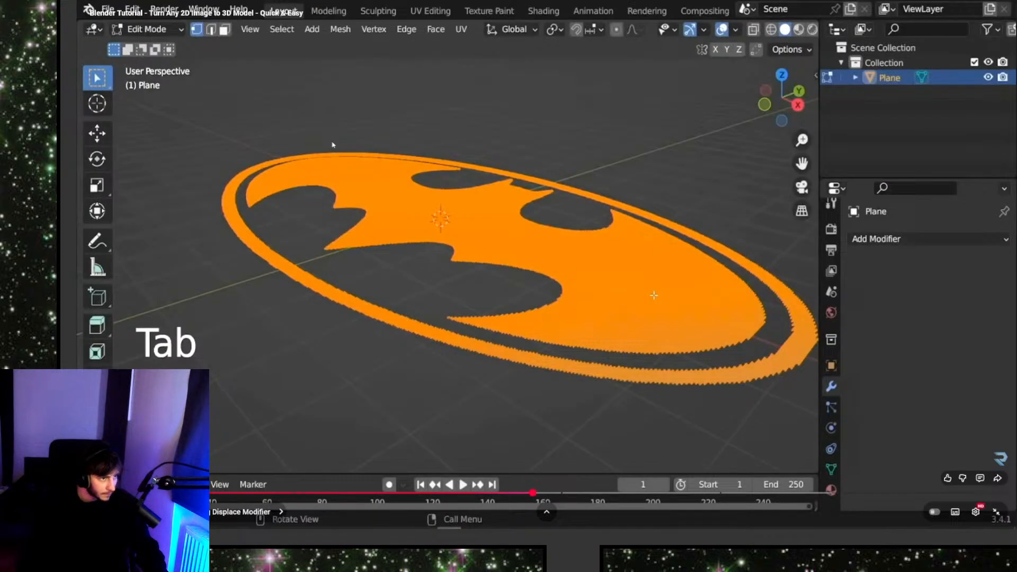
pyautogui.press('space')
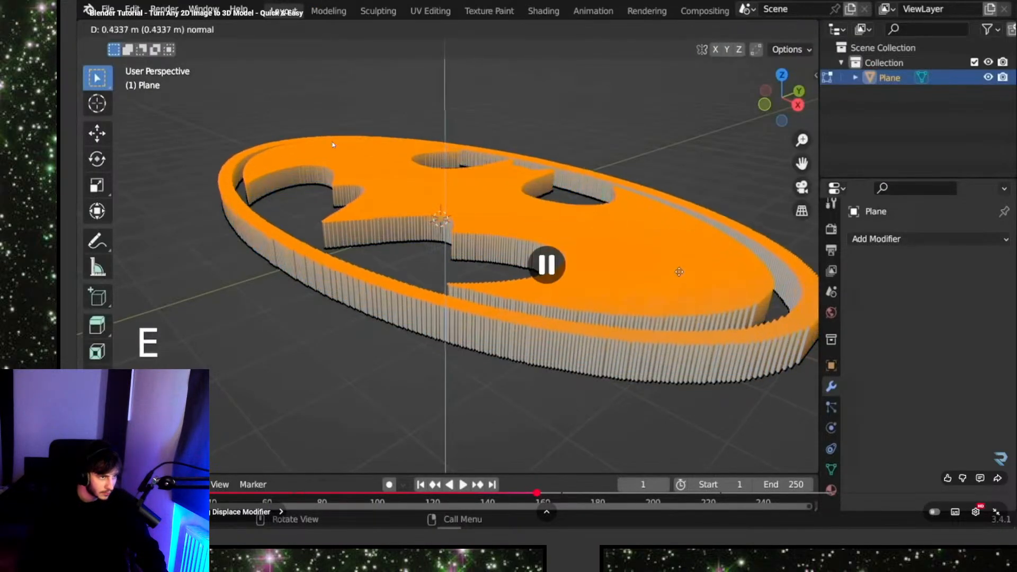
pyautogui.hotkey('alt', 'Tab')
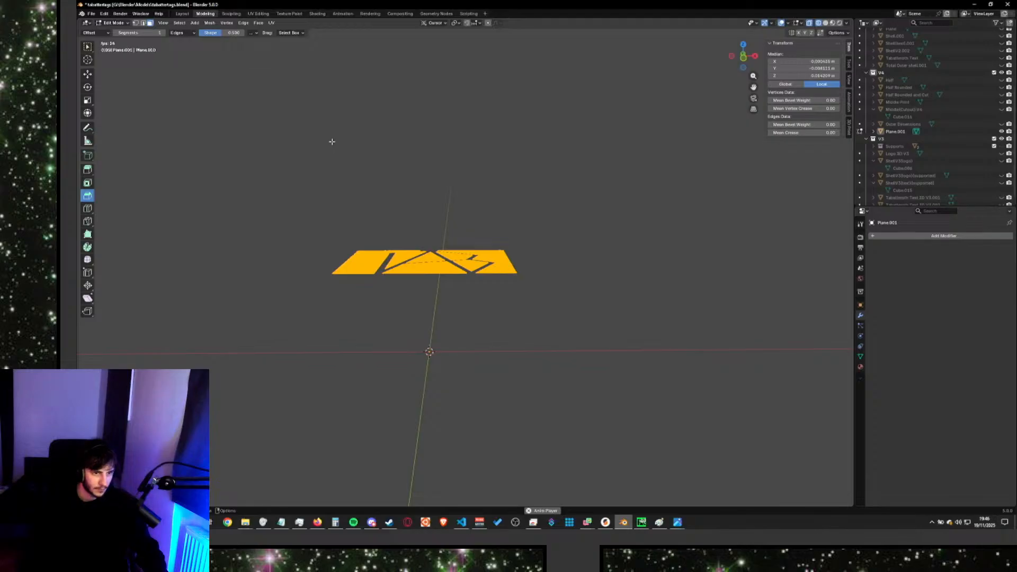
# Extrude the selected logo mesh upward along Z by about 0.018 m and clear the selection.
pyautogui.press('e')
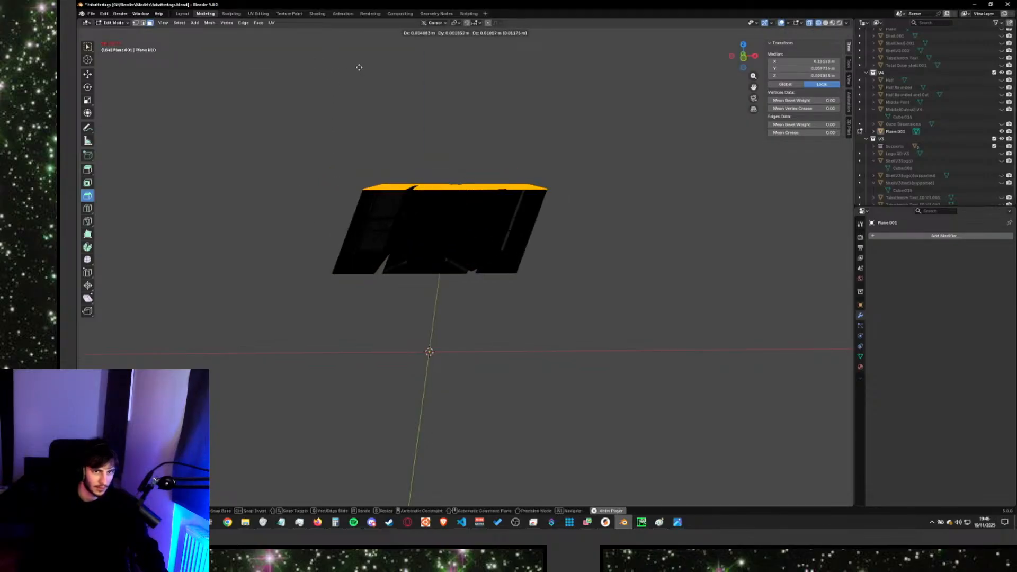
pyautogui.press('z')
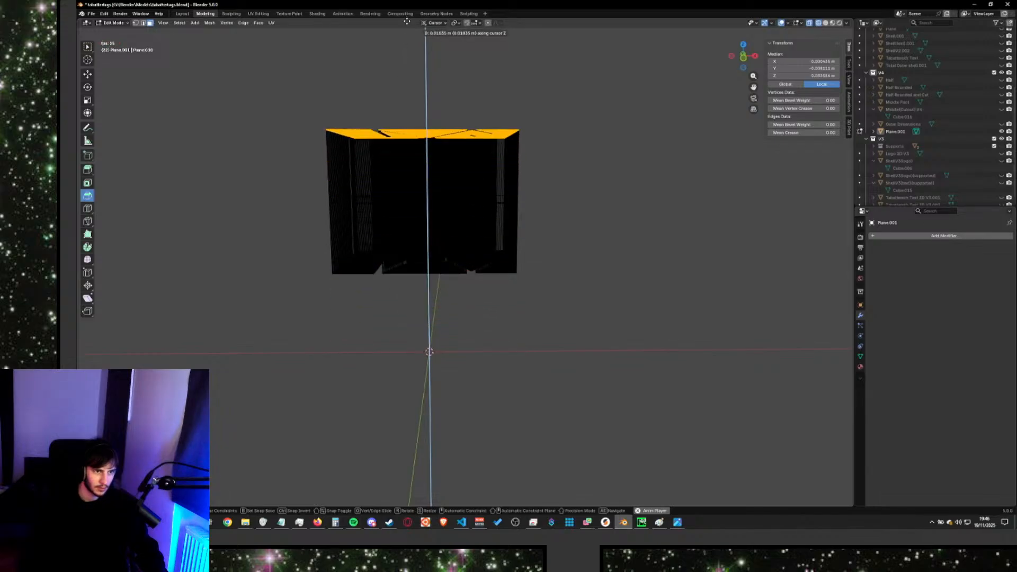
pyautogui.click(405, 37)
pyautogui.moveTo(576, 151)
pyautogui.mouseDown(button='middle')
pyautogui.moveTo(595, 225)
pyautogui.moveTo(586, 102)
pyautogui.moveTo(533, 166)
pyautogui.moveTo(594, 166)
pyautogui.moveTo(581, 164)
pyautogui.mouseUp(button='middle')
pyautogui.click(594, 209)
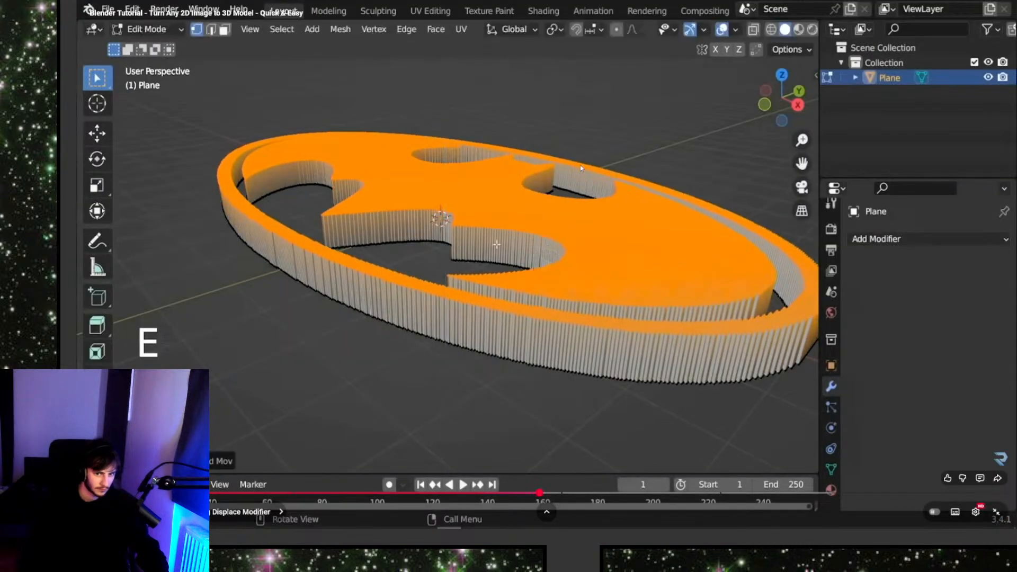
# Review in the YouTube tutorial how the extruded logo's outline is inspected up close from the top, and return to Blender.
pyautogui.press('Tab')
pyautogui.moveTo(581, 168); pyautogui.dragTo(507, 298, button='middle')
pyautogui.press('KP_7')
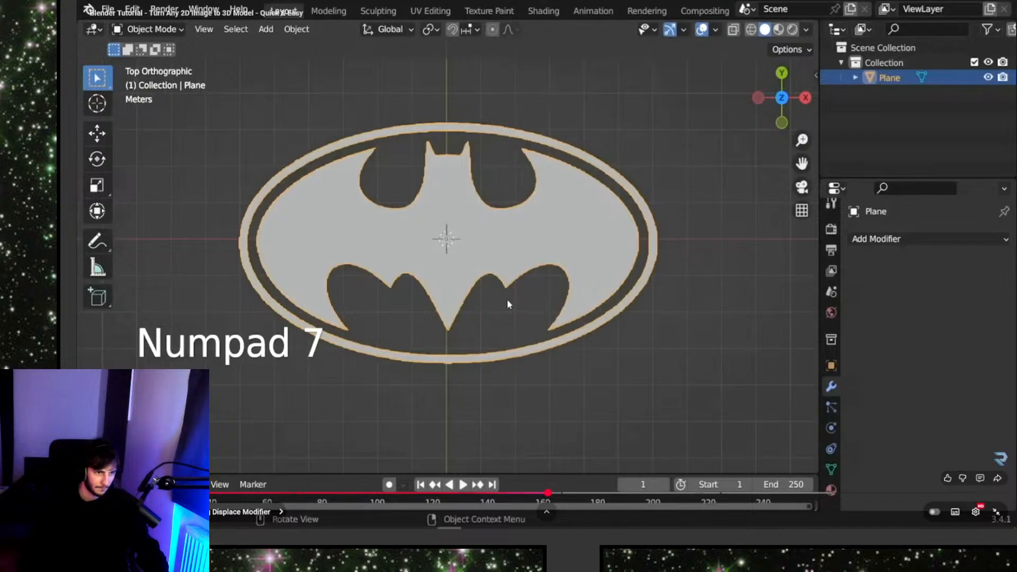
pyautogui.scroll(5, 451, 164)
pyautogui.keyDown('shift'); pyautogui.moveTo(452, 163); pyautogui.dragTo(469, 281, button='middle'); pyautogui.keyUp('shift')
pyautogui.scroll(5, 259, 170)
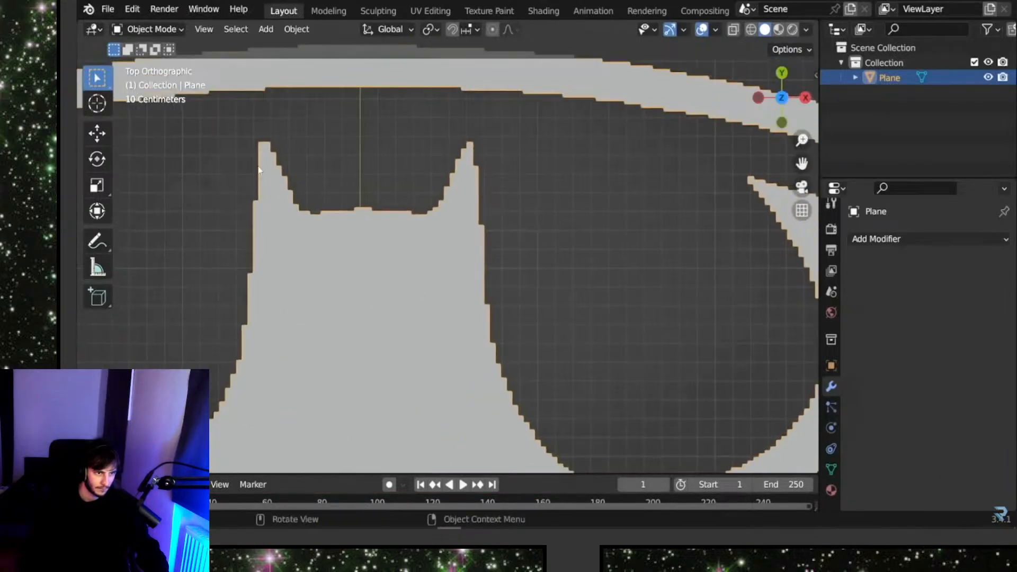
pyautogui.keyDown('shift'); pyautogui.moveTo(322, 247); pyautogui.dragTo(641, 159, button='middle'); pyautogui.keyUp('shift')
pyautogui.scroll(-8, 507, 353)
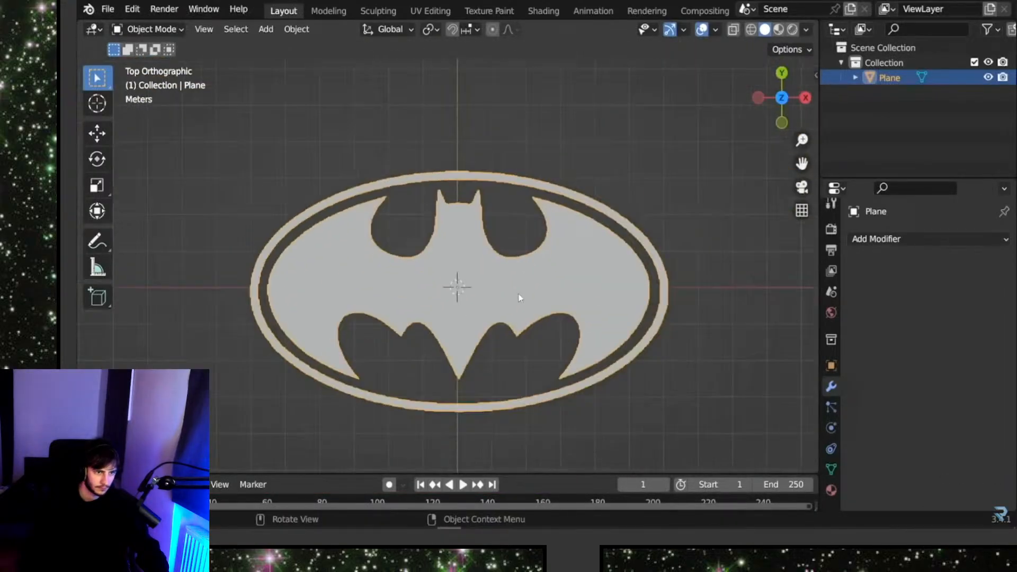
pyautogui.moveTo(522, 295); pyautogui.dragTo(466, 254, button='middle')
pyautogui.press('Tab')
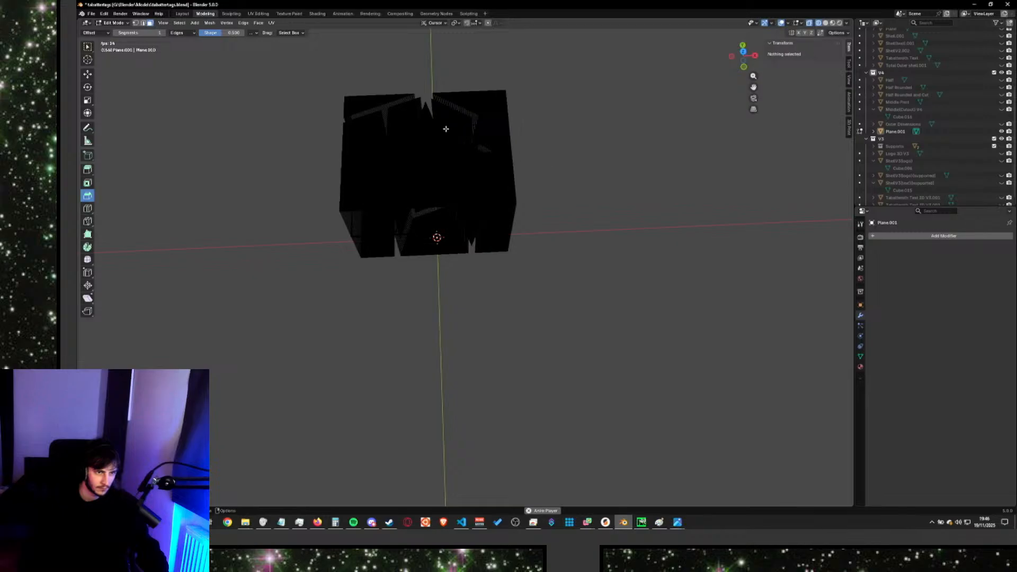
# Examine the extruded logo mesh from the side, front and top views.
pyautogui.moveTo(446, 129); pyautogui.dragTo(502, 159, button='middle')
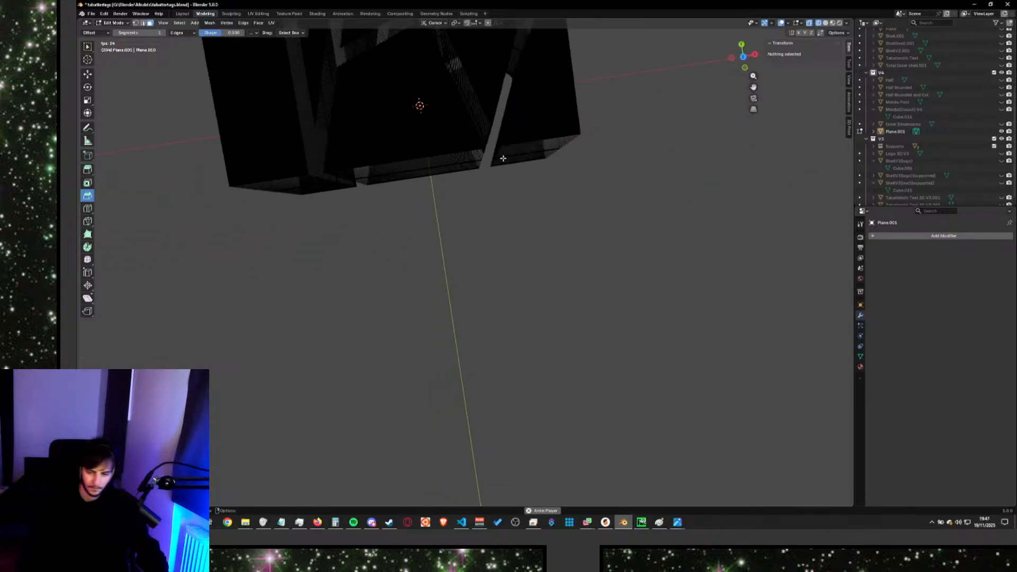
pyautogui.press('KP_2')
pyautogui.press('KP_3')
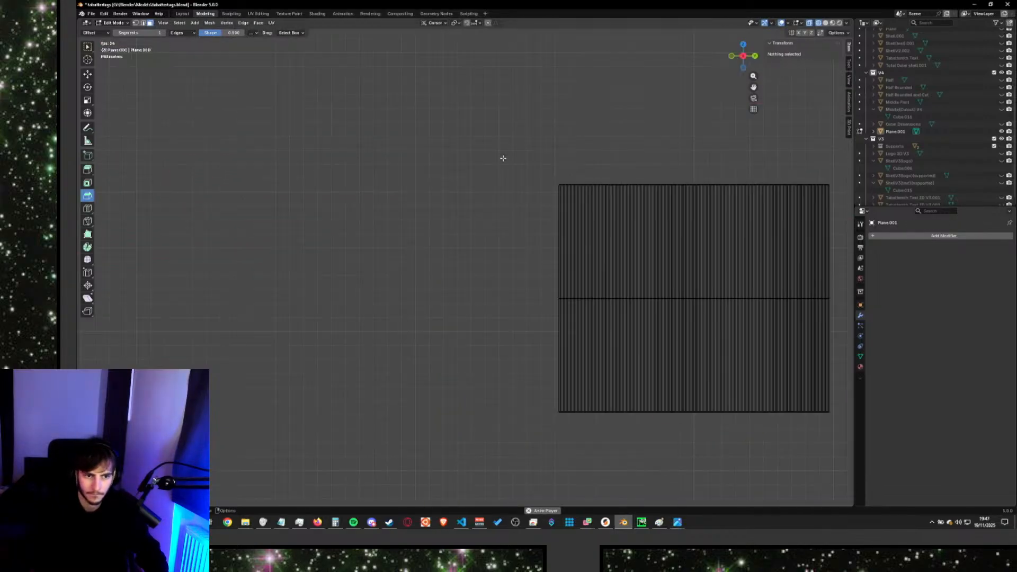
pyautogui.press('KP_1')
pyautogui.press('KP_4')
pyautogui.press('KP_2')
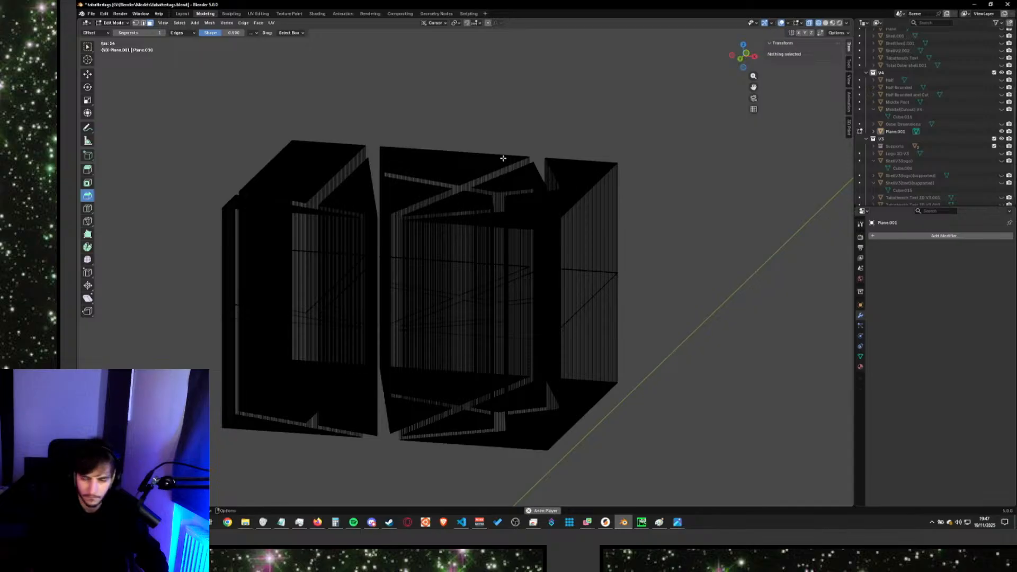
pyautogui.press('KP_3')
pyautogui.press('KP_1')
pyautogui.press('KP_5')
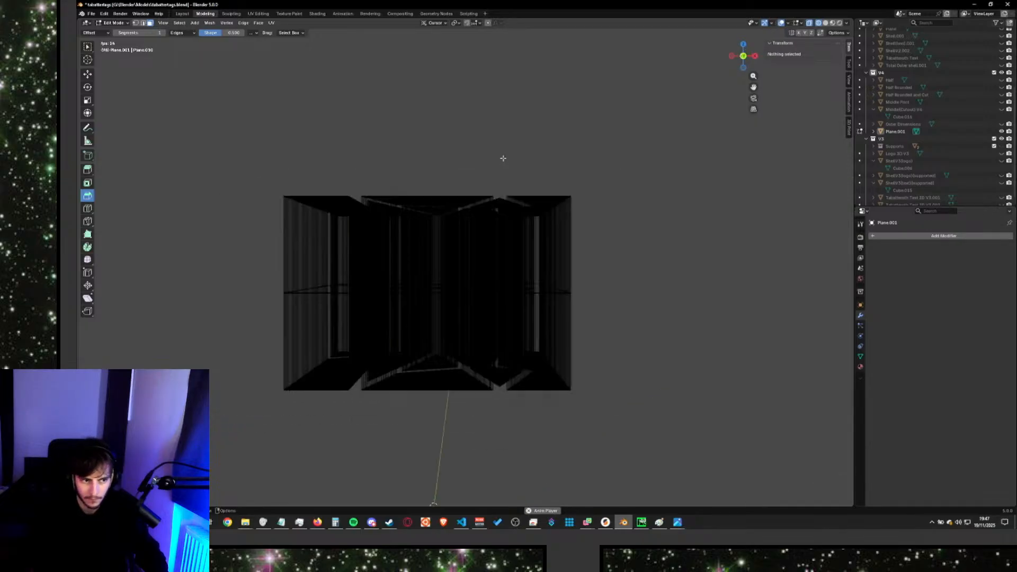
pyautogui.press('KP_7')
pyautogui.press('KP_9')
pyautogui.press('KP_9')
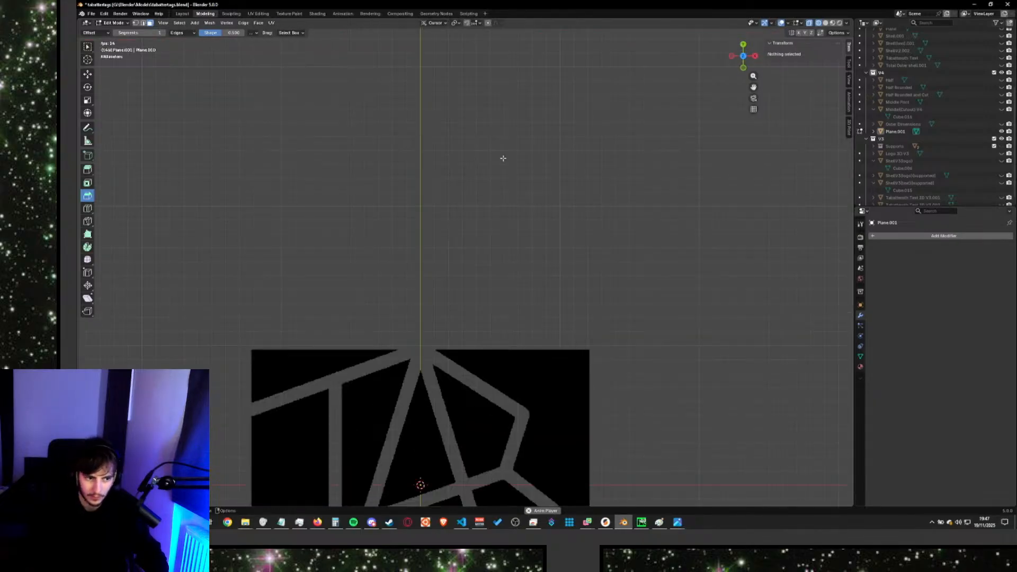
# Try adding a Smooth modifier to Plane.001 with the logo centred in the top view.
pyautogui.hotkey('alt', 'Home')
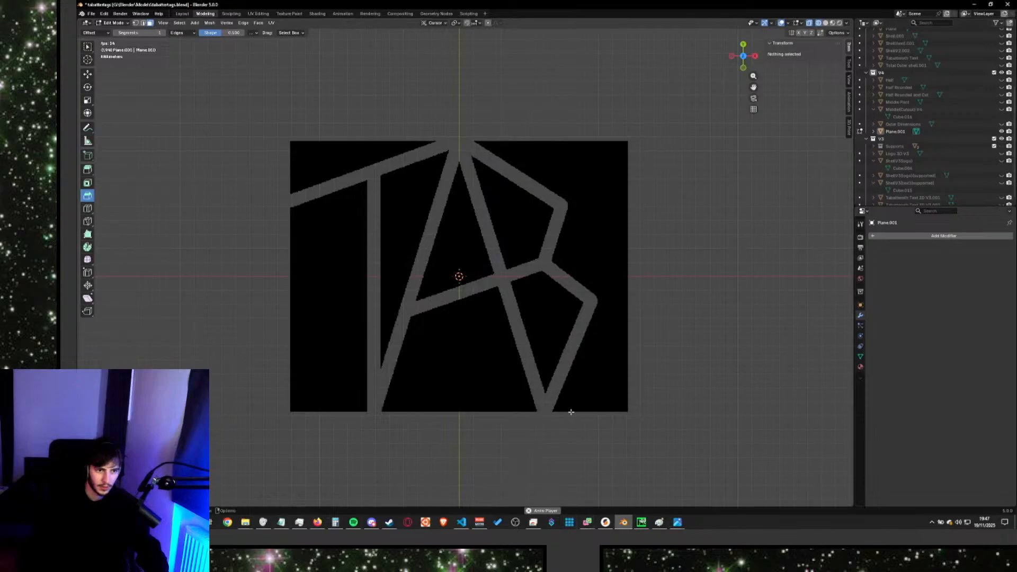
pyautogui.scroll(1, 743, 291)
pyautogui.click(915, 236)
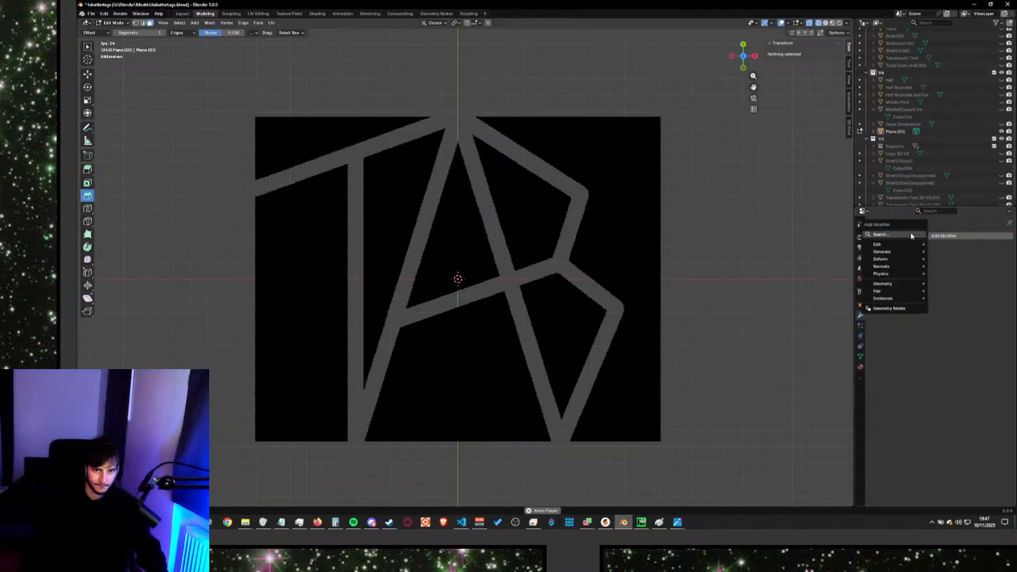
pyautogui.write('sm')
pyautogui.press('Return')
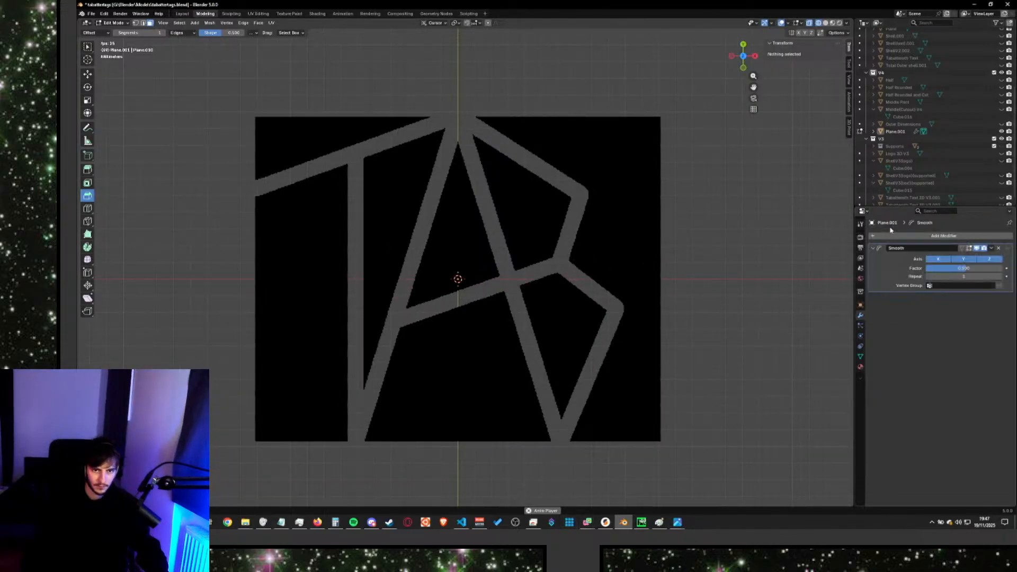
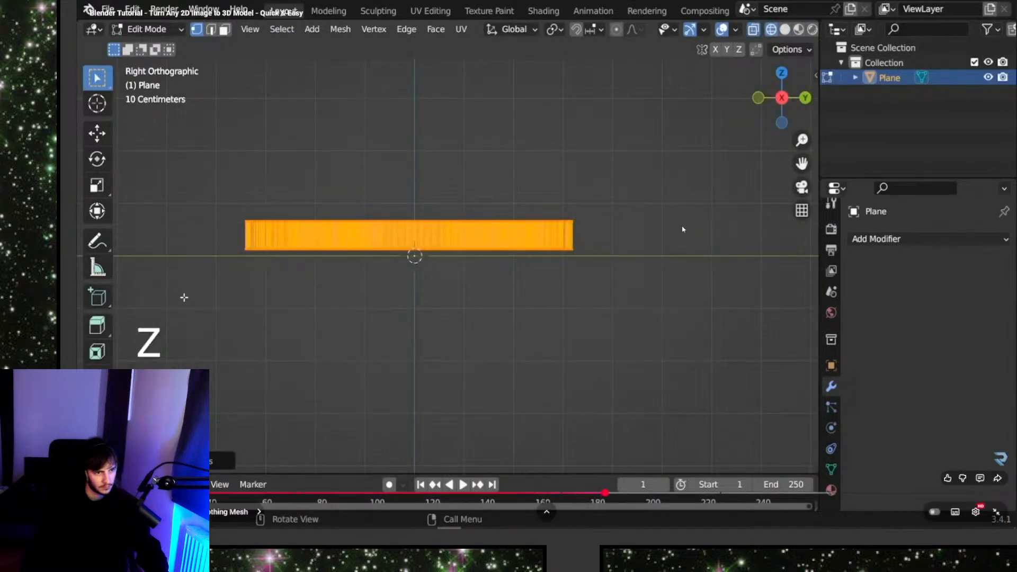
# Review in the YouTube tutorial how the extruded logo is deselected and its sharp edges are selected.
pyautogui.click(682, 229)
pyautogui.hotkey('alt', 'Tab')
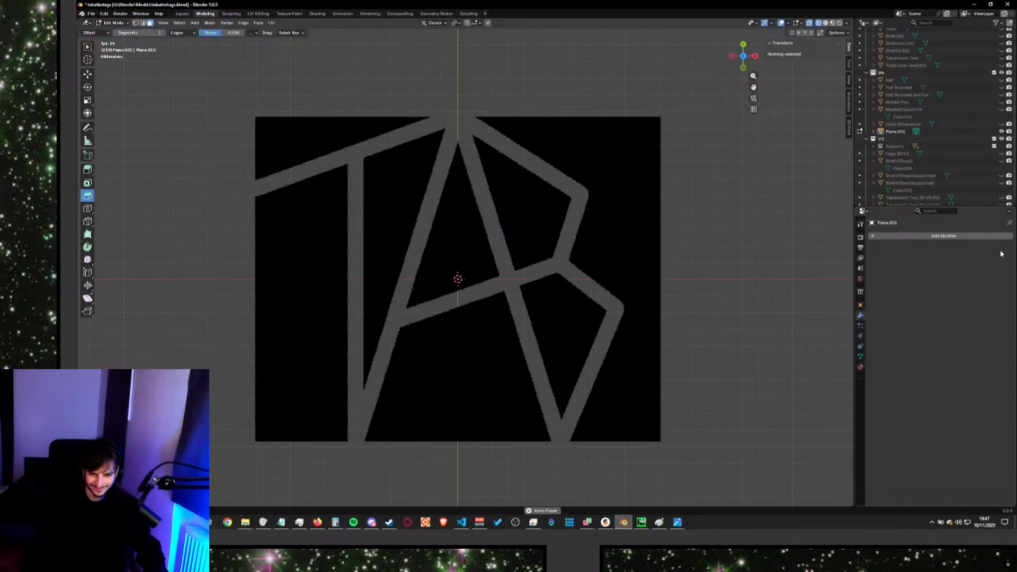
pyautogui.hotkey('alt', 'Tab')
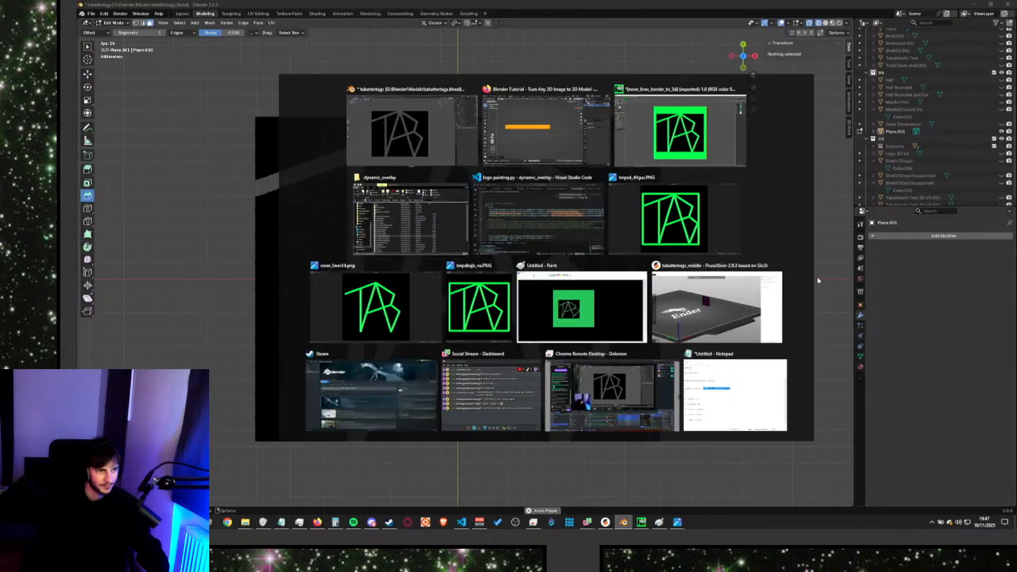
pyautogui.press('space')
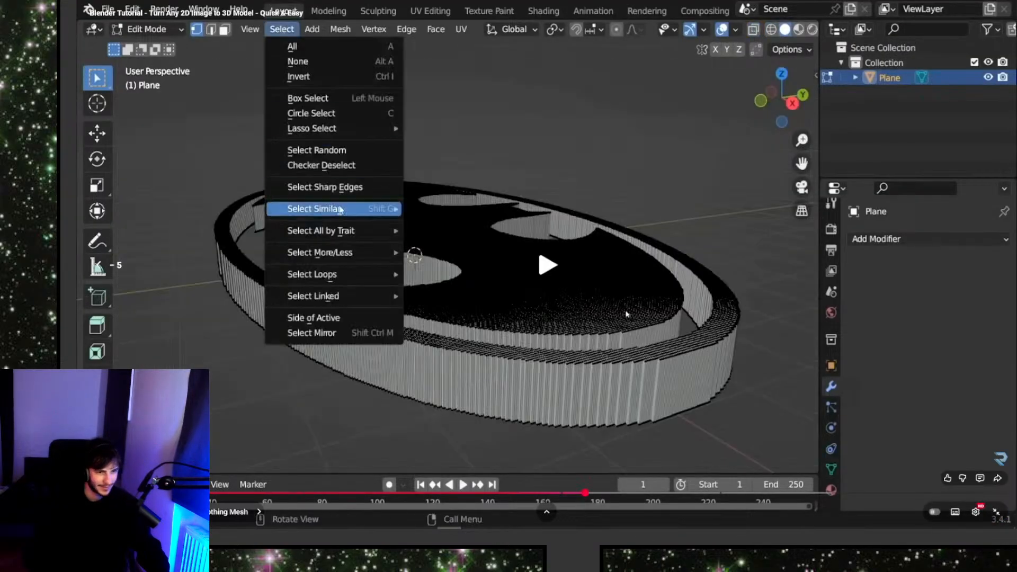
pyautogui.press('Left')
pyautogui.press('Left')
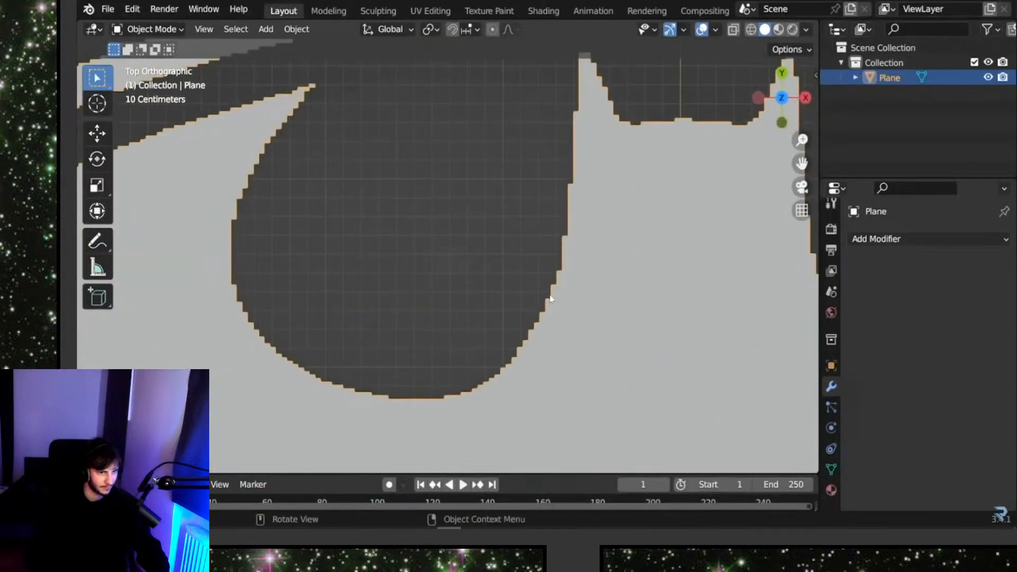
pyautogui.scroll(-9, 402, 221)
pyautogui.moveTo(402, 221); pyautogui.dragTo(438, 205, button='middle')
pyautogui.press('Tab')
pyautogui.scroll(3, 465, 250)
pyautogui.moveTo(465, 249); pyautogui.dragTo(447, 288, button='middle')
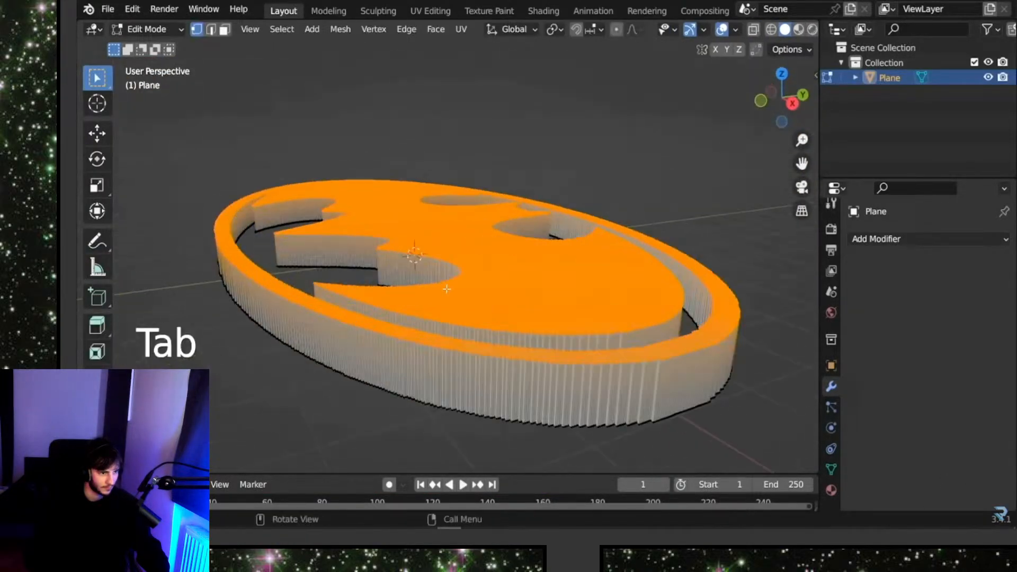
pyautogui.hotkey('alt', 'a')
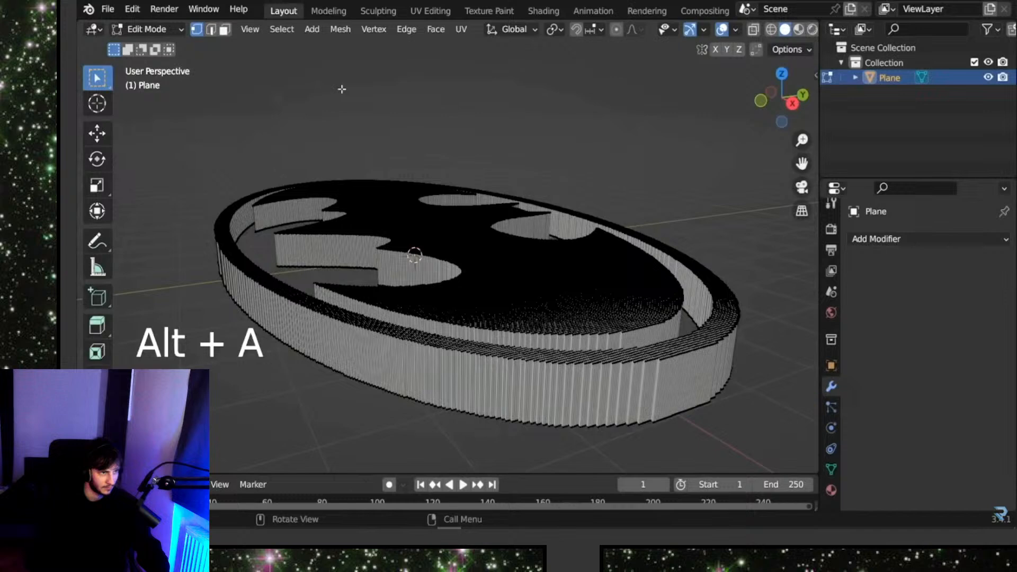
pyautogui.click(626, 314)
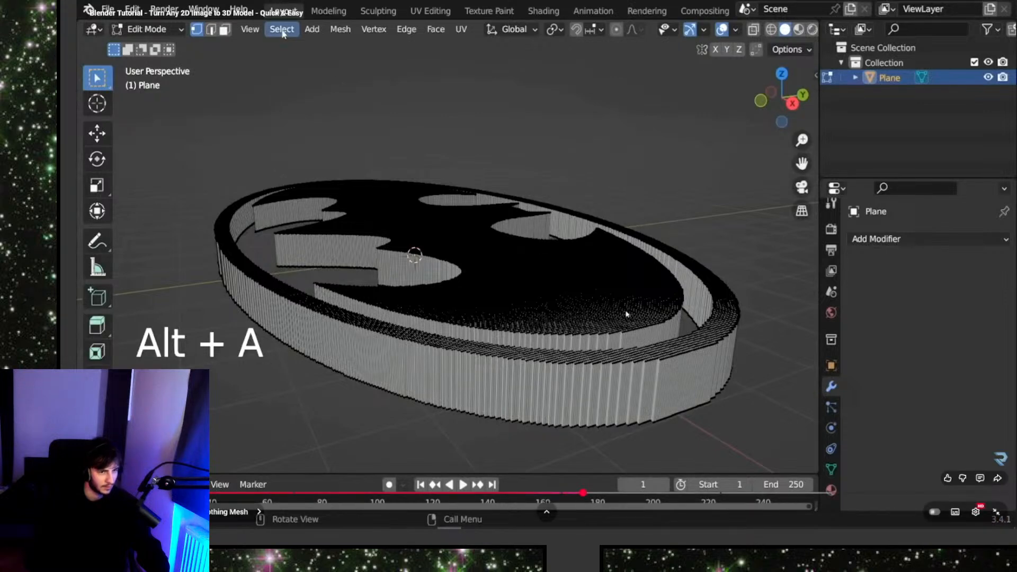
pyautogui.hotkey('alt', 'Tab')
pyautogui.hotkey('alt', 'Tab')
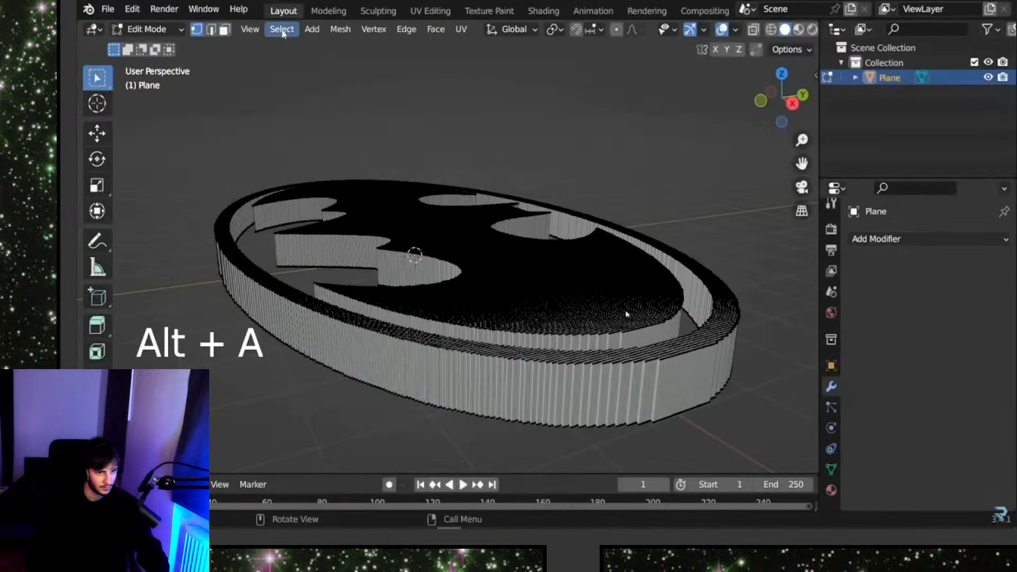
pyautogui.click(626, 312)
pyautogui.click(627, 314)
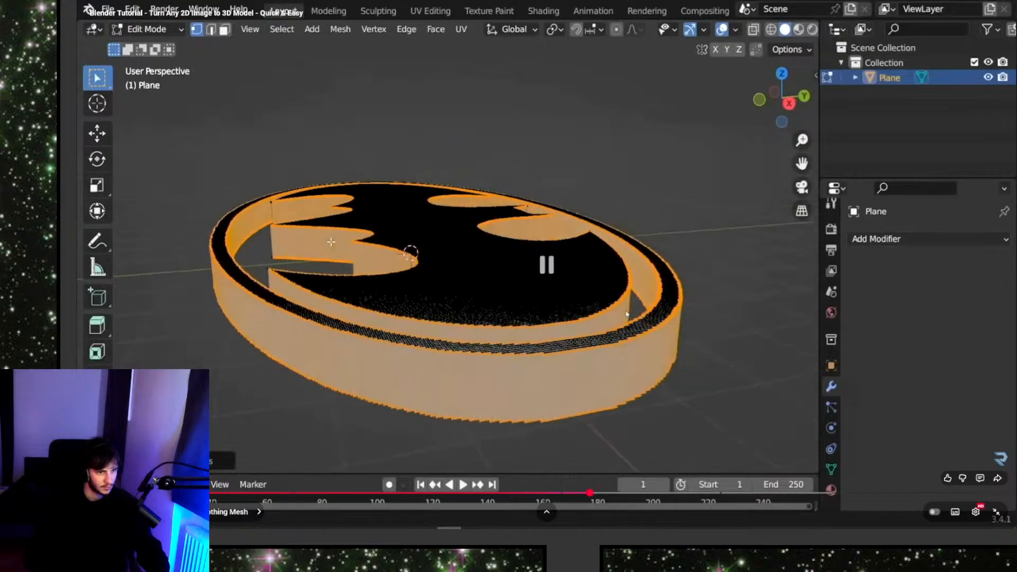
# Switch to Blender and select the sharp edges of the extruded logo mesh.
pyautogui.hotkey('alt', 'Tab')
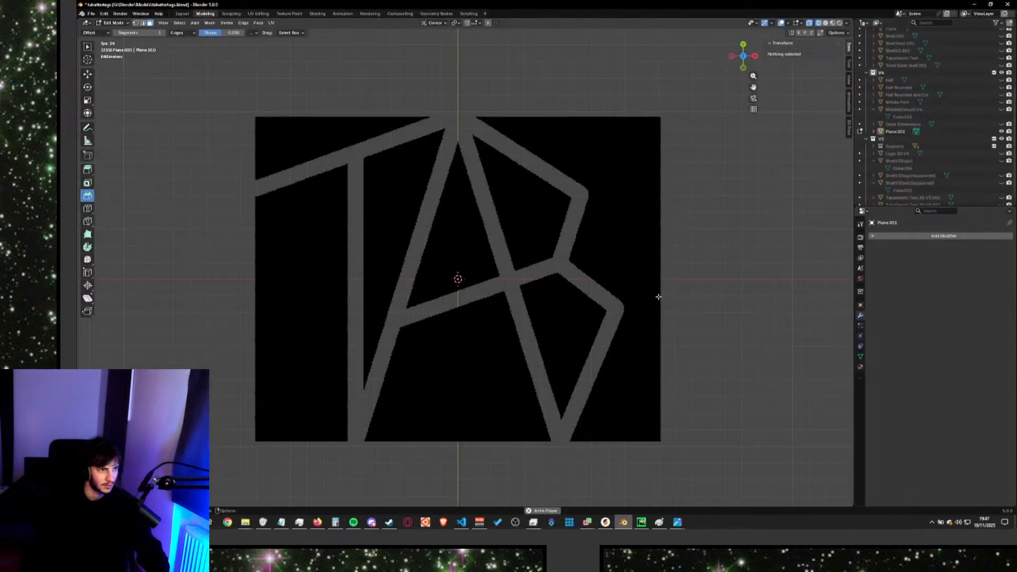
pyautogui.click(179, 23)
pyautogui.moveTo(185, 71)
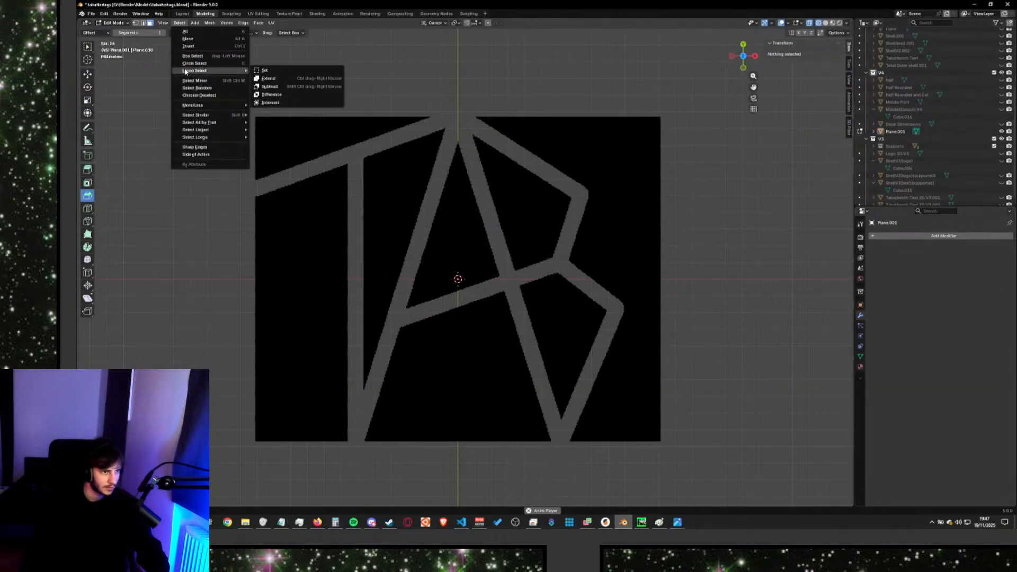
pyautogui.click(195, 147)
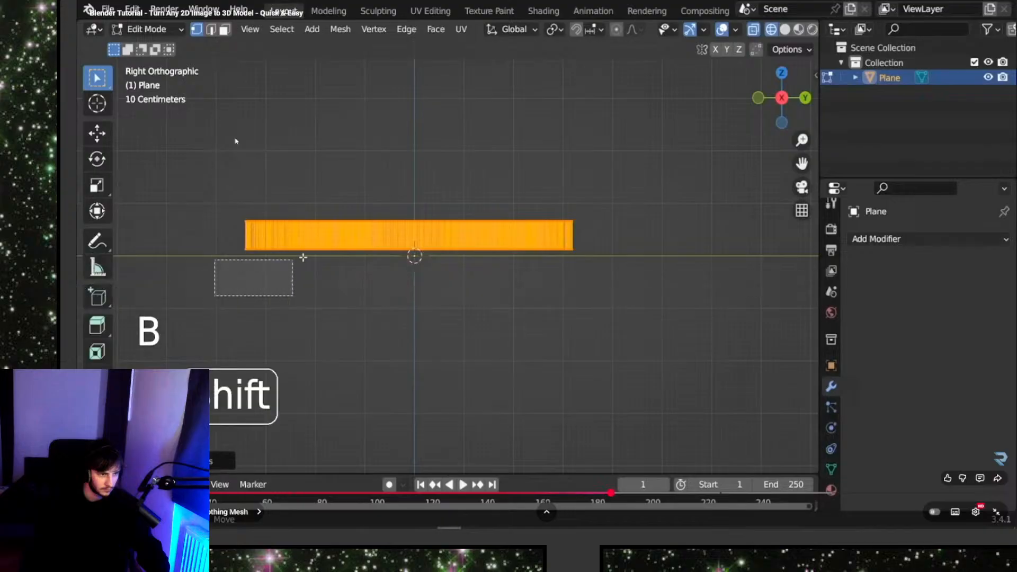
# Check the YouTube tutorial's side-view step, return to Blender, and display the logo mesh in wireframe from the right side.
pyautogui.press('space')
pyautogui.press('space')
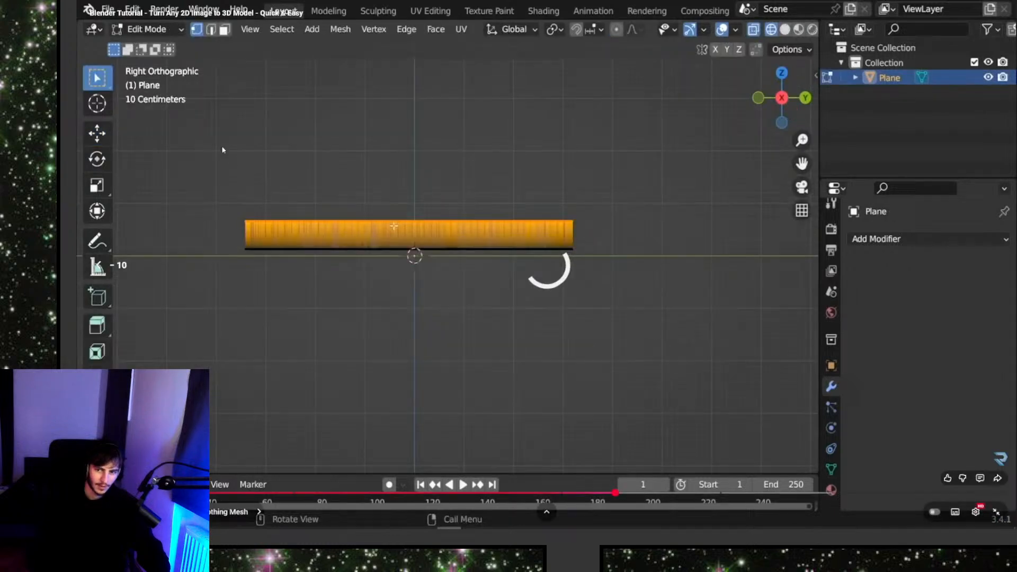
pyautogui.press('space')
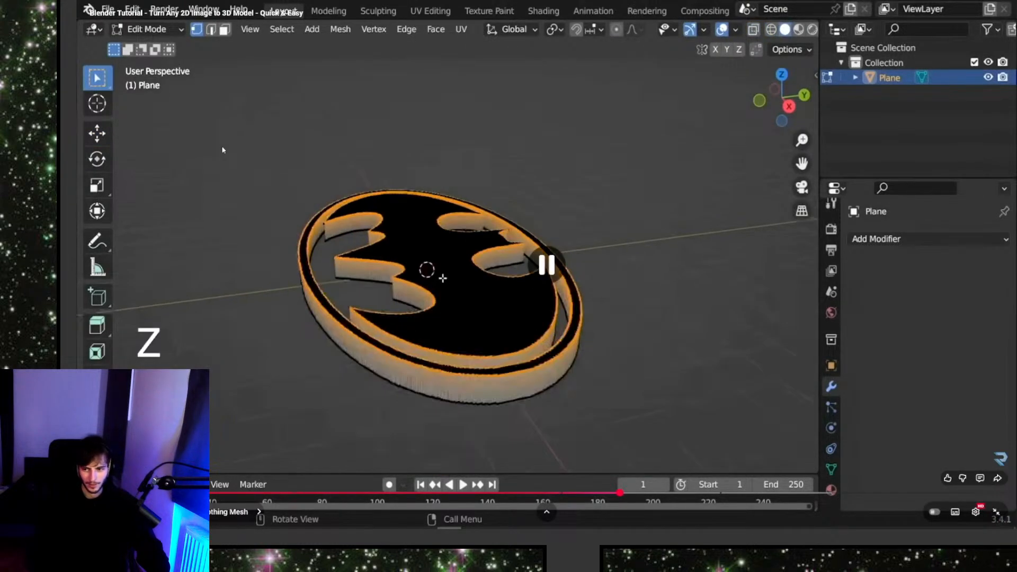
pyautogui.press('Left')
pyautogui.press('space')
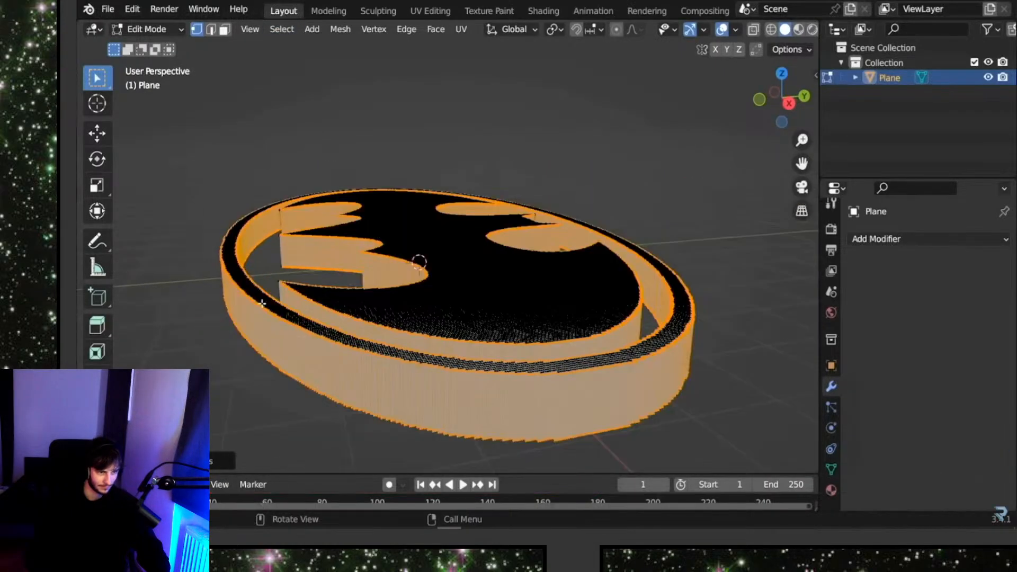
pyautogui.press('space')
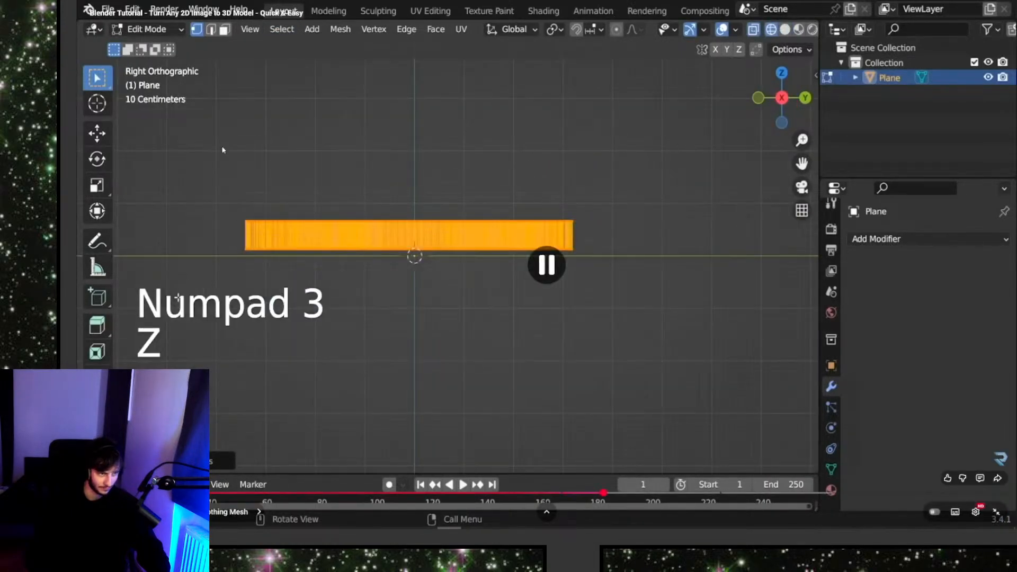
pyautogui.hotkey('alt', 'Tab')
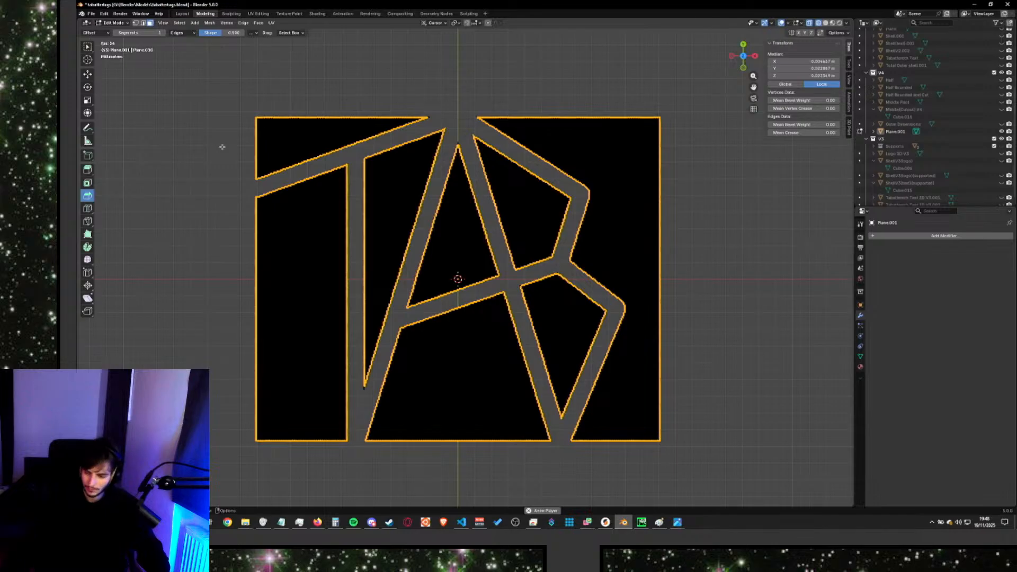
pyautogui.press('KP_3')
pyautogui.press('z')
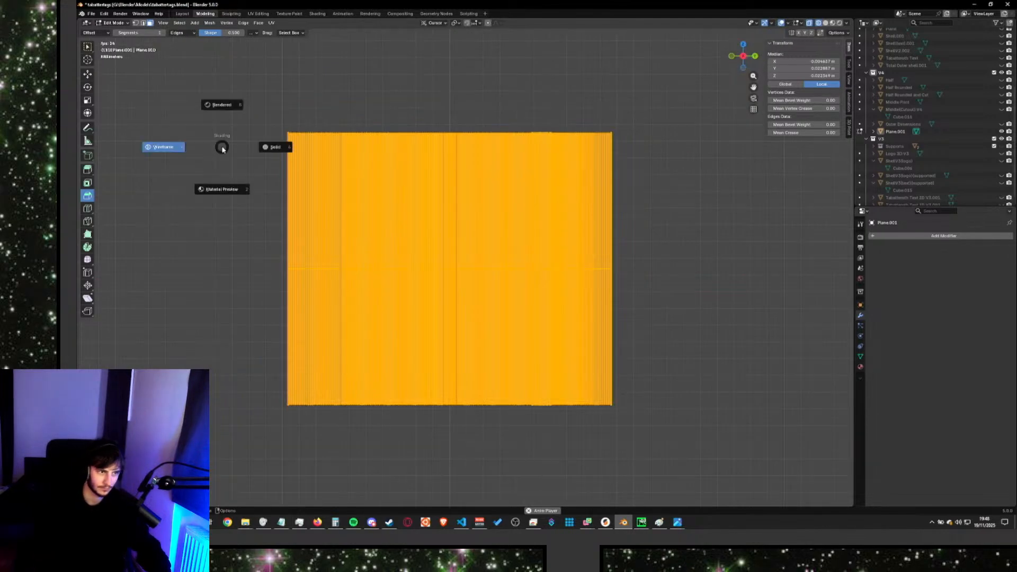
pyautogui.click(178, 147)
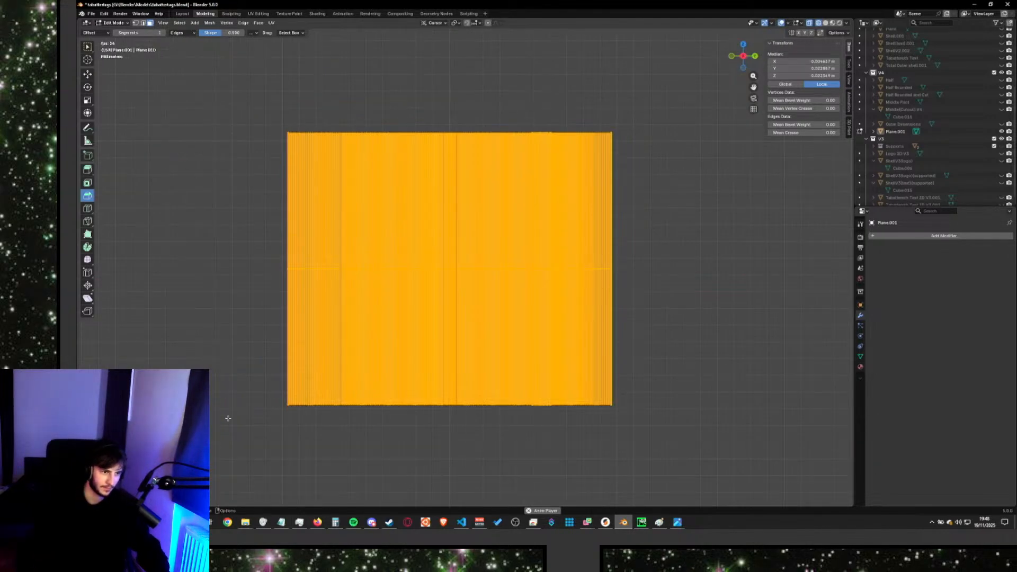
# Check the tutorial's box selection, and in Blender box-deselect the logo's lower geometry so only the uppermost outline edges stay selected.
pyautogui.hotkey('alt', 'Tab')
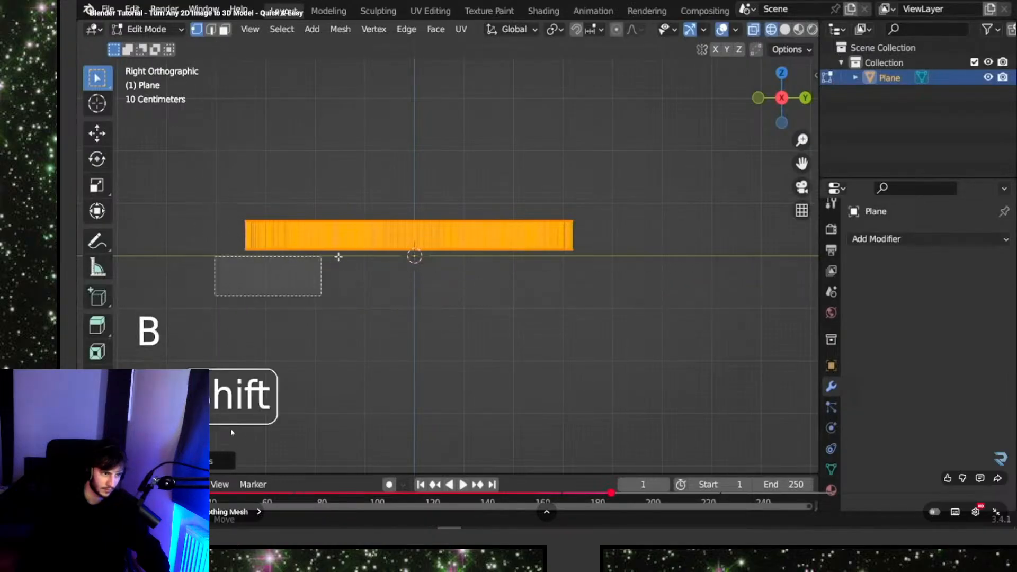
pyautogui.press('space')
pyautogui.hotkey('alt', 'Tab')
pyautogui.press('b')
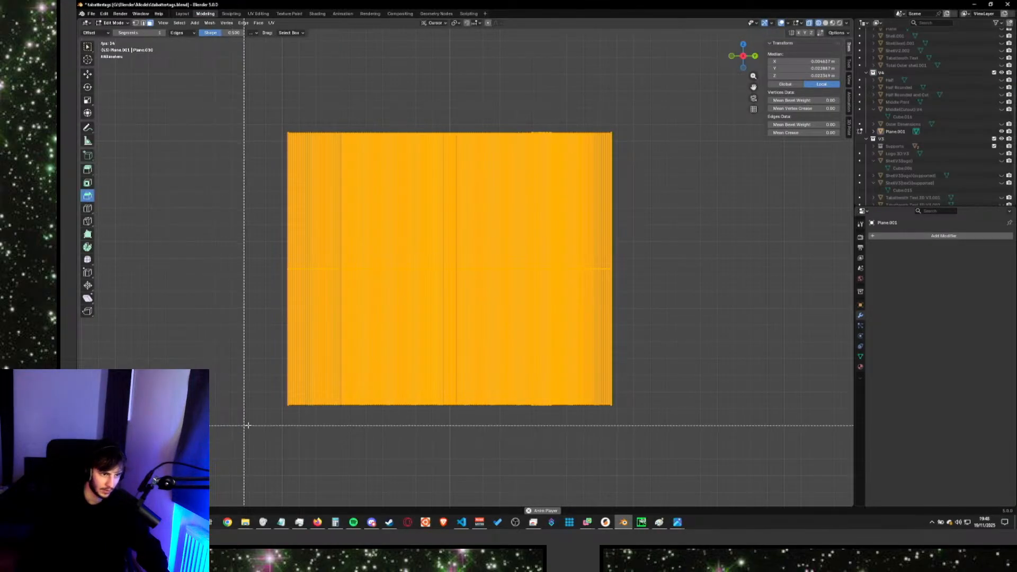
pyautogui.keyDown('shift'); pyautogui.moveTo(228, 436); pyautogui.dragTo(798, 245); pyautogui.keyUp('shift')
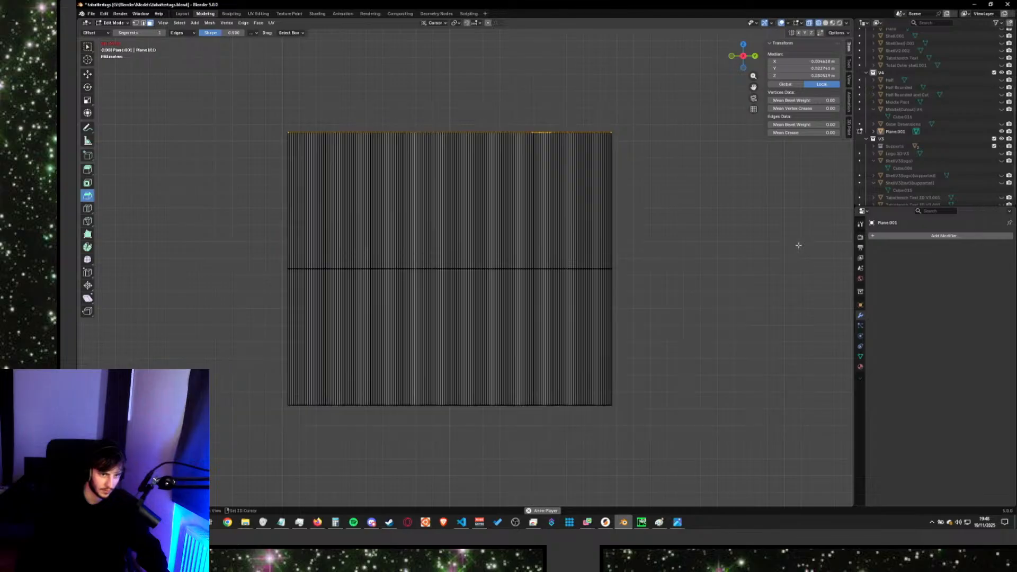
# Watch the YouTube tutorial up to duplicating the outline, close the stray channel page, and skim the video's comments.
pyautogui.hotkey('alt', 'Tab')
pyautogui.press('space')
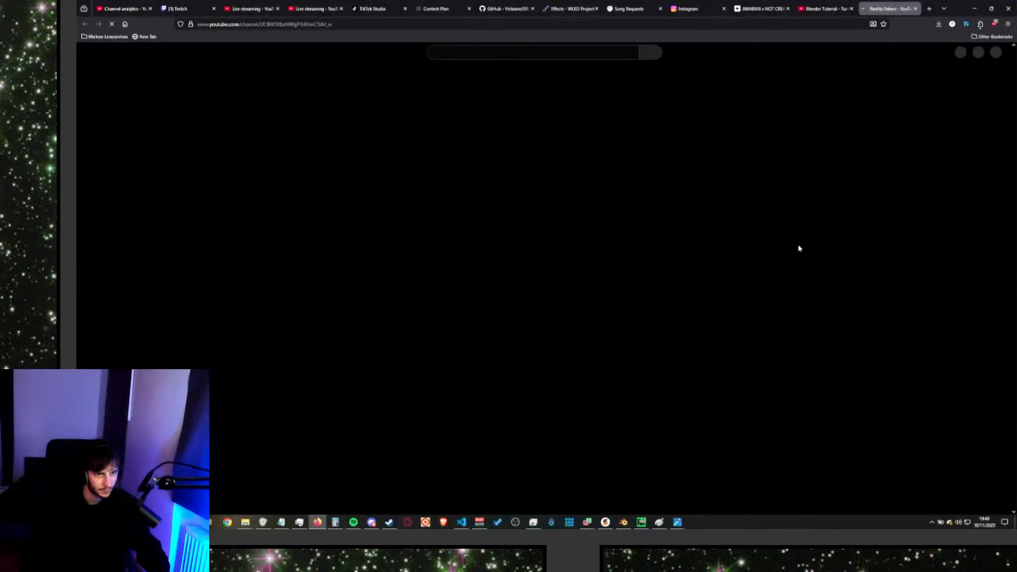
pyautogui.hotkey('ctrl', 'w')
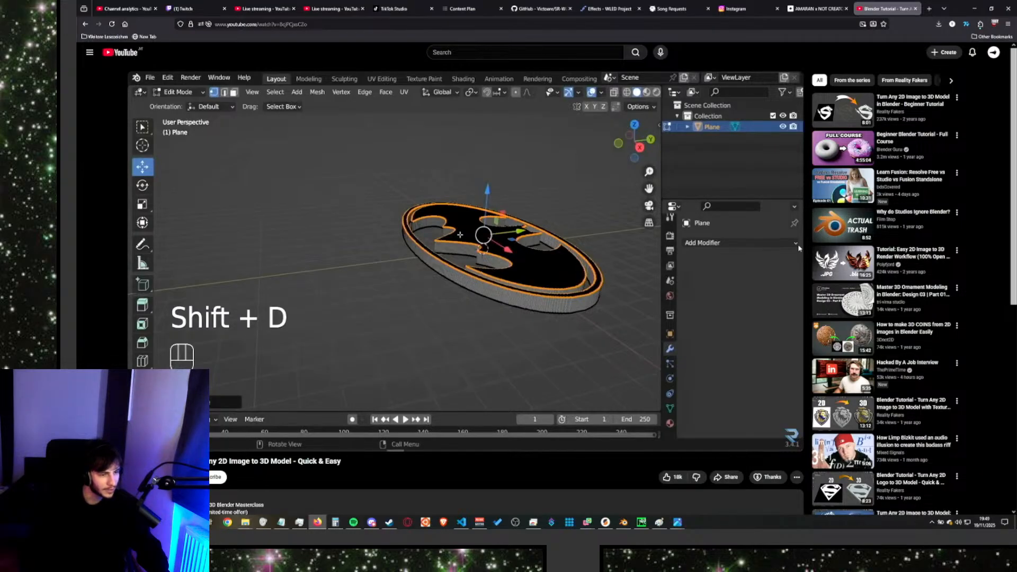
pyautogui.scroll(-7, 465, 361)
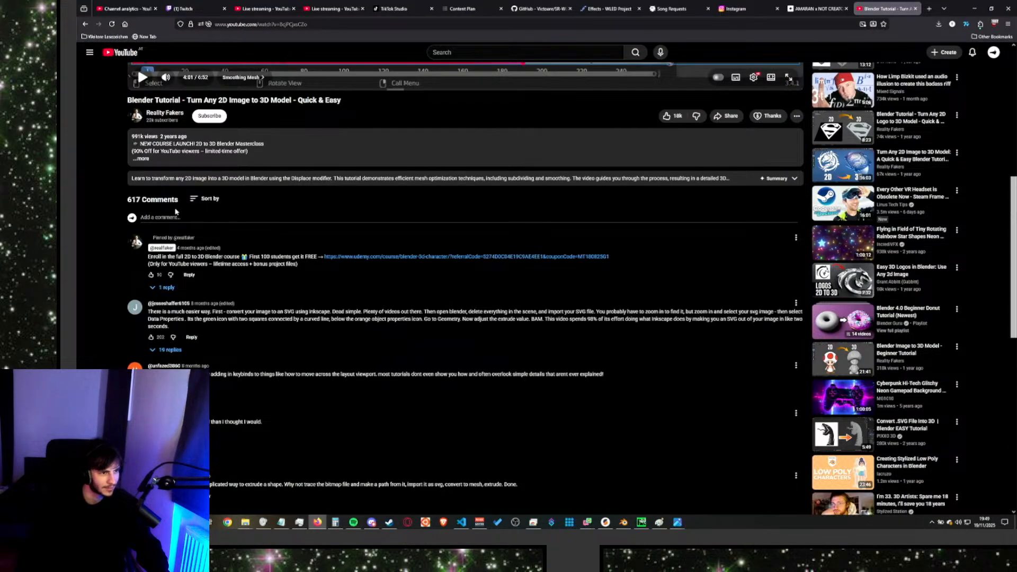
pyautogui.scroll(7, 175, 211)
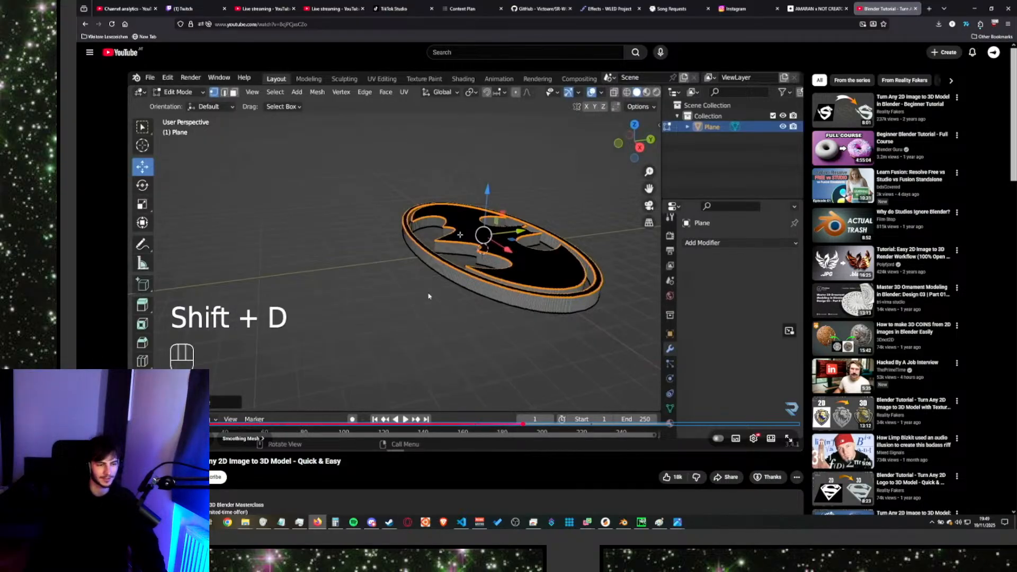
pyautogui.hotkey('alt', 'Tab')
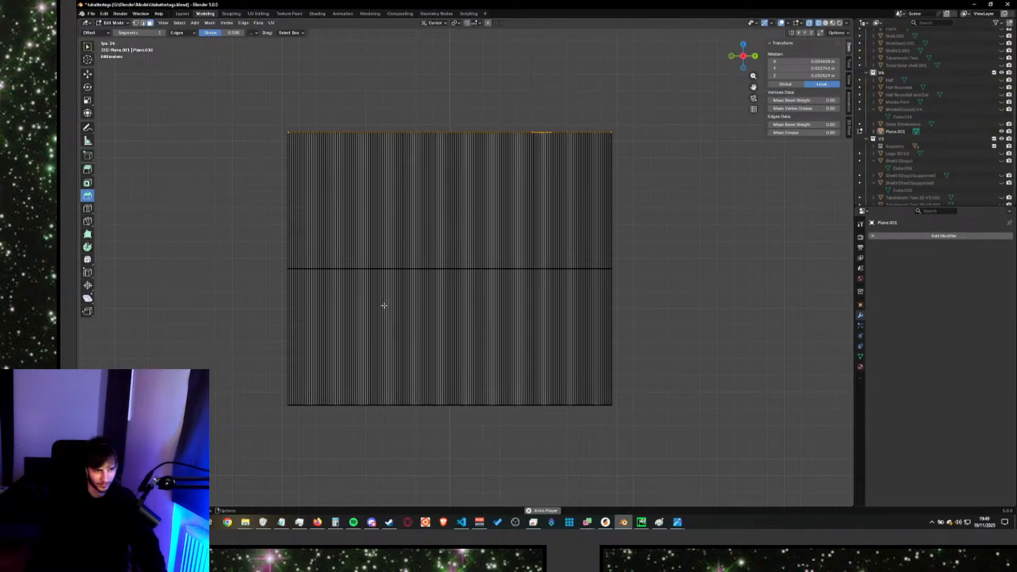
pyautogui.hotkey('alt', 'Tab')
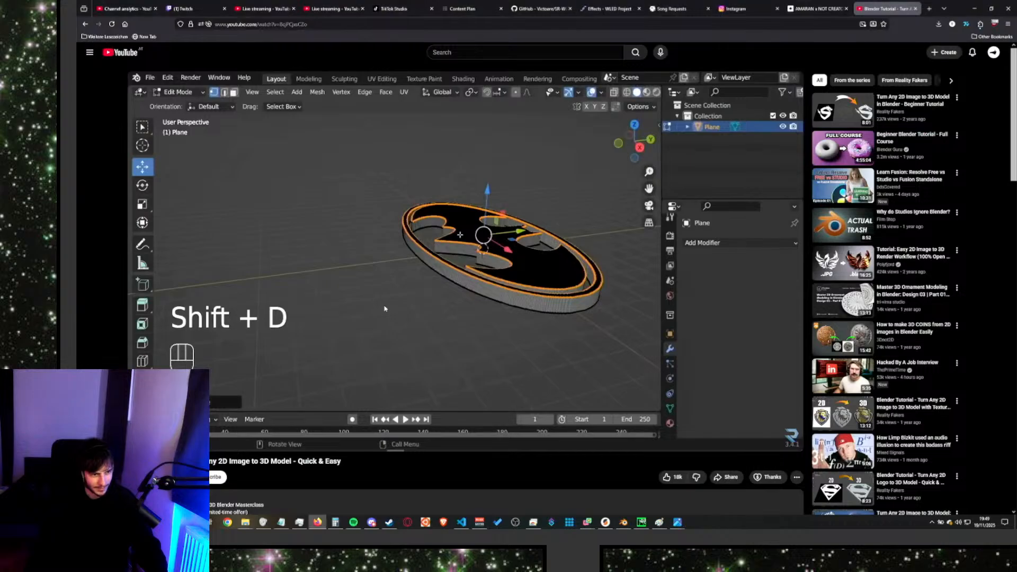
# Duplicate the selected top outline in Blender and place the copy about 9.4 mm along negative Y and 1.4 mm higher.
pyautogui.hotkey('alt', 'Tab')
pyautogui.hotkey('shift', 'd')
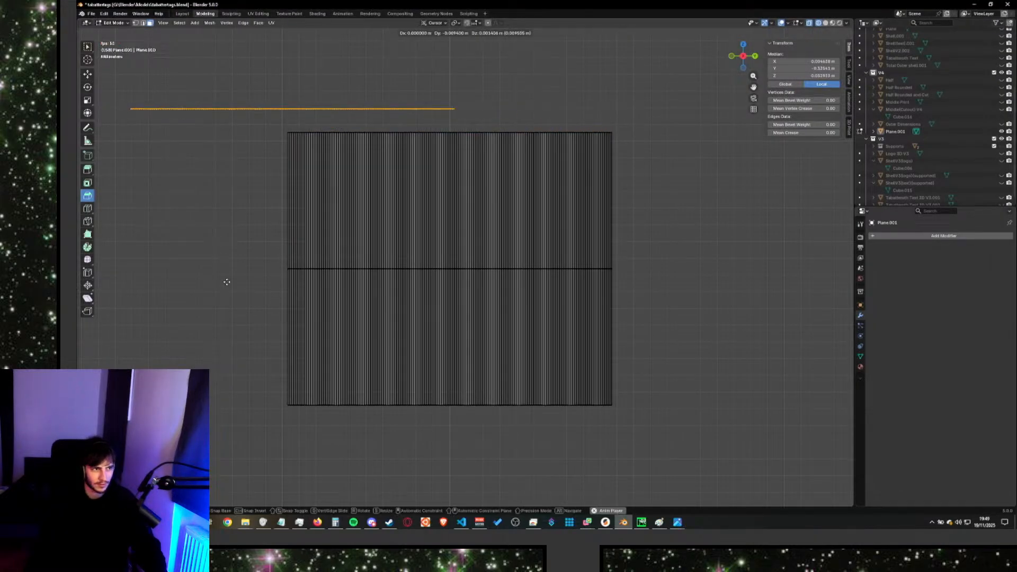
pyautogui.click(226, 282)
pyautogui.moveTo(335, 282); pyautogui.dragTo(408, 295, button='middle')
# Review in the YouTube tutorial how the duplicated outline is separated into its own object.
pyautogui.hotkey('alt', 'Tab')
pyautogui.click(408, 295)
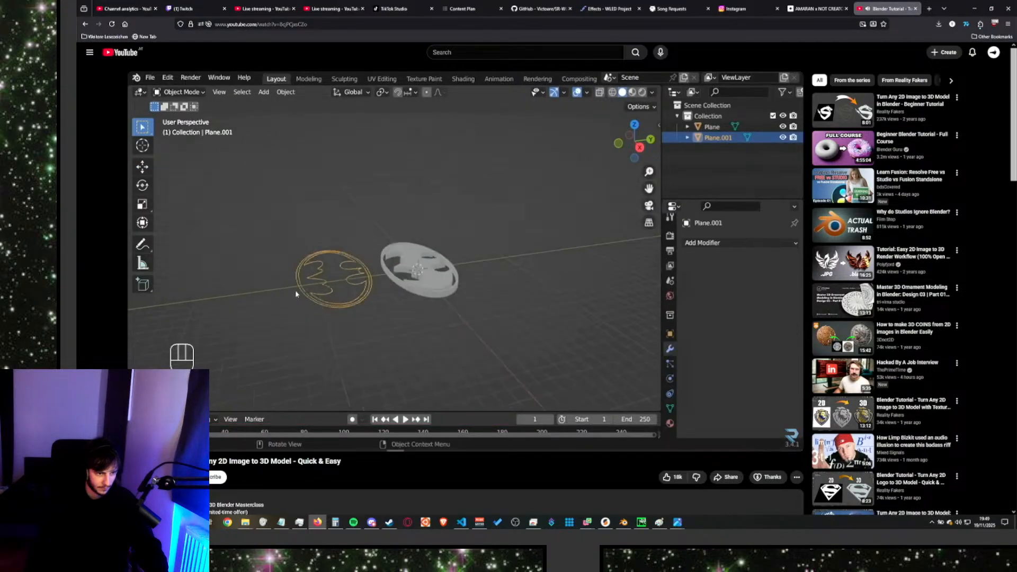
pyautogui.click(412, 276)
pyautogui.hotkey('alt', 'Tab')
pyautogui.press('b')
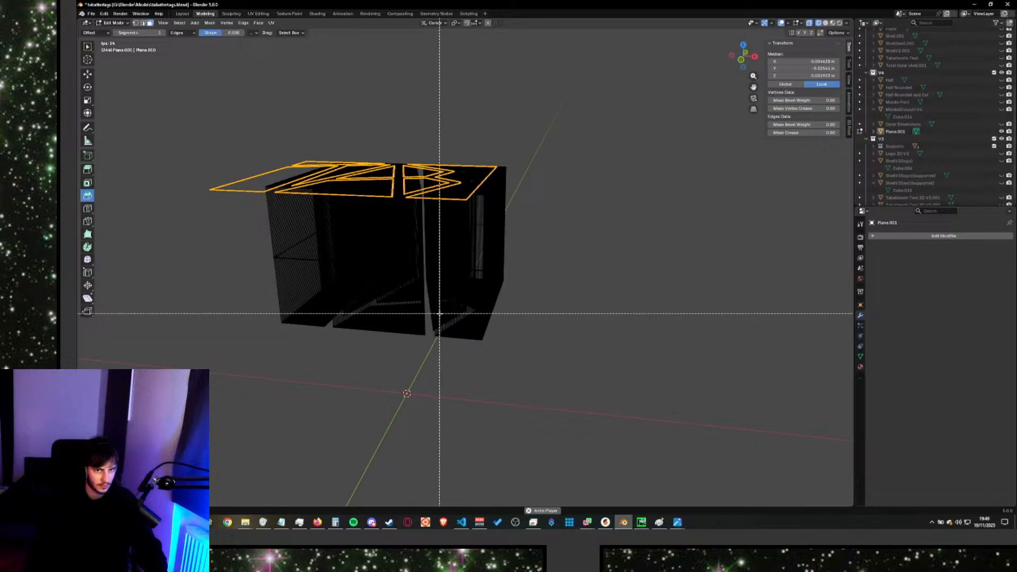
pyautogui.hotkey('alt', 'Tab')
pyautogui.press('Left')
pyautogui.press('space')
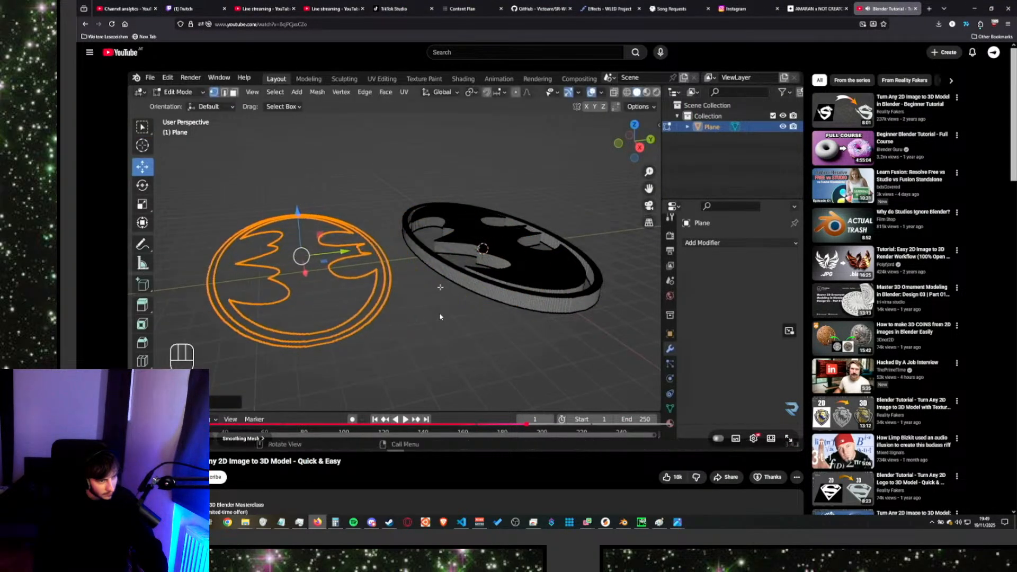
pyautogui.press('space')
# In Blender, separate the selected duplicate outline into its own object and hide the original Plane.001 mesh.
pyautogui.hotkey('alt', 'Tab')
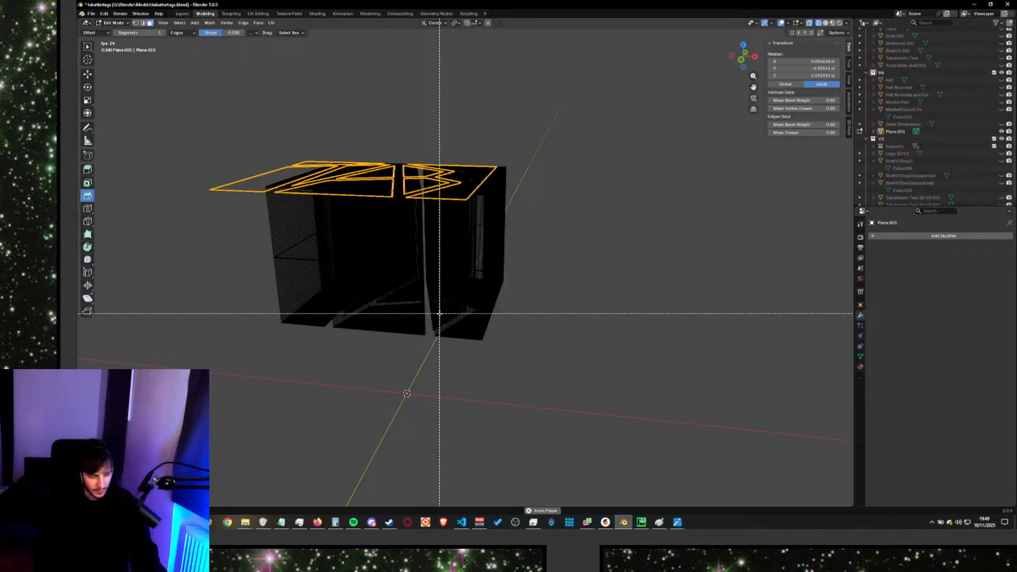
pyautogui.press('Escape')
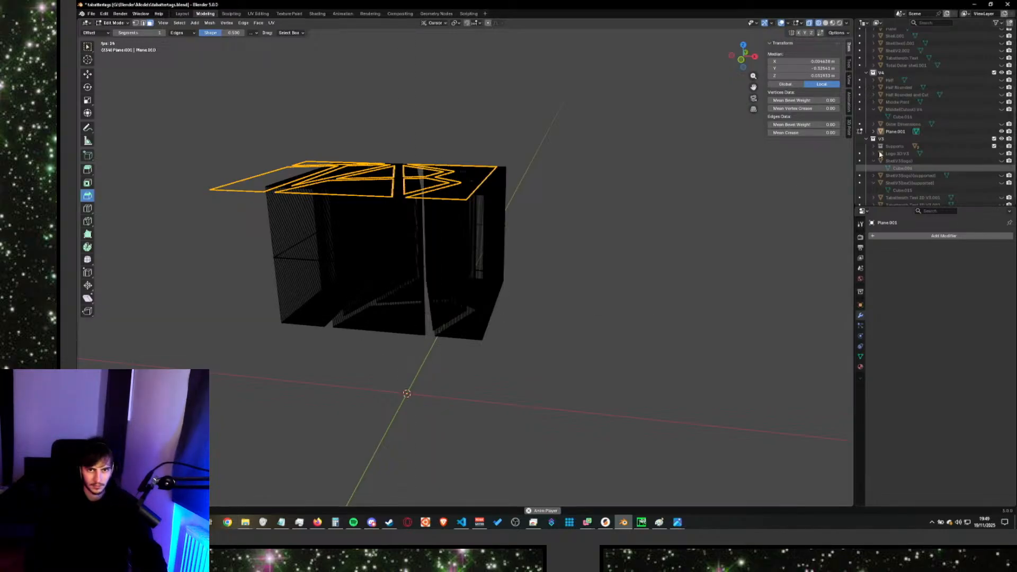
pyautogui.scroll(1, 530, 265)
pyautogui.press('p')
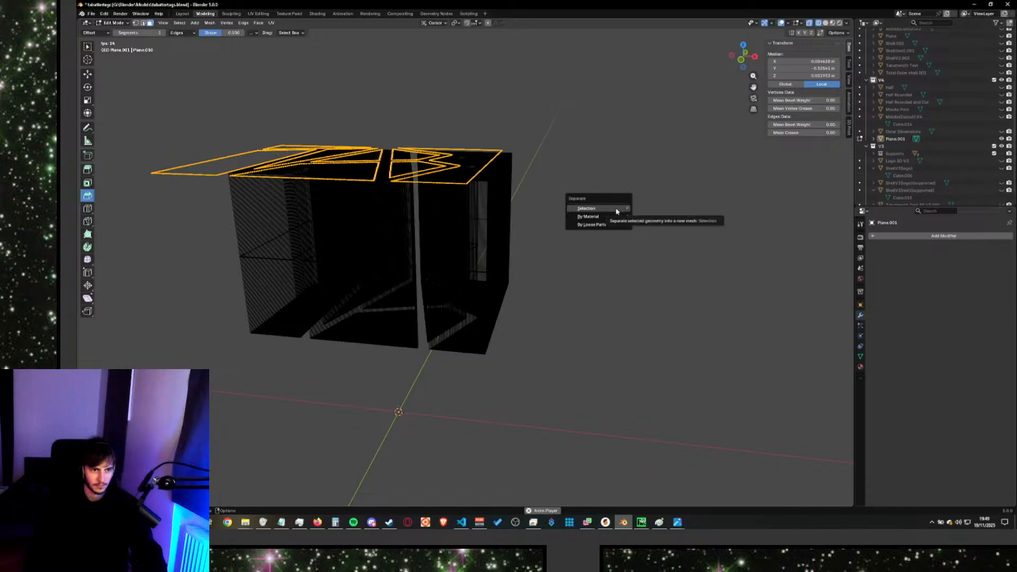
pyautogui.click(616, 211)
pyautogui.moveTo(615, 209); pyautogui.dragTo(530, 238, button='middle')
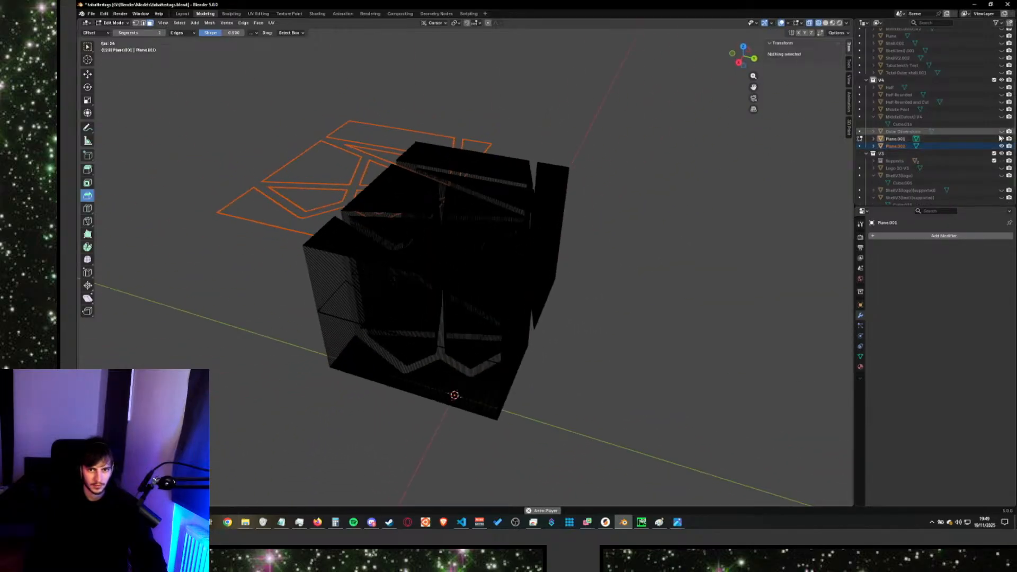
pyautogui.click(1001, 139)
# Watch the YouTube tutorial up to the point where a modifier is added to the separated outline.
pyautogui.hotkey('alt', 'Tab')
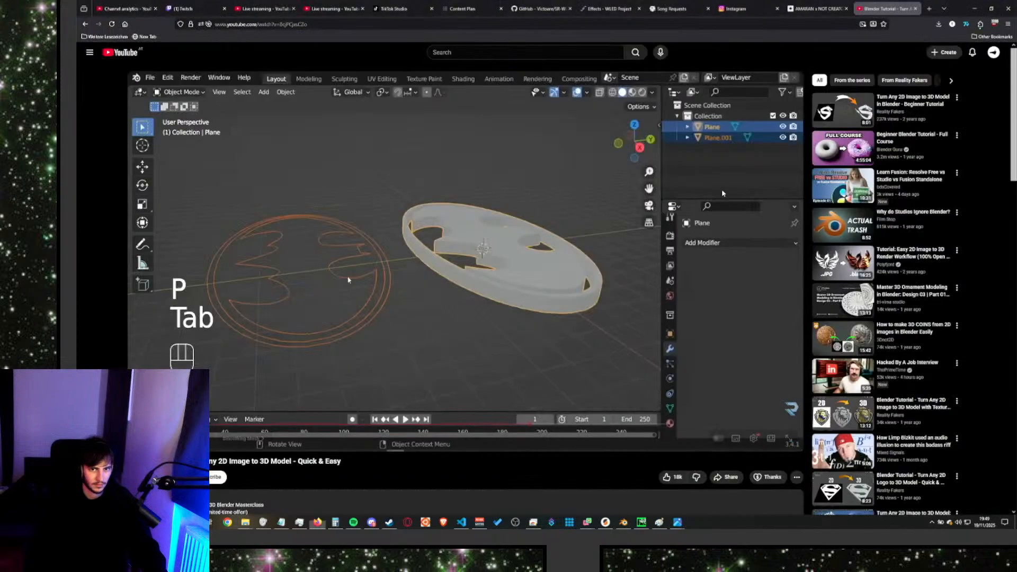
pyautogui.click(608, 233)
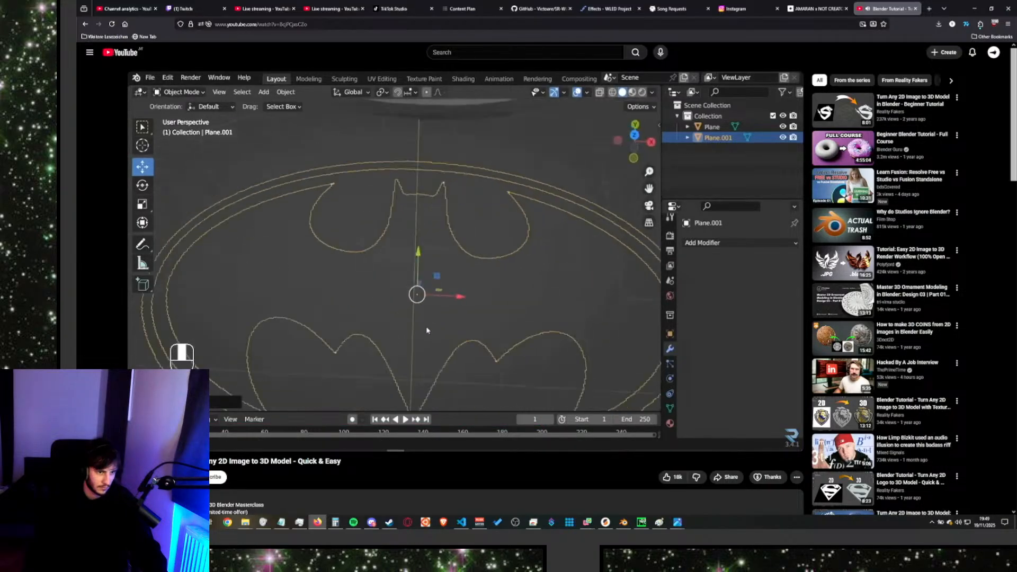
pyautogui.click(600, 232)
pyautogui.click(600, 232)
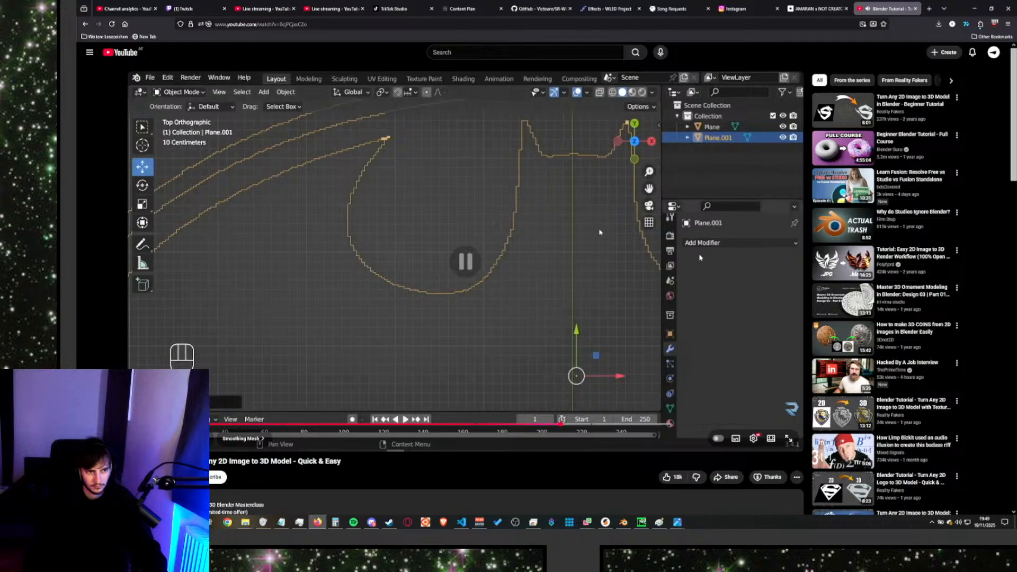
# Try adding a Smooth modifier in Blender while Plane.001 is still in Edit Mode.
pyautogui.hotkey('alt', 'Tab')
pyautogui.moveTo(488, 277); pyautogui.dragTo(608, 354, button='middle')
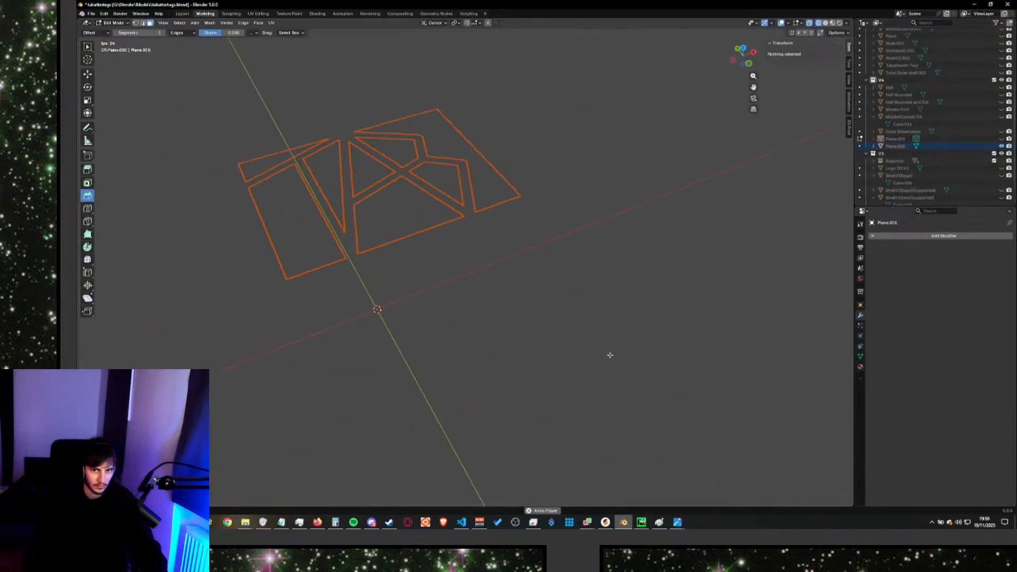
pyautogui.click(905, 236)
pyautogui.write('sm')
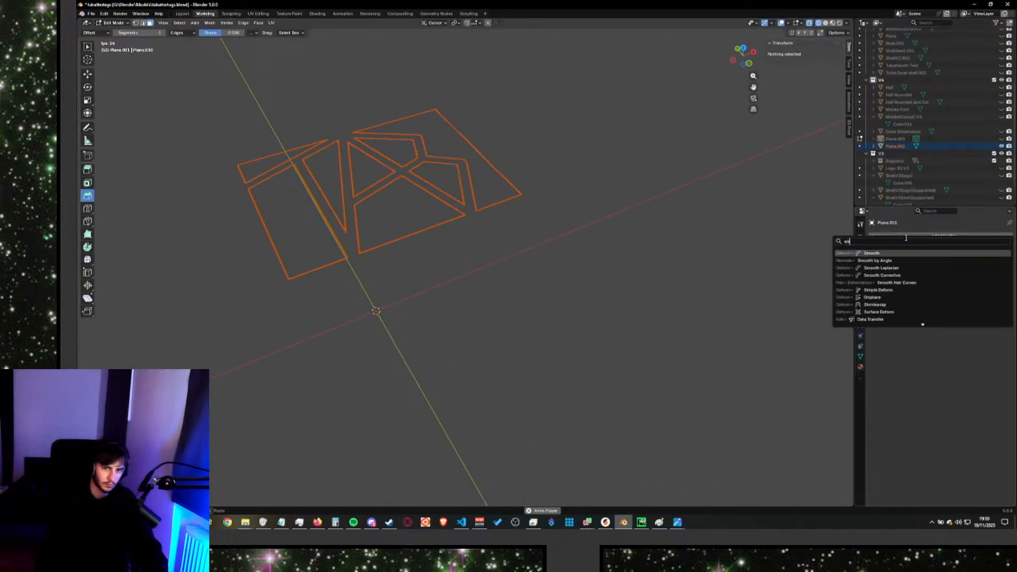
pyautogui.press('Return')
# Review in the YouTube tutorial how the Smooth modifier is applied and the outline's edges are un-subdivided.
pyautogui.hotkey('alt', 'Tab')
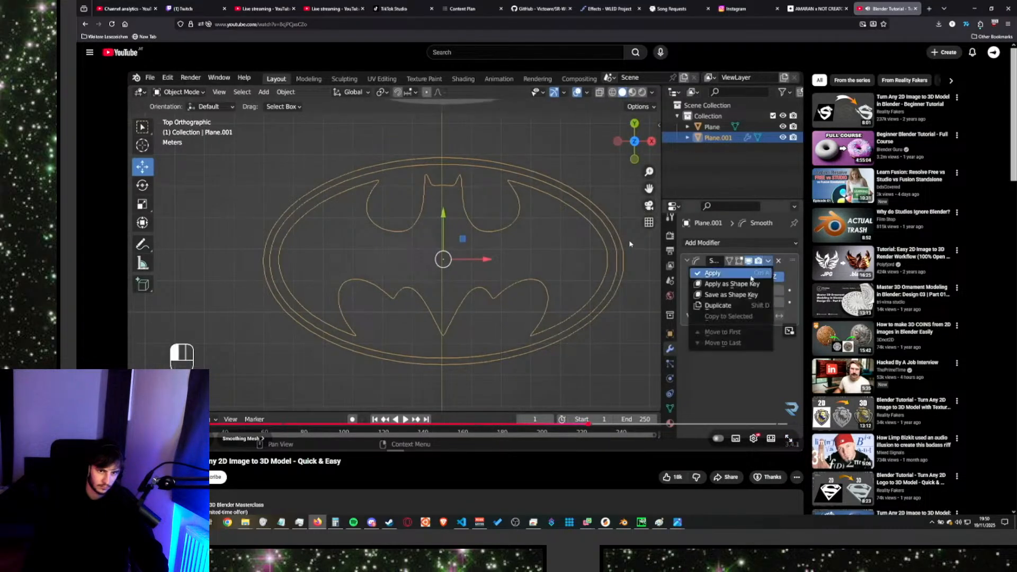
pyautogui.hotkey('alt', 'Tab')
pyautogui.hotkey('alt', 'Tab')
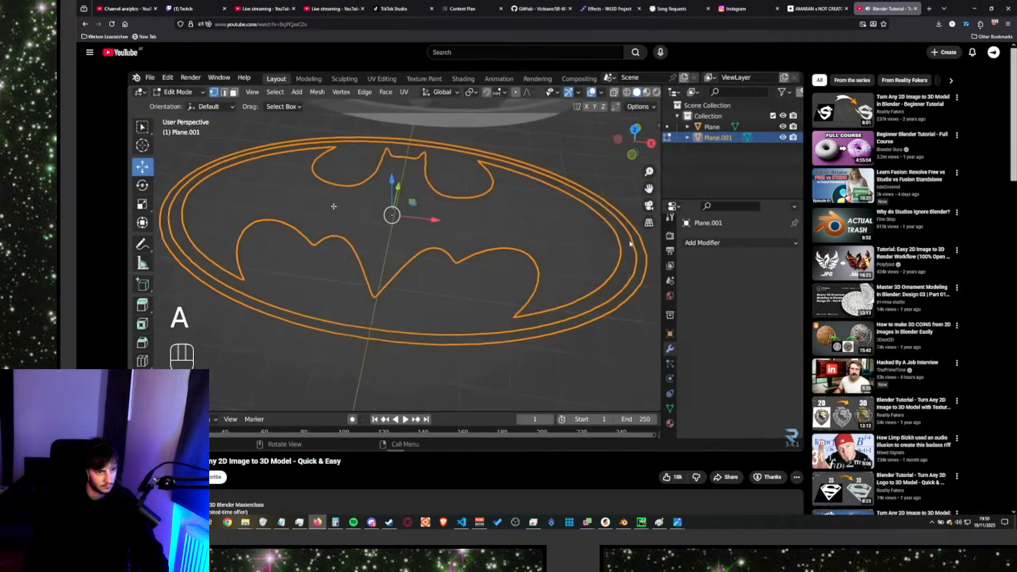
pyautogui.hotkey('alt', 'Tab')
pyautogui.hotkey('alt', 'Tab')
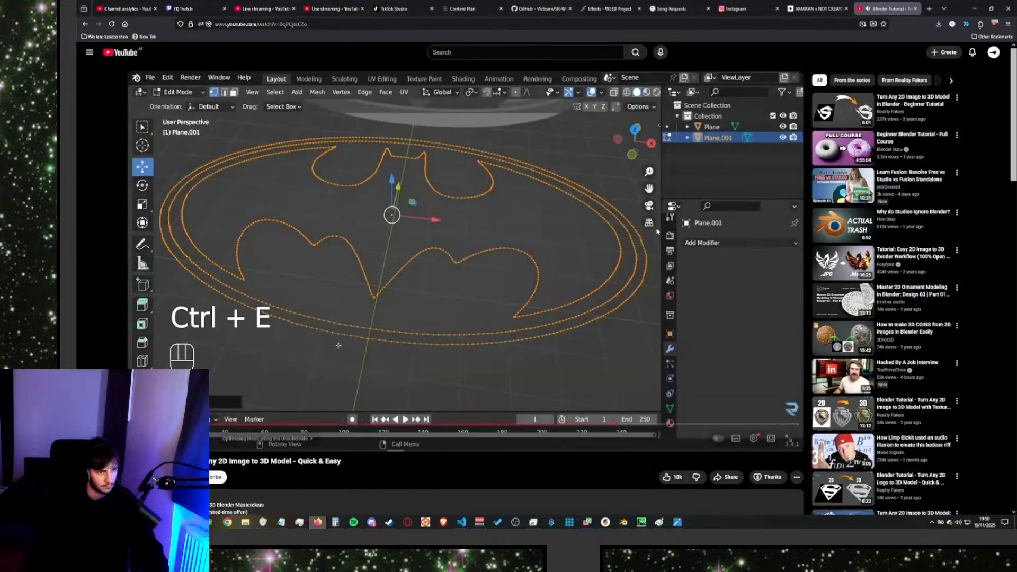
pyautogui.press('space')
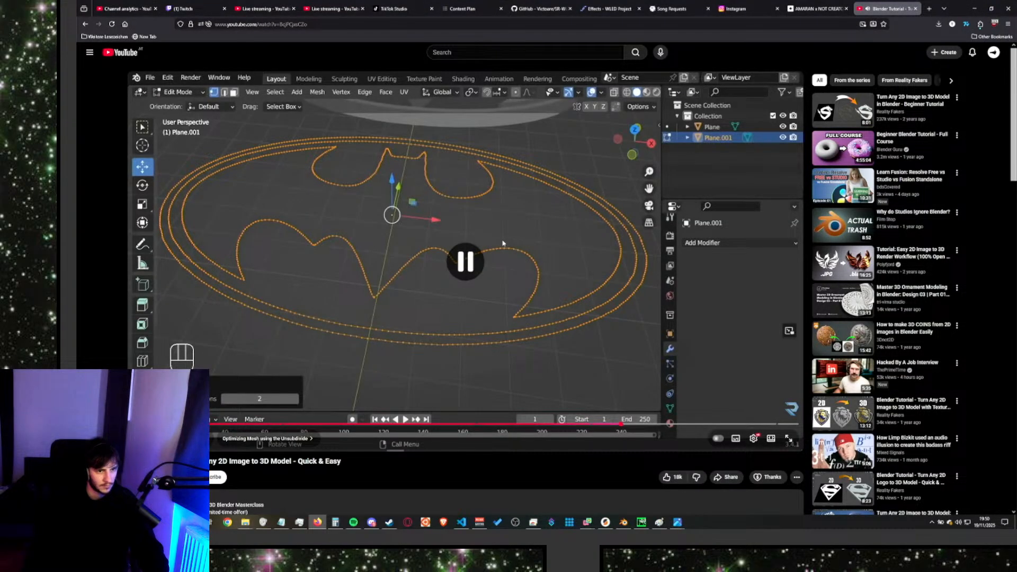
pyautogui.press('alt')
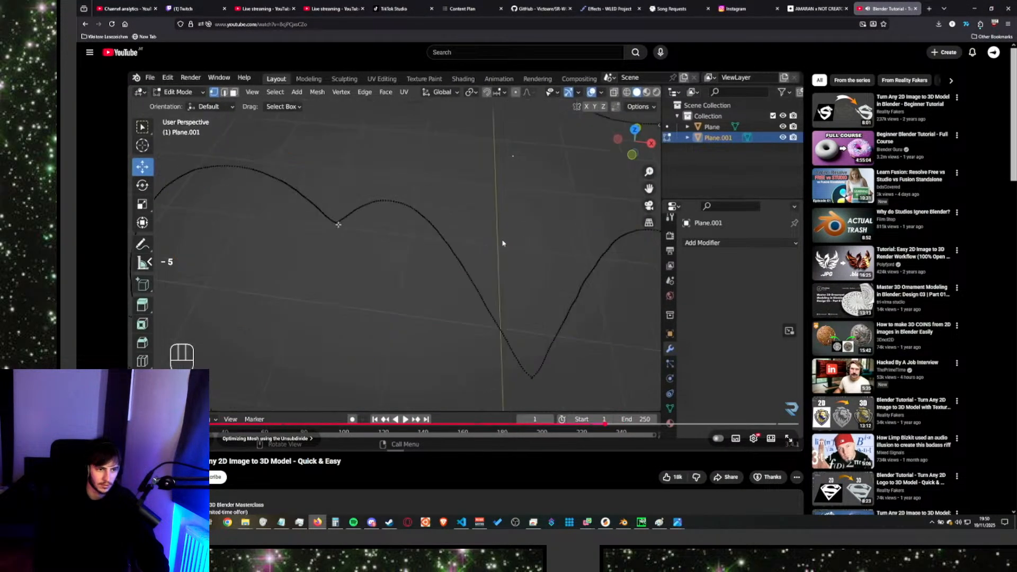
# Try raising the Smooth modifier's repeat count in Blender while viewing the logo outline from above.
pyautogui.hotkey('alt', 'Tab')
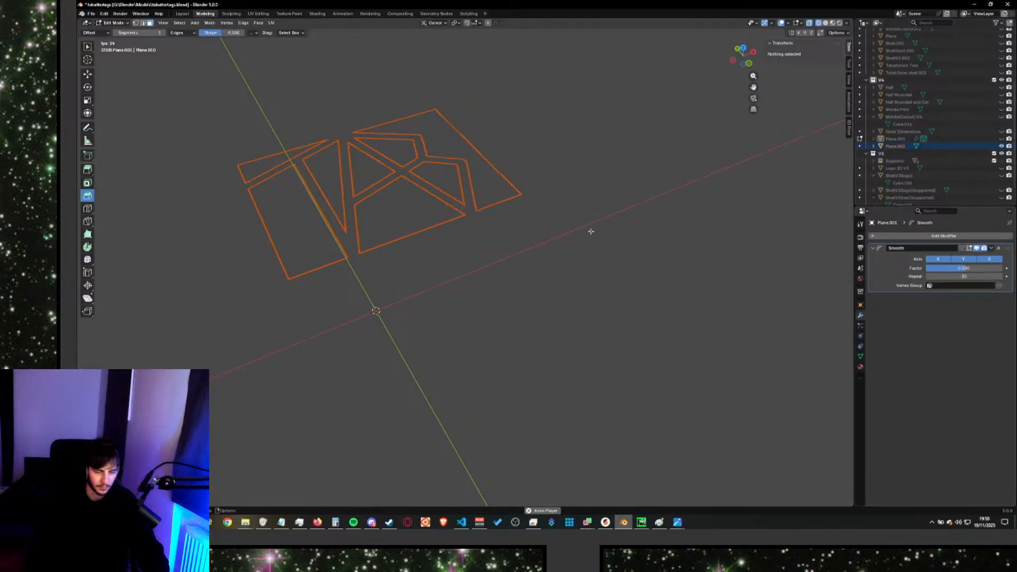
pyautogui.scroll(4, 328, 186)
pyautogui.keyDown('shift'); pyautogui.moveTo(580, 216); pyautogui.dragTo(692, 358, button='middle'); pyautogui.keyUp('shift')
pyautogui.moveTo(540, 329); pyautogui.dragTo(517, 370, button='middle')
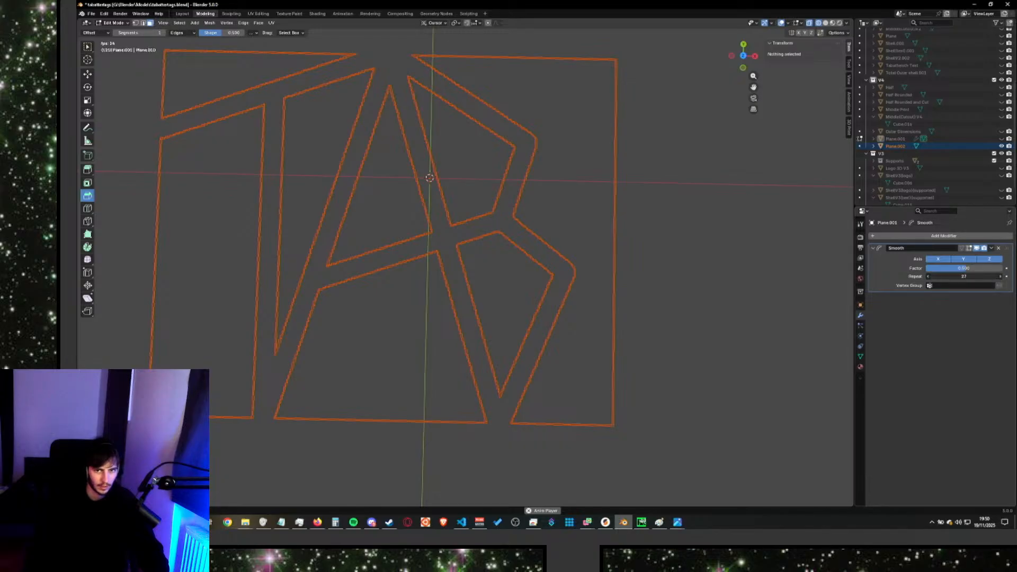
# Try switching the active object to the separated outline Plane.002, and remove the misplaced Smooth modifier from Plane.001.
pyautogui.click(933, 140)
pyautogui.click(938, 144)
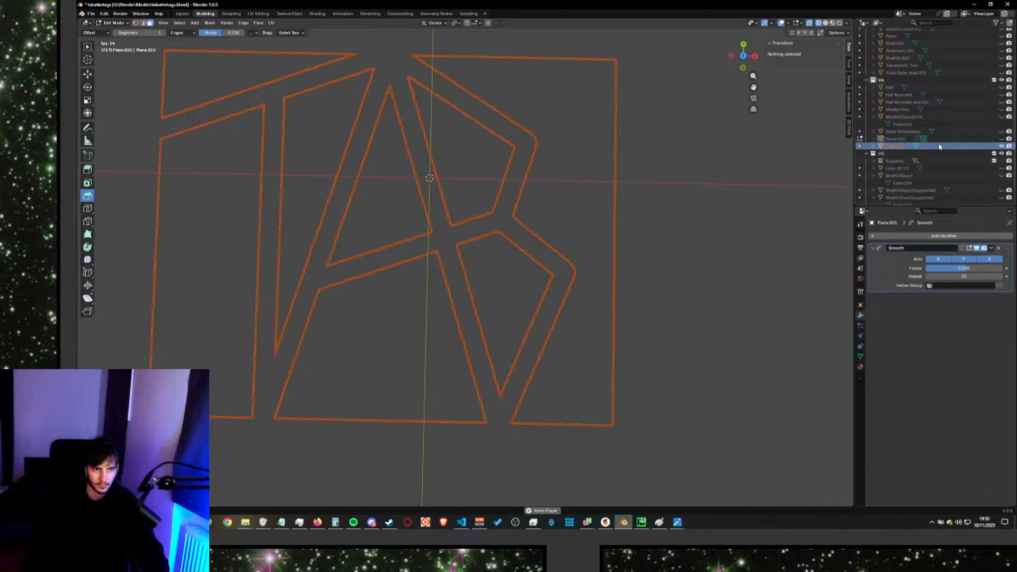
pyautogui.click(1001, 146)
pyautogui.click(982, 148)
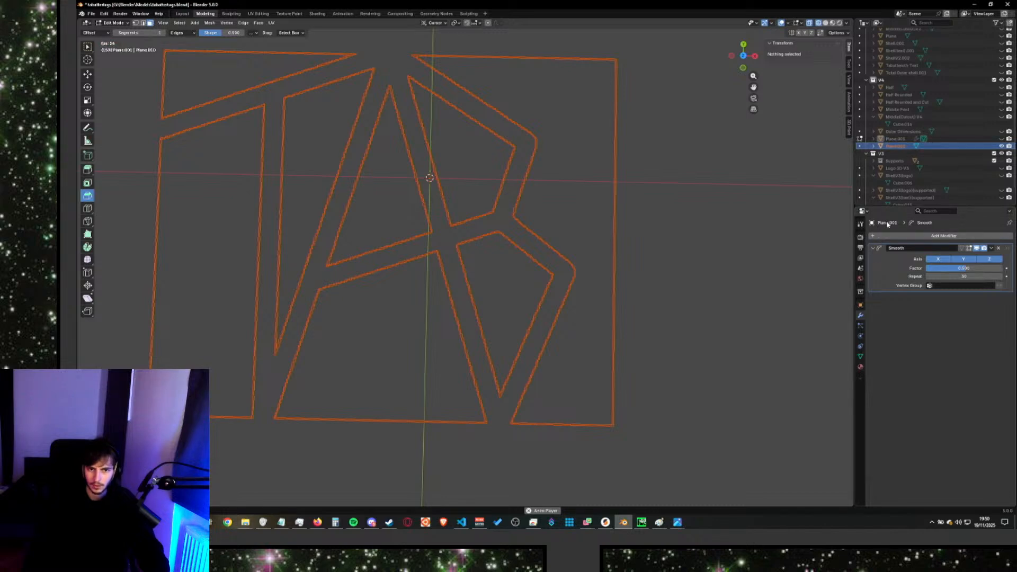
pyautogui.click(919, 152)
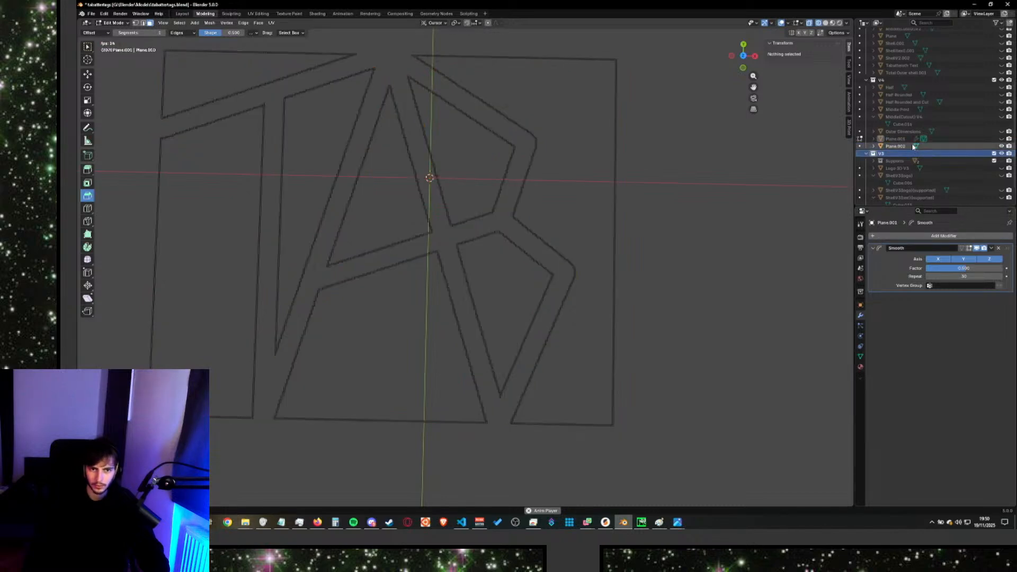
pyautogui.click(911, 139)
pyautogui.click(907, 125)
pyautogui.click(906, 131)
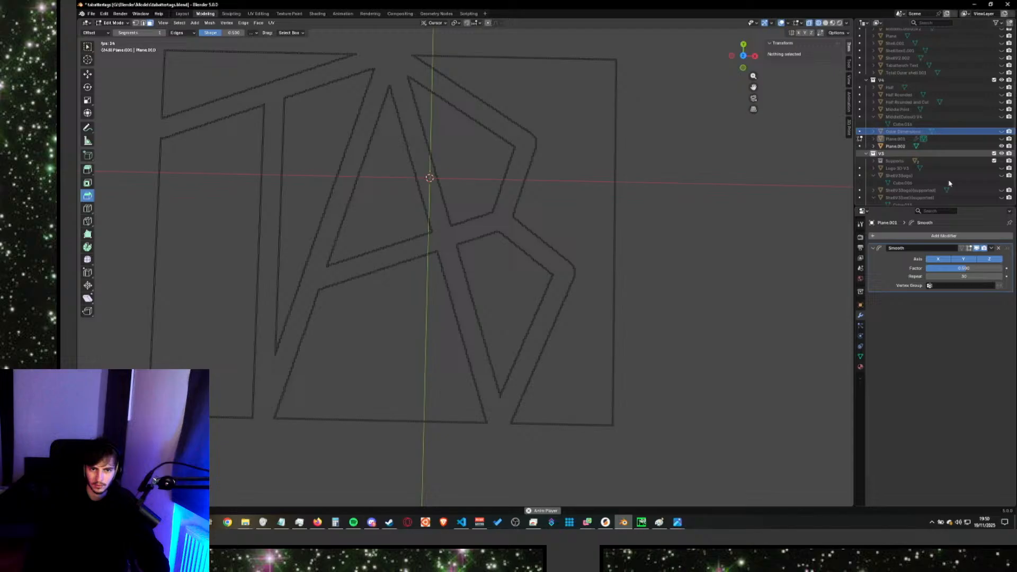
pyautogui.click(998, 248)
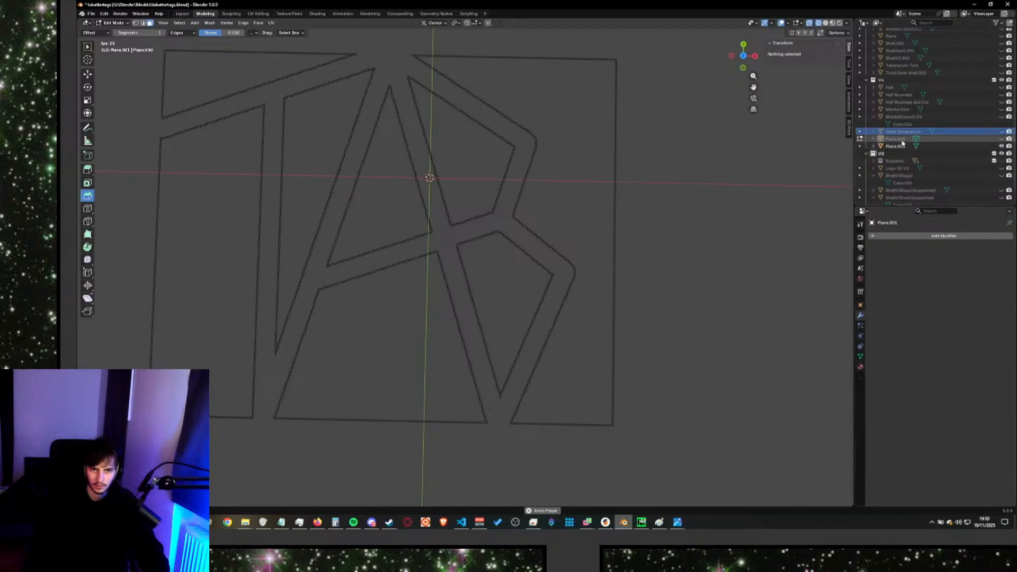
# Delete the original Plane.001 mesh, keeping the separated outline Plane.002.
pyautogui.click(915, 147)
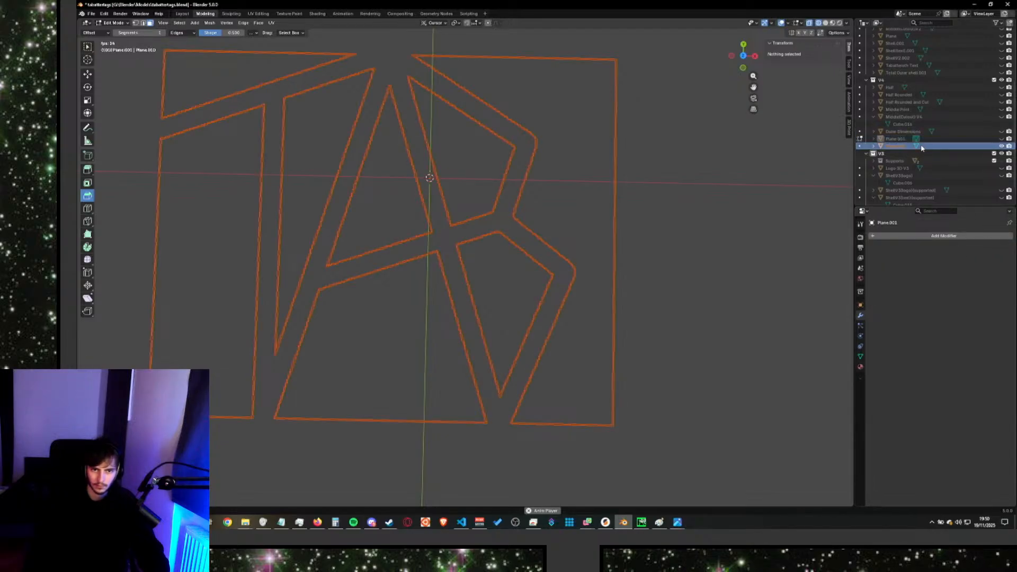
pyautogui.click(885, 109)
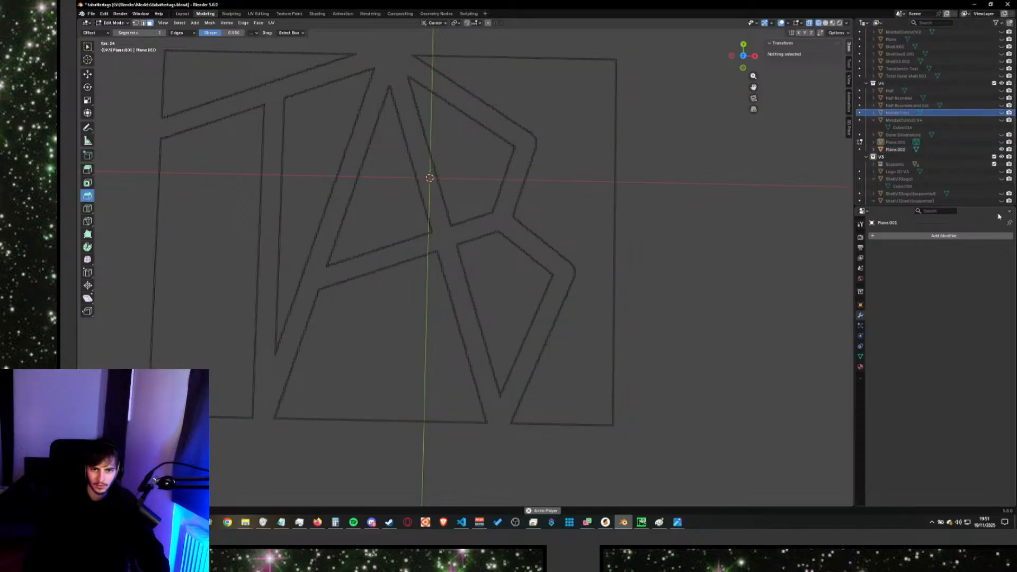
pyautogui.click(860, 291)
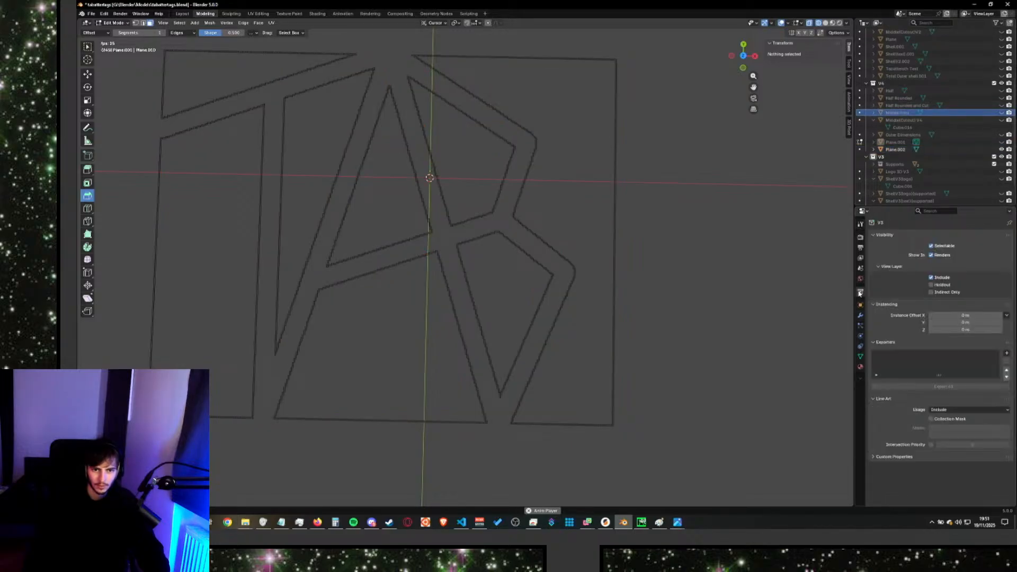
pyautogui.click(923, 143)
pyautogui.press('Delete')
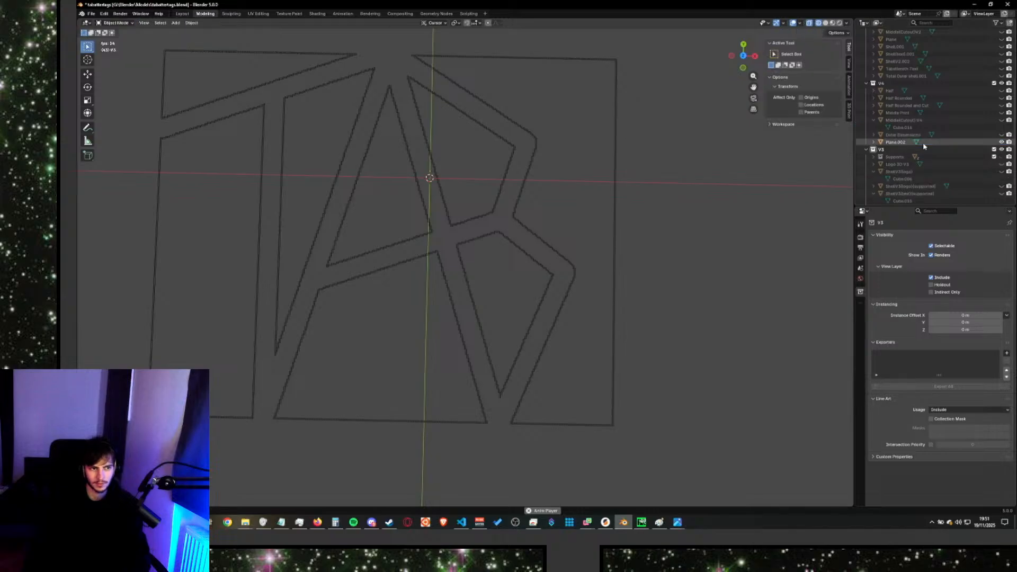
# Add a Smooth modifier to the outline Plane.002, raise its repeat count, and apply it.
pyautogui.click(930, 145)
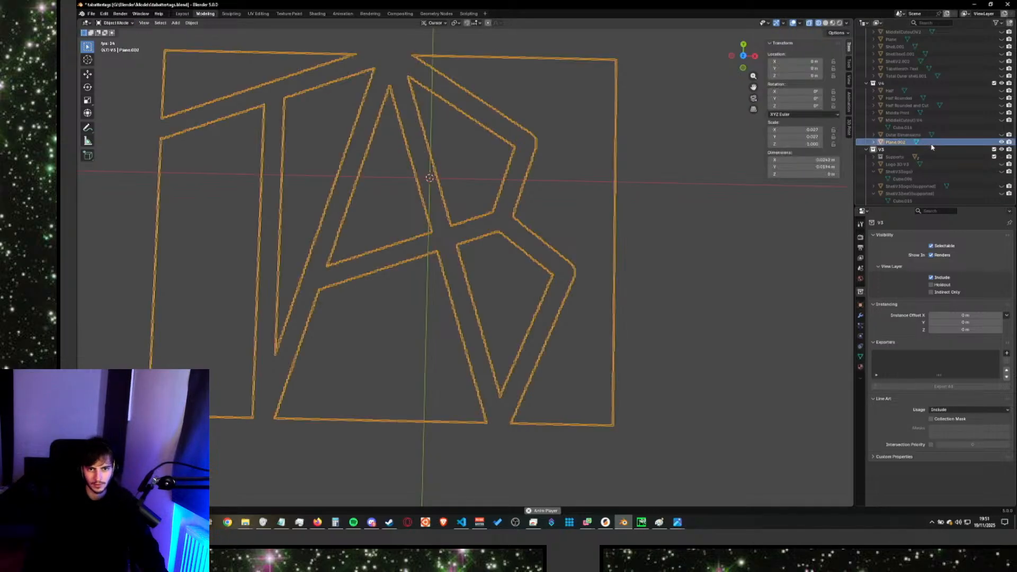
pyautogui.click(860, 316)
pyautogui.click(900, 236)
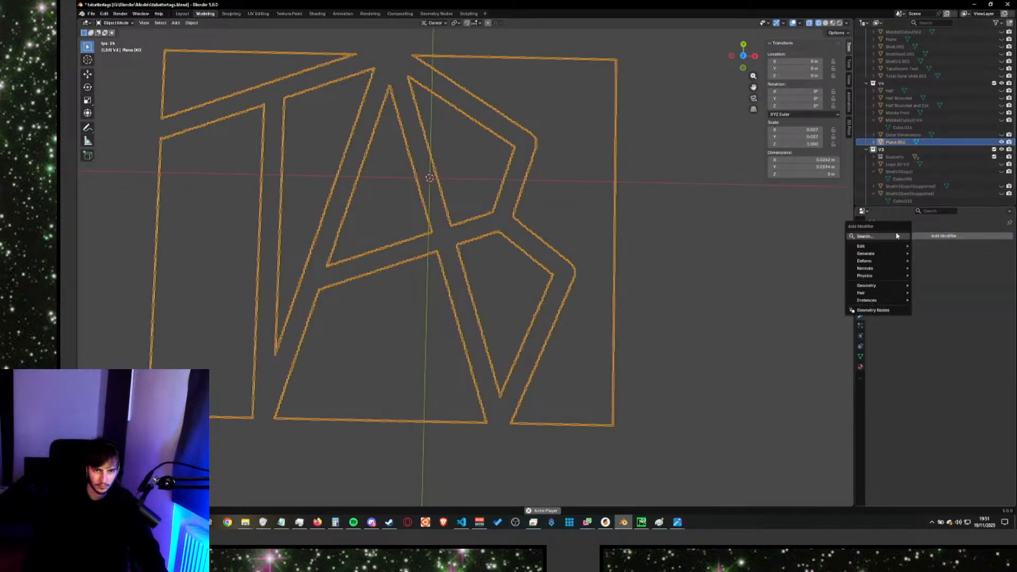
pyautogui.write('sm')
pyautogui.press('Return')
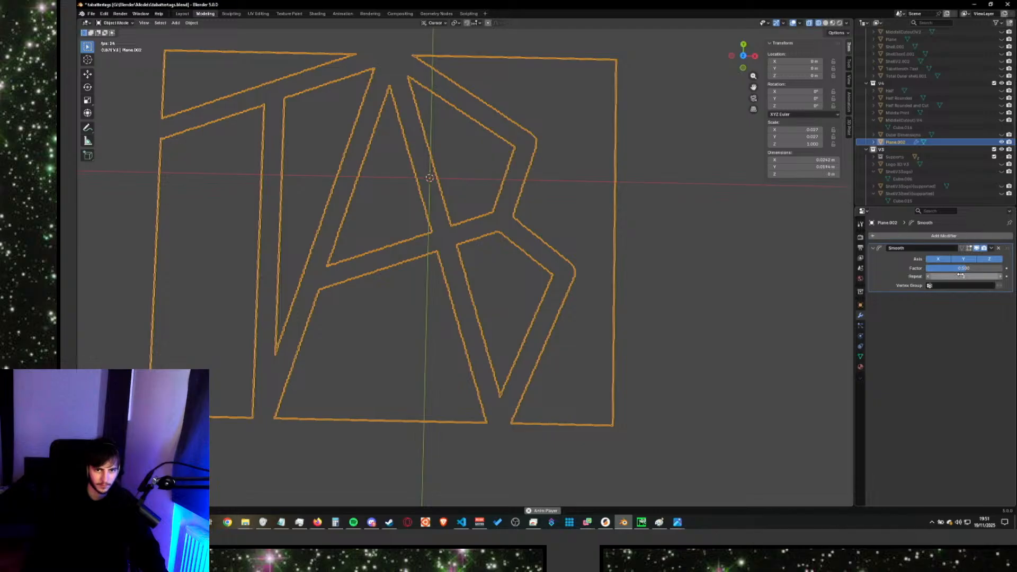
pyautogui.moveTo(960, 275); pyautogui.dragTo(1001, 276)
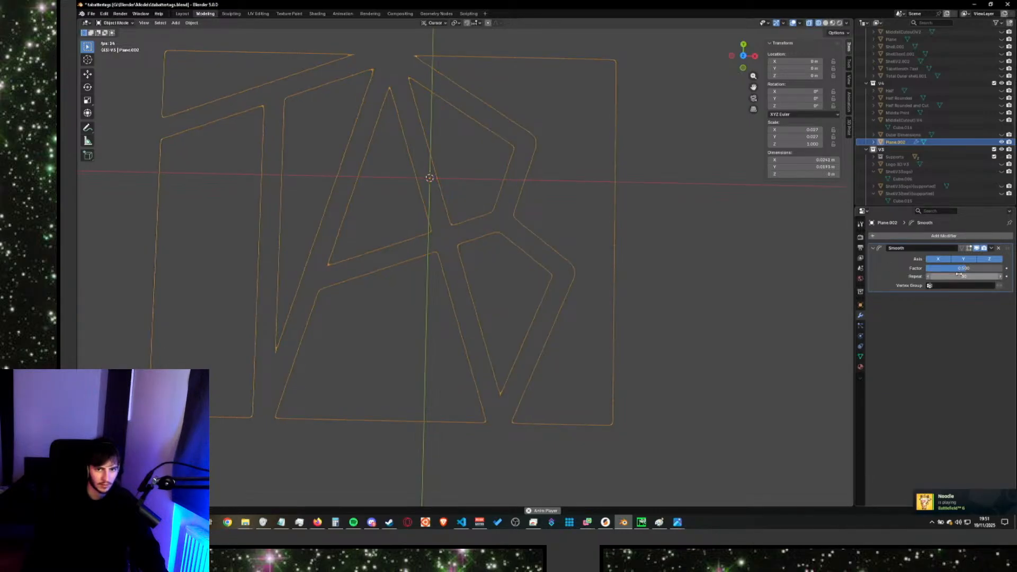
pyautogui.click(991, 248)
pyautogui.click(952, 256)
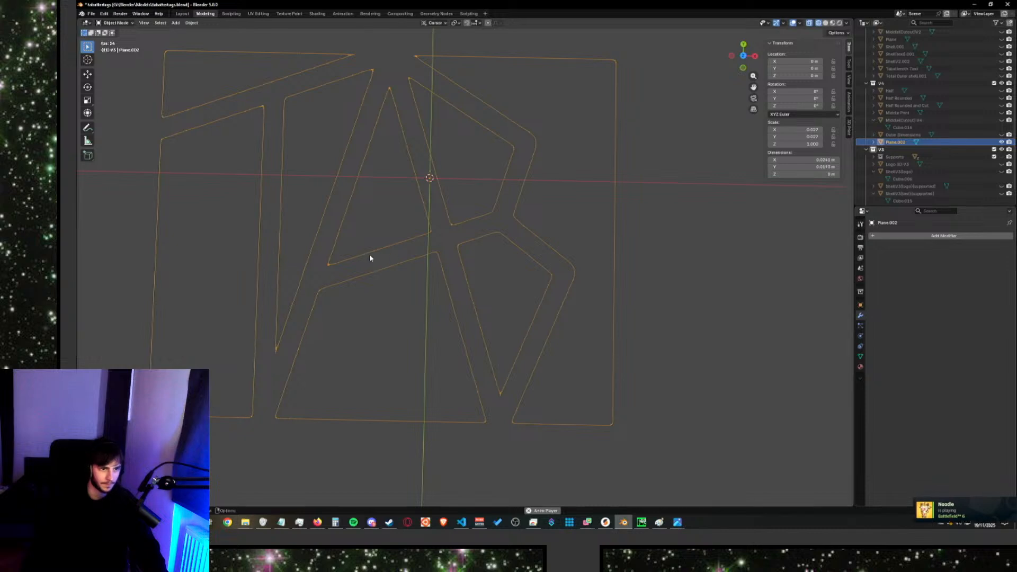
# Examine the smoothed outline's corners and pointed tips up close.
pyautogui.moveTo(370, 257)
pyautogui.mouseDown(button='middle')
pyautogui.moveTo(376, 243)
pyautogui.moveTo(367, 263)
pyautogui.mouseUp(button='middle')
pyautogui.scroll(-2, 370, 245)
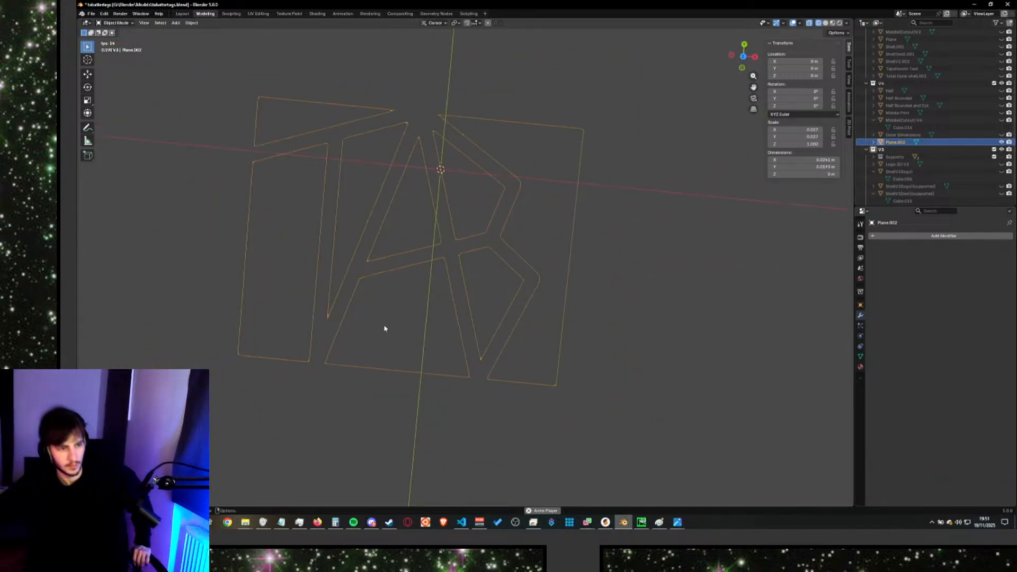
pyautogui.scroll(5, 242, 352)
pyautogui.moveTo(242, 352); pyautogui.dragTo(432, 294, button='middle')
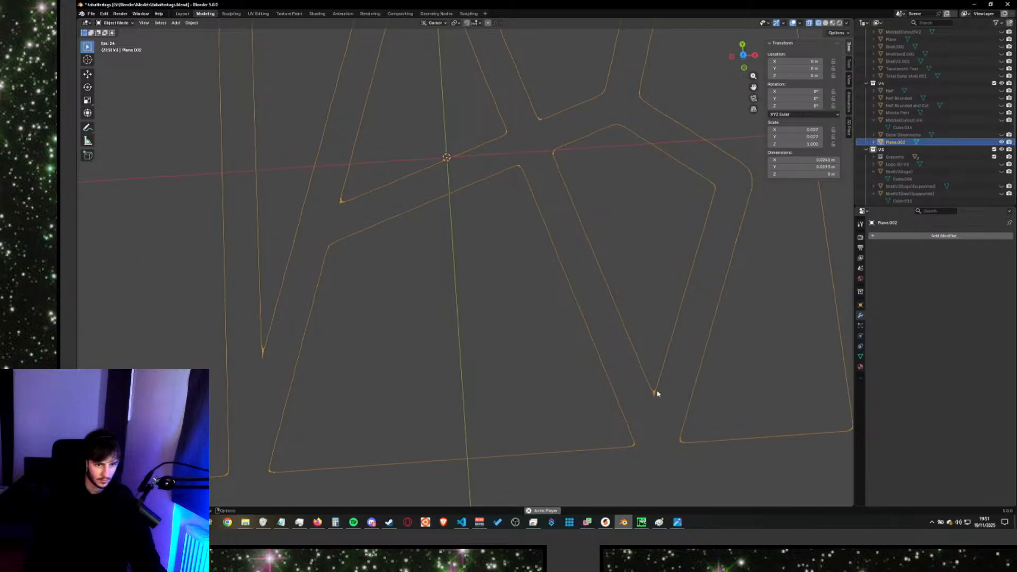
pyautogui.scroll(3, 758, 435)
pyautogui.scroll(-2, 637, 384)
pyautogui.scroll(-2, 410, 357)
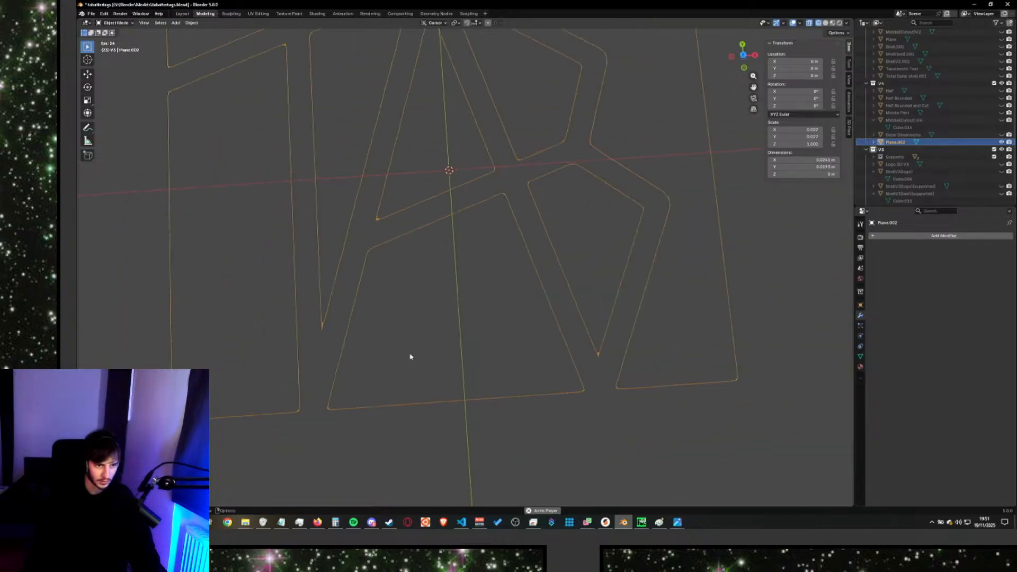
pyautogui.scroll(-1, 462, 322)
pyautogui.moveTo(455, 321)
pyautogui.mouseDown(button='middle')
pyautogui.moveTo(446, 328)
pyautogui.moveTo(460, 335)
pyautogui.mouseUp(button='middle')
# Check in the YouTube tutorial how Un-Subdivide is run on the whole selected outline.
pyautogui.hotkey('alt', 'Tab')
pyautogui.click(438, 329)
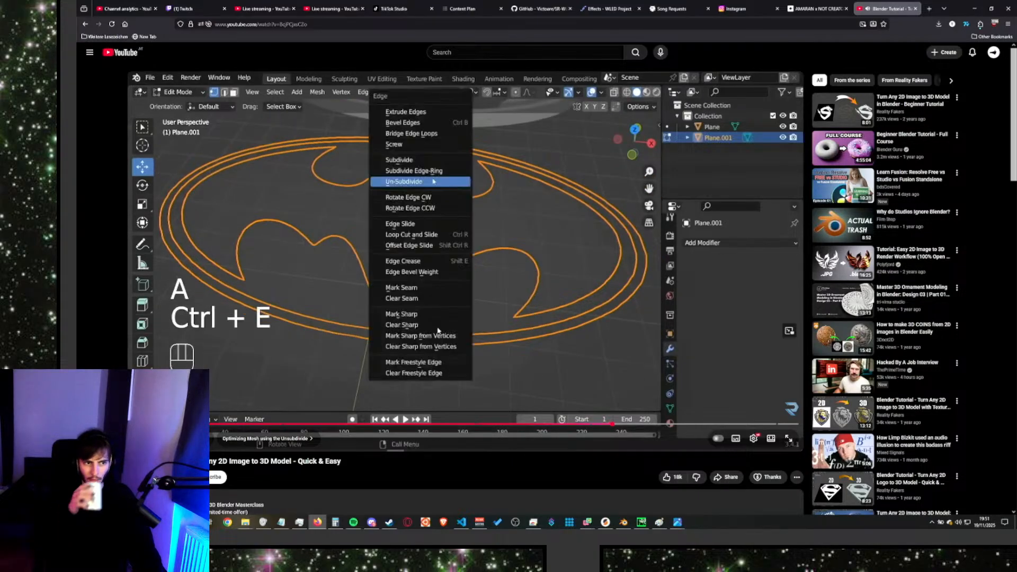
pyautogui.click(438, 329)
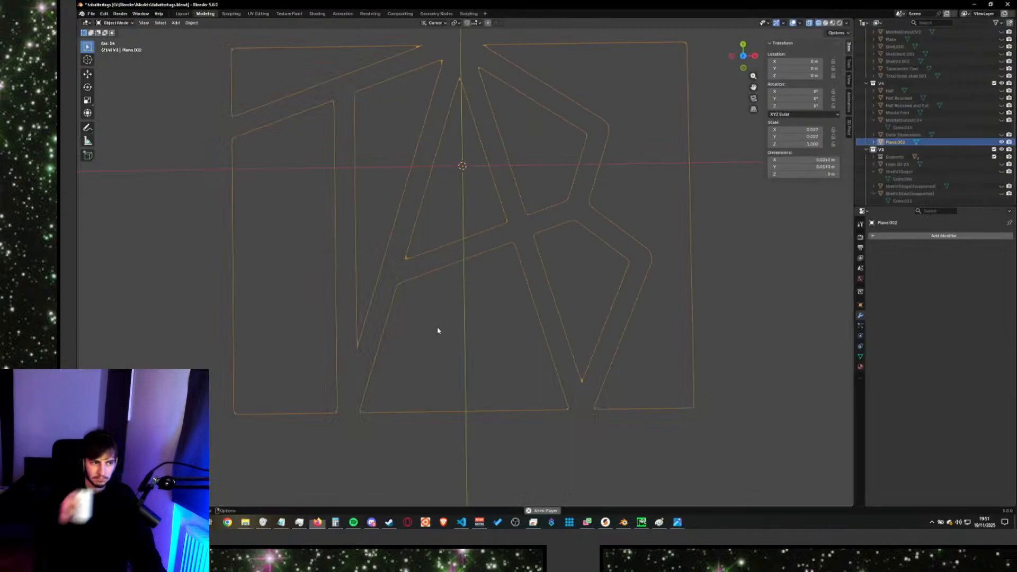
# Switch back to Blender, enter Edit Mode on Plane.002, select the whole outline and run Un-Subdivide.
pyautogui.hotkey('alt', 'Tab')
pyautogui.press('Tab')
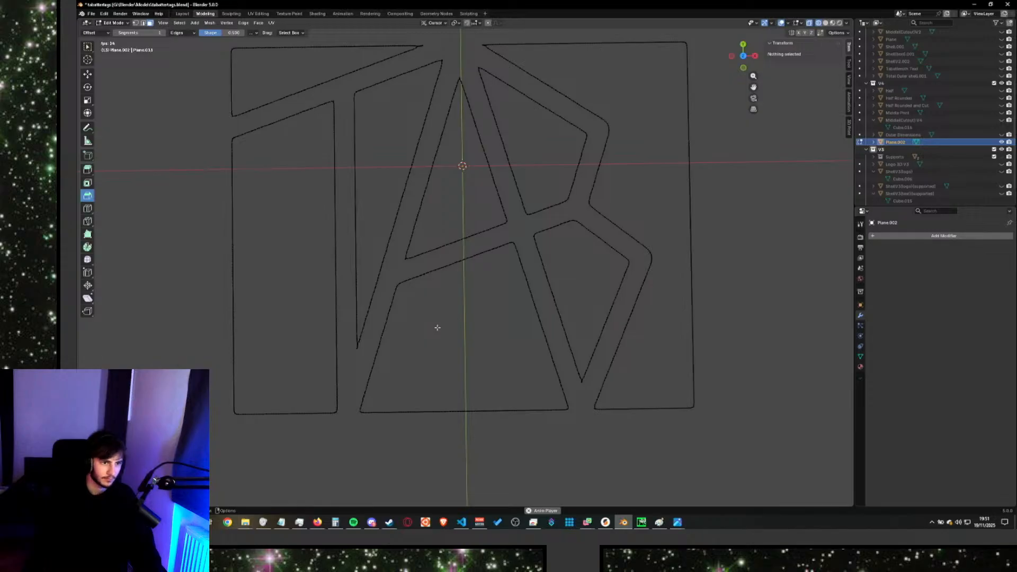
pyautogui.press('a')
pyautogui.rightClick(437, 328)
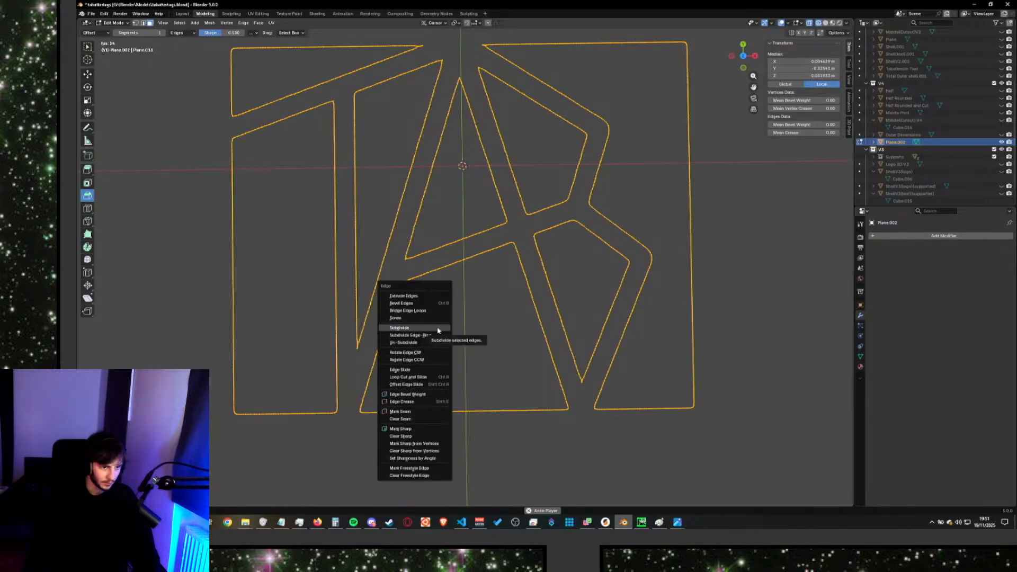
pyautogui.click(430, 343)
# Check in the YouTube tutorial how Un-Subdivide iterations are set for the outline, returning to Blender.
pyautogui.hotkey('alt', 'Tab')
pyautogui.click(430, 343)
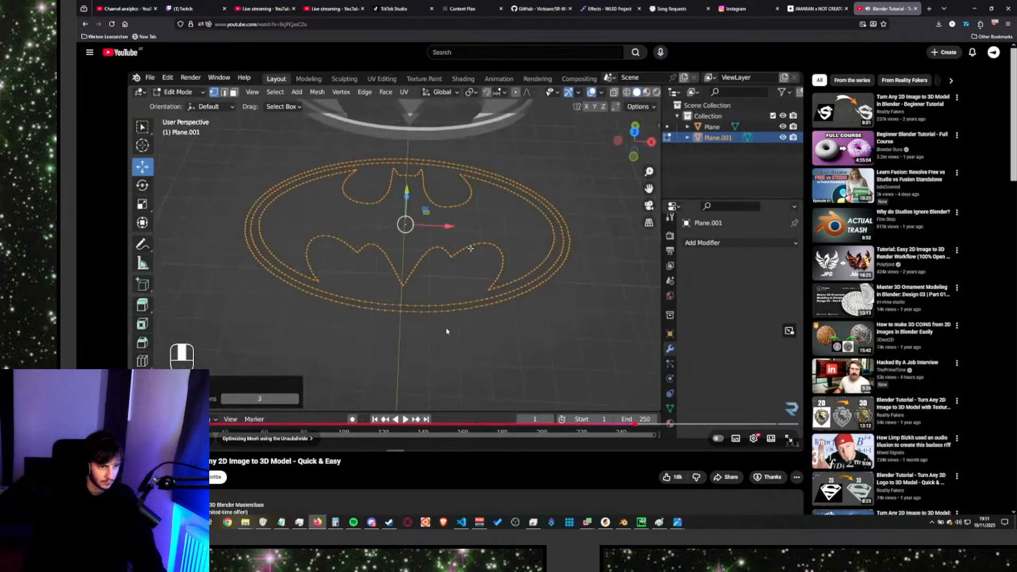
pyautogui.click(445, 333)
pyautogui.hotkey('alt', 'Tab')
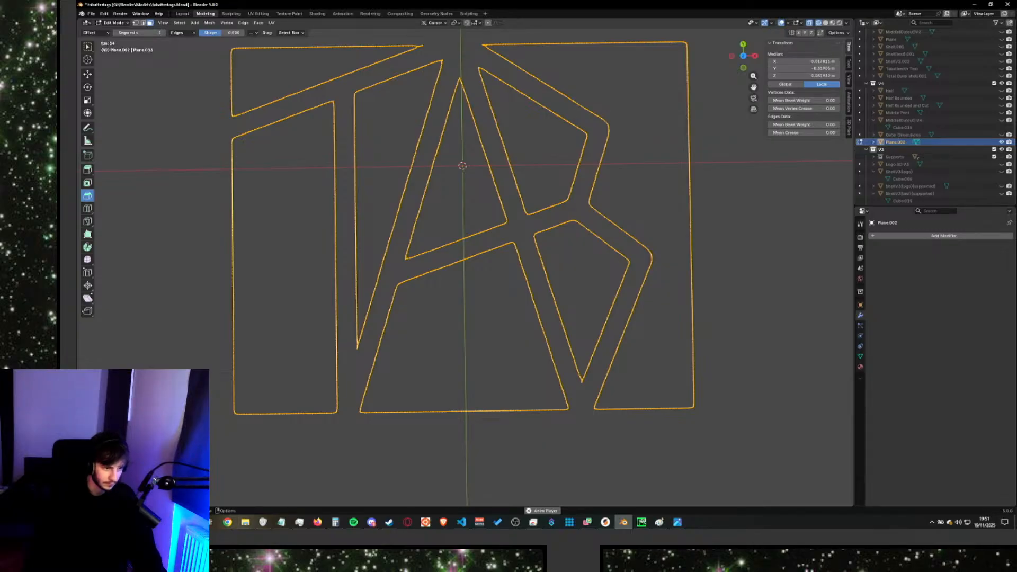
# Examine the un-subdivided outline's vertex spacing and corners up close, both deselected and fully selected.
pyautogui.hotkey('alt', 'a')
pyautogui.scroll(5, 375, 344)
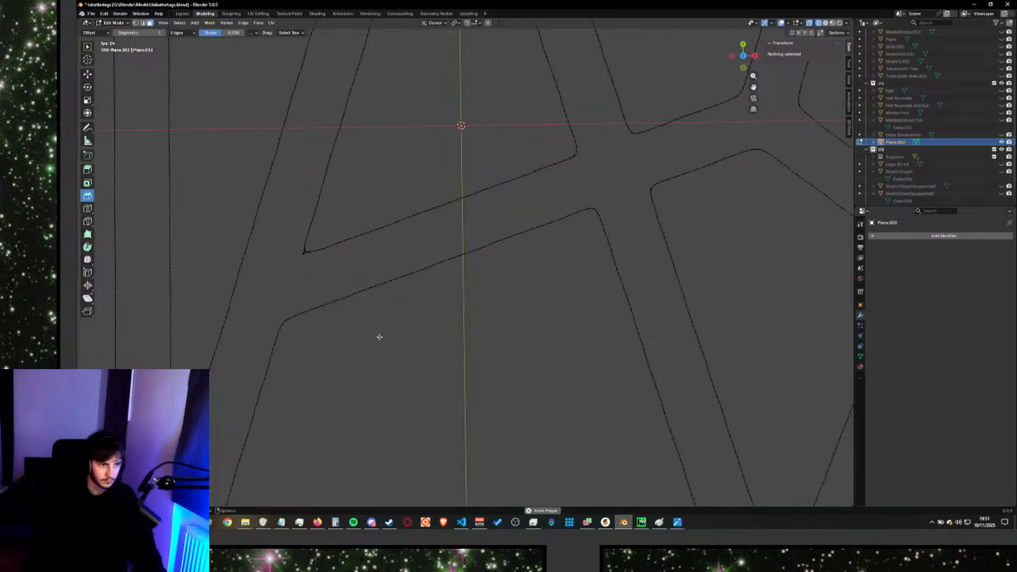
pyautogui.scroll(-6, 381, 336)
pyautogui.scroll(7, 404, 249)
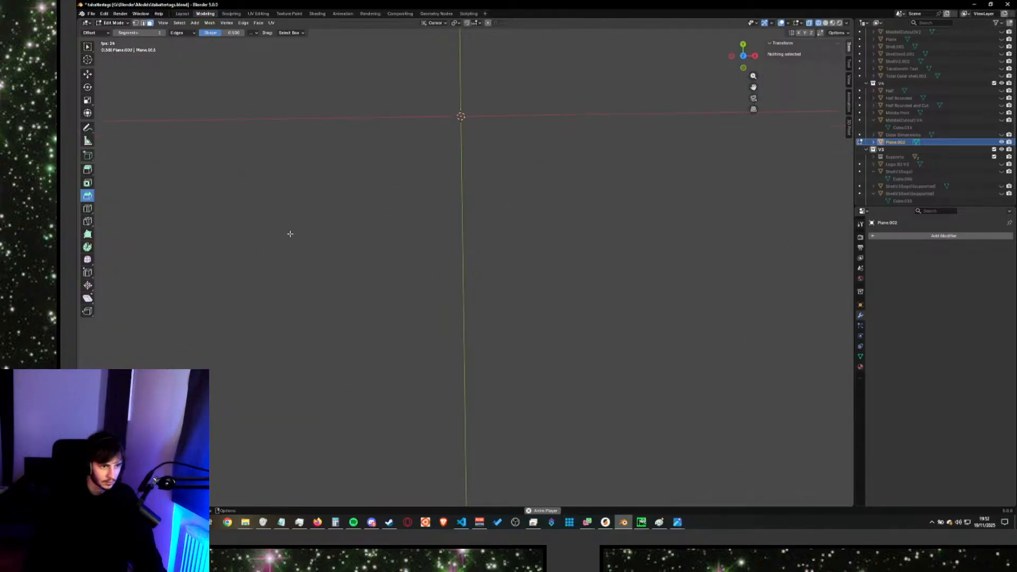
pyautogui.scroll(-3, 339, 237)
pyautogui.scroll(-2, 370, 265)
pyautogui.press('a')
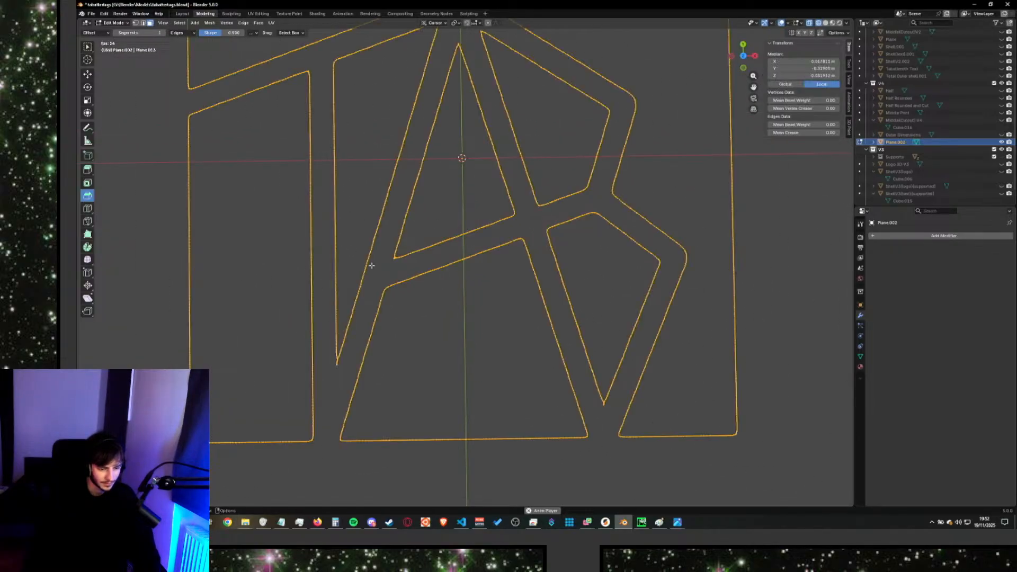
pyautogui.hotkey('ctrl', 'e')
pyautogui.click(352, 266)
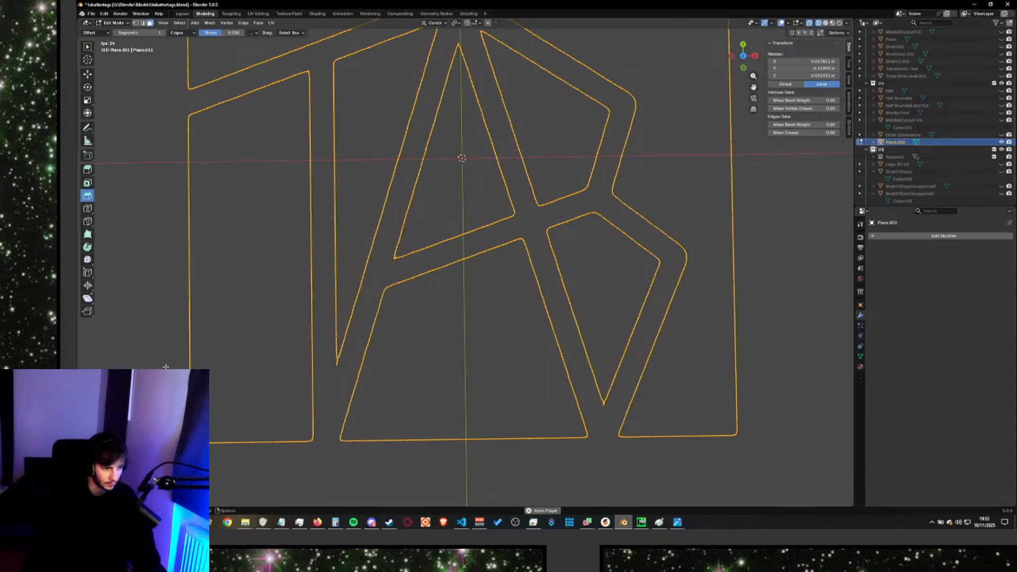
pyautogui.click(255, 343)
pyautogui.scroll(3, 328, 345)
pyautogui.scroll(-6, 328, 344)
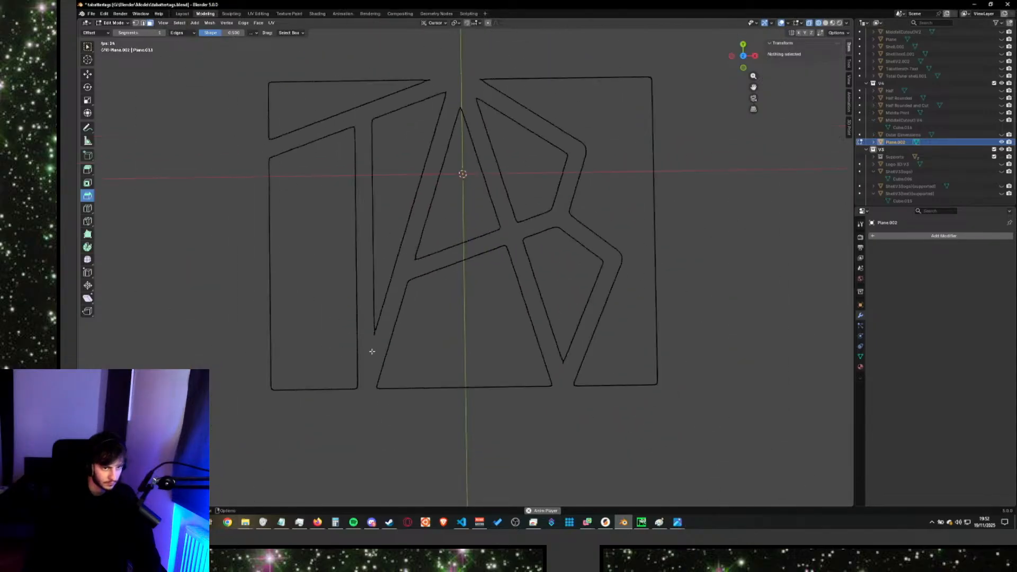
# Check in the YouTube tutorial how the vertices at a pointed tip are merged at center, returning to Blender.
pyautogui.hotkey('alt', 'Tab')
pyautogui.click(457, 352)
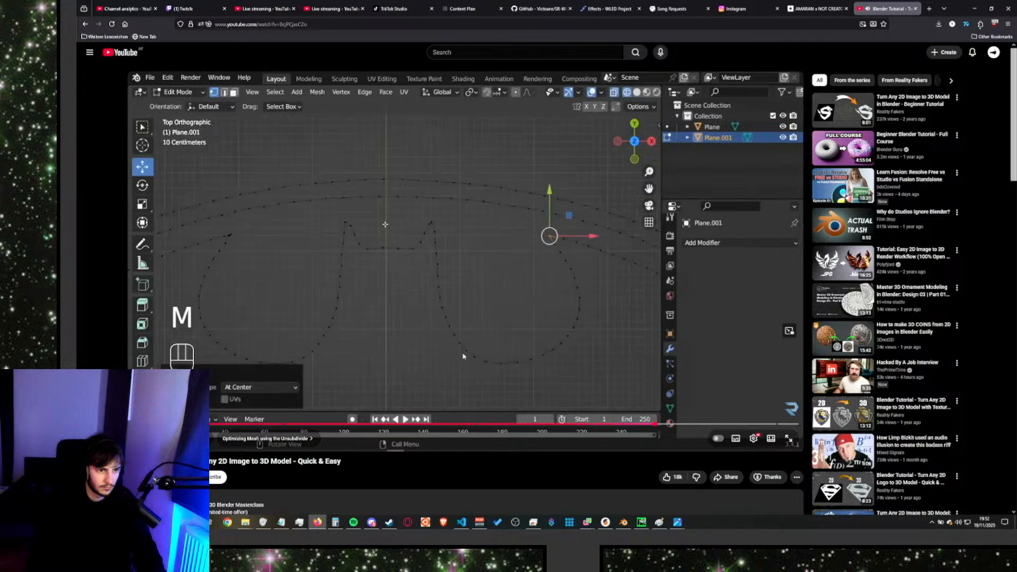
pyautogui.click(462, 356)
pyautogui.hotkey('alt', 'Tab')
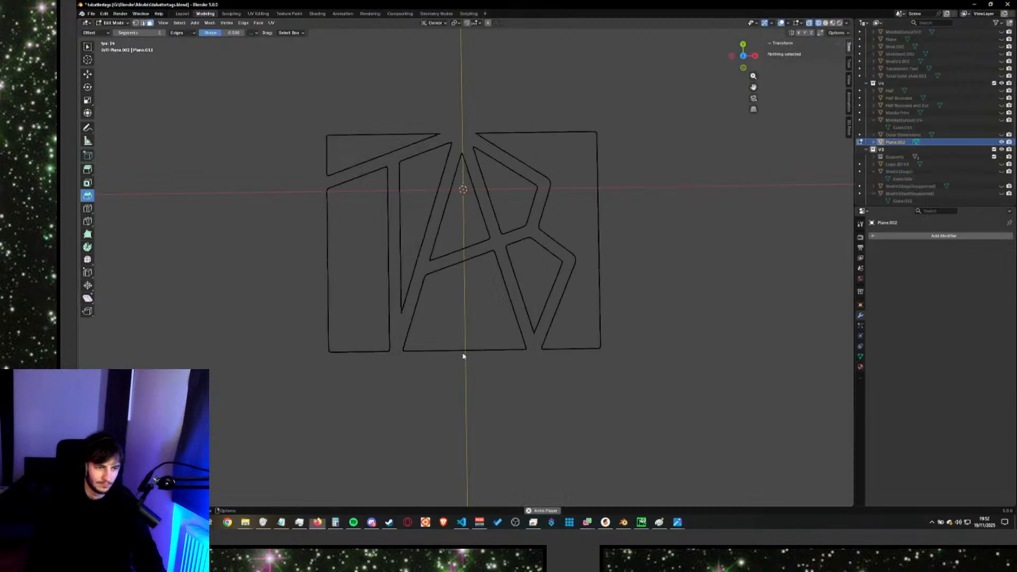
# Merge the tip vertices at center on the lower points of the sliver between T and A and the B's lower cutout.
pyautogui.scroll(5, 413, 315)
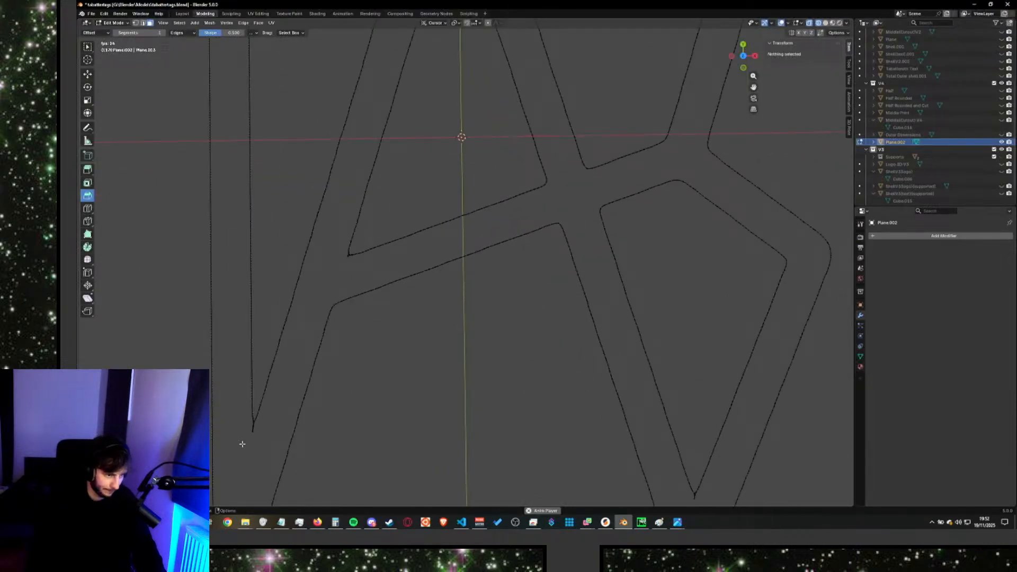
pyautogui.moveTo(242, 444); pyautogui.dragTo(263, 418)
pyautogui.press('x')
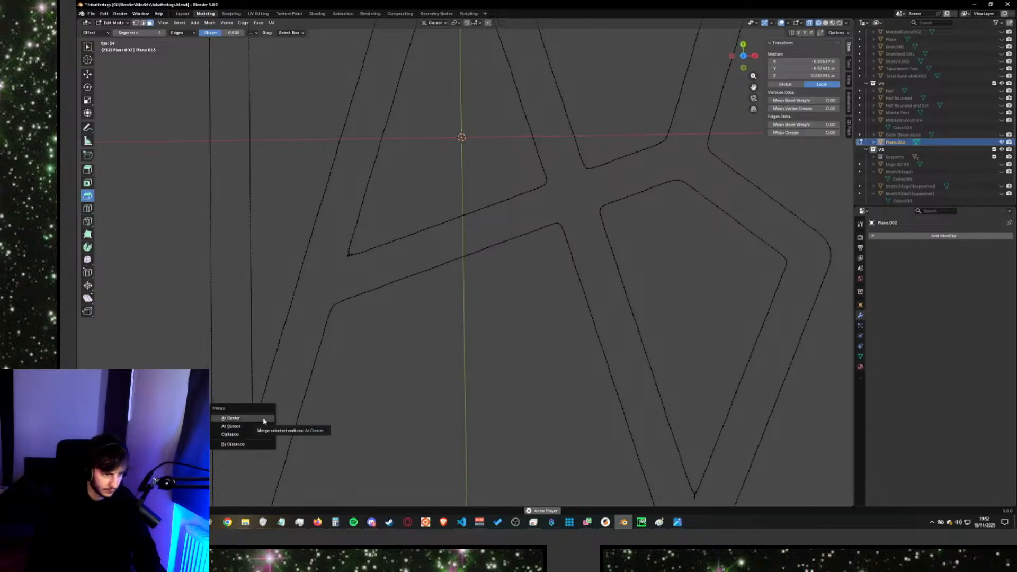
pyautogui.click(263, 418)
pyautogui.scroll(-1, 645, 445)
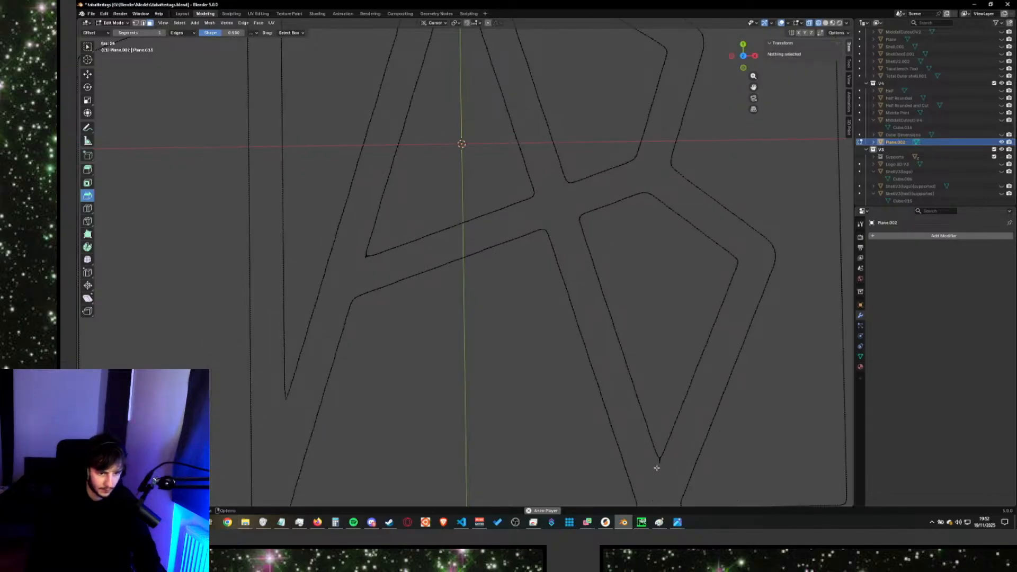
pyautogui.moveTo(666, 454); pyautogui.dragTo(666, 456)
pyautogui.press('m')
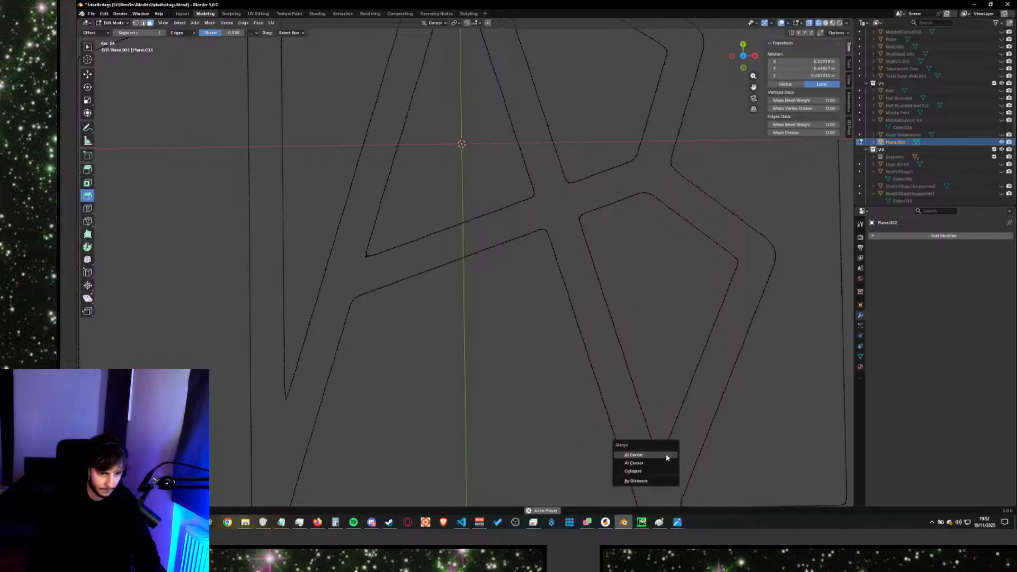
pyautogui.click(666, 455)
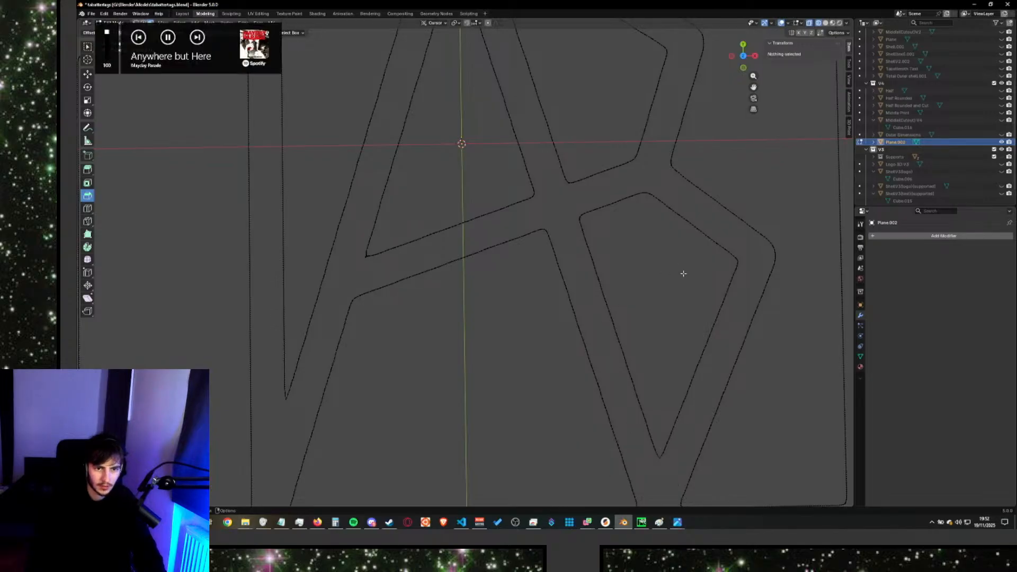
# Merge the vertices at the lower-left corner of the A's inner triangle at center.
pyautogui.scroll(-3, 444, 314)
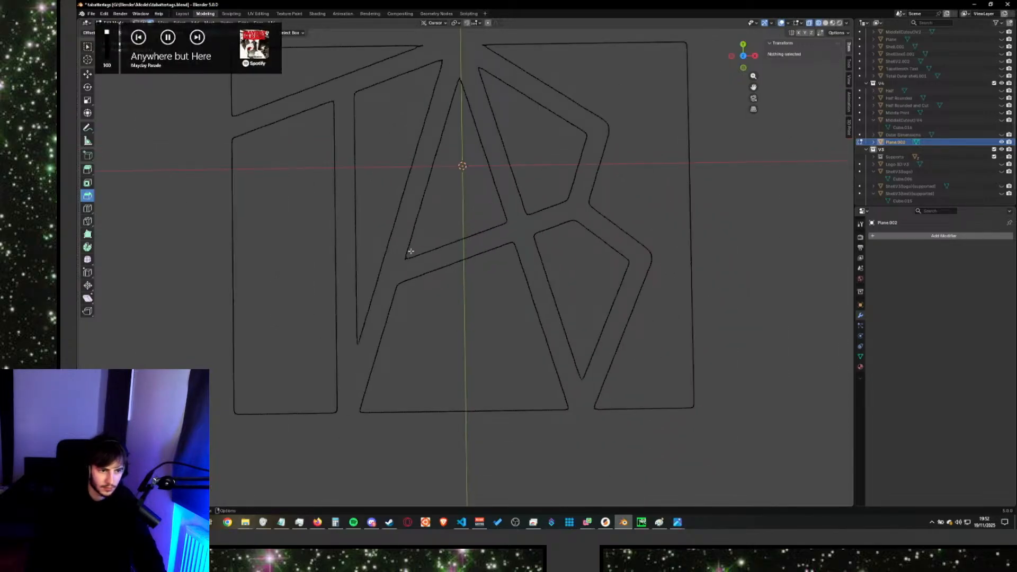
pyautogui.scroll(5, 410, 251)
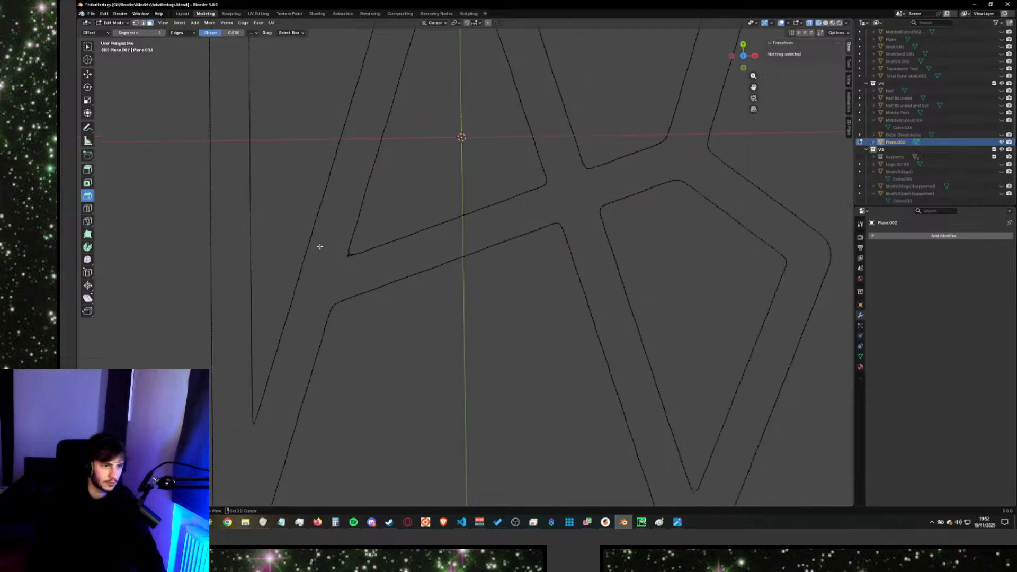
pyautogui.scroll(2, 320, 246)
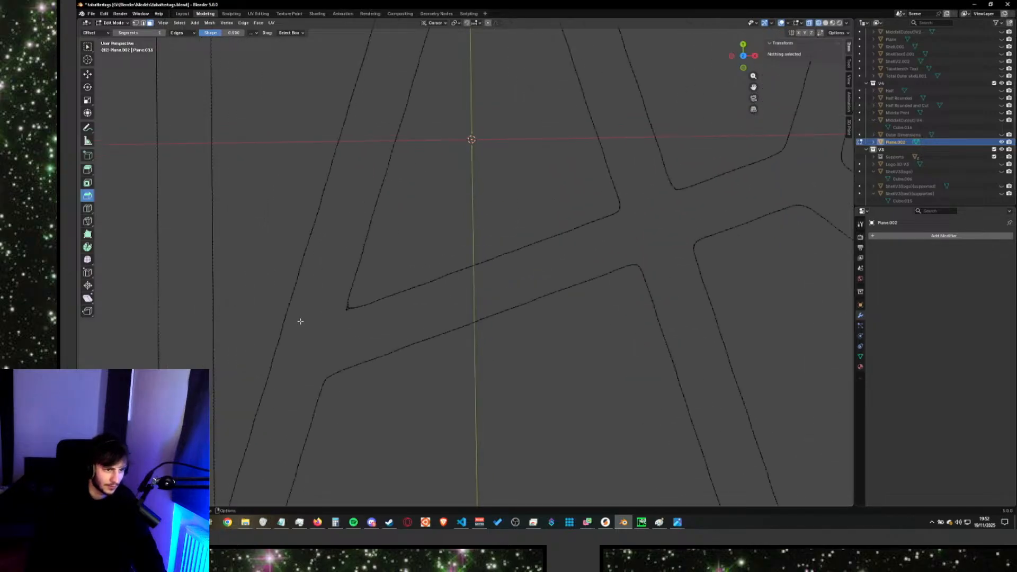
pyautogui.moveTo(338, 318); pyautogui.dragTo(355, 300)
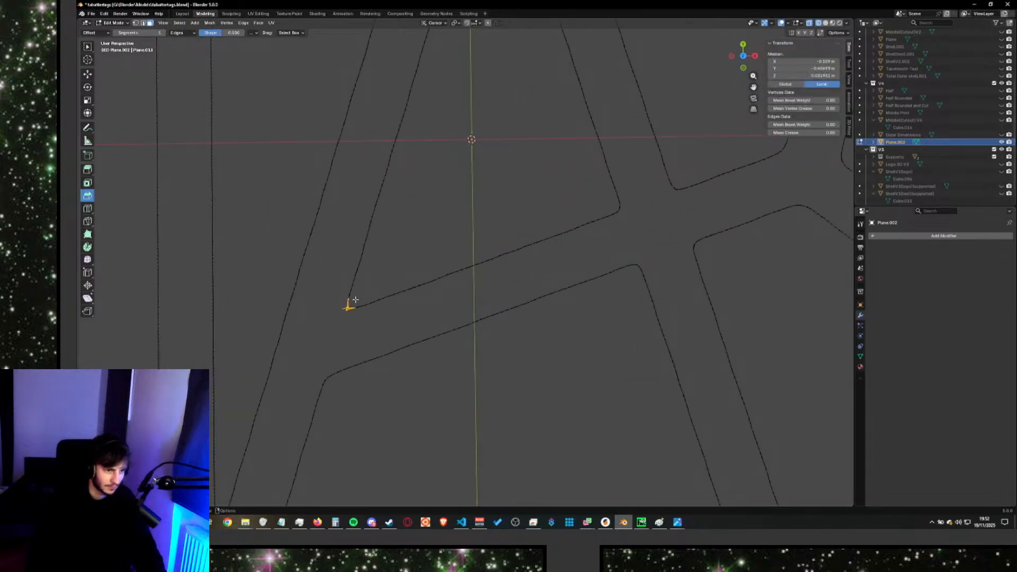
pyautogui.press('x')
pyautogui.click(360, 299)
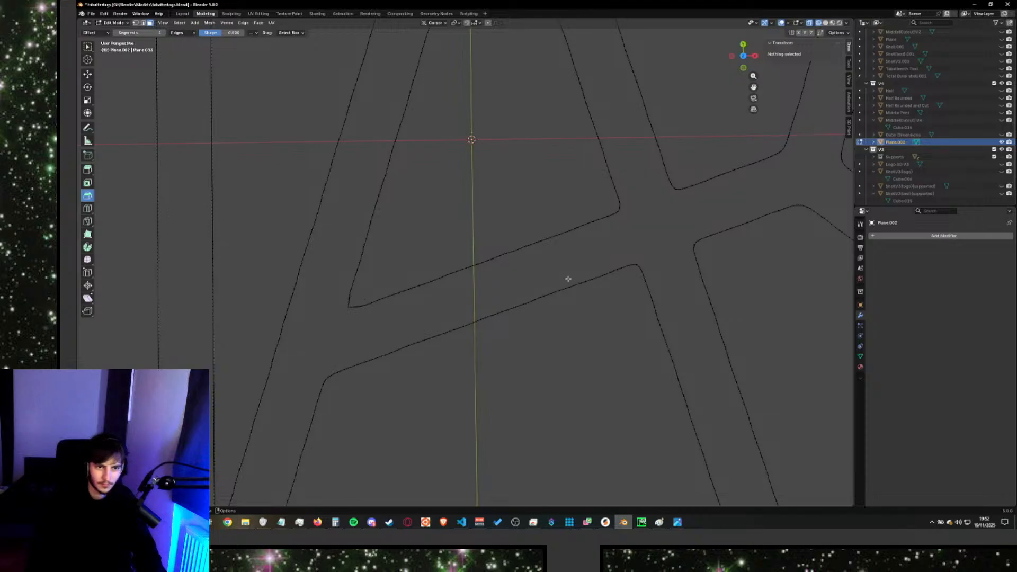
# Merge the vertices at the top apex of the A's inner triangle at center.
pyautogui.scroll(-3, 568, 279)
pyautogui.keyDown('shift'); pyautogui.moveTo(545, 223); pyautogui.dragTo(604, 425, button='middle'); pyautogui.keyUp('shift')
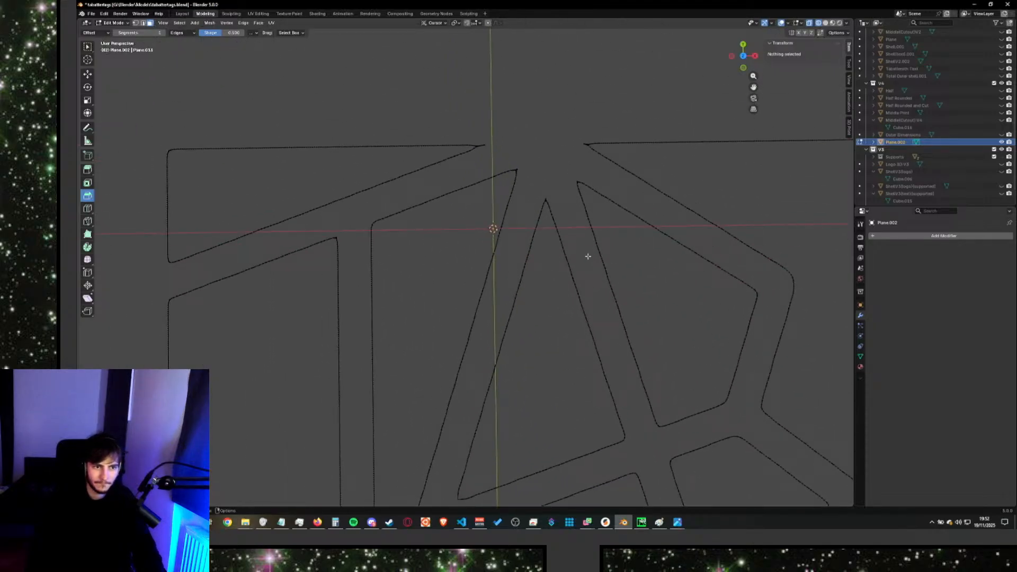
pyautogui.scroll(3, 588, 257)
pyautogui.scroll(2, 623, 136)
pyautogui.scroll(-2, 622, 150)
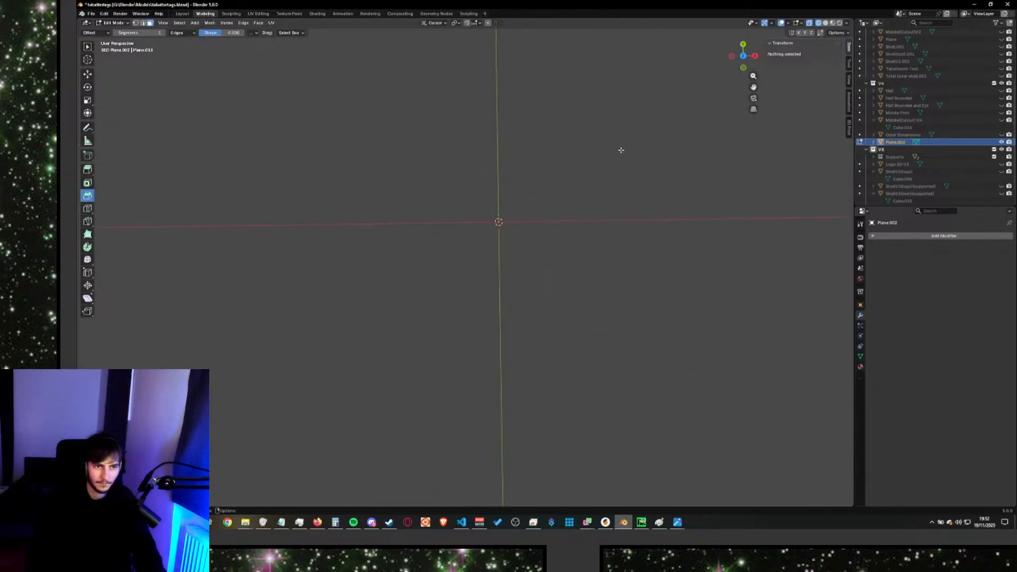
pyautogui.keyDown('shift'); pyautogui.moveTo(571, 203); pyautogui.dragTo(459, 301, button='middle'); pyautogui.keyUp('shift')
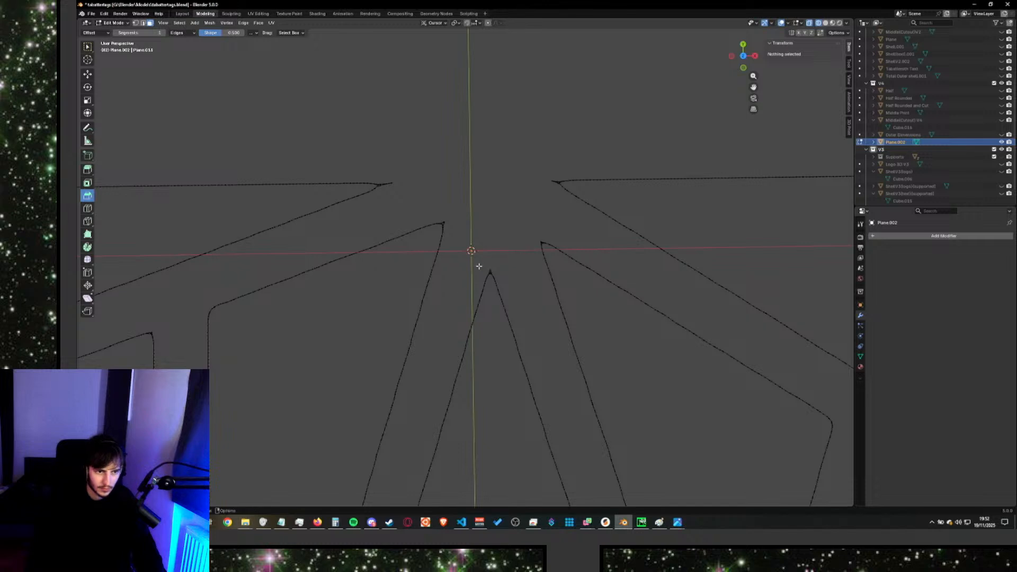
pyautogui.moveTo(493, 274); pyautogui.dragTo(495, 276)
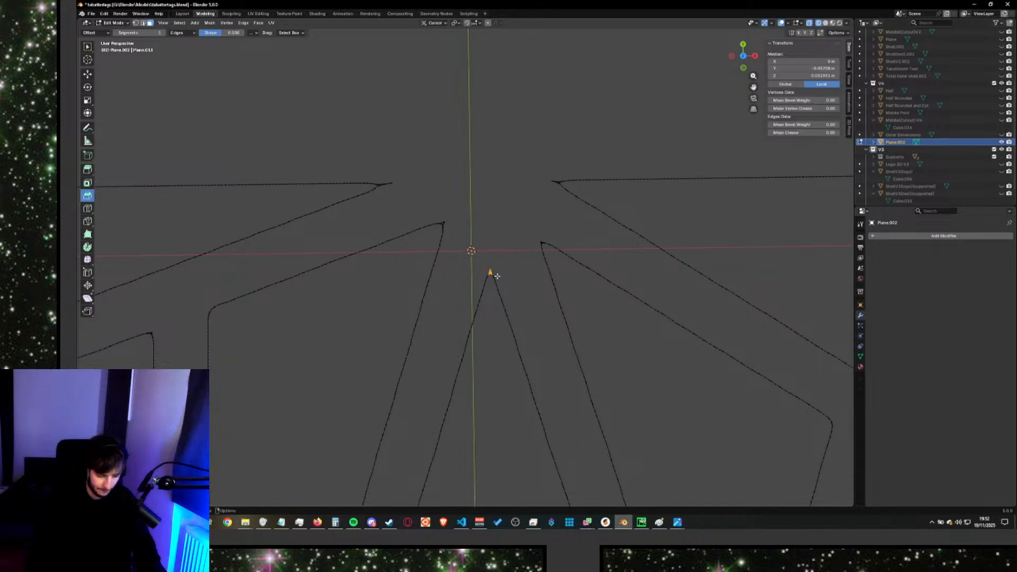
pyautogui.press('x')
pyautogui.click(497, 286)
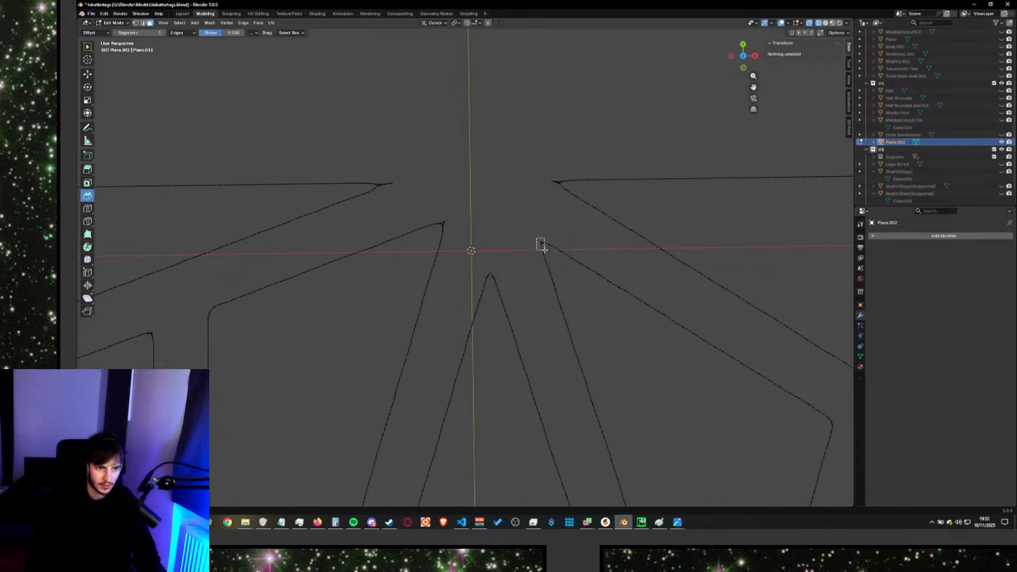
# Merge the tip vertices at center on the B's upper cutout and on the pointed outer shape above it.
pyautogui.moveTo(539, 242); pyautogui.dragTo(547, 249)
pyautogui.press('x')
pyautogui.click(546, 252)
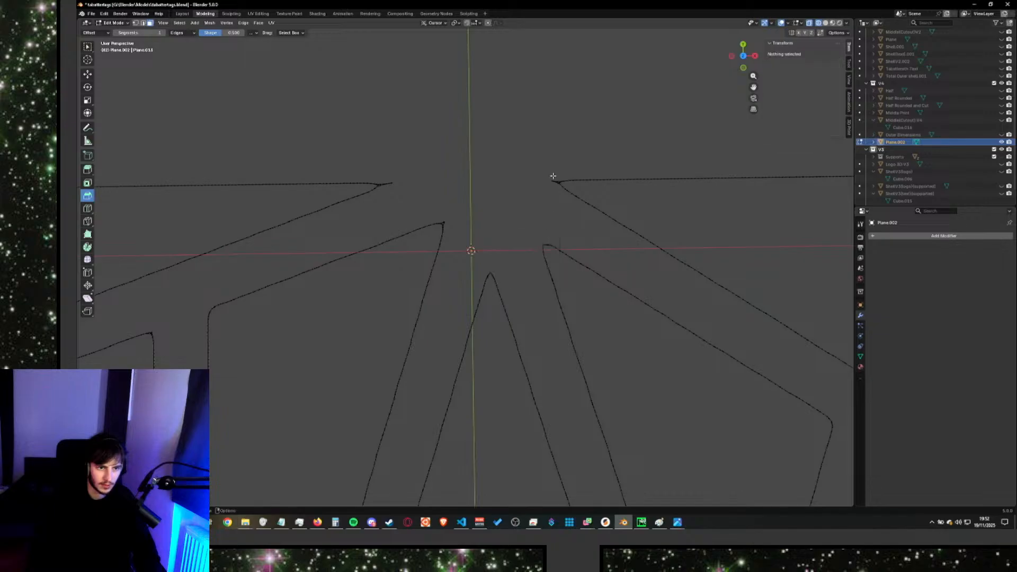
pyautogui.moveTo(548, 176); pyautogui.dragTo(567, 202)
pyautogui.press('m')
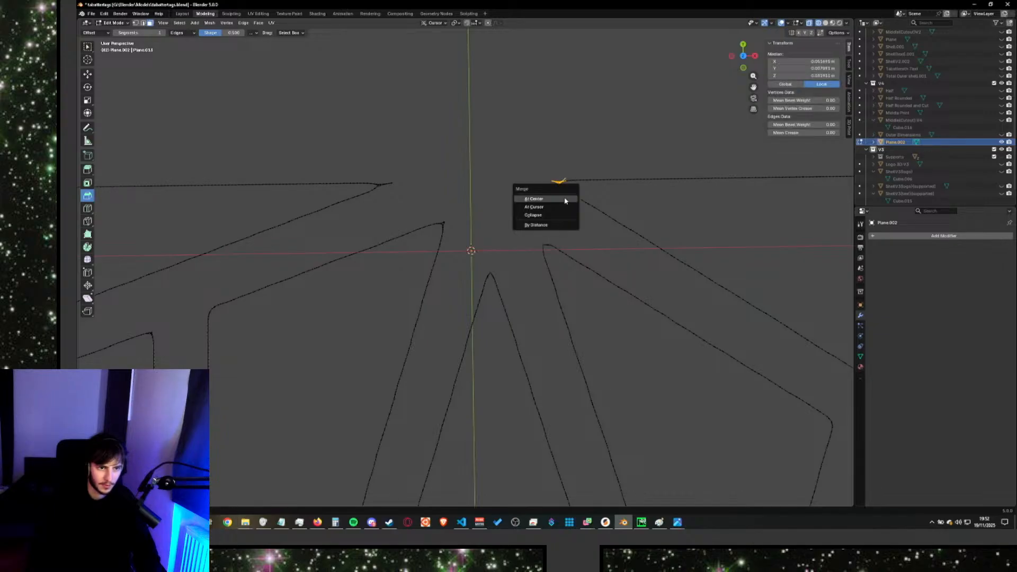
pyautogui.click(565, 199)
# Merge the tip vertices at center on the upper point of the T–A sliver and the pointed shape above the T.
pyautogui.moveTo(437, 219); pyautogui.dragTo(451, 235)
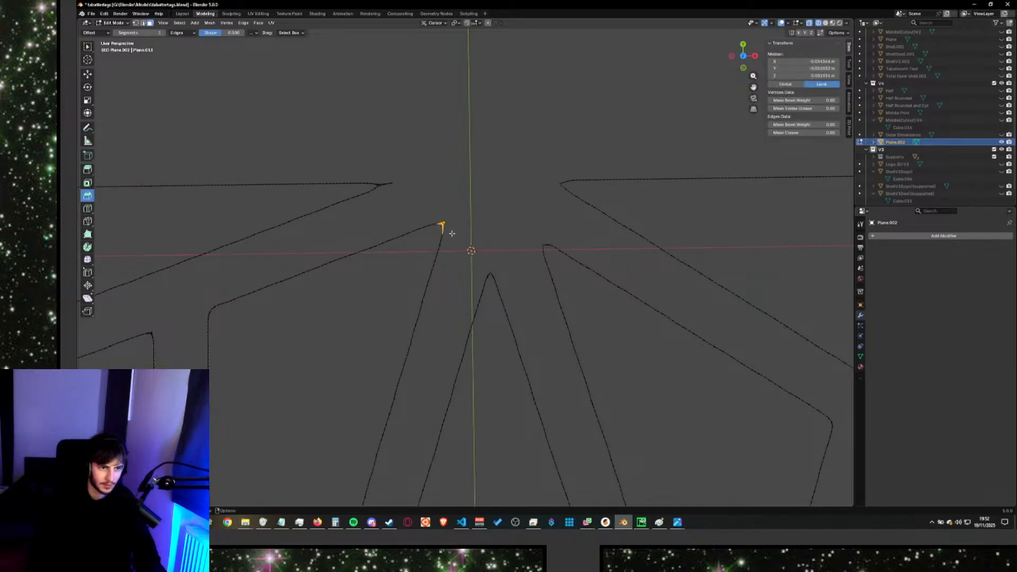
pyautogui.press('m')
pyautogui.click(449, 238)
pyautogui.moveTo(373, 179); pyautogui.dragTo(397, 192)
pyautogui.press('m')
pyautogui.click(398, 200)
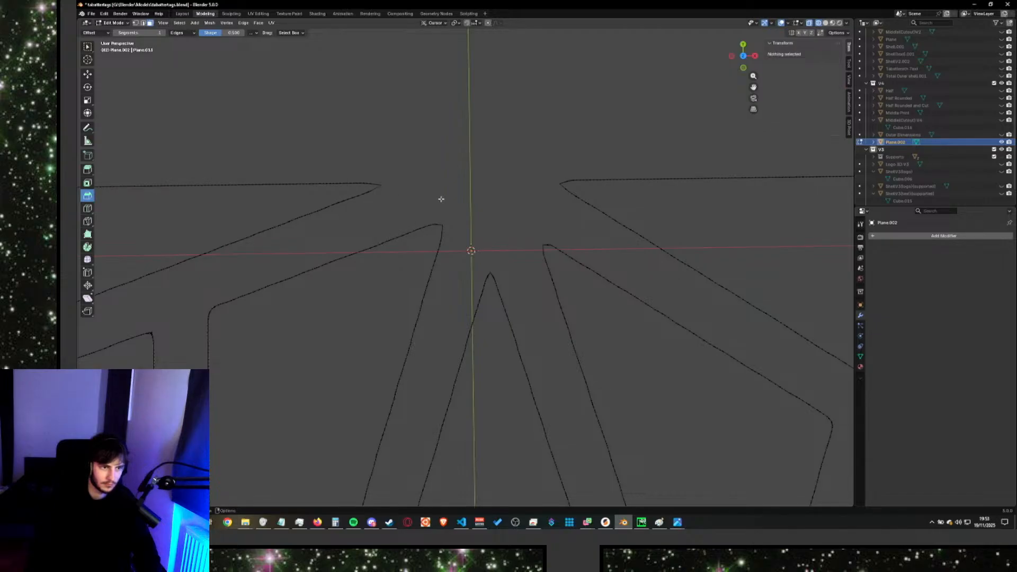
# Merge the tip vertices at center on the upper-right corner of the outline left of the T's stem.
pyautogui.scroll(-2, 544, 223)
pyautogui.scroll(-5, 544, 223)
pyautogui.scroll(2, 533, 316)
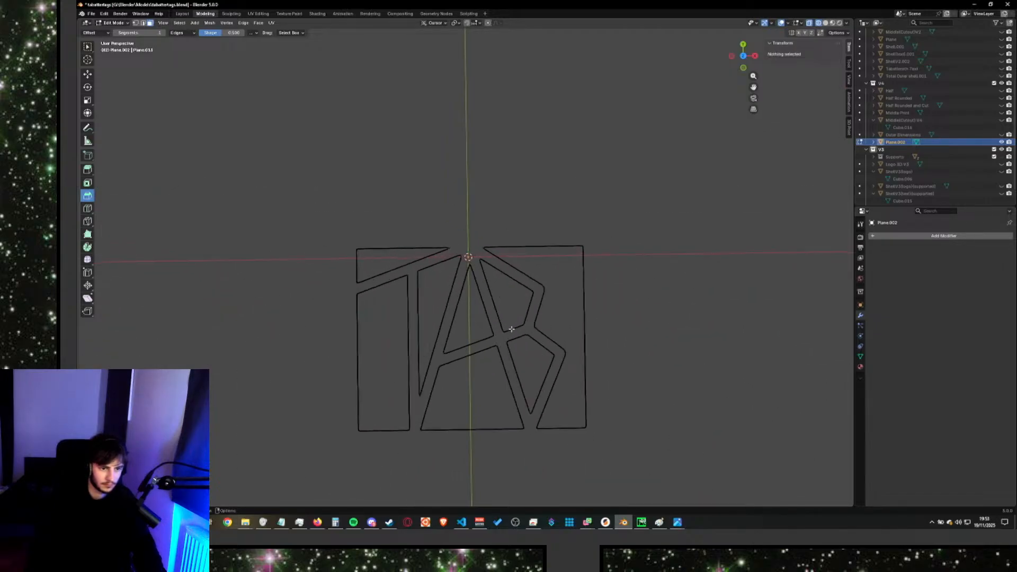
pyautogui.keyDown('shift'); pyautogui.moveTo(485, 369); pyautogui.dragTo(538, 303, button='middle'); pyautogui.keyUp('shift')
pyautogui.scroll(3, 538, 303)
pyautogui.scroll(5, 384, 189)
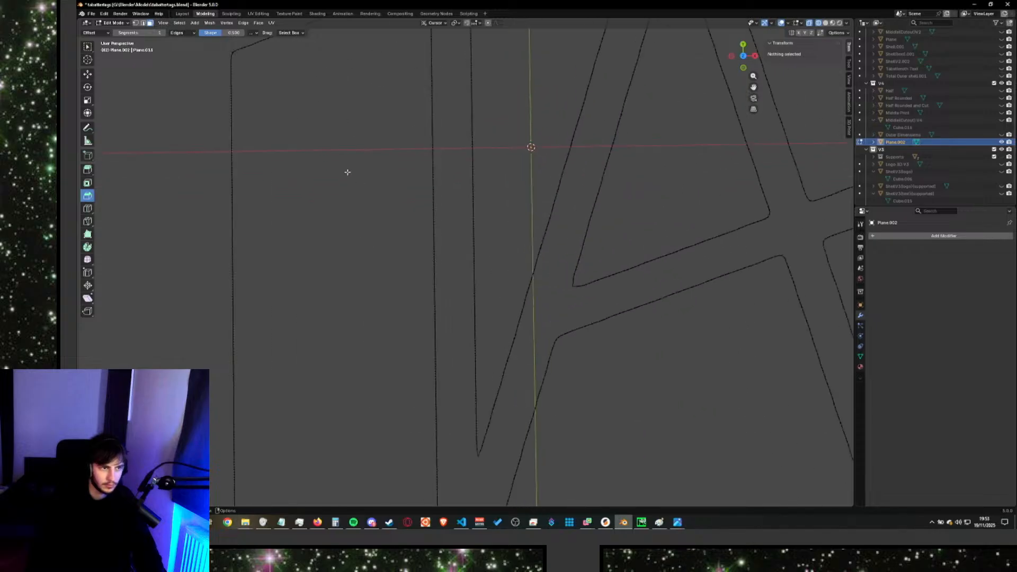
pyautogui.keyDown('shift'); pyautogui.moveTo(341, 159); pyautogui.dragTo(576, 386, button='middle'); pyautogui.keyUp('shift')
pyautogui.scroll(3, 456, 249)
pyautogui.scroll(-2, 455, 249)
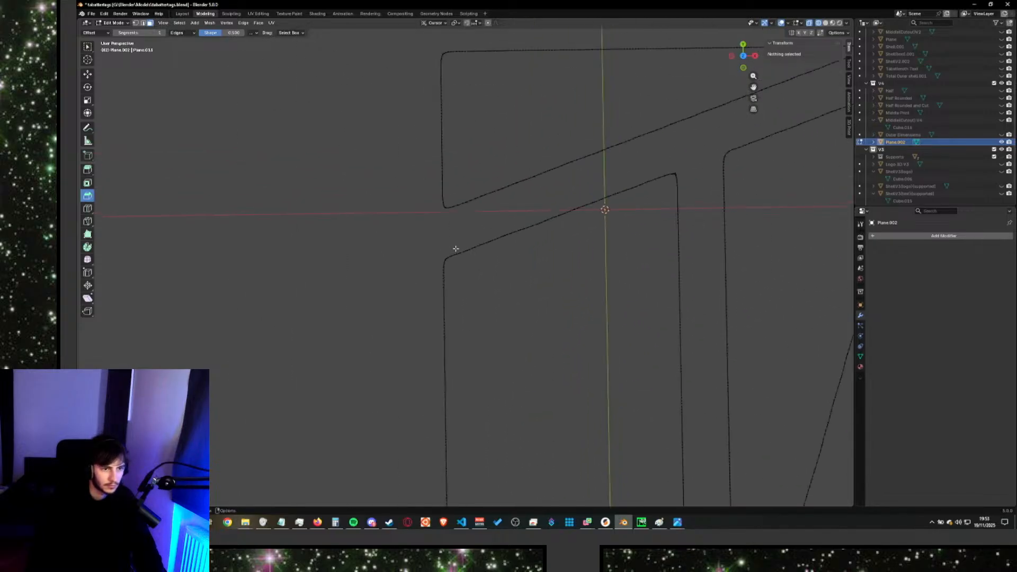
pyautogui.moveTo(547, 265)
pyautogui.keyDown('shift'); pyautogui.mouseDown(button='middle')
pyautogui.moveTo(420, 320)
pyautogui.moveTo(328, 343)
pyautogui.mouseUp(button='middle'); pyautogui.keyUp('shift')
pyautogui.keyDown('shift'); pyautogui.moveTo(561, 225); pyautogui.dragTo(442, 275, button='middle'); pyautogui.keyUp('shift')
pyautogui.scroll(1, 442, 275)
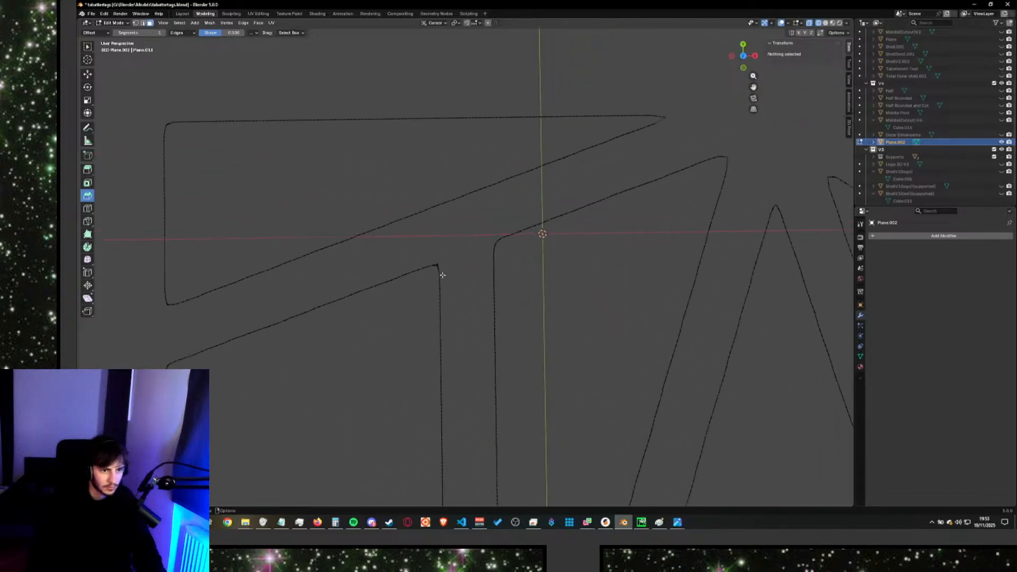
pyautogui.moveTo(440, 272); pyautogui.dragTo(441, 272)
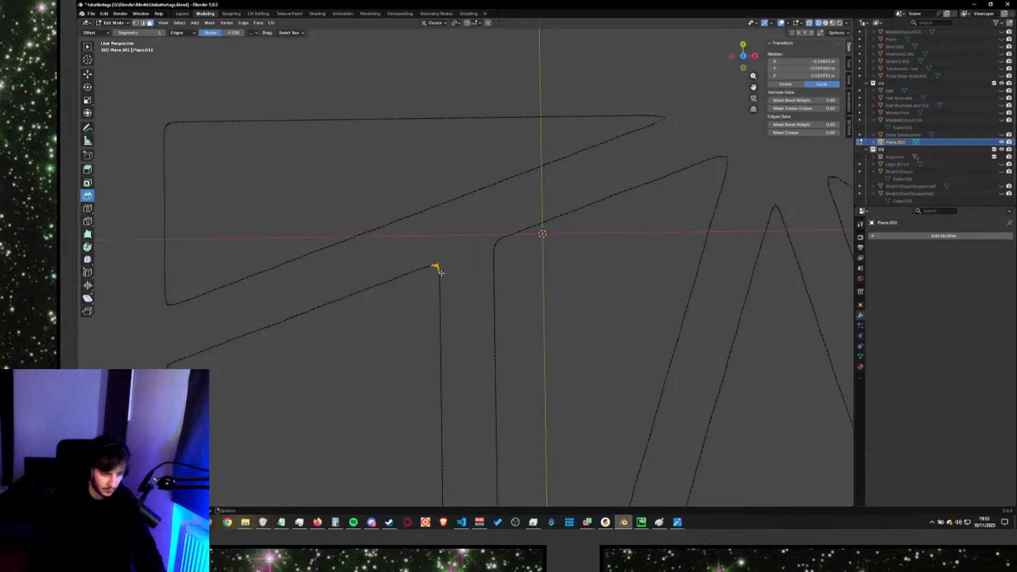
pyautogui.press('m')
pyautogui.click(442, 275)
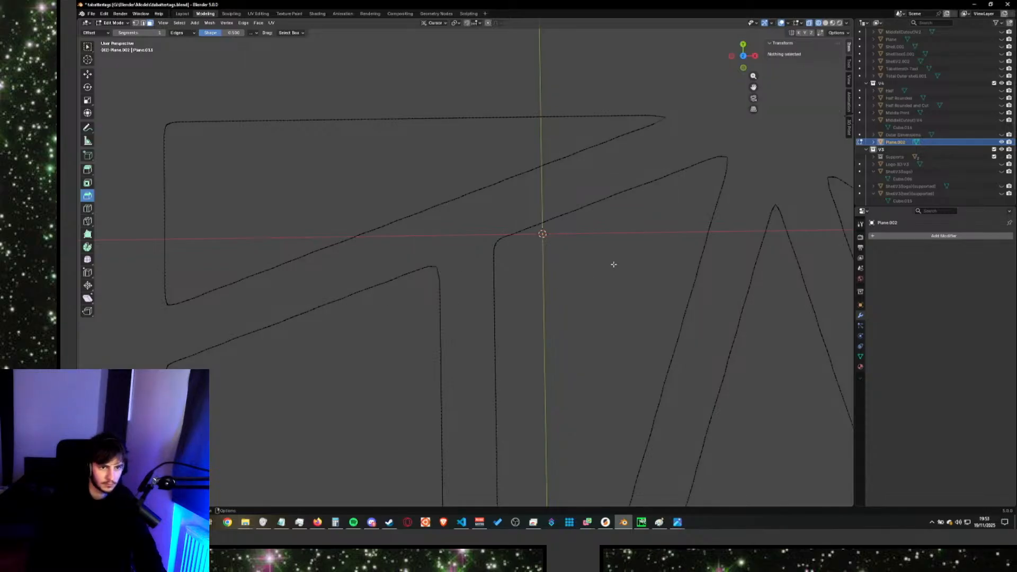
# Reselect the vertices around that same corner beside the T's stem and merge them at center again.
pyautogui.scroll(-8, 613, 265)
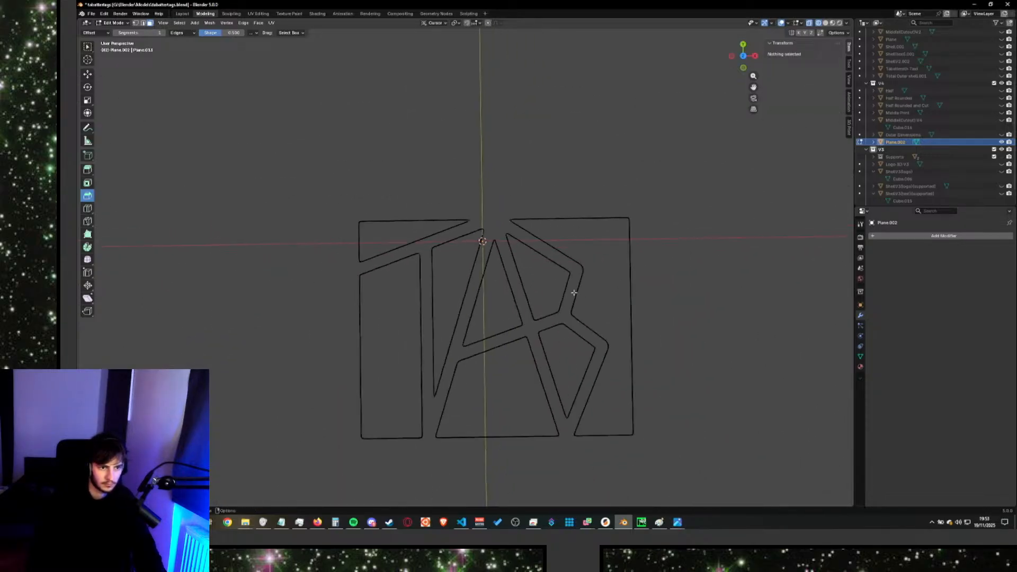
pyautogui.scroll(5, 573, 292)
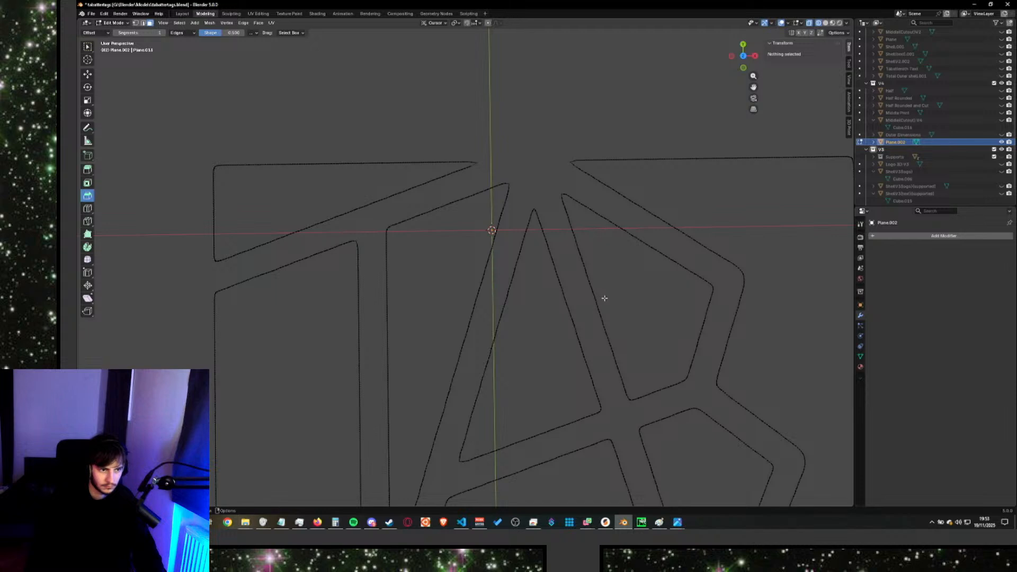
pyautogui.click(348, 240)
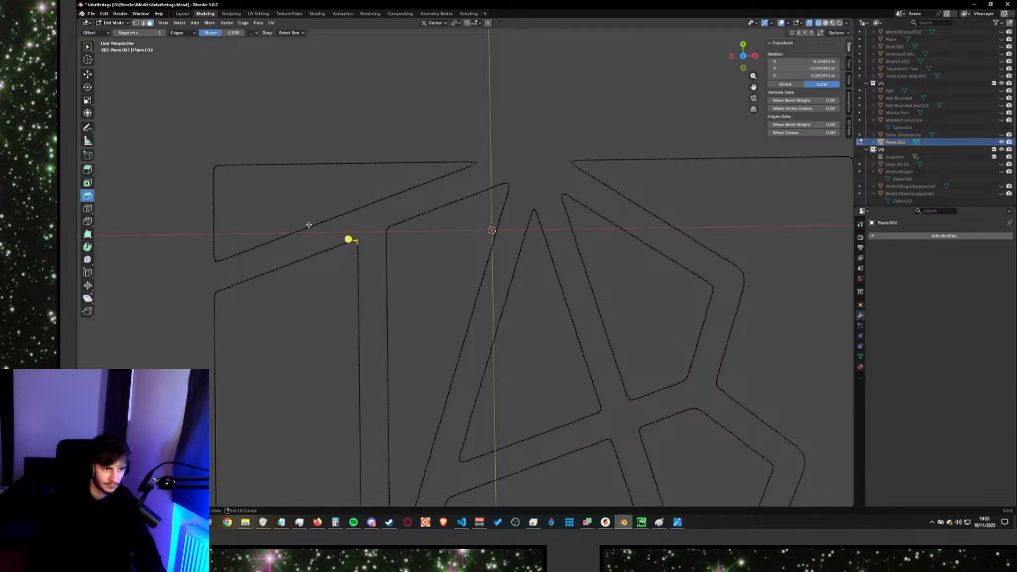
pyautogui.scroll(6, 373, 253)
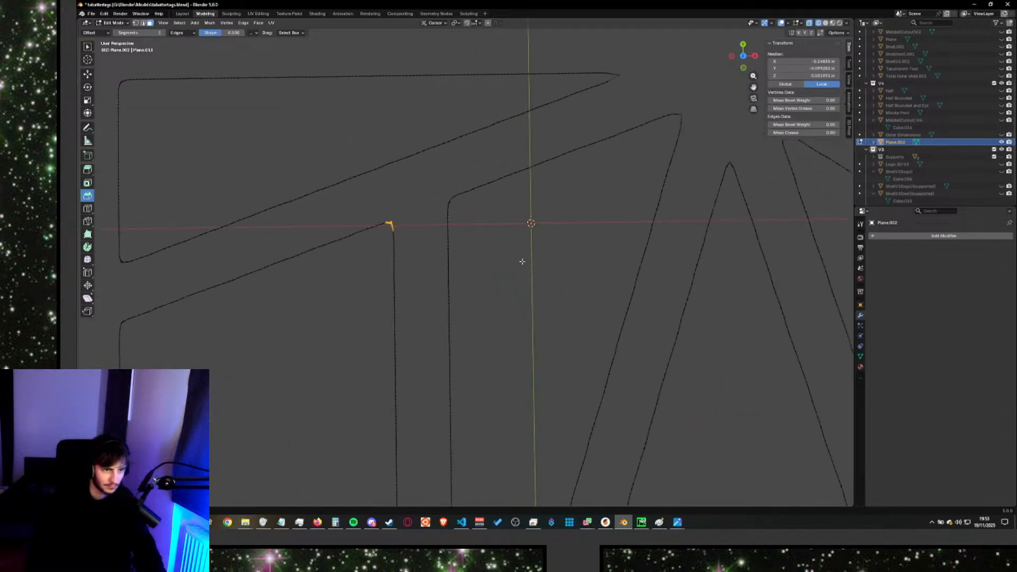
pyautogui.scroll(-3, 384, 238)
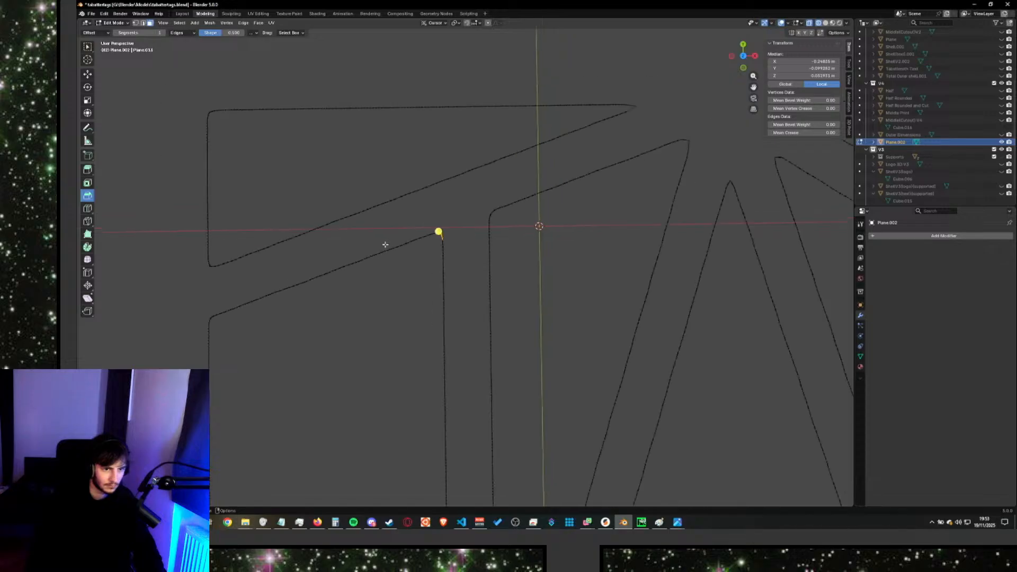
pyautogui.scroll(2, 415, 236)
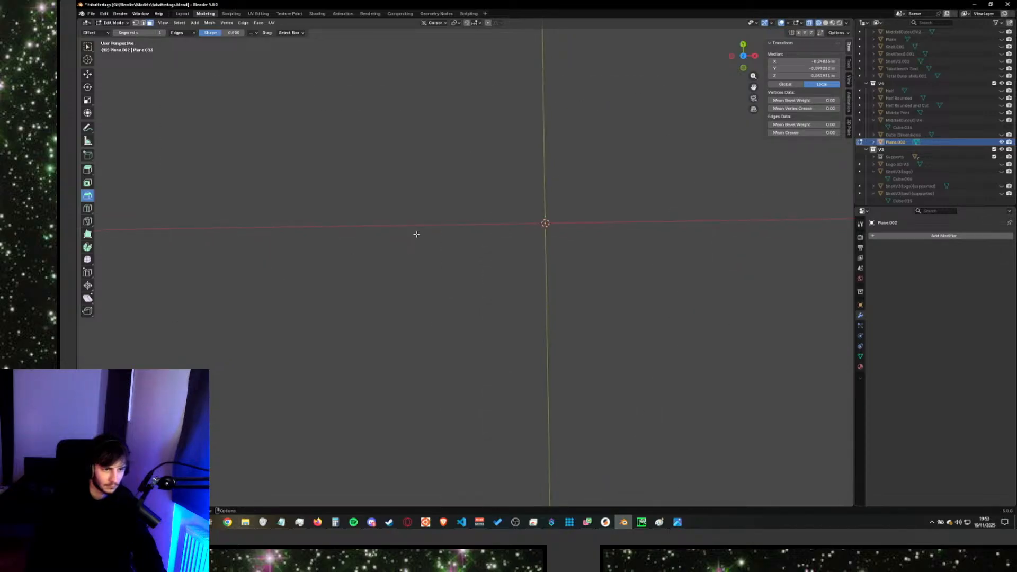
pyautogui.scroll(-1, 416, 233)
pyautogui.keyDown('shift'); pyautogui.moveTo(452, 231); pyautogui.dragTo(495, 270, button='middle'); pyautogui.keyUp('shift')
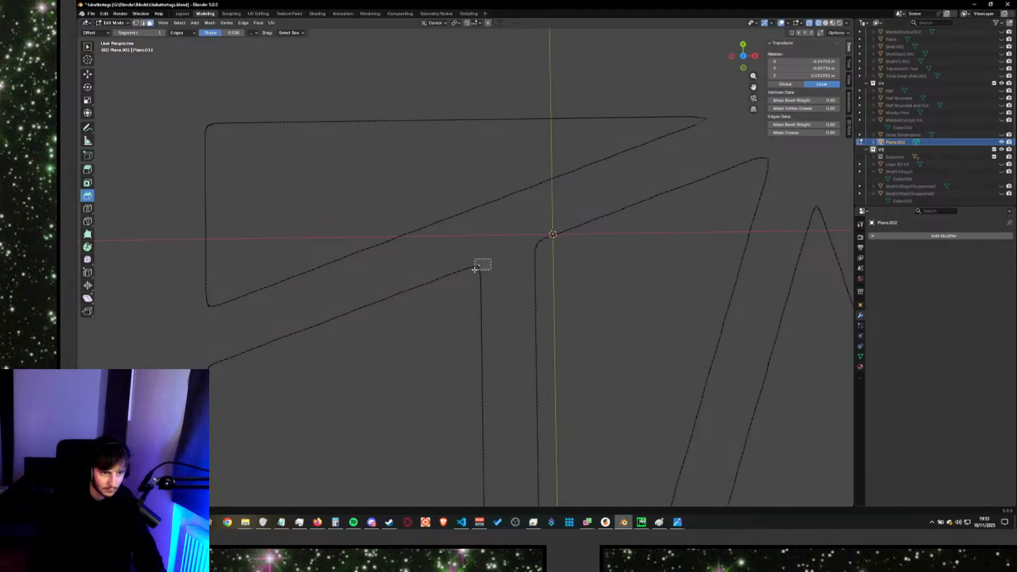
pyautogui.moveTo(474, 269); pyautogui.dragTo(475, 270)
pyautogui.press('m')
pyautogui.click(475, 269)
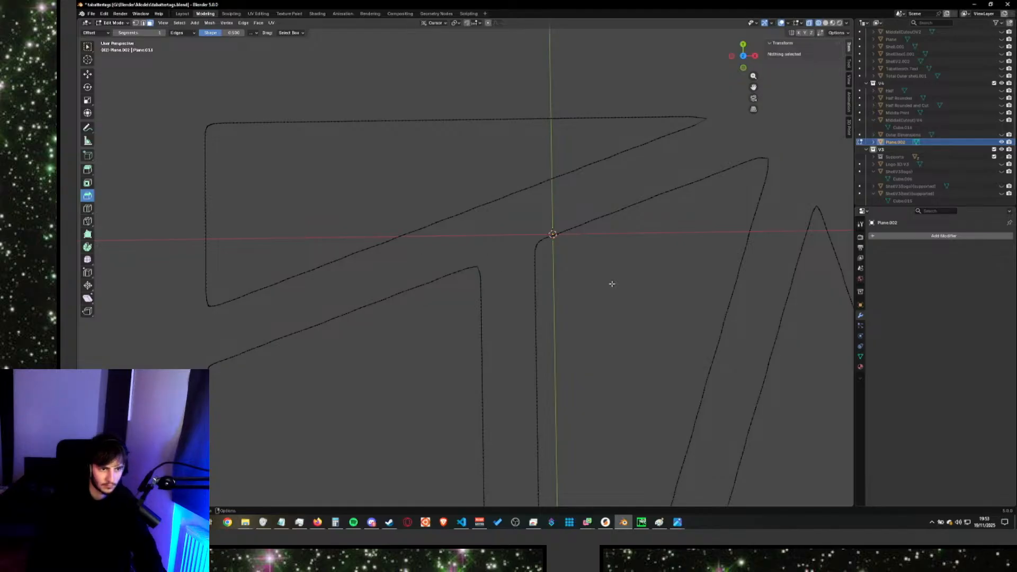
pyautogui.scroll(-8, 612, 285)
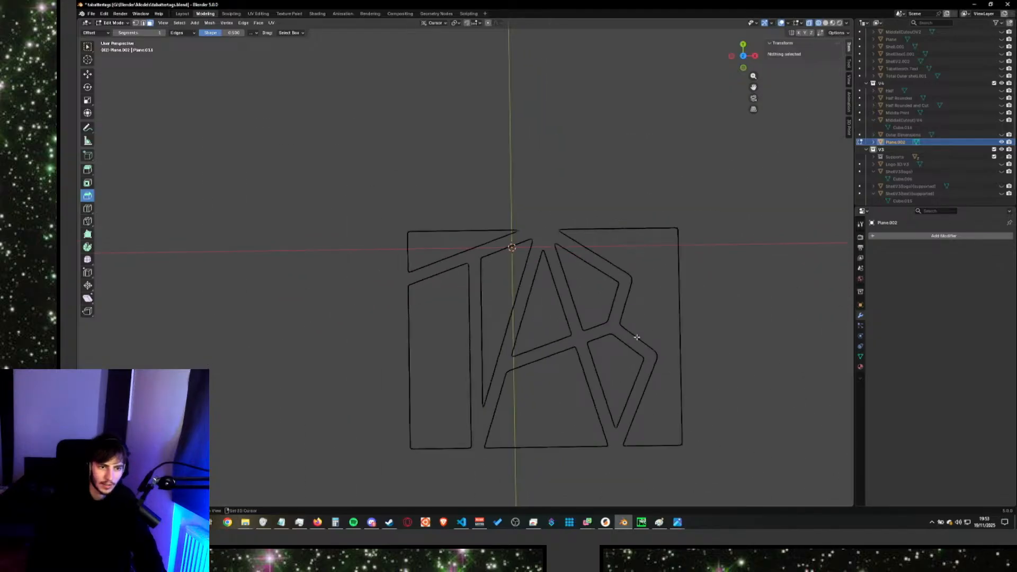
pyautogui.scroll(5, 511, 316)
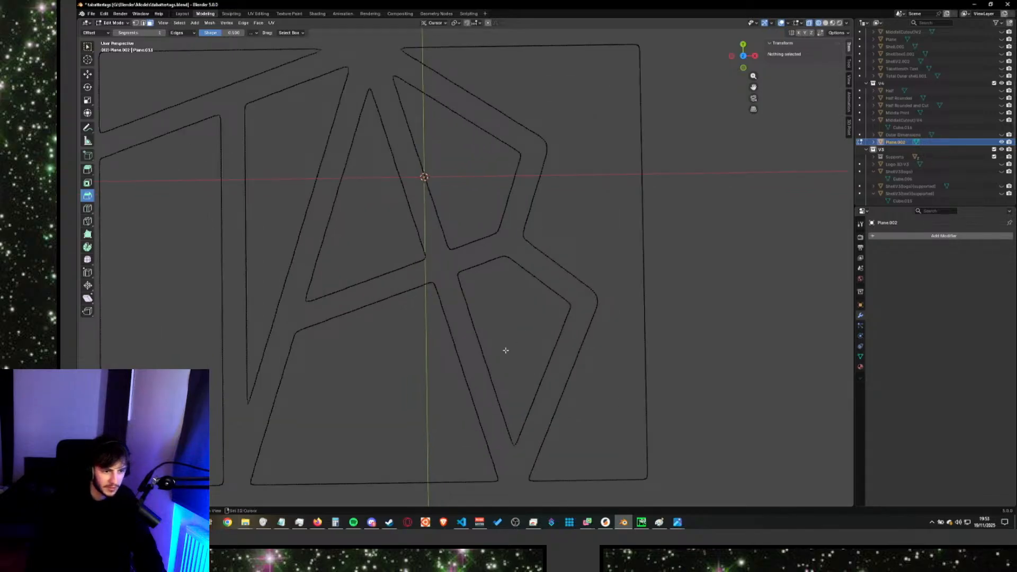
# Switch to the browser, play the tutorial's part on cleaning up outline corners, and return to Blender.
pyautogui.moveTo(505, 350)
pyautogui.keyDown('shift'); pyautogui.mouseDown(button='middle')
pyautogui.moveTo(420, 322)
pyautogui.moveTo(526, 243)
pyautogui.moveTo(510, 263)
pyautogui.moveTo(507, 393)
pyautogui.moveTo(597, 394)
pyautogui.moveTo(531, 352)
pyautogui.moveTo(519, 356)
pyautogui.mouseUp(button='middle'); pyautogui.keyUp('shift')
pyautogui.scroll(-6, 594, 317)
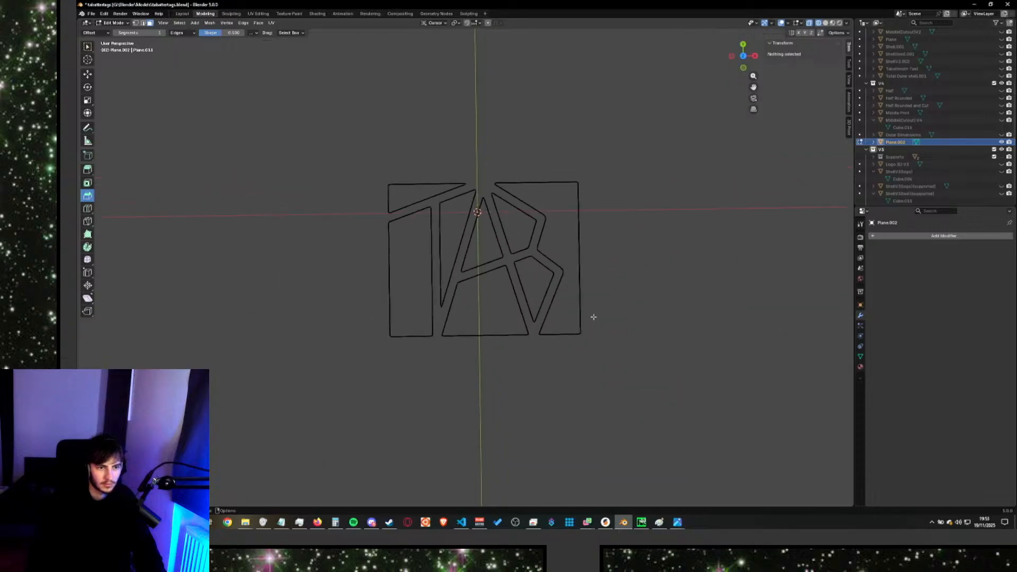
pyautogui.scroll(2, 595, 305)
pyautogui.hotkey('alt', 'Tab')
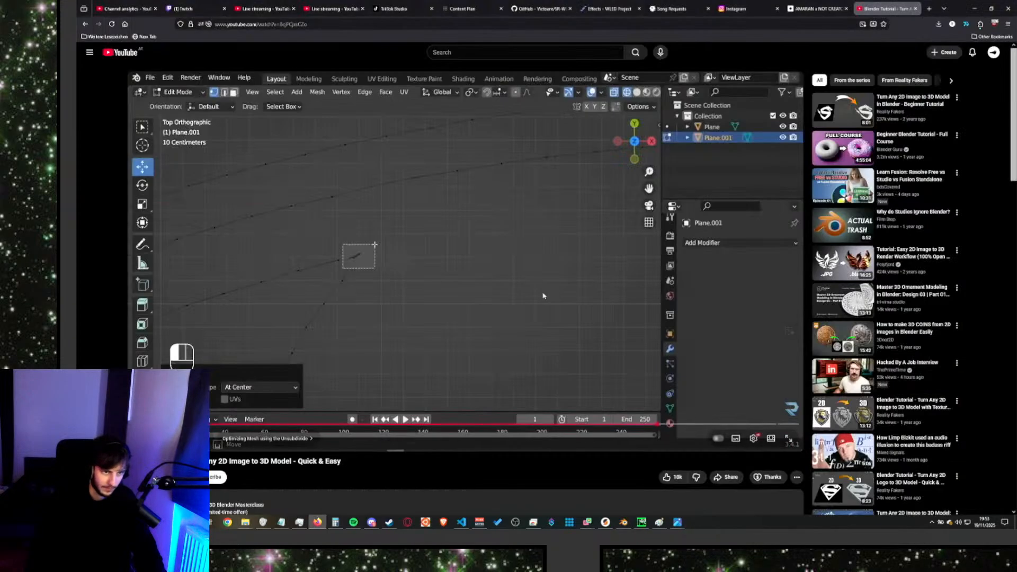
pyautogui.click(503, 298)
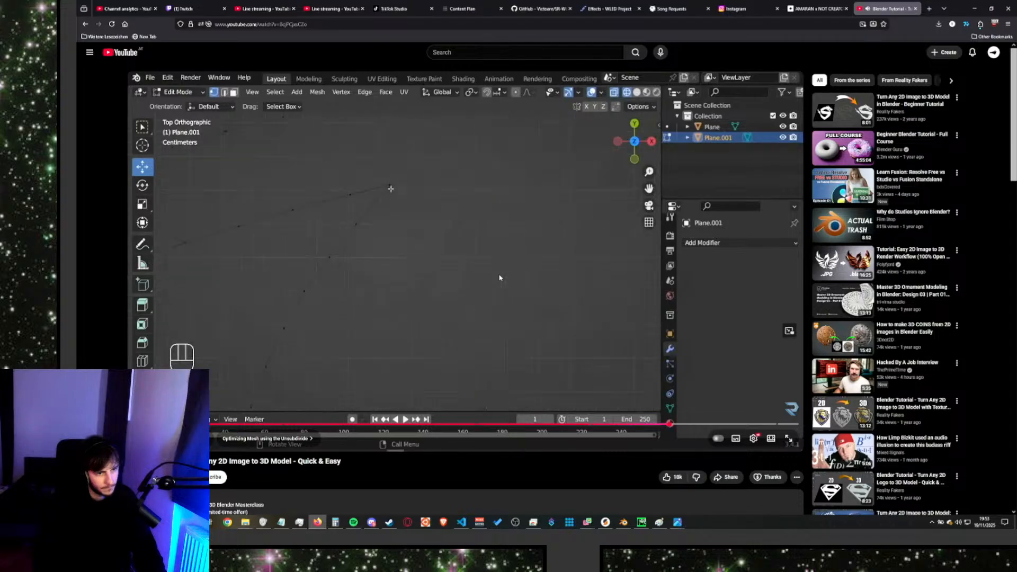
pyautogui.hotkey('alt', 'Tab')
# Examine the upper-right corner of the outline left of the T's stem from above and at an angle.
pyautogui.scroll(4, 470, 195)
pyautogui.scroll(8, 363, 116)
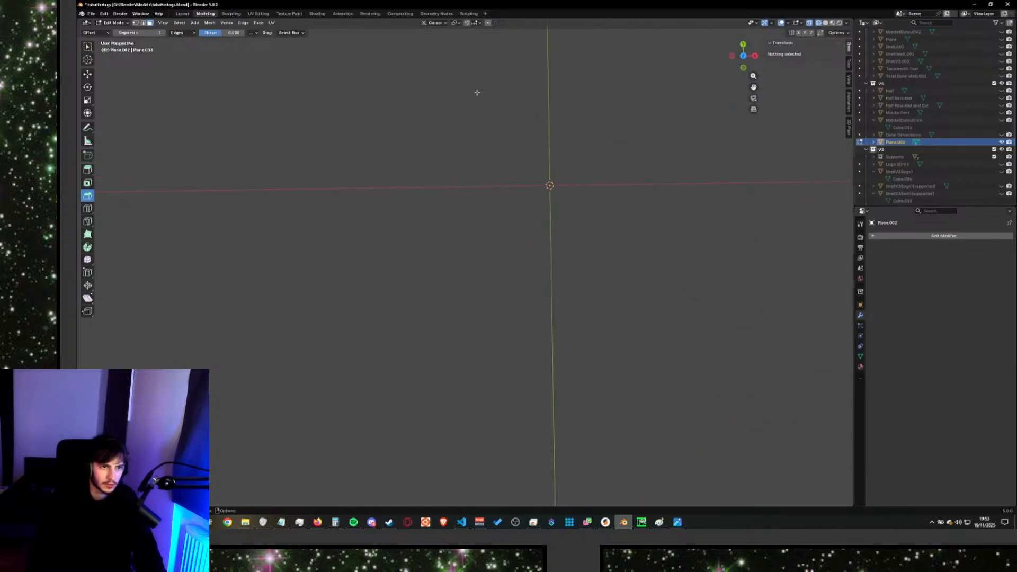
pyautogui.scroll(-4, 477, 93)
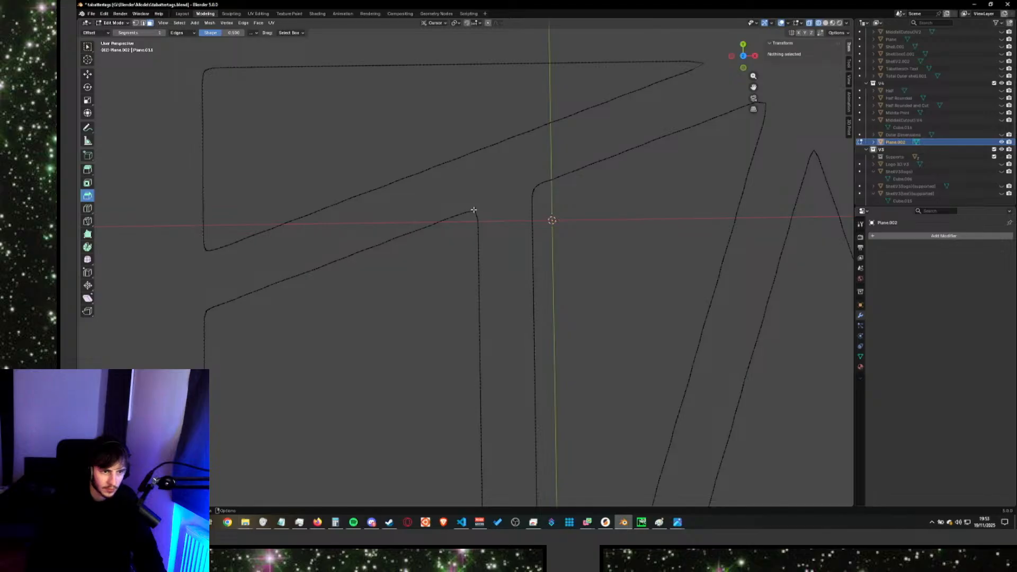
pyautogui.click(470, 214)
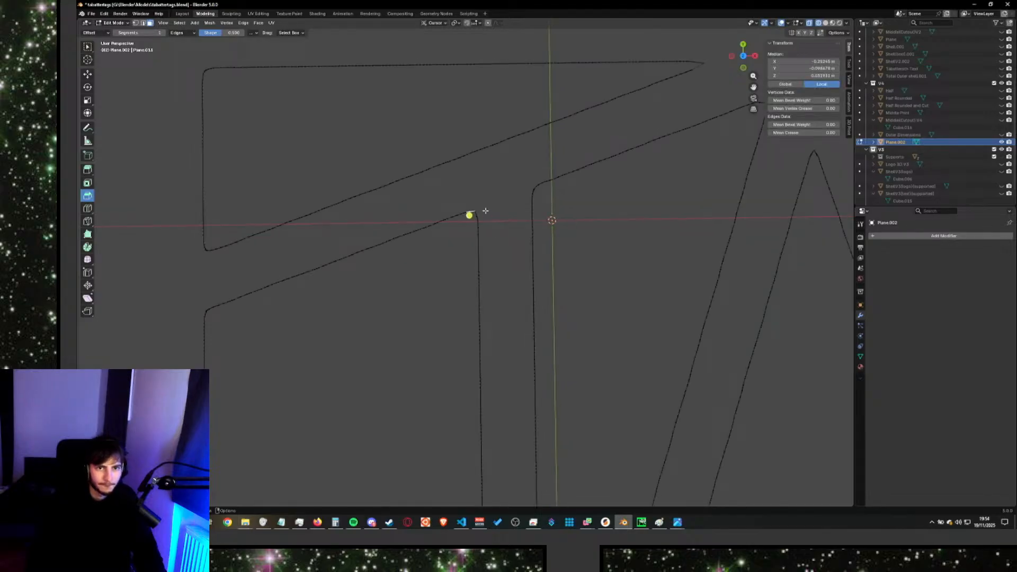
pyautogui.scroll(-3, 497, 204)
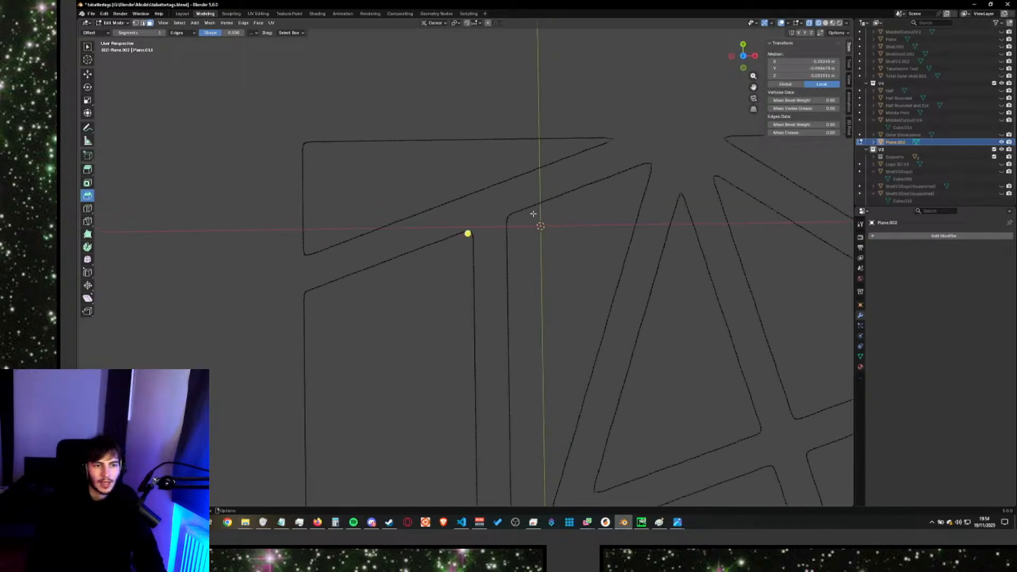
pyautogui.moveTo(533, 213); pyautogui.dragTo(480, 167, button='middle')
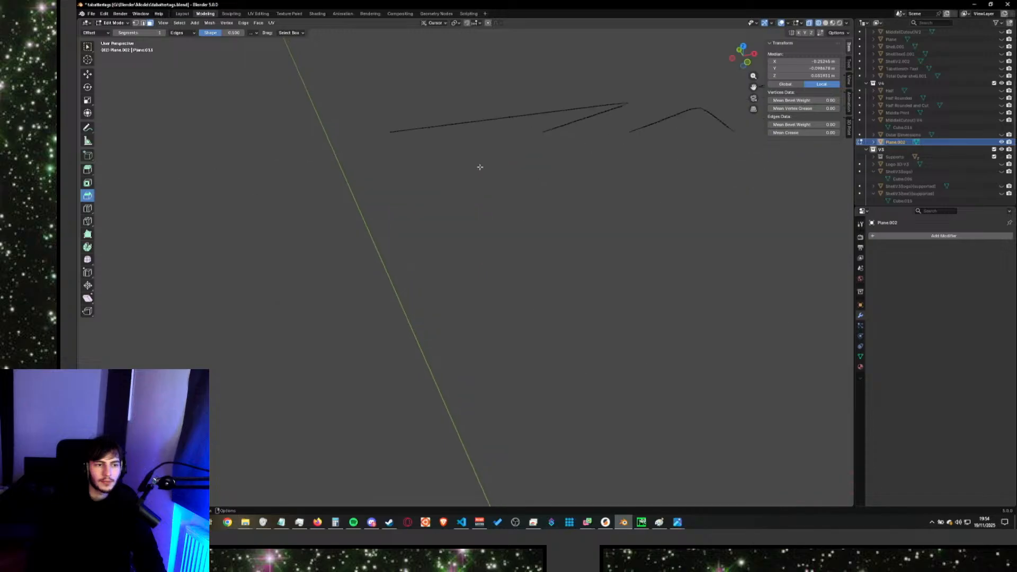
pyautogui.scroll(-3, 480, 167)
pyautogui.keyDown('shift'); pyautogui.moveTo(497, 207); pyautogui.dragTo(465, 351, button='middle'); pyautogui.keyUp('shift')
pyautogui.scroll(2, 507, 284)
pyautogui.moveTo(497, 315); pyautogui.dragTo(466, 155, button='middle')
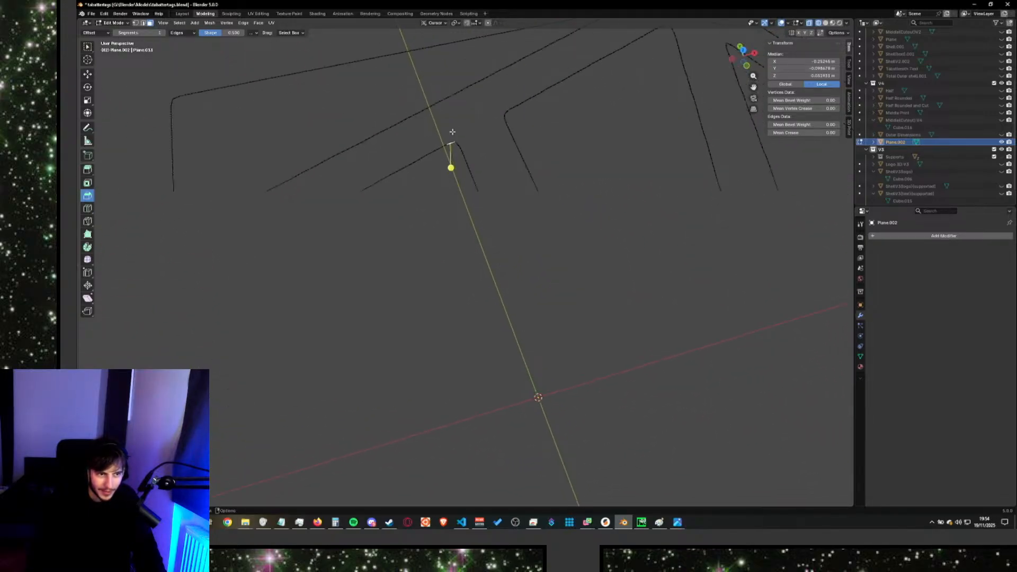
# Set the Bevel tool to affect Vertices and select pieces of the outlines near the T's corners.
pyautogui.click(187, 33)
pyautogui.click(185, 52)
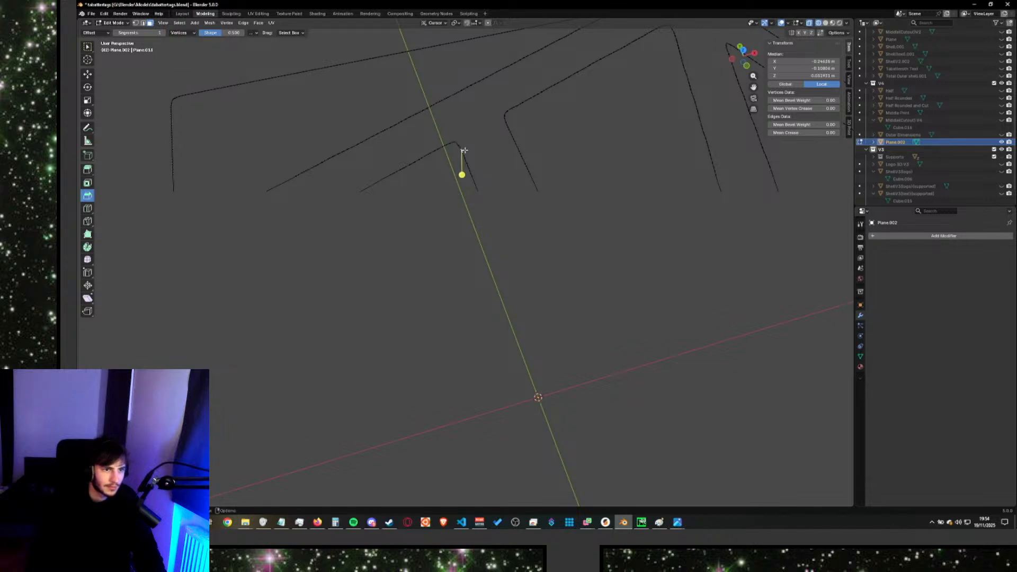
pyautogui.click(206, 79)
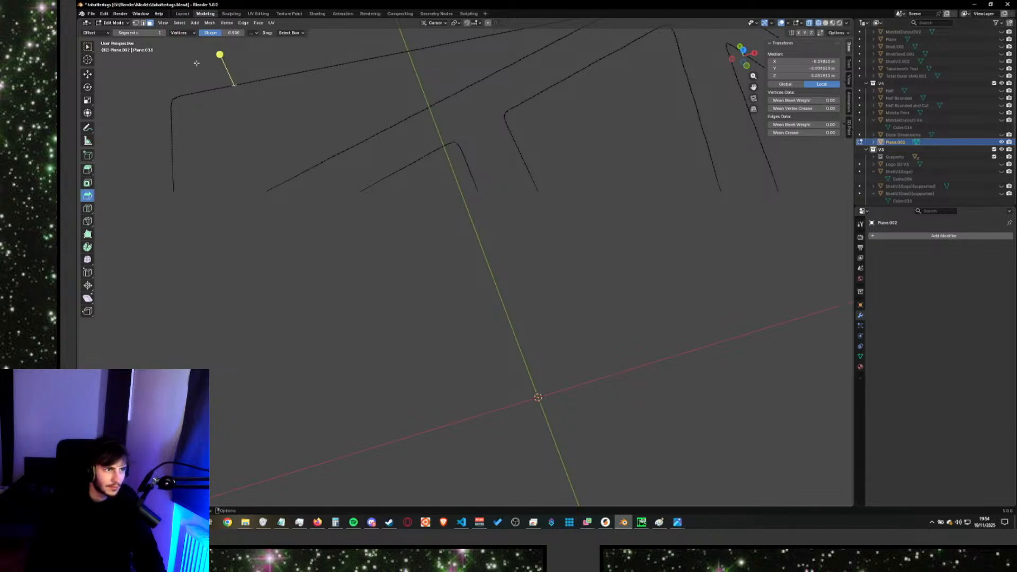
pyautogui.click(189, 79)
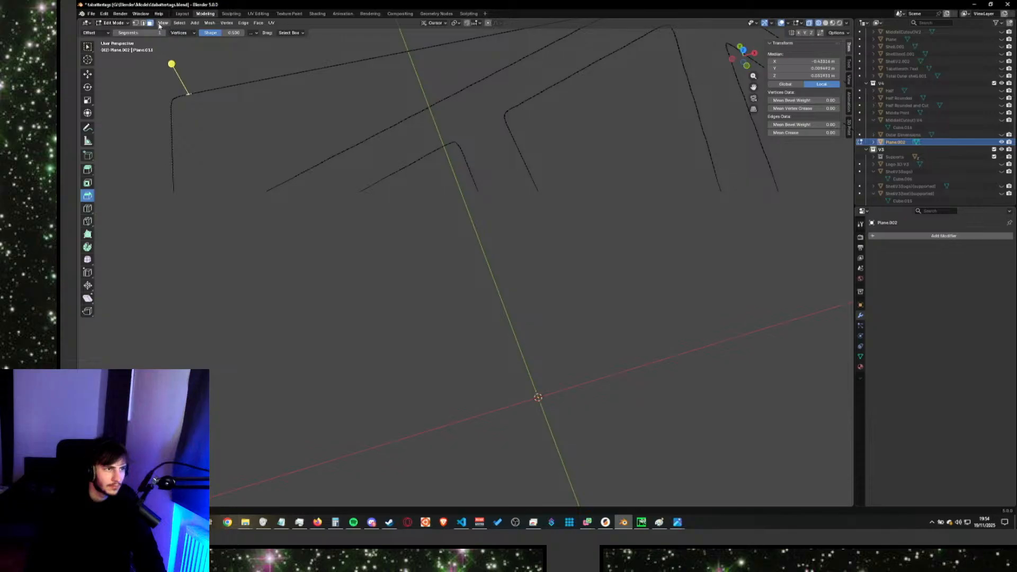
# In vertex selection mode, move the top-right corner vertex of the outline left of the T's stem slightly outward along X.
pyautogui.click(136, 23)
pyautogui.click(454, 140)
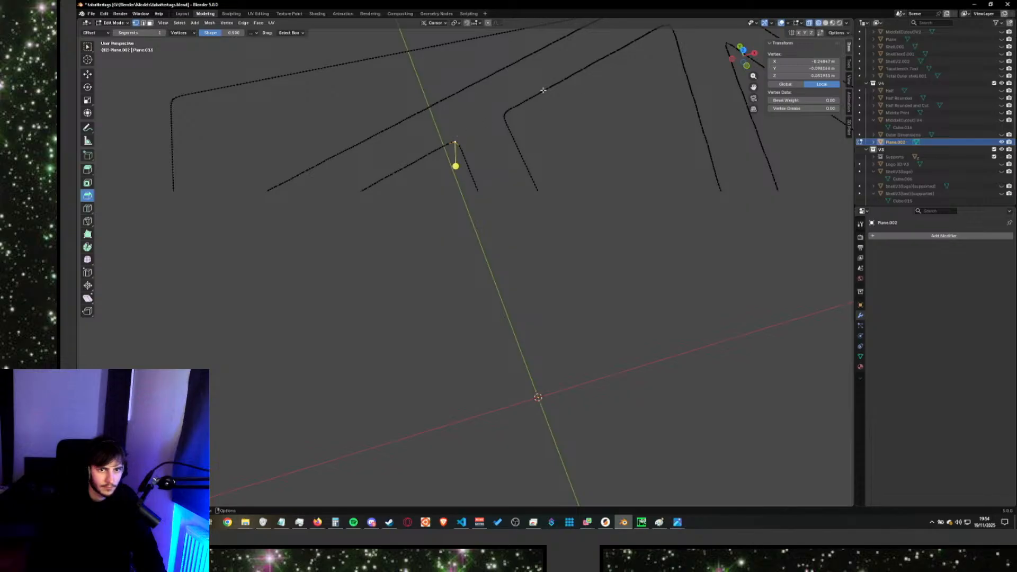
pyautogui.moveTo(741, 58); pyautogui.dragTo(727, 83)
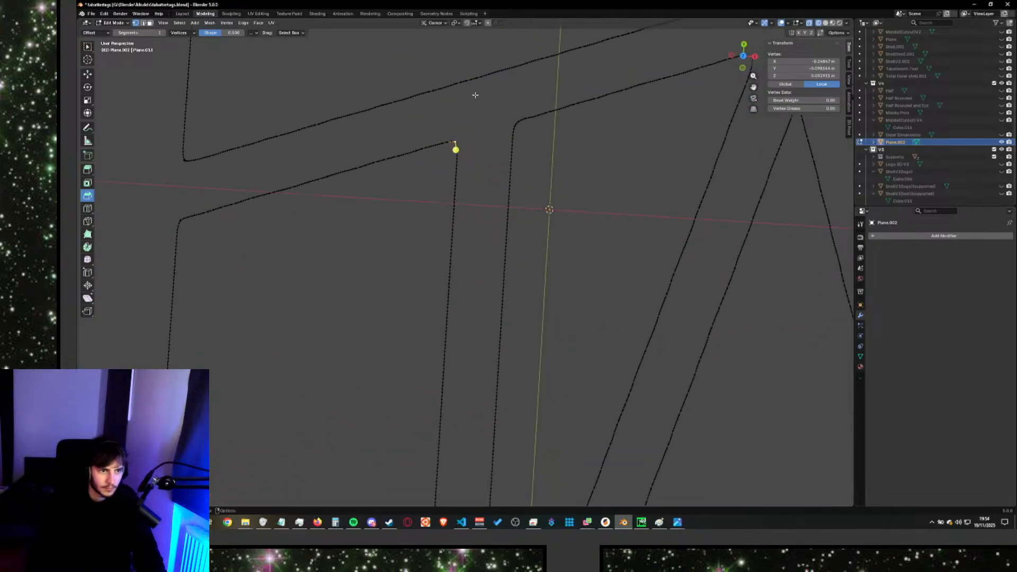
pyautogui.scroll(2, 479, 104)
pyautogui.scroll(-2, 479, 104)
pyautogui.click(89, 75)
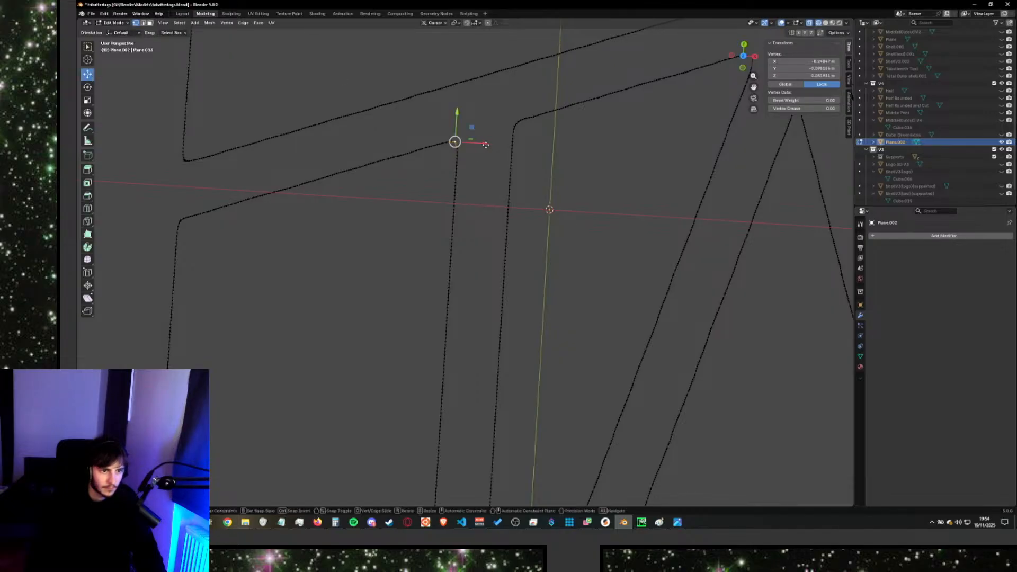
pyautogui.moveTo(483, 144); pyautogui.dragTo(488, 144)
pyautogui.click(546, 140)
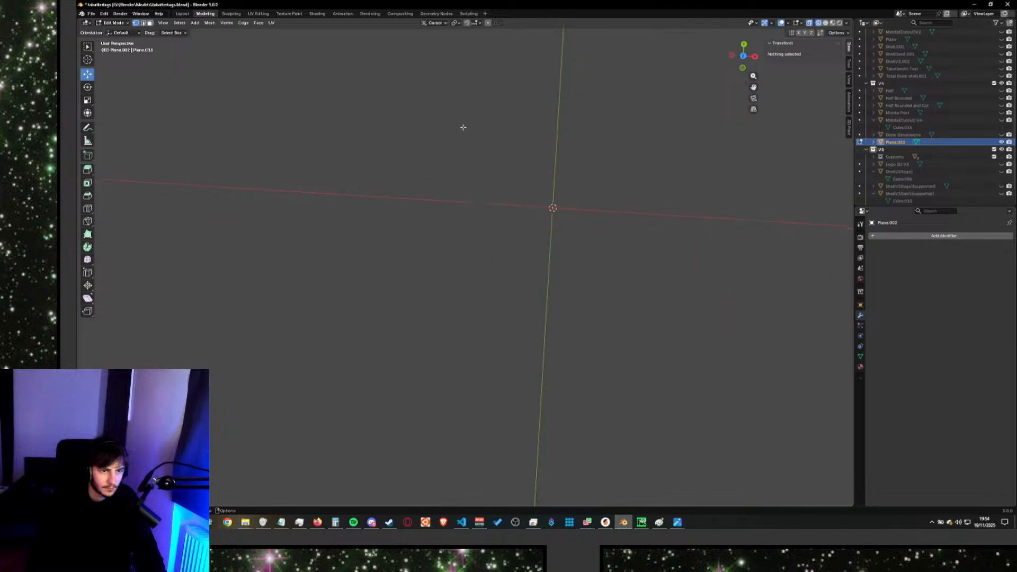
# Adjust the same corner vertex slightly along Y and deselect it.
pyautogui.click(458, 142)
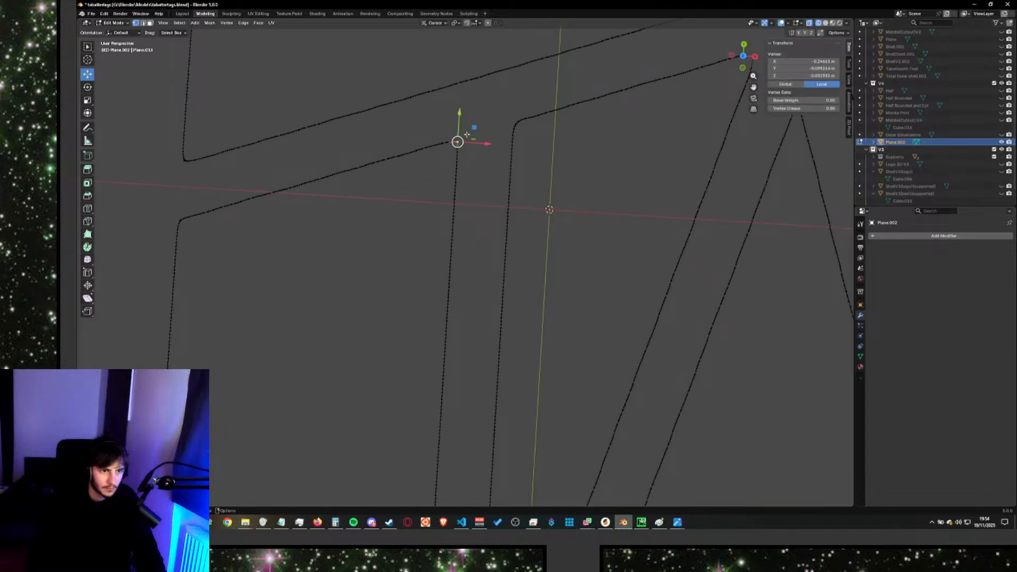
pyautogui.moveTo(496, 159); pyautogui.dragTo(477, 175, button='middle')
pyautogui.moveTo(458, 110); pyautogui.dragTo(459, 111)
pyautogui.click(569, 160)
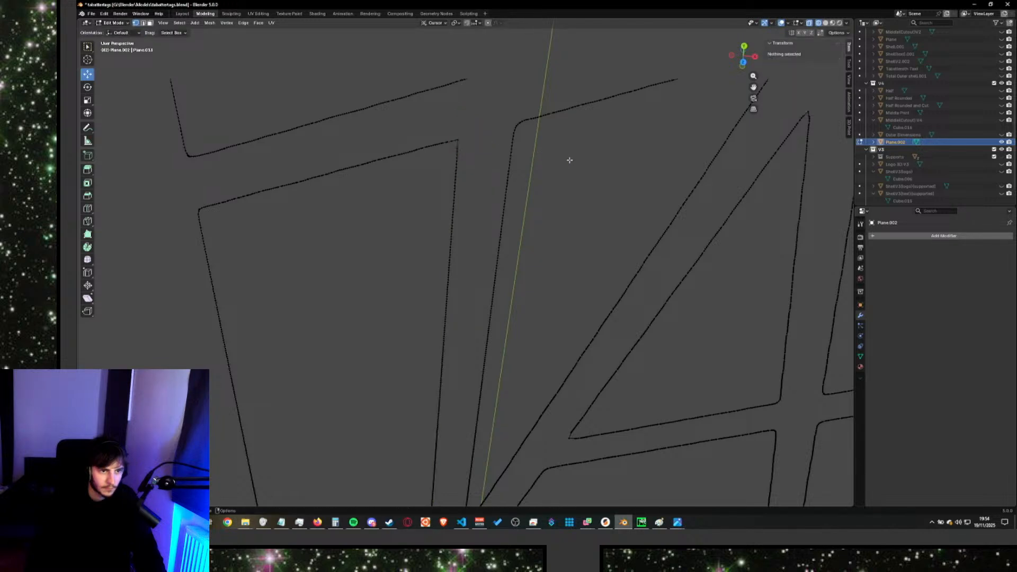
# Examine the corners of all the TAB logo outlines for remaining irregularities.
pyautogui.scroll(-2, 542, 157)
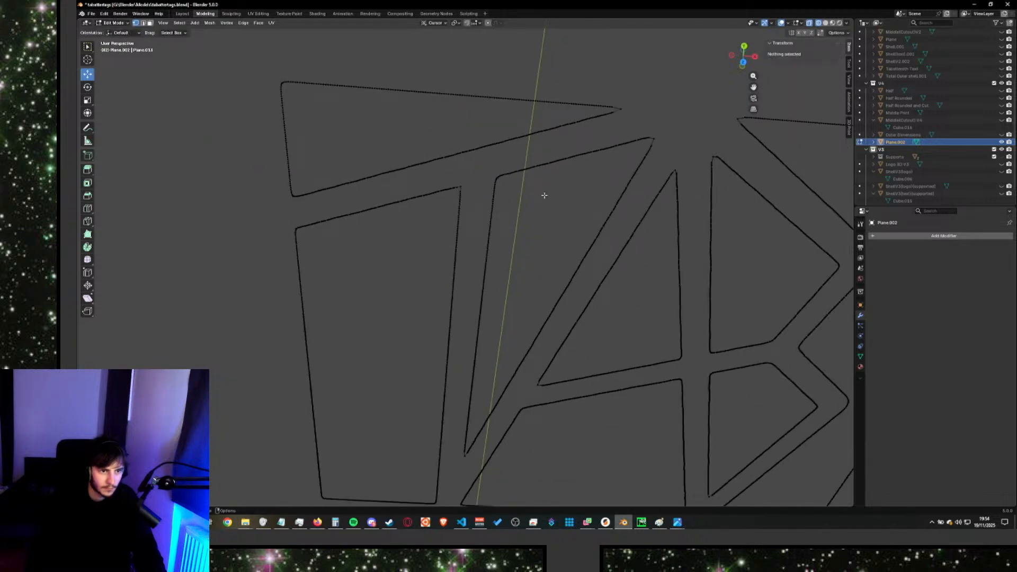
pyautogui.scroll(2, 501, 173)
pyautogui.scroll(-1, 478, 143)
pyautogui.scroll(3, 476, 143)
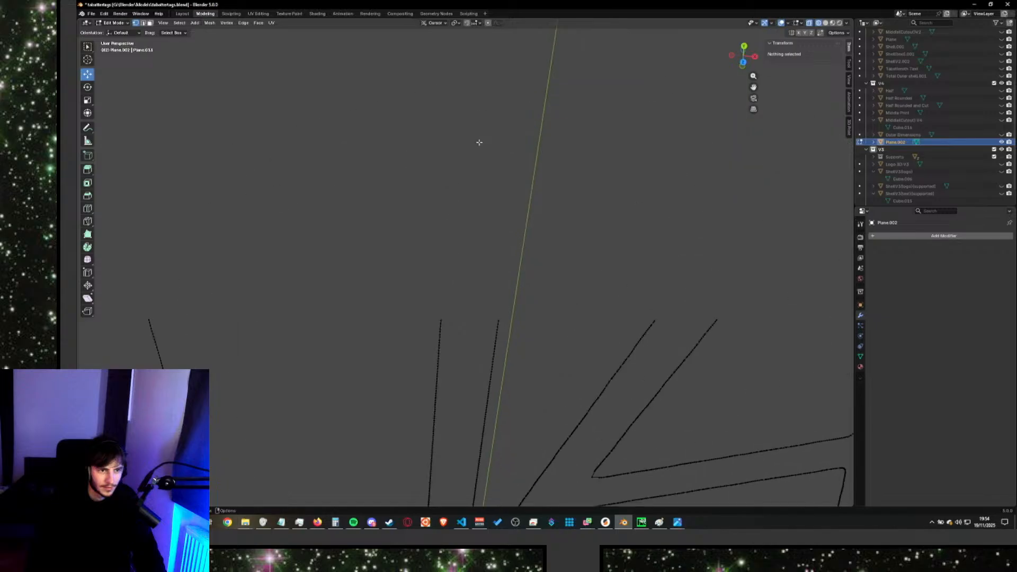
pyautogui.scroll(-2, 477, 143)
pyautogui.scroll(-1, 521, 167)
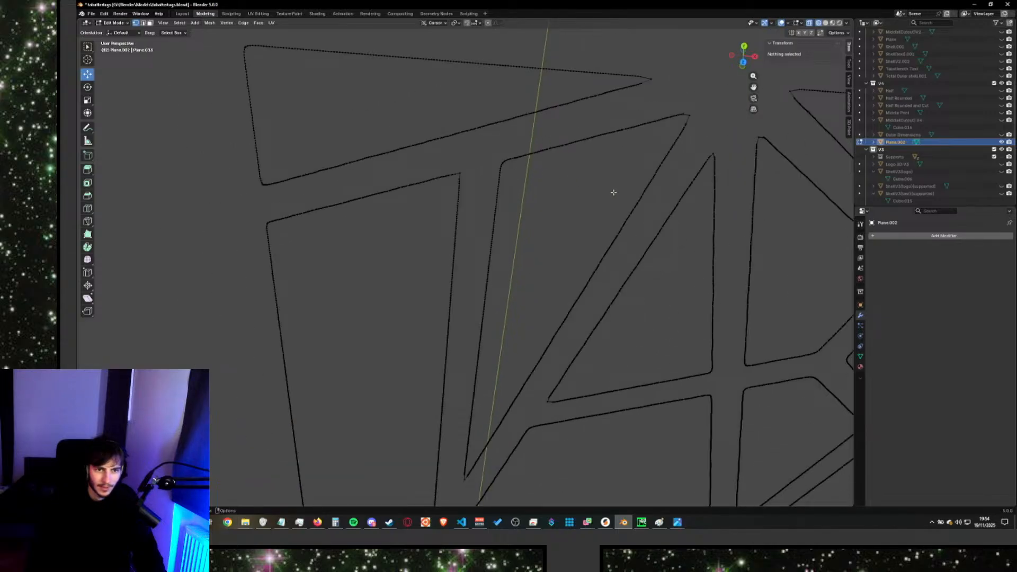
pyautogui.scroll(-1, 613, 192)
pyautogui.keyDown('shift'); pyautogui.moveTo(656, 227); pyautogui.dragTo(342, 152, button='middle'); pyautogui.keyUp('shift')
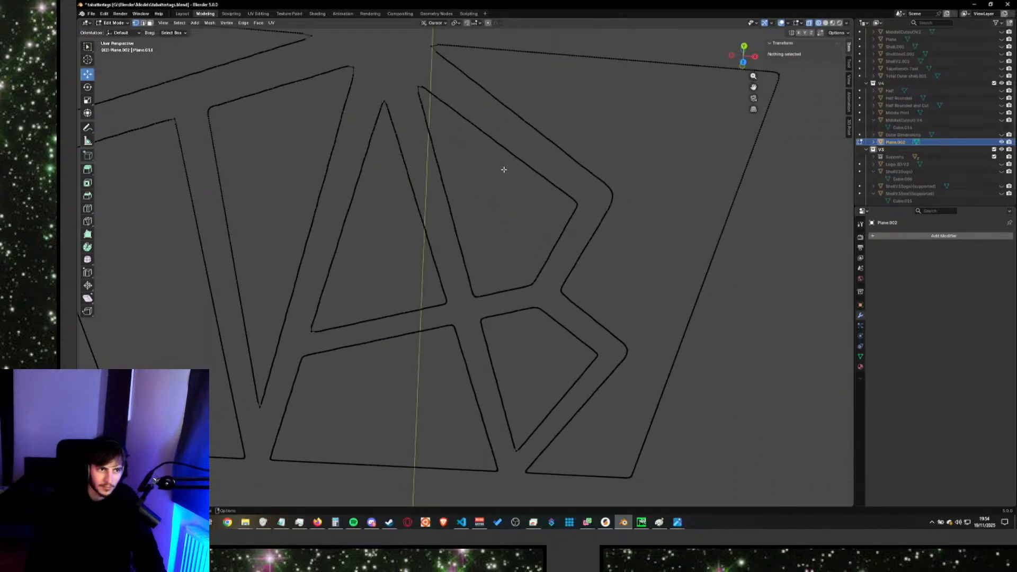
pyautogui.scroll(-2, 473, 158)
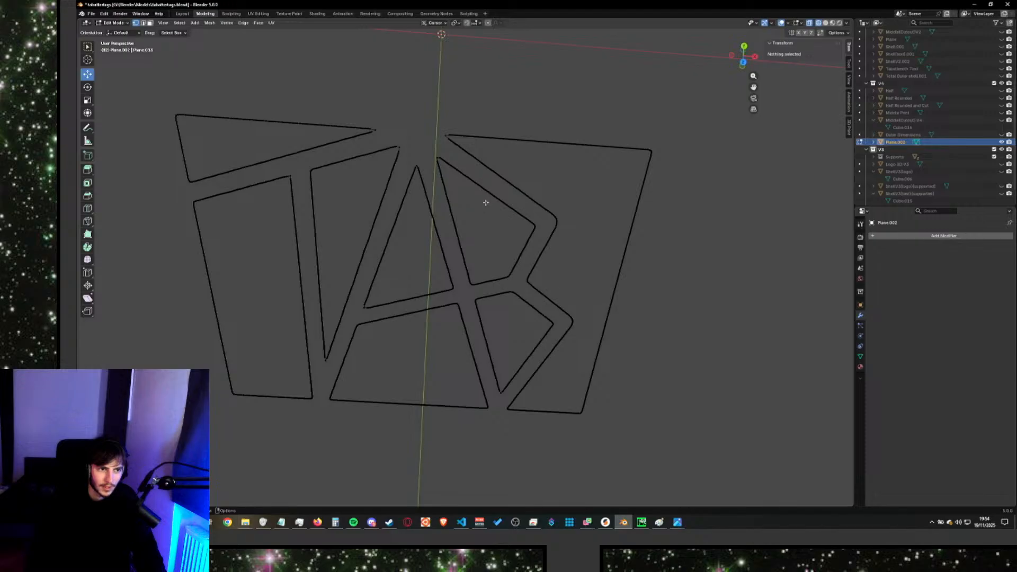
pyautogui.moveTo(486, 202); pyautogui.dragTo(482, 181, button='middle')
pyautogui.keyDown('shift'); pyautogui.moveTo(447, 216); pyautogui.dragTo(502, 99, button='middle'); pyautogui.keyUp('shift')
# Pause the music, watch the browser tutorial's part on selecting a linked outline and filling it, and return to Blender.
pyautogui.press('XF86AudioPlay')
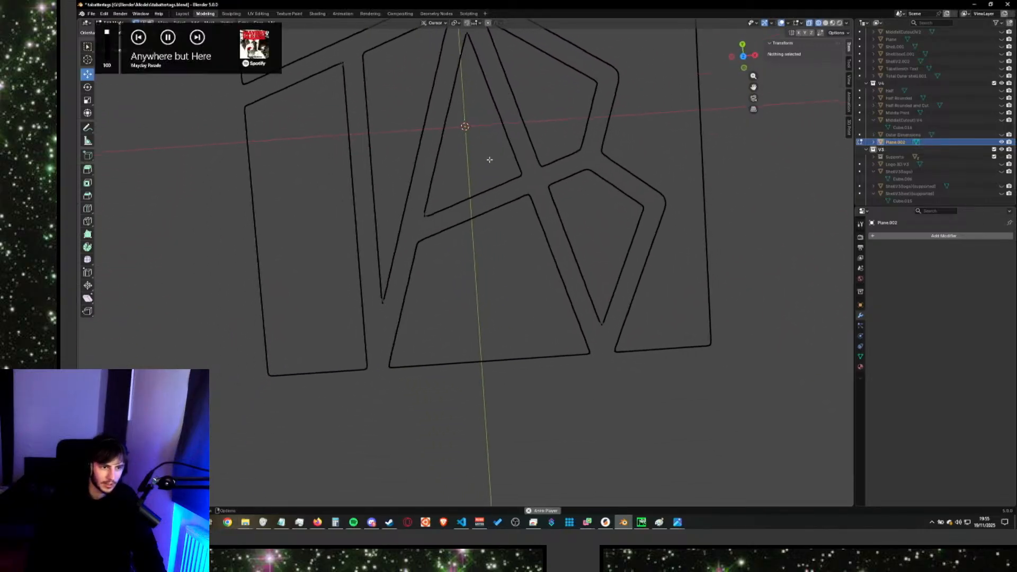
pyautogui.hotkey('alt', 'Tab')
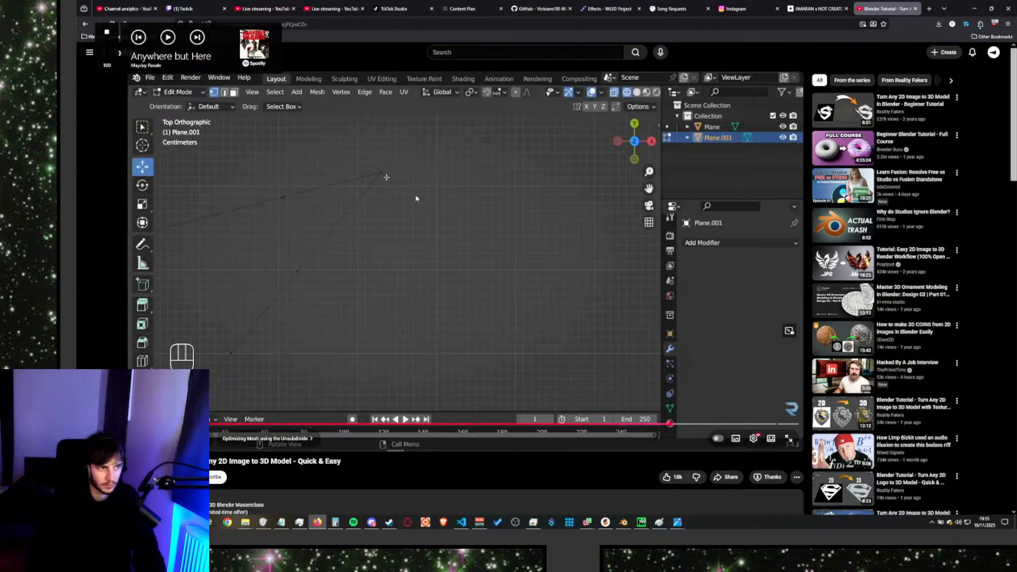
pyautogui.click(416, 198)
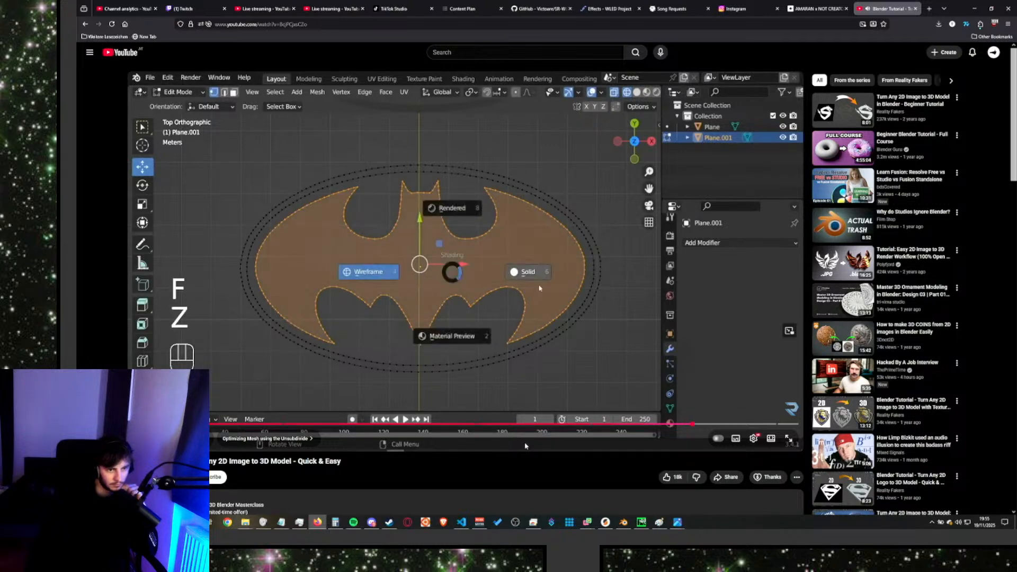
pyautogui.click(417, 355)
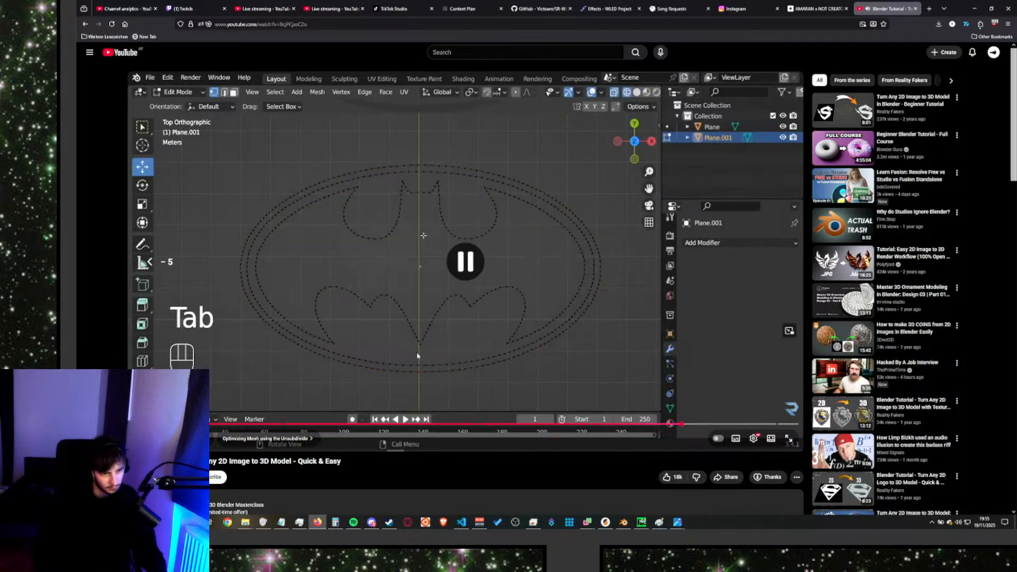
pyautogui.click(417, 356)
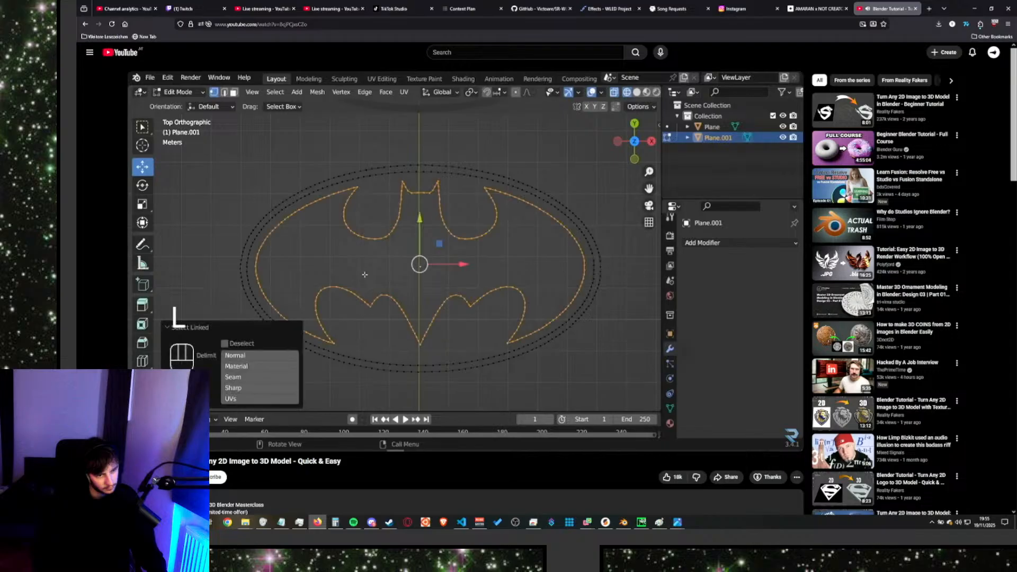
pyautogui.click(416, 356)
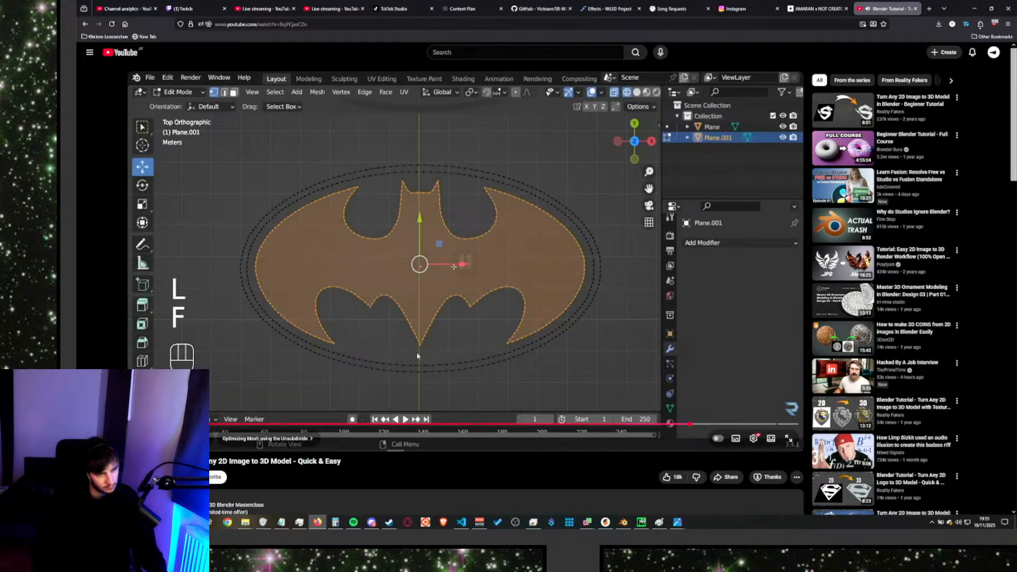
pyautogui.hotkey('alt', 'Tab')
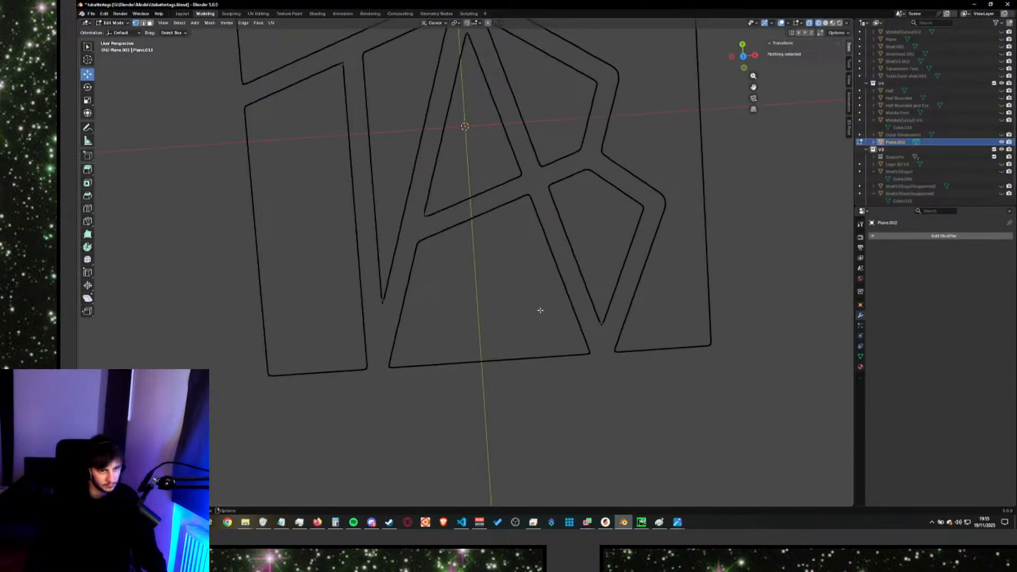
# Select the whole linked outline between the T's stem and the A, and fill it with a face.
pyautogui.moveTo(540, 309)
pyautogui.mouseDown(button='middle')
pyautogui.moveTo(563, 300)
pyautogui.moveTo(541, 311)
pyautogui.moveTo(535, 299)
pyautogui.moveTo(541, 313)
pyautogui.mouseUp(button='middle')
pyautogui.scroll(-2, 523, 297)
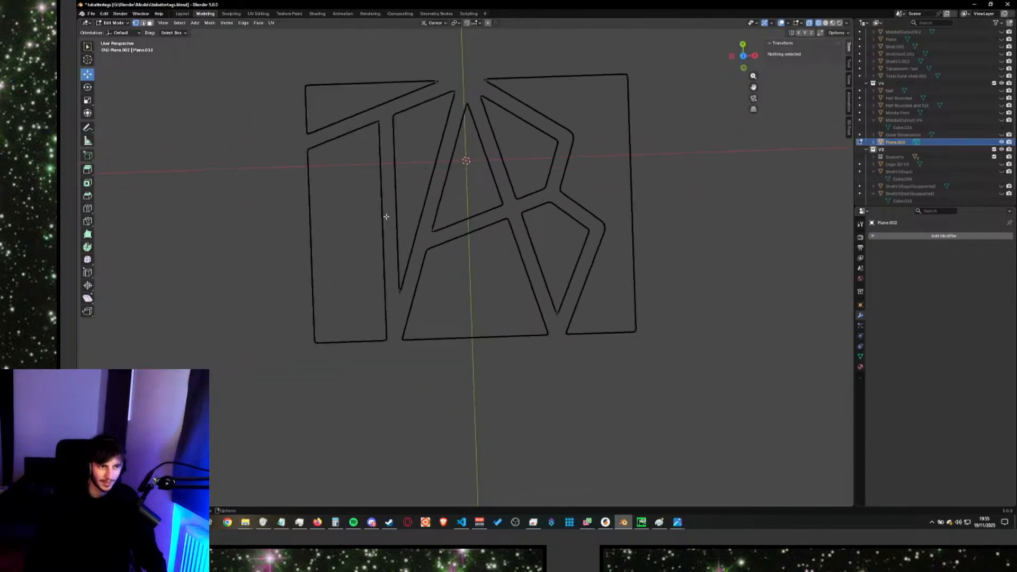
pyautogui.click(337, 122)
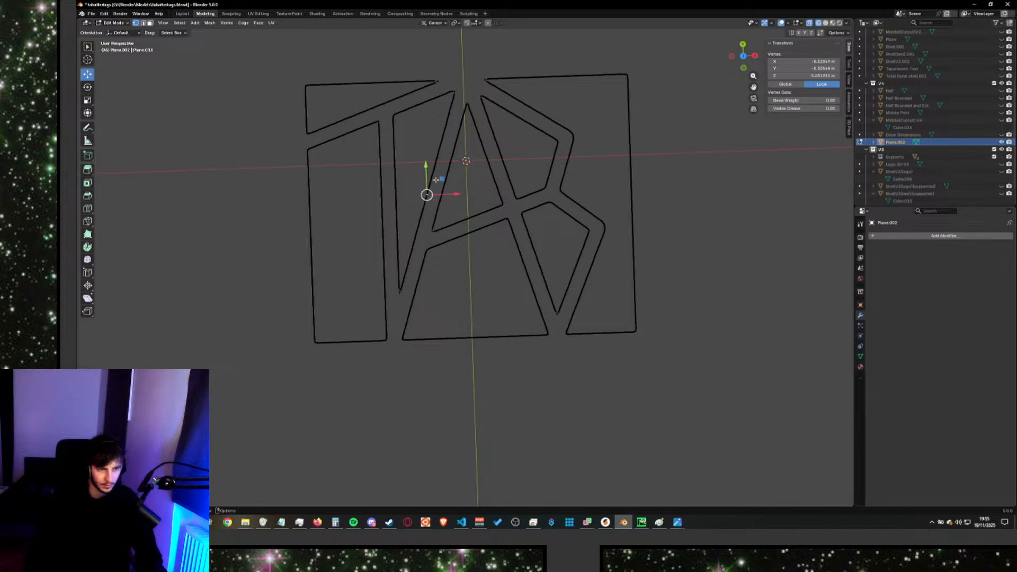
pyautogui.hotkey('ctrl', 'l')
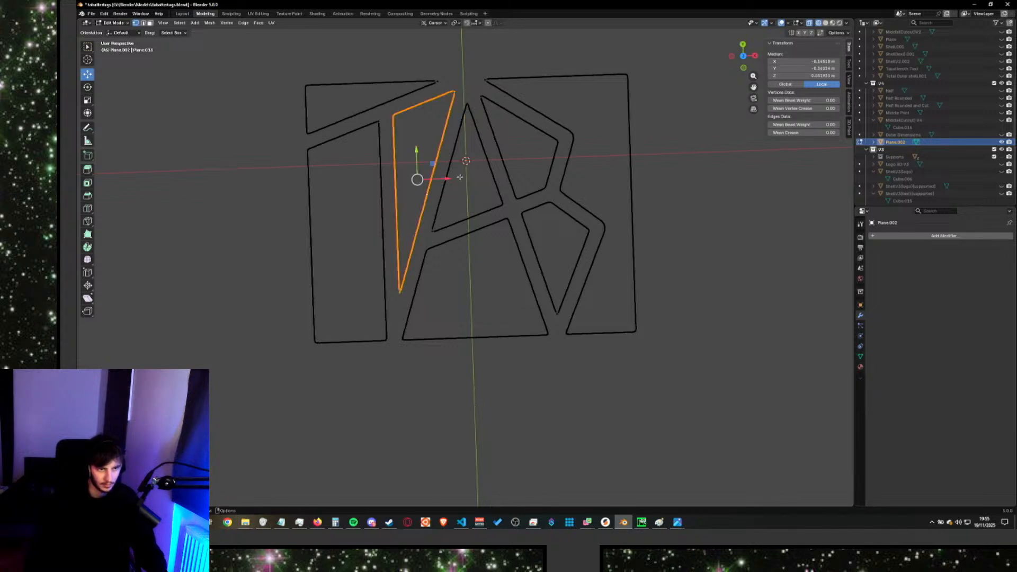
pyautogui.press('f')
# Fill the linked outline alongside the T's stem and the triangular outline above the T's bar with faces.
pyautogui.click(380, 203)
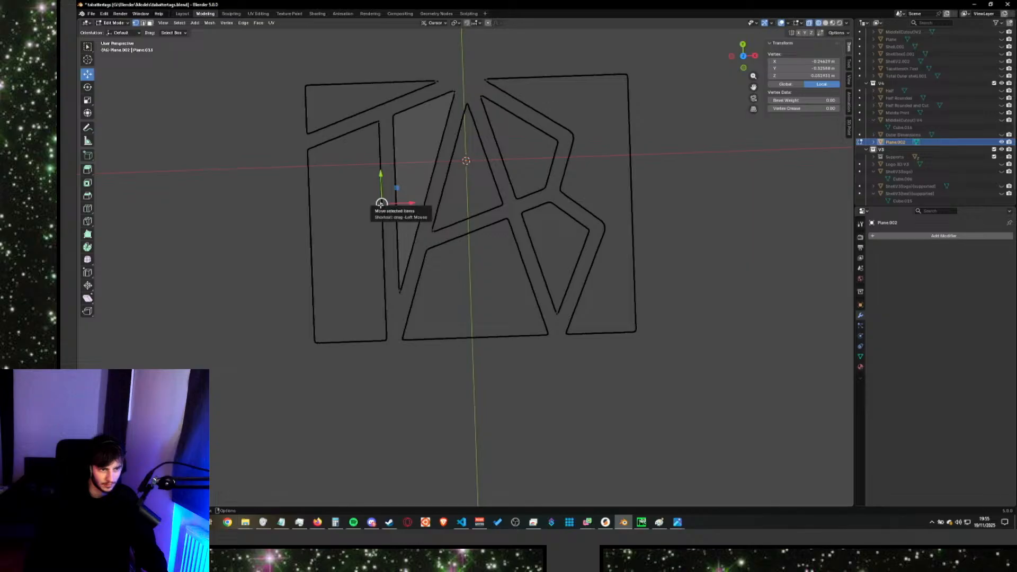
pyautogui.click(382, 213)
pyautogui.hotkey('ctrl', 'l')
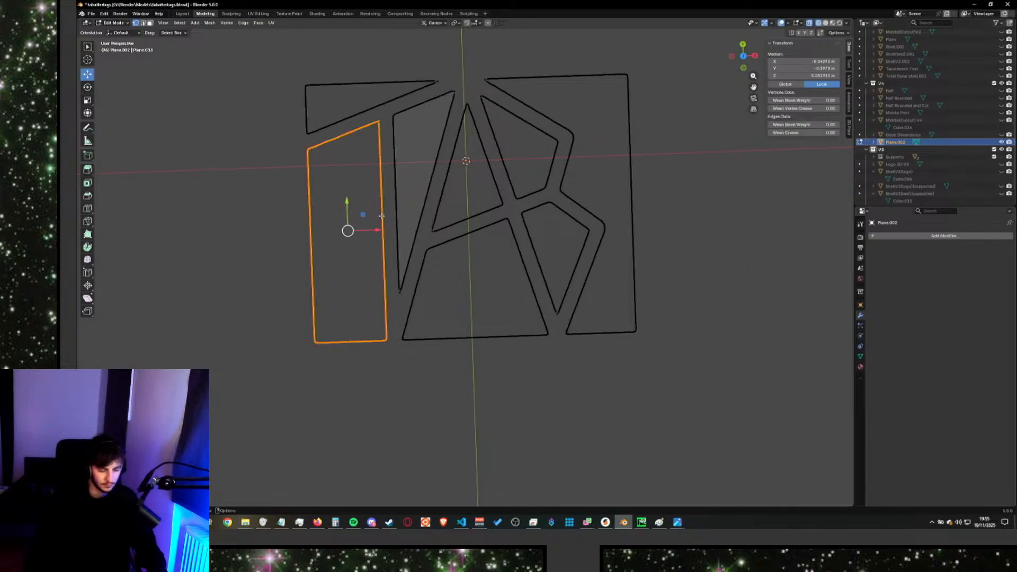
pyautogui.press('f')
pyautogui.click(345, 118)
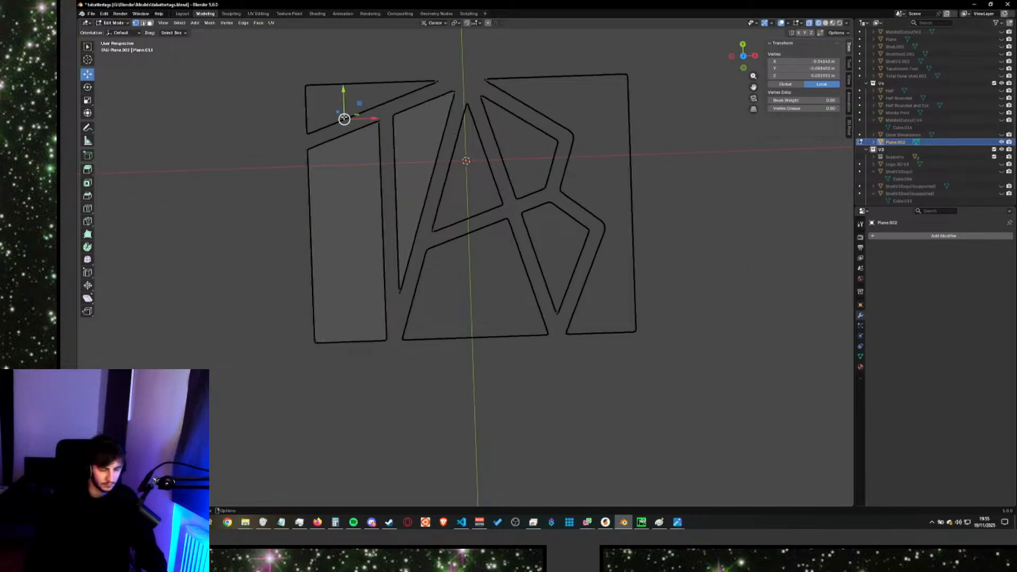
pyautogui.hotkey('ctrl', 'l')
pyautogui.press('f')
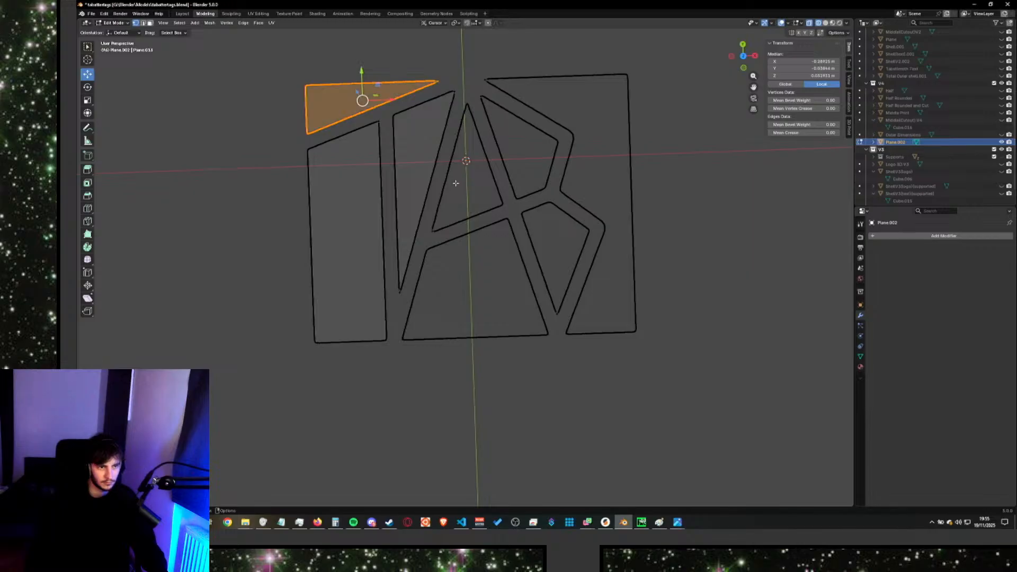
# Fill the A's inner triangle and the linked outline below the A's crossbar with faces.
pyautogui.click(448, 180)
pyautogui.hotkey('ctrl', 'l')
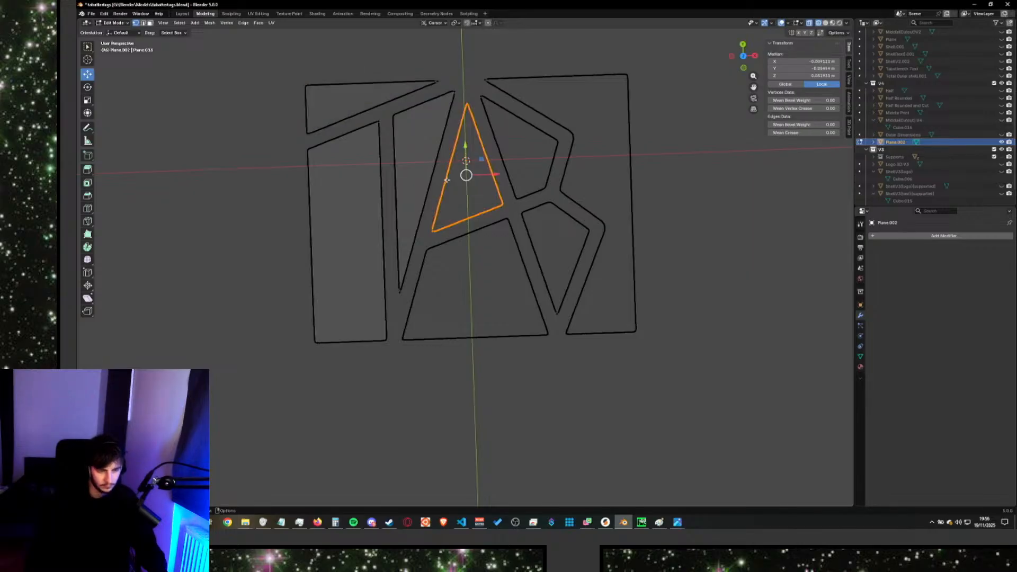
pyautogui.press('f')
pyautogui.click(419, 279)
pyautogui.hotkey('ctrl', 'l')
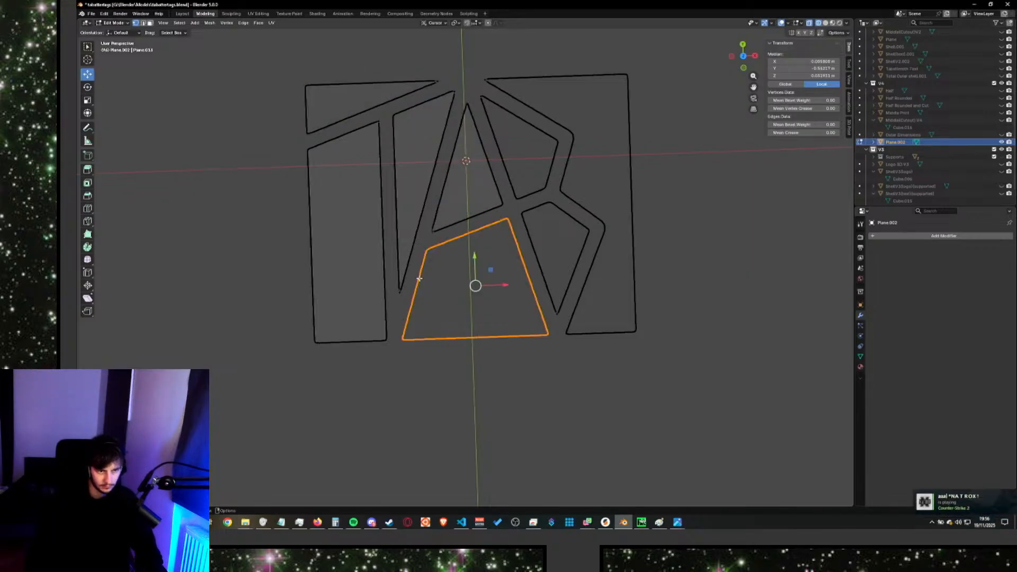
pyautogui.press('f')
# Fill the B's lower and upper inner outlines with faces, selecting each linked outline first.
pyautogui.click(532, 244)
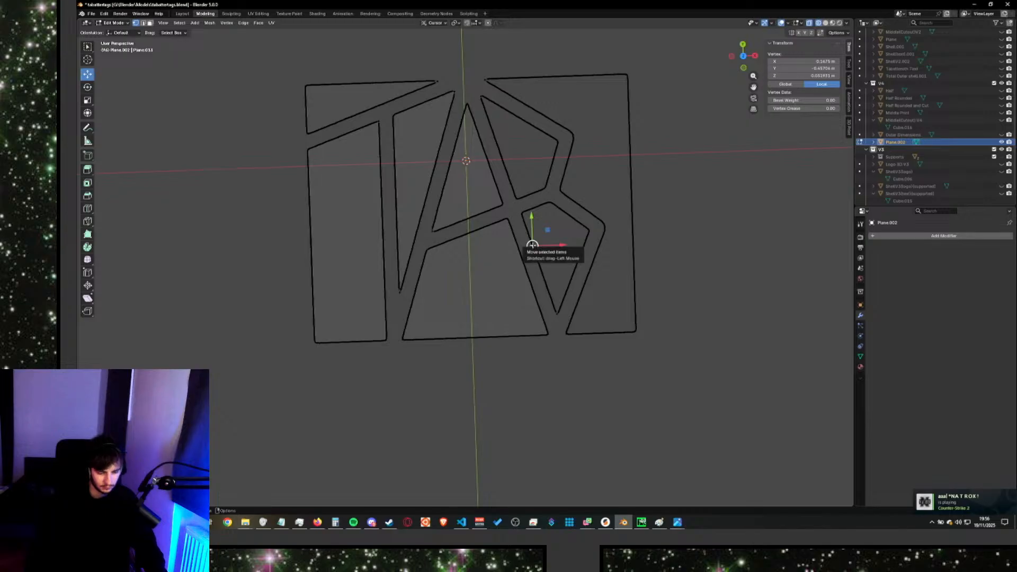
pyautogui.hotkey('ctrl', 'l')
pyautogui.press('f')
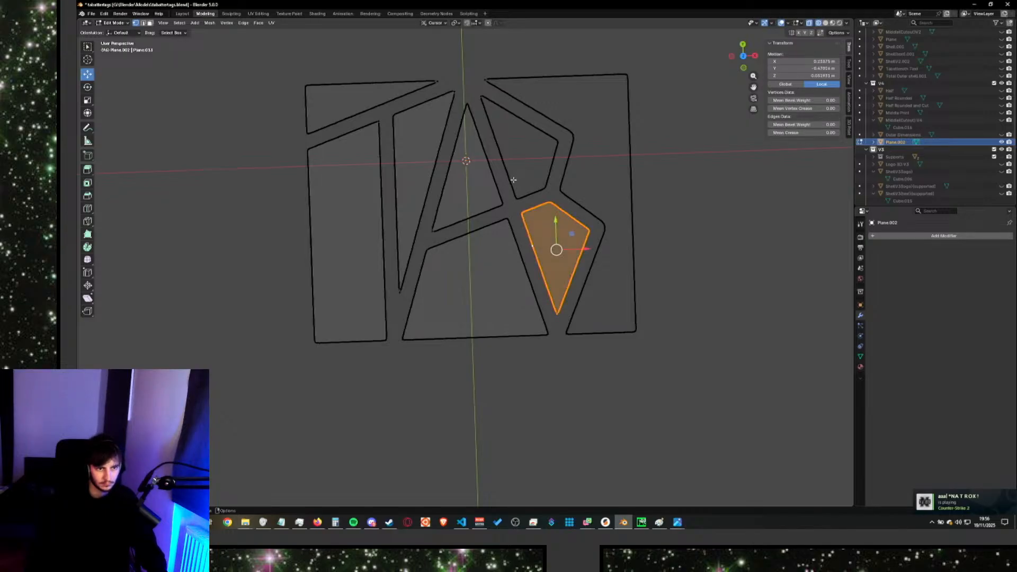
pyautogui.click(513, 180)
pyautogui.hotkey('ctrl', 'l')
pyautogui.press('f')
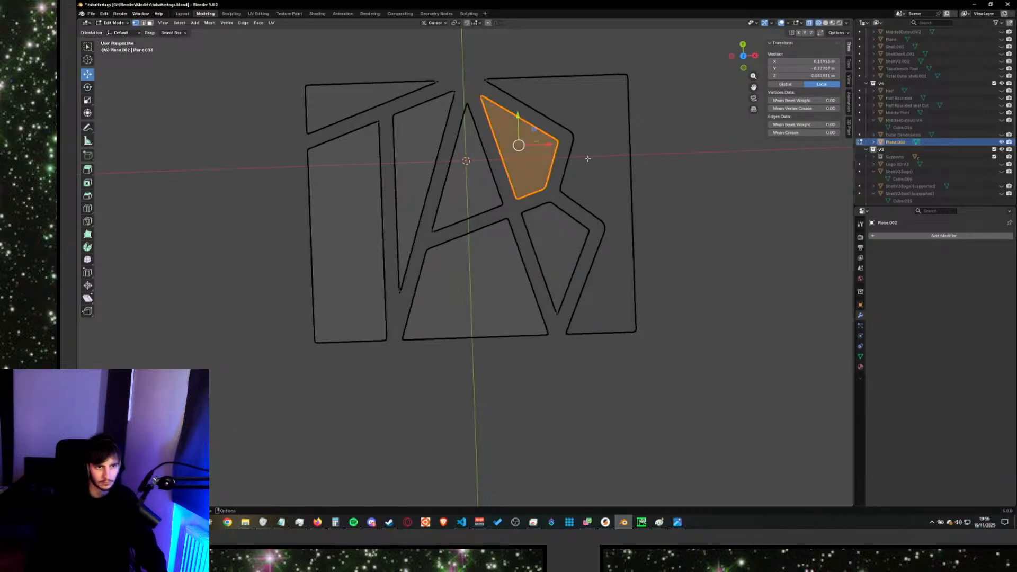
# Fill the linked outline that borders the B's outer side with a face and clear the selection.
pyautogui.click(570, 164)
pyautogui.hotkey('ctrl', 'l')
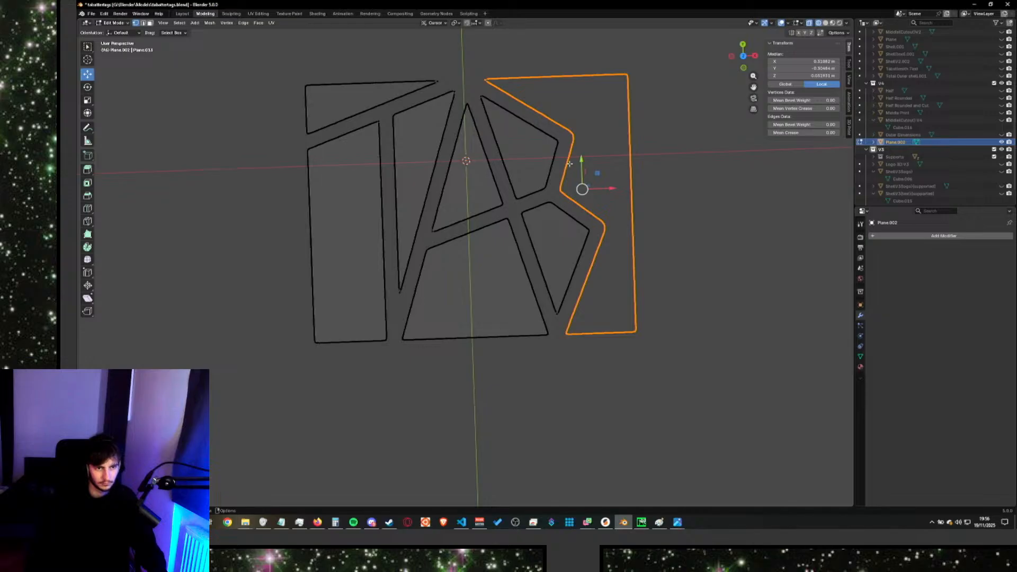
pyautogui.press('f')
pyautogui.moveTo(695, 227); pyautogui.dragTo(721, 220, button='middle')
pyautogui.click(721, 220)
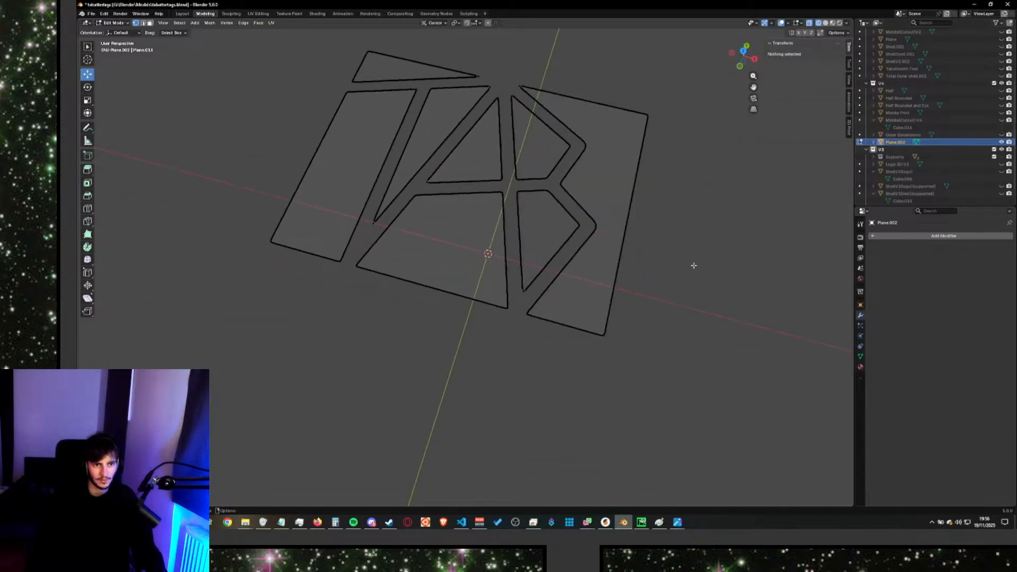
pyautogui.moveTo(694, 266); pyautogui.dragTo(708, 267, button='middle')
# Watch the browser tutorial up to the point where a modifier is added, pause it, and return to Blender.
pyautogui.hotkey('alt', 'Tab')
pyautogui.click(712, 271)
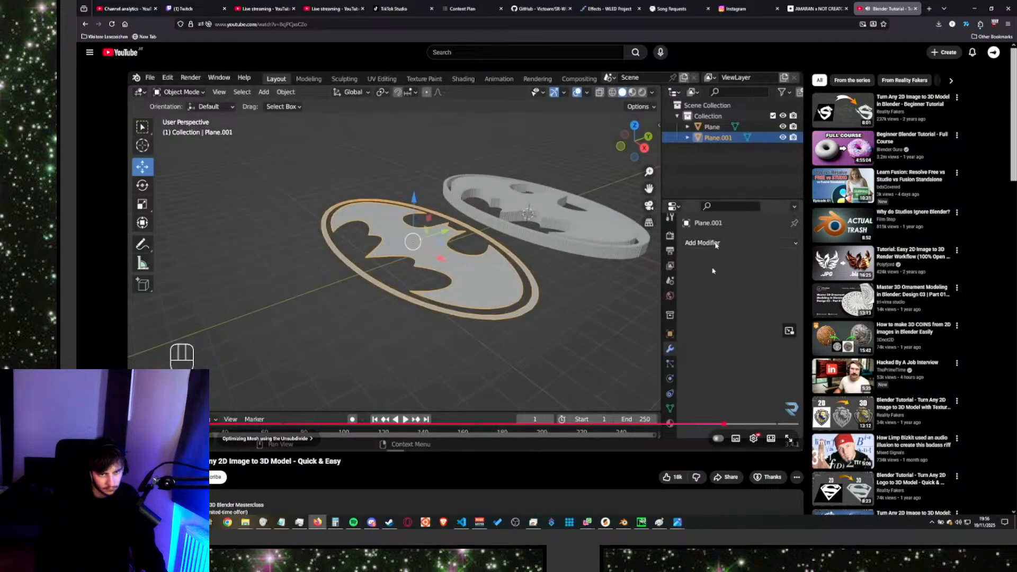
pyautogui.click(712, 270)
pyautogui.hotkey('alt', 'Tab')
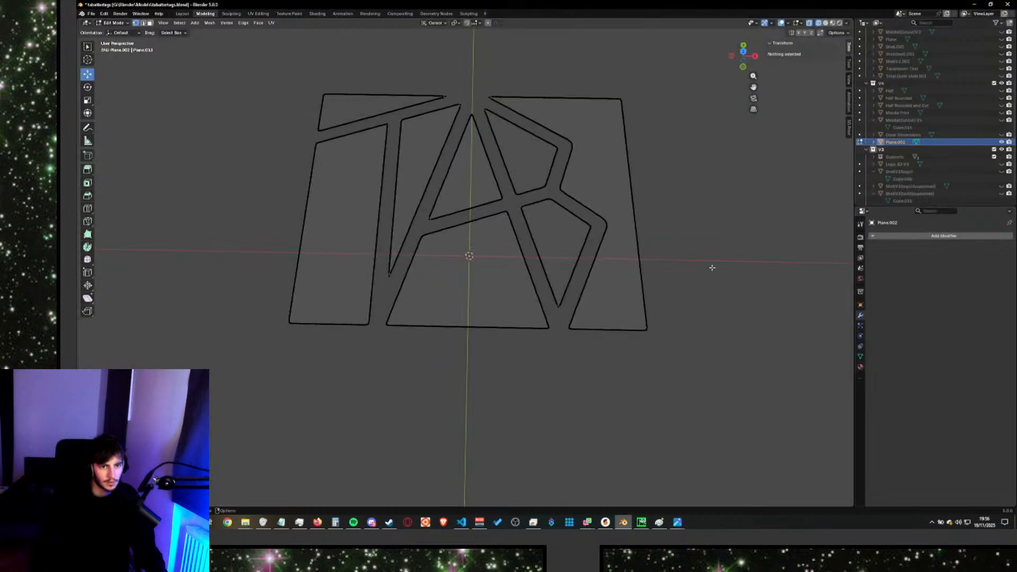
# Add a Solidify modifier to the filled logo mesh and inspect the resulting thickness.
pyautogui.click(932, 236)
pyautogui.write('sol')
pyautogui.press('Return')
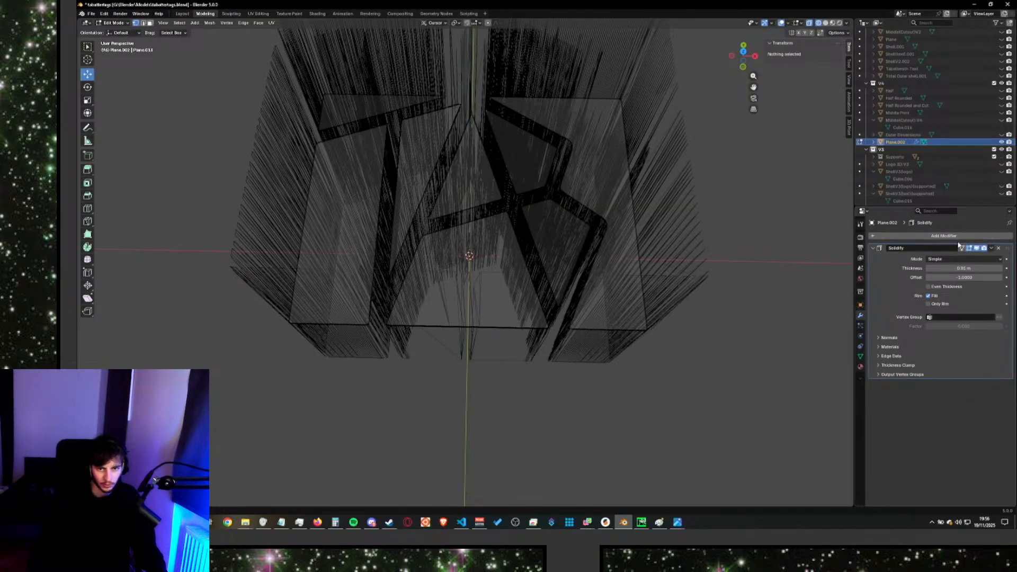
pyautogui.moveTo(720, 351); pyautogui.dragTo(705, 317, button='middle')
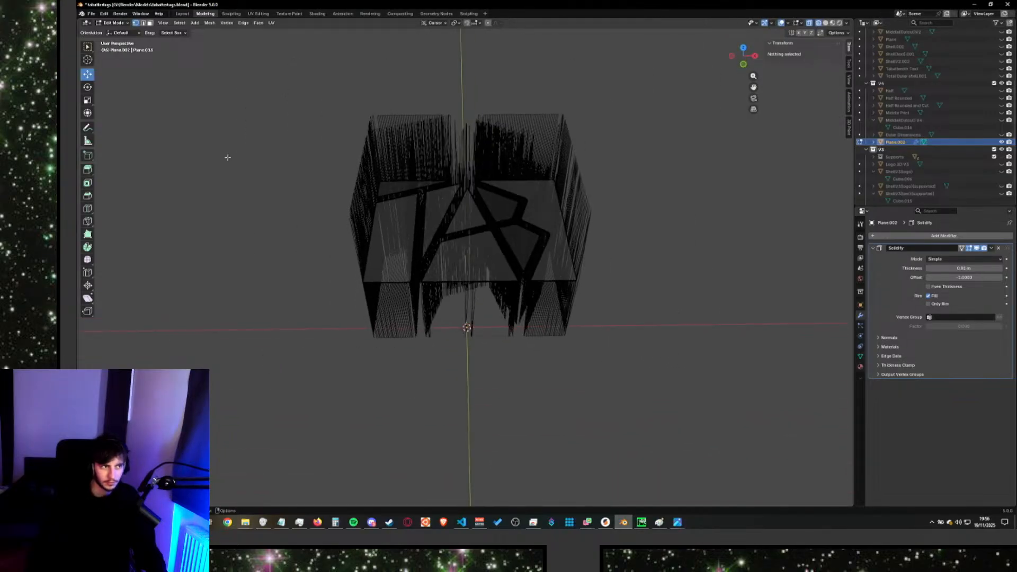
# Switch to Object Mode and try a Solidify offset of about 0.45 on the logo.
pyautogui.click(120, 24)
pyautogui.click(117, 33)
pyautogui.moveTo(620, 191); pyautogui.dragTo(638, 201, button='middle')
pyautogui.moveTo(932, 277); pyautogui.dragTo(983, 276)
pyautogui.click(701, 302)
pyautogui.moveTo(702, 302); pyautogui.dragTo(701, 356, button='middle')
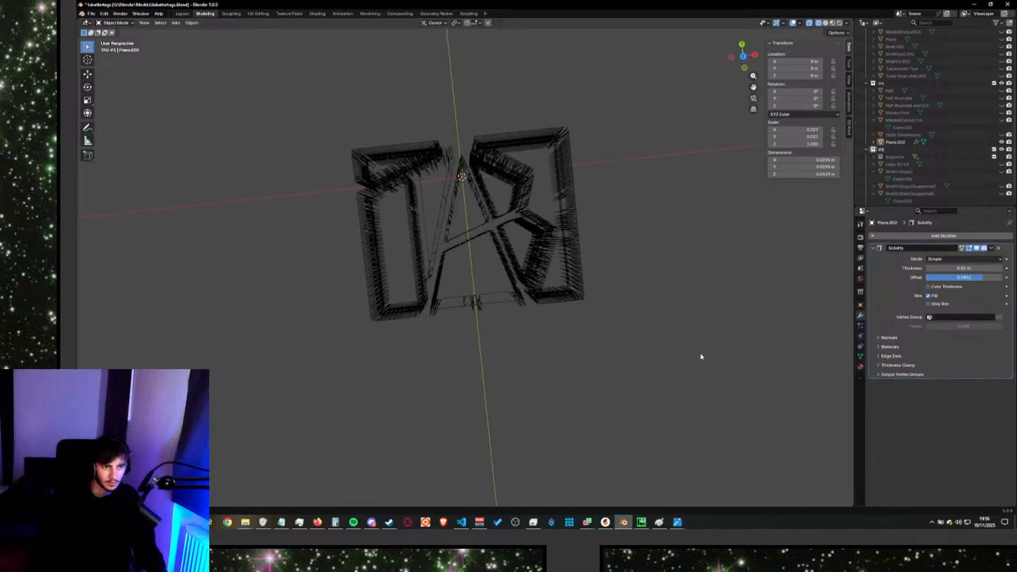
# Try the Solidify modifier's Complex mode with Fixed and Even thickness modes and different boundary shapes, including Round.
pyautogui.click(940, 259)
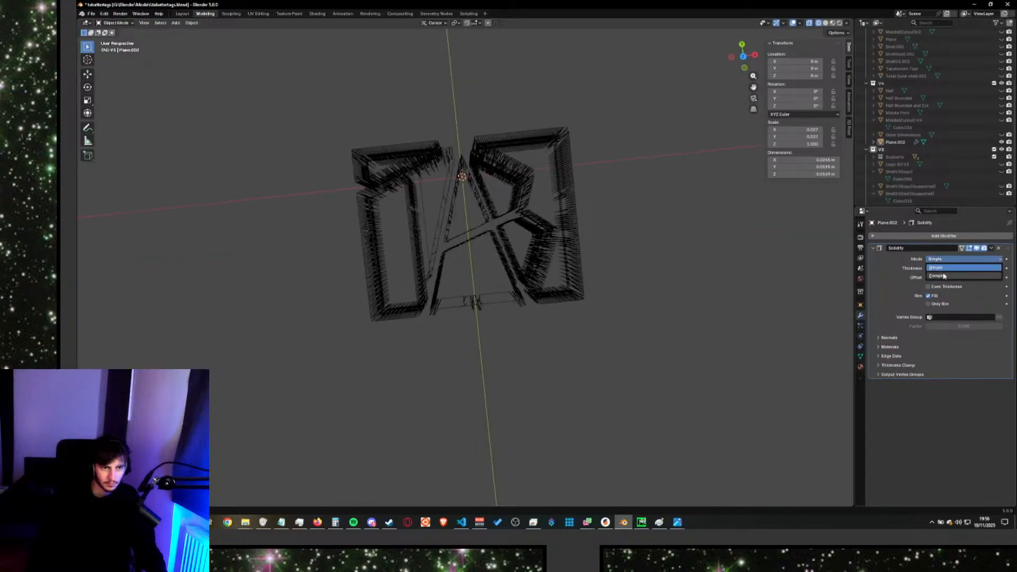
pyautogui.click(943, 276)
pyautogui.click(943, 269)
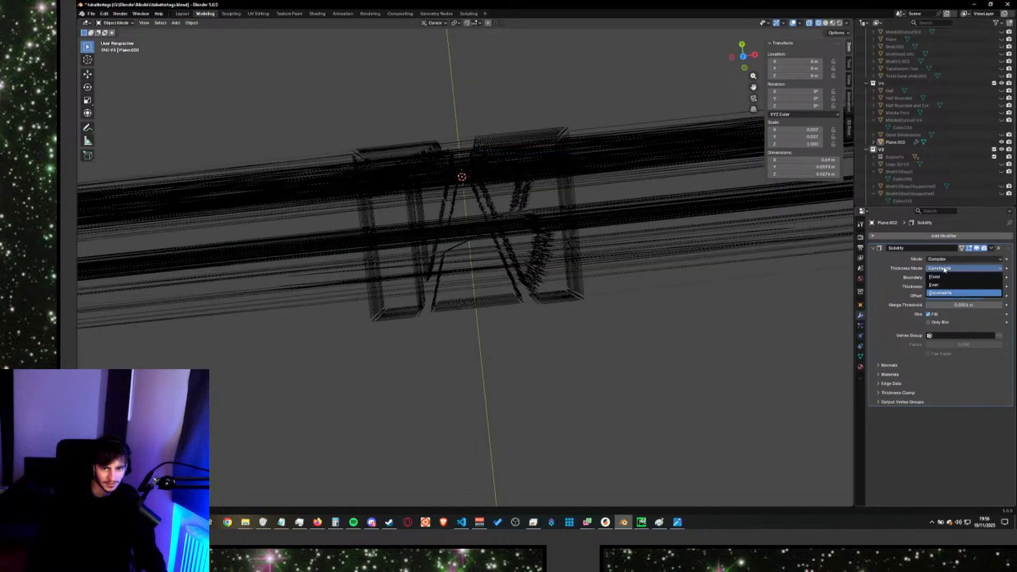
pyautogui.click(943, 275)
pyautogui.click(943, 270)
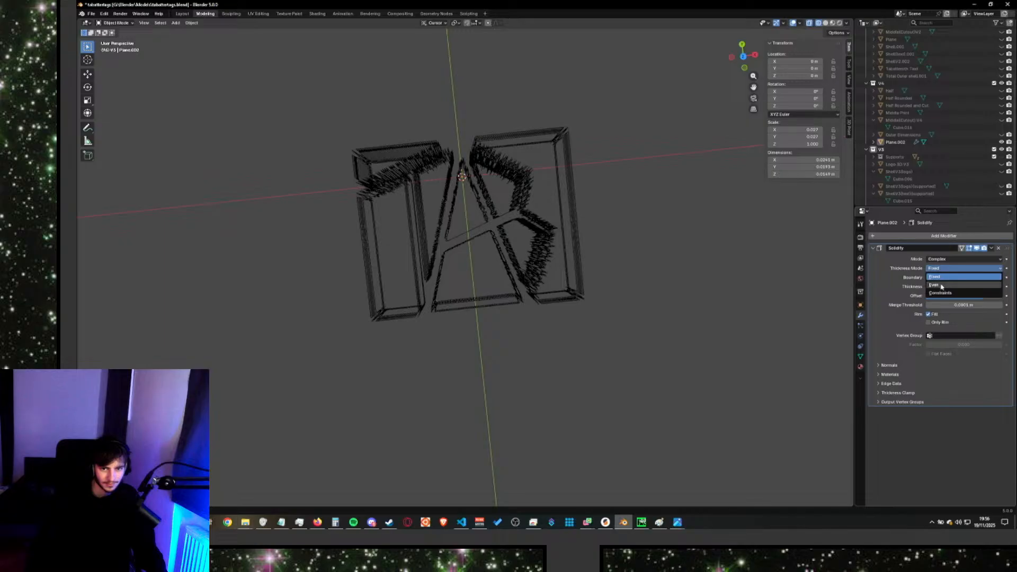
pyautogui.click(942, 285)
pyautogui.click(942, 277)
pyautogui.click(942, 293)
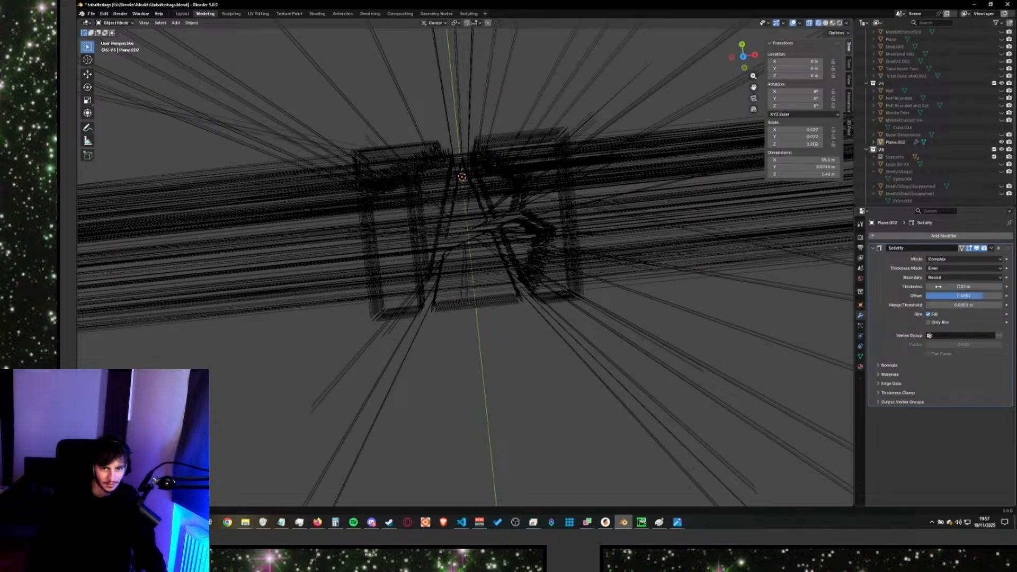
pyautogui.click(941, 277)
pyautogui.click(940, 302)
# Return the Solidify modifier to Simple mode and remove it from the logo.
pyautogui.click(940, 261)
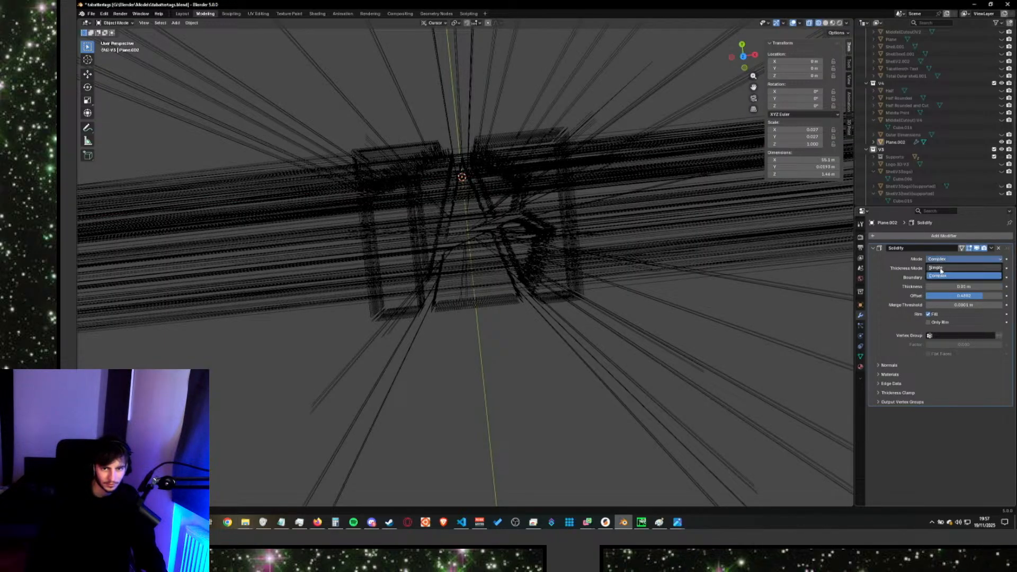
pyautogui.click(935, 258)
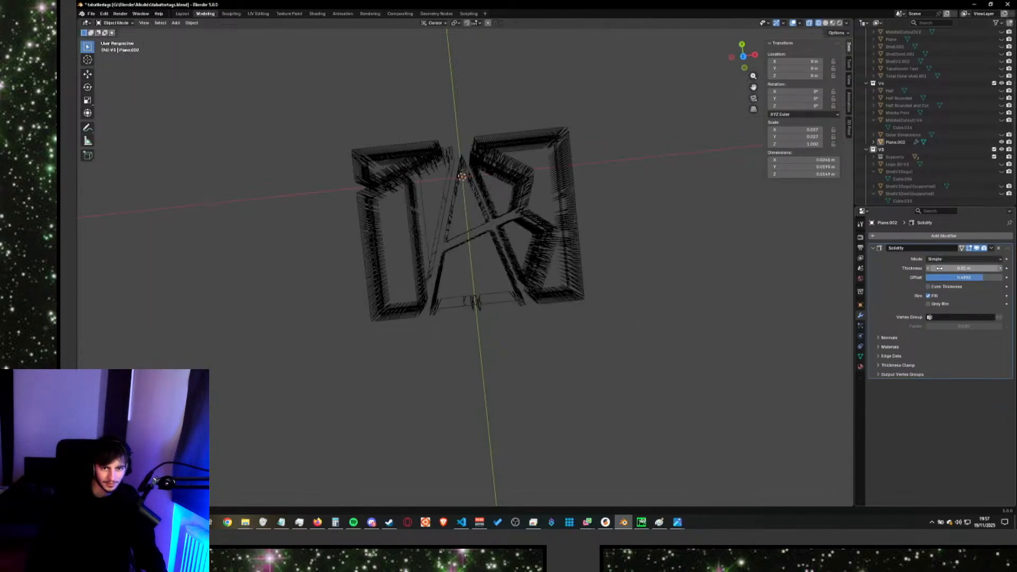
pyautogui.click(998, 249)
pyautogui.moveTo(651, 254); pyautogui.dragTo(516, 265, button='middle')
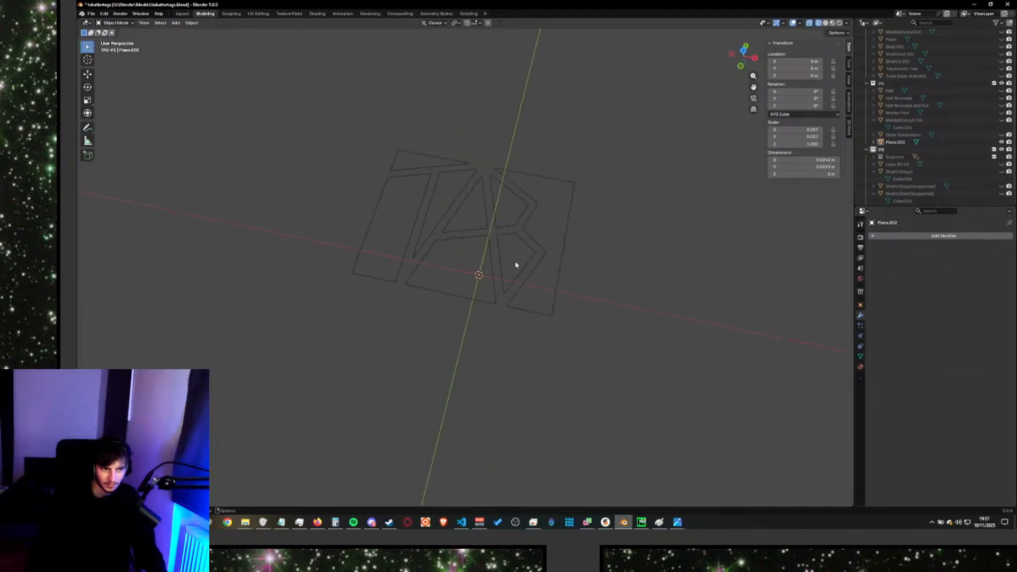
# Return to Edit Mode, switch to face selection, and select the filled face alongside the T's stem.
pyautogui.click(128, 24)
pyautogui.click(124, 39)
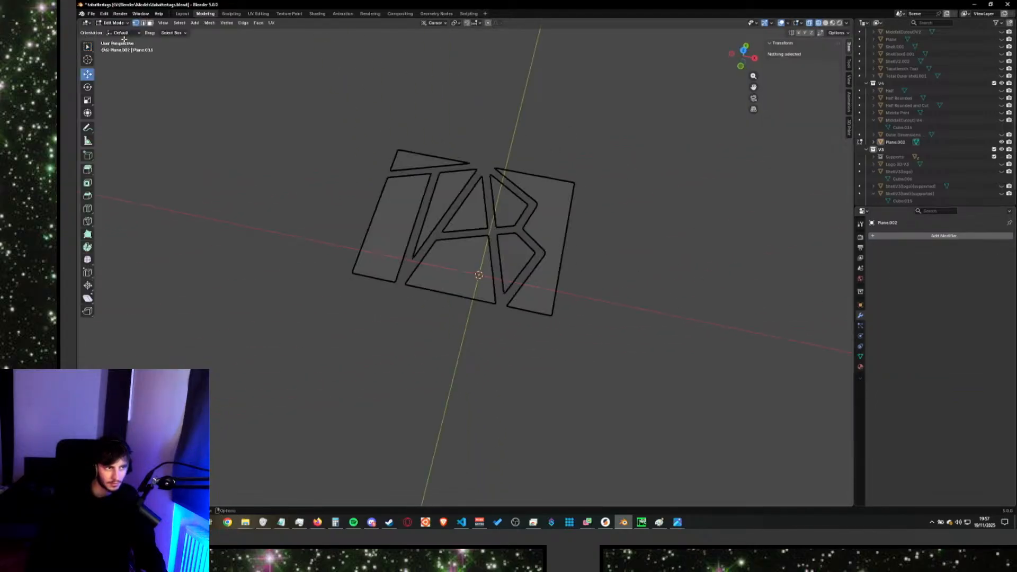
pyautogui.scroll(2, 445, 223)
pyautogui.click(345, 203)
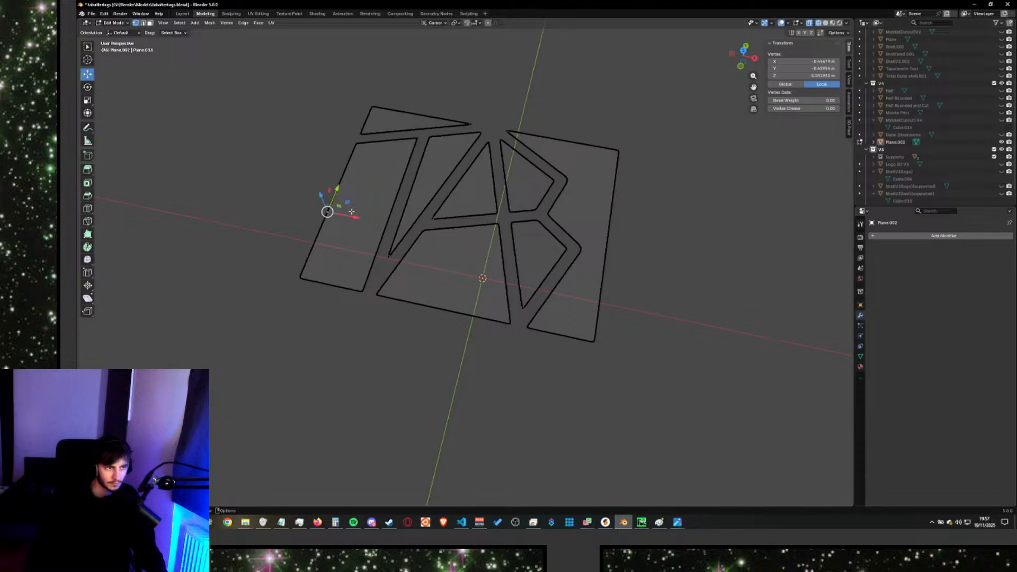
pyautogui.click(151, 23)
pyautogui.click(379, 193)
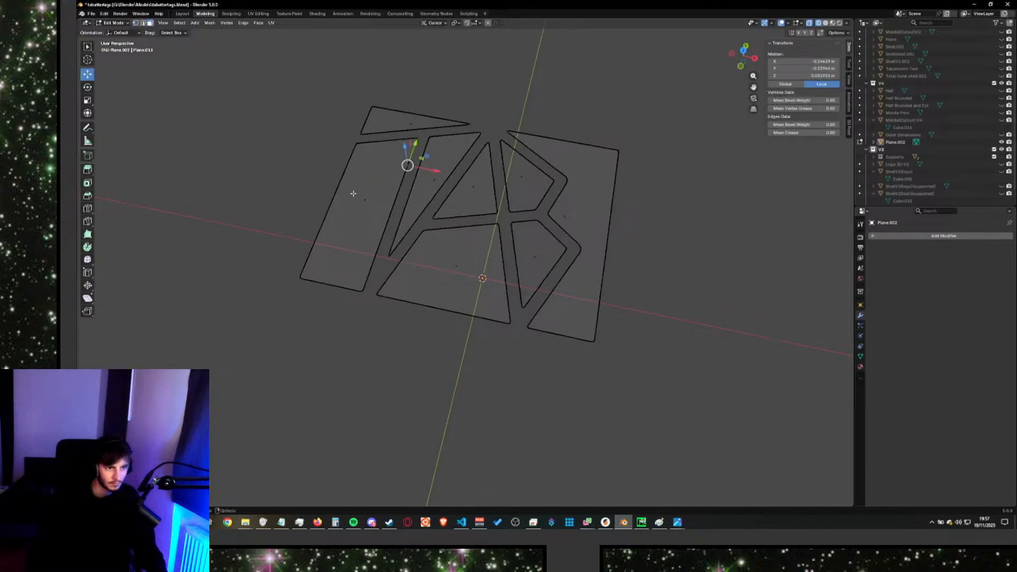
pyautogui.click(366, 199)
# Rewatch the browser tutorial's part on adding a Solidify modifier and raising its thickness, and return to Blender.
pyautogui.hotkey('alt', 'Tab')
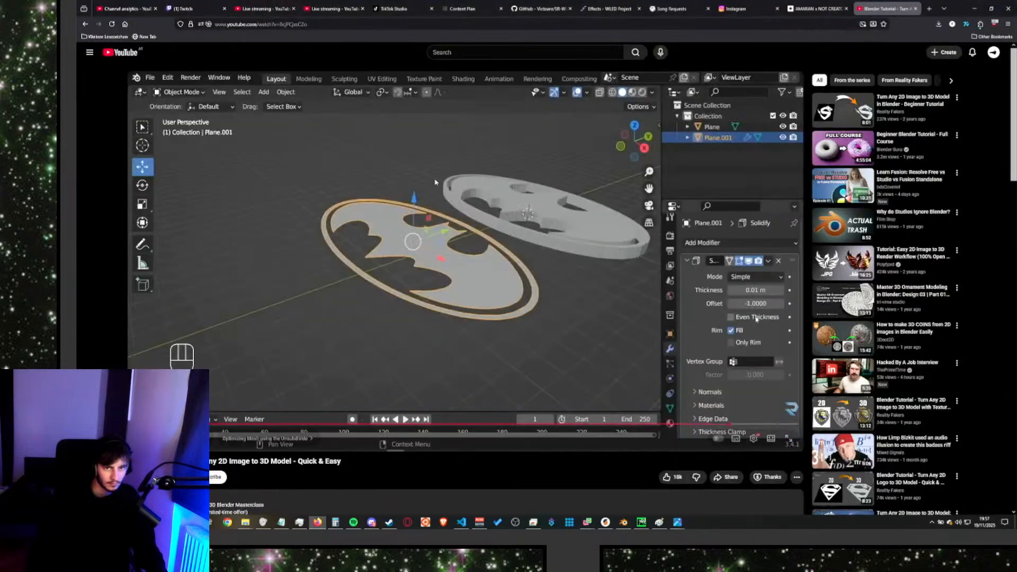
pyautogui.click(454, 212)
pyautogui.press('Left')
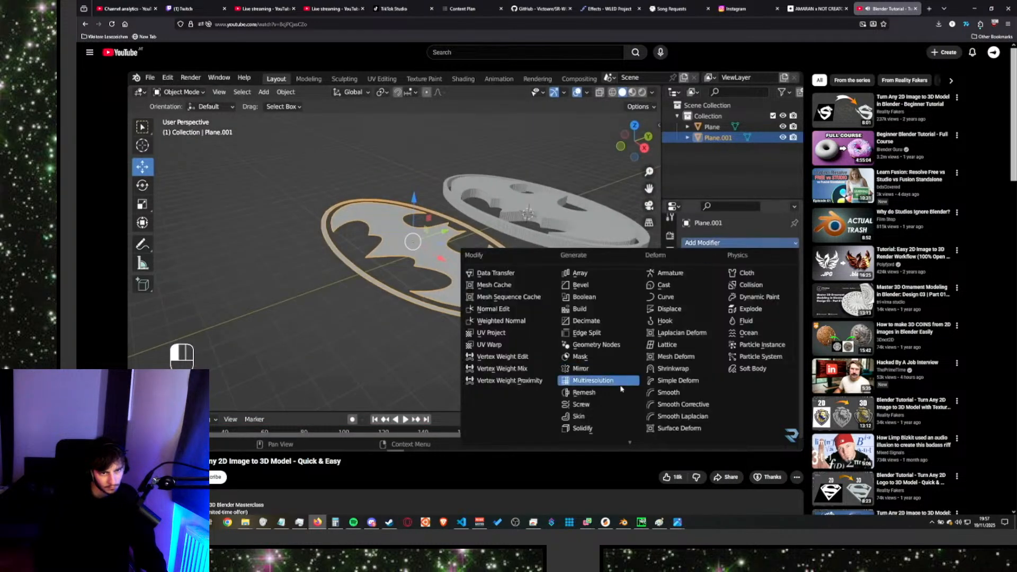
pyautogui.click(454, 211)
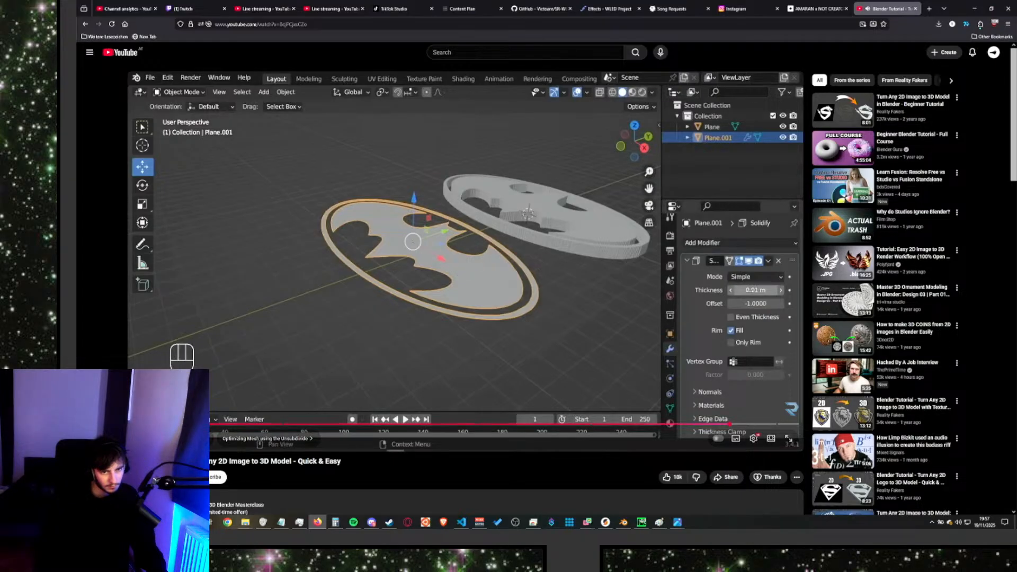
pyautogui.click(453, 210)
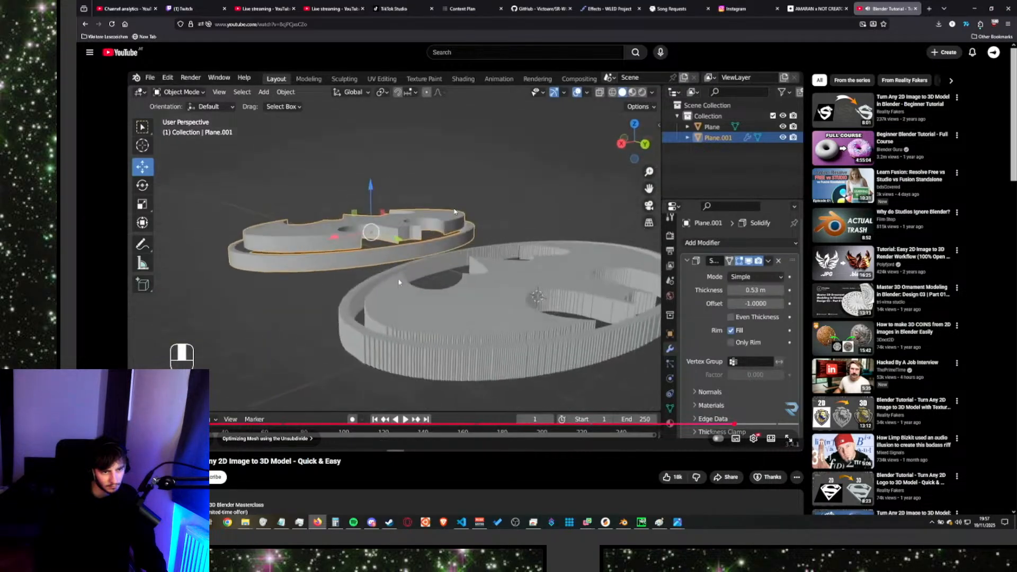
pyautogui.hotkey('alt', 'Tab')
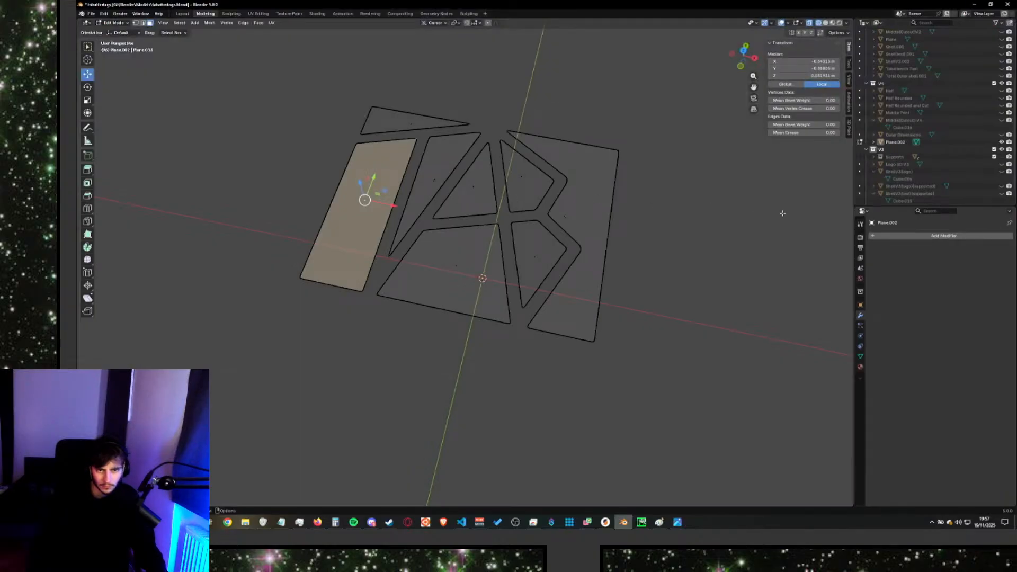
# Add a Solidify modifier to the logo mesh again and turn off its rim Fill option.
pyautogui.click(900, 236)
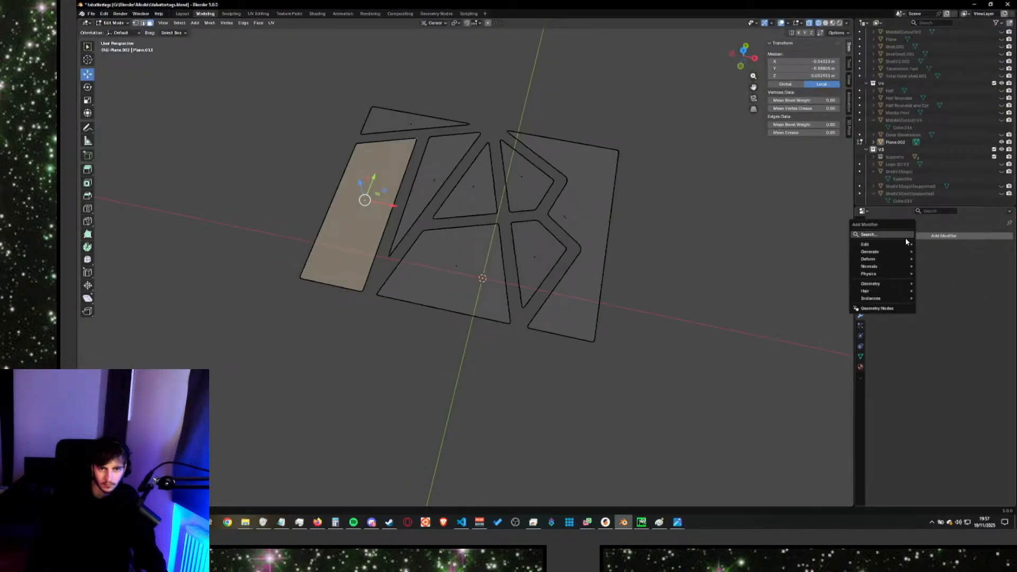
pyautogui.click(896, 236)
pyautogui.write('s')
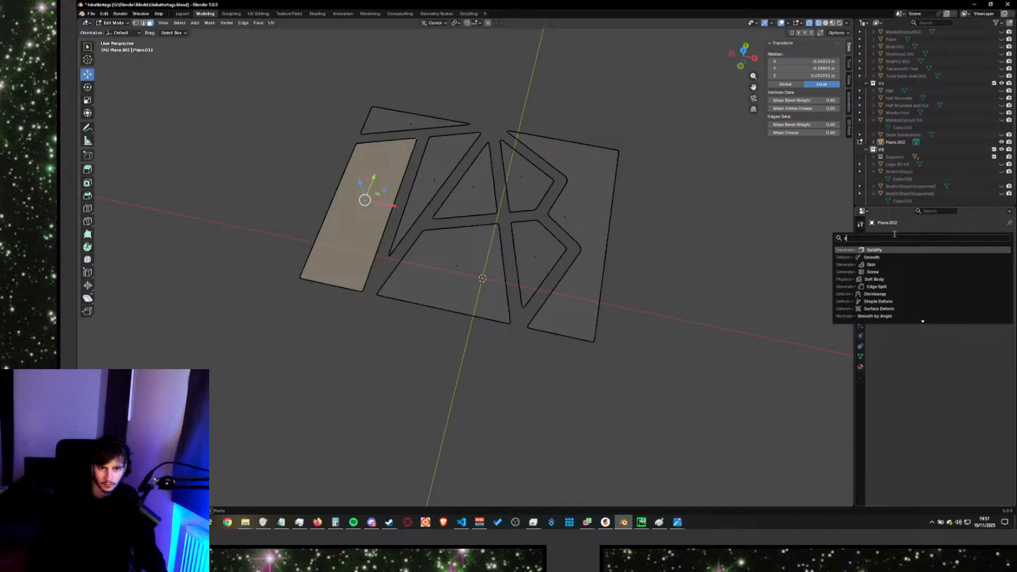
pyautogui.press('Return')
pyautogui.moveTo(704, 318); pyautogui.dragTo(746, 295, button='middle')
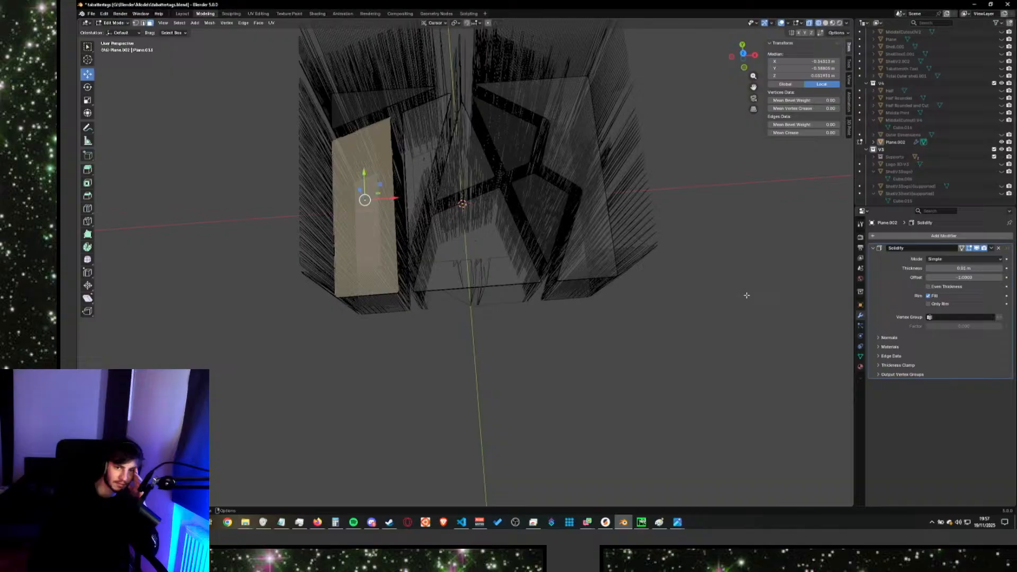
pyautogui.click(927, 296)
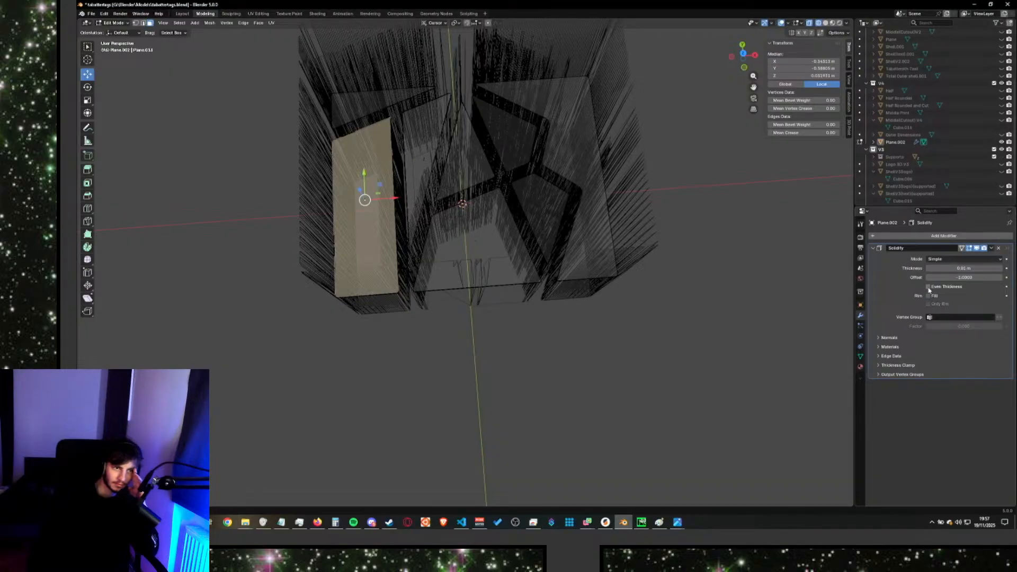
# Try the Solidify modifier's High Quality normals option on the logo mesh and turn it off again.
pyautogui.click(929, 295)
pyautogui.click(925, 337)
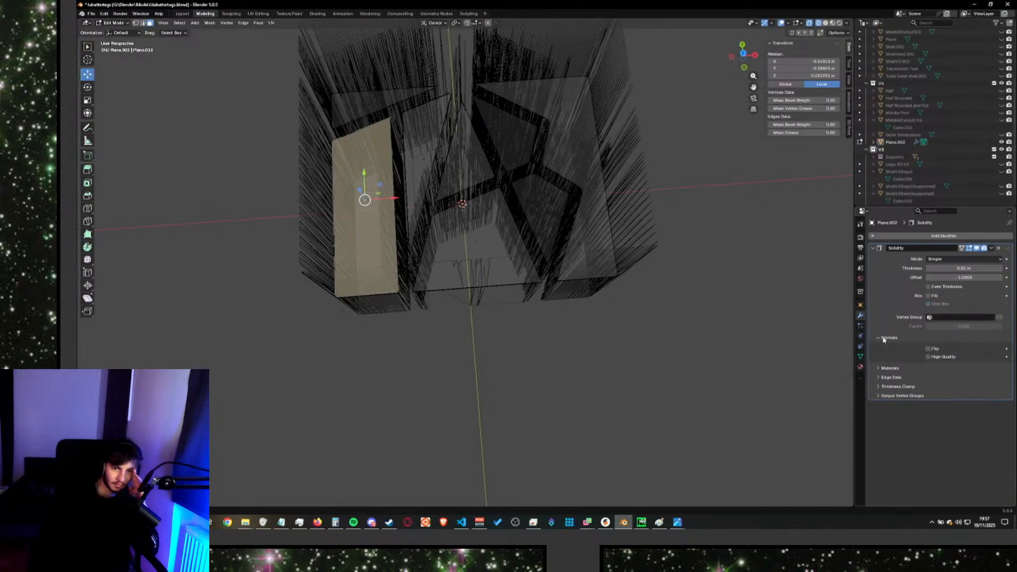
pyautogui.click(929, 358)
pyautogui.click(929, 358)
pyautogui.click(929, 358)
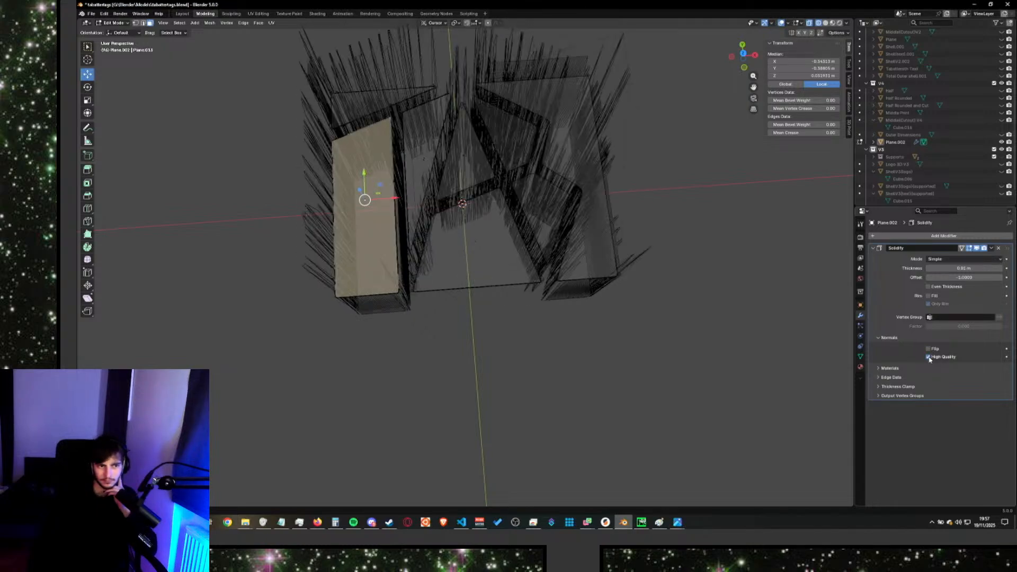
pyautogui.click(929, 358)
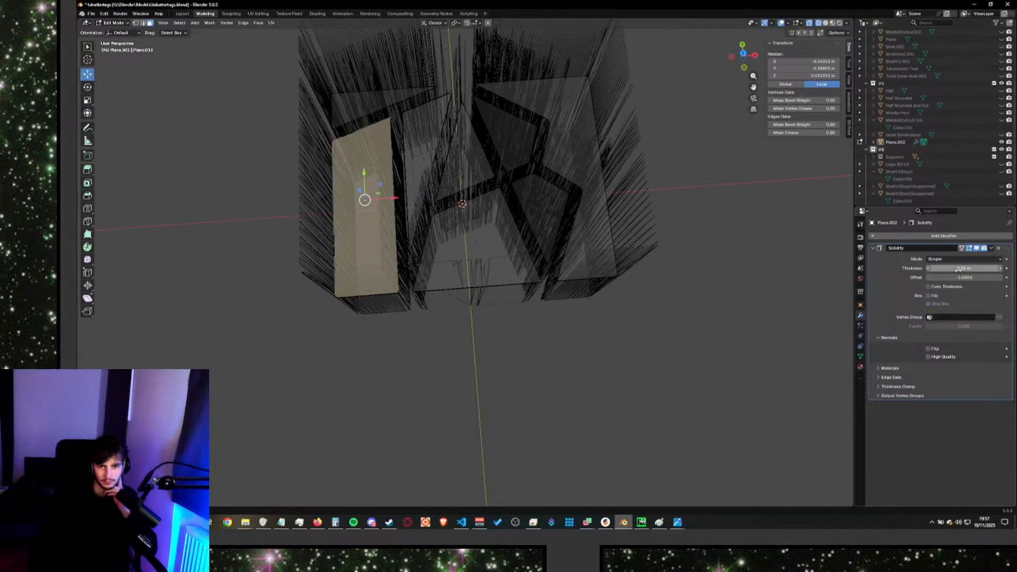
# Try a Solidify thickness of 0.09 m with an offset of about 0.13, and inspect the extruded logo from the side.
pyautogui.moveTo(957, 269); pyautogui.dragTo(919, 269)
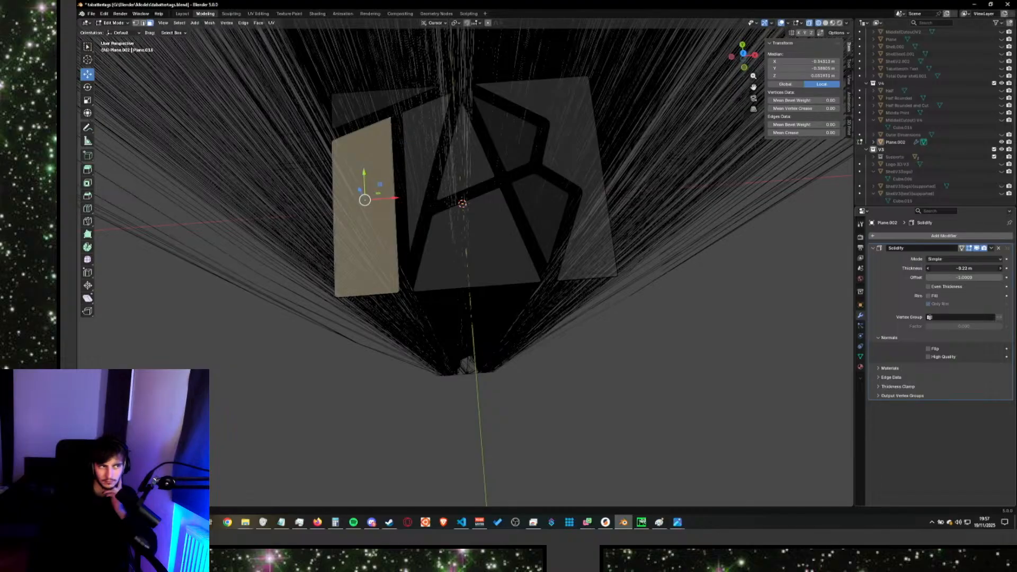
pyautogui.press('Tab')
pyautogui.moveTo(676, 299); pyautogui.dragTo(627, 352, button='middle')
pyautogui.press('Tab')
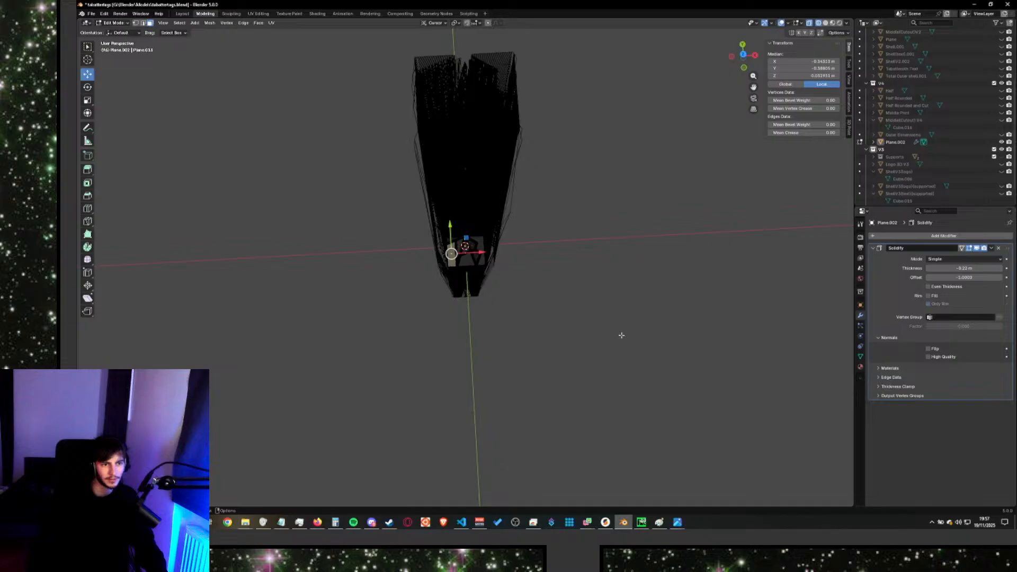
pyautogui.scroll(2, 781, 290)
pyautogui.moveTo(944, 268); pyautogui.dragTo(969, 277)
pyautogui.scroll(8, 570, 235)
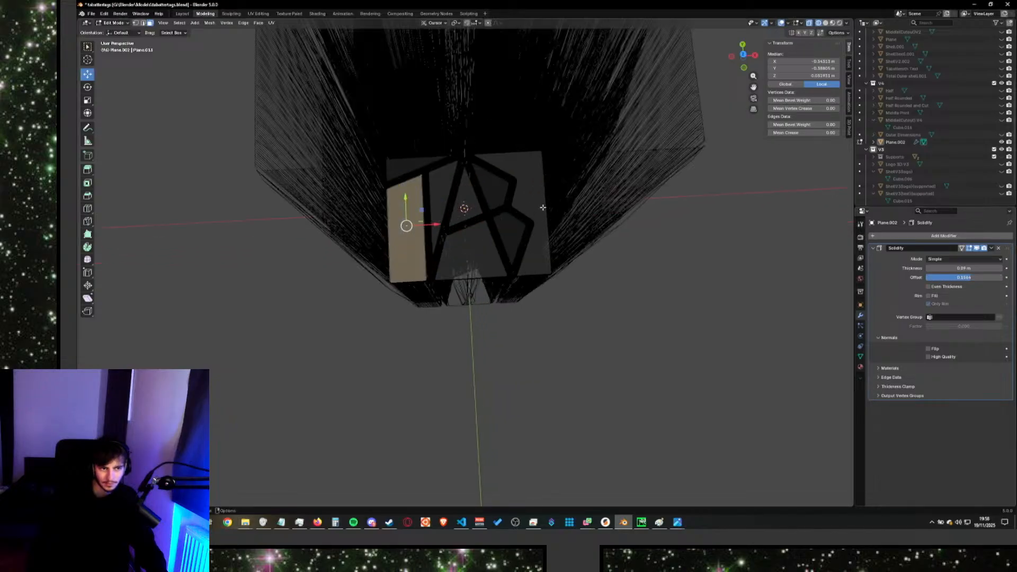
pyautogui.moveTo(603, 284); pyautogui.dragTo(613, 221, button='middle')
pyautogui.scroll(-4, 619, 238)
pyautogui.click(625, 252)
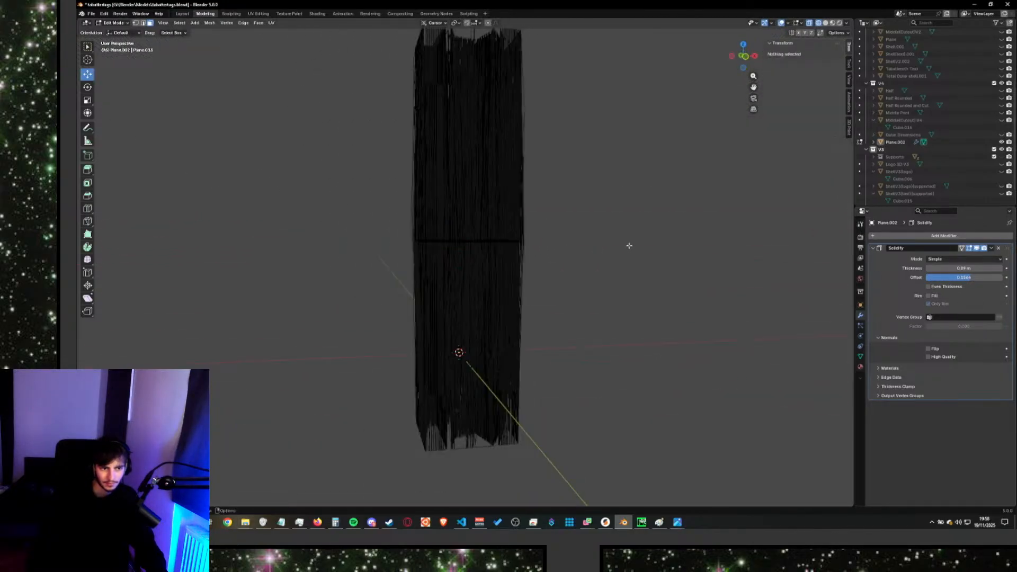
pyautogui.moveTo(625, 261); pyautogui.dragTo(400, 364)
pyautogui.moveTo(680, 308); pyautogui.dragTo(759, 277, button='middle')
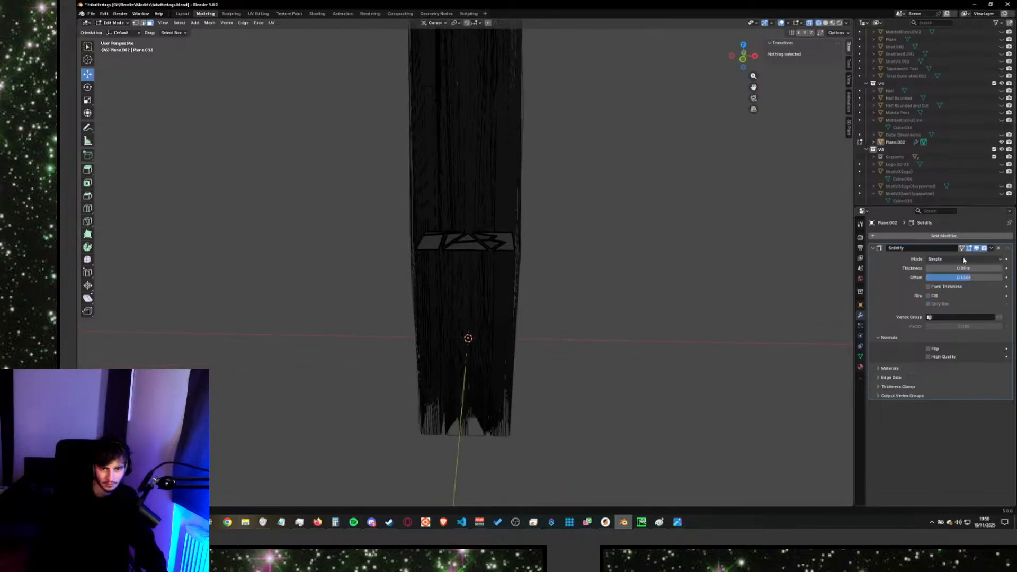
# Look through the Solidify modifier's Materials, Edge Data and Output Vertex Groups settings, and remove the modifier from the logo.
pyautogui.click(891, 369)
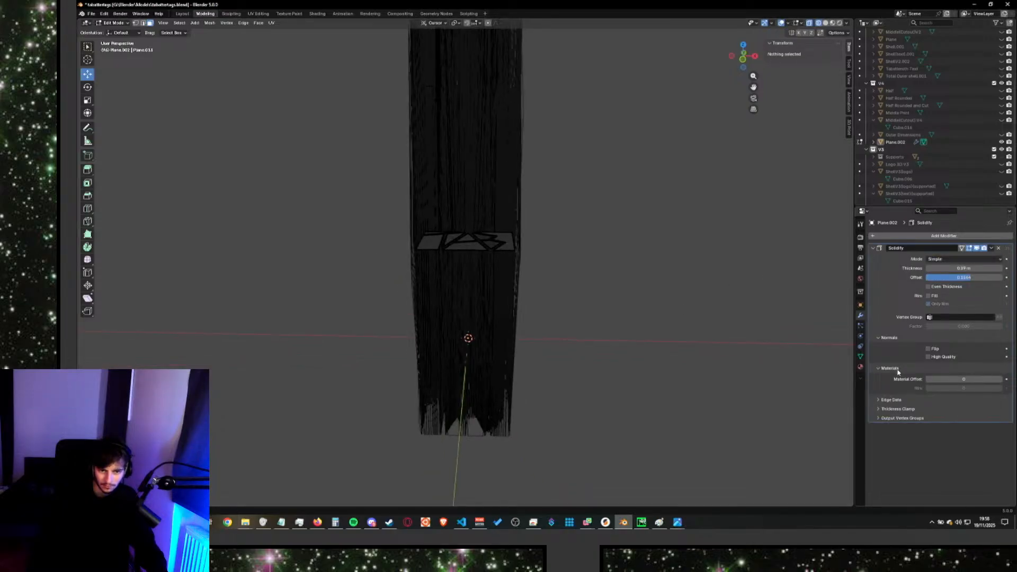
pyautogui.click(897, 369)
pyautogui.click(892, 378)
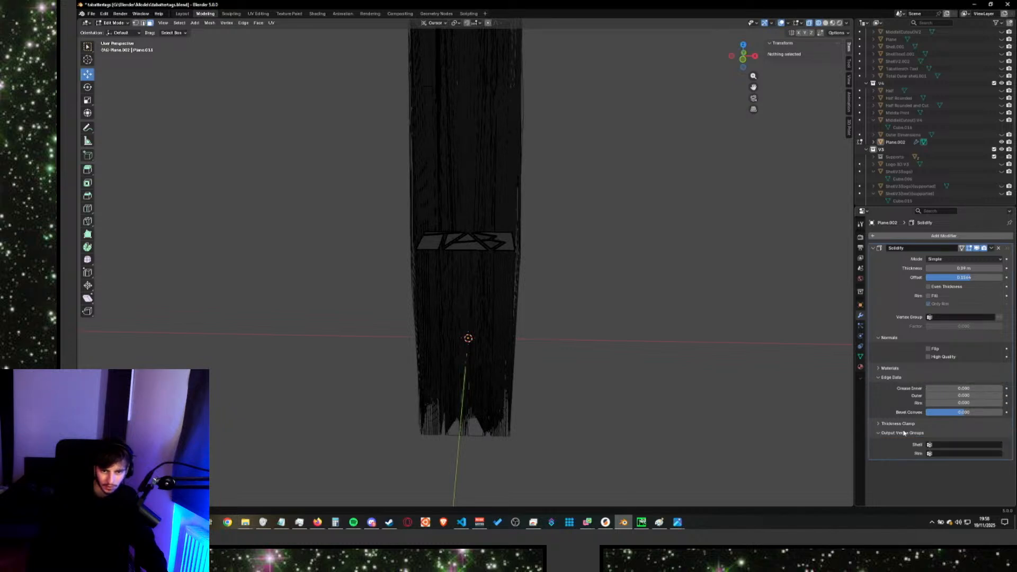
pyautogui.click(998, 248)
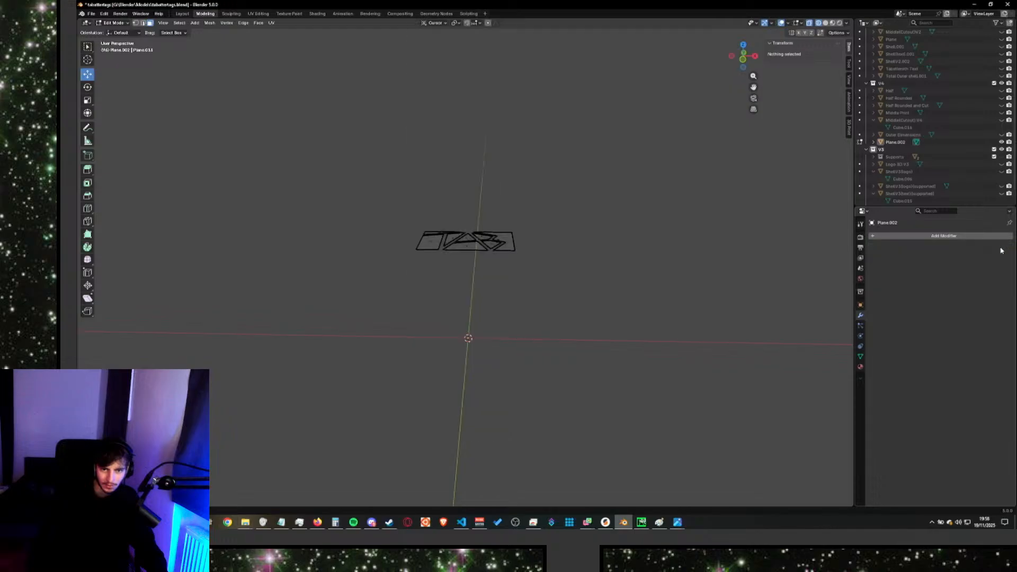
# Switch to Object Mode and select the whole TAB logo mesh.
pyautogui.moveTo(589, 226); pyautogui.dragTo(574, 252, button='middle')
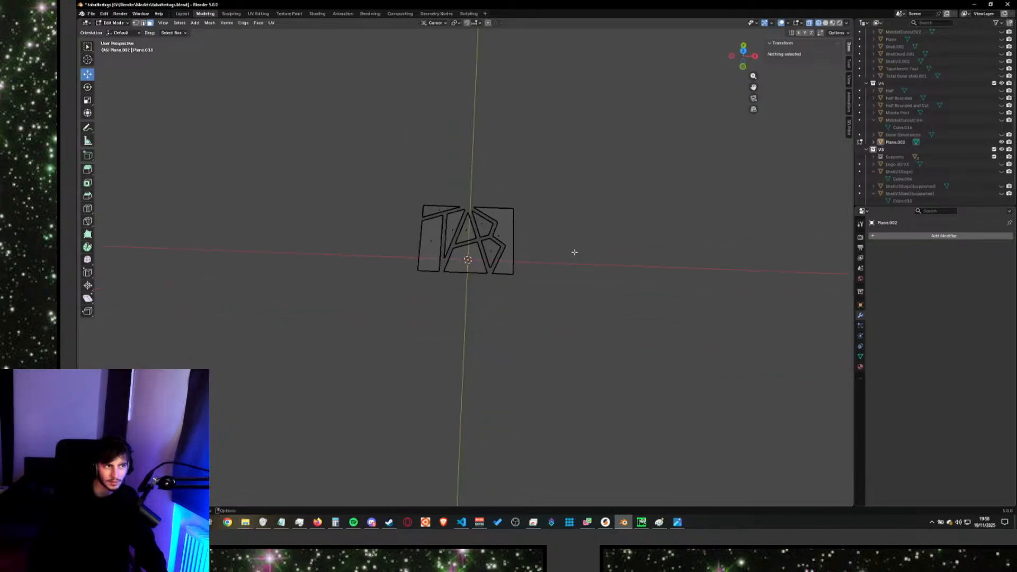
pyautogui.click(100, 24)
pyautogui.click(112, 33)
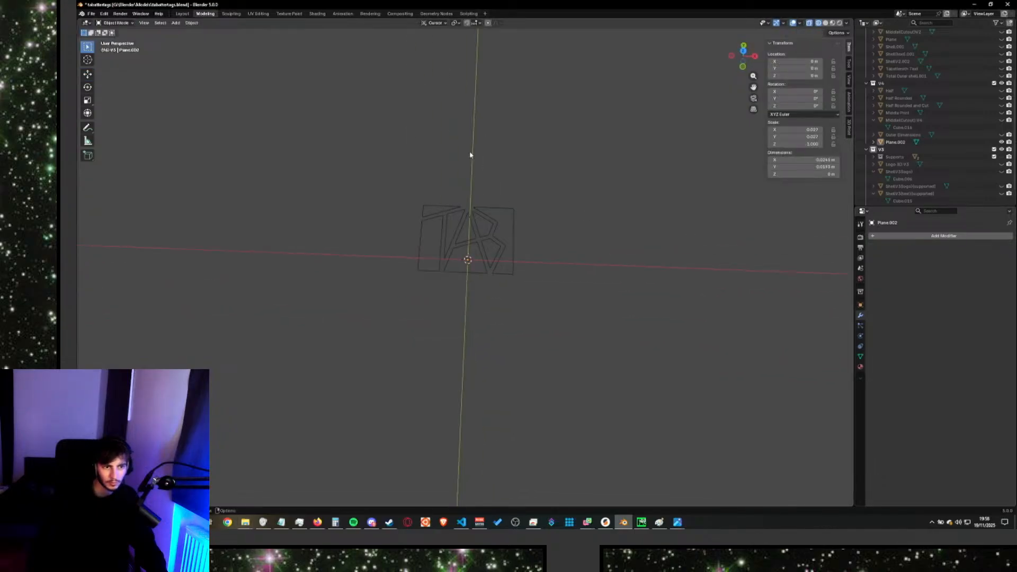
pyautogui.moveTo(470, 155); pyautogui.dragTo(479, 205, button='middle')
pyautogui.click(479, 209)
pyautogui.scroll(5, 510, 223)
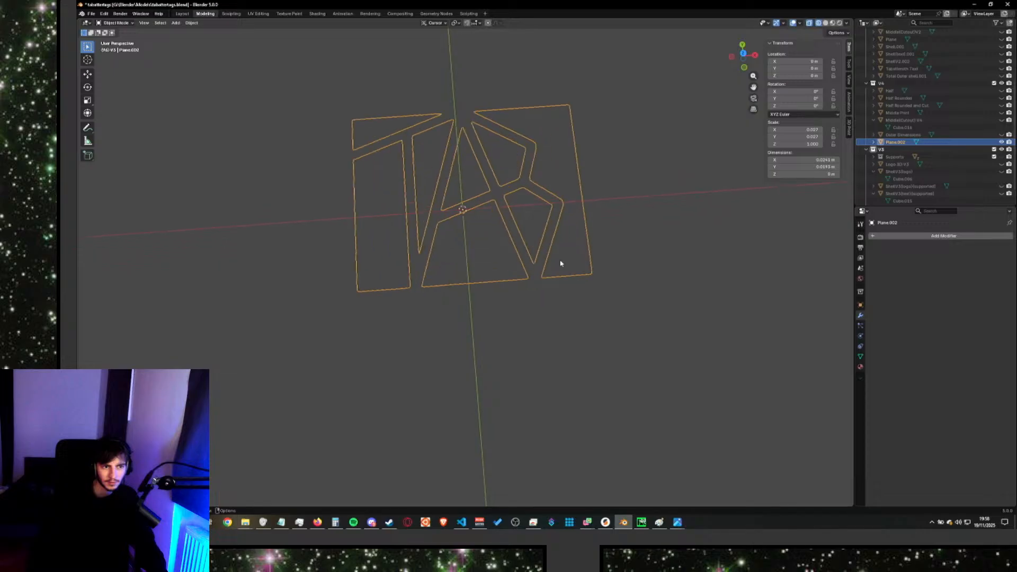
pyautogui.moveTo(561, 263)
pyautogui.mouseDown(button='middle')
pyautogui.moveTo(551, 220)
pyautogui.moveTo(556, 254)
pyautogui.mouseUp(button='middle')
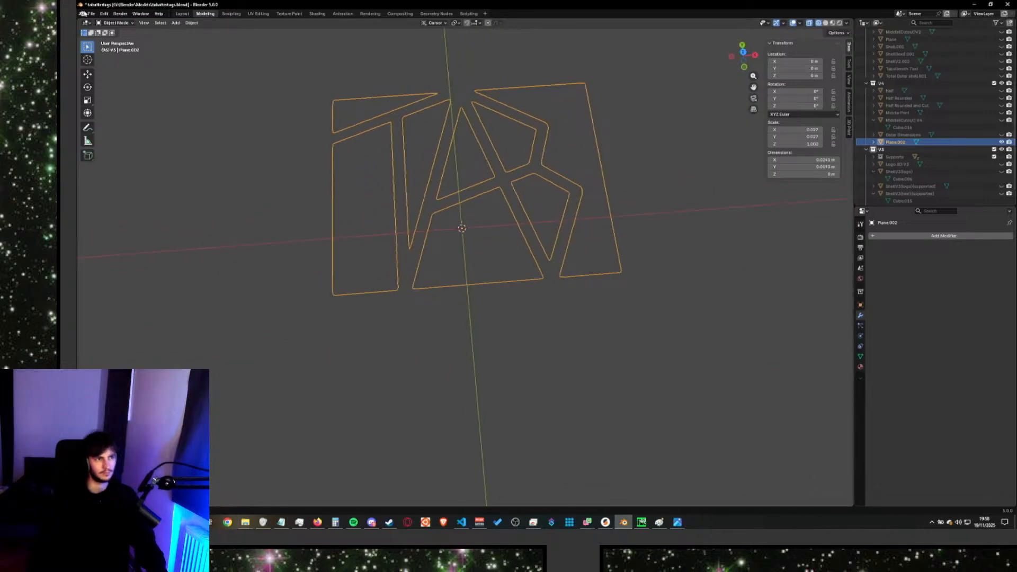
# Enter Edit Mode, select the face below the A's crossbar, return to Object Mode and deselect the logo.
pyautogui.click(104, 23)
pyautogui.click(113, 39)
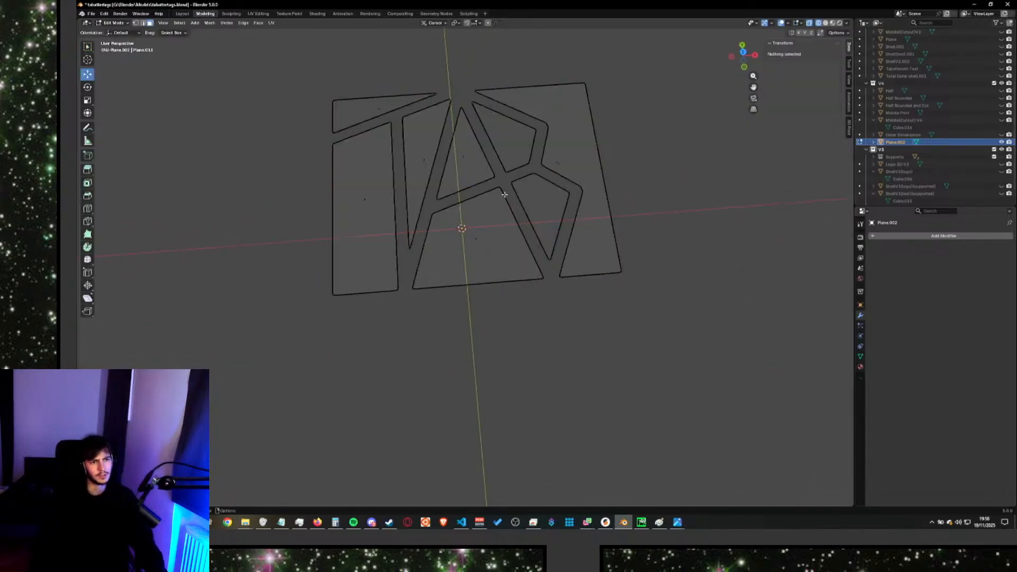
pyautogui.click(475, 237)
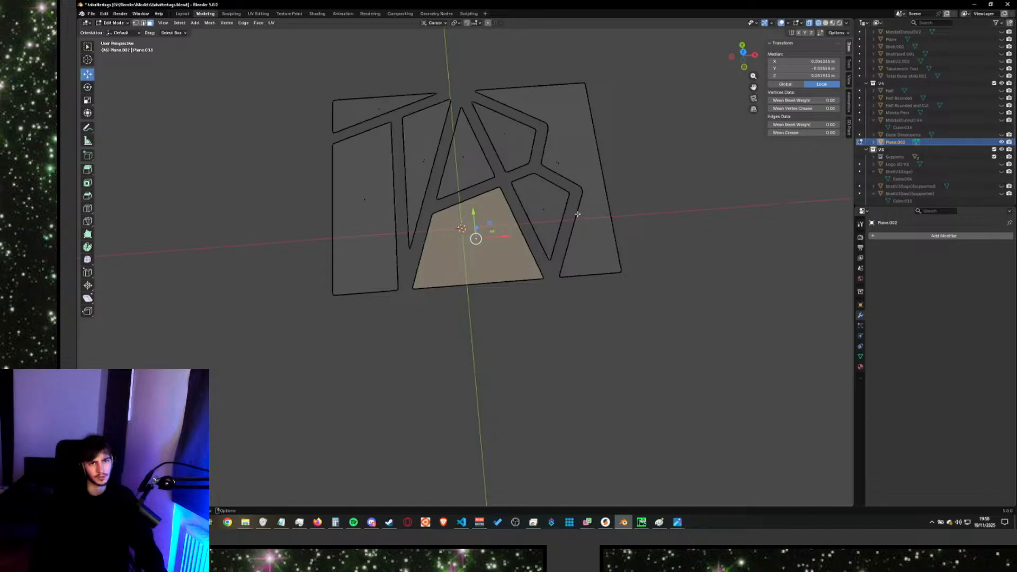
pyautogui.click(113, 23)
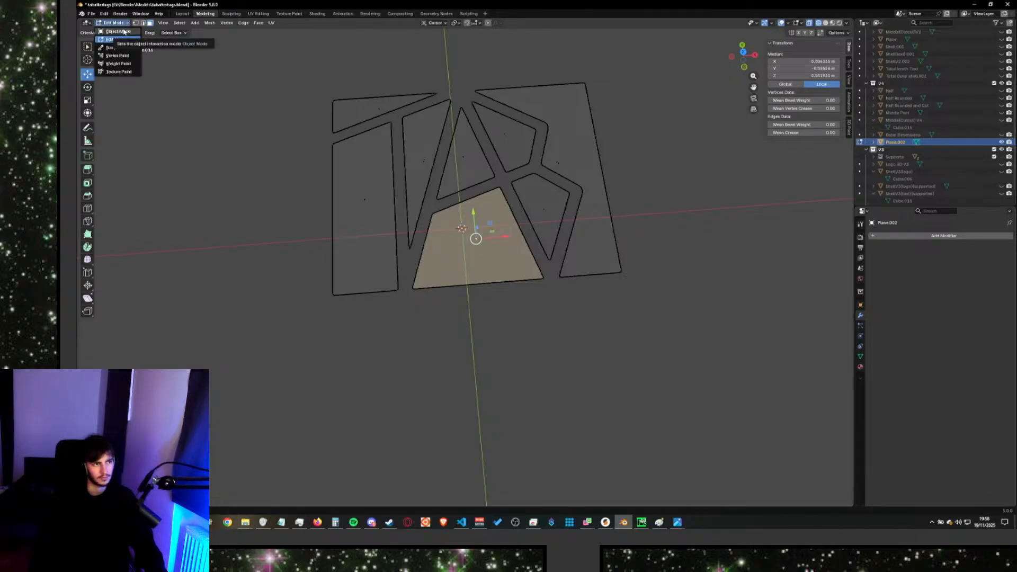
pyautogui.click(122, 31)
pyautogui.click(221, 192)
# Switch to the browser tutorial, rewatch the part on selecting a linked outline and filling it with a face, and return to Blender.
pyautogui.hotkey('alt', 'Tab')
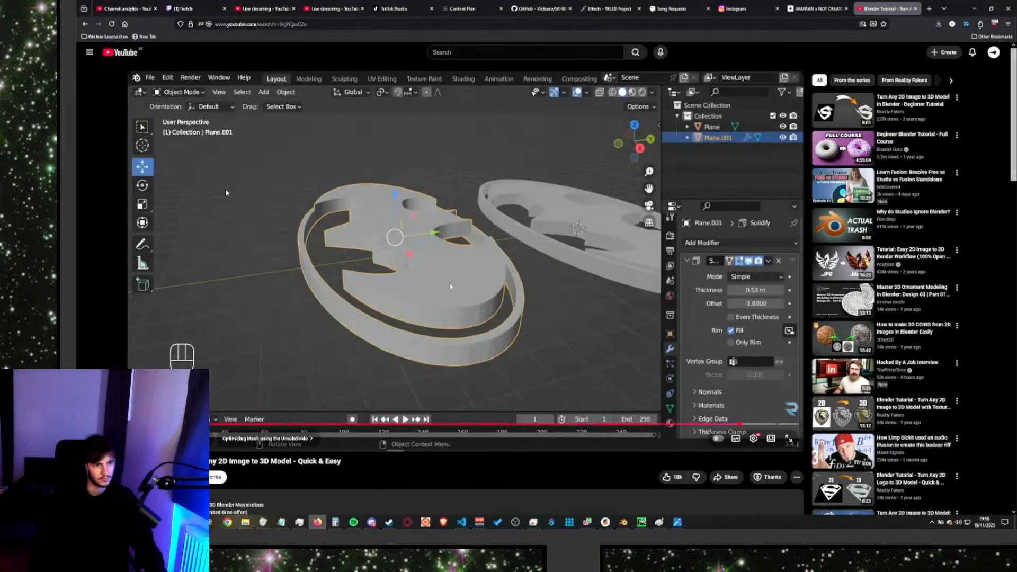
pyautogui.click(450, 286)
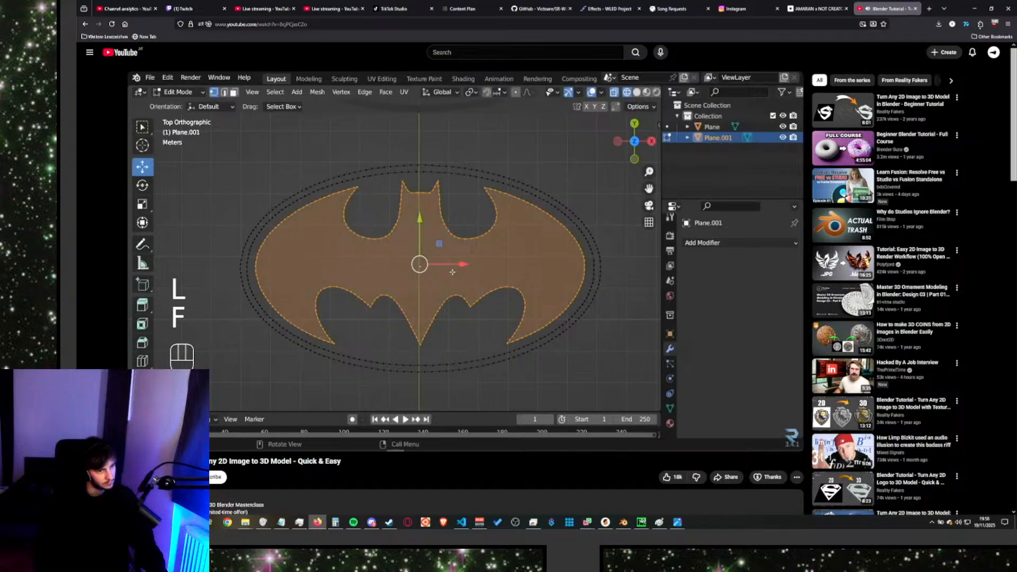
pyautogui.click(406, 258)
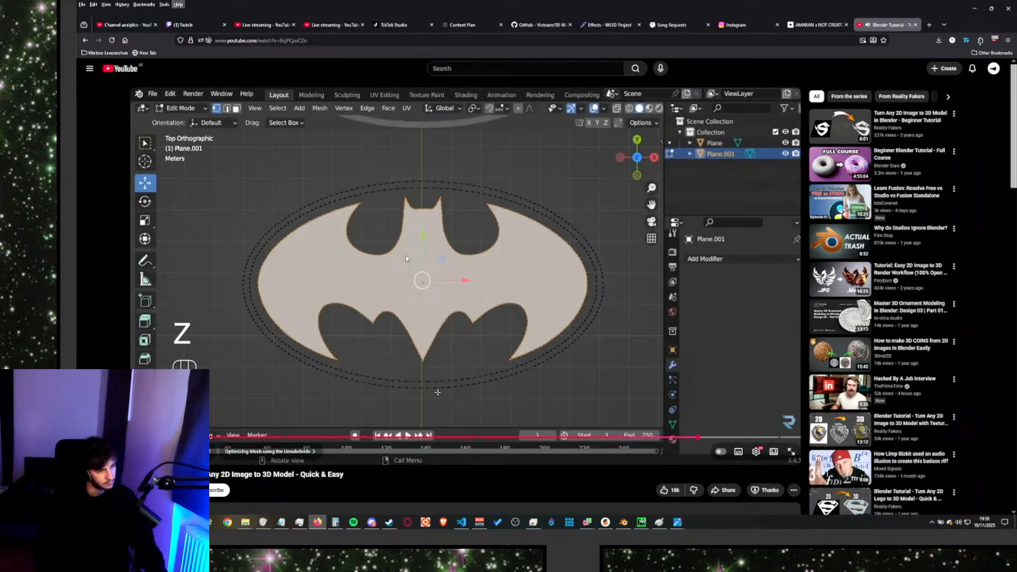
pyautogui.click(405, 258)
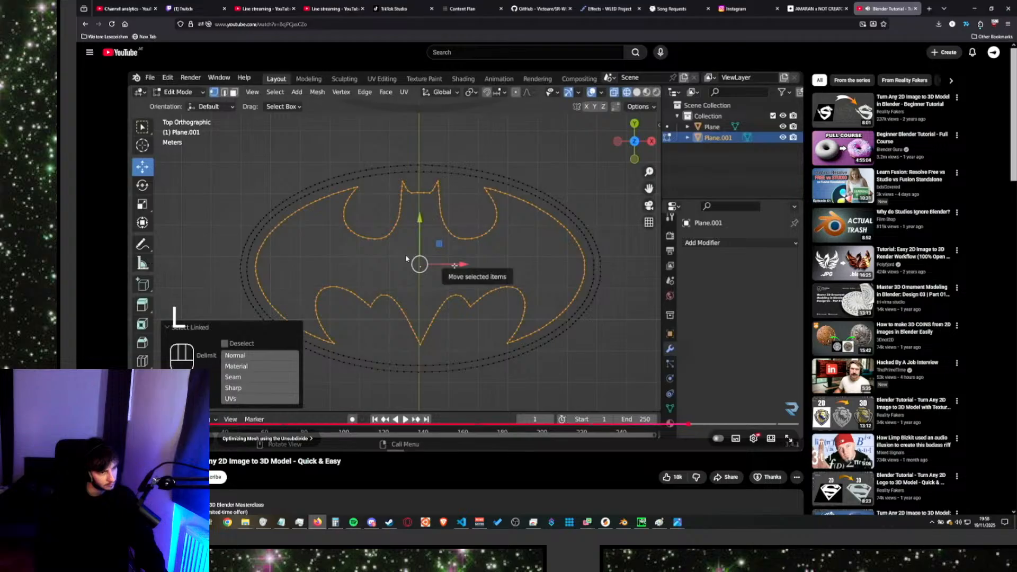
pyautogui.click(406, 258)
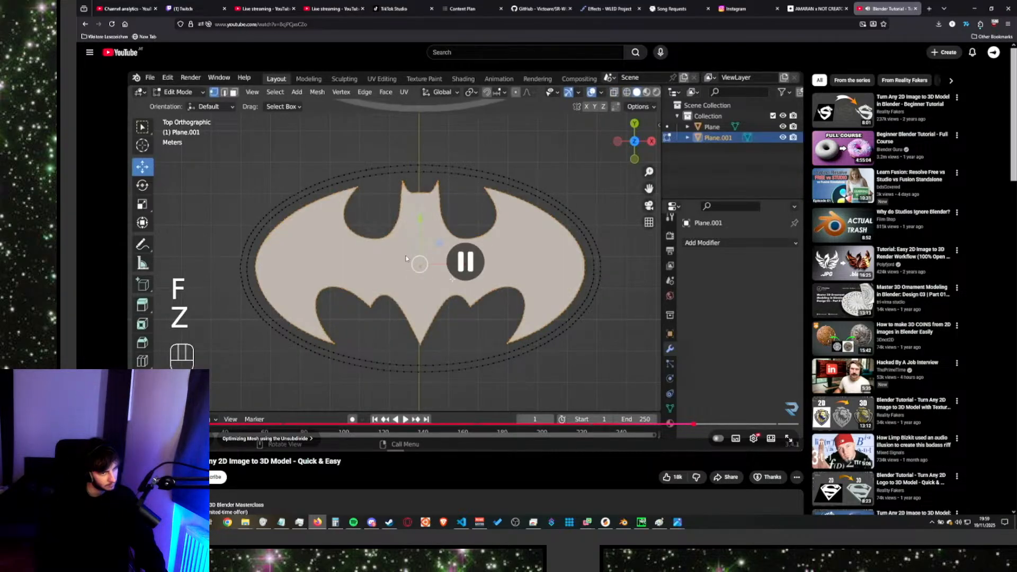
pyautogui.hotkey('alt', 'Tab')
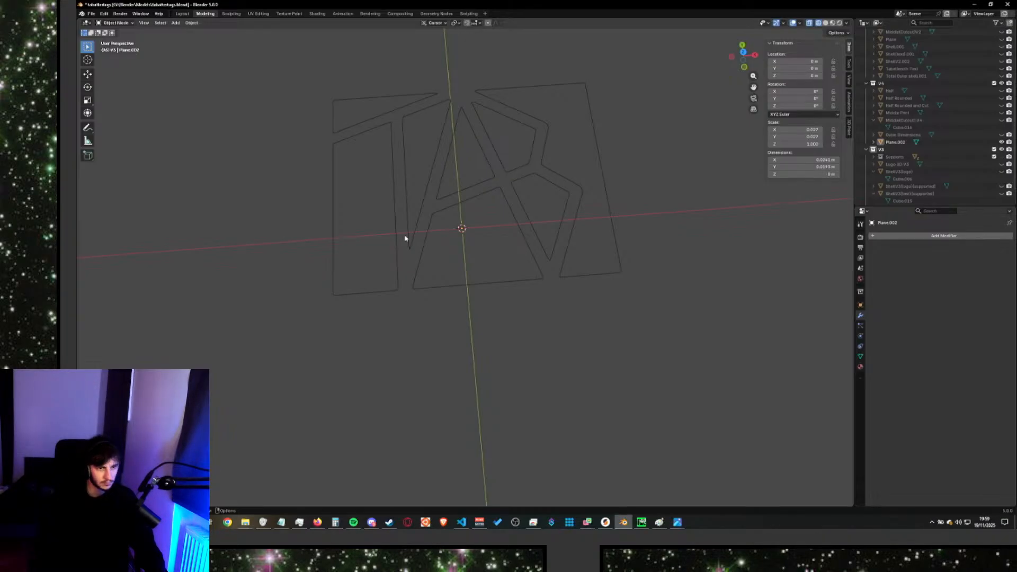
# Enter Edit Mode on the logo and display its faces with Solid viewport shading, leaving nothing selected.
pyautogui.click(112, 23)
pyautogui.click(114, 40)
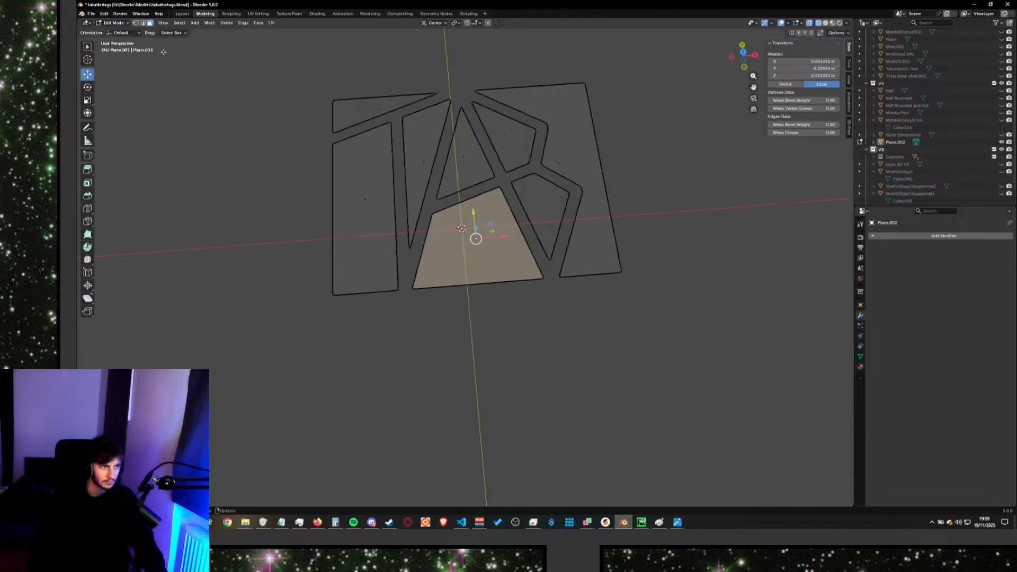
pyautogui.scroll(4, 486, 180)
pyautogui.hotkey('alt', 'a')
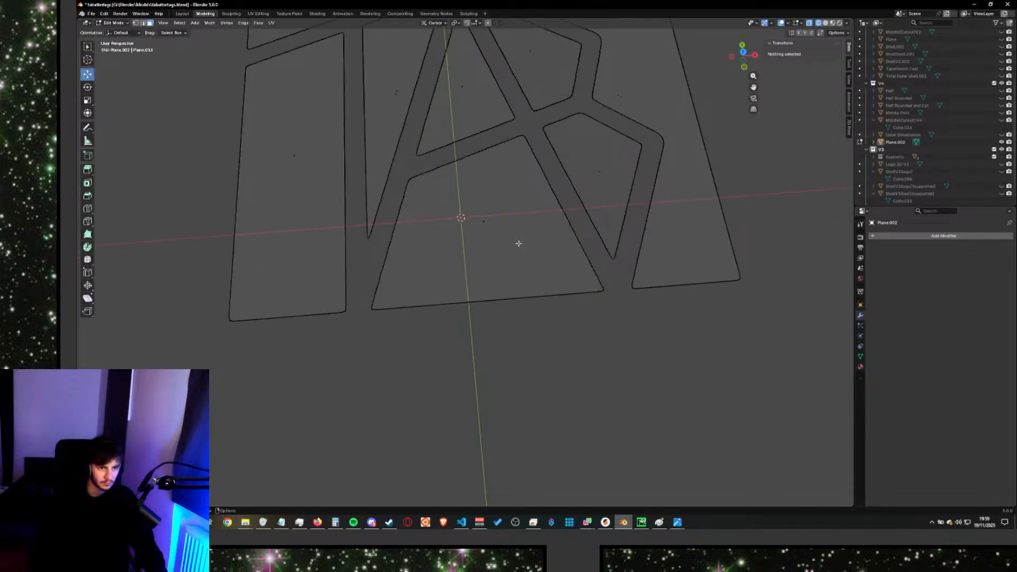
pyautogui.click(482, 222)
pyautogui.press('z')
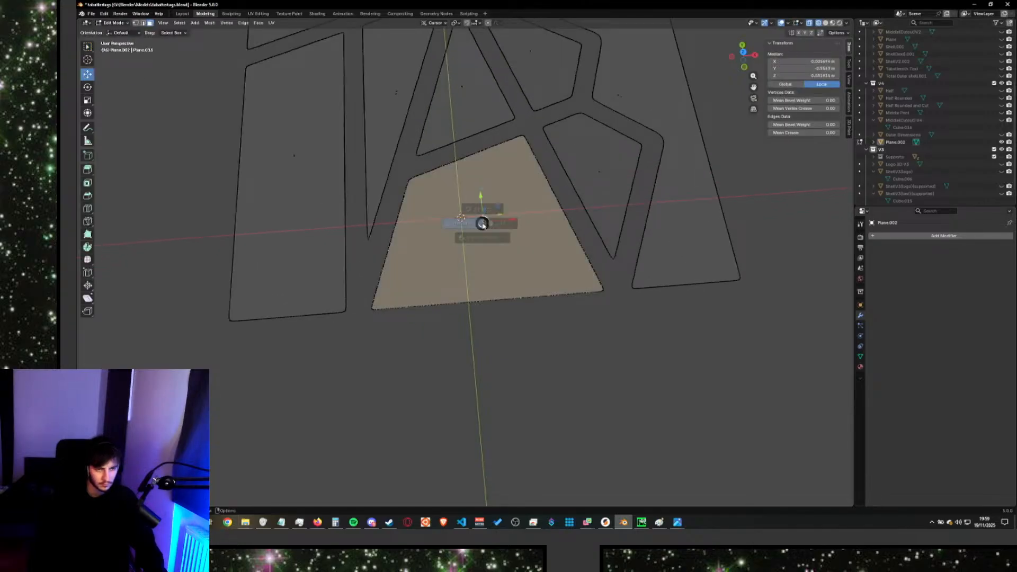
pyautogui.click(543, 229)
pyautogui.moveTo(683, 291)
pyautogui.mouseDown(button='middle')
pyautogui.moveTo(688, 334)
pyautogui.moveTo(579, 368)
pyautogui.moveTo(565, 359)
pyautogui.moveTo(575, 363)
pyautogui.mouseUp(button='middle')
pyautogui.click(692, 331)
# Return to Object Mode and add a new Solidify modifier to the logo.
pyautogui.click(113, 22)
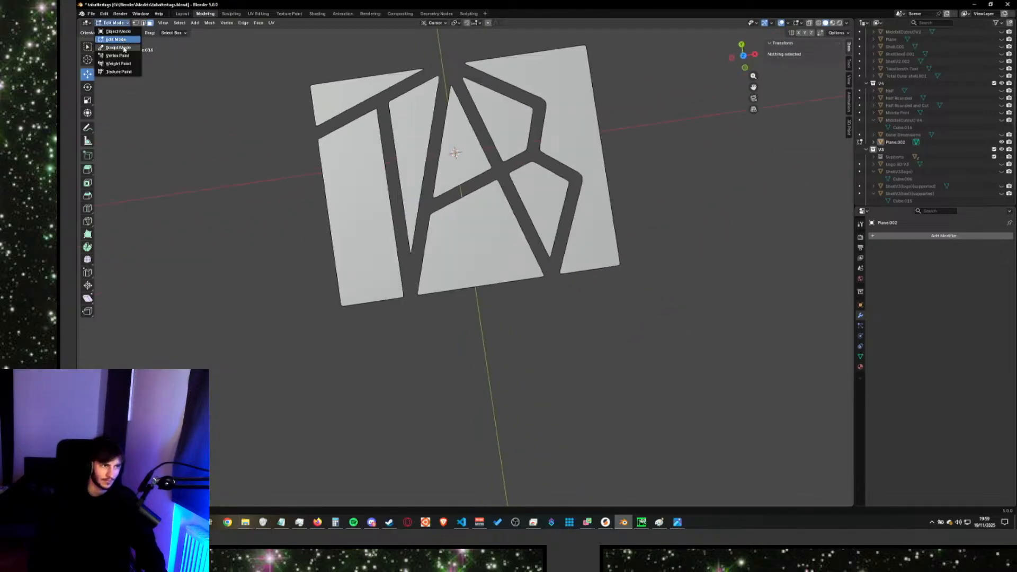
pyautogui.click(119, 32)
pyautogui.click(906, 236)
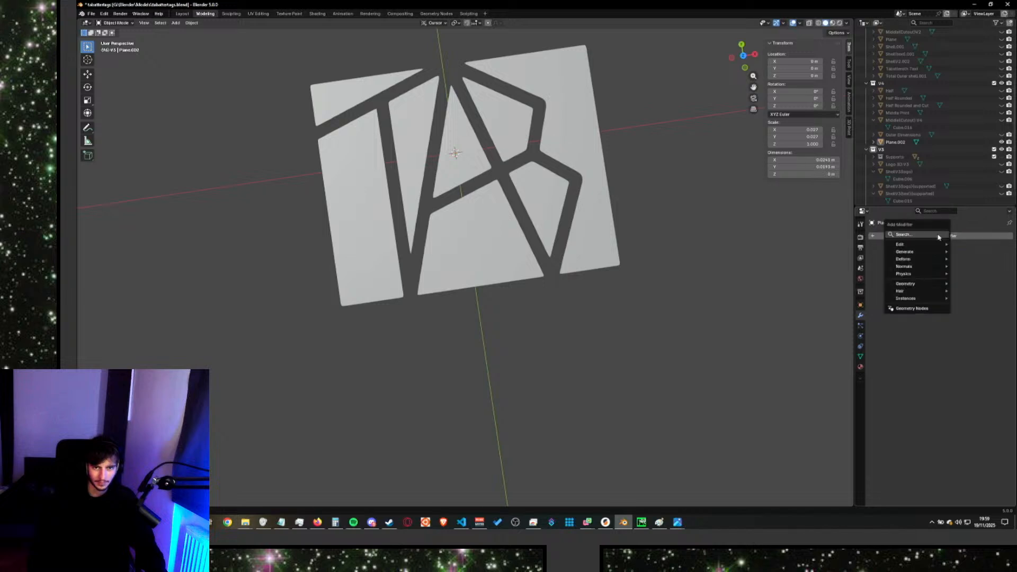
pyautogui.write('solid')
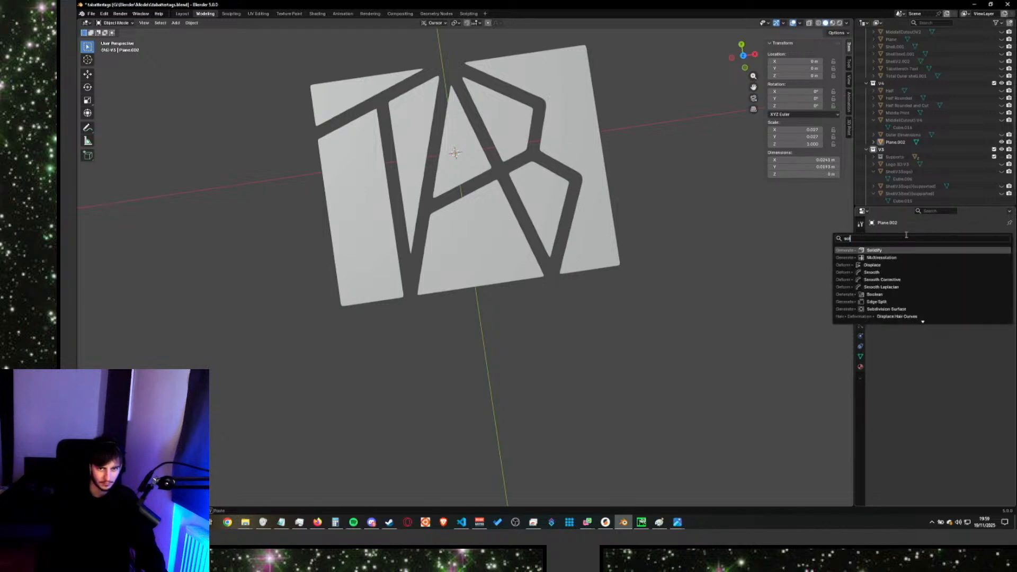
pyautogui.press('Return')
pyautogui.scroll(-4, 701, 323)
pyautogui.moveTo(671, 333)
pyautogui.mouseDown(button='middle')
pyautogui.moveTo(657, 338)
pyautogui.moveTo(662, 301)
pyautogui.moveTo(656, 324)
pyautogui.mouseUp(button='middle')
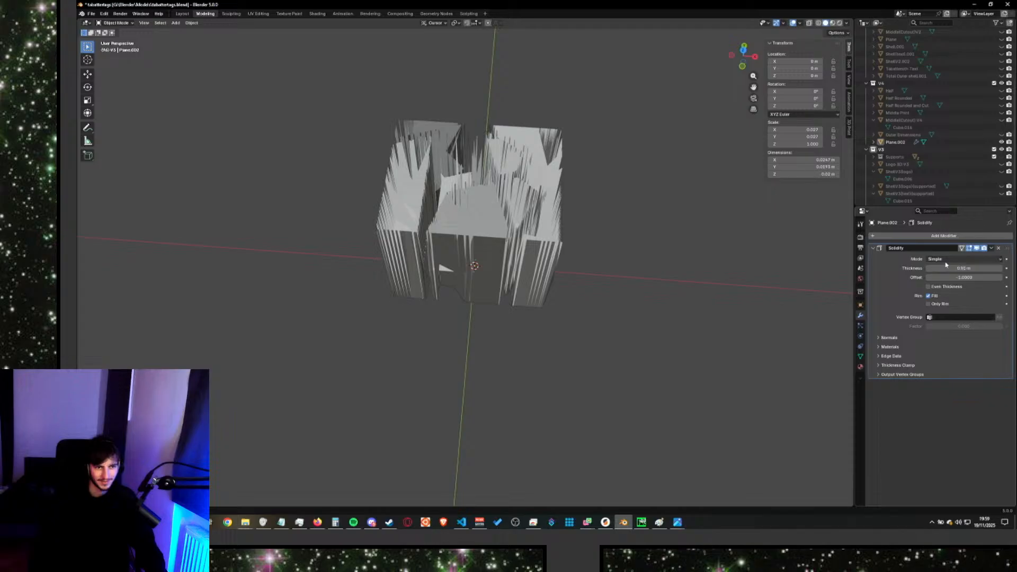
# Adjust the Solidify modifier's thickness to about -0.01 m, shift its offset above -1, and turn off its rim Fill option.
pyautogui.moveTo(964, 268)
pyautogui.mouseDown()
pyautogui.moveTo(985, 268)
pyautogui.moveTo(950, 268)
pyautogui.mouseUp()
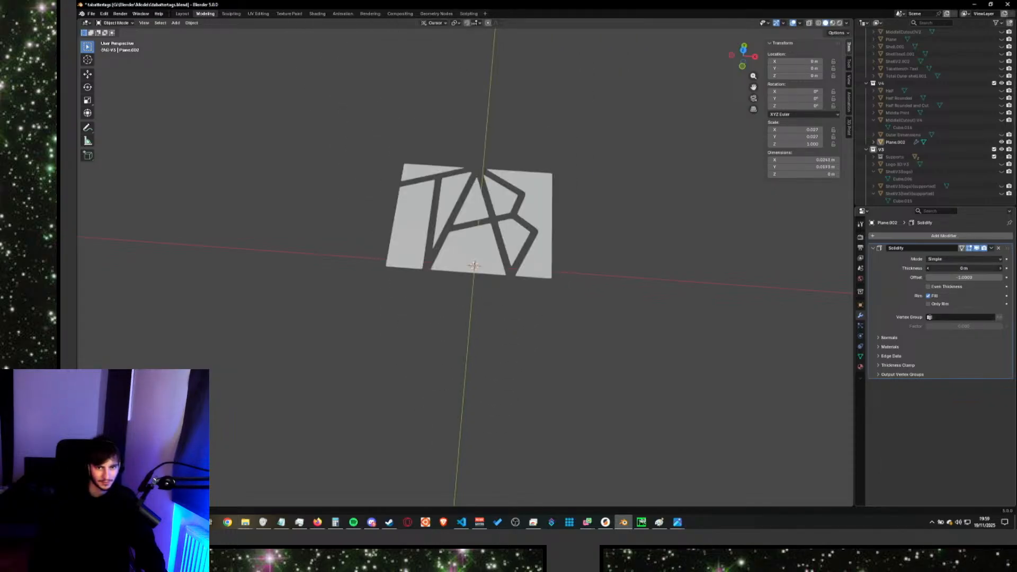
pyautogui.moveTo(934, 277); pyautogui.dragTo(953, 268)
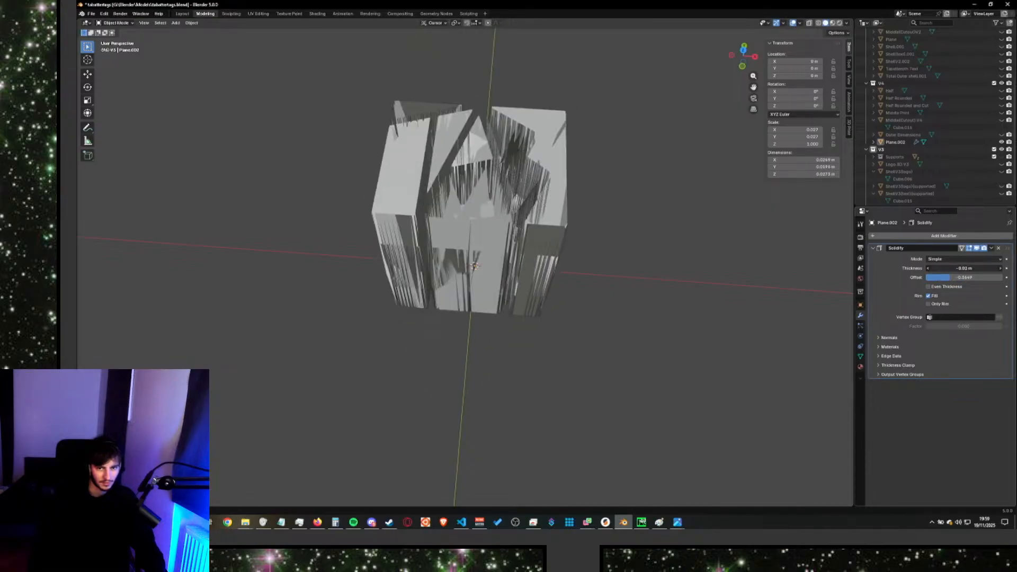
pyautogui.click(933, 287)
pyautogui.click(932, 287)
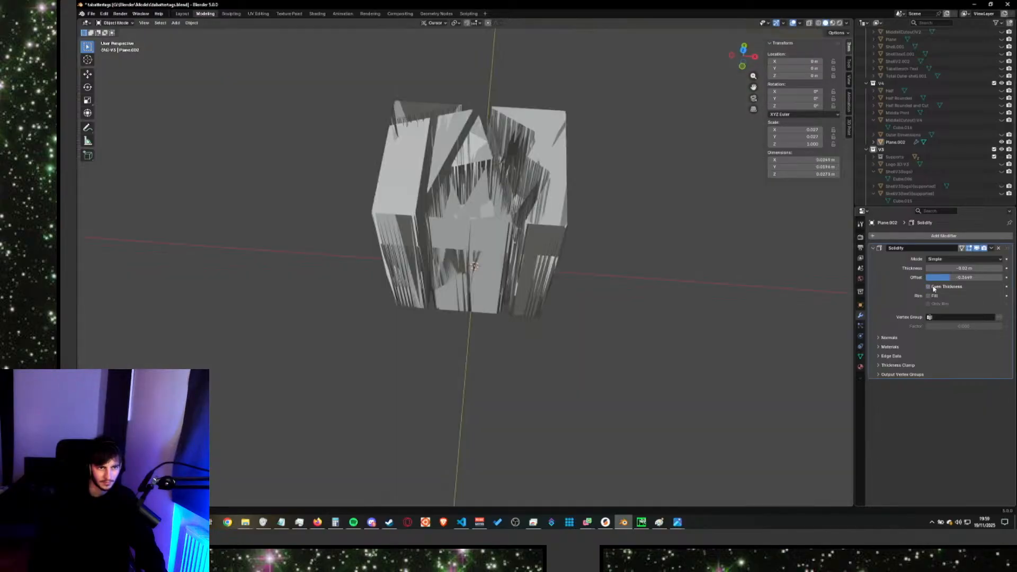
pyautogui.moveTo(933, 268)
pyautogui.mouseDown()
pyautogui.moveTo(915, 268)
pyautogui.moveTo(938, 268)
pyautogui.mouseUp()
pyautogui.moveTo(786, 273); pyautogui.dragTo(676, 277, button='middle')
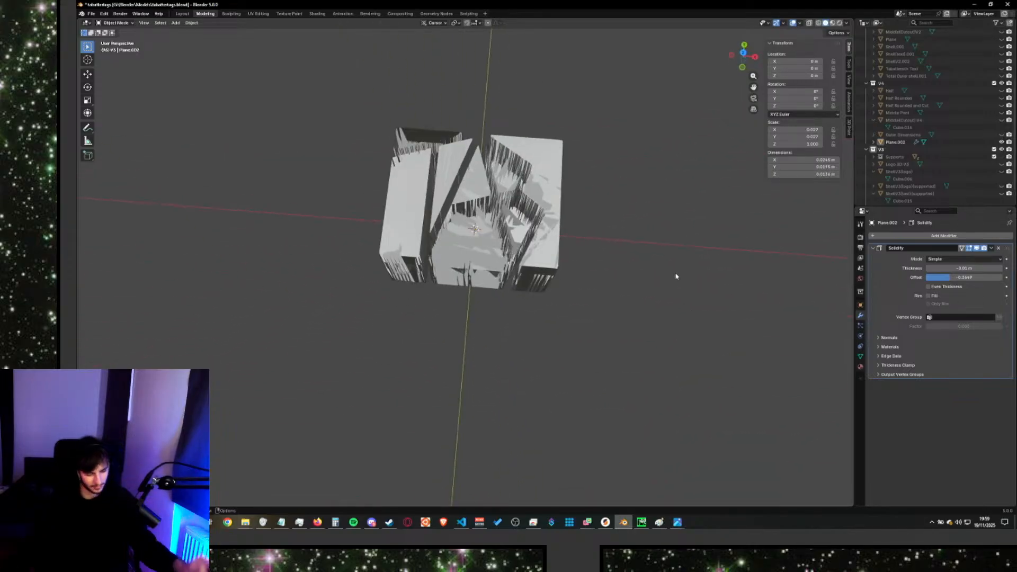
# Undo the recent Solidify changes until the modifier is removed from the flat logo.
pyautogui.press('XF86AudioPlay')
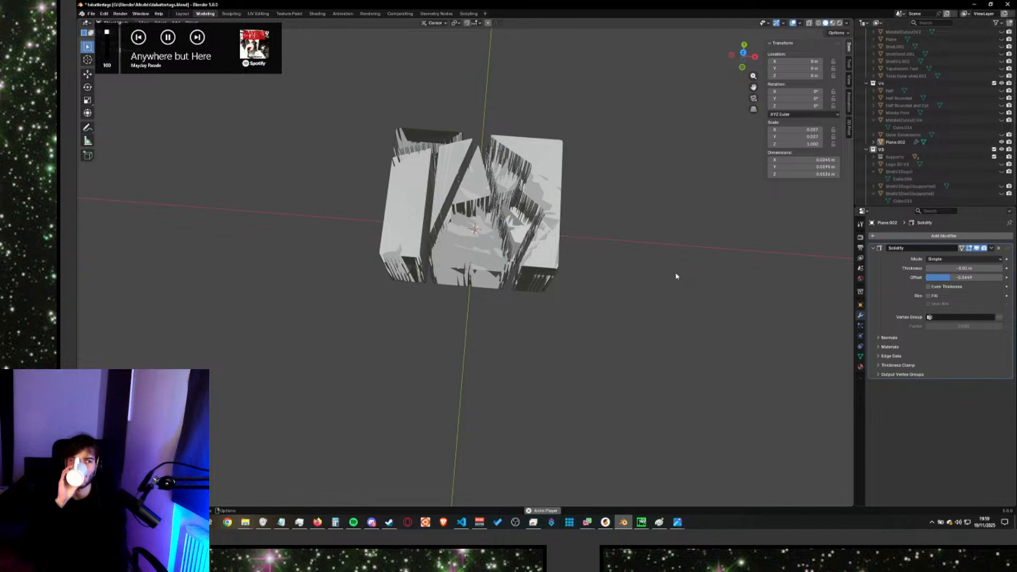
pyautogui.click(437, 202)
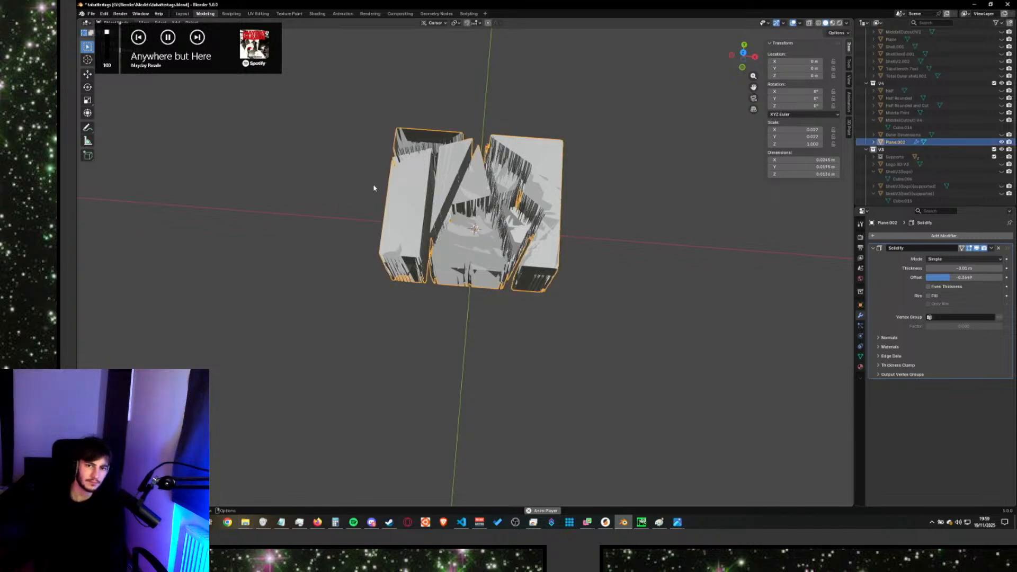
pyautogui.hotkey('ctrl', 'z')
pyautogui.hotkey('ctrl', 'z')
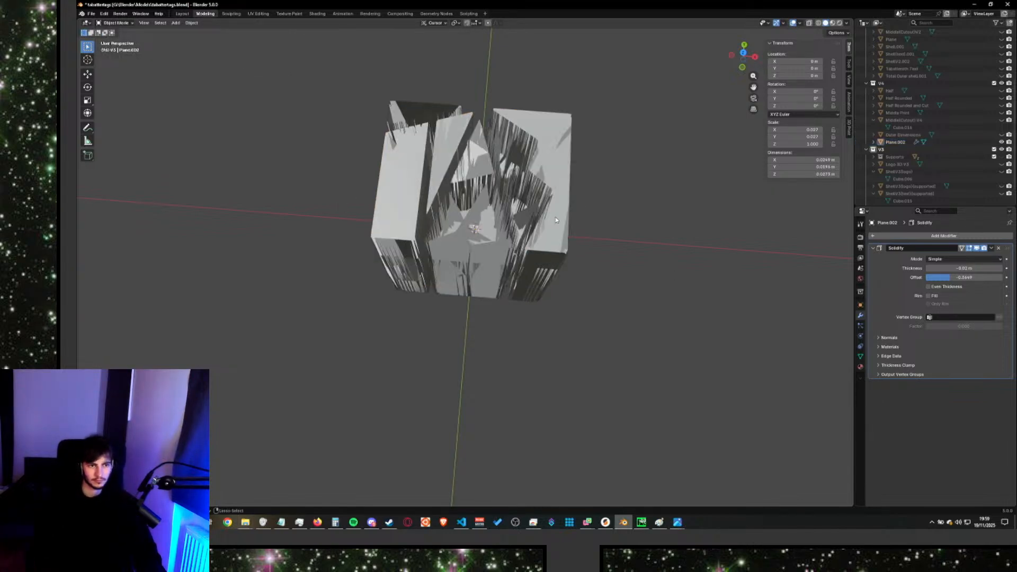
pyautogui.hotkey('ctrl', 'z')
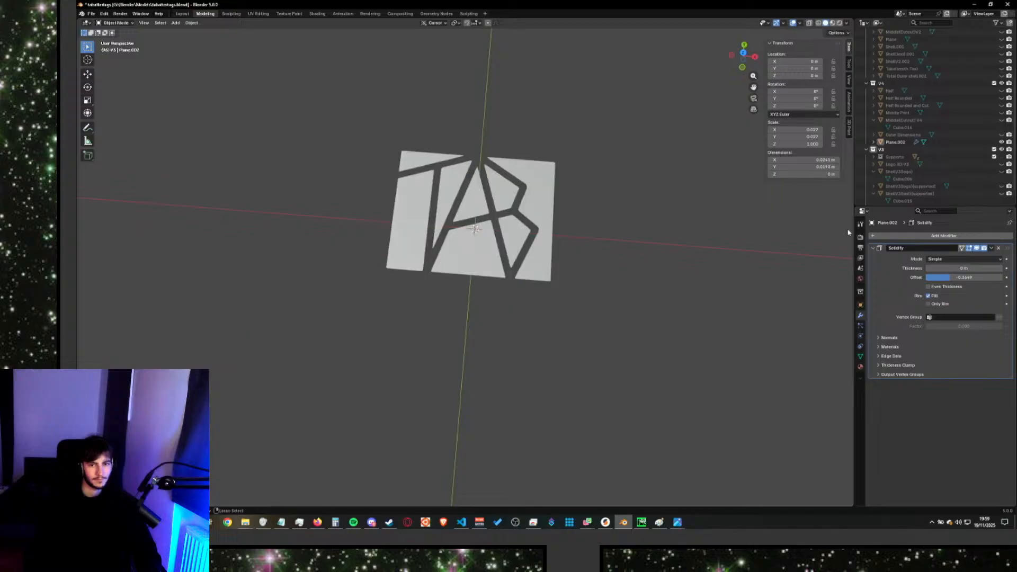
# Try to thicken the flat logo by raising its Z dimension to about 5.1 m, and undo the change.
pyautogui.moveTo(492, 243); pyautogui.dragTo(529, 200, button='middle')
pyautogui.click(529, 200)
pyautogui.moveTo(600, 258)
pyautogui.mouseDown(button='middle')
pyautogui.moveTo(595, 224)
pyautogui.moveTo(582, 254)
pyautogui.mouseUp(button='middle')
pyautogui.moveTo(798, 174); pyautogui.dragTo(836, 174)
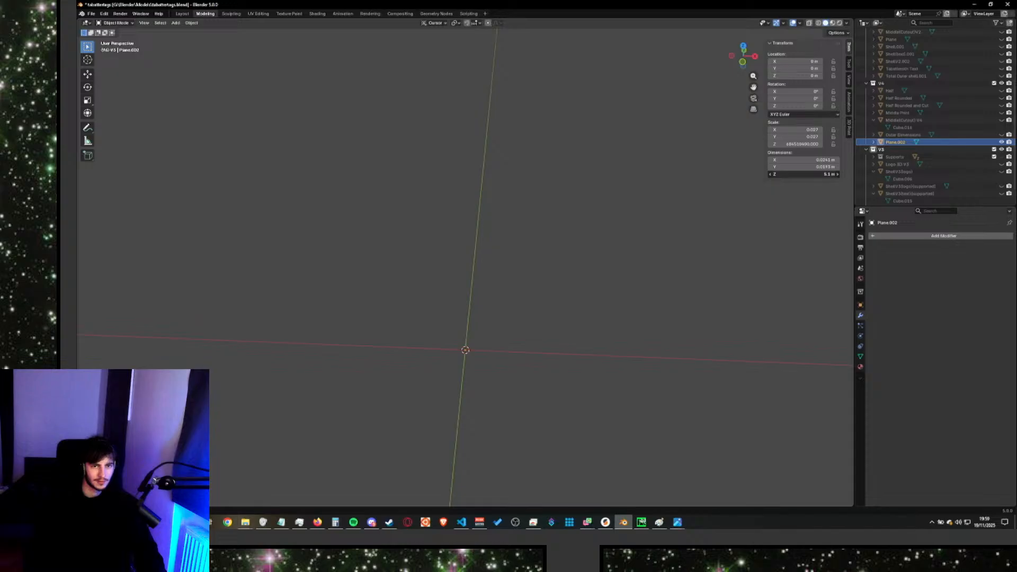
pyautogui.hotkey('ctrl', 'z')
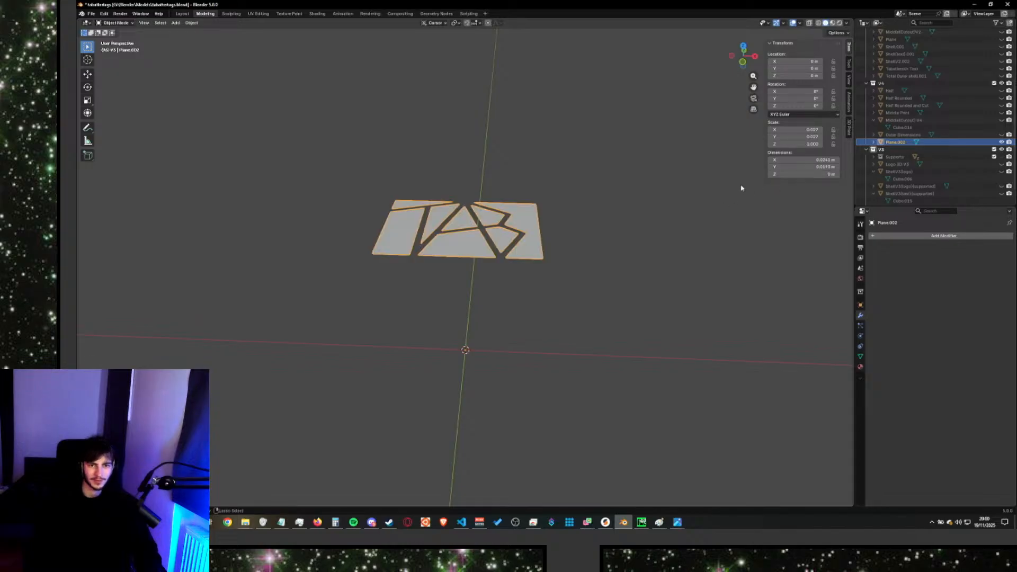
pyautogui.click(532, 292)
pyautogui.moveTo(532, 293); pyautogui.dragTo(590, 336, button='middle')
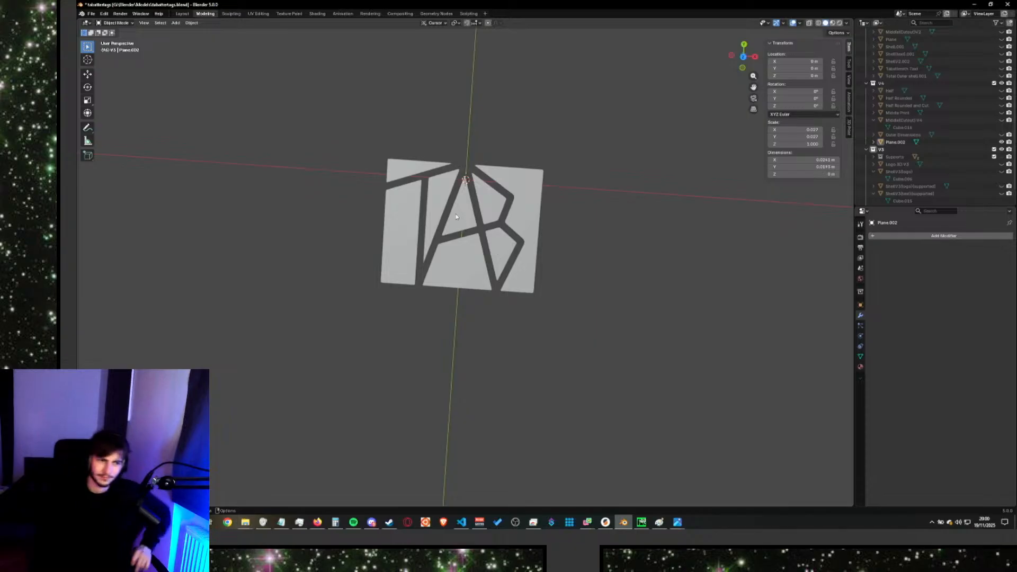
pyautogui.rightClick(429, 261)
pyautogui.click(476, 267)
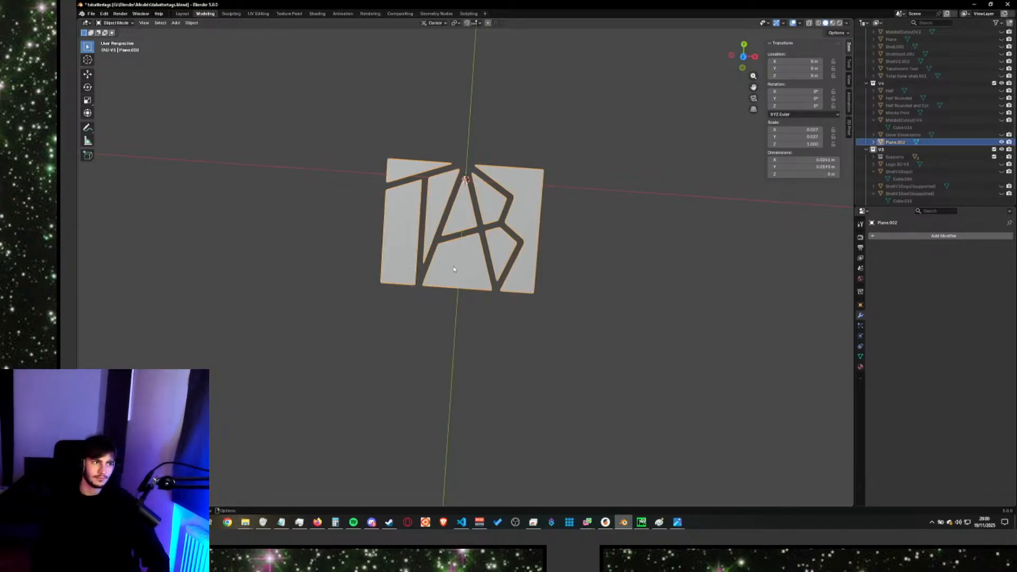
pyautogui.moveTo(474, 276); pyautogui.dragTo(495, 233, button='middle')
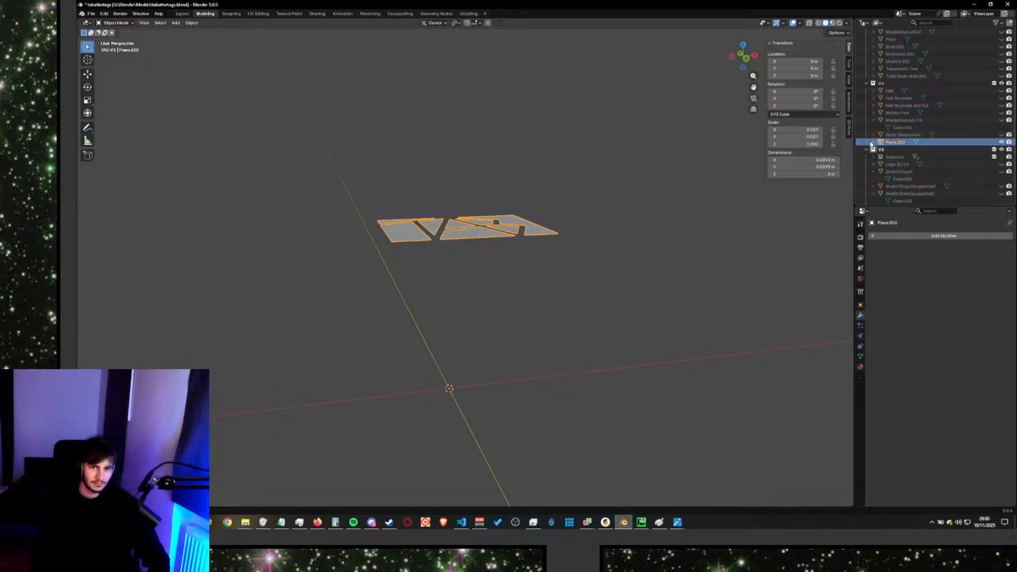
pyautogui.click(882, 238)
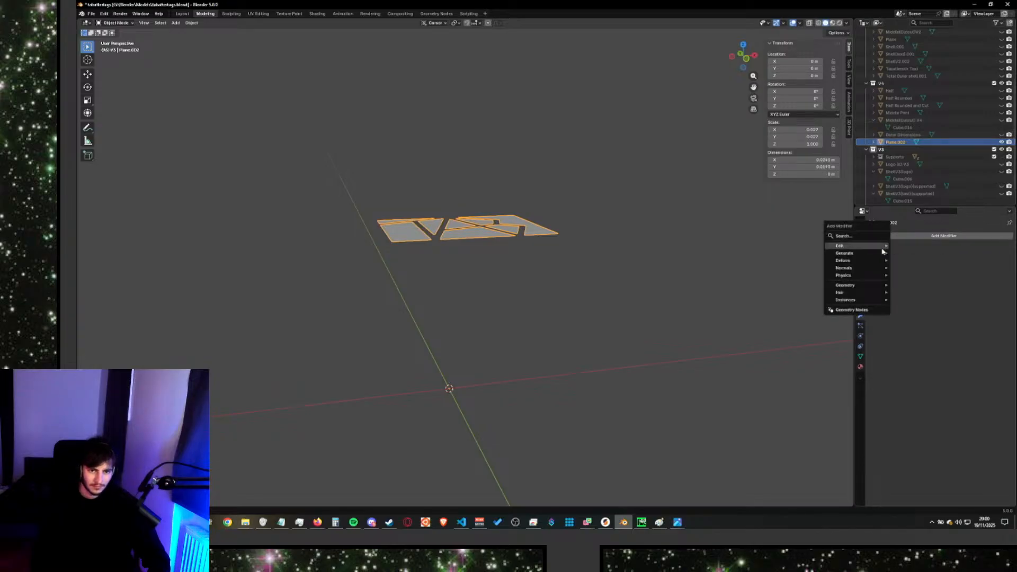
pyautogui.moveTo(882, 246)
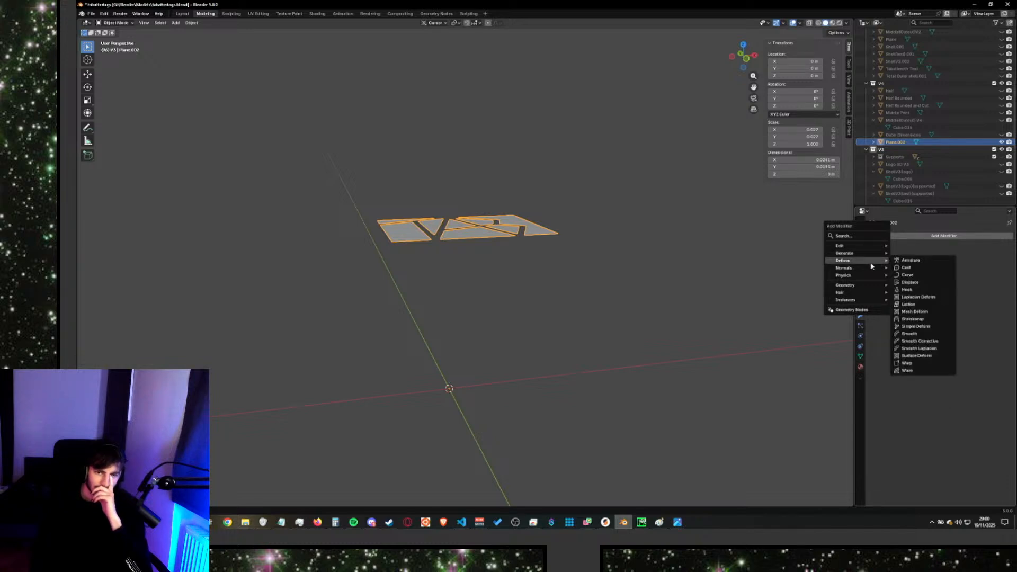
# Enter Edit Mode on the logo and check its filled pieces by selecting individual faces one at a time.
pyautogui.press('Tab')
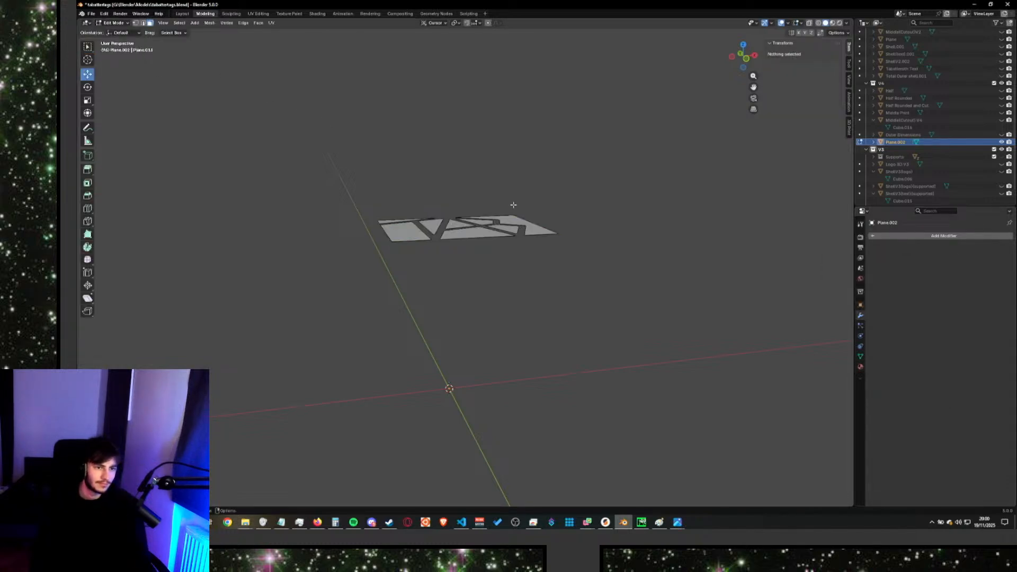
pyautogui.moveTo(513, 205); pyautogui.dragTo(580, 225, button='middle')
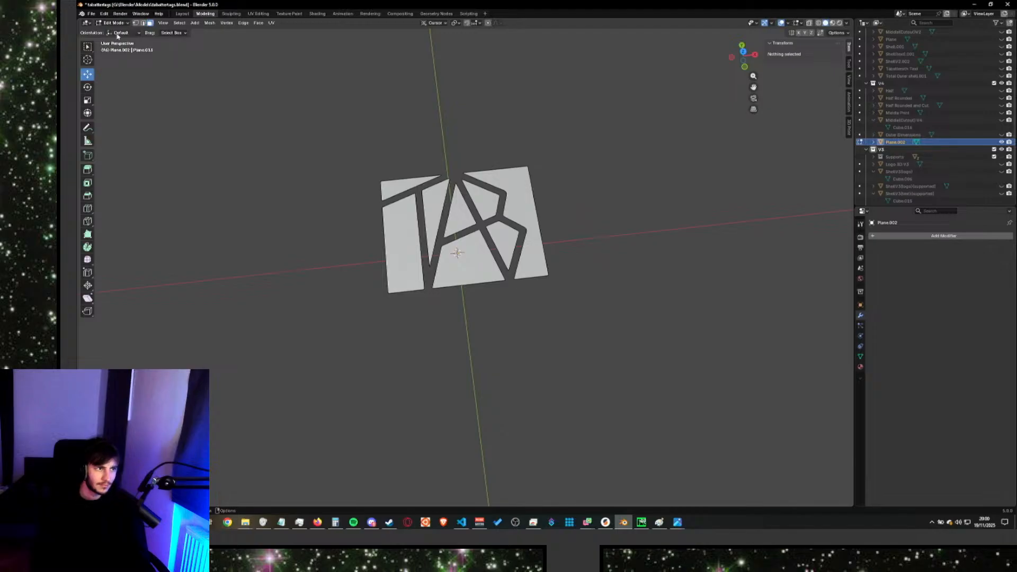
pyautogui.click(399, 232)
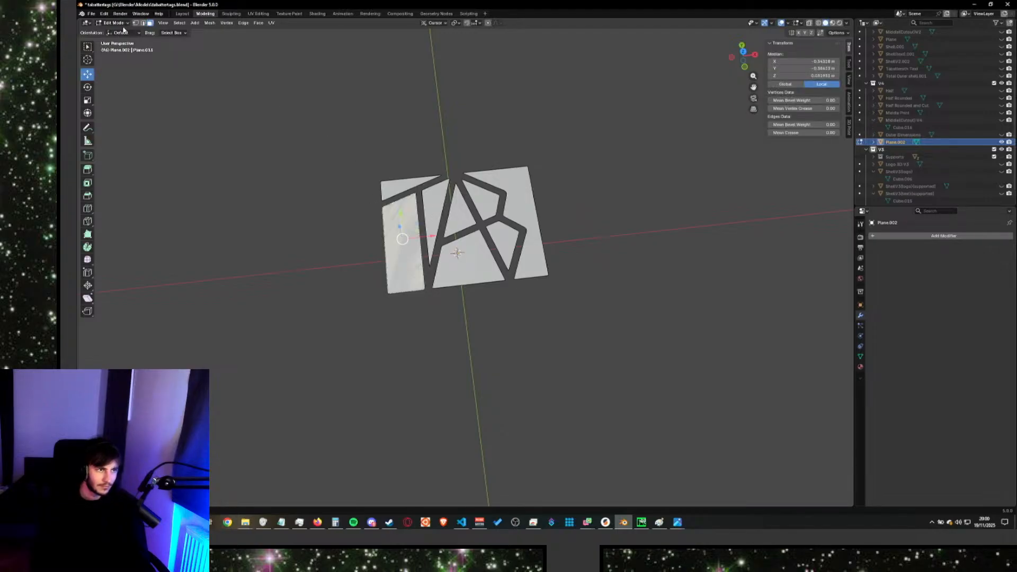
pyautogui.click(439, 217)
pyautogui.click(411, 184)
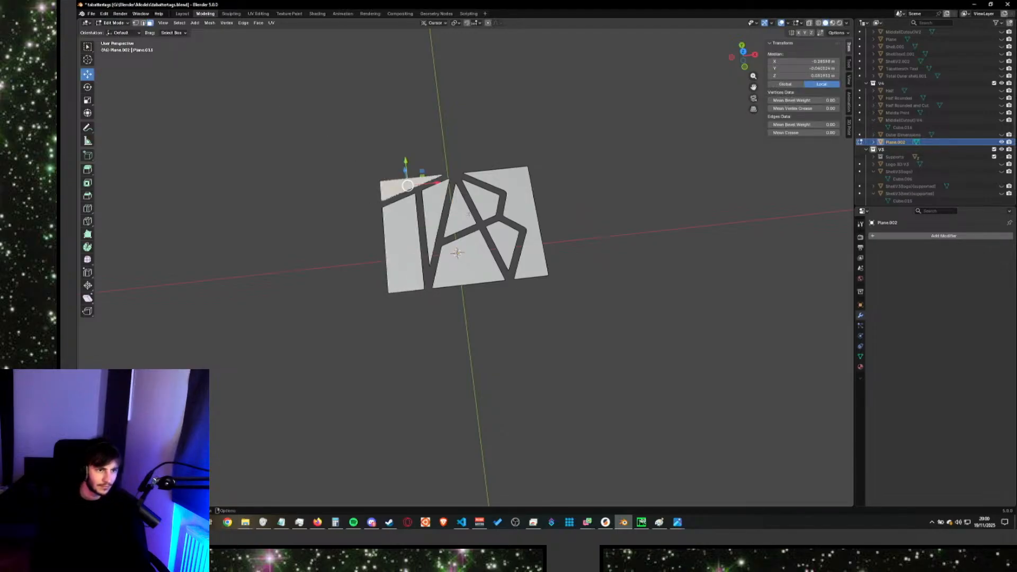
pyautogui.click(459, 210)
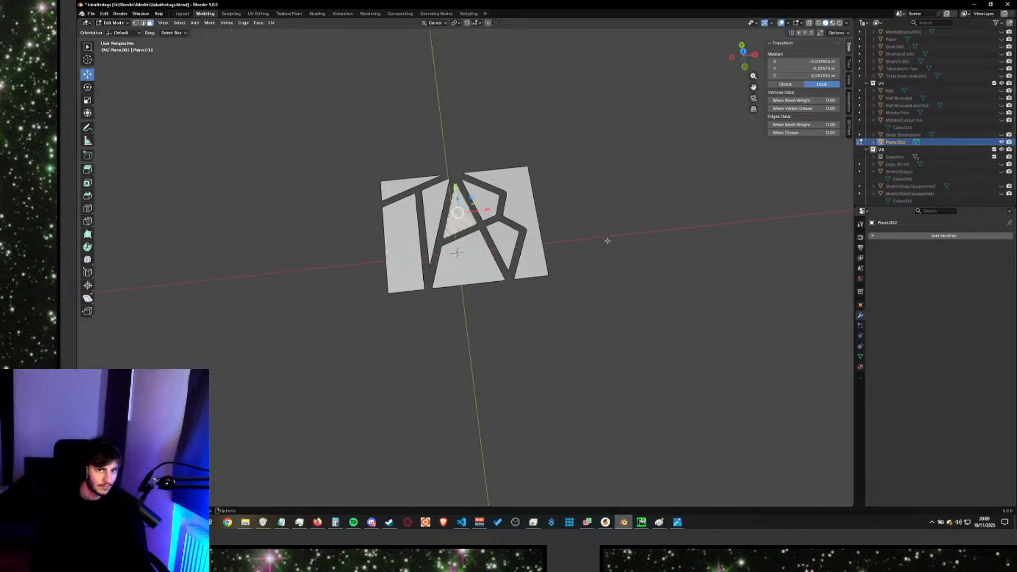
# Select all of the logo's faces and add a new Solidify modifier, inspecting the extruded shape.
pyautogui.scroll(1, 608, 241)
pyautogui.moveTo(662, 249); pyautogui.dragTo(668, 236, button='middle')
pyautogui.press('a')
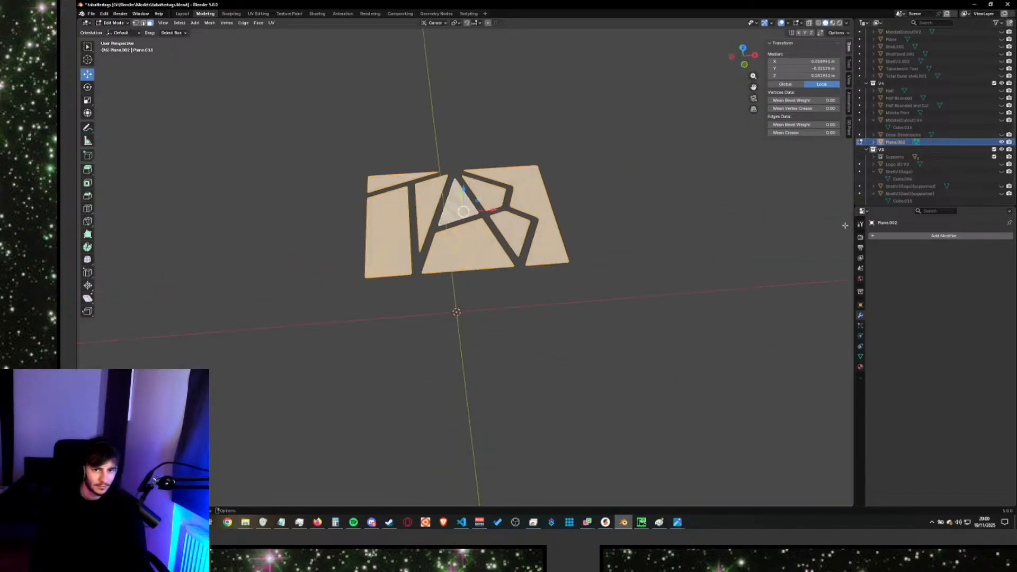
pyautogui.click(939, 236)
pyautogui.write('s')
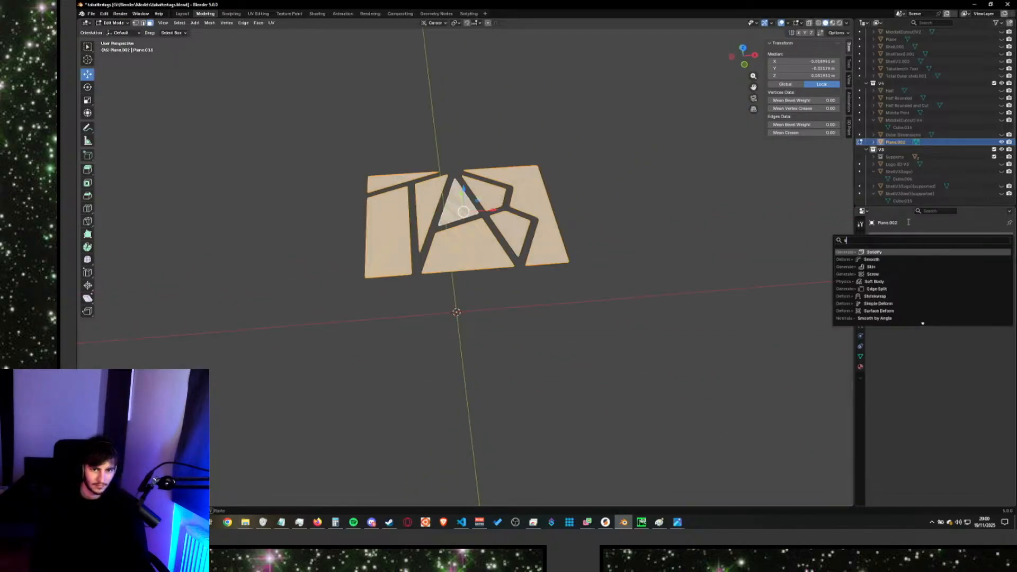
pyautogui.press('Return')
pyautogui.moveTo(665, 247)
pyautogui.mouseDown(button='middle')
pyautogui.moveTo(665, 270)
pyautogui.moveTo(653, 95)
pyautogui.moveTo(642, 114)
pyautogui.moveTo(656, 168)
pyautogui.moveTo(648, 98)
pyautogui.moveTo(676, 111)
pyautogui.moveTo(656, 176)
pyautogui.moveTo(669, 225)
pyautogui.moveTo(670, 203)
pyautogui.moveTo(674, 313)
pyautogui.moveTo(662, 220)
pyautogui.moveTo(678, 281)
pyautogui.moveTo(655, 226)
pyautogui.moveTo(653, 157)
pyautogui.moveTo(659, 191)
pyautogui.moveTo(658, 175)
pyautogui.moveTo(637, 209)
pyautogui.moveTo(656, 254)
pyautogui.moveTo(668, 235)
pyautogui.mouseUp(button='middle')
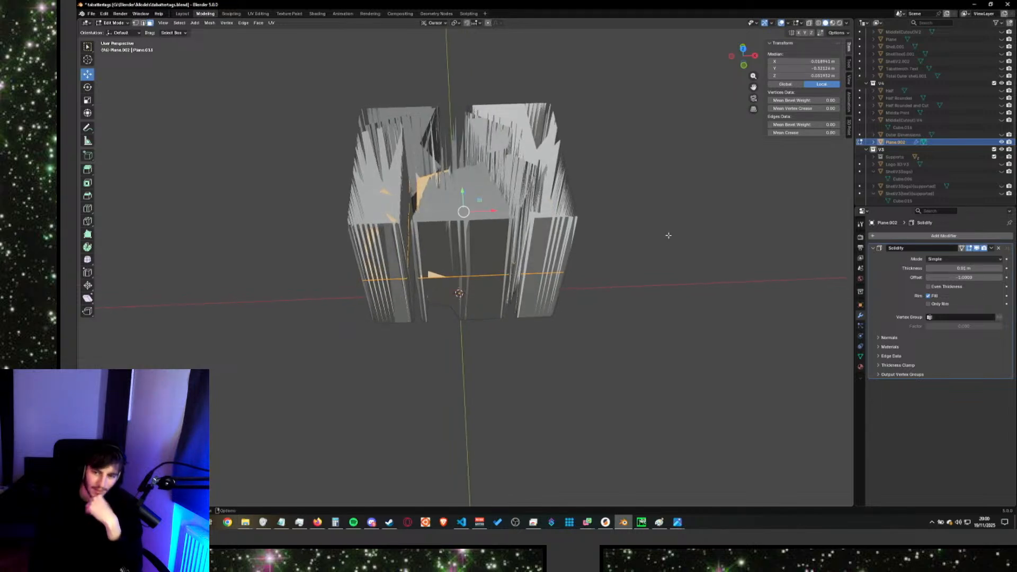
# Undo the recent face selections and turn off the Solidify modifier's display in Edit Mode.
pyautogui.hotkey('ctrl', 'z')
pyautogui.hotkey('ctrl', 'z')
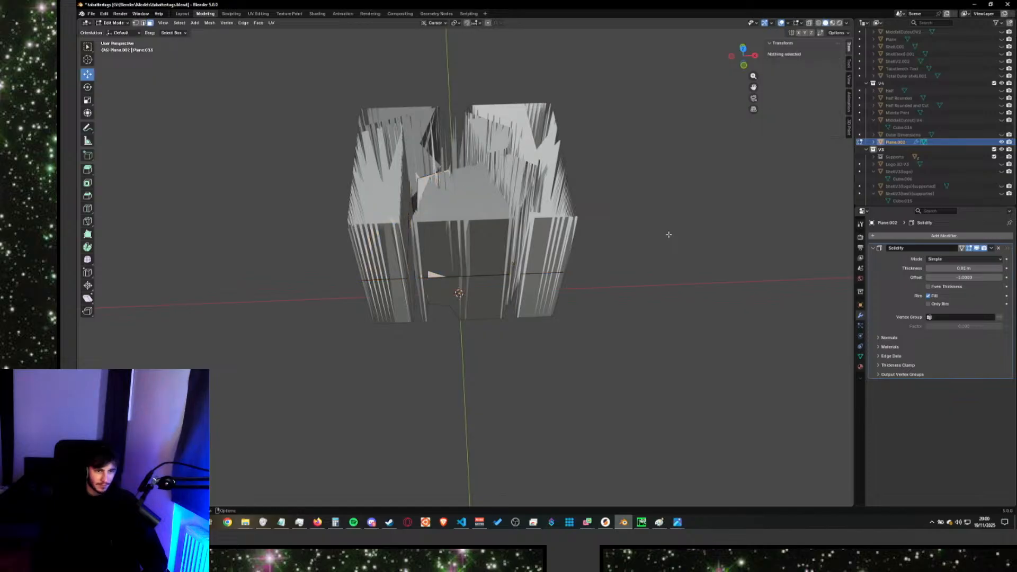
pyautogui.hotkey('ctrl', 'z')
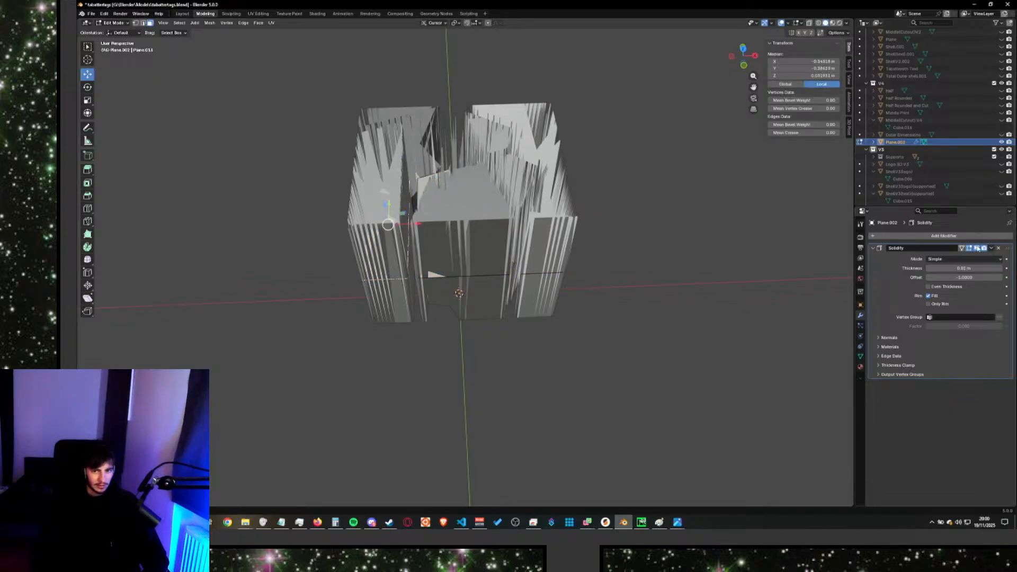
pyautogui.click(970, 248)
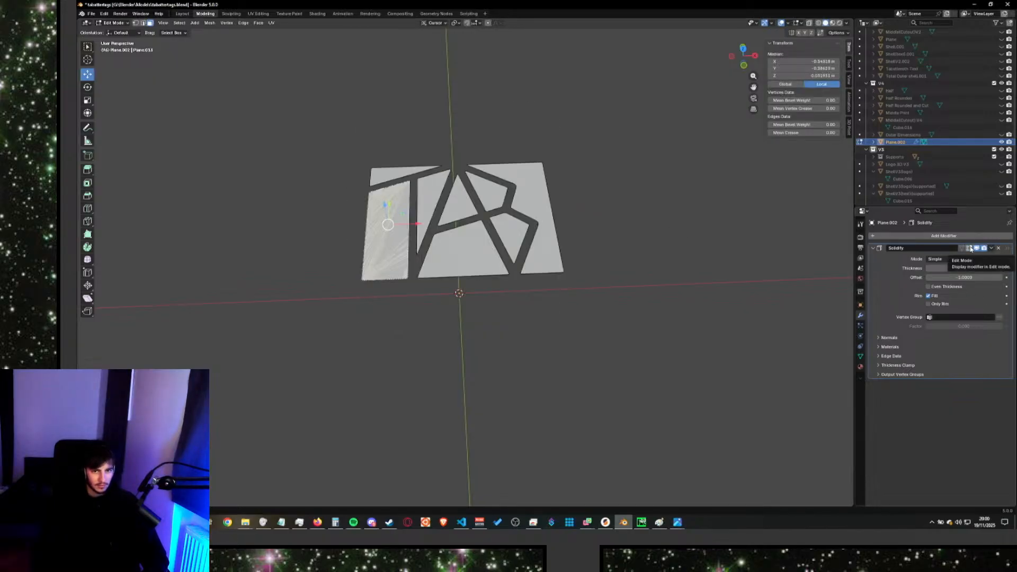
pyautogui.click(970, 248)
pyautogui.click(973, 249)
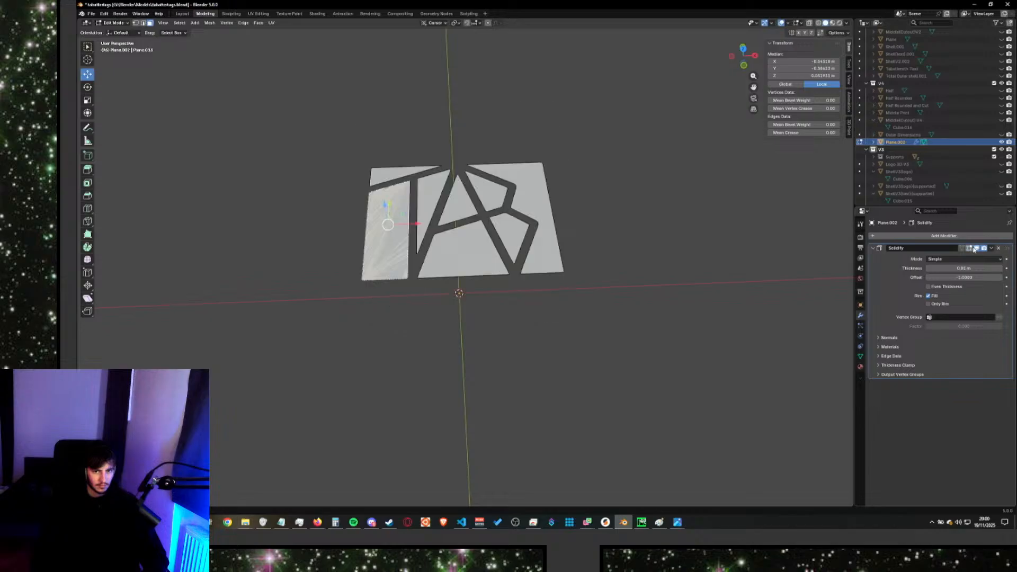
pyautogui.click(969, 248)
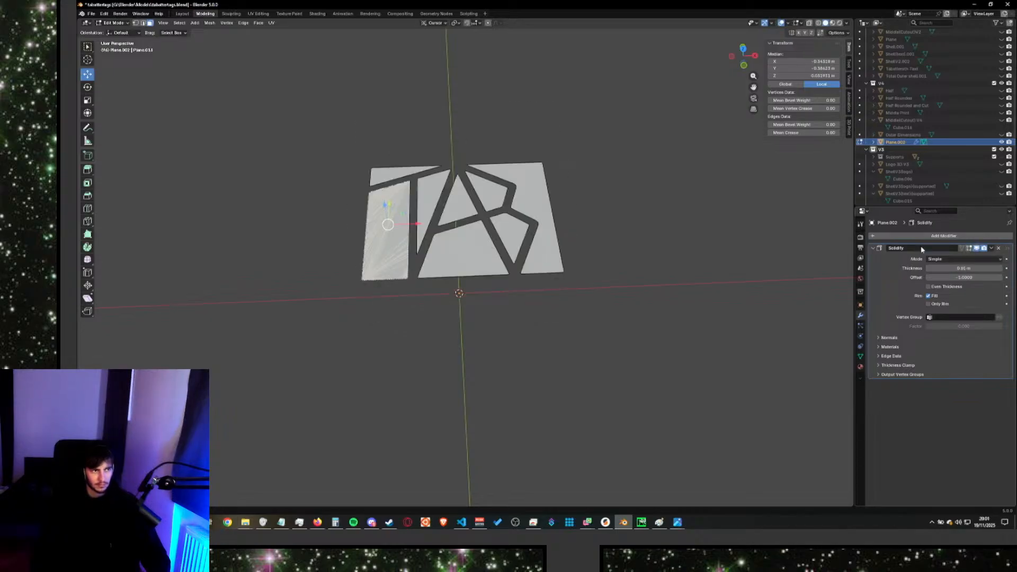
# Return to Object Mode and compare the logo with the Solidify modifier's viewport display off and on.
pyautogui.click(112, 23)
pyautogui.click(115, 32)
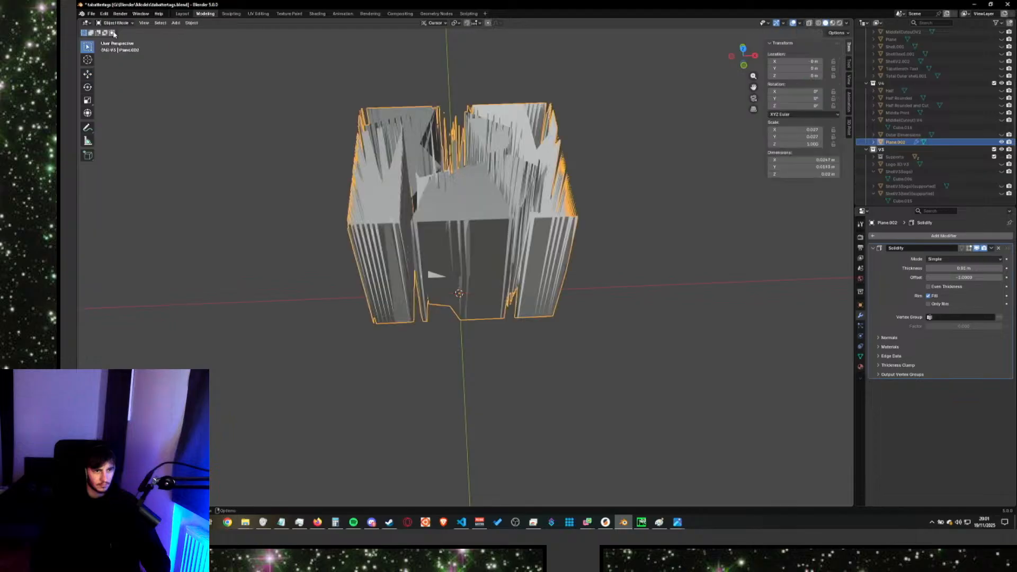
pyautogui.click(976, 248)
pyautogui.click(976, 247)
pyautogui.moveTo(721, 206); pyautogui.dragTo(400, 95, button='middle')
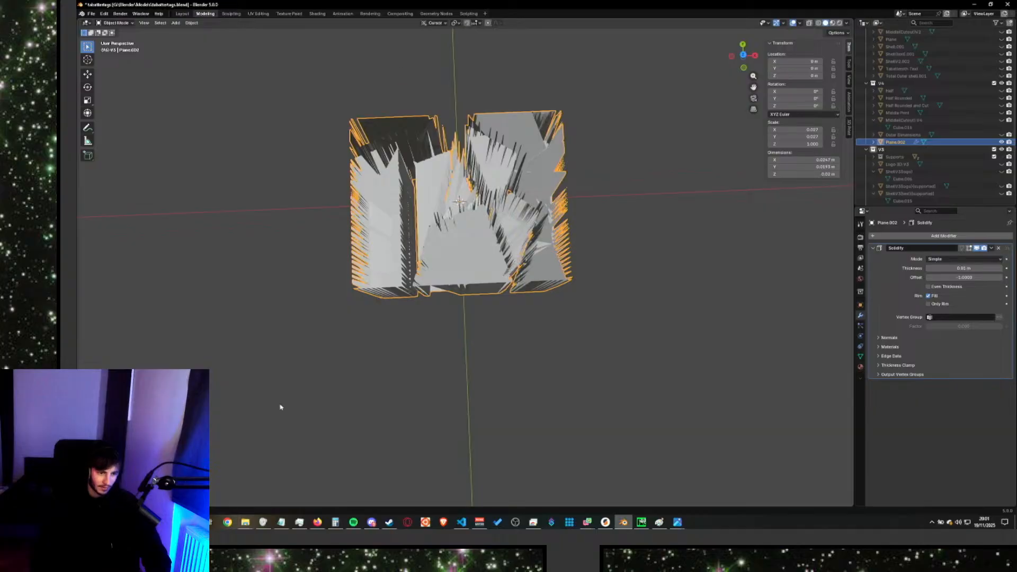
# Switch to Firefox and search in a new tab for "blender solidify faces instead vertices".
pyautogui.click(315, 524)
pyautogui.hotkey('ctrl', 't')
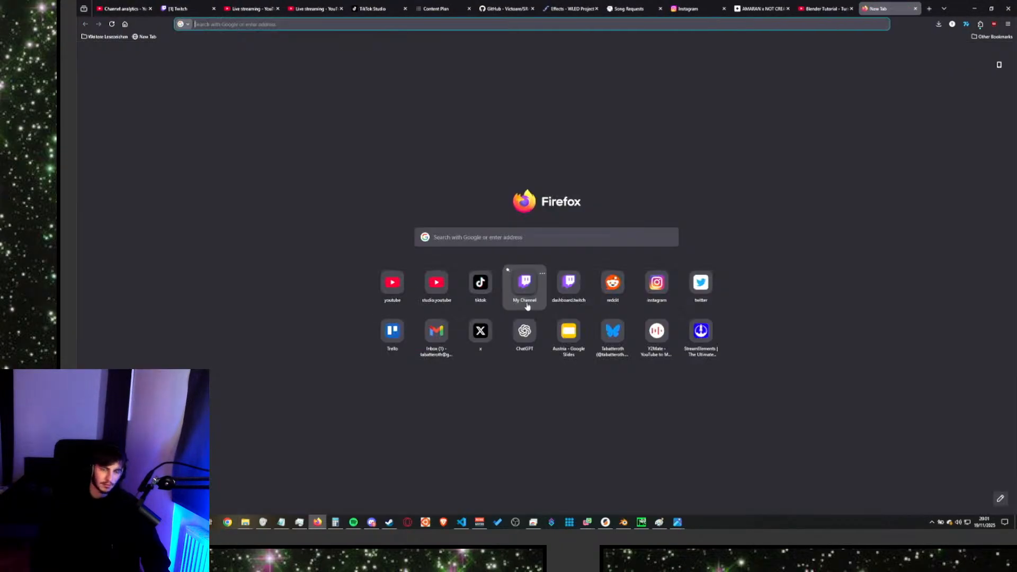
pyautogui.write('blender ')
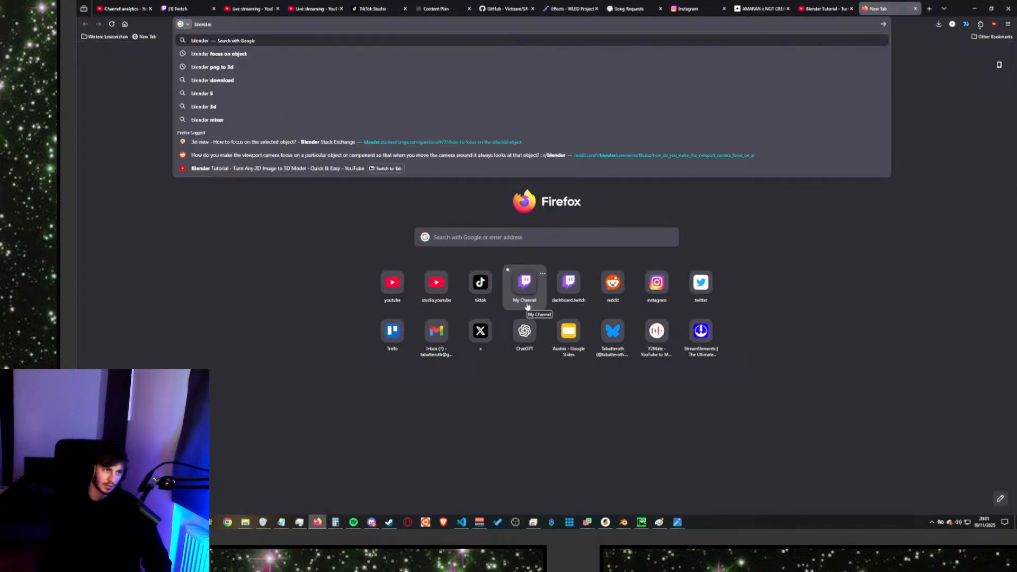
pyautogui.write('solidi')
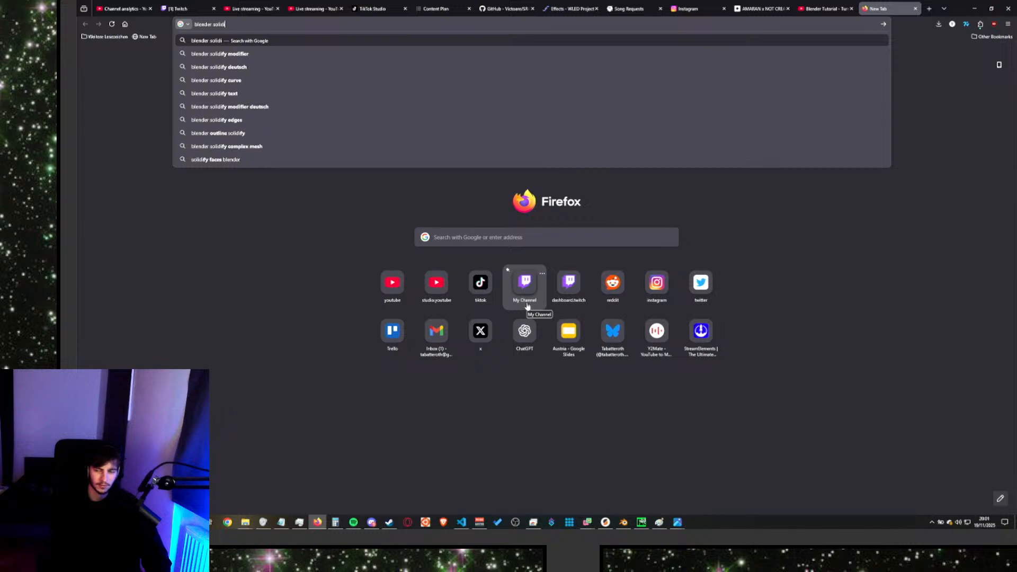
pyautogui.write('fy')
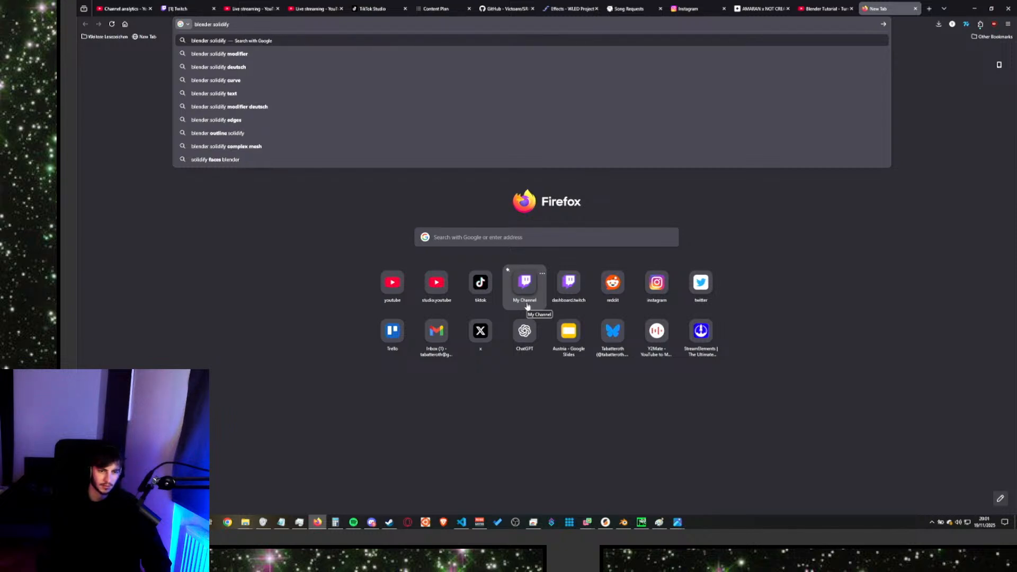
pyautogui.write(' faces in')
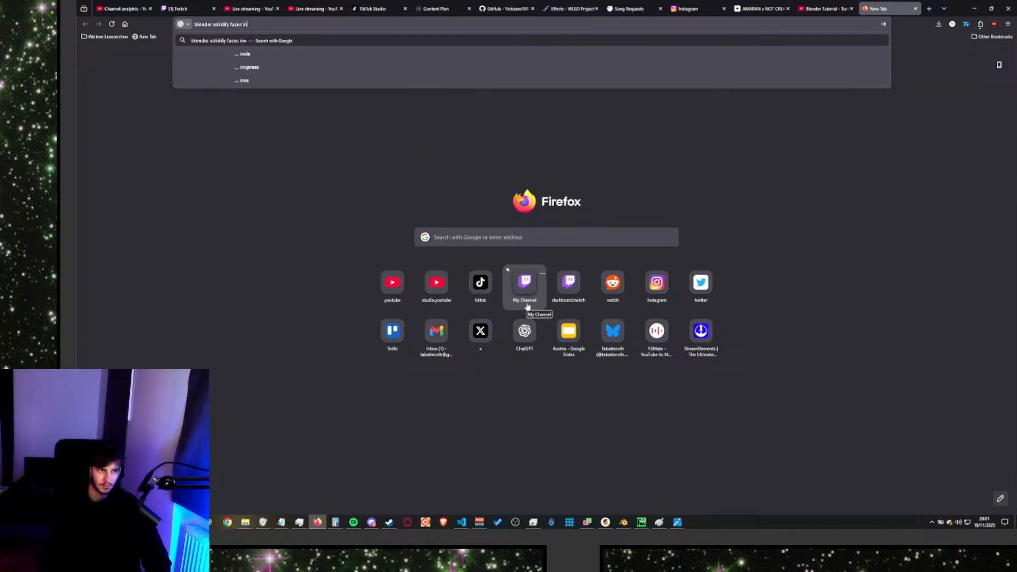
pyautogui.write('stead vertices')
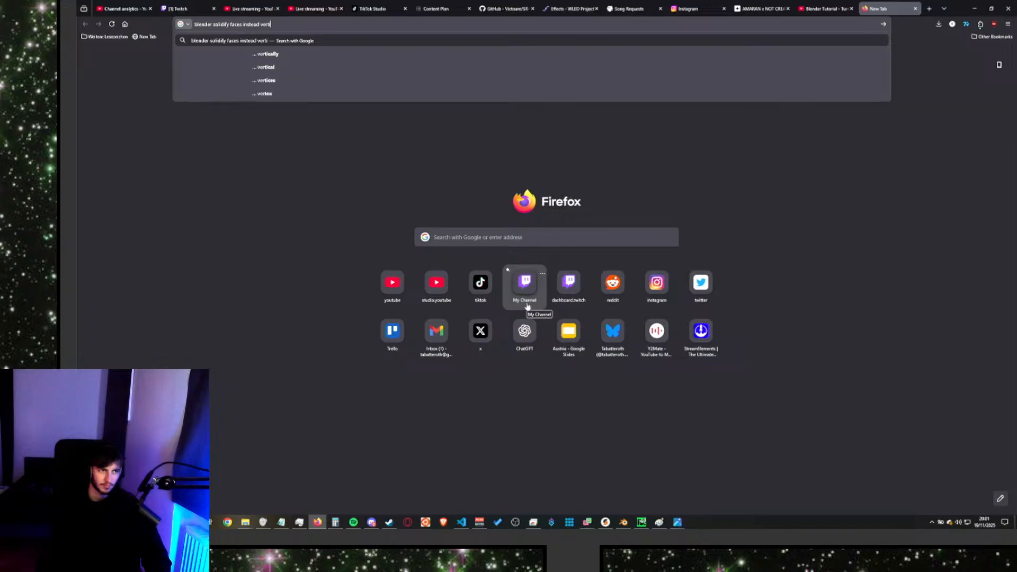
pyautogui.press('Return')
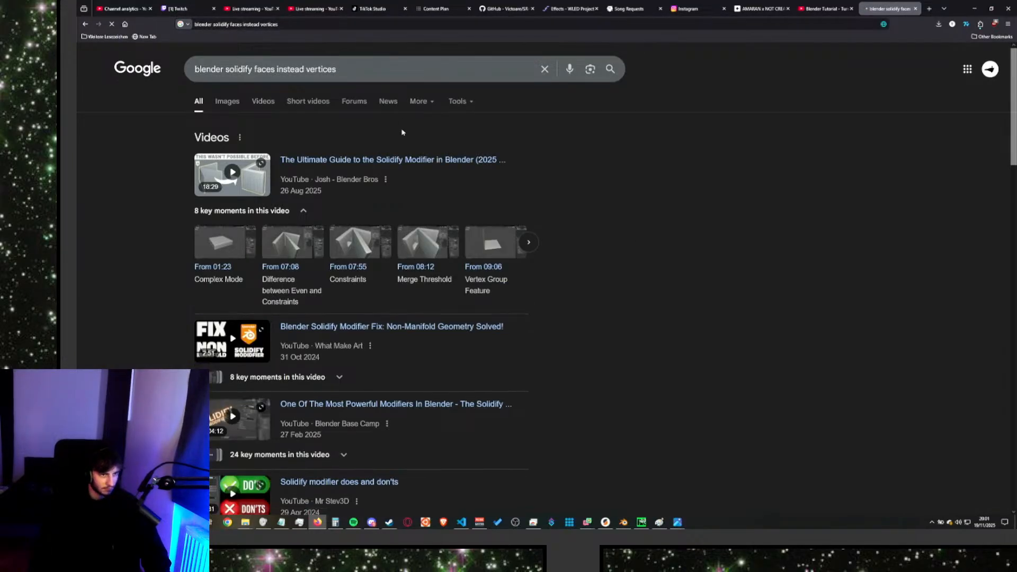
# Open the Blender Stack Exchange question about Solidify solidifying the wrong way and examine its answer on normals.
pyautogui.scroll(-5, 294, 324)
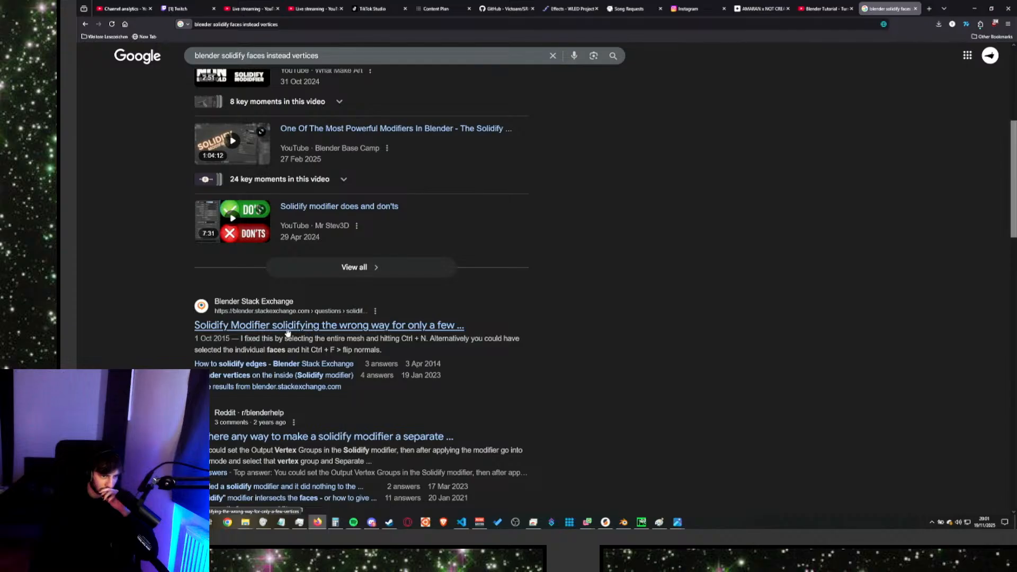
pyautogui.click(287, 333)
pyautogui.scroll(-3, 272, 270)
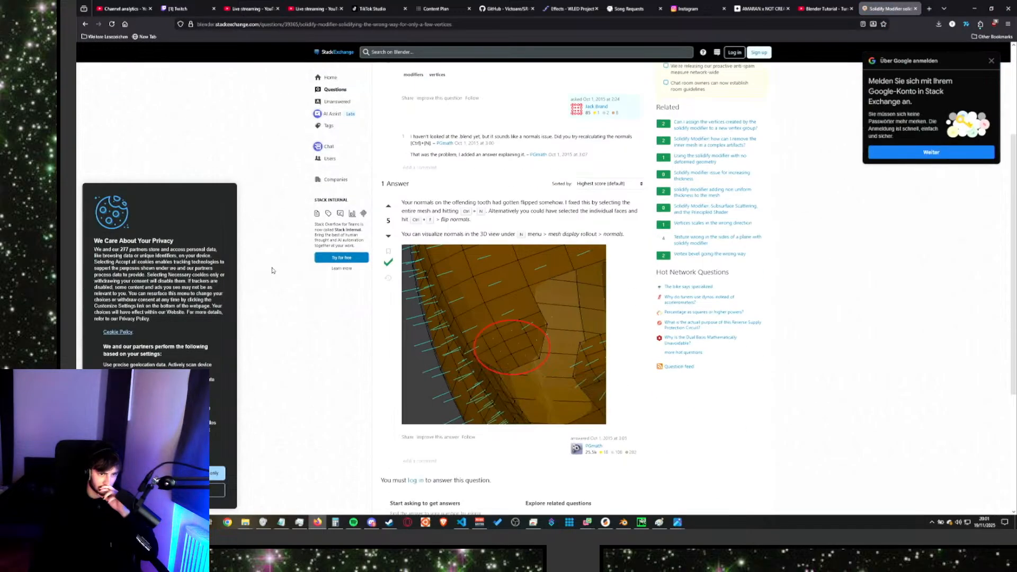
# Finish reading the Stack Exchange page, check the Reddit thread on separate Solidify objects, and look through the remaining search results.
pyautogui.scroll(-3, 259, 263)
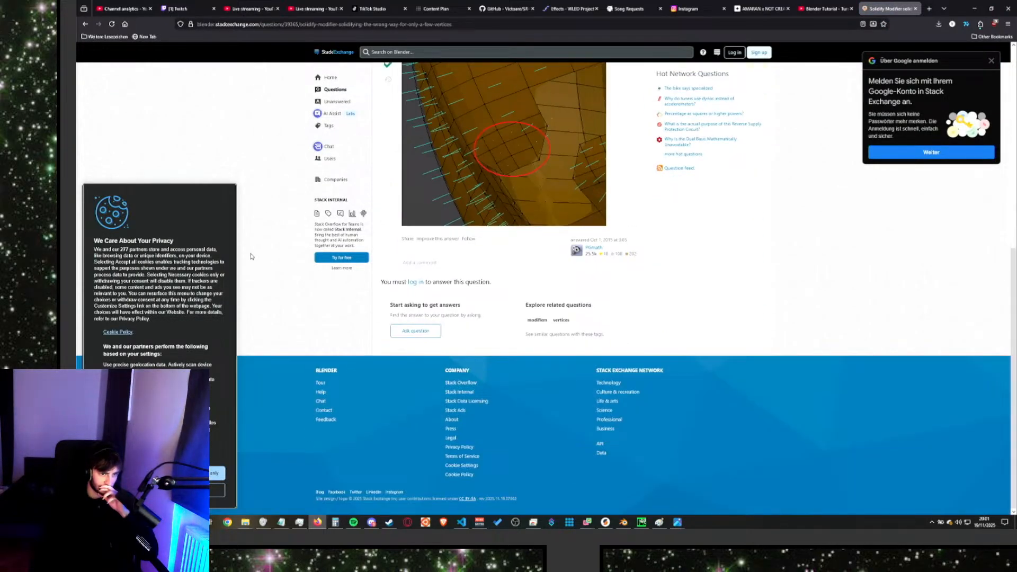
pyautogui.click(80, 24)
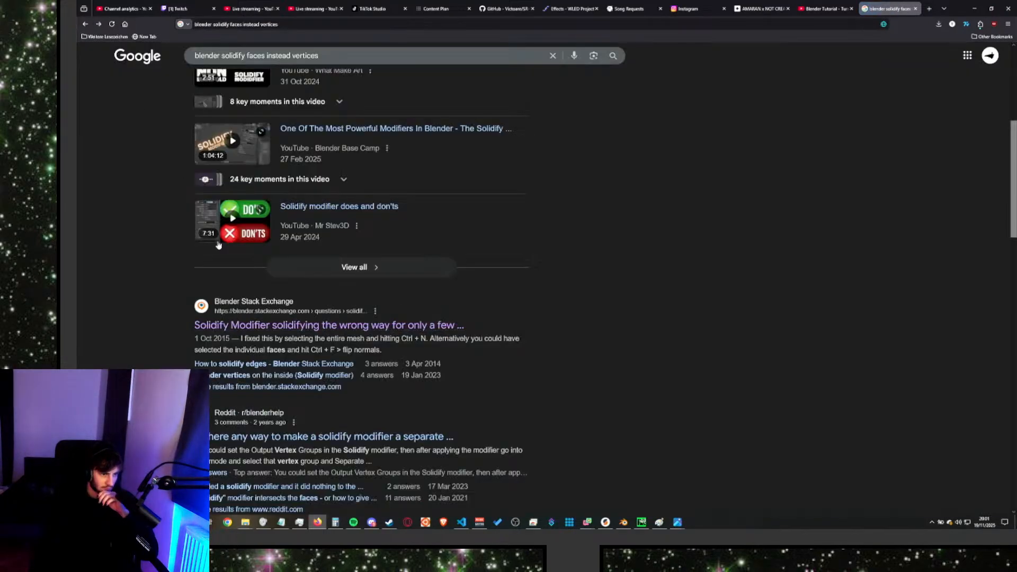
pyautogui.click(270, 437)
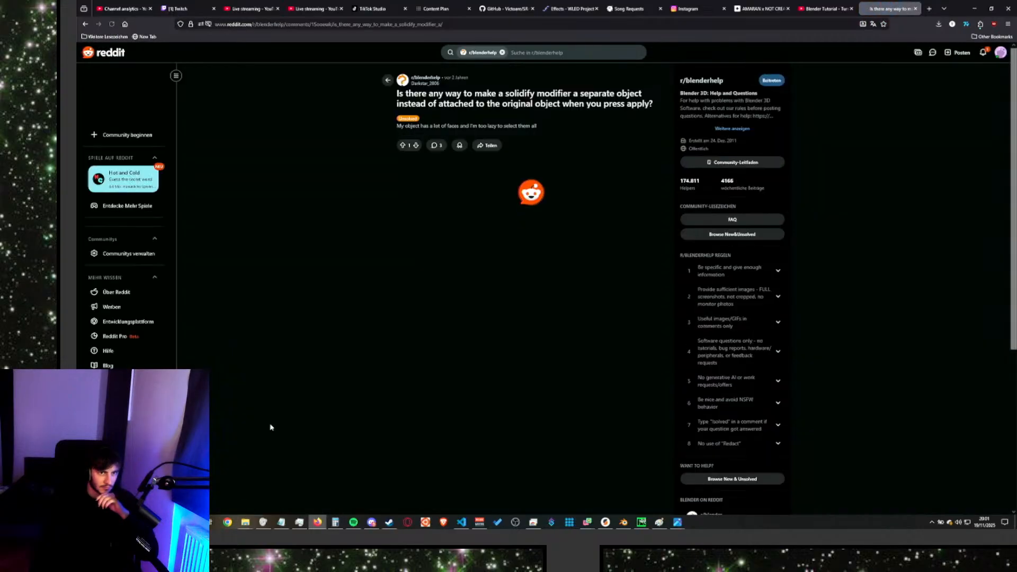
pyautogui.click(83, 25)
pyautogui.scroll(-4, 211, 264)
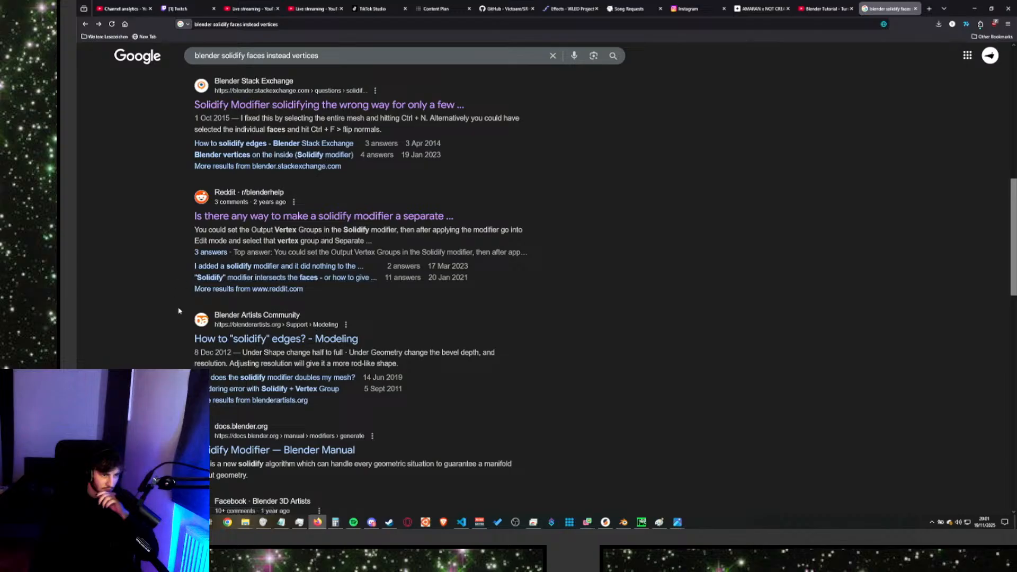
pyautogui.scroll(3, 179, 311)
# Change the search to "blender solidifying vertices" and look through the results.
pyautogui.click(292, 55)
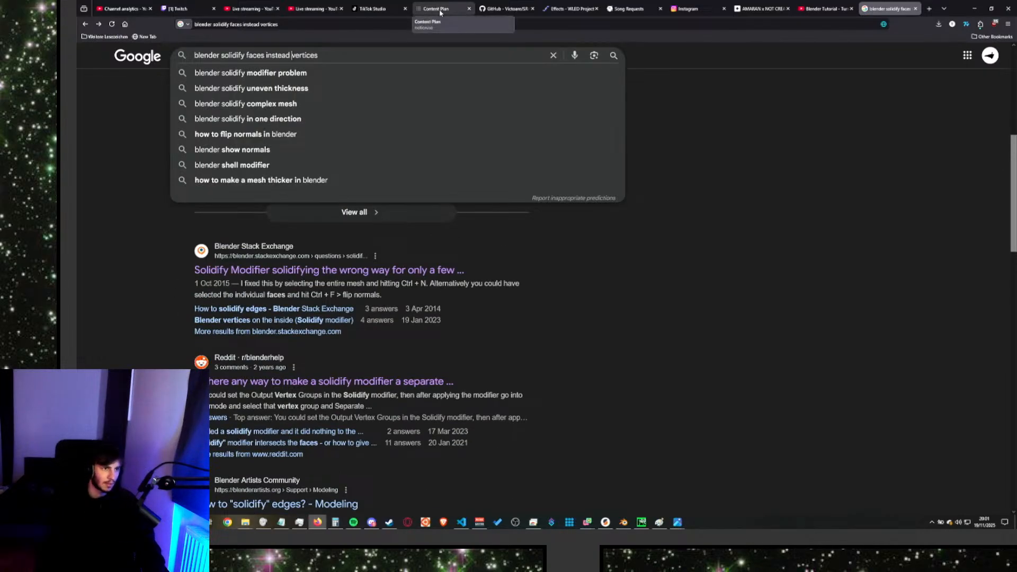
pyautogui.hotkey('ctrl', 'Delete')
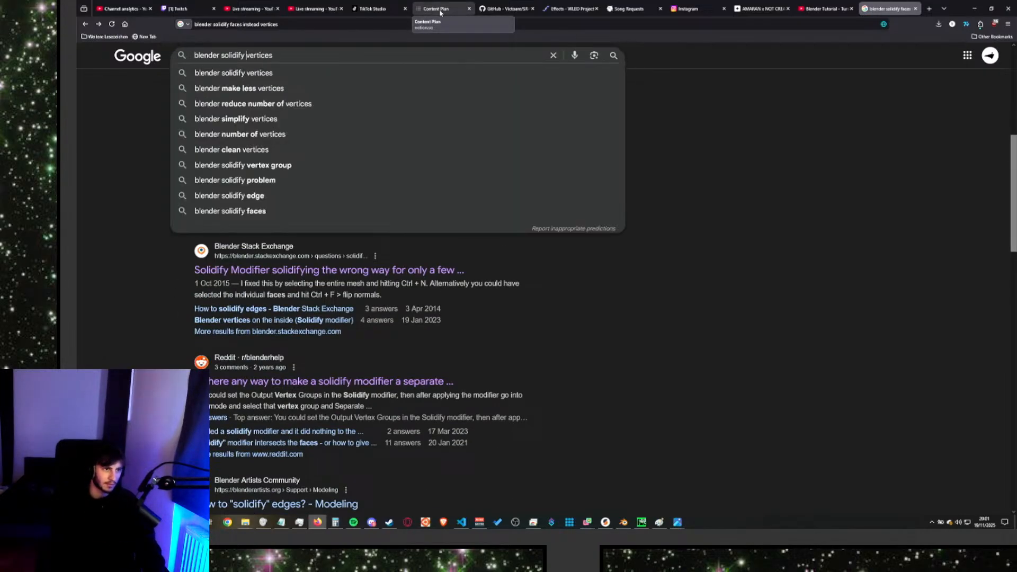
pyautogui.write('ing')
pyautogui.press('Return')
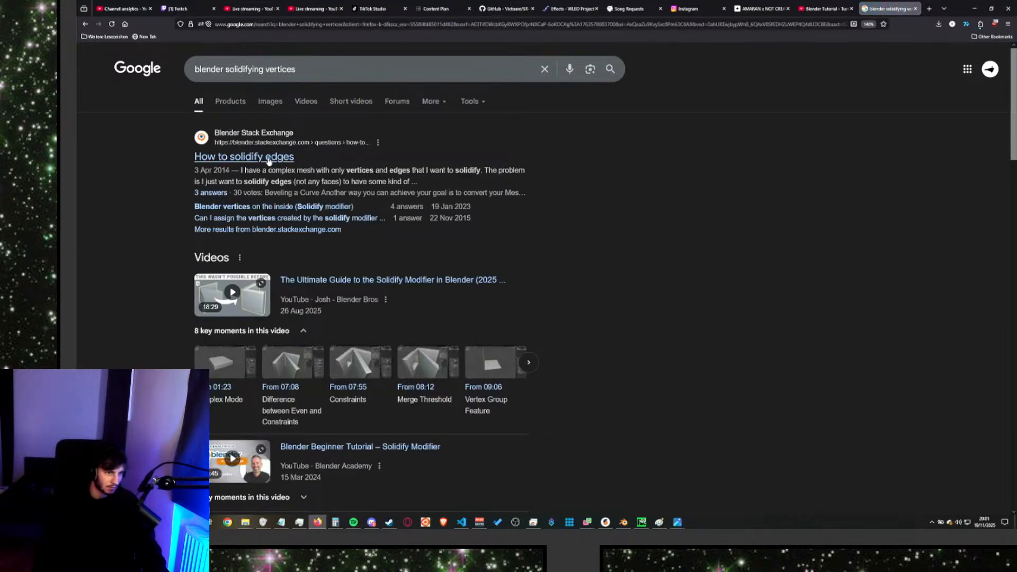
pyautogui.scroll(-5, 526, 179)
pyautogui.scroll(-3, 643, 203)
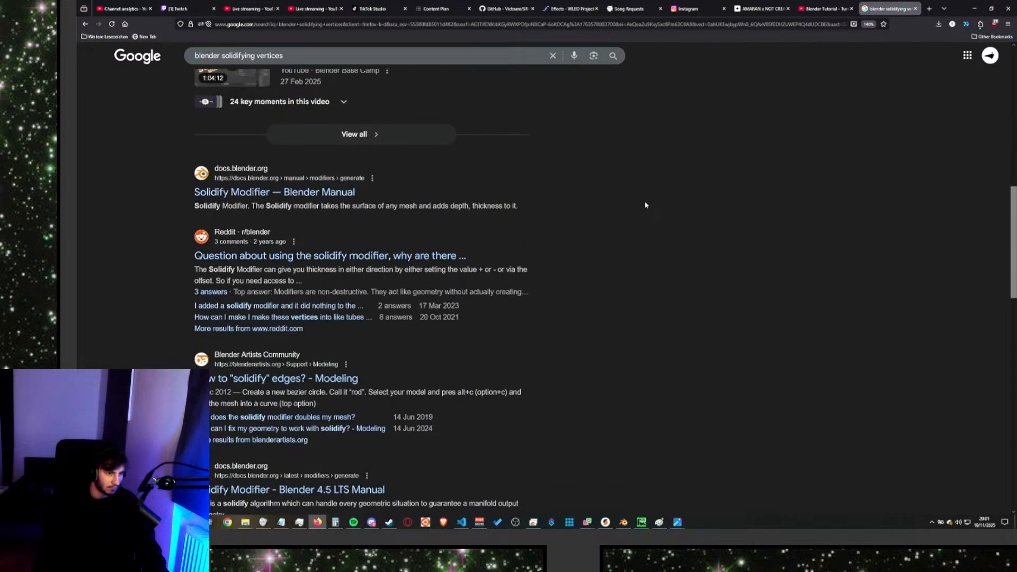
pyautogui.scroll(5, 632, 207)
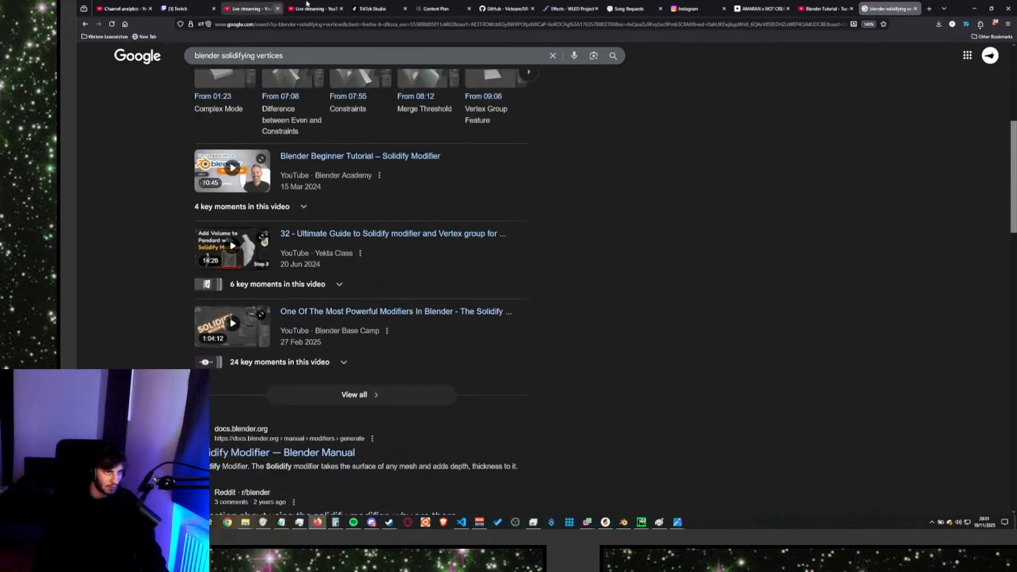
# Close the search results tab and resume the Blender 2D image to 3D model tutorial in full screen.
pyautogui.click(313, 8)
pyautogui.click(826, 9)
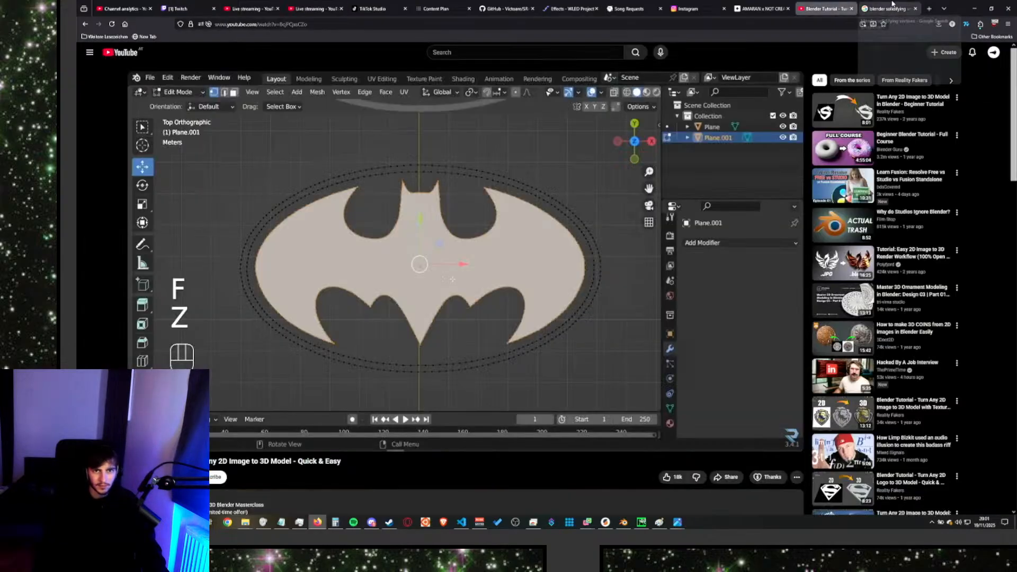
pyautogui.click(914, 8)
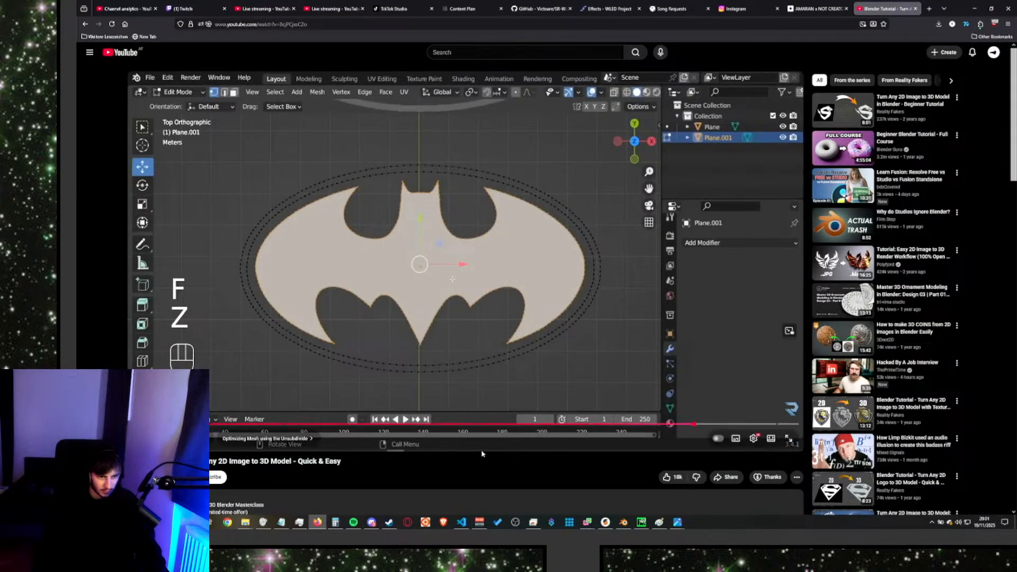
pyautogui.press('f')
pyautogui.press('XF86AudioPlay')
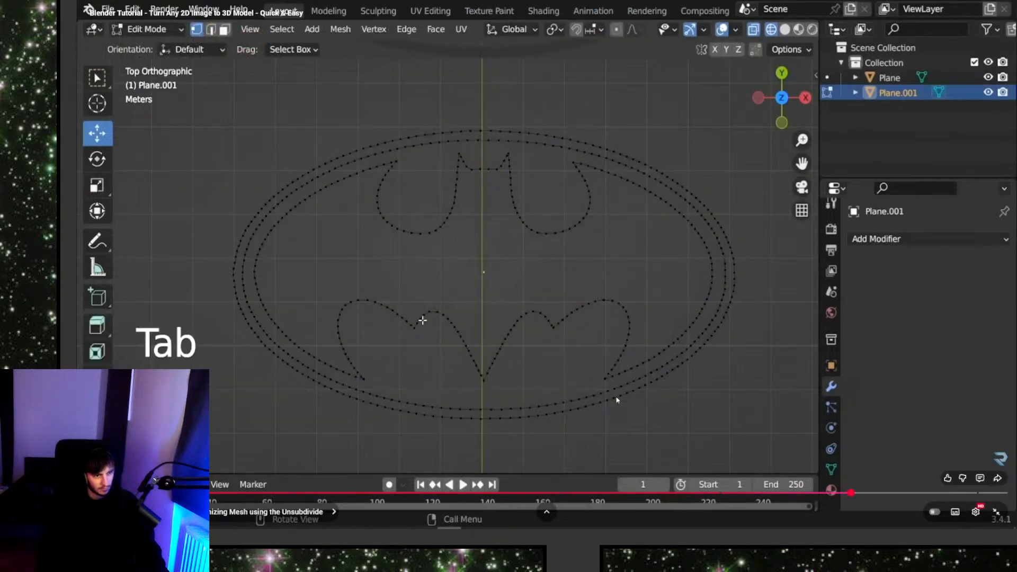
# Watch the tutorial's section on filling the Batman logo faces and adding a Solidify modifier, pausing at the key moments.
pyautogui.press('space')
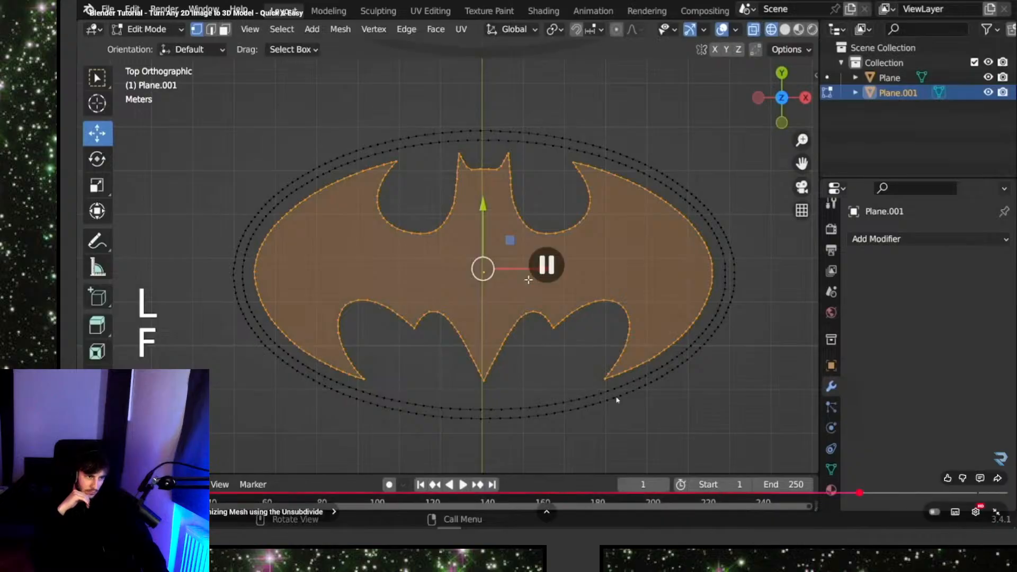
pyautogui.press('space')
pyautogui.press('space')
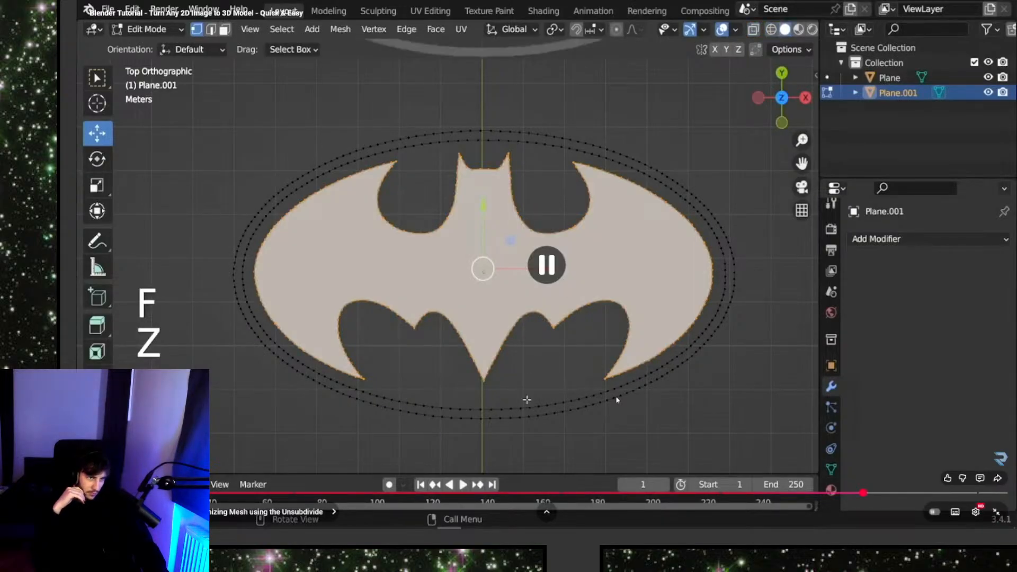
pyautogui.press('space')
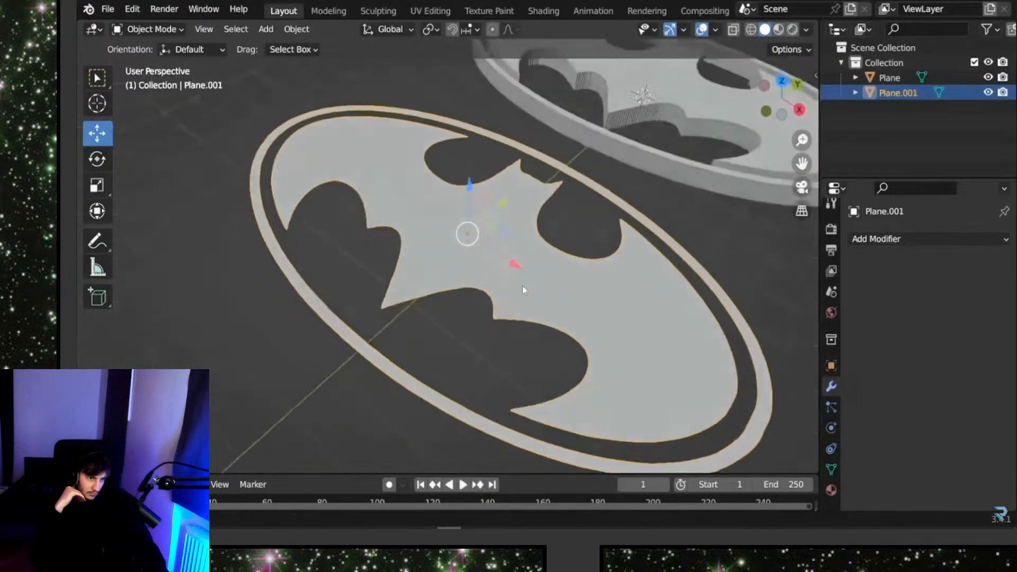
pyautogui.click(617, 399)
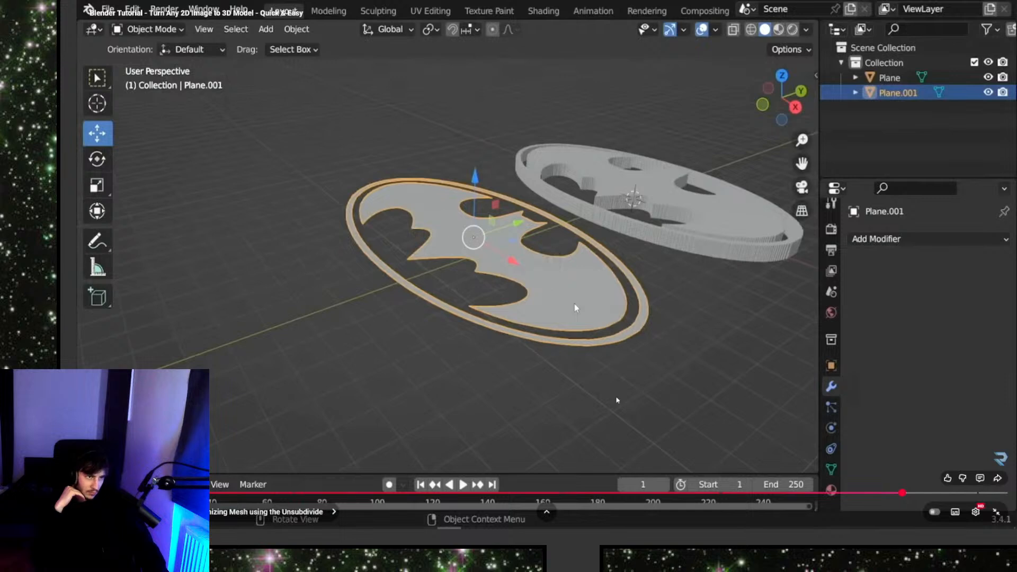
pyautogui.click(617, 400)
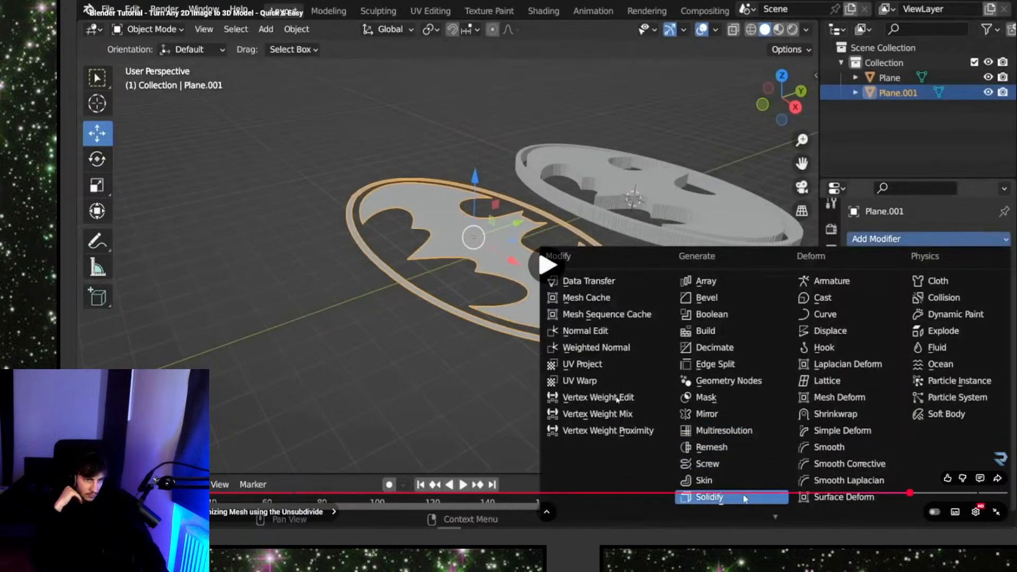
pyautogui.click(616, 400)
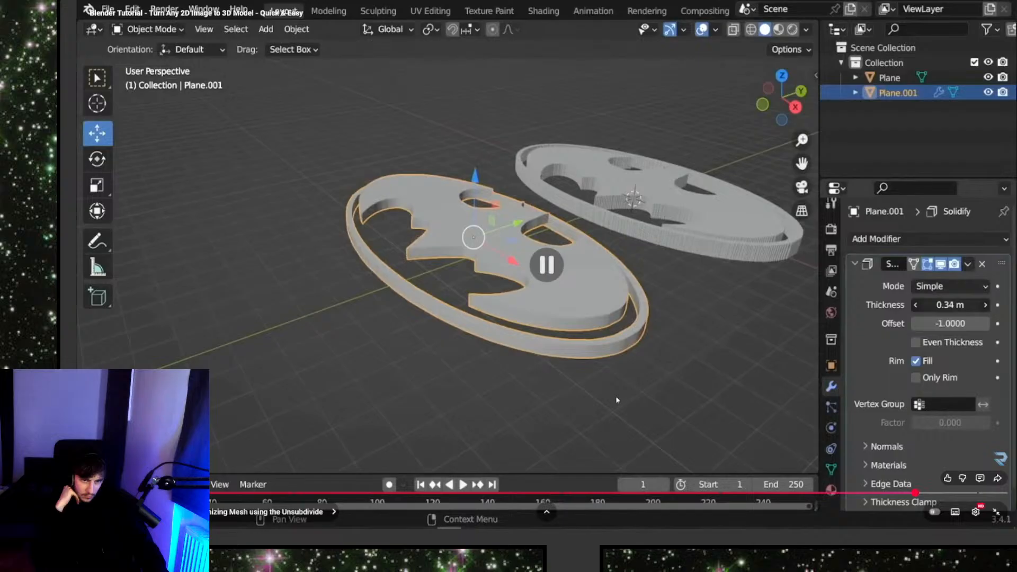
# Switch to Blender and remove the Solidify modifier from the TAB logo.
pyautogui.hotkey('alt', 'Tab')
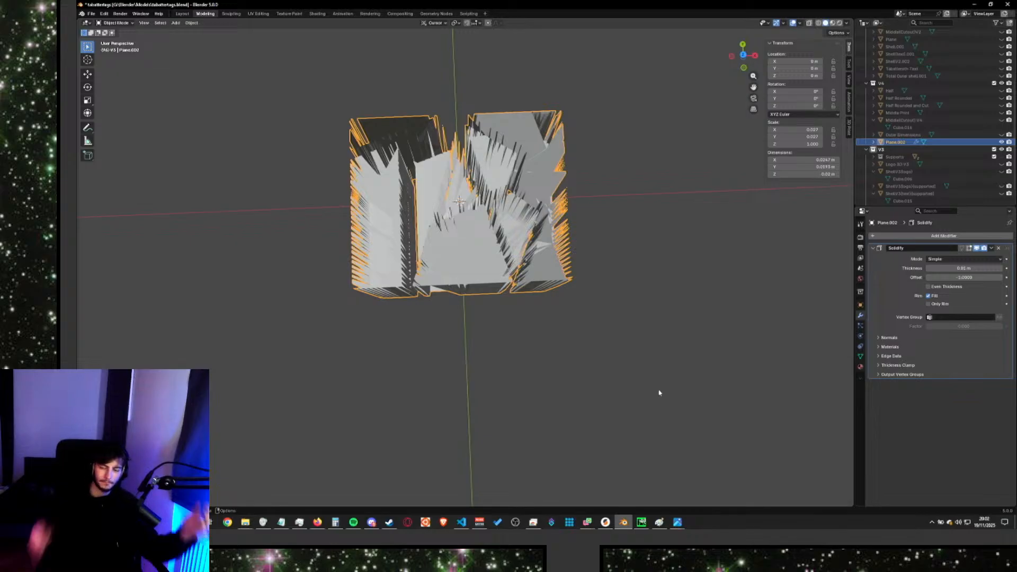
pyautogui.click(998, 248)
pyautogui.scroll(2, 626, 243)
pyautogui.moveTo(627, 249); pyautogui.dragTo(595, 234, button='middle')
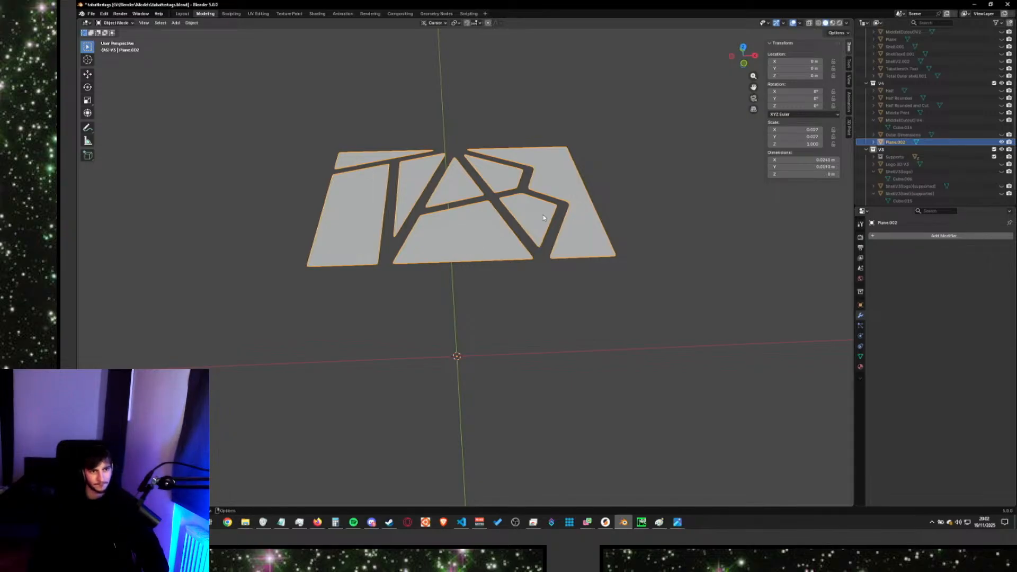
# Try adding a fresh Solidify modifier to the flat TAB logo, and undo the addition.
pyautogui.click(694, 158)
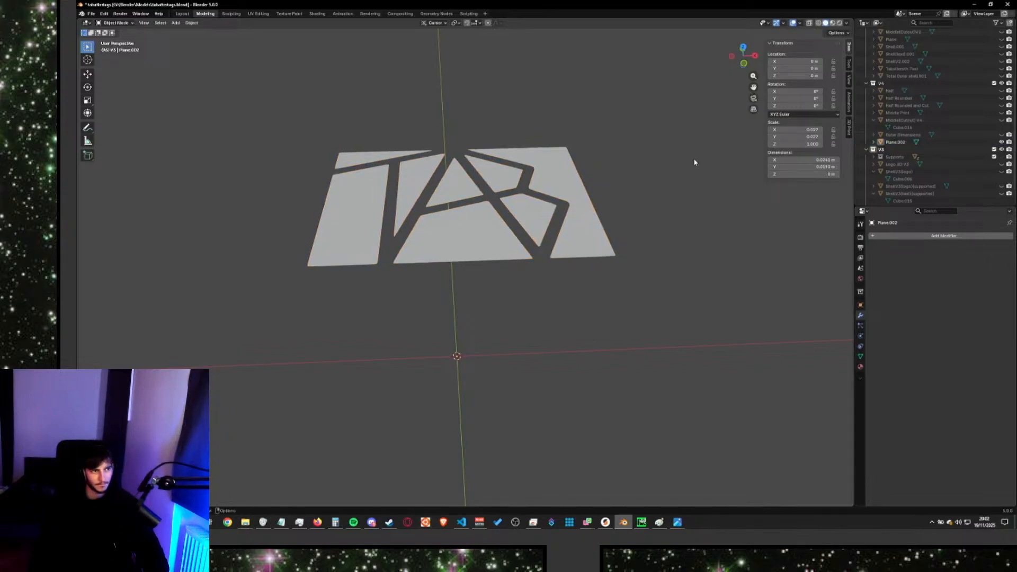
pyautogui.click(940, 143)
pyautogui.click(692, 265)
pyautogui.click(921, 238)
pyautogui.write('s')
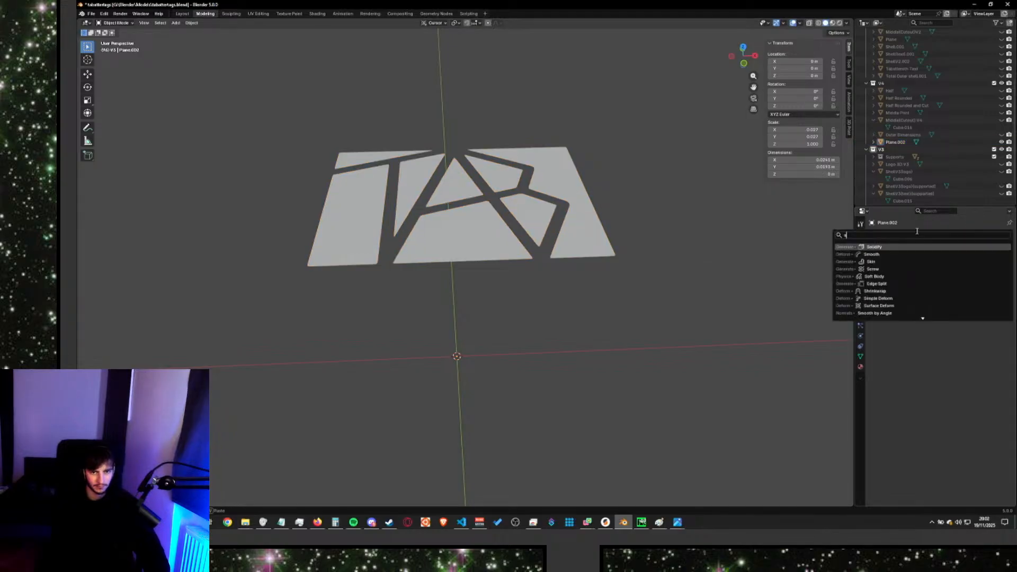
pyautogui.write('ol')
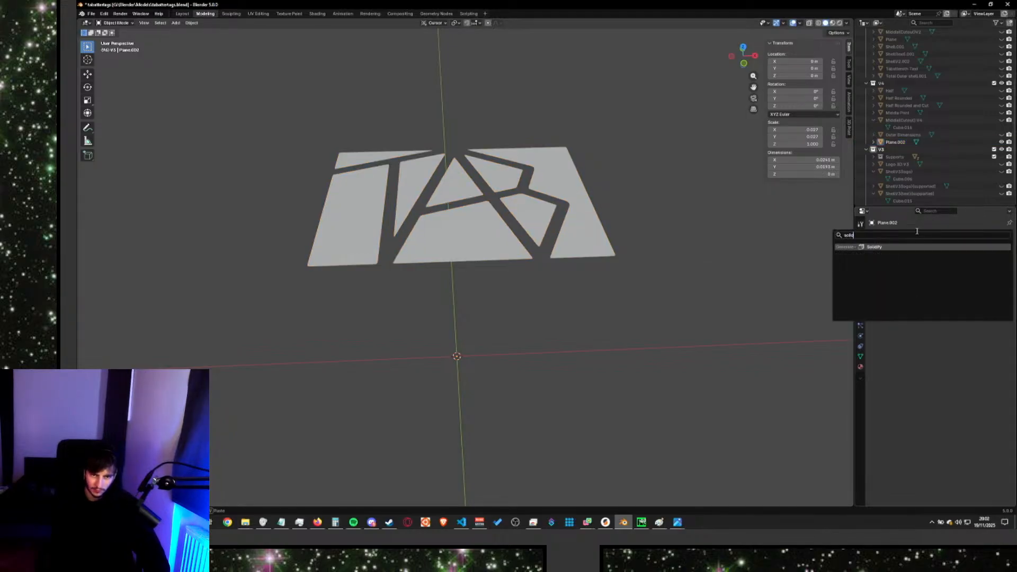
pyautogui.write('id')
pyautogui.press('Return')
pyautogui.moveTo(625, 324); pyautogui.dragTo(658, 195, button='middle')
pyautogui.hotkey('ctrl', 'z')
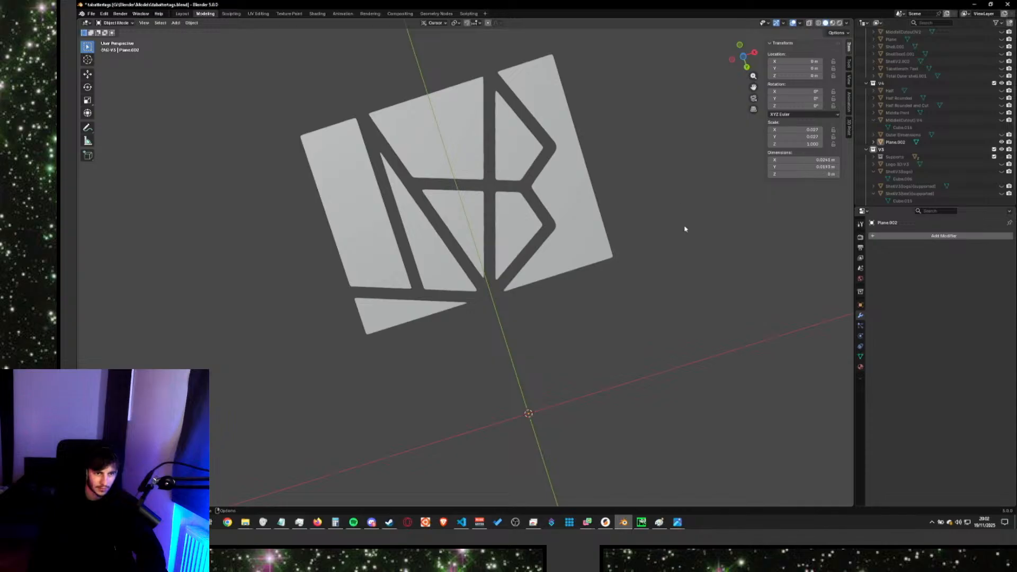
pyautogui.moveTo(684, 229); pyautogui.dragTo(710, 363, button='middle')
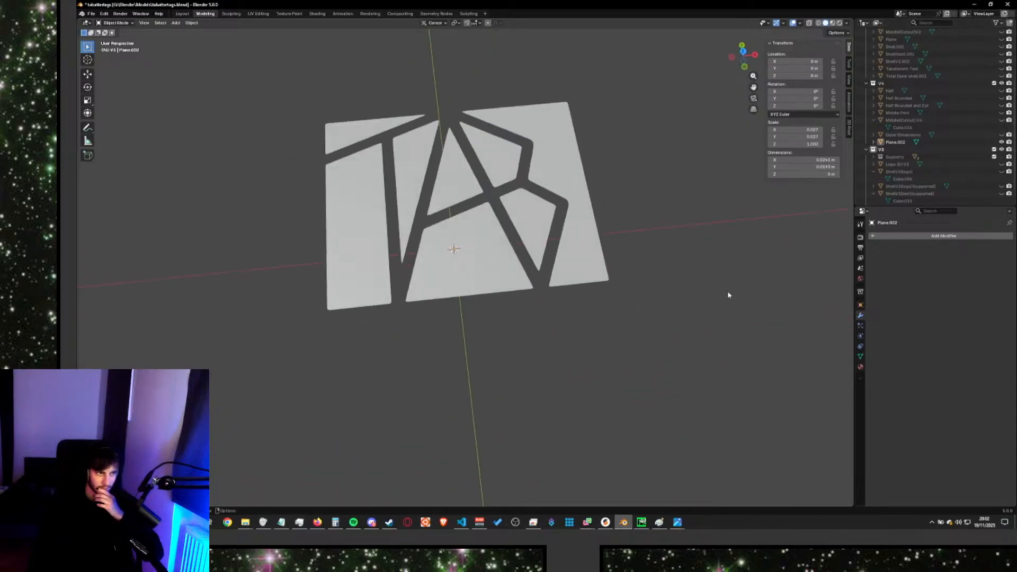
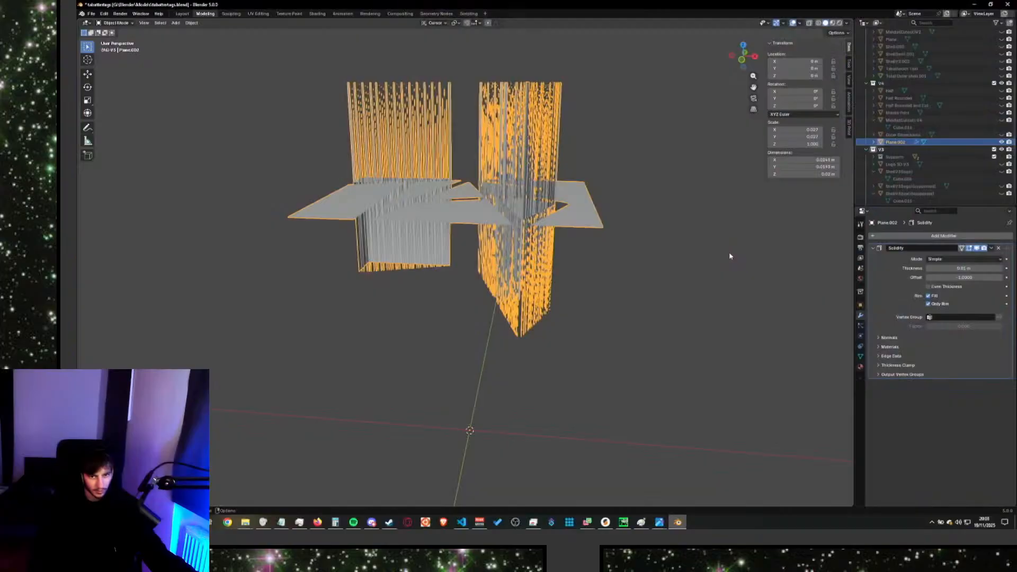
# Compare the logo with the Solidify modifier's Fill and Only Rim options off and on.
pyautogui.moveTo(930, 290); pyautogui.dragTo(933, 299)
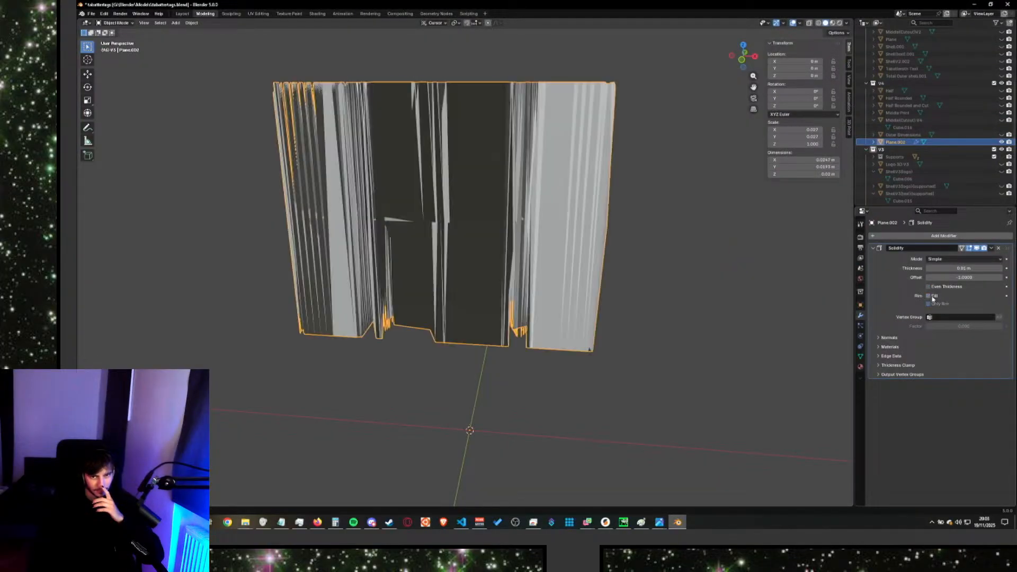
pyautogui.moveTo(837, 294); pyautogui.dragTo(810, 306, button='middle')
pyautogui.moveTo(929, 296); pyautogui.dragTo(931, 305)
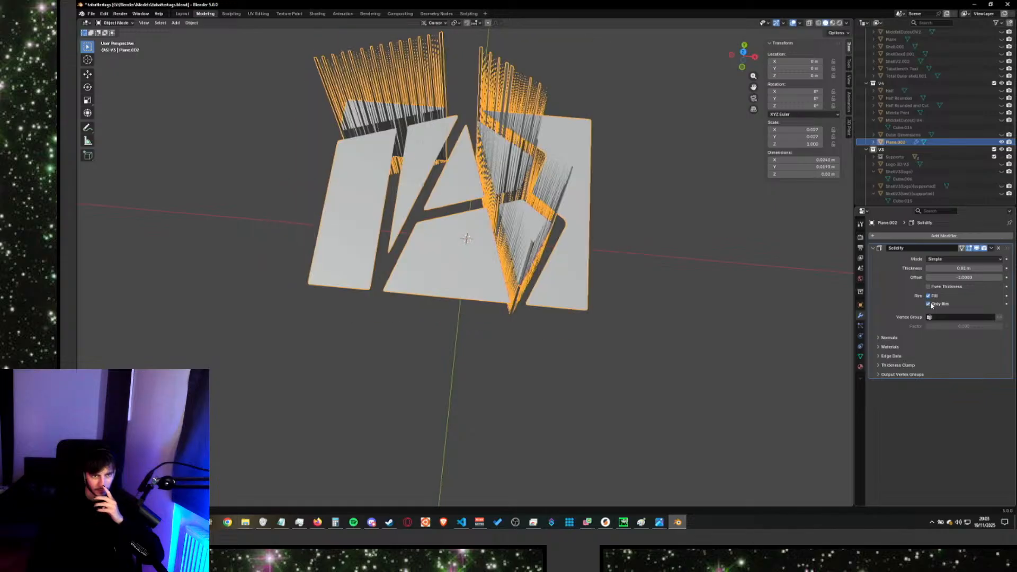
pyautogui.moveTo(695, 292); pyautogui.dragTo(485, 162, button='middle')
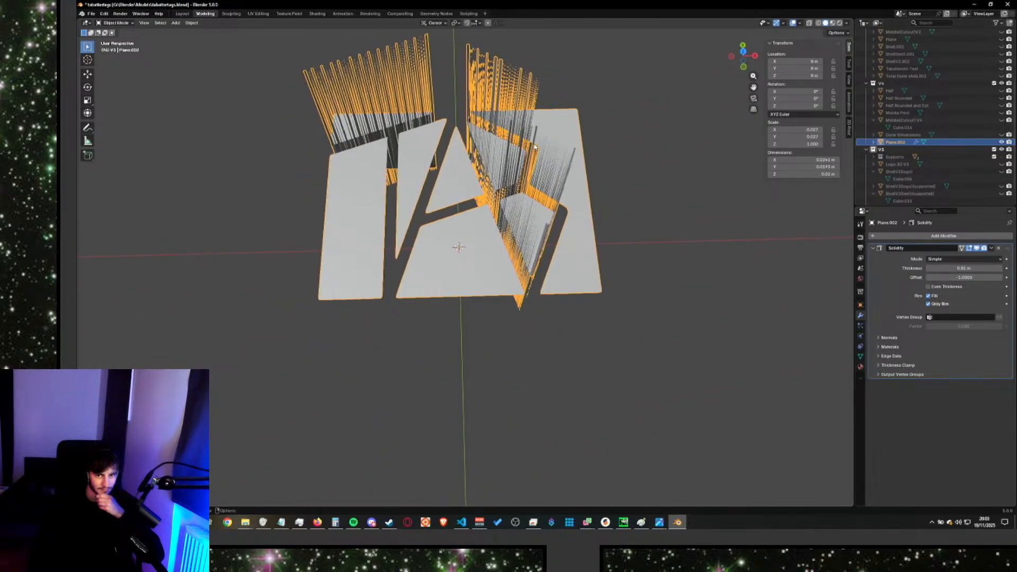
# Expand the Solidify modifier's Normals settings and test the Flip option on and off.
pyautogui.click(880, 347)
pyautogui.click(879, 347)
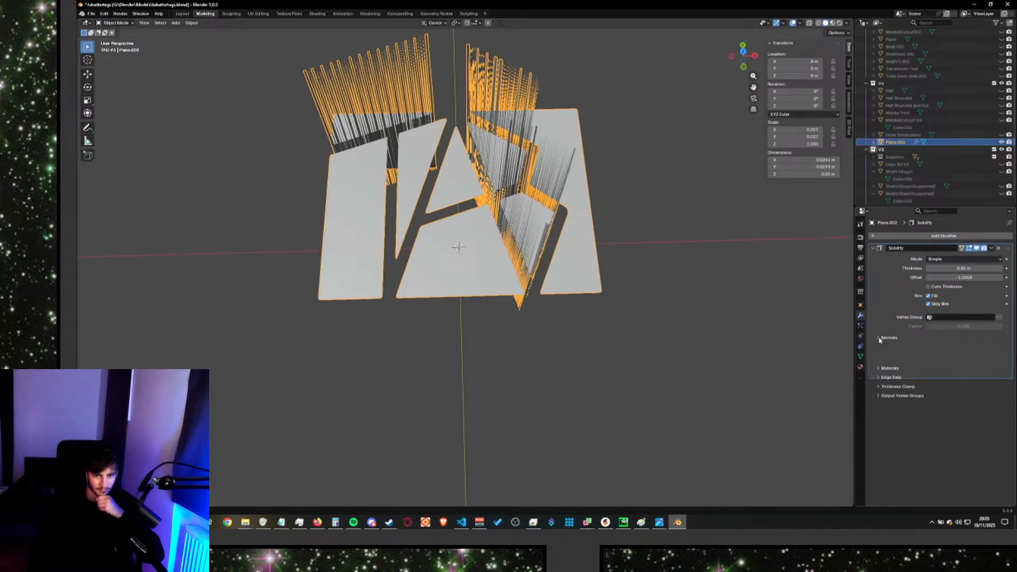
pyautogui.click(880, 347)
pyautogui.click(879, 346)
pyautogui.click(878, 338)
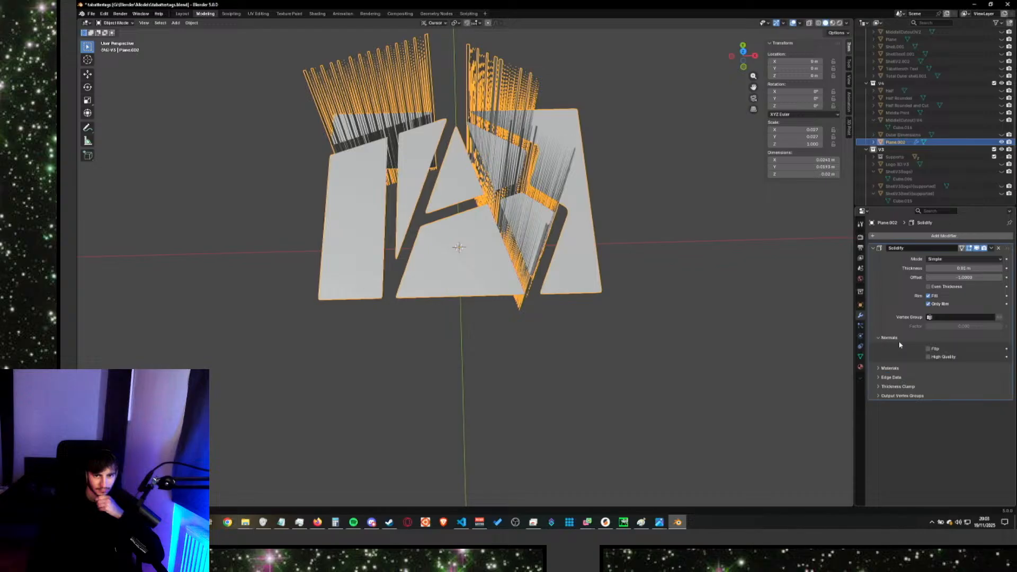
pyautogui.click(928, 349)
pyautogui.click(928, 349)
# Enable High Quality normals on the Solidify modifier and compare the logo with Flip on and off.
pyautogui.click(927, 357)
pyautogui.click(927, 357)
pyautogui.click(928, 358)
pyautogui.moveTo(752, 321); pyautogui.dragTo(751, 256, button='middle')
pyautogui.click(928, 349)
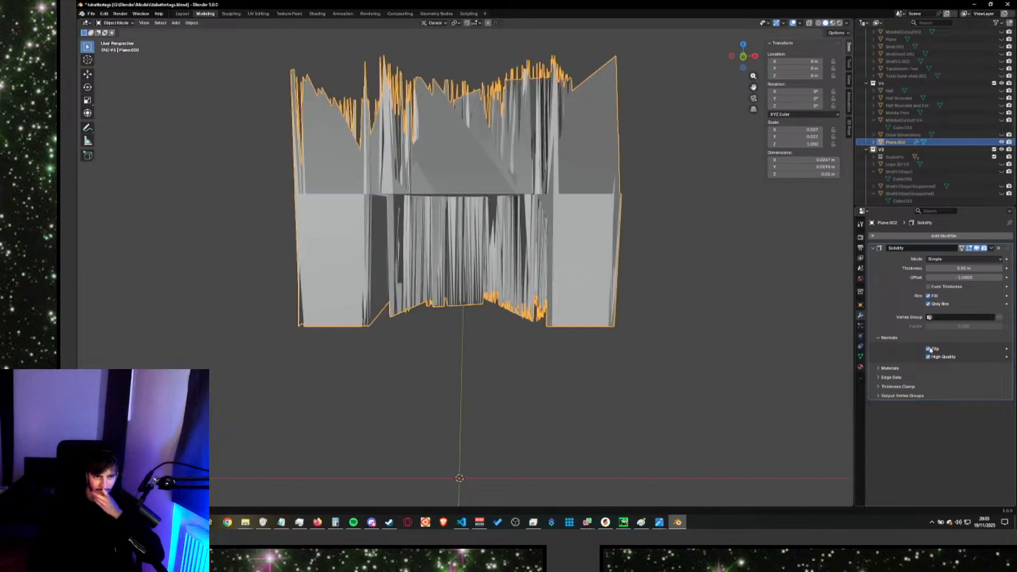
pyautogui.click(930, 349)
# Expand the Solidify modifier's Materials, Edge Data, Output Vertex Groups and Thickness Clamp settings to examine their options.
pyautogui.click(890, 369)
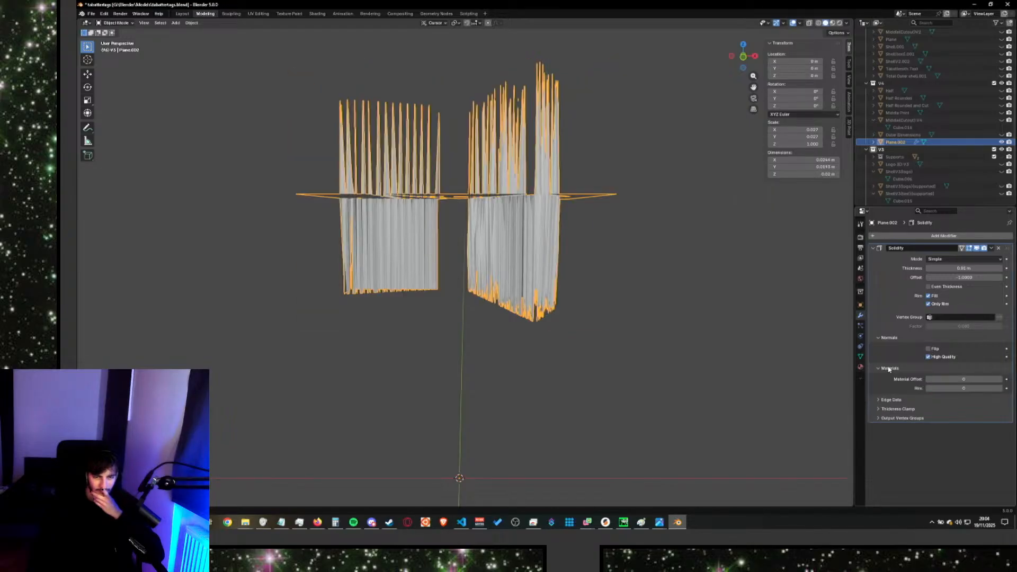
pyautogui.click(892, 401)
pyautogui.click(902, 456)
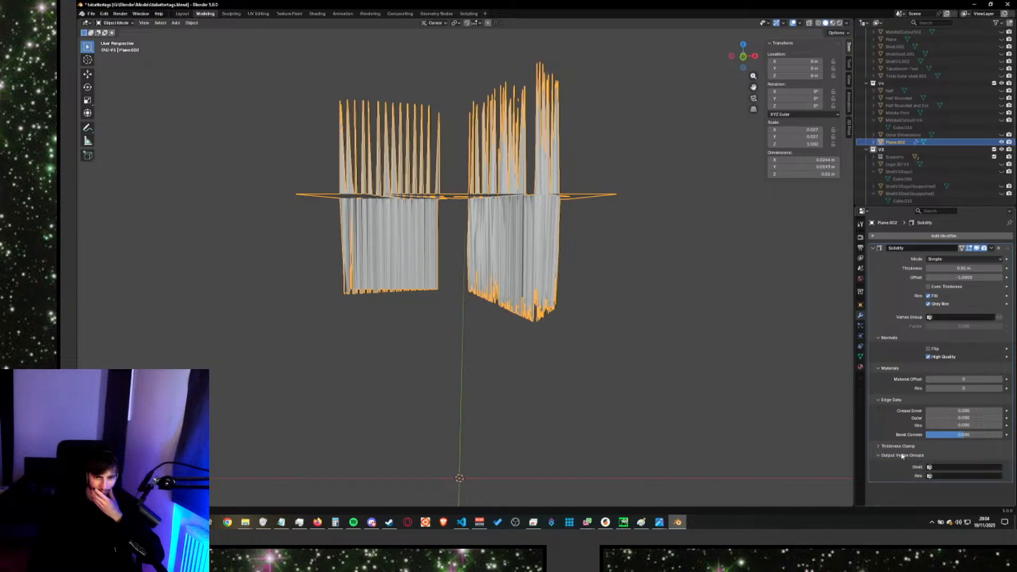
pyautogui.click(929, 467)
pyautogui.click(895, 447)
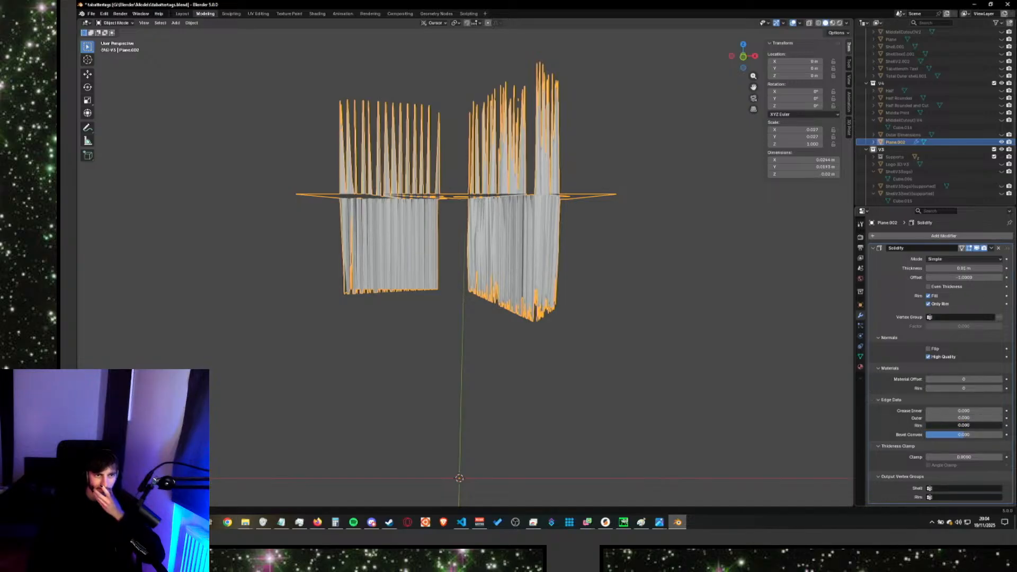
# Remove the Solidify modifier from the TAB logo and deselect the logo.
pyautogui.moveTo(702, 288)
pyautogui.mouseDown(button='middle')
pyautogui.moveTo(715, 364)
pyautogui.moveTo(707, 276)
pyautogui.moveTo(694, 302)
pyautogui.moveTo(703, 297)
pyautogui.mouseUp(button='middle')
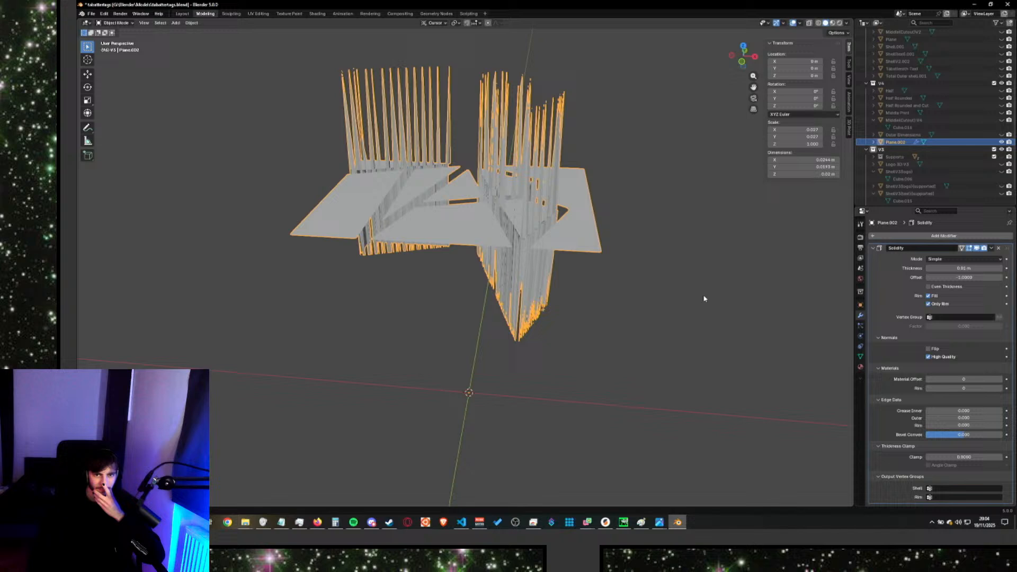
pyautogui.click(991, 248)
pyautogui.click(998, 248)
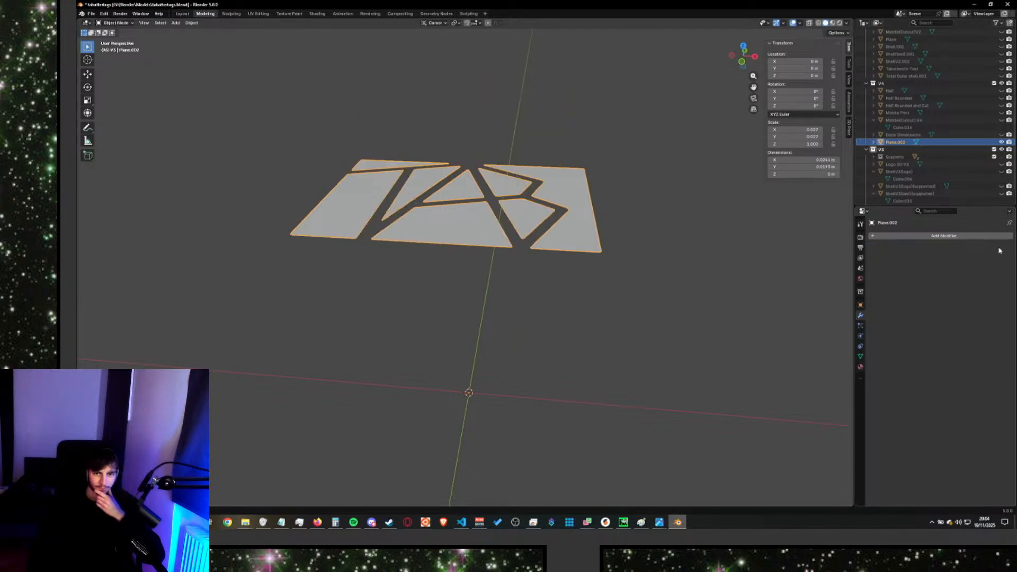
pyautogui.moveTo(687, 218); pyautogui.dragTo(699, 221, button='middle')
pyautogui.click(698, 222)
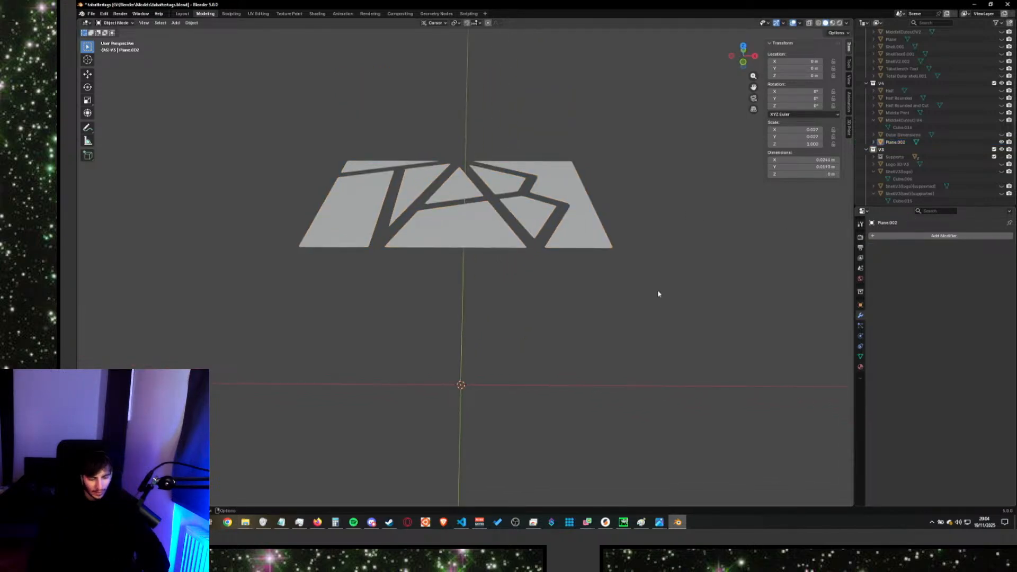
# Add a mesh plane and move it into the collection that holds the TAB logo.
pyautogui.hotkey('shift', 'a')
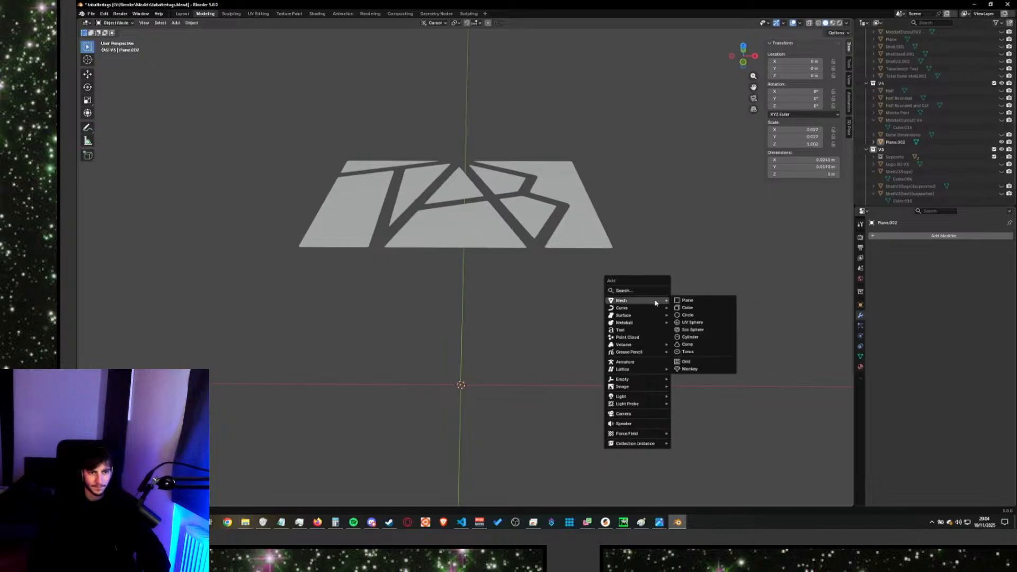
pyautogui.click(683, 305)
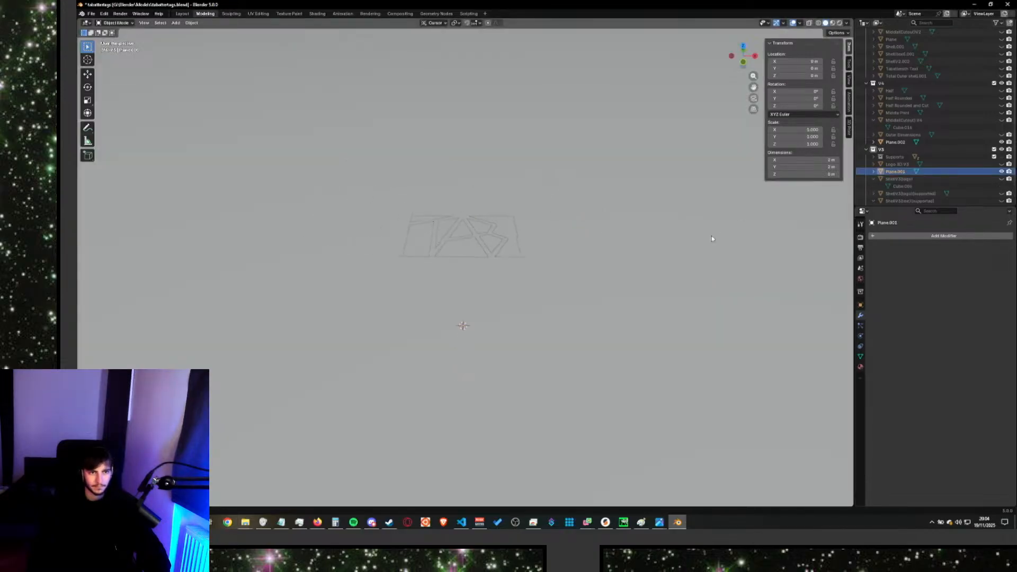
pyautogui.moveTo(711, 238); pyautogui.dragTo(594, 226, button='middle')
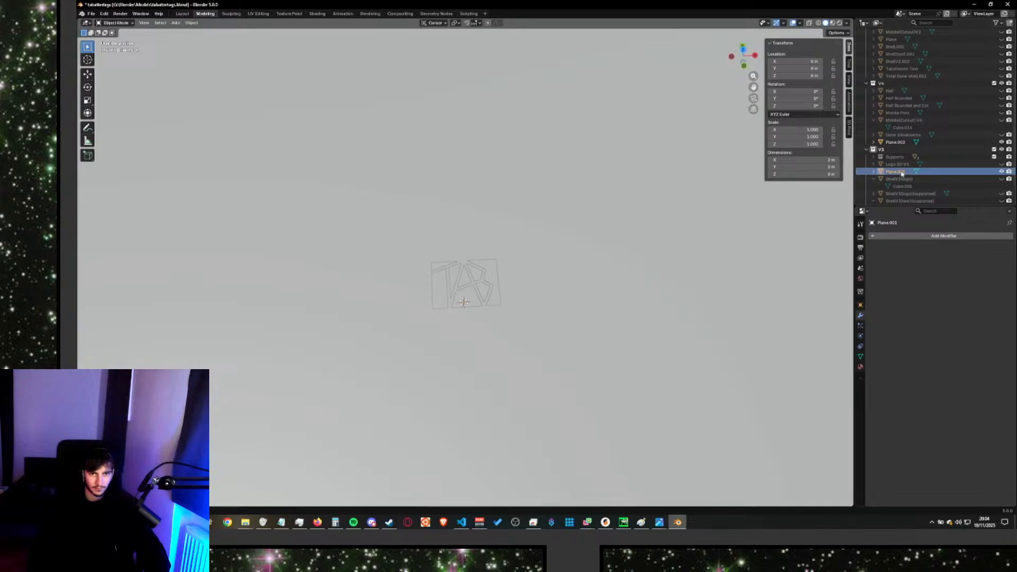
pyautogui.moveTo(902, 173); pyautogui.dragTo(899, 137)
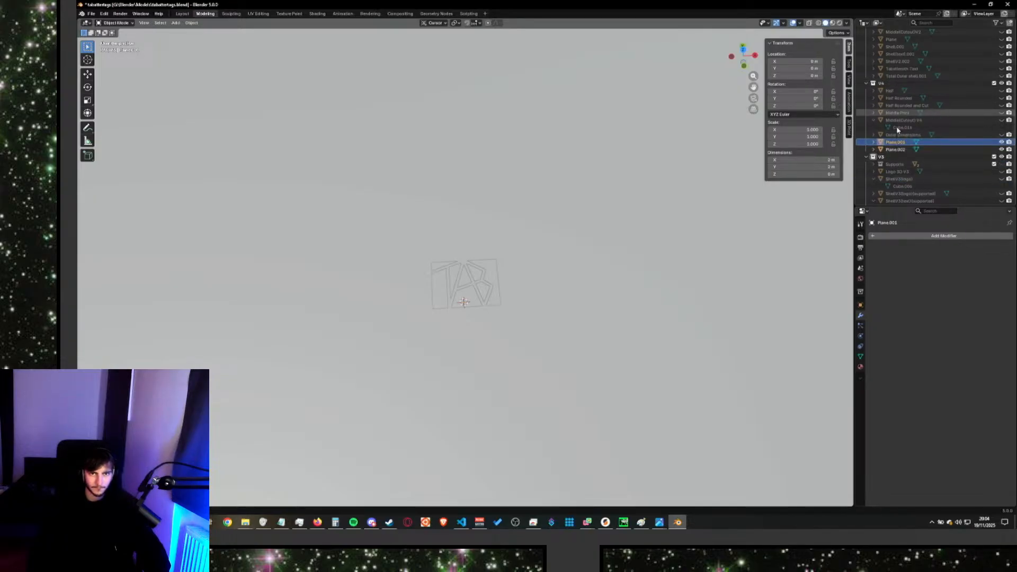
# Check the logo's dimensions and set the new plane's X and Y dimensions to 0.027 m.
pyautogui.click(895, 149)
pyautogui.click(822, 158)
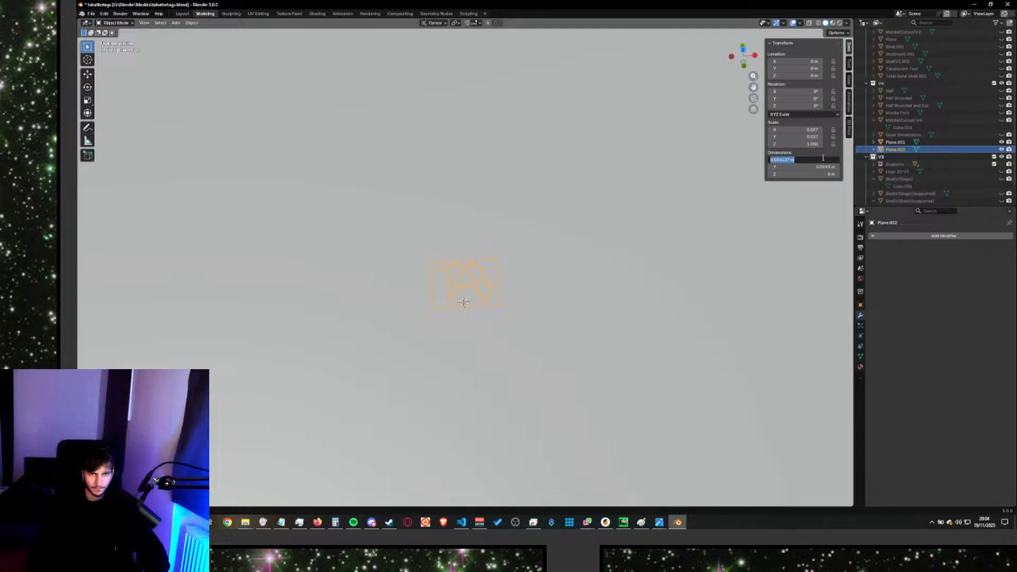
pyautogui.click(896, 142)
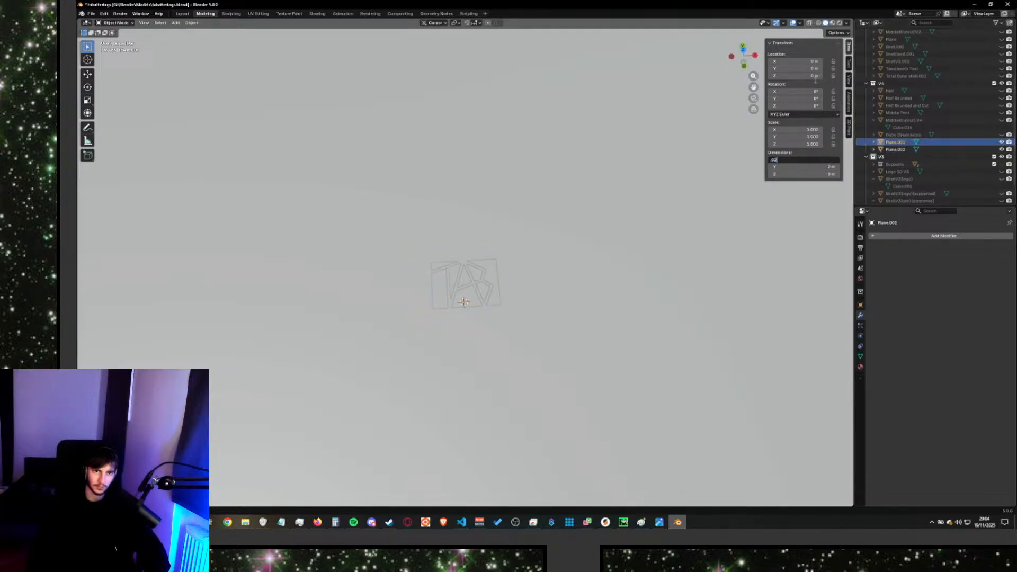
pyautogui.write('.027')
pyautogui.press('Tab')
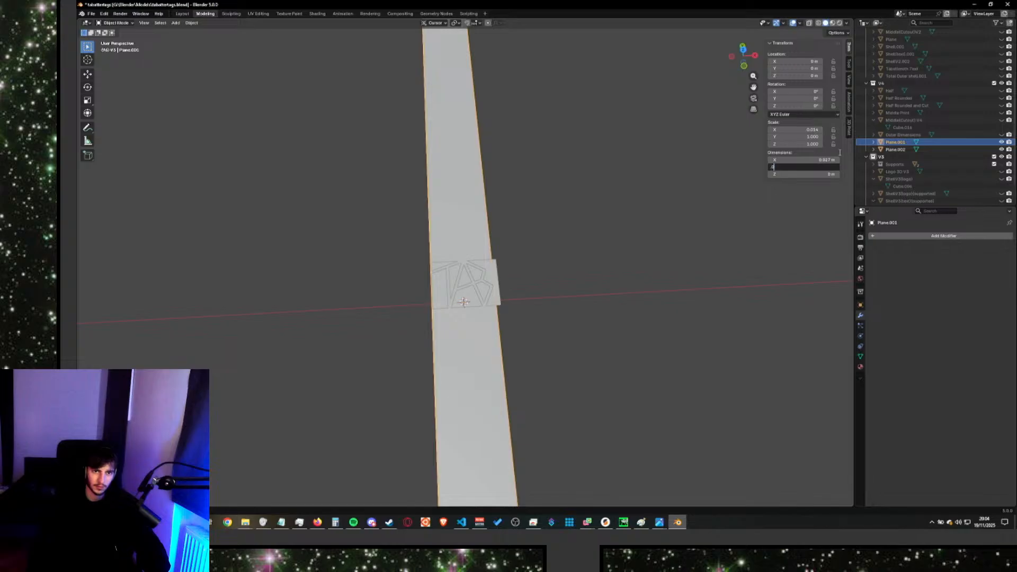
pyautogui.write('.027')
pyautogui.press('Return')
pyautogui.moveTo(702, 239); pyautogui.dragTo(626, 245, button='middle')
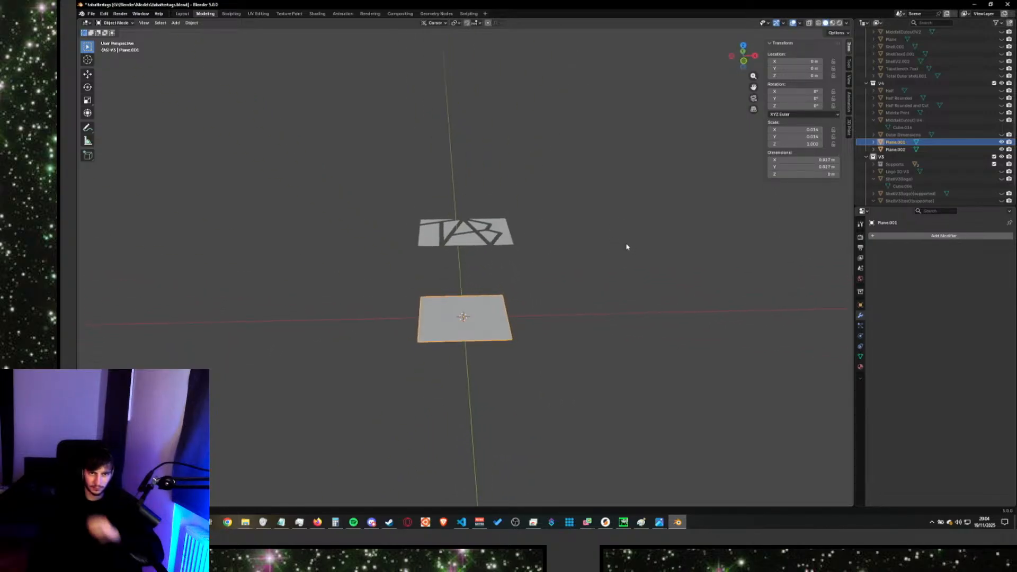
# Lower the TAB logo along Z to about -0.05 m and inspect its distance from its origin point.
pyautogui.click(888, 150)
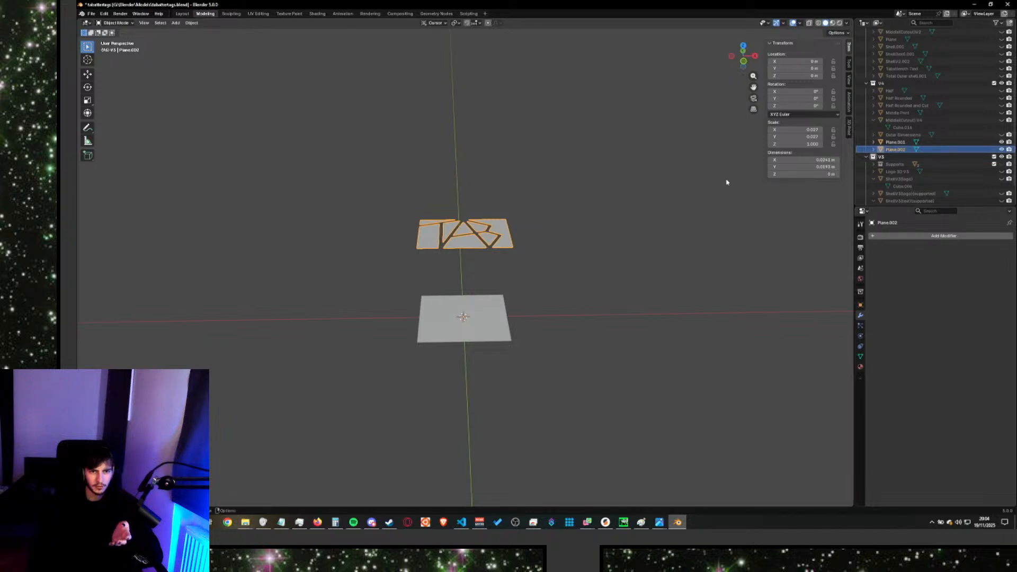
pyautogui.click(896, 158)
pyautogui.click(894, 152)
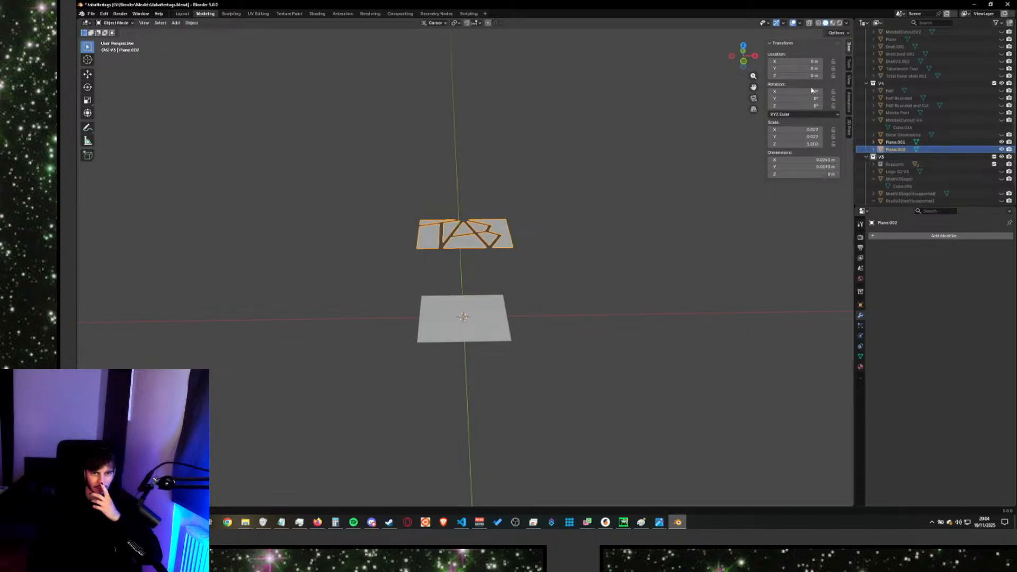
pyautogui.moveTo(795, 76)
pyautogui.mouseDown()
pyautogui.moveTo(752, 76)
pyautogui.moveTo(805, 76)
pyautogui.moveTo(783, 76)
pyautogui.mouseUp()
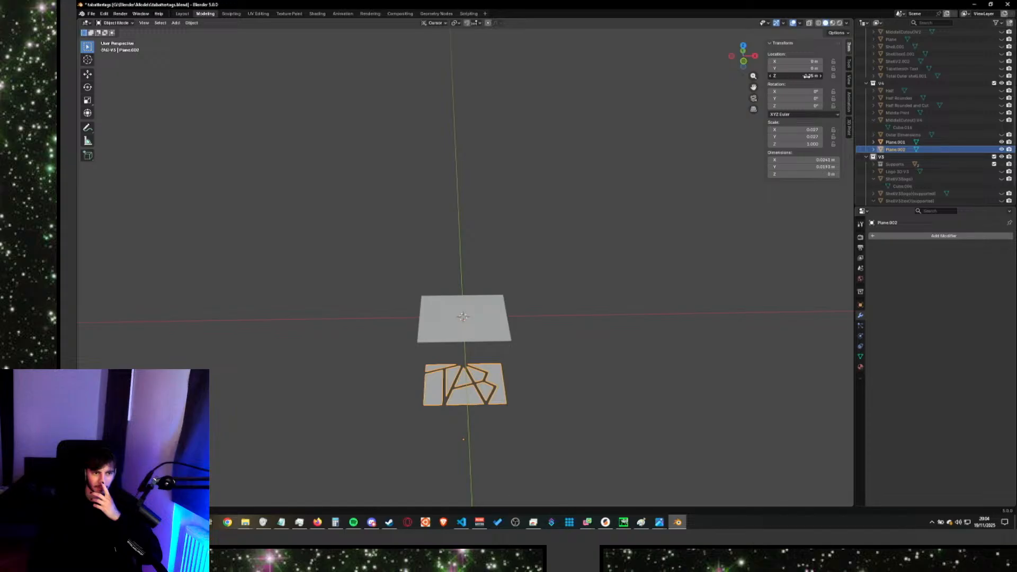
pyautogui.moveTo(634, 277); pyautogui.dragTo(651, 257, button='middle')
pyautogui.click(467, 475)
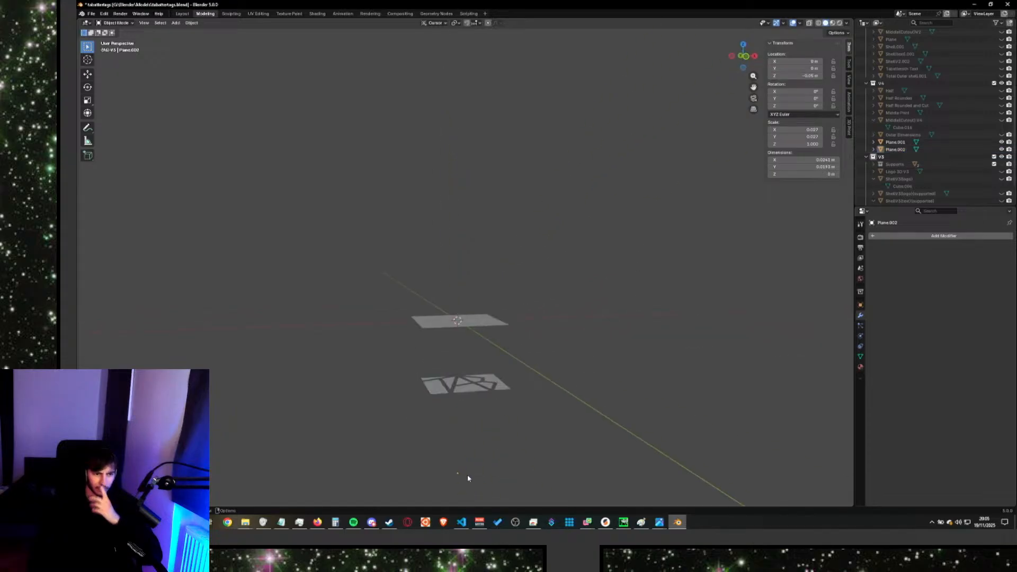
pyautogui.scroll(-7, 492, 461)
pyautogui.scroll(7, 501, 386)
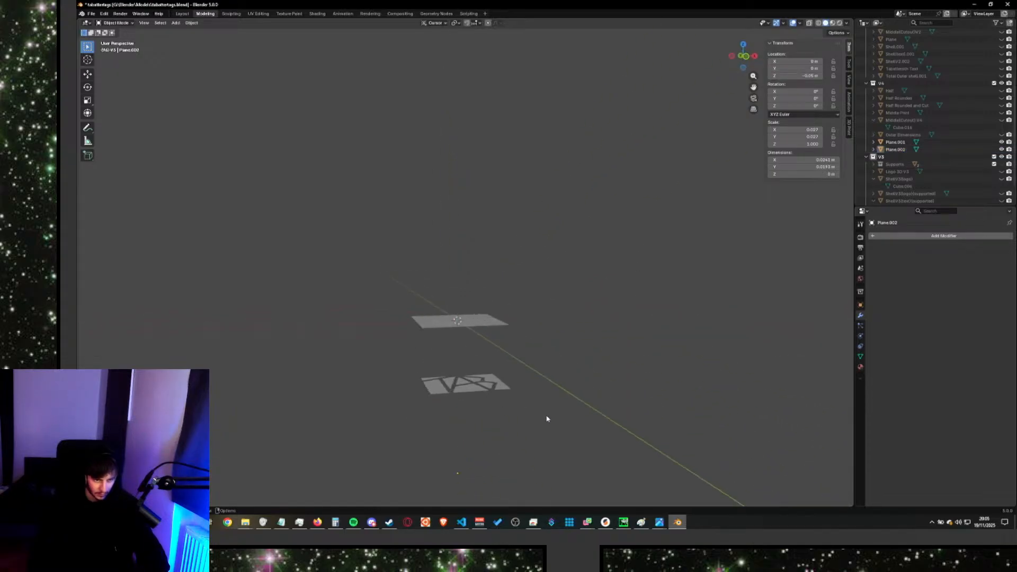
# Switch the viewport to wireframe shading and try to box-select the stray point below the logo.
pyautogui.moveTo(546, 419); pyautogui.dragTo(592, 347, button='middle')
pyautogui.press('z')
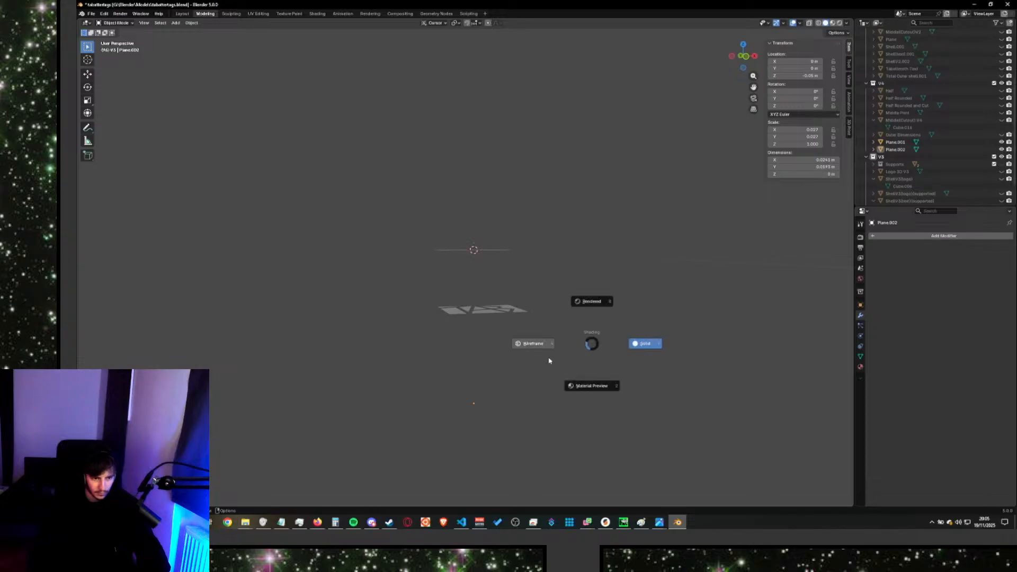
pyautogui.click(541, 350)
pyautogui.moveTo(497, 383); pyautogui.dragTo(455, 427)
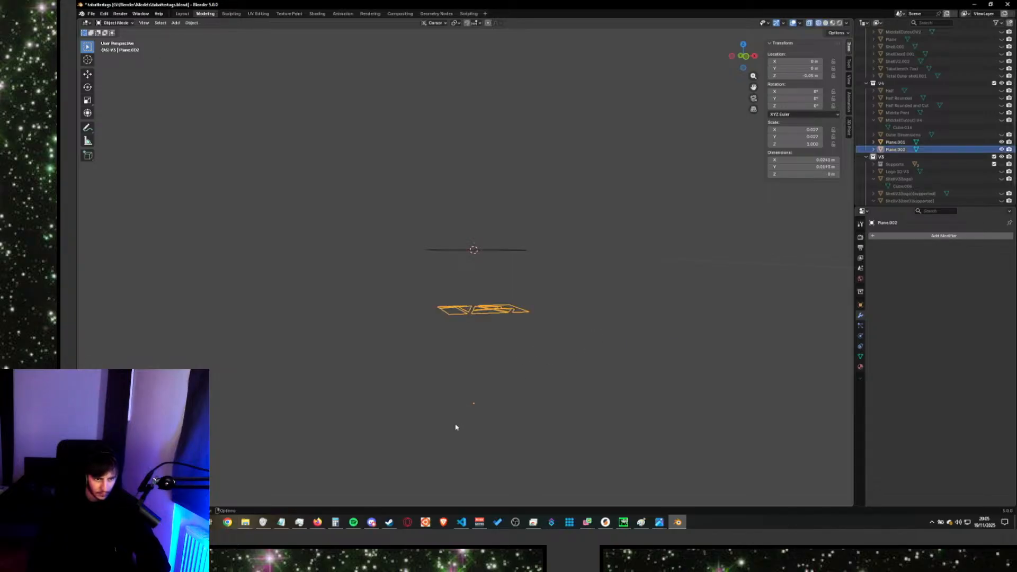
pyautogui.click(593, 372)
pyautogui.press('b')
pyautogui.moveTo(498, 371); pyautogui.dragTo(447, 431)
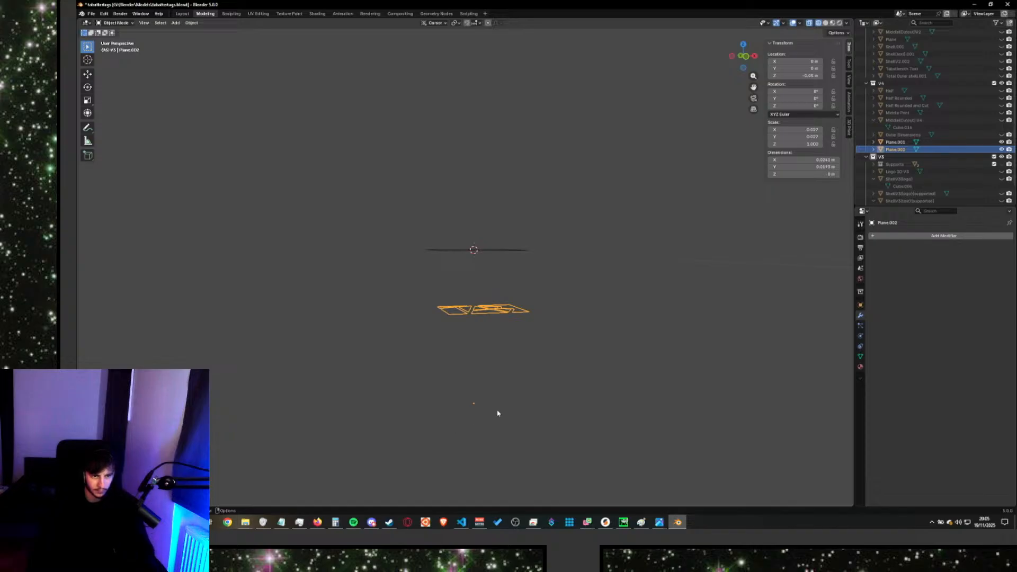
# Try to select and delete the stray point below the logo in Edit Mode.
pyautogui.click(116, 23)
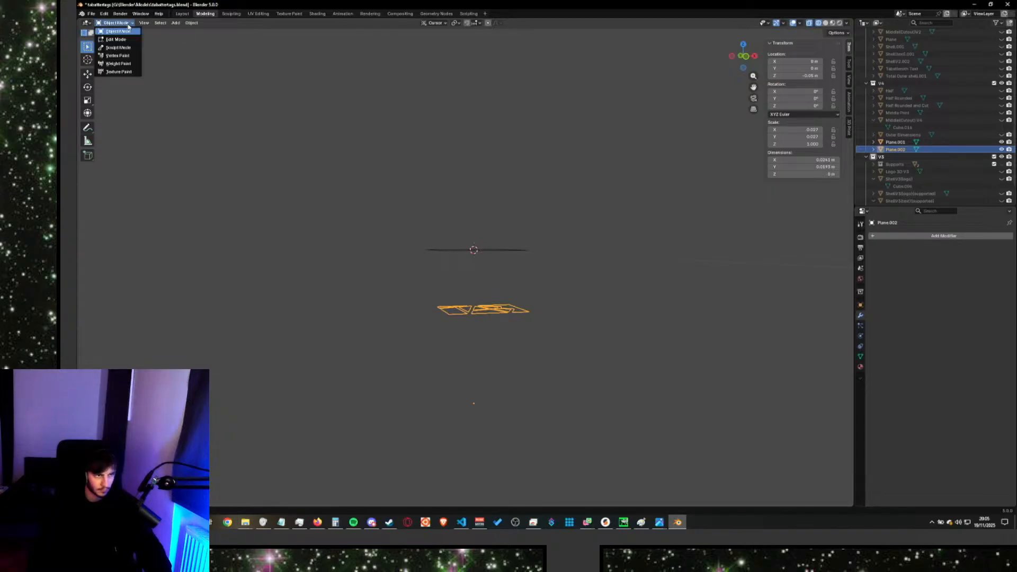
pyautogui.click(117, 40)
pyautogui.moveTo(491, 403); pyautogui.dragTo(453, 426)
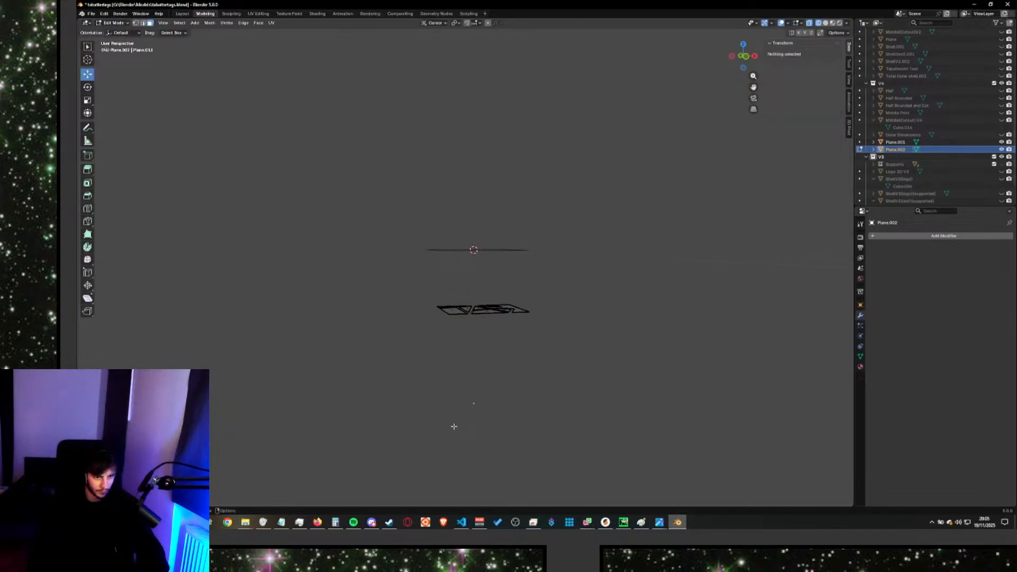
pyautogui.rightClick(514, 400)
pyautogui.press('Escape')
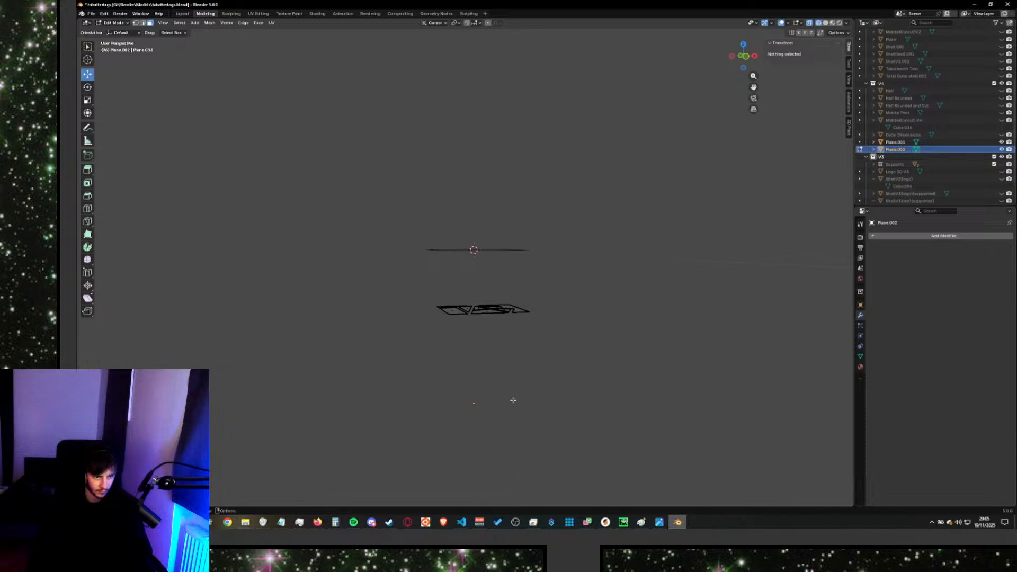
pyautogui.press('x')
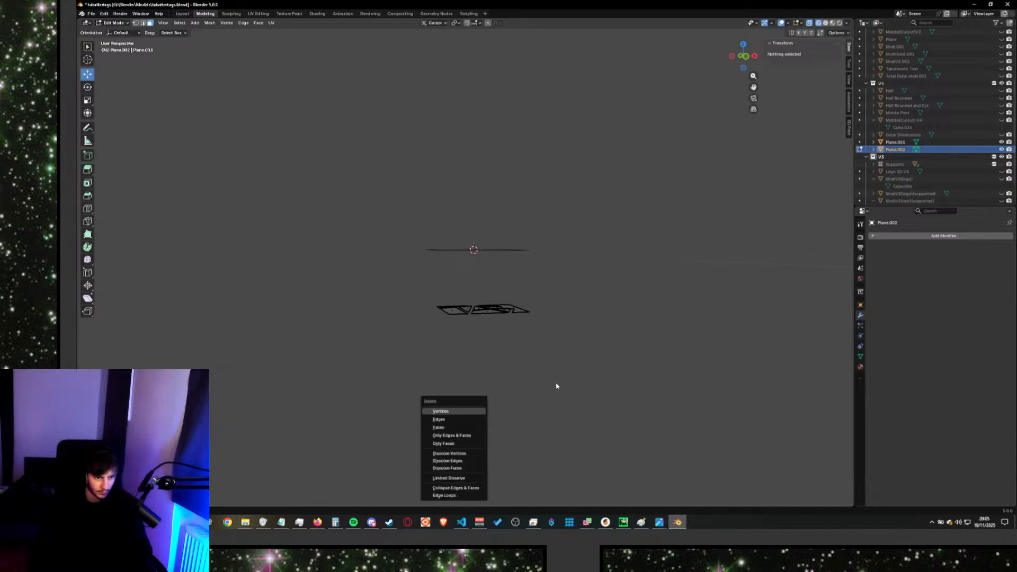
pyautogui.press('Escape')
pyautogui.click(171, 33)
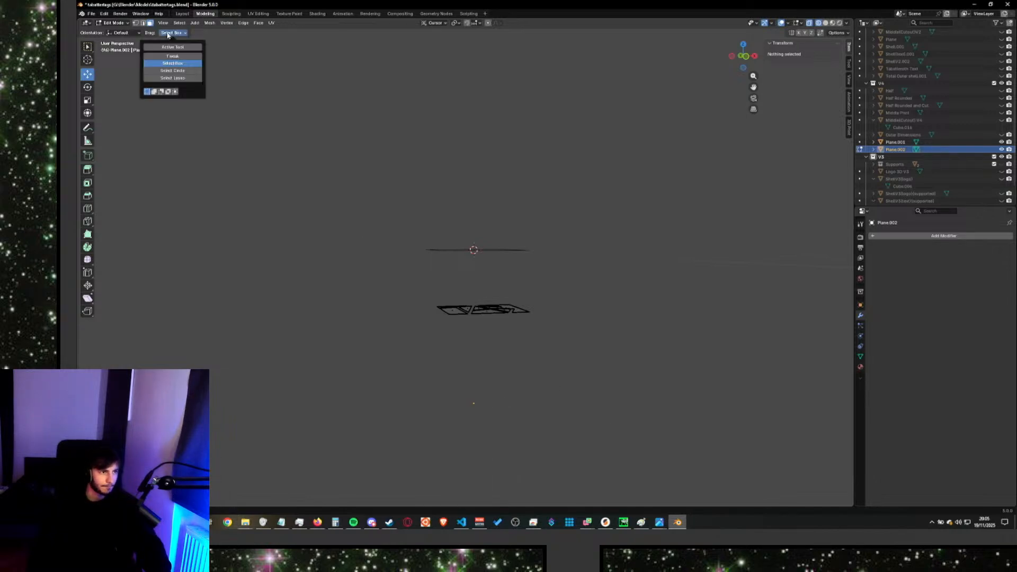
pyautogui.click(167, 33)
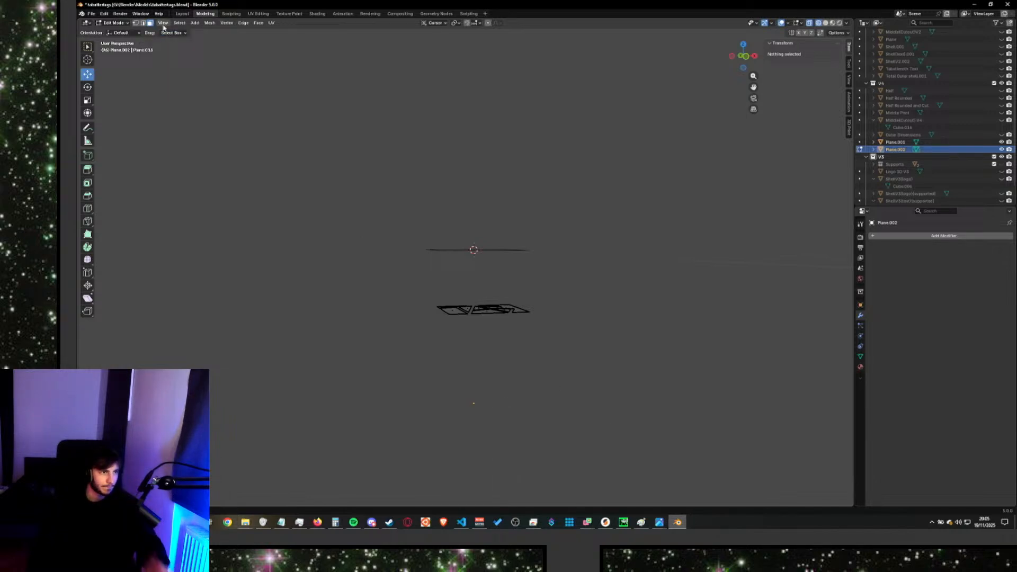
# Return to Object Mode and set the TAB logo's Z location to 0 m.
pyautogui.click(107, 23)
pyautogui.click(112, 34)
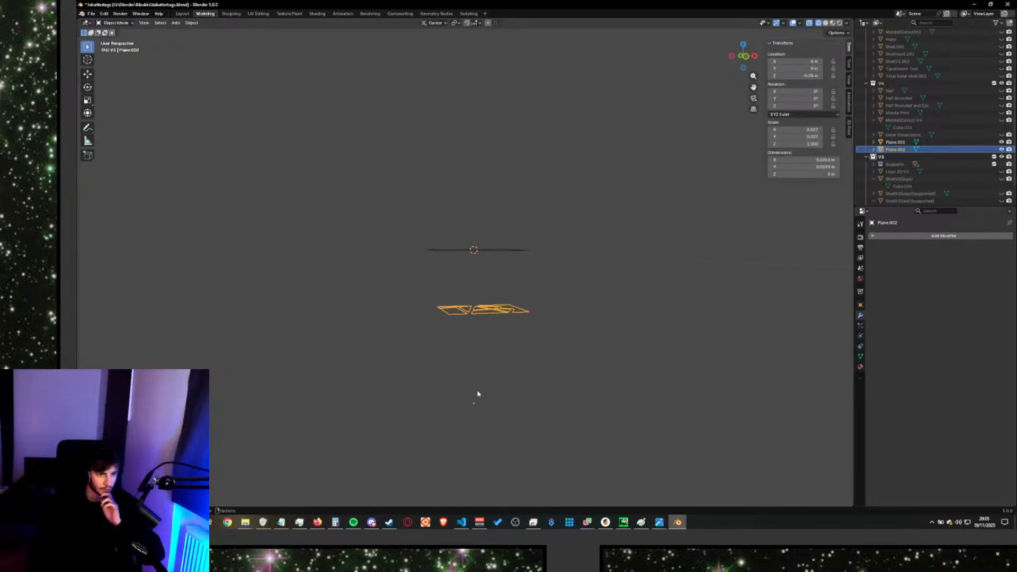
pyautogui.click(476, 396)
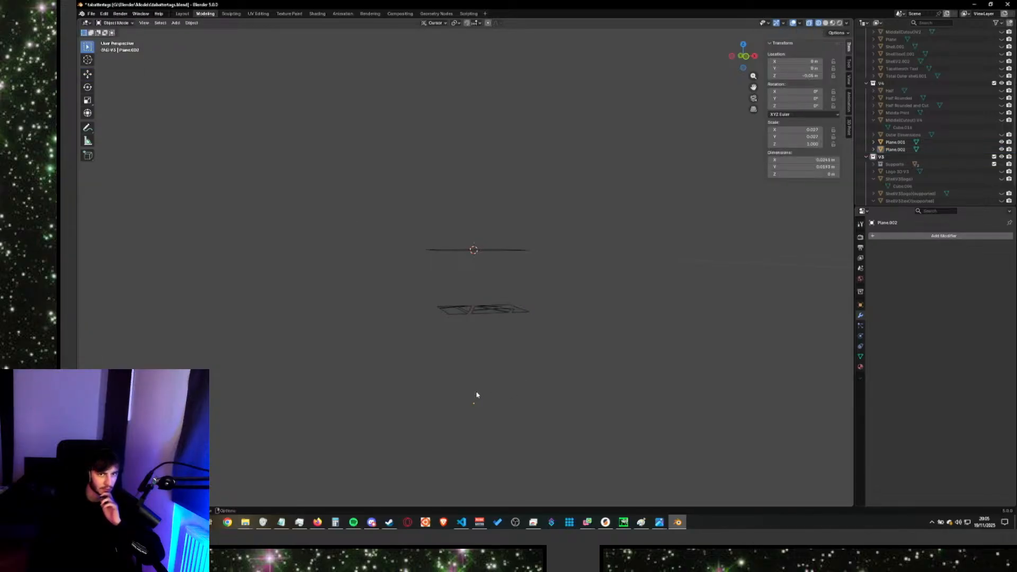
pyautogui.click(497, 317)
pyautogui.click(798, 75)
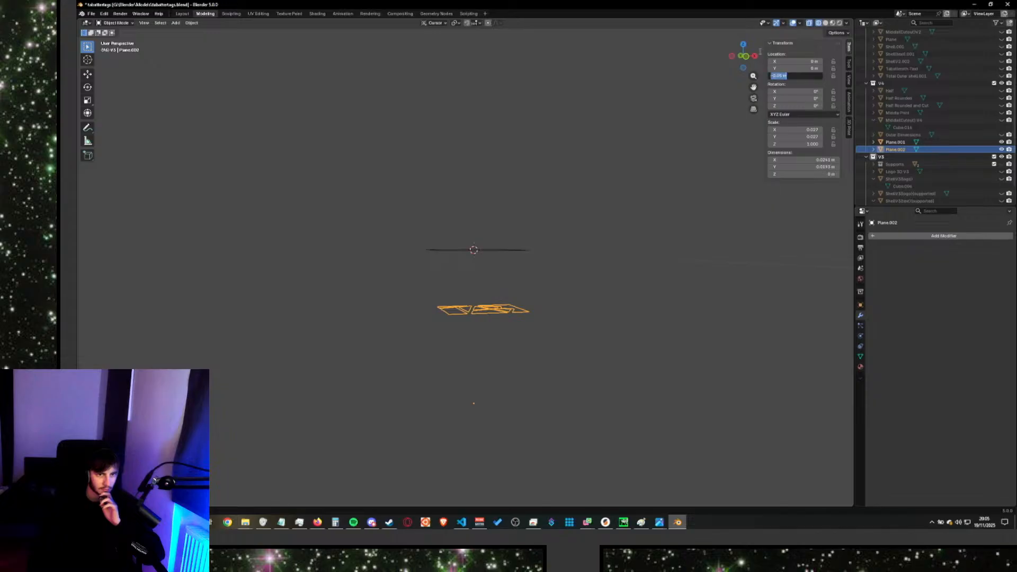
pyautogui.write('0')
pyautogui.press('Return')
pyautogui.moveTo(627, 191); pyautogui.dragTo(611, 230, button='middle')
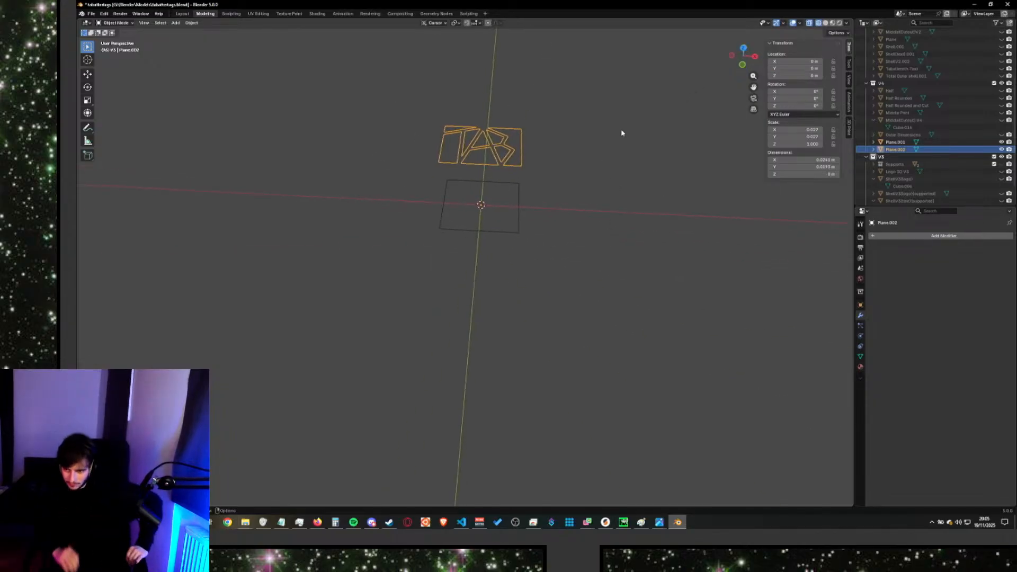
# Switch to Firefox and play the YouTube 2D-image-to-3D tutorial up to the part on setting the object's origin.
pyautogui.hotkey('alt', 'Tab')
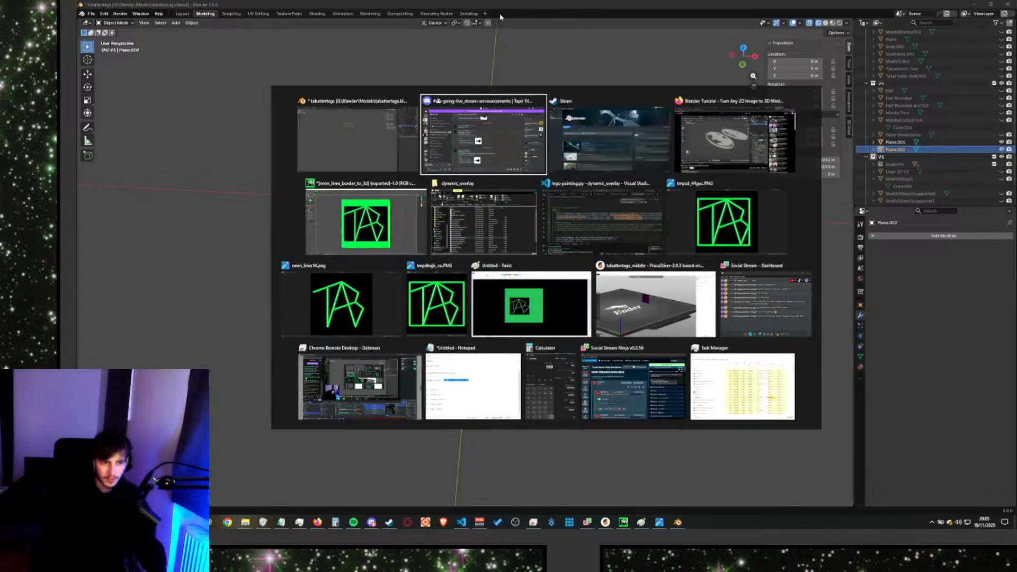
pyautogui.click(716, 129)
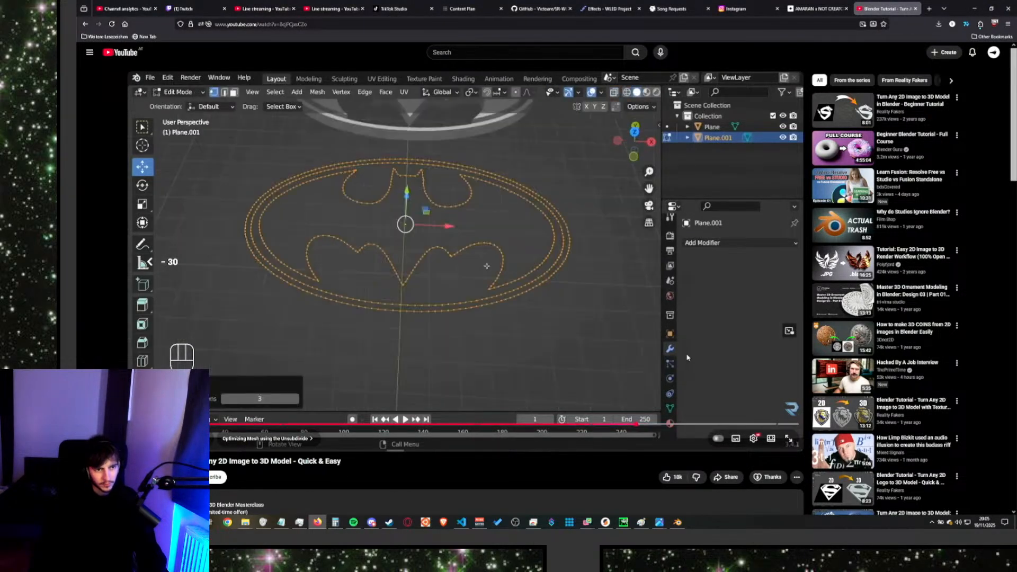
pyautogui.click(502, 281)
pyautogui.press('XF86AudioPlay')
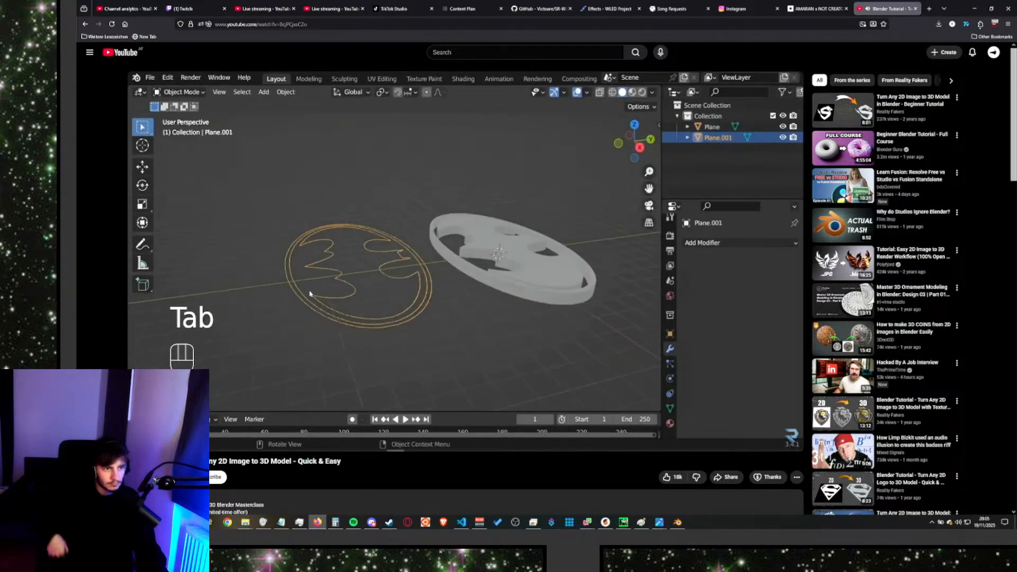
pyautogui.click(538, 292)
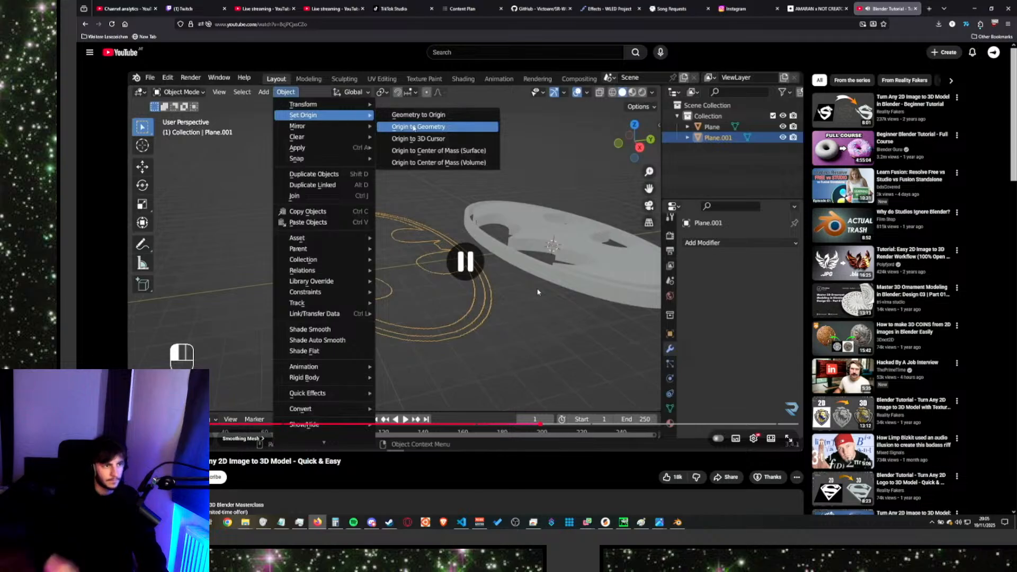
# Switch back to Blender and set the TAB logo's origin to its geometry.
pyautogui.hotkey('alt', 'Tab')
pyautogui.click(191, 23)
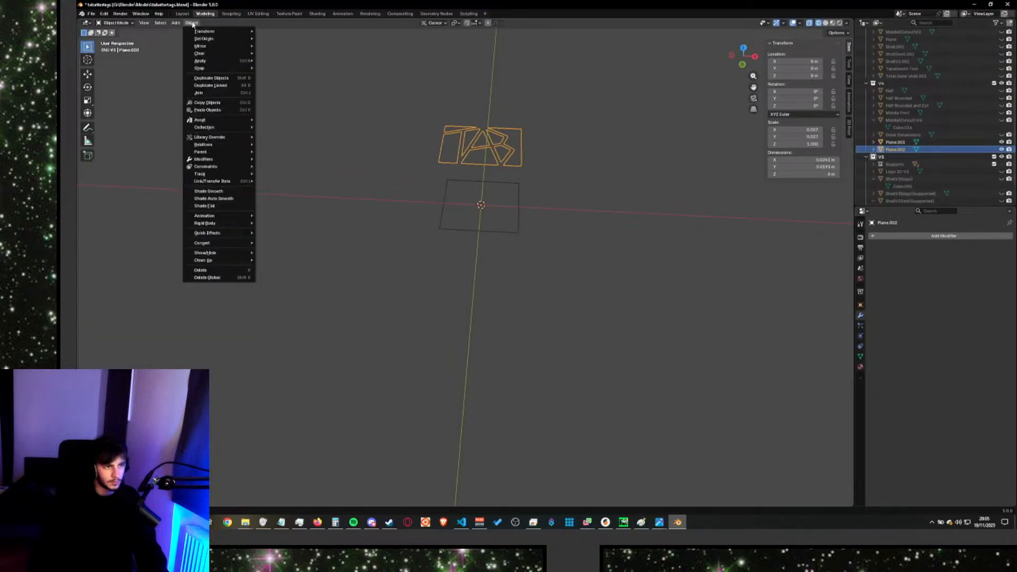
pyautogui.moveTo(236, 42)
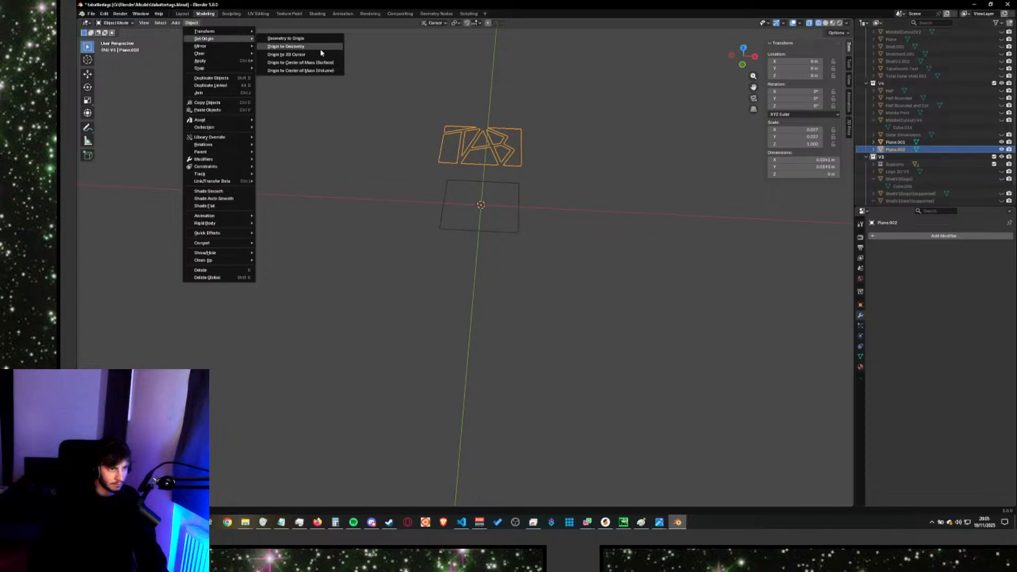
pyautogui.hotkey('alt', 'Tab')
pyautogui.hotkey('alt', 'Tab')
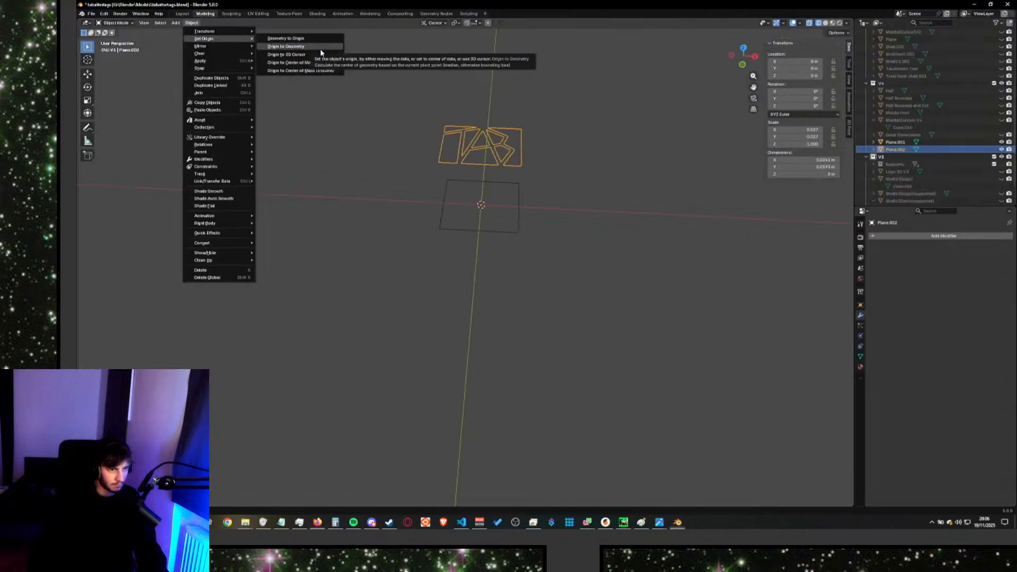
pyautogui.click(321, 52)
pyautogui.scroll(2, 555, 168)
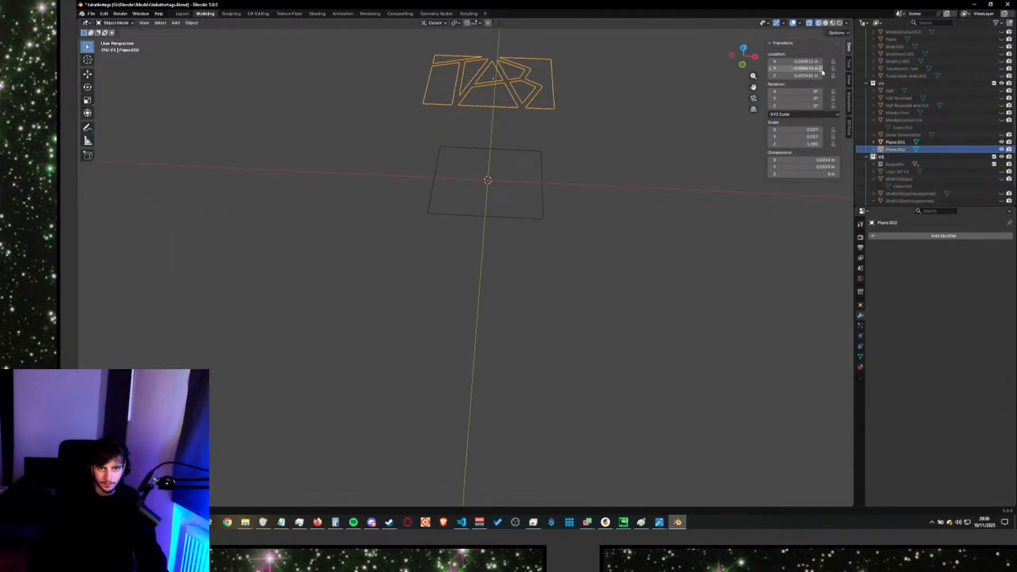
# Set the TAB logo's X, Y and Z location to 0 m.
pyautogui.press('Return')
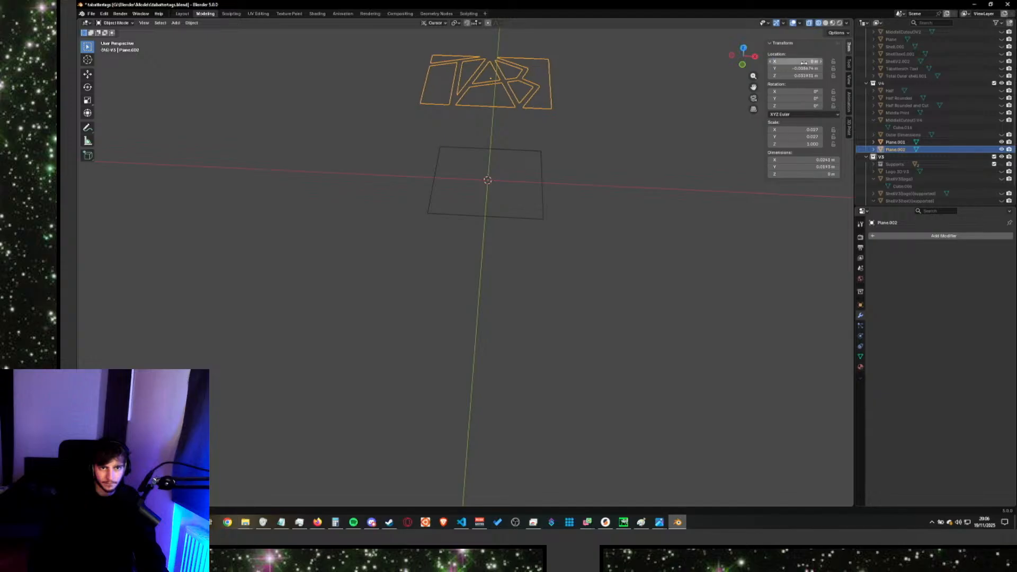
pyautogui.doubleClick(797, 68)
pyautogui.write('0')
pyautogui.press('Return')
pyautogui.doubleClick(802, 75)
pyautogui.write('0')
pyautogui.press('Return')
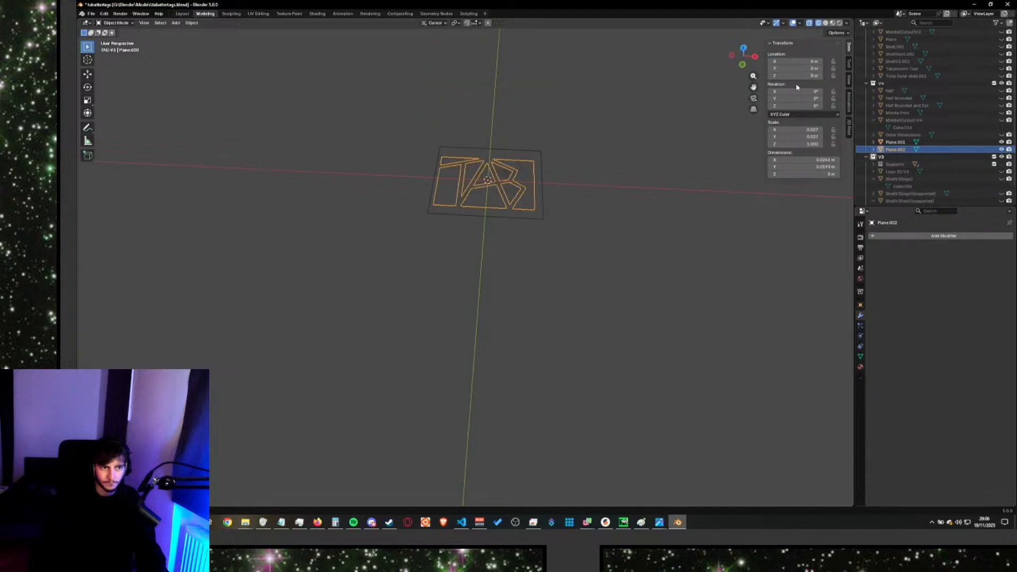
# Check the logo's placement on the square plane, and undo its location and origin changes.
pyautogui.moveTo(580, 143); pyautogui.dragTo(597, 174, button='middle')
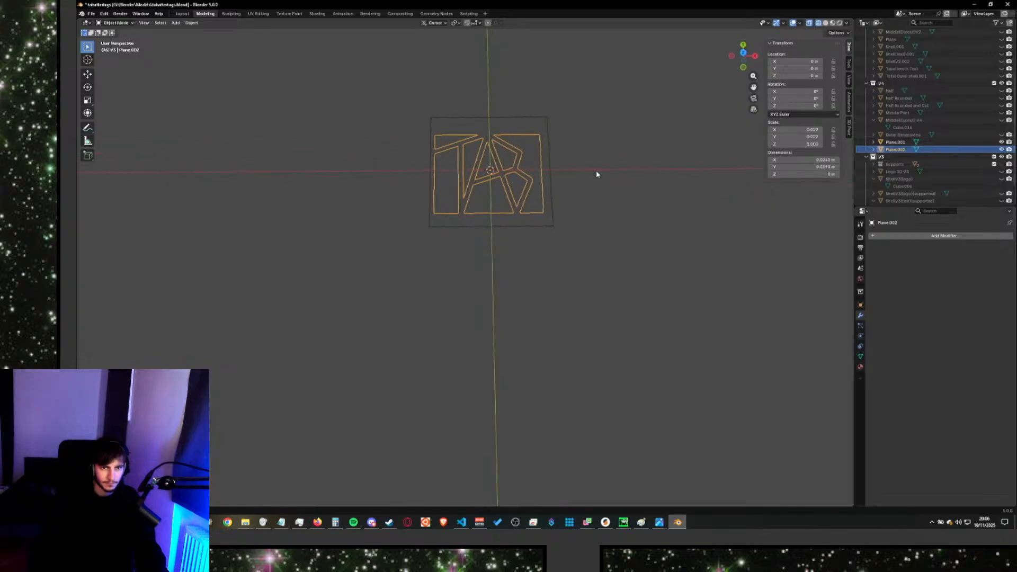
pyautogui.scroll(3, 596, 174)
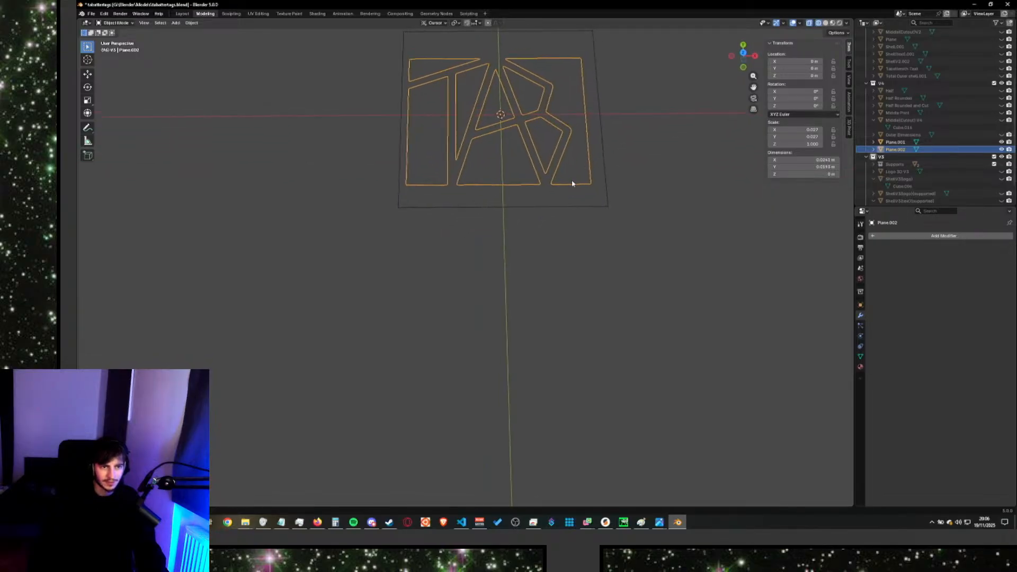
pyautogui.keyDown('shift'); pyautogui.moveTo(460, 364); pyautogui.dragTo(406, 397, button='middle'); pyautogui.keyUp('shift')
pyautogui.scroll(5, 570, 233)
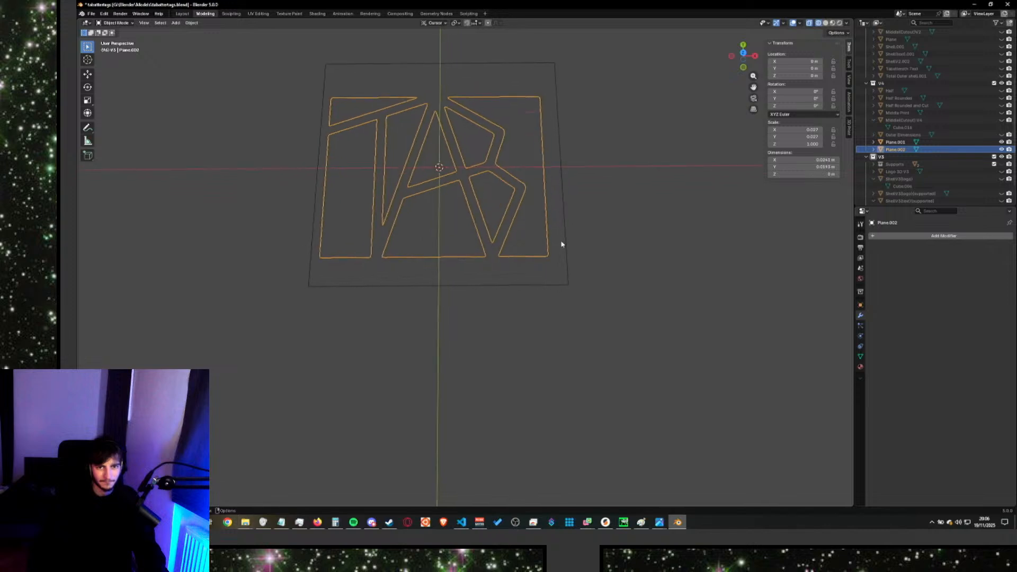
pyautogui.moveTo(398, 204); pyautogui.dragTo(401, 326, button='middle')
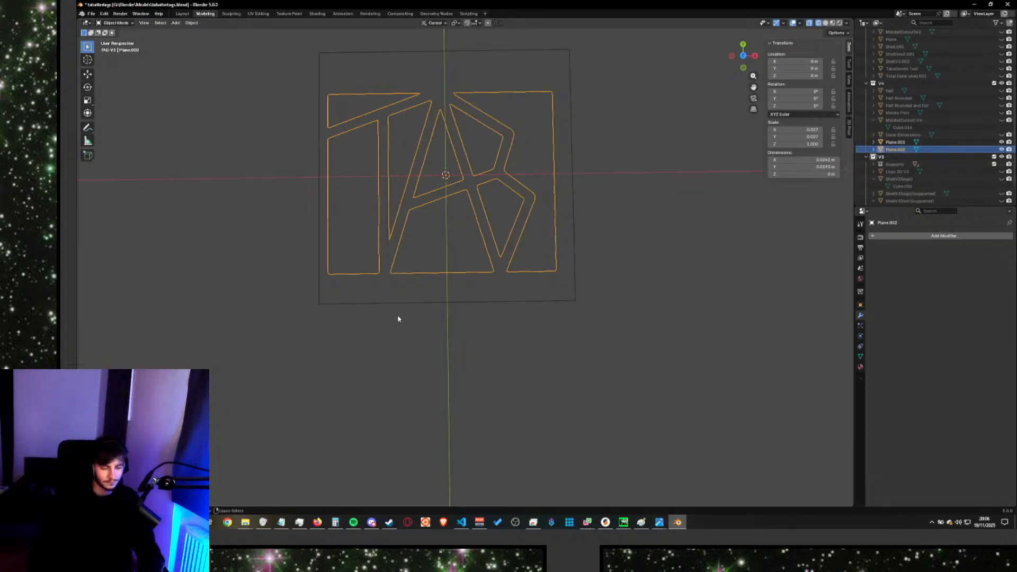
pyautogui.hotkey('ctrl', 'z')
pyautogui.hotkey('ctrl', 'z')
pyautogui.hotkey('ctrl', 'z')
# From the top view, try setting the TAB logo's origin to its center of mass by volume.
pyautogui.scroll(-4, 524, 336)
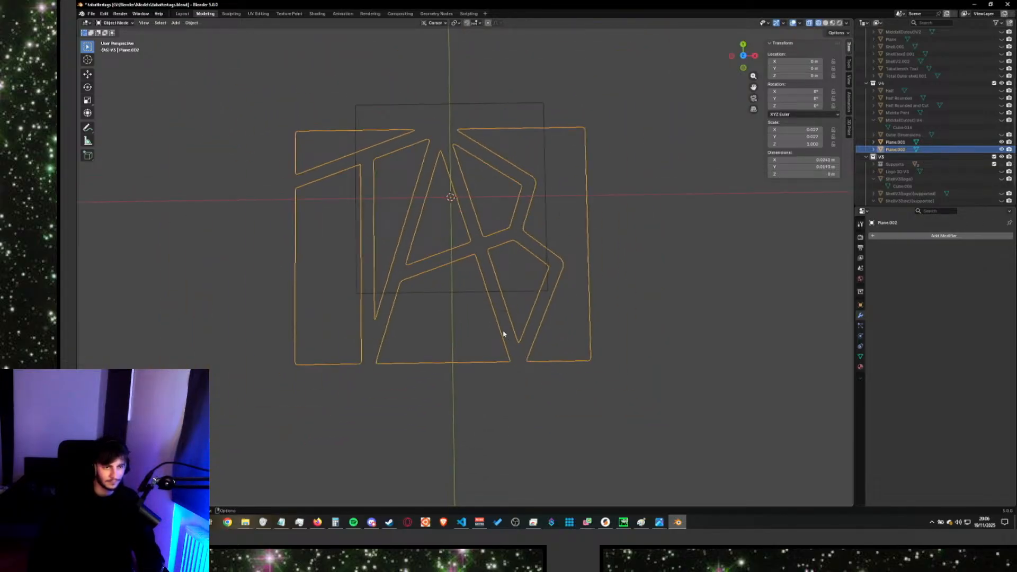
pyautogui.moveTo(522, 340); pyautogui.dragTo(555, 319, button='middle')
pyautogui.press('KP_7')
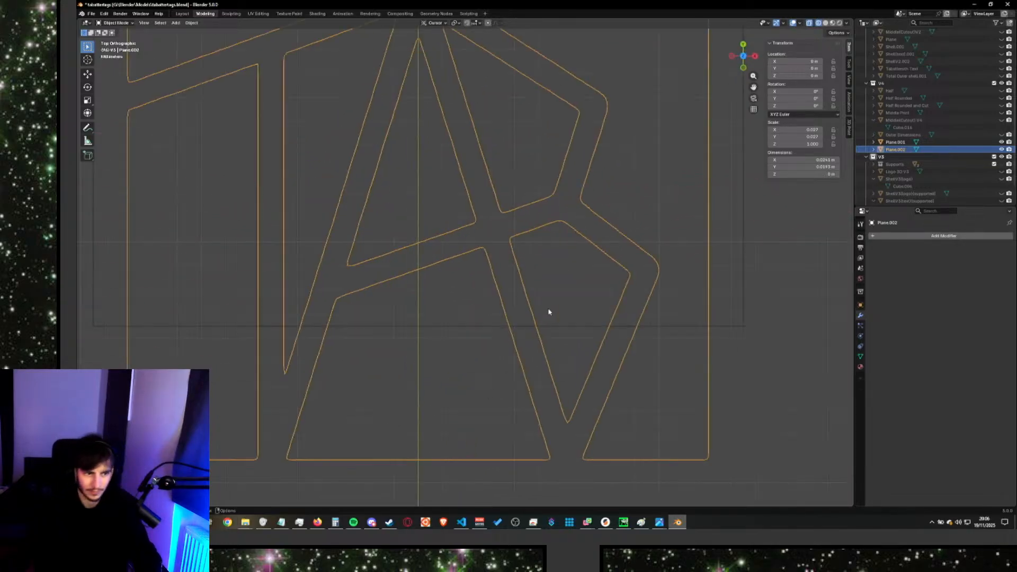
pyautogui.scroll(-5, 549, 312)
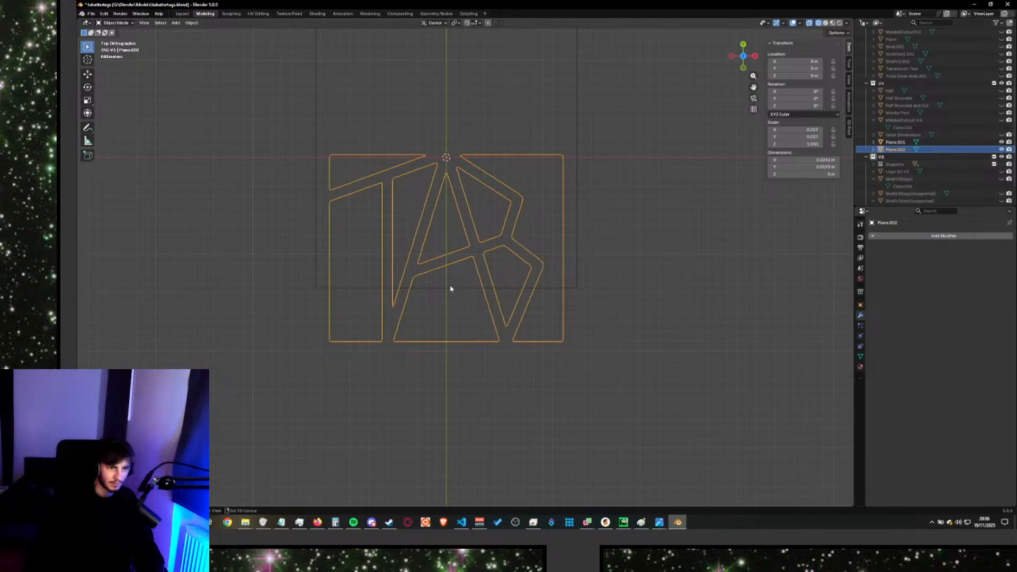
pyautogui.keyDown('shift'); pyautogui.moveTo(450, 288); pyautogui.dragTo(506, 290, button='middle'); pyautogui.keyUp('shift')
pyautogui.scroll(1, 505, 289)
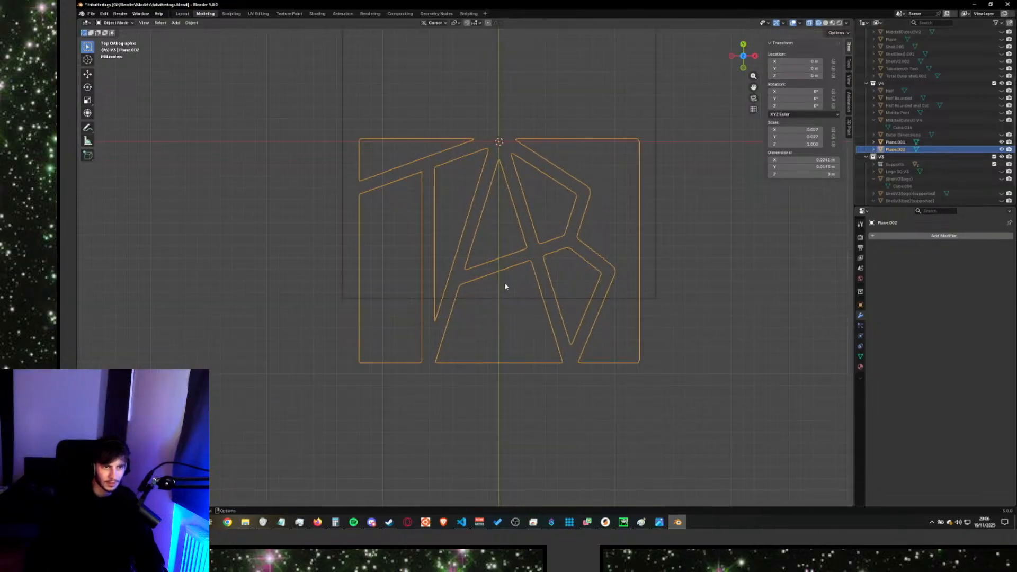
pyautogui.click(179, 23)
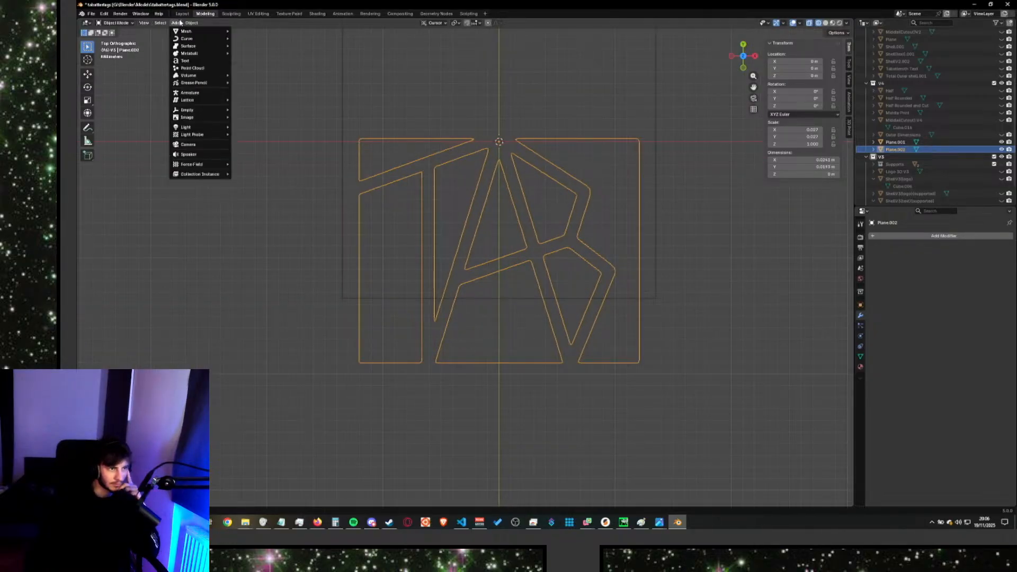
pyautogui.moveTo(191, 23)
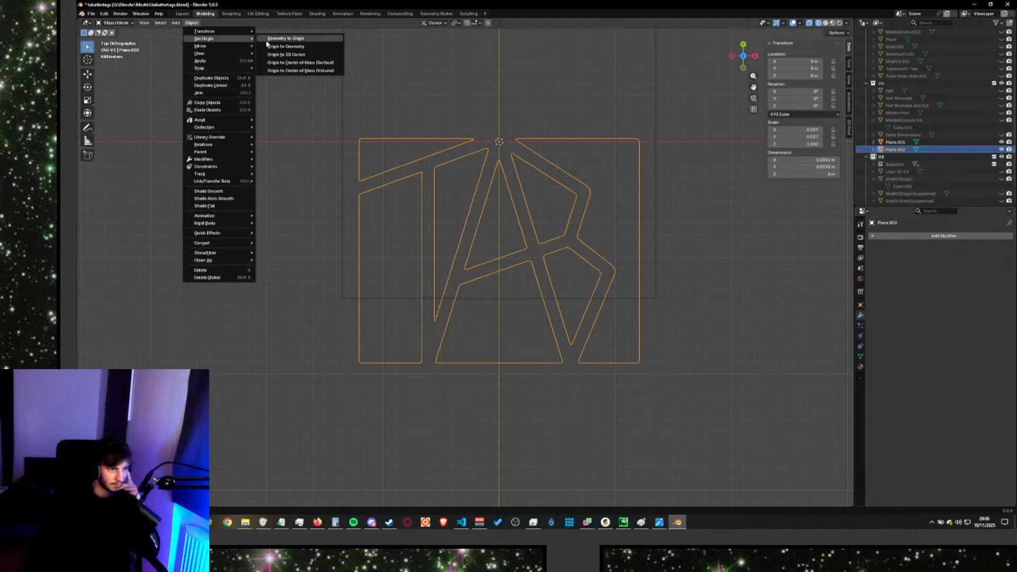
pyautogui.click(300, 70)
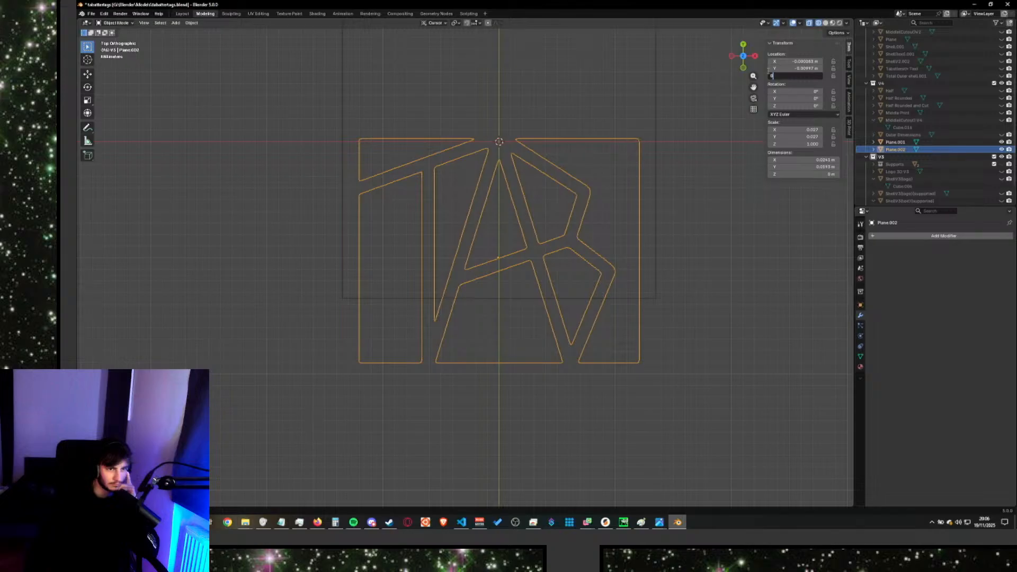
pyautogui.press('Return')
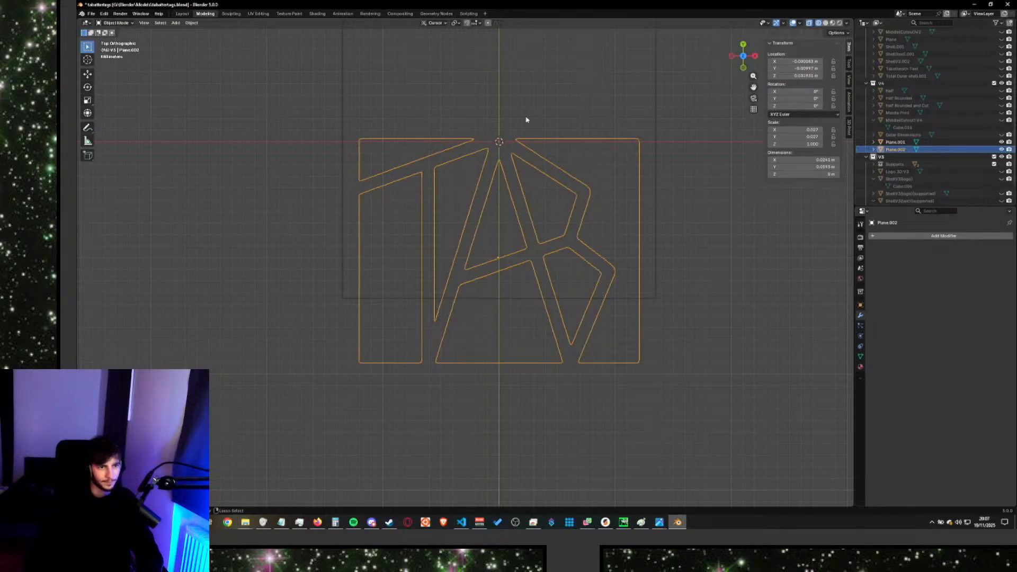
# Set the TAB logo's origin to its geometry.
pyautogui.click(192, 23)
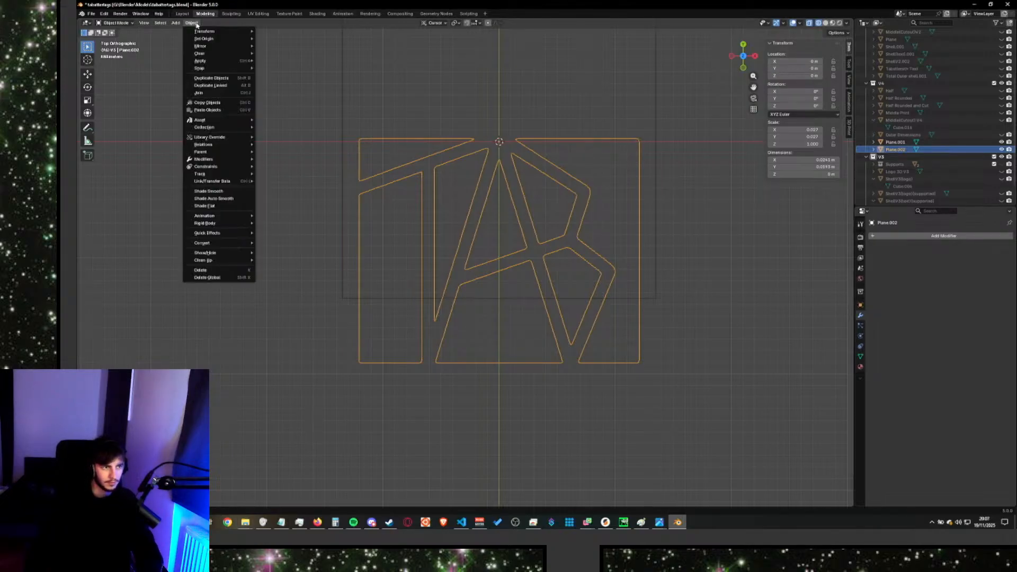
pyautogui.moveTo(222, 39)
pyautogui.click(321, 47)
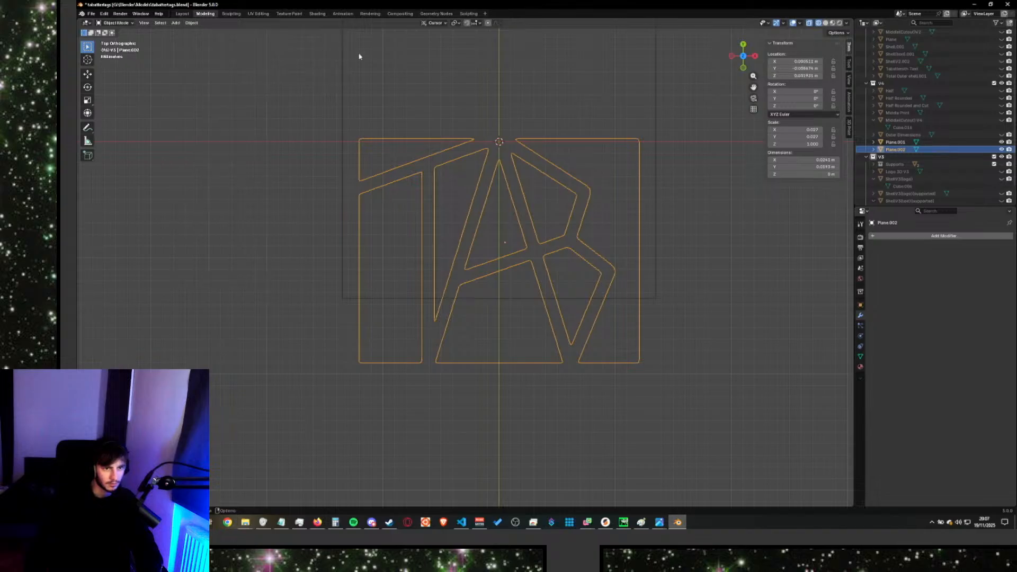
# Set the TAB logo's Z and Y location to 0 m and check its placement over the square plane.
pyautogui.press('Return')
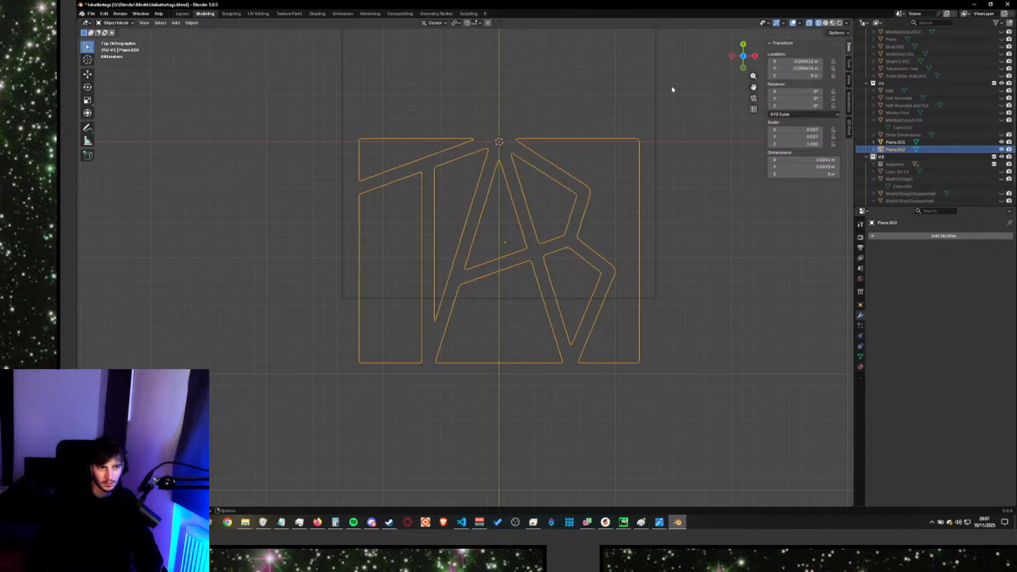
pyautogui.doubleClick(804, 68)
pyautogui.write('0')
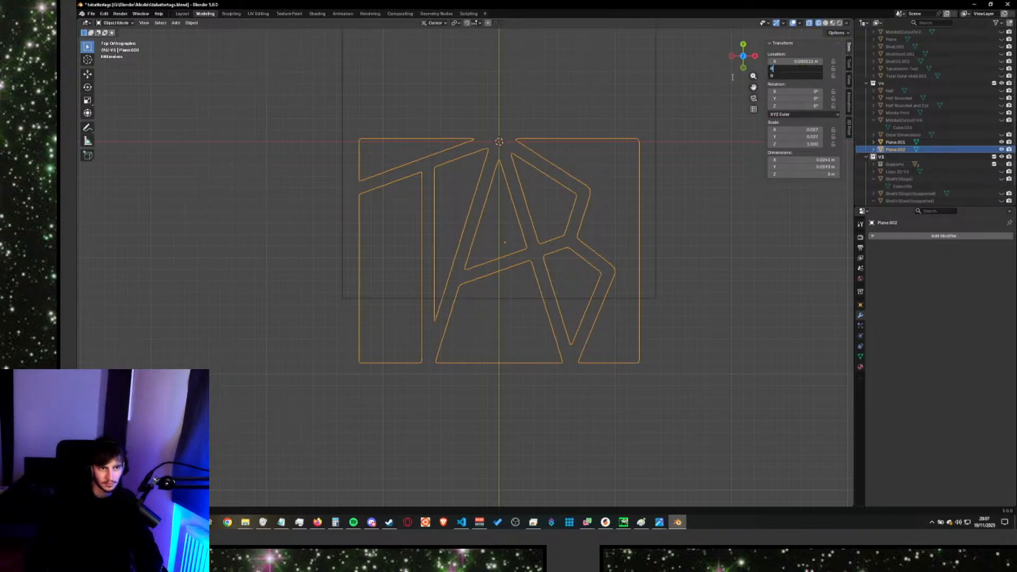
pyautogui.press('Return')
pyautogui.moveTo(667, 266); pyautogui.dragTo(672, 229, button='middle')
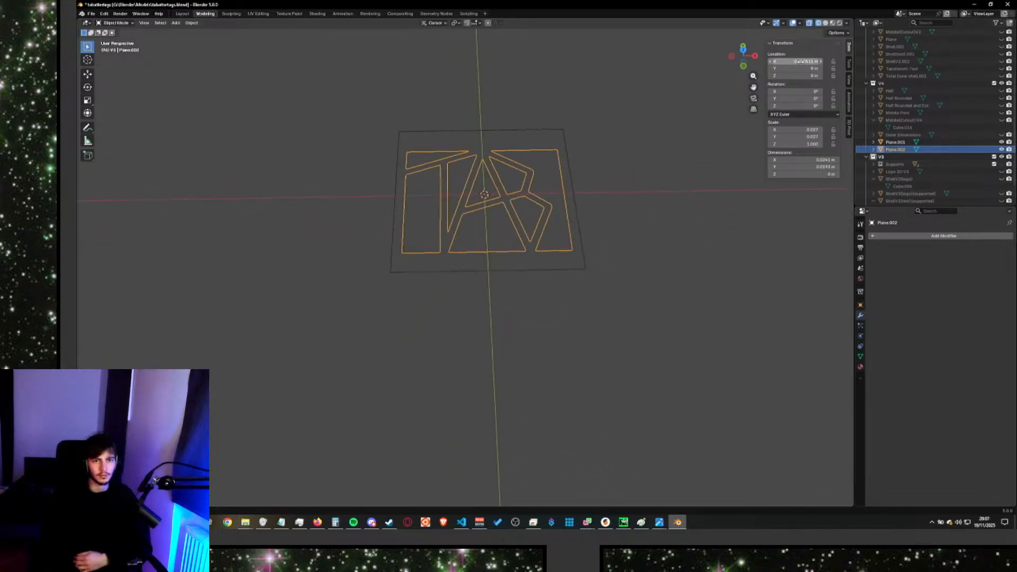
pyautogui.scroll(2, 592, 209)
pyautogui.scroll(2, 645, 200)
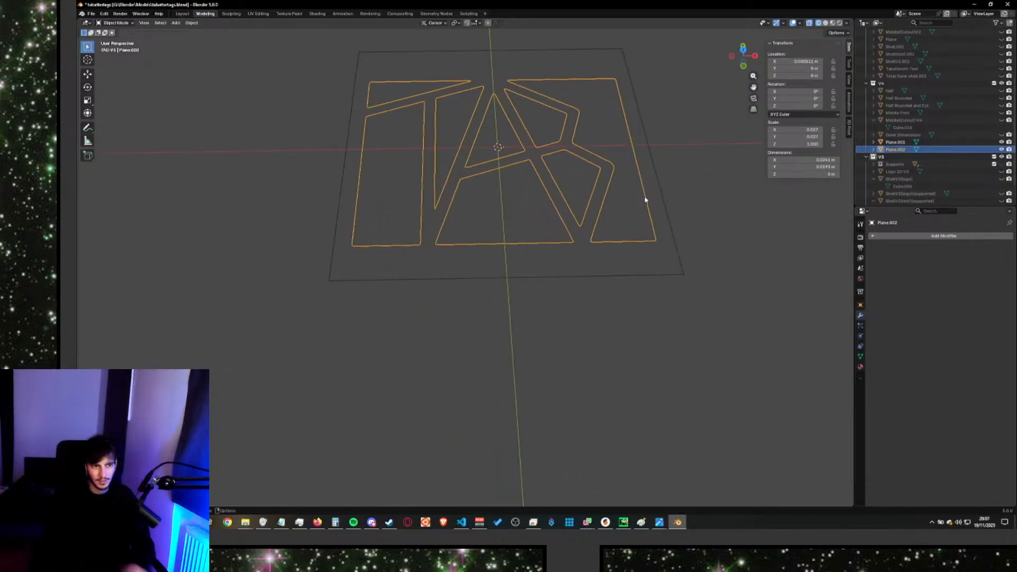
pyautogui.moveTo(662, 183); pyautogui.dragTo(685, 251, button='middle')
pyautogui.scroll(-2, 661, 246)
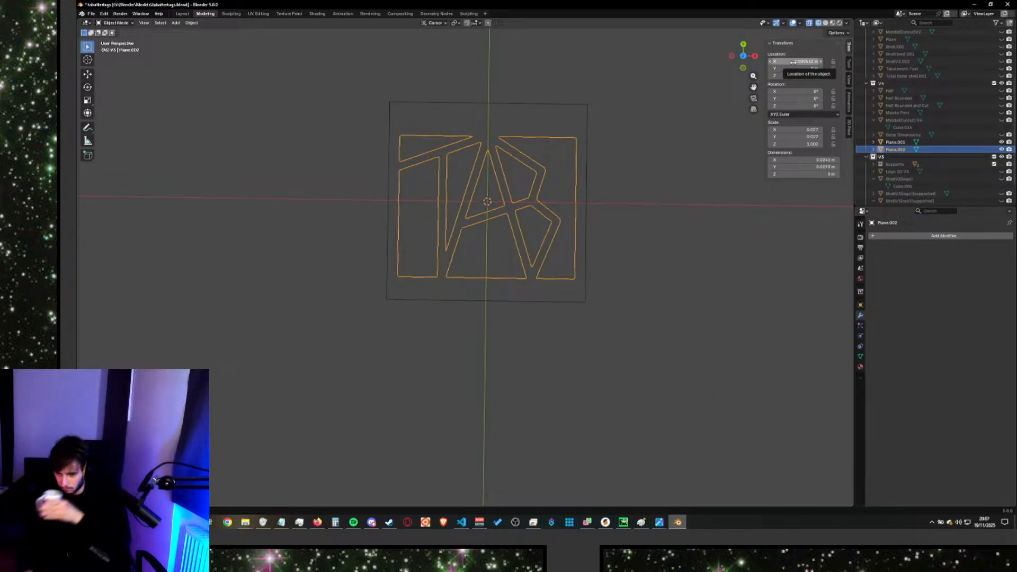
# Select the square plane Plane.001 and display it alone in solid shading by hiding the TAB logo.
pyautogui.click(602, 132)
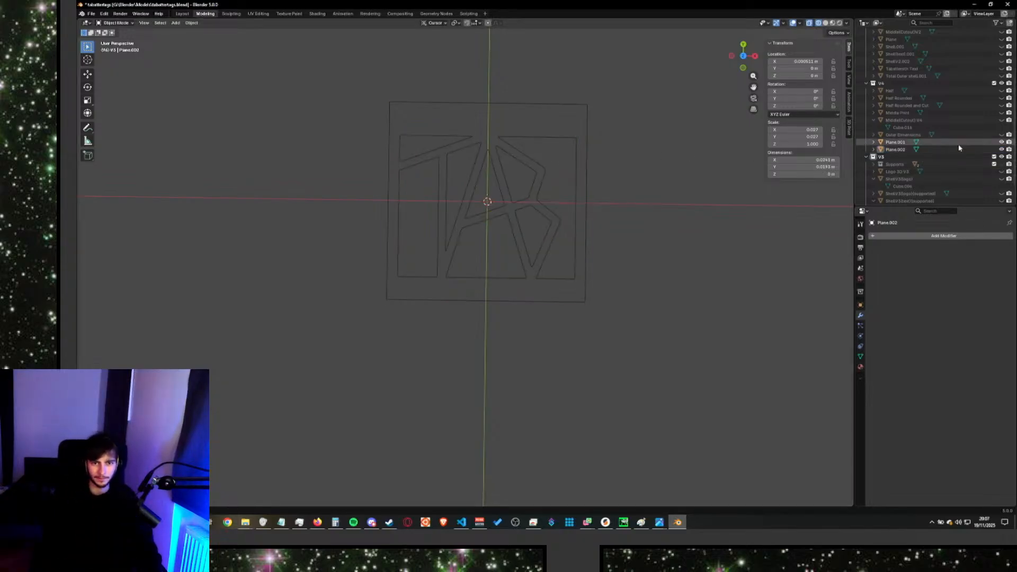
pyautogui.click(940, 142)
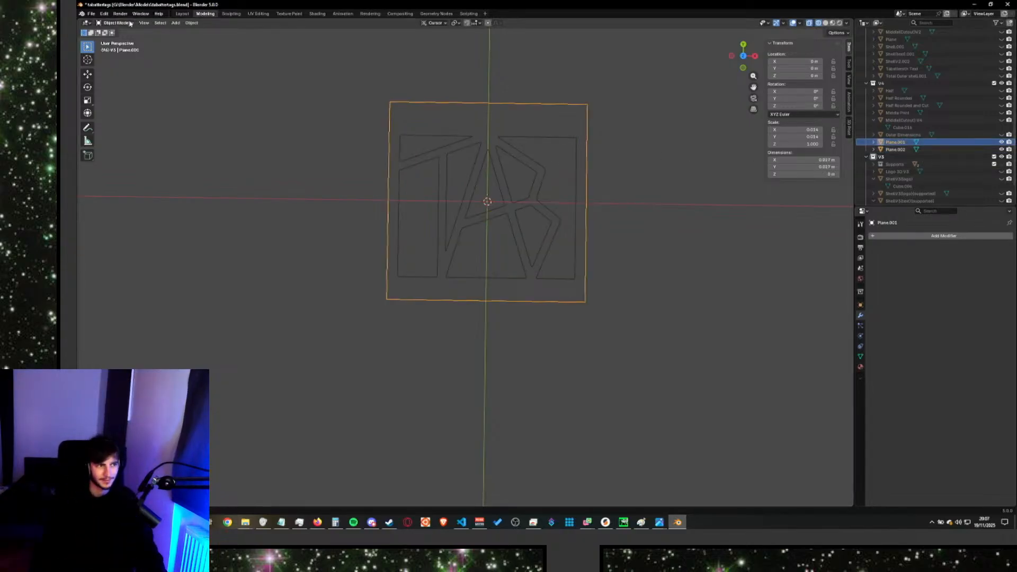
pyautogui.press('z')
pyautogui.click(414, 177)
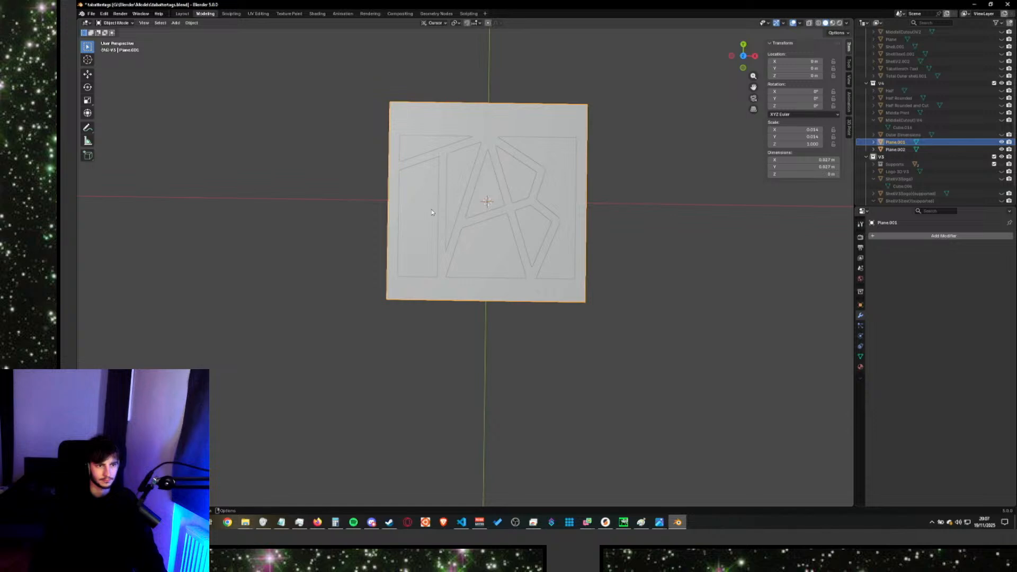
pyautogui.scroll(1, 710, 161)
pyautogui.click(1001, 149)
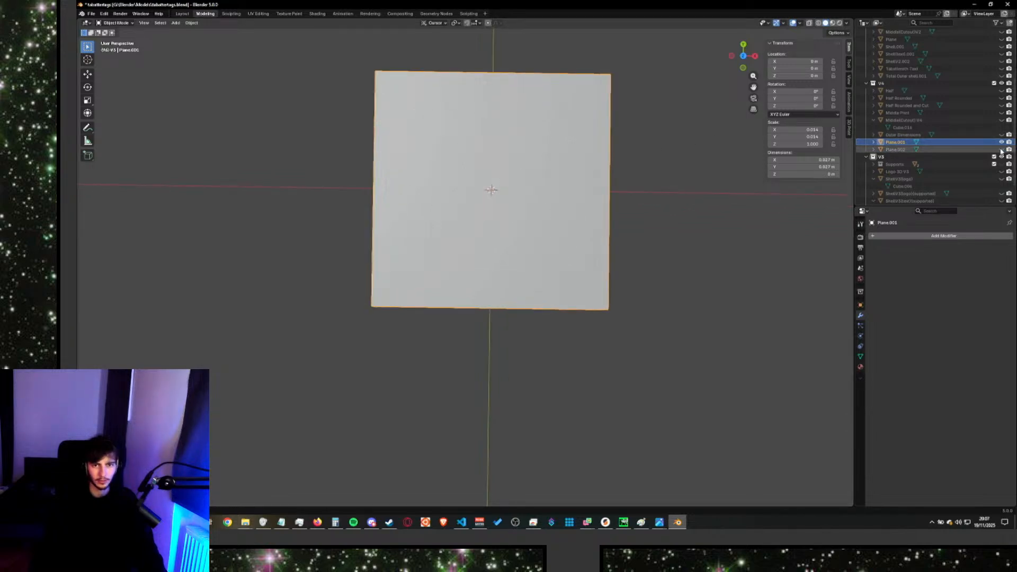
# Enter Edit Mode on the square plane and subdivide it into a fine grid.
pyautogui.click(933, 236)
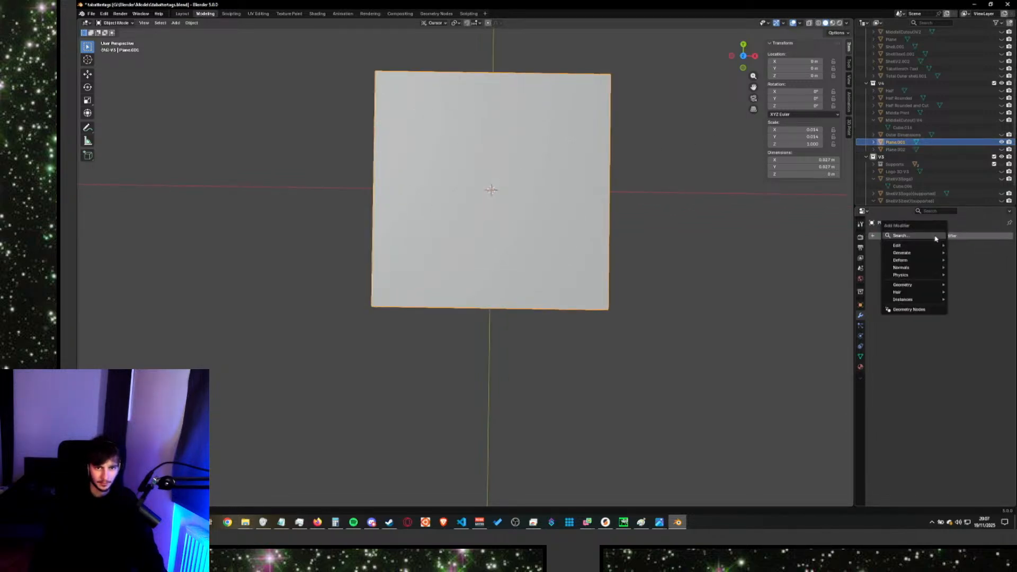
pyautogui.press('Tab')
pyautogui.rightClick(680, 202)
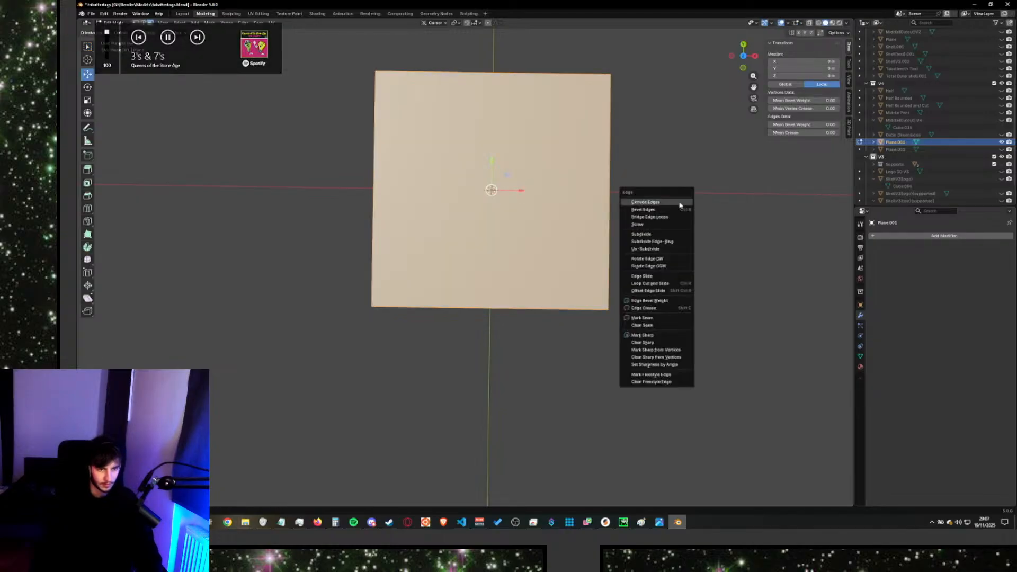
pyautogui.click(681, 233)
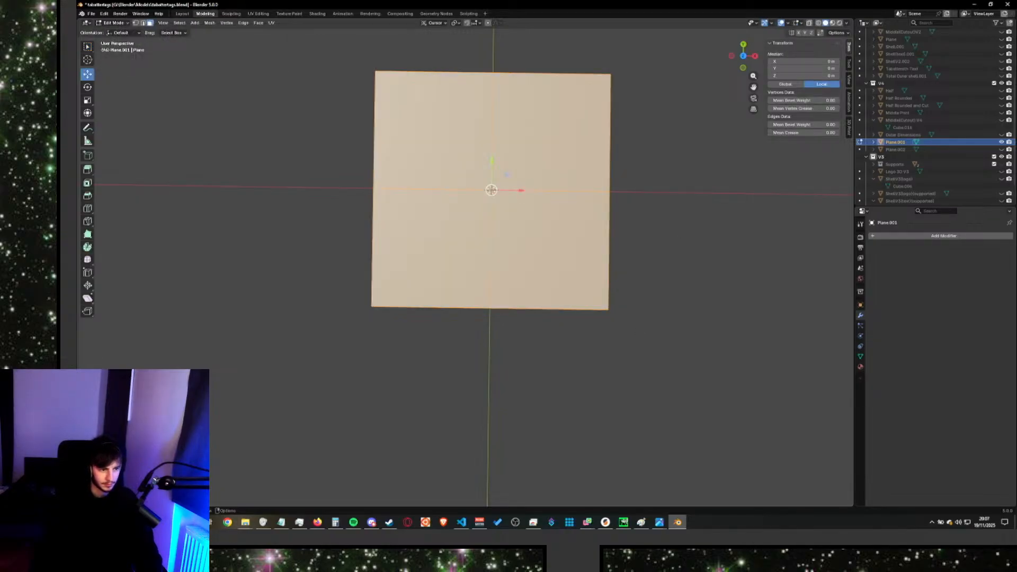
# Select the plane's entire grid mesh and subdivide it again.
pyautogui.click(333, 410)
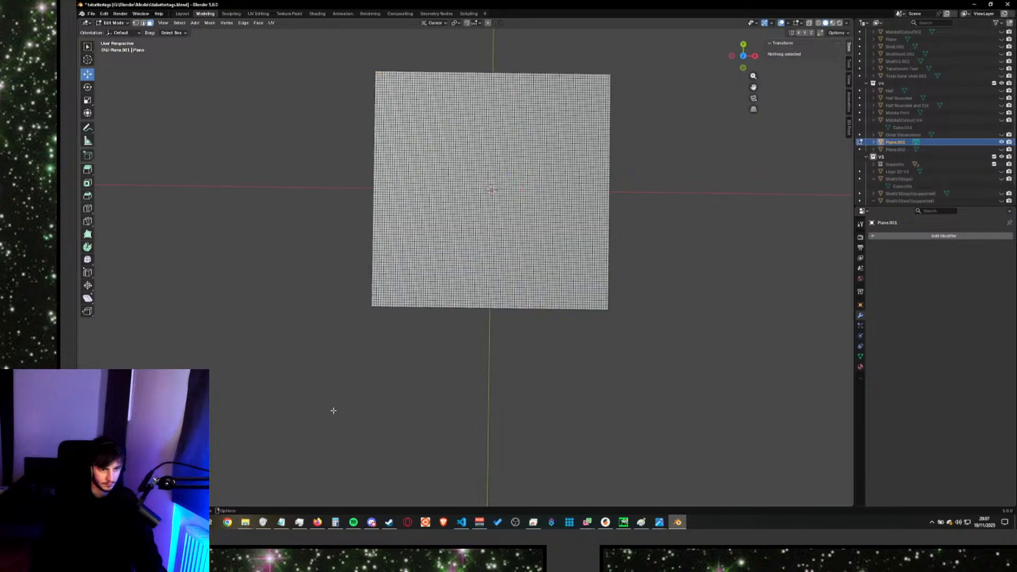
pyautogui.press('a')
pyautogui.rightClick(332, 410)
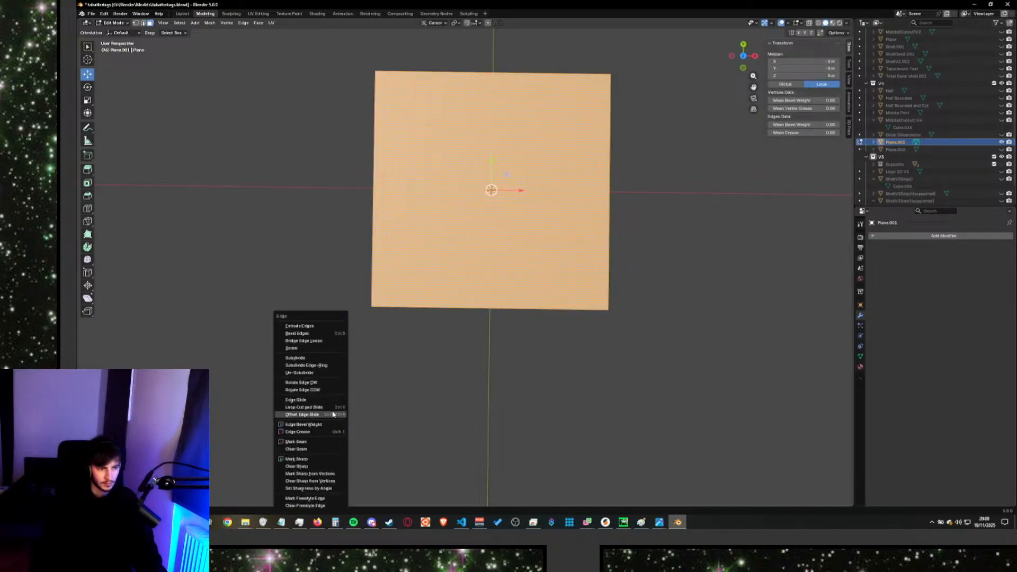
pyautogui.click(323, 358)
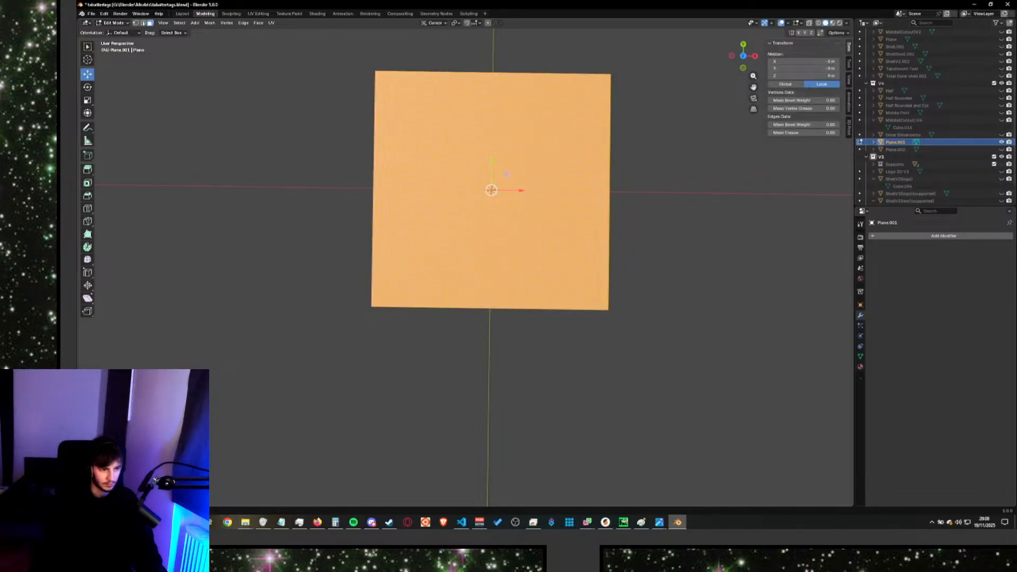
# Return to Object Mode and add a Displace modifier to Plane.001, using the Lines image of the TAB logo as its texture.
pyautogui.click(229, 400)
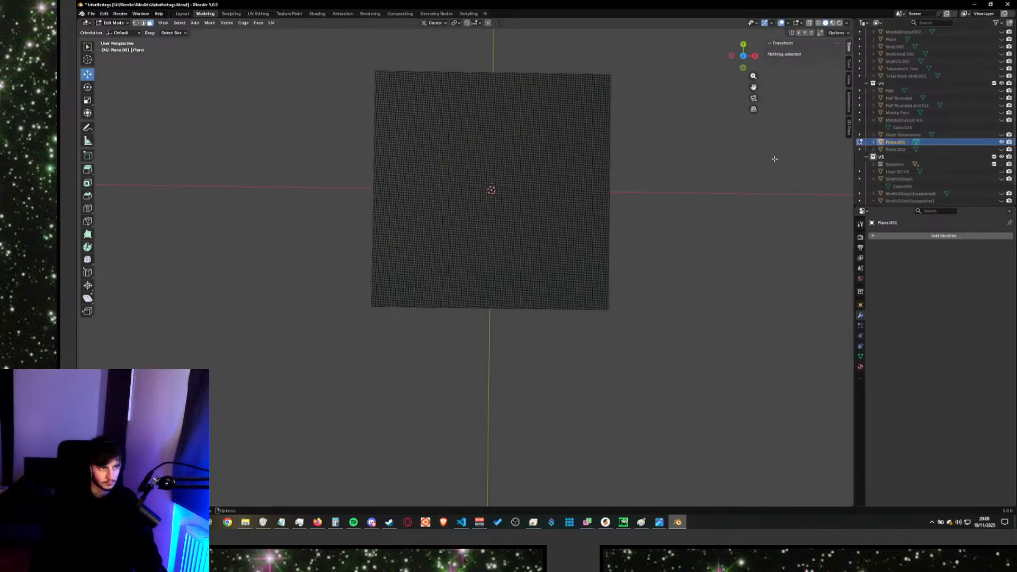
pyautogui.press('Tab')
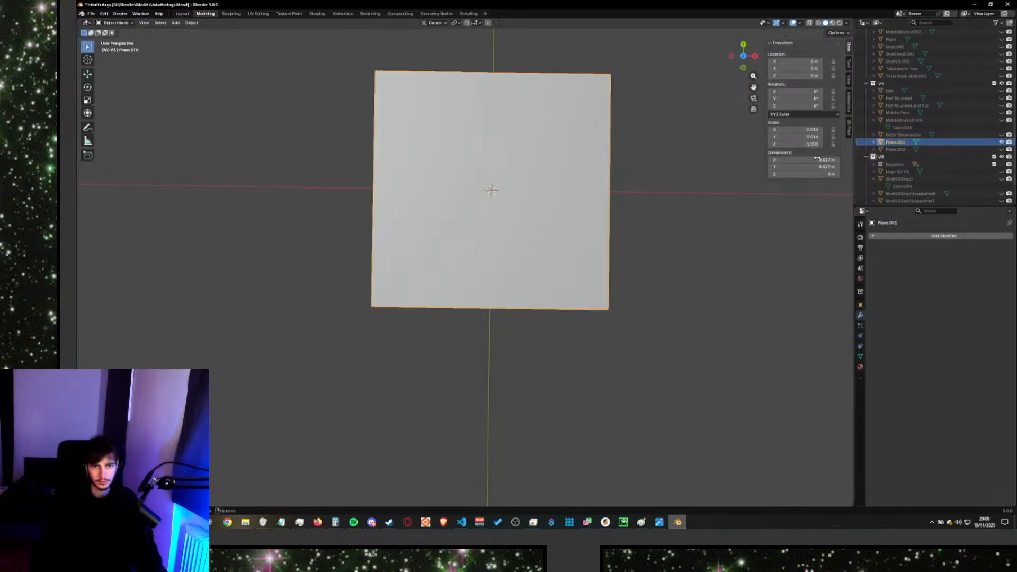
pyautogui.click(903, 236)
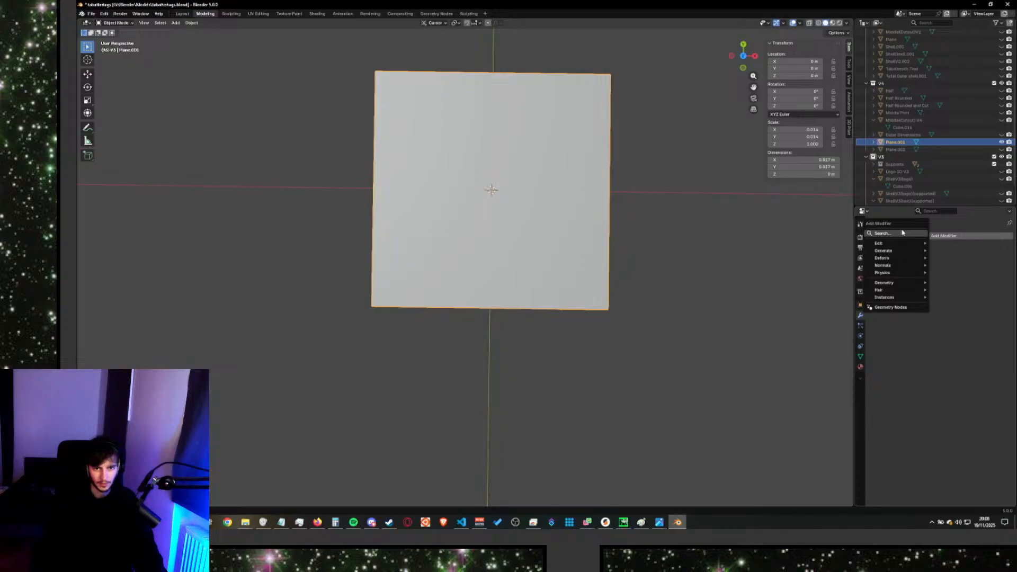
pyautogui.write('d')
pyautogui.press('Return')
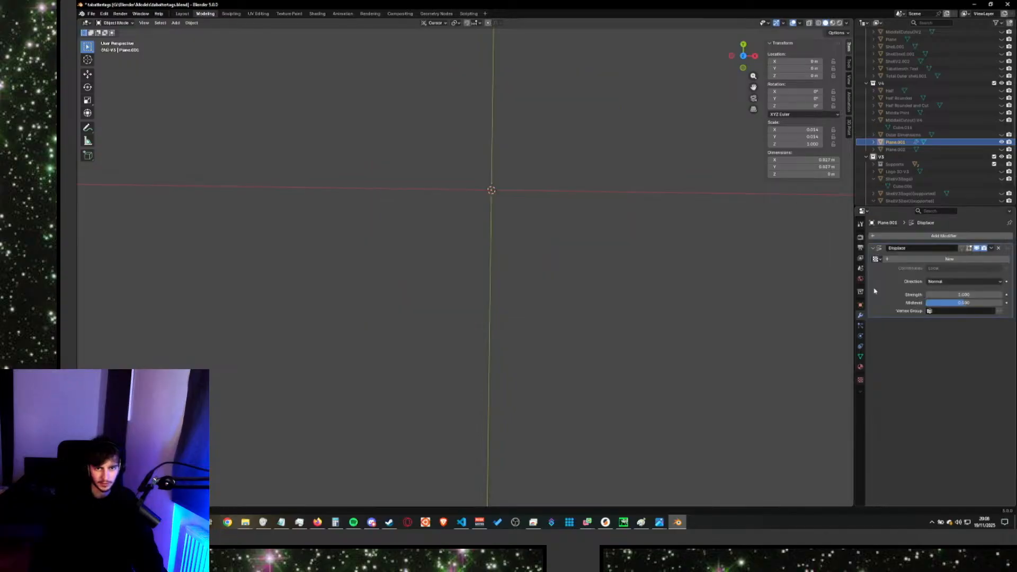
pyautogui.click(861, 380)
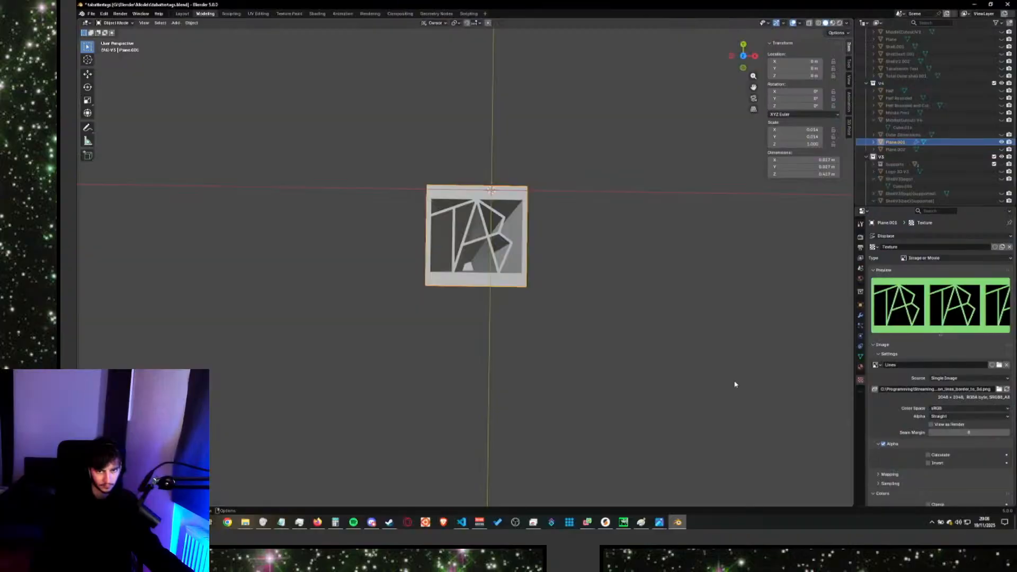
pyautogui.moveTo(733, 381); pyautogui.dragTo(587, 327, button='middle')
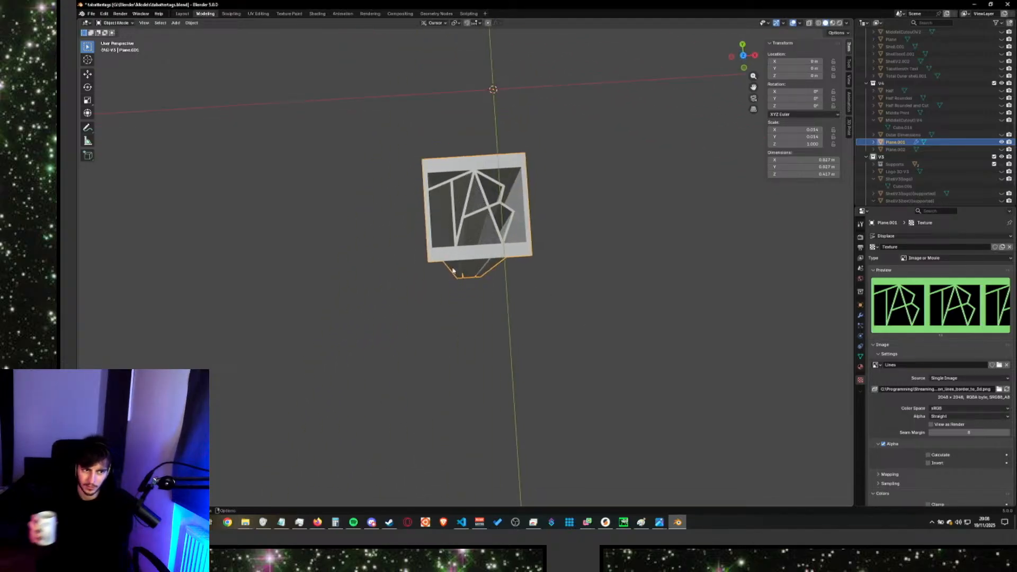
# Set the Displace modifier's strength to -0.1 and inspect the raised logo block.
pyautogui.click(860, 315)
pyautogui.click(956, 295)
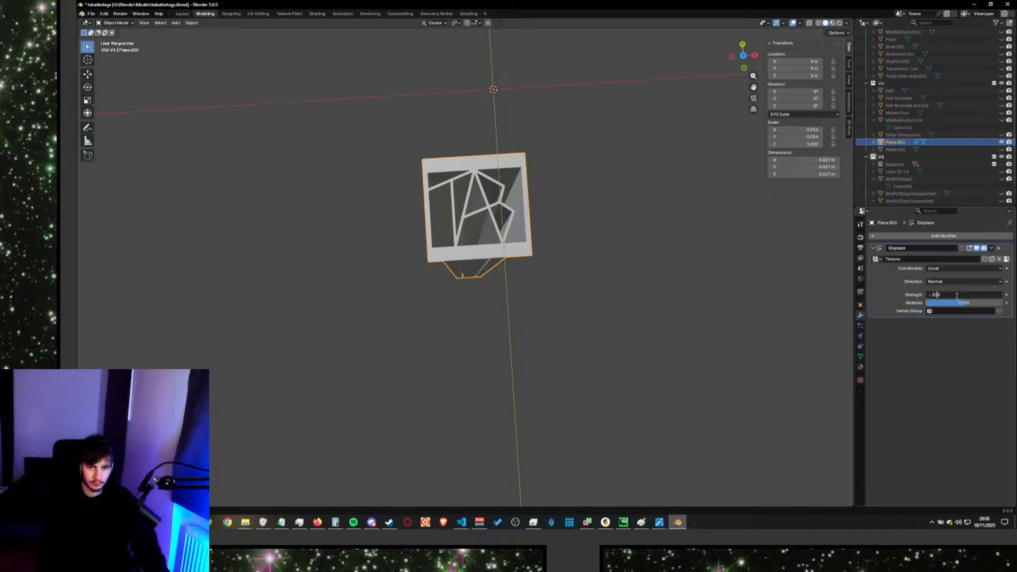
pyautogui.press('Return')
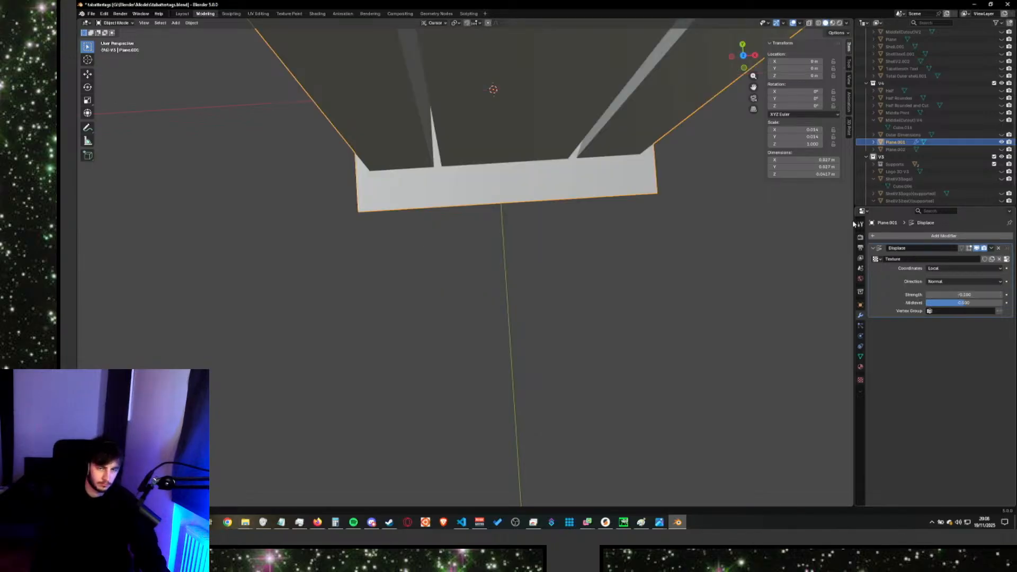
pyautogui.scroll(-6, 626, 270)
pyautogui.moveTo(553, 318); pyautogui.dragTo(549, 291, button='middle')
pyautogui.click(624, 204)
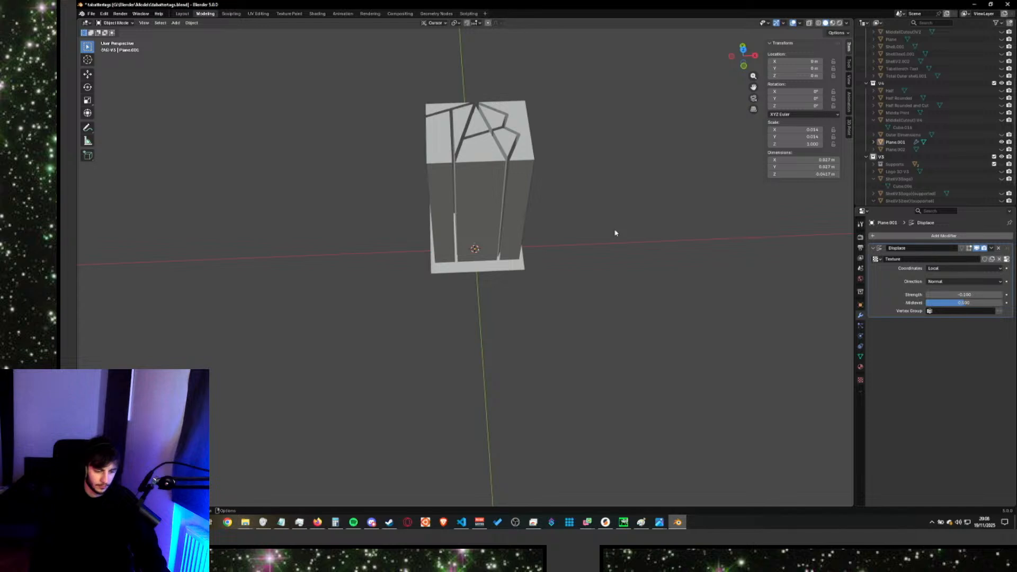
# Examine the displaced block's height above the origin from the right side in wireframe shading.
pyautogui.press('KP_3')
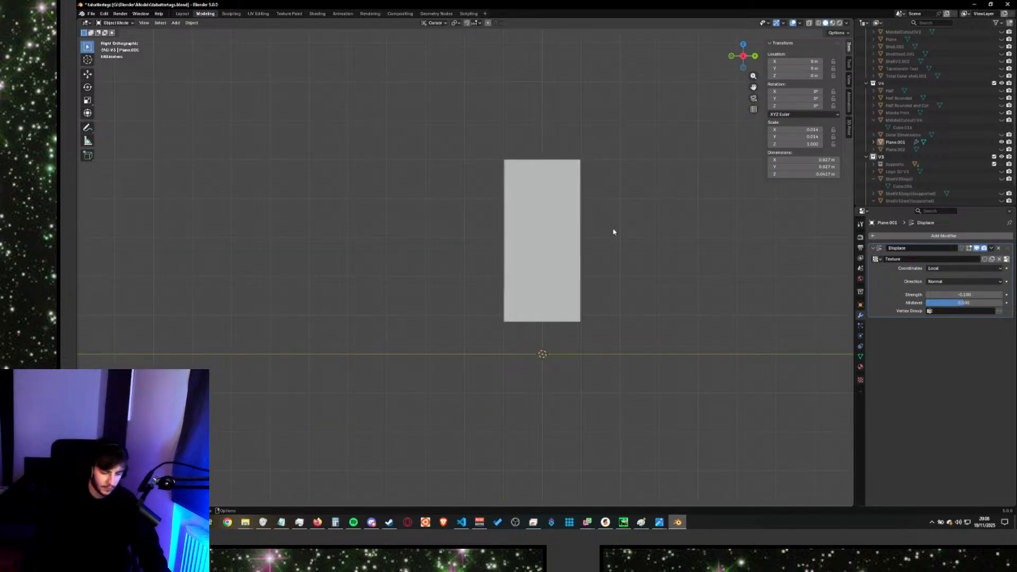
pyautogui.press('z')
pyautogui.click(565, 231)
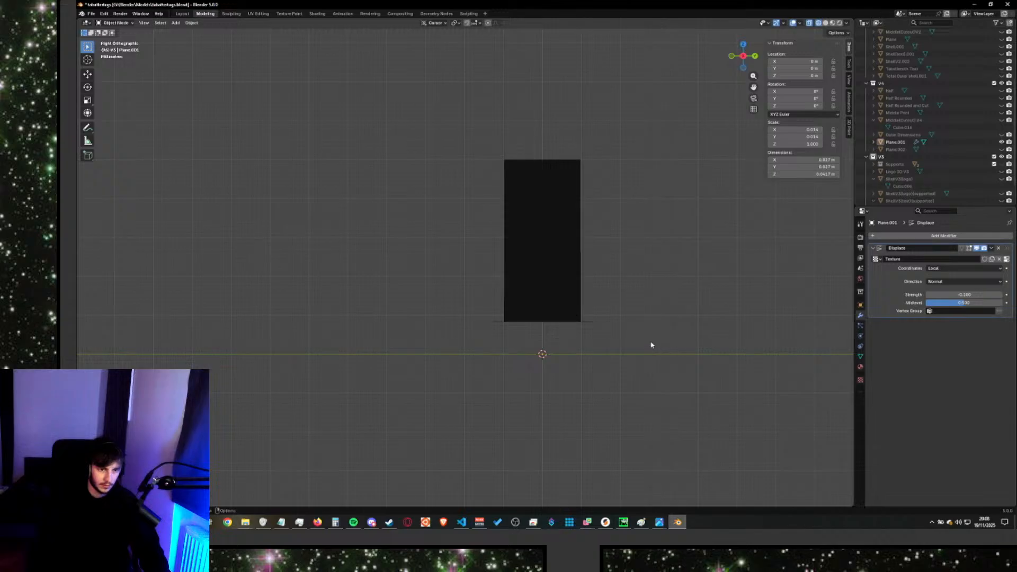
pyautogui.moveTo(682, 353); pyautogui.dragTo(485, 363)
pyautogui.press('KP_5')
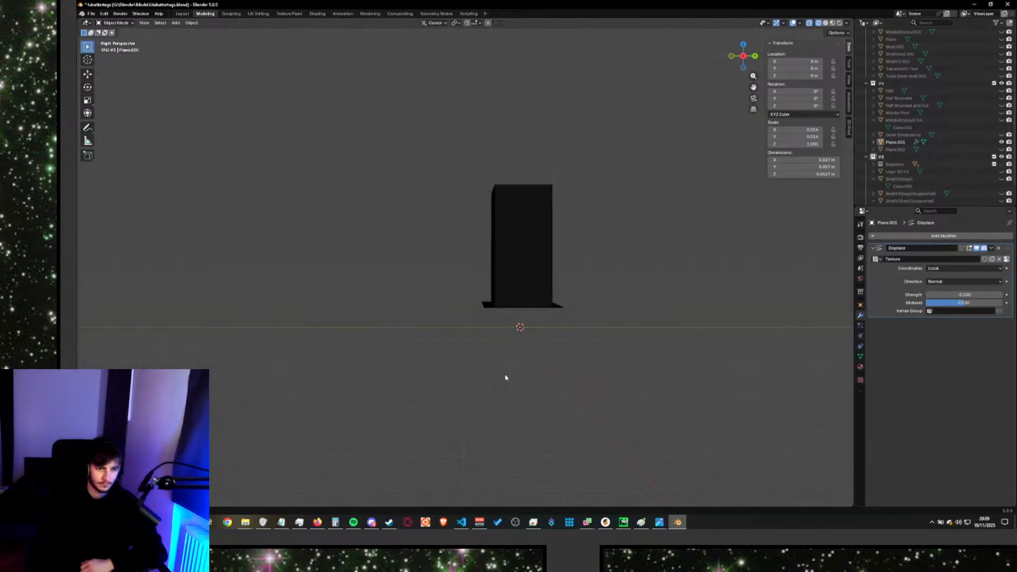
pyautogui.moveTo(505, 377); pyautogui.dragTo(558, 402, button='middle')
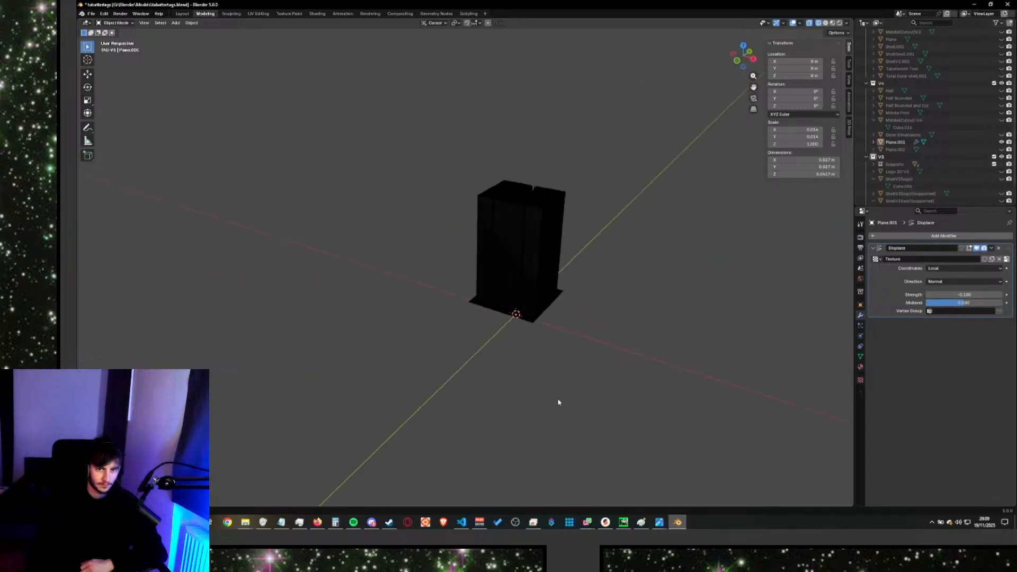
# Select the displaced block Plane.001 and set its Z location to 0.1 m.
pyautogui.click(947, 294)
pyautogui.press('Return')
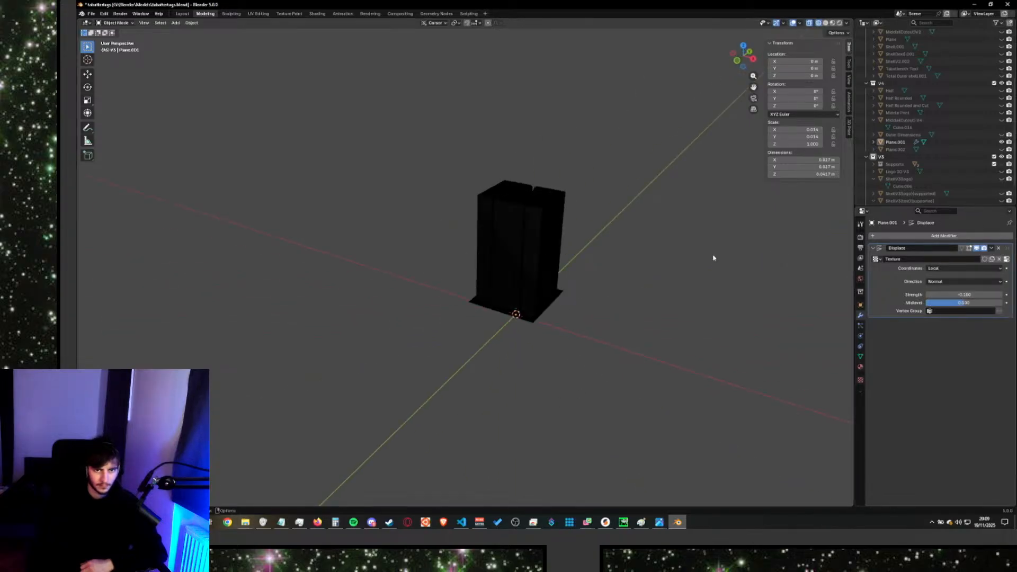
pyautogui.click(546, 204)
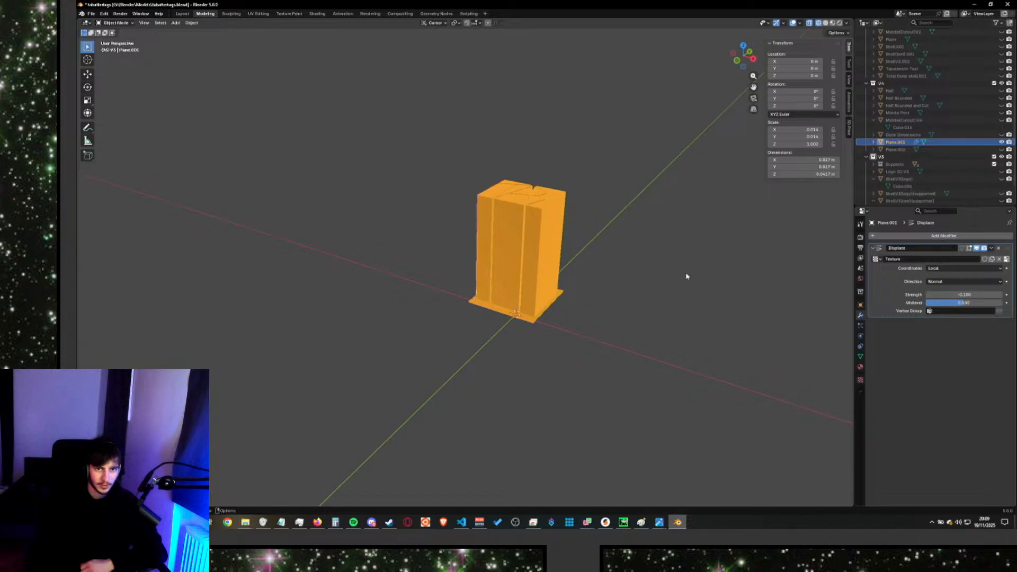
pyautogui.click(792, 61)
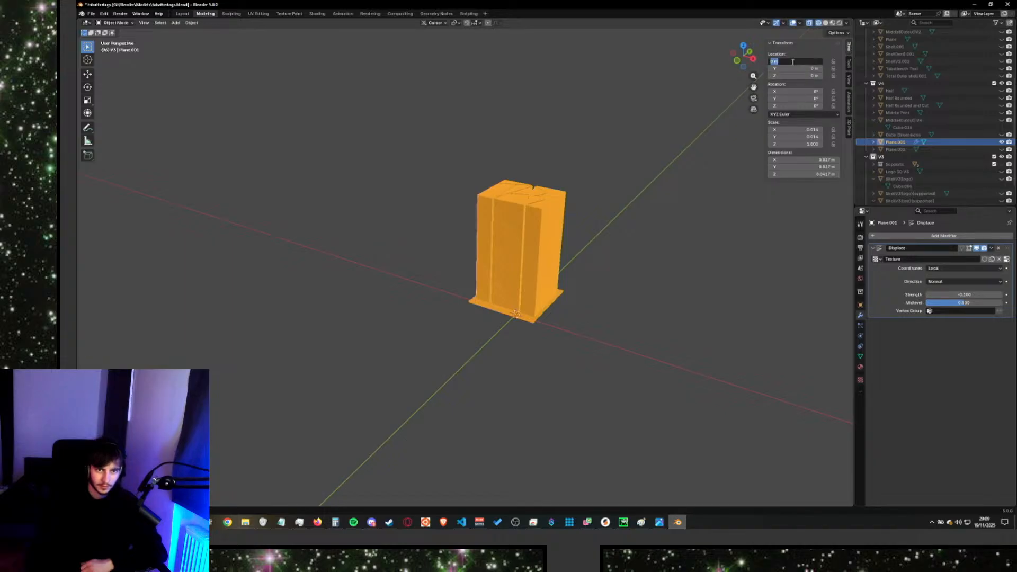
pyautogui.click(785, 77)
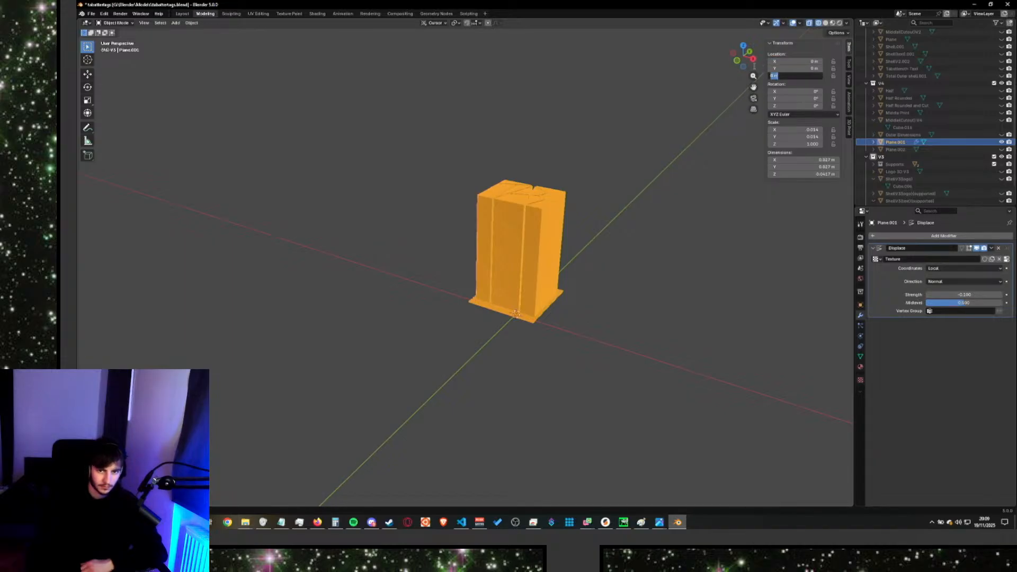
pyautogui.write('0.1')
pyautogui.press('Return')
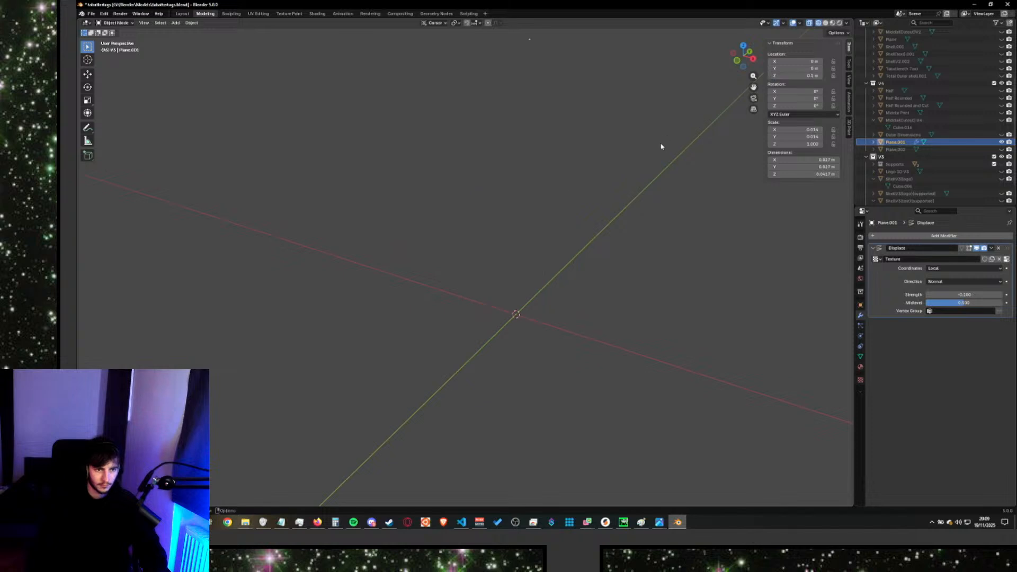
# Set the displaced block's Z location to -0.1 m and deselect it.
pyautogui.moveTo(660, 148); pyautogui.dragTo(669, 210, button='middle')
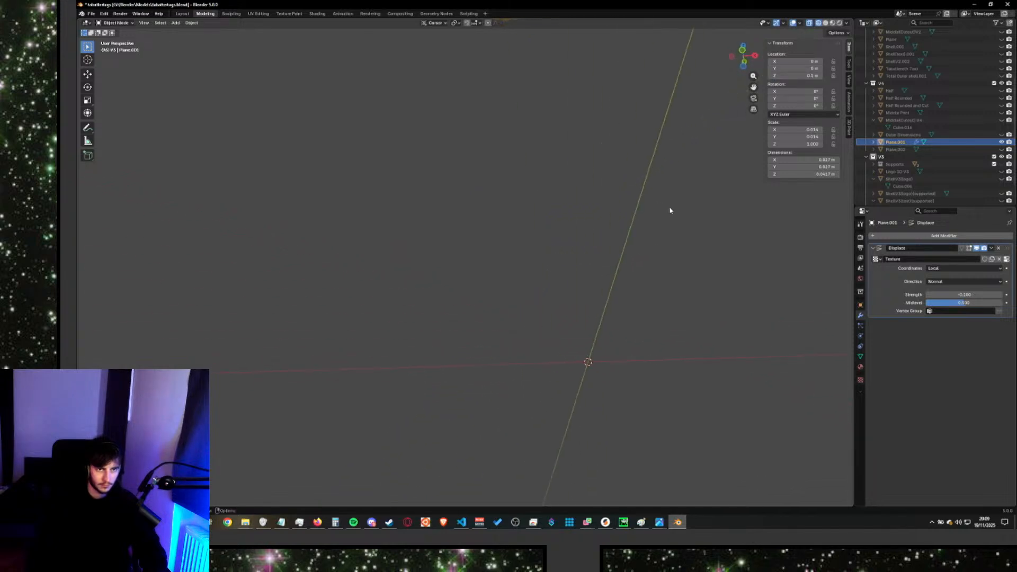
pyautogui.click(794, 77)
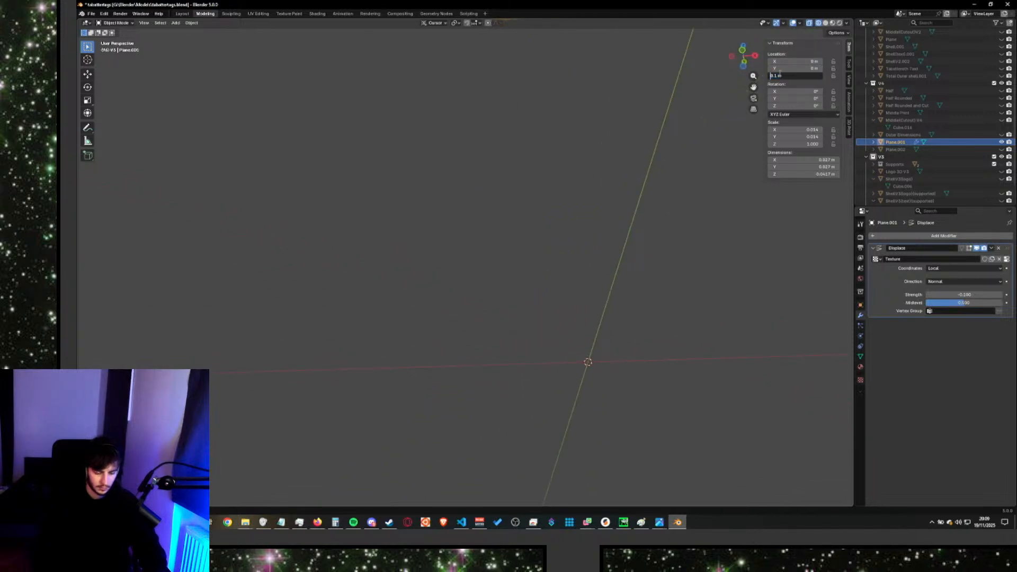
pyautogui.press('Return')
pyautogui.moveTo(720, 182); pyautogui.dragTo(843, 221, button='middle')
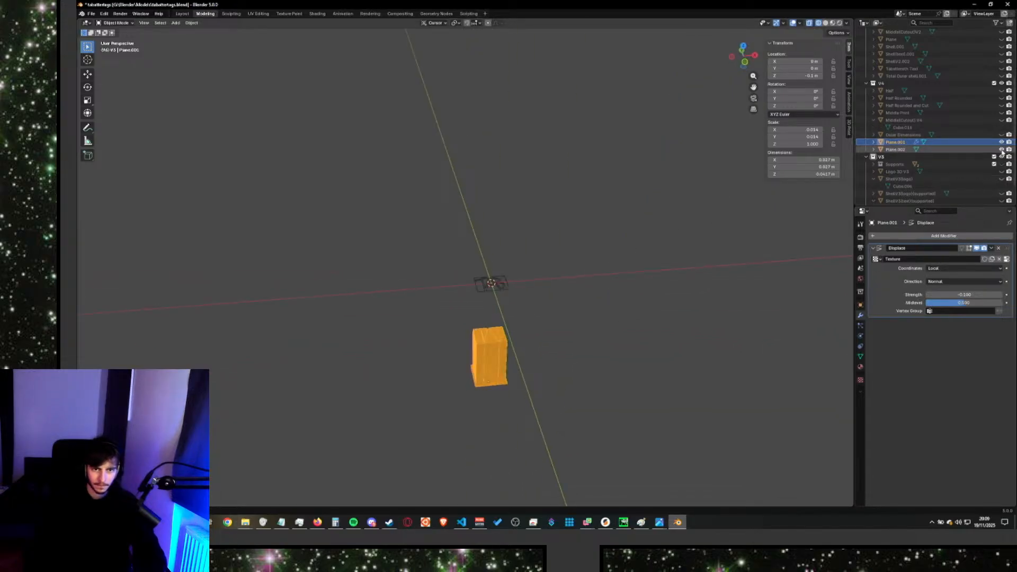
pyautogui.click(636, 350)
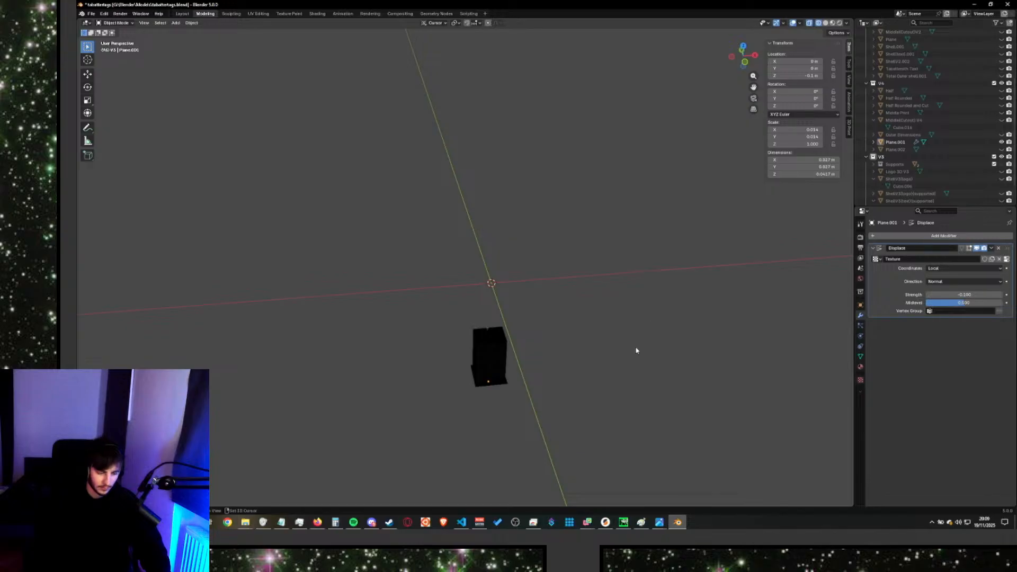
# Add a new plane at the origin with a size of 1 m and compare it with the displaced block.
pyautogui.hotkey('shift', 'a')
pyautogui.moveTo(636, 350)
pyautogui.click(678, 351)
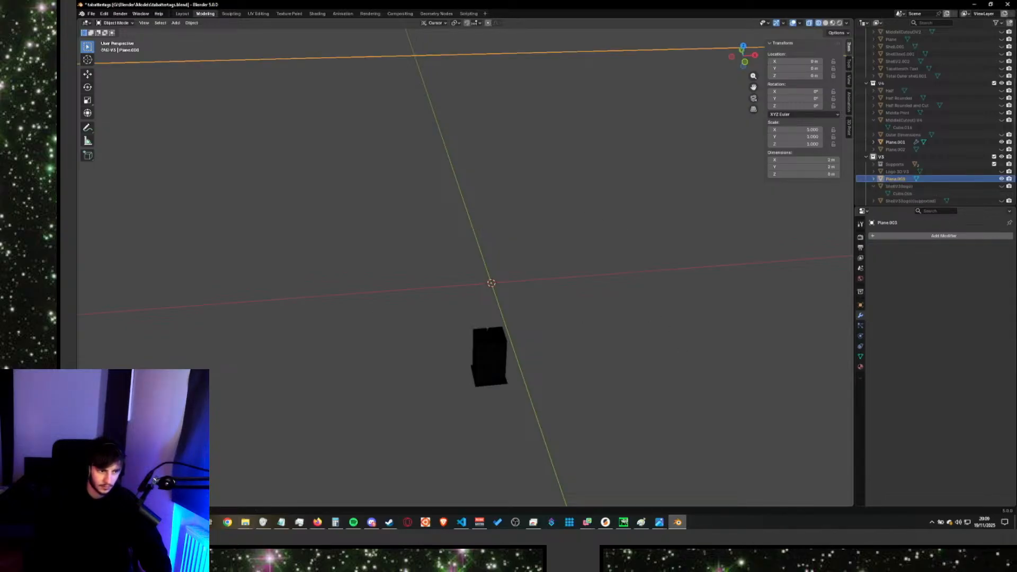
pyautogui.write('1')
pyautogui.press('Return')
pyautogui.scroll(-11, 542, 324)
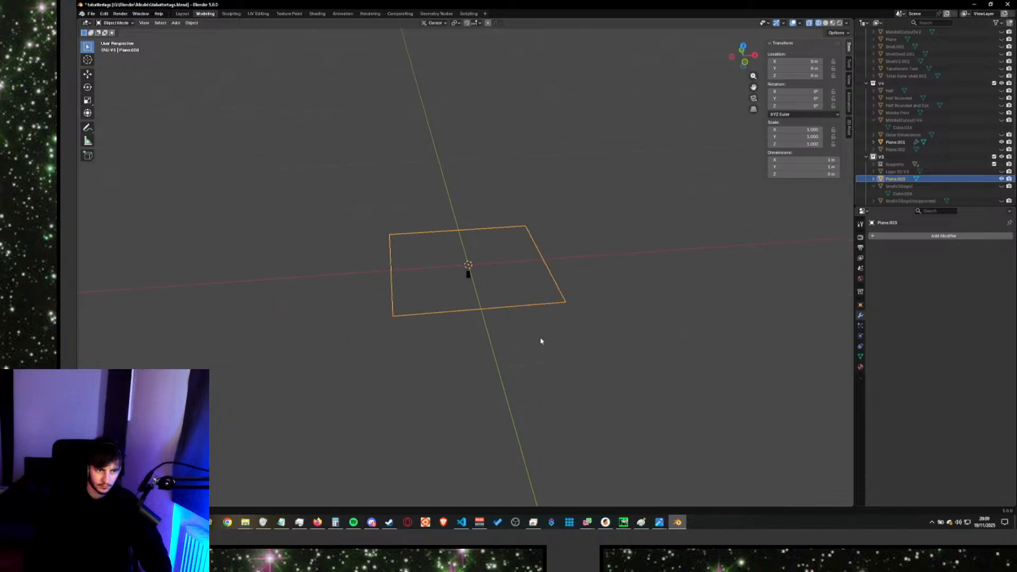
pyautogui.moveTo(540, 341); pyautogui.dragTo(529, 318, button='middle')
pyautogui.scroll(3, 529, 319)
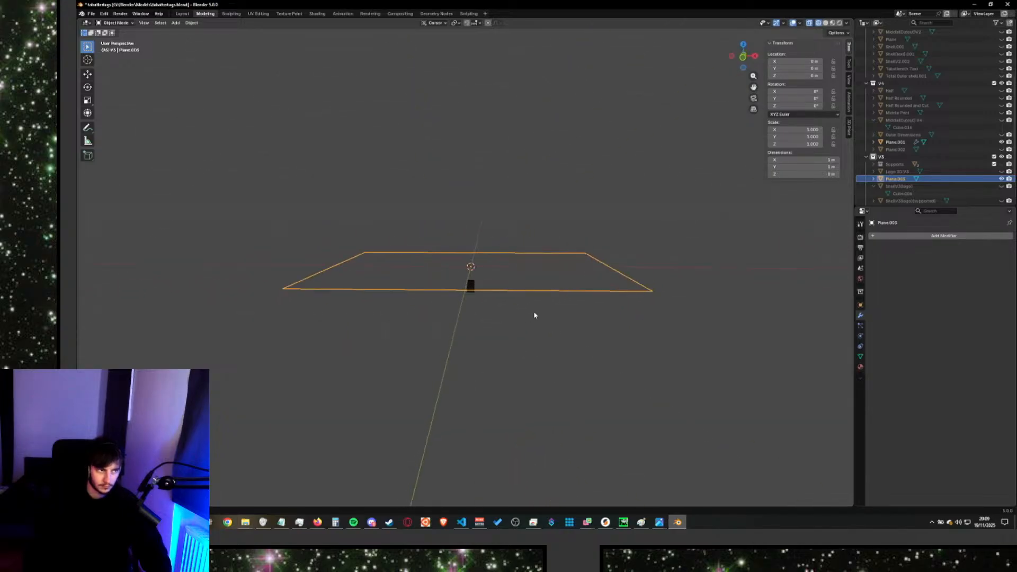
# Deselect the new plane and switch to solid shading to view it together with the displaced block.
pyautogui.click(622, 347)
pyautogui.moveTo(622, 349)
pyautogui.mouseDown(button='middle')
pyautogui.moveTo(634, 357)
pyautogui.moveTo(617, 325)
pyautogui.moveTo(629, 334)
pyautogui.mouseUp(button='middle')
pyautogui.scroll(3, 622, 327)
pyautogui.press('t')
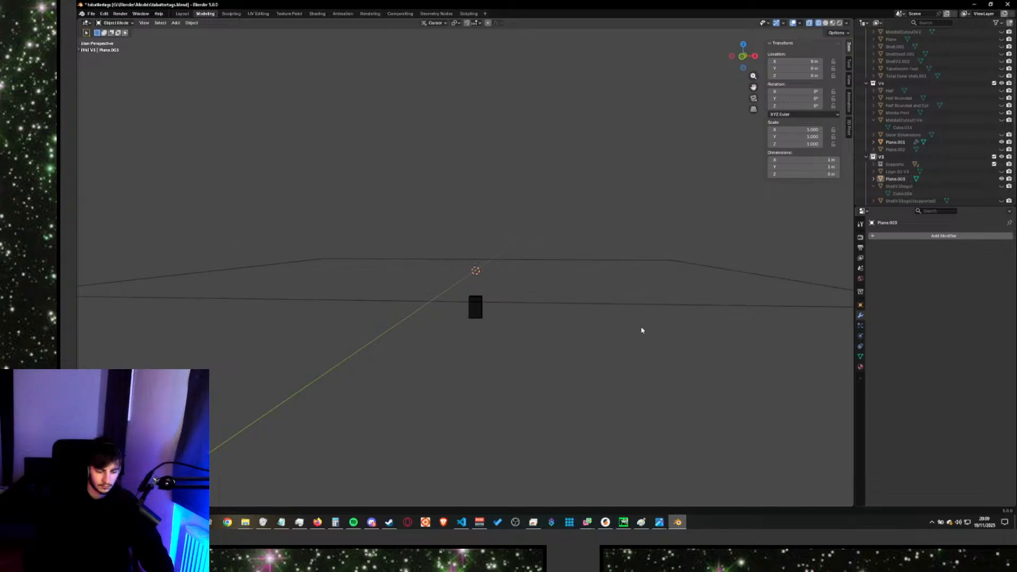
pyautogui.press('t')
pyautogui.press('z')
pyautogui.click(676, 326)
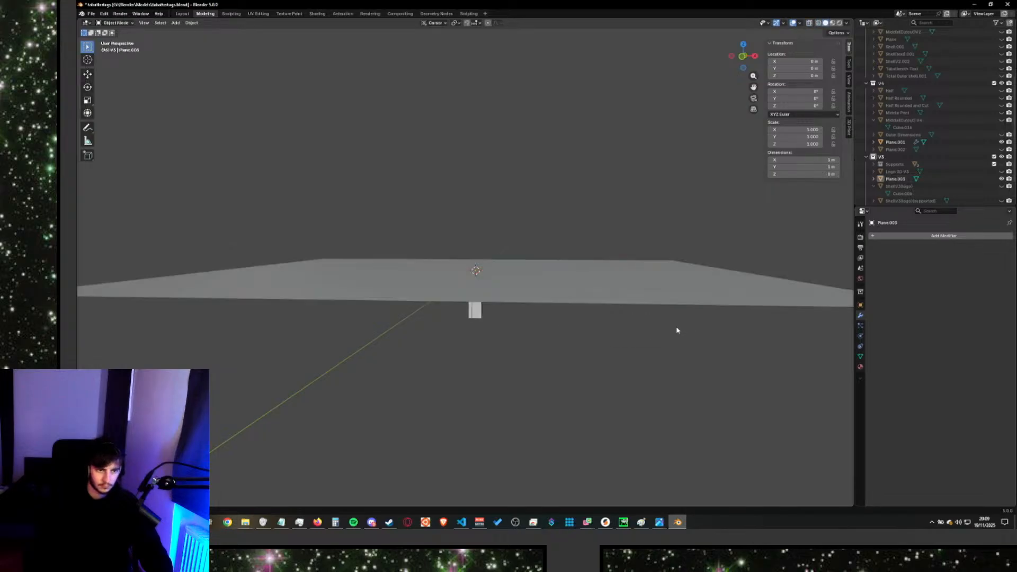
pyautogui.moveTo(676, 326)
pyautogui.mouseDown(button='middle')
pyautogui.moveTo(556, 331)
pyautogui.moveTo(600, 328)
pyautogui.mouseUp(button='middle')
# Set the displaced block's Z location to 0 m and check its base against the reference plane.
pyautogui.click(482, 318)
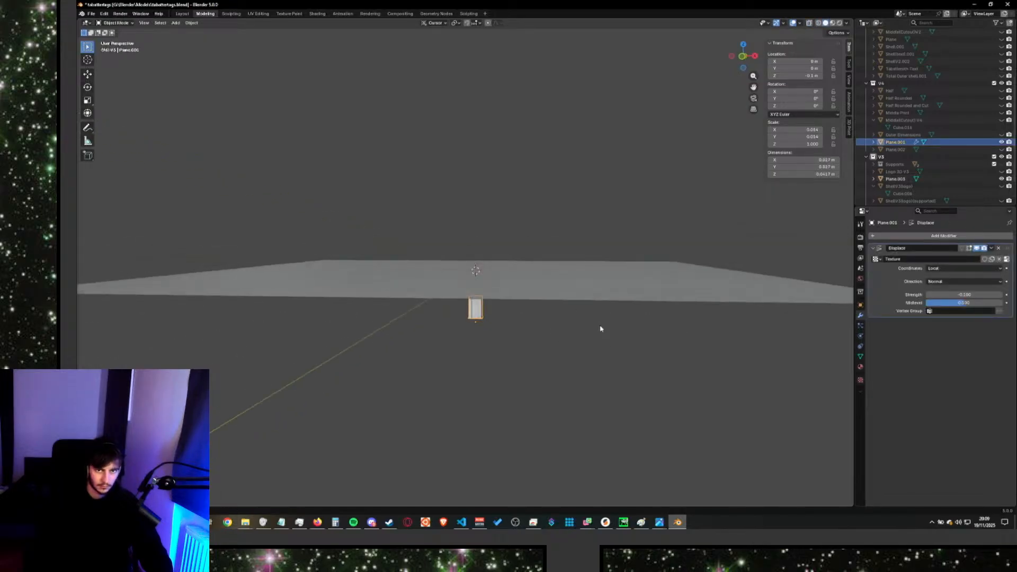
pyautogui.click(795, 75)
pyautogui.write('0')
pyautogui.press('Return')
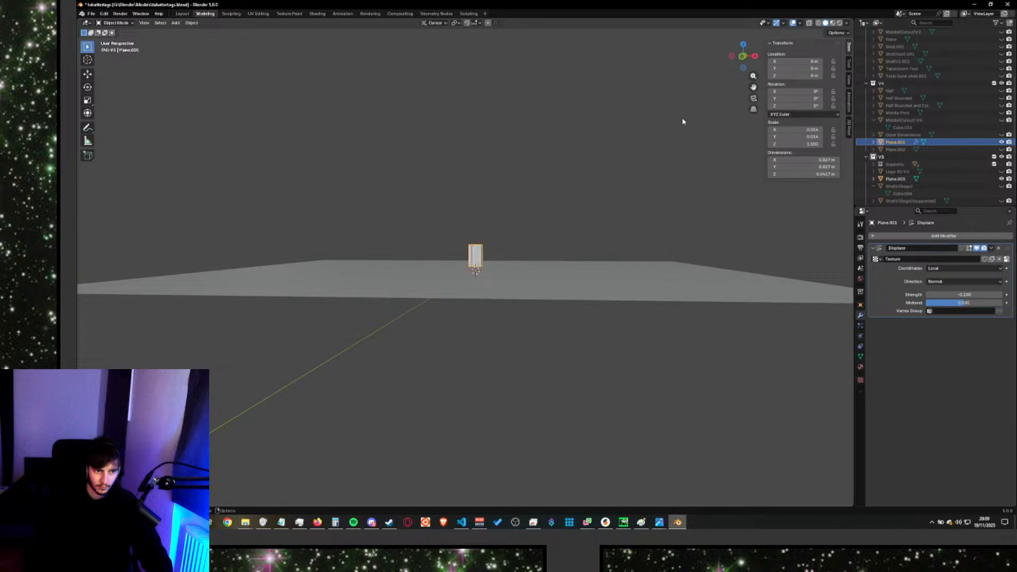
pyautogui.scroll(8, 557, 199)
pyautogui.scroll(-4, 592, 249)
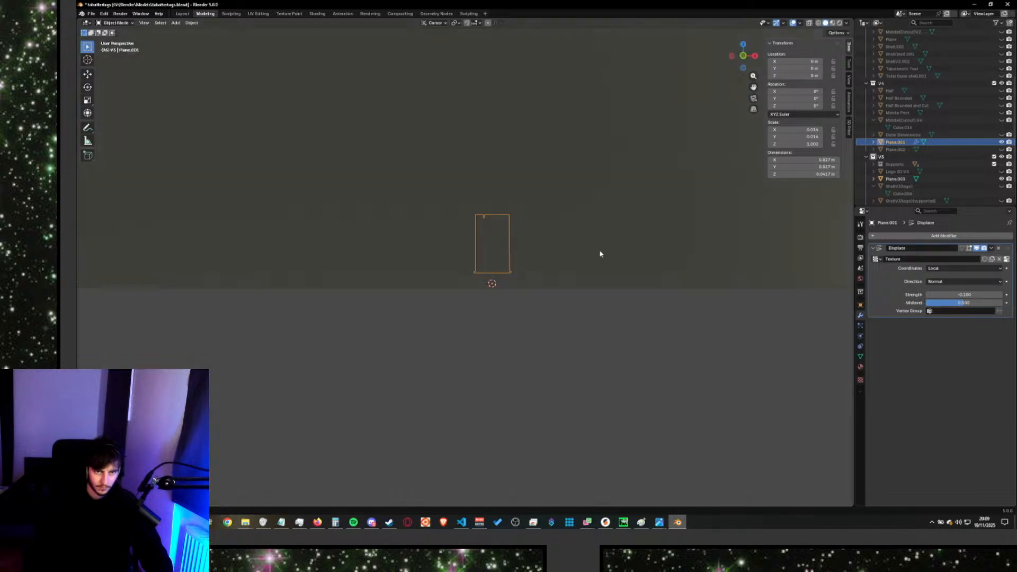
pyautogui.scroll(-3, 601, 258)
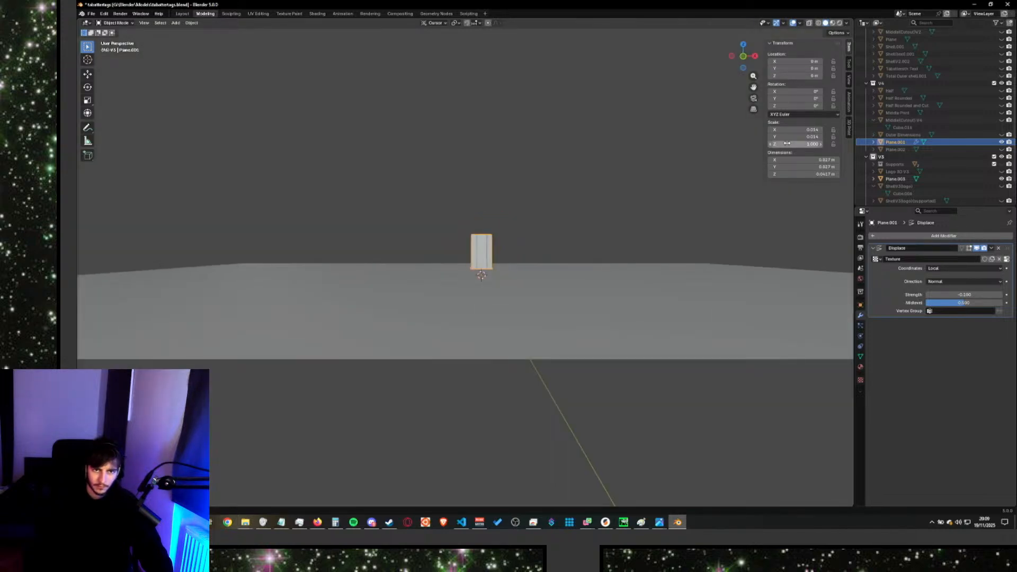
# Set the Displace modifier's strength to 0.1 and its midlevel to 0 on the logo block.
pyautogui.click(942, 296)
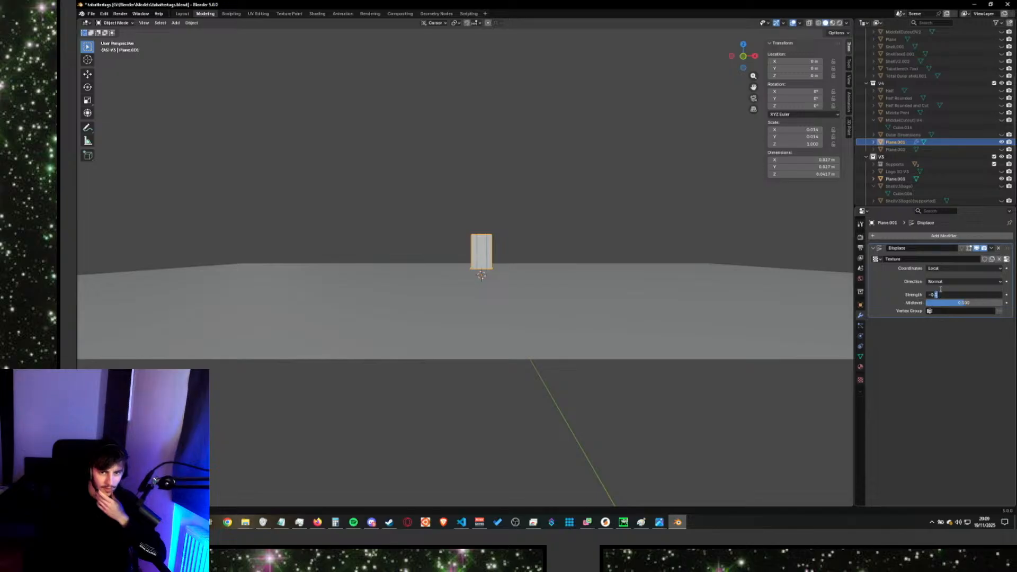
pyautogui.write('-0.1')
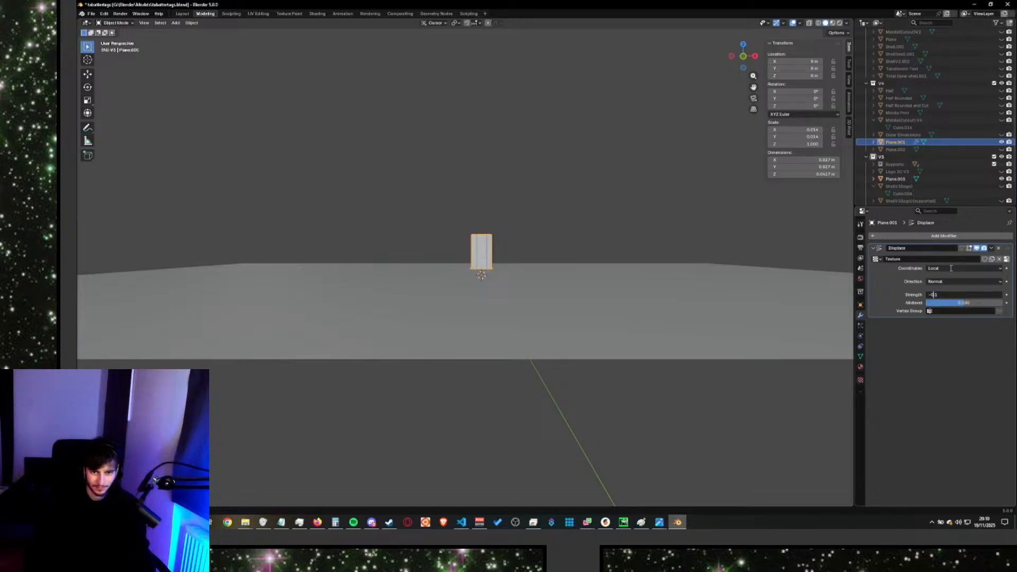
pyautogui.press('Return')
pyautogui.moveTo(609, 336)
pyautogui.mouseDown(button='middle')
pyautogui.moveTo(603, 318)
pyautogui.moveTo(608, 340)
pyautogui.moveTo(605, 327)
pyautogui.mouseUp(button='middle')
pyautogui.click(959, 302)
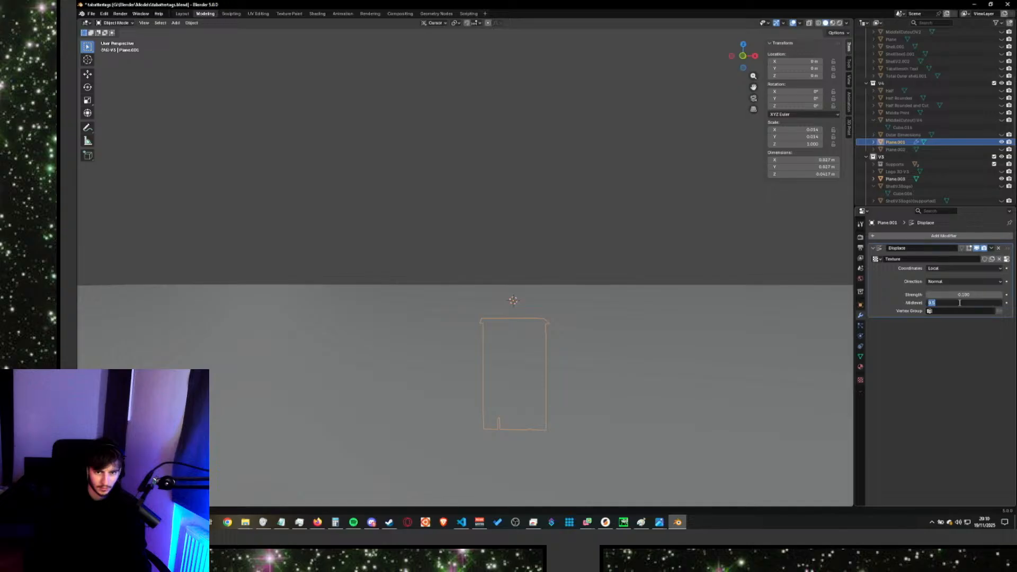
pyautogui.write('0')
pyautogui.press('Return')
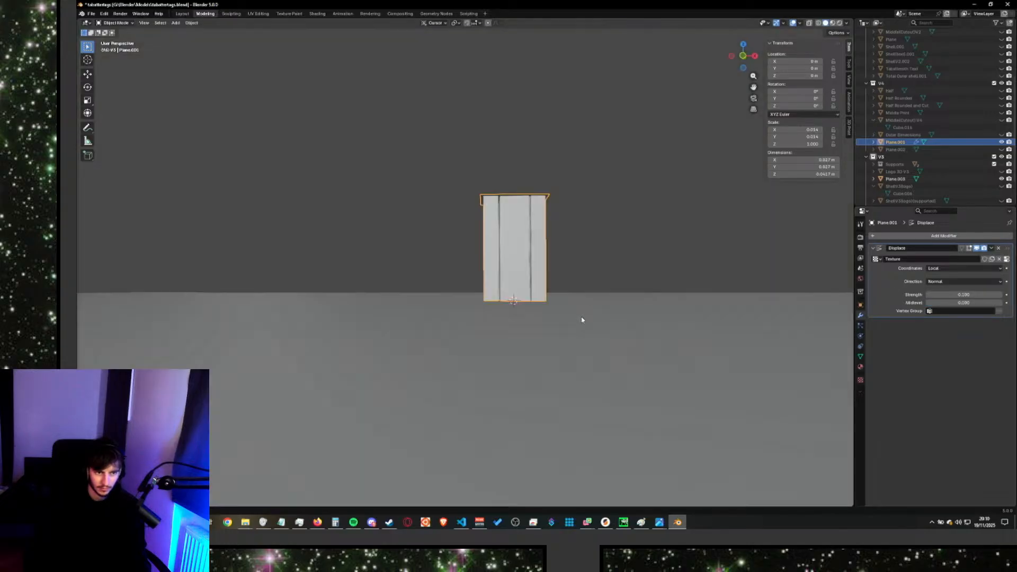
# Set the Displace modifier's strength to -0.1 on the logo block and check its top against the reference plane.
pyautogui.scroll(-5, 581, 320)
pyautogui.moveTo(579, 323); pyautogui.dragTo(617, 332, button='middle')
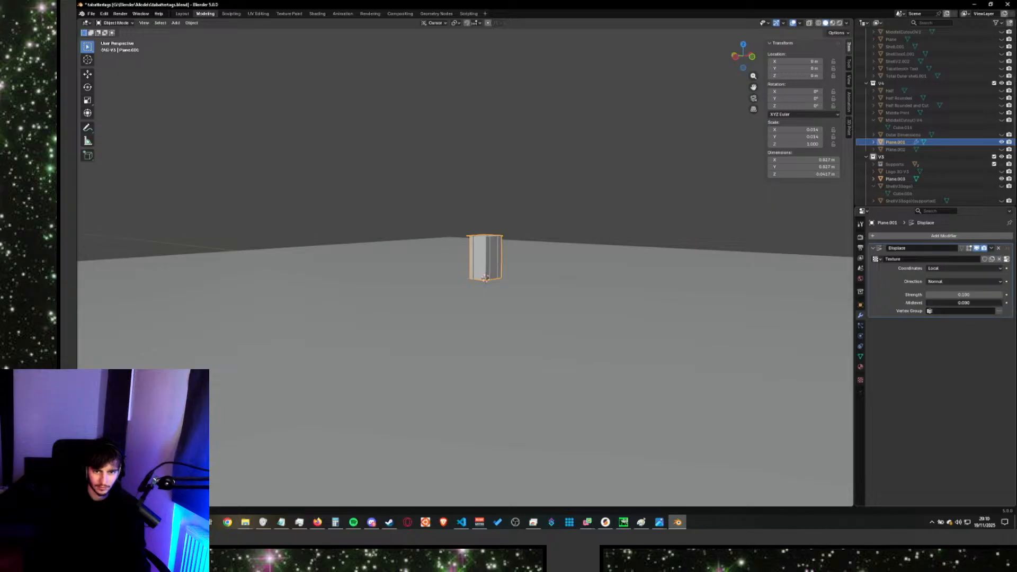
pyautogui.click(964, 292)
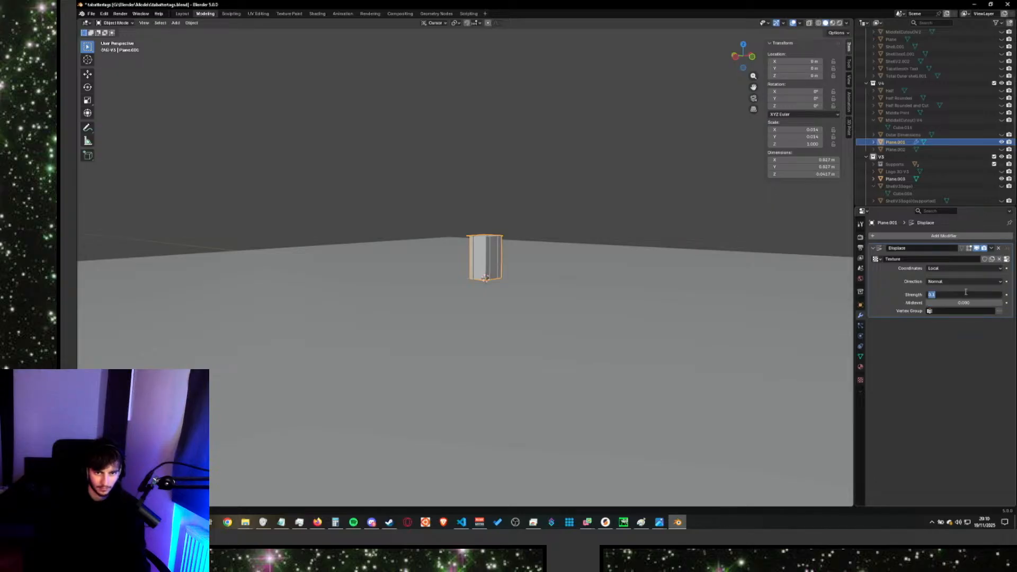
pyautogui.press('Return')
pyautogui.moveTo(698, 313); pyautogui.dragTo(651, 304, button='middle')
pyautogui.click(533, 331)
pyautogui.moveTo(534, 332); pyautogui.dragTo(560, 303, button='middle')
pyautogui.moveTo(587, 339); pyautogui.dragTo(521, 412, button='middle')
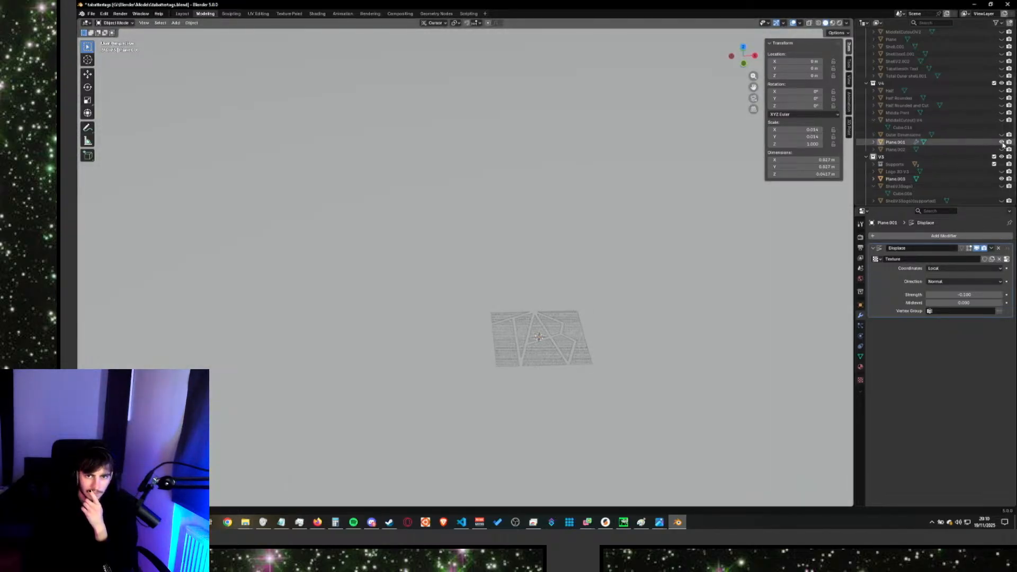
# Move the reference plane Plane.003 into the V4 collection and hide it in the viewport.
pyautogui.scroll(-3, 980, 146)
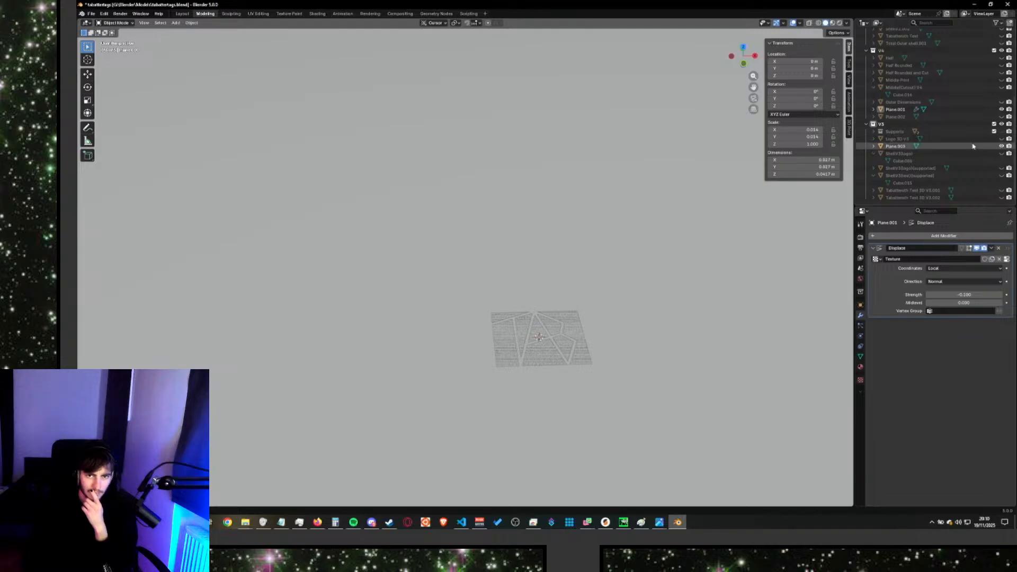
pyautogui.moveTo(970, 143); pyautogui.dragTo(920, 127)
pyautogui.click(924, 126)
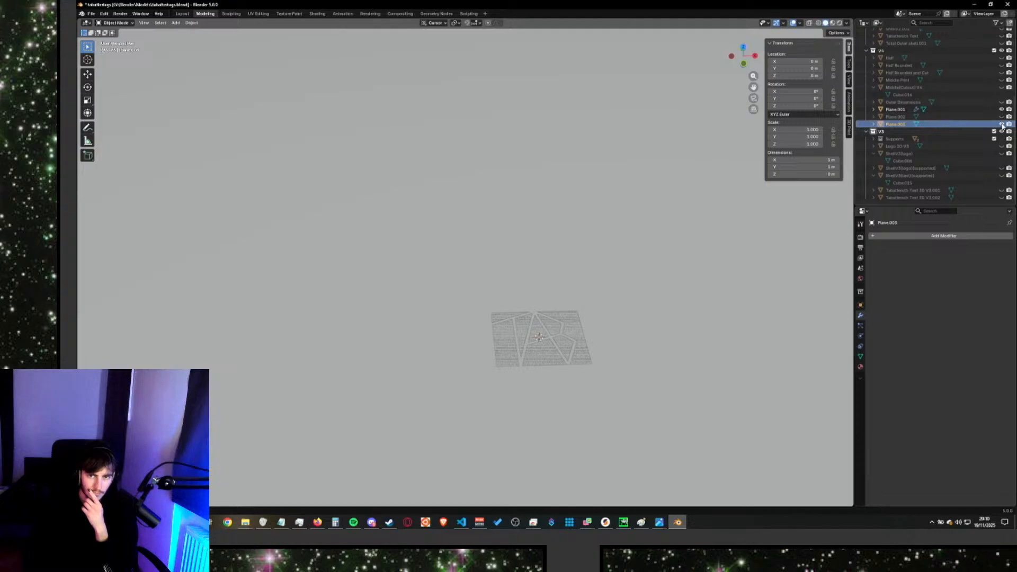
pyautogui.click(1001, 125)
pyautogui.click(1001, 124)
pyautogui.click(1002, 125)
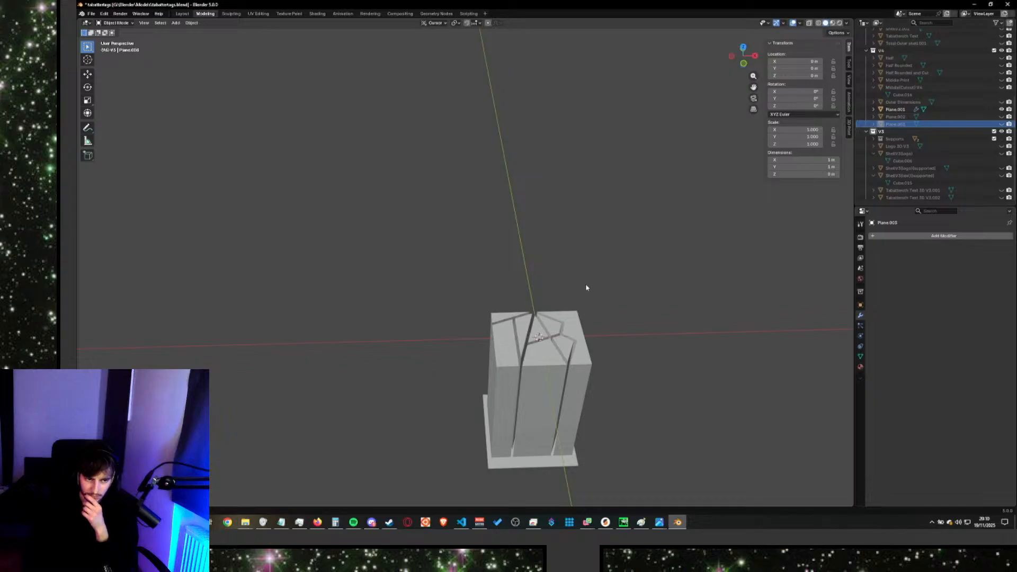
pyautogui.moveTo(594, 320); pyautogui.dragTo(612, 332, button='middle')
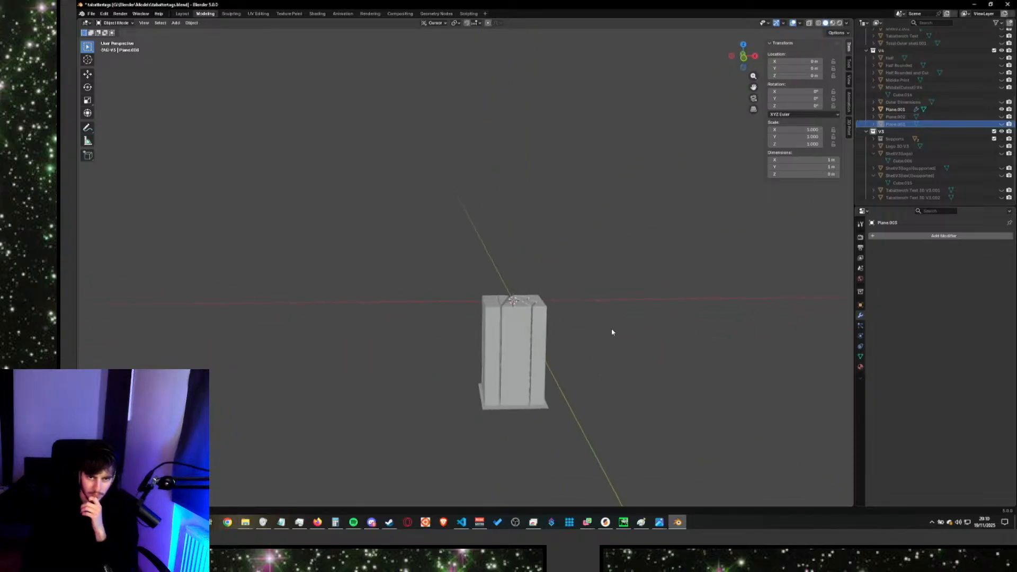
# Try stronger negative Displace strengths on the logo block, down to -0.5, and inspect its top face.
pyautogui.click(941, 110)
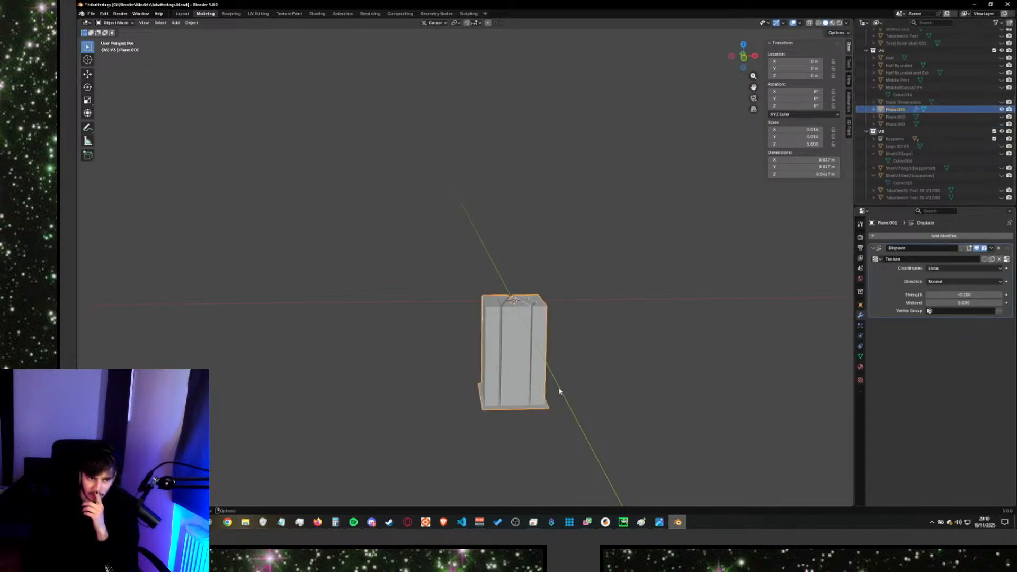
pyautogui.click(961, 295)
pyautogui.write('0.3')
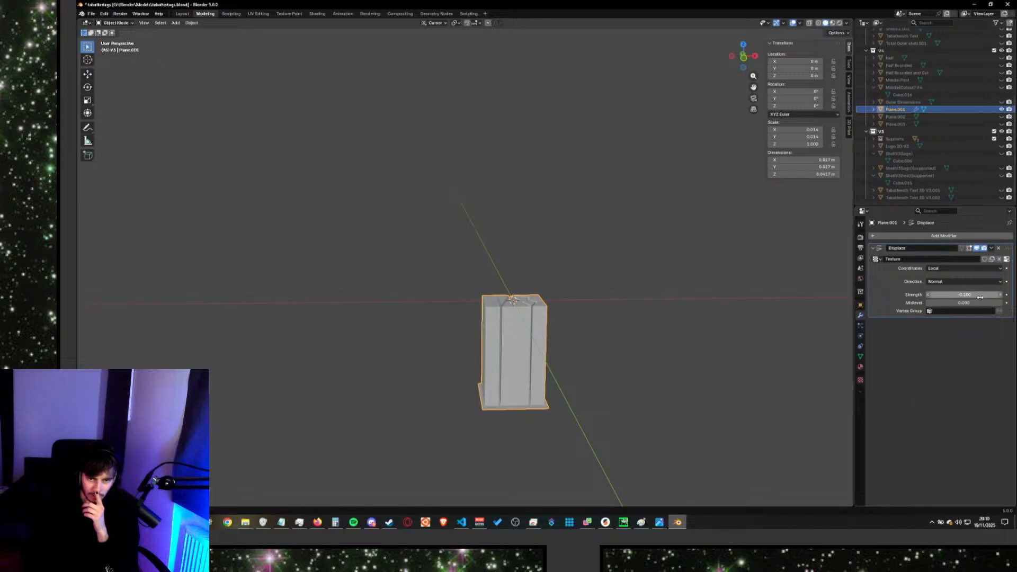
pyautogui.press('Return')
pyautogui.moveTo(963, 295); pyautogui.dragTo(926, 294)
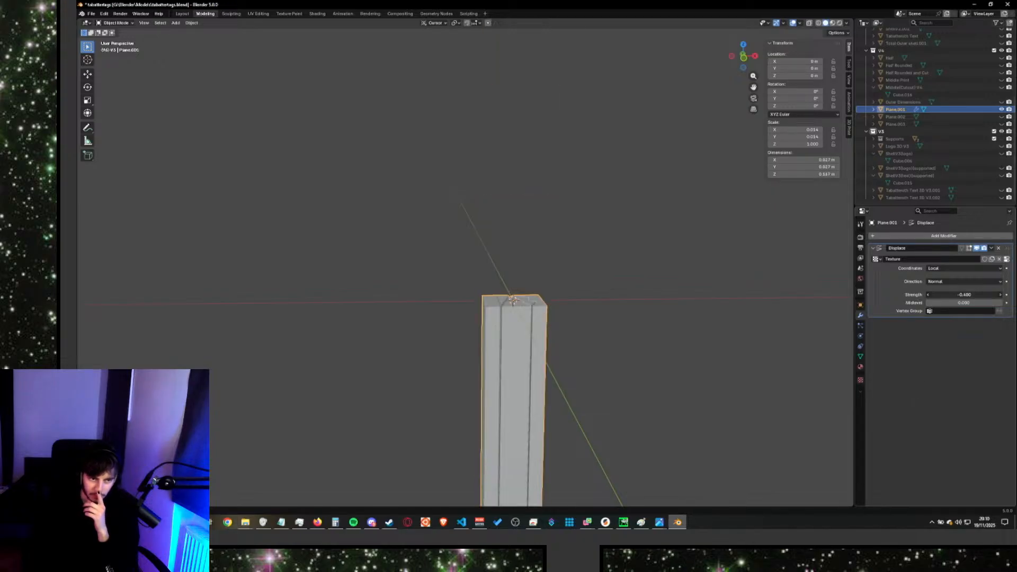
pyautogui.moveTo(640, 288); pyautogui.dragTo(640, 304, button='middle')
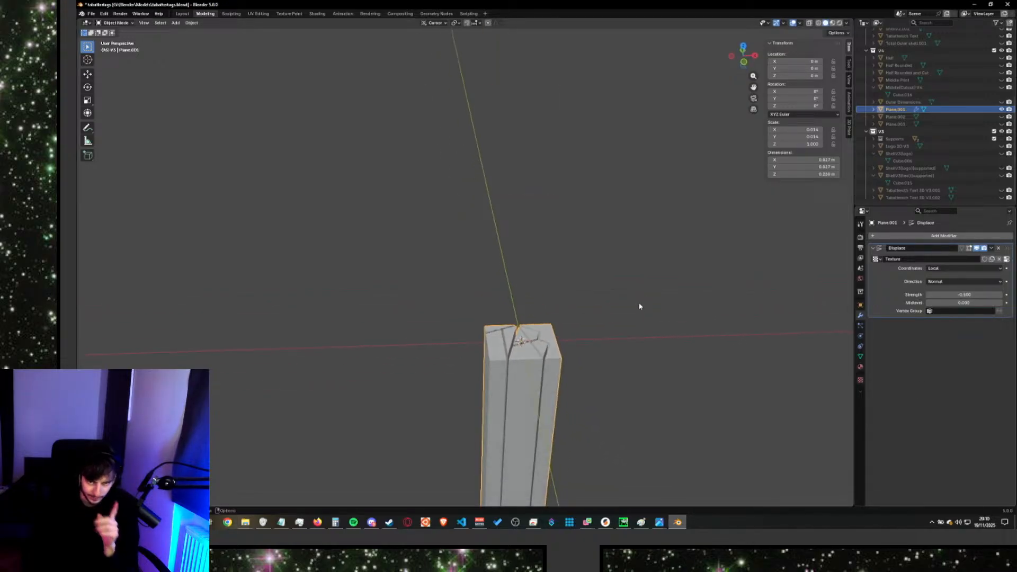
pyautogui.click(638, 303)
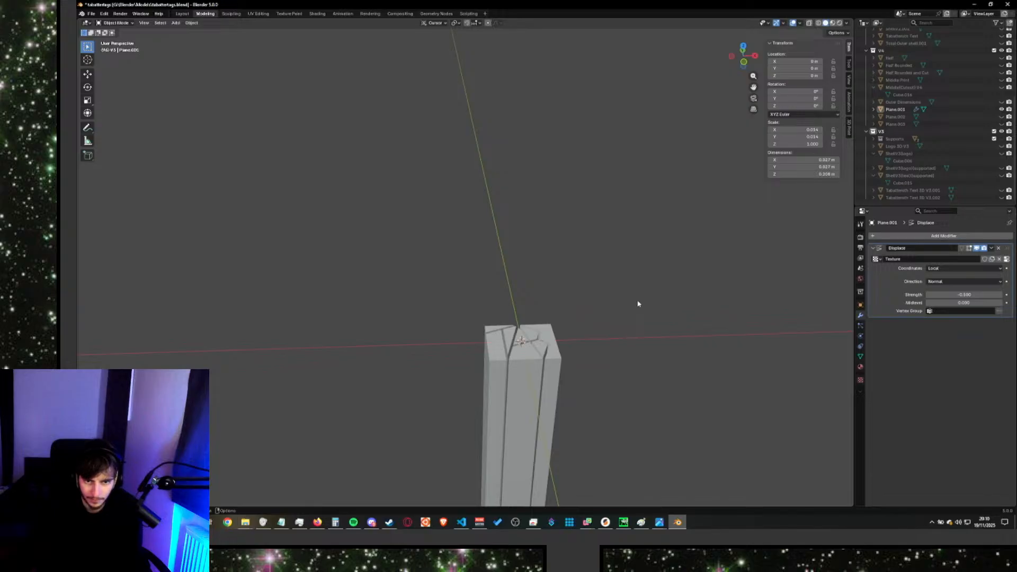
# Set the logo block's Displace strength to -0.01.
pyautogui.moveTo(963, 294); pyautogui.dragTo(974, 295)
pyautogui.moveTo(987, 294)
pyautogui.mouseDown()
pyautogui.moveTo(975, 295)
pyautogui.moveTo(987, 294)
pyautogui.mouseUp()
pyautogui.click(929, 293)
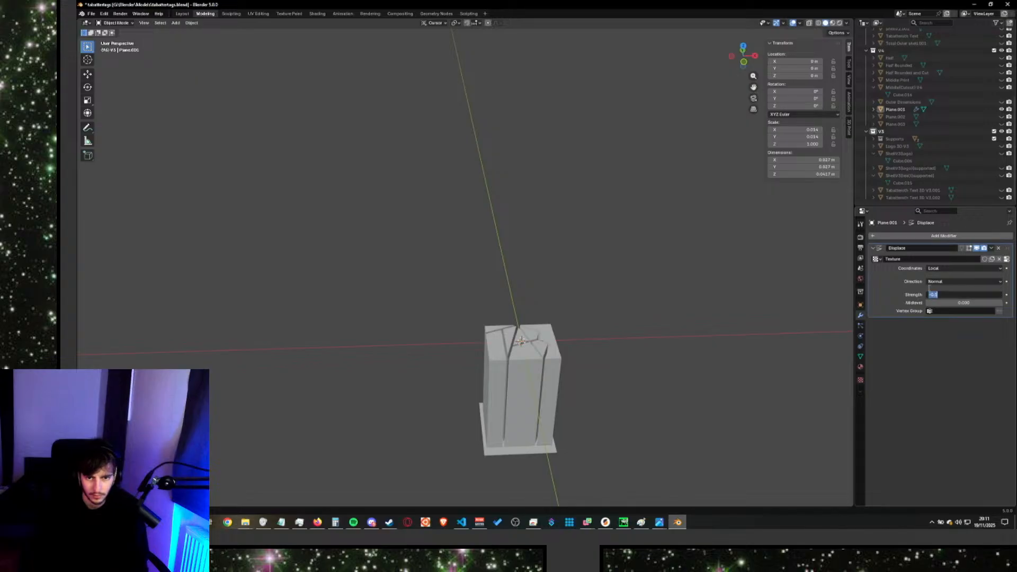
pyautogui.write('-0.01')
pyautogui.press('Return')
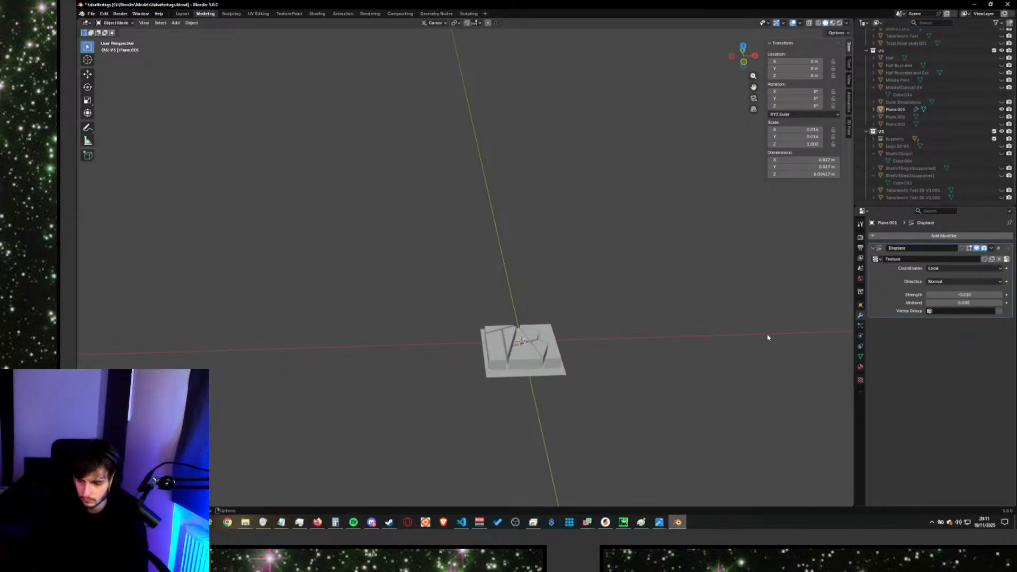
# Show the displaced logo block close up in the right orthographic view with wireframe shading.
pyautogui.press('KP_3')
pyautogui.moveTo(238, 104); pyautogui.dragTo(504, 213, button='middle')
pyautogui.press('KP_3')
pyautogui.scroll(9, 527, 211)
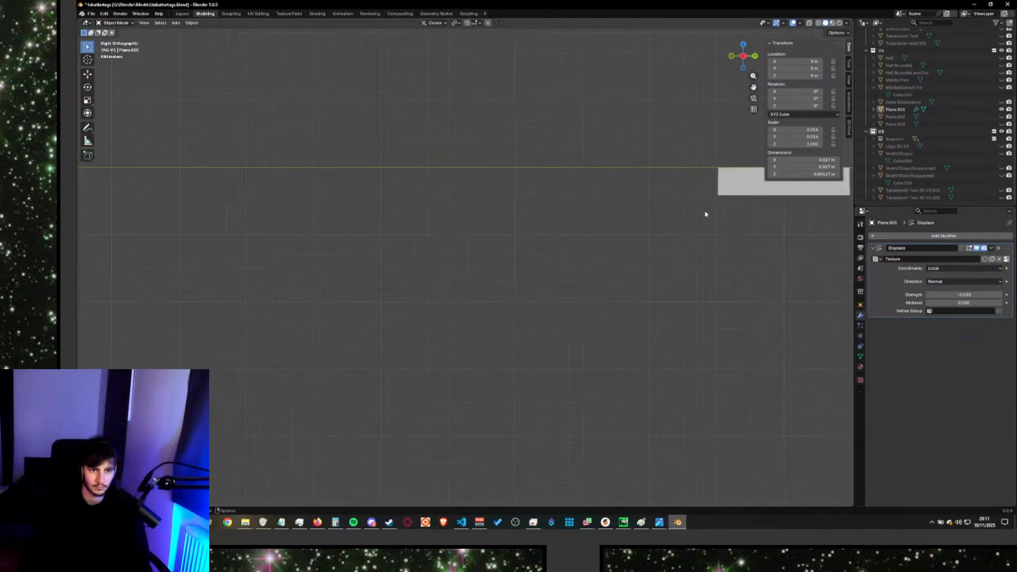
pyautogui.keyDown('shift'); pyautogui.moveTo(605, 211); pyautogui.dragTo(363, 311, button='middle'); pyautogui.keyUp('shift')
pyautogui.scroll(4, 366, 309)
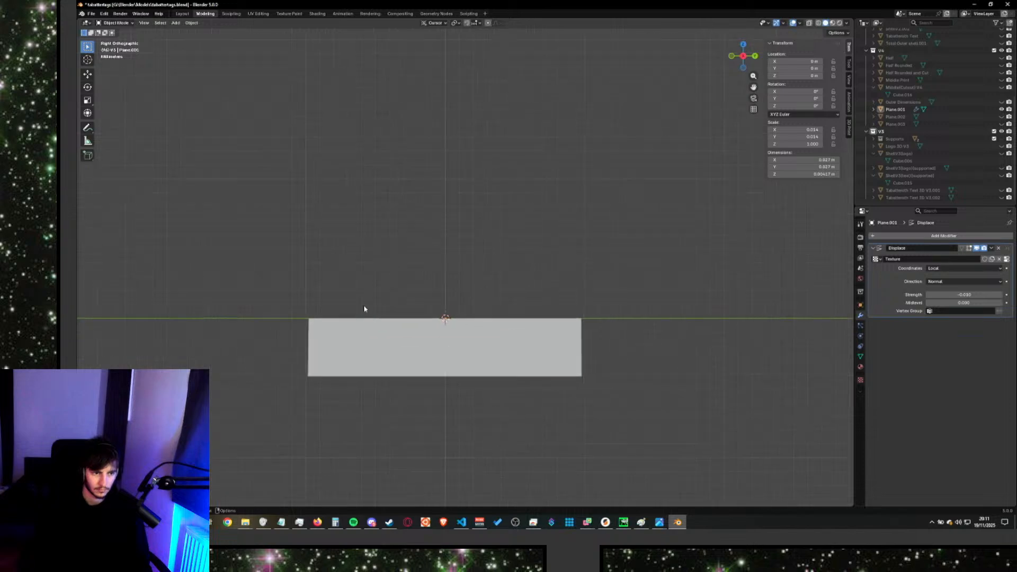
pyautogui.scroll(2, 280, 336)
pyautogui.keyDown('shift'); pyautogui.moveTo(251, 388); pyautogui.dragTo(303, 350, button='middle'); pyautogui.keyUp('shift')
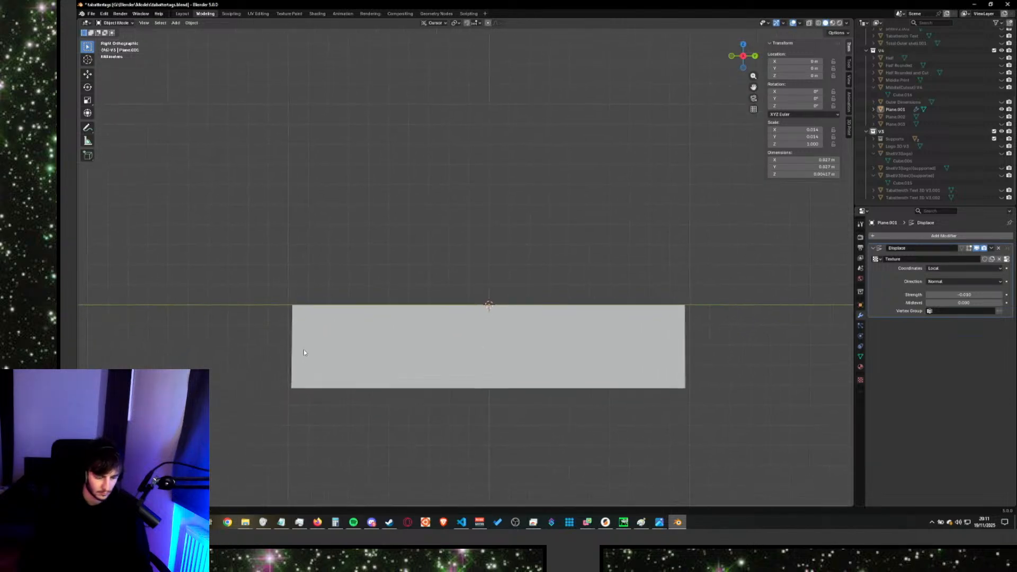
pyautogui.press('z')
pyautogui.click(221, 353)
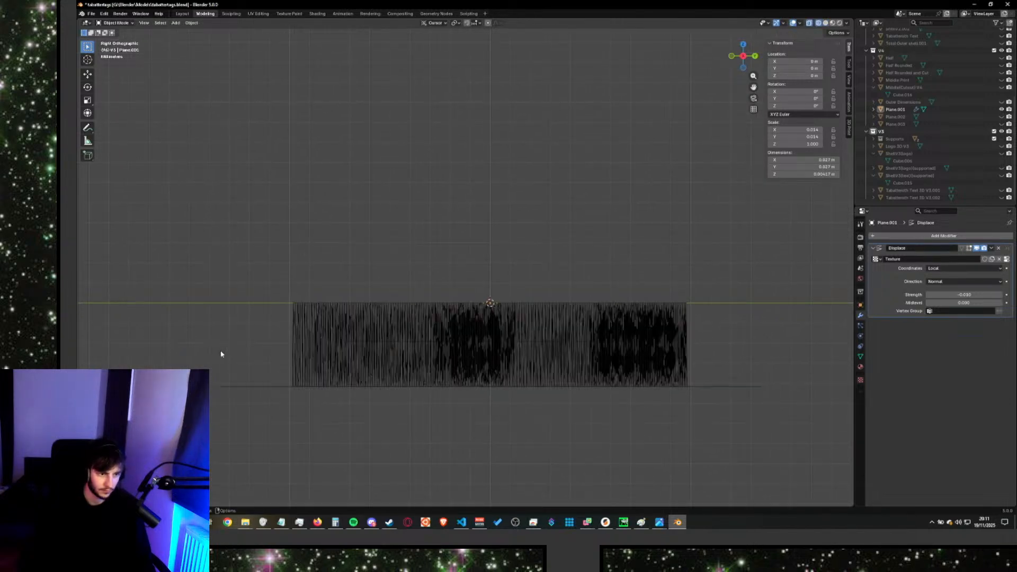
# Try to delete the block's flat base in Object Mode with a box selection, and undo the deletion.
pyautogui.press('b')
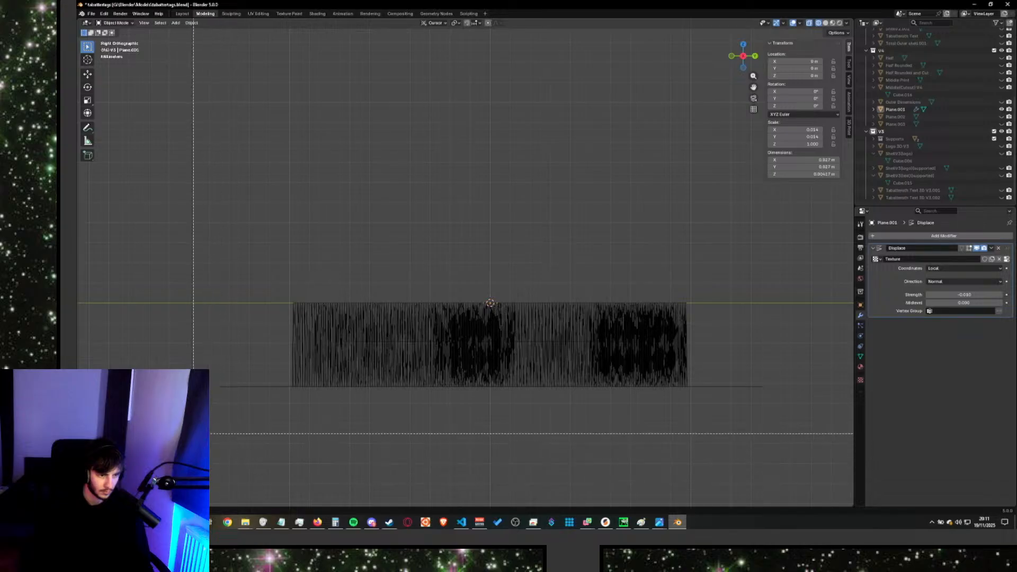
pyautogui.moveTo(157, 456); pyautogui.dragTo(819, 312)
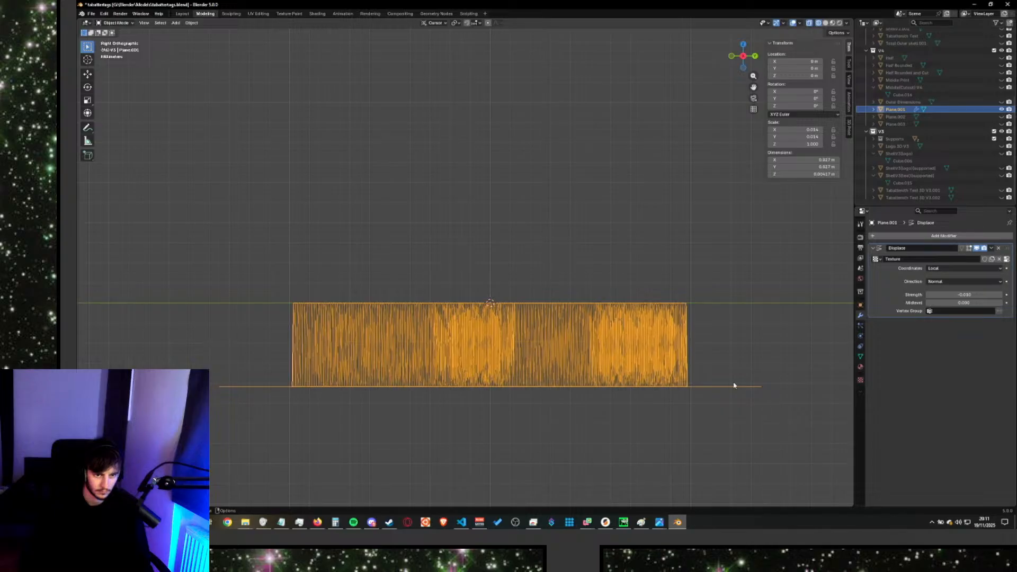
pyautogui.press('Delete')
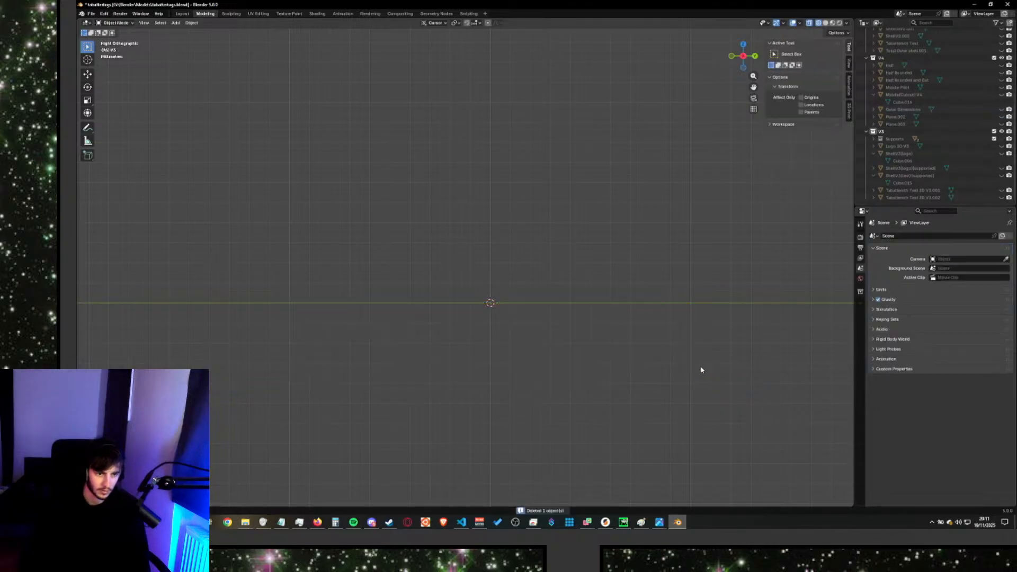
pyautogui.hotkey('ctrl', 'z')
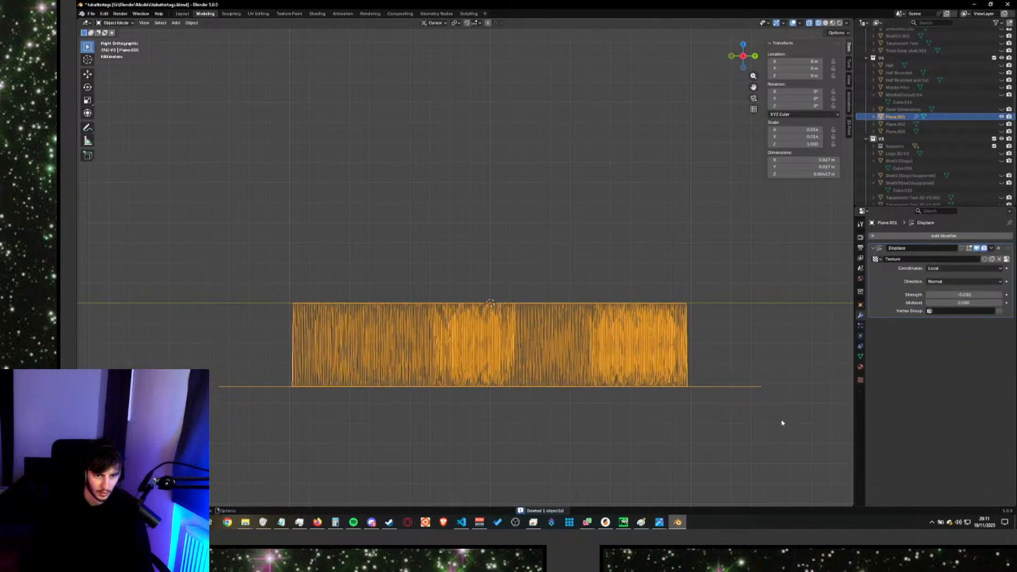
# Clear the selection and box-select the logo block again around its flat base.
pyautogui.click(788, 425)
pyautogui.moveTo(805, 446); pyautogui.dragTo(170, 349)
pyautogui.click(800, 439)
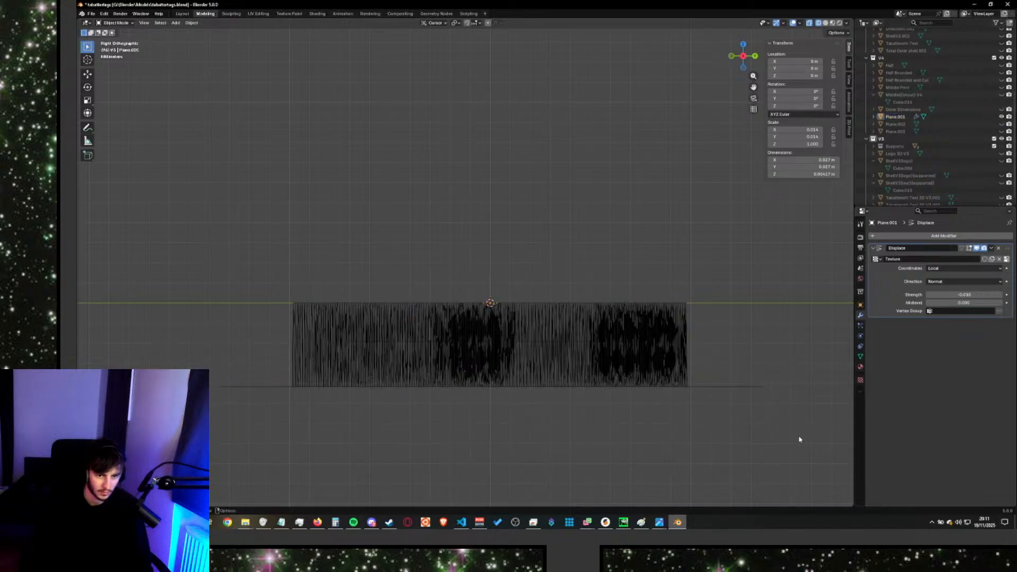
pyautogui.moveTo(801, 434); pyautogui.dragTo(178, 347)
pyautogui.moveTo(188, 455); pyautogui.dragTo(794, 340)
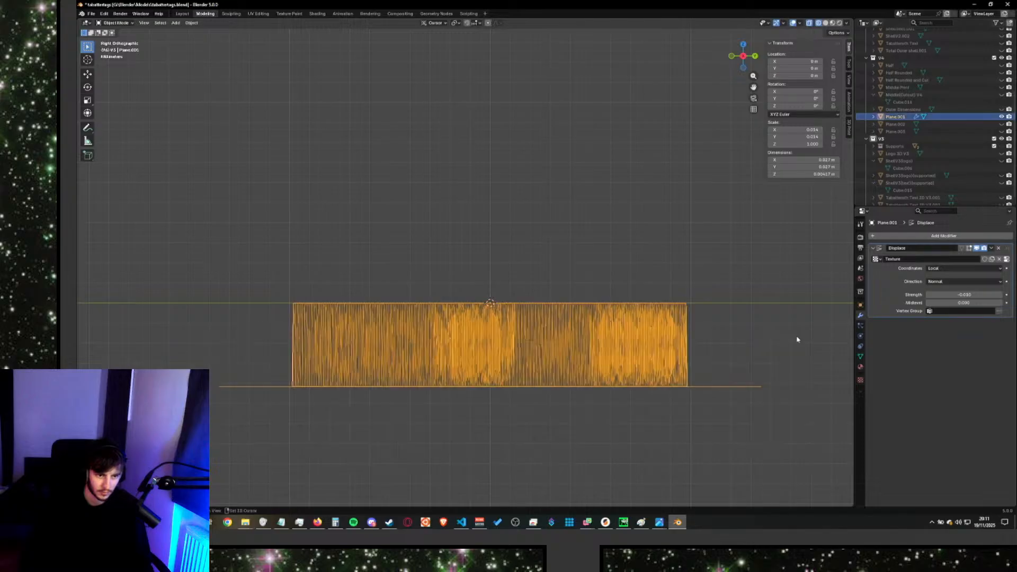
pyautogui.moveTo(745, 336); pyautogui.dragTo(748, 351, button='middle')
# Switch to the browser and review how the YouTube tutorial removes the flat base after displacing the plane.
pyautogui.hotkey('alt', 'Tab')
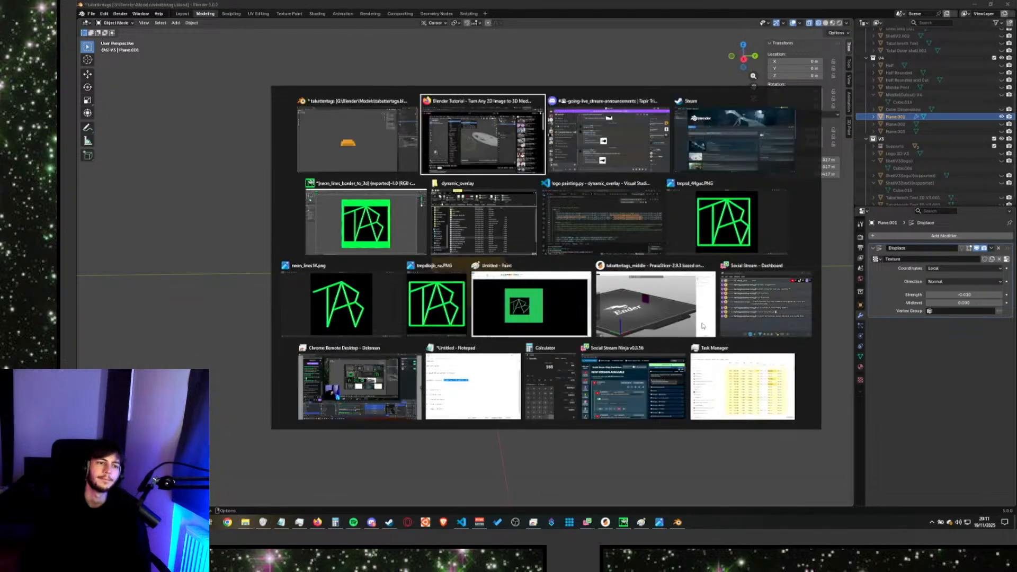
pyautogui.press('j')
pyautogui.press('j')
pyautogui.press('j')
pyautogui.press('j')
pyautogui.press('j')
pyautogui.press('j')
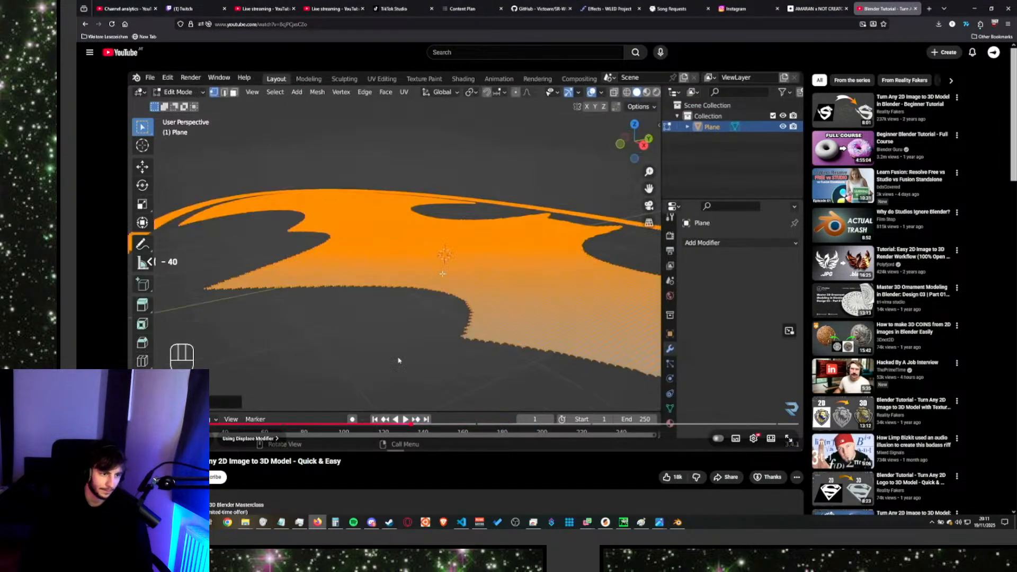
pyautogui.press('j')
pyautogui.press('j')
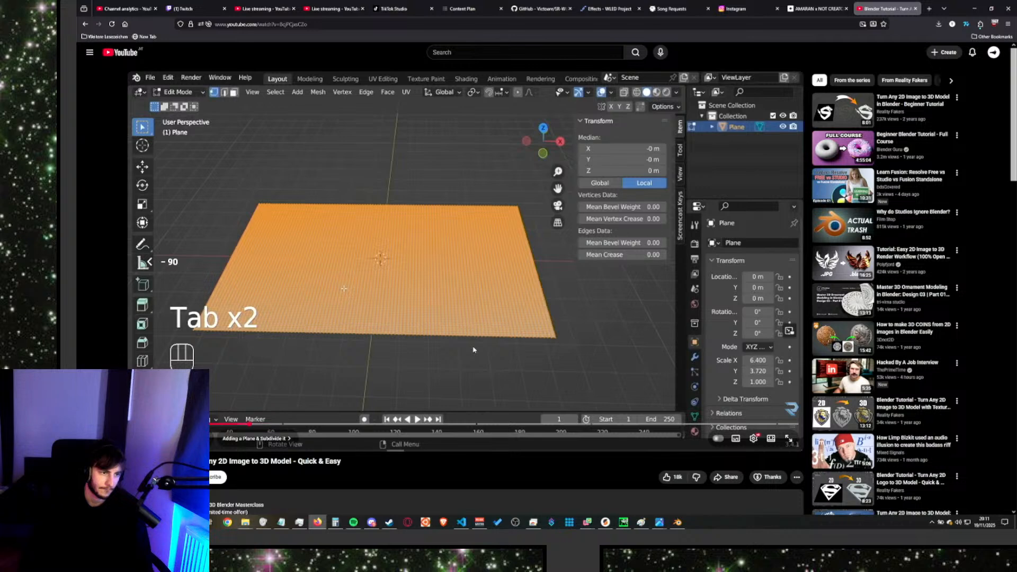
pyautogui.press('k')
pyautogui.press('l')
pyautogui.press('l')
pyautogui.press('l')
pyautogui.press('l')
pyautogui.press('l')
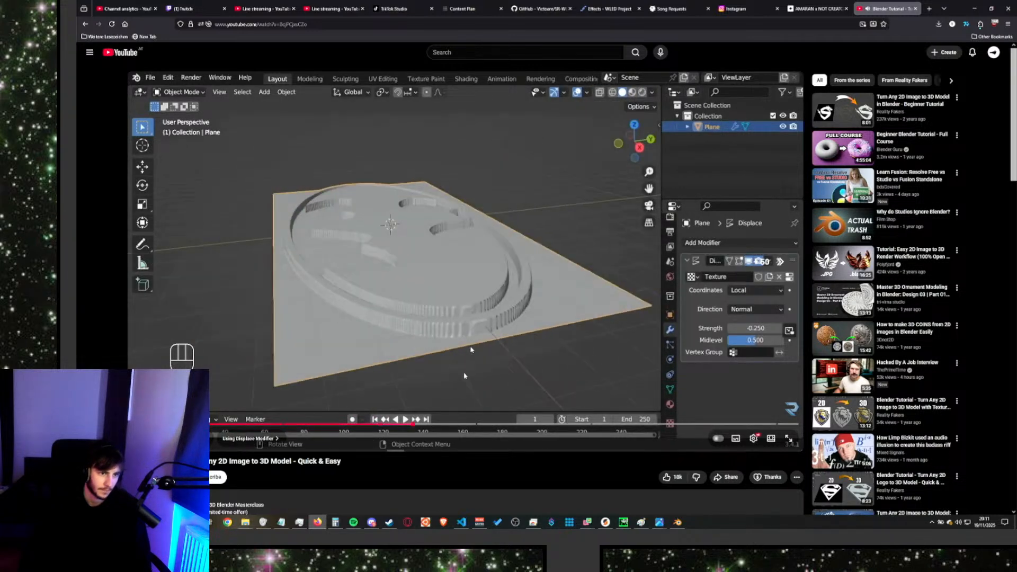
pyautogui.press('k')
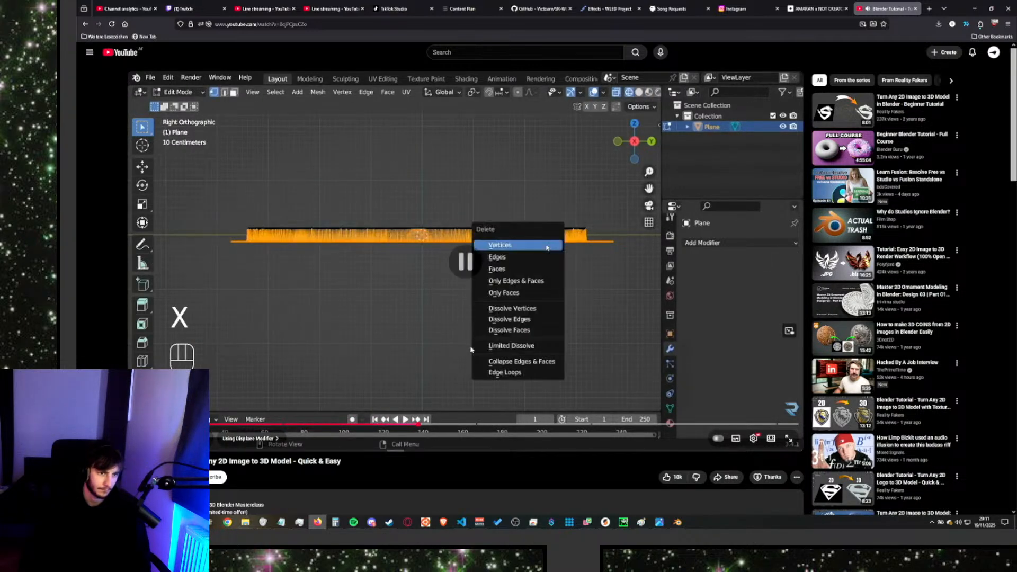
# Return to Blender and put the logo plane into Edit Mode, seen edge-on from the right orthographic view.
pyautogui.hotkey('alt', 'Tab')
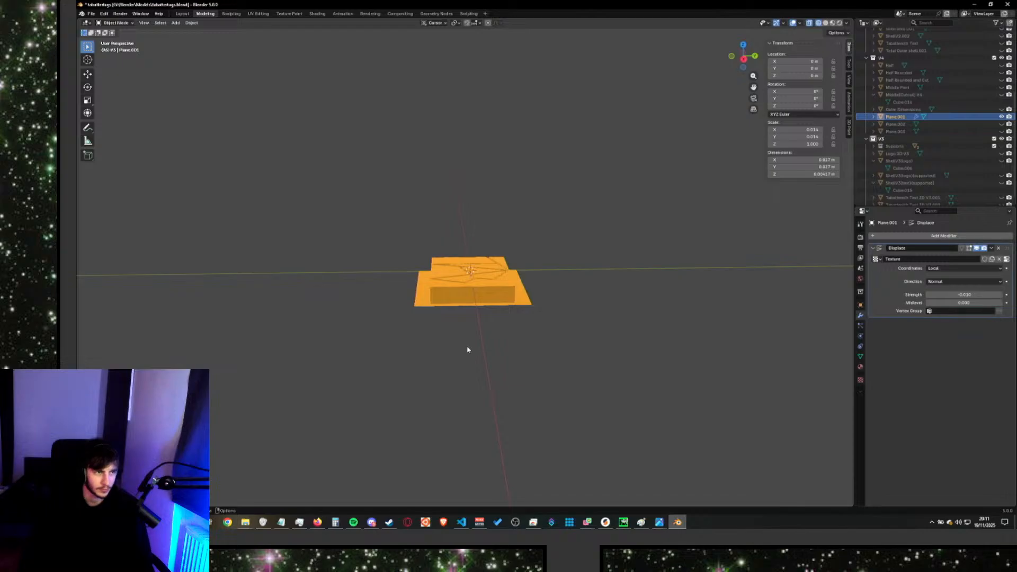
pyautogui.press('Tab')
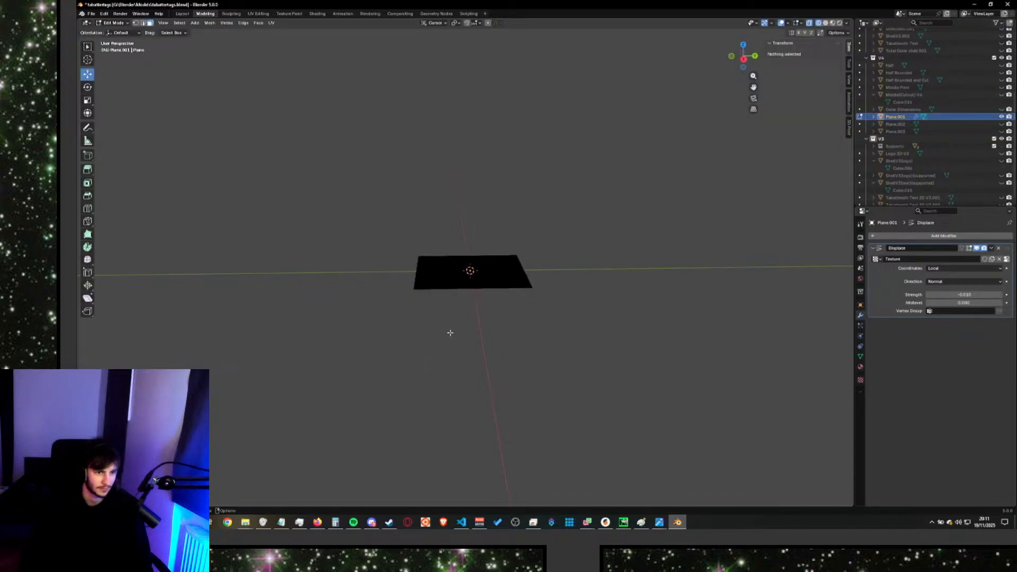
pyautogui.press('KP_3')
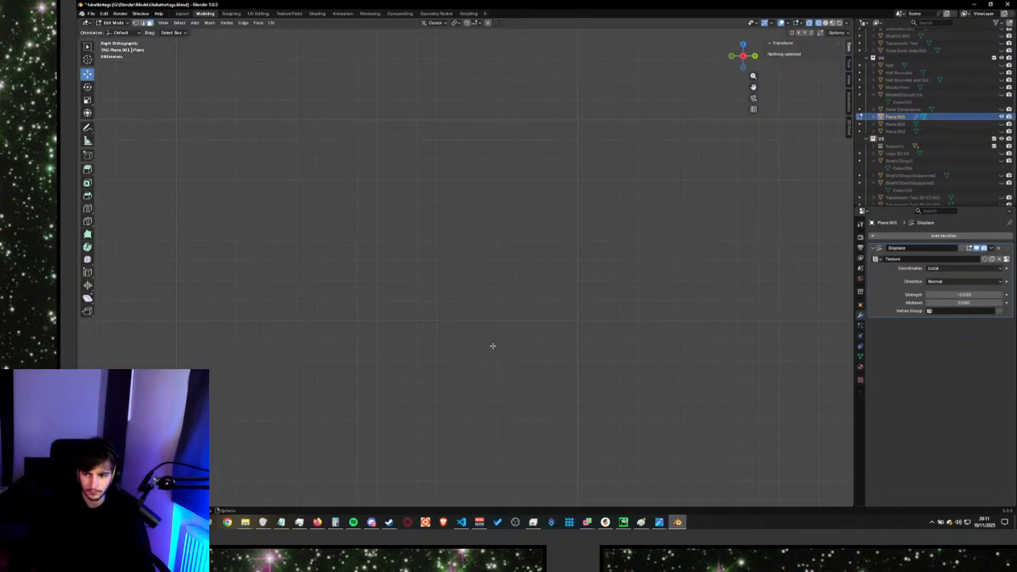
pyautogui.scroll(-8, 490, 311)
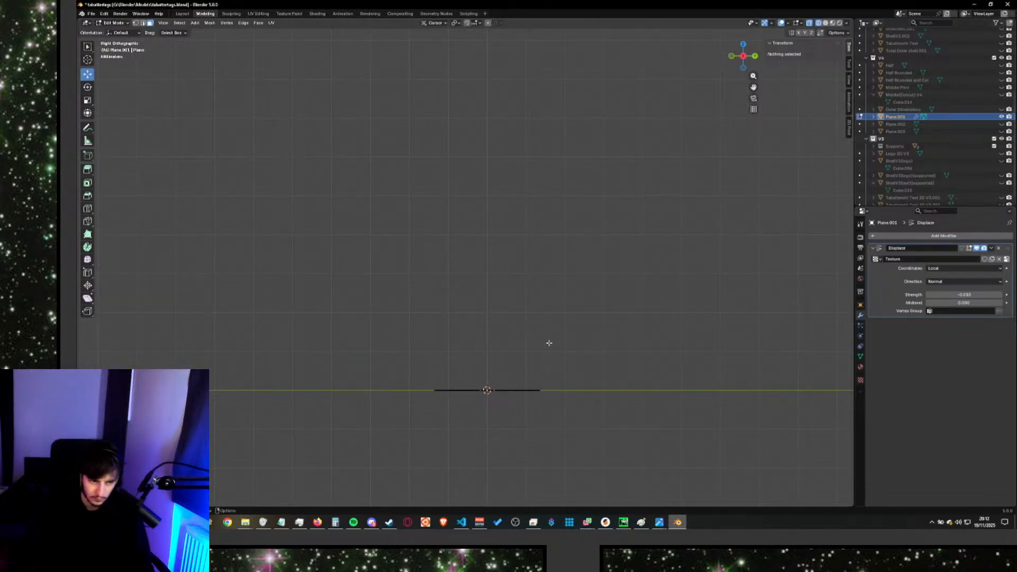
pyautogui.keyDown('shift'); pyautogui.moveTo(551, 376); pyautogui.dragTo(540, 281, button='middle'); pyautogui.keyUp('shift')
pyautogui.scroll(4, 549, 334)
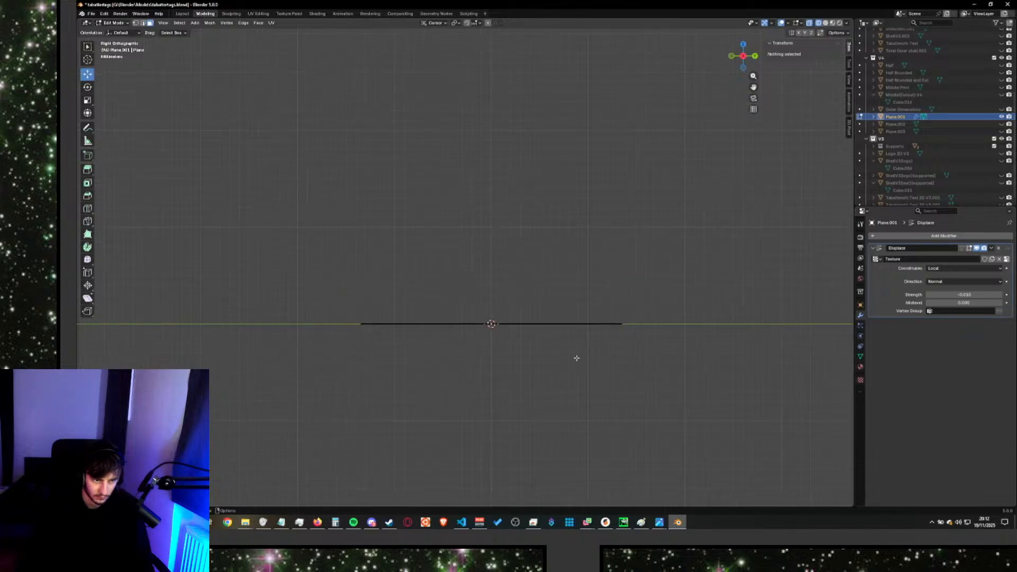
pyautogui.scroll(5, 576, 358)
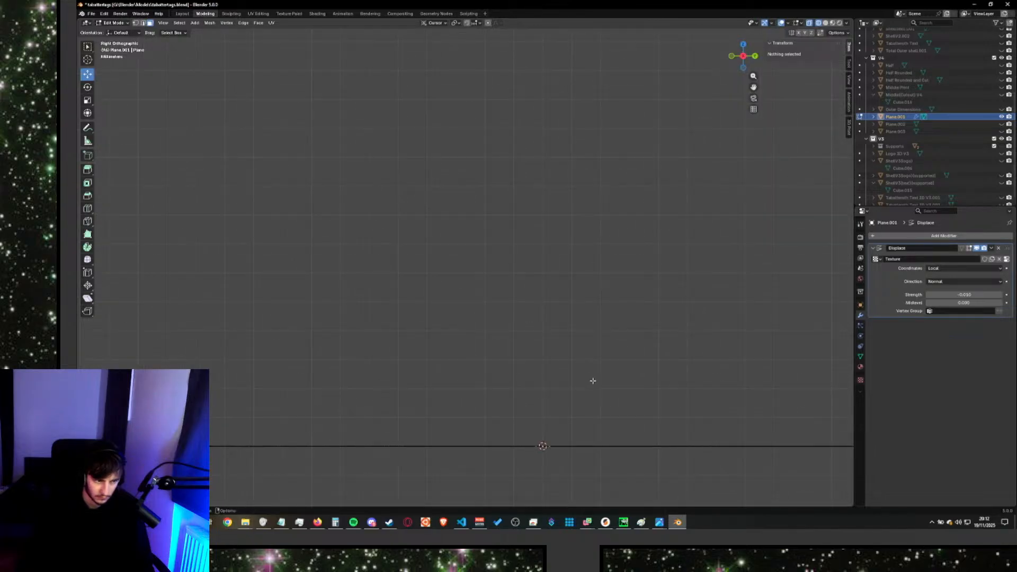
# Compare how the logo plane looks in Edit Mode and in Object Mode, toggling its visibility off and on.
pyautogui.scroll(-5, 572, 373)
pyautogui.moveTo(566, 371); pyautogui.dragTo(594, 388, button='middle')
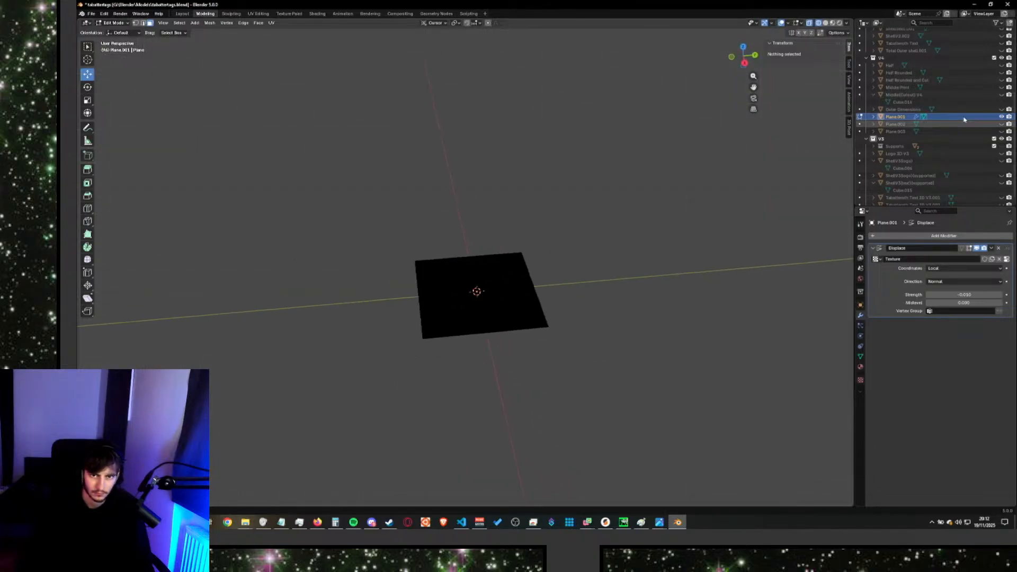
pyautogui.click(1002, 117)
pyautogui.click(1001, 117)
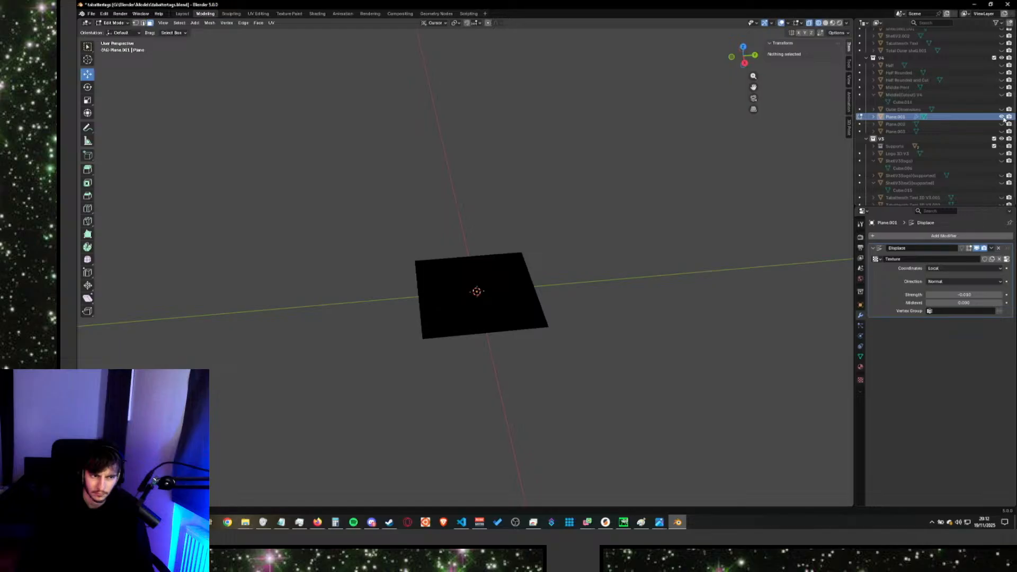
pyautogui.press('Tab')
pyautogui.moveTo(586, 291); pyautogui.dragTo(571, 314, button='middle')
pyautogui.press('Tab')
pyautogui.press('Tab')
pyautogui.press('Tab')
pyautogui.press('Tab')
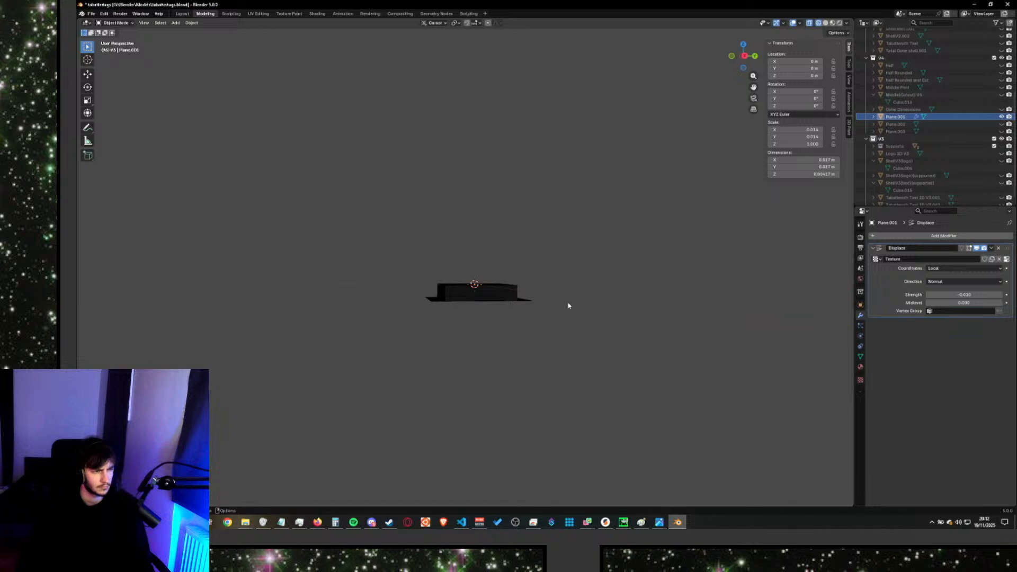
pyautogui.press('Tab')
pyautogui.press('Tab')
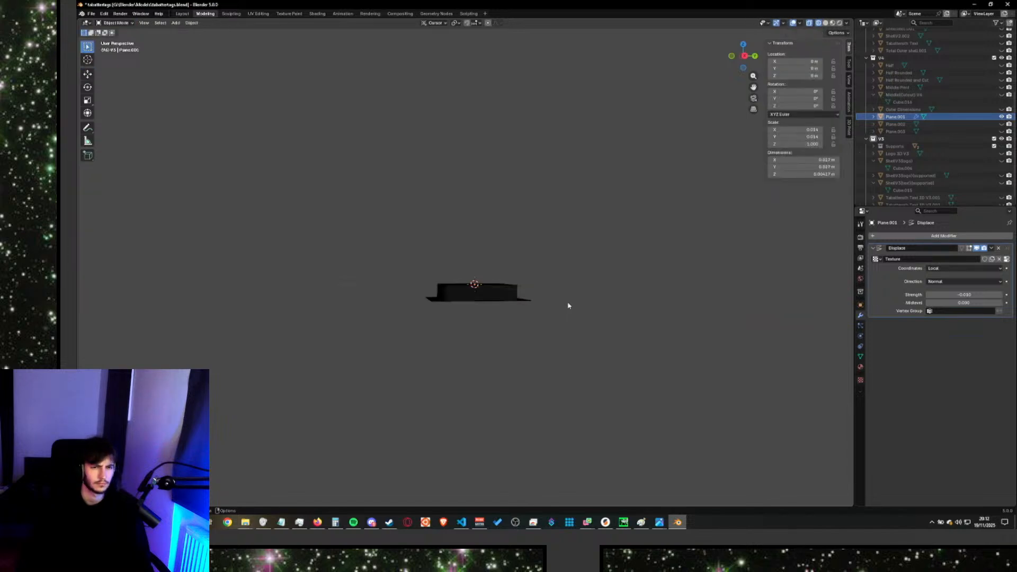
# Inspect the flat plane's mesh in Edit Mode again and check it against the displaced block in Object Mode.
pyautogui.scroll(3, 548, 311)
pyautogui.moveTo(590, 313); pyautogui.dragTo(497, 350)
pyautogui.press('Tab')
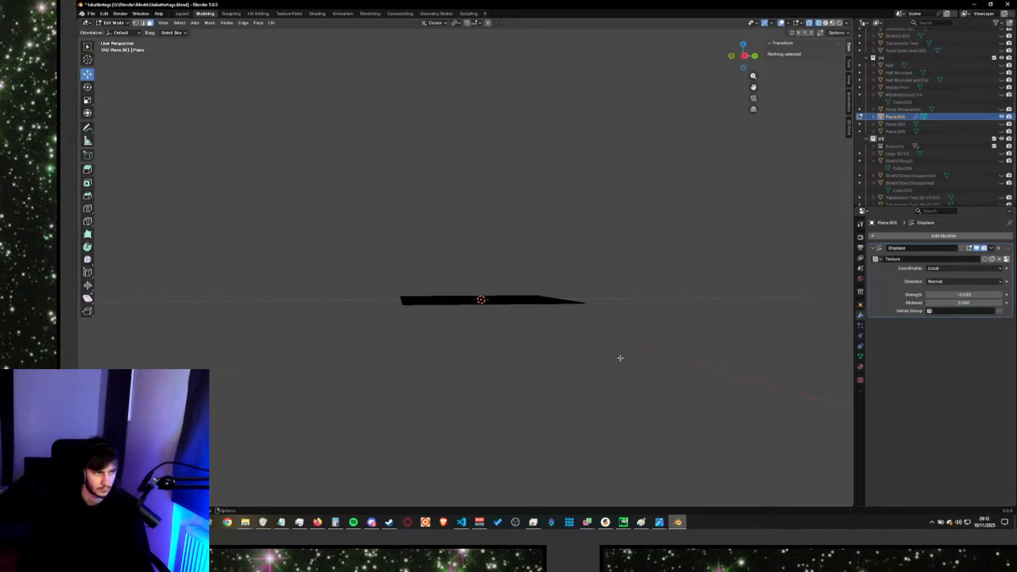
pyautogui.moveTo(620, 358); pyautogui.dragTo(561, 379, button='middle')
pyautogui.click(551, 372)
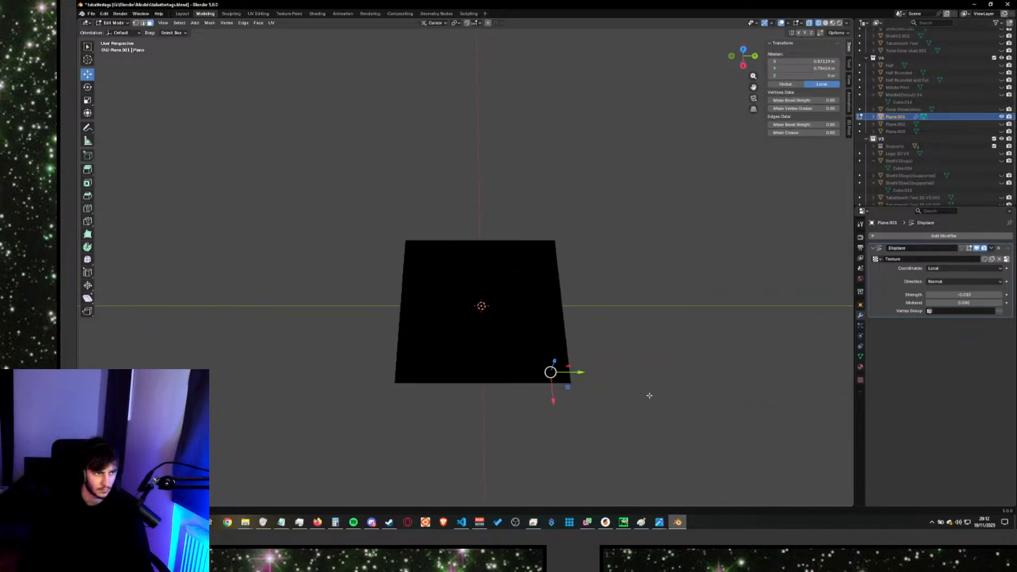
pyautogui.moveTo(649, 396); pyautogui.dragTo(657, 363, button='middle')
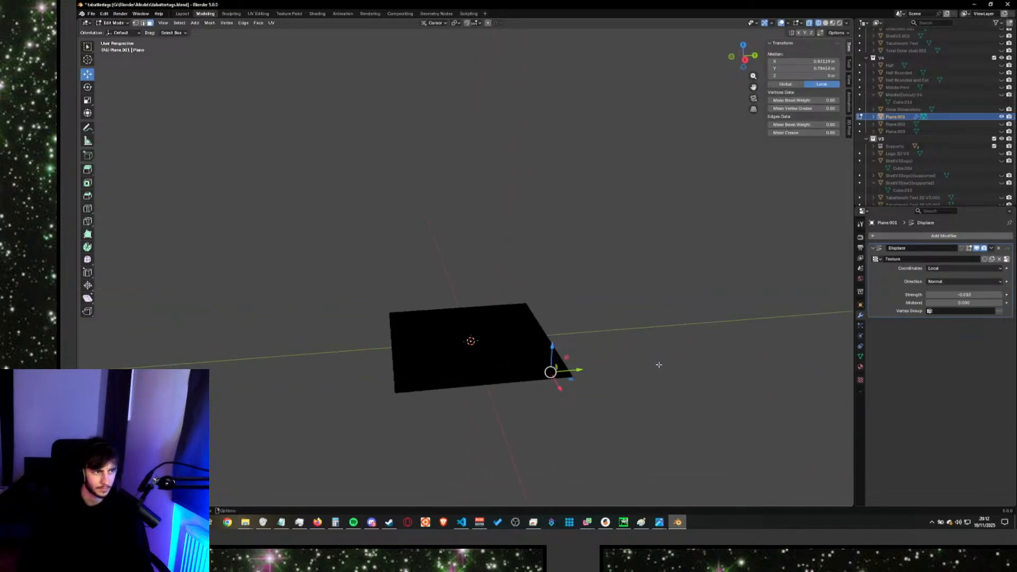
pyautogui.click(659, 364)
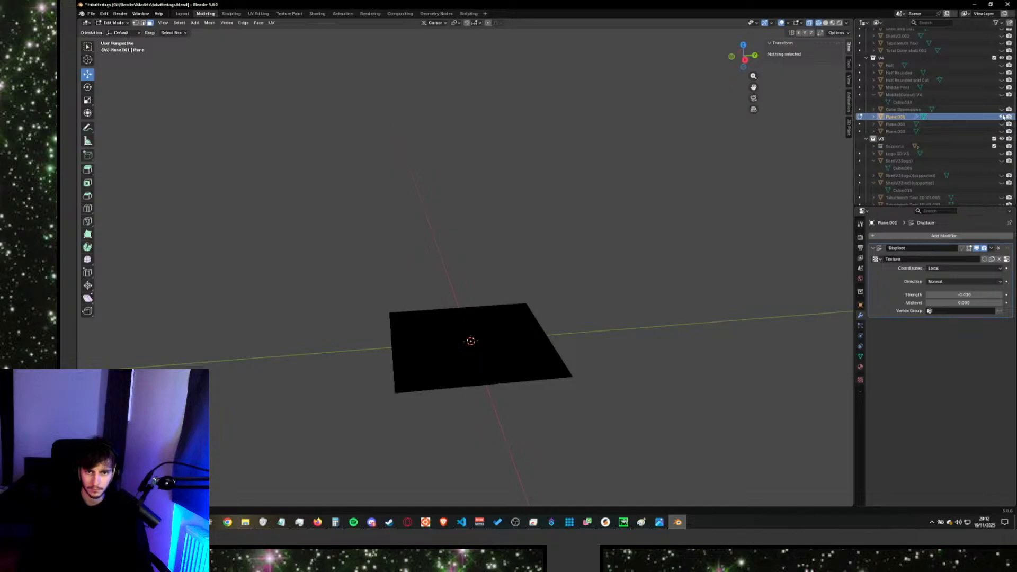
pyautogui.click(1001, 117)
pyautogui.click(1001, 117)
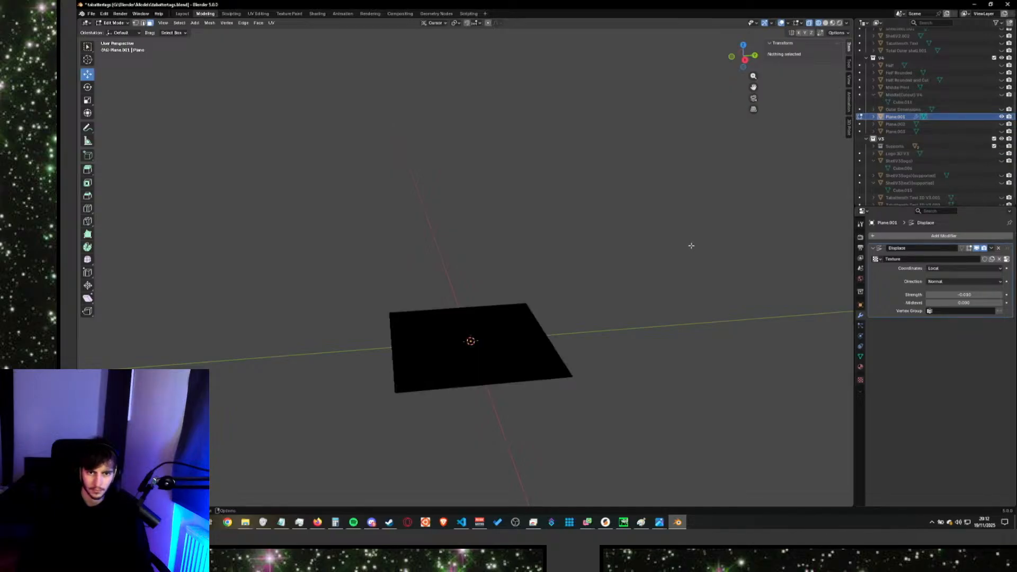
pyautogui.press('Tab')
pyautogui.moveTo(692, 249); pyautogui.dragTo(640, 313, button='middle')
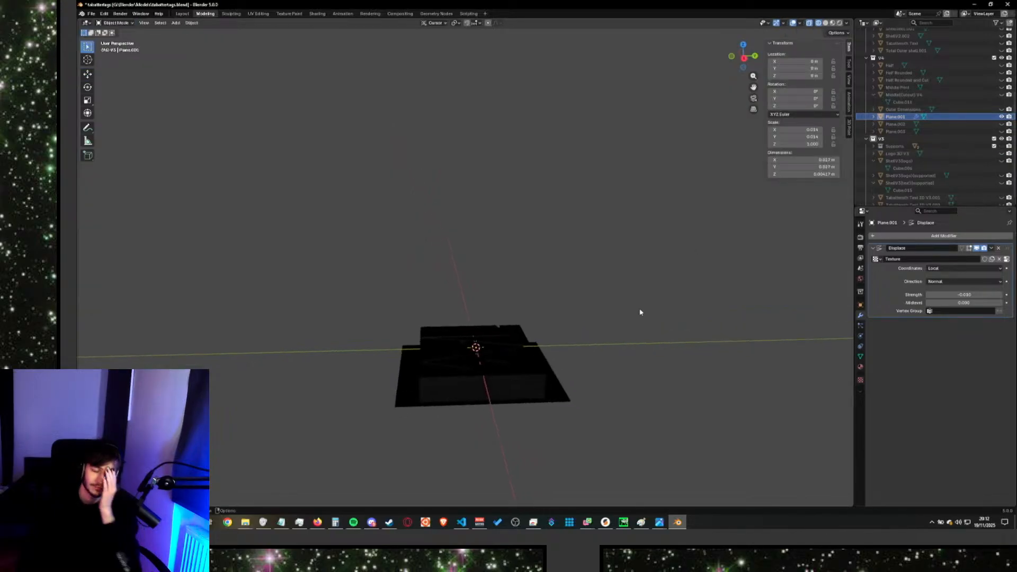
pyautogui.click(521, 393)
pyautogui.click(665, 390)
pyautogui.press('Tab')
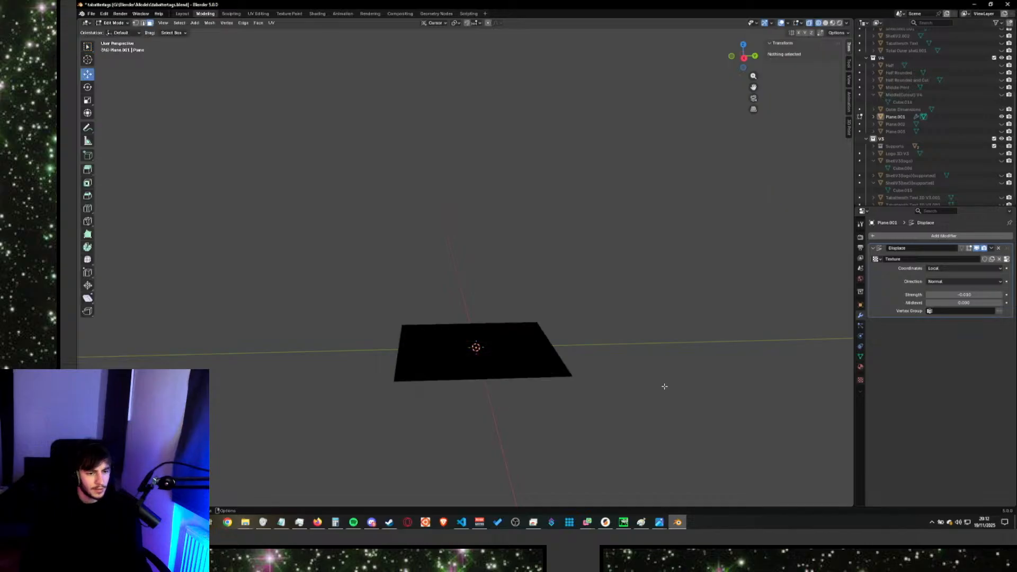
pyautogui.press('Tab')
# Switch the viewport shading to Solid and compare the logo plane in Edit Mode and Object Mode.
pyautogui.press('z')
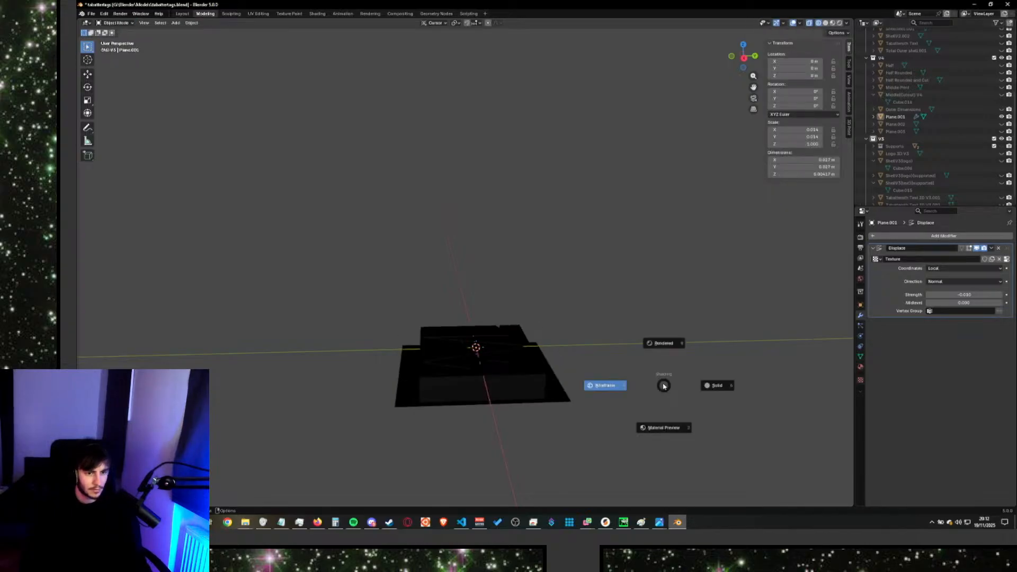
pyautogui.click(720, 387)
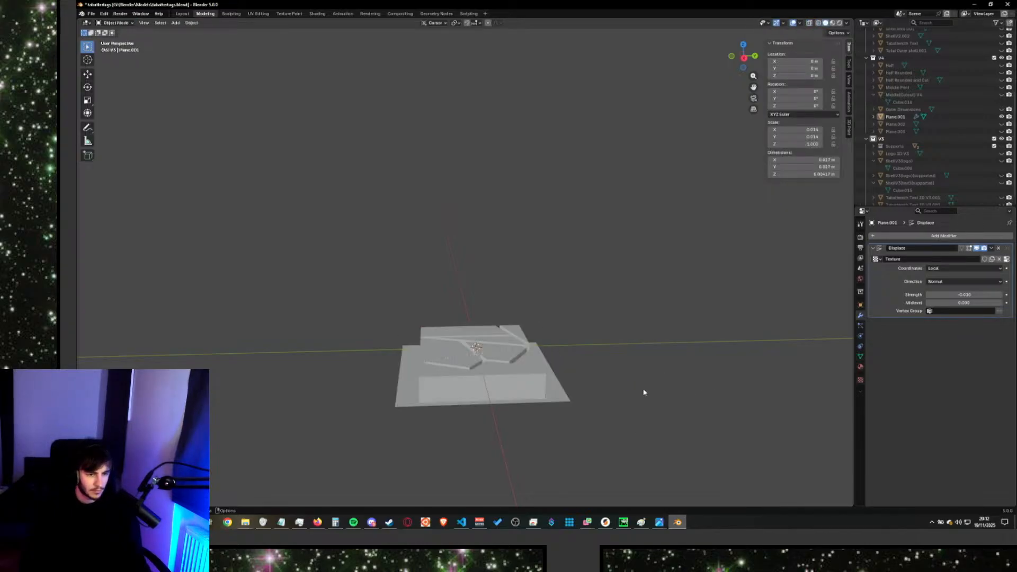
pyautogui.press('Tab')
pyautogui.moveTo(629, 421); pyautogui.dragTo(512, 394, button='middle')
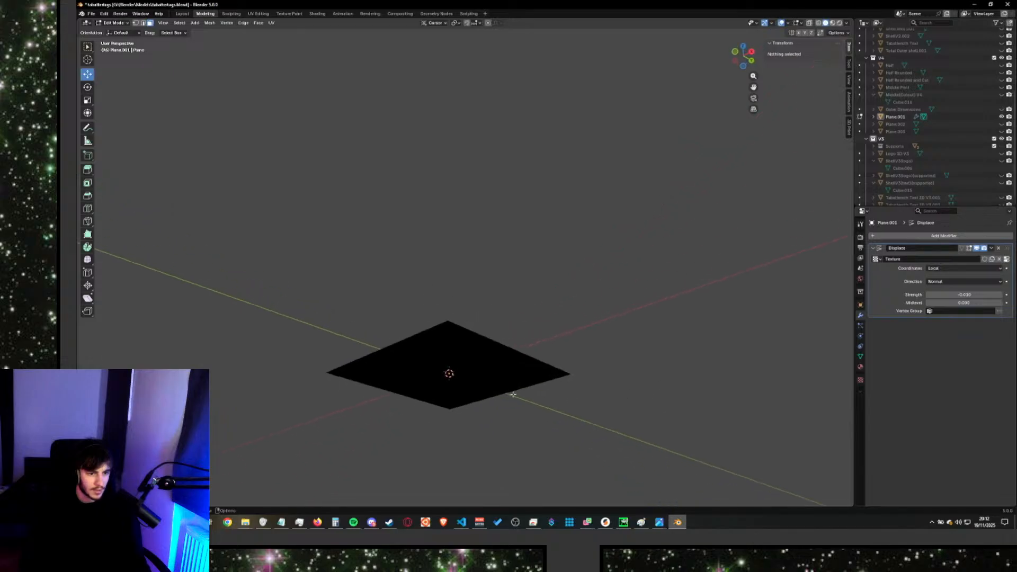
pyautogui.press('Tab')
pyautogui.moveTo(653, 381); pyautogui.dragTo(688, 371, button='middle')
# Apply the Displace modifier to the logo plane so the relief becomes real geometry.
pyautogui.click(991, 247)
pyautogui.click(988, 256)
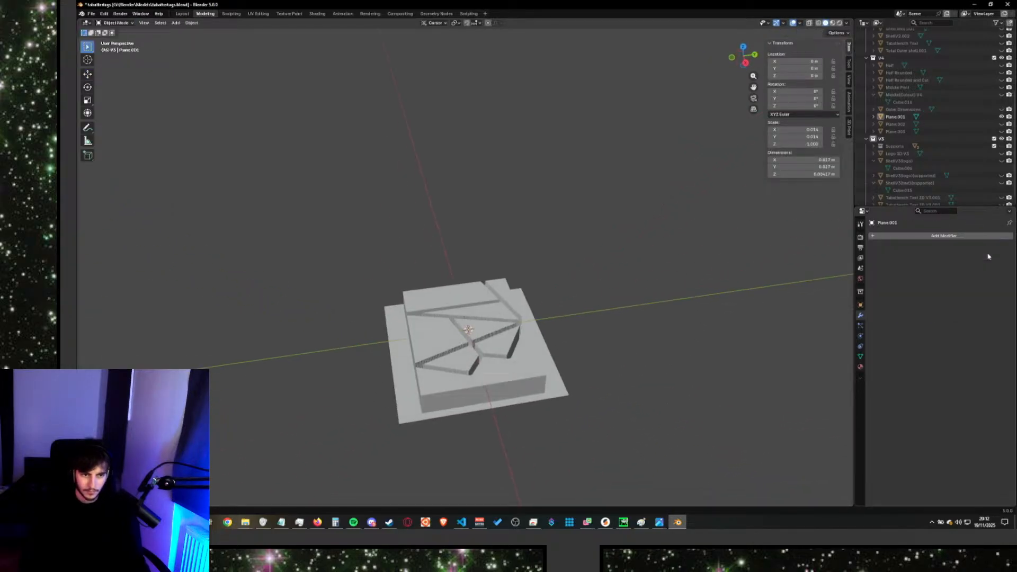
pyautogui.moveTo(689, 353); pyautogui.dragTo(697, 339, button='middle')
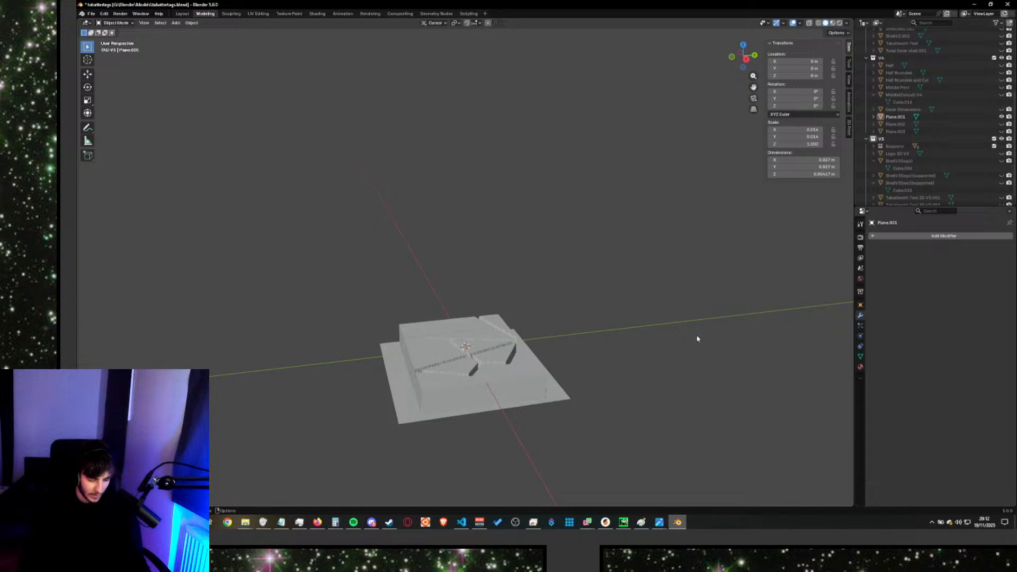
# Put the block into Edit Mode in the right orthographic view and box-select around its flat base.
pyautogui.press('Tab')
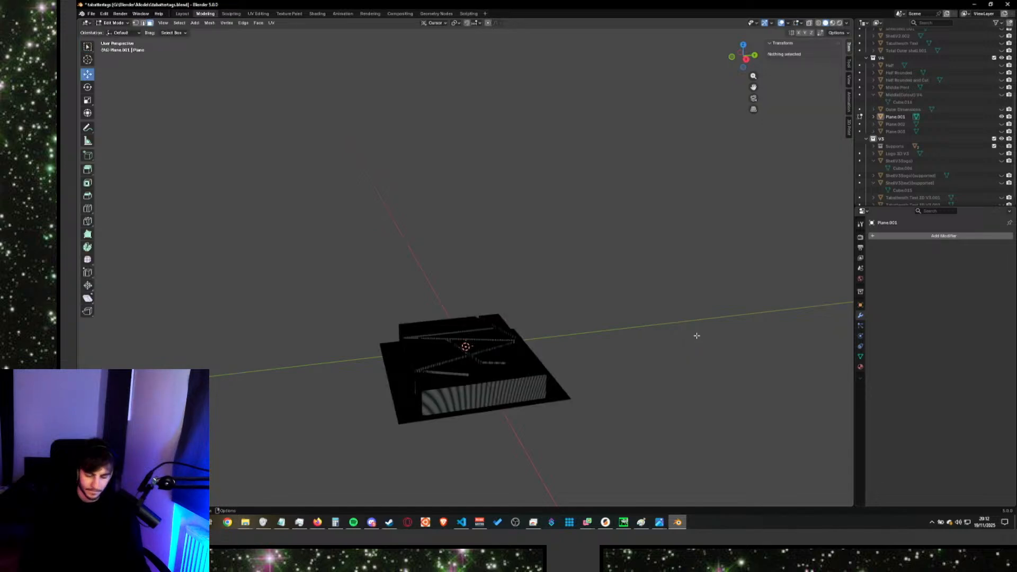
pyautogui.press('KP_3')
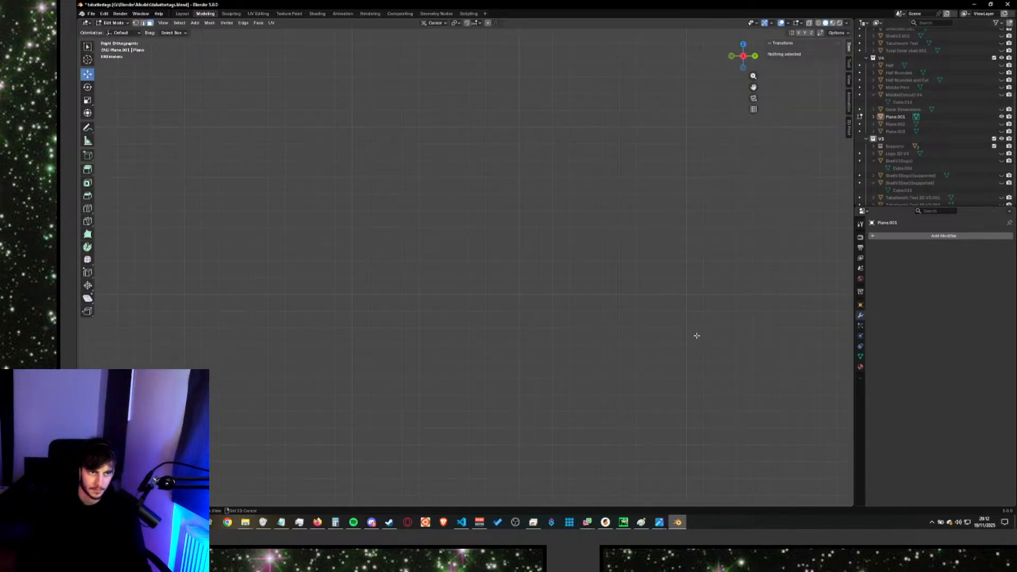
pyautogui.scroll(-3, 688, 344)
pyautogui.scroll(3, 593, 431)
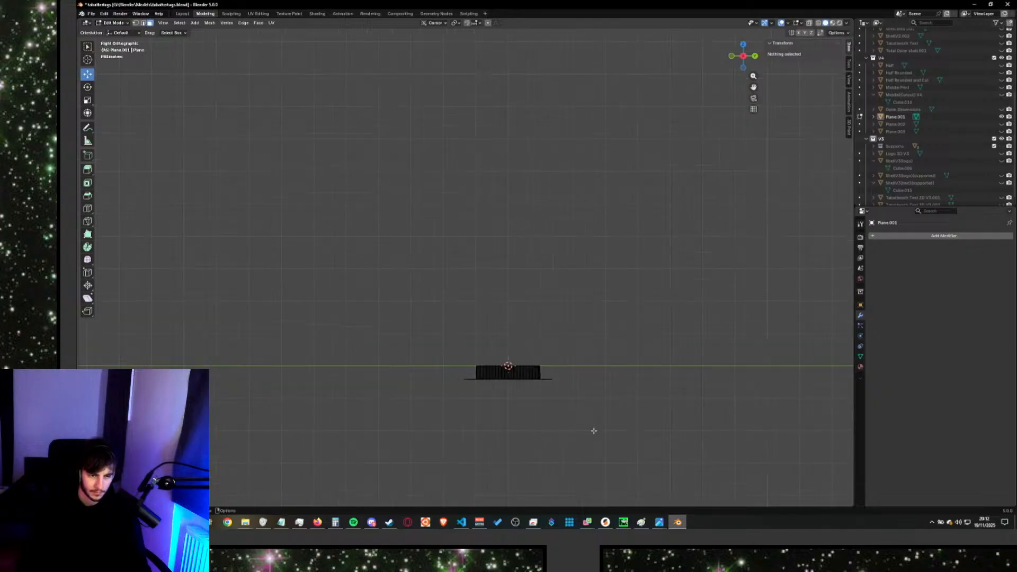
pyautogui.keyDown('shift'); pyautogui.moveTo(622, 431); pyautogui.dragTo(610, 230, button='middle'); pyautogui.keyUp('shift')
pyautogui.scroll(2, 639, 280)
pyautogui.scroll(2, 694, 268)
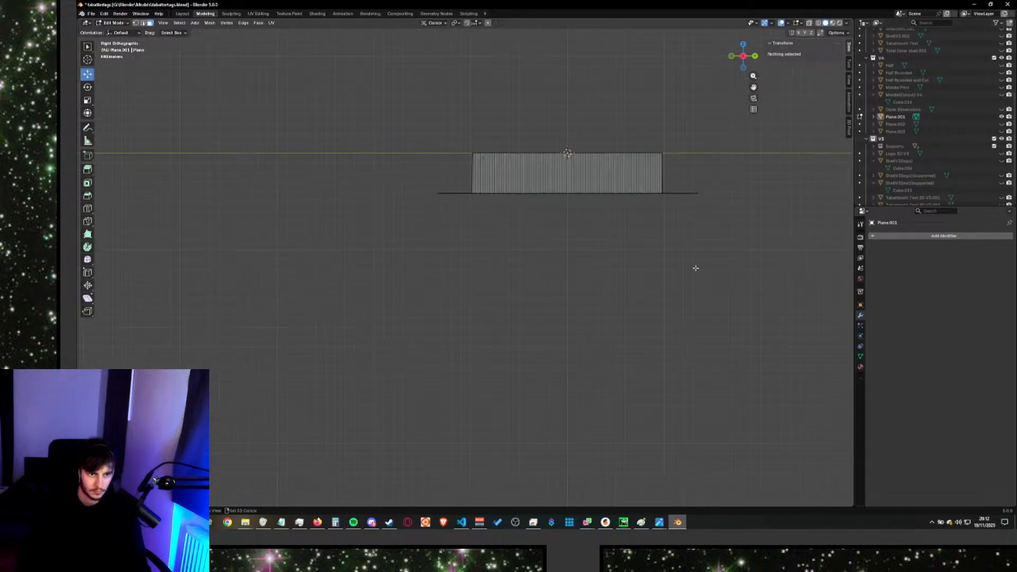
pyautogui.keyDown('shift'); pyautogui.moveTo(690, 268); pyautogui.dragTo(583, 297, button='middle'); pyautogui.keyUp('shift')
pyautogui.scroll(2, 580, 297)
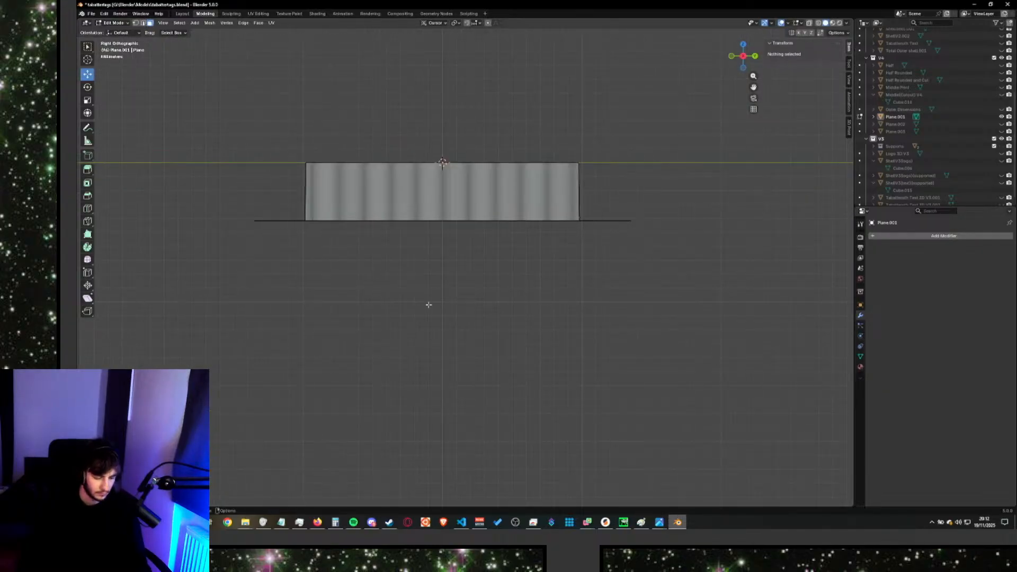
pyautogui.moveTo(206, 288); pyautogui.dragTo(714, 173)
# Switch to vertex selection, box-select the flat base edge-on and delete the selected vertices.
pyautogui.click(137, 23)
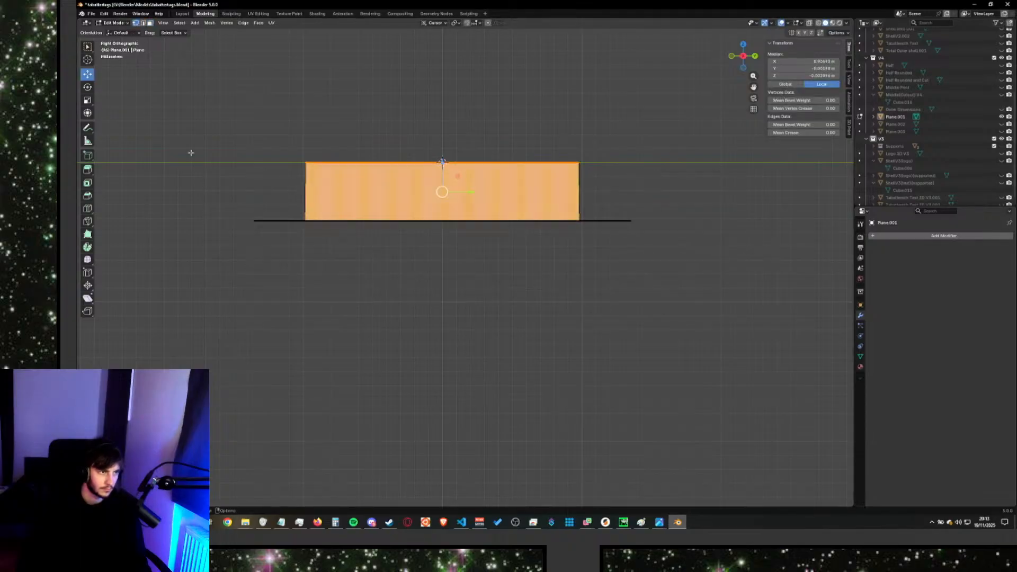
pyautogui.moveTo(149, 333); pyautogui.dragTo(774, 176)
pyautogui.press('x')
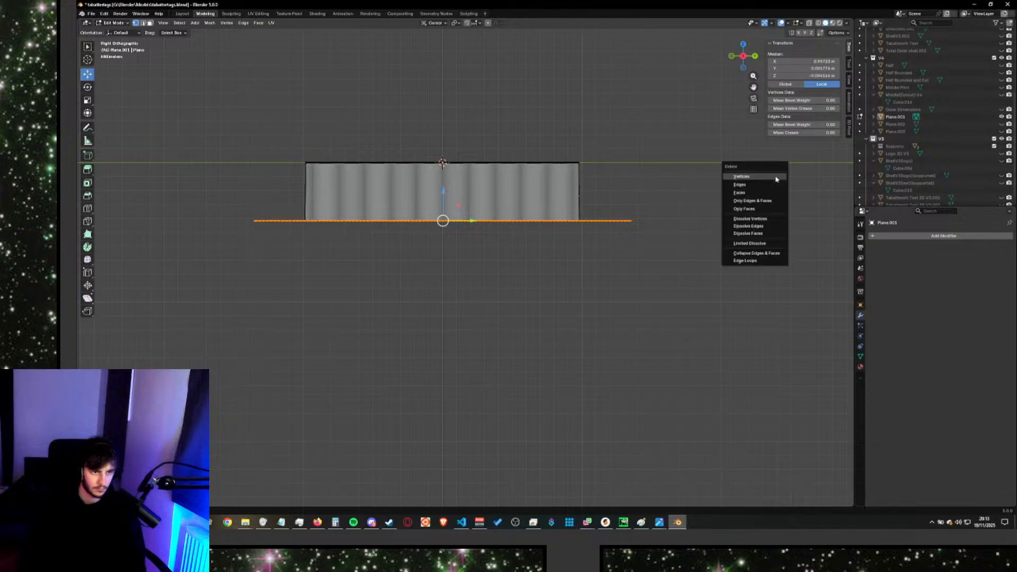
pyautogui.click(775, 176)
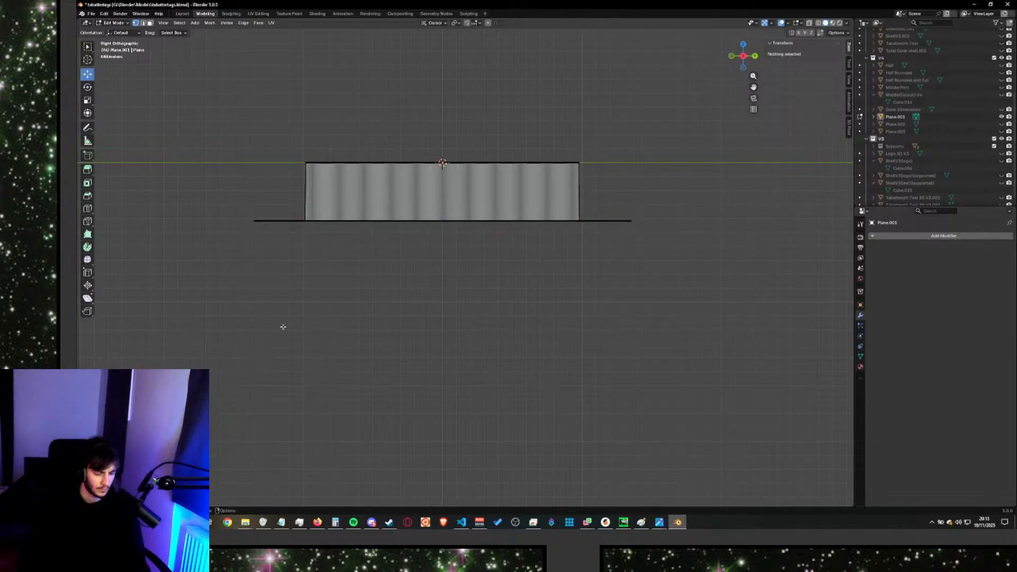
# Box-select the remaining flat base vertices, delete them as well and check the block in perspective.
pyautogui.moveTo(199, 298); pyautogui.dragTo(705, 167)
pyautogui.press('x')
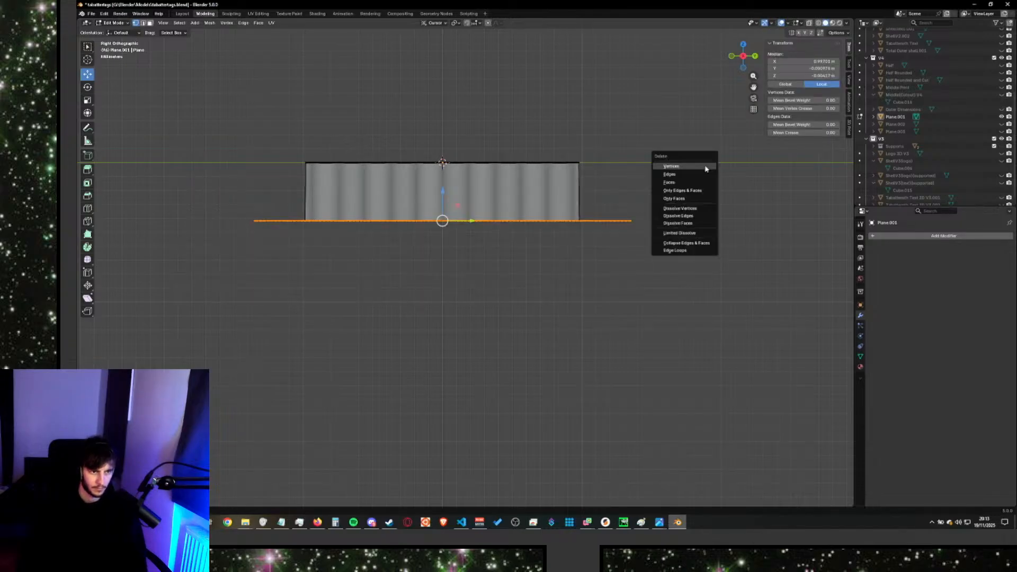
pyautogui.click(705, 168)
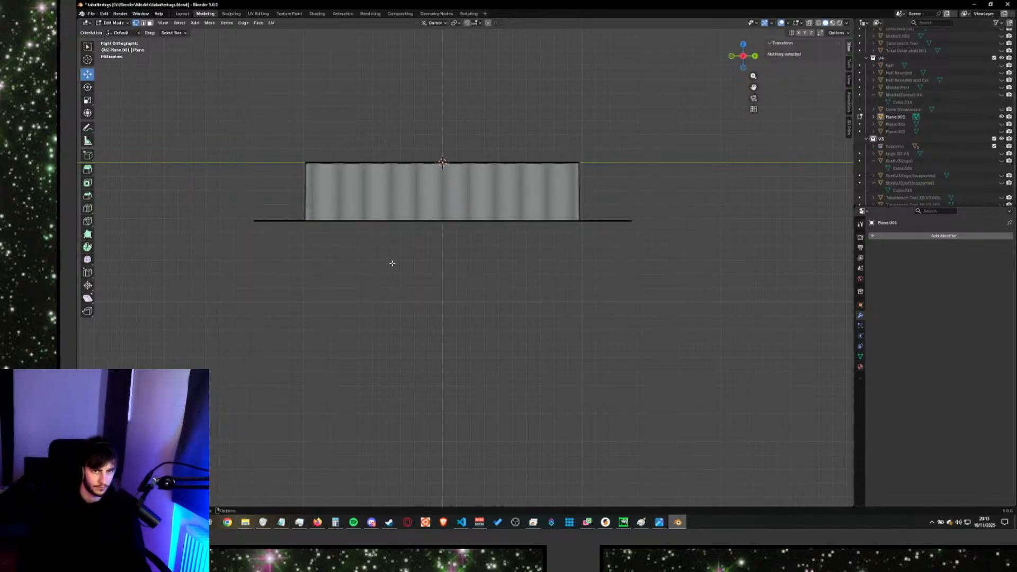
pyautogui.moveTo(390, 261); pyautogui.dragTo(423, 285, button='middle')
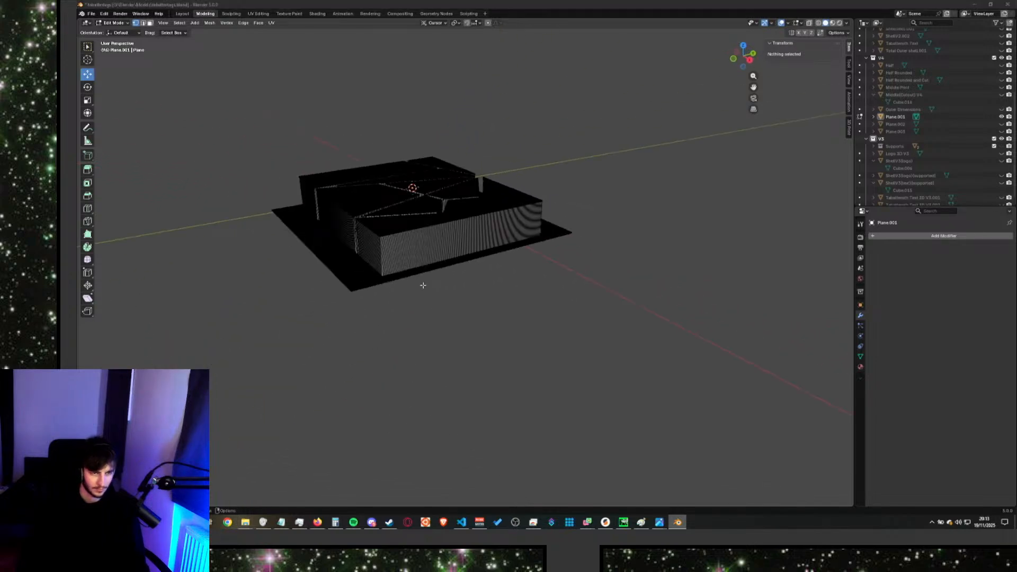
# Switch to the browser and play the YouTube tutorial's part on selecting the flat base from the right view.
pyautogui.hotkey('alt', 'Tab')
pyautogui.click(354, 278)
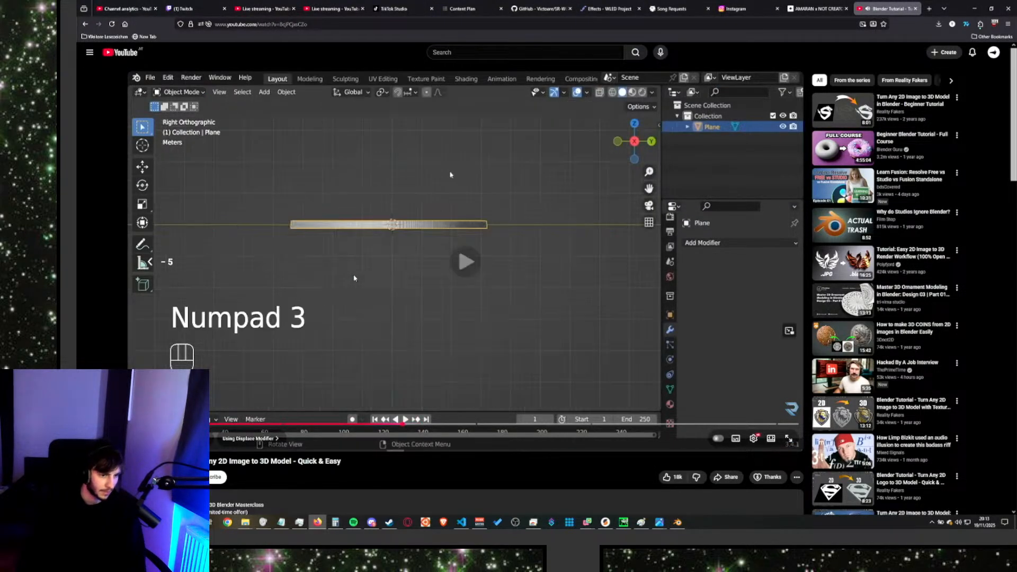
pyautogui.click(352, 284)
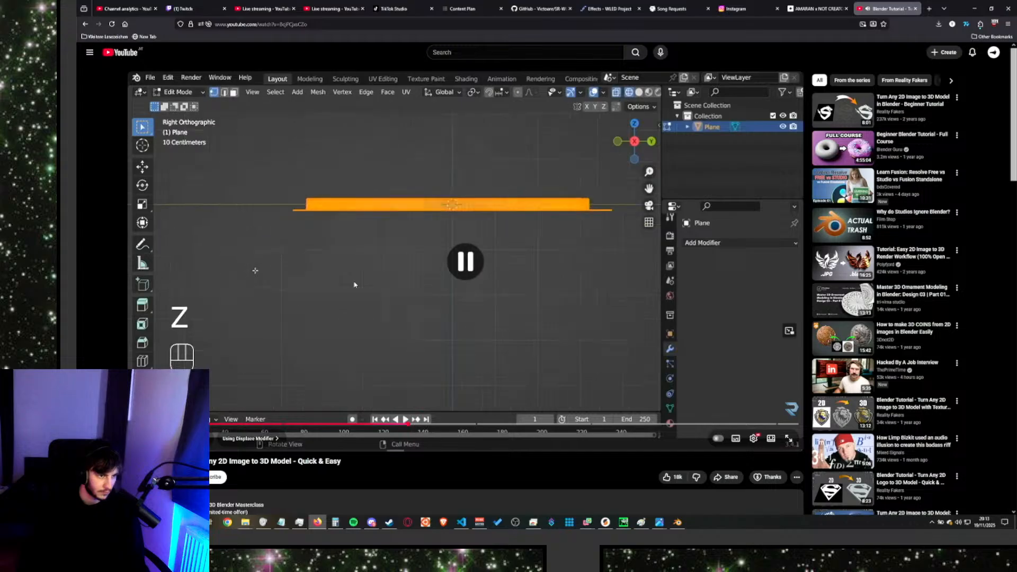
# Return to Blender and set the viewport shading to Wireframe.
pyautogui.hotkey('alt', 'Tab')
pyautogui.press('z')
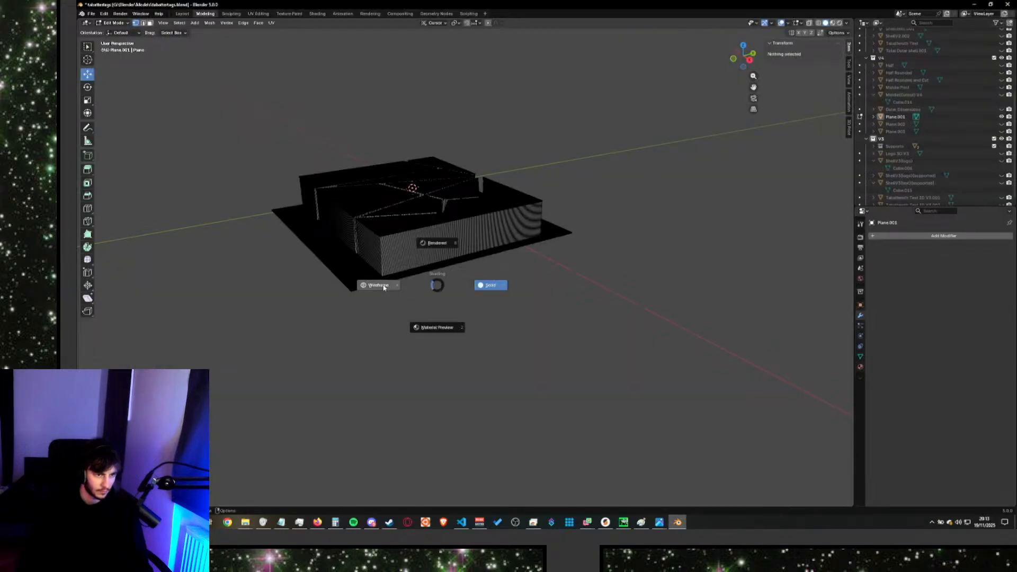
pyautogui.click(382, 286)
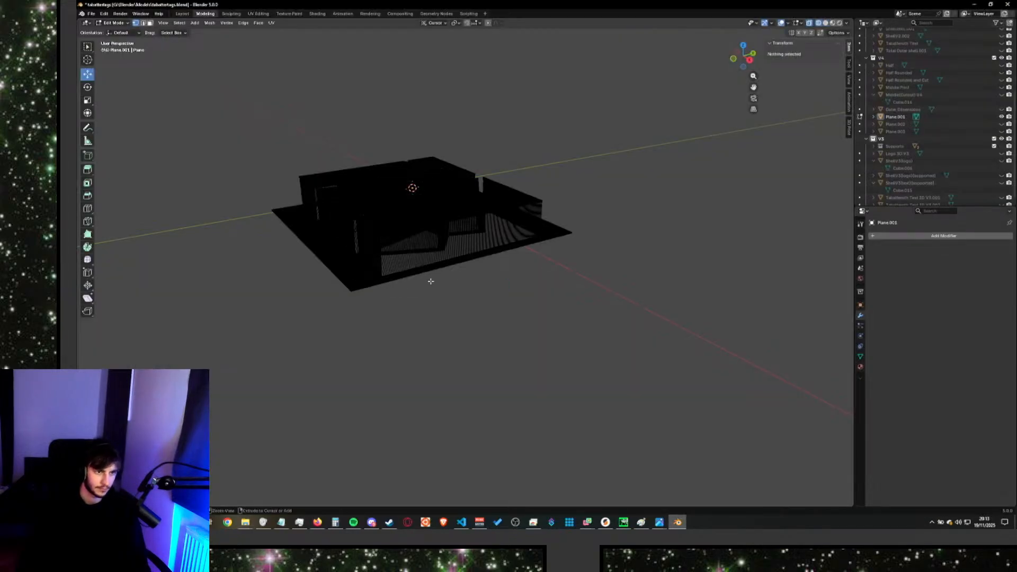
# Undo the base vertex deletions and go back to Object Mode with the Displace modifier applied.
pyautogui.hotkey('ctrl', 'z')
pyautogui.hotkey('ctrl', 'z')
pyautogui.hotkey('ctrl', 'z')
pyautogui.hotkey('ctrl', 'z')
pyautogui.hotkey('ctrl', 'z')
pyautogui.hotkey('ctrl', 'z')
pyautogui.hotkey('ctrl', 'z')
pyautogui.hotkey('ctrl', 'z')
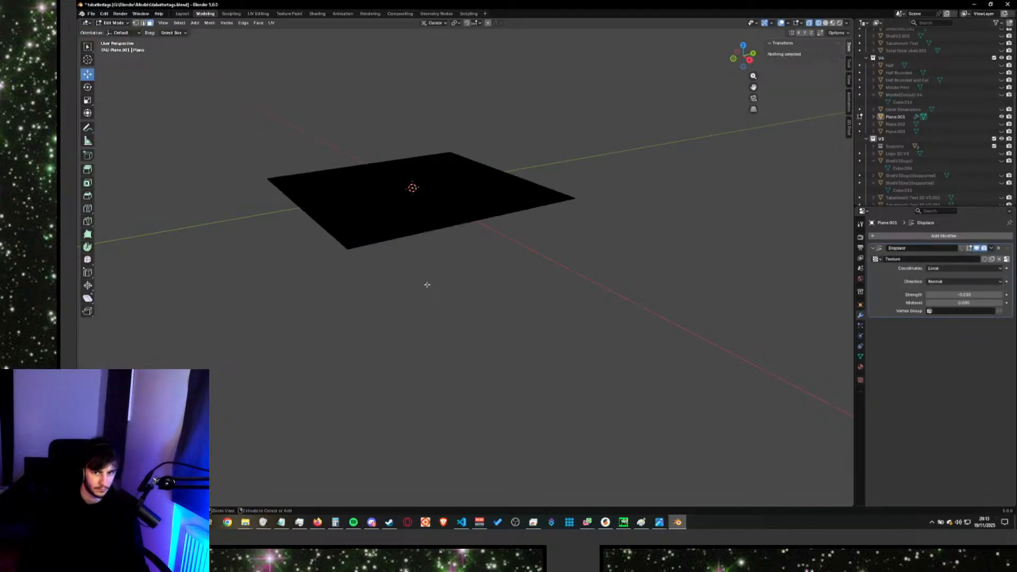
pyautogui.hotkey('ctrl', 'z')
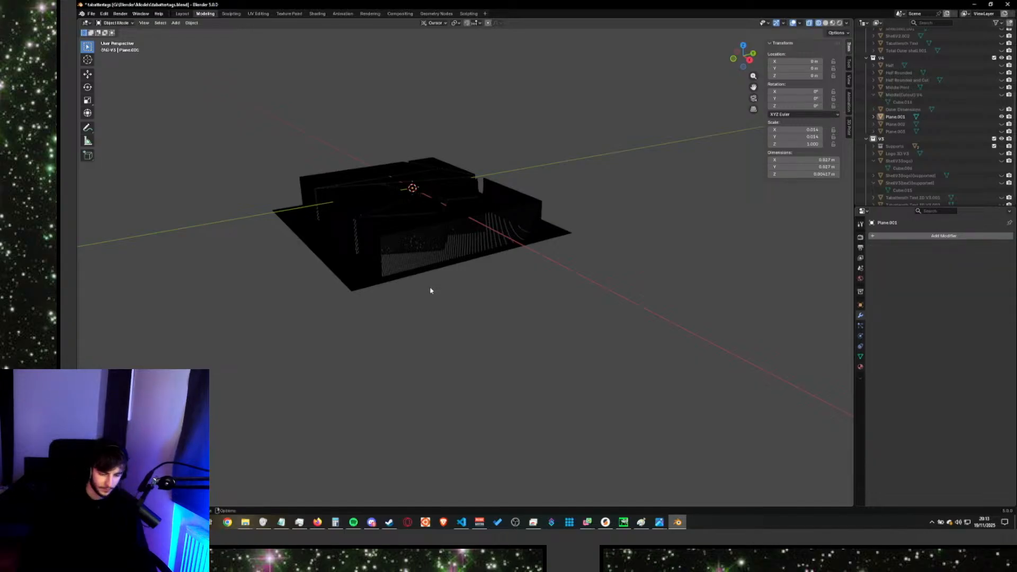
# Box-select the logo block around its base in Object Mode from the right orthographic wireframe view and delete the selection.
pyautogui.press('KP_3')
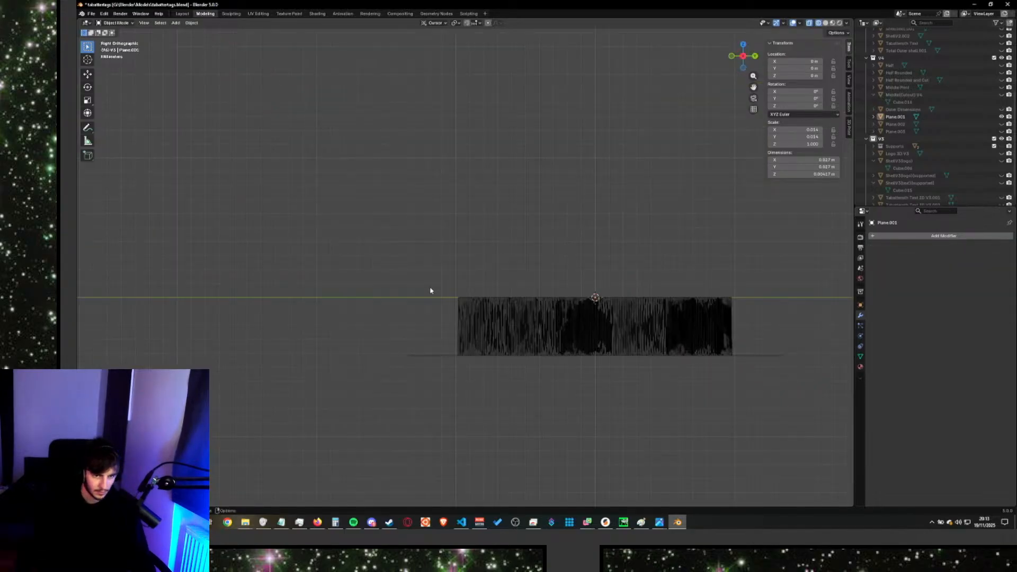
pyautogui.press('z')
pyautogui.click(379, 287)
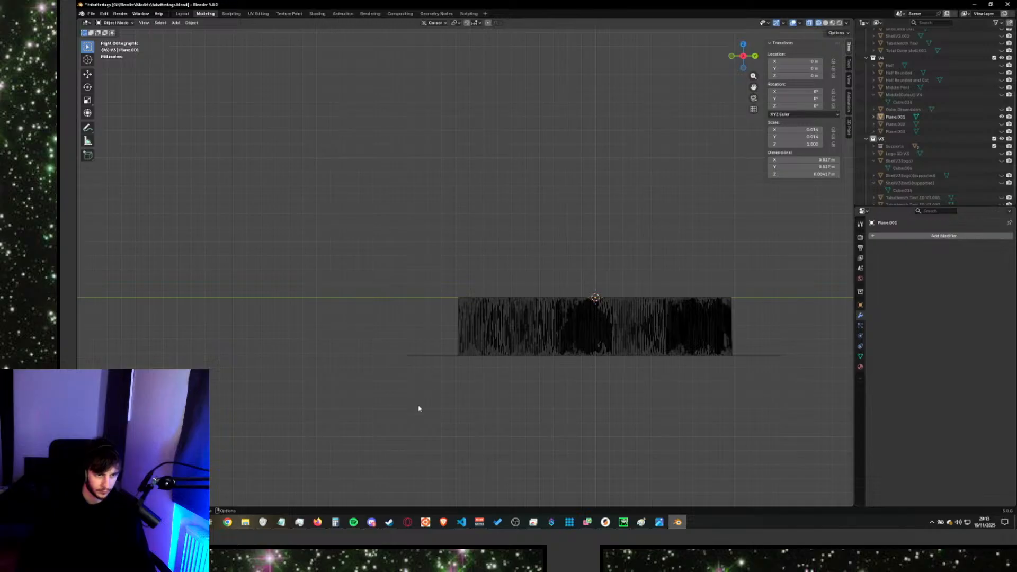
pyautogui.moveTo(348, 407); pyautogui.dragTo(844, 303)
pyautogui.press('Delete')
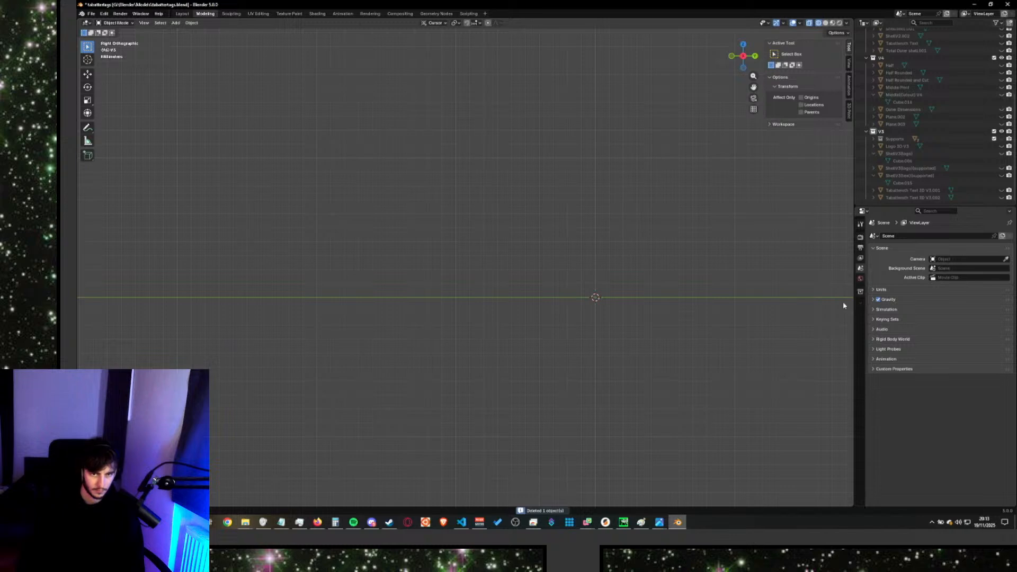
# Restore the deleted plane Plane.001 and delete all of its vertices below the top surface.
pyautogui.scroll(-1, 765, 275)
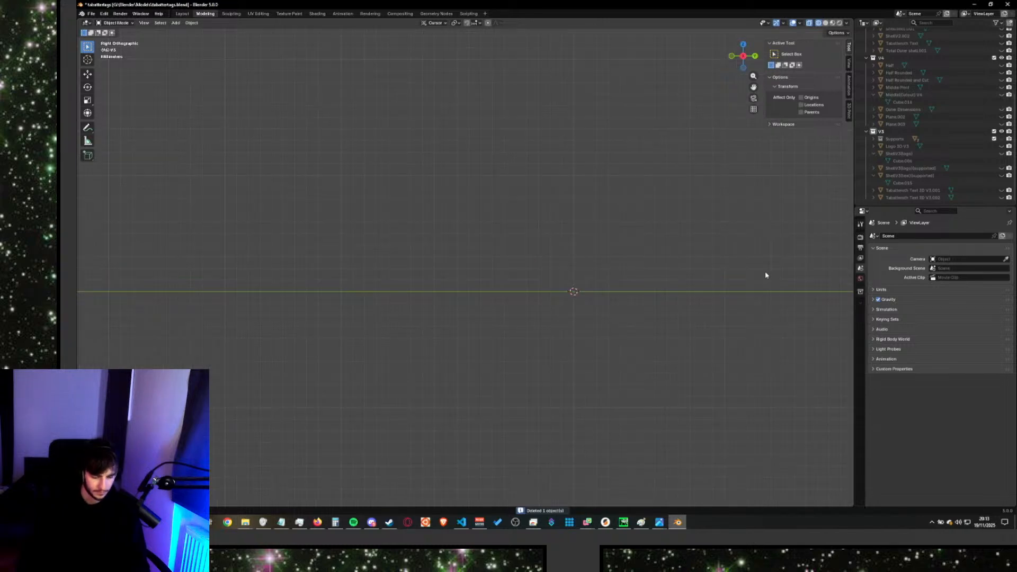
pyautogui.hotkey('ctrl', 'z')
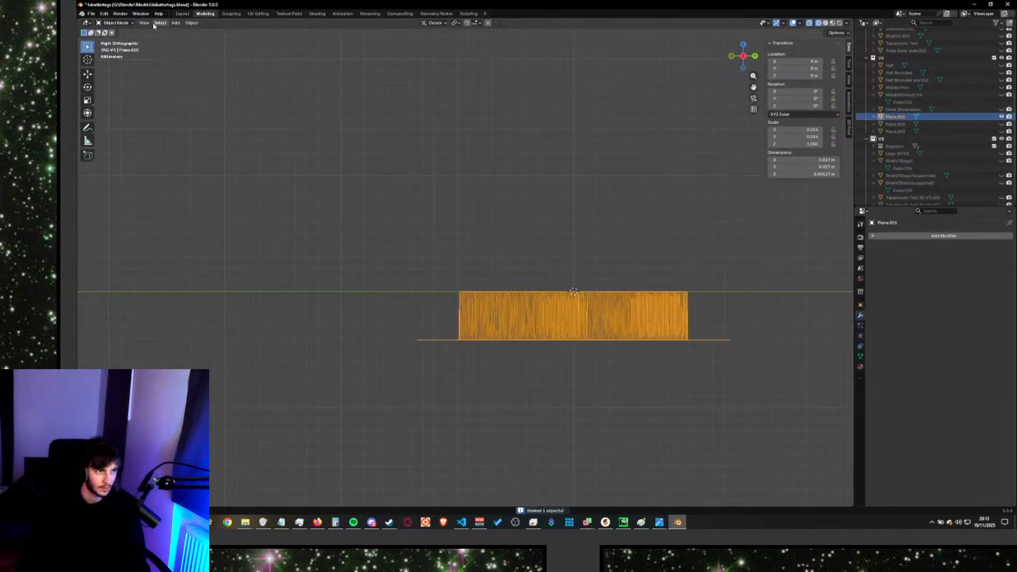
pyautogui.press('Tab')
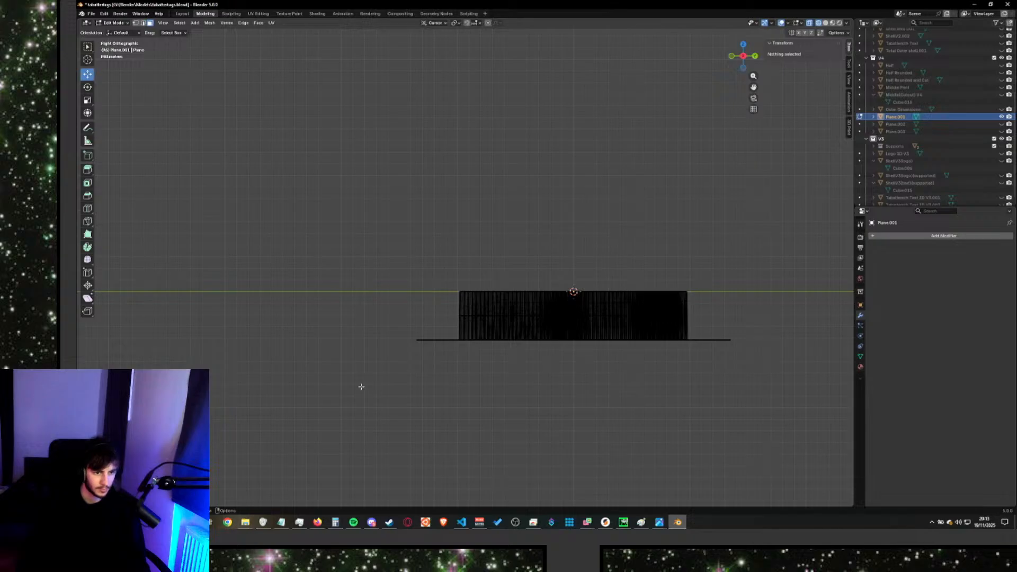
pyautogui.moveTo(348, 393); pyautogui.dragTo(787, 299)
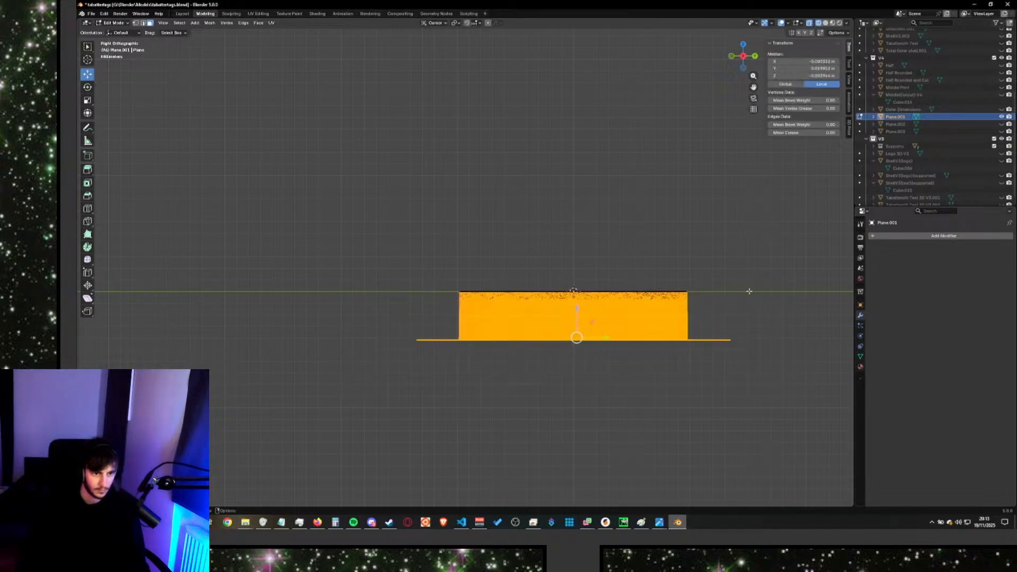
pyautogui.click(136, 23)
pyautogui.moveTo(280, 426); pyautogui.dragTo(797, 294)
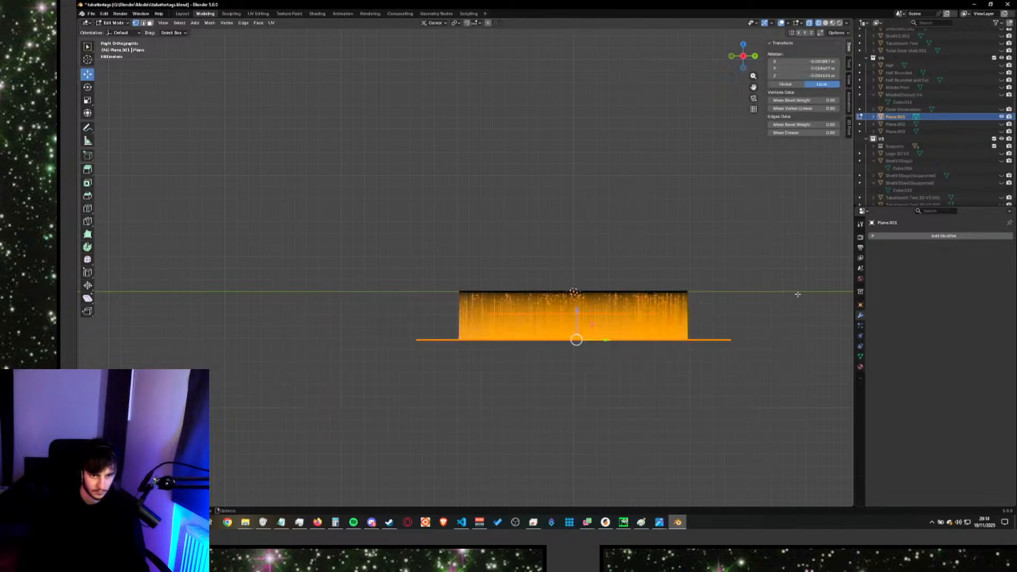
pyautogui.press('x')
pyautogui.click(796, 293)
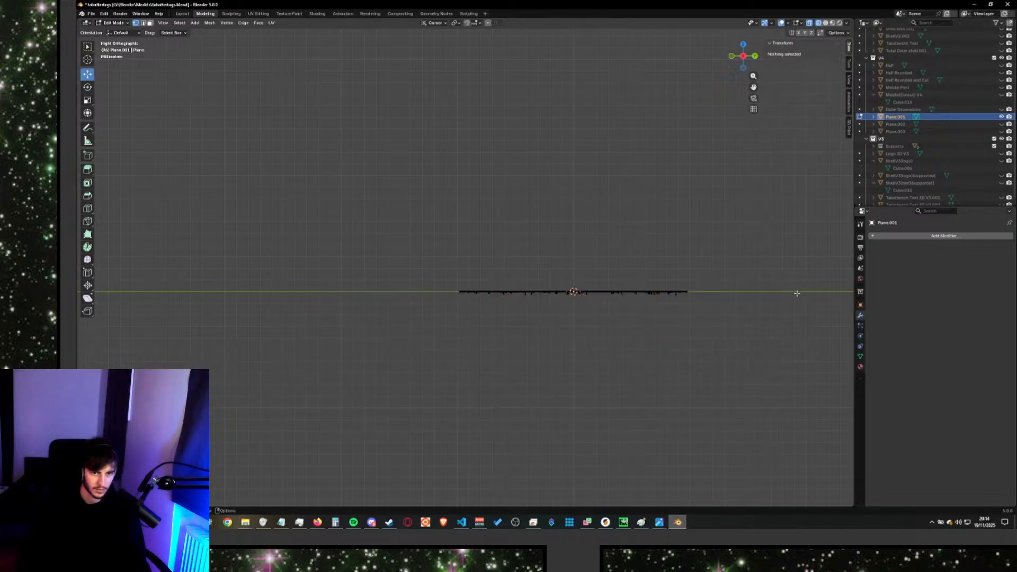
# Flatten all remaining vertices of the TAB mesh by scaling them to 0 along Z.
pyautogui.moveTo(441, 328); pyautogui.dragTo(624, 318, button='middle')
pyautogui.press('a')
pyautogui.press('s')
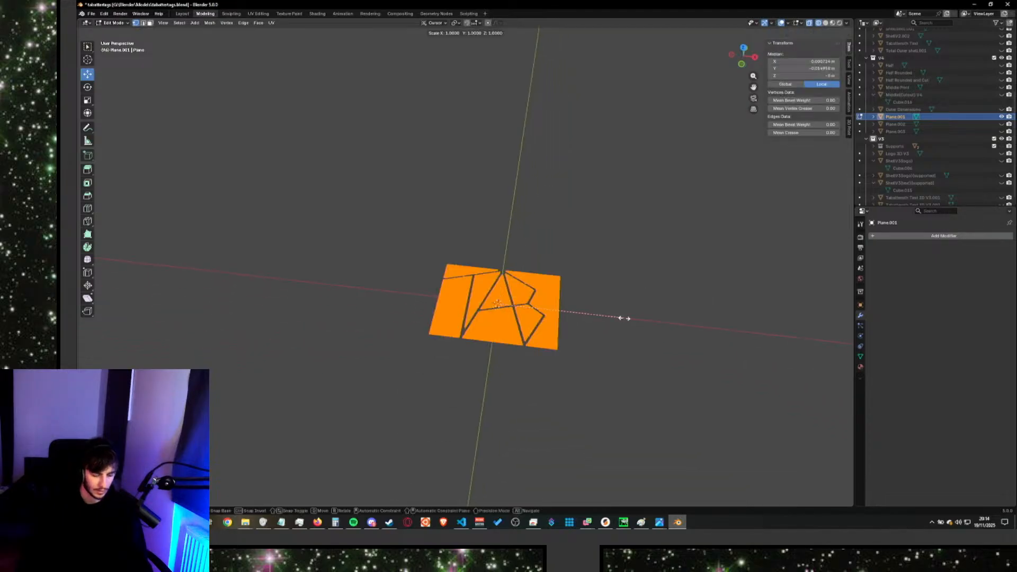
pyautogui.press('z')
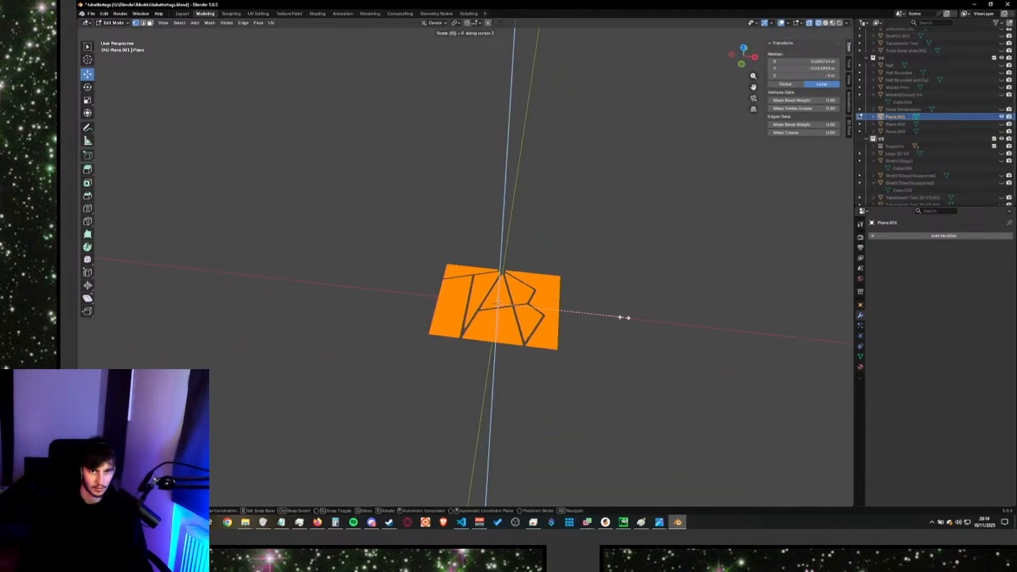
pyautogui.press('Return')
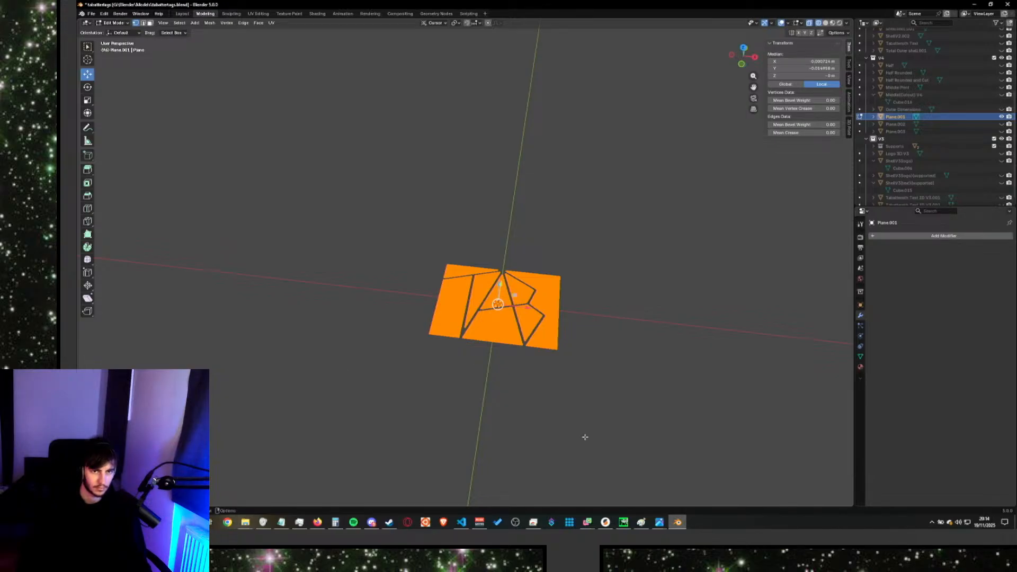
# Examine the flattened TAB mesh from the side and from above to check that it is level.
pyautogui.moveTo(584, 437); pyautogui.dragTo(523, 398, button='middle')
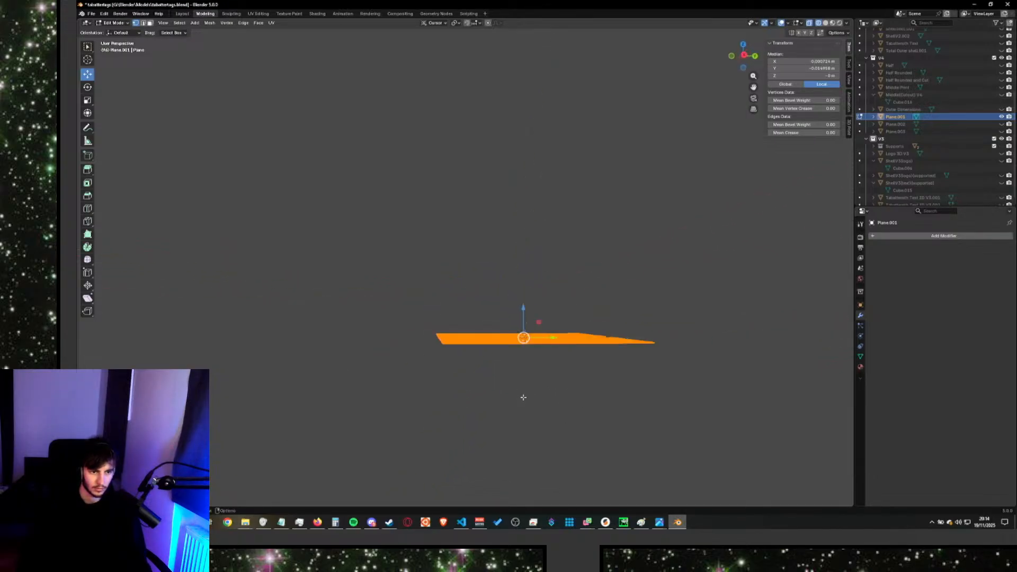
pyautogui.hotkey('alt', 'a')
pyautogui.press('KP_3')
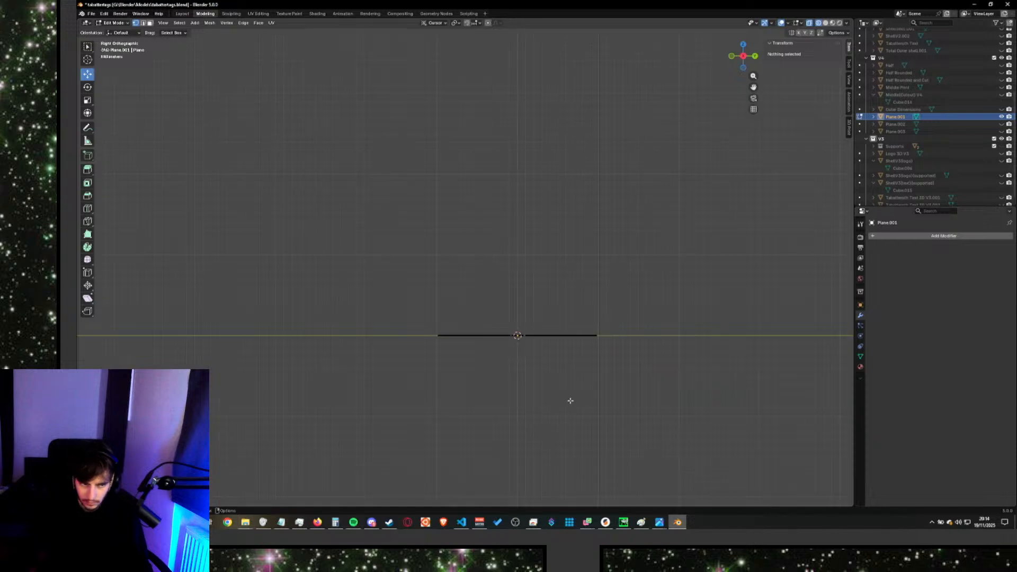
pyautogui.scroll(8, 570, 401)
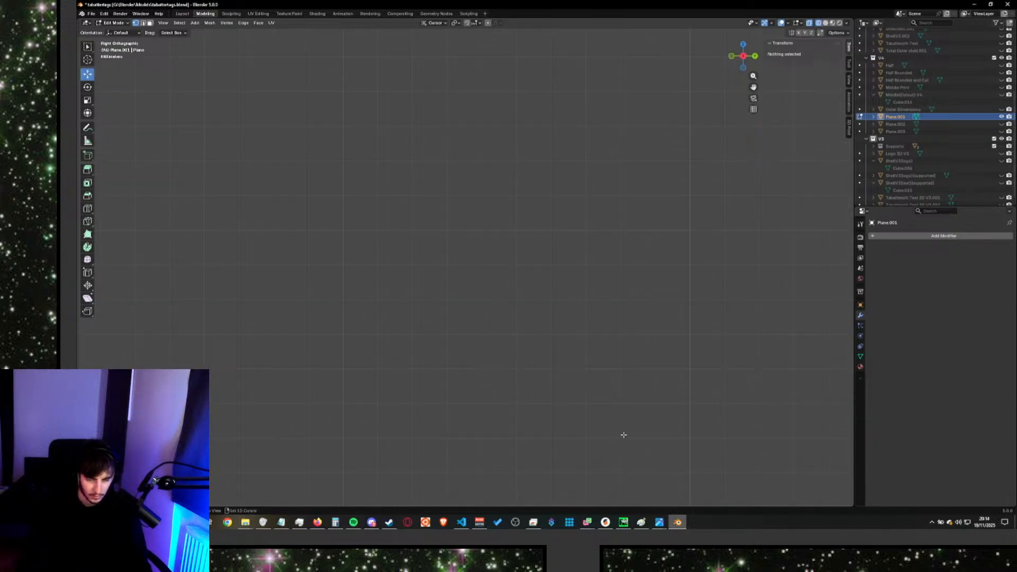
pyautogui.keyDown('shift'); pyautogui.moveTo(626, 435); pyautogui.dragTo(451, 335, button='middle'); pyautogui.keyUp('shift')
pyautogui.moveTo(499, 370); pyautogui.dragTo(490, 363, button='middle')
pyautogui.scroll(-5, 491, 363)
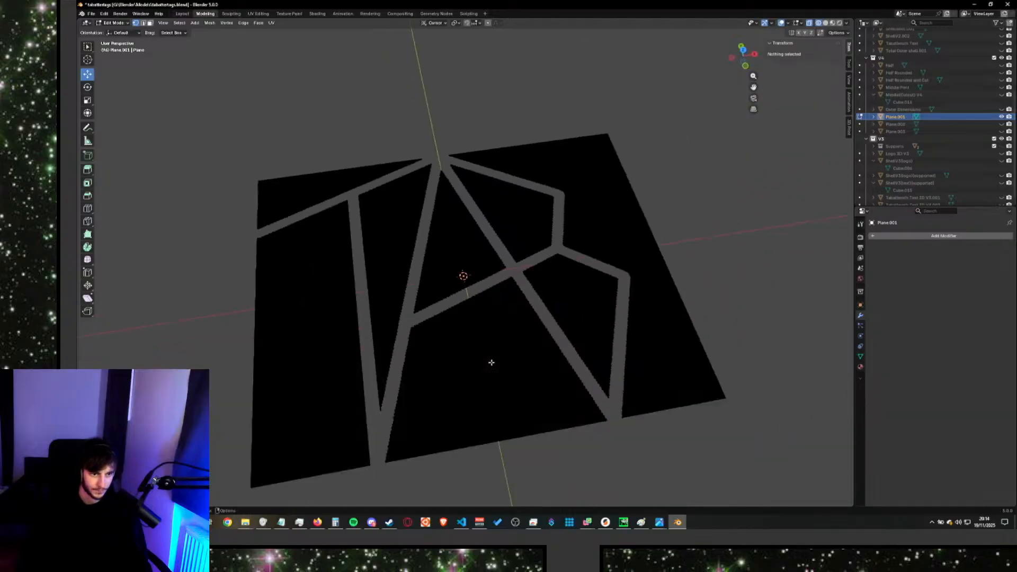
pyautogui.scroll(-1, 625, 386)
pyautogui.moveTo(624, 386); pyautogui.dragTo(621, 390, button='middle')
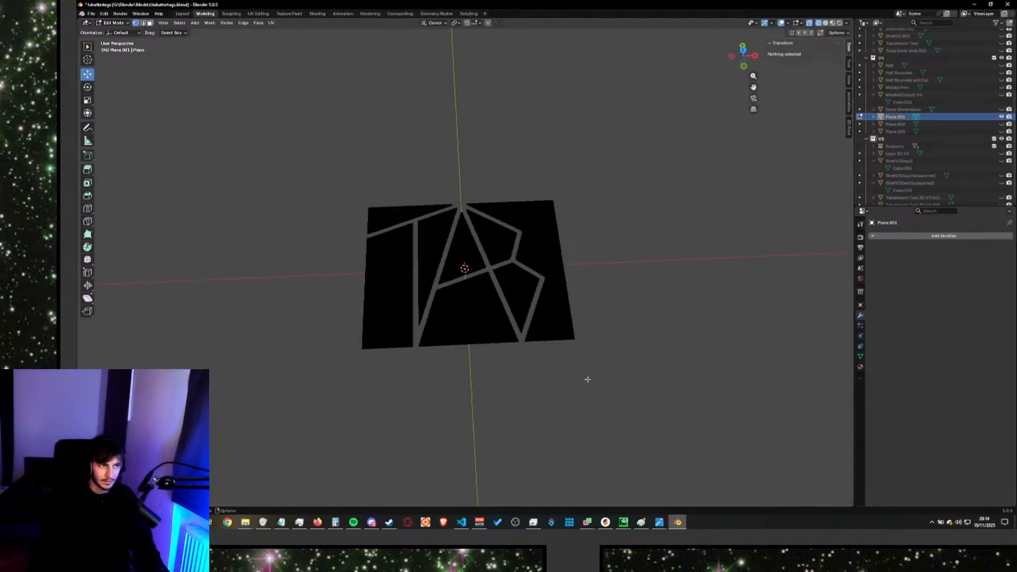
# Return to Object Mode and display the selected TAB plane in solid shading.
pyautogui.press('Tab')
pyautogui.click(594, 313)
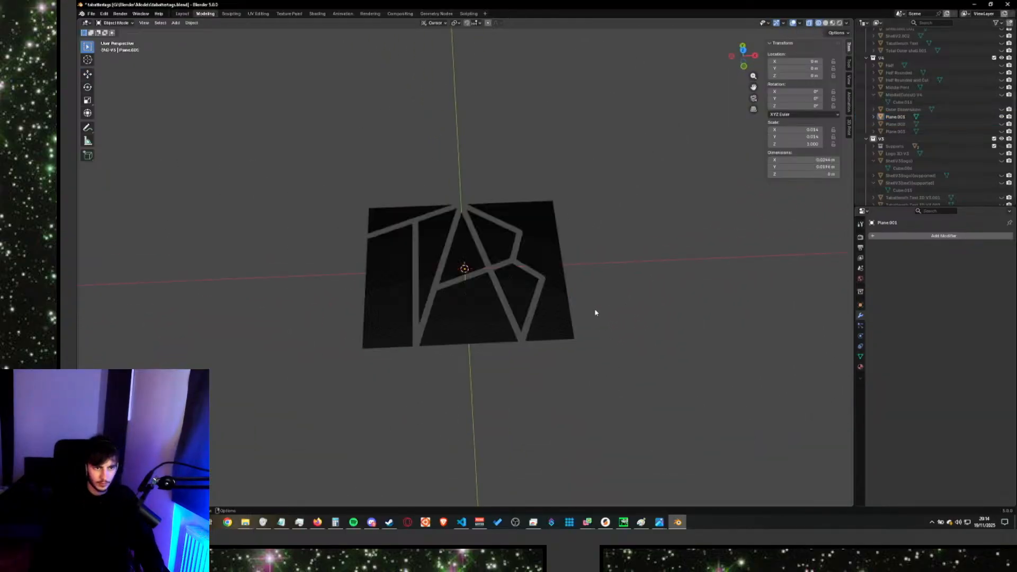
pyautogui.click(550, 313)
pyautogui.press('z')
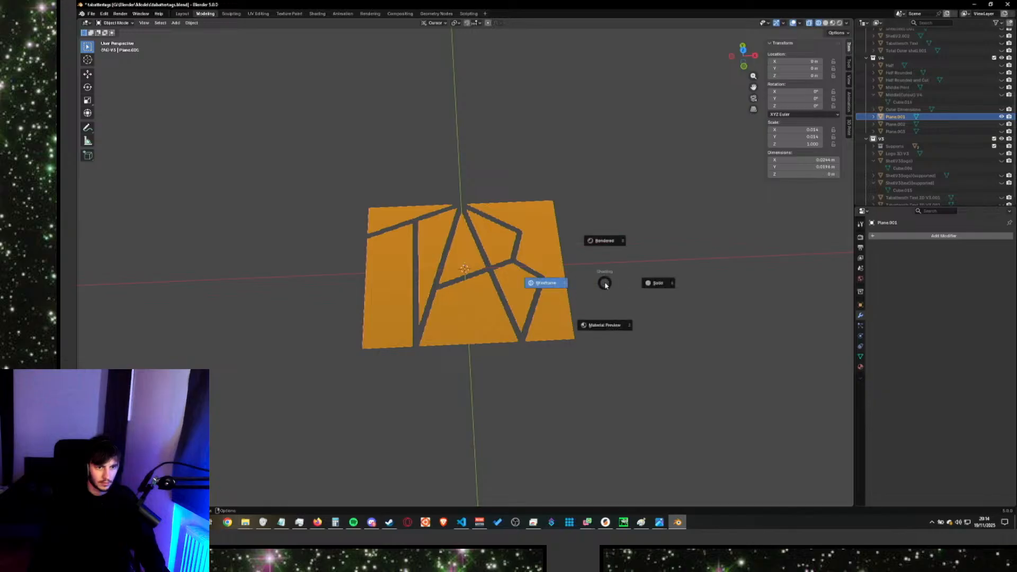
pyautogui.click(653, 282)
pyautogui.click(682, 282)
pyautogui.scroll(-1, 599, 292)
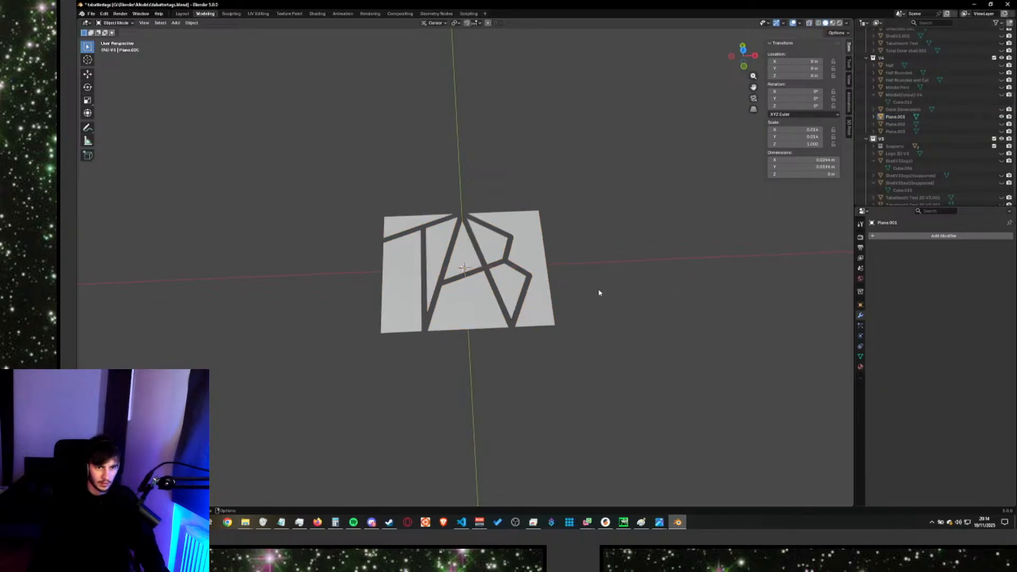
pyautogui.click(545, 295)
pyautogui.scroll(-1, 545, 295)
pyautogui.moveTo(635, 292)
pyautogui.mouseDown(button='middle')
pyautogui.moveTo(627, 298)
pyautogui.moveTo(640, 295)
pyautogui.mouseUp(button='middle')
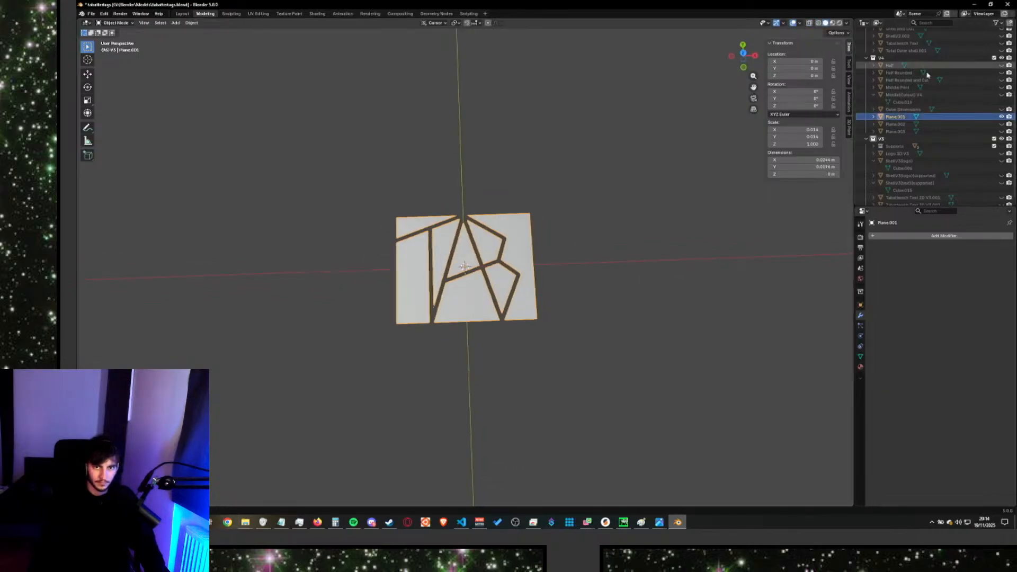
# Rename Plane.001 as Tab cutout and place a pasted copy of it in the same collection.
pyautogui.doubleClick(896, 117)
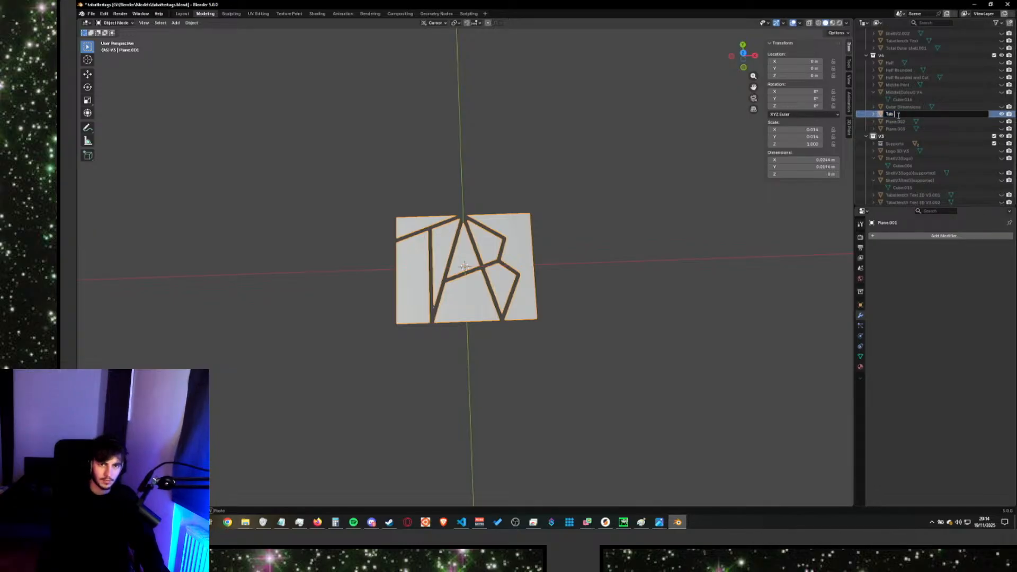
pyautogui.press('Return')
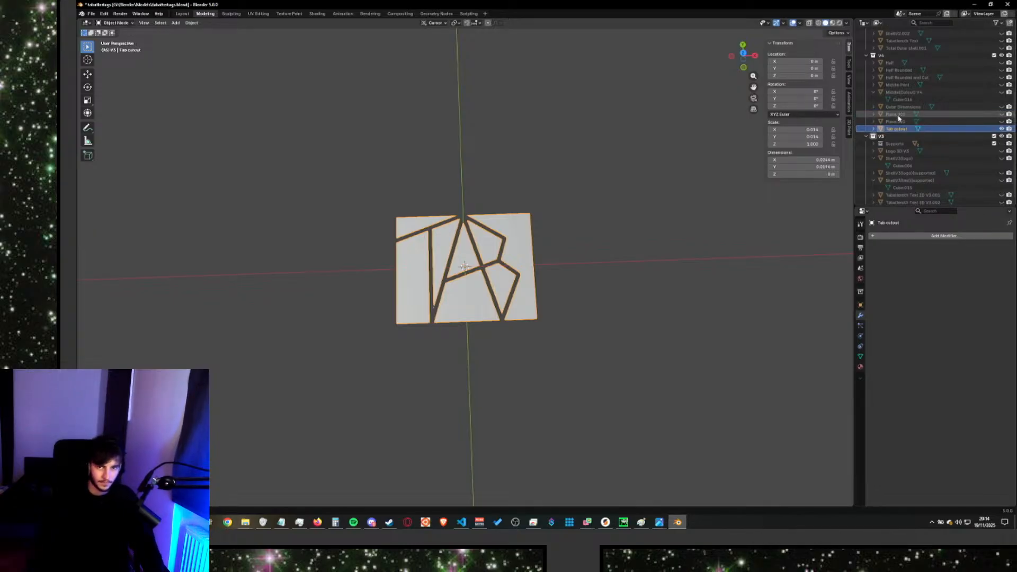
pyautogui.hotkey('ctrl', 'v')
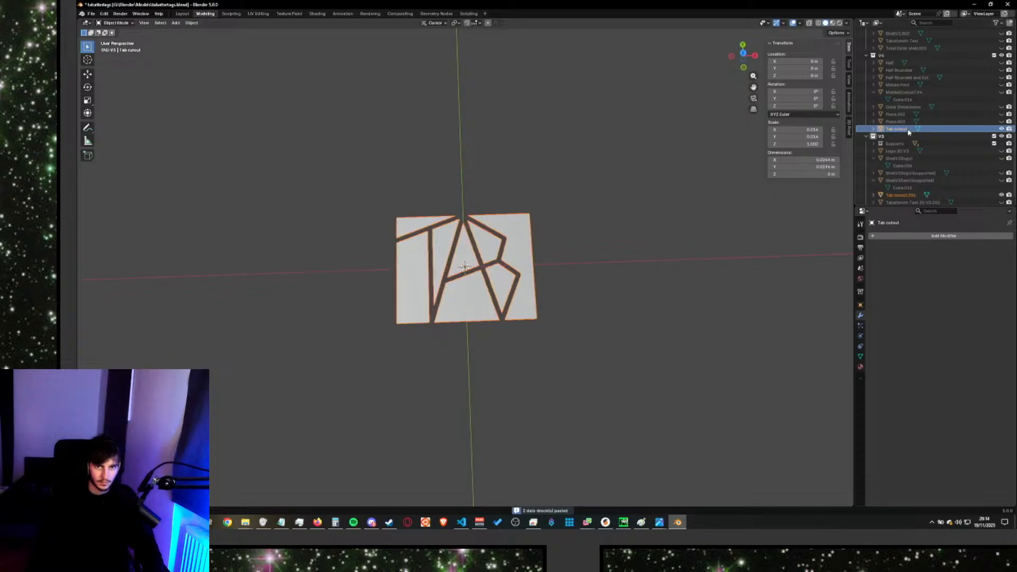
pyautogui.moveTo(908, 132); pyautogui.dragTo(900, 129)
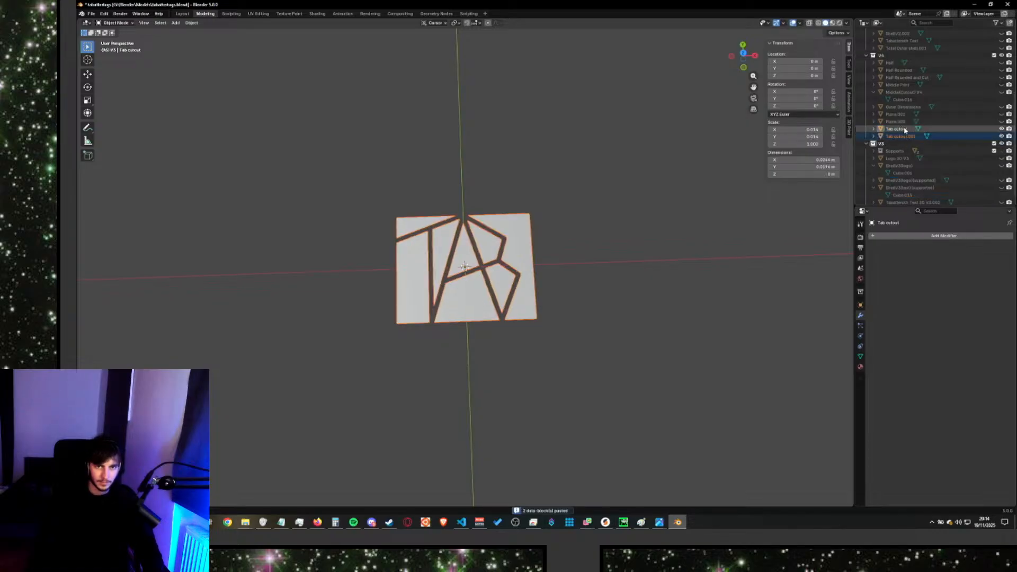
# Add a Smooth modifier to the Tab cutout copy and set its repeat count to 30.
pyautogui.click(896, 235)
pyautogui.write('smo')
pyautogui.press('Return')
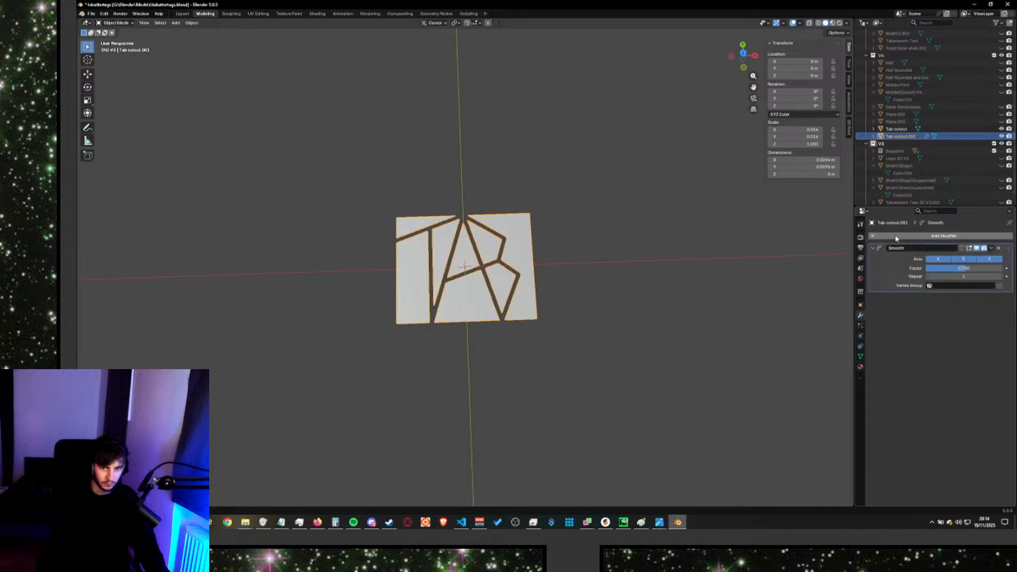
pyautogui.moveTo(962, 276); pyautogui.dragTo(985, 276)
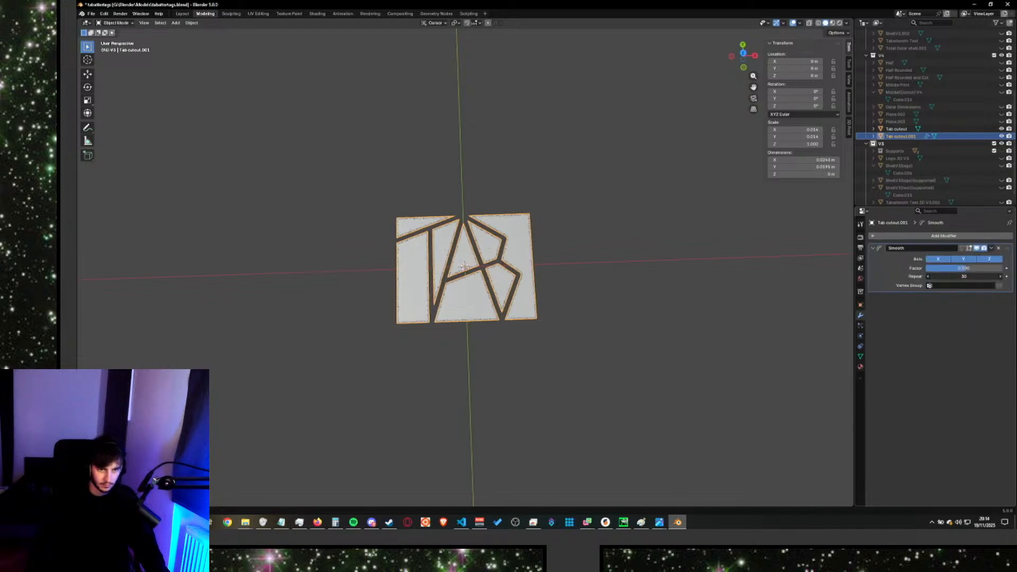
pyautogui.scroll(3, 633, 249)
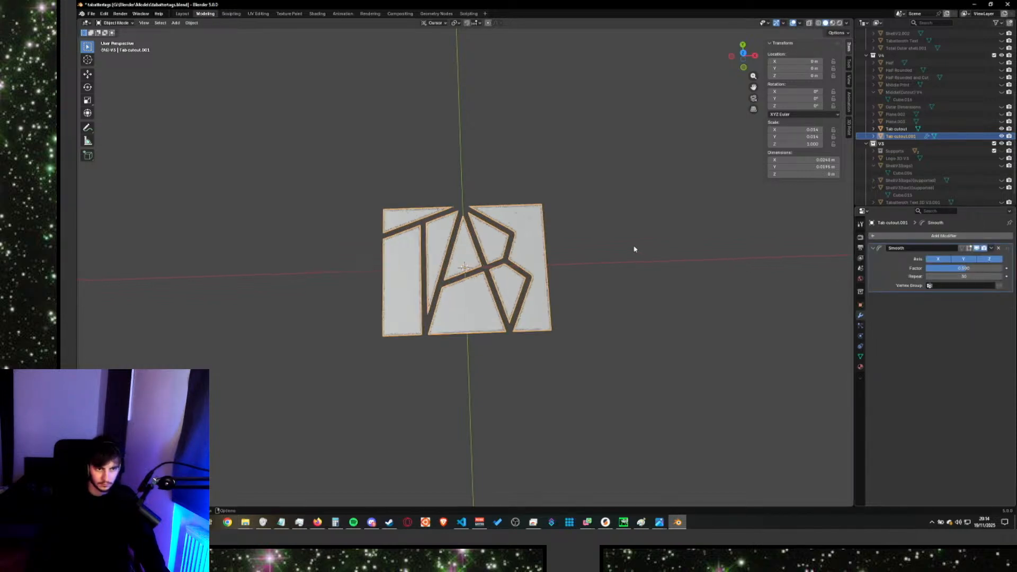
# Hide the original Tab cutout and apply the Smooth modifier on the copy.
pyautogui.click(1001, 130)
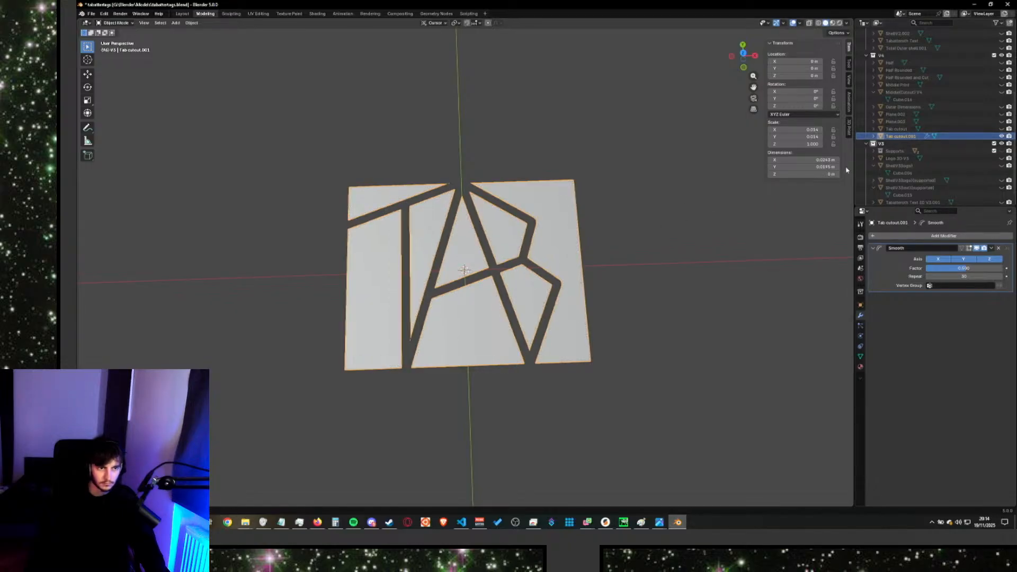
pyautogui.click(992, 248)
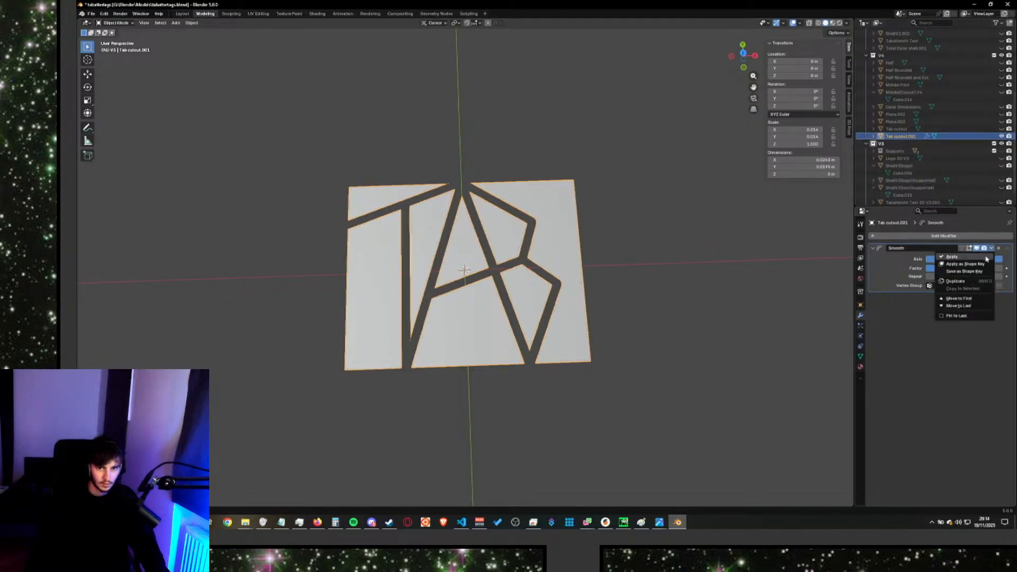
pyautogui.click(981, 257)
# Open the smoothed copy in Edit Mode with wireframe shading and inspect its letter outlines.
pyautogui.press('Tab')
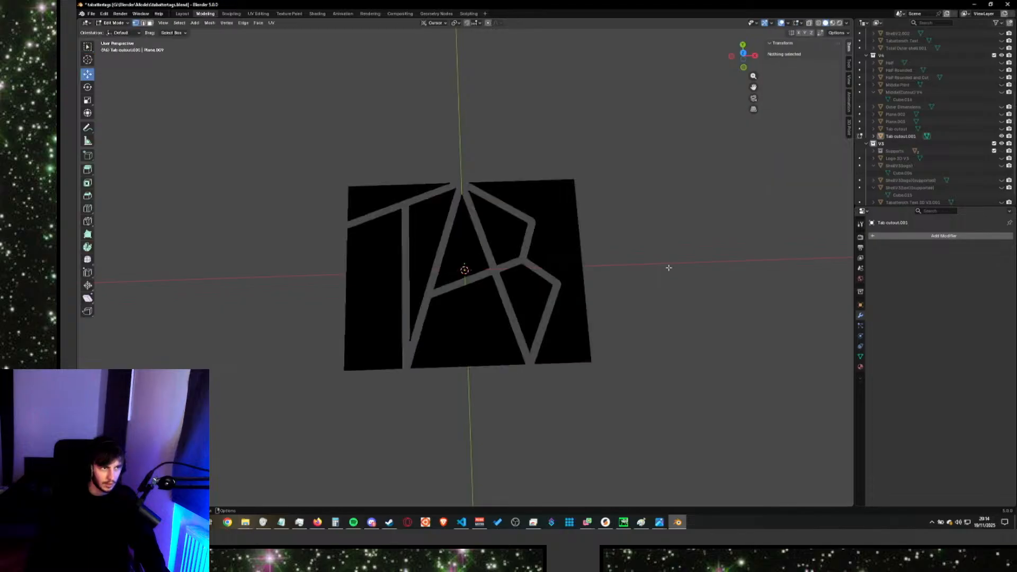
pyautogui.moveTo(650, 264); pyautogui.dragTo(423, 165, button='middle')
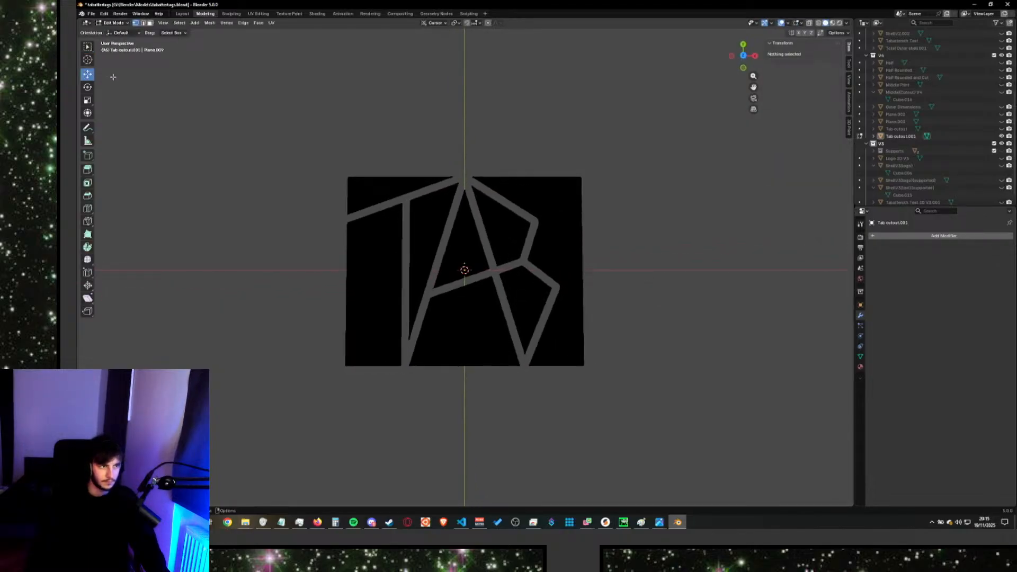
pyautogui.press('z')
pyautogui.press('z')
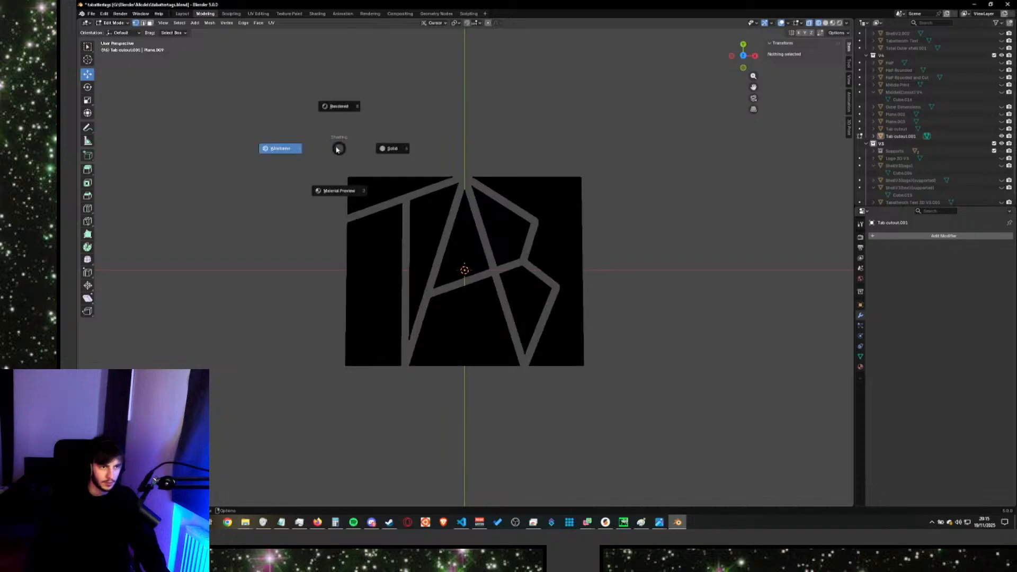
pyautogui.press('Escape')
pyautogui.scroll(10, 565, 288)
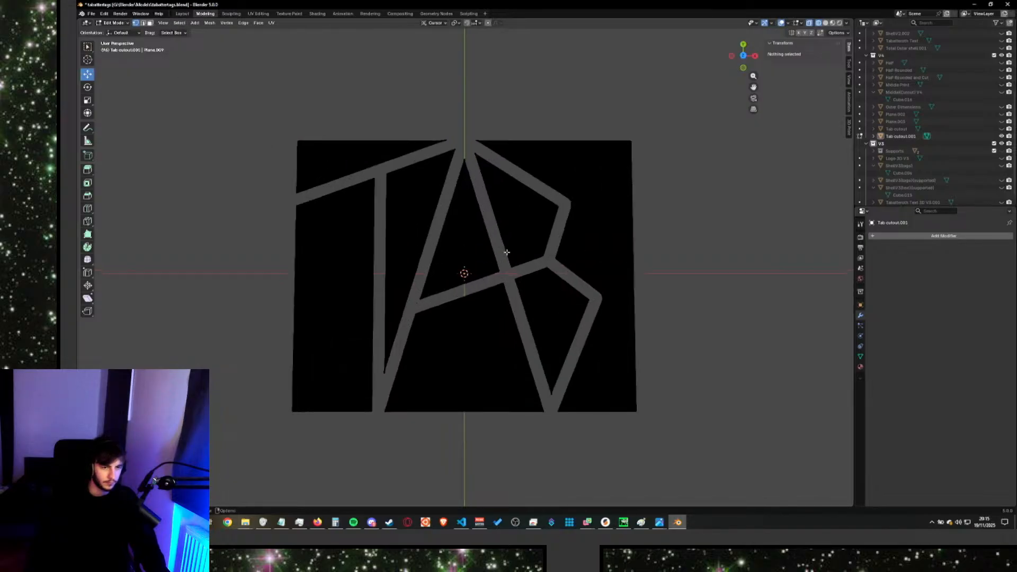
pyautogui.scroll(-6, 565, 288)
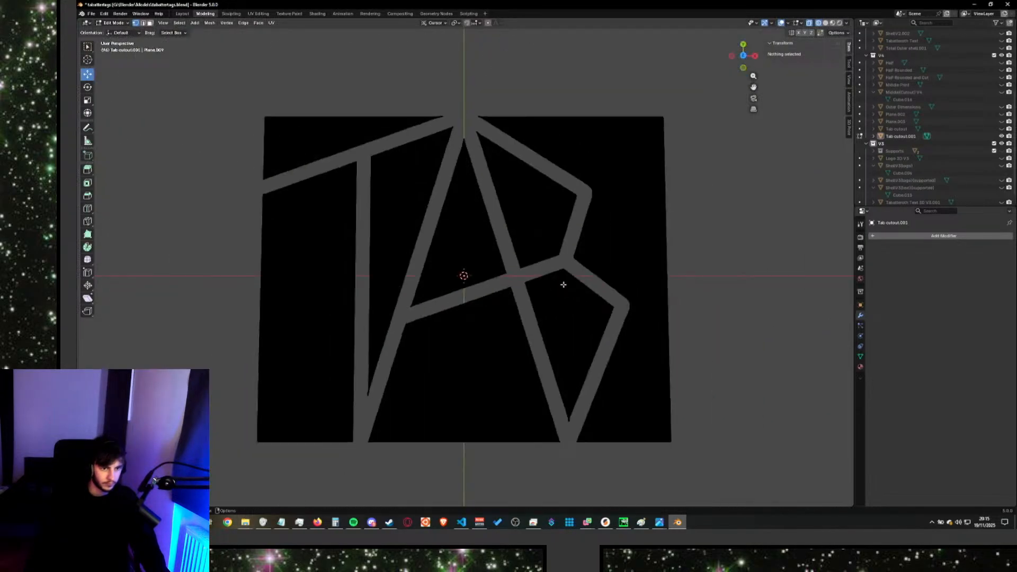
pyautogui.scroll(-1, 561, 281)
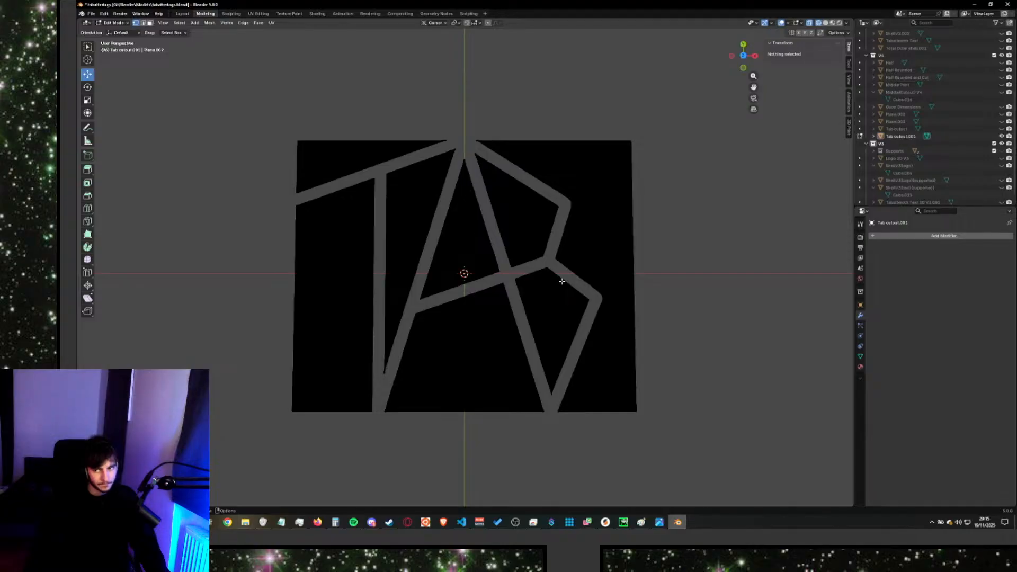
# Switch to the YouTube tutorial on turning a 2D image into a 3D model, consult it, and return to Blender.
pyautogui.hotkey('alt', 'Tab')
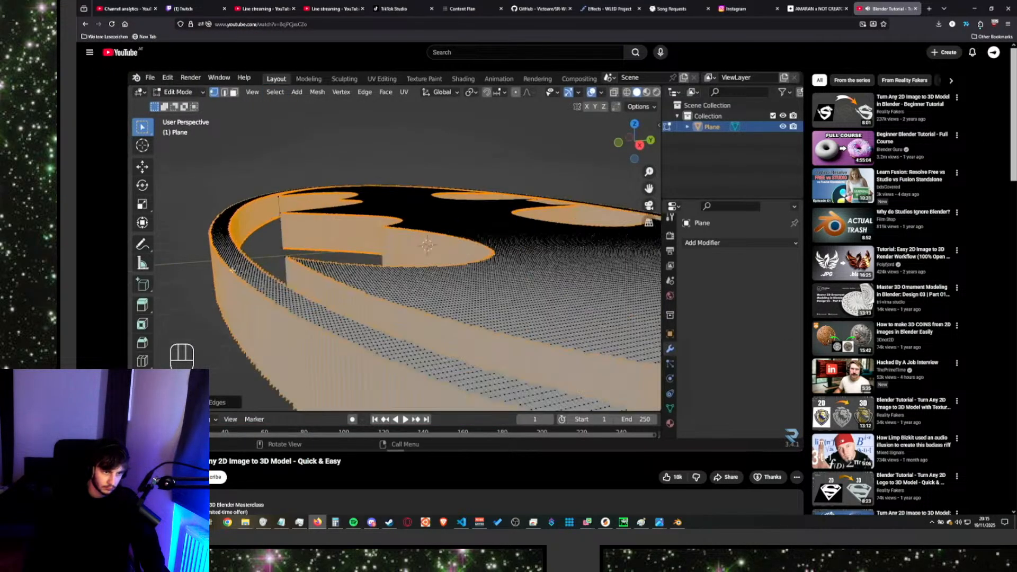
pyautogui.click(237, 326)
pyautogui.hotkey('alt', 'Tab')
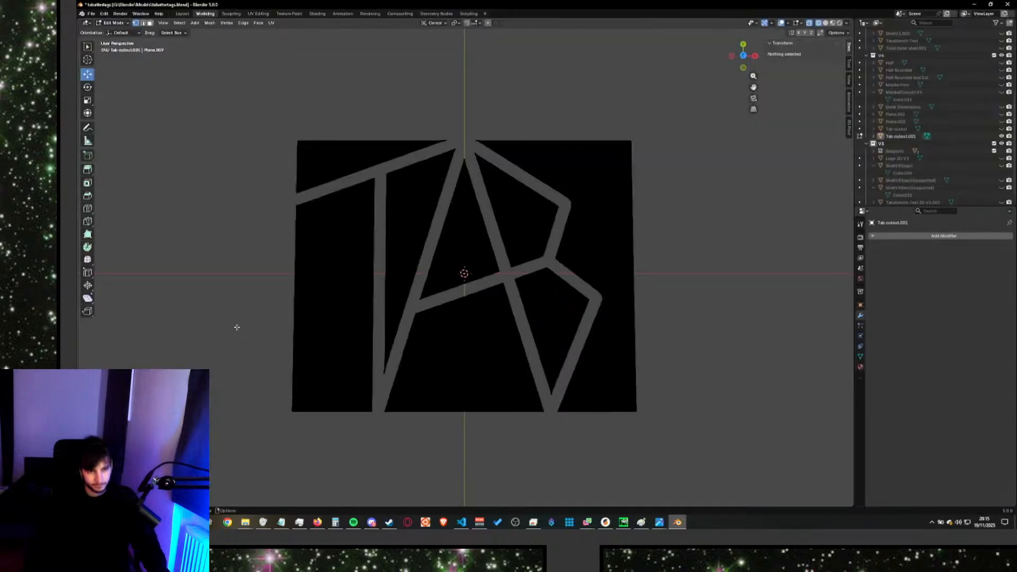
# Return the Tab cutout copy to Object Mode, undo its Smooth modifier, and deselect everything.
pyautogui.moveTo(705, 386); pyautogui.dragTo(721, 347, button='middle')
pyautogui.press('Tab')
pyautogui.hotkey('ctrl', 'z')
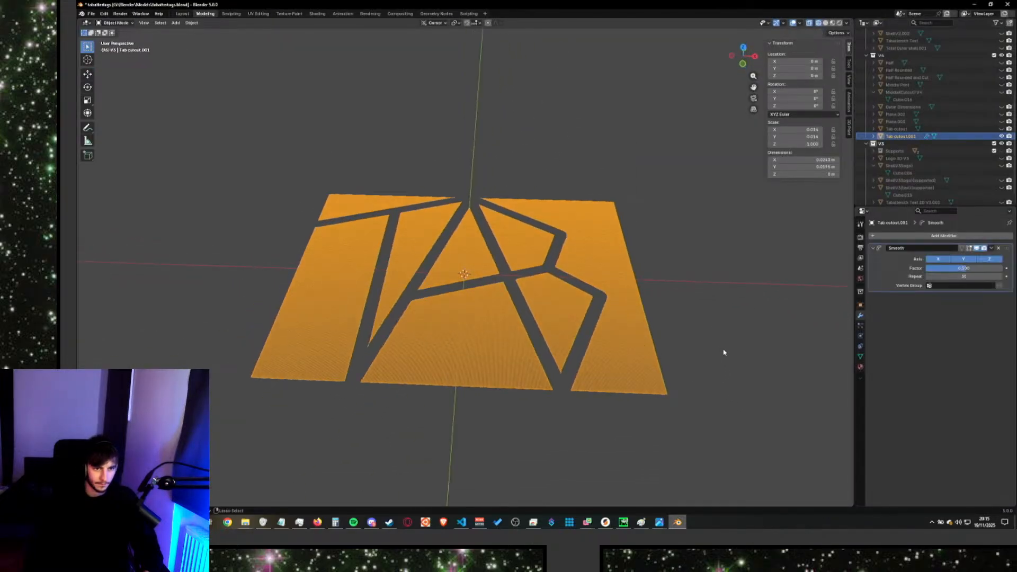
pyautogui.hotkey('ctrl', 'z')
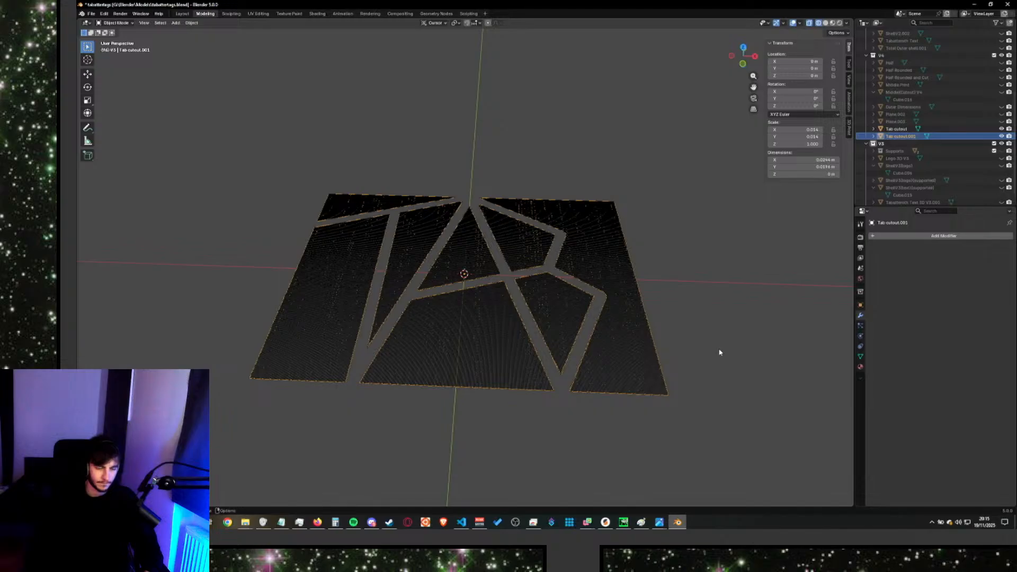
pyautogui.moveTo(719, 352); pyautogui.dragTo(712, 378, button='middle')
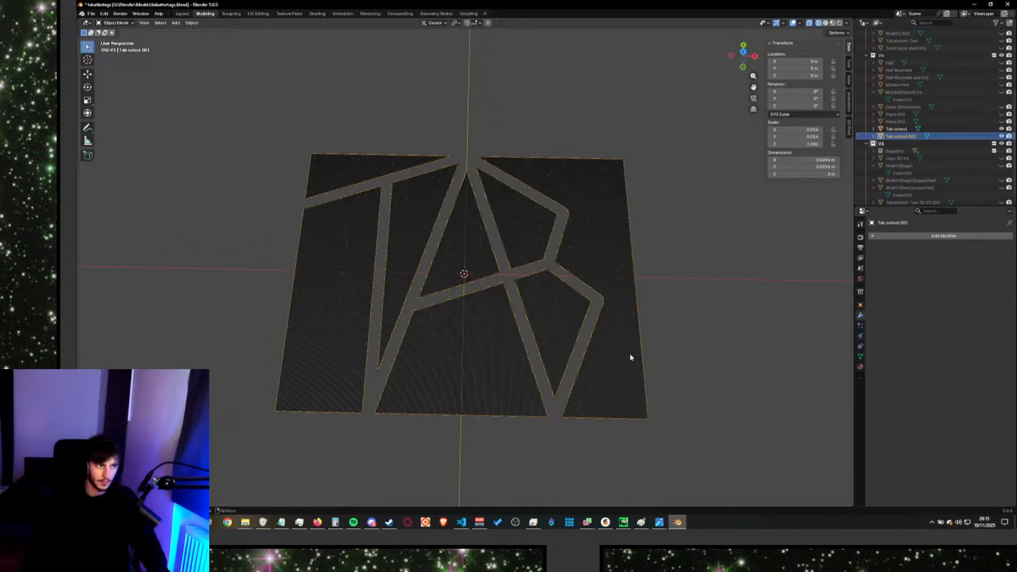
pyautogui.click(226, 202)
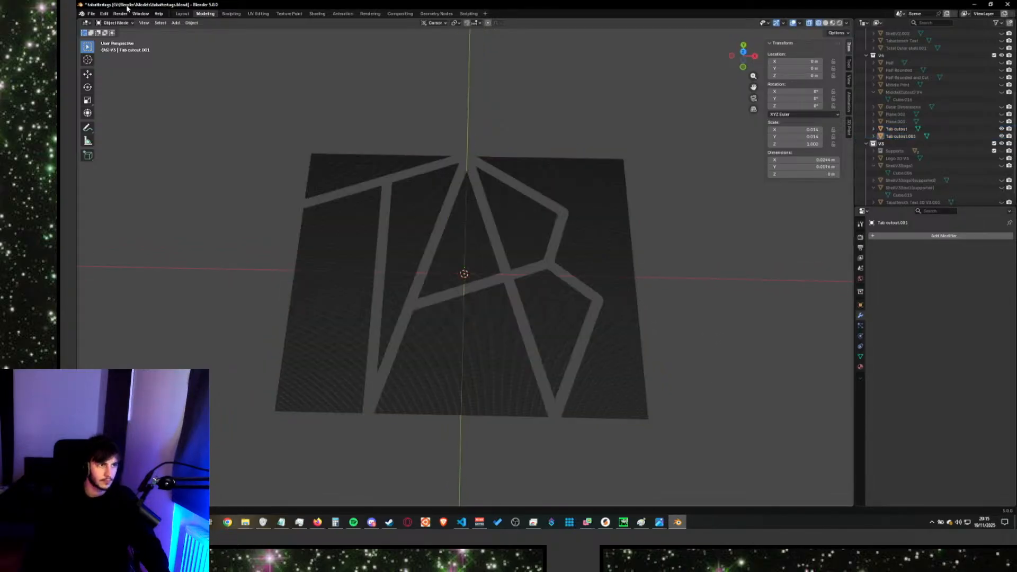
# Open the flat Tab cutout copy in Edit Mode, hide the original Tab cutout, and try to select the copy's sharp edges.
pyautogui.click(161, 23)
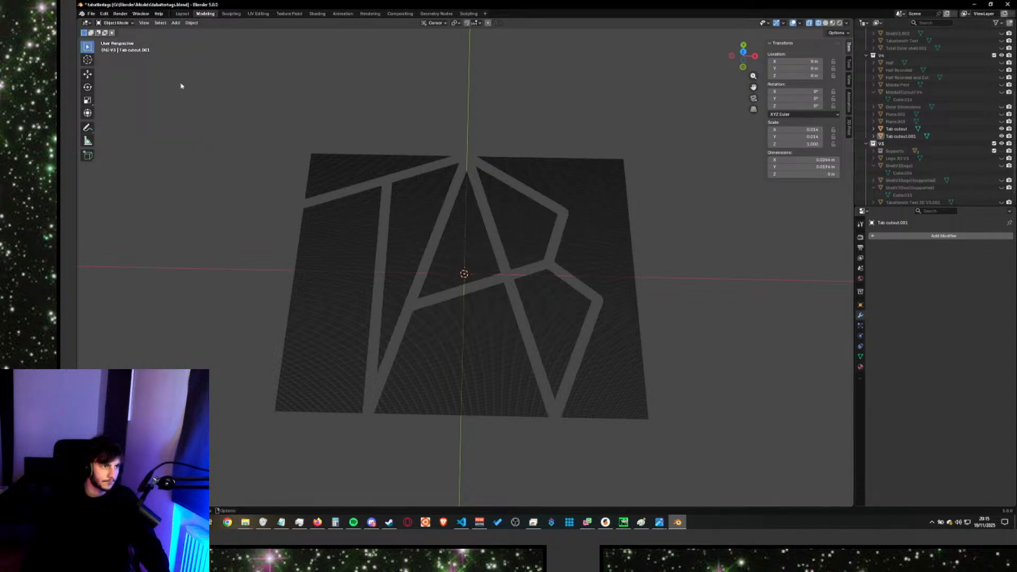
pyautogui.press('Tab')
pyautogui.click(180, 23)
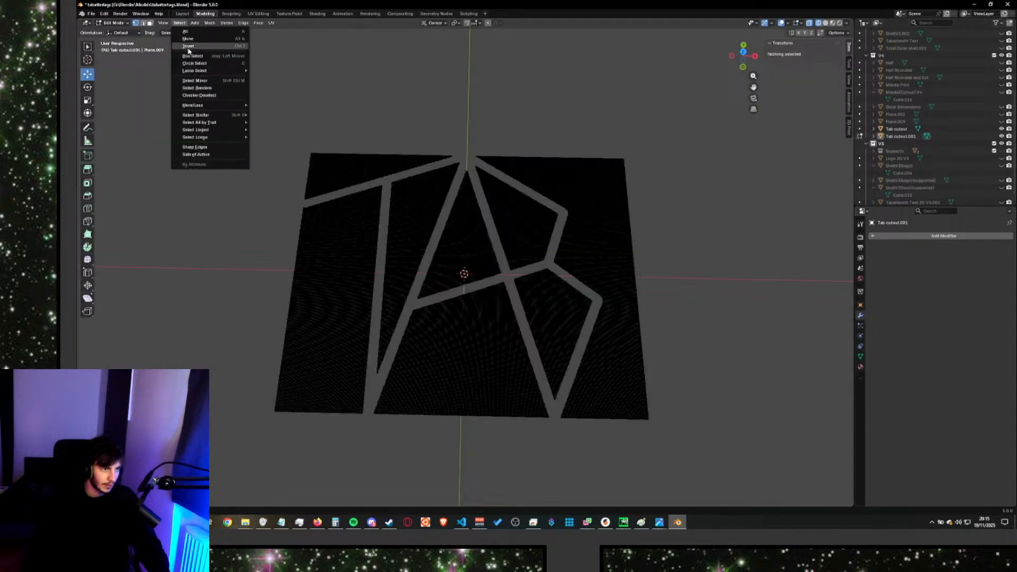
pyautogui.click(200, 147)
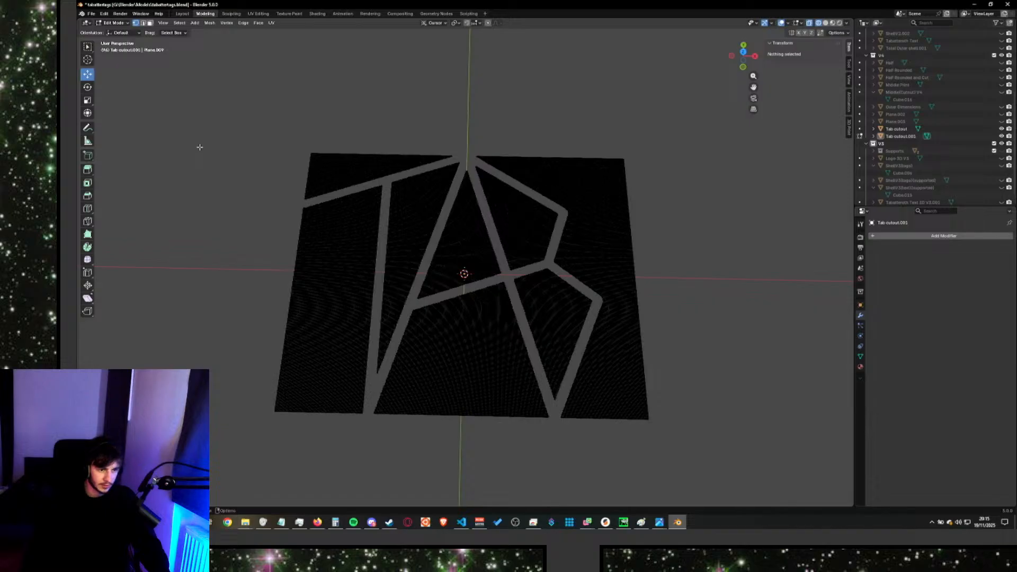
pyautogui.scroll(-3, 528, 238)
pyautogui.moveTo(635, 290); pyautogui.dragTo(641, 217, button='middle')
pyautogui.click(945, 137)
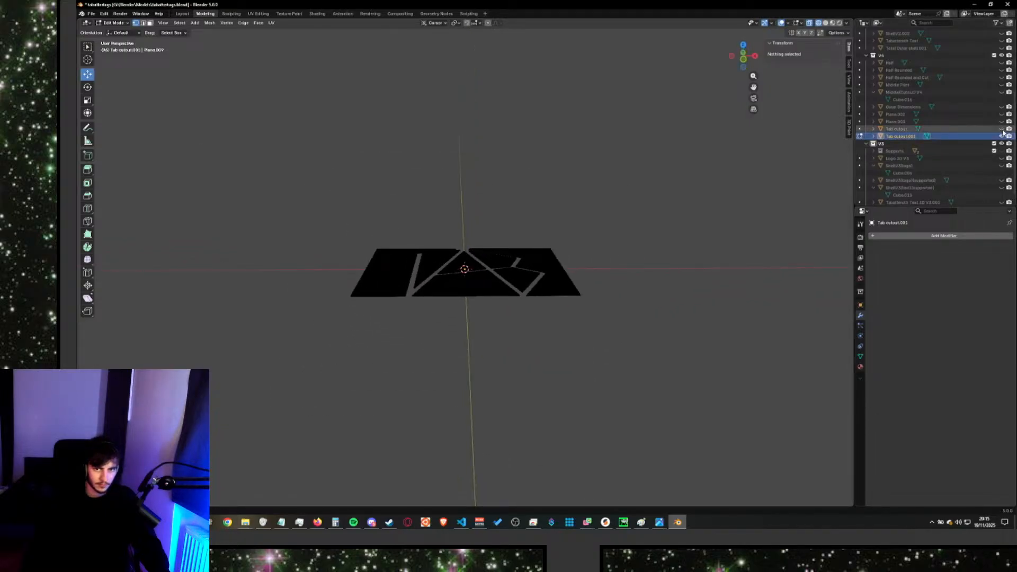
pyautogui.click(159, 14)
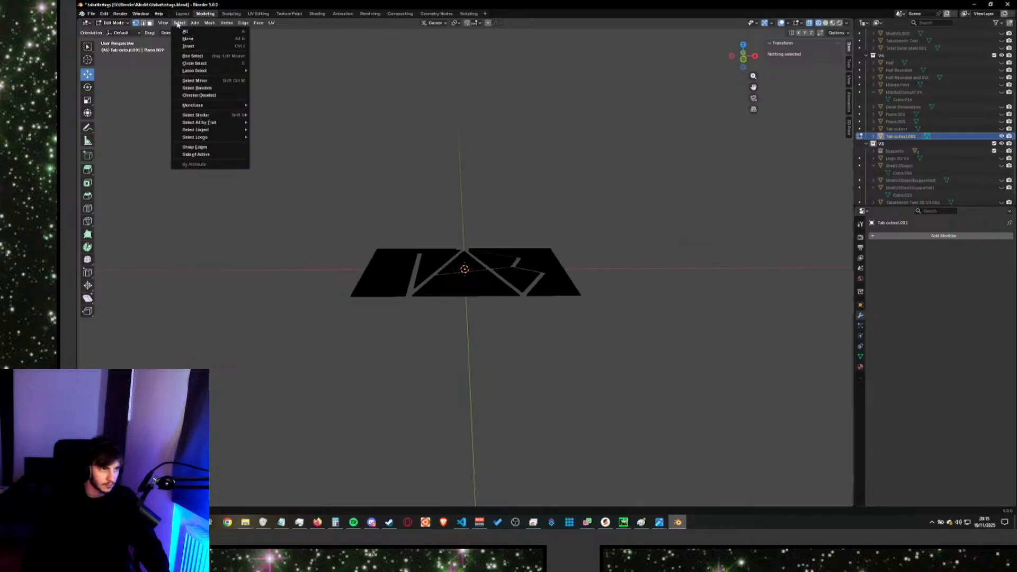
pyautogui.click(236, 151)
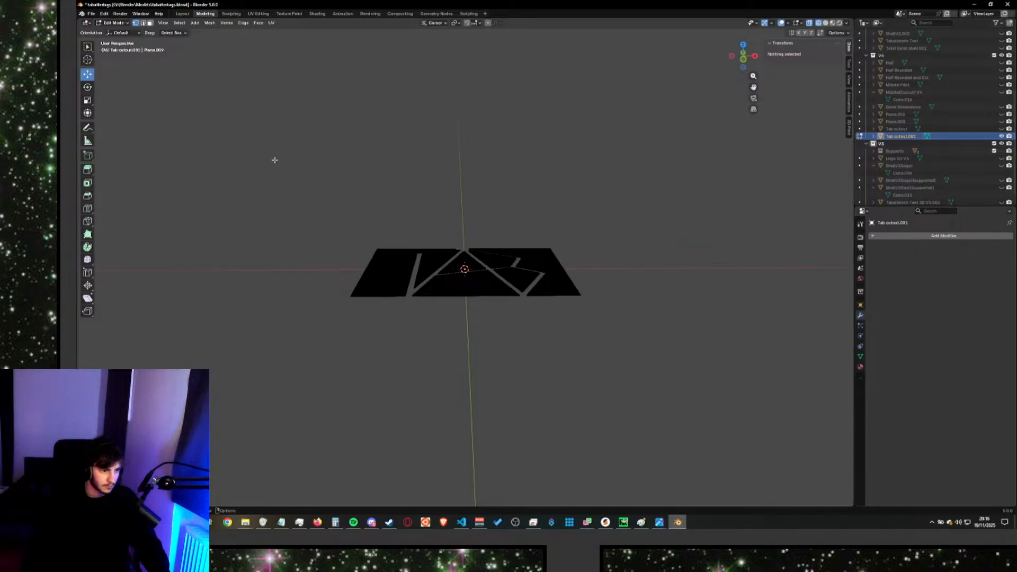
# Switch to the YouTube tutorial, replay the part before the sharp-edge selection to check the extrusion, and return to Blender.
pyautogui.hotkey('alt', 'Tab')
pyautogui.click(437, 287)
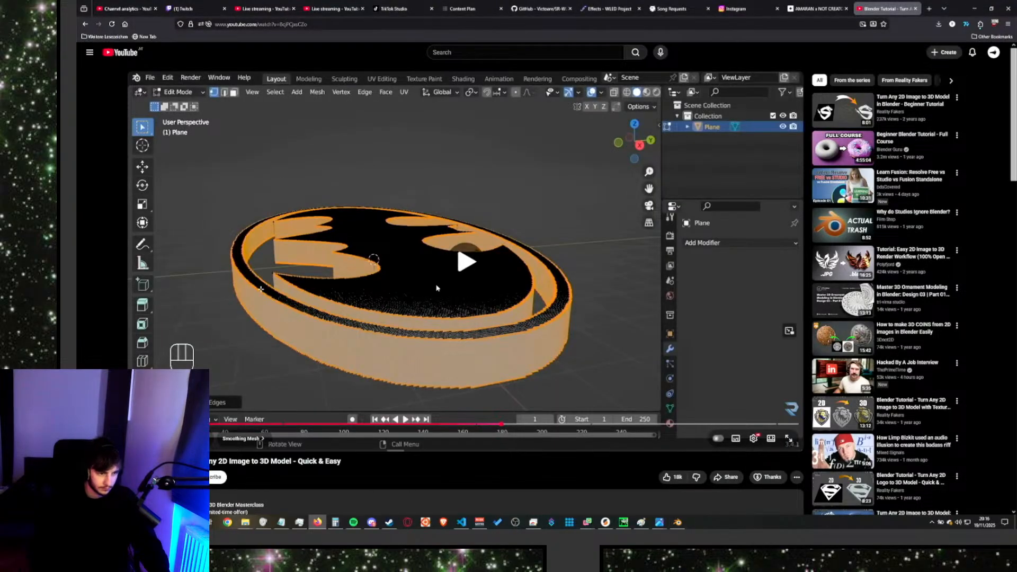
pyautogui.press('Left')
pyautogui.press('Left')
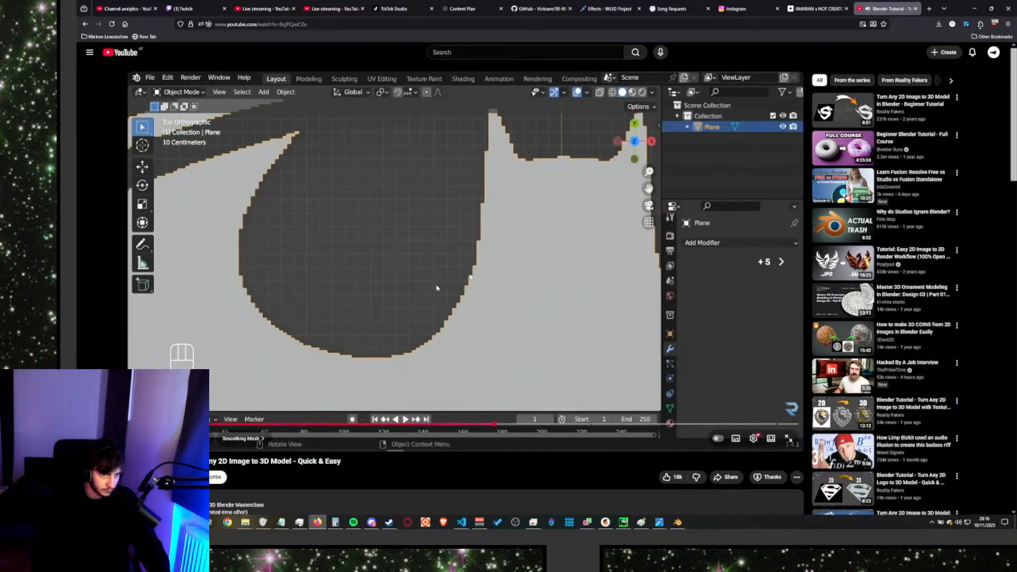
pyautogui.click(437, 288)
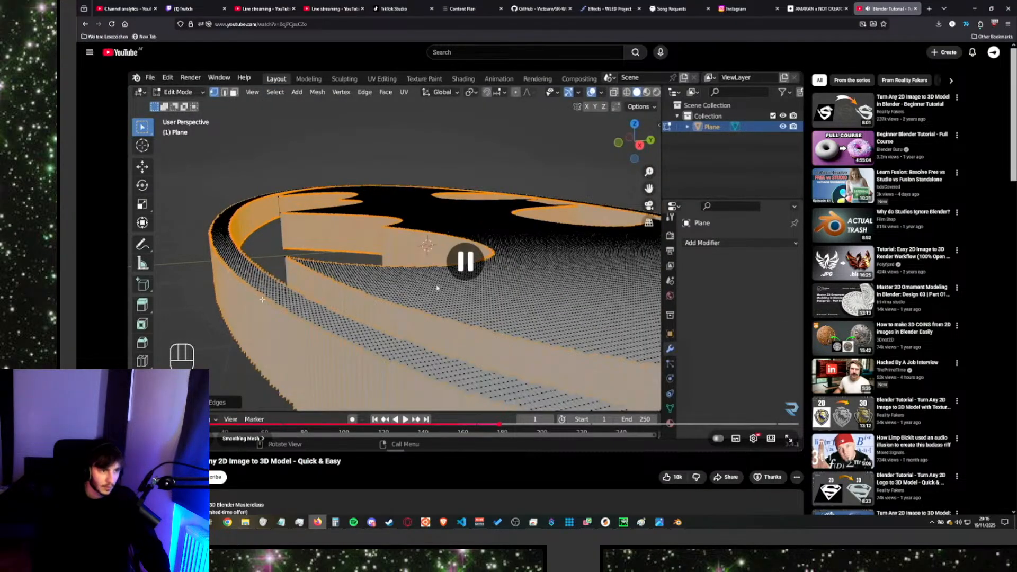
pyautogui.click(436, 288)
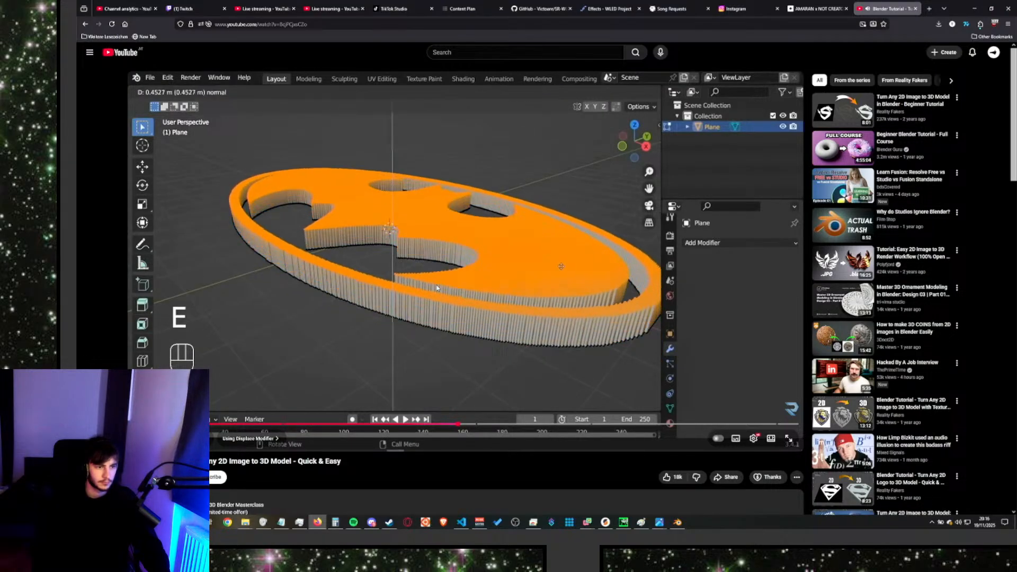
pyautogui.click(437, 287)
pyautogui.hotkey('alt', 'Tab')
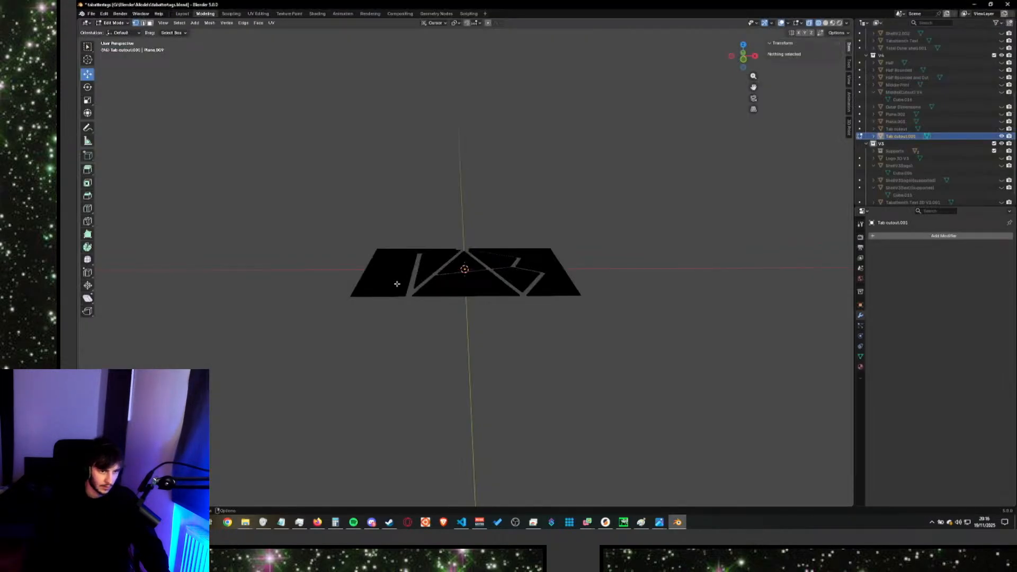
# Extrude the whole Tab cutout copy upward along Z by about 4.8 mm and clear the selection.
pyautogui.press('a')
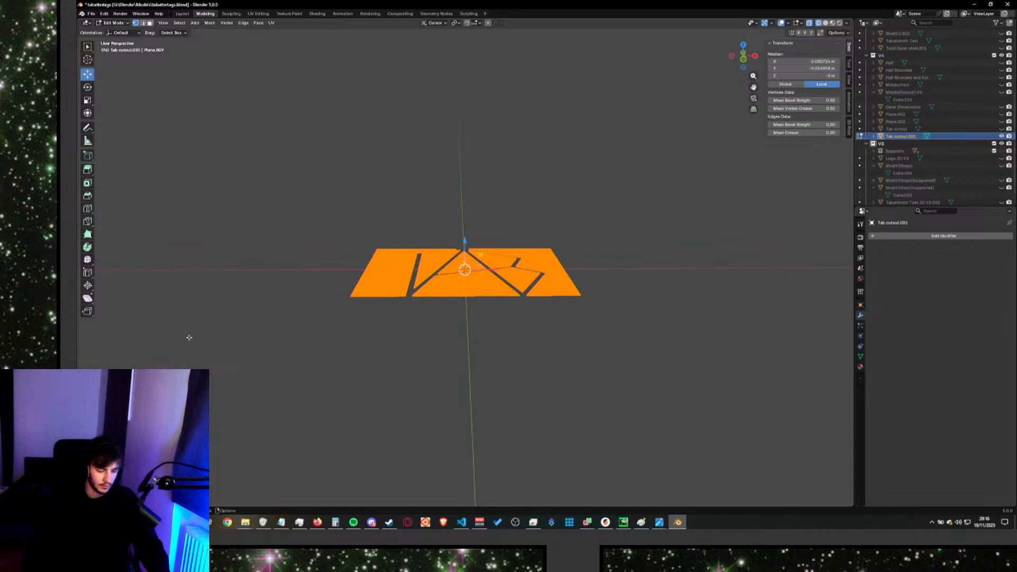
pyautogui.press('g')
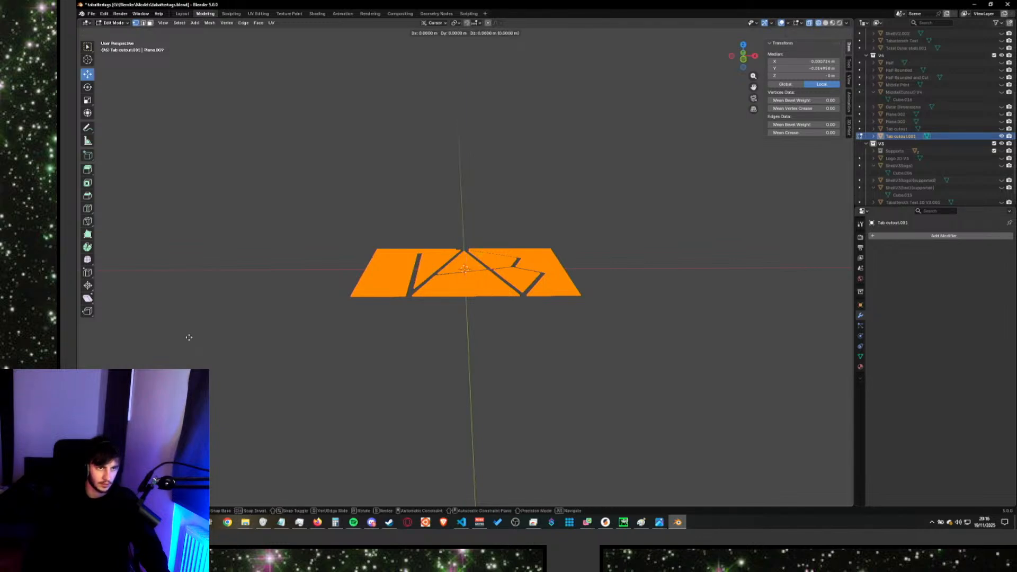
pyautogui.press('z')
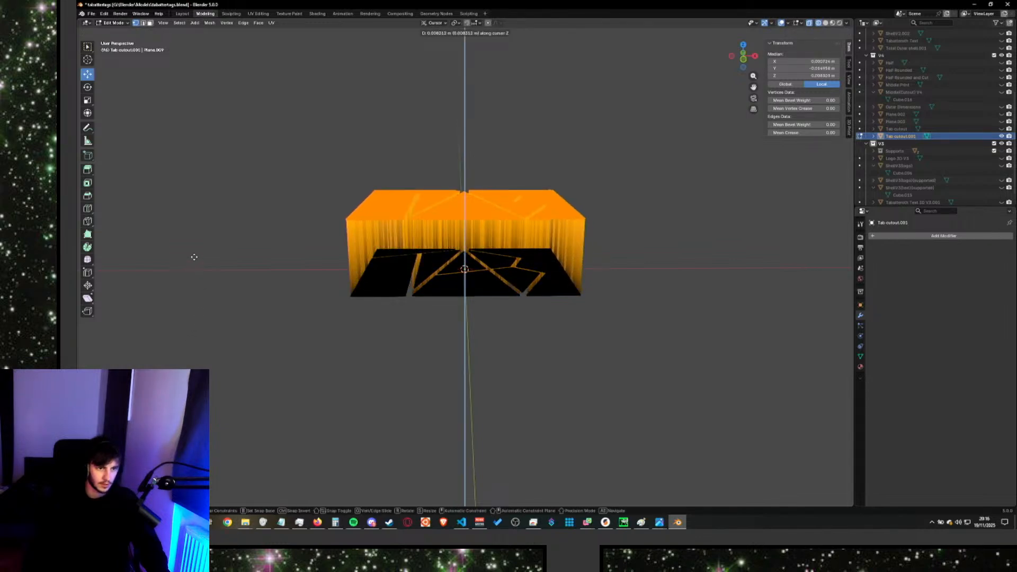
pyautogui.click(196, 300)
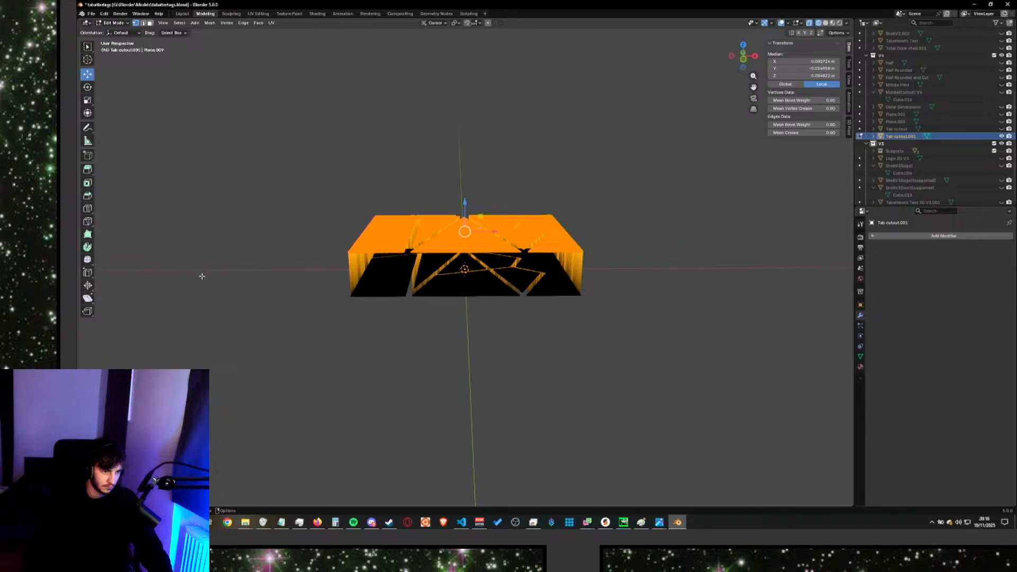
pyautogui.hotkey('alt', 'a')
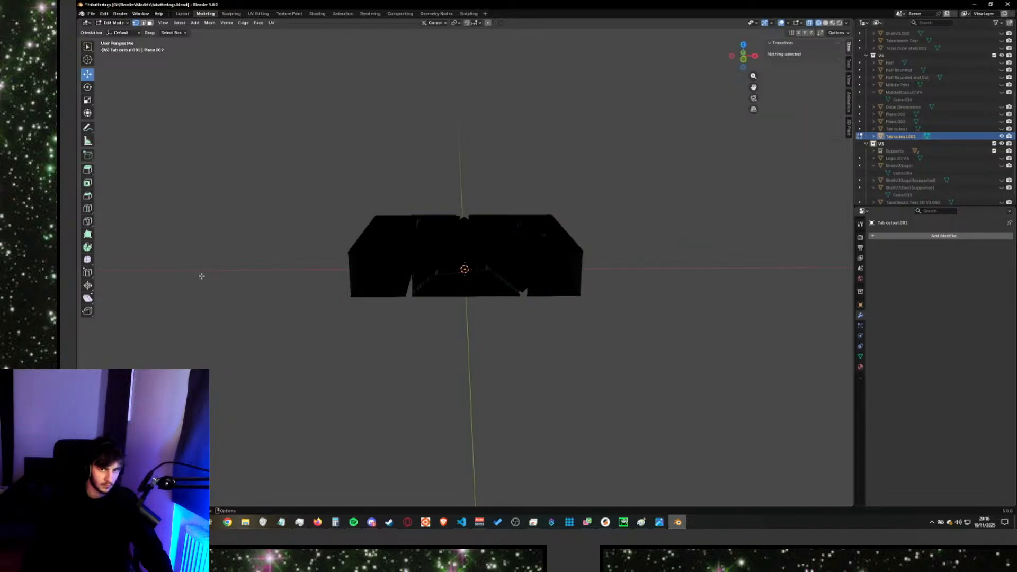
# Select the sharp edges of the extruded copy, check the tutorial's following step, and return to Blender.
pyautogui.moveTo(706, 286)
pyautogui.mouseDown(button='middle')
pyautogui.moveTo(699, 256)
pyautogui.moveTo(708, 283)
pyautogui.mouseUp(button='middle')
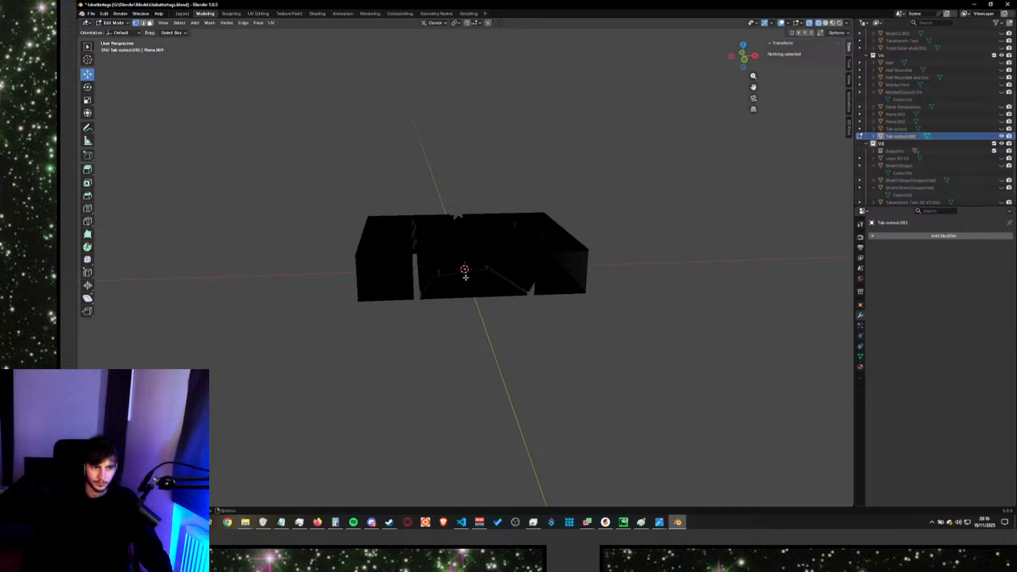
pyautogui.moveTo(501, 331); pyautogui.dragTo(504, 318, button='middle')
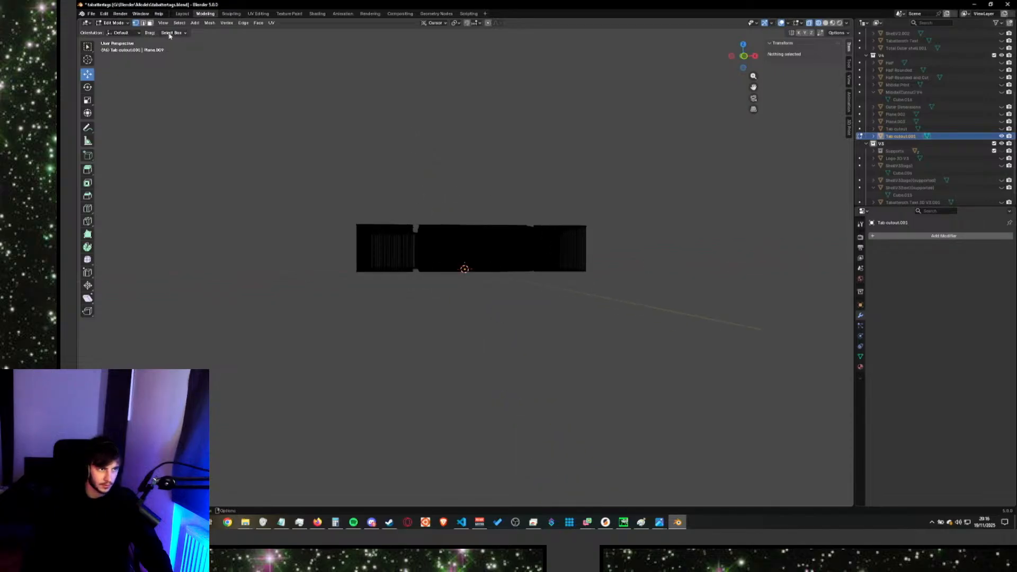
pyautogui.click(174, 23)
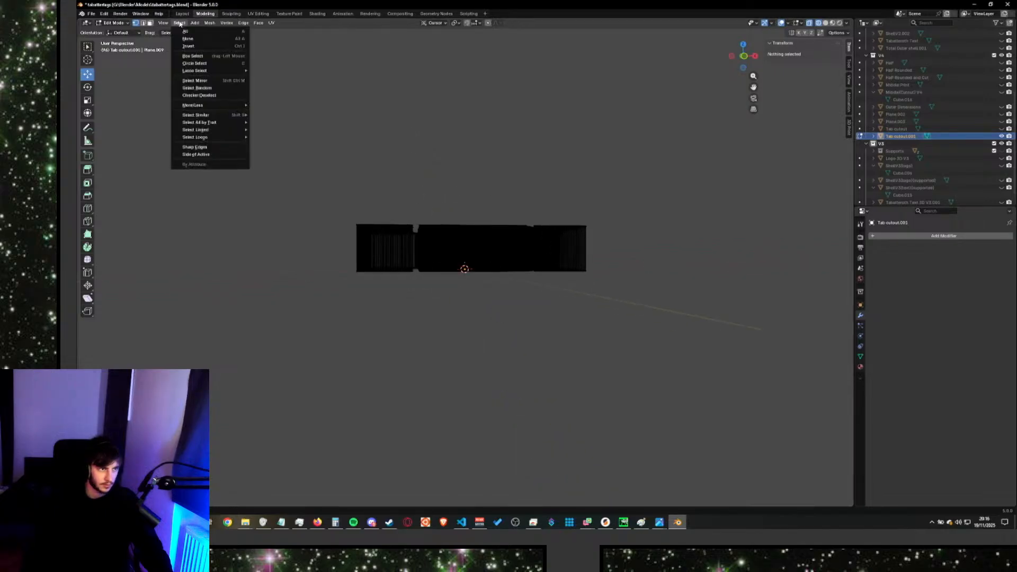
pyautogui.click(206, 148)
pyautogui.hotkey('alt', 'Tab')
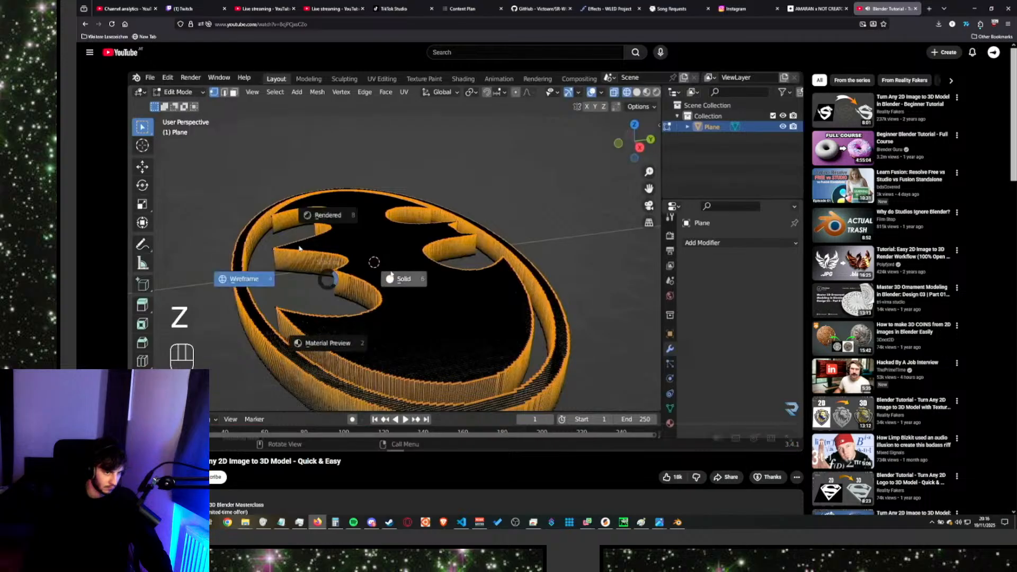
pyautogui.hotkey('alt', 'Tab')
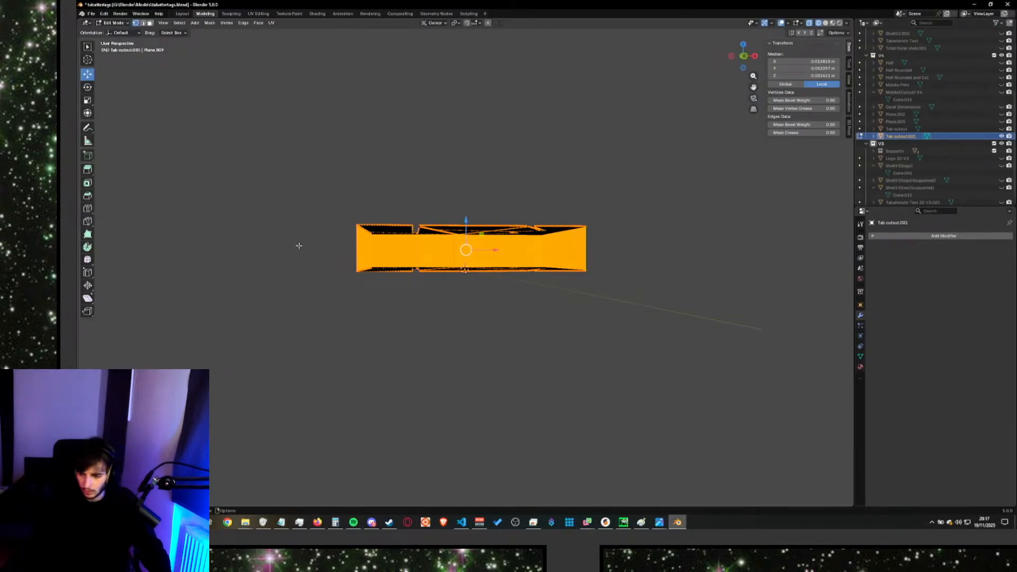
# Box-deselect the upper outline in the right side view, keeping only the bottom outline selected, and recheck the tutorial.
pyautogui.press('KP_3')
pyautogui.press('b')
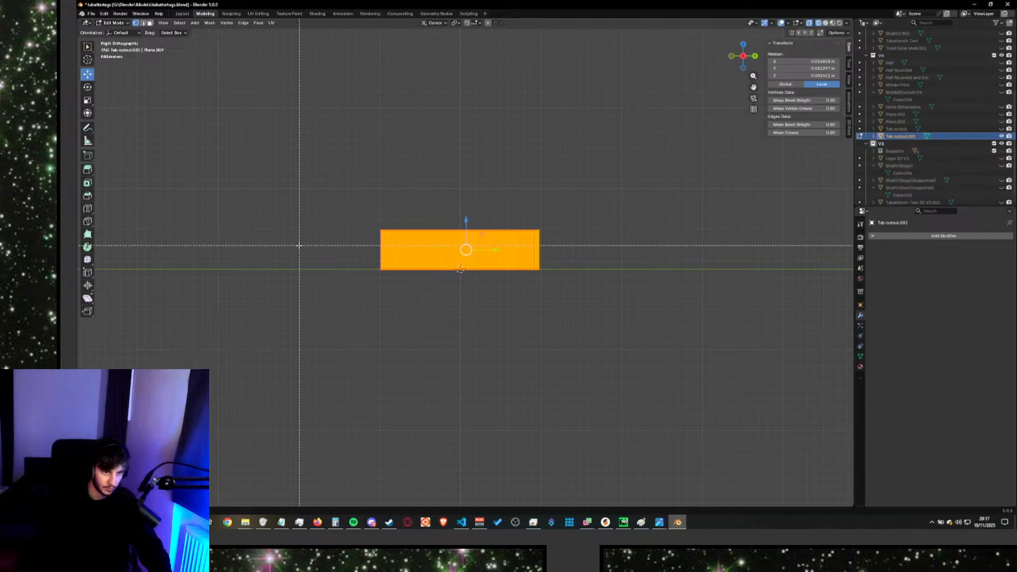
pyautogui.moveTo(338, 213); pyautogui.dragTo(466, 241)
pyautogui.moveTo(466, 241); pyautogui.dragTo(586, 248, button='middle')
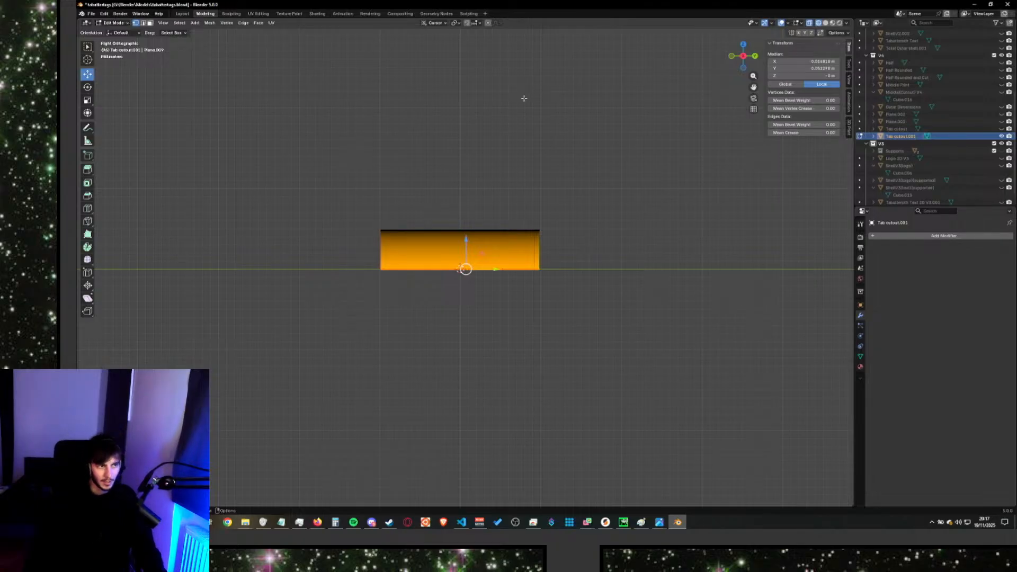
pyautogui.hotkey('alt', 'Tab')
pyautogui.hotkey('alt', 'Tab')
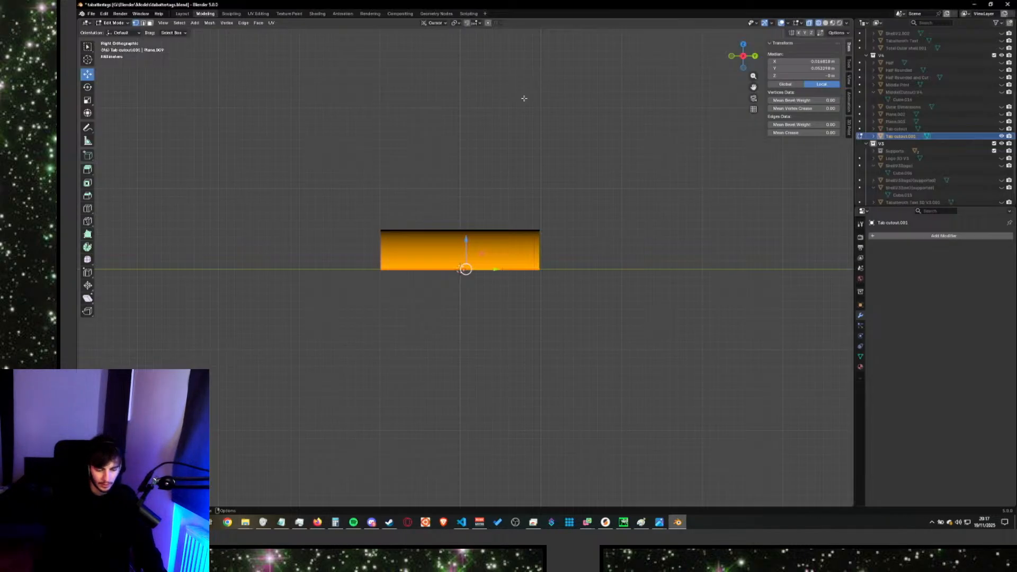
# Separate the selected bottom outline into its own object and delete the remaining extruded Tab cutout copy.
pyautogui.press('p')
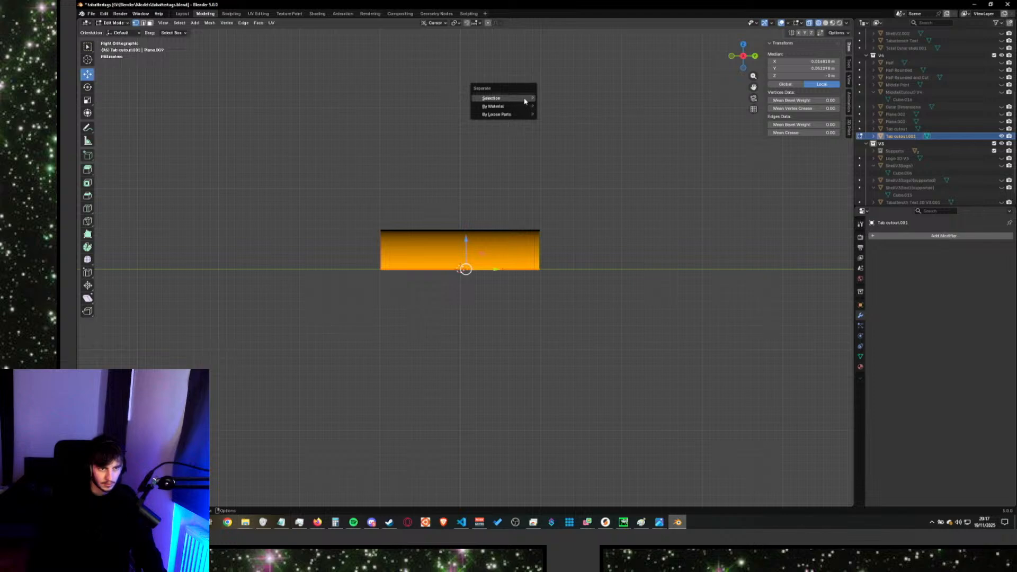
pyautogui.click(523, 99)
pyautogui.click(909, 137)
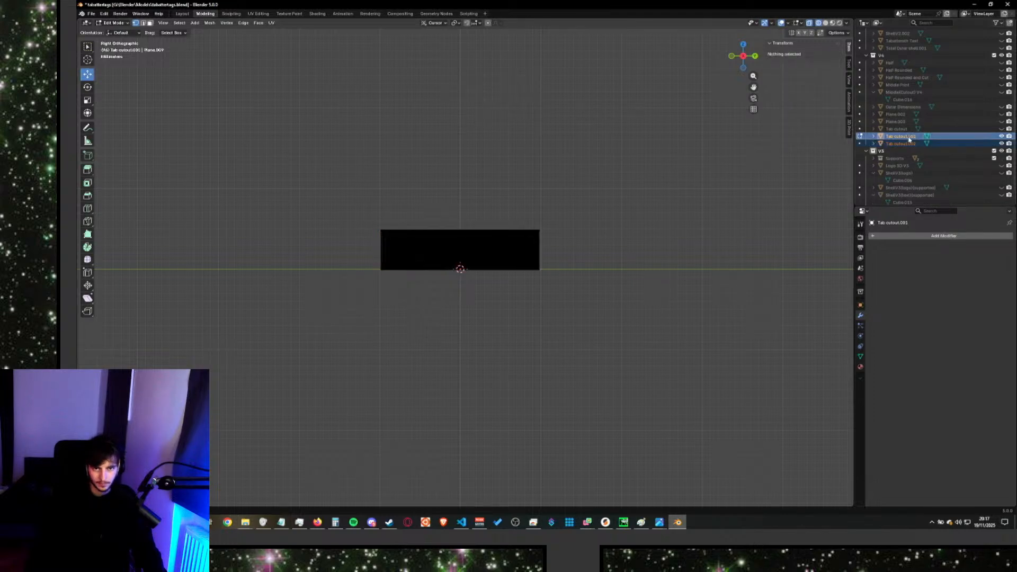
pyautogui.press('Delete')
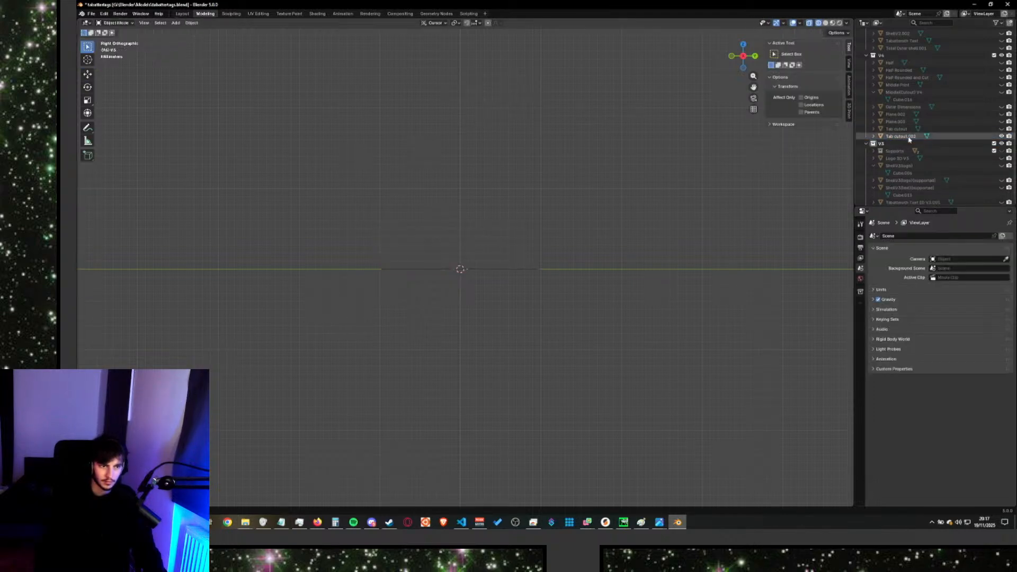
# Add a Smooth modifier to the separated TAB outline and set its repeat count to 30.
pyautogui.moveTo(534, 238); pyautogui.dragTo(796, 215, button='middle')
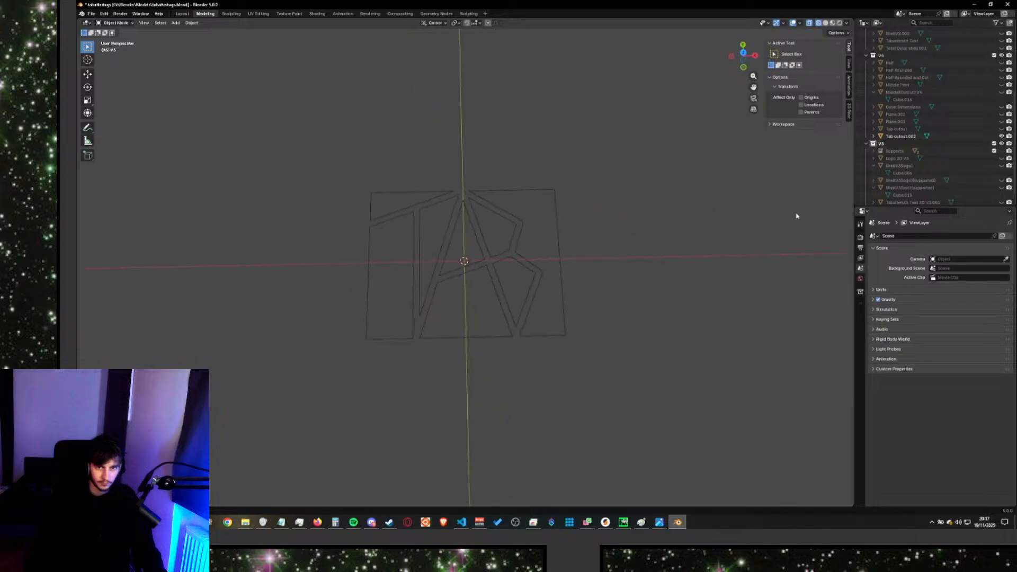
pyautogui.click(900, 136)
pyautogui.click(895, 236)
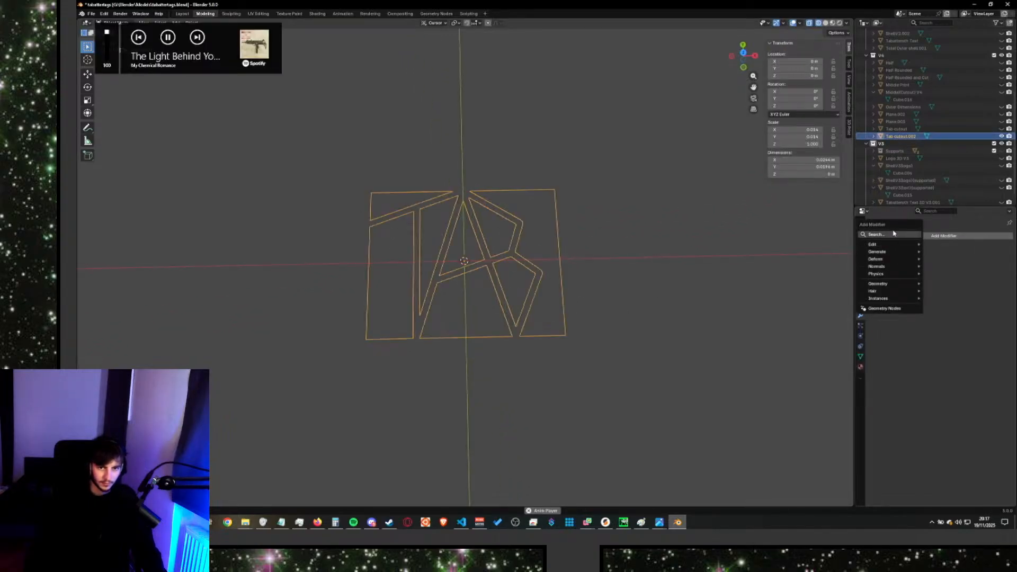
pyautogui.write('smooth')
pyautogui.press('Return')
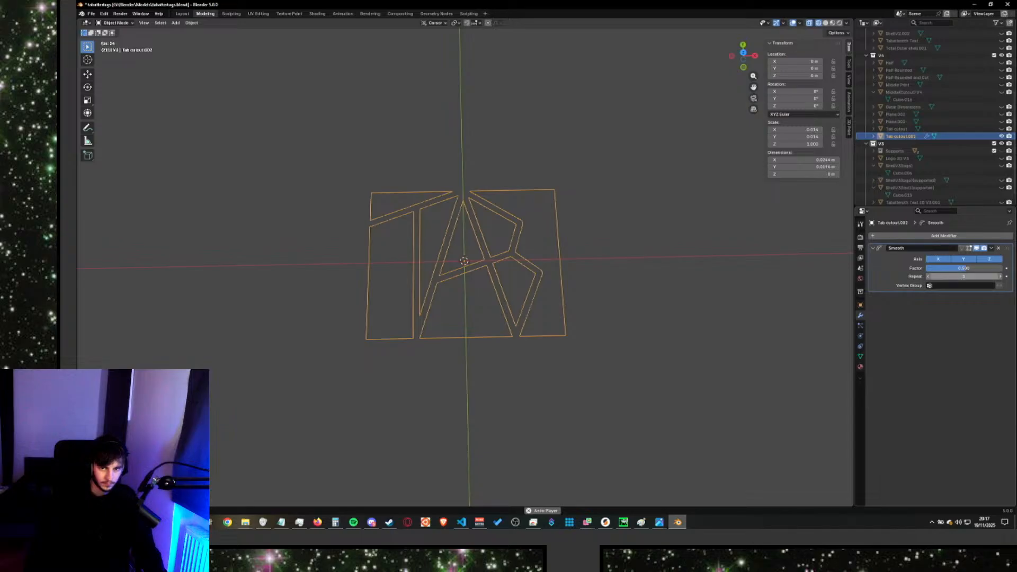
pyautogui.moveTo(963, 276); pyautogui.dragTo(1001, 275)
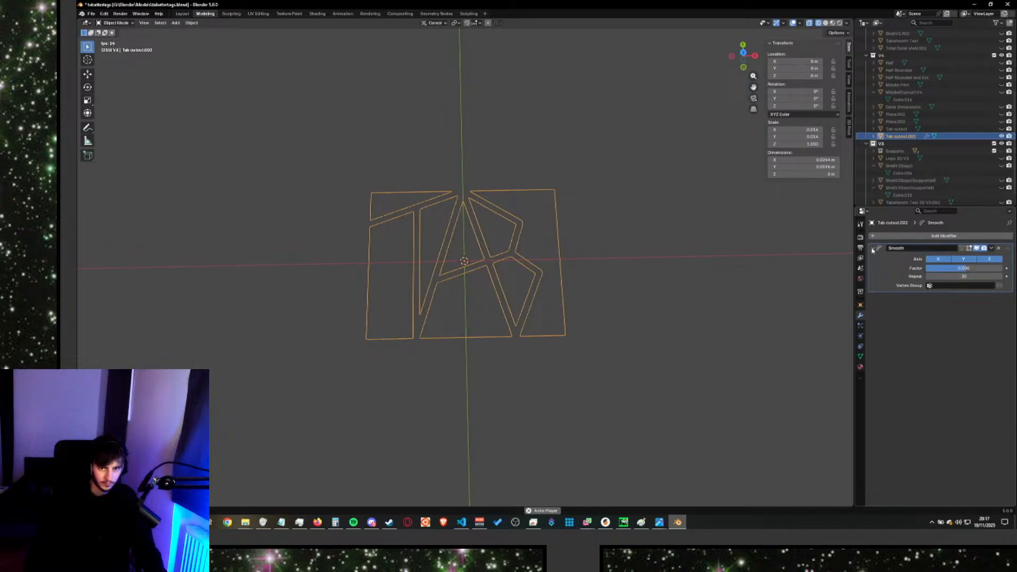
# Apply the Smooth modifier to the separated TAB outline.
pyautogui.click(695, 232)
pyautogui.click(990, 248)
pyautogui.click(982, 256)
pyautogui.scroll(2, 603, 294)
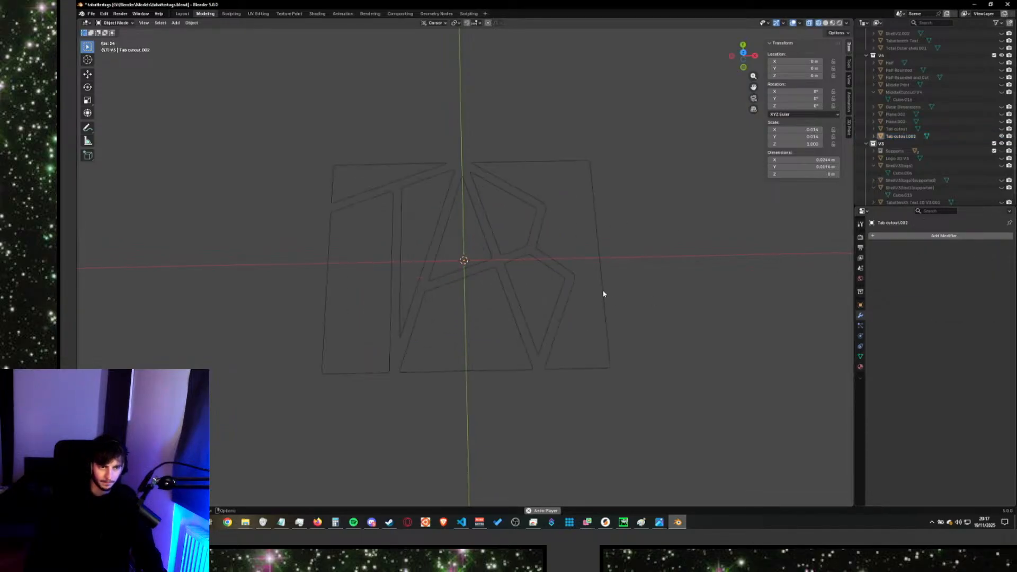
pyautogui.scroll(5, 577, 246)
pyautogui.moveTo(633, 327); pyautogui.dragTo(631, 343, button='middle')
pyautogui.scroll(-5, 640, 324)
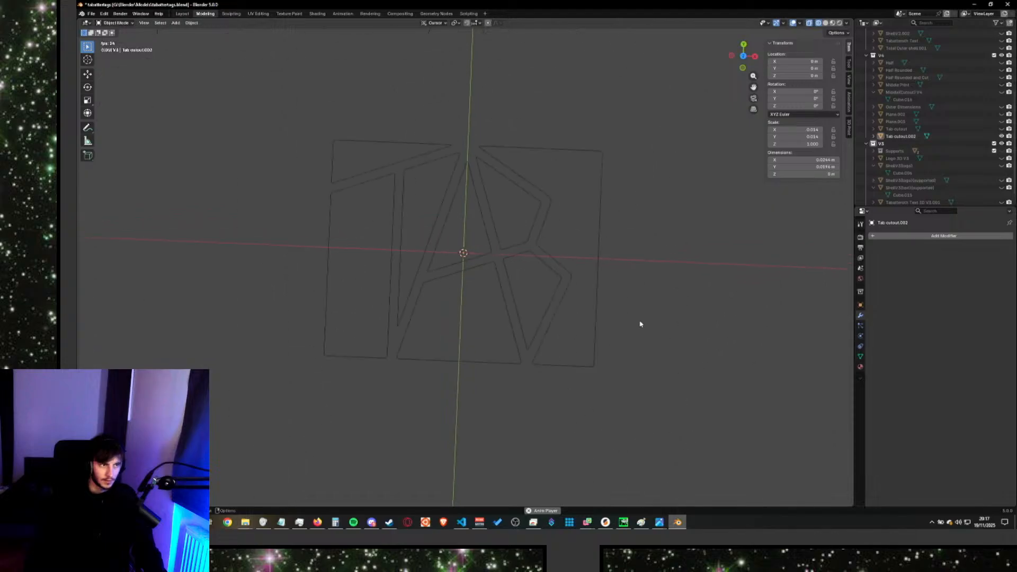
# Enter Edit Mode on the smoothed outline and paste a backup copy of its object into the V4 collection.
pyautogui.press('Tab')
pyautogui.scroll(6, 590, 291)
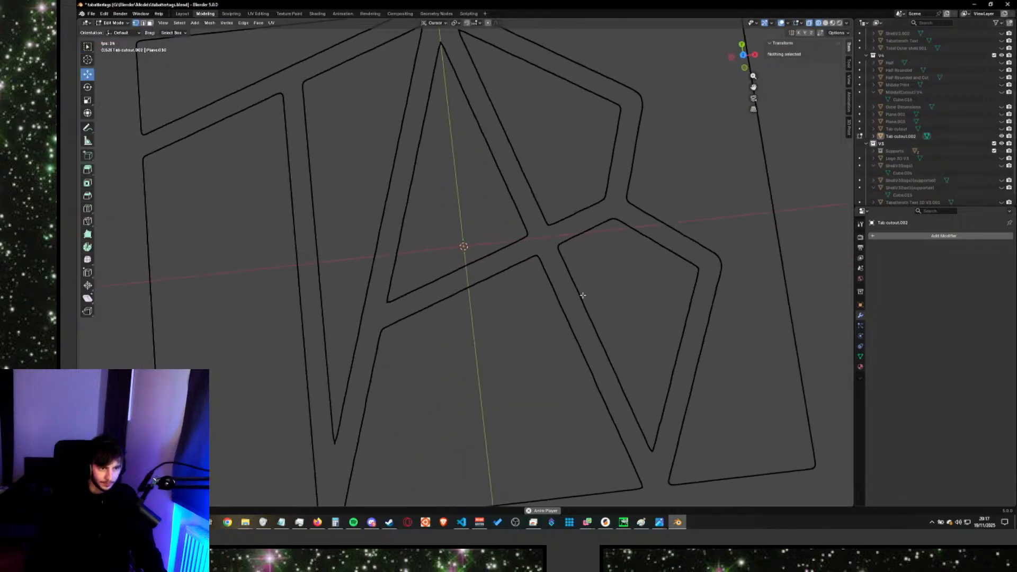
pyautogui.moveTo(582, 295); pyautogui.dragTo(577, 297, button='middle')
pyautogui.scroll(5, 576, 297)
pyautogui.scroll(-3, 329, 277)
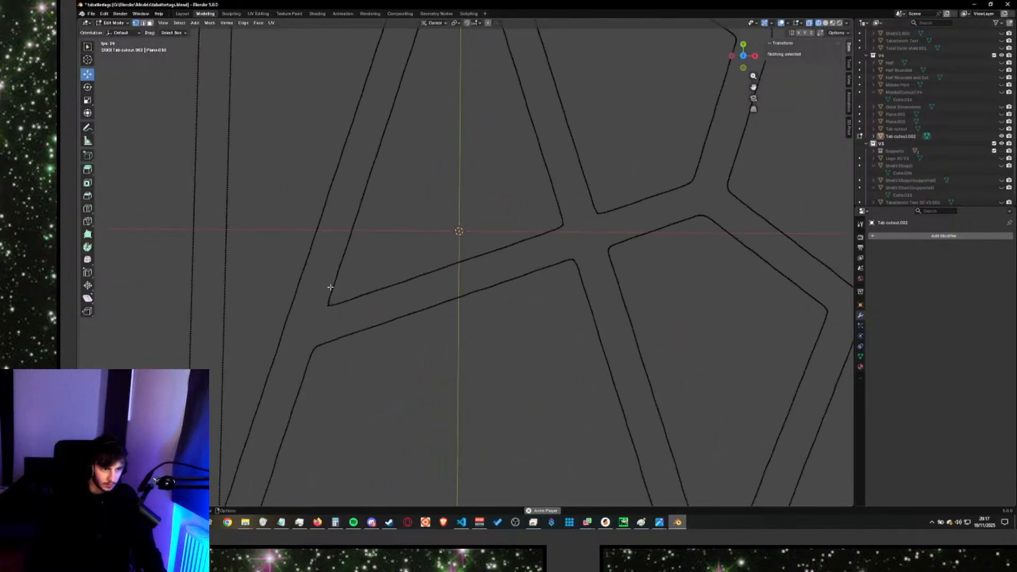
pyautogui.moveTo(324, 308); pyautogui.dragTo(327, 310, button='middle')
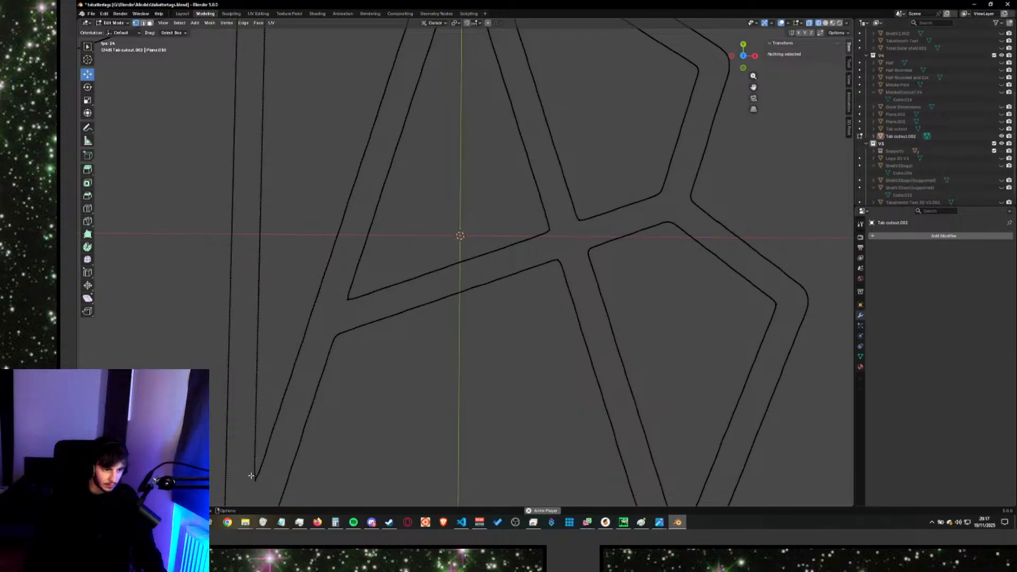
pyautogui.click(908, 136)
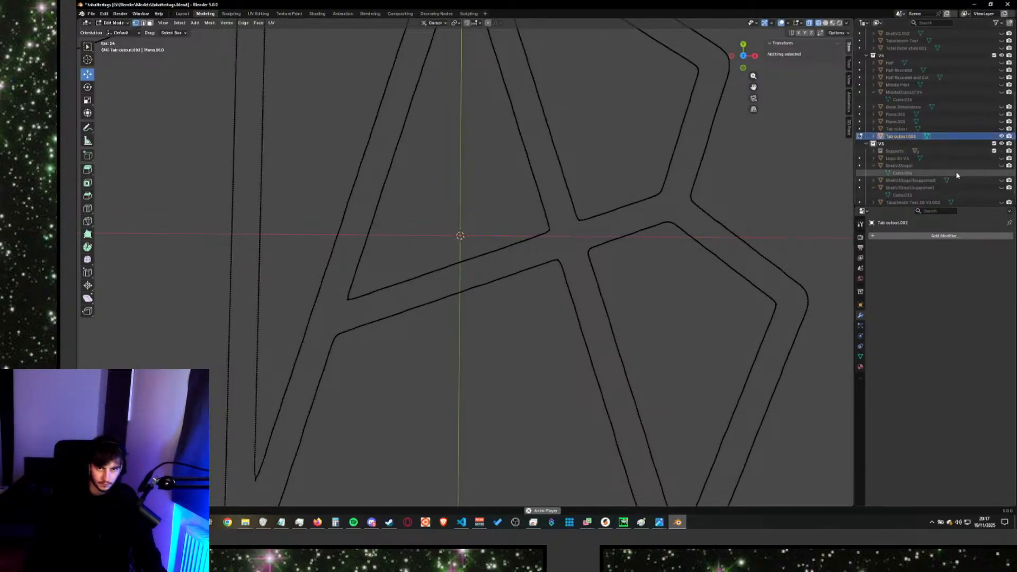
pyautogui.hotkey('ctrl', 'v')
pyautogui.moveTo(900, 202); pyautogui.dragTo(909, 136)
pyautogui.click(906, 144)
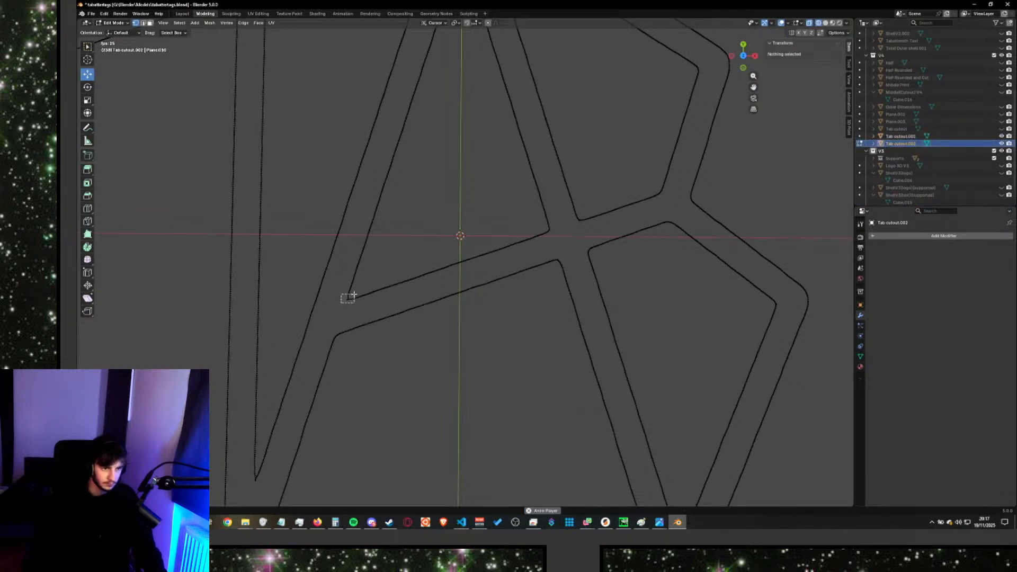
pyautogui.moveTo(354, 295); pyautogui.dragTo(353, 293)
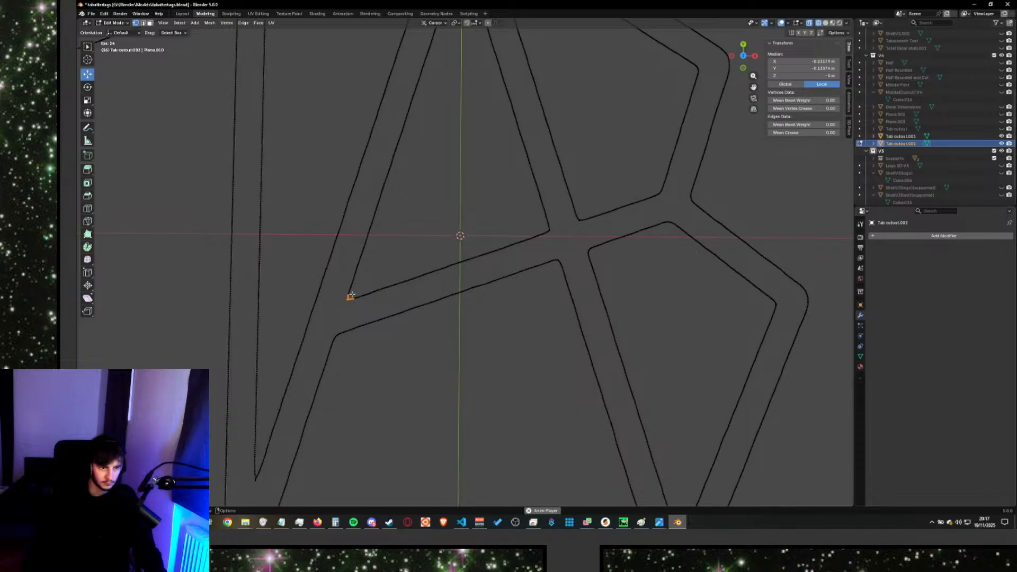
pyautogui.press('m')
pyautogui.click(342, 297)
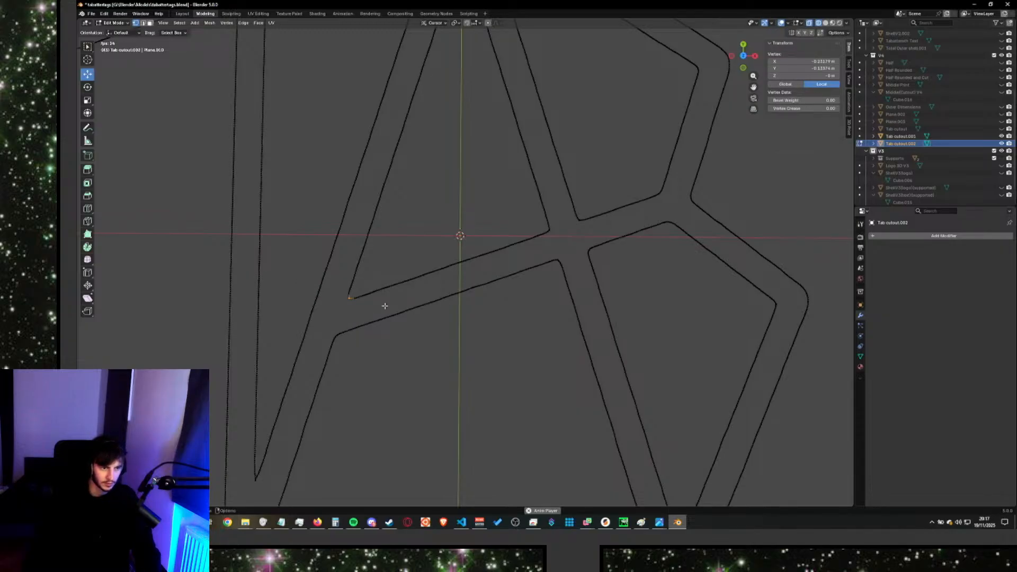
pyautogui.hotkey('ctrl', 'z')
# Merge the clustered vertices at the sharp lower-left corner of the A's inner triangle.
pyautogui.scroll(6, 331, 313)
pyautogui.scroll(-5, 220, 319)
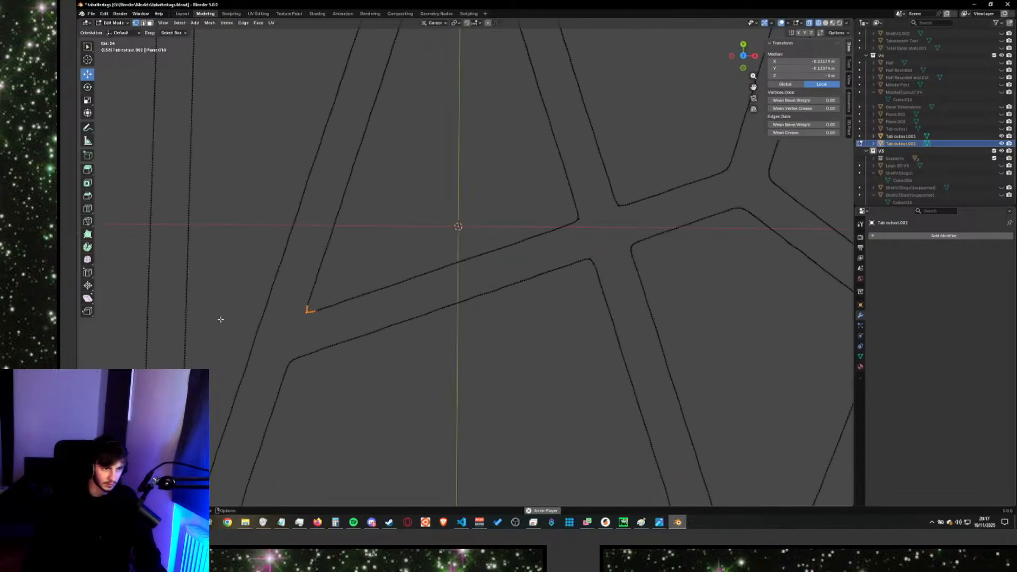
pyautogui.keyDown('shift'); pyautogui.moveTo(304, 337); pyautogui.dragTo(353, 324, button='middle'); pyautogui.keyUp('shift')
pyautogui.press('m')
pyautogui.click(341, 308)
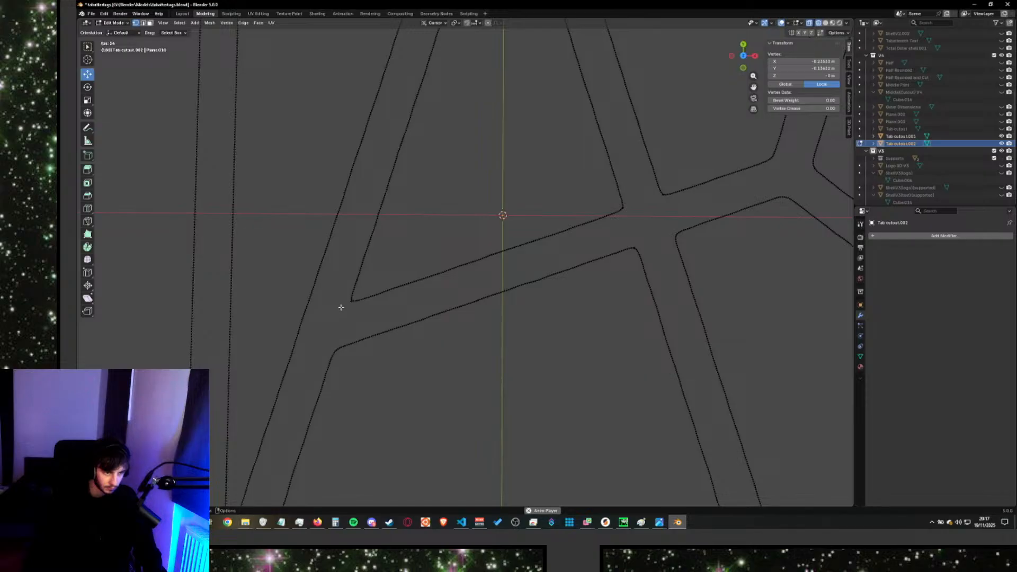
pyautogui.moveTo(355, 299); pyautogui.dragTo(354, 300)
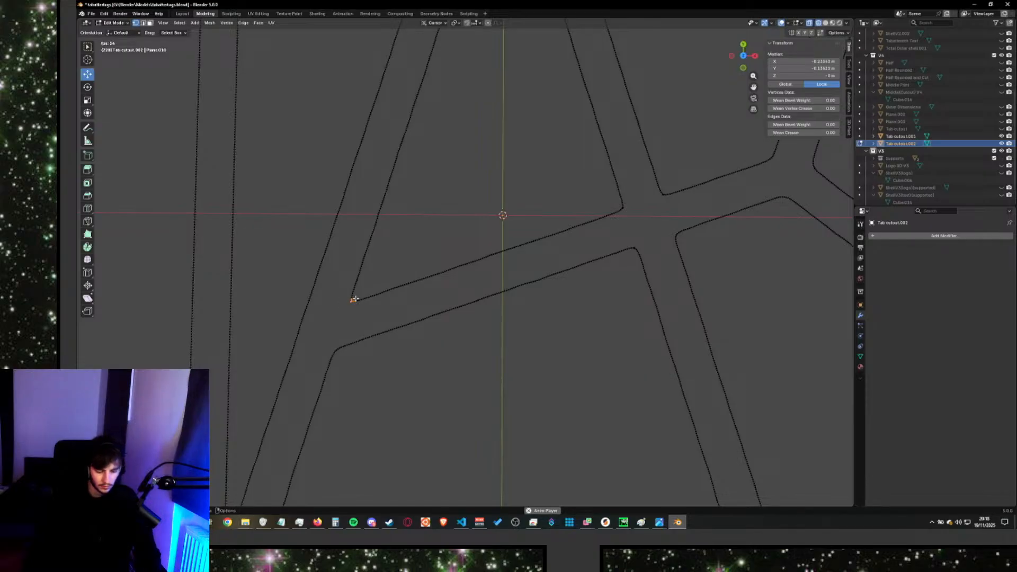
pyautogui.press('m')
pyautogui.click(355, 299)
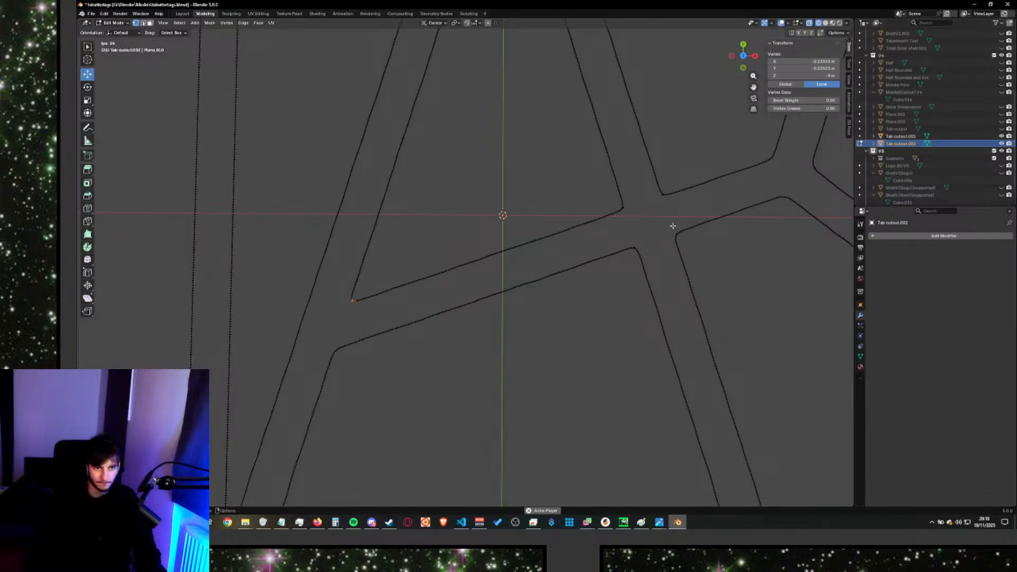
# Merge the clustered vertices at the apex of the A's inner triangle and at the nearby upper tip of the B's hole, each at center.
pyautogui.scroll(-5, 654, 222)
pyautogui.scroll(4, 654, 222)
pyautogui.keyDown('shift'); pyautogui.moveTo(639, 220); pyautogui.dragTo(439, 421, button='middle'); pyautogui.keyUp('shift')
pyautogui.keyDown('shift'); pyautogui.moveTo(435, 240); pyautogui.dragTo(560, 470, button='middle'); pyautogui.keyUp('shift')
pyautogui.scroll(1, 486, 275)
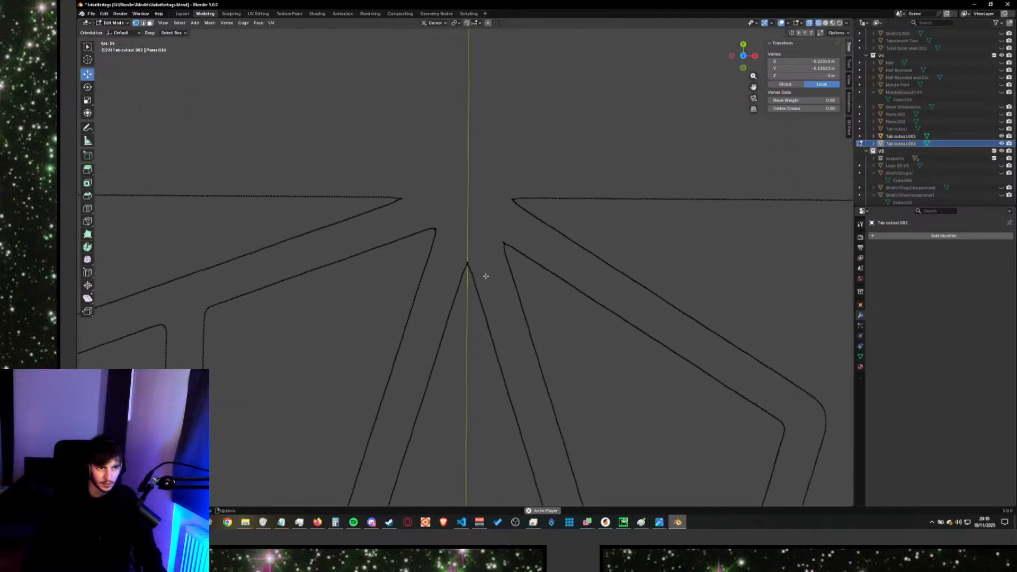
pyautogui.scroll(1, 460, 258)
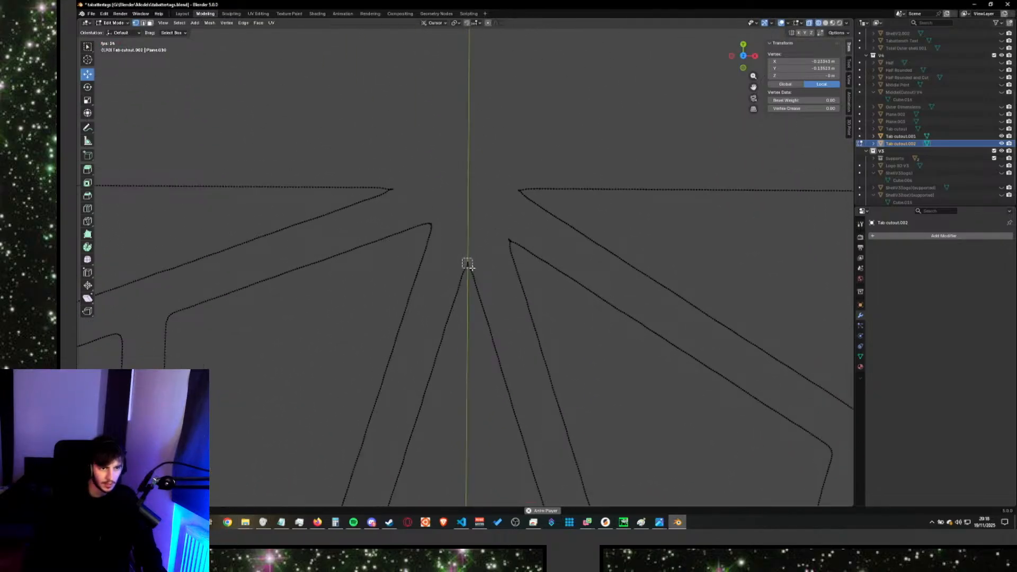
pyautogui.moveTo(471, 267); pyautogui.dragTo(473, 268)
pyautogui.press('m')
pyautogui.click(475, 268)
pyautogui.moveTo(506, 237); pyautogui.dragTo(515, 247)
pyautogui.press('m')
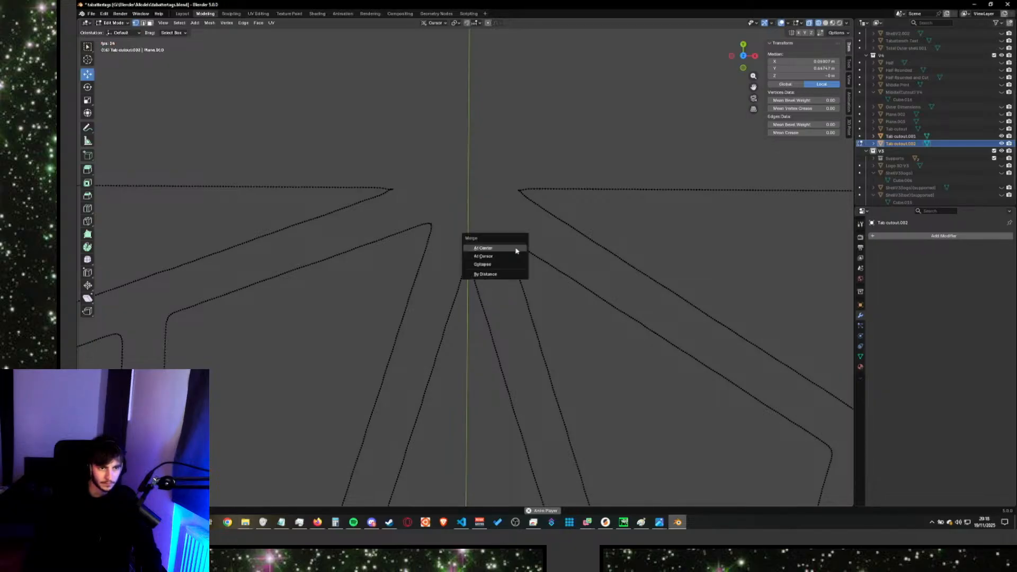
pyautogui.click(515, 245)
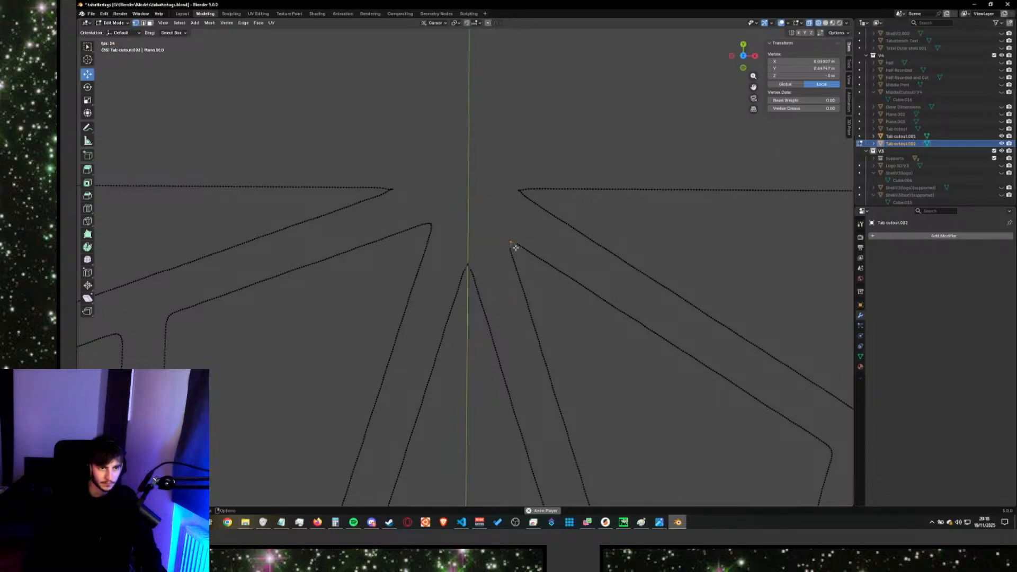
# Merge the vertices at the two facing tips of the upper outer pieces on either side of the A's apex.
pyautogui.moveTo(523, 198); pyautogui.dragTo(523, 198)
pyautogui.press('m')
pyautogui.click(523, 199)
pyautogui.click(472, 188)
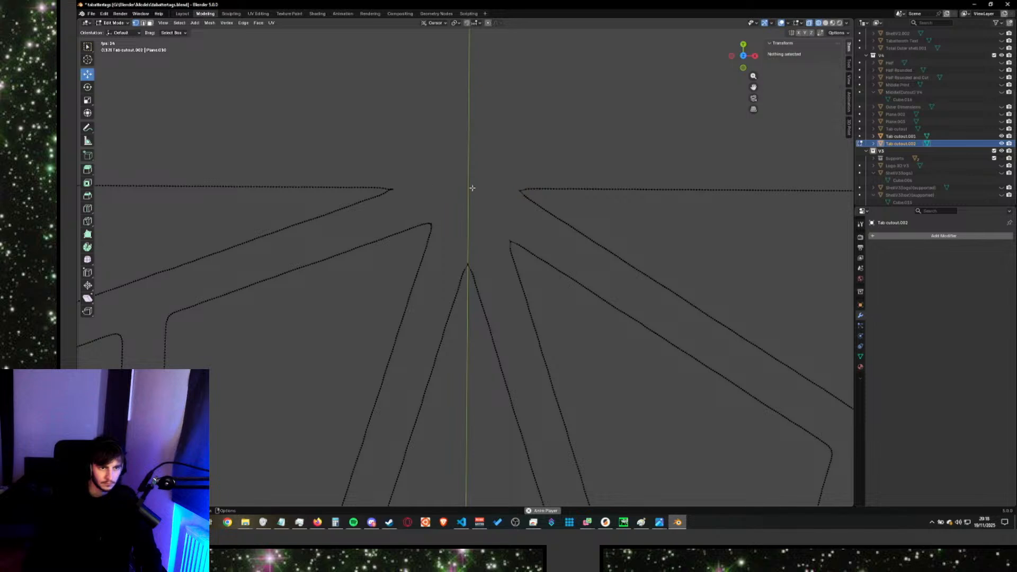
pyautogui.moveTo(388, 194); pyautogui.dragTo(388, 194)
pyautogui.press('m')
pyautogui.click(388, 194)
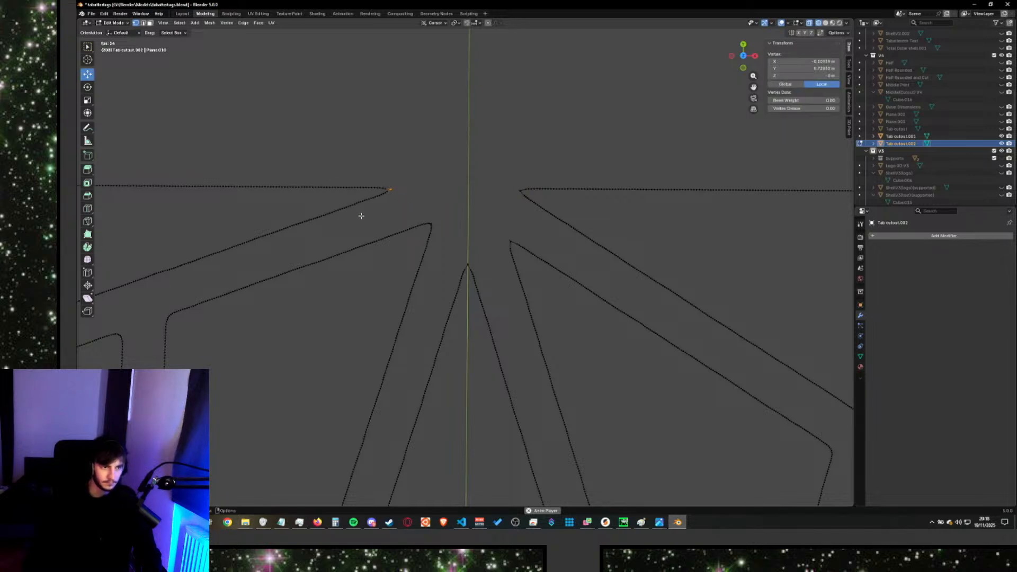
# Merge the vertices at the pointed bottom tip of the narrow piece between the T and the A, then clear the selection.
pyautogui.keyDown('shift'); pyautogui.moveTo(398, 199); pyautogui.dragTo(686, 90, button='middle'); pyautogui.keyUp('shift')
pyautogui.keyDown('shift'); pyautogui.moveTo(458, 230); pyautogui.dragTo(611, 123, button='middle'); pyautogui.keyUp('shift')
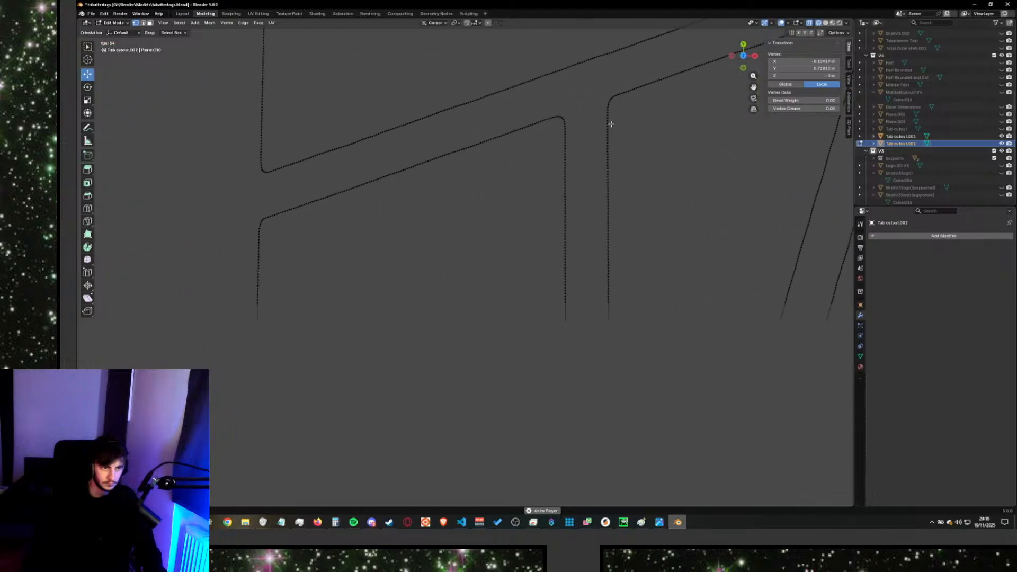
pyautogui.moveTo(573, 325); pyautogui.dragTo(570, 267, button='middle')
pyautogui.scroll(2, 522, 254)
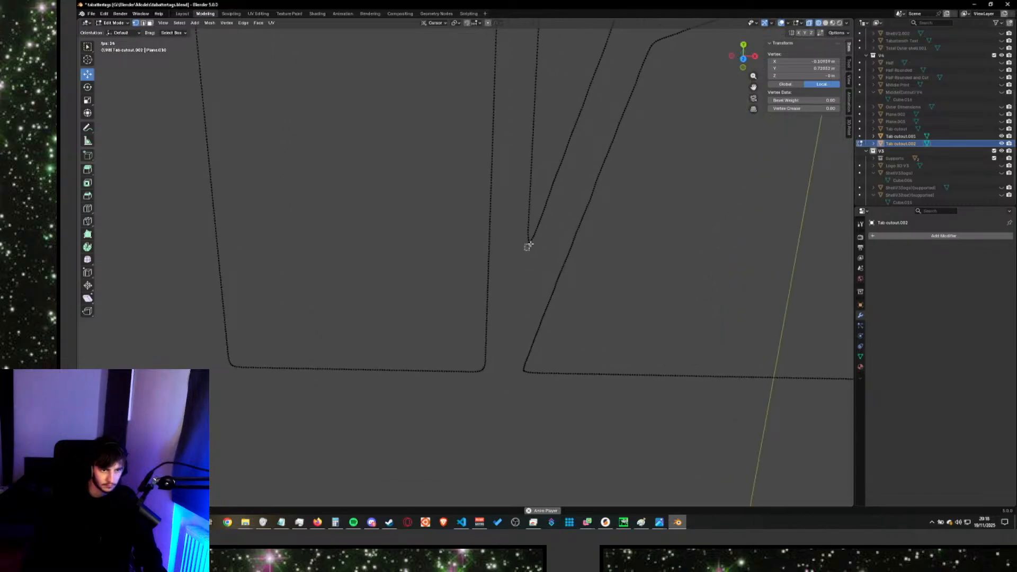
pyautogui.moveTo(532, 242); pyautogui.dragTo(532, 242)
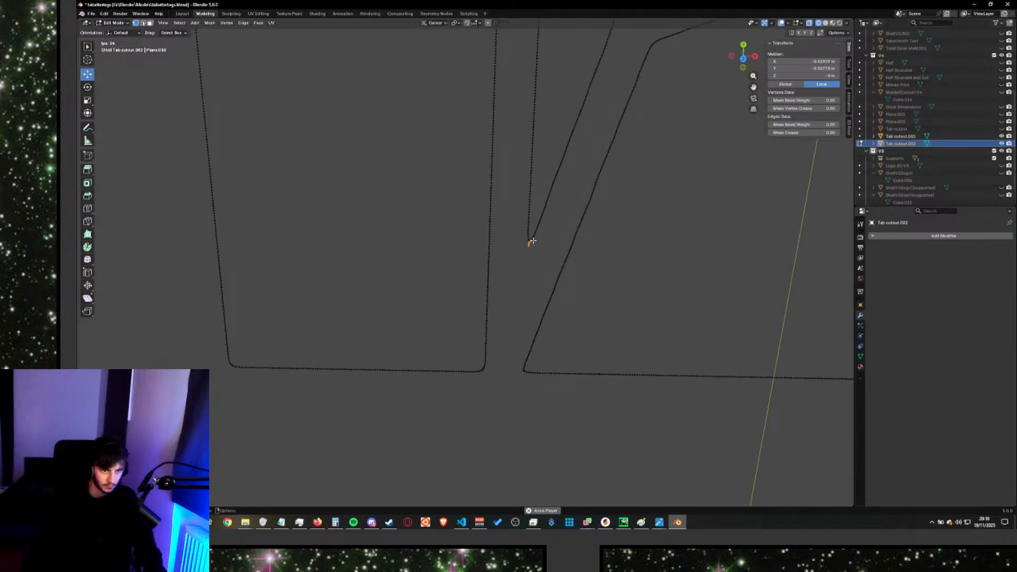
pyautogui.press('m')
pyautogui.click(522, 238)
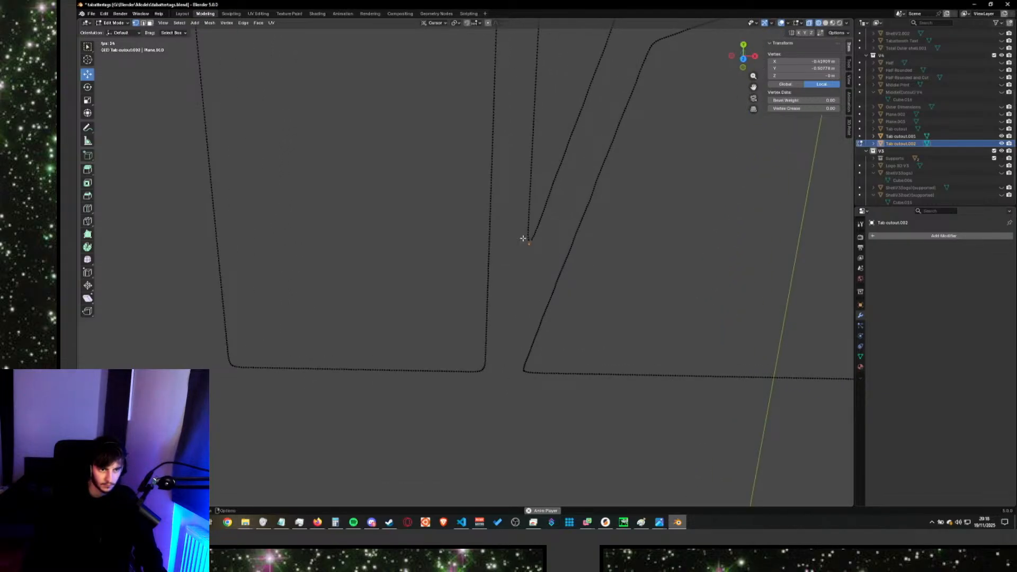
pyautogui.click(648, 255)
# Examine the remaining corners along the lower part of the TAB outline, including the B's pointed bottom tip.
pyautogui.keyDown('shift'); pyautogui.moveTo(543, 341); pyautogui.dragTo(427, 404, button='middle'); pyautogui.keyUp('shift')
pyautogui.keyDown('shift'); pyautogui.moveTo(523, 288); pyautogui.dragTo(380, 441, button='middle'); pyautogui.keyUp('shift')
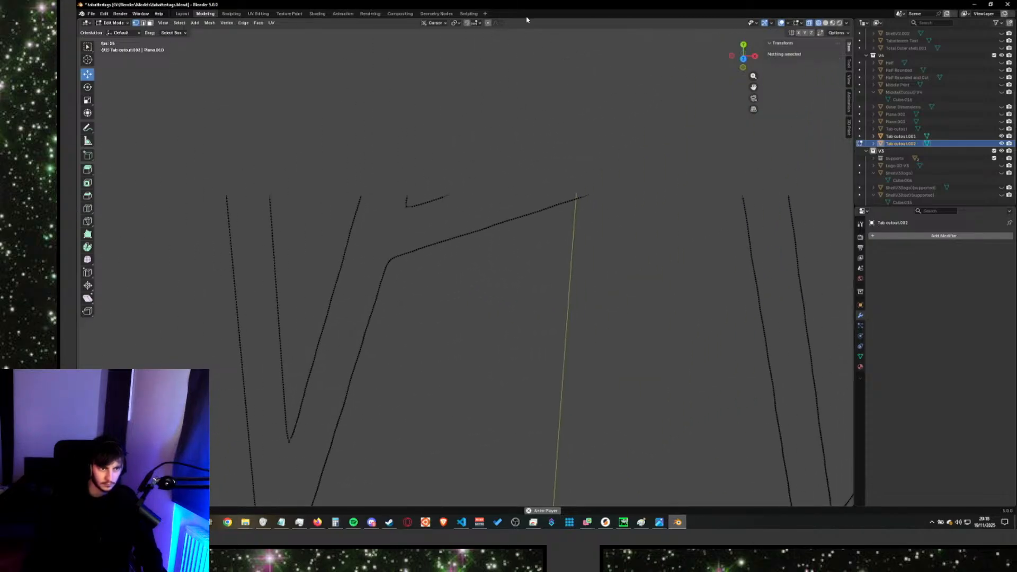
pyautogui.scroll(-10, 537, 199)
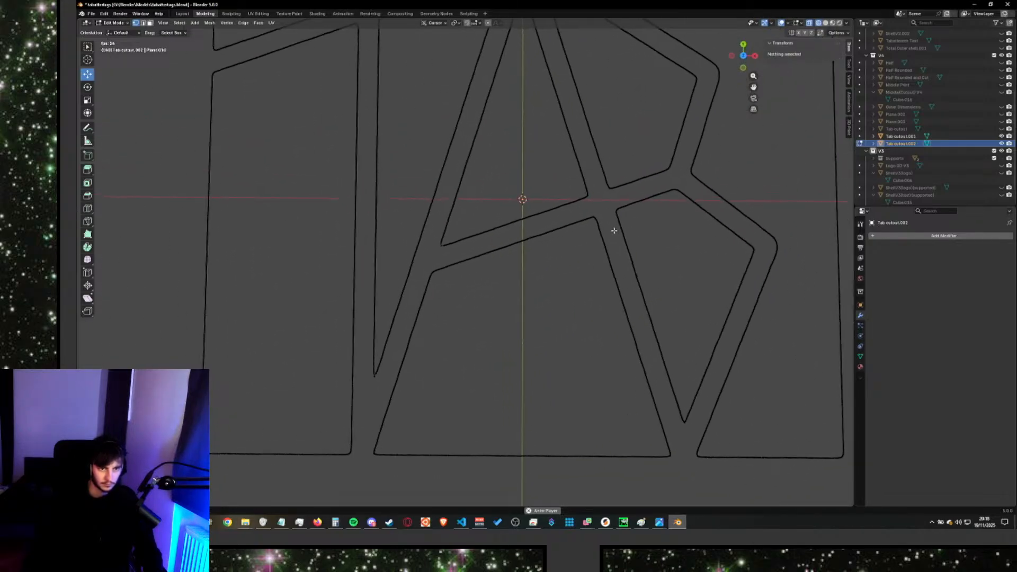
pyautogui.moveTo(614, 230); pyautogui.dragTo(616, 214, button='middle')
pyautogui.keyDown('shift'); pyautogui.moveTo(660, 247); pyautogui.dragTo(453, 100, button='middle'); pyautogui.keyUp('shift')
pyautogui.scroll(4, 465, 263)
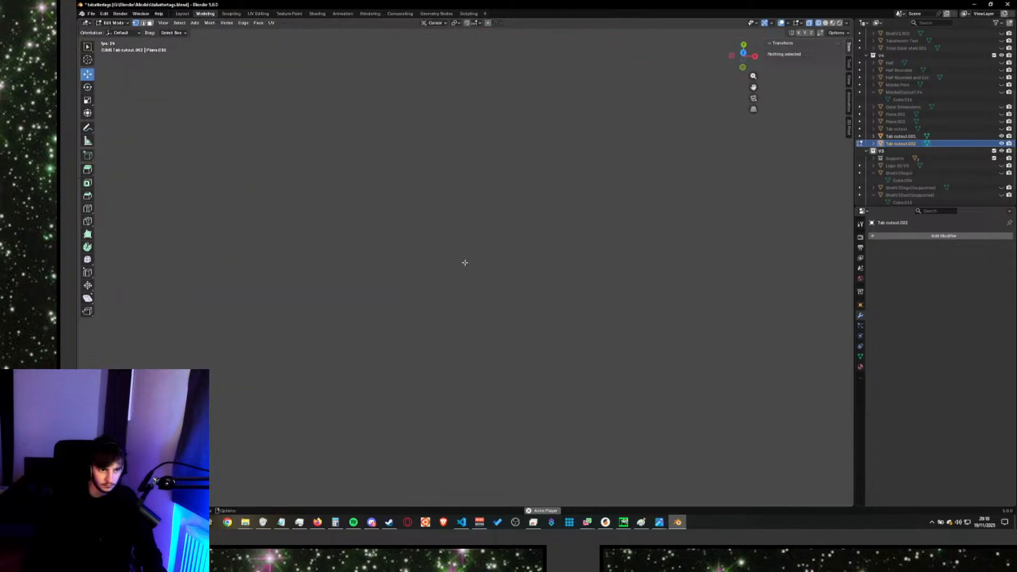
pyautogui.scroll(-3, 416, 255)
pyautogui.scroll(-2, 433, 262)
pyautogui.scroll(6, 438, 272)
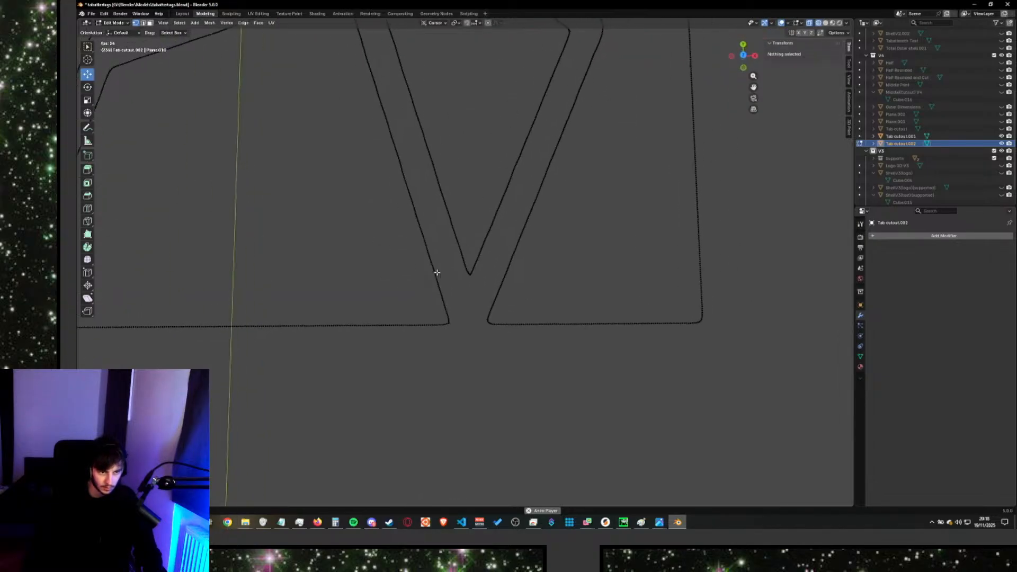
pyautogui.scroll(-4, 469, 274)
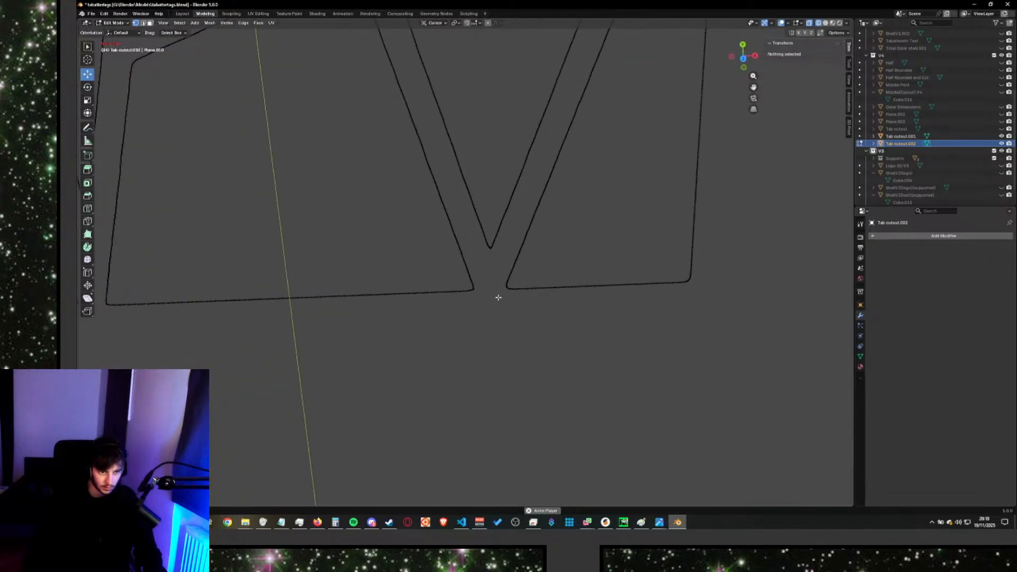
pyautogui.scroll(2, 495, 294)
pyautogui.scroll(-6, 477, 268)
pyautogui.keyDown('shift'); pyautogui.moveTo(392, 227); pyautogui.dragTo(561, 299, button='middle'); pyautogui.keyUp('shift')
# Switch to the YouTube tutorial in the browser and skip ahead past the mesh smoothing section.
pyautogui.hotkey('alt', 'Tab')
pyautogui.click(449, 301)
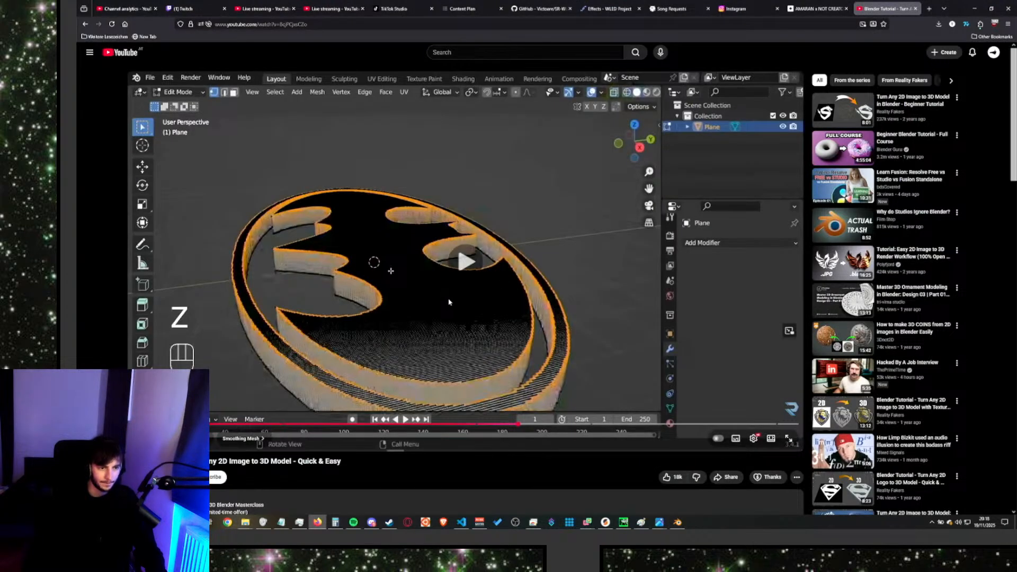
pyautogui.press('Right')
pyautogui.press('Right')
pyautogui.press('Right')
pyautogui.press('Right')
pyautogui.press('Right')
pyautogui.press('Right')
pyautogui.press('Right')
pyautogui.press('Right')
pyautogui.press('Right')
pyautogui.press('Right')
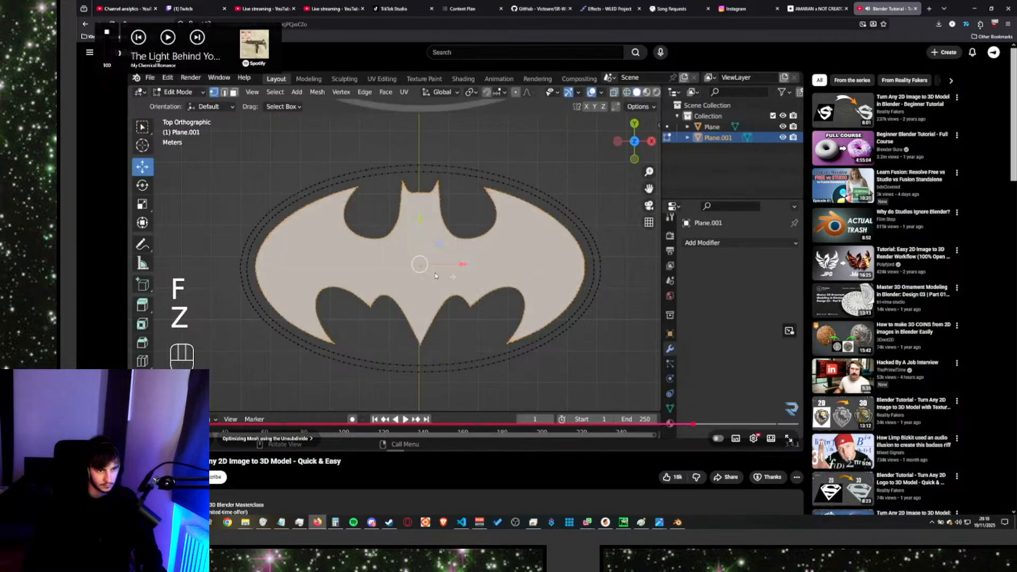
# Rewind the tutorial to the mesh optimization section and watch how Un-Subdivide is used on the outline.
pyautogui.press('space')
pyautogui.press('Left')
pyautogui.press('Left')
pyautogui.press('Left')
pyautogui.press('Left')
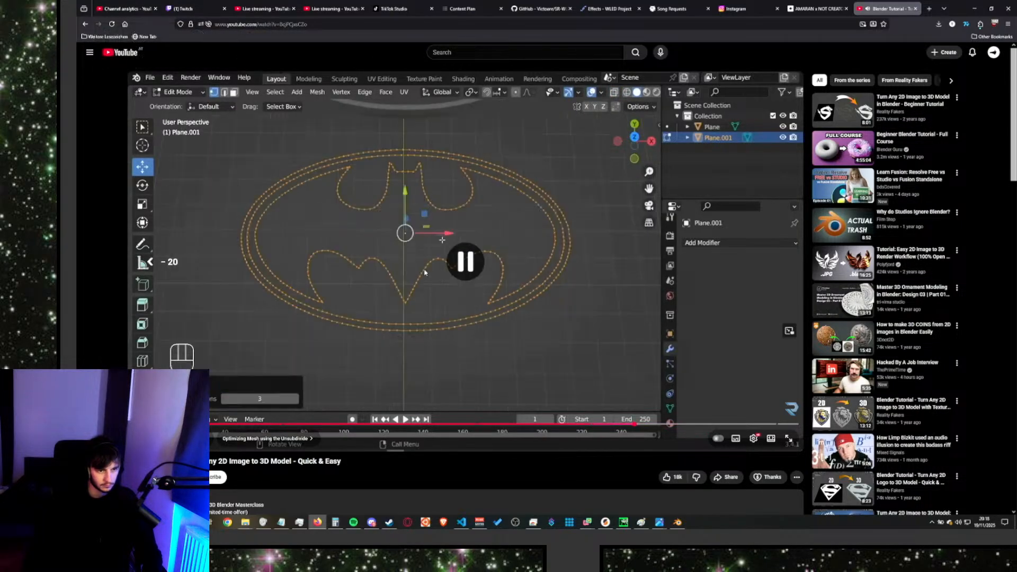
pyautogui.press('space')
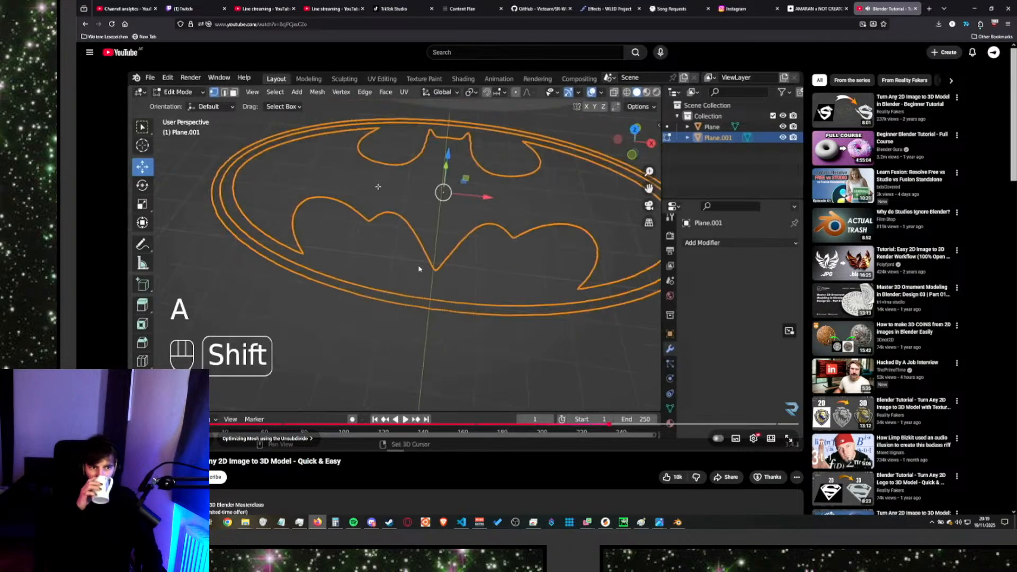
pyautogui.press('space')
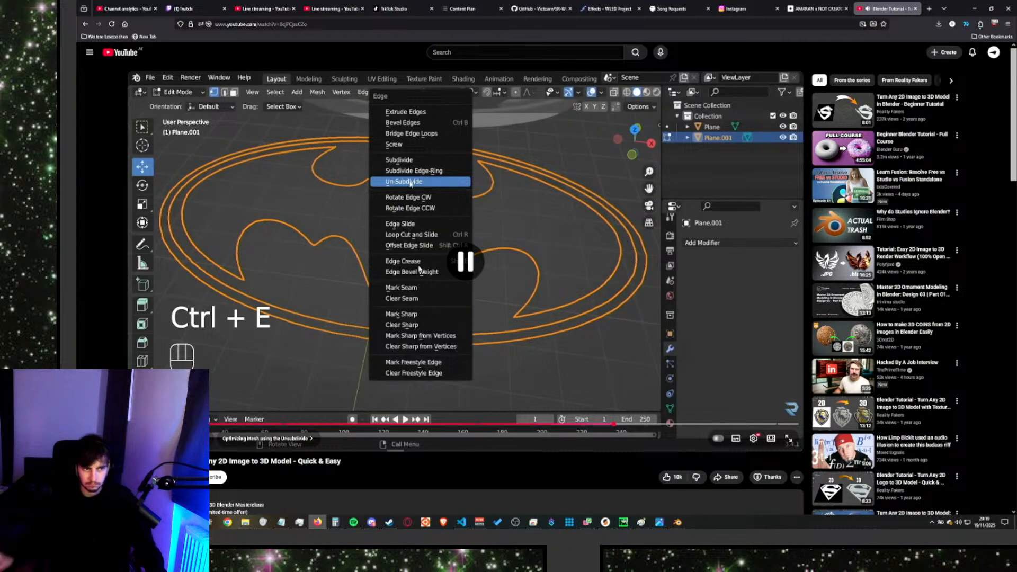
# Return to Blender and apply Un-Subdivide to the entire selected TAB outline.
pyautogui.hotkey('alt', 'Tab')
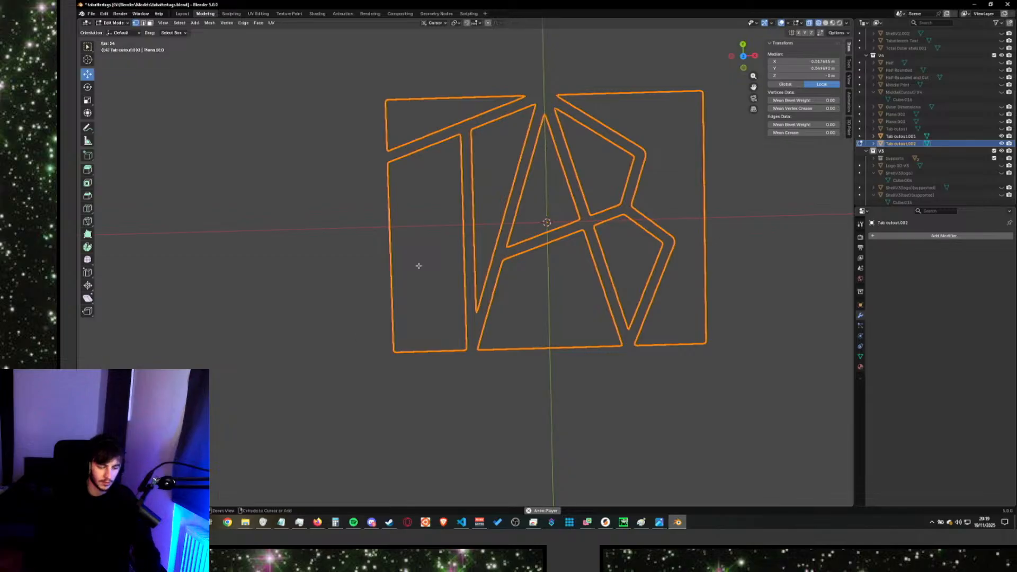
pyautogui.hotkey('ctrl', 'e')
pyautogui.click(410, 275)
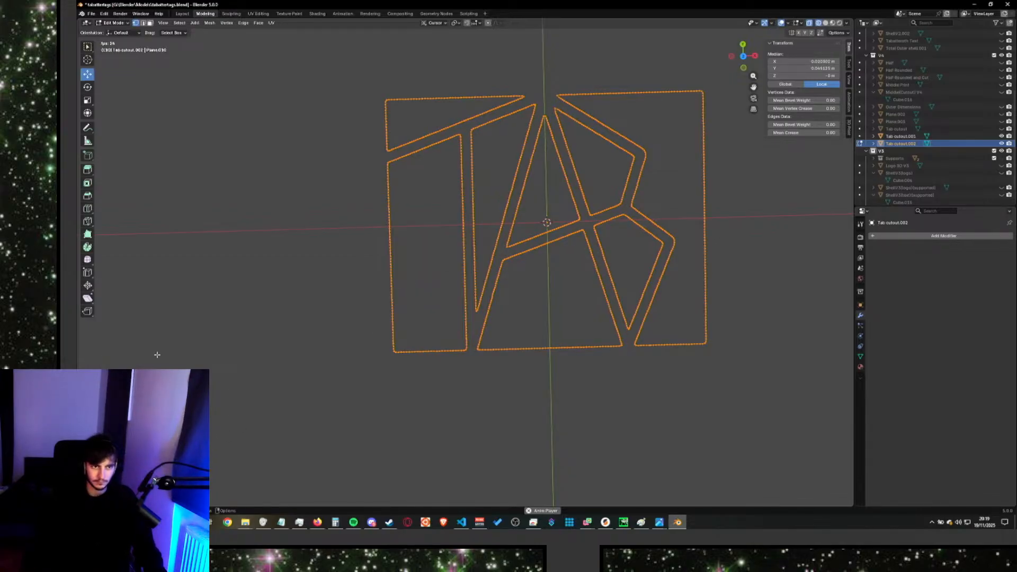
pyautogui.click(240, 364)
pyautogui.hotkey('alt', 'Tab')
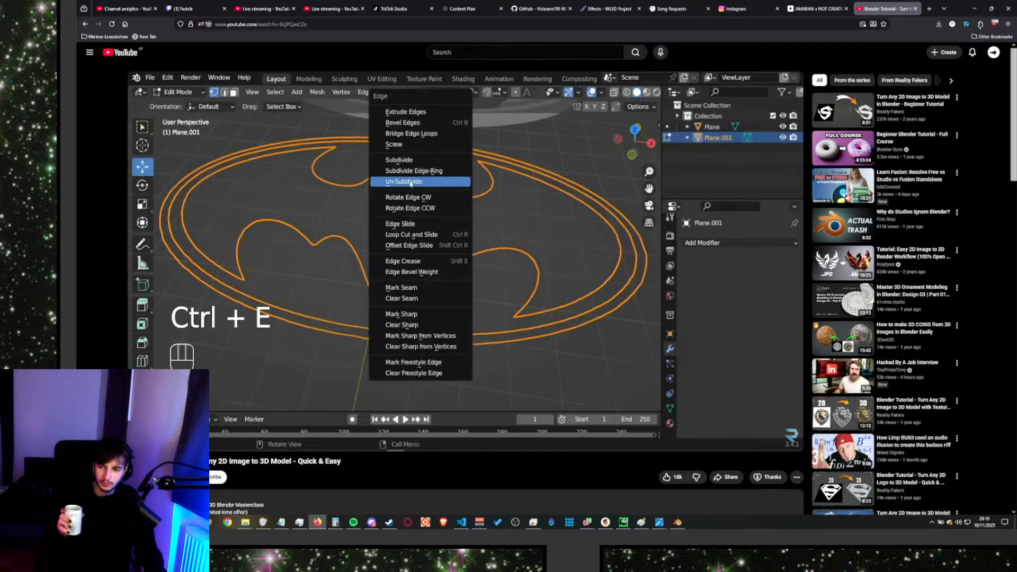
pyautogui.hotkey('alt', 'Tab')
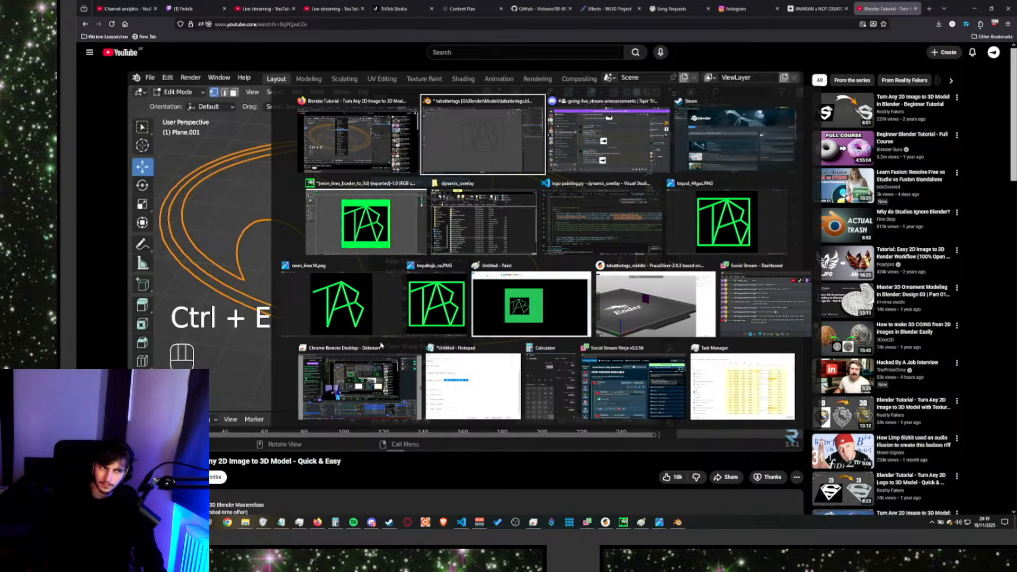
pyautogui.click(310, 143)
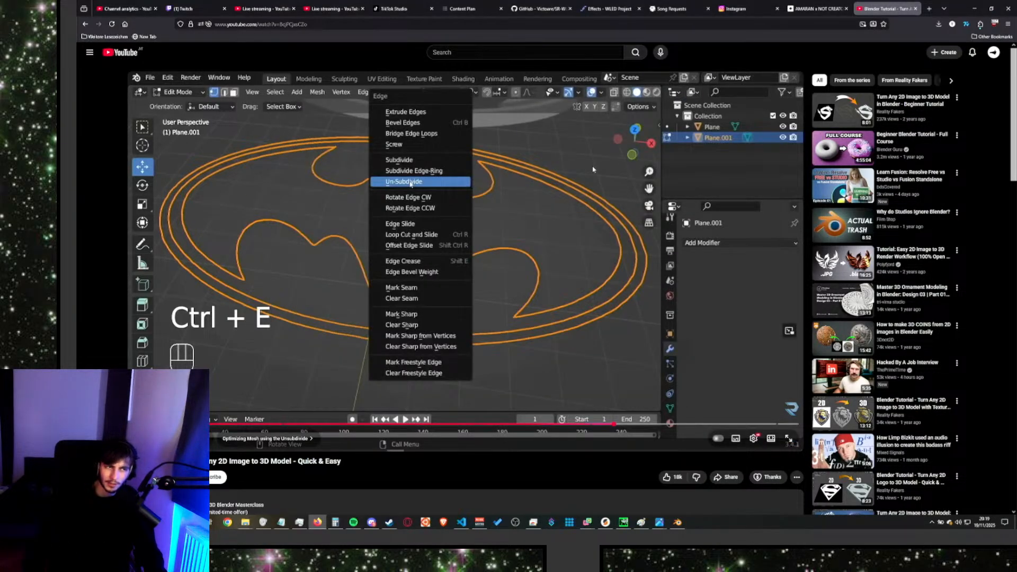
pyautogui.press('XF86AudioNext')
pyautogui.moveTo(960, 8); pyautogui.dragTo(977, 33)
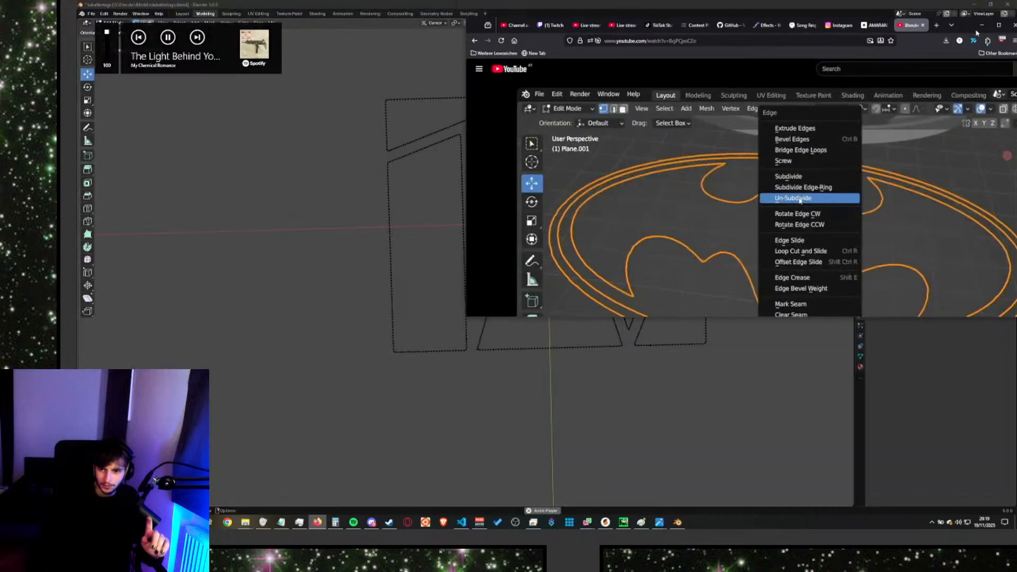
pyautogui.click(981, 25)
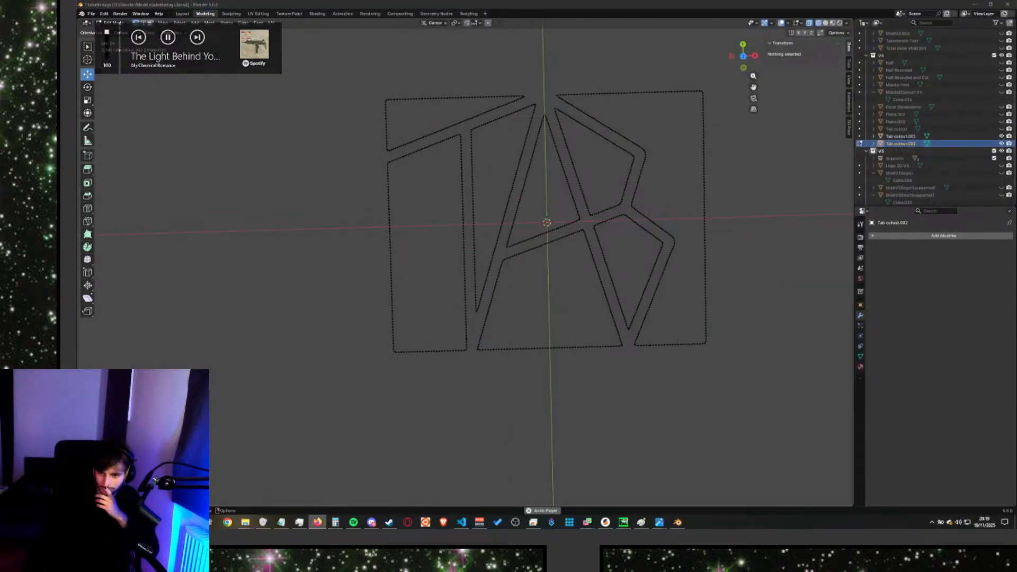
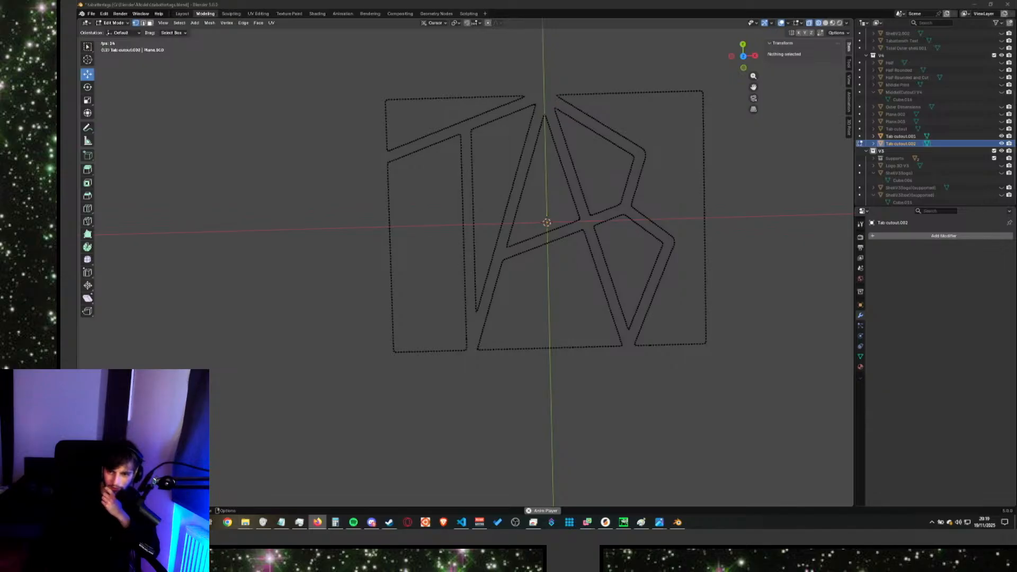
# Check the live stream's analytics in YouTube Studio, return to the tutorial page, and switch back to Blender.
pyautogui.moveTo(1006, 427); pyautogui.dragTo(527, 1)
pyautogui.moveTo(347, 123); pyautogui.dragTo(294, 115)
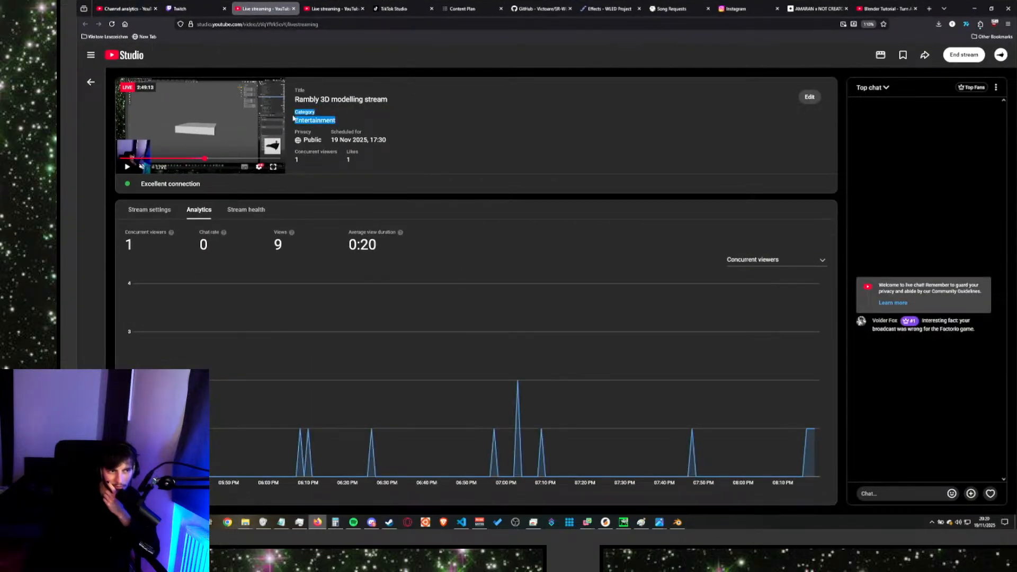
pyautogui.click(379, 115)
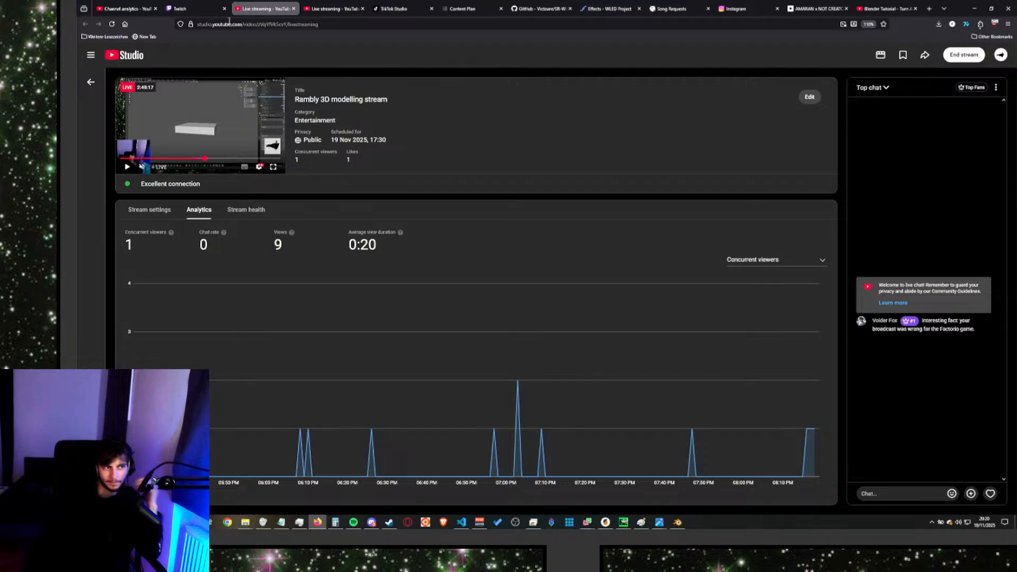
pyautogui.click(886, 8)
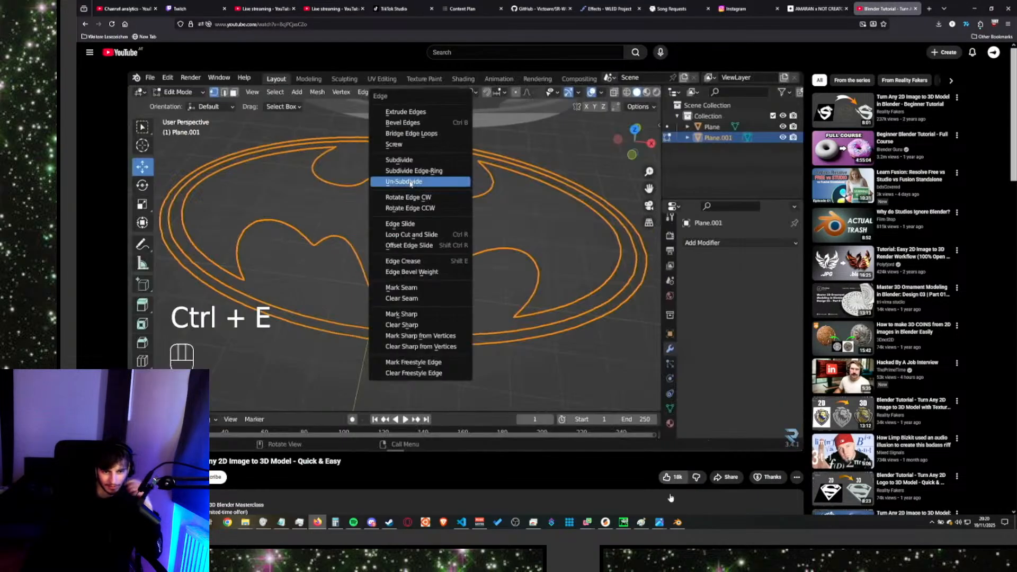
pyautogui.click(678, 522)
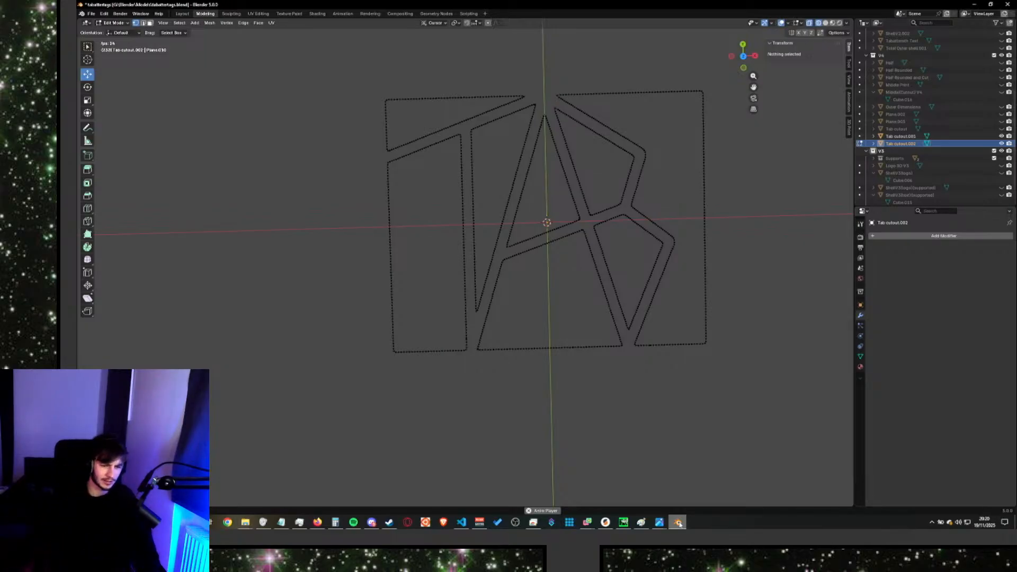
# Inspect the un-subdivided TAB outline, watch how the tutorial selects linked outlines for filling, and return to Blender.
pyautogui.moveTo(536, 376); pyautogui.dragTo(527, 351, button='middle')
pyautogui.moveTo(512, 314); pyautogui.dragTo(581, 332, button='middle')
pyautogui.scroll(3, 559, 265)
pyautogui.scroll(-2, 579, 206)
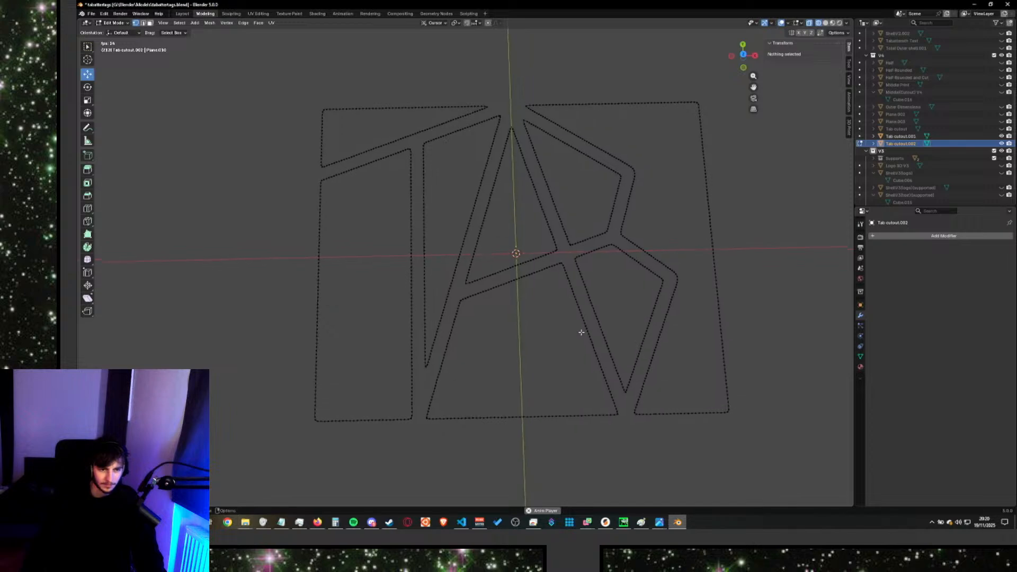
pyautogui.hotkey('alt', 'Tab')
pyautogui.click(515, 289)
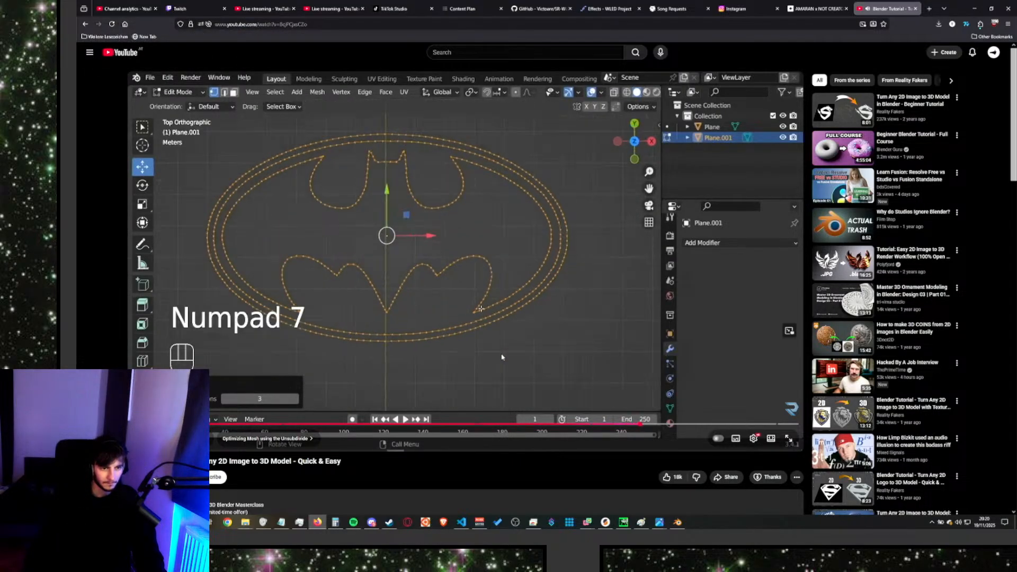
pyautogui.press('l')
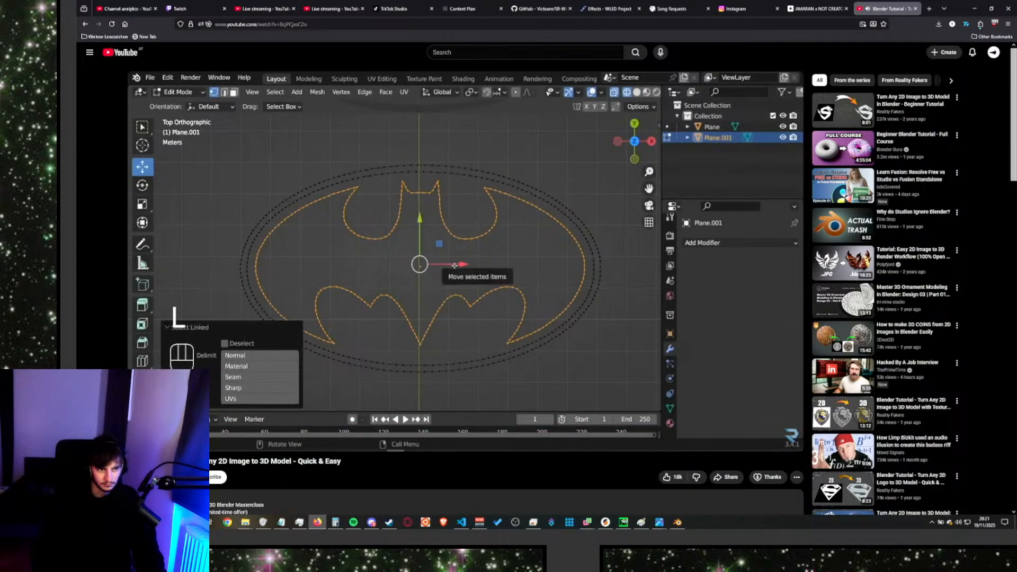
pyautogui.click(501, 357)
pyautogui.hotkey('alt', 'Tab')
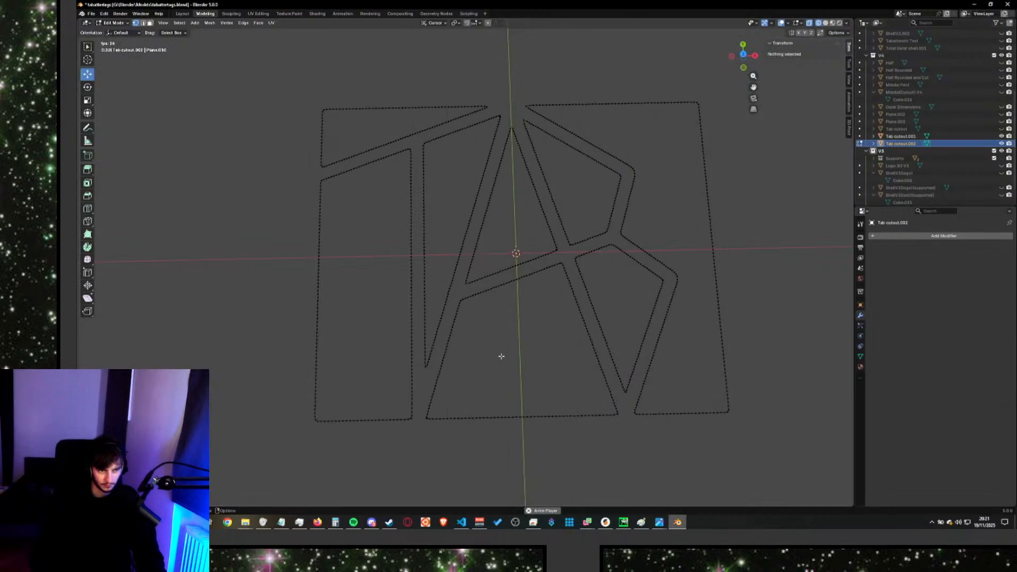
# Select the linked outlines of the A's inner triangle and the area below its crossbar, filling each with a face.
pyautogui.click(452, 327)
pyautogui.press('l')
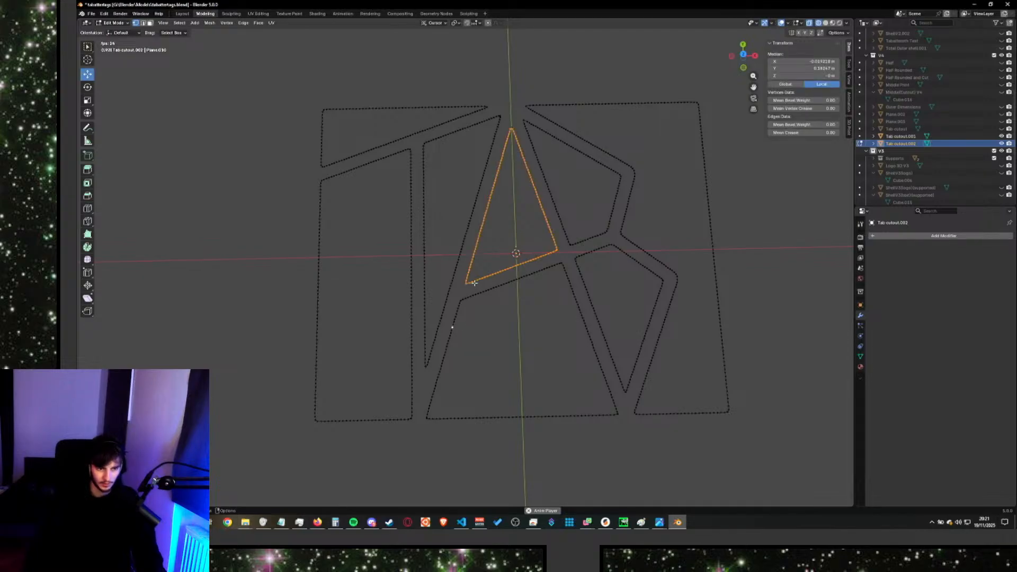
pyautogui.press('f')
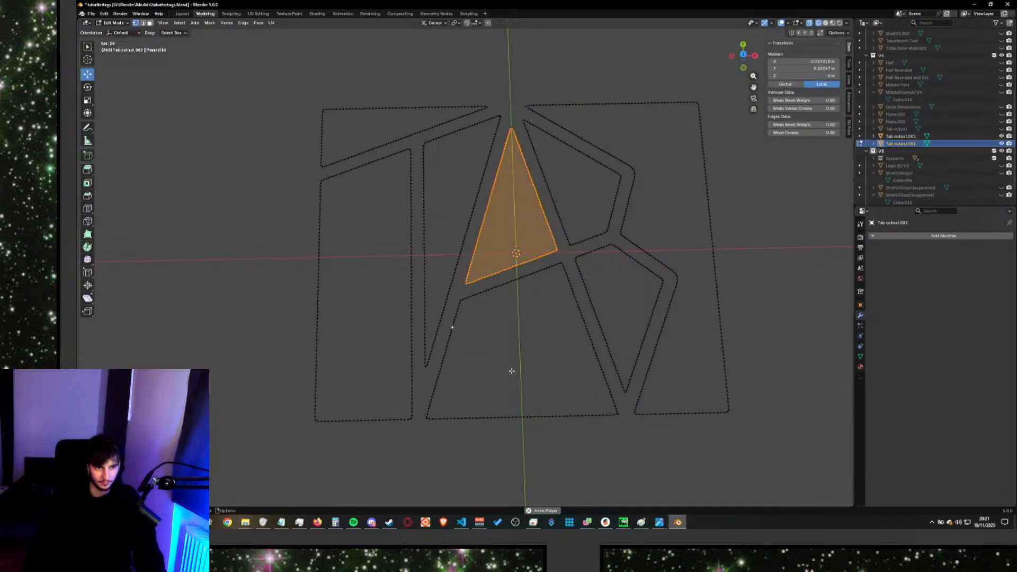
pyautogui.click(511, 370)
pyautogui.press('l')
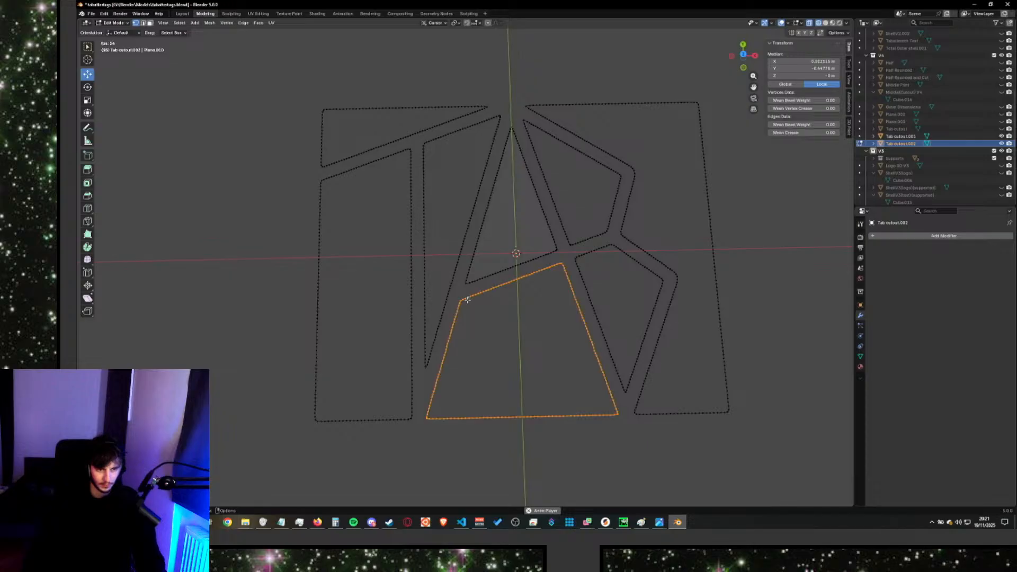
pyautogui.press('f')
# Fill the narrow outline between the T and the A and the tall outline beside the T's stem with faces.
pyautogui.click(425, 265)
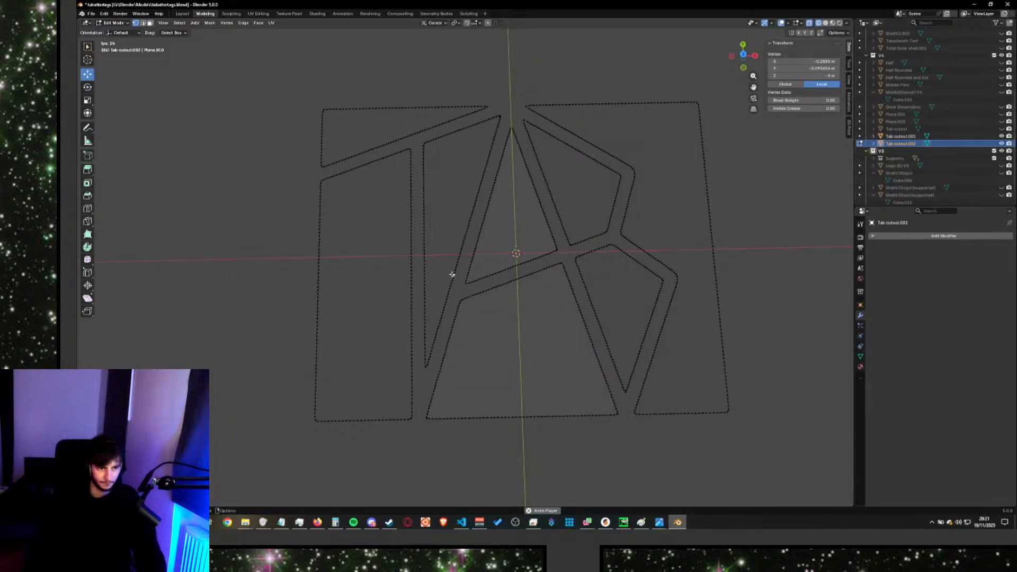
pyautogui.press('l')
pyautogui.press('f')
pyautogui.click(405, 275)
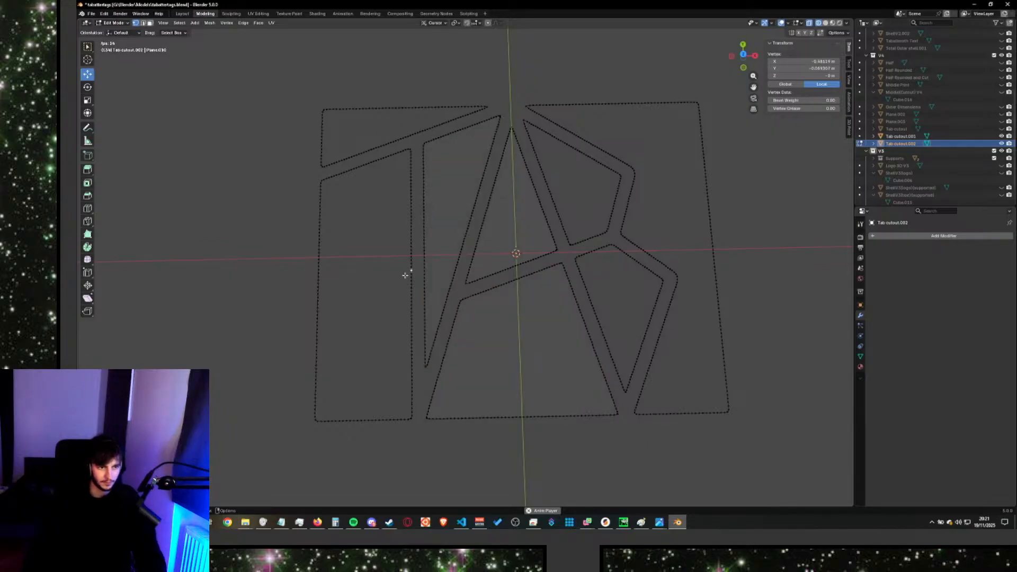
pyautogui.press('l')
pyautogui.press('f')
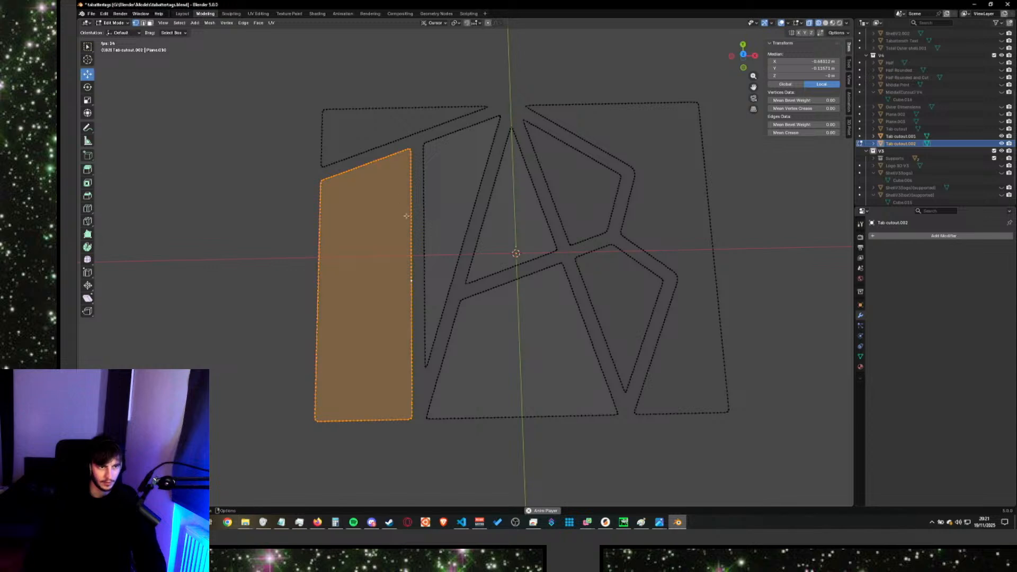
# Fill the triangular outline above the T's bar and the B's upper inner outline with faces.
pyautogui.click(376, 148)
pyautogui.press('l')
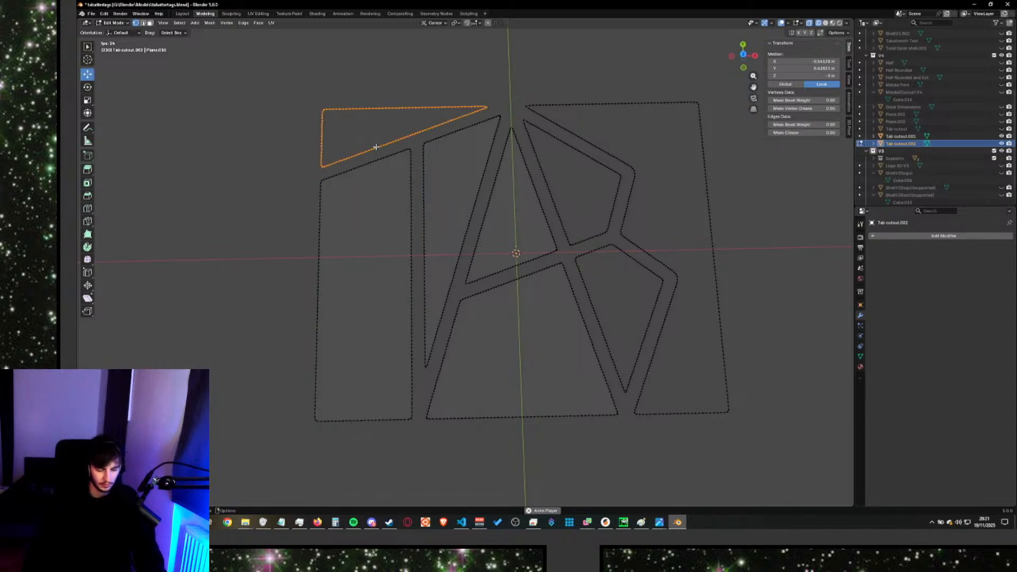
pyautogui.press('f')
pyautogui.click(548, 187)
pyautogui.press('l')
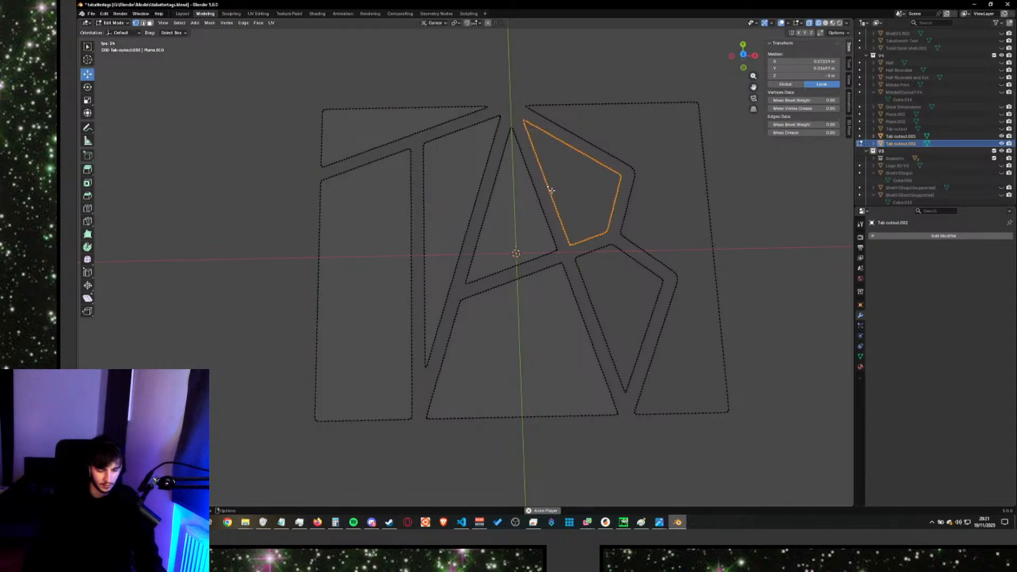
pyautogui.press('f')
# Fill the B's lower inner outline and the large outline outside the B with faces.
pyautogui.click(581, 273)
pyautogui.press('l')
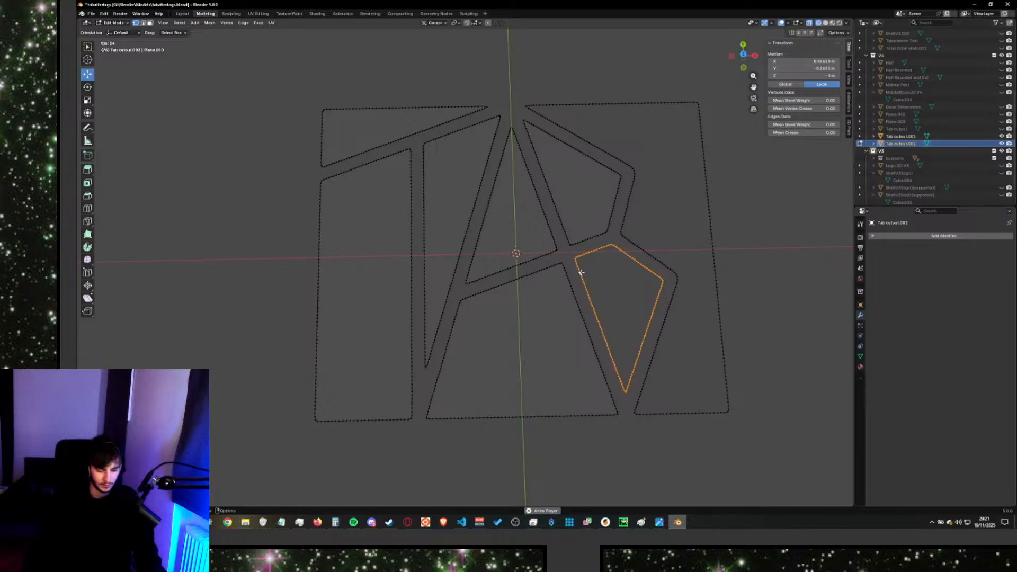
pyautogui.press('f')
pyautogui.click(641, 242)
pyautogui.press('l')
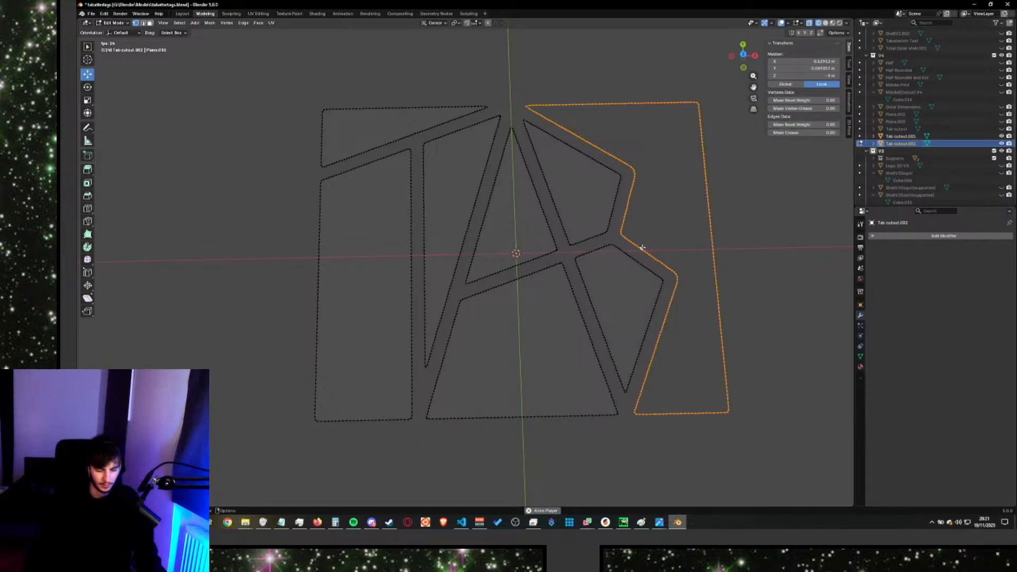
pyautogui.press('f')
# Deselect all geometry, set the viewport shading to Solid, and return to Object Mode to view the filled TAB pieces.
pyautogui.click(752, 248)
pyautogui.press('a')
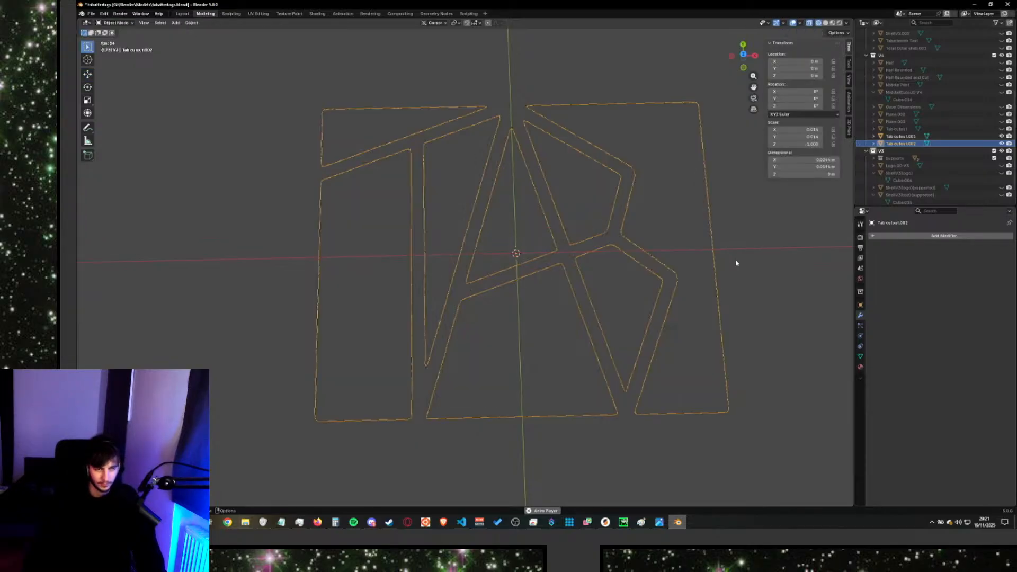
pyautogui.hotkey('alt', 'a')
pyautogui.press('z')
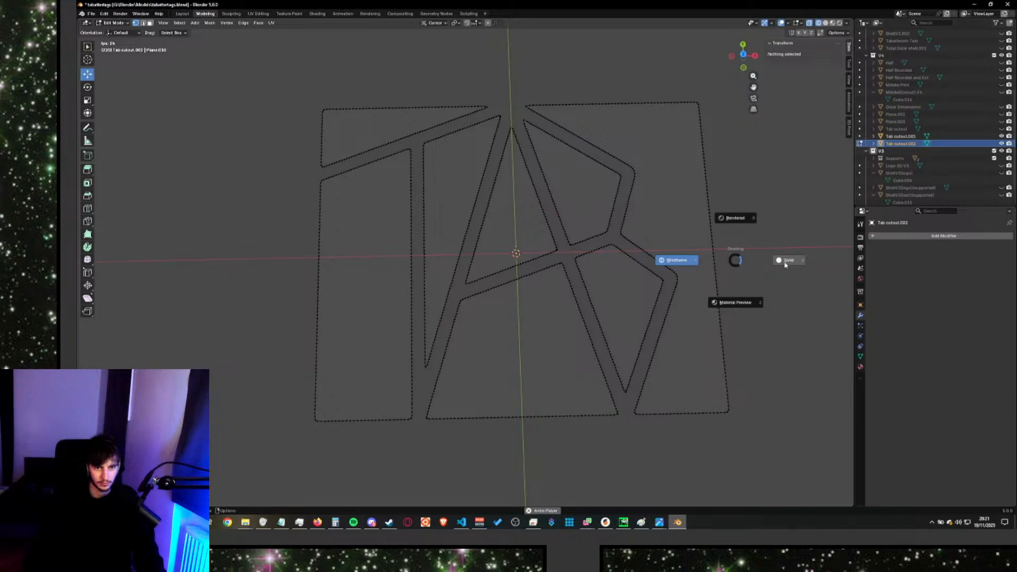
pyautogui.click(784, 263)
pyautogui.press('Tab')
pyautogui.scroll(-1, 788, 347)
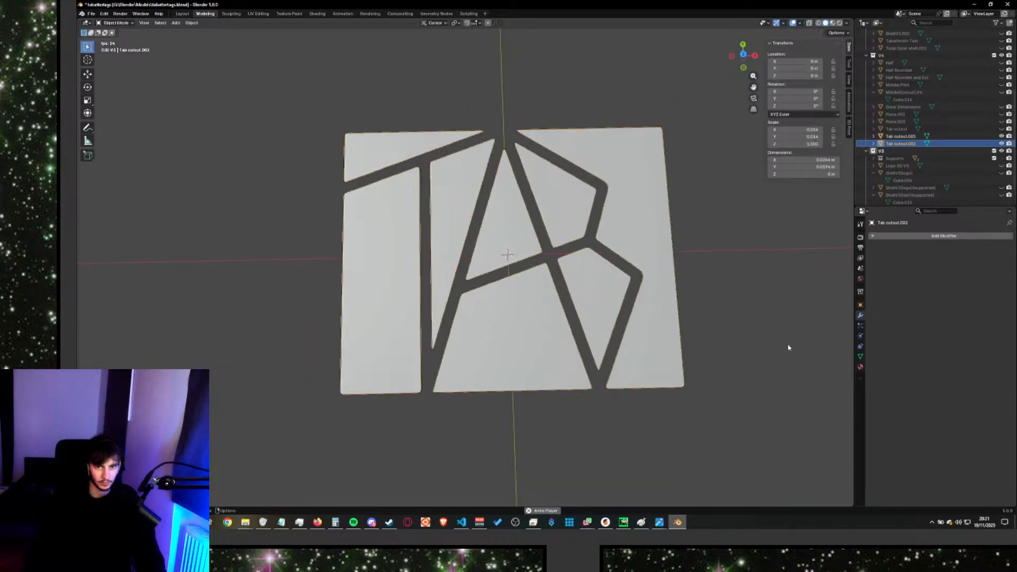
# Add a Solidify modifier to the filled TAB cutout and inspect the thickened pieces from the side.
pyautogui.click(931, 237)
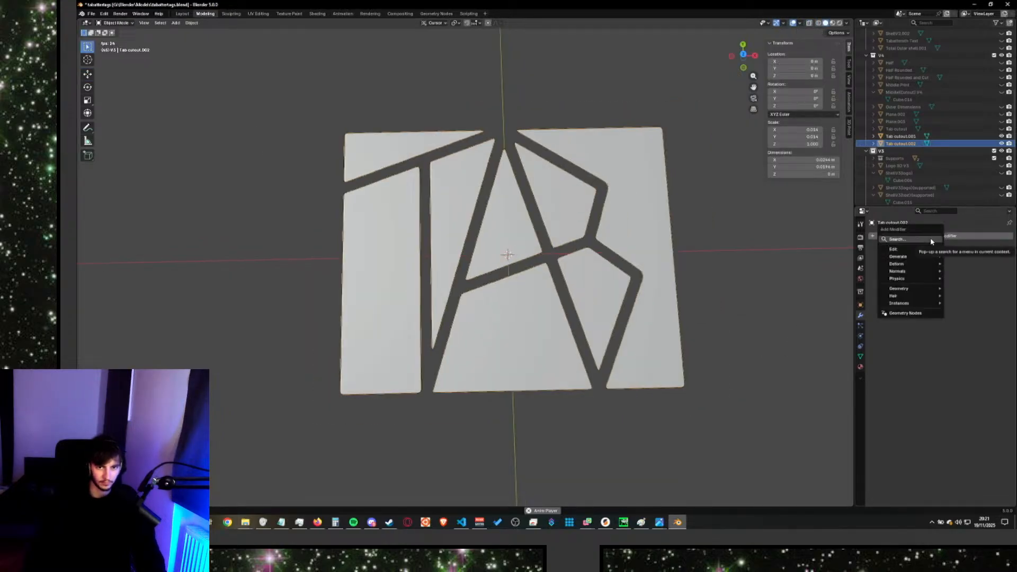
pyautogui.write('solid')
pyautogui.press('Return')
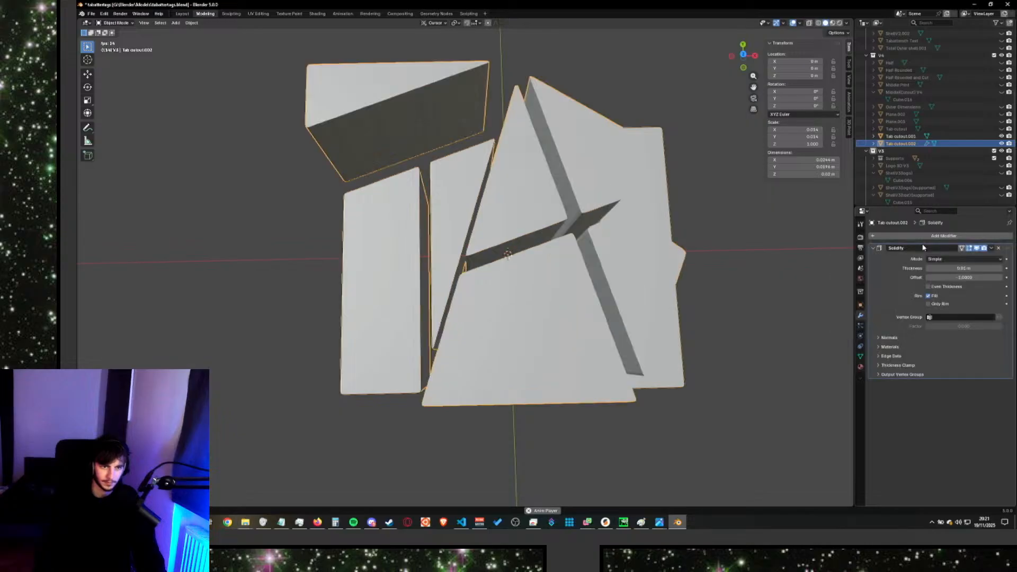
pyautogui.moveTo(750, 323); pyautogui.dragTo(710, 344, button='middle')
pyautogui.scroll(-3, 758, 360)
pyautogui.moveTo(597, 339); pyautogui.dragTo(605, 335, button='middle')
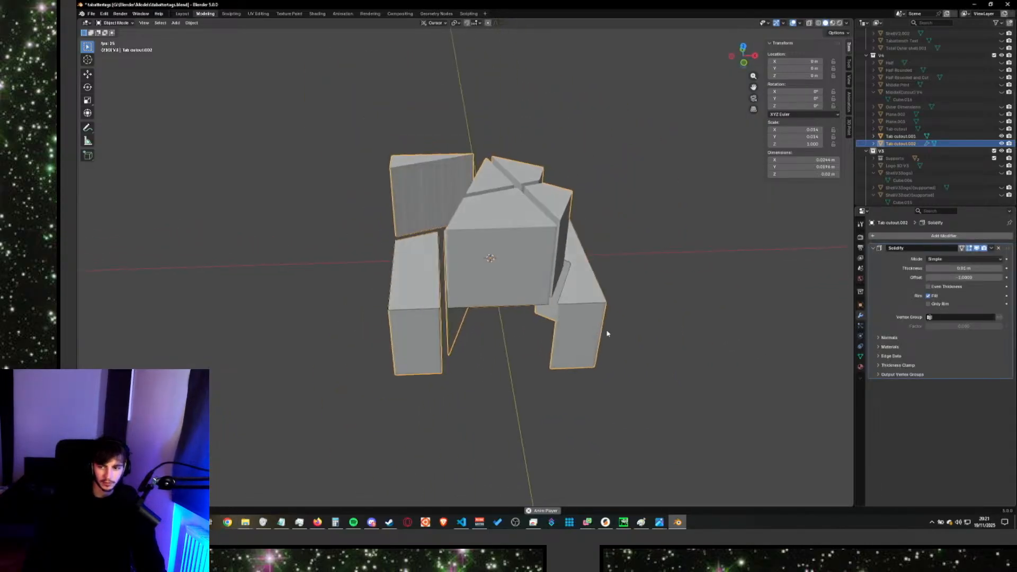
# Watch the tutorial's section on Solidify thickness and recalculating normals in Edit Mode, and return to Blender.
pyautogui.hotkey('alt', 'Tab')
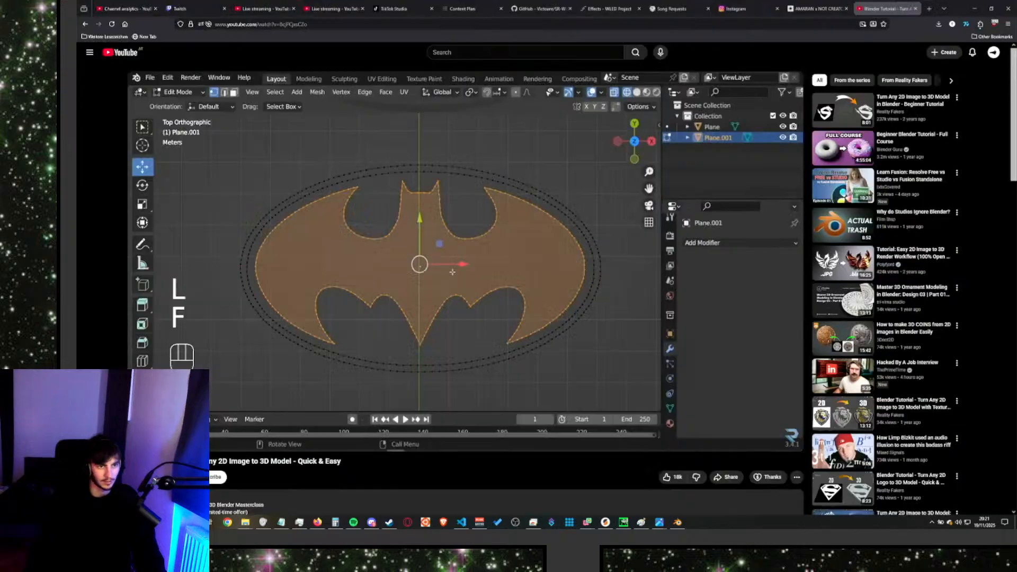
pyautogui.click(600, 304)
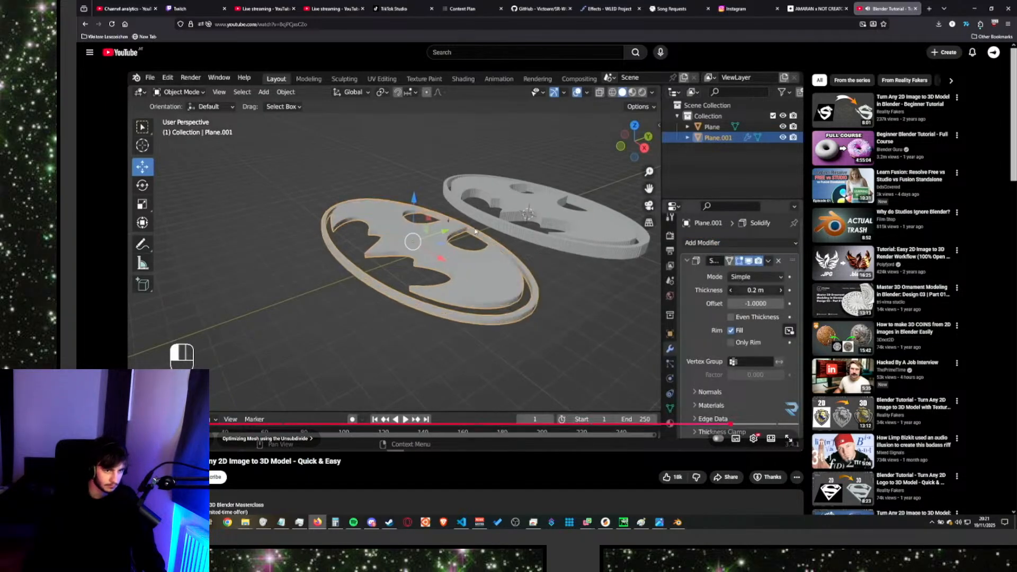
pyautogui.press('f')
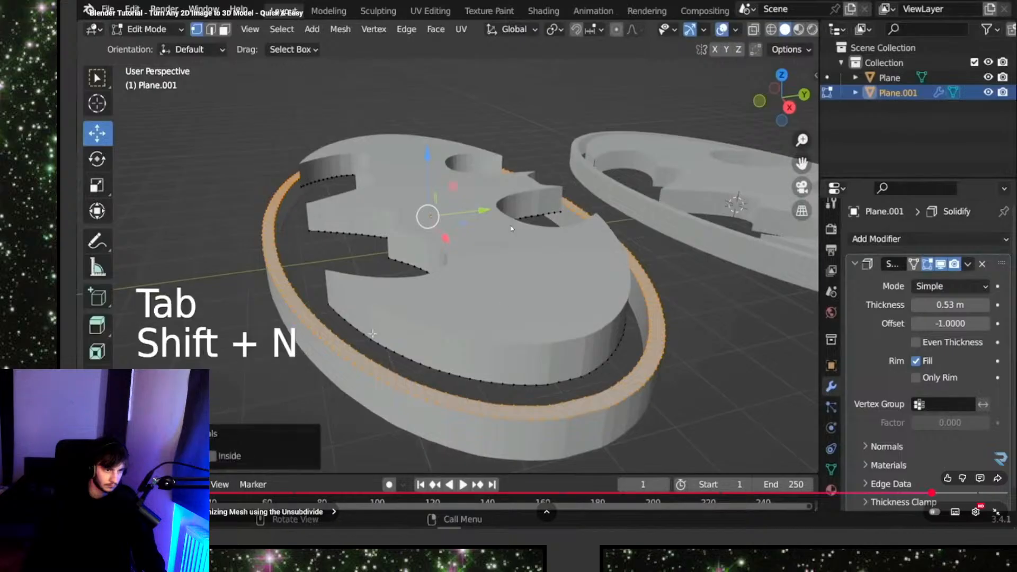
pyautogui.click(511, 226)
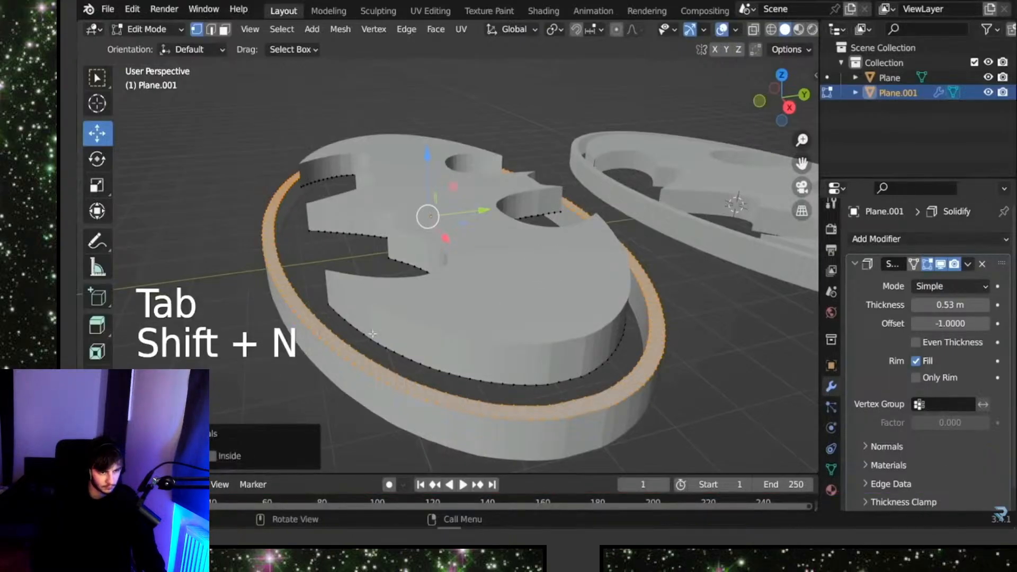
pyautogui.hotkey('alt', 'Tab')
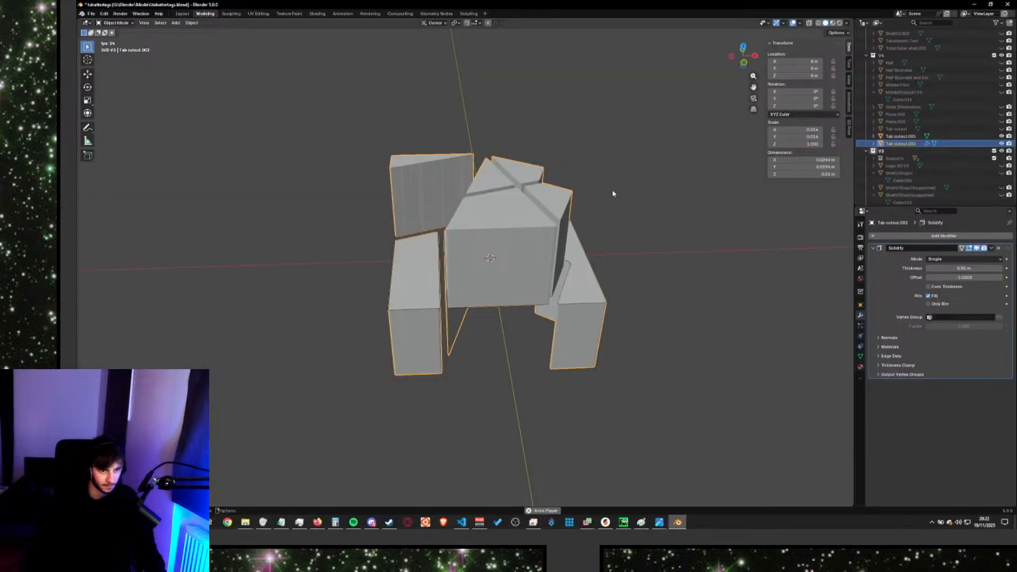
# Reselect the solidified TAB cutout and inspect the directions of its thickened pieces from several angles.
pyautogui.click(643, 234)
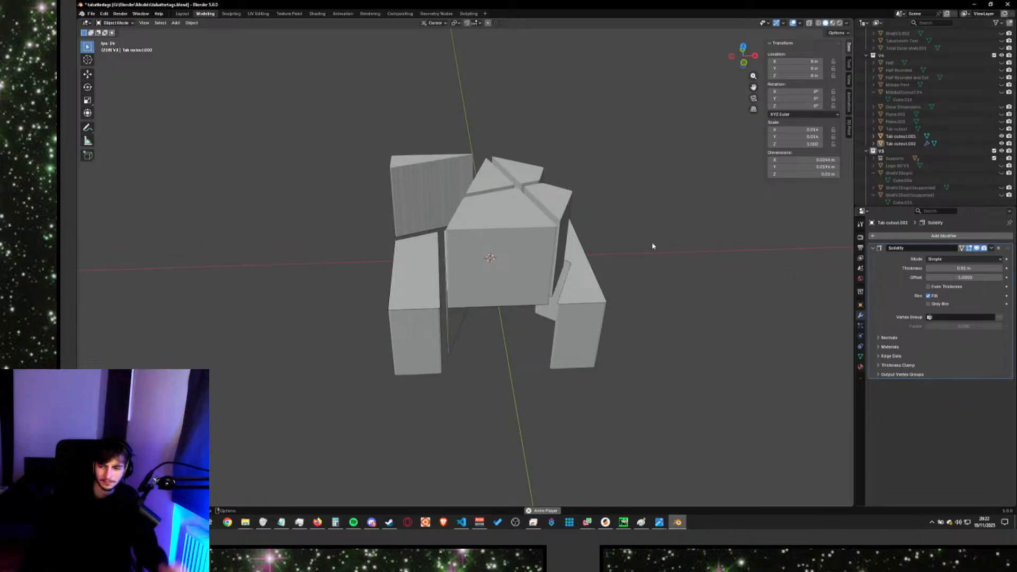
pyautogui.click(593, 311)
pyautogui.moveTo(537, 362); pyautogui.dragTo(565, 361, button='middle')
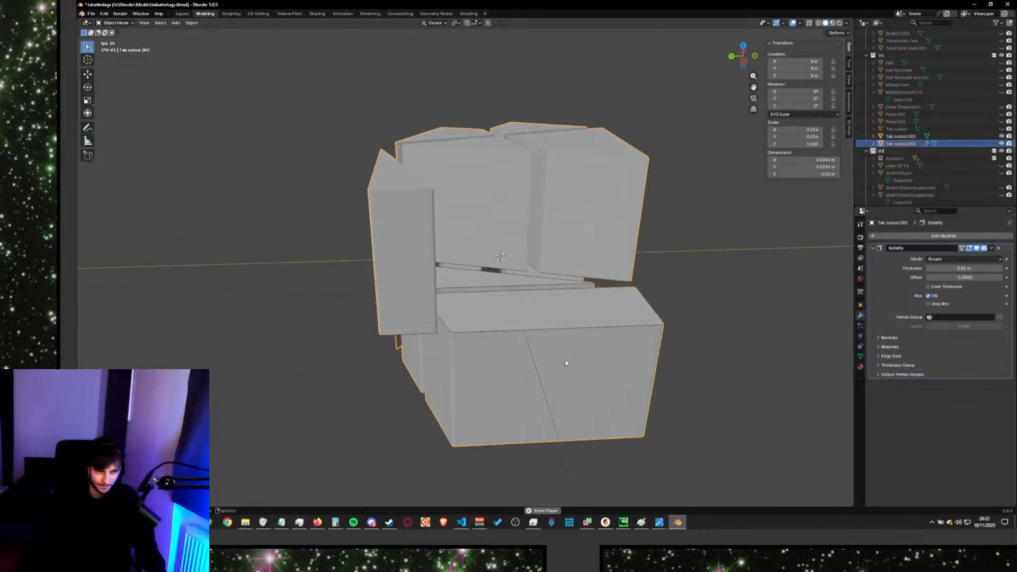
pyautogui.scroll(3, 565, 361)
pyautogui.moveTo(581, 402); pyautogui.dragTo(522, 333, button='middle')
pyautogui.scroll(-4, 528, 382)
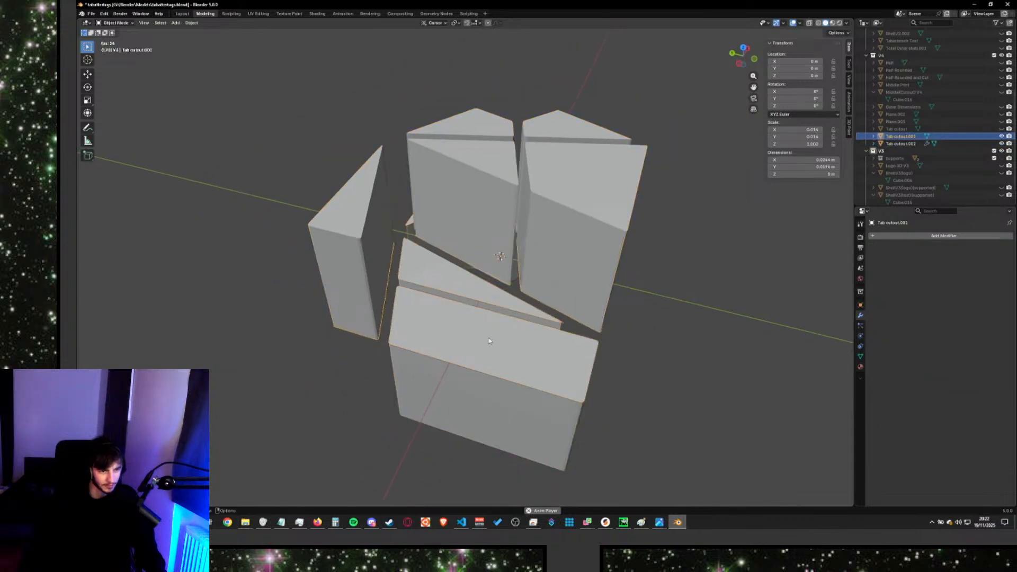
# Enter Edit Mode on Tab cutout.001 and select the linked outlines of the triangular piece and of the upward-extruded wedge in turn.
pyautogui.keyDown('shift'); pyautogui.click(491, 305); pyautogui.keyUp('shift')
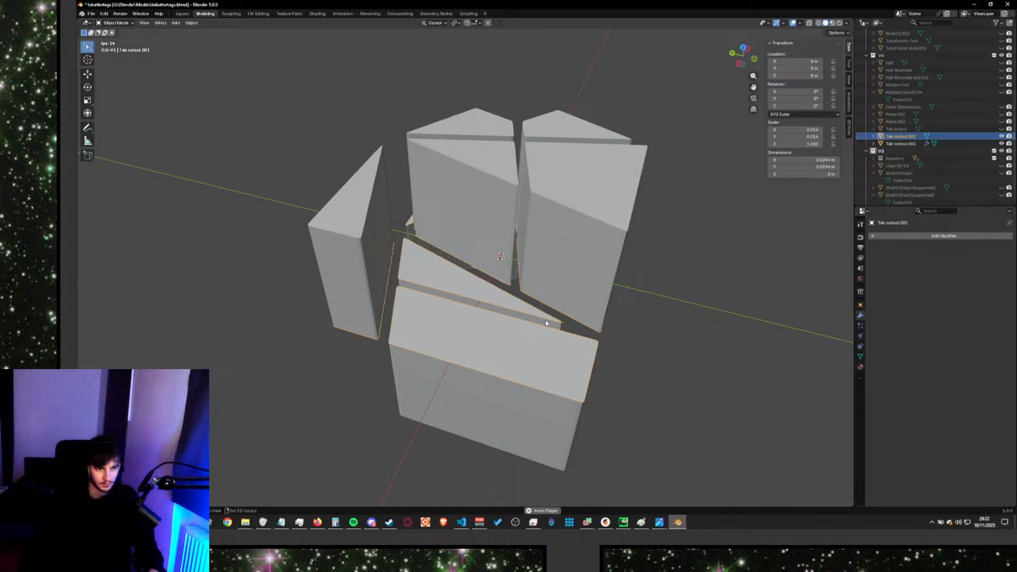
pyautogui.click(114, 23)
pyautogui.click(114, 38)
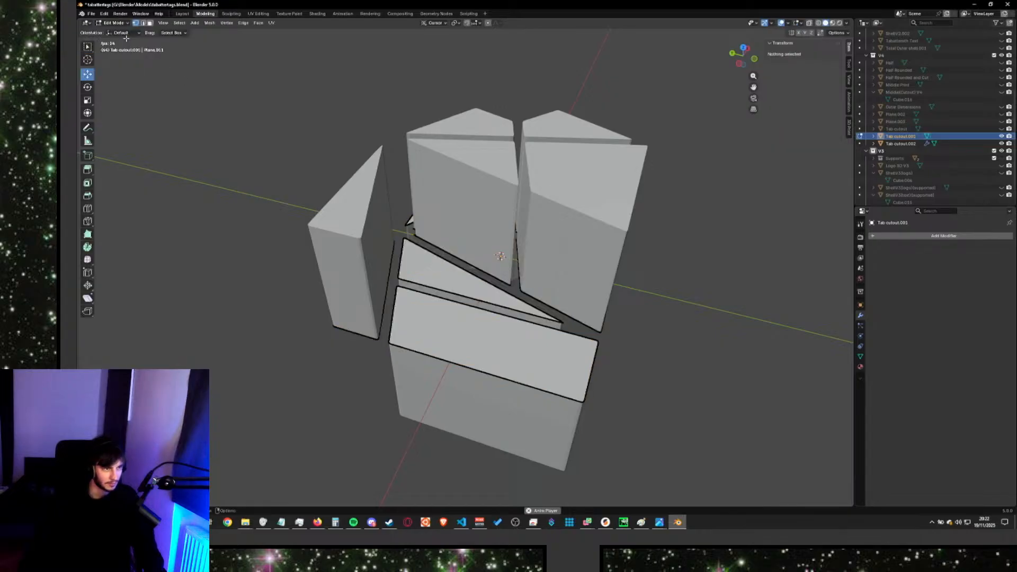
pyautogui.click(493, 303)
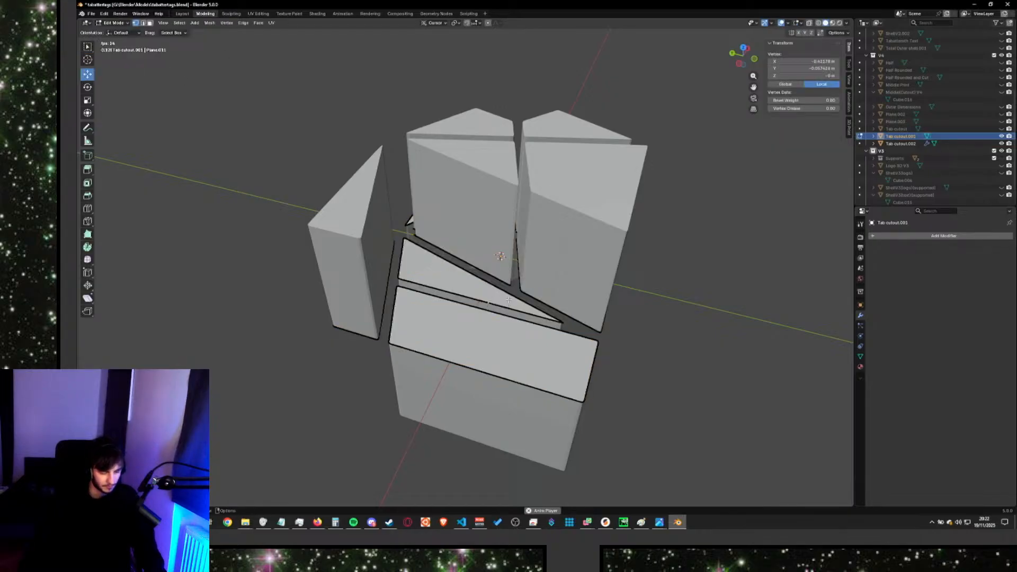
pyautogui.press('l')
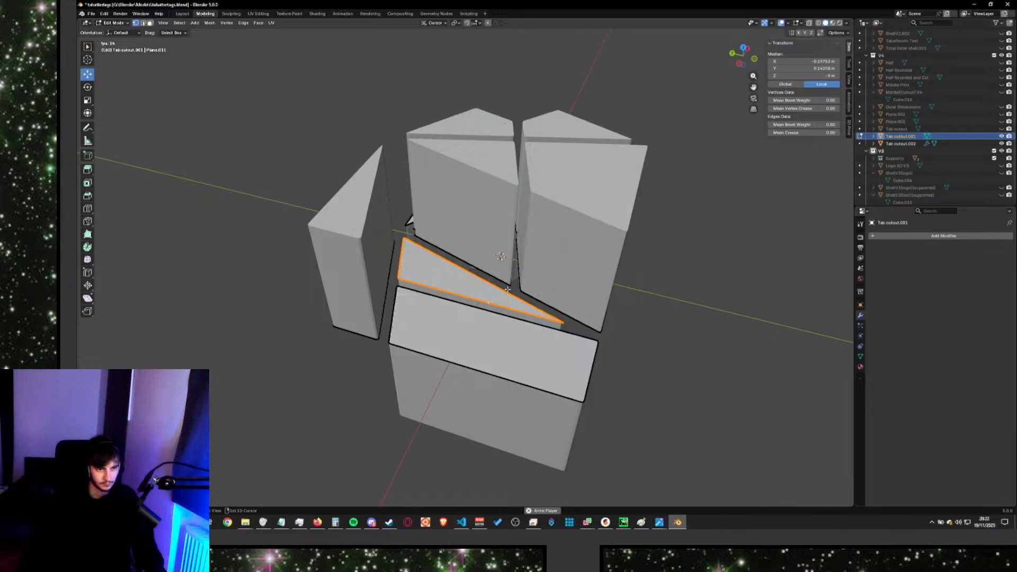
pyautogui.click(370, 337)
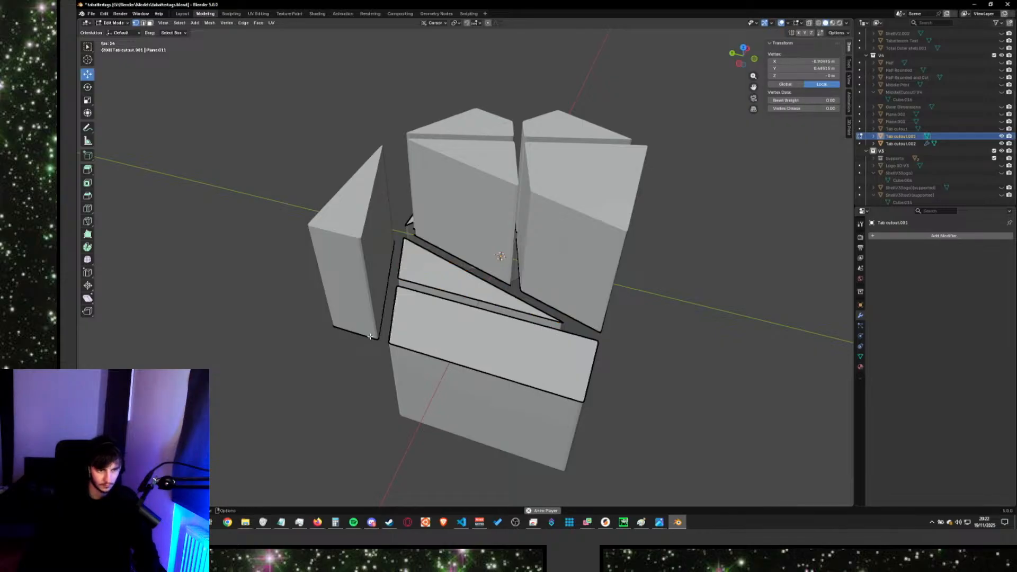
pyautogui.press('l')
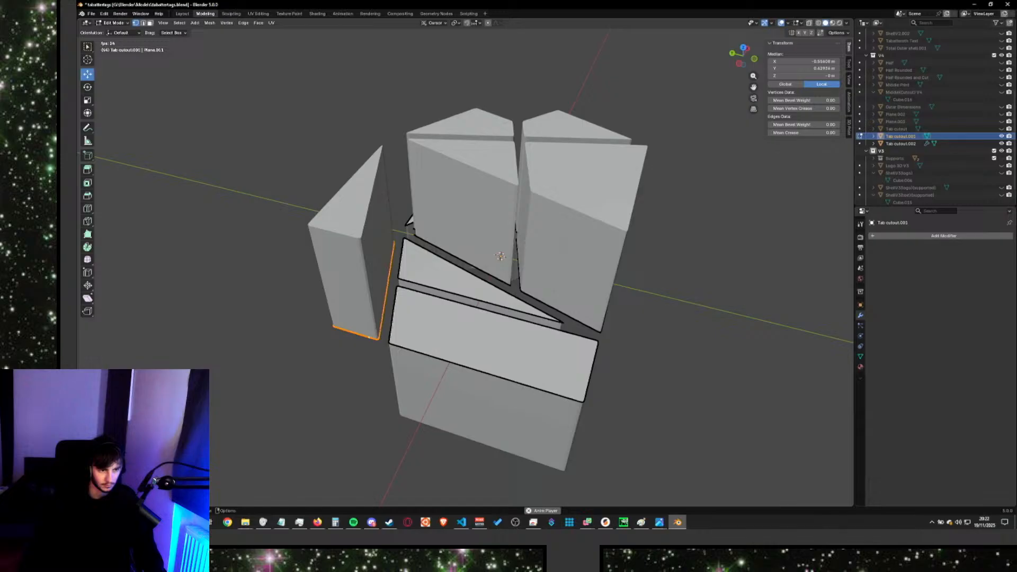
# Switch to the tutorial video, replay the section on recalculating normals with the Inside option, and return to Blender.
pyautogui.hotkey('alt', 'Tab')
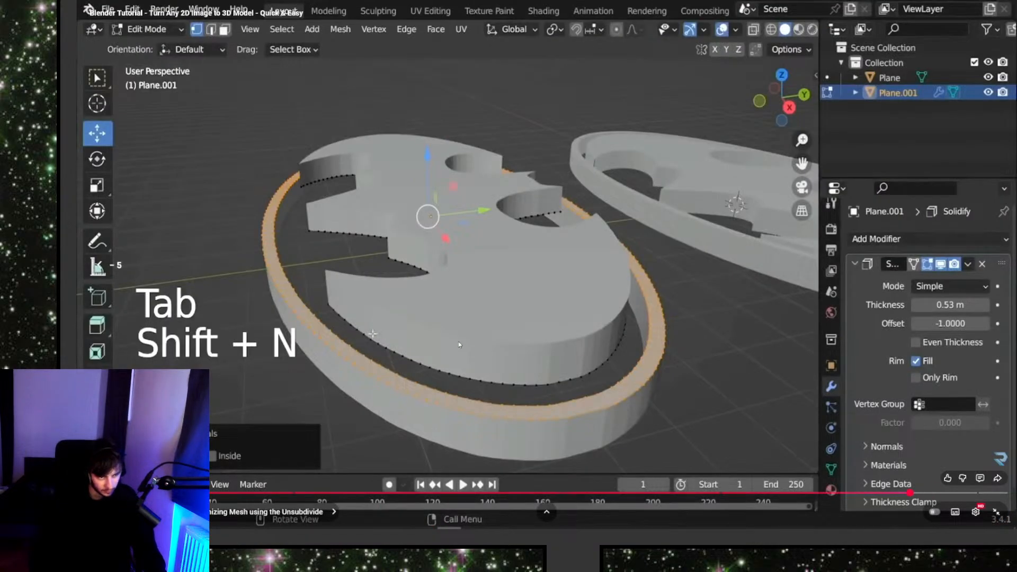
pyautogui.press('space')
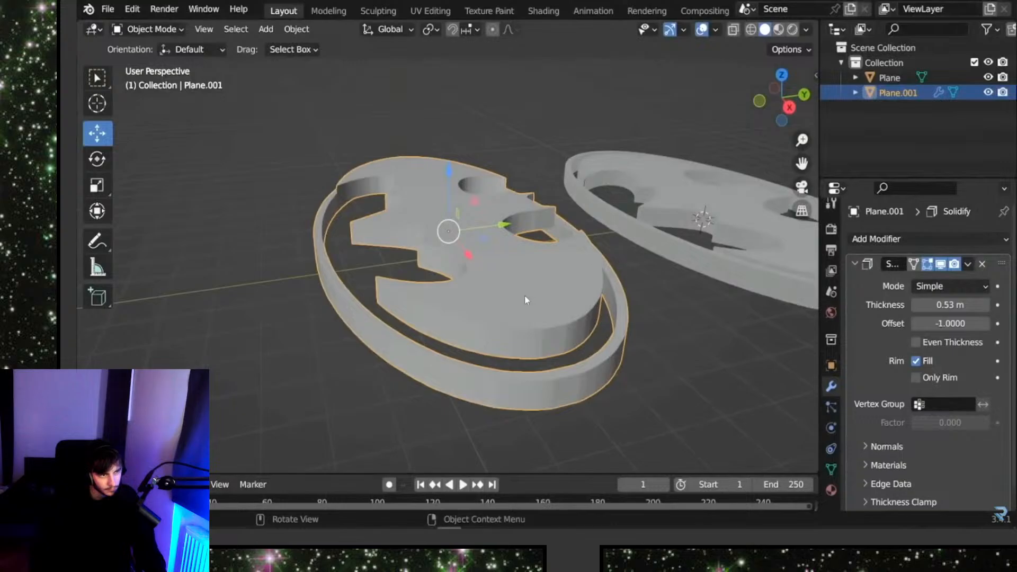
pyautogui.click(459, 344)
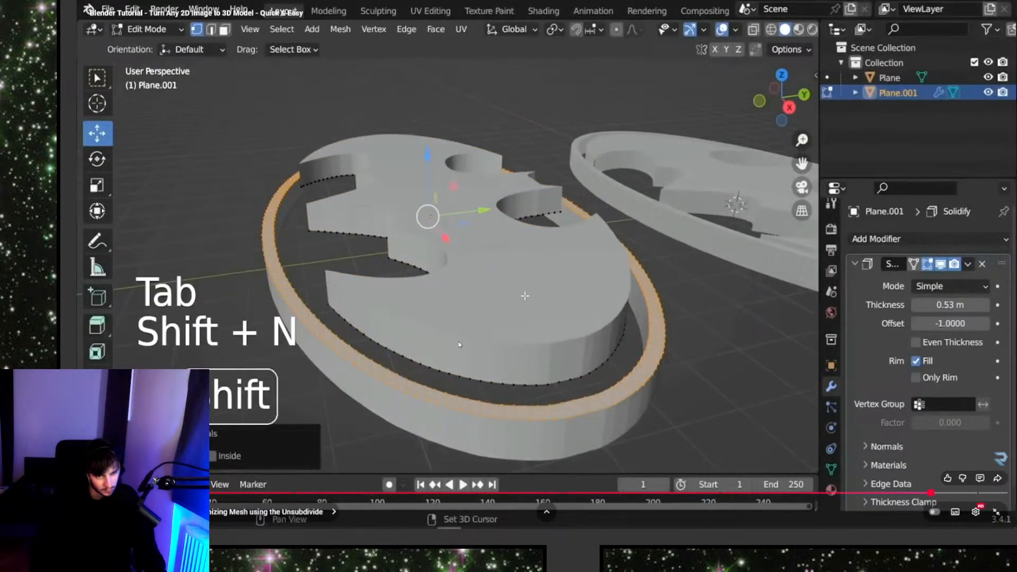
pyautogui.click(458, 344)
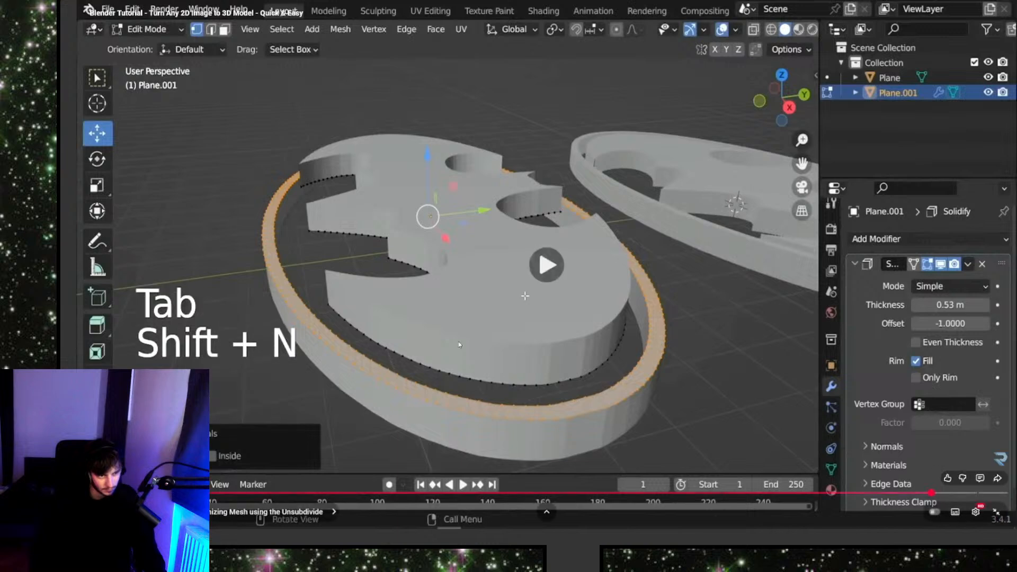
pyautogui.click(459, 344)
pyautogui.click(458, 345)
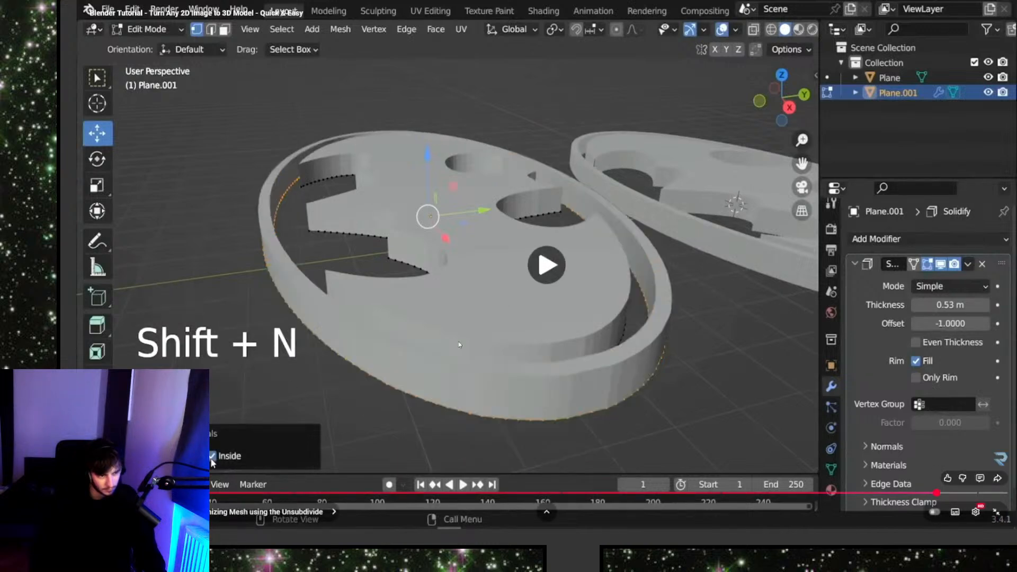
pyautogui.click(459, 344)
pyautogui.hotkey('alt', 'Tab')
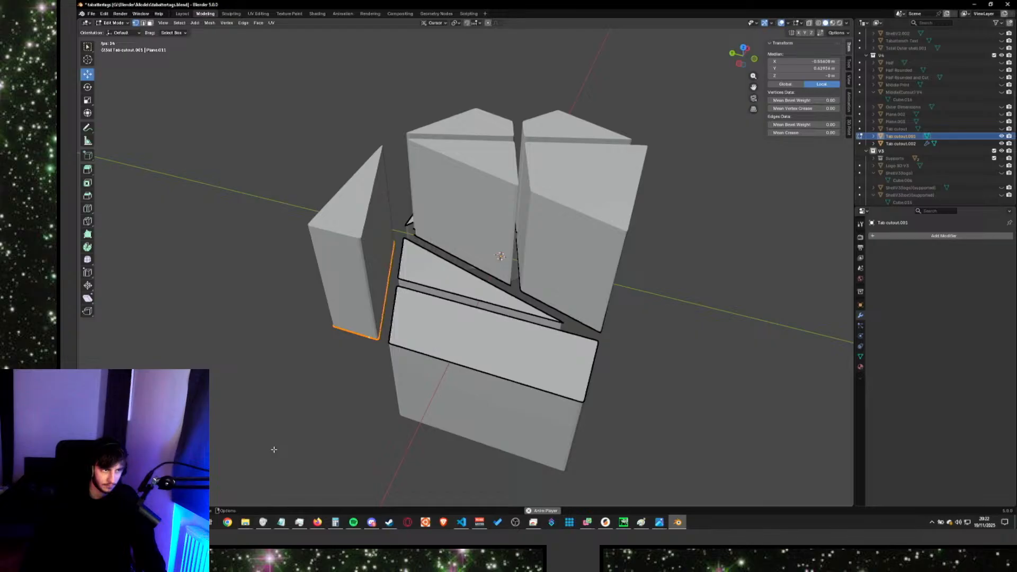
# Select the linked outline of the large rectangular piece, select all of Tab cutout.001's geometry, and clear the selection.
pyautogui.hotkey('alt', 'a')
pyautogui.click(423, 358)
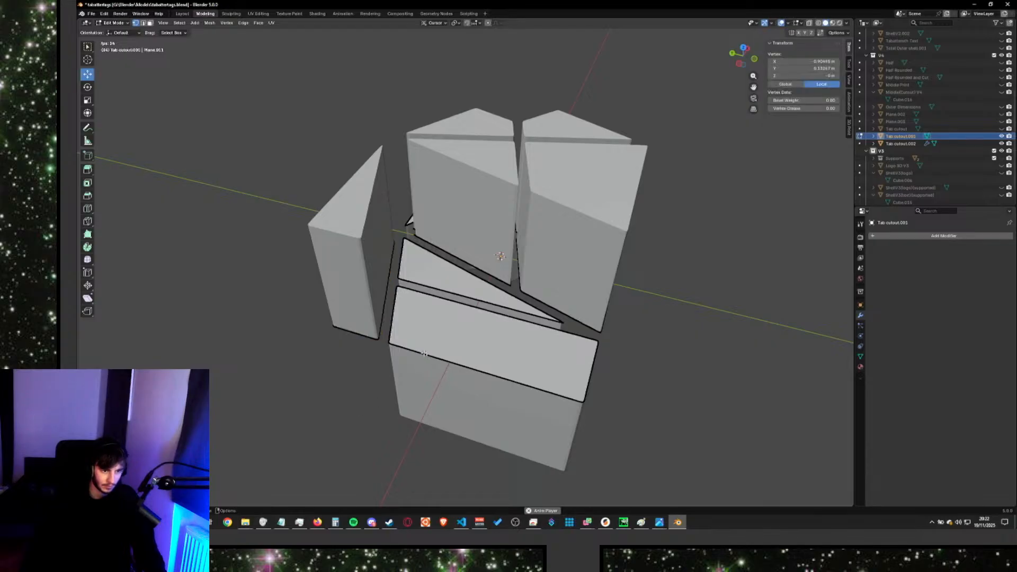
pyautogui.hotkey('ctrl', 'l')
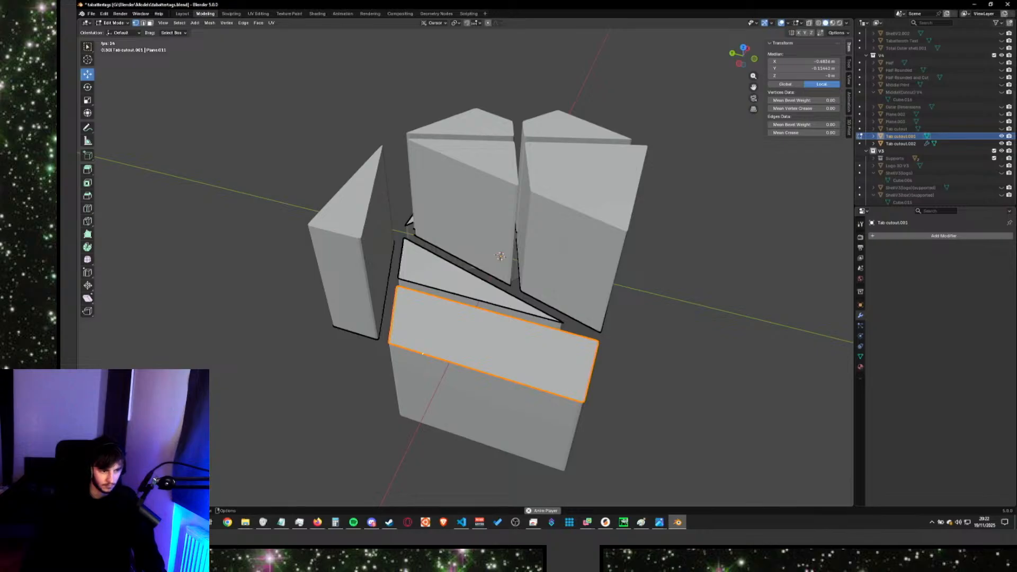
pyautogui.click(255, 439)
pyautogui.scroll(-2, 499, 398)
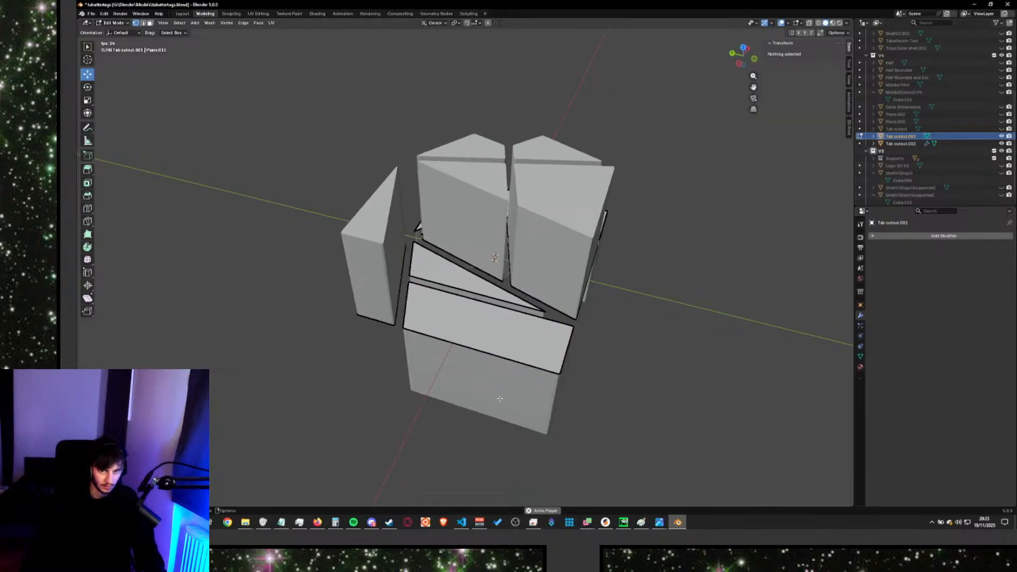
pyautogui.moveTo(563, 354); pyautogui.dragTo(517, 303, button='middle')
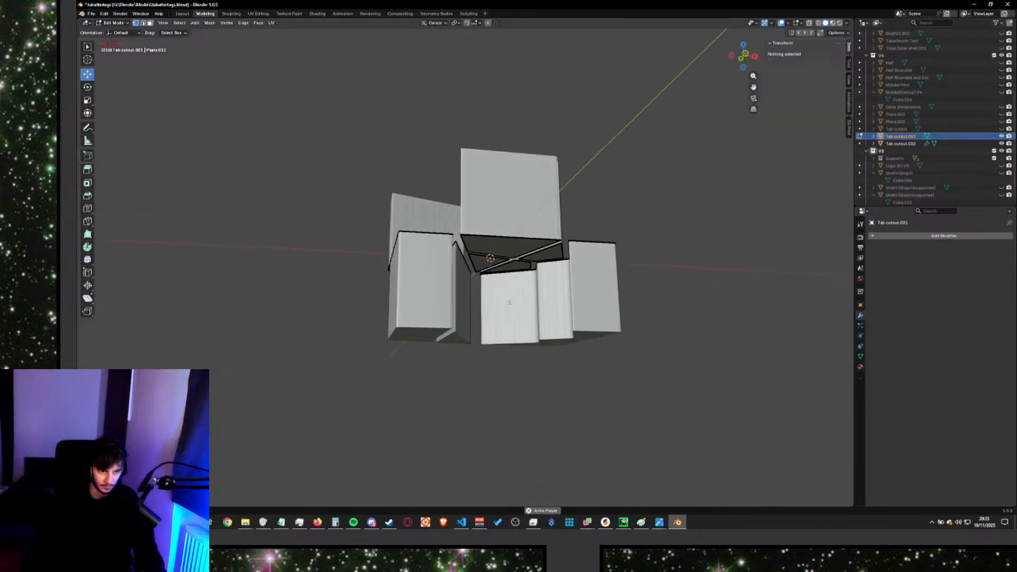
pyautogui.press('a')
pyautogui.moveTo(486, 403); pyautogui.dragTo(506, 434, button='middle')
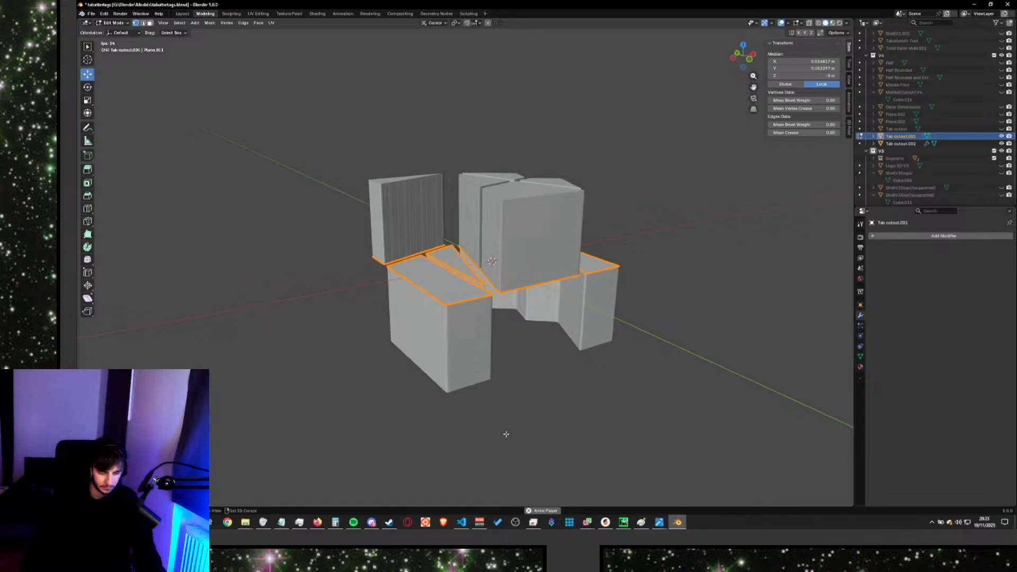
pyautogui.click(281, 411)
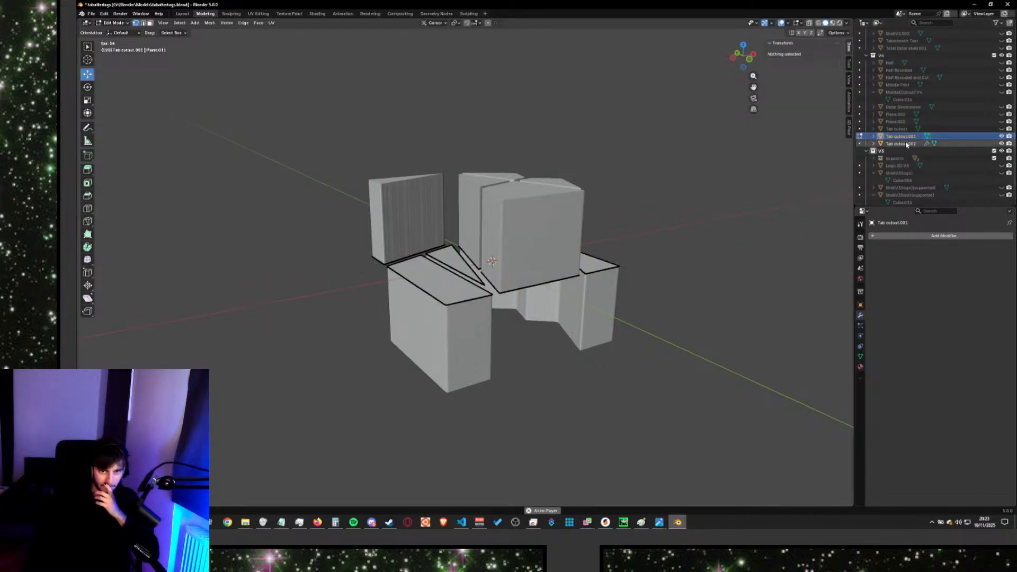
# Add Tab cutout.002 to the selection and toggle both cutouts' visibility, leaving only Tab cutout.002 shown.
pyautogui.keyDown('ctrl'); pyautogui.click(907, 143); pyautogui.keyUp('ctrl')
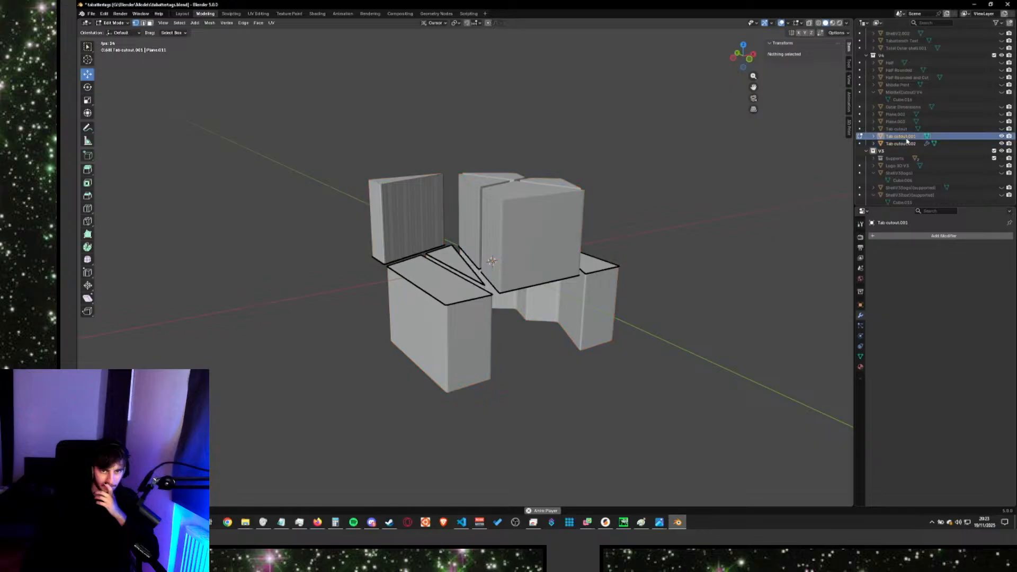
pyautogui.click(1001, 143)
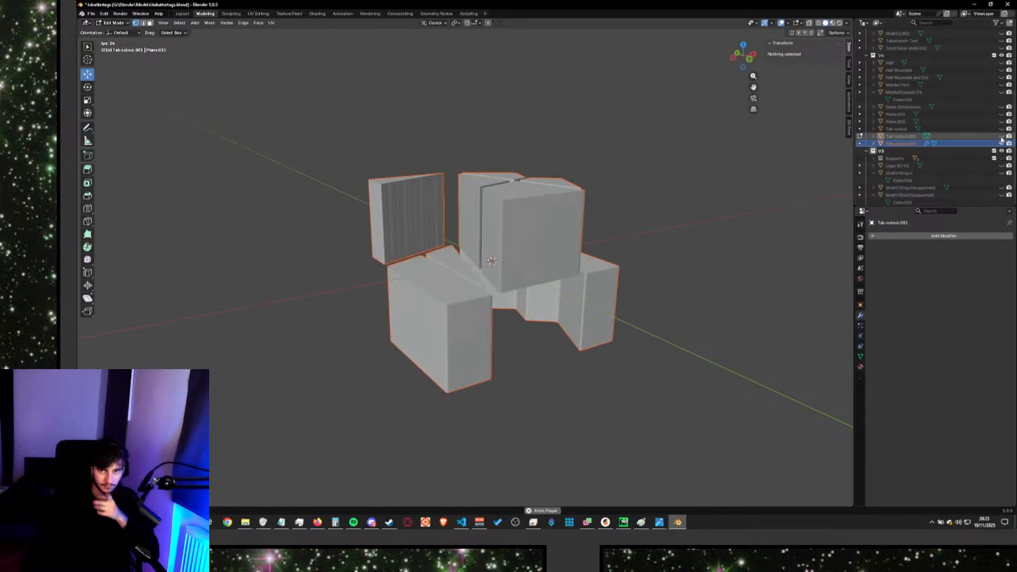
pyautogui.click(1002, 137)
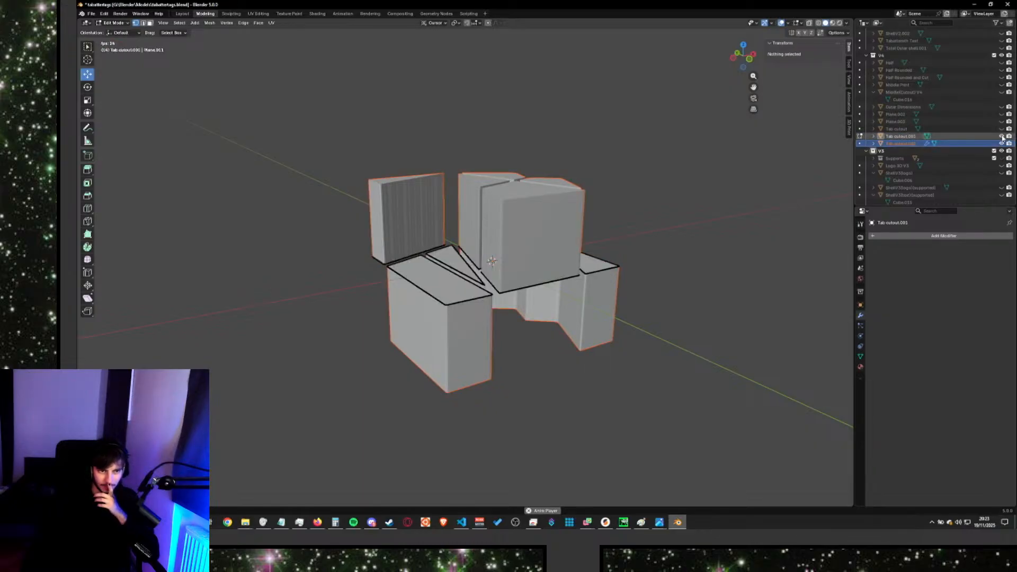
pyautogui.click(1001, 136)
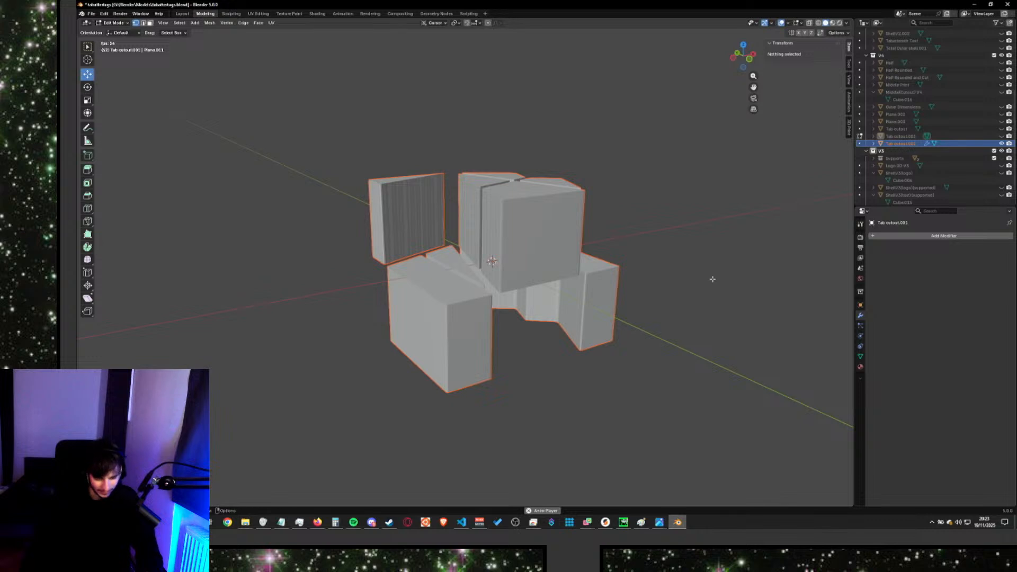
# Undo the edits made on Tab cutout.001 back to Object Mode, with Tab cutout.002 as the active object.
pyautogui.hotkey('ctrl', 'z')
pyautogui.hotkey('ctrl', 'z')
pyautogui.hotkey('ctrl', 'z')
pyautogui.hotkey('ctrl', 'z')
pyautogui.hotkey('ctrl', 'z')
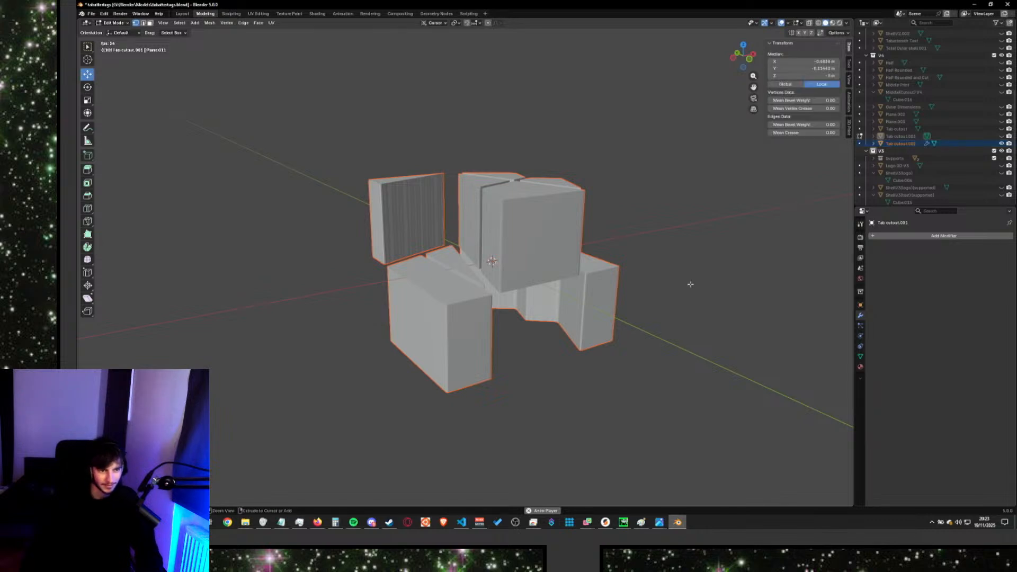
pyautogui.hotkey('ctrl', 'z')
pyautogui.hotkey('ctrl', 'z')
pyautogui.hotkey('ctrl', 'z')
pyautogui.hotkey('ctrl', 'z')
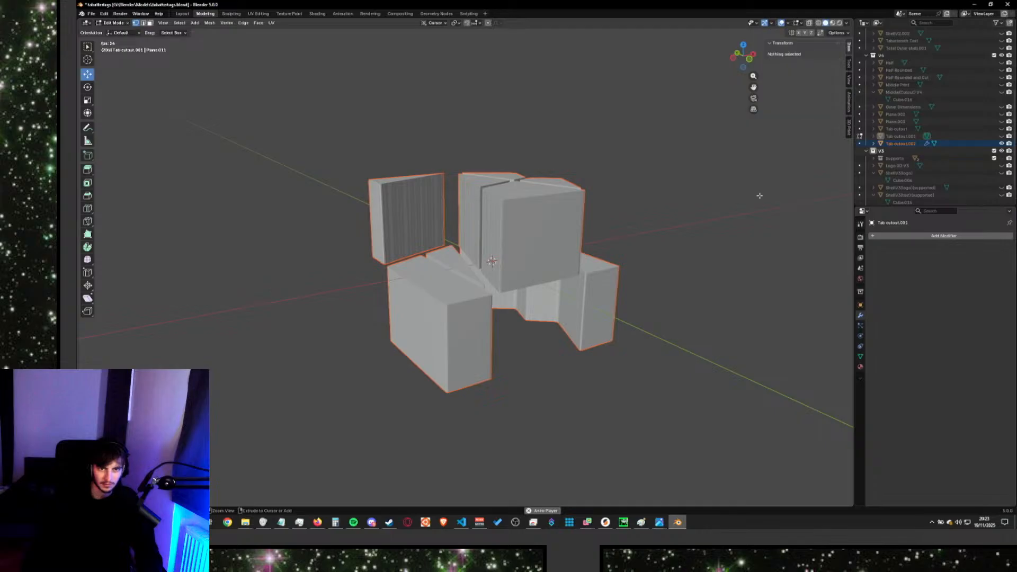
pyautogui.hotkey('ctrl', 'z')
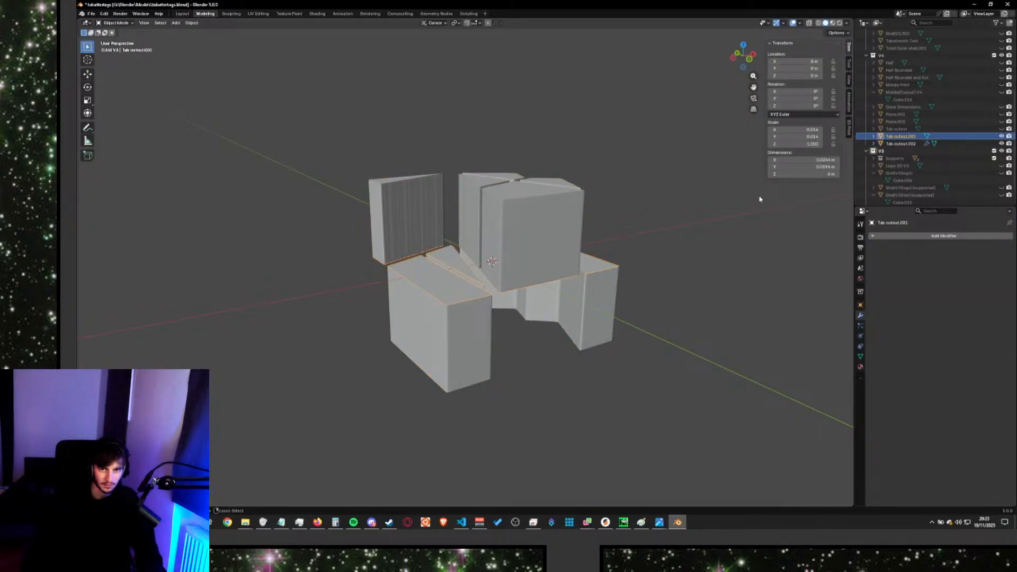
pyautogui.hotkey('ctrl', 'shift', 'z')
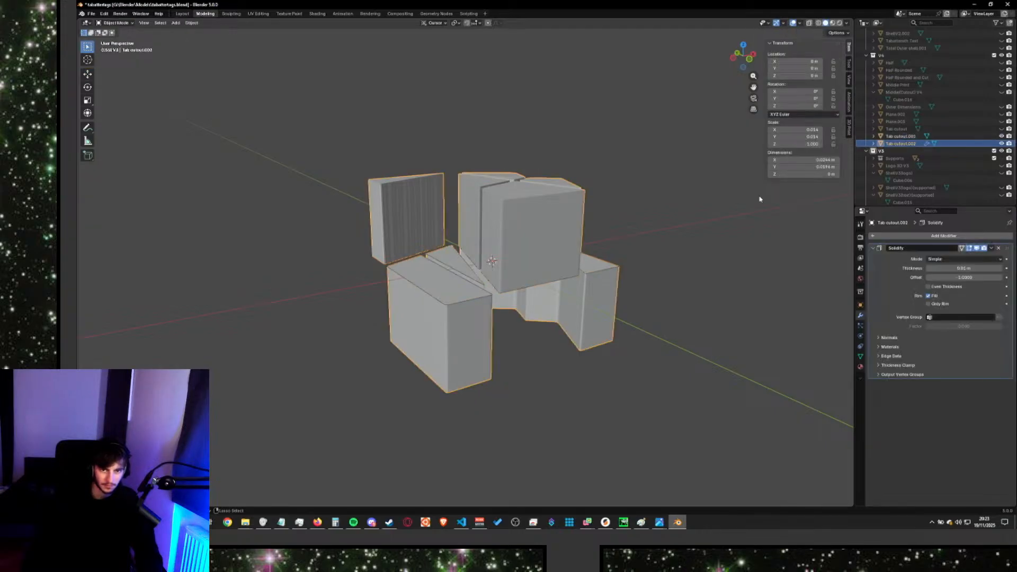
pyautogui.hotkey('ctrl', 'z')
pyautogui.hotkey('ctrl', 'shift', 'z')
pyautogui.hotkey('ctrl', 'shift', 'z')
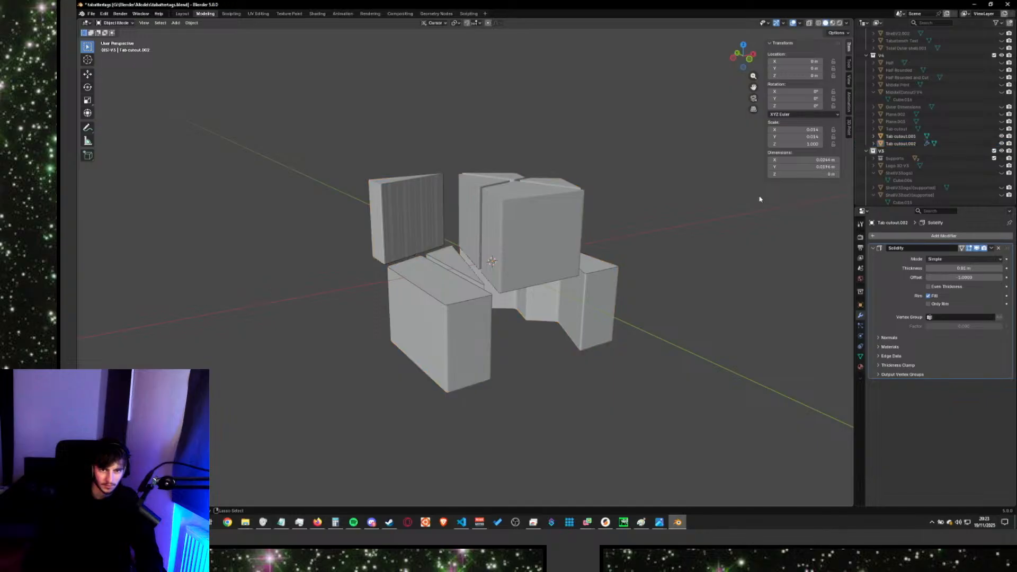
# Hide Tab cutout.001 and select the visible, solidified Tab cutout.002.
pyautogui.click(954, 136)
pyautogui.click(1002, 144)
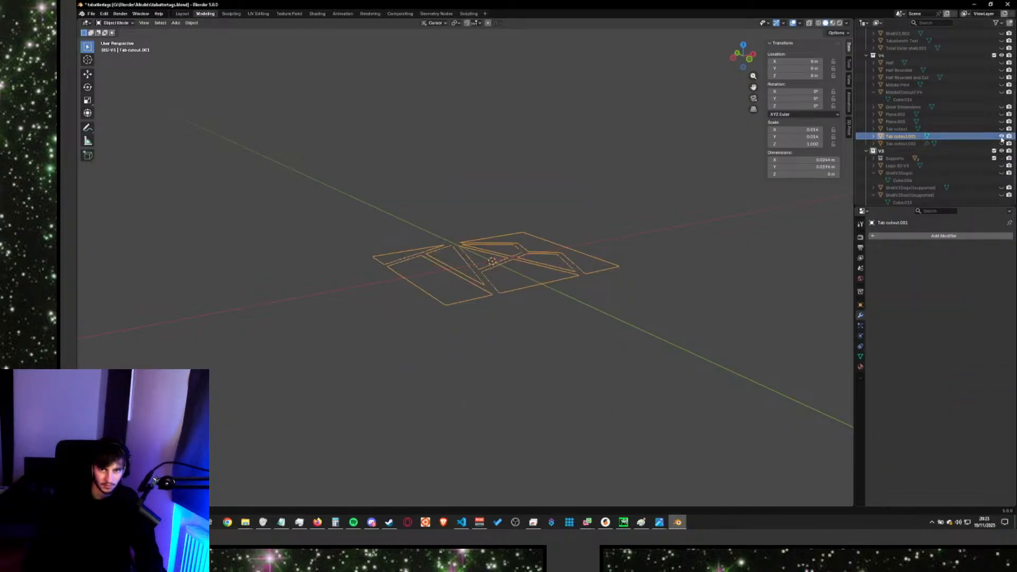
pyautogui.click(1000, 136)
pyautogui.click(1001, 143)
pyautogui.click(991, 144)
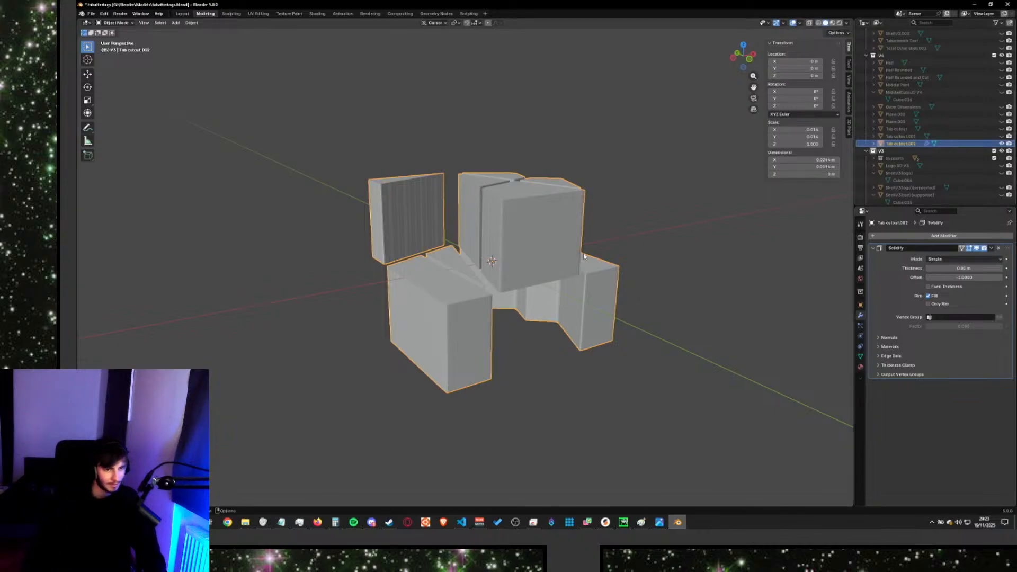
# In Edit Mode, select all of Tab cutout.002's geometry and recalculate its face normals.
pyautogui.scroll(1, 744, 186)
pyautogui.moveTo(692, 257); pyautogui.dragTo(678, 275, button='middle')
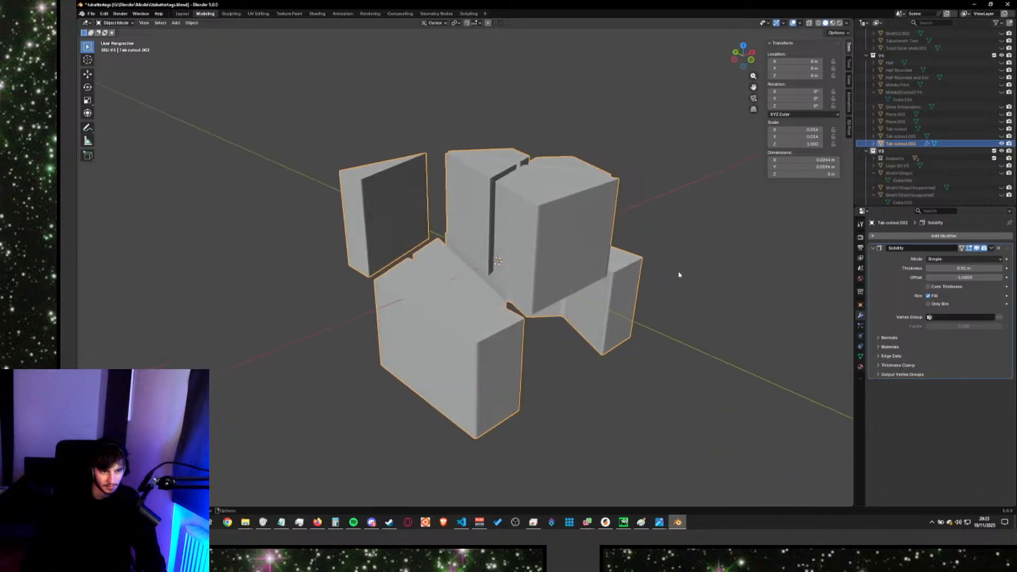
pyautogui.press('Tab')
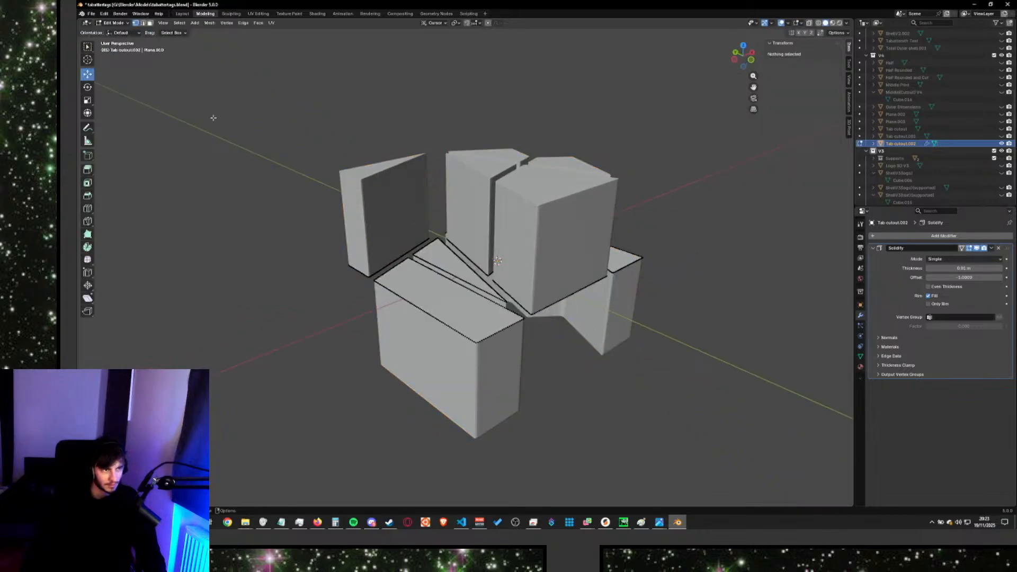
pyautogui.click(464, 278)
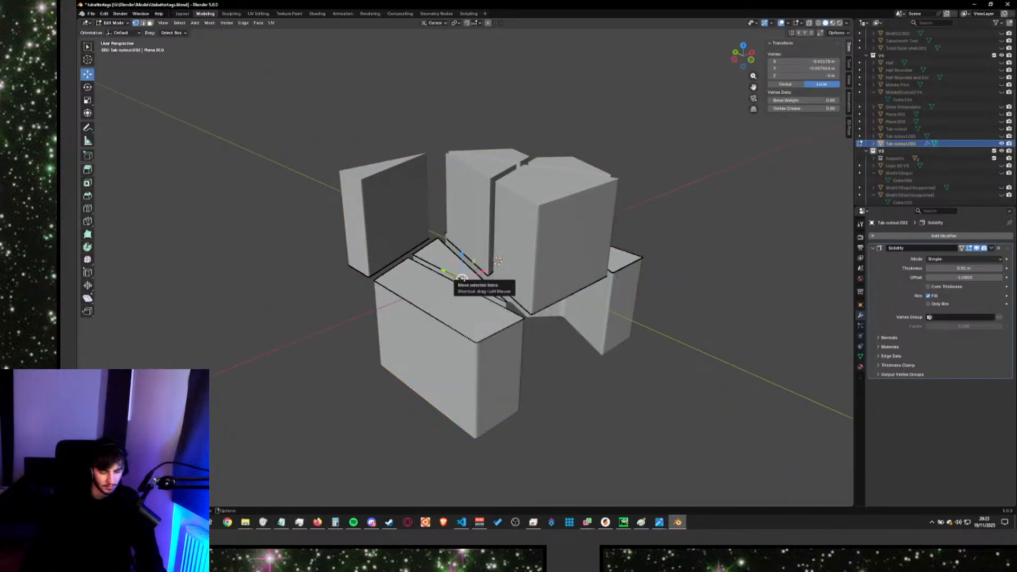
pyautogui.press('a')
pyautogui.hotkey('shift', 'n')
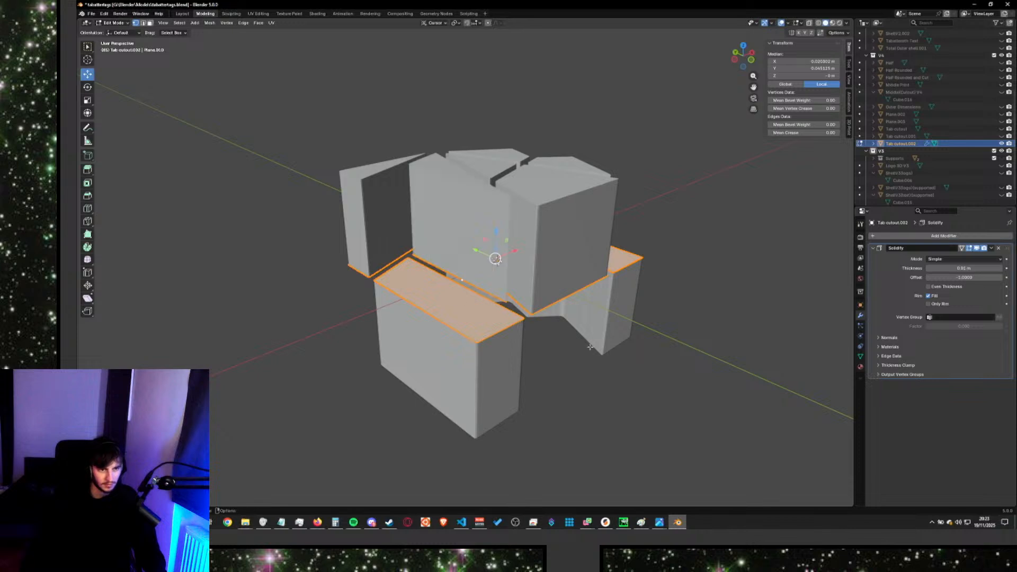
pyautogui.hotkey('ctrl', 'shift', 'n')
pyautogui.hotkey('shift', 'n')
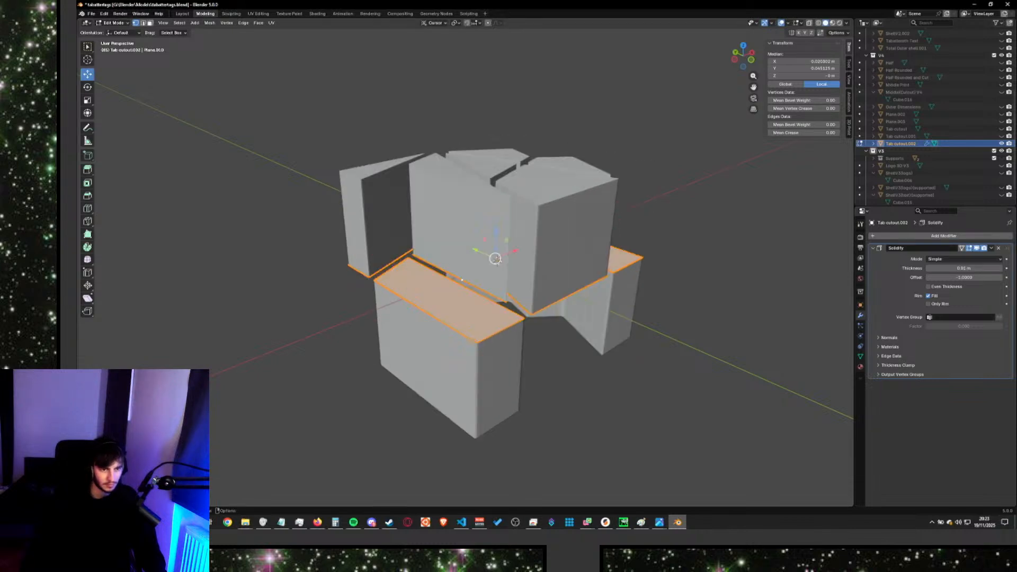
pyautogui.hotkey('ctrl', 'shift', 'n')
pyautogui.hotkey('shift', 'n')
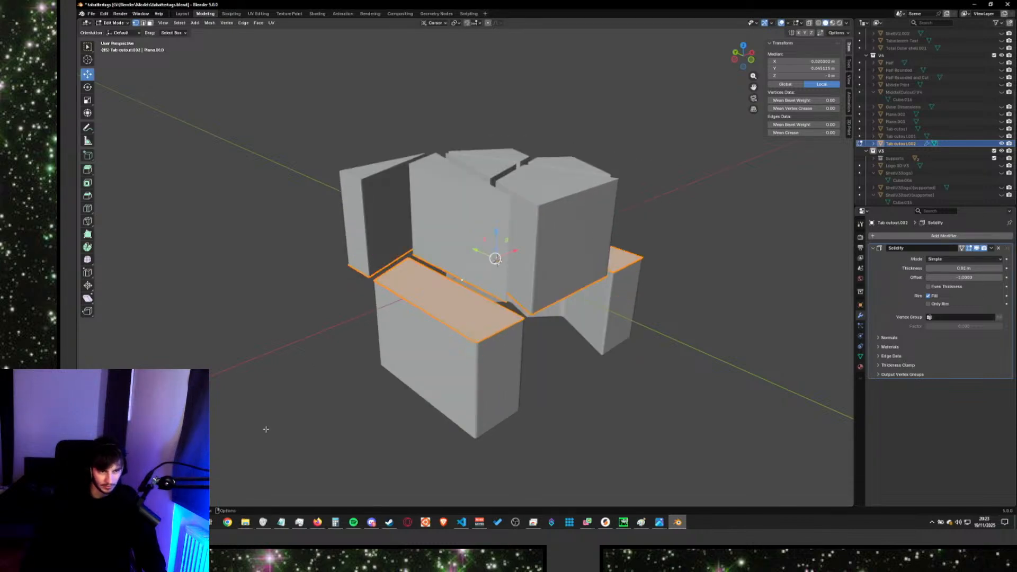
# Clear the selection, select the small linked four-sided piece near the logo's centre, and recalculate its normals.
pyautogui.hotkey('alt', 'a')
pyautogui.moveTo(600, 365); pyautogui.dragTo(549, 280, button='middle')
pyautogui.click(528, 267)
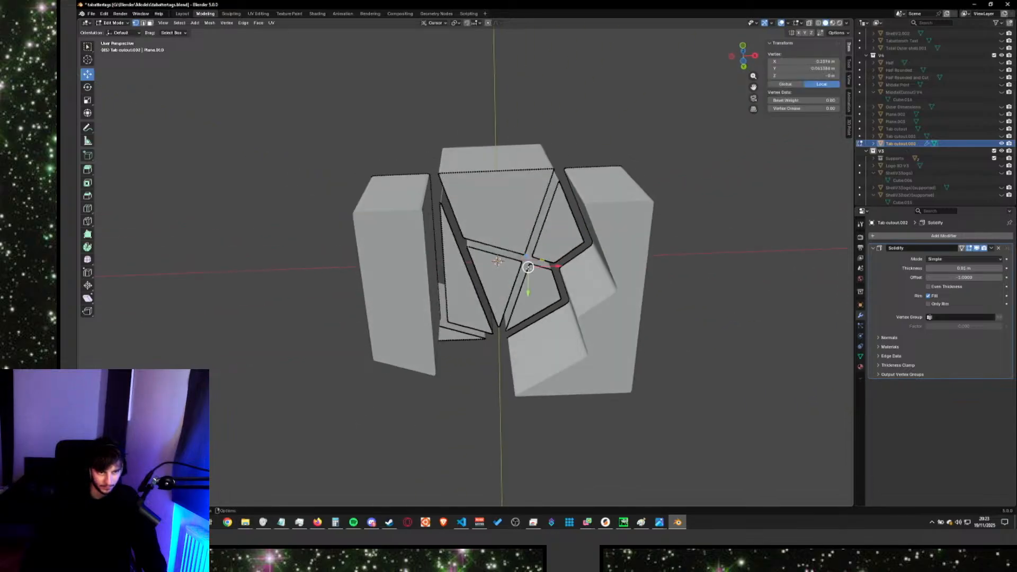
pyautogui.press('a')
pyautogui.hotkey('alt', 'a')
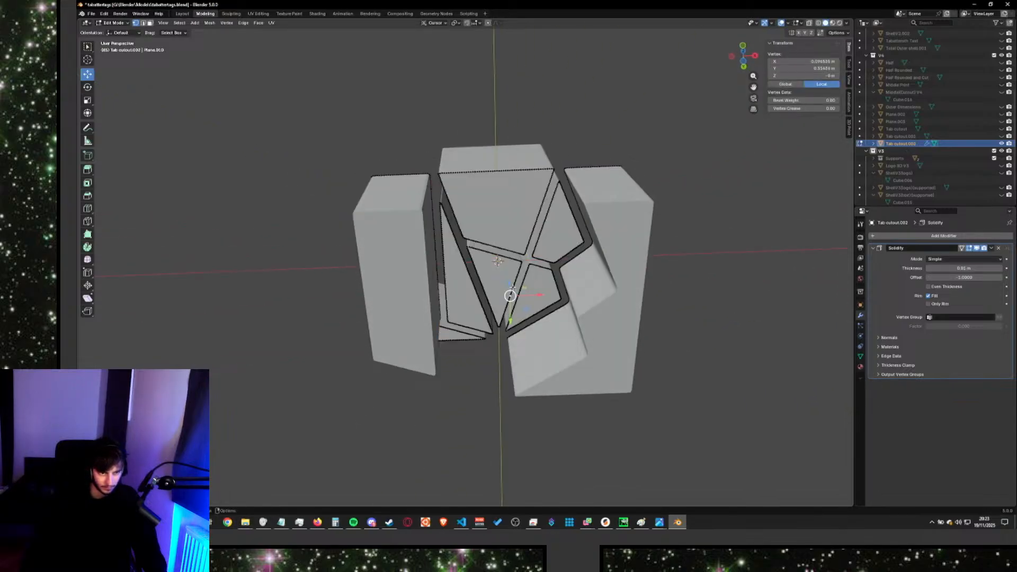
pyautogui.click(528, 282)
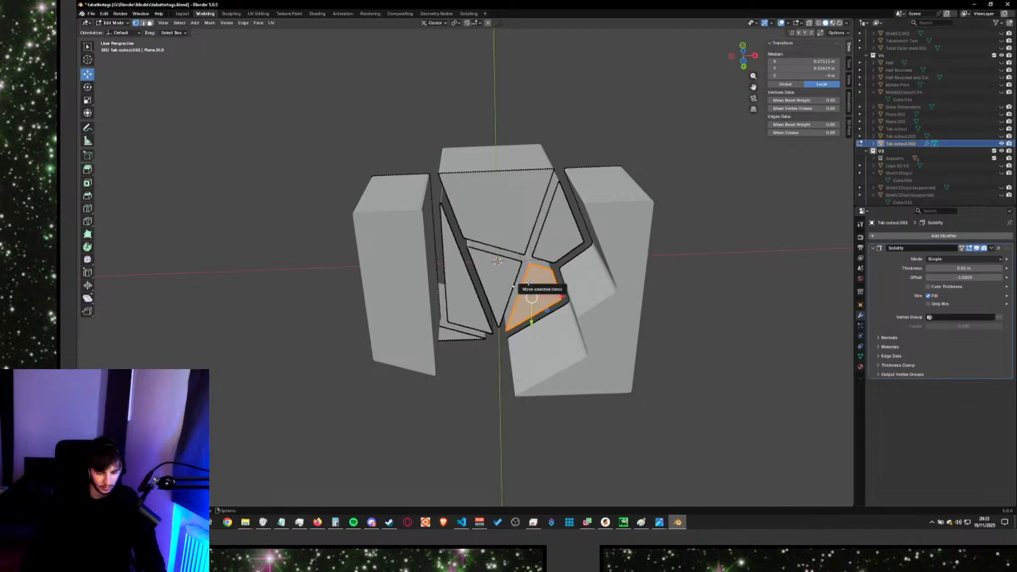
pyautogui.hotkey('shift', 'n')
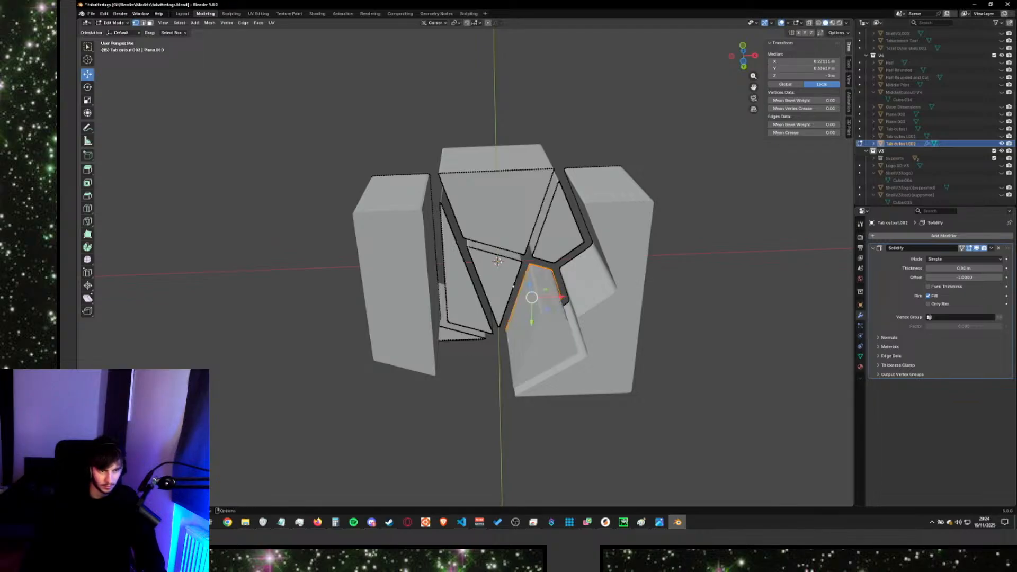
# Try recalculating the normals of the long narrow triangular piece beside the large rectangular one, and undo the change.
pyautogui.click(483, 310)
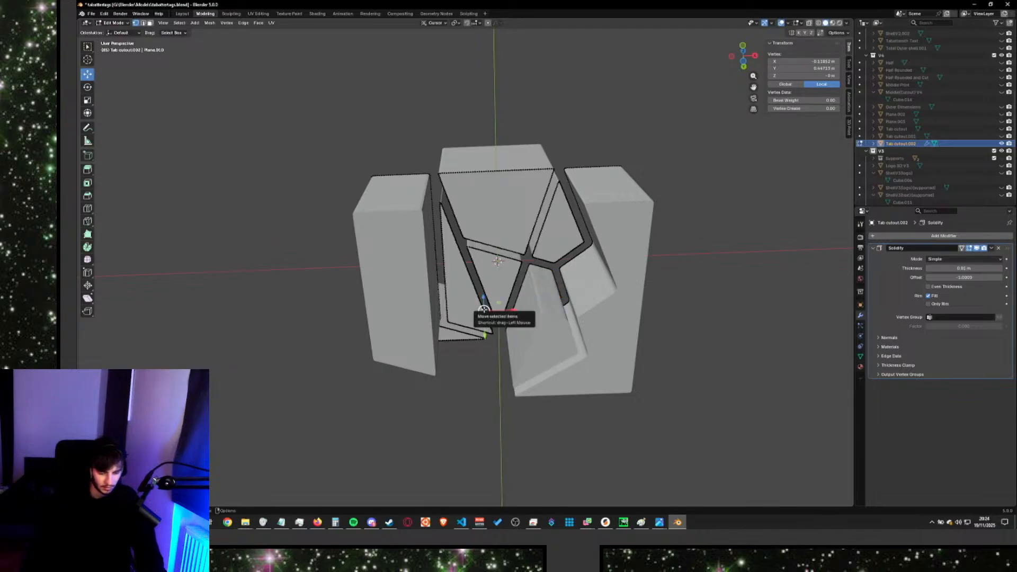
pyautogui.press('l')
pyautogui.hotkey('shift', 'n')
pyautogui.press('XF86AudioPlay')
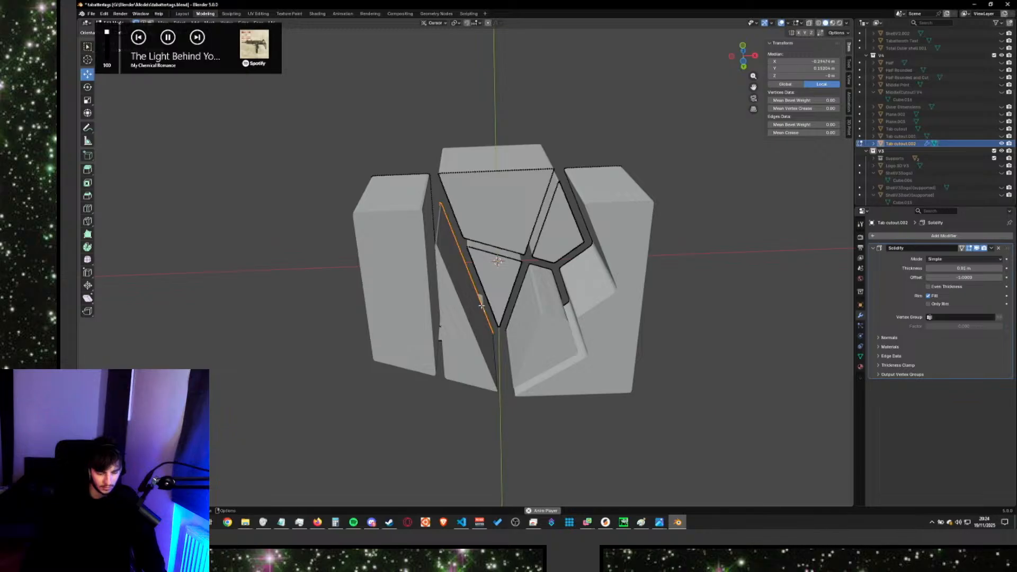
pyautogui.hotkey('ctrl', 'z')
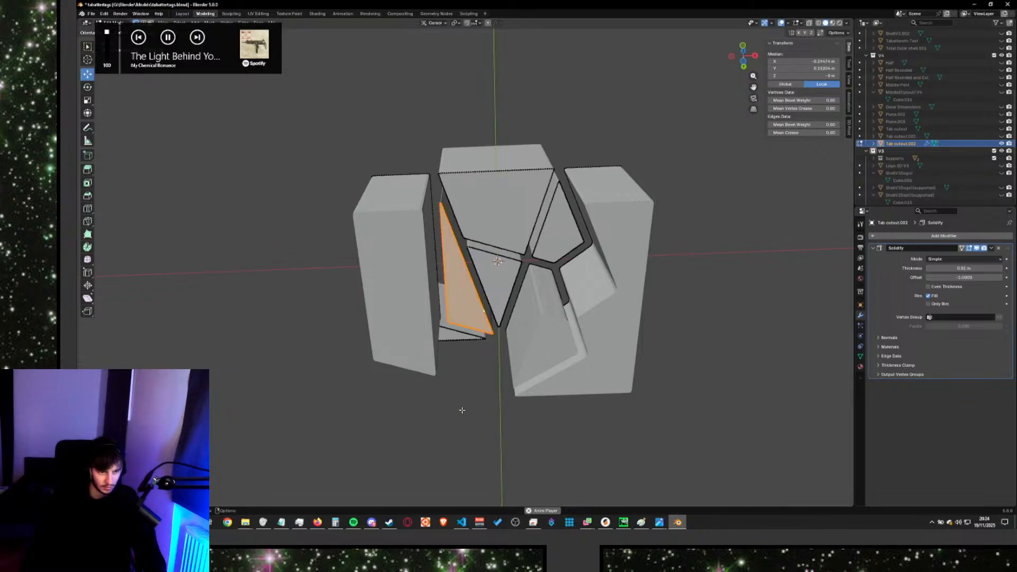
# Recalculate the normals of the long triangular piece and the linked triangular corner piece so both extrude downward.
pyautogui.moveTo(462, 410); pyautogui.dragTo(217, 483, button='middle')
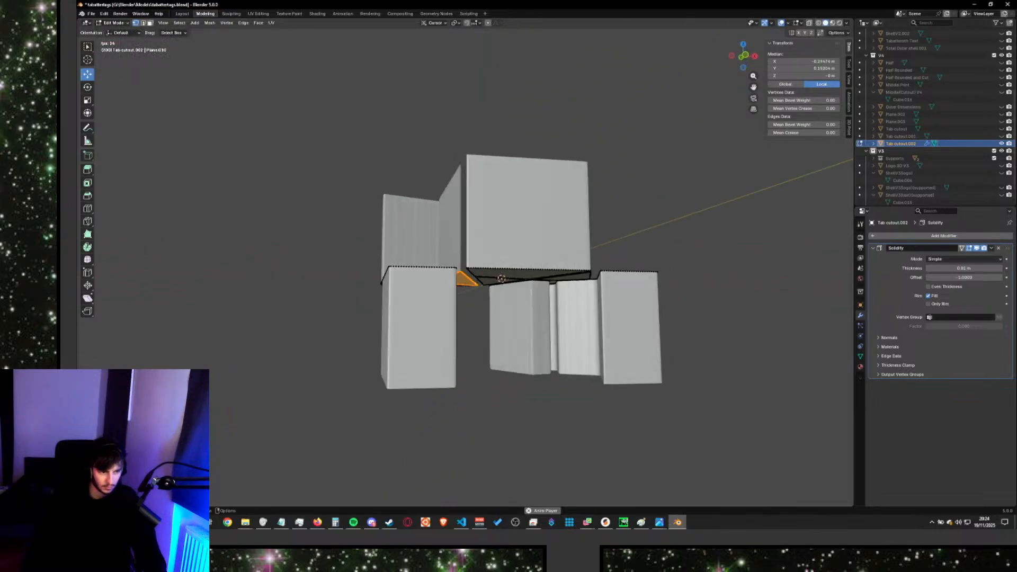
pyautogui.moveTo(527, 447); pyautogui.dragTo(628, 393, button='middle')
pyautogui.click(437, 228)
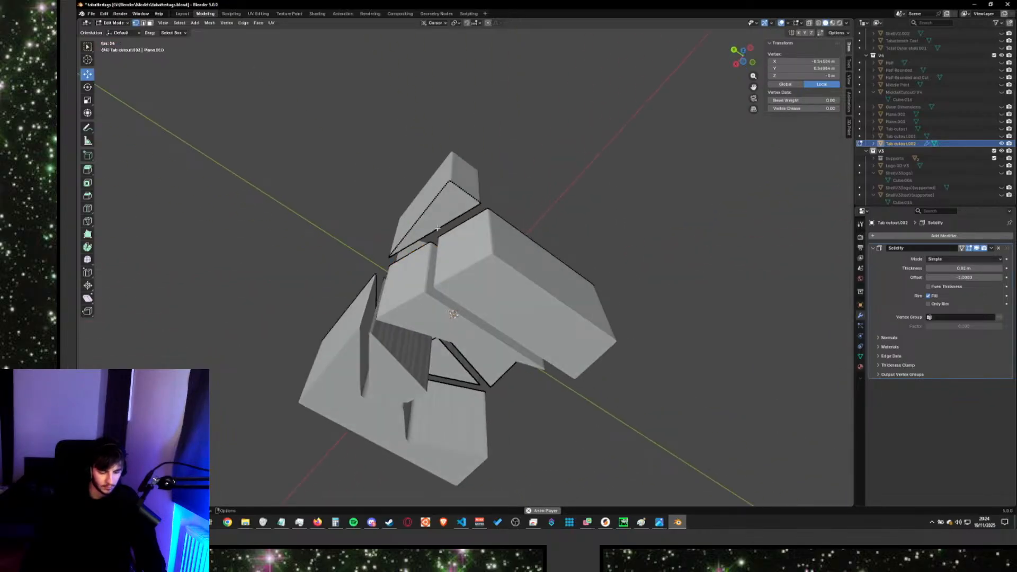
pyautogui.hotkey('ctrl', 'l')
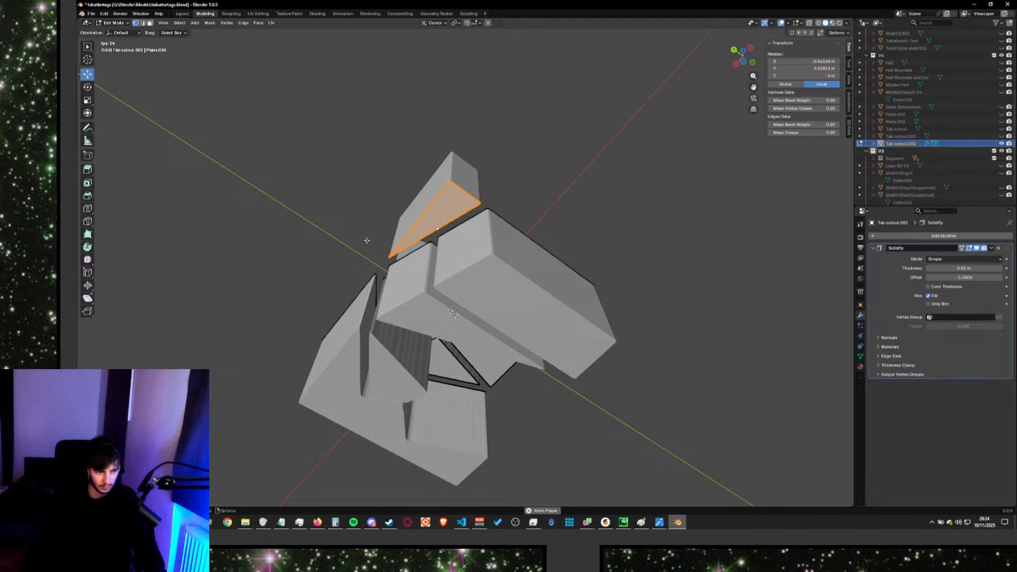
pyautogui.moveTo(437, 228); pyautogui.dragTo(507, 404, button='middle')
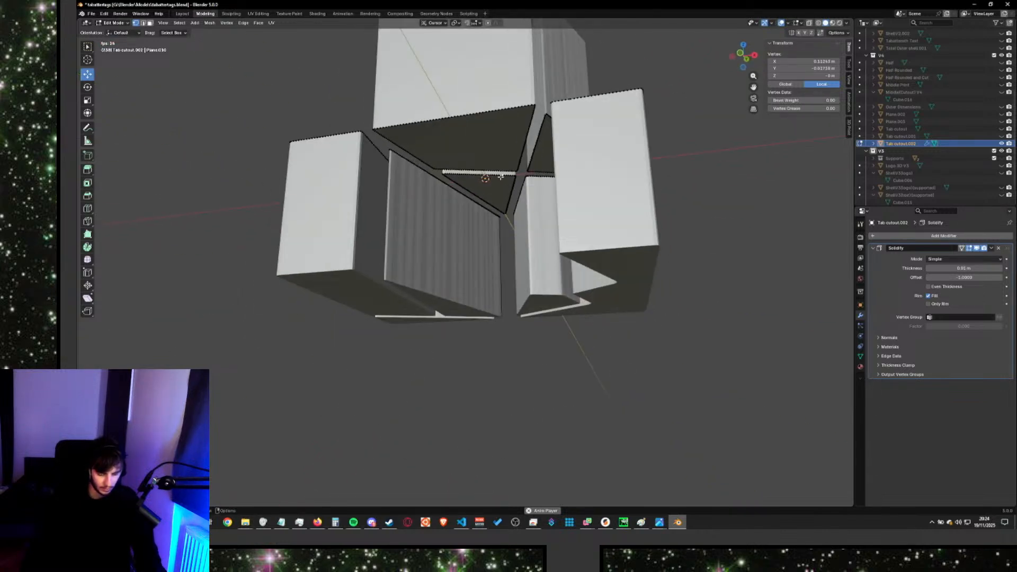
# Recalculate the normals of the small central triangle and the adjacent large trapezoid so both extrude downward.
pyautogui.click(501, 177)
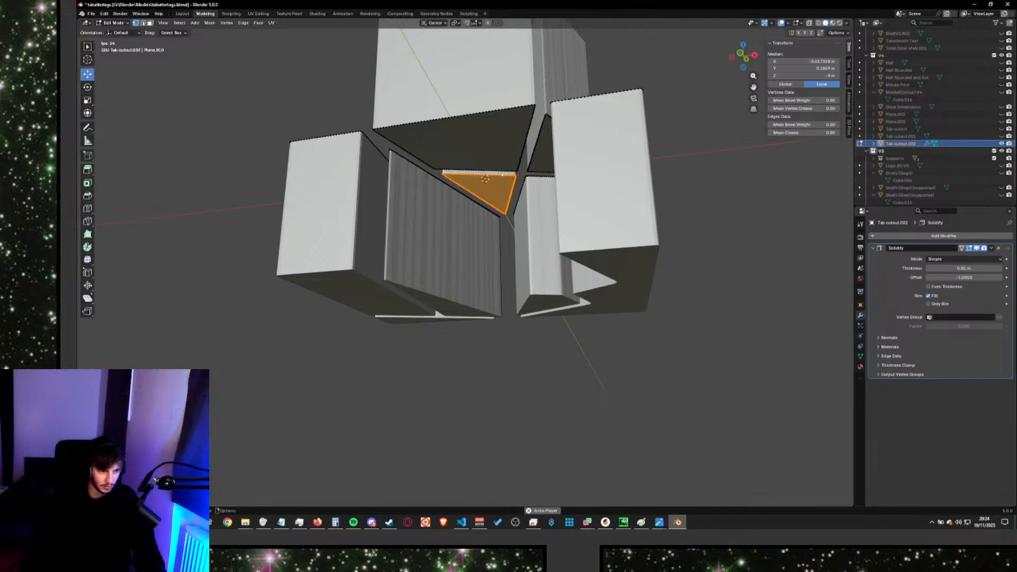
pyautogui.hotkey('shift', 'n')
pyautogui.click(431, 122)
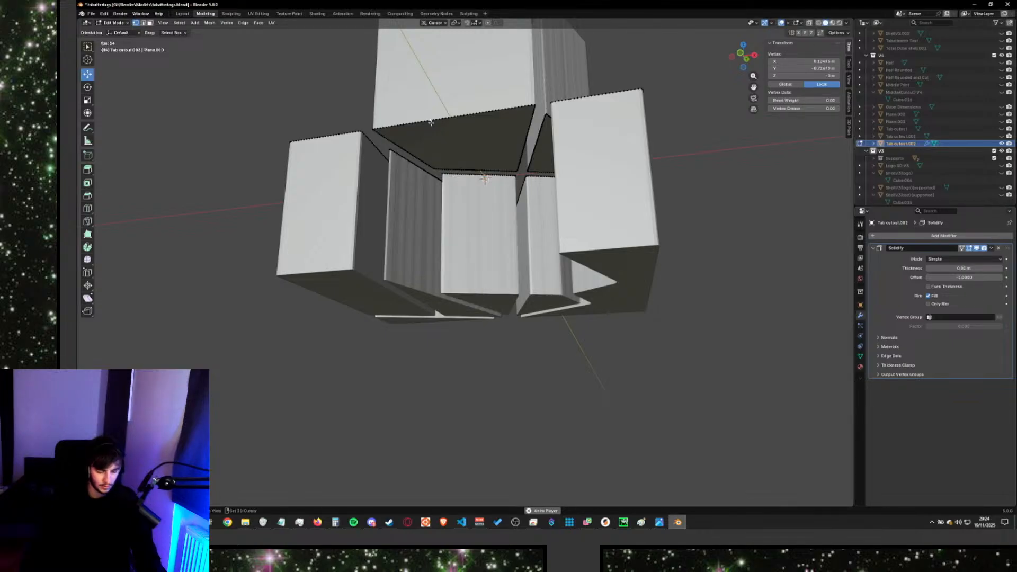
pyautogui.press('l')
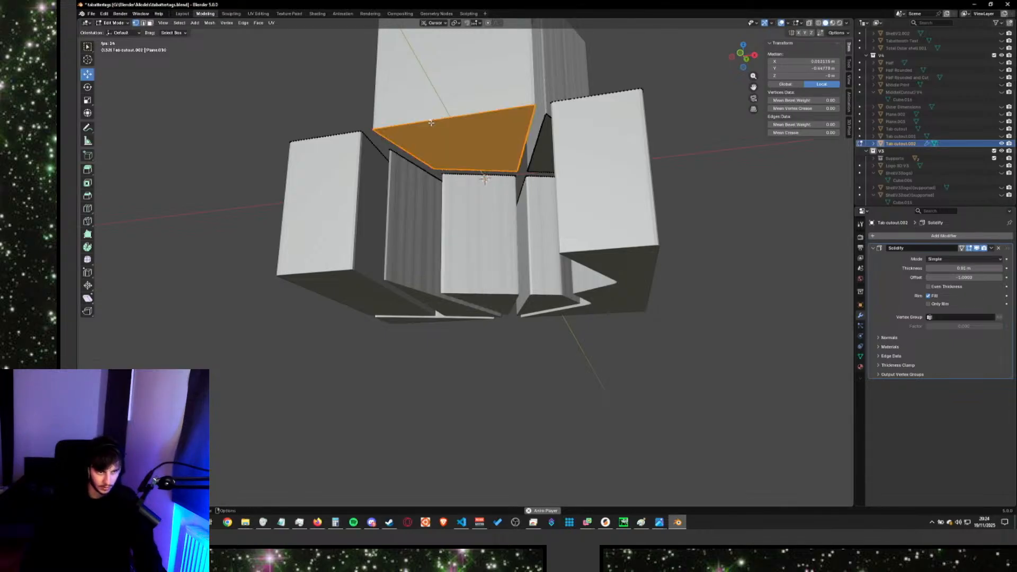
pyautogui.hotkey('shift', 'n')
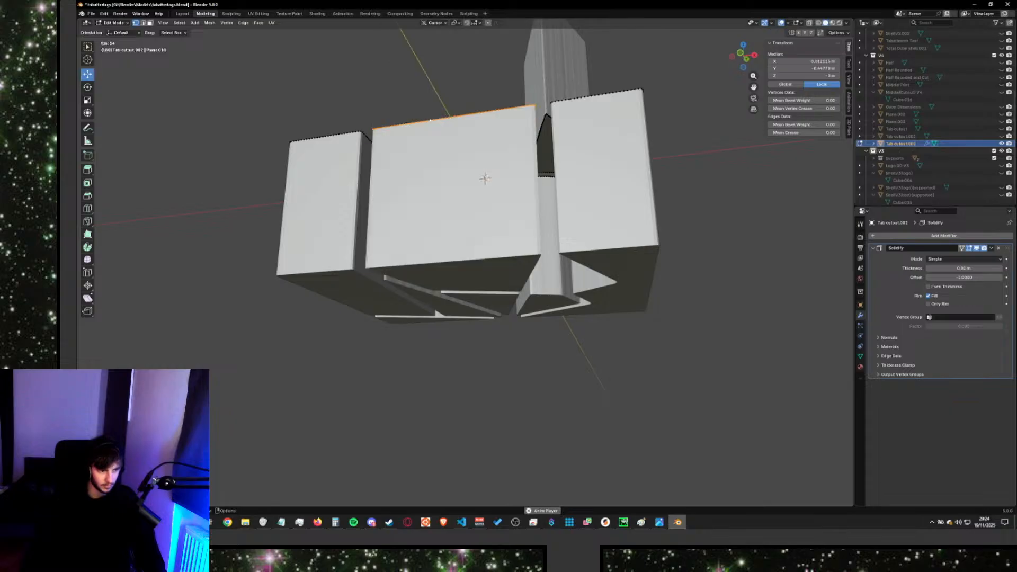
# Select the kite-shaped piece that still extrudes upward beside the large notched piece and recalculate its normals.
pyautogui.moveTo(577, 350); pyautogui.dragTo(587, 384, button='middle')
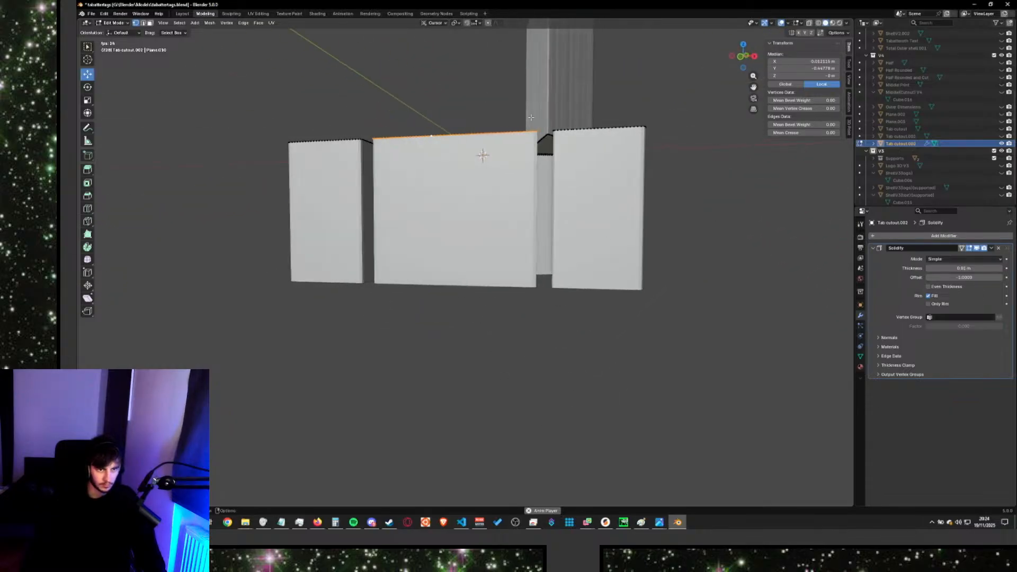
pyautogui.click(546, 135)
pyautogui.press('l')
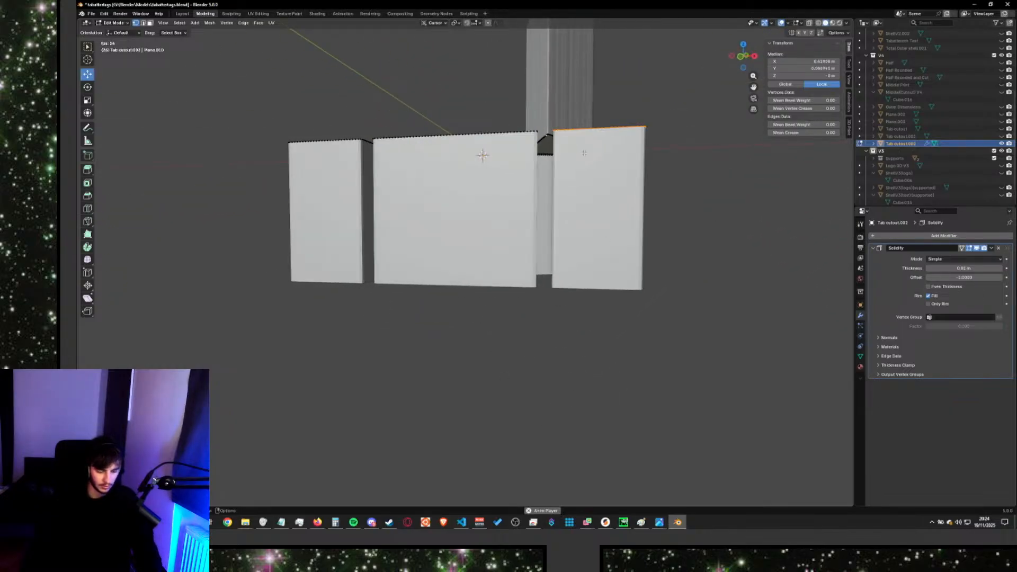
pyautogui.moveTo(254, 408); pyautogui.dragTo(424, 409, button='middle')
pyautogui.press('f')
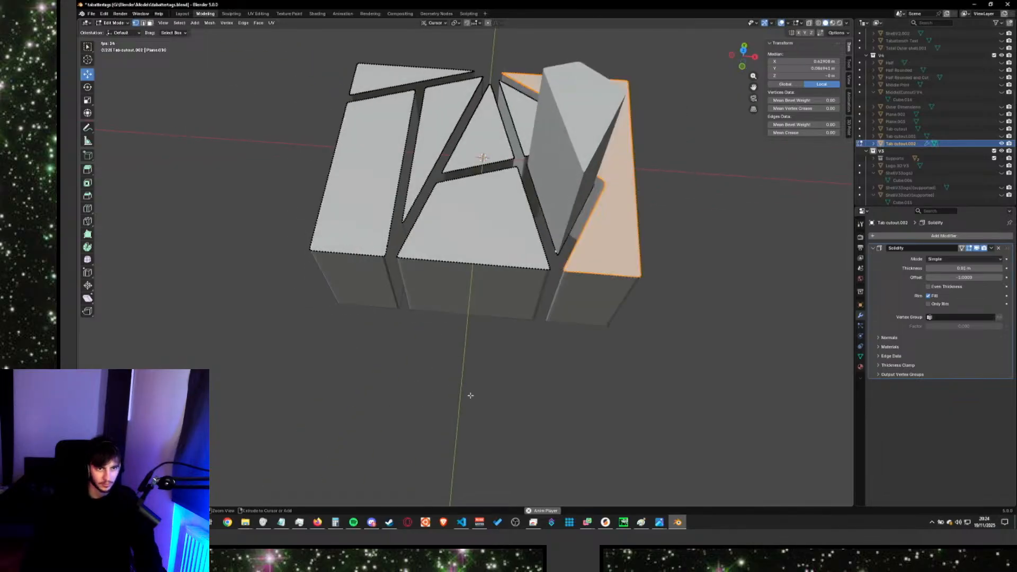
pyautogui.click(567, 271)
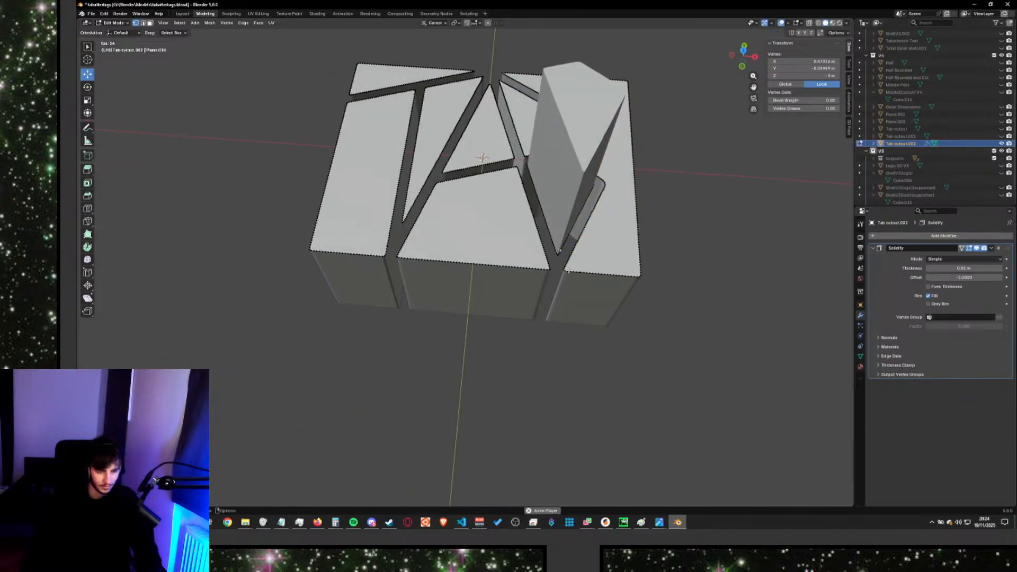
pyautogui.hotkey('ctrl', 'l')
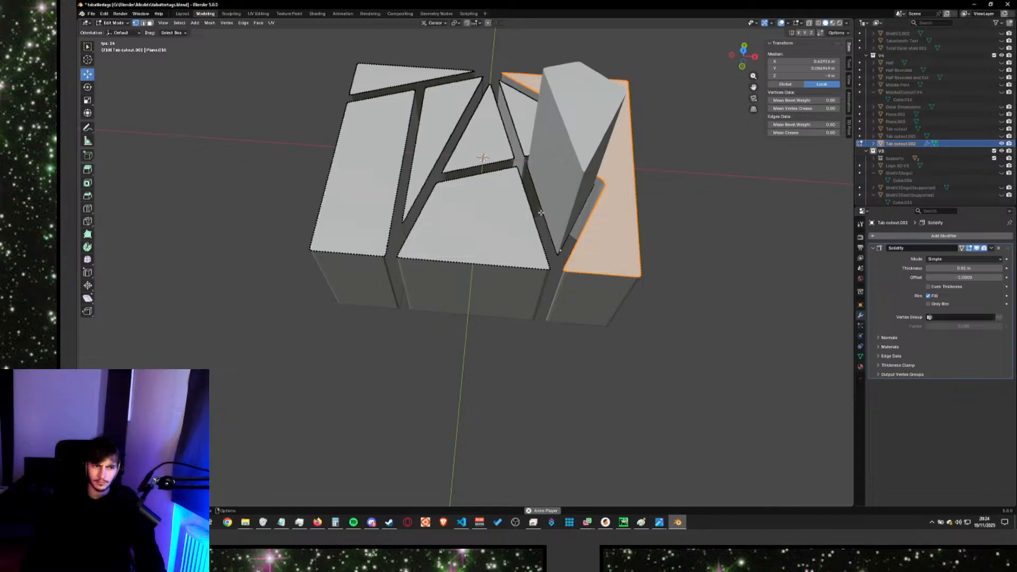
pyautogui.click(542, 212)
pyautogui.keyDown('alt'); pyautogui.click(548, 217); pyautogui.keyUp('alt')
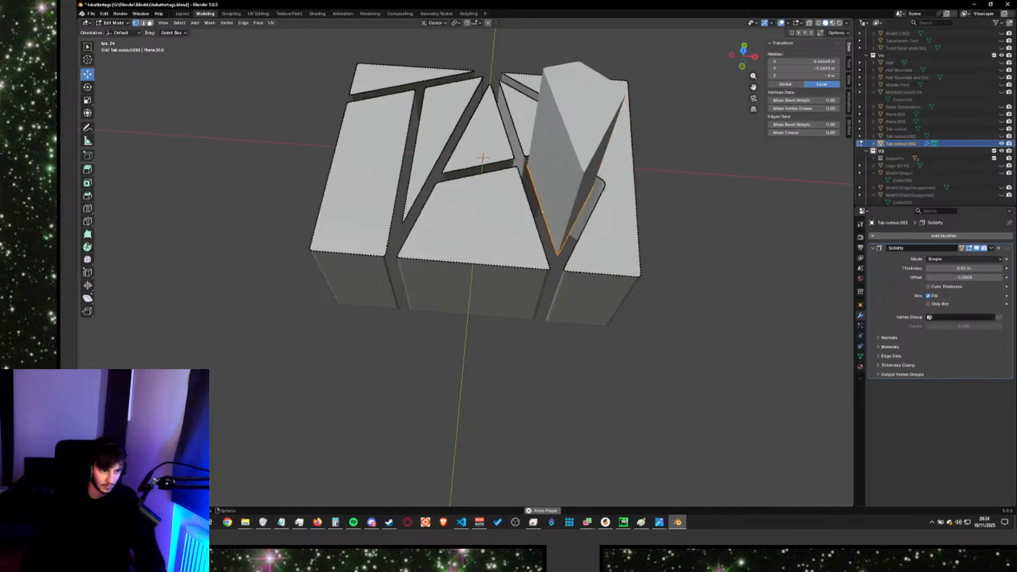
pyautogui.hotkey('shift', 'n')
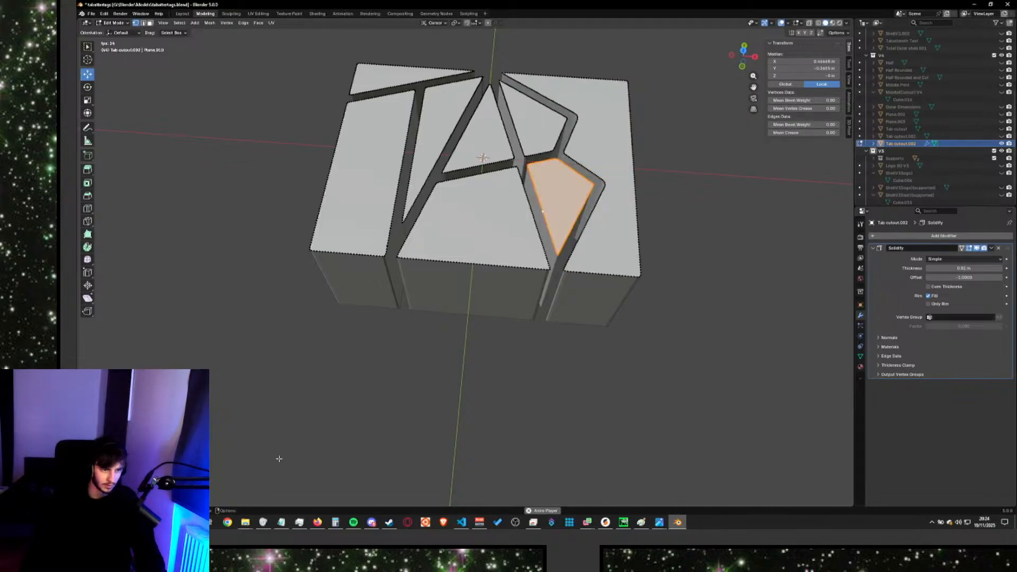
# Clear the selection and show the Outer Dimensions object around the corrected cutout.
pyautogui.click(509, 391)
pyautogui.moveTo(509, 391); pyautogui.dragTo(628, 349, button='middle')
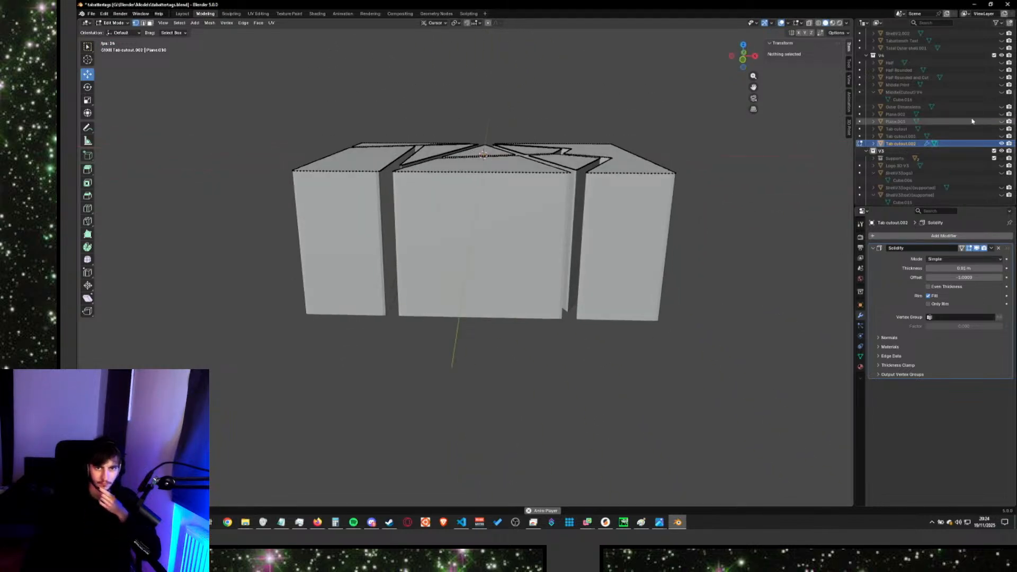
pyautogui.click(1002, 108)
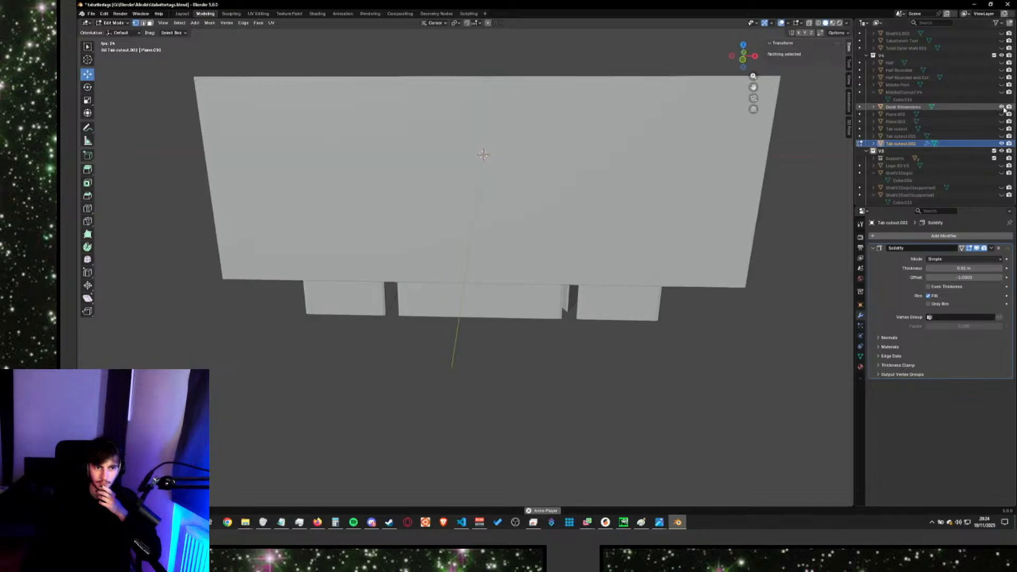
# Set the Solidify modifier's thickness to 0.04 m and its offset to 0 so the cutout passes through the block.
pyautogui.moveTo(948, 277)
pyautogui.mouseDown()
pyautogui.moveTo(927, 277)
pyautogui.moveTo(975, 268)
pyautogui.moveTo(961, 268)
pyautogui.mouseUp()
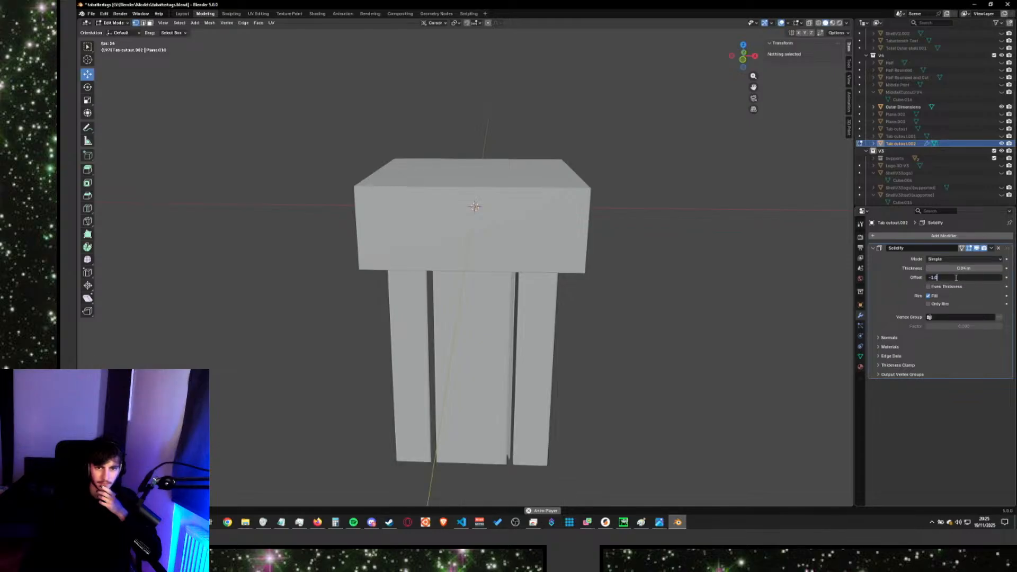
pyautogui.write('0')
pyautogui.press('Return')
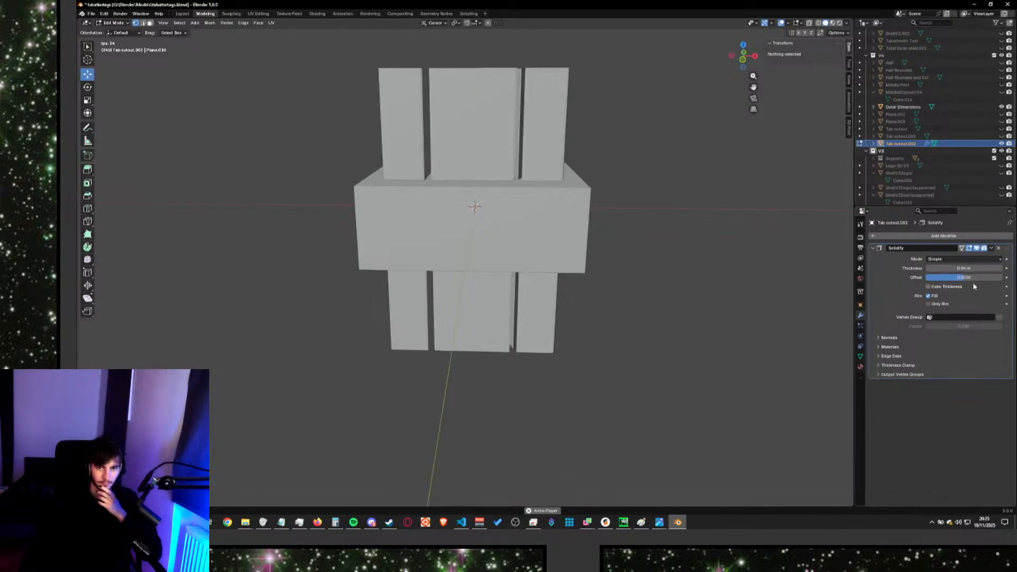
pyautogui.moveTo(963, 268)
pyautogui.mouseDown()
pyautogui.moveTo(945, 268)
pyautogui.moveTo(963, 268)
pyautogui.mouseUp()
pyautogui.moveTo(737, 233); pyautogui.dragTo(731, 274, button='middle')
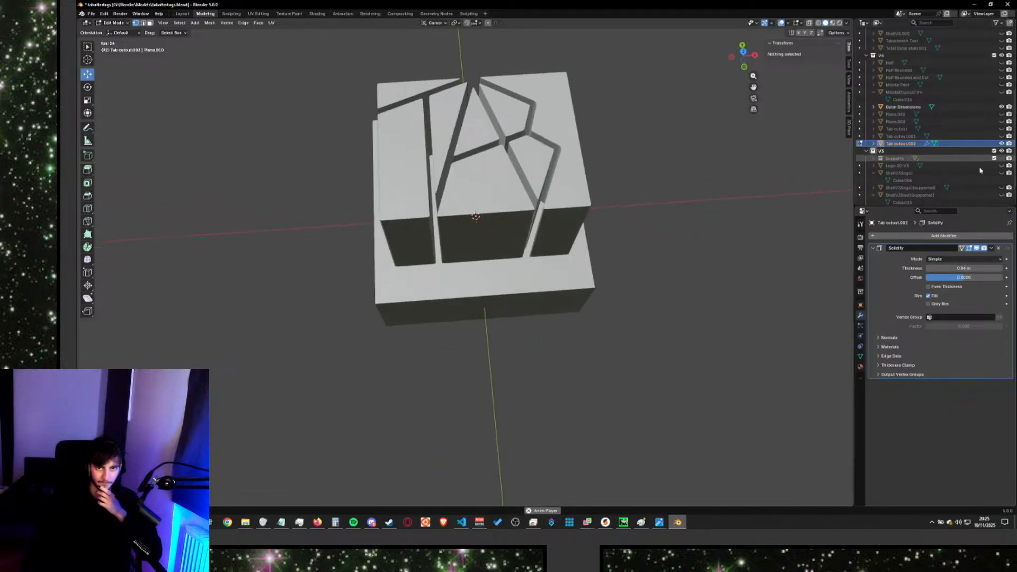
# Leave Edit Mode, apply the Solidify modifier to the cutout object, and hide the Outer Dimensions block.
pyautogui.click(992, 248)
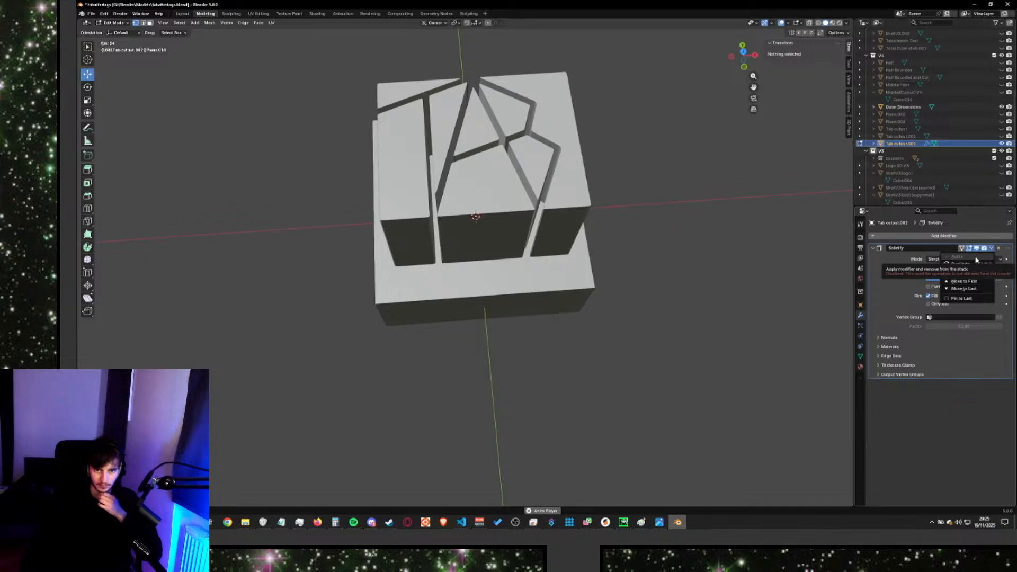
pyautogui.press('Tab')
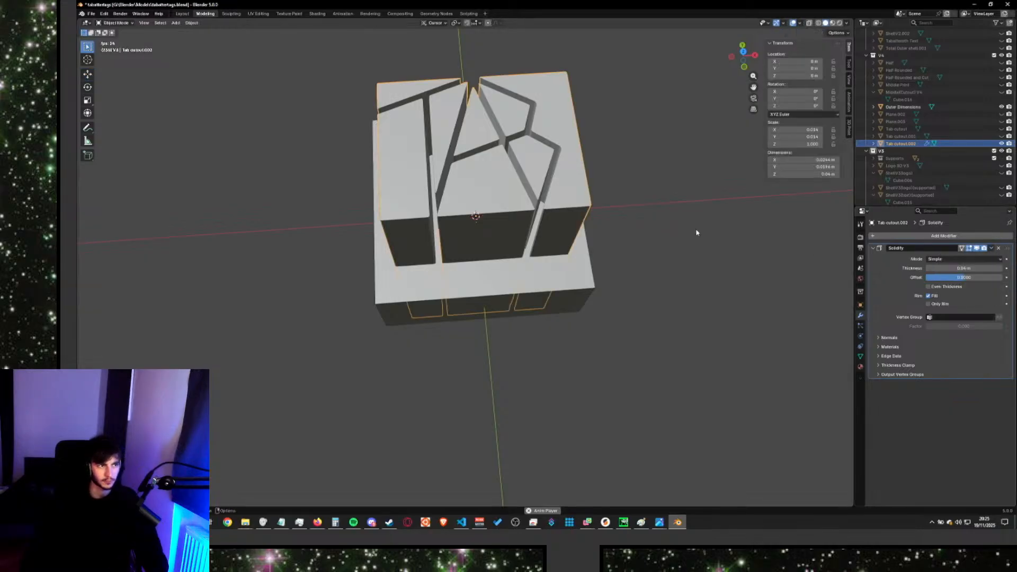
pyautogui.click(991, 248)
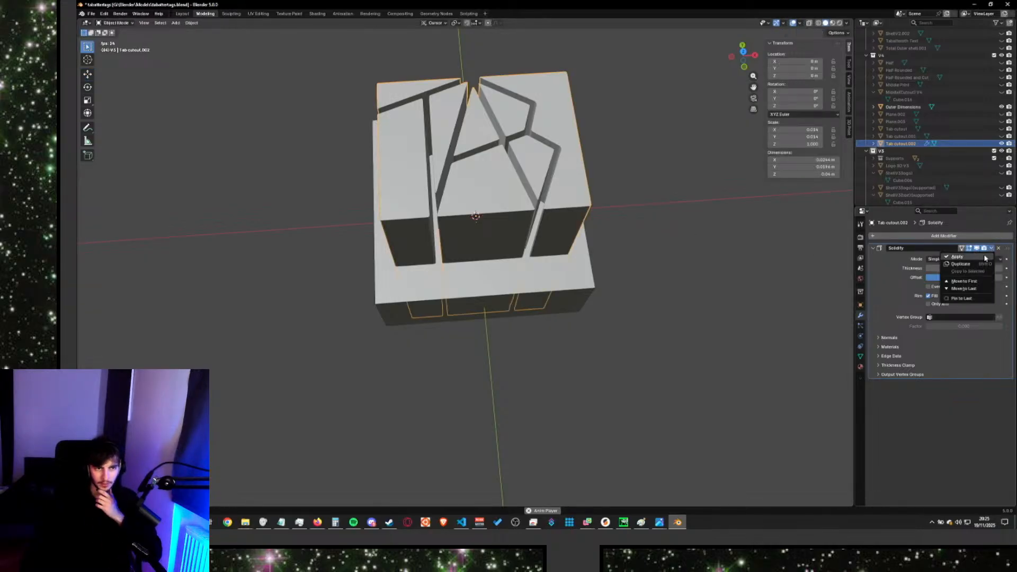
pyautogui.click(982, 257)
pyautogui.moveTo(659, 261); pyautogui.dragTo(649, 236, button='middle')
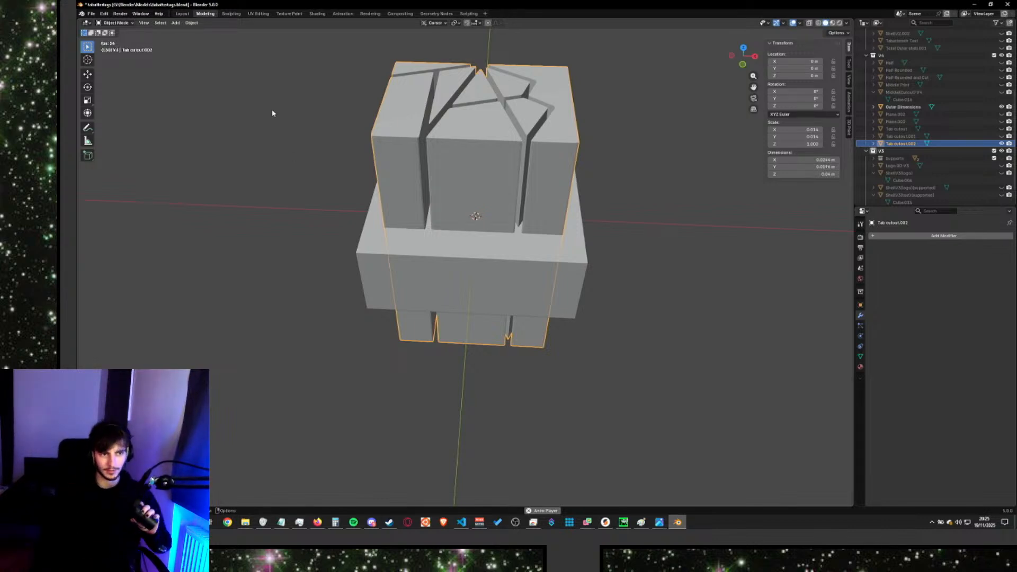
pyautogui.click(1001, 107)
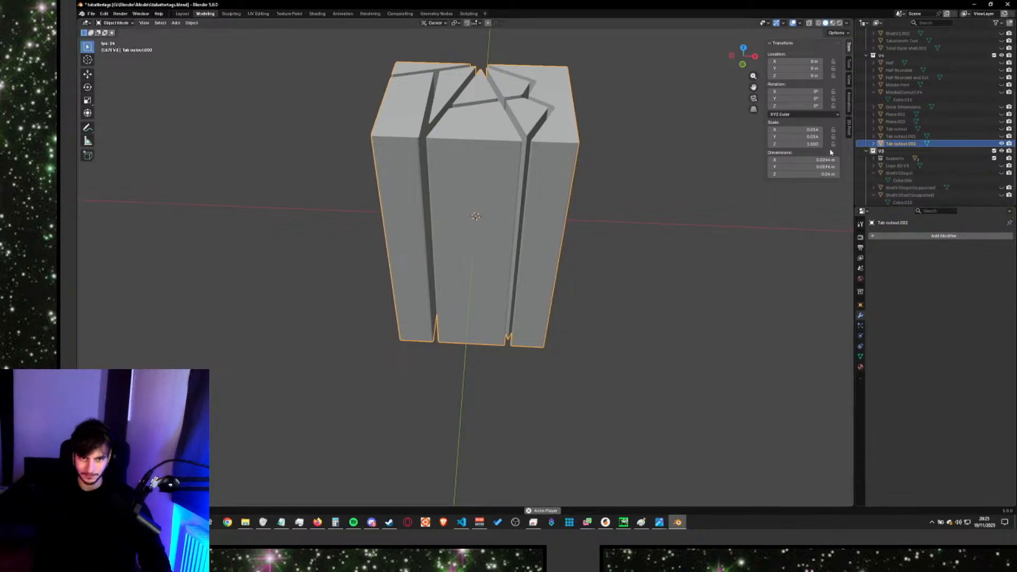
# Duplicate Half Rounded and Cut into the same collection as the original and name the copy Logo Half.
pyautogui.click(918, 77)
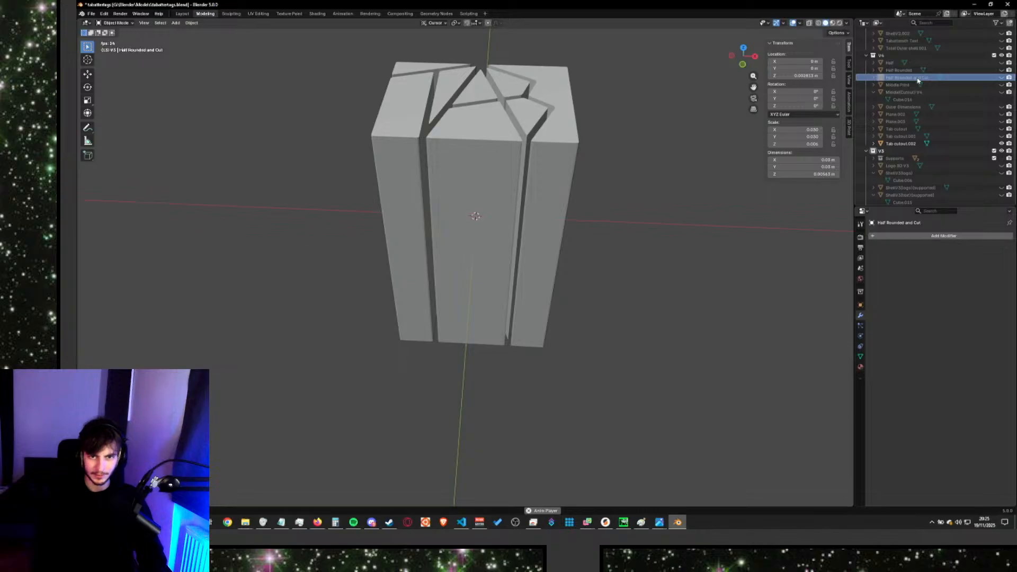
pyautogui.hotkey('ctrl', 'c')
pyautogui.hotkey('ctrl', 'v')
pyautogui.moveTo(905, 165); pyautogui.dragTo(921, 106)
pyautogui.doubleClick(921, 85)
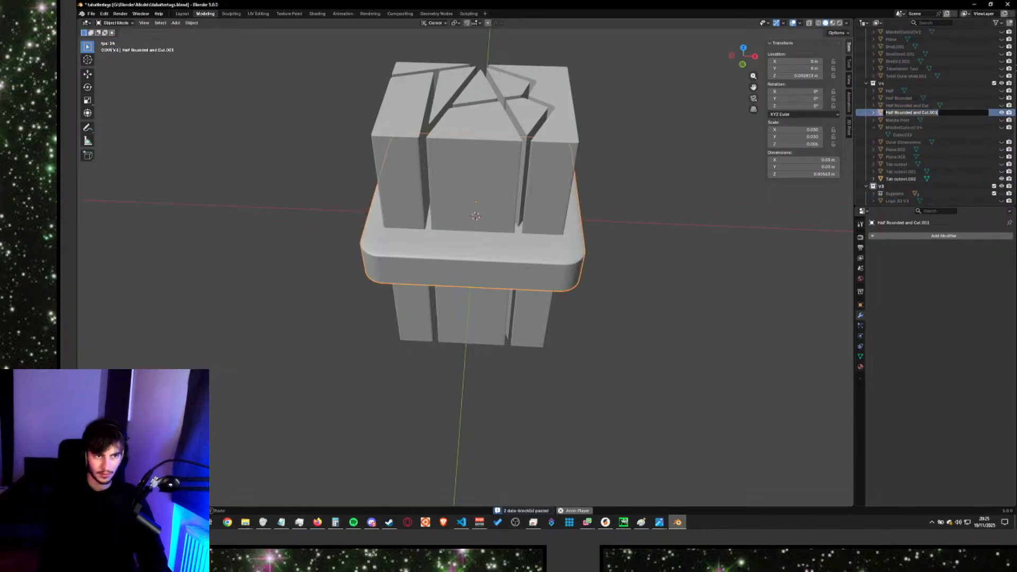
pyautogui.write('Logo')
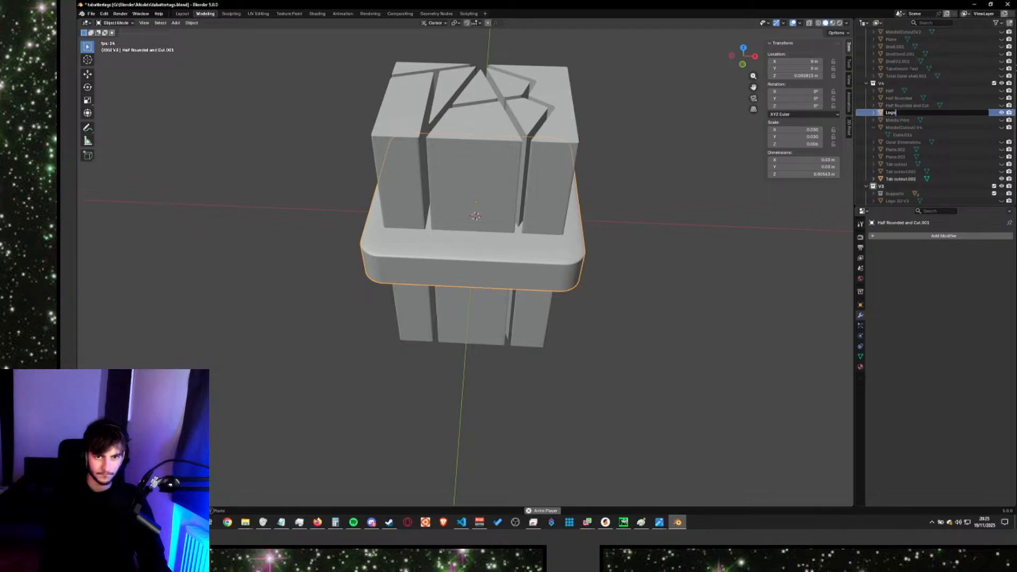
pyautogui.write(' Half')
pyautogui.press('Return')
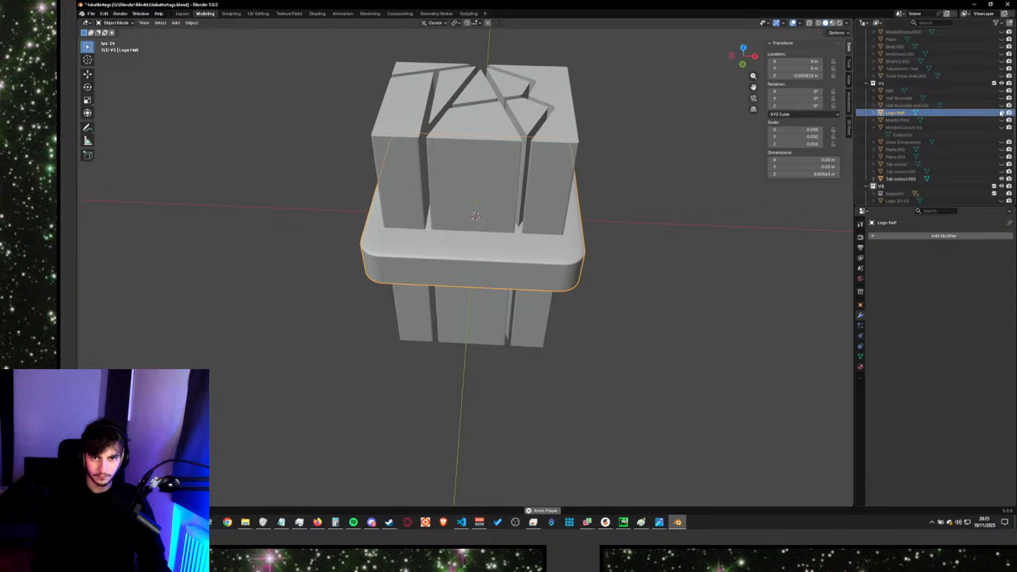
# Cut Tab cutout.002 out of Logo Half with an applied Boolean Difference modifier and hide the cutter object.
pyautogui.click(896, 235)
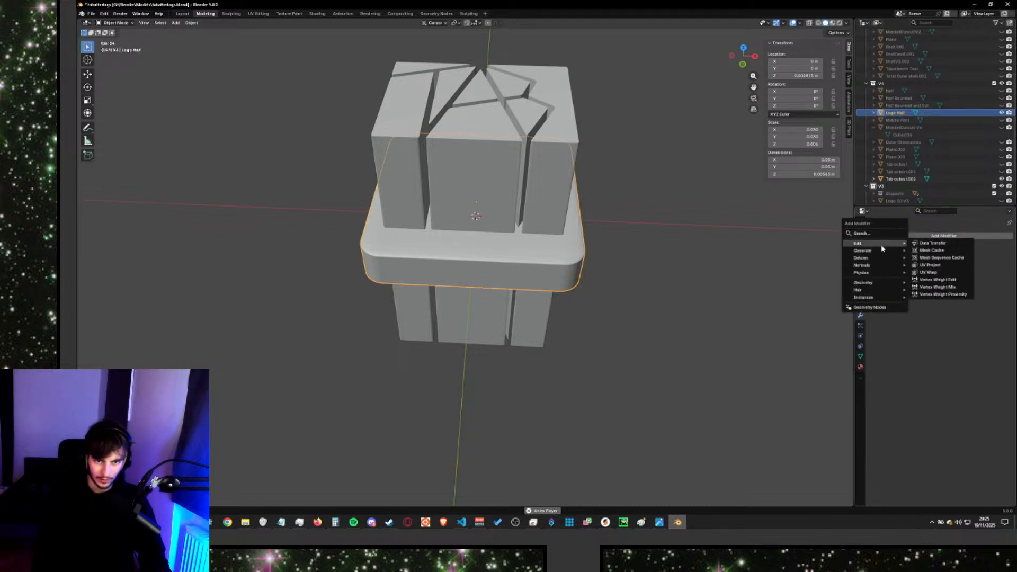
pyautogui.press('Escape')
pyautogui.click(885, 236)
pyautogui.moveTo(868, 251)
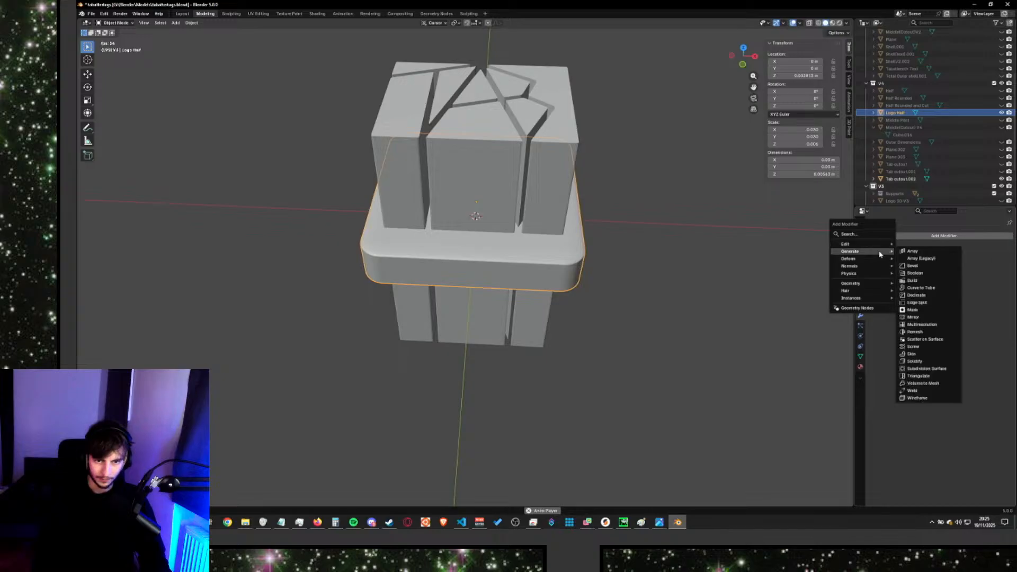
pyautogui.click(925, 273)
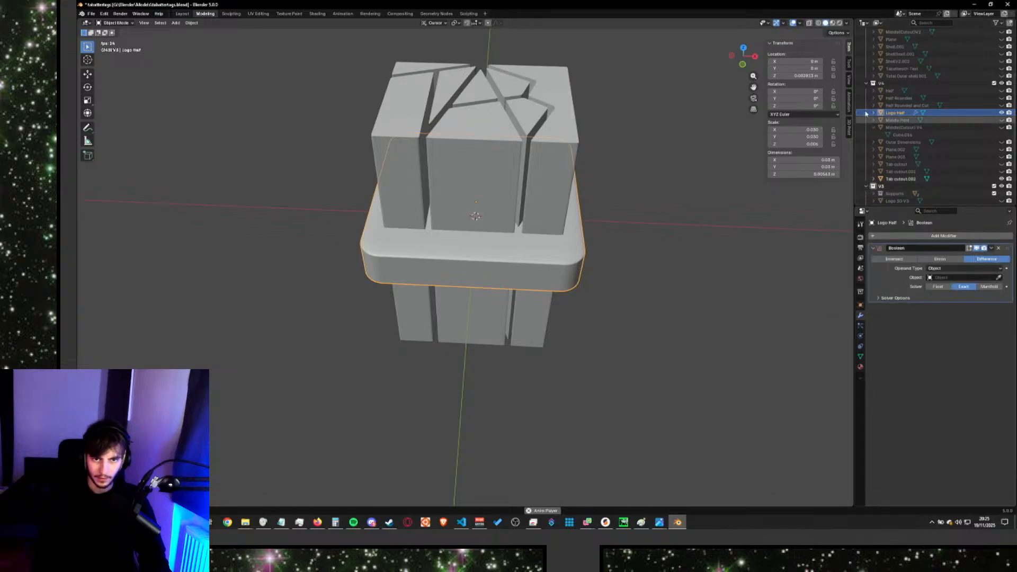
pyautogui.click(900, 179)
pyautogui.moveTo(900, 178); pyautogui.dragTo(955, 277)
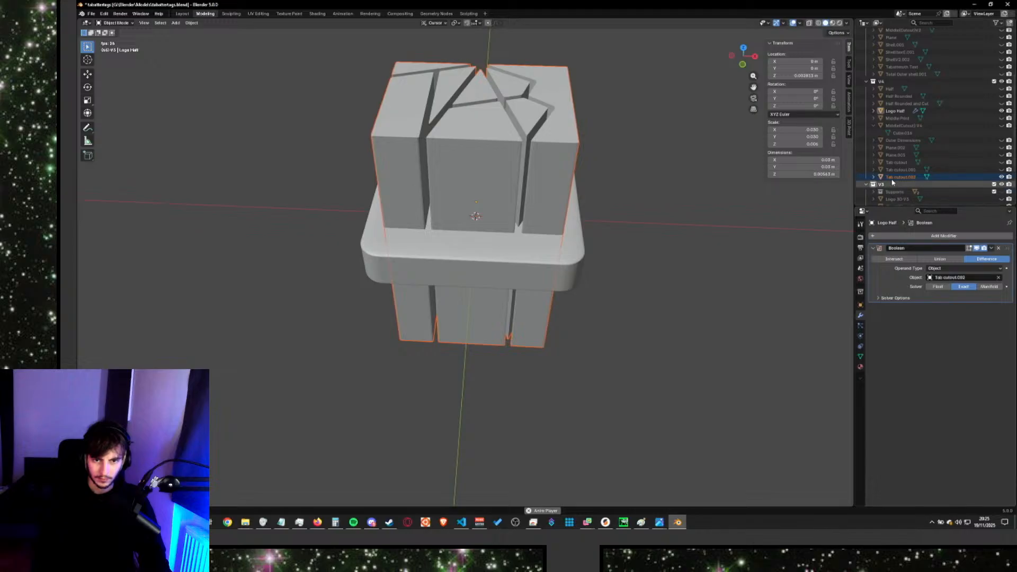
pyautogui.click(991, 248)
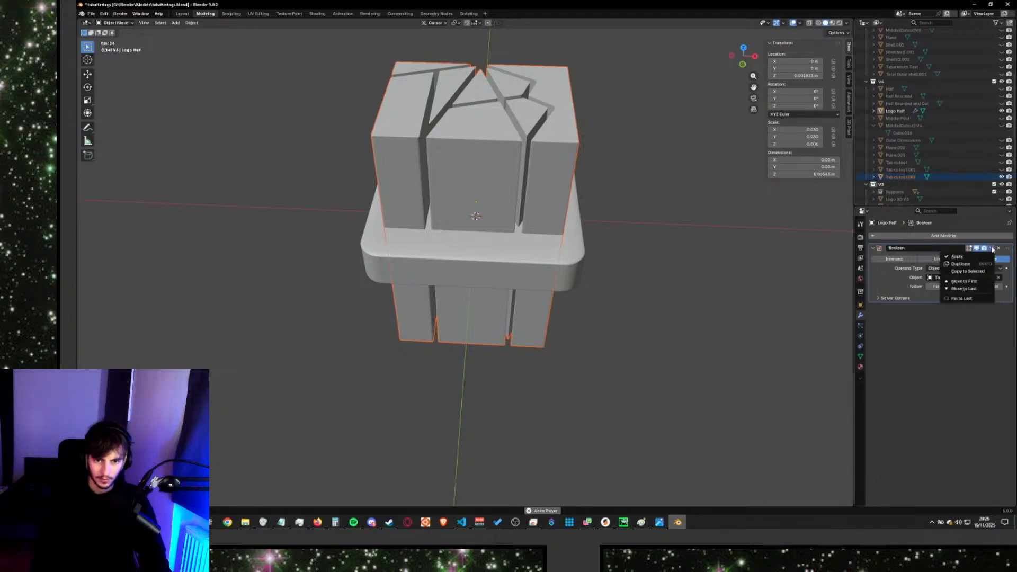
pyautogui.click(1001, 177)
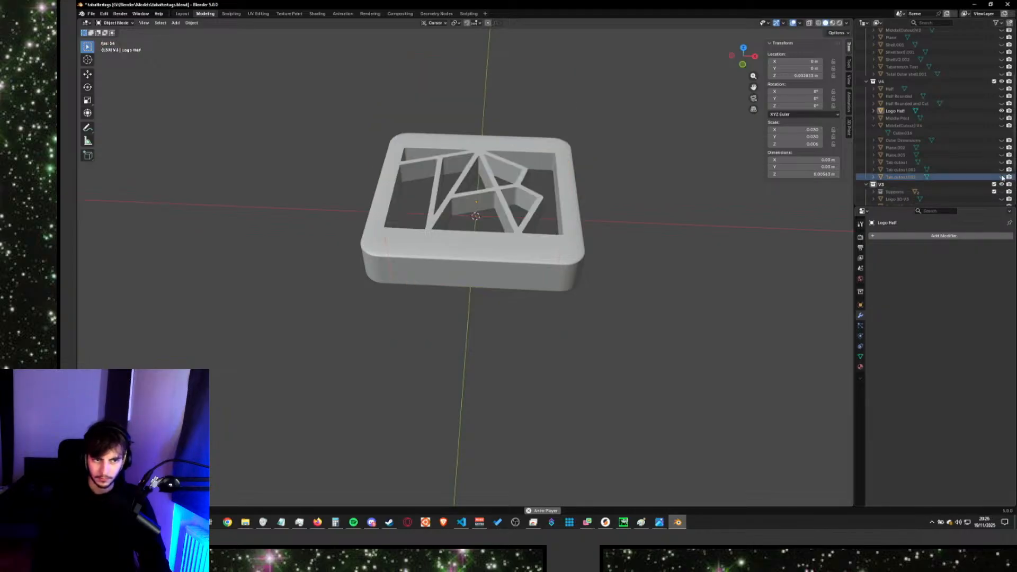
# Inspect the logo cut in Logo Half from several angles, close up and in Material Preview shading.
pyautogui.moveTo(630, 166); pyautogui.dragTo(636, 212, button='middle')
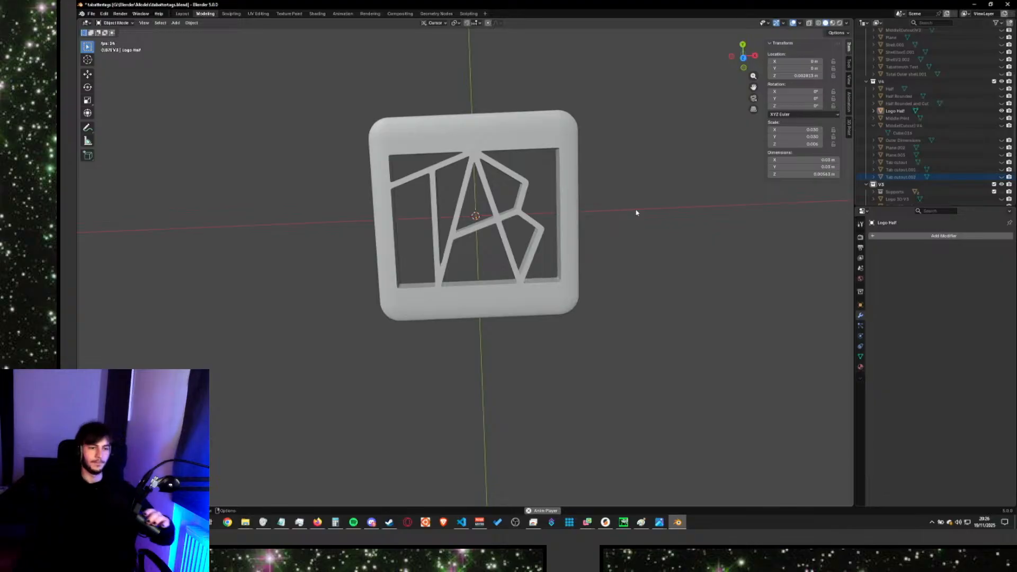
pyautogui.scroll(5, 544, 256)
pyautogui.moveTo(545, 256); pyautogui.dragTo(564, 50, button='middle')
pyautogui.moveTo(545, 132); pyautogui.dragTo(567, 220, button='middle')
pyautogui.scroll(-6, 527, 254)
pyautogui.moveTo(526, 253); pyautogui.dragTo(511, 229, button='middle')
pyautogui.click(831, 24)
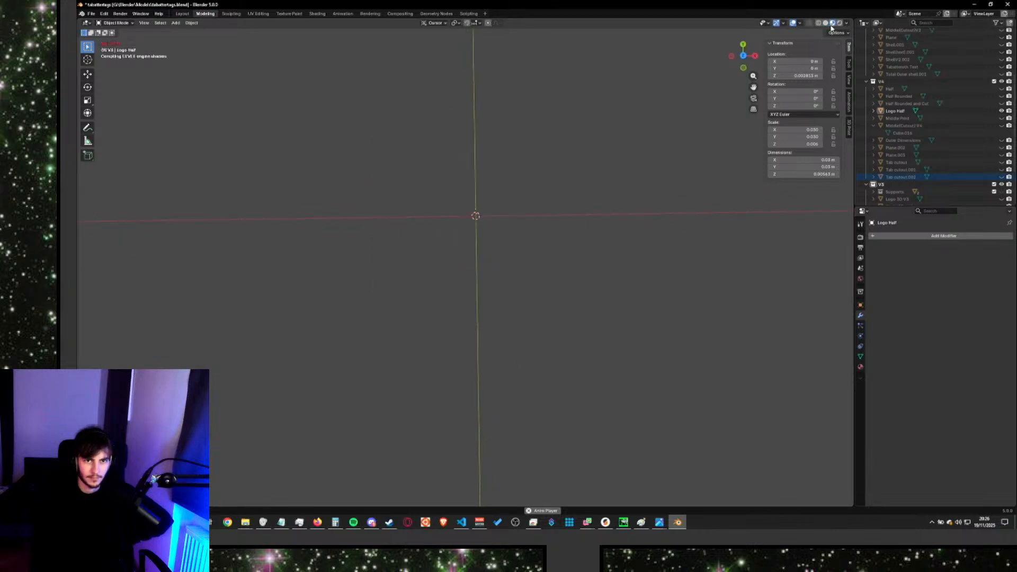
pyautogui.click(824, 24)
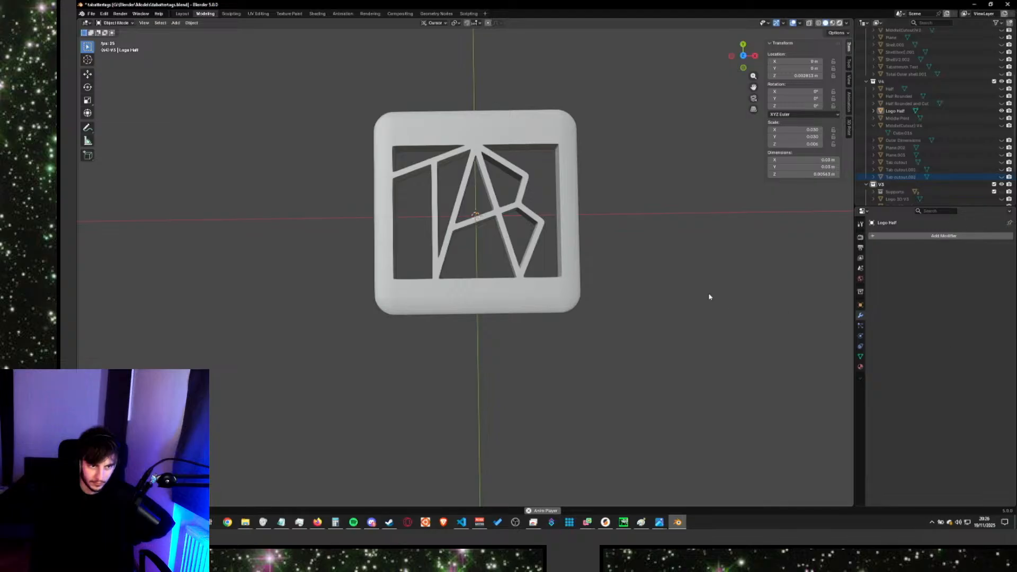
pyautogui.moveTo(709, 297); pyautogui.dragTo(641, 228, button='middle')
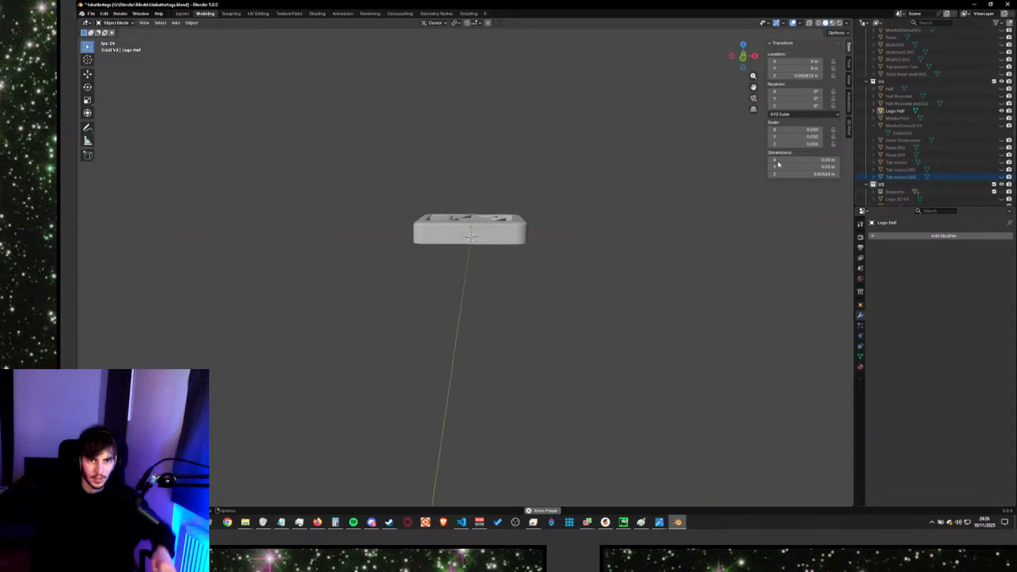
# Duplicate Half Rounded and Cut again beside the original and name the copy Text Half.
pyautogui.click(903, 97)
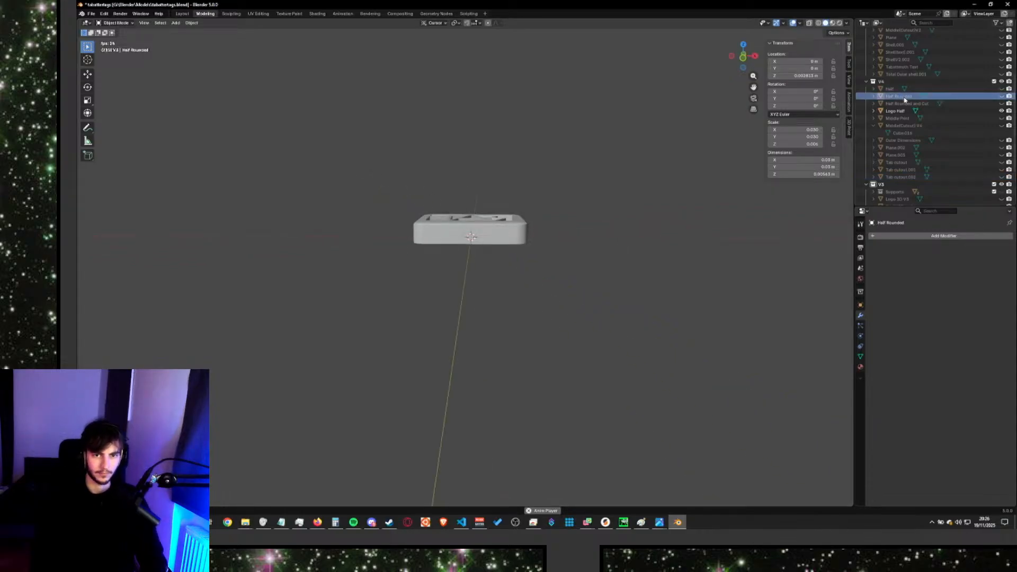
pyautogui.click(906, 103)
pyautogui.hotkey('ctrl', 'c')
pyautogui.hotkey('ctrl', 'v')
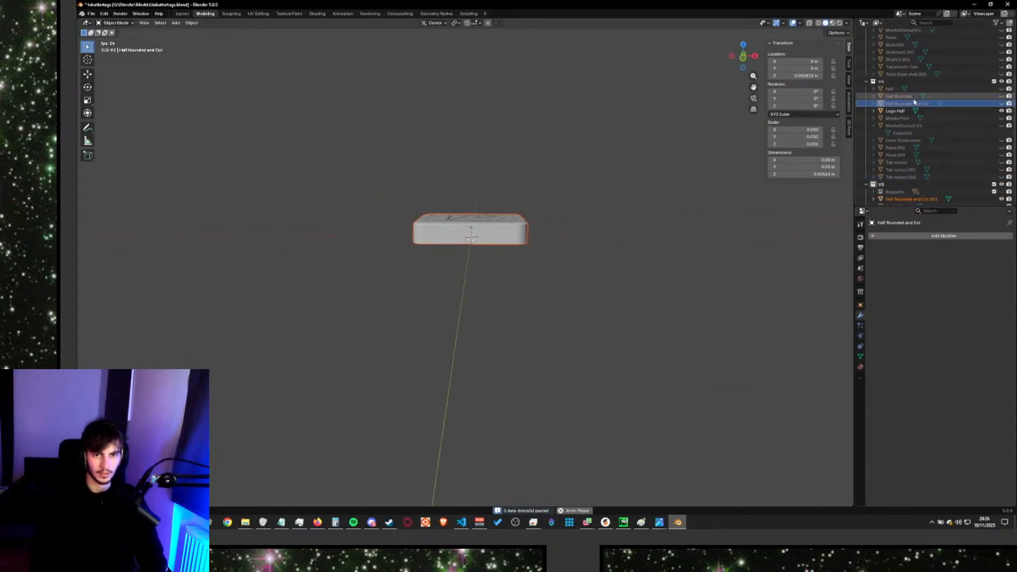
pyautogui.moveTo(911, 199); pyautogui.dragTo(906, 117)
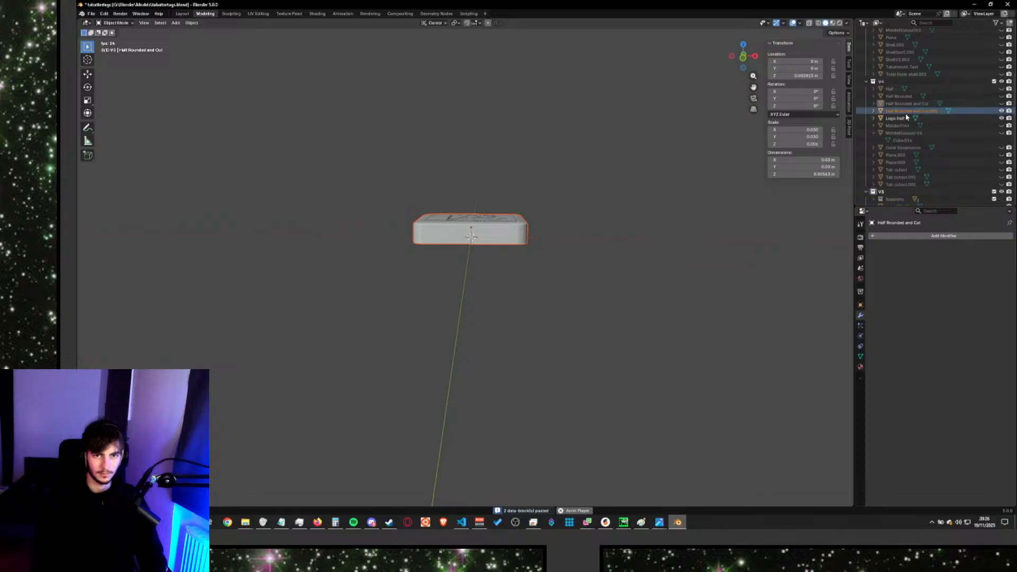
pyautogui.doubleClick(907, 112)
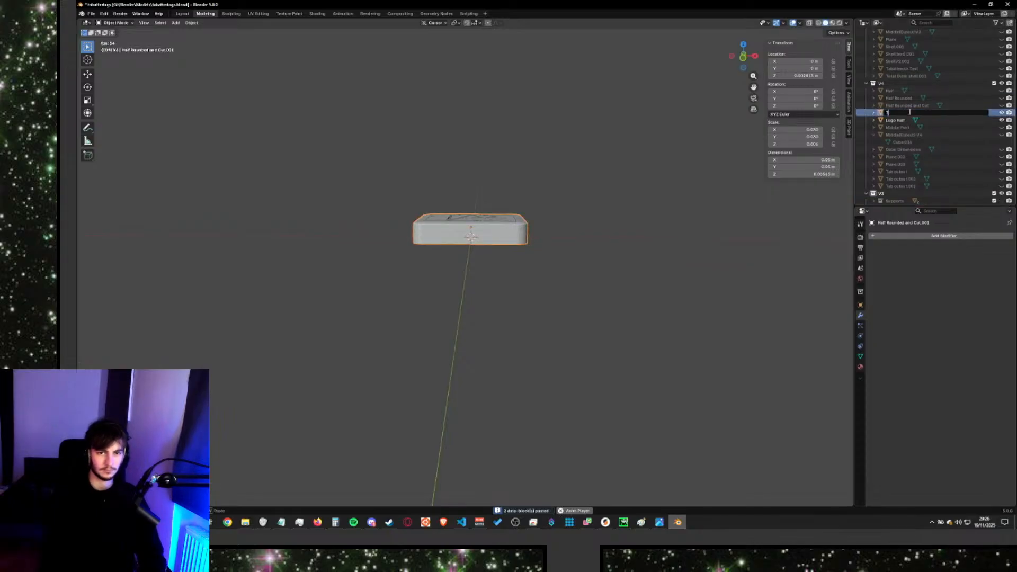
pyautogui.write('Text Half')
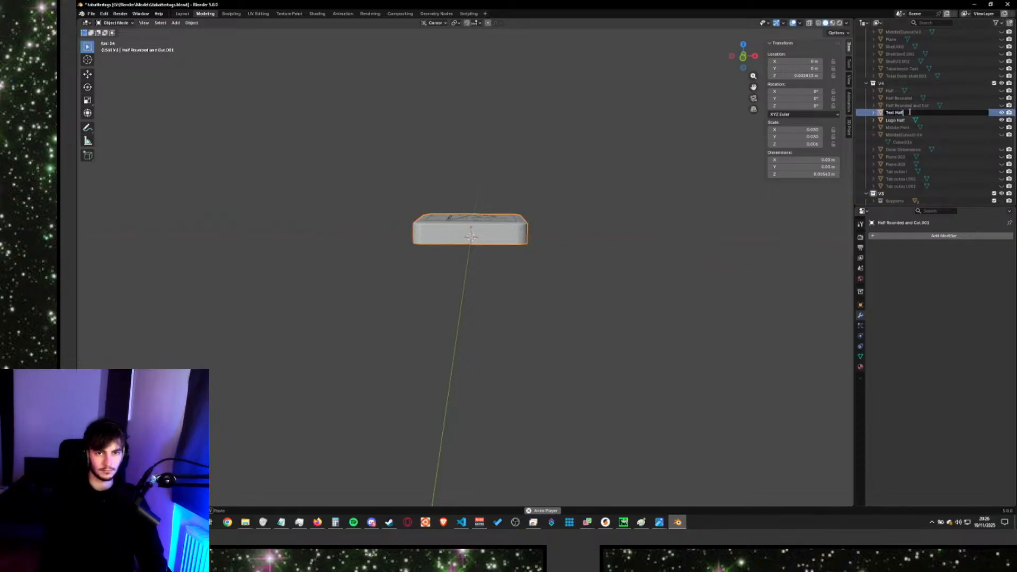
pyautogui.press('Return')
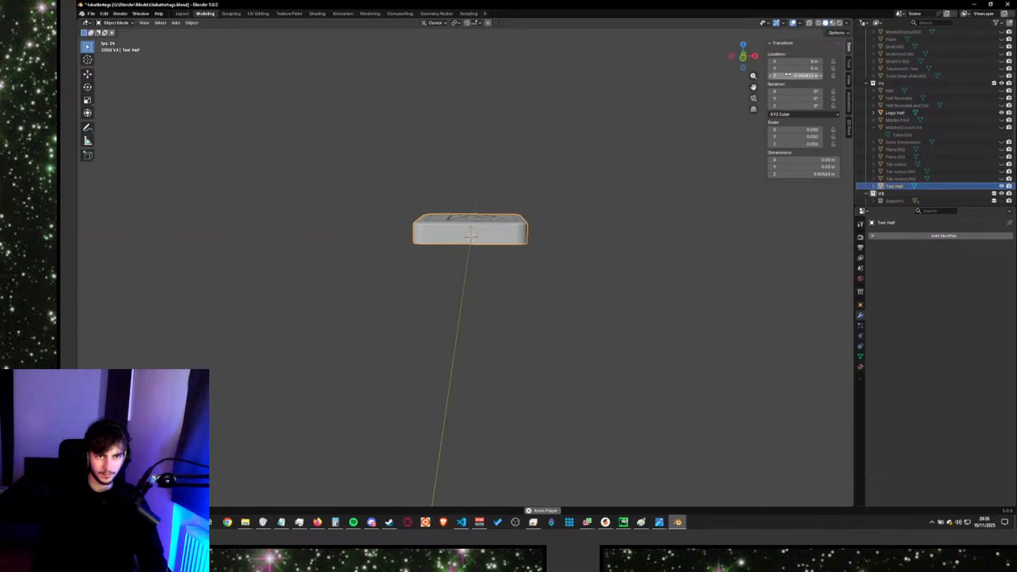
# Try rotating Text Half 180° about the Z axis and reset that rotation to 0°.
pyautogui.click(790, 105)
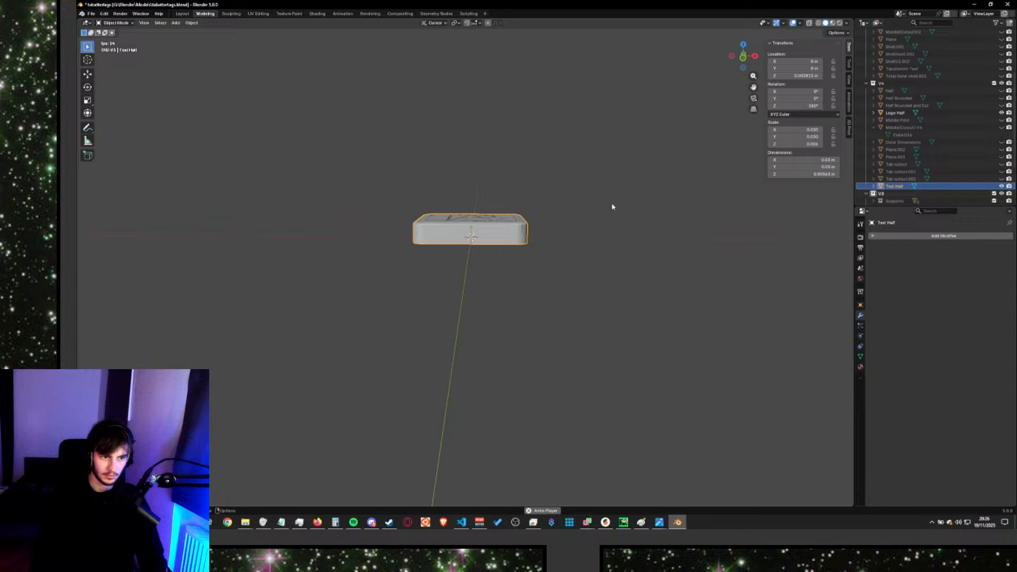
pyautogui.moveTo(611, 205); pyautogui.dragTo(613, 179, button='middle')
pyautogui.click(792, 105)
pyautogui.write('0')
pyautogui.press('Return')
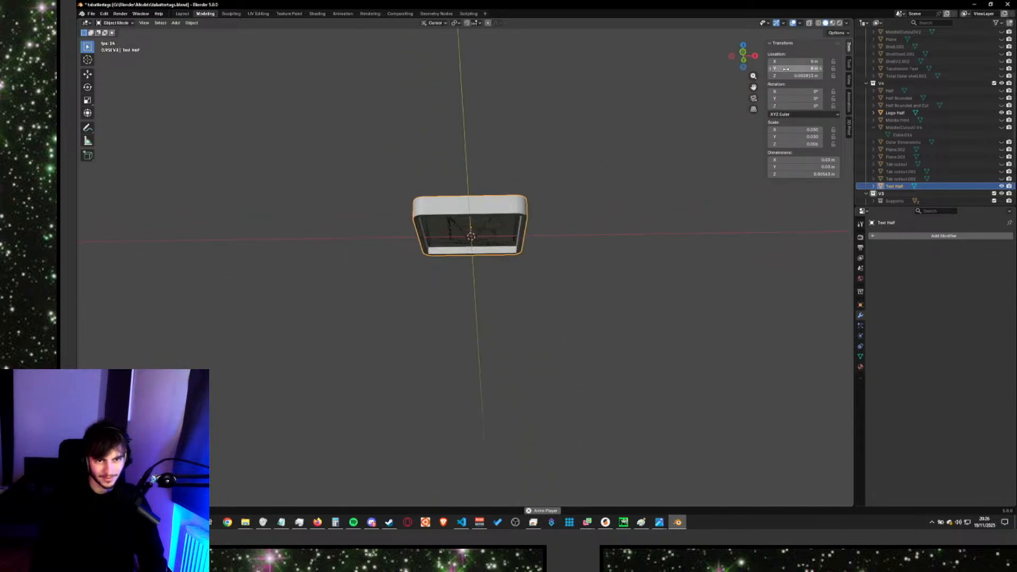
# Rotate Text Half 180° about the X axis so it faces the opposite way to Logo Half.
pyautogui.write('180')
pyautogui.press('Return')
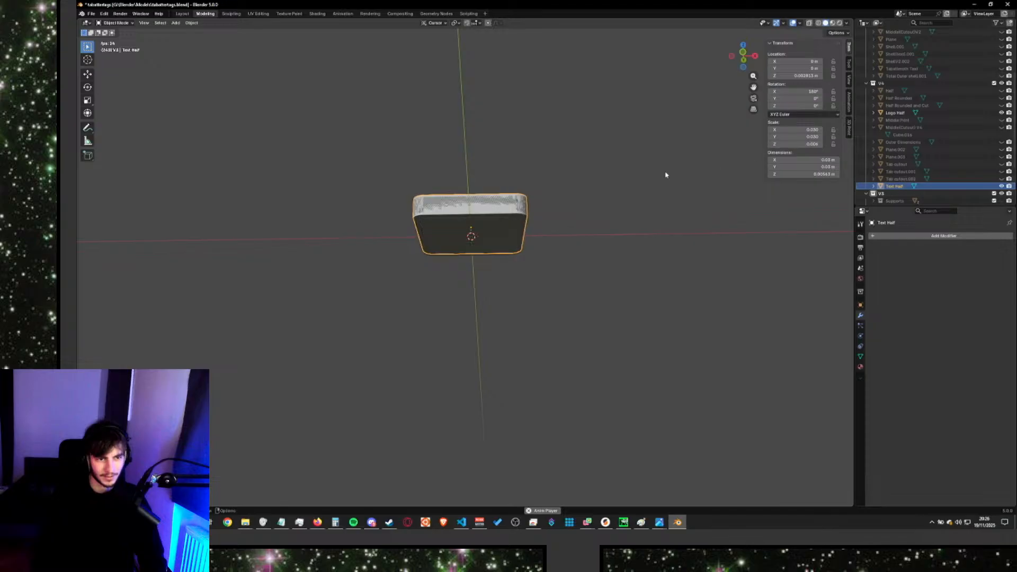
pyautogui.moveTo(665, 173); pyautogui.dragTo(646, 191, button='middle')
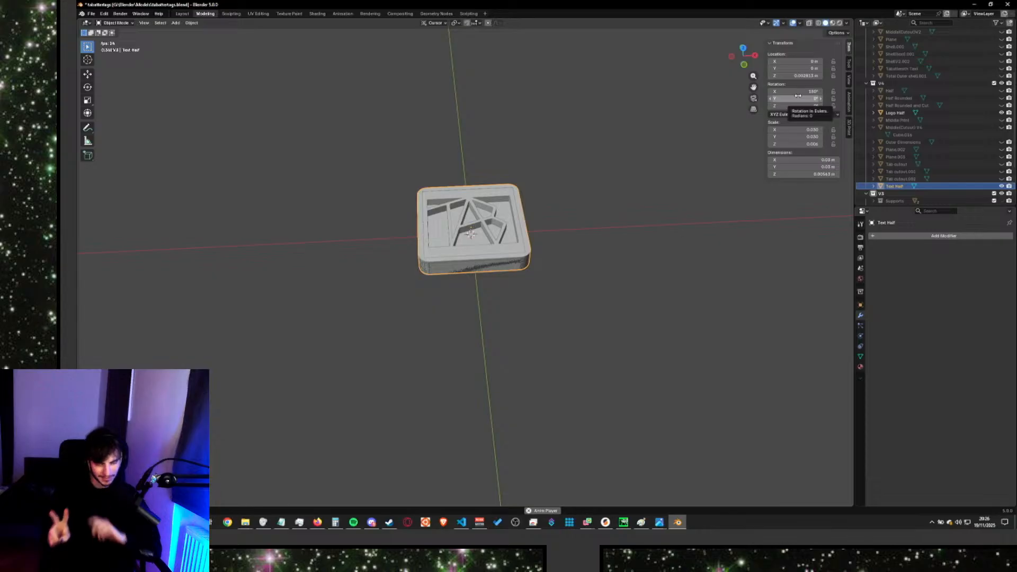
# Try making Logo Half's Z location negative to separate the two halves, and undo the move.
pyautogui.scroll(-2, 624, 178)
pyautogui.moveTo(624, 179); pyautogui.dragTo(565, 226, button='middle')
pyautogui.scroll(4, 568, 204)
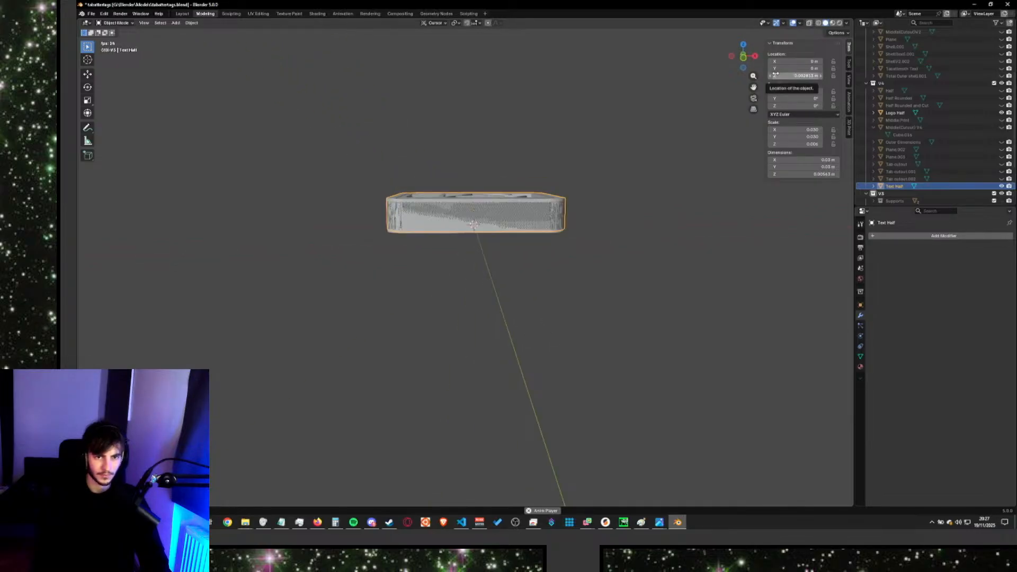
pyautogui.click(929, 113)
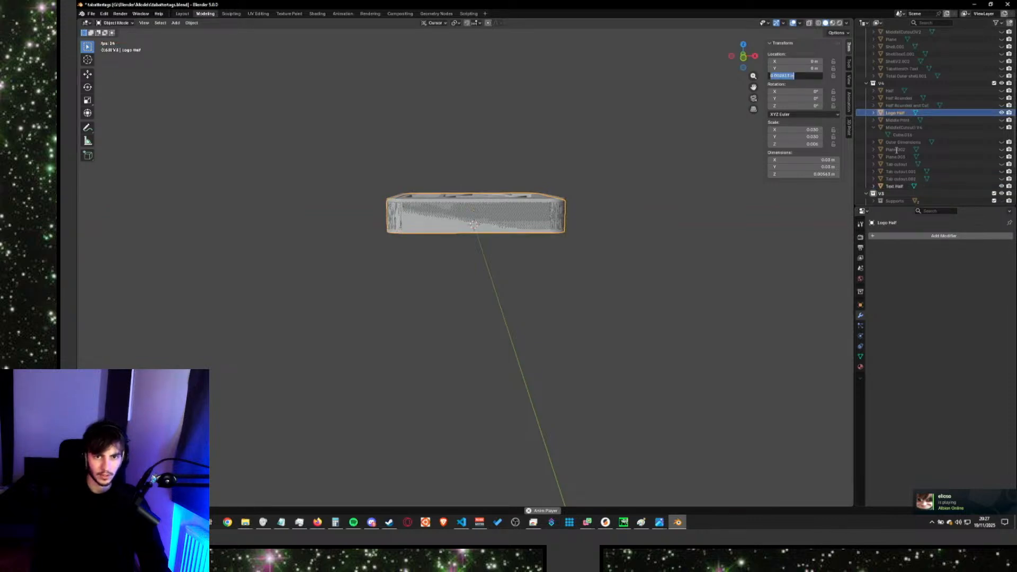
pyautogui.press('Return')
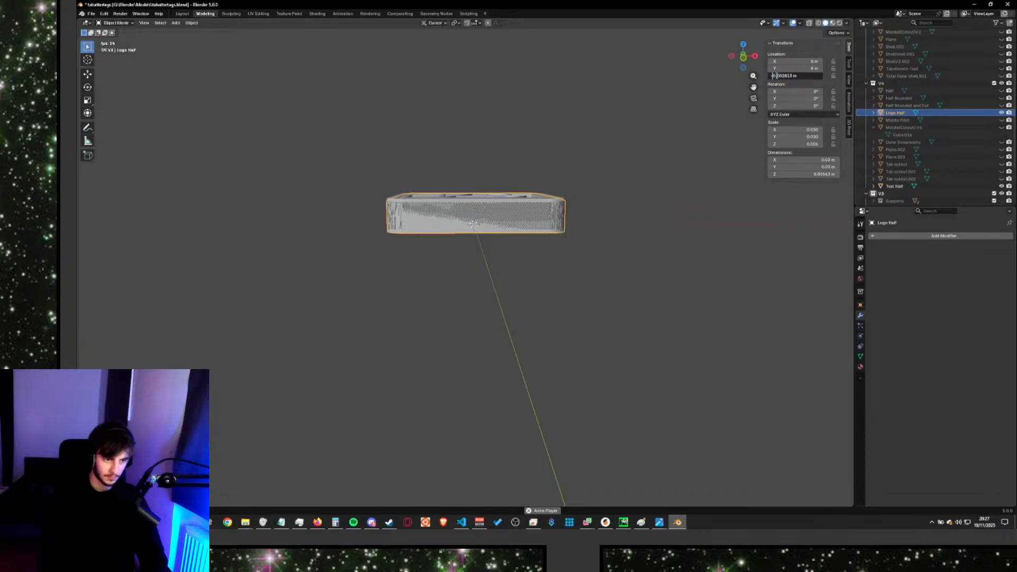
pyautogui.write('-')
pyautogui.press('Return')
pyautogui.moveTo(652, 205); pyautogui.dragTo(630, 184, button='middle')
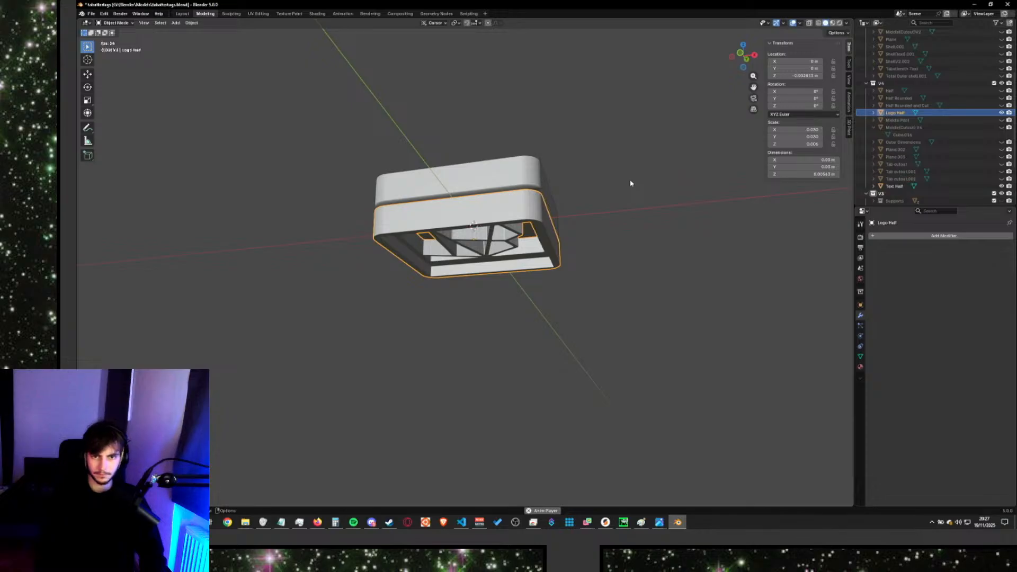
pyautogui.hotkey('ctrl', 'z')
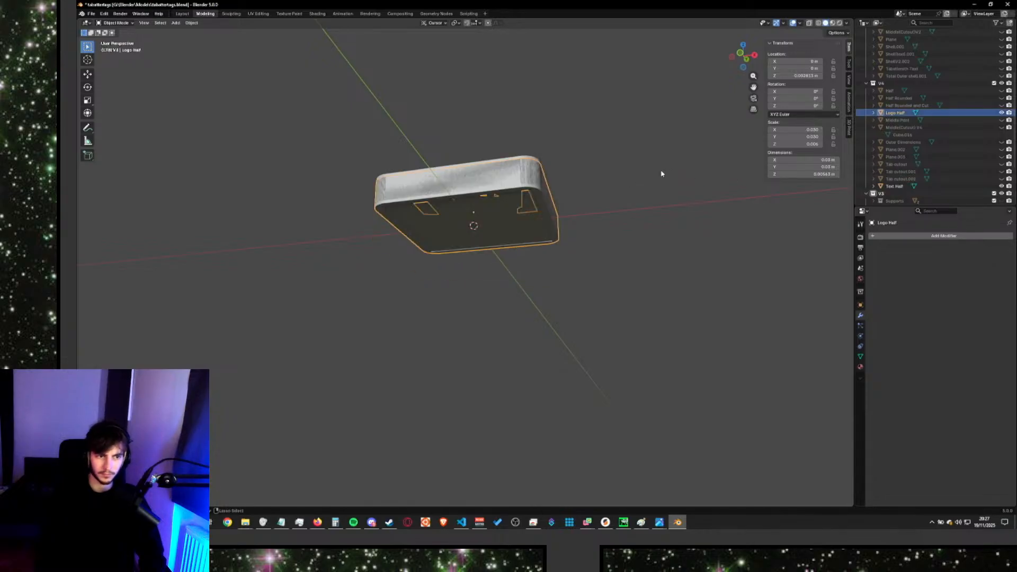
# Make Text Half's Z location negative so it sits directly beneath Logo Half.
pyautogui.click(910, 186)
pyautogui.click(795, 75)
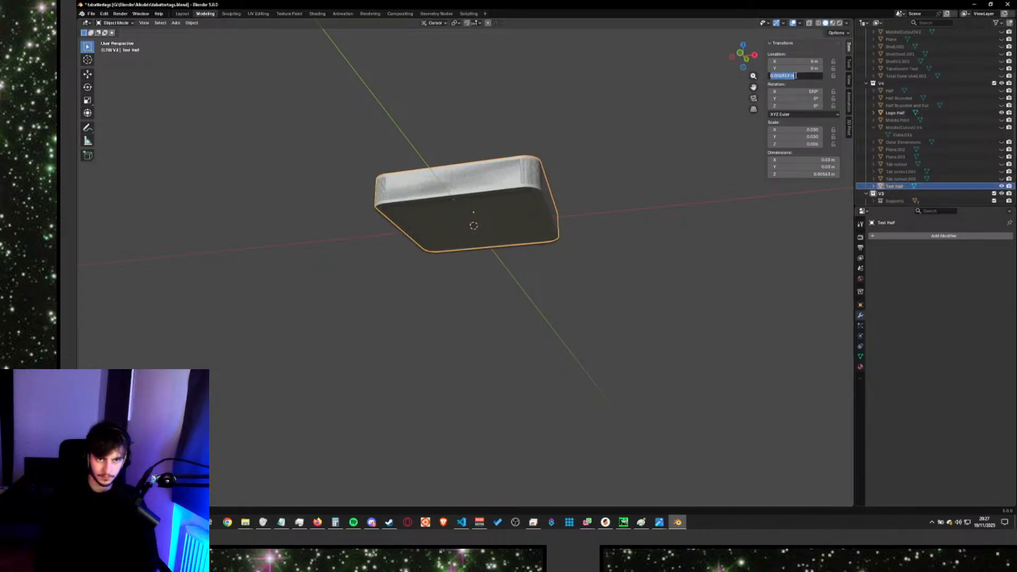
pyautogui.press('Return')
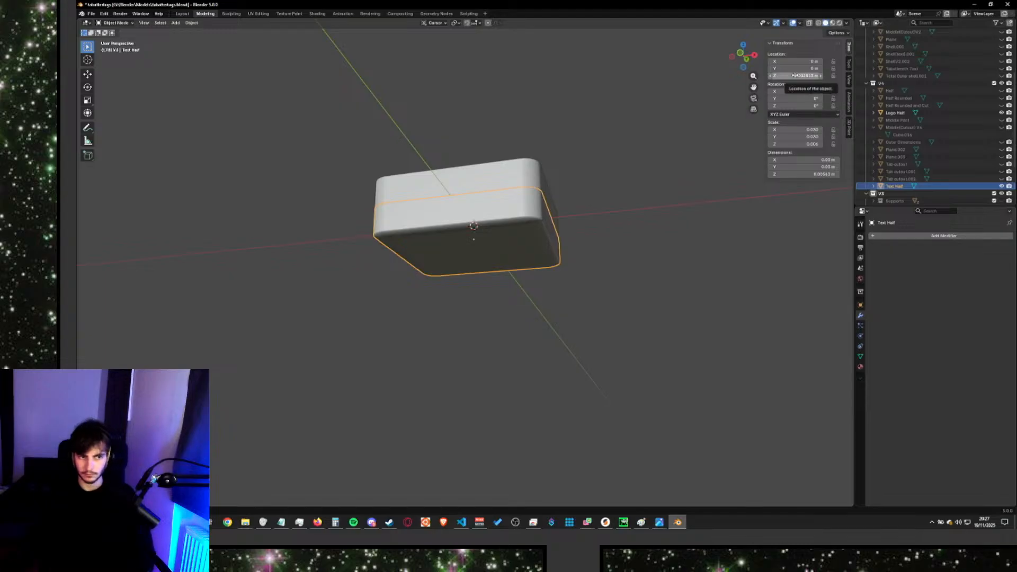
pyautogui.moveTo(640, 161); pyautogui.dragTo(535, 126, button='middle')
pyautogui.moveTo(534, 114); pyautogui.dragTo(646, 168, button='middle')
pyautogui.click(646, 169)
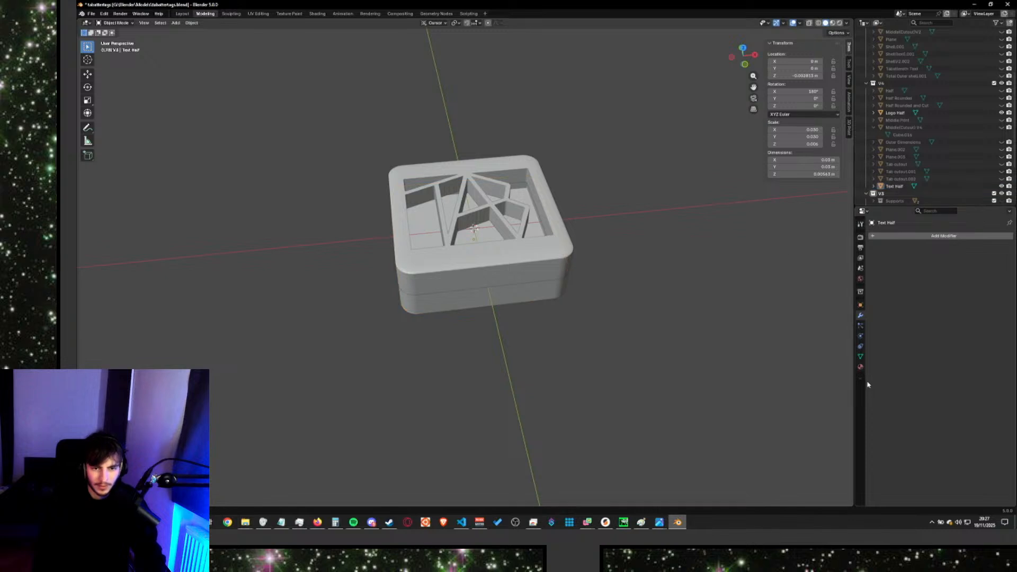
# Save the file and set the base color of Text Half's material to bright green.
pyautogui.click(860, 366)
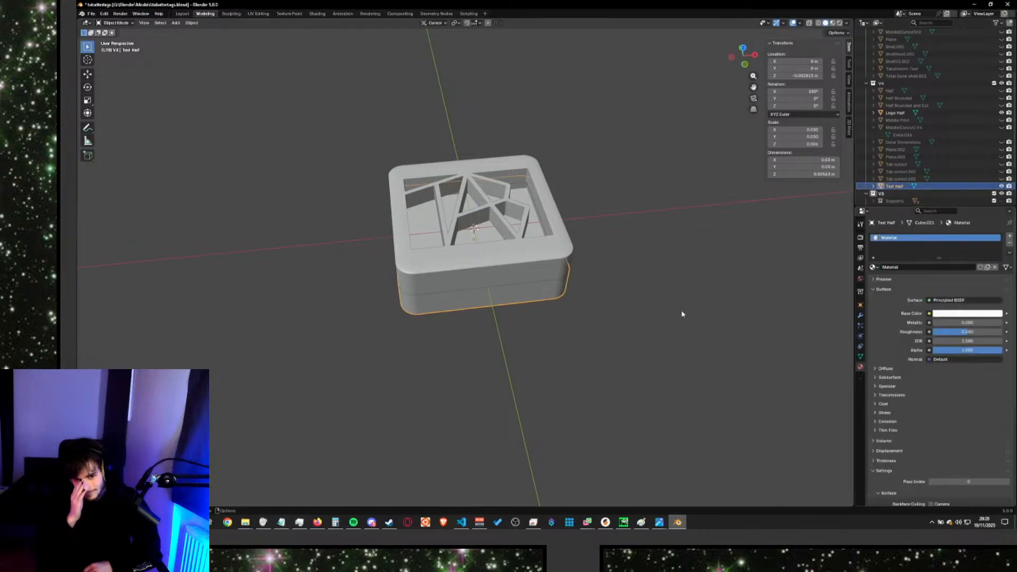
pyautogui.hotkey('ctrl', 's')
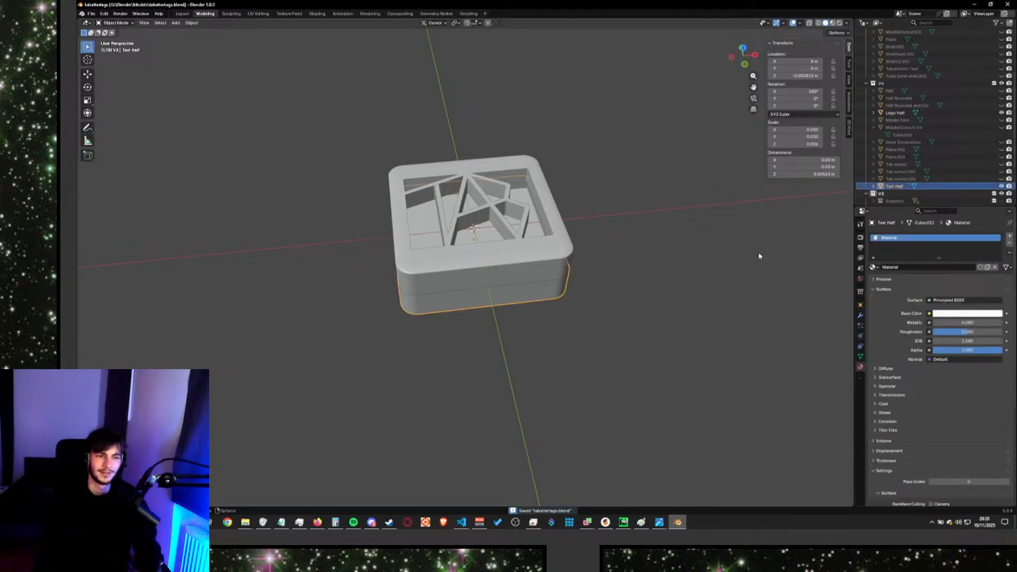
pyautogui.click(932, 300)
pyautogui.click(932, 300)
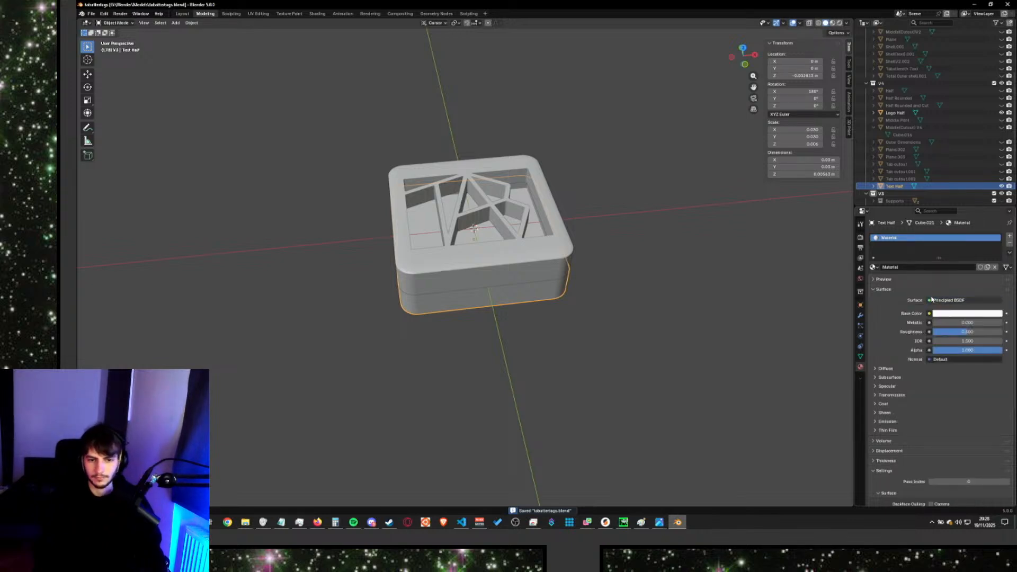
pyautogui.click(939, 313)
pyautogui.moveTo(958, 207); pyautogui.dragTo(940, 198)
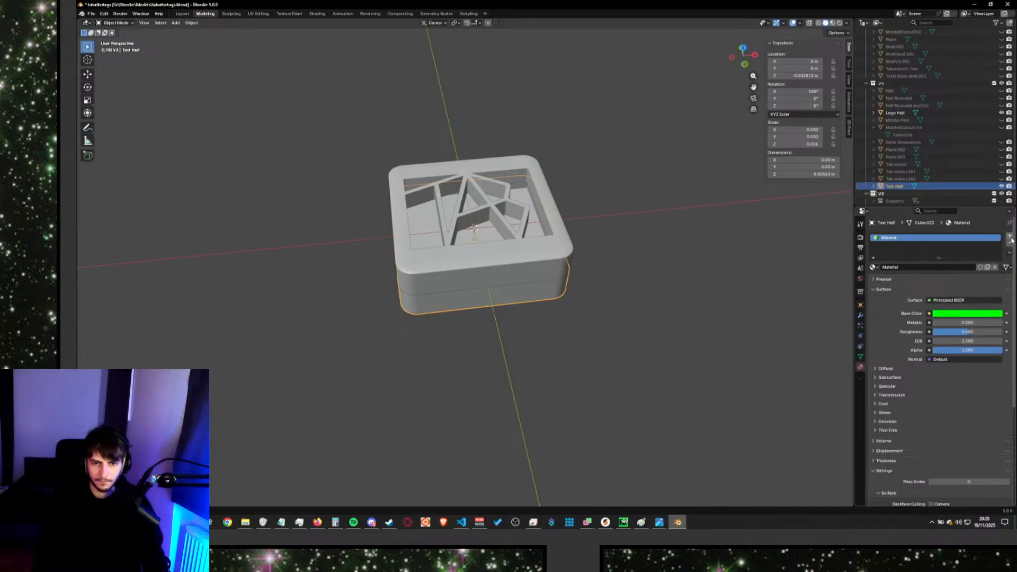
# Switch the viewport to Material Preview shading and keep the green Material assigned to Text Half.
pyautogui.click(839, 23)
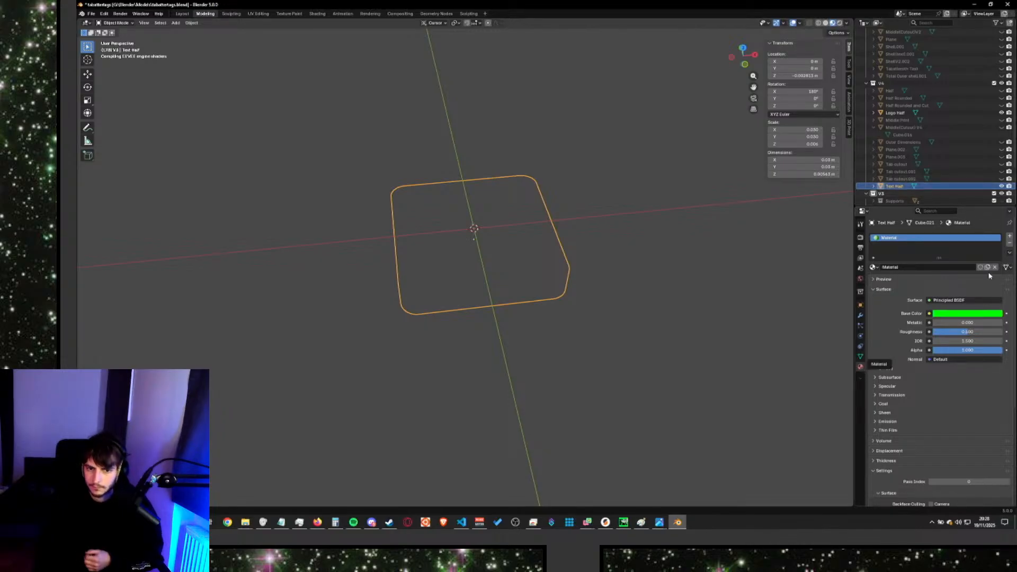
pyautogui.click(873, 267)
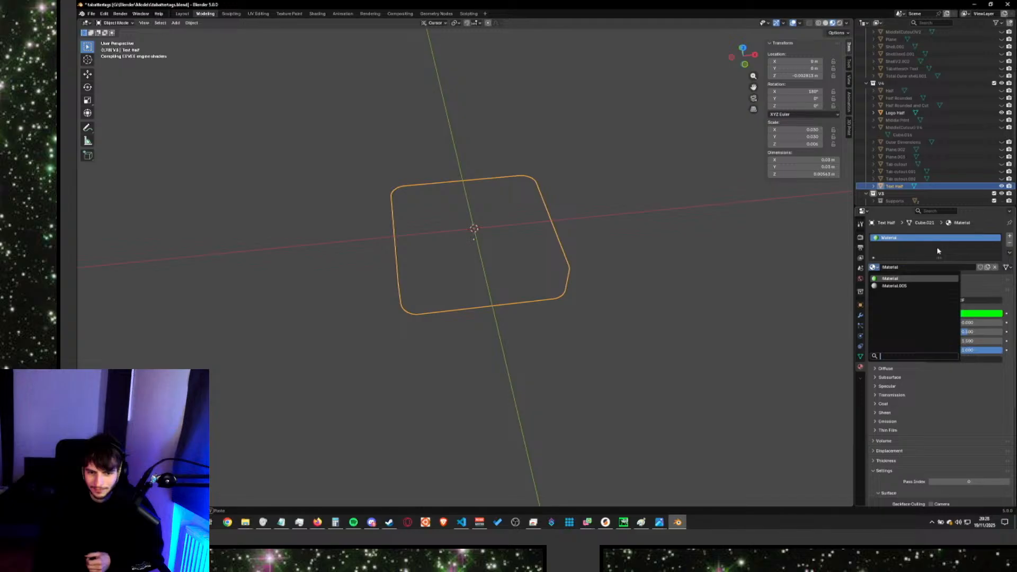
pyautogui.click(913, 278)
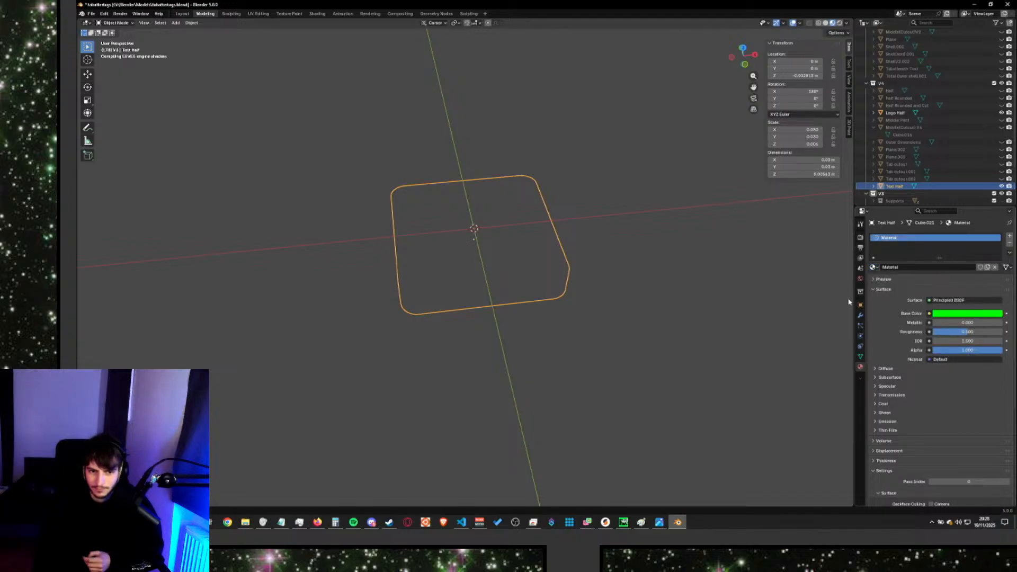
pyautogui.click(860, 315)
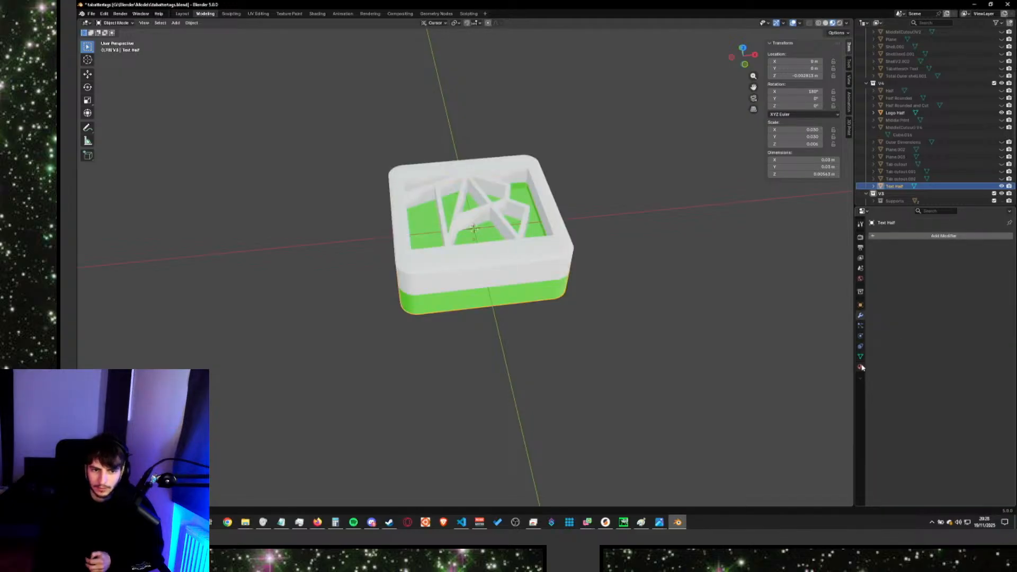
# Assign the existing green Material to Logo Half.
pyautogui.click(895, 113)
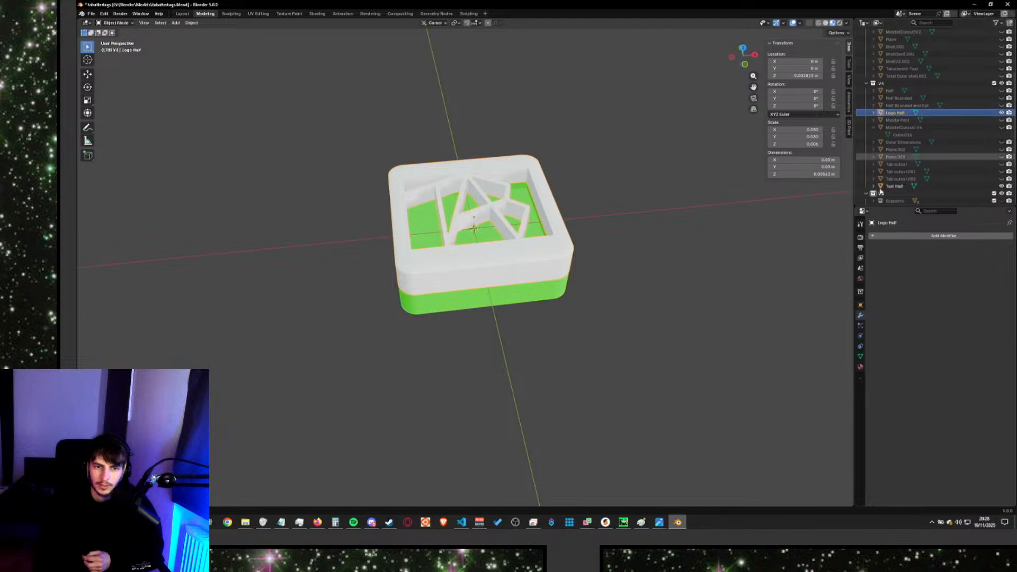
pyautogui.click(860, 366)
pyautogui.click(878, 266)
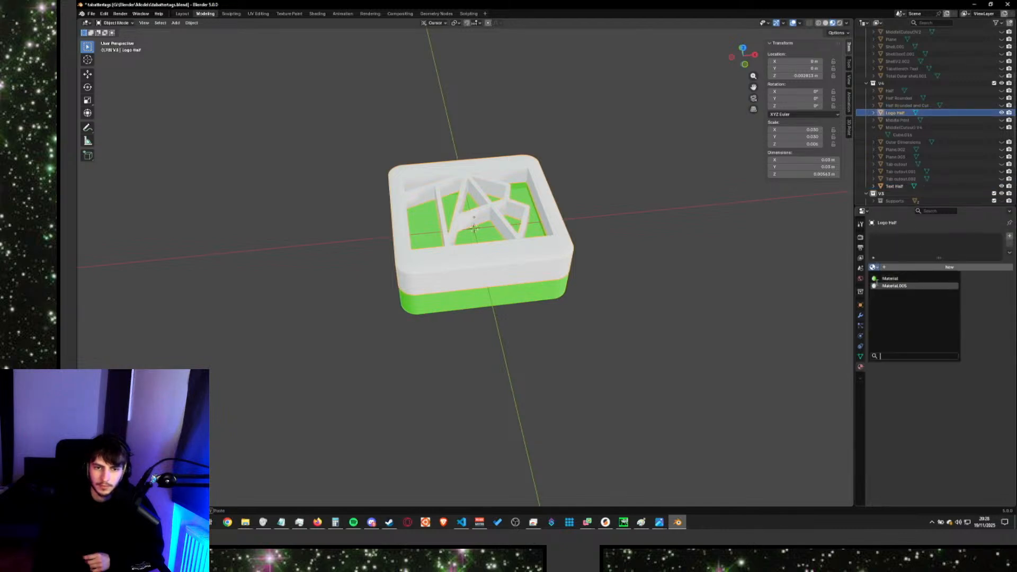
pyautogui.click(881, 281)
pyautogui.click(785, 267)
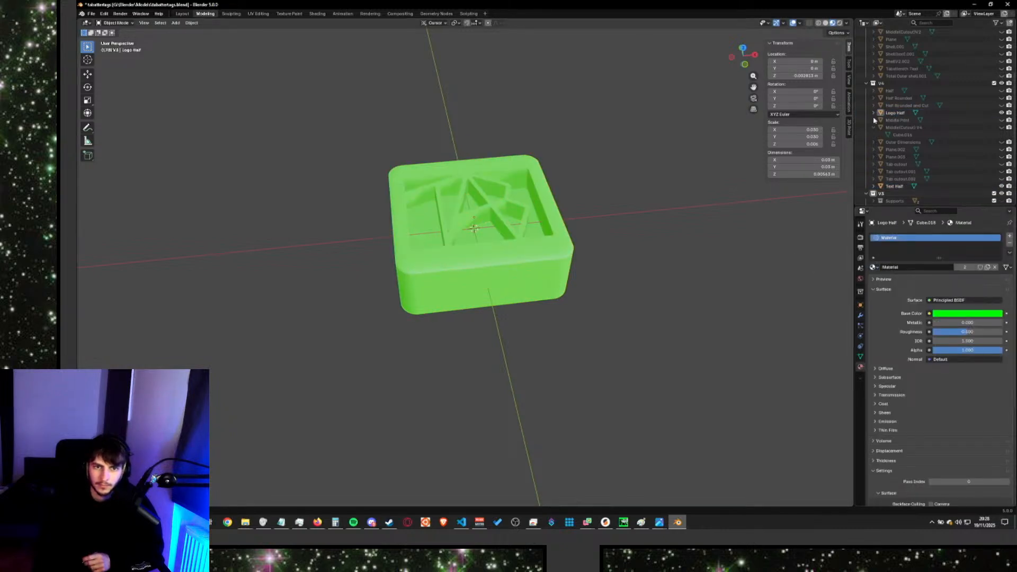
# Unhide Middle Print and give it a new material with a black base color.
pyautogui.click(1001, 120)
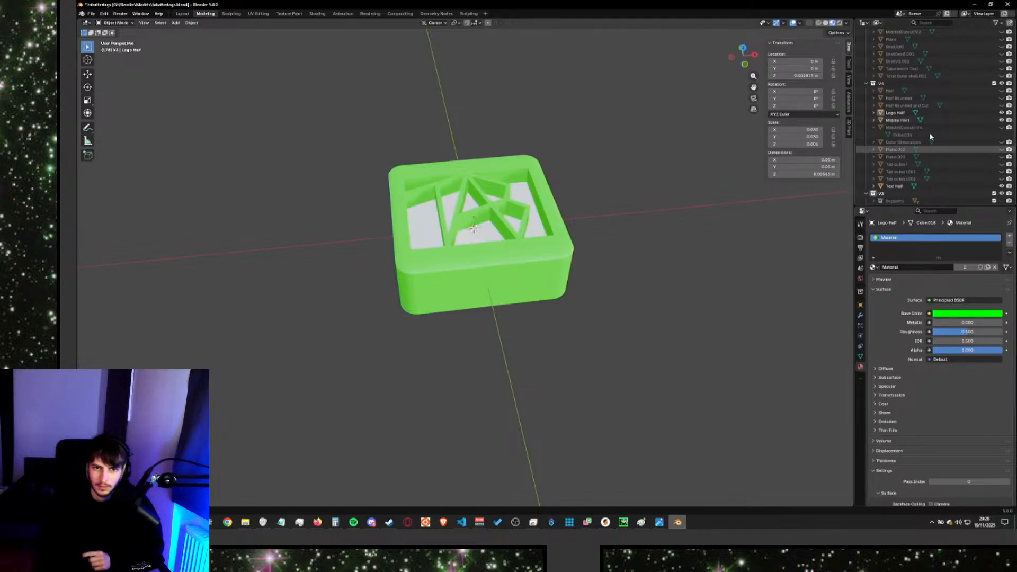
pyautogui.click(897, 120)
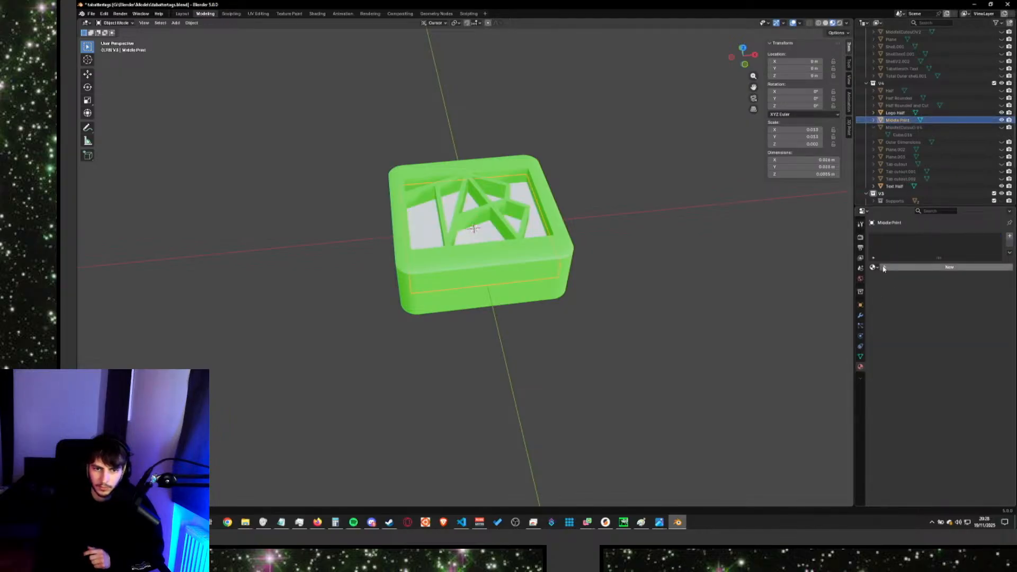
pyautogui.click(901, 266)
pyautogui.click(965, 314)
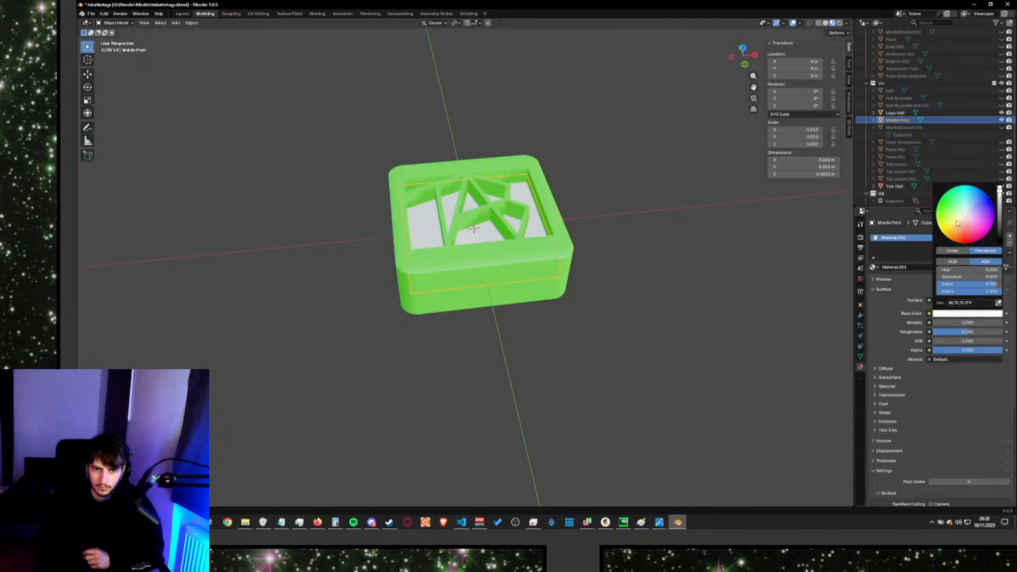
pyautogui.moveTo(997, 236); pyautogui.dragTo(999, 242)
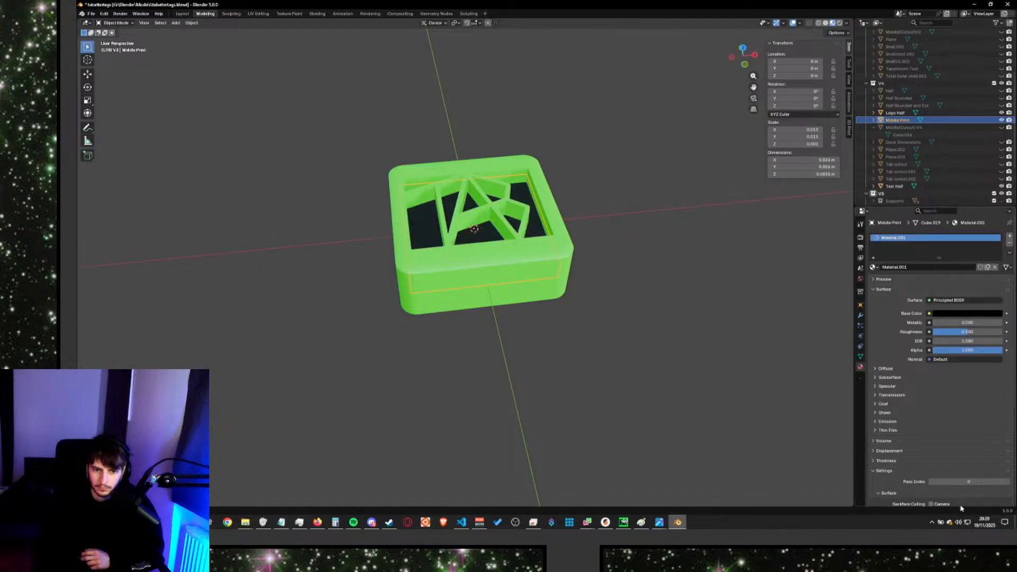
pyautogui.click(766, 276)
pyautogui.moveTo(697, 218); pyautogui.dragTo(695, 259, button='middle')
pyautogui.moveTo(651, 293); pyautogui.dragTo(381, 291, button='middle')
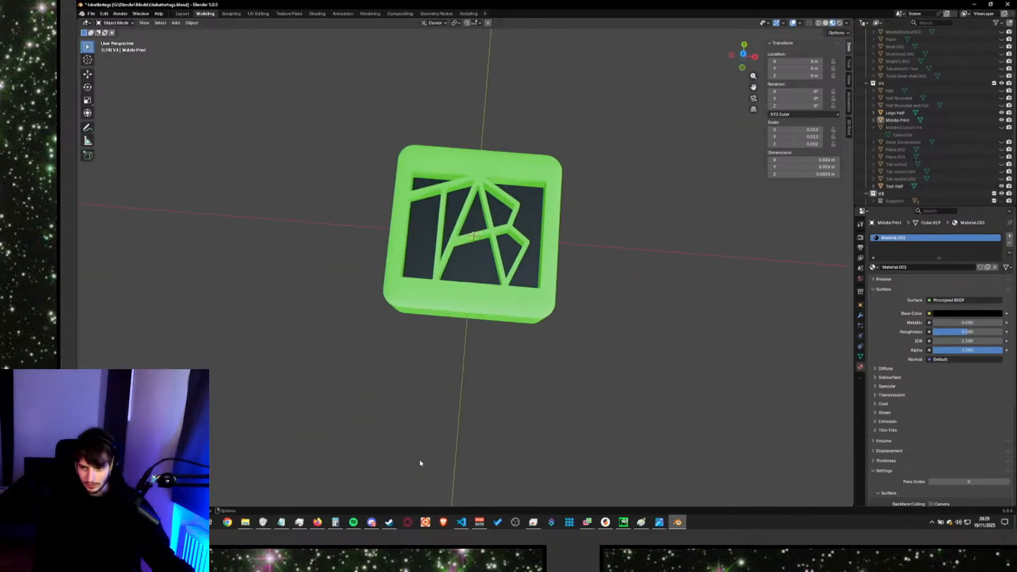
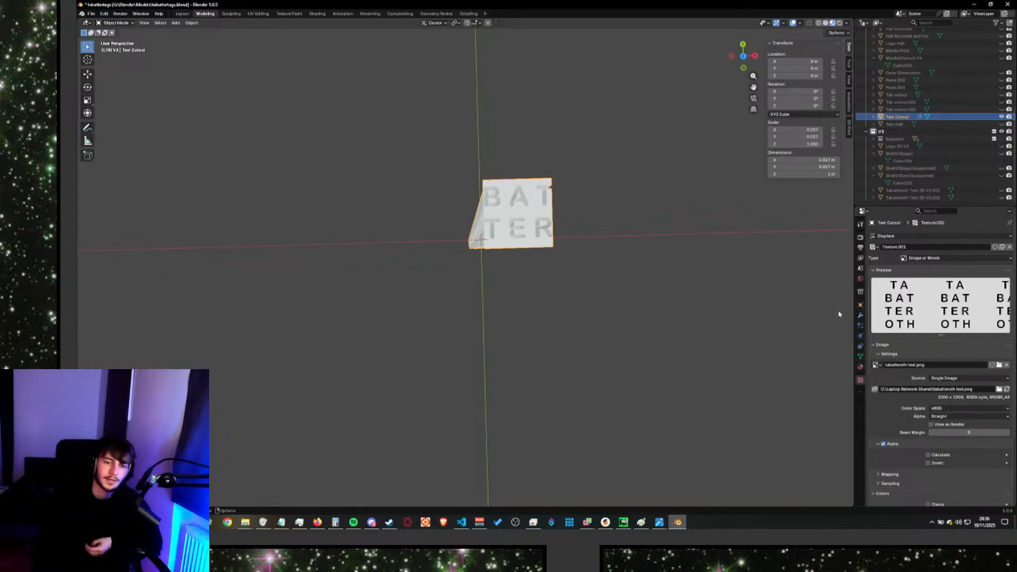
# Set the texture coordinates of Text Cutout's Displace modifier to UV.
pyautogui.click(860, 315)
pyautogui.click(961, 281)
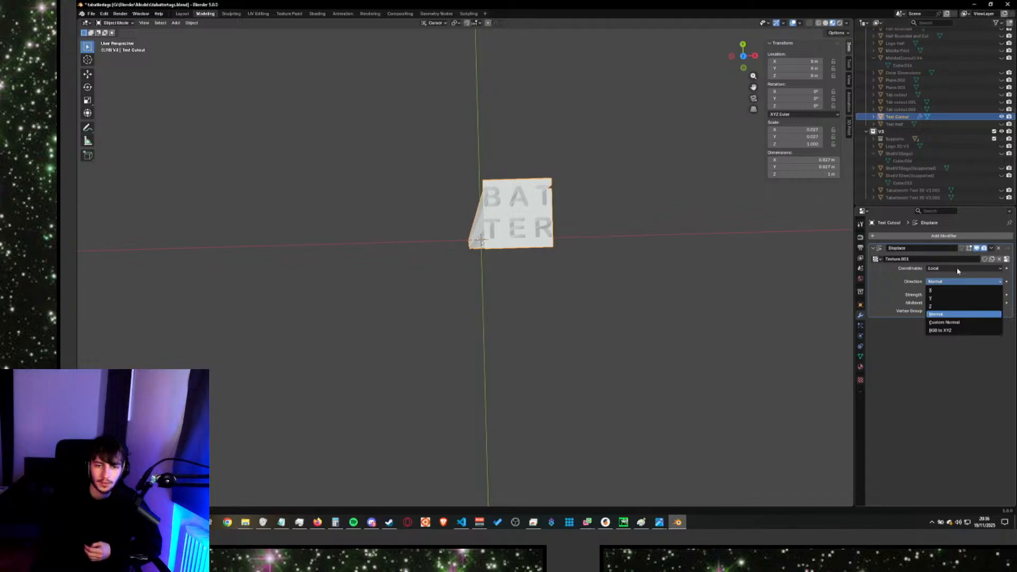
pyautogui.click(958, 269)
pyautogui.click(944, 302)
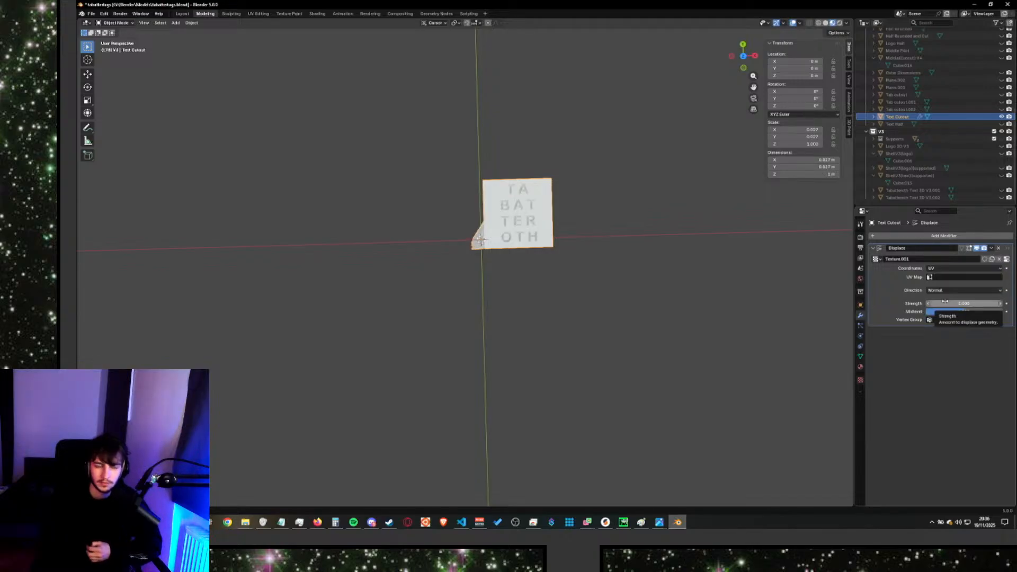
pyautogui.scroll(3, 644, 244)
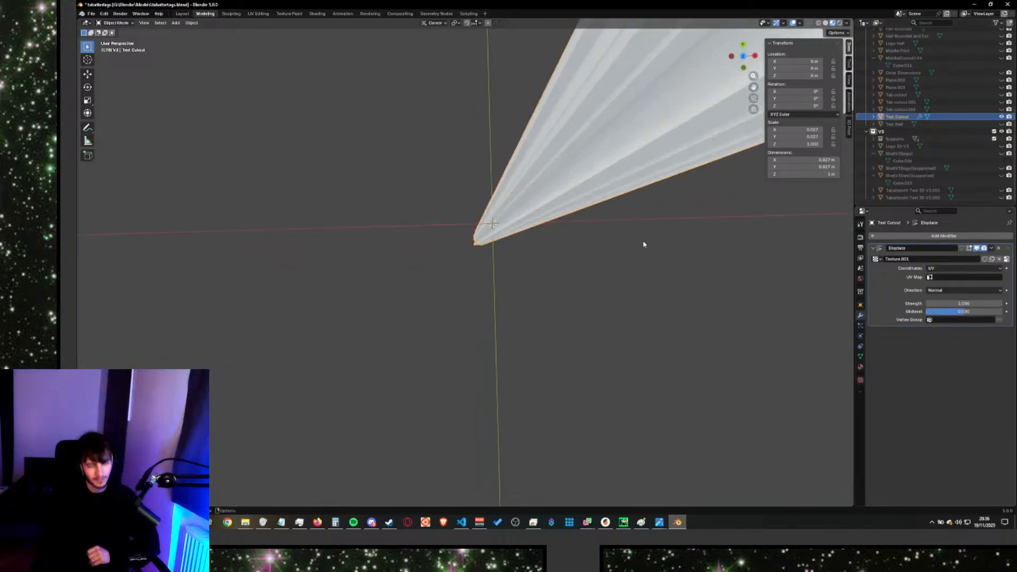
pyautogui.scroll(-5, 644, 244)
pyautogui.scroll(3, 538, 343)
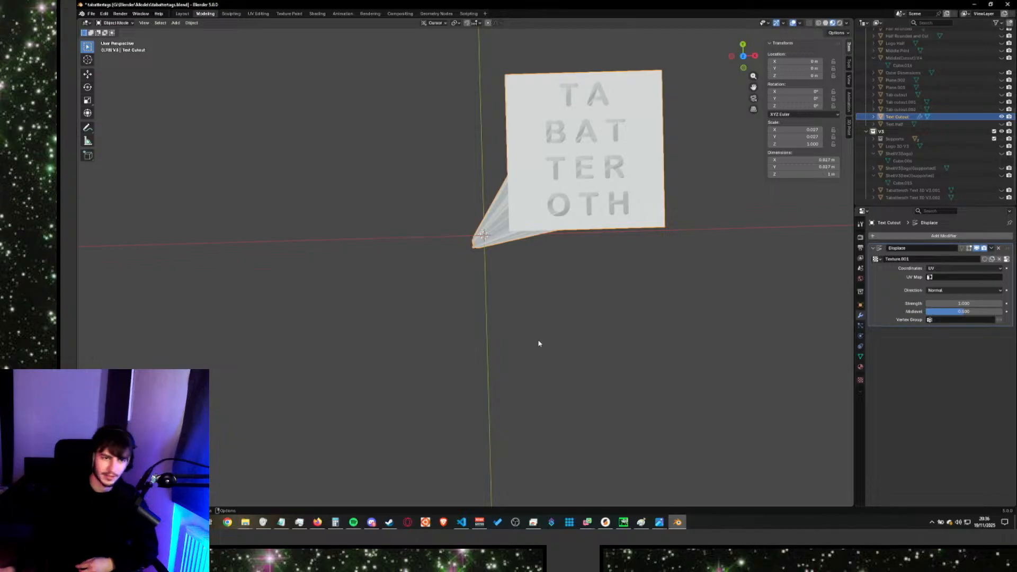
pyautogui.moveTo(578, 322); pyautogui.dragTo(676, 310, button='middle')
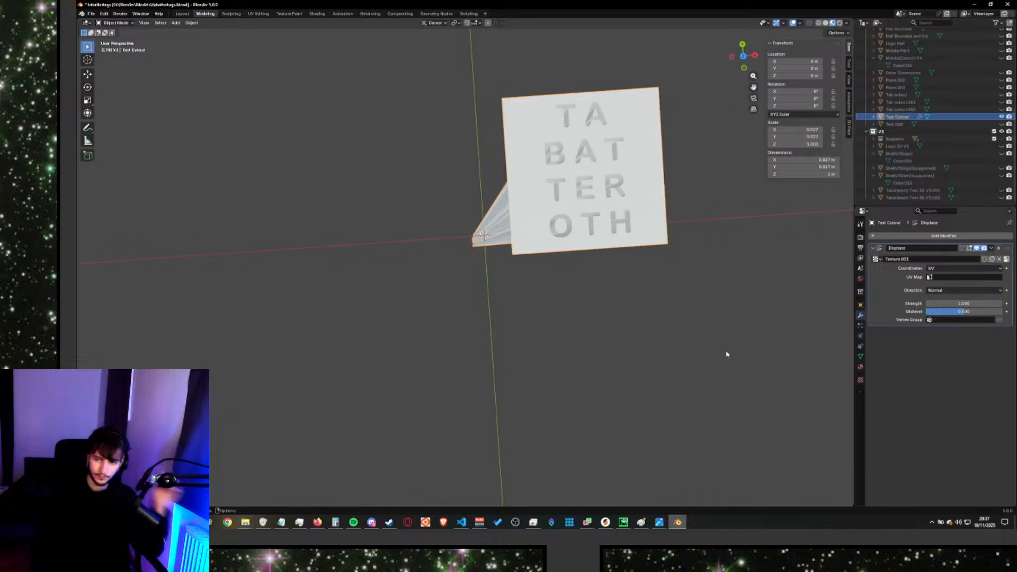
# Reduce the strength of Text Cutout's Displace modifier and set it to -0.1.
pyautogui.moveTo(715, 210); pyautogui.dragTo(542, 267, button='middle')
pyautogui.moveTo(963, 303); pyautogui.dragTo(926, 304)
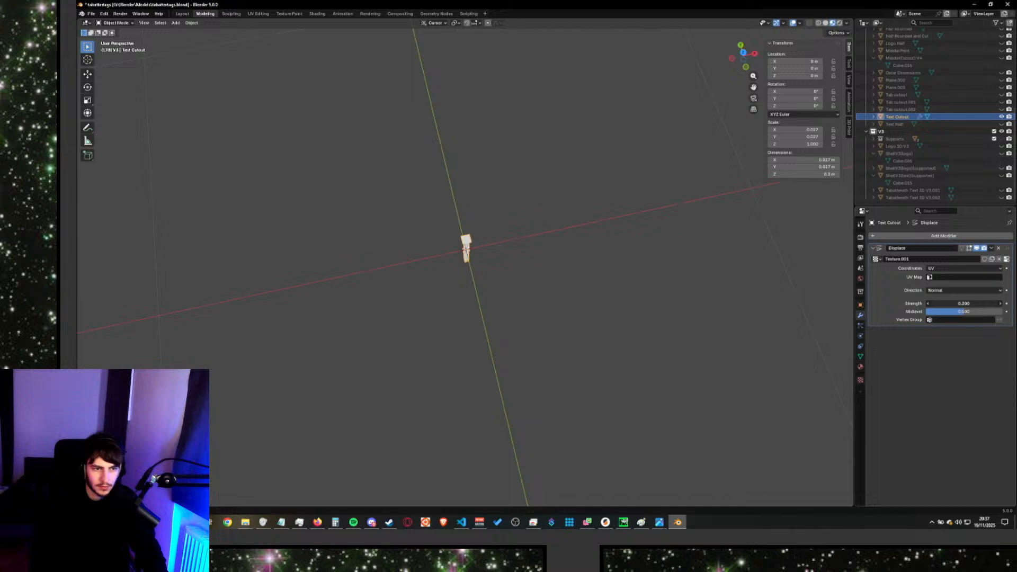
pyautogui.click(928, 303)
pyautogui.scroll(5, 556, 250)
pyautogui.moveTo(625, 272); pyautogui.dragTo(621, 279, button='middle')
pyautogui.doubleClick(933, 304)
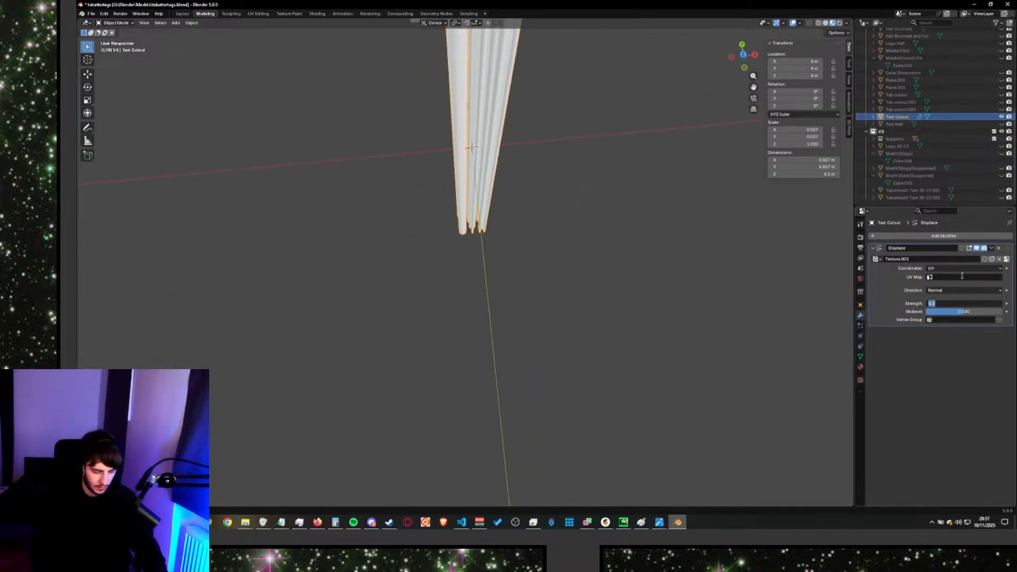
pyautogui.write('-0')
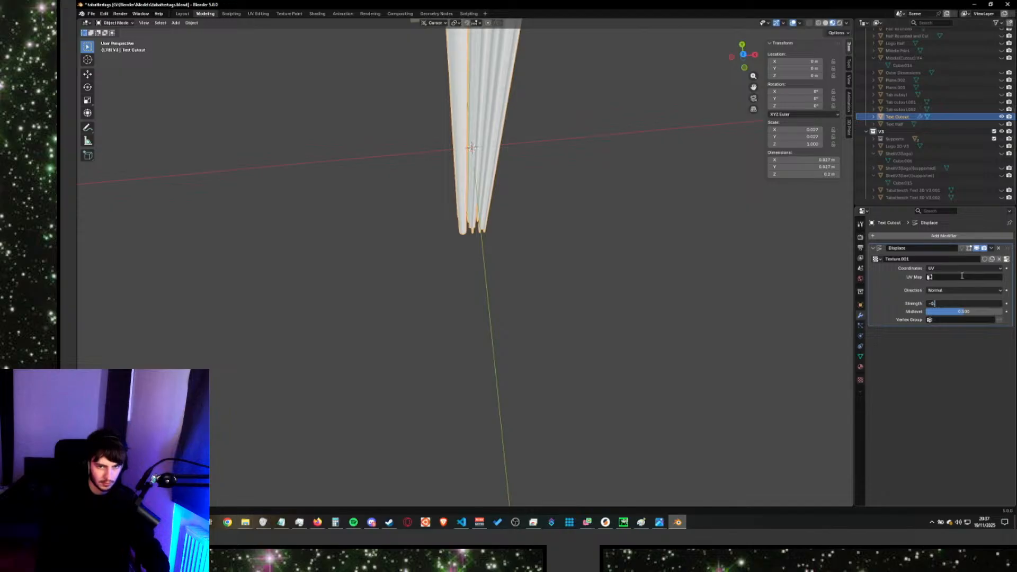
pyautogui.write('.1')
pyautogui.press('Return')
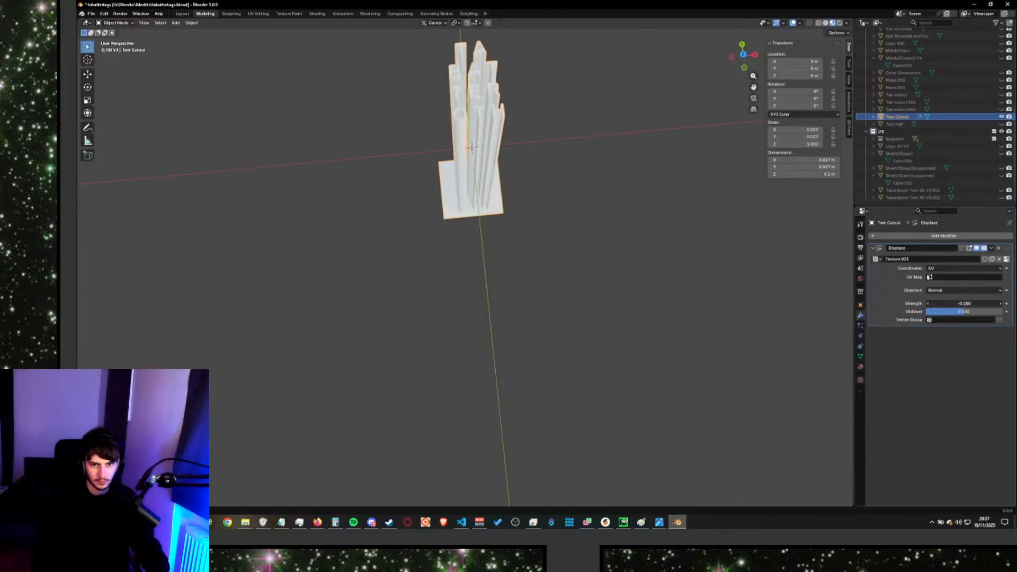
# Set the Displace modifier's strength to -0.01 on Text Cutout.
pyautogui.click(933, 303)
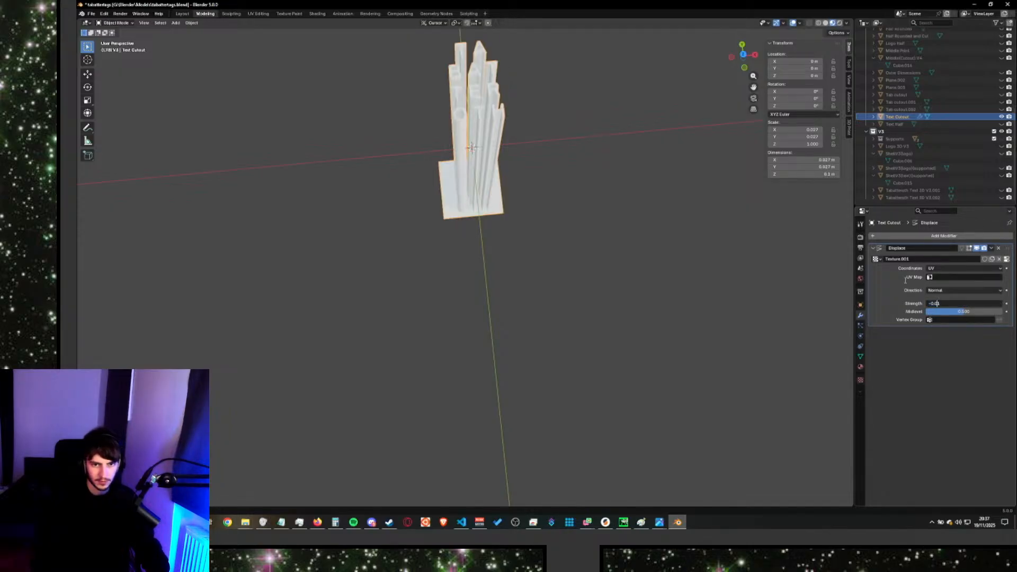
pyautogui.write('-0.01')
pyautogui.press('Return')
pyautogui.moveTo(711, 291); pyautogui.dragTo(627, 207, button='middle')
pyautogui.click(625, 201)
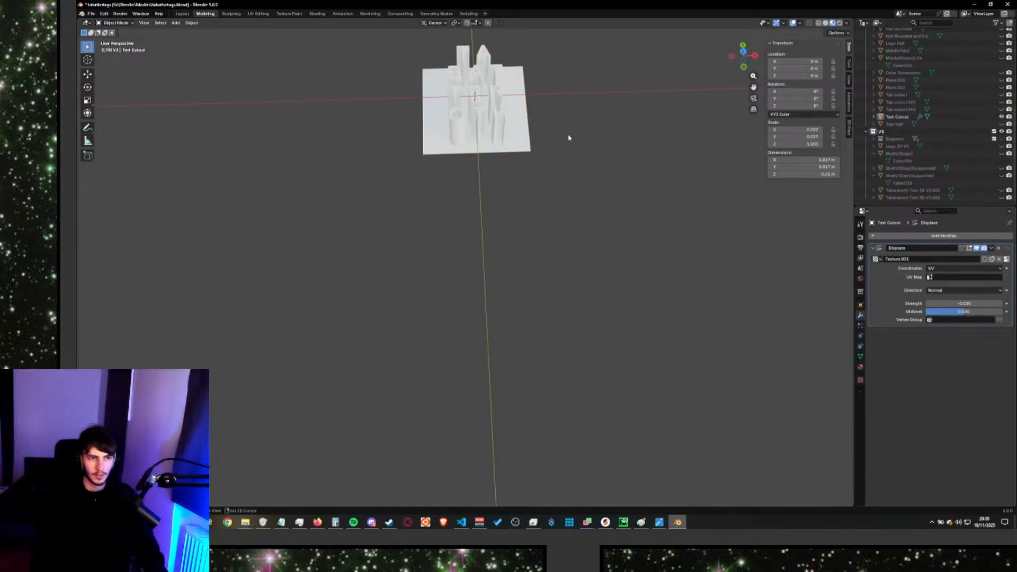
# Apply the Displace modifier to Text Cutout so the raised letters become real geometry.
pyautogui.keyDown('shift'); pyautogui.moveTo(568, 138); pyautogui.dragTo(586, 320, button='middle'); pyautogui.keyUp('shift')
pyautogui.scroll(2, 603, 255)
pyautogui.moveTo(657, 294); pyautogui.dragTo(660, 267, button='middle')
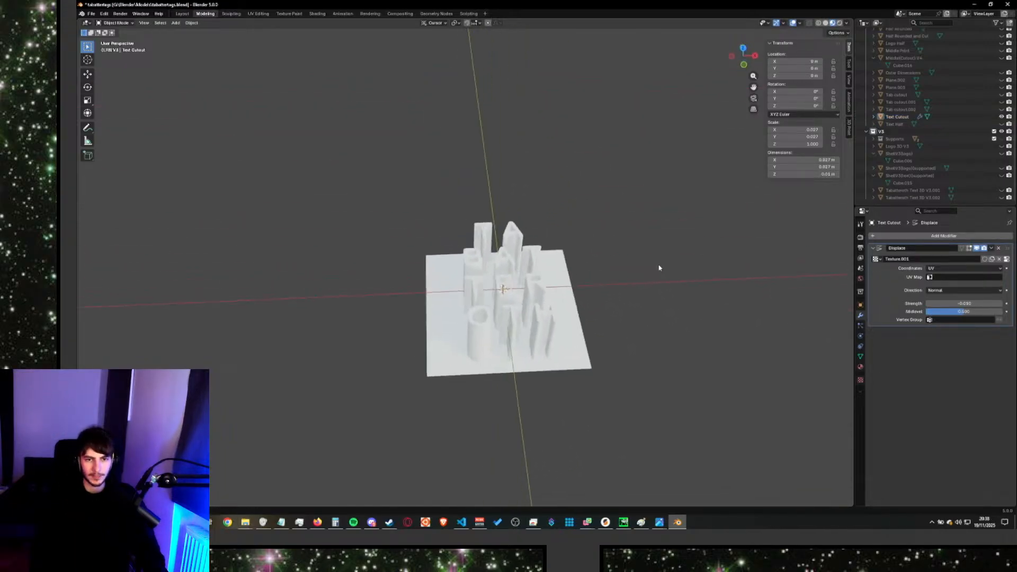
pyautogui.click(991, 248)
pyautogui.click(953, 257)
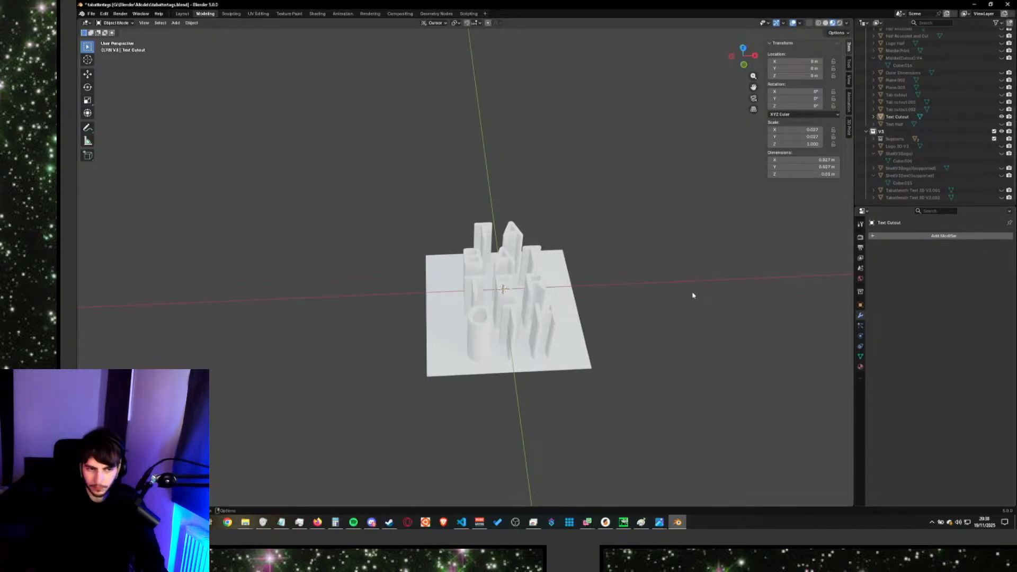
# In a wireframe right-side view, delete Text Cutout's base plane and lower letter walls, keeping only the vertices at the letter tops.
pyautogui.press('KP_3')
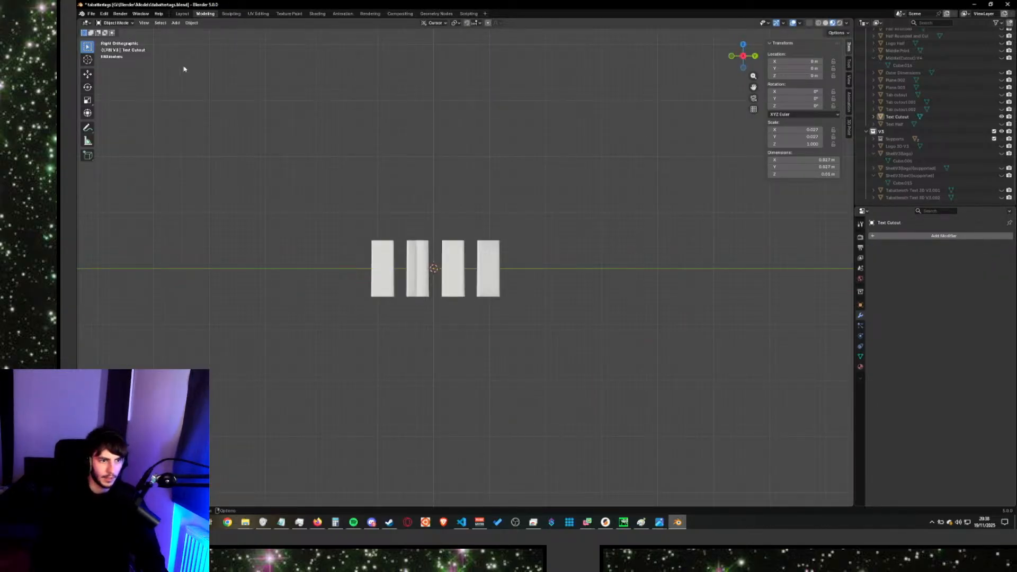
pyautogui.press('Tab')
pyautogui.press('z')
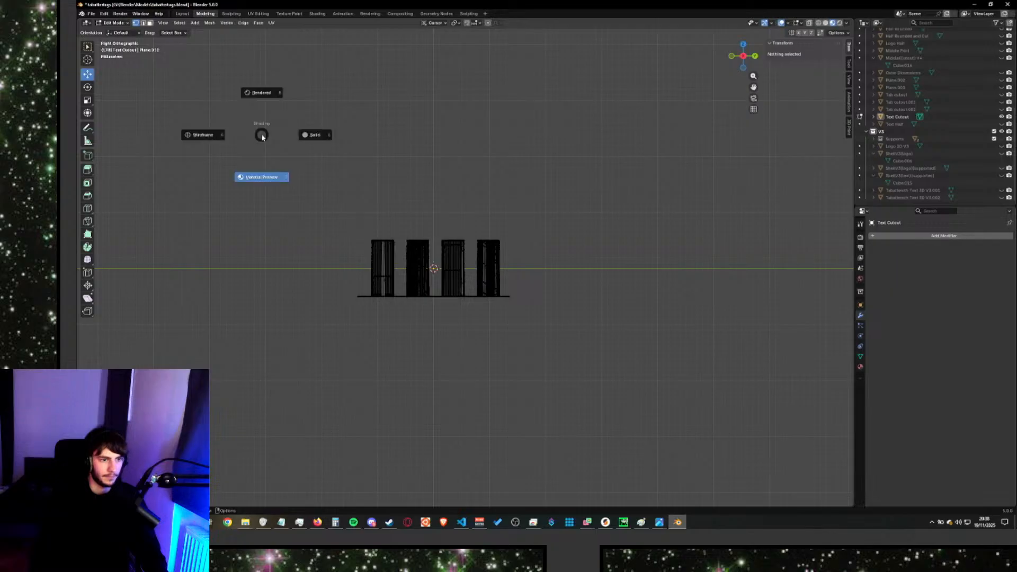
pyautogui.click(189, 132)
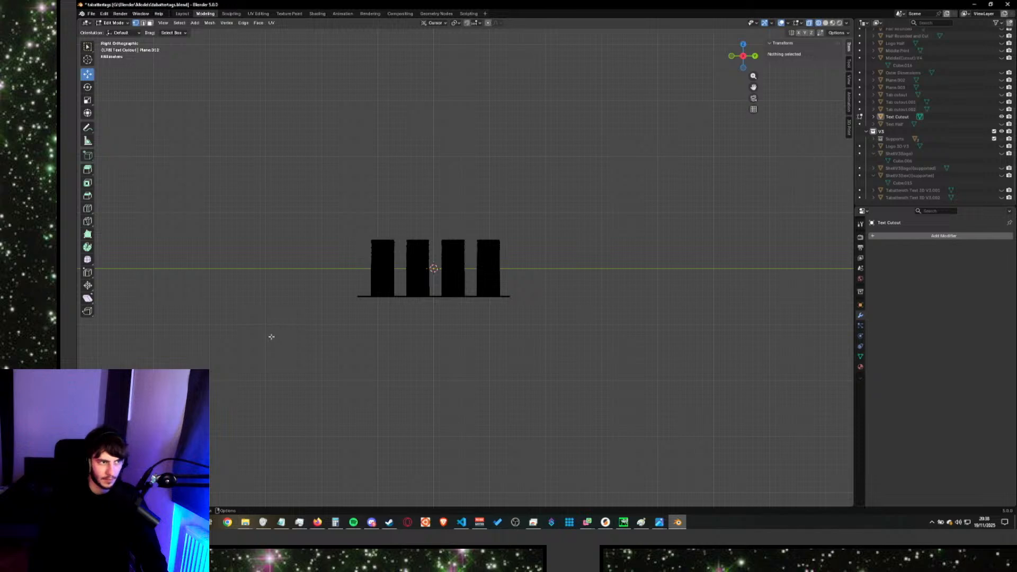
pyautogui.press('b')
pyautogui.moveTo(273, 351); pyautogui.dragTo(573, 246)
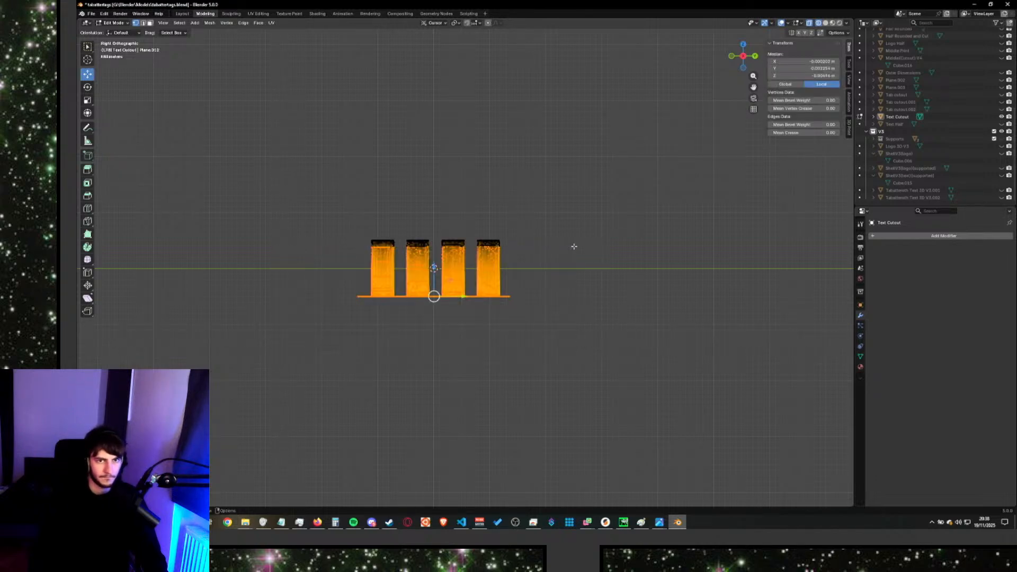
pyautogui.press('x')
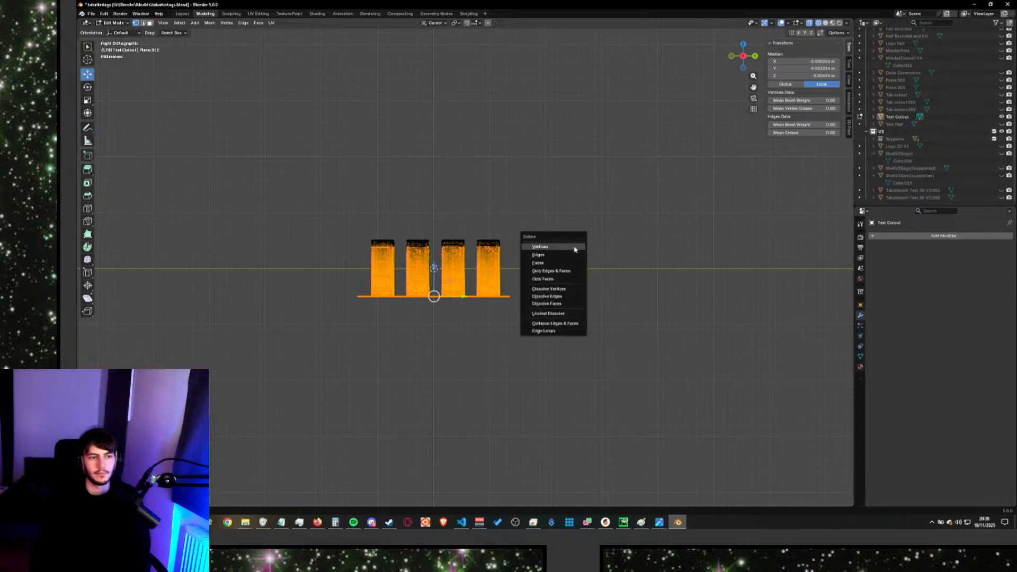
pyautogui.click(574, 246)
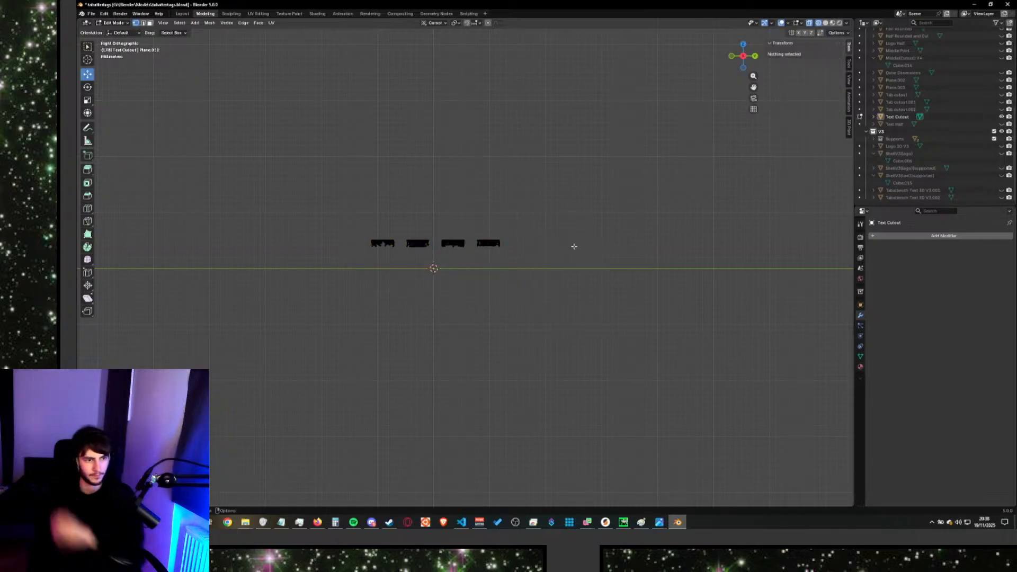
# Flatten all remaining letter vertices of Text Cutout by scaling them to 0 along Z.
pyautogui.keyDown('shift'); pyautogui.moveTo(506, 253); pyautogui.dragTo(534, 334, button='middle'); pyautogui.keyUp('shift')
pyautogui.scroll(5, 534, 320)
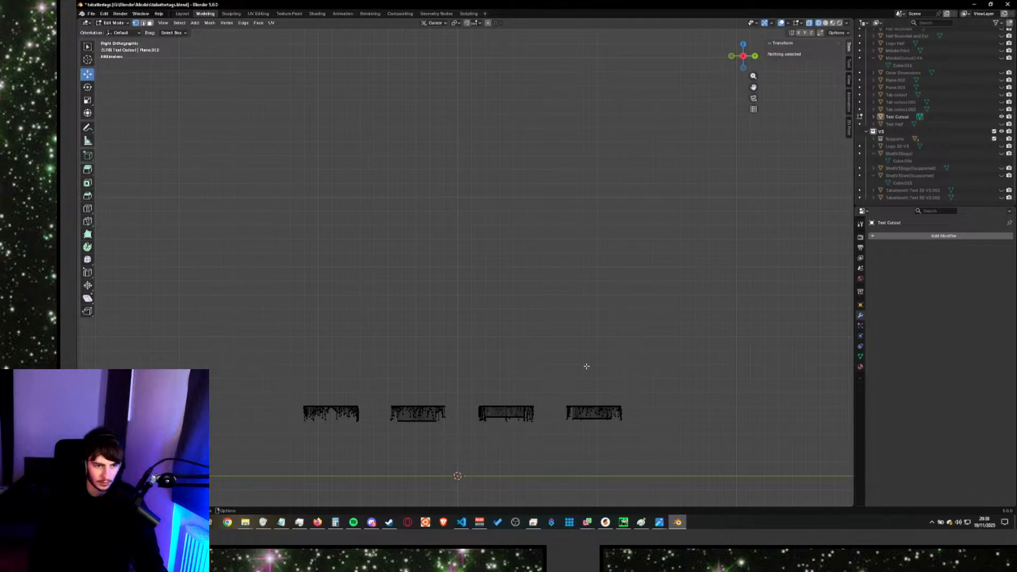
pyautogui.press('a')
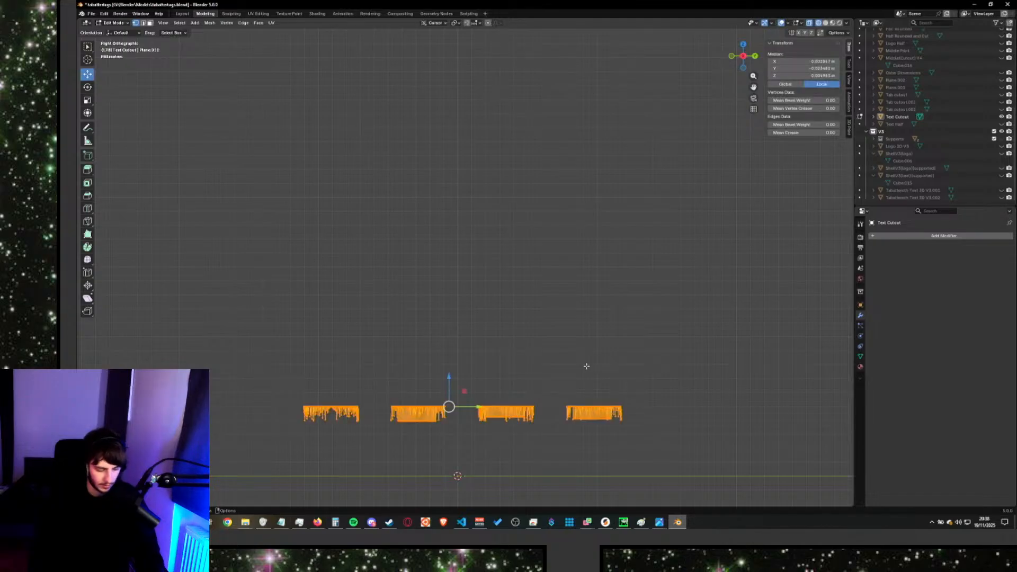
pyautogui.press('s')
pyautogui.press('z')
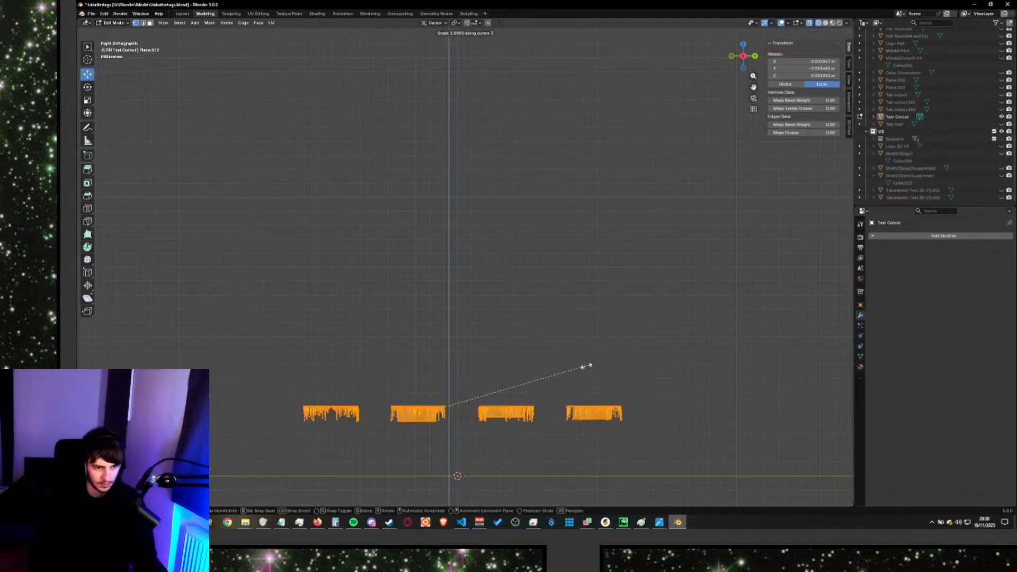
pyautogui.write('0')
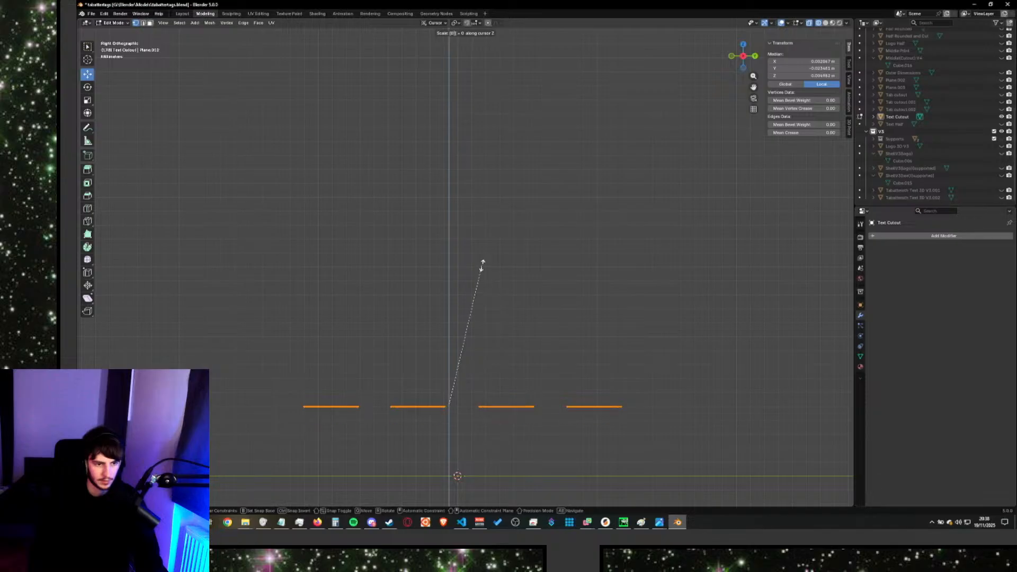
pyautogui.press('Return')
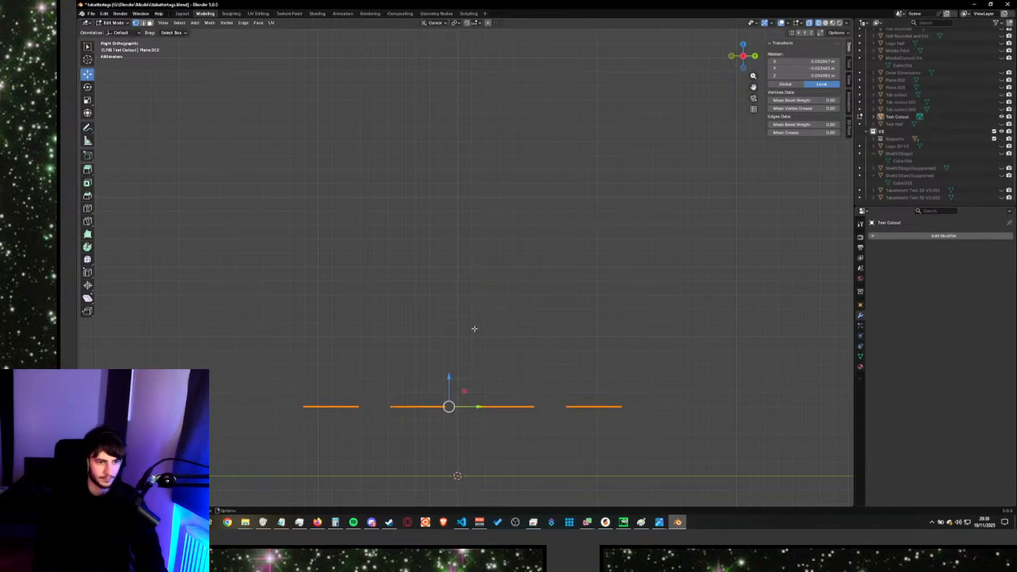
# Inspect the flattened letters of Text Cutout from above, checking the shapes and spacing across all rows.
pyautogui.moveTo(472, 329); pyautogui.dragTo(556, 401, button='middle')
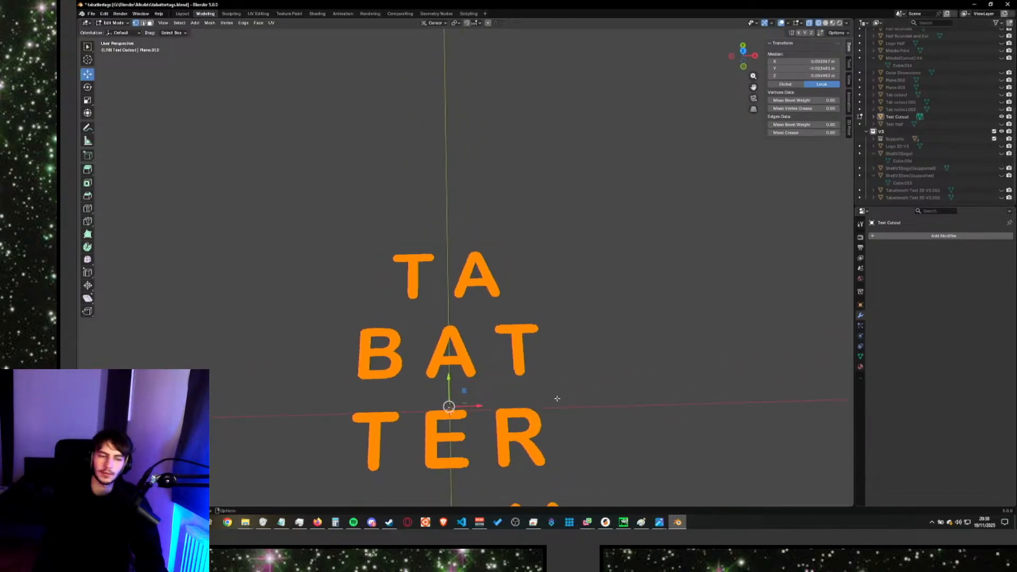
pyautogui.scroll(-4, 426, 284)
pyautogui.scroll(3, 476, 340)
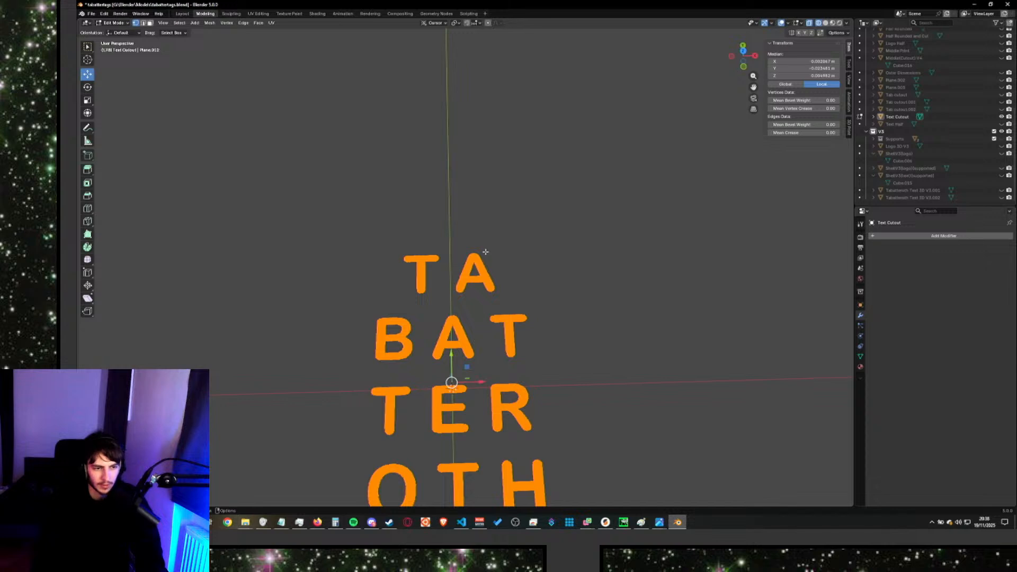
pyautogui.scroll(-4, 485, 252)
pyautogui.scroll(3, 487, 277)
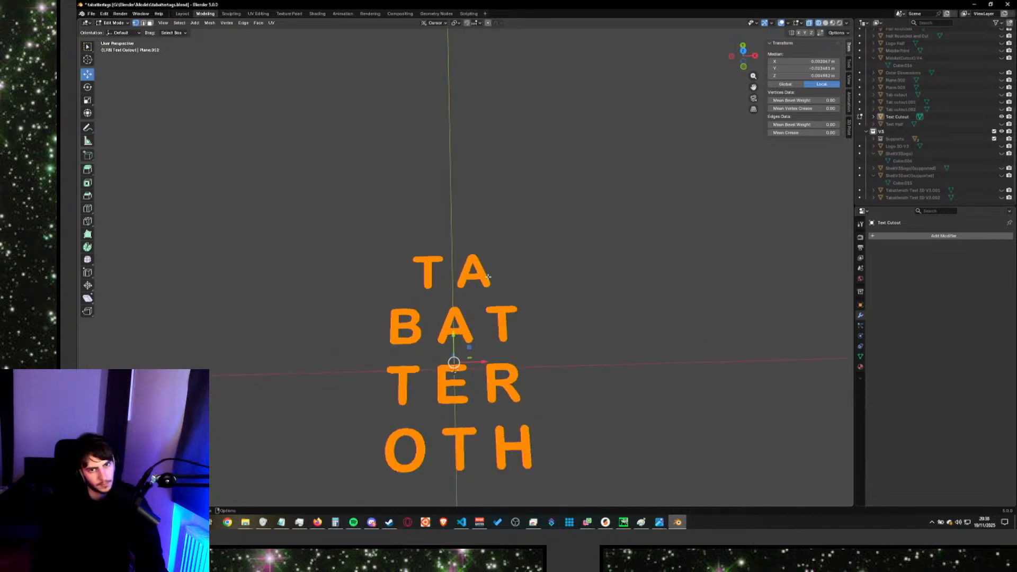
pyautogui.scroll(-2, 488, 276)
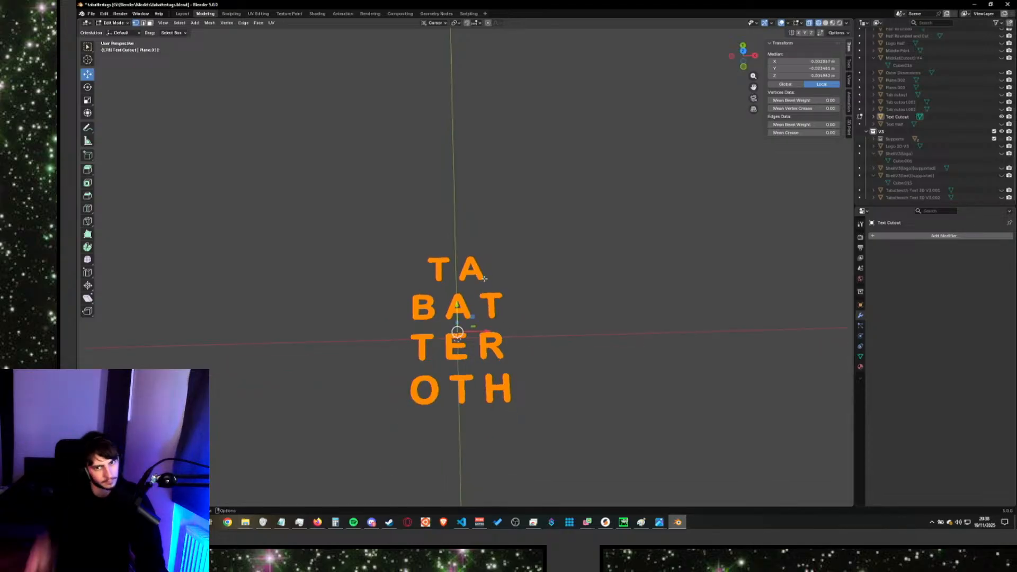
pyautogui.scroll(3, 942, 123)
pyautogui.scroll(2, 942, 123)
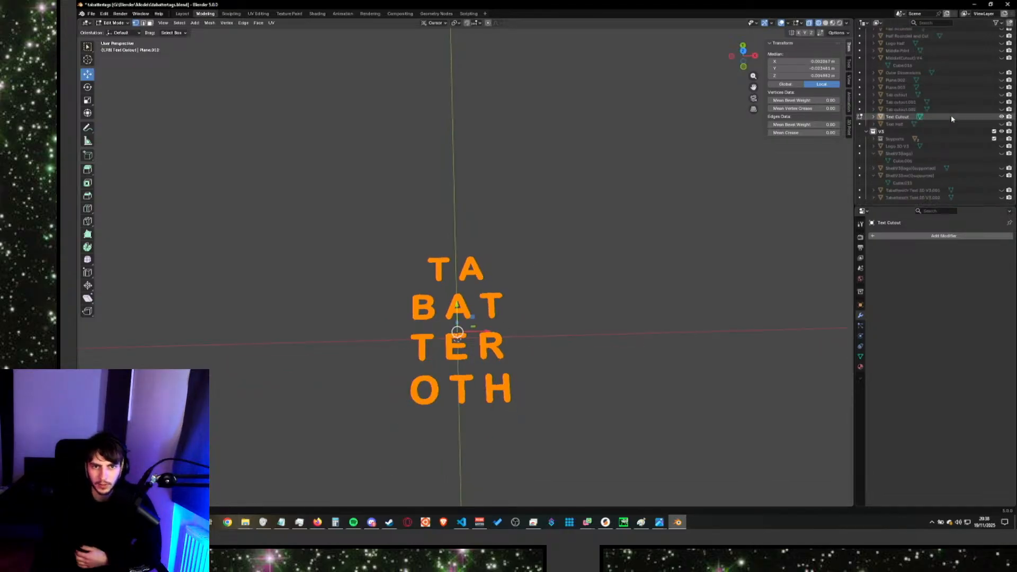
# In Object Mode, temporarily show Logo Half and compare its frame with the letters in solid and wireframe shading.
pyautogui.press('Tab')
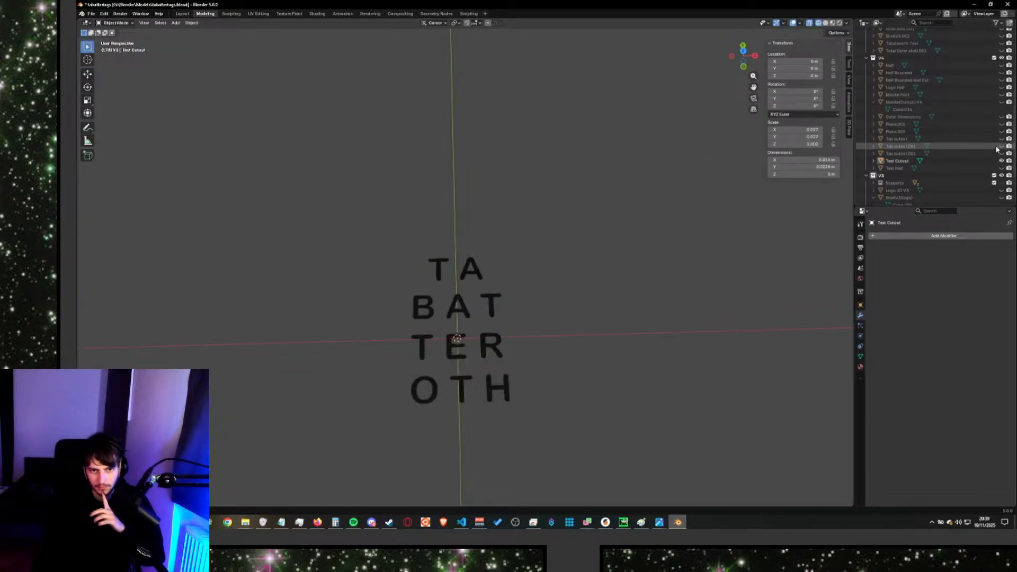
pyautogui.click(1001, 87)
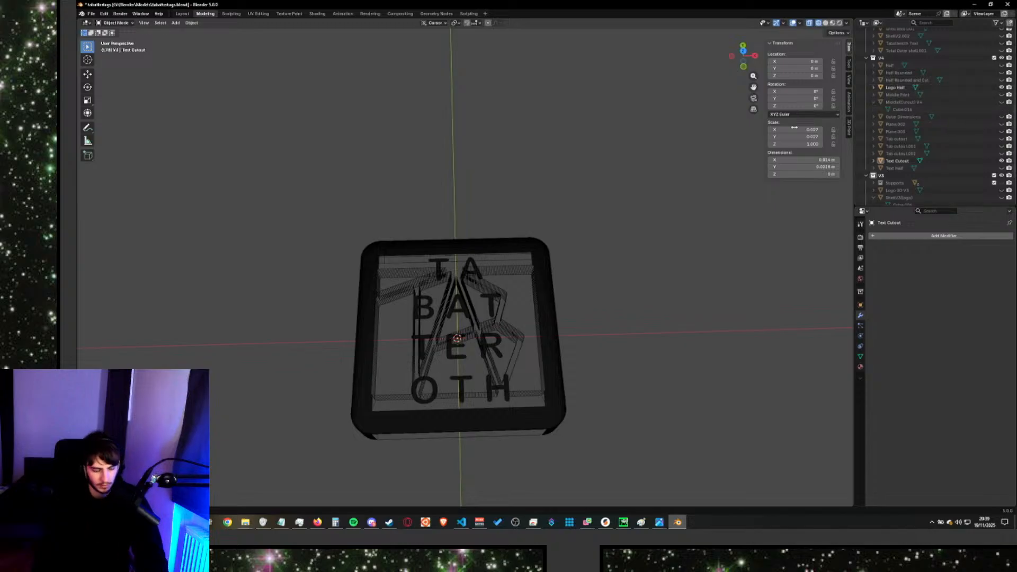
pyautogui.press('z')
pyautogui.click(712, 179)
pyautogui.scroll(-1, 608, 313)
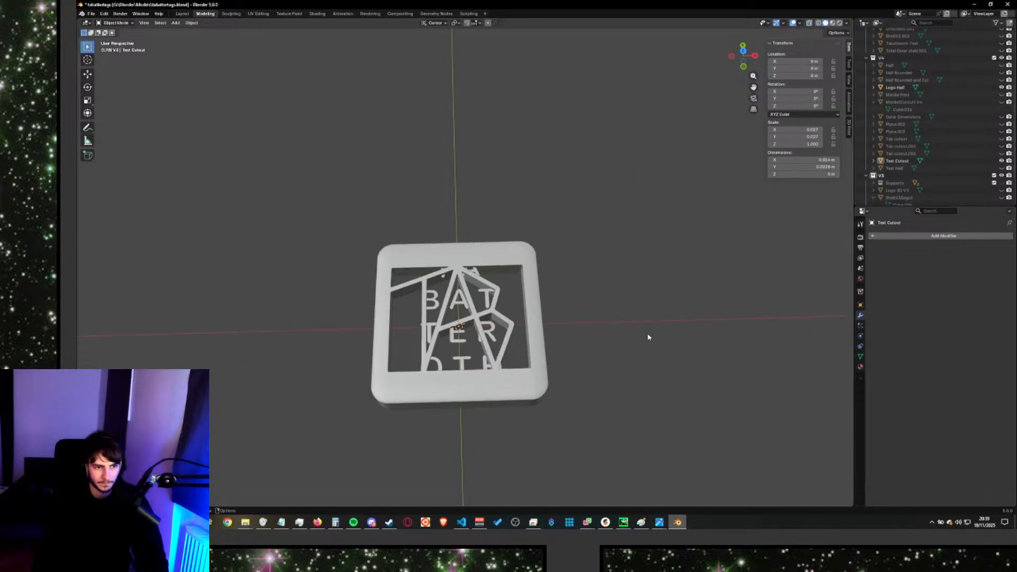
pyautogui.scroll(4, 380, 318)
pyautogui.press('z')
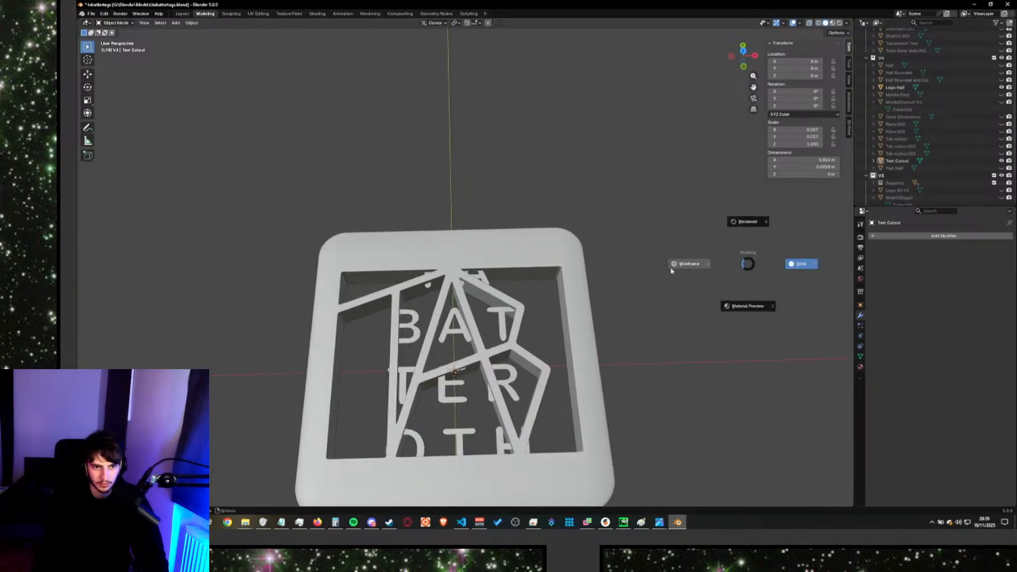
pyautogui.click(644, 270)
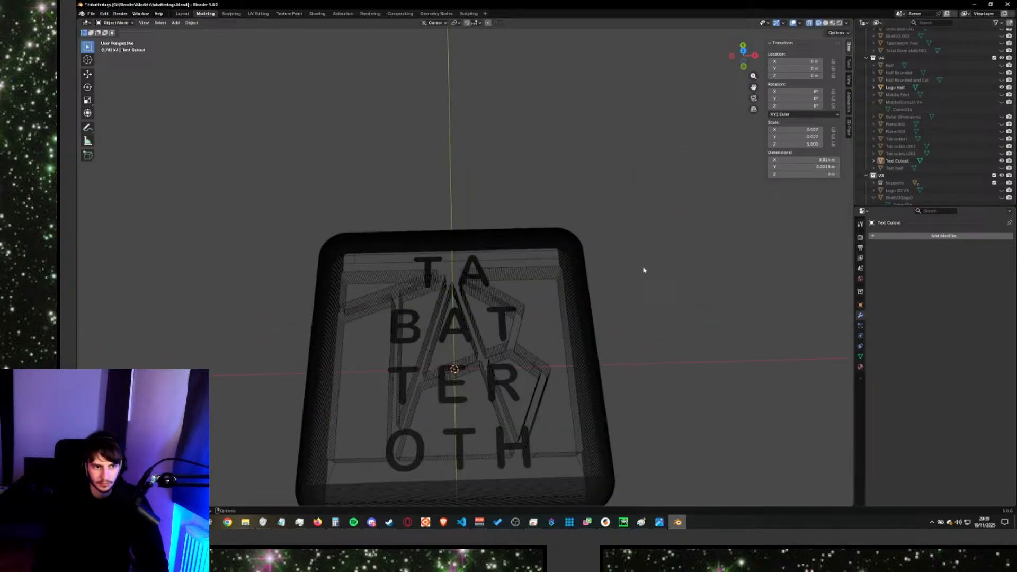
pyautogui.click(1001, 87)
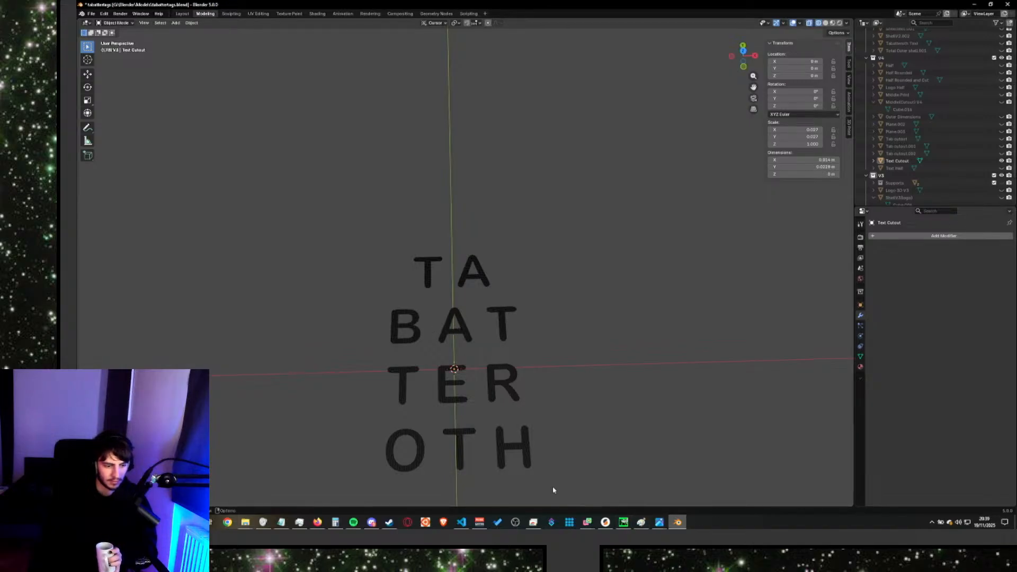
pyautogui.scroll(2, 553, 490)
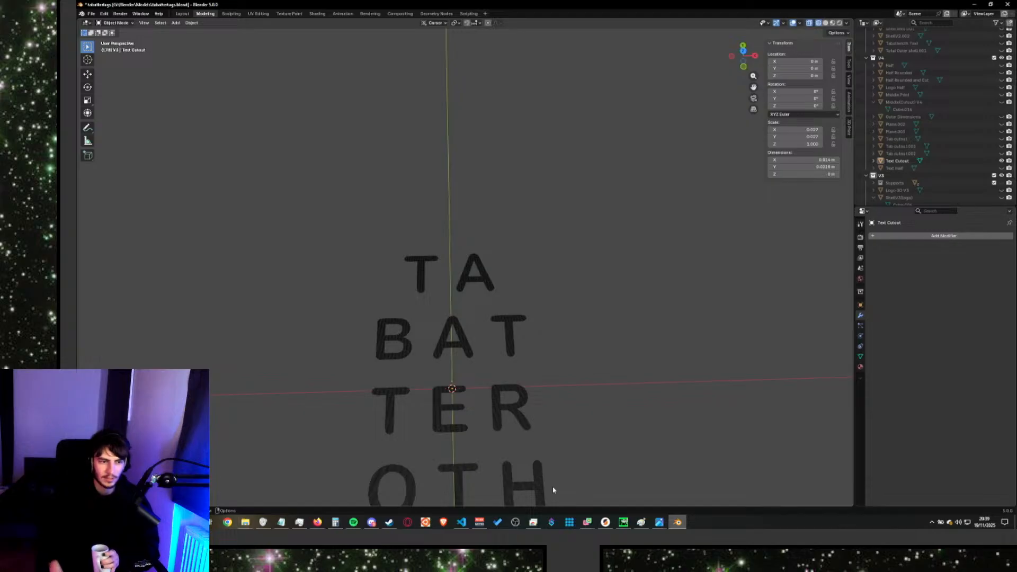
pyautogui.scroll(2, 467, 322)
pyautogui.scroll(-2, 651, 325)
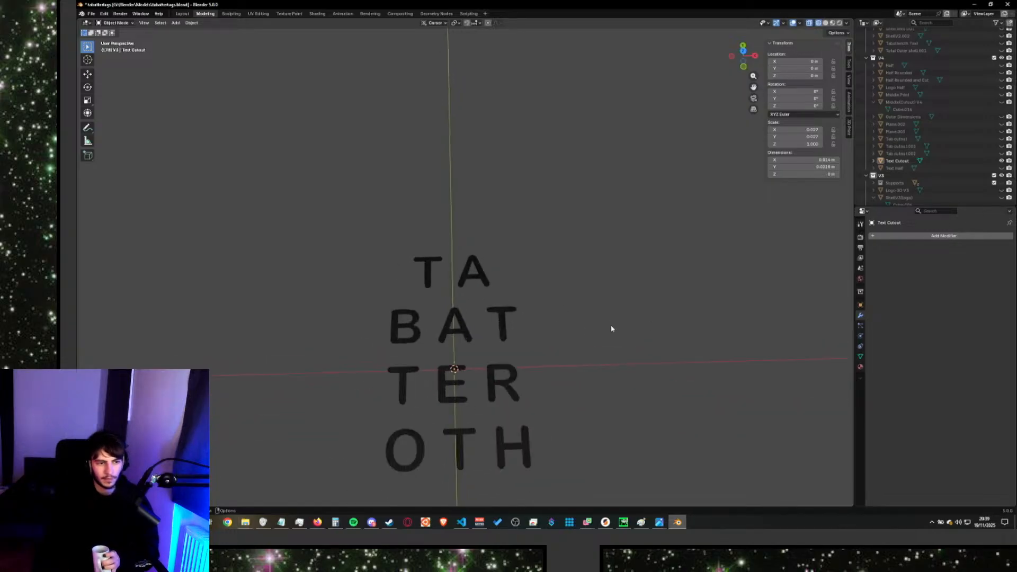
pyautogui.scroll(-1, 611, 329)
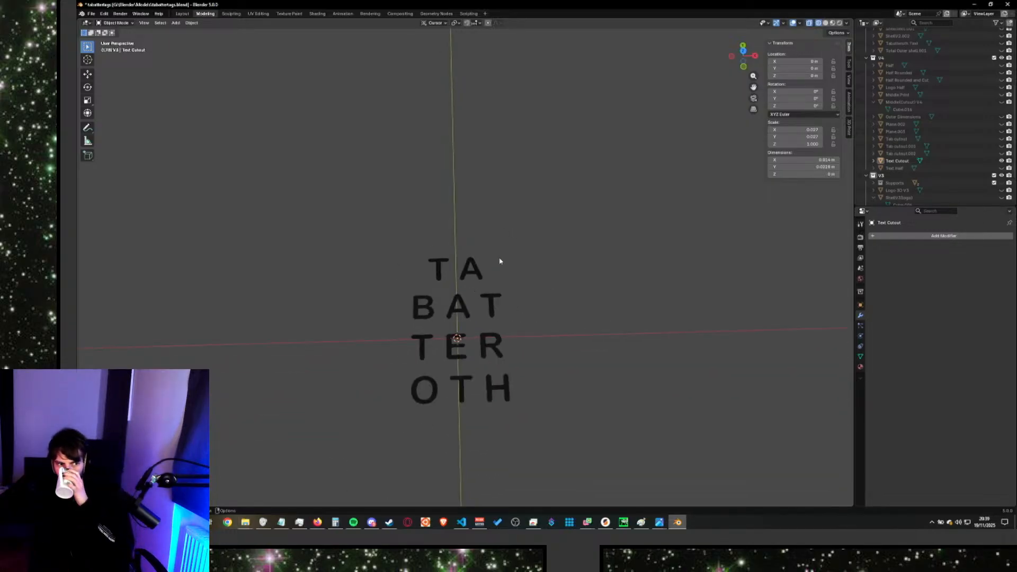
pyautogui.scroll(6, 499, 261)
pyautogui.scroll(-4, 546, 357)
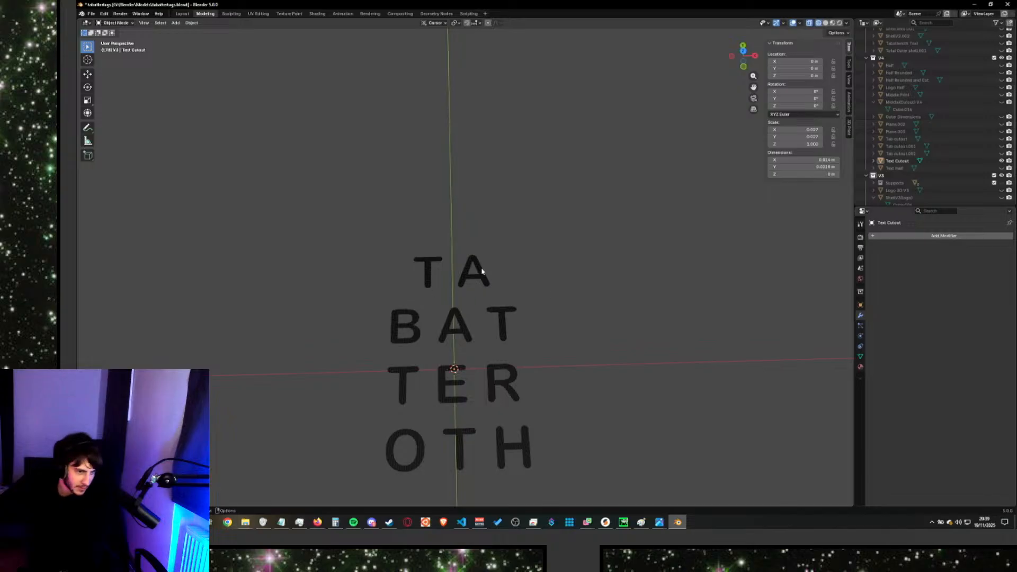
pyautogui.scroll(2, 452, 281)
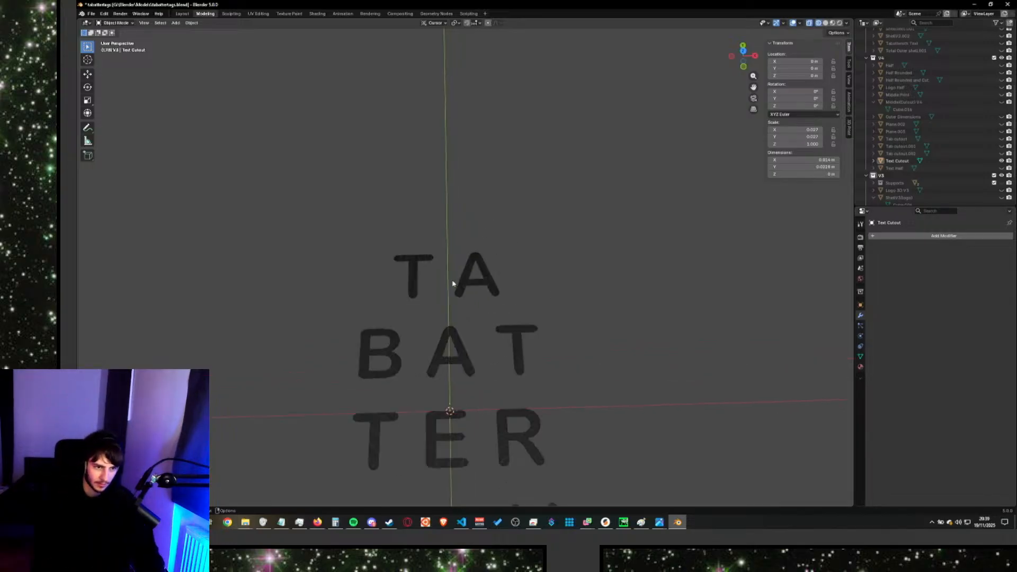
pyautogui.scroll(-2, 473, 305)
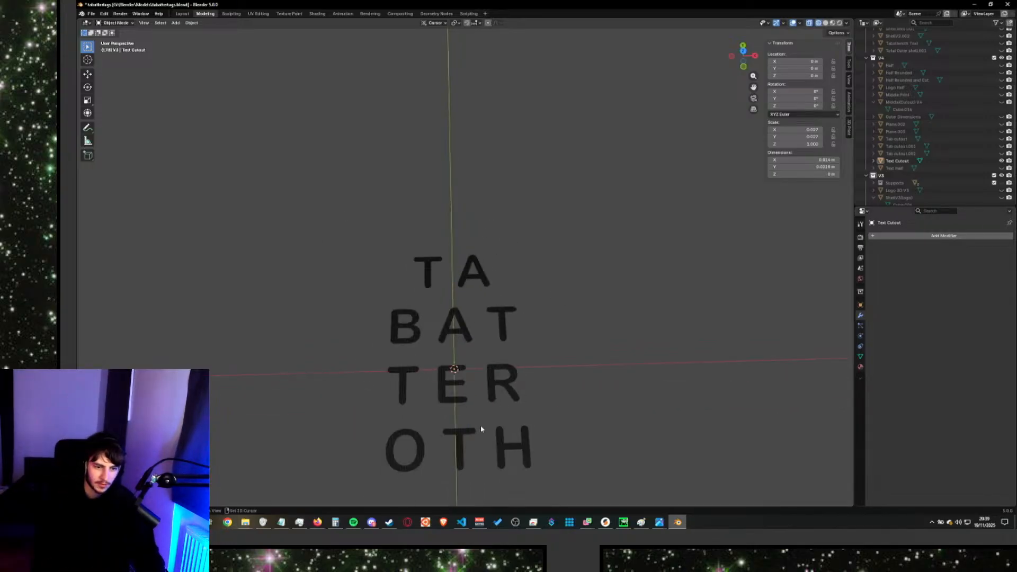
pyautogui.keyDown('shift'); pyautogui.moveTo(481, 429); pyautogui.dragTo(522, 268, button='middle'); pyautogui.keyUp('shift')
pyautogui.scroll(3, 577, 286)
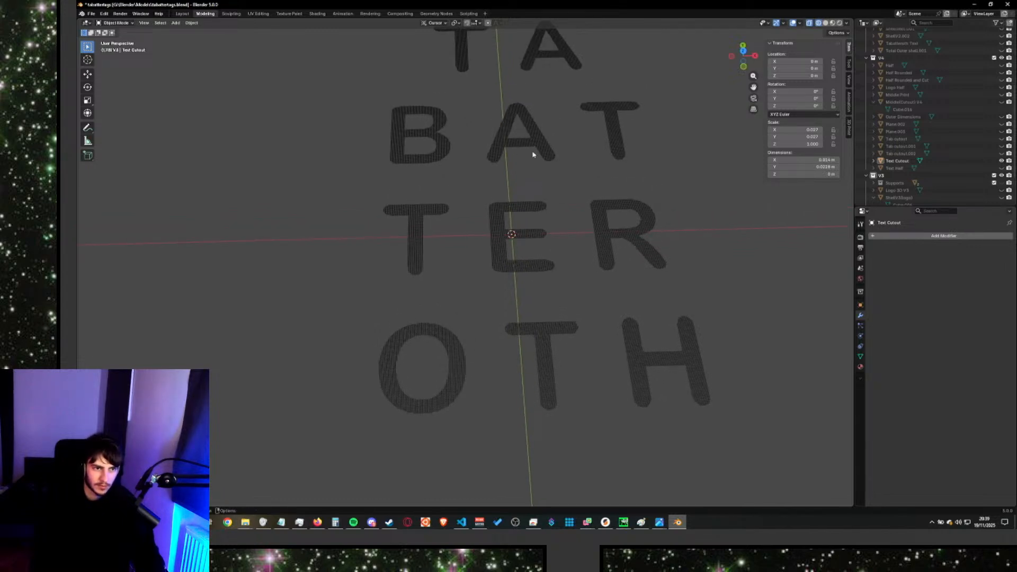
pyautogui.scroll(-3, 578, 207)
pyautogui.moveTo(609, 295); pyautogui.dragTo(609, 310, button='middle')
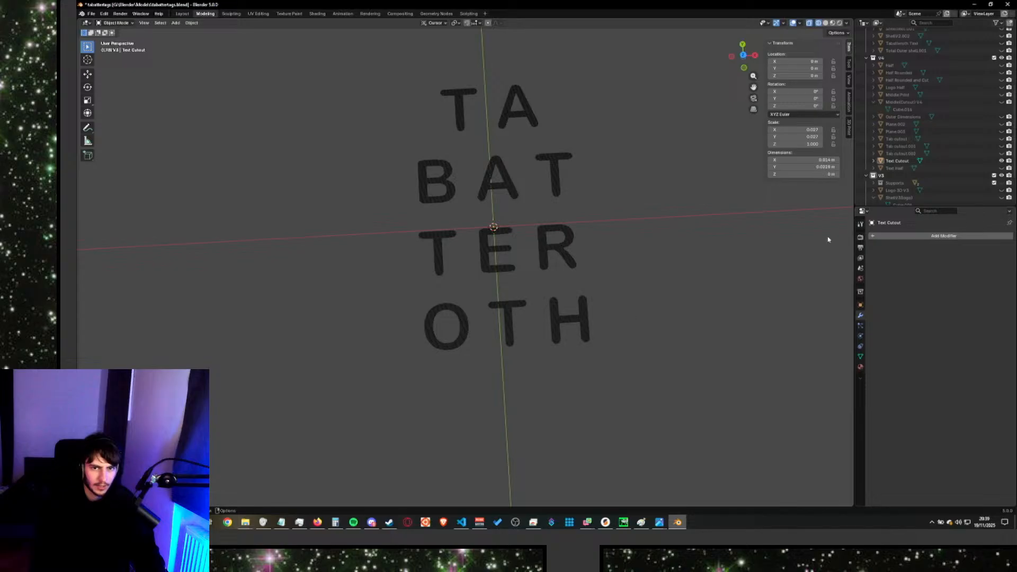
# Look through the scene's collections and their objects, including the contents of the Supports collection in V3.
pyautogui.scroll(-3, 879, 149)
pyautogui.click(873, 139)
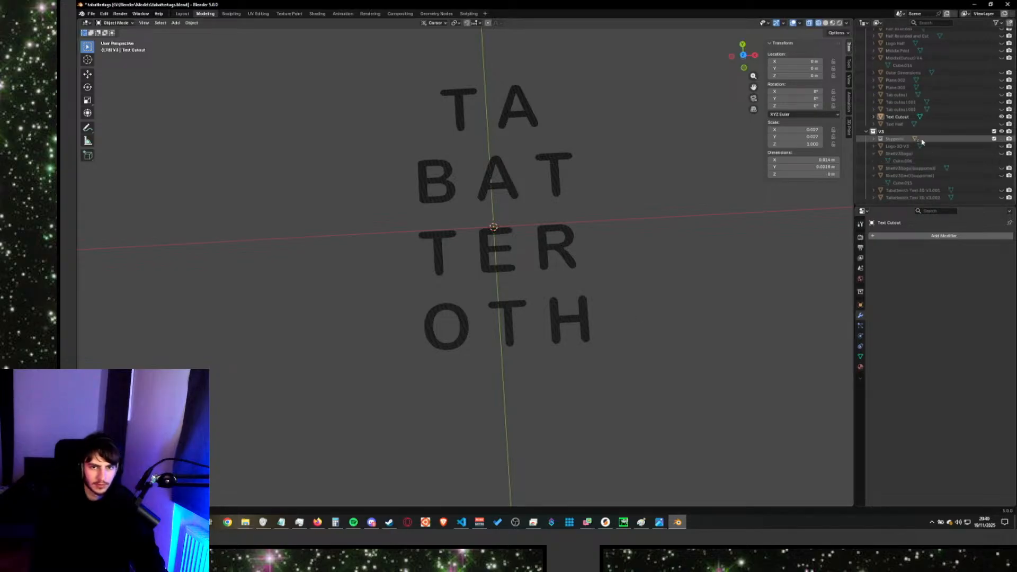
pyautogui.click(873, 139)
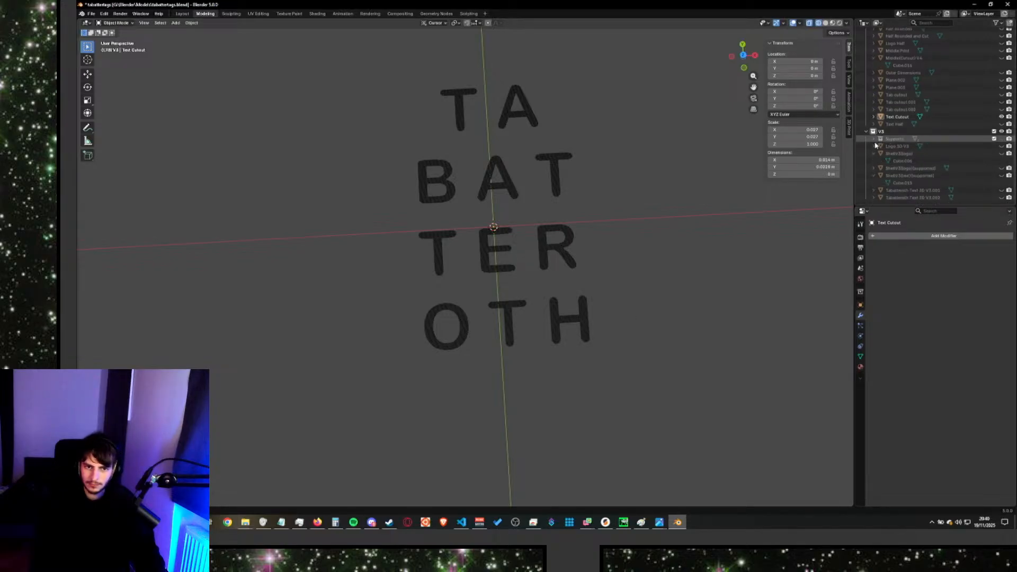
pyautogui.scroll(5, 895, 132)
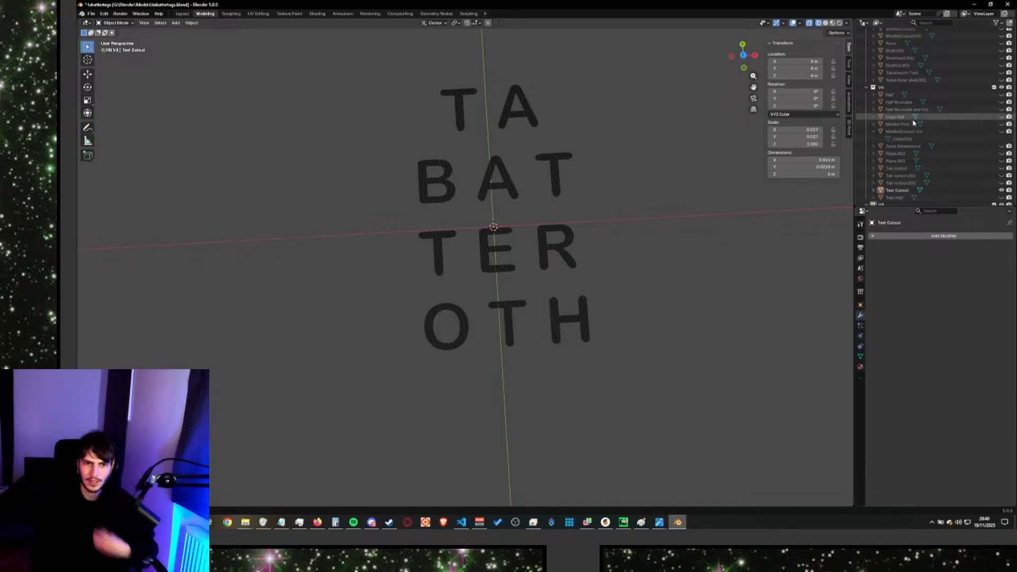
pyautogui.scroll(5, 916, 125)
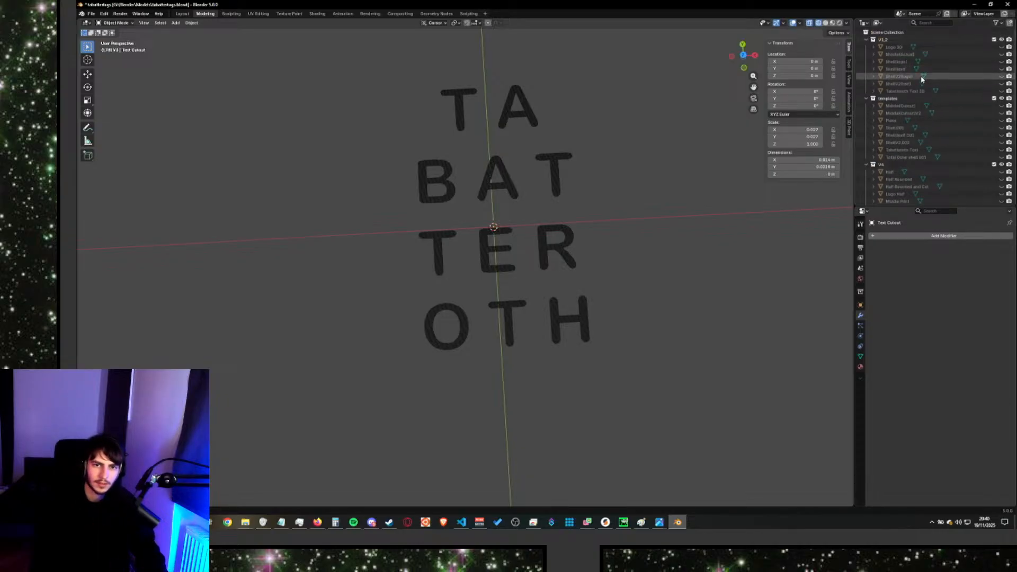
pyautogui.scroll(-2, 941, 94)
pyautogui.scroll(-3, 948, 106)
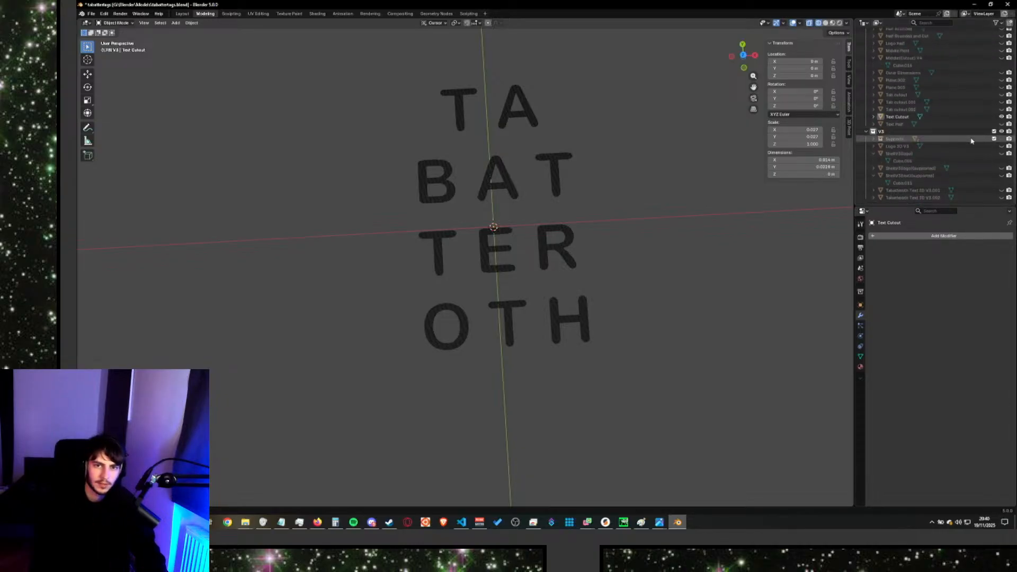
pyautogui.scroll(5, 955, 112)
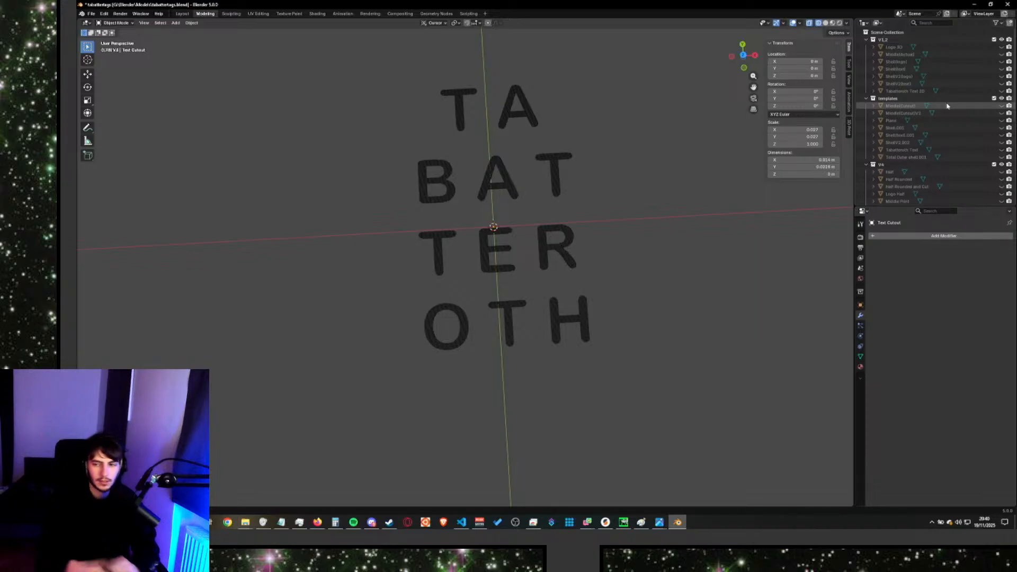
pyautogui.scroll(-2, 631, 135)
pyautogui.scroll(4, 598, 184)
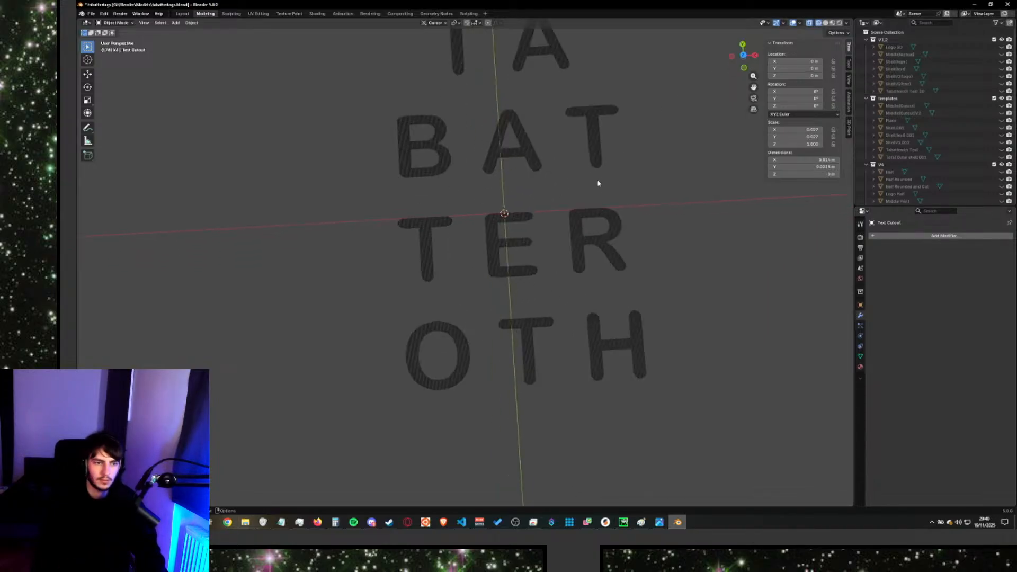
pyautogui.moveTo(678, 258)
pyautogui.mouseDown(button='middle')
pyautogui.moveTo(711, 268)
pyautogui.moveTo(685, 259)
pyautogui.moveTo(688, 233)
pyautogui.moveTo(678, 239)
pyautogui.moveTo(688, 234)
pyautogui.moveTo(691, 244)
pyautogui.mouseUp(button='middle')
pyautogui.scroll(-10, 907, 141)
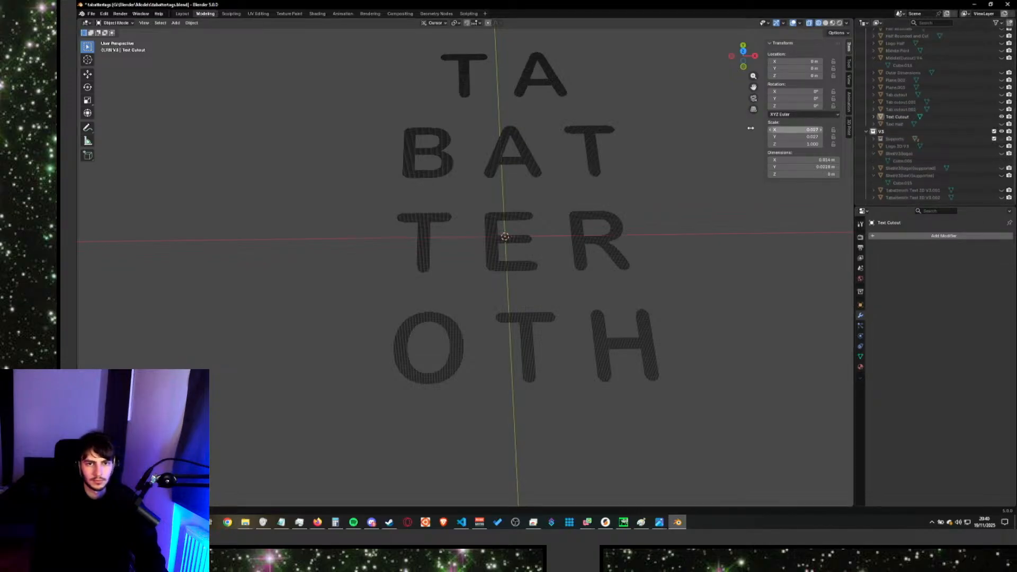
pyautogui.moveTo(705, 144); pyautogui.dragTo(661, 135, button='middle')
# Switch to the YouTube tutorial in Firefox and review, in full screen, how the flattened mesh is extruded into a solid.
pyautogui.hotkey('alt', 'Tab')
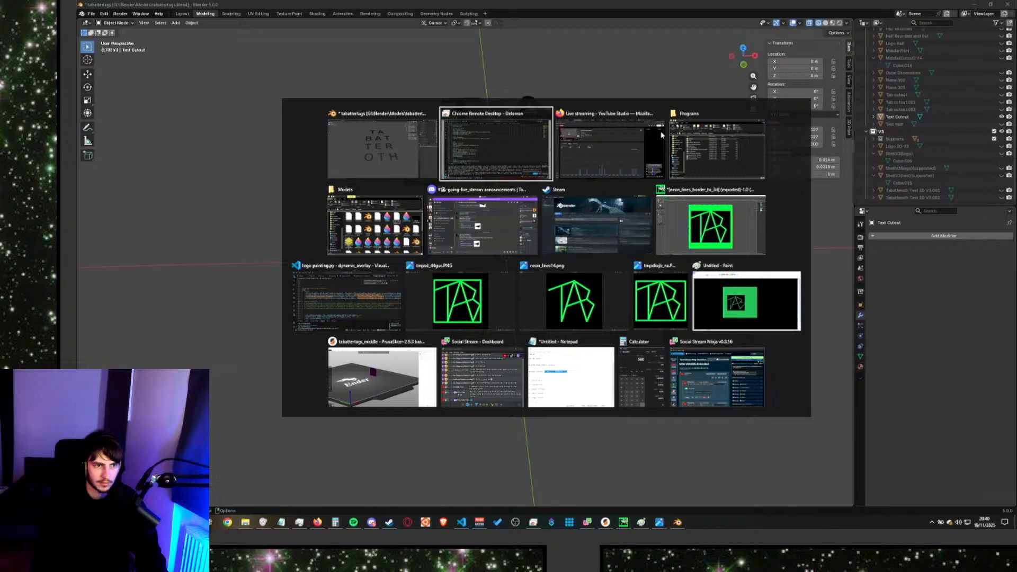
pyautogui.click(593, 148)
pyautogui.click(887, 9)
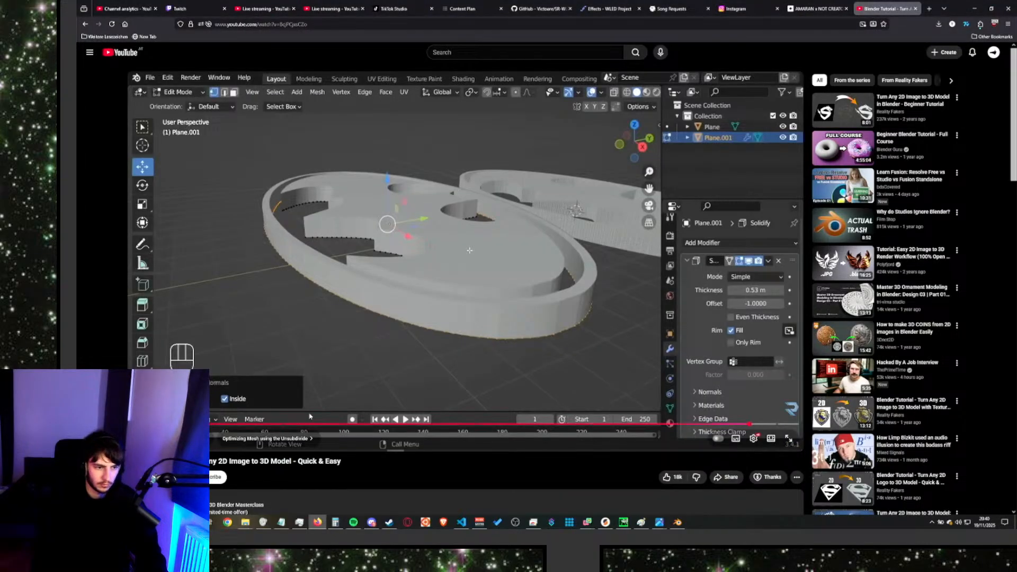
pyautogui.click(332, 423)
pyautogui.press('f')
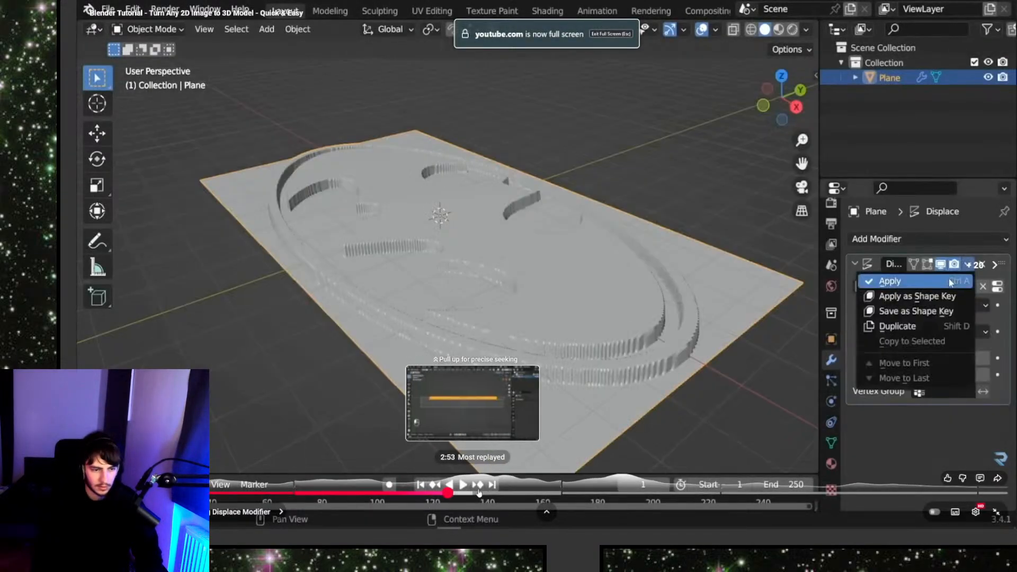
pyautogui.click(488, 492)
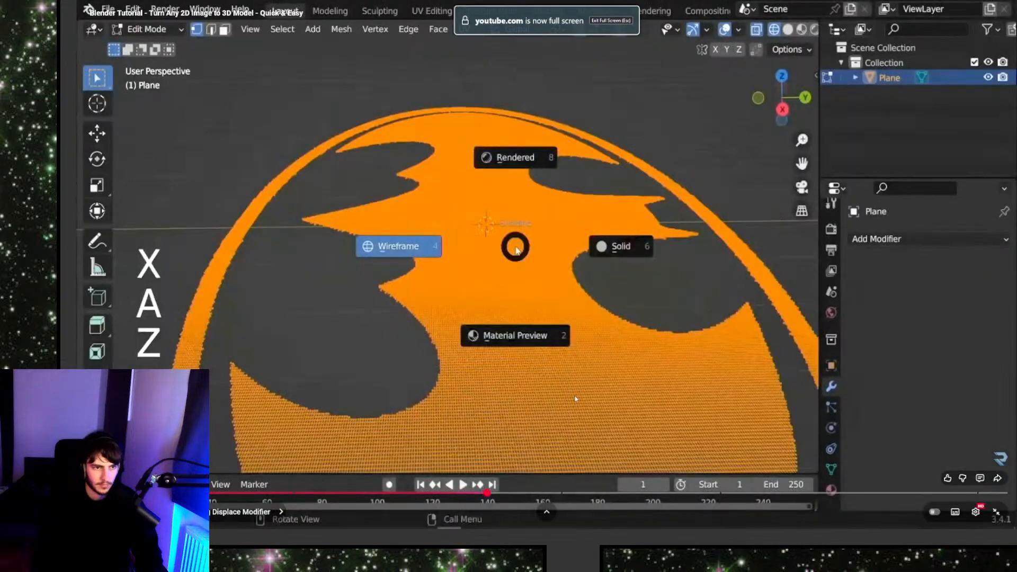
pyautogui.click(517, 379)
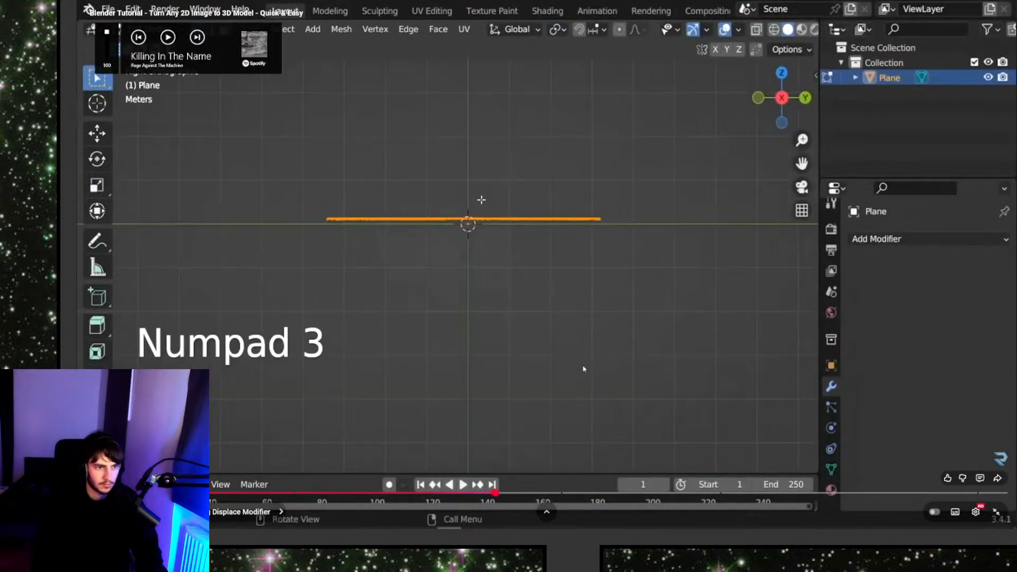
pyautogui.press('l')
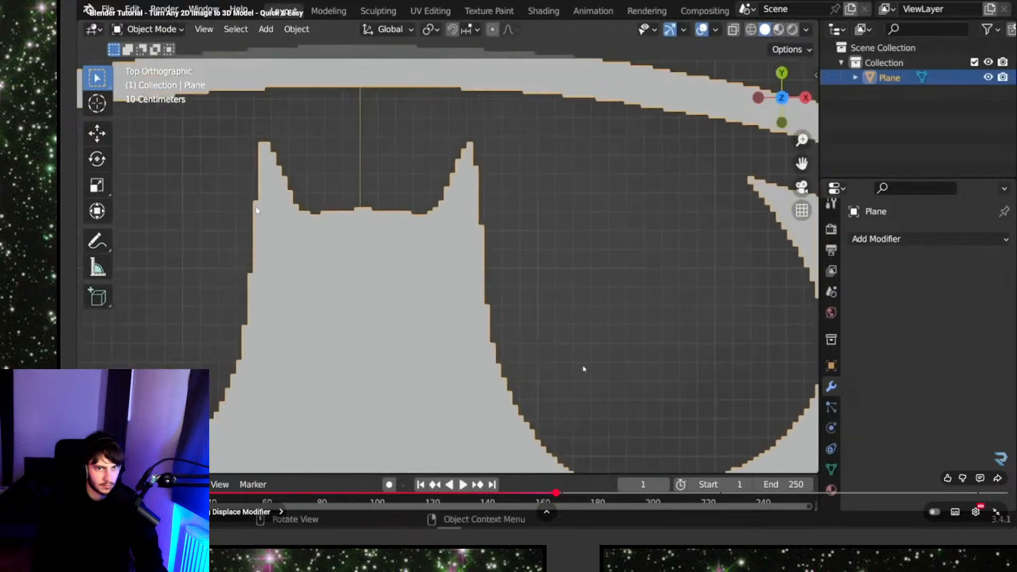
pyautogui.press('j')
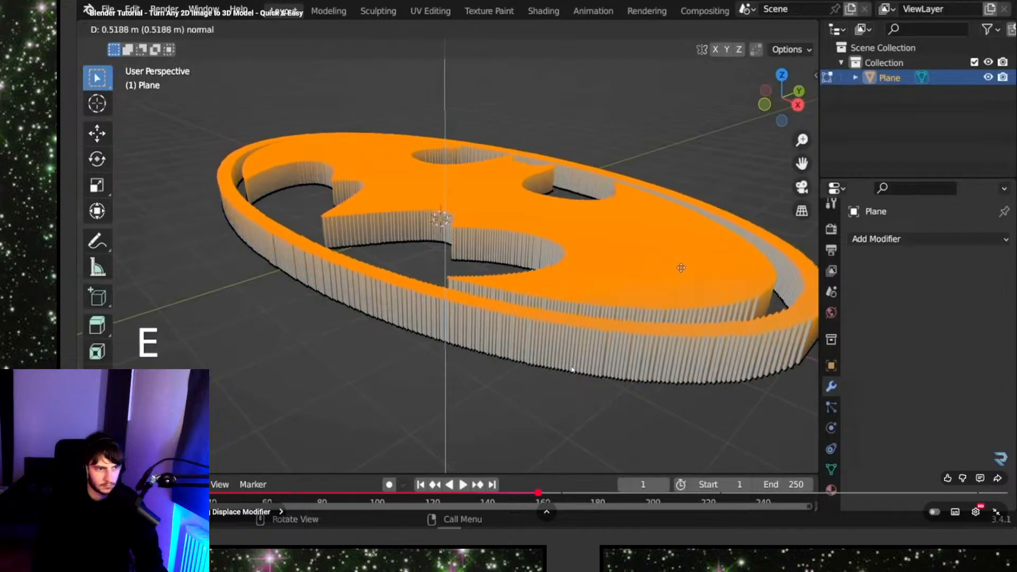
pyautogui.press('k')
pyautogui.hotkey('alt', 'Tab')
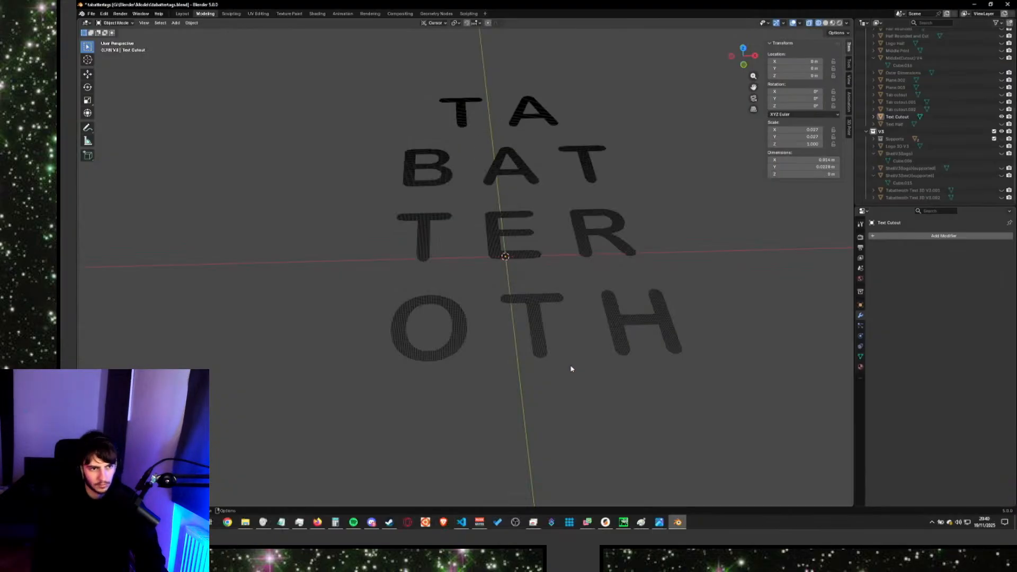
# In Edit Mode, extrude all the flattened letters of Text Cutout upward by about 5 mm and deselect them.
pyautogui.press('a')
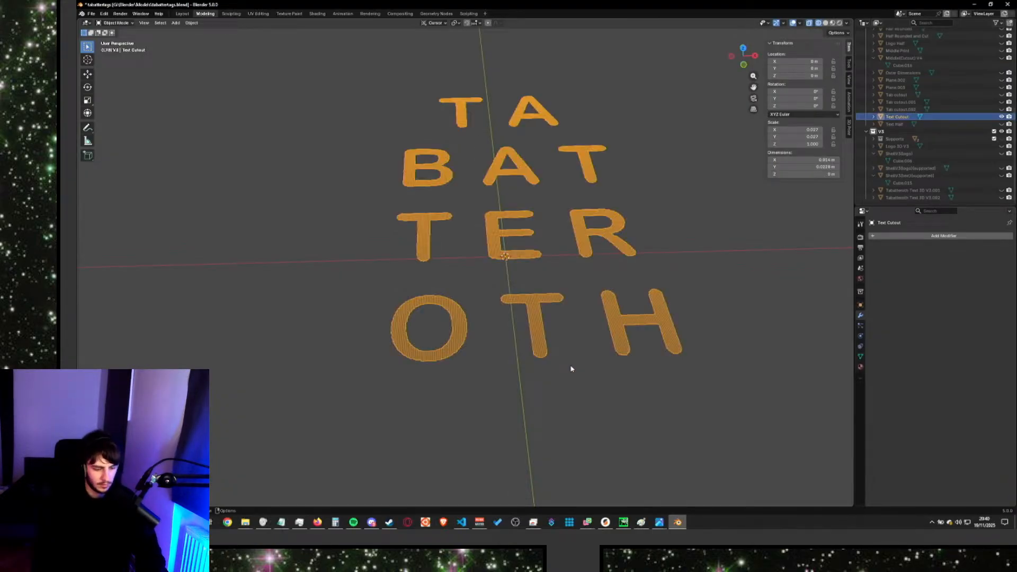
pyautogui.press('z')
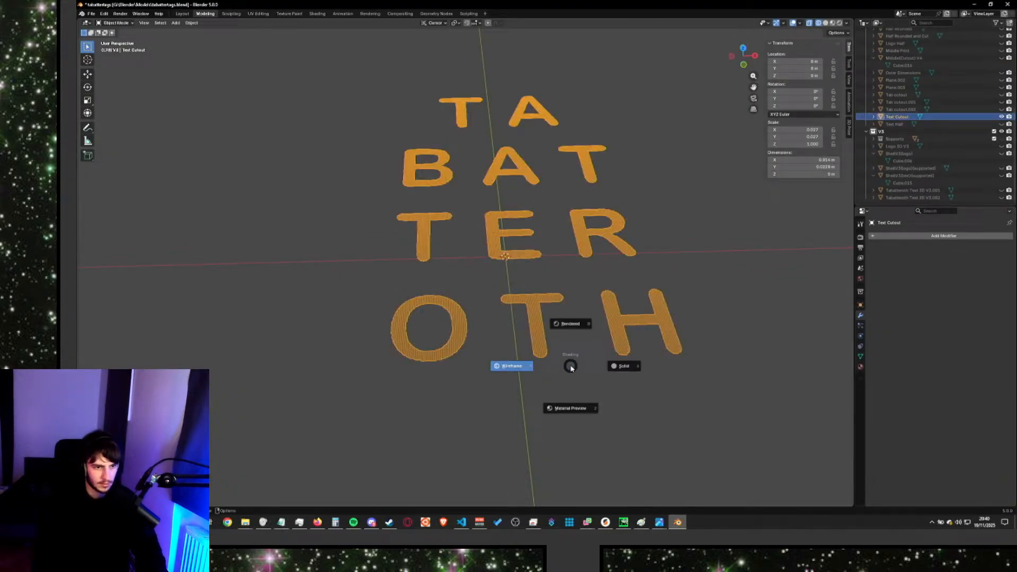
pyautogui.click(507, 374)
pyautogui.click(132, 23)
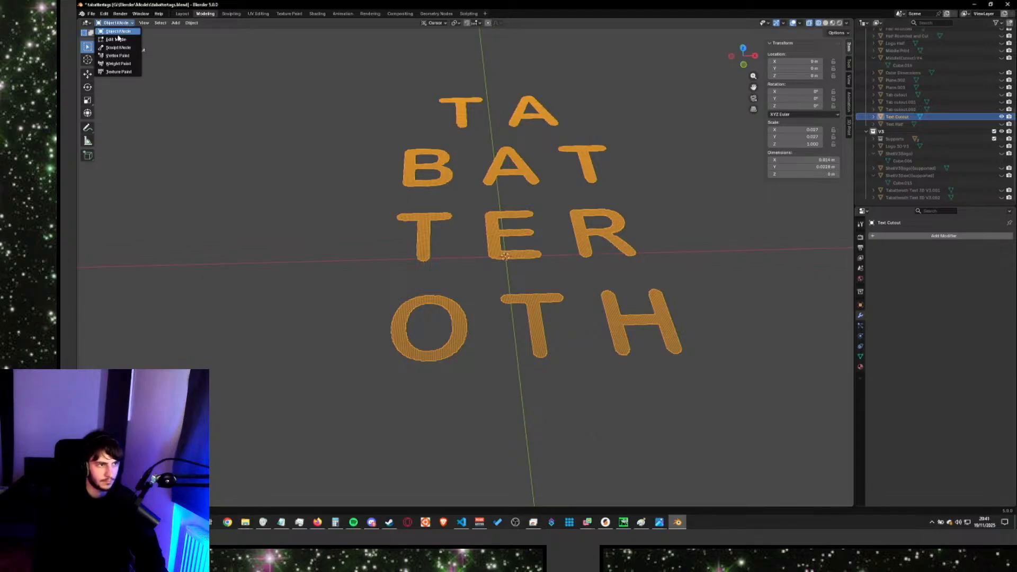
pyautogui.click(117, 40)
pyautogui.press('e')
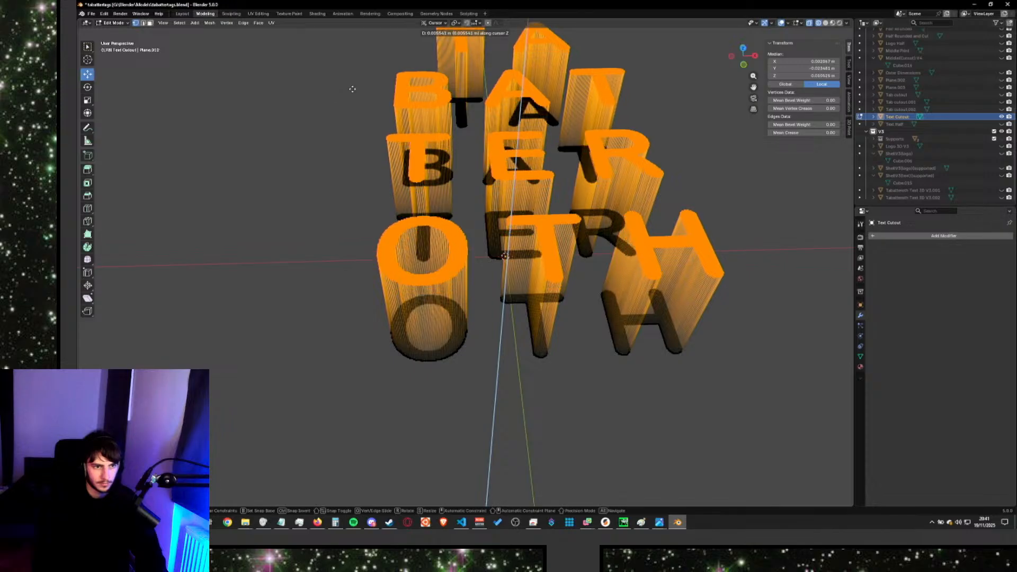
pyautogui.click(349, 124)
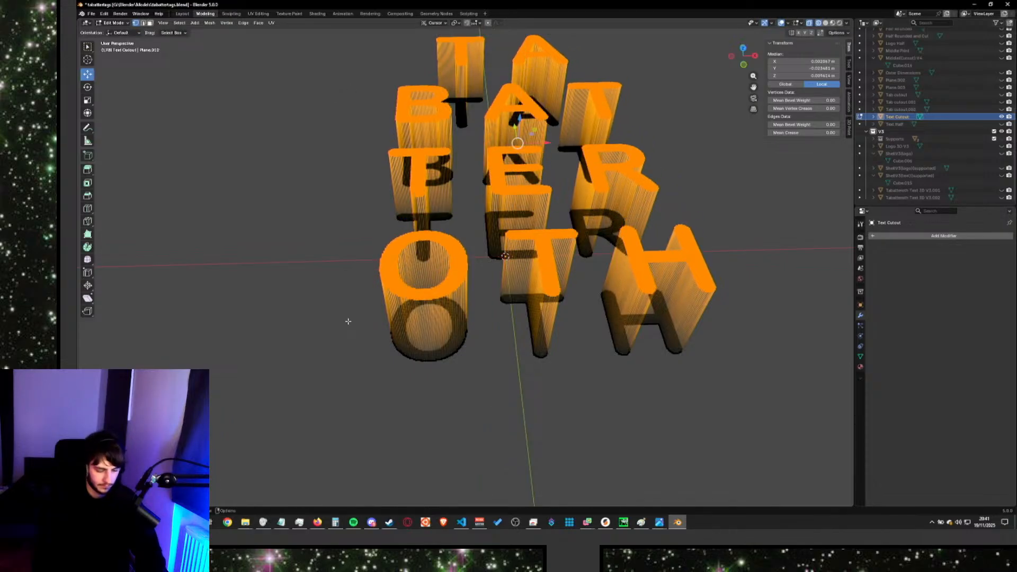
pyautogui.click(322, 313)
# Inspect the extruded letters from several angles, and play the YouTube tutorial on to the sharp-edge selection.
pyautogui.moveTo(540, 413)
pyautogui.mouseDown(button='middle')
pyautogui.moveTo(533, 352)
pyautogui.moveTo(545, 370)
pyautogui.moveTo(535, 431)
pyautogui.moveTo(536, 334)
pyautogui.moveTo(529, 420)
pyautogui.moveTo(549, 456)
pyautogui.moveTo(540, 426)
pyautogui.moveTo(558, 419)
pyautogui.mouseUp(button='middle')
pyautogui.scroll(-5, 558, 420)
pyautogui.moveTo(549, 370)
pyautogui.mouseDown(button='middle')
pyautogui.moveTo(547, 384)
pyautogui.moveTo(567, 386)
pyautogui.moveTo(563, 294)
pyautogui.moveTo(567, 345)
pyautogui.moveTo(590, 358)
pyautogui.moveTo(529, 312)
pyautogui.moveTo(561, 378)
pyautogui.mouseUp(button='middle')
pyautogui.scroll(3, 553, 380)
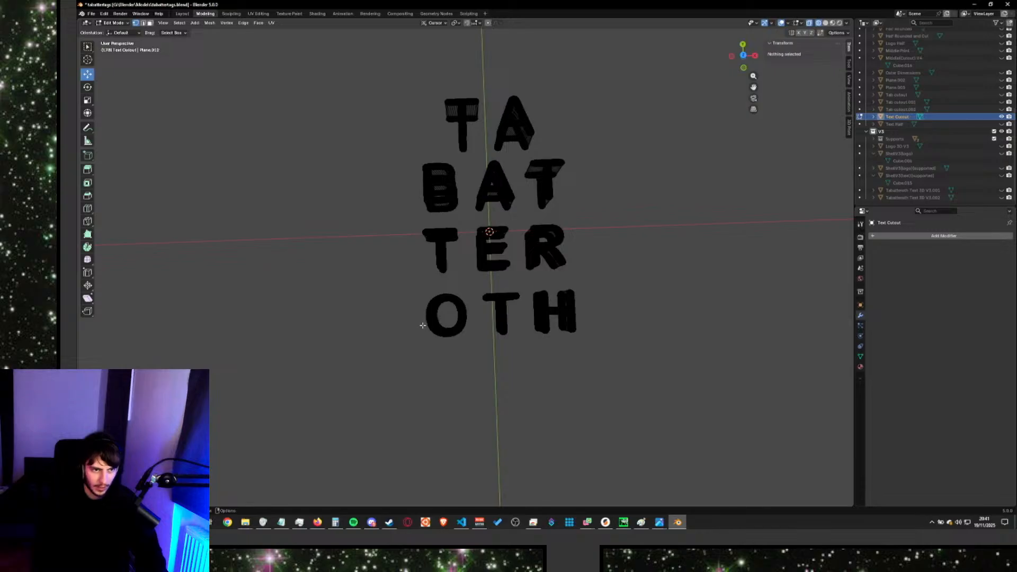
pyautogui.moveTo(432, 303); pyautogui.dragTo(449, 337, button='middle')
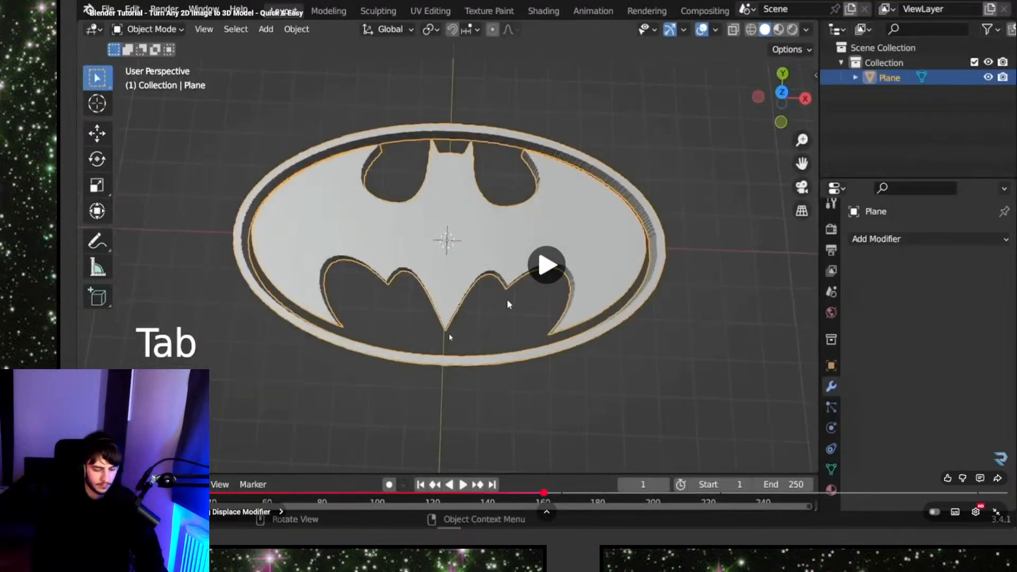
pyautogui.hotkey('shift', '.')
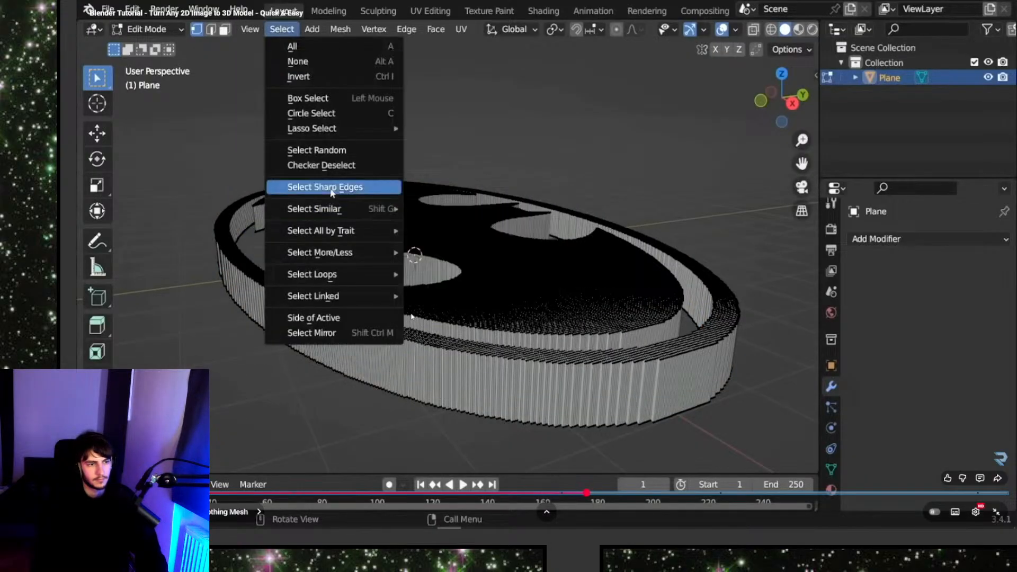
pyautogui.click(411, 317)
pyautogui.hotkey('alt', 'Tab')
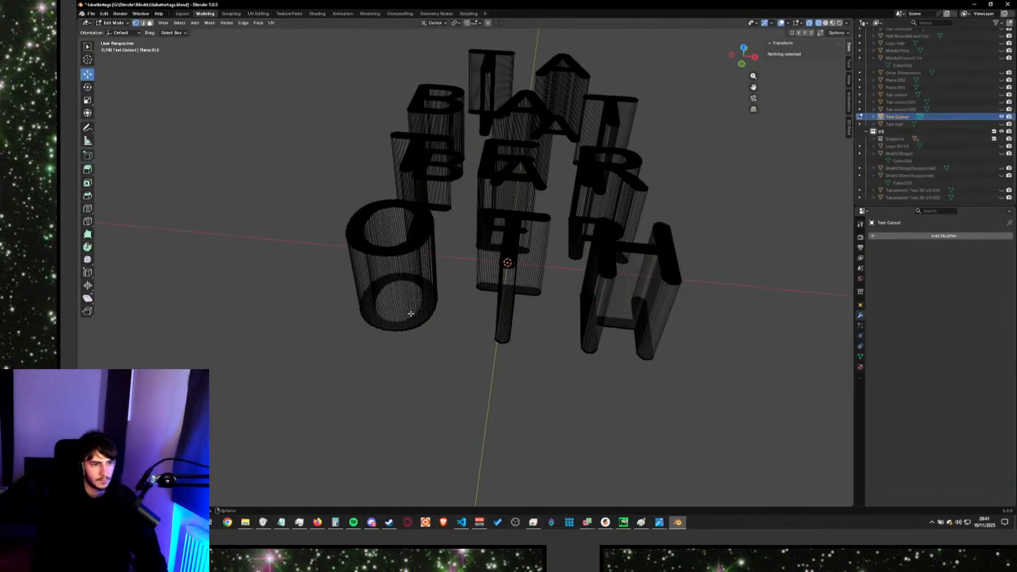
# Select the sharp edges of the letters and, in the right view, deselect the upper vertices so only the lower outline remains selected.
pyautogui.click(179, 22)
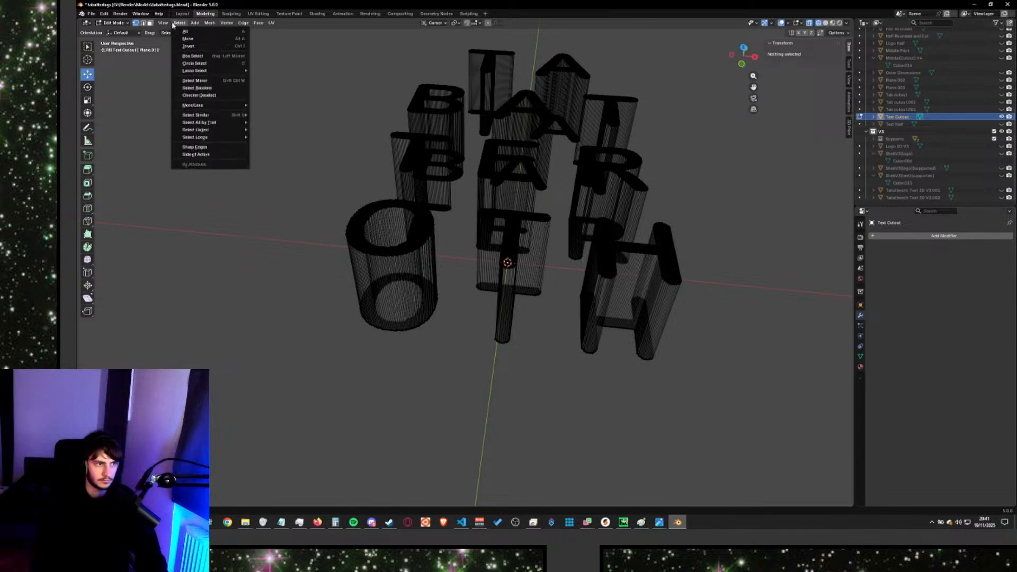
pyautogui.click(194, 147)
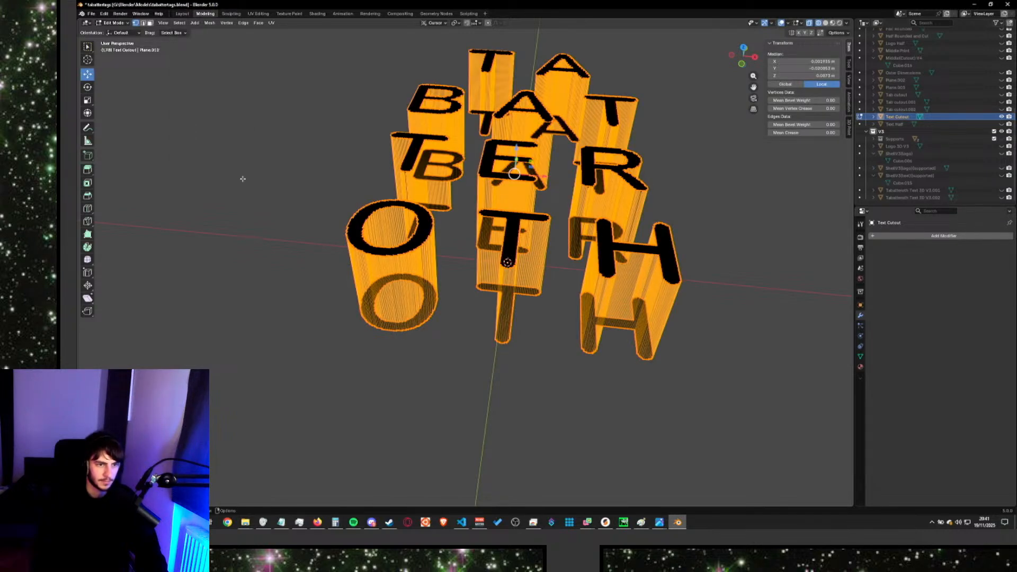
pyautogui.moveTo(502, 397); pyautogui.dragTo(498, 388, button='middle')
pyautogui.press('KP_3')
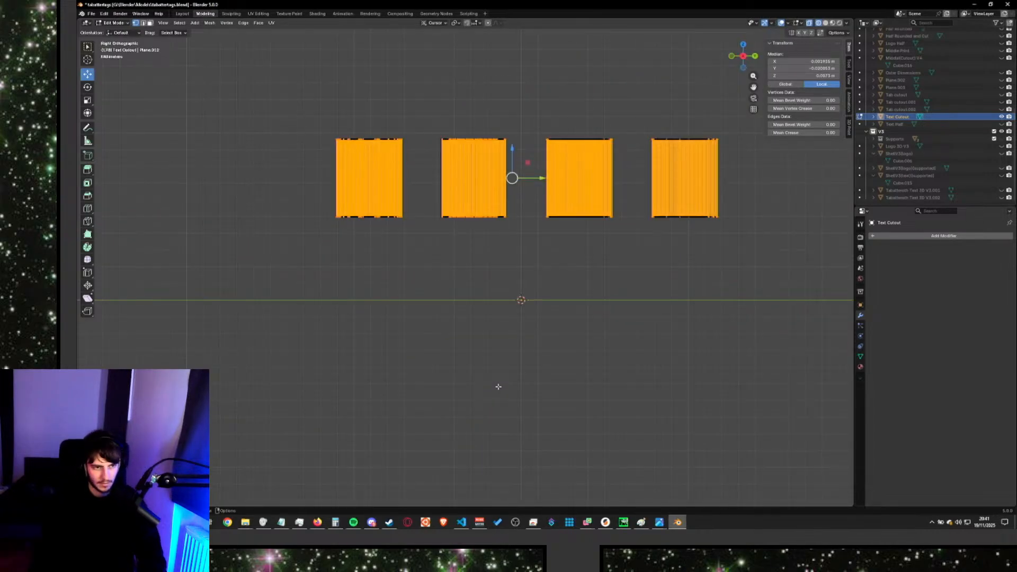
pyautogui.press('b')
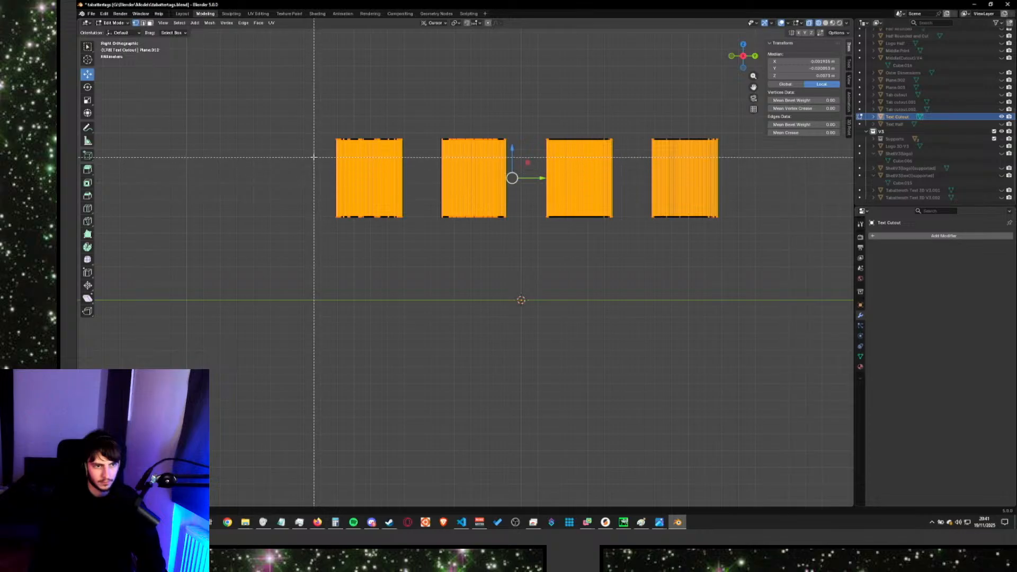
pyautogui.moveTo(314, 157); pyautogui.dragTo(754, 75, button='middle')
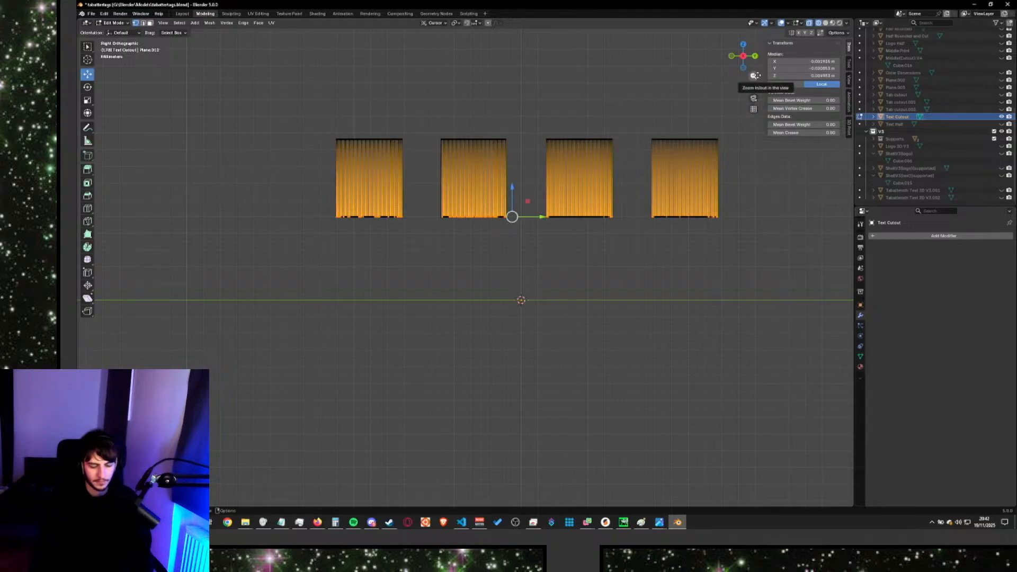
# Separate the selected lower letter outlines into their own object and hide the original Text Cutout.
pyautogui.press('p')
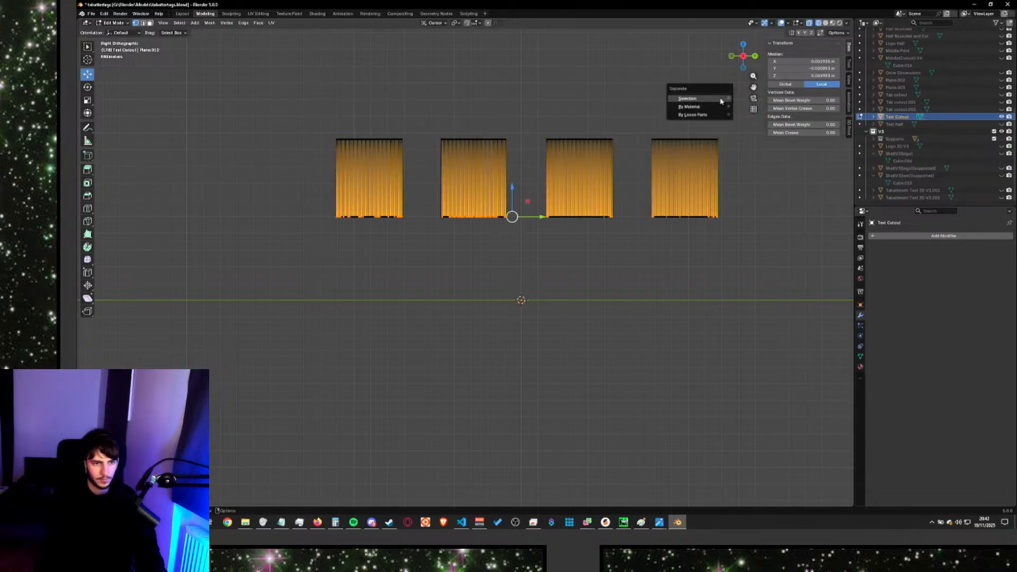
pyautogui.click(724, 99)
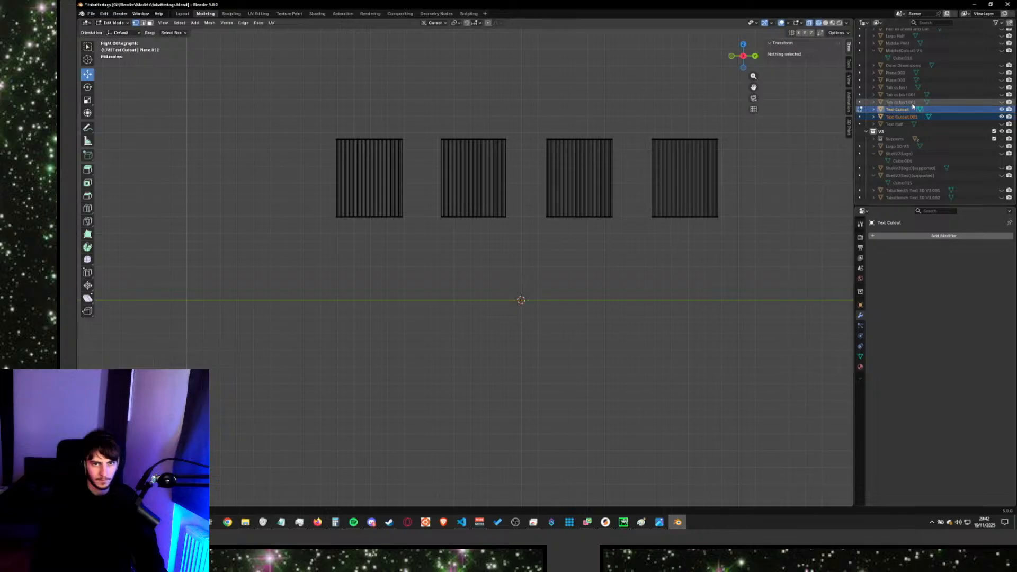
pyautogui.click(952, 119)
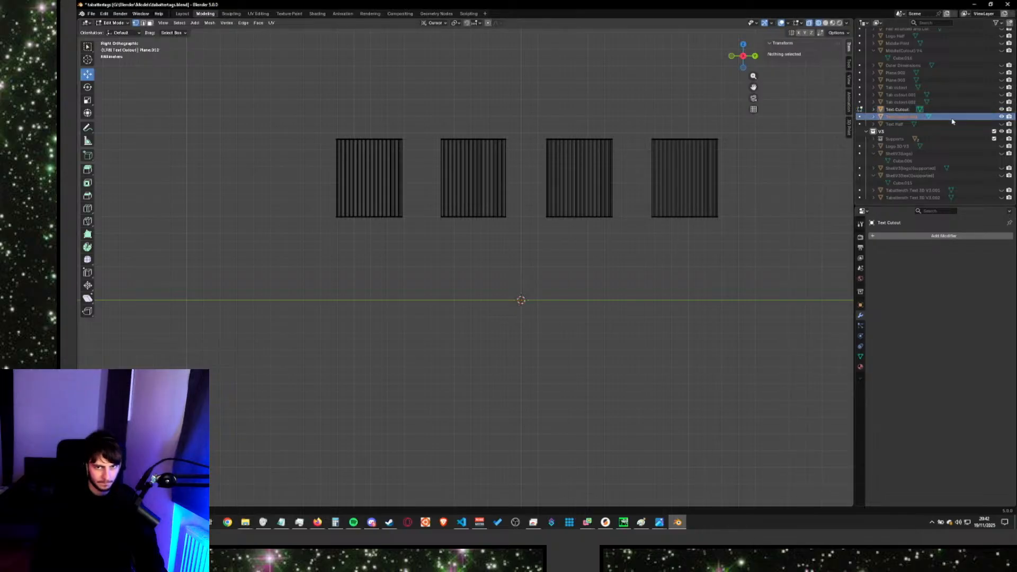
pyautogui.click(1001, 111)
pyautogui.moveTo(609, 196); pyautogui.dragTo(693, 242, button='middle')
# Play the YouTube tutorial through the separated-outline part to see how the jagged outline is handled.
pyautogui.hotkey('alt', 'Tab')
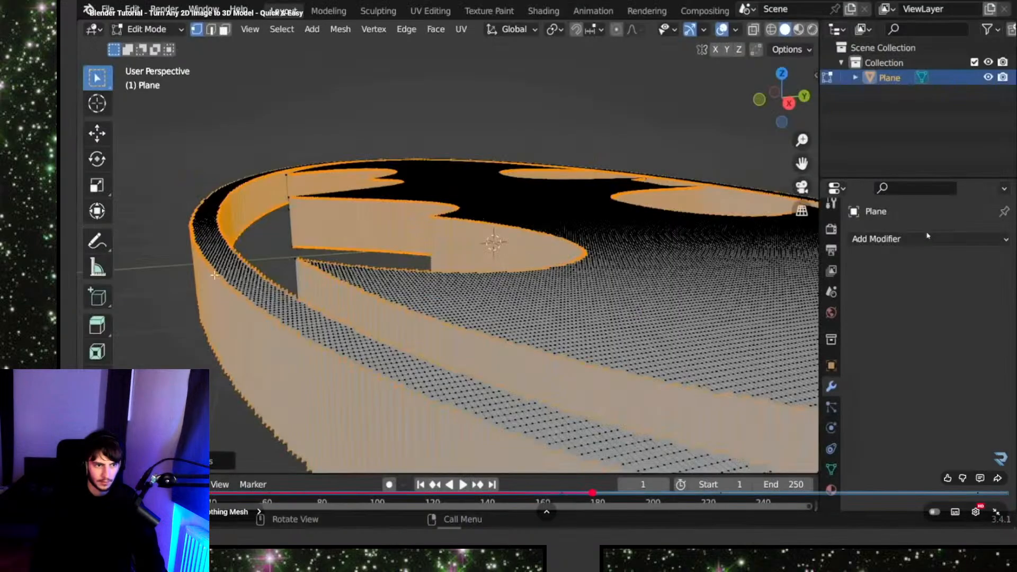
pyautogui.click(927, 235)
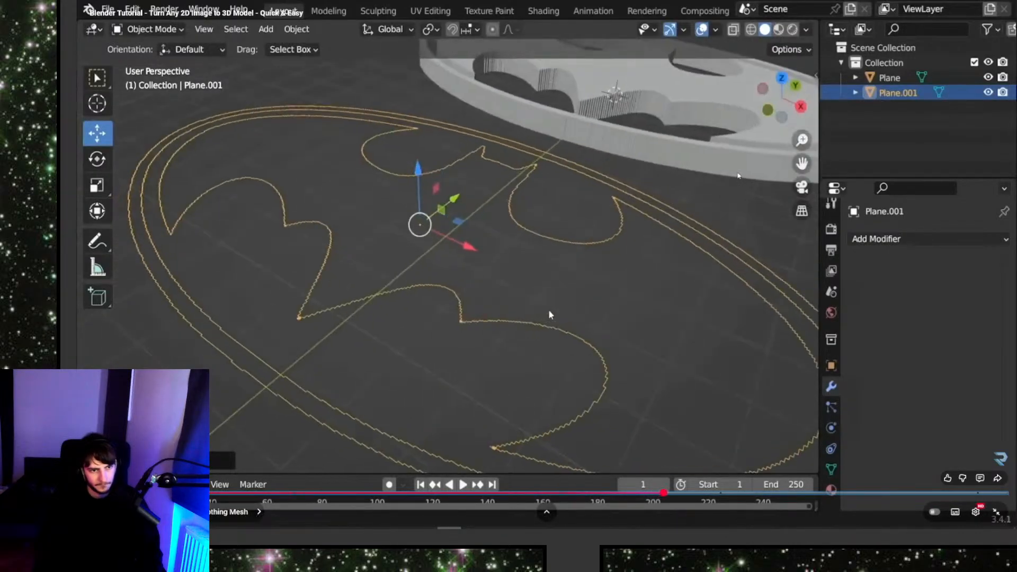
pyautogui.click(738, 175)
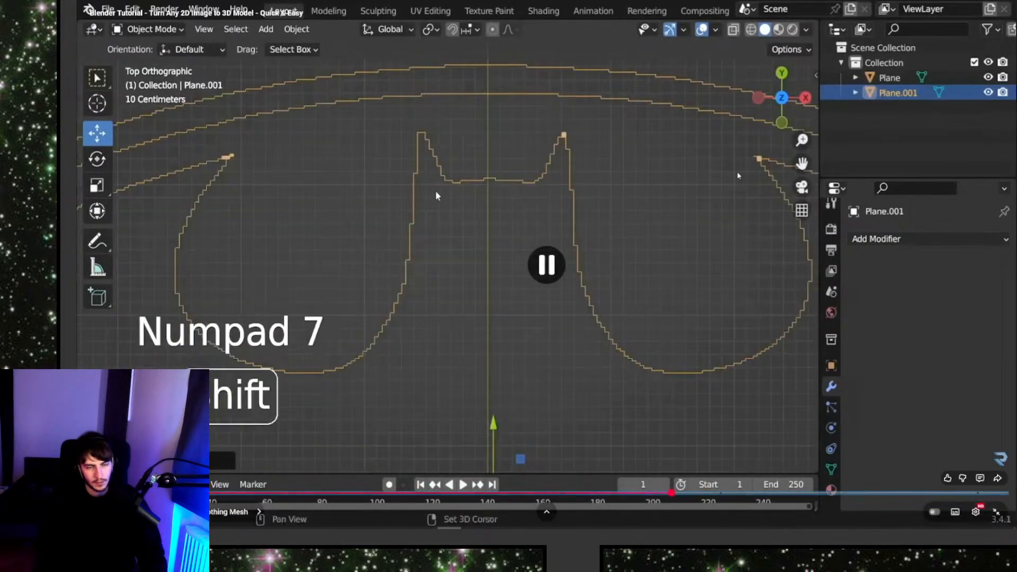
pyautogui.hotkey('alt', 'Tab')
# Add a Smooth modifier to Text Cutout and remove it again.
pyautogui.click(958, 234)
pyautogui.write('s')
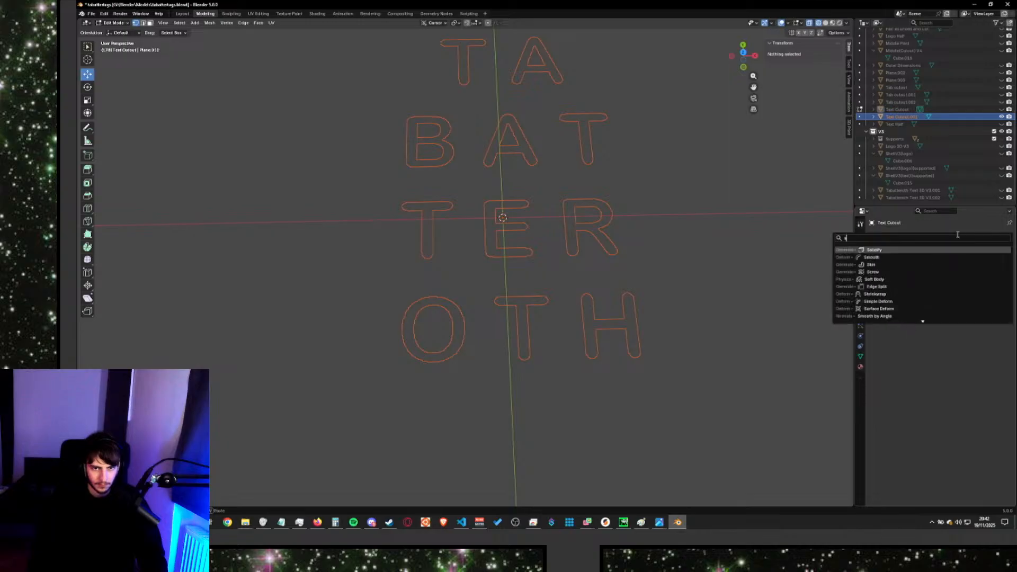
pyautogui.click(911, 257)
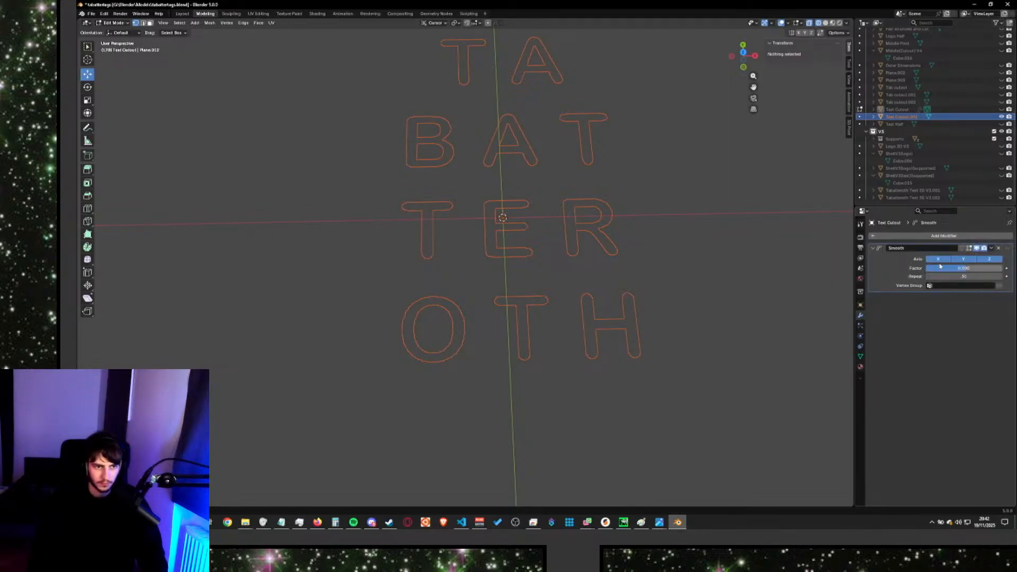
pyautogui.click(991, 248)
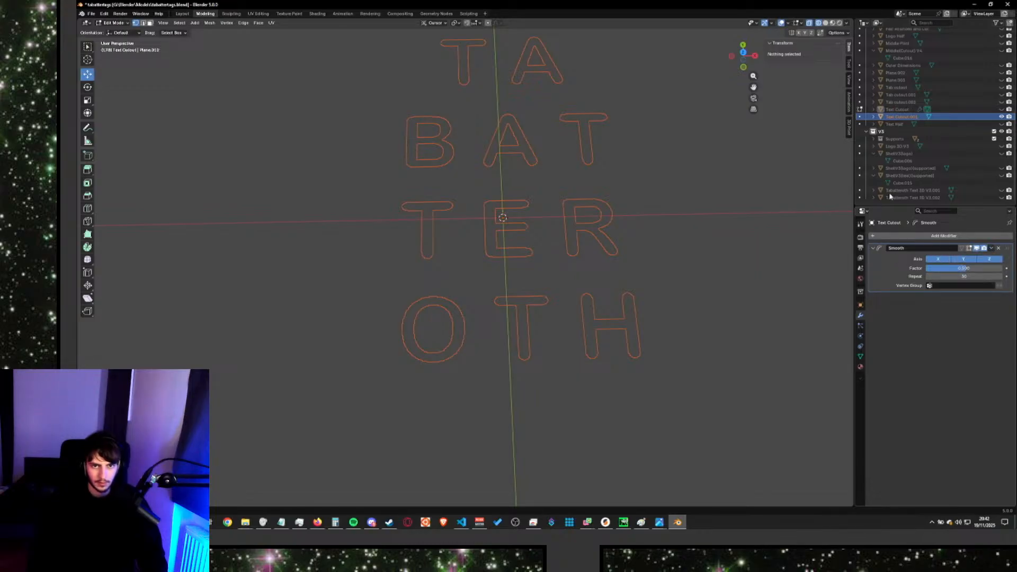
pyautogui.click(998, 249)
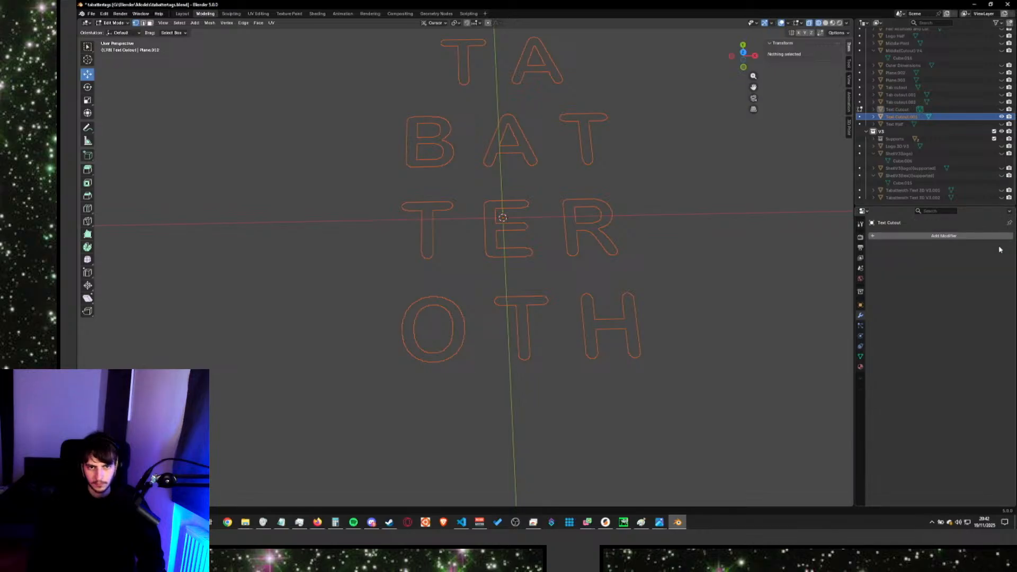
# Try to switch the modifier properties from Text Cutout to Text Cutout.001, checking the Sync with Outliner option.
pyautogui.click(894, 109)
pyautogui.click(893, 117)
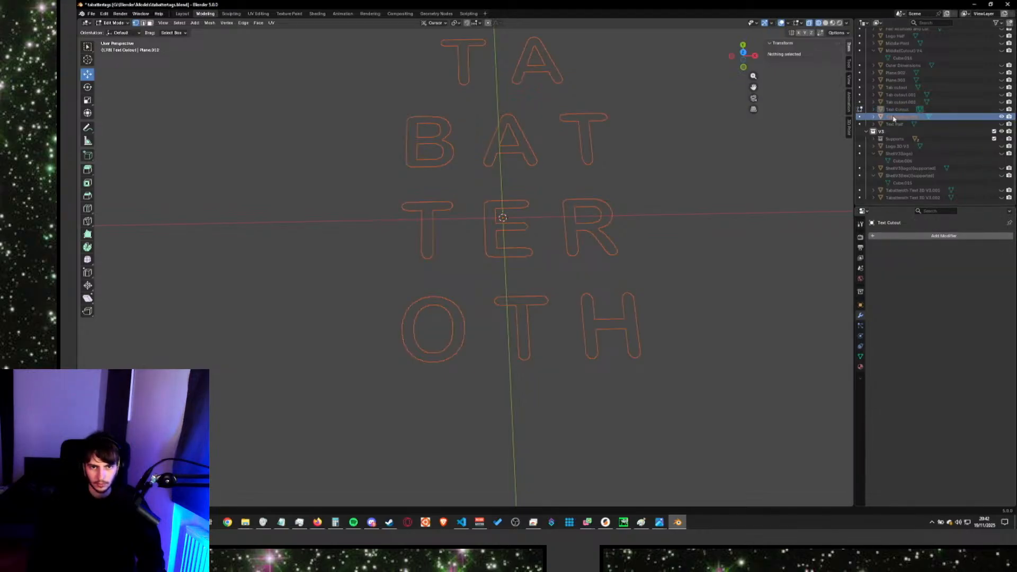
pyautogui.click(888, 156)
pyautogui.click(860, 305)
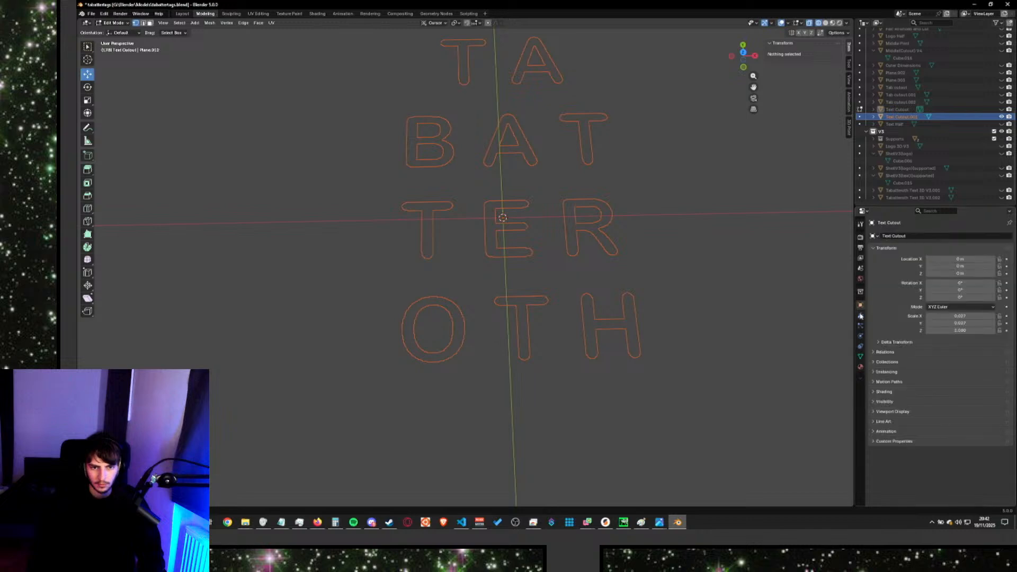
pyautogui.click(860, 315)
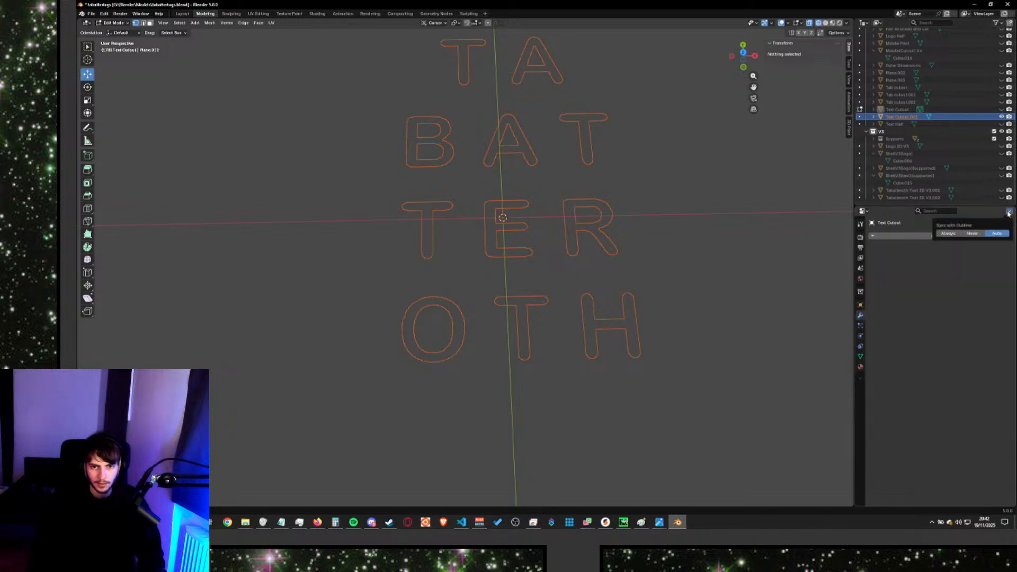
pyautogui.click(894, 139)
pyautogui.click(908, 104)
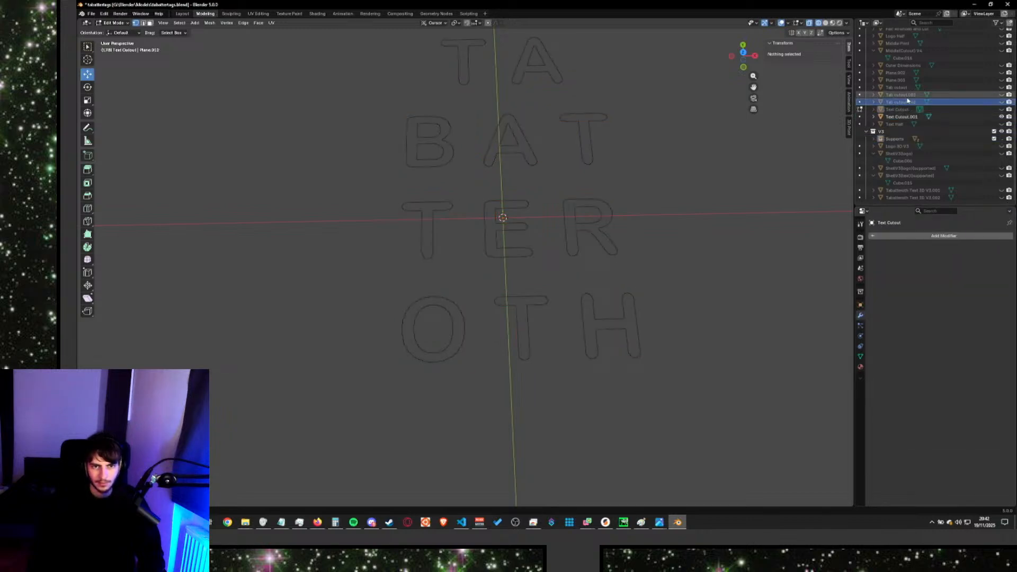
pyautogui.moveTo(910, 97); pyautogui.dragTo(913, 116, button='middle')
pyautogui.doubleClick(912, 115)
pyautogui.click(897, 105)
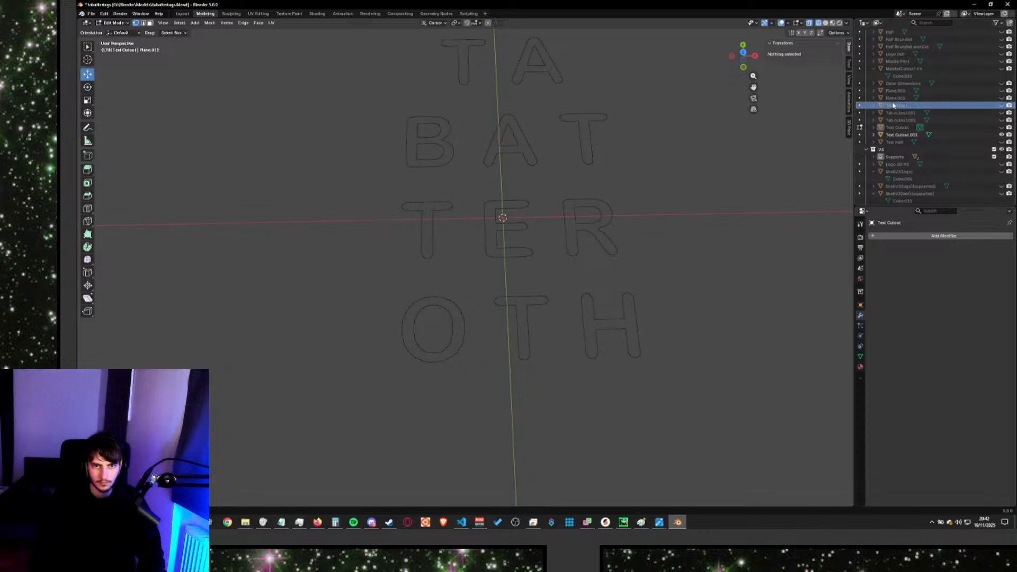
# Switch from Edit Mode to Object Mode and display the viewport in Solid shading.
pyautogui.click(874, 105)
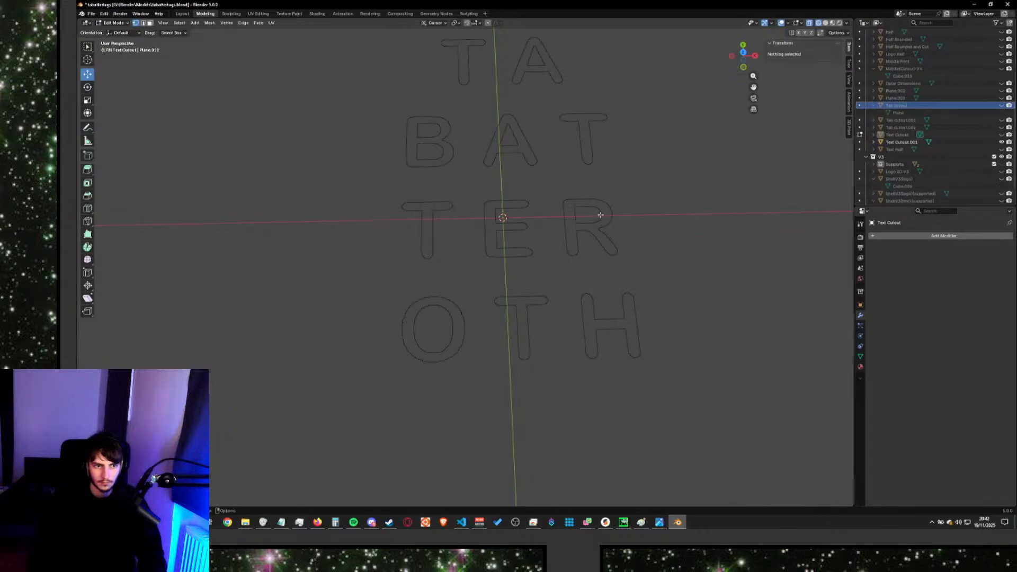
pyautogui.click(112, 22)
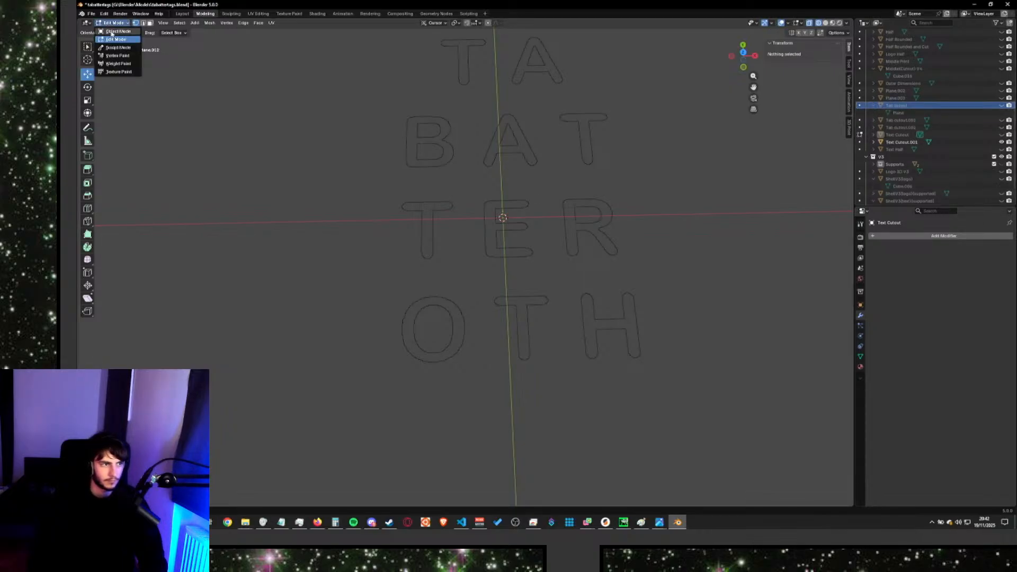
pyautogui.click(114, 32)
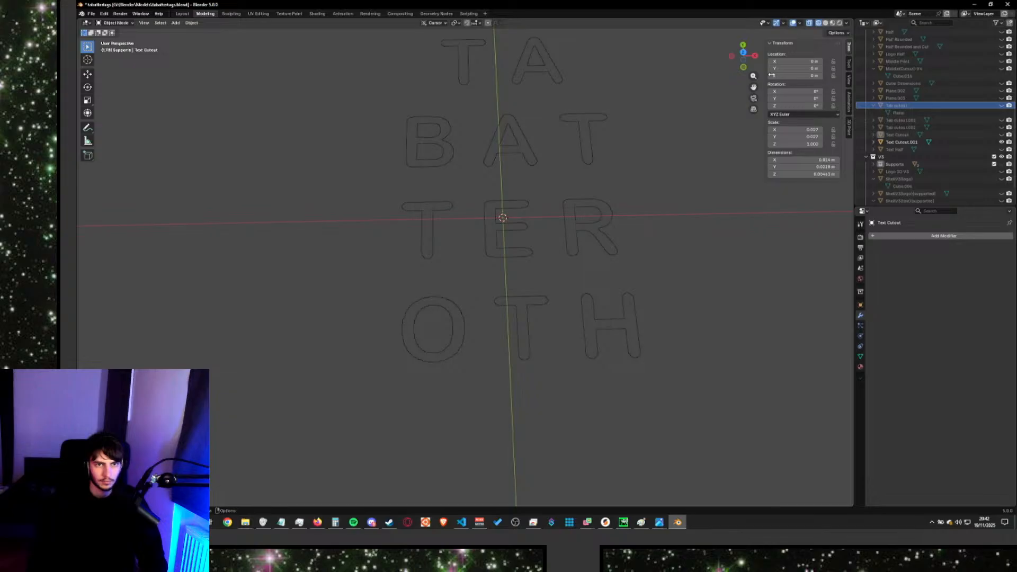
pyautogui.press('z')
pyautogui.press('z')
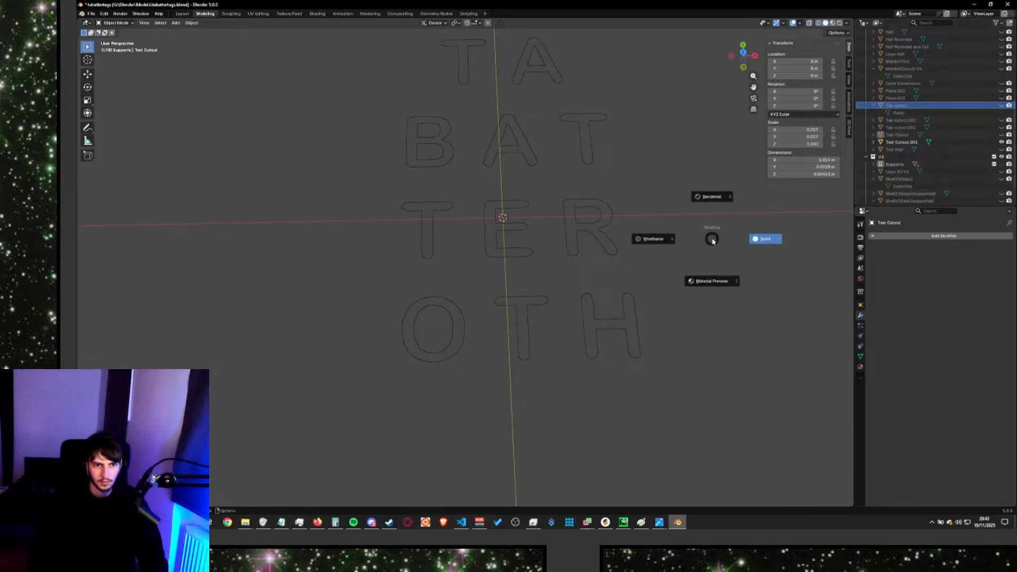
pyautogui.click(763, 245)
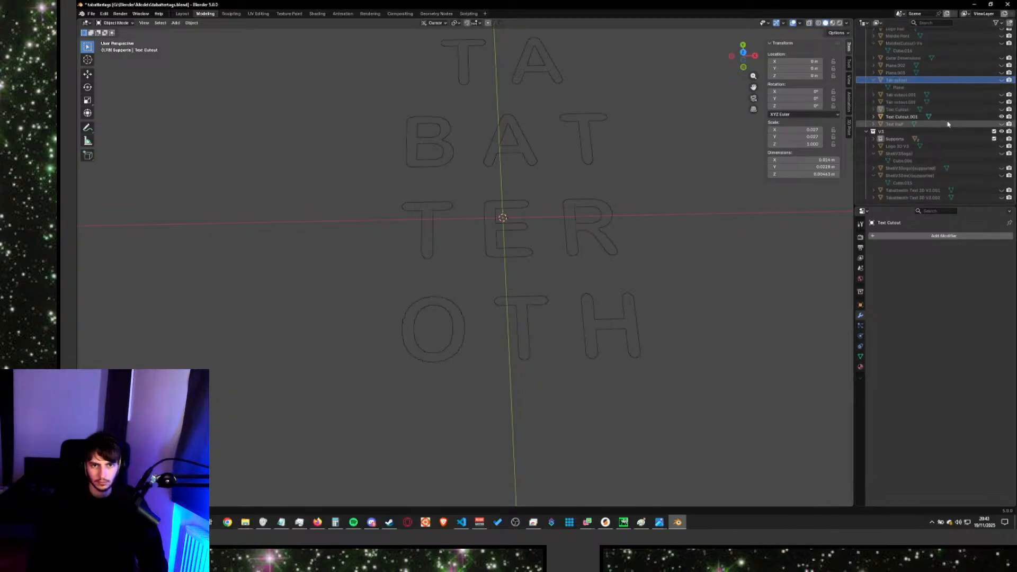
# Show Plane.003 to check it against the lettering, hide it again, and select Text Cutout.001.
pyautogui.scroll(1, 985, 95)
pyautogui.click(1000, 88)
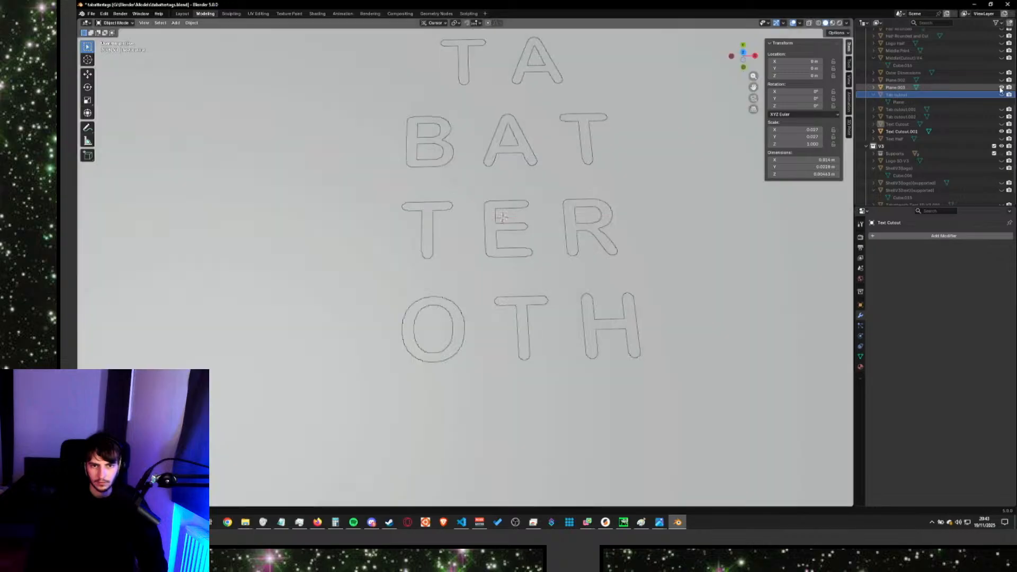
pyautogui.click(985, 88)
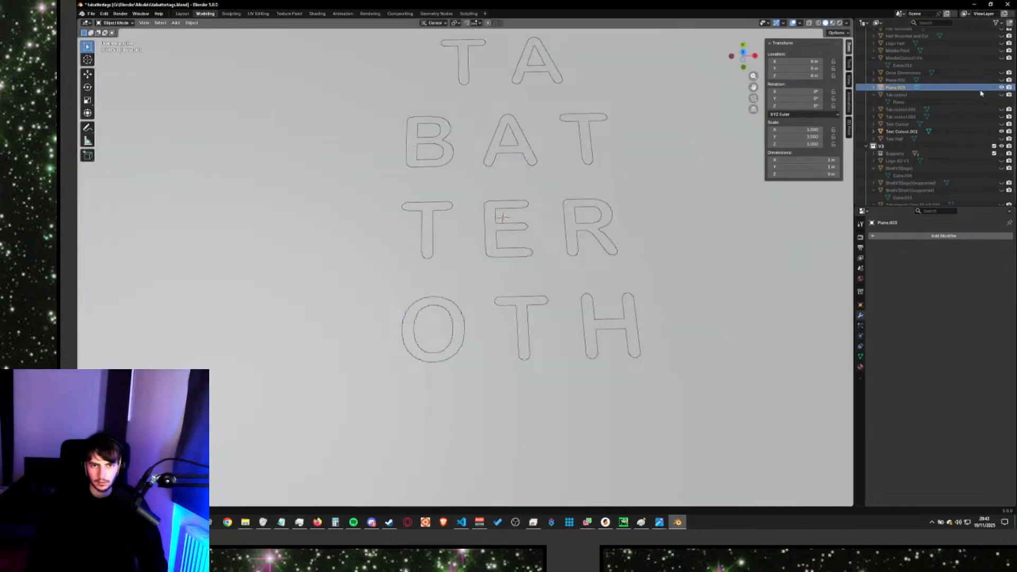
pyautogui.click(940, 135)
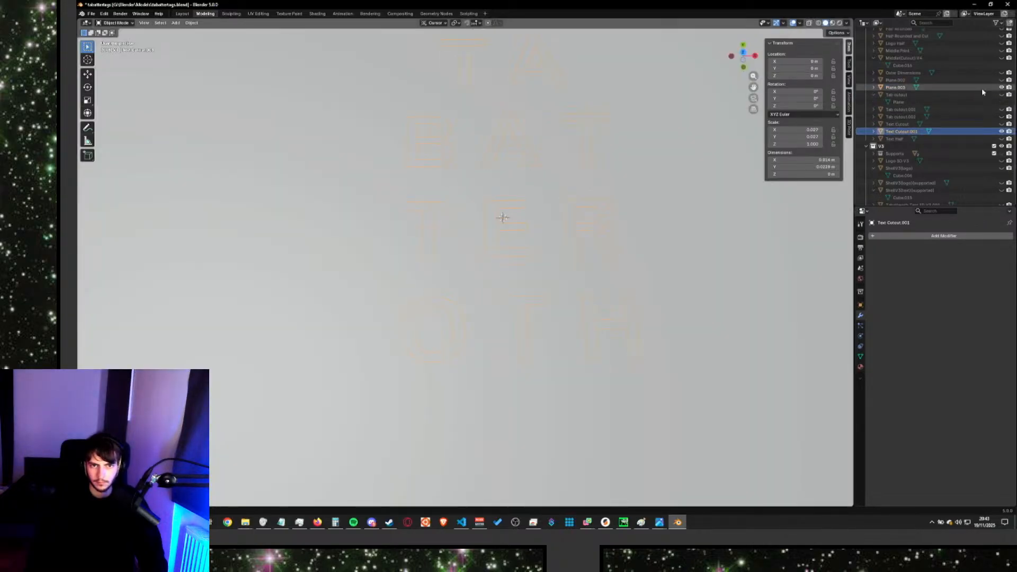
pyautogui.click(1001, 88)
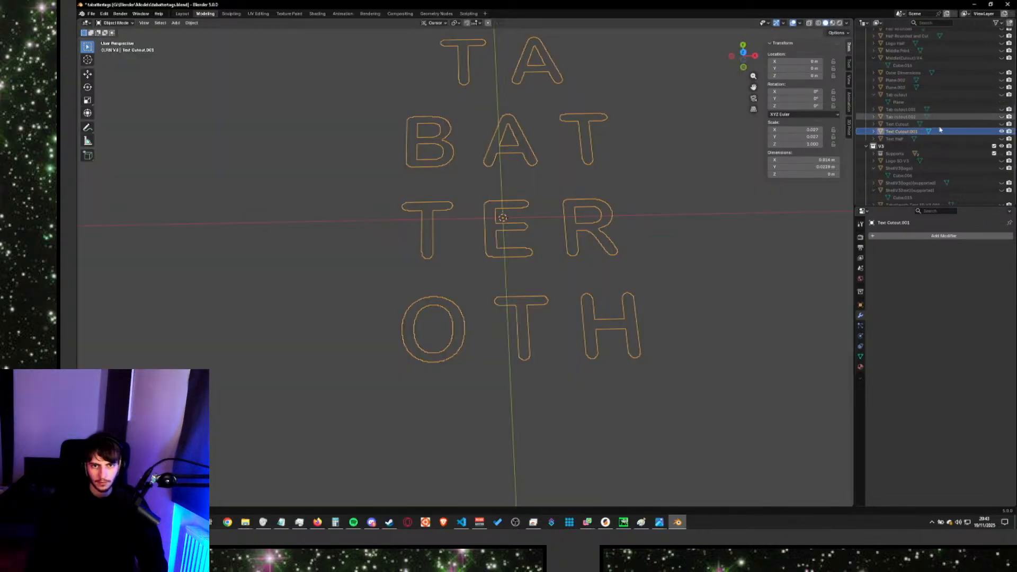
# Add a Smooth modifier to Text Cutout.001 with Repeat set to 11, and apply it.
pyautogui.click(903, 235)
pyautogui.write('s')
pyautogui.press('Return')
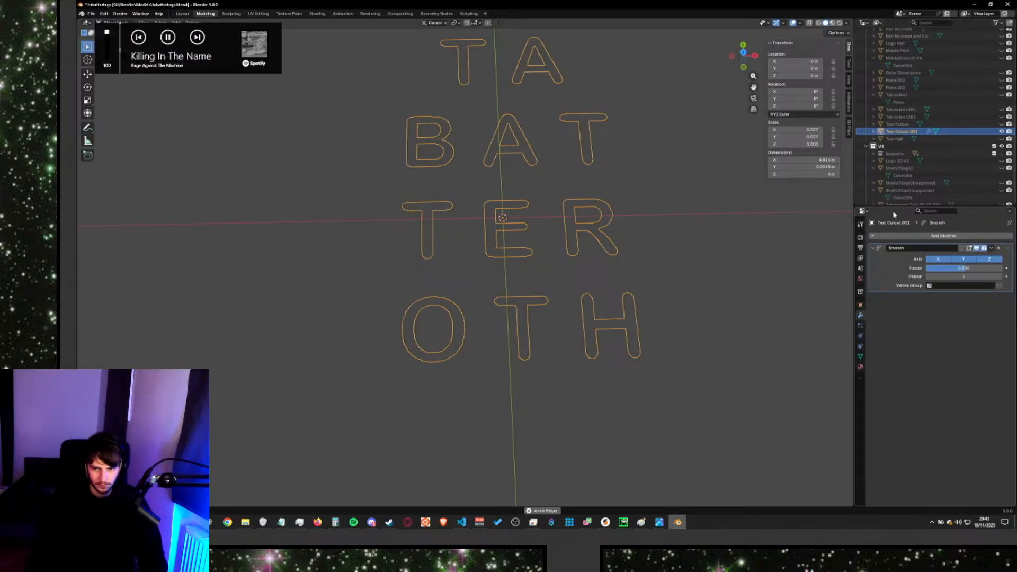
pyautogui.moveTo(964, 275); pyautogui.dragTo(984, 276)
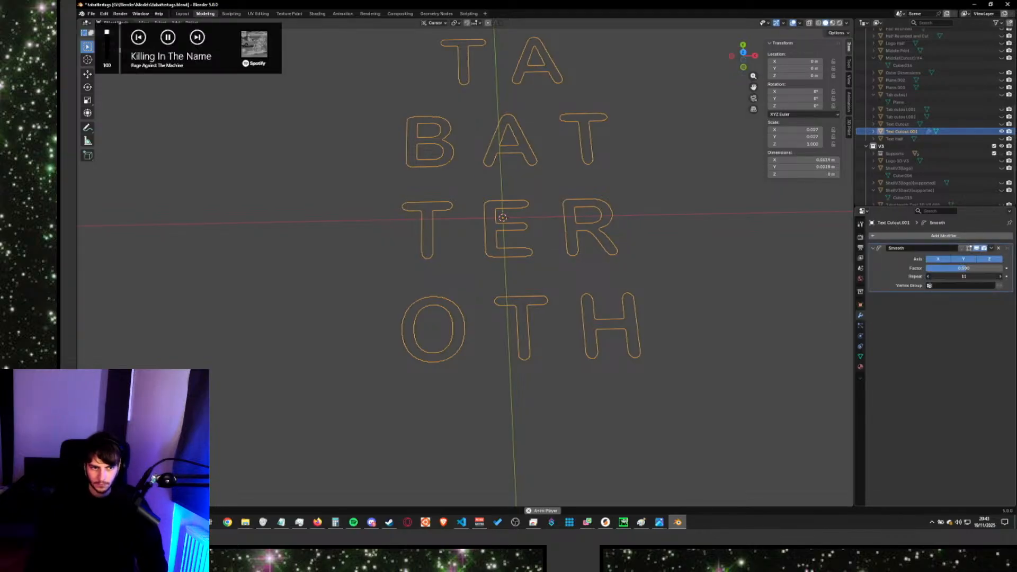
pyautogui.click(990, 248)
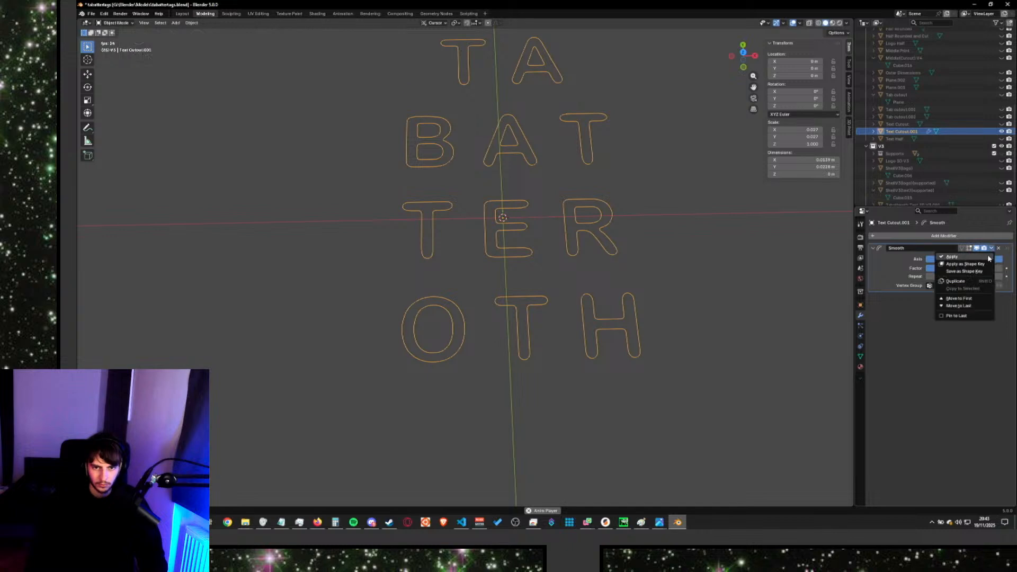
pyautogui.click(973, 255)
# Enter Edit Mode on Text Cutout.001 and examine the vertex density and shape of the smoothed letter outlines.
pyautogui.click(744, 250)
pyautogui.press('Tab')
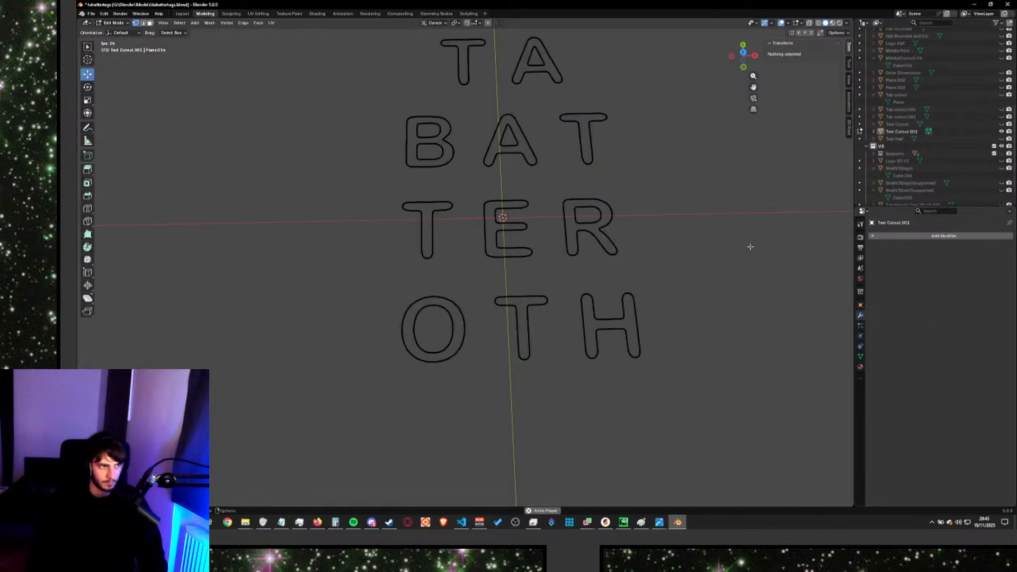
pyautogui.scroll(4, 601, 240)
pyautogui.keyDown('shift'); pyautogui.moveTo(651, 332); pyautogui.dragTo(477, 275, button='middle'); pyautogui.keyUp('shift')
pyautogui.scroll(3, 477, 275)
pyautogui.scroll(-1, 482, 264)
pyautogui.scroll(-1, 480, 263)
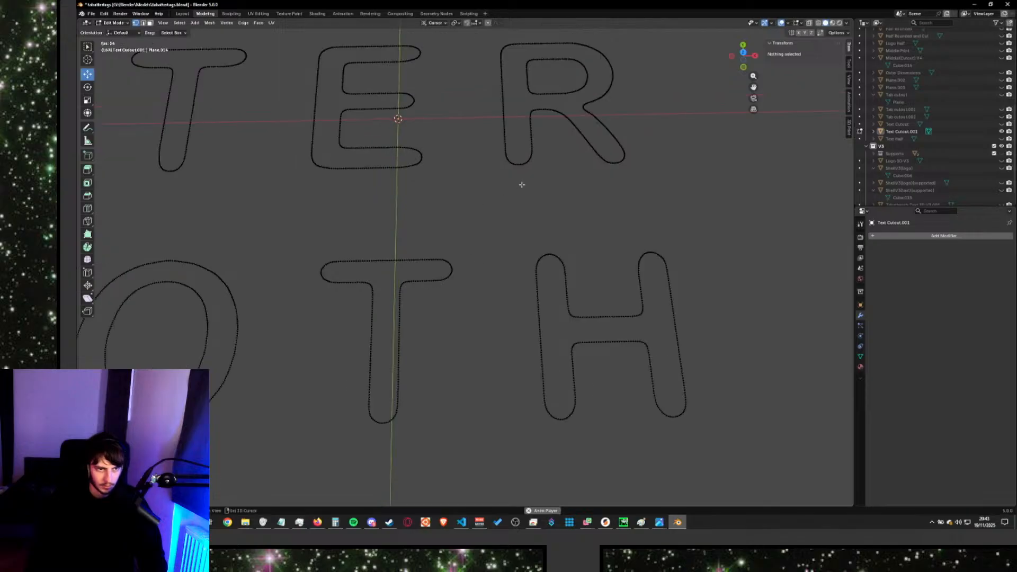
pyautogui.keyDown('shift'); pyautogui.moveTo(519, 181); pyautogui.dragTo(521, 356, button='middle'); pyautogui.keyUp('shift')
pyautogui.scroll(1, 577, 281)
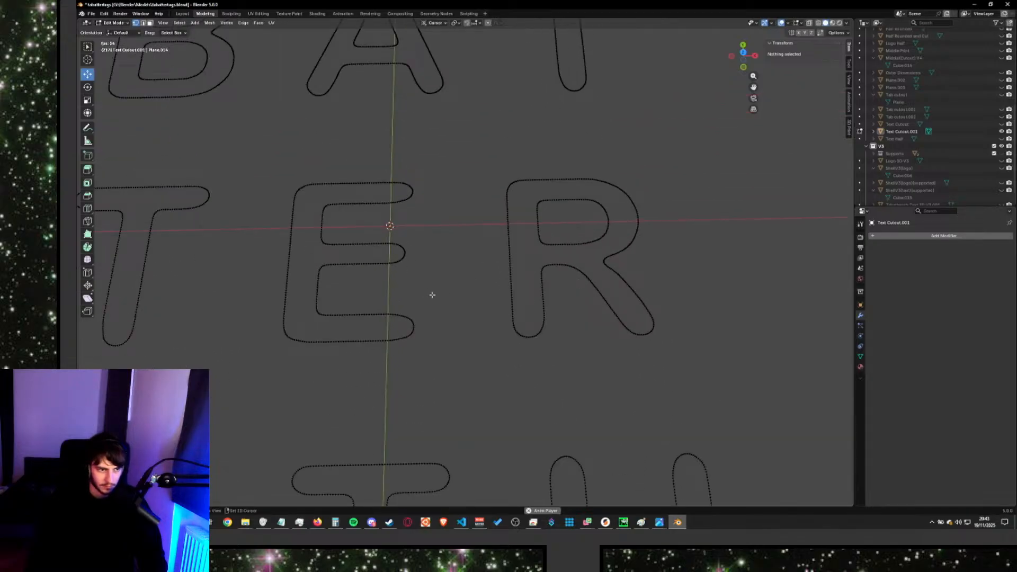
pyautogui.keyDown('shift'); pyautogui.moveTo(453, 276); pyautogui.dragTo(534, 237, button='middle'); pyautogui.keyUp('shift')
pyautogui.scroll(-2, 597, 308)
pyautogui.scroll(-2, 597, 308)
# Reduce the vertices of all letter outlines with Un-Subdivide and clear the selection.
pyautogui.press('a')
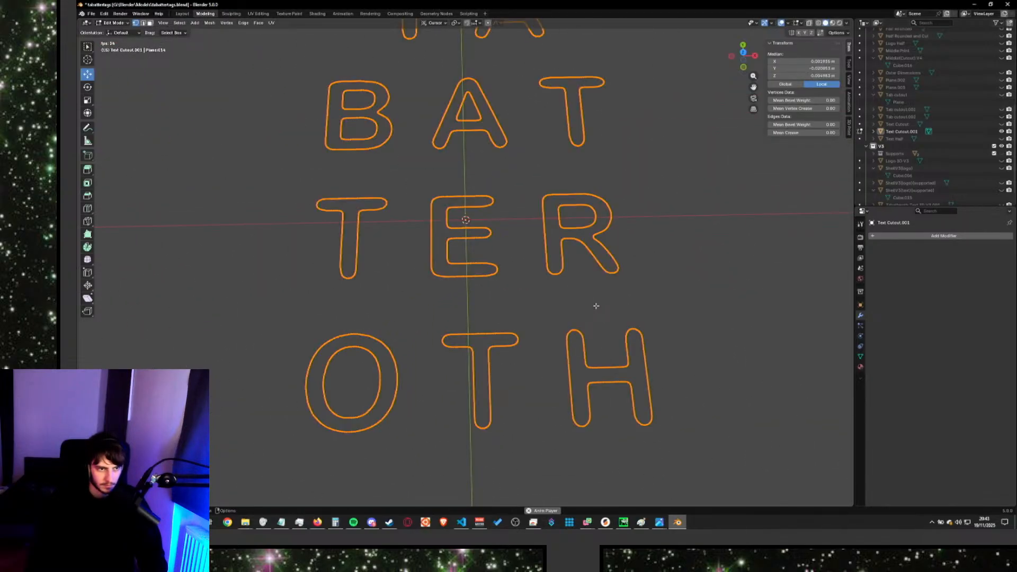
pyautogui.scroll(-3, 593, 304)
pyautogui.rightClick(592, 308)
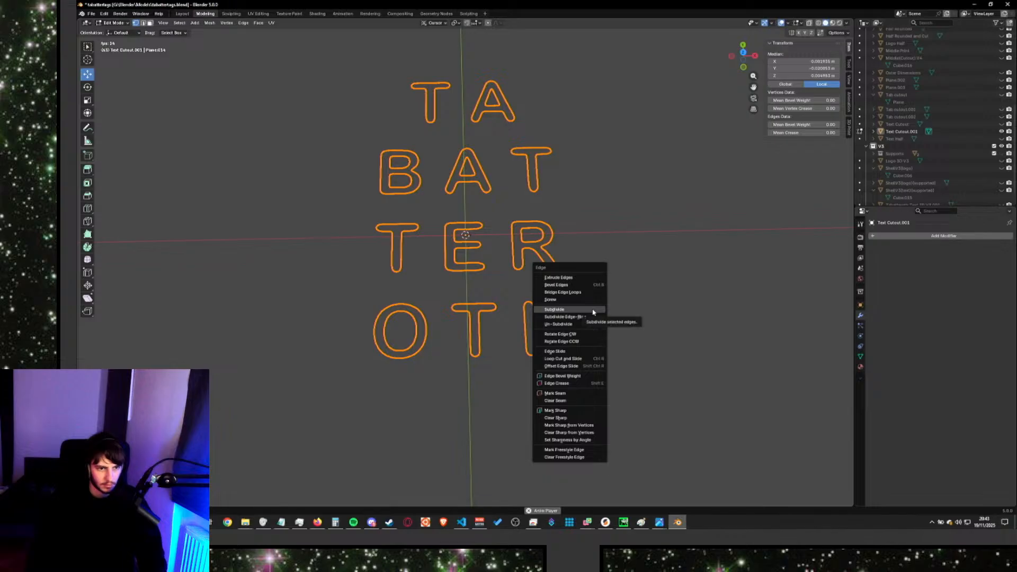
pyautogui.click(587, 321)
pyautogui.scroll(2, 483, 299)
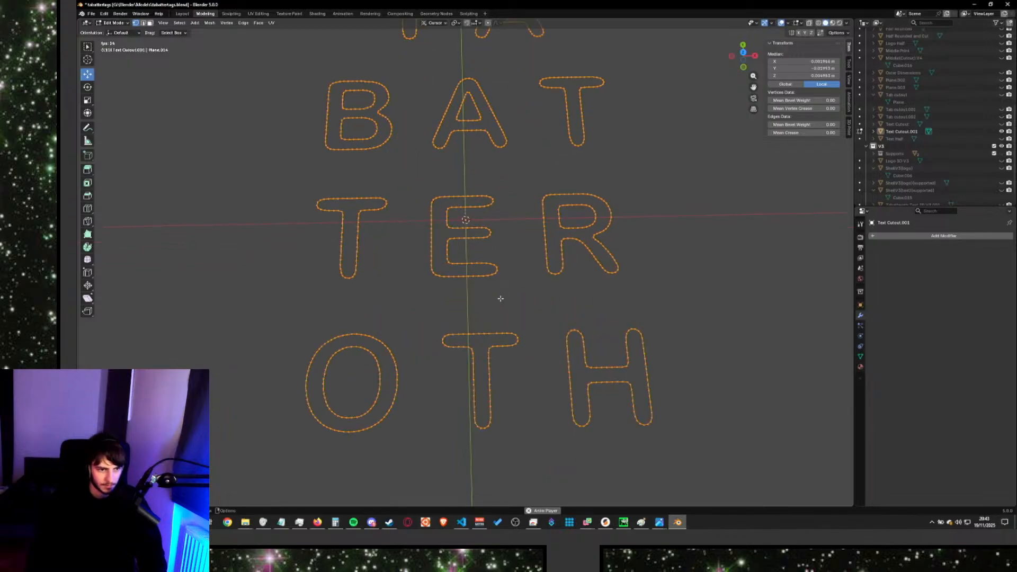
pyautogui.hotkey('alt', 'a')
pyautogui.scroll(2, 524, 302)
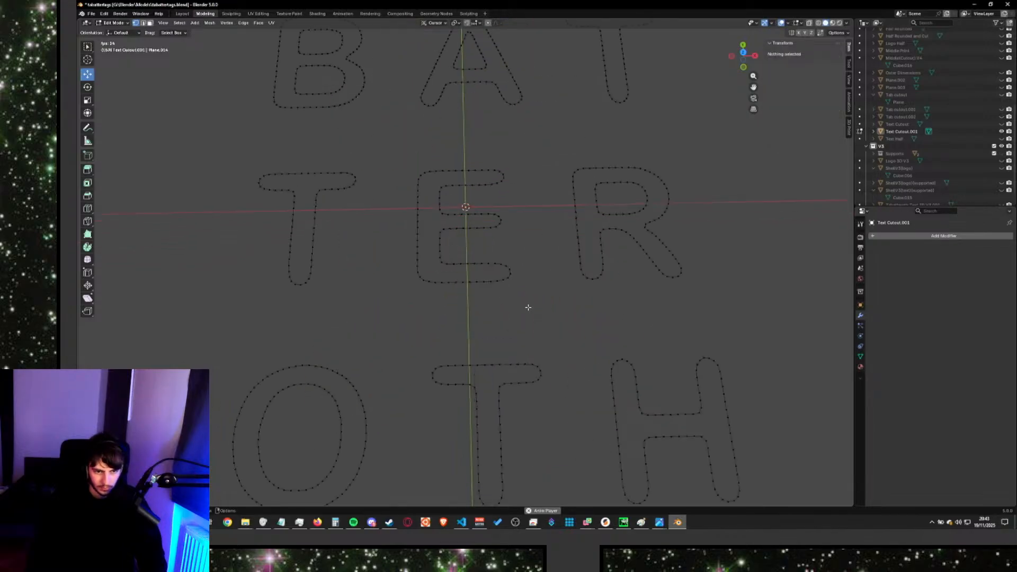
pyautogui.keyDown('shift'); pyautogui.moveTo(523, 268); pyautogui.dragTo(518, 437, button='middle'); pyautogui.keyUp('shift')
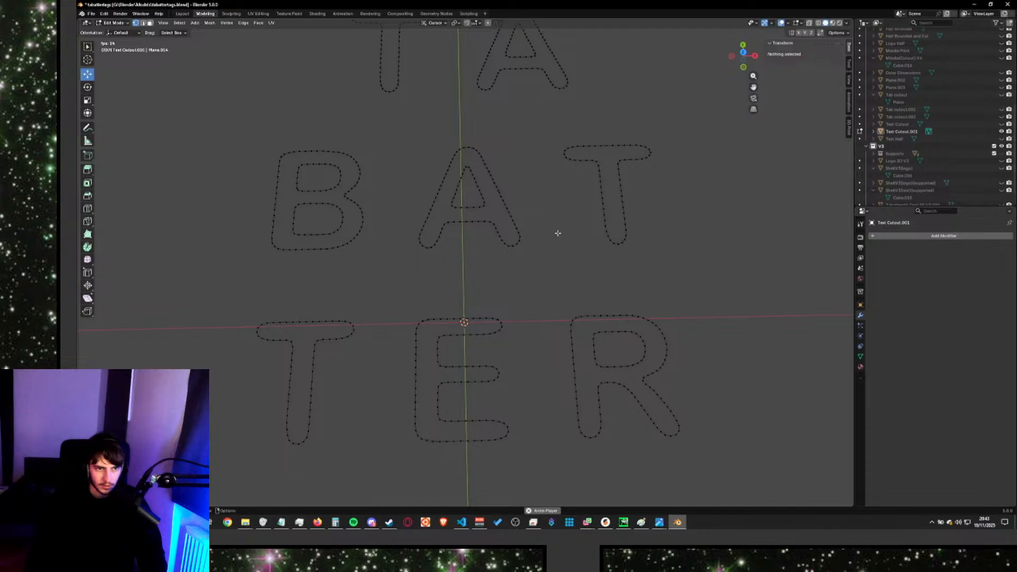
pyautogui.keyDown('shift'); pyautogui.moveTo(551, 219); pyautogui.dragTo(604, 220, button='middle'); pyautogui.keyUp('shift')
pyautogui.scroll(-3, 595, 295)
pyautogui.moveTo(541, 375); pyautogui.dragTo(540, 388, button='middle')
# Switch to the 2D-image-to-3D-model tutorial video, watch what follows applying the Smooth modifier, pause it, and return to Blender.
pyautogui.hotkey('alt', 'Tab')
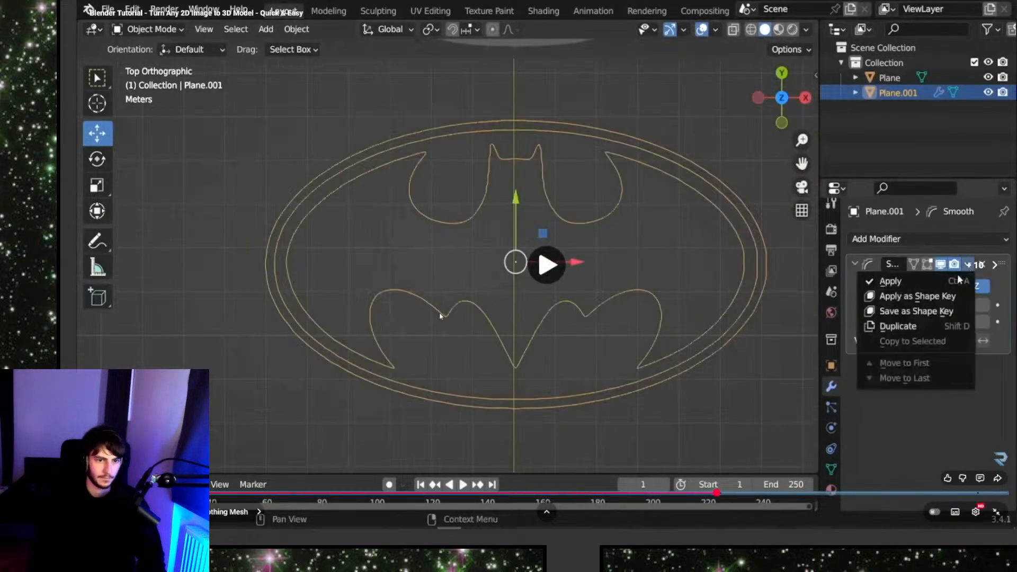
pyautogui.press('space')
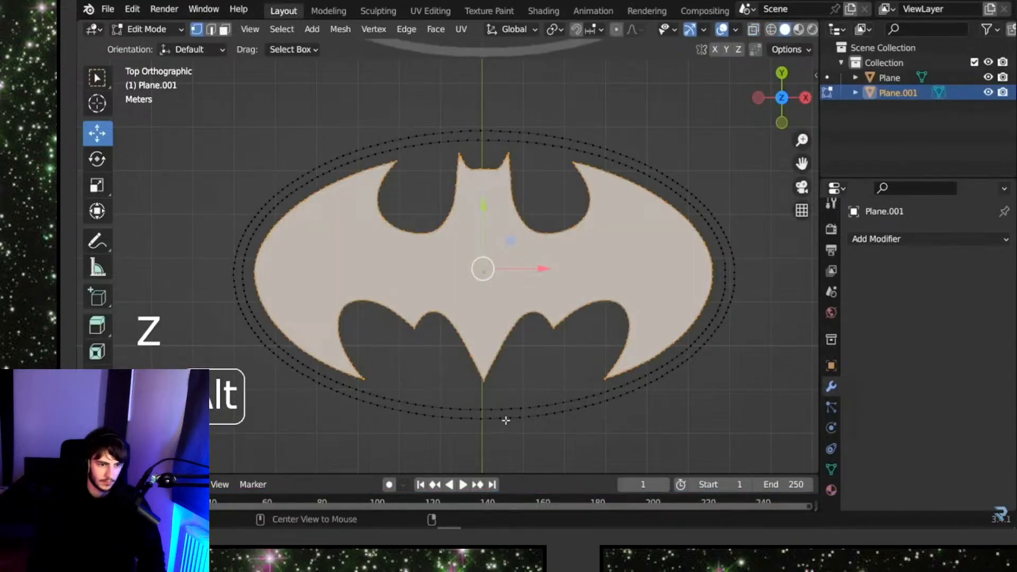
pyautogui.click(449, 319)
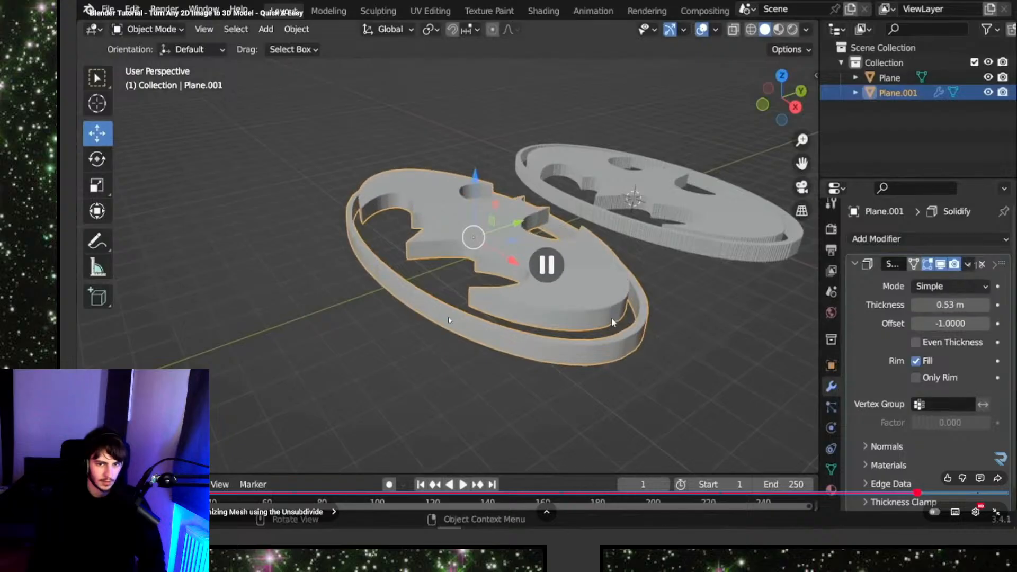
pyautogui.hotkey('alt', 'Tab')
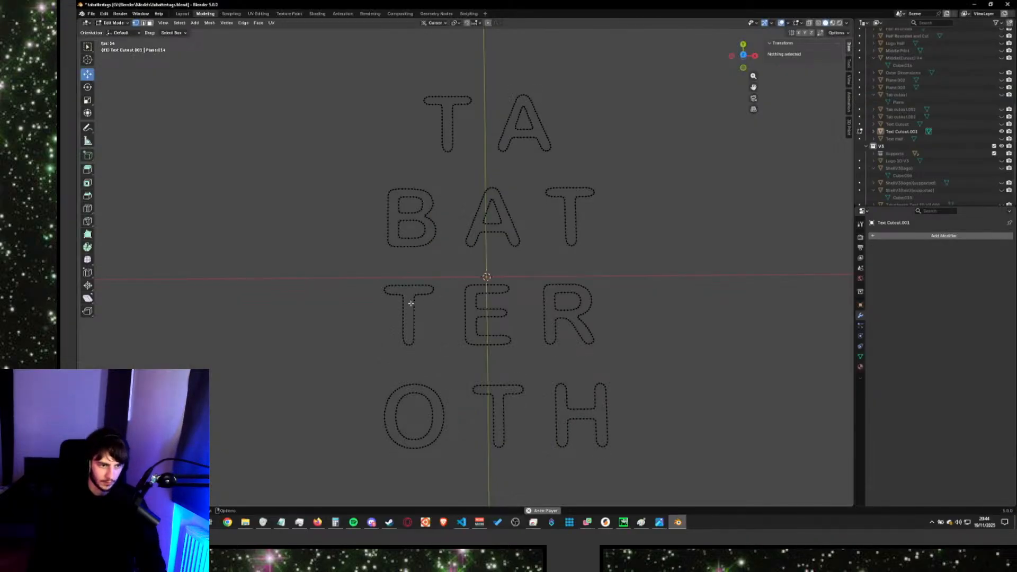
# Fill the outlines of the T and the E in the TER row with faces.
pyautogui.click(413, 305)
pyautogui.hotkey('ctrl', 'l')
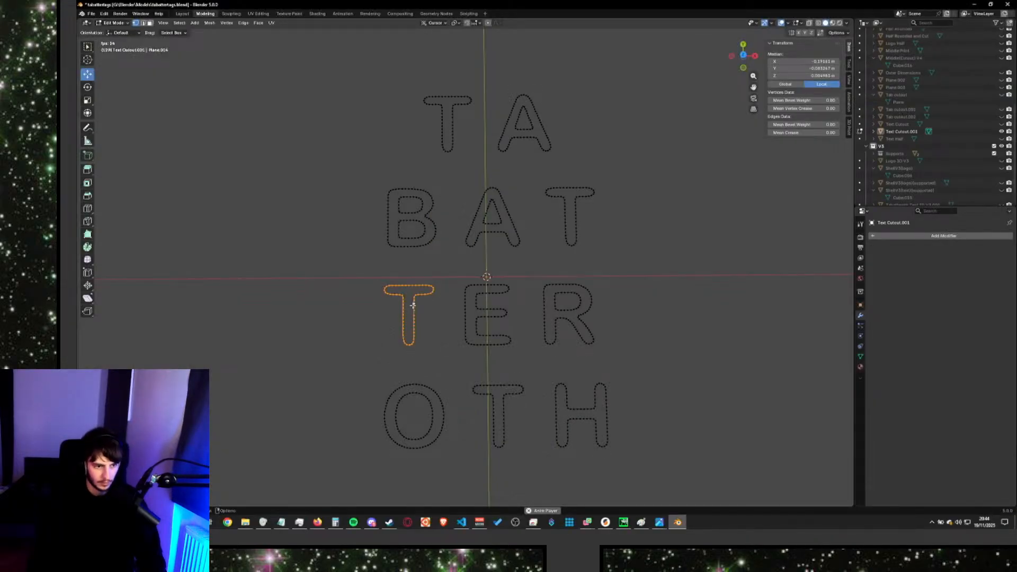
pyautogui.click(463, 318)
pyautogui.hotkey('ctrl', 'l')
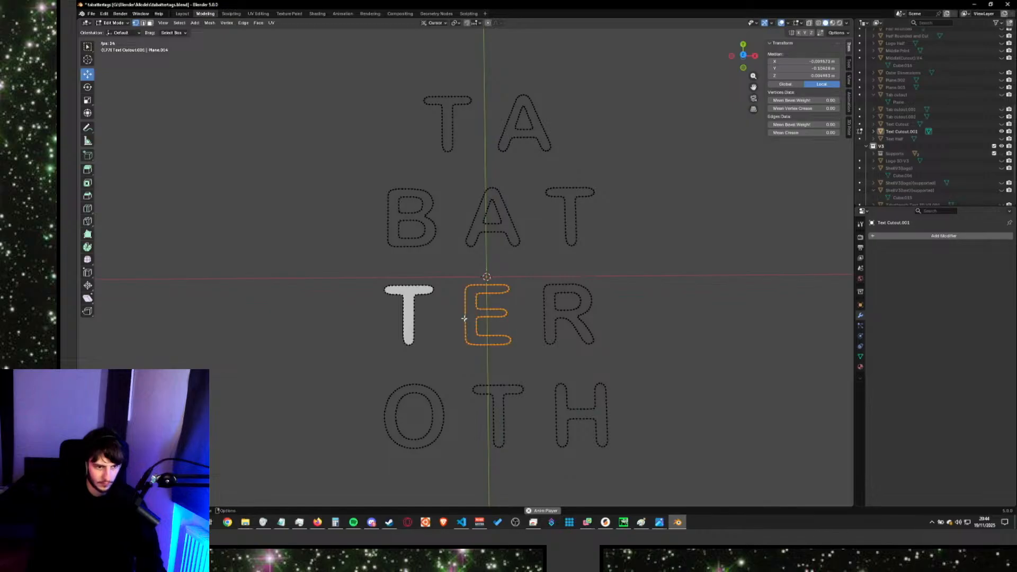
pyautogui.press('f')
# Select both the inner and outer outline loops of the letter O in the OTH row.
pyautogui.click(441, 402)
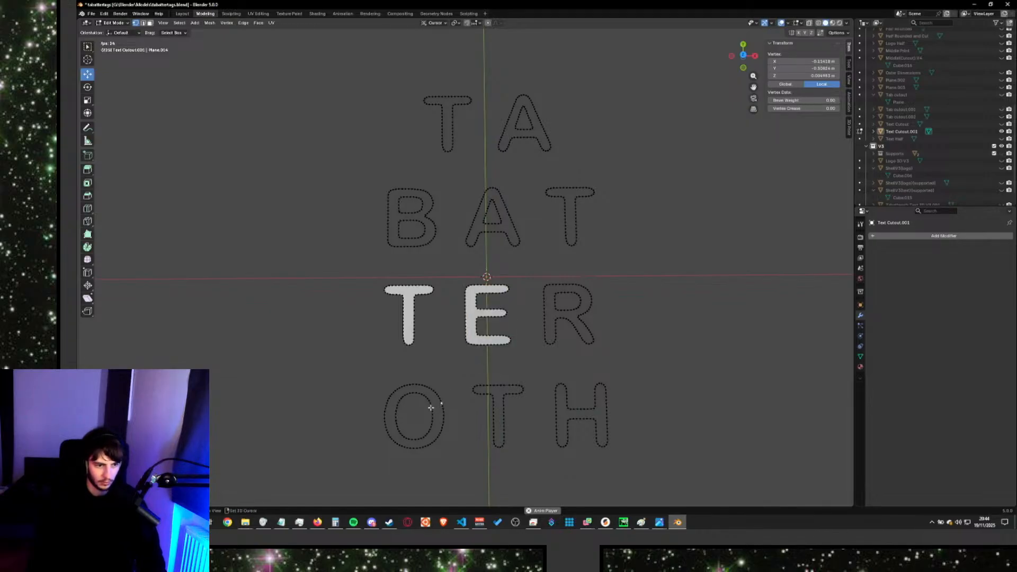
pyautogui.press('l')
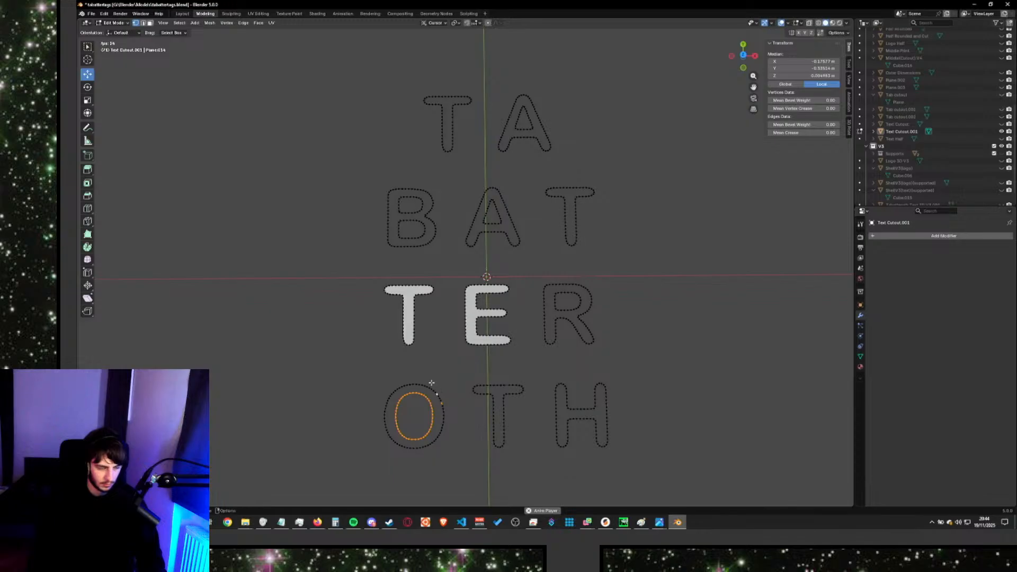
pyautogui.press('l')
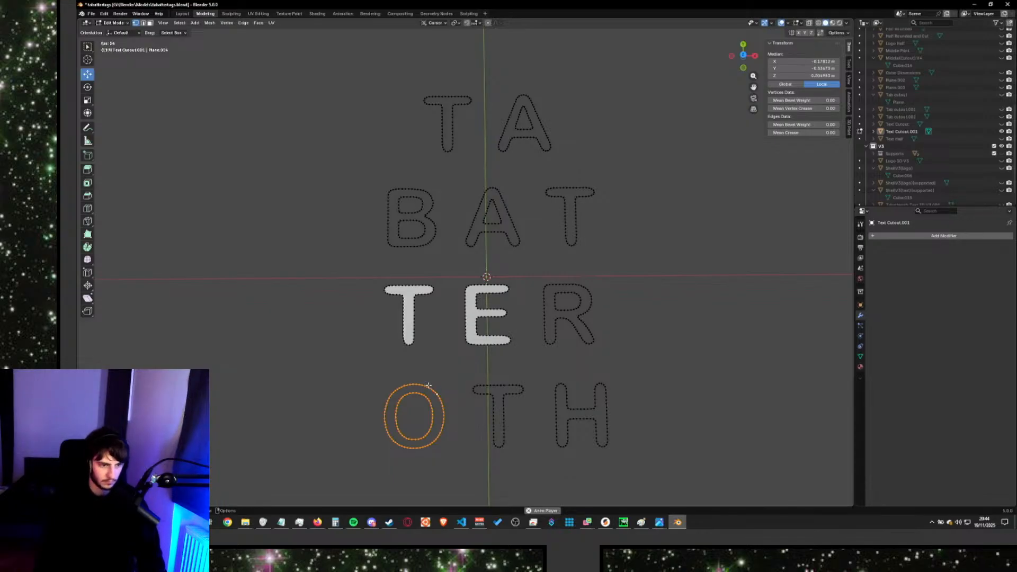
pyautogui.rightClick(426, 381)
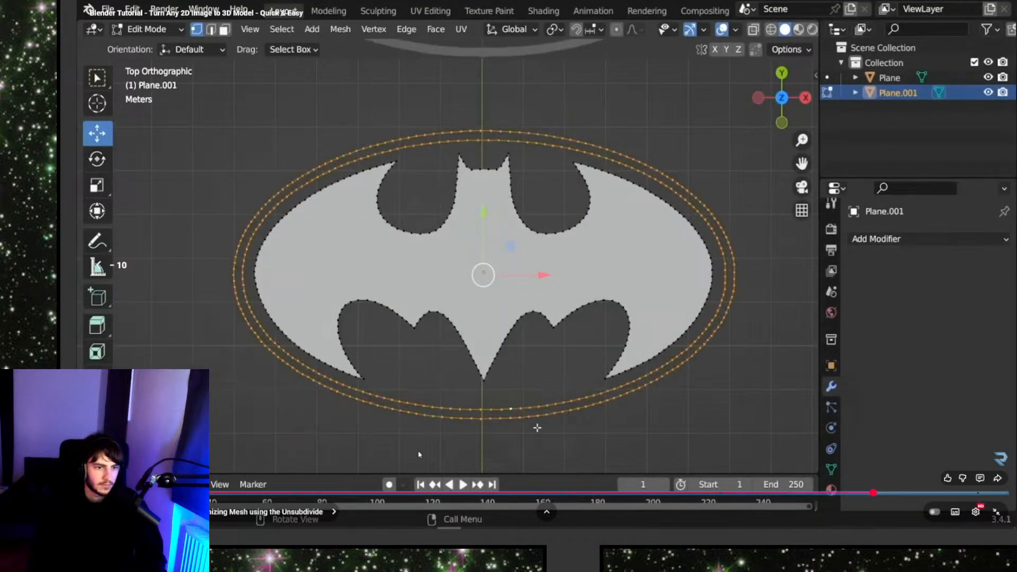
# Watch the tutorial video's demonstration of filling between two outlines, pause it, and return to Blender.
pyautogui.press('f')
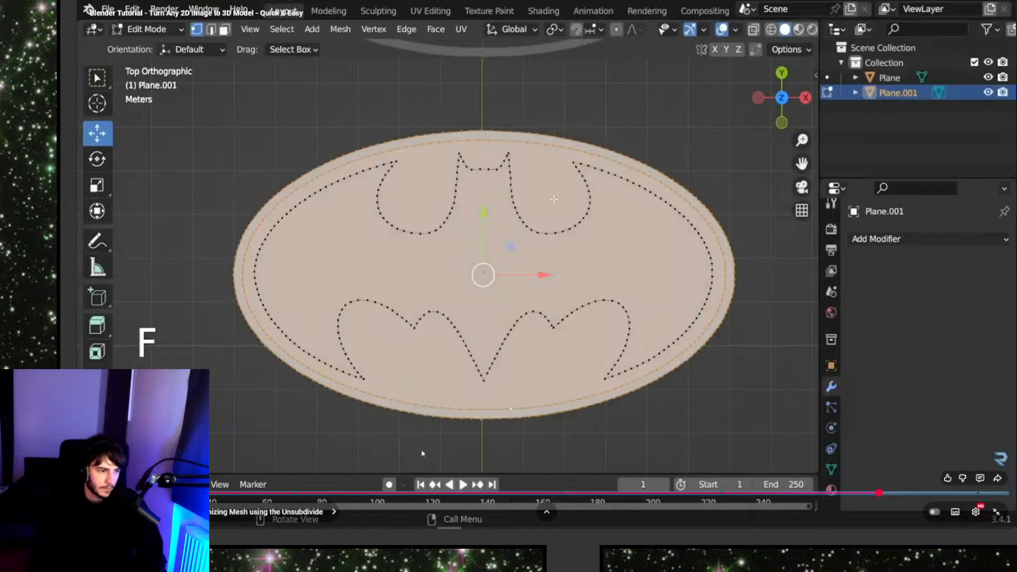
pyautogui.hotkey('ctrl', 'z')
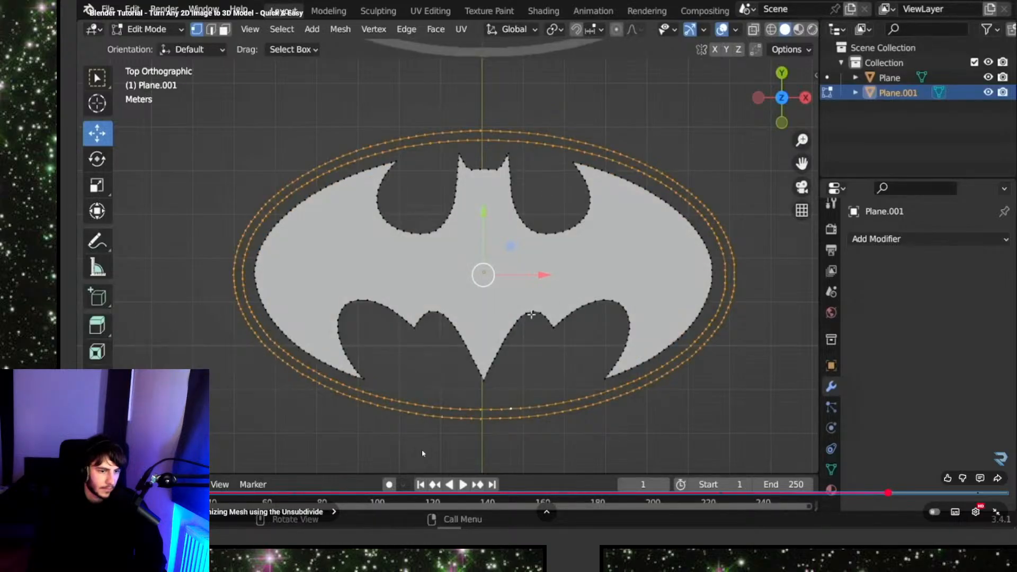
pyautogui.hotkey('ctrl', 'e')
pyautogui.click(422, 453)
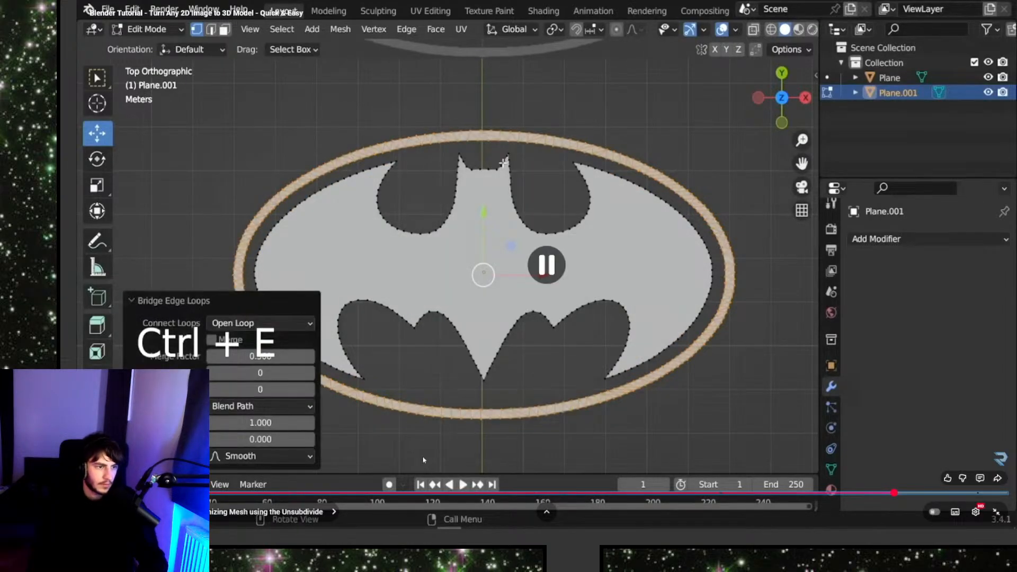
pyautogui.hotkey('alt', 'Tab')
# Fill the ring of the letter O by bridging its selected inner and outer edge loops.
pyautogui.rightClick(422, 456)
pyautogui.press('Escape')
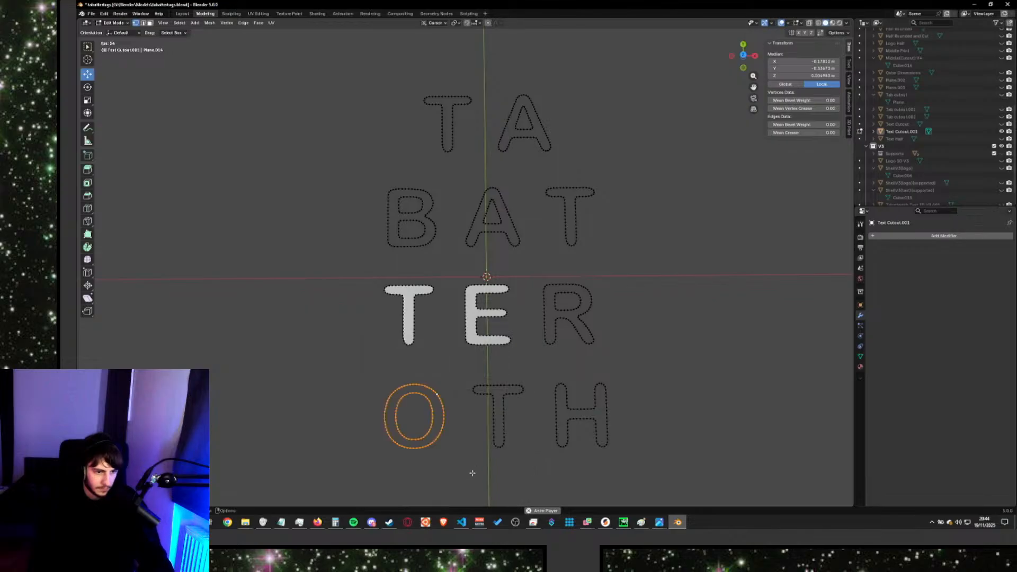
pyautogui.hotkey('ctrl', 'e')
pyautogui.click(461, 341)
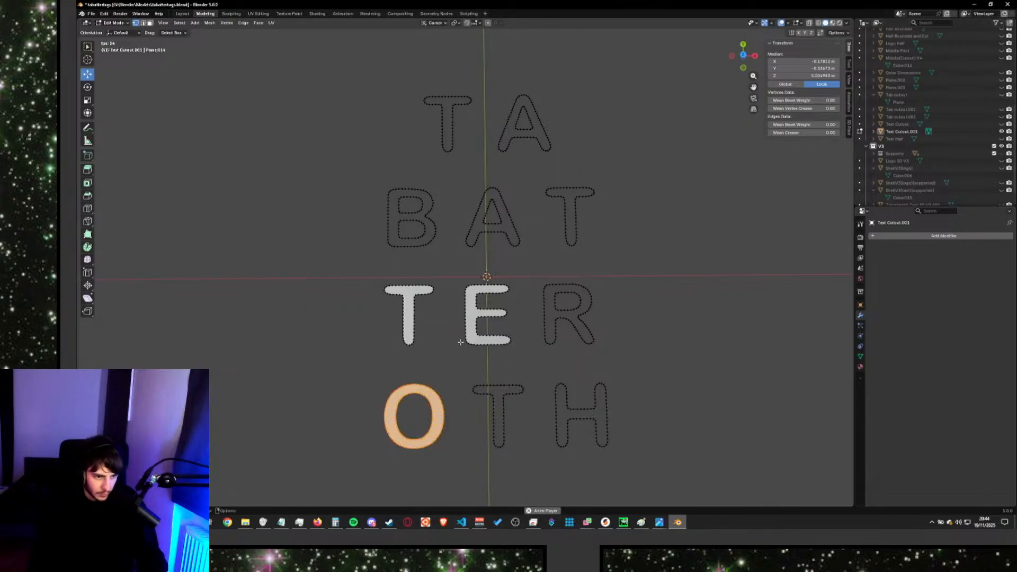
# Check the bridged faces on the O in the OTH row and undo the bridging.
pyautogui.hotkey('alt', 'a')
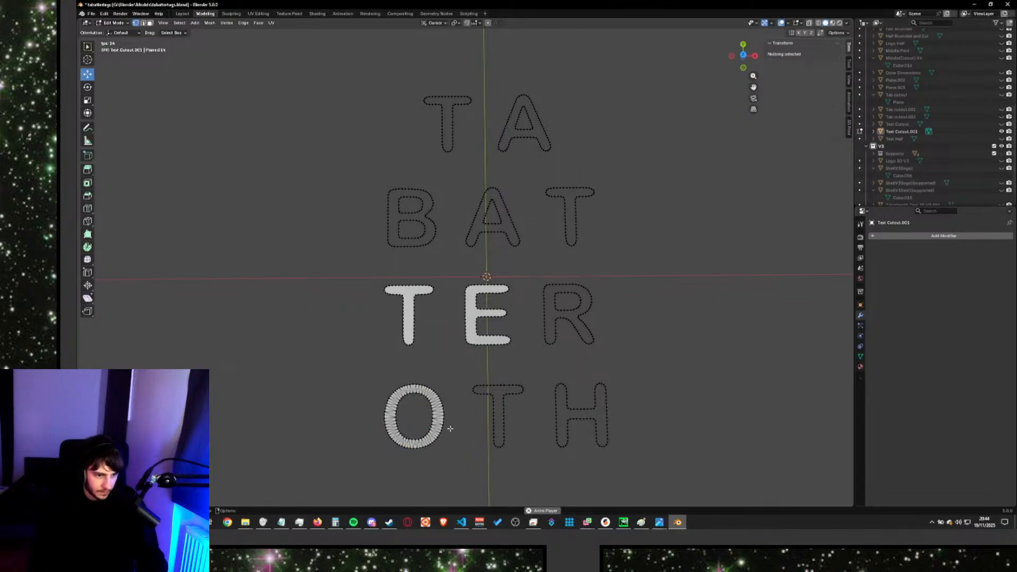
pyautogui.scroll(3, 450, 428)
pyautogui.scroll(-3, 449, 428)
pyautogui.keyDown('shift'); pyautogui.moveTo(440, 445); pyautogui.dragTo(449, 379, button='middle'); pyautogui.keyUp('shift')
pyautogui.scroll(4, 442, 317)
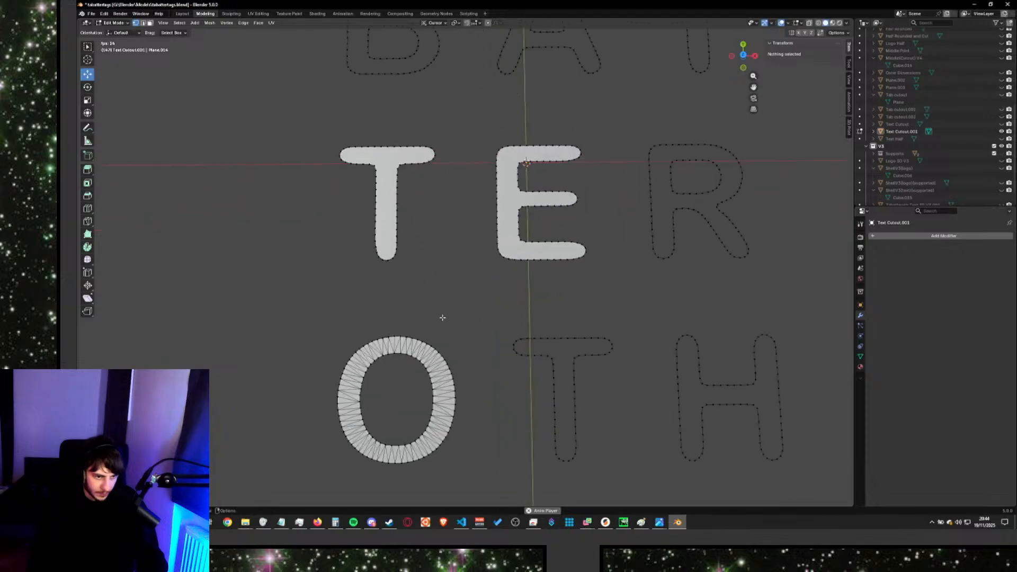
pyautogui.scroll(-3, 488, 374)
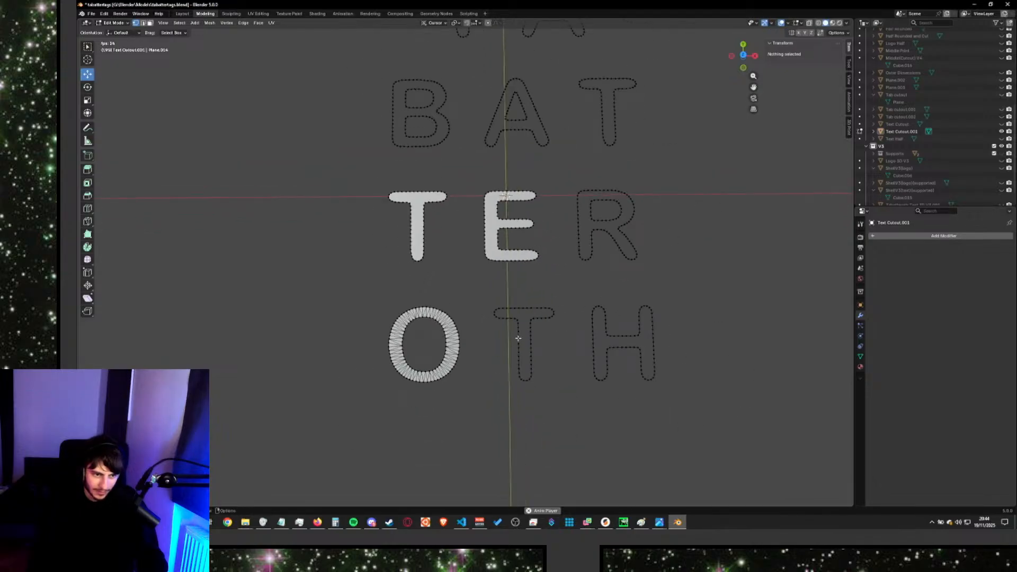
pyautogui.hotkey('ctrl', 'z')
pyautogui.hotkey('ctrl', 'z')
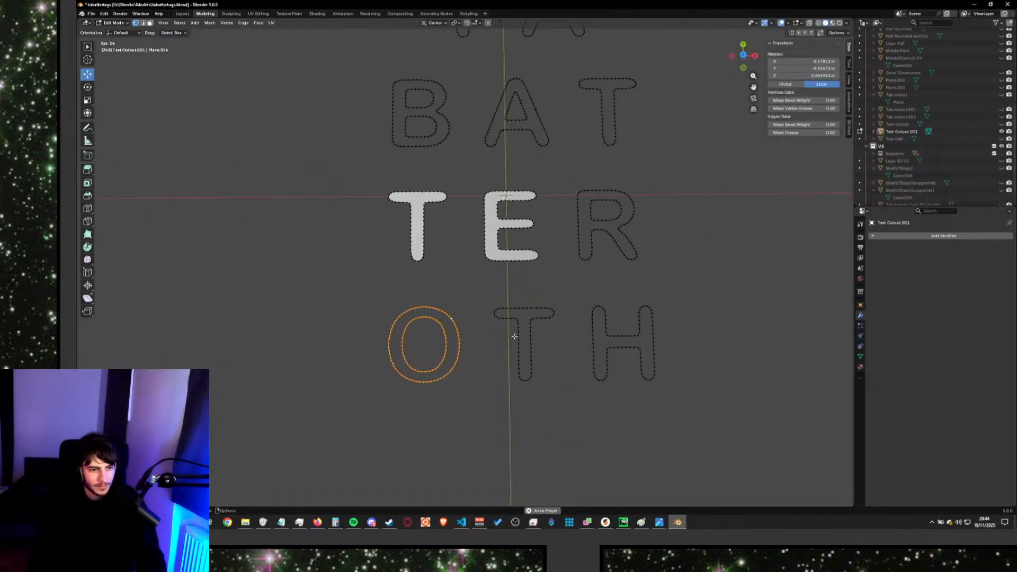
# Fill the linked outlines of the T and the H in the OTH row with faces.
pyautogui.click(515, 337)
pyautogui.hotkey('ctrl', 'l')
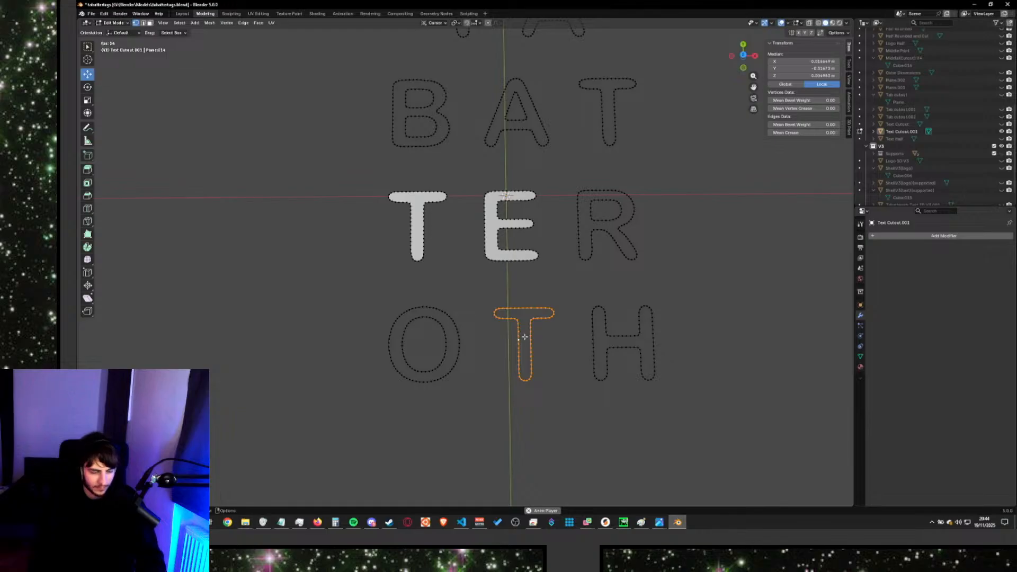
pyautogui.press('f')
pyautogui.click(592, 344)
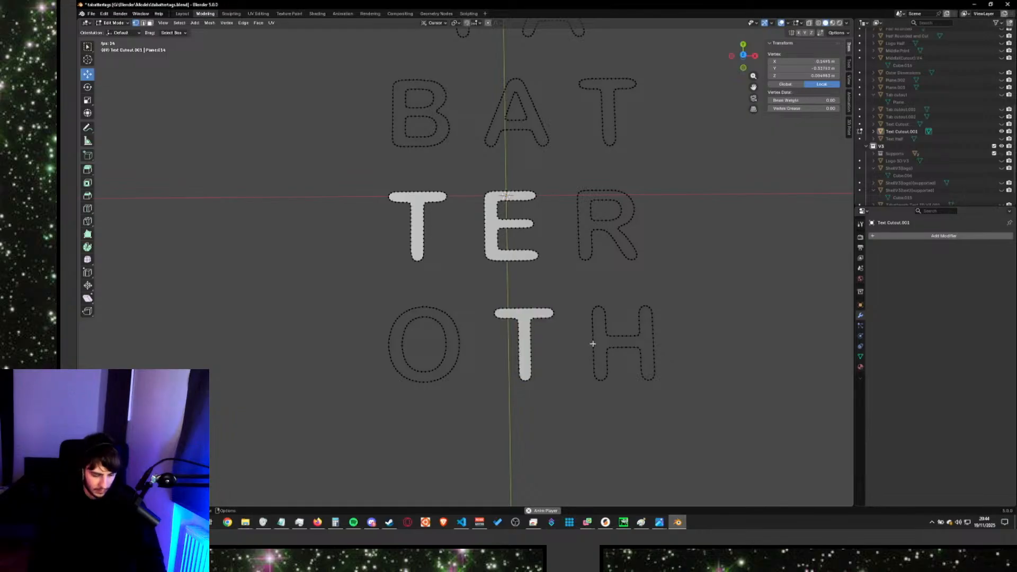
pyautogui.hotkey('ctrl', 'l')
pyautogui.press('f')
# Try filling the outer outlines of the R in the TER row and the A in the BAT row, undoing each fill.
pyautogui.click(591, 244)
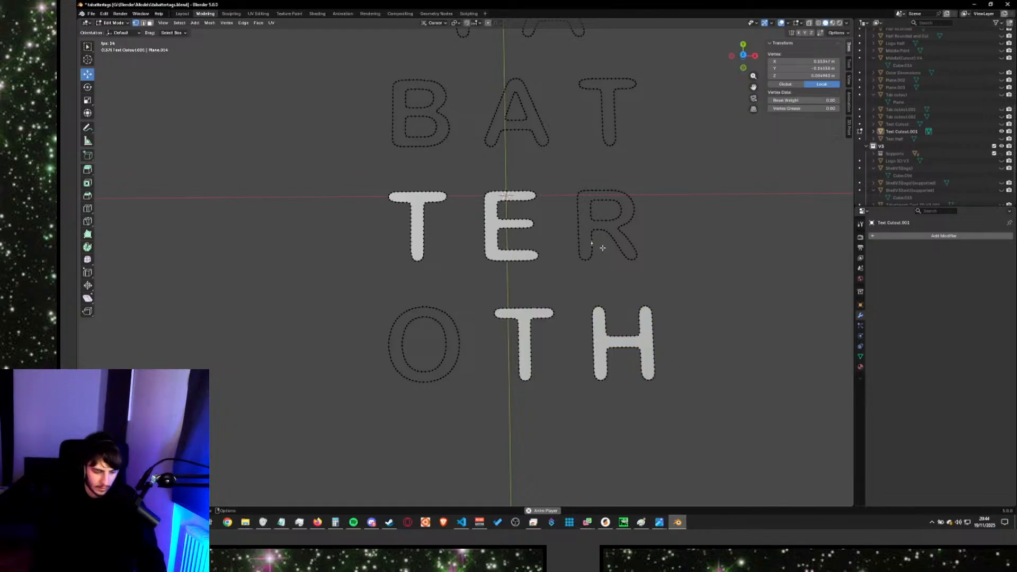
pyautogui.hotkey('ctrl', 'l')
pyautogui.press('f')
pyautogui.hotkey('ctrl', 'z')
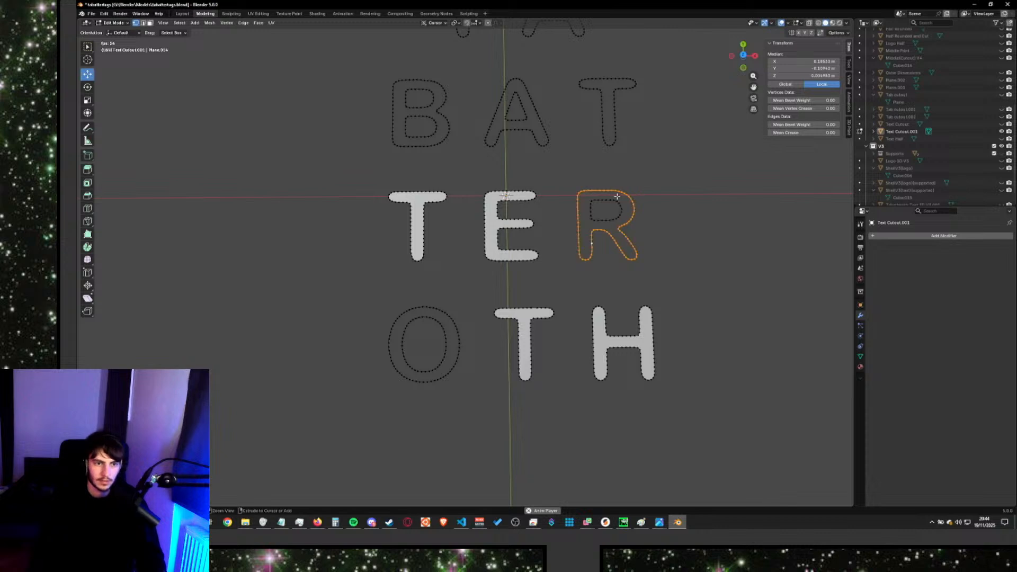
pyautogui.click(539, 114)
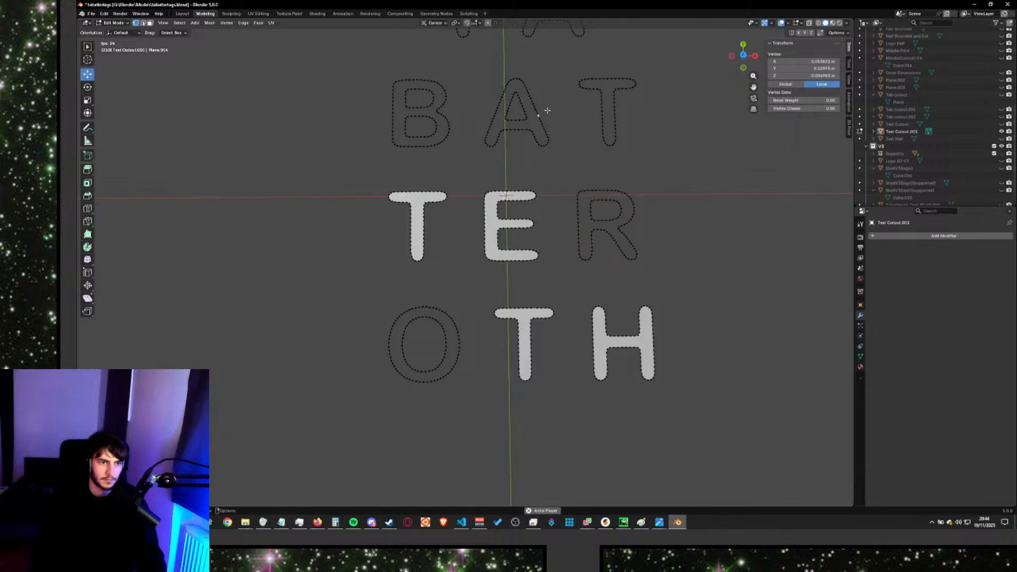
pyautogui.hotkey('ctrl', 'l')
pyautogui.press('f')
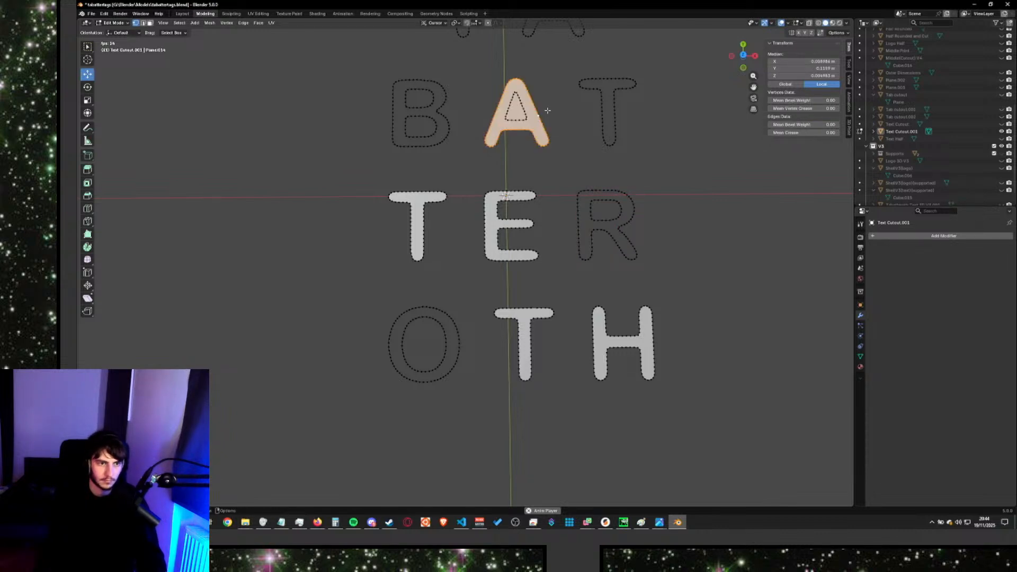
pyautogui.hotkey('ctrl', 'z')
# Fill the outlines of the T in the BAT row and the T in the TA row with faces.
pyautogui.click(614, 101)
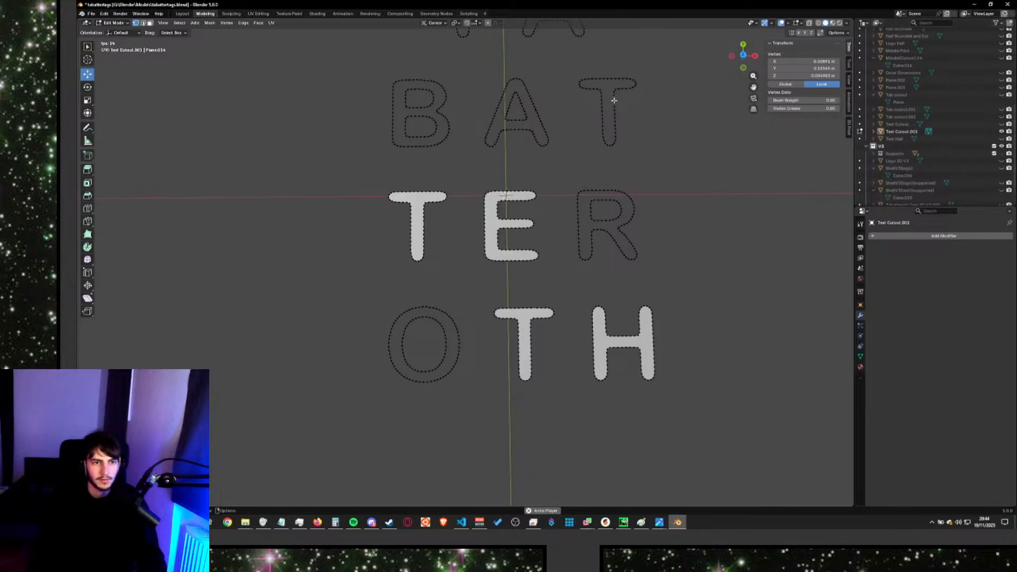
pyautogui.press('ctrl+KP_Add')
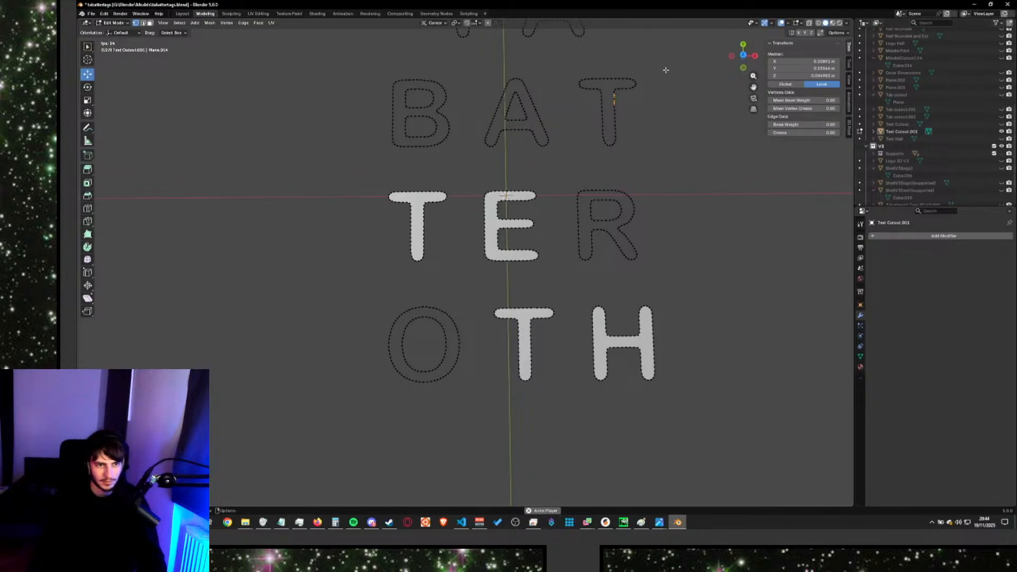
pyautogui.hotkey('ctrl', 'l')
pyautogui.press('f')
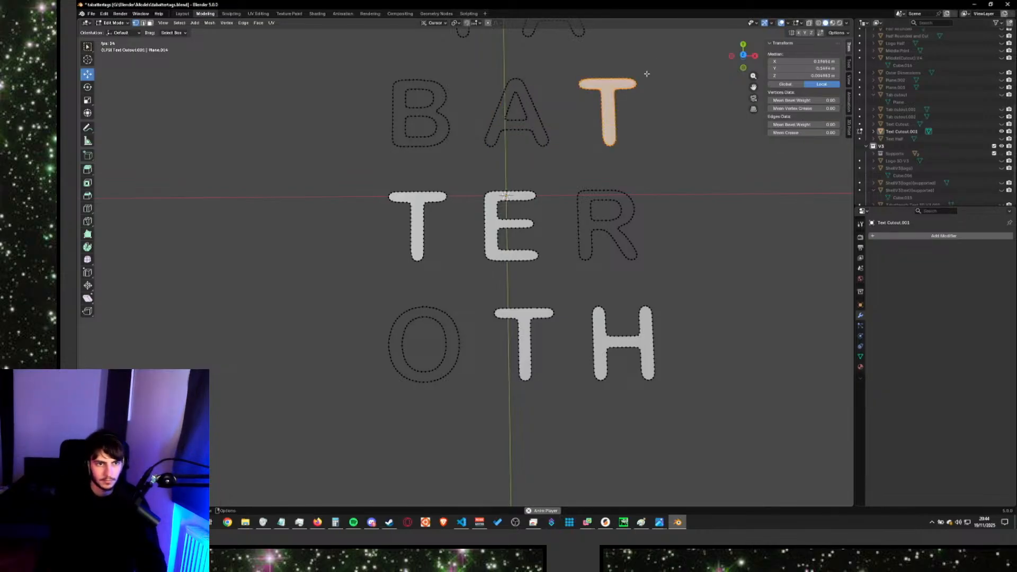
pyautogui.moveTo(555, 98); pyautogui.dragTo(554, 199, button='middle')
pyautogui.click(469, 96)
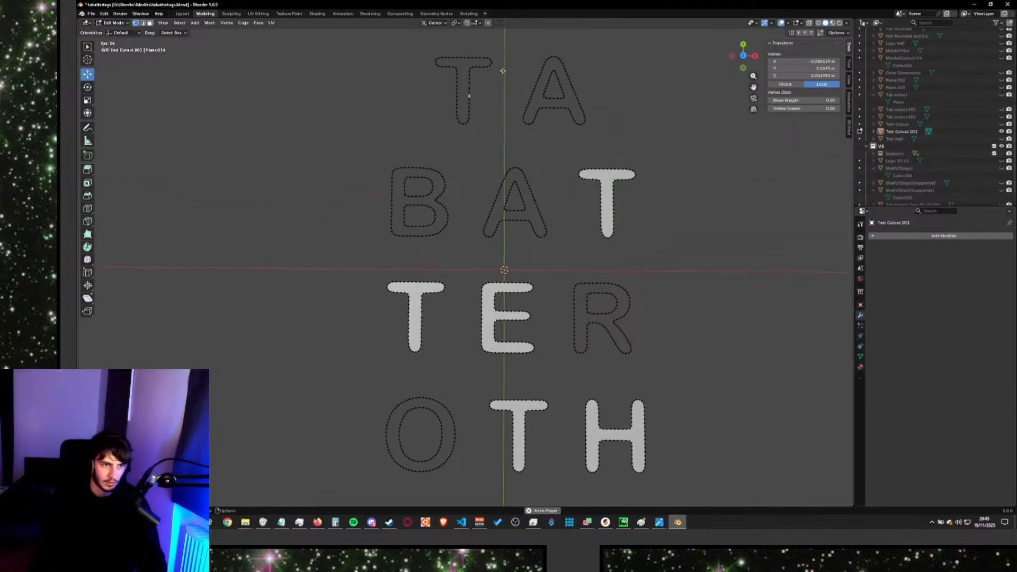
pyautogui.press('l')
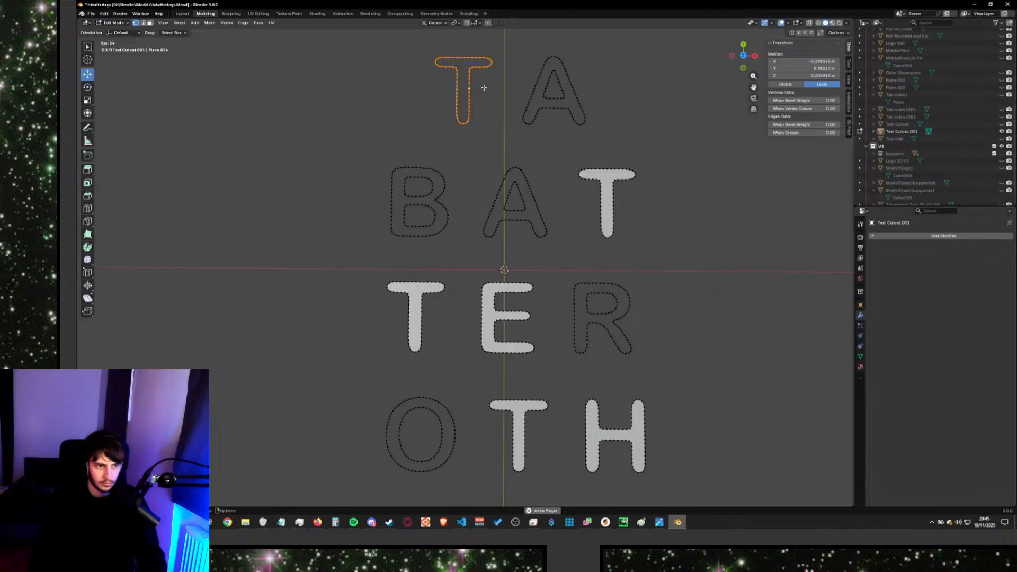
pyautogui.press('f')
# Select the inner and outer outlines of the O in the OTH row and fill the ring with Bridge Edge Loops.
pyautogui.click(503, 124)
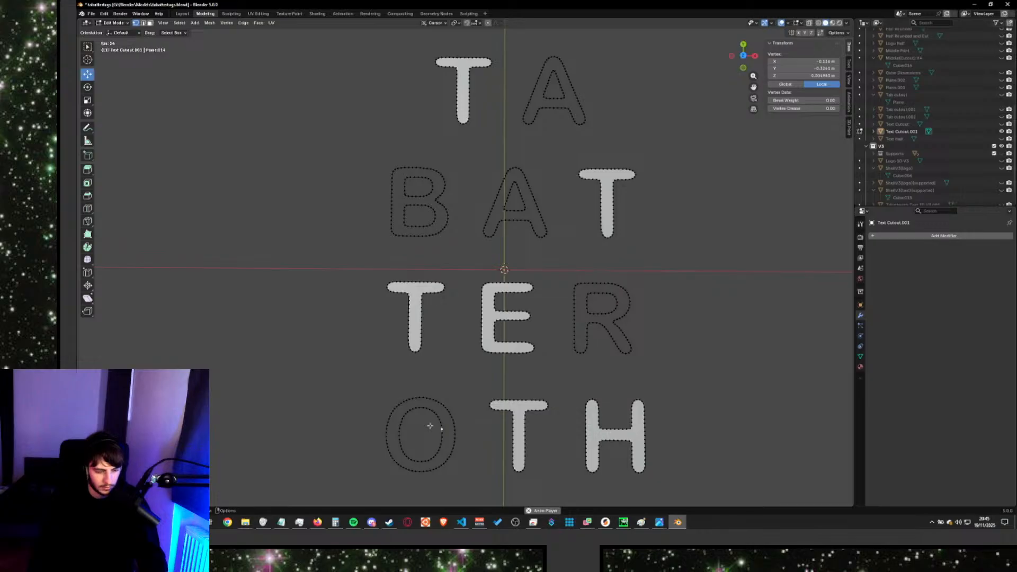
pyautogui.press('l')
pyautogui.hotkey('alt', 'a')
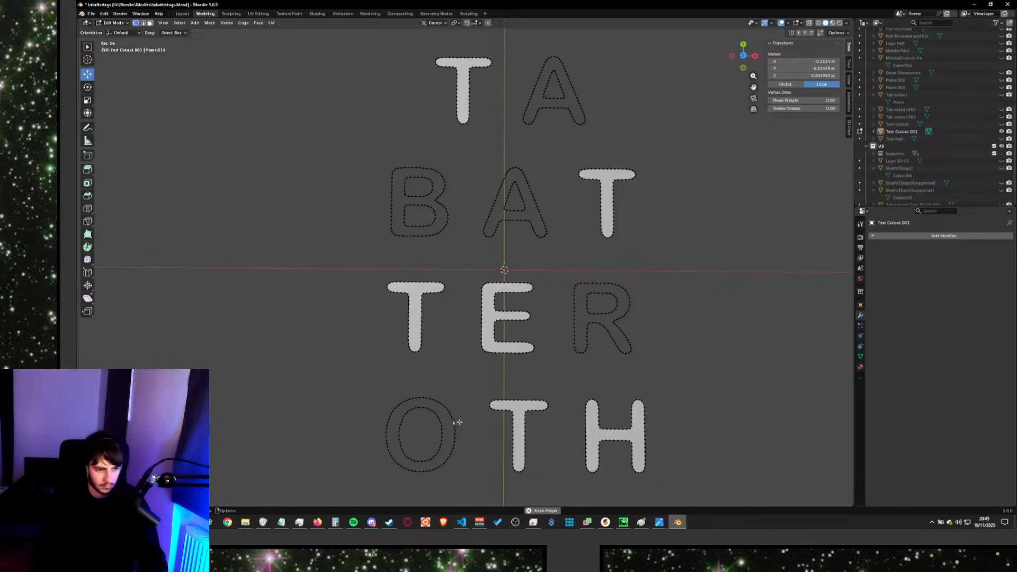
pyautogui.press('l')
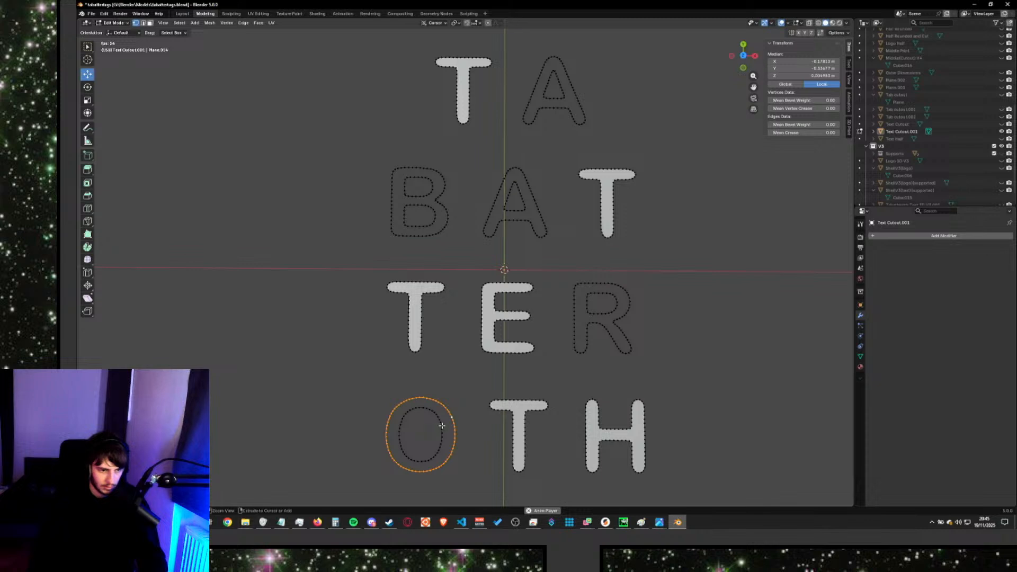
pyautogui.hotkey('ctrl', 'l')
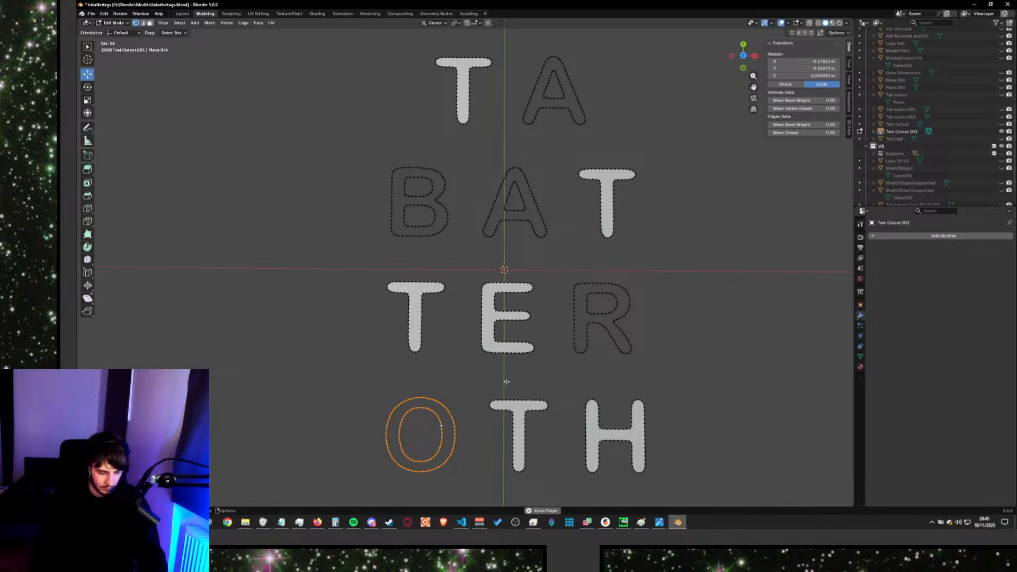
pyautogui.hotkey('ctrl', 'e')
pyautogui.click(478, 336)
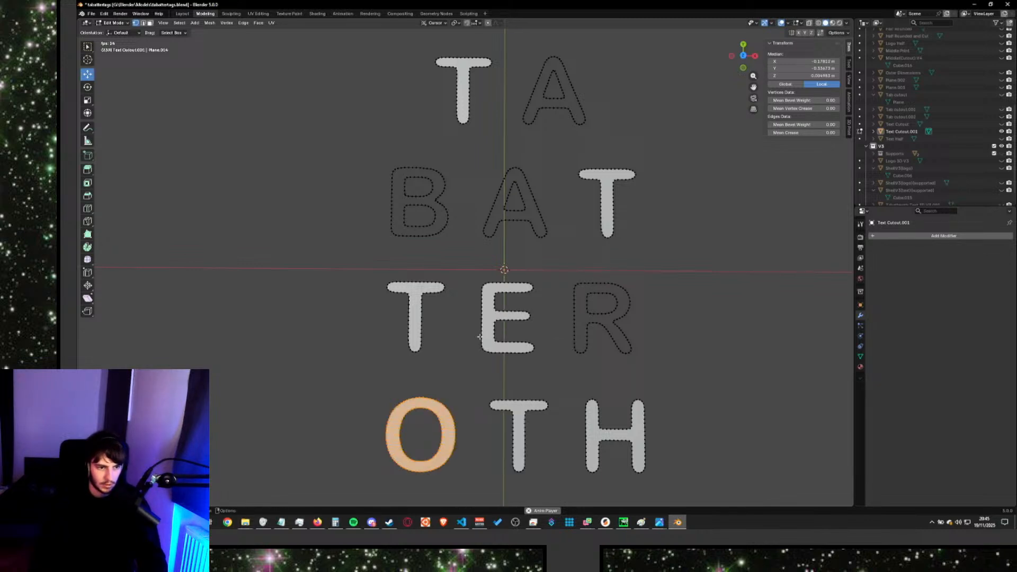
# Select the complete inner and outer outlines of the R in the TER row.
pyautogui.click(608, 312)
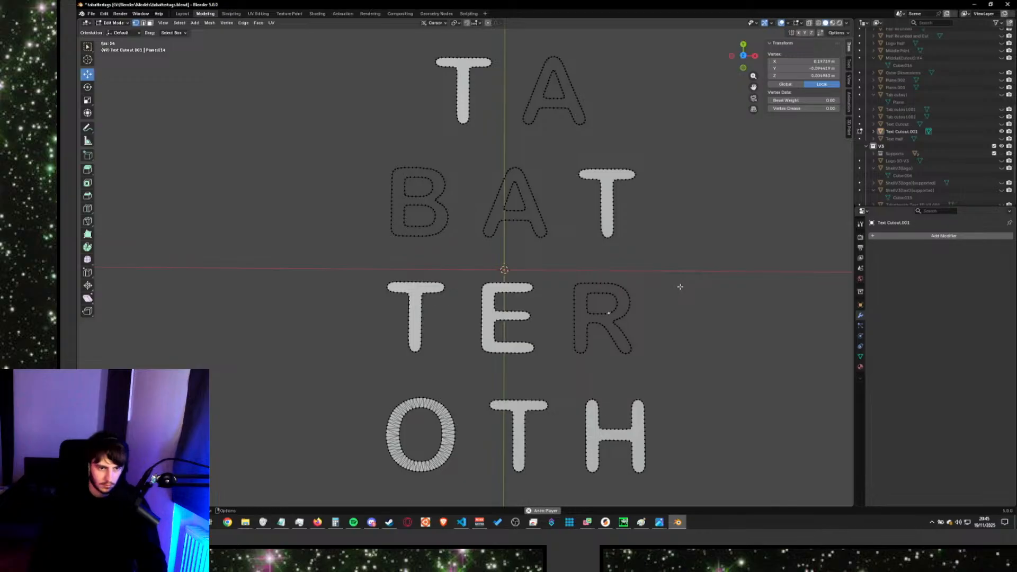
pyautogui.hotkey('ctrl', 'l')
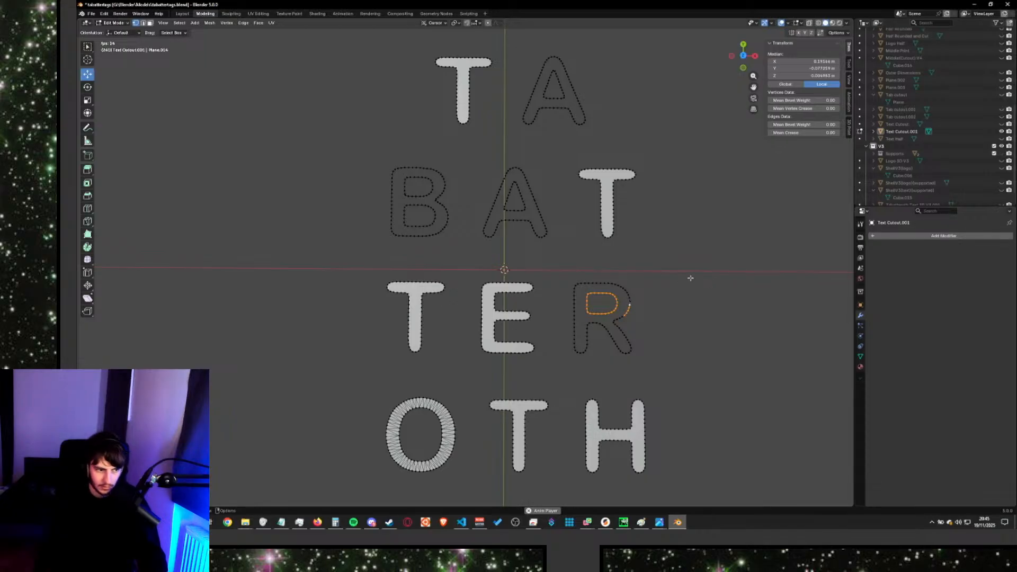
pyautogui.scroll(4, 688, 342)
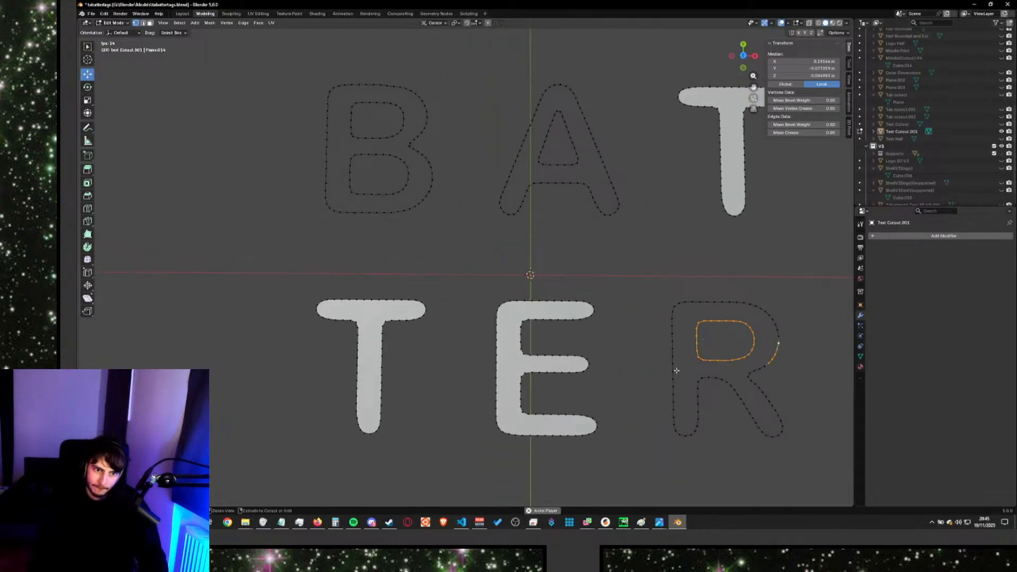
pyautogui.scroll(1, 677, 371)
pyautogui.keyDown('shift'); pyautogui.moveTo(647, 363); pyautogui.dragTo(460, 309, button='middle'); pyautogui.keyUp('shift')
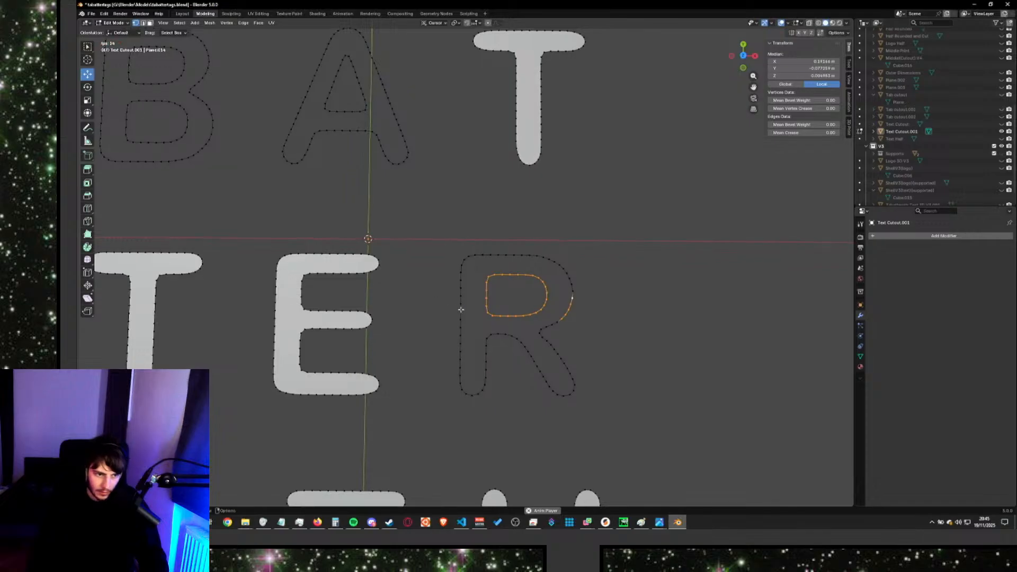
pyautogui.keyDown('ctrl'); pyautogui.click(461, 311); pyautogui.keyUp('ctrl')
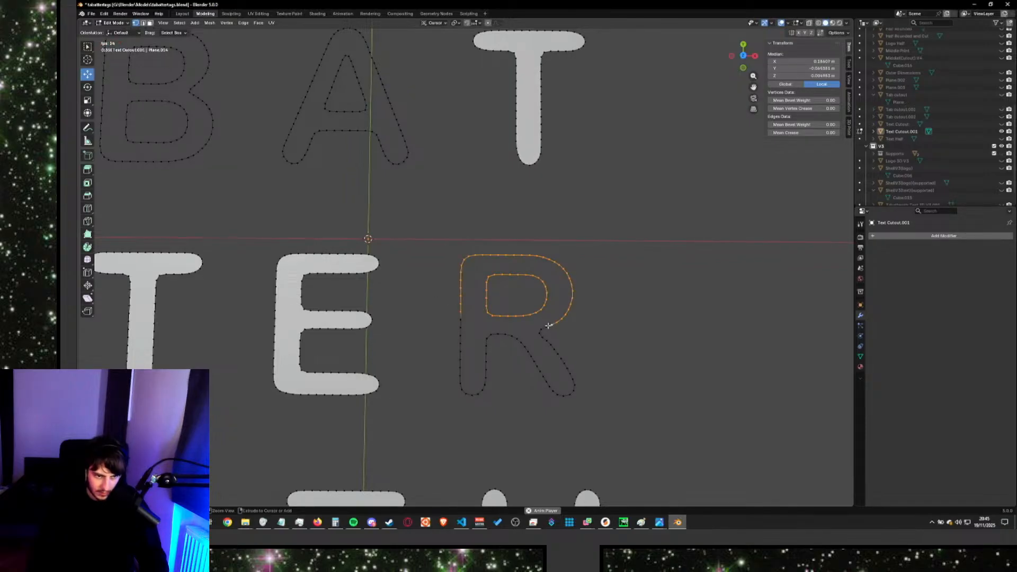
pyautogui.keyDown('ctrl'); pyautogui.click(559, 355); pyautogui.keyUp('ctrl')
pyautogui.keyDown('ctrl'); pyautogui.click(505, 334); pyautogui.keyUp('ctrl')
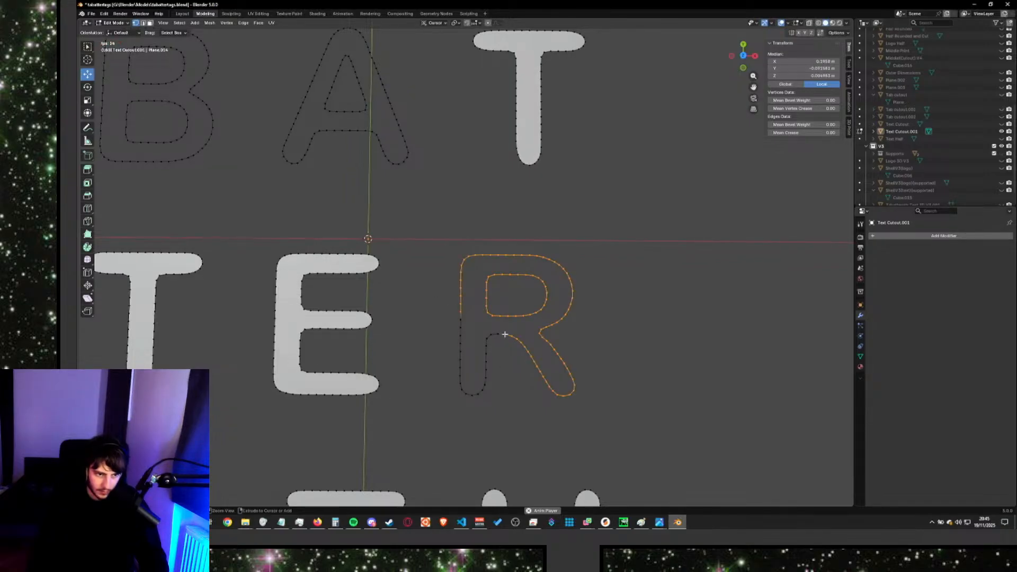
pyautogui.keyDown('ctrl'); pyautogui.click(458, 330); pyautogui.keyUp('ctrl')
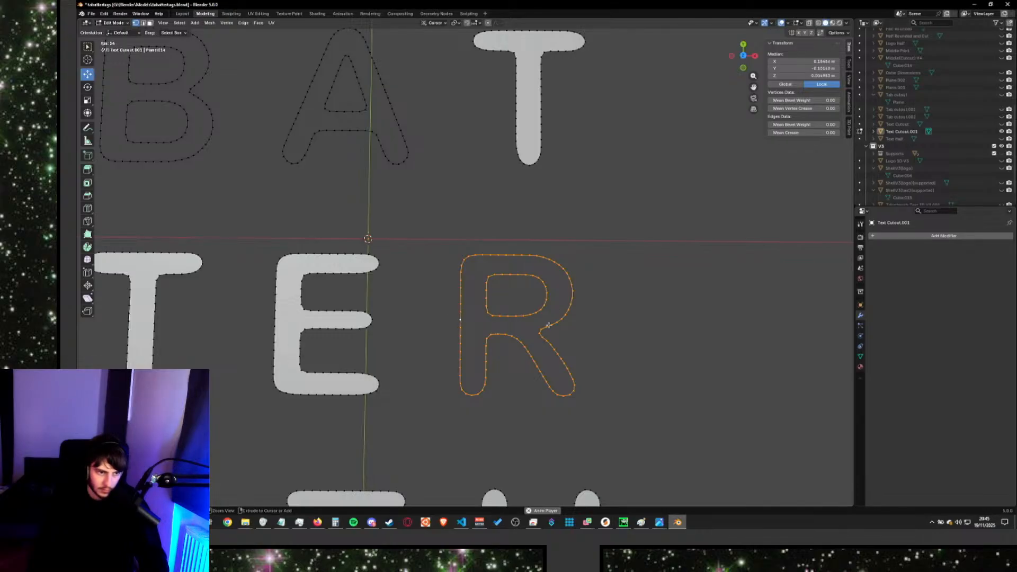
# Try Bridge Edge Loops on the R's selected outlines, inspect the faces, and undo the bridge.
pyautogui.hotkey('ctrl', 'e')
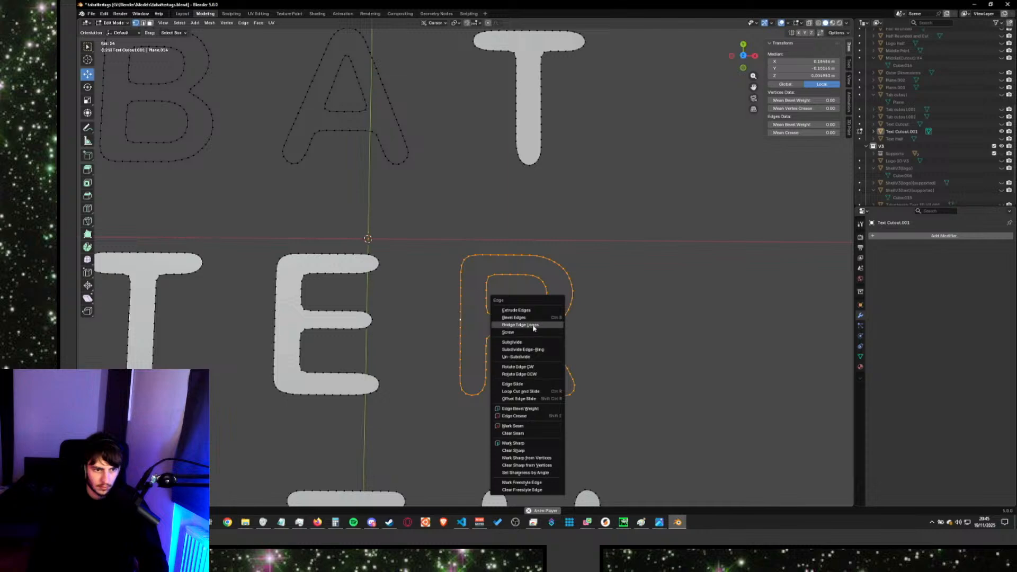
pyautogui.click(533, 325)
pyautogui.click(375, 268)
pyautogui.scroll(-1, 438, 265)
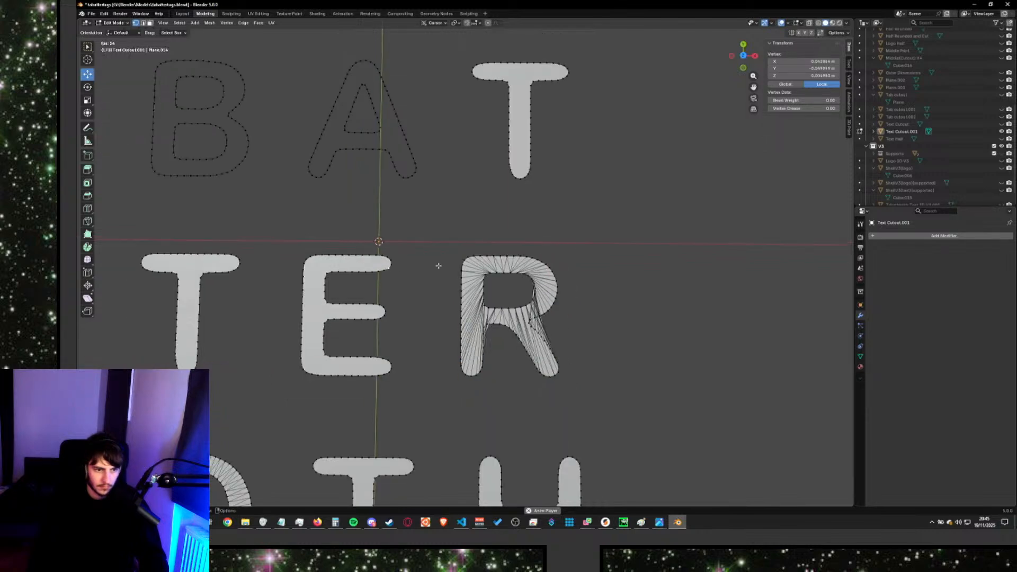
pyautogui.scroll(2, 551, 306)
pyautogui.moveTo(586, 349); pyautogui.dragTo(600, 298, button='middle')
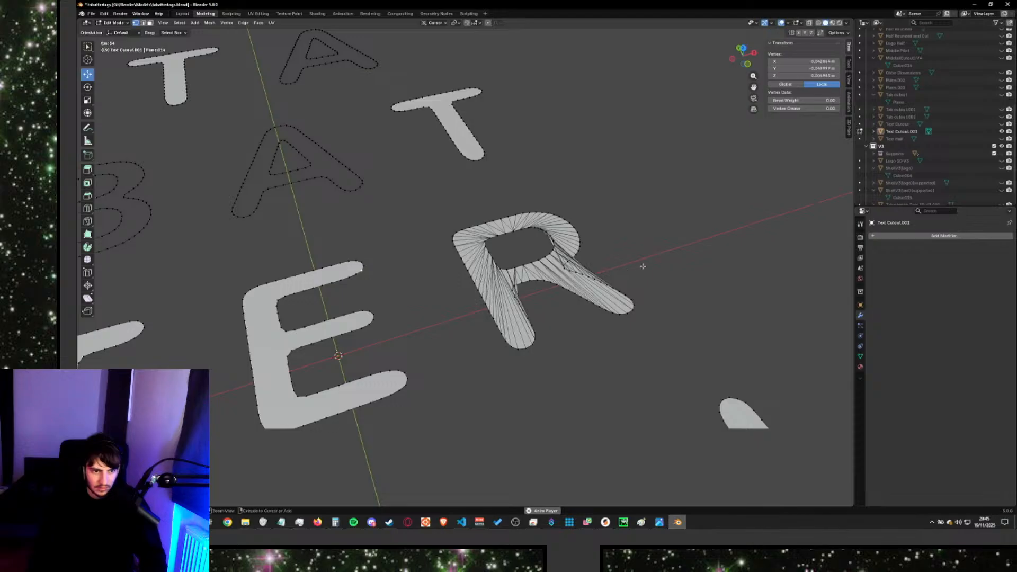
pyautogui.hotkey('ctrl', 'z')
pyautogui.hotkey('ctrl', 'z')
# Select the outer and inner edge loops of the R, bridge them with faces, and switch to Object Mode.
pyautogui.click(574, 265)
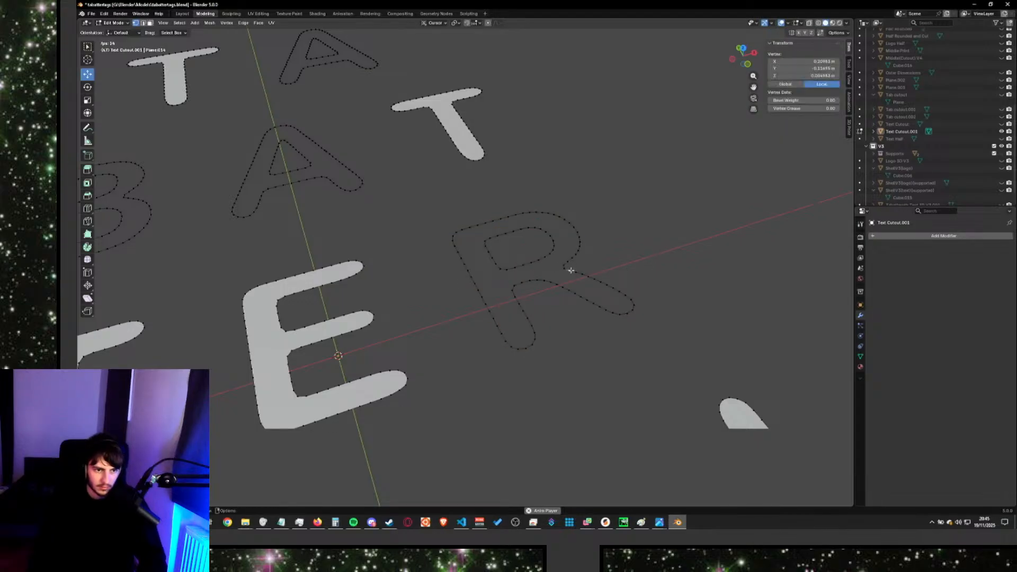
pyautogui.keyDown('alt'); pyautogui.click(571, 272); pyautogui.keyUp('alt')
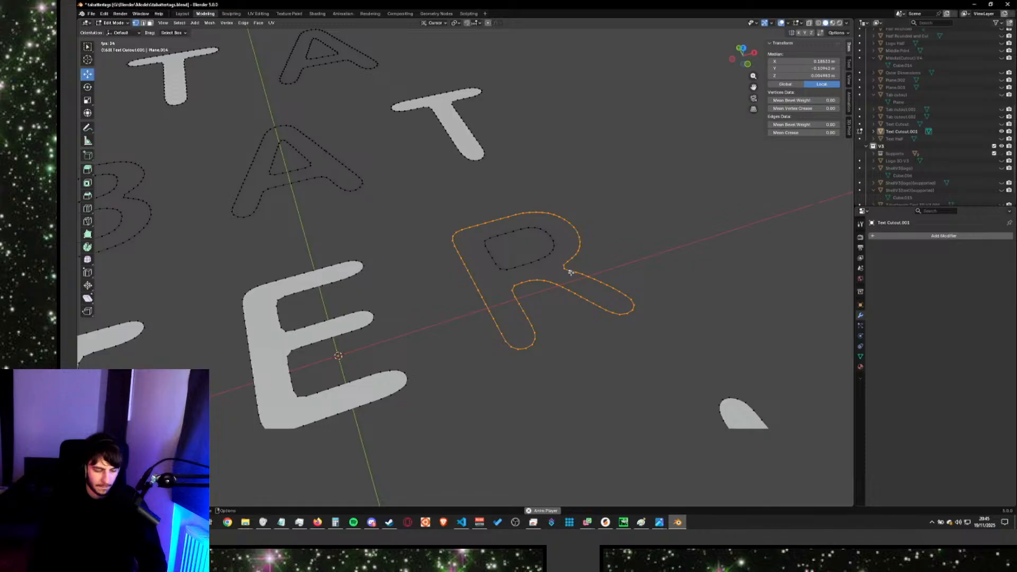
pyautogui.keyDown('alt'); pyautogui.keyDown('shift'); pyautogui.click(553, 251); pyautogui.keyUp('shift'); pyautogui.keyUp('alt')
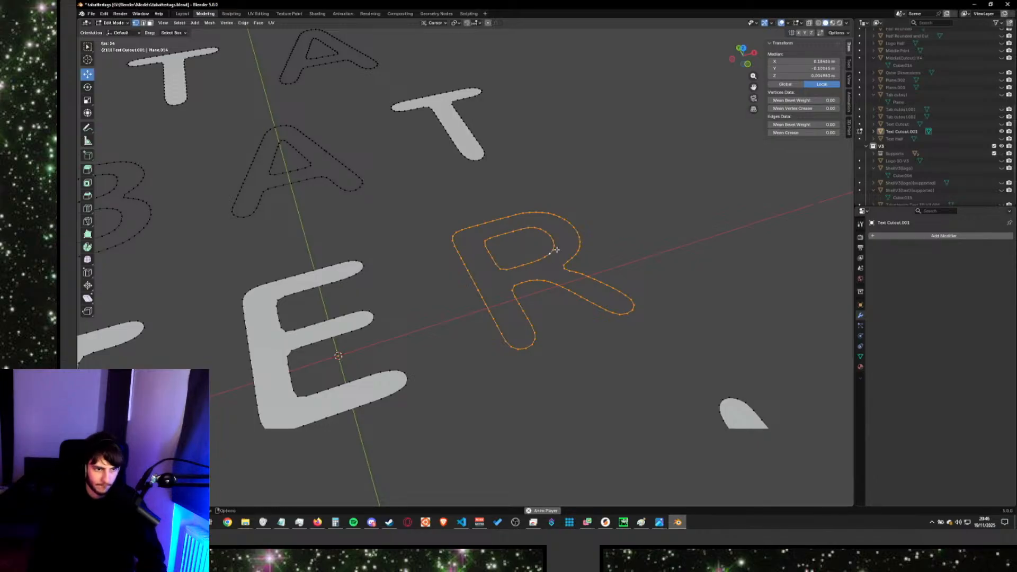
pyautogui.hotkey('ctrl', 'e')
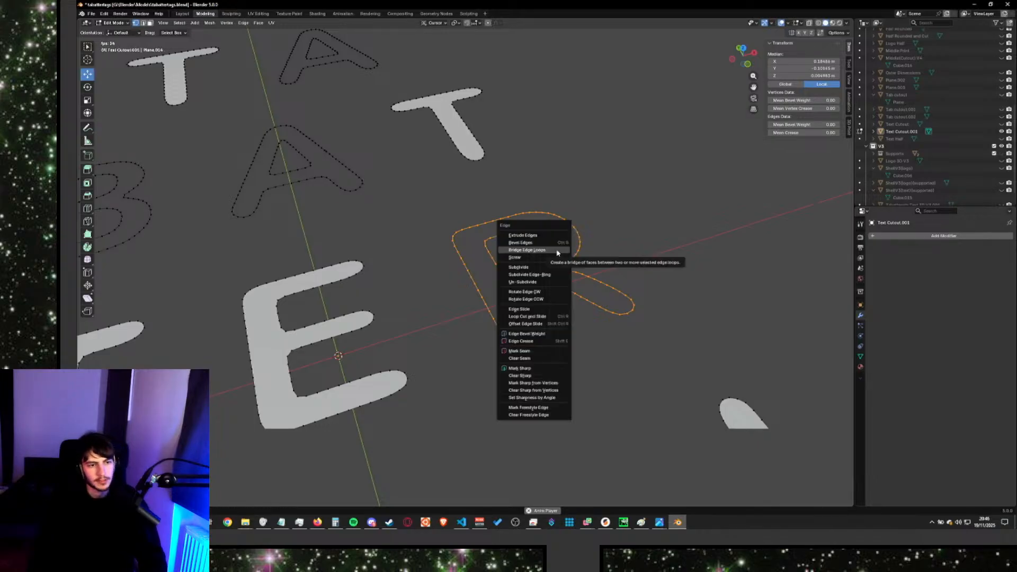
pyautogui.click(556, 249)
pyautogui.moveTo(665, 236); pyautogui.dragTo(588, 257)
pyautogui.moveTo(658, 259); pyautogui.dragTo(665, 298, button='middle')
pyautogui.press('Tab')
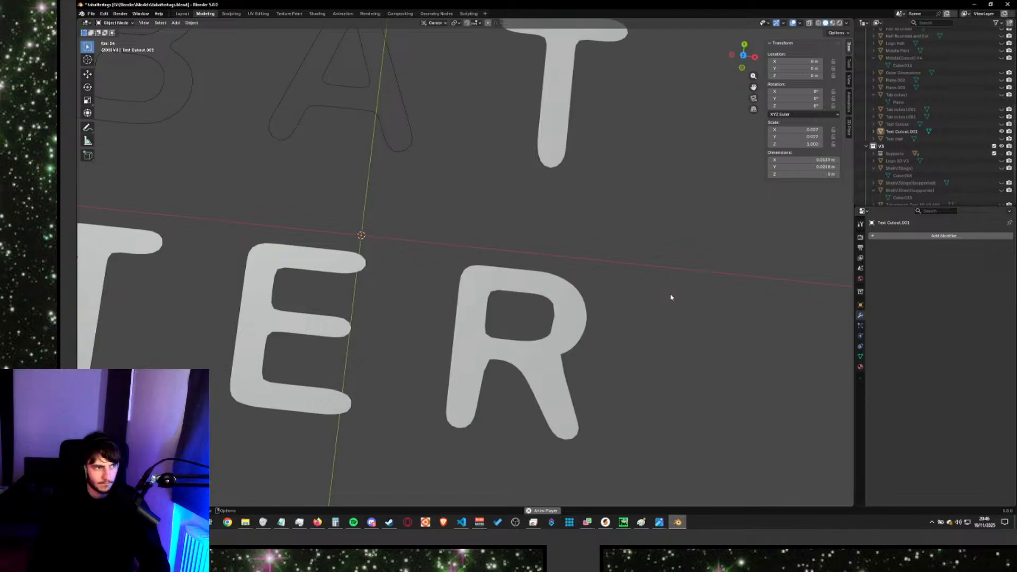
# Return to Edit Mode and undo the bridged faces on the R in the TER row.
pyautogui.press('z')
pyautogui.click(712, 294)
pyautogui.press('Tab')
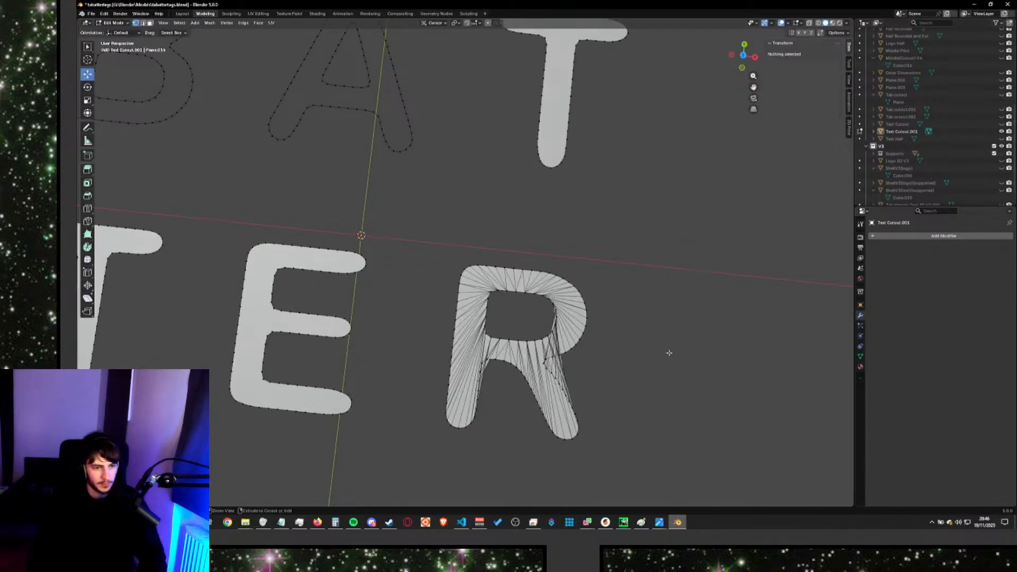
pyautogui.hotkey('ctrl', 'z')
pyautogui.hotkey('ctrl', 'z')
pyautogui.scroll(-2, 669, 353)
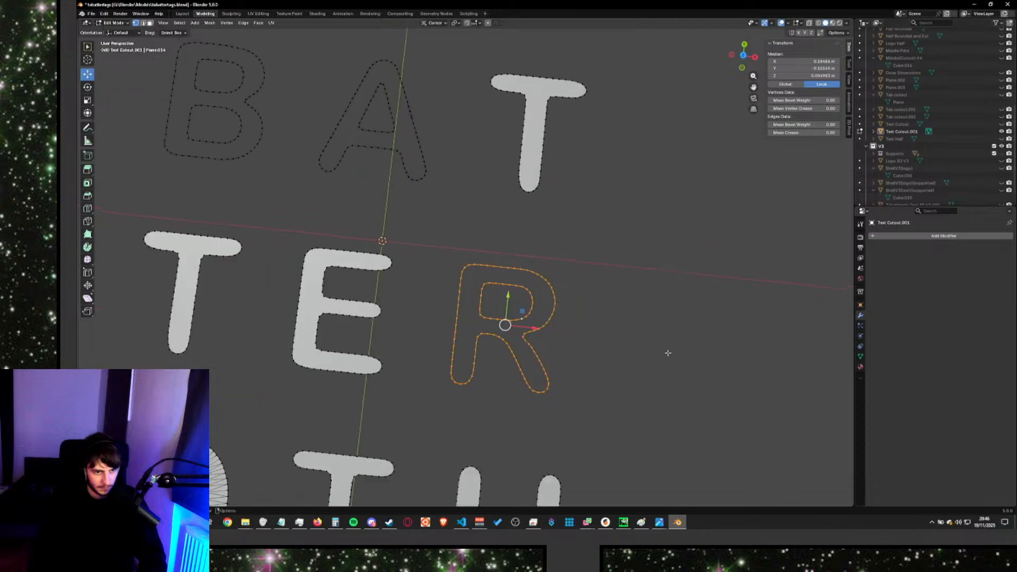
# Select the lower inner outline of the B in the BAT row.
pyautogui.moveTo(610, 382); pyautogui.dragTo(624, 358, button='middle')
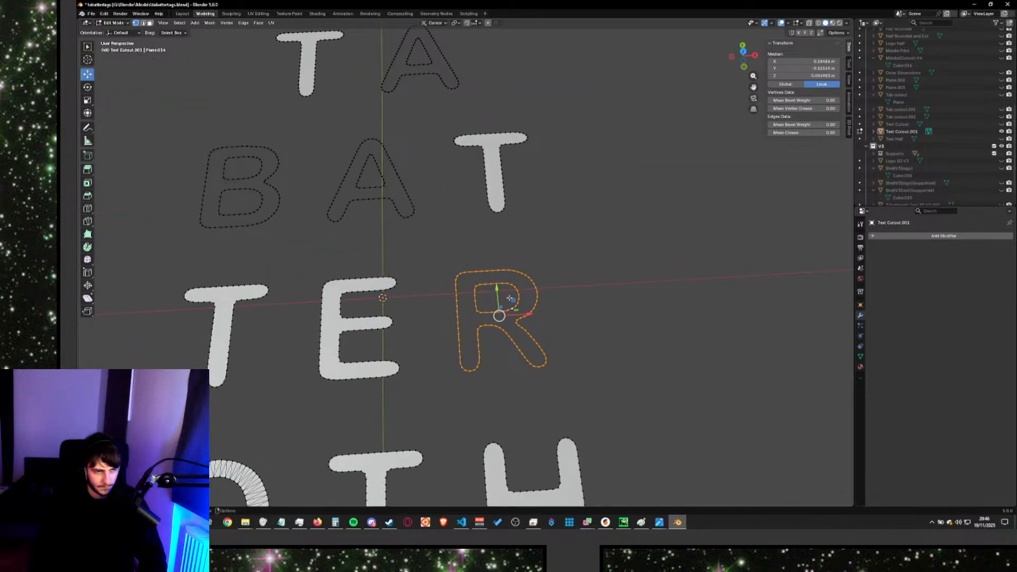
pyautogui.click(296, 221)
pyautogui.click(275, 210)
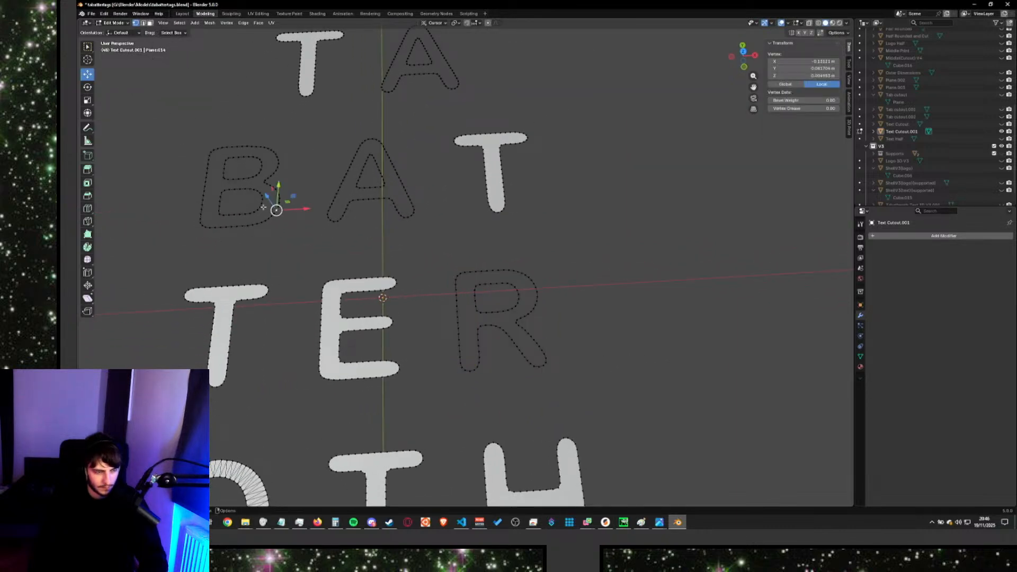
pyautogui.keyDown('alt'); pyautogui.click(264, 207); pyautogui.keyUp('alt')
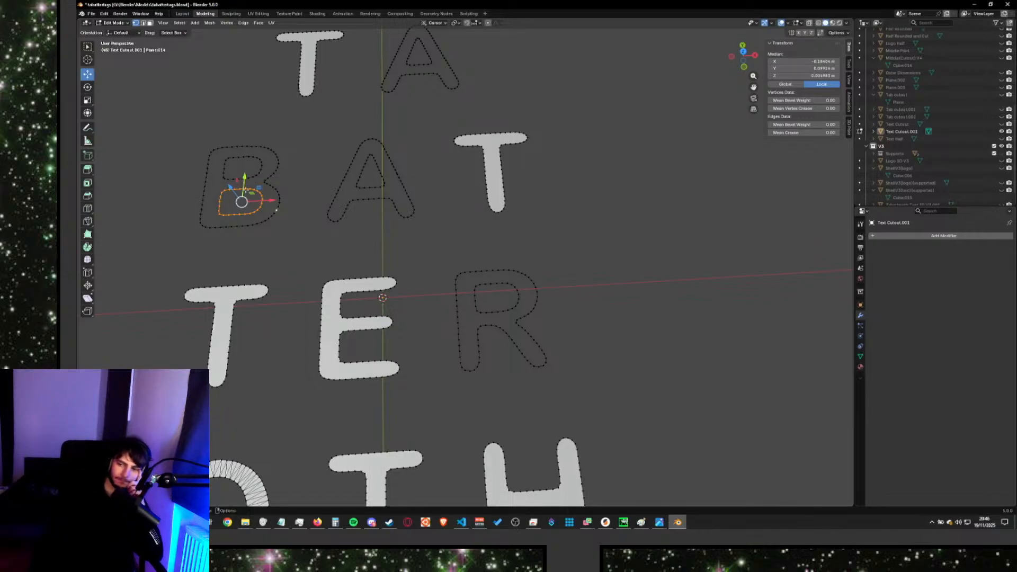
# Select the inner and outer outlines of the R in the TER row and connect them with Bridge Edge Loops.
pyautogui.click(490, 309)
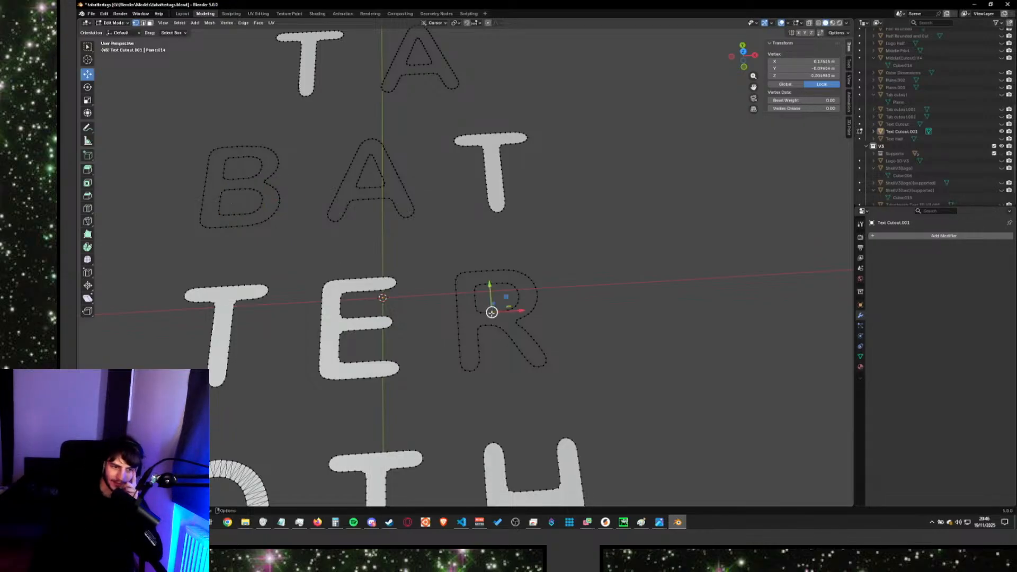
pyautogui.hotkey('ctrl', 'l')
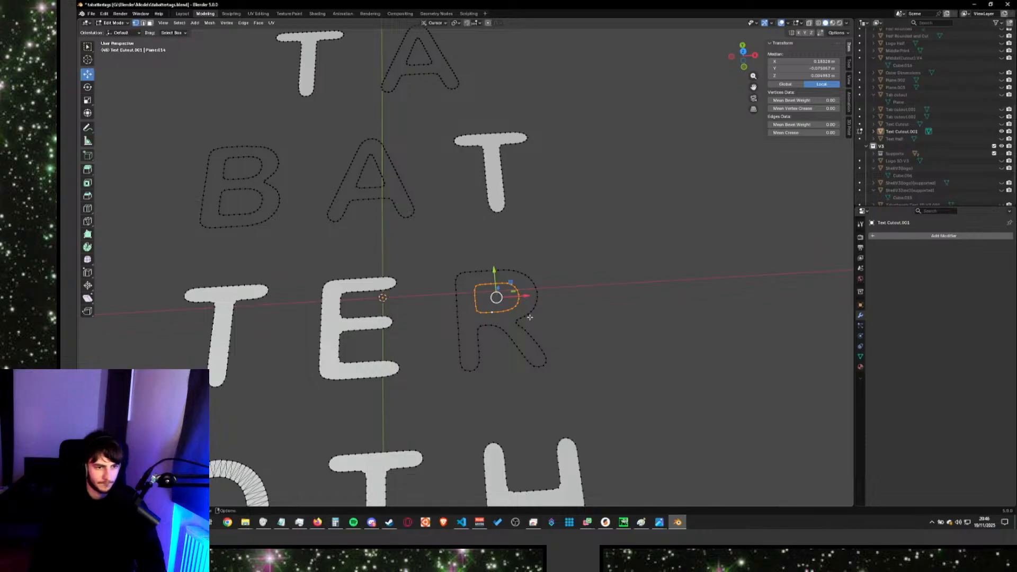
pyautogui.press('l')
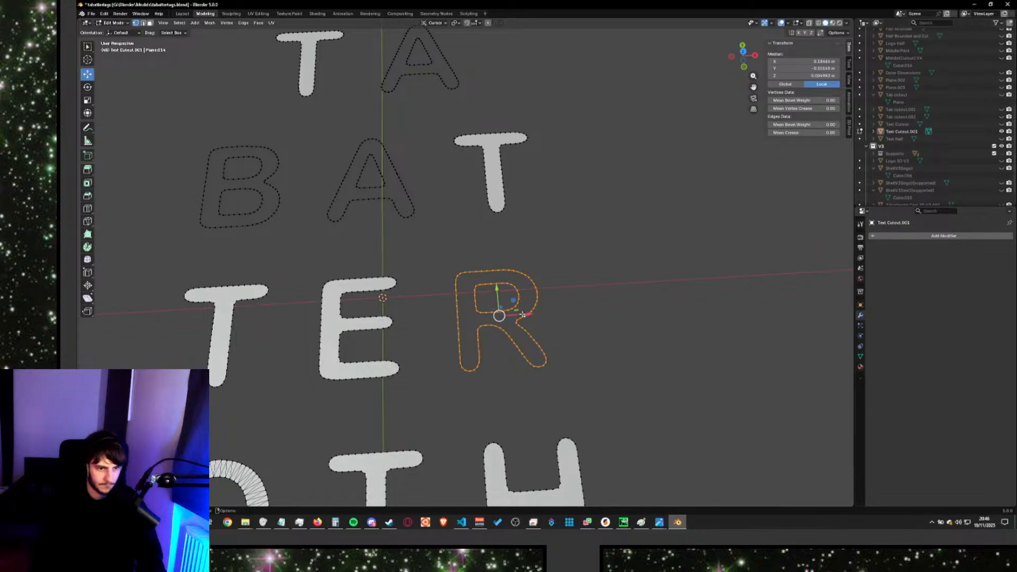
pyautogui.rightClick(515, 307)
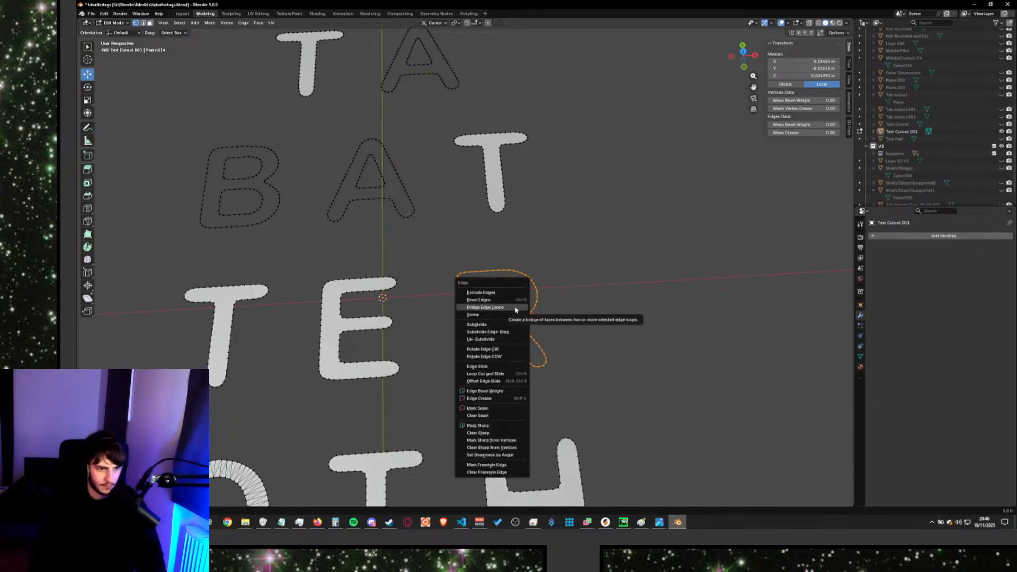
pyautogui.click(515, 308)
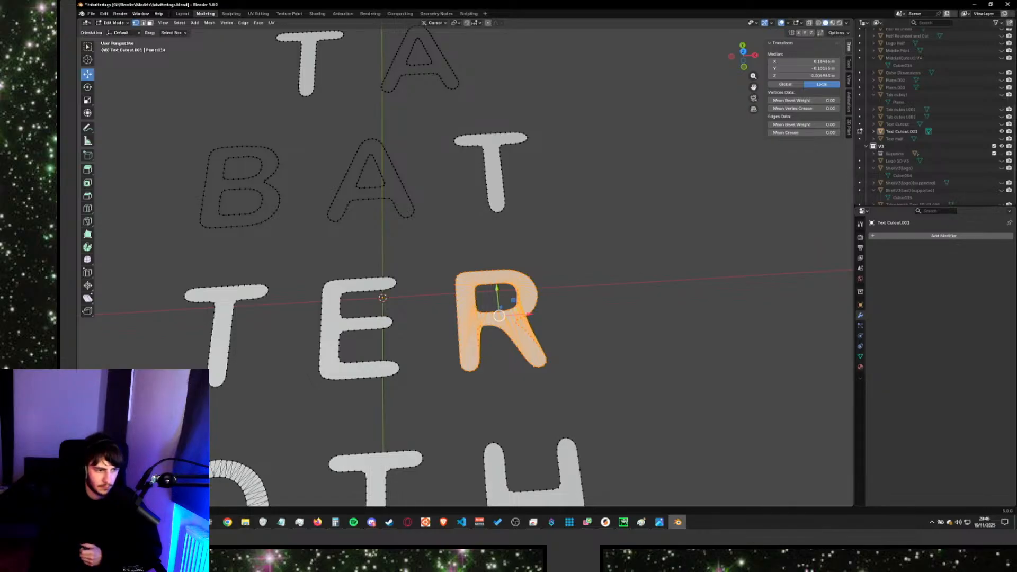
# Try different Bridge Edge Loops settings on the R, inspect the resulting faces, and undo the bridge.
pyautogui.hotkey('ctrl', 'z')
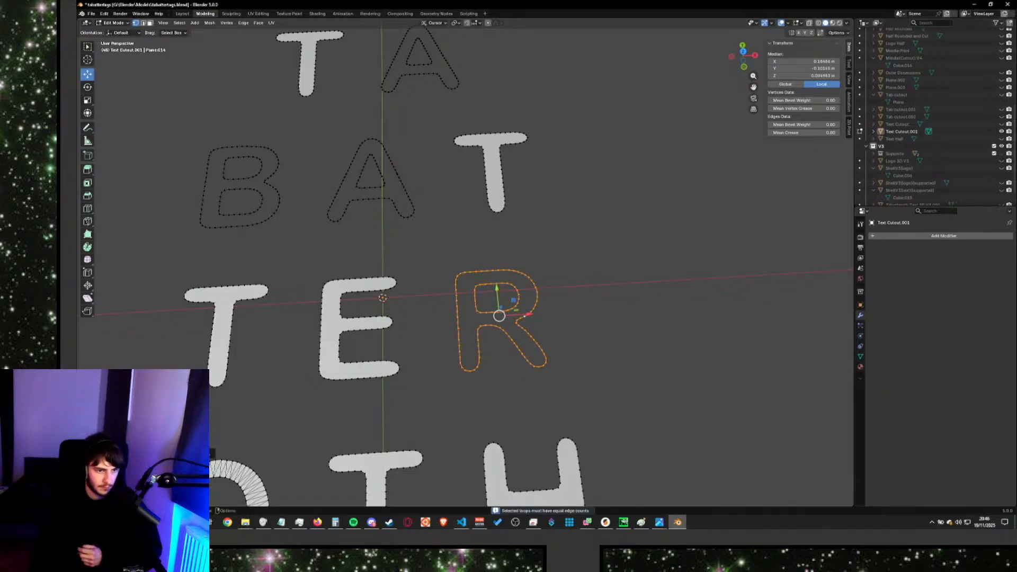
pyautogui.hotkey('ctrl', 'shift', 'z')
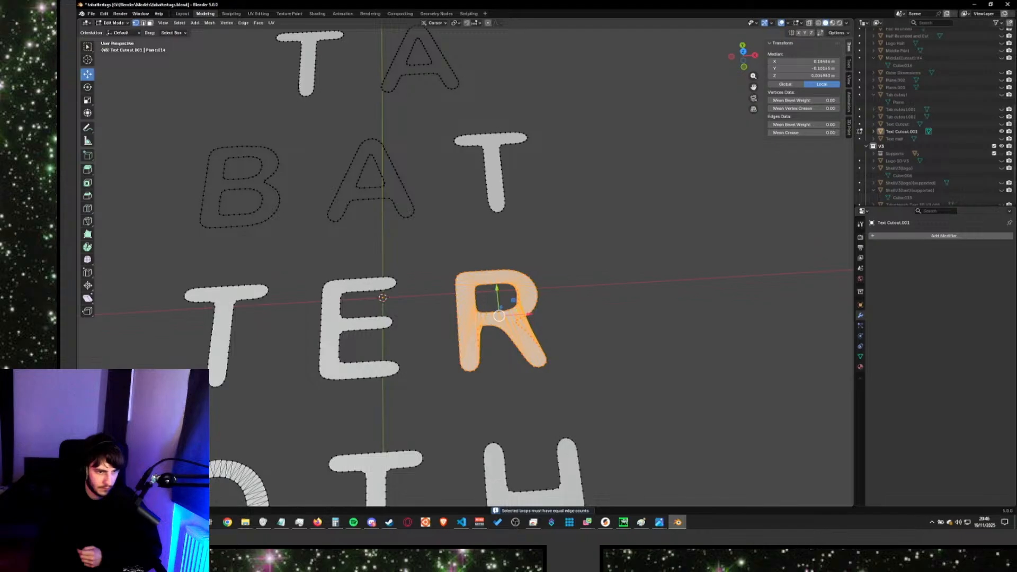
pyautogui.hotkey('ctrl', 'z')
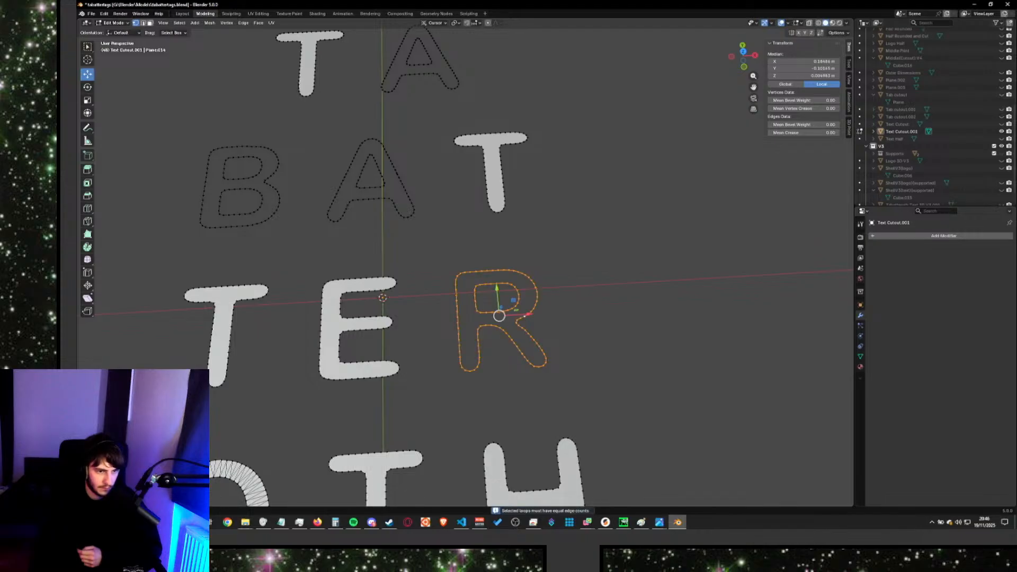
pyautogui.hotkey('ctrl', 'shift', 'z')
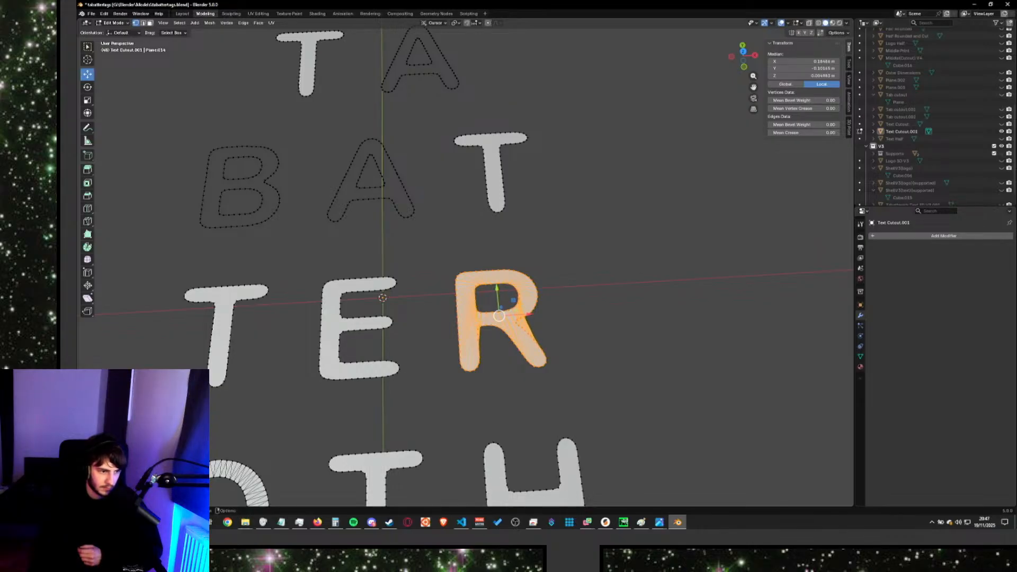
pyautogui.hotkey('ctrl', 'z')
pyautogui.hotkey('ctrl', 'z')
pyautogui.hotkey('ctrl', 'shift', 'z')
pyautogui.hotkey('ctrl', 'shift', 'z')
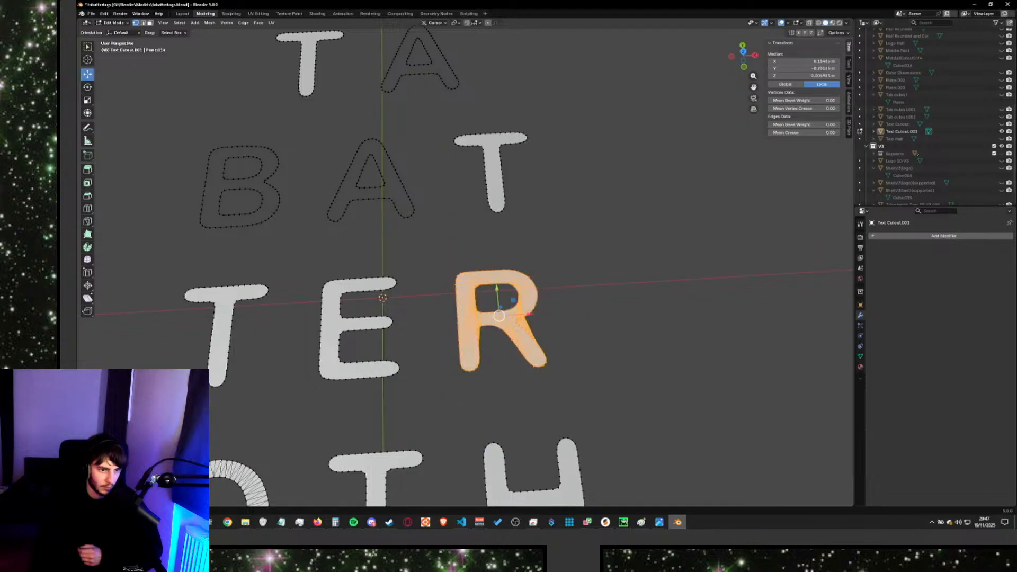
pyautogui.hotkey('ctrl', 'shift', 'z')
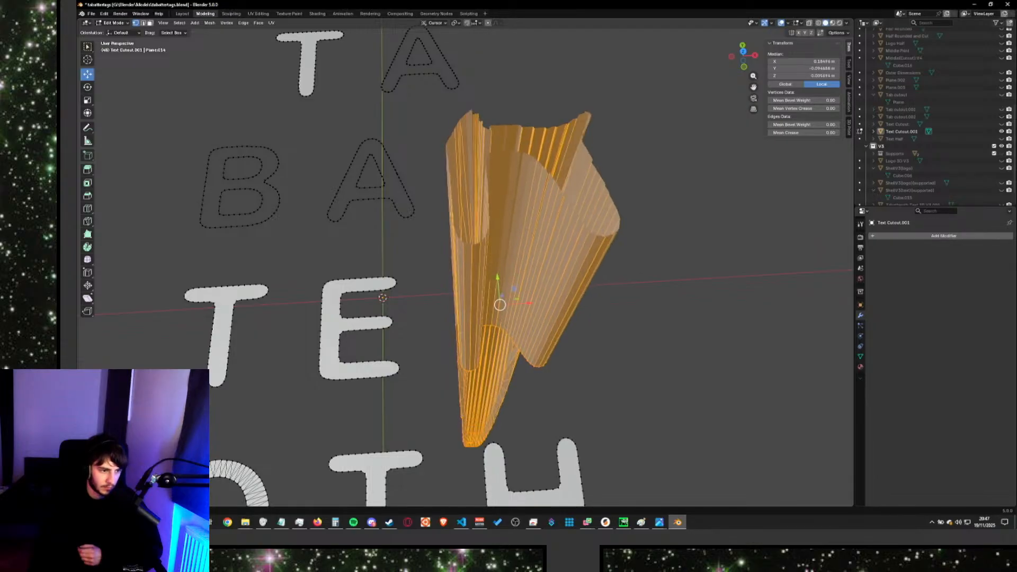
pyautogui.moveTo(574, 435); pyautogui.dragTo(570, 456, button='middle')
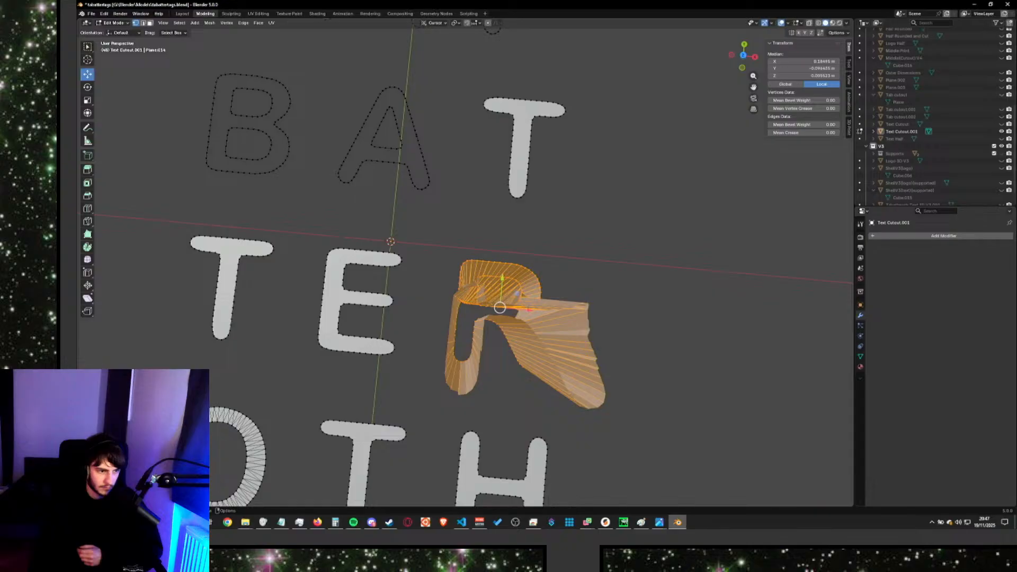
pyautogui.hotkey('ctrl', 'z')
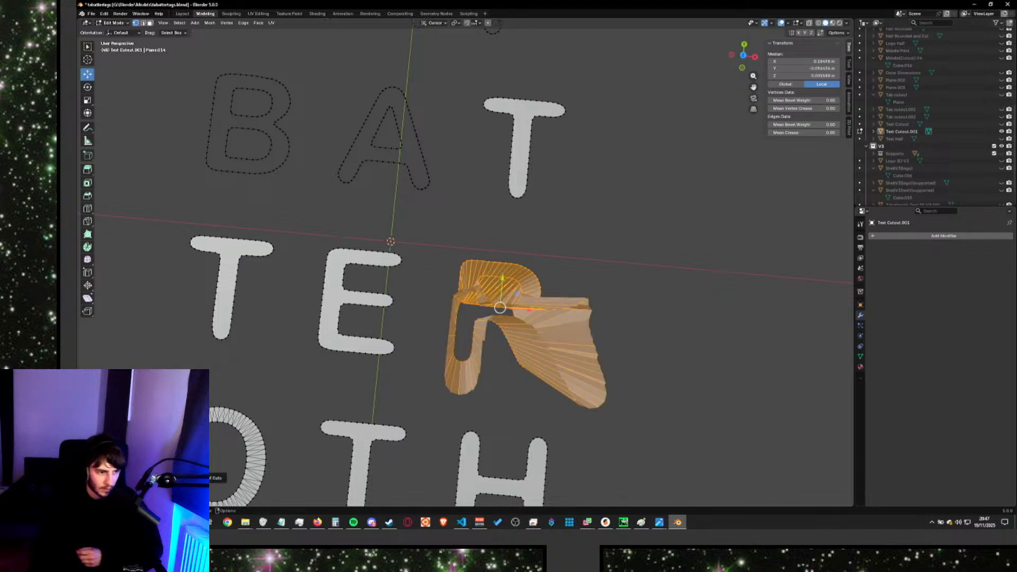
pyautogui.hotkey('ctrl', 'z')
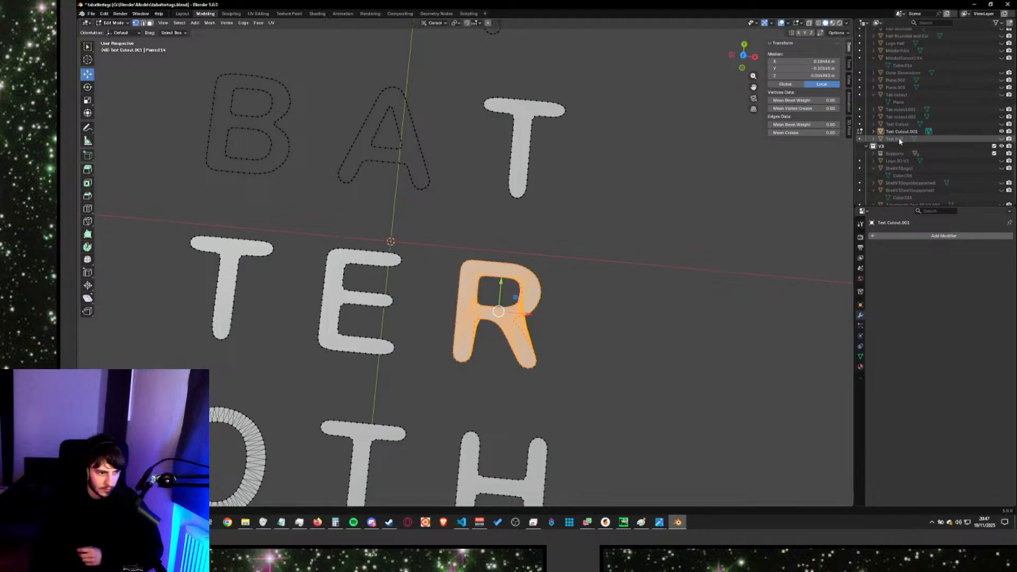
pyautogui.hotkey('ctrl', 'z')
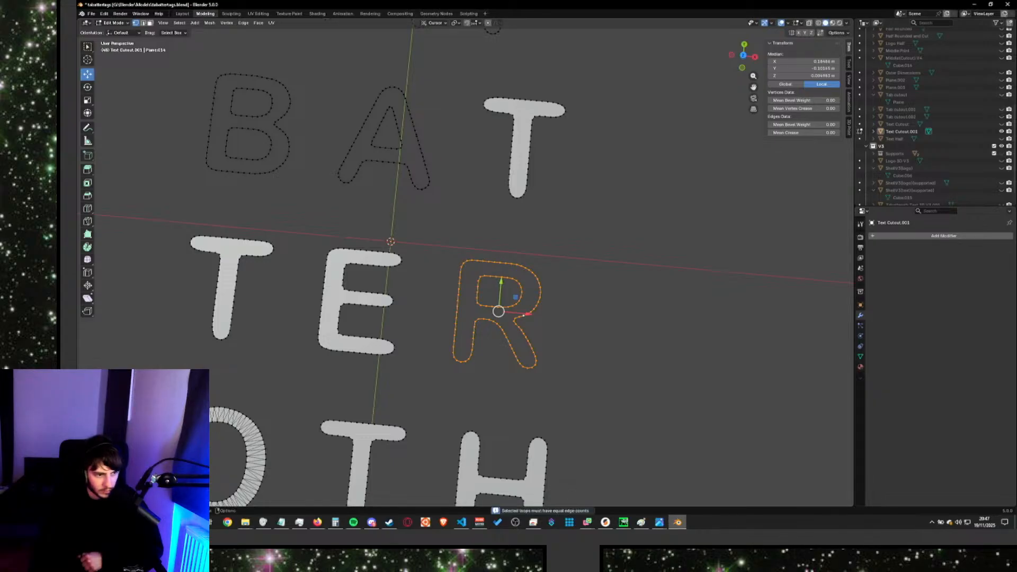
# Select only the outer outline of the R and fill it with a single face.
pyautogui.click(438, 407)
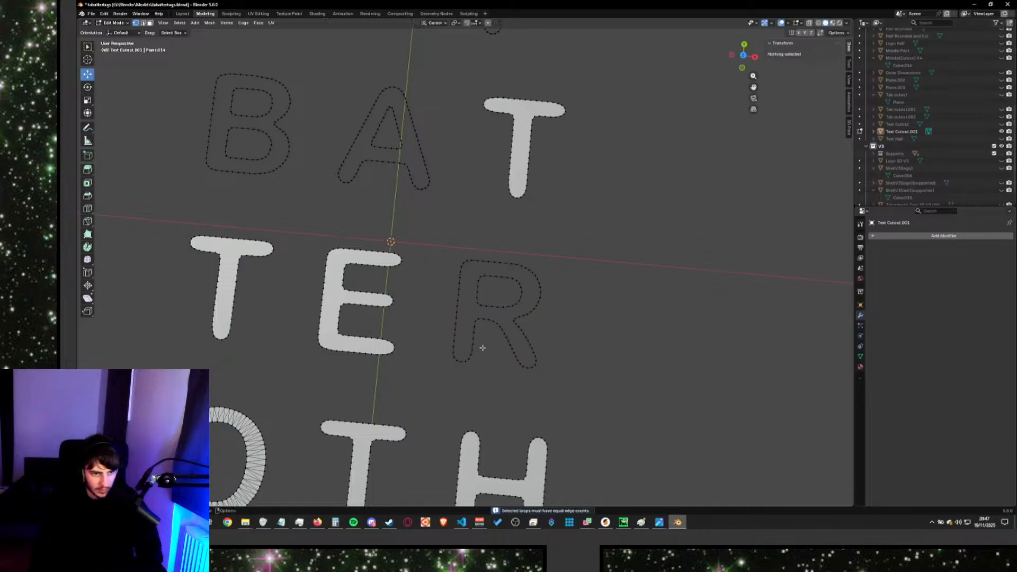
pyautogui.click(475, 319)
pyautogui.hotkey('ctrl', 'l')
pyautogui.press('f')
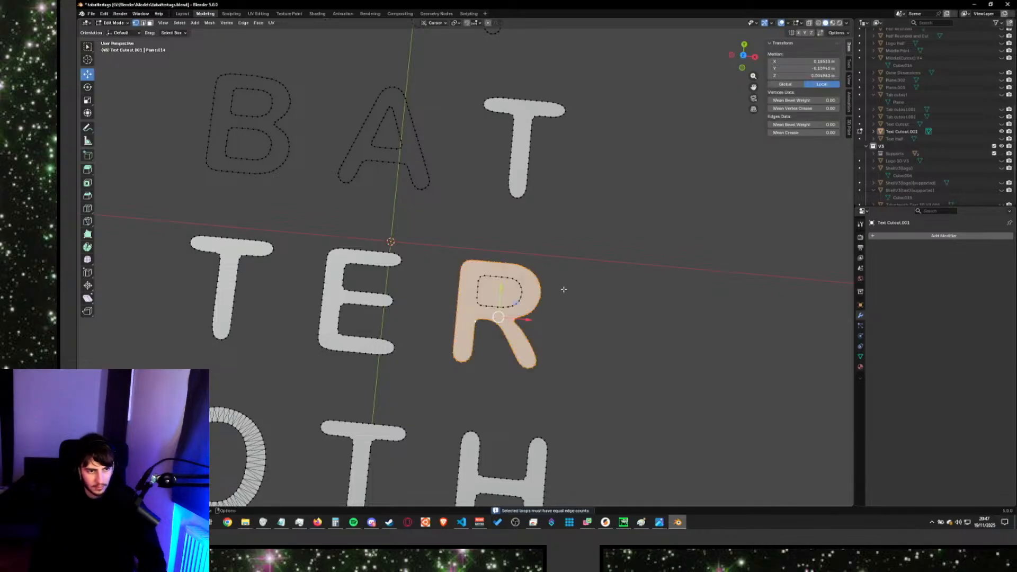
pyautogui.hotkey('ctrl', 'z')
pyautogui.hotkey('ctrl', 'z')
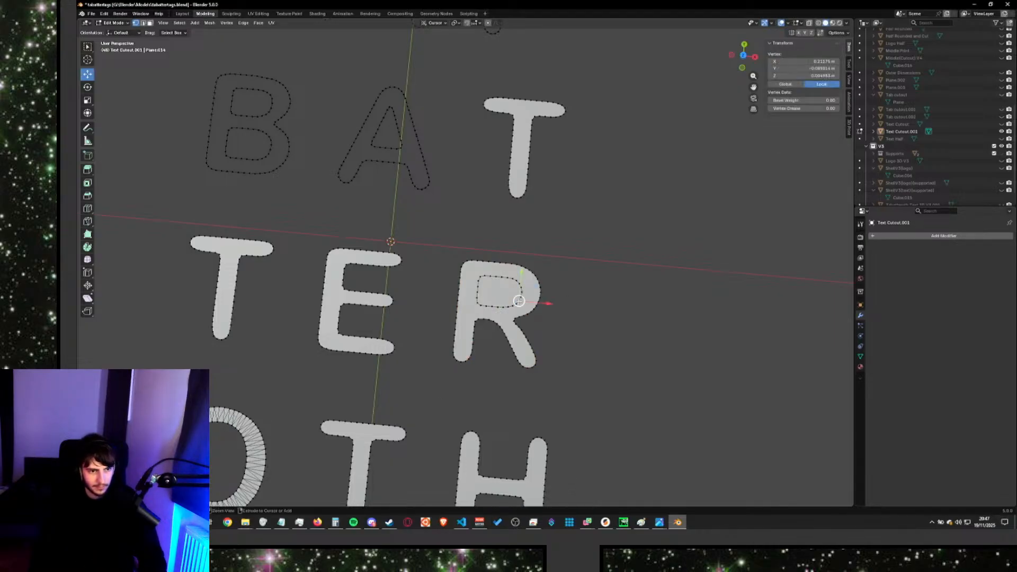
pyautogui.hotkey('ctrl', 'z')
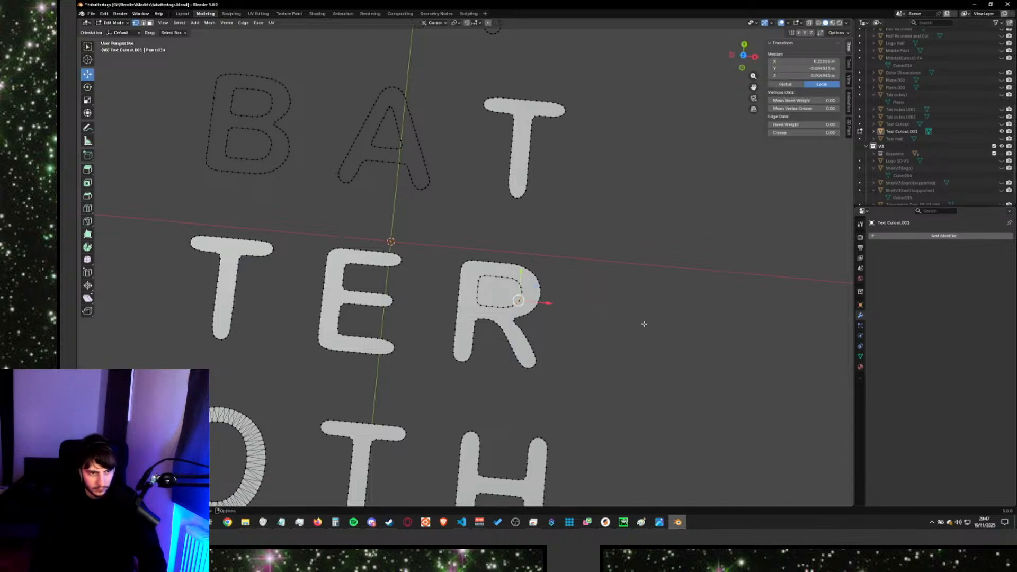
# Select the inner loop of the R, inspect how it overlaps the filled face, and undo the fill.
pyautogui.keyDown('alt'); pyautogui.click(517, 302); pyautogui.keyUp('alt')
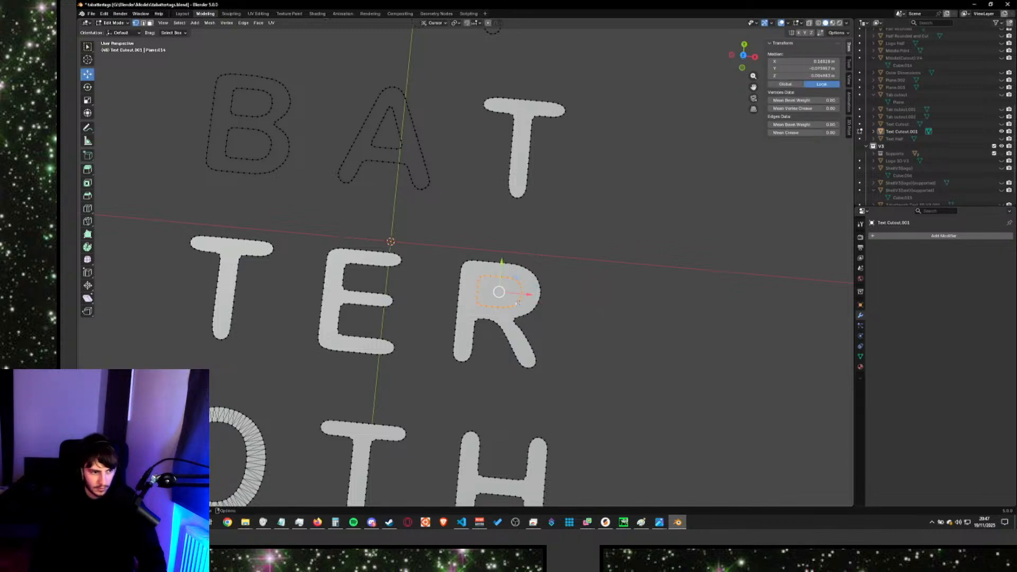
pyautogui.scroll(2, 514, 293)
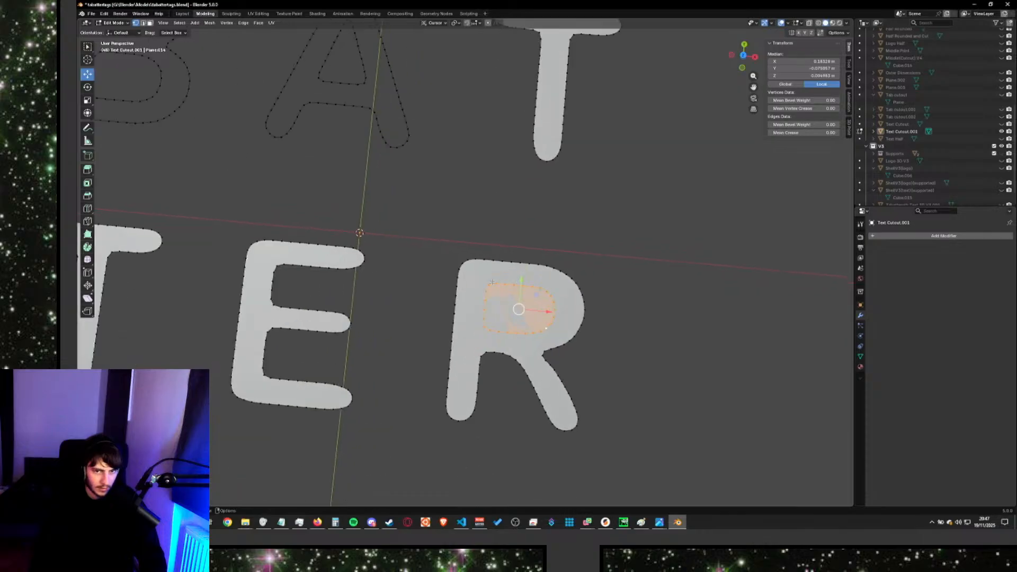
pyautogui.scroll(-2, 514, 294)
pyautogui.hotkey('ctrl', 'z')
pyautogui.hotkey('ctrl', 'z')
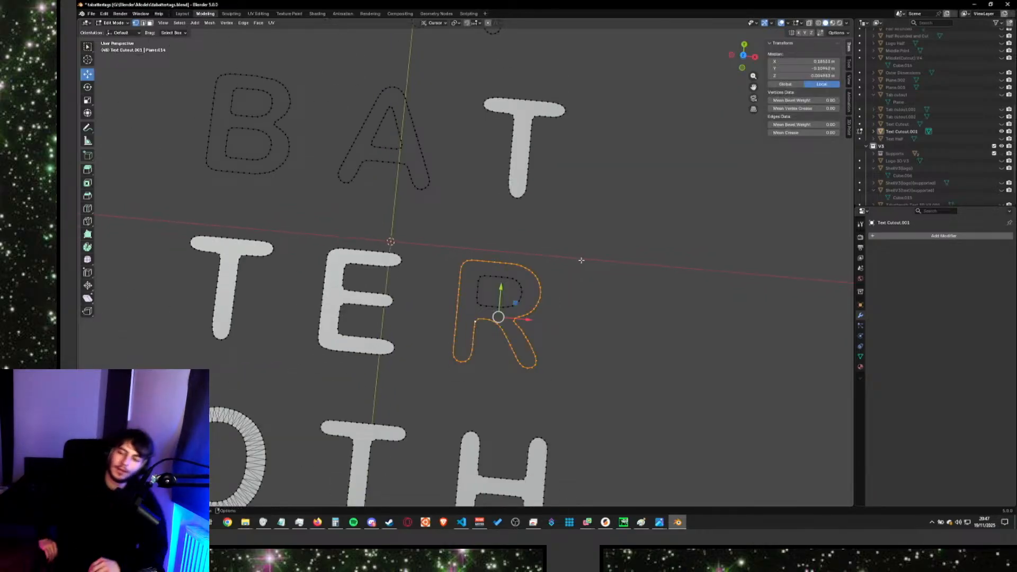
pyautogui.scroll(-5, 572, 296)
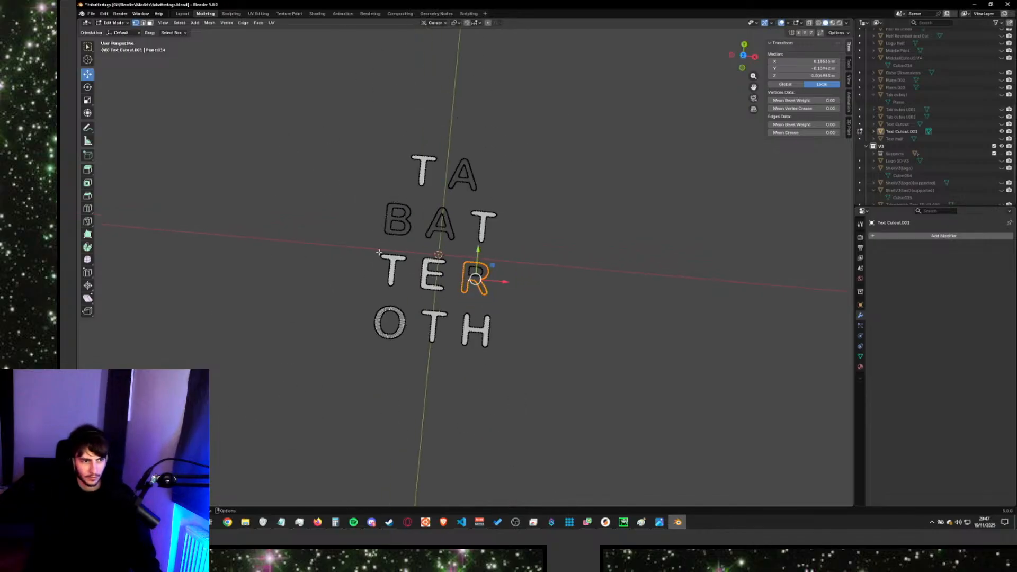
pyautogui.scroll(2, 561, 338)
pyautogui.moveTo(561, 339); pyautogui.dragTo(411, 387, button='middle')
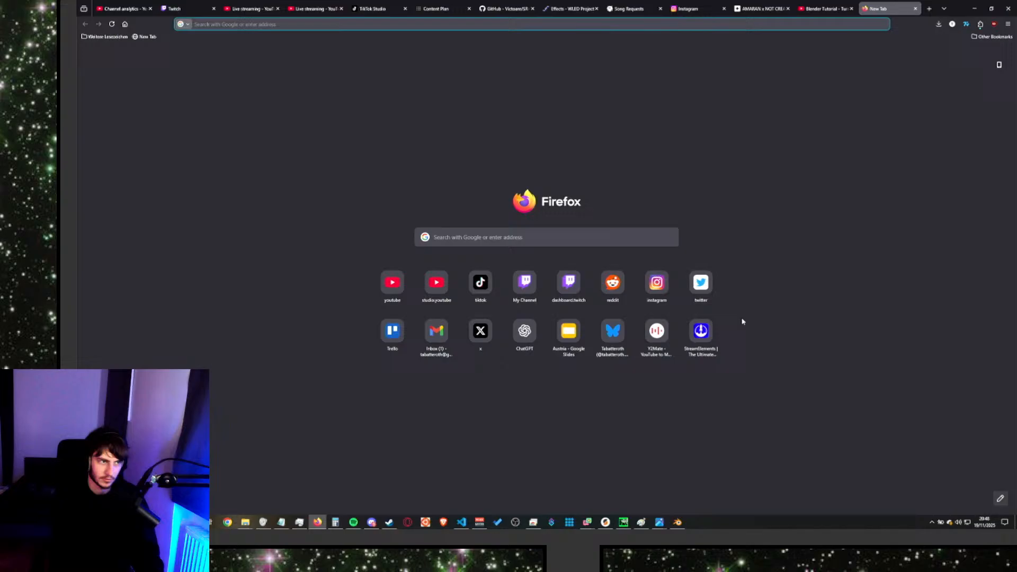
# Switch to Firefox, search the web for "blender edit mode cut loop into face" and open the Medium article about Loop Cut.
pyautogui.write('blender edi')
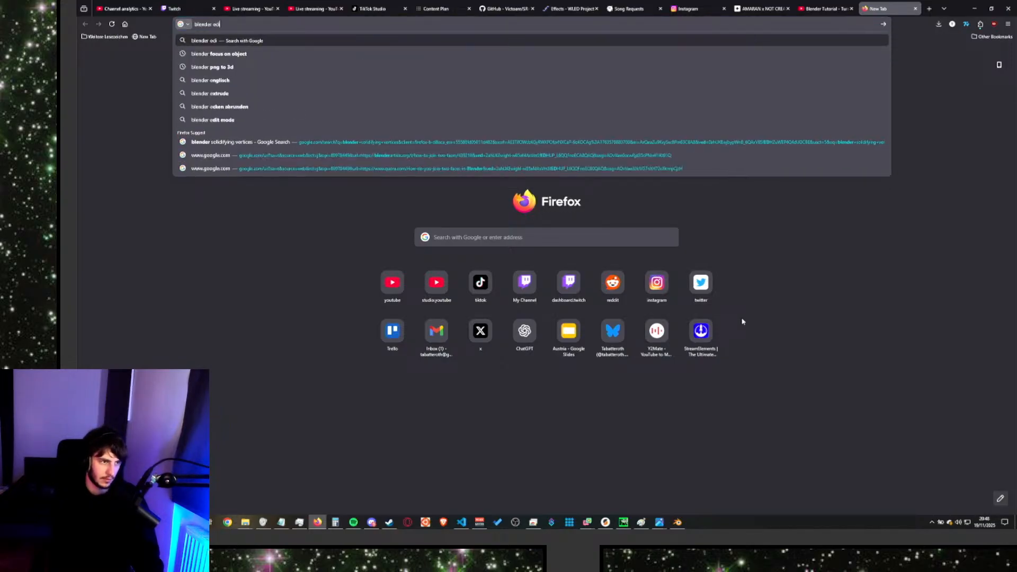
pyautogui.write('t mode')
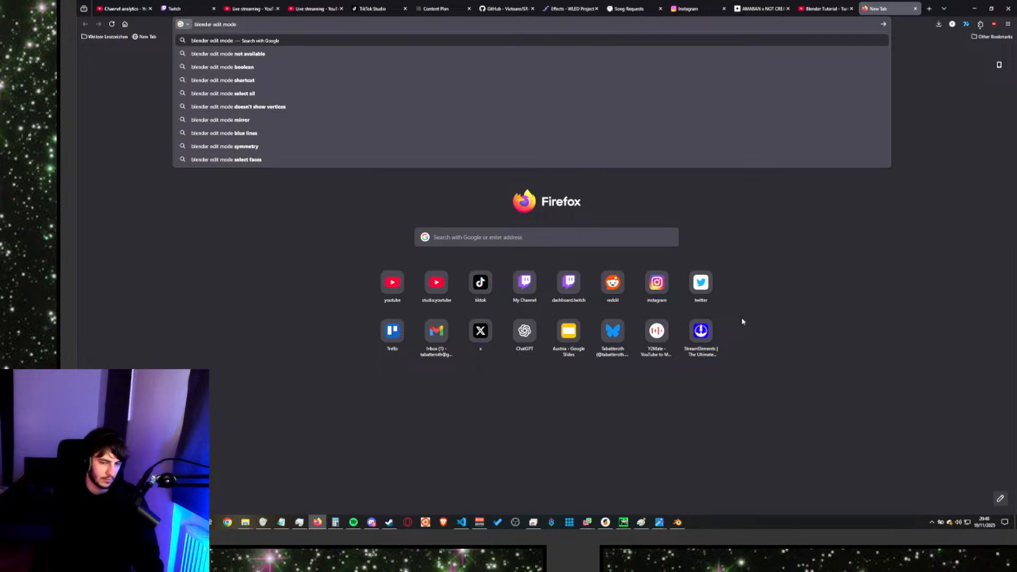
pyautogui.write(' cut')
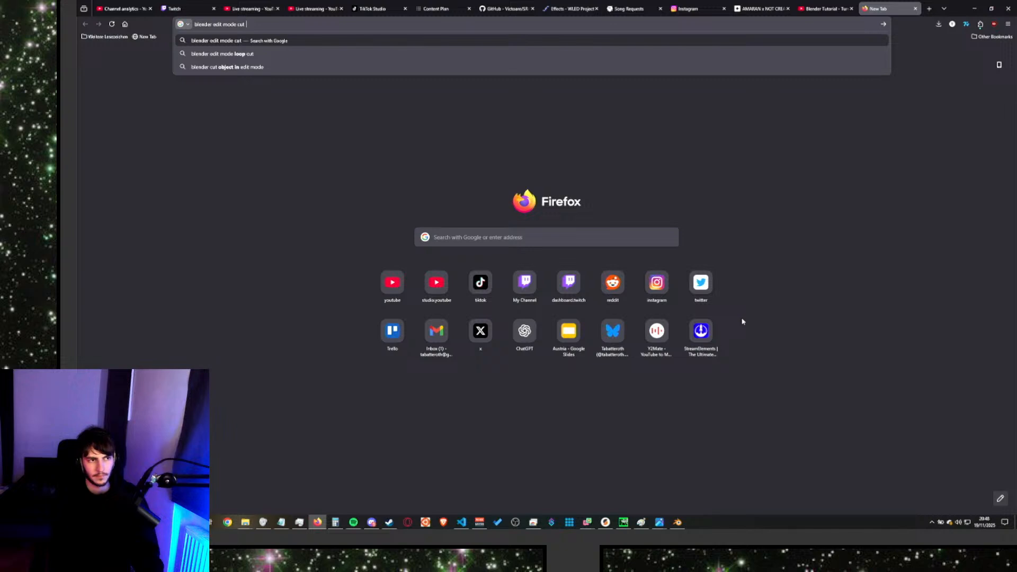
pyautogui.write('loop into face')
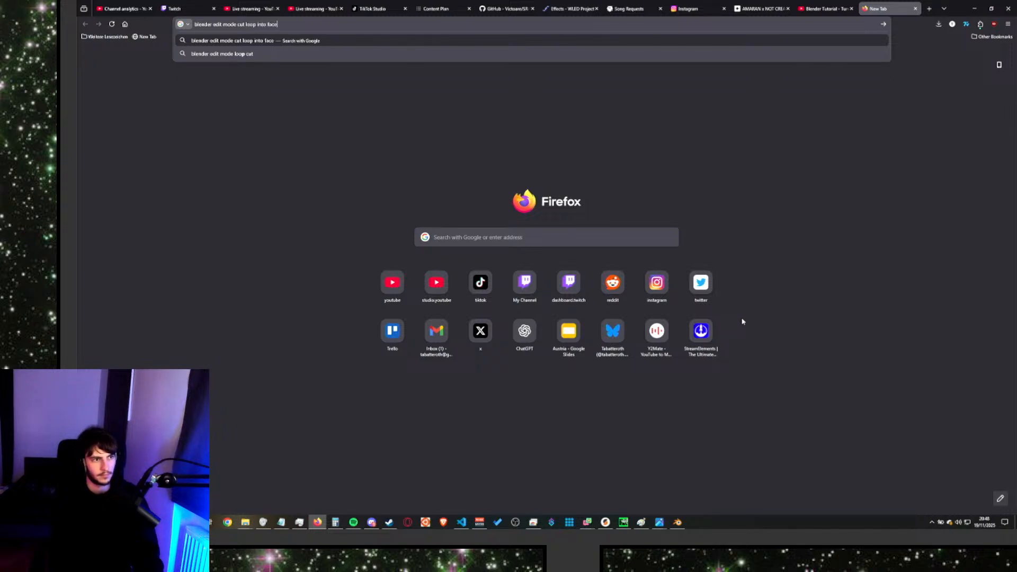
pyautogui.press('Return')
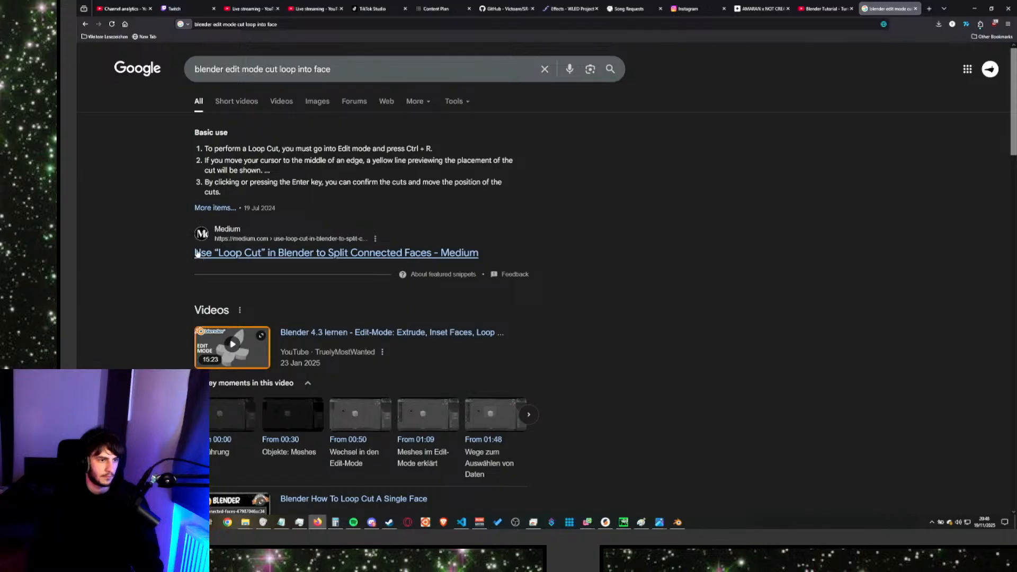
pyautogui.click(198, 253)
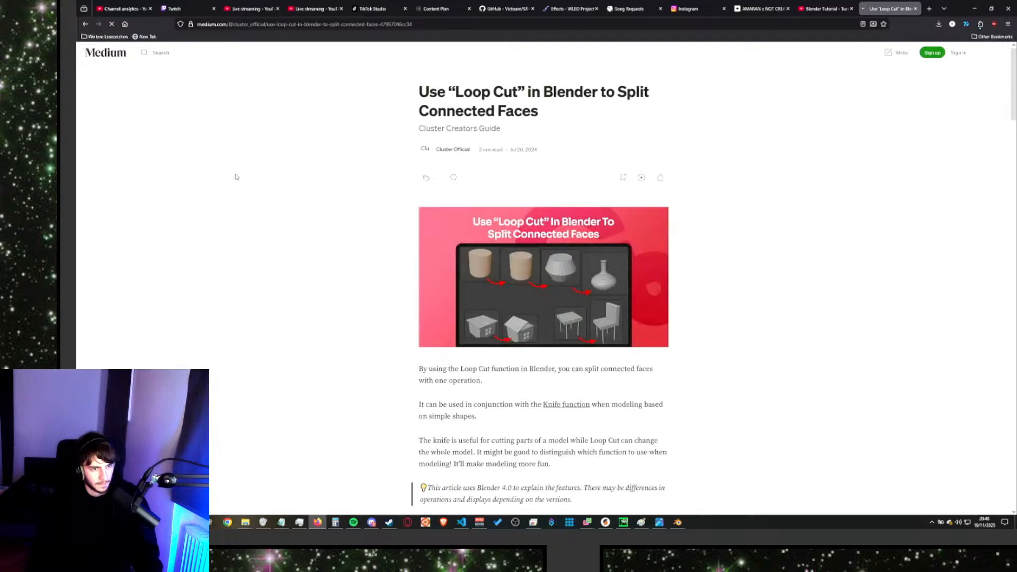
# Read the Loop Cut article's basic use, settings and tool sections, dismissing the newsletter sign-up prompt.
pyautogui.scroll(-2, 277, 169)
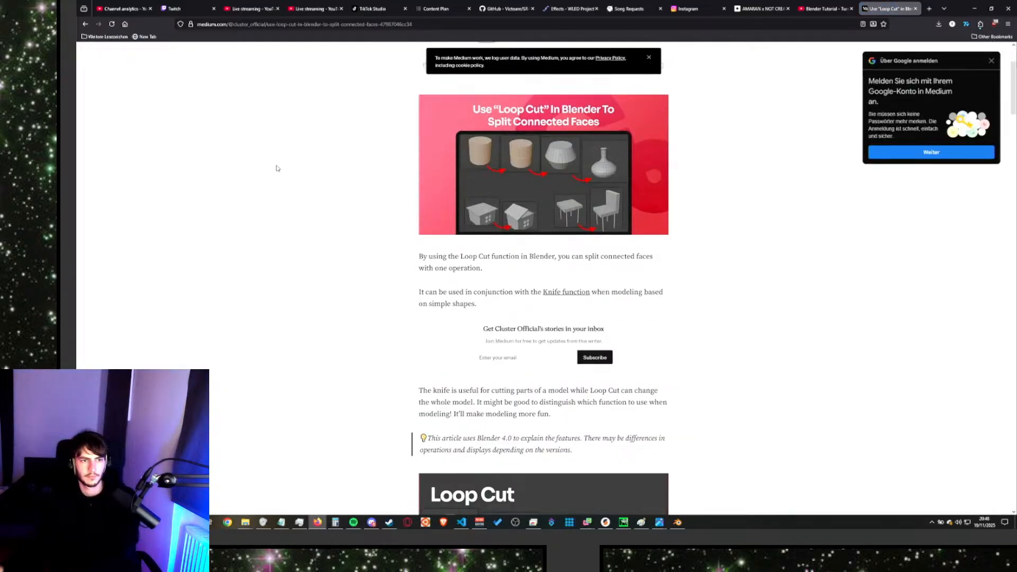
pyautogui.scroll(-2, 281, 188)
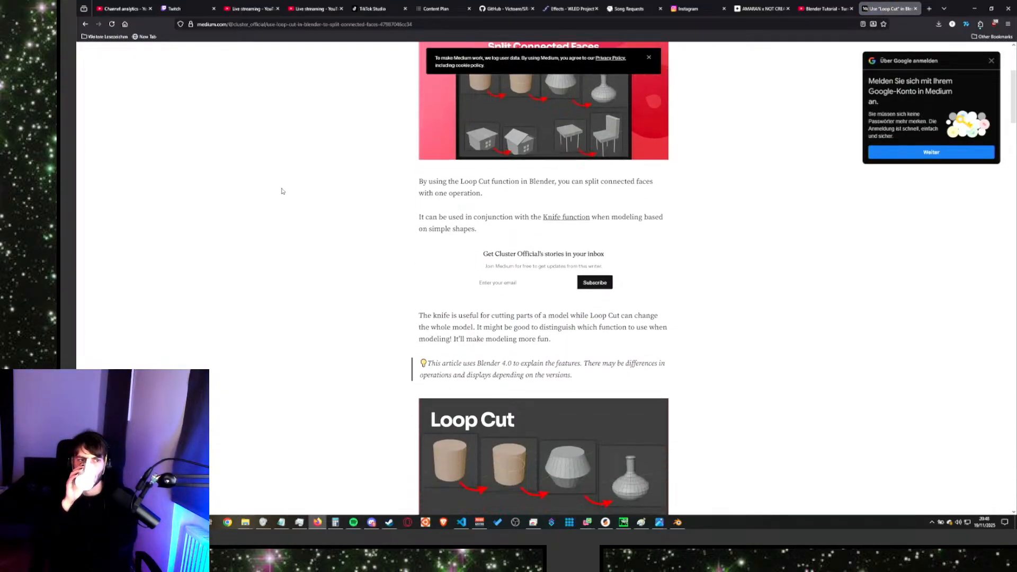
pyautogui.scroll(-2, 328, 222)
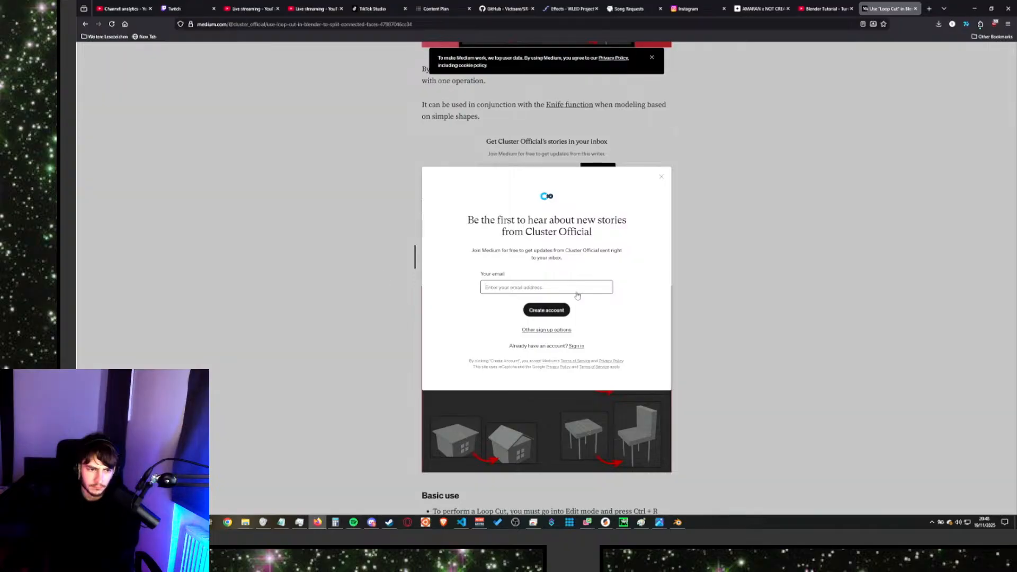
pyautogui.click(660, 177)
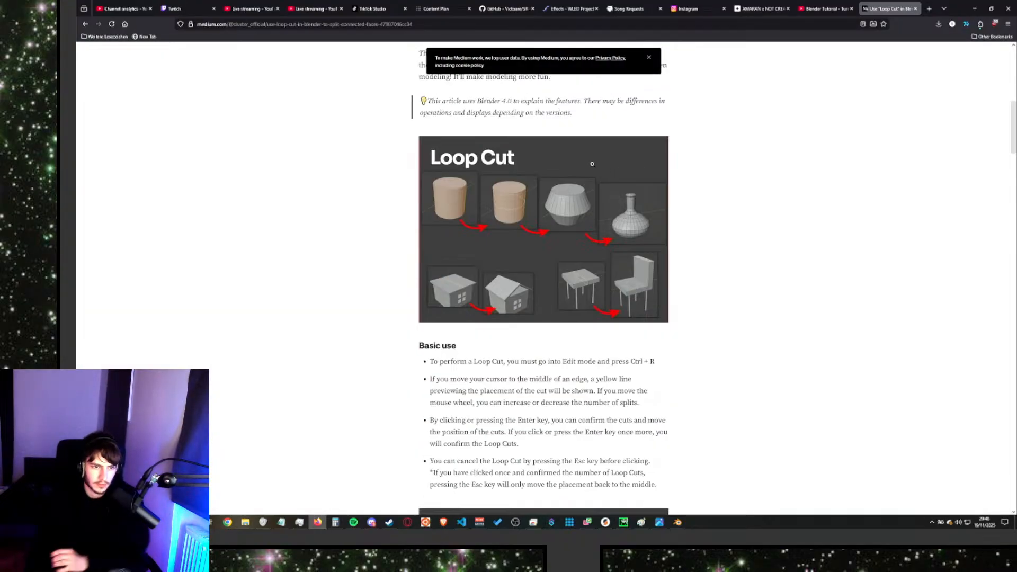
pyautogui.scroll(-5, 437, 222)
pyautogui.scroll(-2, 351, 202)
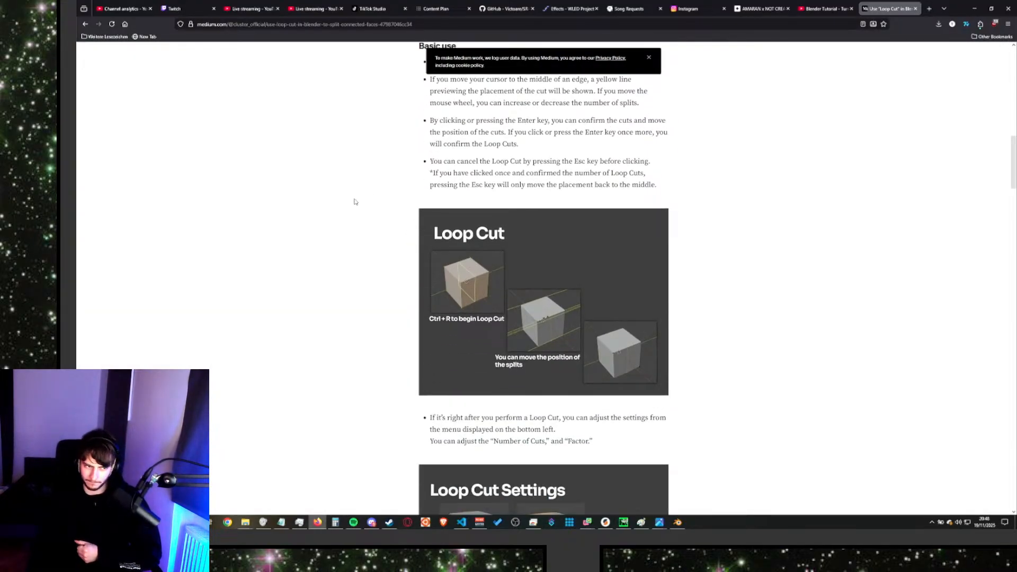
pyautogui.scroll(-2, 364, 228)
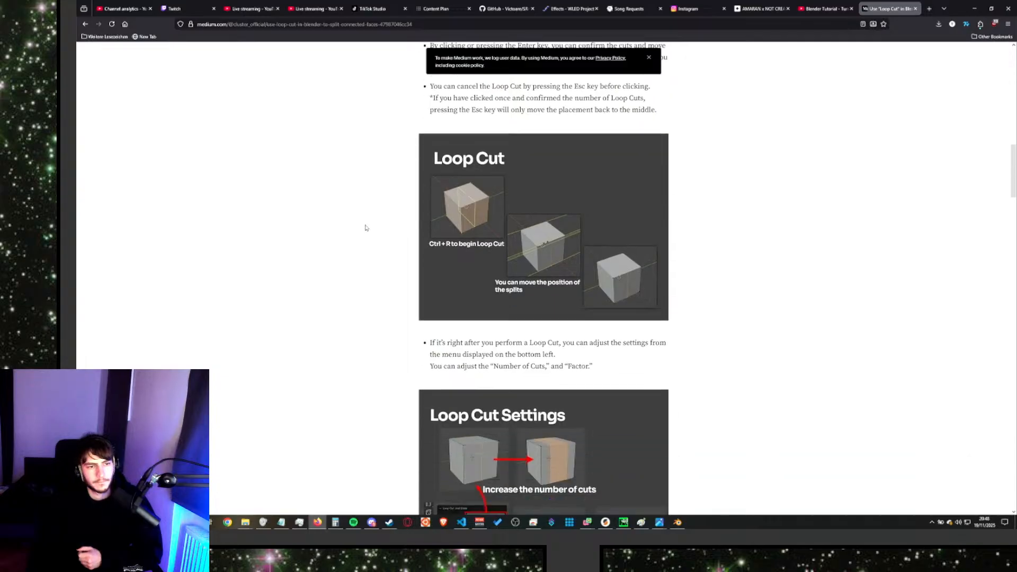
pyautogui.scroll(-8, 363, 231)
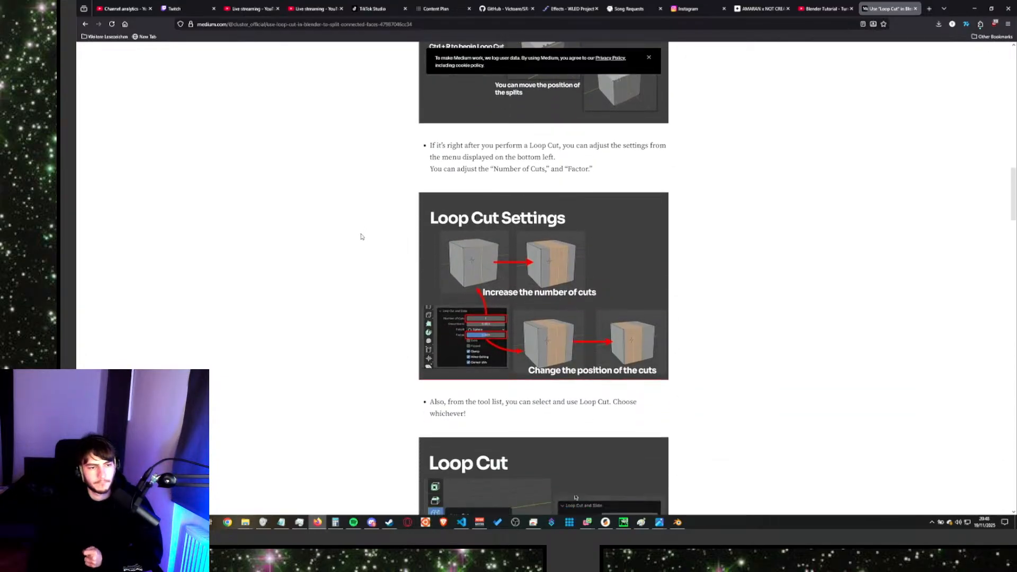
pyautogui.scroll(-3, 359, 236)
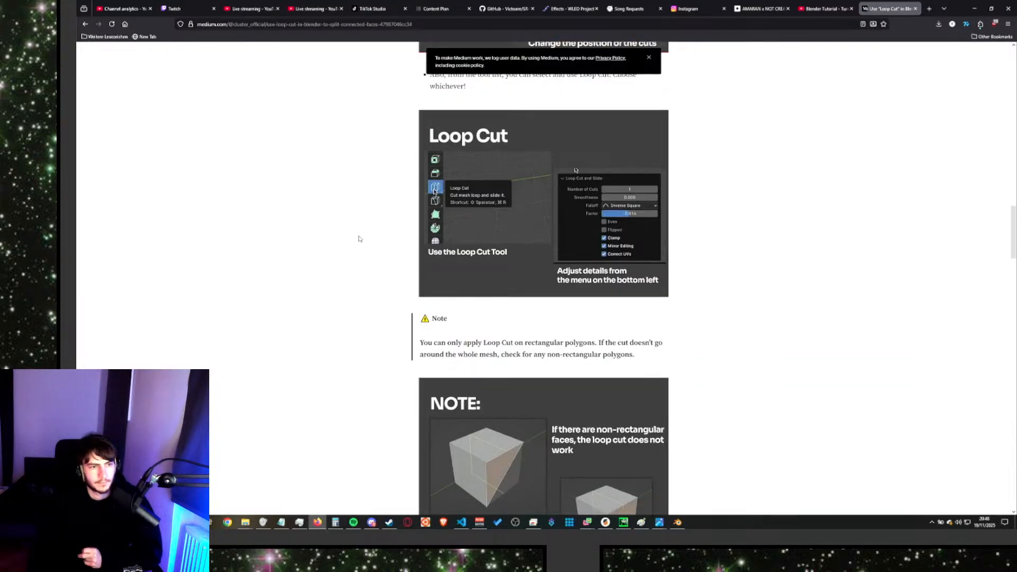
pyautogui.scroll(1, 351, 230)
# Switch to Blender, select the R's inner loop, try the Loop Cut tool inside it and undo the resulting selection changes.
pyautogui.hotkey('alt', 'Tab')
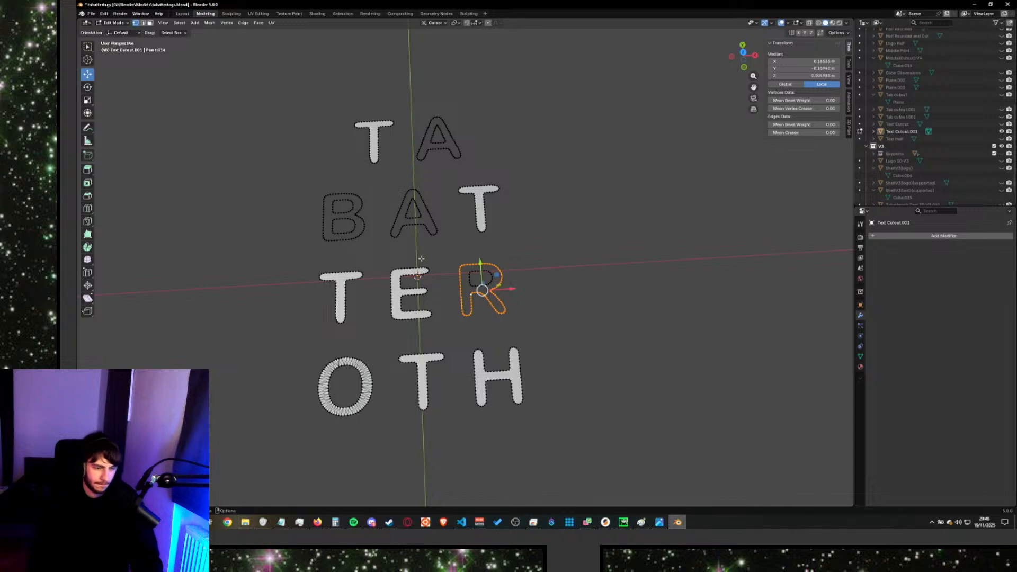
pyautogui.scroll(4, 568, 265)
pyautogui.click(513, 302)
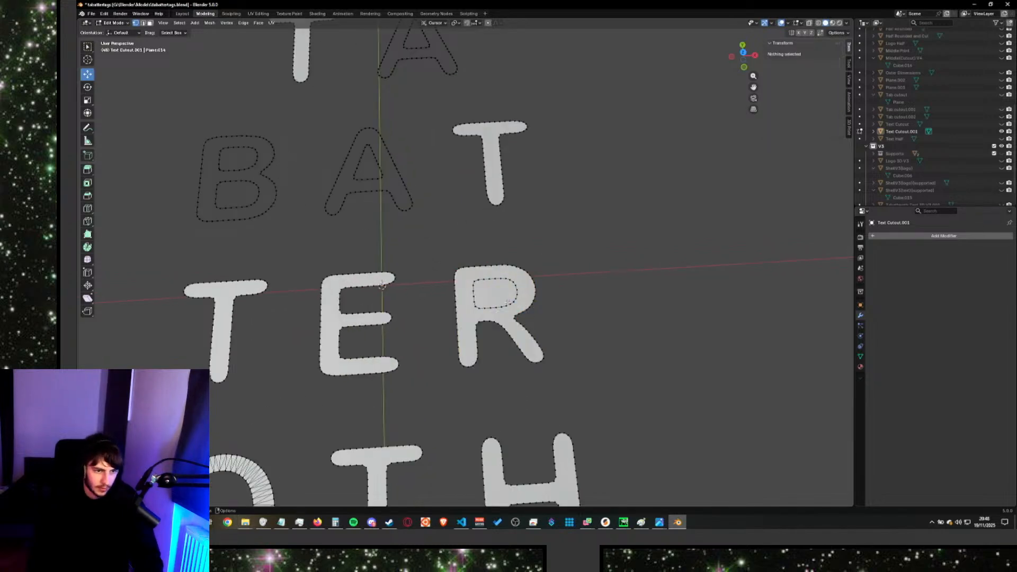
pyautogui.hotkey('ctrl', 'l')
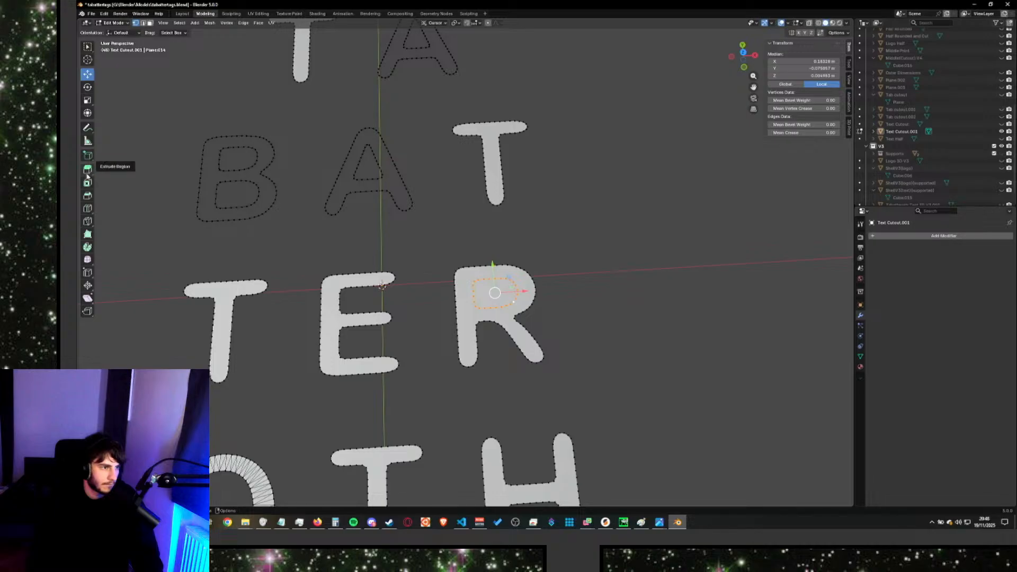
pyautogui.click(88, 209)
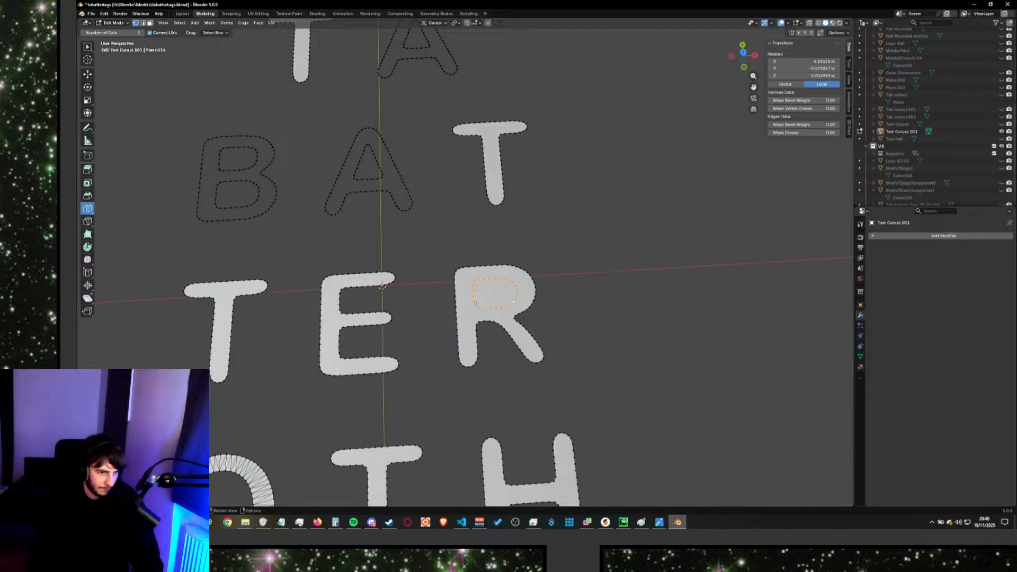
pyautogui.click(490, 291)
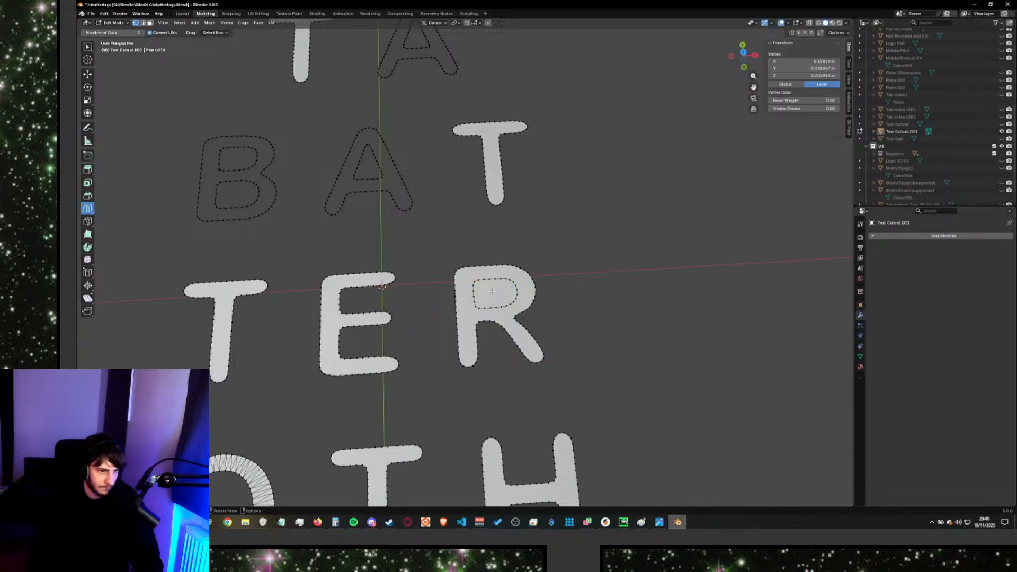
pyautogui.hotkey('ctrl', 'z')
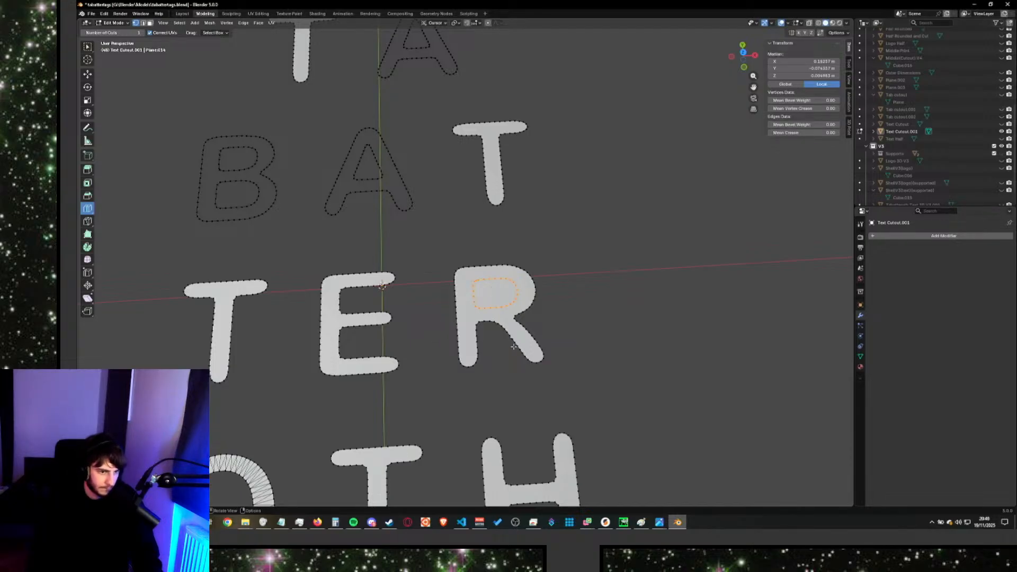
pyautogui.rightClick(87, 209)
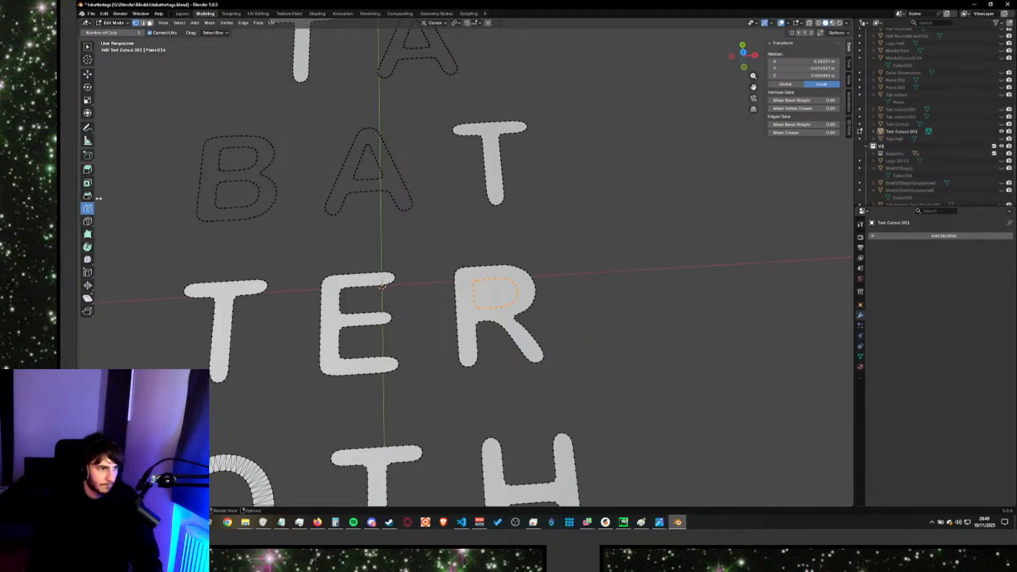
pyautogui.hotkey('ctrl', 'shift', 'z')
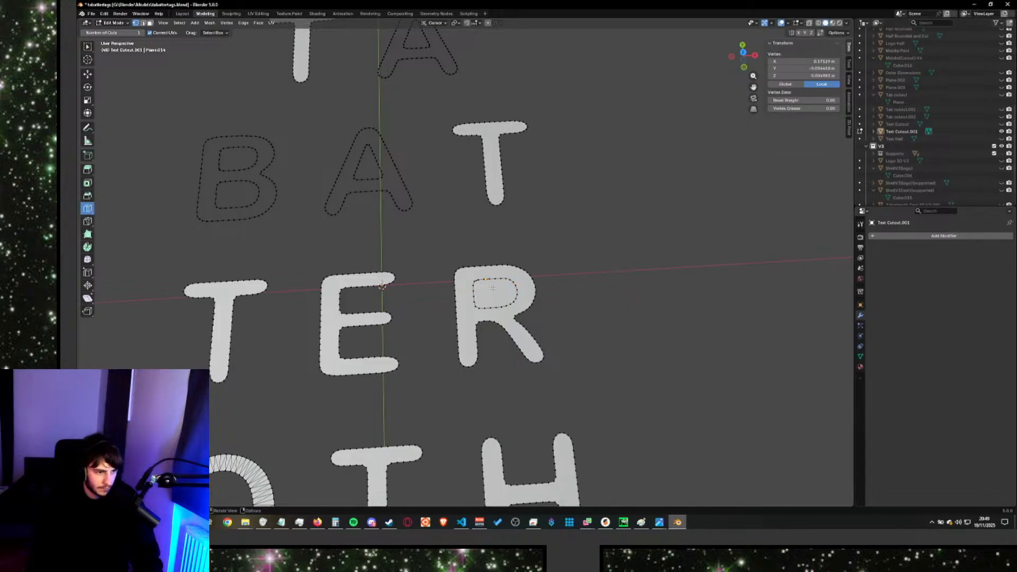
pyautogui.hotkey('ctrl', 'z')
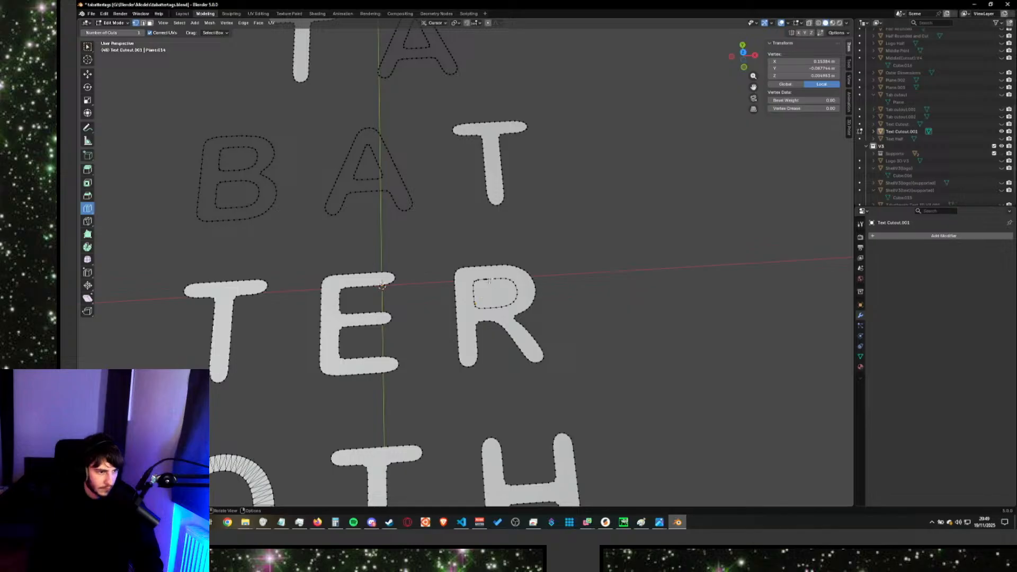
pyautogui.hotkey('ctrl', 'z')
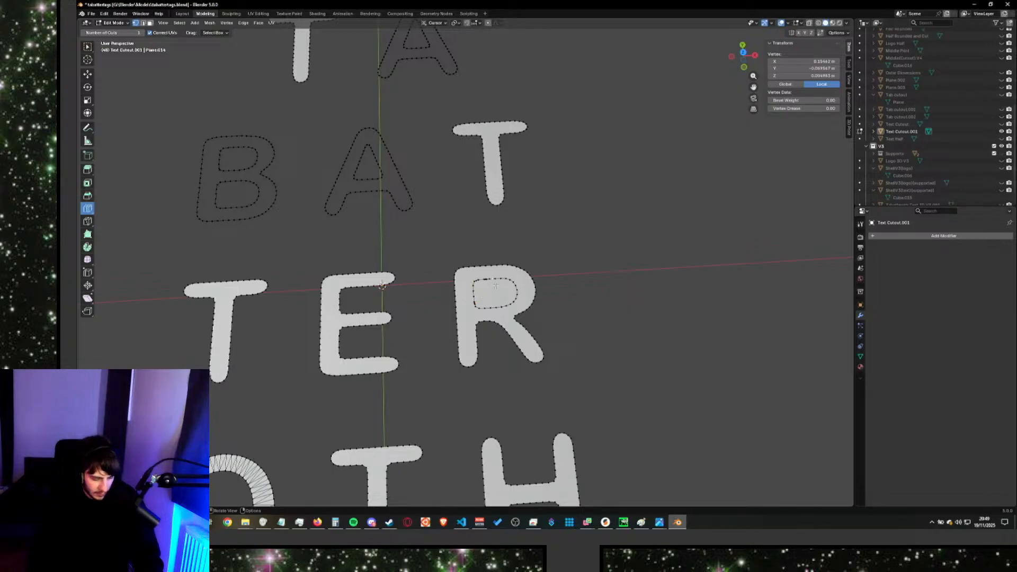
# Reselect the R's whole inner loop, recheck the article's Loop Cut instructions and try Loop Cut and Slide on the loop.
pyautogui.press('l')
pyautogui.scroll(2, 495, 286)
pyautogui.hotkey('alt', 'Tab')
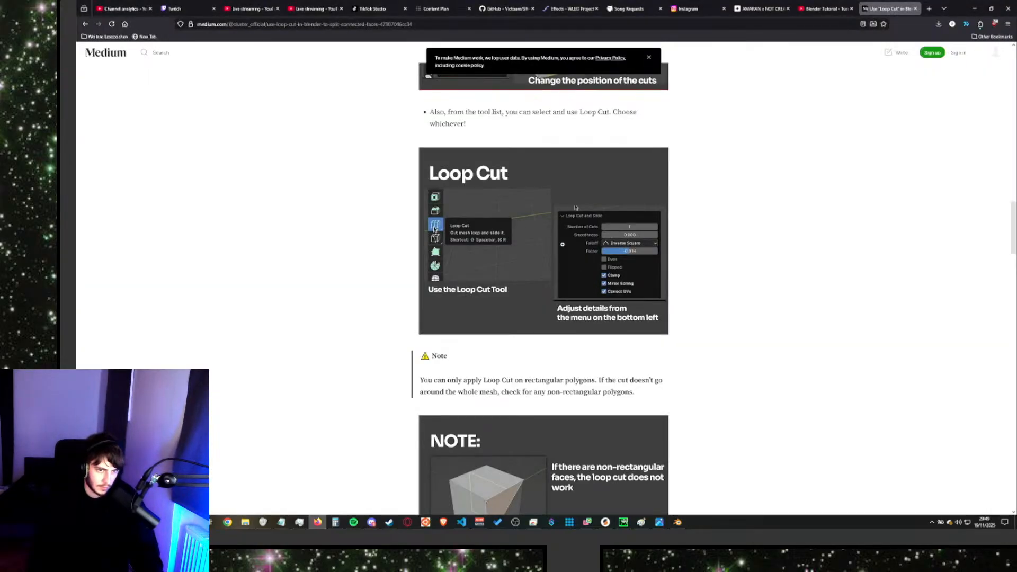
pyautogui.hotkey('alt', 'Tab')
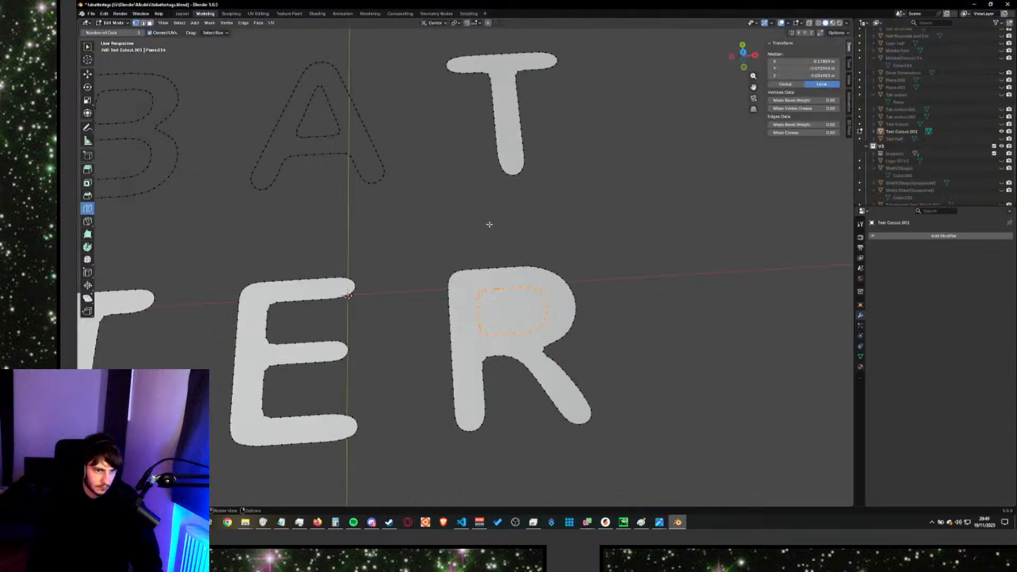
pyautogui.hotkey('ctrl', 'e')
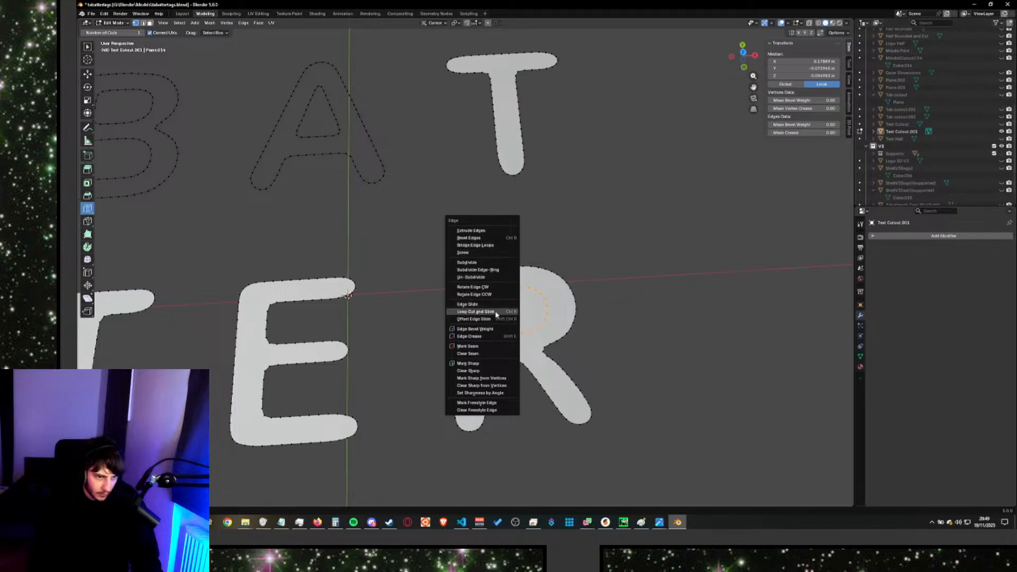
pyautogui.click(477, 312)
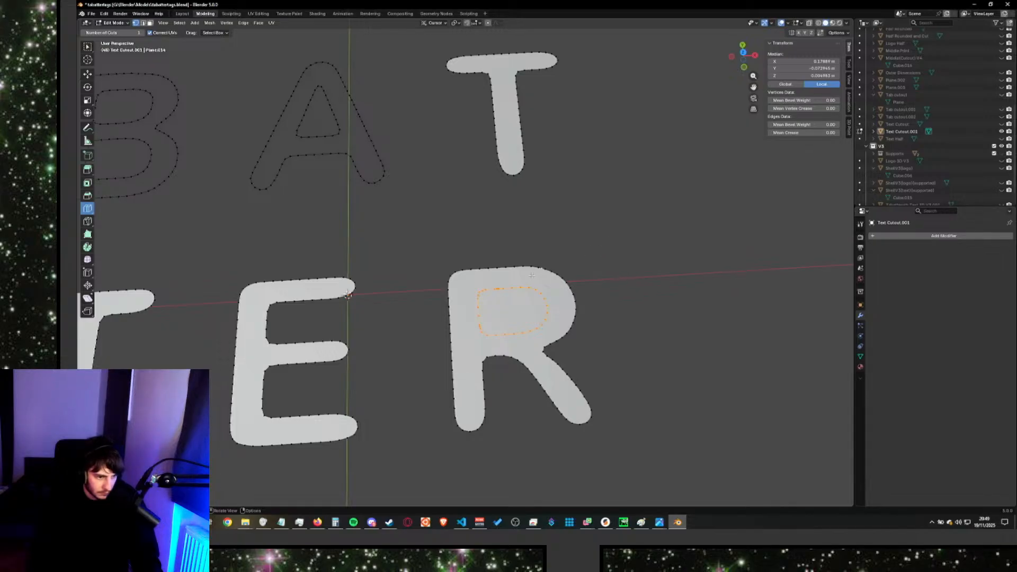
# Fill the R's selected inner loop with a new face and switch to the selection tool.
pyautogui.moveTo(531, 275); pyautogui.dragTo(525, 316, button='middle')
pyautogui.rightClick(528, 316)
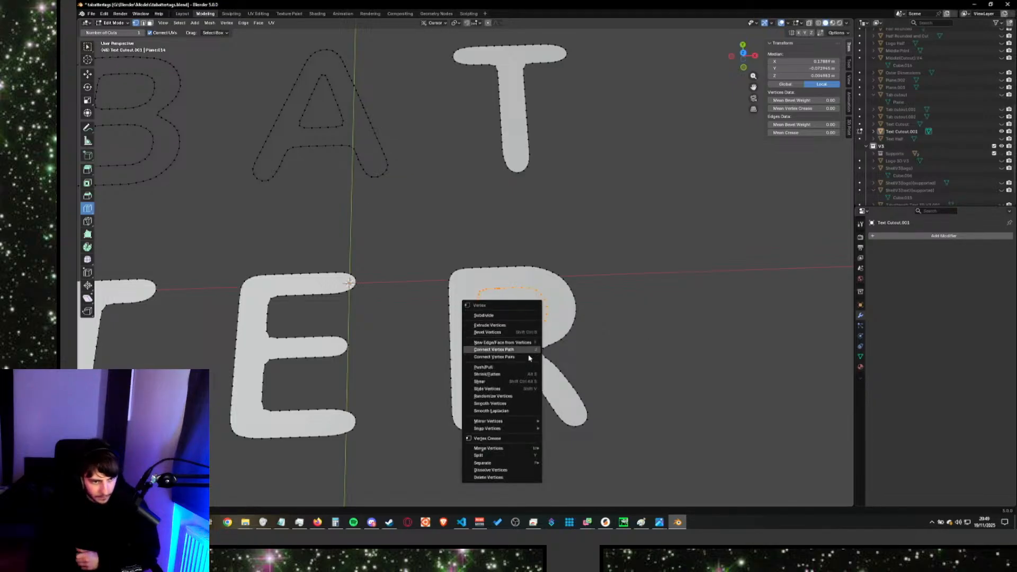
pyautogui.moveTo(517, 422)
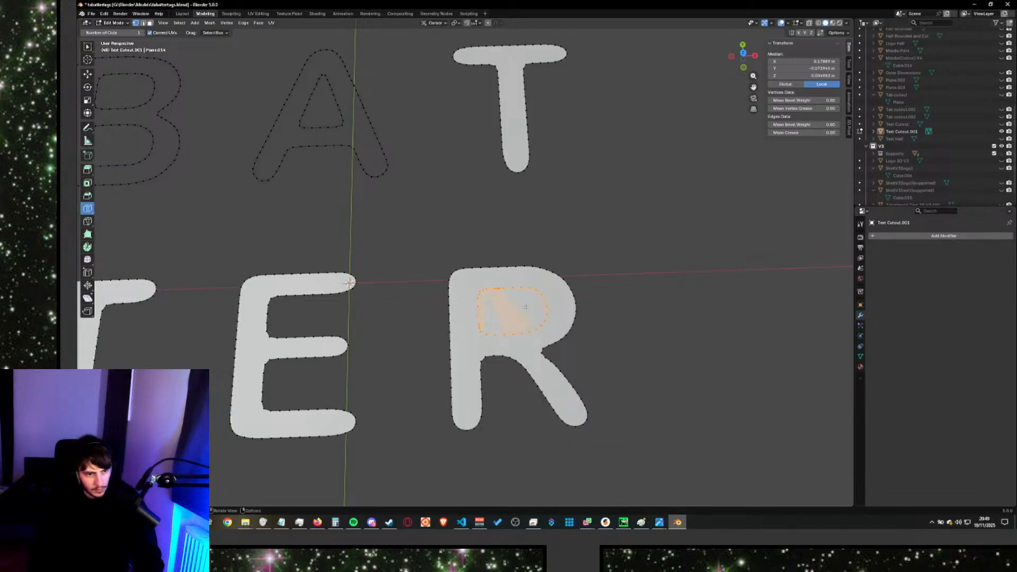
pyautogui.press('w')
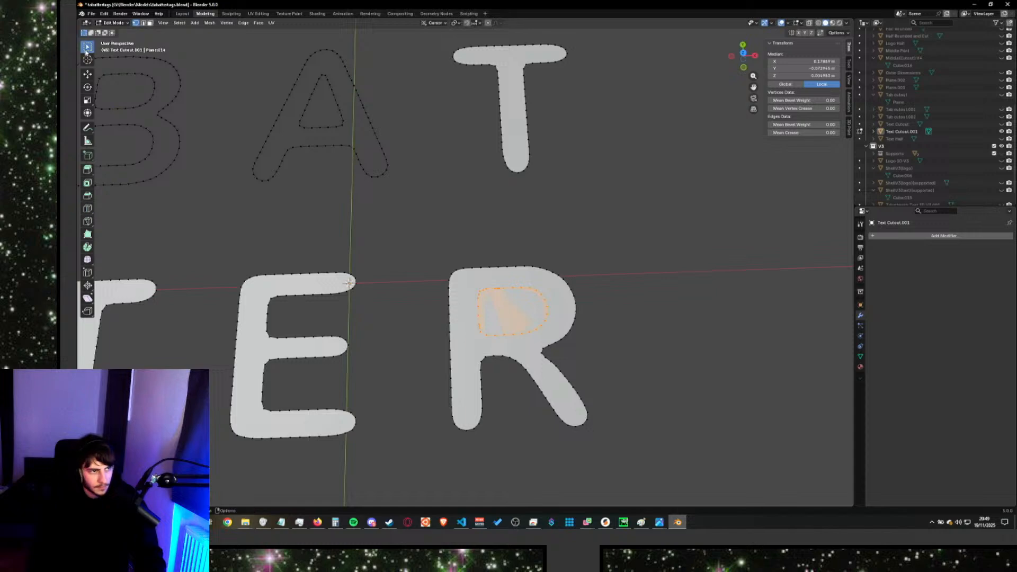
# Switch to Firefox, search the web for "blender cut face into face", decline AI Mode and look through the results.
pyautogui.hotkey('alt', 'Tab')
pyautogui.hotkey('ctrl', 't')
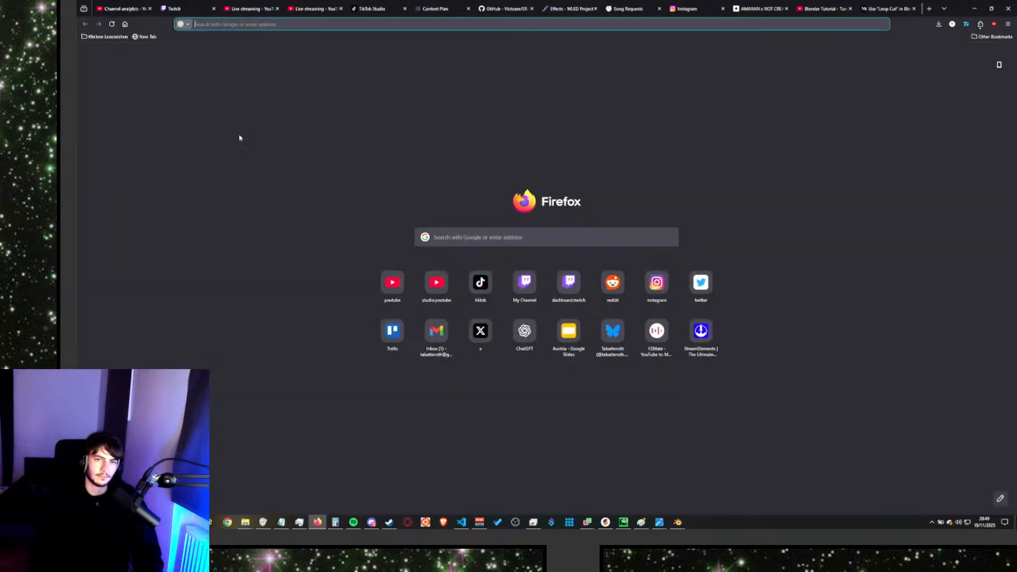
pyautogui.write('blender ')
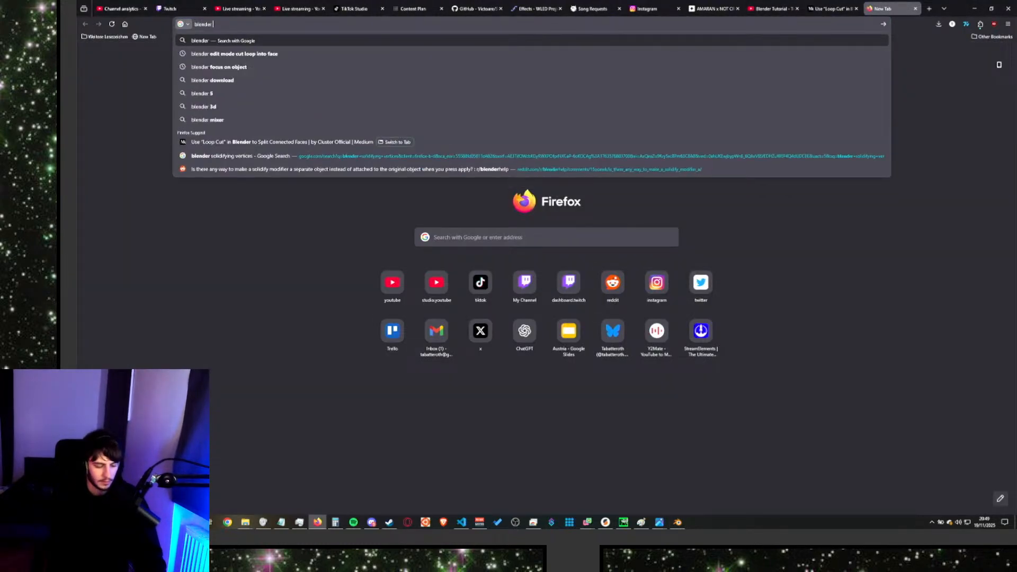
pyautogui.write('cut face into ')
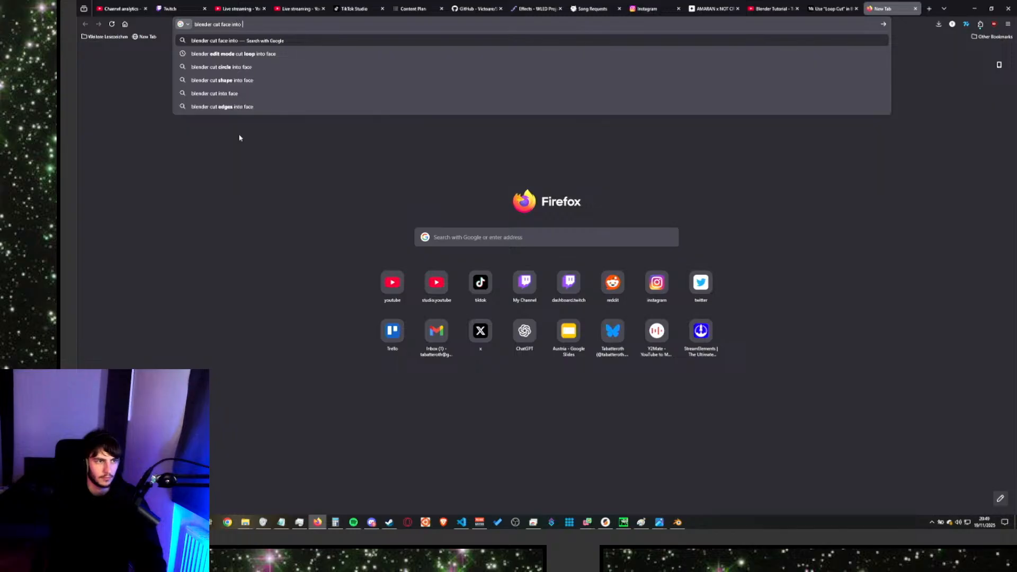
pyautogui.write('face')
pyautogui.press('Return')
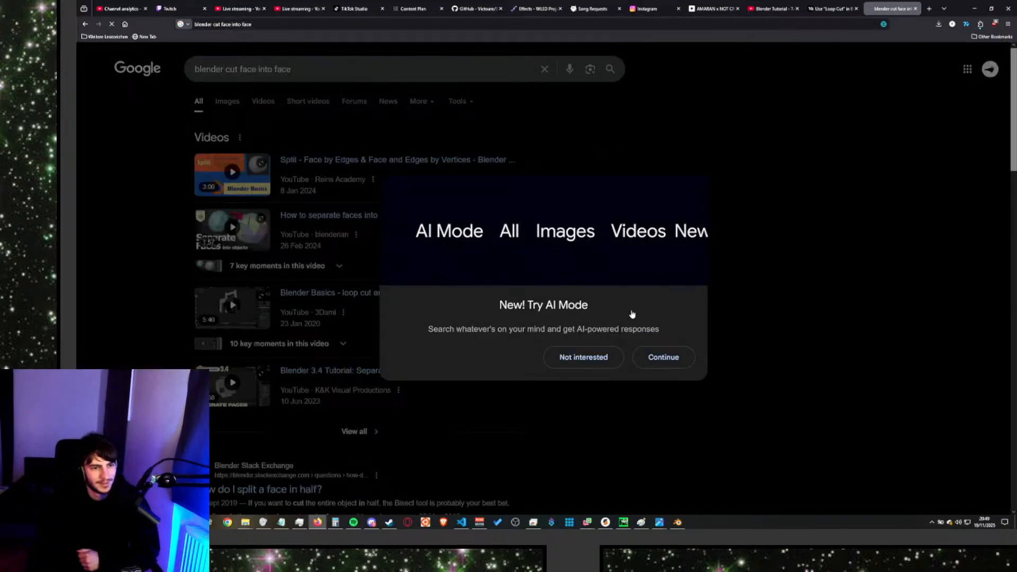
pyautogui.click(581, 357)
pyautogui.scroll(-1, 400, 220)
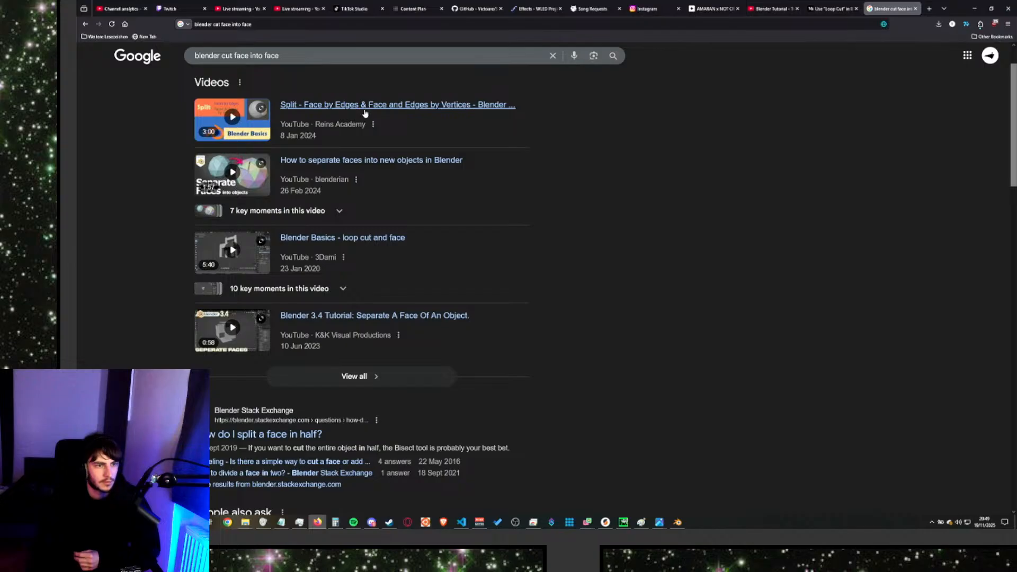
pyautogui.scroll(-3, 329, 227)
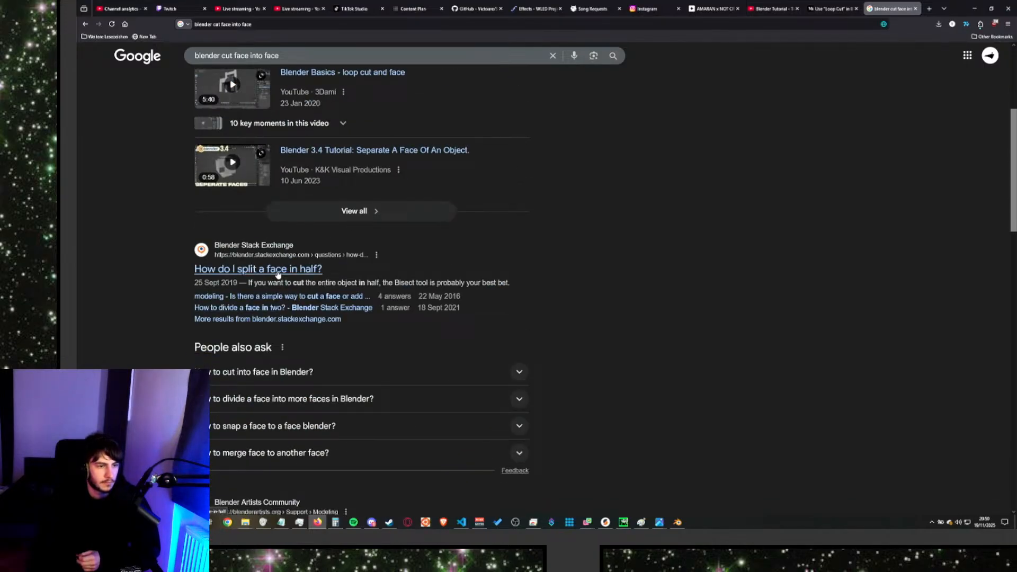
pyautogui.scroll(-6, 278, 274)
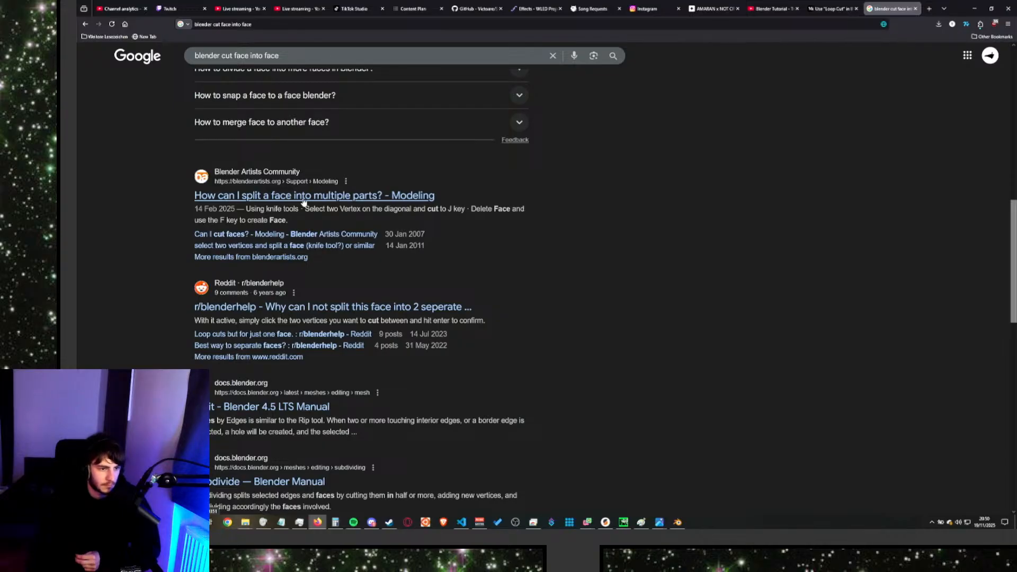
pyautogui.scroll(-2, 381, 312)
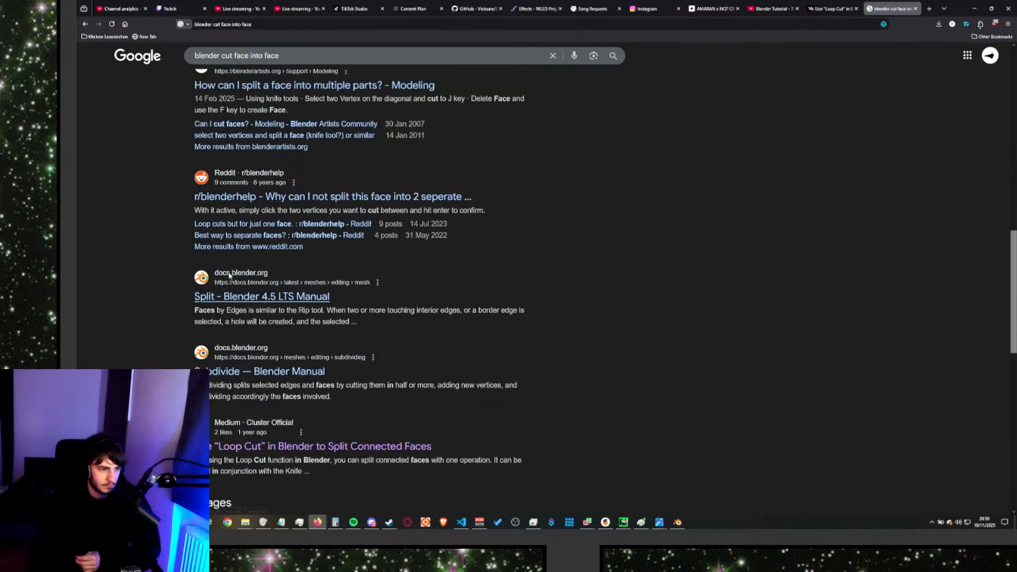
# Close the current search results and read the rest of the Loop Cut article, including its note on rectangular polygons and its examples.
pyautogui.click(915, 8)
pyautogui.scroll(-5, 318, 233)
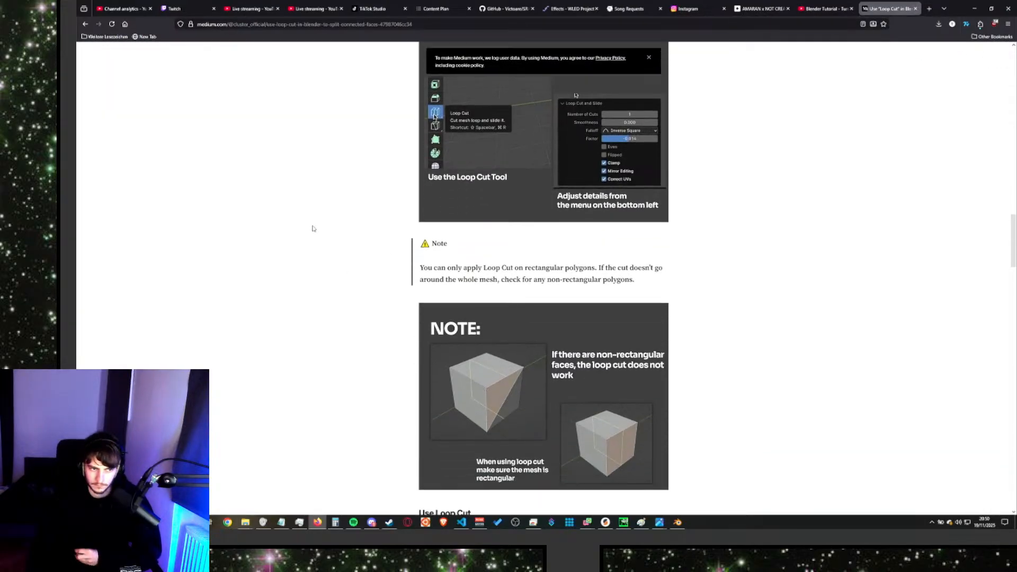
pyautogui.scroll(-8, 292, 212)
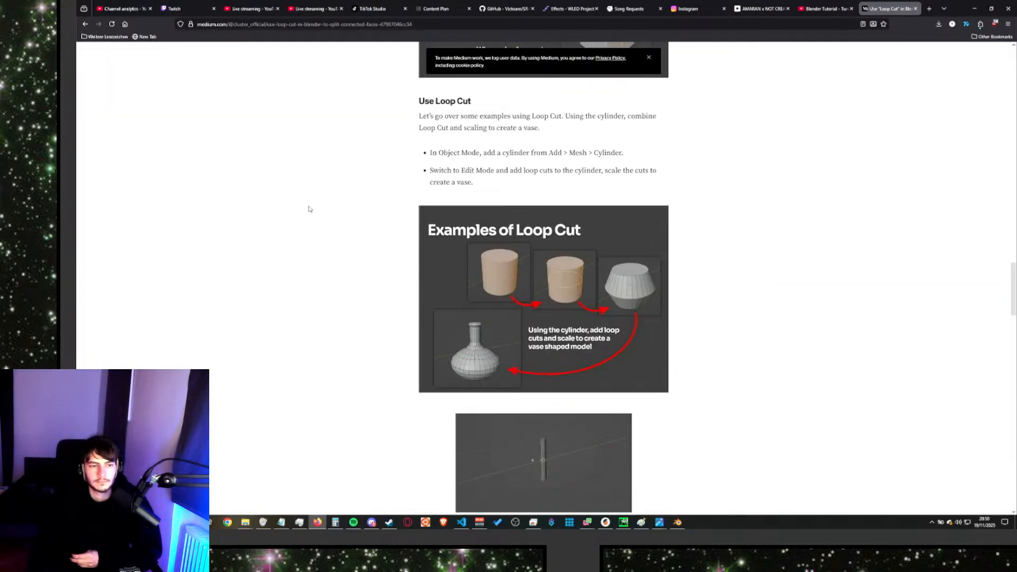
pyautogui.scroll(-9, 302, 228)
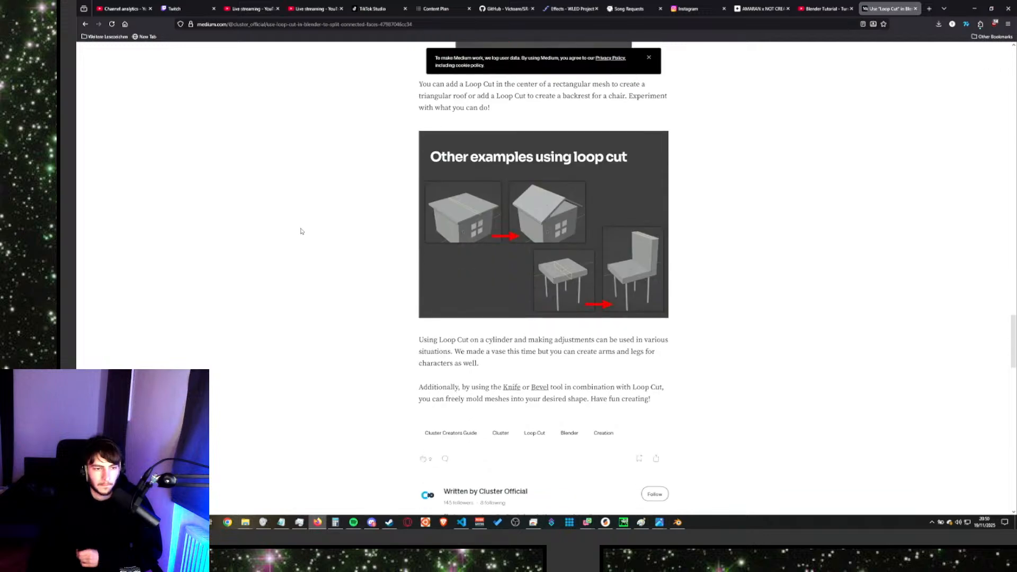
# Return to the "blender edit mode cut loop into face" results, open the Blender Stack Exchange question on cutting a face and read its answers.
pyautogui.click(81, 25)
pyautogui.scroll(-10, 145, 195)
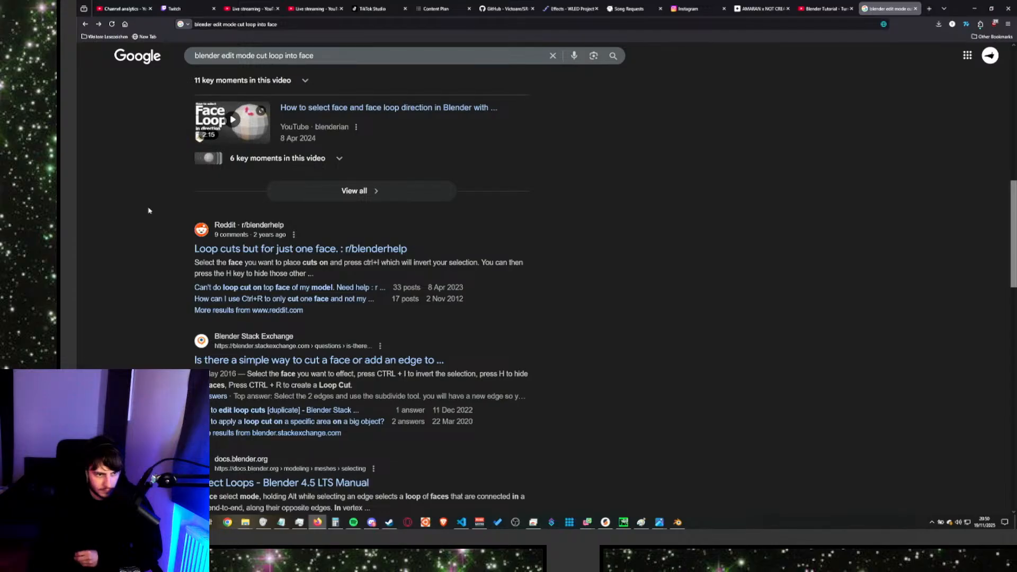
pyautogui.scroll(-3, 151, 214)
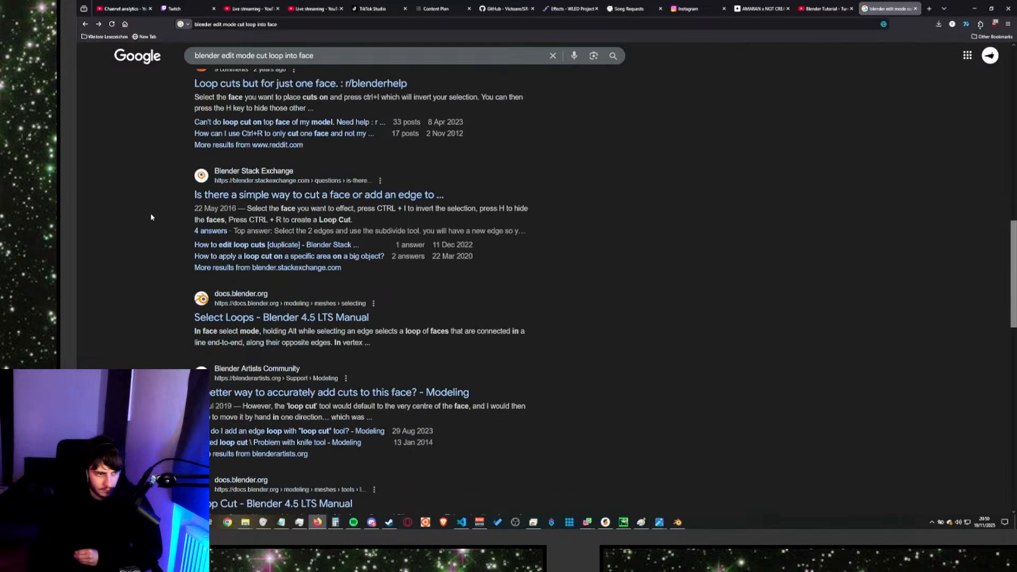
pyautogui.click(224, 195)
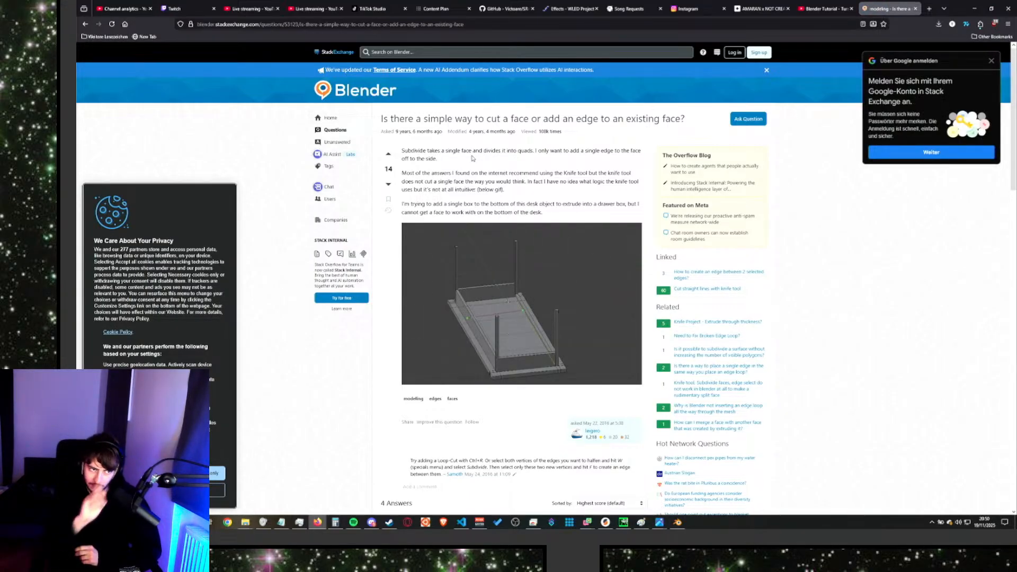
pyautogui.scroll(-5, 466, 171)
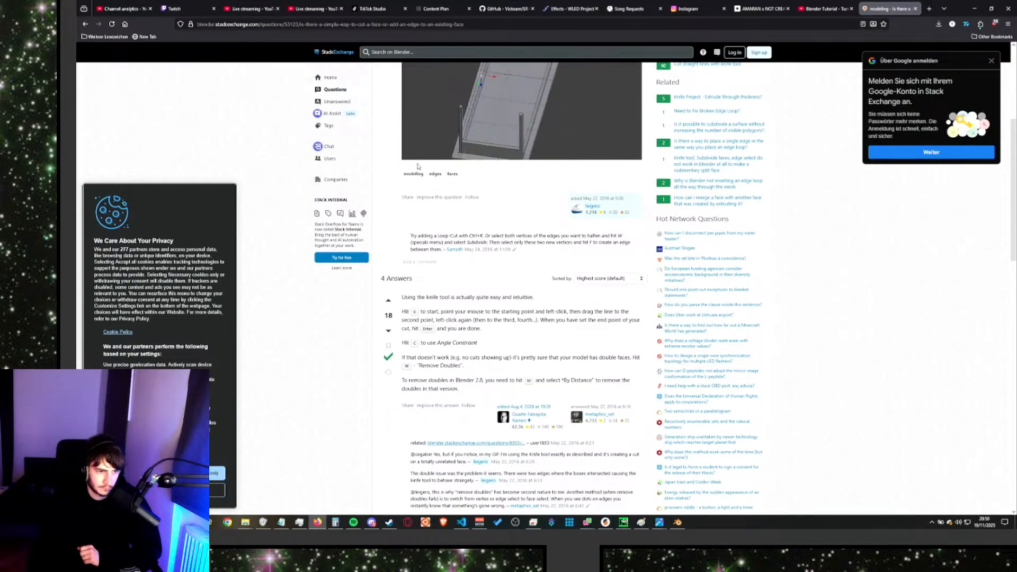
pyautogui.scroll(-4, 627, 192)
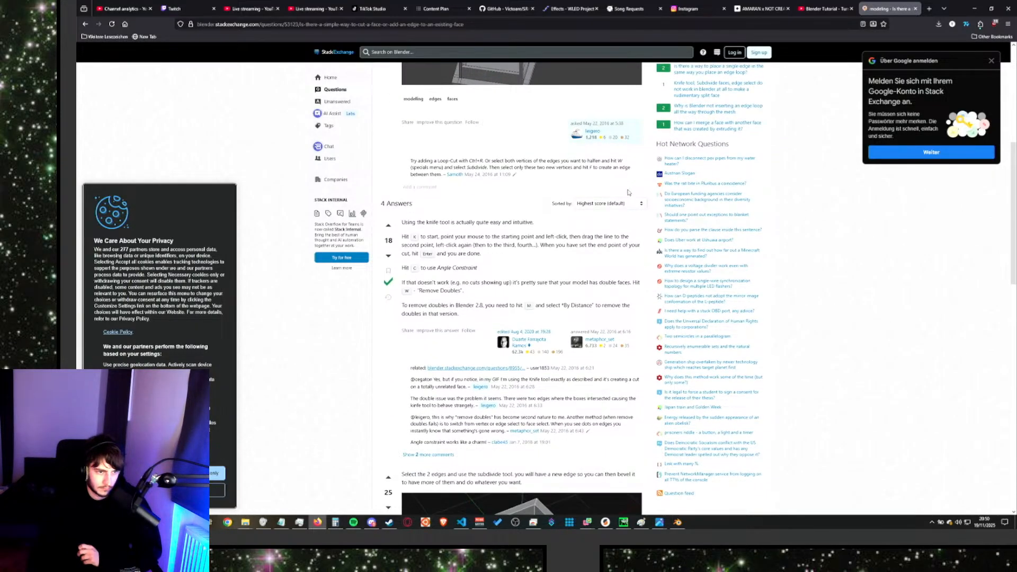
# Open chatgpt.com in a new browser tab.
pyautogui.hotkey('ctrl', 't')
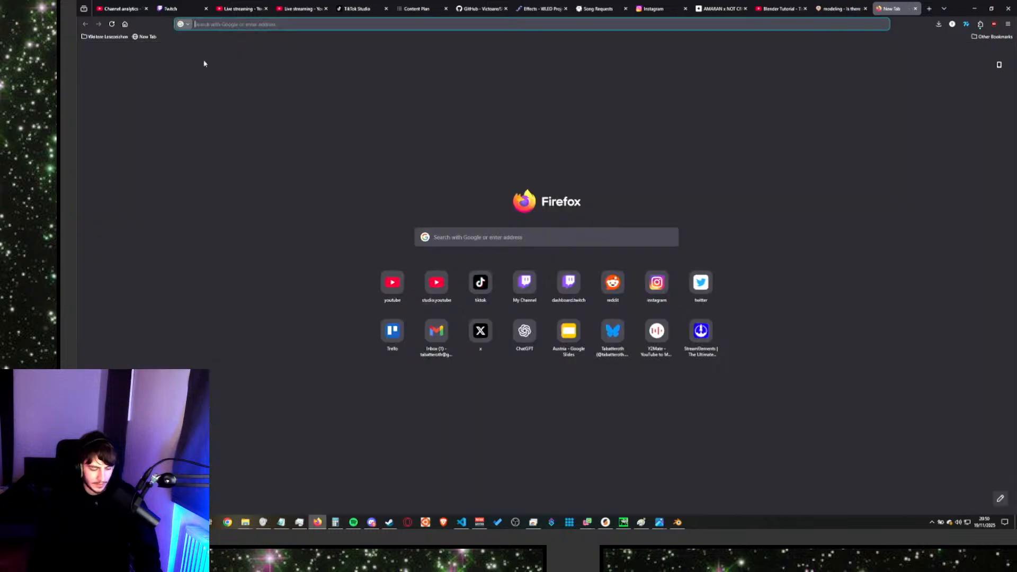
pyautogui.write('chatgpt.com')
pyautogui.press('Return')
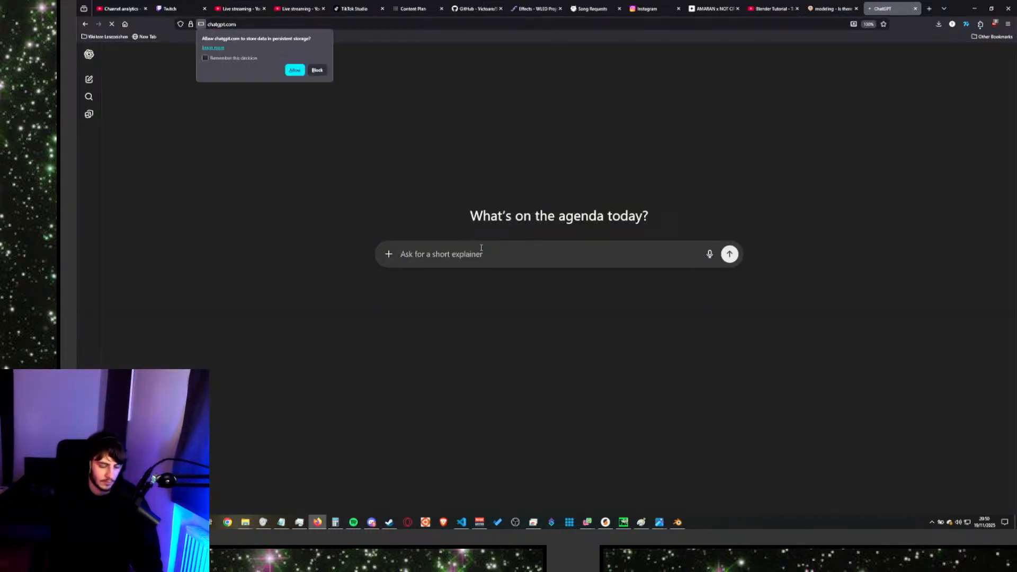
# Begin the ChatGPT prompt with "in blender, i am trying to fill the letter R." and block the site's persistent storage request.
pyautogui.write('in blender, i ')
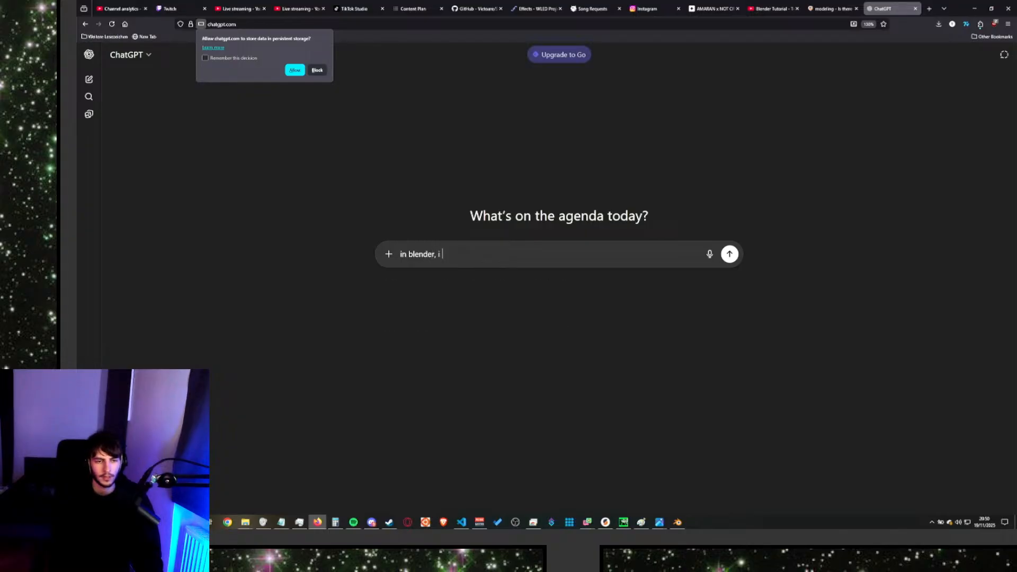
pyautogui.write('am trying to fill')
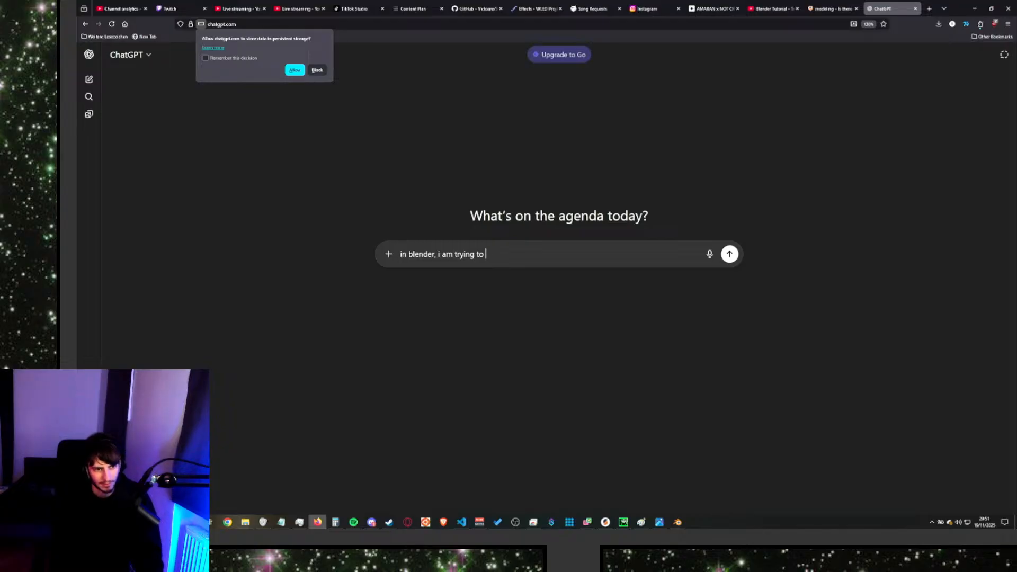
pyautogui.click(317, 70)
pyautogui.write('somnt')
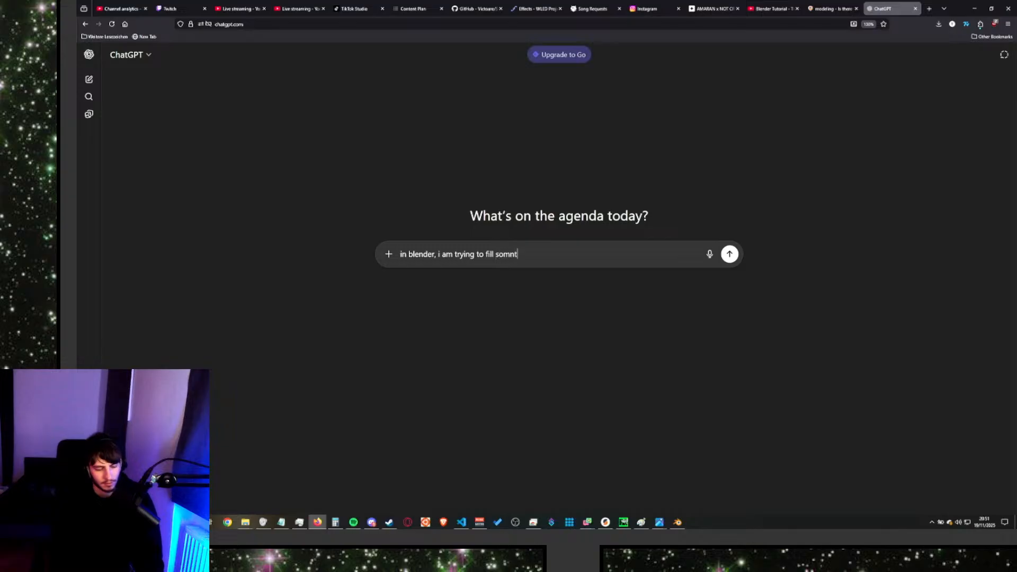
pyautogui.press('BackSpace')
pyautogui.press('BackSpace')
pyautogui.press('BackSpace')
pyautogui.press('BackSpace')
pyautogui.press('BackSpace')
pyautogui.press('BackSpace')
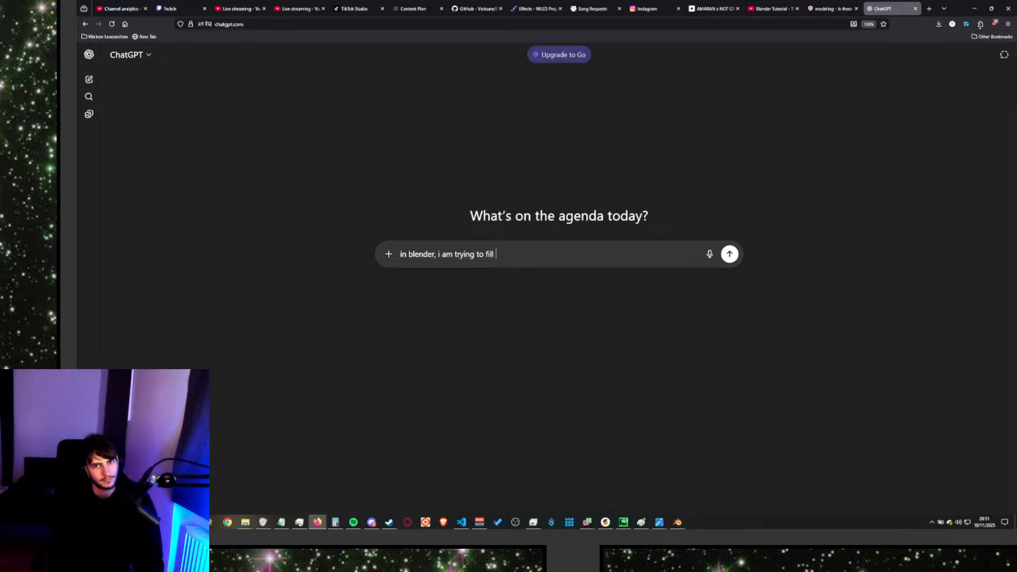
pyautogui.write('the le')
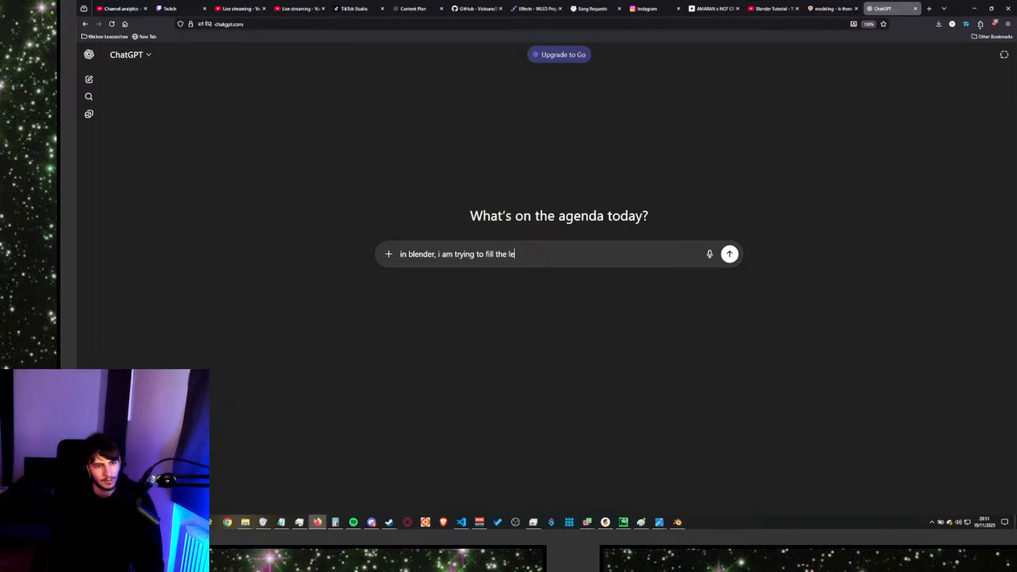
pyautogui.write('tter R')
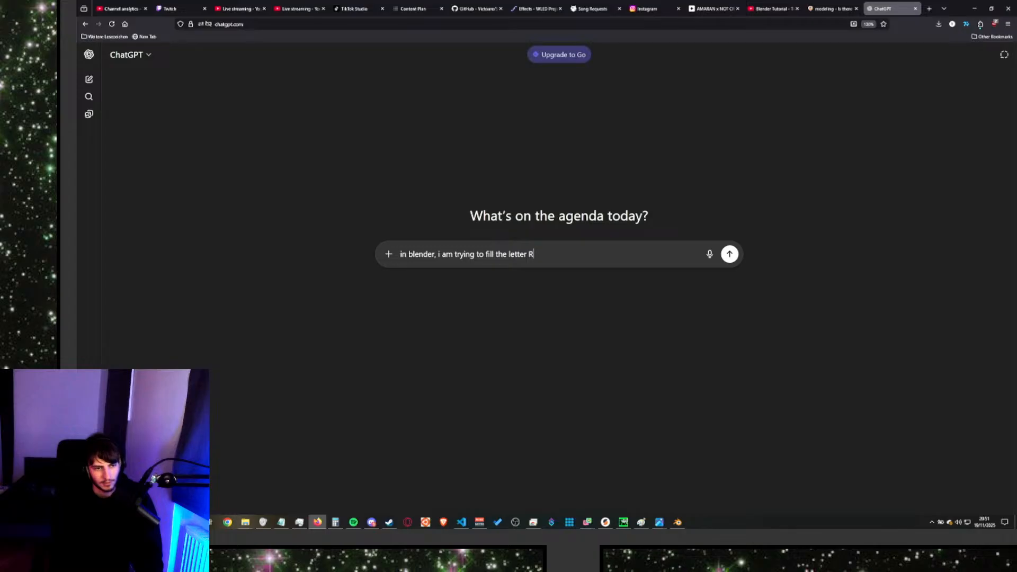
pyautogui.write('.')
pyautogui.hotkey('shift', 'Return')
# Add the prompt line "the problem is i cant just select the vertices around it and press F as that would also fill the hole.".
pyautogui.write('the prob')
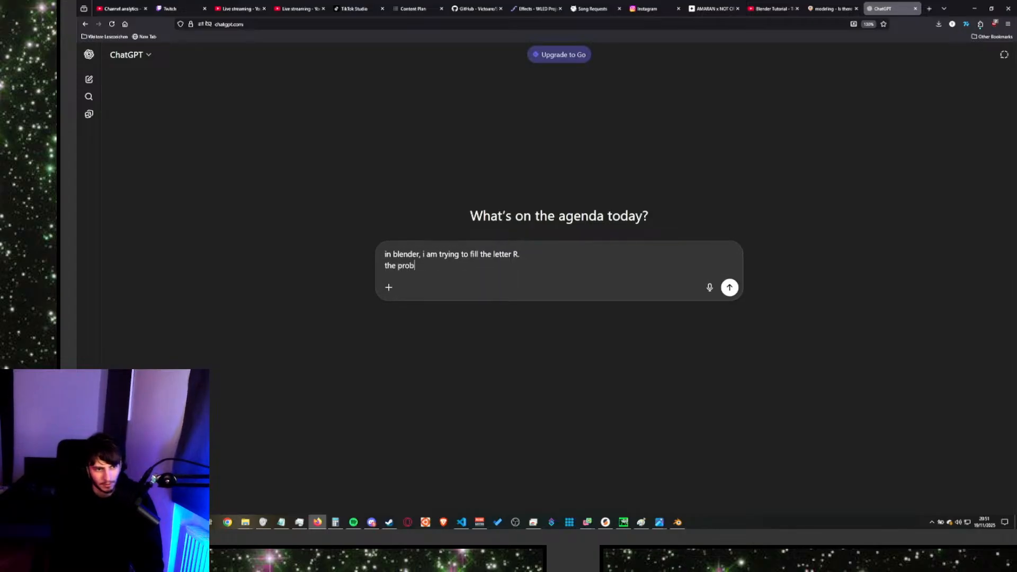
pyautogui.write('lem')
pyautogui.press('BackSpace')
pyautogui.write('sel')
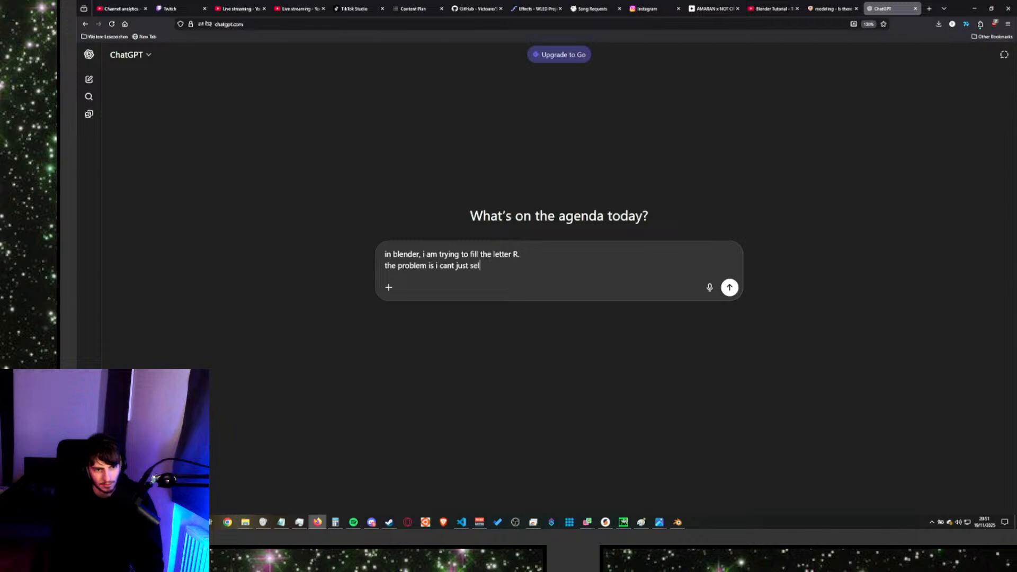
pyautogui.write('ect the verti')
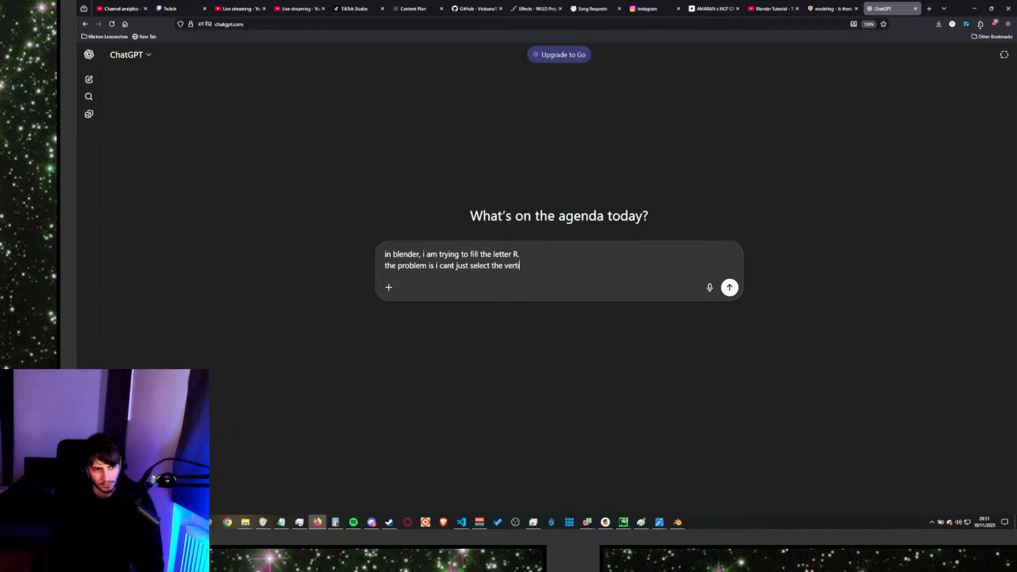
pyautogui.write('ces around it')
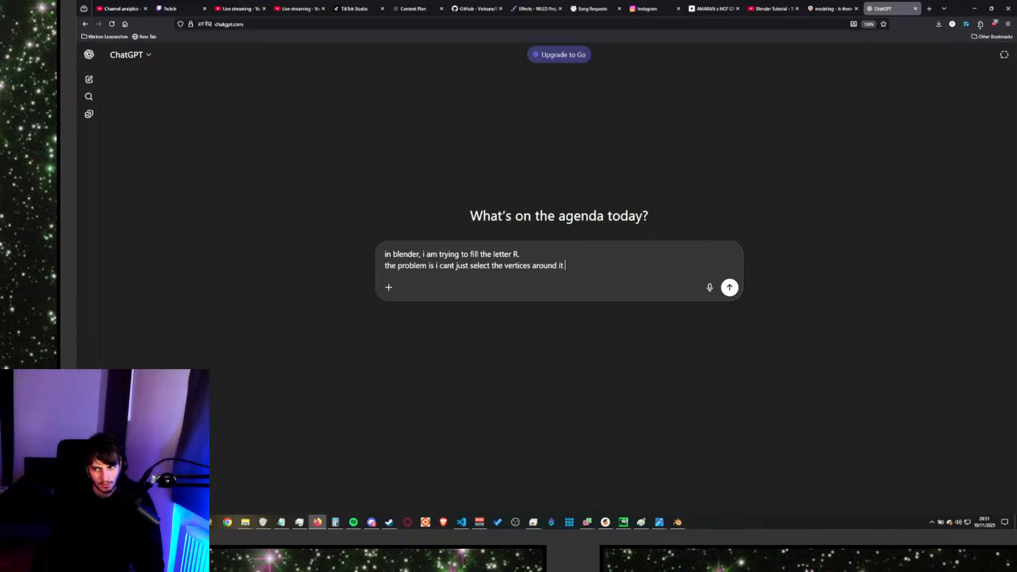
pyautogui.write(' a')
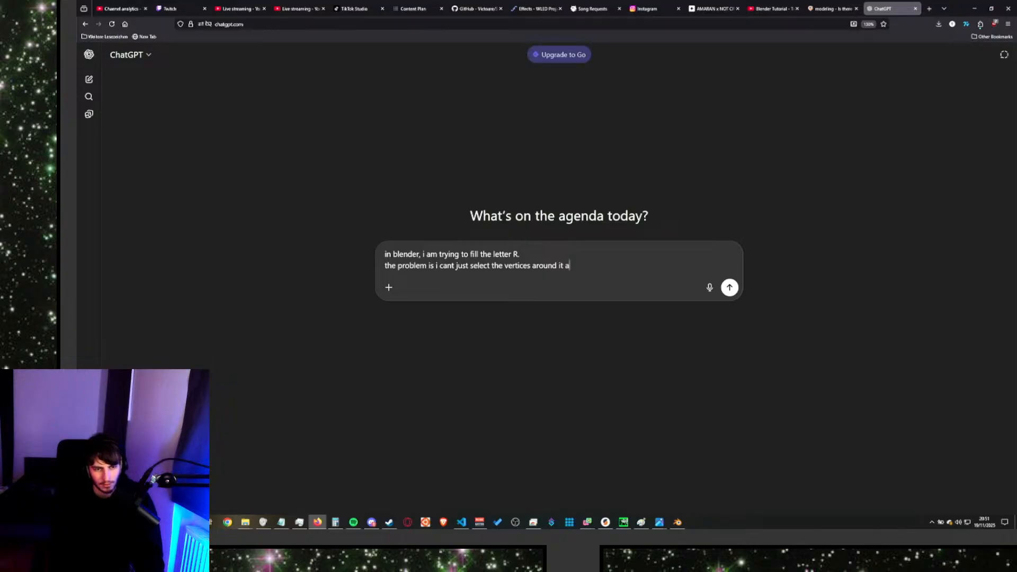
pyautogui.write('nd press F')
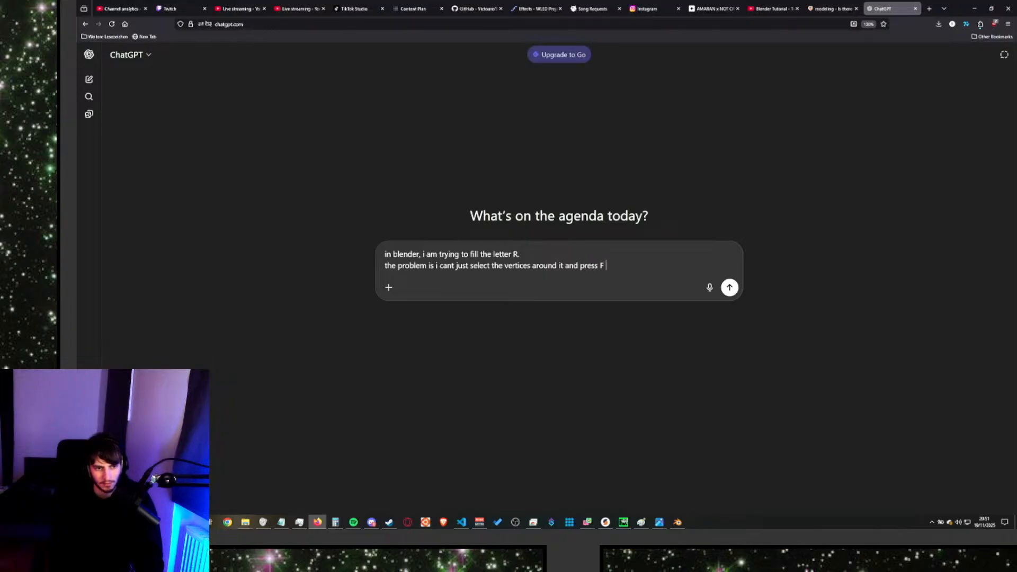
pyautogui.write(' as that would a')
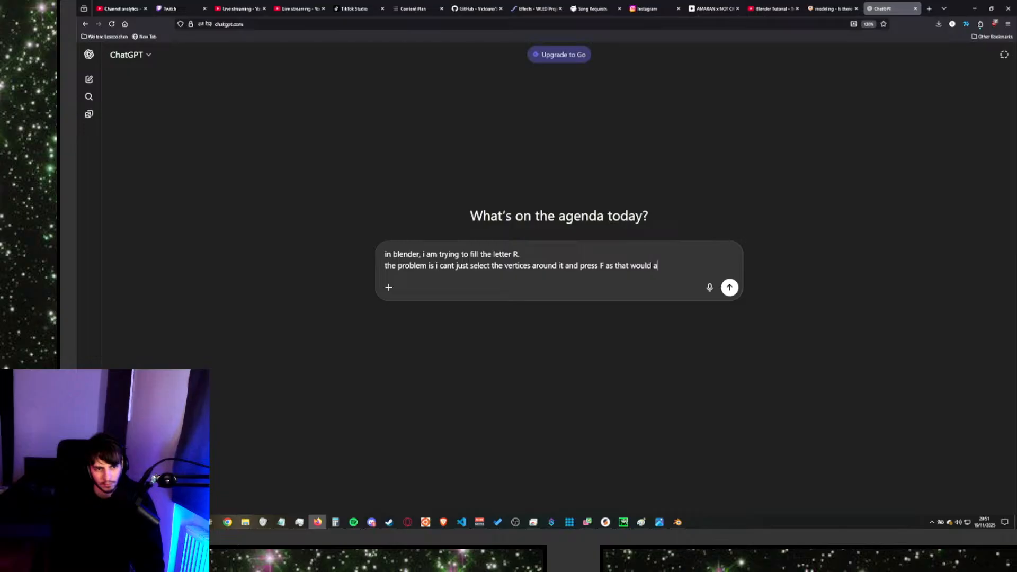
pyautogui.write('lso fill the hole')
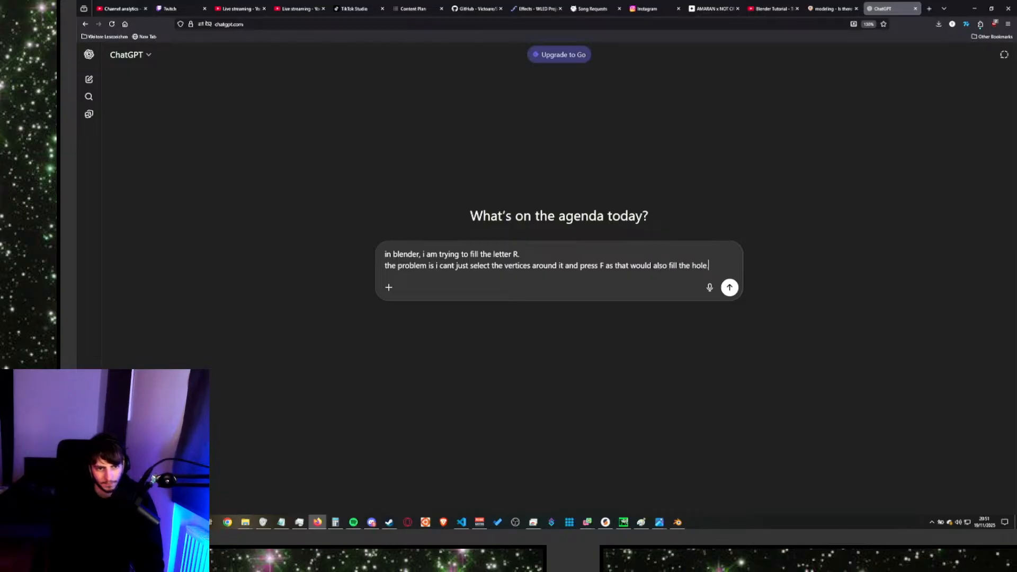
pyautogui.write('.')
pyautogui.hotkey('shift', 'Return')
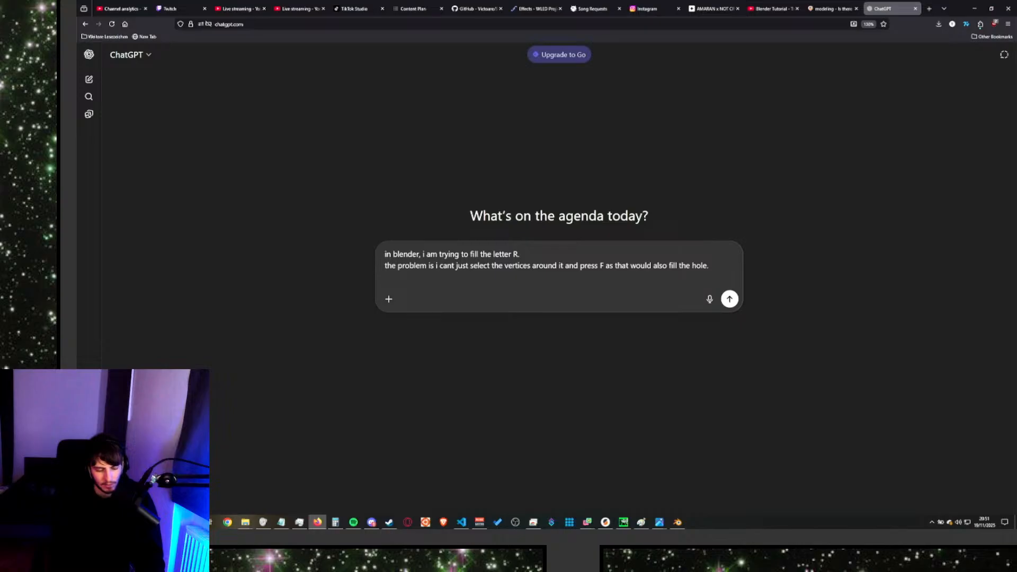
# Switch to Blender and undo the face fills of the R's inner loop and outer outline.
pyautogui.hotkey('alt', 'Tab')
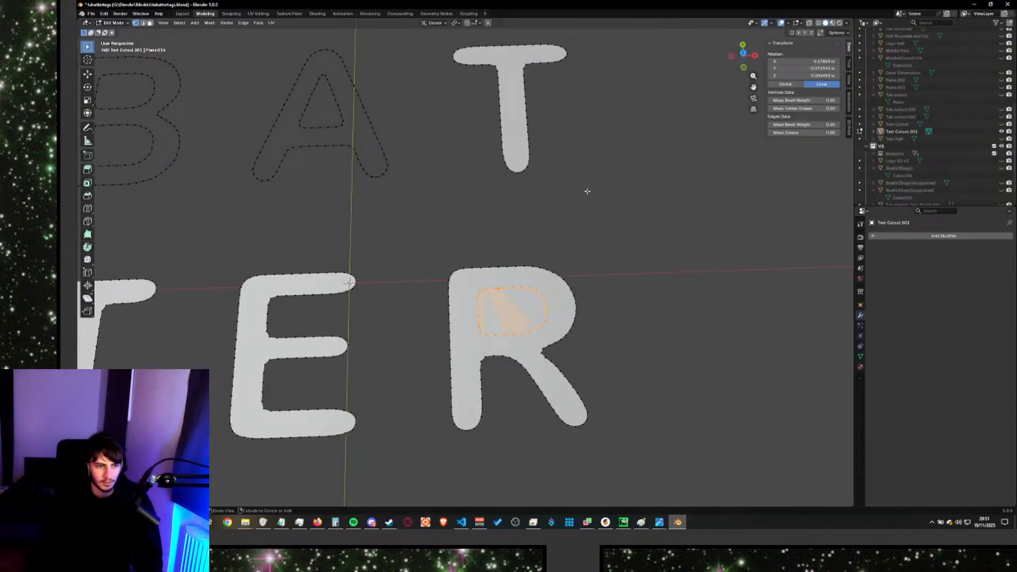
pyautogui.hotkey('ctrl', 'z')
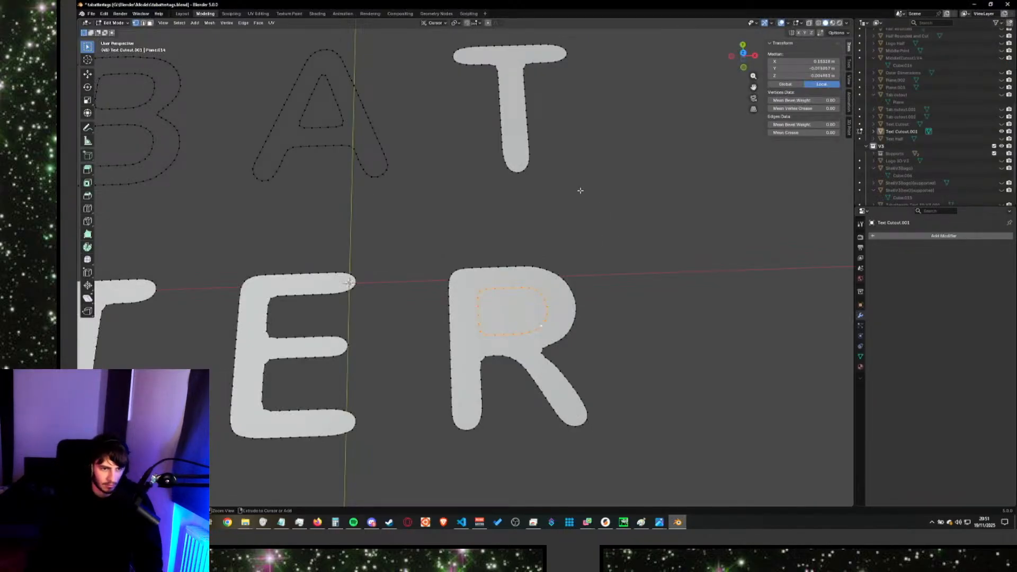
pyautogui.hotkey('ctrl', 'z')
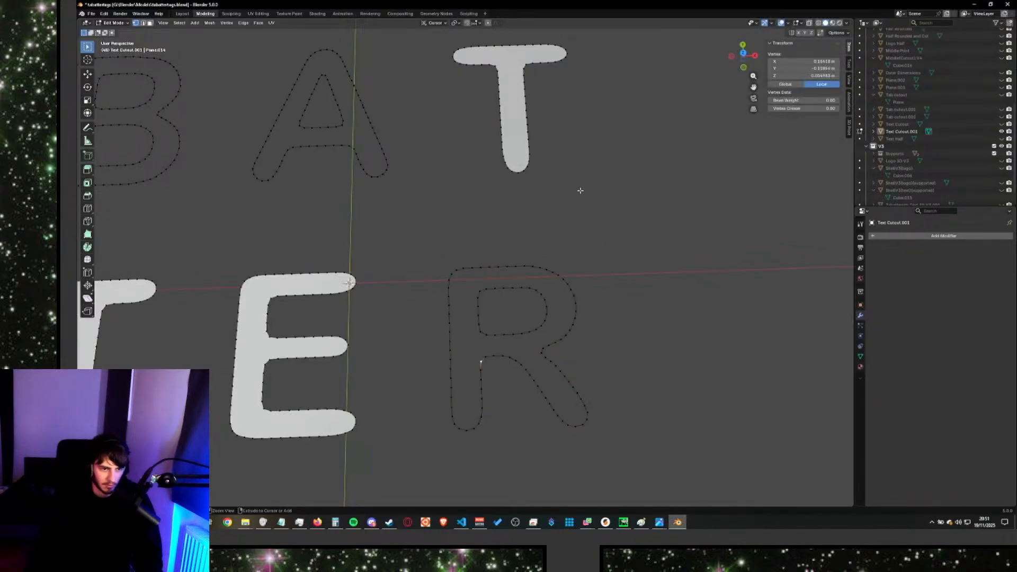
# Select the R's inner and outer edge loops together and try Bridge Edge Loops on them.
pyautogui.keyDown('alt'); pyautogui.click(522, 332); pyautogui.keyUp('alt')
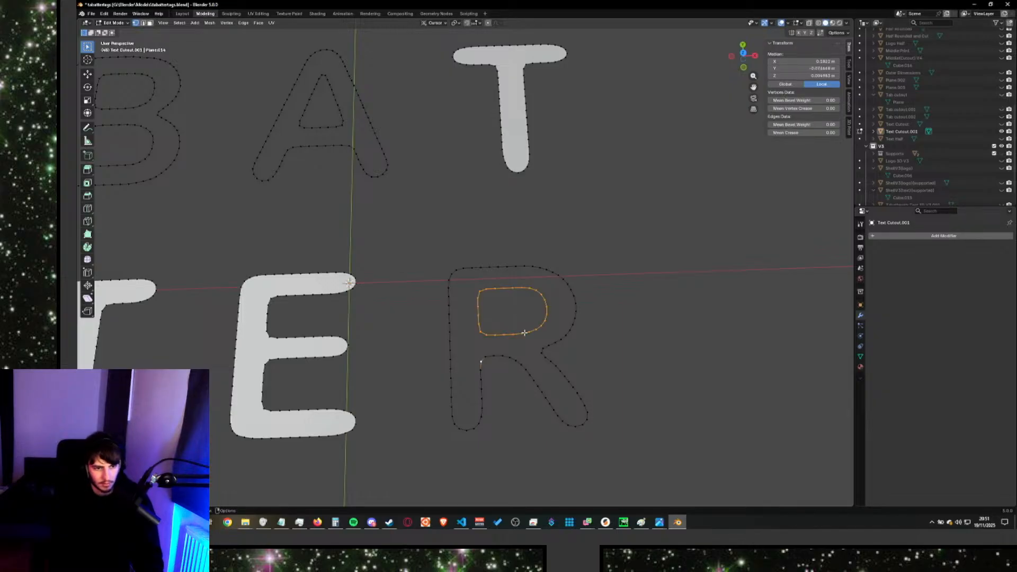
pyautogui.keyDown('alt'); pyautogui.keyDown('shift'); pyautogui.click(519, 362); pyautogui.keyUp('shift'); pyautogui.keyUp('alt')
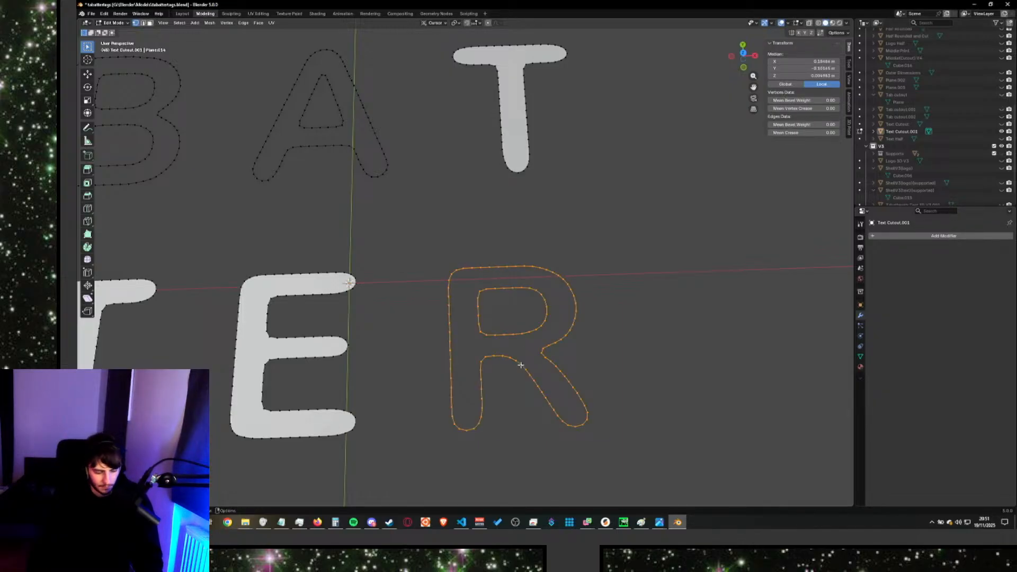
pyautogui.hotkey('ctrl', 'e')
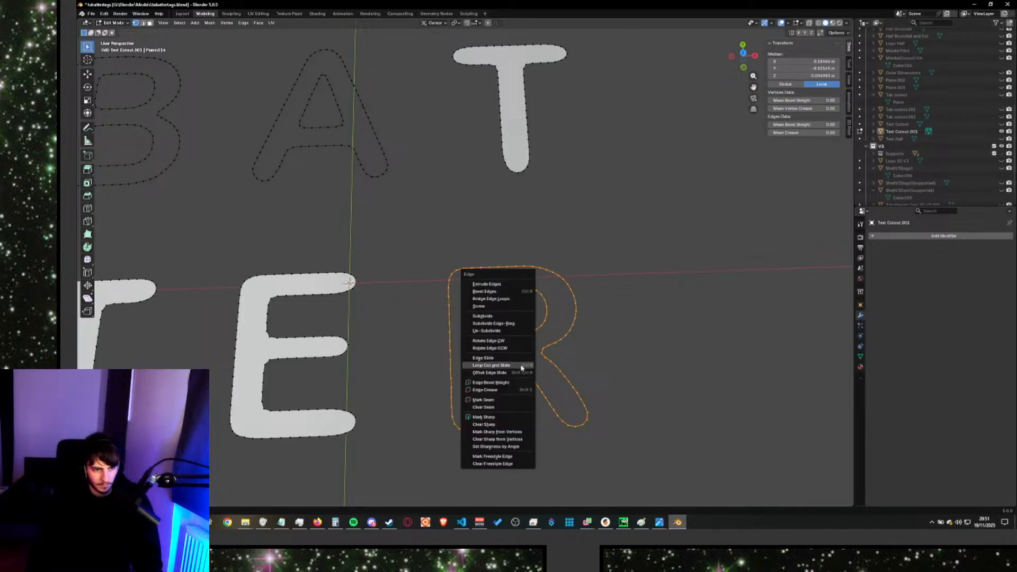
pyautogui.click(498, 300)
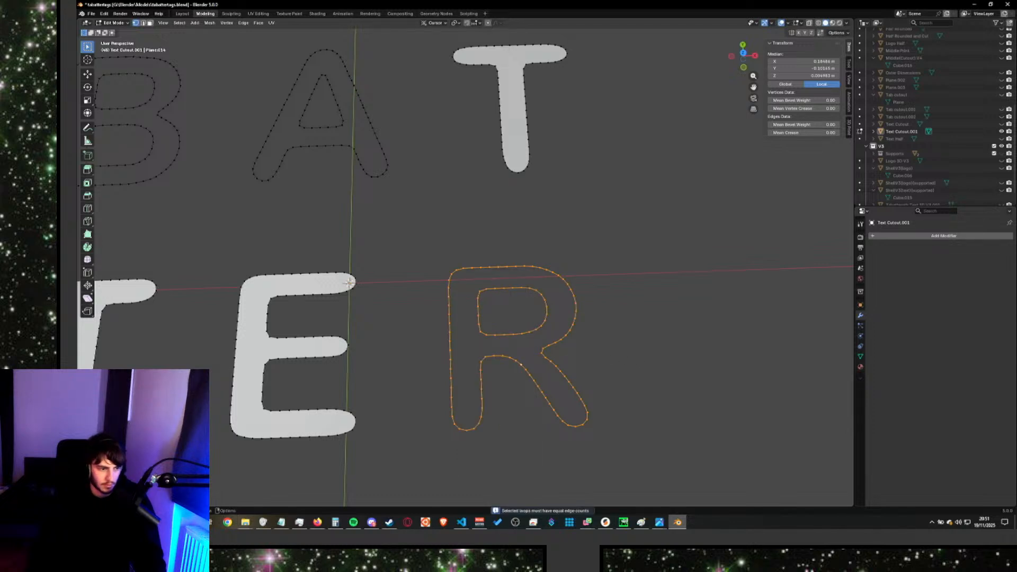
pyautogui.hotkey('alt', 'f')
# Switch to the ChatGPT prompt and add the line "bridge edge loops looks terrible.".
pyautogui.hotkey('alt', 'Tab')
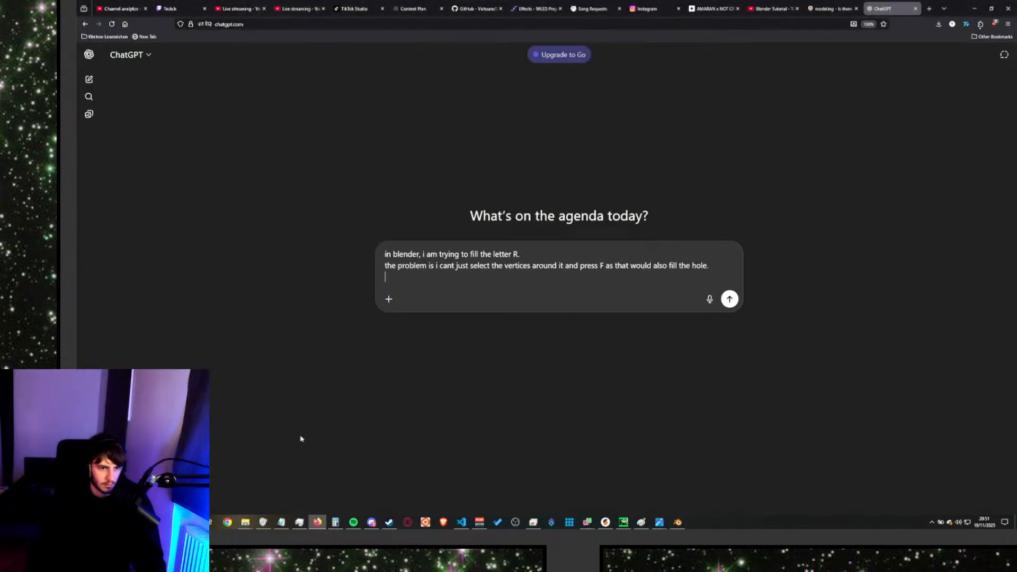
pyautogui.write('bridg')
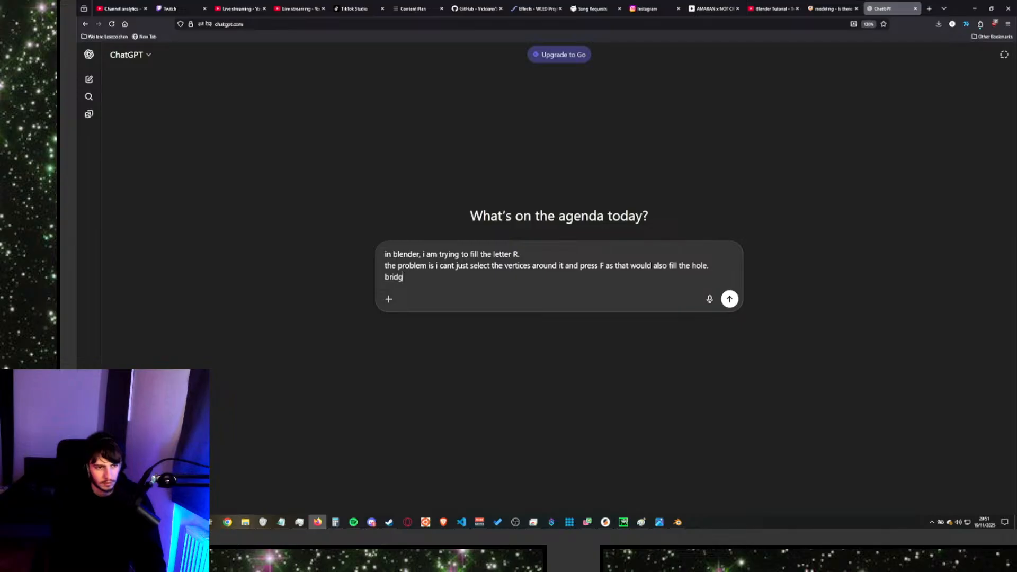
pyautogui.write('e edege loops ')
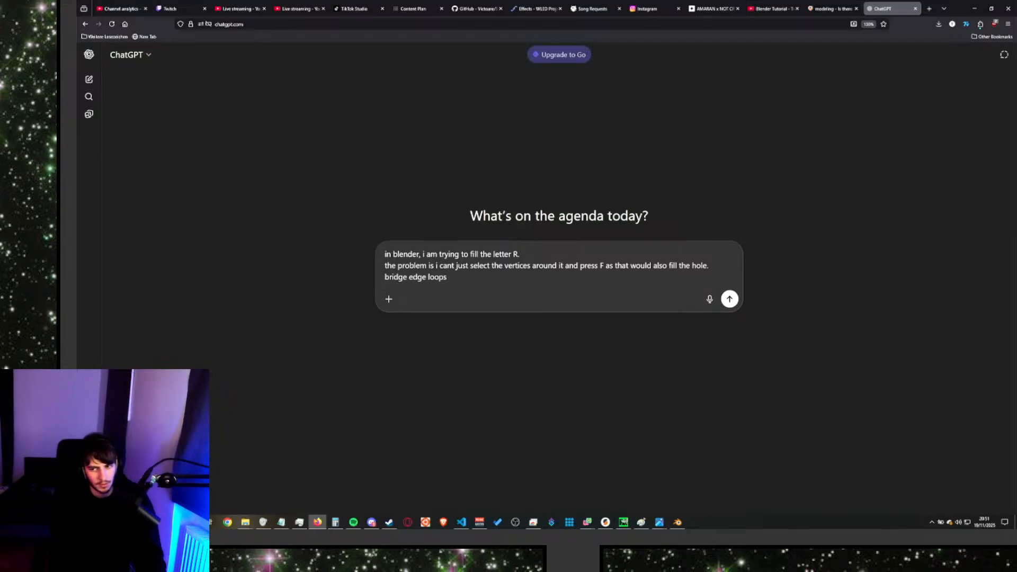
pyautogui.write('looks ter')
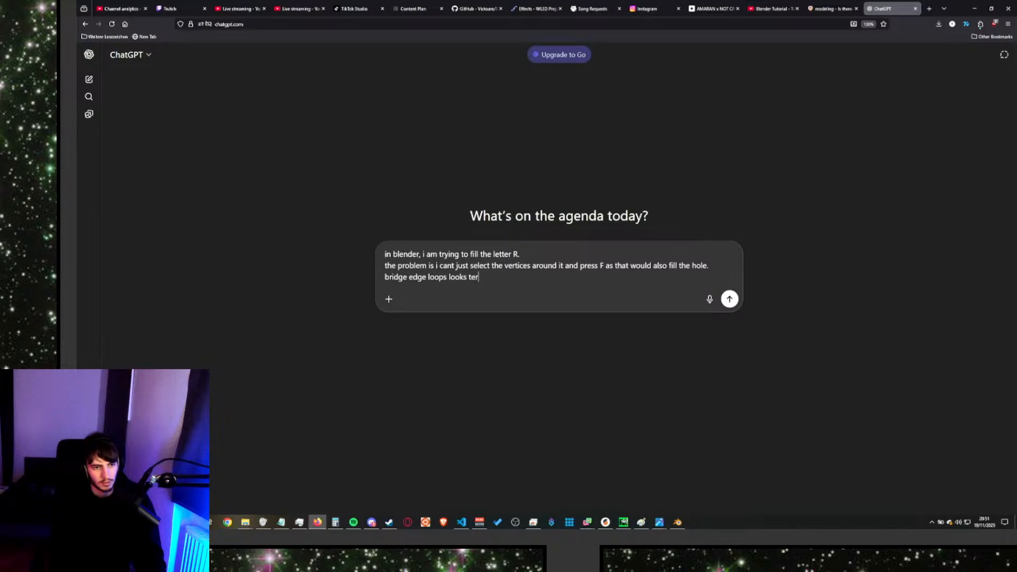
pyautogui.write('rible.')
pyautogui.hotkey('shift', 'Return')
# Finish the prompt with "any way i can fill the entire thing, then select the vertices of the hole and remove that from the face?" and send it.
pyautogui.write('any ')
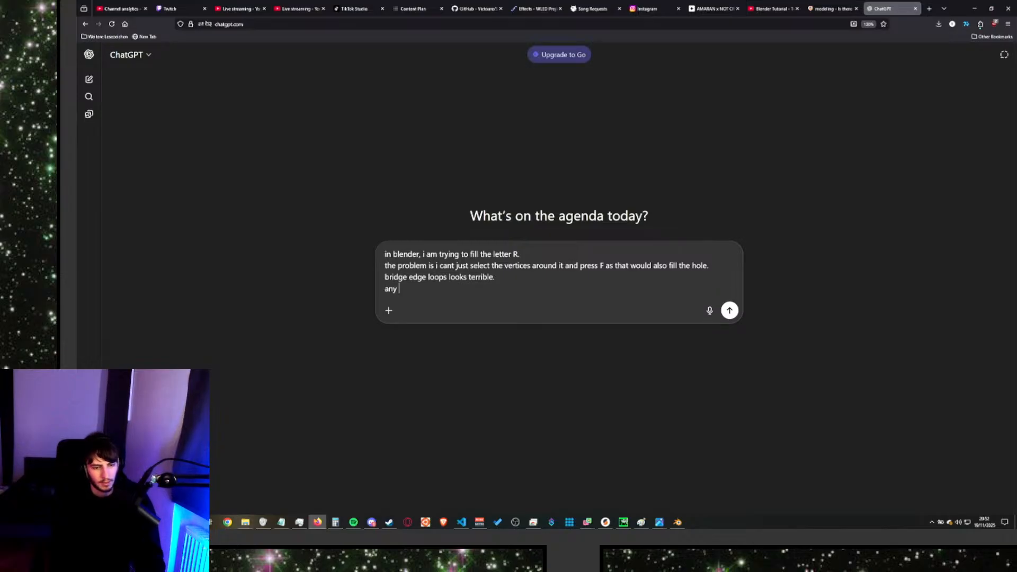
pyautogui.write('way i can fill the ent')
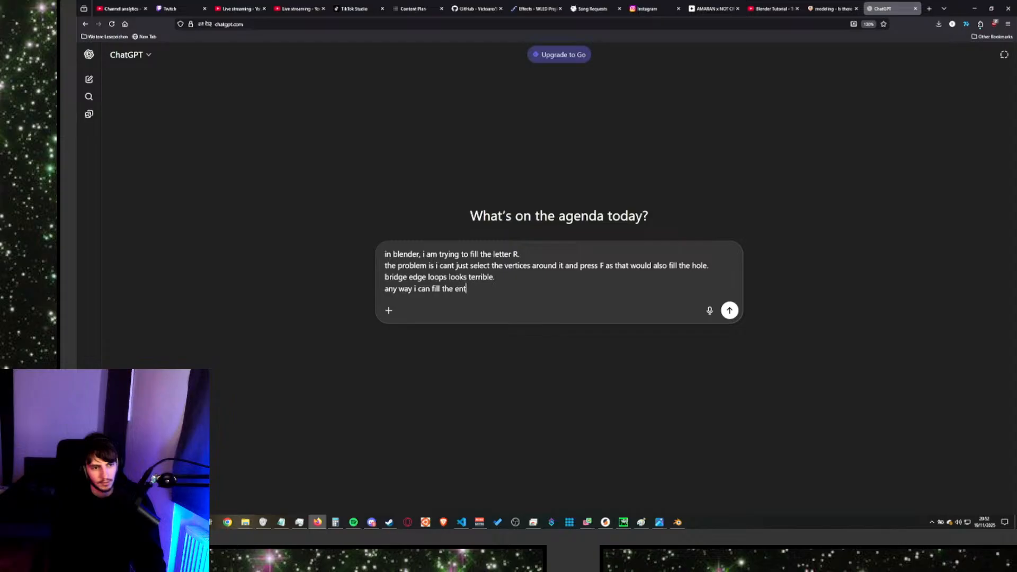
pyautogui.write('ire thing, then select the')
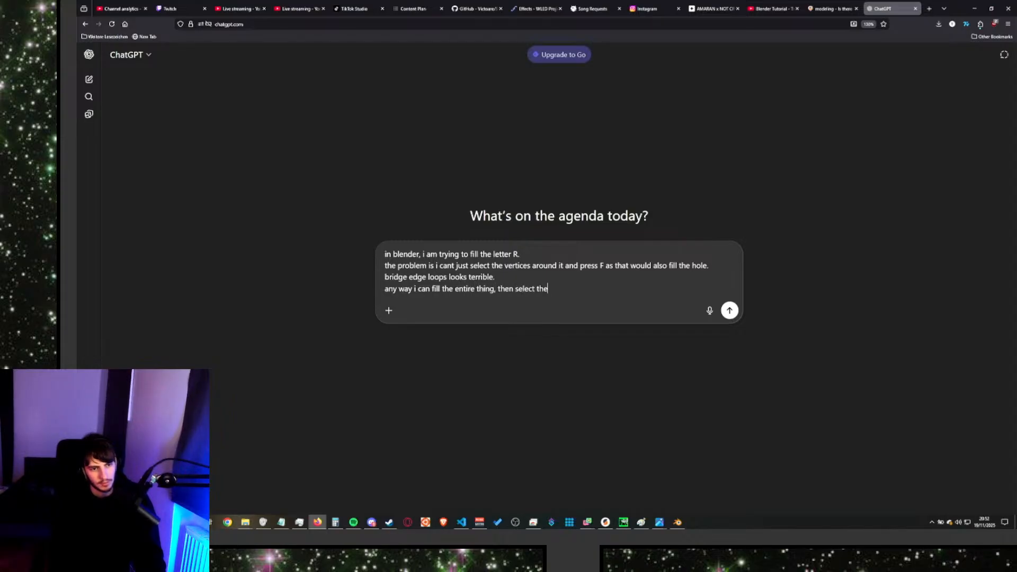
pyautogui.write(' vertices of')
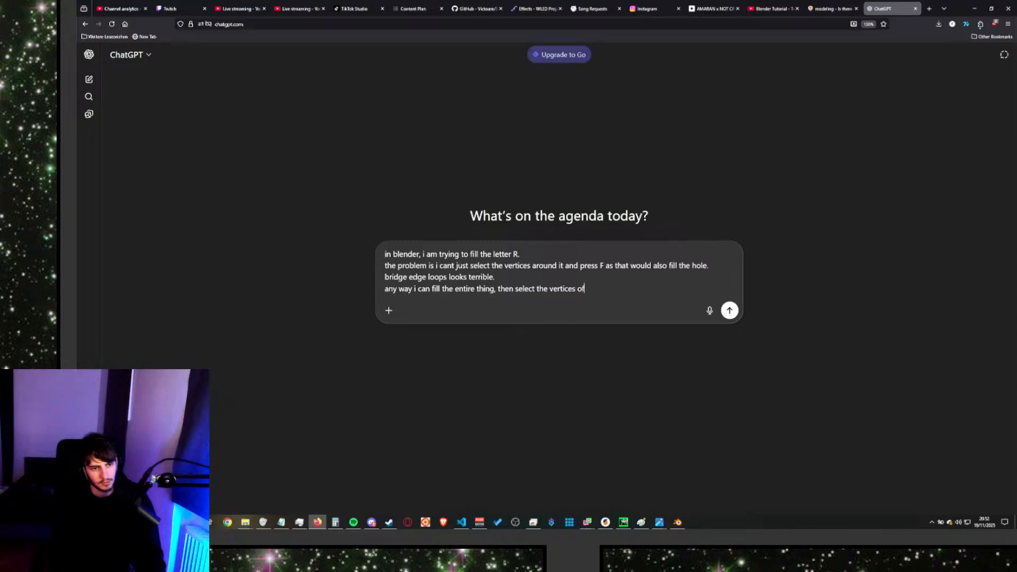
pyautogui.write(' the hole and')
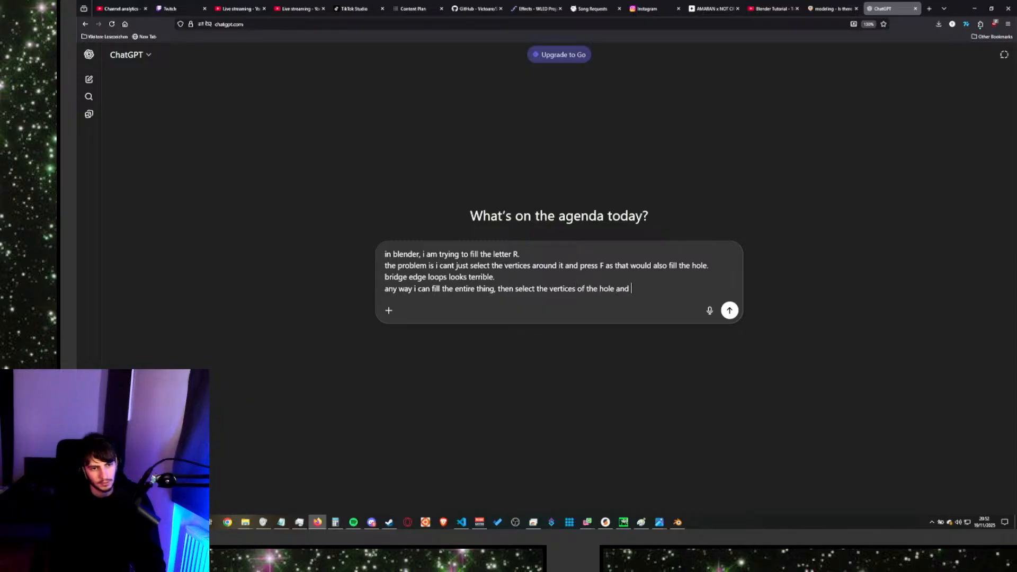
pyautogui.write(' remove that fr')
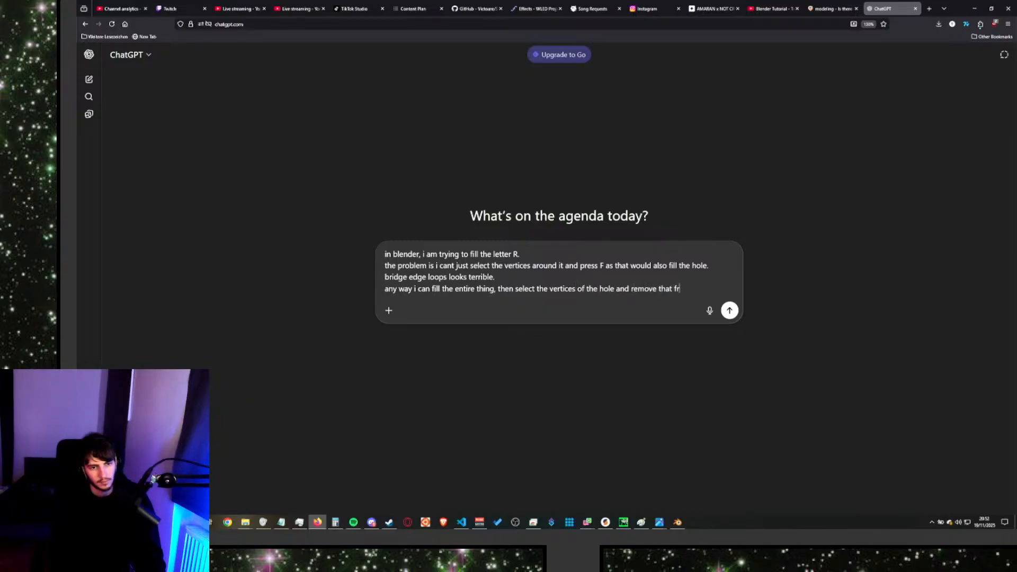
pyautogui.write('om the f')
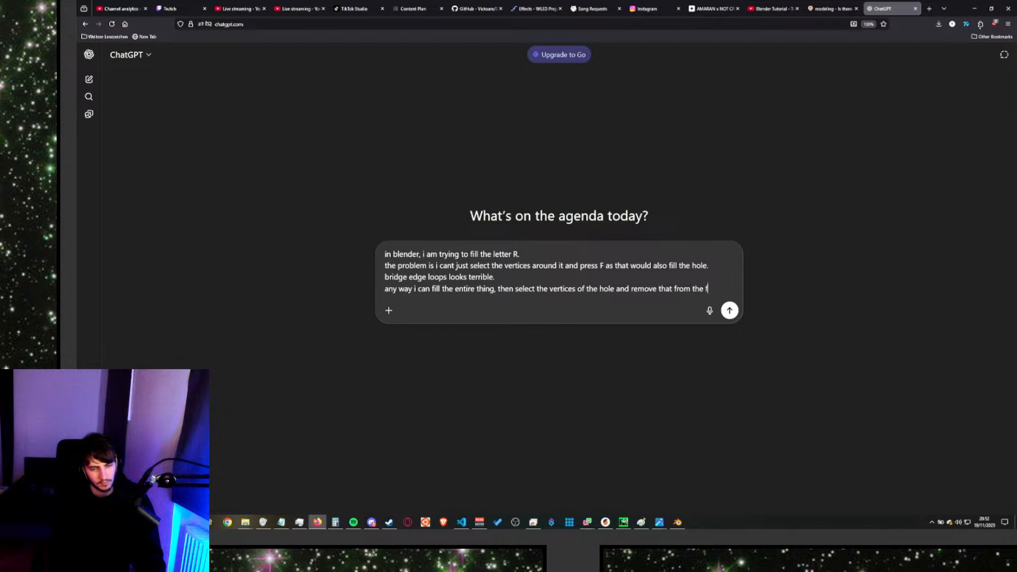
pyautogui.write('ace?')
pyautogui.press('Return')
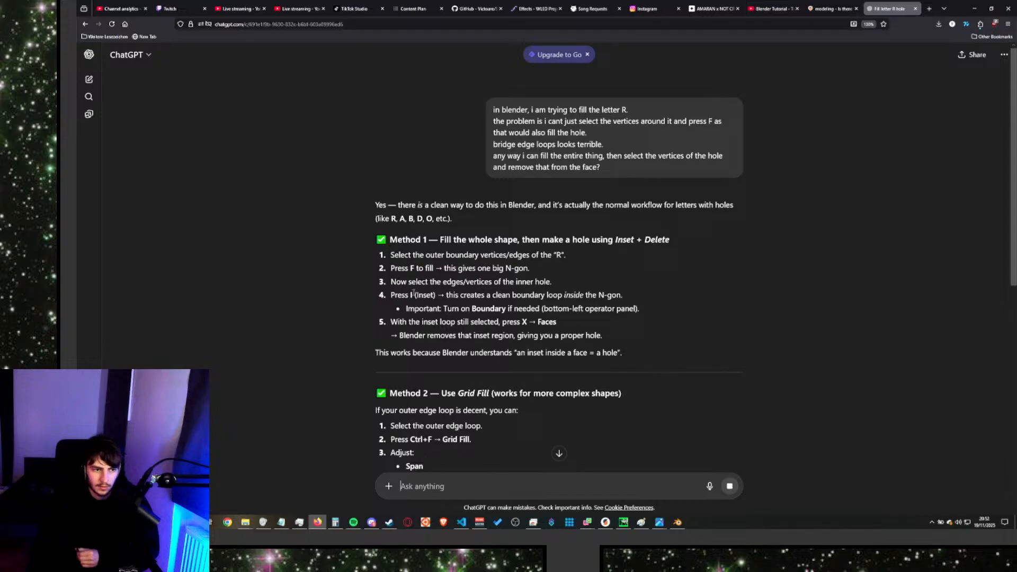
# Skim the suggested fill methods, then switch to Blender and undo the bridge between the R's inner and outer loops.
pyautogui.scroll(-2, 441, 295)
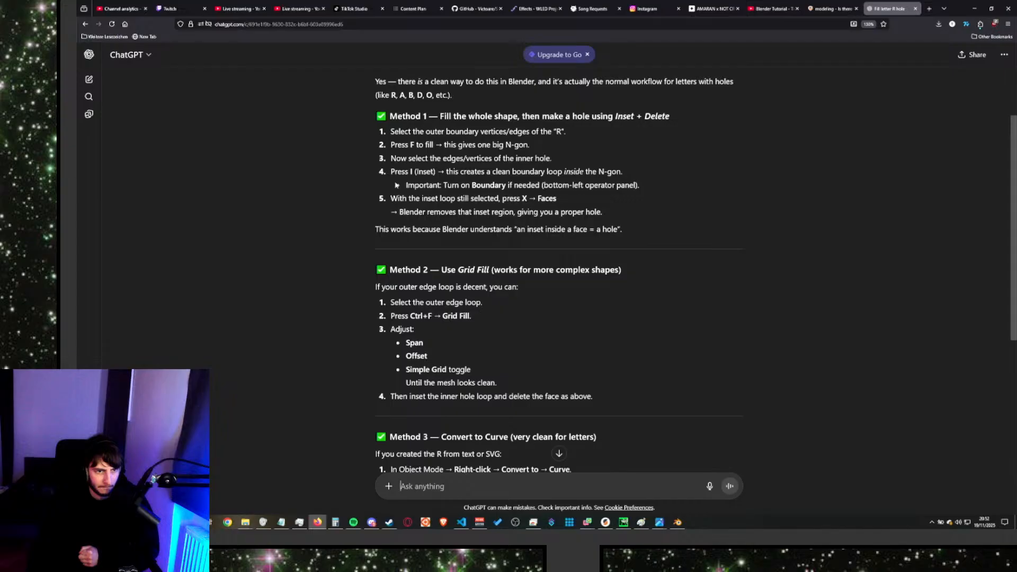
pyautogui.scroll(1, 403, 172)
pyautogui.scroll(-2, 403, 172)
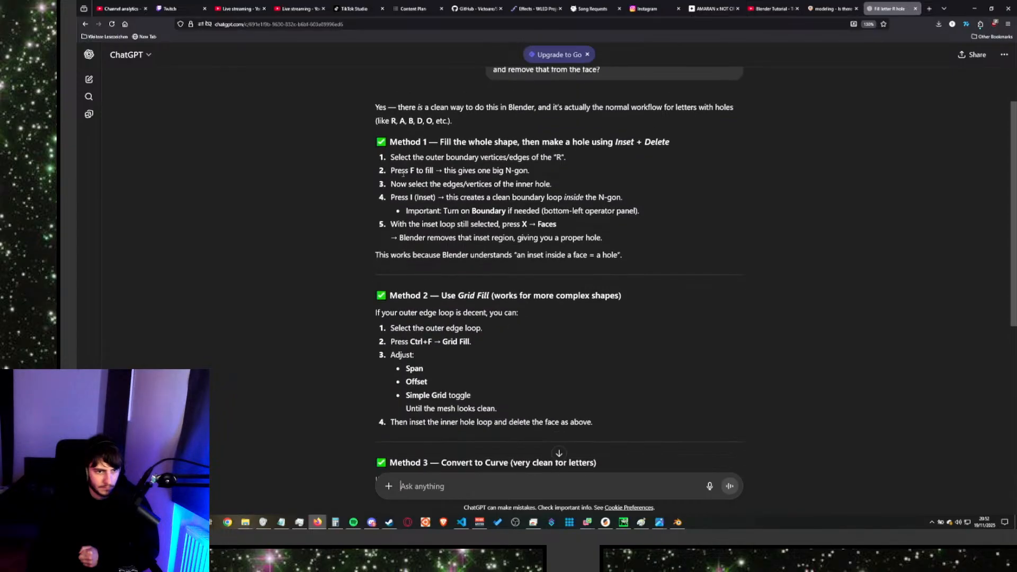
pyautogui.hotkey('alt', 'Tab')
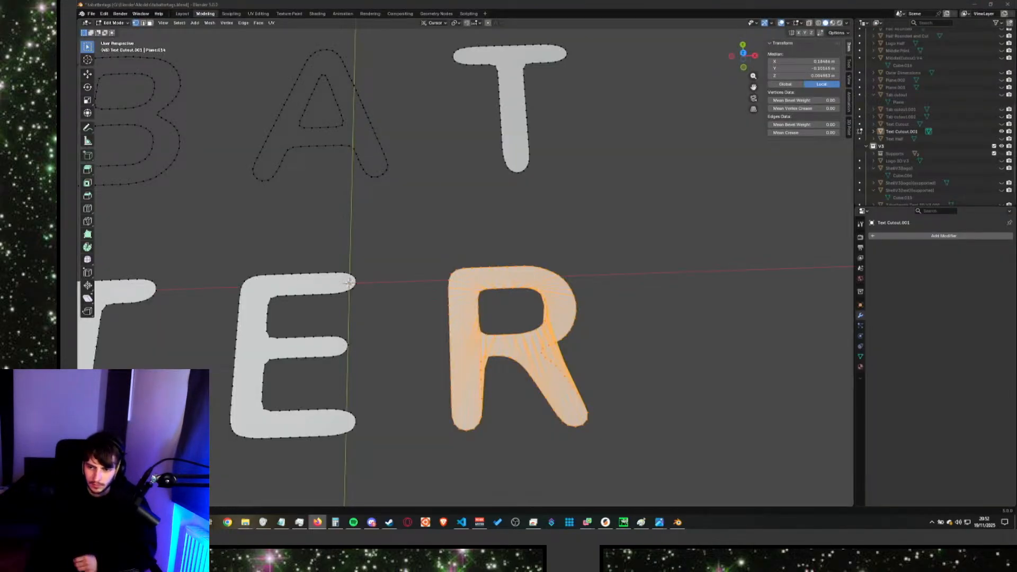
pyautogui.click(622, 327)
pyautogui.hotkey('alt', 'a')
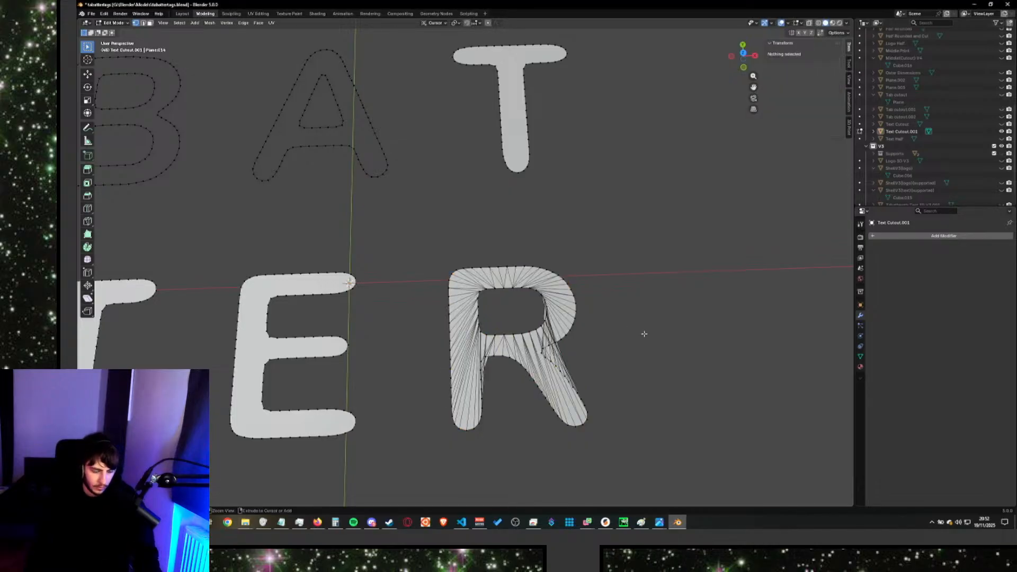
pyautogui.hotkey('ctrl', 'z')
pyautogui.hotkey('ctrl', 'z')
pyautogui.hotkey('alt', 'a')
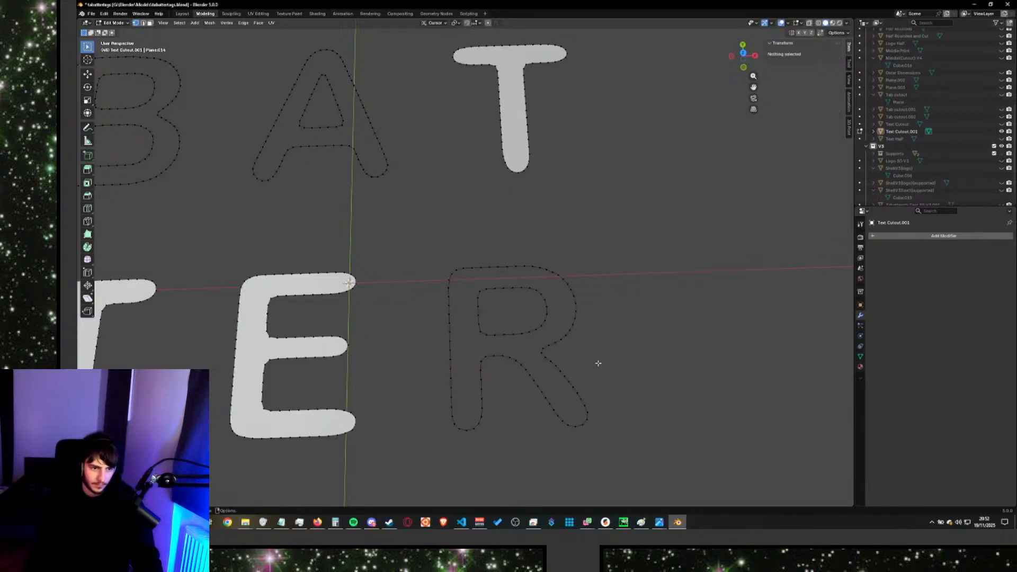
# Select the R's whole outer outline, fill it with a single face and clear the selection.
pyautogui.click(549, 362)
pyautogui.hotkey('ctrl', 'l')
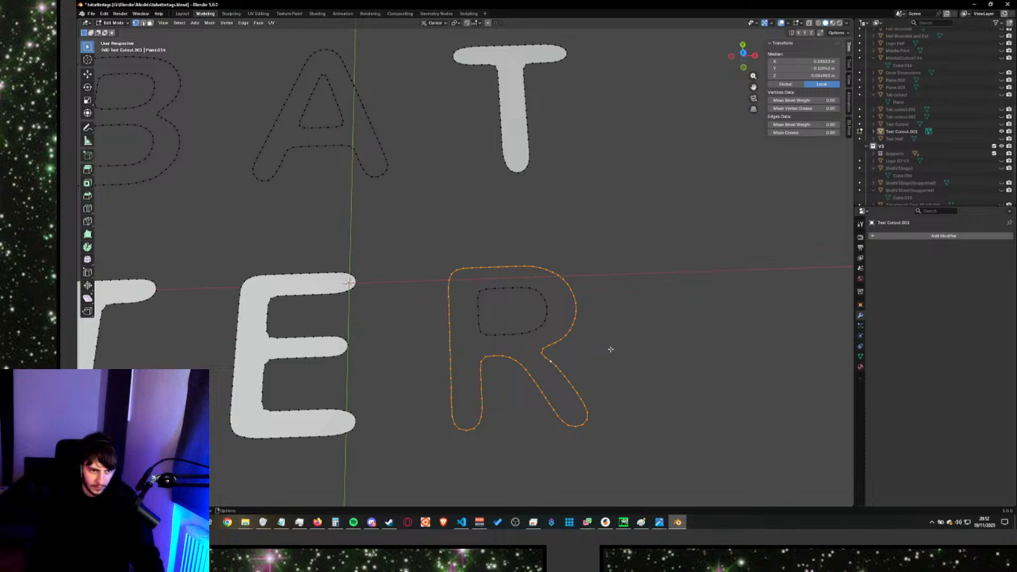
pyautogui.press('f')
pyautogui.hotkey('alt', 'a')
# Select the R's inner hole loop and try to inset it and delete its faces.
pyautogui.keyDown('alt'); pyautogui.click(539, 326); pyautogui.keyUp('alt')
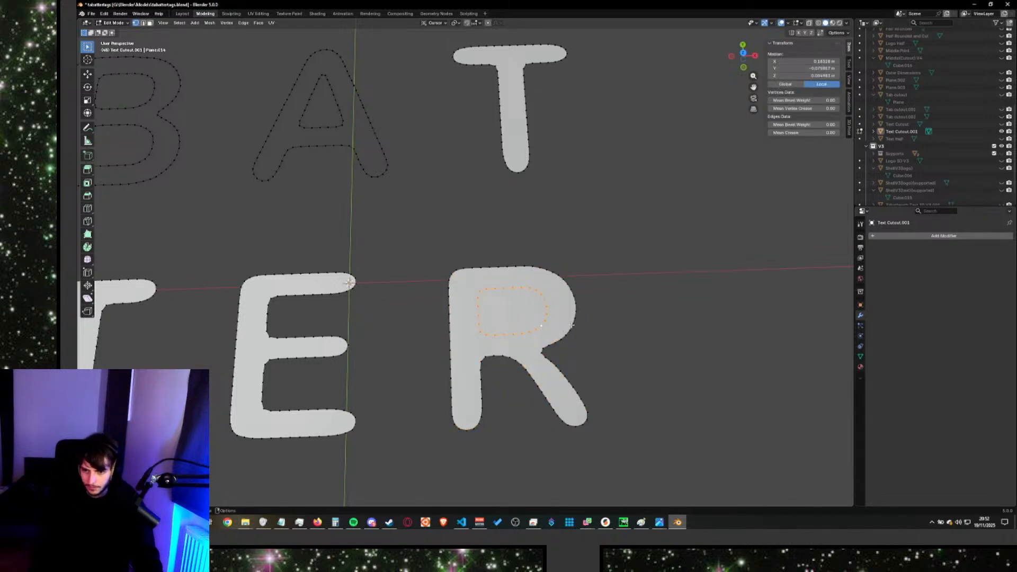
pyautogui.press('i')
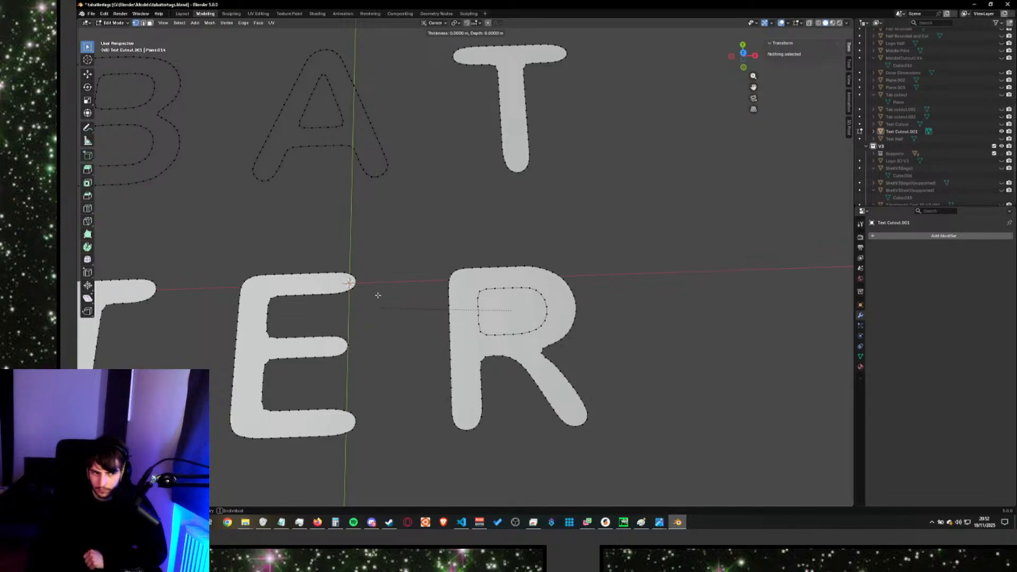
pyautogui.rightClick(618, 254)
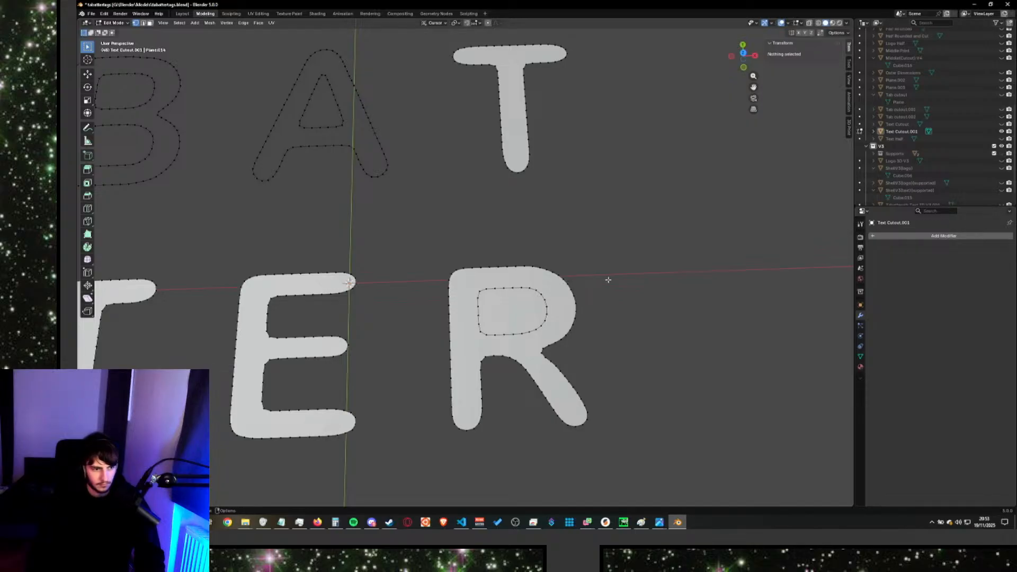
pyautogui.press('x')
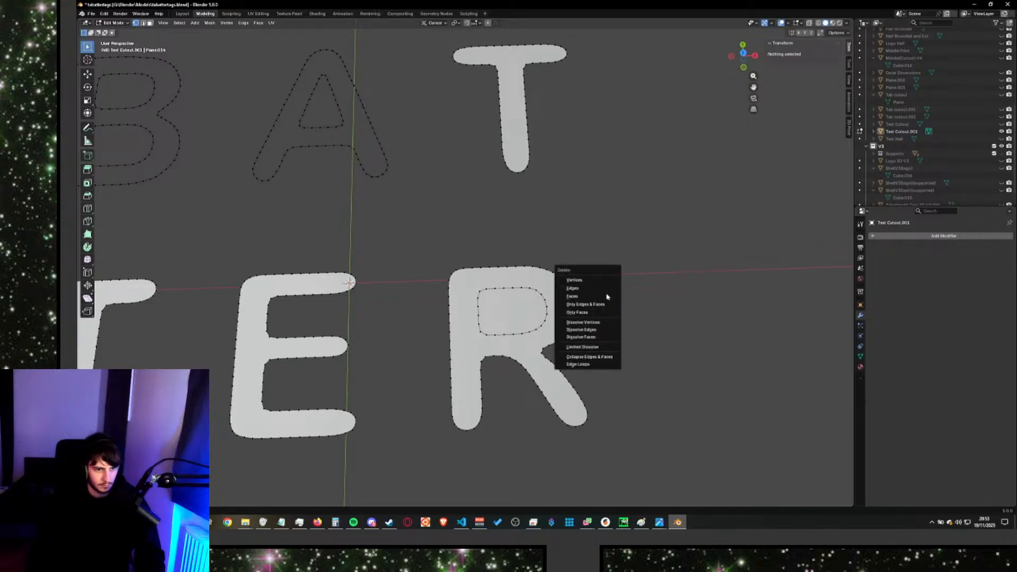
pyautogui.click(605, 296)
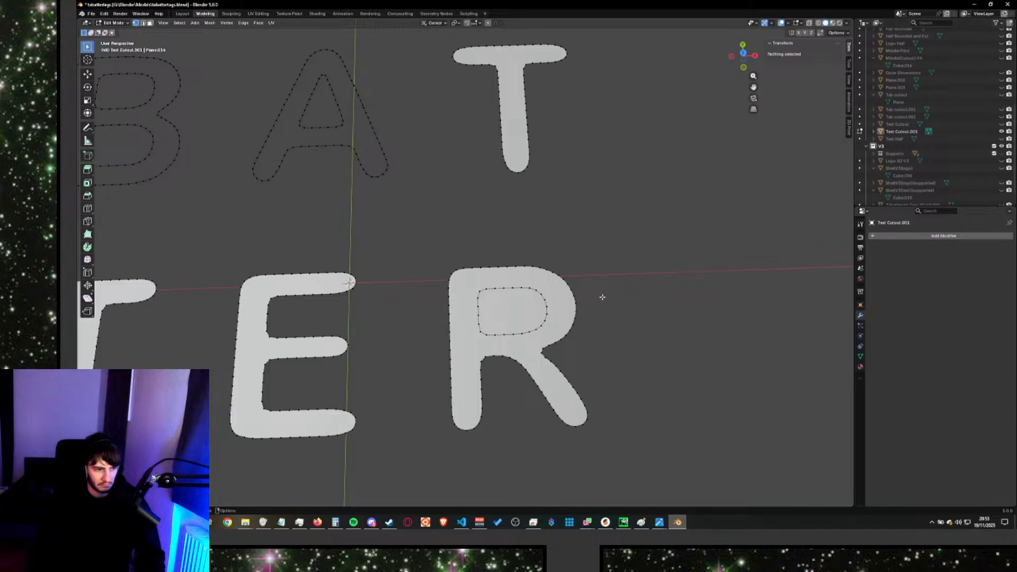
# Undo the recent edits on the R, then restore the face fill of its outer outline.
pyautogui.hotkey('ctrl', 'z')
pyautogui.hotkey('ctrl', 'z')
pyautogui.hotkey('ctrl', 'z')
pyautogui.hotkey('ctrl', 'z')
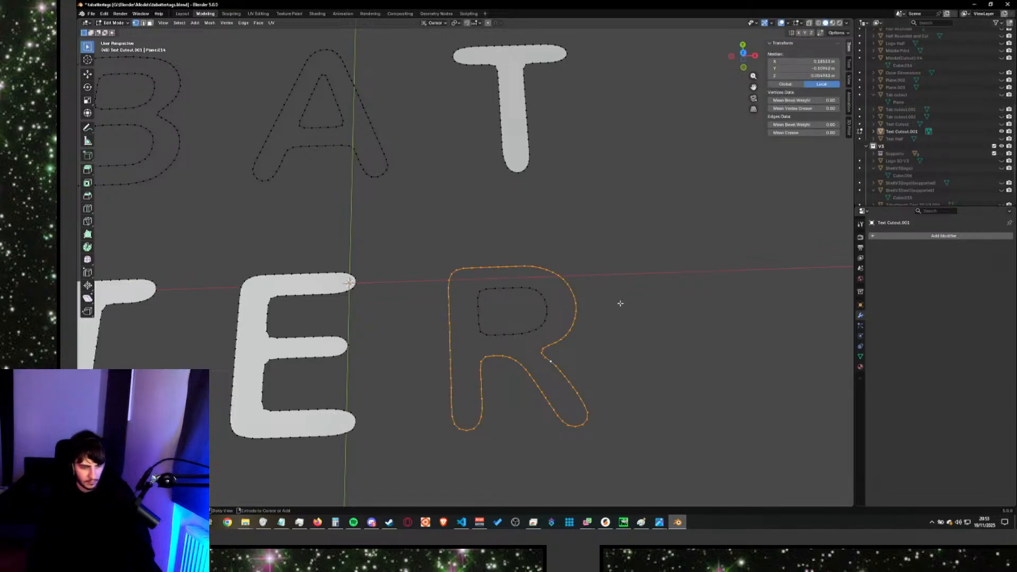
pyautogui.hotkey('ctrl', 'z')
pyautogui.hotkey('ctrl', 'z')
# Select all linked vertices of the R's inner hole loop and try deleting their faces.
pyautogui.click(545, 305)
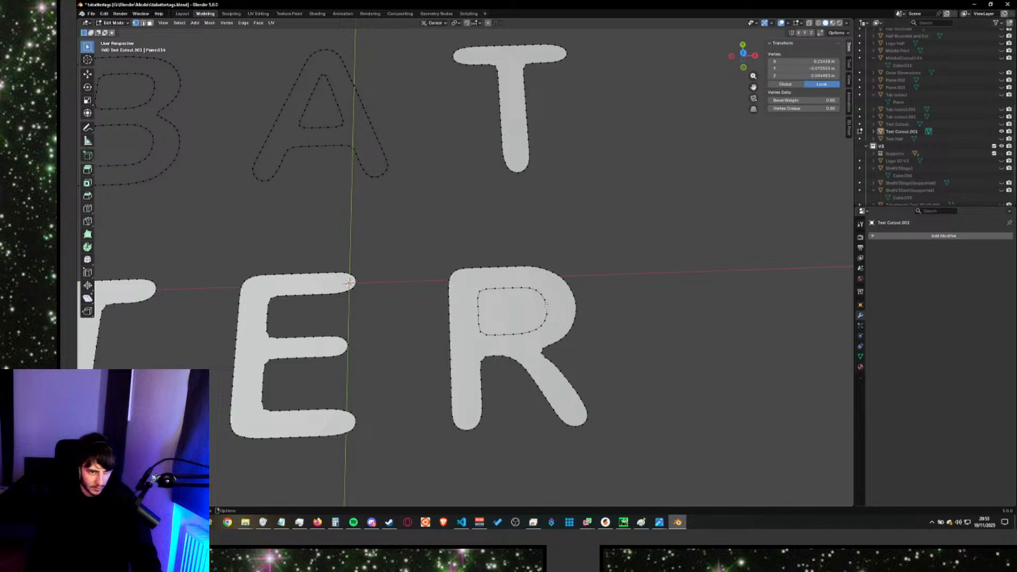
pyautogui.hotkey('ctrl', 'l')
pyautogui.press('x')
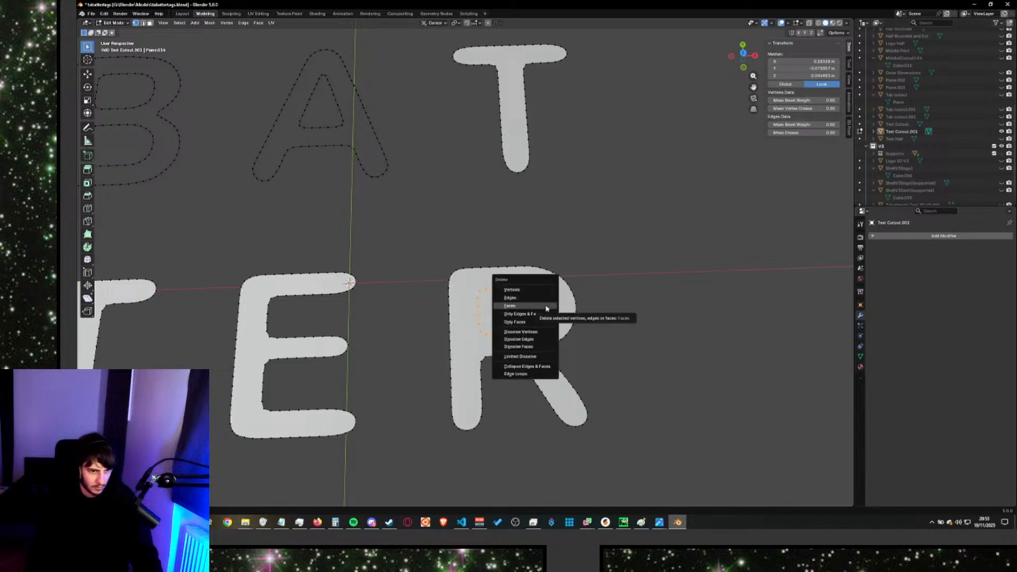
pyautogui.click(546, 307)
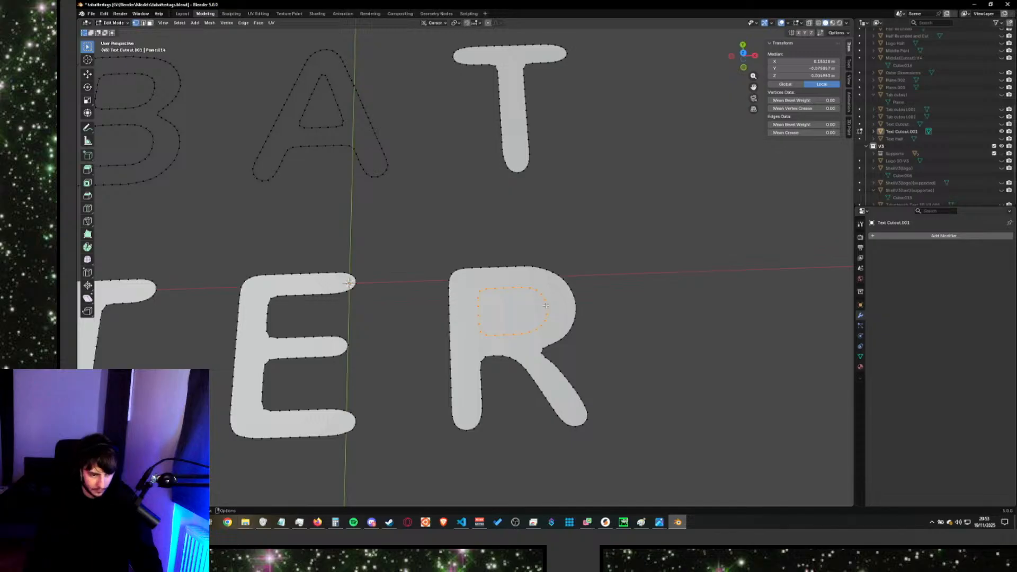
# Reselect the R's linked inner hole vertices and try insetting them again.
pyautogui.click(536, 330)
pyautogui.click(697, 318)
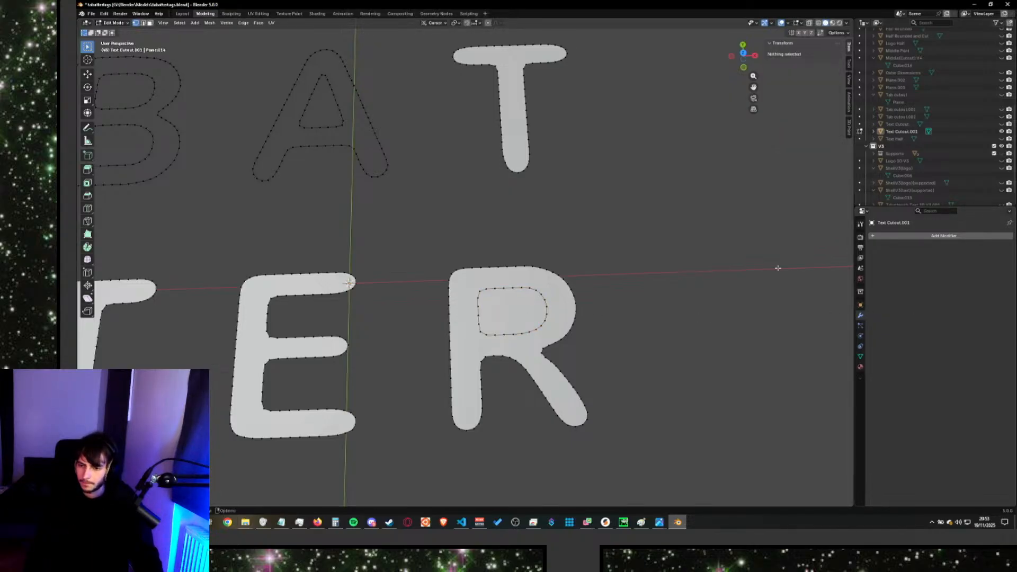
pyautogui.click(548, 313)
pyautogui.hotkey('ctrl', 'l')
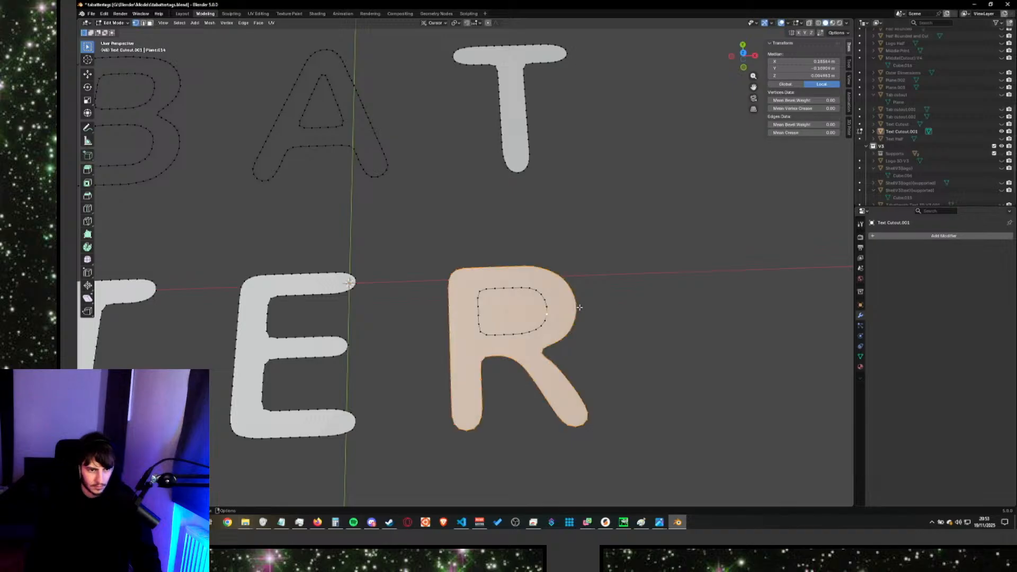
pyautogui.click(548, 313)
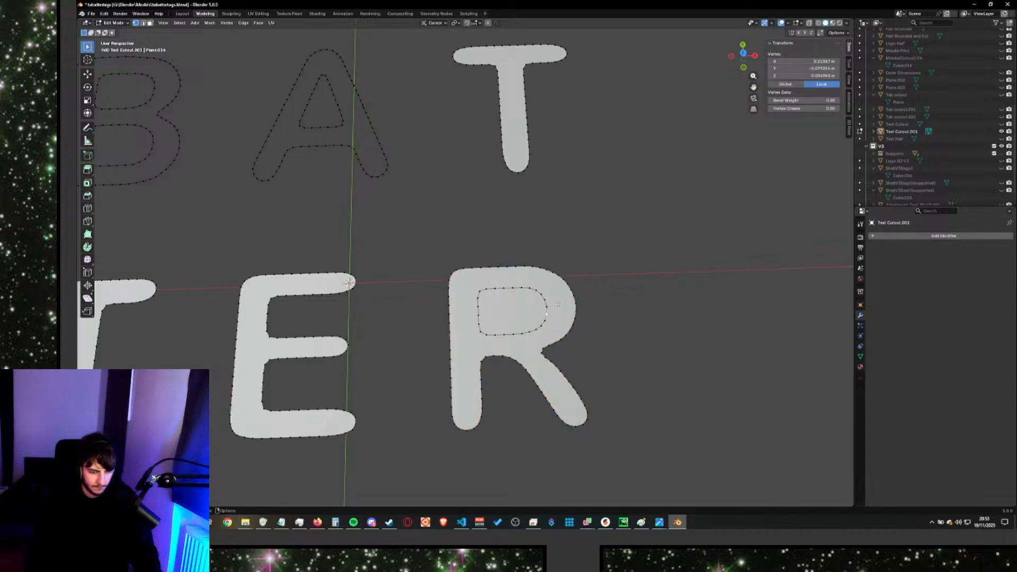
pyautogui.hotkey('ctrl', 'l')
pyautogui.hotkey('alt', 'a')
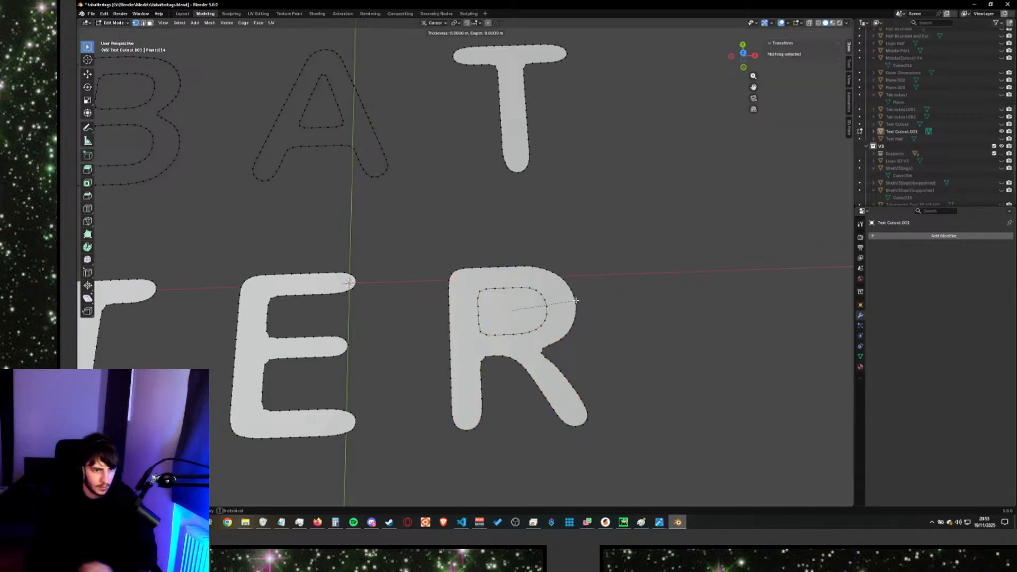
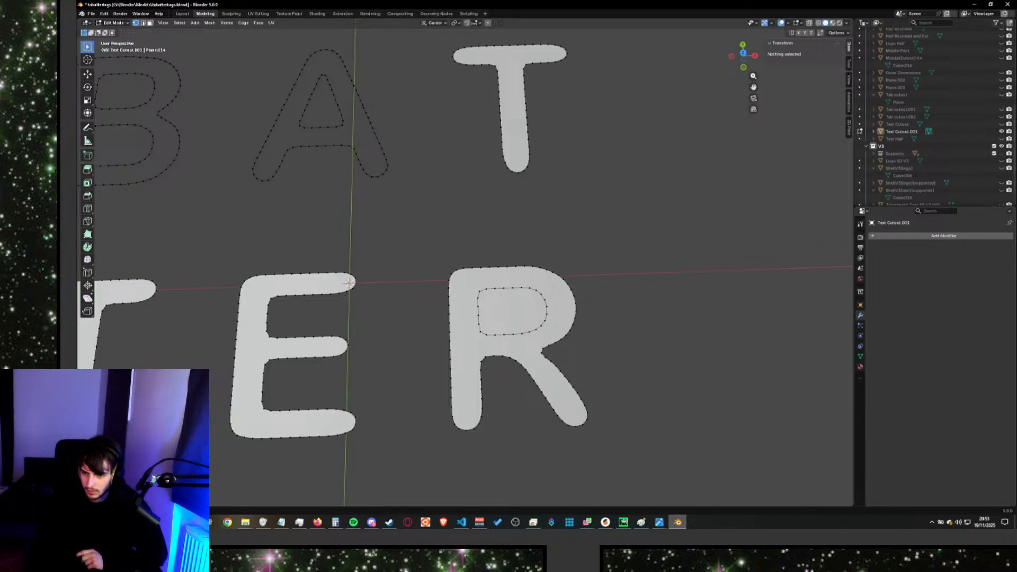
pyautogui.click(512, 334)
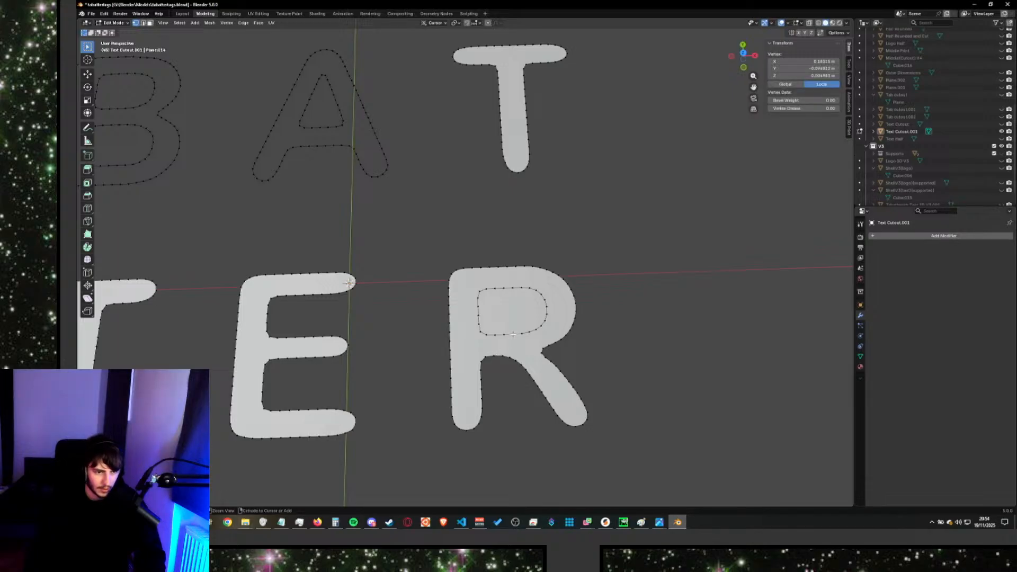
pyautogui.keyDown('alt'); pyautogui.click(511, 334); pyautogui.keyUp('alt')
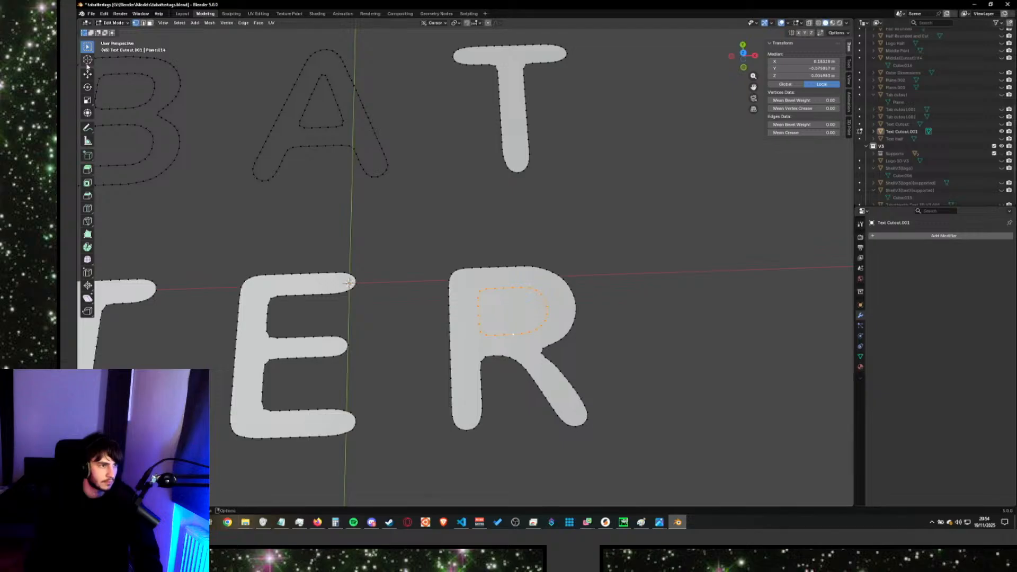
pyautogui.click(301, 214)
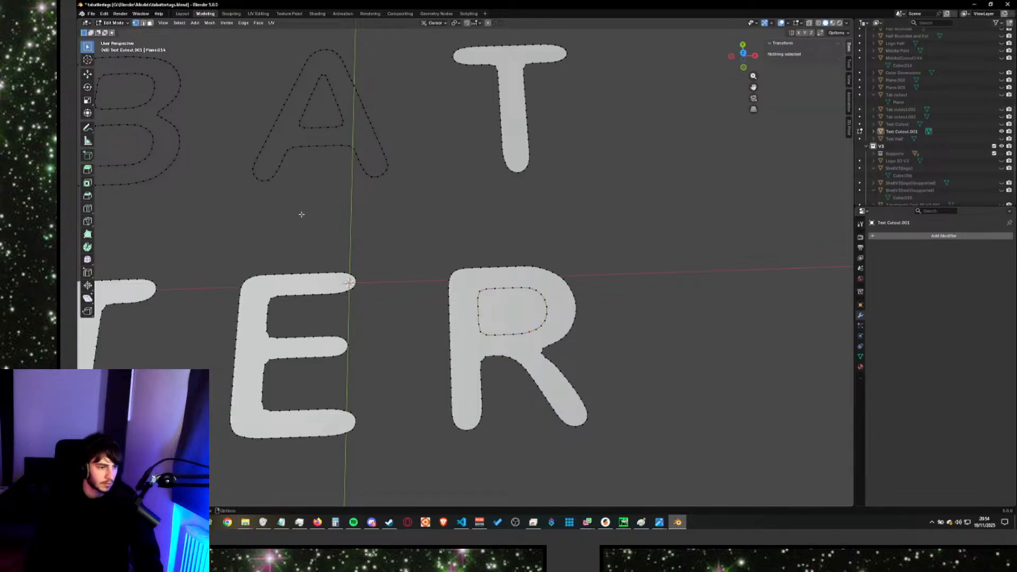
# Select the R's inner hole loop and try insetting it once more.
pyautogui.keyDown('alt'); pyautogui.click(518, 287); pyautogui.keyUp('alt')
pyautogui.press('i')
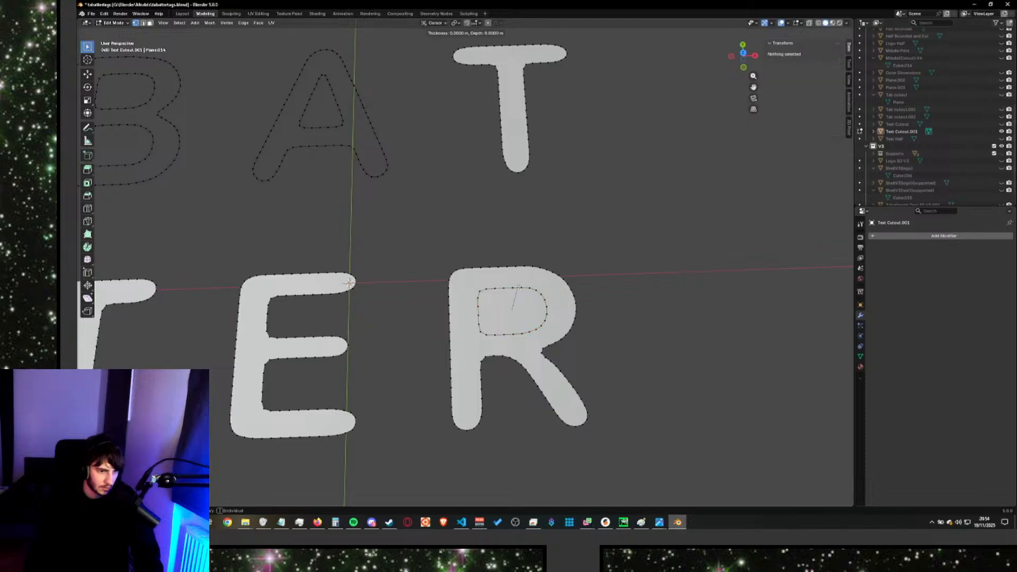
pyautogui.click(674, 226)
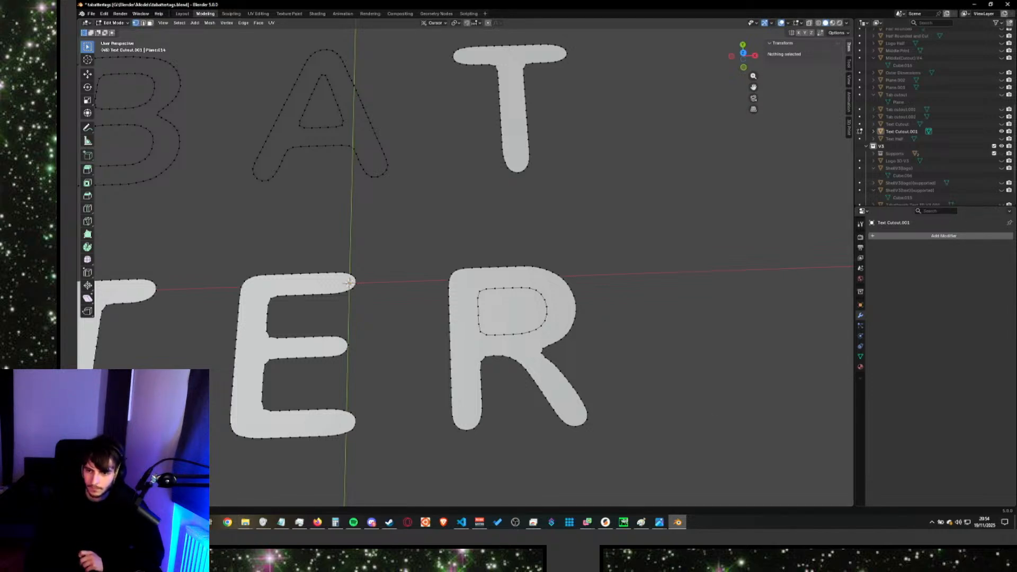
# Undo the recent edits on the R back to its unfilled, selected outer outline.
pyautogui.hotkey('ctrl', 'z')
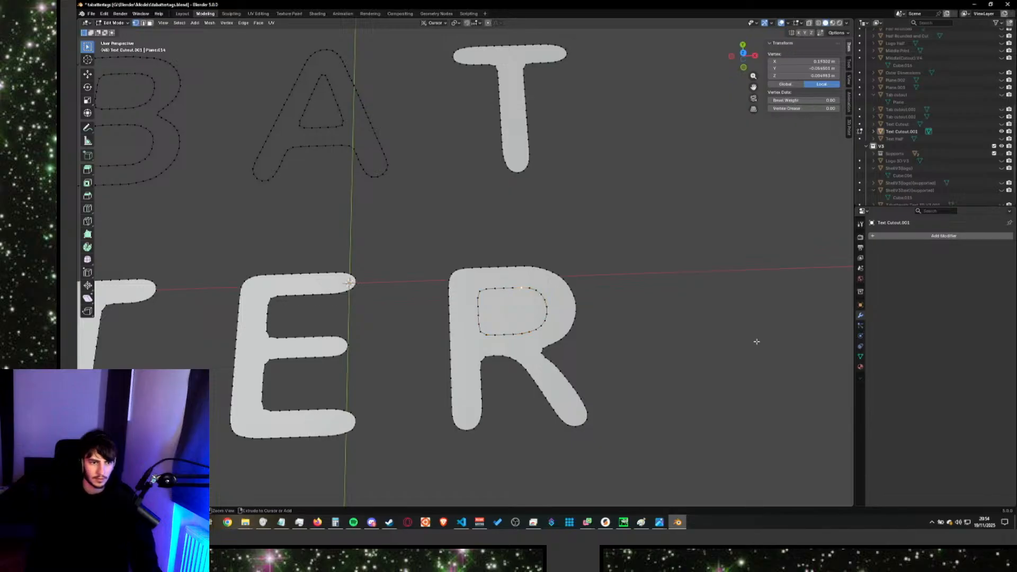
pyautogui.hotkey('ctrl', 'z')
pyautogui.hotkey('ctrl', 'z')
pyautogui.hotkey('ctrl', 'z')
pyautogui.hotkey('ctrl', 'z')
pyautogui.hotkey('ctrl', 'z')
pyautogui.hotkey('ctrl', 'z')
pyautogui.hotkey('ctrl', 'z')
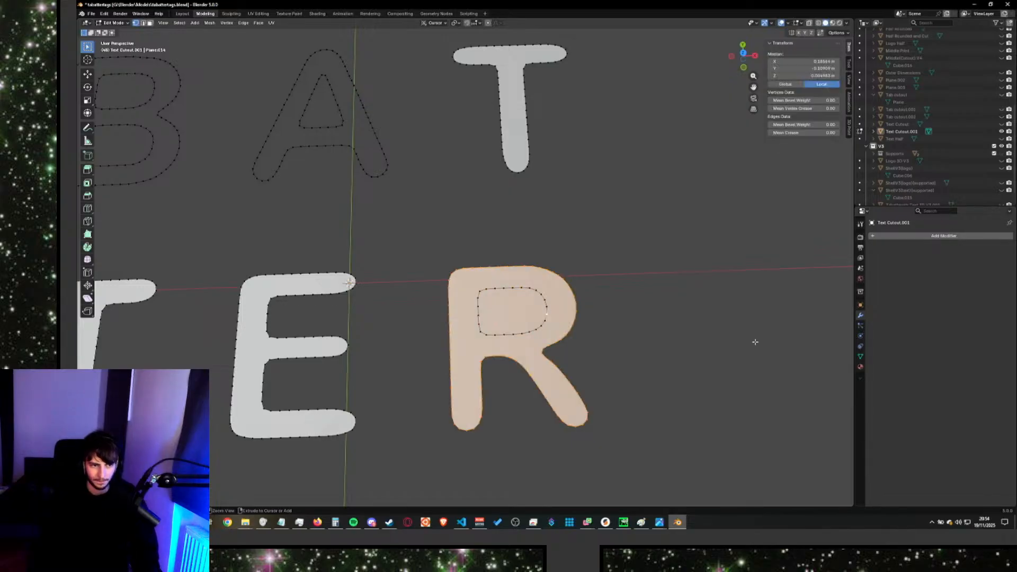
pyautogui.hotkey('ctrl', 'z')
pyautogui.hotkey('ctrl', 'z')
pyautogui.hotkey('ctrl', 'z')
pyautogui.hotkey('ctrl', 'z')
pyautogui.hotkey('ctrl', 'z')
pyautogui.hotkey('ctrl', 'z')
pyautogui.hotkey('ctrl', 'z')
pyautogui.hotkey('ctrl', 'z')
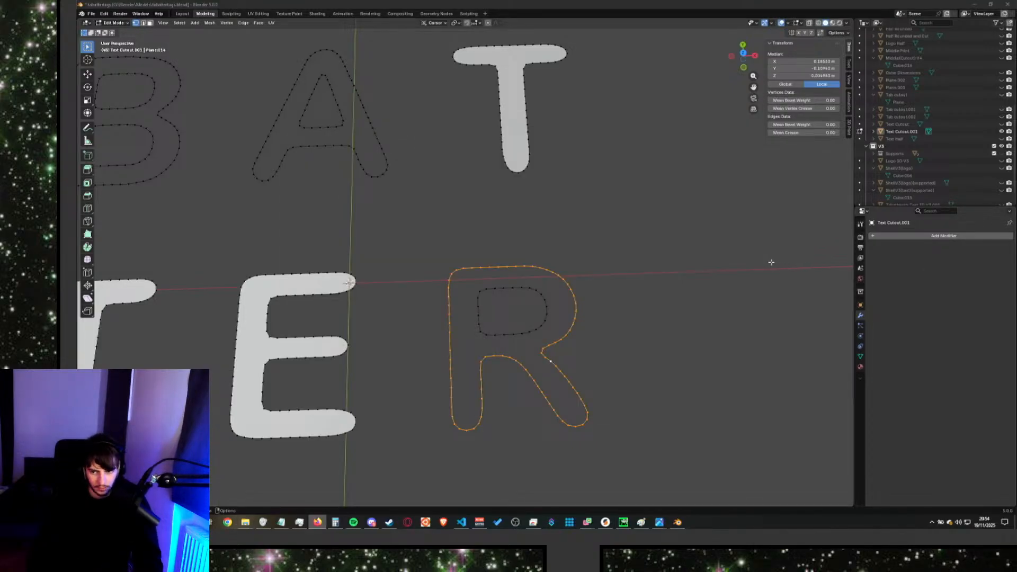
# Try Grid Fill on the R's selected outer outline and repeat the command.
pyautogui.hotkey('alt', 'Tab')
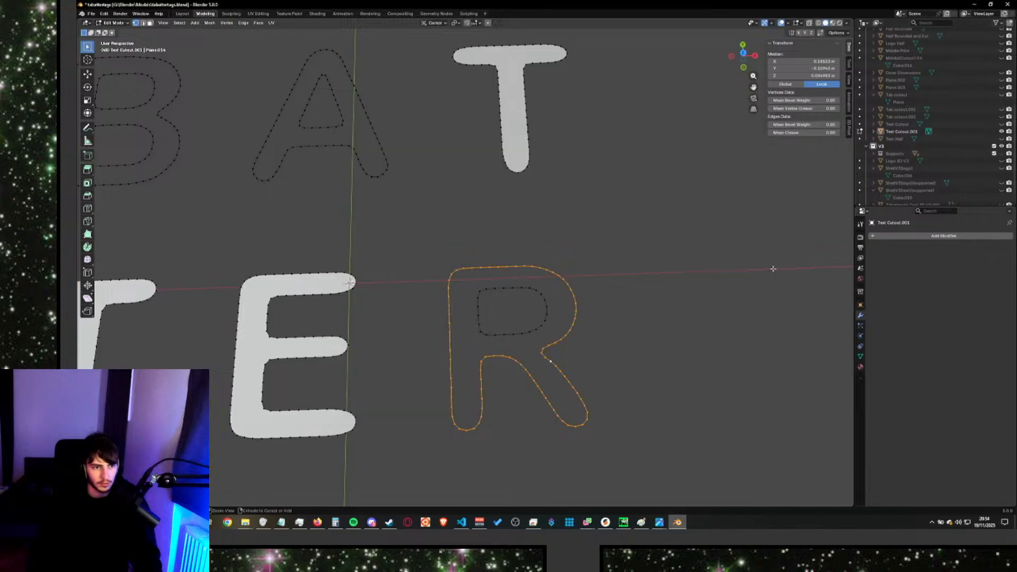
pyautogui.hotkey('ctrl', 'f')
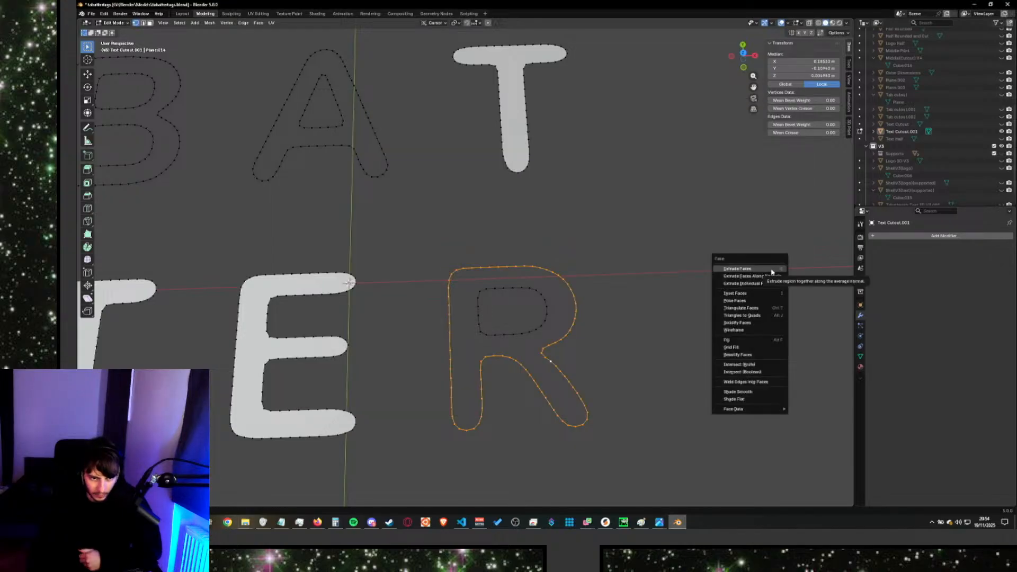
pyautogui.click(753, 345)
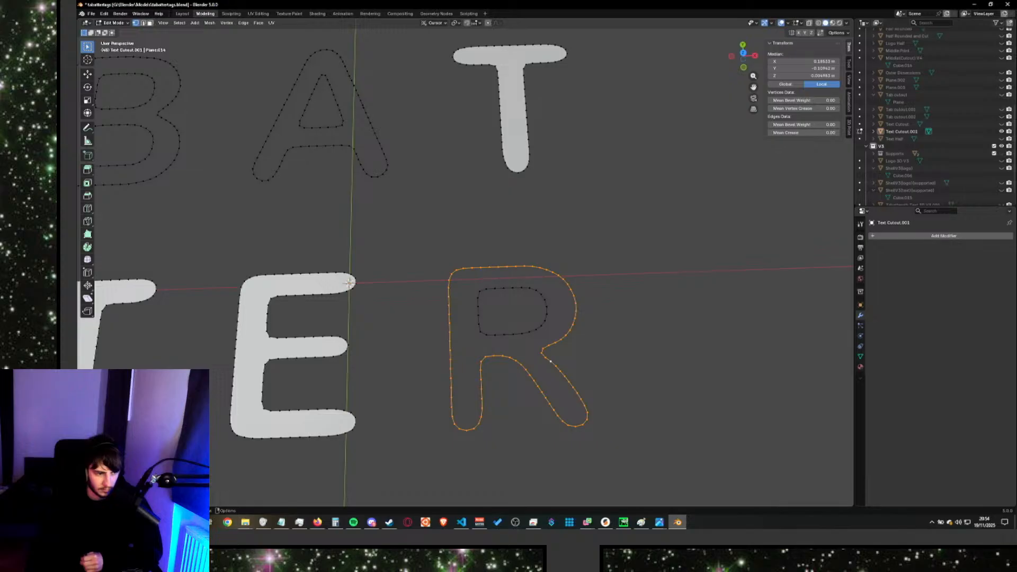
pyautogui.hotkey('shift', 'r')
pyautogui.hotkey('shift', 'r')
pyautogui.hotkey('shift', 'r')
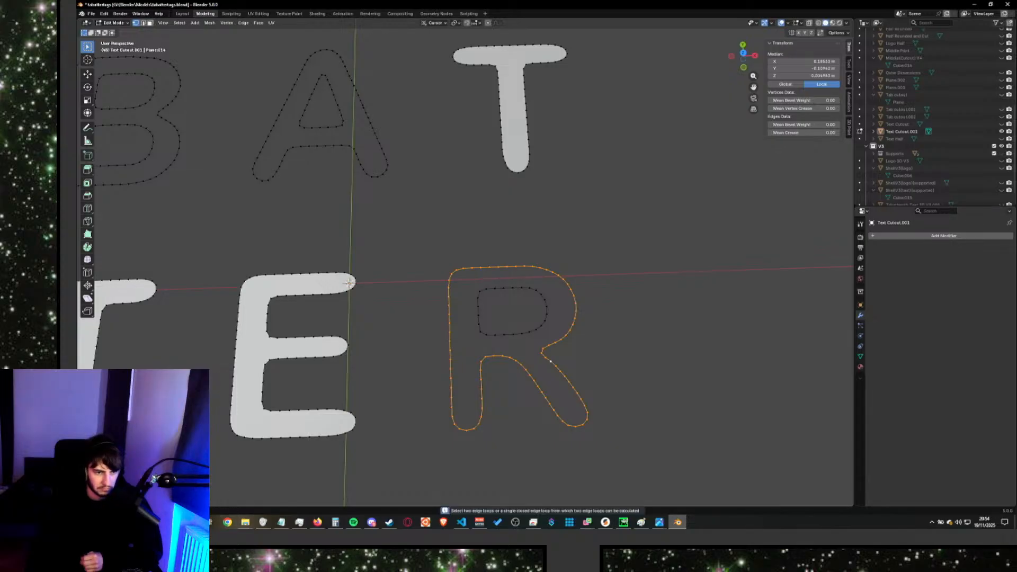
# Reselect all linked vertices of the R's outer outline and fill it with a face.
pyautogui.click(480, 390)
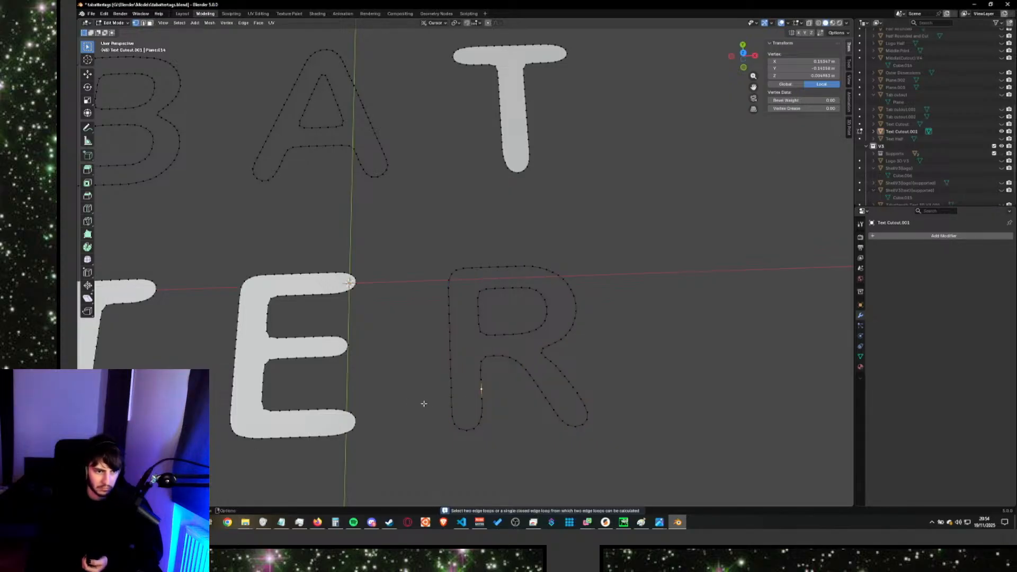
pyautogui.hotkey('ctrl', 'l')
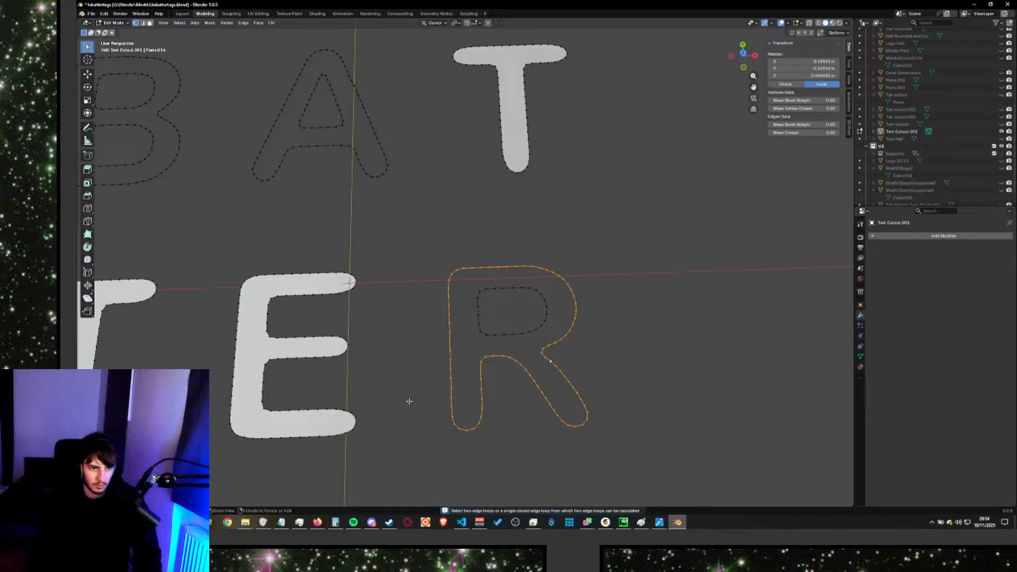
pyautogui.hotkey('ctrl', 'z')
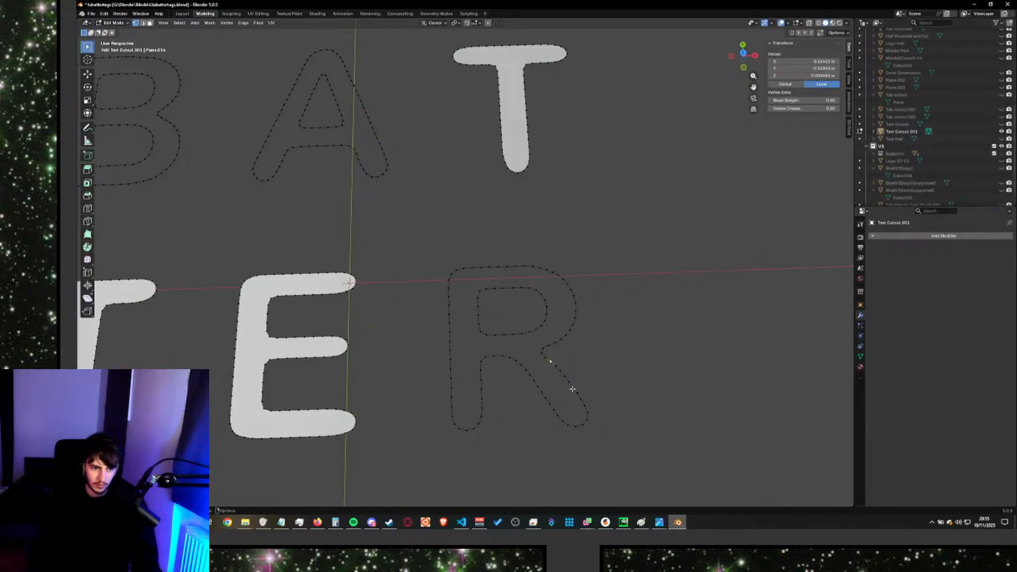
pyautogui.hotkey('ctrl', 'l')
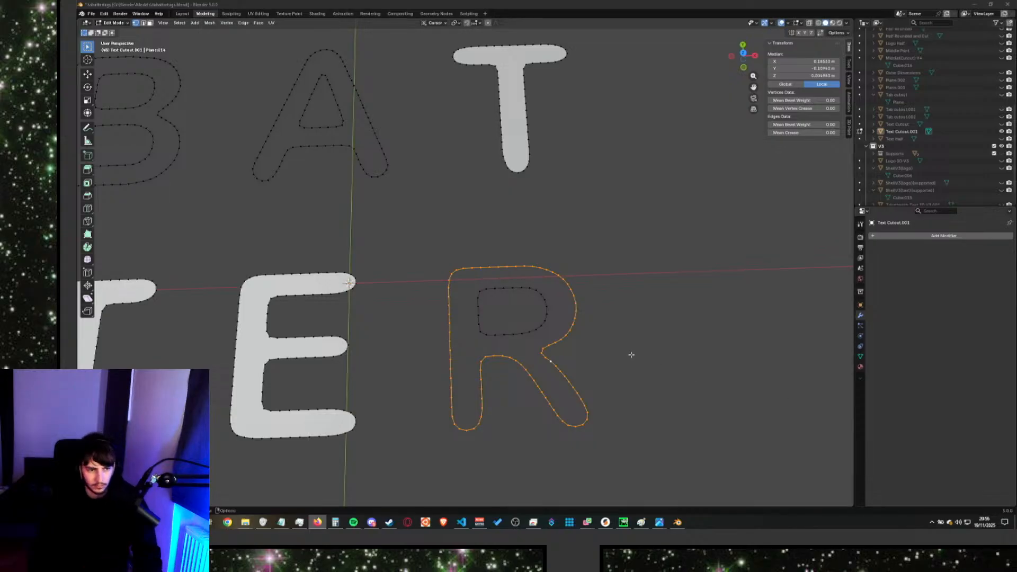
pyautogui.hotkey('alt', 'Tab')
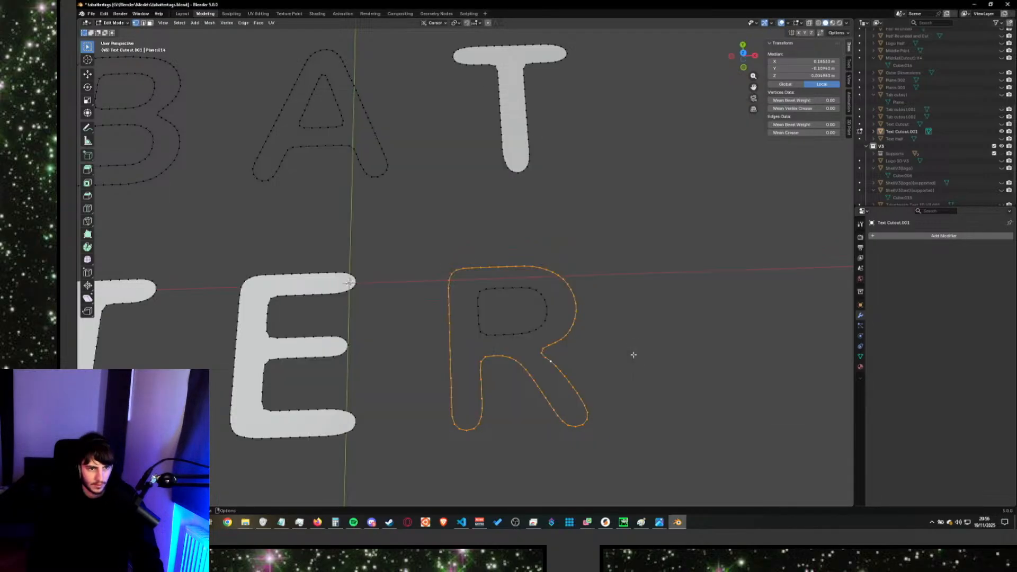
pyautogui.press('f')
# Select the R's linked inner hole vertices, fill them with a face and try insetting it.
pyautogui.click(517, 335)
pyautogui.hotkey('ctrl', 'l')
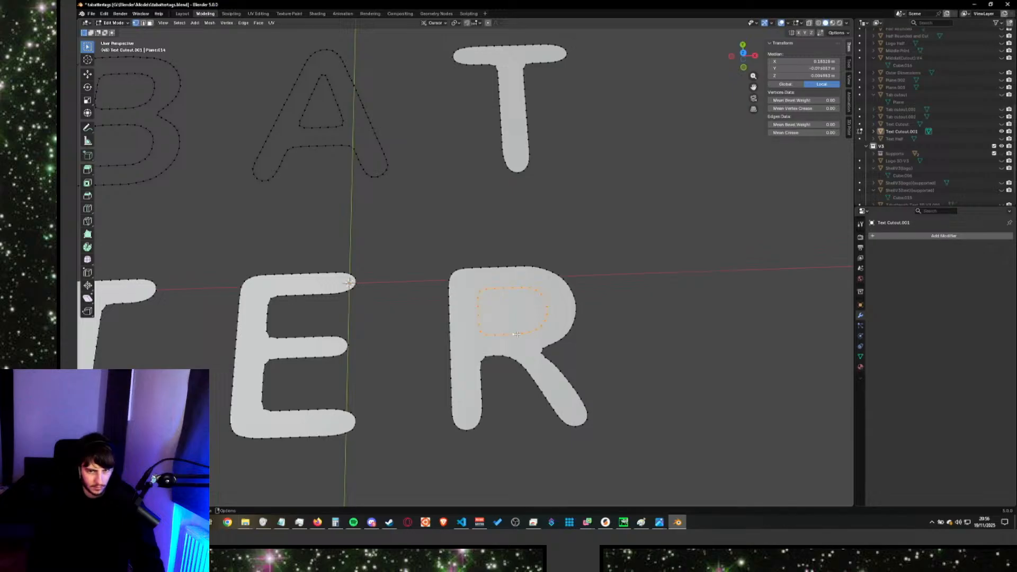
pyautogui.press('f')
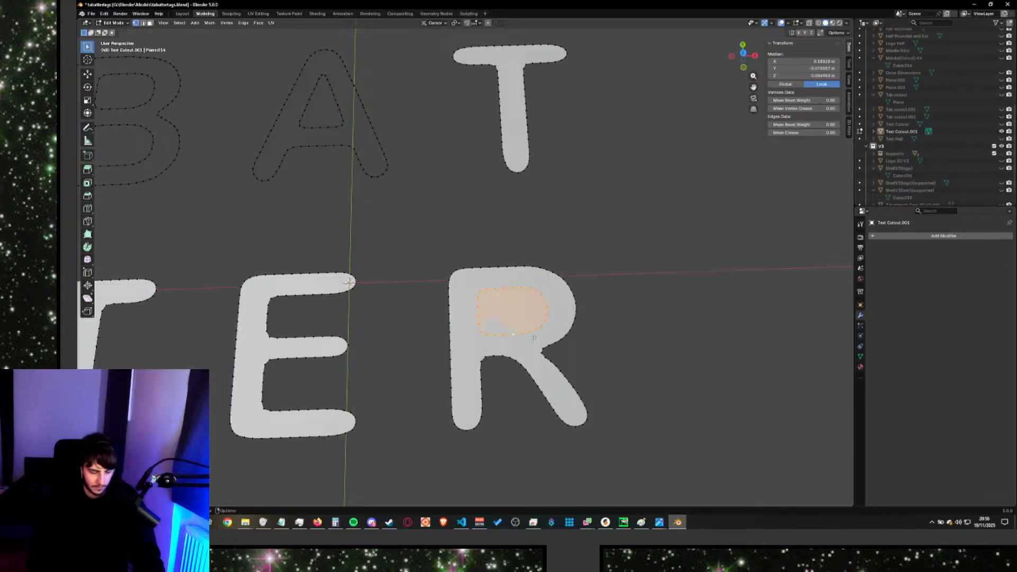
pyautogui.press('i')
pyautogui.rightClick(594, 391)
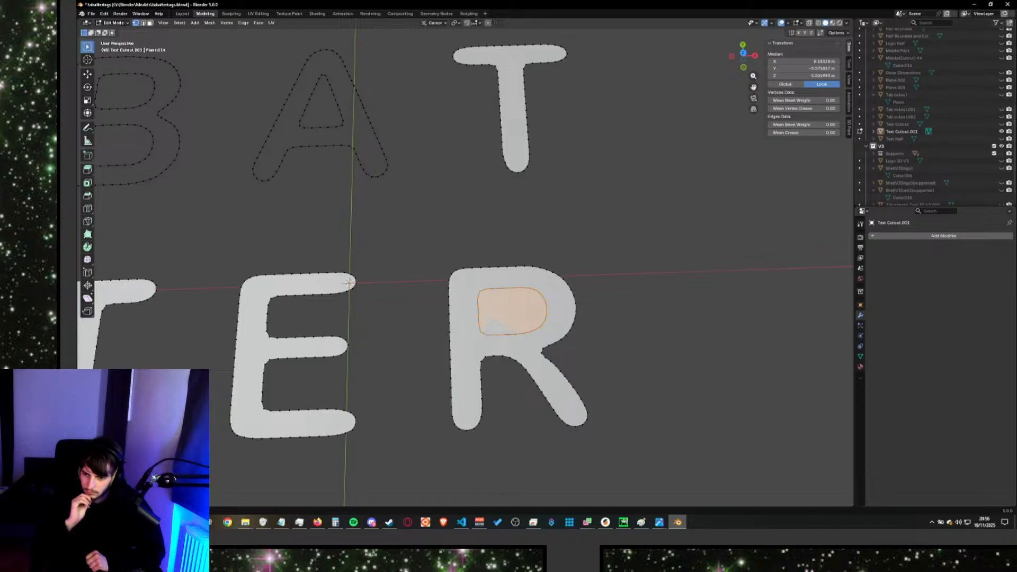
# Undo the face fill of the R's inner hole and try insetting the hole loop again.
pyautogui.hotkey('ctrl', 'z')
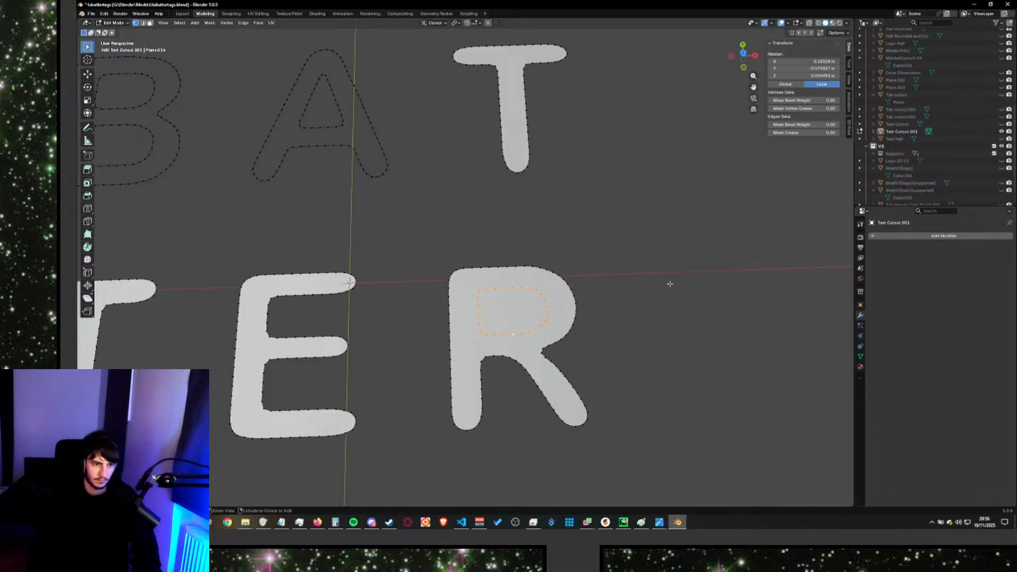
pyautogui.press('i')
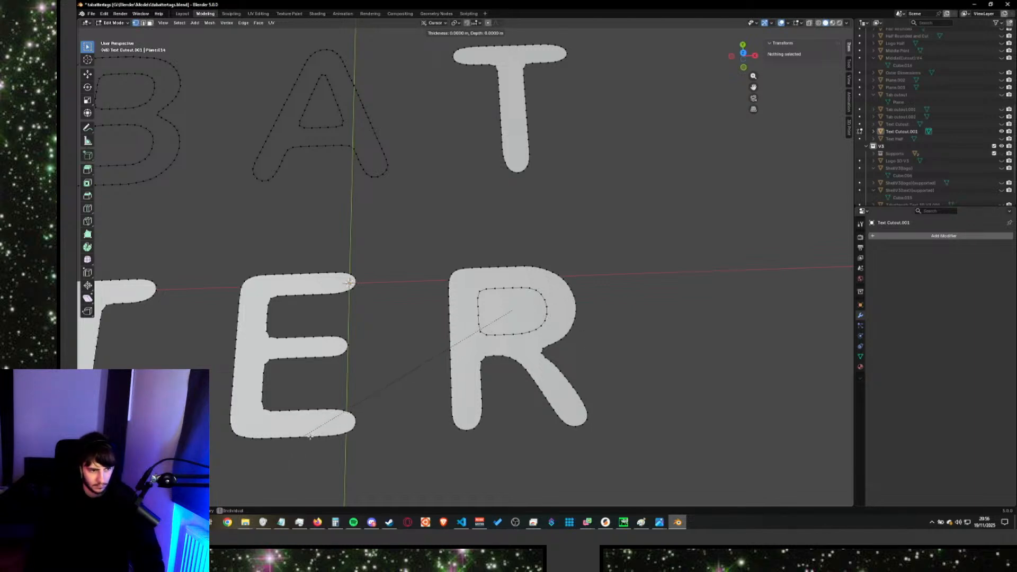
pyautogui.rightClick(359, 404)
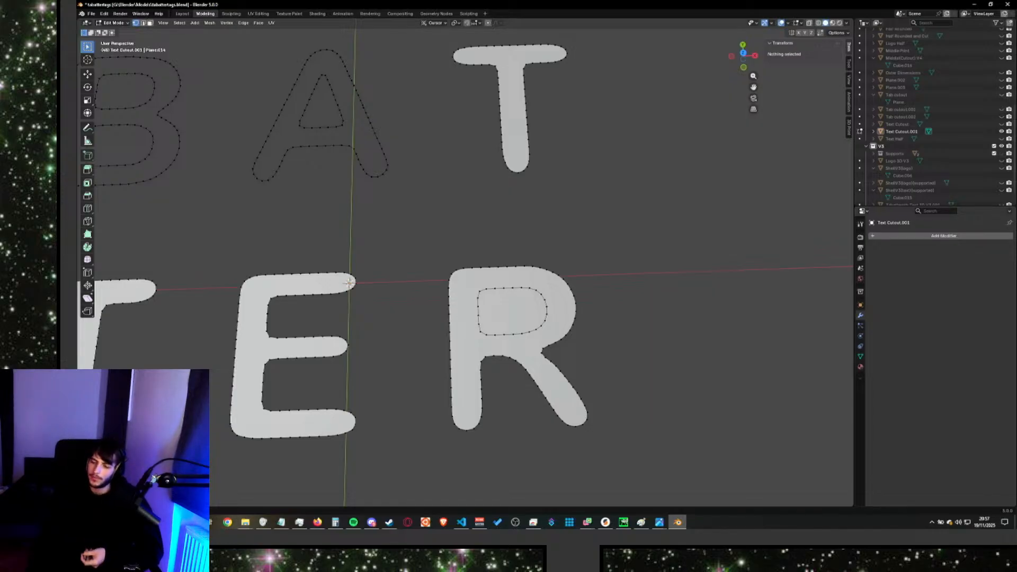
pyautogui.press('super+d')
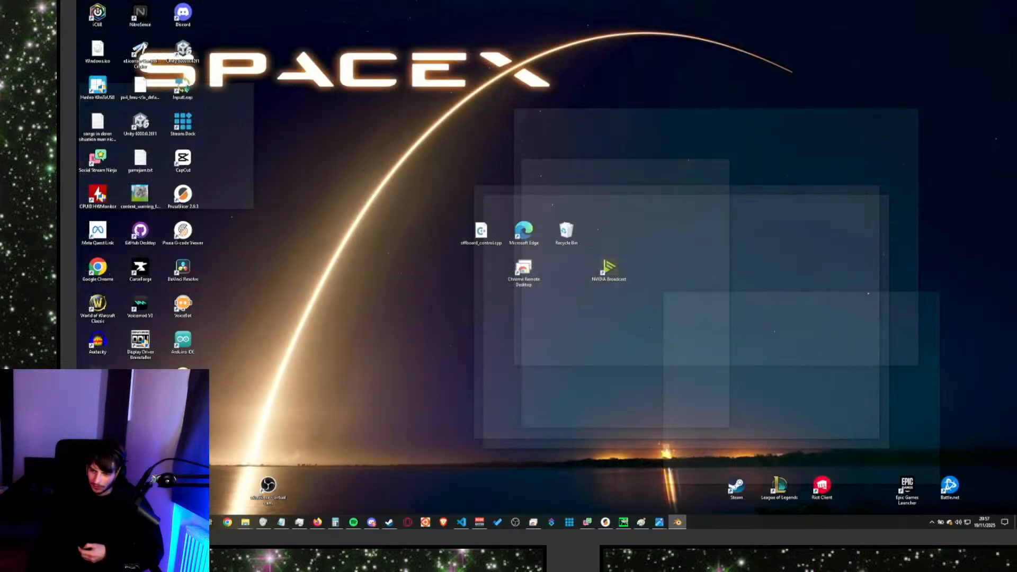
pyautogui.press('super+d')
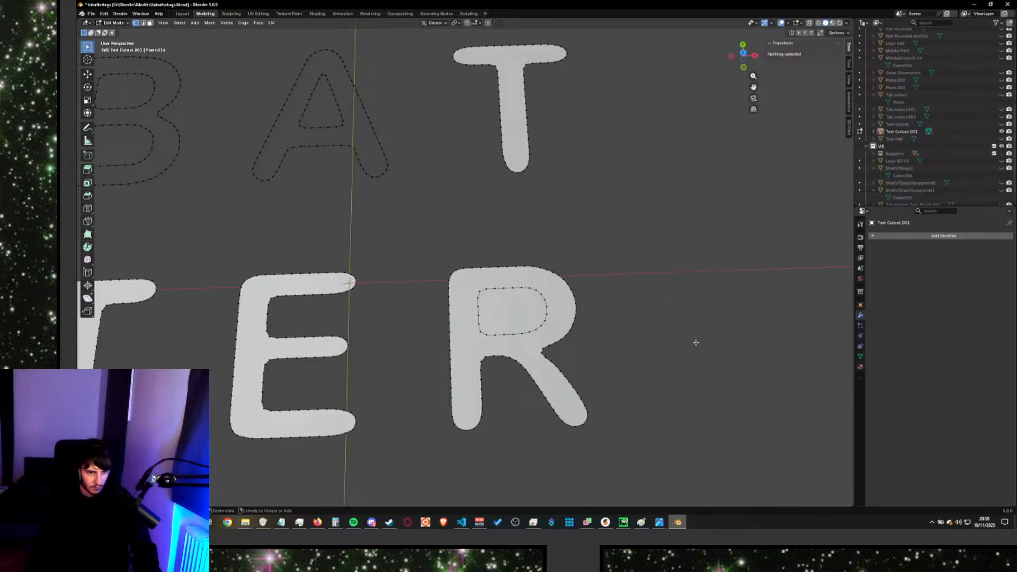
# Undo the face fill and selections on the R back to its bare outlines.
pyautogui.hotkey('ctrl', 'z')
pyautogui.hotkey('ctrl', 'z')
pyautogui.hotkey('ctrl', 'z')
pyautogui.hotkey('ctrl', 'z')
pyautogui.hotkey('ctrl', 'z')
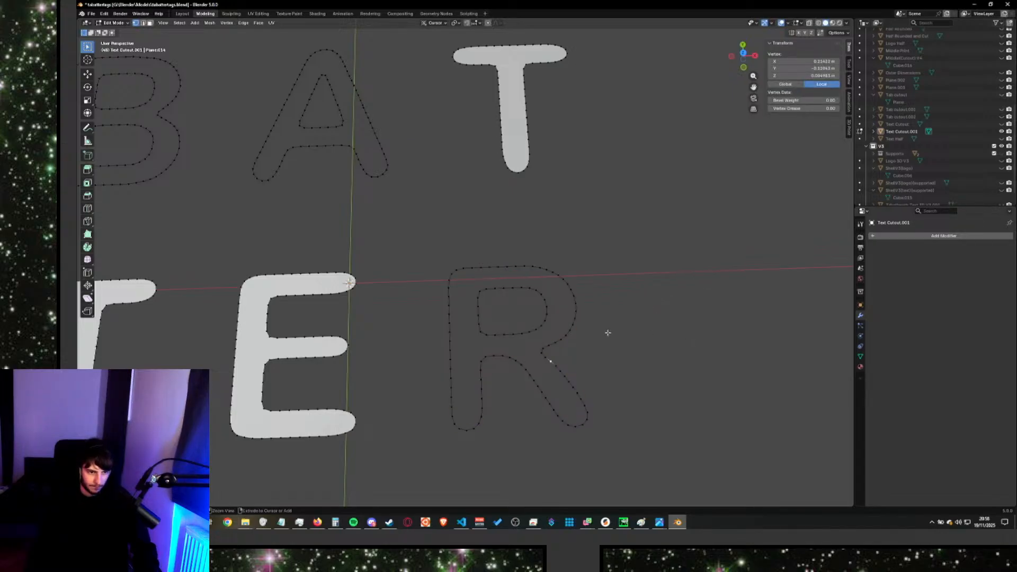
# Select the R's linked outer outline together with its inner hole loop, fill both with faces, and clear the selection.
pyautogui.keyDown('shift'); pyautogui.click(554, 343); pyautogui.keyUp('shift')
pyautogui.hotkey('ctrl', 'l')
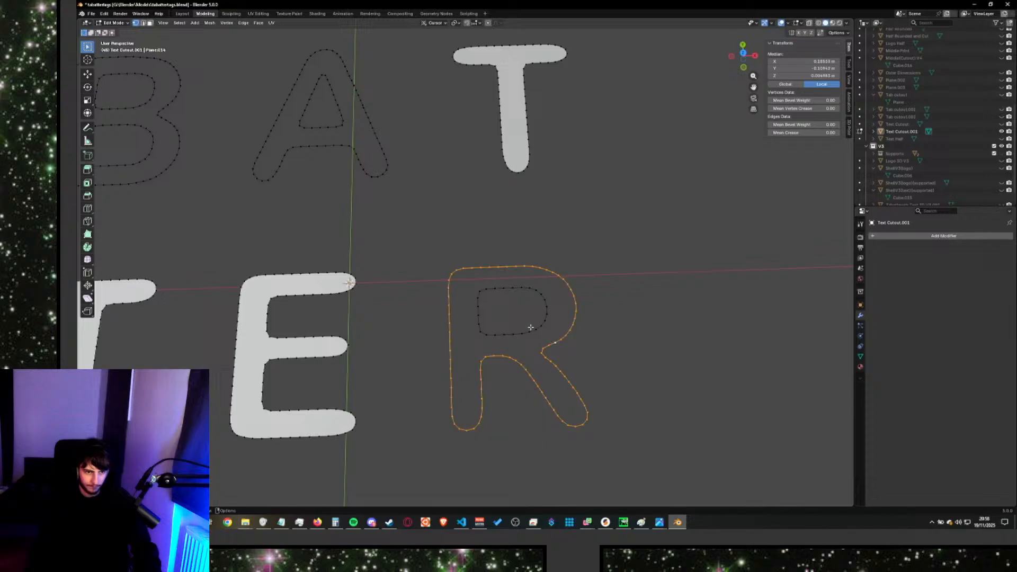
pyautogui.press('l')
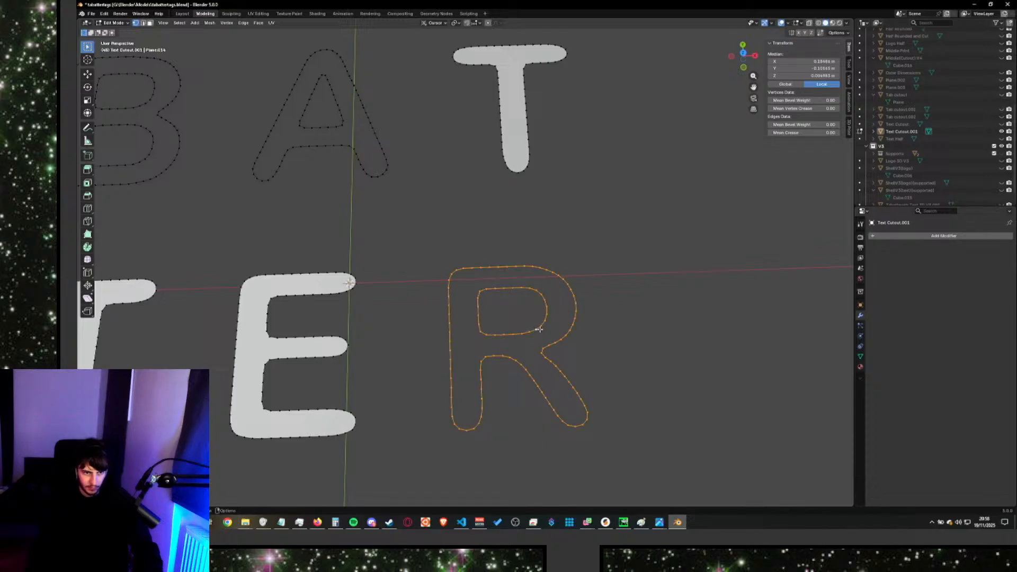
pyautogui.press('f')
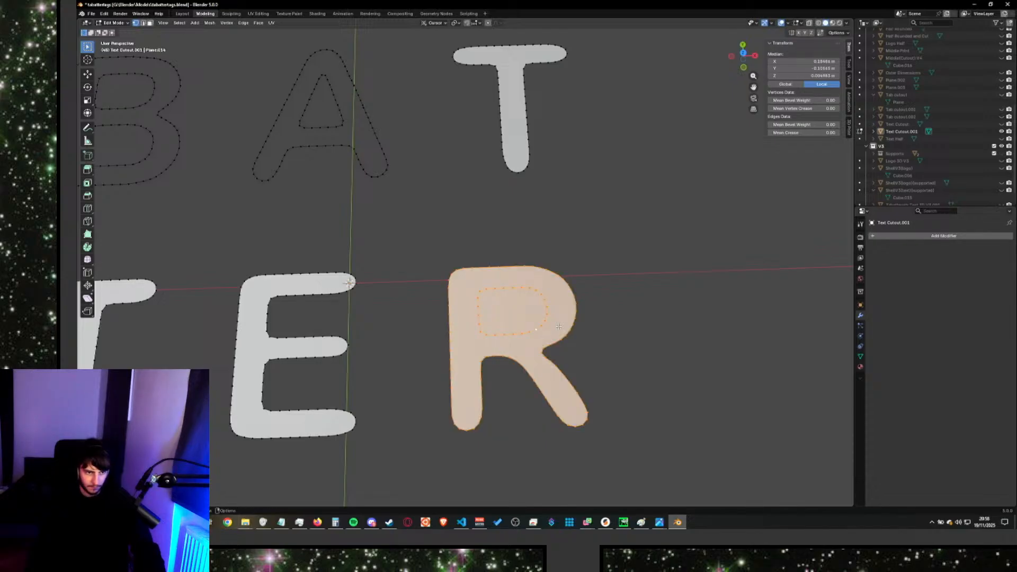
pyautogui.click(621, 340)
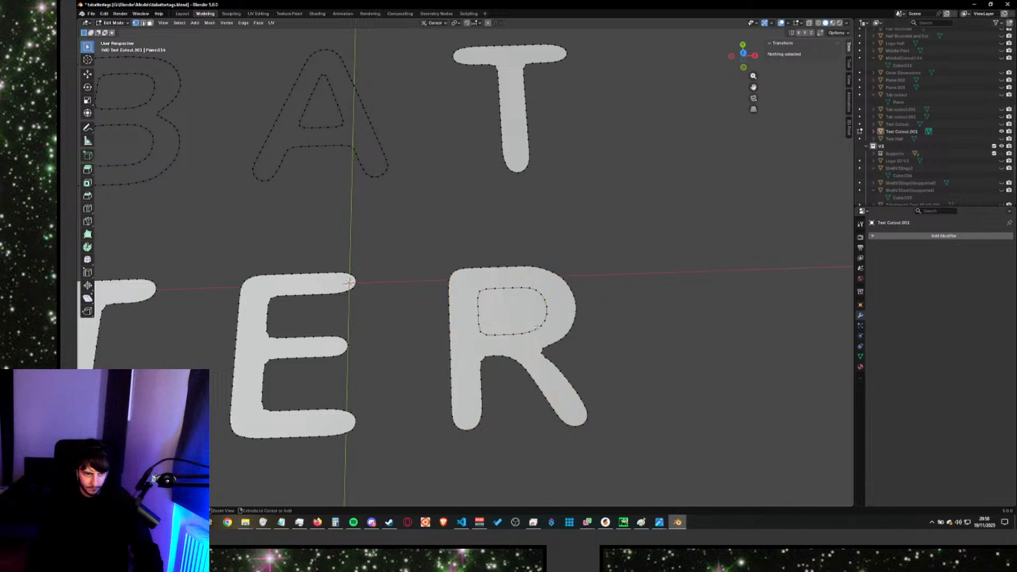
# Select the R's linked inner hole geometry, try insetting it, and fill the hole loop with a face.
pyautogui.click(536, 327)
pyautogui.press('l')
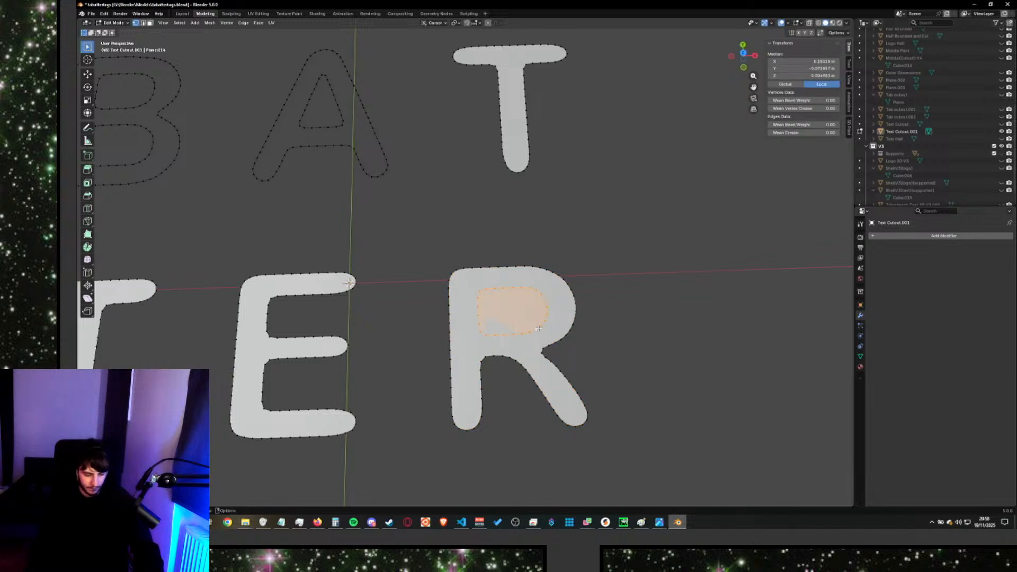
pyautogui.press('i')
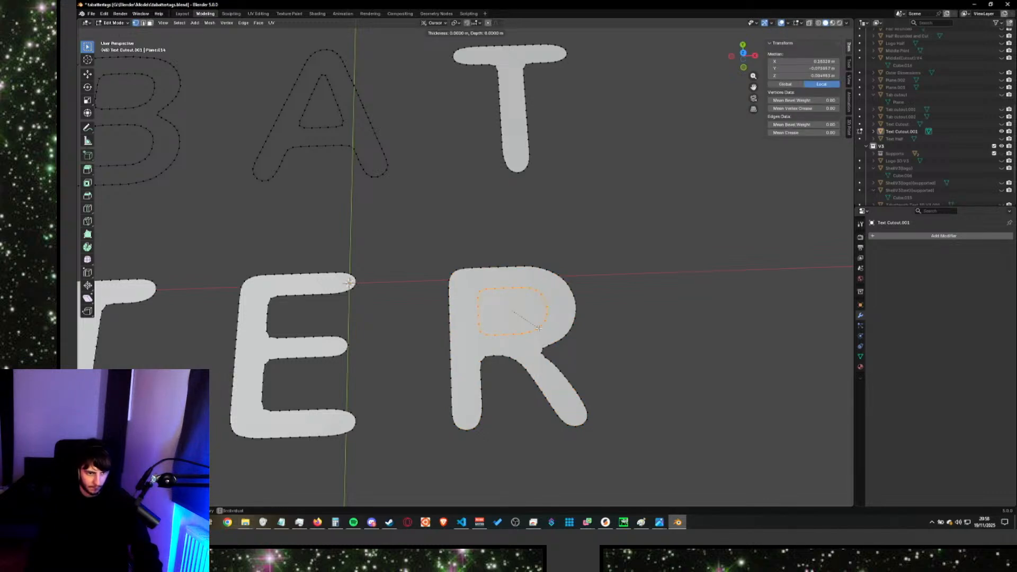
pyautogui.rightClick(534, 321)
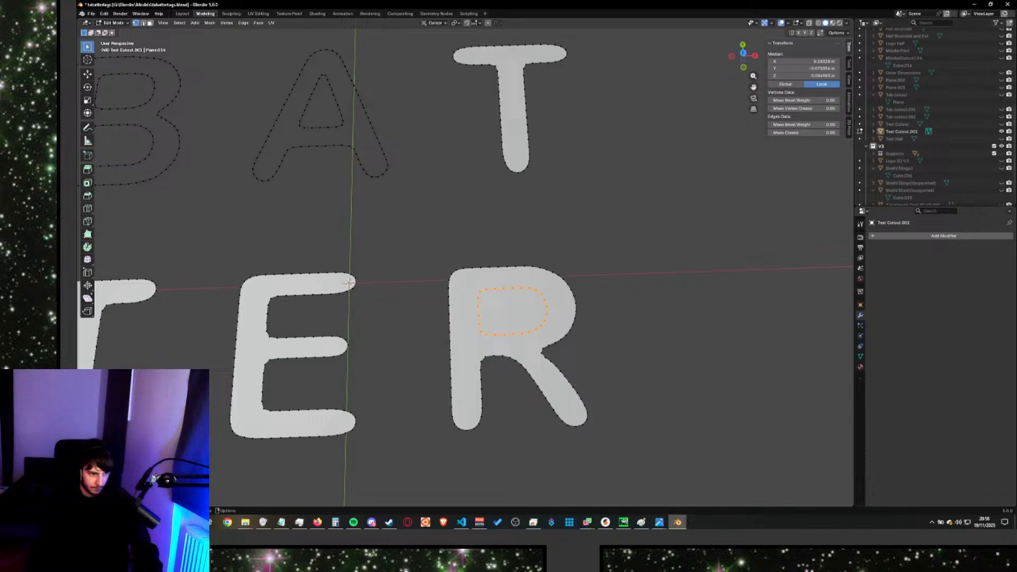
pyautogui.press('f')
pyautogui.scroll(3, 554, 370)
pyautogui.scroll(-2, 554, 370)
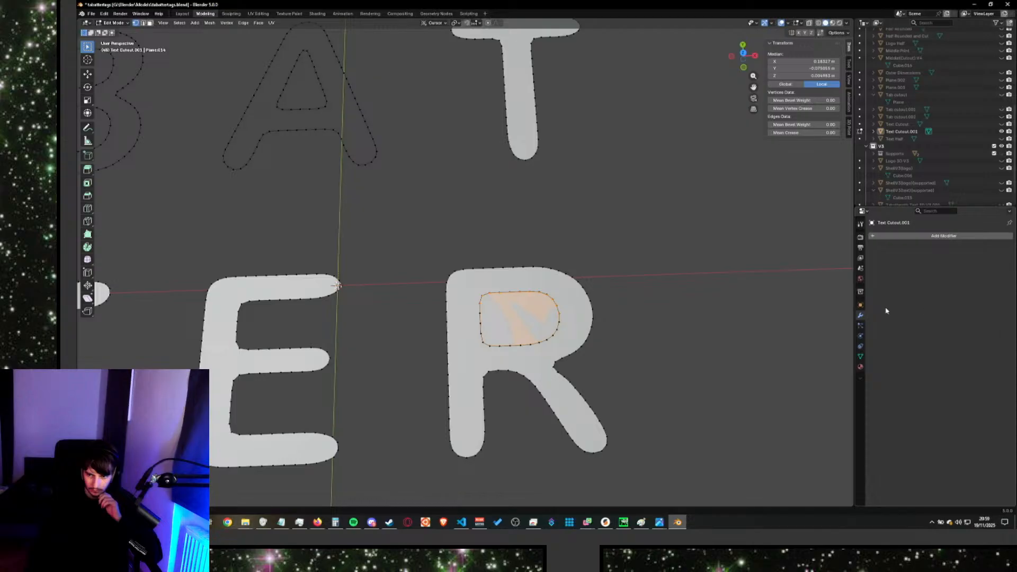
# Switch to face selection and check which faces can be selected inside the R's hole and around it.
pyautogui.click(770, 352)
pyautogui.click(485, 305)
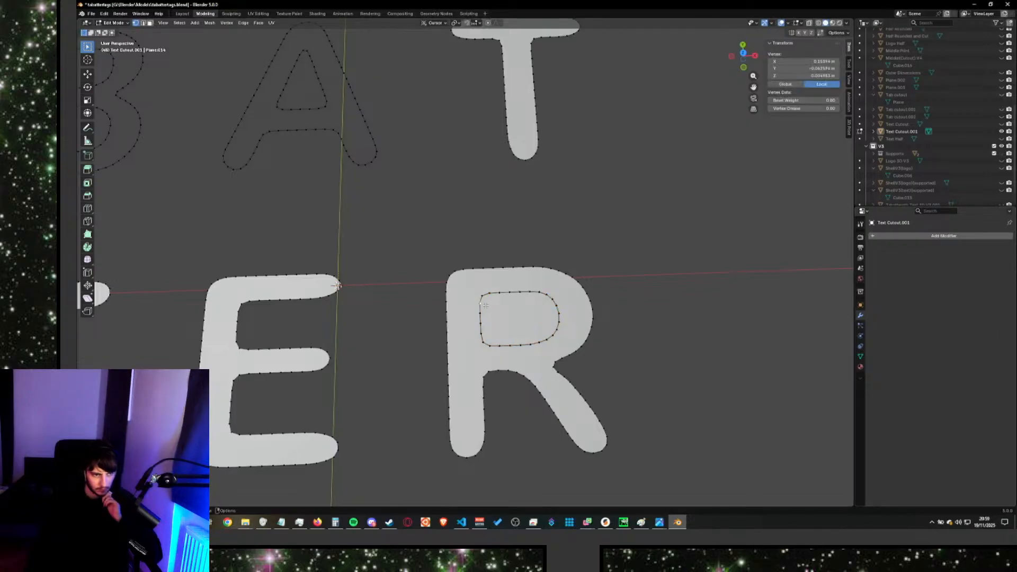
pyautogui.press('3')
pyautogui.click(523, 320)
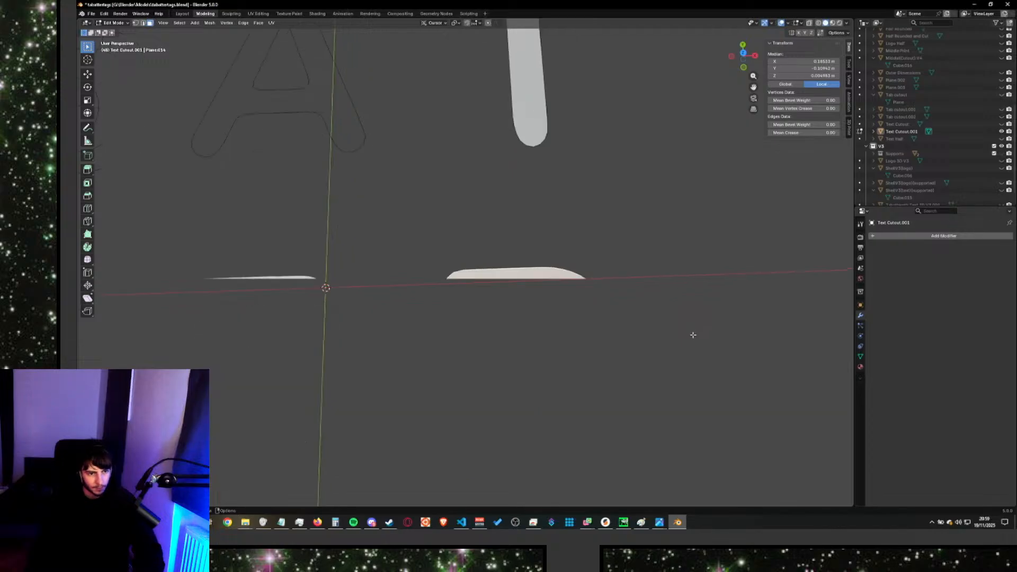
pyautogui.click(555, 322)
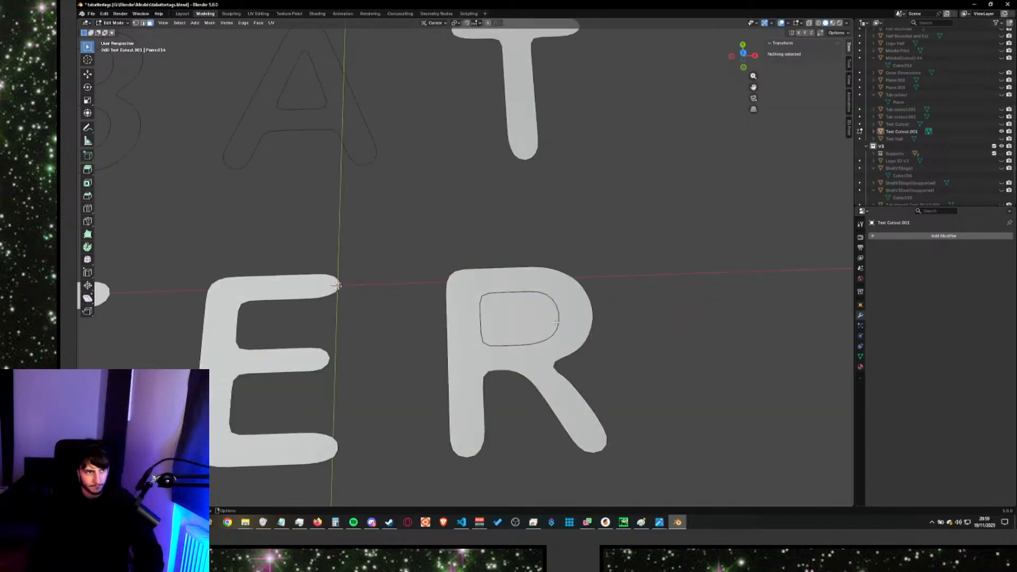
# Select the R's linked inner hole outline, try insetting its face, and undo the inset.
pyautogui.click(135, 23)
pyautogui.click(551, 333)
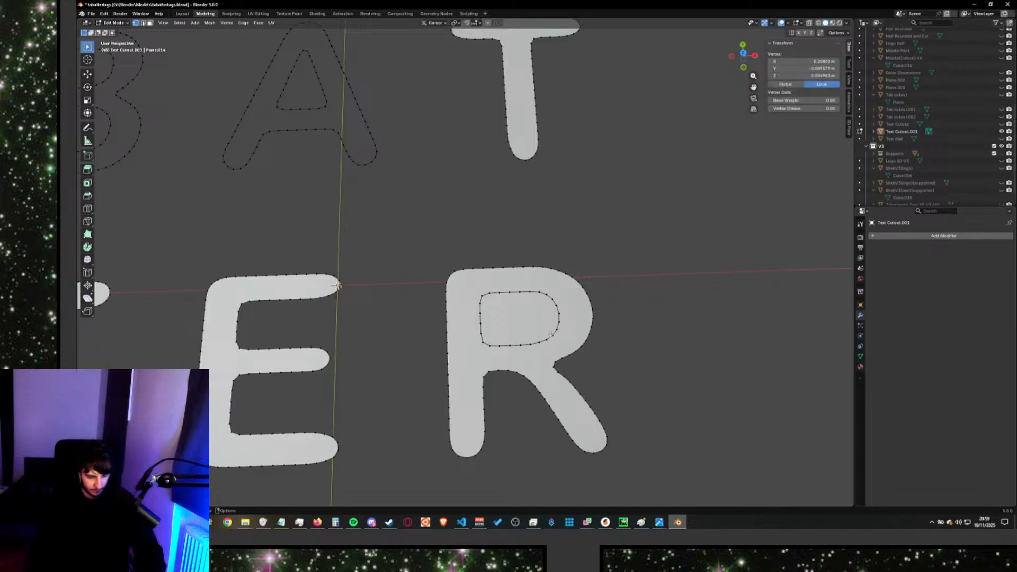
pyautogui.hotkey('ctrl', 'l')
pyautogui.press('s')
pyautogui.press('z')
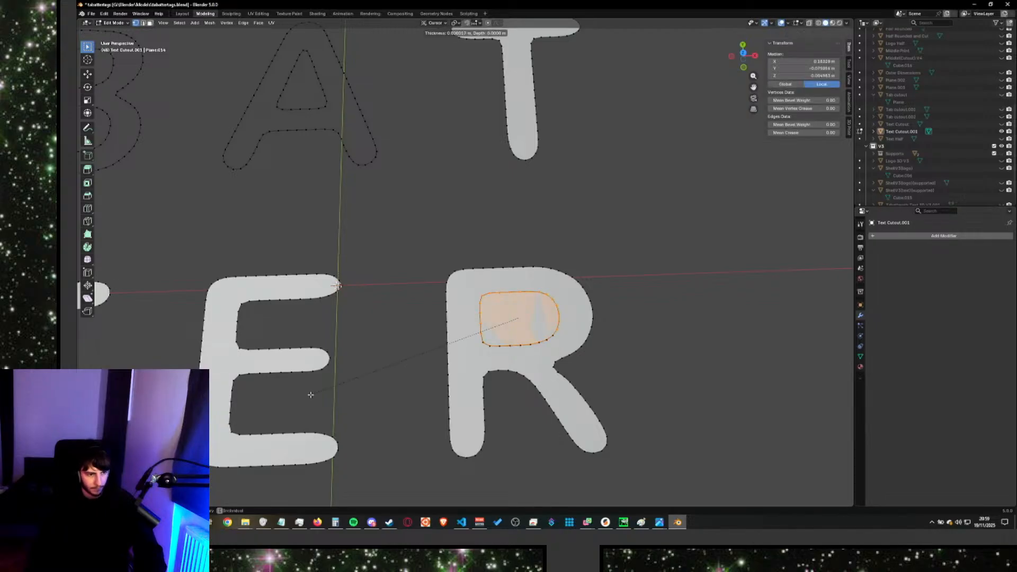
pyautogui.press('0')
pyautogui.click(295, 402)
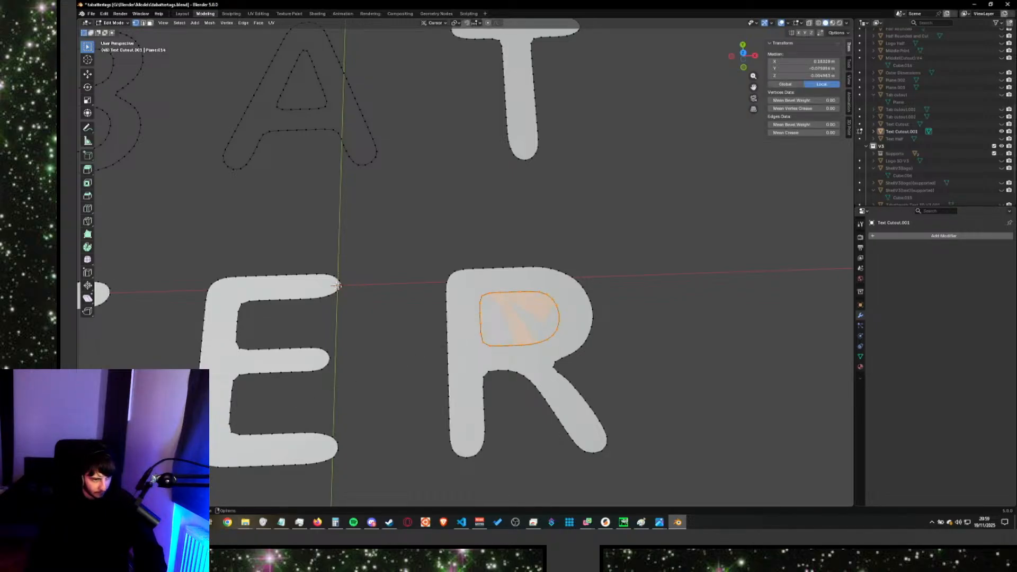
pyautogui.hotkey('ctrl', 'z')
pyautogui.hotkey('ctrl', 'shift', 'z')
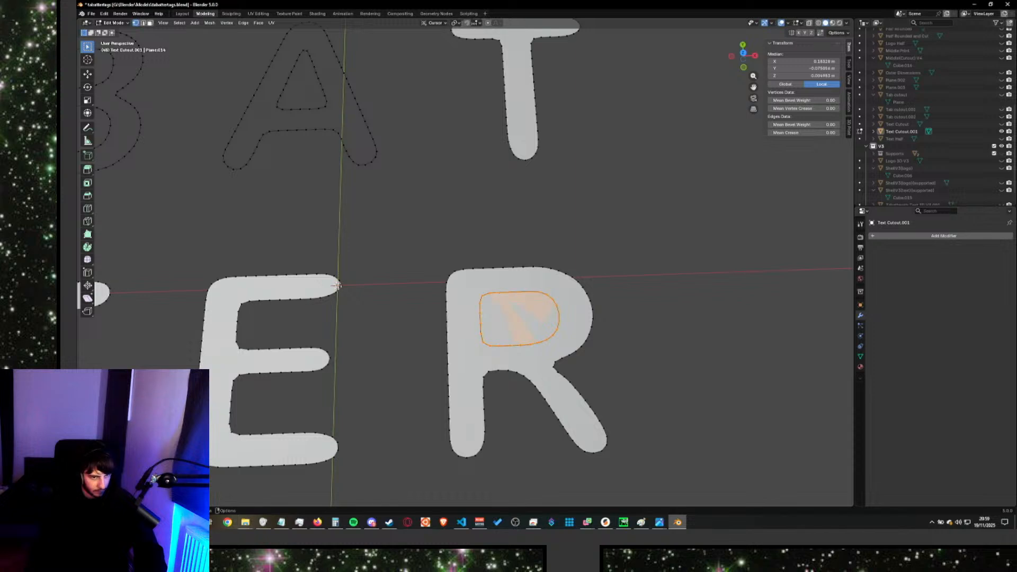
pyautogui.hotkey('ctrl', 'z')
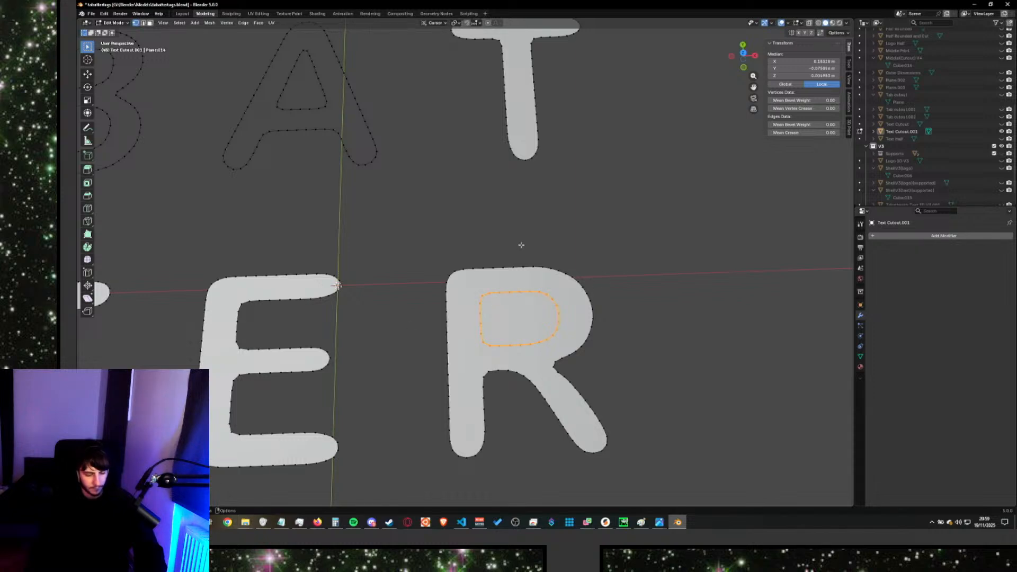
pyautogui.click(533, 250)
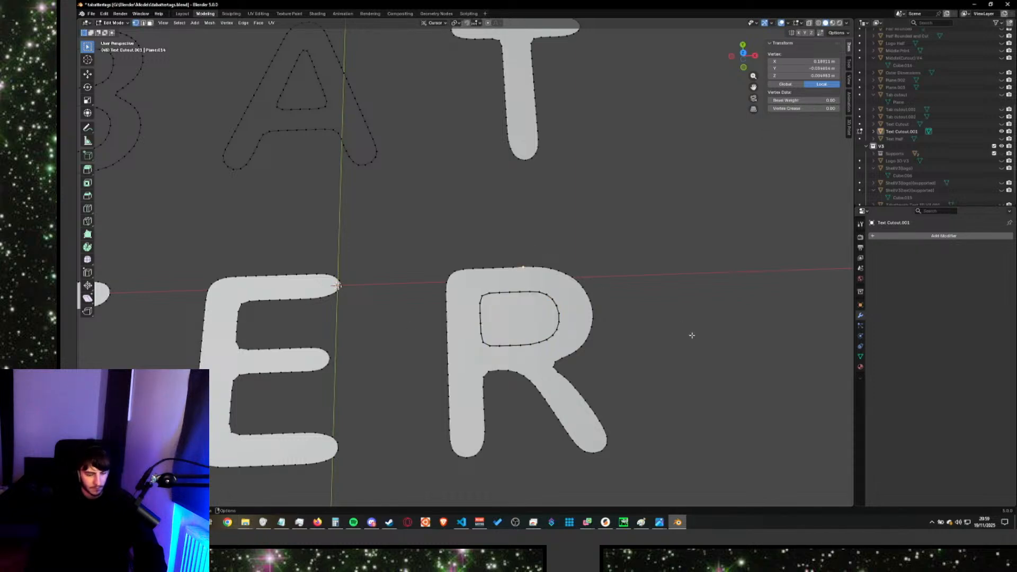
# Switch to face selection and try deleting the faces that fill the R, undoing each deletion.
pyautogui.click(150, 23)
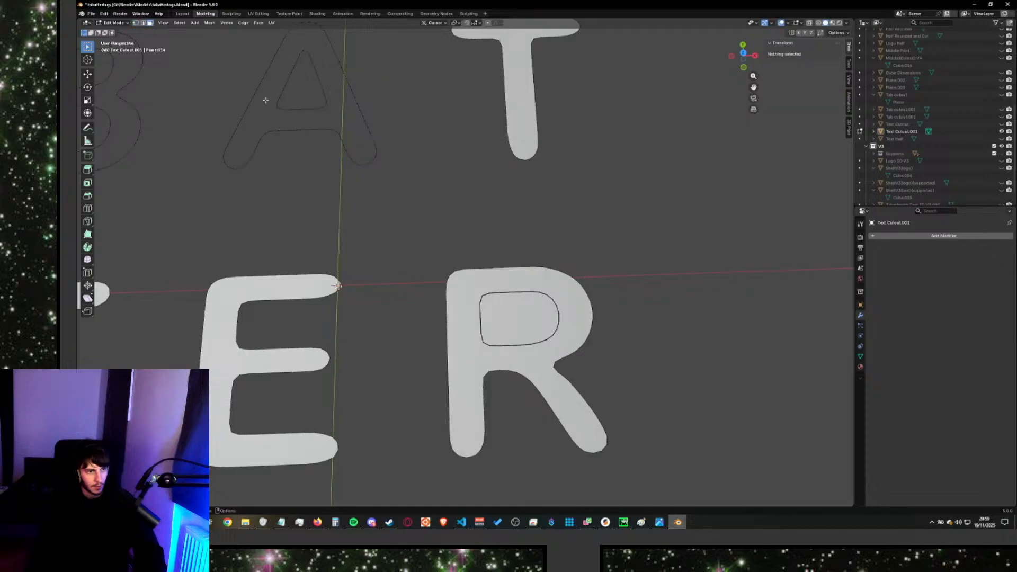
pyautogui.click(526, 316)
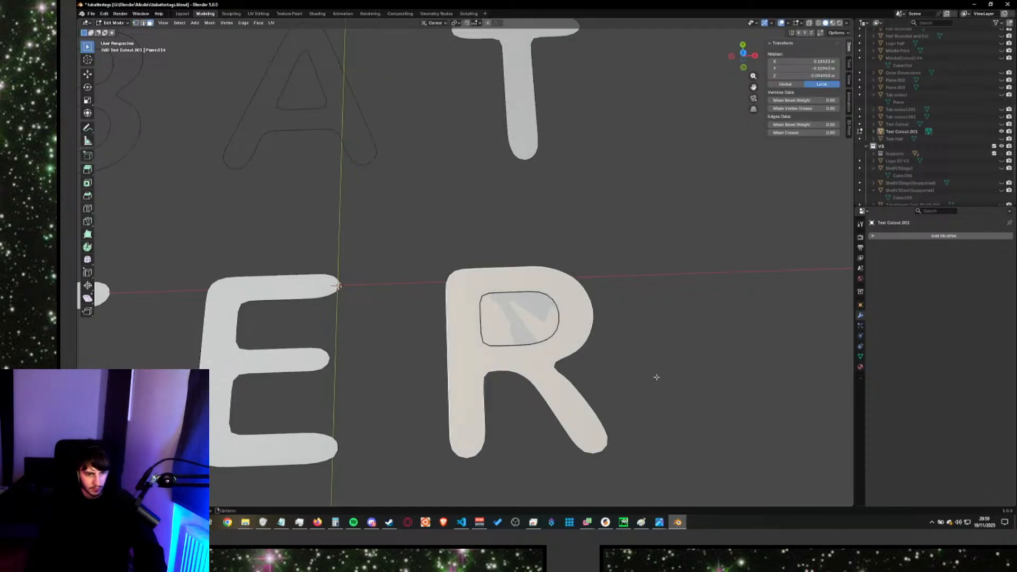
pyautogui.press('x')
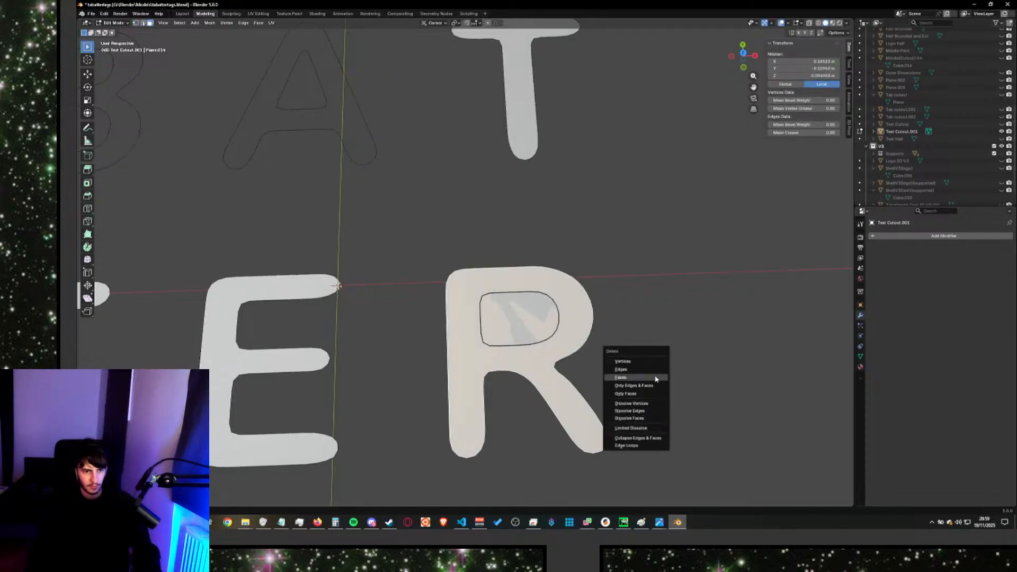
pyautogui.click(654, 377)
pyautogui.hotkey('ctrl', 'z')
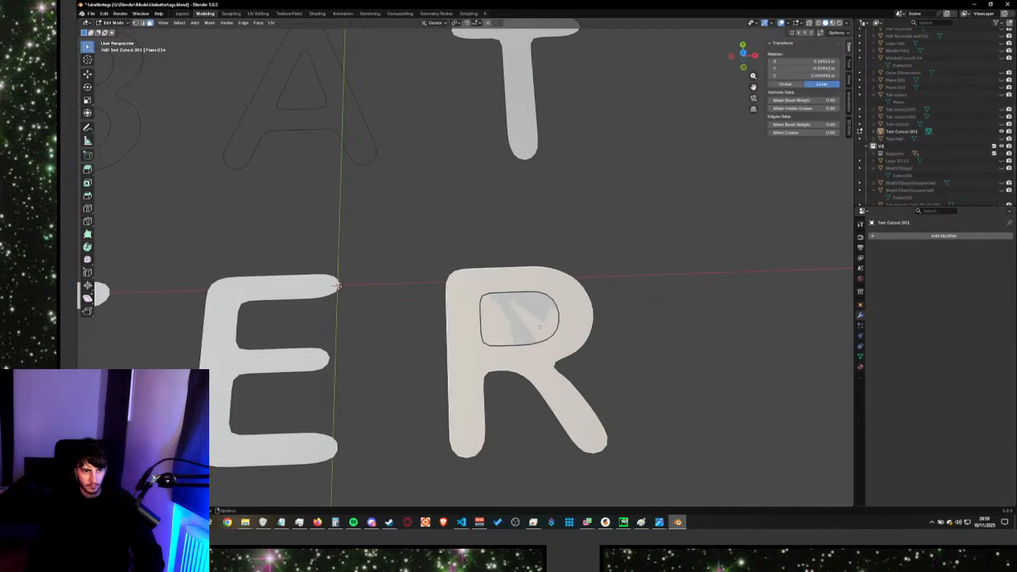
pyautogui.press('x')
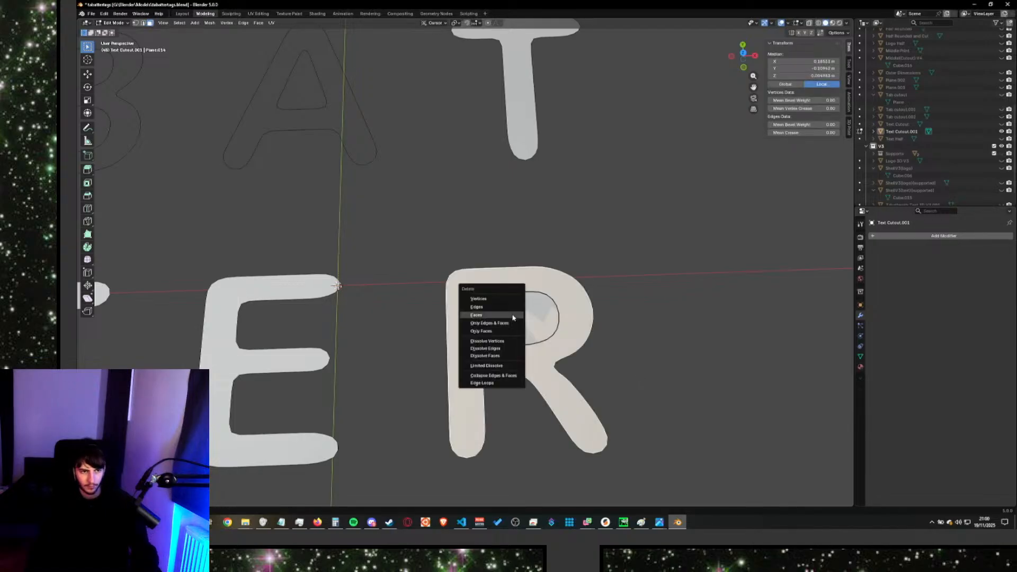
pyautogui.click(512, 315)
pyautogui.hotkey('ctrl', 'z')
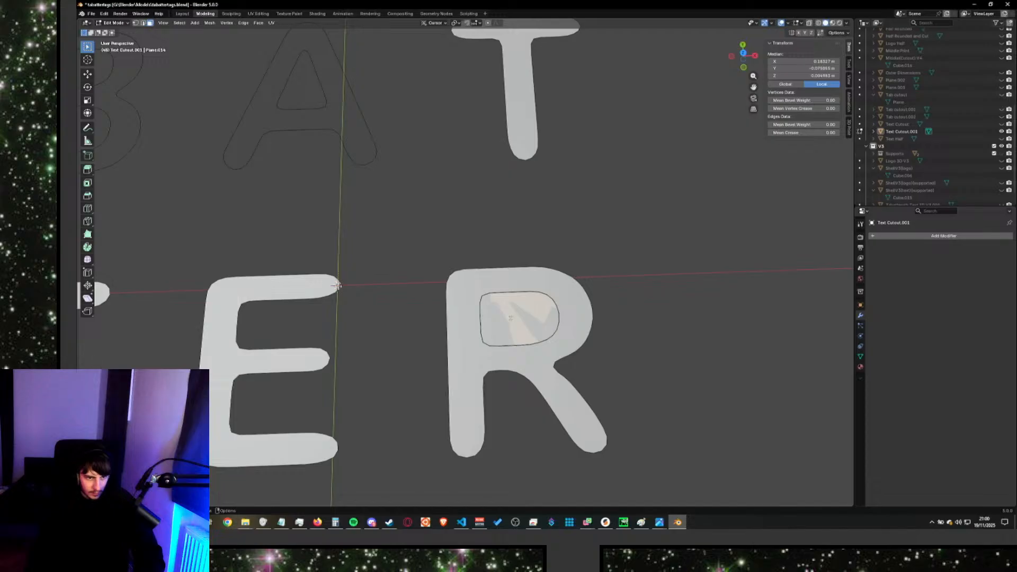
# Try deleting the separate face inside the R's hole, and select that face again.
pyautogui.hotkey('ctrl', 'i')
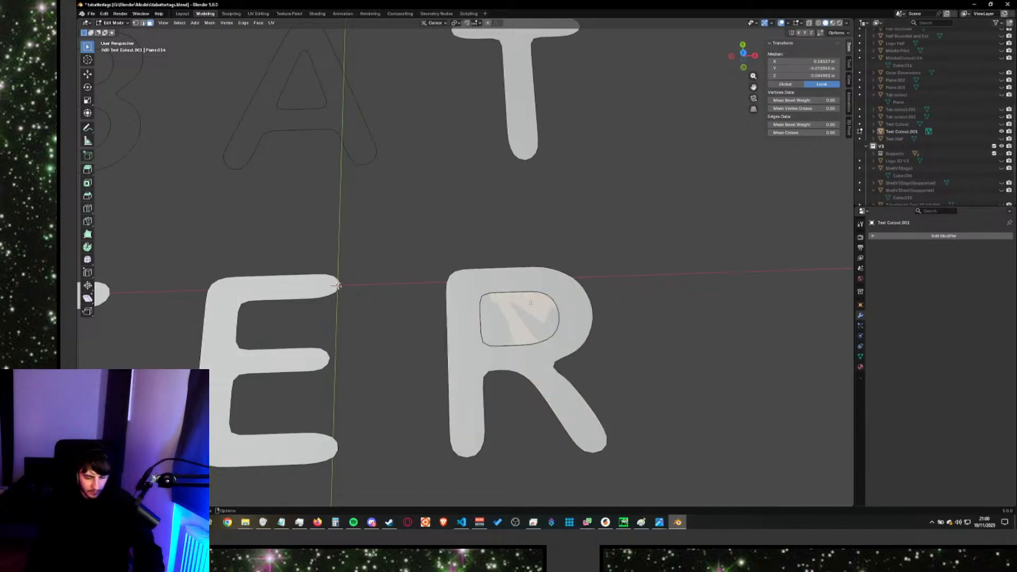
pyautogui.press('x')
pyautogui.click(530, 304)
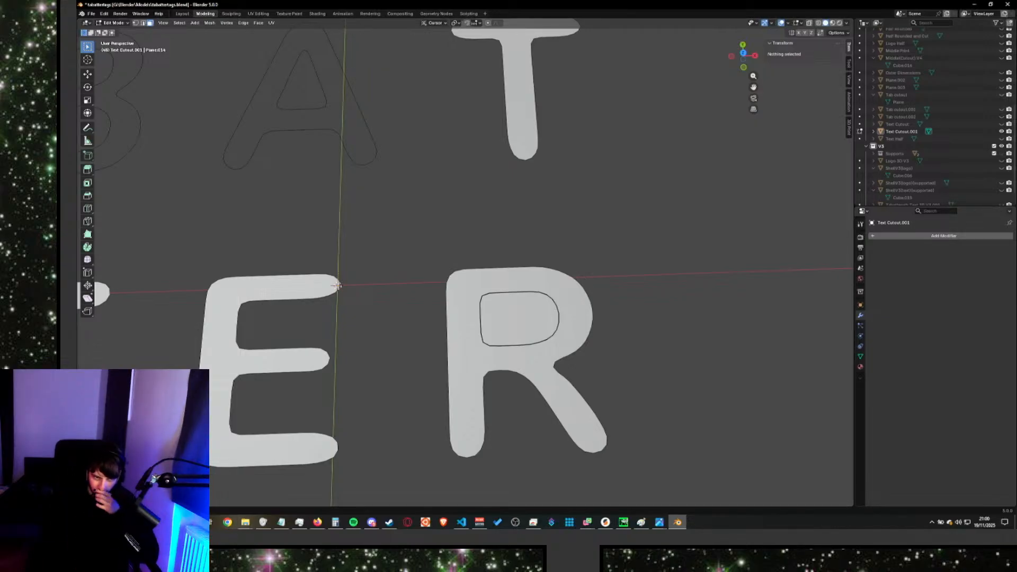
pyautogui.click(519, 318)
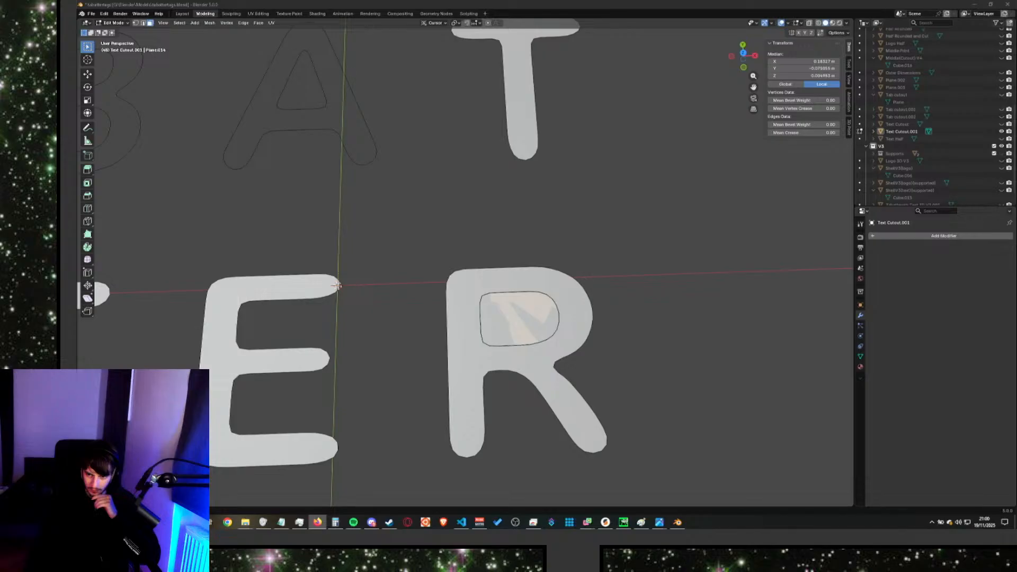
pyautogui.click(518, 324)
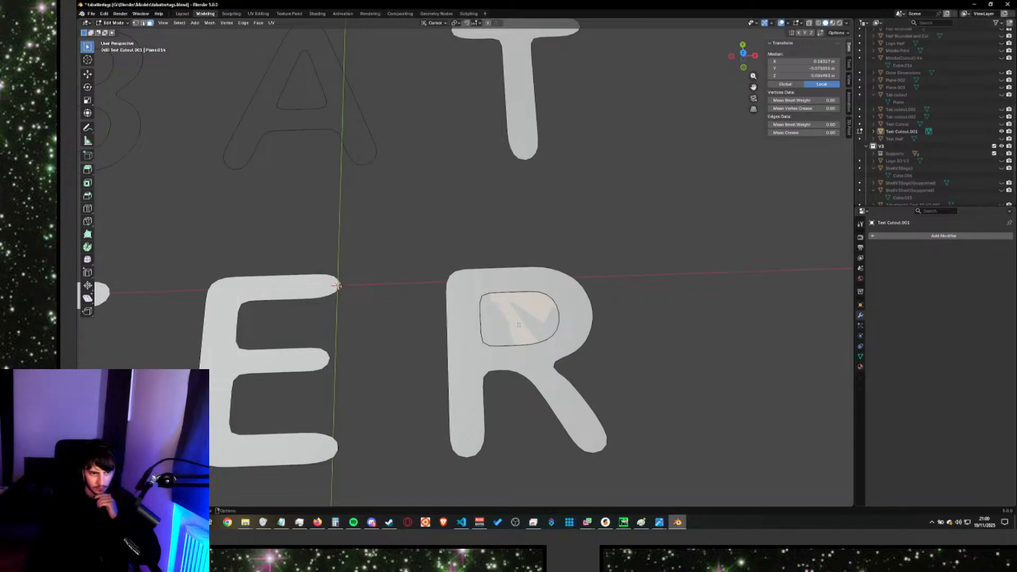
# Select the R's inner hole loop in vertex selection, try deleting it, and undo the deletion.
pyautogui.click(136, 23)
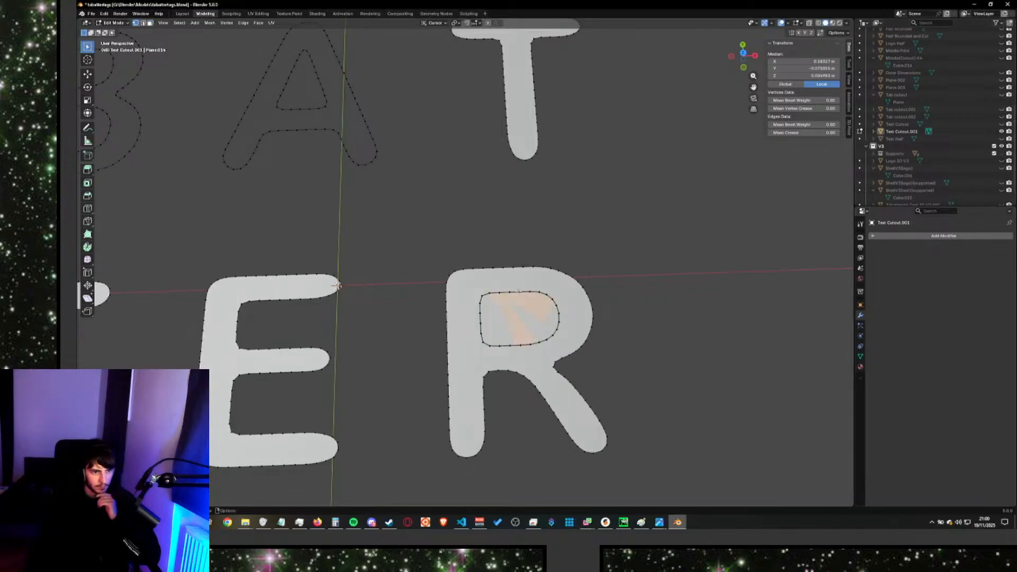
pyautogui.click(518, 293)
pyautogui.keyDown('alt'); pyautogui.click(518, 292); pyautogui.keyUp('alt')
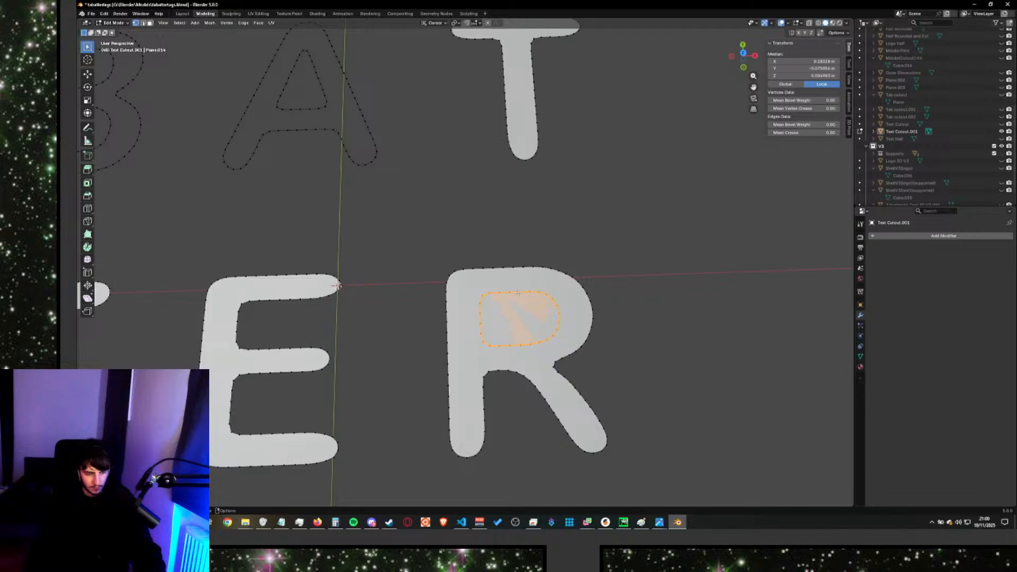
pyautogui.press('x')
pyautogui.click(518, 292)
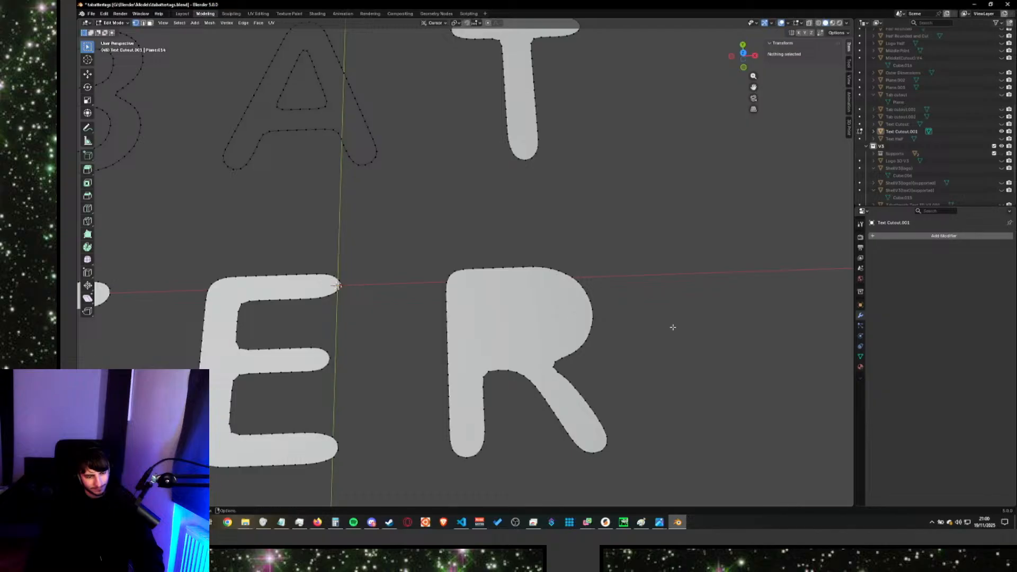
pyautogui.hotkey('ctrl', 'z')
pyautogui.hotkey('ctrl', 'z')
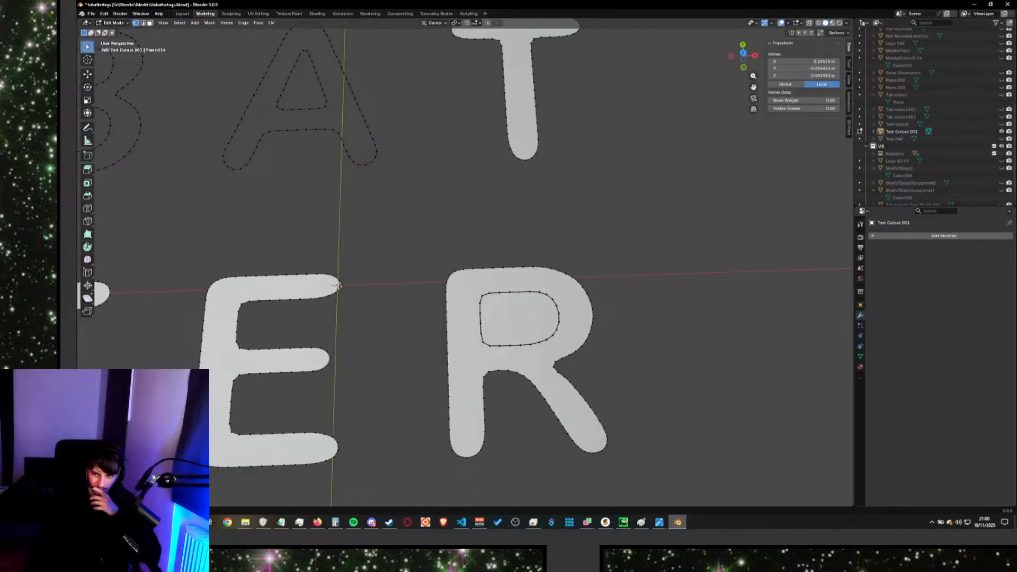
# Delete the separate face inside the R's hole while keeping the hole's edge loop, and clear the selection.
pyautogui.press('2')
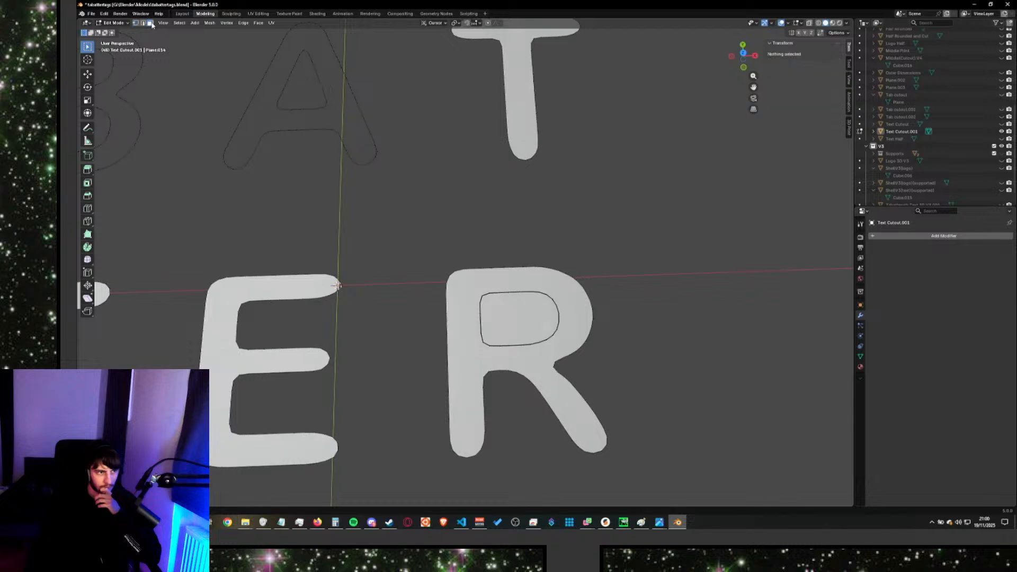
pyautogui.keyDown('alt'); pyautogui.click(543, 342); pyautogui.keyUp('alt')
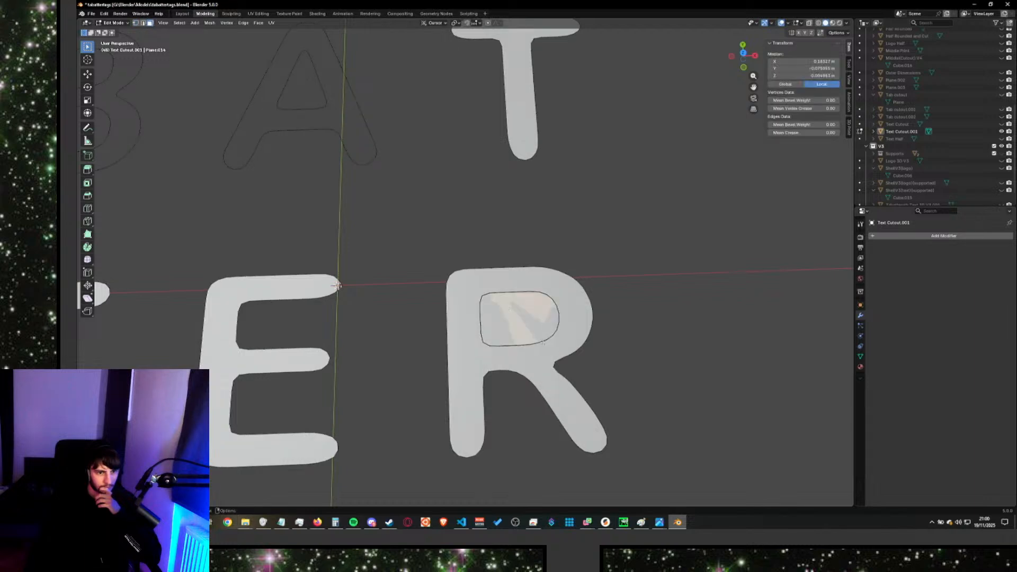
pyautogui.press('x')
pyautogui.click(512, 347)
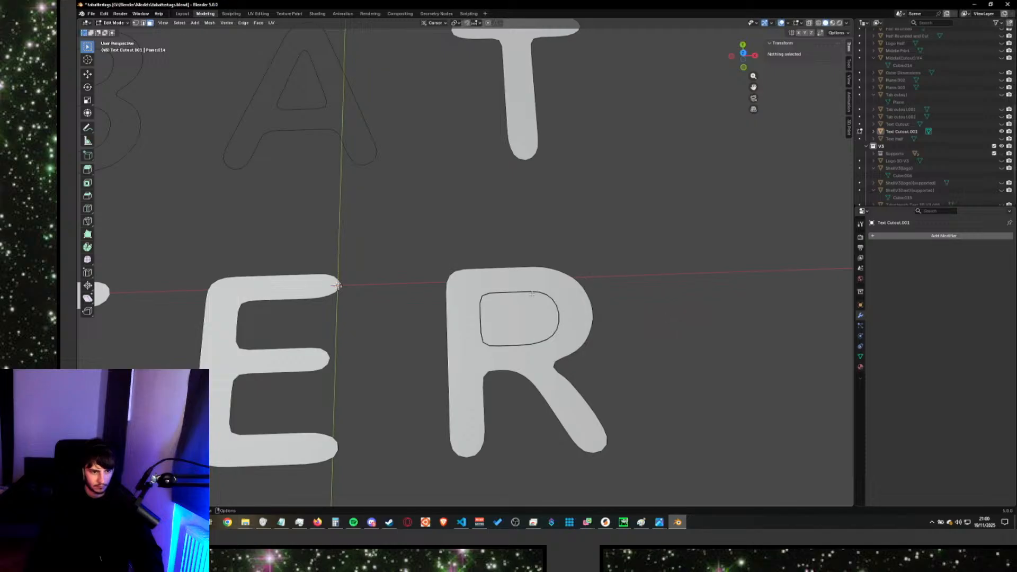
pyautogui.click(504, 318)
pyautogui.click(695, 318)
# Examine the R's hole and the surrounding letters in Object Mode, and return to Edit Mode.
pyautogui.scroll(-3, 627, 316)
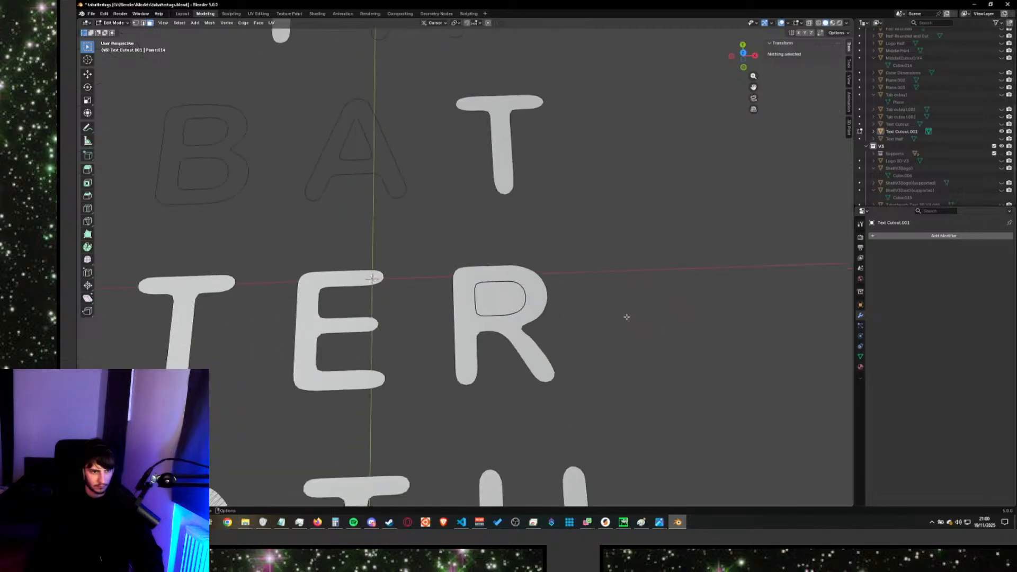
pyautogui.moveTo(627, 315)
pyautogui.mouseDown(button='middle')
pyautogui.moveTo(611, 347)
pyautogui.moveTo(579, 317)
pyautogui.mouseUp(button='middle')
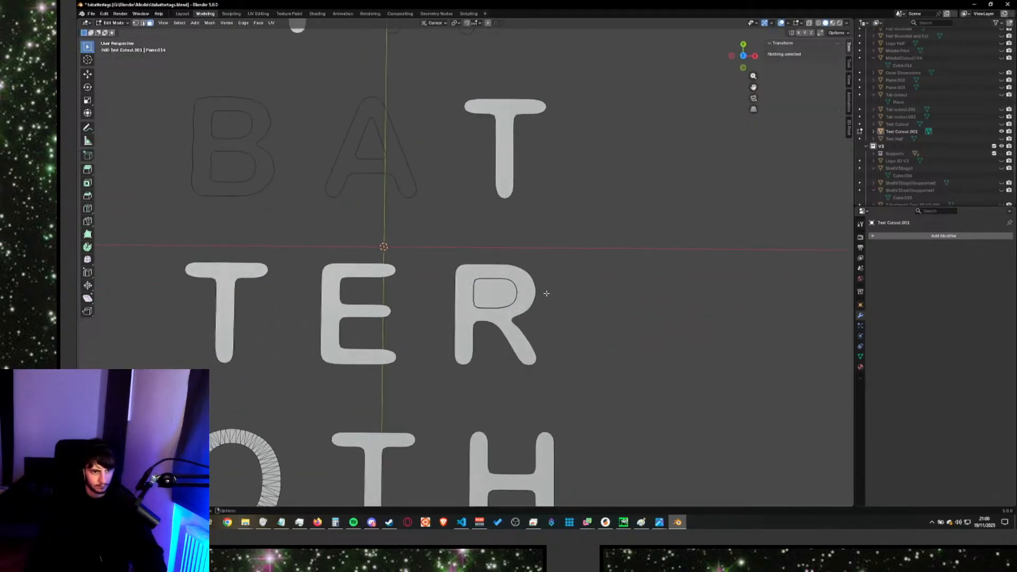
pyautogui.press('z')
pyautogui.click(593, 295)
pyautogui.press('Tab')
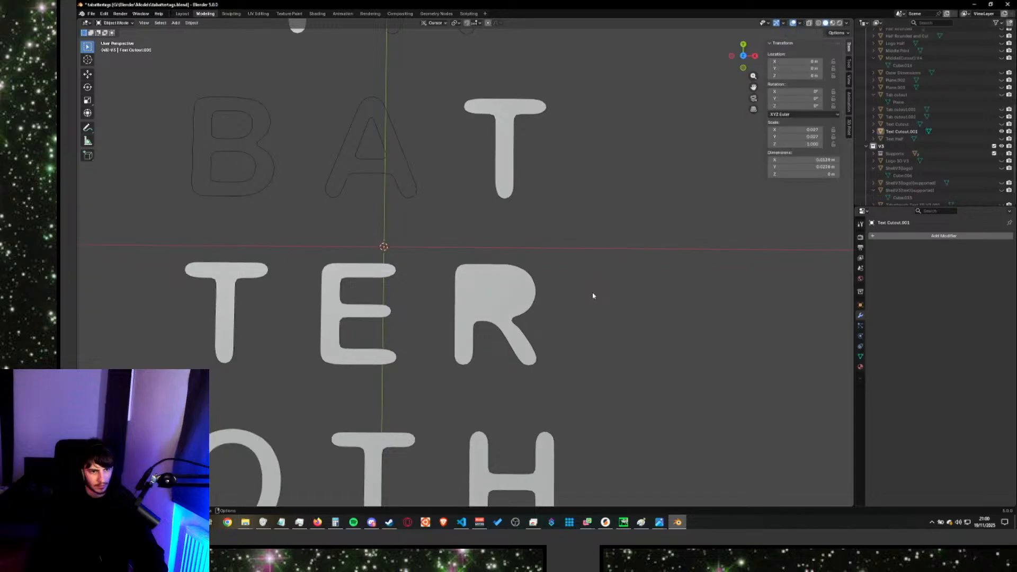
pyautogui.scroll(-3, 595, 295)
pyautogui.press('Tab')
pyautogui.scroll(6, 536, 272)
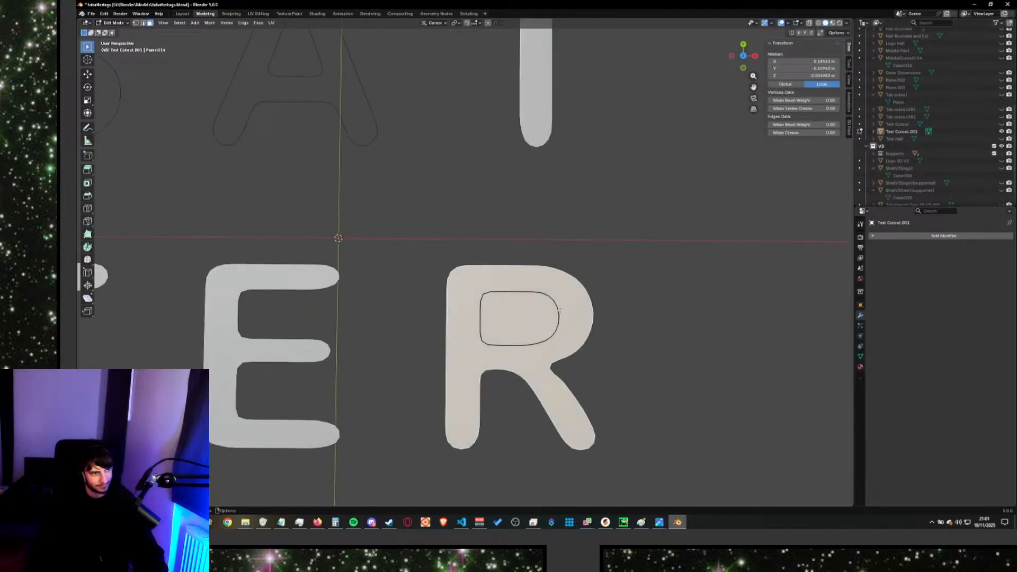
# Select the R's inner hole edge loop and try both deleting it and dissolving its edges.
pyautogui.click(87, 183)
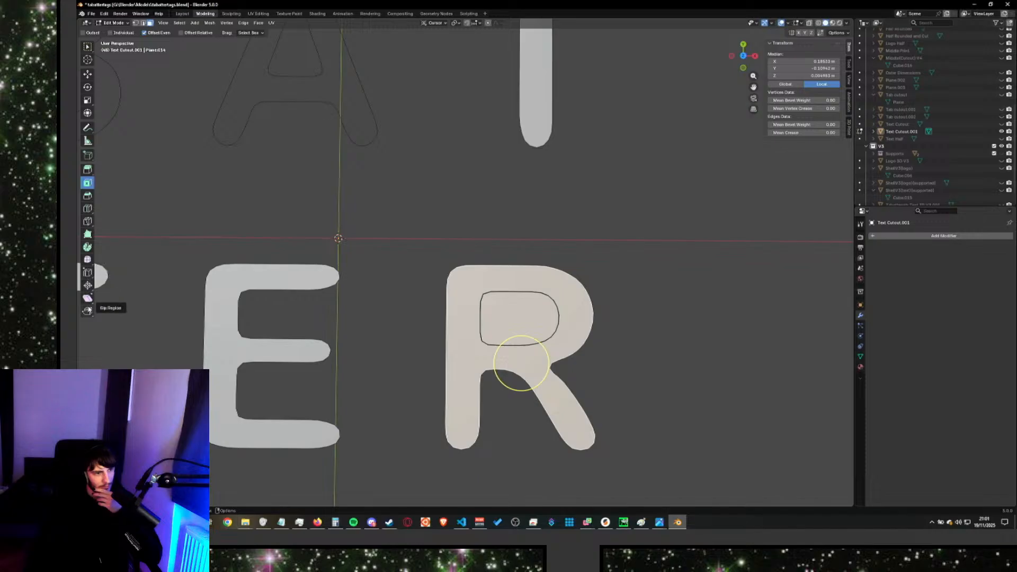
pyautogui.click(87, 47)
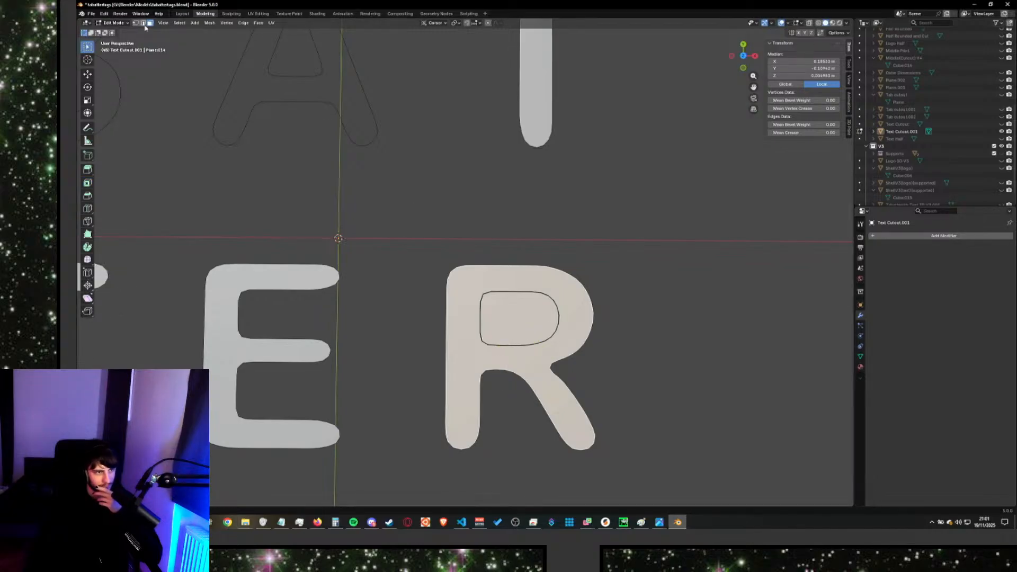
pyautogui.click(578, 310)
pyautogui.click(557, 311)
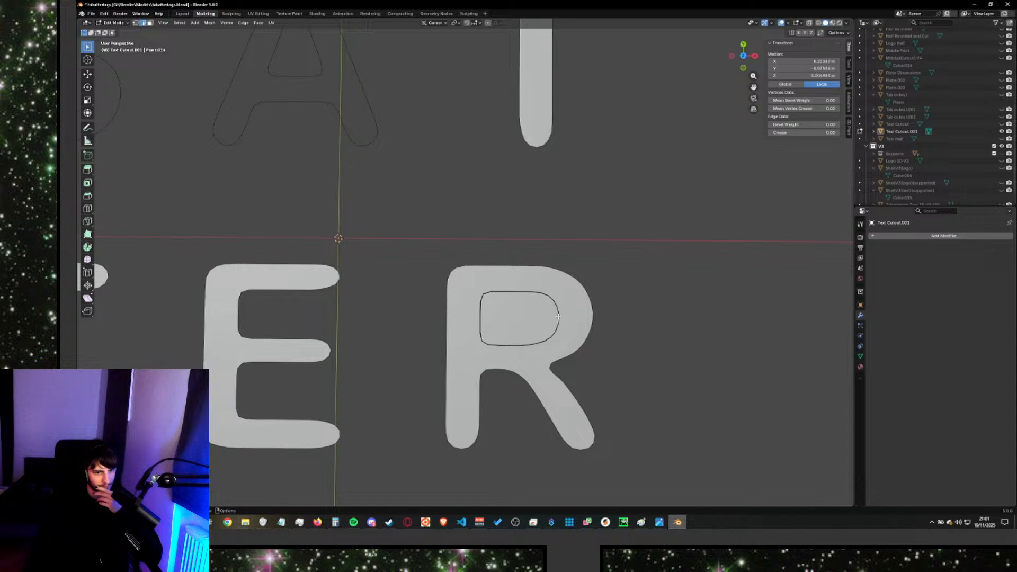
pyautogui.keyDown('alt'); pyautogui.click(559, 316); pyautogui.keyUp('alt')
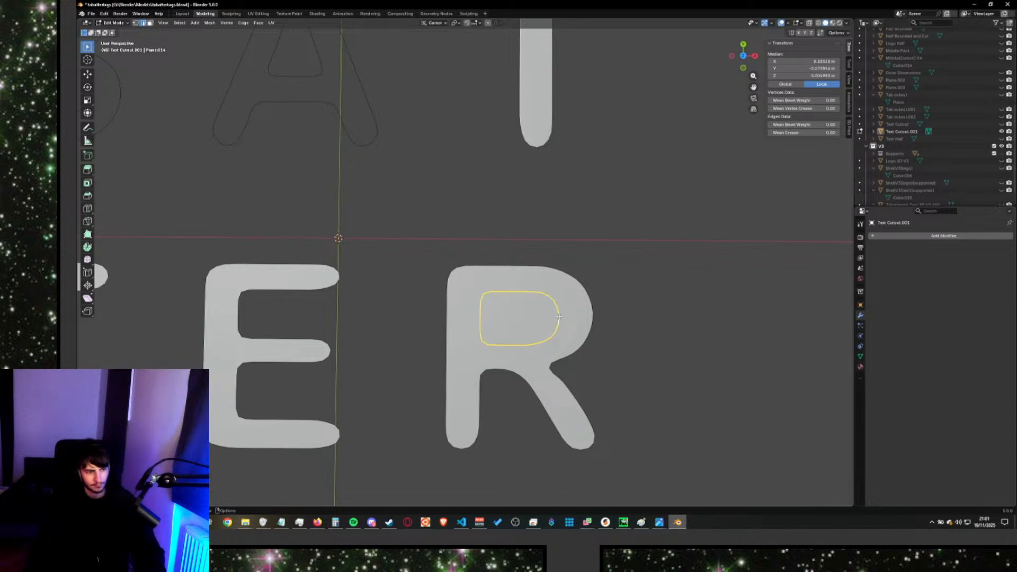
pyautogui.press('x')
pyautogui.click(554, 306)
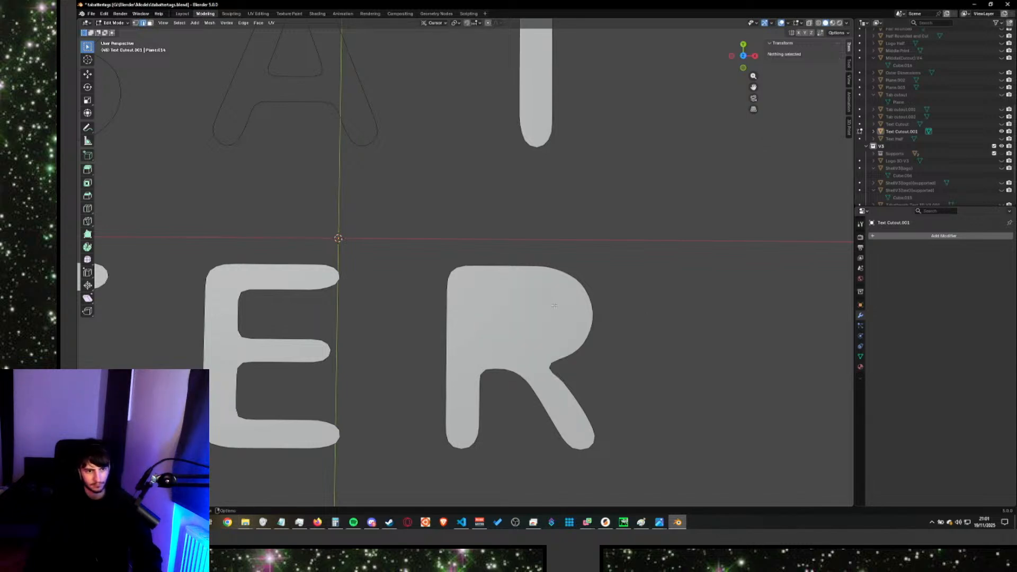
pyautogui.hotkey('ctrl', 'z')
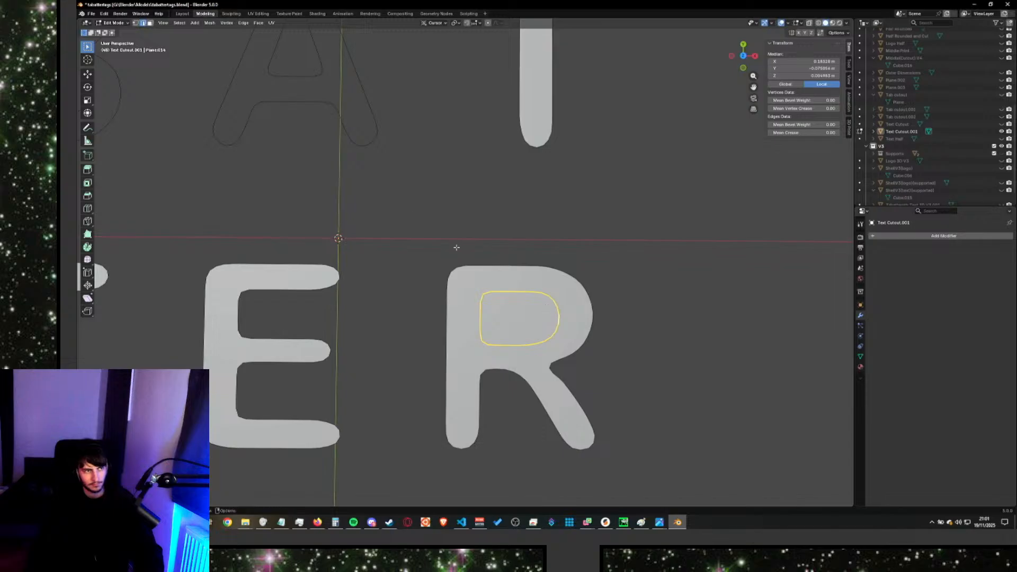
pyautogui.press('x')
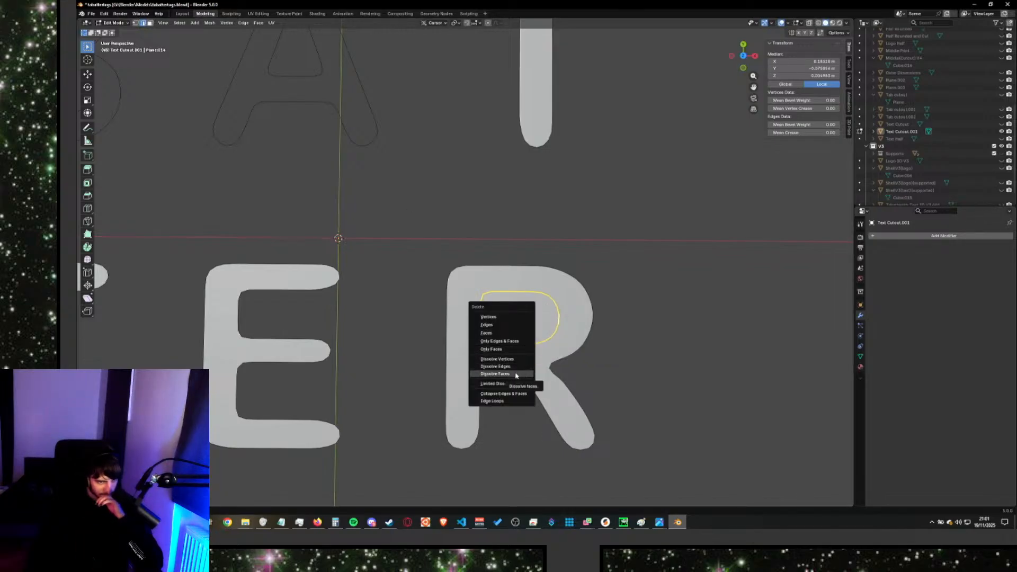
pyautogui.click(527, 366)
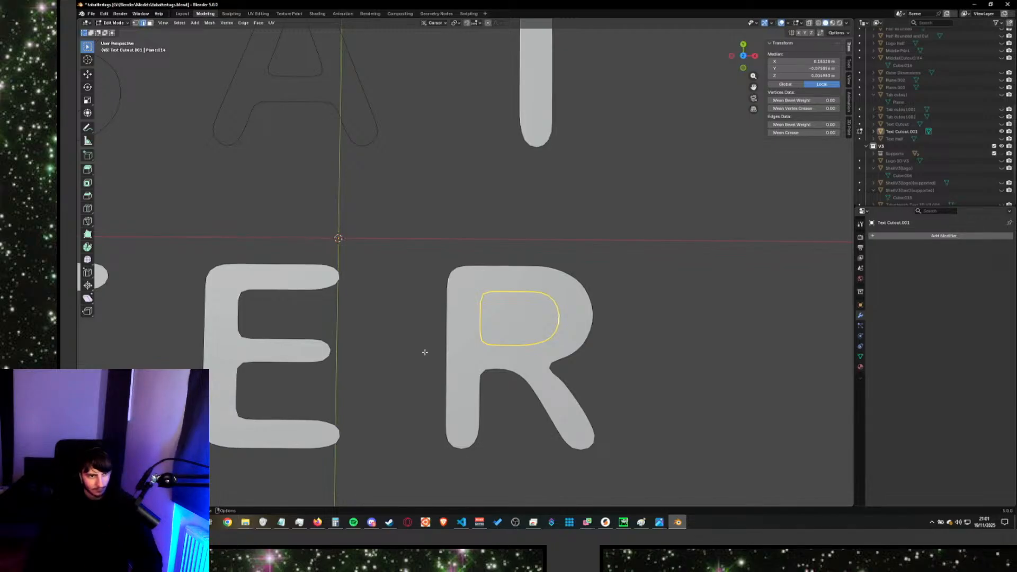
# Undo the recent deletions and dissolves on the R's inner hole, back to when the separate face still filled it.
pyautogui.click(538, 346)
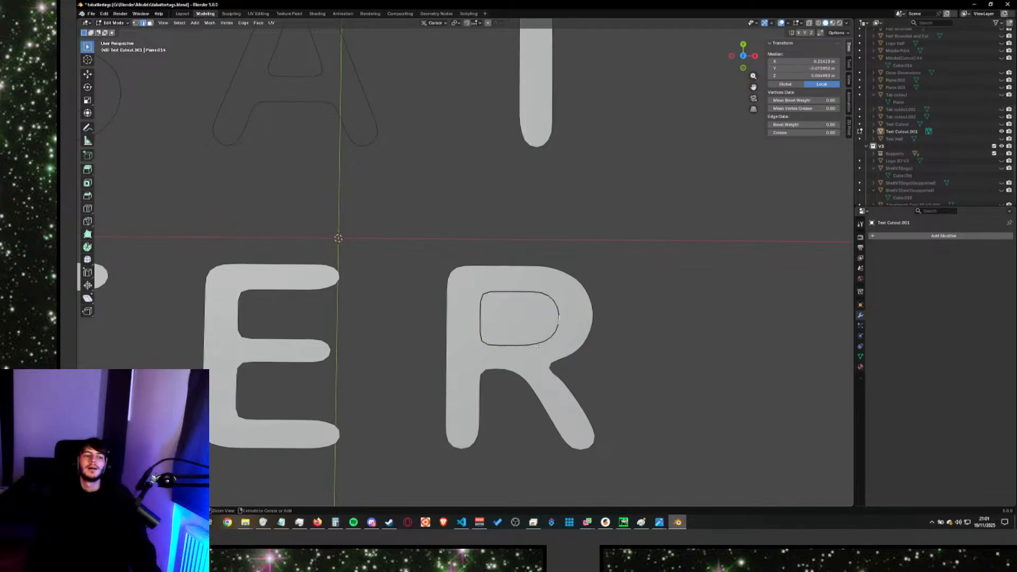
pyautogui.hotkey('ctrl', 'l')
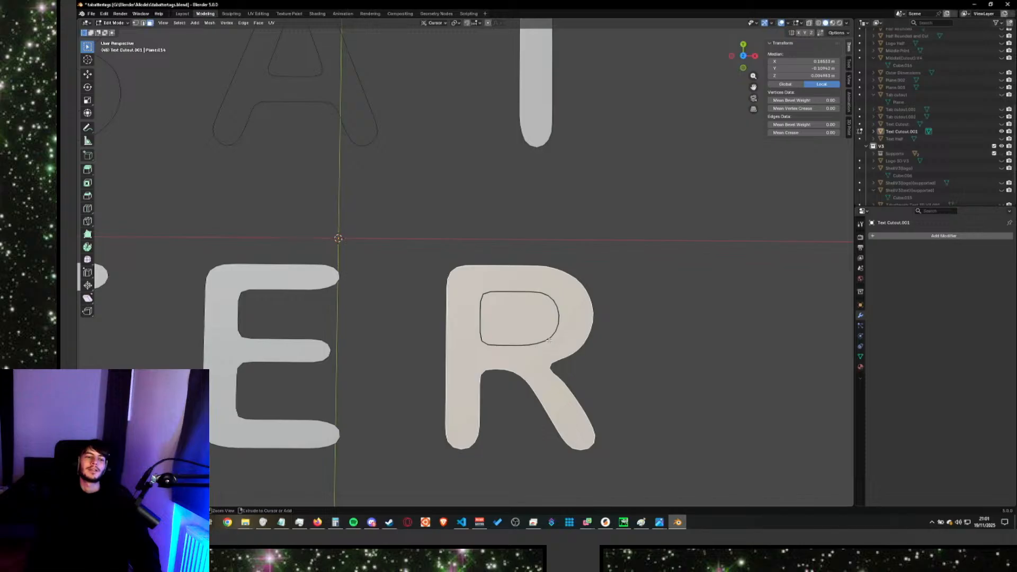
pyautogui.hotkey('ctrl', 'z')
pyautogui.hotkey('ctrl', 'z')
pyautogui.hotkey('ctrl', 'z')
pyautogui.hotkey('ctrl', 'z')
pyautogui.hotkey('ctrl', 'z')
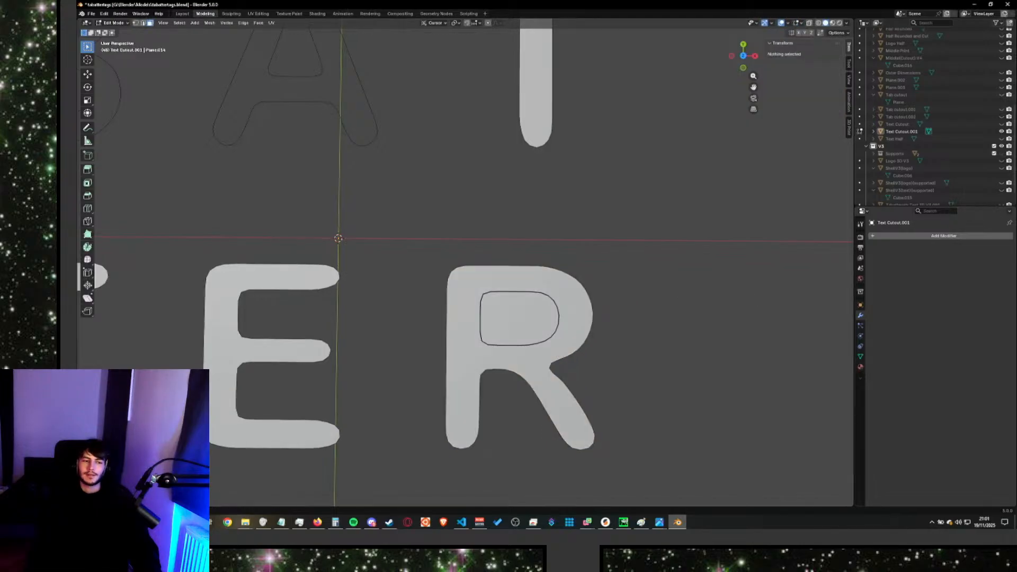
pyautogui.hotkey('ctrl', 'z')
pyautogui.hotkey('ctrl', 'z')
pyautogui.hotkey('ctrl', 'z')
pyautogui.hotkey('ctrl', 'z')
pyautogui.hotkey('ctrl', 'z')
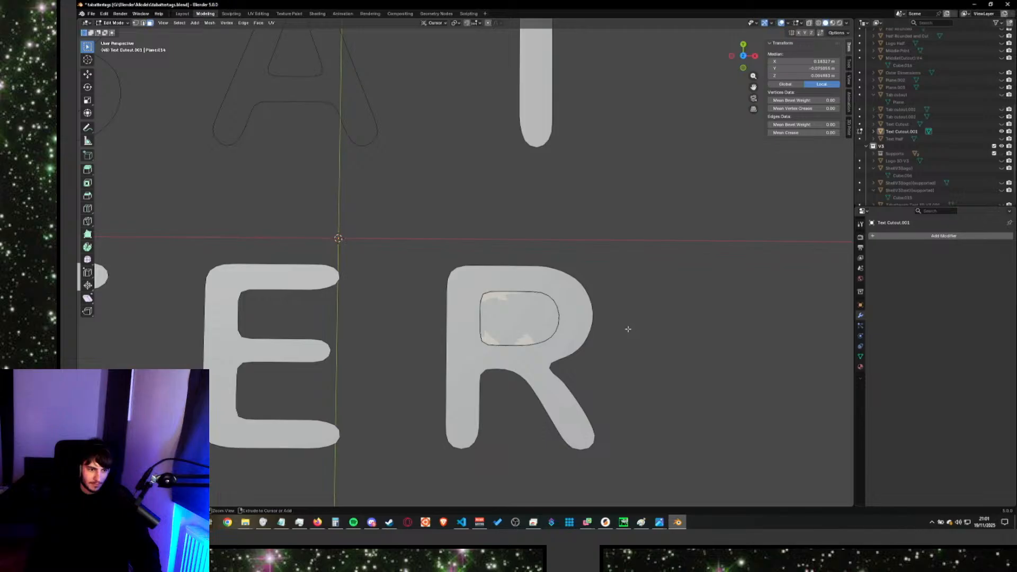
# Select the R's connected outer geometry, try deleting its face, and undo the deletion.
pyautogui.press('l')
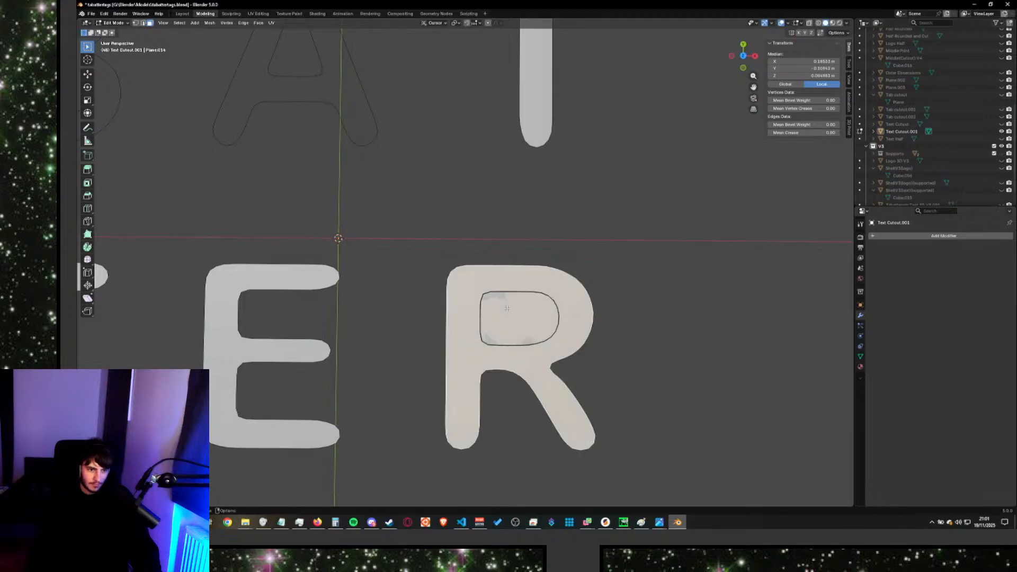
pyautogui.press('x')
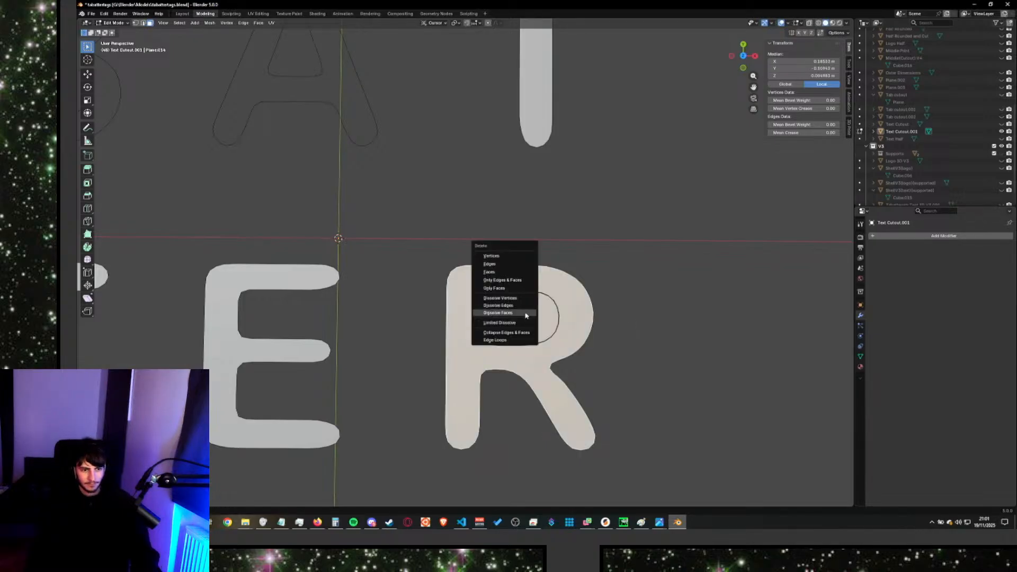
pyautogui.click(499, 271)
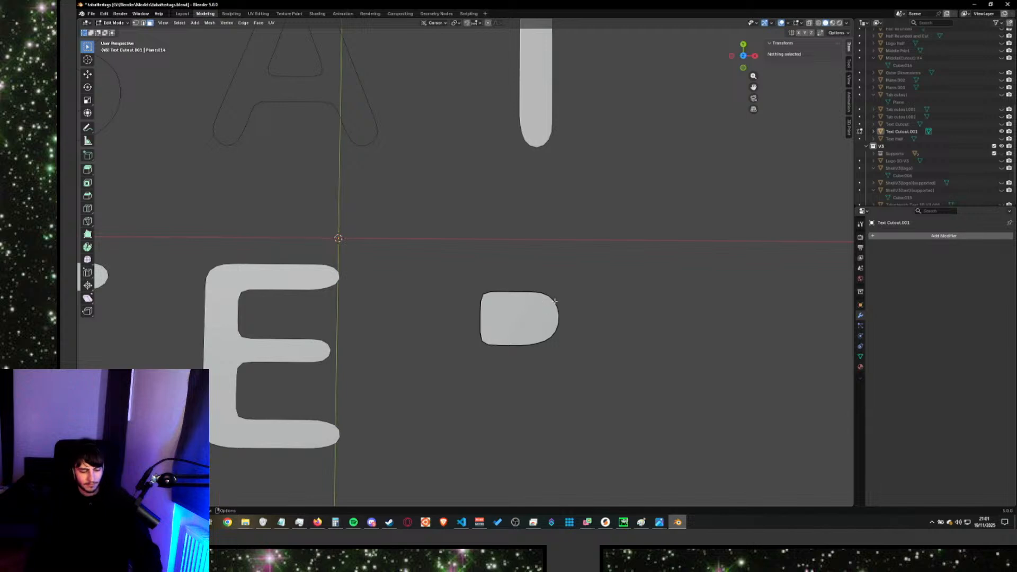
pyautogui.hotkey('ctrl', 'z')
pyautogui.hotkey('ctrl', 'z')
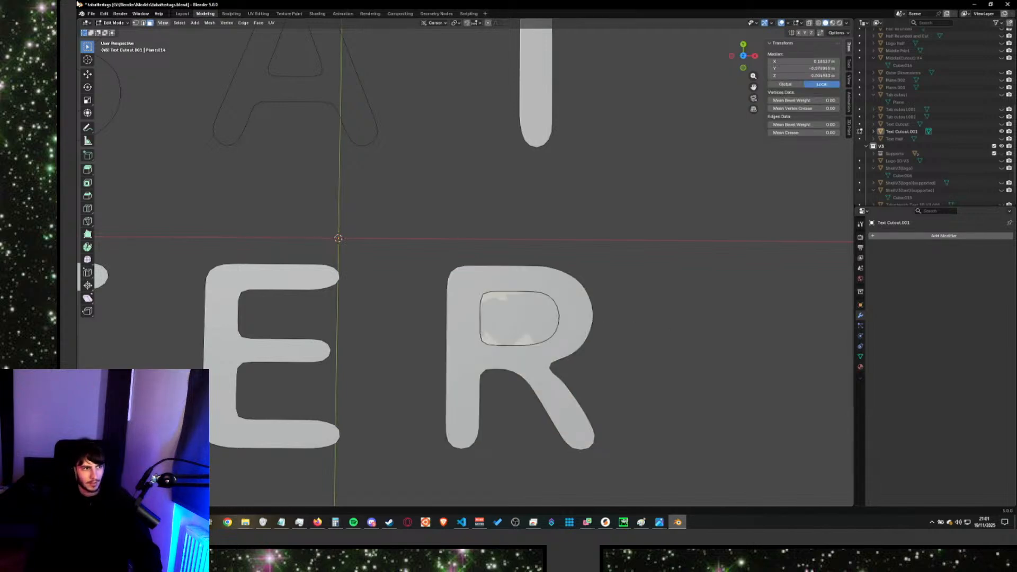
# Select the R's linked outer face, try Poke Faces on it, and clear the selection.
pyautogui.scroll(-5, 657, 329)
pyautogui.press('l')
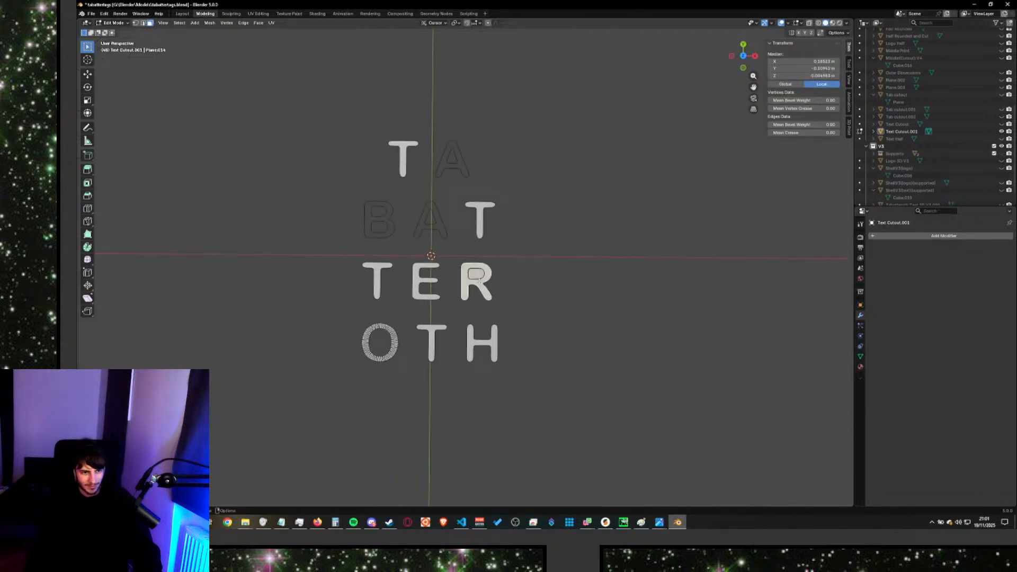
pyautogui.scroll(4, 489, 287)
pyautogui.hotkey('ctrl', 'f')
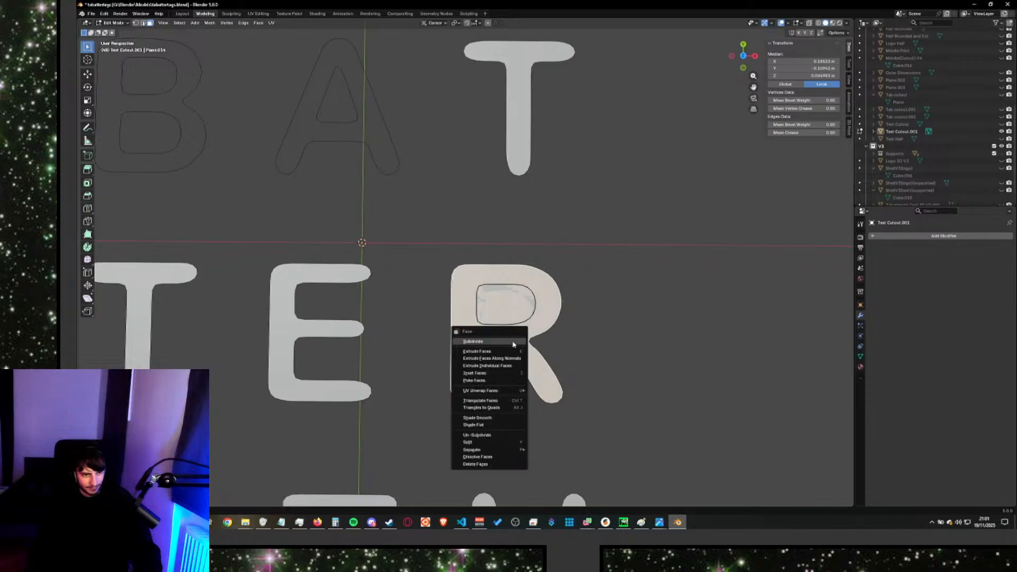
pyautogui.click(509, 380)
pyautogui.scroll(2, 601, 365)
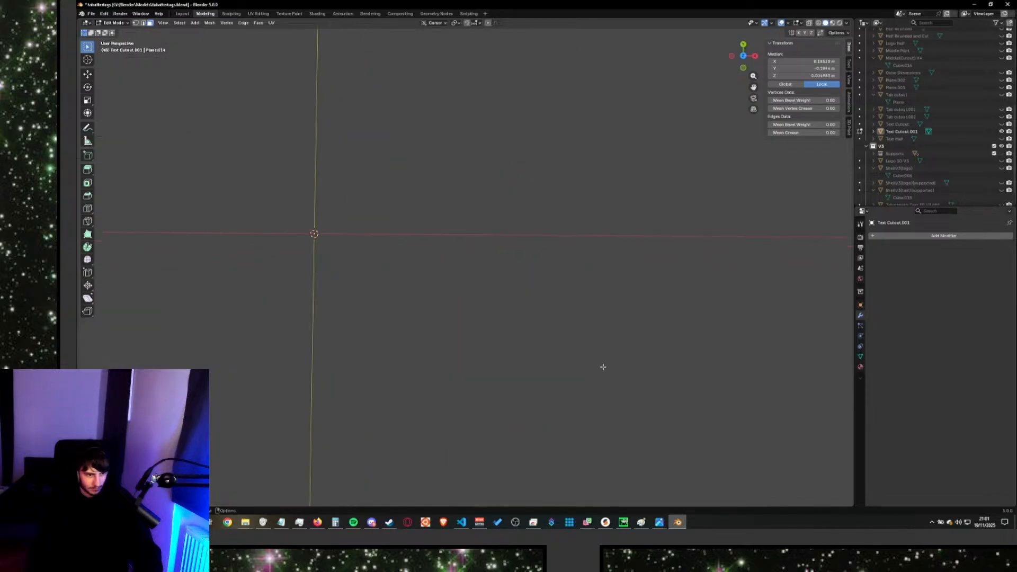
pyautogui.scroll(-2, 595, 354)
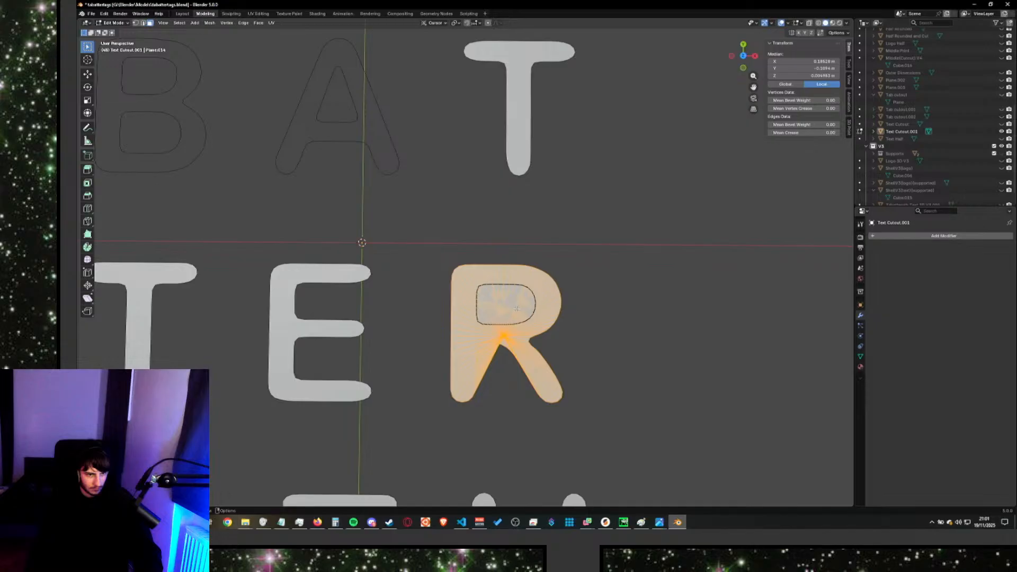
pyautogui.click(584, 356)
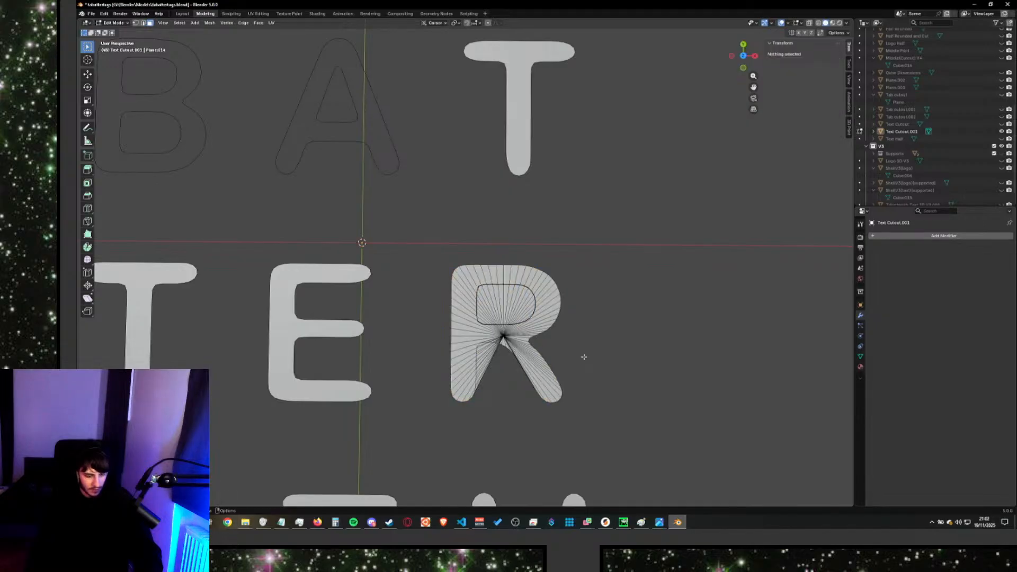
# Try Delete Faces on the R's outer face and undo the deletion.
pyautogui.press('a')
pyautogui.hotkey('ctrl', 'f')
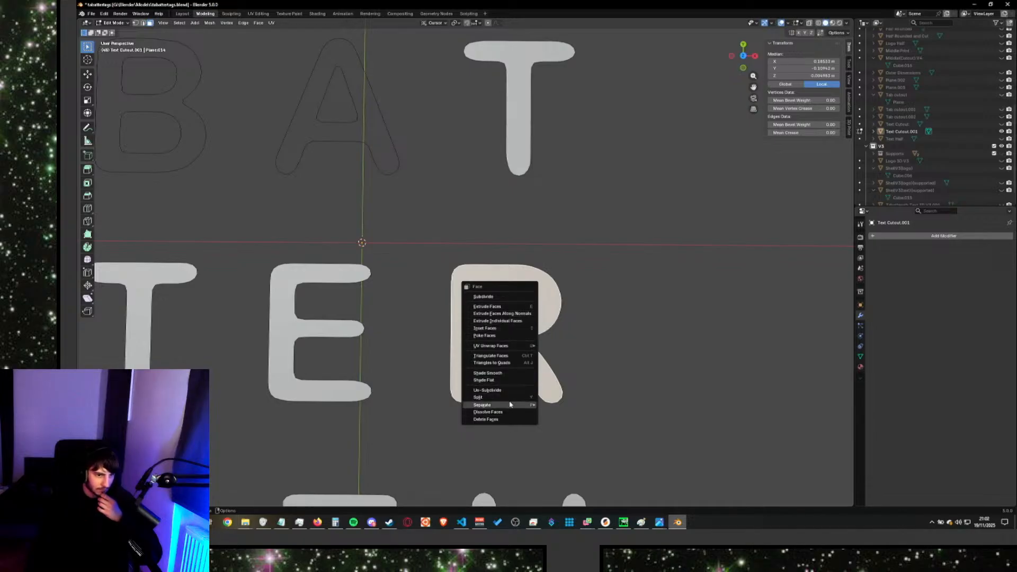
pyautogui.moveTo(509, 405)
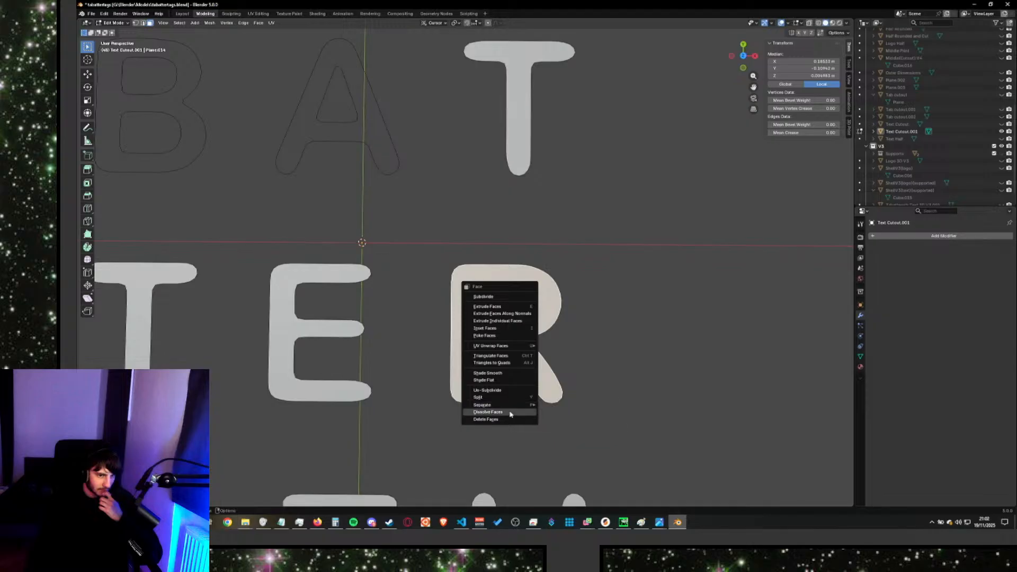
pyautogui.click(510, 419)
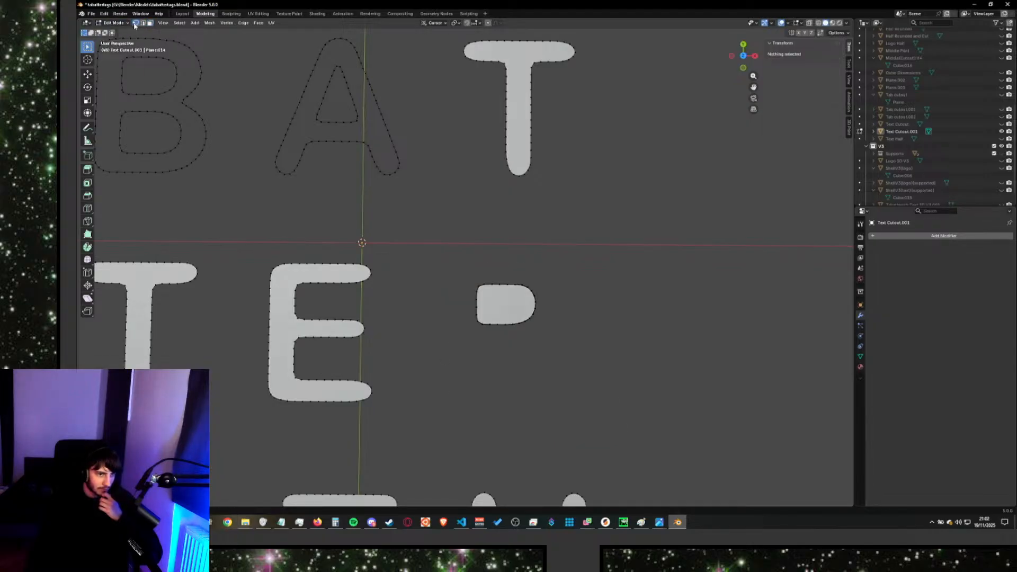
pyautogui.hotkey('ctrl', 'z')
pyautogui.hotkey('ctrl', 'z')
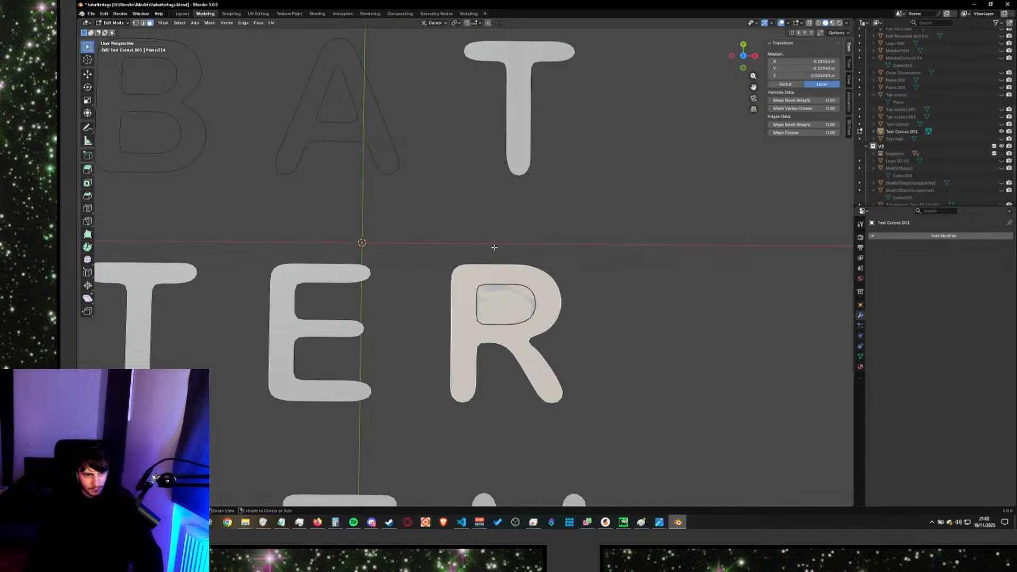
# In vertex selection, select the R's inner hole loop and delete only its face, keeping the edges.
pyautogui.click(135, 22)
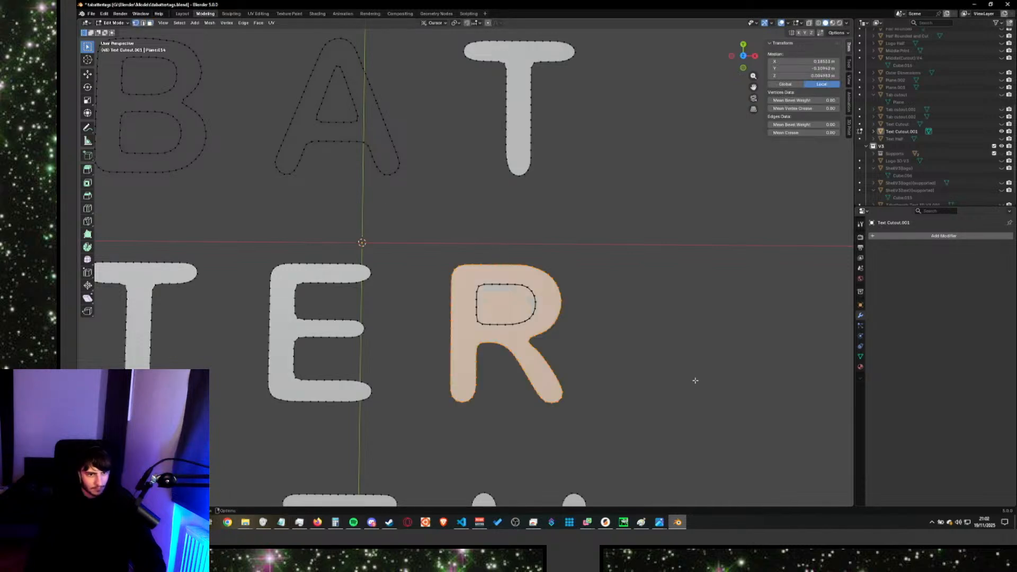
pyautogui.scroll(3, 595, 377)
pyautogui.scroll(-4, 595, 377)
pyautogui.click(512, 347)
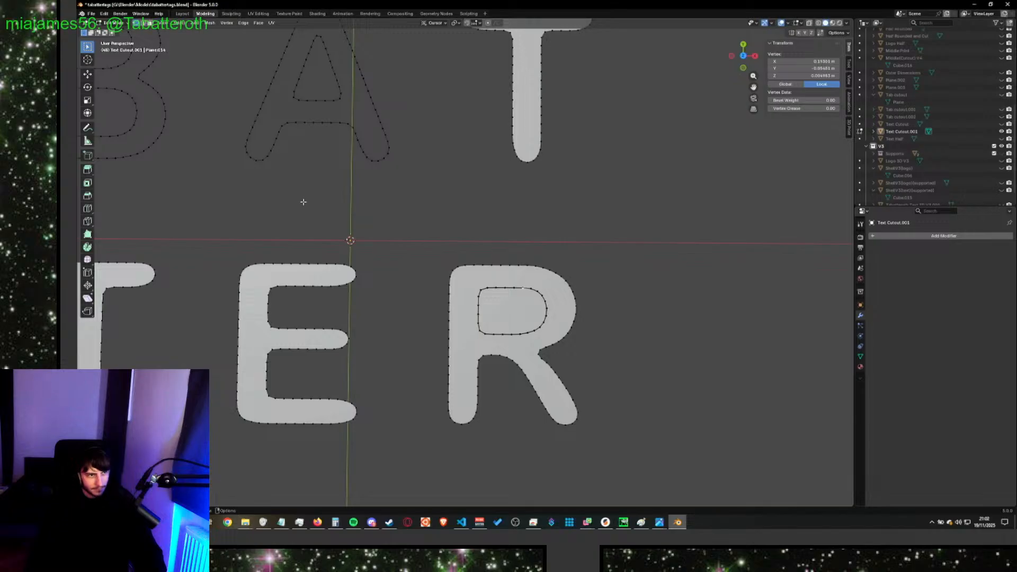
pyautogui.click(521, 291)
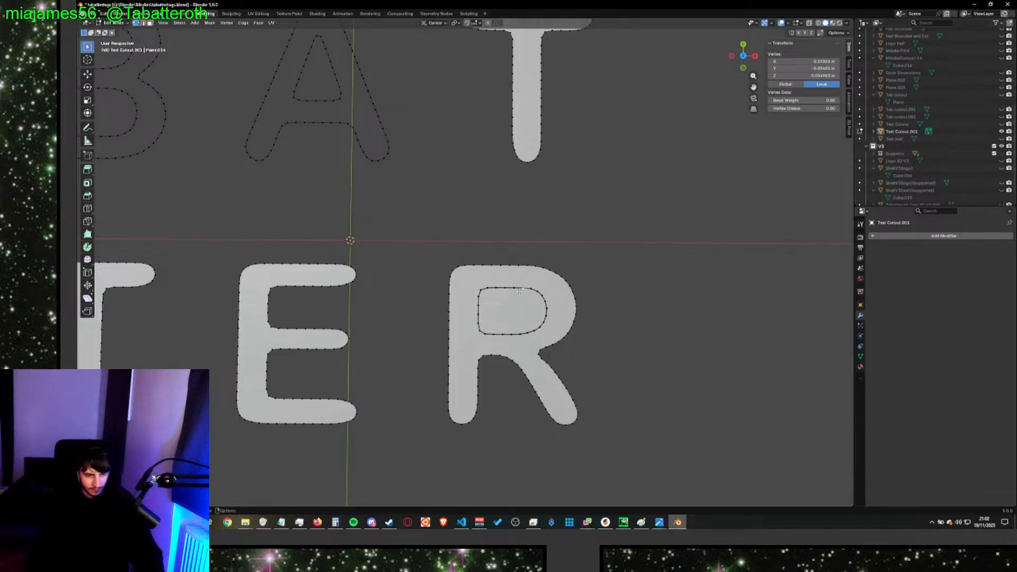
pyautogui.keyDown('alt'); pyautogui.click(521, 291); pyautogui.keyUp('alt')
pyautogui.press('x')
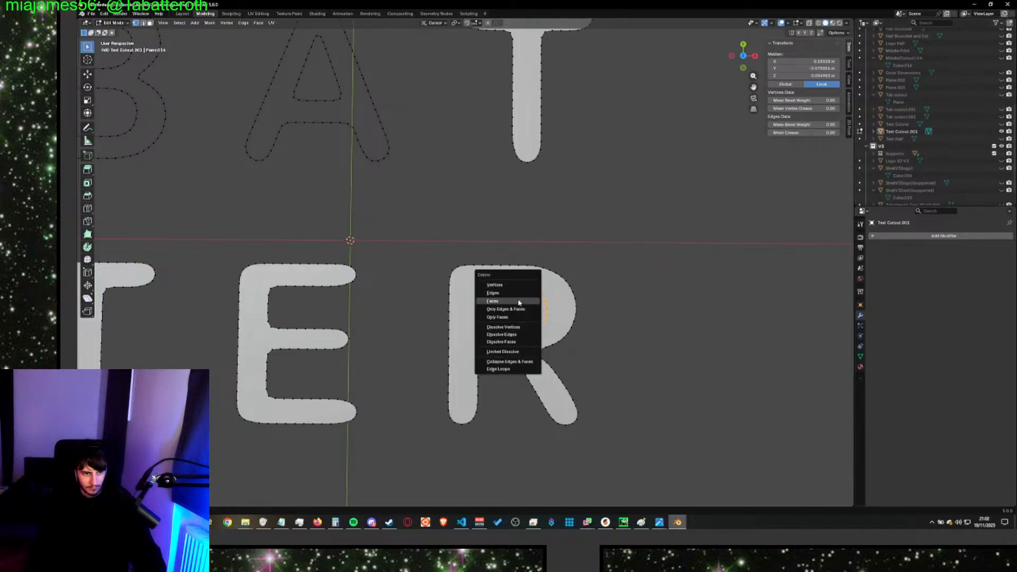
pyautogui.click(513, 317)
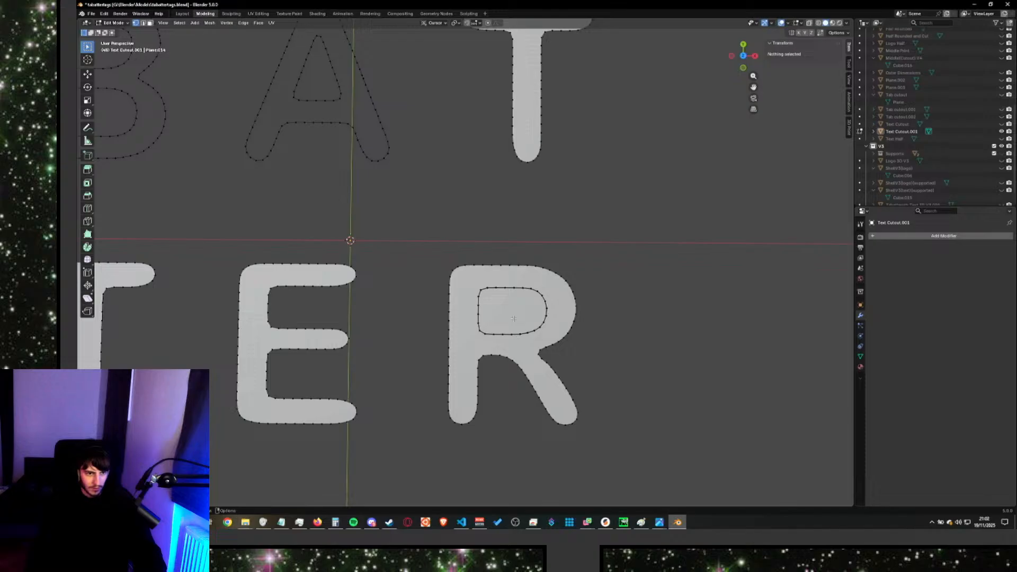
# Select the R's linked outer outline and try Limited Dissolve on it.
pyautogui.click(552, 367)
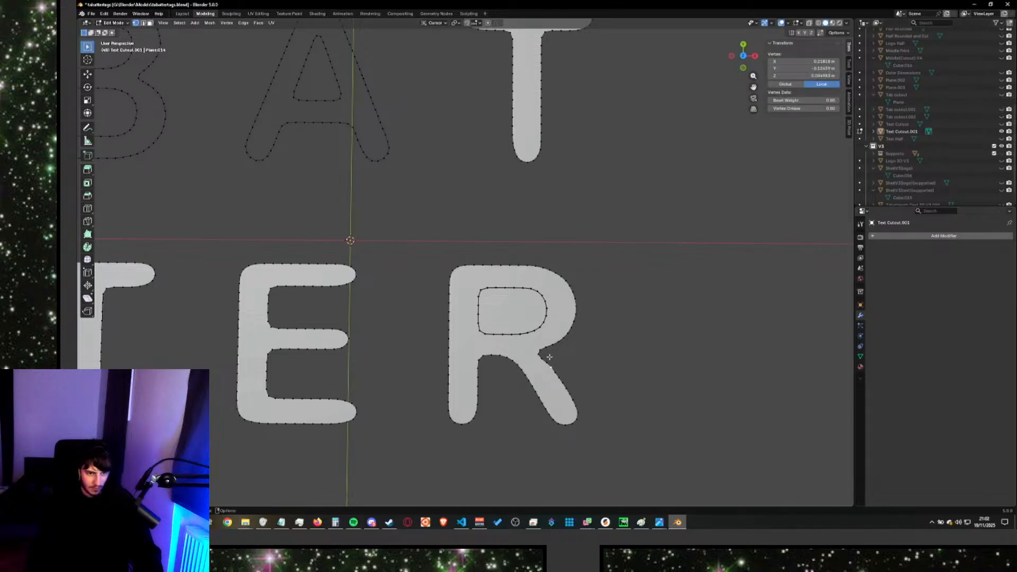
pyautogui.hotkey('ctrl', 'l')
pyautogui.press('x')
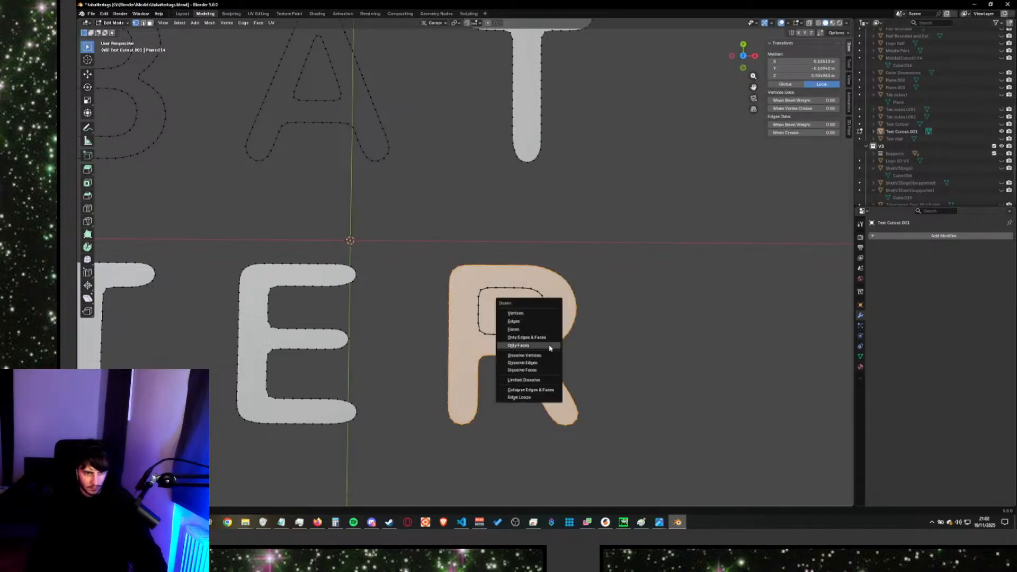
pyautogui.click(536, 379)
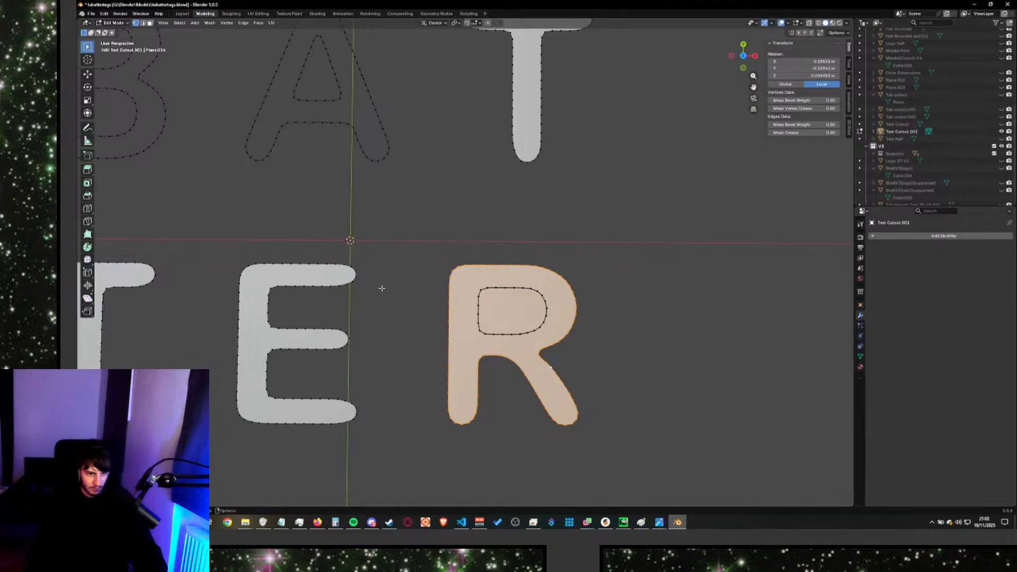
# Reselect the R's linked outer outline and try deleting it with Only Edges & Faces.
pyautogui.click(640, 349)
pyautogui.click(496, 353)
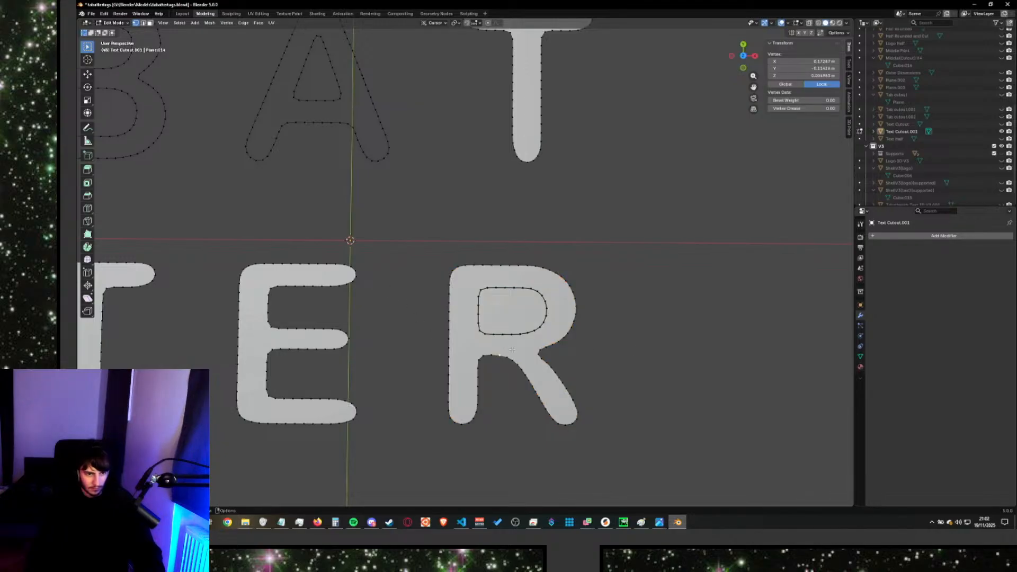
pyautogui.hotkey('ctrl', 'l')
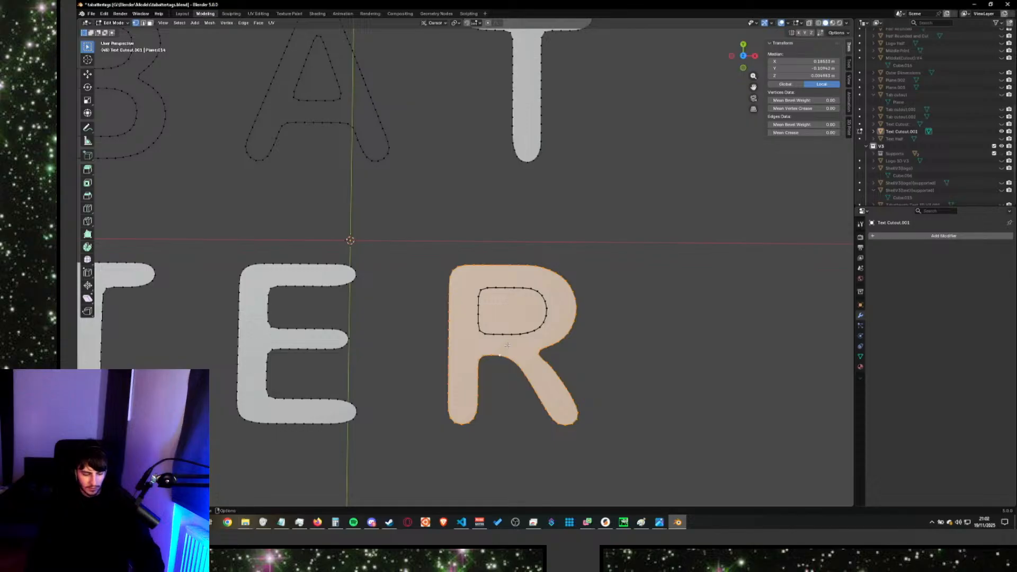
pyautogui.press('x')
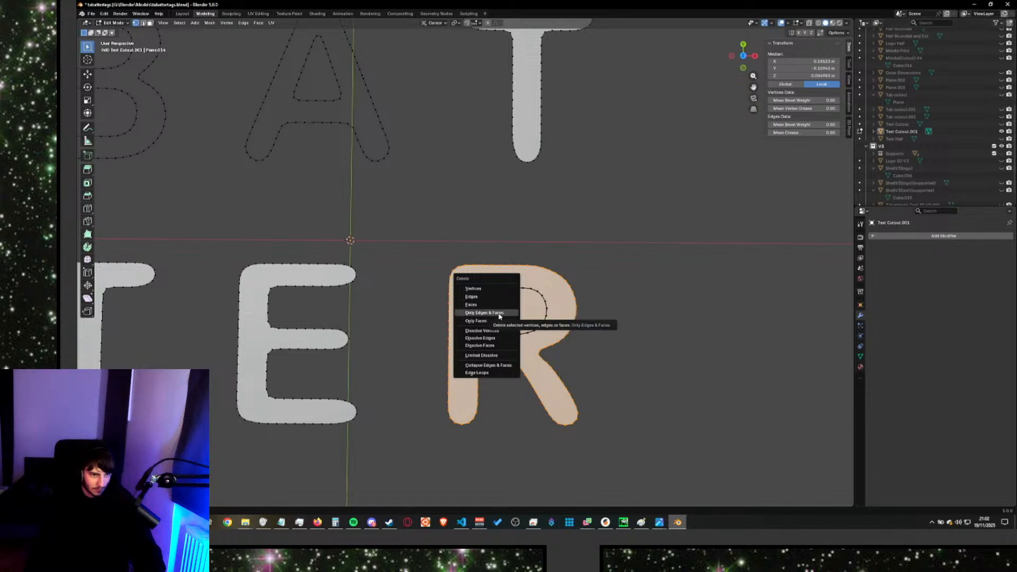
pyautogui.click(498, 313)
pyautogui.keyDown('alt'); pyautogui.click(529, 353); pyautogui.keyUp('alt')
pyautogui.press('f')
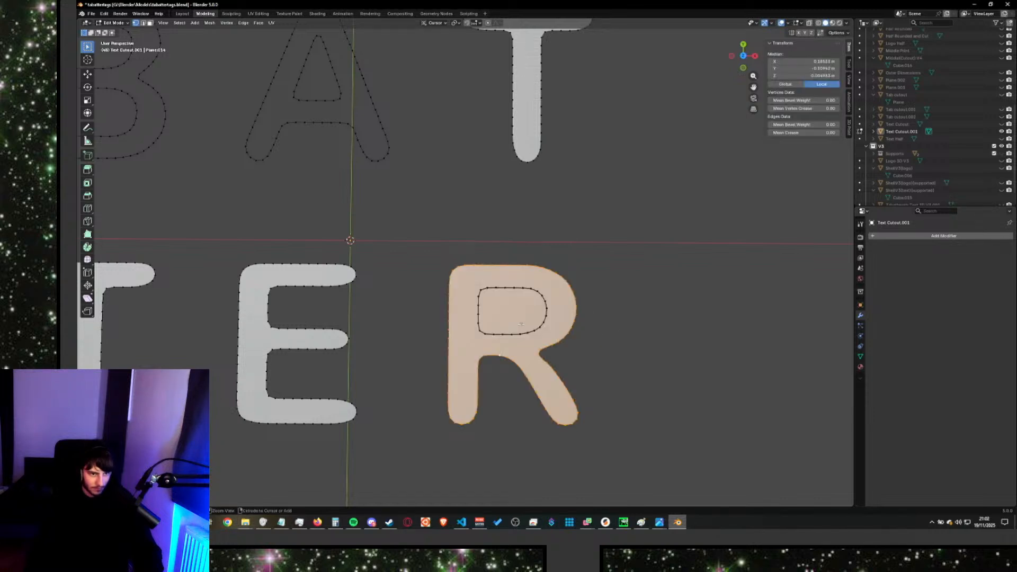
# Delete only the R's outer face, keeping the edges of its outline.
pyautogui.press('s')
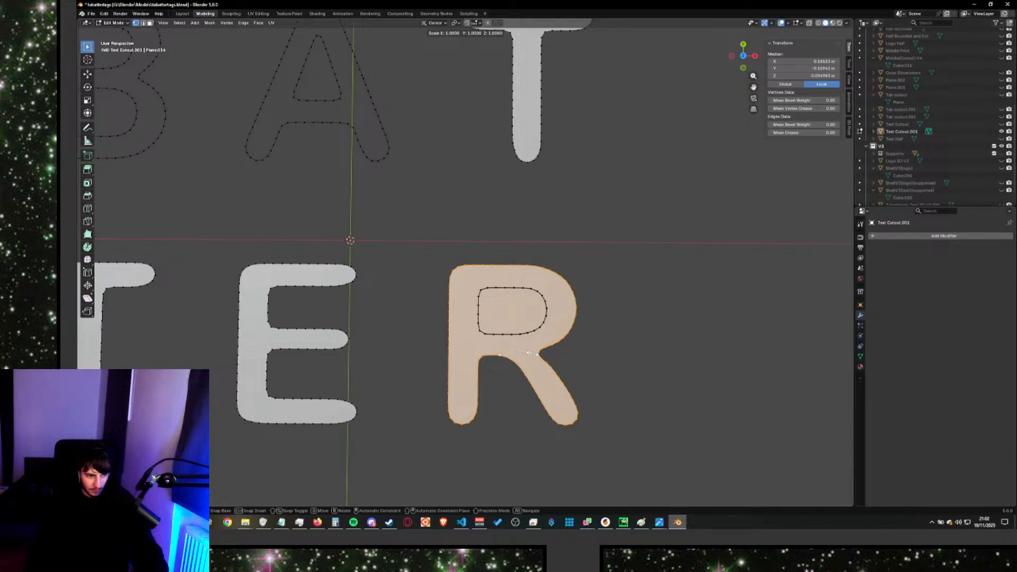
pyautogui.press('Escape')
pyautogui.press('x')
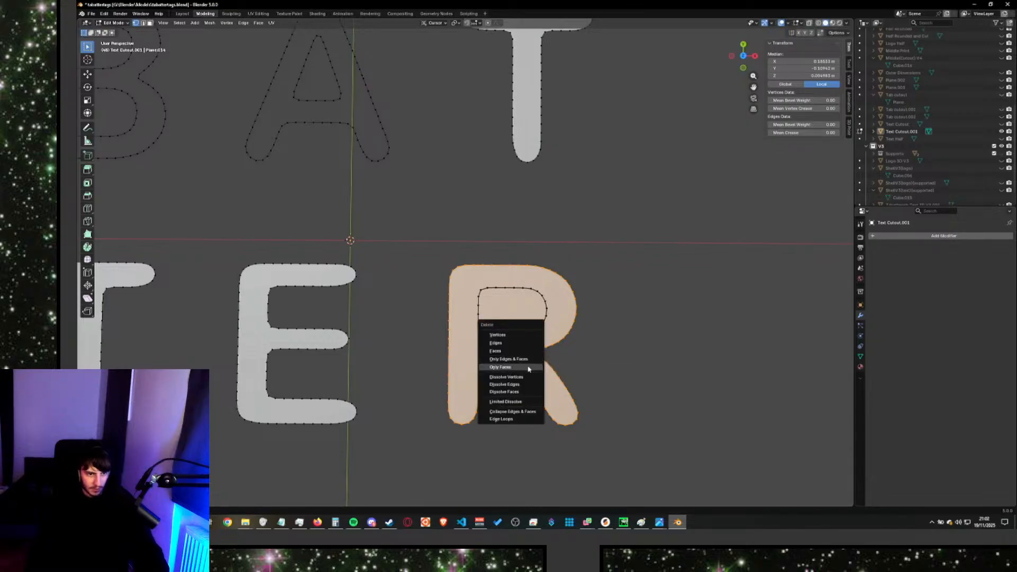
pyautogui.click(509, 367)
pyautogui.scroll(-7, 540, 336)
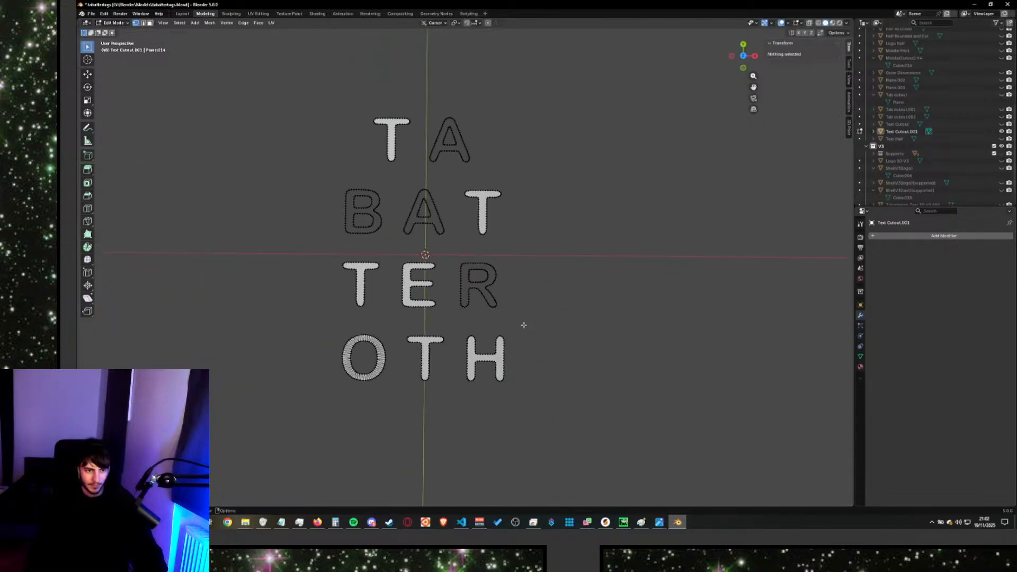
pyautogui.scroll(1, 522, 326)
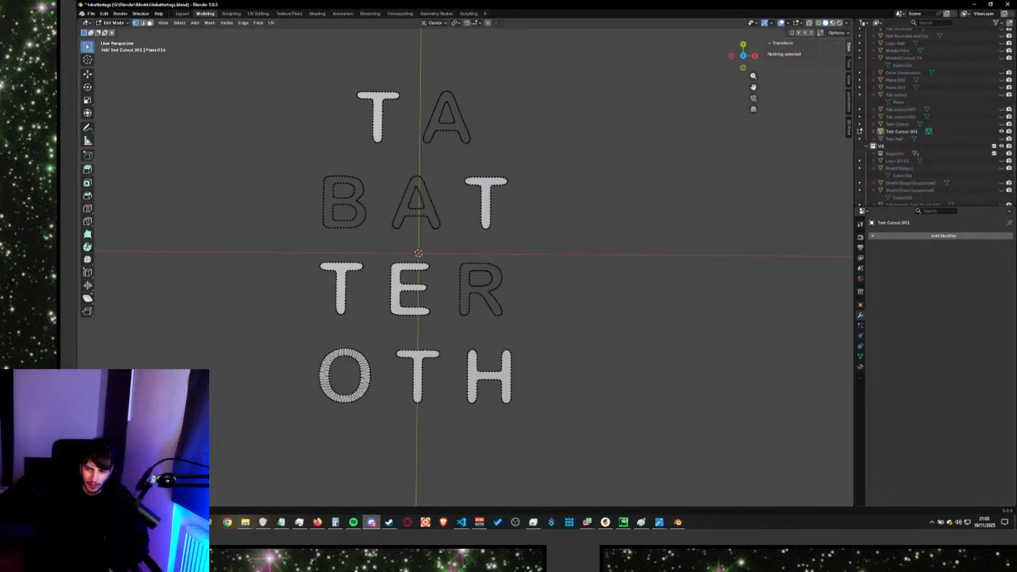
pyautogui.hotkey('alt', 'Tab')
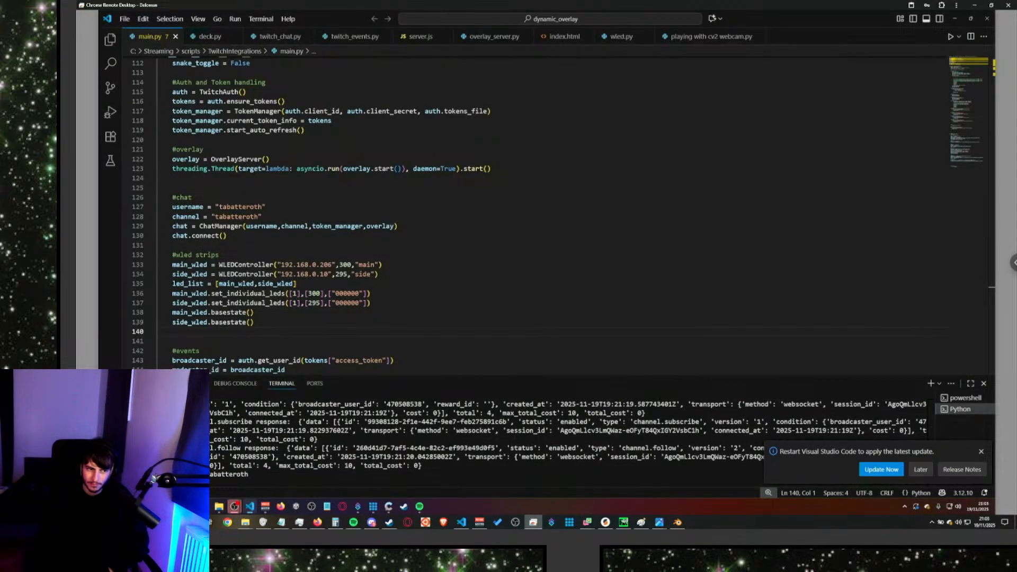
pyautogui.hotkey('alt', 'Tab')
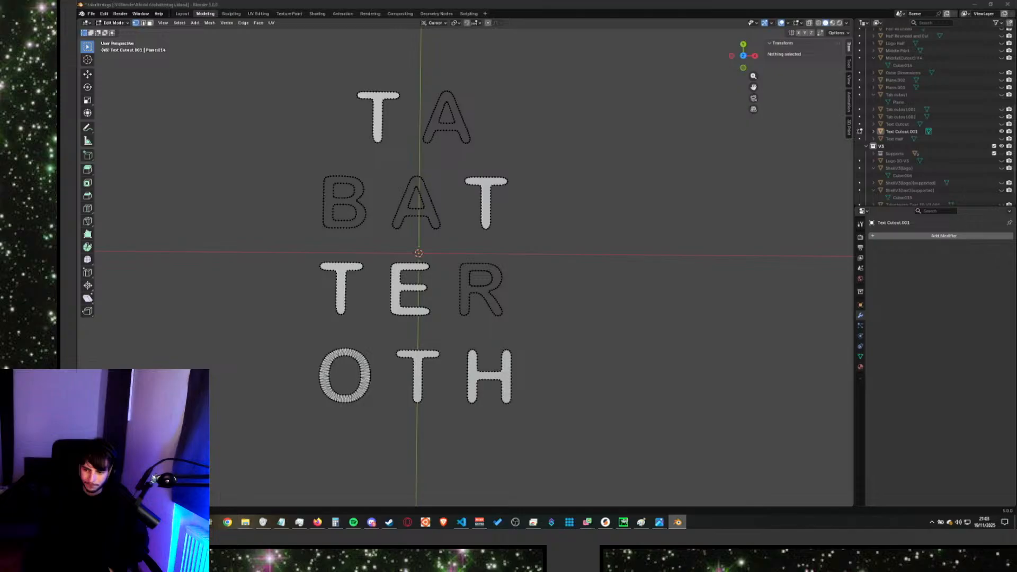
pyautogui.hotkey('alt', 'Tab')
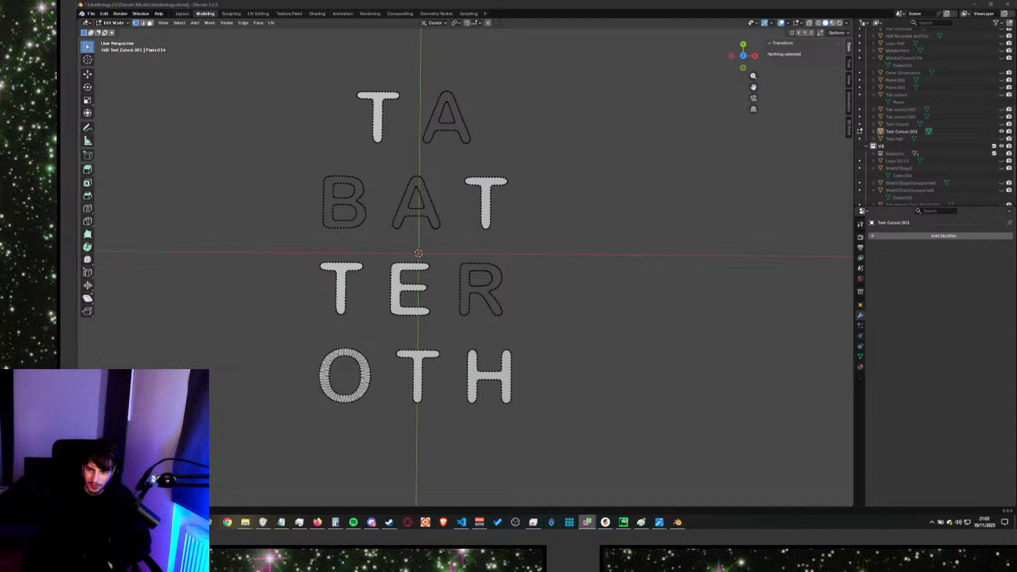
pyautogui.hotkey('alt', 'Tab')
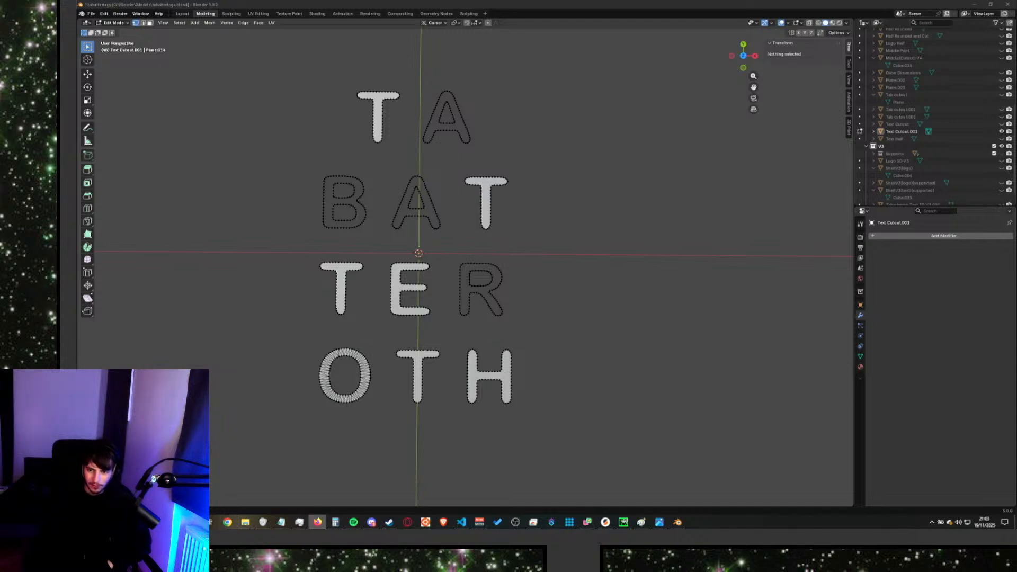
pyautogui.hotkey('alt', 'Tab')
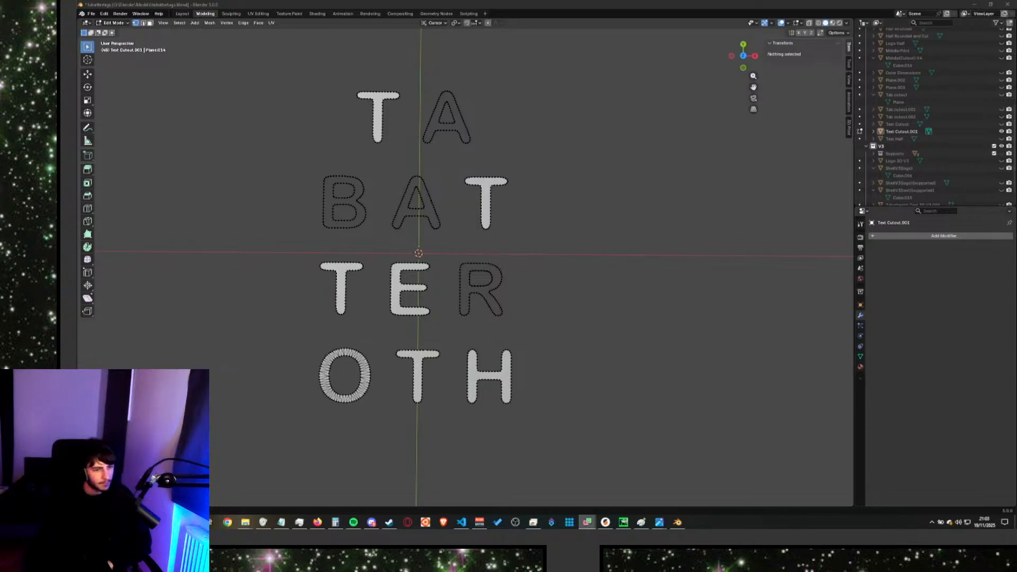
# Select the outer and inner outlines of the second-row A and fill between them with Bridge Edge Loops.
pyautogui.scroll(4, 412, 193)
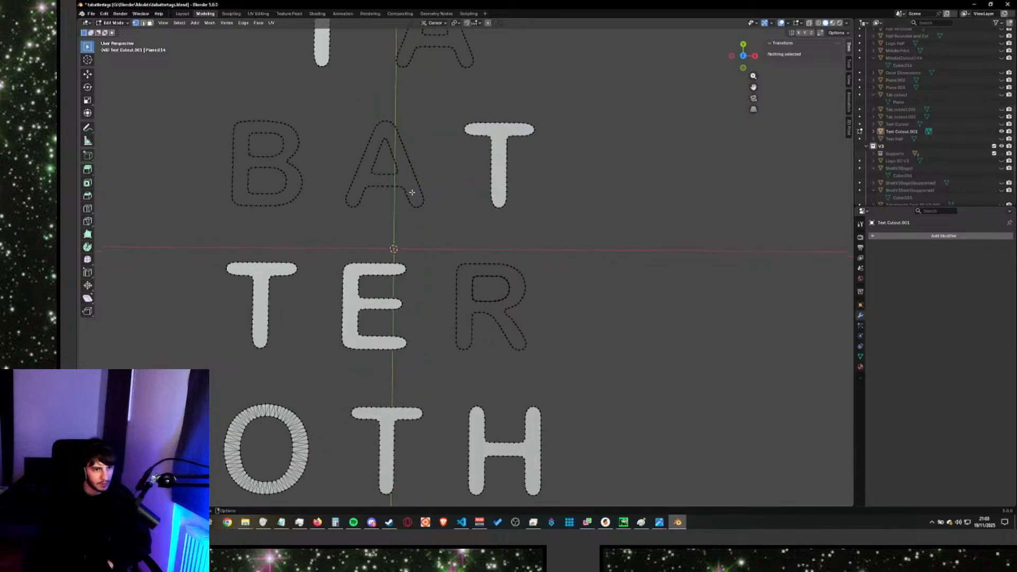
pyautogui.click(402, 161)
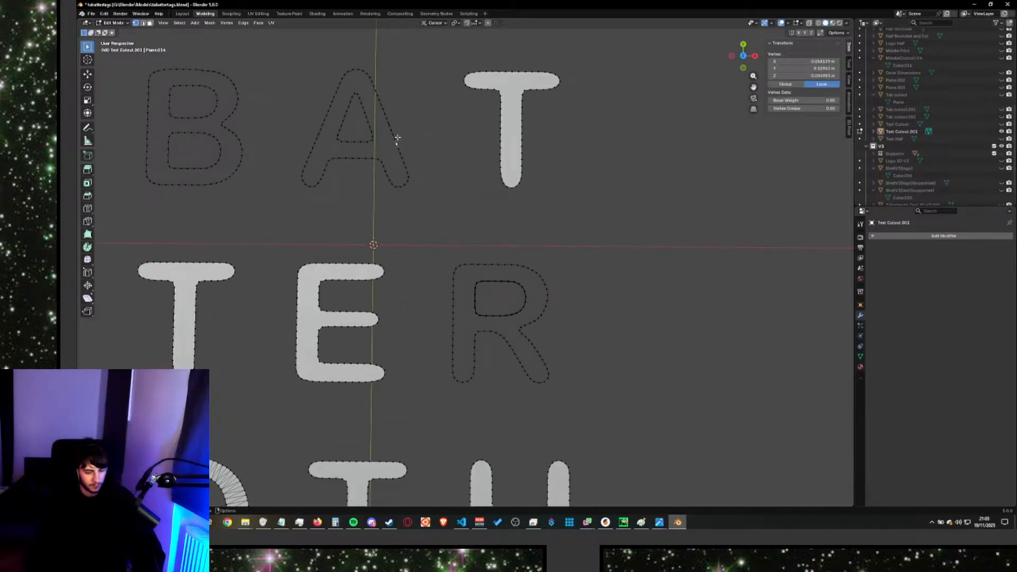
pyautogui.hotkey('ctrl', 'l')
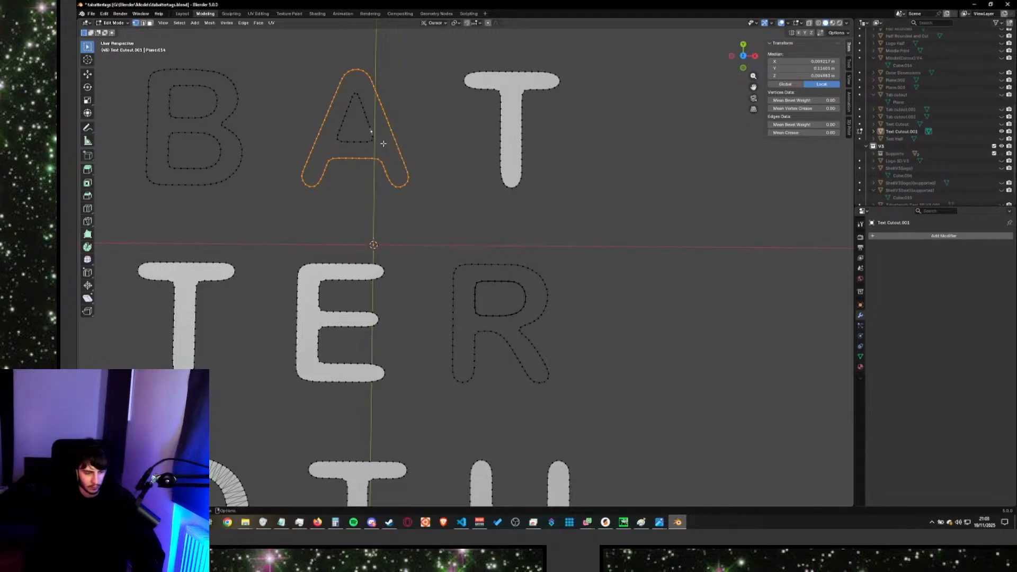
pyautogui.press('l')
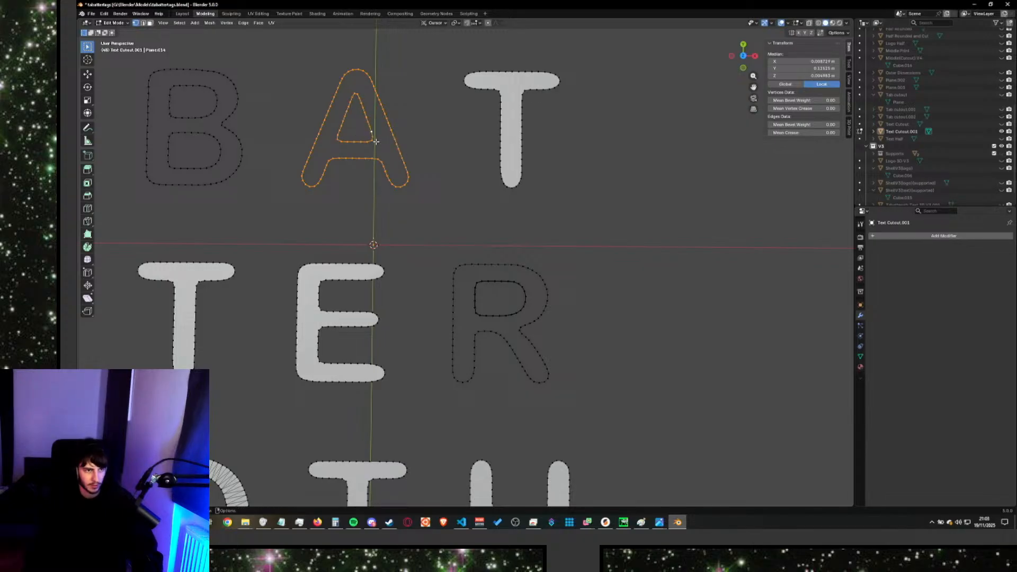
pyautogui.rightClick(406, 159)
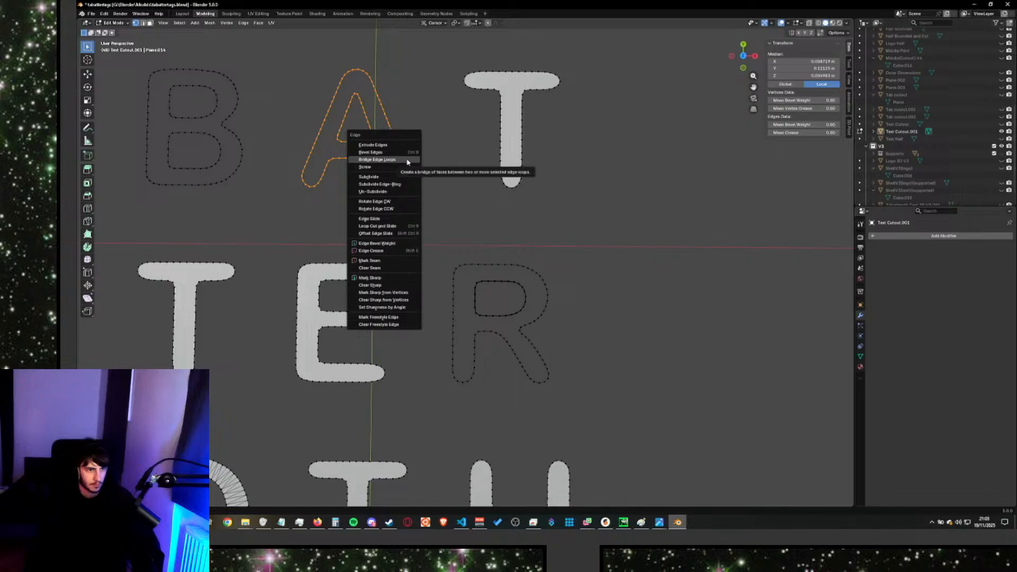
pyautogui.click(406, 159)
# Bridge the top-row A's linked outer outline and inner loop with Bridge Edge Loops, leaving its hole open, and clear the selection.
pyautogui.scroll(-3, 428, 160)
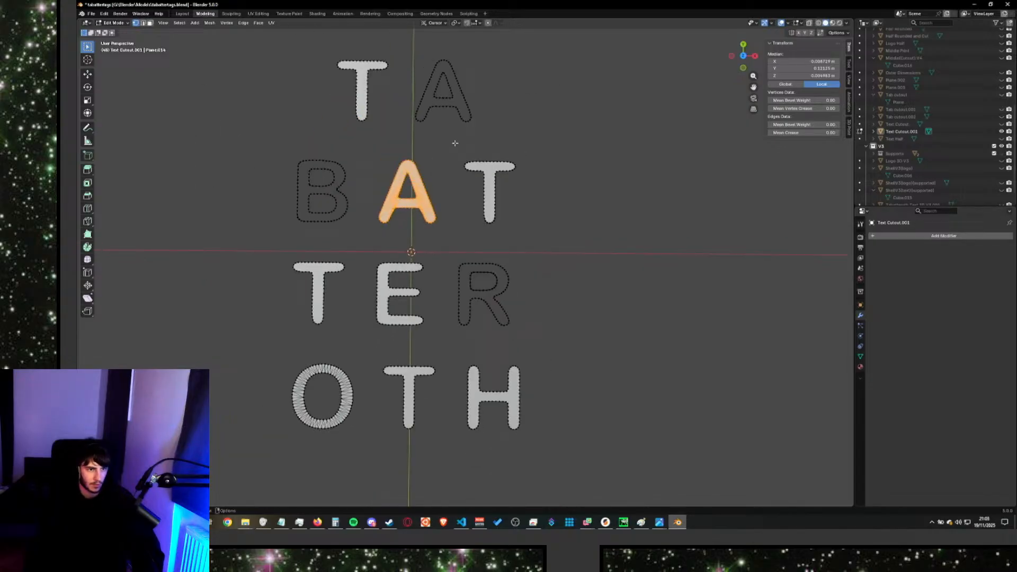
pyautogui.click(462, 110)
pyautogui.hotkey('ctrl', 'l')
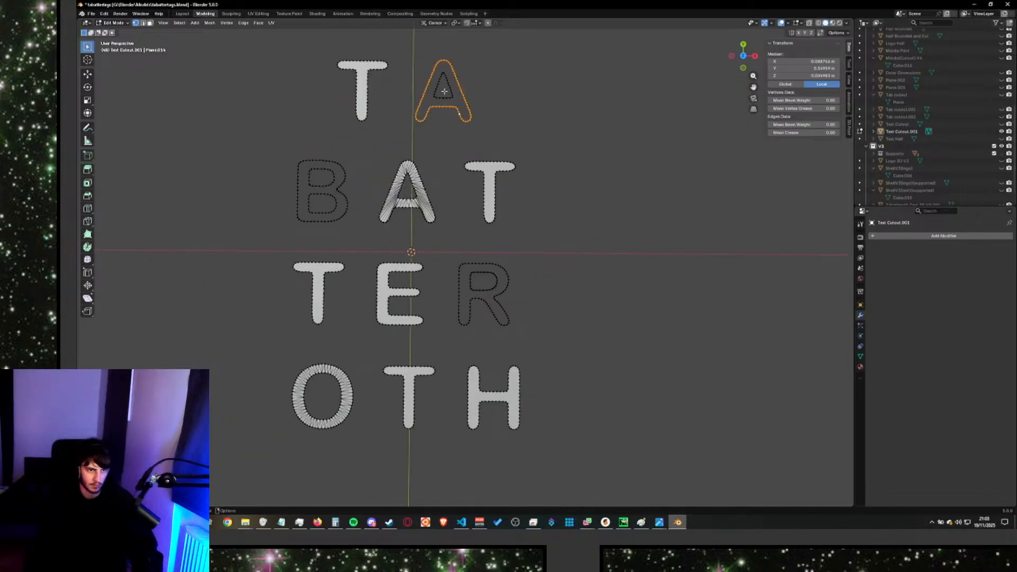
pyautogui.keyDown('shift'); pyautogui.click(450, 90); pyautogui.keyUp('shift')
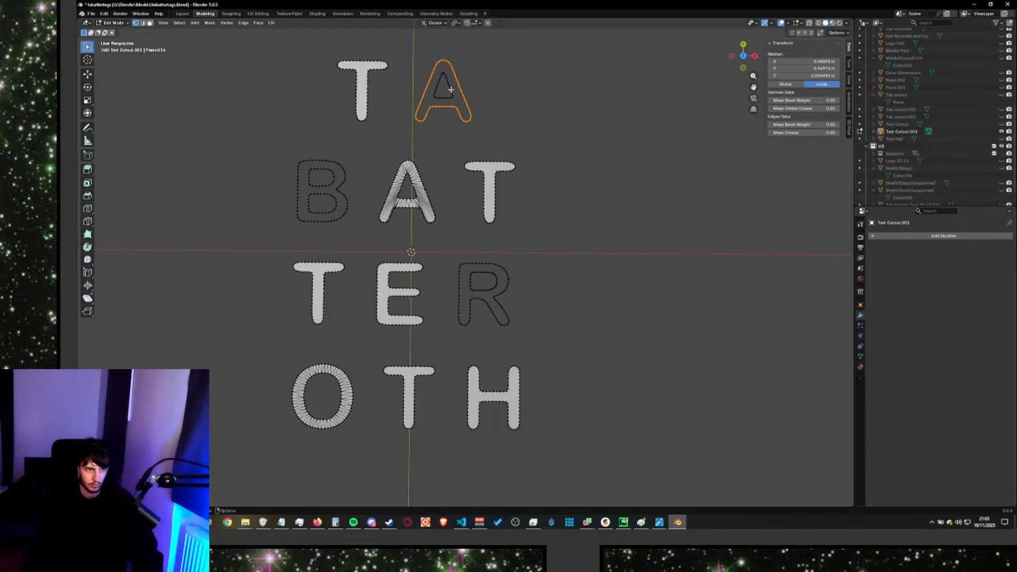
pyautogui.hotkey('ctrl', 'l')
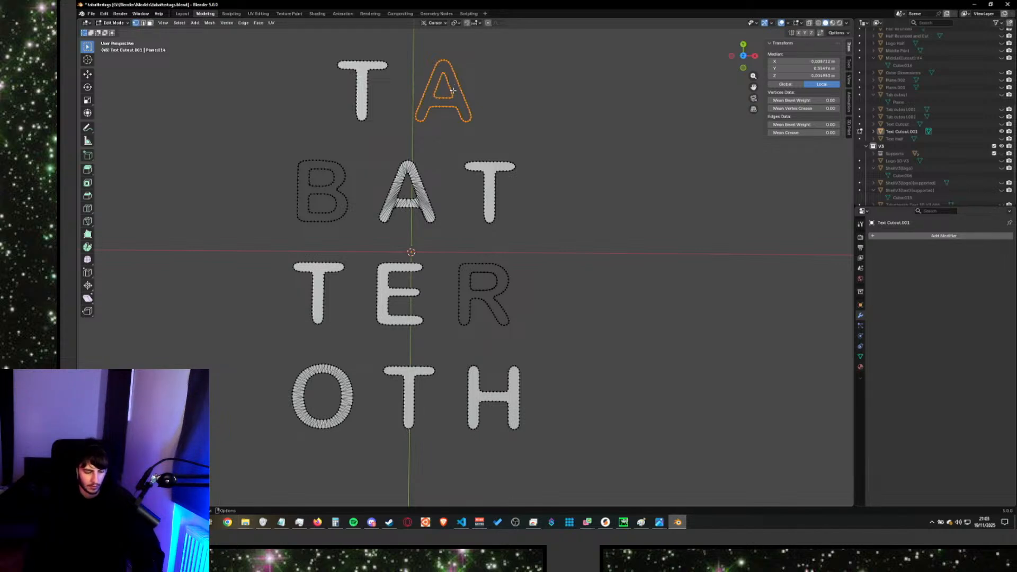
pyautogui.rightClick(453, 90)
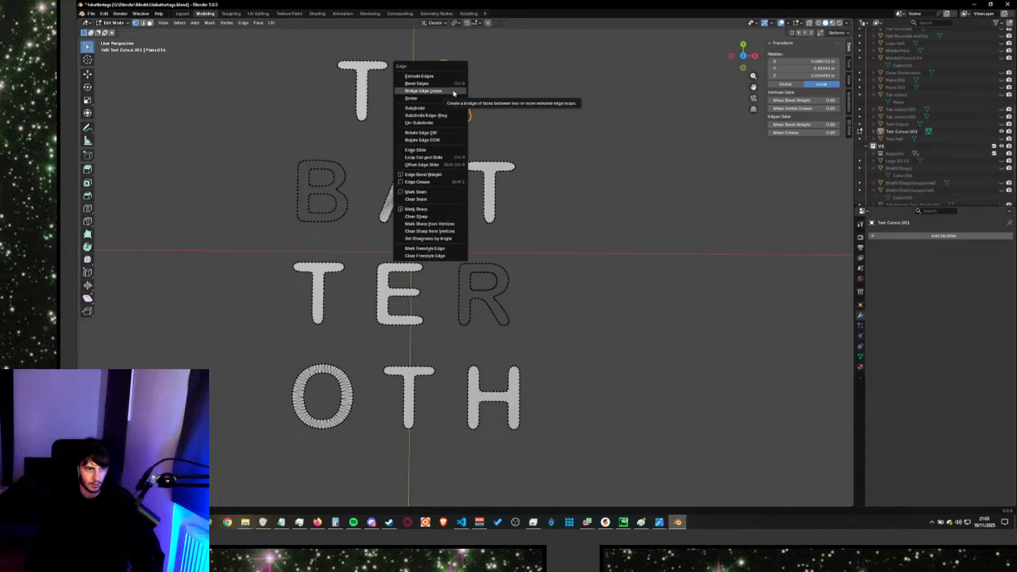
pyautogui.click(452, 90)
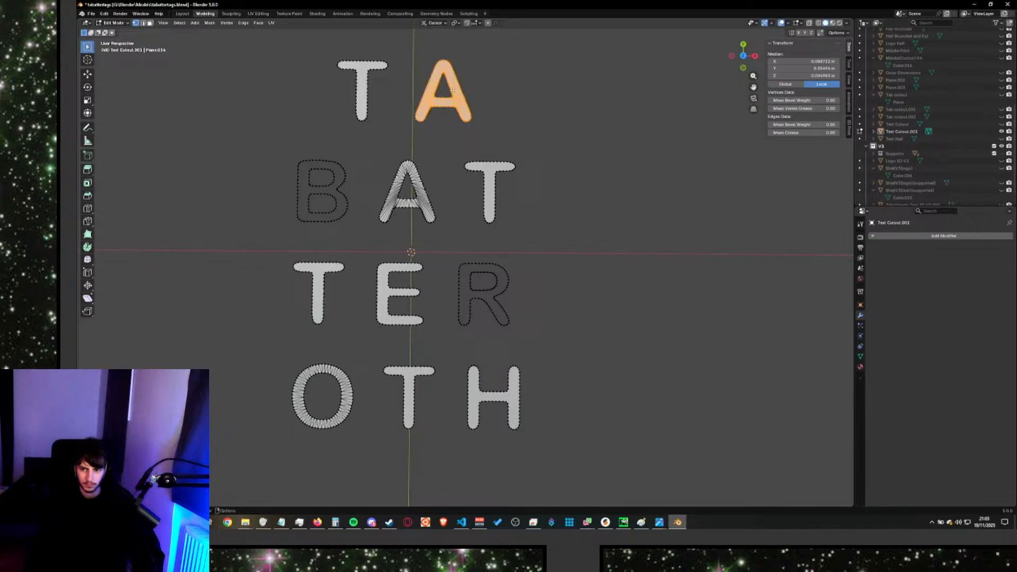
pyautogui.click(427, 143)
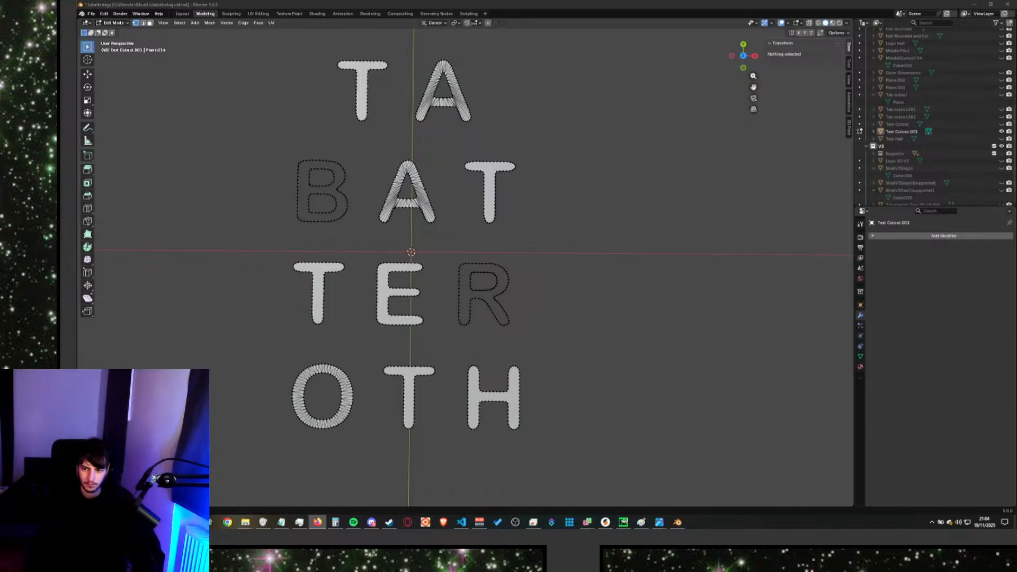
pyautogui.click(665, 279)
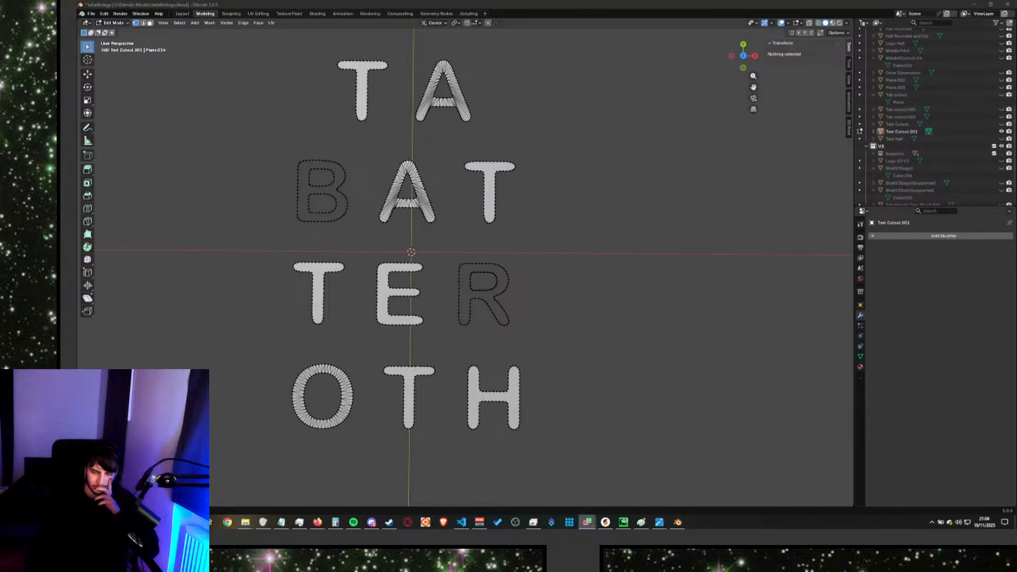
pyautogui.click(661, 281)
# Select the B's outer outline and both inner hole loops and try filling between them with Bridge Edge Loops.
pyautogui.click(335, 200)
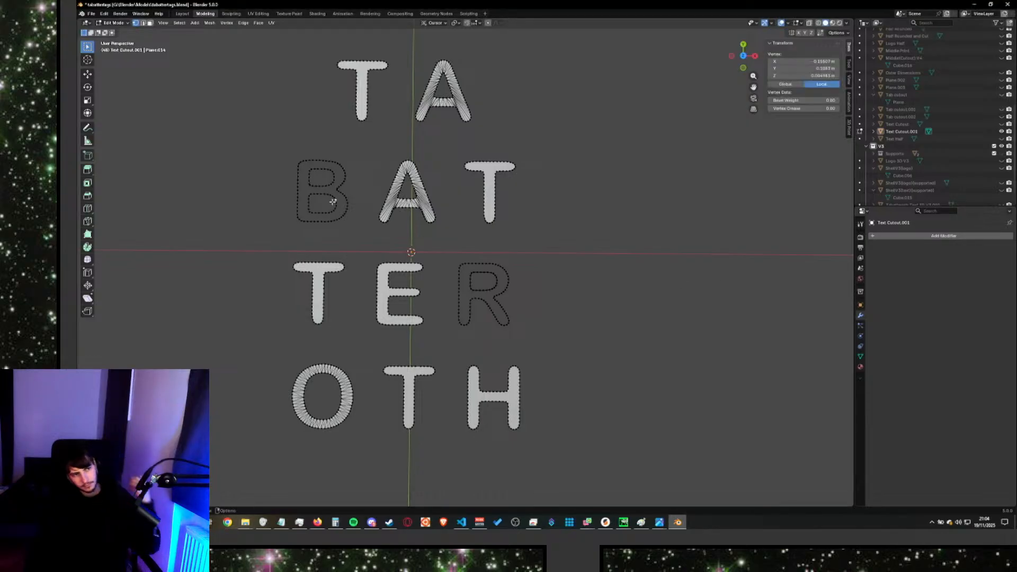
pyautogui.scroll(3, 275, 186)
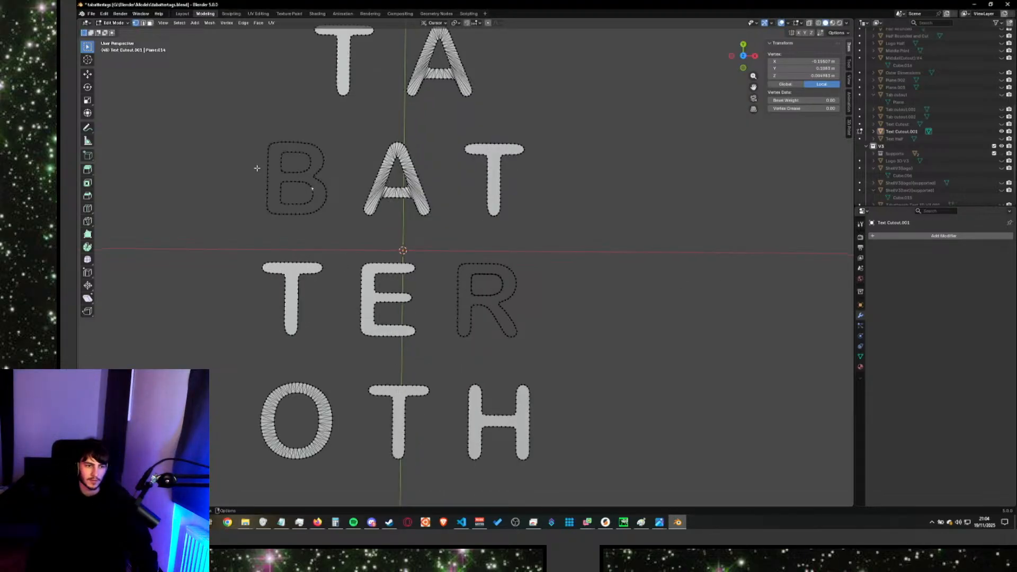
pyautogui.keyDown('shift'); pyautogui.moveTo(346, 227); pyautogui.dragTo(555, 283, button='middle'); pyautogui.keyUp('shift')
pyautogui.scroll(2, 556, 284)
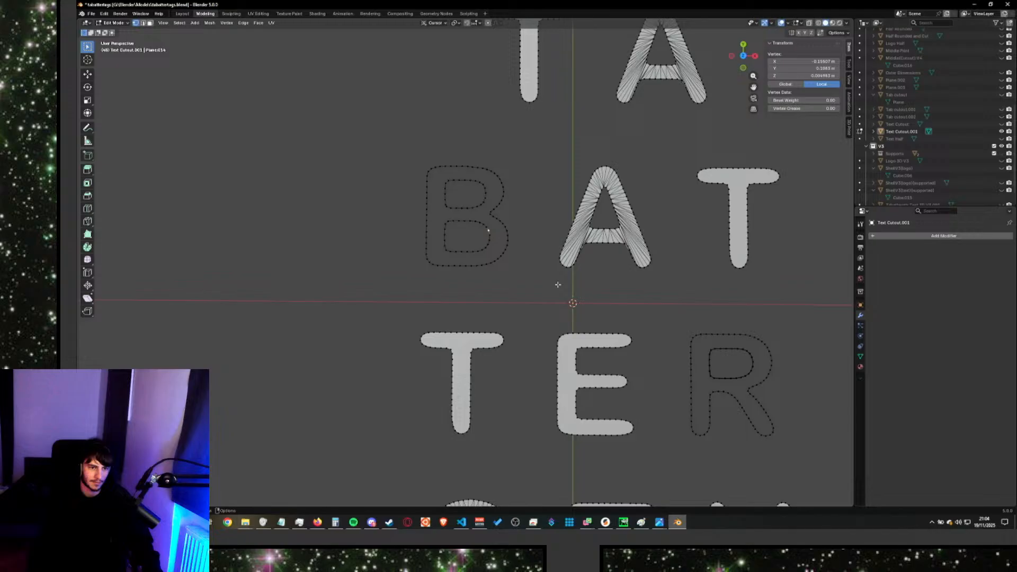
pyautogui.keyDown('shift'); pyautogui.click(514, 230); pyautogui.keyUp('shift')
pyautogui.keyDown('alt'); pyautogui.click(500, 204); pyautogui.keyUp('alt')
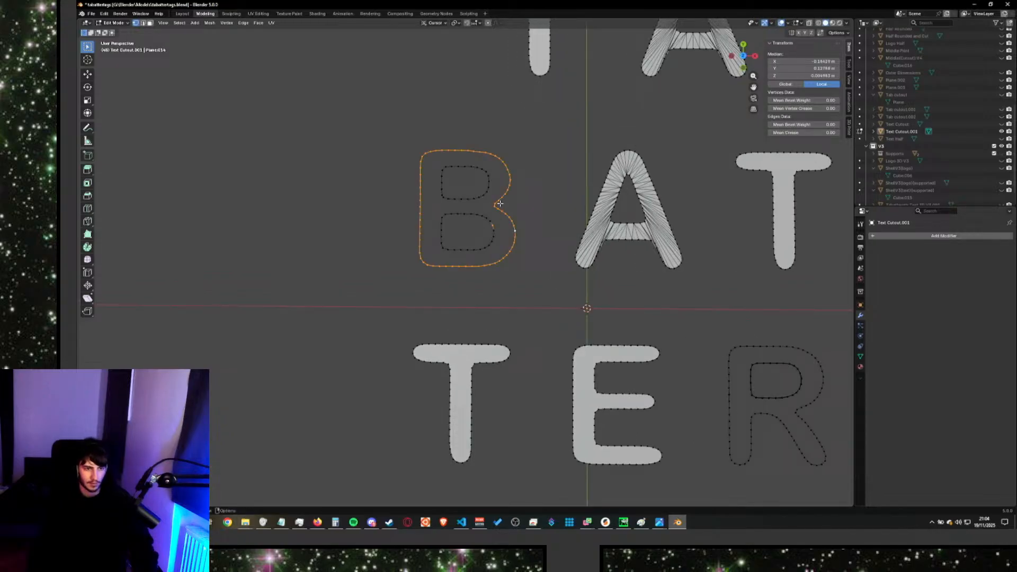
pyautogui.keyDown('alt'); pyautogui.keyDown('shift'); pyautogui.click(492, 234); pyautogui.keyUp('shift'); pyautogui.keyUp('alt')
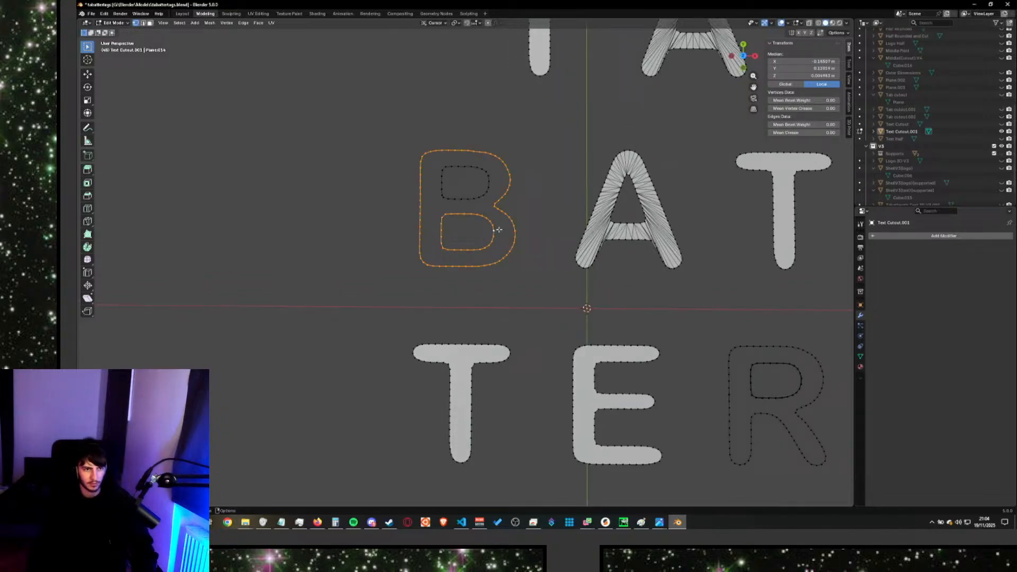
pyautogui.keyDown('alt'); pyautogui.keyDown('shift'); pyautogui.click(480, 196); pyautogui.keyUp('shift'); pyautogui.keyUp('alt')
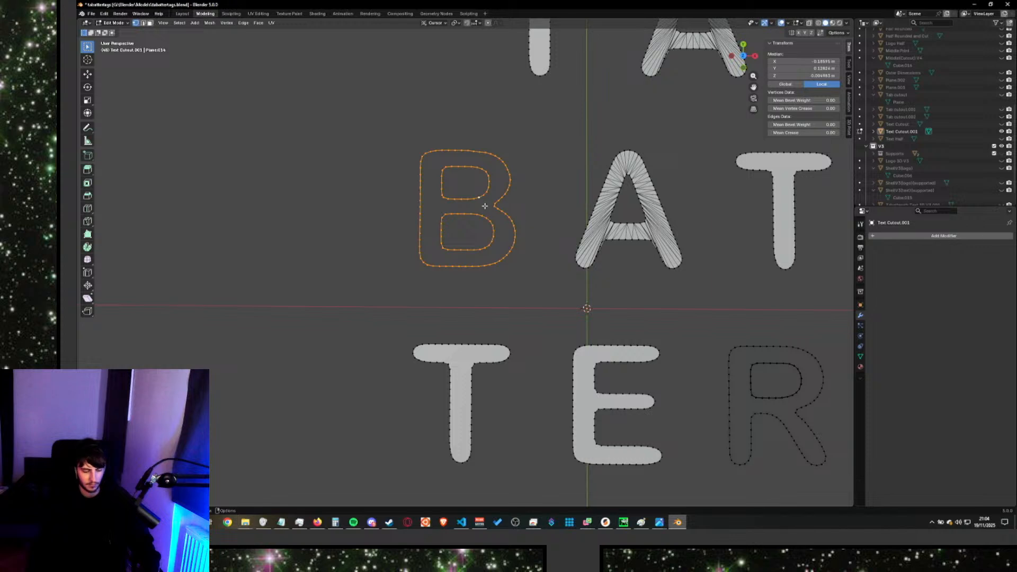
pyautogui.hotkey('ctrl', 'e')
pyautogui.click(482, 206)
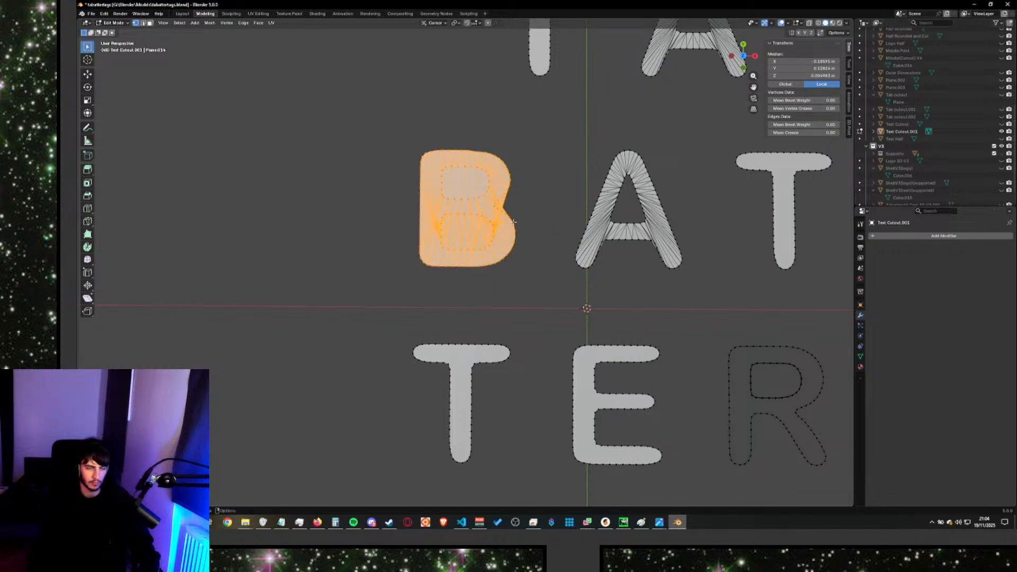
pyautogui.scroll(2, 513, 222)
pyautogui.scroll(1, 521, 224)
pyautogui.scroll(-3, 521, 225)
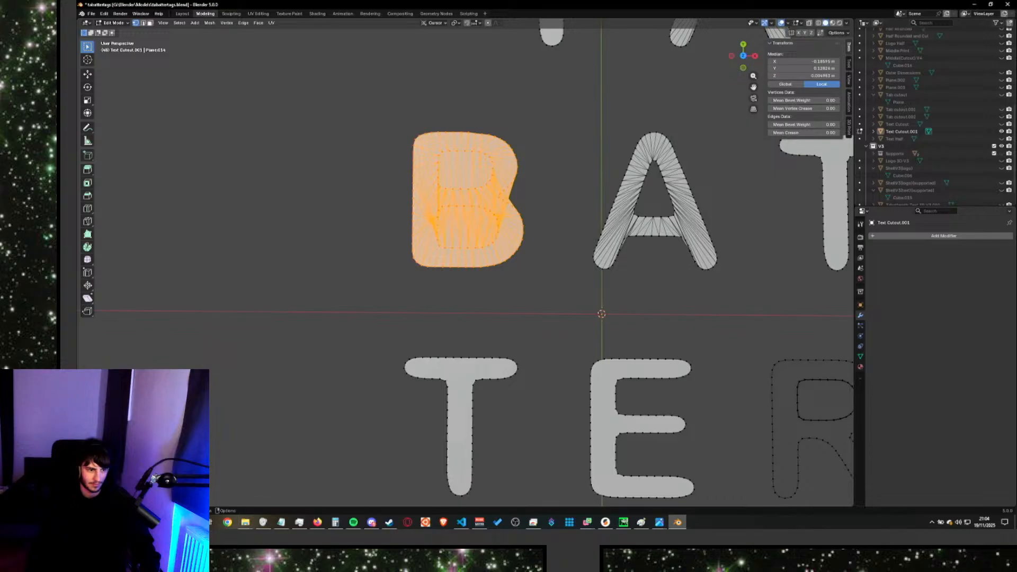
# Try alternative Bridge Edge Loops settings on the B's three loops, including intermediate cuts across the fill.
pyautogui.hotkey('ctrl', 'z')
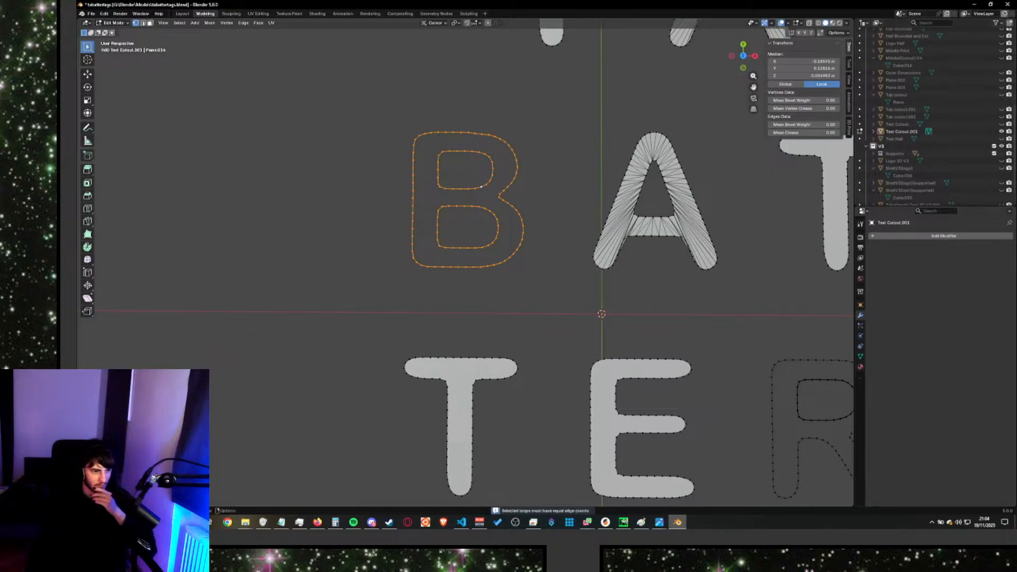
pyautogui.click(175, 454)
pyautogui.click(175, 453)
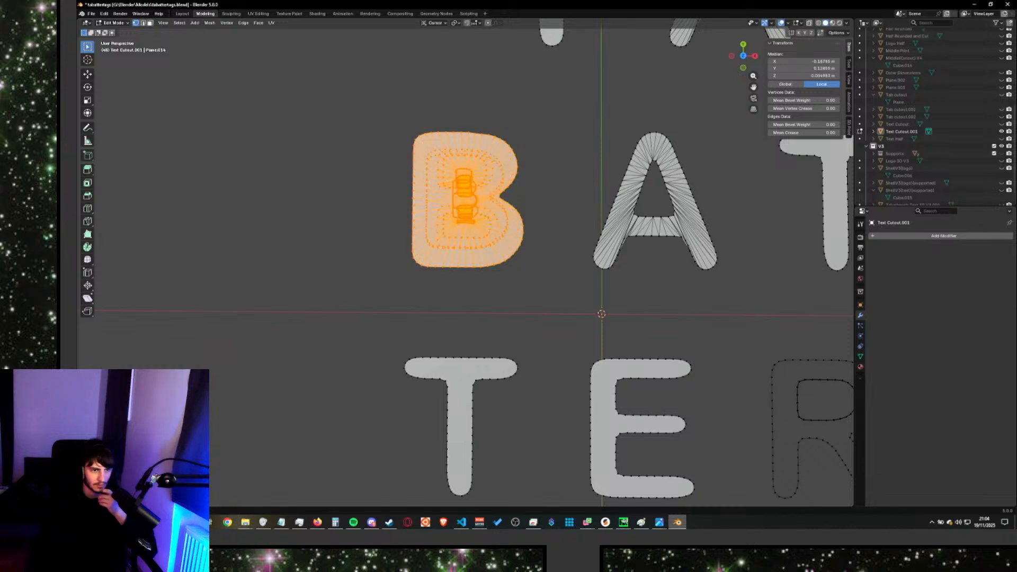
pyautogui.hotkey('ctrl', 'z')
pyautogui.hotkey('ctrl', 'z')
pyautogui.hotkey('ctrl', 'z')
pyautogui.hotkey('ctrl', 'z')
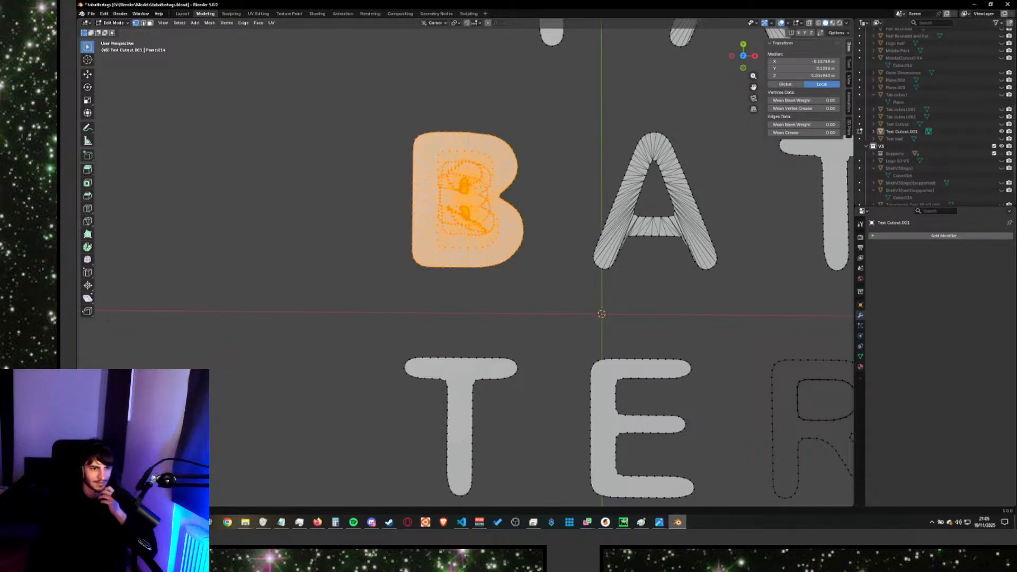
pyautogui.scroll(-3, 370, 348)
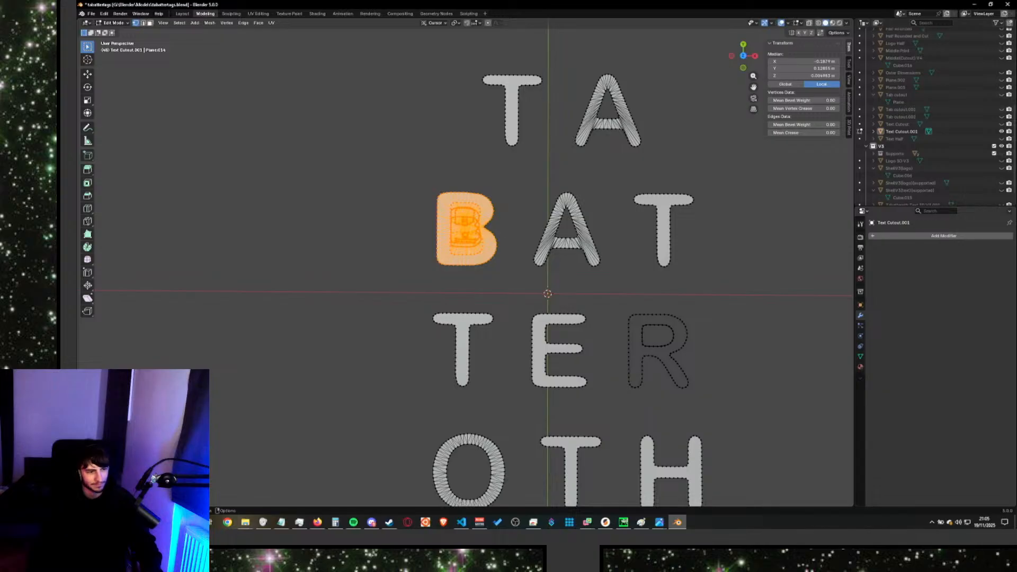
pyautogui.hotkey('ctrl', 'z')
pyautogui.scroll(2, 339, 404)
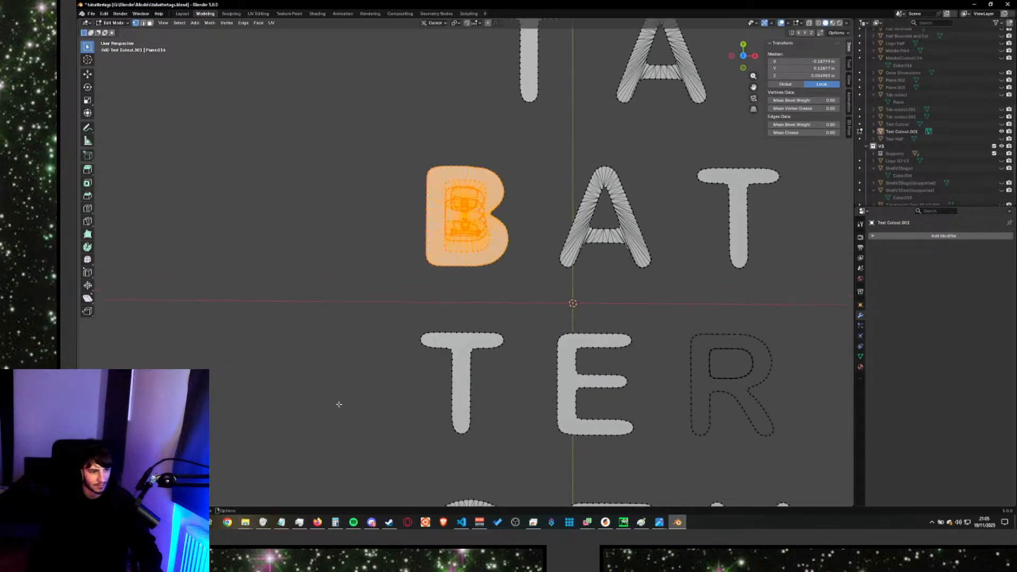
pyautogui.hotkey('ctrl', 'z')
pyautogui.hotkey('ctrl', 'z')
pyautogui.hotkey('ctrl', 'z')
pyautogui.hotkey('ctrl', 'z')
pyautogui.hotkey('ctrl', 'z')
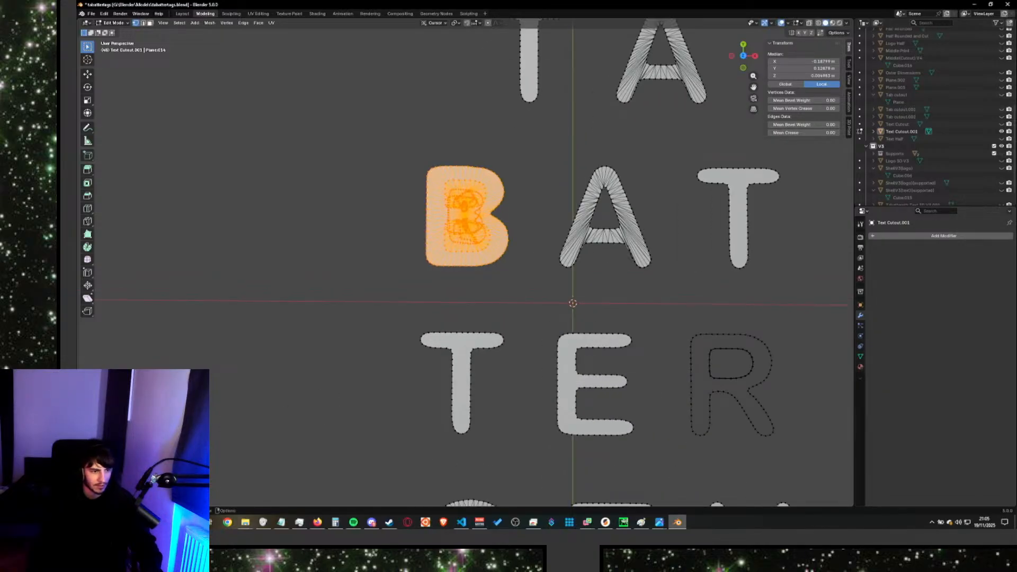
pyautogui.hotkey('ctrl', 'z')
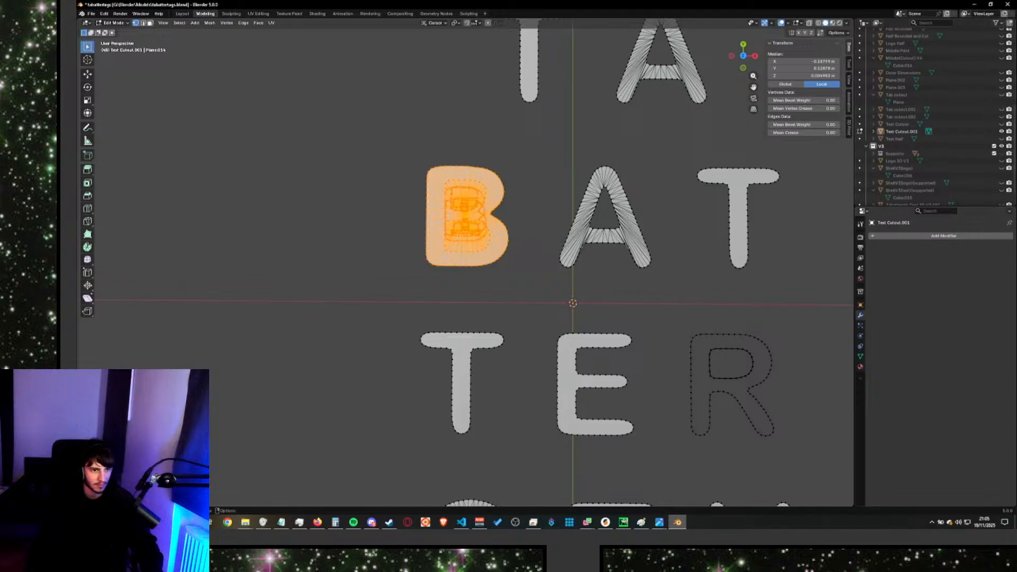
pyautogui.hotkey('ctrl', 'z')
pyautogui.hotkey('ctrl', 'z')
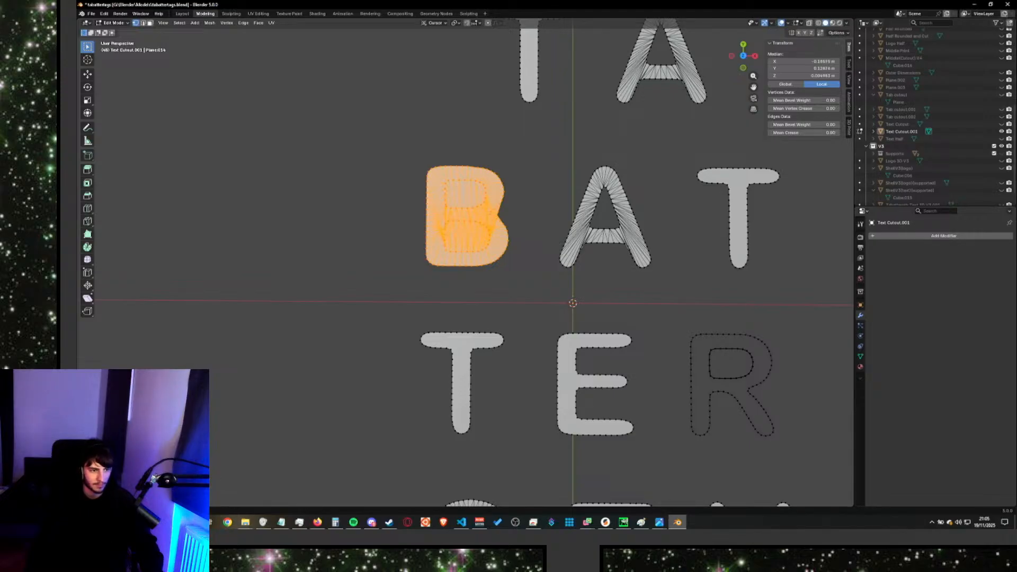
# Undo the bridge on the B back to its bare outlines and deselect everything.
pyautogui.scroll(-2, 586, 250)
pyautogui.scroll(5, 586, 249)
pyautogui.click(577, 274)
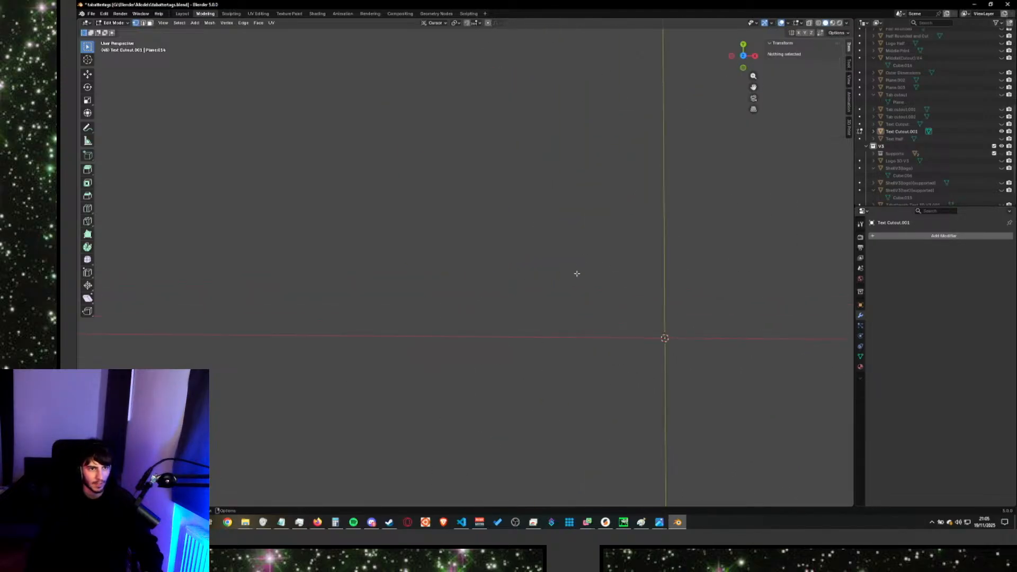
pyautogui.scroll(-3, 577, 273)
pyautogui.hotkey('ctrl', 'z')
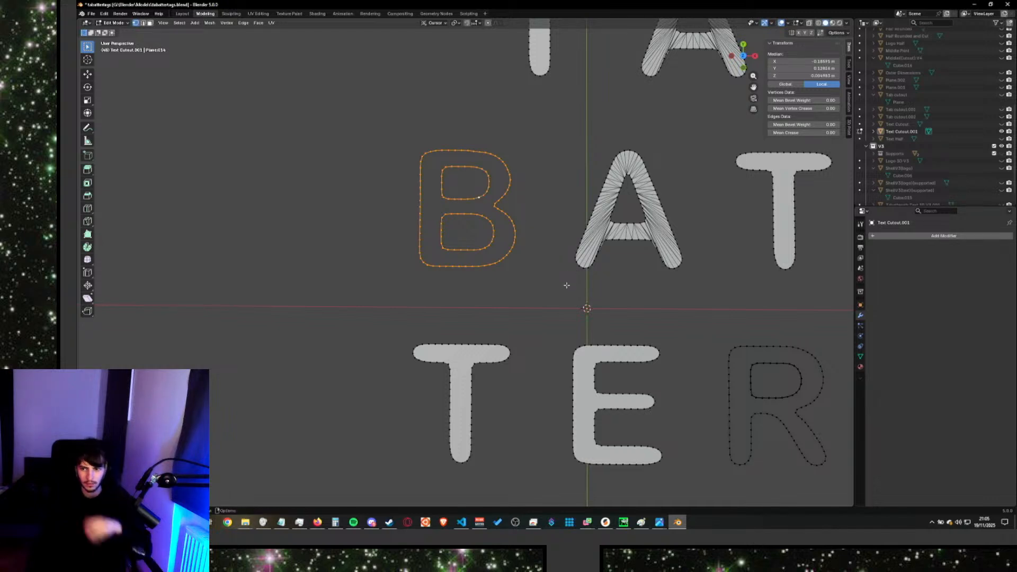
pyautogui.click(567, 285)
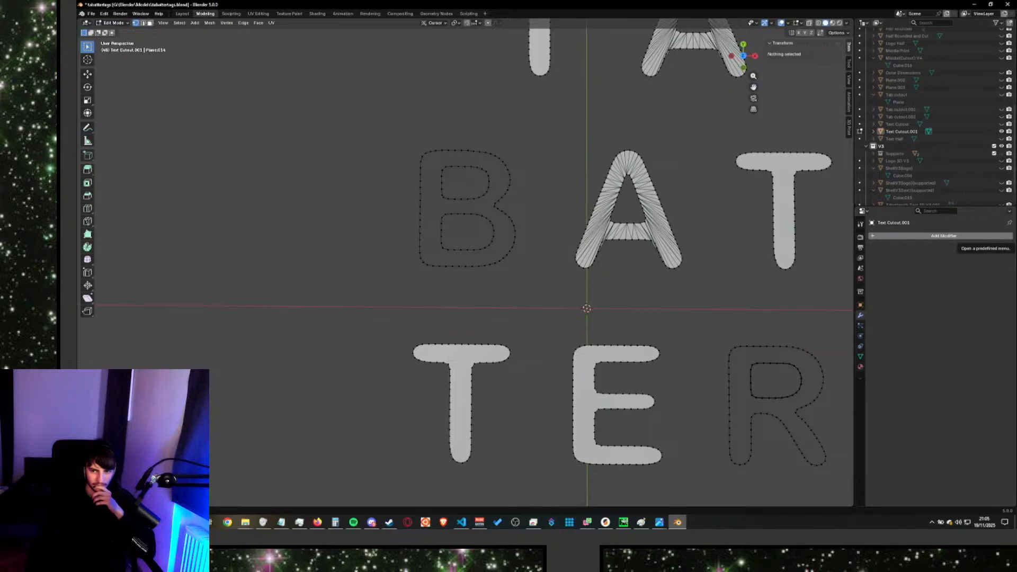
# Select a single vertex on the R's outer outline.
pyautogui.scroll(-5, 782, 322)
pyautogui.moveTo(722, 356)
pyautogui.mouseDown(button='middle')
pyautogui.moveTo(694, 346)
pyautogui.moveTo(731, 356)
pyautogui.mouseUp(button='middle')
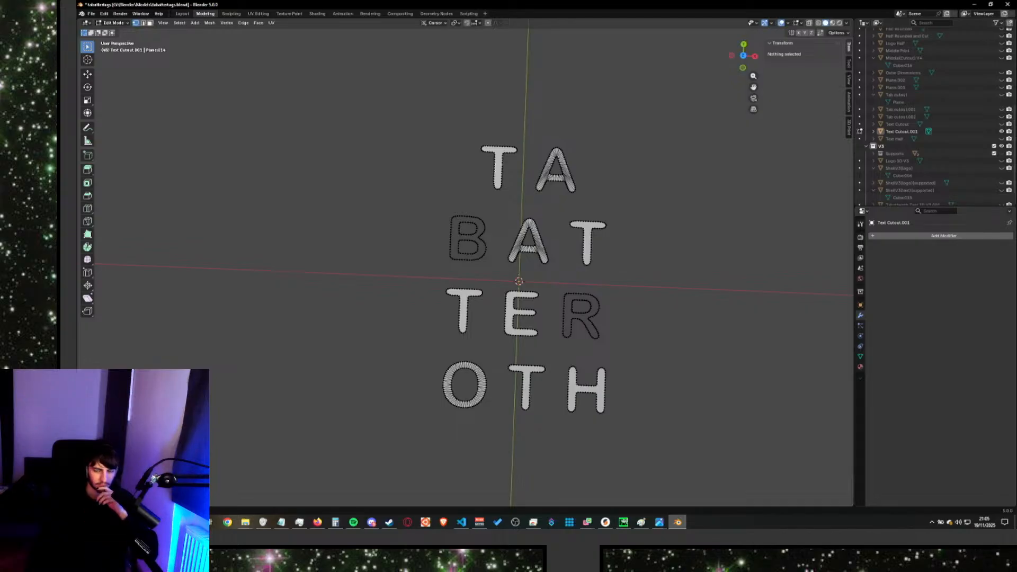
pyautogui.moveTo(726, 351); pyautogui.dragTo(728, 350, button='middle')
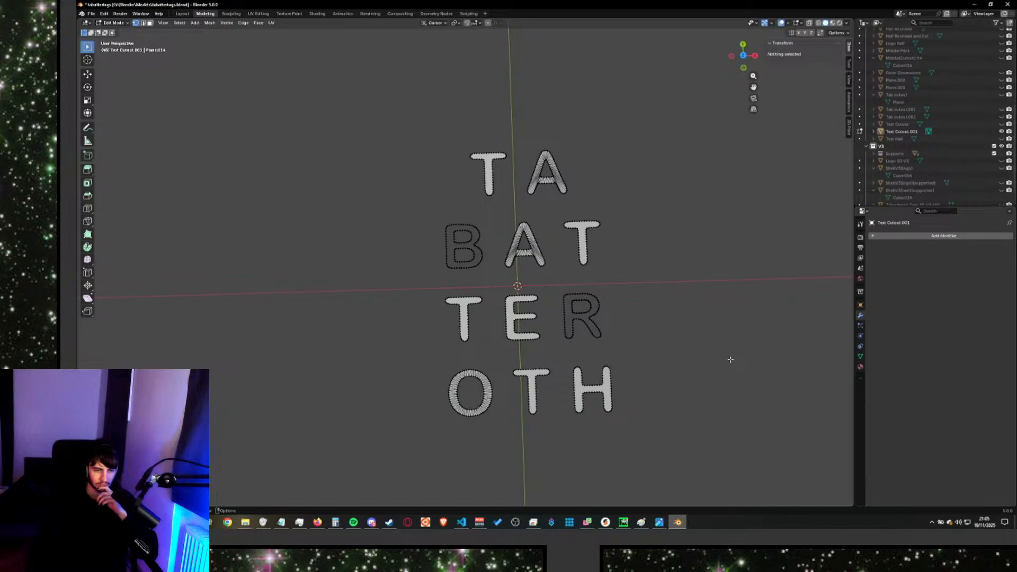
pyautogui.click(591, 320)
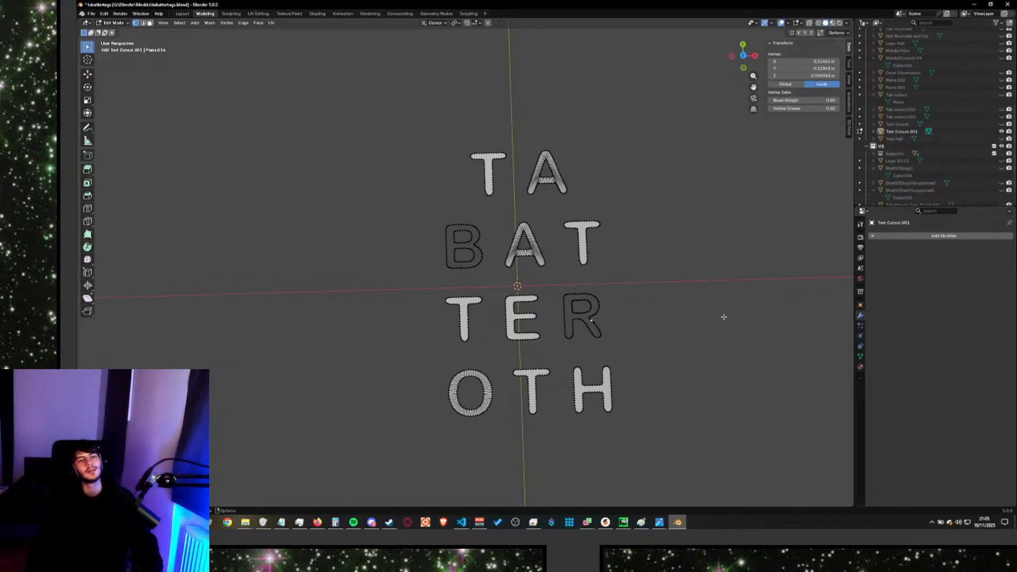